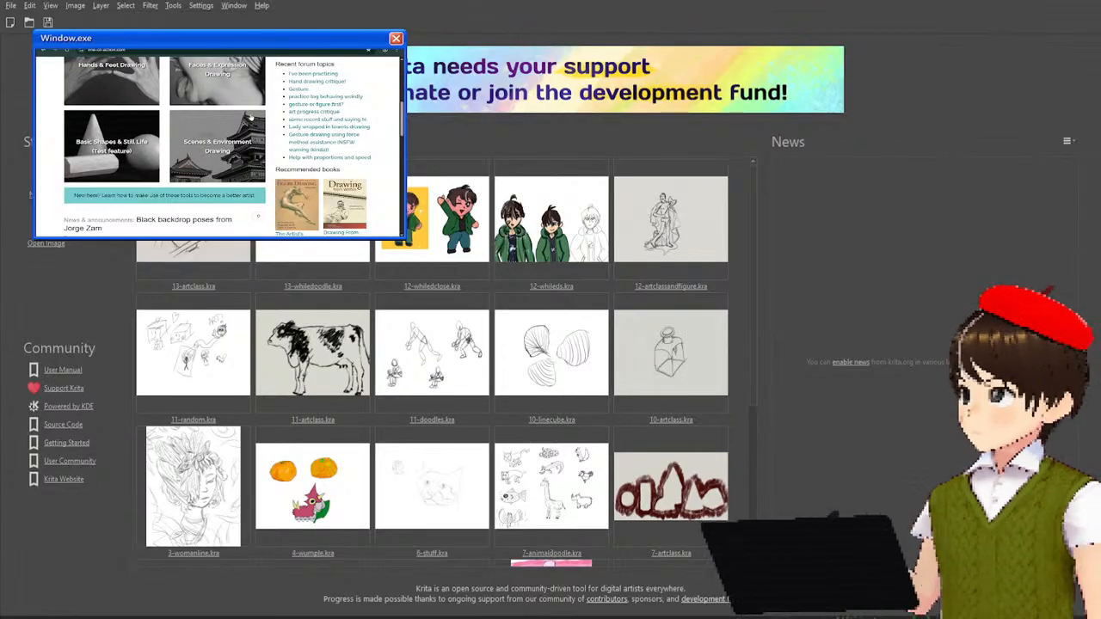
# Step: Open the animal drawing practice setup on the reference photo website
pyautogui.scroll(5, 249, 116)
pyautogui.scroll(-3, 241, 109)
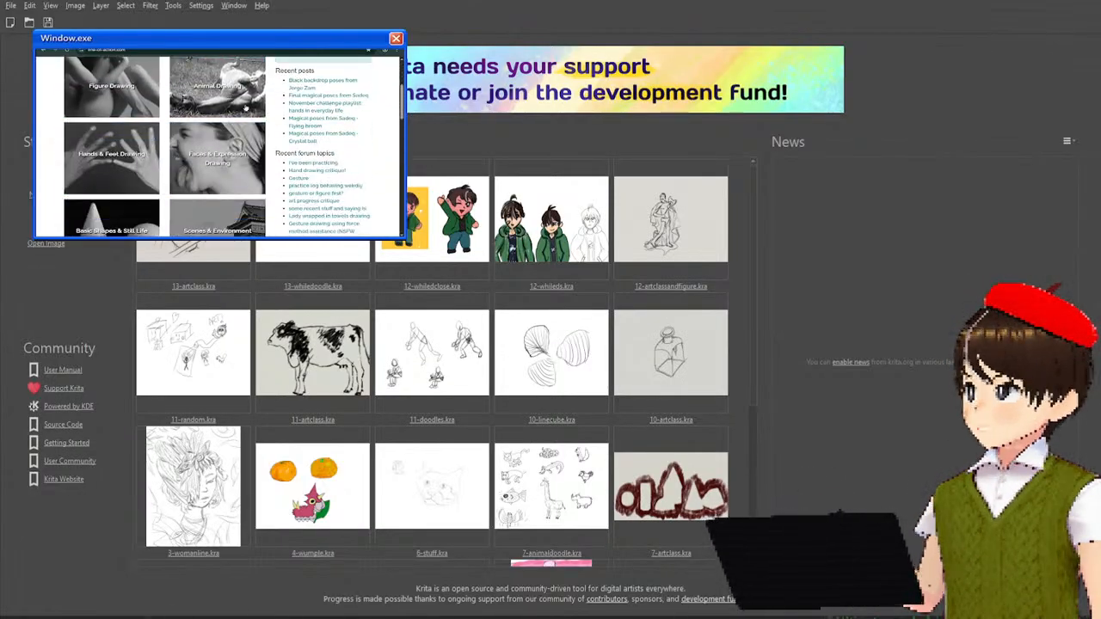
pyautogui.scroll(1, 249, 103)
pyautogui.click(243, 106)
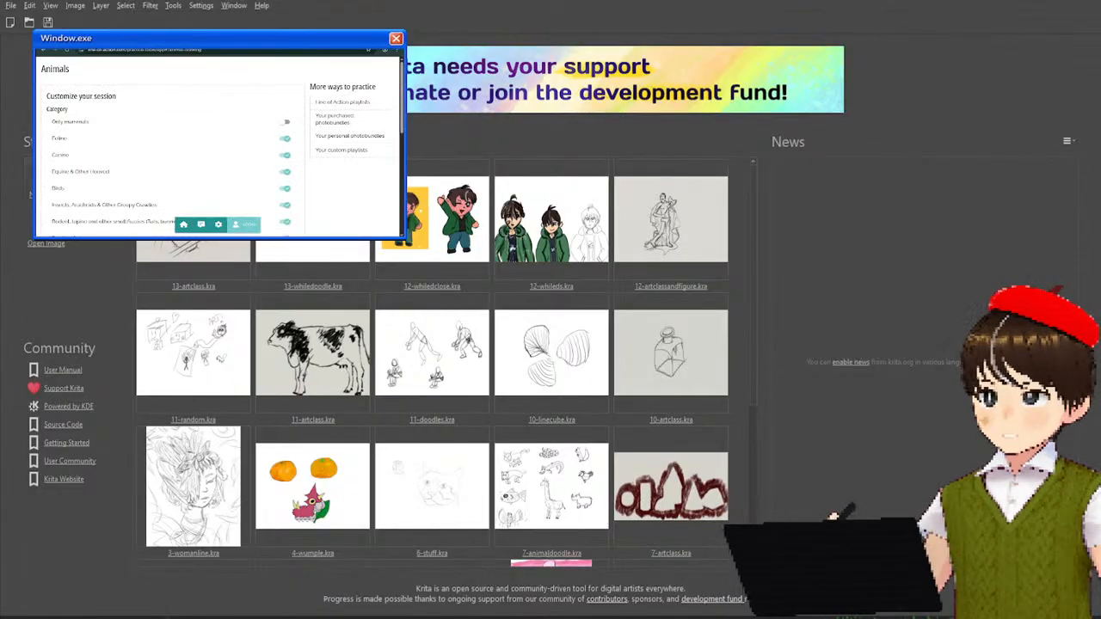
# Step: Create a blank 3,508 x 2,480 canvas and set up its layers with a light grey paper texture and an added paint layer
pyautogui.click(649, 457)
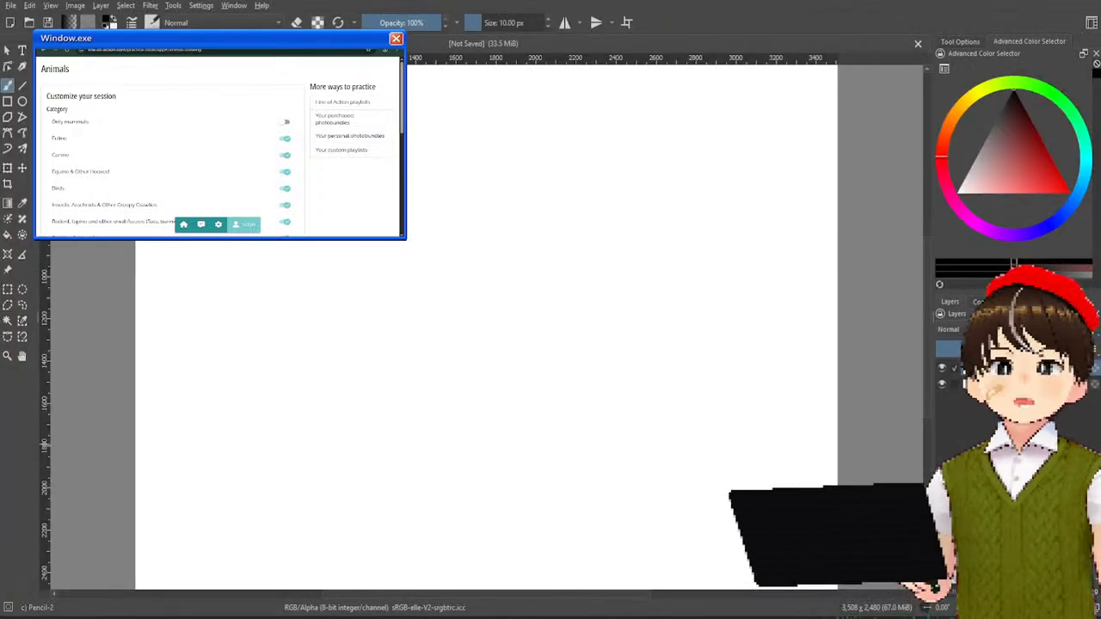
pyautogui.press('Insert')
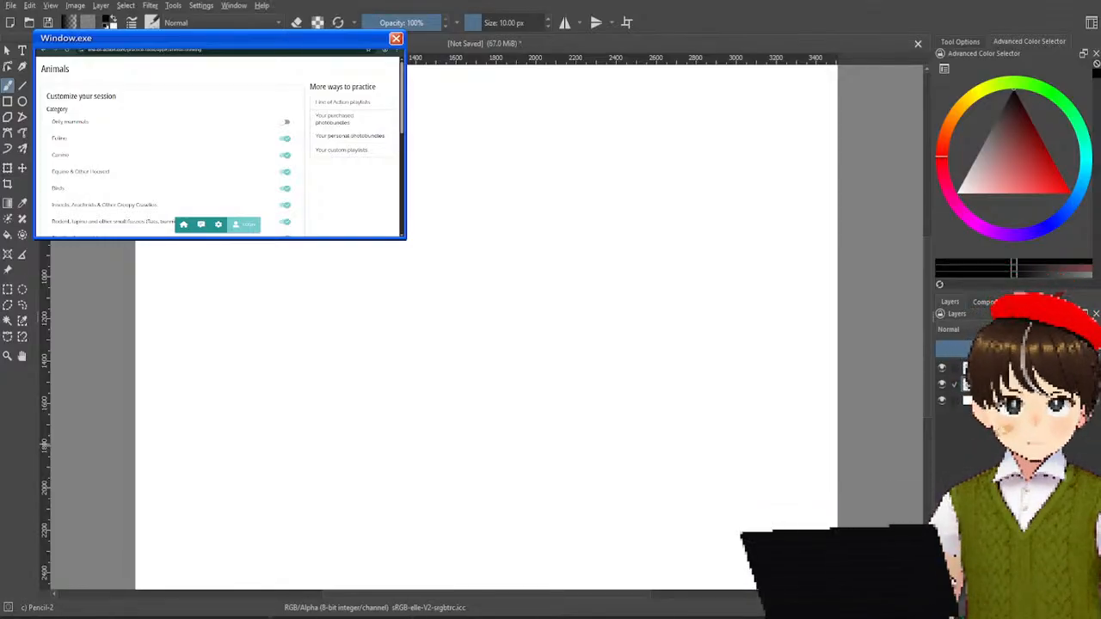
pyautogui.click(1015, 384)
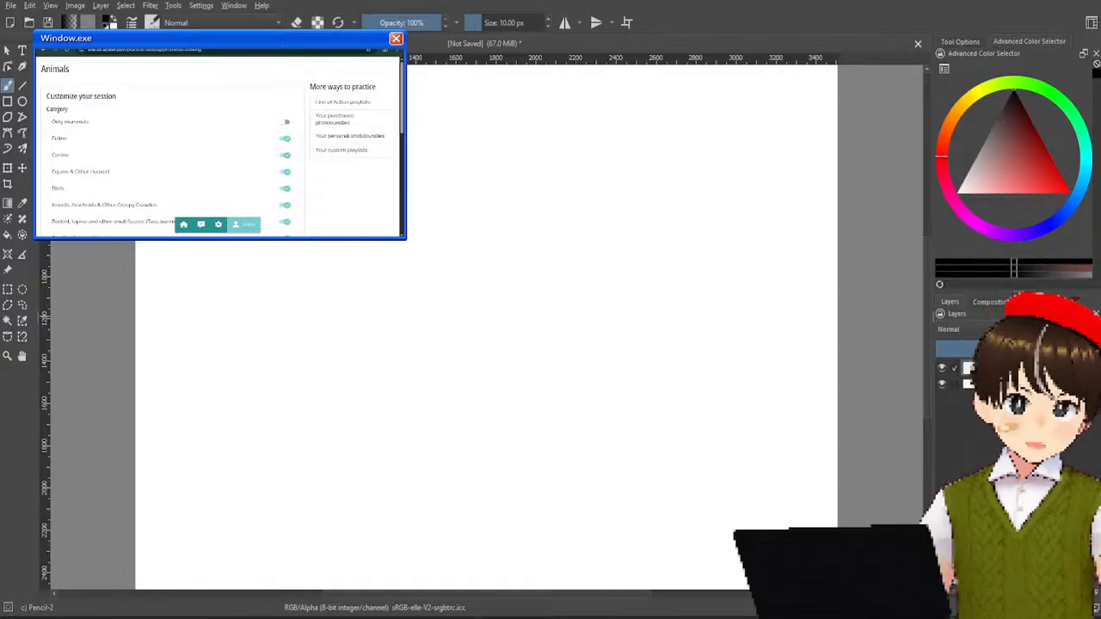
pyautogui.press('BackSpace')
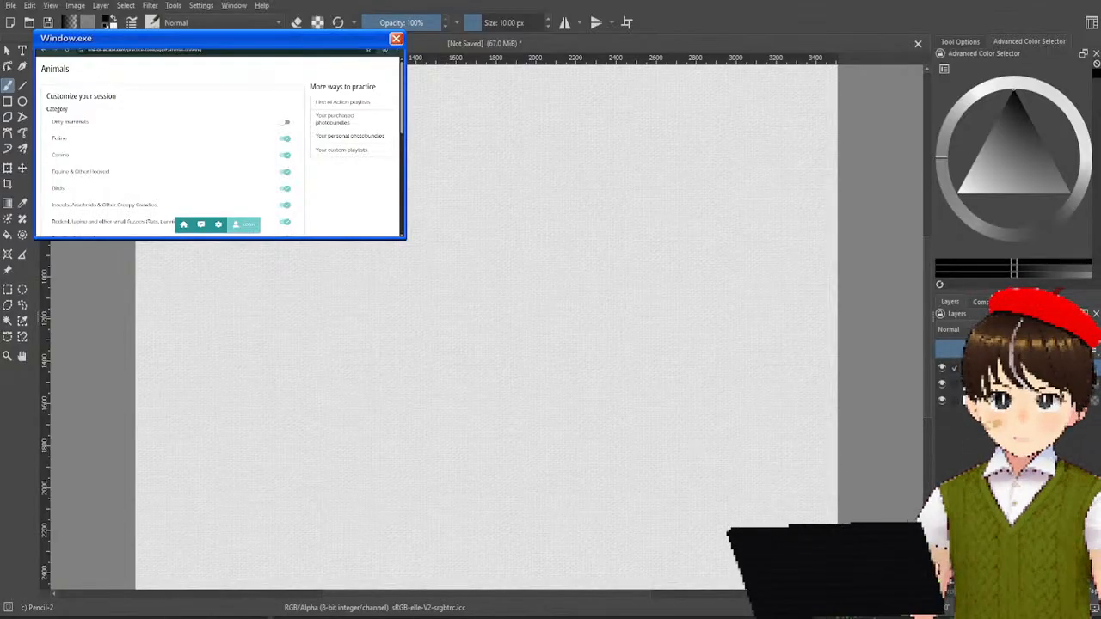
pyautogui.press('Insert')
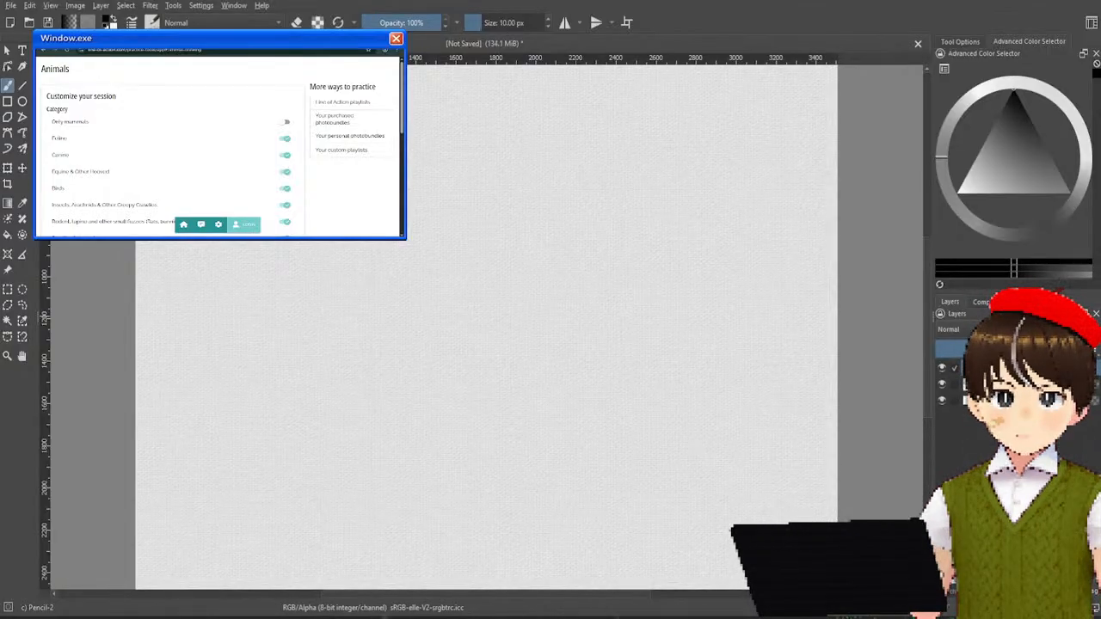
# Step: Fill the background of the canvas with a pale yellowish grey and return to the freehand brush
pyautogui.click(965, 100)
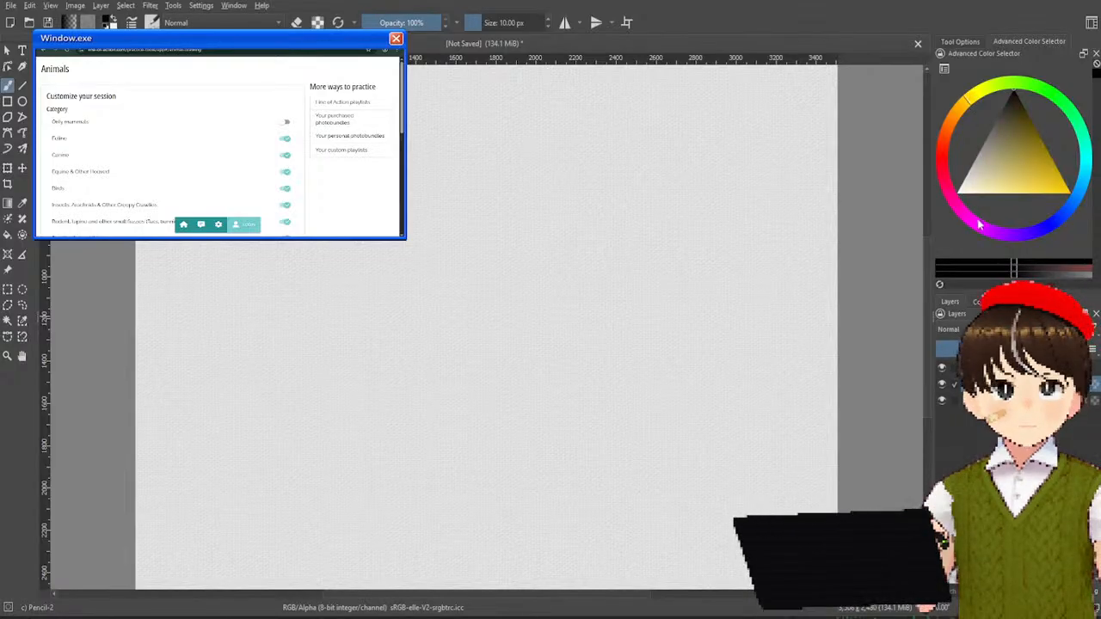
pyautogui.click(945, 201)
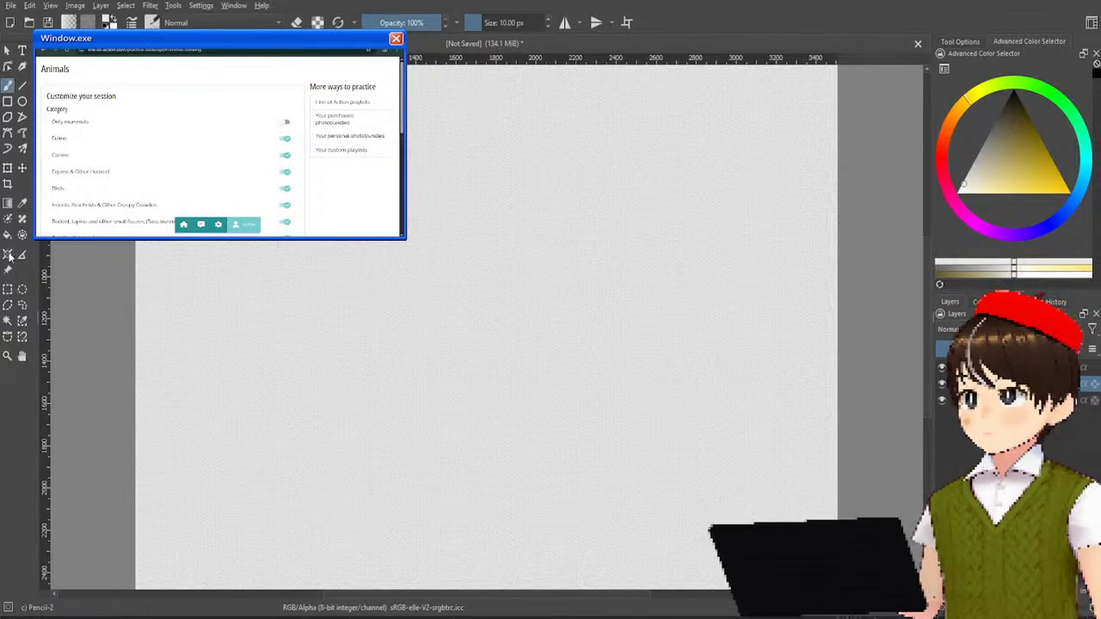
pyautogui.click(8, 236)
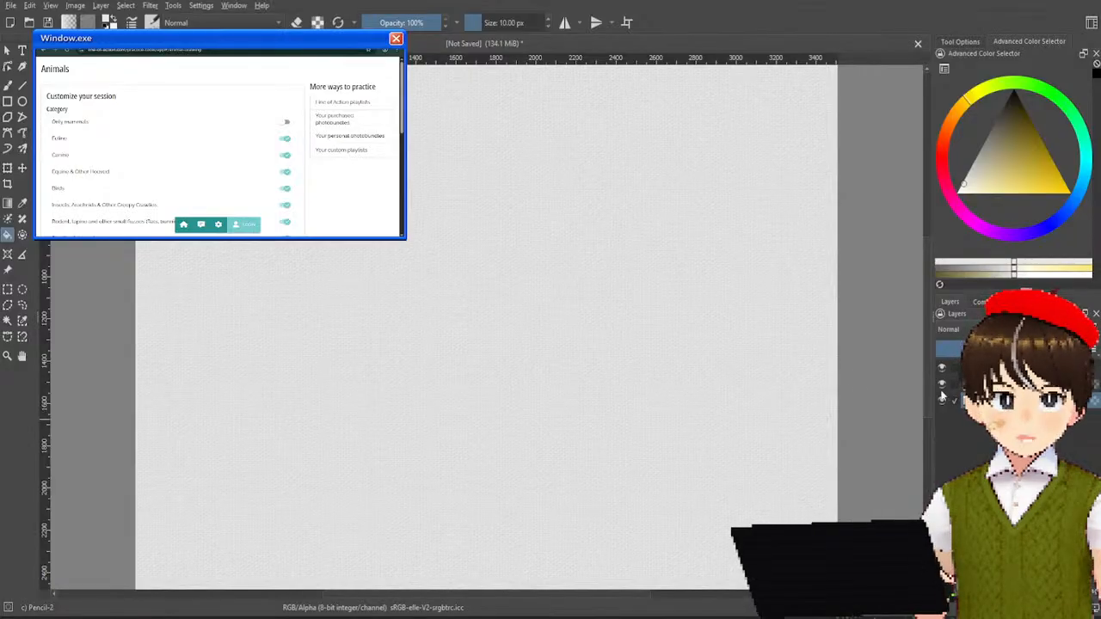
pyautogui.click(679, 353)
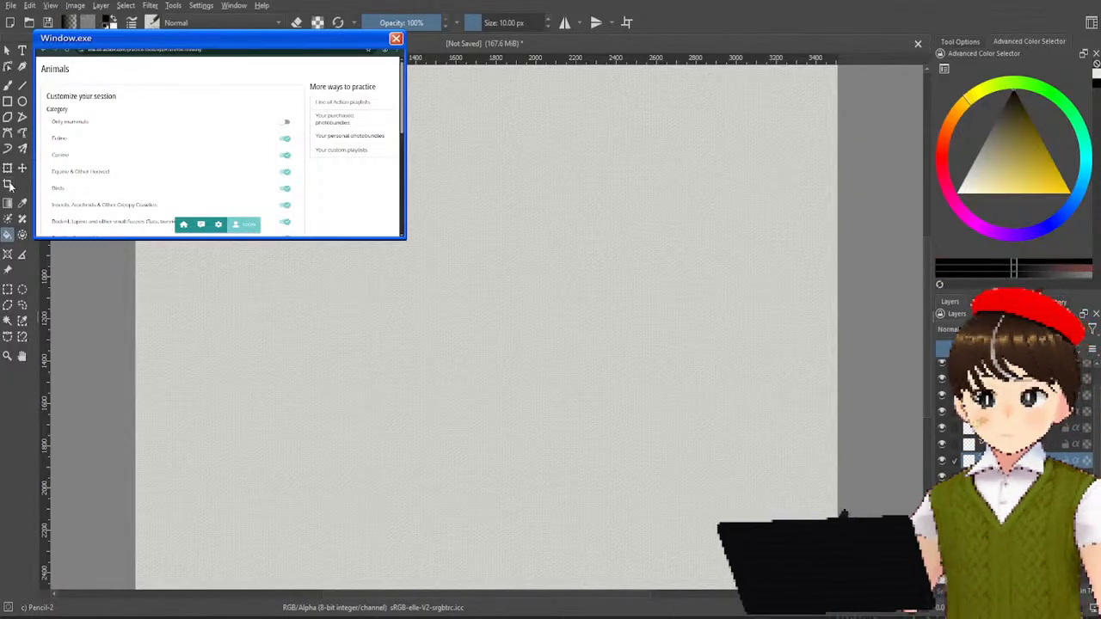
pyautogui.click(7, 84)
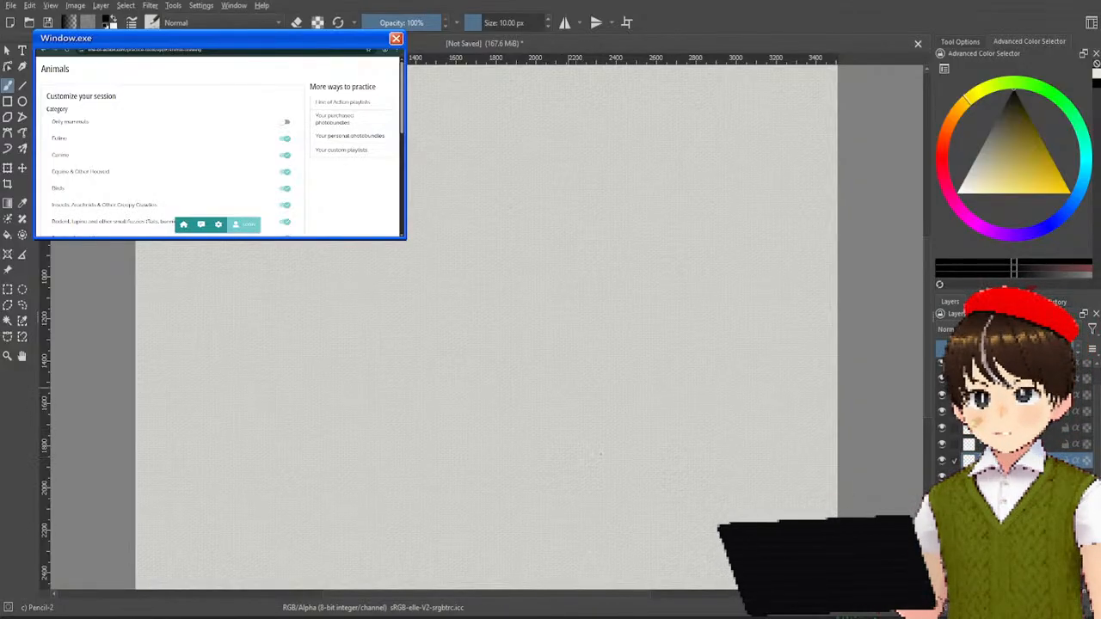
pyautogui.moveTo(504, 301)
pyautogui.mouseDown()
pyautogui.moveTo(430, 437)
pyautogui.moveTo(722, 442)
pyautogui.mouseUp()
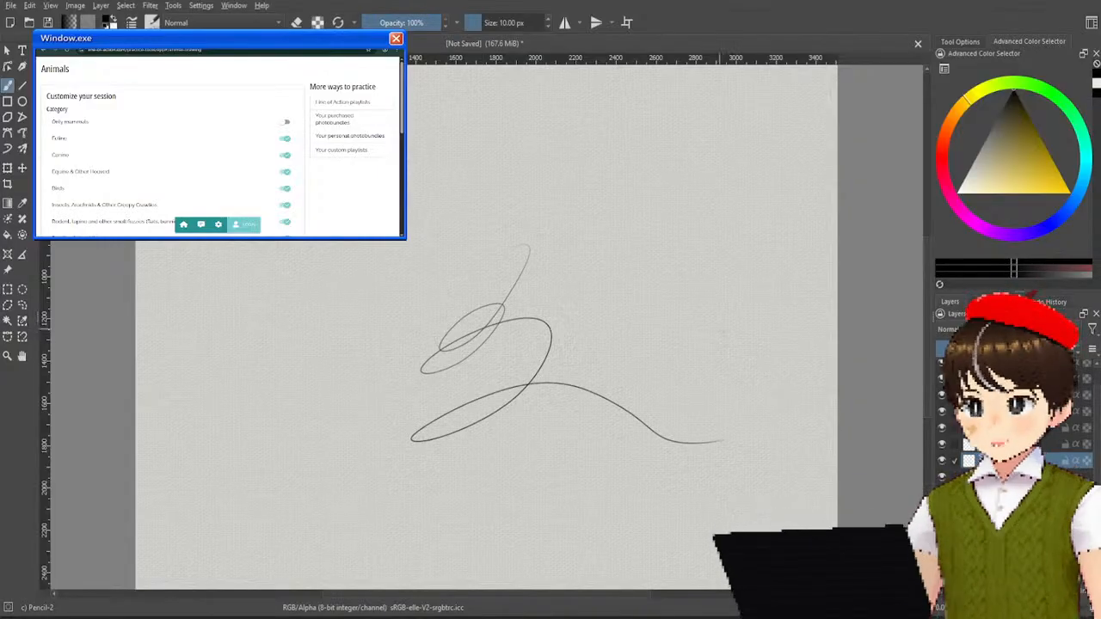
pyautogui.press('Delete')
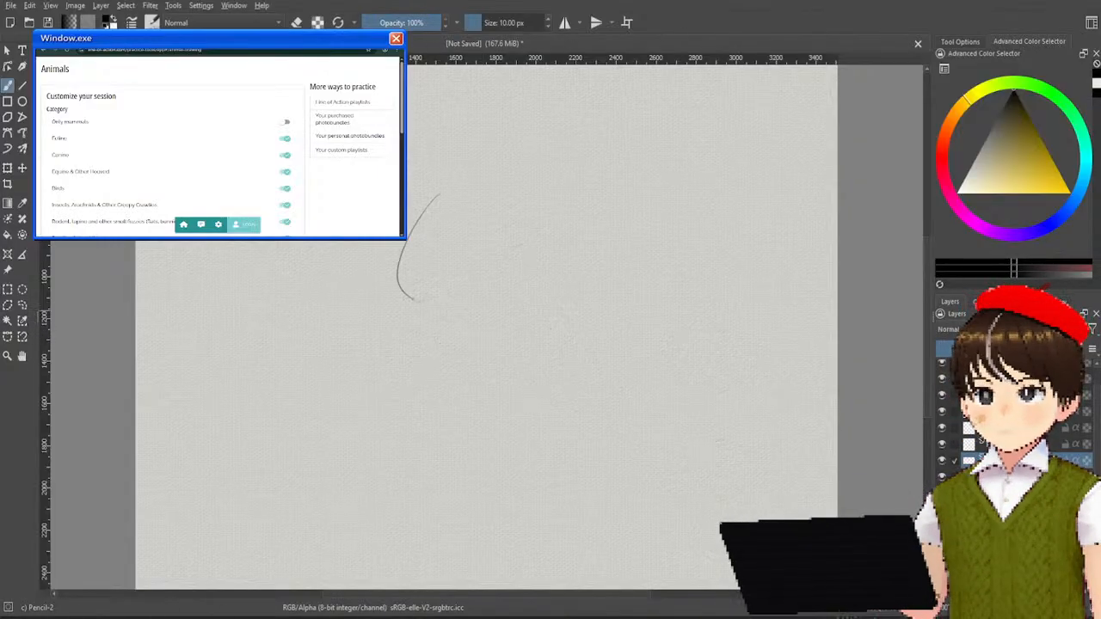
pyautogui.moveTo(475, 253); pyautogui.dragTo(503, 307)
pyautogui.hotkey('ctrl', 'z')
pyautogui.hotkey('ctrl', 'z')
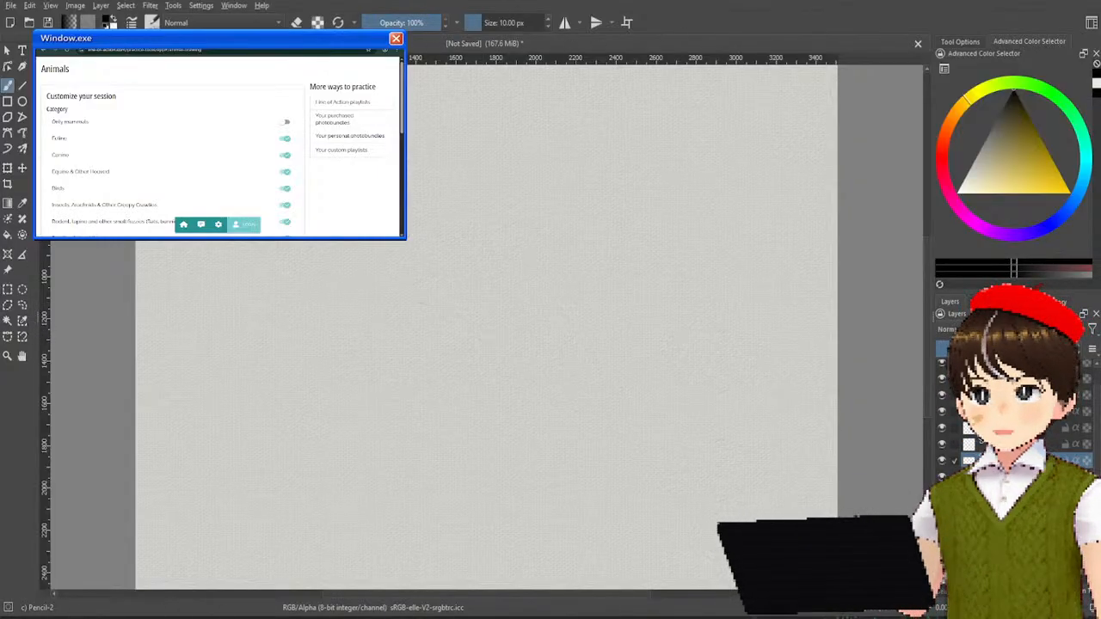
pyautogui.moveTo(254, 288); pyautogui.dragTo(588, 277)
pyautogui.hotkey('ctrl', 'z')
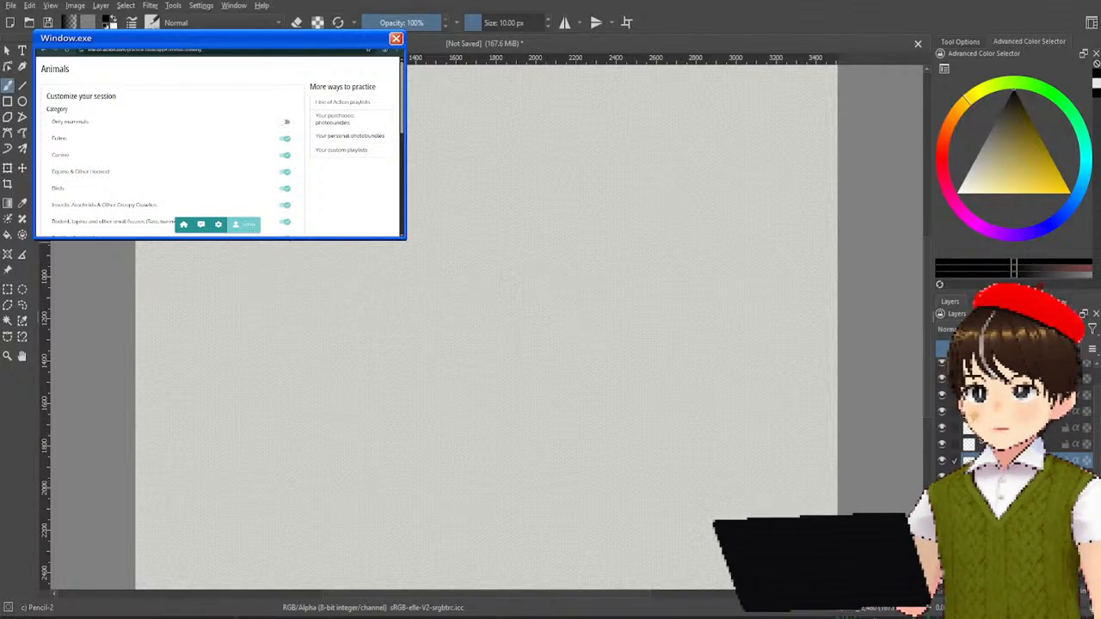
pyautogui.moveTo(347, 242); pyautogui.dragTo(327, 342)
pyautogui.moveTo(464, 225)
pyautogui.mouseDown()
pyautogui.moveTo(371, 320)
pyautogui.moveTo(574, 258)
pyautogui.moveTo(379, 375)
pyautogui.mouseUp()
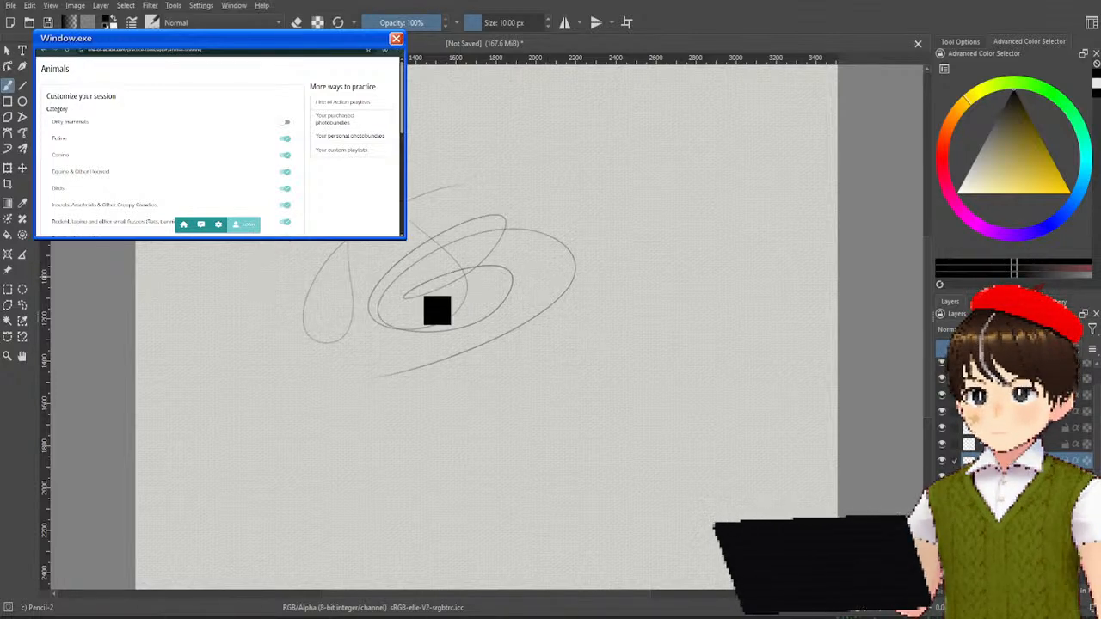
pyautogui.hotkey('ctrl', 'z')
pyautogui.hotkey('ctrl', 'z')
pyautogui.hotkey('ctrl', 'z')
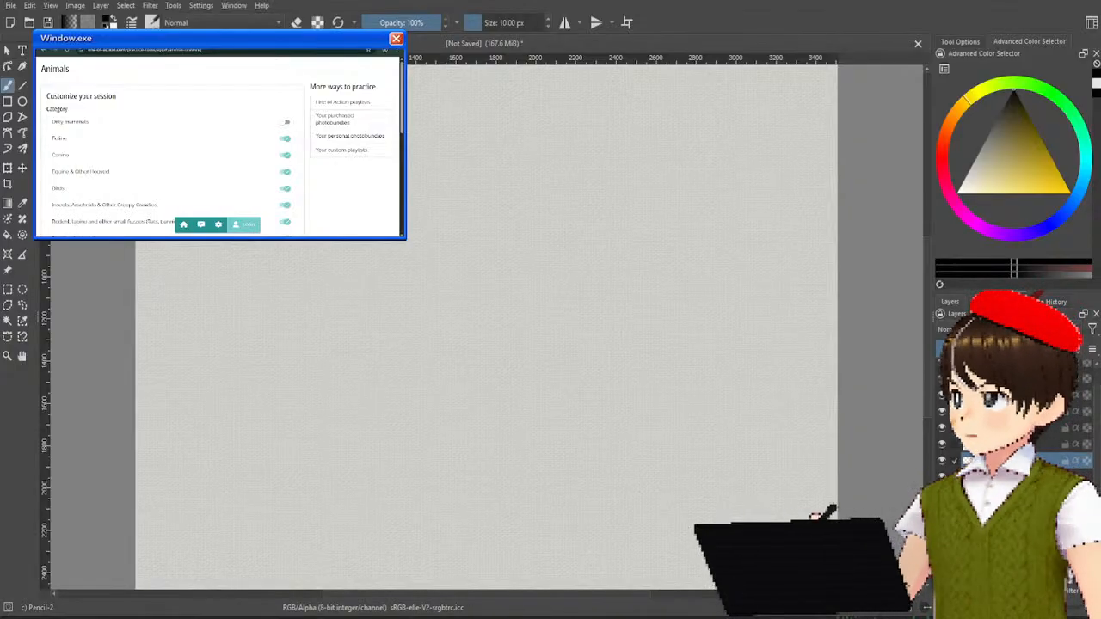
# Step: Switch the timing of the animal drawing session to class mode
pyautogui.scroll(-5, 172, 142)
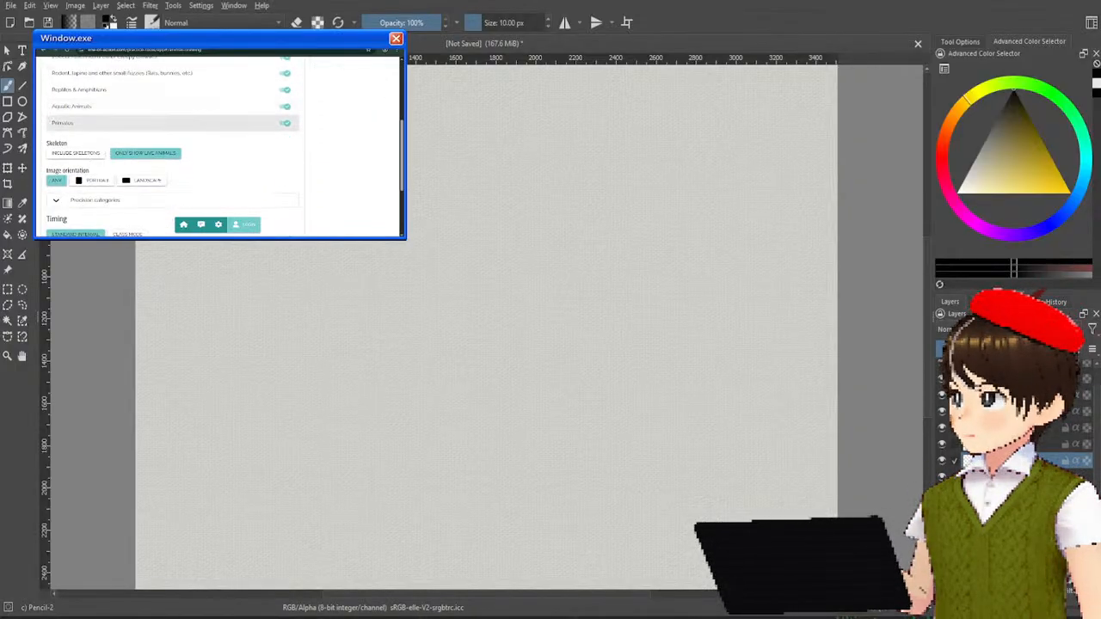
pyautogui.scroll(-3, 172, 141)
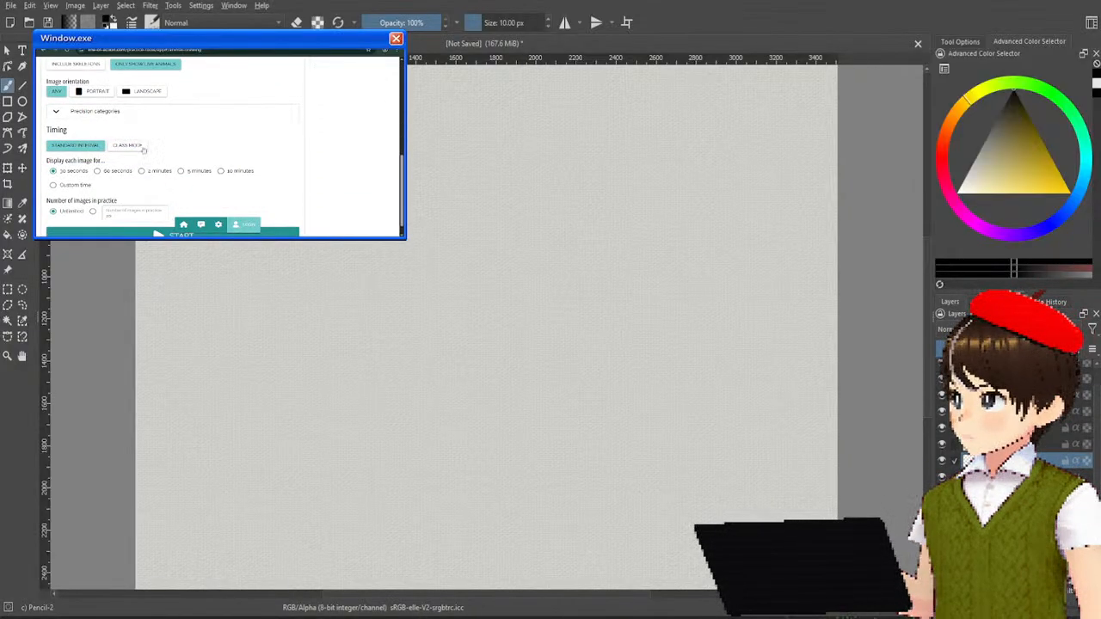
pyautogui.click(130, 145)
pyautogui.scroll(-2, 139, 148)
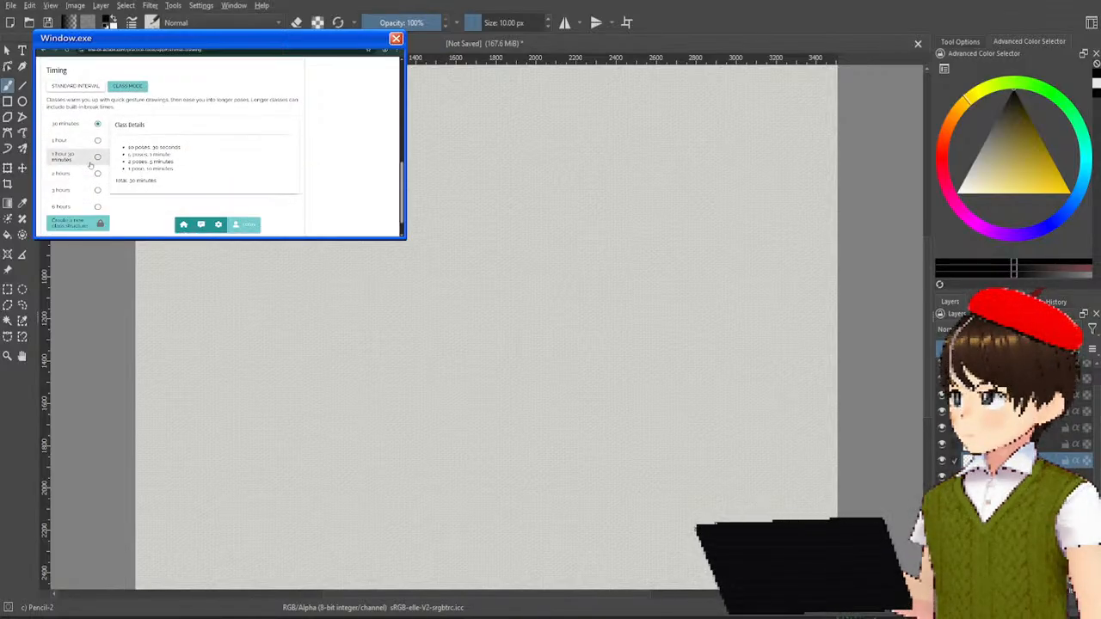
# Step: Select the 6 hours class length and review its schedule of poses and breaks
pyautogui.click(100, 206)
pyautogui.scroll(-1, 103, 204)
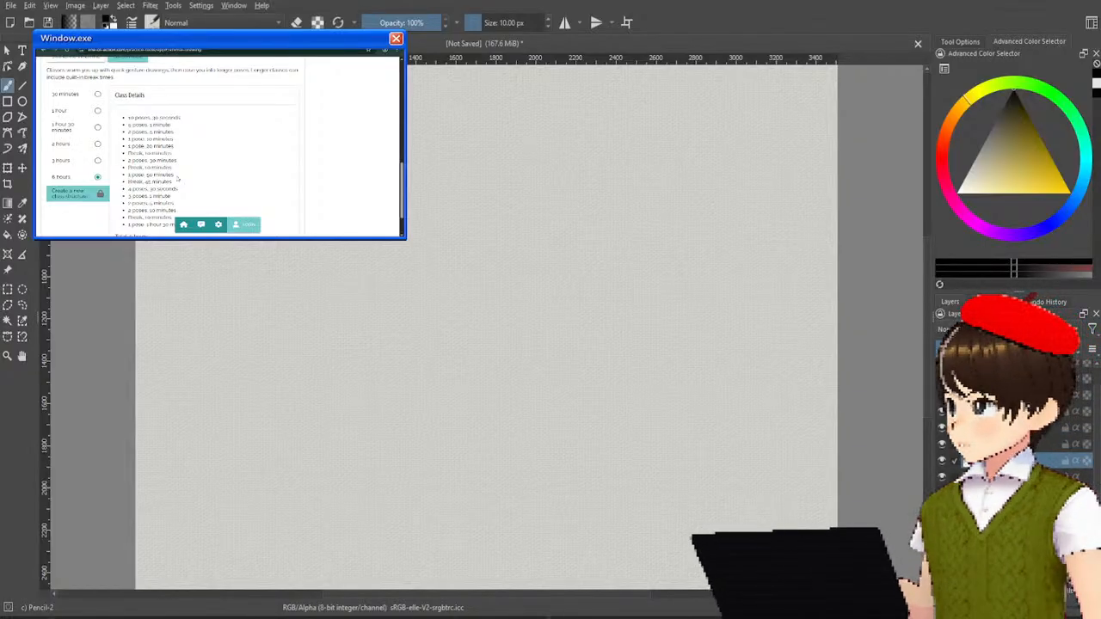
pyautogui.scroll(-2, 219, 160)
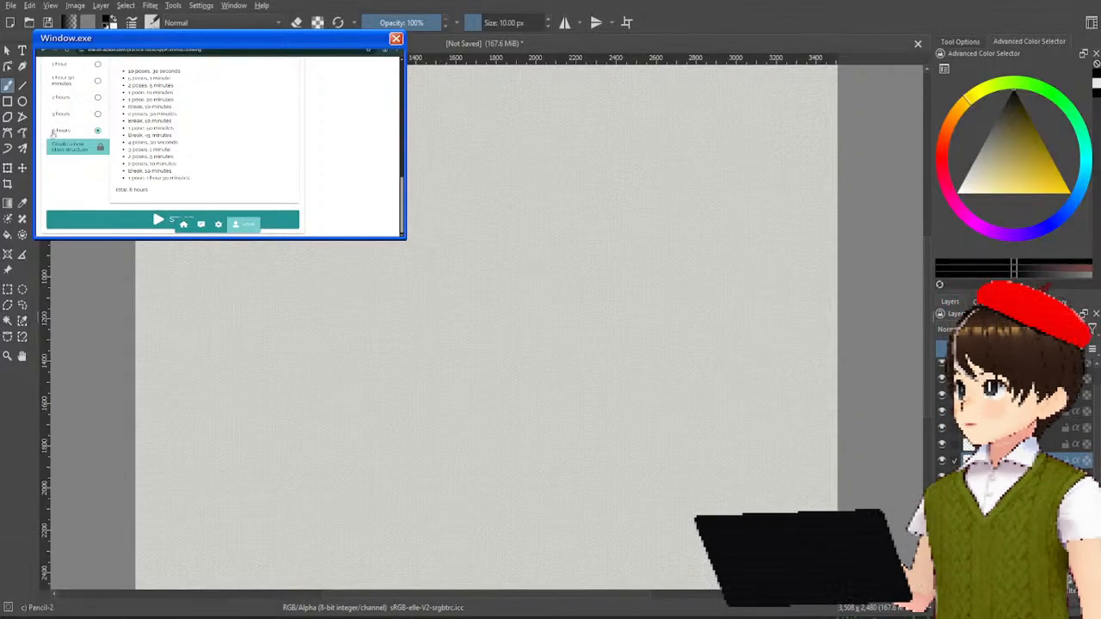
pyautogui.scroll(2, 226, 152)
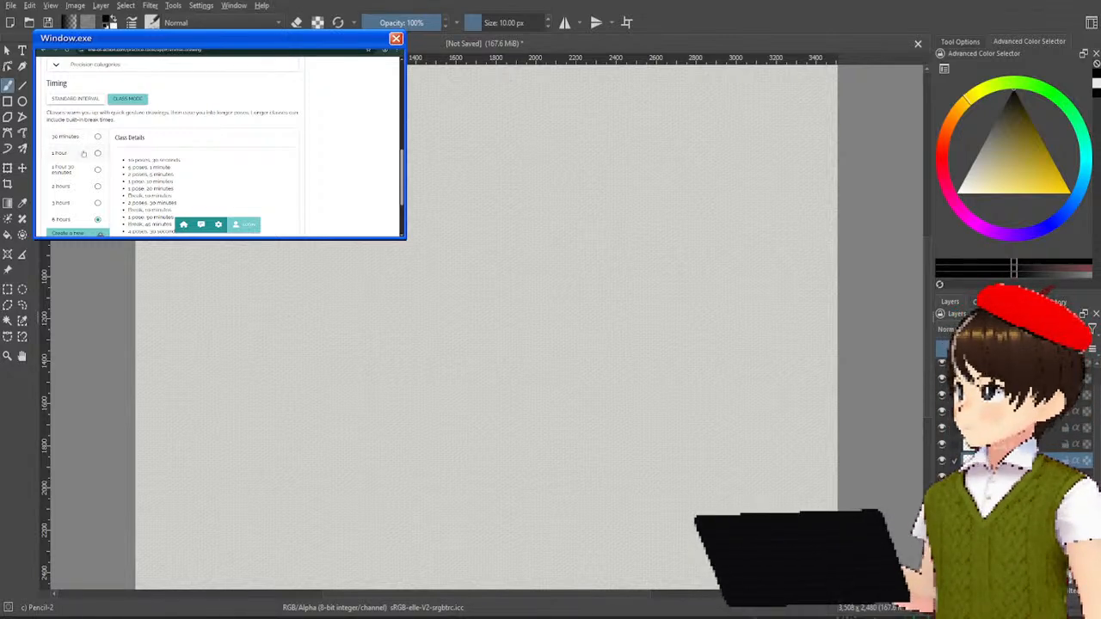
# Step: Choose the 30 minutes class length and start the timed animal drawing session
pyautogui.click(84, 137)
pyautogui.scroll(-2, 83, 196)
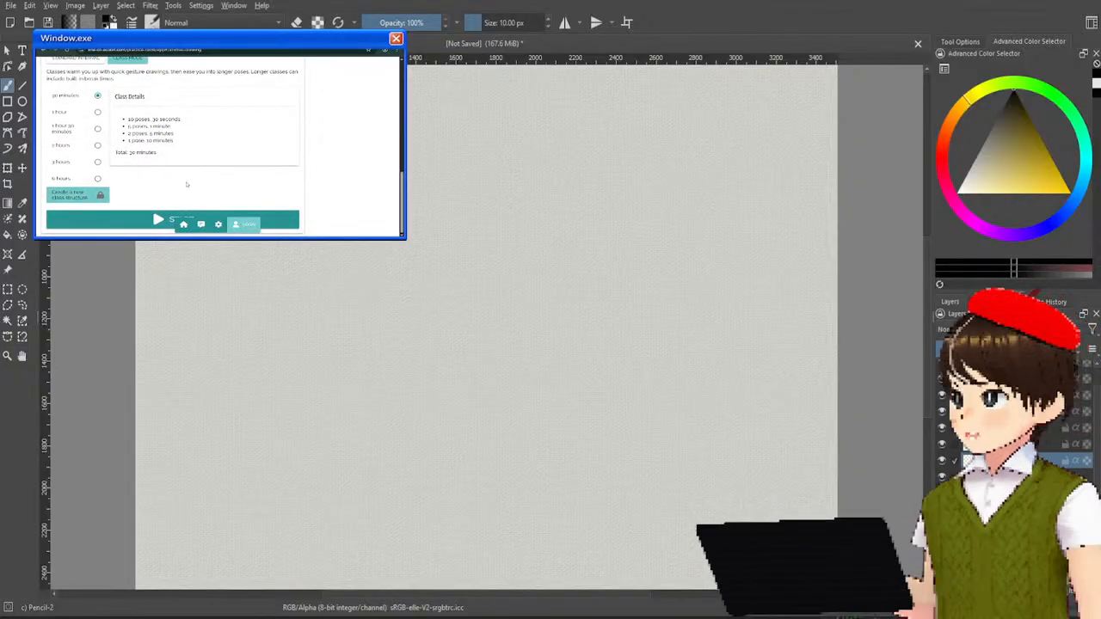
pyautogui.scroll(2, 186, 184)
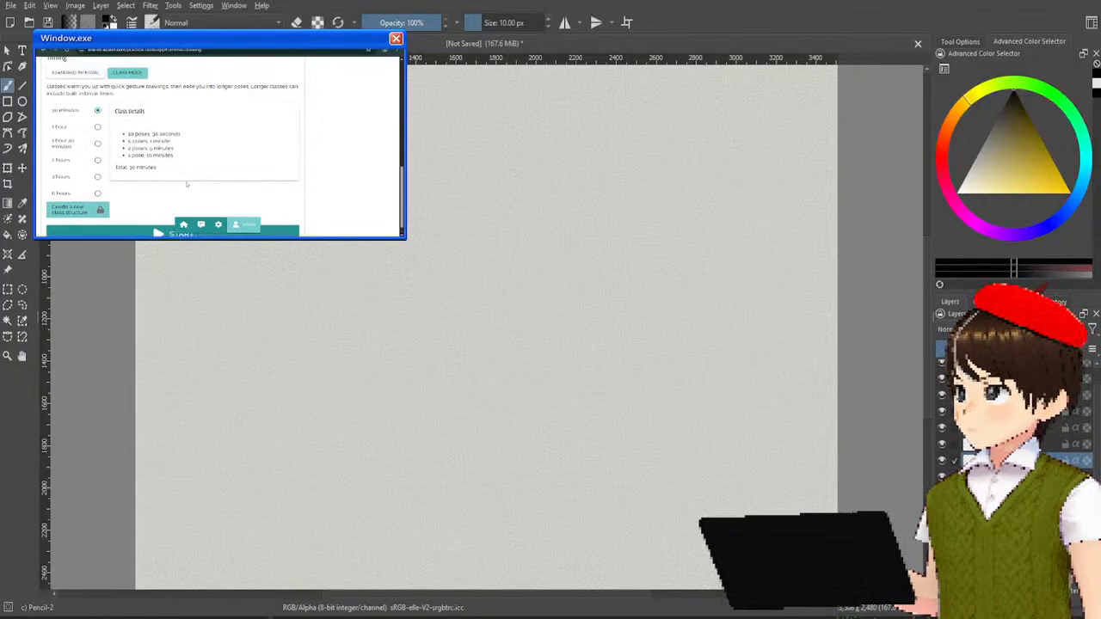
pyautogui.scroll(-2, 192, 181)
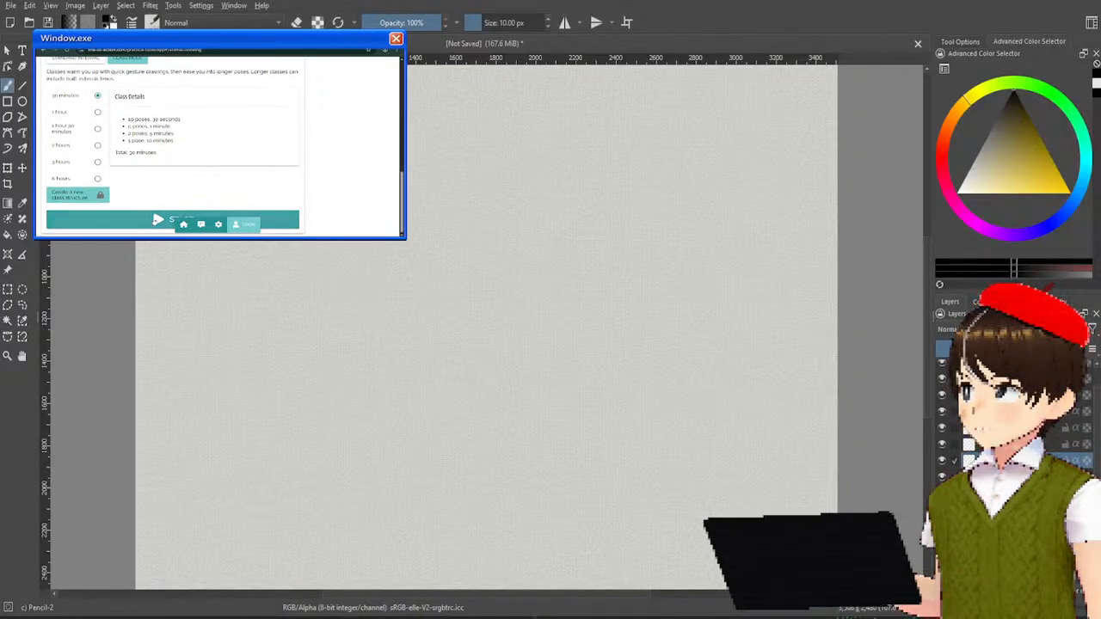
pyautogui.click(149, 221)
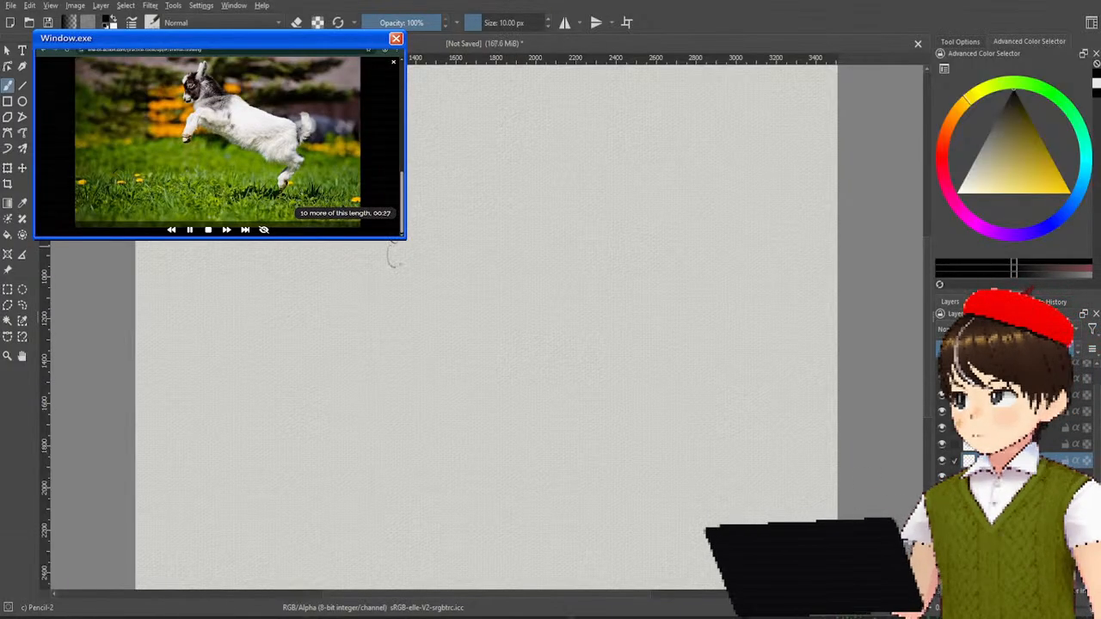
# Step: Sketch the leaping goat from the reference photo in pencil, outlining its legs, belly, tail, back, head and ears
pyautogui.moveTo(416, 244)
pyautogui.mouseDown()
pyautogui.moveTo(442, 294)
pyautogui.moveTo(400, 404)
pyautogui.moveTo(562, 363)
pyautogui.moveTo(629, 386)
pyautogui.moveTo(588, 415)
pyautogui.moveTo(613, 459)
pyautogui.moveTo(654, 380)
pyautogui.moveTo(661, 390)
pyautogui.moveTo(689, 255)
pyautogui.moveTo(670, 301)
pyautogui.mouseUp()
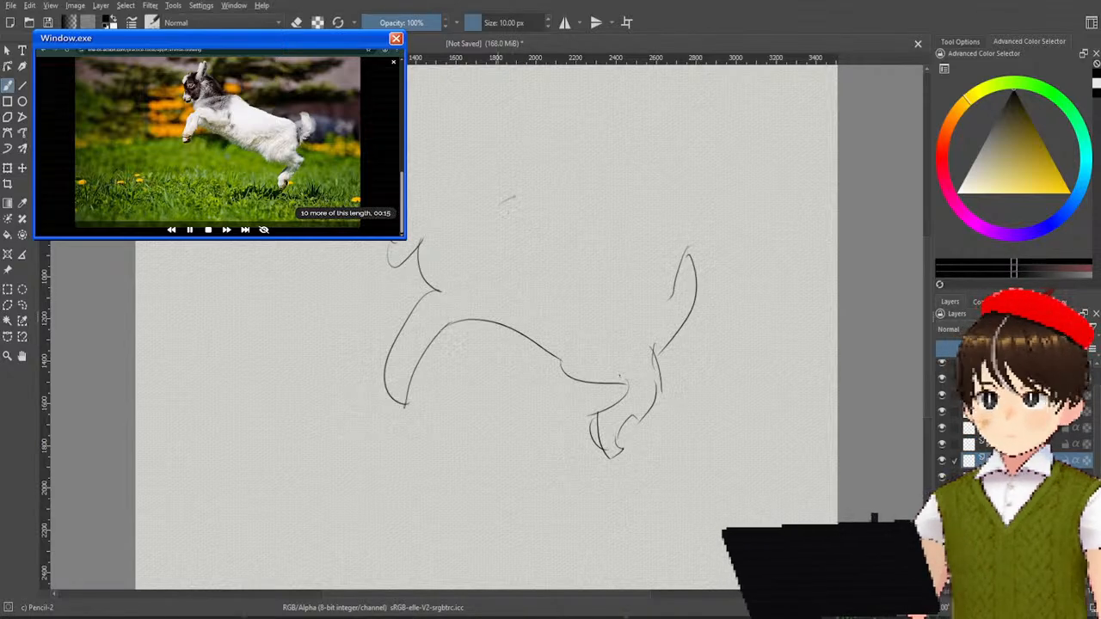
pyautogui.moveTo(499, 206)
pyautogui.mouseDown()
pyautogui.moveTo(574, 294)
pyautogui.moveTo(670, 296)
pyautogui.mouseUp()
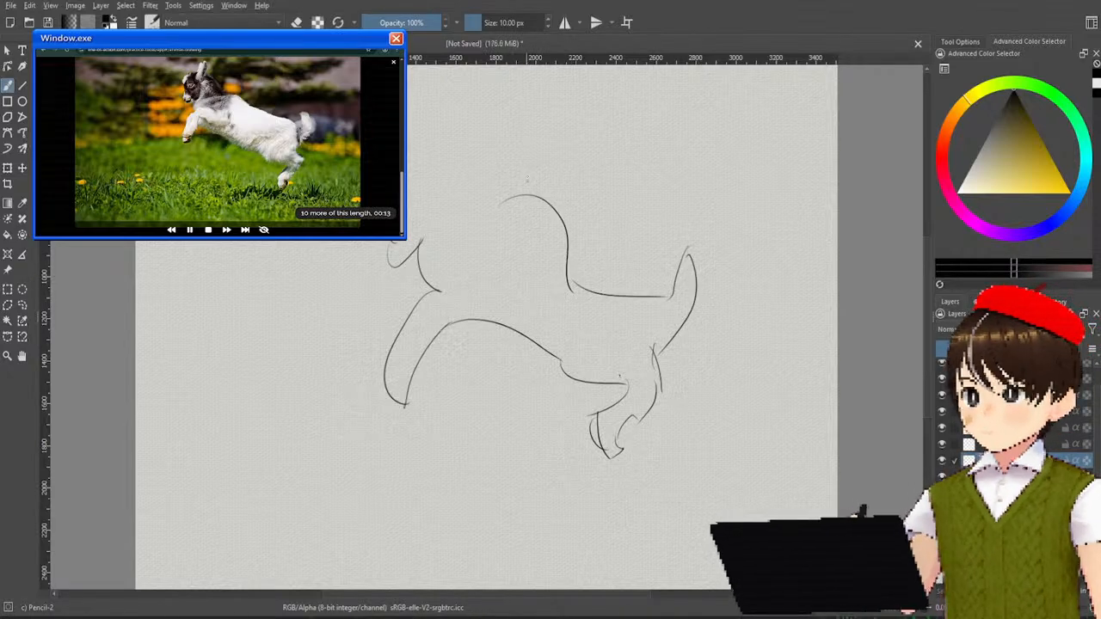
pyautogui.moveTo(463, 191); pyautogui.dragTo(511, 198)
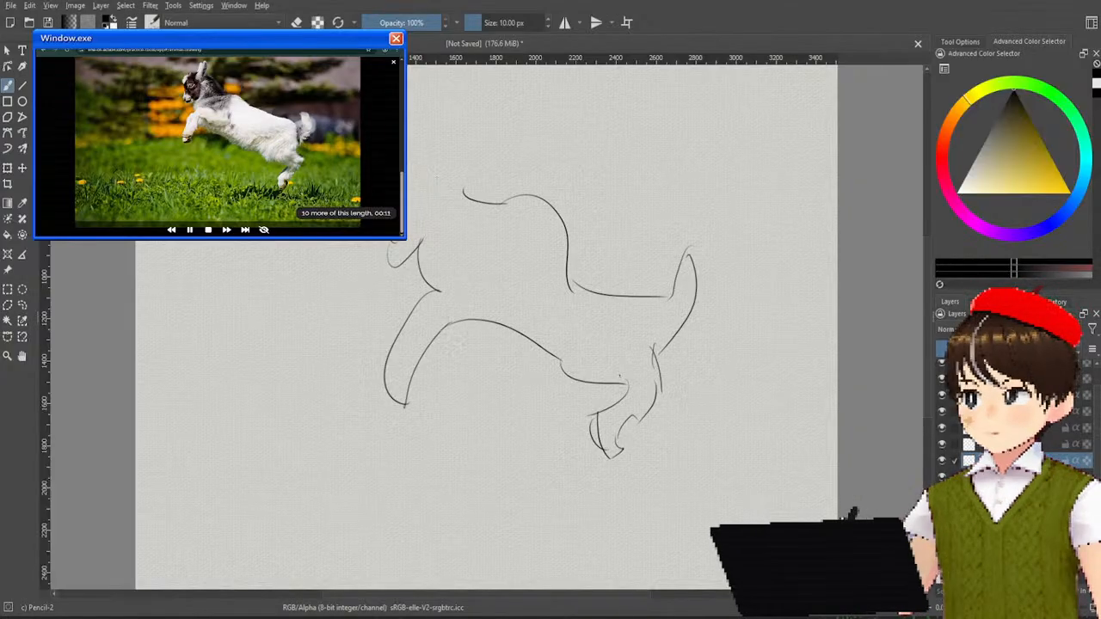
pyautogui.moveTo(408, 147); pyautogui.dragTo(456, 213)
pyautogui.moveTo(409, 146)
pyautogui.mouseDown()
pyautogui.moveTo(436, 112)
pyautogui.moveTo(422, 157)
pyautogui.moveTo(433, 111)
pyautogui.mouseUp()
pyautogui.moveTo(433, 113); pyautogui.dragTo(421, 155)
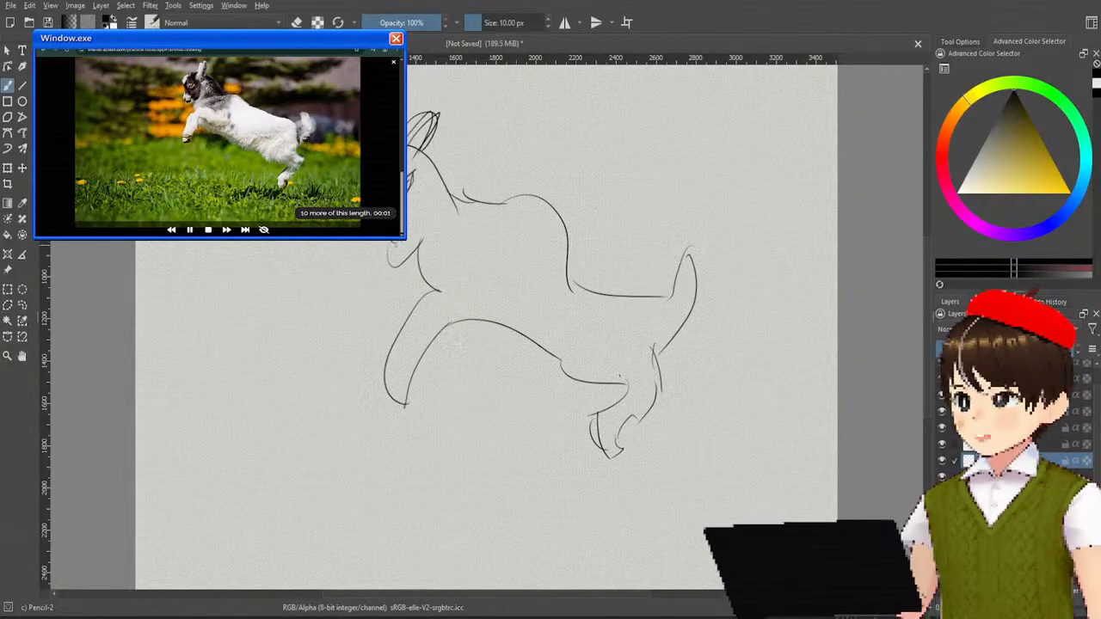
pyautogui.moveTo(409, 229); pyautogui.dragTo(405, 244)
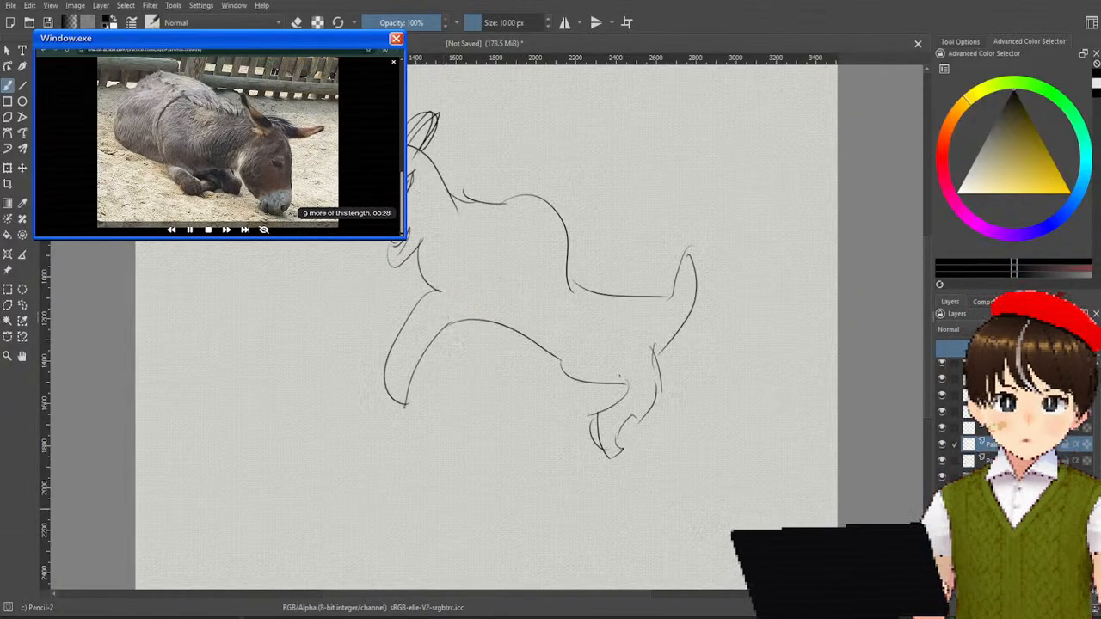
# Step: Hide the goat sketch's layer and pencil the lying donkey's ears, head, muzzle and lower body curves on a blank layer
pyautogui.click(941, 462)
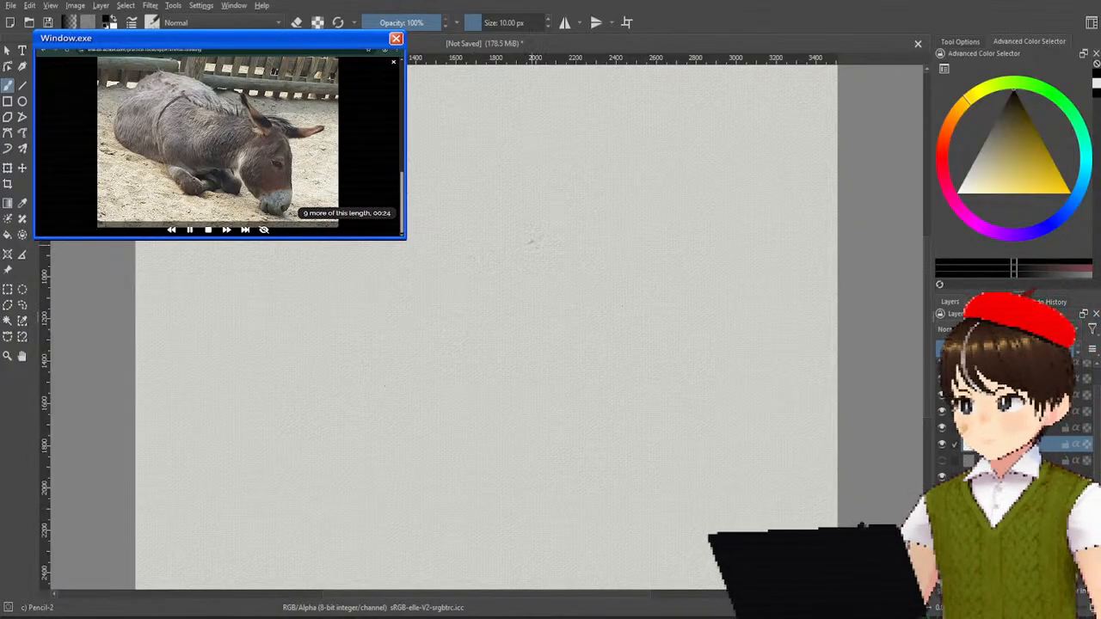
pyautogui.moveTo(529, 240)
pyautogui.mouseDown()
pyautogui.moveTo(586, 299)
pyautogui.moveTo(611, 305)
pyautogui.moveTo(615, 322)
pyautogui.moveTo(675, 255)
pyautogui.mouseUp()
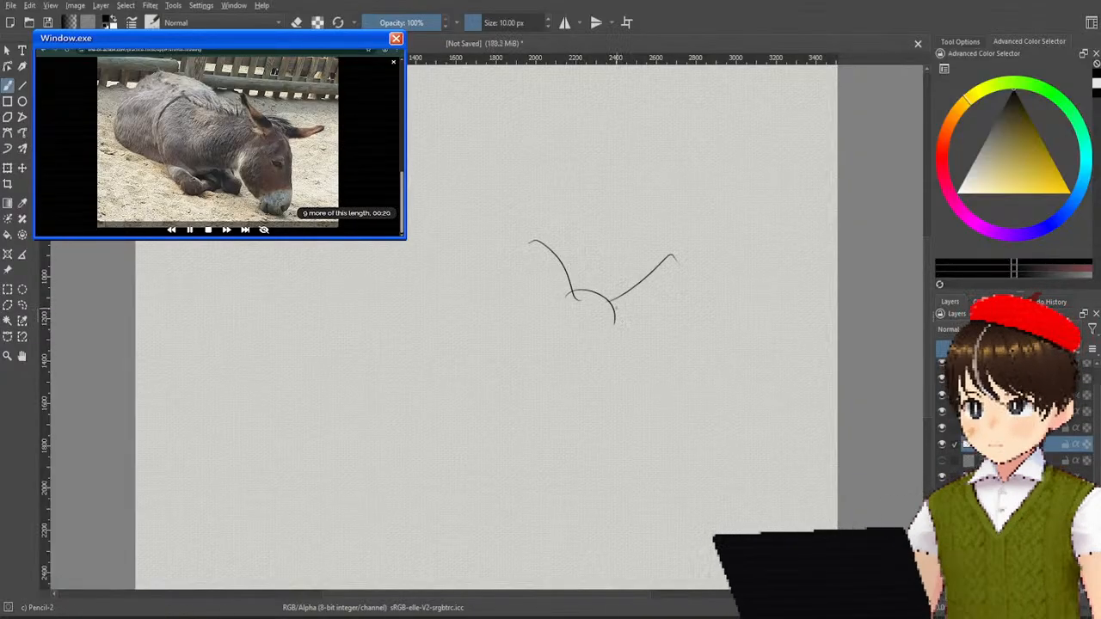
pyautogui.moveTo(612, 303); pyautogui.dragTo(632, 429)
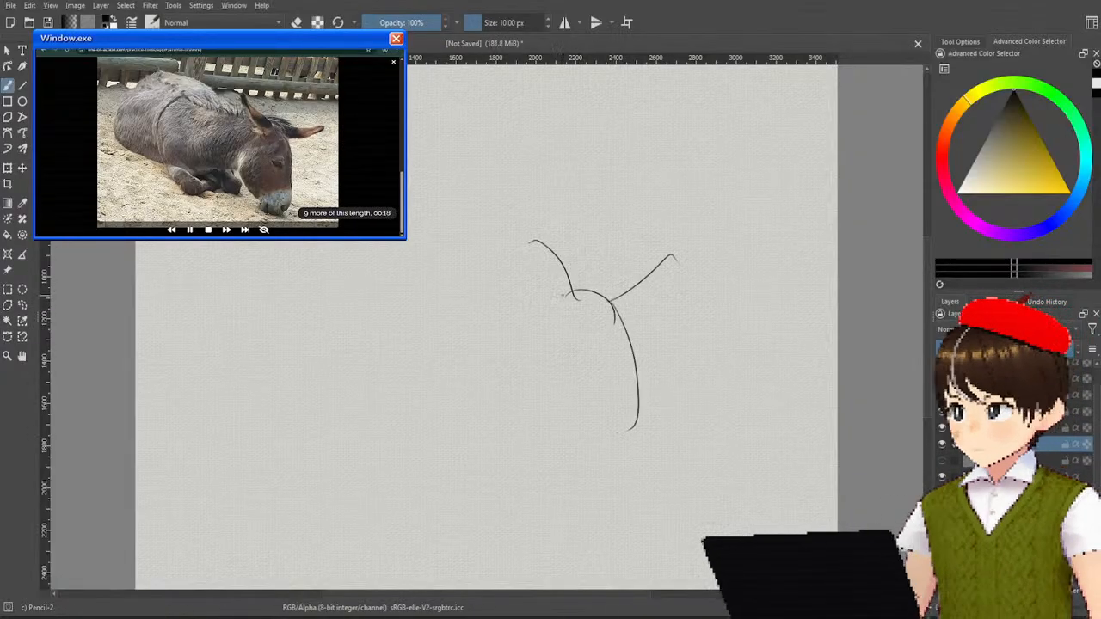
pyautogui.moveTo(534, 338)
pyautogui.mouseDown()
pyautogui.moveTo(533, 397)
pyautogui.moveTo(604, 440)
pyautogui.mouseUp()
pyautogui.moveTo(537, 339)
pyautogui.mouseDown()
pyautogui.moveTo(564, 405)
pyautogui.moveTo(604, 442)
pyautogui.mouseUp()
pyautogui.moveTo(539, 339)
pyautogui.mouseDown()
pyautogui.moveTo(513, 413)
pyautogui.moveTo(421, 441)
pyautogui.mouseUp()
pyautogui.moveTo(307, 329); pyautogui.dragTo(446, 420)
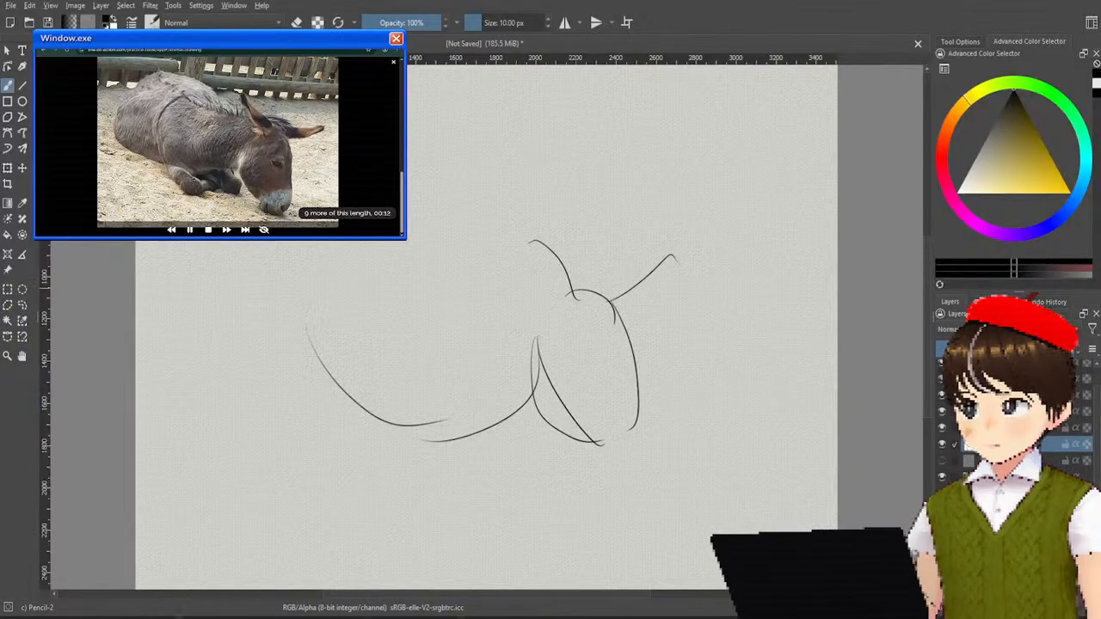
# Step: Complete the donkey sketch with its rump, back, neck, folded legs and eye
pyautogui.moveTo(288, 302); pyautogui.dragTo(370, 258)
pyautogui.moveTo(409, 220)
pyautogui.mouseDown()
pyautogui.moveTo(435, 226)
pyautogui.moveTo(461, 258)
pyautogui.moveTo(540, 245)
pyautogui.mouseUp()
pyautogui.moveTo(447, 259); pyautogui.dragTo(541, 325)
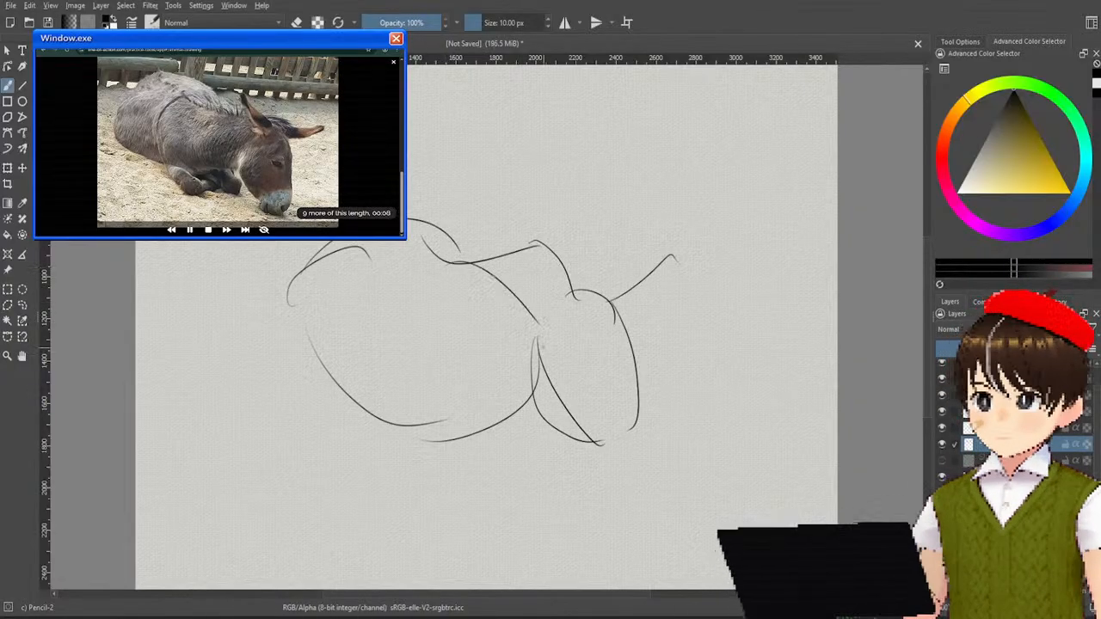
pyautogui.moveTo(456, 258); pyautogui.dragTo(533, 309)
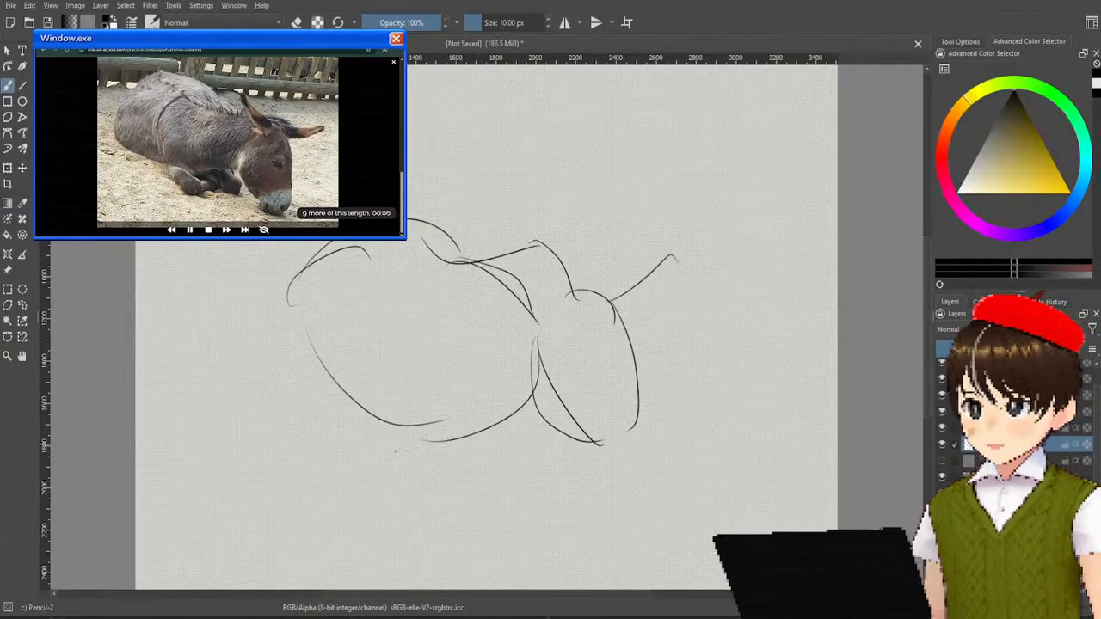
pyautogui.moveTo(380, 392); pyautogui.dragTo(446, 466)
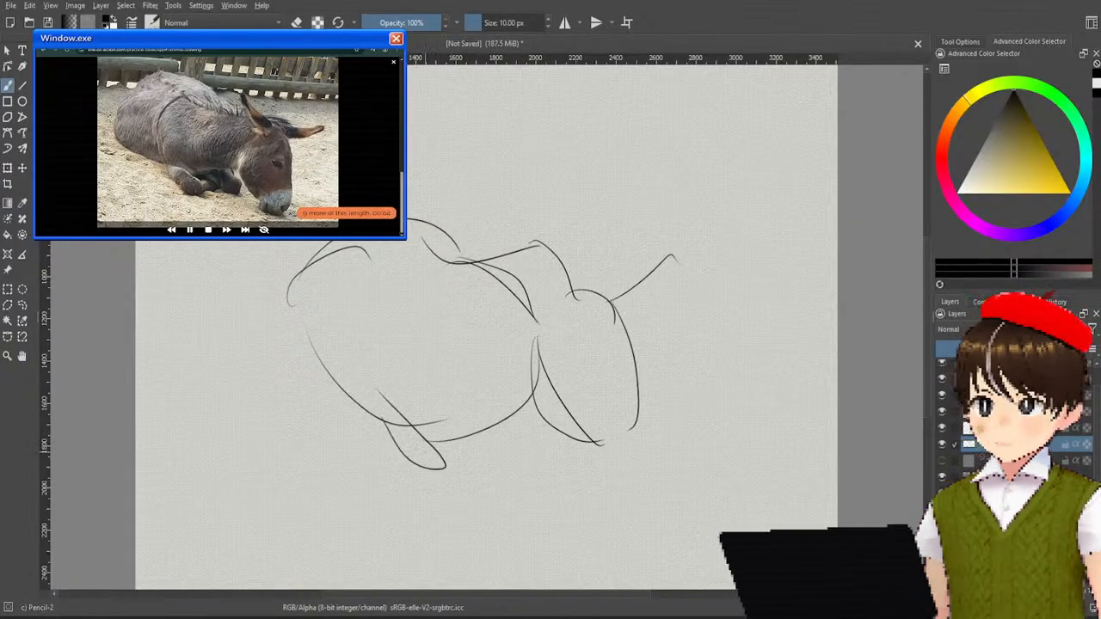
pyautogui.moveTo(494, 424); pyautogui.dragTo(451, 462)
pyautogui.moveTo(495, 405)
pyautogui.mouseDown()
pyautogui.moveTo(480, 459)
pyautogui.moveTo(519, 420)
pyautogui.moveTo(504, 463)
pyautogui.mouseUp()
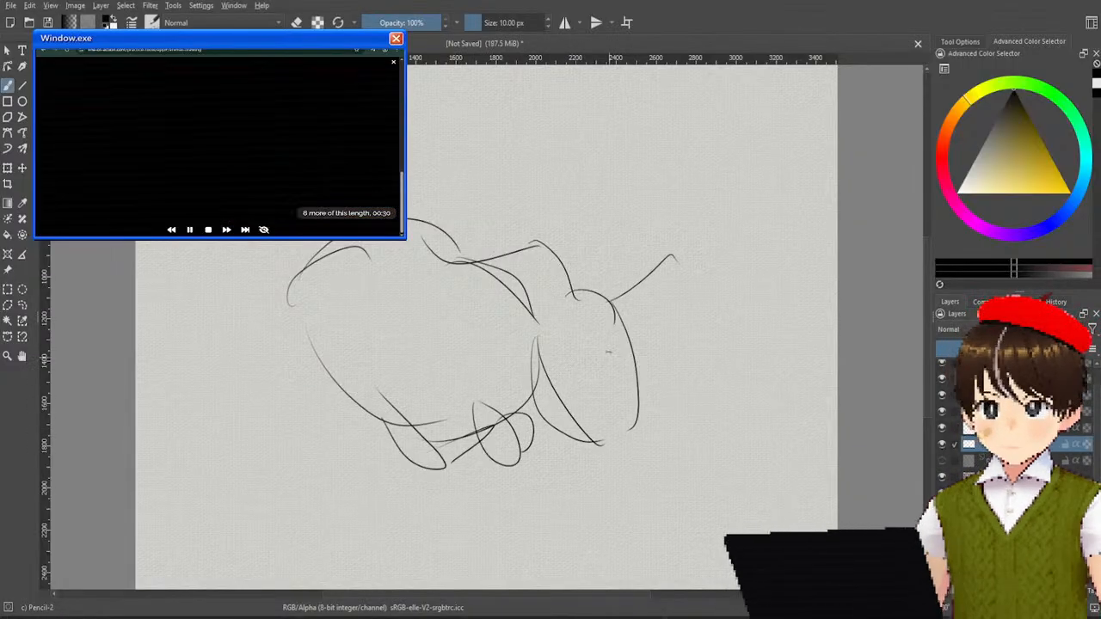
pyautogui.moveTo(605, 352); pyautogui.dragTo(595, 362)
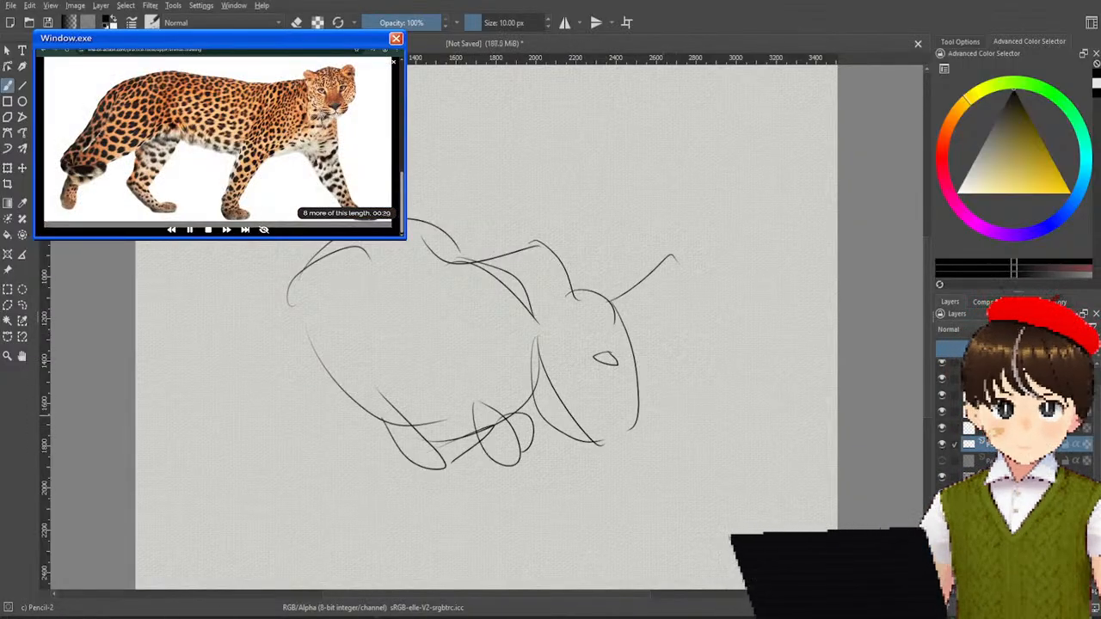
# Step: Hide the donkey sketch's layer and draw the leopard's muzzle, face outline, eyes and crown on a blank layer
pyautogui.click(943, 462)
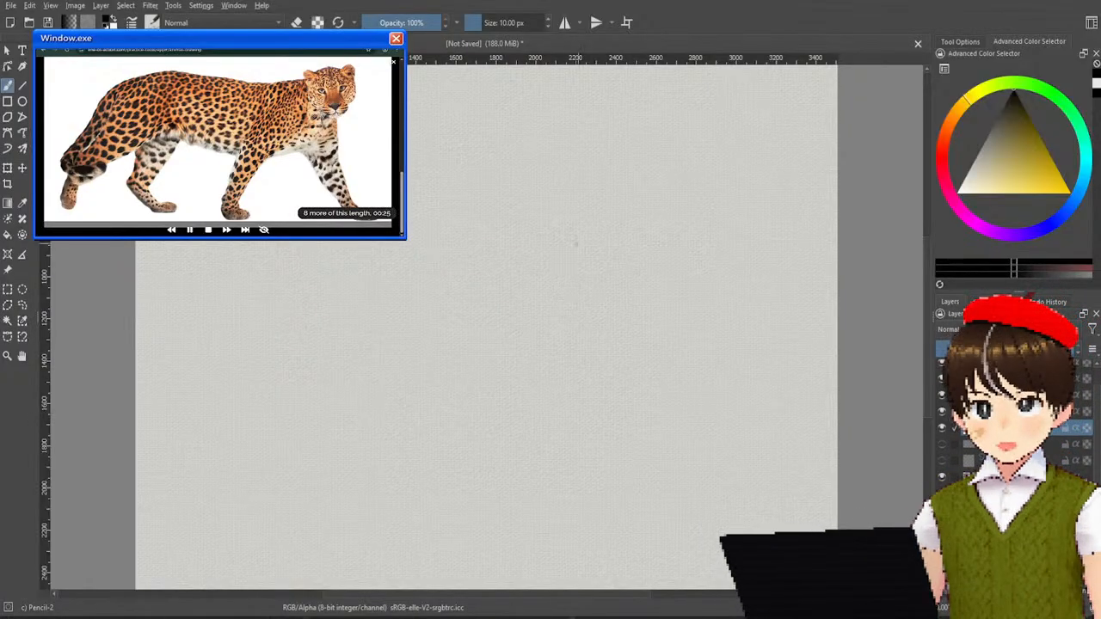
pyautogui.moveTo(572, 249)
pyautogui.mouseDown()
pyautogui.moveTo(545, 302)
pyautogui.moveTo(601, 306)
pyautogui.mouseUp()
pyautogui.moveTo(609, 250)
pyautogui.mouseDown()
pyautogui.moveTo(602, 310)
pyautogui.moveTo(614, 291)
pyautogui.moveTo(601, 313)
pyautogui.mouseUp()
pyautogui.moveTo(541, 232)
pyautogui.mouseDown()
pyautogui.moveTo(569, 334)
pyautogui.moveTo(583, 335)
pyautogui.mouseUp()
pyautogui.moveTo(638, 232); pyautogui.dragTo(592, 325)
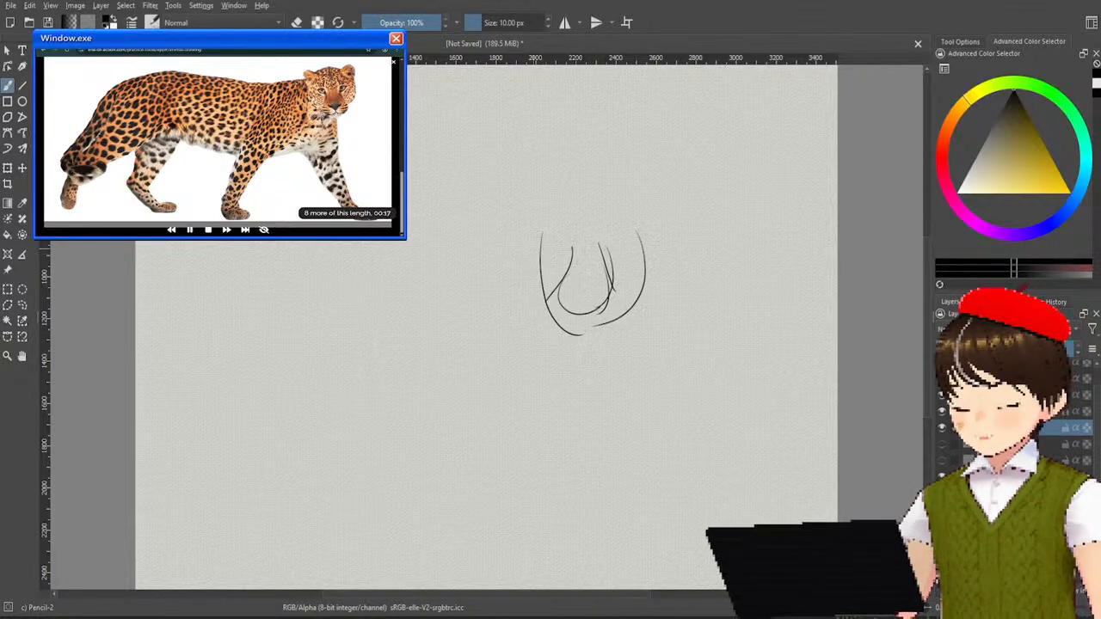
pyautogui.moveTo(531, 234); pyautogui.dragTo(592, 342)
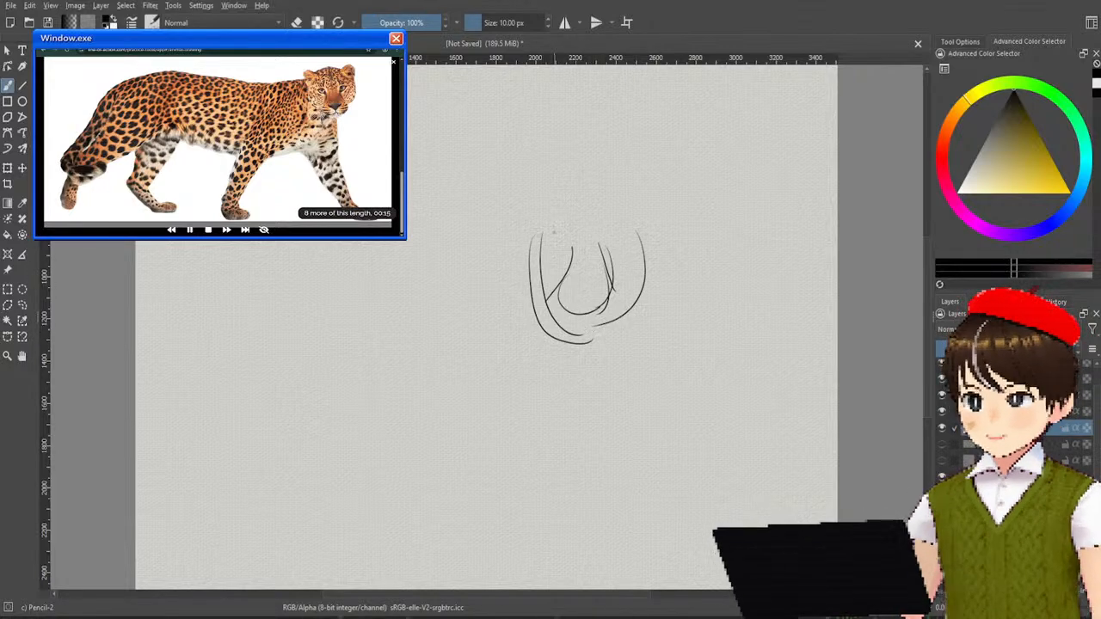
pyautogui.moveTo(552, 251)
pyautogui.mouseDown()
pyautogui.moveTo(578, 263)
pyautogui.moveTo(556, 258)
pyautogui.moveTo(621, 253)
pyautogui.mouseUp()
pyautogui.moveTo(534, 230); pyautogui.dragTo(635, 237)
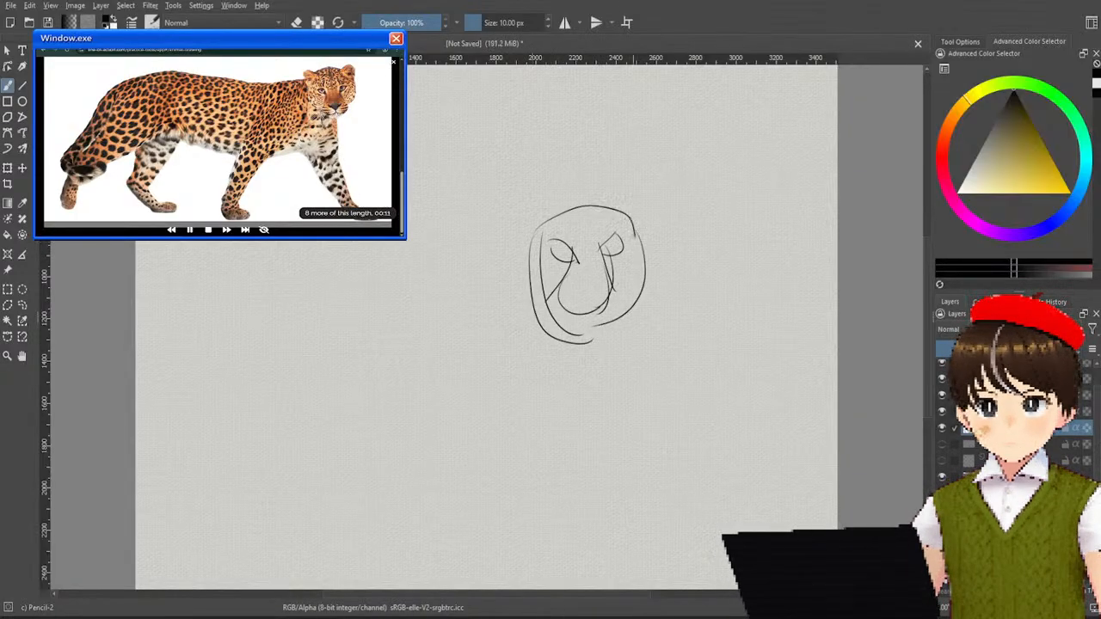
# Step: Add the leopard's two round ears and outline its back, belly and four walking legs
pyautogui.moveTo(550, 215); pyautogui.dragTo(540, 244)
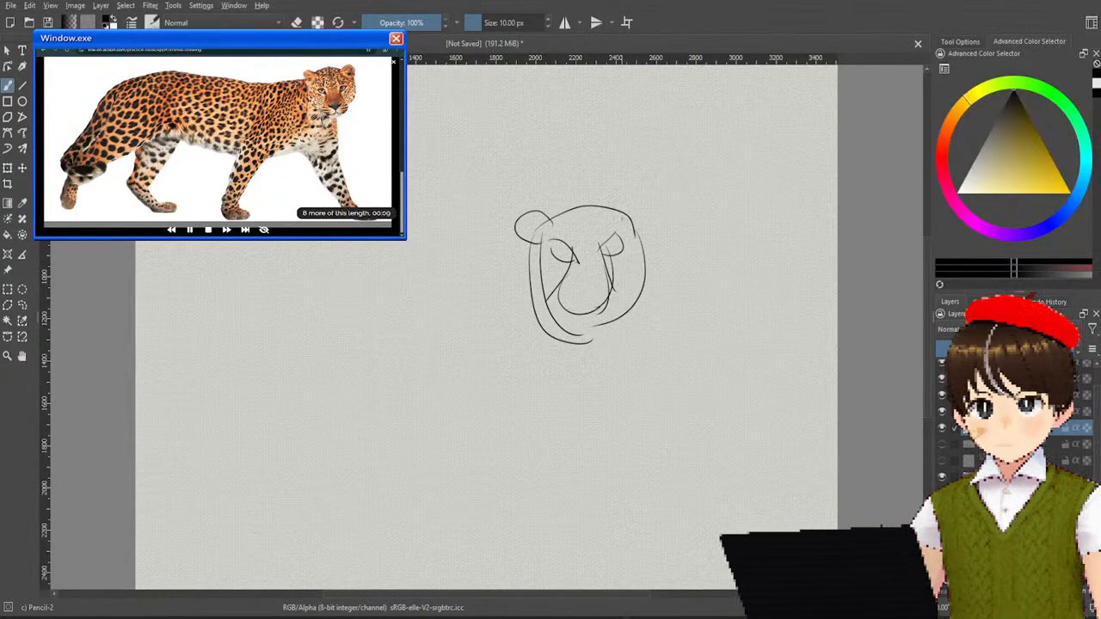
pyautogui.moveTo(617, 215)
pyautogui.mouseDown()
pyautogui.moveTo(666, 211)
pyautogui.moveTo(636, 239)
pyautogui.mouseUp()
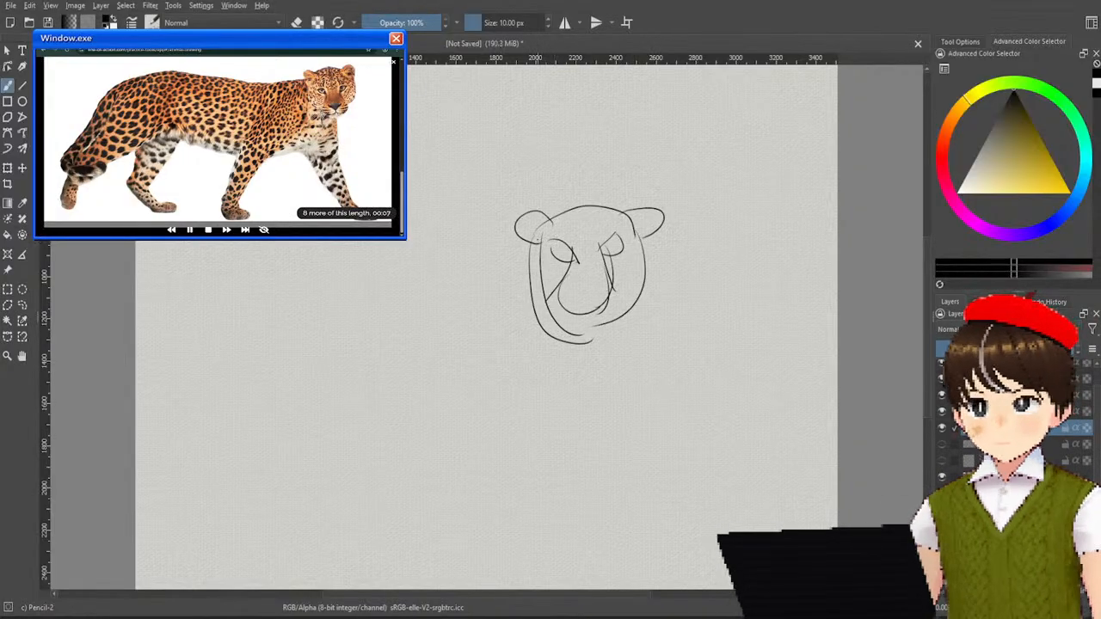
pyautogui.moveTo(526, 243)
pyautogui.mouseDown()
pyautogui.moveTo(418, 241)
pyautogui.moveTo(298, 357)
pyautogui.moveTo(303, 426)
pyautogui.moveTo(345, 336)
pyautogui.moveTo(395, 335)
pyautogui.moveTo(349, 411)
pyautogui.moveTo(425, 399)
pyautogui.moveTo(439, 323)
pyautogui.moveTo(497, 322)
pyautogui.moveTo(486, 421)
pyautogui.moveTo(508, 361)
pyautogui.moveTo(555, 376)
pyautogui.moveTo(590, 335)
pyautogui.mouseUp()
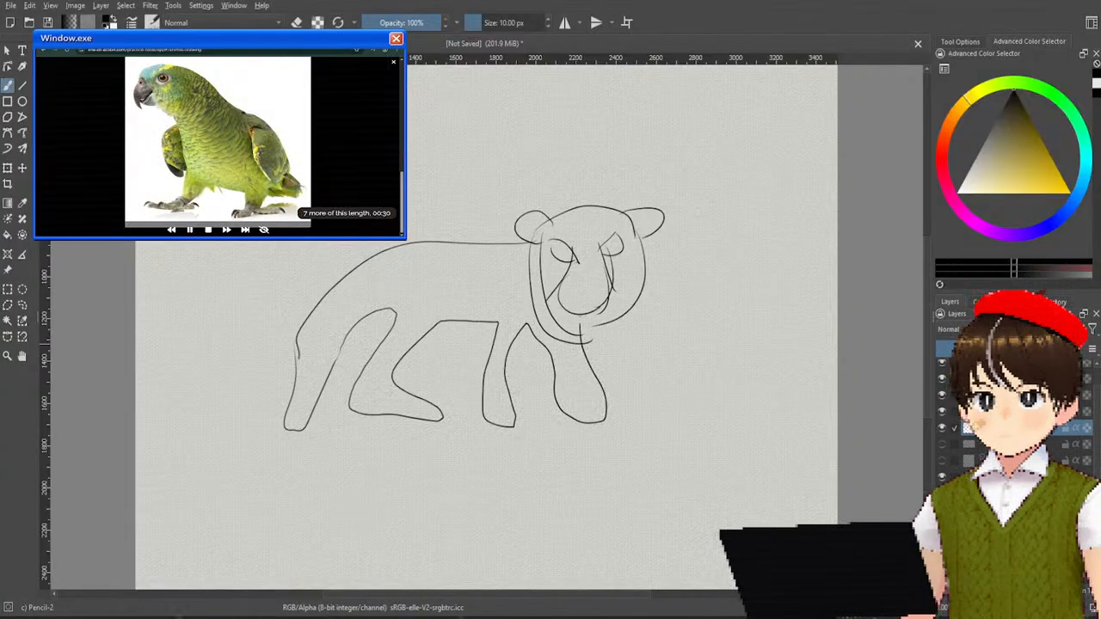
# Step: Hide the leopard sketch's layer and outline the parrot's beak, head, back, tail, rear leg and belly on a blank layer
pyautogui.press('Delete')
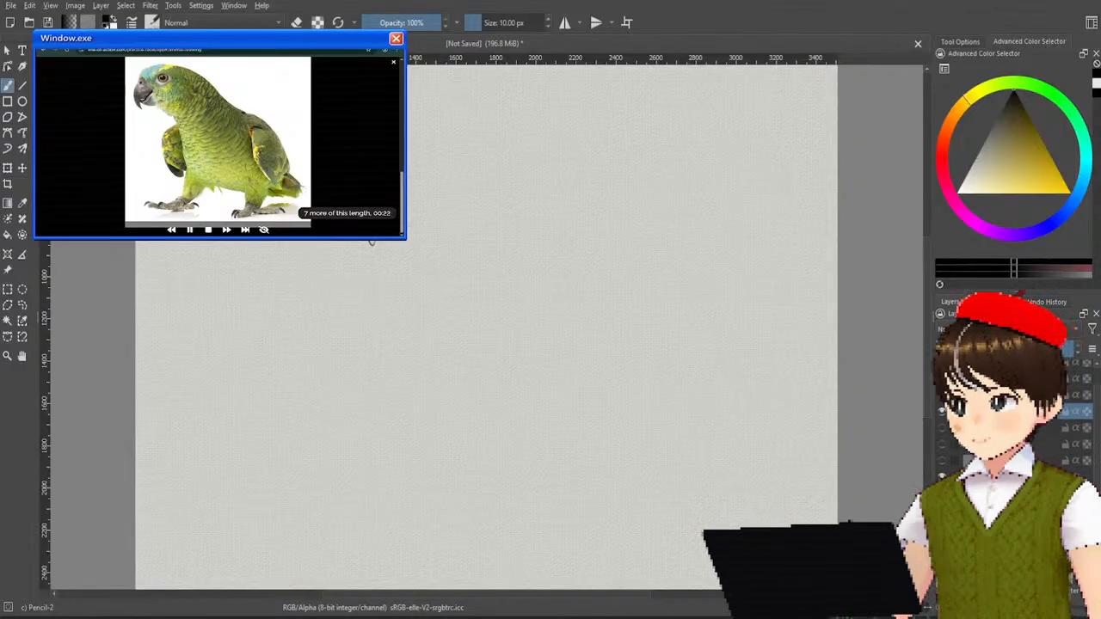
pyautogui.moveTo(372, 243); pyautogui.dragTo(402, 241)
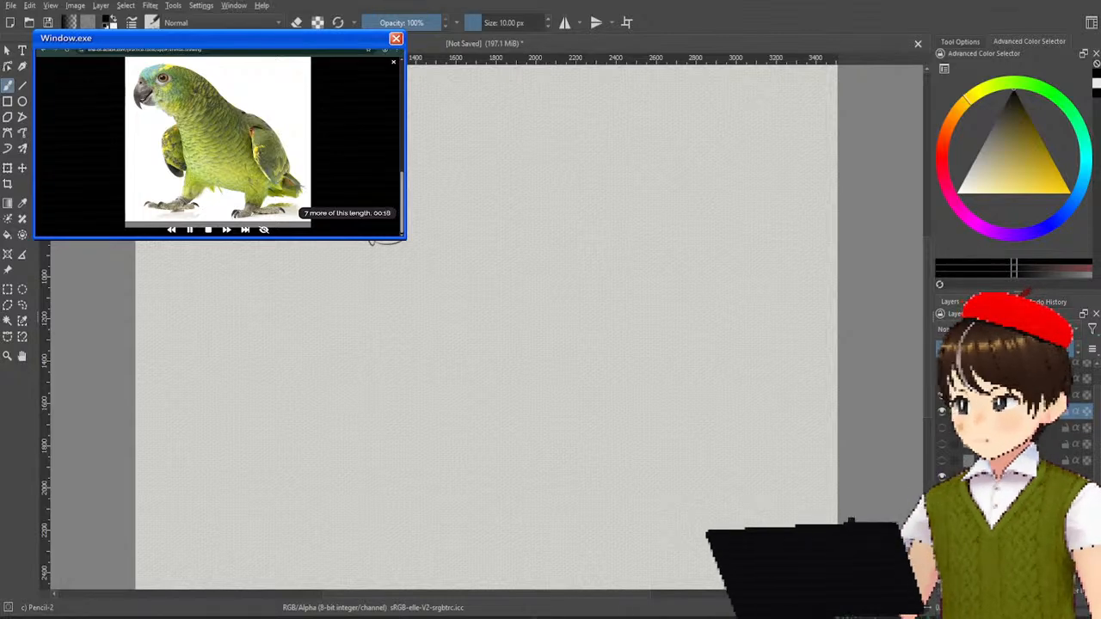
pyautogui.moveTo(401, 241); pyautogui.dragTo(403, 251)
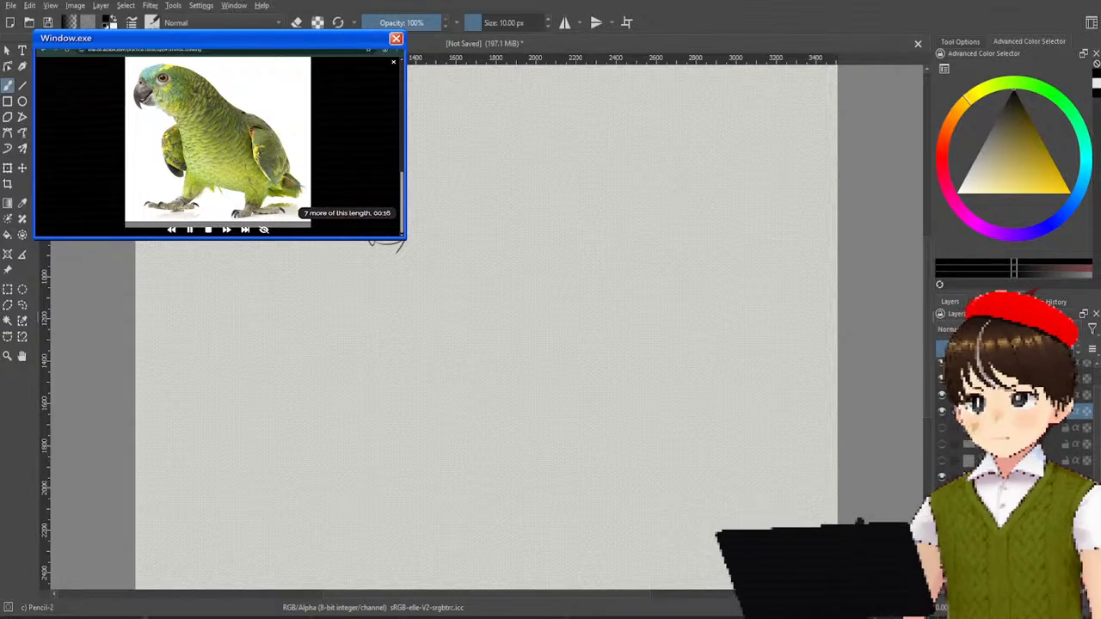
pyautogui.moveTo(408, 148)
pyautogui.mouseDown()
pyautogui.moveTo(474, 182)
pyautogui.moveTo(566, 318)
pyautogui.moveTo(603, 352)
pyautogui.moveTo(654, 356)
pyautogui.moveTo(662, 403)
pyautogui.moveTo(614, 420)
pyautogui.moveTo(574, 401)
pyautogui.moveTo(568, 449)
pyautogui.mouseUp()
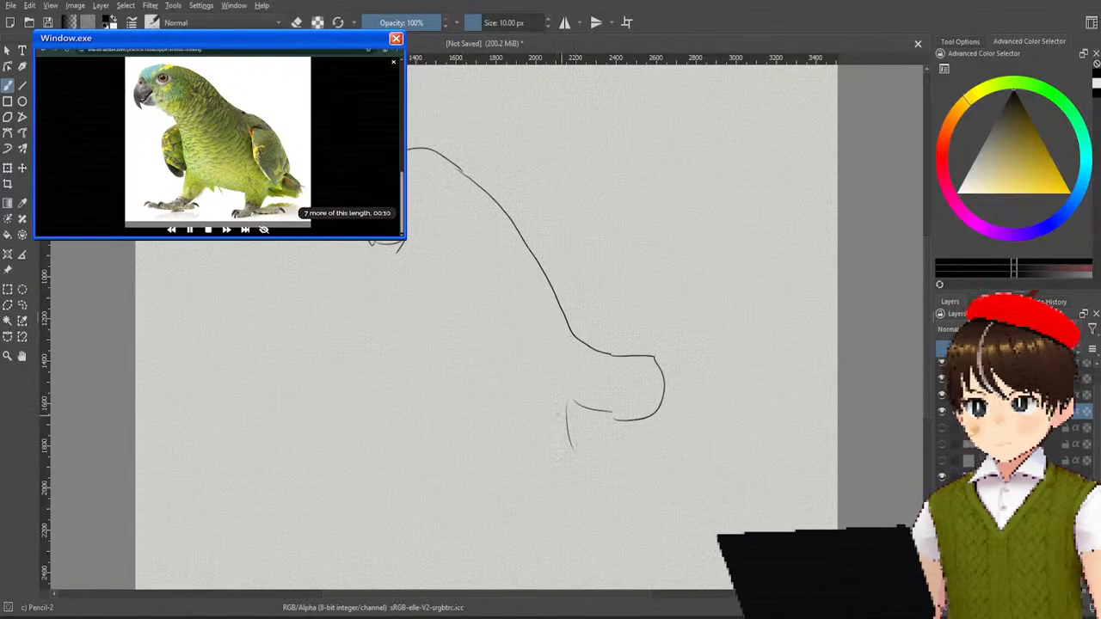
pyautogui.moveTo(531, 394); pyautogui.dragTo(535, 466)
pyautogui.moveTo(417, 387); pyautogui.dragTo(534, 397)
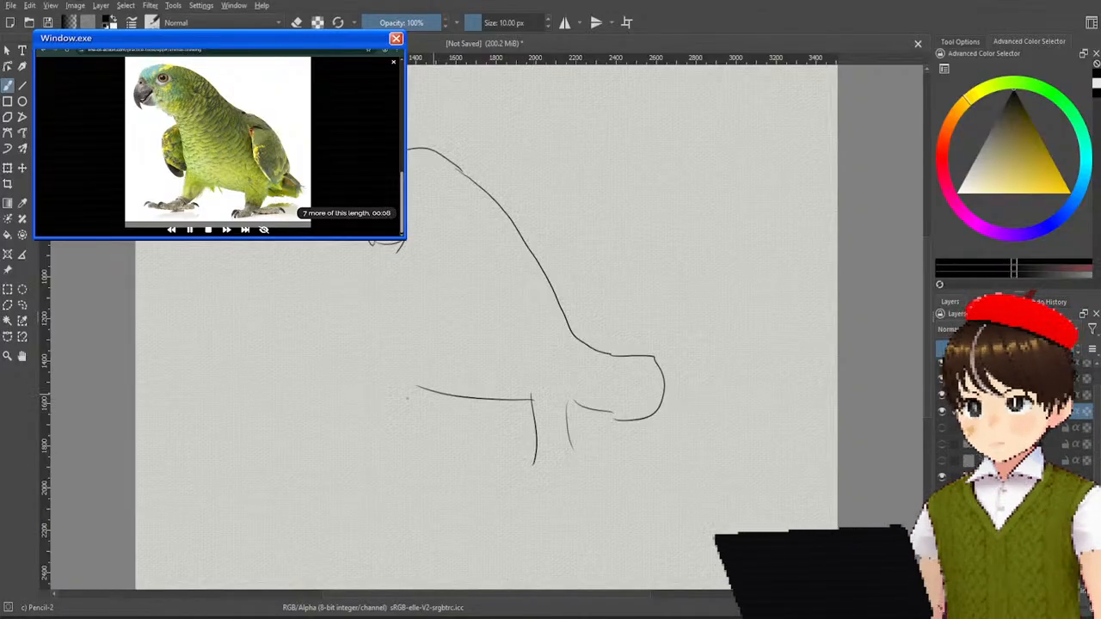
# Step: Finish the parrot sketch with its front leg, chest, far wing and the splayed toes of both feet
pyautogui.moveTo(454, 395); pyautogui.dragTo(468, 446)
pyautogui.moveTo(434, 392); pyautogui.dragTo(430, 456)
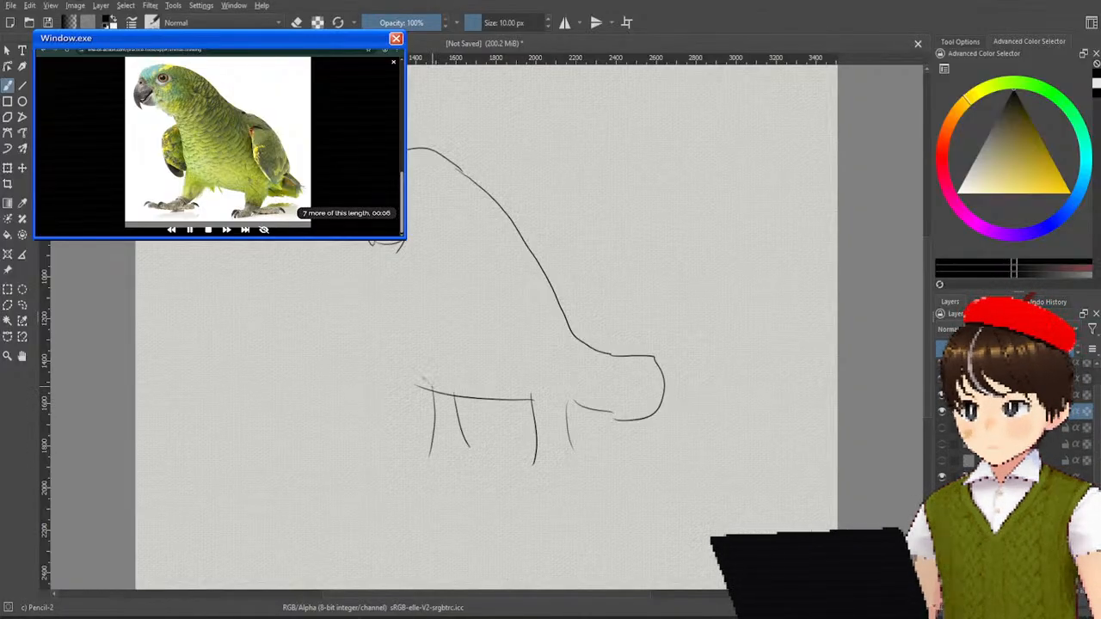
pyautogui.moveTo(410, 257); pyautogui.dragTo(443, 389)
pyautogui.moveTo(397, 277); pyautogui.dragTo(419, 368)
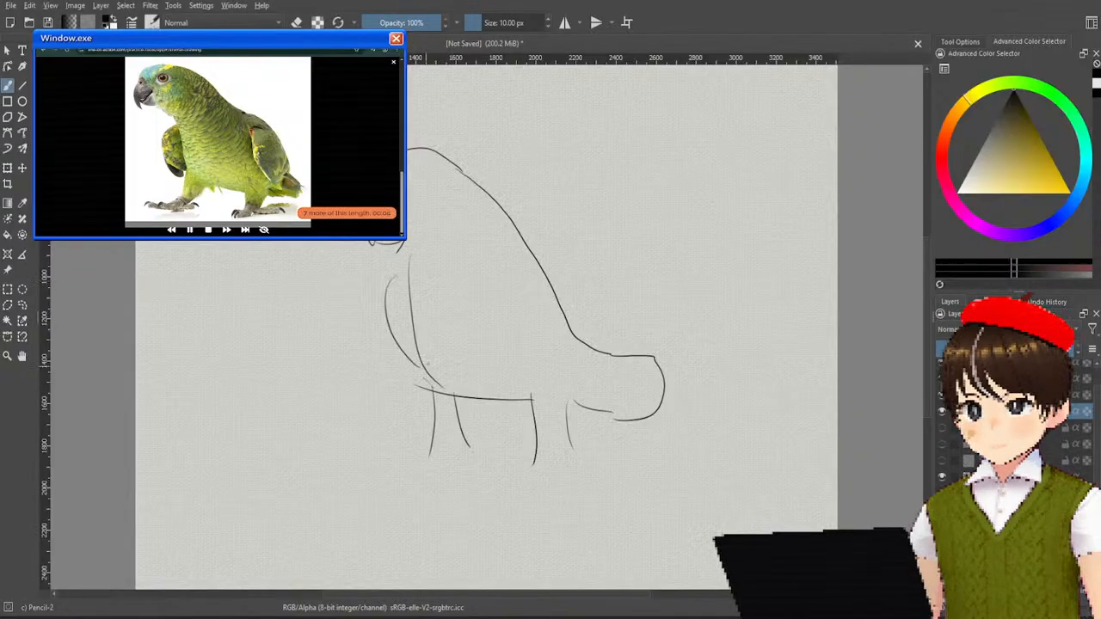
pyautogui.moveTo(384, 450)
pyautogui.mouseDown()
pyautogui.moveTo(443, 449)
pyautogui.moveTo(395, 485)
pyautogui.moveTo(440, 459)
pyautogui.moveTo(420, 487)
pyautogui.mouseUp()
pyautogui.moveTo(420, 487); pyautogui.dragTo(479, 458)
pyautogui.moveTo(554, 460)
pyautogui.mouseDown()
pyautogui.moveTo(504, 475)
pyautogui.moveTo(568, 469)
pyautogui.moveTo(597, 446)
pyautogui.mouseUp()
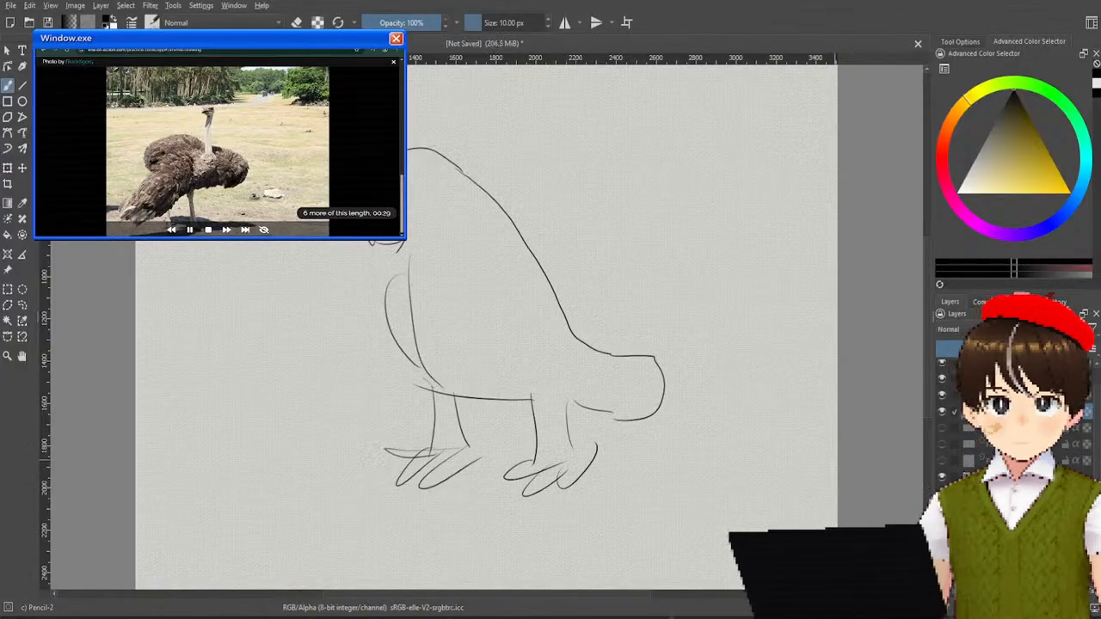
# Step: Hide the parrot sketch's layer and draw the ostrich's beak, head, long neck, rounded body and drooping wing on a blank layer
pyautogui.click(955, 410)
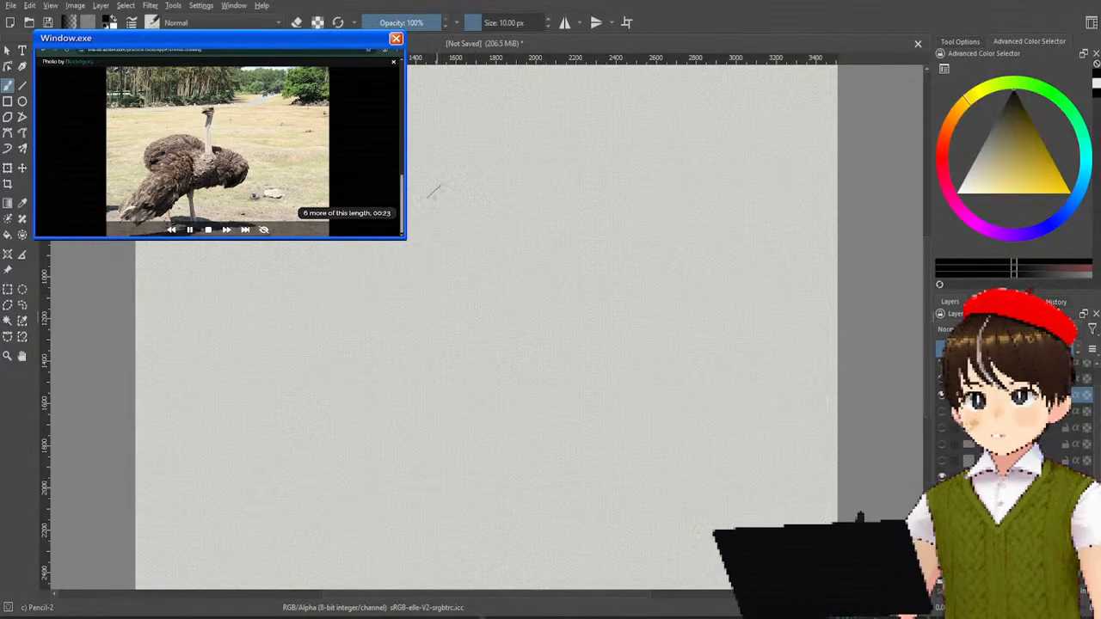
pyautogui.moveTo(428, 194)
pyautogui.mouseDown()
pyautogui.moveTo(442, 192)
pyautogui.moveTo(448, 211)
pyautogui.moveTo(443, 172)
pyautogui.moveTo(463, 207)
pyautogui.moveTo(435, 310)
pyautogui.mouseUp()
pyautogui.moveTo(467, 208)
pyautogui.mouseDown()
pyautogui.moveTo(458, 335)
pyautogui.moveTo(376, 303)
pyautogui.moveTo(339, 378)
pyautogui.mouseUp()
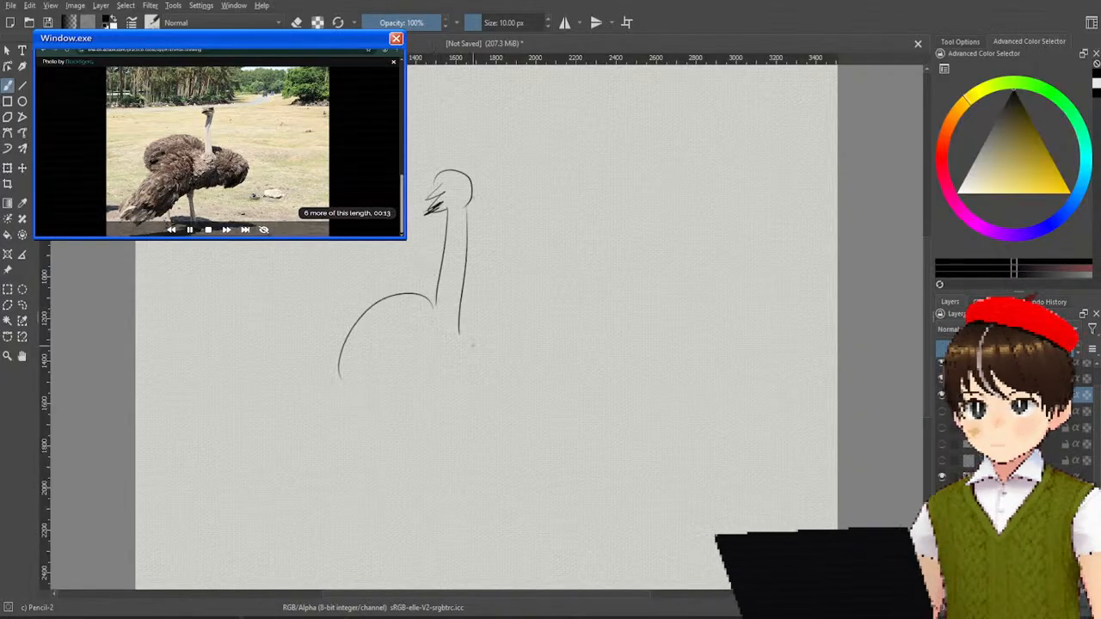
pyautogui.moveTo(464, 325); pyautogui.dragTo(499, 424)
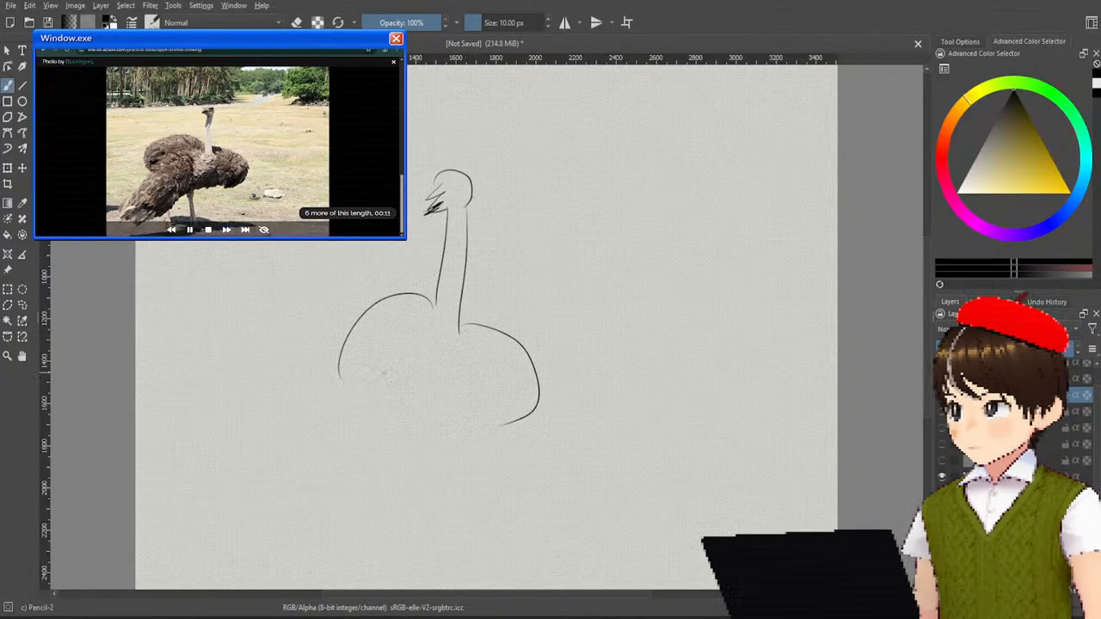
pyautogui.moveTo(343, 376); pyautogui.dragTo(396, 396)
pyautogui.moveTo(342, 361)
pyautogui.mouseDown()
pyautogui.moveTo(309, 394)
pyautogui.moveTo(405, 406)
pyautogui.moveTo(576, 398)
pyautogui.mouseUp()
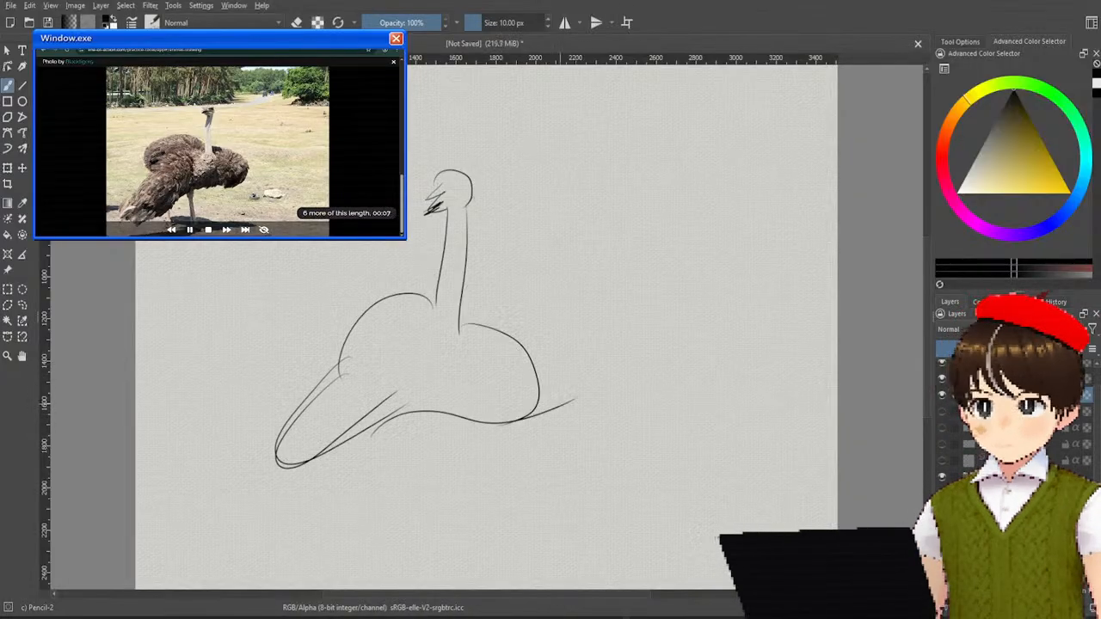
# Step: Add the ostrich's two legs with clawed feet below the body and shade in its eye
pyautogui.moveTo(392, 428)
pyautogui.mouseDown()
pyautogui.moveTo(375, 493)
pyautogui.moveTo(394, 487)
pyautogui.moveTo(364, 508)
pyautogui.moveTo(368, 521)
pyautogui.mouseUp()
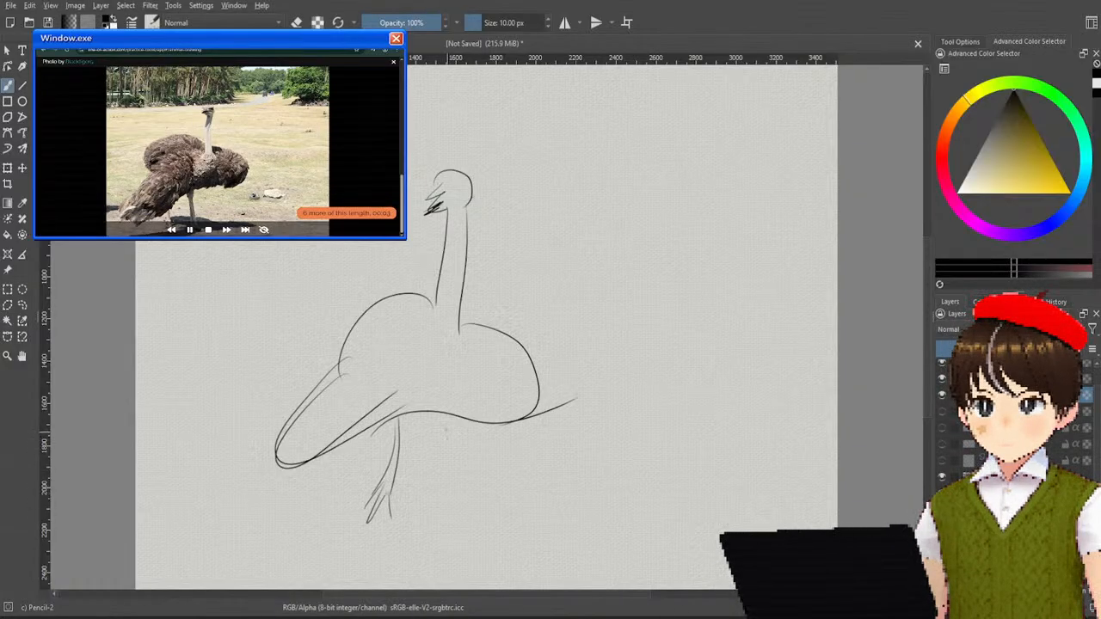
pyautogui.moveTo(444, 420)
pyautogui.mouseDown()
pyautogui.moveTo(442, 482)
pyautogui.moveTo(451, 460)
pyautogui.moveTo(436, 518)
pyautogui.mouseUp()
pyautogui.moveTo(456, 470); pyautogui.dragTo(457, 521)
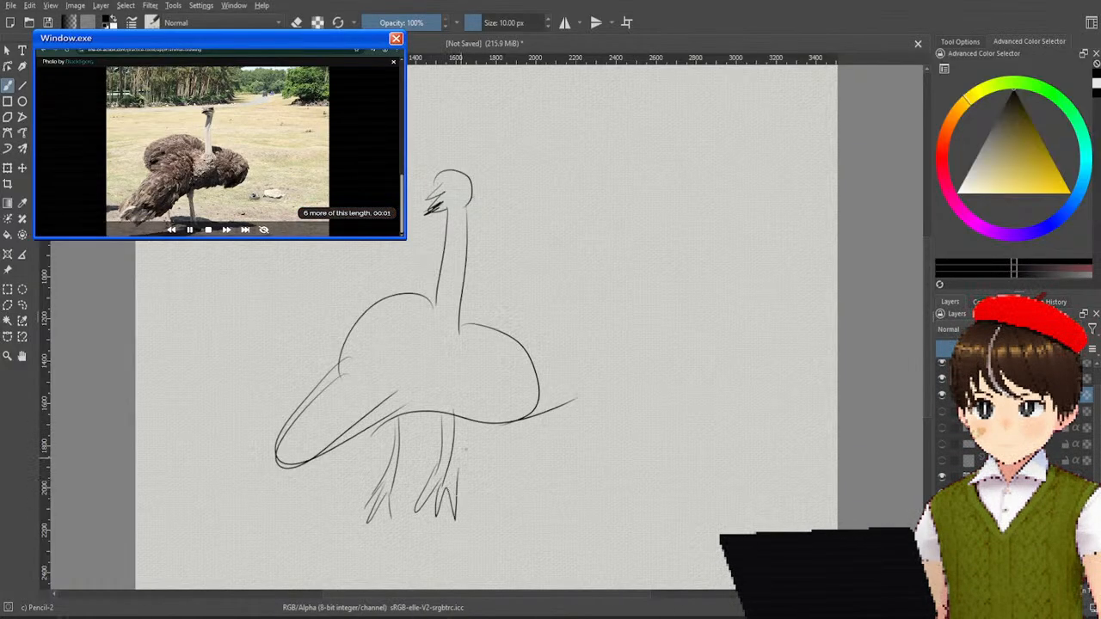
pyautogui.moveTo(470, 179); pyautogui.dragTo(462, 184)
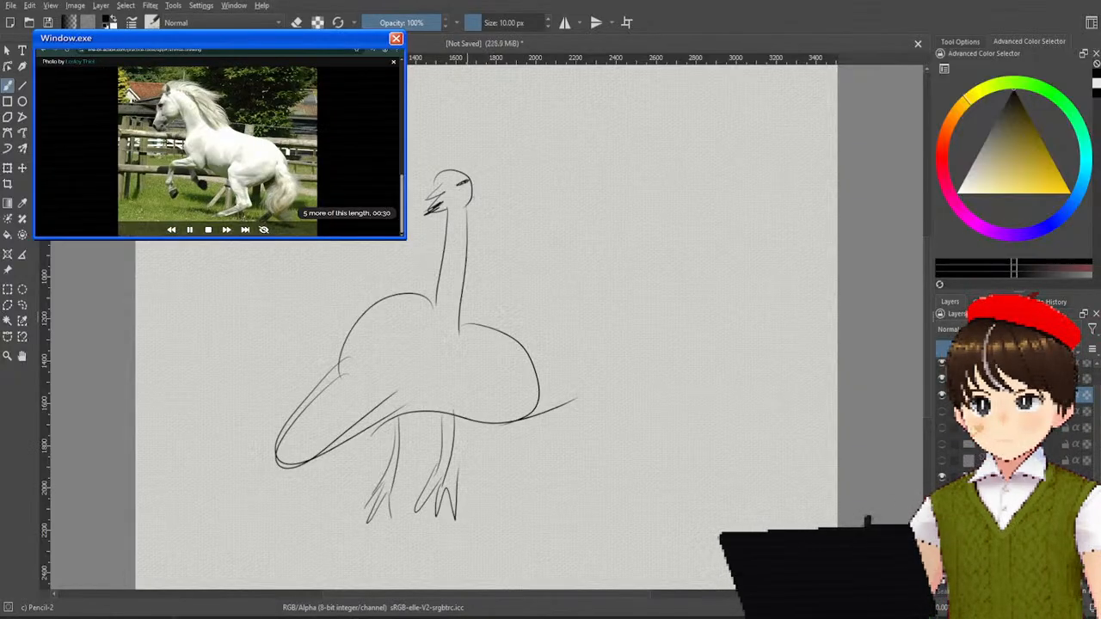
# Step: Hide the ostrich sketch's layer and outline the rearing white horse's head, neck, legs, belly and tail on a blank layer
pyautogui.click(946, 379)
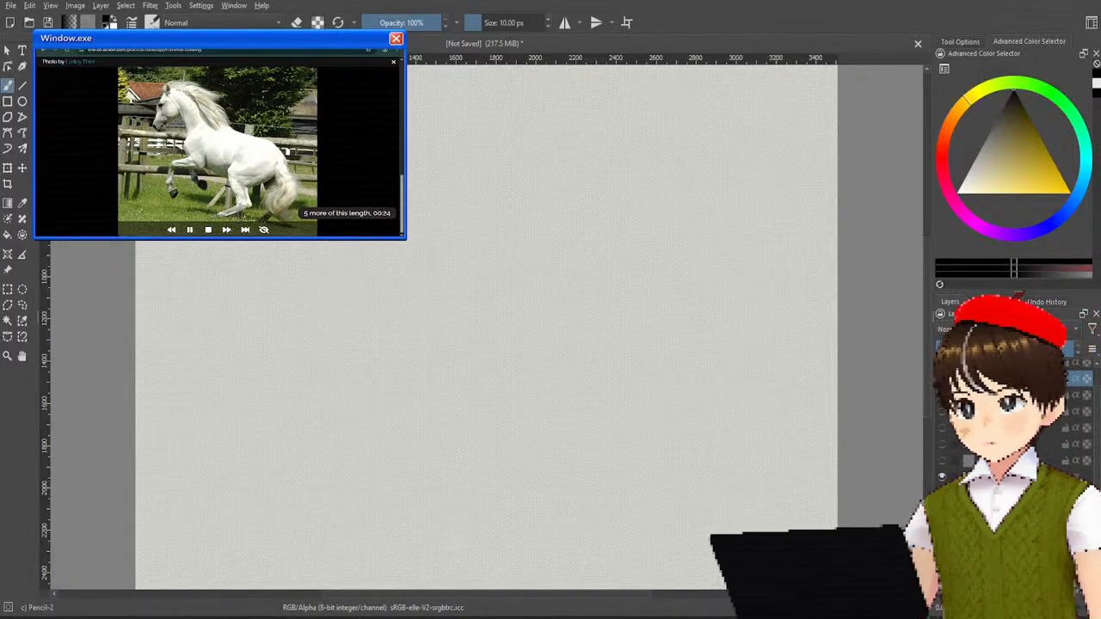
pyautogui.moveTo(319, 279)
pyautogui.mouseDown()
pyautogui.moveTo(371, 244)
pyautogui.moveTo(348, 337)
pyautogui.moveTo(373, 372)
pyautogui.moveTo(327, 390)
pyautogui.moveTo(340, 465)
pyautogui.mouseUp()
pyautogui.moveTo(344, 419)
pyautogui.mouseDown()
pyautogui.moveTo(361, 456)
pyautogui.moveTo(380, 391)
pyautogui.moveTo(396, 454)
pyautogui.moveTo(405, 421)
pyautogui.moveTo(394, 425)
pyautogui.moveTo(495, 390)
pyautogui.moveTo(462, 412)
pyautogui.moveTo(490, 460)
pyautogui.moveTo(458, 494)
pyautogui.moveTo(528, 483)
pyautogui.moveTo(507, 422)
pyautogui.moveTo(552, 375)
pyautogui.moveTo(559, 442)
pyautogui.moveTo(601, 499)
pyautogui.moveTo(547, 367)
pyautogui.moveTo(554, 441)
pyautogui.moveTo(535, 492)
pyautogui.mouseUp()
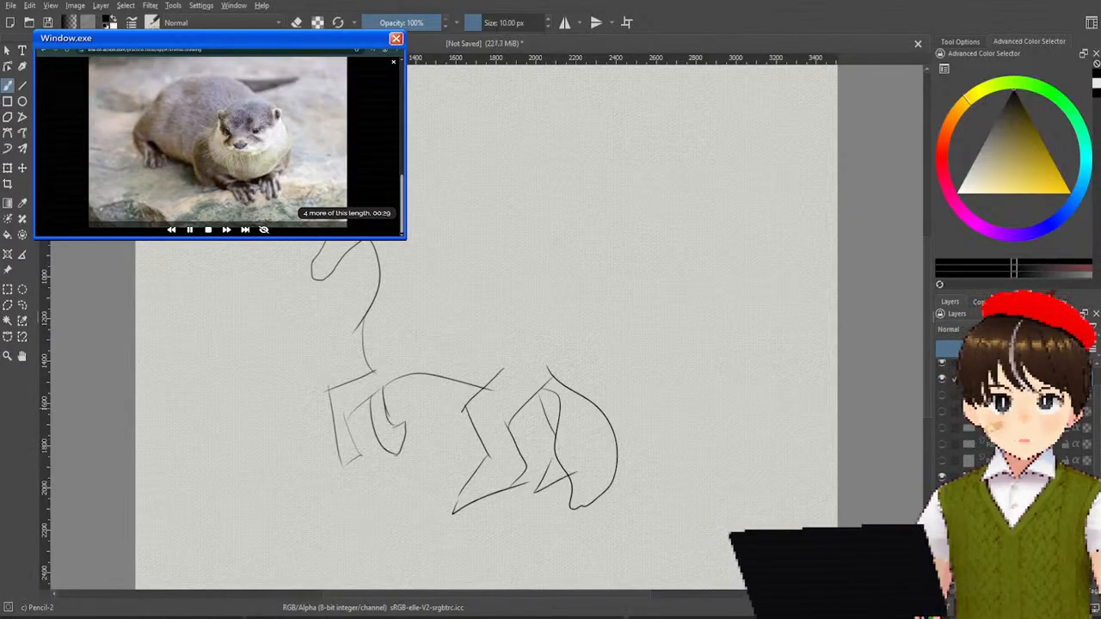
# Step: Hide the rearing horse sketch's layer and draw the otter's rounded head with eyes, nose and small ears on a blank layer
pyautogui.click(941, 379)
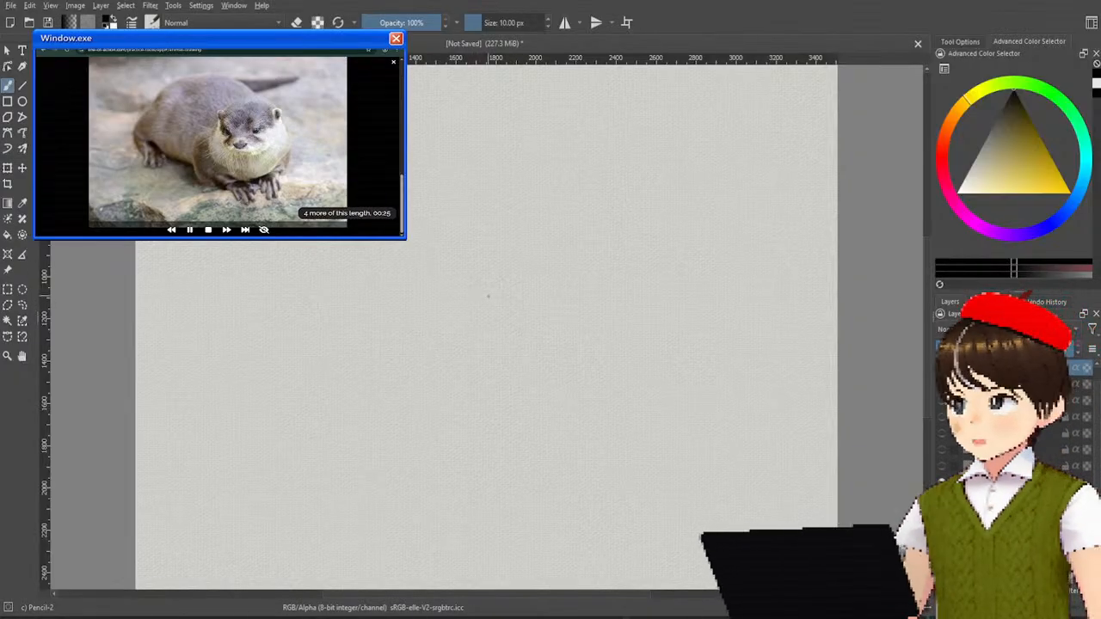
pyautogui.moveTo(490, 285)
pyautogui.mouseDown()
pyautogui.moveTo(528, 325)
pyautogui.moveTo(571, 270)
pyautogui.mouseUp()
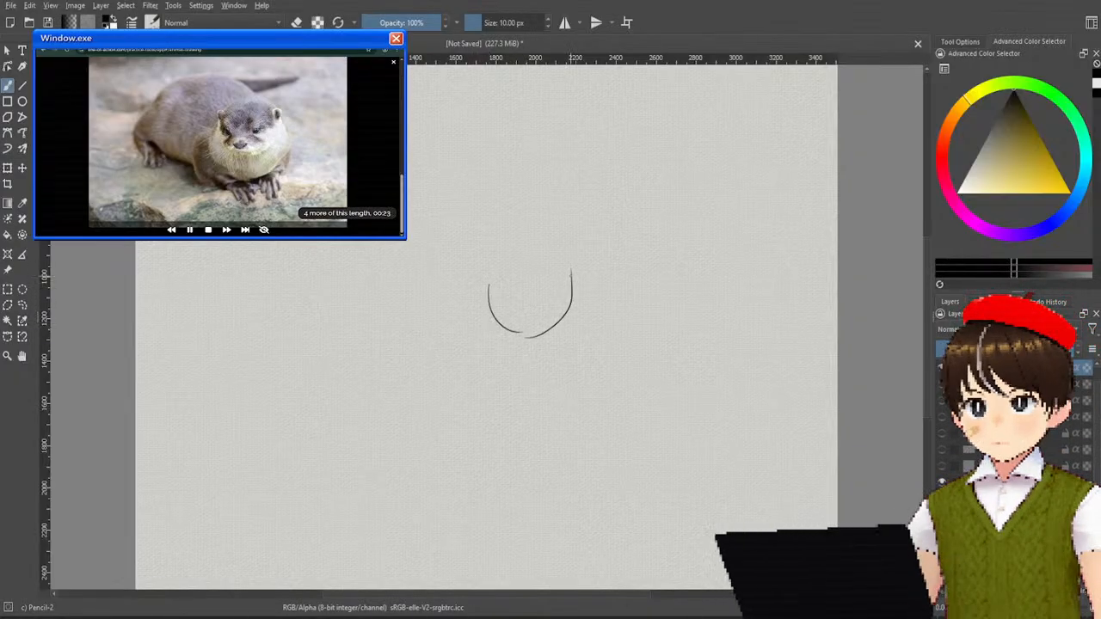
pyautogui.moveTo(516, 307)
pyautogui.mouseDown()
pyautogui.moveTo(535, 306)
pyautogui.moveTo(519, 320)
pyautogui.moveTo(509, 289)
pyautogui.moveTo(561, 292)
pyautogui.mouseUp()
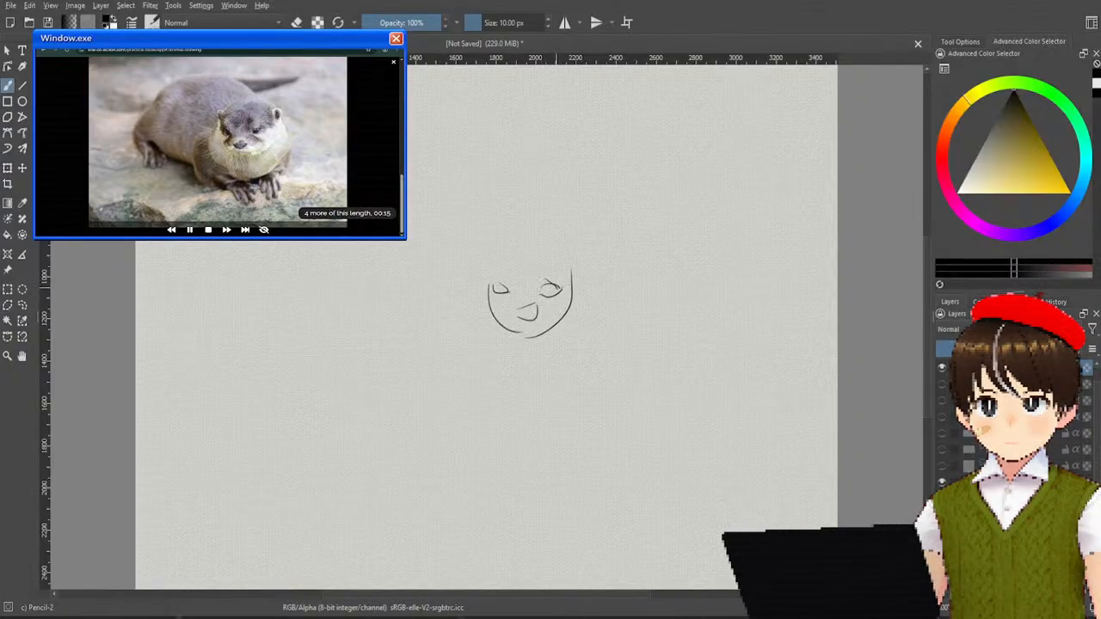
pyautogui.moveTo(486, 274); pyautogui.dragTo(491, 257)
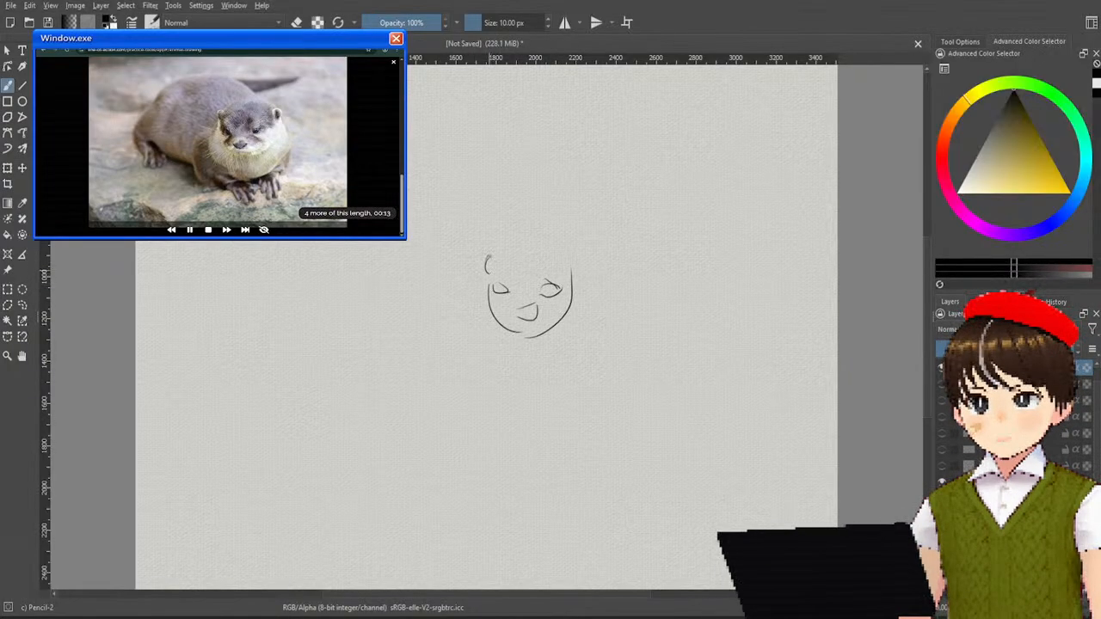
pyautogui.moveTo(564, 267); pyautogui.dragTo(579, 263)
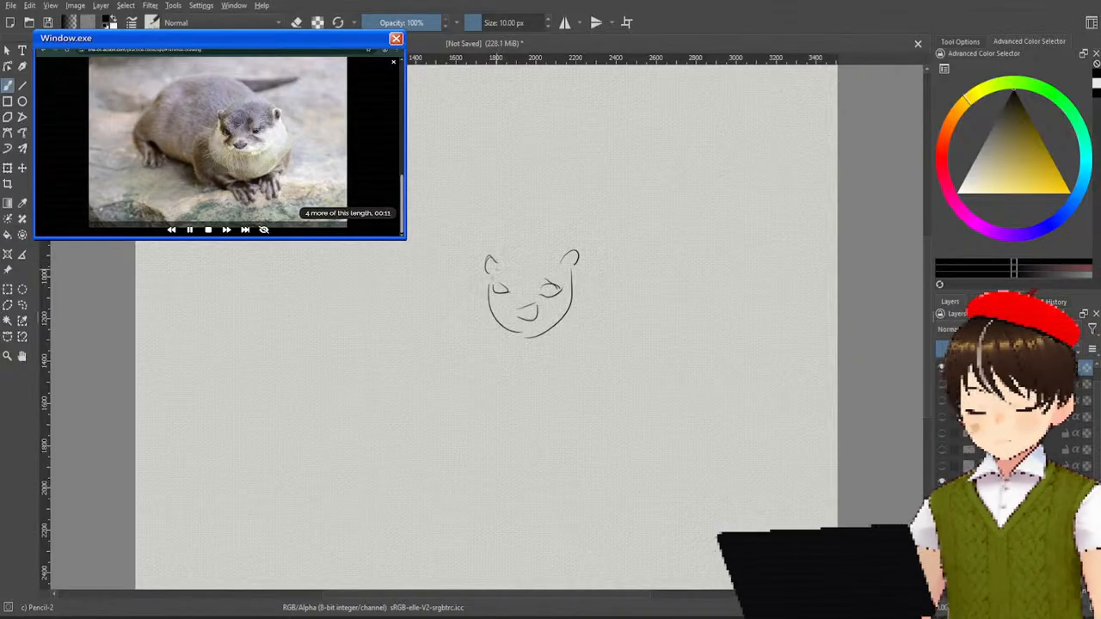
pyautogui.moveTo(494, 261); pyautogui.dragTo(555, 251)
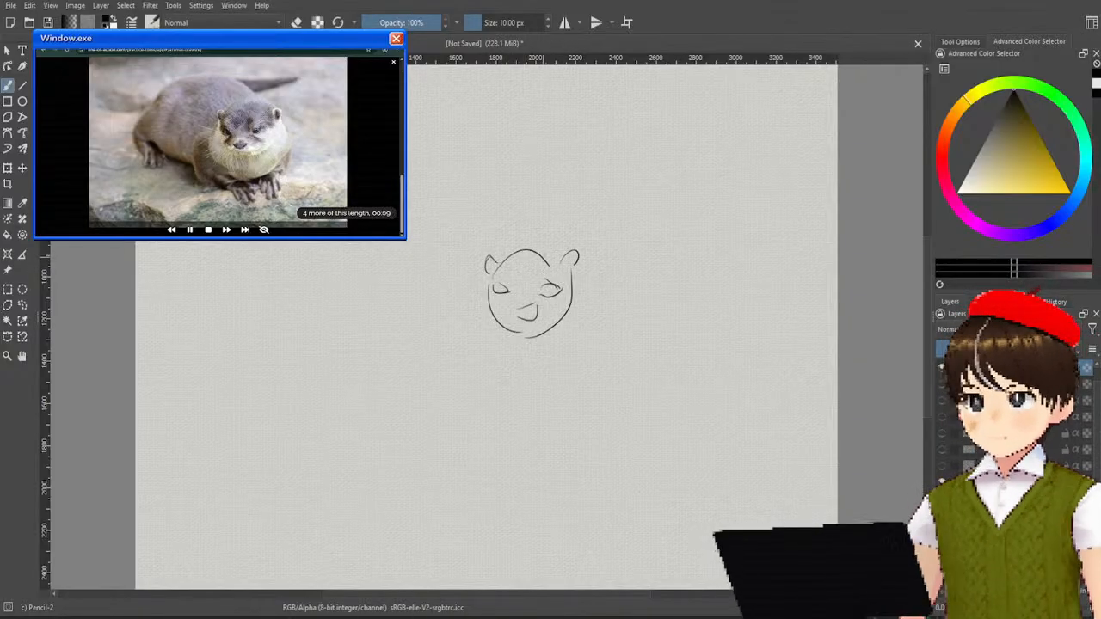
# Step: Add the otter's arched body, belly line and pointed tail, plus clawed hind and front feet
pyautogui.moveTo(430, 184); pyautogui.dragTo(544, 251)
pyautogui.moveTo(405, 217)
pyautogui.mouseDown()
pyautogui.moveTo(379, 326)
pyautogui.moveTo(388, 317)
pyautogui.moveTo(525, 335)
pyautogui.mouseUp()
pyautogui.moveTo(494, 178); pyautogui.dragTo(497, 203)
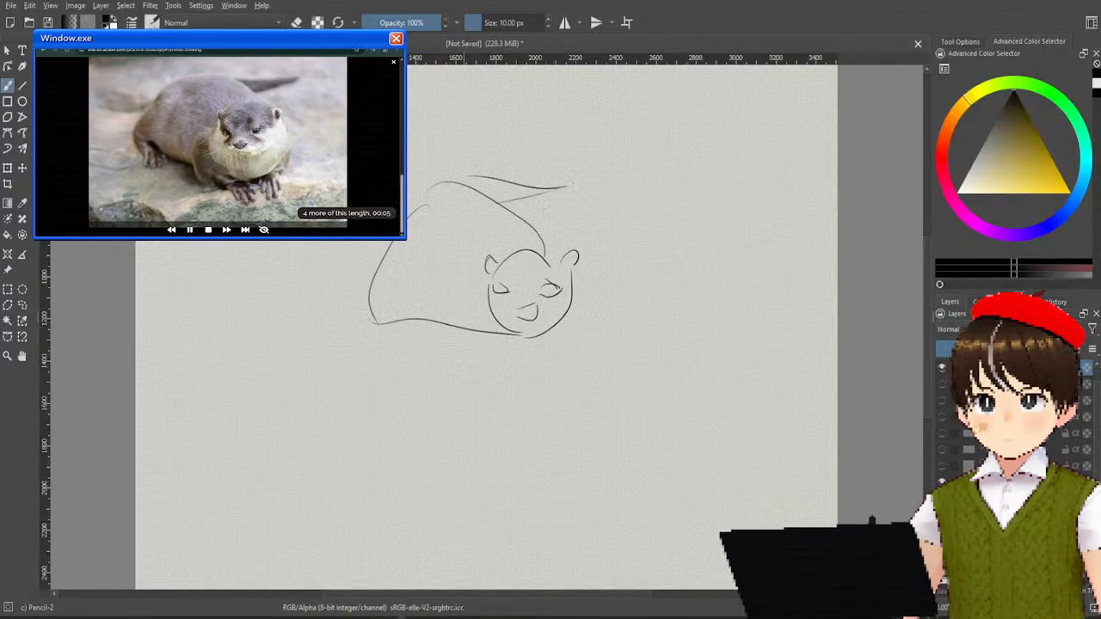
pyautogui.moveTo(397, 318)
pyautogui.mouseDown()
pyautogui.moveTo(392, 358)
pyautogui.moveTo(418, 344)
pyautogui.mouseUp()
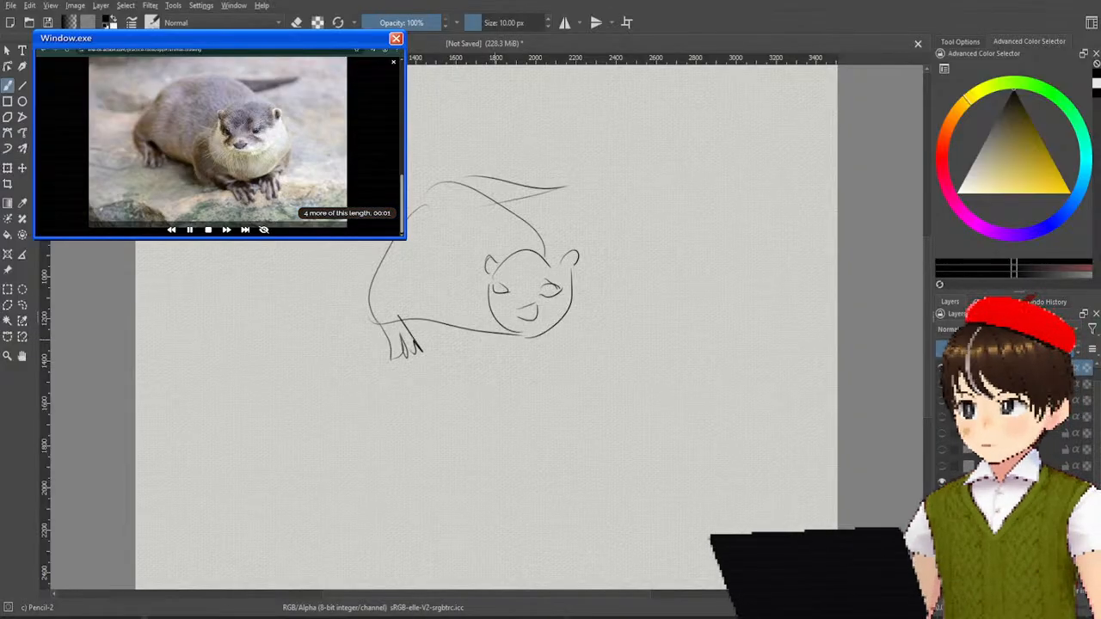
pyautogui.moveTo(480, 306)
pyautogui.mouseDown()
pyautogui.moveTo(456, 347)
pyautogui.moveTo(495, 352)
pyautogui.moveTo(511, 339)
pyautogui.mouseUp()
pyautogui.moveTo(487, 330)
pyautogui.mouseDown()
pyautogui.moveTo(506, 337)
pyautogui.moveTo(498, 379)
pyautogui.moveTo(509, 380)
pyautogui.mouseUp()
pyautogui.moveTo(511, 354)
pyautogui.mouseDown()
pyautogui.moveTo(517, 375)
pyautogui.moveTo(517, 360)
pyautogui.mouseUp()
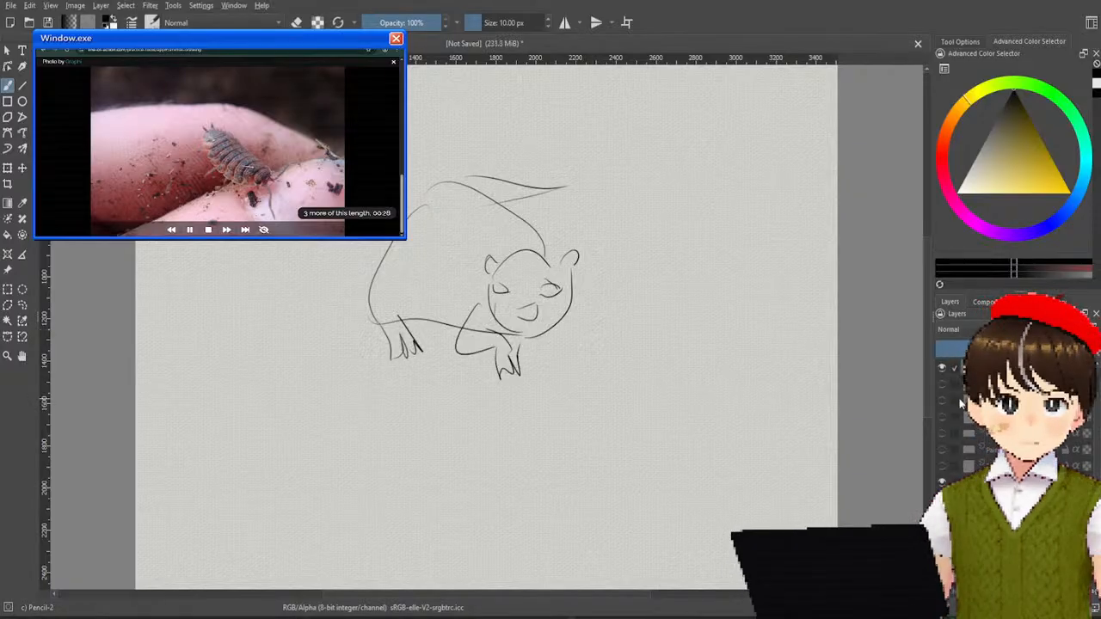
# Step: Hide the otter sketch's layer and outline the woodlouse's slanted oval body with scalloped segment edges on a blank layer
pyautogui.click(941, 368)
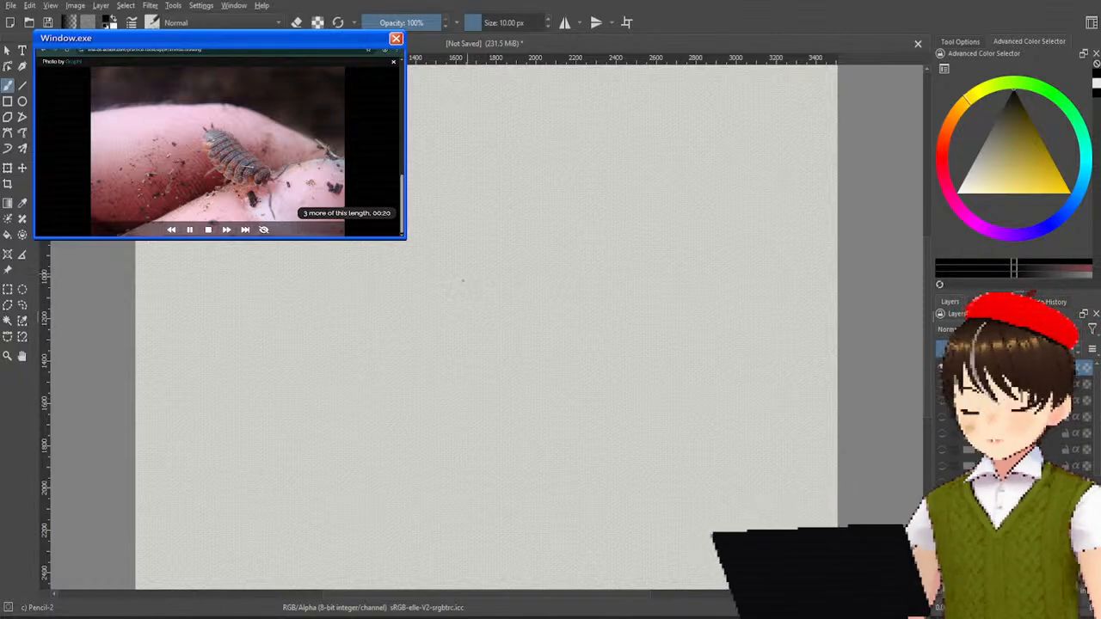
pyautogui.moveTo(463, 273); pyautogui.dragTo(463, 291)
pyautogui.moveTo(466, 249)
pyautogui.mouseDown()
pyautogui.moveTo(496, 244)
pyautogui.moveTo(505, 256)
pyautogui.mouseUp()
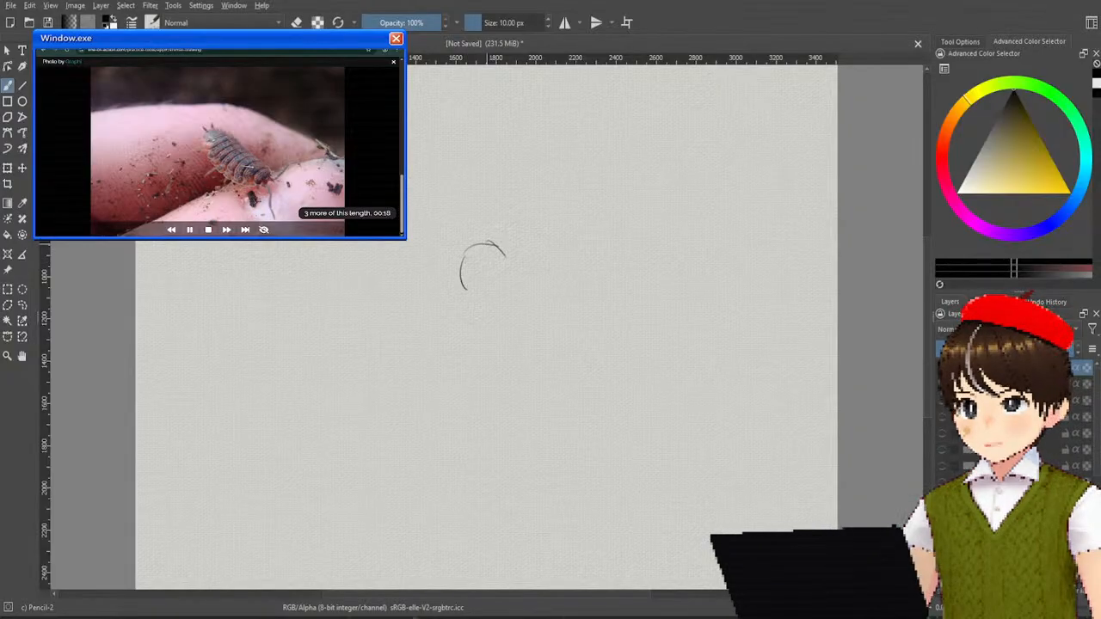
pyautogui.moveTo(466, 290)
pyautogui.mouseDown()
pyautogui.moveTo(486, 327)
pyautogui.moveTo(520, 349)
pyautogui.moveTo(602, 348)
pyautogui.moveTo(590, 306)
pyautogui.moveTo(502, 258)
pyautogui.mouseUp()
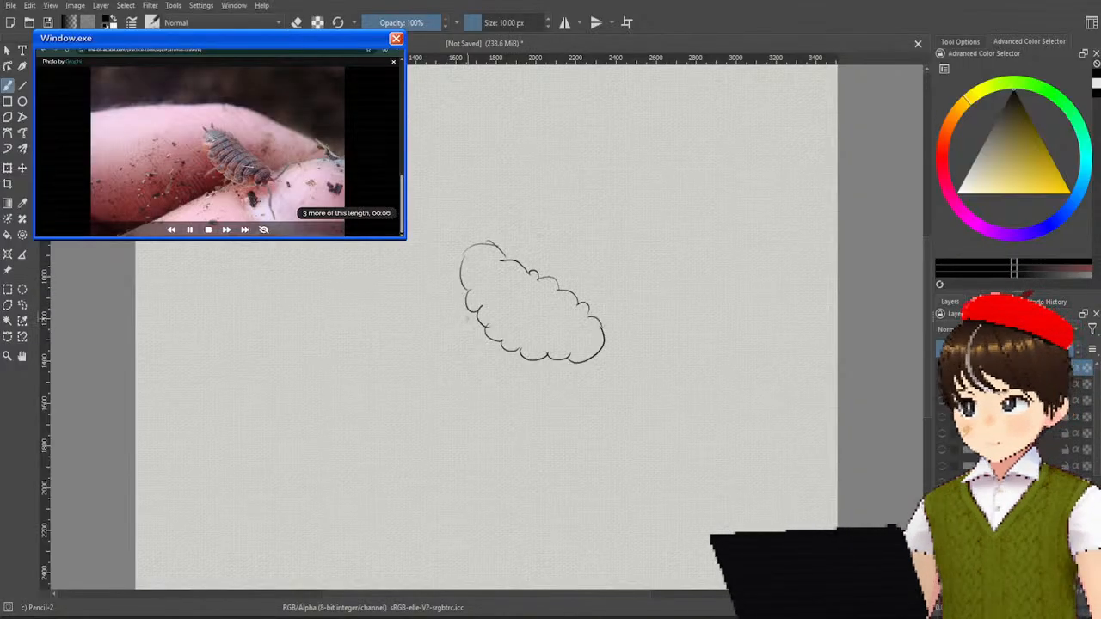
# Step: Add short curved legs along the woodlouse's lower edge and a long wavy antenna at its head end
pyautogui.moveTo(479, 356)
pyautogui.mouseDown()
pyautogui.moveTo(498, 342)
pyautogui.moveTo(527, 362)
pyautogui.mouseUp()
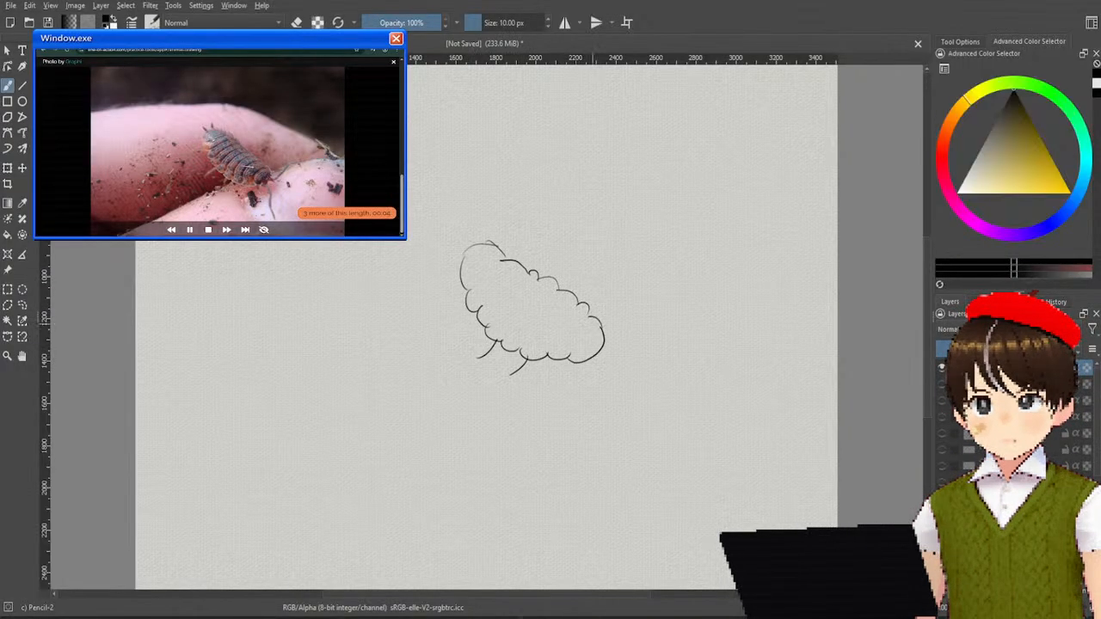
pyautogui.moveTo(600, 356); pyautogui.dragTo(608, 371)
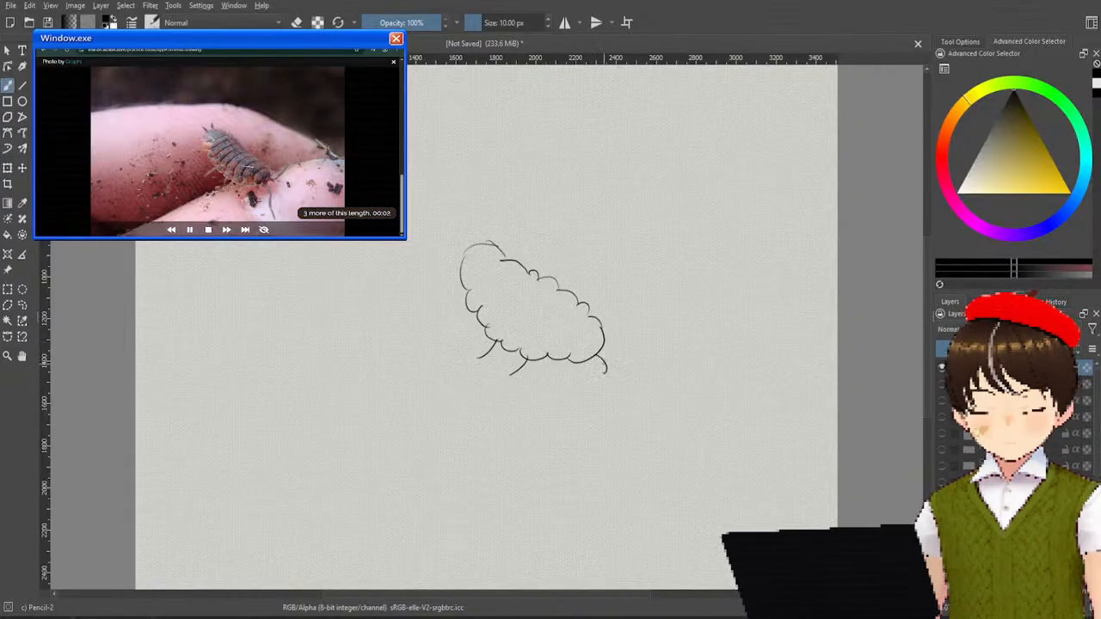
pyautogui.moveTo(606, 347); pyautogui.dragTo(659, 305)
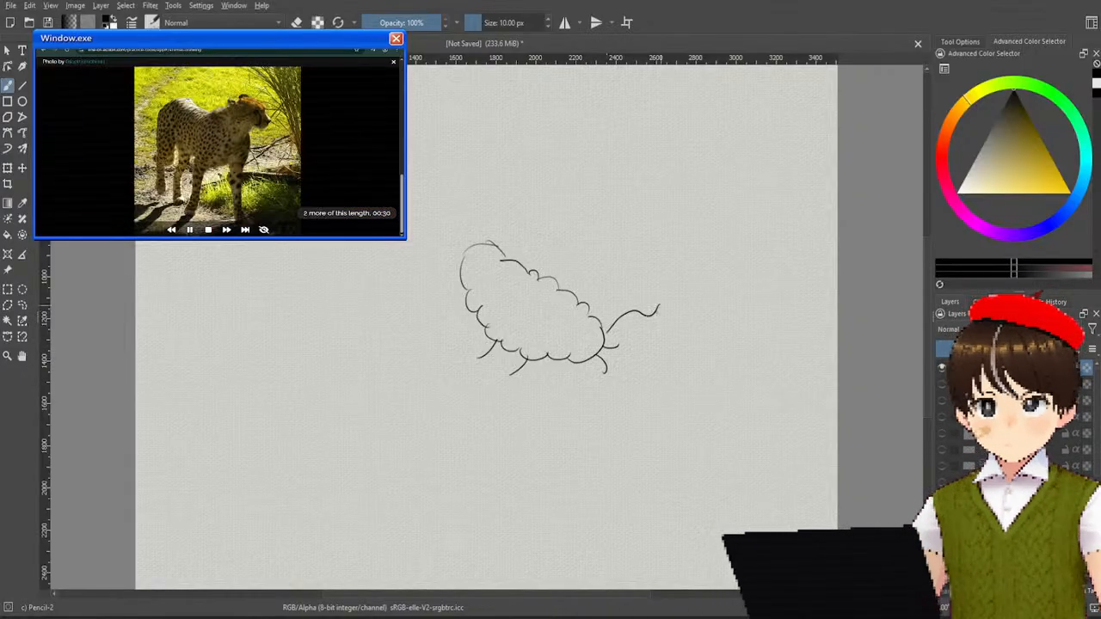
pyautogui.moveTo(578, 348); pyautogui.dragTo(583, 391)
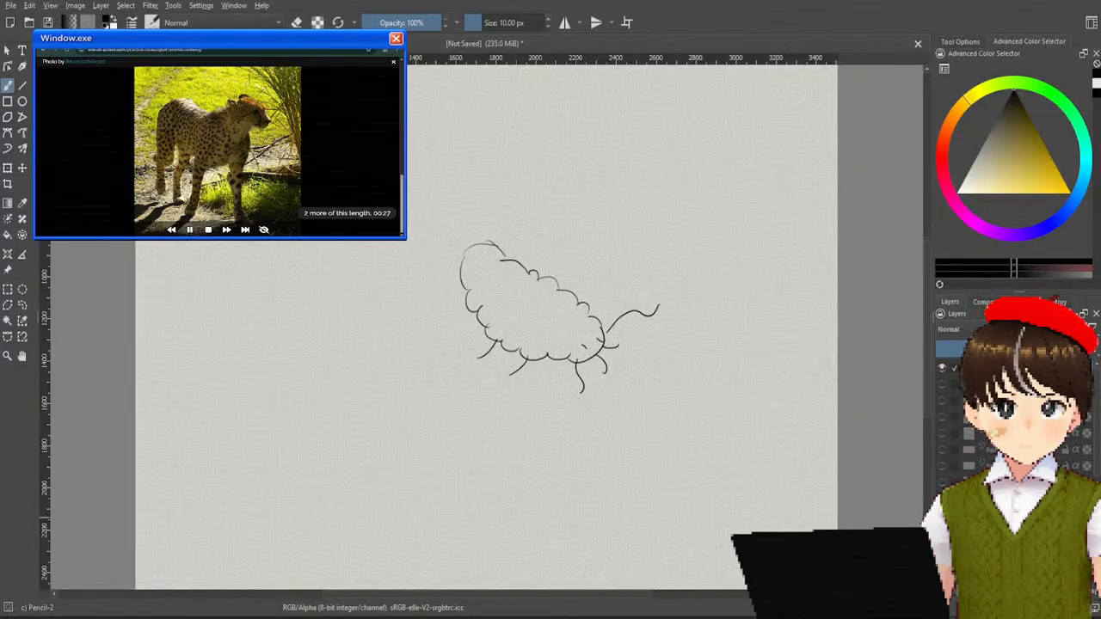
# Step: Clear the woodlouse sketch from view and draw the walking cheetah's muzzle, chest, four legs, belly, back and tail
pyautogui.press('Delete')
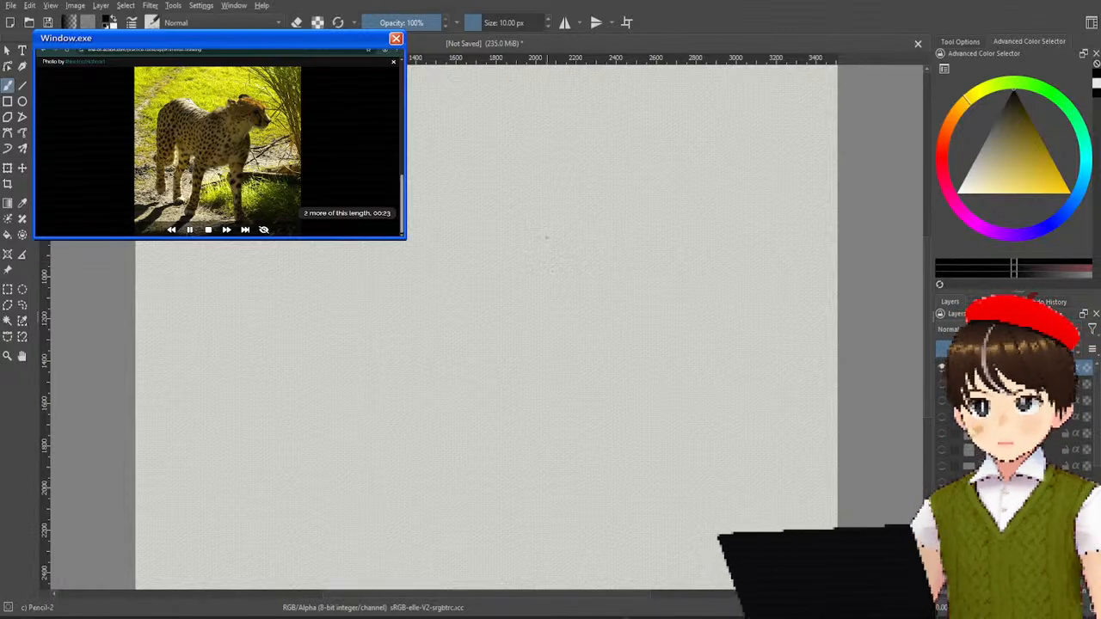
pyautogui.moveTo(534, 228)
pyautogui.mouseDown()
pyautogui.moveTo(544, 244)
pyautogui.moveTo(536, 262)
pyautogui.moveTo(517, 263)
pyautogui.moveTo(528, 266)
pyautogui.moveTo(488, 289)
pyautogui.moveTo(507, 408)
pyautogui.moveTo(491, 433)
pyautogui.moveTo(514, 437)
pyautogui.mouseUp()
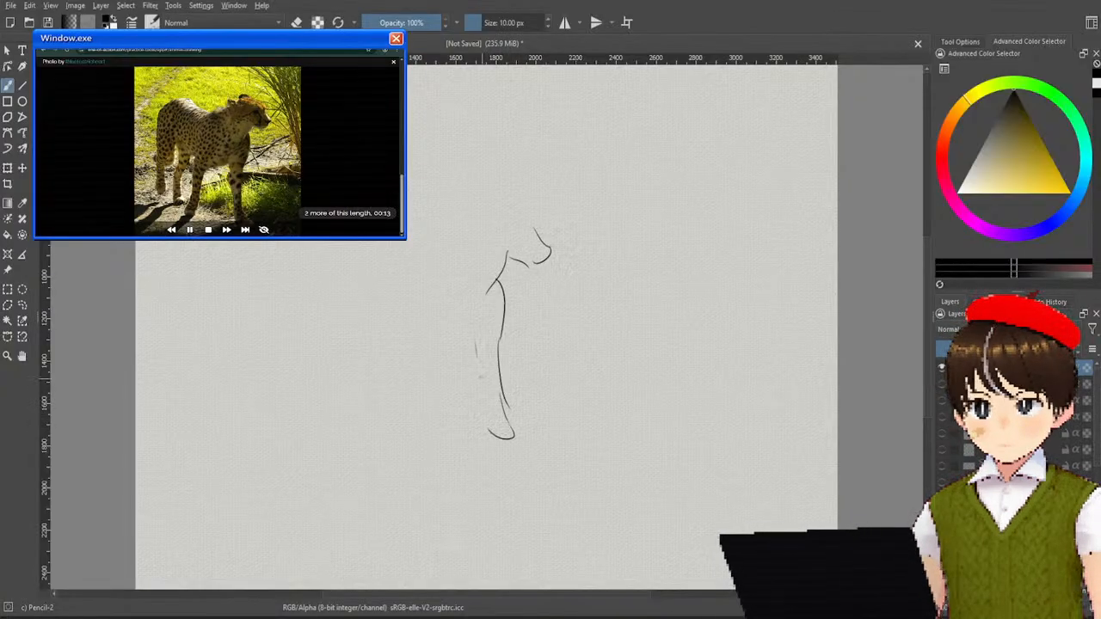
pyautogui.moveTo(469, 327); pyautogui.dragTo(487, 451)
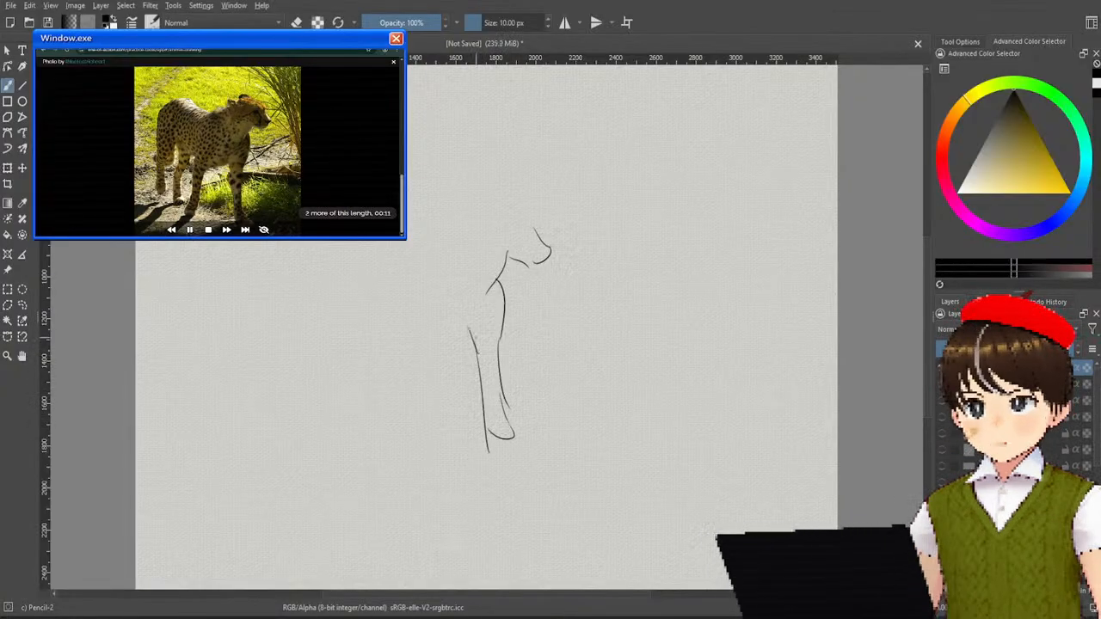
pyautogui.moveTo(433, 340)
pyautogui.mouseDown()
pyautogui.moveTo(465, 322)
pyautogui.moveTo(411, 442)
pyautogui.moveTo(392, 441)
pyautogui.moveTo(408, 328)
pyautogui.moveTo(381, 298)
pyautogui.moveTo(370, 378)
pyautogui.moveTo(389, 430)
pyautogui.moveTo(338, 307)
pyautogui.mouseUp()
pyautogui.moveTo(354, 306)
pyautogui.mouseDown()
pyautogui.moveTo(332, 392)
pyautogui.moveTo(344, 428)
pyautogui.moveTo(325, 293)
pyautogui.moveTo(344, 327)
pyautogui.mouseUp()
pyautogui.moveTo(313, 273); pyautogui.dragTo(341, 287)
pyautogui.moveTo(320, 287)
pyautogui.mouseDown()
pyautogui.moveTo(275, 308)
pyautogui.moveTo(361, 244)
pyautogui.moveTo(478, 256)
pyautogui.mouseUp()
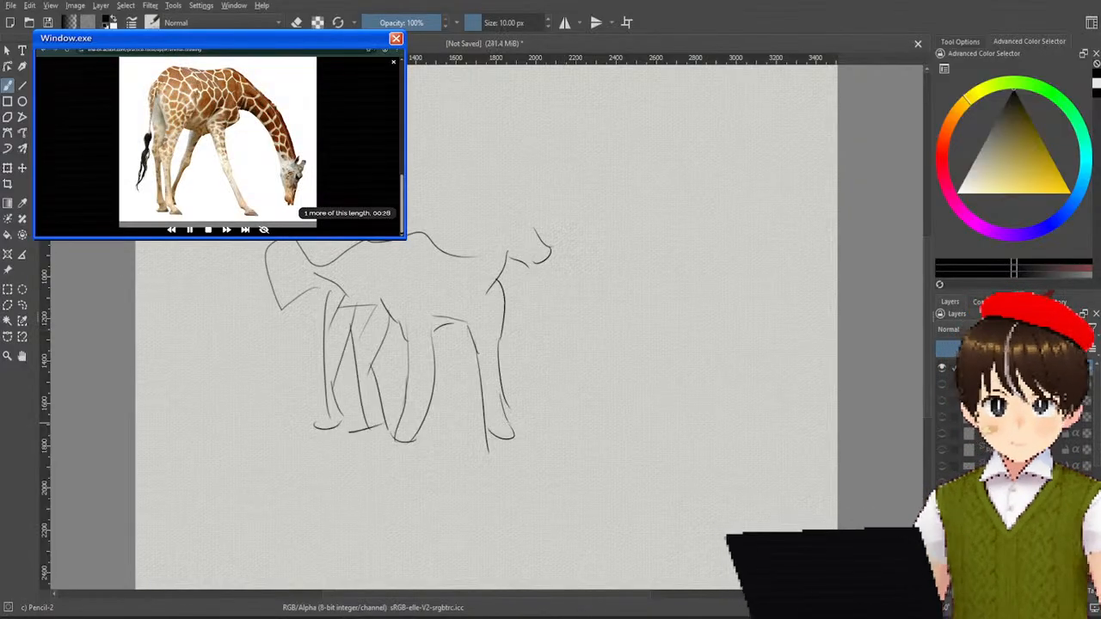
# Step: Hide the cheetah sketch's layer and draw the grazing giraffe's lowered head with muzzle, ear and eye on a blank layer
pyautogui.click(941, 386)
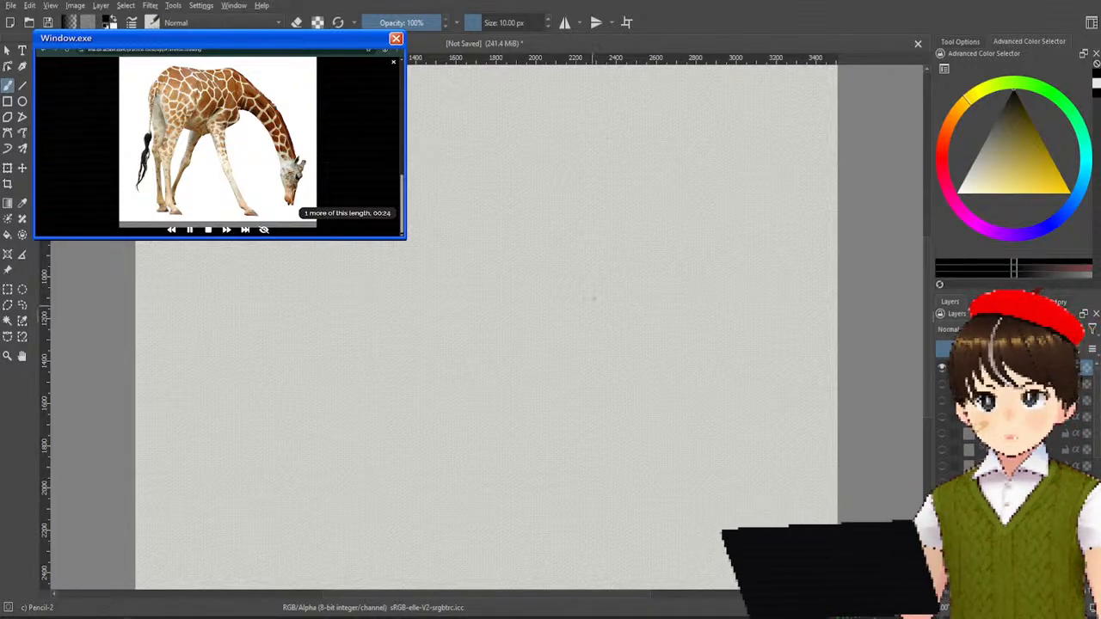
pyautogui.moveTo(596, 296)
pyautogui.mouseDown()
pyautogui.moveTo(627, 433)
pyautogui.moveTo(642, 433)
pyautogui.moveTo(646, 447)
pyautogui.moveTo(654, 400)
pyautogui.moveTo(660, 444)
pyautogui.moveTo(663, 334)
pyautogui.mouseUp()
pyautogui.moveTo(650, 398); pyautogui.dragTo(664, 347)
pyautogui.moveTo(669, 325); pyautogui.dragTo(663, 365)
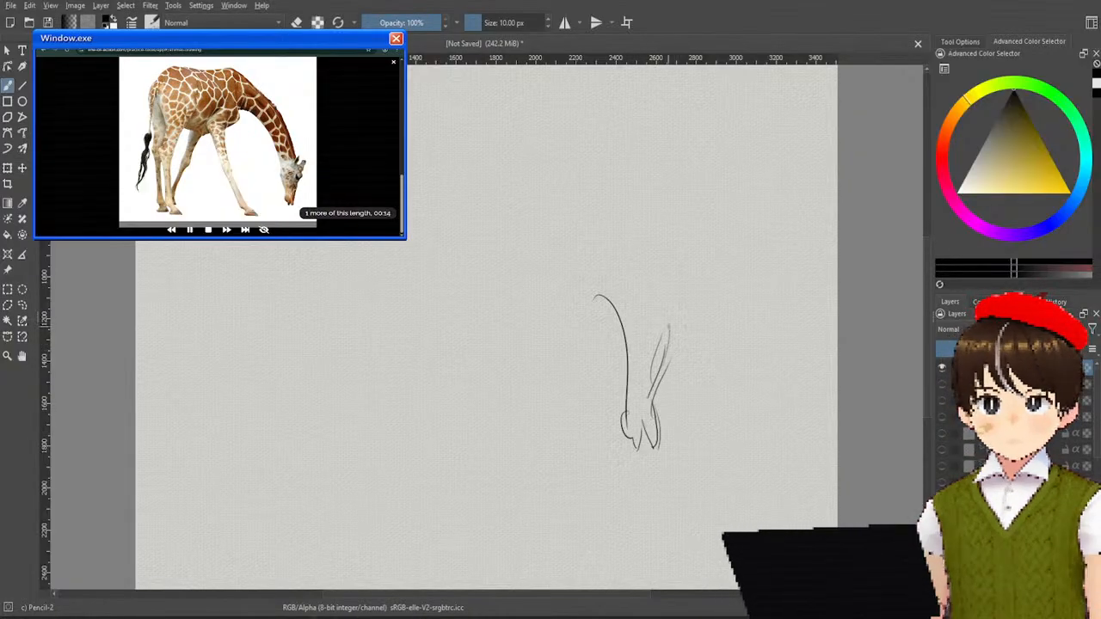
pyautogui.moveTo(671, 327); pyautogui.dragTo(678, 270)
pyautogui.moveTo(659, 332)
pyautogui.mouseDown()
pyautogui.moveTo(653, 355)
pyautogui.moveTo(666, 354)
pyautogui.mouseUp()
# Step: Draw the giraffe's far ear, long arching neck, chest and slanted front leg
pyautogui.moveTo(646, 306)
pyautogui.mouseDown()
pyautogui.moveTo(653, 268)
pyautogui.moveTo(544, 175)
pyautogui.moveTo(438, 146)
pyautogui.mouseUp()
pyautogui.moveTo(606, 295)
pyautogui.mouseDown()
pyautogui.moveTo(535, 222)
pyautogui.moveTo(464, 191)
pyautogui.moveTo(435, 265)
pyautogui.moveTo(471, 432)
pyautogui.moveTo(506, 474)
pyautogui.mouseUp()
pyautogui.moveTo(407, 276); pyautogui.dragTo(488, 497)
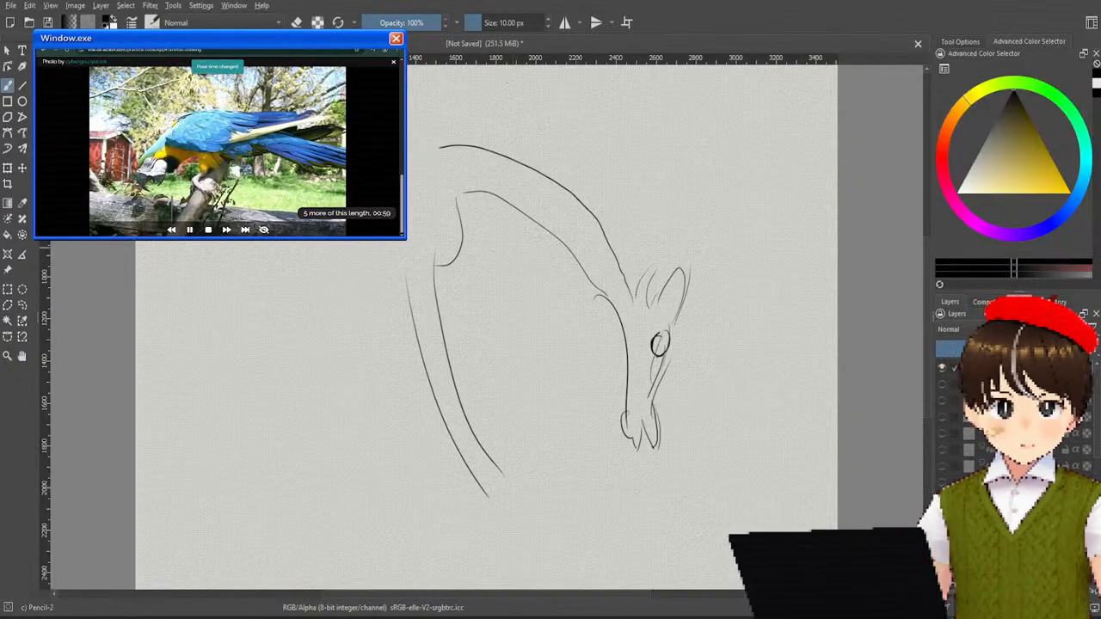
# Step: Hide the giraffe sketch's layer and draw the blue macaw's downturned beak and rounded lower head on a blank layer
pyautogui.click(942, 384)
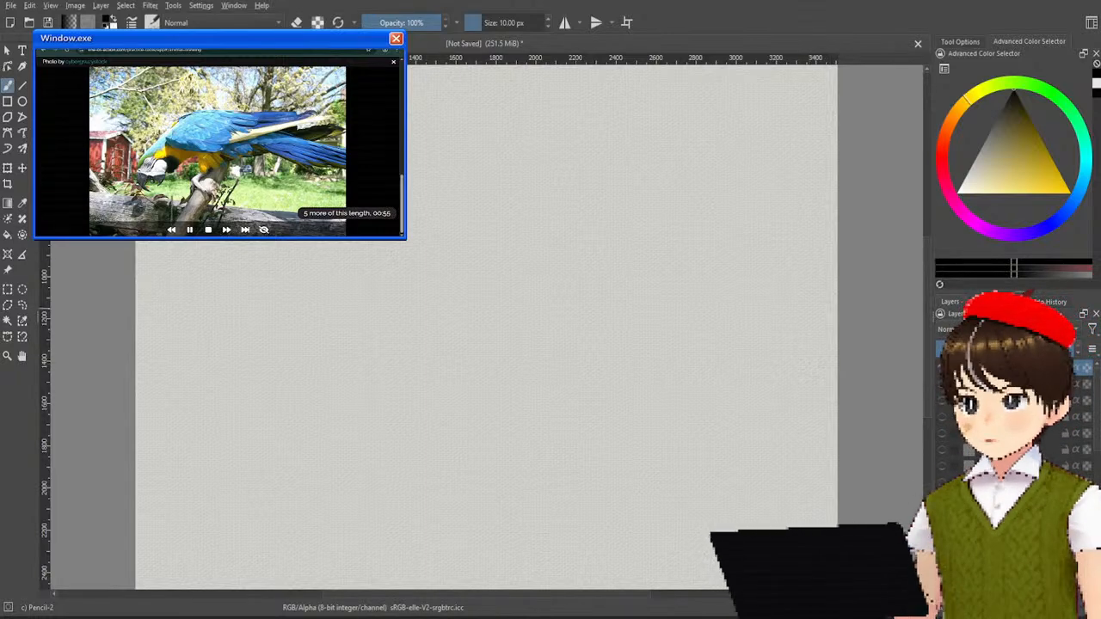
pyautogui.moveTo(321, 280)
pyautogui.mouseDown()
pyautogui.moveTo(338, 327)
pyautogui.moveTo(352, 278)
pyautogui.mouseUp()
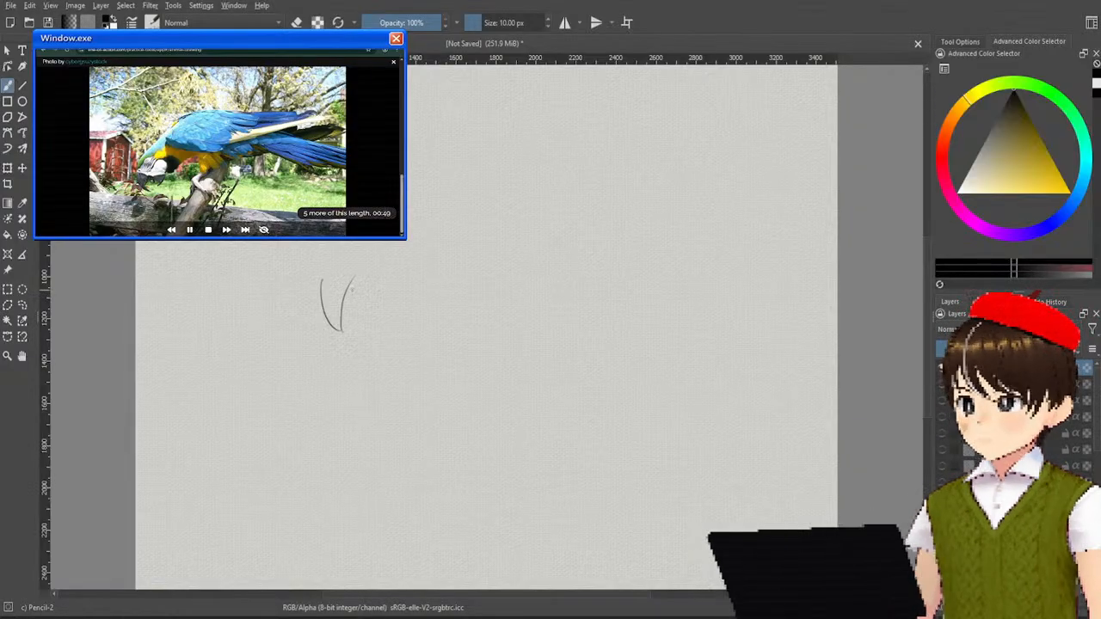
pyautogui.moveTo(362, 325)
pyautogui.mouseDown()
pyautogui.moveTo(379, 277)
pyautogui.moveTo(383, 306)
pyautogui.moveTo(393, 276)
pyautogui.mouseUp()
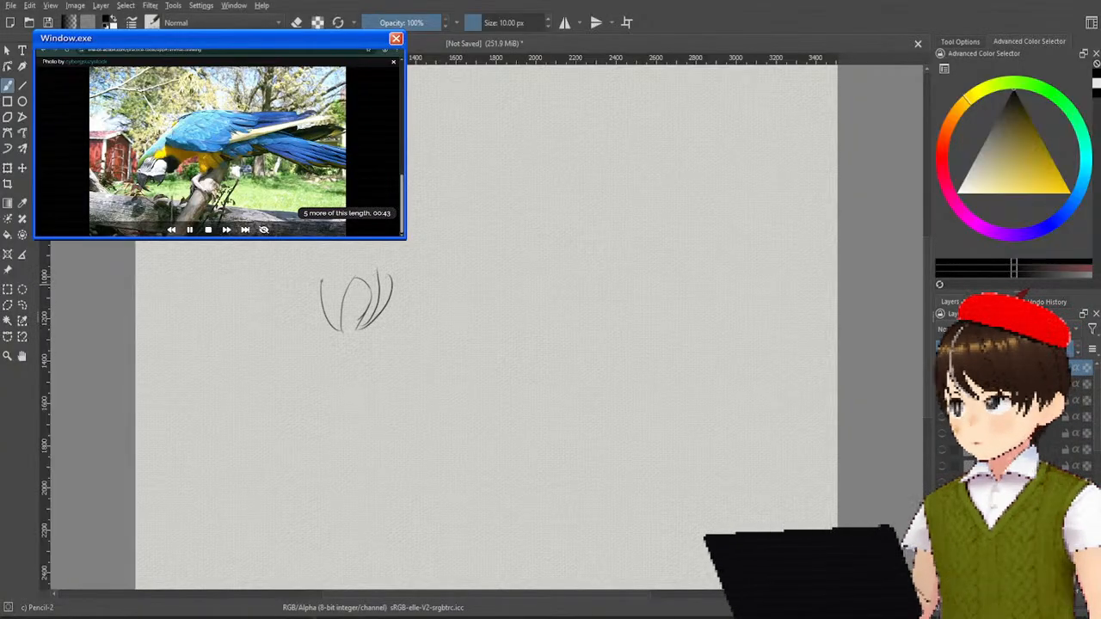
pyautogui.moveTo(321, 281); pyautogui.dragTo(410, 274)
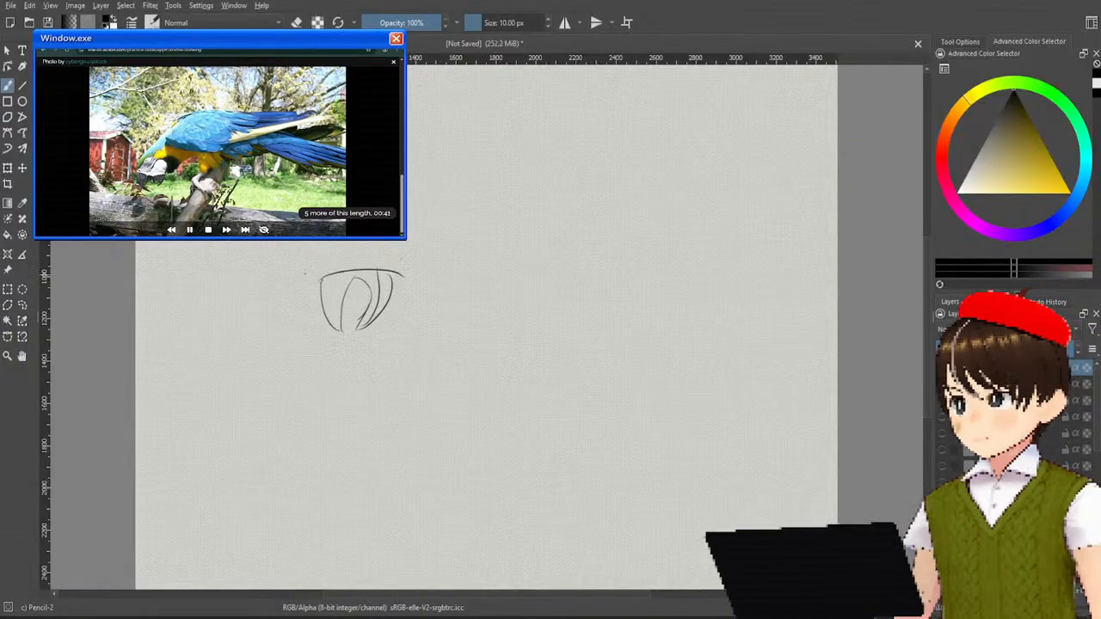
pyautogui.moveTo(315, 261)
pyautogui.mouseDown()
pyautogui.moveTo(320, 279)
pyautogui.moveTo(411, 277)
pyautogui.mouseUp()
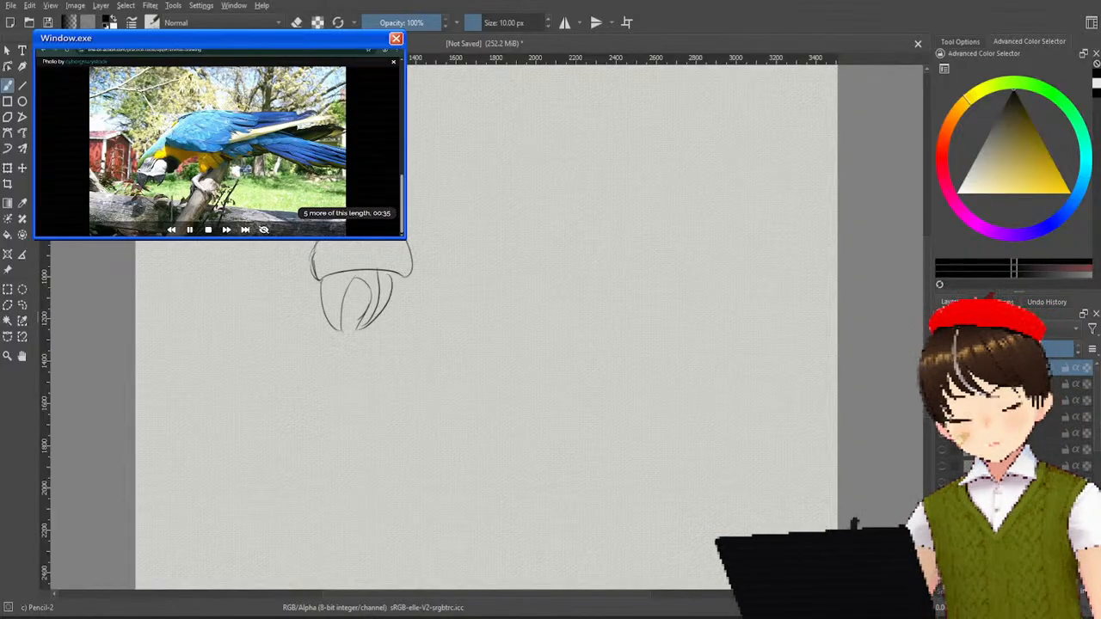
# Step: Draw the macaw's long curved back and the pointed wing feathers extending behind it
pyautogui.moveTo(408, 156); pyautogui.dragTo(585, 138)
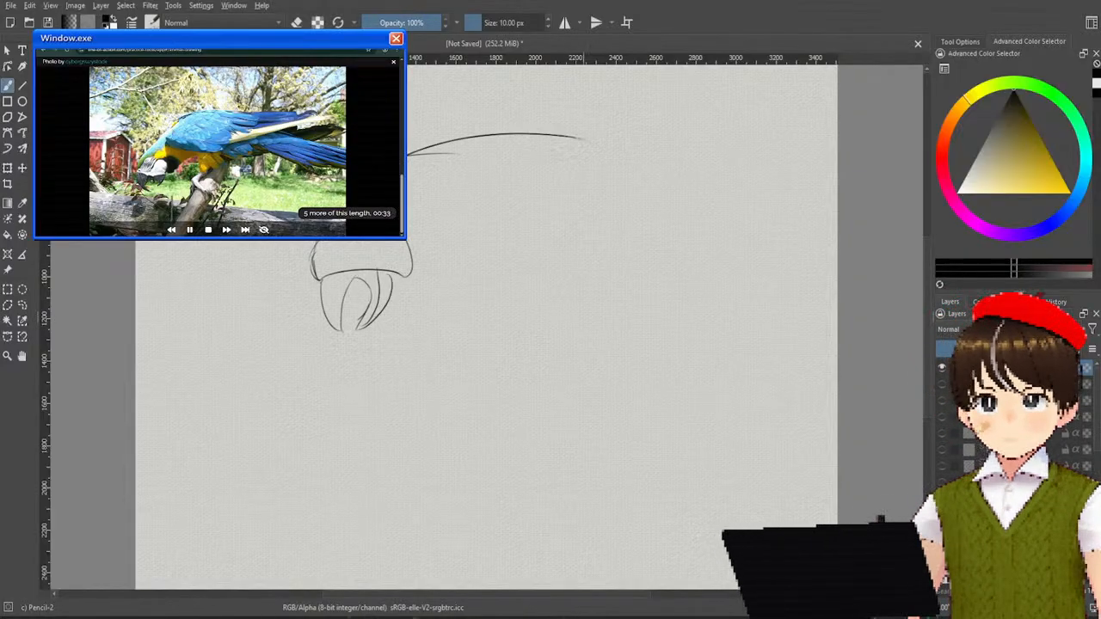
pyautogui.moveTo(407, 155); pyautogui.dragTo(750, 154)
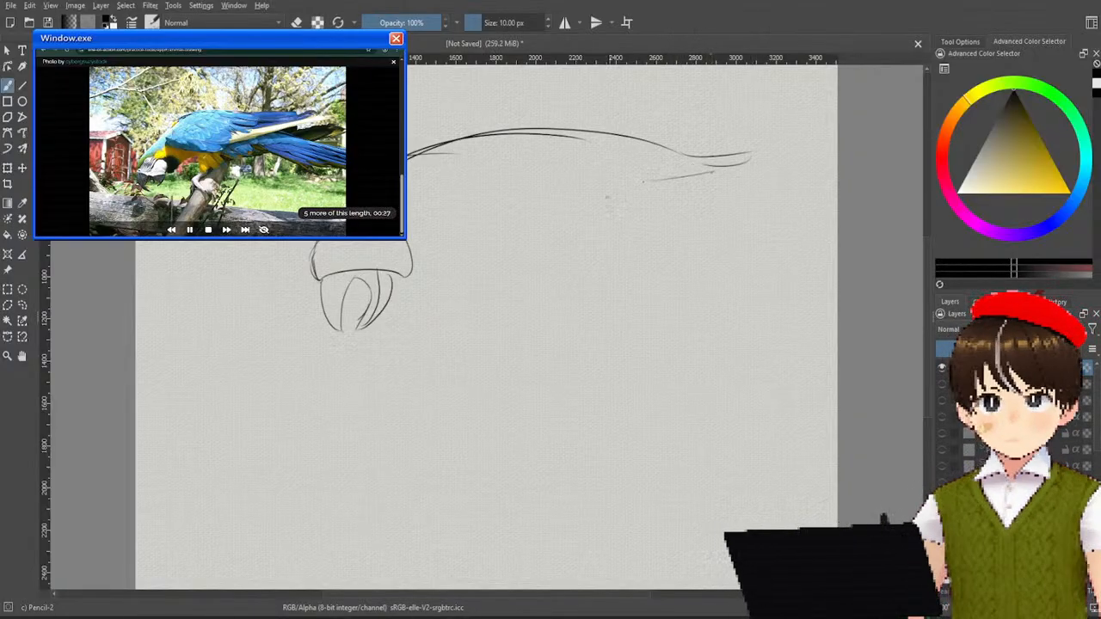
pyautogui.moveTo(795, 163); pyautogui.dragTo(568, 207)
# Step: Draw the macaw's long tail feathers sloping down behind the wing, and add the tail's underside and belly line
pyautogui.moveTo(747, 182)
pyautogui.mouseDown()
pyautogui.moveTo(613, 208)
pyautogui.moveTo(750, 293)
pyautogui.mouseUp()
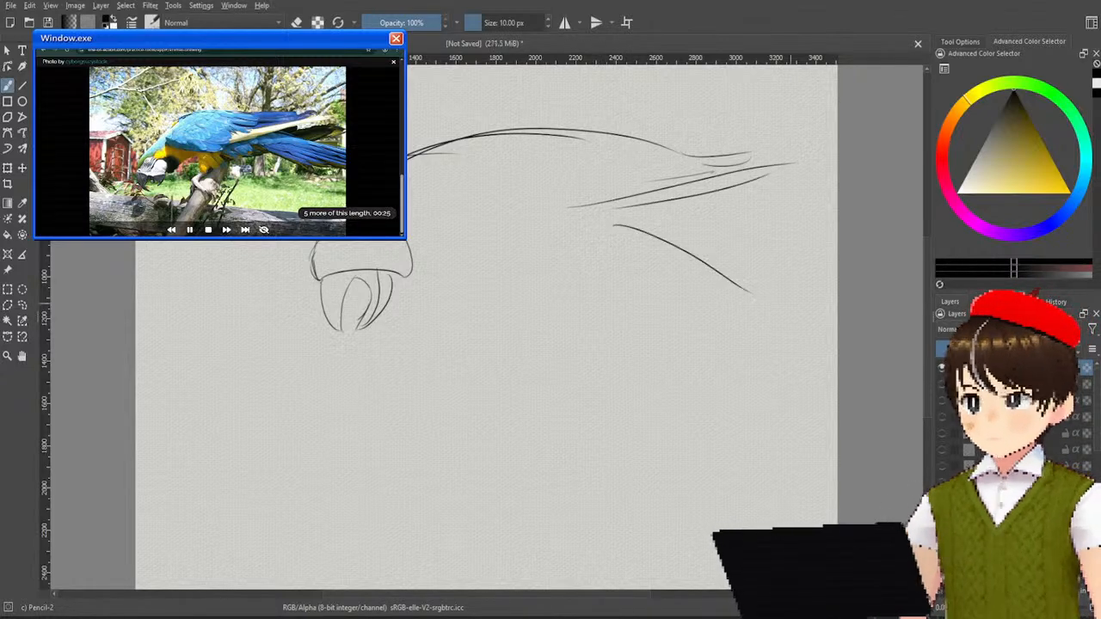
pyautogui.moveTo(614, 221); pyautogui.dragTo(812, 301)
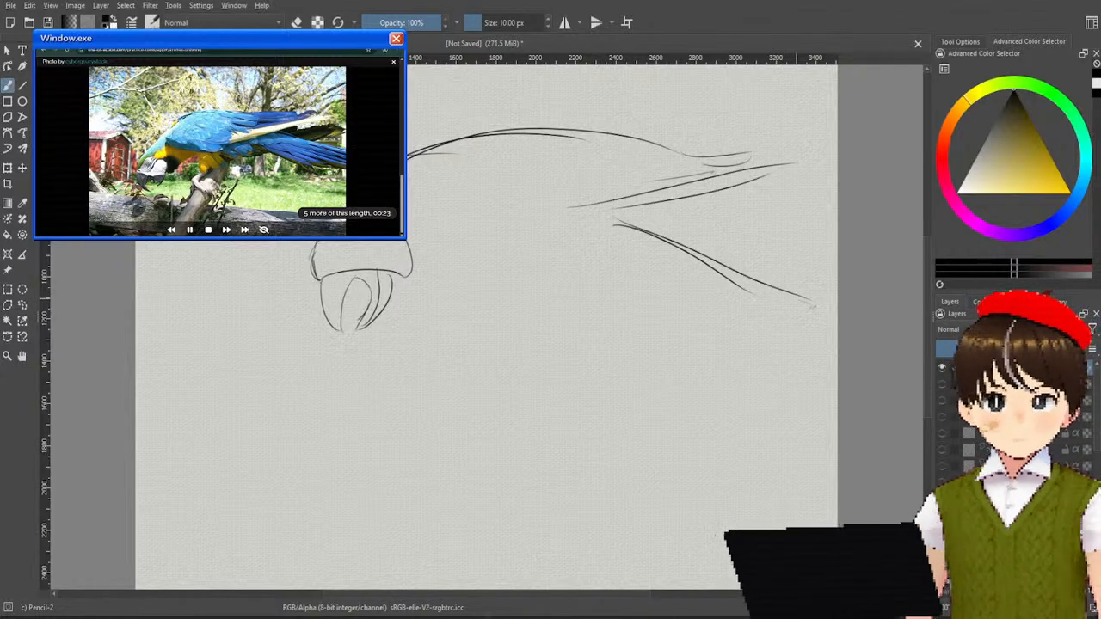
pyautogui.moveTo(738, 297); pyautogui.dragTo(814, 306)
pyautogui.moveTo(735, 303); pyautogui.dragTo(836, 340)
pyautogui.moveTo(745, 322); pyautogui.dragTo(815, 344)
pyautogui.moveTo(693, 303); pyautogui.dragTo(747, 325)
pyautogui.moveTo(695, 313); pyautogui.dragTo(805, 362)
pyautogui.moveTo(642, 300); pyautogui.dragTo(805, 369)
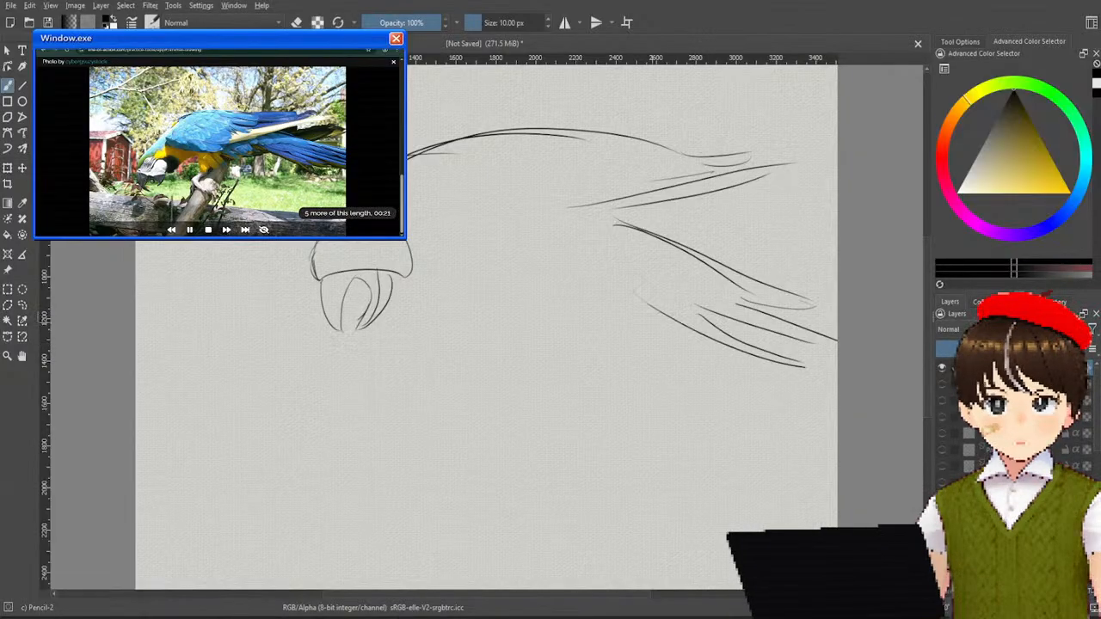
pyautogui.moveTo(574, 231); pyautogui.dragTo(680, 334)
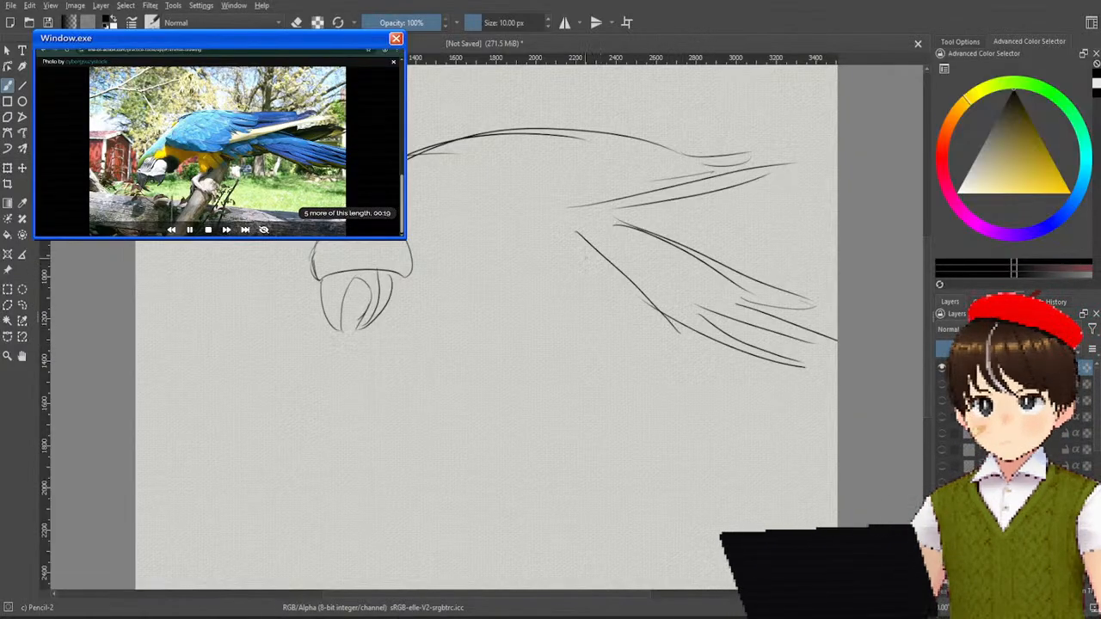
pyautogui.moveTo(422, 284); pyautogui.dragTo(597, 255)
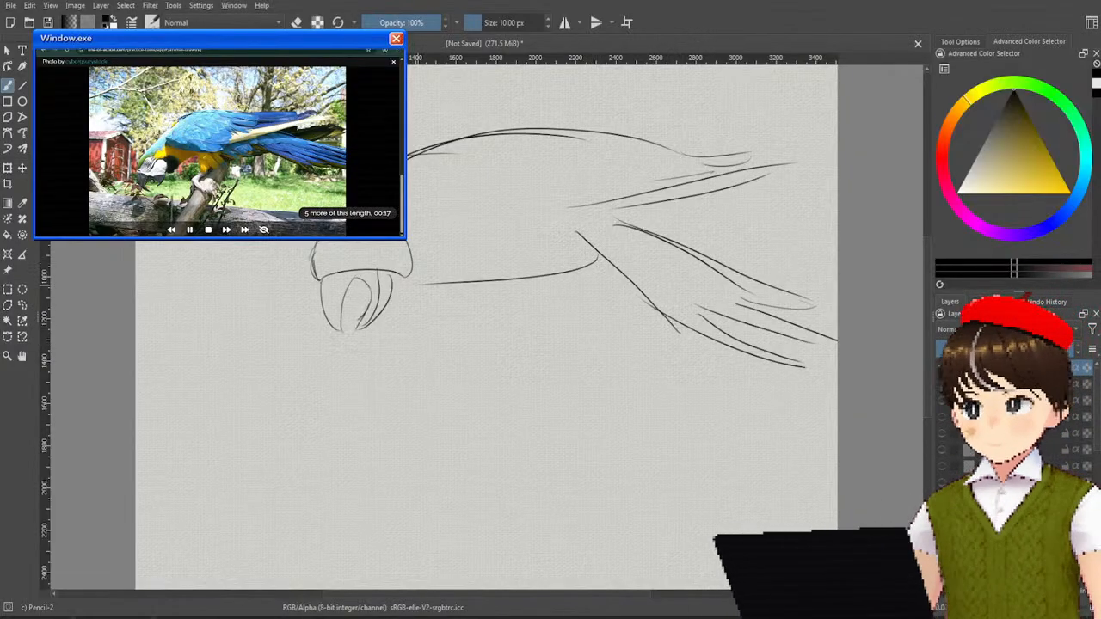
# Step: Draw the macaw's chest curve, feathered upper legs, and thin lower legs with clawed feet beneath its body
pyautogui.moveTo(400, 275)
pyautogui.mouseDown()
pyautogui.moveTo(464, 226)
pyautogui.moveTo(456, 265)
pyautogui.mouseUp()
pyautogui.moveTo(480, 229)
pyautogui.mouseDown()
pyautogui.moveTo(487, 293)
pyautogui.moveTo(502, 284)
pyautogui.mouseUp()
pyautogui.moveTo(471, 210)
pyautogui.mouseDown()
pyautogui.moveTo(523, 294)
pyautogui.moveTo(469, 340)
pyautogui.moveTo(469, 361)
pyautogui.mouseUp()
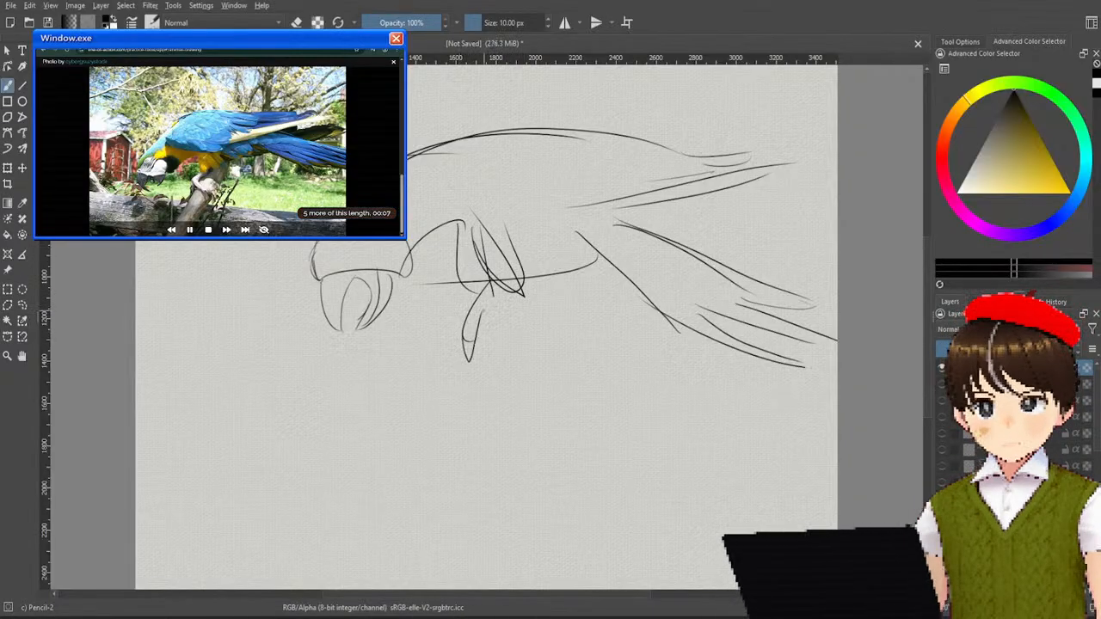
pyautogui.moveTo(492, 297)
pyautogui.mouseDown()
pyautogui.moveTo(479, 361)
pyautogui.moveTo(457, 379)
pyautogui.mouseUp()
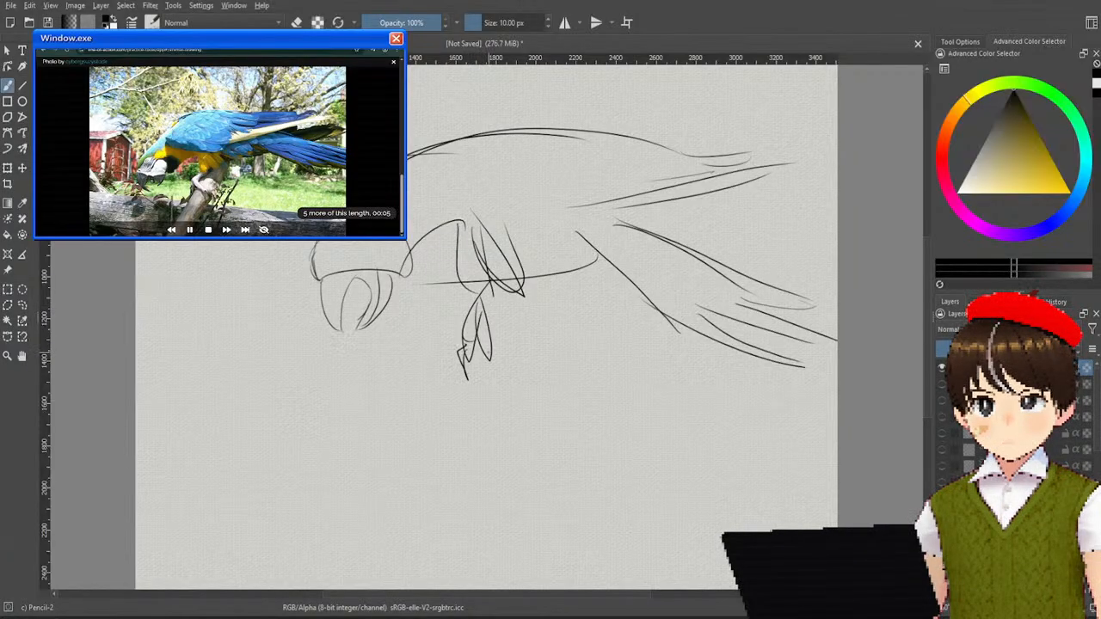
pyautogui.moveTo(484, 342)
pyautogui.mouseDown()
pyautogui.moveTo(496, 378)
pyautogui.moveTo(456, 372)
pyautogui.moveTo(463, 384)
pyautogui.mouseUp()
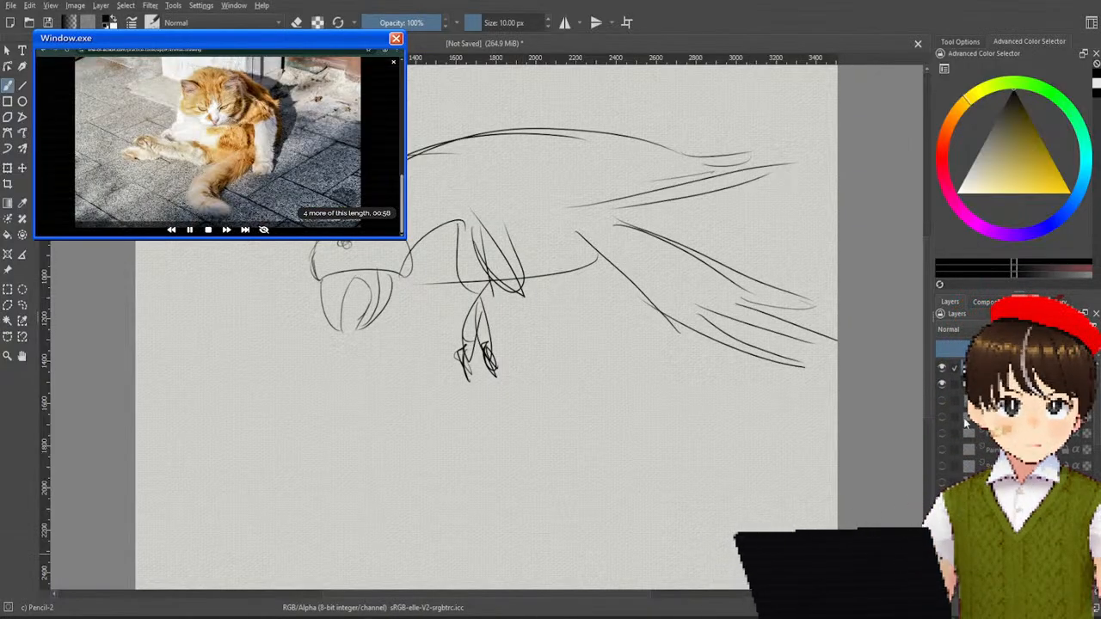
# Step: Hide the macaw sketch's layer and draw the orange cat's head outline with its pointed ear and rounded cheeks on a blank layer
pyautogui.click(941, 381)
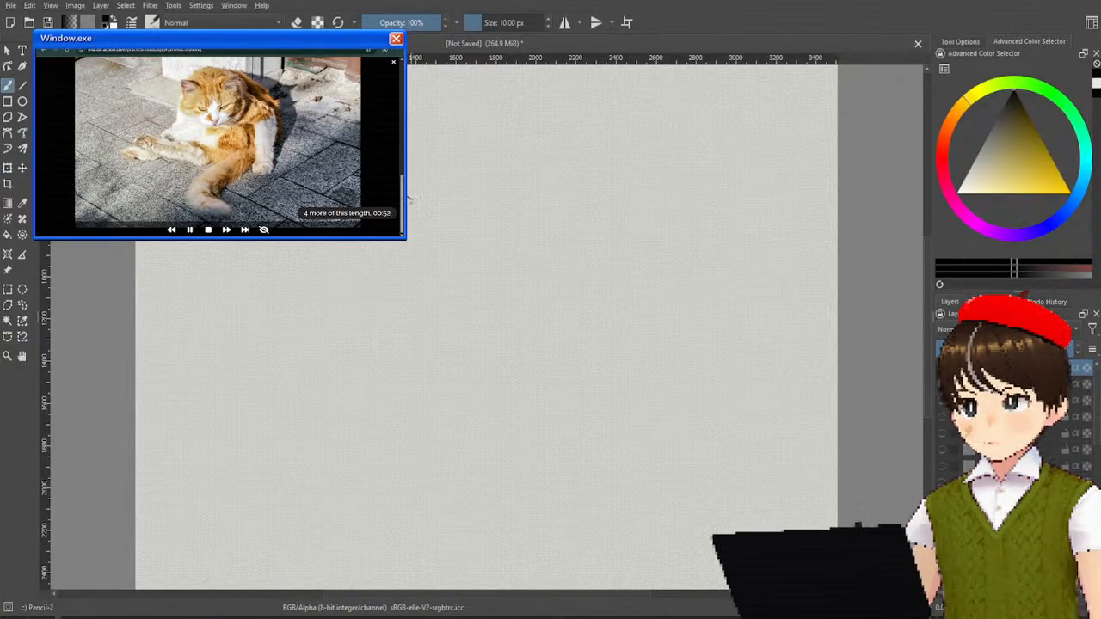
pyautogui.moveTo(408, 196)
pyautogui.mouseDown()
pyautogui.moveTo(458, 198)
pyautogui.moveTo(505, 157)
pyautogui.moveTo(489, 205)
pyautogui.mouseUp()
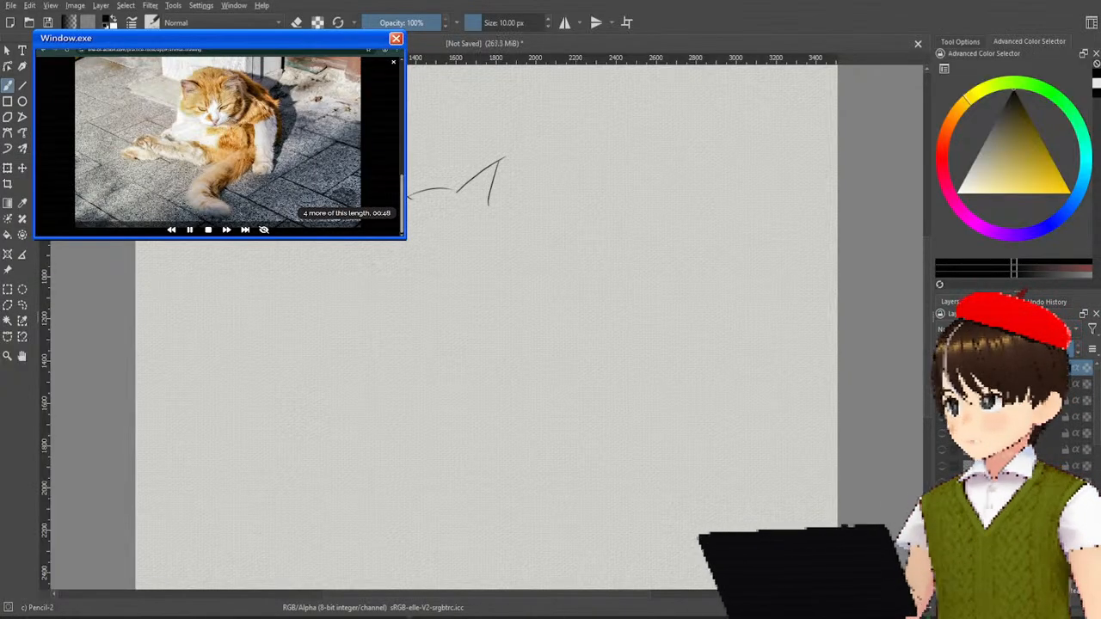
pyautogui.moveTo(373, 243)
pyautogui.mouseDown()
pyautogui.moveTo(372, 274)
pyautogui.moveTo(430, 290)
pyautogui.moveTo(512, 229)
pyautogui.moveTo(511, 246)
pyautogui.mouseUp()
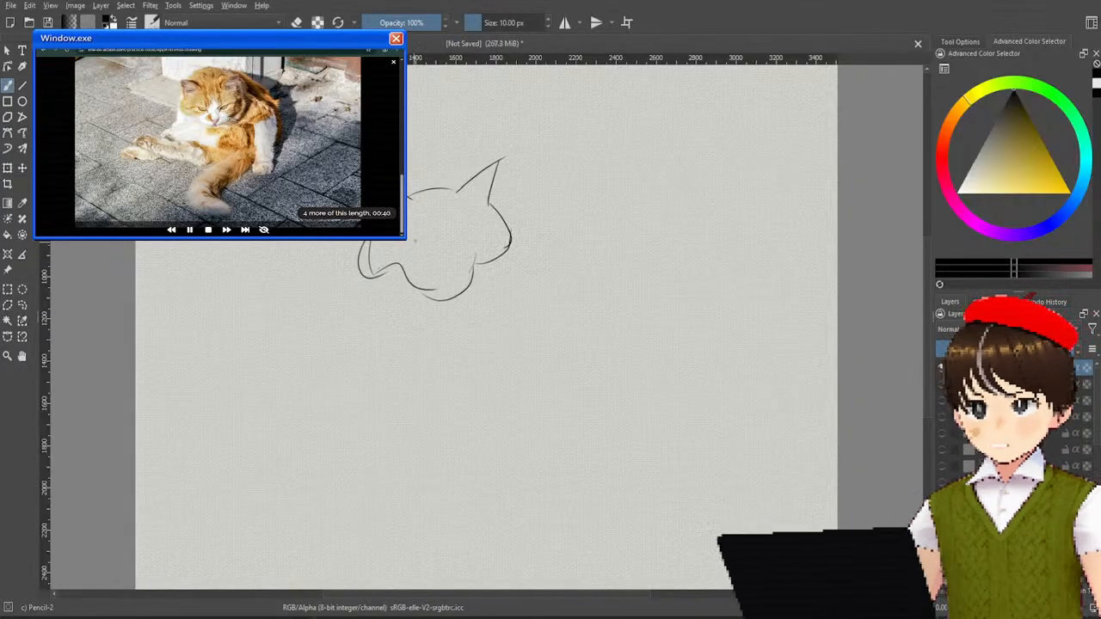
# Step: Add the cat's slanted closed eyes, small triangular nose and whiskers on both cheeks
pyautogui.moveTo(412, 245); pyautogui.dragTo(469, 238)
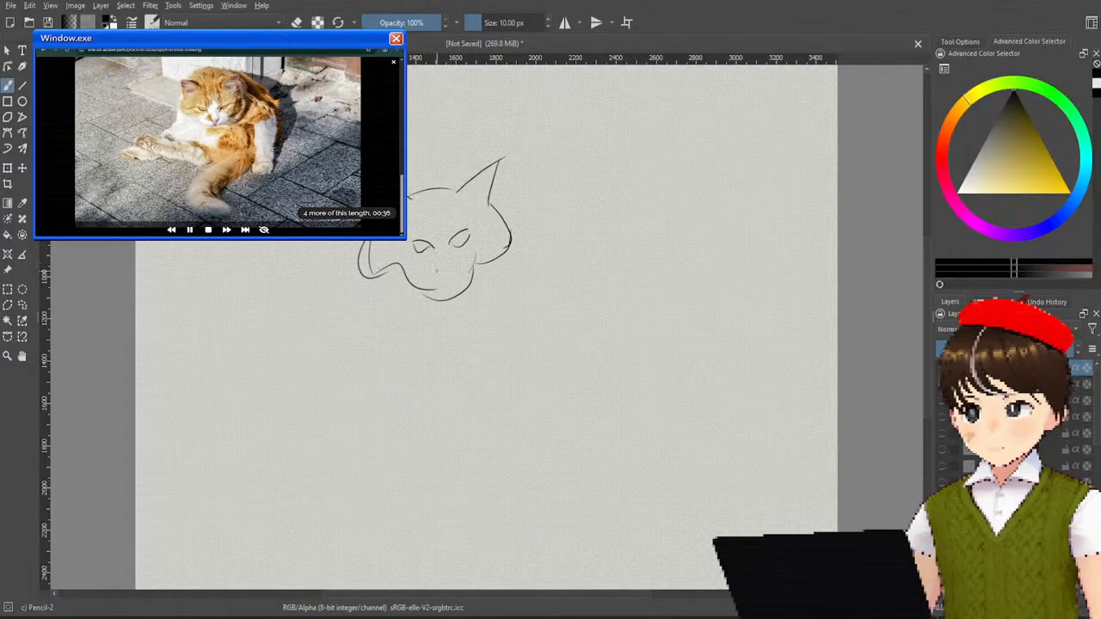
pyautogui.moveTo(433, 273)
pyautogui.mouseDown()
pyautogui.moveTo(453, 275)
pyautogui.moveTo(406, 296)
pyautogui.mouseUp()
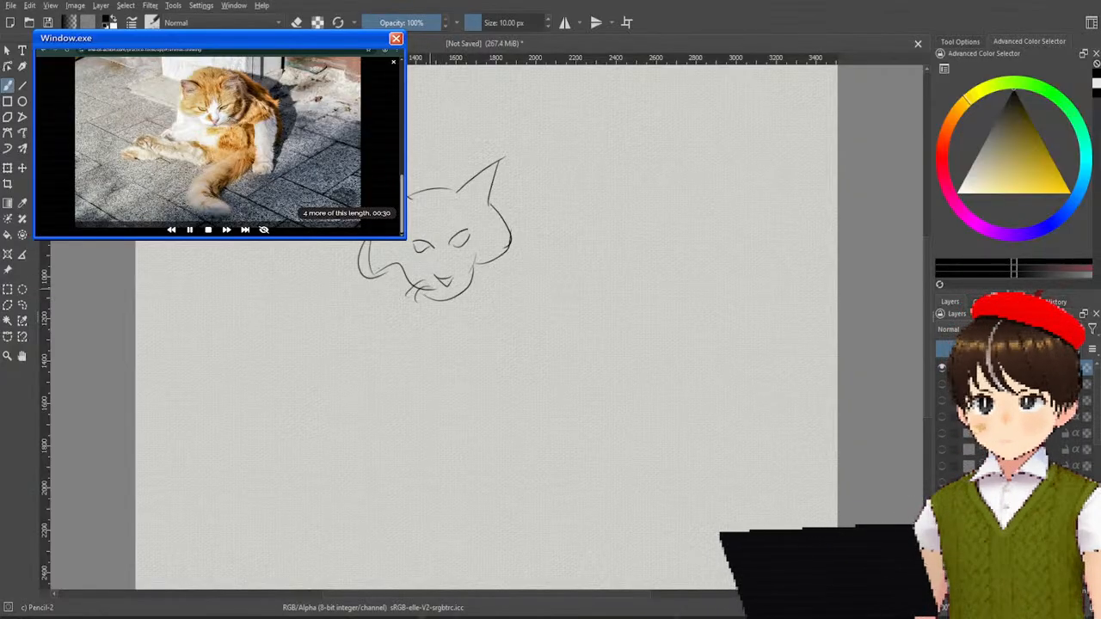
pyautogui.moveTo(468, 280); pyautogui.dragTo(487, 287)
pyautogui.moveTo(470, 279); pyautogui.dragTo(495, 274)
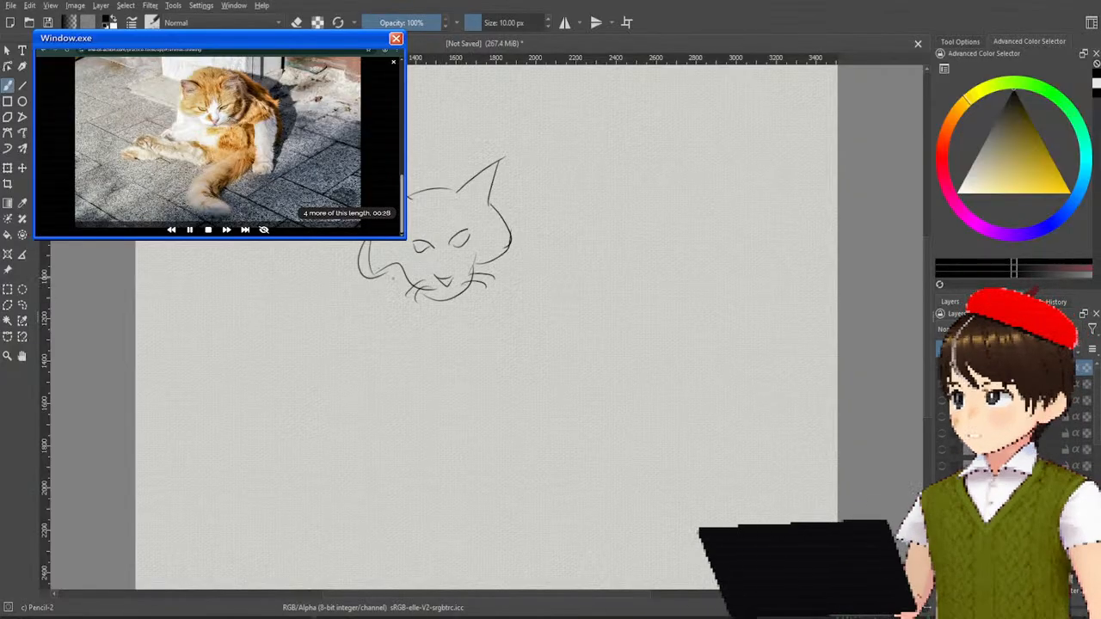
# Step: Draw the cat's chest line, outstretched legs and paws, belly, propping front leg and shoulder curves
pyautogui.moveTo(391, 269)
pyautogui.mouseDown()
pyautogui.moveTo(358, 334)
pyautogui.moveTo(369, 331)
pyautogui.moveTo(368, 353)
pyautogui.moveTo(413, 367)
pyautogui.mouseUp()
pyautogui.moveTo(332, 371)
pyautogui.mouseDown()
pyautogui.moveTo(336, 397)
pyautogui.moveTo(359, 396)
pyautogui.moveTo(349, 401)
pyautogui.moveTo(383, 380)
pyautogui.moveTo(447, 378)
pyautogui.mouseUp()
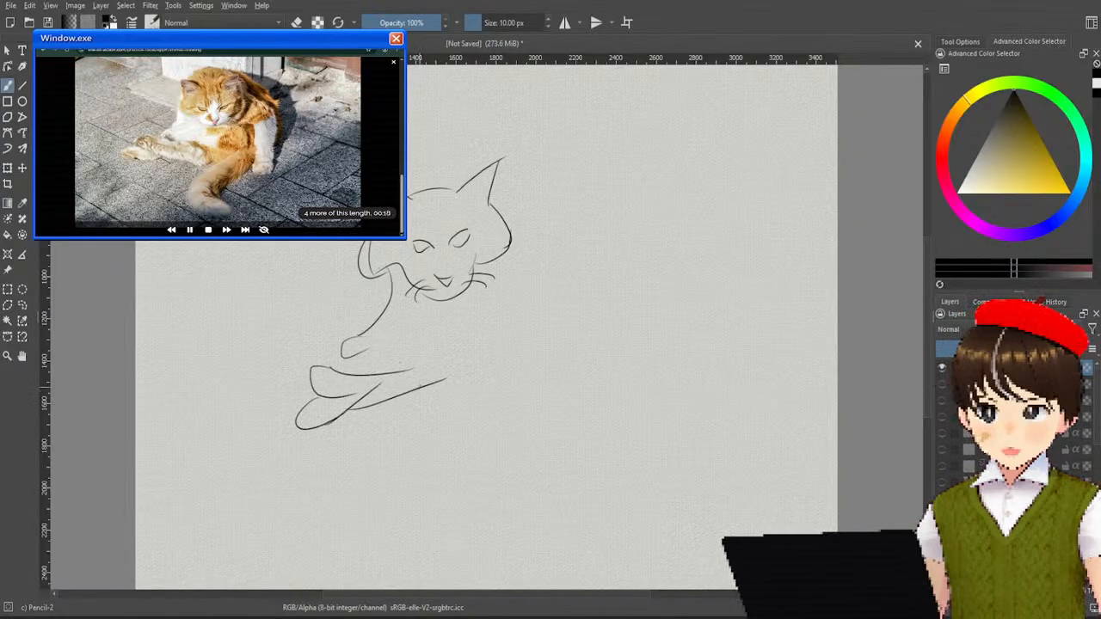
pyautogui.moveTo(490, 349); pyautogui.dragTo(449, 384)
pyautogui.moveTo(433, 320)
pyautogui.mouseDown()
pyautogui.moveTo(482, 346)
pyautogui.moveTo(515, 277)
pyautogui.moveTo(568, 329)
pyautogui.mouseUp()
pyautogui.moveTo(521, 296)
pyautogui.mouseDown()
pyautogui.moveTo(518, 384)
pyautogui.moveTo(551, 378)
pyautogui.moveTo(542, 273)
pyautogui.moveTo(559, 338)
pyautogui.mouseUp()
pyautogui.moveTo(497, 257); pyautogui.dragTo(560, 284)
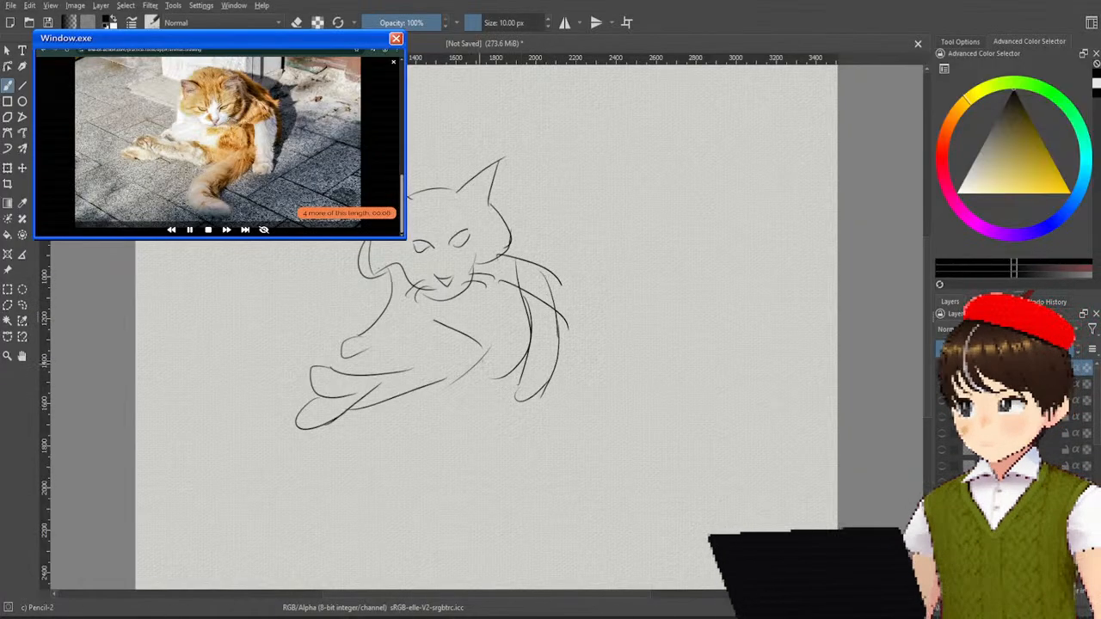
# Step: Draw the cat's thick tail curving down in front of its body and add contour lines above the outstretched paws
pyautogui.moveTo(472, 364)
pyautogui.mouseDown()
pyautogui.moveTo(490, 500)
pyautogui.moveTo(496, 478)
pyautogui.mouseUp()
pyautogui.moveTo(487, 358); pyautogui.dragTo(464, 468)
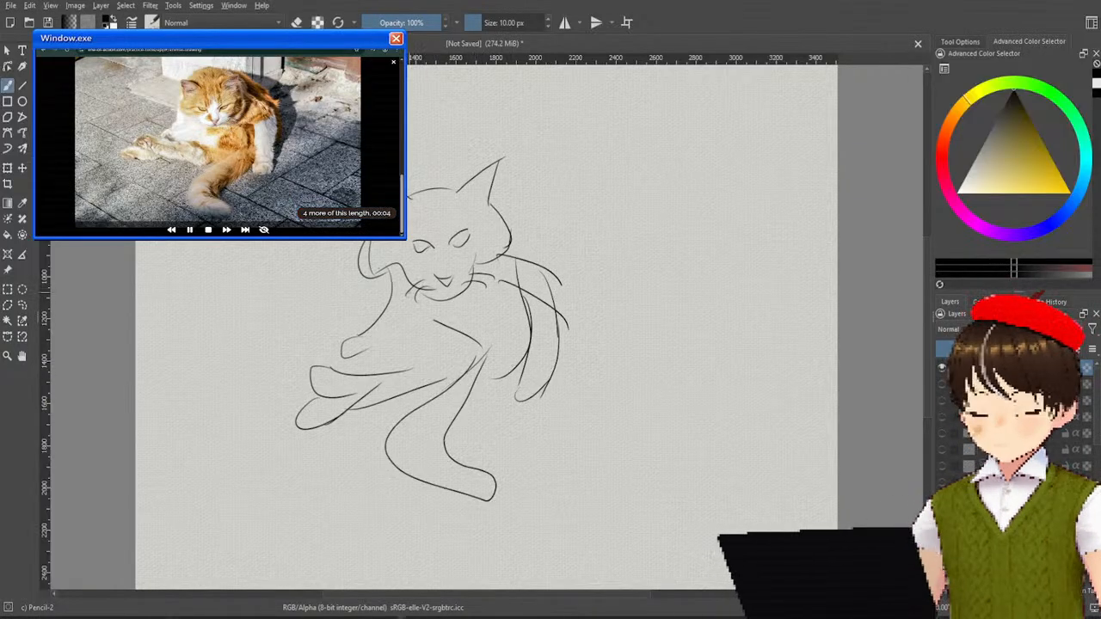
pyautogui.moveTo(377, 320); pyautogui.dragTo(320, 365)
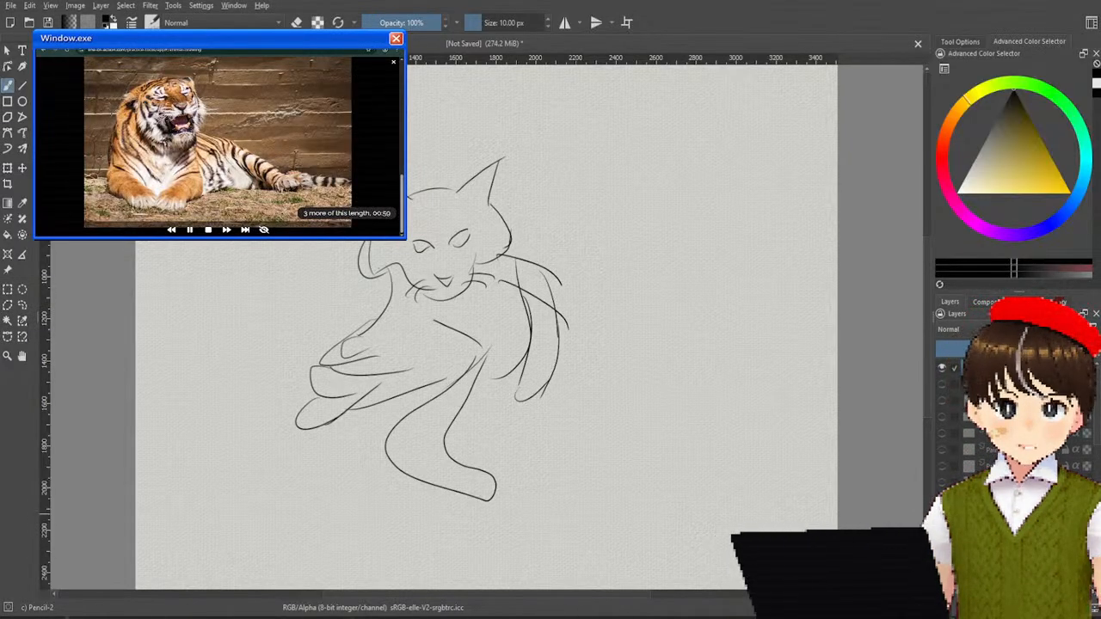
# Step: Hide the cat sketch's layer and draw the tiger's rounded lower head with the large curves of its neck and chest on a blank layer
pyautogui.click(942, 384)
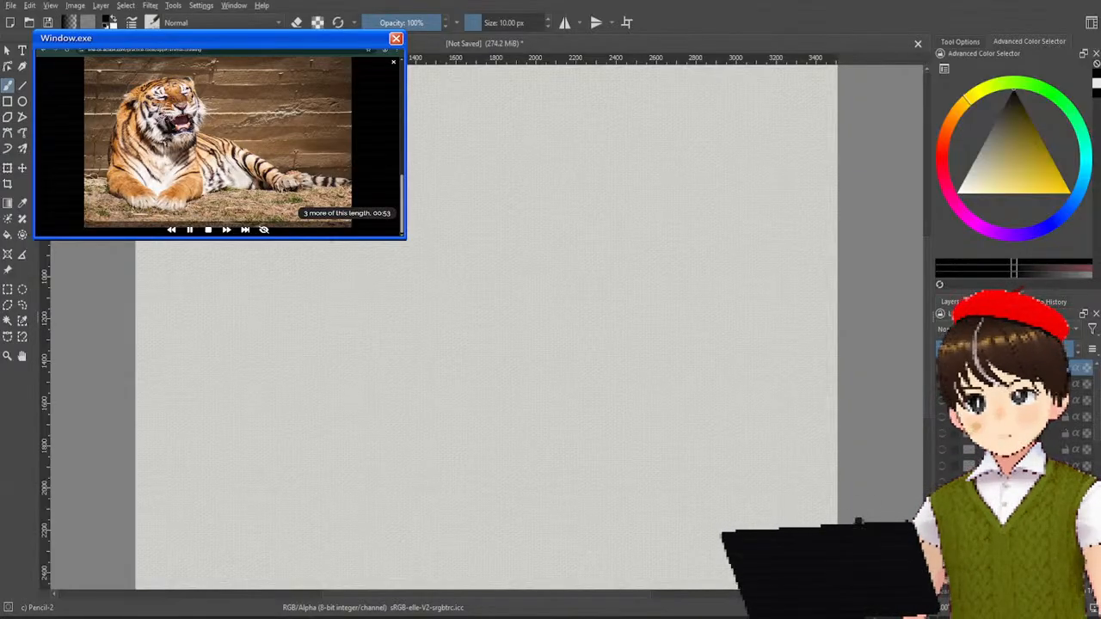
pyautogui.moveTo(339, 245); pyautogui.dragTo(409, 203)
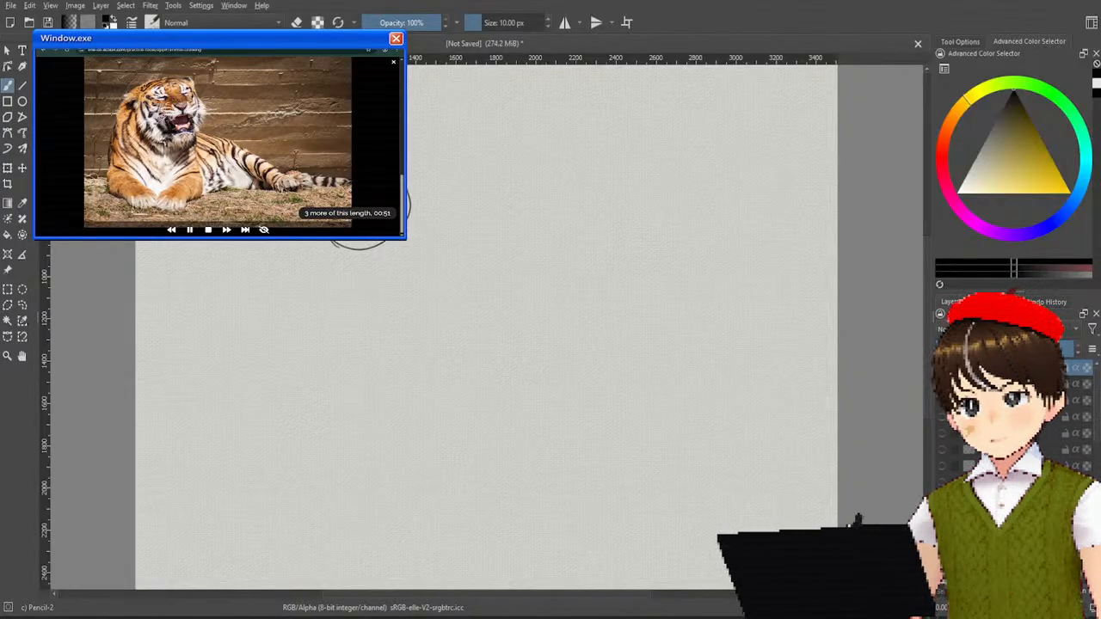
pyautogui.moveTo(356, 251); pyautogui.dragTo(315, 243)
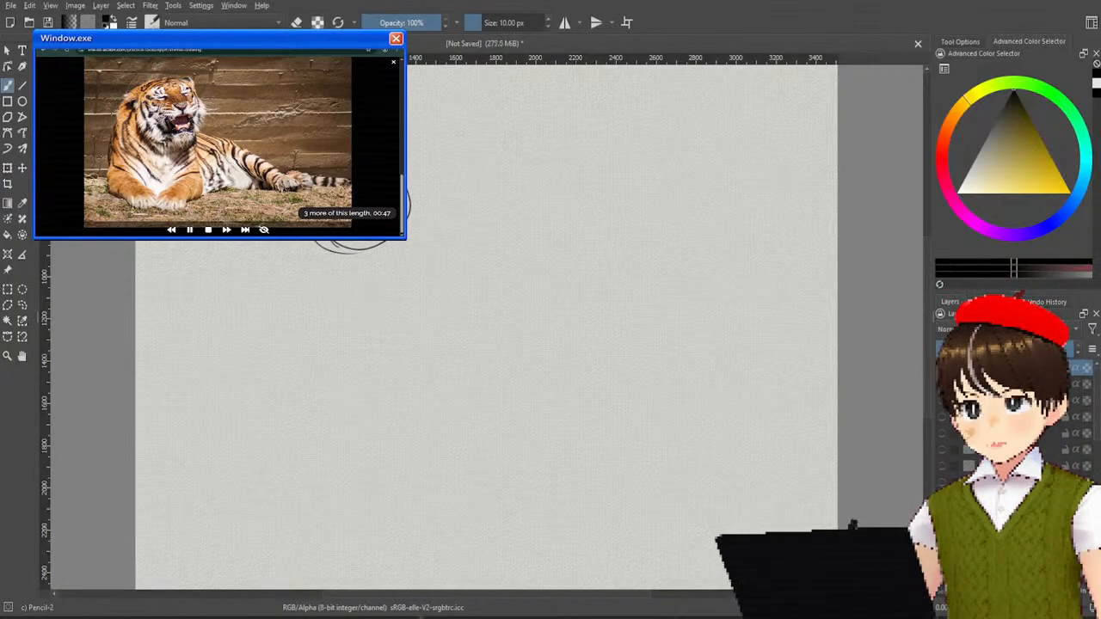
pyautogui.moveTo(277, 243); pyautogui.dragTo(312, 335)
pyautogui.moveTo(407, 183); pyautogui.dragTo(395, 297)
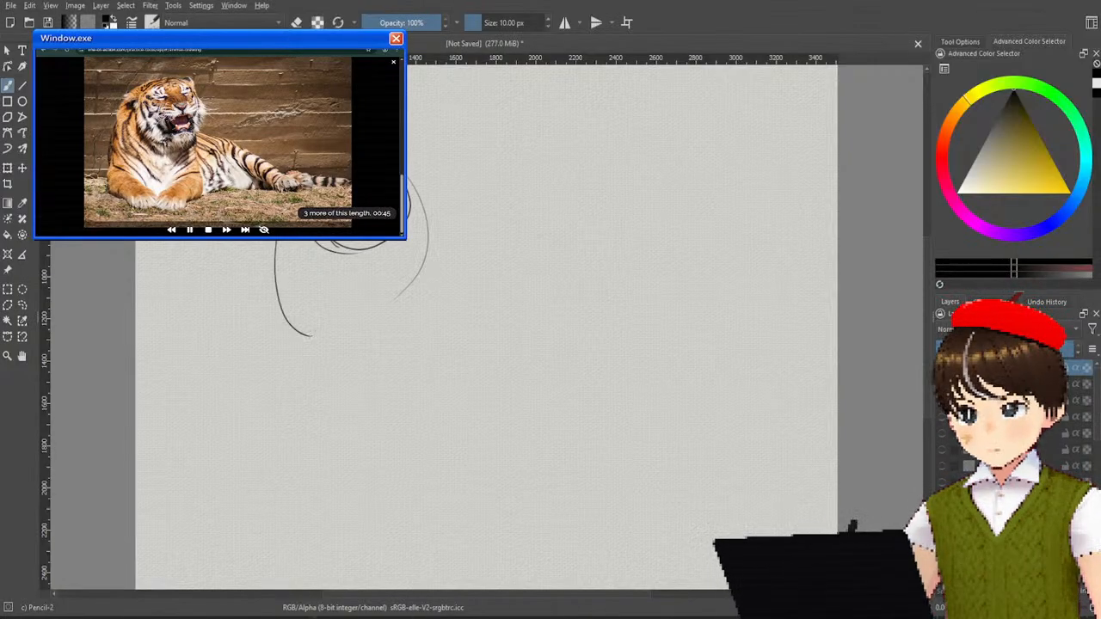
# Step: Draw the tiger's inner chest line and the reclining body with its sloping back, rounded rump and belly
pyautogui.moveTo(294, 243); pyautogui.dragTo(341, 328)
pyautogui.moveTo(413, 282); pyautogui.dragTo(372, 322)
pyautogui.moveTo(424, 196)
pyautogui.mouseDown()
pyautogui.moveTo(521, 298)
pyautogui.moveTo(375, 323)
pyautogui.mouseUp()
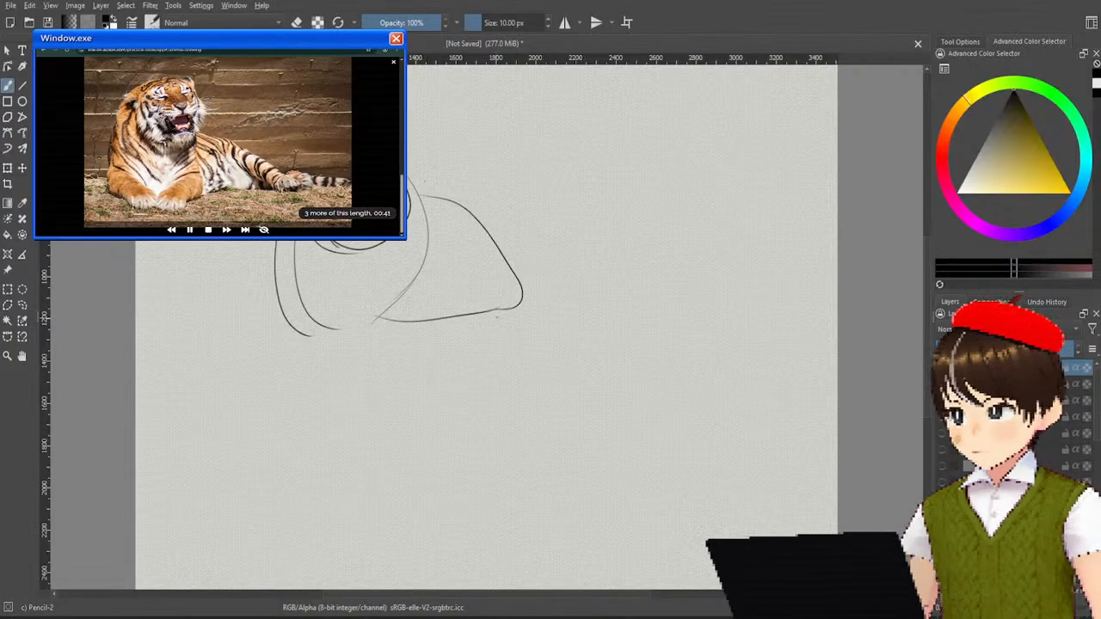
# Step: Draw the tiger's extended hind leg with overlapping oval paws and the tail stretching out behind it
pyautogui.moveTo(486, 250); pyautogui.dragTo(535, 318)
pyautogui.moveTo(511, 245); pyautogui.dragTo(575, 332)
pyautogui.moveTo(489, 258); pyautogui.dragTo(542, 322)
pyautogui.moveTo(487, 237)
pyautogui.mouseDown()
pyautogui.moveTo(569, 319)
pyautogui.moveTo(558, 337)
pyautogui.moveTo(593, 327)
pyautogui.mouseUp()
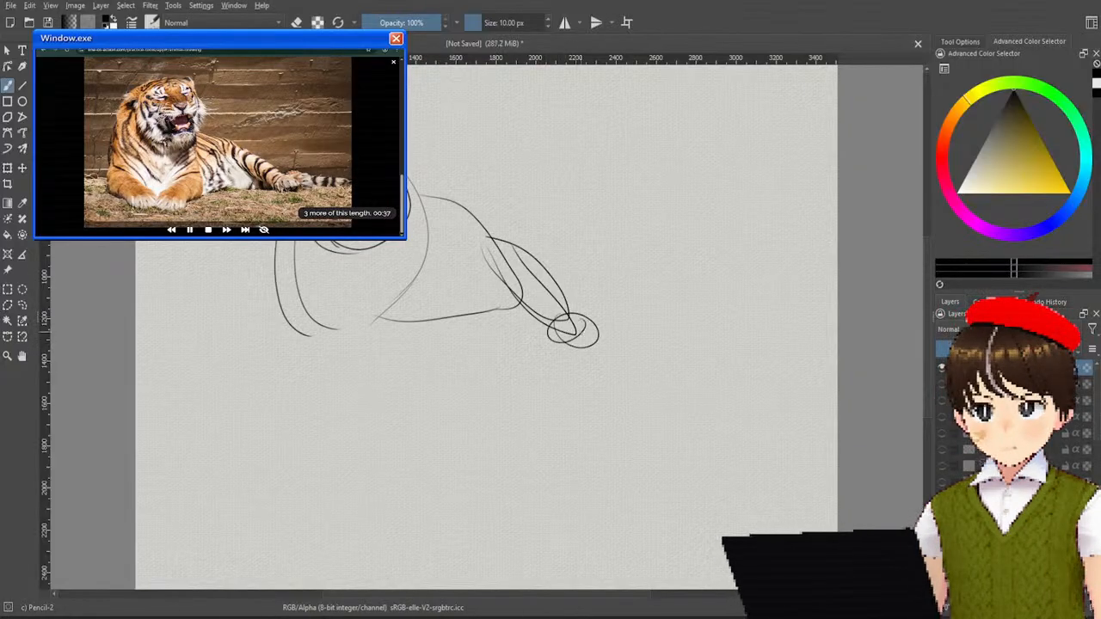
pyautogui.moveTo(535, 279)
pyautogui.mouseDown()
pyautogui.moveTo(594, 306)
pyautogui.moveTo(678, 323)
pyautogui.moveTo(571, 300)
pyautogui.mouseUp()
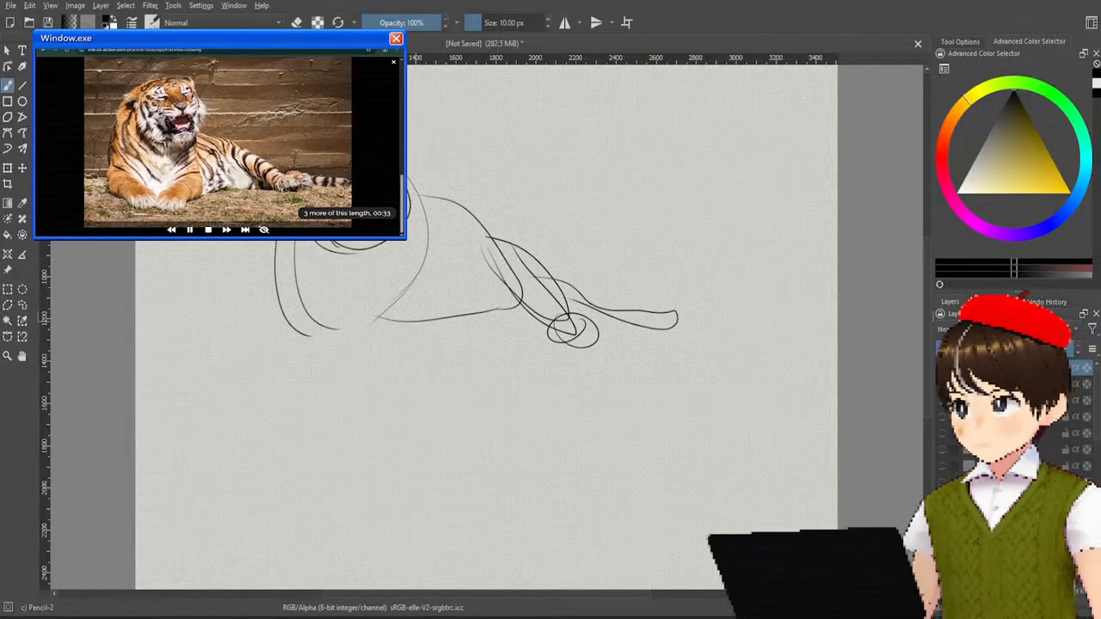
# Step: Draw the tiger's two folded front legs with rounded paws below the chest
pyautogui.moveTo(408, 301)
pyautogui.mouseDown()
pyautogui.moveTo(346, 356)
pyautogui.moveTo(395, 376)
pyautogui.moveTo(432, 312)
pyautogui.moveTo(423, 353)
pyautogui.mouseUp()
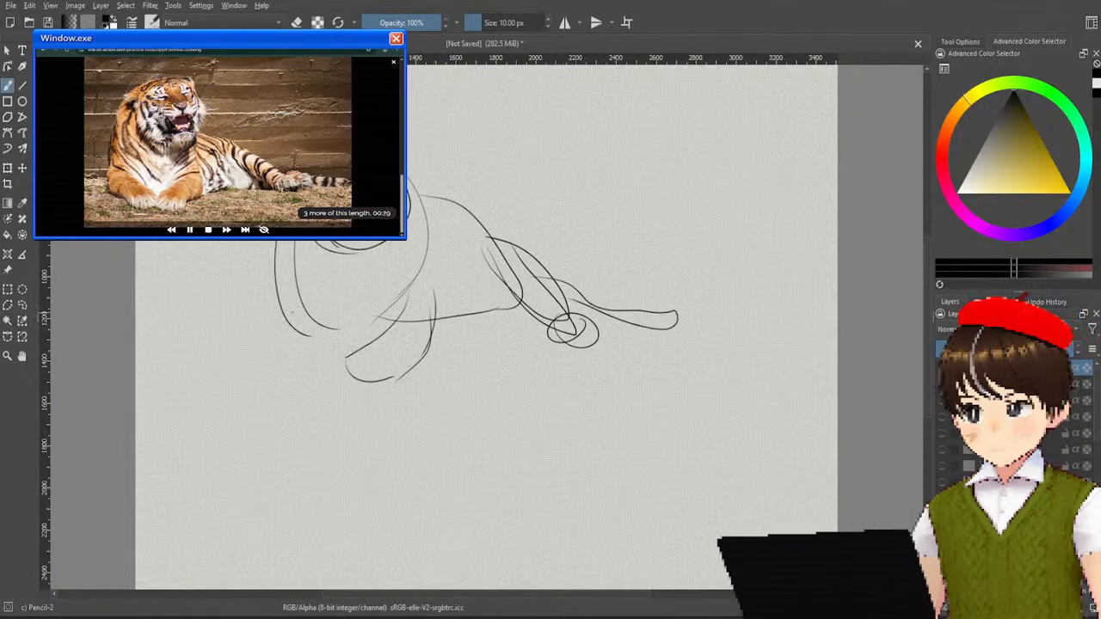
pyautogui.moveTo(289, 311); pyautogui.dragTo(337, 369)
pyautogui.moveTo(318, 306); pyautogui.dragTo(342, 370)
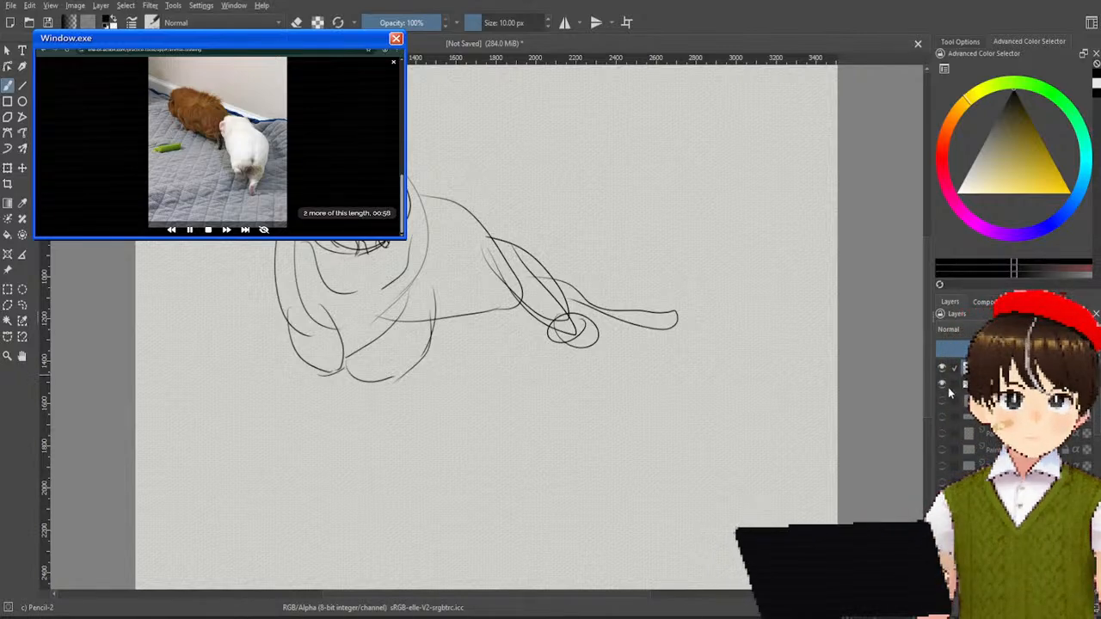
# Step: Hide the tiger sketch's layer and draw the brown guinea pig's rounded body on a blank layer, starting the white one's head curve
pyautogui.press('Delete')
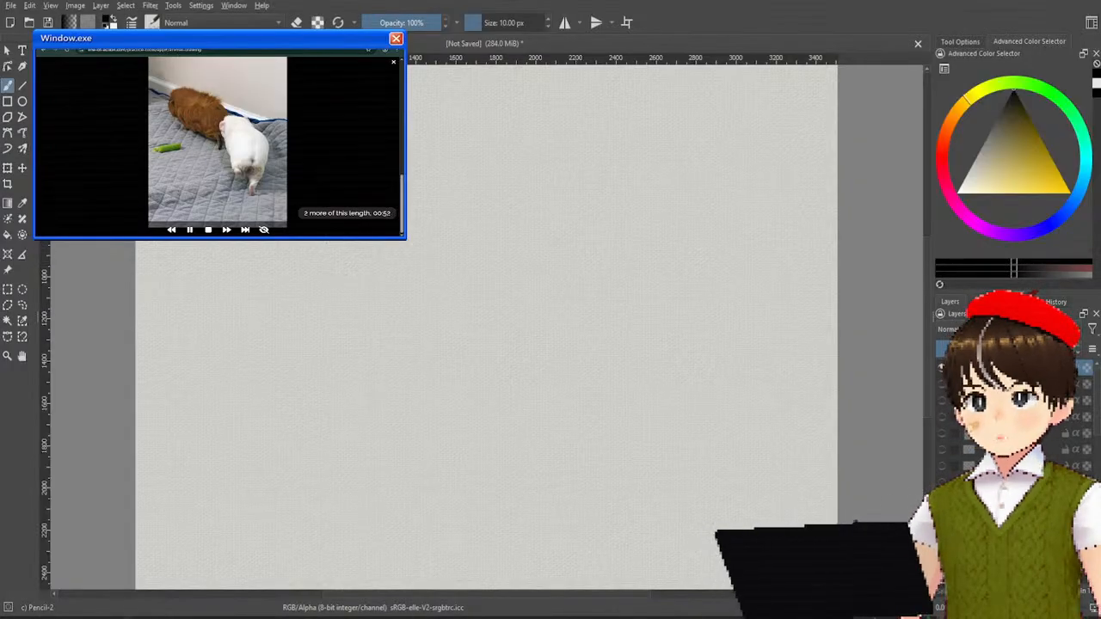
pyautogui.moveTo(327, 244); pyautogui.dragTo(328, 268)
pyautogui.moveTo(398, 244); pyautogui.dragTo(433, 275)
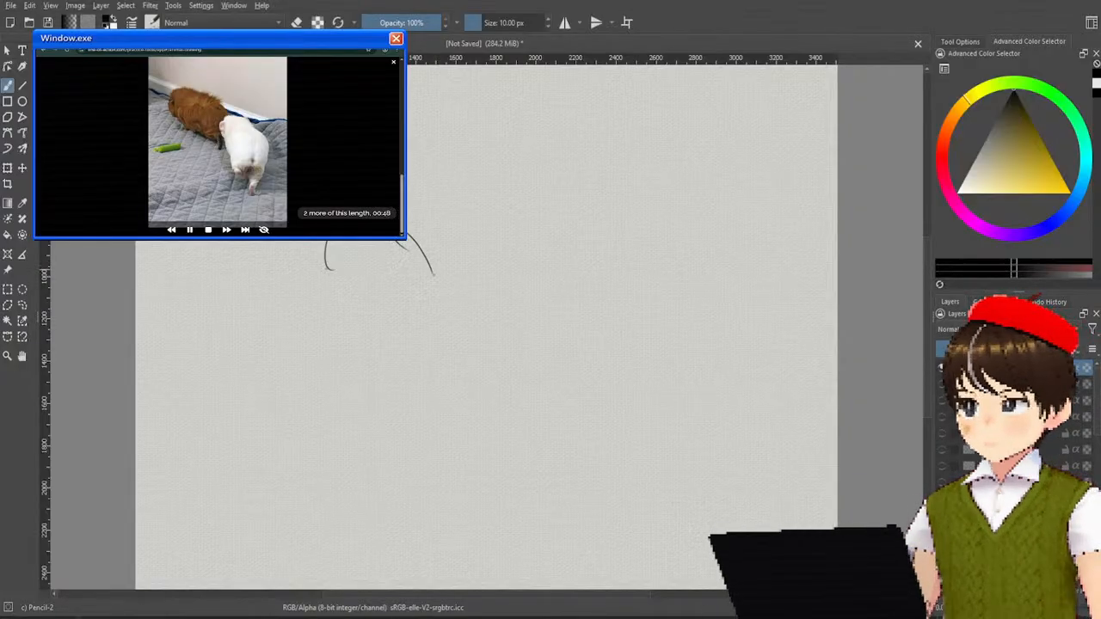
pyautogui.moveTo(327, 267)
pyautogui.mouseDown()
pyautogui.moveTo(354, 293)
pyautogui.moveTo(404, 301)
pyautogui.moveTo(432, 277)
pyautogui.moveTo(475, 327)
pyautogui.mouseUp()
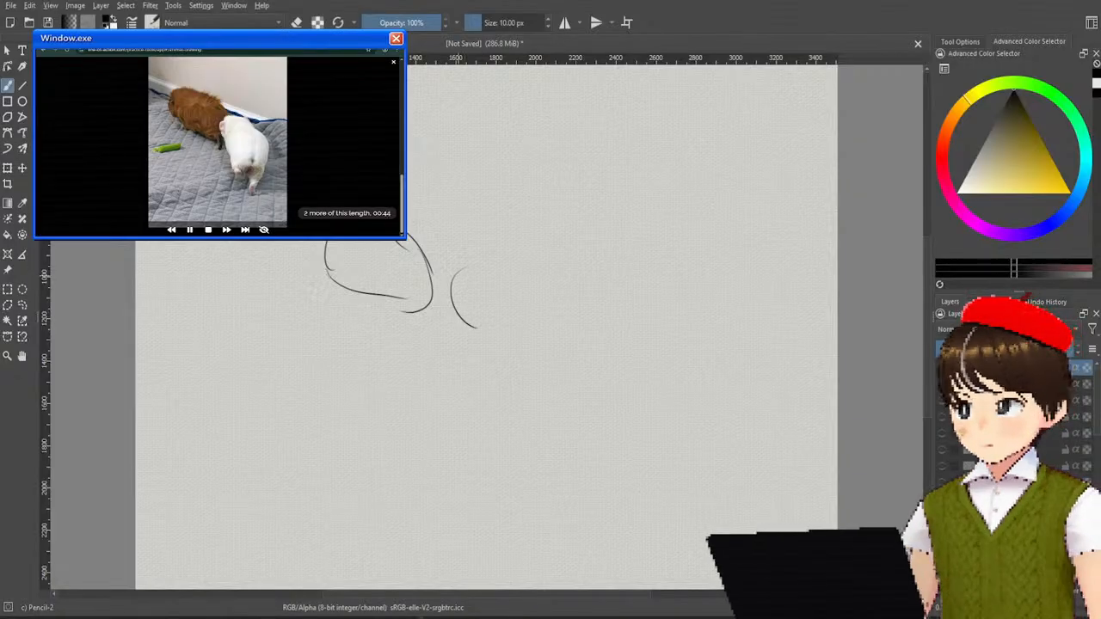
# Step: Draw the white guinea pig's elongated body with its short tucked hind leg and the other hind leg stretched back
pyautogui.moveTo(453, 274)
pyautogui.mouseDown()
pyautogui.moveTo(492, 271)
pyautogui.moveTo(563, 320)
pyautogui.moveTo(574, 348)
pyautogui.mouseUp()
pyautogui.moveTo(574, 348)
pyautogui.mouseDown()
pyautogui.moveTo(502, 378)
pyautogui.moveTo(465, 324)
pyautogui.mouseUp()
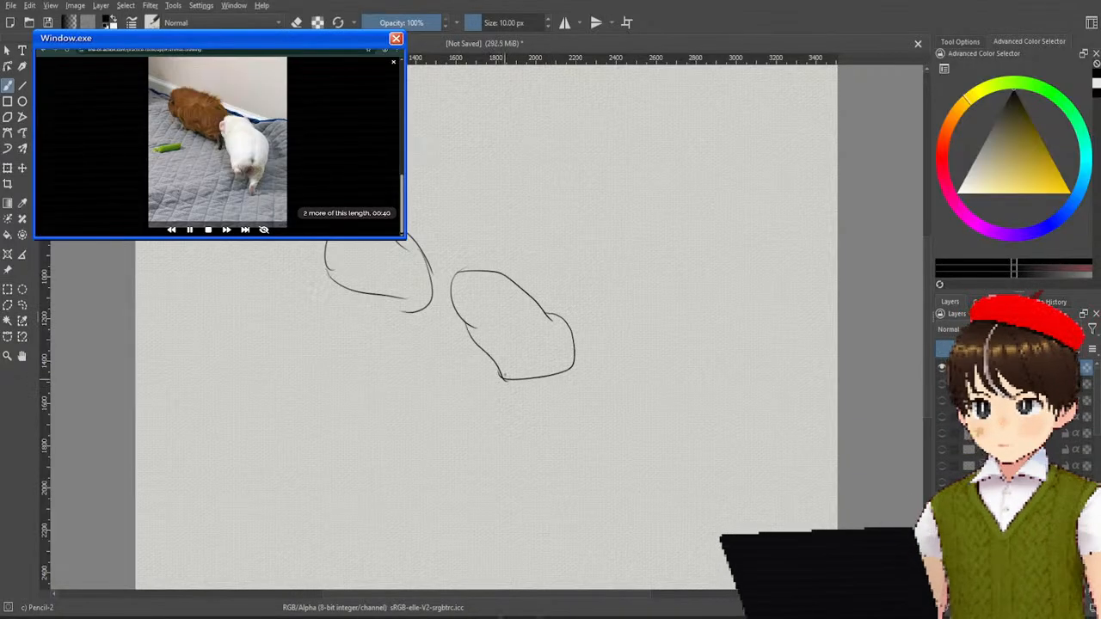
pyautogui.moveTo(505, 378)
pyautogui.mouseDown()
pyautogui.moveTo(511, 400)
pyautogui.moveTo(528, 389)
pyautogui.moveTo(518, 404)
pyautogui.moveTo(504, 375)
pyautogui.mouseUp()
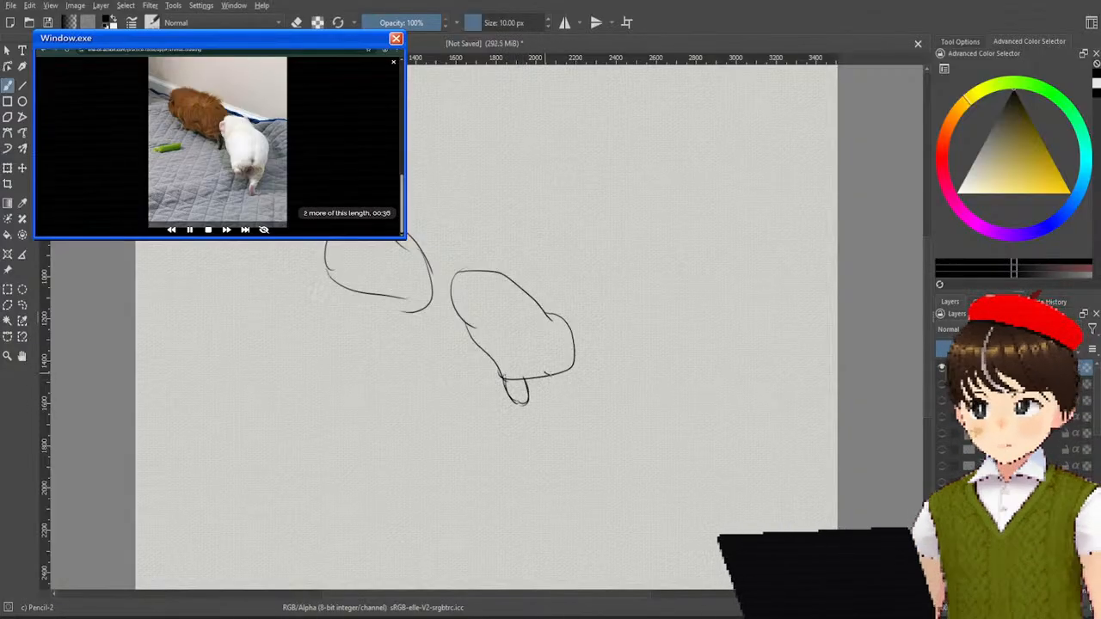
pyautogui.moveTo(556, 403); pyautogui.dragTo(558, 430)
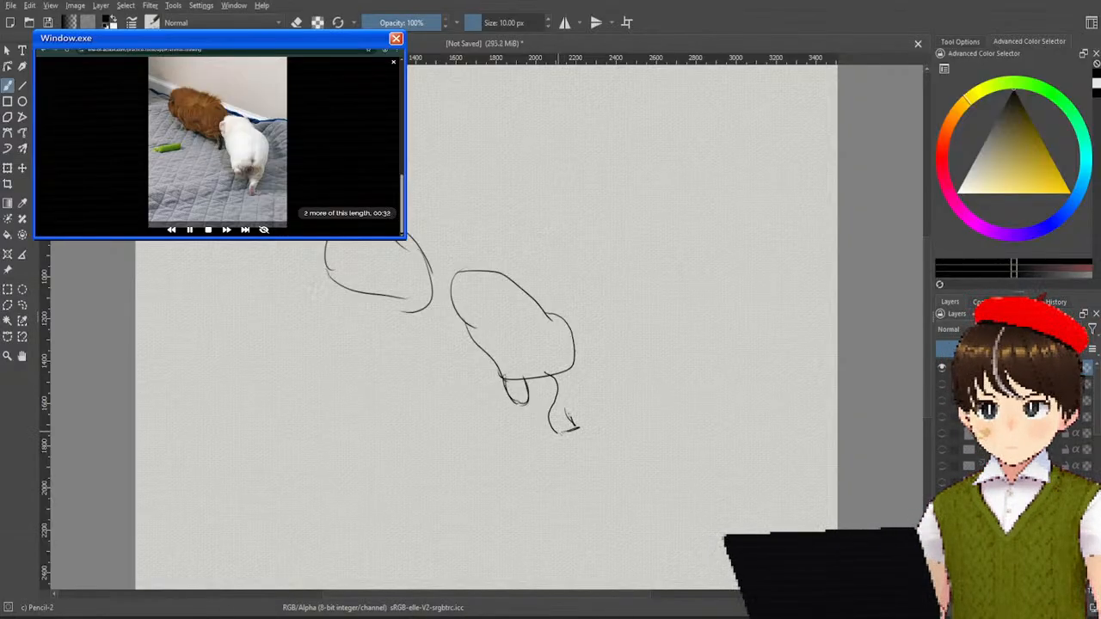
pyautogui.moveTo(572, 413); pyautogui.dragTo(571, 353)
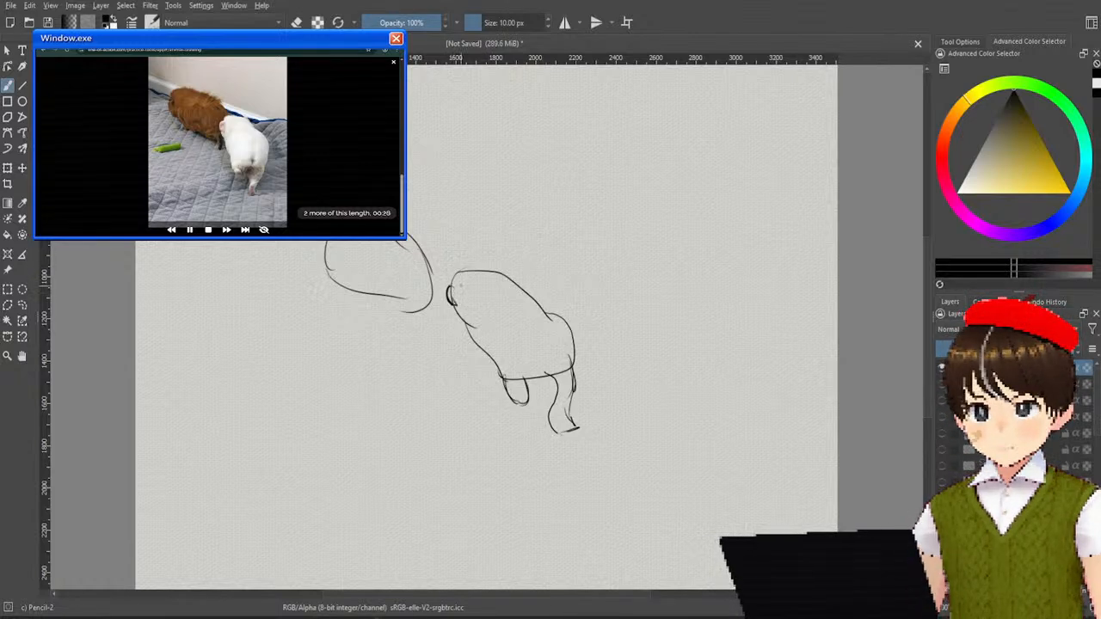
# Step: Add the white guinea pig's small ear bump and dark rump detail, and reinforce its tucked hind leg
pyautogui.moveTo(484, 273); pyautogui.dragTo(500, 272)
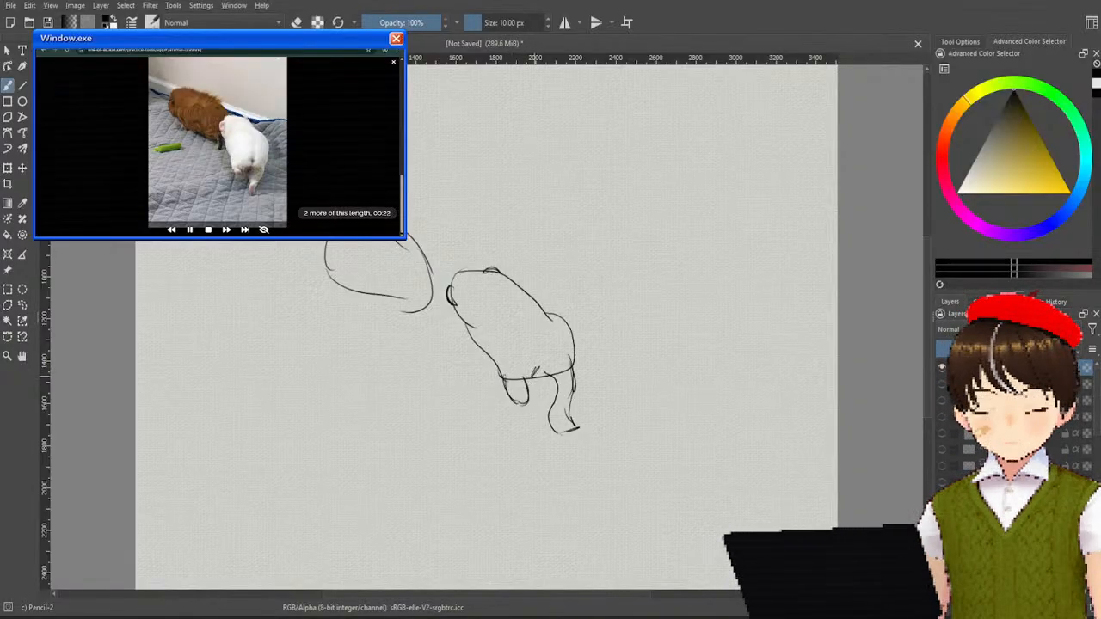
pyautogui.moveTo(531, 380)
pyautogui.mouseDown()
pyautogui.moveTo(541, 368)
pyautogui.moveTo(549, 379)
pyautogui.moveTo(543, 370)
pyautogui.mouseUp()
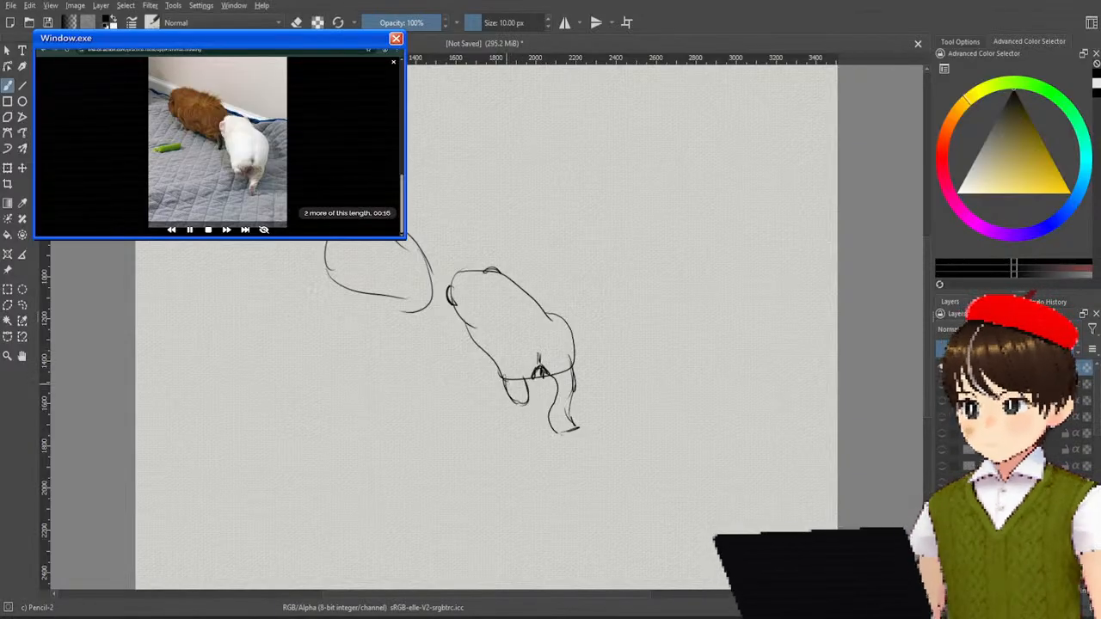
pyautogui.moveTo(503, 373); pyautogui.dragTo(525, 401)
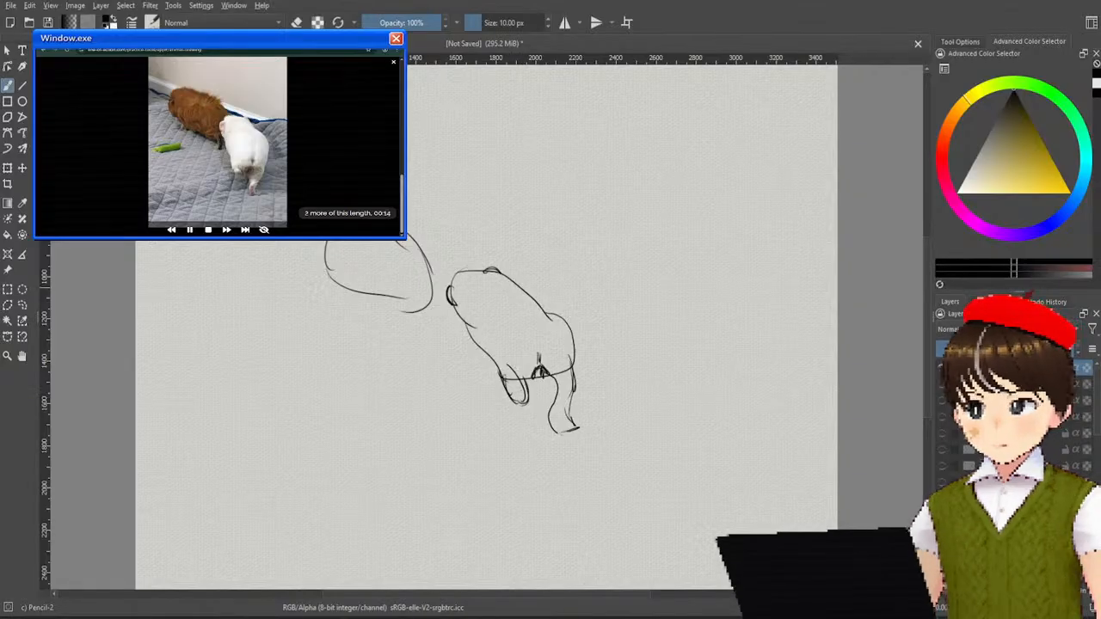
# Step: Add the brown guinea pig's thin hind leg, the contour lines at its front end and a light fur stroke over its rump
pyautogui.moveTo(402, 296); pyautogui.dragTo(413, 334)
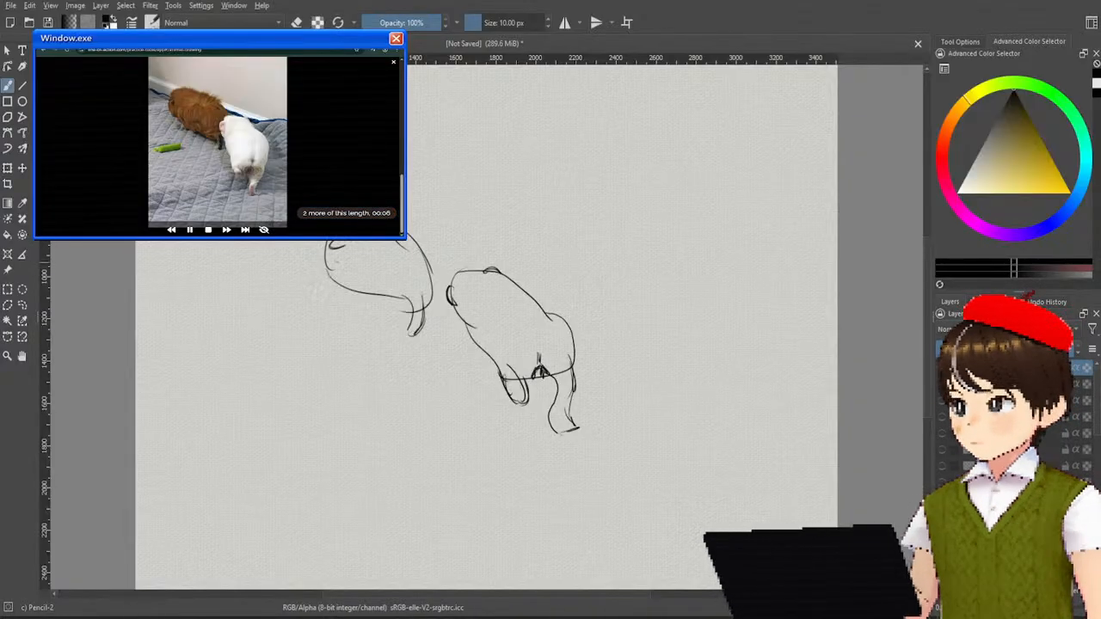
pyautogui.moveTo(324, 245); pyautogui.dragTo(320, 273)
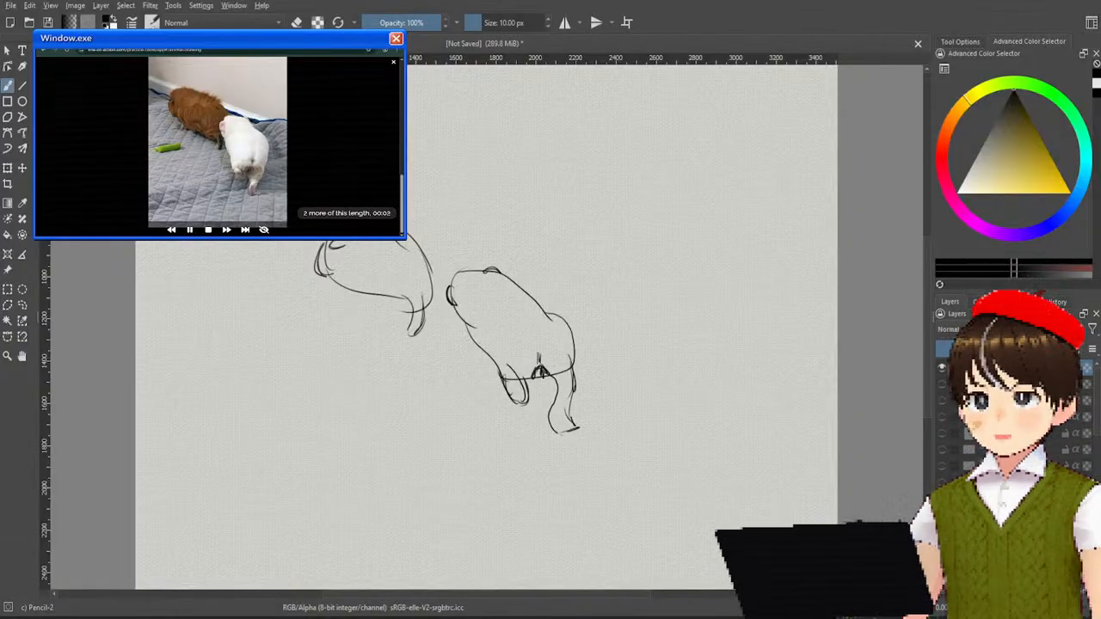
pyautogui.moveTo(415, 260); pyautogui.dragTo(439, 254)
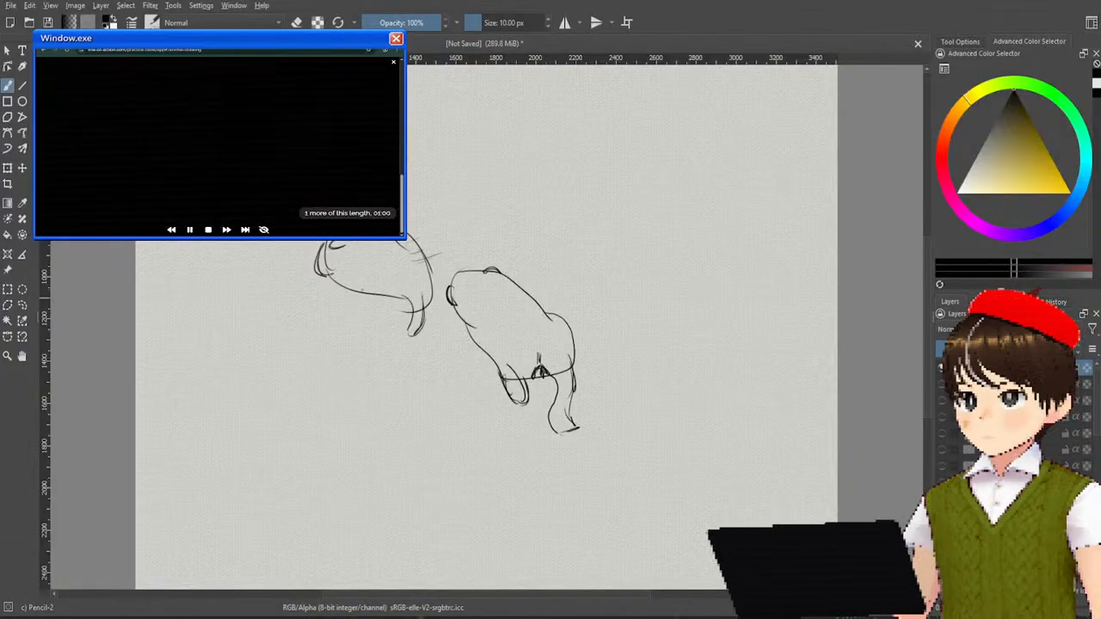
# Step: Add the brown guinea pig's short front leg and hide the guinea pig sketch to work on a blank layer
pyautogui.moveTo(356, 294); pyautogui.dragTo(330, 308)
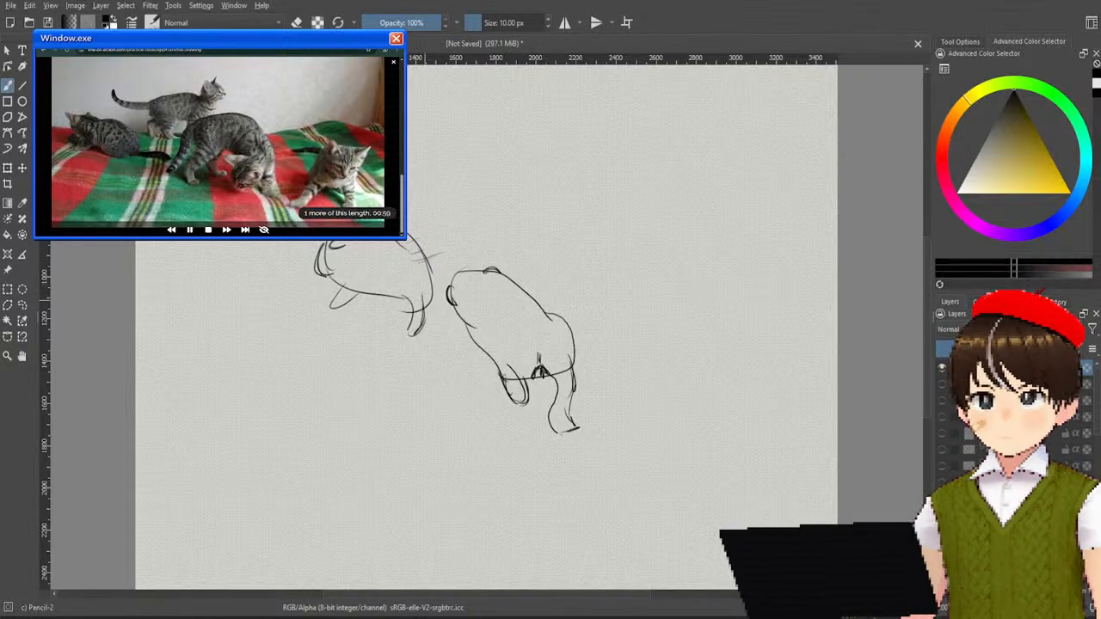
pyautogui.click(942, 383)
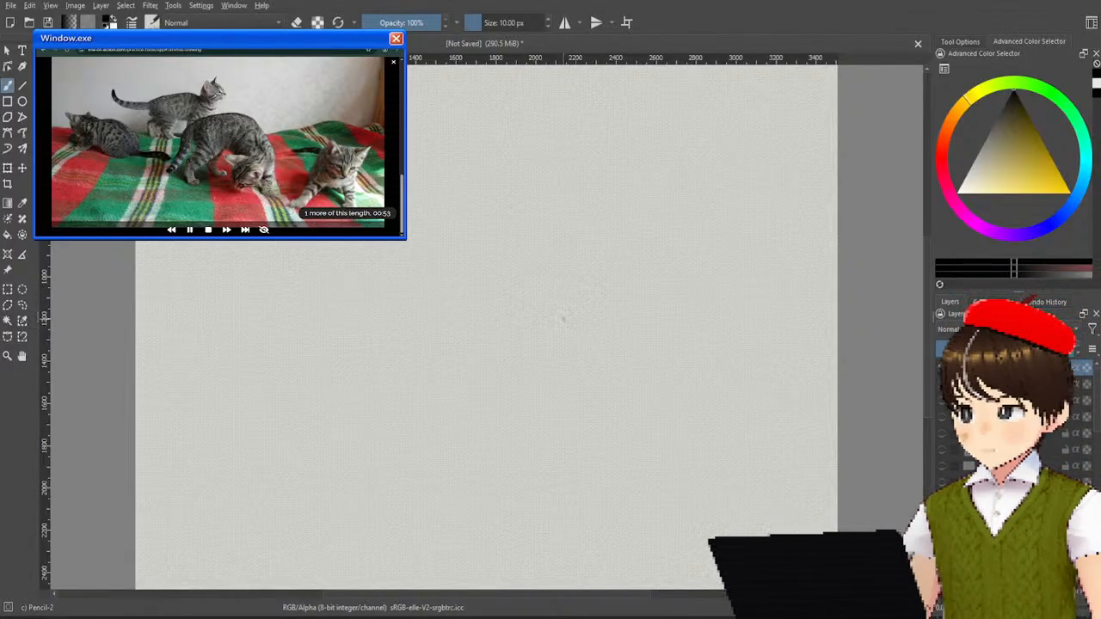
# Step: Draw the front-facing kitten's head with two pointed ears, cheeks and chin, and a short line starting its foreleg
pyautogui.moveTo(561, 307)
pyautogui.mouseDown()
pyautogui.moveTo(568, 339)
pyautogui.moveTo(624, 327)
pyautogui.moveTo(649, 299)
pyautogui.moveTo(647, 329)
pyautogui.mouseUp()
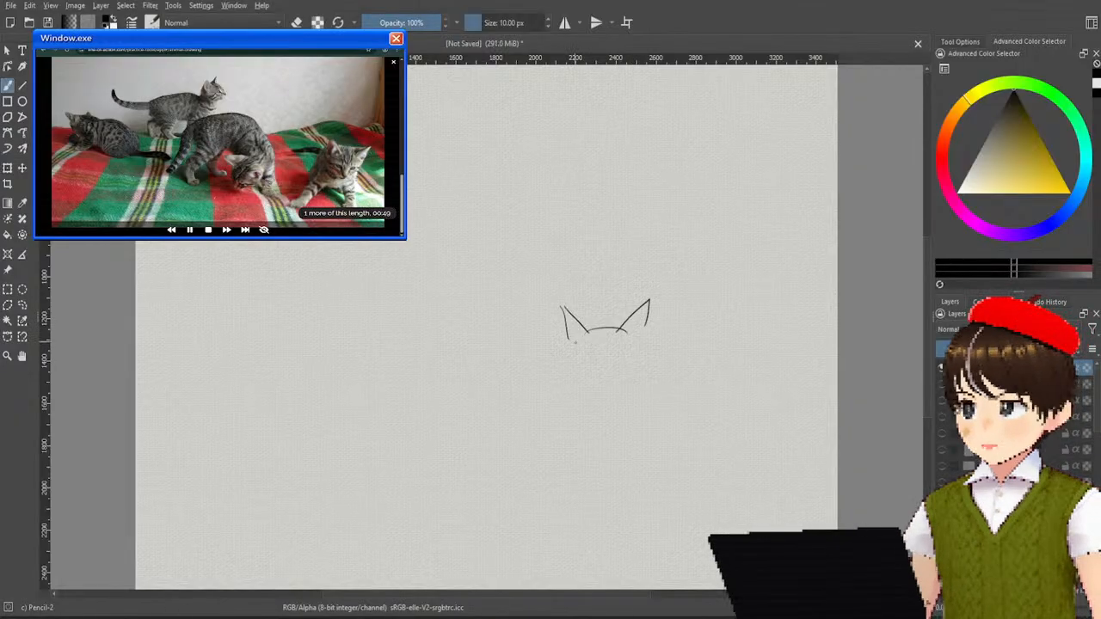
pyautogui.moveTo(571, 337)
pyautogui.mouseDown()
pyautogui.moveTo(589, 363)
pyautogui.moveTo(581, 372)
pyautogui.moveTo(604, 375)
pyautogui.moveTo(605, 394)
pyautogui.moveTo(640, 334)
pyautogui.mouseUp()
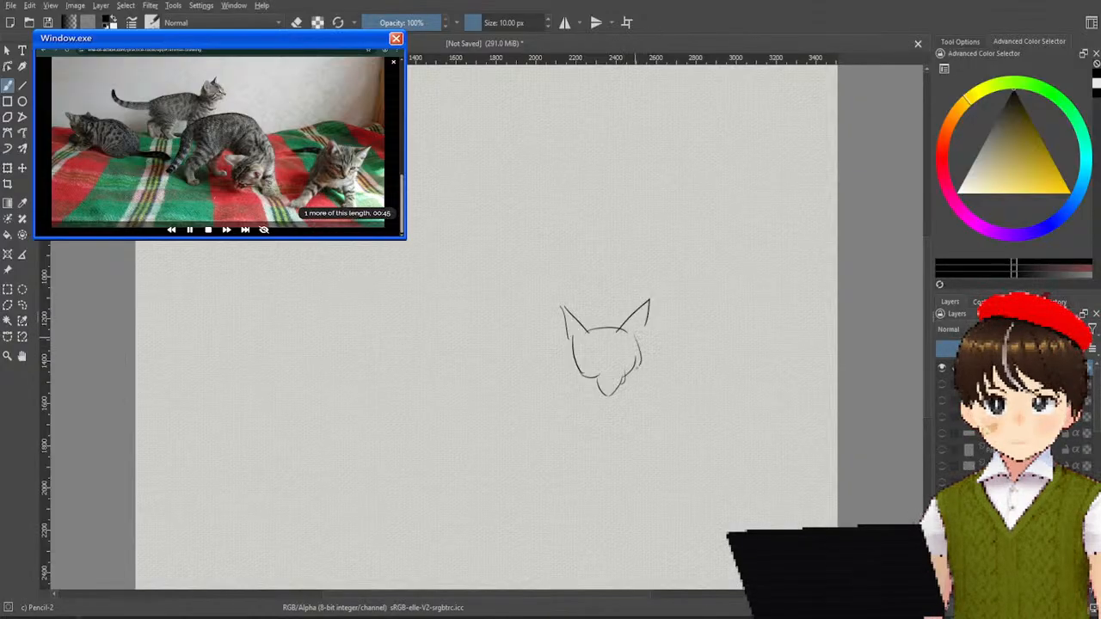
pyautogui.moveTo(576, 373)
pyautogui.mouseDown()
pyautogui.moveTo(604, 386)
pyautogui.moveTo(567, 397)
pyautogui.mouseUp()
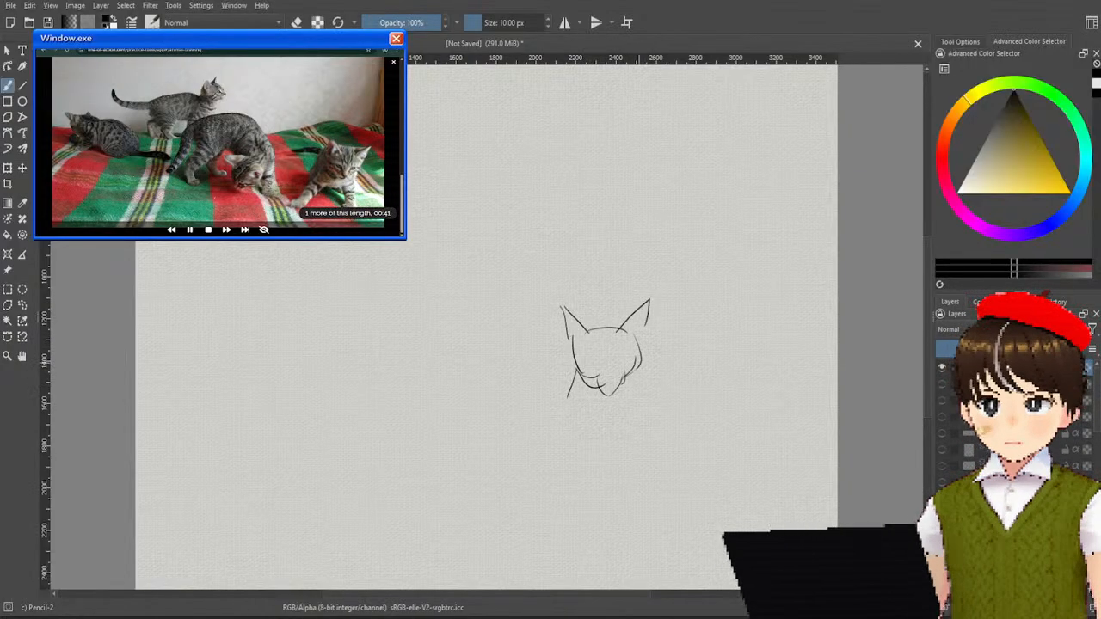
# Step: Draw the front-facing kitten's spread forelegs, chest curve and tucked side leg, and add its eyes, nose and mouth
pyautogui.moveTo(643, 361); pyautogui.dragTo(647, 434)
pyautogui.moveTo(643, 387); pyautogui.dragTo(651, 441)
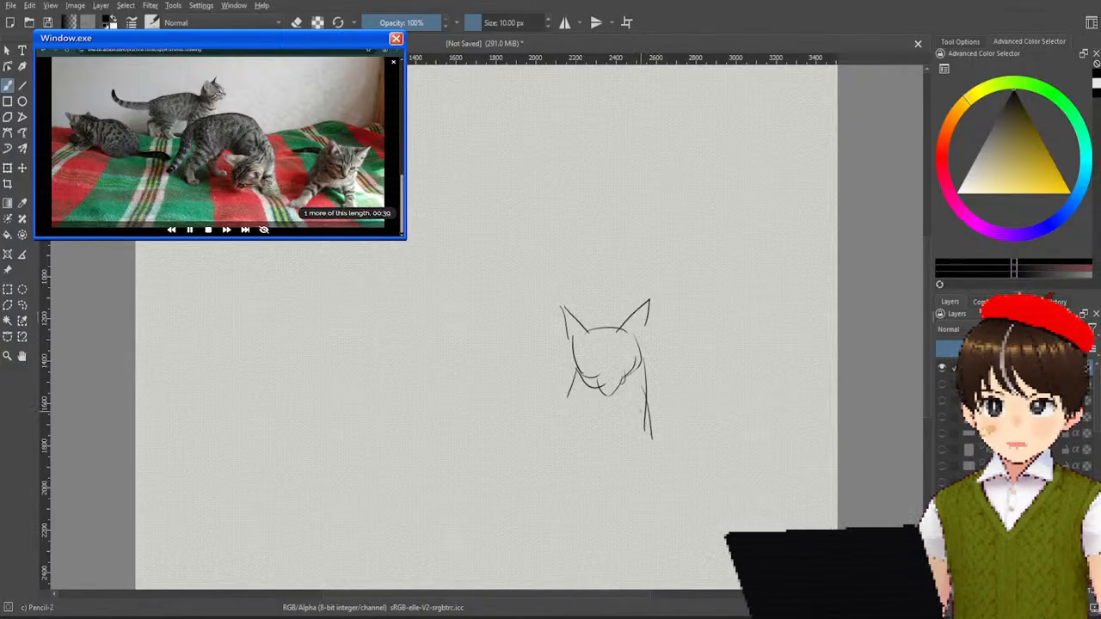
pyautogui.moveTo(633, 403); pyautogui.dragTo(649, 449)
pyautogui.moveTo(583, 376)
pyautogui.mouseDown()
pyautogui.moveTo(549, 441)
pyautogui.moveTo(625, 411)
pyautogui.mouseUp()
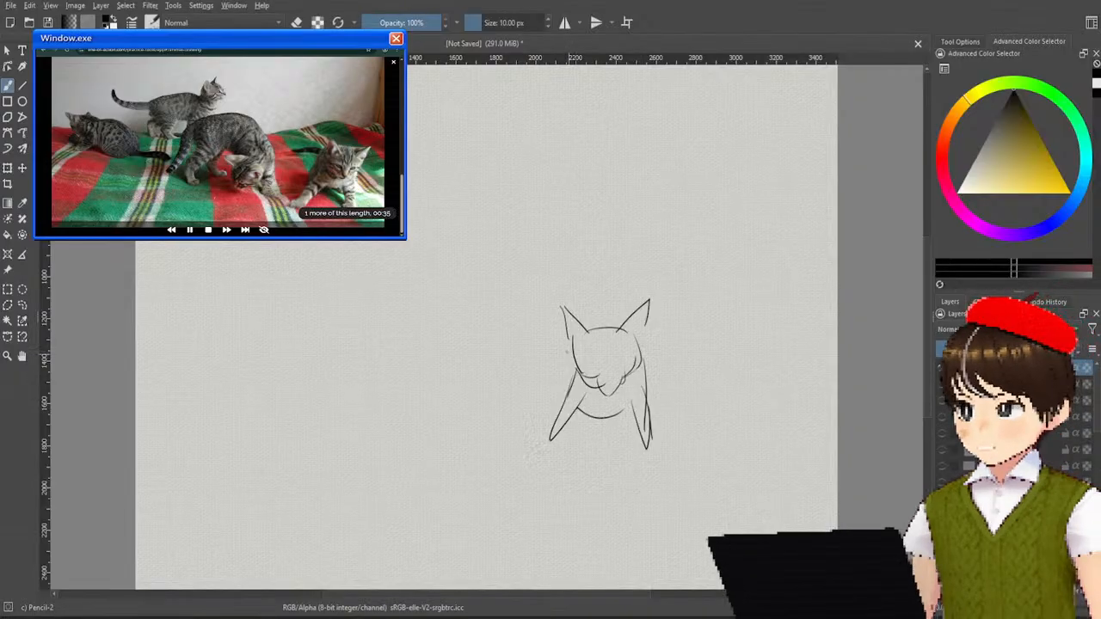
pyautogui.moveTo(571, 345)
pyautogui.mouseDown()
pyautogui.moveTo(552, 394)
pyautogui.moveTo(538, 391)
pyautogui.moveTo(566, 394)
pyautogui.mouseUp()
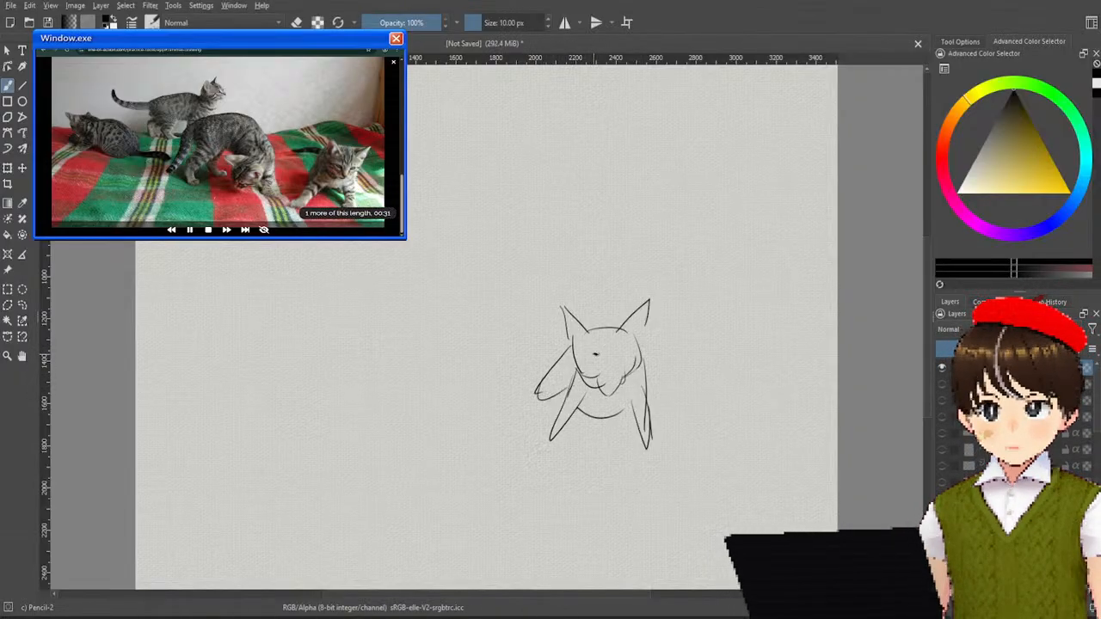
pyautogui.moveTo(609, 353)
pyautogui.mouseDown()
pyautogui.moveTo(618, 351)
pyautogui.moveTo(607, 363)
pyautogui.moveTo(616, 360)
pyautogui.moveTo(614, 372)
pyautogui.mouseUp()
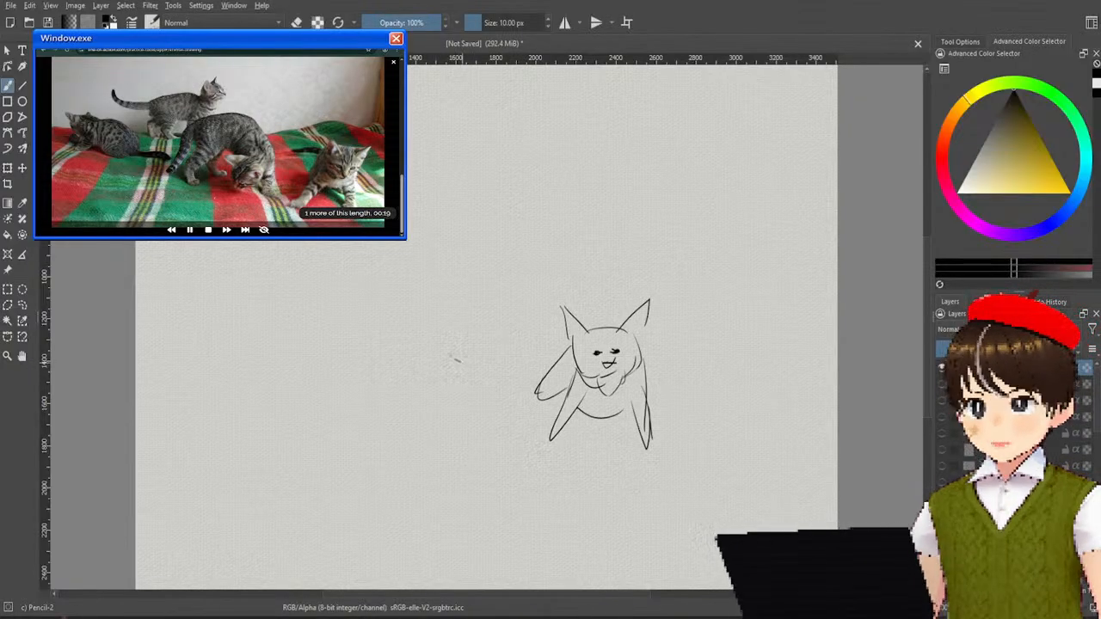
# Step: Sketch the middle kitten bending down beside the first, with its lowered head, curved neck, arched back and hind legs
pyautogui.moveTo(444, 348)
pyautogui.mouseDown()
pyautogui.moveTo(461, 367)
pyautogui.moveTo(474, 351)
pyautogui.moveTo(465, 354)
pyautogui.moveTo(474, 386)
pyautogui.moveTo(499, 362)
pyautogui.moveTo(443, 397)
pyautogui.moveTo(459, 400)
pyautogui.moveTo(490, 373)
pyautogui.moveTo(501, 391)
pyautogui.moveTo(476, 418)
pyautogui.moveTo(499, 387)
pyautogui.moveTo(428, 315)
pyautogui.mouseUp()
pyautogui.moveTo(454, 273); pyautogui.dragTo(508, 371)
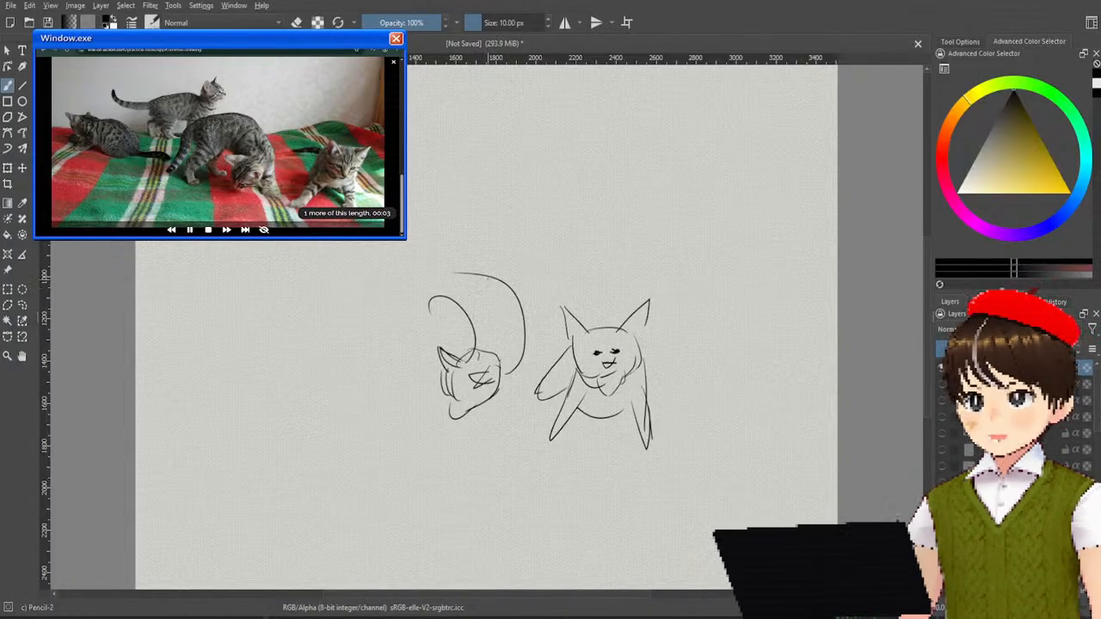
pyautogui.moveTo(489, 277)
pyautogui.mouseDown()
pyautogui.moveTo(394, 274)
pyautogui.moveTo(358, 381)
pyautogui.mouseUp()
pyautogui.moveTo(400, 308); pyautogui.dragTo(356, 389)
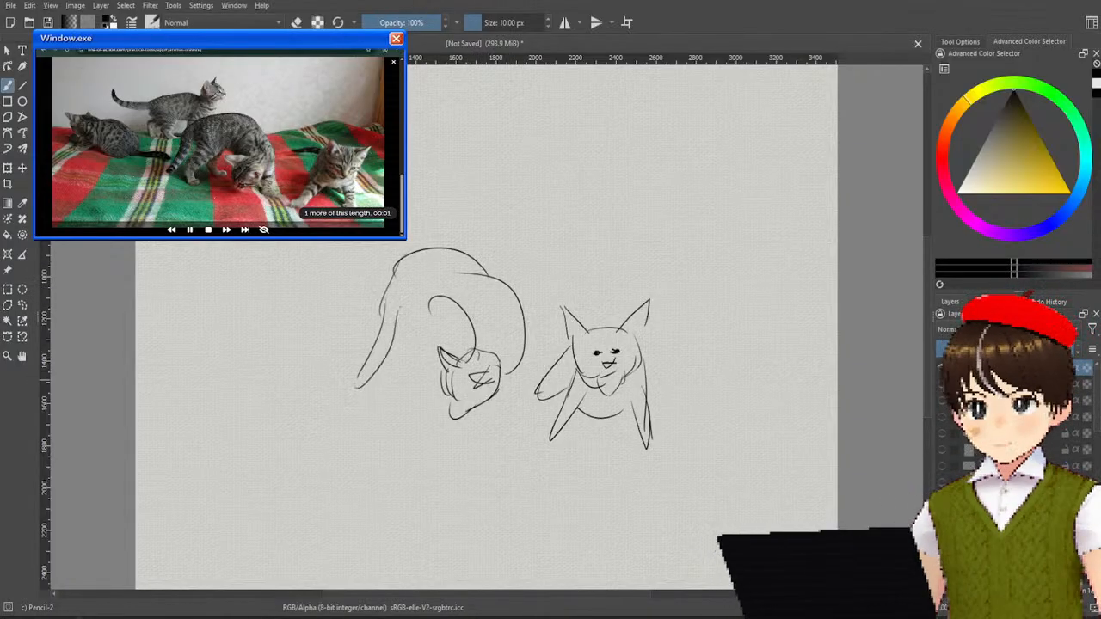
pyautogui.moveTo(402, 316)
pyautogui.mouseDown()
pyautogui.moveTo(383, 401)
pyautogui.moveTo(427, 396)
pyautogui.mouseUp()
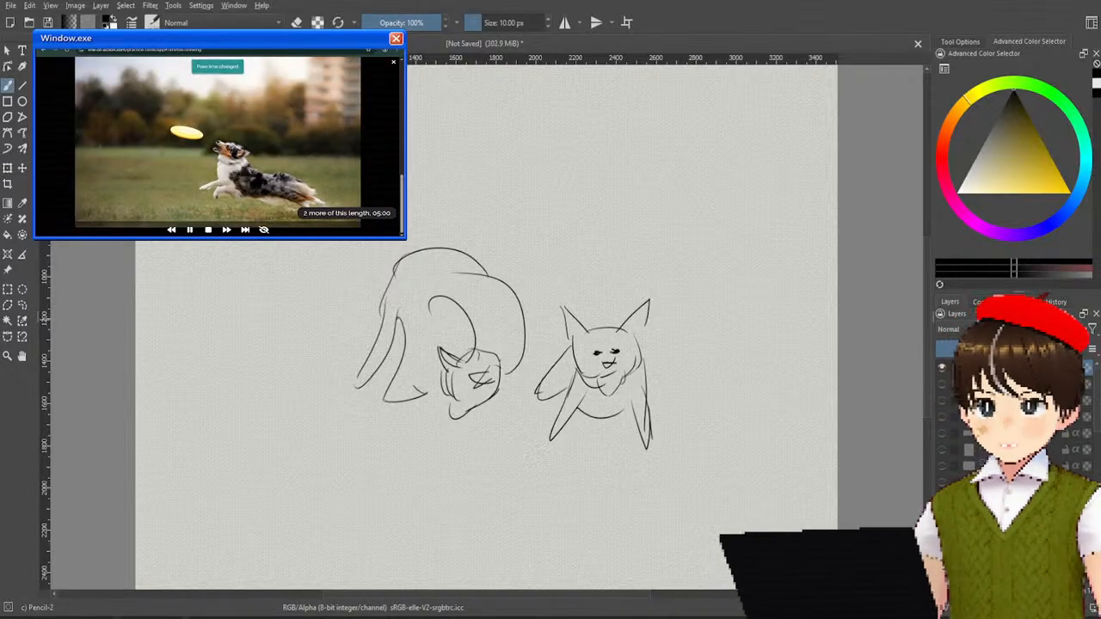
pyautogui.moveTo(431, 329); pyautogui.dragTo(420, 392)
pyautogui.moveTo(427, 310); pyautogui.dragTo(449, 302)
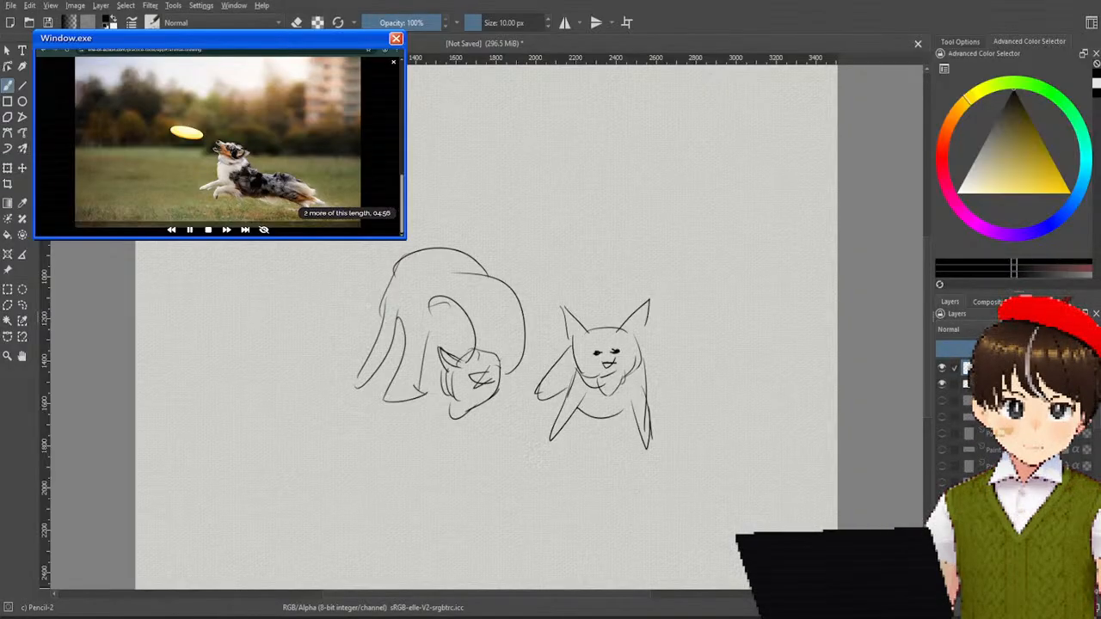
# Step: Hide the kitten sketch and draw the leaping dog's open muzzle and throat on a blank layer
pyautogui.click(942, 383)
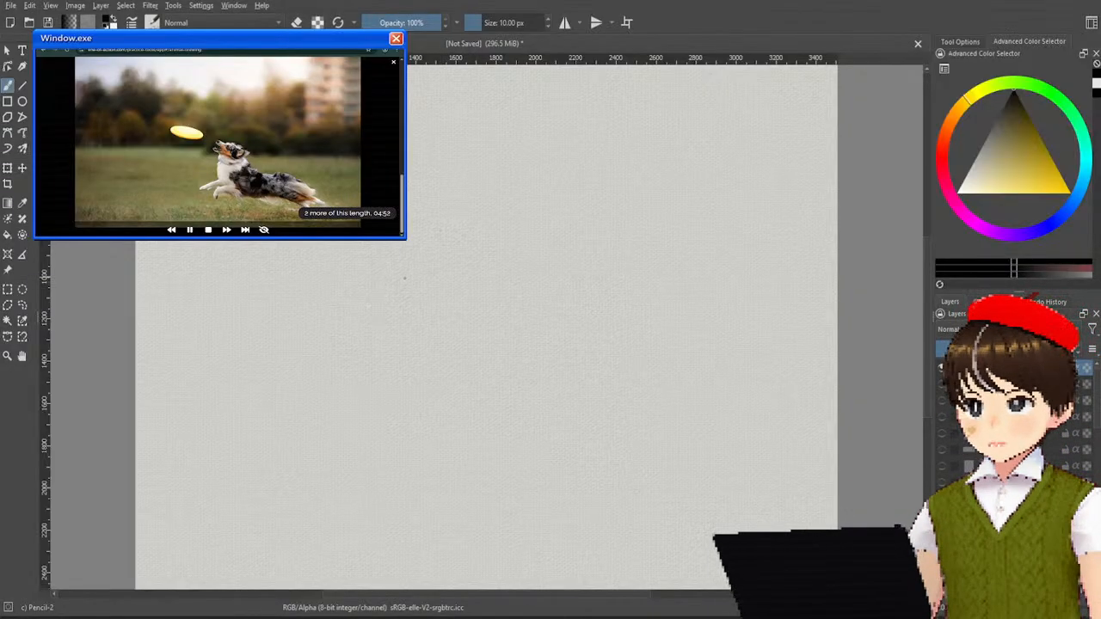
pyautogui.moveTo(407, 265)
pyautogui.mouseDown()
pyautogui.moveTo(406, 290)
pyautogui.moveTo(428, 280)
pyautogui.moveTo(383, 301)
pyautogui.mouseUp()
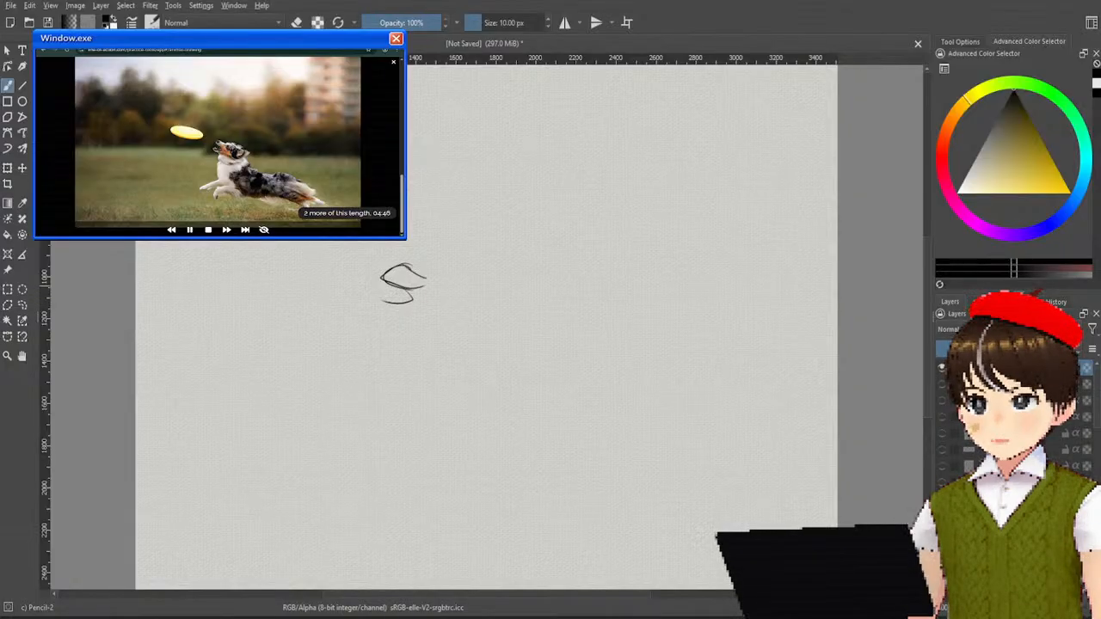
pyautogui.moveTo(416, 287)
pyautogui.mouseDown()
pyautogui.moveTo(379, 308)
pyautogui.moveTo(422, 302)
pyautogui.moveTo(375, 325)
pyautogui.moveTo(406, 318)
pyautogui.moveTo(407, 371)
pyautogui.mouseUp()
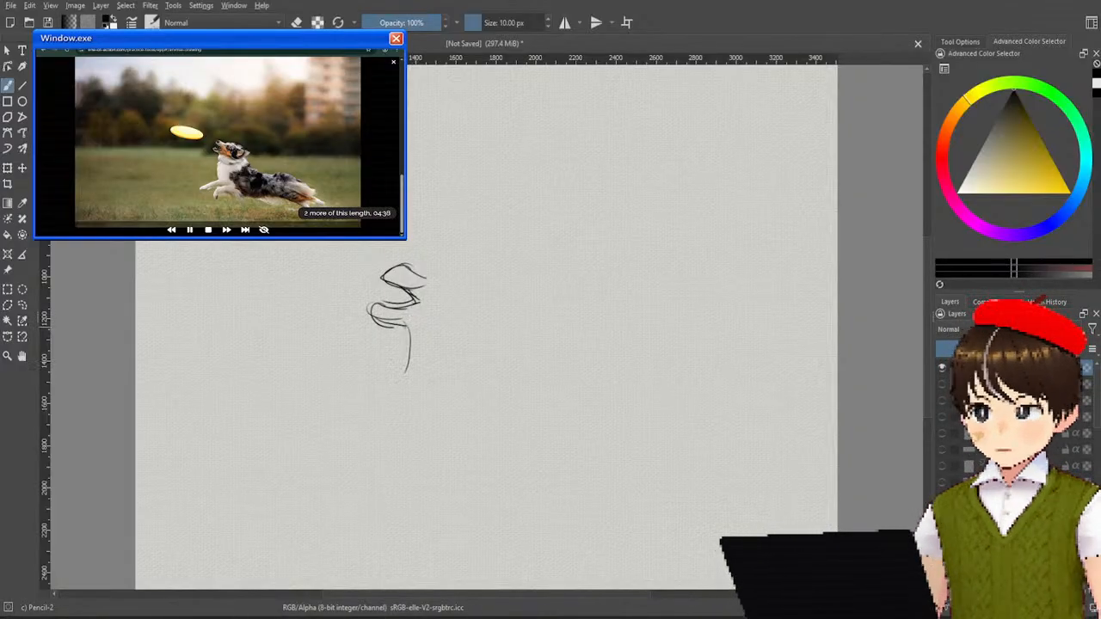
# Step: Draw the leaping dog's chest, two outstretched forelegs, long belly line and lower hind legs
pyautogui.moveTo(399, 329)
pyautogui.mouseDown()
pyautogui.moveTo(416, 334)
pyautogui.moveTo(406, 437)
pyautogui.moveTo(333, 477)
pyautogui.moveTo(420, 446)
pyautogui.moveTo(327, 475)
pyautogui.moveTo(436, 445)
pyautogui.moveTo(387, 521)
pyautogui.mouseUp()
pyautogui.moveTo(397, 480)
pyautogui.mouseDown()
pyautogui.moveTo(384, 530)
pyautogui.moveTo(418, 540)
pyautogui.moveTo(422, 499)
pyautogui.moveTo(449, 464)
pyautogui.moveTo(692, 479)
pyautogui.moveTo(753, 516)
pyautogui.moveTo(729, 457)
pyautogui.mouseUp()
pyautogui.moveTo(744, 454)
pyautogui.mouseDown()
pyautogui.moveTo(753, 514)
pyautogui.moveTo(742, 496)
pyautogui.mouseUp()
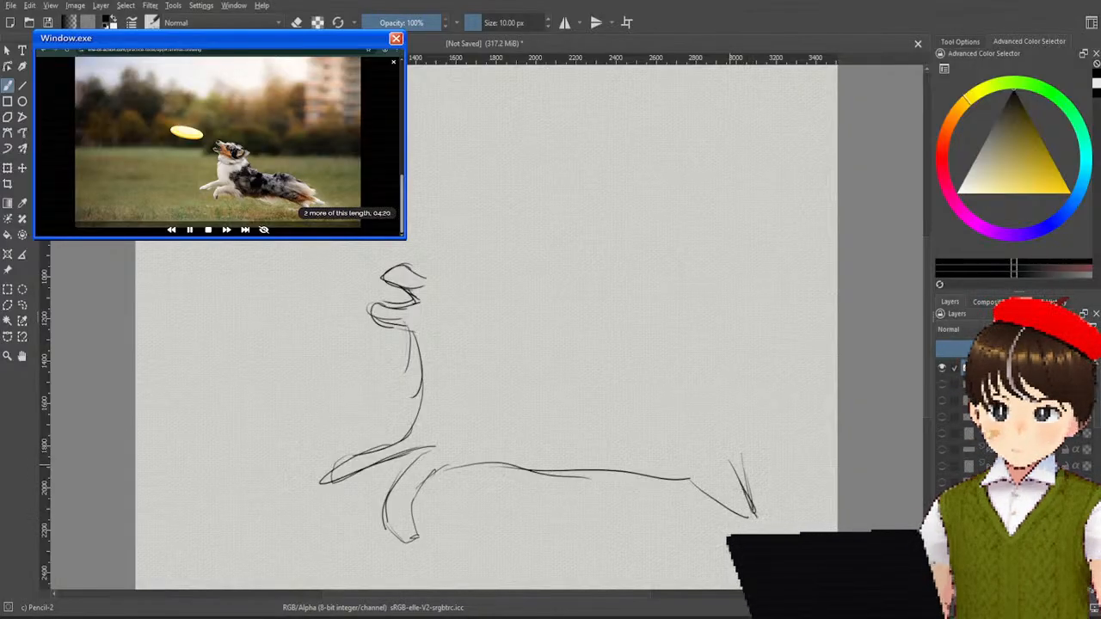
pyautogui.moveTo(743, 446)
pyautogui.mouseDown()
pyautogui.moveTo(814, 463)
pyautogui.moveTo(776, 415)
pyautogui.moveTo(798, 427)
pyautogui.mouseUp()
pyautogui.moveTo(717, 463); pyautogui.dragTo(738, 495)
pyautogui.moveTo(719, 456); pyautogui.dragTo(781, 445)
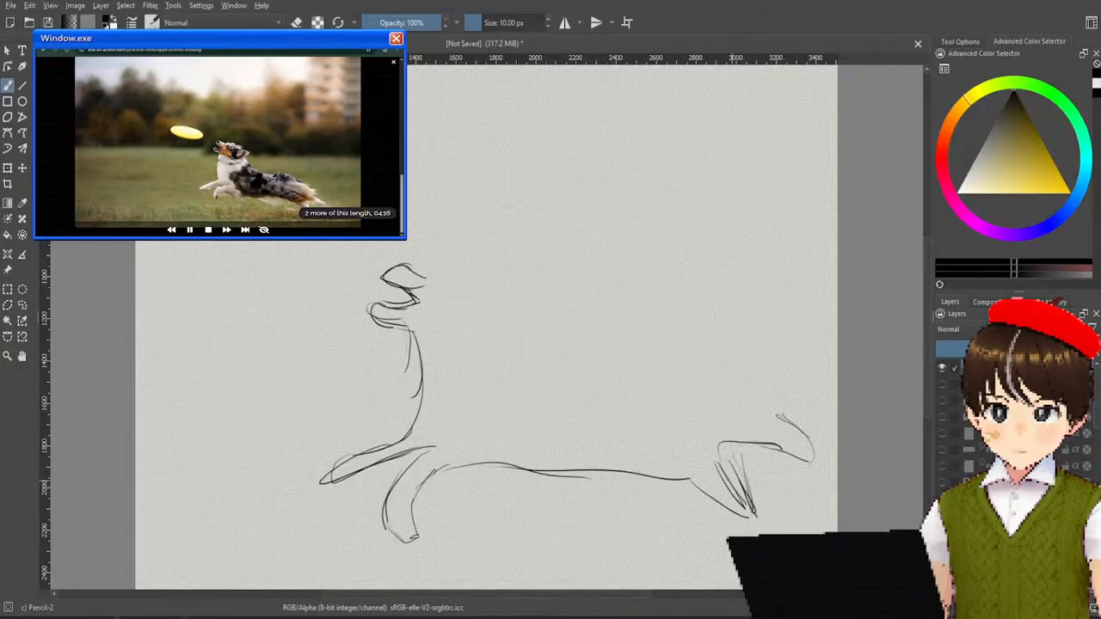
# Step: Draw the dog's rounded rump and thigh line, and outline the top of its head, ear, nape and back
pyautogui.moveTo(760, 404)
pyautogui.mouseDown()
pyautogui.moveTo(707, 389)
pyautogui.moveTo(774, 401)
pyautogui.mouseUp()
pyautogui.moveTo(762, 334); pyautogui.dragTo(796, 401)
pyautogui.moveTo(680, 320); pyautogui.dragTo(794, 348)
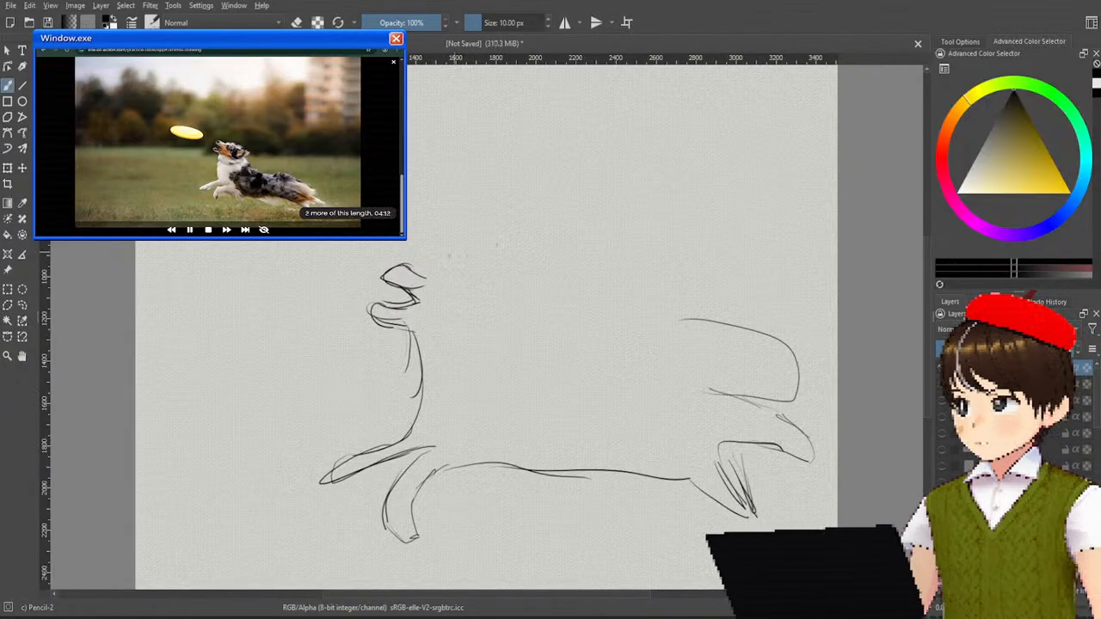
pyautogui.moveTo(421, 274)
pyautogui.mouseDown()
pyautogui.moveTo(513, 265)
pyautogui.moveTo(472, 325)
pyautogui.moveTo(651, 363)
pyautogui.moveTo(777, 320)
pyautogui.mouseUp()
pyautogui.moveTo(702, 389); pyautogui.dragTo(763, 411)
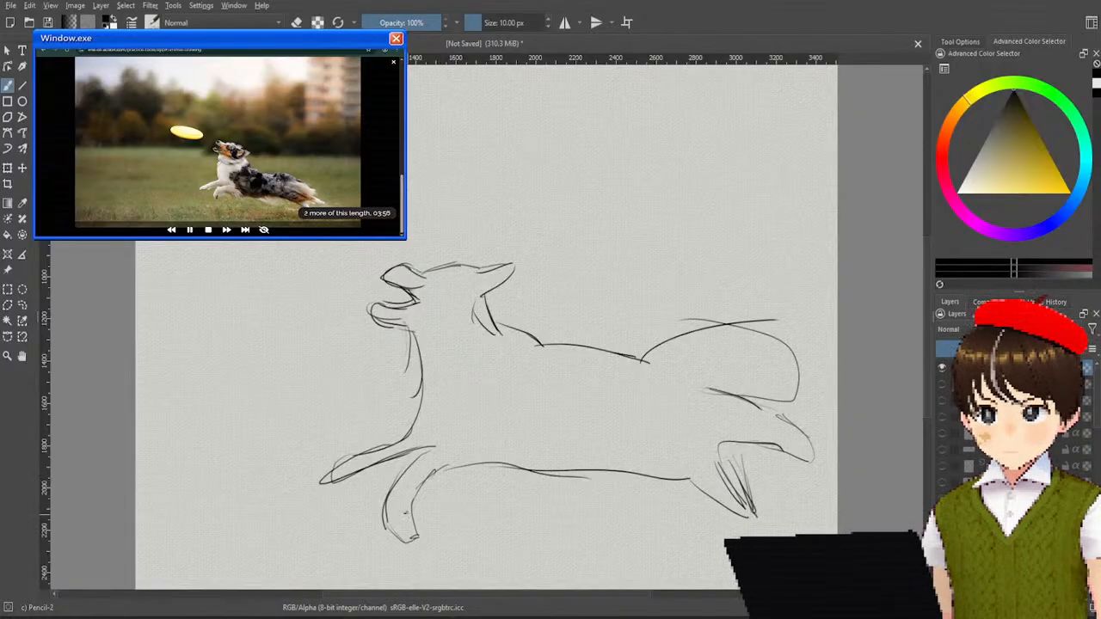
# Step: Add toes and paw shapes to the dog's two forelegs and two hind legs
pyautogui.moveTo(406, 511); pyautogui.dragTo(409, 534)
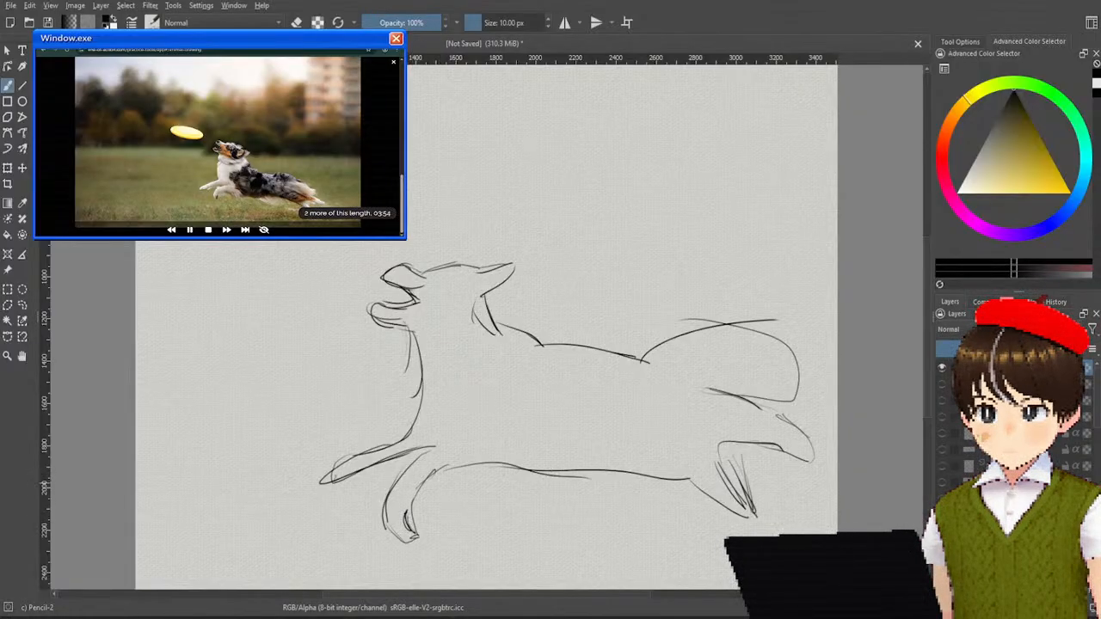
pyautogui.moveTo(349, 473)
pyautogui.mouseDown()
pyautogui.moveTo(312, 490)
pyautogui.moveTo(325, 499)
pyautogui.mouseUp()
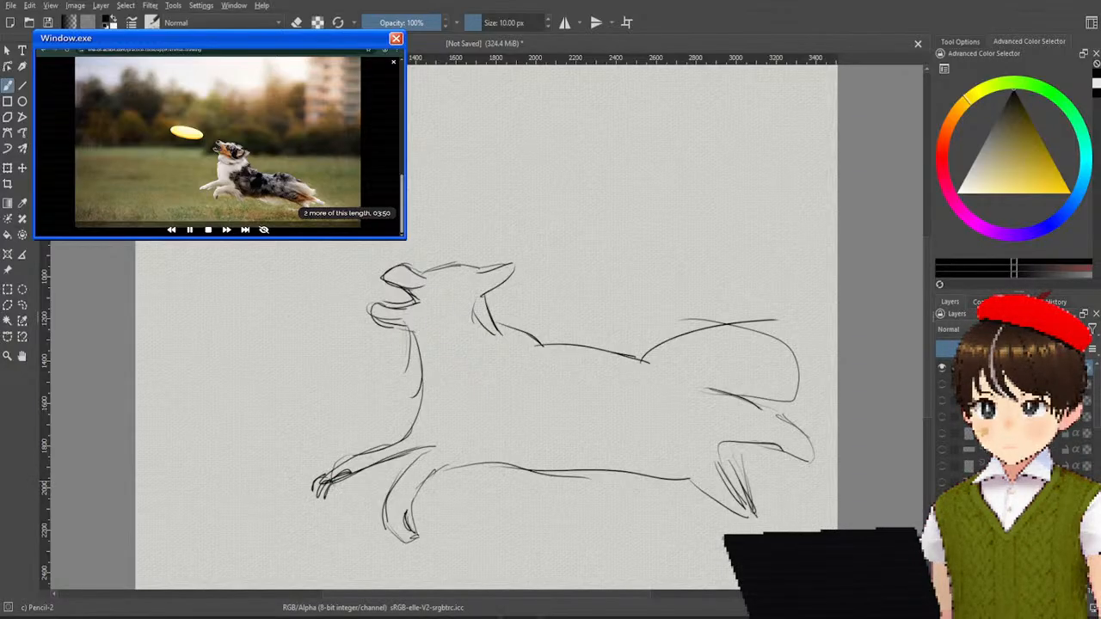
pyautogui.moveTo(408, 537); pyautogui.dragTo(422, 547)
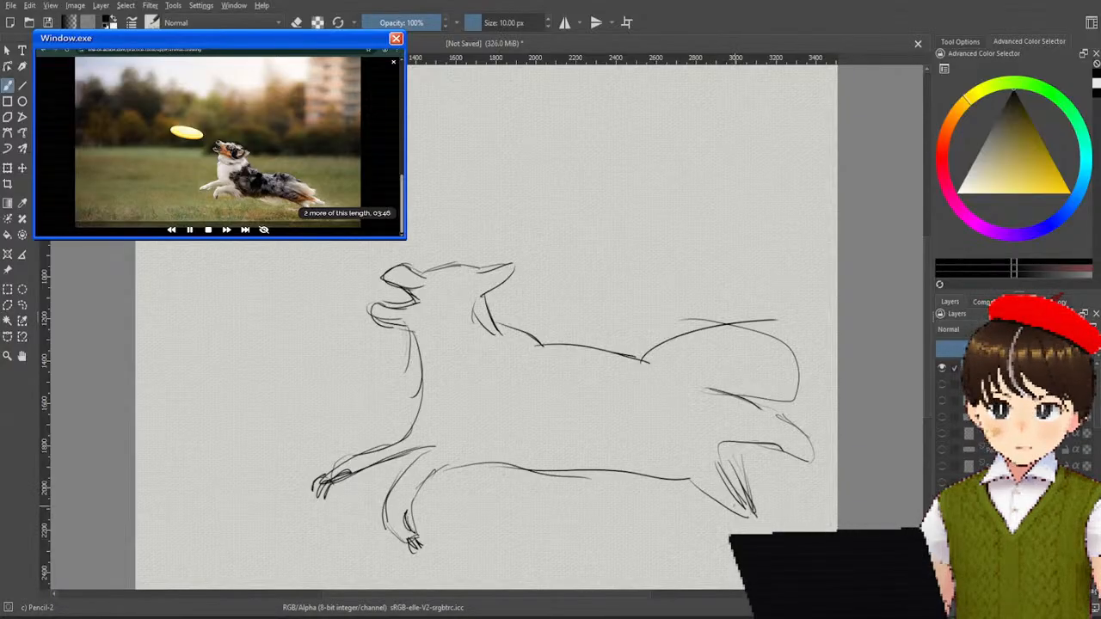
pyautogui.moveTo(750, 514); pyautogui.dragTo(742, 535)
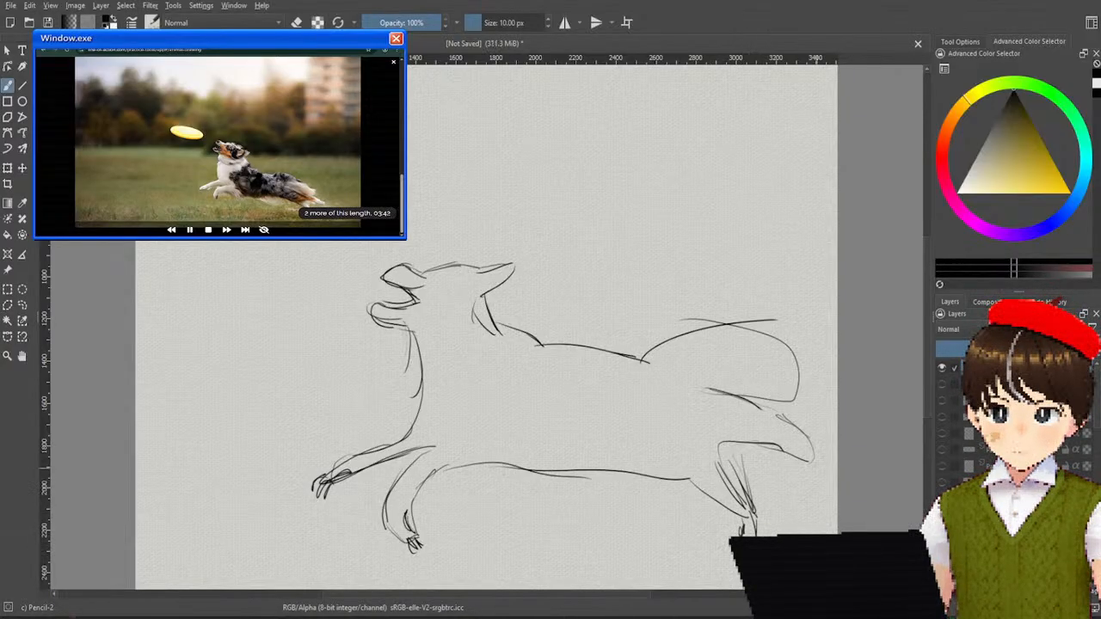
pyautogui.moveTo(785, 445)
pyautogui.mouseDown()
pyautogui.moveTo(810, 471)
pyautogui.moveTo(811, 450)
pyautogui.moveTo(823, 490)
pyautogui.mouseUp()
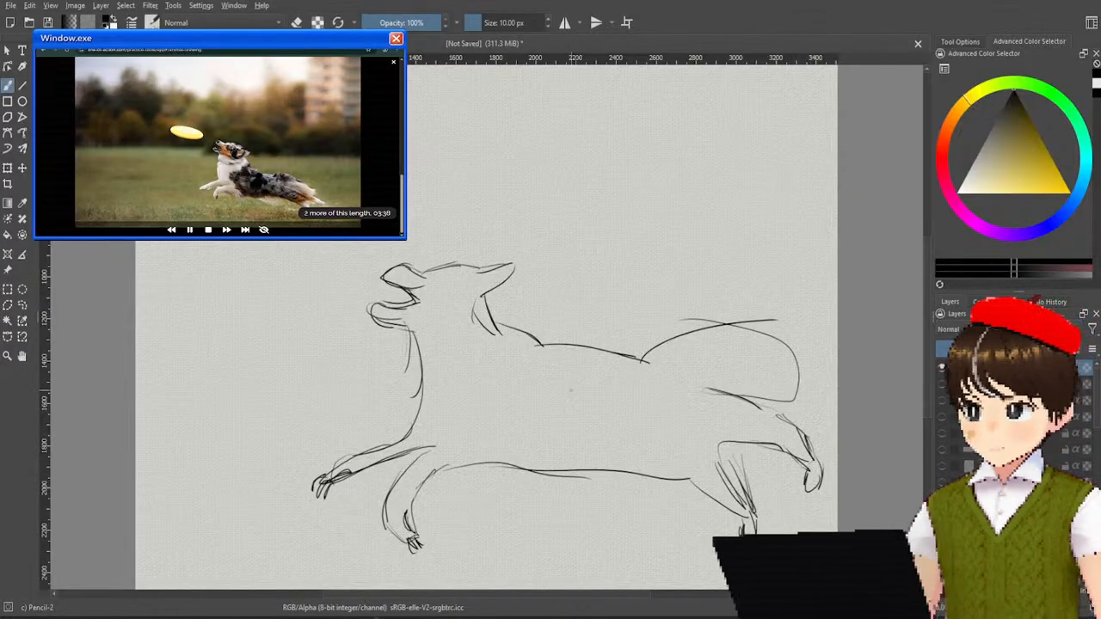
# Step: Refine the dog's belly and nape with second contour lines and add its eye, nose and tooth
pyautogui.moveTo(440, 466); pyautogui.dragTo(701, 472)
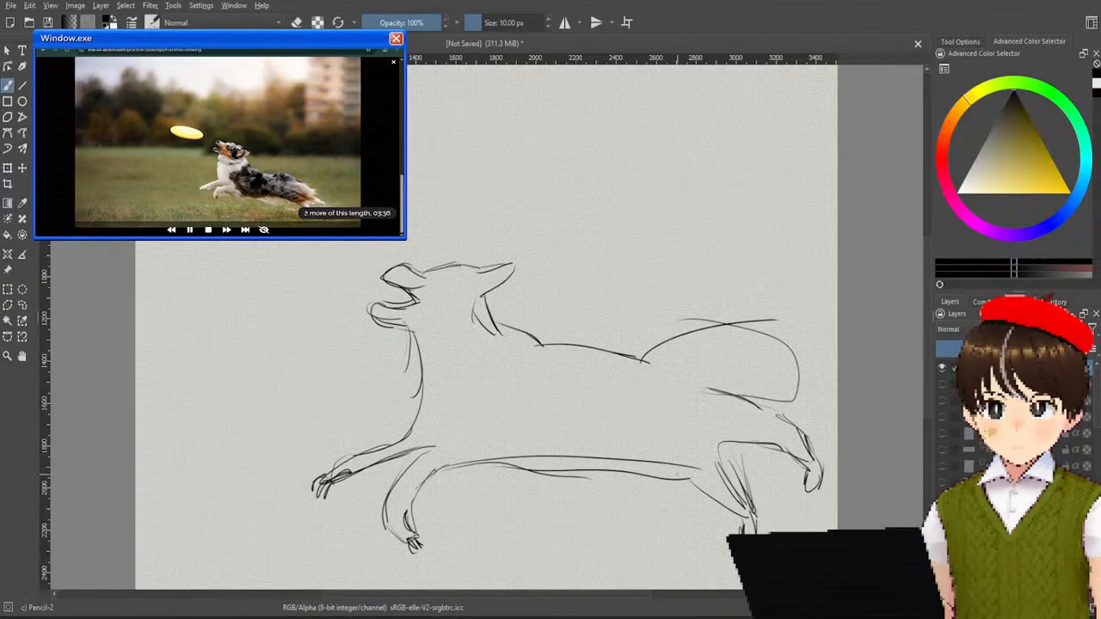
pyautogui.moveTo(484, 302)
pyautogui.mouseDown()
pyautogui.moveTo(504, 340)
pyautogui.moveTo(589, 359)
pyautogui.mouseUp()
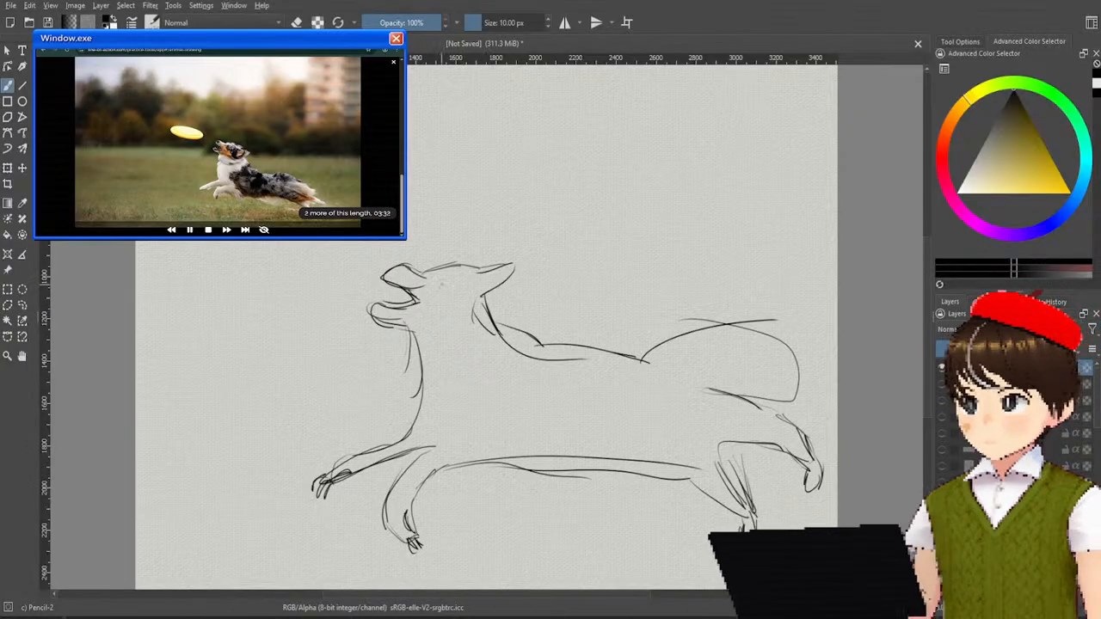
pyautogui.moveTo(437, 277); pyautogui.dragTo(444, 298)
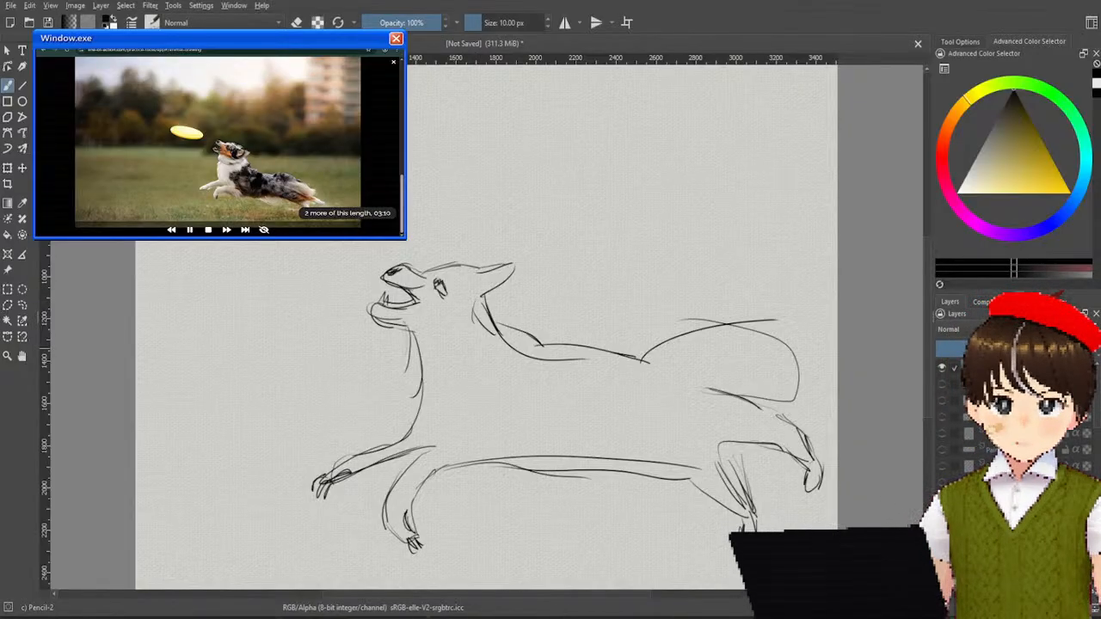
# Step: Hide the finished dog sketch and start redrawing the leaping dog on a new layer with its open muzzle, lower jaw and throat
pyautogui.click(941, 383)
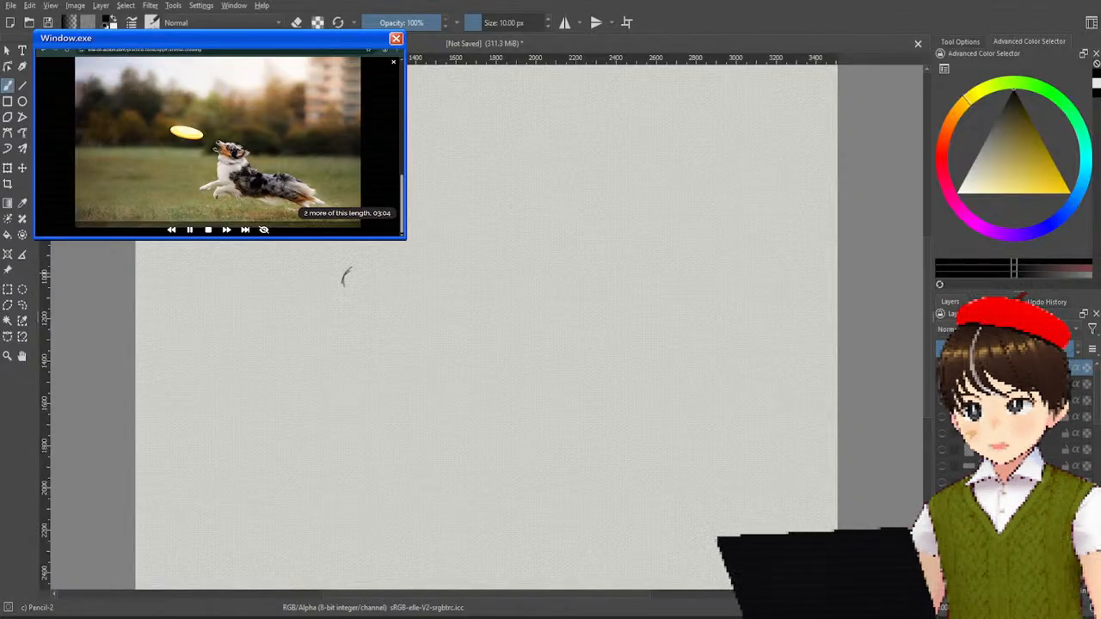
pyautogui.moveTo(351, 291); pyautogui.dragTo(369, 301)
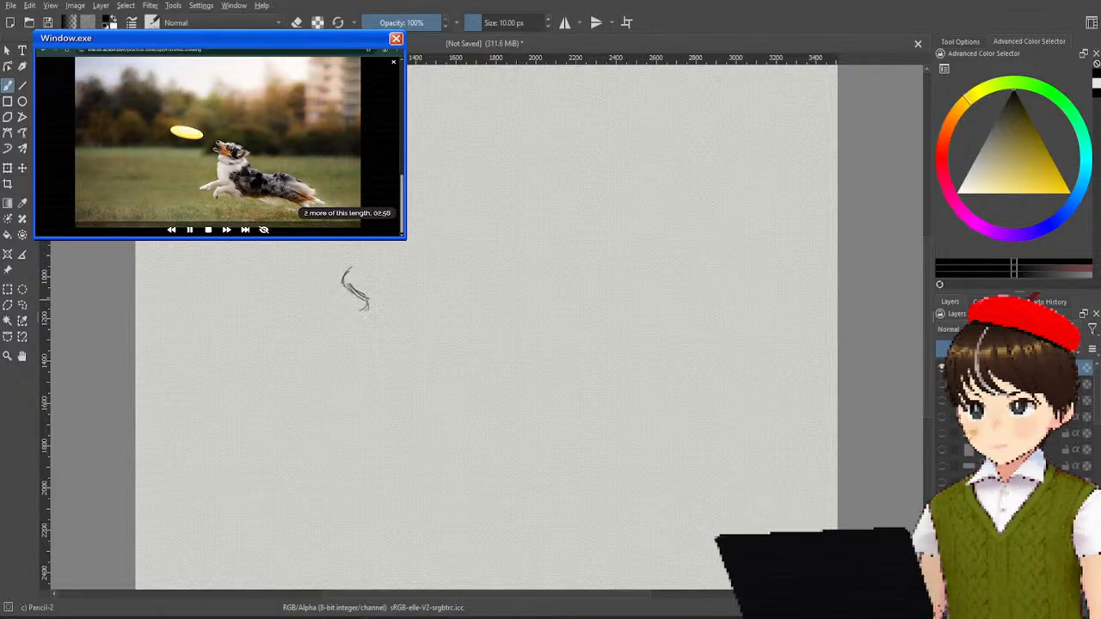
pyautogui.moveTo(366, 299); pyautogui.dragTo(368, 310)
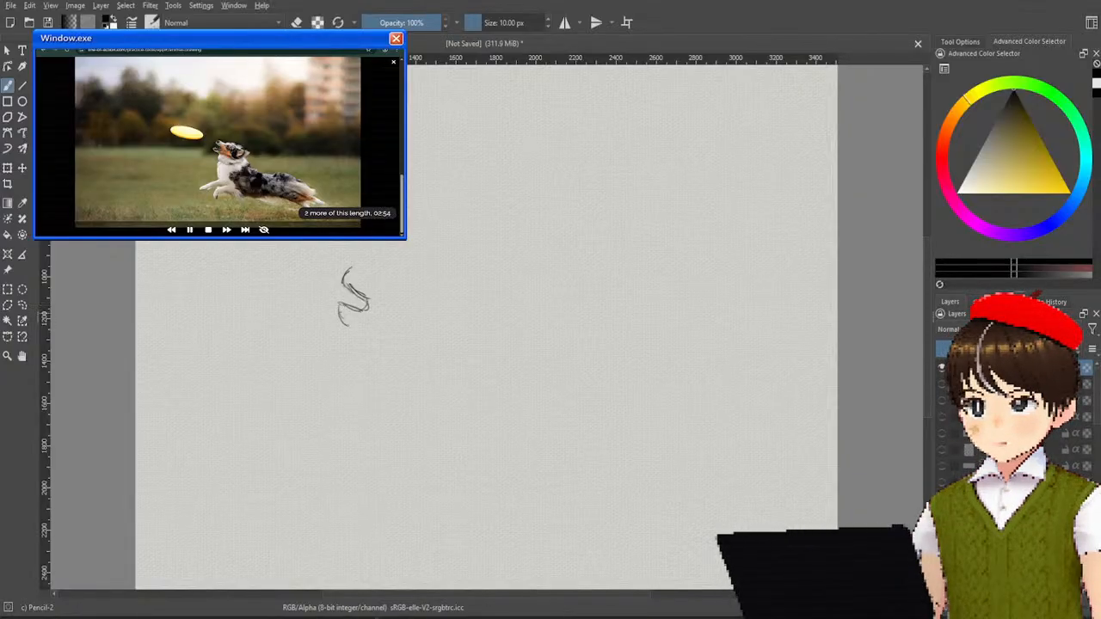
pyautogui.moveTo(353, 315); pyautogui.dragTo(370, 325)
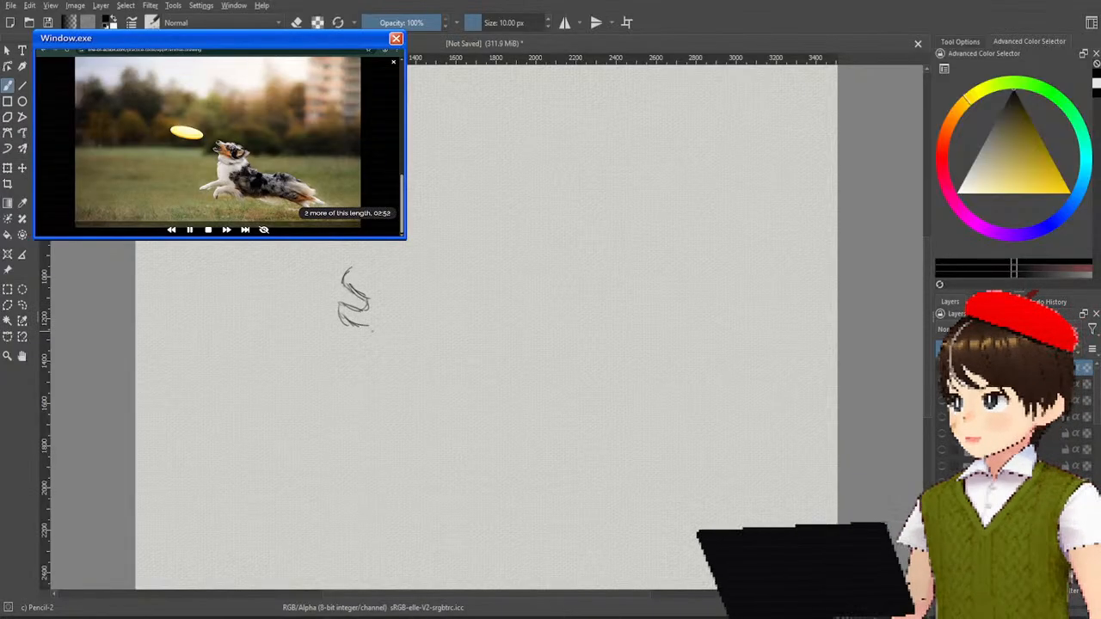
pyautogui.moveTo(364, 328); pyautogui.dragTo(366, 348)
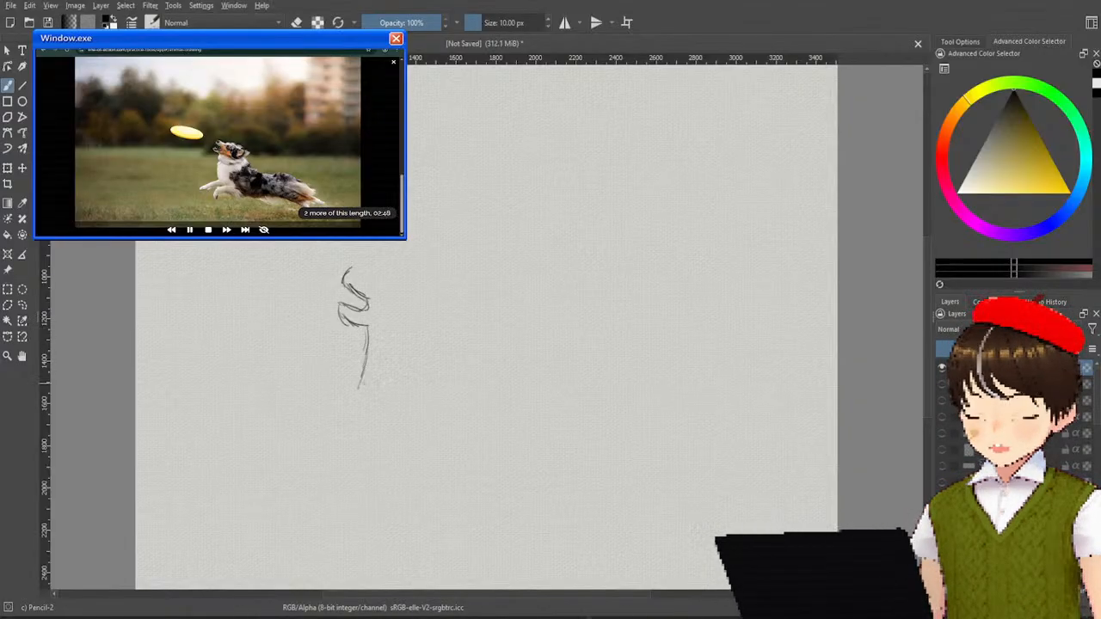
# Step: Draw the dog's lower chest, two outstretched forelegs and wavy belly line back to the first hind leg
pyautogui.moveTo(362, 386); pyautogui.dragTo(365, 418)
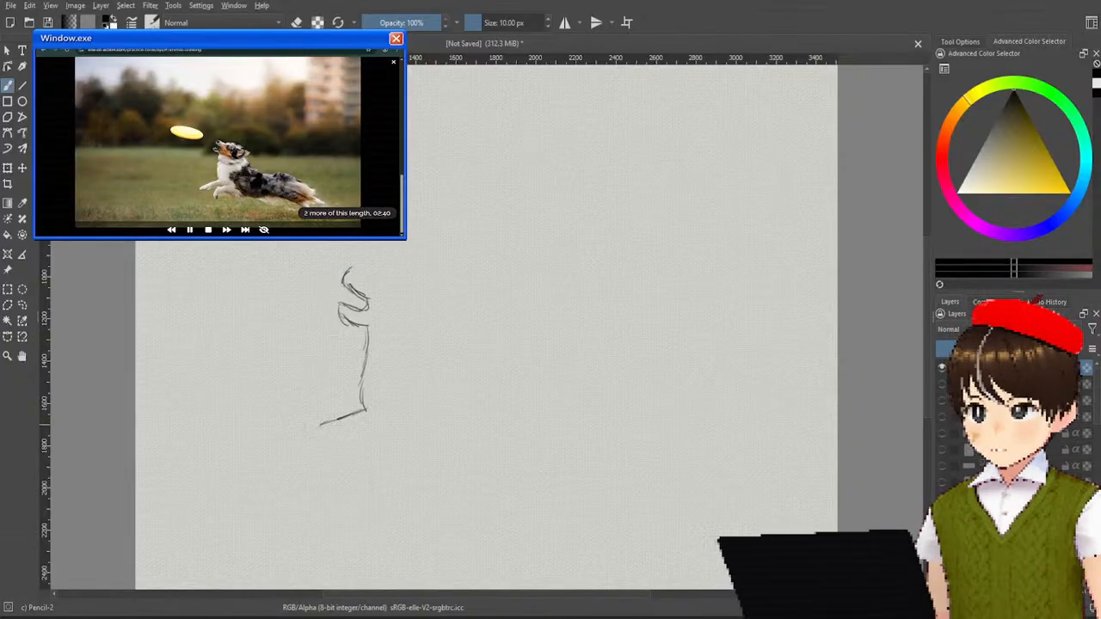
pyautogui.moveTo(311, 429)
pyautogui.mouseDown()
pyautogui.moveTo(301, 447)
pyautogui.moveTo(370, 426)
pyautogui.mouseUp()
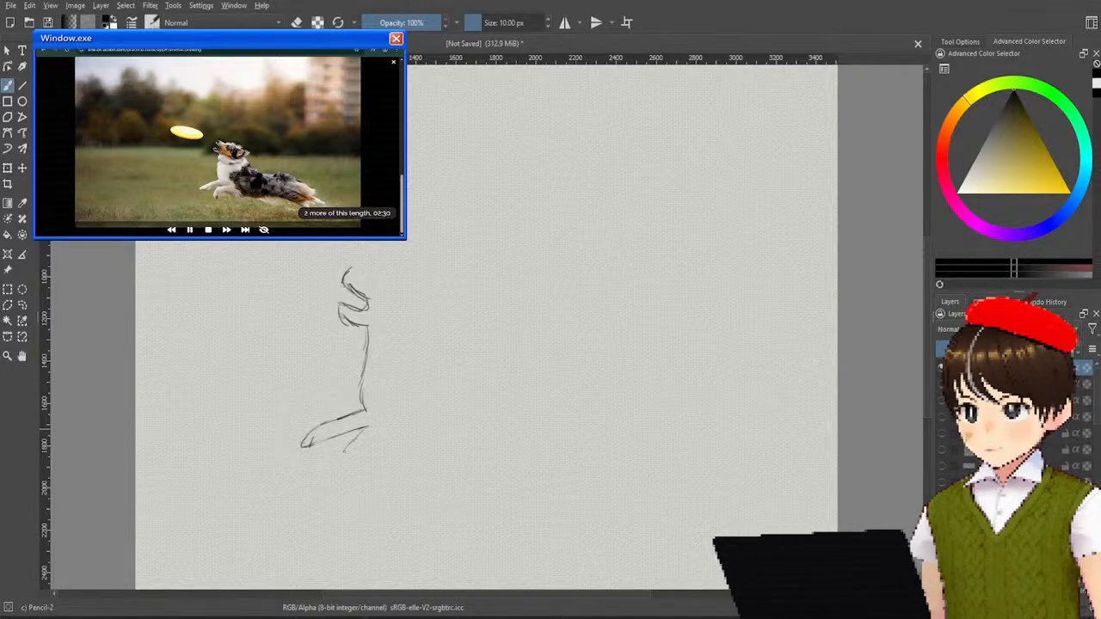
pyautogui.moveTo(351, 441); pyautogui.dragTo(335, 464)
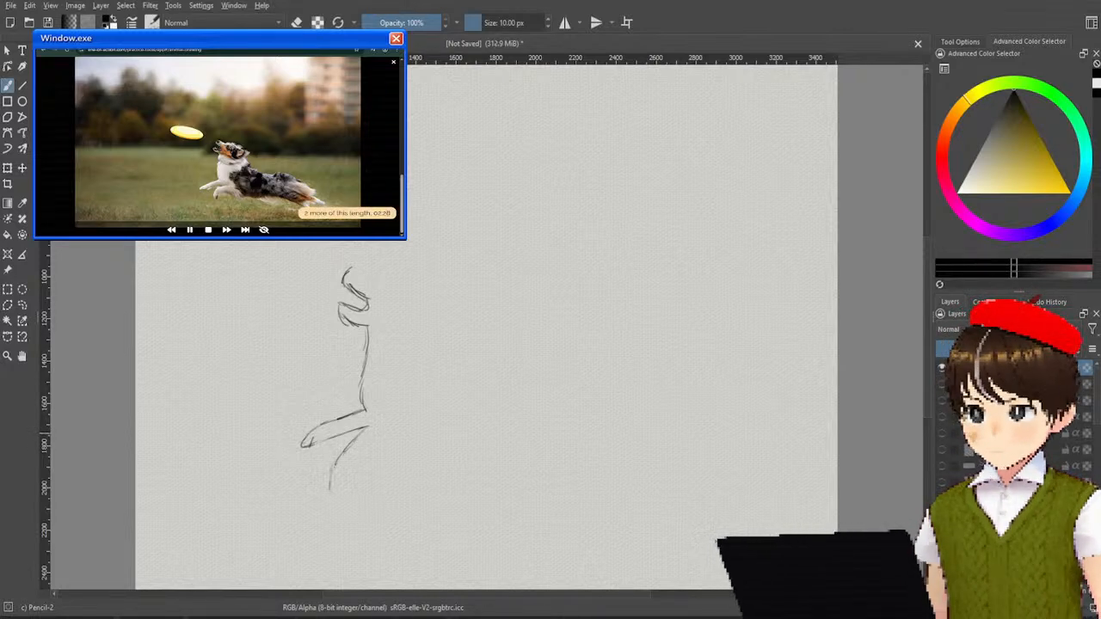
pyautogui.moveTo(331, 485); pyautogui.dragTo(347, 497)
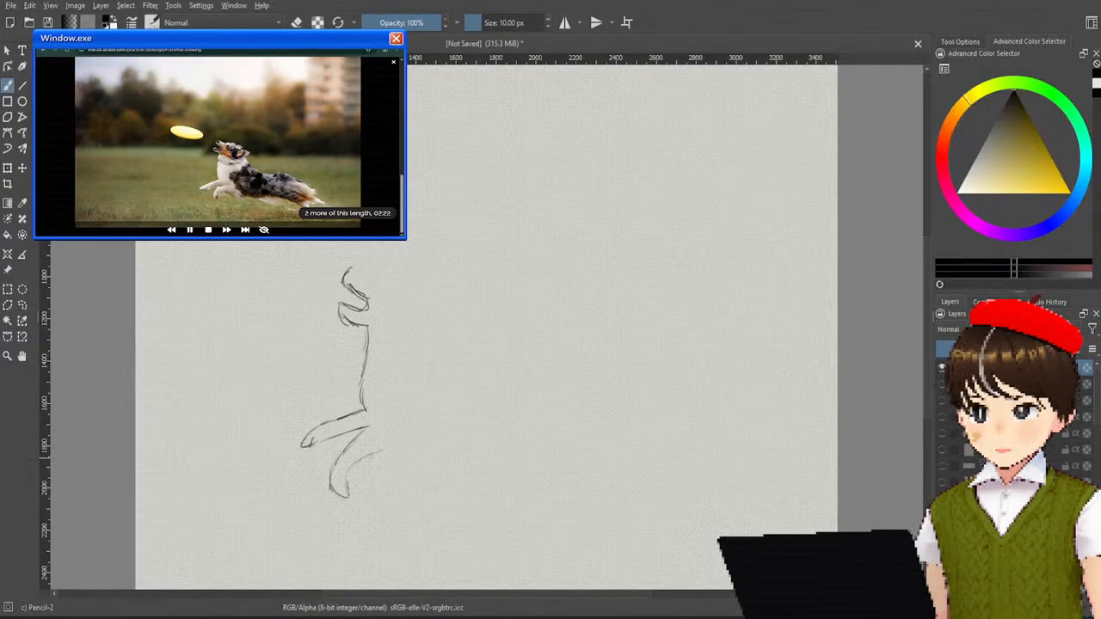
pyautogui.moveTo(390, 448)
pyautogui.mouseDown()
pyautogui.moveTo(431, 459)
pyautogui.moveTo(425, 444)
pyautogui.moveTo(507, 457)
pyautogui.moveTo(532, 480)
pyautogui.moveTo(599, 464)
pyautogui.moveTo(635, 485)
pyautogui.moveTo(619, 483)
pyautogui.moveTo(664, 486)
pyautogui.moveTo(630, 506)
pyautogui.mouseUp()
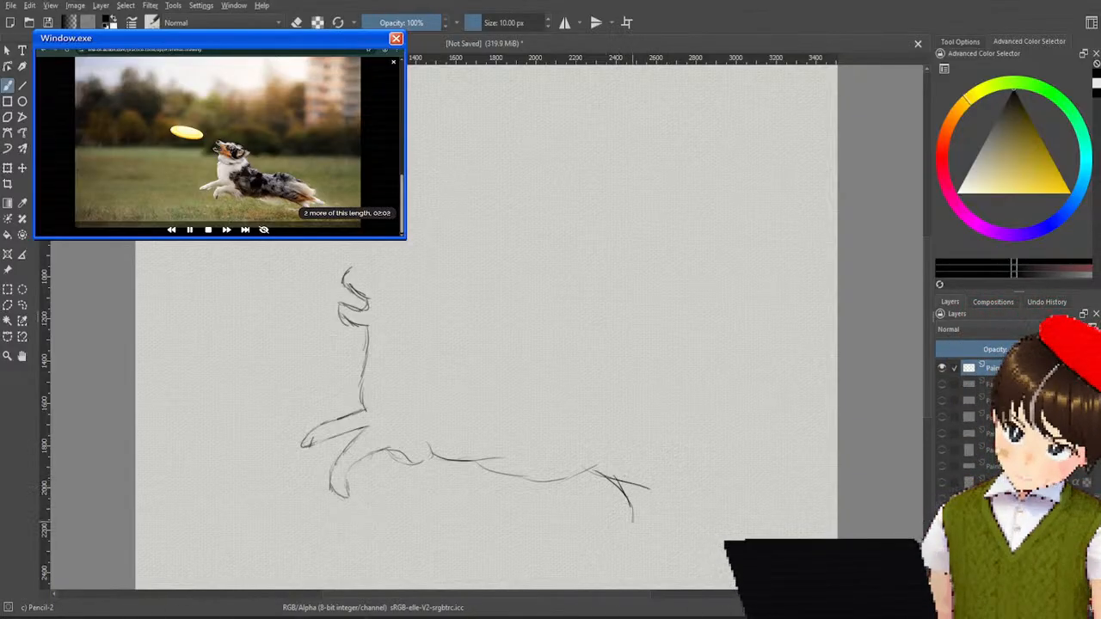
# Step: Draw the dog's two hind legs with their paws, one reaching down and one stretched out behind
pyautogui.moveTo(630, 515)
pyautogui.mouseDown()
pyautogui.moveTo(622, 529)
pyautogui.moveTo(644, 524)
pyautogui.mouseUp()
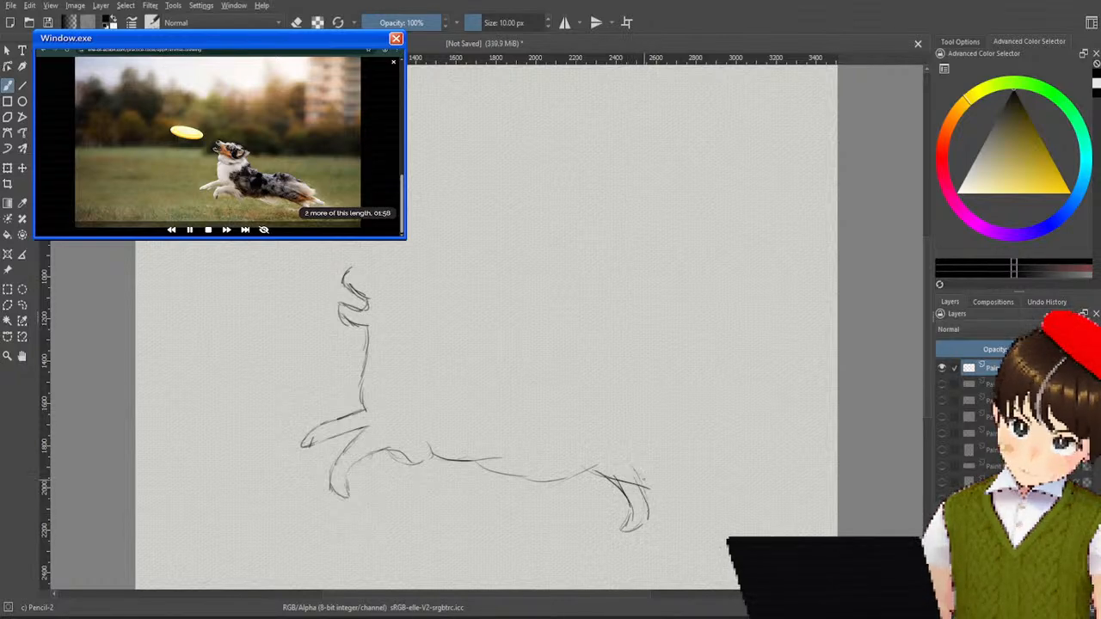
pyautogui.moveTo(621, 466); pyautogui.dragTo(651, 509)
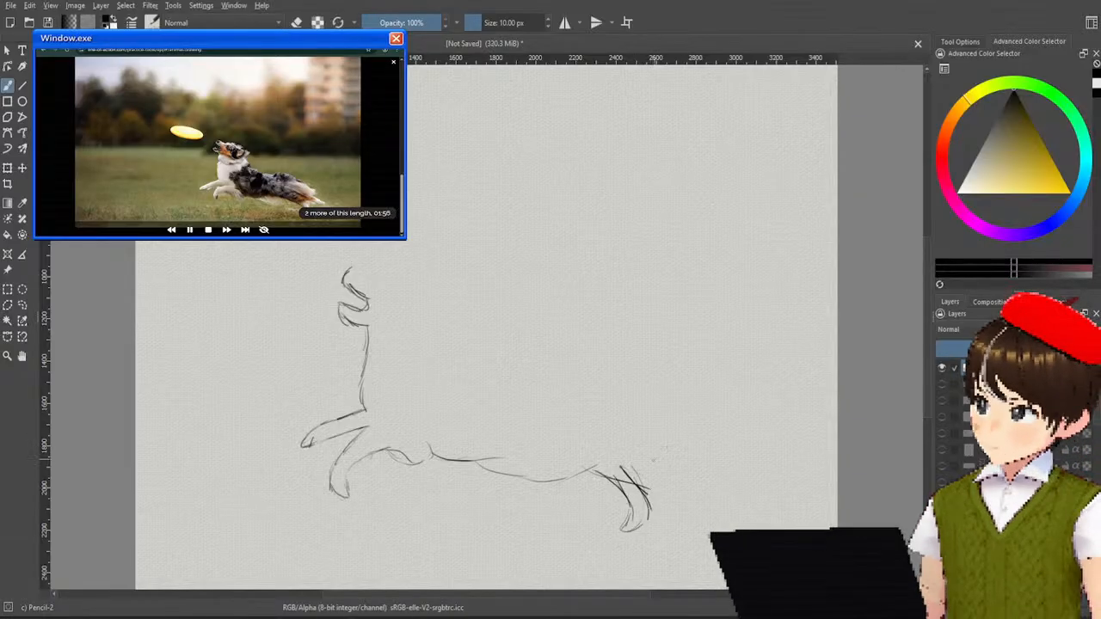
pyautogui.moveTo(618, 465)
pyautogui.mouseDown()
pyautogui.moveTo(717, 483)
pyautogui.moveTo(716, 469)
pyautogui.moveTo(684, 457)
pyautogui.mouseUp()
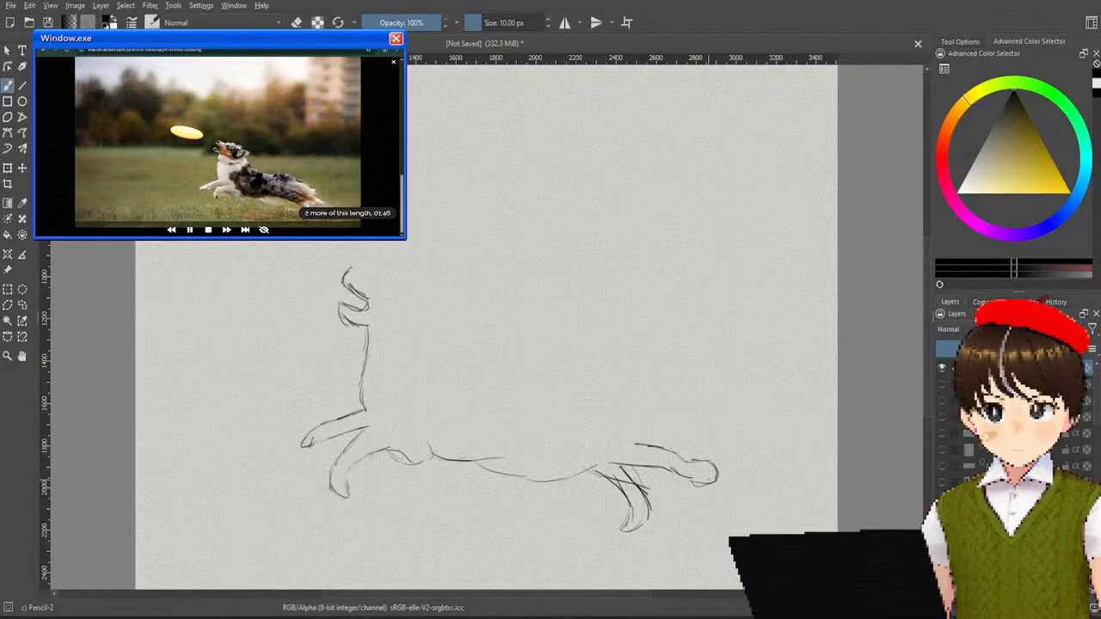
pyautogui.moveTo(705, 469); pyautogui.dragTo(719, 477)
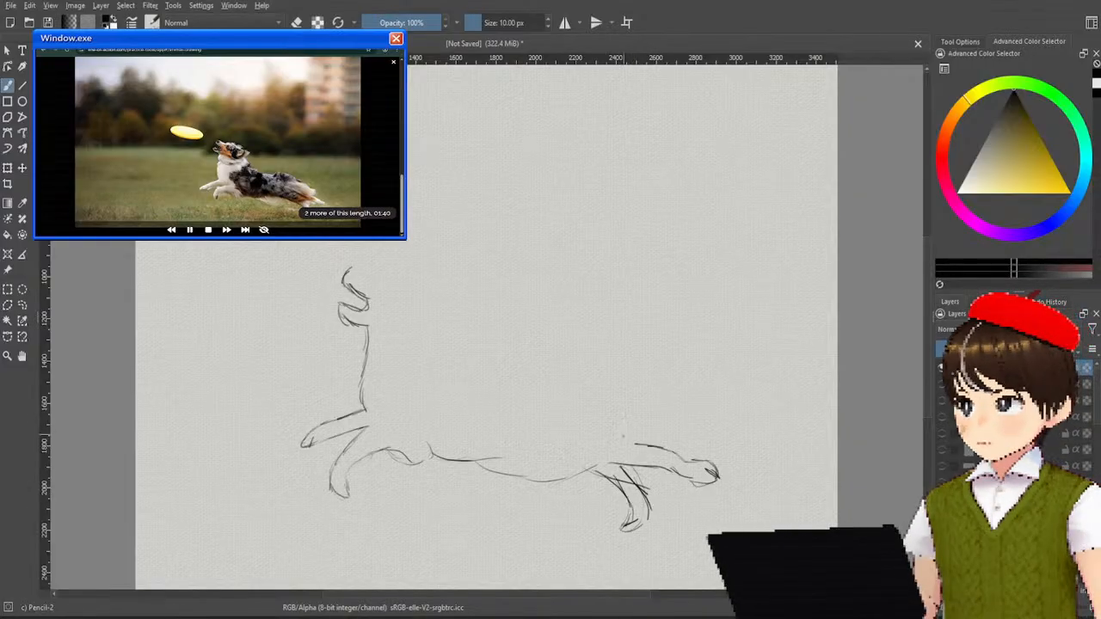
# Step: Outline the dog's rump and thigh, the top of its head, its ear, nape and back, and add tail lines
pyautogui.moveTo(618, 384)
pyautogui.mouseDown()
pyautogui.moveTo(685, 433)
pyautogui.moveTo(688, 453)
pyautogui.mouseUp()
pyautogui.moveTo(612, 437)
pyautogui.mouseDown()
pyautogui.moveTo(688, 440)
pyautogui.moveTo(640, 442)
pyautogui.mouseUp()
pyautogui.moveTo(613, 386); pyautogui.dragTo(578, 378)
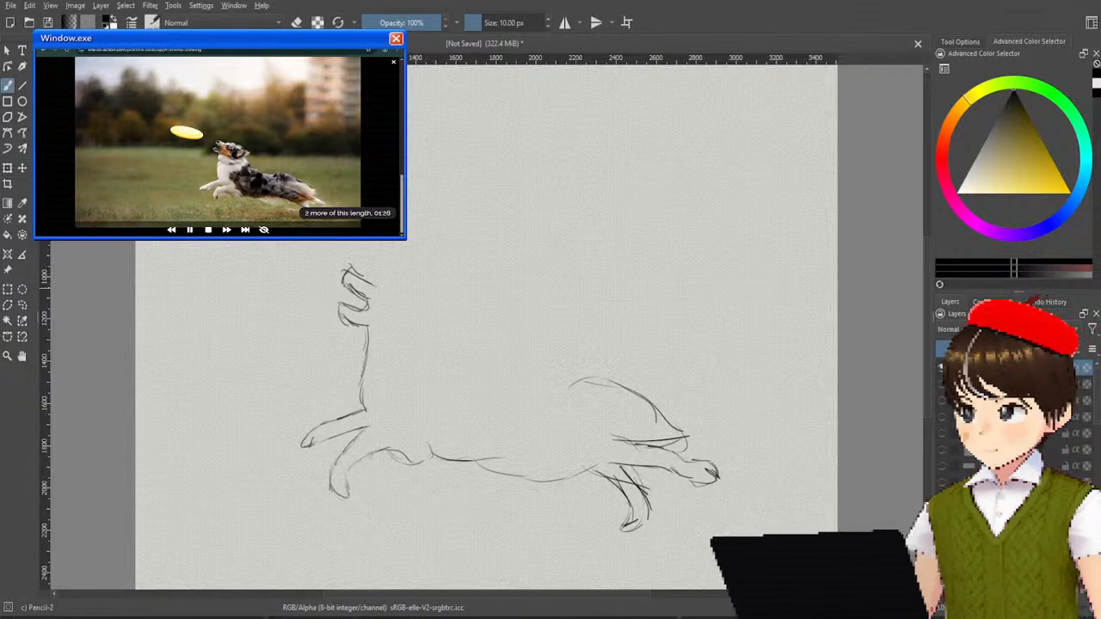
pyautogui.moveTo(371, 281)
pyautogui.mouseDown()
pyautogui.moveTo(438, 301)
pyautogui.moveTo(400, 314)
pyautogui.moveTo(418, 329)
pyautogui.moveTo(425, 359)
pyautogui.moveTo(422, 351)
pyautogui.moveTo(500, 384)
pyautogui.moveTo(602, 375)
pyautogui.mouseUp()
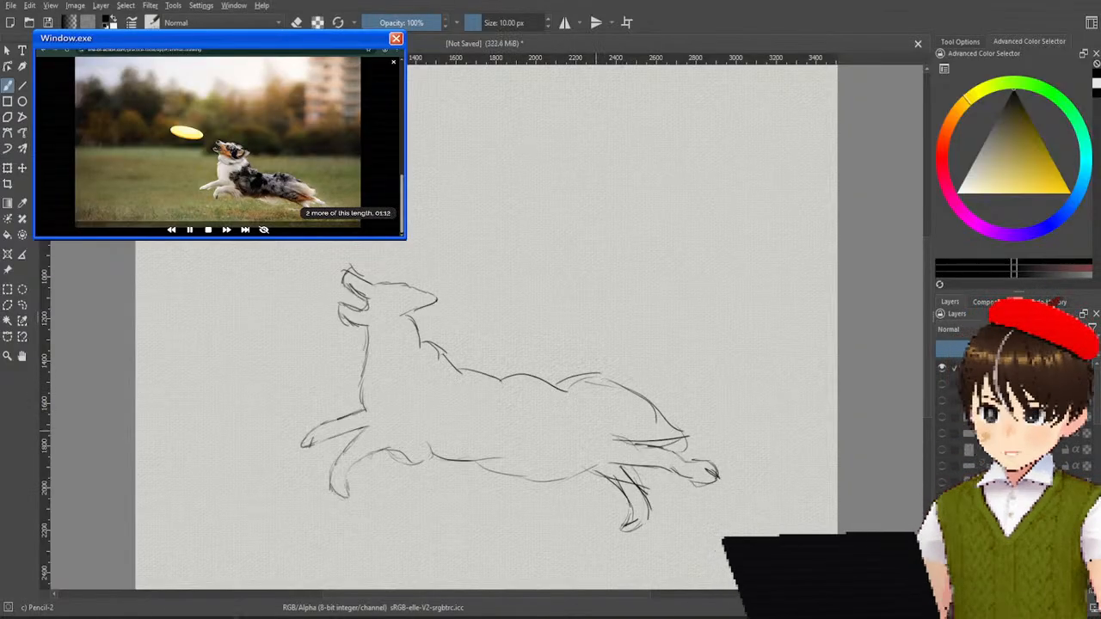
pyautogui.moveTo(597, 425)
pyautogui.mouseDown()
pyautogui.moveTo(651, 413)
pyautogui.moveTo(583, 435)
pyautogui.moveTo(646, 410)
pyautogui.moveTo(658, 416)
pyautogui.mouseUp()
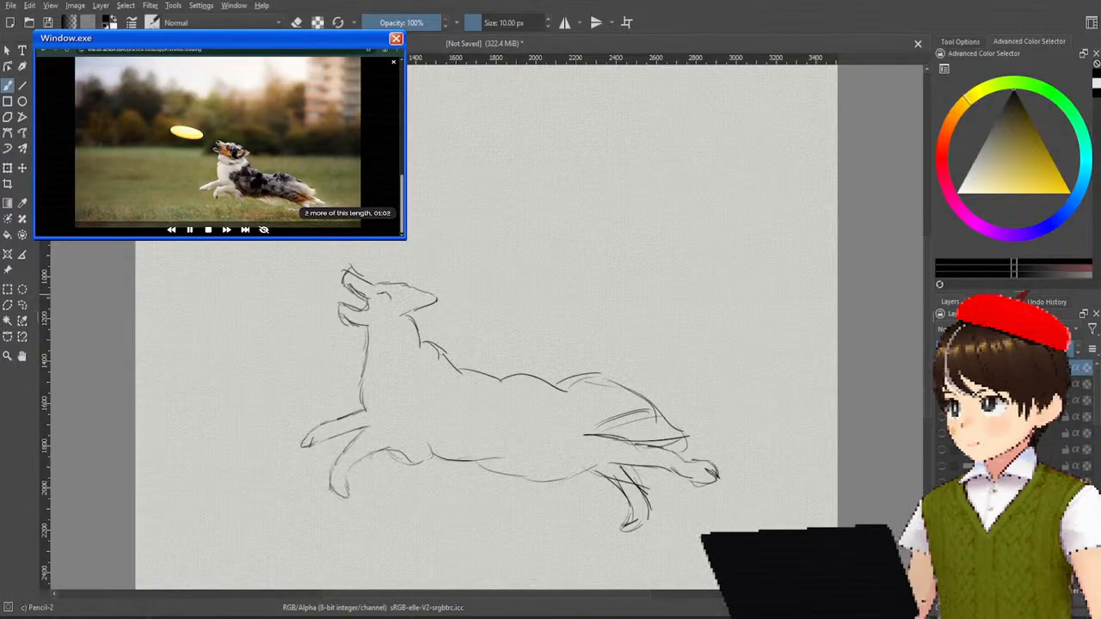
# Step: Add the dog's eye, inner ear and collar, and draw its shoulder contour and a second belly line
pyautogui.moveTo(380, 293); pyautogui.dragTo(390, 298)
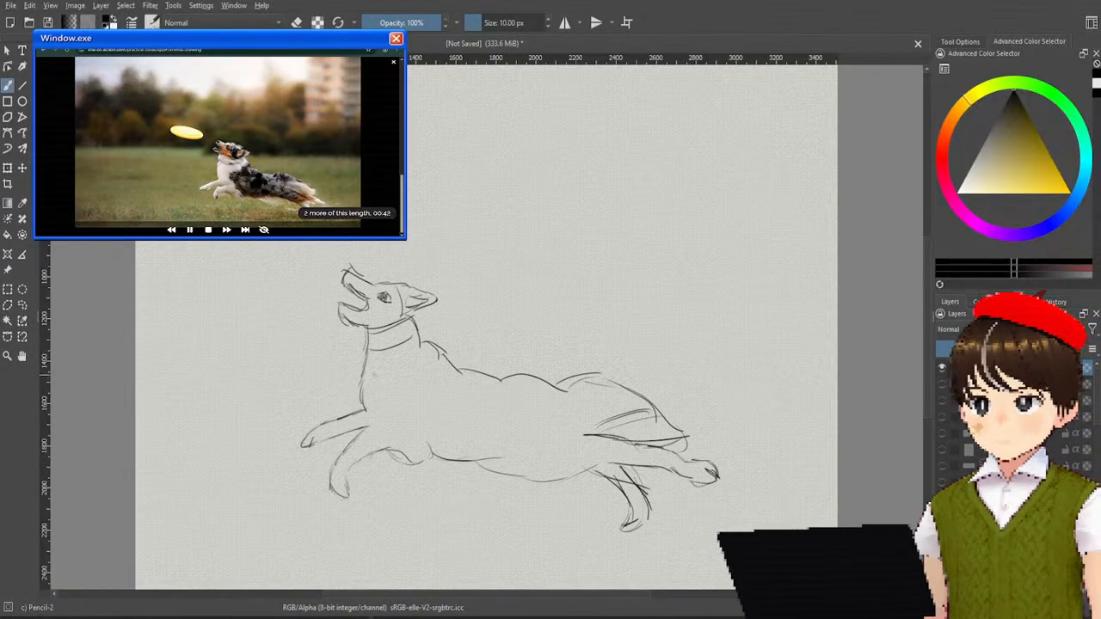
pyautogui.moveTo(422, 344)
pyautogui.mouseDown()
pyautogui.moveTo(398, 384)
pyautogui.moveTo(459, 370)
pyautogui.mouseUp()
pyautogui.moveTo(449, 411)
pyautogui.mouseDown()
pyautogui.moveTo(454, 454)
pyautogui.moveTo(589, 468)
pyautogui.mouseUp()
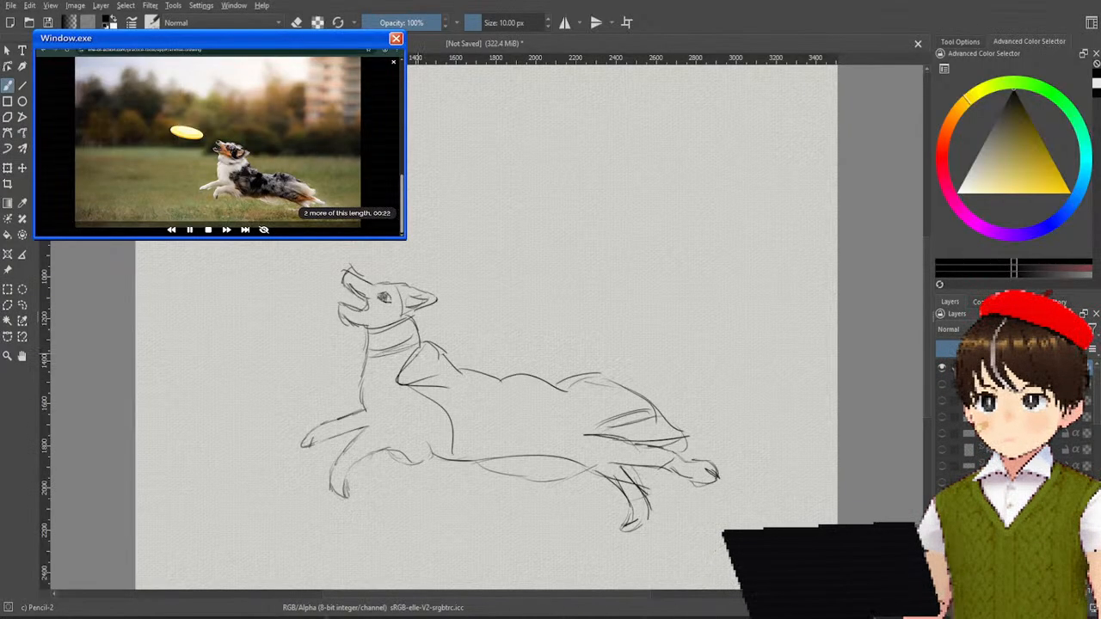
# Step: Add fur and muscle lines across the dog's shoulder, flank, back and thigh, with fur tufts behind the foreleg
pyautogui.moveTo(423, 359)
pyautogui.mouseDown()
pyautogui.moveTo(401, 397)
pyautogui.moveTo(446, 428)
pyautogui.moveTo(442, 455)
pyautogui.moveTo(490, 469)
pyautogui.mouseUp()
pyautogui.moveTo(516, 418); pyautogui.dragTo(516, 451)
pyautogui.moveTo(529, 411); pyautogui.dragTo(564, 389)
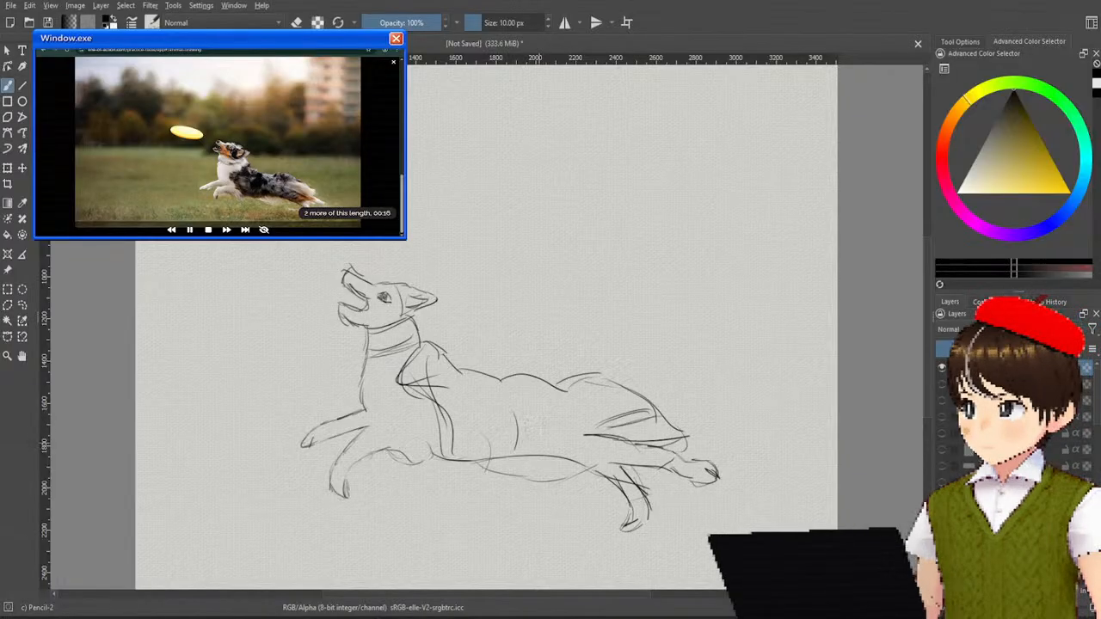
pyautogui.moveTo(543, 449)
pyautogui.mouseDown()
pyautogui.moveTo(568, 430)
pyautogui.moveTo(597, 430)
pyautogui.mouseUp()
pyautogui.moveTo(463, 397); pyautogui.dragTo(502, 382)
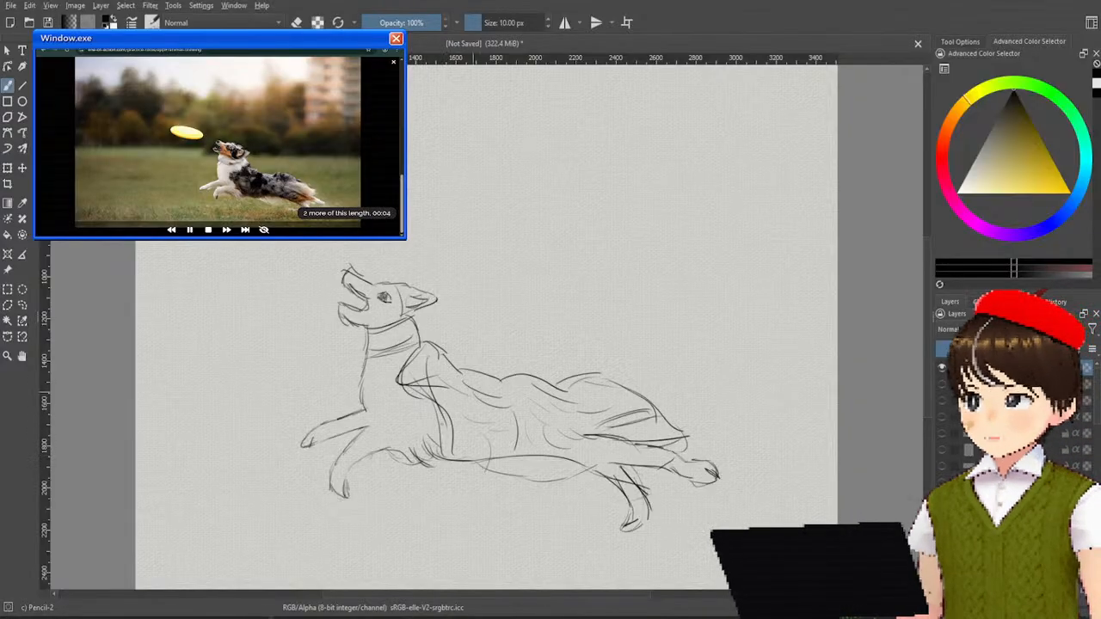
# Step: Compare the two leaping-dog sketches by switching the visibility of their layers
pyautogui.click(941, 368)
pyautogui.click(942, 383)
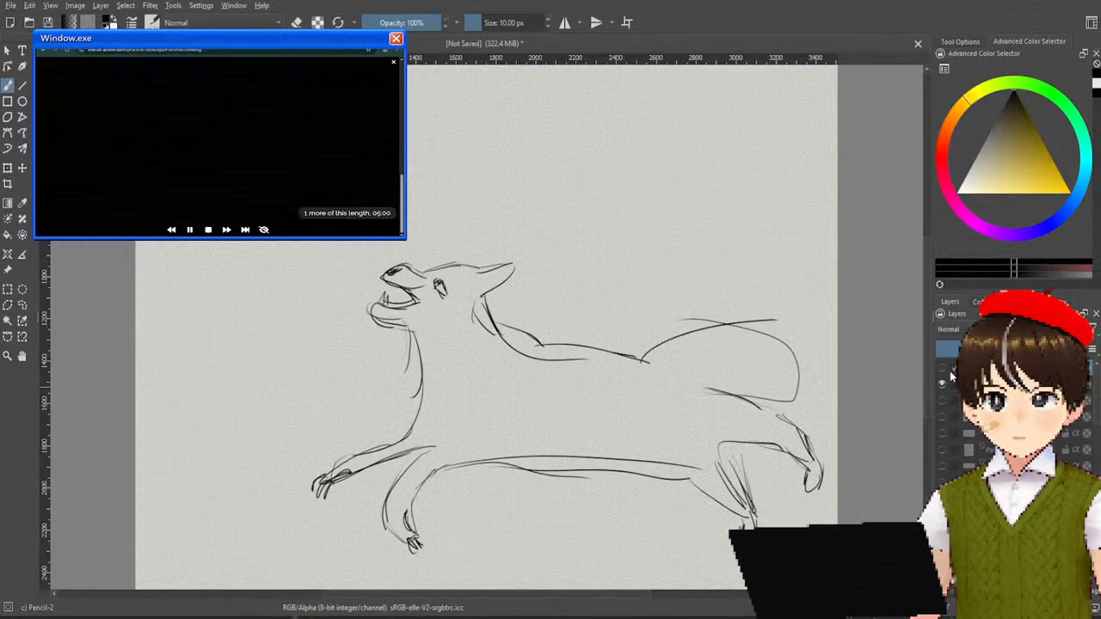
pyautogui.click(942, 383)
pyautogui.click(941, 368)
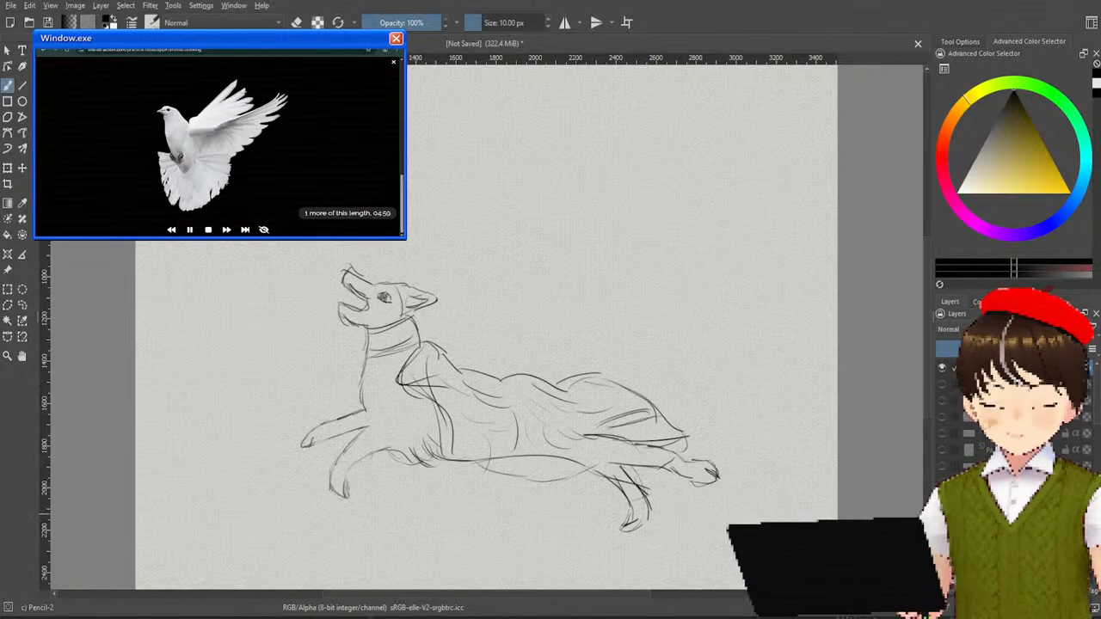
# Step: Hide the dog sketch and outline the dove's breast, pointed lower body and back on a new layer
pyautogui.click(942, 402)
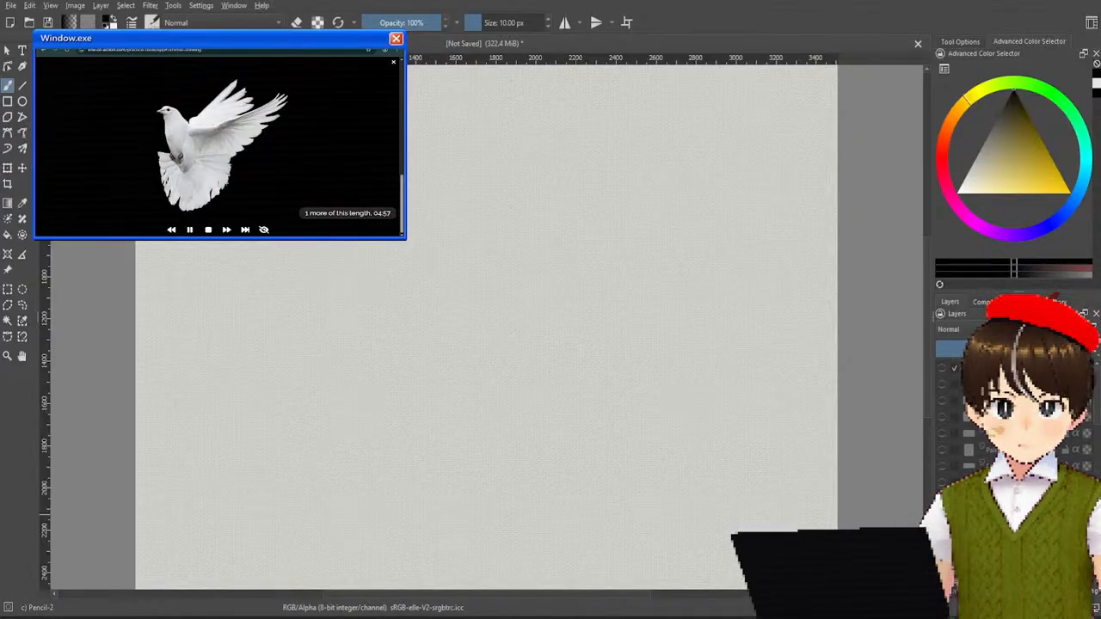
pyautogui.click(941, 367)
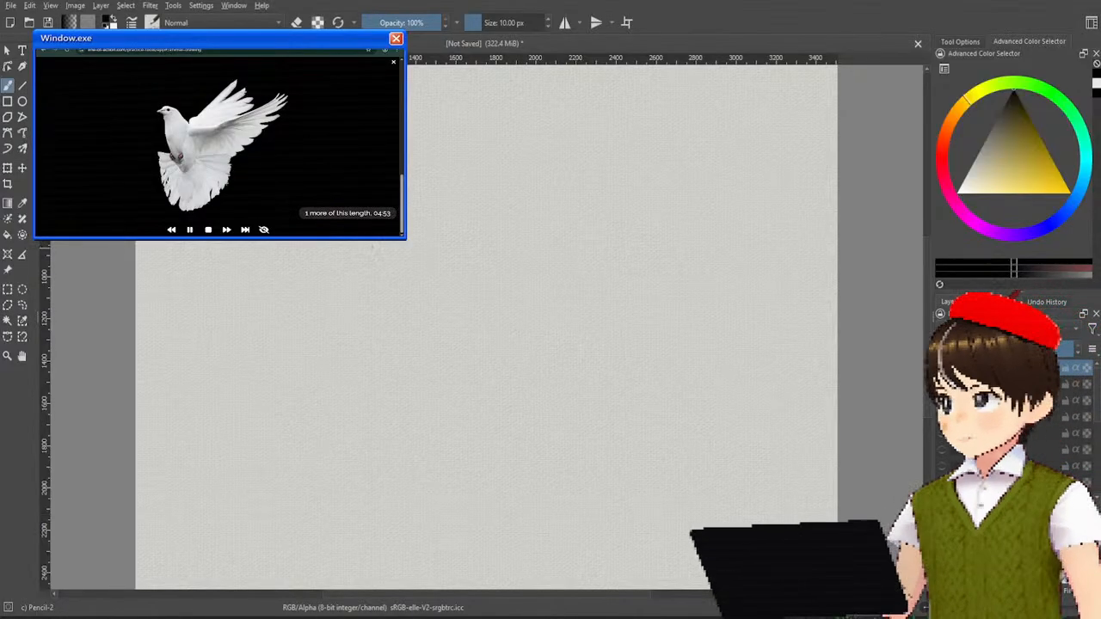
pyautogui.moveTo(364, 252); pyautogui.dragTo(387, 242)
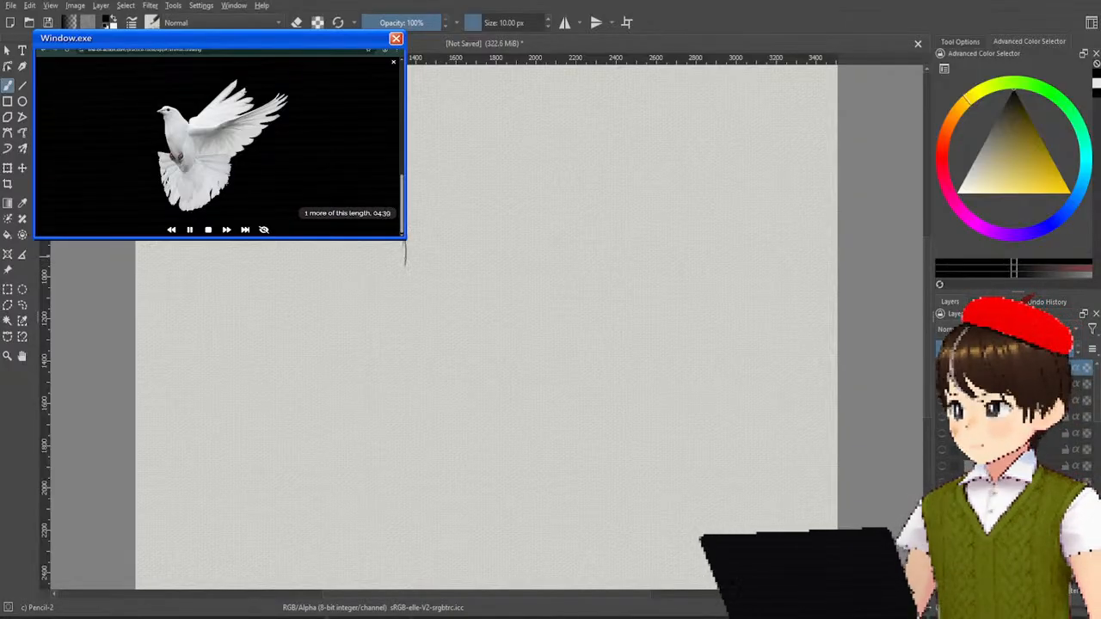
pyautogui.moveTo(405, 264)
pyautogui.mouseDown()
pyautogui.moveTo(405, 329)
pyautogui.moveTo(439, 382)
pyautogui.mouseUp()
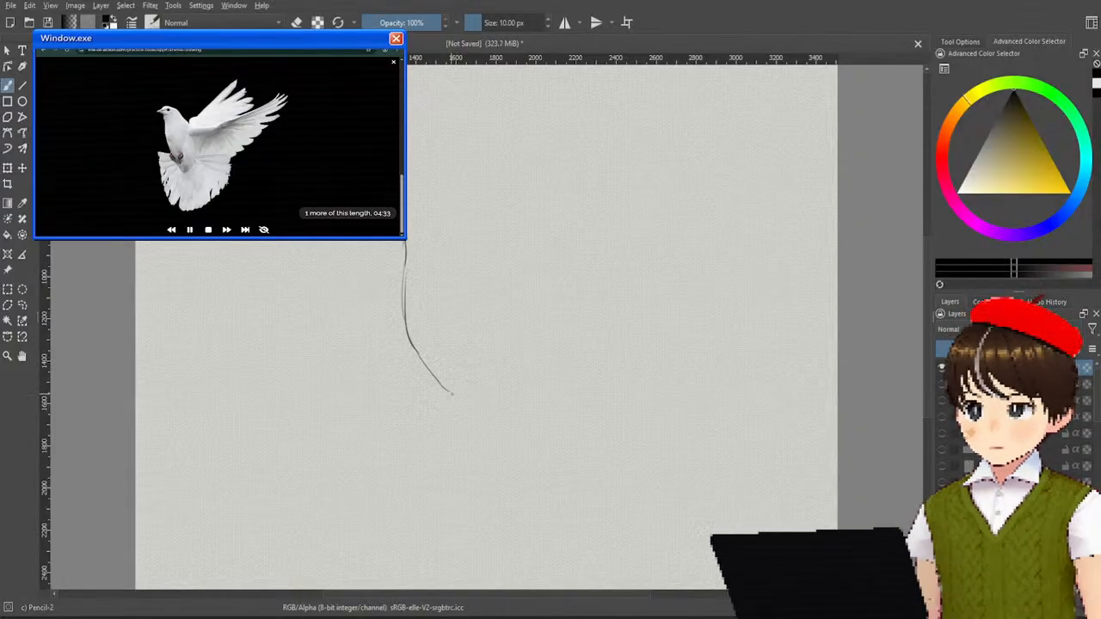
pyautogui.moveTo(449, 392); pyautogui.dragTo(489, 343)
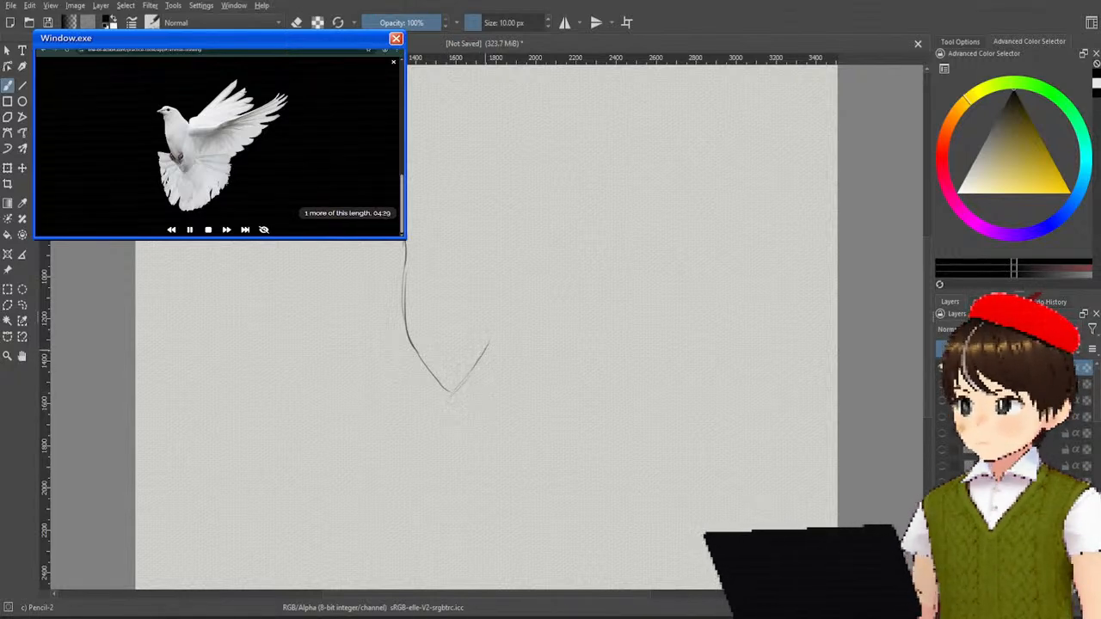
pyautogui.moveTo(487, 355); pyautogui.dragTo(457, 254)
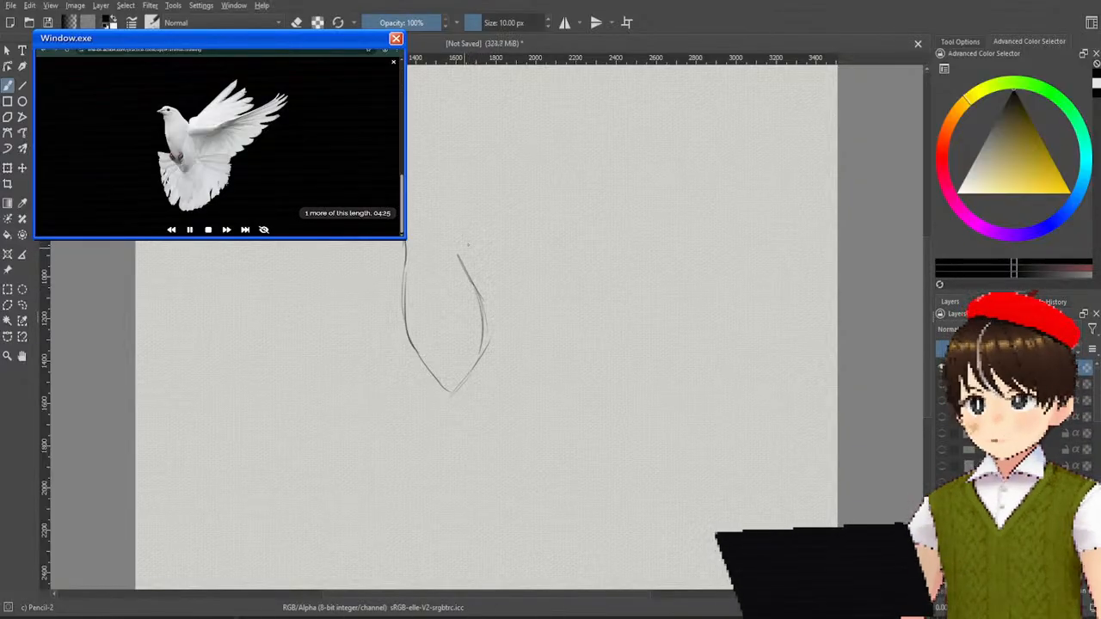
# Step: Draw the dove's rounded head, eye and nape, shading the back of the neck with repeated strokes
pyautogui.moveTo(448, 234); pyautogui.dragTo(452, 247)
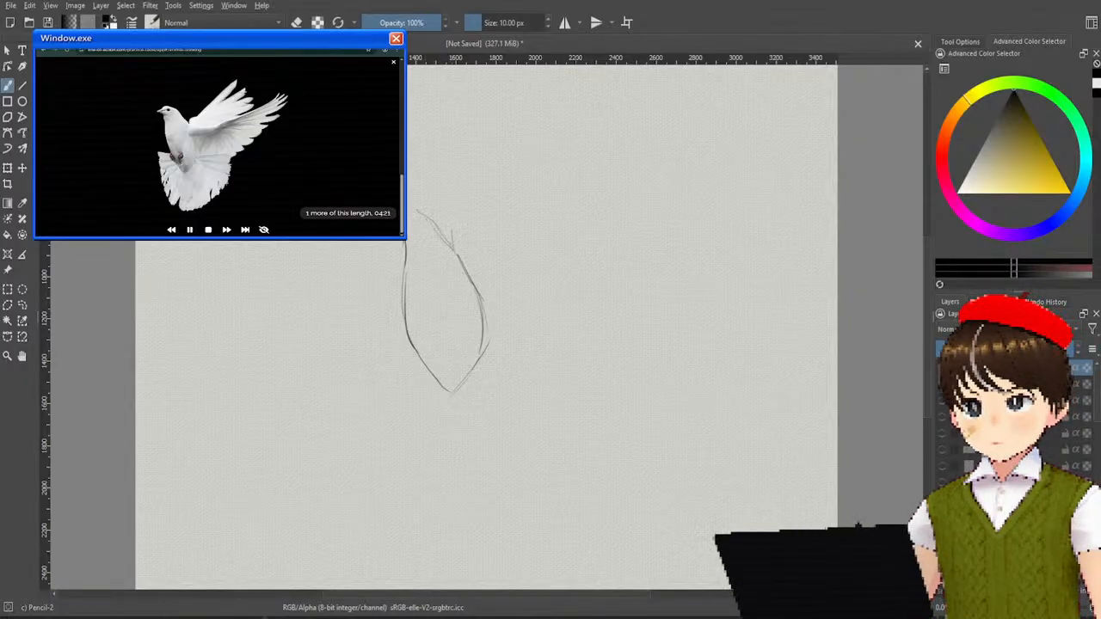
pyautogui.moveTo(426, 210); pyautogui.dragTo(470, 273)
pyautogui.moveTo(430, 225); pyautogui.dragTo(461, 266)
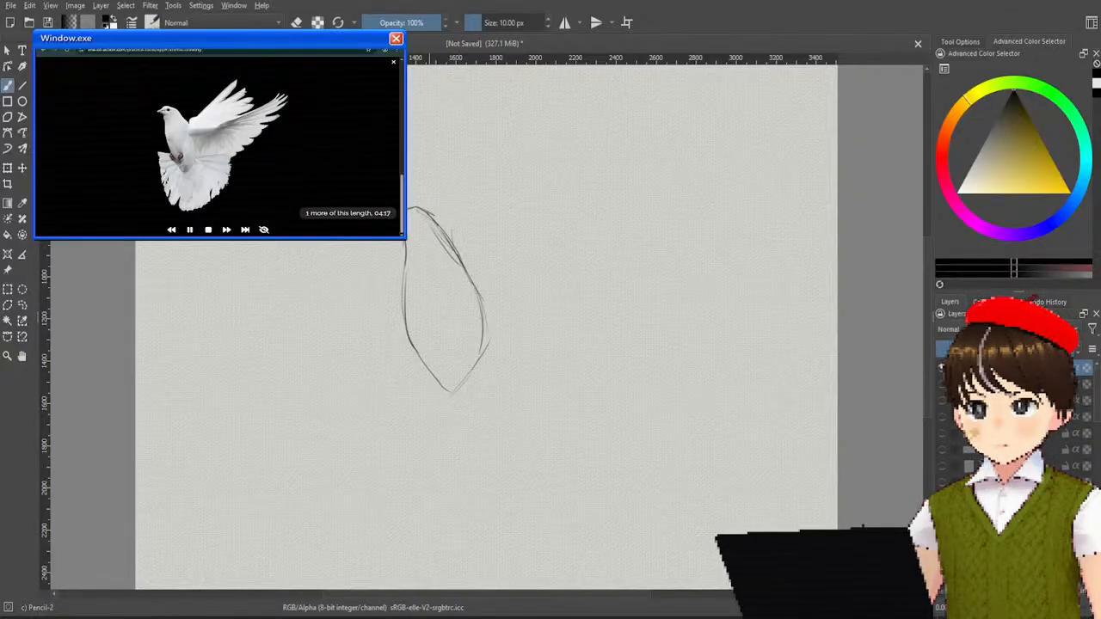
pyautogui.moveTo(426, 214); pyautogui.dragTo(468, 268)
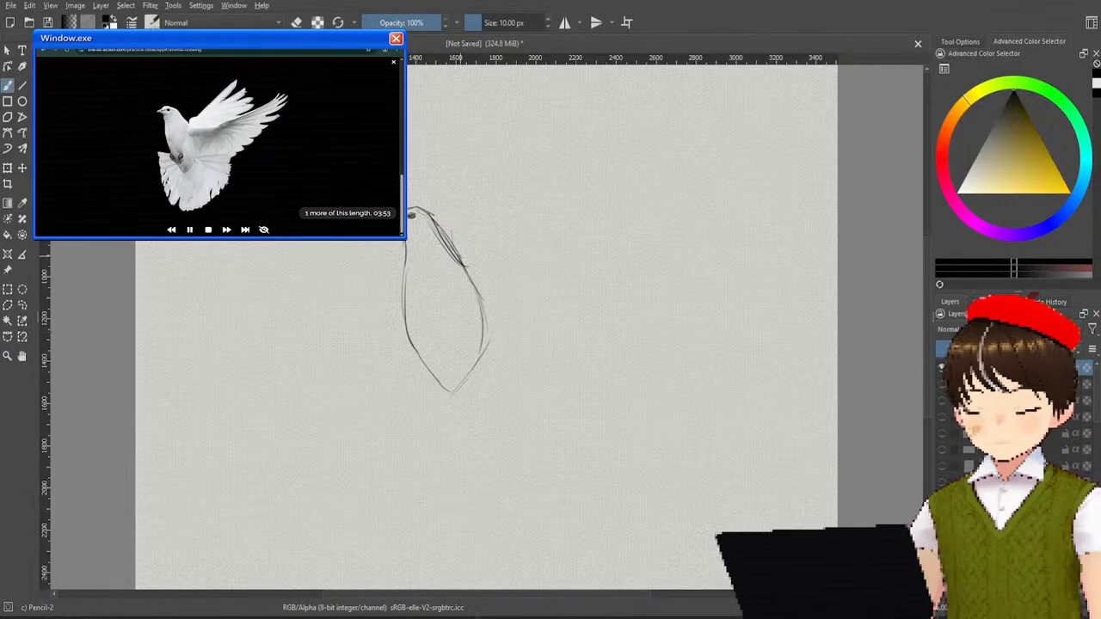
# Step: Sketch the dove's far wing, drawing its upper edge from the shoulder and a series of long feathers toward the tip
pyautogui.moveTo(456, 247)
pyautogui.mouseDown()
pyautogui.moveTo(585, 153)
pyautogui.moveTo(592, 167)
pyautogui.moveTo(553, 208)
pyautogui.mouseUp()
pyautogui.moveTo(590, 156)
pyautogui.mouseDown()
pyautogui.moveTo(550, 212)
pyautogui.moveTo(626, 175)
pyautogui.moveTo(578, 232)
pyautogui.moveTo(537, 237)
pyautogui.mouseUp()
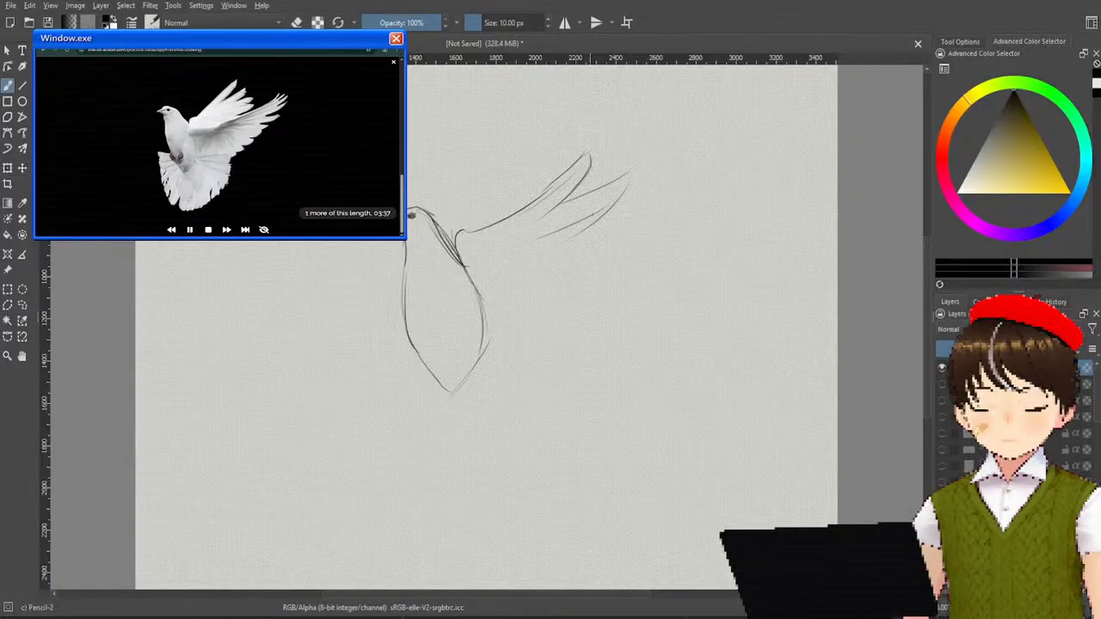
pyautogui.moveTo(629, 195); pyautogui.dragTo(548, 235)
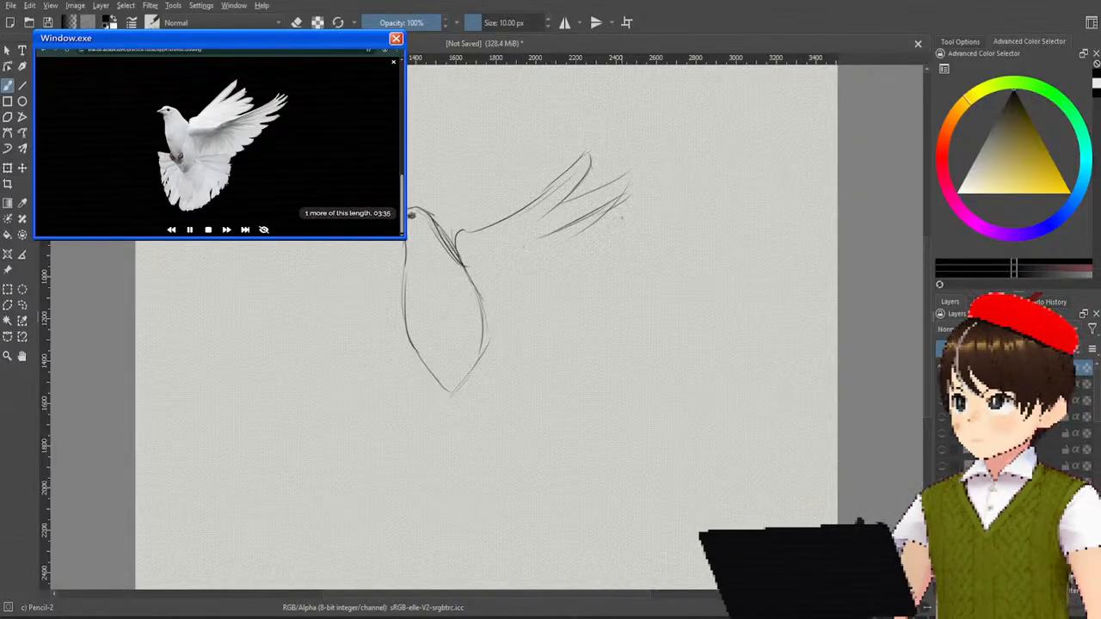
pyautogui.moveTo(631, 202); pyautogui.dragTo(525, 262)
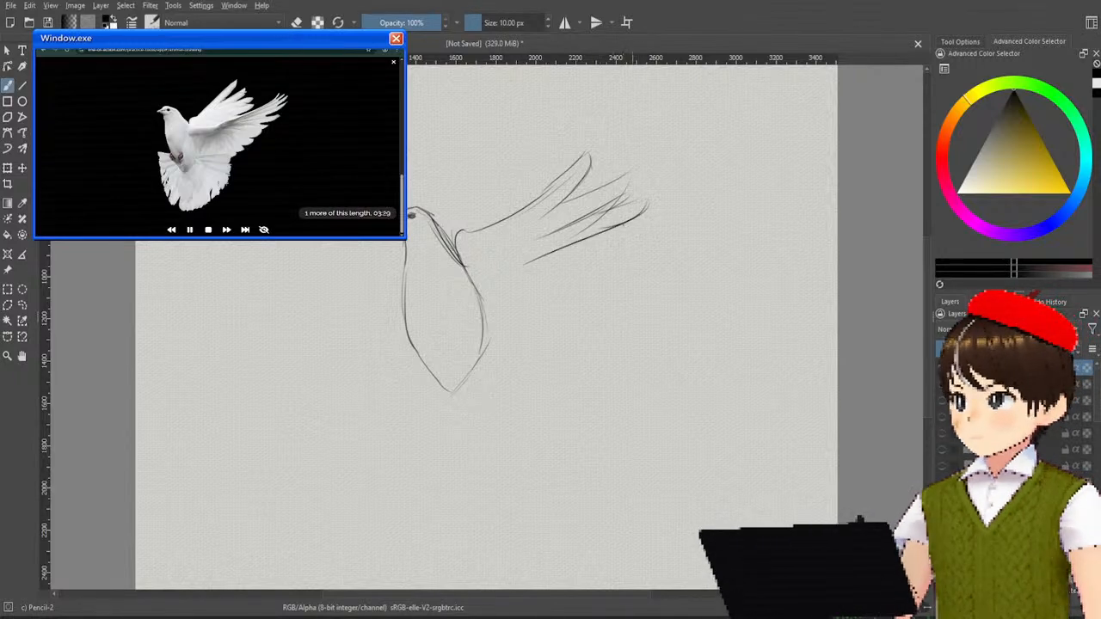
pyautogui.moveTo(658, 217); pyautogui.dragTo(554, 276)
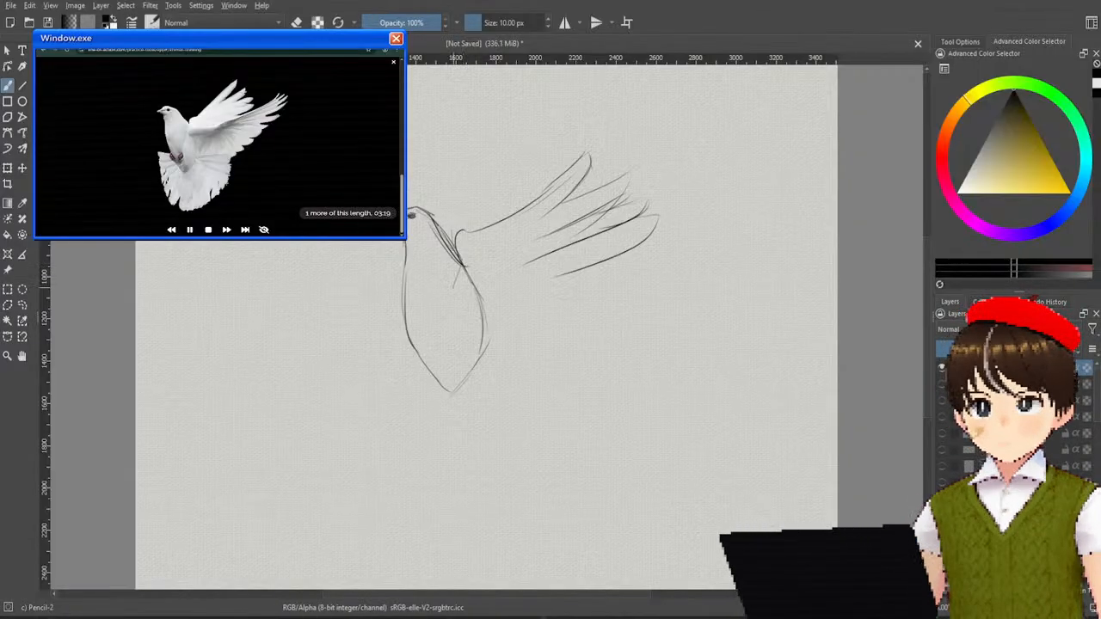
# Step: Draw the near wing's shoulder fold across the body and its upper edge extending out to the first long feather
pyautogui.moveTo(462, 265); pyautogui.dragTo(438, 315)
pyautogui.moveTo(465, 264); pyautogui.dragTo(435, 317)
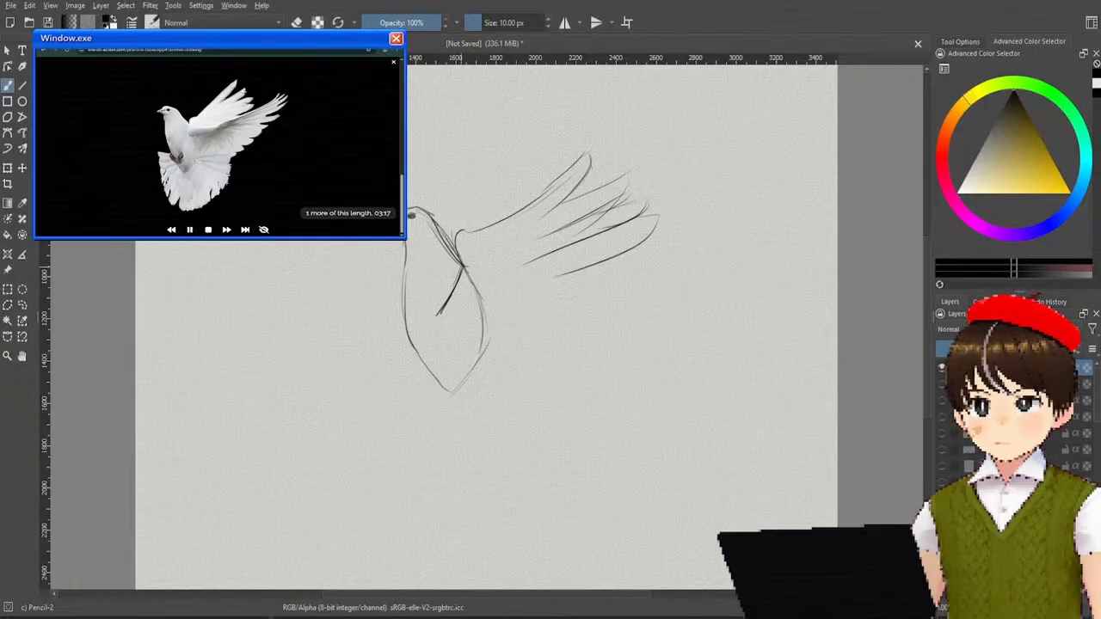
pyautogui.moveTo(468, 259)
pyautogui.mouseDown()
pyautogui.moveTo(569, 286)
pyautogui.moveTo(562, 278)
pyautogui.moveTo(688, 230)
pyautogui.mouseUp()
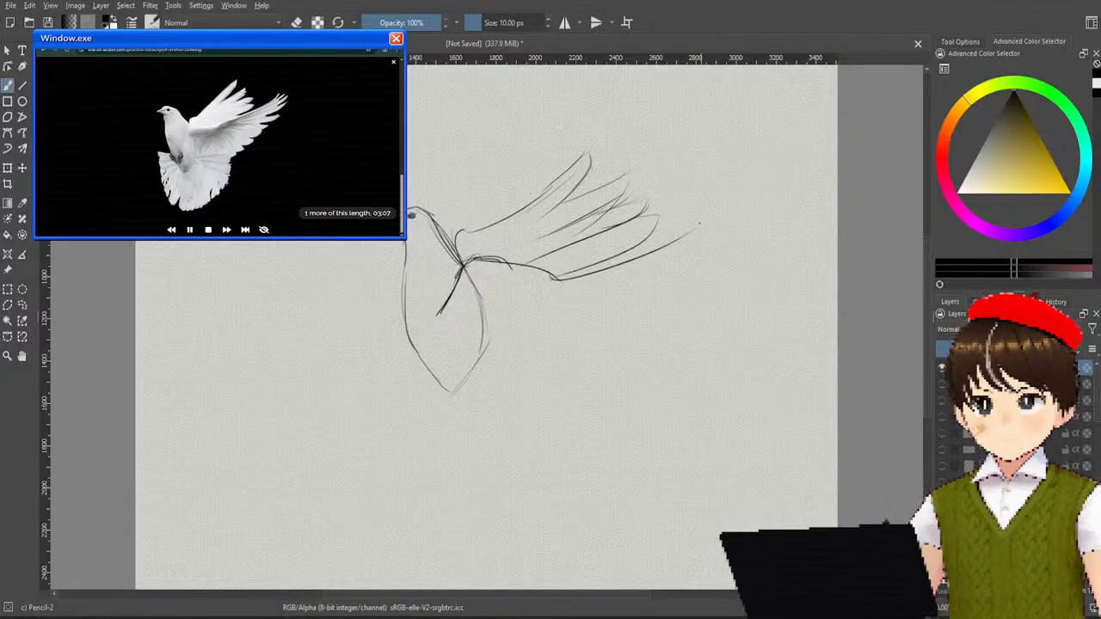
pyautogui.moveTo(595, 265); pyautogui.dragTo(695, 232)
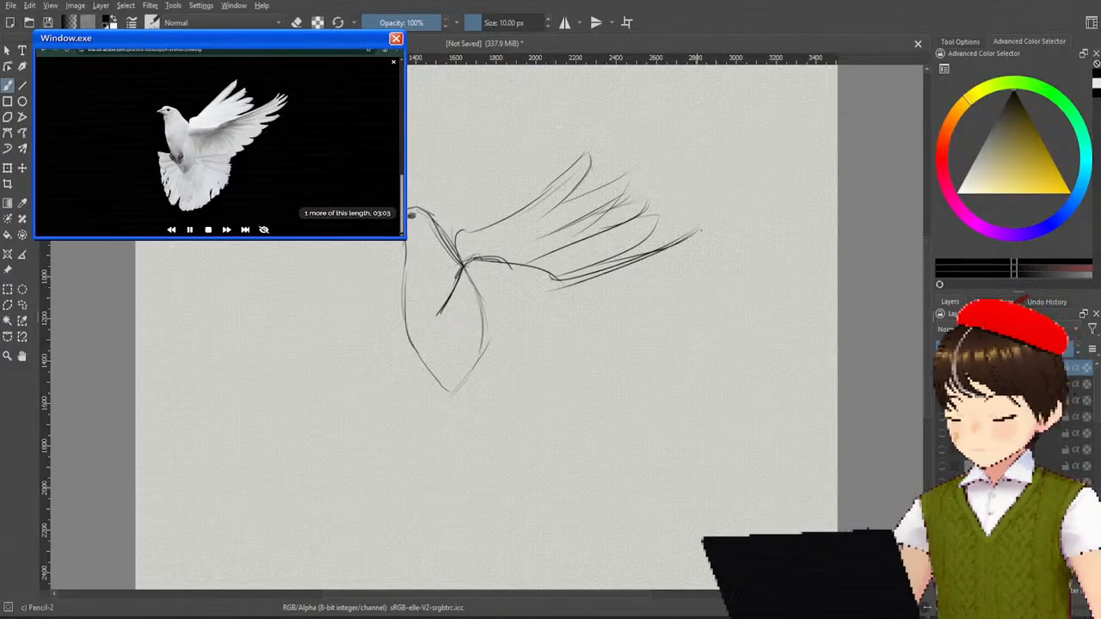
# Step: Draw the near wing's long tip feathers beneath its upper edge, redoing strokes until their length and curve fit the reference
pyautogui.moveTo(567, 304); pyautogui.dragTo(704, 231)
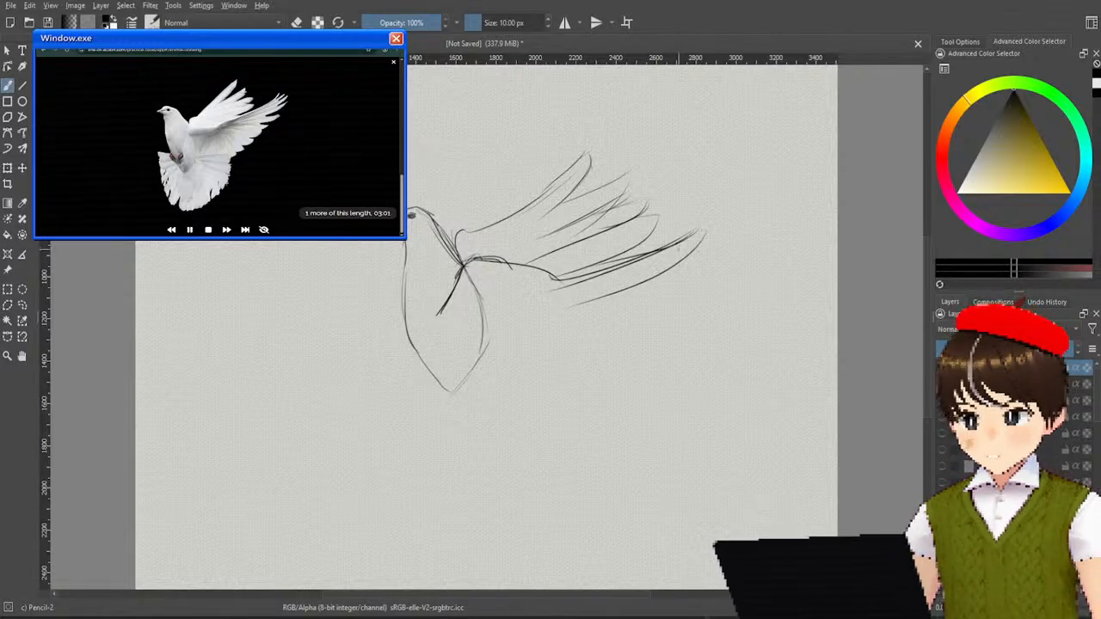
pyautogui.hotkey('ctrl', 'z')
pyautogui.moveTo(579, 298); pyautogui.dragTo(699, 231)
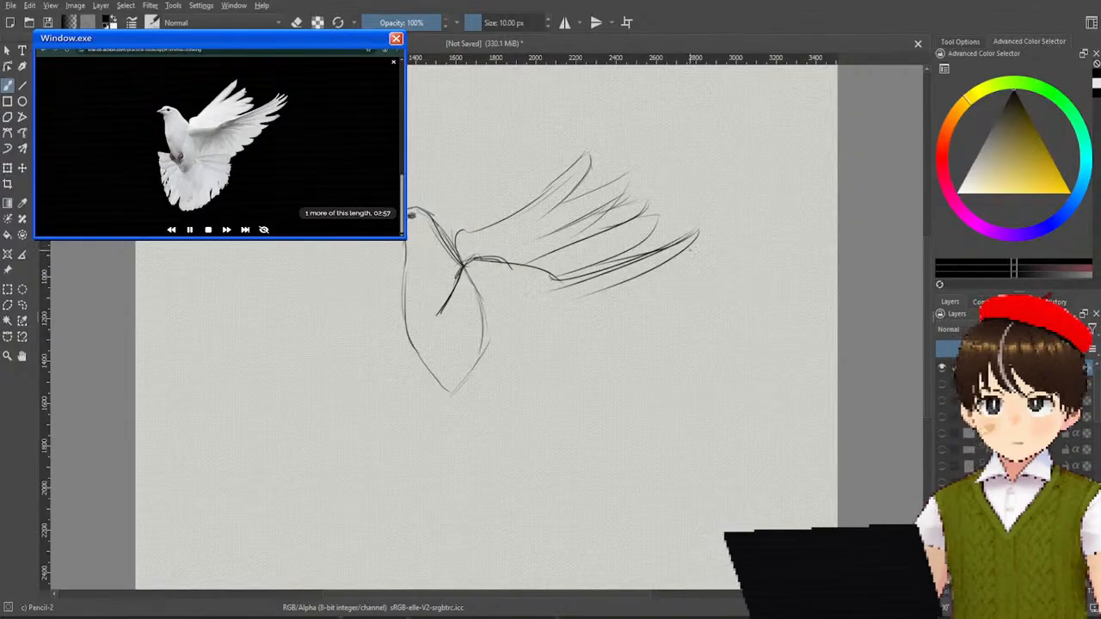
pyautogui.moveTo(717, 244); pyautogui.dragTo(527, 322)
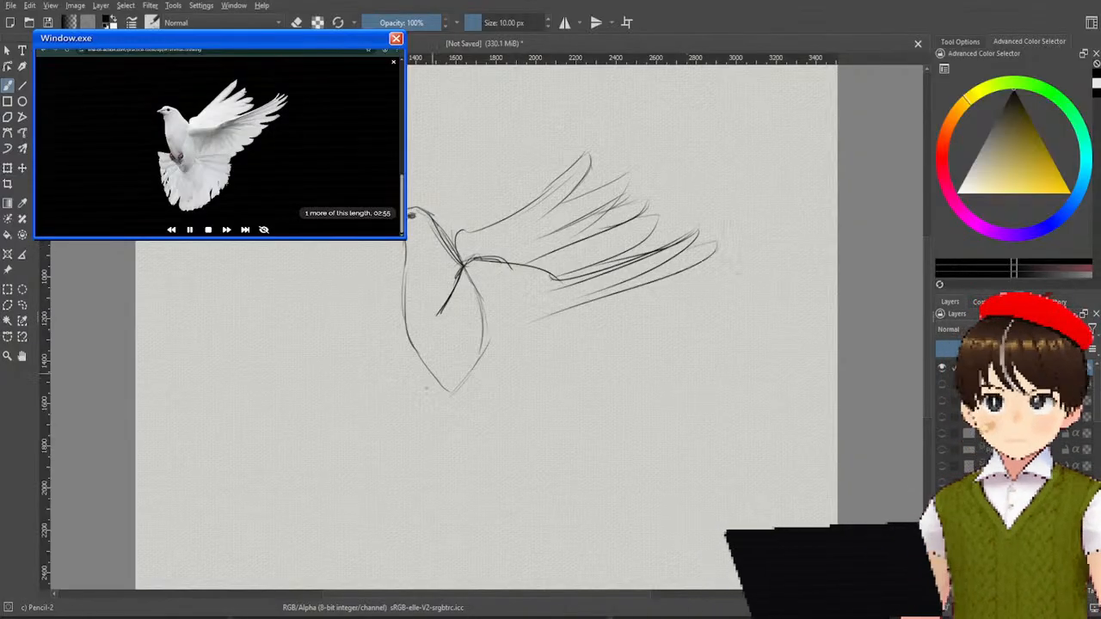
pyautogui.hotkey('ctrl', 'z')
pyautogui.moveTo(711, 241); pyautogui.dragTo(562, 311)
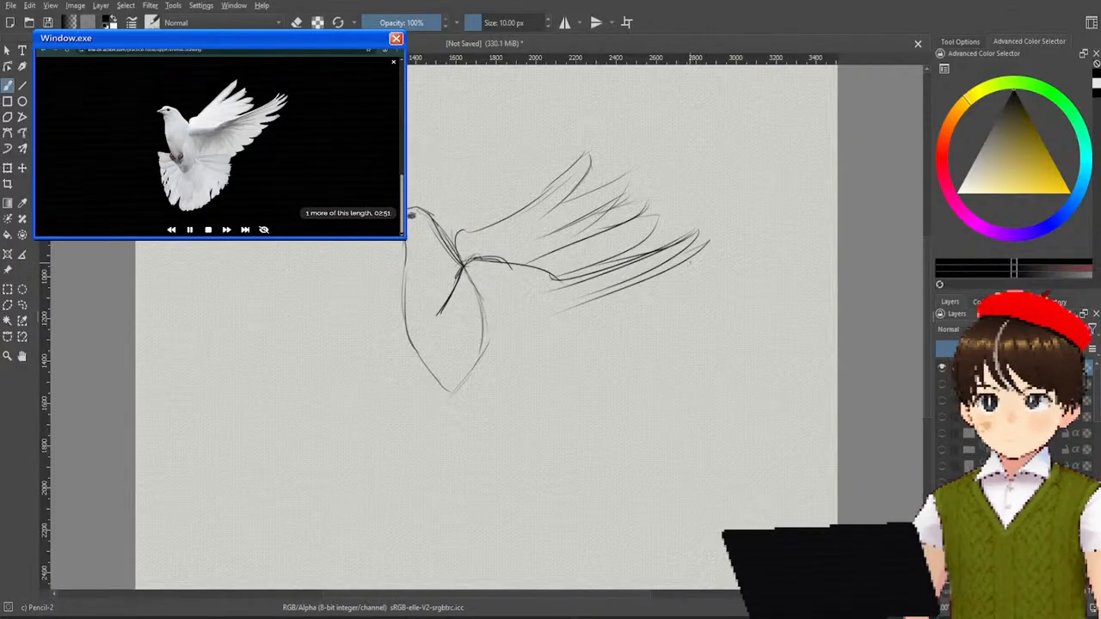
pyautogui.hotkey('ctrl', 'z')
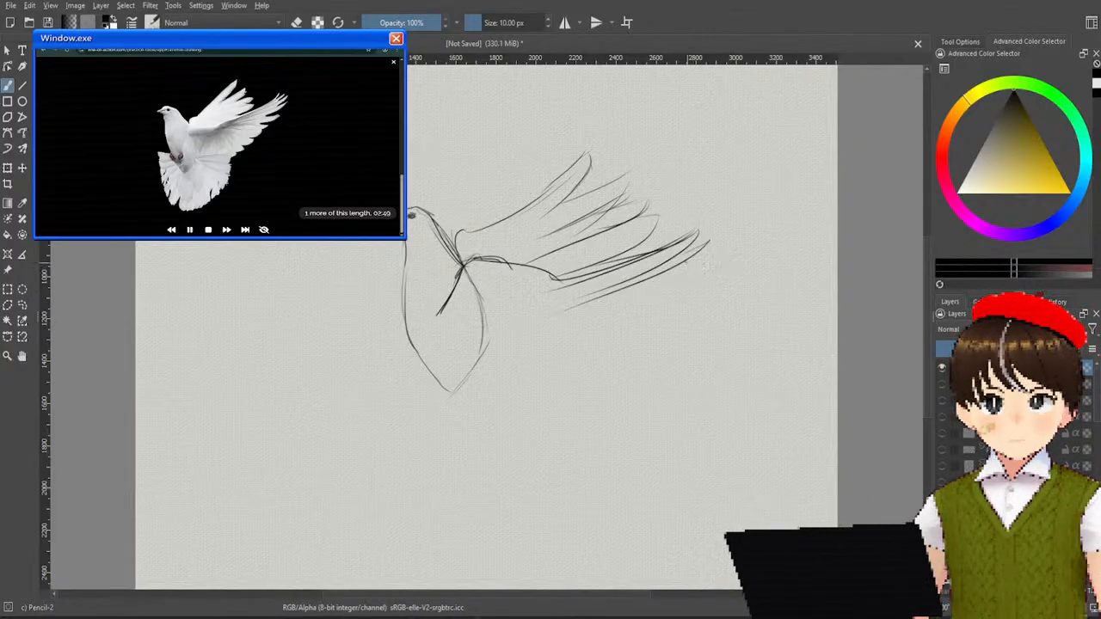
pyautogui.moveTo(733, 258); pyautogui.dragTo(555, 309)
pyautogui.hotkey('ctrl', 'z')
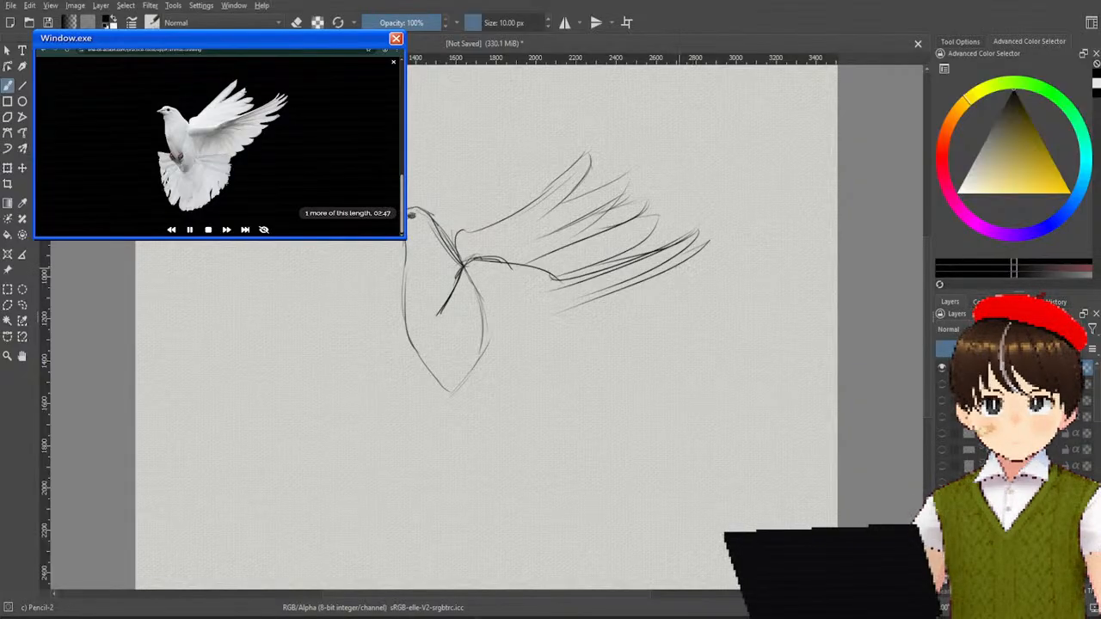
pyautogui.moveTo(727, 254); pyautogui.dragTo(564, 327)
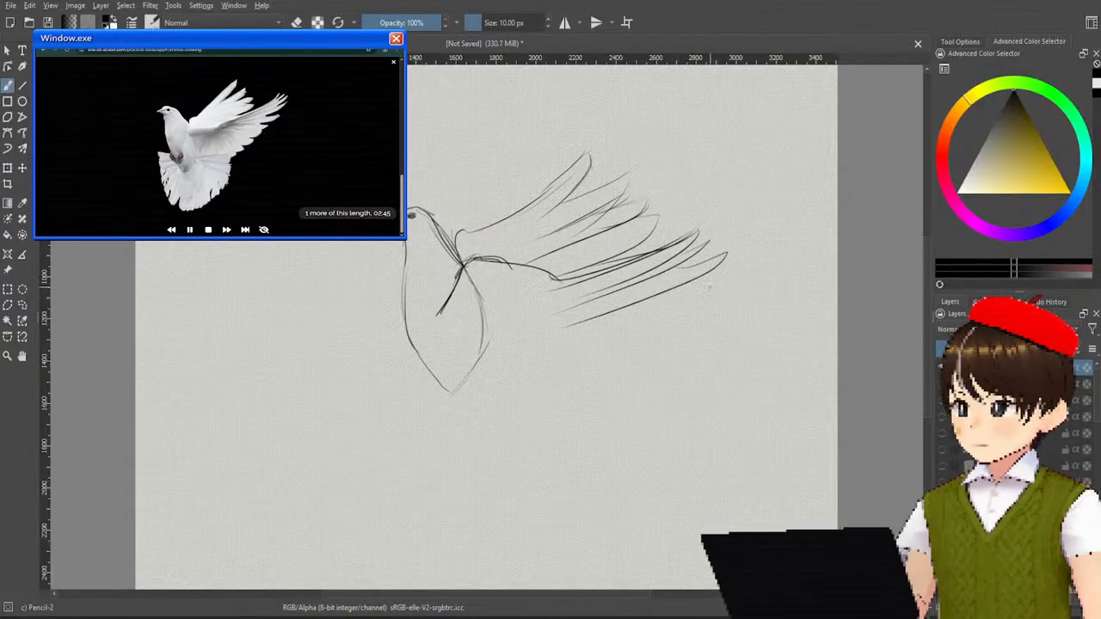
# Step: Continue the near wing's feathers around the lower tip, rounding their ends and shortening them toward the body
pyautogui.moveTo(728, 280); pyautogui.dragTo(511, 348)
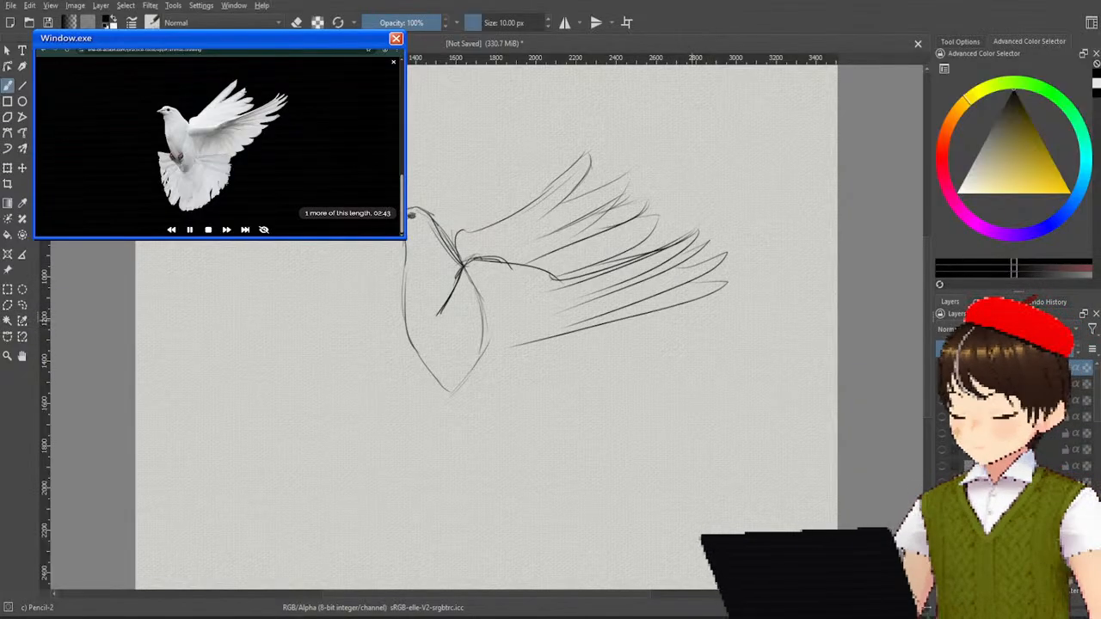
pyautogui.moveTo(706, 299); pyautogui.dragTo(581, 339)
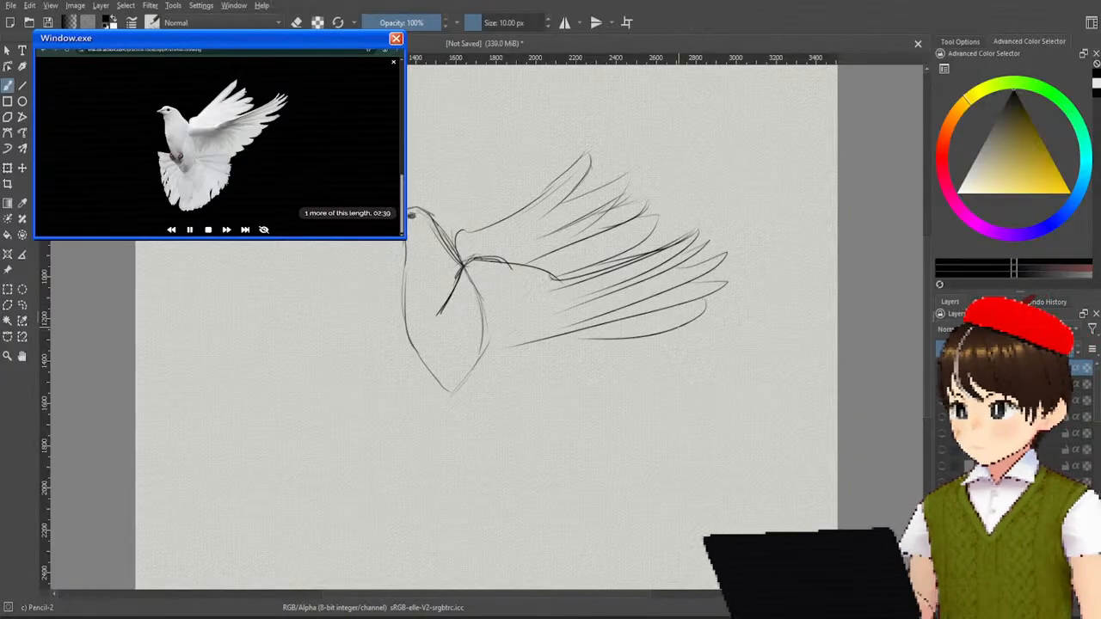
pyautogui.moveTo(688, 330); pyautogui.dragTo(613, 358)
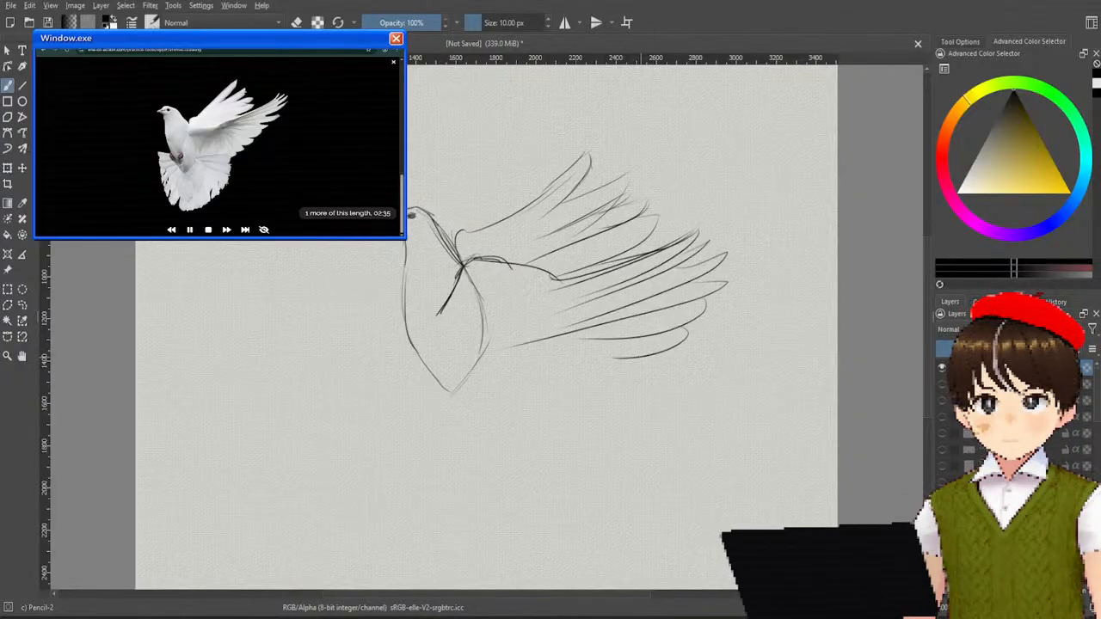
pyautogui.moveTo(645, 360); pyautogui.dragTo(542, 383)
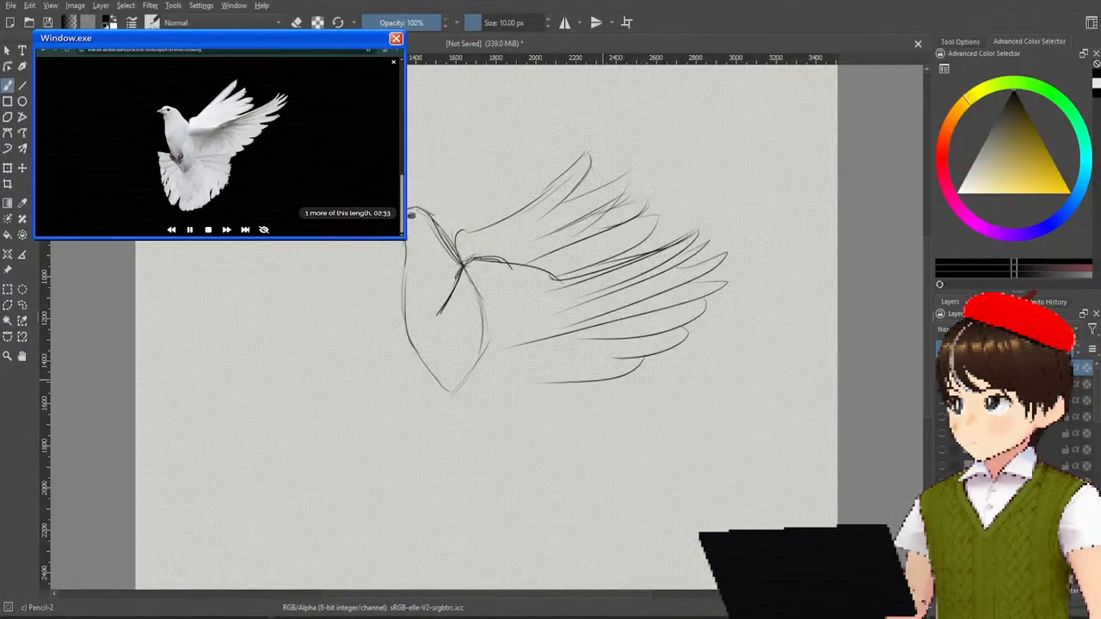
pyautogui.moveTo(600, 388); pyautogui.dragTo(529, 391)
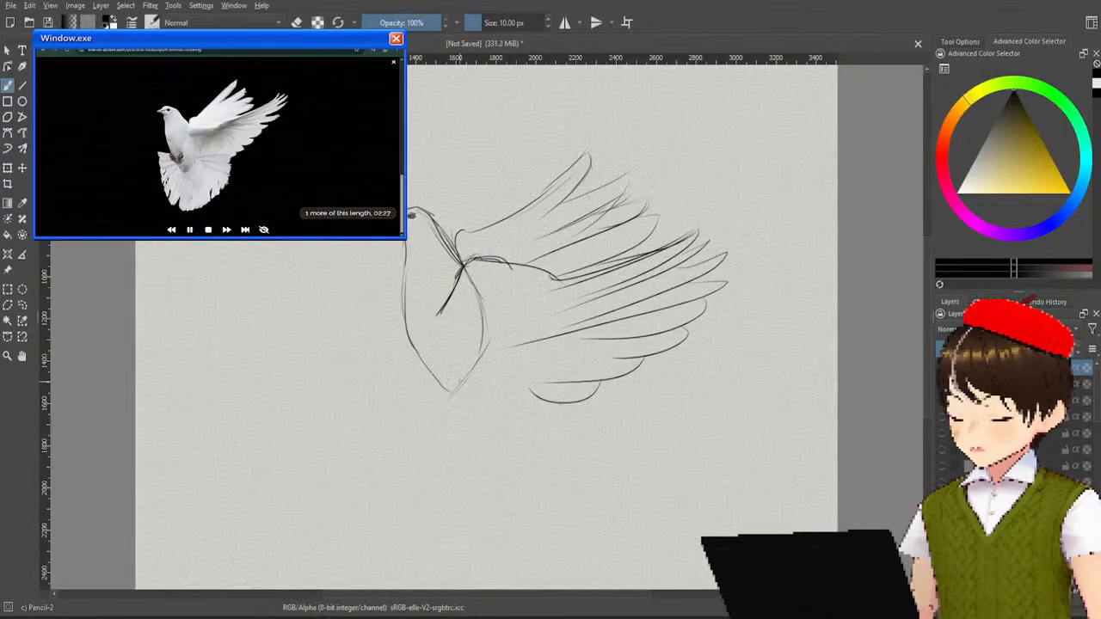
# Step: Connect the near wing's trailing edge to the body and draw two long rounded tail feathers below it
pyautogui.moveTo(537, 390); pyautogui.dragTo(456, 386)
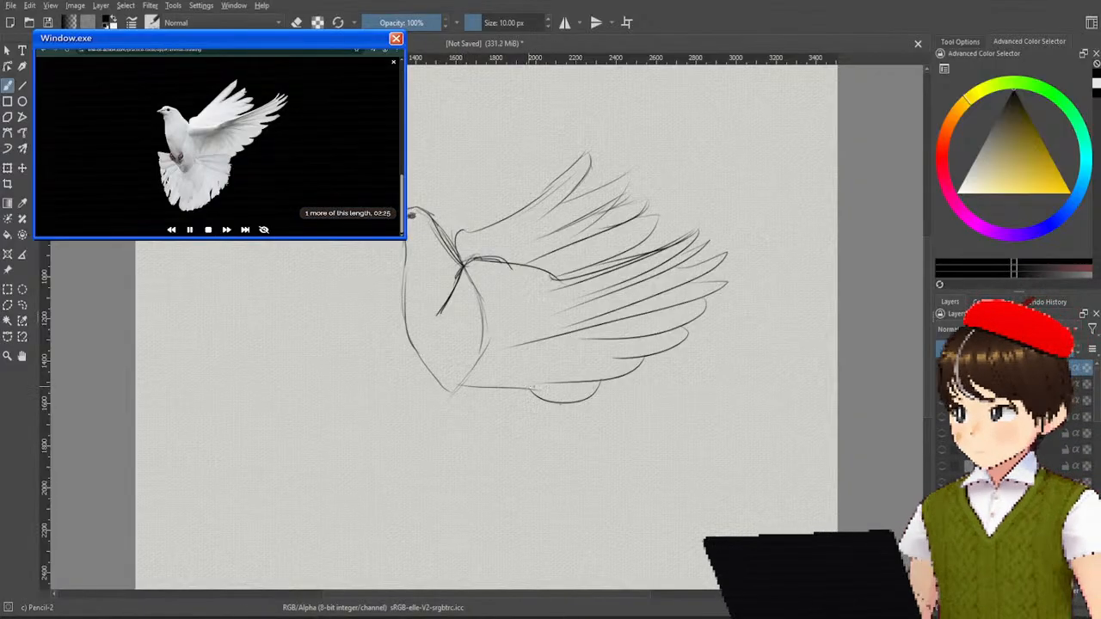
pyautogui.moveTo(550, 398); pyautogui.dragTo(446, 410)
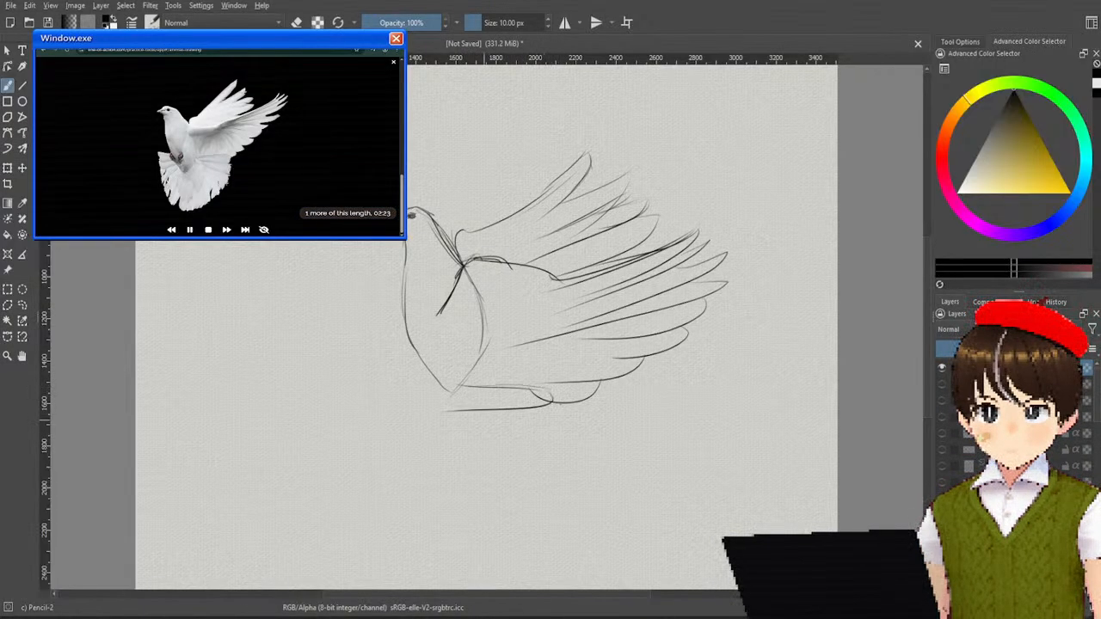
pyautogui.hotkey('ctrl', 'z')
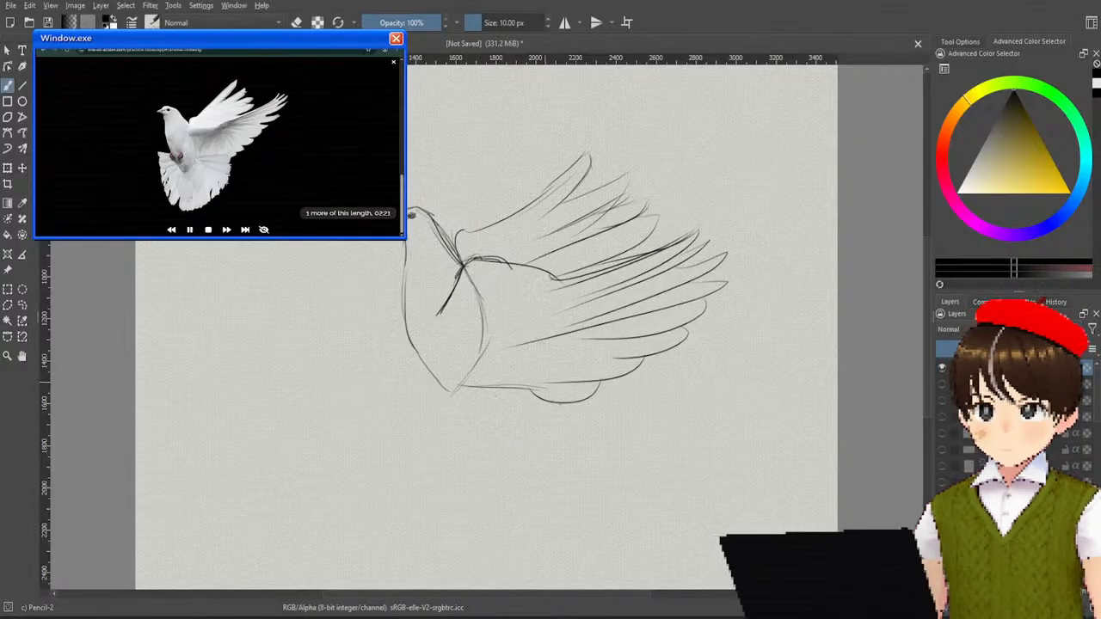
pyautogui.moveTo(560, 394); pyautogui.dragTo(439, 378)
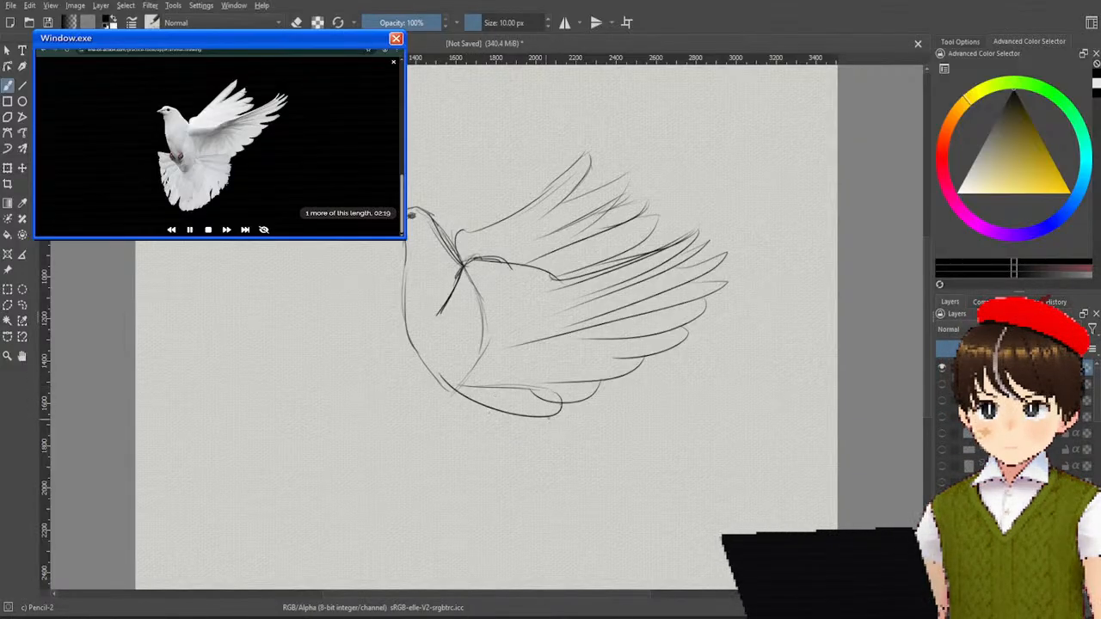
pyautogui.moveTo(558, 415); pyautogui.dragTo(439, 394)
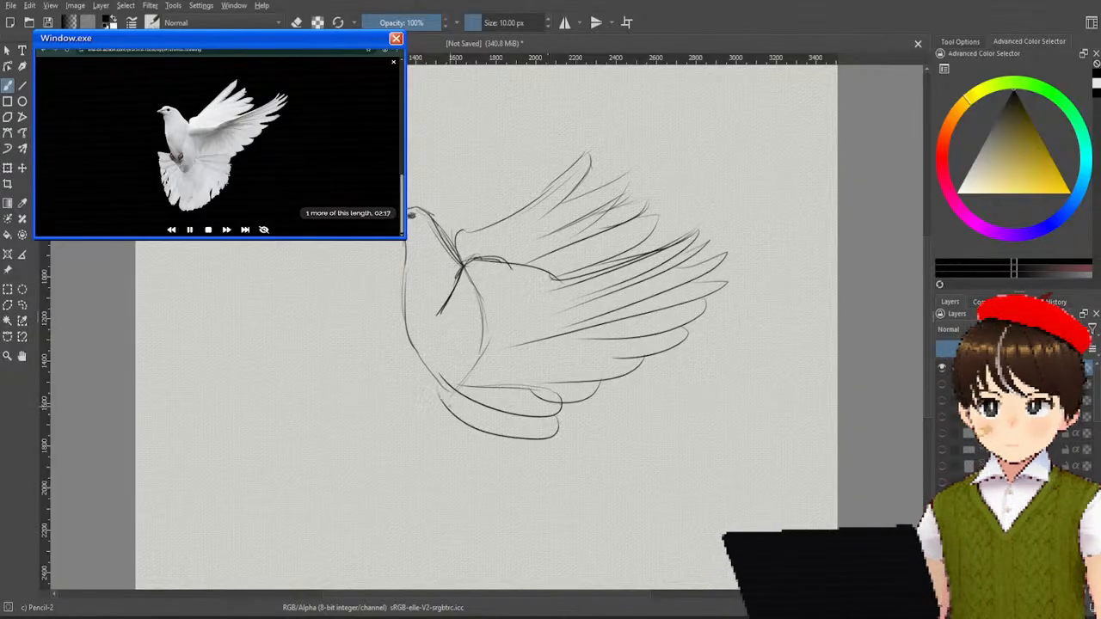
pyautogui.moveTo(554, 434); pyautogui.dragTo(444, 410)
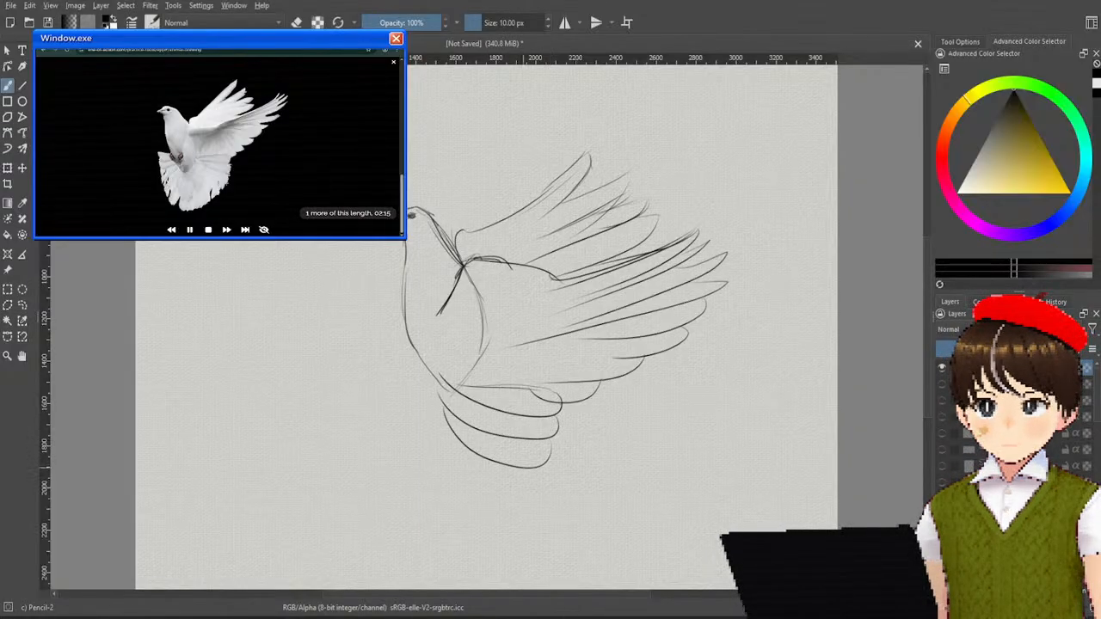
pyautogui.moveTo(527, 471); pyautogui.dragTo(494, 488)
pyautogui.moveTo(440, 416); pyautogui.dragTo(492, 488)
pyautogui.hotkey('ctrl', 'z')
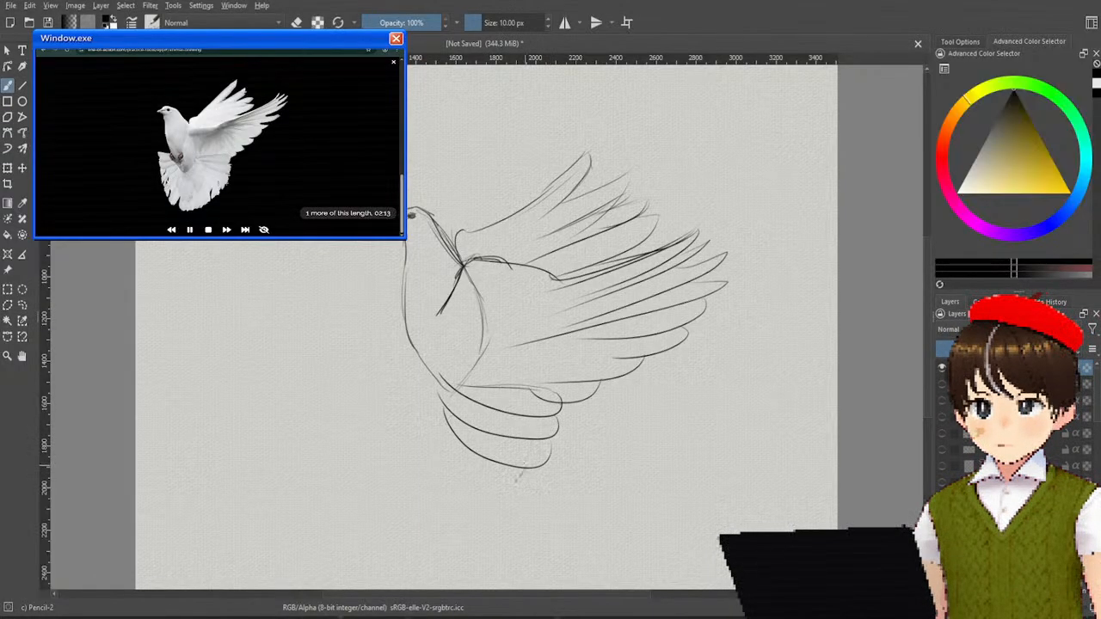
pyautogui.moveTo(441, 414)
pyautogui.mouseDown()
pyautogui.moveTo(494, 489)
pyautogui.moveTo(511, 492)
pyautogui.moveTo(444, 406)
pyautogui.moveTo(468, 500)
pyautogui.mouseUp()
pyautogui.hotkey('ctrl', 'z')
pyautogui.hotkey('ctrl', 'z')
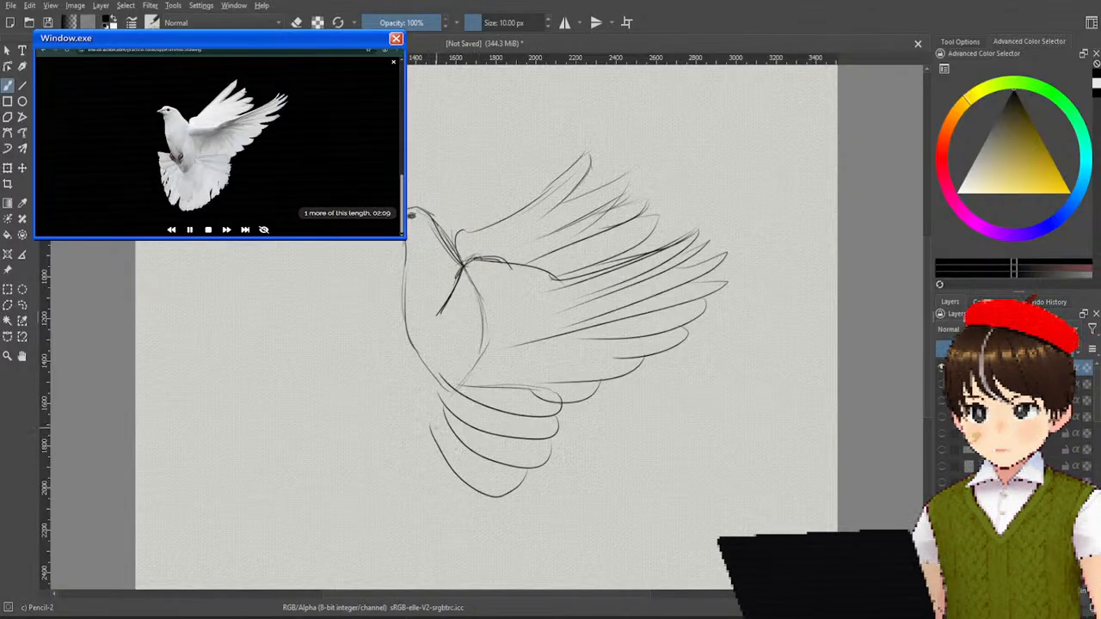
pyautogui.hotkey('ctrl', 'z')
pyautogui.hotkey('ctrl', 'z')
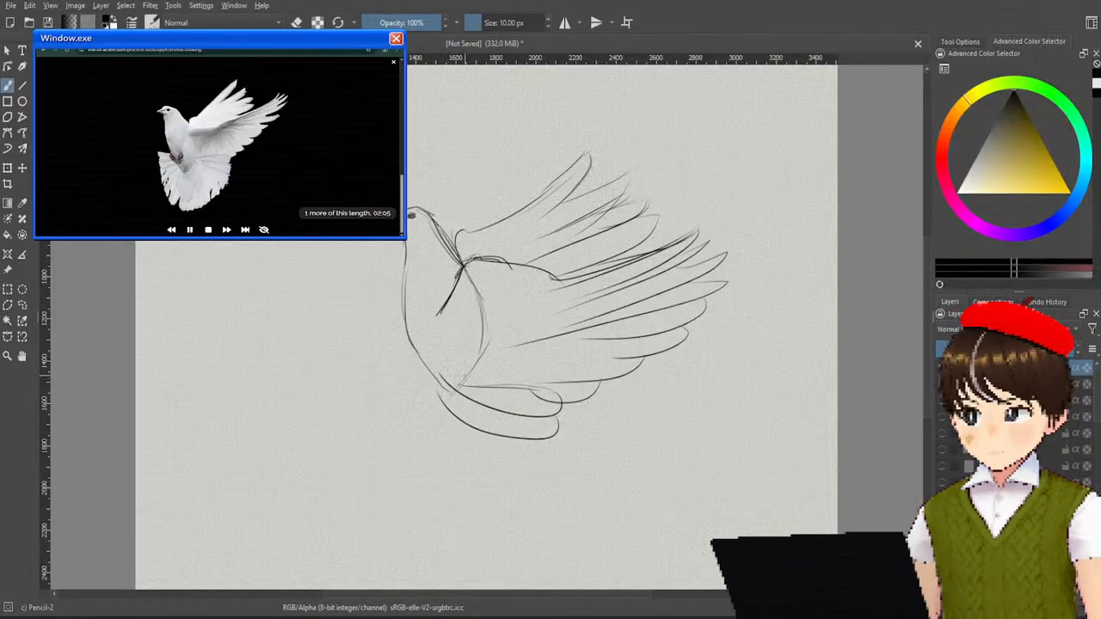
pyautogui.moveTo(473, 380)
pyautogui.mouseDown()
pyautogui.moveTo(461, 445)
pyautogui.moveTo(478, 380)
pyautogui.moveTo(448, 451)
pyautogui.mouseUp()
pyautogui.hotkey('ctrl', 'z')
pyautogui.hotkey('ctrl', 'z')
pyautogui.hotkey('ctrl', 'z')
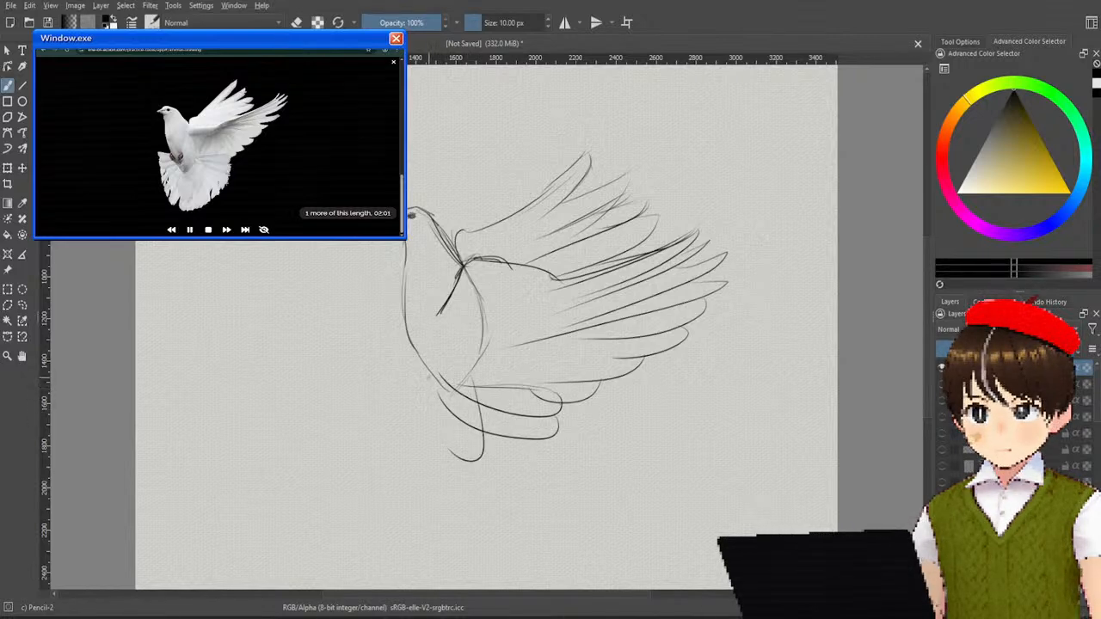
pyautogui.hotkey('ctrl', 'z')
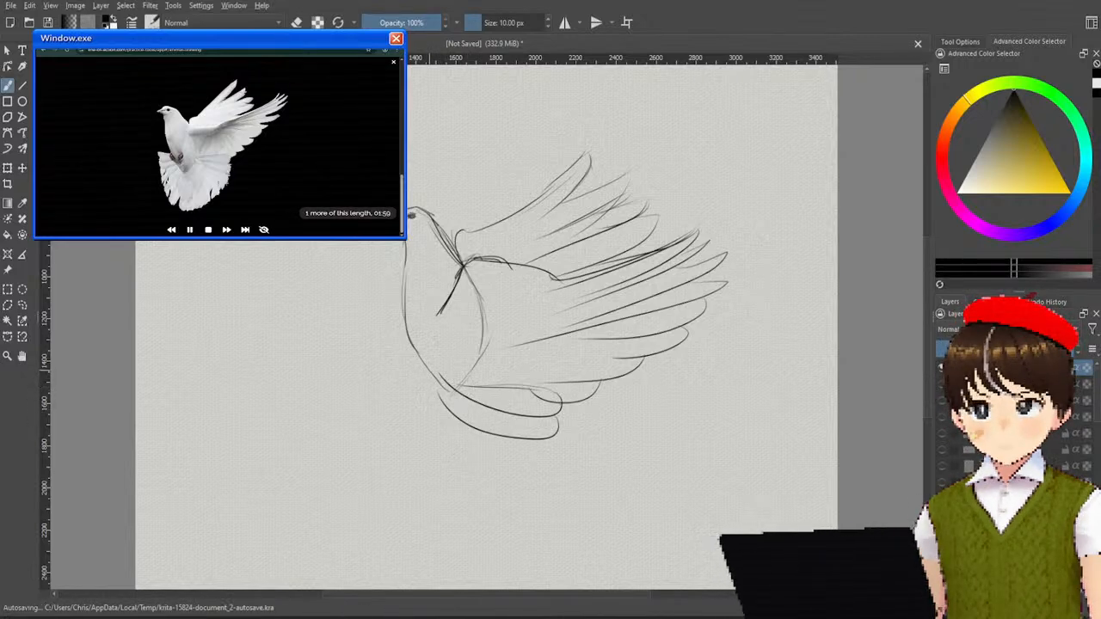
# Step: Fan the dove's tail downward with short overlapping inner feathers and longer rounded feathers around the lower edge
pyautogui.moveTo(426, 371); pyautogui.dragTo(406, 447)
pyautogui.moveTo(449, 402)
pyautogui.mouseDown()
pyautogui.moveTo(406, 456)
pyautogui.moveTo(423, 460)
pyautogui.mouseUp()
pyautogui.moveTo(456, 380); pyautogui.dragTo(478, 452)
pyautogui.moveTo(470, 361)
pyautogui.mouseDown()
pyautogui.moveTo(495, 437)
pyautogui.moveTo(540, 487)
pyautogui.mouseUp()
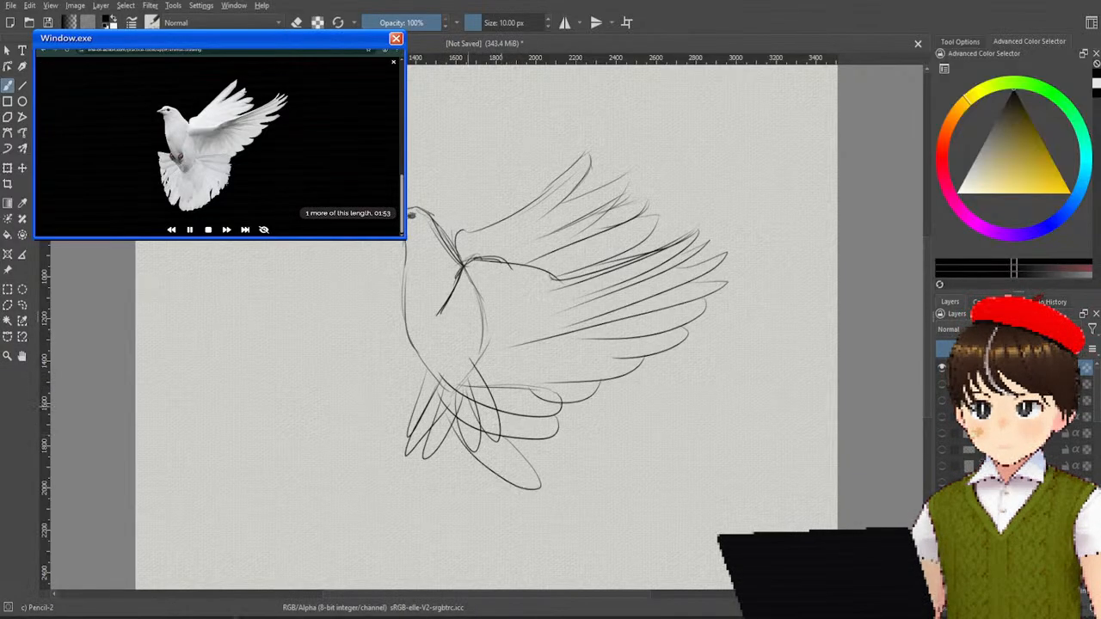
pyautogui.moveTo(472, 416); pyautogui.dragTo(479, 500)
pyautogui.moveTo(449, 440)
pyautogui.mouseDown()
pyautogui.moveTo(451, 485)
pyautogui.moveTo(421, 507)
pyautogui.mouseUp()
pyautogui.hotkey('ctrl', 'z')
pyautogui.moveTo(449, 430); pyautogui.dragTo(417, 507)
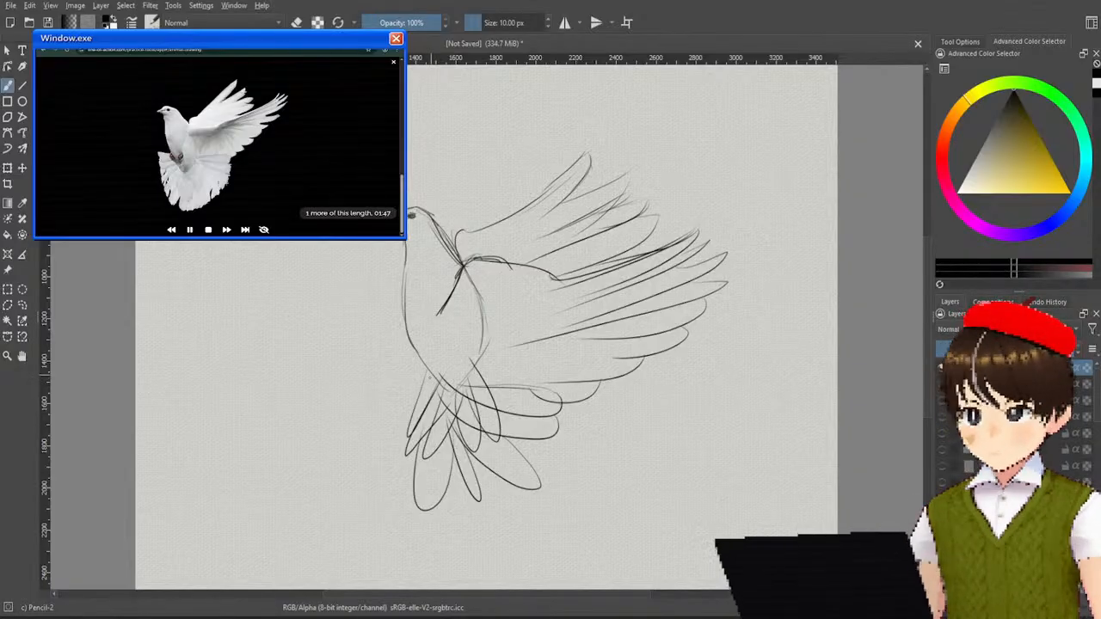
# Step: Complete the tail fan with feathers on the breast side and draw curled claws at the base of the belly
pyautogui.moveTo(366, 385)
pyautogui.mouseDown()
pyautogui.moveTo(430, 378)
pyautogui.moveTo(378, 371)
pyautogui.moveTo(420, 389)
pyautogui.moveTo(435, 375)
pyautogui.moveTo(366, 373)
pyautogui.moveTo(424, 401)
pyautogui.moveTo(359, 406)
pyautogui.moveTo(424, 421)
pyautogui.moveTo(435, 442)
pyautogui.moveTo(442, 429)
pyautogui.mouseUp()
pyautogui.hotkey('ctrl', 'z')
pyautogui.hotkey('ctrl', 'z')
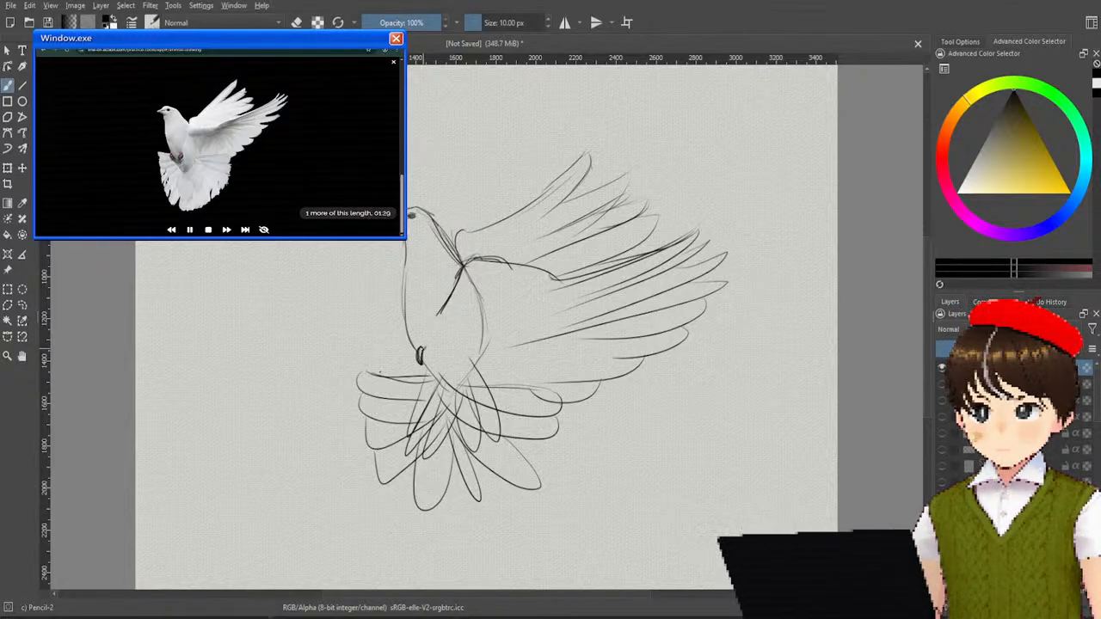
pyautogui.moveTo(424, 347)
pyautogui.mouseDown()
pyautogui.moveTo(428, 366)
pyautogui.moveTo(435, 354)
pyautogui.mouseUp()
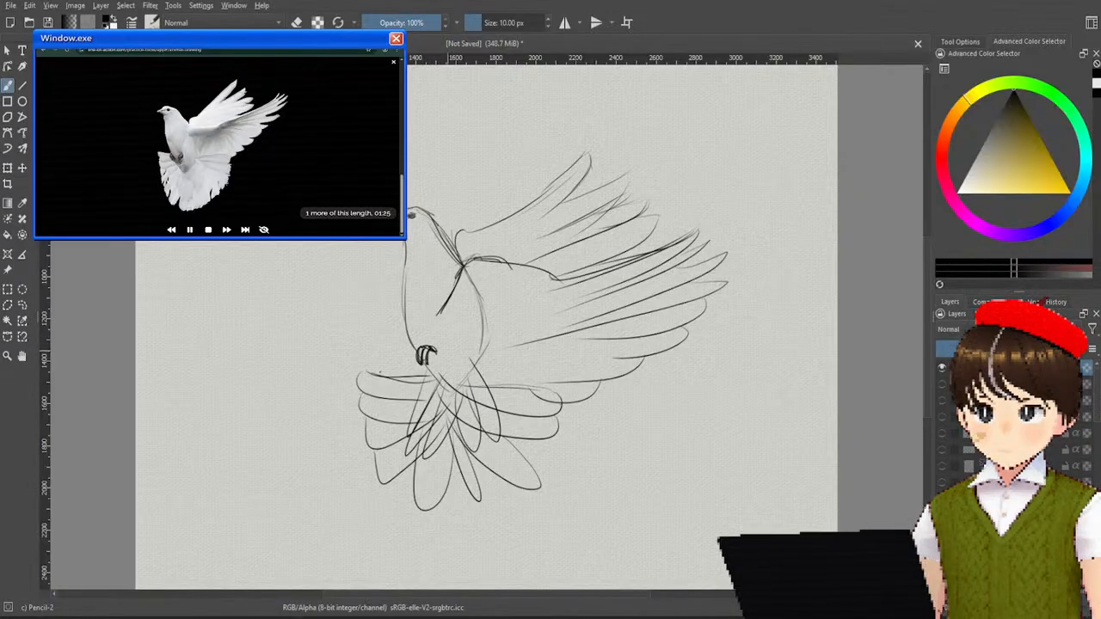
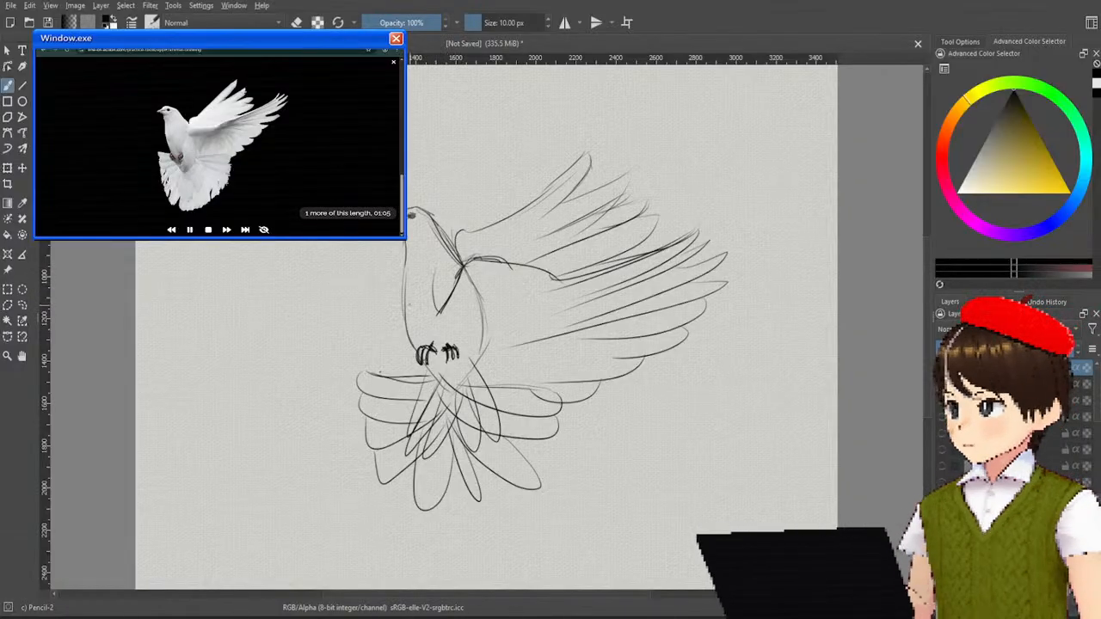
# Step: Draw the underside of the near wing's shoulder and a curved contour from it along the dove's flank
pyautogui.moveTo(408, 287); pyautogui.dragTo(431, 346)
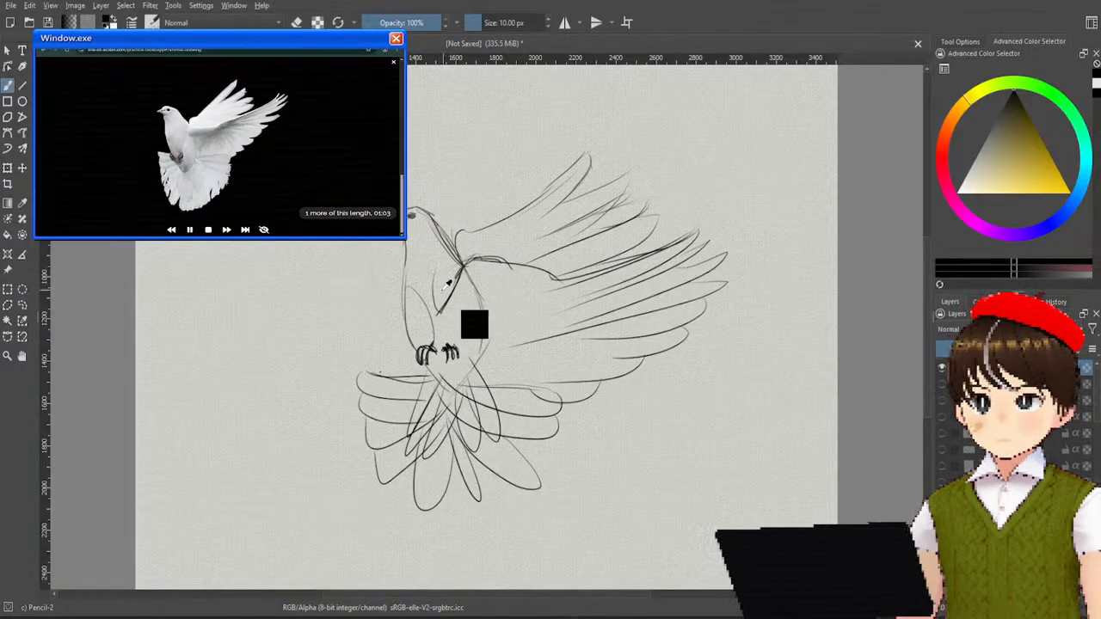
pyautogui.hotkey('ctrl', 'z')
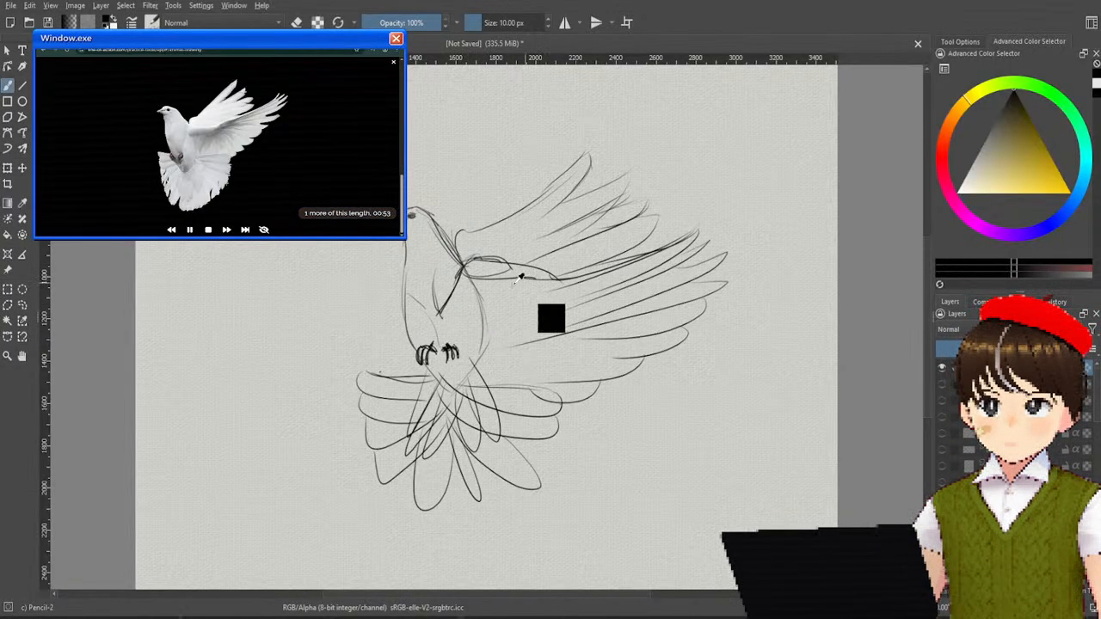
pyautogui.hotkey('ctrl', 'z')
pyautogui.moveTo(468, 282); pyautogui.dragTo(549, 289)
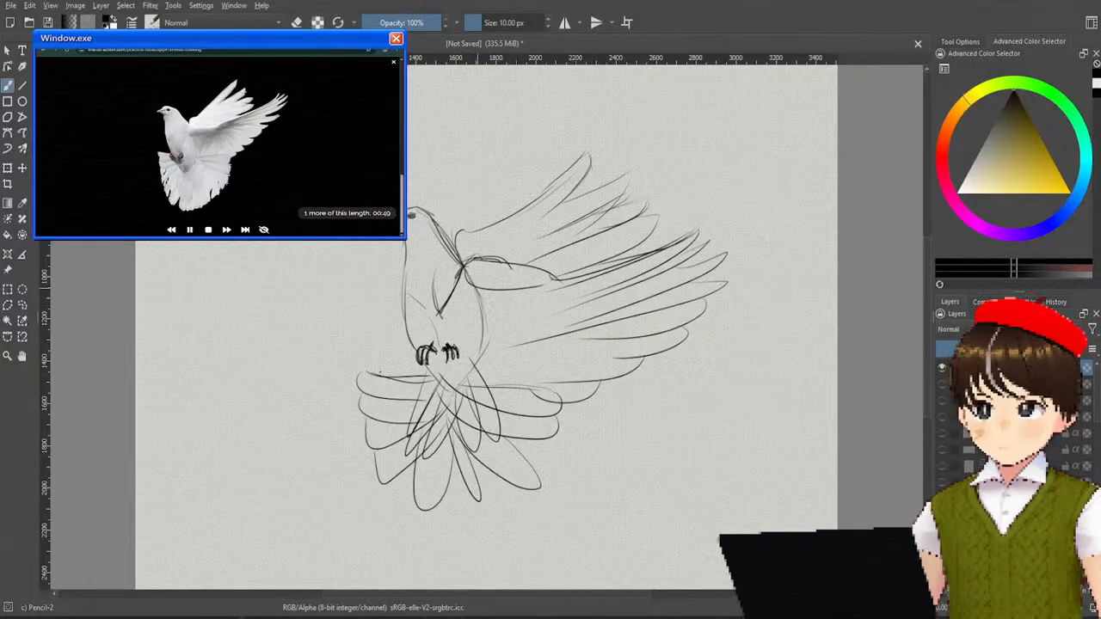
pyautogui.moveTo(479, 291); pyautogui.dragTo(495, 346)
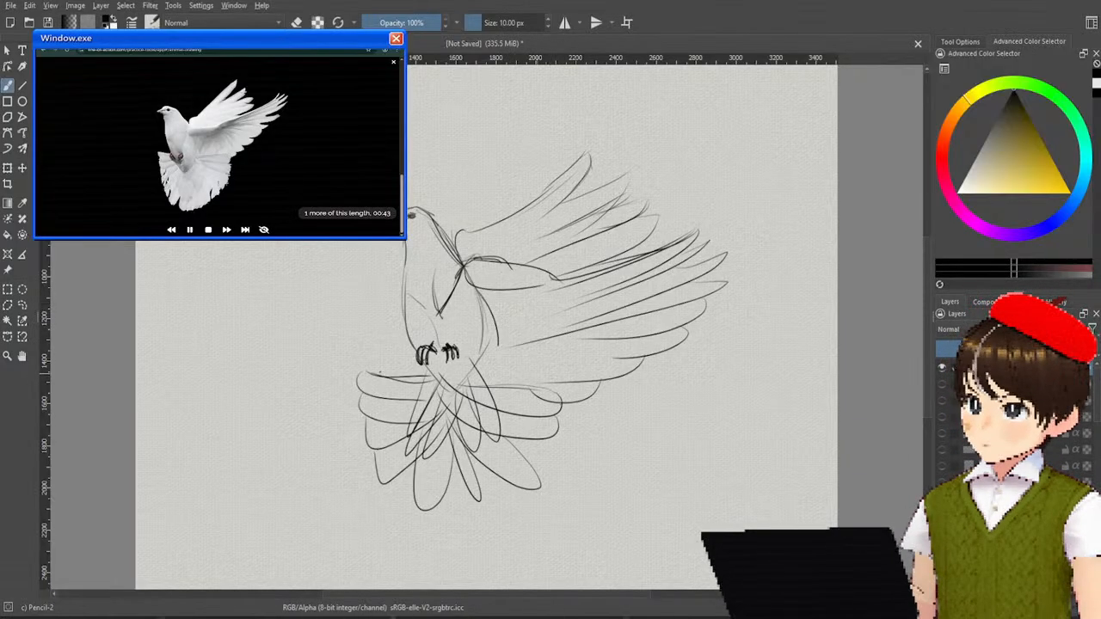
# Step: Add curved inner feather contours across the middle of the near wing, overlapping the bases of the long feathers
pyautogui.moveTo(540, 332); pyautogui.dragTo(561, 402)
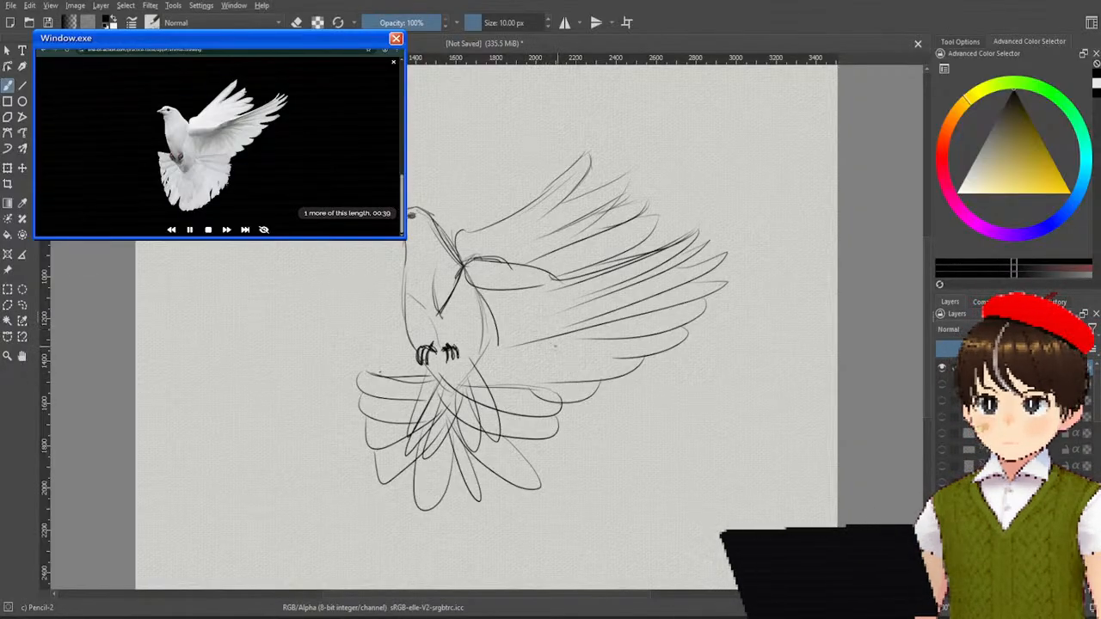
pyautogui.moveTo(588, 337)
pyautogui.mouseDown()
pyautogui.moveTo(535, 385)
pyautogui.moveTo(617, 344)
pyautogui.moveTo(573, 339)
pyautogui.moveTo(678, 304)
pyautogui.mouseUp()
pyautogui.moveTo(599, 310); pyautogui.dragTo(669, 296)
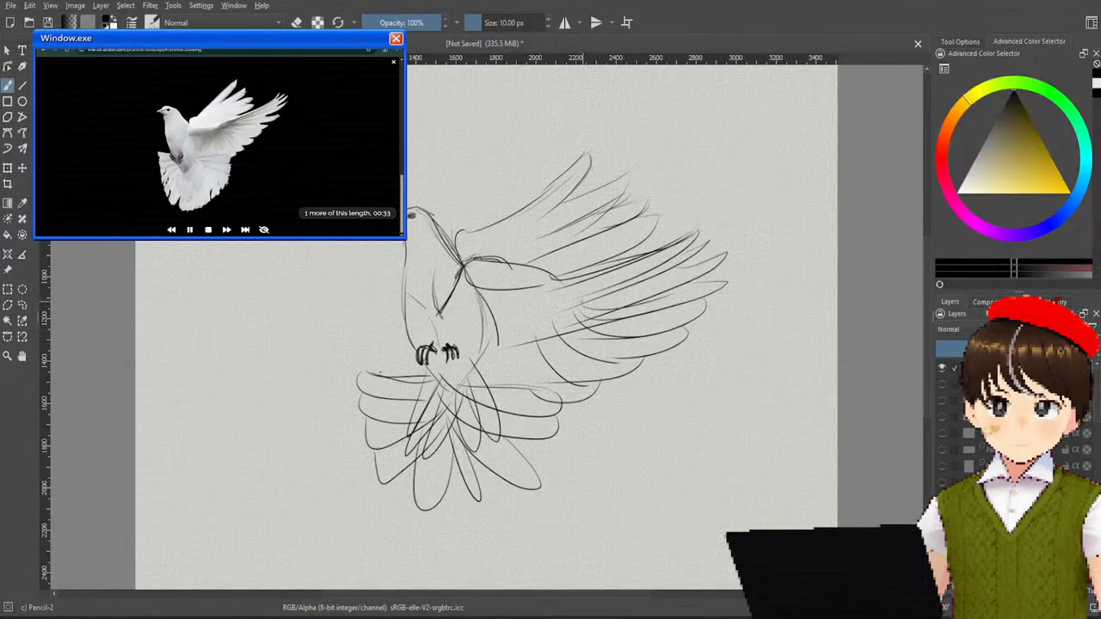
pyautogui.moveTo(520, 352); pyautogui.dragTo(557, 401)
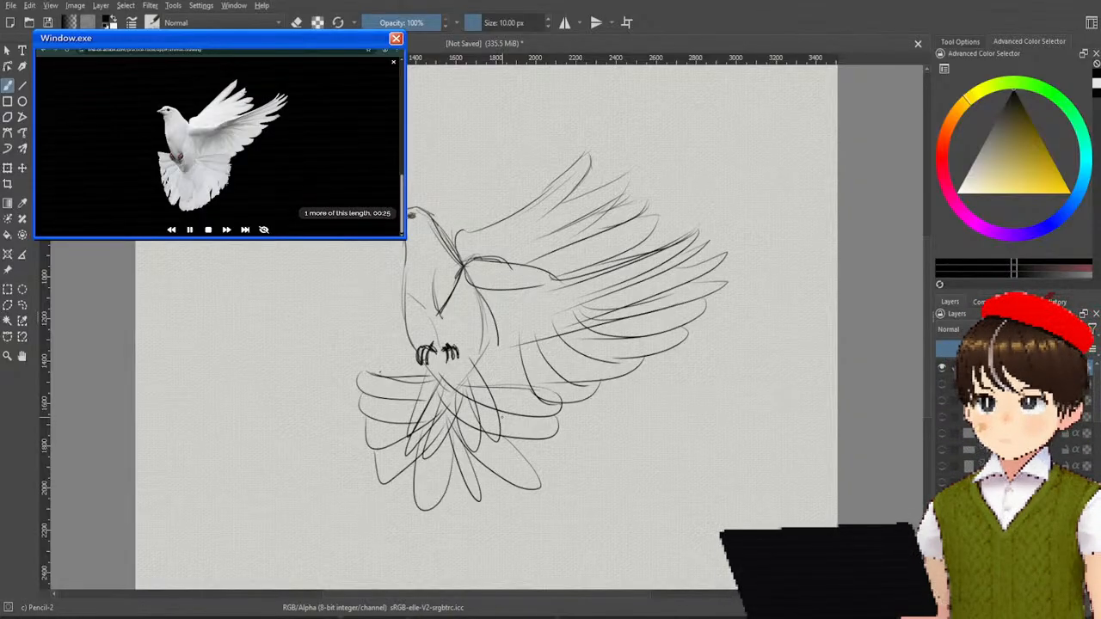
# Step: Erase the overlapping feather lines at the base of the dove's tail with the 60 px Eraser Soft brush
pyautogui.rightClick(533, 194)
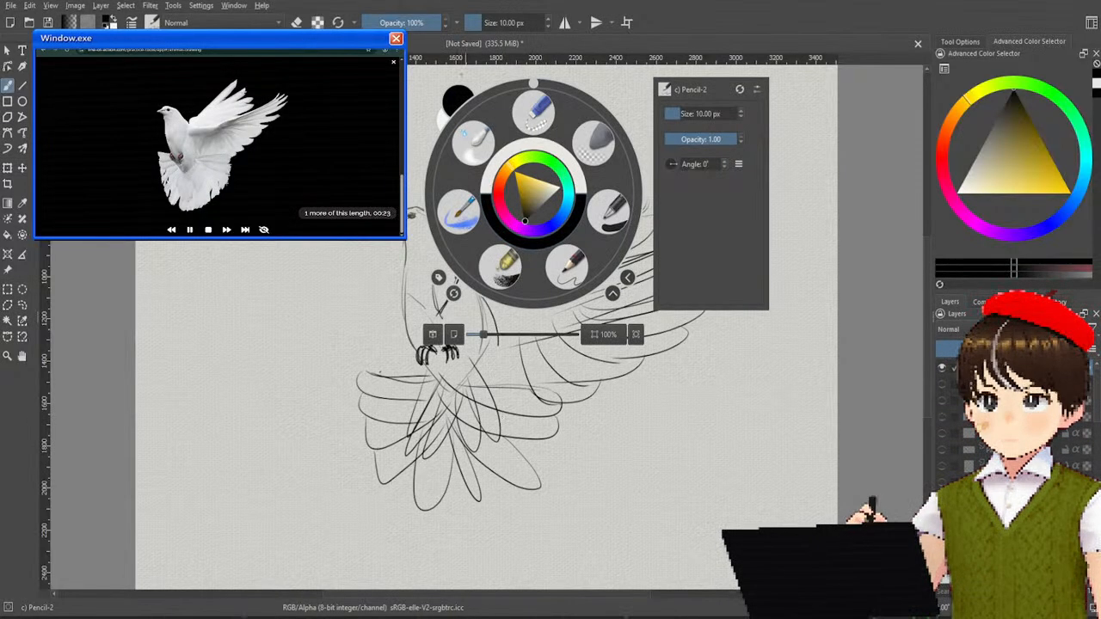
pyautogui.click(595, 145)
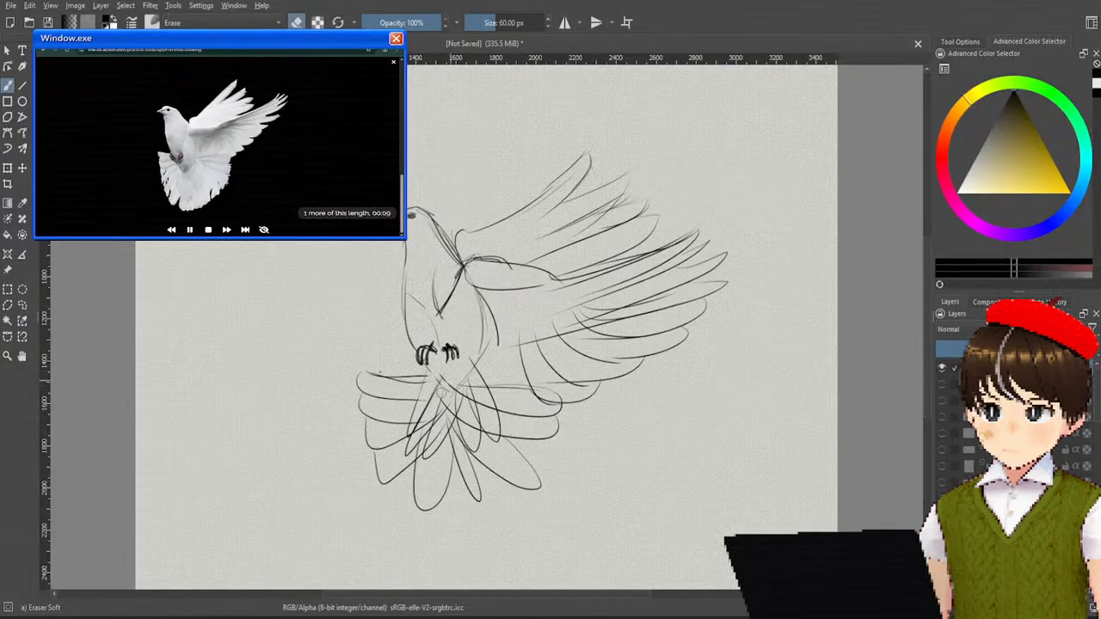
pyautogui.moveTo(453, 386)
pyautogui.mouseDown()
pyautogui.moveTo(441, 420)
pyautogui.moveTo(467, 421)
pyautogui.moveTo(475, 393)
pyautogui.moveTo(490, 413)
pyautogui.moveTo(465, 379)
pyautogui.moveTo(476, 407)
pyautogui.moveTo(460, 389)
pyautogui.moveTo(436, 418)
pyautogui.moveTo(421, 404)
pyautogui.moveTo(434, 385)
pyautogui.mouseUp()
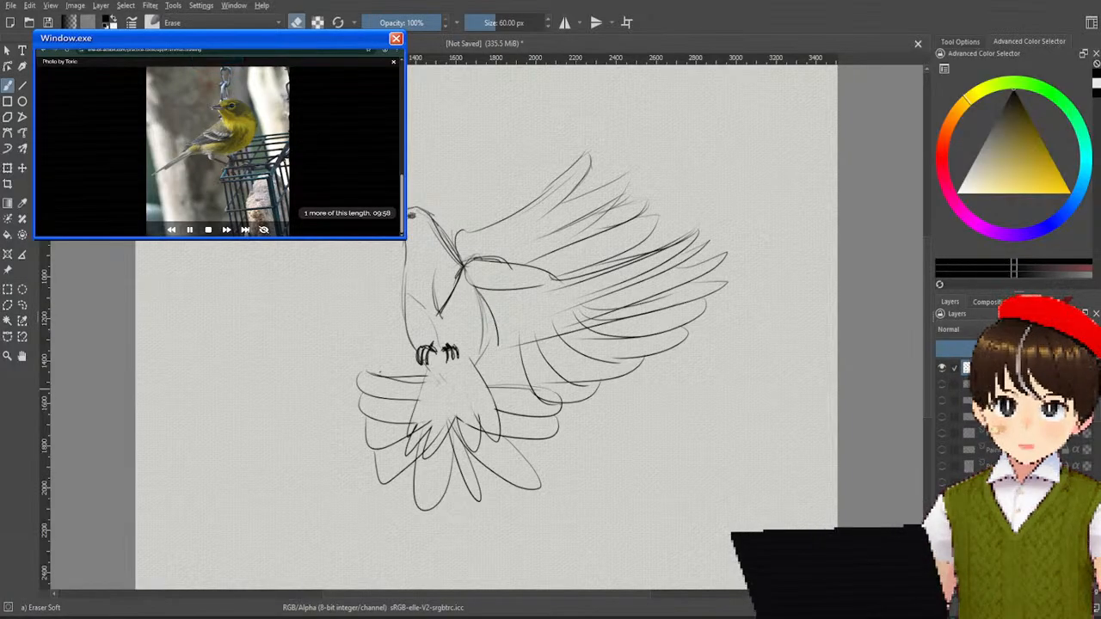
# Step: Start the perched bird on a blank canvas, drawing its pointed beak and rounded crown with the 10 px Pencil-2 brush
pyautogui.press('Delete')
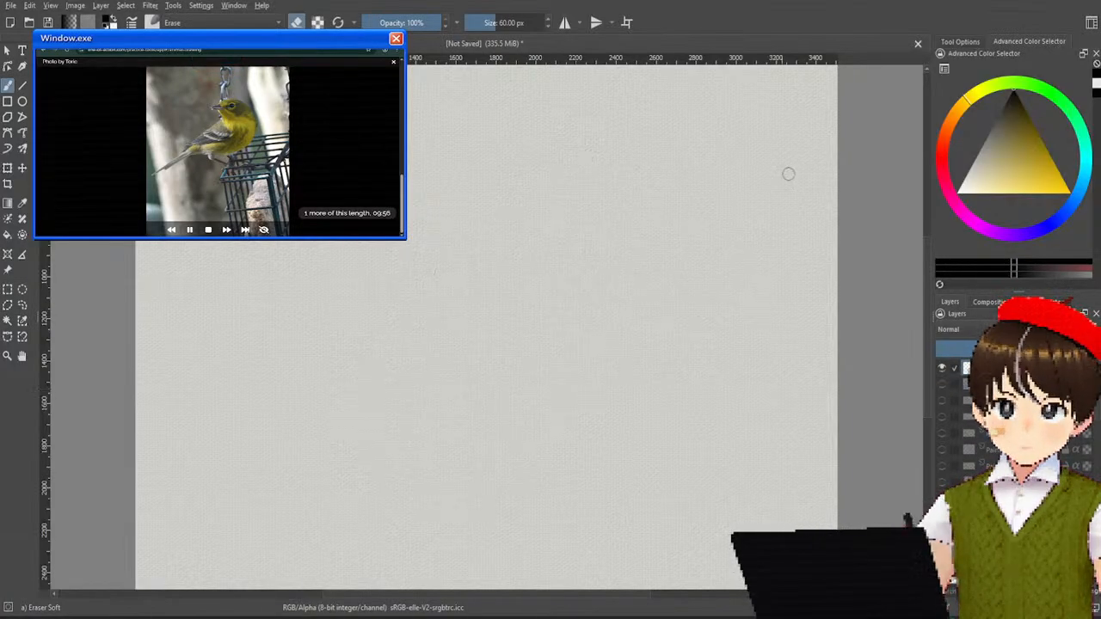
pyautogui.rightClick(533, 283)
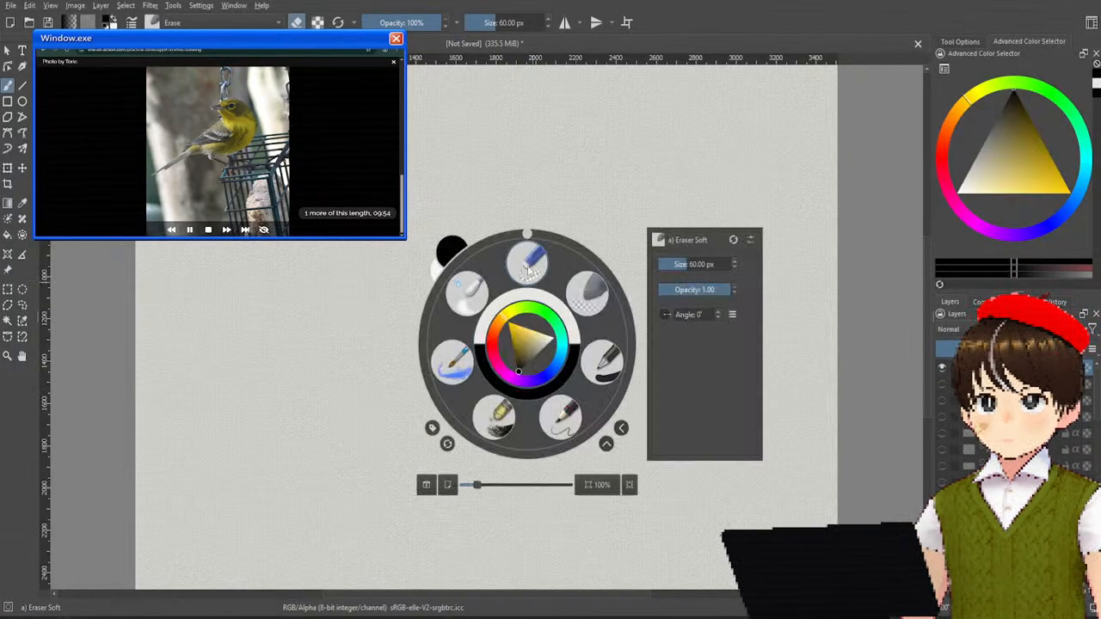
pyautogui.click(561, 418)
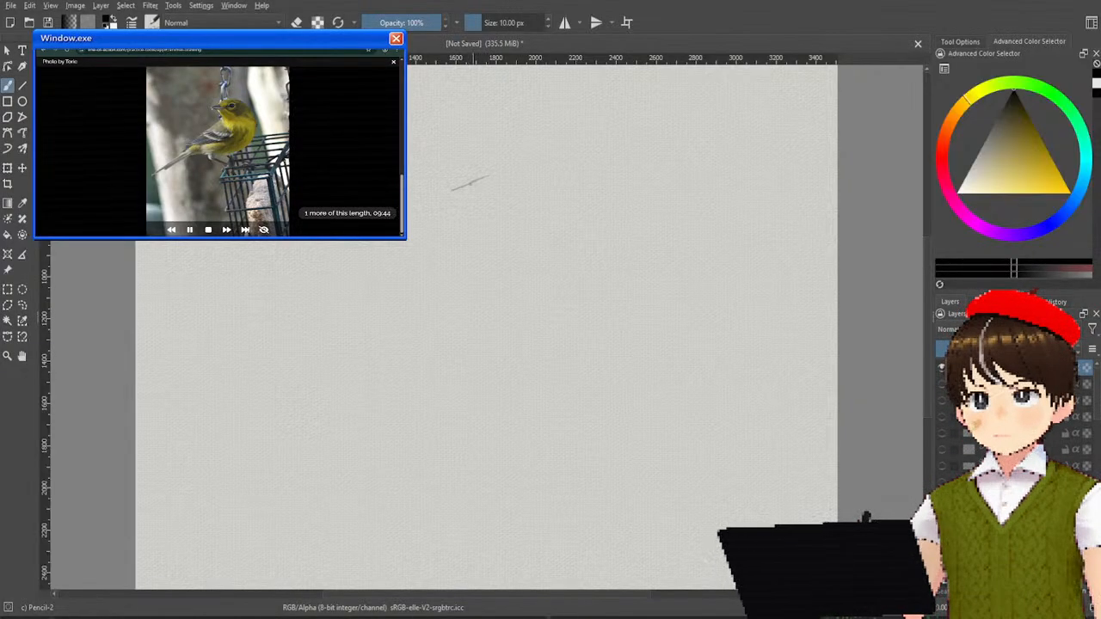
pyautogui.moveTo(486, 178)
pyautogui.mouseDown()
pyautogui.moveTo(456, 189)
pyautogui.moveTo(492, 204)
pyautogui.mouseUp()
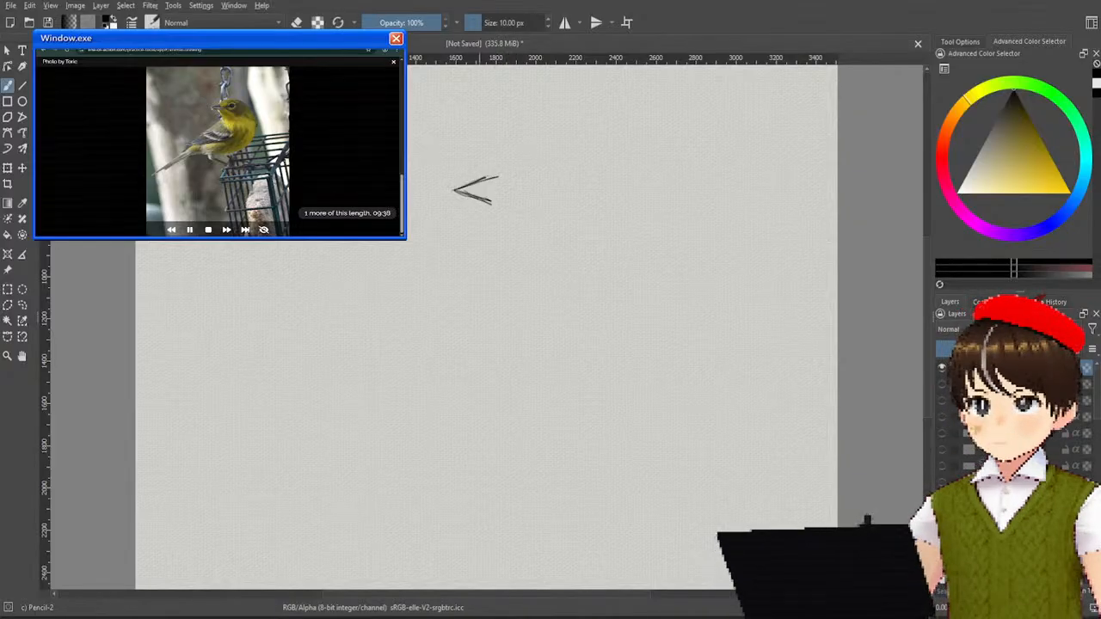
pyautogui.moveTo(497, 172); pyautogui.dragTo(482, 179)
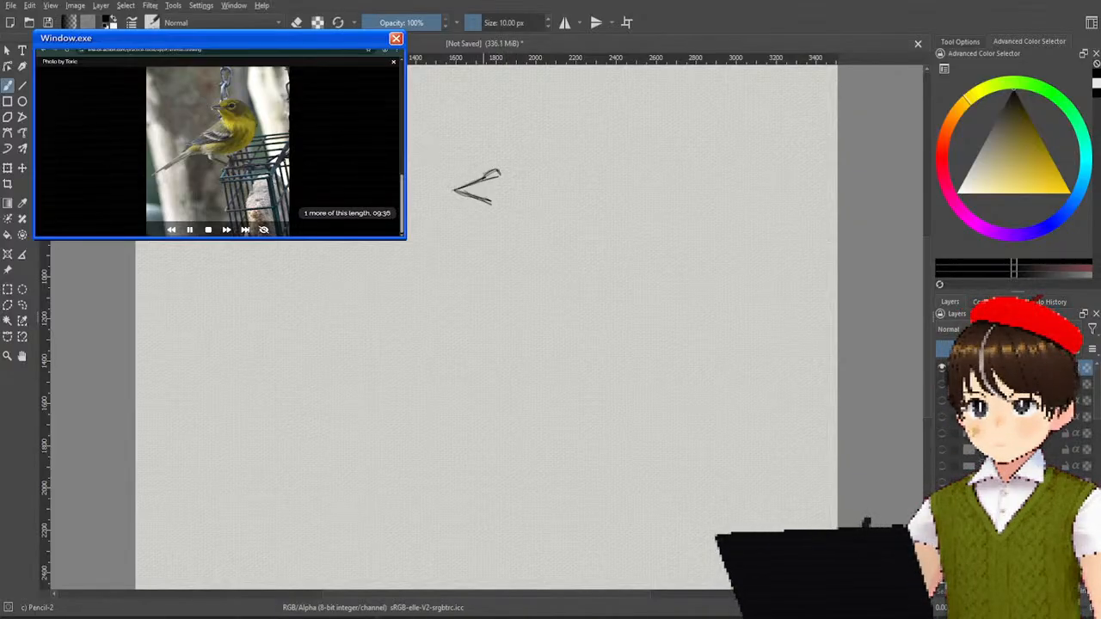
pyautogui.moveTo(496, 168)
pyautogui.mouseDown()
pyautogui.moveTo(535, 149)
pyautogui.moveTo(555, 153)
pyautogui.moveTo(572, 191)
pyautogui.mouseUp()
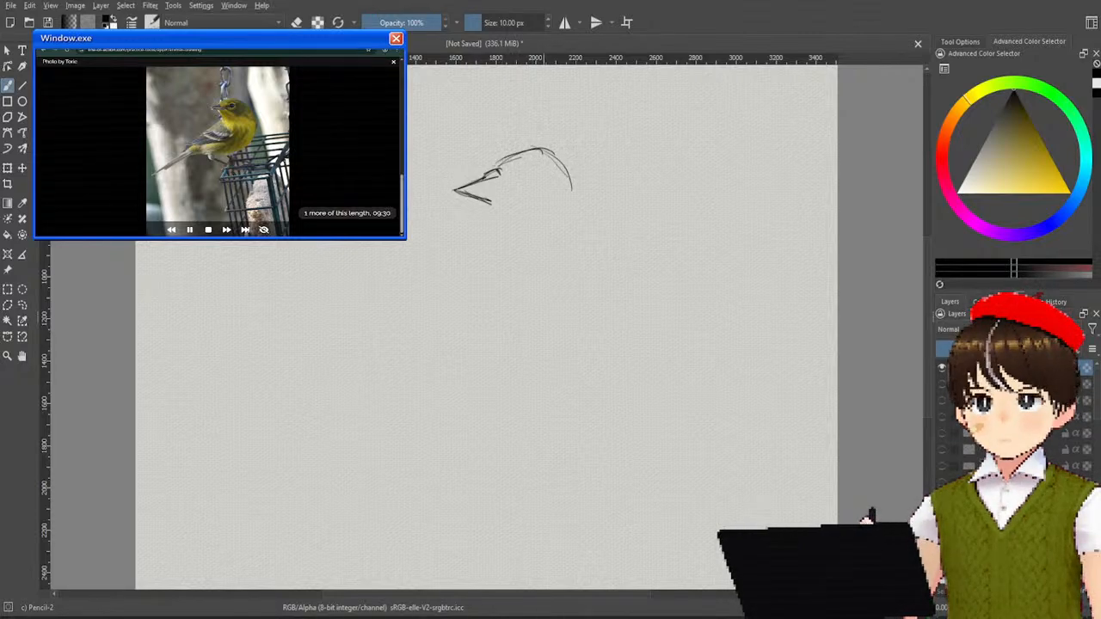
pyautogui.moveTo(540, 150); pyautogui.dragTo(572, 219)
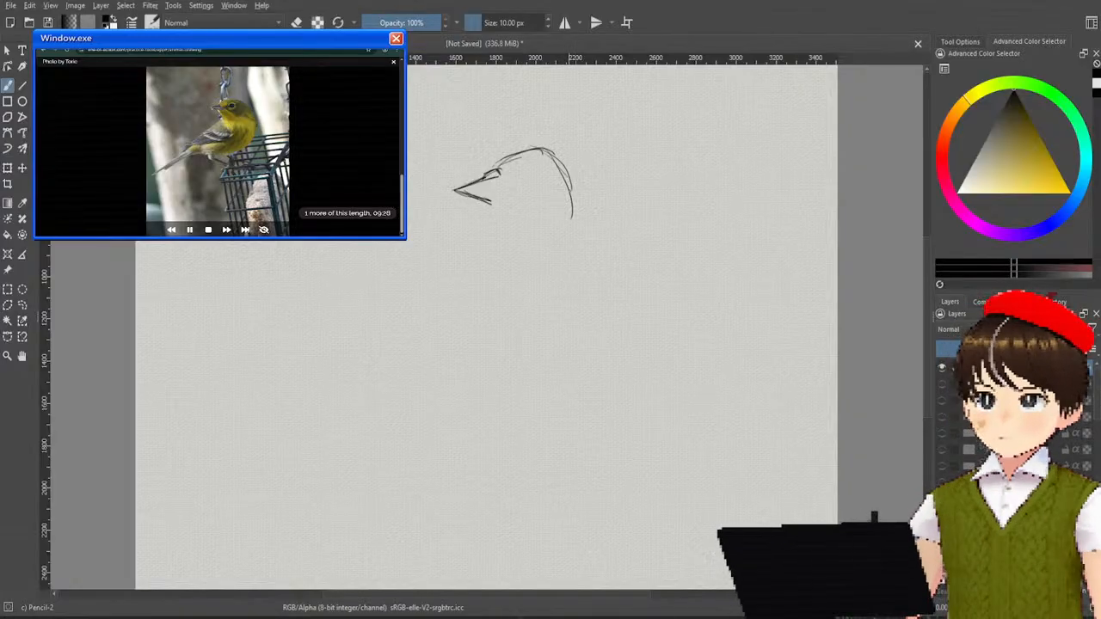
pyautogui.hotkey('ctrl', 'z')
pyautogui.hotkey('ctrl', 'z')
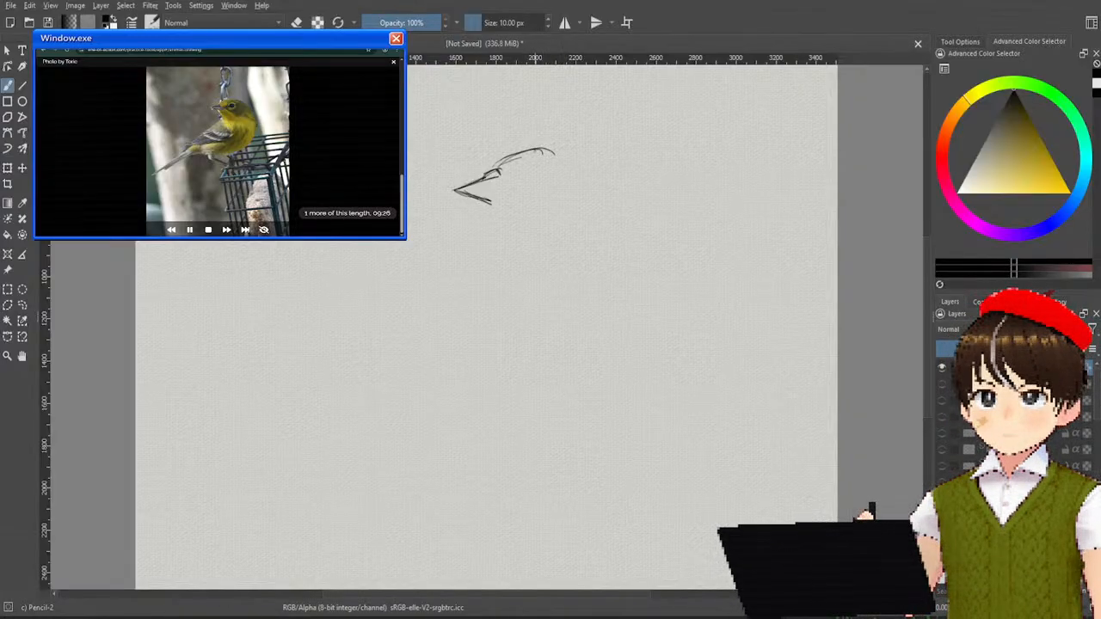
pyautogui.moveTo(540, 150); pyautogui.dragTo(580, 243)
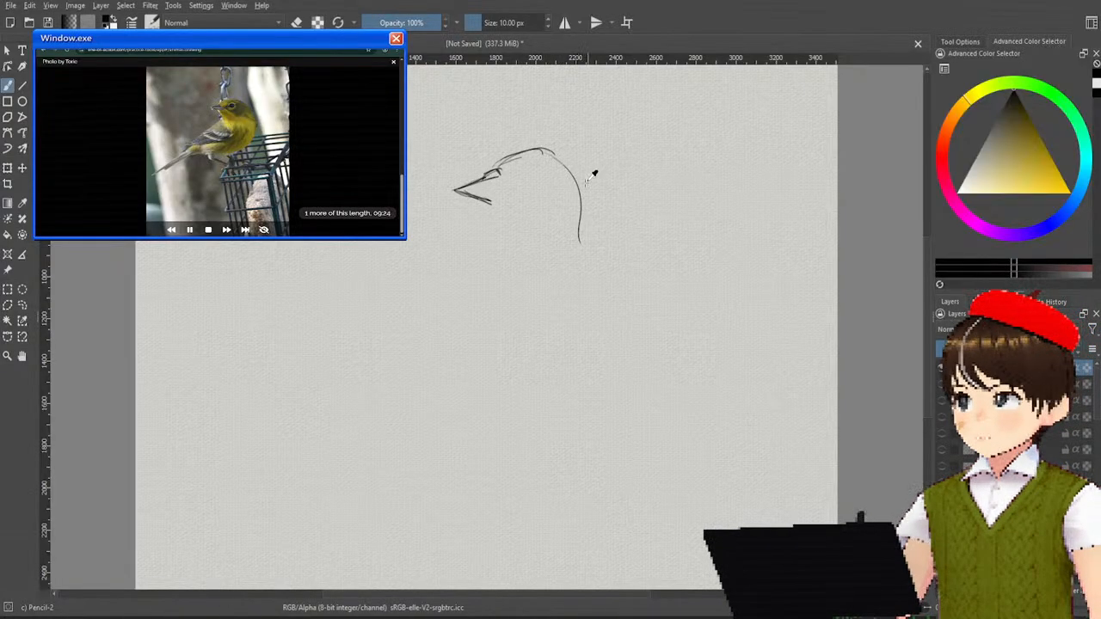
pyautogui.hotkey('ctrl', 'z')
pyautogui.moveTo(551, 150); pyautogui.dragTo(576, 271)
pyautogui.hotkey('ctrl', 'z')
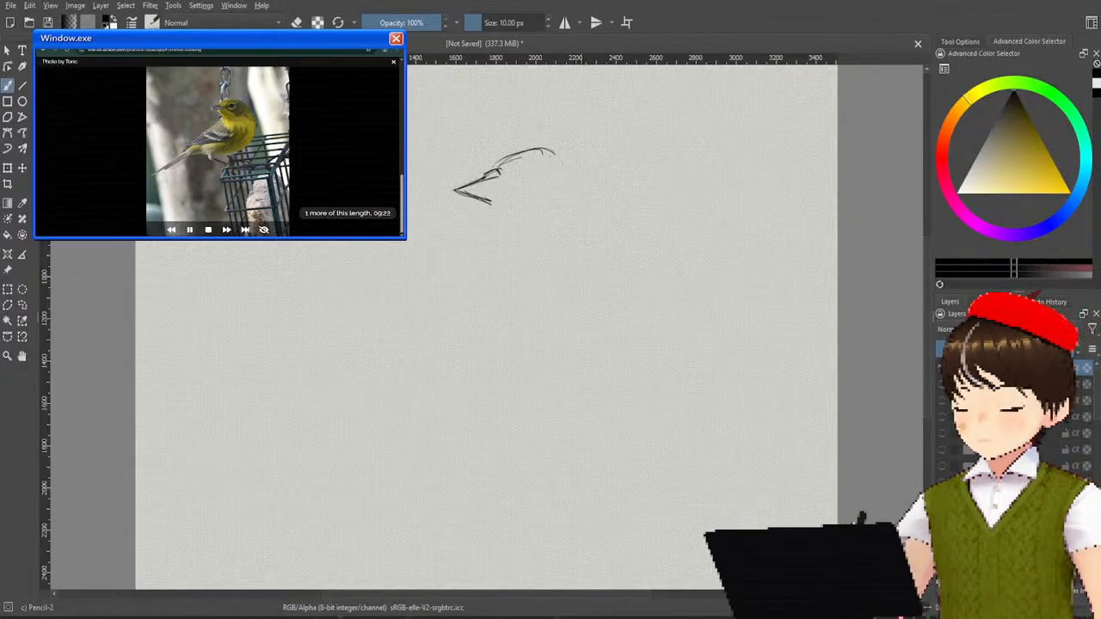
pyautogui.moveTo(550, 151); pyautogui.dragTo(560, 391)
pyautogui.hotkey('ctrl', 'z')
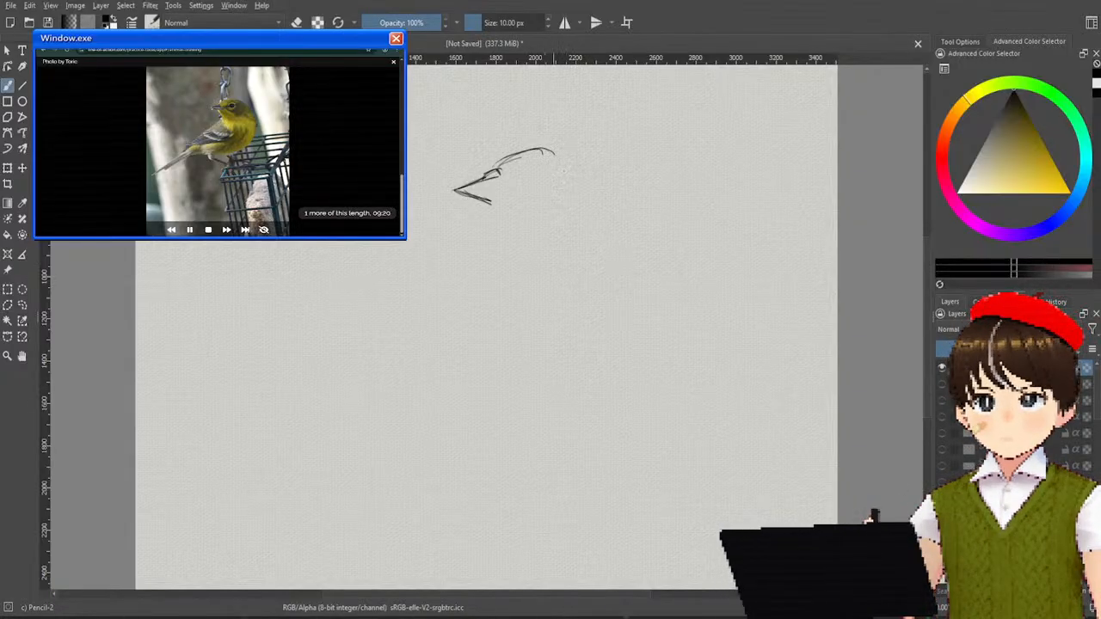
# Step: Draw the bird's long rounded breast contour and join it to the crown with a curve down the head
pyautogui.moveTo(596, 220)
pyautogui.mouseDown()
pyautogui.moveTo(584, 338)
pyautogui.moveTo(484, 437)
pyautogui.mouseUp()
pyautogui.moveTo(537, 151); pyautogui.dragTo(596, 207)
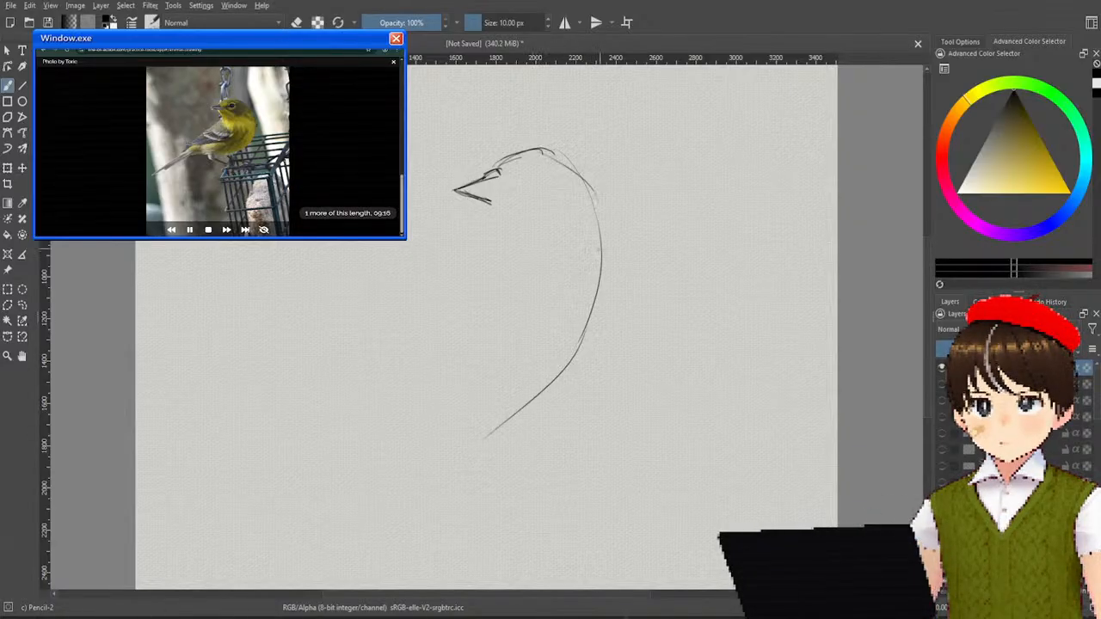
pyautogui.moveTo(550, 149); pyautogui.dragTo(609, 218)
pyautogui.hotkey('ctrl', 'z')
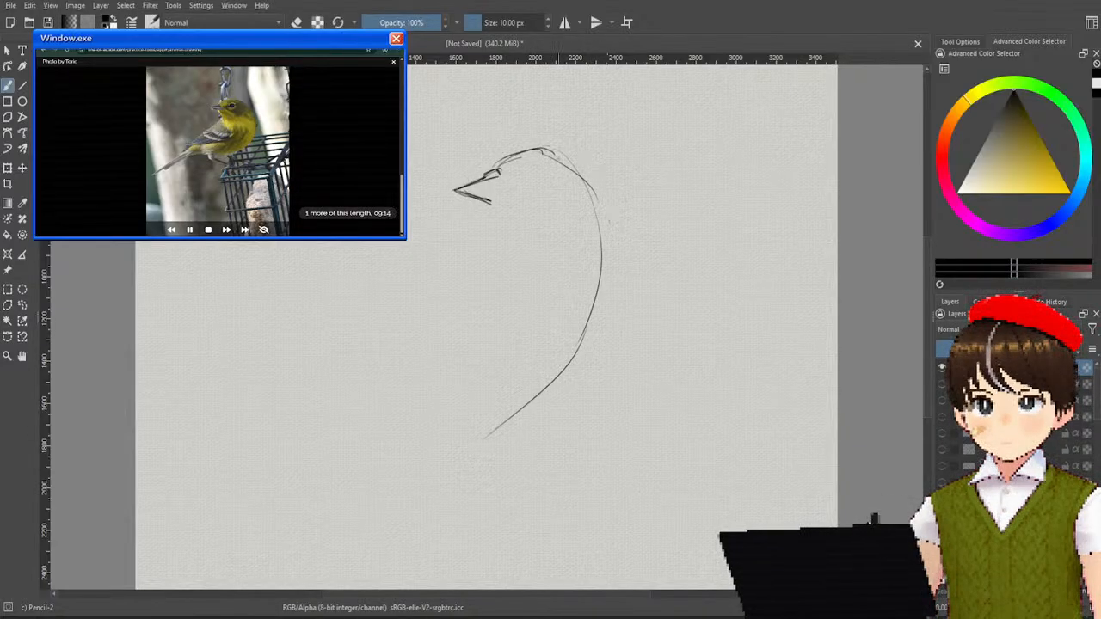
pyautogui.moveTo(543, 150); pyautogui.dragTo(598, 207)
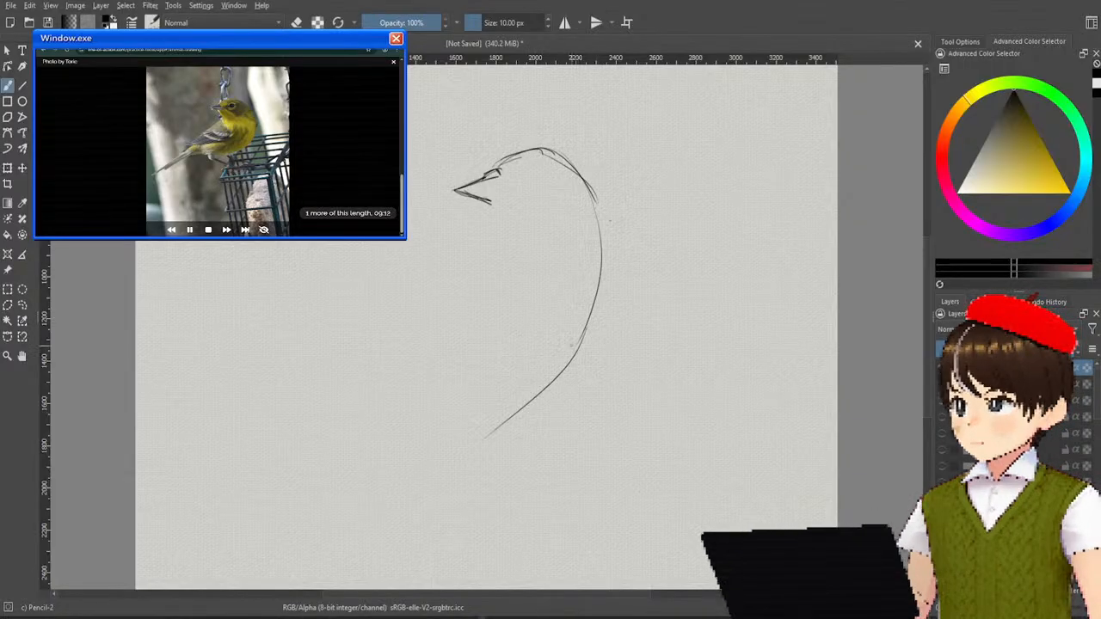
pyautogui.moveTo(577, 359); pyautogui.dragTo(424, 432)
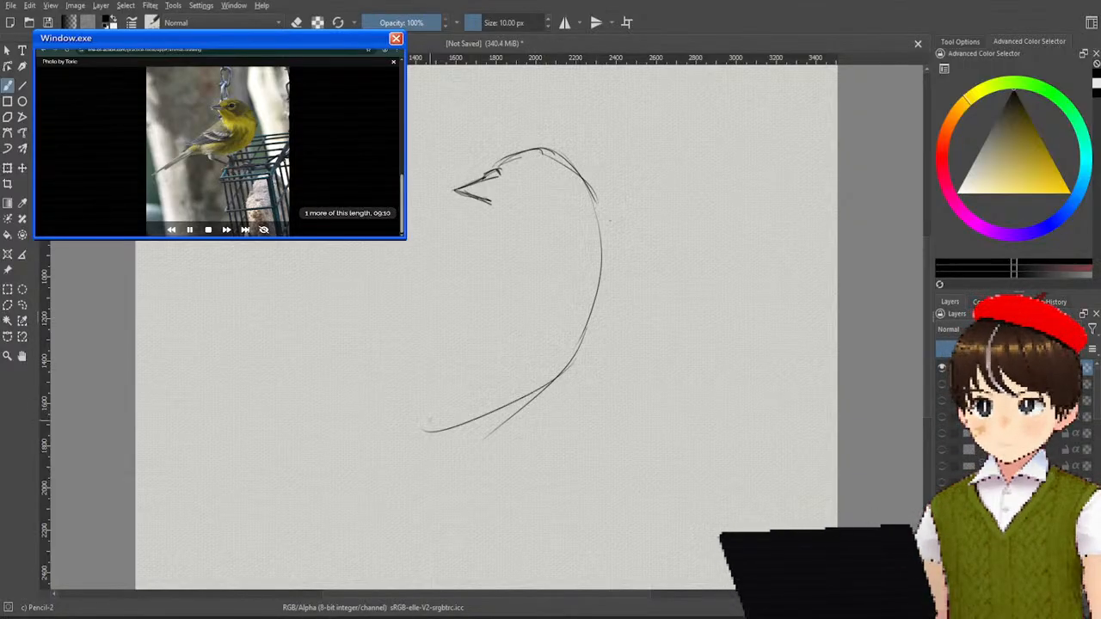
pyautogui.moveTo(547, 387); pyautogui.dragTo(435, 427)
pyautogui.moveTo(577, 360)
pyautogui.mouseDown()
pyautogui.moveTo(527, 388)
pyautogui.moveTo(469, 406)
pyautogui.mouseUp()
pyautogui.hotkey('ctrl', 'z')
pyautogui.hotkey('ctrl', 'z')
pyautogui.hotkey('ctrl', 'z')
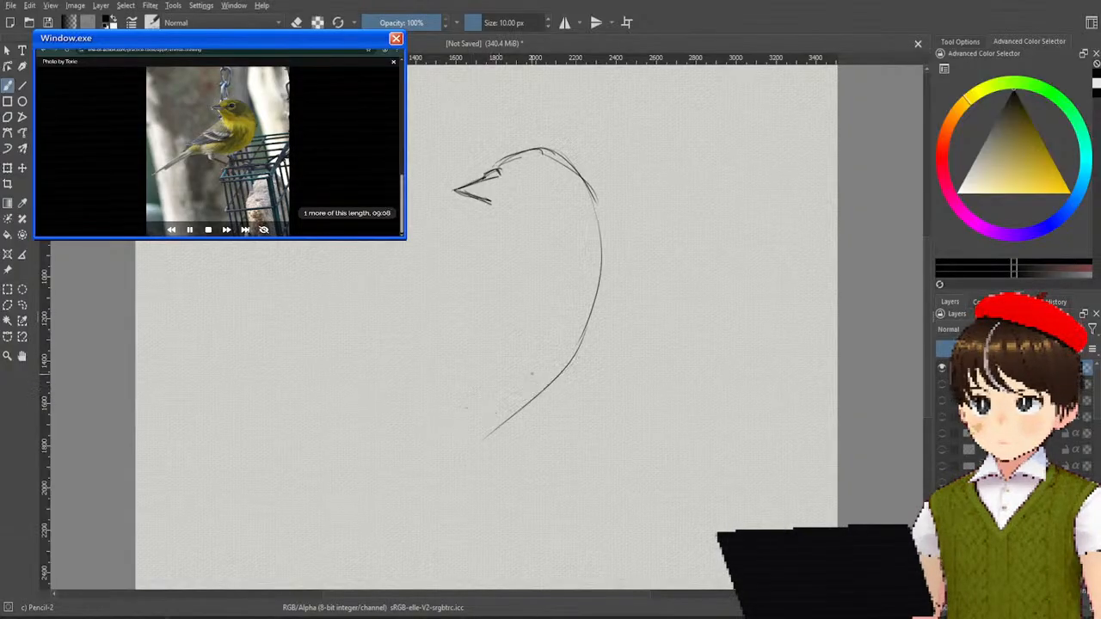
pyautogui.hotkey('ctrl', 'z')
pyautogui.hotkey('ctrl', 'shift', 'z')
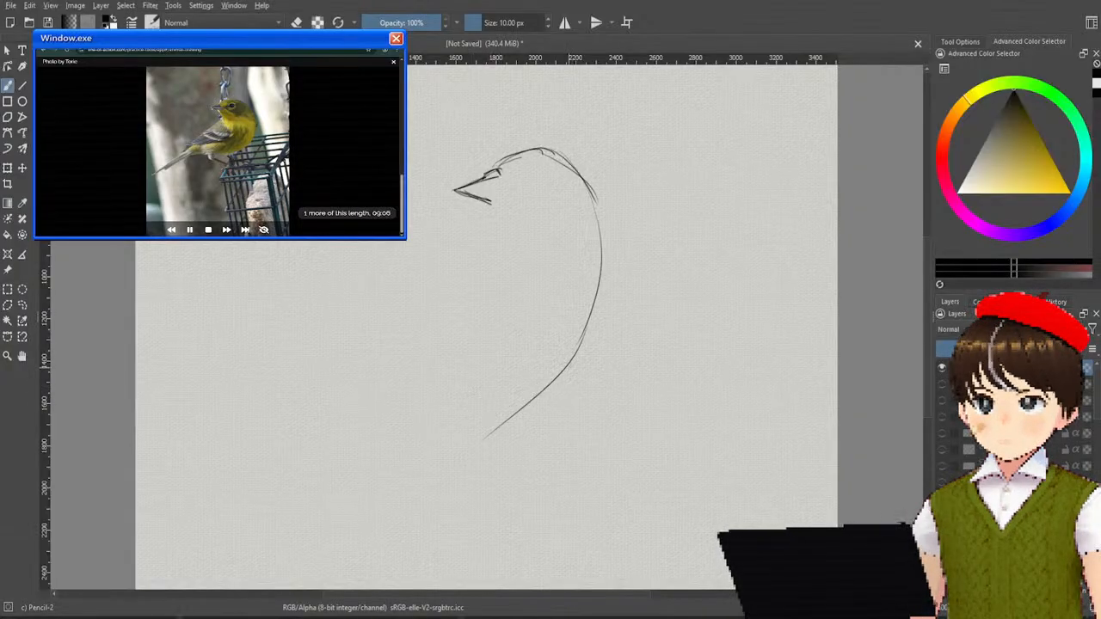
# Step: Draw the bird's belly line from the lower breast back toward the tail, reinforcing it with overlapping strokes
pyautogui.moveTo(576, 354); pyautogui.dragTo(484, 391)
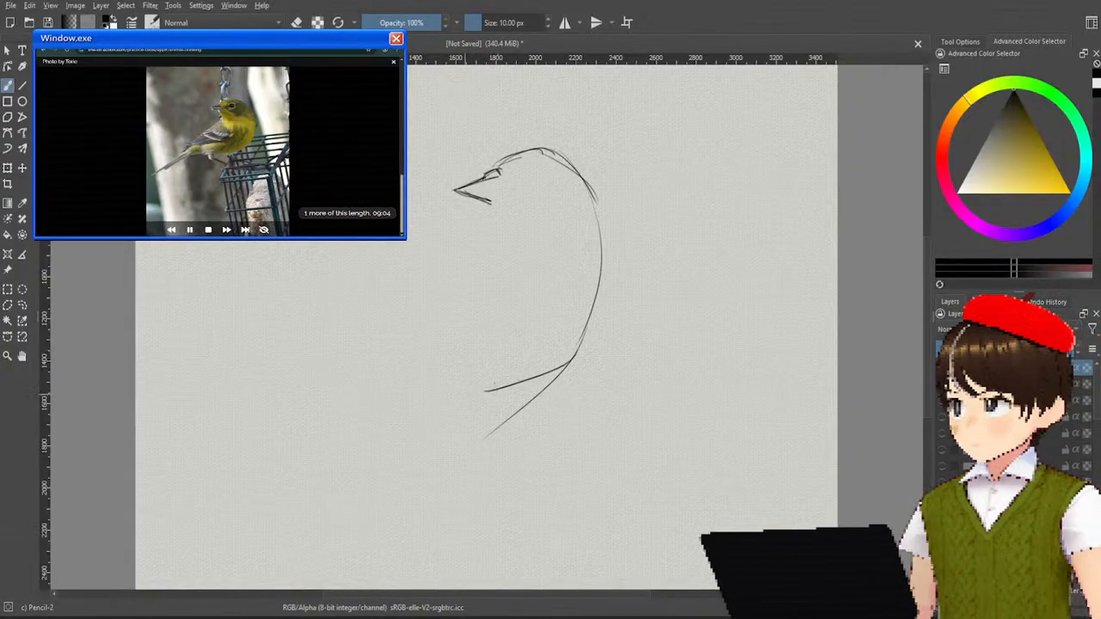
pyautogui.moveTo(394, 400); pyautogui.dragTo(512, 378)
pyautogui.moveTo(433, 395)
pyautogui.mouseDown()
pyautogui.moveTo(500, 382)
pyautogui.moveTo(550, 371)
pyautogui.mouseUp()
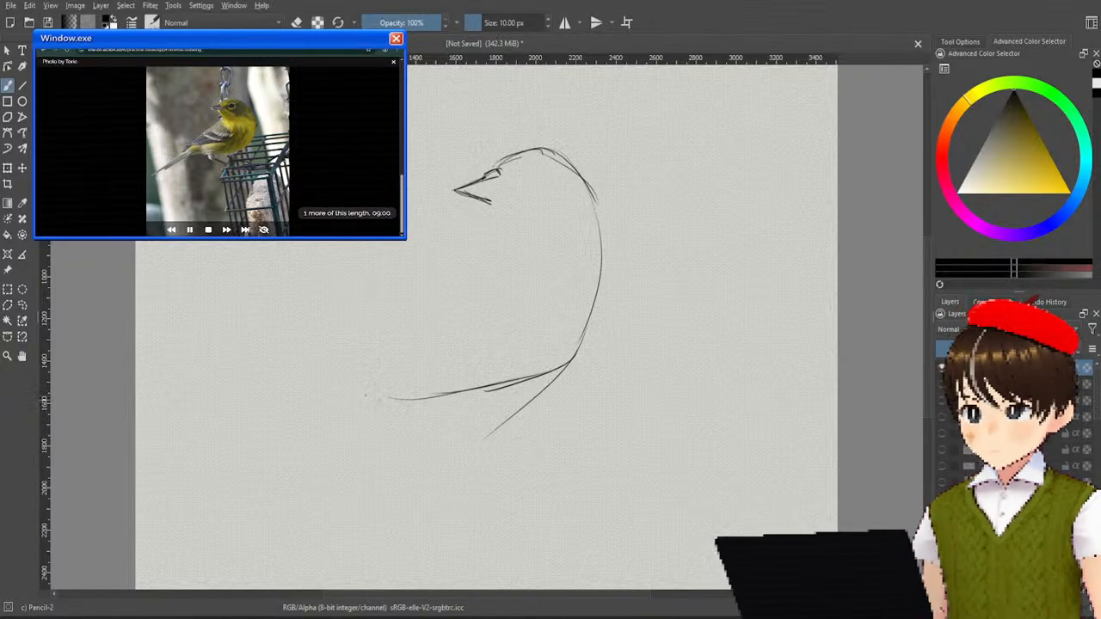
# Step: Extend the belly line into a slanting tail, round its tip, and draw the tail's upper edge back toward the body
pyautogui.moveTo(389, 398)
pyautogui.mouseDown()
pyautogui.moveTo(332, 411)
pyautogui.moveTo(247, 489)
pyautogui.mouseUp()
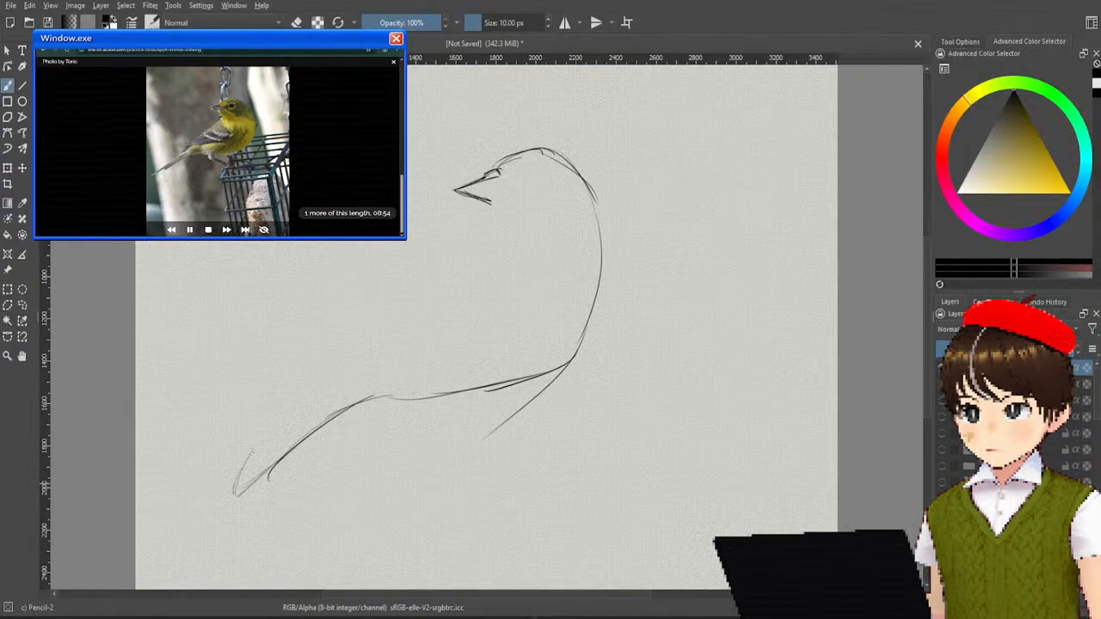
pyautogui.hotkey('ctrl', 'z')
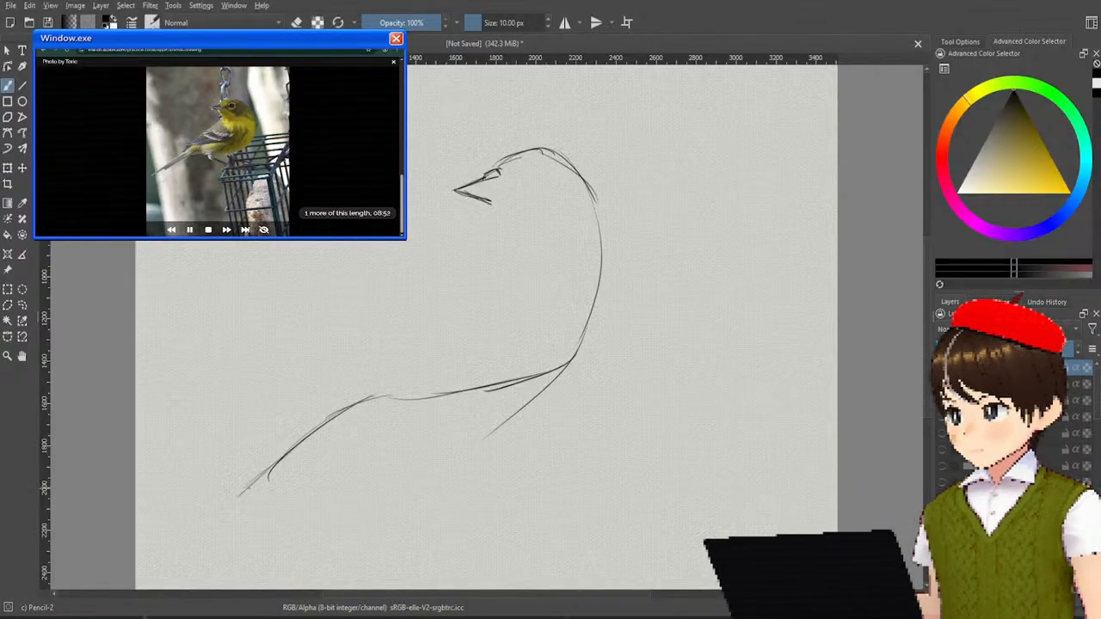
pyautogui.moveTo(251, 478); pyautogui.dragTo(239, 495)
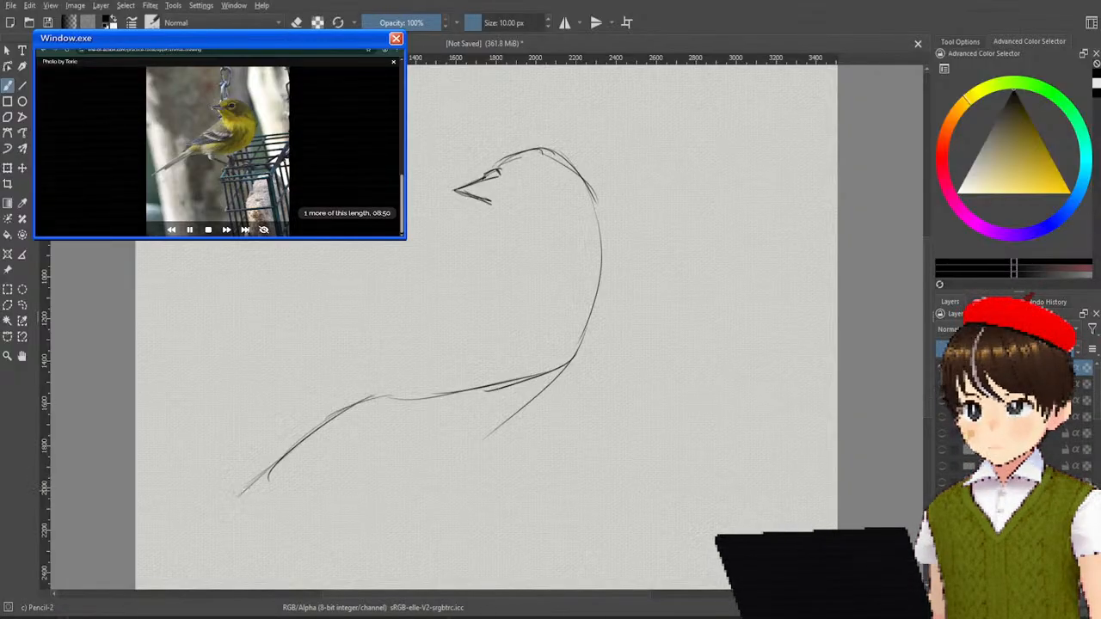
pyautogui.moveTo(281, 430); pyautogui.dragTo(235, 492)
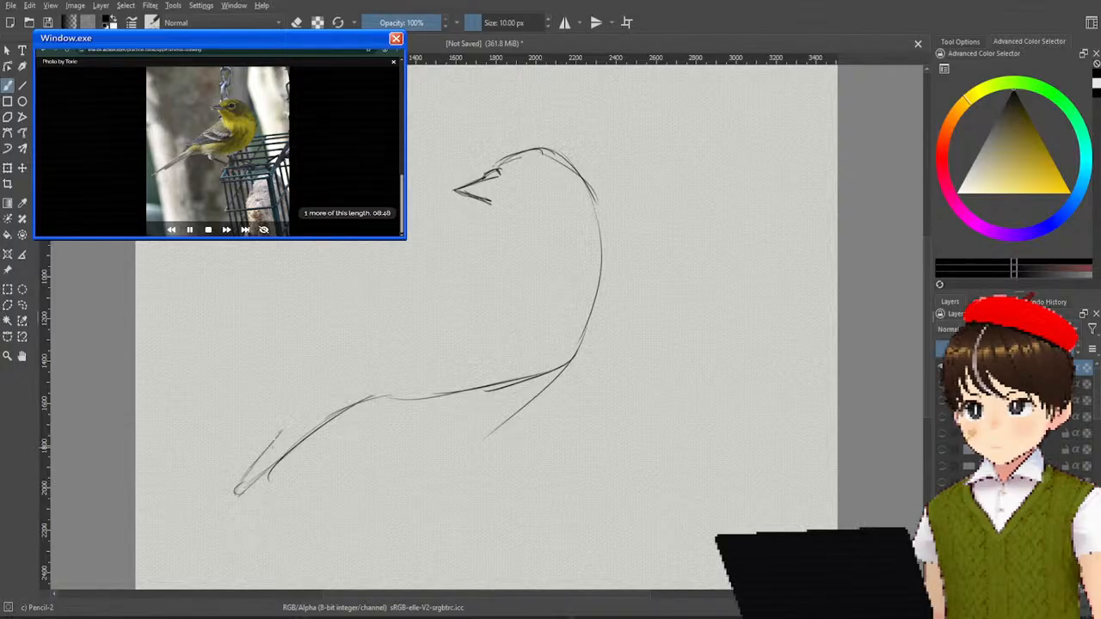
pyautogui.hotkey('ctrl', 'z')
pyautogui.moveTo(268, 450); pyautogui.dragTo(233, 490)
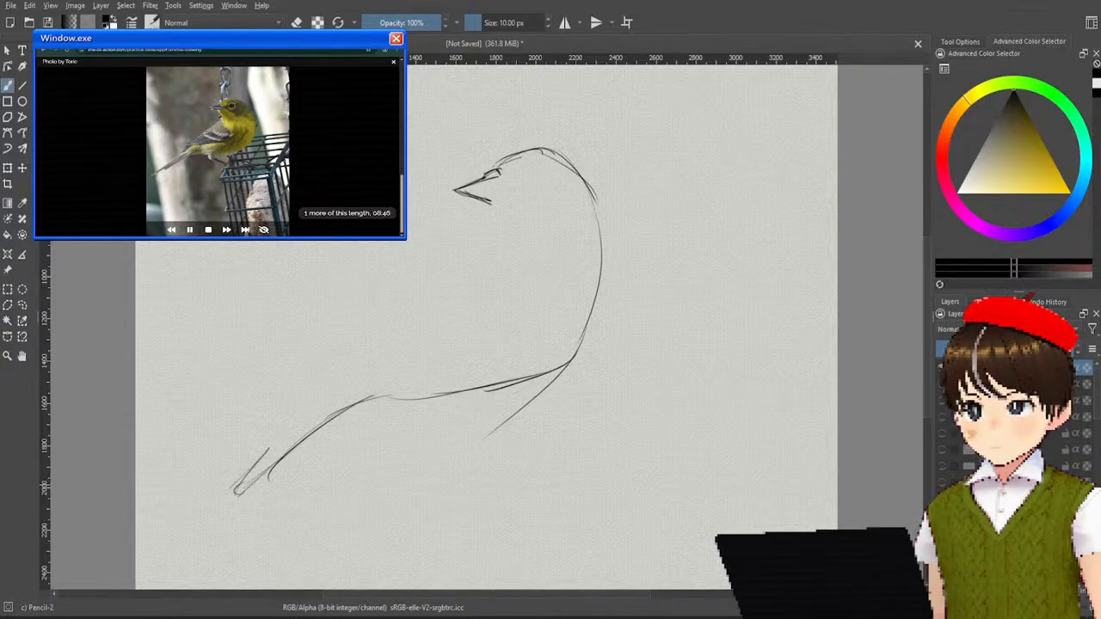
pyautogui.hotkey('ctrl', 'z')
pyautogui.moveTo(310, 420); pyautogui.dragTo(235, 492)
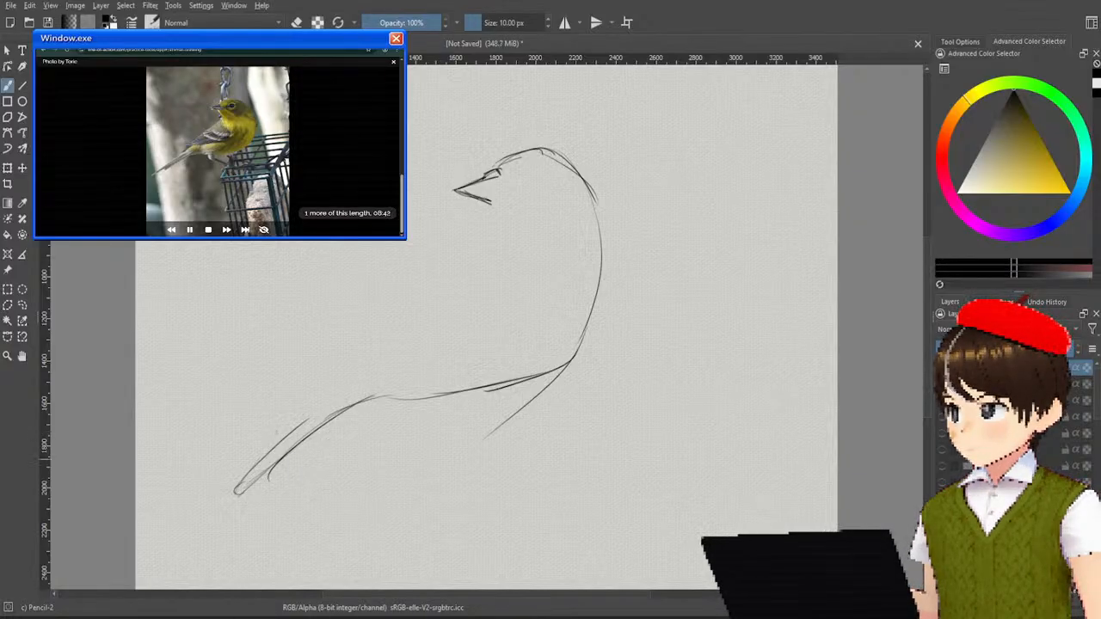
# Step: Lengthen the bird's tail into a narrow pointed tip with long slanting parallel strokes
pyautogui.moveTo(238, 490); pyautogui.dragTo(193, 529)
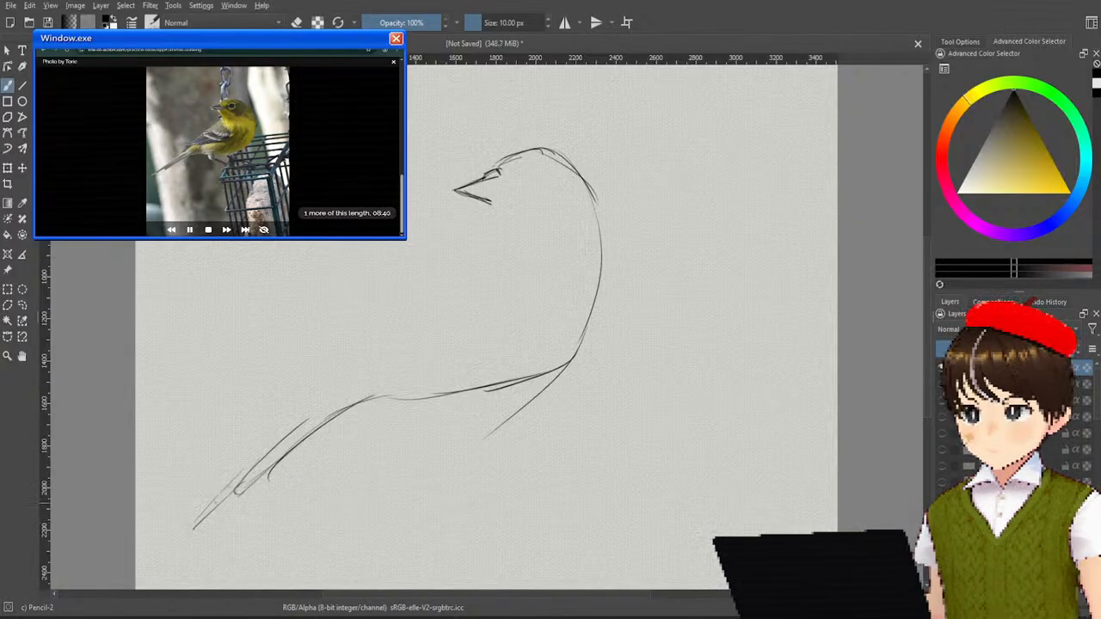
pyautogui.moveTo(256, 445); pyautogui.dragTo(194, 526)
pyautogui.moveTo(293, 421); pyautogui.dragTo(193, 523)
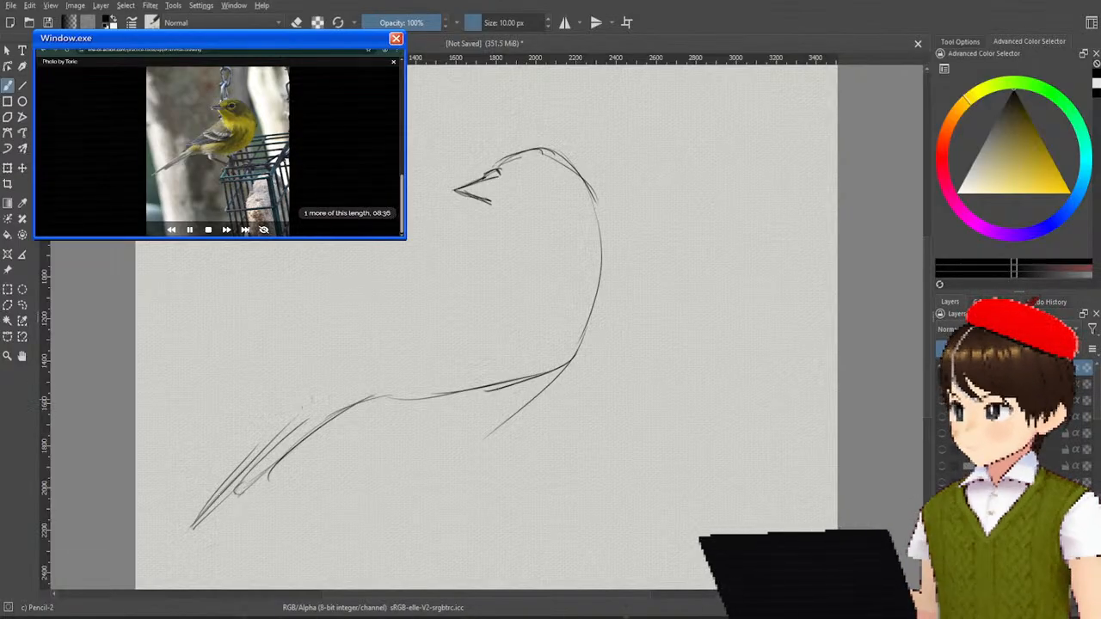
# Step: Sketch short pointed feather strokes above the base of the tail, undoing and redrawing them until the shape fits
pyautogui.moveTo(309, 396); pyautogui.dragTo(280, 425)
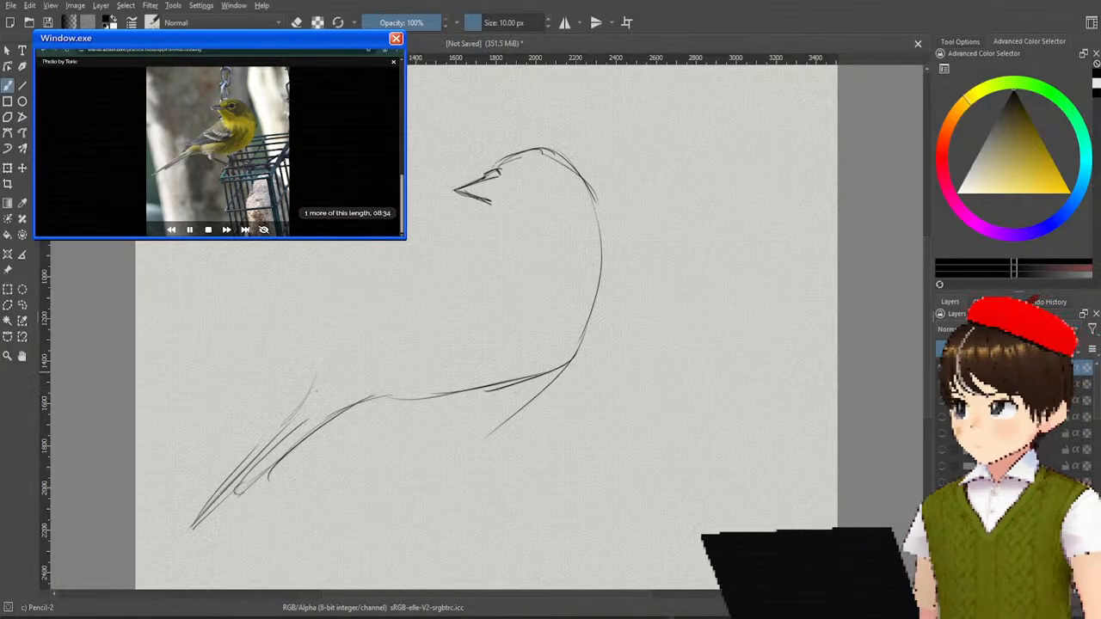
pyautogui.moveTo(309, 385)
pyautogui.mouseDown()
pyautogui.moveTo(258, 424)
pyautogui.moveTo(268, 421)
pyautogui.mouseUp()
pyautogui.hotkey('ctrl', 'z')
pyautogui.hotkey('ctrl', 'z')
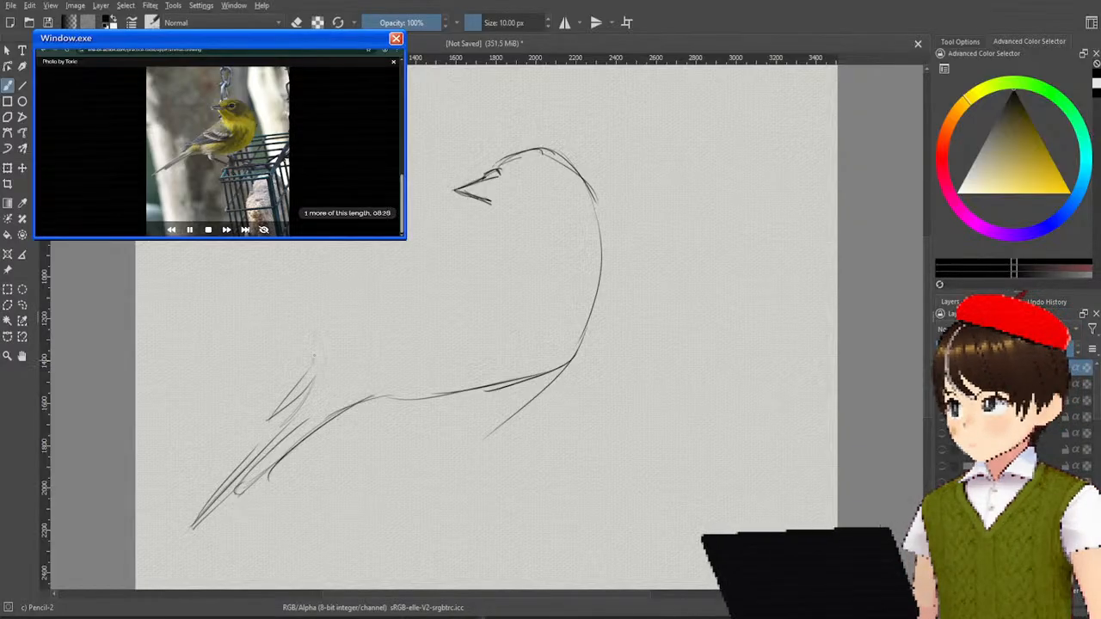
pyautogui.moveTo(315, 370)
pyautogui.mouseDown()
pyautogui.moveTo(341, 332)
pyautogui.moveTo(339, 346)
pyautogui.moveTo(268, 364)
pyautogui.moveTo(355, 311)
pyautogui.mouseUp()
pyautogui.hotkey('ctrl', 'z')
pyautogui.hotkey('ctrl', 'z')
pyautogui.hotkey('ctrl', 'z')
pyautogui.hotkey('ctrl', 'z')
pyautogui.hotkey('ctrl', 'z')
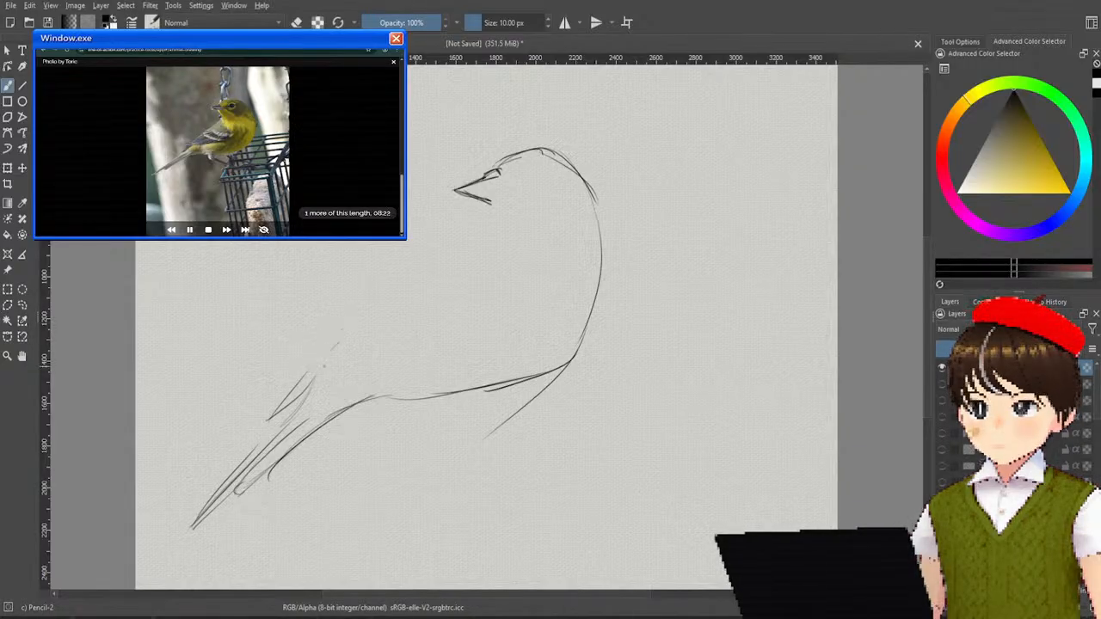
pyautogui.moveTo(317, 376)
pyautogui.mouseDown()
pyautogui.moveTo(284, 405)
pyautogui.moveTo(310, 371)
pyautogui.mouseUp()
pyautogui.hotkey('ctrl', 'z')
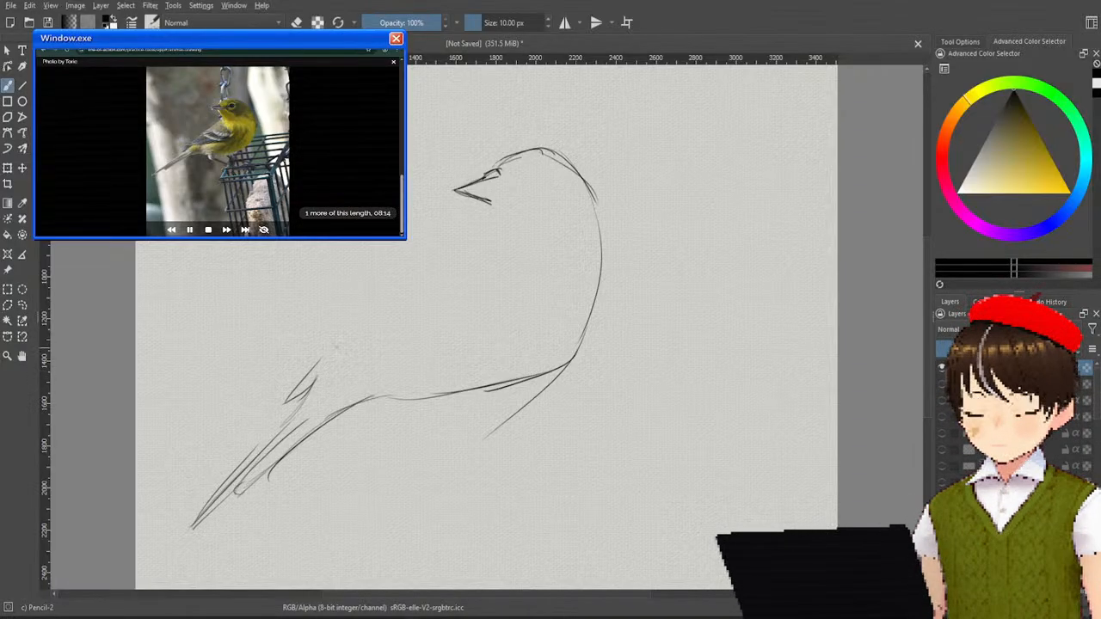
# Step: Draw the folded wing's pointed tip above the tail with a lower edge and a rising upper edge
pyautogui.moveTo(270, 361); pyautogui.dragTo(338, 342)
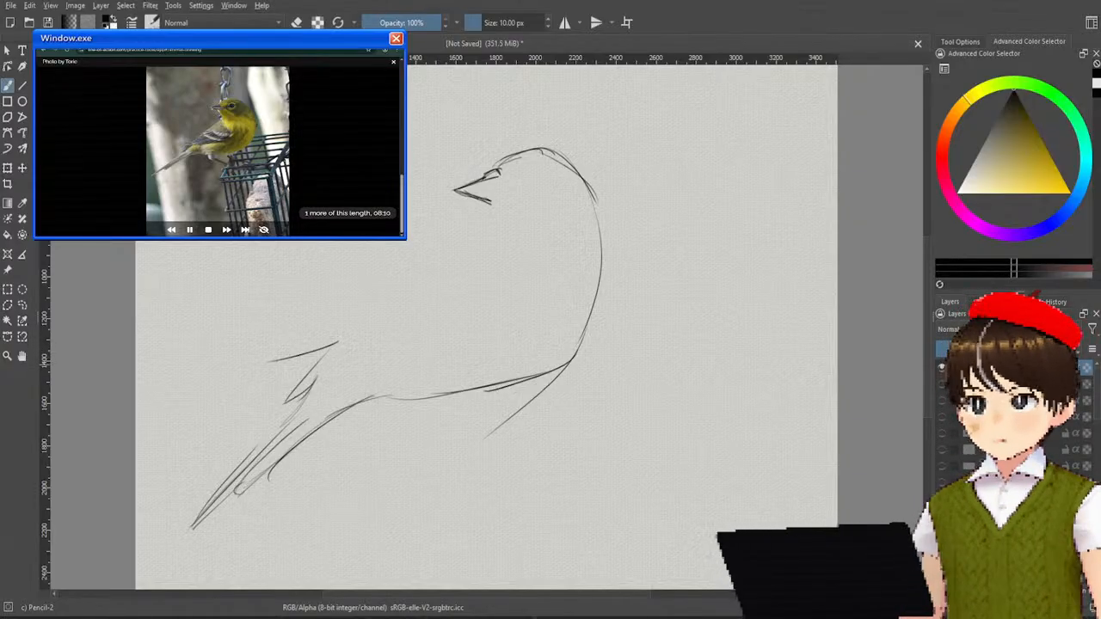
pyautogui.moveTo(275, 355); pyautogui.dragTo(324, 322)
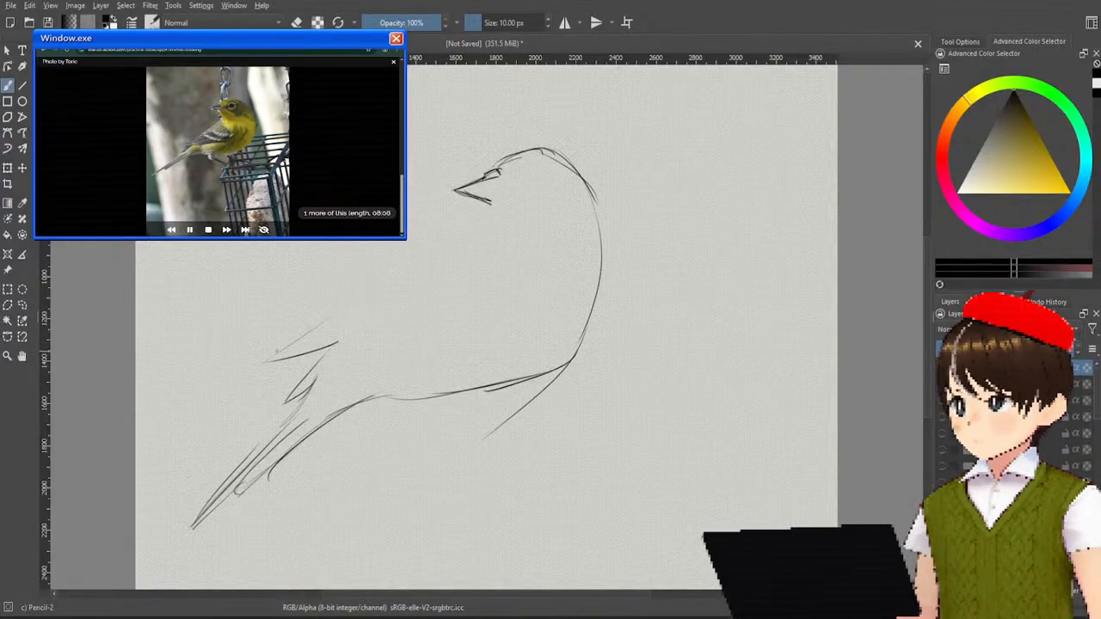
pyautogui.moveTo(271, 360); pyautogui.dragTo(356, 305)
# Step: Replace the first back stroke with a gently curved line running from the wing up toward the neck
pyautogui.moveTo(277, 353); pyautogui.dragTo(434, 245)
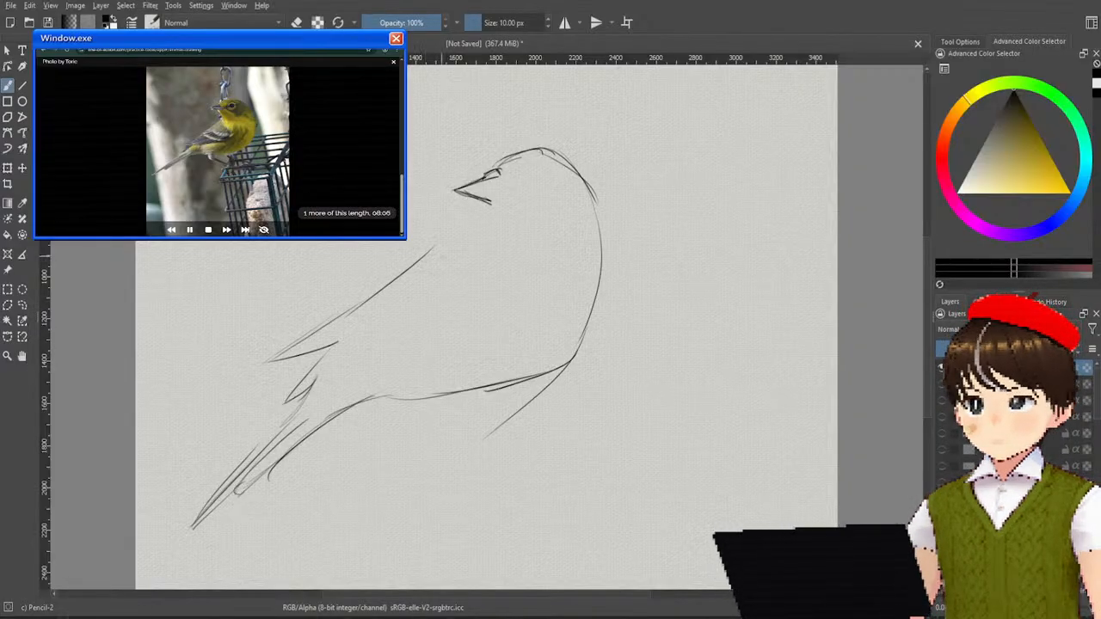
pyautogui.hotkey('ctrl', 'z')
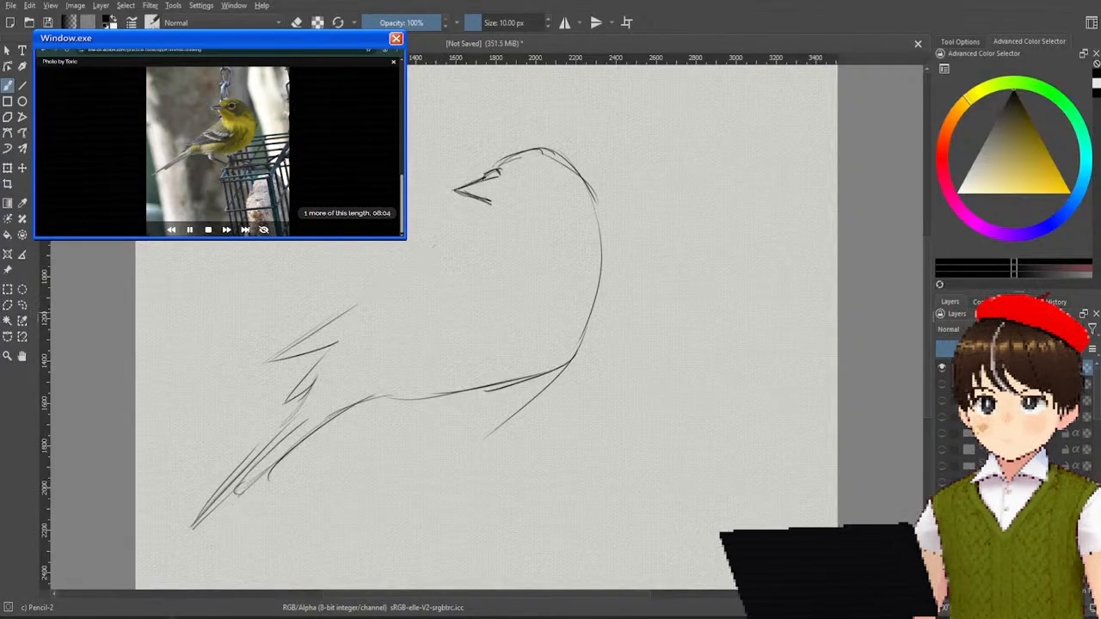
pyautogui.moveTo(344, 315); pyautogui.dragTo(470, 261)
pyautogui.moveTo(344, 315); pyautogui.dragTo(481, 258)
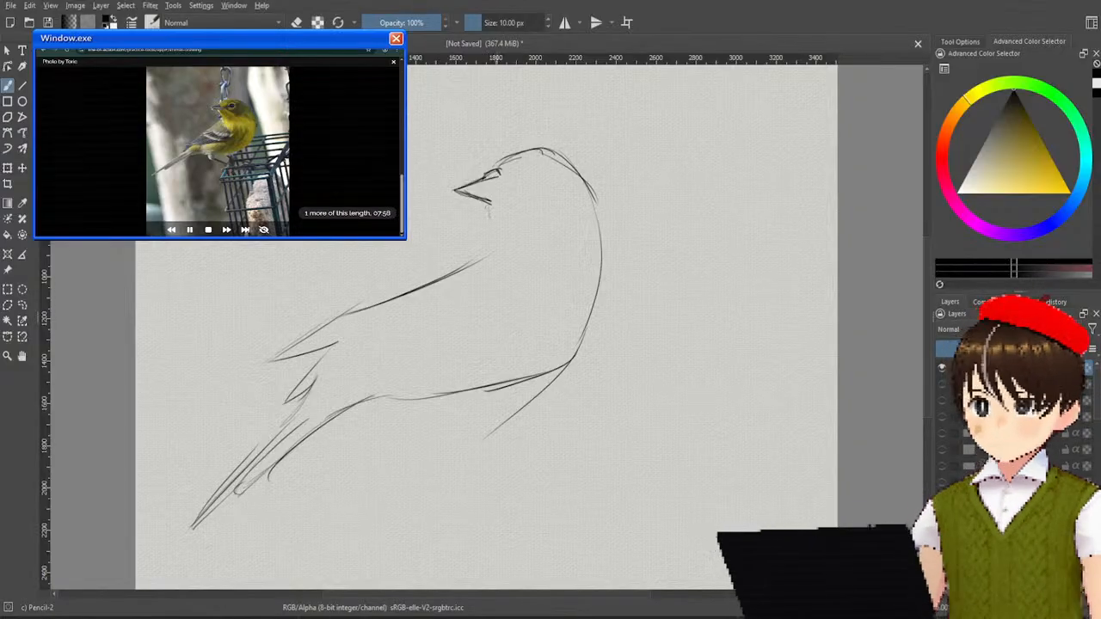
# Step: Redraw the throat and nape curve under the beak to meet the back line, and reinforce the join
pyautogui.moveTo(479, 202); pyautogui.dragTo(484, 231)
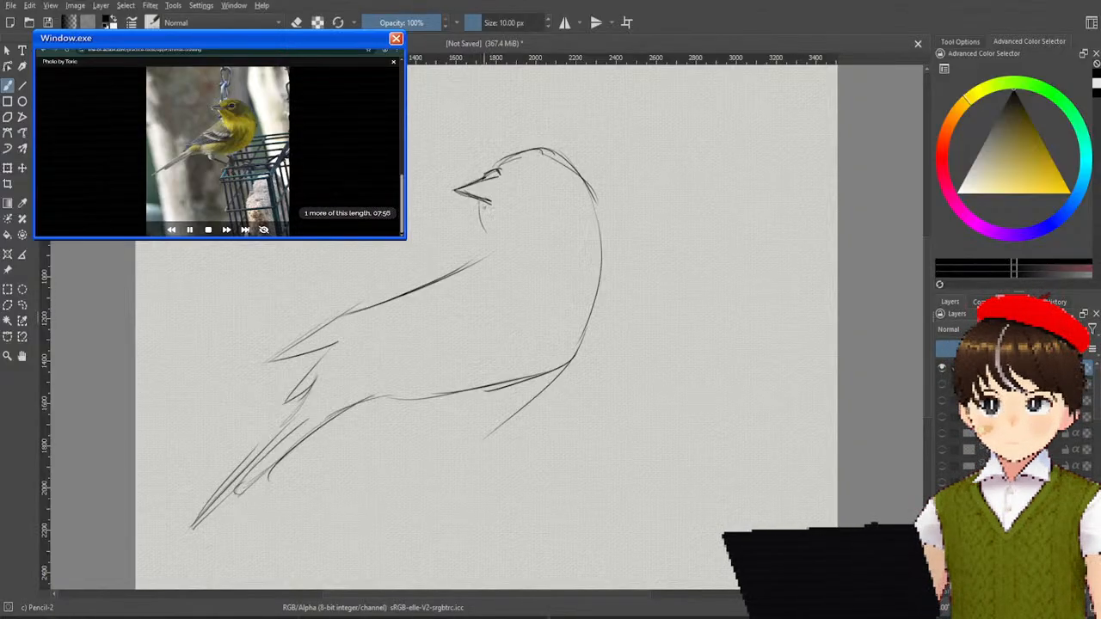
pyautogui.press('ctrl')
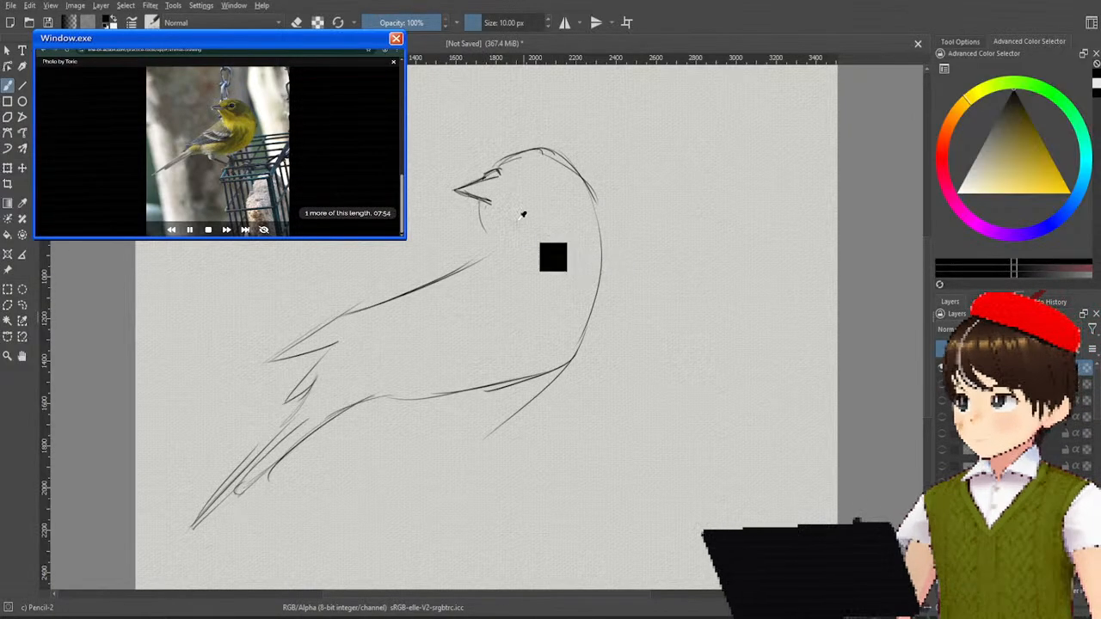
pyautogui.hotkey('ctrl', 'z')
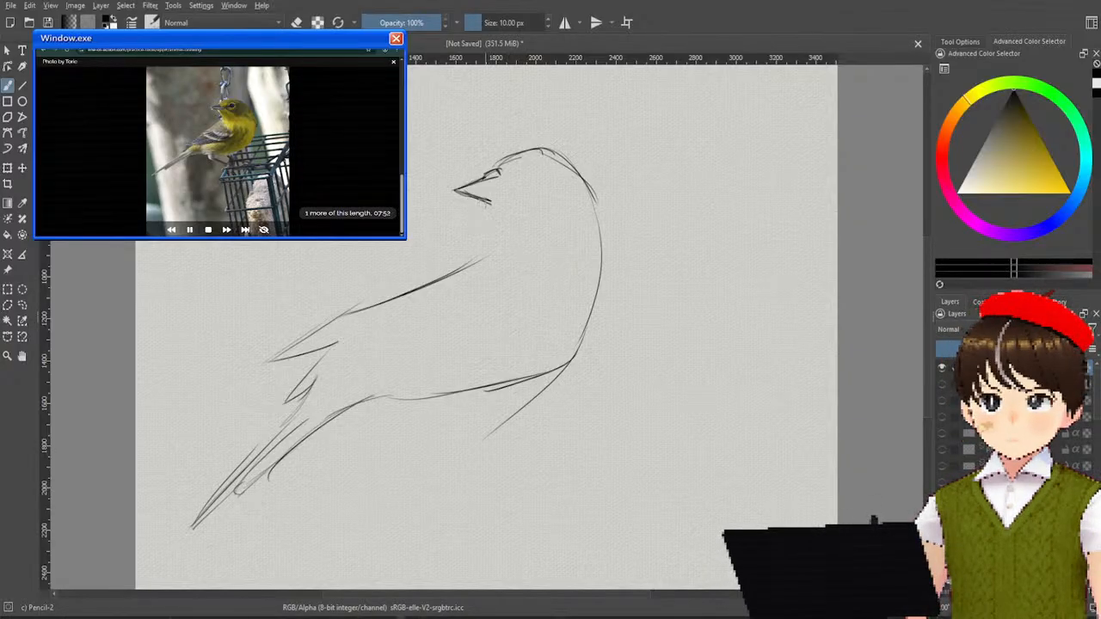
pyautogui.hotkey('ctrl', 'z')
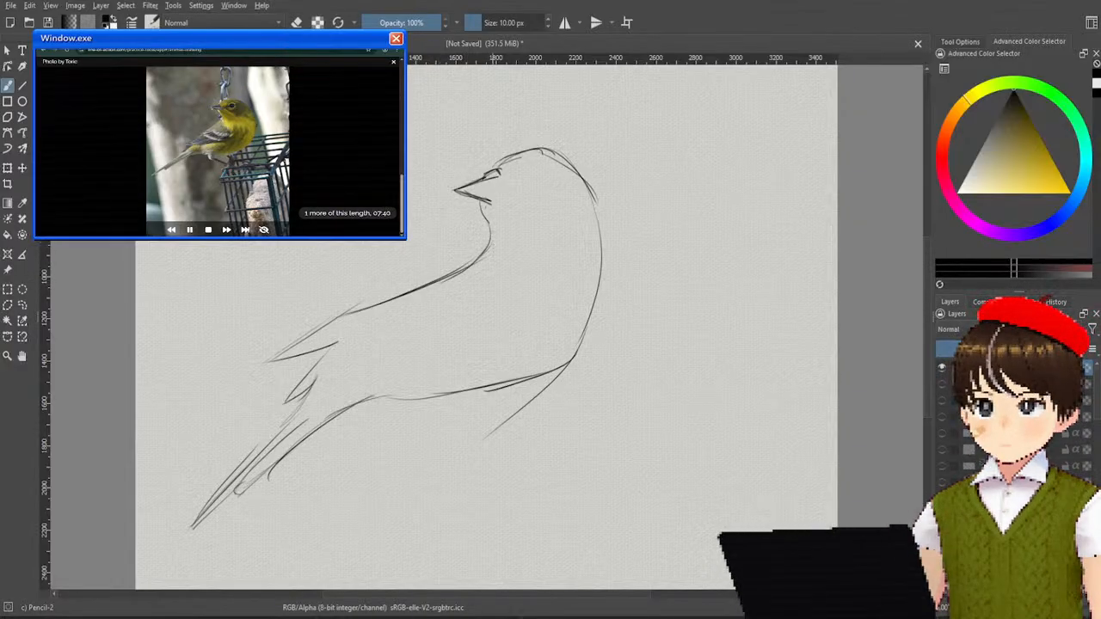
pyautogui.moveTo(489, 244); pyautogui.dragTo(389, 308)
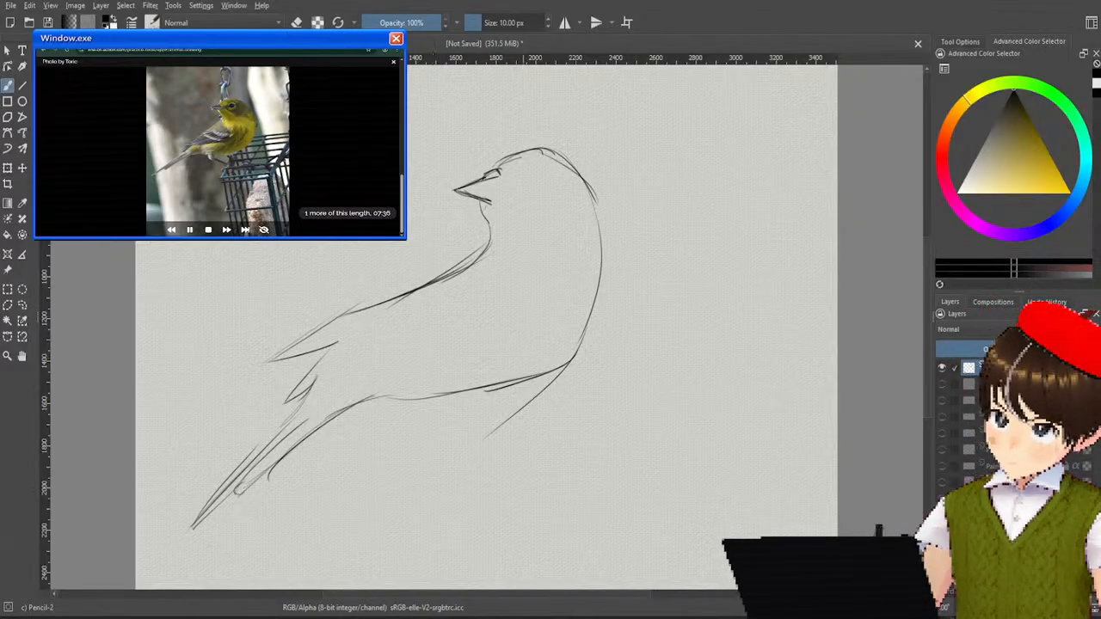
# Step: Try to shift the bird's lower body and tail with a freehand selection, and clear the selection
pyautogui.rightClick(514, 233)
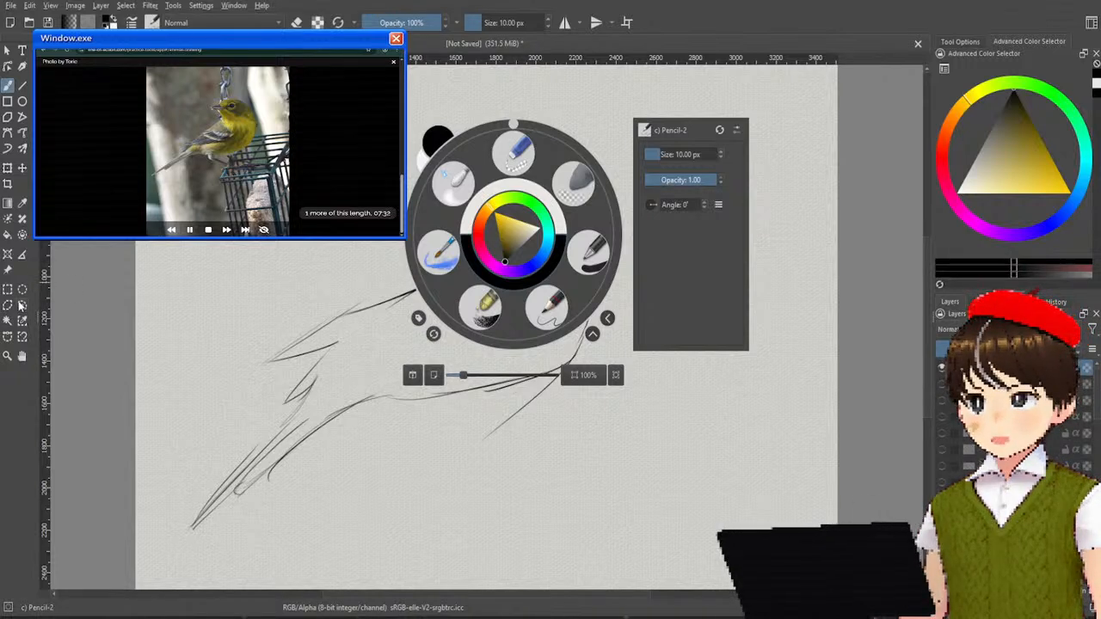
pyautogui.click(21, 305)
pyautogui.click(216, 252)
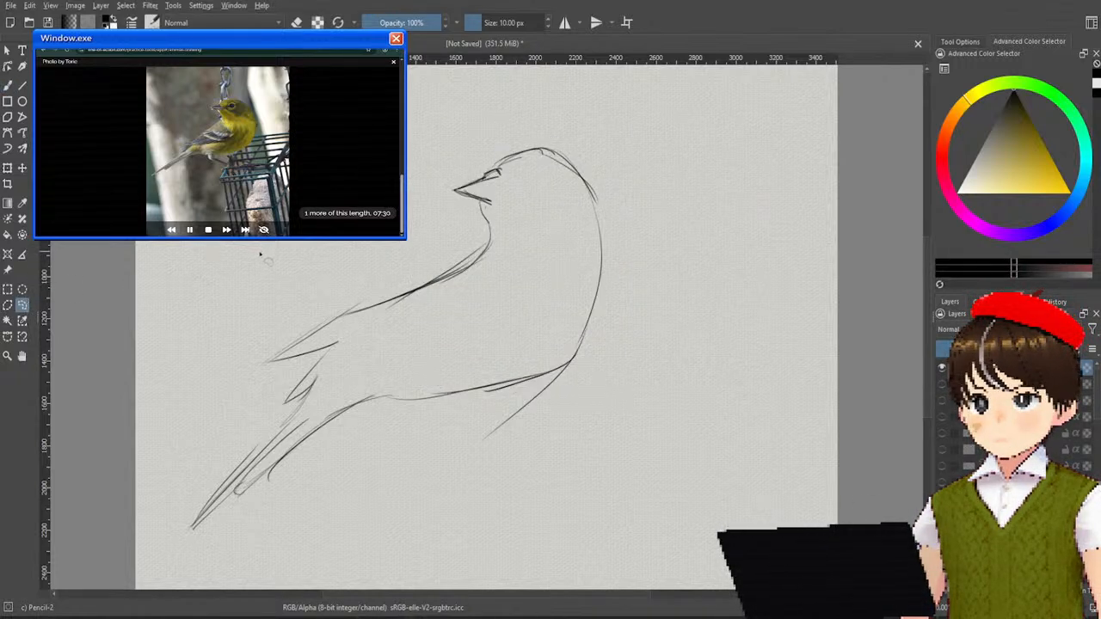
pyautogui.moveTo(260, 253)
pyautogui.mouseDown()
pyautogui.moveTo(535, 257)
pyautogui.moveTo(627, 301)
pyautogui.moveTo(535, 434)
pyautogui.moveTo(287, 542)
pyautogui.moveTo(199, 565)
pyautogui.moveTo(160, 473)
pyautogui.moveTo(202, 346)
pyautogui.moveTo(260, 253)
pyautogui.mouseUp()
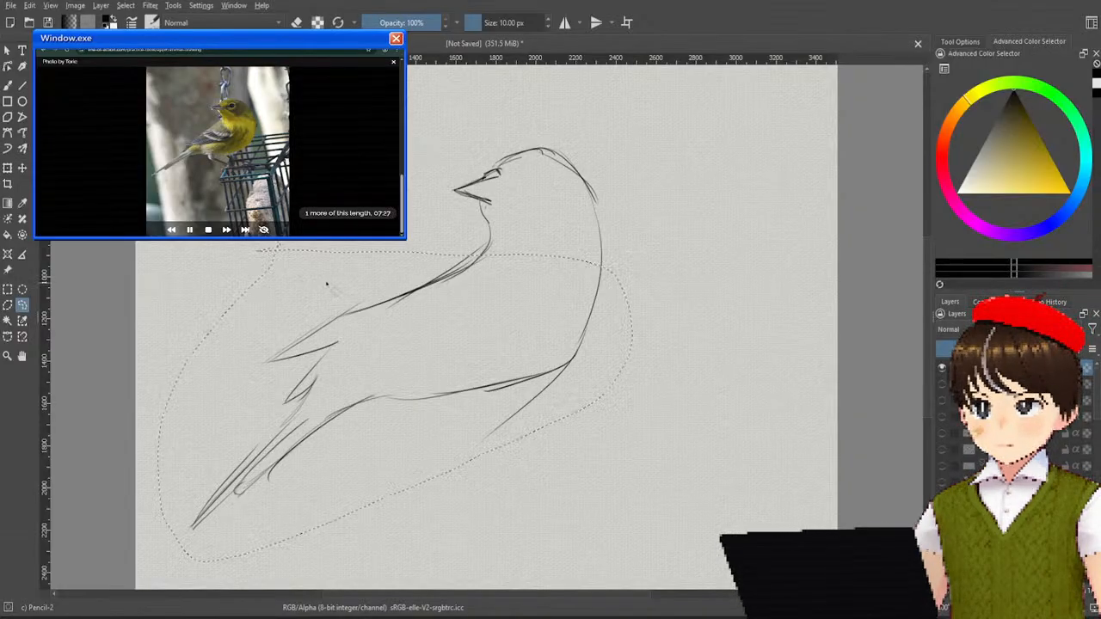
pyautogui.click(22, 168)
pyautogui.moveTo(503, 311); pyautogui.dragTo(541, 279)
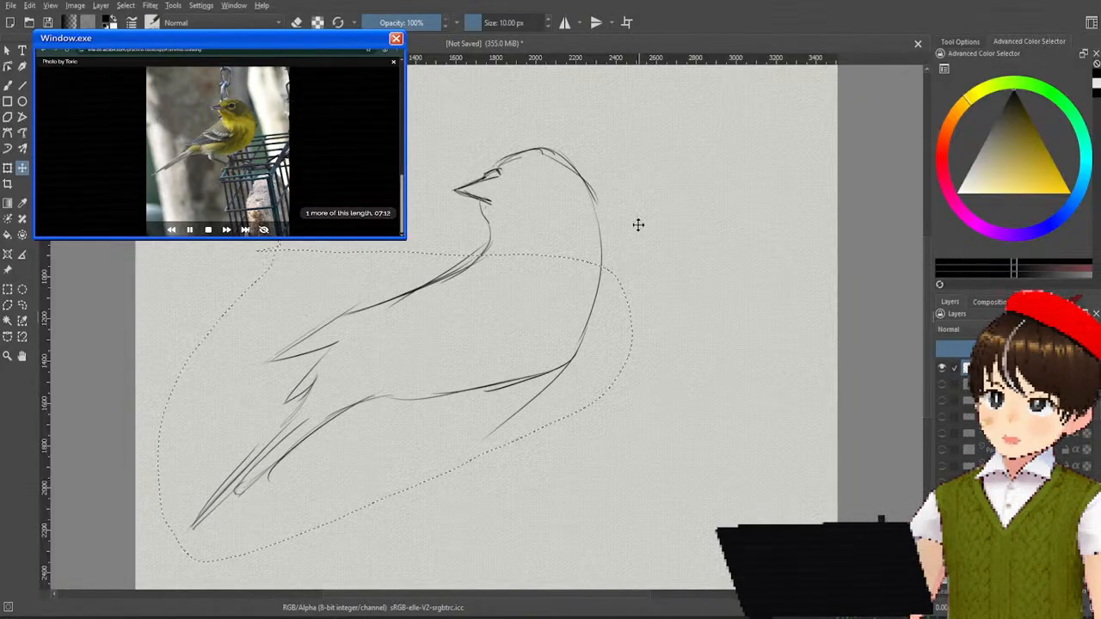
pyautogui.hotkey('ctrl', 'shift', 'a')
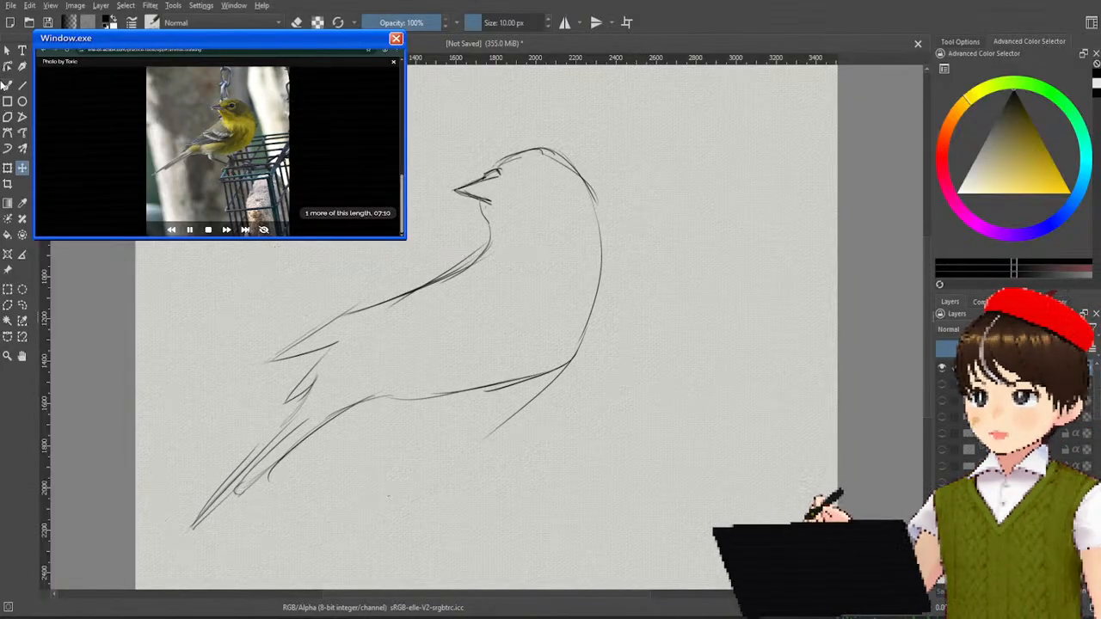
# Step: Try new Pencil-2 strokes that round the lower breast into the belly line
pyautogui.click(8, 86)
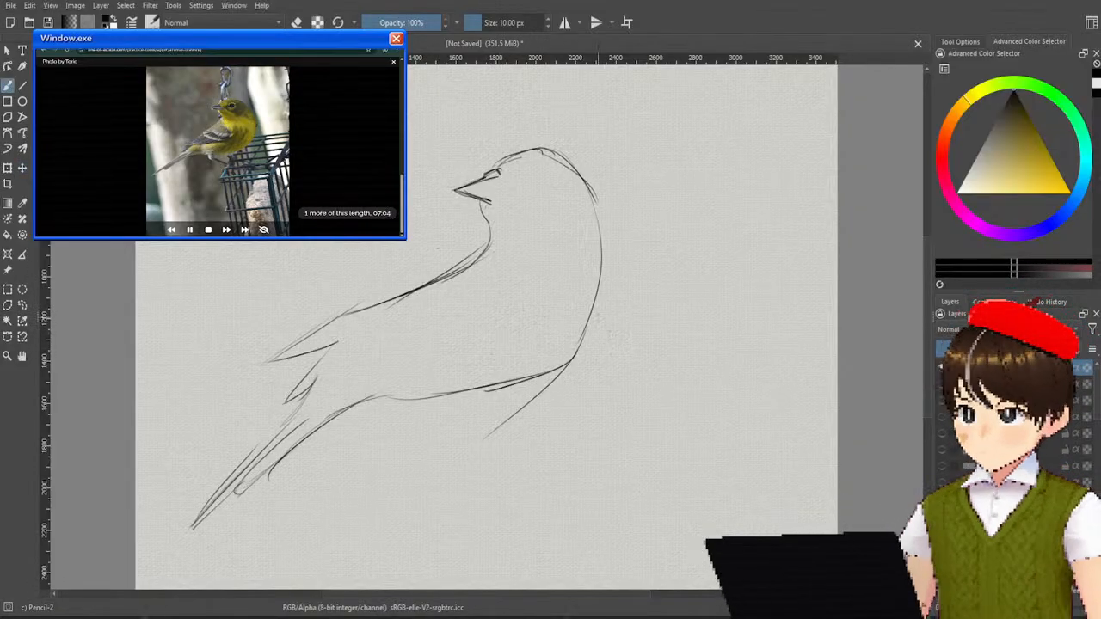
pyautogui.moveTo(589, 310); pyautogui.dragTo(445, 440)
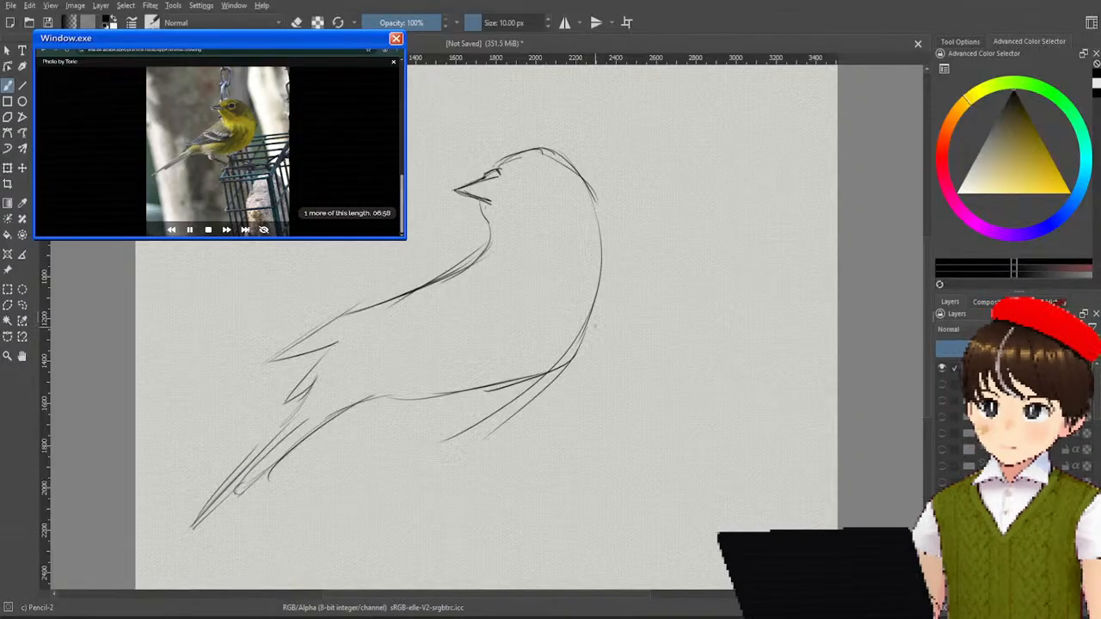
pyautogui.keyDown('ctrl'); pyautogui.click(615, 332); pyautogui.keyUp('ctrl')
pyautogui.moveTo(614, 332); pyautogui.dragTo(602, 290)
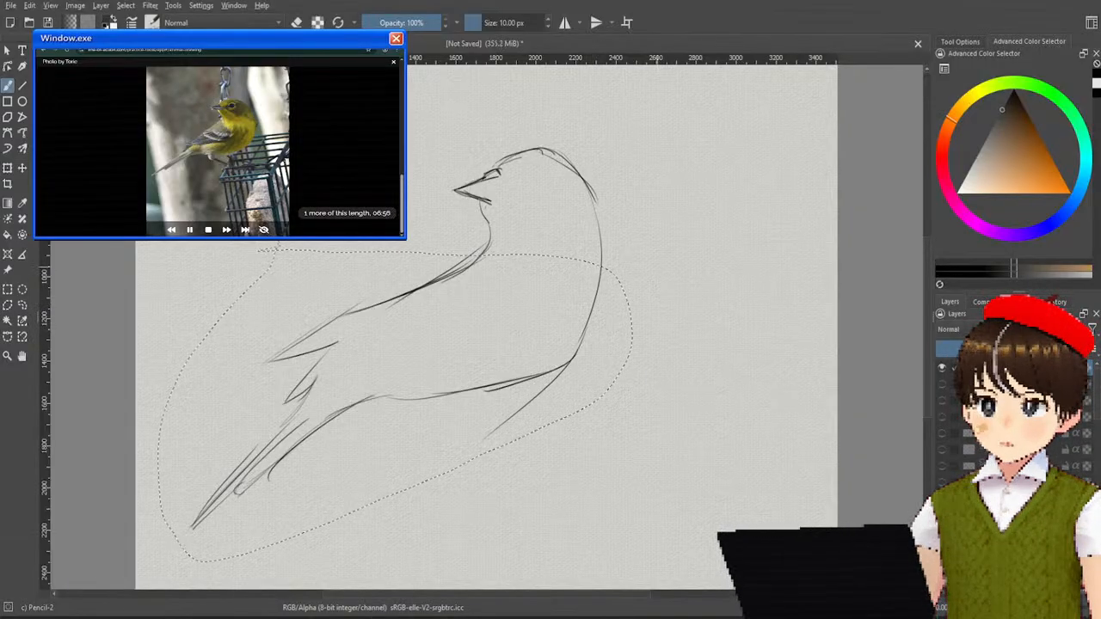
pyautogui.hotkey('ctrl', 'shift', 'a')
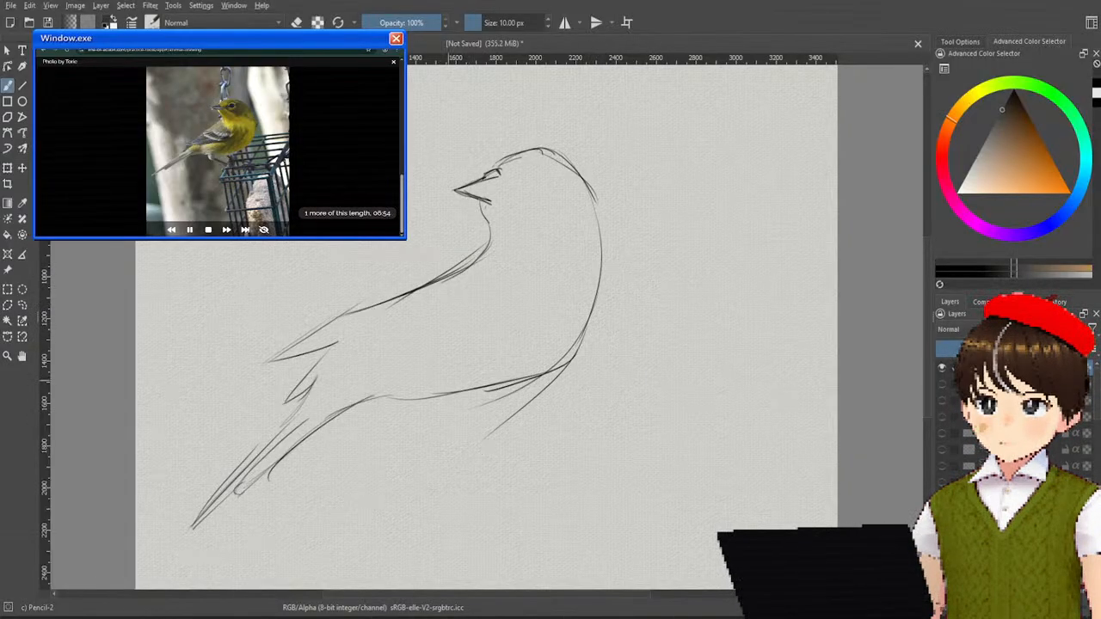
pyautogui.moveTo(388, 399); pyautogui.dragTo(591, 331)
pyautogui.hotkey('ctrl', 'z')
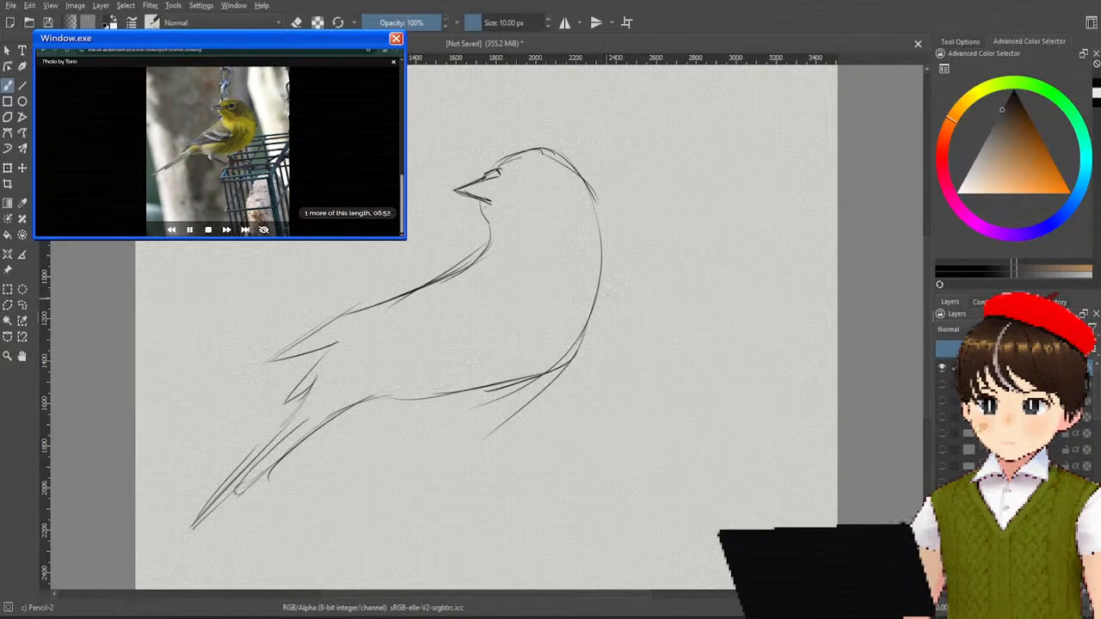
# Step: Erase the lower breast and belly lines with Eraser Soft, enlarging it to 837.09 px
pyautogui.rightClick(596, 191)
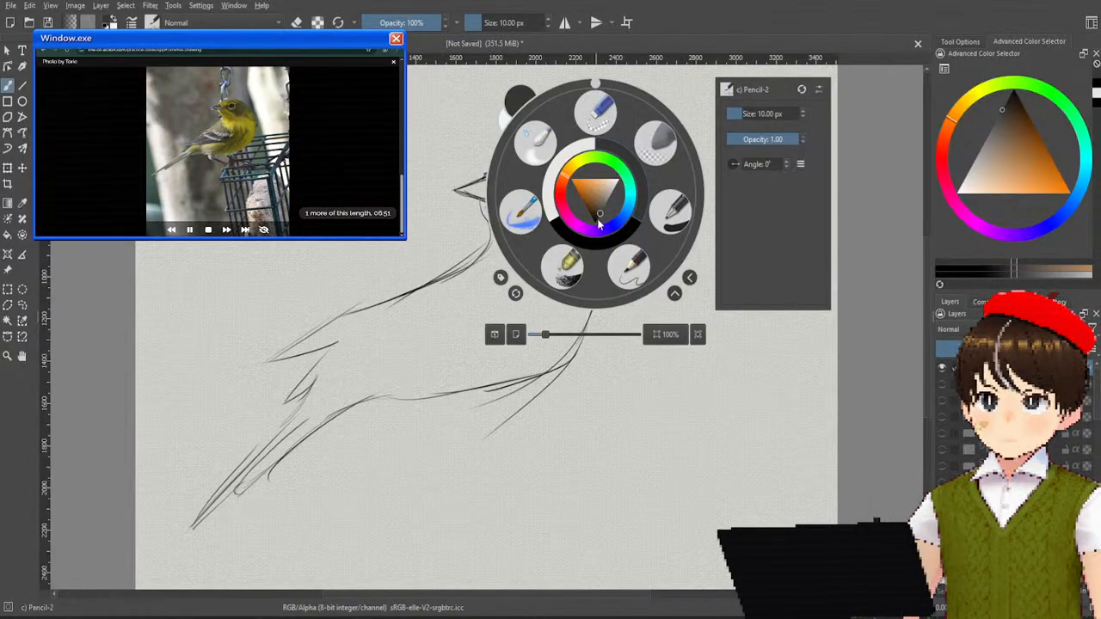
pyautogui.click(664, 142)
pyautogui.moveTo(552, 351)
pyautogui.mouseDown()
pyautogui.moveTo(479, 430)
pyautogui.moveTo(591, 354)
pyautogui.mouseUp()
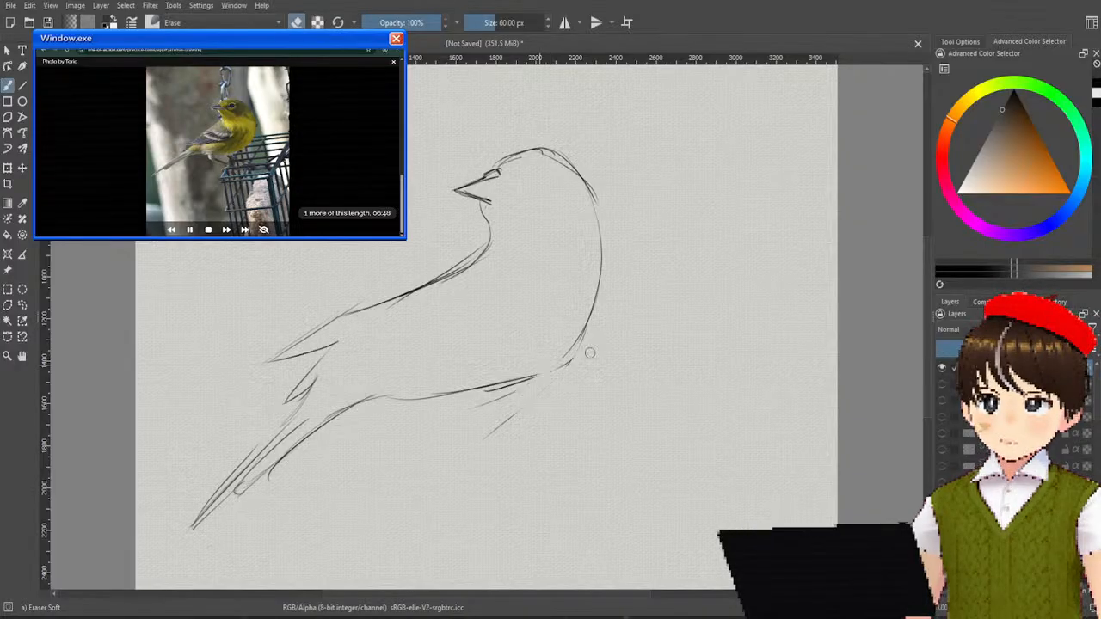
pyautogui.click(539, 22)
pyautogui.moveTo(551, 479)
pyautogui.mouseDown()
pyautogui.moveTo(504, 418)
pyautogui.moveTo(568, 371)
pyautogui.moveTo(435, 399)
pyautogui.moveTo(427, 388)
pyautogui.moveTo(487, 368)
pyautogui.mouseUp()
# Step: Redraw the lower breast and belly with Pencil-2, trying several overlapping curves toward the tail
pyautogui.rightClick(511, 345)
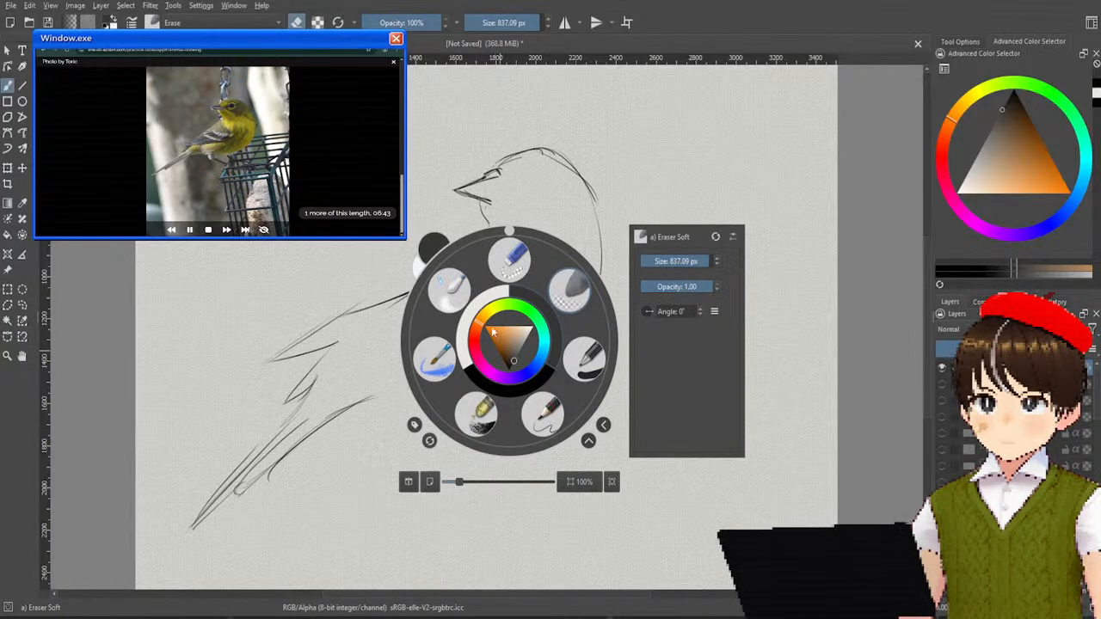
pyautogui.click(559, 419)
pyautogui.moveTo(592, 318)
pyautogui.mouseDown()
pyautogui.moveTo(497, 382)
pyautogui.moveTo(372, 400)
pyautogui.mouseUp()
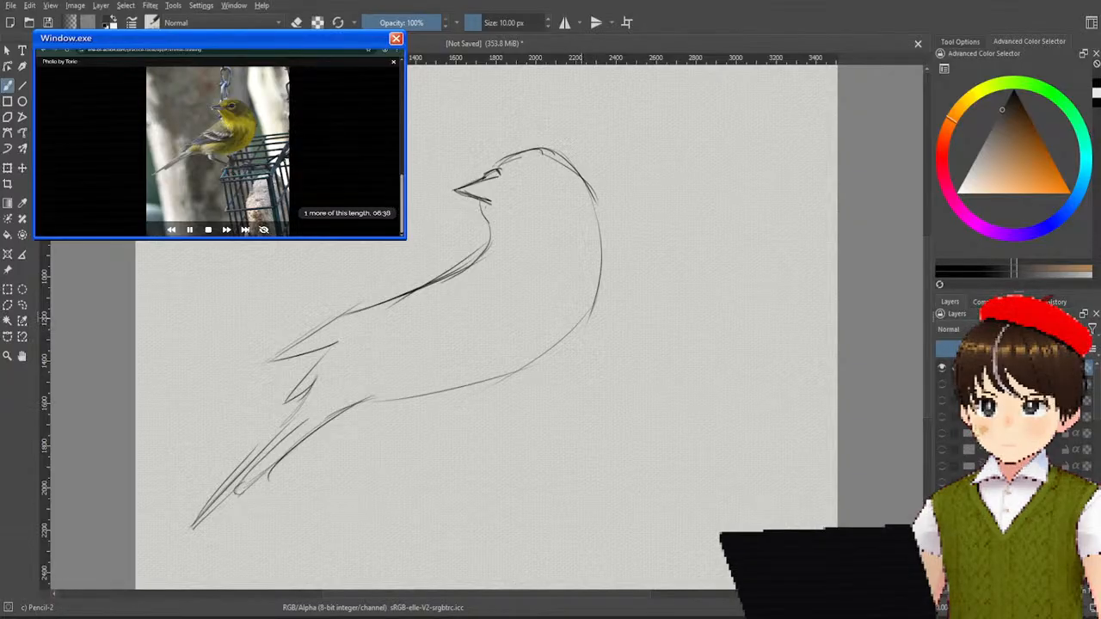
pyautogui.moveTo(591, 310); pyautogui.dragTo(483, 422)
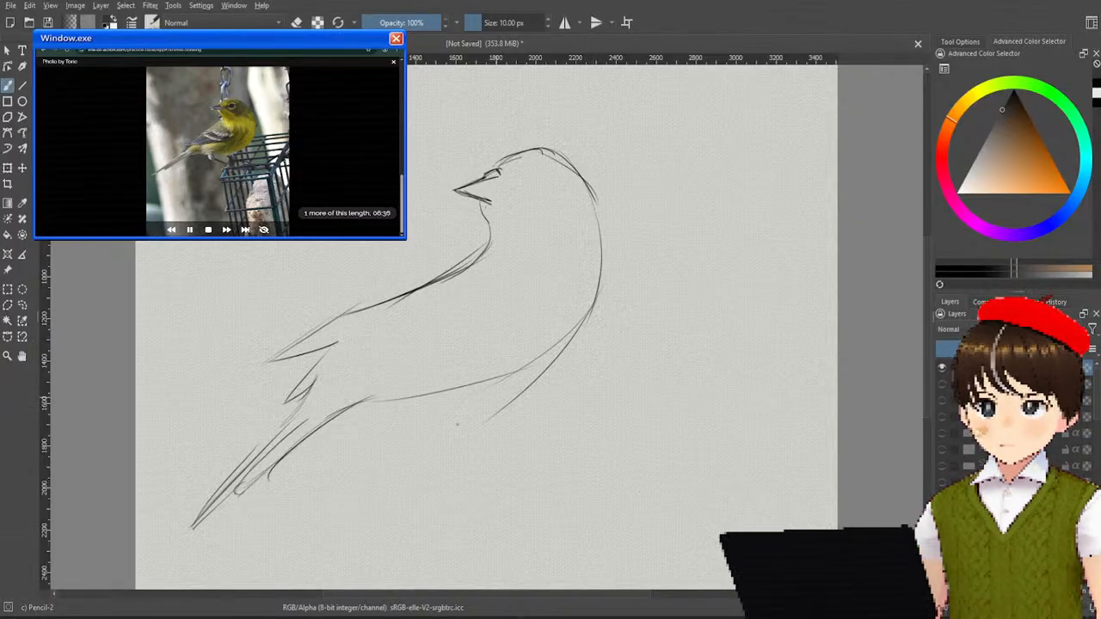
pyautogui.moveTo(551, 348); pyautogui.dragTo(404, 404)
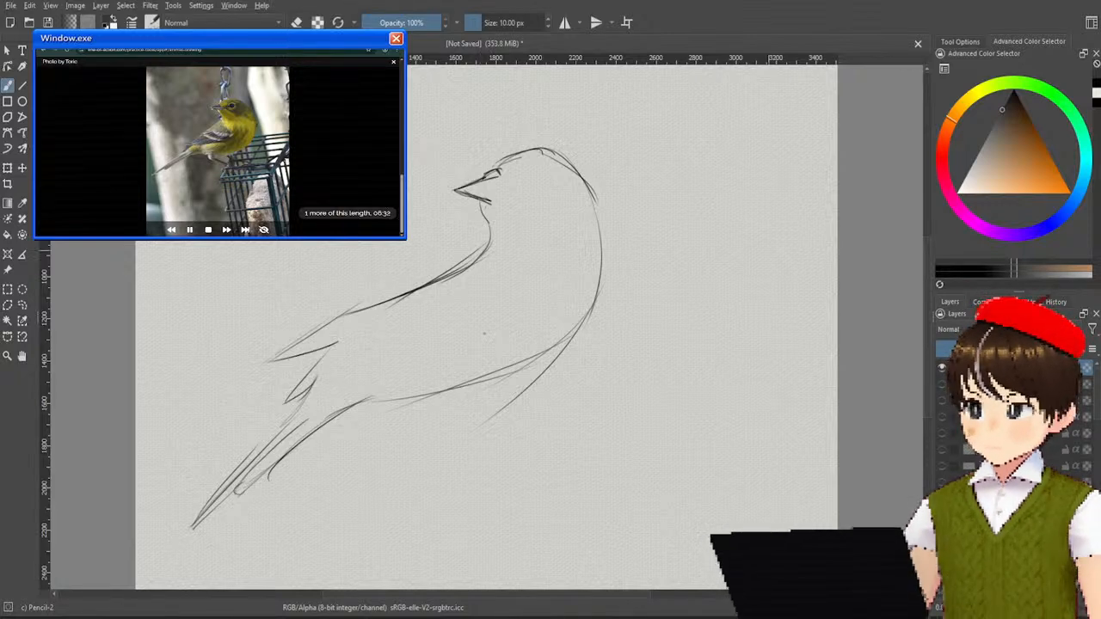
pyautogui.moveTo(585, 326); pyautogui.dragTo(442, 462)
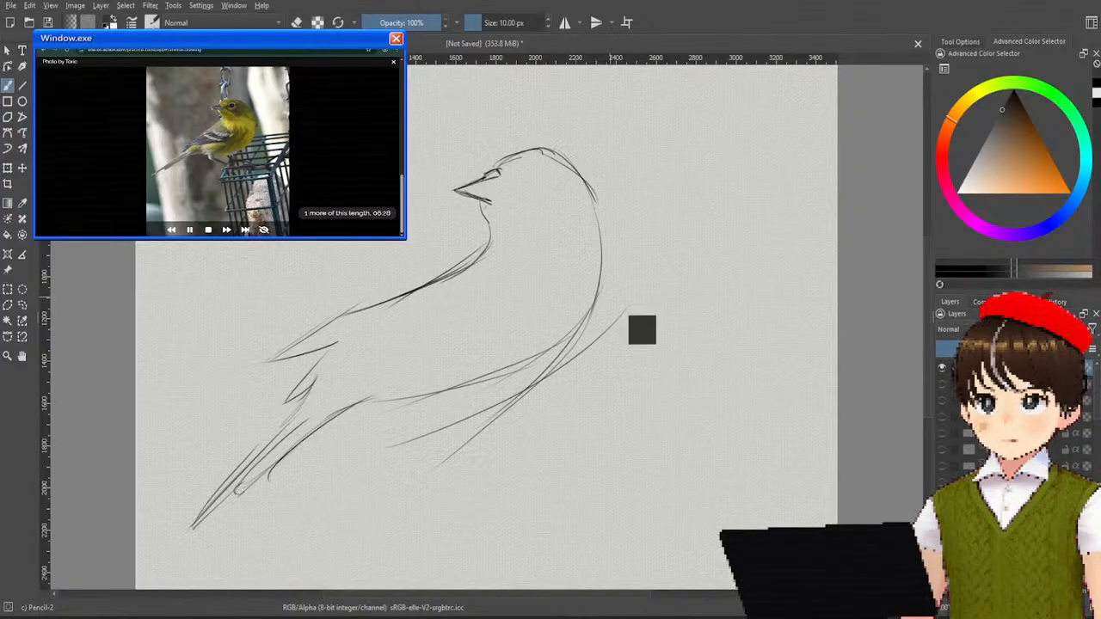
# Step: Erase the belly, lower breast and back lines with the 837.09 px Eraser Soft, keeping the head, wing tip and tail
pyautogui.rightClick(641, 286)
pyautogui.click(700, 237)
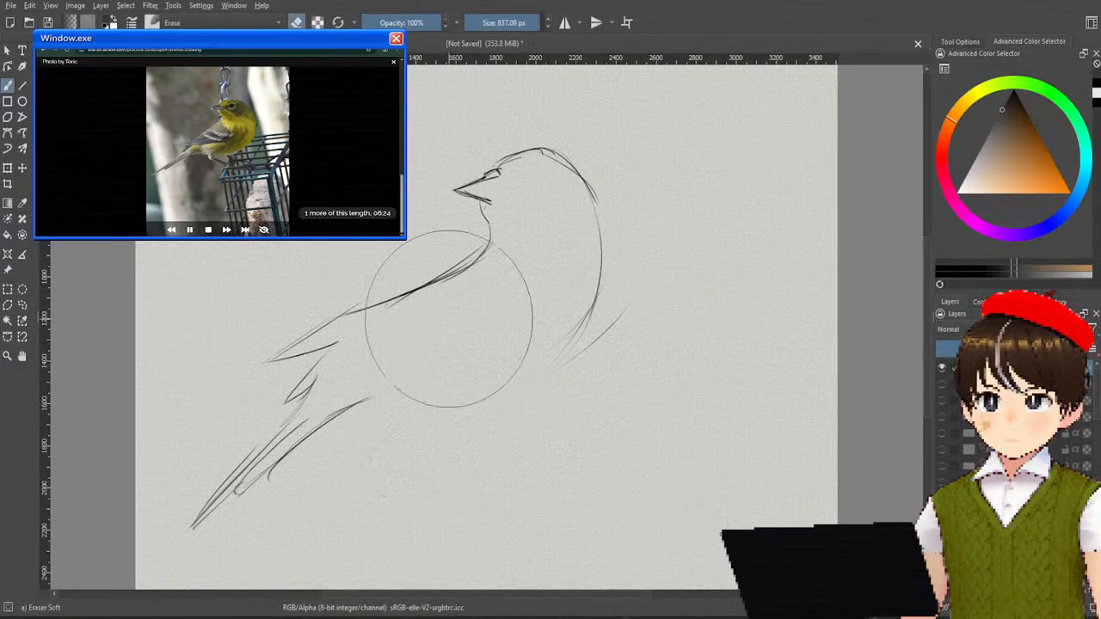
pyautogui.moveTo(450, 356)
pyautogui.mouseDown()
pyautogui.moveTo(438, 290)
pyautogui.moveTo(466, 292)
pyautogui.moveTo(404, 323)
pyautogui.mouseUp()
pyautogui.moveTo(576, 383)
pyautogui.mouseDown()
pyautogui.moveTo(513, 364)
pyautogui.moveTo(597, 356)
pyautogui.mouseUp()
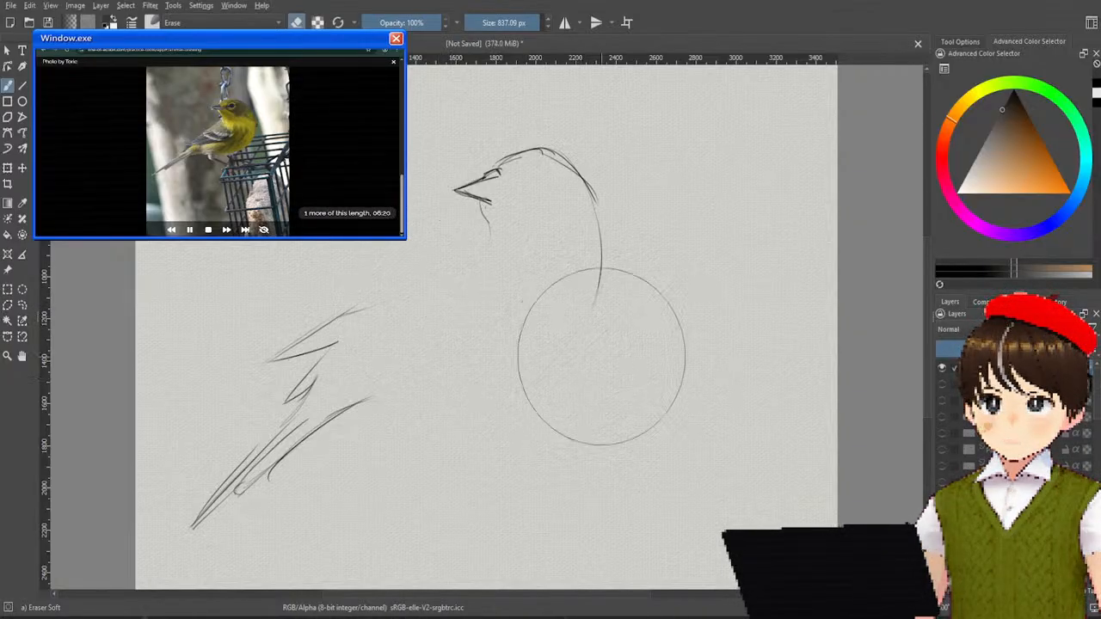
# Step: Redraw the lower breast and belly with Pencil-2, retrying the curve until one rounded stroke sweeps from the chest toward the tail
pyautogui.rightClick(671, 327)
pyautogui.click(698, 401)
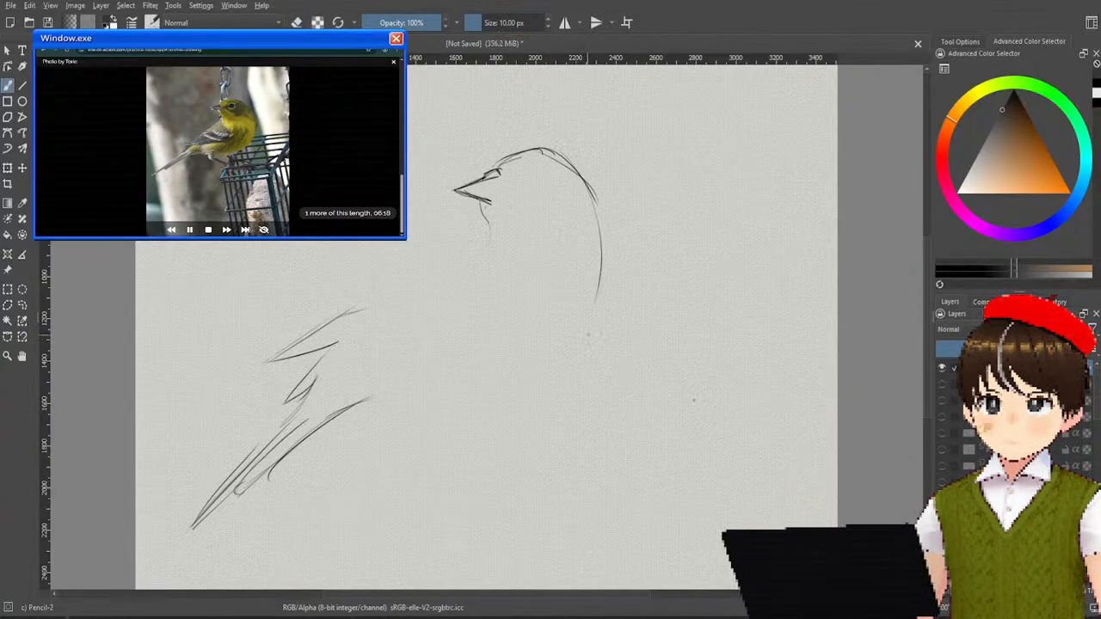
pyautogui.moveTo(596, 301); pyautogui.dragTo(483, 464)
pyautogui.hotkey('ctrl', 'z')
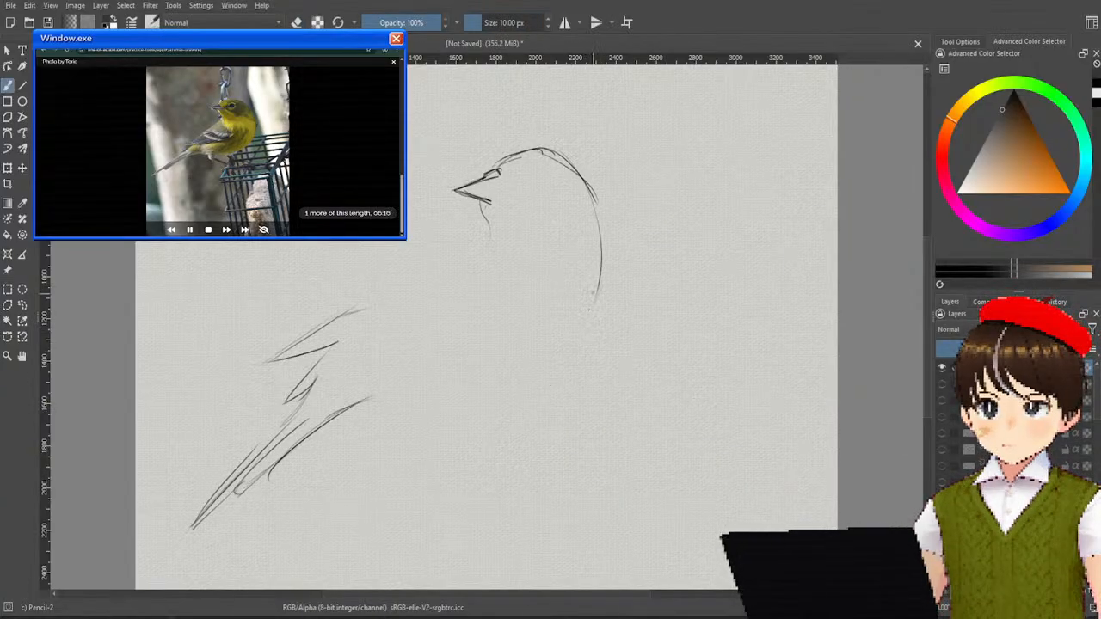
pyautogui.moveTo(602, 284); pyautogui.dragTo(479, 439)
pyautogui.hotkey('ctrl', 'z')
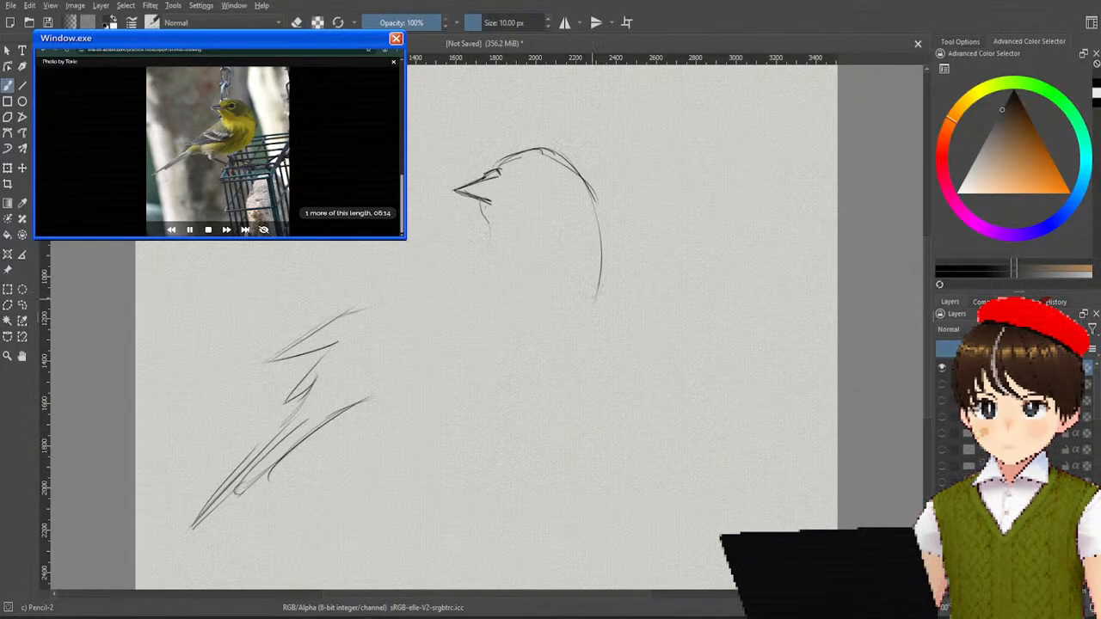
pyautogui.moveTo(602, 289)
pyautogui.mouseDown()
pyautogui.moveTo(498, 428)
pyautogui.moveTo(449, 453)
pyautogui.mouseUp()
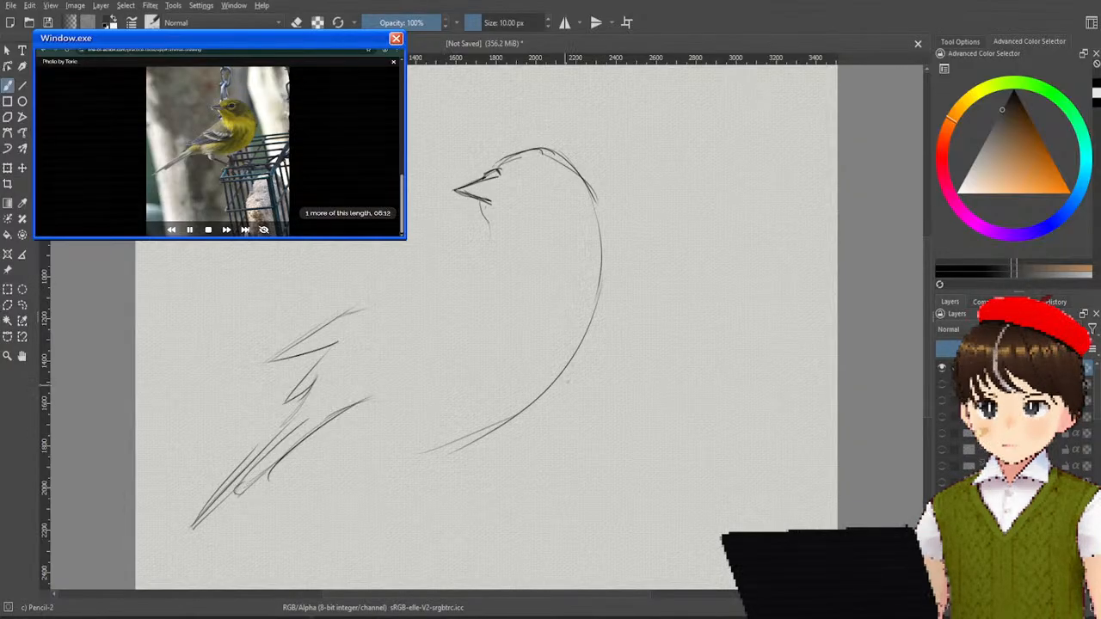
pyautogui.hotkey('ctrl', 'z')
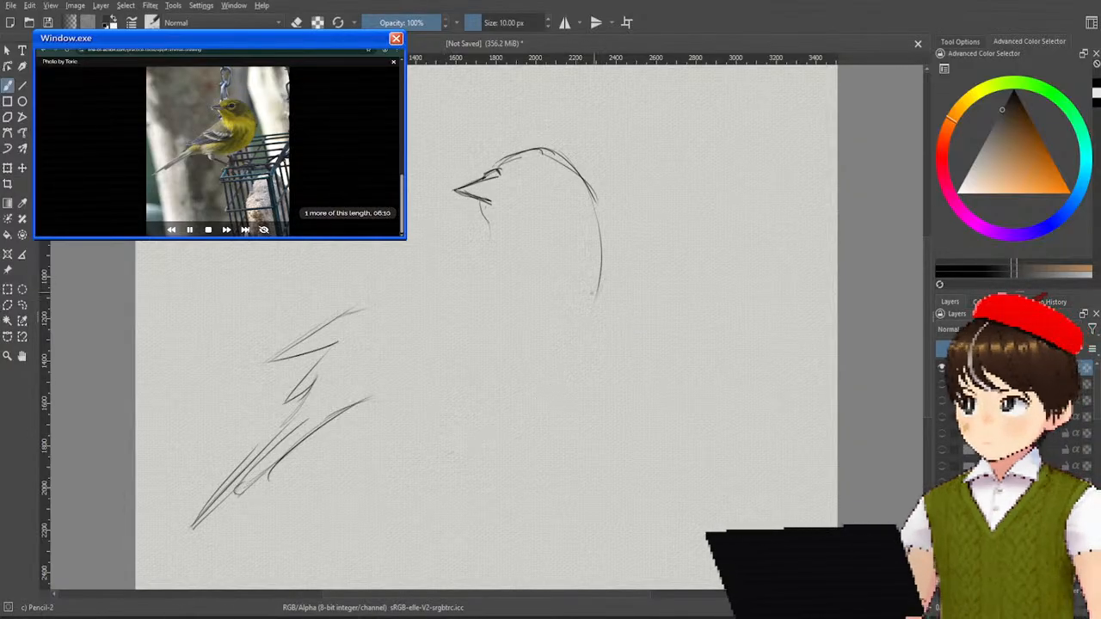
pyautogui.moveTo(602, 288); pyautogui.dragTo(542, 443)
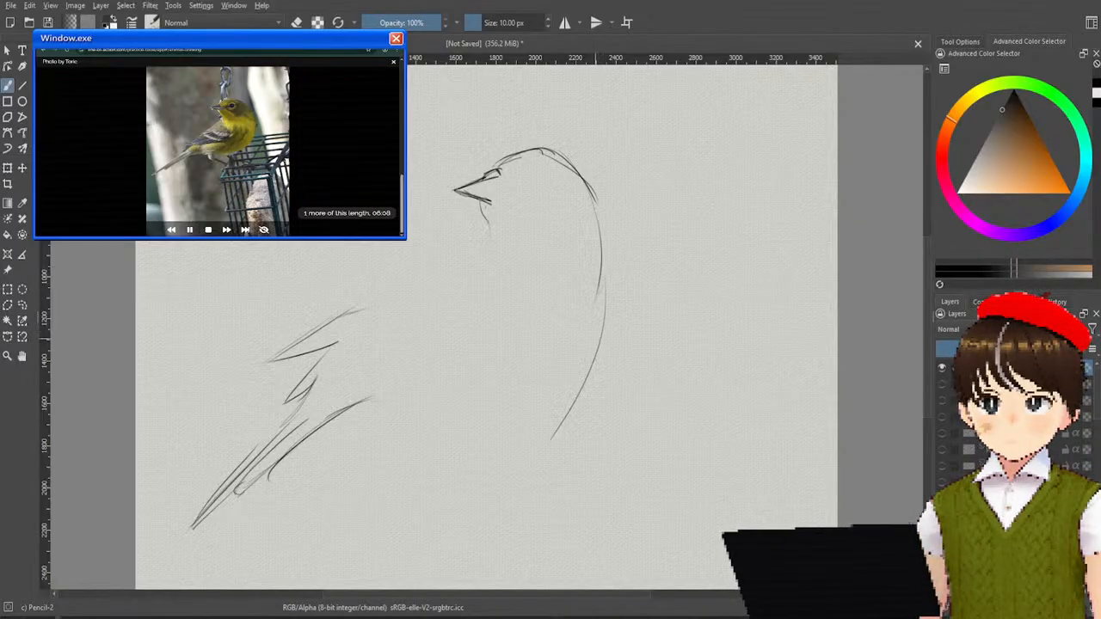
pyautogui.hotkey('ctrl', 'z')
pyautogui.moveTo(600, 283); pyautogui.dragTo(509, 461)
pyautogui.hotkey('ctrl', 'z')
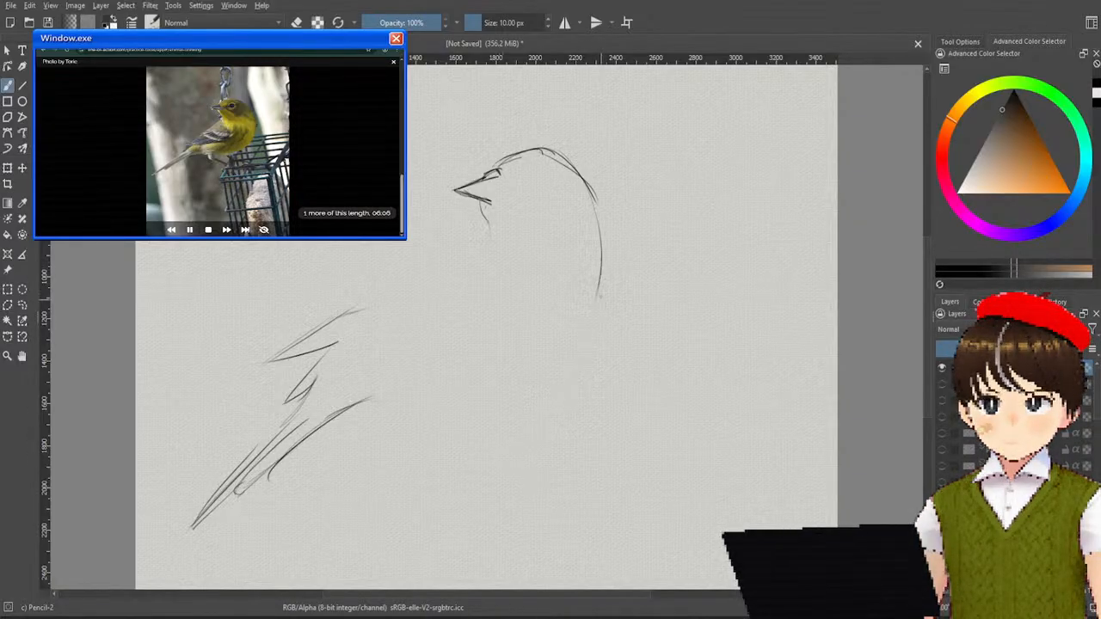
pyautogui.moveTo(600, 284); pyautogui.dragTo(437, 426)
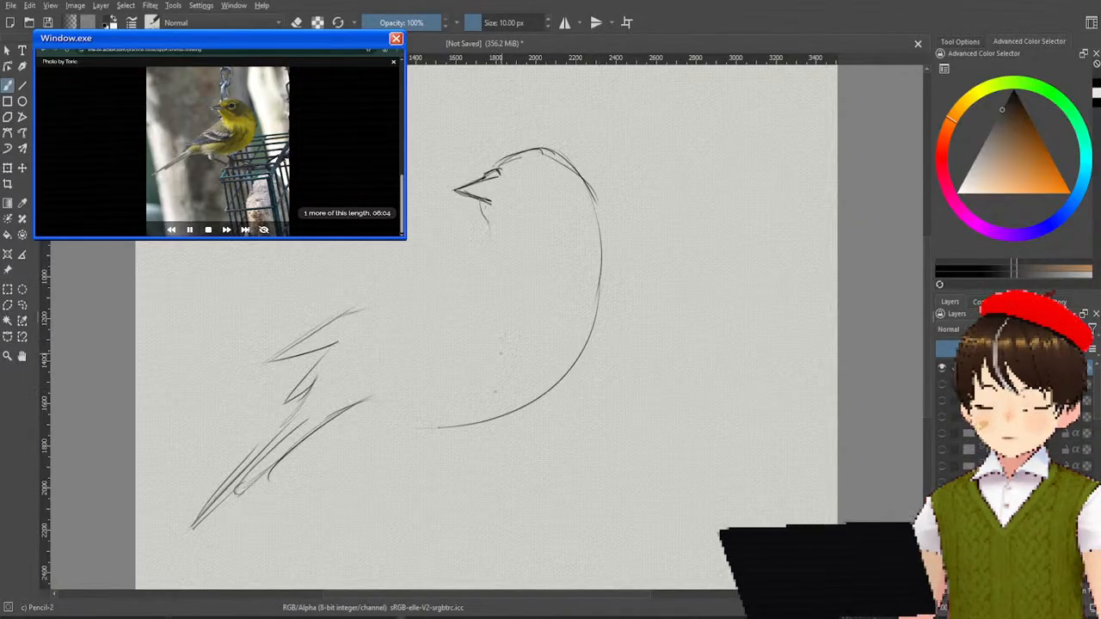
# Step: Select the wing tip and tail with a freehand outline and move them down and inward to meet the belly line
pyautogui.rightClick(383, 292)
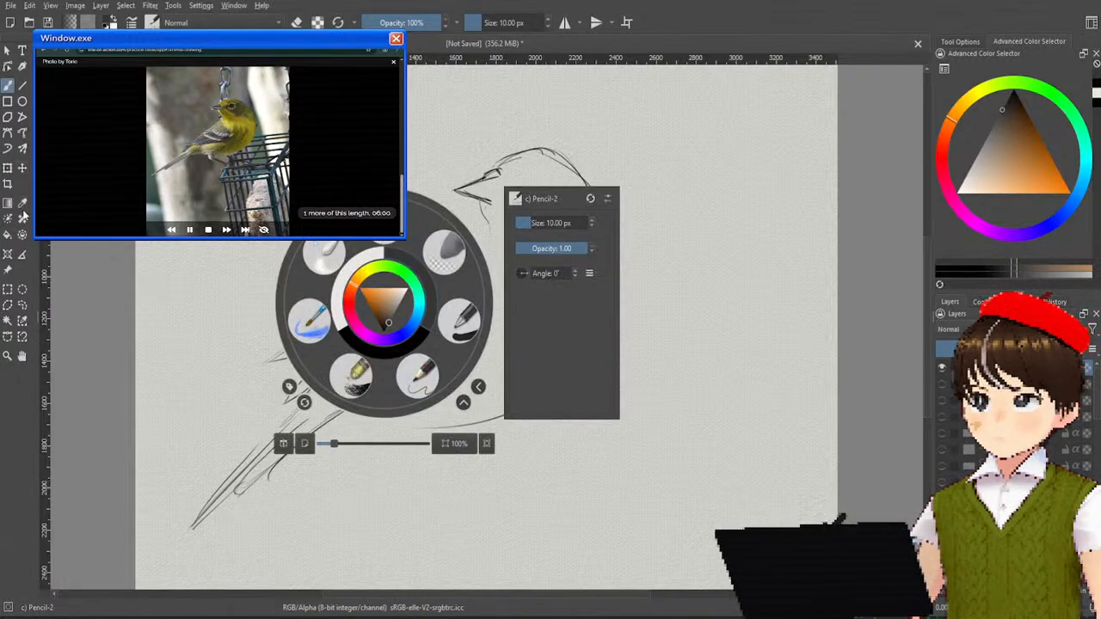
pyautogui.click(213, 321)
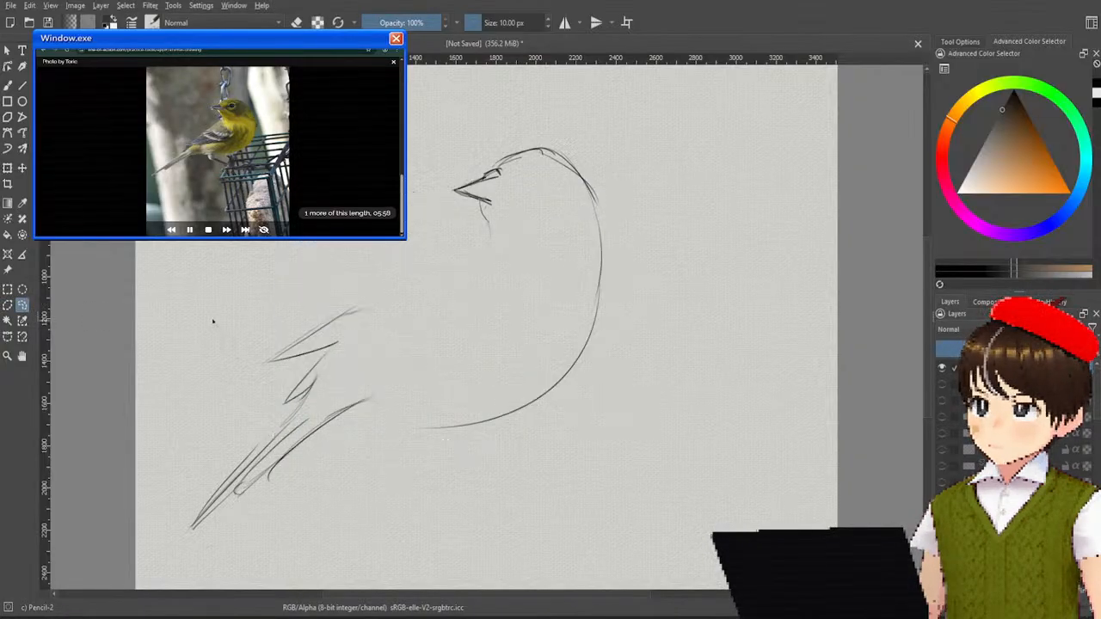
pyautogui.moveTo(224, 292)
pyautogui.mouseDown()
pyautogui.moveTo(197, 552)
pyautogui.moveTo(266, 562)
pyautogui.moveTo(347, 472)
pyautogui.moveTo(402, 348)
pyautogui.moveTo(328, 259)
pyautogui.moveTo(220, 285)
pyautogui.mouseUp()
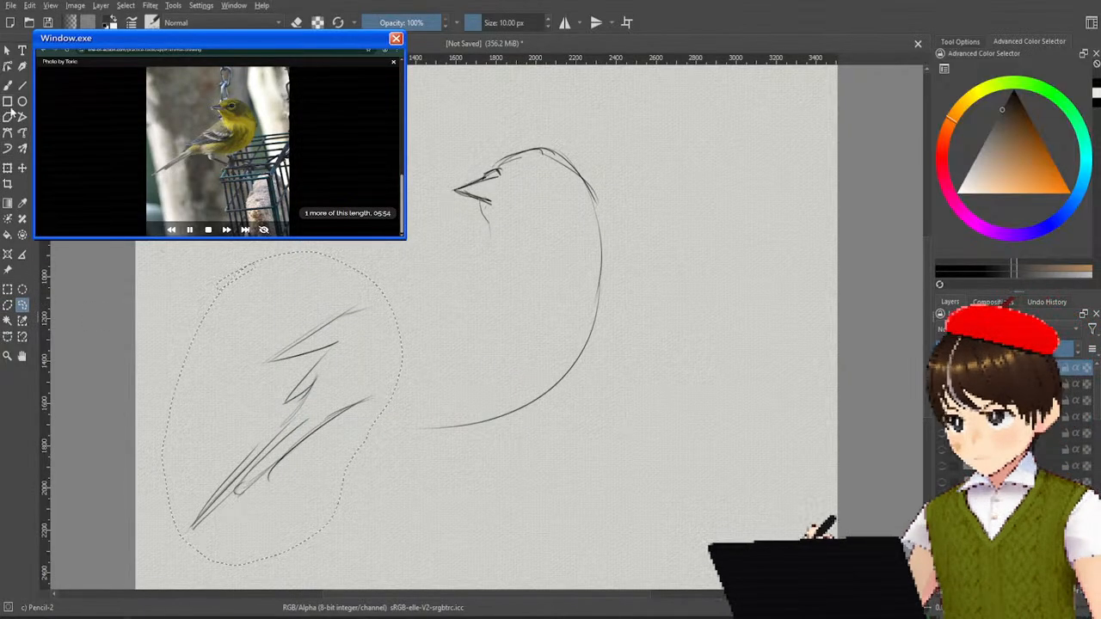
pyautogui.press('t')
pyautogui.moveTo(333, 341)
pyautogui.mouseDown()
pyautogui.moveTo(376, 373)
pyautogui.moveTo(329, 376)
pyautogui.mouseUp()
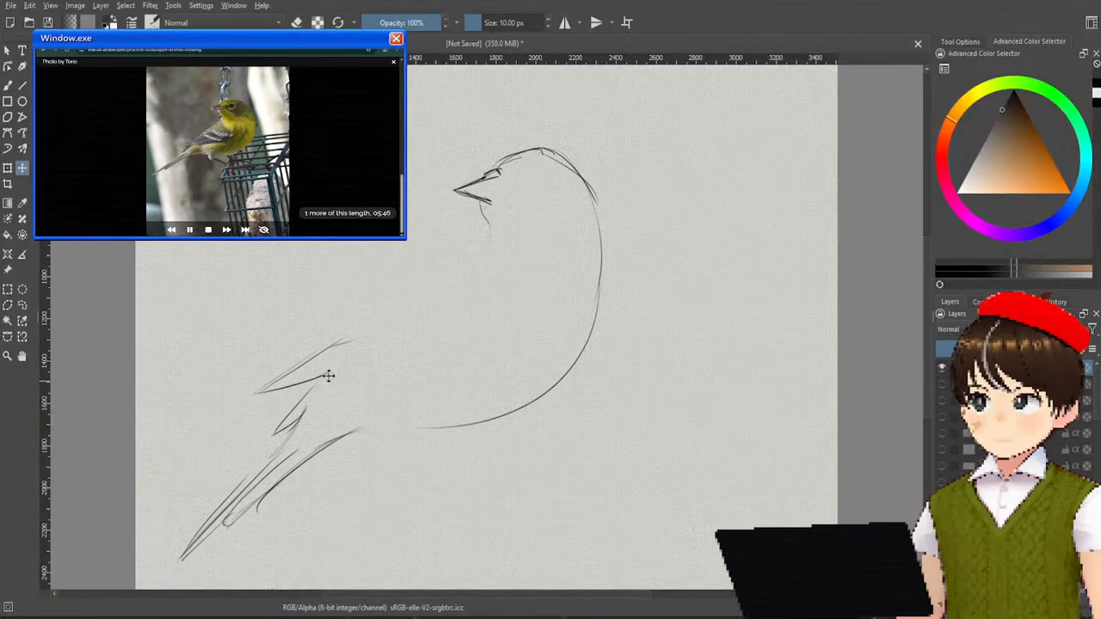
pyautogui.moveTo(245, 293)
pyautogui.mouseDown()
pyautogui.moveTo(197, 559)
pyautogui.moveTo(379, 335)
pyautogui.moveTo(378, 351)
pyautogui.moveTo(404, 352)
pyautogui.moveTo(393, 359)
pyautogui.moveTo(389, 348)
pyautogui.mouseUp()
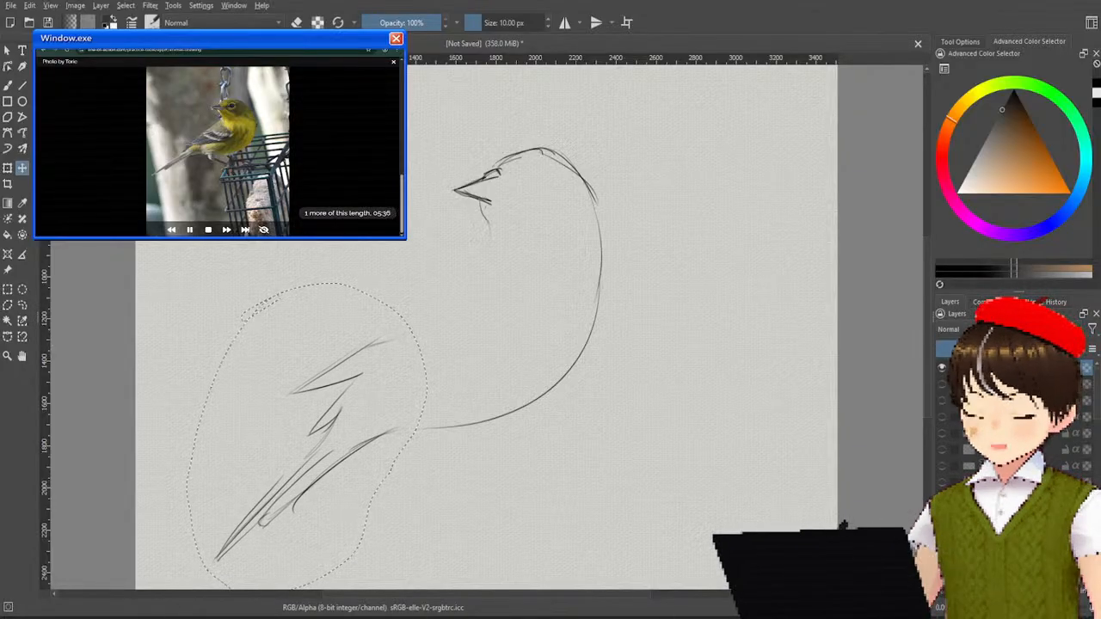
# Step: Extend the selection to the whole canvas and draw the throat and back line with Pencil-2 down to the wing tip
pyautogui.click(8, 86)
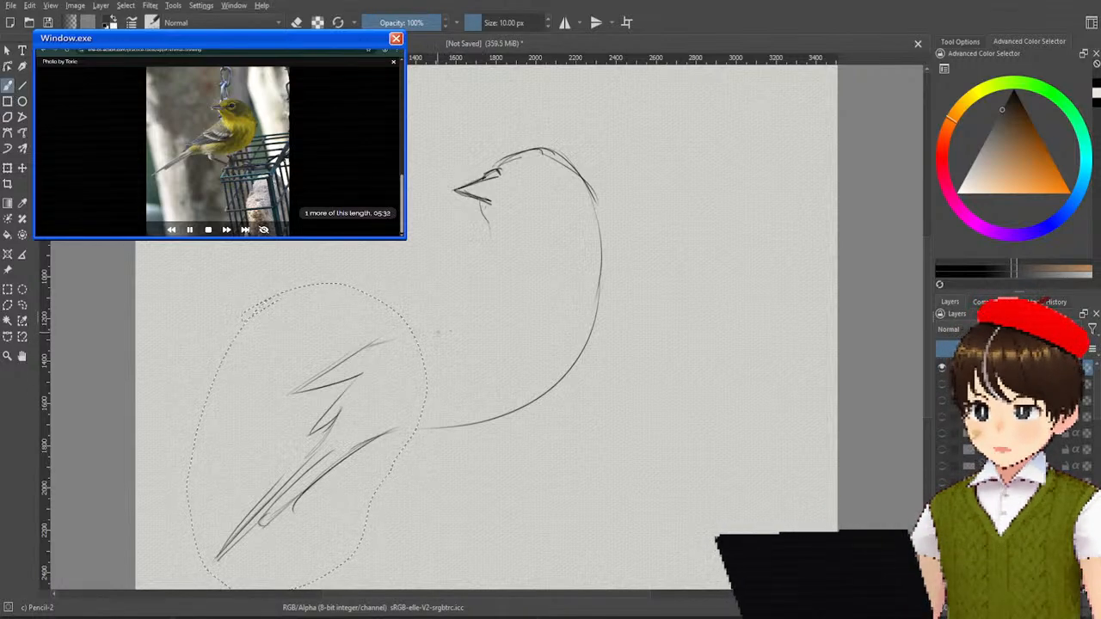
pyautogui.hotkey('ctrl', 'a')
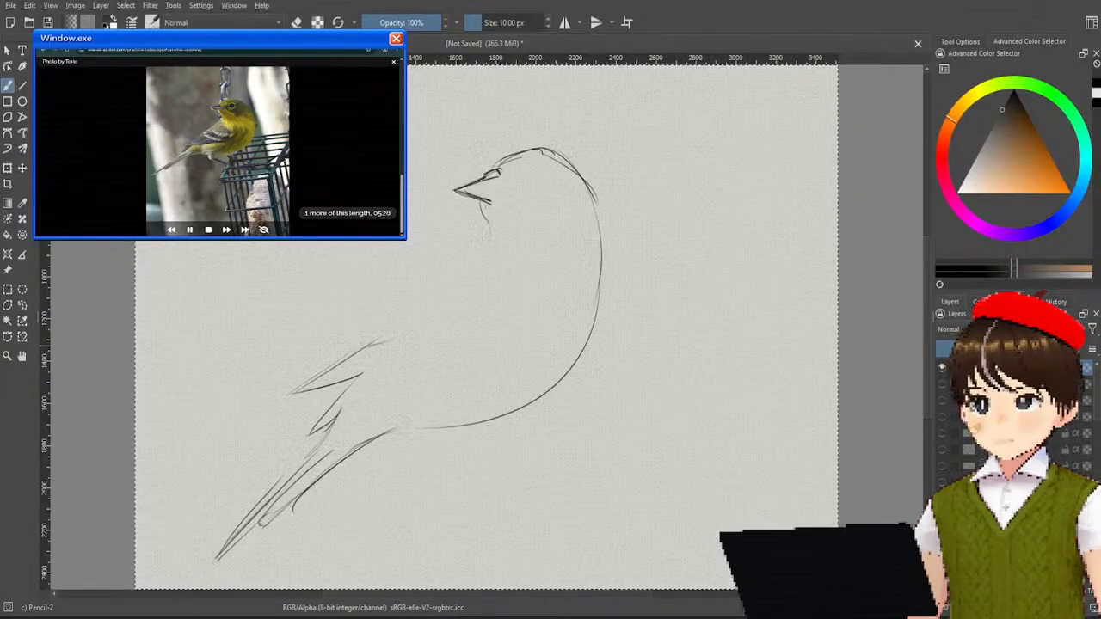
pyautogui.moveTo(484, 273); pyautogui.dragTo(378, 337)
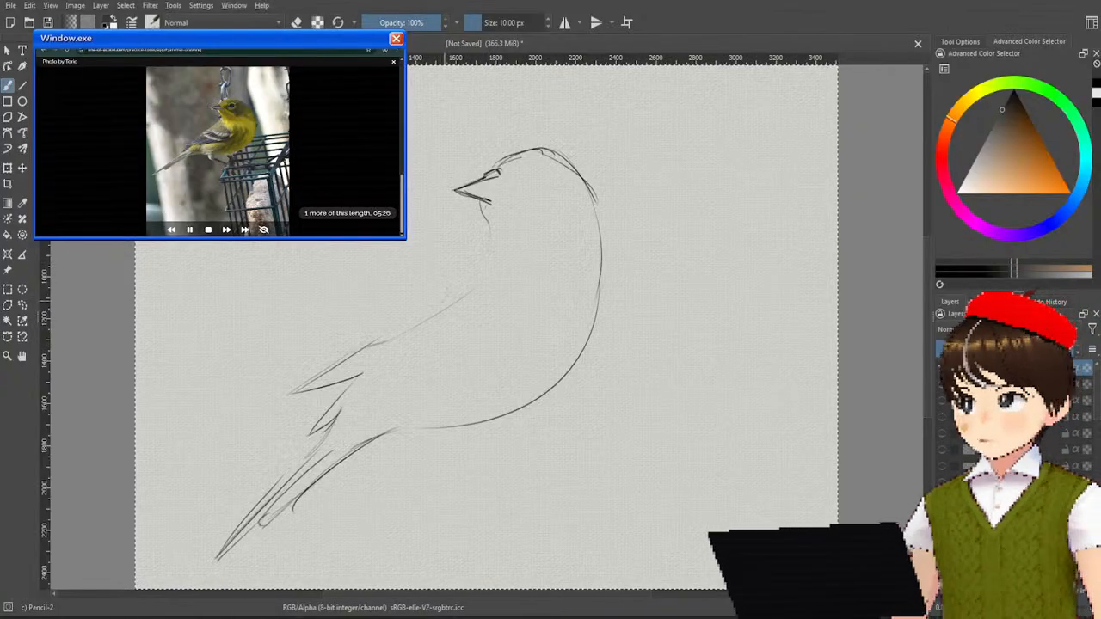
pyautogui.hotkey('ctrl', 'z')
pyautogui.moveTo(486, 275); pyautogui.dragTo(387, 327)
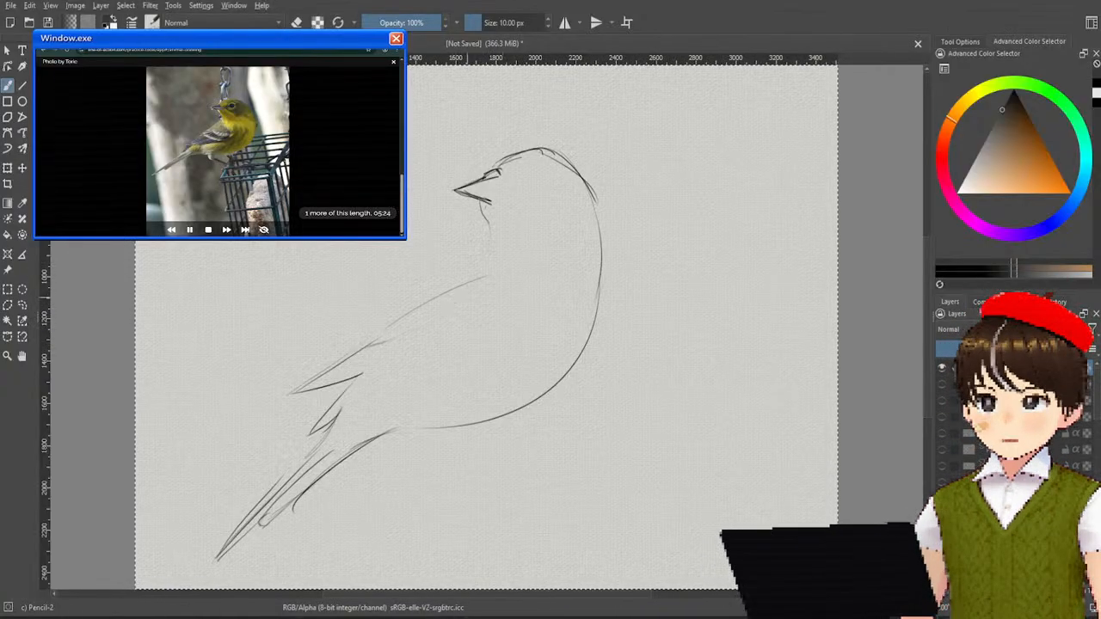
pyautogui.moveTo(503, 256); pyautogui.dragTo(379, 337)
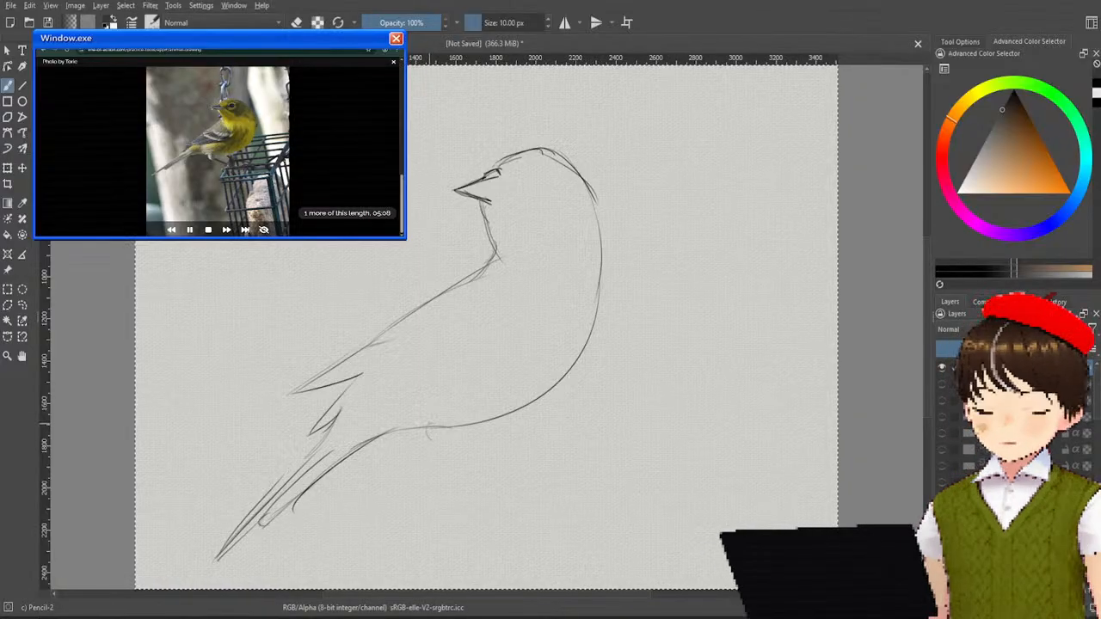
# Step: Draw the bird's rear leg as a short rounded thigh under the belly with a thin shank slanting forward
pyautogui.hotkey('ctrl', 'z')
pyautogui.moveTo(428, 426); pyautogui.dragTo(442, 456)
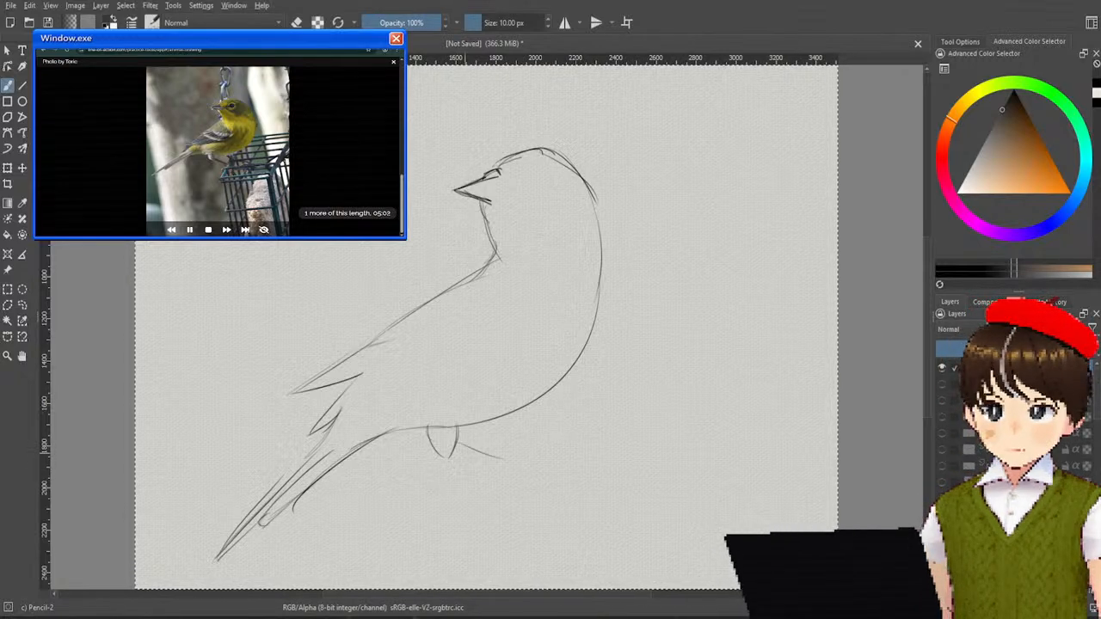
pyautogui.hotkey('ctrl', 'z')
pyautogui.moveTo(456, 446); pyautogui.dragTo(511, 477)
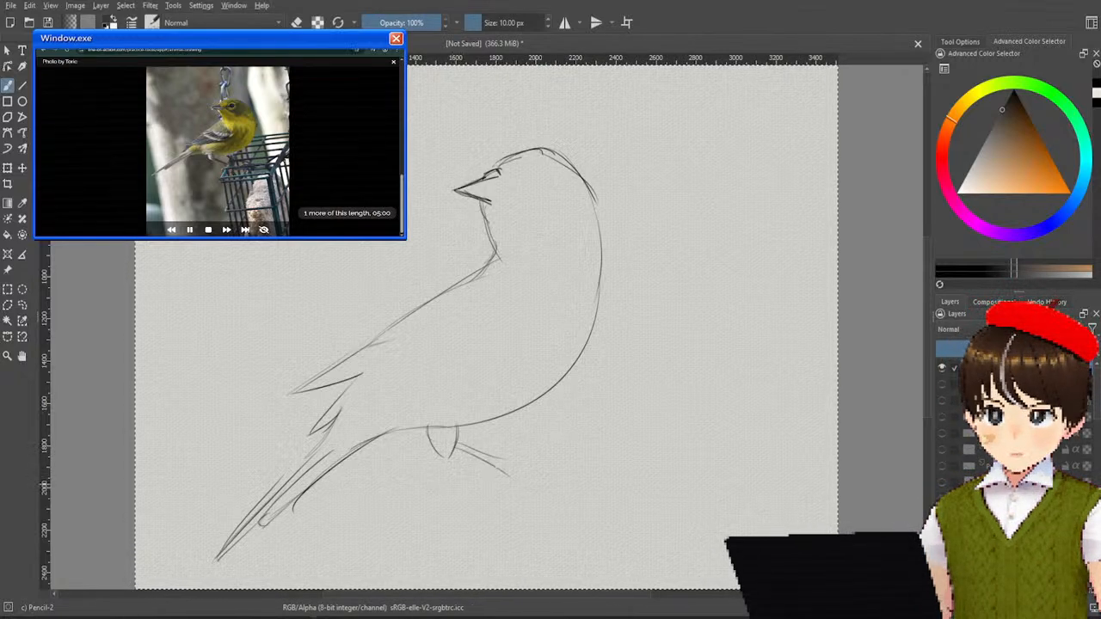
pyautogui.moveTo(473, 444); pyautogui.dragTo(524, 473)
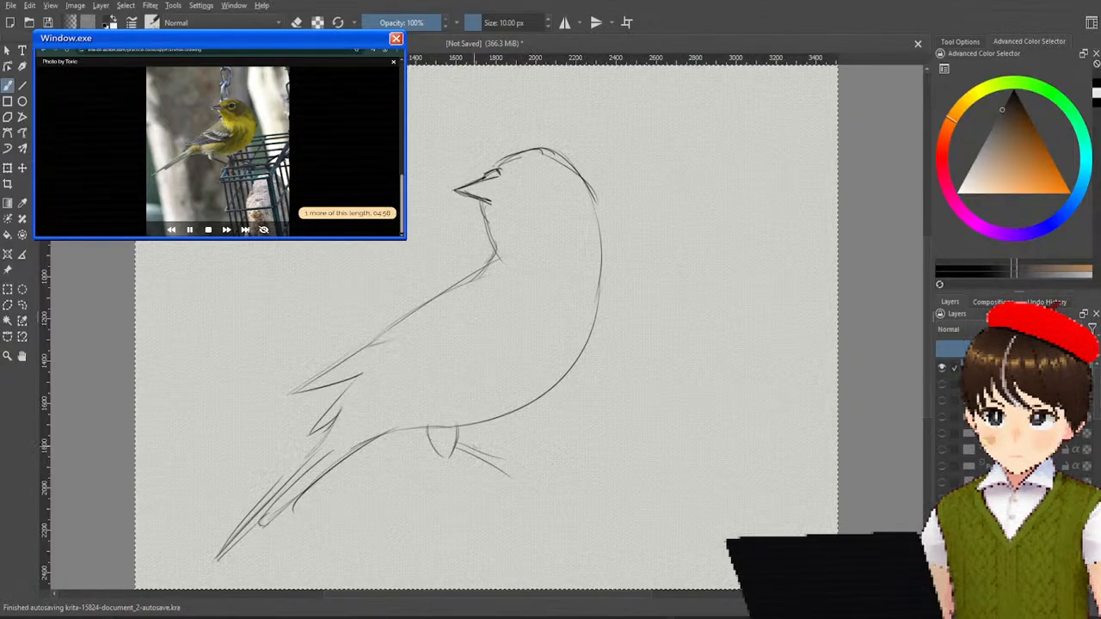
pyautogui.moveTo(473, 449); pyautogui.dragTo(532, 482)
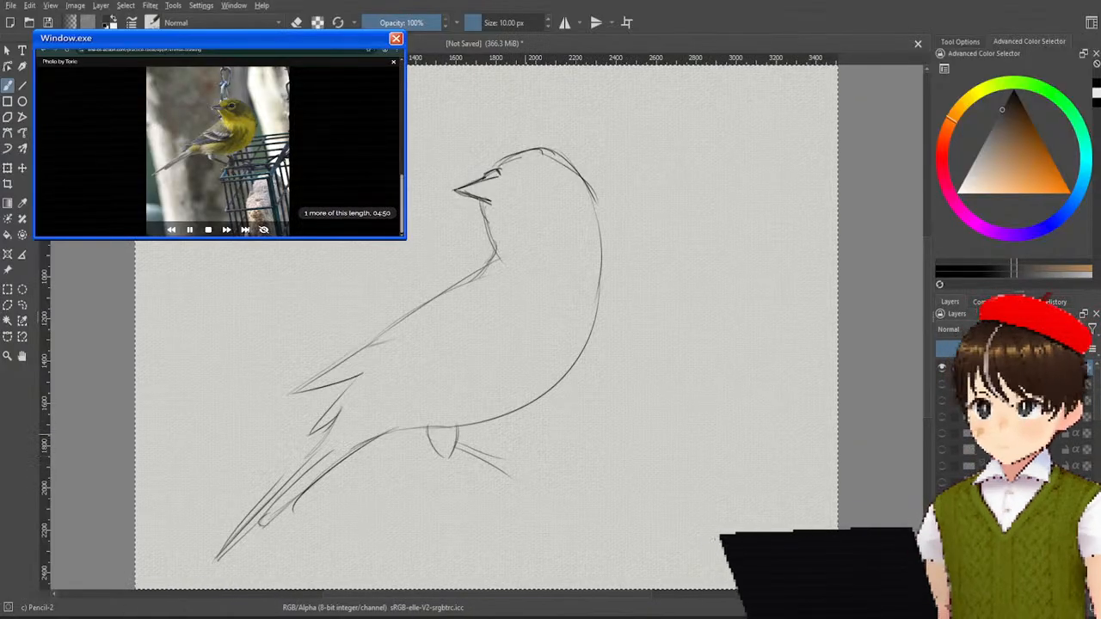
# Step: Sketch the slanted perch from the lower breast to the canvas edge and add the front leg reaching onto it
pyautogui.moveTo(506, 443); pyautogui.dragTo(460, 516)
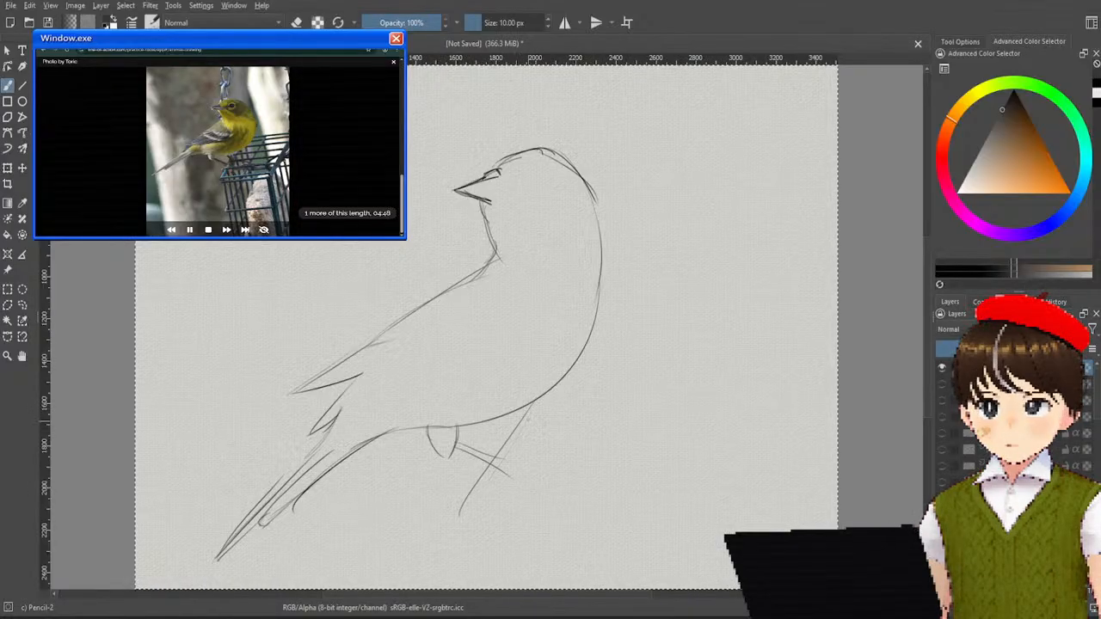
pyautogui.moveTo(526, 416); pyautogui.dragTo(417, 583)
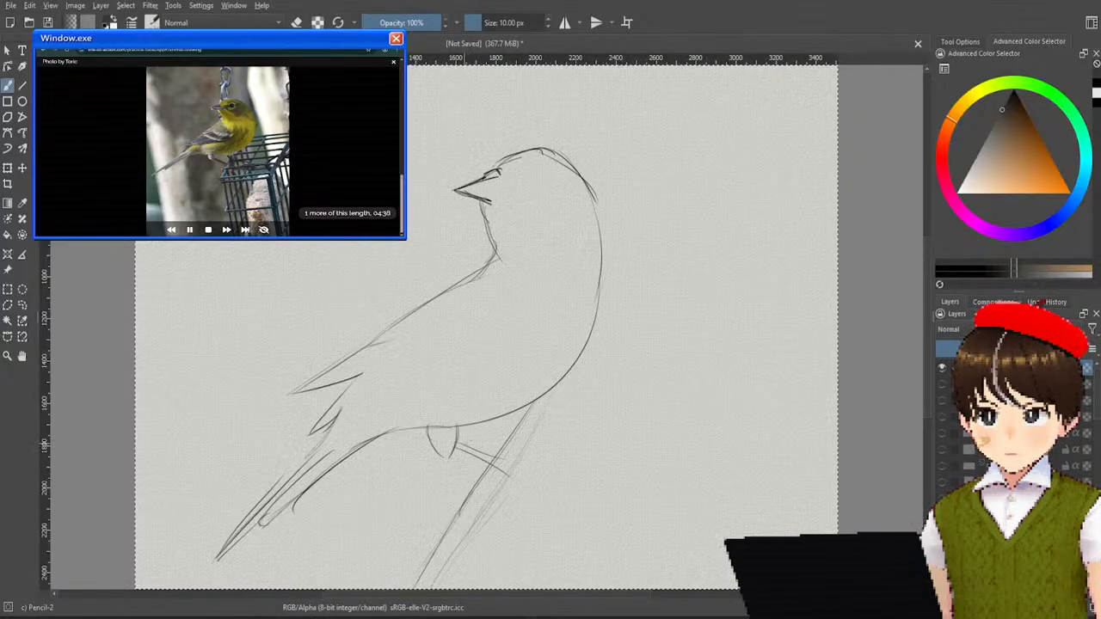
pyautogui.moveTo(496, 428); pyautogui.dragTo(509, 447)
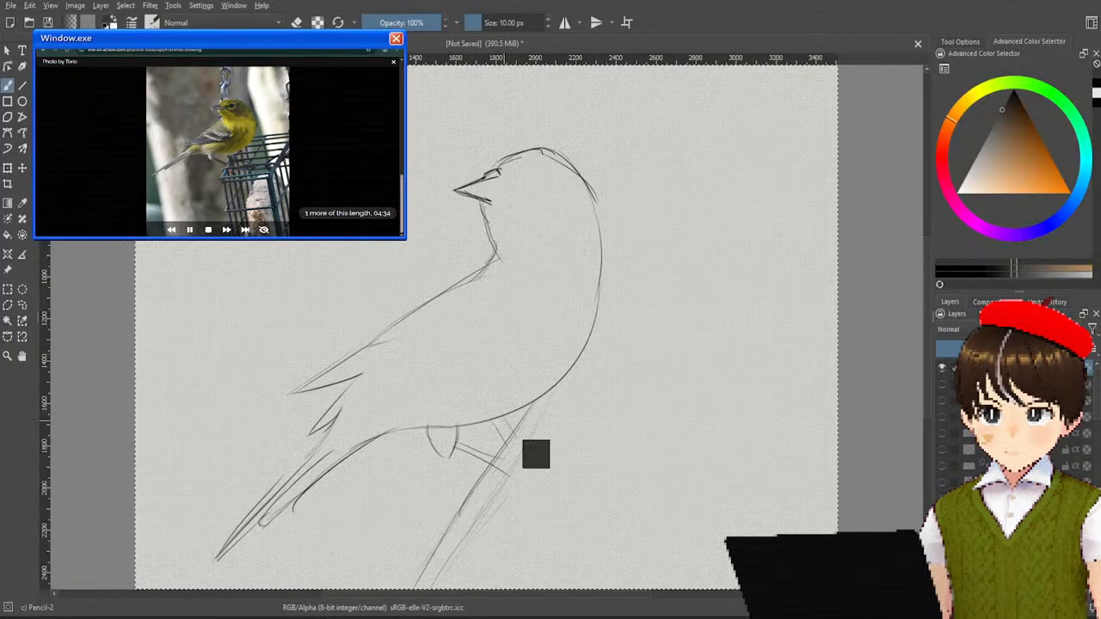
pyautogui.hotkey('ctrl', 'z')
pyautogui.moveTo(499, 421); pyautogui.dragTo(518, 450)
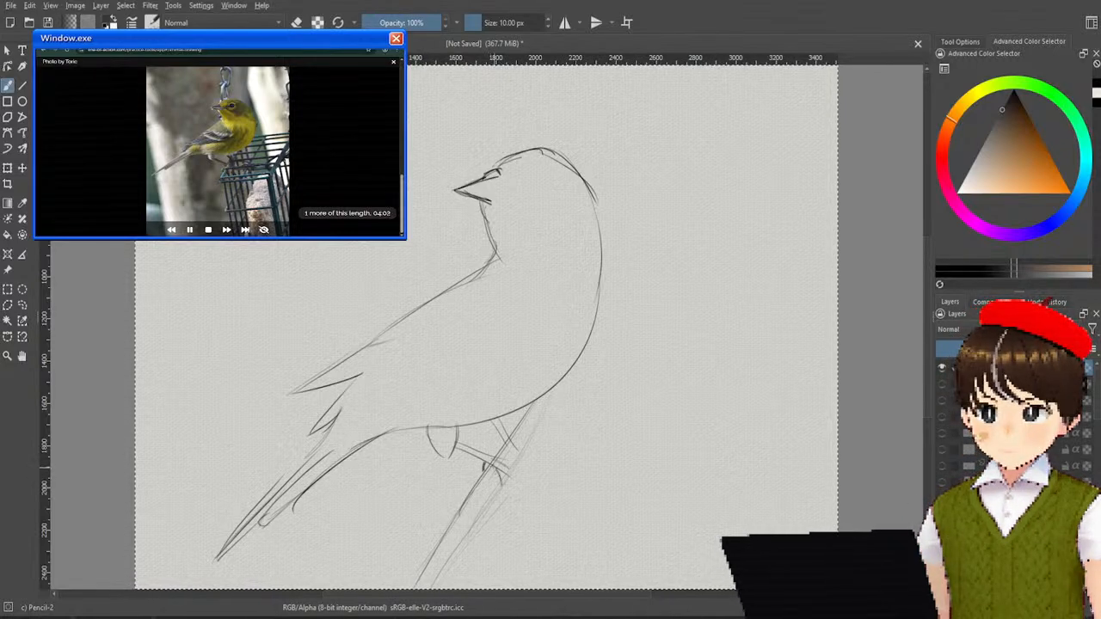
# Step: Draw the toes of both feet gripping the slanted perch
pyautogui.moveTo(507, 475); pyautogui.dragTo(501, 492)
pyautogui.moveTo(509, 472)
pyautogui.mouseDown()
pyautogui.moveTo(504, 492)
pyautogui.moveTo(516, 477)
pyautogui.moveTo(497, 464)
pyautogui.moveTo(513, 462)
pyautogui.mouseUp()
pyautogui.moveTo(527, 451); pyautogui.dragTo(505, 461)
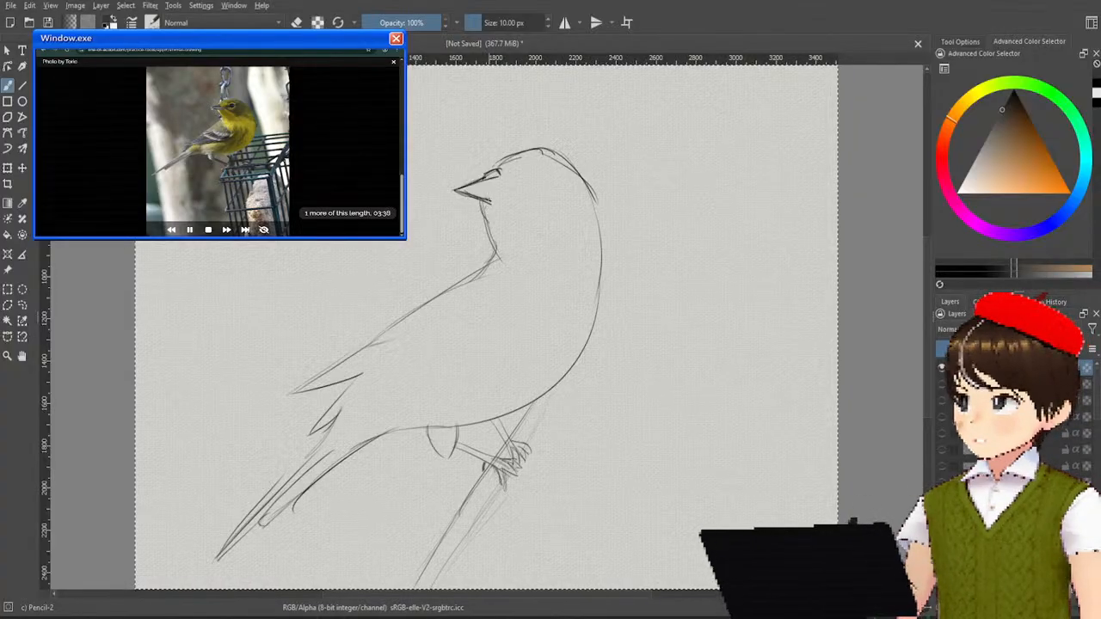
# Step: Close the base of the beak with short lines and draw a small round eye on the head
pyautogui.moveTo(486, 197); pyautogui.dragTo(511, 208)
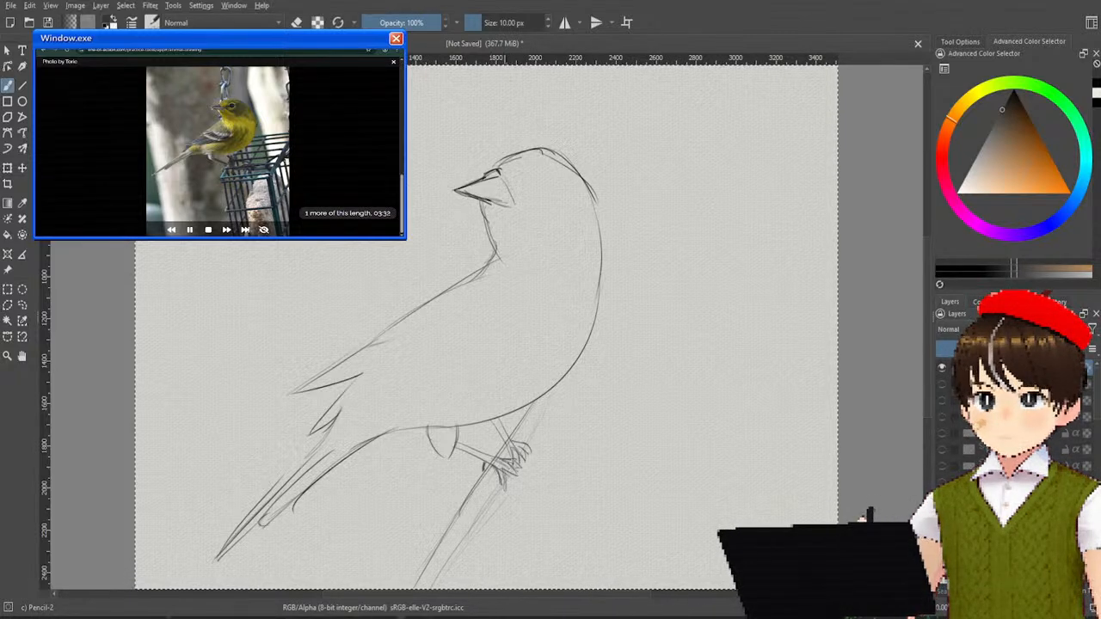
pyautogui.moveTo(501, 170); pyautogui.dragTo(513, 205)
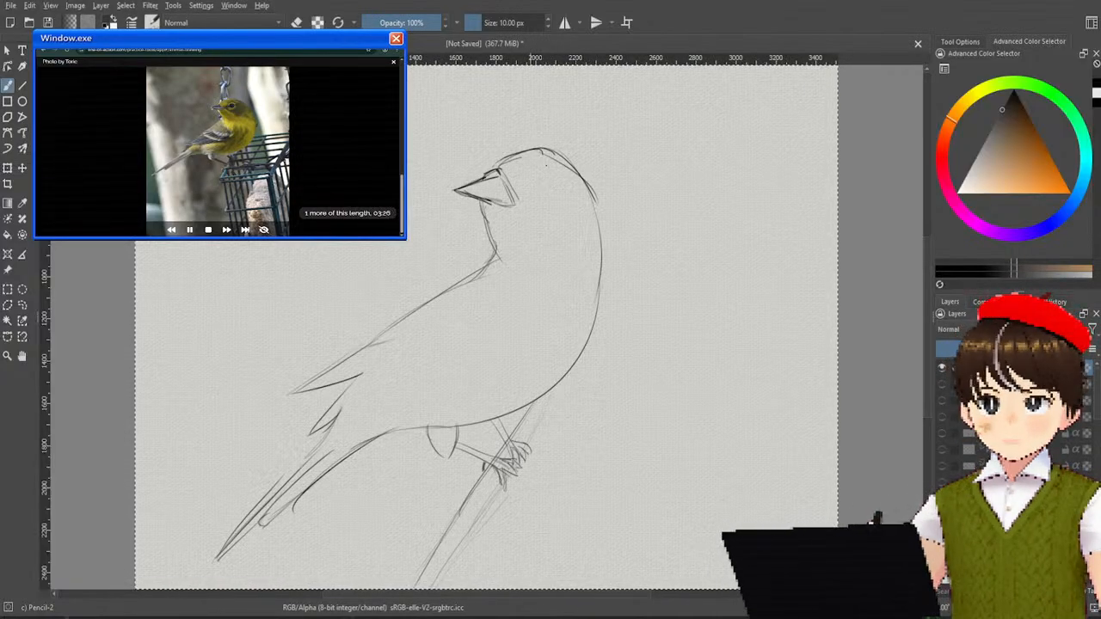
pyautogui.moveTo(523, 171); pyautogui.dragTo(533, 165)
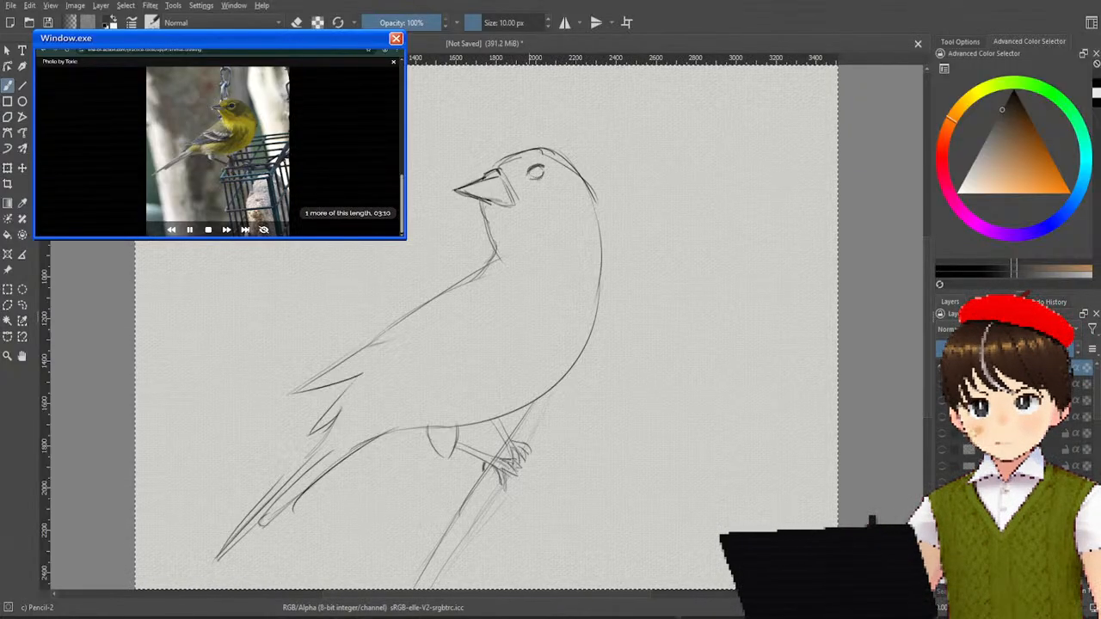
pyautogui.moveTo(542, 166); pyautogui.dragTo(542, 178)
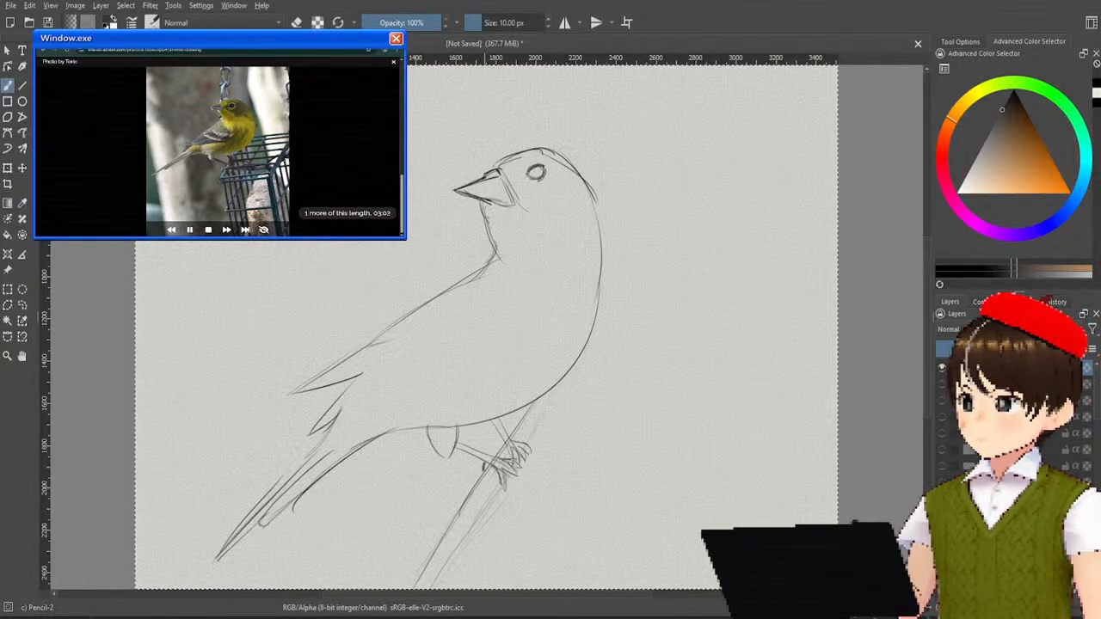
# Step: Erase the lower beak and its base with Eraser Soft reduced to 133.28 px, and return to Pencil-2
pyautogui.rightClick(497, 191)
pyautogui.click(506, 112)
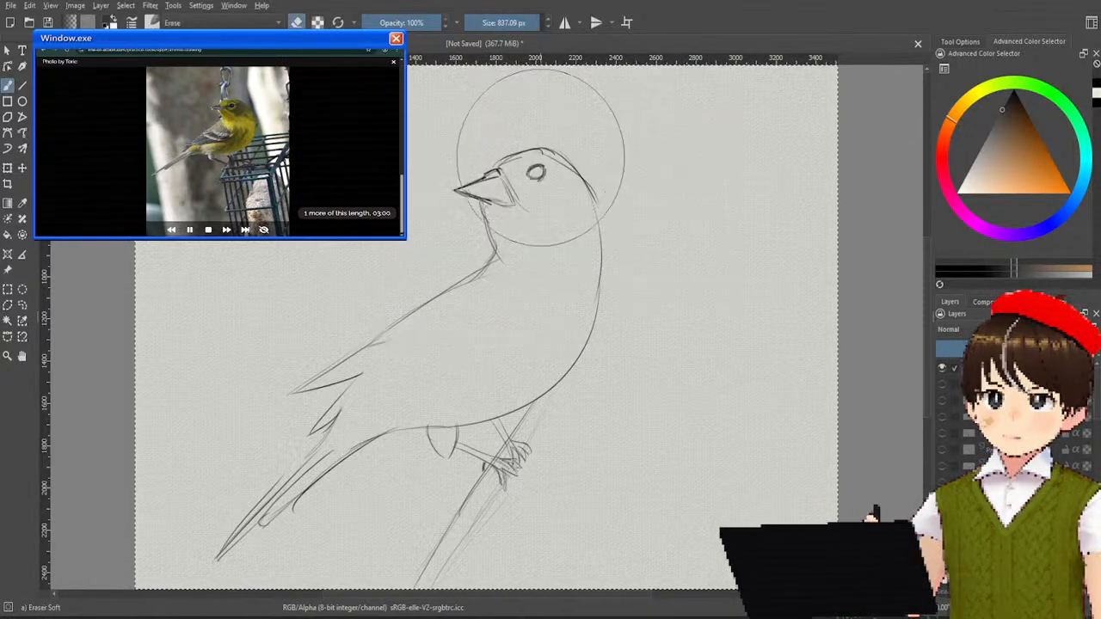
pyautogui.moveTo(523, 22); pyautogui.dragTo(498, 23)
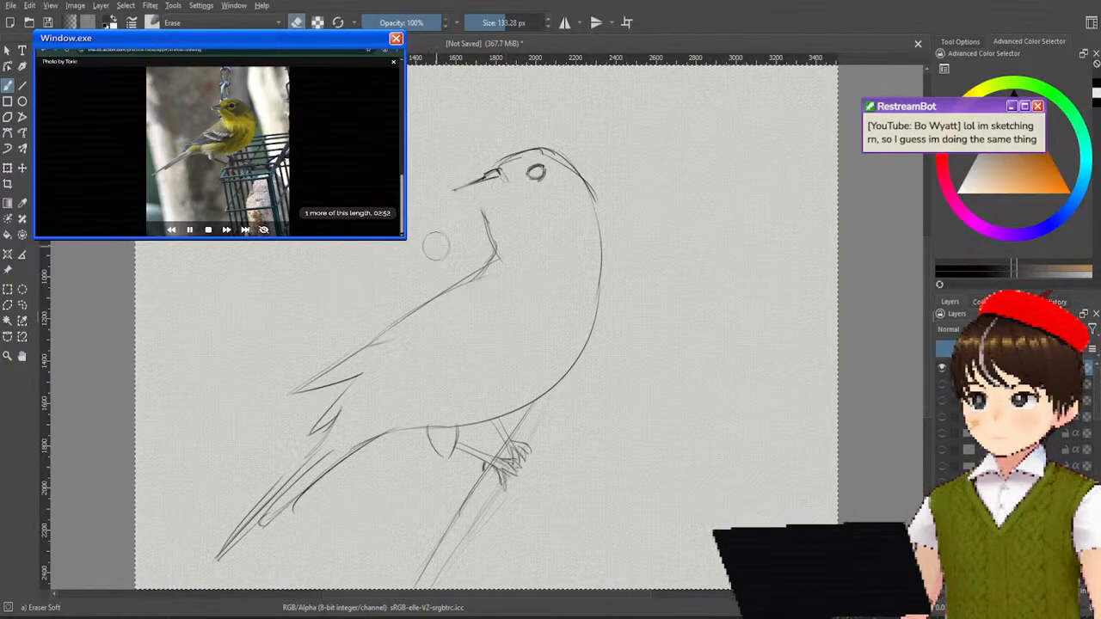
pyautogui.rightClick(443, 312)
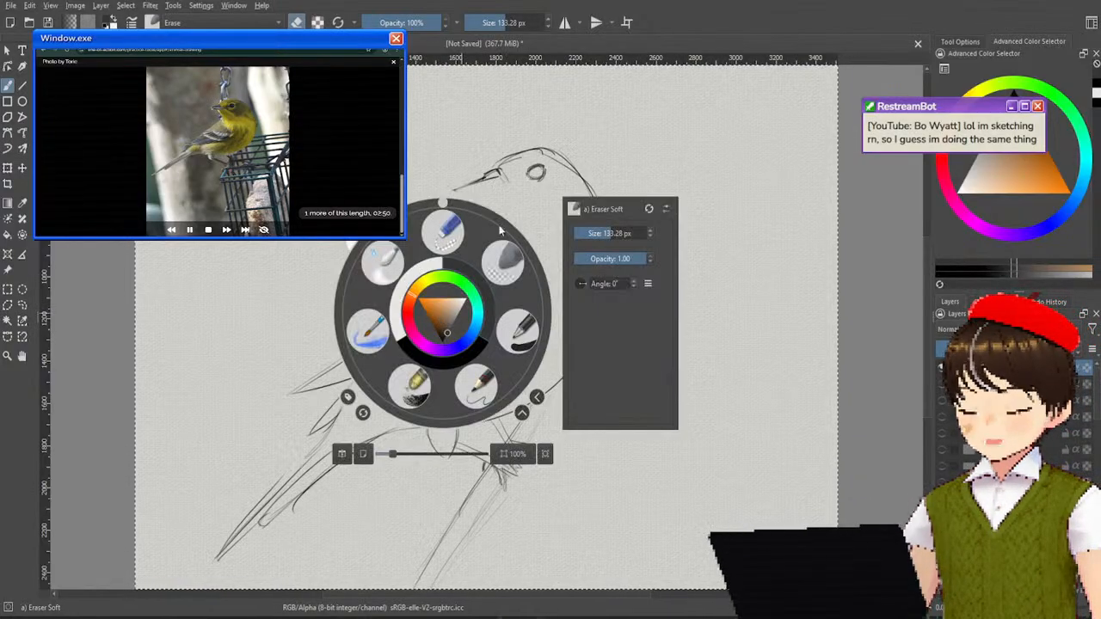
pyautogui.click(479, 388)
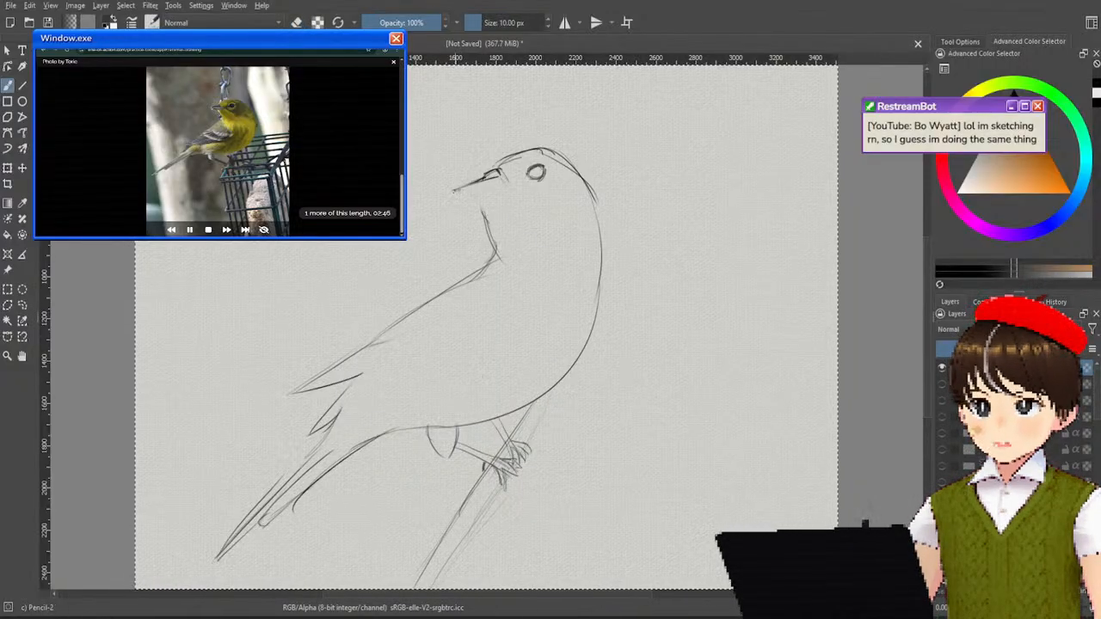
# Step: Redraw the lower beak and its base, join it to the throat, darken the pupil and outline the cheek patch
pyautogui.moveTo(454, 191)
pyautogui.mouseDown()
pyautogui.moveTo(497, 199)
pyautogui.moveTo(455, 191)
pyautogui.mouseUp()
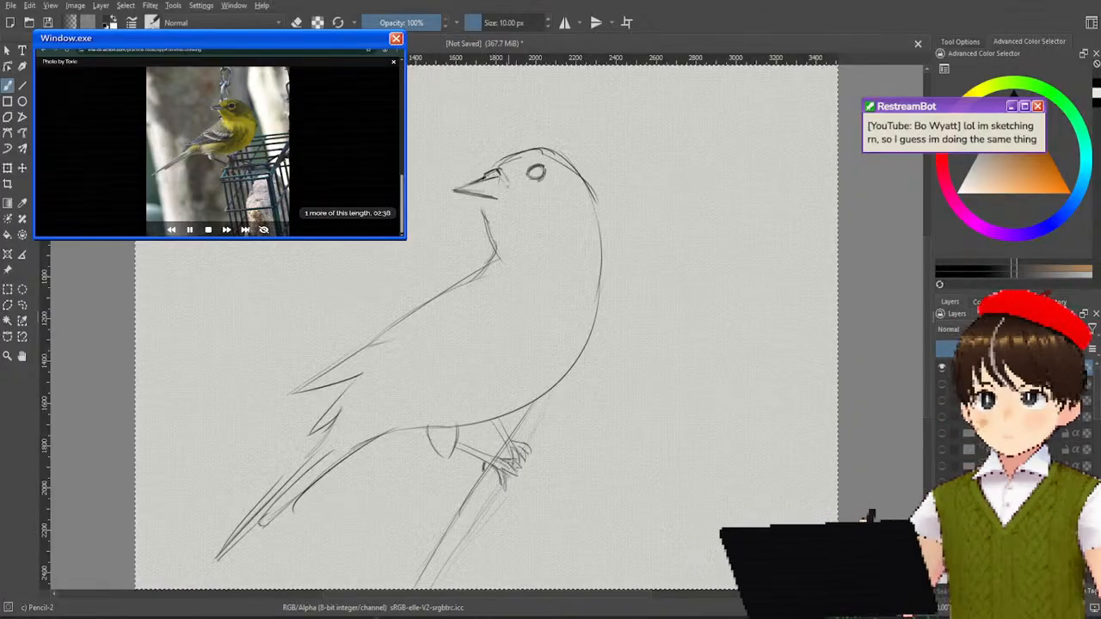
pyautogui.moveTo(501, 177); pyautogui.dragTo(509, 200)
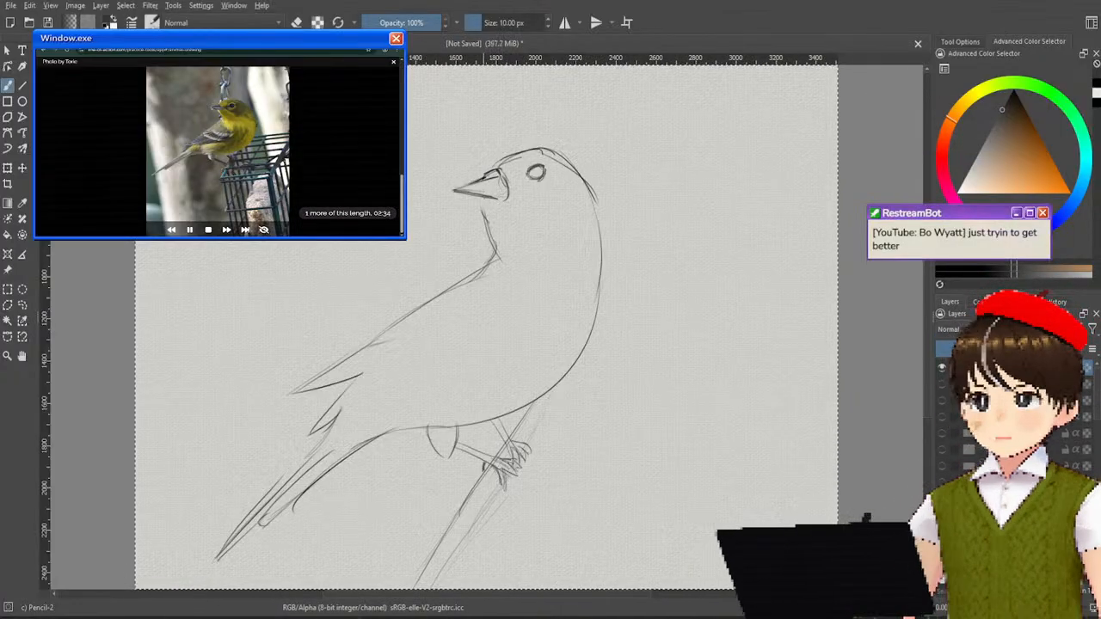
pyautogui.moveTo(483, 199); pyautogui.dragTo(486, 224)
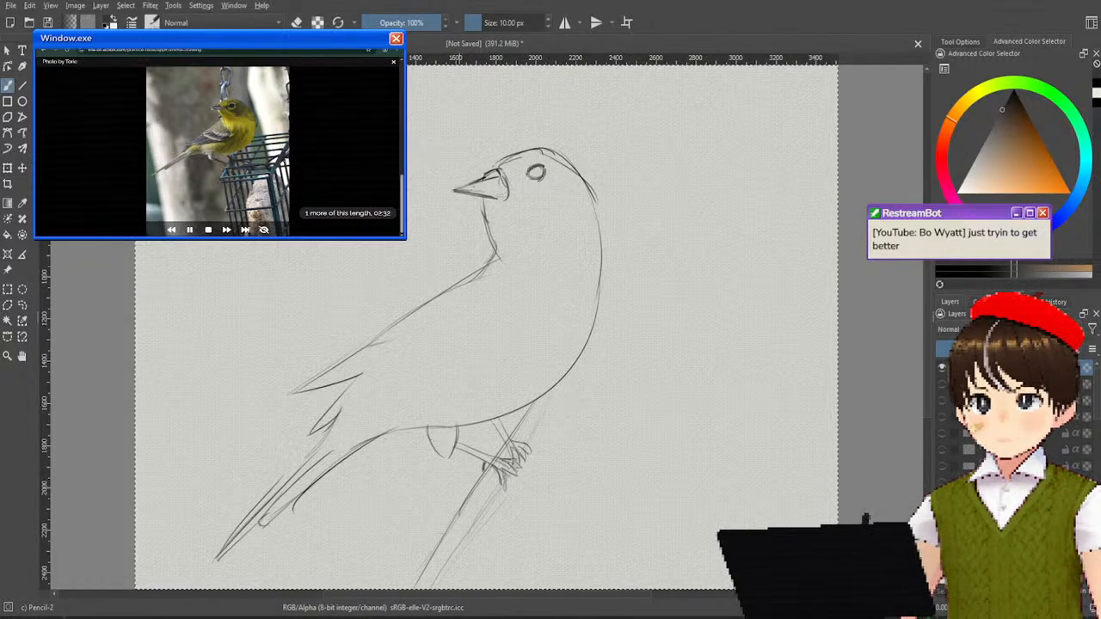
pyautogui.moveTo(459, 190); pyautogui.dragTo(548, 186)
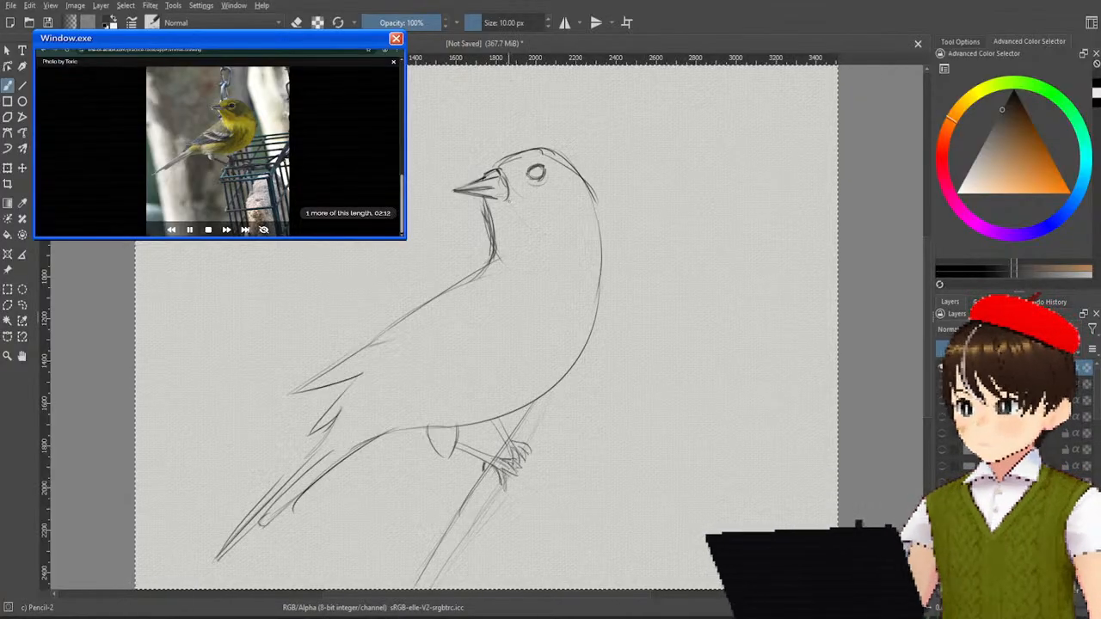
pyautogui.moveTo(511, 197); pyautogui.dragTo(563, 222)
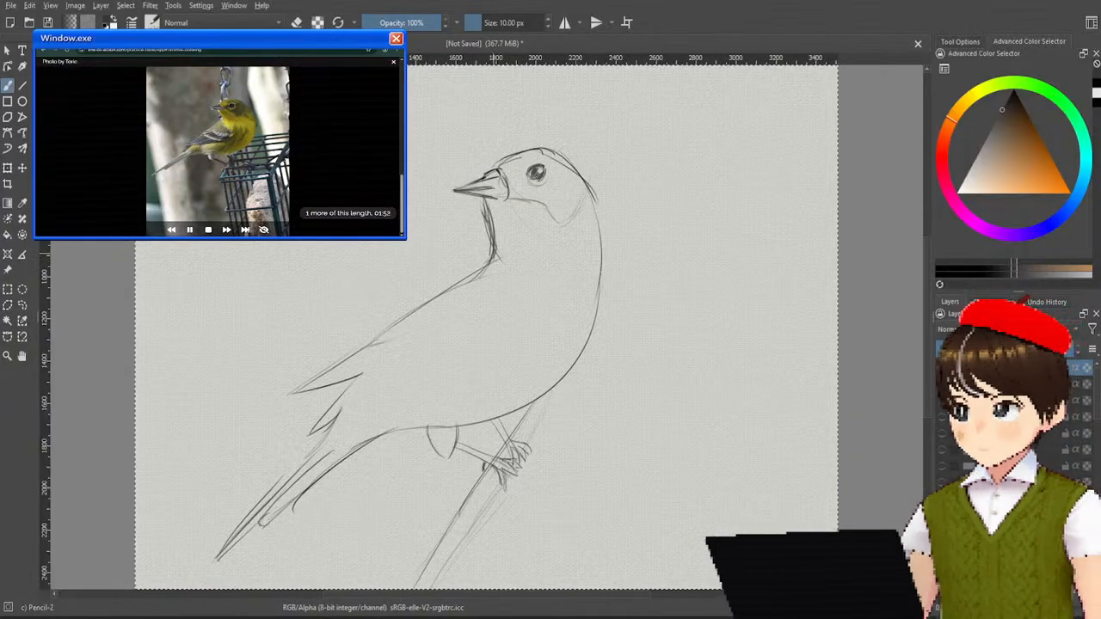
# Step: Draw the folded wing's rounded shoulder and its long lower edge running back to the wing tip
pyautogui.moveTo(493, 263)
pyautogui.mouseDown()
pyautogui.moveTo(516, 296)
pyautogui.moveTo(483, 338)
pyautogui.moveTo(506, 334)
pyautogui.moveTo(465, 355)
pyautogui.mouseUp()
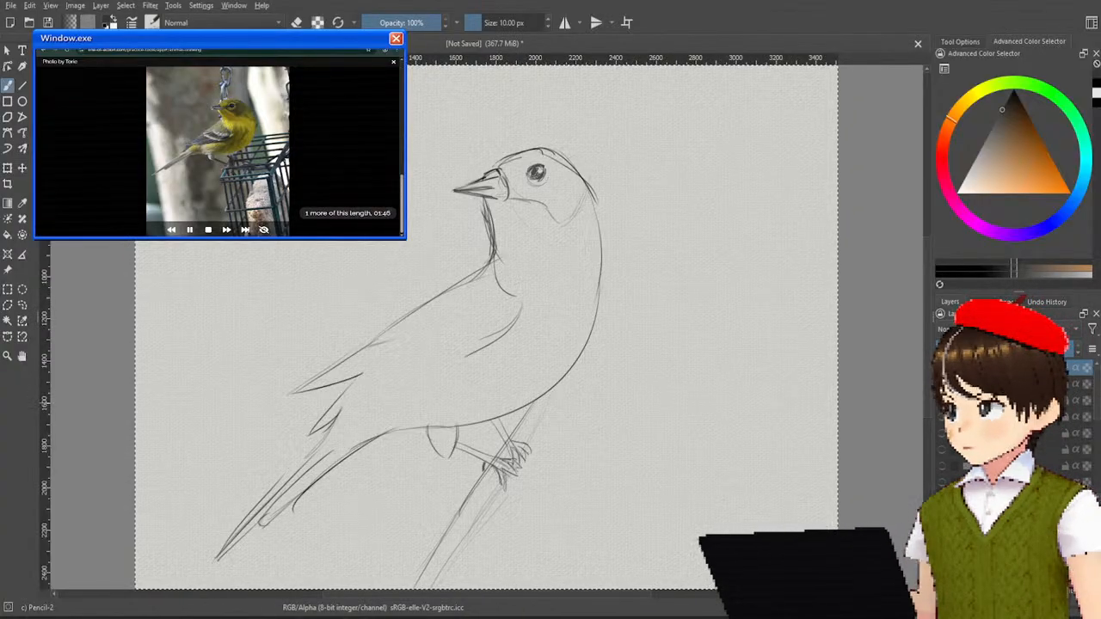
pyautogui.moveTo(375, 377)
pyautogui.mouseDown()
pyautogui.moveTo(487, 360)
pyautogui.moveTo(487, 344)
pyautogui.mouseUp()
pyautogui.moveTo(522, 304)
pyautogui.mouseDown()
pyautogui.moveTo(514, 330)
pyautogui.moveTo(434, 370)
pyautogui.mouseUp()
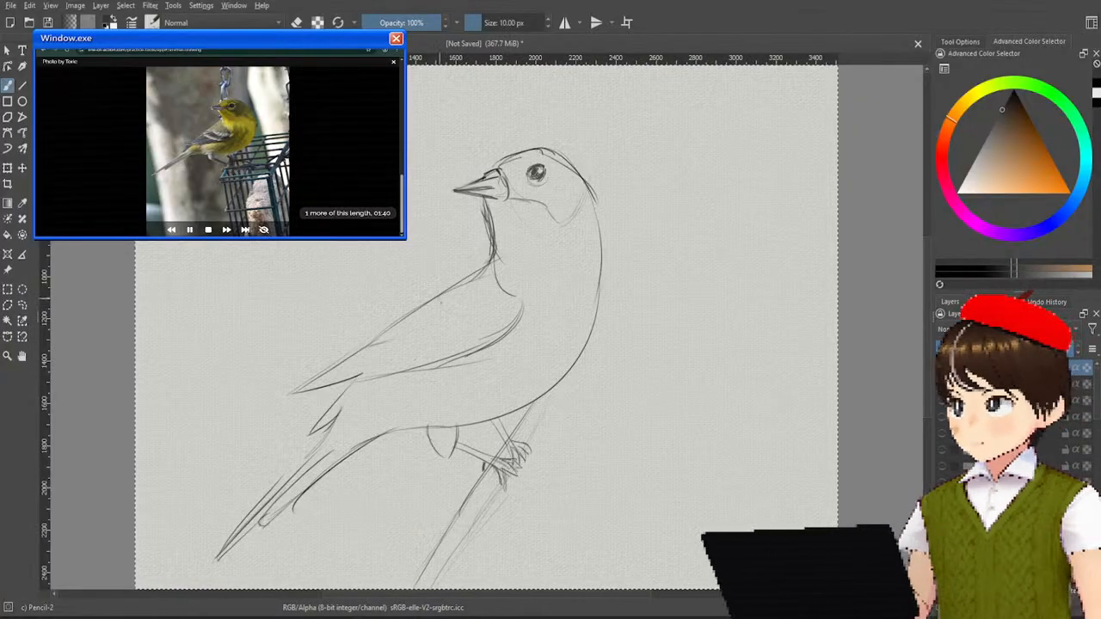
# Step: Fill the upper part of the folded wing with rows of scalloped covert feathers
pyautogui.moveTo(437, 306); pyautogui.dragTo(483, 340)
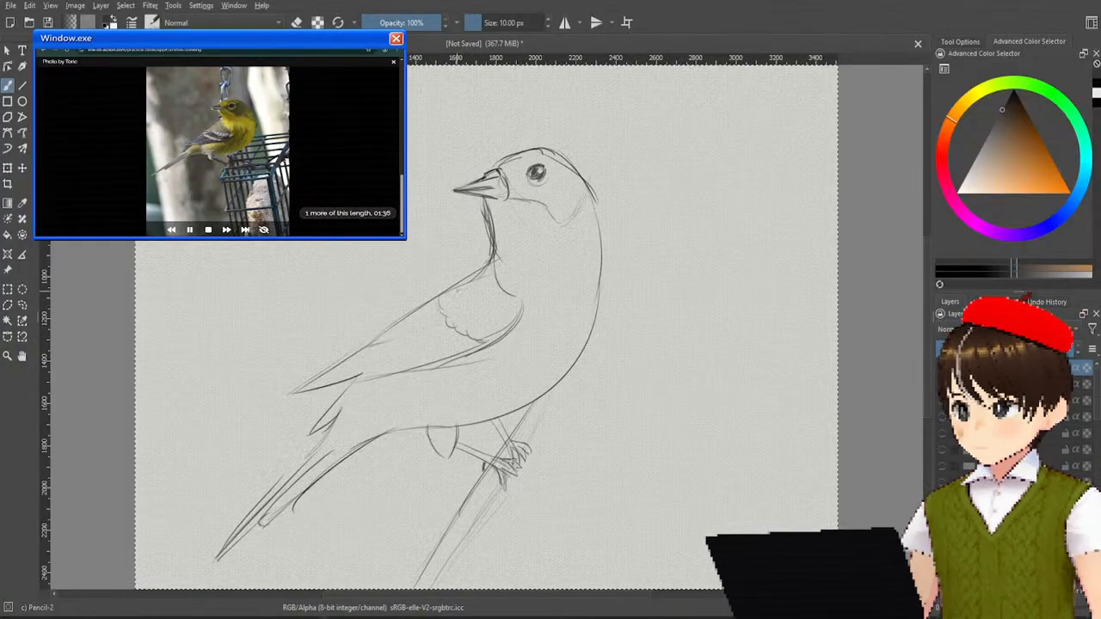
pyautogui.moveTo(445, 301); pyautogui.dragTo(521, 331)
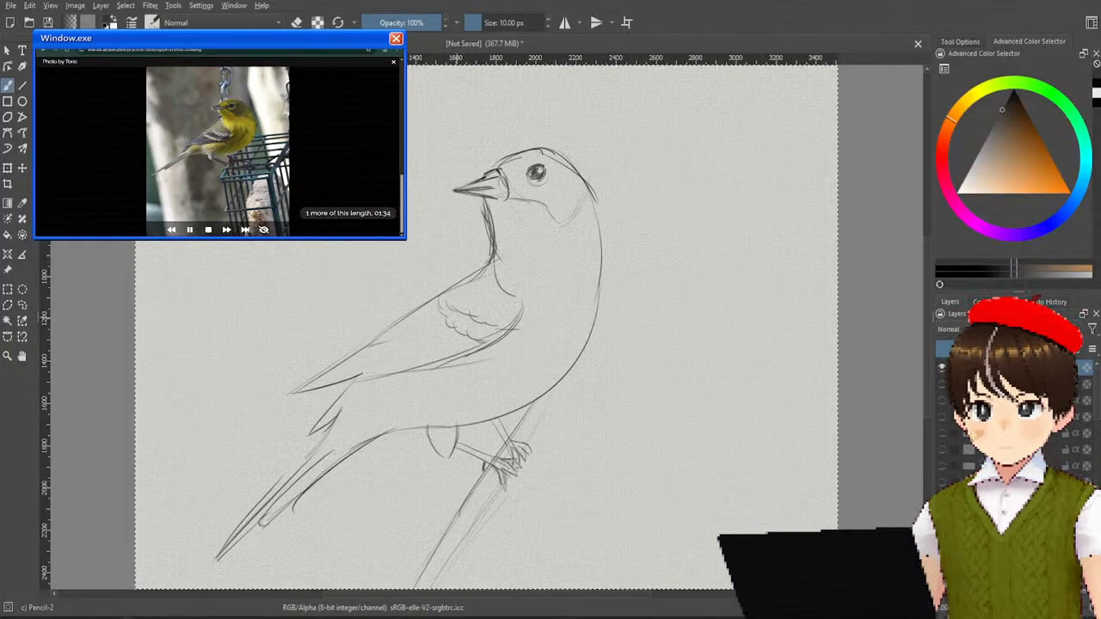
pyautogui.moveTo(399, 320); pyautogui.dragTo(422, 361)
pyautogui.moveTo(411, 313); pyautogui.dragTo(427, 332)
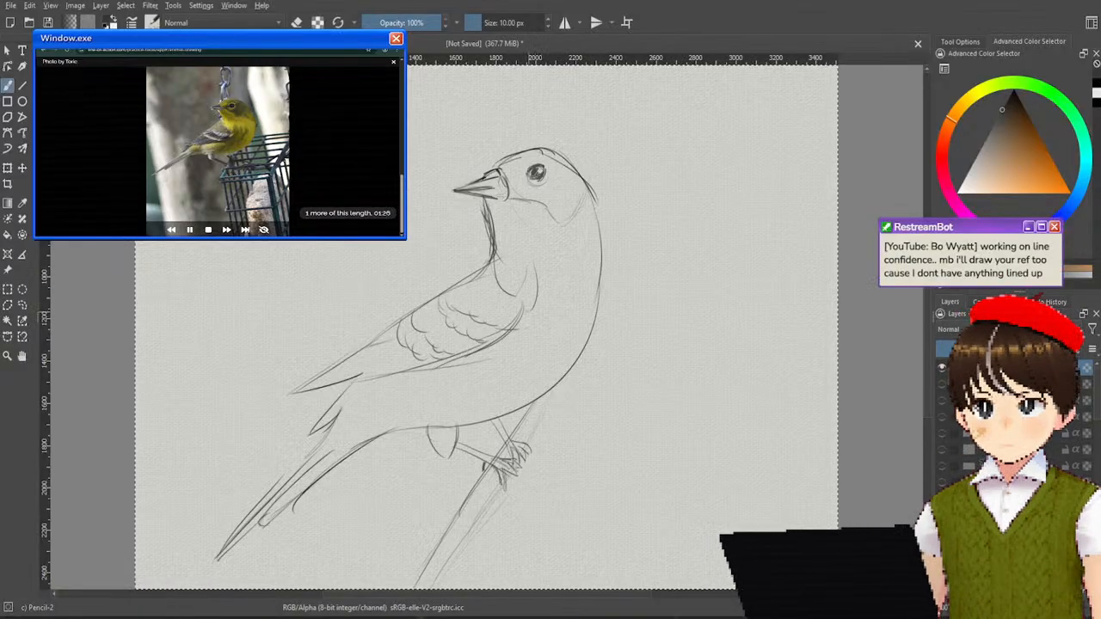
# Step: Add curved feather strokes across the breast, belly and tail base, and round out the rear thigh
pyautogui.moveTo(551, 277); pyautogui.dragTo(538, 327)
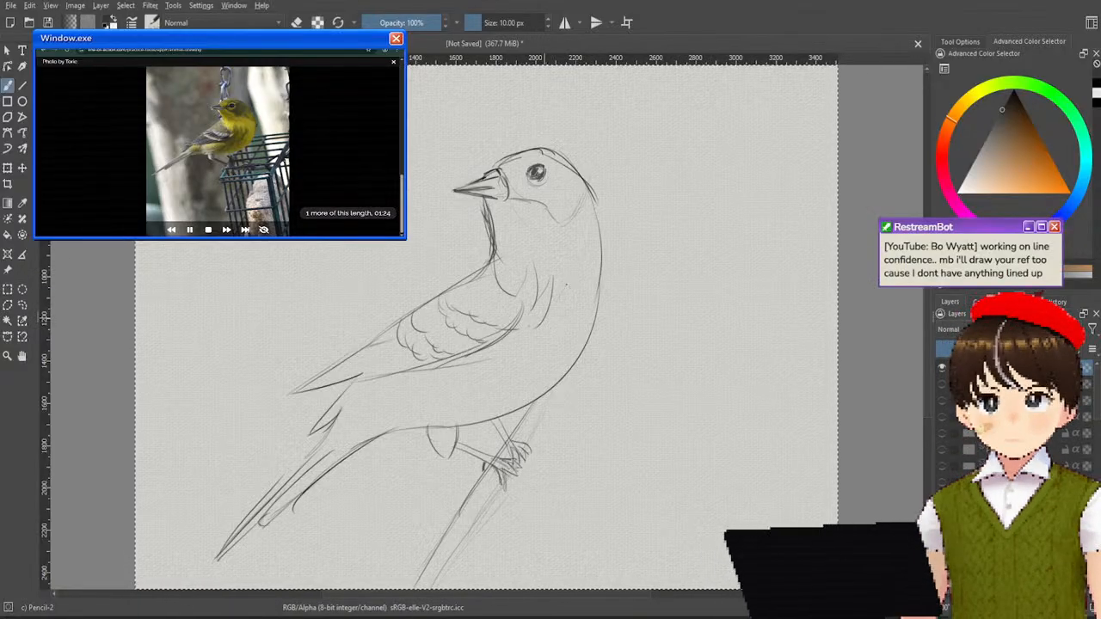
pyautogui.moveTo(573, 271)
pyautogui.mouseDown()
pyautogui.moveTo(557, 344)
pyautogui.moveTo(535, 343)
pyautogui.mouseUp()
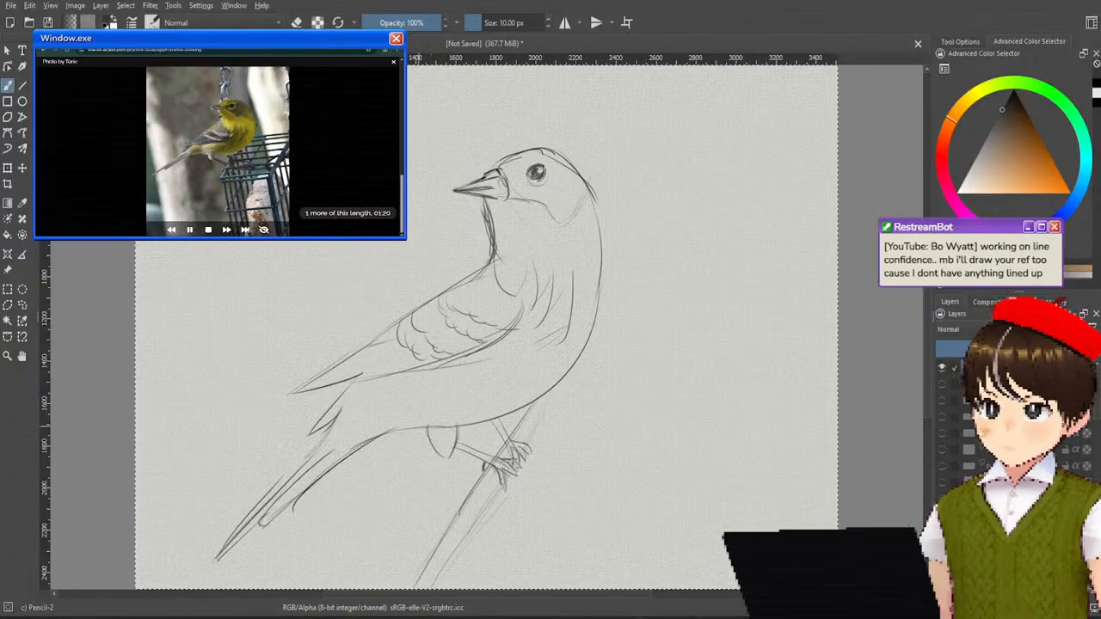
pyautogui.moveTo(423, 426)
pyautogui.mouseDown()
pyautogui.moveTo(434, 453)
pyautogui.moveTo(451, 448)
pyautogui.mouseUp()
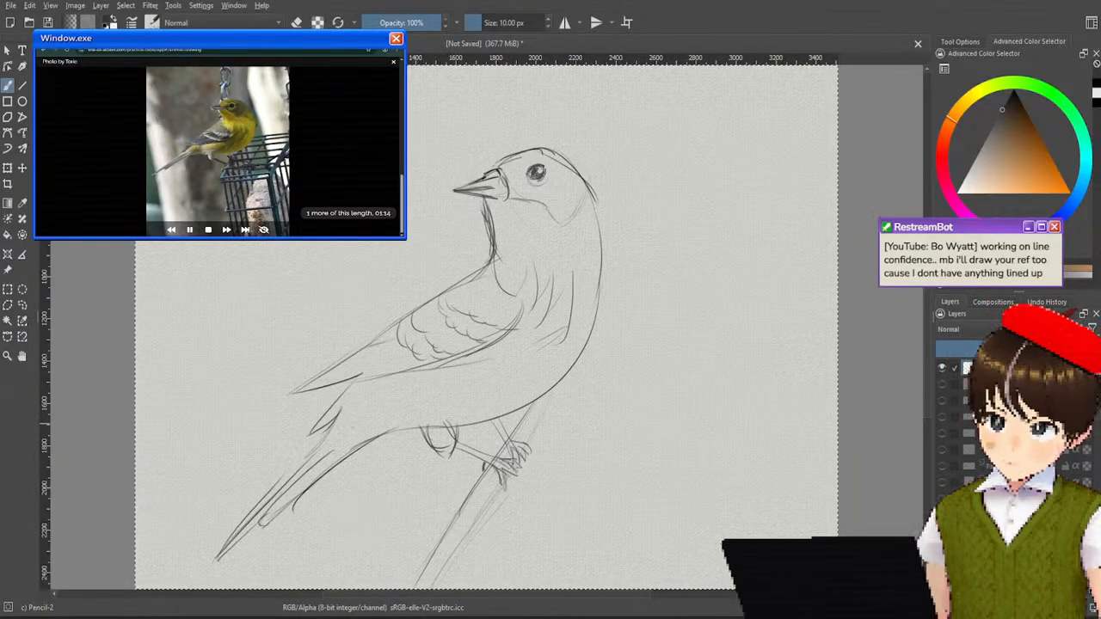
pyautogui.moveTo(353, 427); pyautogui.dragTo(338, 451)
pyautogui.moveTo(385, 418)
pyautogui.mouseDown()
pyautogui.moveTo(351, 437)
pyautogui.moveTo(344, 468)
pyautogui.mouseUp()
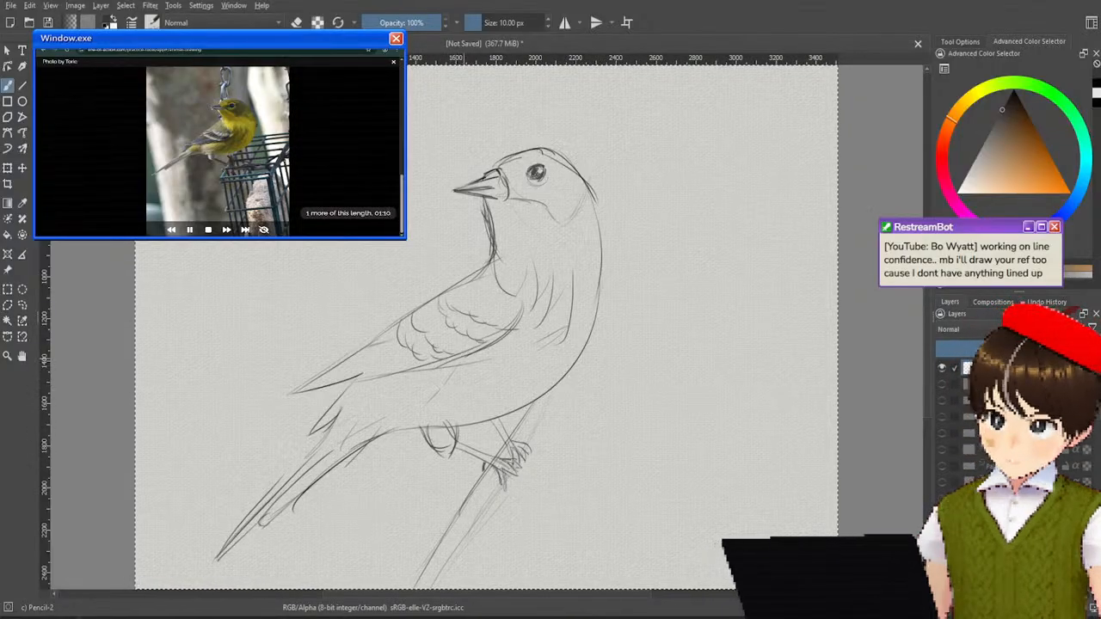
pyautogui.moveTo(511, 343); pyautogui.dragTo(471, 401)
pyautogui.moveTo(549, 350)
pyautogui.mouseDown()
pyautogui.moveTo(515, 390)
pyautogui.moveTo(522, 383)
pyautogui.mouseUp()
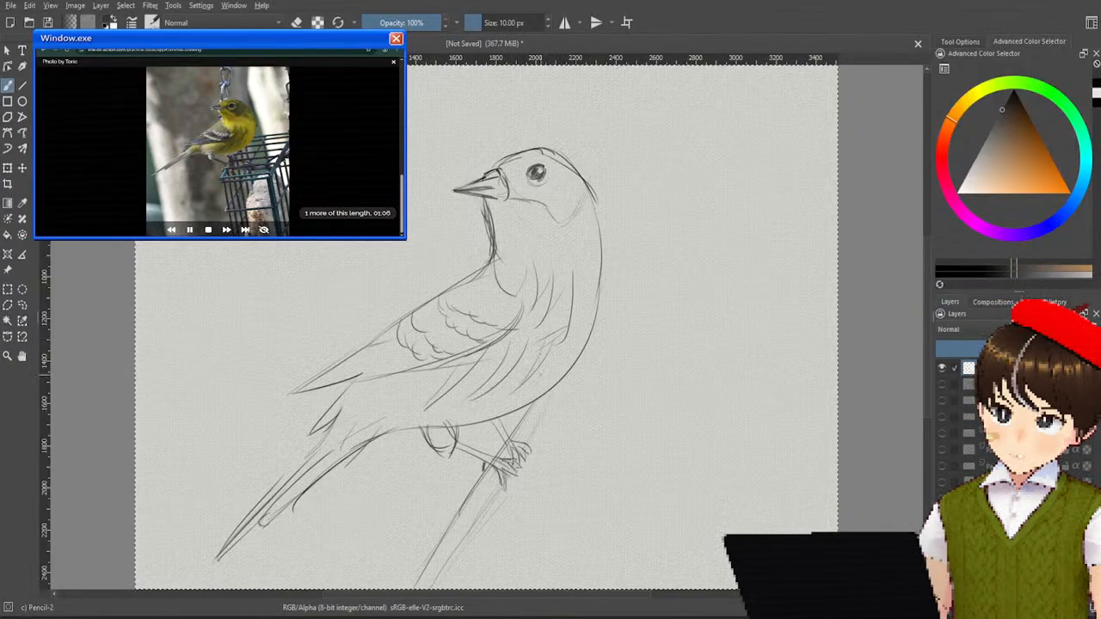
pyautogui.moveTo(578, 335); pyautogui.dragTo(521, 401)
pyautogui.moveTo(564, 337); pyautogui.dragTo(528, 394)
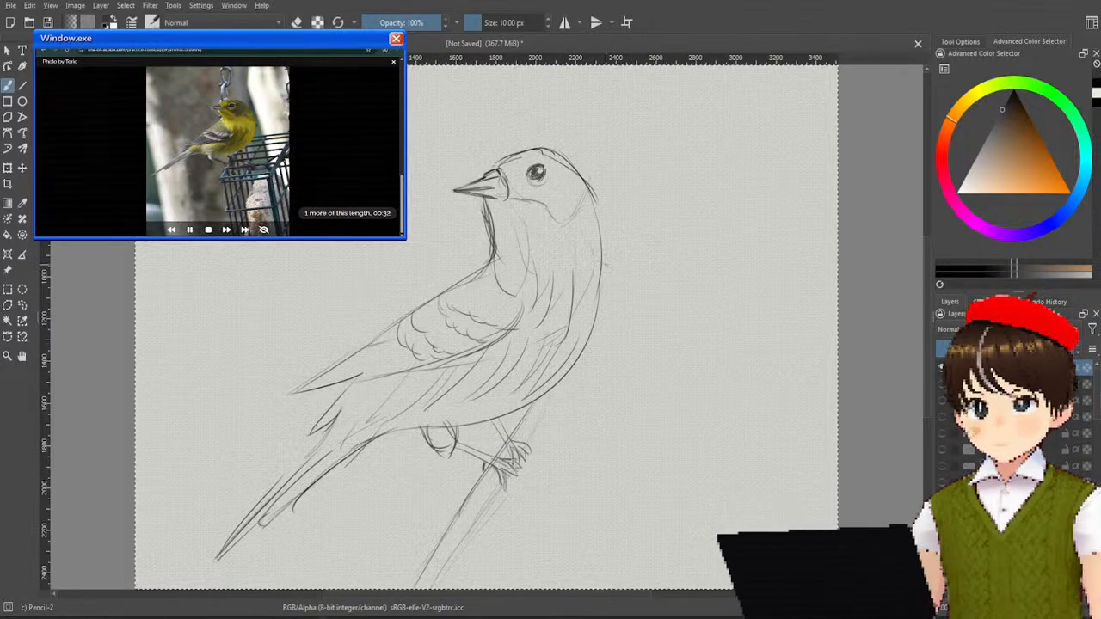
# Step: Add the small far-wing edge protruding beyond the breast and darken the outlines of the back, wing tips and tail
pyautogui.moveTo(601, 268); pyautogui.dragTo(608, 301)
pyautogui.moveTo(608, 259); pyautogui.dragTo(600, 310)
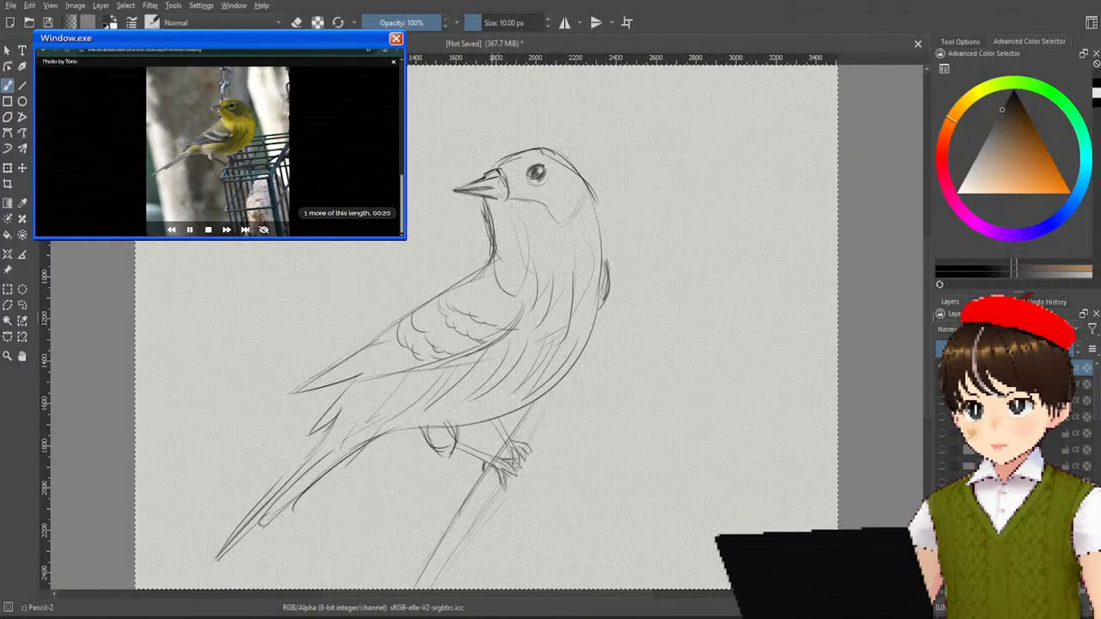
pyautogui.moveTo(492, 269); pyautogui.dragTo(306, 385)
pyautogui.moveTo(369, 370)
pyautogui.mouseDown()
pyautogui.moveTo(298, 392)
pyautogui.moveTo(317, 435)
pyautogui.moveTo(251, 523)
pyautogui.mouseUp()
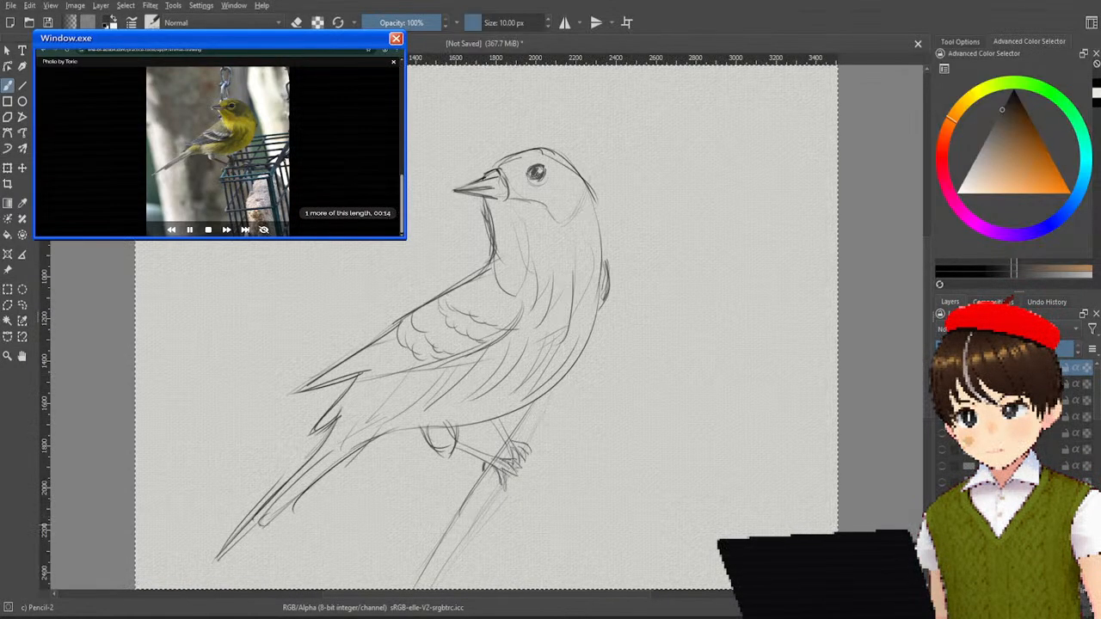
pyautogui.moveTo(291, 489); pyautogui.dragTo(233, 551)
pyautogui.moveTo(339, 456); pyautogui.dragTo(259, 533)
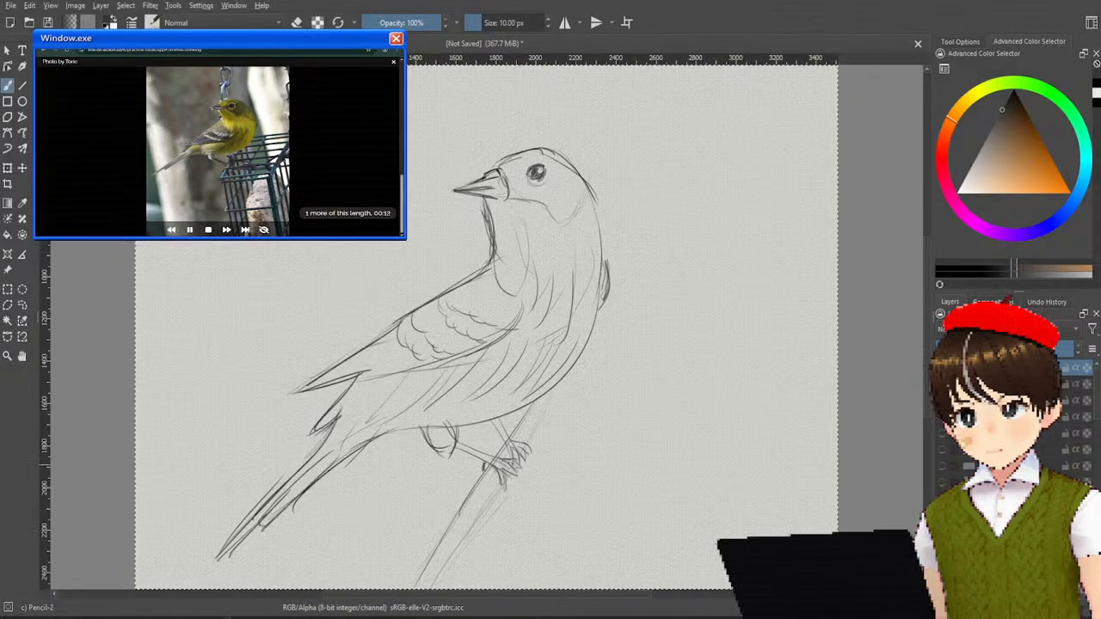
# Step: Darken the bird's outline from the tail base along the belly and up the breast to the nape
pyautogui.moveTo(416, 420); pyautogui.dragTo(365, 445)
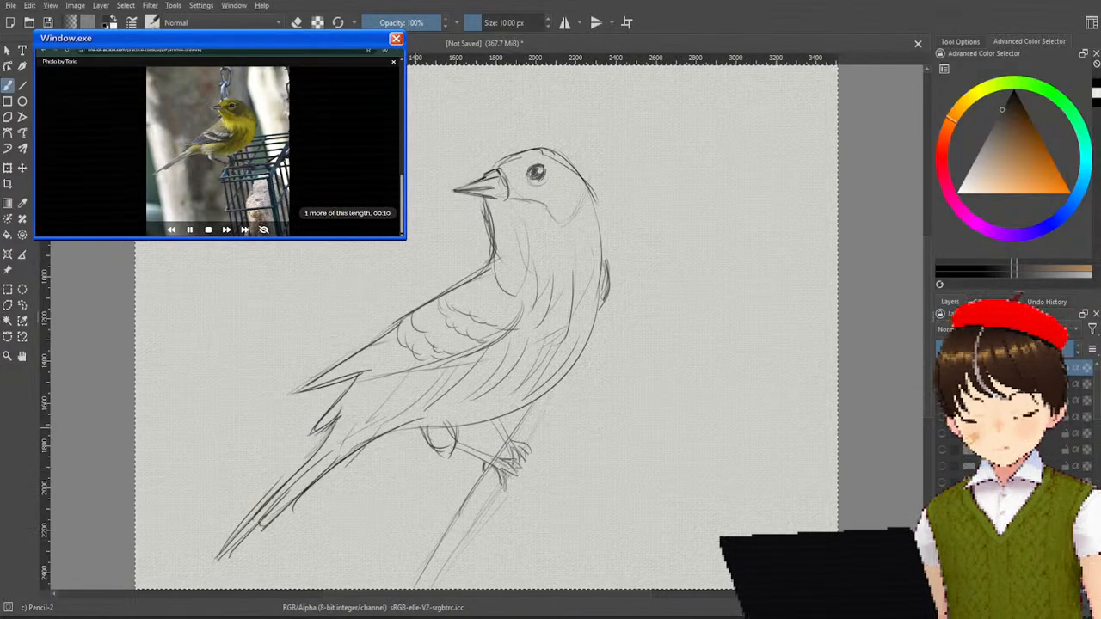
pyautogui.moveTo(537, 392); pyautogui.dragTo(415, 430)
pyautogui.moveTo(597, 320); pyautogui.dragTo(490, 418)
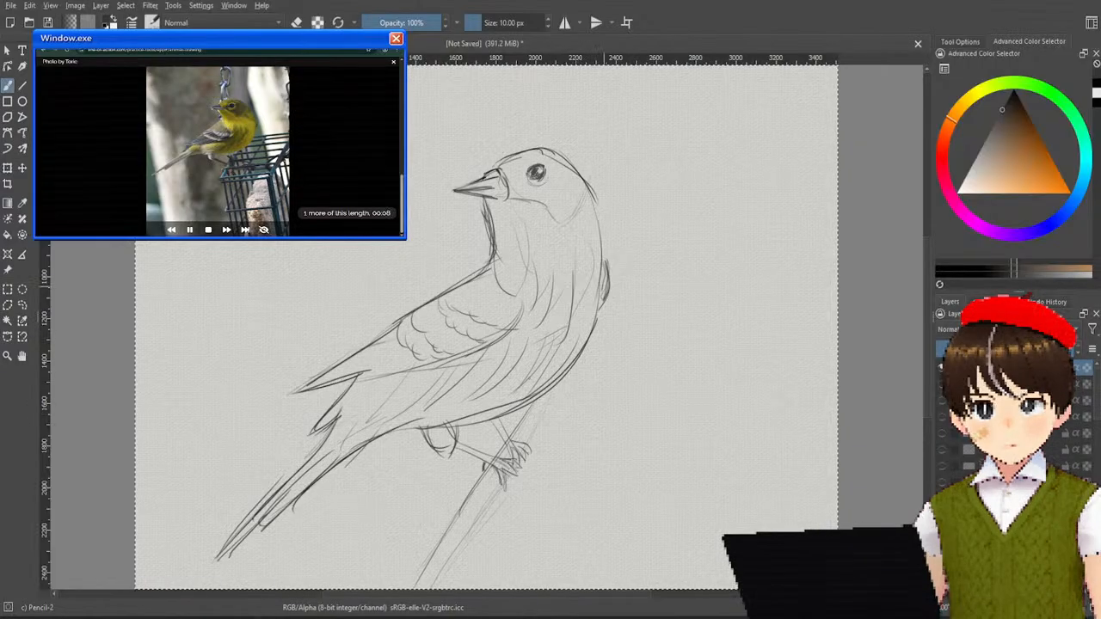
pyautogui.moveTo(599, 203); pyautogui.dragTo(569, 367)
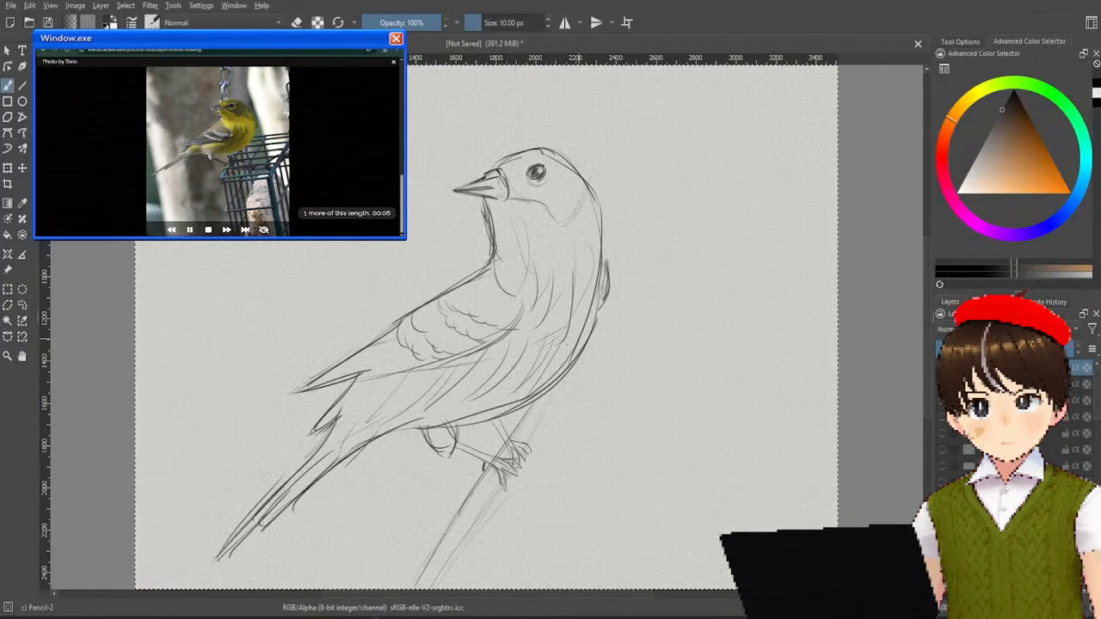
pyautogui.moveTo(601, 203); pyautogui.dragTo(568, 375)
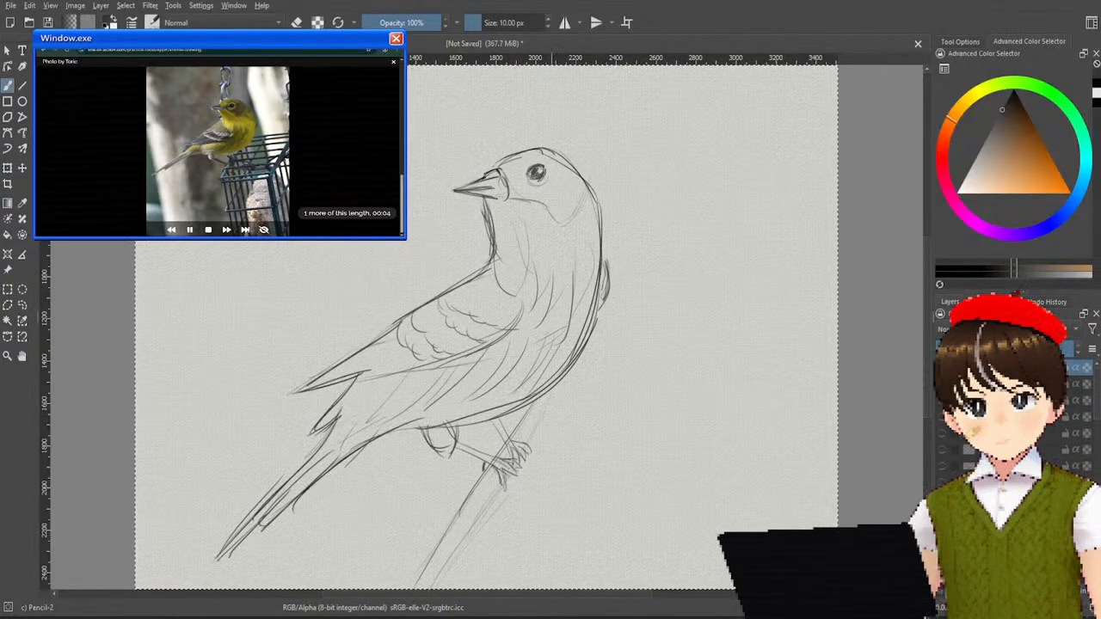
# Step: Darken the rear thigh and both legs down to the feet on the perch
pyautogui.moveTo(432, 442); pyautogui.dragTo(447, 455)
pyautogui.moveTo(452, 415)
pyautogui.mouseDown()
pyautogui.moveTo(456, 457)
pyautogui.moveTo(495, 468)
pyautogui.mouseUp()
pyautogui.moveTo(491, 415); pyautogui.dragTo(505, 449)
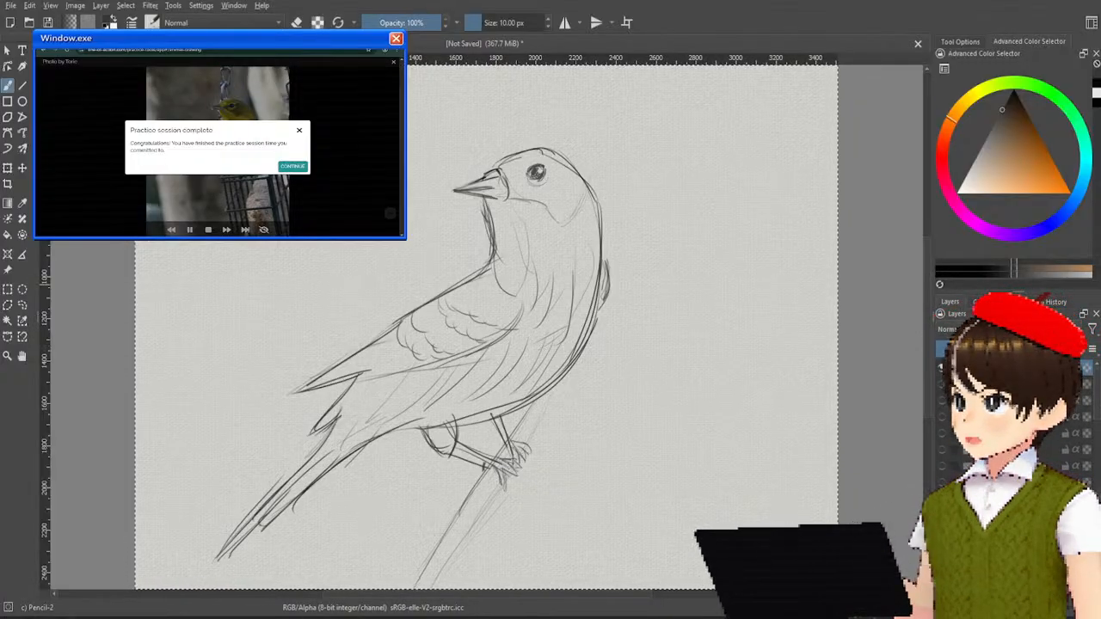
# Step: Dismiss the practice session message, hide the perched bird's layer and show the leaping goat sketch
pyautogui.click(300, 131)
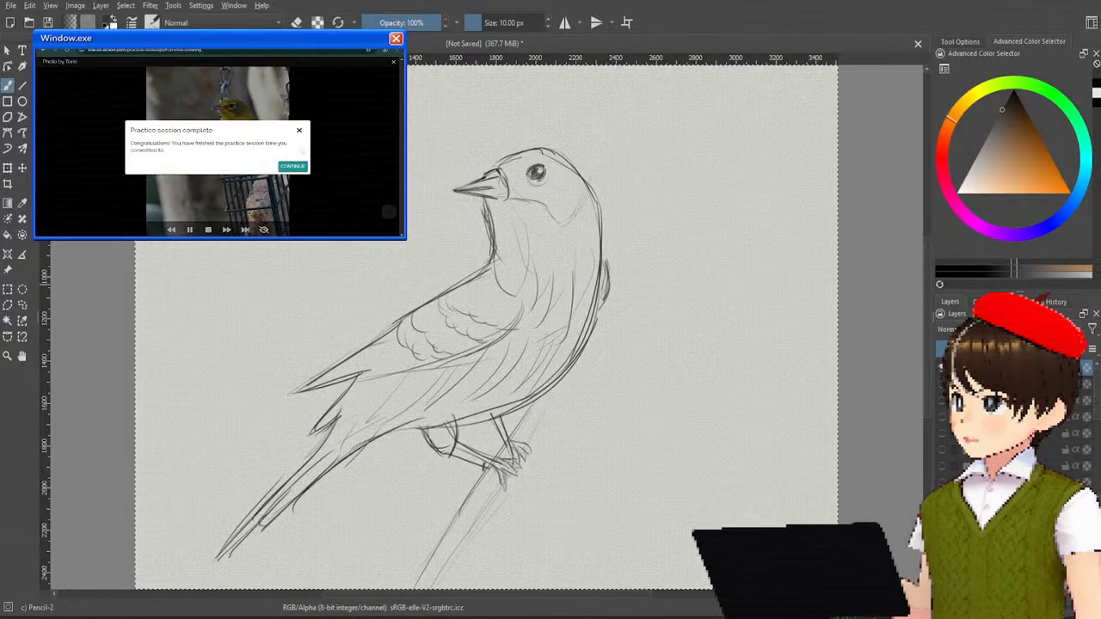
pyautogui.press('Return')
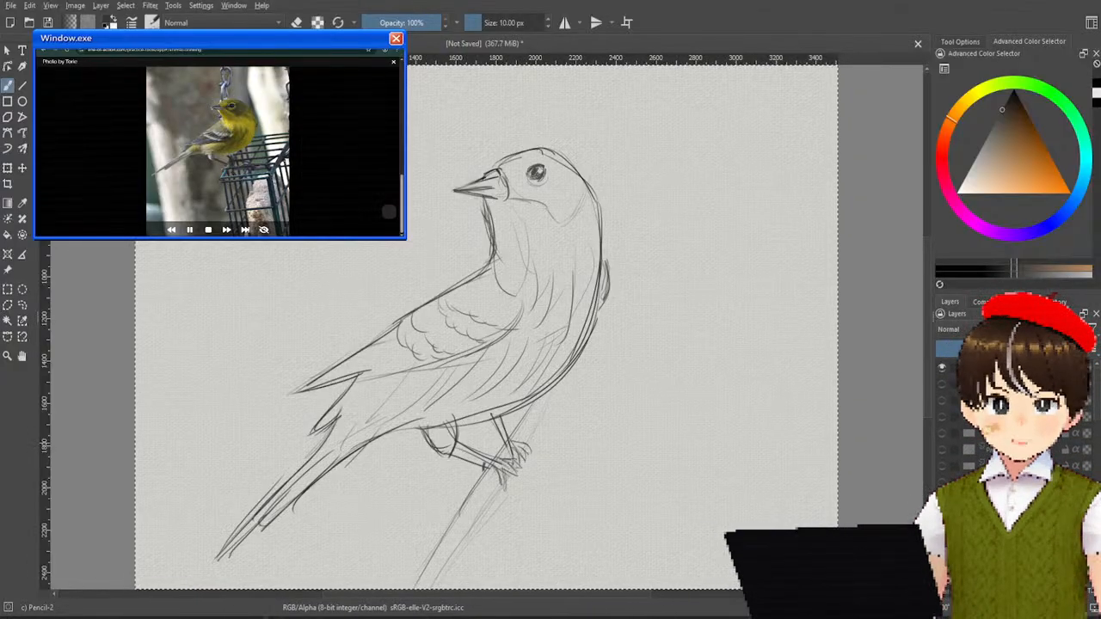
pyautogui.click(942, 367)
pyautogui.scroll(-3, 955, 430)
pyautogui.click(969, 461)
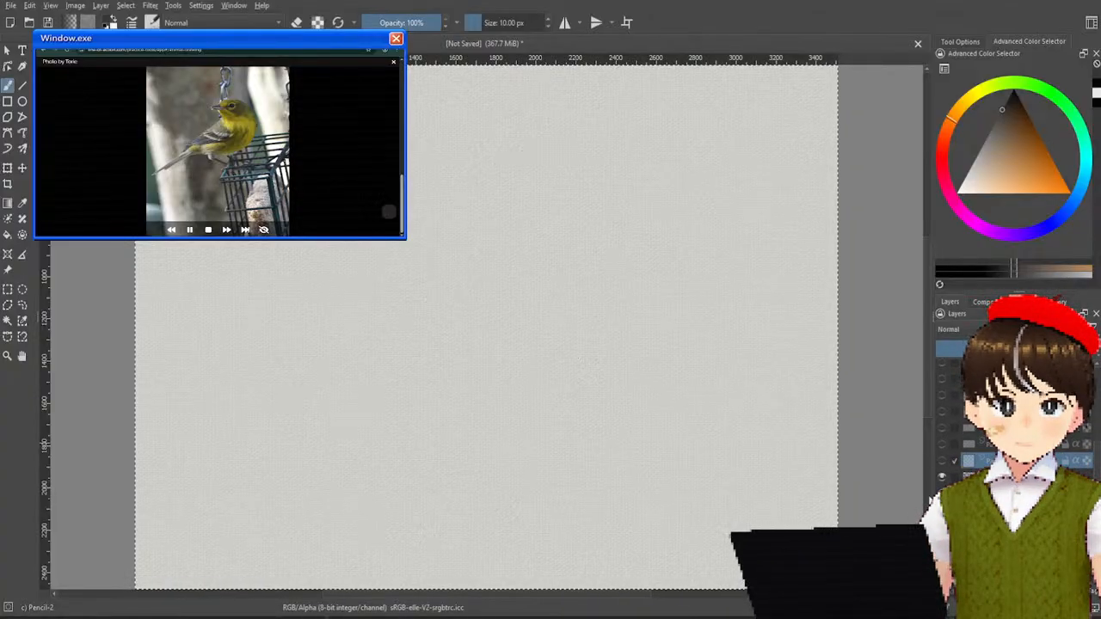
pyautogui.click(942, 460)
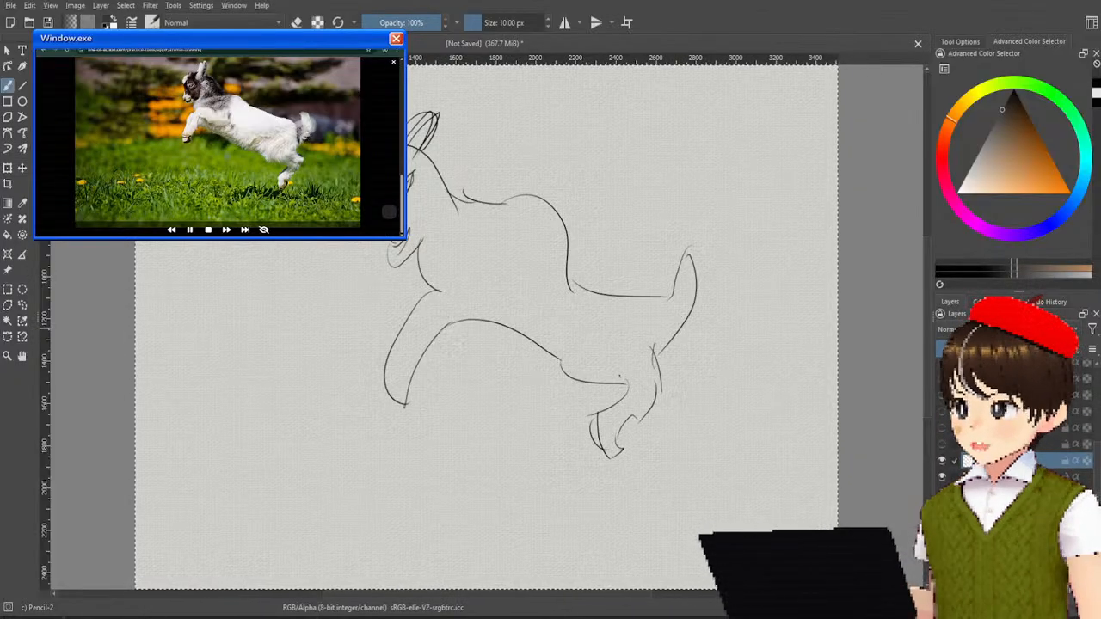
# Step: Advance the reference to the resting donkey photo and show the donkey sketch in place of the goat sketch
pyautogui.click(225, 229)
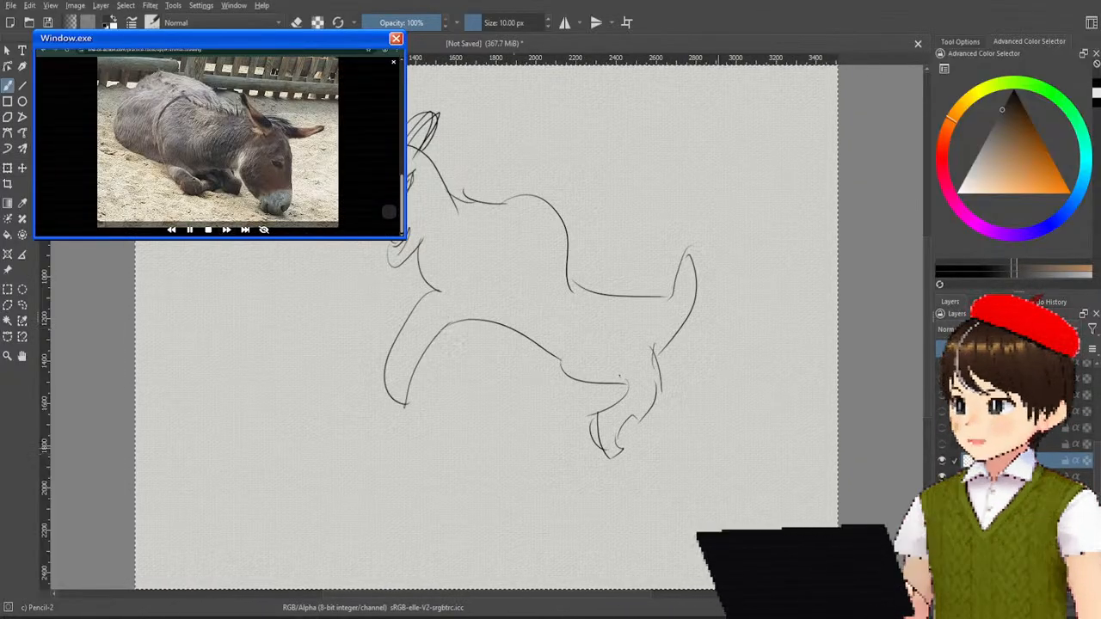
pyautogui.click(942, 461)
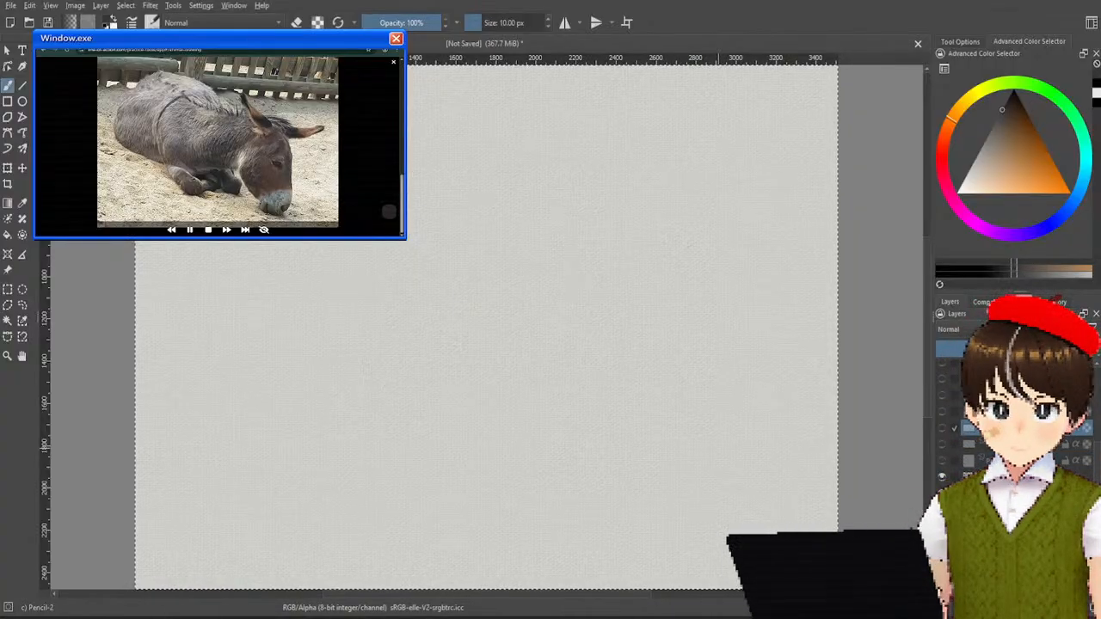
pyautogui.click(943, 445)
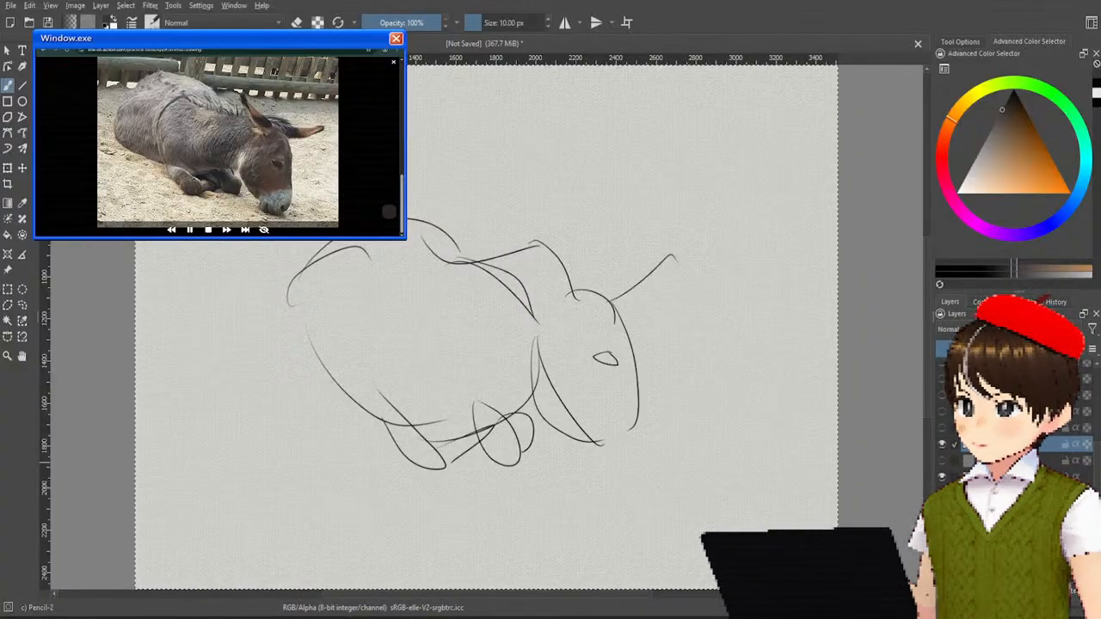
# Step: Review the walking leopard sketch in place of the donkey, and switch to the standing bird sketch on the layer above
pyautogui.click(942, 444)
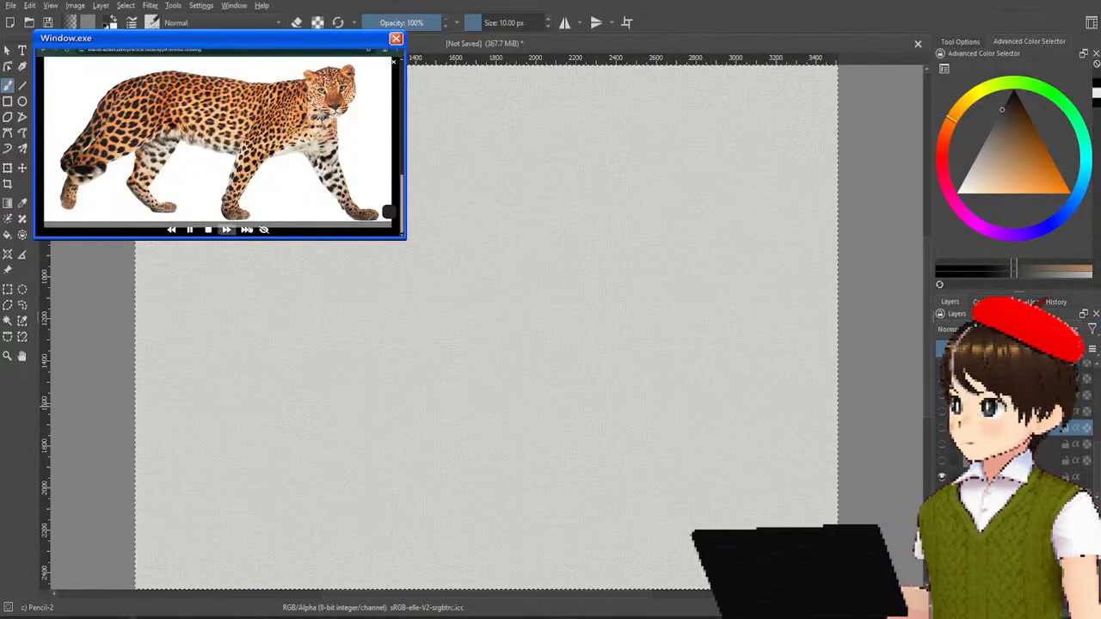
pyautogui.click(942, 428)
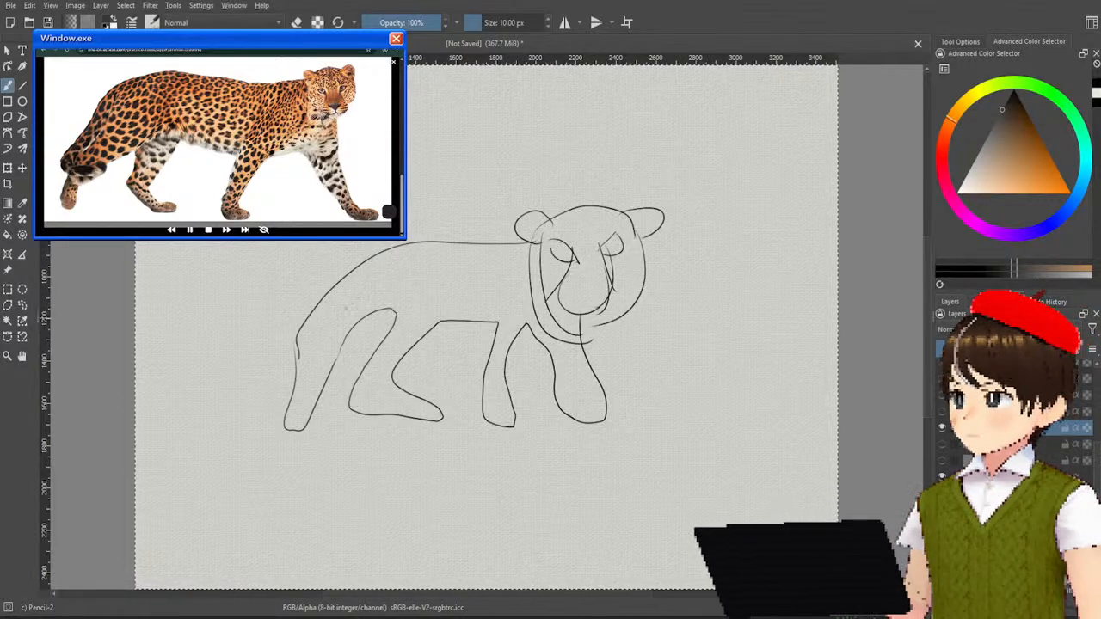
pyautogui.click(940, 429)
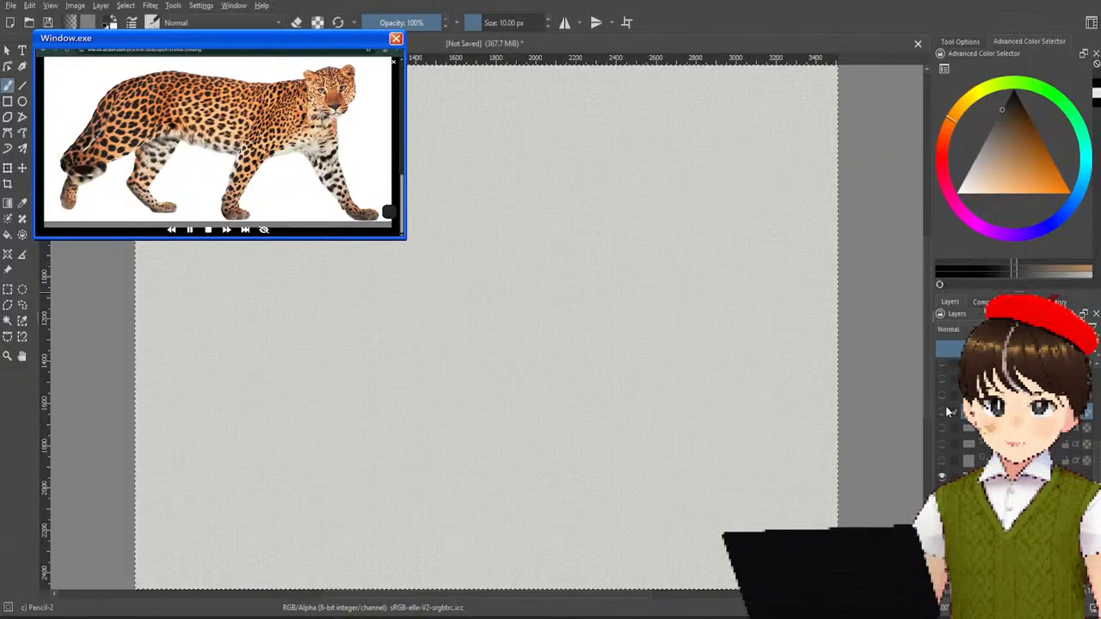
pyautogui.click(947, 413)
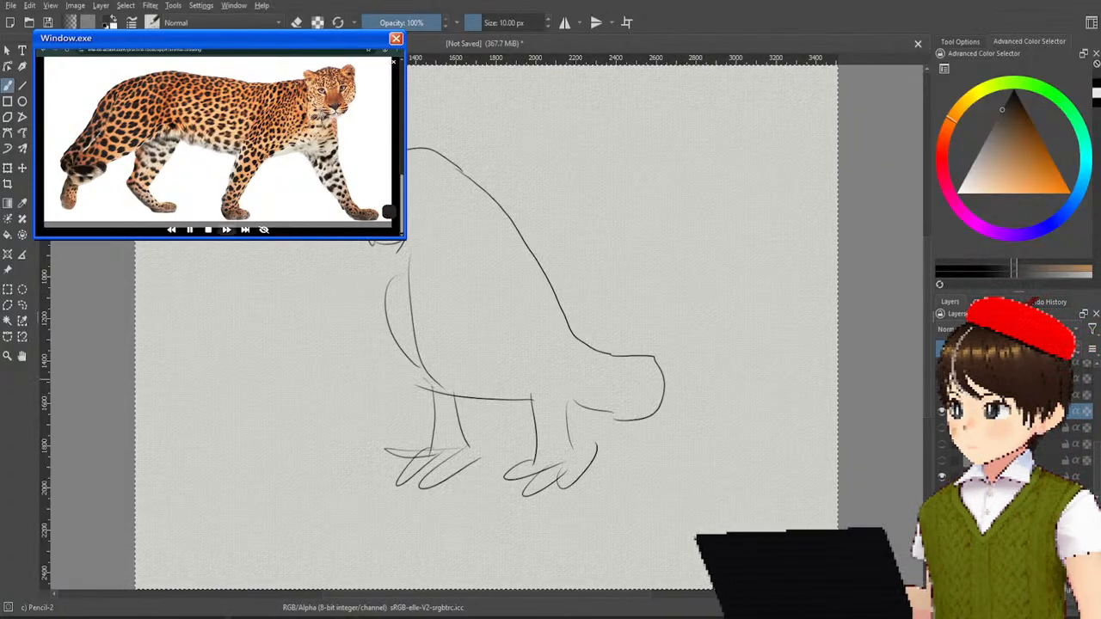
# Step: Advance the reference to the green parrot photo, and show the ostrich sketch in place of the standing bird sketch
pyautogui.click(227, 230)
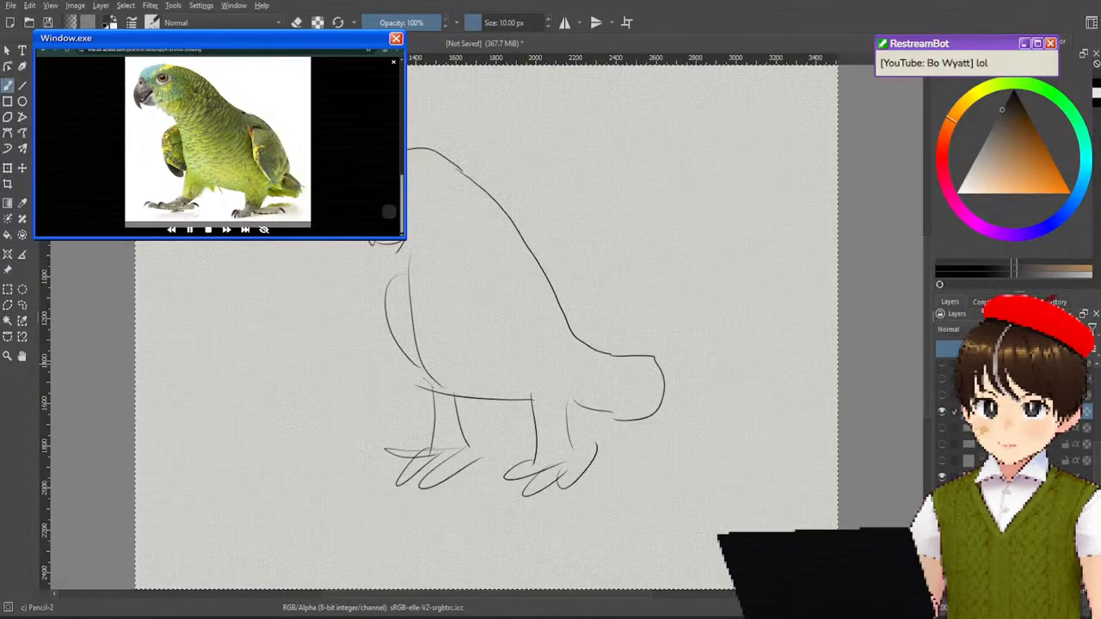
pyautogui.press('Delete')
pyautogui.click(941, 394)
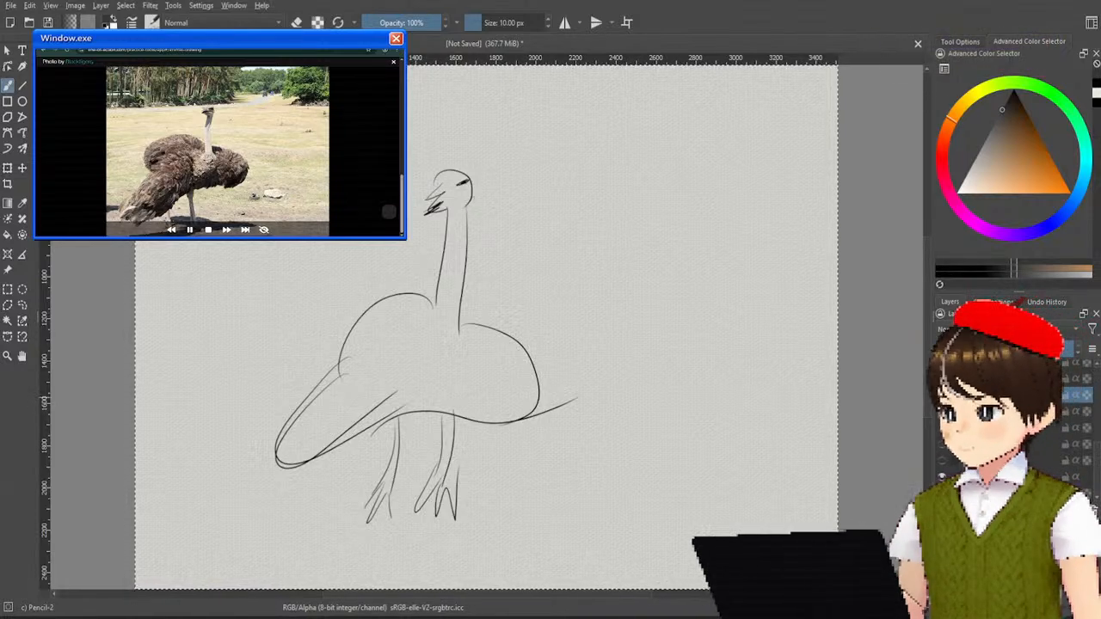
# Step: Review the galloping horse sketch in place of the ostrich, and switch to the otter sketch on the layer above
pyautogui.press('Delete')
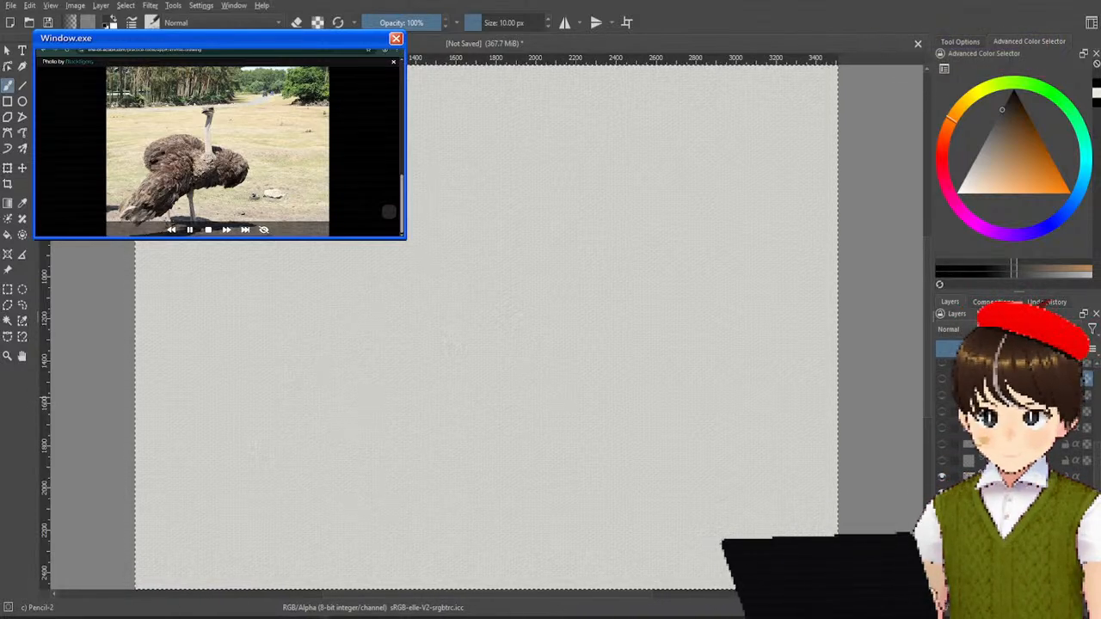
pyautogui.click(942, 380)
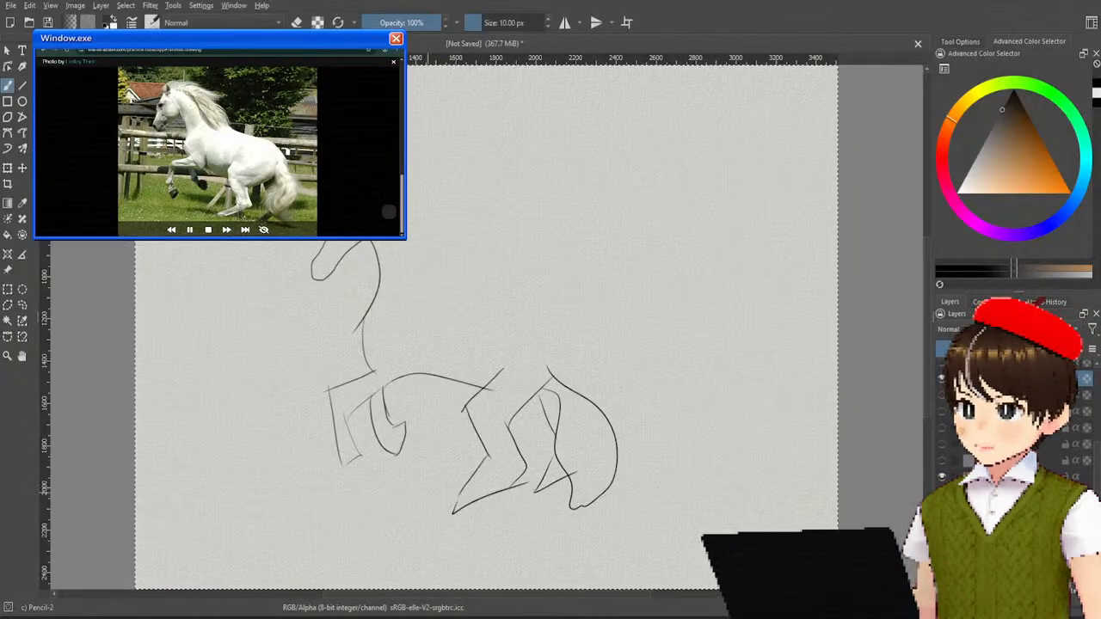
pyautogui.click(941, 378)
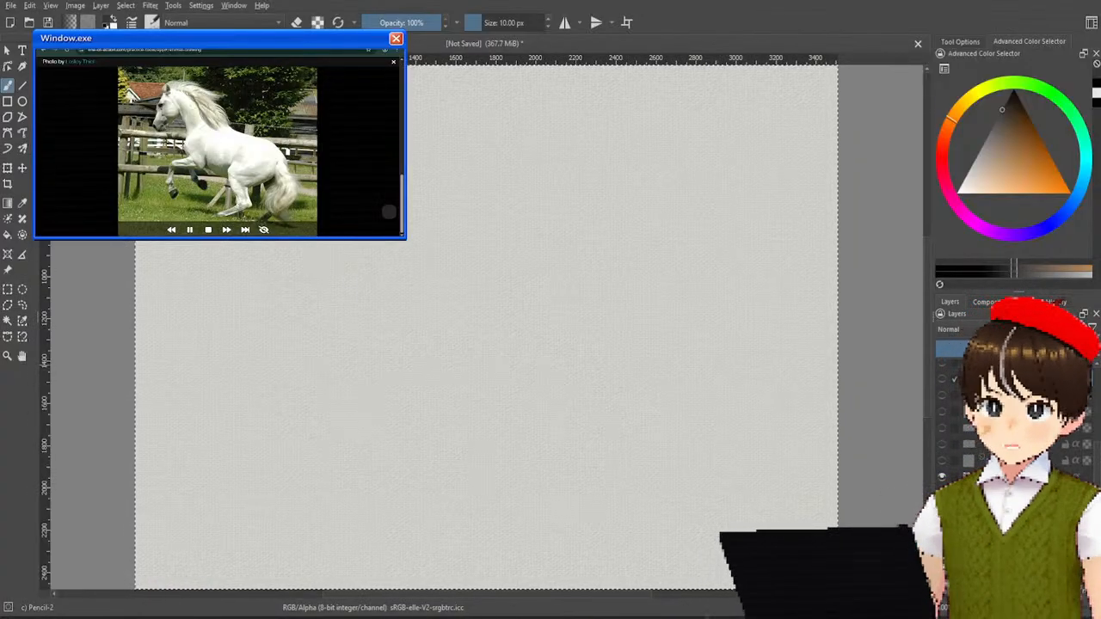
pyautogui.click(942, 366)
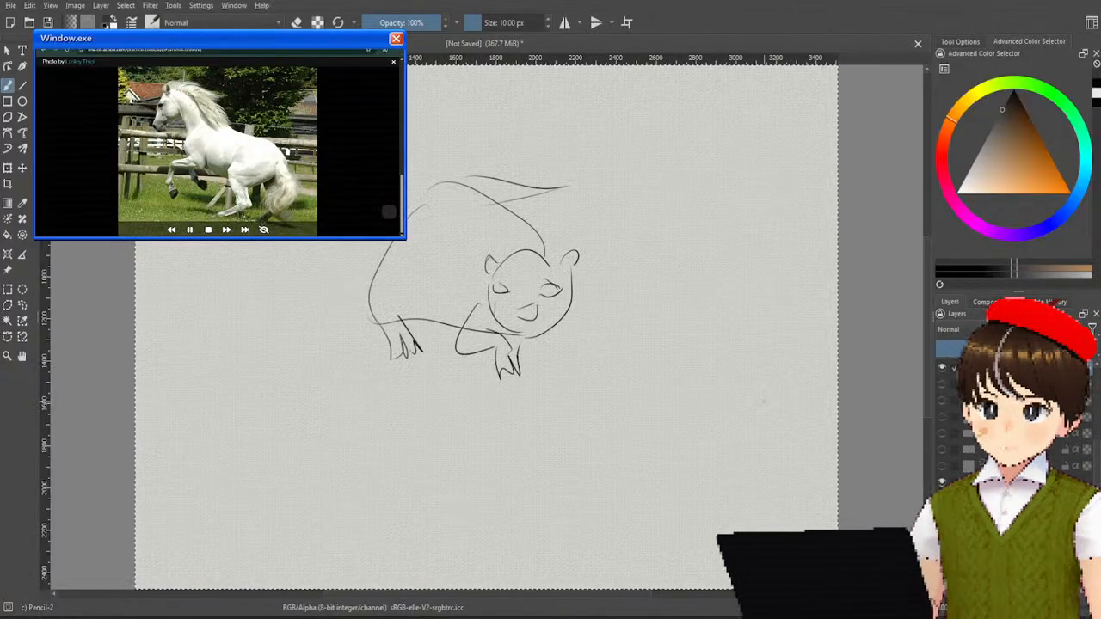
# Step: Advance the reference to the otter photo, and show the isopod sketch in place of the otter sketch
pyautogui.click(227, 230)
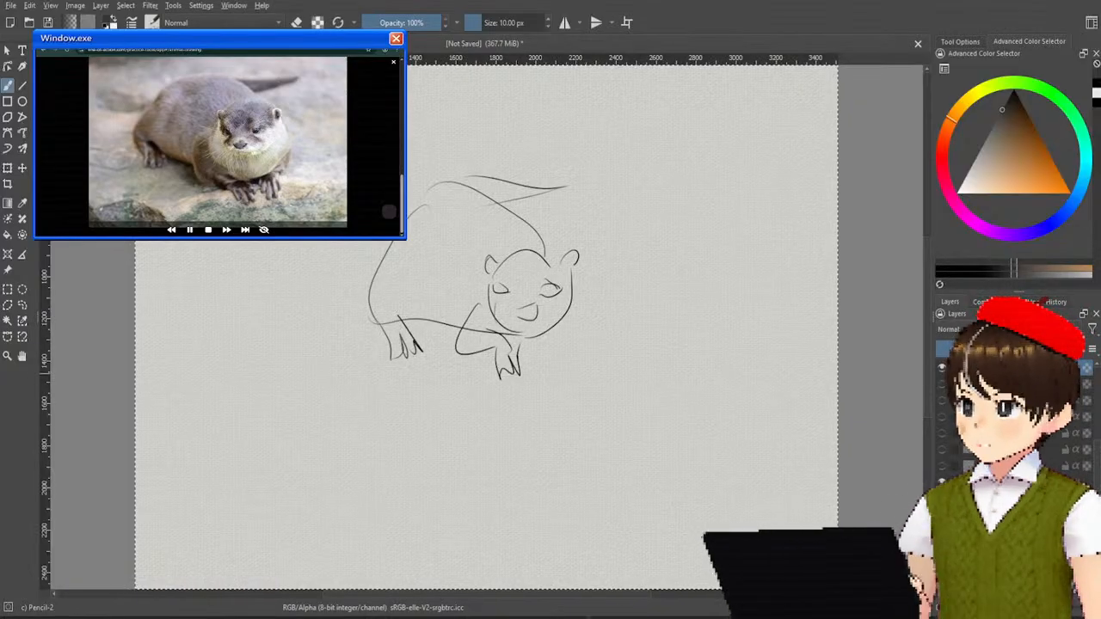
pyautogui.press('Delete')
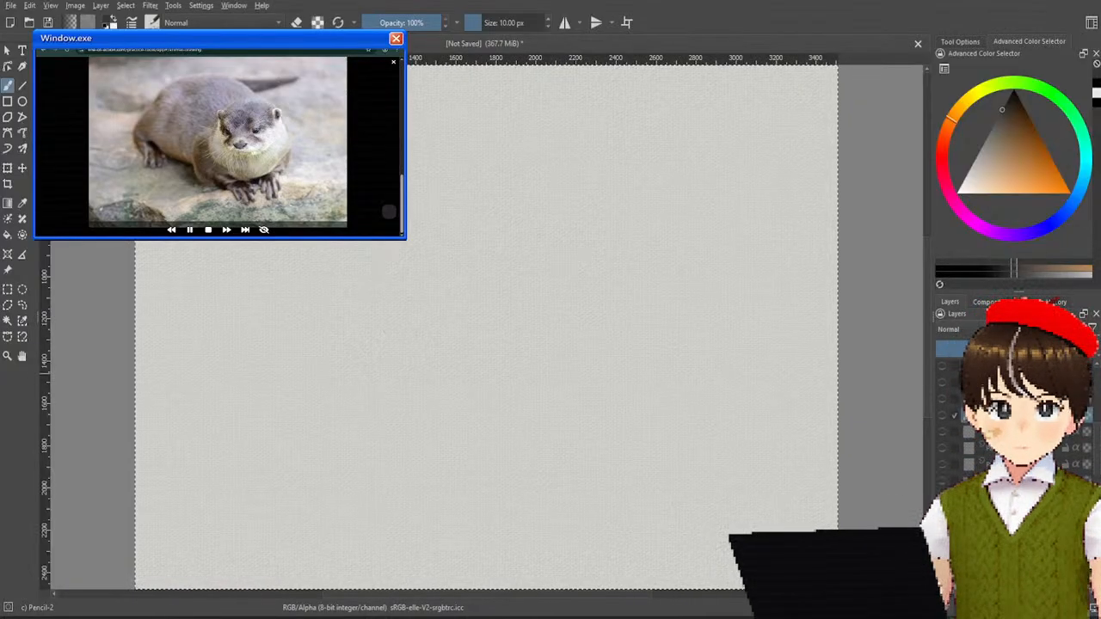
pyautogui.hotkey('ctrl', 'z')
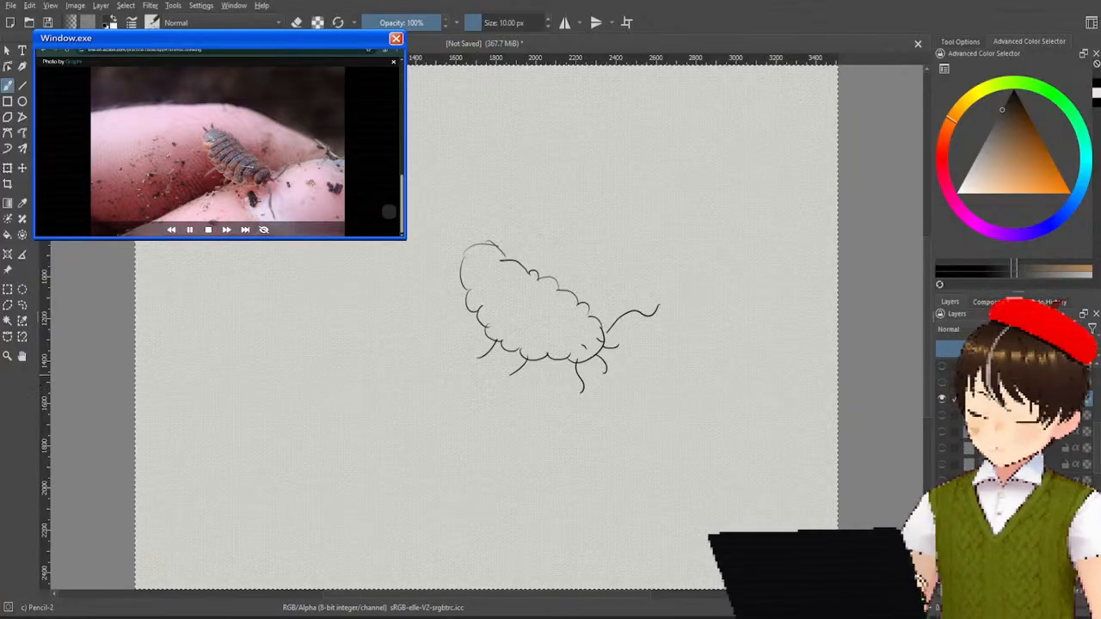
# Step: Show the cheetah sketch in place of the isopod sketch and advance the reference to the standing cheetah photo
pyautogui.press('Delete')
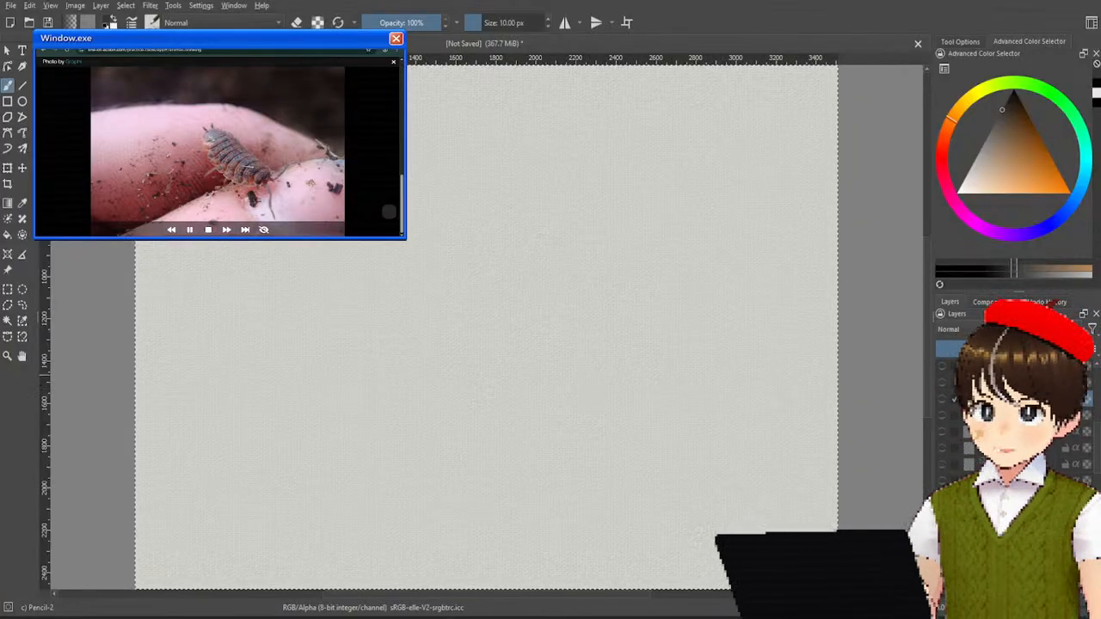
pyautogui.hotkey('ctrl', 'z')
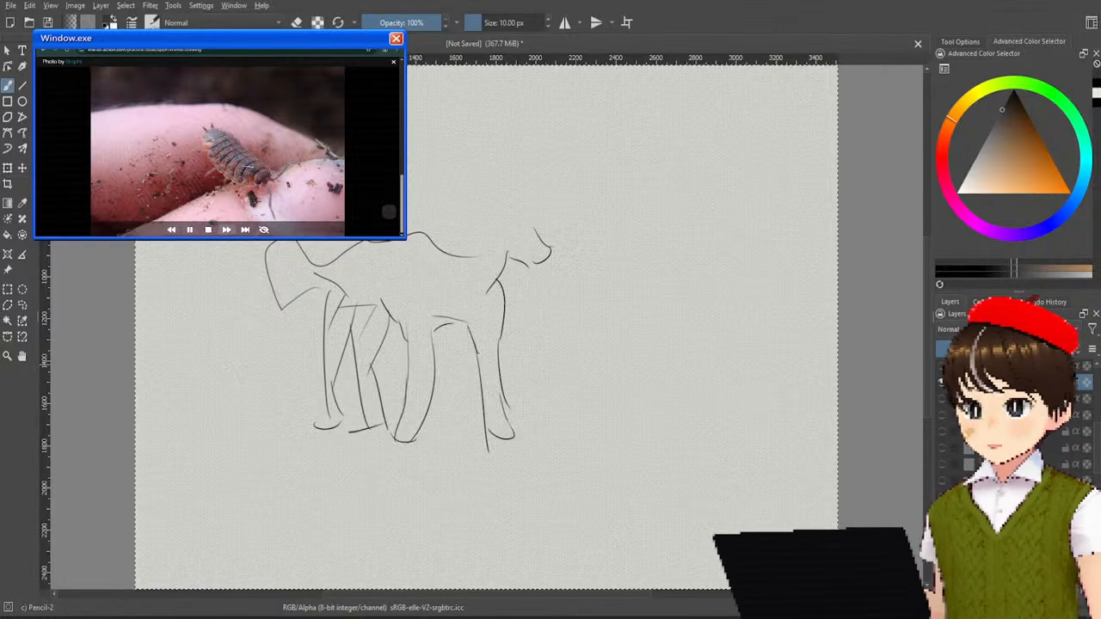
pyautogui.click(225, 230)
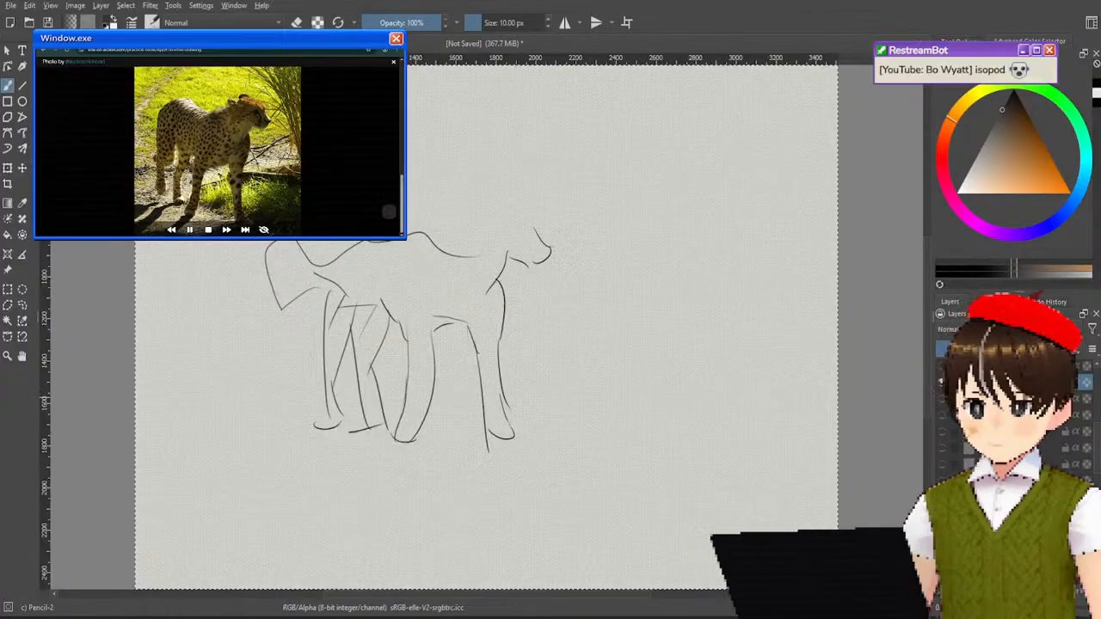
# Step: Review the grazing giraffe sketch beside its reference photo in place of the cheetah, and switch to the macaw sketch
pyautogui.press('Delete')
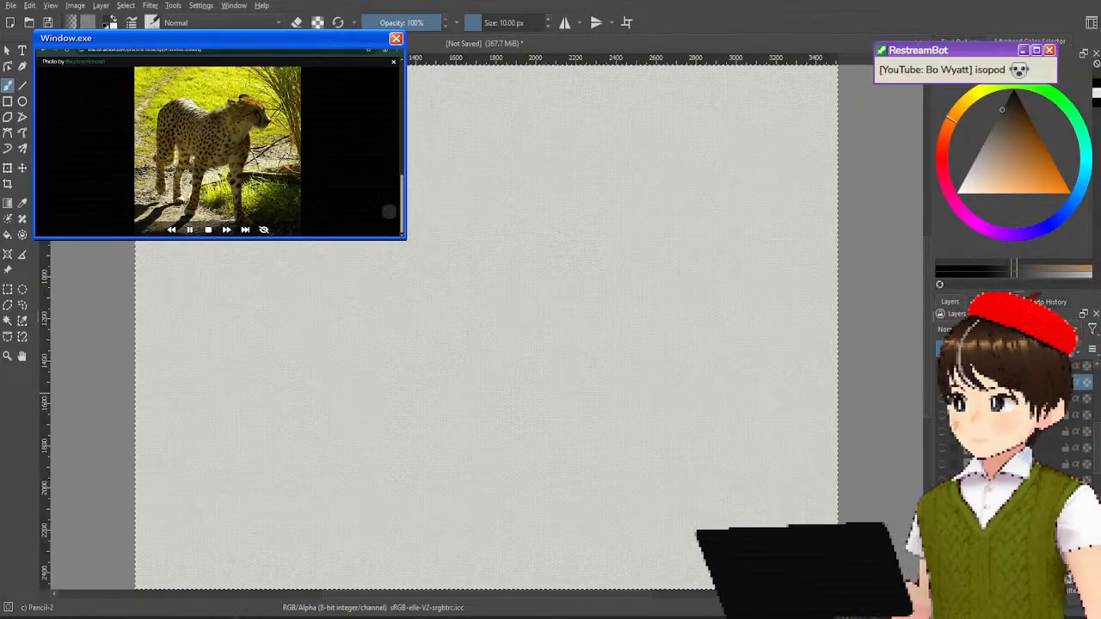
pyautogui.click(226, 229)
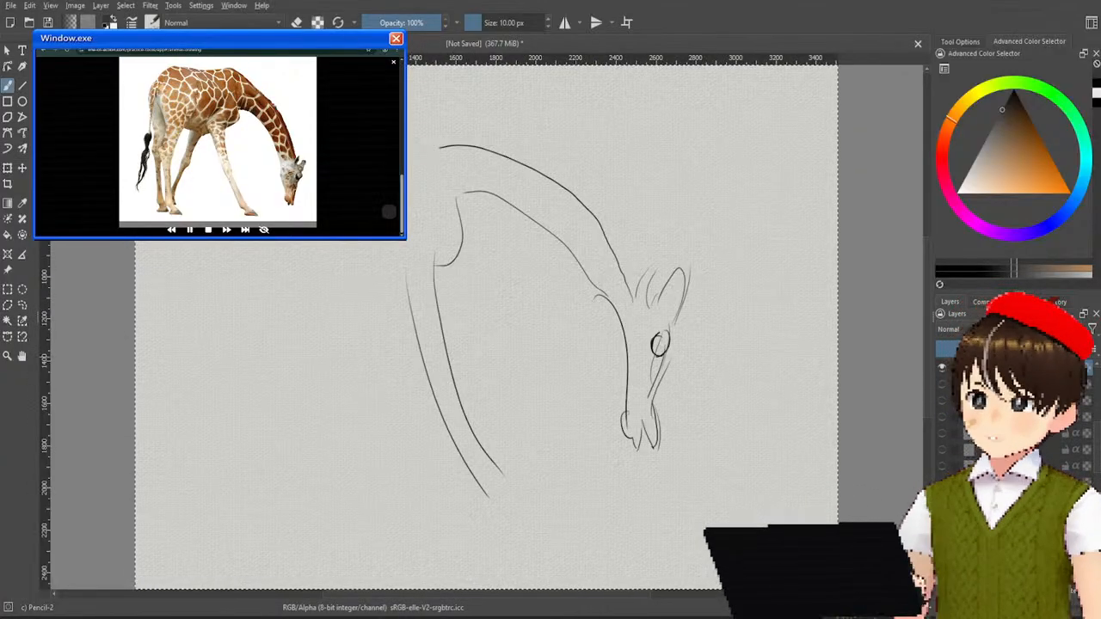
pyautogui.click(944, 368)
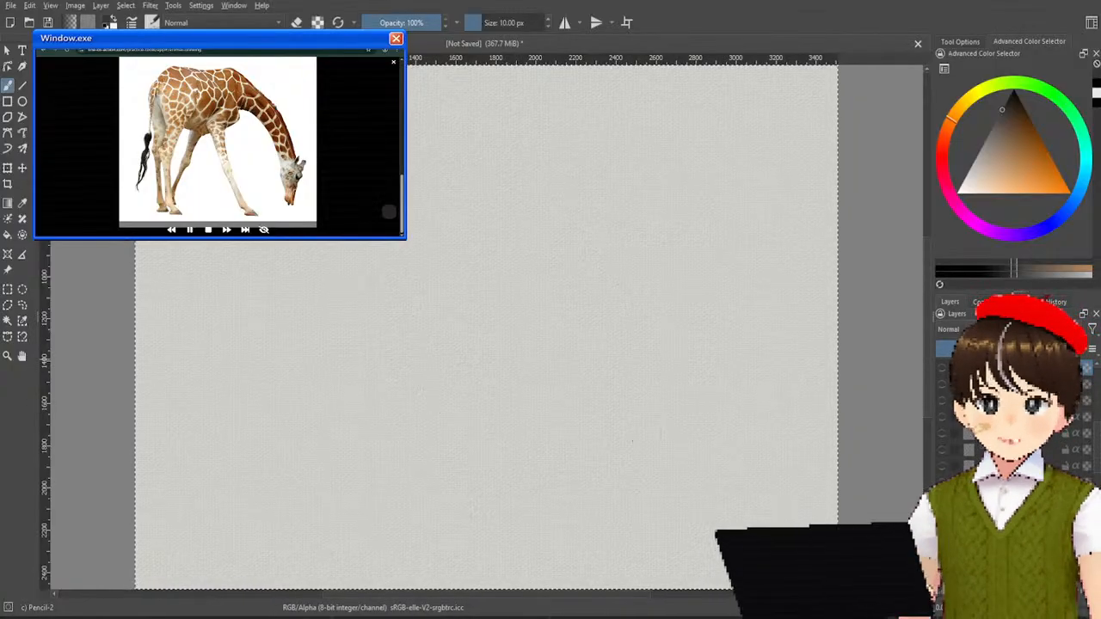
pyautogui.click(946, 401)
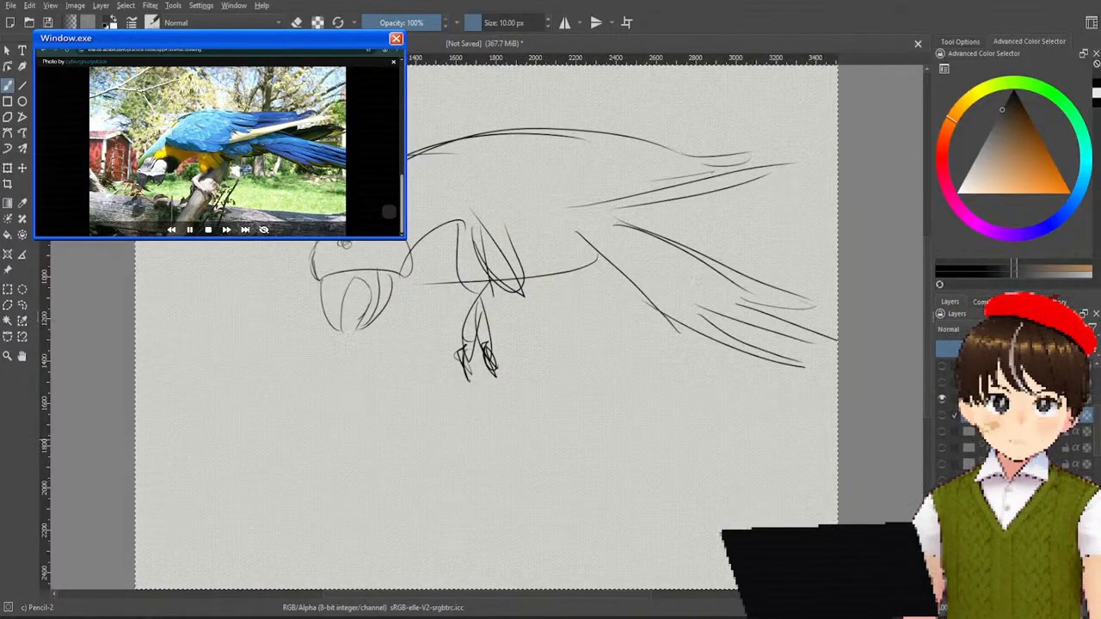
# Step: Review the sitting cat sketch in place of the macaw, and switch to the reclining big cat sketch on the layer above
pyautogui.press('Delete')
pyautogui.click(942, 382)
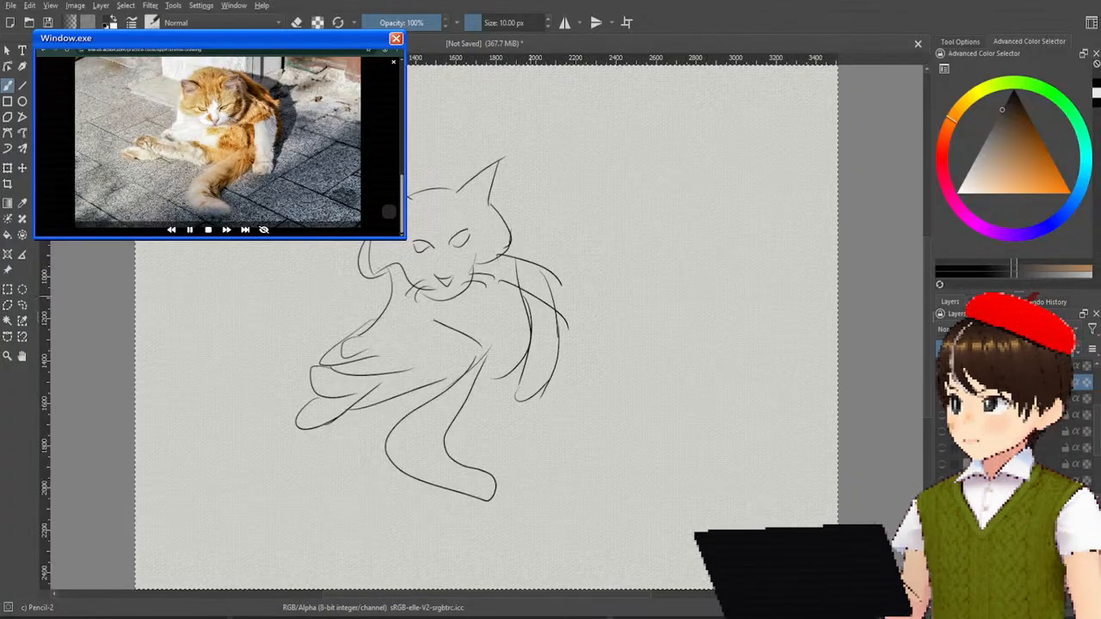
pyautogui.click(942, 382)
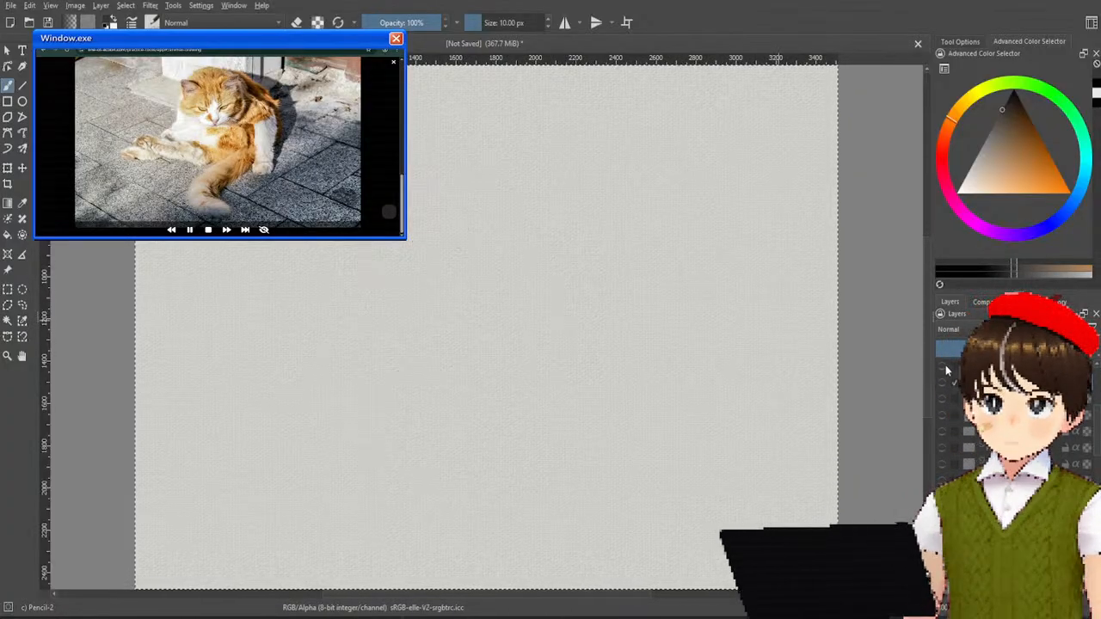
pyautogui.click(946, 370)
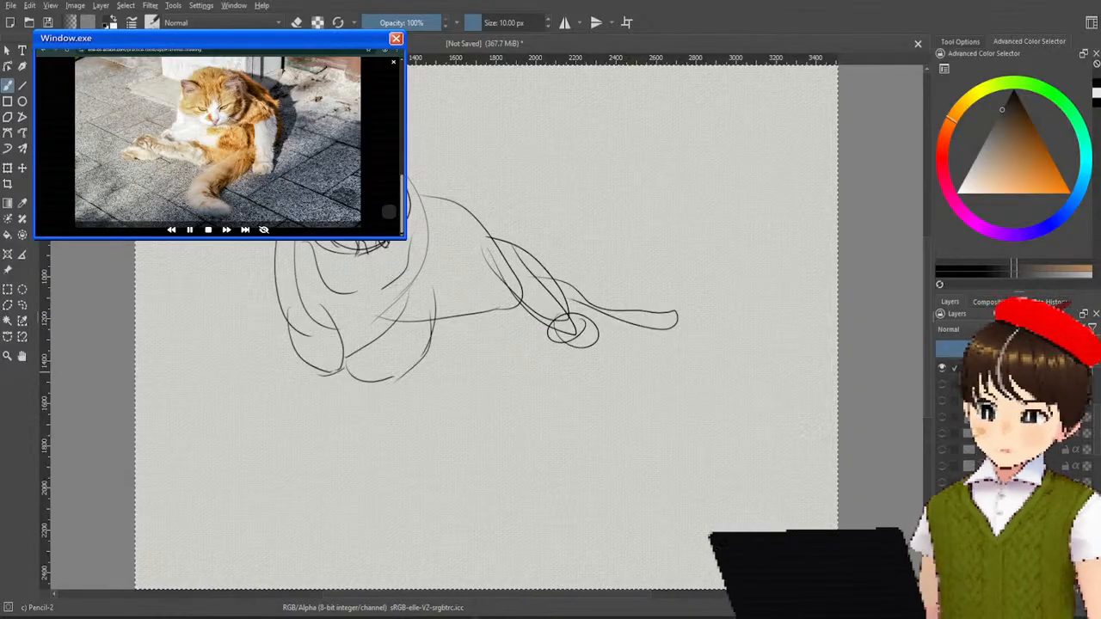
# Step: Compare the tiger, guinea pig and kitten sketches with their reference photos, showing one sketch layer at a time
pyautogui.click(226, 229)
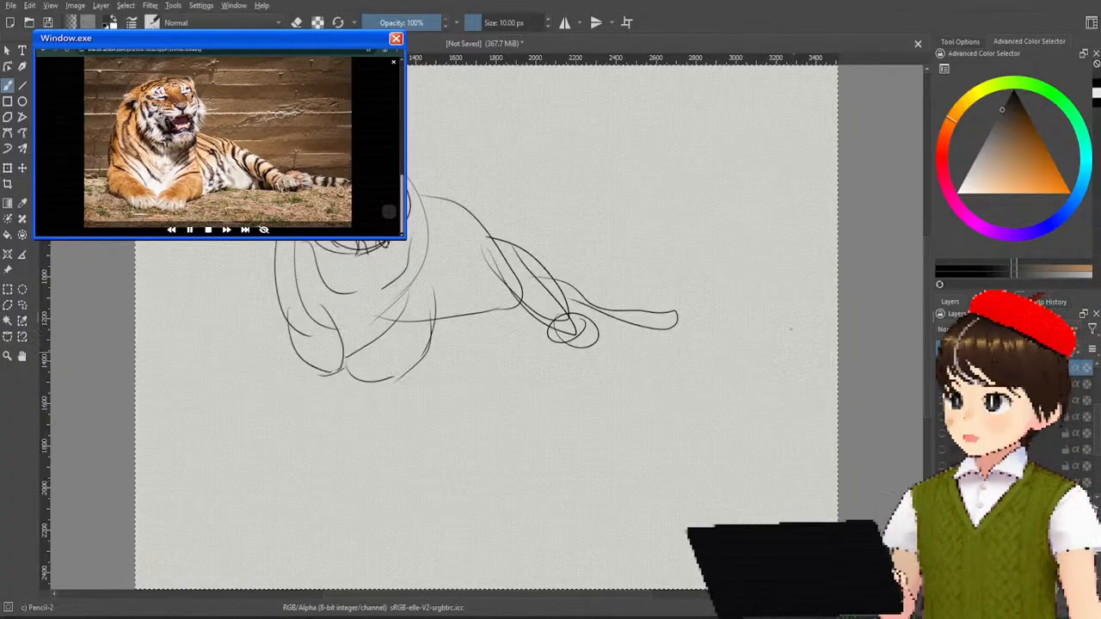
pyautogui.press('Delete')
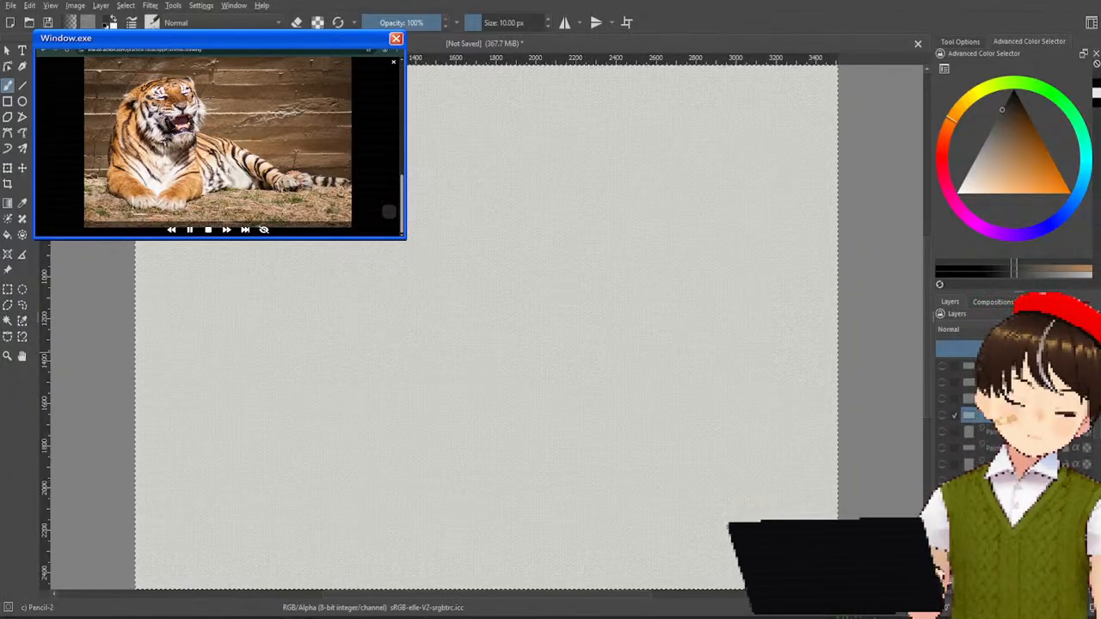
pyautogui.click(940, 401)
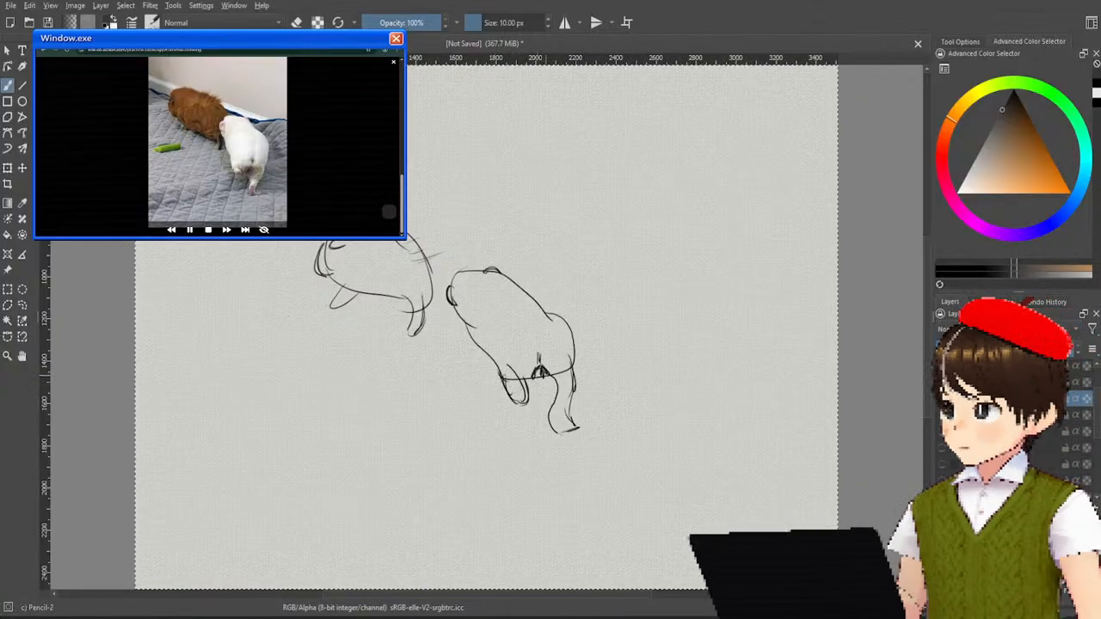
pyautogui.click(942, 400)
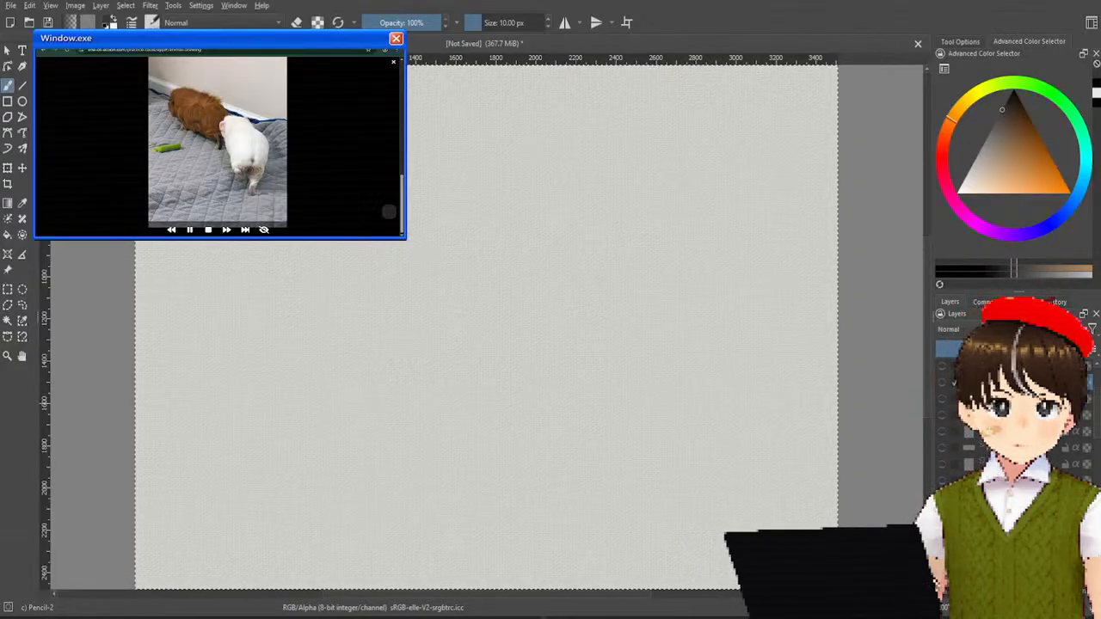
pyautogui.click(943, 384)
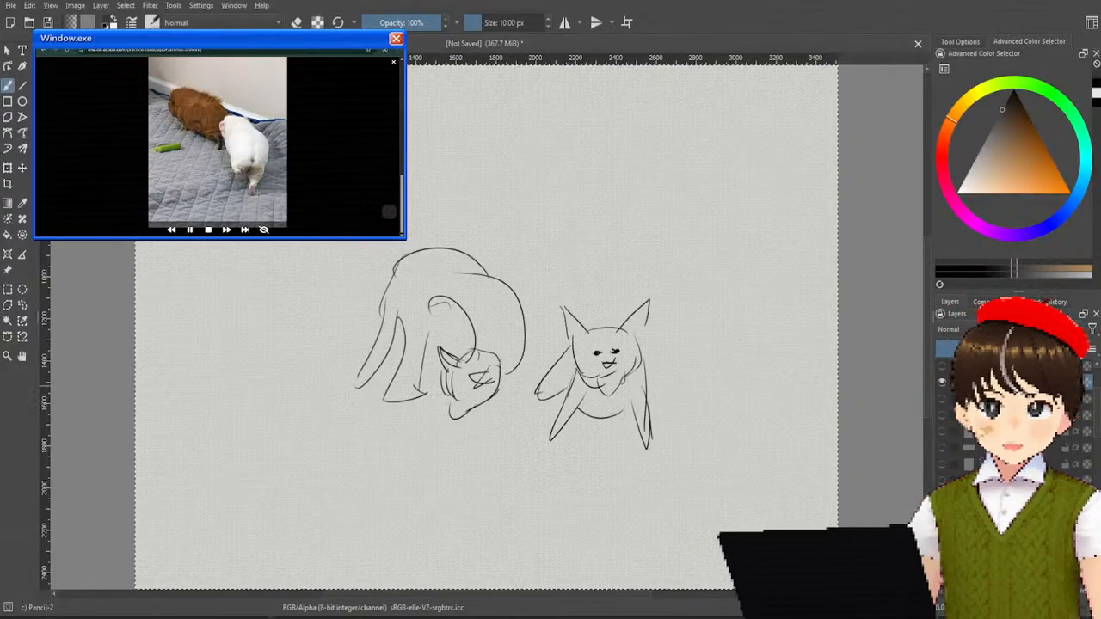
pyautogui.click(226, 230)
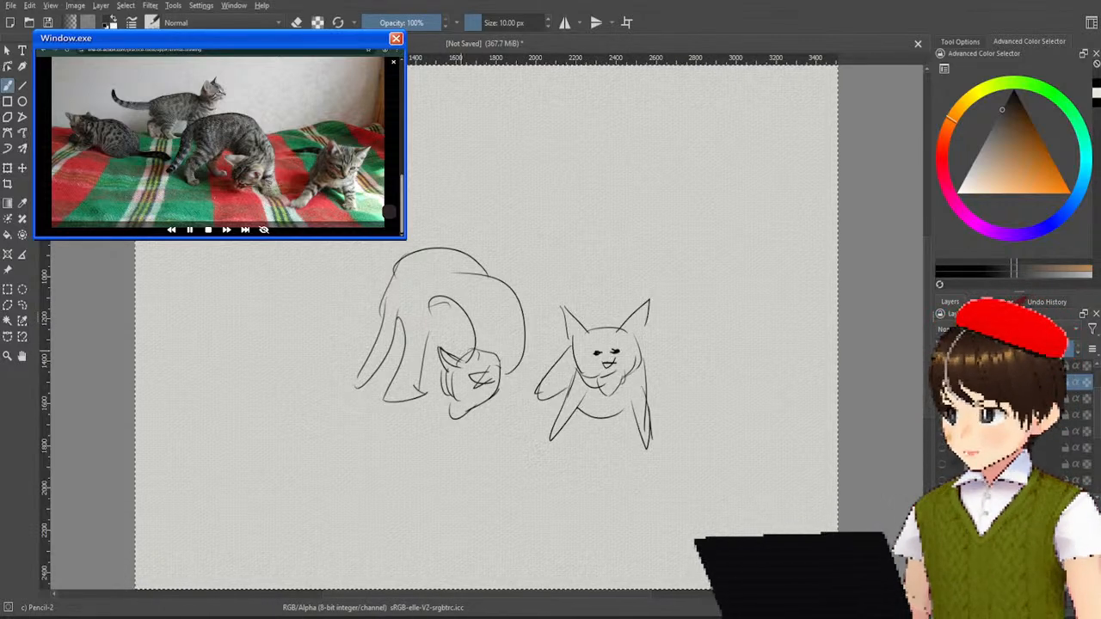
# Step: Compare the two leaping dog sketches with the frisbee dog photo by alternating their layer visibility, ending with both hidden
pyautogui.press('Delete')
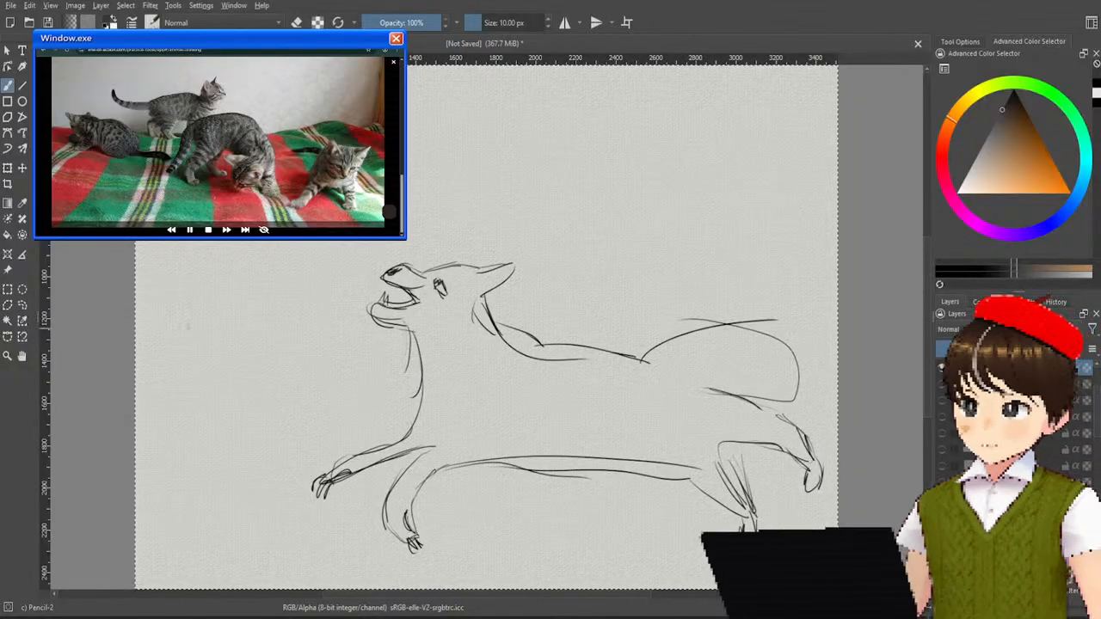
pyautogui.click(227, 230)
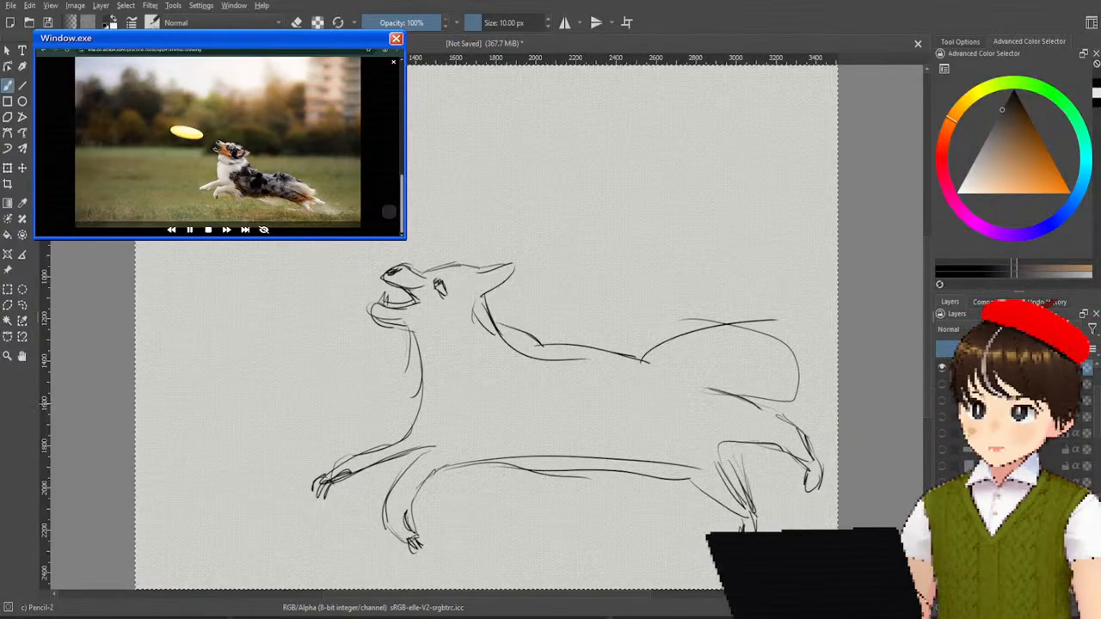
pyautogui.click(943, 416)
pyautogui.click(942, 415)
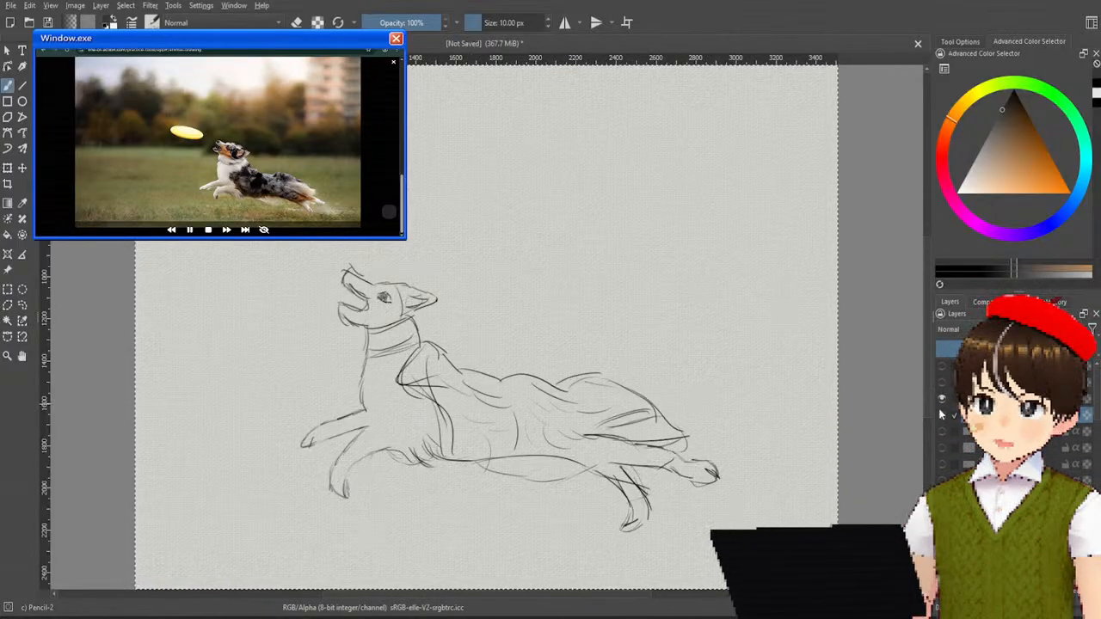
pyautogui.click(939, 398)
pyautogui.click(941, 417)
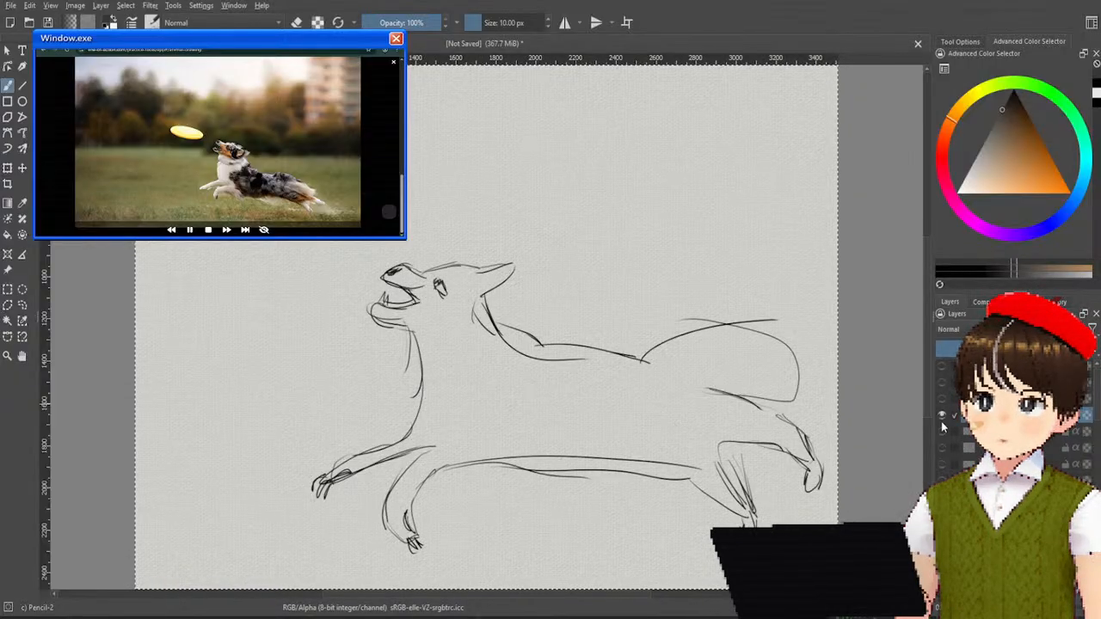
pyautogui.click(940, 399)
pyautogui.click(940, 409)
pyautogui.click(941, 409)
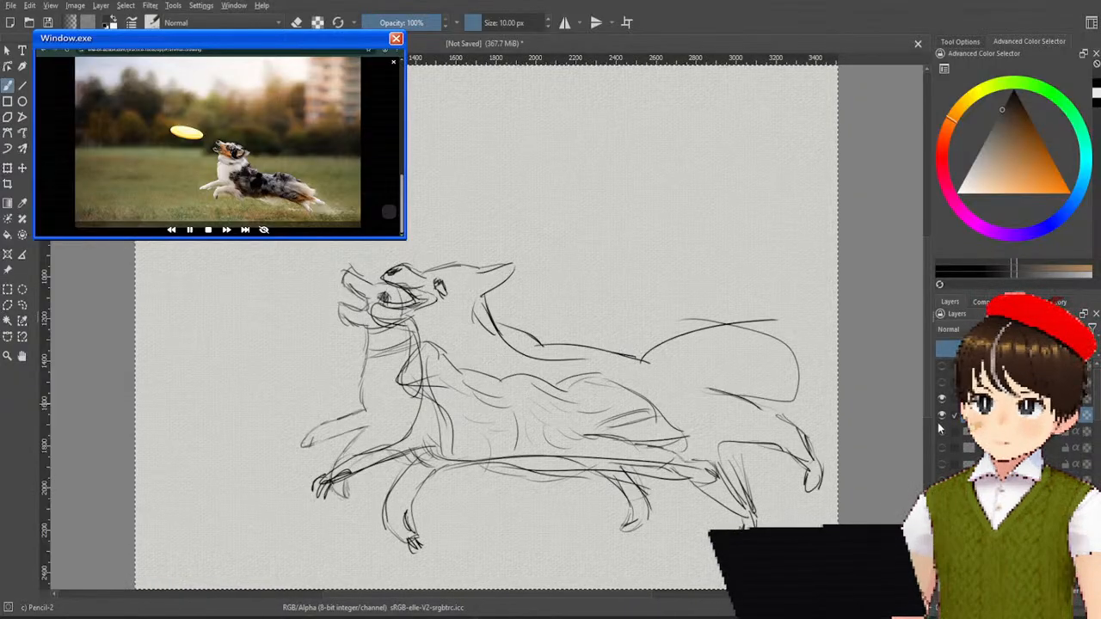
pyautogui.click(942, 419)
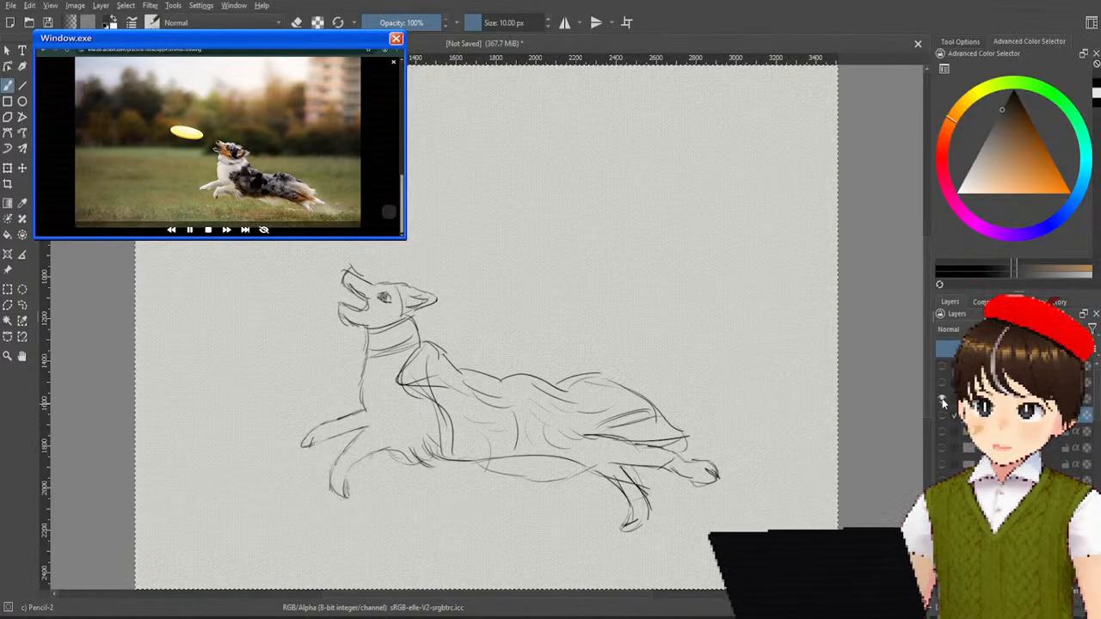
pyautogui.click(943, 401)
pyautogui.click(941, 417)
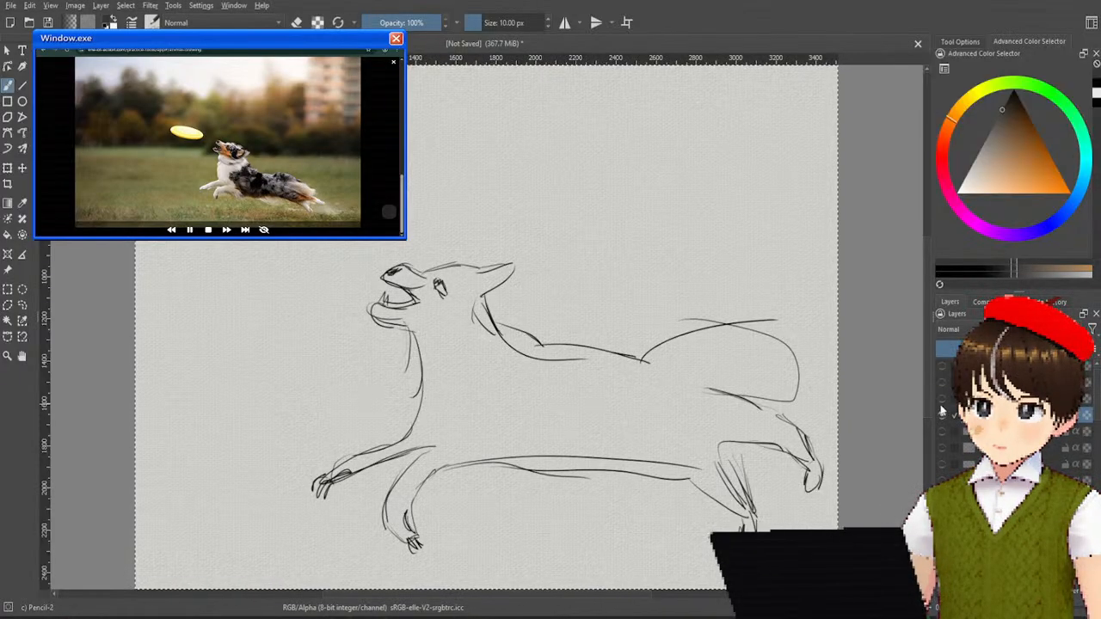
pyautogui.click(941, 419)
pyautogui.click(937, 400)
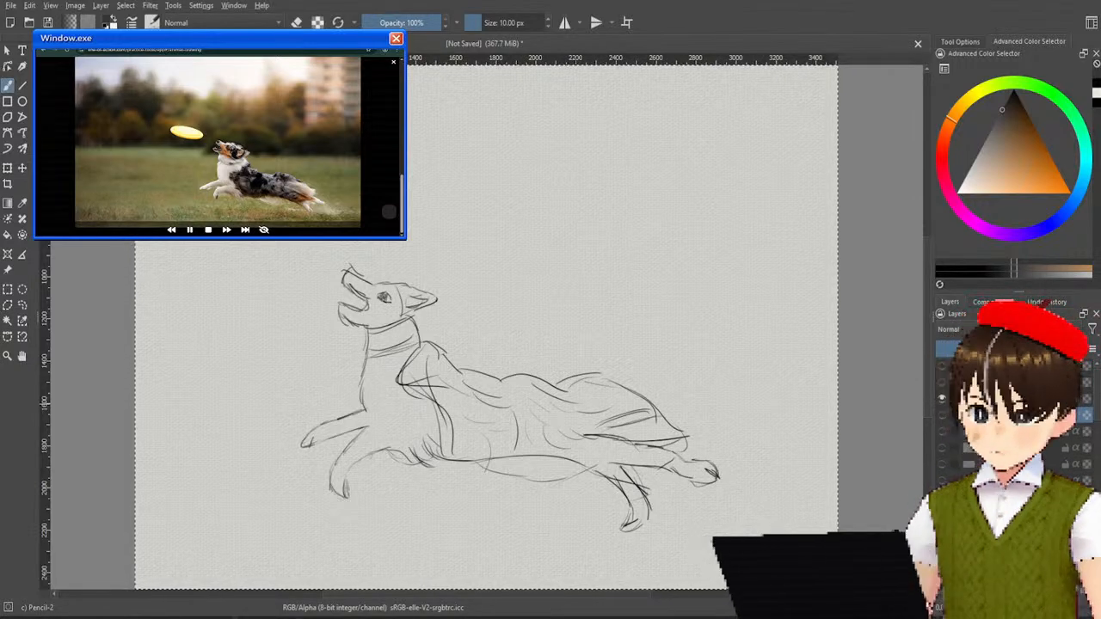
pyautogui.click(941, 398)
# Step: Review the dove sketch and the perched bird sketch one at a time against their reference photos
pyautogui.click(941, 382)
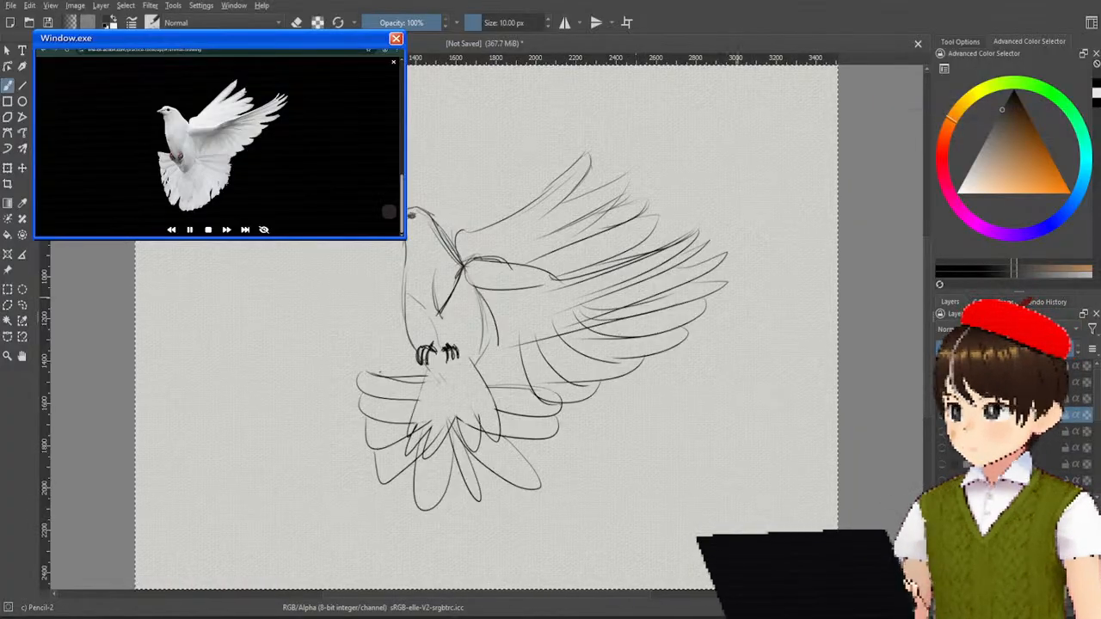
pyautogui.click(942, 385)
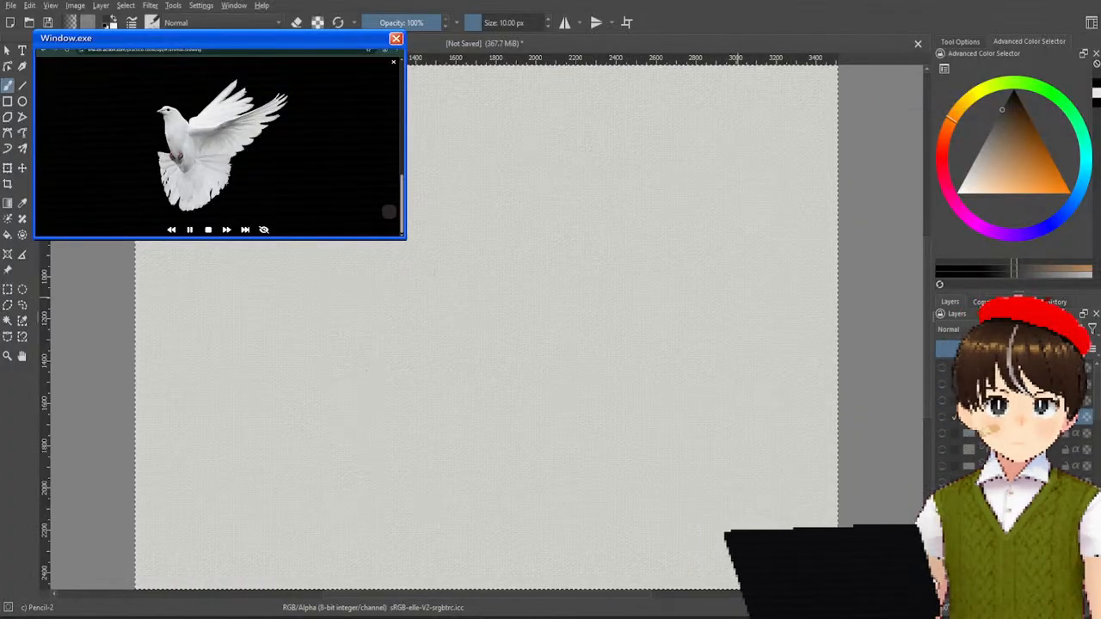
pyautogui.click(943, 371)
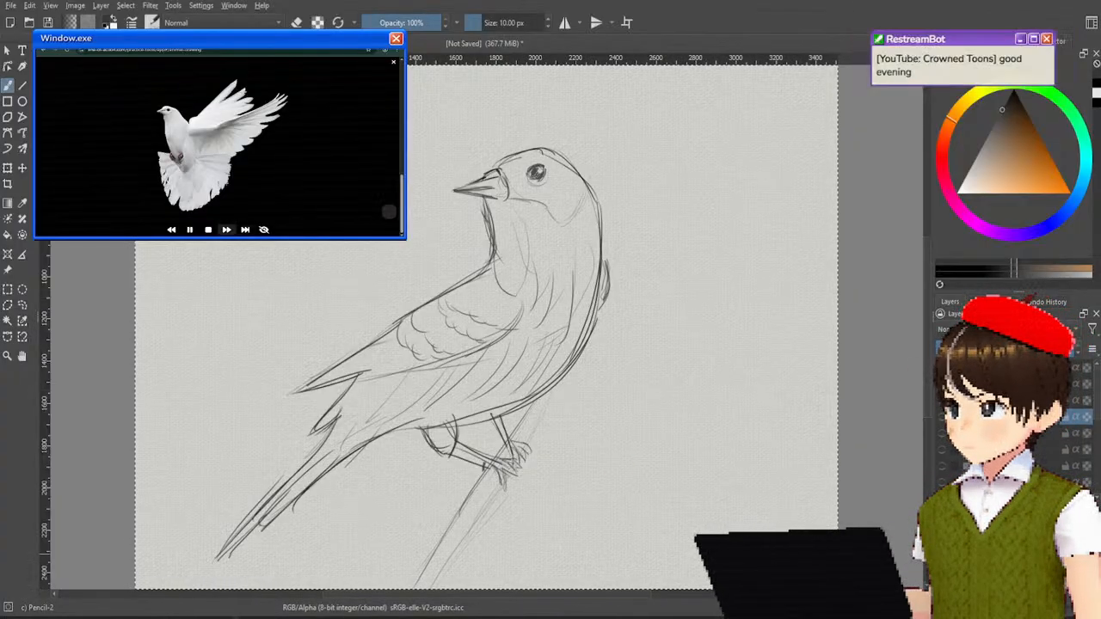
pyautogui.click(227, 230)
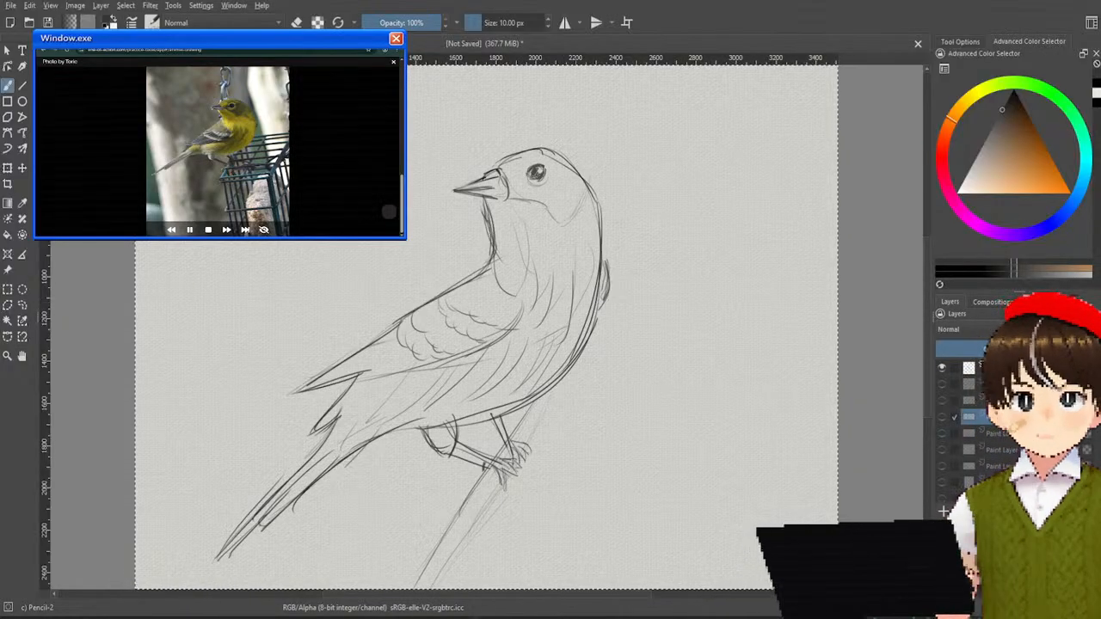
# Step: Hide the perched bird sketch and make its paint layer at the head of the layer stack active
pyautogui.click(941, 368)
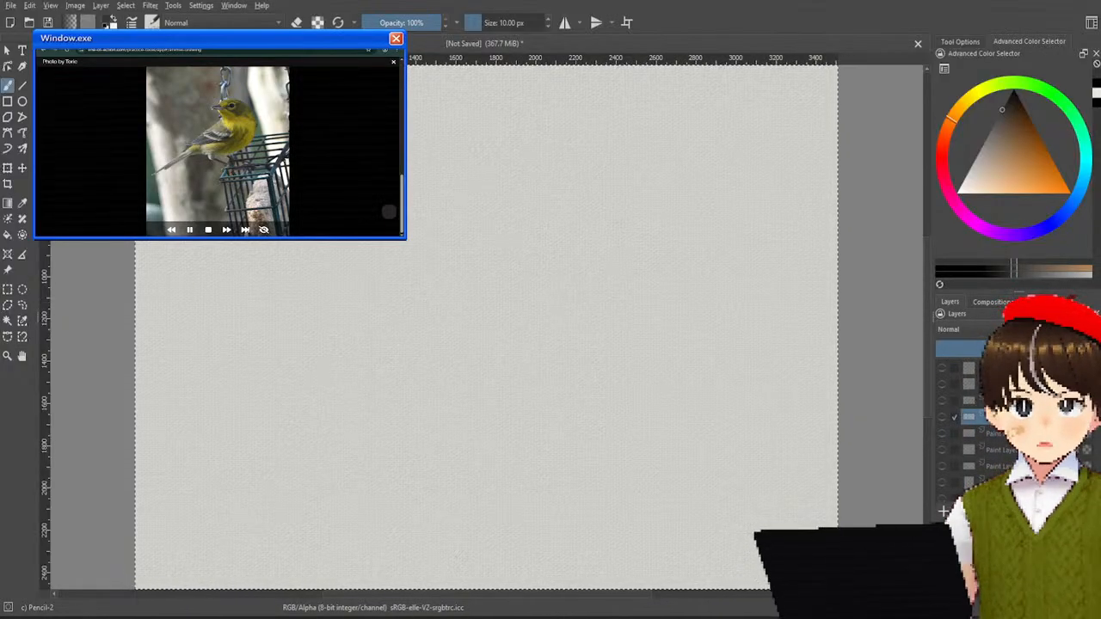
pyautogui.click(970, 368)
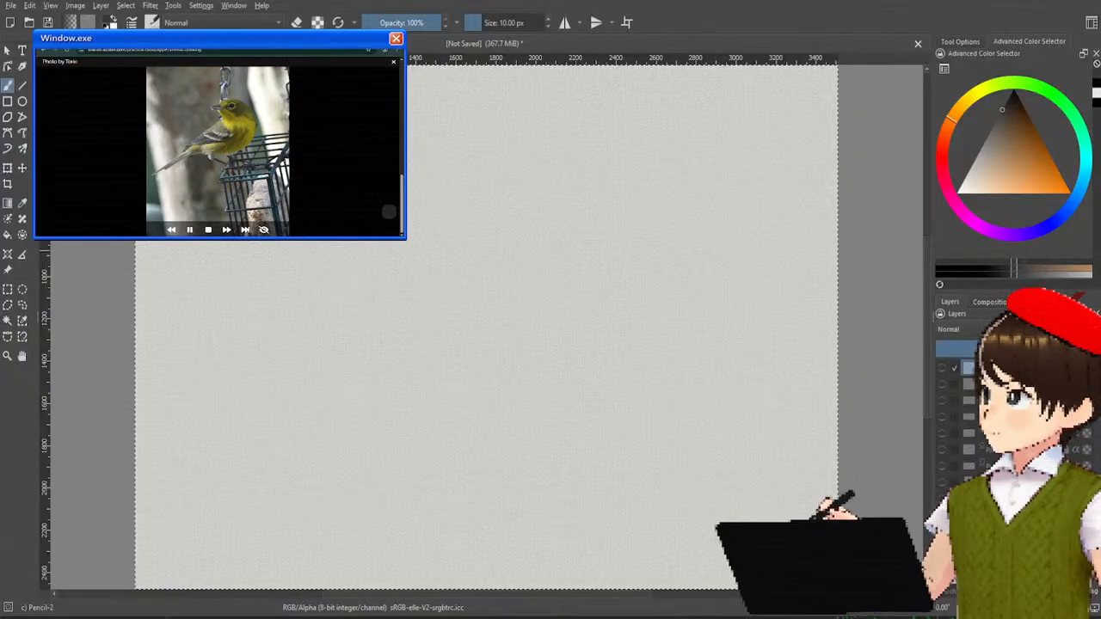
# Step: End the animal photo practice session and decline the offer to join Line of Action
pyautogui.click(394, 63)
pyautogui.scroll(-1, 277, 166)
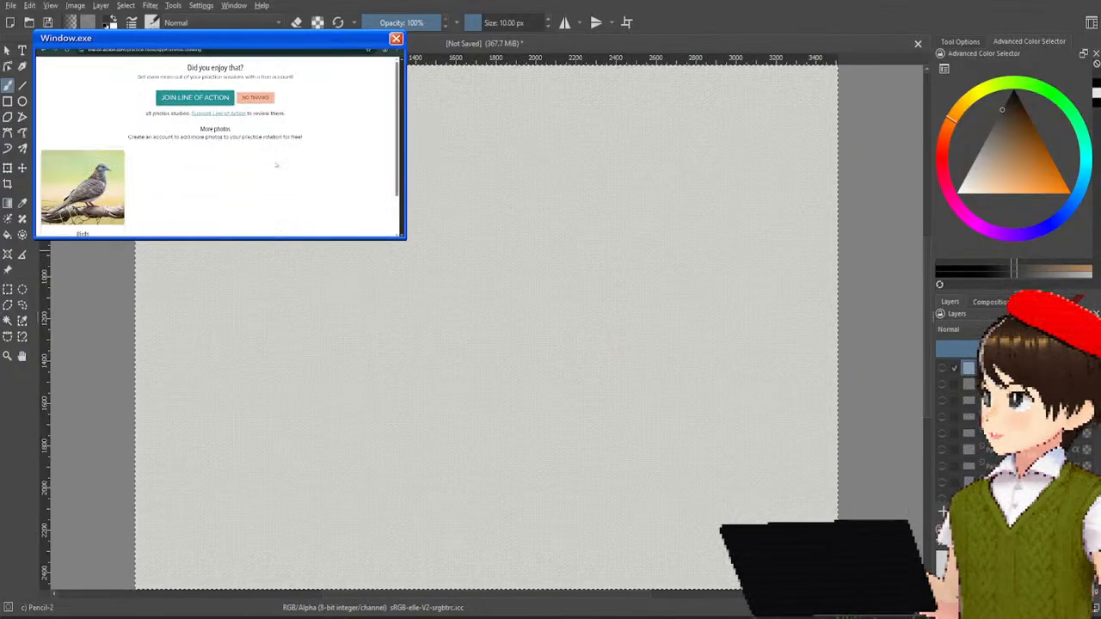
pyautogui.click(258, 99)
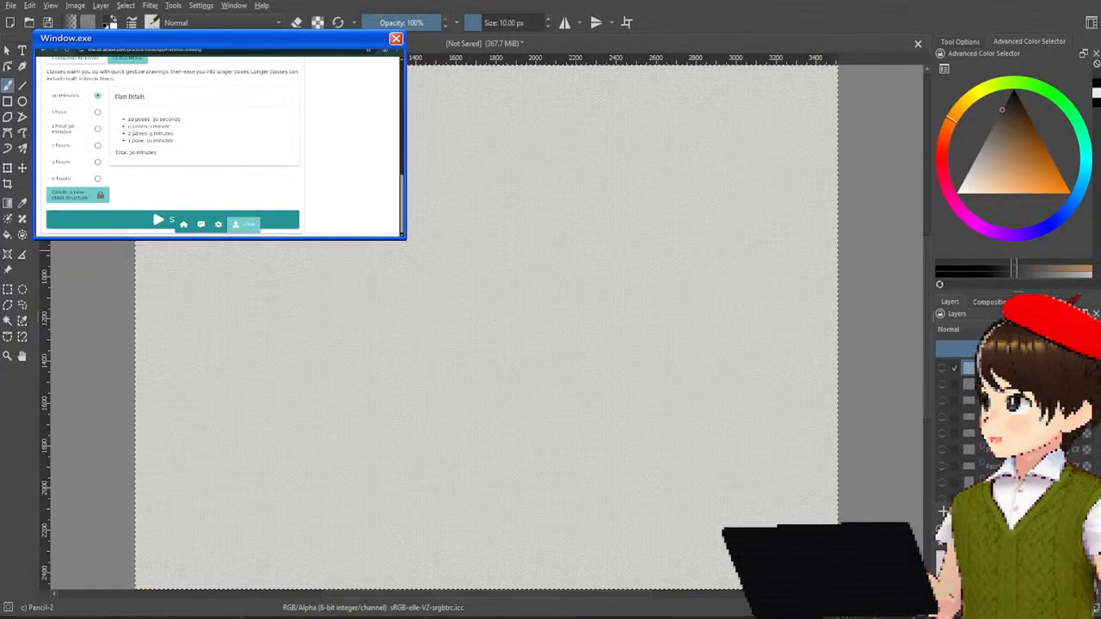
# Step: Switch from the animal practice setup to Figure study and restrict the session to clothed models only
pyautogui.scroll(3, 123, 129)
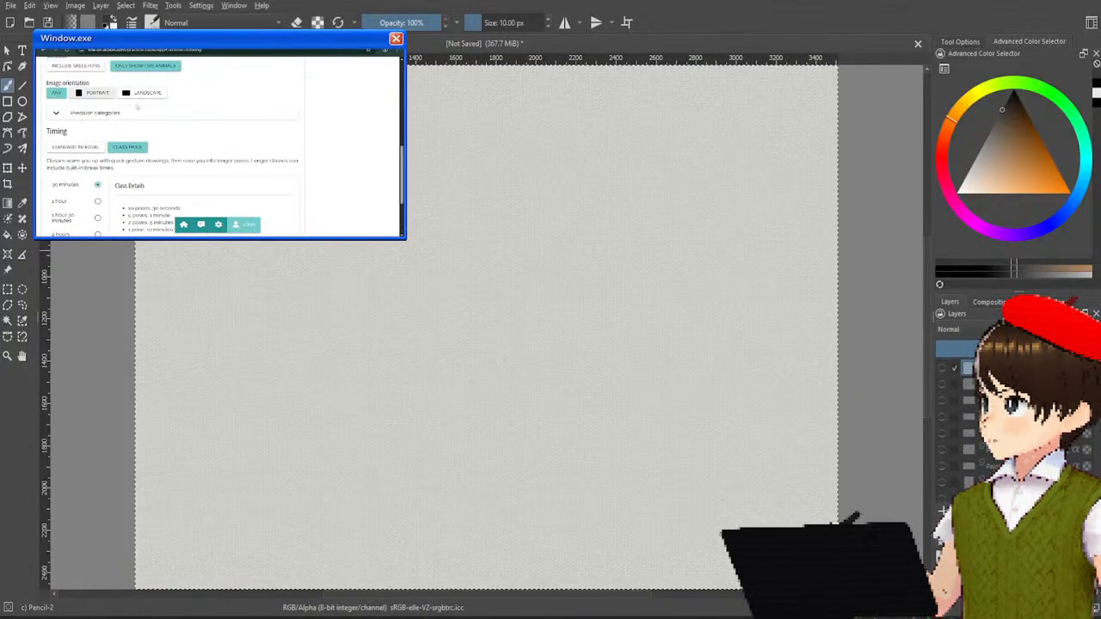
pyautogui.scroll(3, 149, 74)
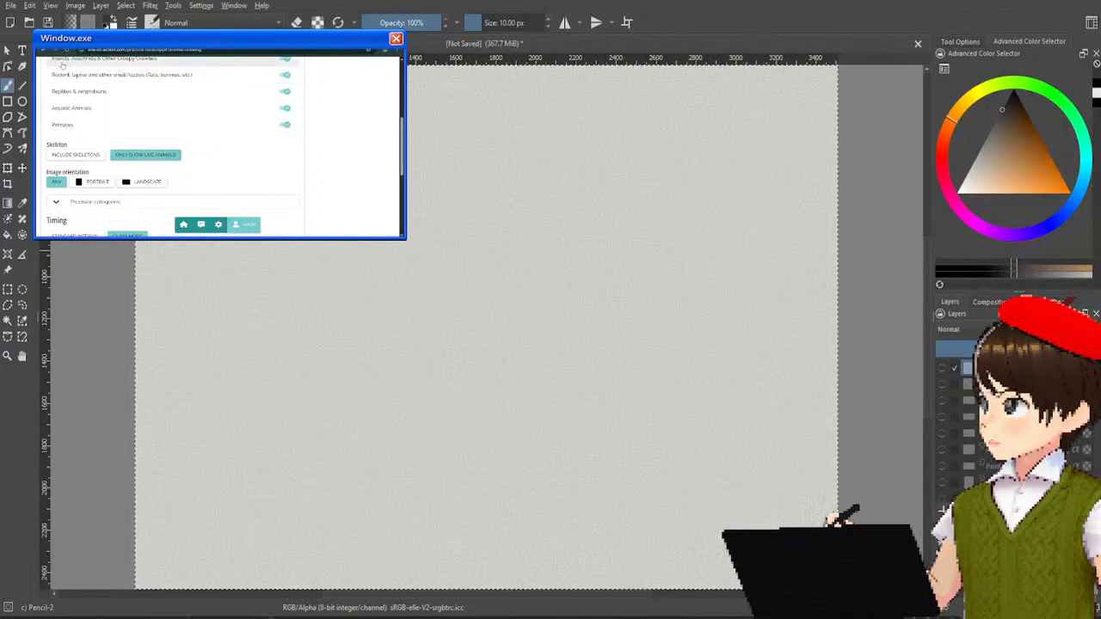
pyautogui.click(50, 60)
pyautogui.click(111, 115)
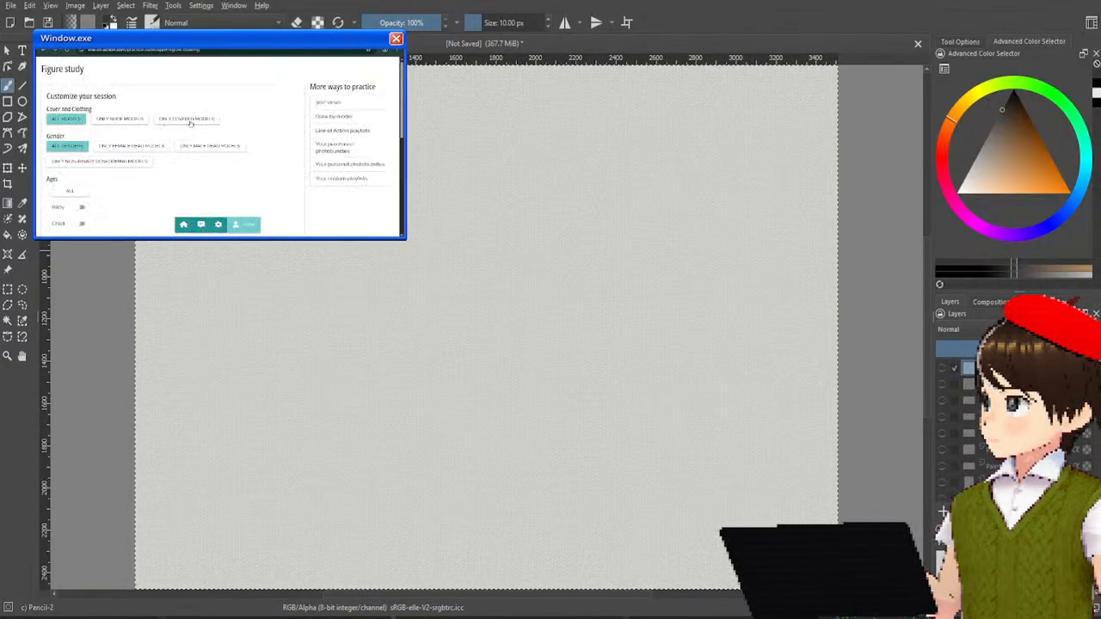
pyautogui.click(191, 119)
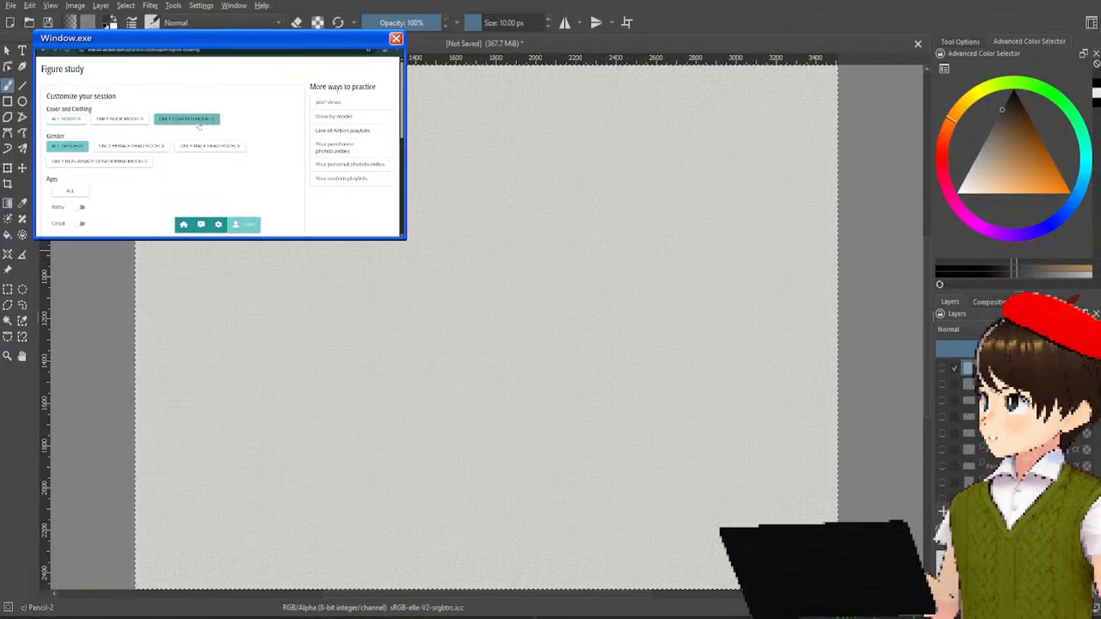
# Step: Set the figure study session's timing to class mode
pyautogui.scroll(-6, 217, 184)
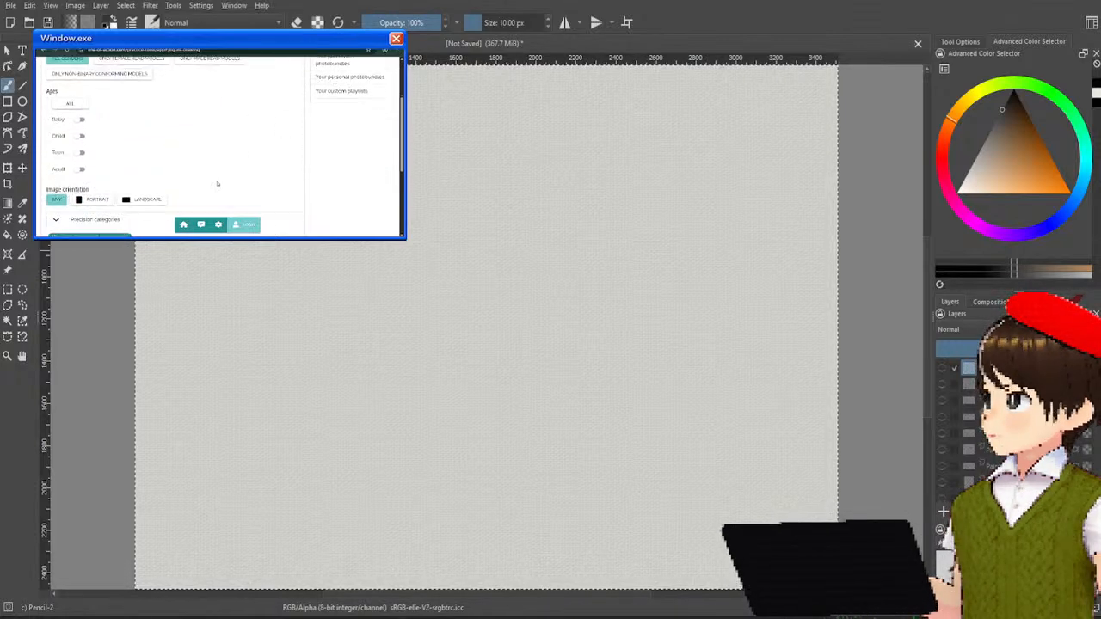
pyautogui.scroll(-1, 231, 160)
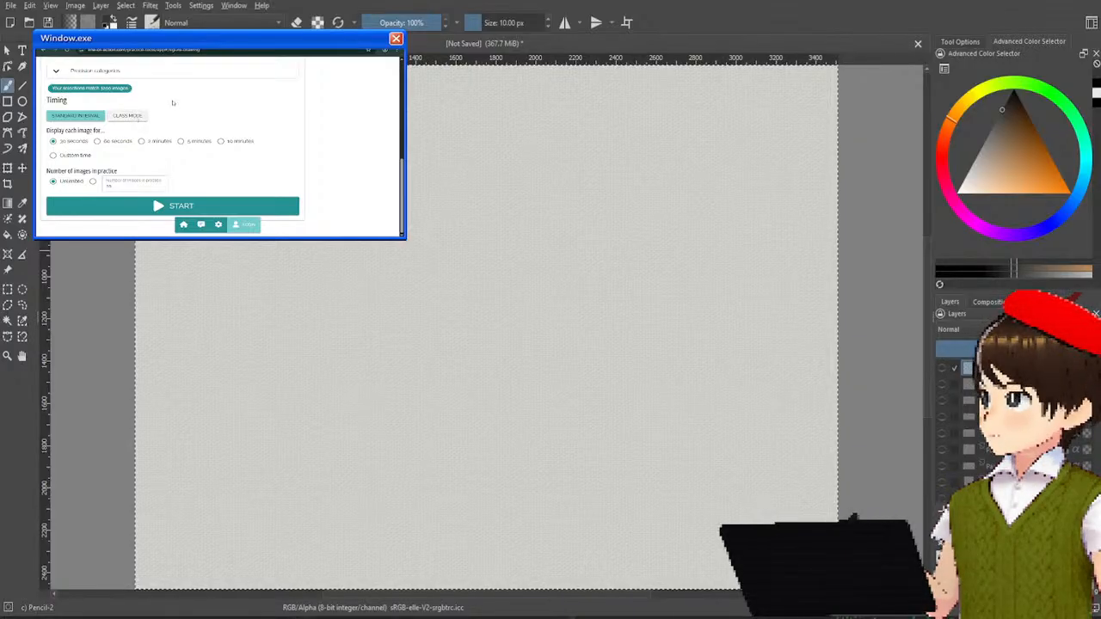
pyautogui.scroll(1, 137, 160)
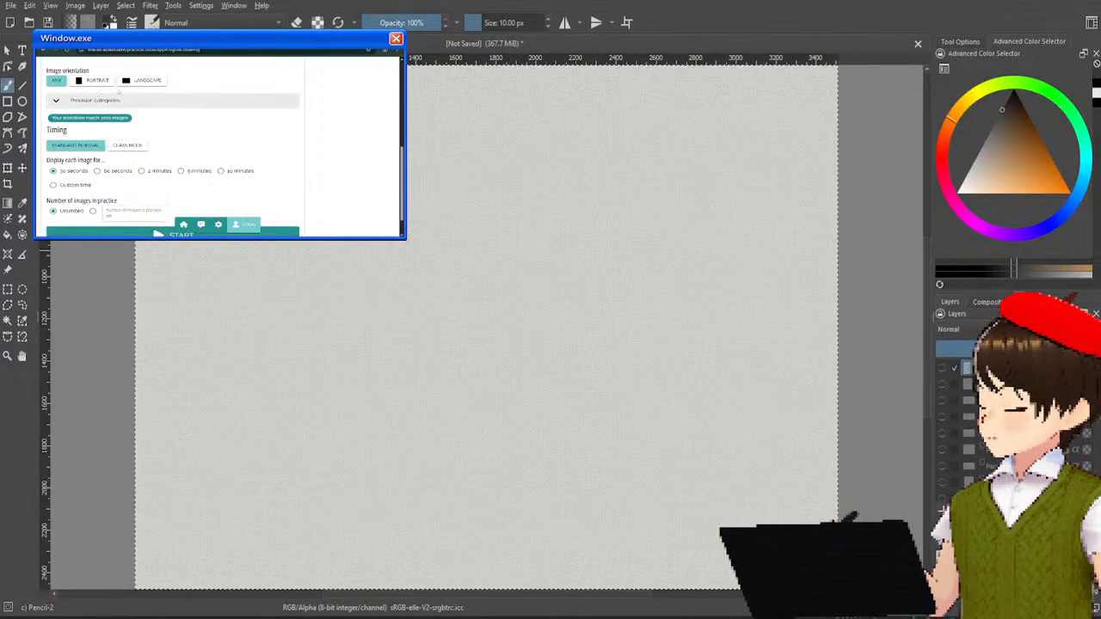
pyautogui.scroll(-1, 137, 160)
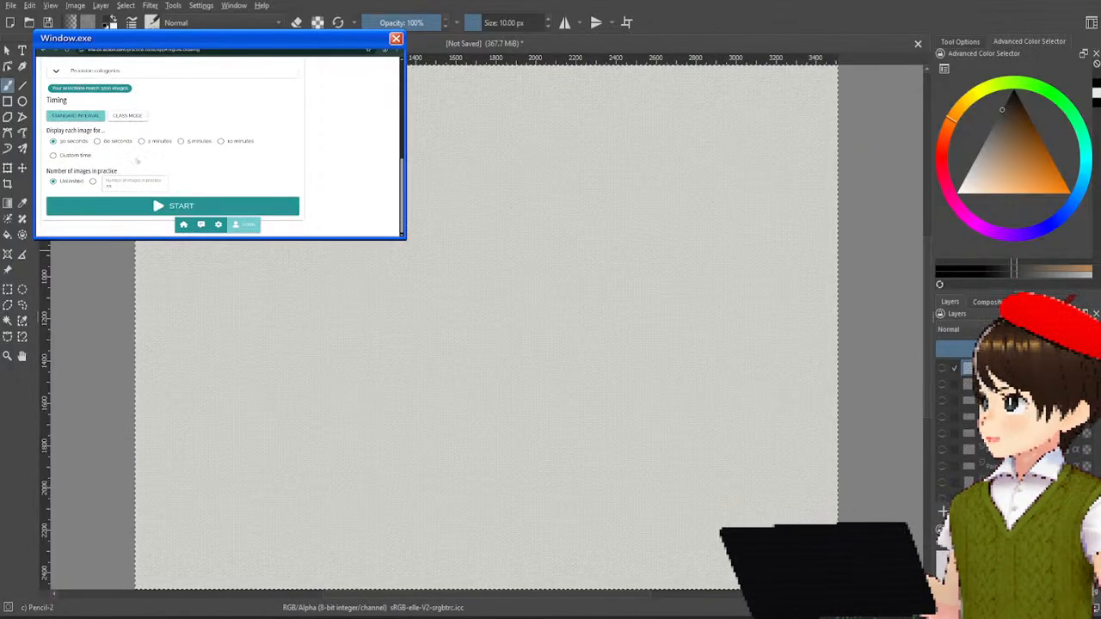
pyautogui.click(128, 115)
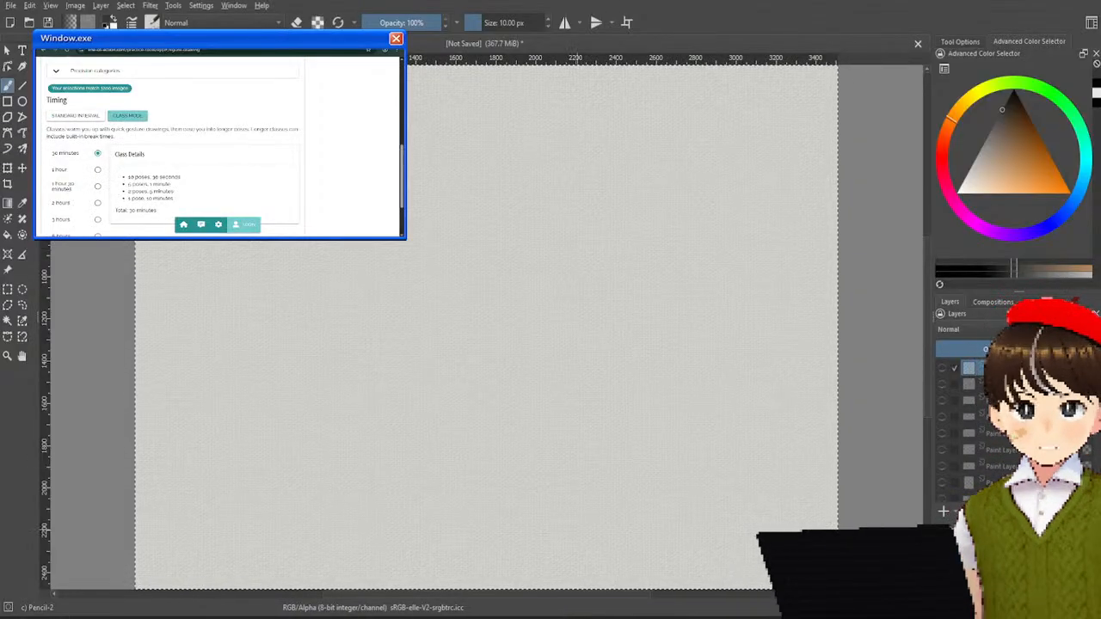
# Step: Add several new empty paint layers above the existing sketch layers and make the lowest new one active
pyautogui.click(943, 513)
pyautogui.click(943, 513)
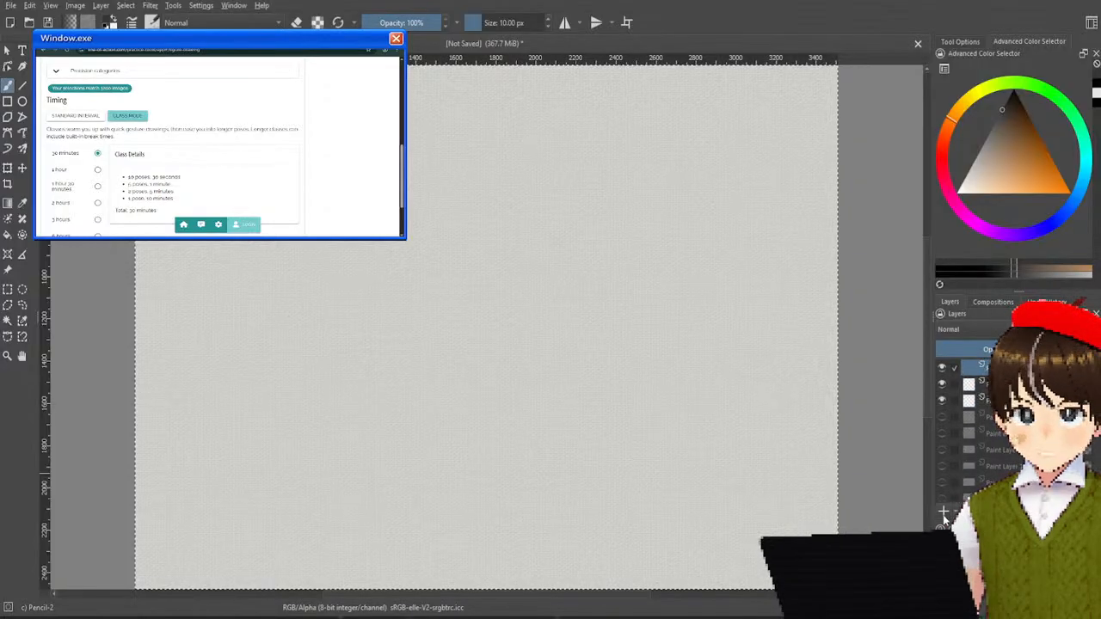
pyautogui.click(942, 513)
pyautogui.click(942, 512)
pyautogui.click(943, 512)
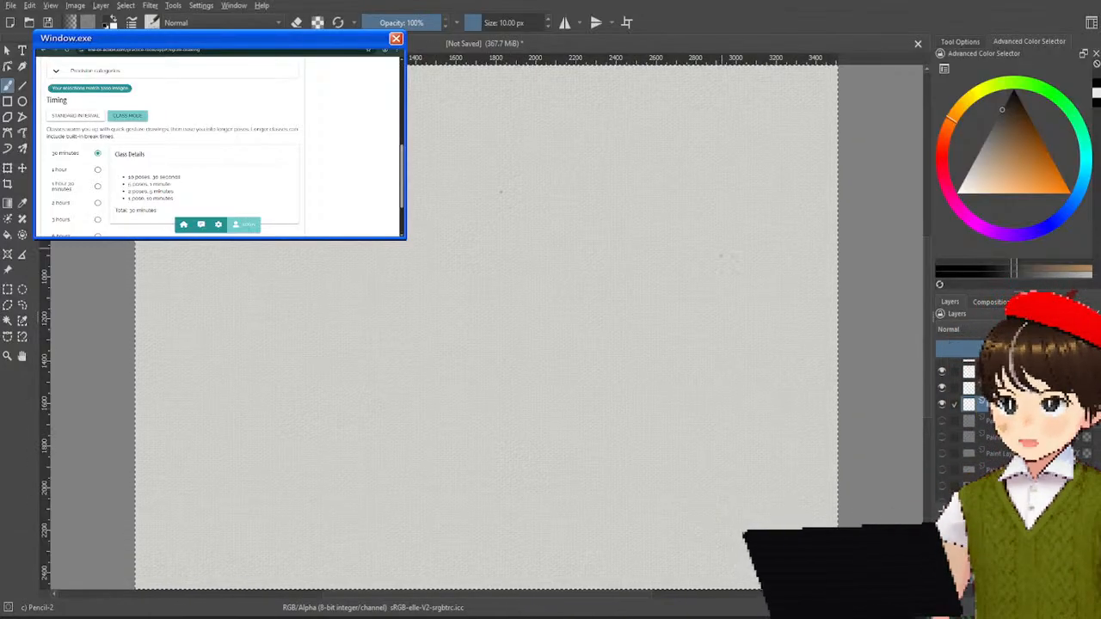
pyautogui.click(565, 246)
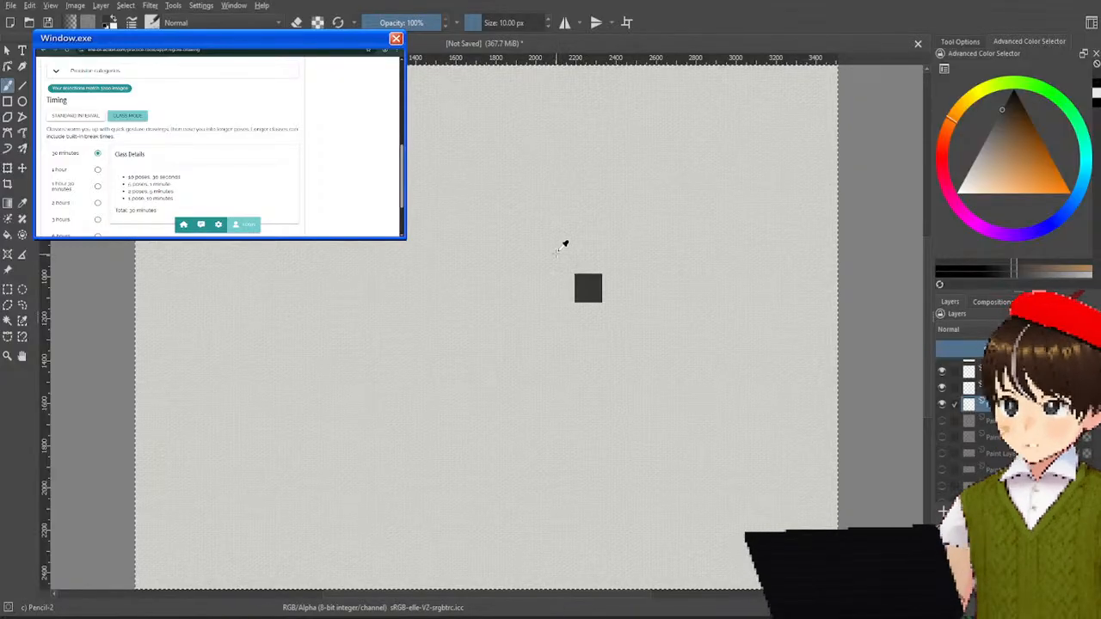
pyautogui.hotkey('ctrl', 'z')
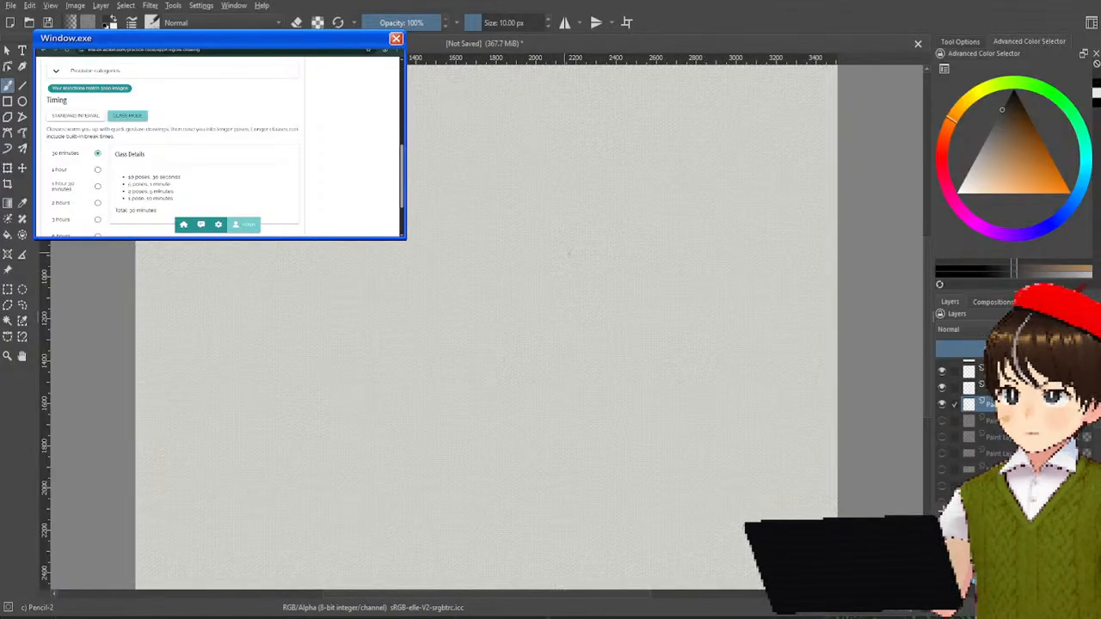
# Step: Undo the test pencil stroke, then start the 30-minute figure study class
pyautogui.moveTo(467, 246)
pyautogui.mouseDown()
pyautogui.moveTo(444, 306)
pyautogui.moveTo(488, 377)
pyautogui.moveTo(548, 323)
pyautogui.mouseUp()
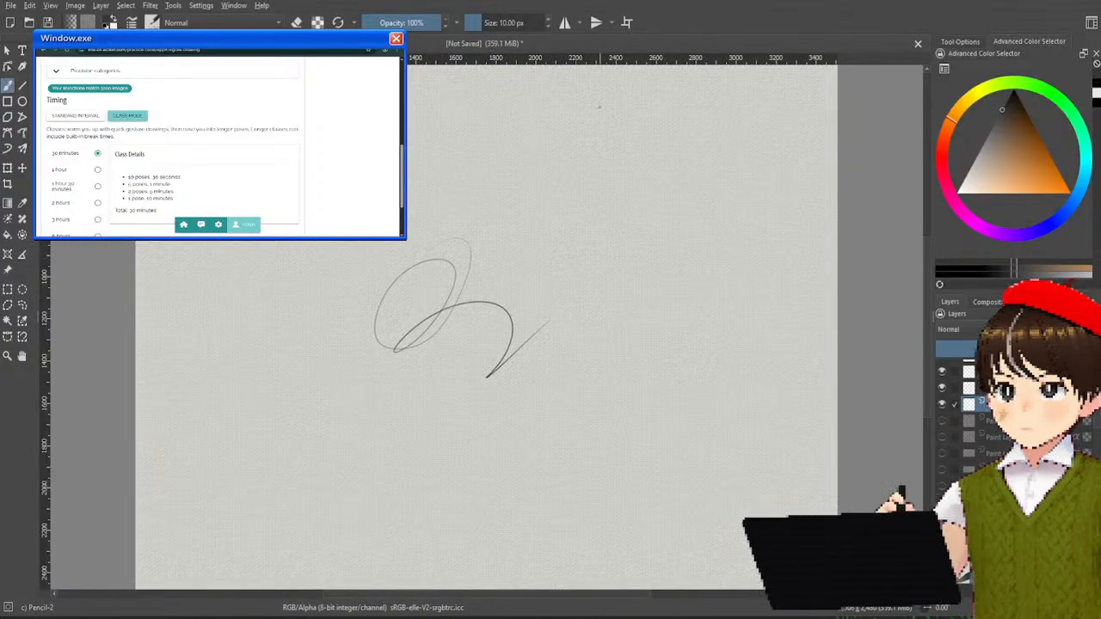
pyautogui.hotkey('ctrl', 'z')
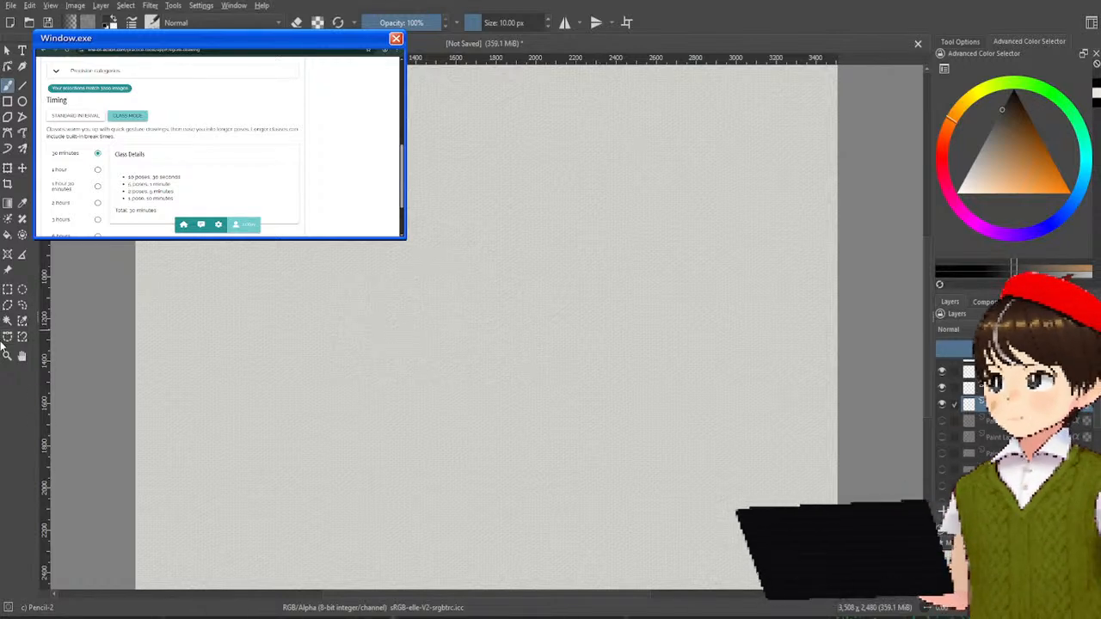
pyautogui.scroll(-1, 503, 233)
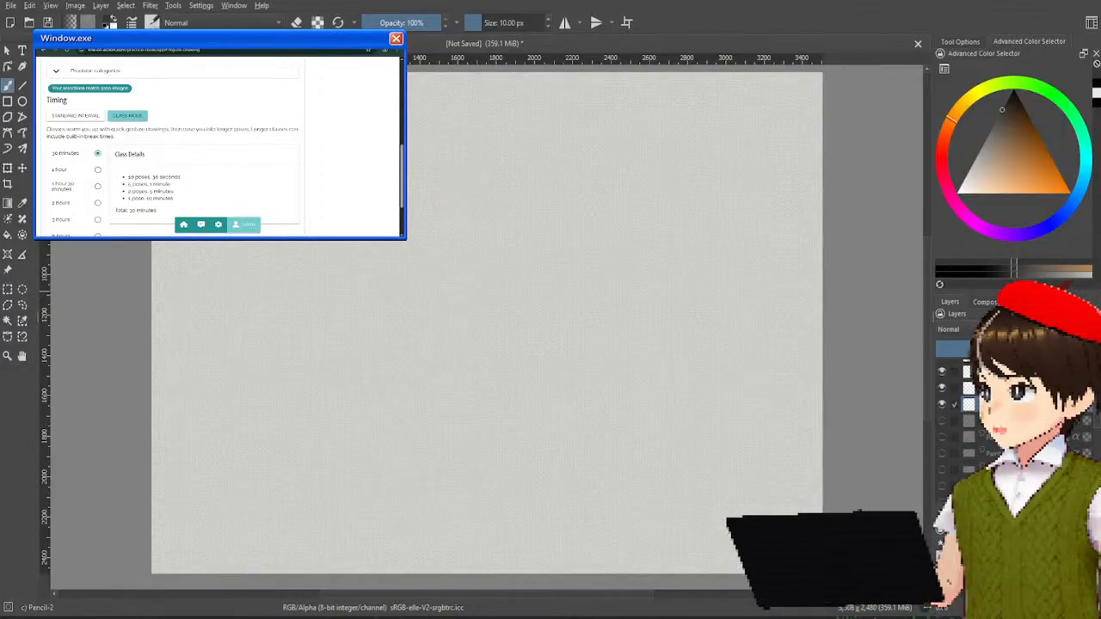
pyautogui.scroll(-1, 219, 142)
pyautogui.scroll(-1, 190, 172)
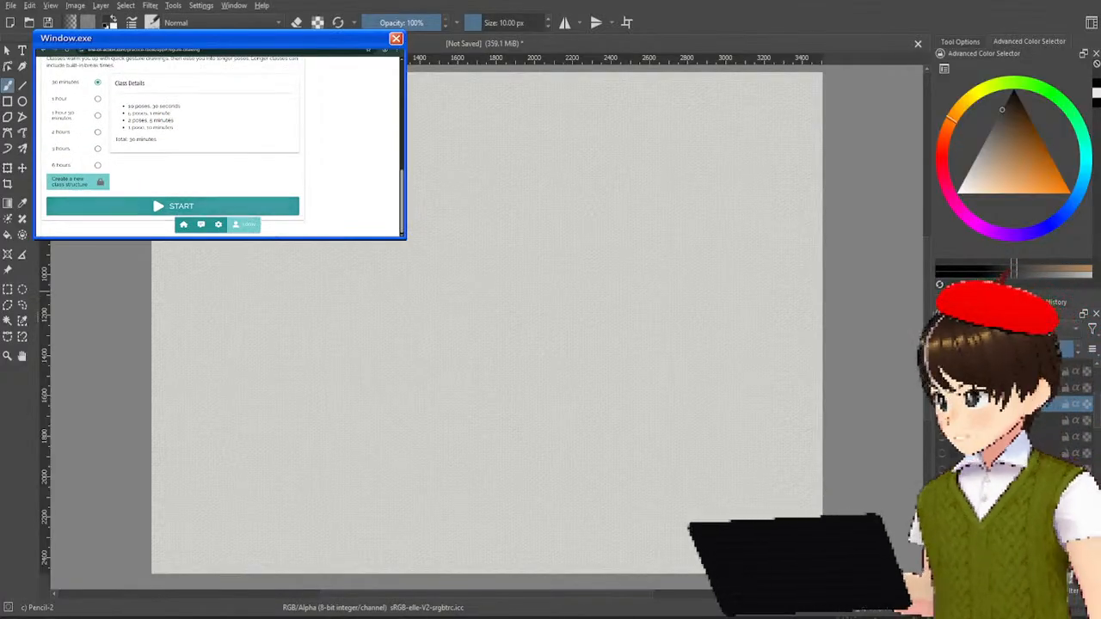
pyautogui.click(189, 203)
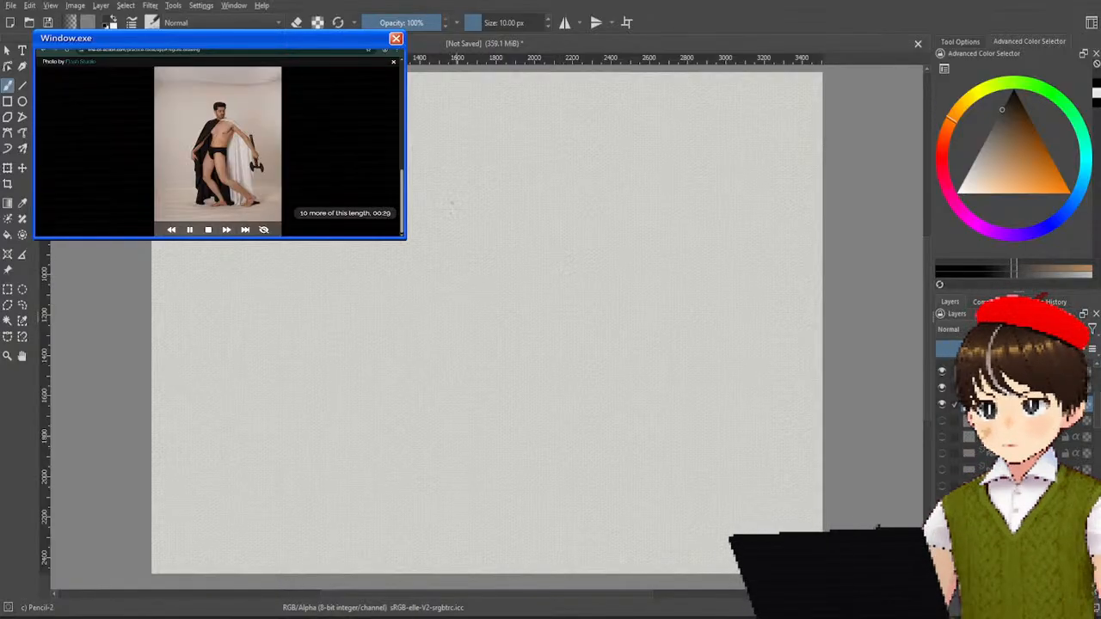
# Step: Block in the head, torso and triangular pelvis of the standing caped man with the pencil brush
pyautogui.moveTo(445, 196); pyautogui.dragTo(454, 198)
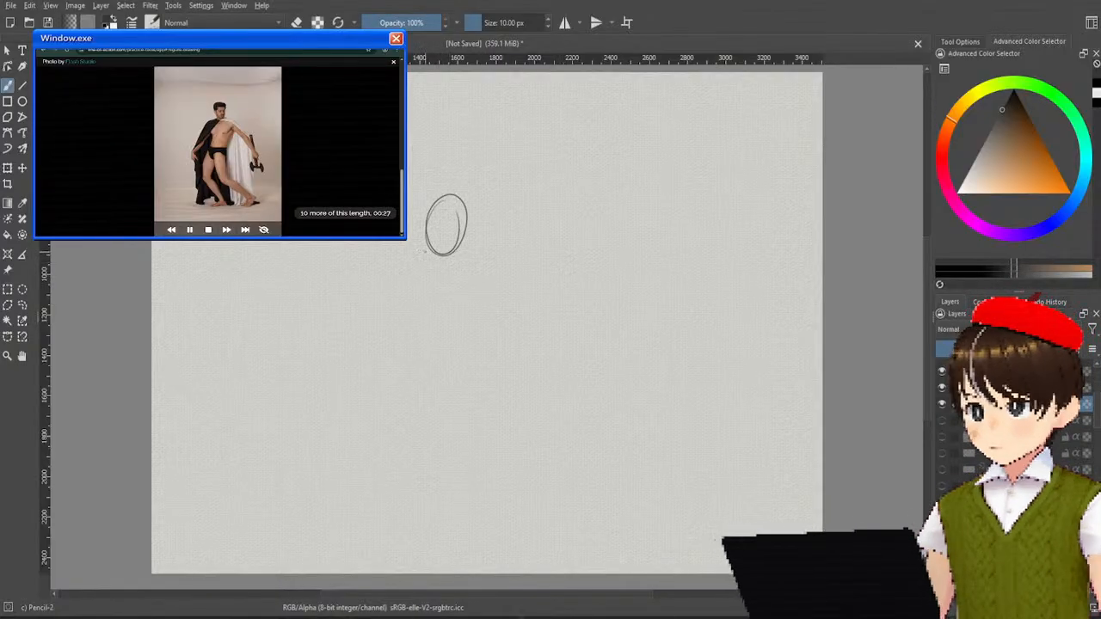
pyautogui.moveTo(425, 252)
pyautogui.mouseDown()
pyautogui.moveTo(471, 252)
pyautogui.moveTo(481, 315)
pyautogui.mouseUp()
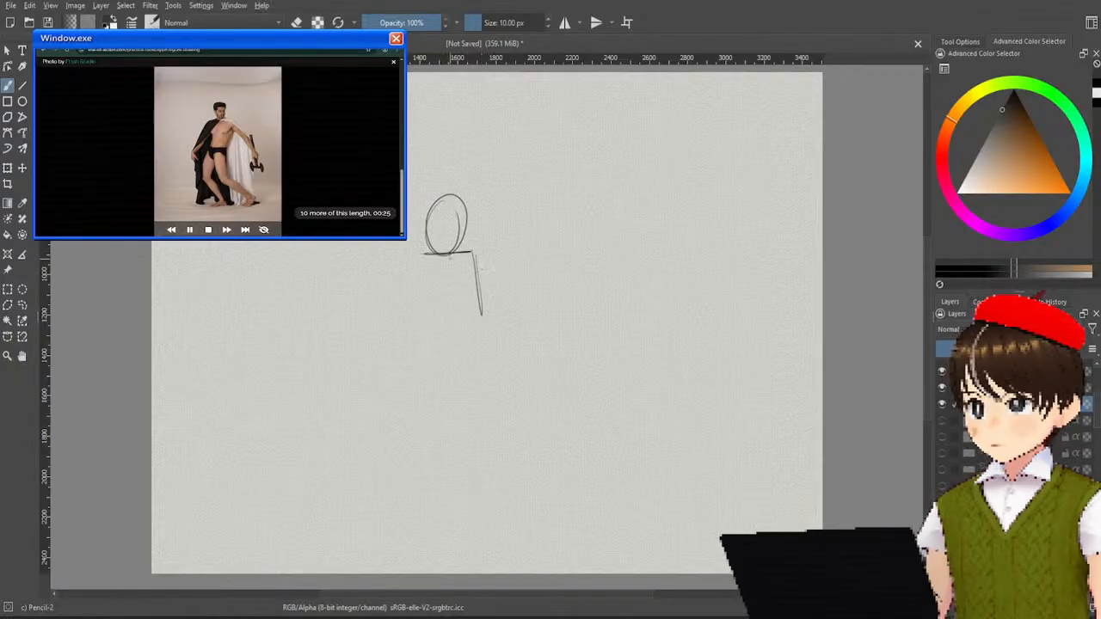
pyautogui.moveTo(419, 263)
pyautogui.mouseDown()
pyautogui.moveTo(424, 317)
pyautogui.moveTo(487, 320)
pyautogui.moveTo(458, 353)
pyautogui.moveTo(430, 418)
pyautogui.moveTo(445, 345)
pyautogui.mouseUp()
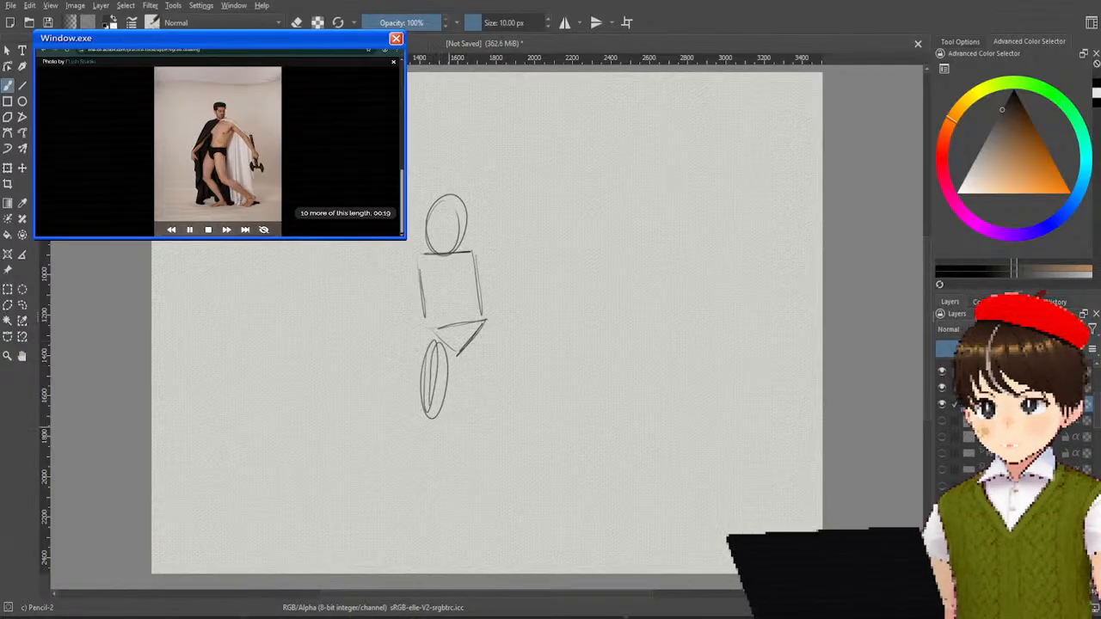
# Step: Sketch the standing man's legs and feet as overlapping ovals below the pelvis
pyautogui.moveTo(430, 419)
pyautogui.mouseDown()
pyautogui.moveTo(461, 465)
pyautogui.moveTo(434, 420)
pyautogui.mouseUp()
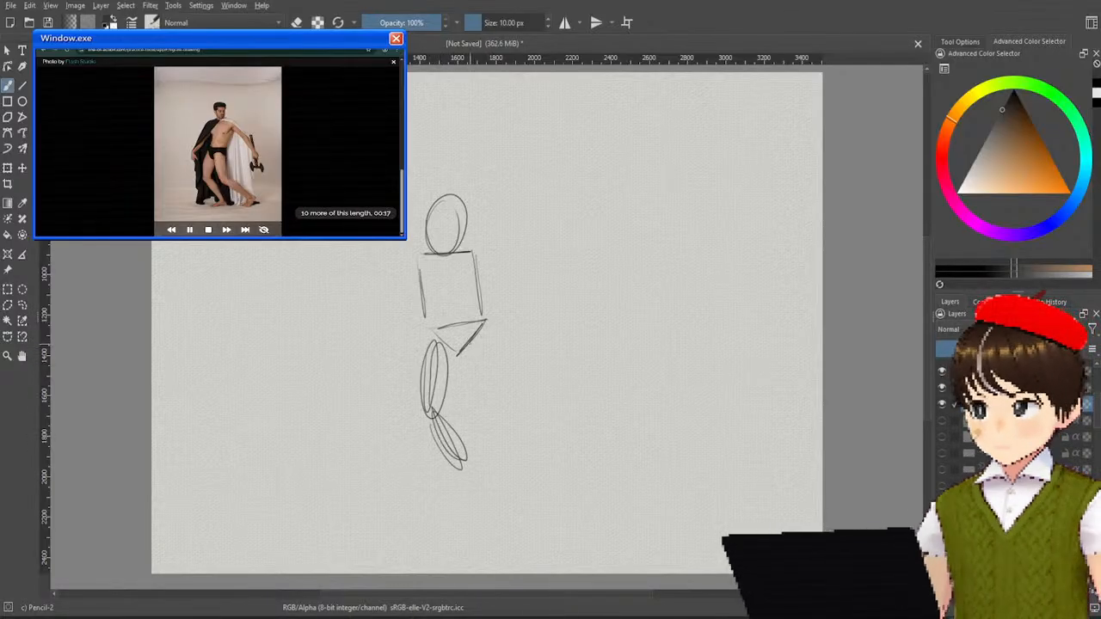
pyautogui.moveTo(468, 344)
pyautogui.mouseDown()
pyautogui.moveTo(484, 417)
pyautogui.moveTo(473, 342)
pyautogui.mouseUp()
pyautogui.moveTo(490, 413)
pyautogui.mouseDown()
pyautogui.moveTo(525, 442)
pyautogui.moveTo(493, 409)
pyautogui.mouseUp()
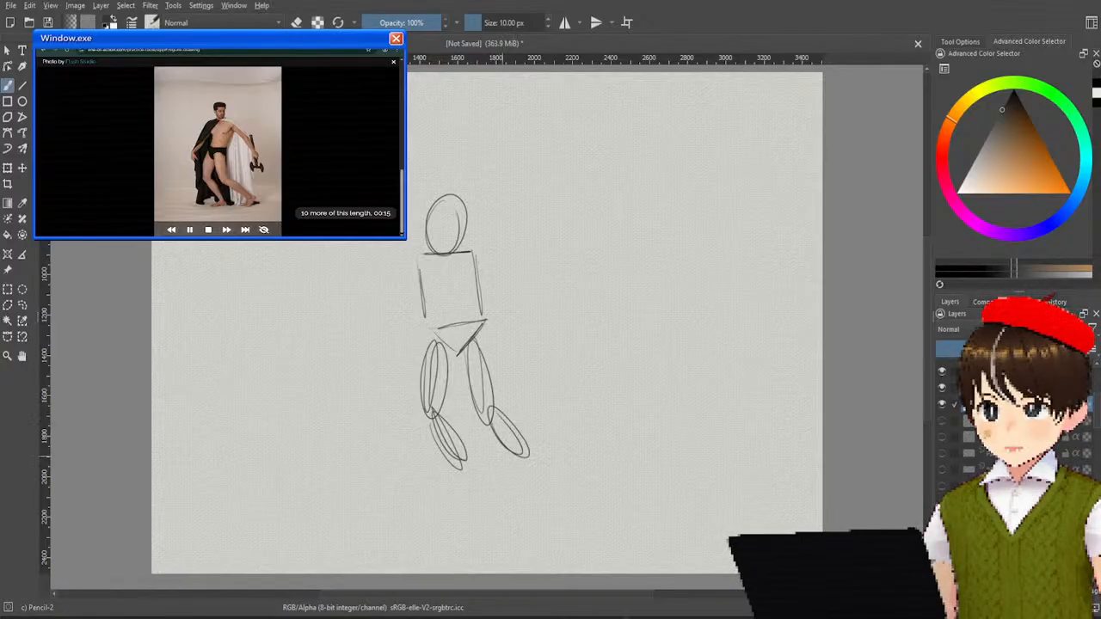
pyautogui.moveTo(463, 464)
pyautogui.mouseDown()
pyautogui.moveTo(440, 492)
pyautogui.moveTo(475, 472)
pyautogui.mouseUp()
pyautogui.moveTo(540, 449); pyautogui.dragTo(519, 462)
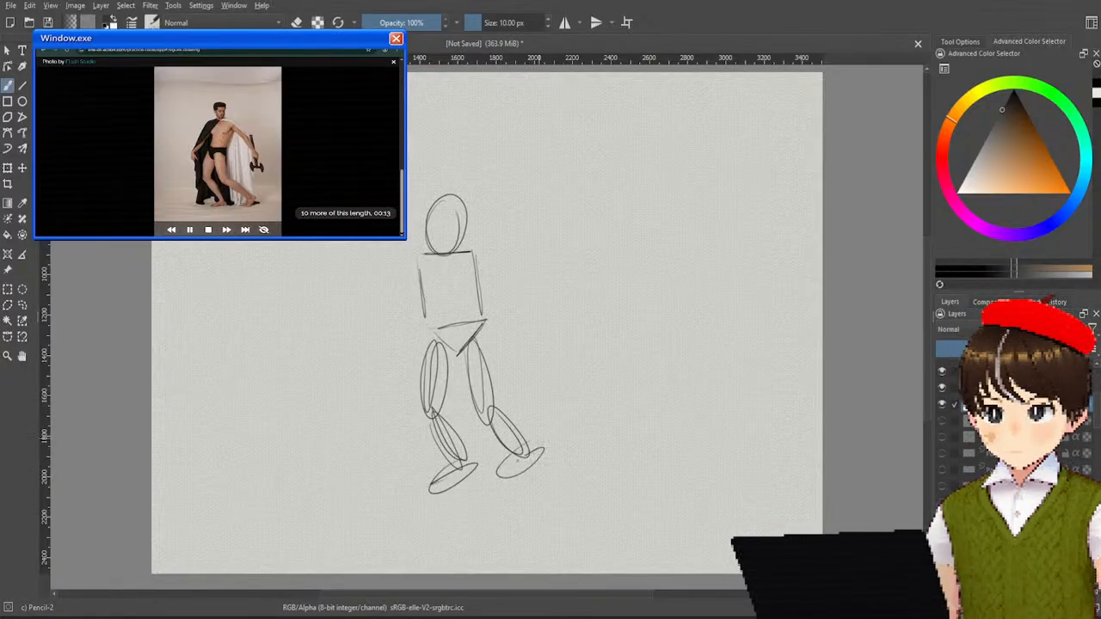
# Step: Add both of the standing man's arms as ovals ending in round hands
pyautogui.moveTo(420, 262)
pyautogui.mouseDown()
pyautogui.moveTo(397, 330)
pyautogui.moveTo(422, 265)
pyautogui.mouseUp()
pyautogui.moveTo(405, 316); pyautogui.dragTo(368, 366)
pyautogui.moveTo(369, 366); pyautogui.dragTo(409, 313)
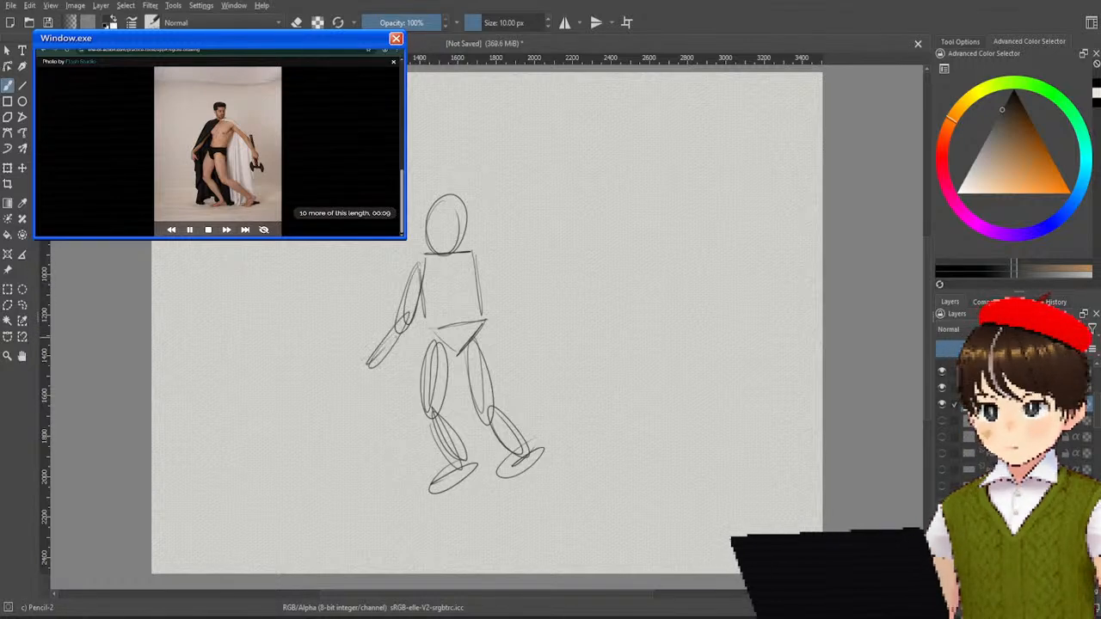
pyautogui.moveTo(375, 368)
pyautogui.mouseDown()
pyautogui.moveTo(368, 385)
pyautogui.moveTo(376, 370)
pyautogui.mouseUp()
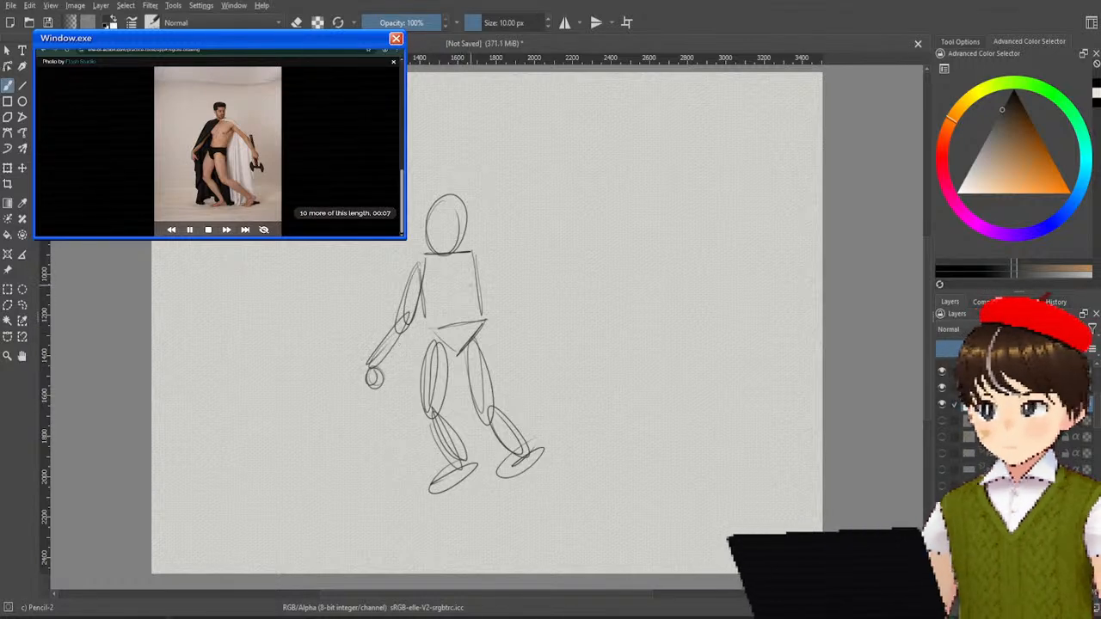
pyautogui.moveTo(471, 257)
pyautogui.mouseDown()
pyautogui.moveTo(512, 275)
pyautogui.moveTo(473, 259)
pyautogui.moveTo(528, 309)
pyautogui.moveTo(519, 283)
pyautogui.moveTo(540, 320)
pyautogui.mouseUp()
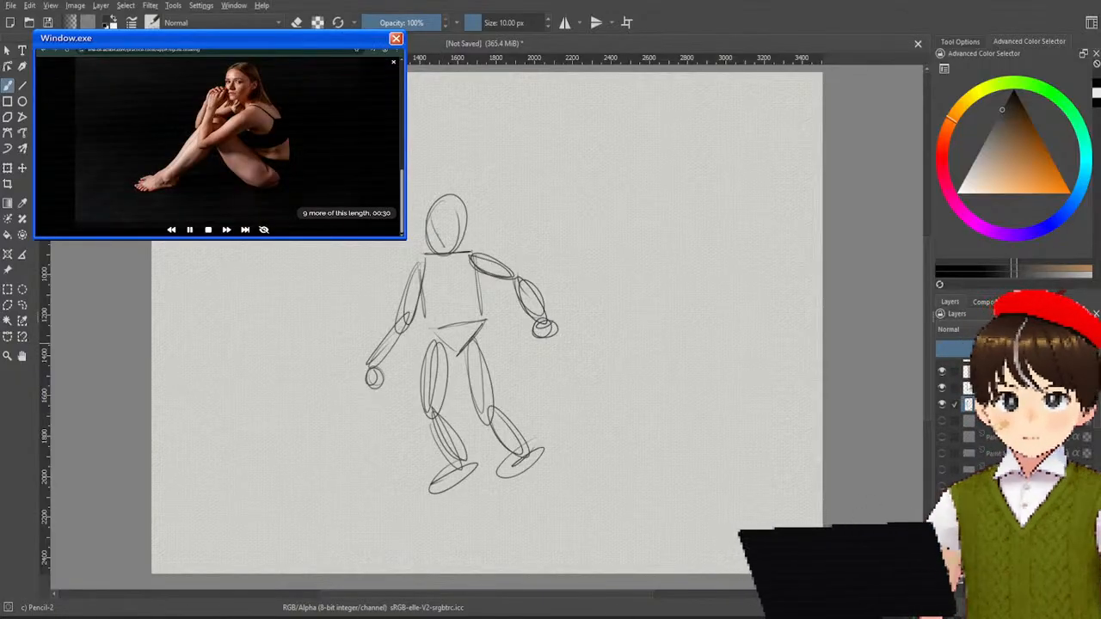
# Step: Hide the standing man's sketch and block in the seated woman's head, torso and pelvis on the next layer
pyautogui.click(941, 404)
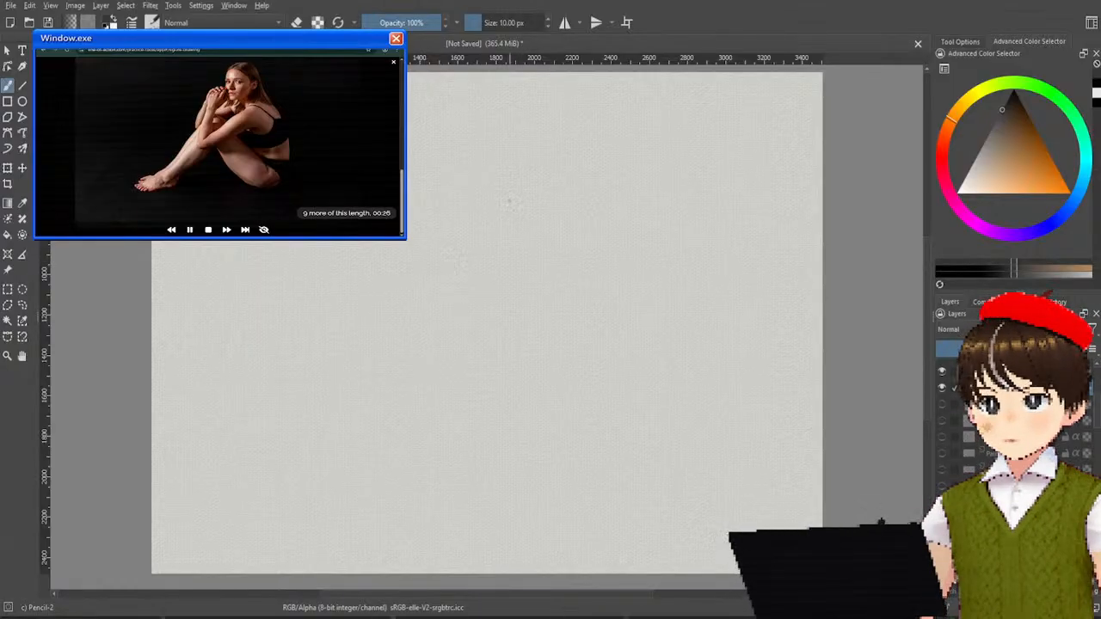
pyautogui.moveTo(510, 191)
pyautogui.mouseDown()
pyautogui.moveTo(511, 249)
pyautogui.moveTo(550, 192)
pyautogui.moveTo(549, 243)
pyautogui.moveTo(496, 262)
pyautogui.moveTo(568, 305)
pyautogui.mouseUp()
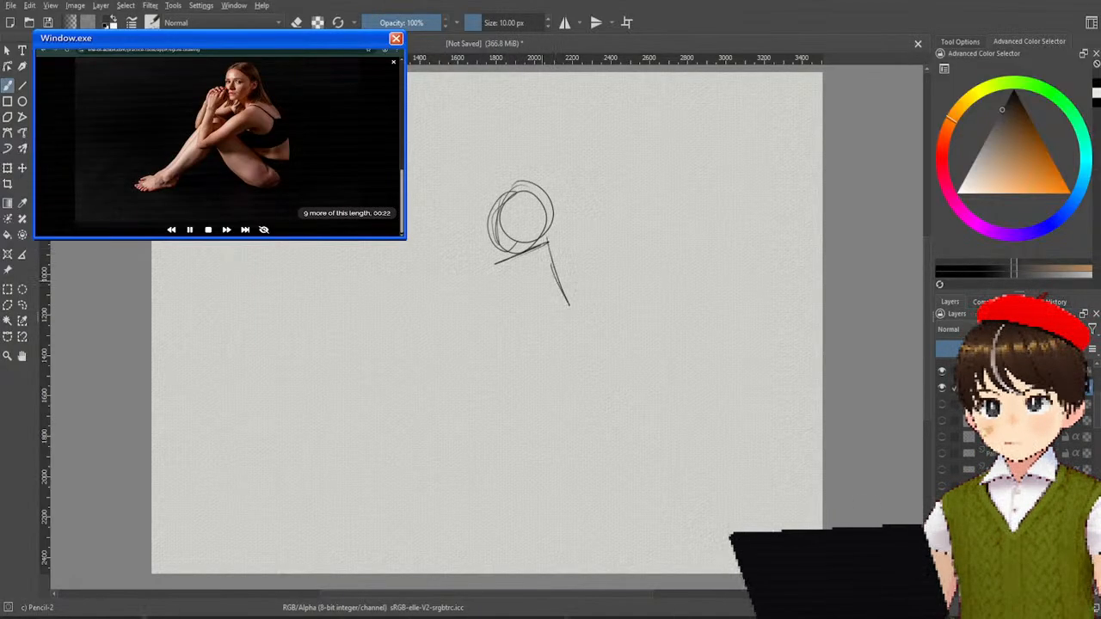
pyautogui.moveTo(506, 272)
pyautogui.mouseDown()
pyautogui.moveTo(536, 329)
pyautogui.moveTo(581, 335)
pyautogui.moveTo(563, 375)
pyautogui.moveTo(523, 349)
pyautogui.moveTo(559, 392)
pyautogui.mouseUp()
# Step: Sketch the seated woman's bent legs as ovals, with the near foot and the far leg behind
pyautogui.moveTo(551, 341)
pyautogui.mouseDown()
pyautogui.moveTo(562, 386)
pyautogui.moveTo(488, 318)
pyautogui.moveTo(455, 365)
pyautogui.moveTo(558, 389)
pyautogui.mouseUp()
pyautogui.moveTo(456, 362)
pyautogui.mouseDown()
pyautogui.moveTo(519, 347)
pyautogui.moveTo(406, 427)
pyautogui.moveTo(462, 349)
pyautogui.mouseUp()
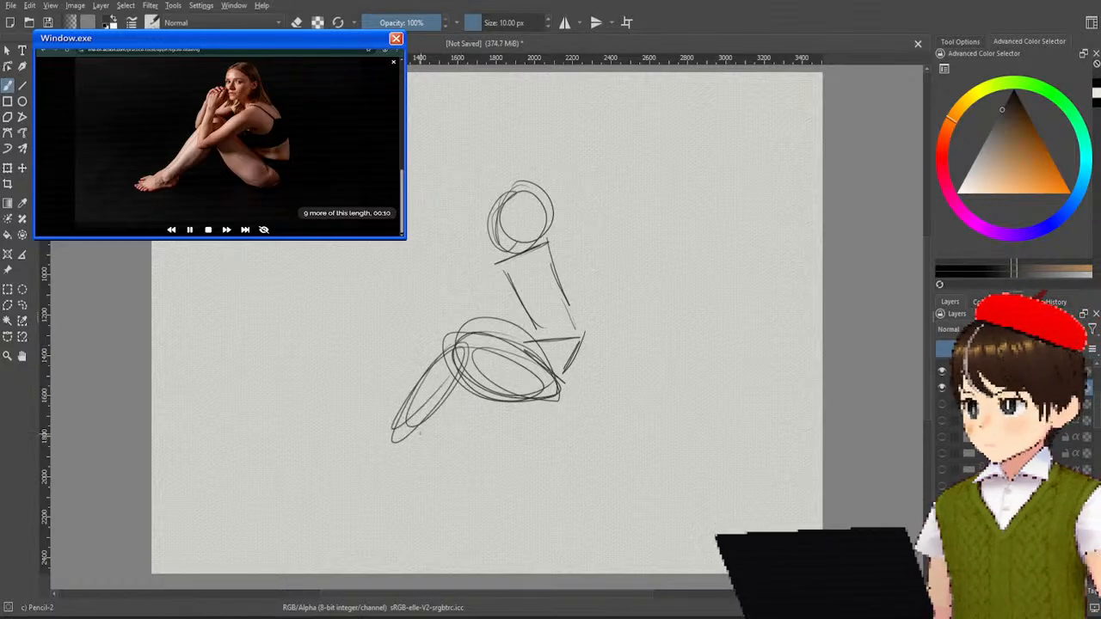
pyautogui.moveTo(421, 428); pyautogui.dragTo(420, 431)
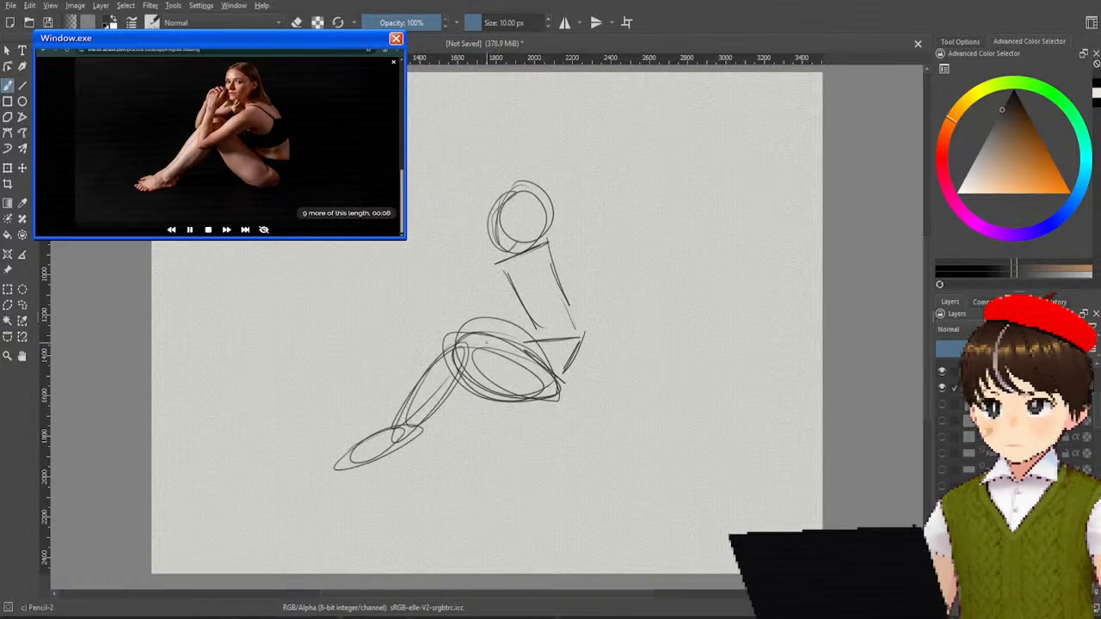
pyautogui.moveTo(446, 340)
pyautogui.mouseDown()
pyautogui.moveTo(486, 306)
pyautogui.moveTo(524, 342)
pyautogui.mouseUp()
pyautogui.moveTo(449, 318); pyautogui.dragTo(478, 312)
pyautogui.moveTo(425, 338); pyautogui.dragTo(377, 403)
pyautogui.moveTo(379, 401); pyautogui.dragTo(445, 346)
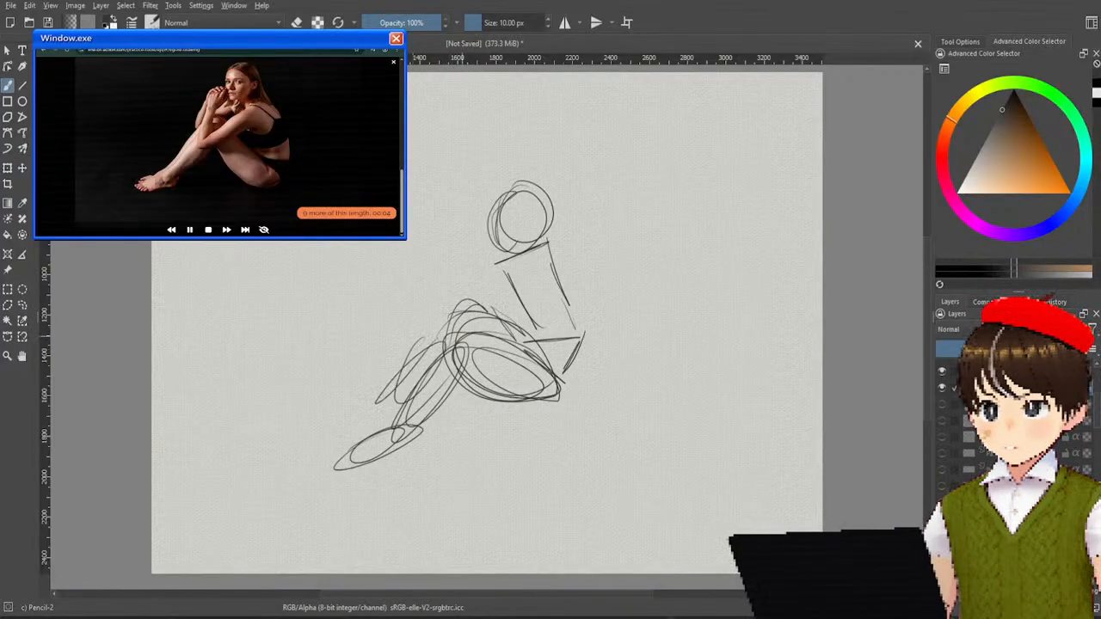
# Step: Draw the seated woman's arm resting over the knee with the forearm raised and a round hand
pyautogui.moveTo(537, 273); pyautogui.dragTo(465, 348)
pyautogui.moveTo(478, 284); pyautogui.dragTo(425, 336)
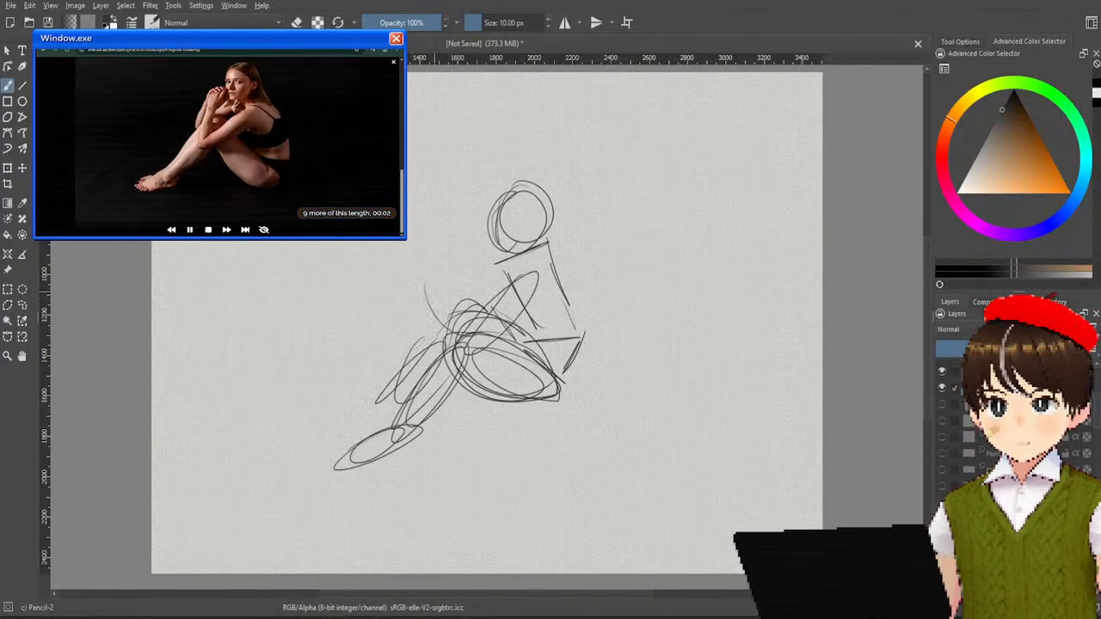
pyautogui.moveTo(430, 272); pyautogui.dragTo(487, 310)
pyautogui.moveTo(440, 260); pyautogui.dragTo(424, 265)
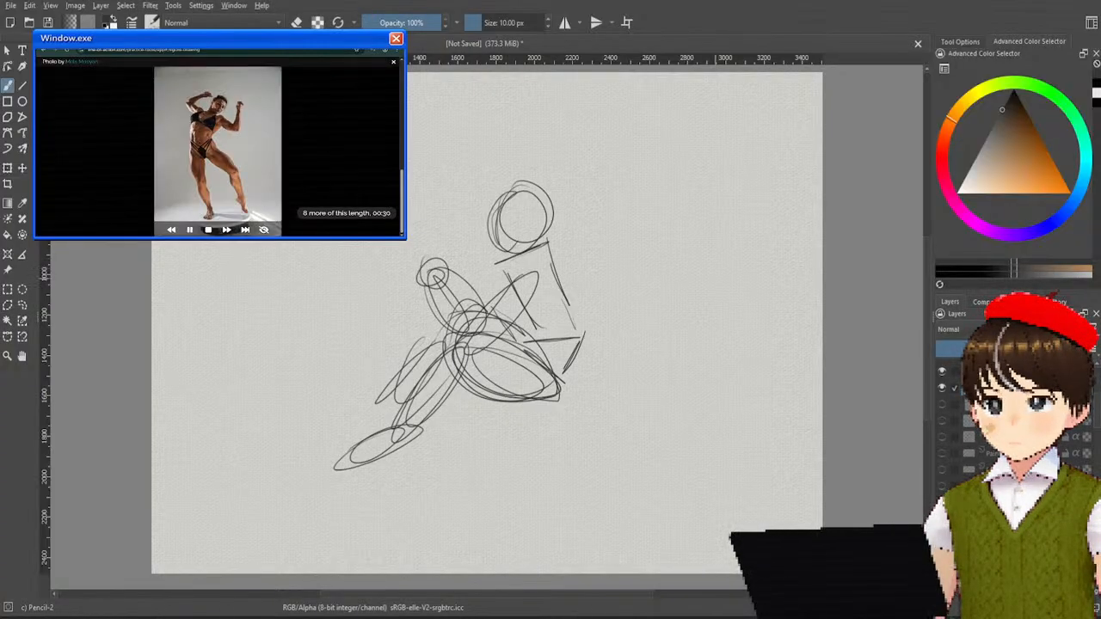
# Step: Hide the seated sketch and block in the flexing woman's tilted head, torso and pelvis on the next layer
pyautogui.click(943, 388)
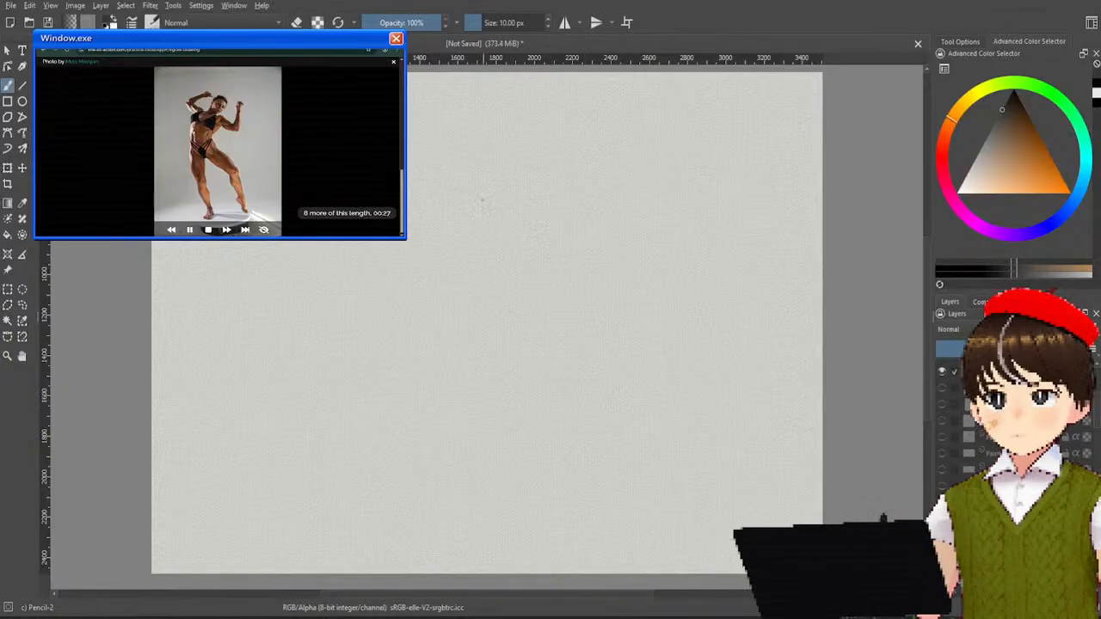
pyautogui.moveTo(482, 202)
pyautogui.mouseDown()
pyautogui.moveTo(517, 230)
pyautogui.moveTo(493, 240)
pyautogui.moveTo(521, 200)
pyautogui.mouseUp()
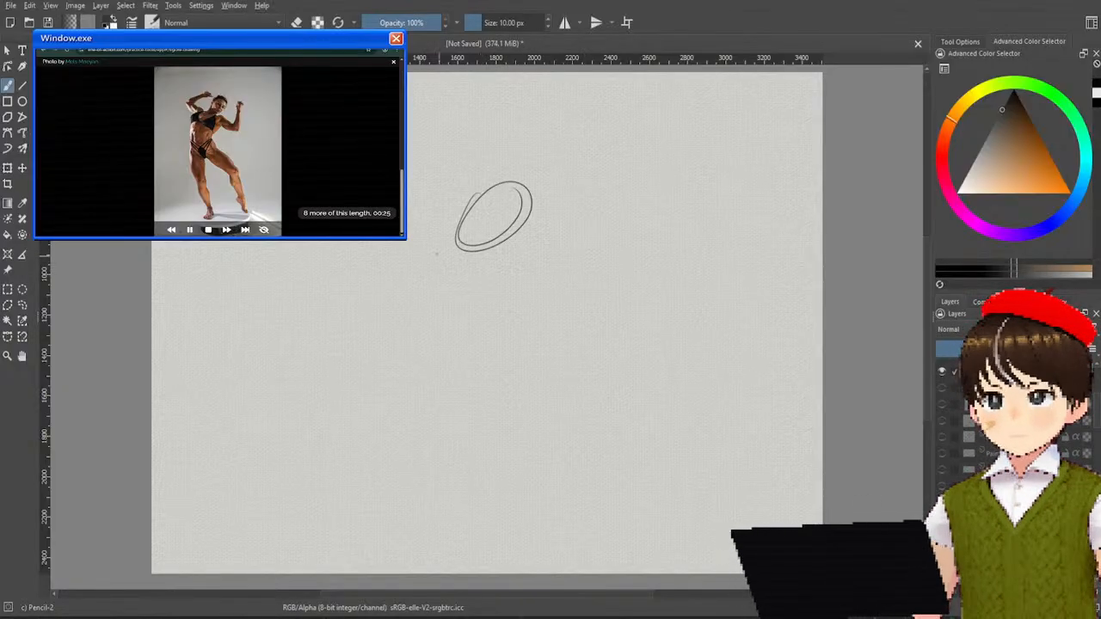
pyautogui.moveTo(436, 254)
pyautogui.mouseDown()
pyautogui.moveTo(501, 261)
pyautogui.moveTo(454, 348)
pyautogui.mouseUp()
pyautogui.moveTo(492, 262)
pyautogui.mouseDown()
pyautogui.moveTo(451, 368)
pyautogui.moveTo(504, 265)
pyautogui.mouseUp()
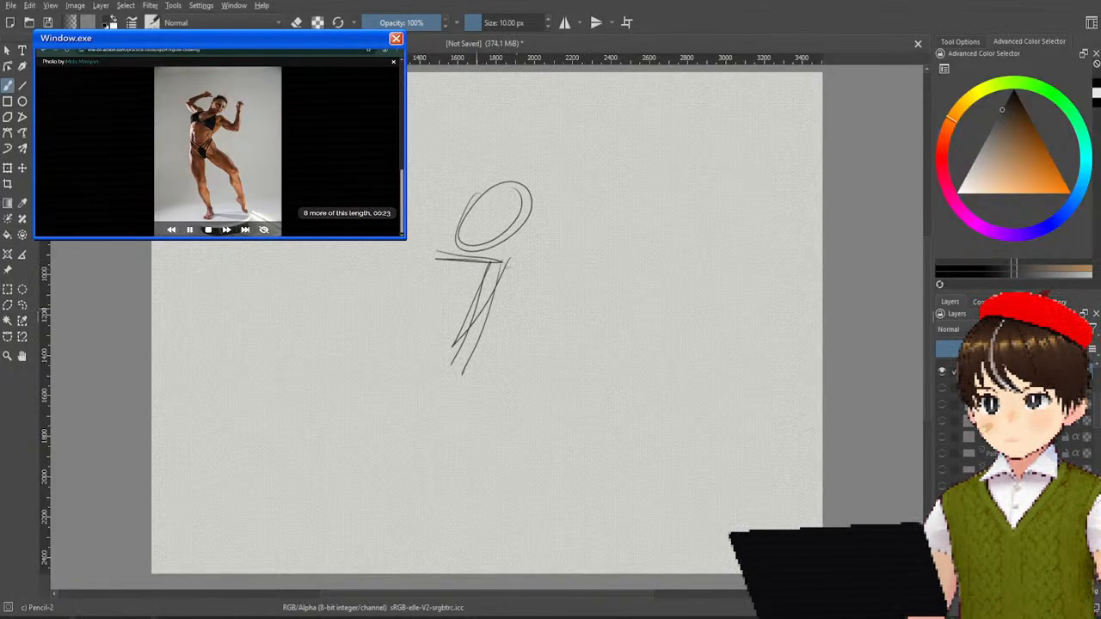
pyautogui.moveTo(432, 260)
pyautogui.mouseDown()
pyautogui.moveTo(398, 363)
pyautogui.moveTo(471, 376)
pyautogui.mouseUp()
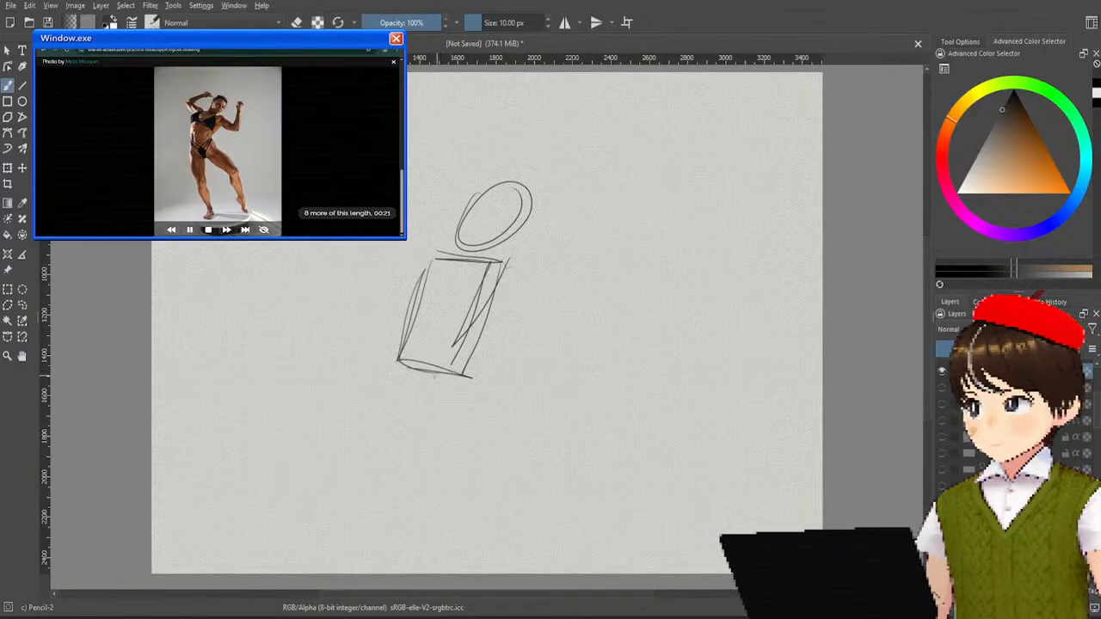
pyautogui.moveTo(397, 375); pyautogui.dragTo(459, 430)
pyautogui.moveTo(406, 394); pyautogui.dragTo(464, 377)
pyautogui.moveTo(420, 392)
pyautogui.mouseDown()
pyautogui.moveTo(465, 375)
pyautogui.moveTo(465, 430)
pyautogui.mouseUp()
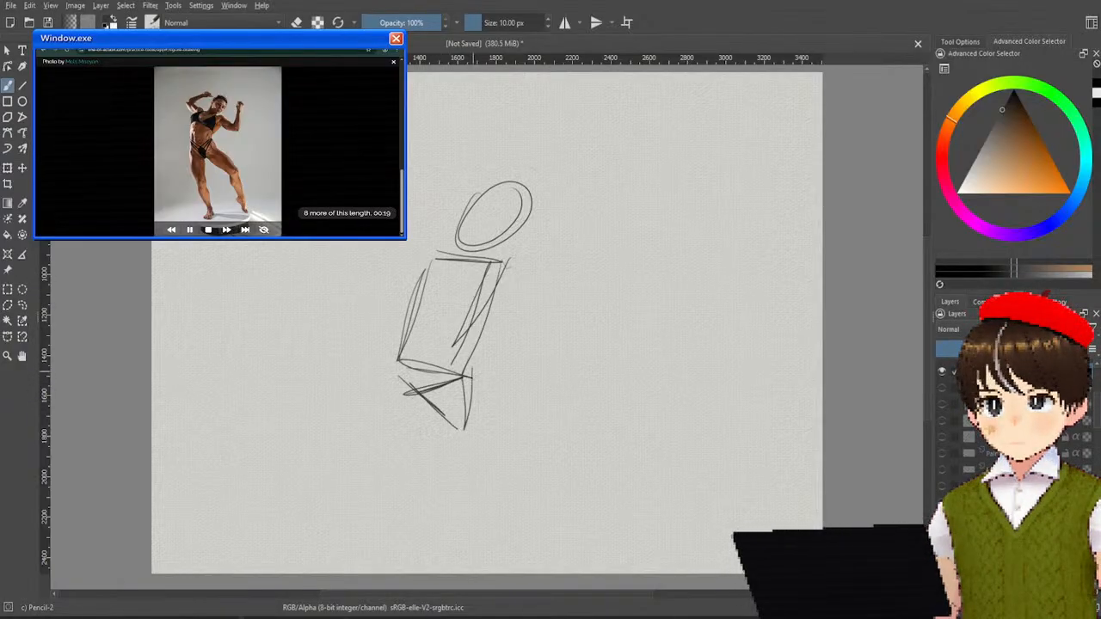
# Step: Sketch the flexing woman's straight supporting leg and her other leg stepping out to the side
pyautogui.moveTo(466, 378); pyautogui.dragTo(421, 516)
pyautogui.moveTo(430, 425)
pyautogui.mouseDown()
pyautogui.moveTo(416, 529)
pyautogui.moveTo(426, 573)
pyautogui.mouseUp()
pyautogui.moveTo(430, 513); pyautogui.dragTo(434, 568)
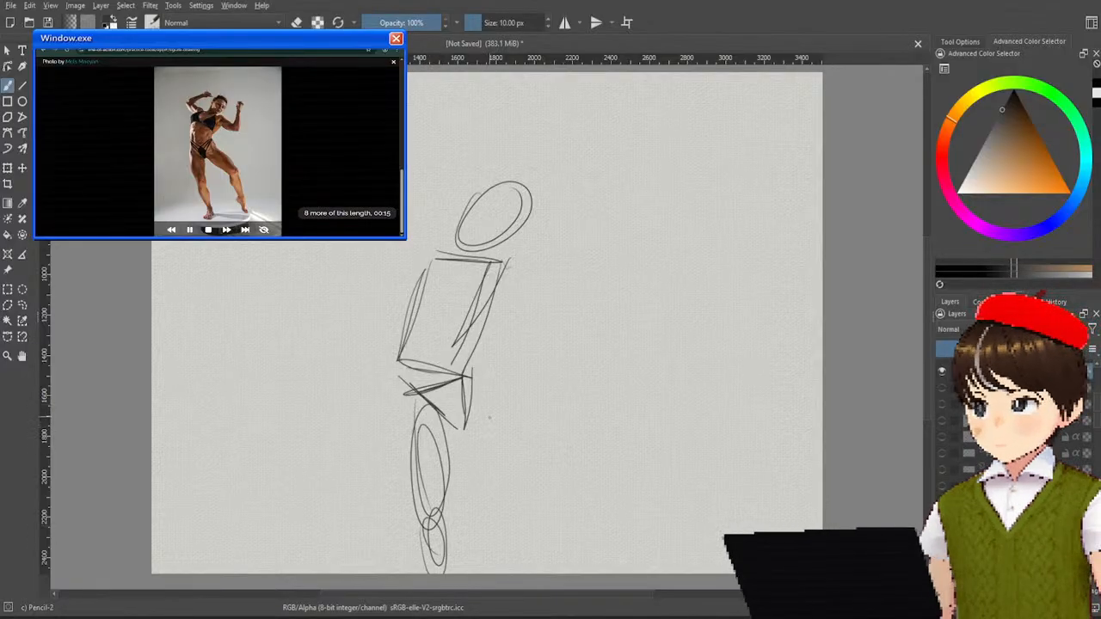
pyautogui.moveTo(467, 394)
pyautogui.mouseDown()
pyautogui.moveTo(538, 441)
pyautogui.moveTo(469, 404)
pyautogui.mouseUp()
pyautogui.moveTo(546, 465)
pyautogui.mouseDown()
pyautogui.moveTo(566, 531)
pyautogui.moveTo(551, 481)
pyautogui.mouseUp()
# Step: Draw the flexing woman's two raised arms with bent elbows and round hands
pyautogui.moveTo(507, 274)
pyautogui.mouseDown()
pyautogui.moveTo(559, 311)
pyautogui.moveTo(533, 293)
pyautogui.moveTo(596, 241)
pyautogui.moveTo(571, 308)
pyautogui.mouseUp()
pyautogui.moveTo(590, 215)
pyautogui.mouseDown()
pyautogui.moveTo(578, 249)
pyautogui.moveTo(595, 241)
pyautogui.mouseUp()
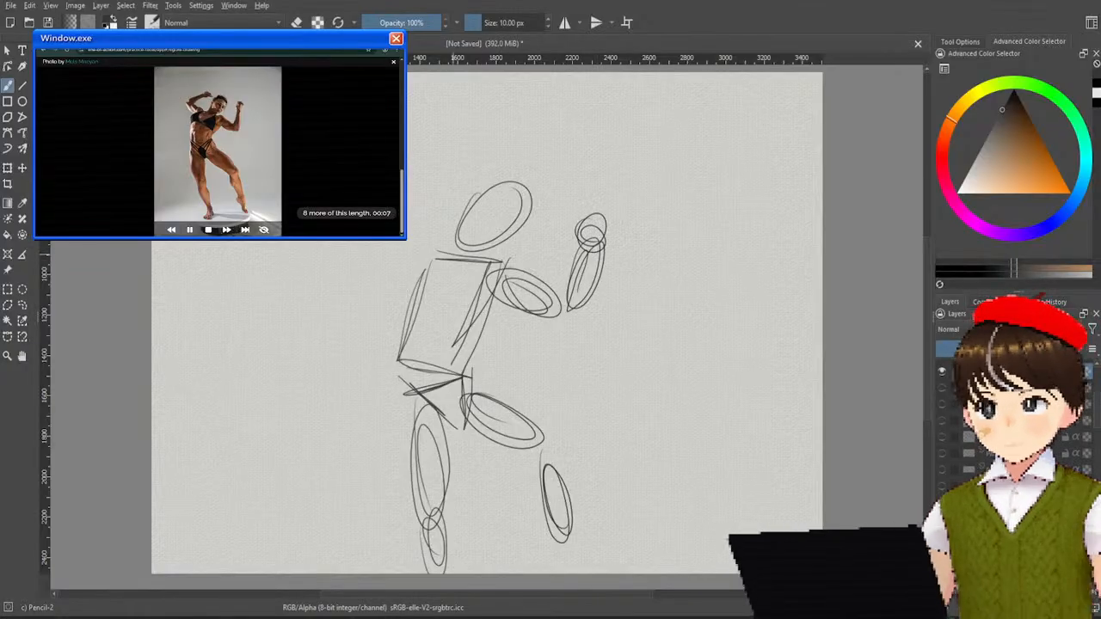
pyautogui.moveTo(375, 242)
pyautogui.mouseDown()
pyautogui.moveTo(432, 268)
pyautogui.moveTo(373, 243)
pyautogui.mouseUp()
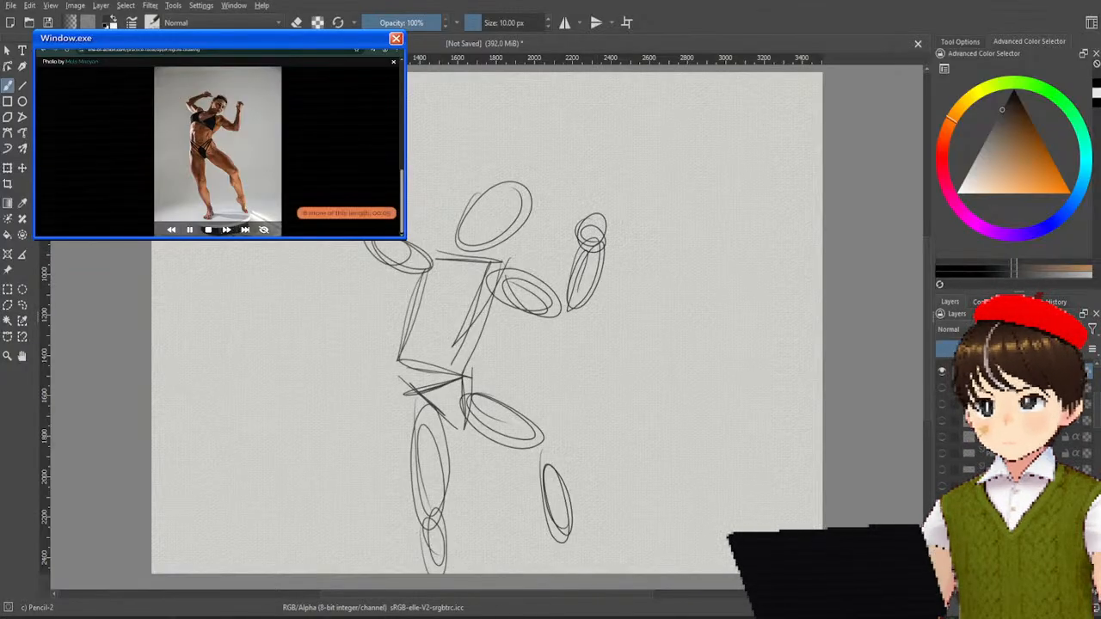
pyautogui.moveTo(411, 181); pyautogui.dragTo(410, 198)
pyautogui.moveTo(430, 153)
pyautogui.mouseDown()
pyautogui.moveTo(412, 177)
pyautogui.moveTo(439, 168)
pyautogui.mouseUp()
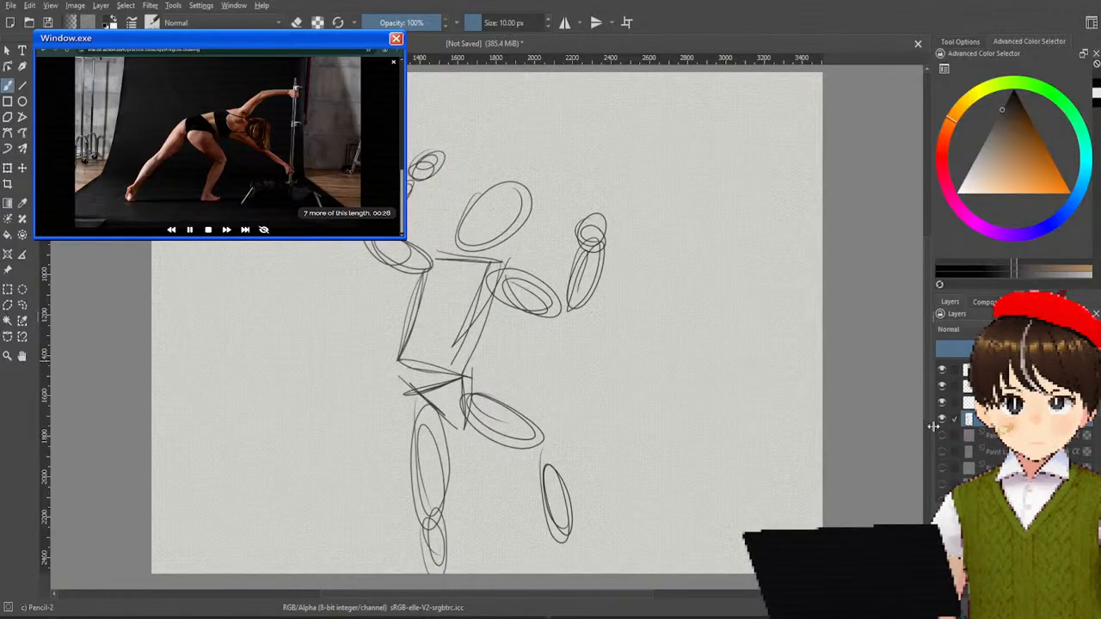
# Step: Hide the flexing sketch and block in the bending woman's head, horizontal torso and pelvis on the next layer
pyautogui.click(942, 419)
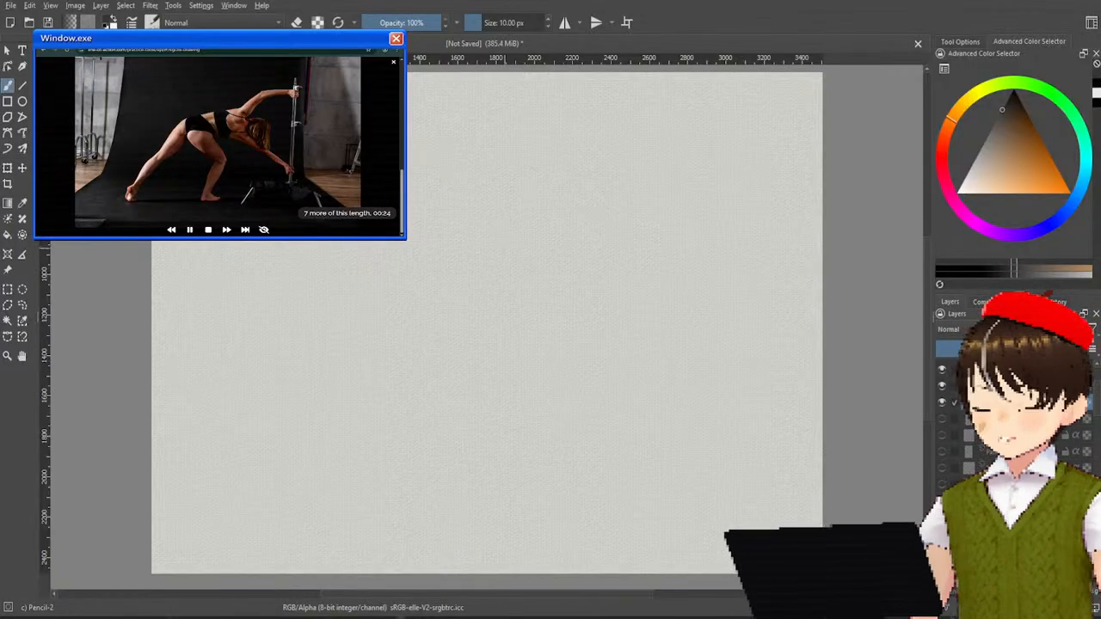
pyautogui.moveTo(550, 269); pyautogui.dragTo(538, 306)
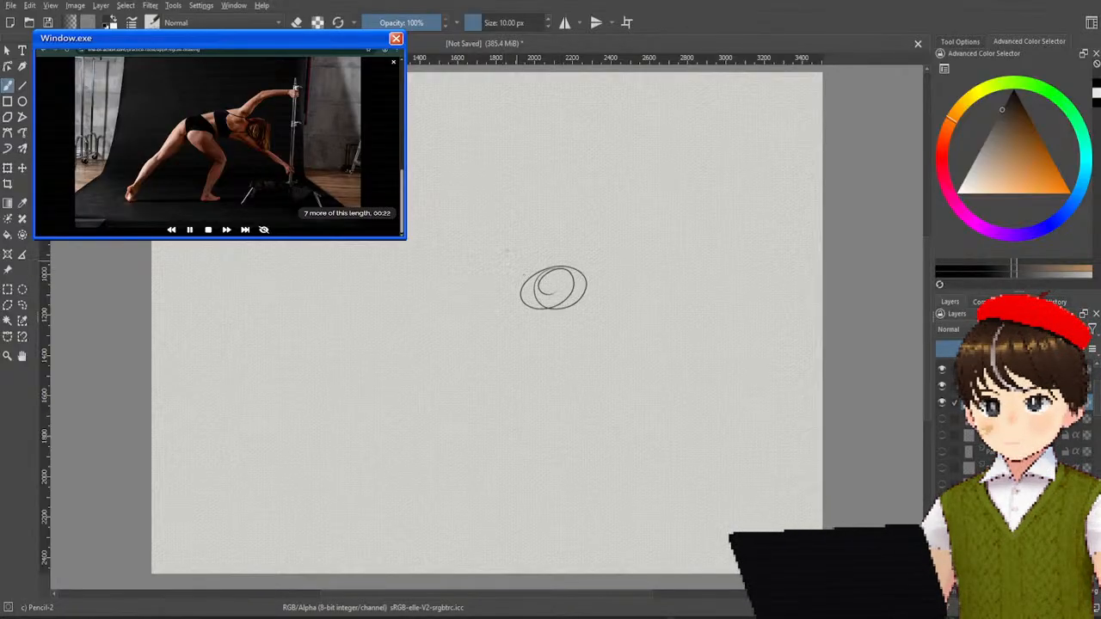
pyautogui.moveTo(510, 251)
pyautogui.mouseDown()
pyautogui.moveTo(512, 325)
pyautogui.moveTo(441, 265)
pyautogui.moveTo(418, 267)
pyautogui.moveTo(419, 325)
pyautogui.moveTo(486, 321)
pyautogui.mouseUp()
pyautogui.moveTo(437, 324); pyautogui.dragTo(504, 315)
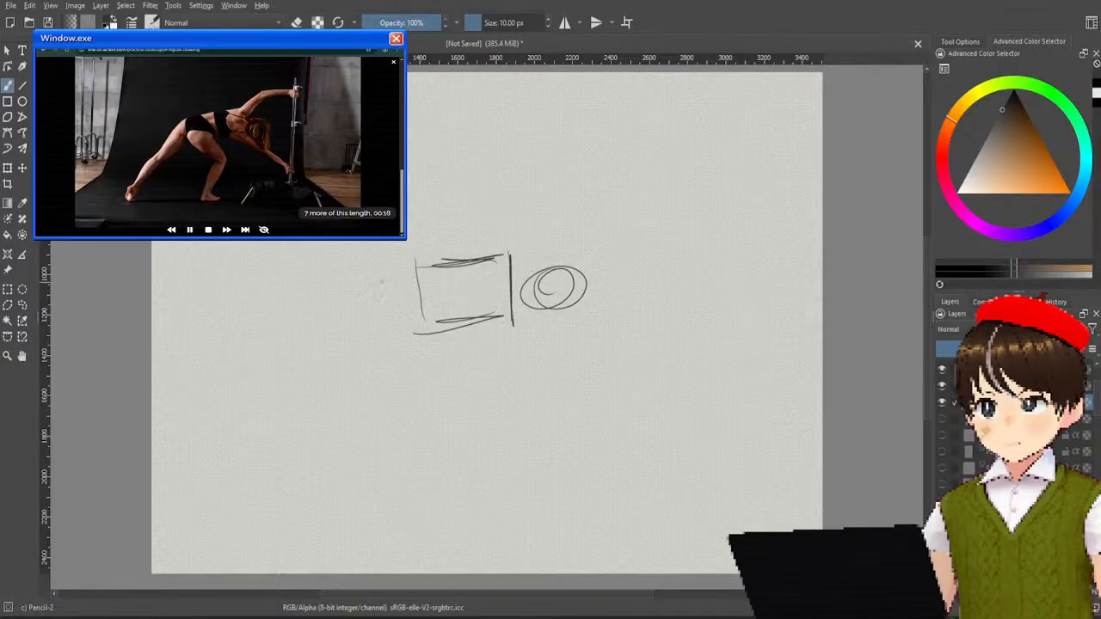
pyautogui.moveTo(373, 282)
pyautogui.mouseDown()
pyautogui.moveTo(425, 327)
pyautogui.moveTo(373, 353)
pyautogui.mouseUp()
pyautogui.moveTo(373, 306); pyautogui.dragTo(377, 347)
pyautogui.moveTo(376, 356)
pyautogui.mouseDown()
pyautogui.moveTo(433, 322)
pyautogui.moveTo(410, 337)
pyautogui.mouseUp()
# Step: Sketch the bending woman's extended back leg and bent front leg, each ending in an oval foot
pyautogui.moveTo(363, 306)
pyautogui.mouseDown()
pyautogui.moveTo(320, 391)
pyautogui.moveTo(373, 317)
pyautogui.mouseUp()
pyautogui.moveTo(313, 394)
pyautogui.mouseDown()
pyautogui.moveTo(286, 487)
pyautogui.moveTo(309, 406)
pyautogui.mouseUp()
pyautogui.moveTo(282, 487)
pyautogui.mouseDown()
pyautogui.moveTo(303, 482)
pyautogui.moveTo(274, 505)
pyautogui.mouseUp()
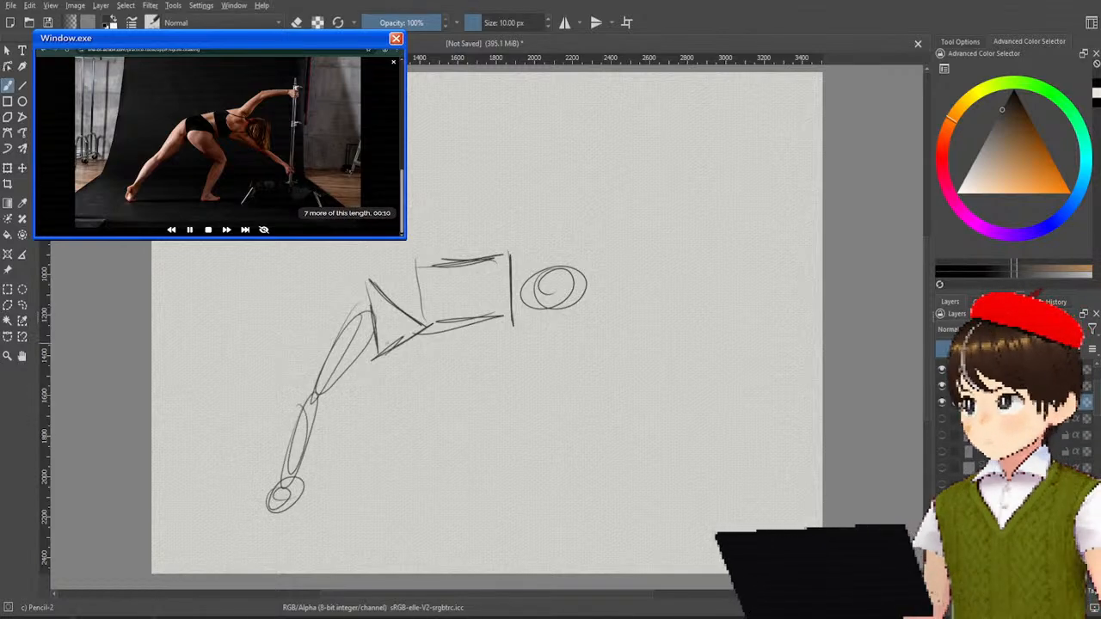
pyautogui.moveTo(440, 355)
pyautogui.mouseDown()
pyautogui.moveTo(394, 360)
pyautogui.moveTo(456, 389)
pyautogui.moveTo(430, 478)
pyautogui.moveTo(456, 404)
pyautogui.mouseUp()
pyautogui.moveTo(440, 480); pyautogui.dragTo(422, 504)
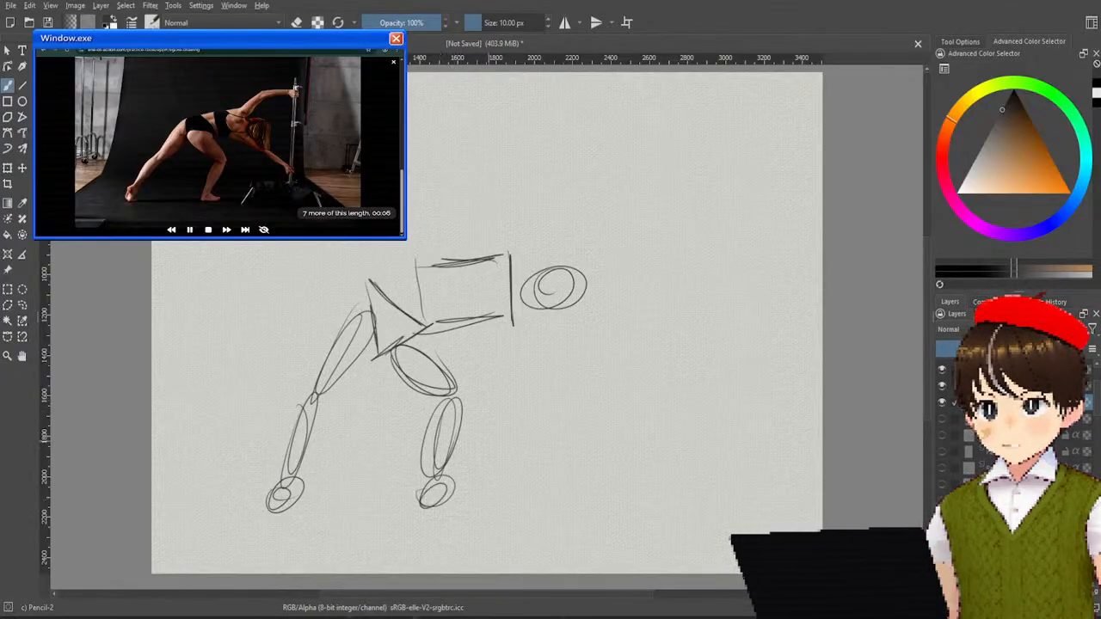
# Step: Draw the bending woman's downward-reaching arm and her raised bent arm with ovals, each ending in a small oval hand
pyautogui.moveTo(499, 325)
pyautogui.mouseDown()
pyautogui.moveTo(567, 366)
pyautogui.moveTo(607, 411)
pyautogui.moveTo(637, 402)
pyautogui.moveTo(619, 415)
pyautogui.mouseUp()
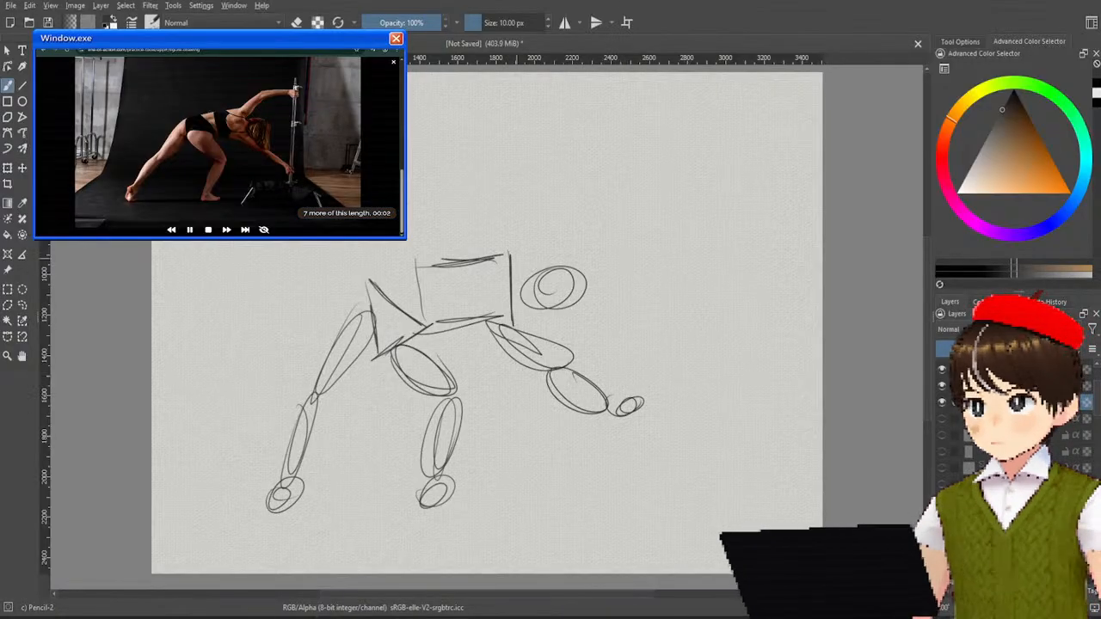
pyautogui.moveTo(516, 203)
pyautogui.mouseDown()
pyautogui.moveTo(492, 258)
pyautogui.moveTo(520, 206)
pyautogui.moveTo(602, 199)
pyautogui.mouseUp()
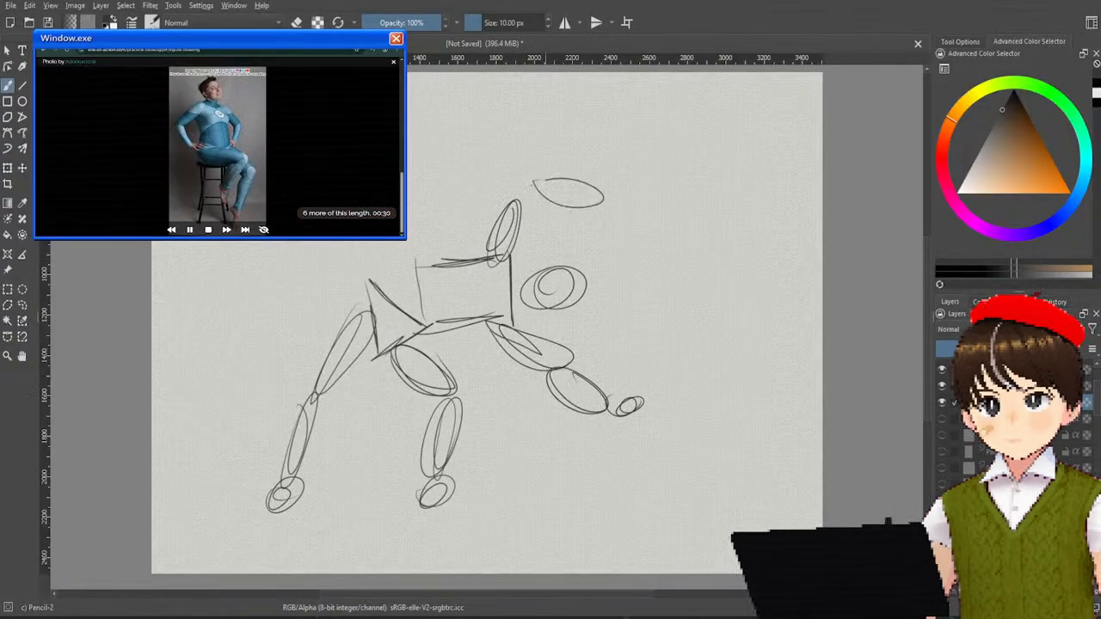
pyautogui.moveTo(532, 177); pyautogui.dragTo(564, 199)
pyautogui.moveTo(606, 196)
pyautogui.mouseDown()
pyautogui.moveTo(631, 203)
pyautogui.moveTo(611, 191)
pyautogui.mouseUp()
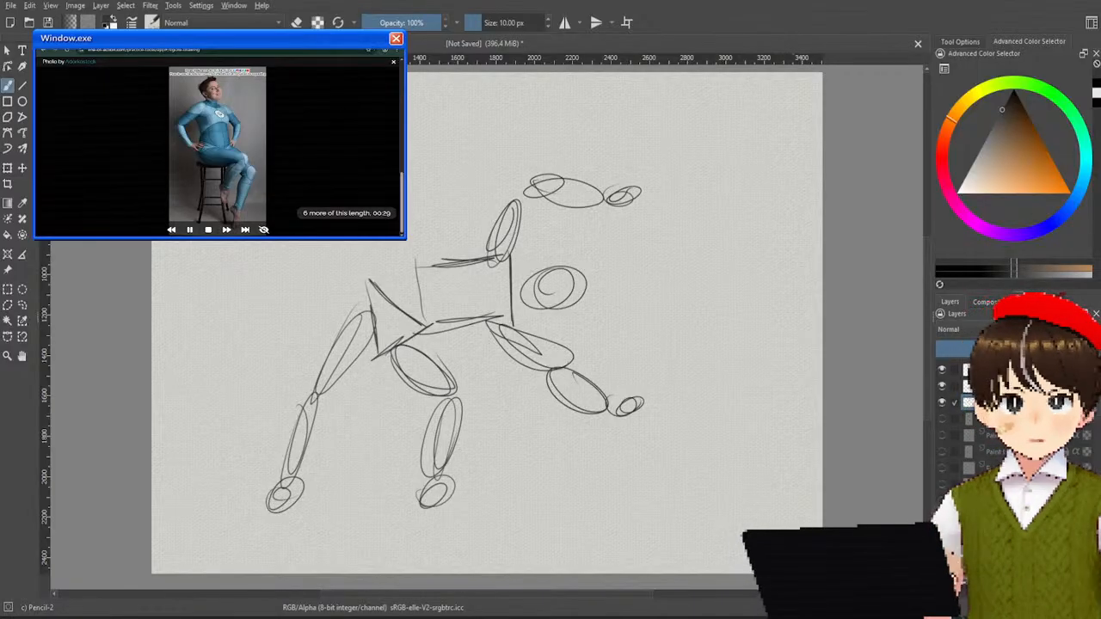
# Step: Hide the bending sketch and block in the stool-seated figure's oval head, boxy torso and pelvis on the next layer
pyautogui.click(943, 403)
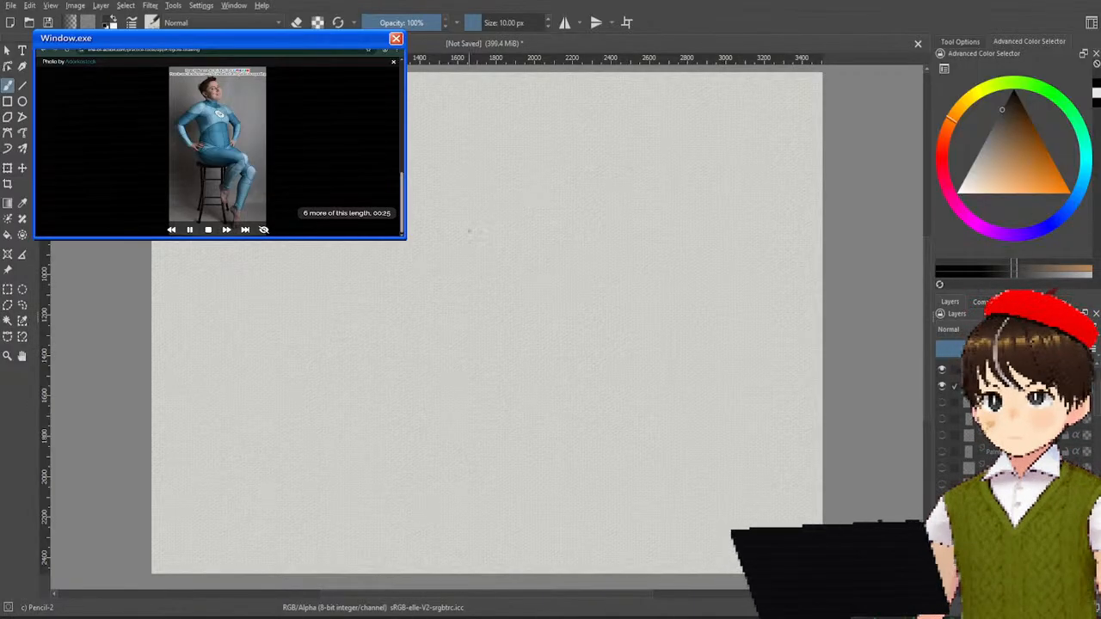
pyautogui.moveTo(445, 228)
pyautogui.mouseDown()
pyautogui.moveTo(469, 186)
pyautogui.moveTo(487, 207)
pyautogui.mouseUp()
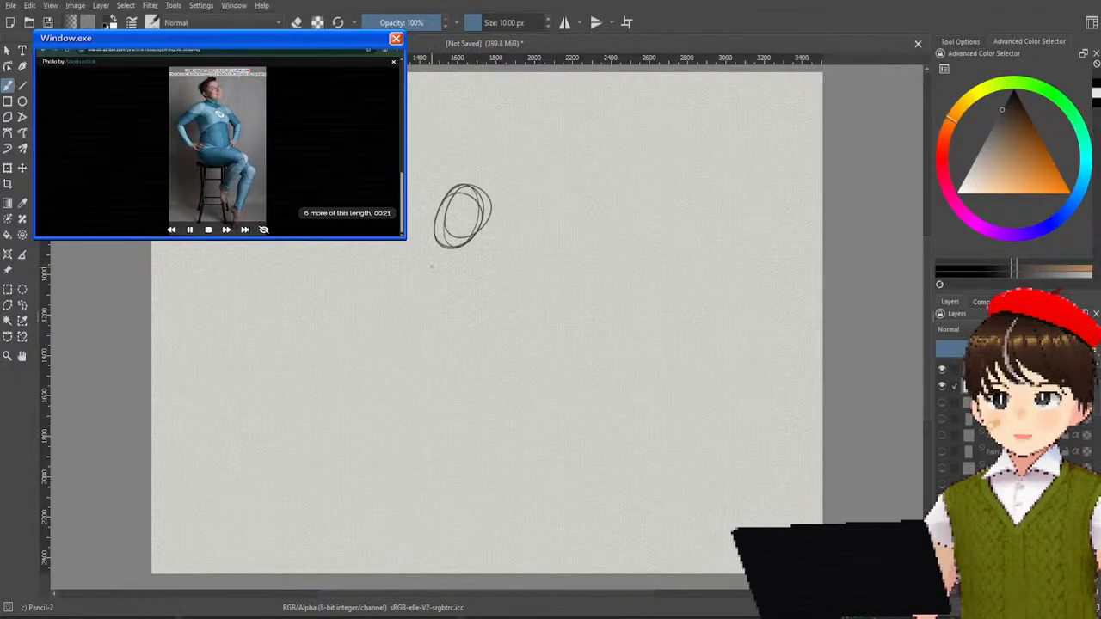
pyautogui.moveTo(435, 264)
pyautogui.mouseDown()
pyautogui.moveTo(456, 257)
pyautogui.moveTo(427, 267)
pyautogui.moveTo(444, 368)
pyautogui.mouseUp()
pyautogui.moveTo(492, 253); pyautogui.dragTo(503, 347)
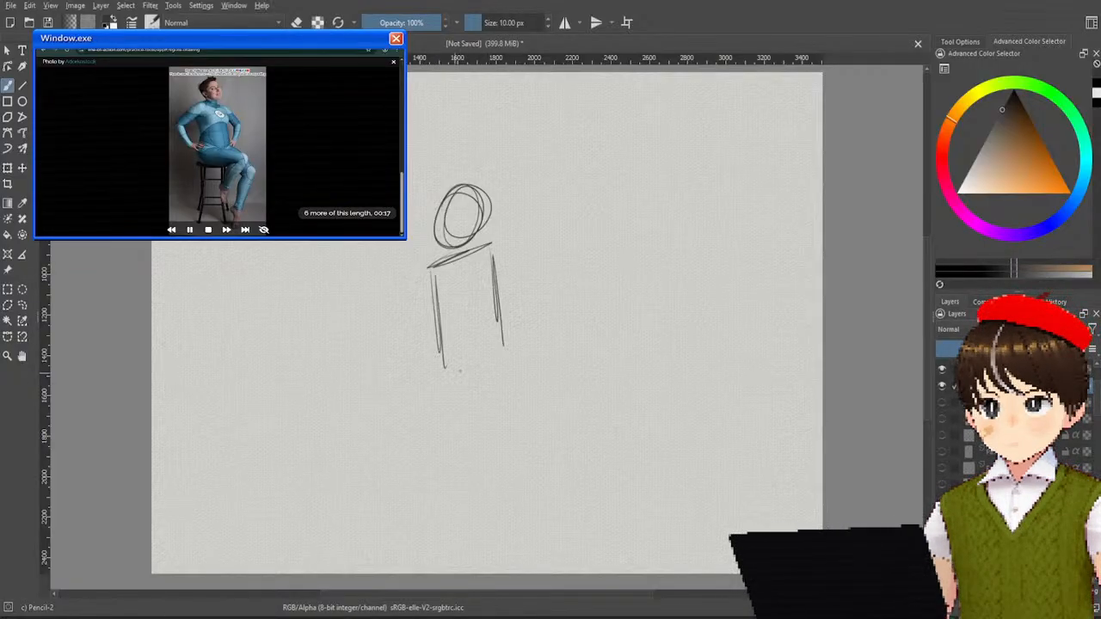
pyautogui.moveTo(442, 371)
pyautogui.mouseDown()
pyautogui.moveTo(499, 348)
pyautogui.moveTo(445, 384)
pyautogui.mouseUp()
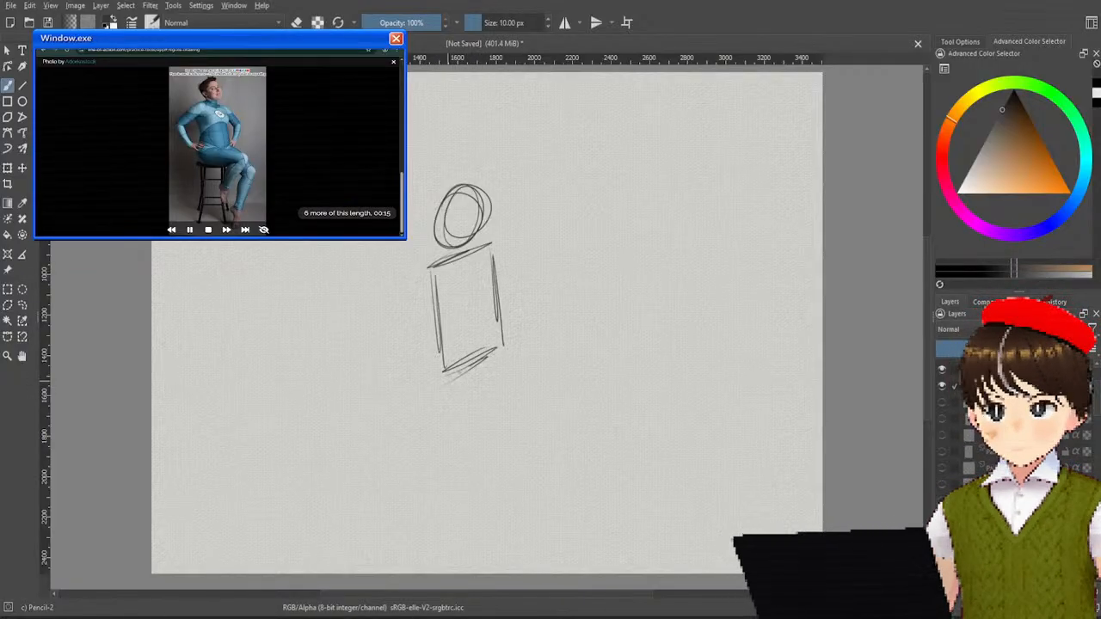
pyautogui.moveTo(492, 351)
pyautogui.mouseDown()
pyautogui.moveTo(437, 386)
pyautogui.moveTo(486, 413)
pyautogui.mouseUp()
pyautogui.moveTo(431, 390)
pyautogui.mouseDown()
pyautogui.moveTo(488, 421)
pyautogui.moveTo(464, 435)
pyautogui.mouseUp()
# Step: Sketch the stool-seated figure's two bent legs with oval feet, and the arms bent with the hands towards the hips
pyautogui.moveTo(521, 414)
pyautogui.mouseDown()
pyautogui.moveTo(440, 441)
pyautogui.moveTo(532, 394)
pyautogui.mouseUp()
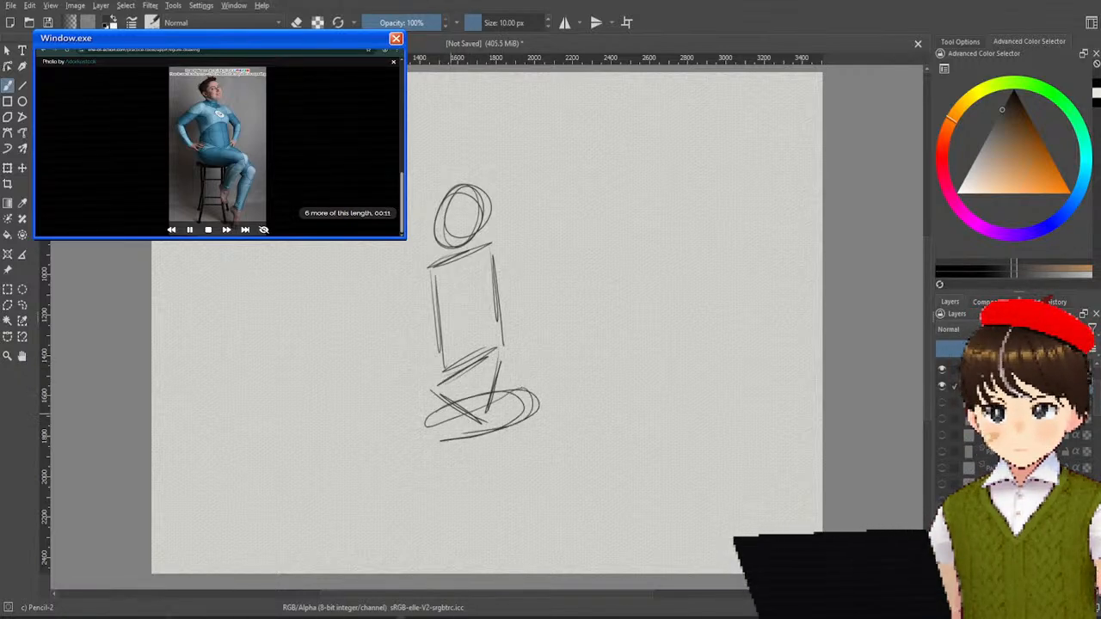
pyautogui.moveTo(427, 423)
pyautogui.mouseDown()
pyautogui.moveTo(502, 406)
pyautogui.moveTo(499, 487)
pyautogui.moveTo(563, 400)
pyautogui.moveTo(496, 493)
pyautogui.moveTo(527, 536)
pyautogui.mouseUp()
pyautogui.moveTo(521, 499); pyautogui.dragTo(528, 547)
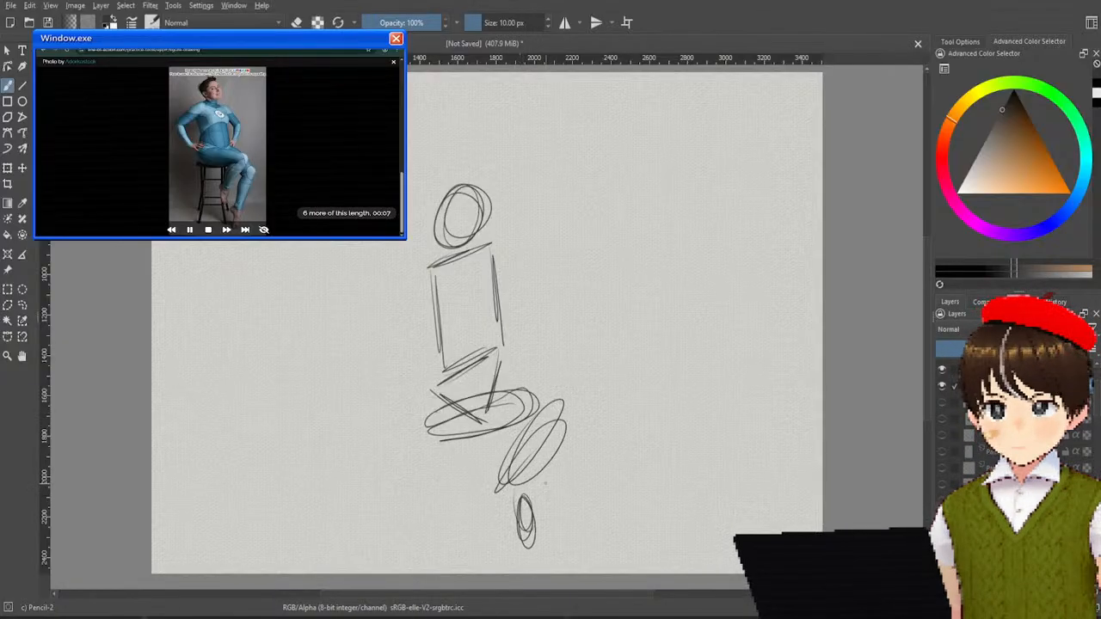
pyautogui.moveTo(499, 366)
pyautogui.mouseDown()
pyautogui.moveTo(558, 407)
pyautogui.moveTo(582, 476)
pyautogui.moveTo(575, 516)
pyautogui.mouseUp()
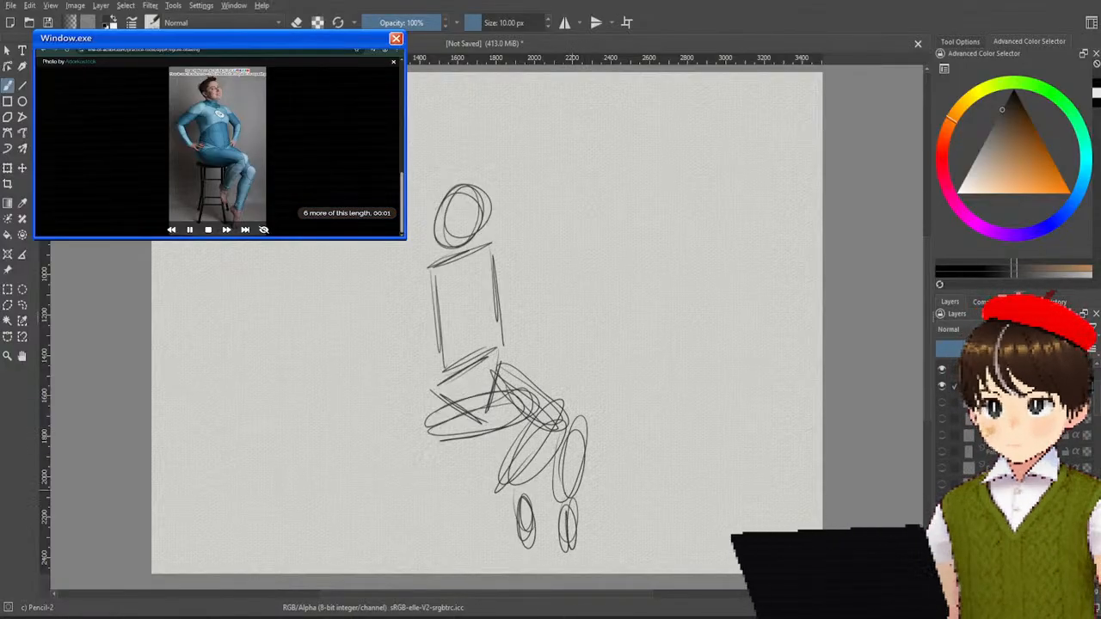
pyautogui.moveTo(425, 274)
pyautogui.mouseDown()
pyautogui.moveTo(397, 327)
pyautogui.moveTo(439, 354)
pyautogui.mouseUp()
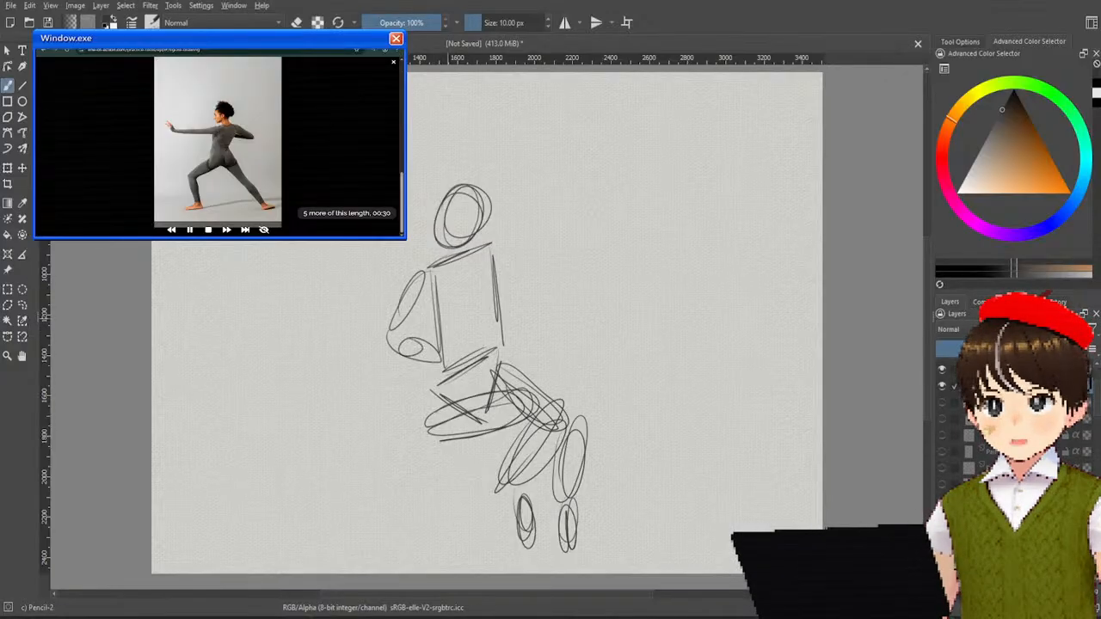
pyautogui.moveTo(478, 251)
pyautogui.mouseDown()
pyautogui.moveTo(522, 234)
pyautogui.moveTo(502, 269)
pyautogui.moveTo(492, 256)
pyautogui.moveTo(515, 320)
pyautogui.moveTo(540, 288)
pyautogui.mouseUp()
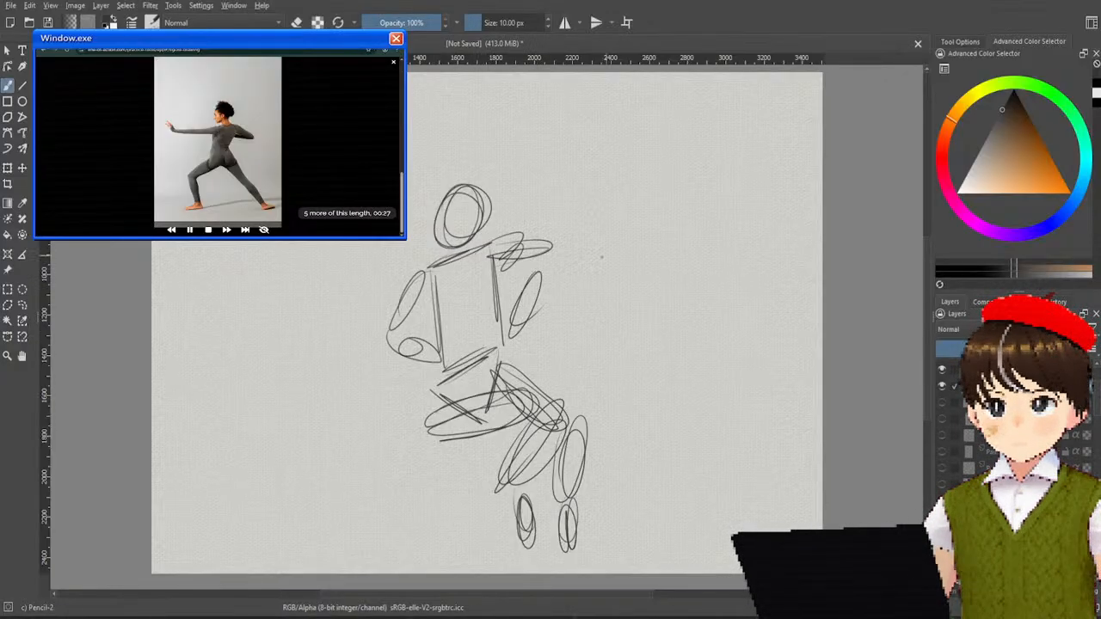
# Step: Hide the stool-seated sketch and block in the lunging woman's oval head, tapered torso and angular pelvis on the next layer
pyautogui.click(945, 387)
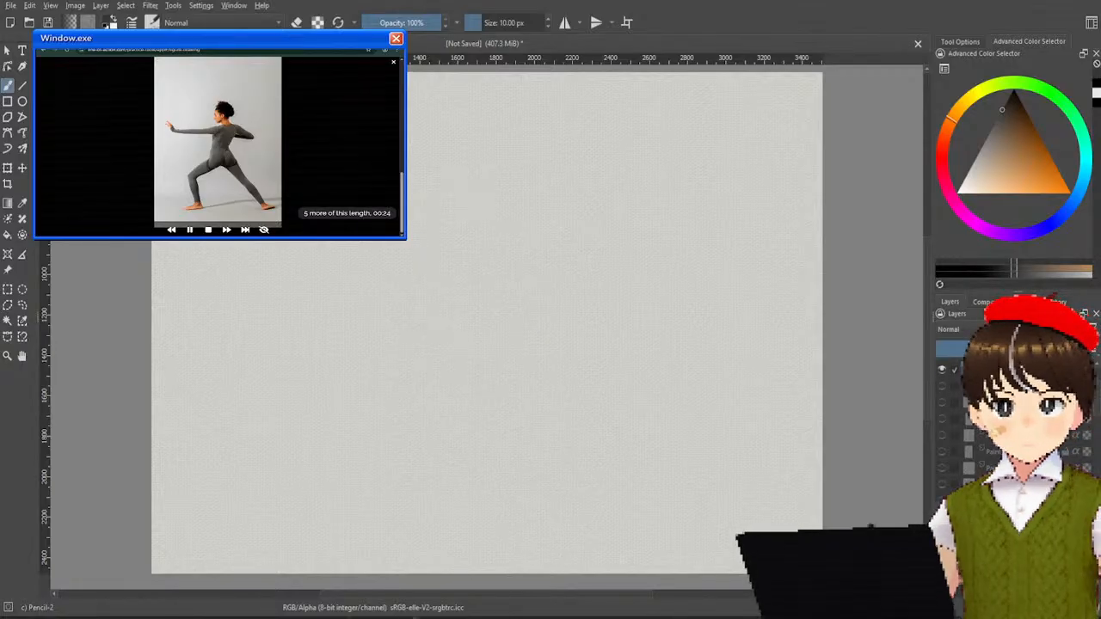
pyautogui.moveTo(492, 220)
pyautogui.mouseDown()
pyautogui.moveTo(475, 260)
pyautogui.moveTo(502, 246)
pyautogui.mouseUp()
pyautogui.moveTo(442, 277); pyautogui.dragTo(515, 276)
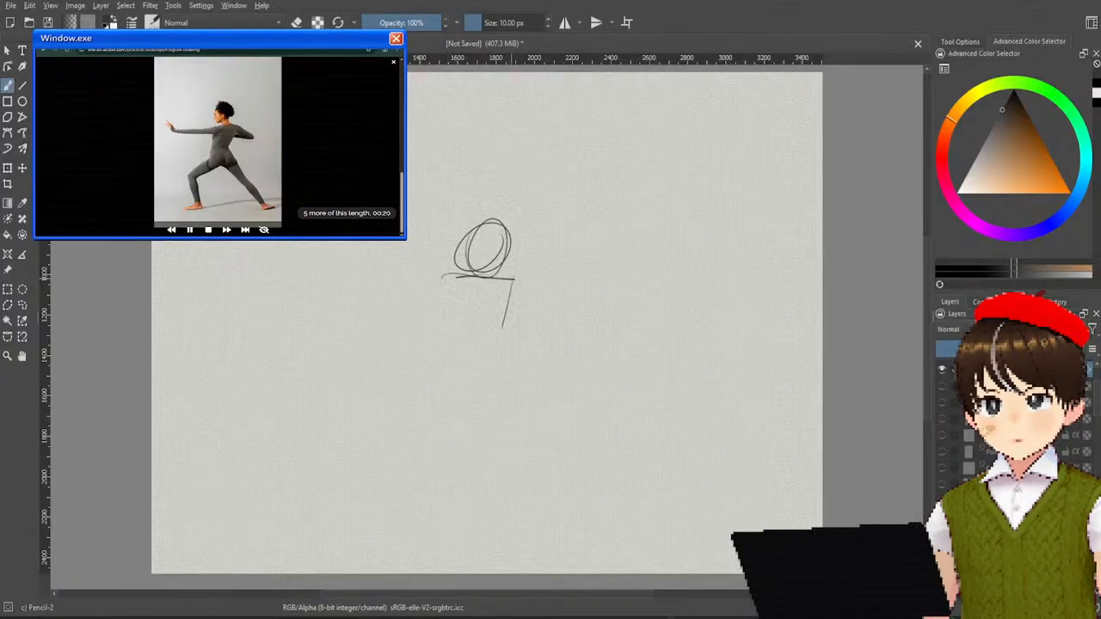
pyautogui.moveTo(503, 327); pyautogui.dragTo(484, 382)
pyautogui.moveTo(449, 280)
pyautogui.mouseDown()
pyautogui.moveTo(437, 377)
pyautogui.moveTo(493, 387)
pyautogui.moveTo(504, 378)
pyautogui.mouseUp()
pyautogui.moveTo(440, 394)
pyautogui.mouseDown()
pyautogui.moveTo(487, 388)
pyautogui.moveTo(483, 430)
pyautogui.mouseUp()
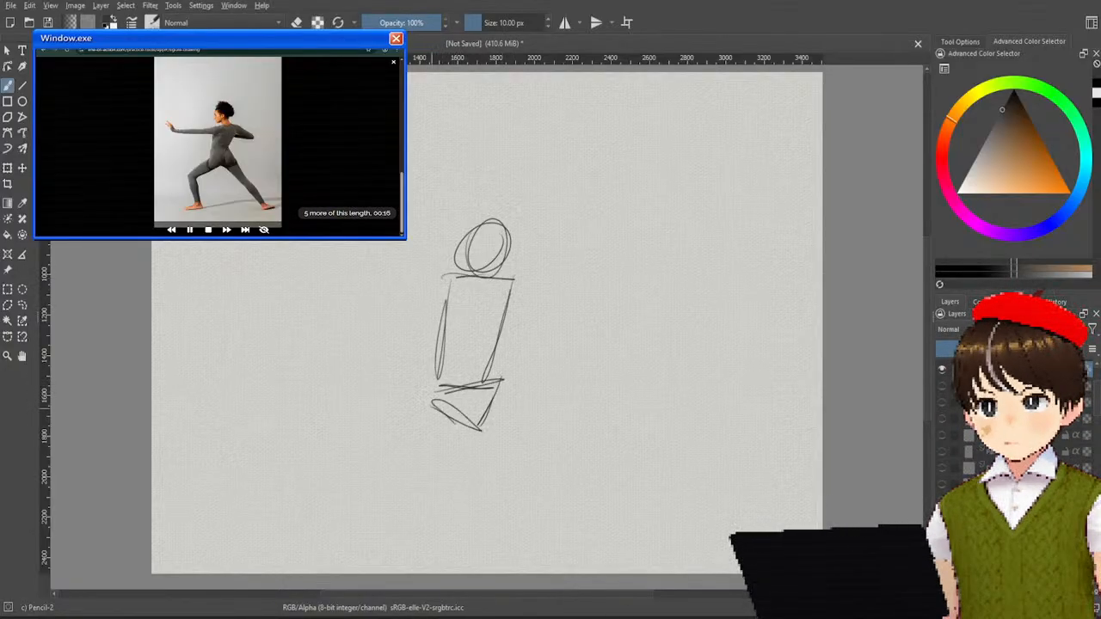
# Step: Sketch the lunging woman's bent front leg and extended back leg from ovals, each with a flat oval foot
pyautogui.moveTo(432, 404)
pyautogui.mouseDown()
pyautogui.moveTo(389, 467)
pyautogui.moveTo(413, 425)
pyautogui.moveTo(408, 515)
pyautogui.mouseUp()
pyautogui.moveTo(394, 454)
pyautogui.mouseDown()
pyautogui.moveTo(425, 530)
pyautogui.moveTo(383, 536)
pyautogui.mouseUp()
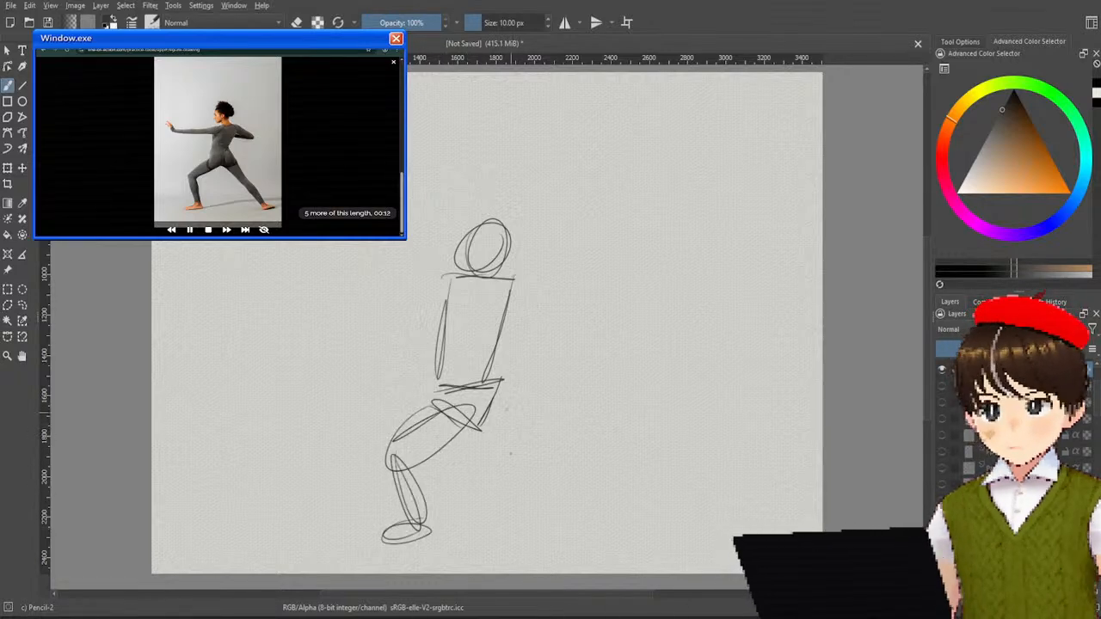
pyautogui.moveTo(478, 394)
pyautogui.mouseDown()
pyautogui.moveTo(547, 449)
pyautogui.moveTo(533, 455)
pyautogui.moveTo(567, 508)
pyautogui.mouseUp()
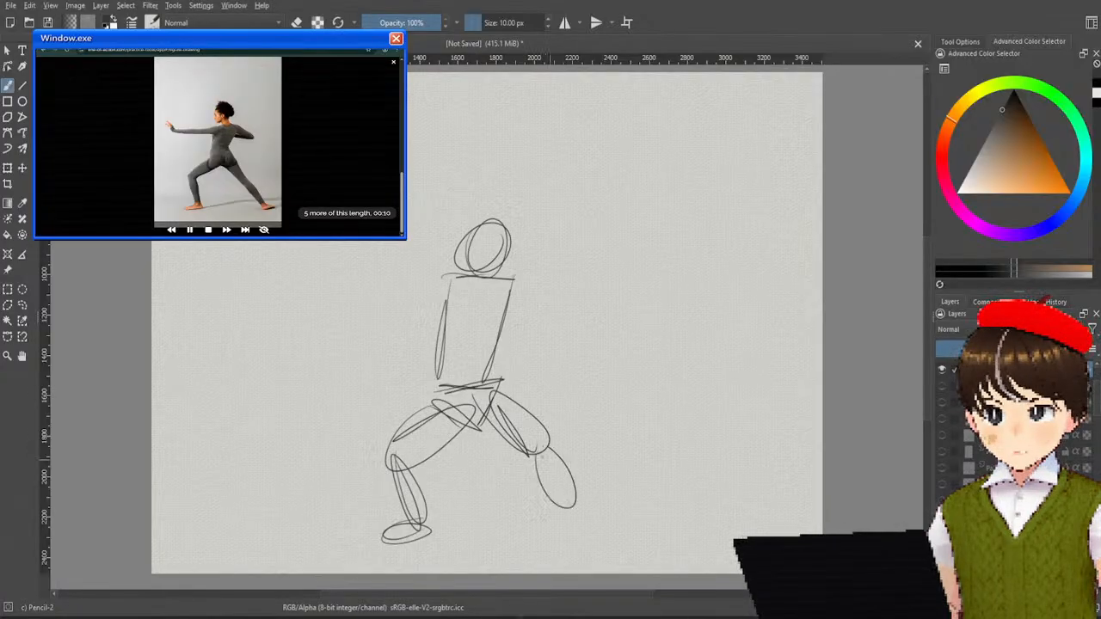
pyautogui.moveTo(540, 449)
pyautogui.mouseDown()
pyautogui.moveTo(574, 511)
pyautogui.moveTo(527, 521)
pyautogui.moveTo(594, 515)
pyautogui.mouseUp()
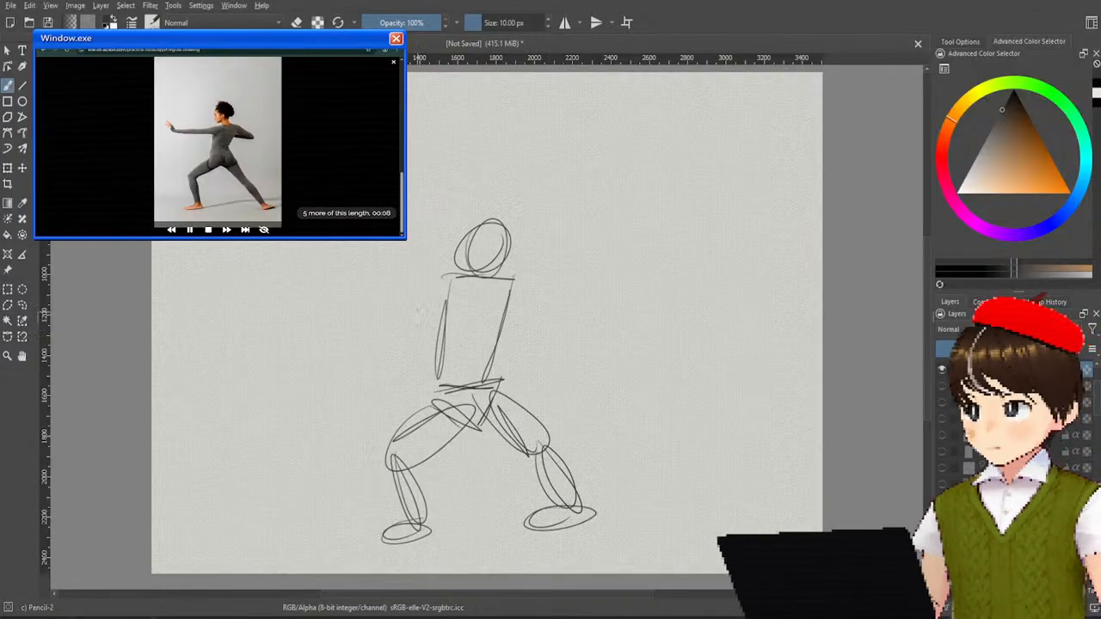
# Step: Draw the lunging woman's arm stretched forward with an oval hand and her other arm folded back towards the chest
pyautogui.moveTo(474, 280)
pyautogui.mouseDown()
pyautogui.moveTo(375, 306)
pyautogui.moveTo(473, 284)
pyautogui.mouseUp()
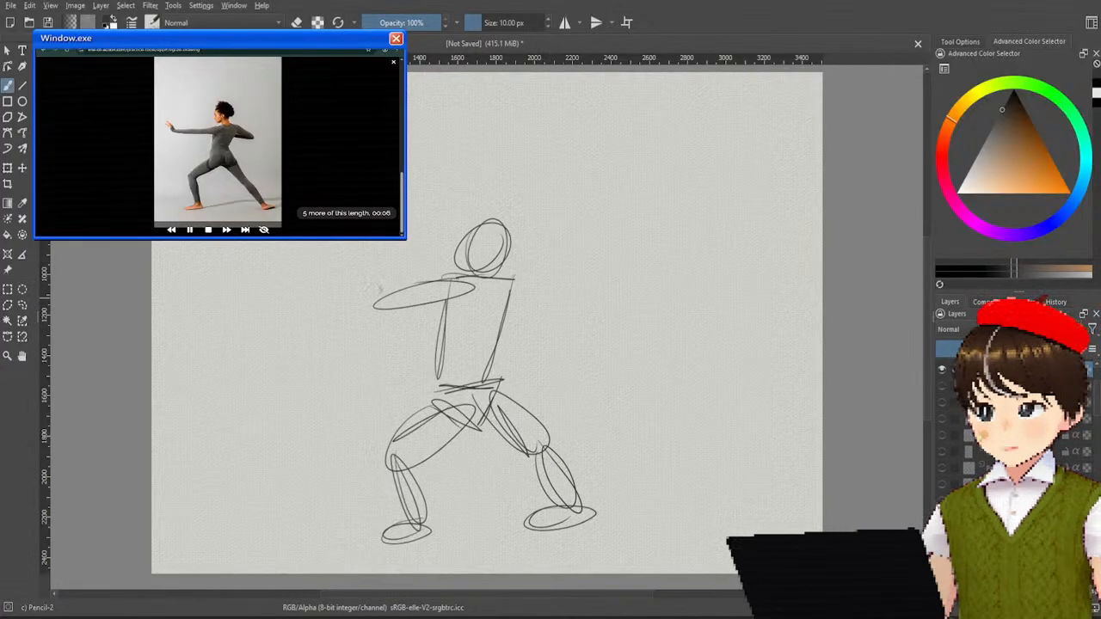
pyautogui.moveTo(382, 287); pyautogui.dragTo(310, 311)
pyautogui.moveTo(310, 311); pyautogui.dragTo(403, 292)
pyautogui.moveTo(315, 303); pyautogui.dragTo(267, 327)
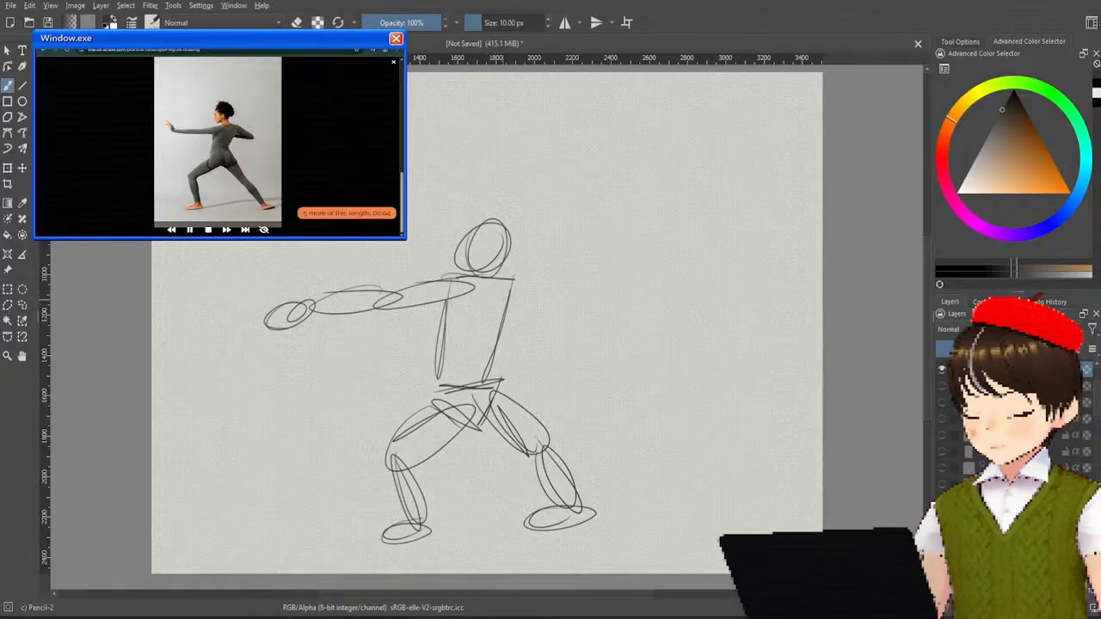
pyautogui.moveTo(472, 291); pyautogui.dragTo(570, 301)
pyautogui.moveTo(478, 318); pyautogui.dragTo(557, 306)
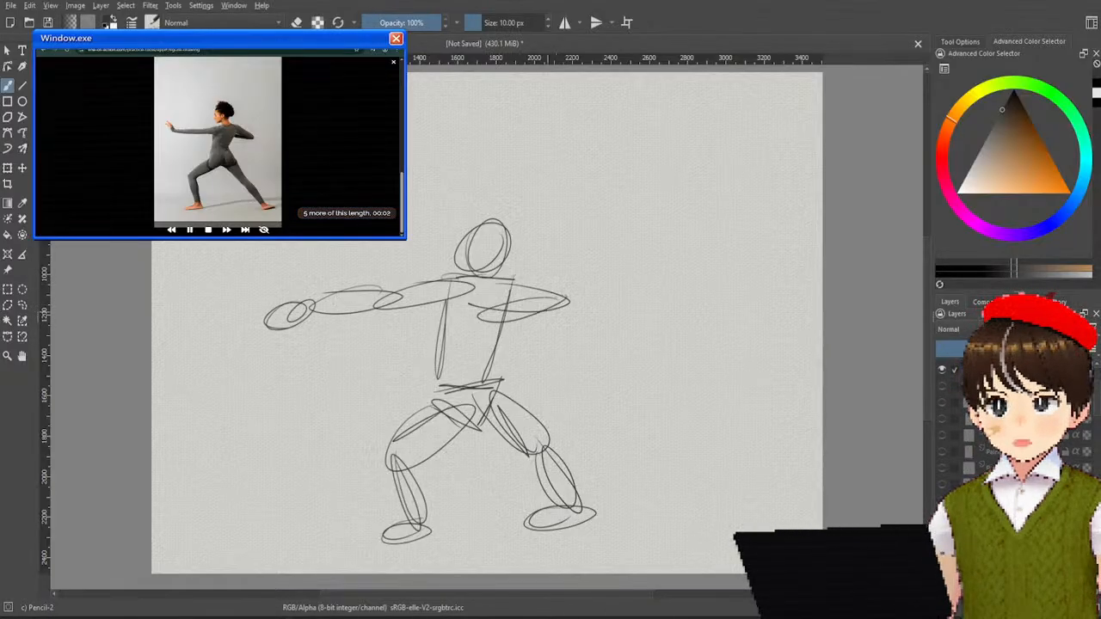
pyautogui.moveTo(475, 316); pyautogui.dragTo(468, 327)
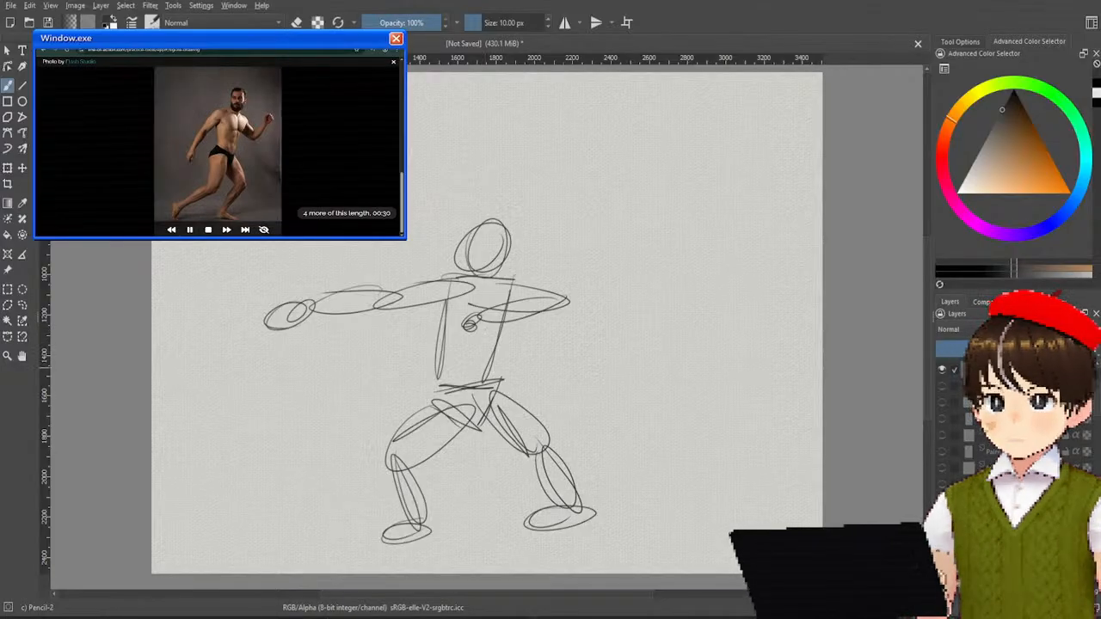
# Step: Hide the lunging sketch and block in the striding man's oval head, shoulder line and torso sides on the next layer
pyautogui.click(941, 402)
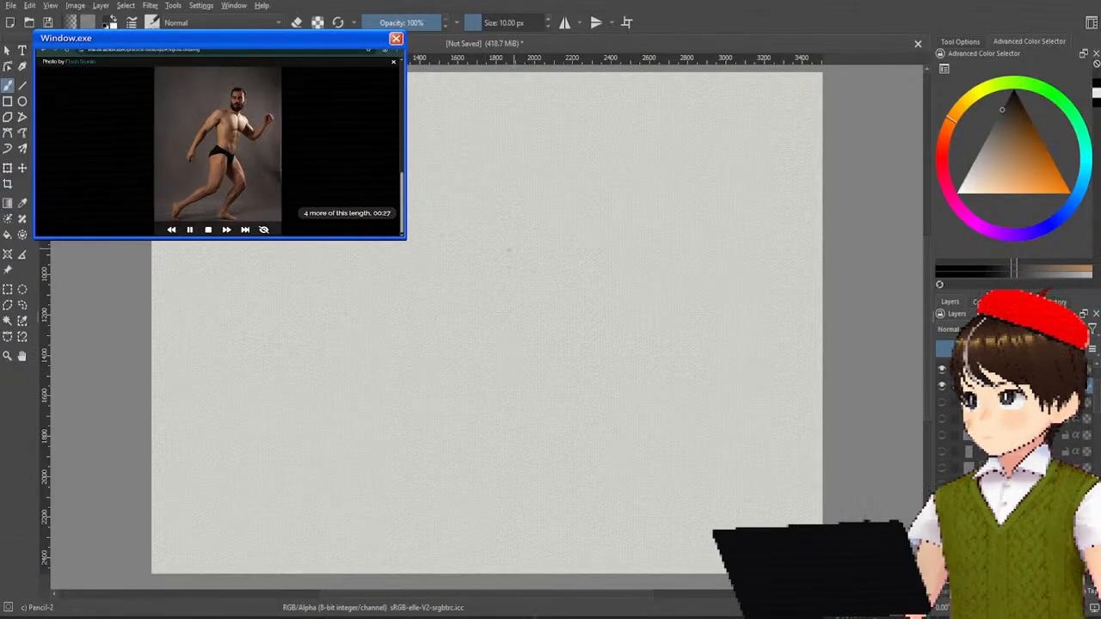
pyautogui.moveTo(481, 206)
pyautogui.mouseDown()
pyautogui.moveTo(469, 225)
pyautogui.moveTo(475, 198)
pyautogui.mouseUp()
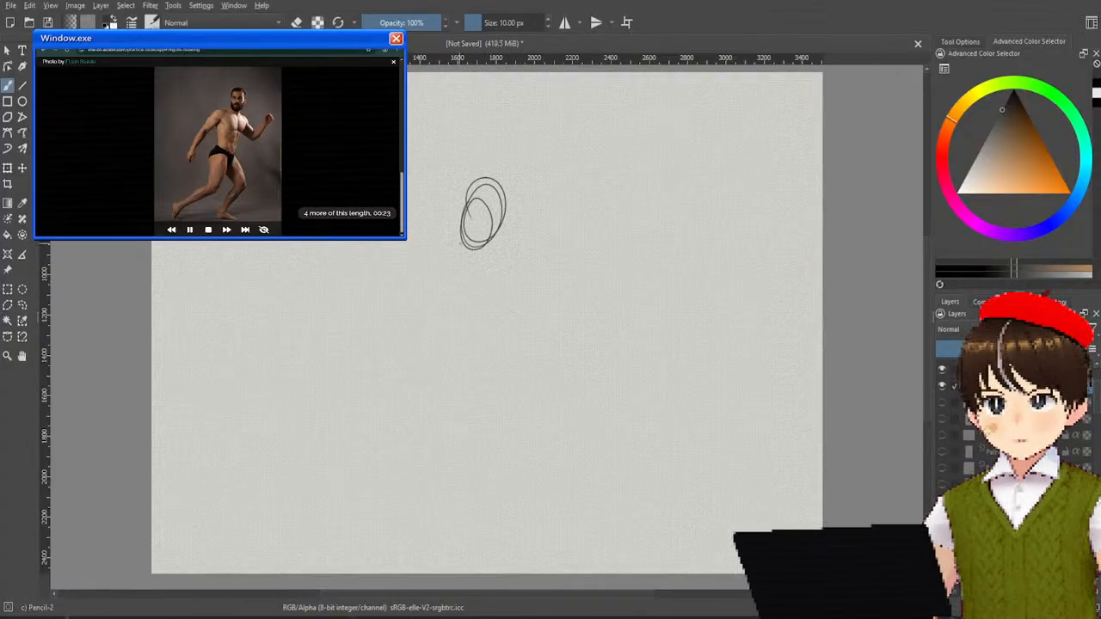
pyautogui.moveTo(458, 244)
pyautogui.mouseDown()
pyautogui.moveTo(507, 259)
pyautogui.moveTo(470, 249)
pyautogui.moveTo(508, 353)
pyautogui.mouseUp()
pyautogui.moveTo(454, 251); pyautogui.dragTo(449, 345)
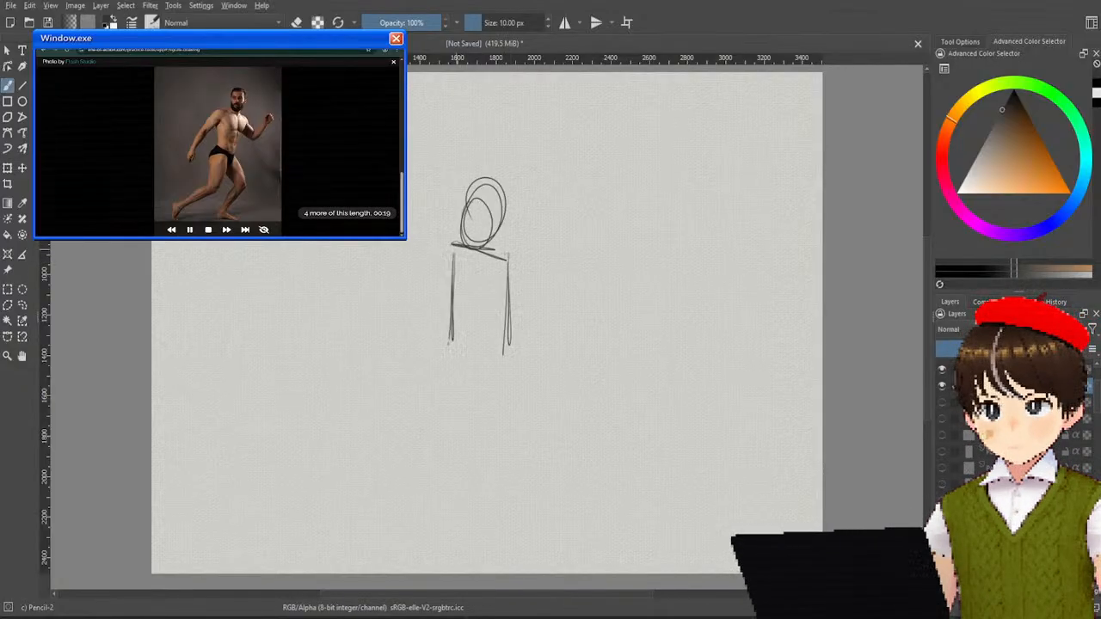
# Step: Add the striding man's torso centre line and pelvis, both legs with oval feet, and the arm hanging behind him
pyautogui.moveTo(484, 253)
pyautogui.mouseDown()
pyautogui.moveTo(479, 347)
pyautogui.moveTo(516, 350)
pyautogui.moveTo(489, 366)
pyautogui.moveTo(470, 411)
pyautogui.moveTo(503, 362)
pyautogui.moveTo(456, 388)
pyautogui.moveTo(435, 452)
pyautogui.moveTo(389, 514)
pyautogui.moveTo(444, 459)
pyautogui.mouseUp()
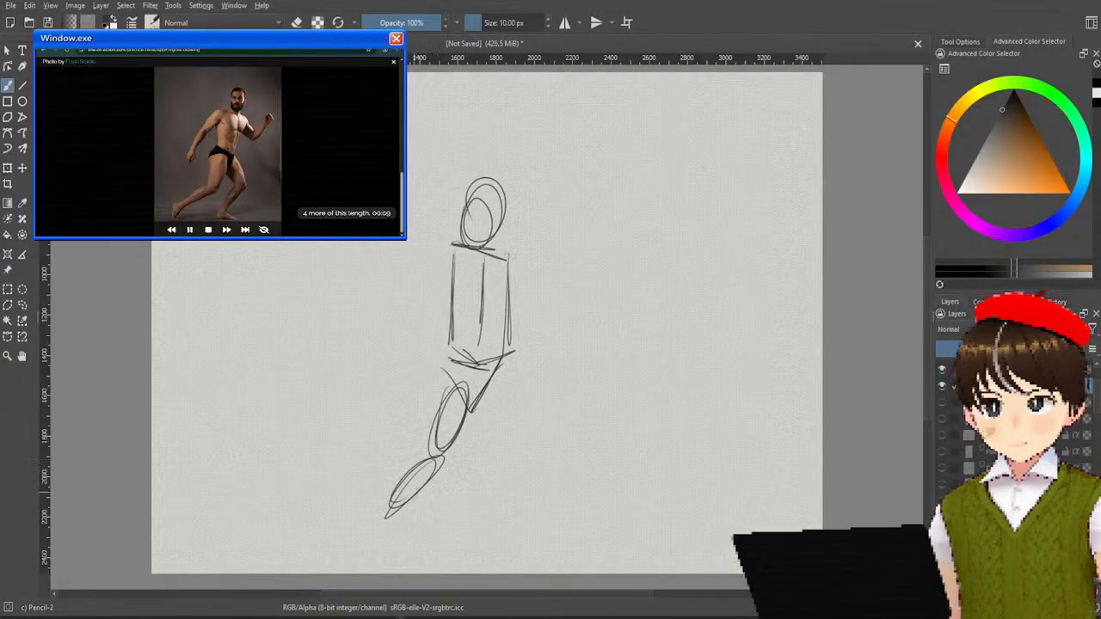
pyautogui.moveTo(392, 502)
pyautogui.mouseDown()
pyautogui.moveTo(382, 548)
pyautogui.moveTo(394, 510)
pyautogui.mouseUp()
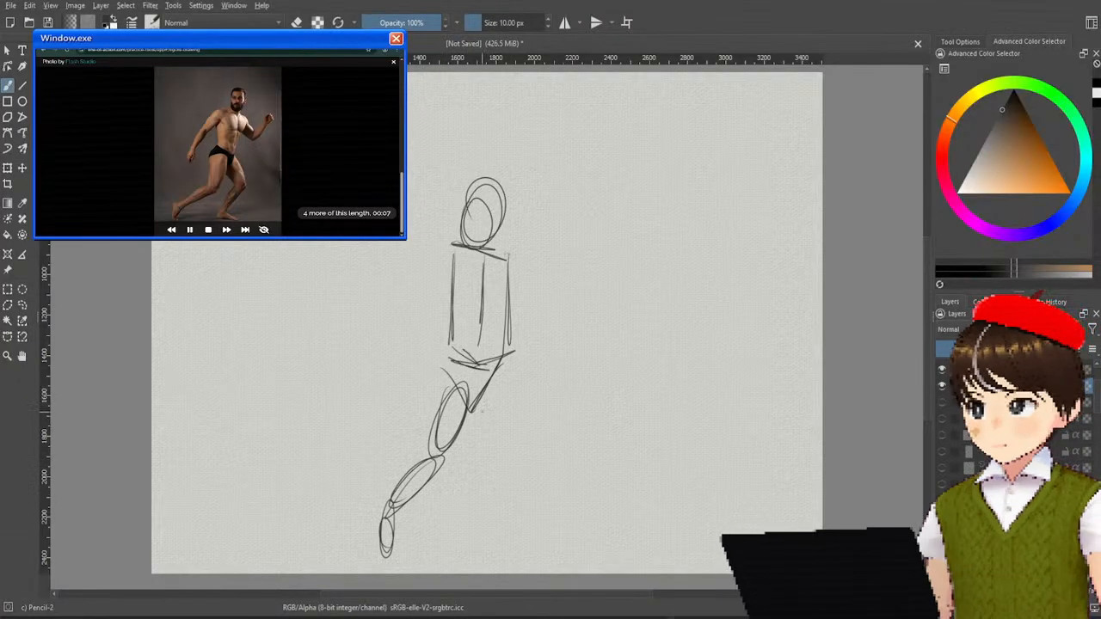
pyautogui.moveTo(478, 389)
pyautogui.mouseDown()
pyautogui.moveTo(511, 418)
pyautogui.moveTo(482, 392)
pyautogui.moveTo(505, 399)
pyautogui.moveTo(531, 457)
pyautogui.moveTo(497, 514)
pyautogui.mouseUp()
pyautogui.moveTo(499, 516); pyautogui.dragTo(532, 449)
pyautogui.moveTo(516, 520)
pyautogui.mouseDown()
pyautogui.moveTo(545, 537)
pyautogui.moveTo(488, 533)
pyautogui.moveTo(554, 536)
pyautogui.mouseUp()
pyautogui.moveTo(454, 256)
pyautogui.mouseDown()
pyautogui.moveTo(418, 301)
pyautogui.moveTo(384, 397)
pyautogui.moveTo(425, 318)
pyautogui.mouseUp()
pyautogui.moveTo(380, 392); pyautogui.dragTo(382, 402)
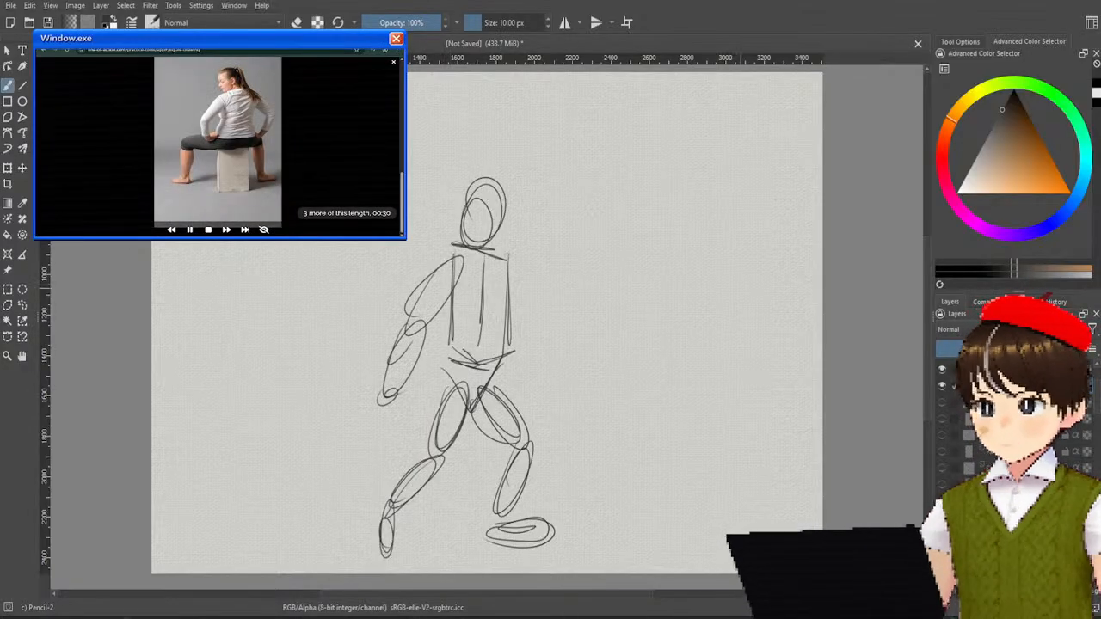
# Step: Hide the striding sketch and block in the box-seated woman's squarish torso and round head on the next layer
pyautogui.click(942, 386)
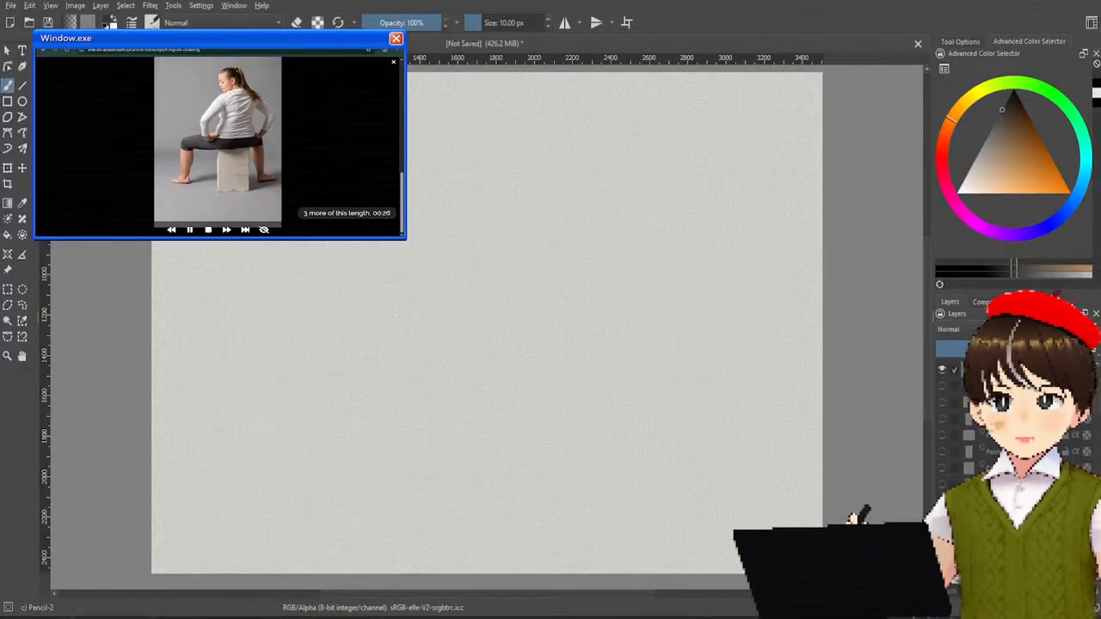
pyautogui.moveTo(440, 248)
pyautogui.mouseDown()
pyautogui.moveTo(442, 324)
pyautogui.moveTo(440, 263)
pyautogui.mouseUp()
pyautogui.moveTo(436, 234)
pyautogui.mouseDown()
pyautogui.moveTo(489, 229)
pyautogui.moveTo(437, 233)
pyautogui.moveTo(520, 231)
pyautogui.moveTo(519, 318)
pyautogui.mouseUp()
pyautogui.moveTo(447, 341); pyautogui.dragTo(508, 323)
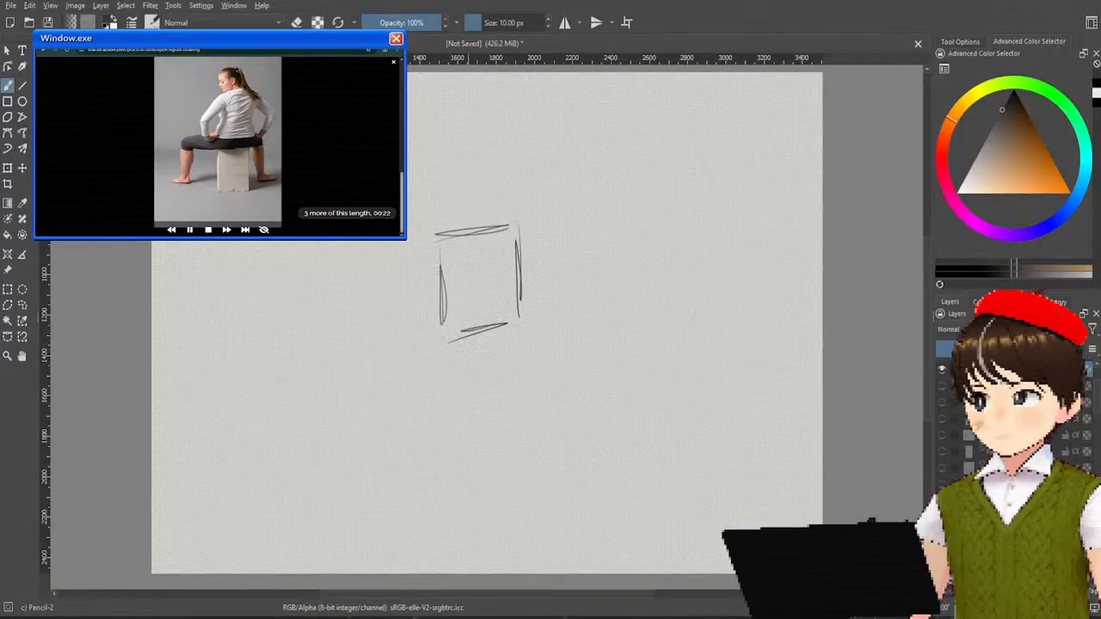
pyautogui.moveTo(471, 160)
pyautogui.mouseDown()
pyautogui.moveTo(449, 184)
pyautogui.moveTo(482, 165)
pyautogui.mouseUp()
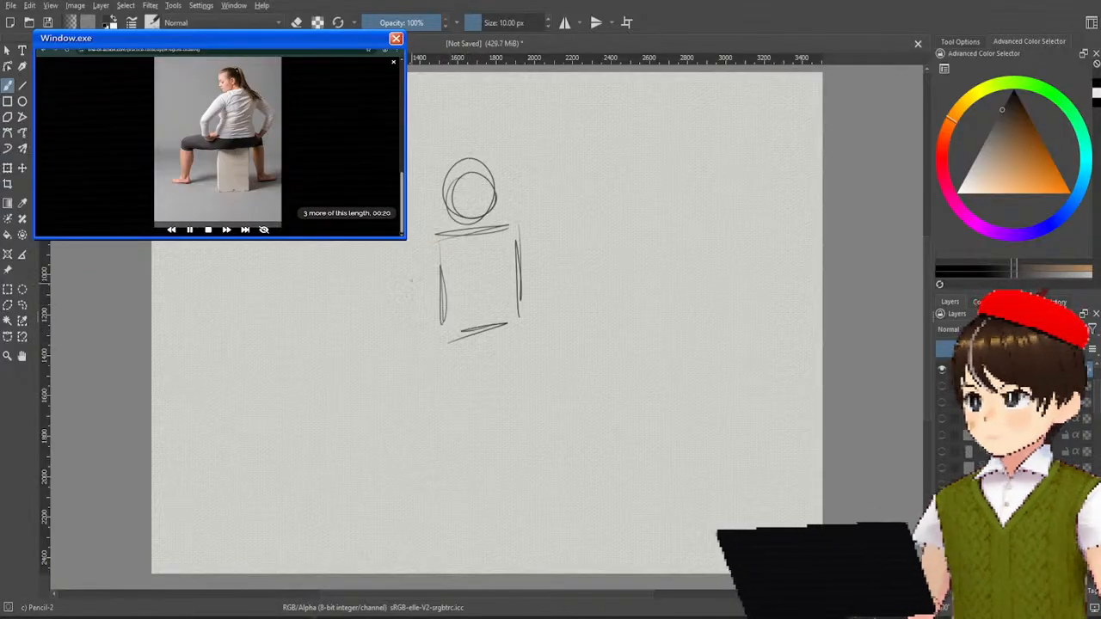
# Step: Draw the box-seated woman's two arms bent with oval hands at the hips, and add her triangular pelvis
pyautogui.moveTo(437, 242)
pyautogui.mouseDown()
pyautogui.moveTo(394, 294)
pyautogui.moveTo(442, 240)
pyautogui.mouseUp()
pyautogui.moveTo(396, 291)
pyautogui.mouseDown()
pyautogui.moveTo(403, 337)
pyautogui.moveTo(416, 301)
pyautogui.moveTo(444, 322)
pyautogui.moveTo(422, 342)
pyautogui.mouseUp()
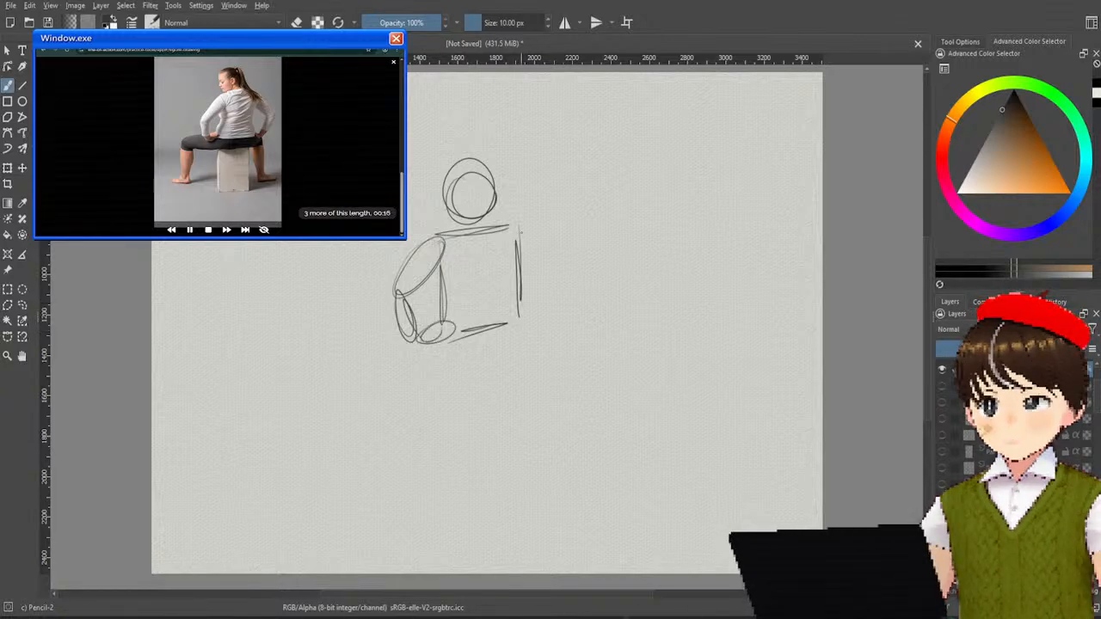
pyautogui.moveTo(521, 217); pyautogui.dragTo(520, 226)
pyautogui.moveTo(568, 251); pyautogui.dragTo(490, 368)
# Step: Sketch the box-seated woman's two wide-spread bent legs from ovals, each ending in a flat oval foot
pyautogui.moveTo(501, 324)
pyautogui.mouseDown()
pyautogui.moveTo(356, 384)
pyautogui.moveTo(368, 440)
pyautogui.mouseUp()
pyautogui.moveTo(387, 387); pyautogui.dragTo(378, 442)
pyautogui.moveTo(550, 319)
pyautogui.mouseDown()
pyautogui.moveTo(501, 348)
pyautogui.moveTo(540, 404)
pyautogui.mouseUp()
pyautogui.moveTo(568, 342)
pyautogui.mouseDown()
pyautogui.moveTo(555, 415)
pyautogui.moveTo(595, 413)
pyautogui.moveTo(551, 420)
pyautogui.mouseUp()
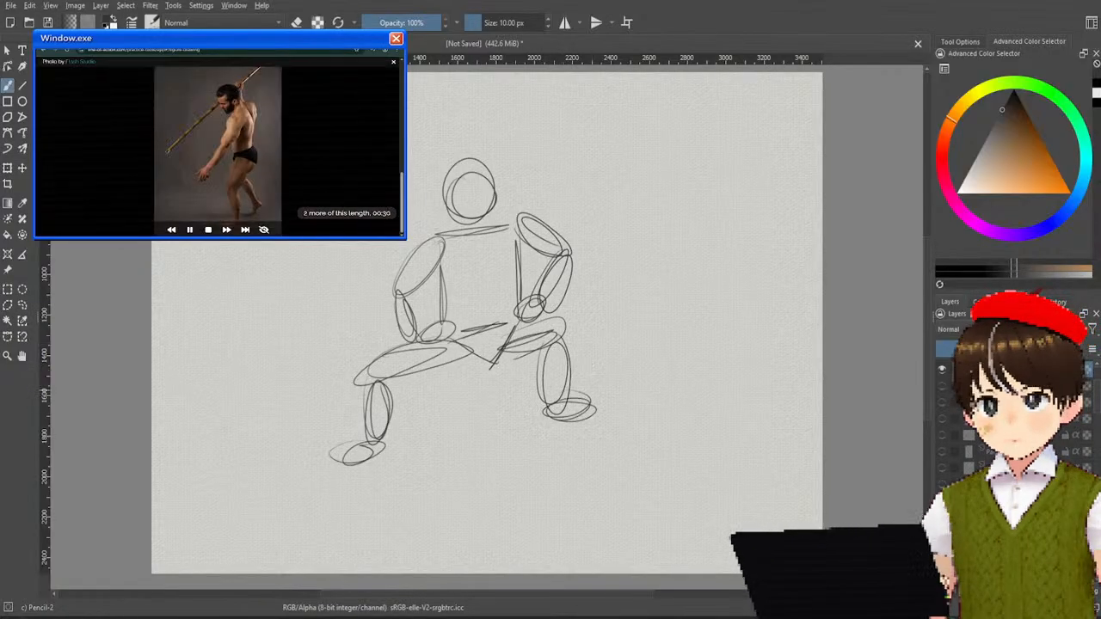
# Step: Hide the box-seated sketch and block in the staff-holding man's oval head, slanted shoulders, leaning torso and pelvis on the next layer
pyautogui.click(941, 417)
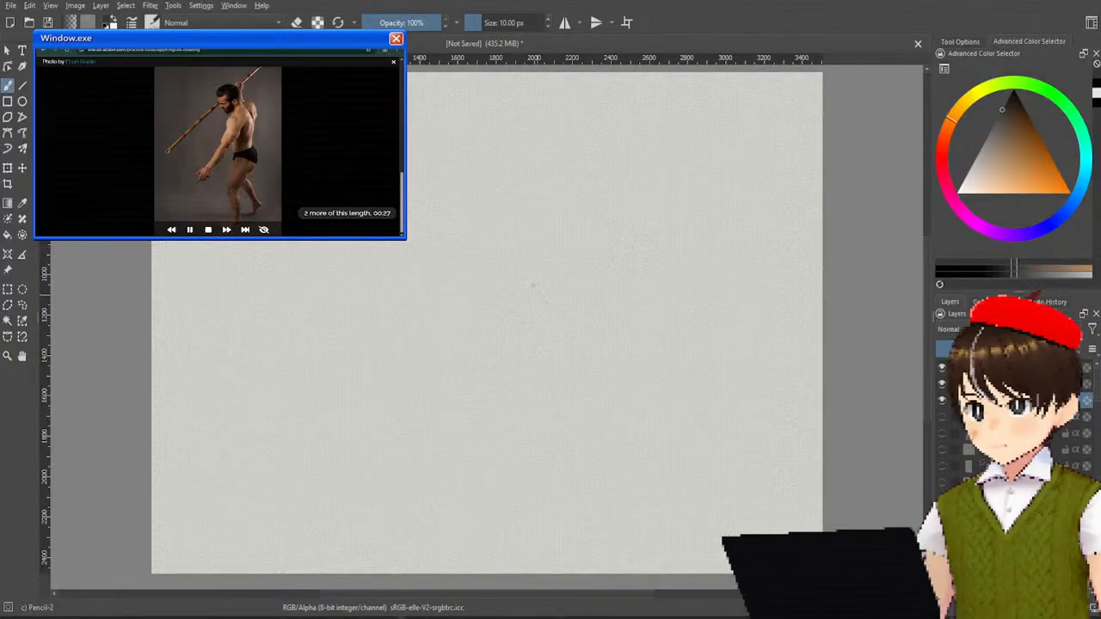
pyautogui.moveTo(509, 220)
pyautogui.mouseDown()
pyautogui.moveTo(506, 258)
pyautogui.moveTo(482, 282)
pyautogui.moveTo(505, 336)
pyautogui.mouseUp()
pyautogui.moveTo(517, 250)
pyautogui.mouseDown()
pyautogui.moveTo(544, 348)
pyautogui.moveTo(504, 365)
pyautogui.mouseUp()
pyautogui.moveTo(504, 364); pyautogui.dragTo(544, 377)
# Step: Sketch the staff-holding man's two striding legs from elongated ovals, each ending in an oval foot
pyautogui.moveTo(540, 338)
pyautogui.mouseDown()
pyautogui.moveTo(540, 364)
pyautogui.moveTo(494, 430)
pyautogui.moveTo(522, 369)
pyautogui.mouseUp()
pyautogui.moveTo(513, 430)
pyautogui.mouseDown()
pyautogui.moveTo(516, 494)
pyautogui.moveTo(529, 430)
pyautogui.mouseUp()
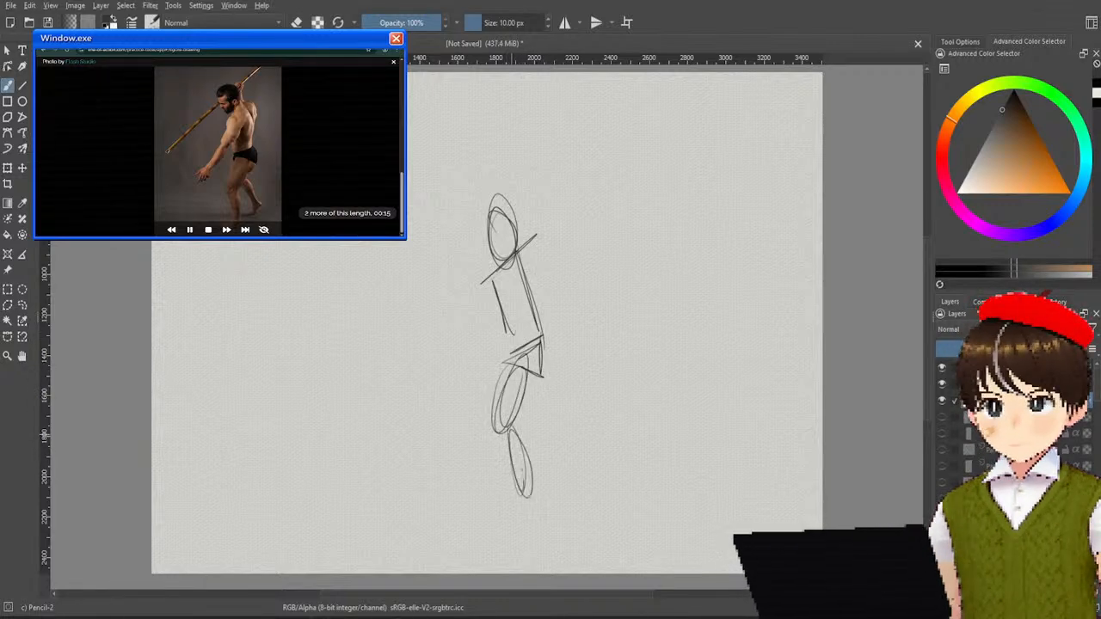
pyautogui.moveTo(495, 498); pyautogui.dragTo(530, 478)
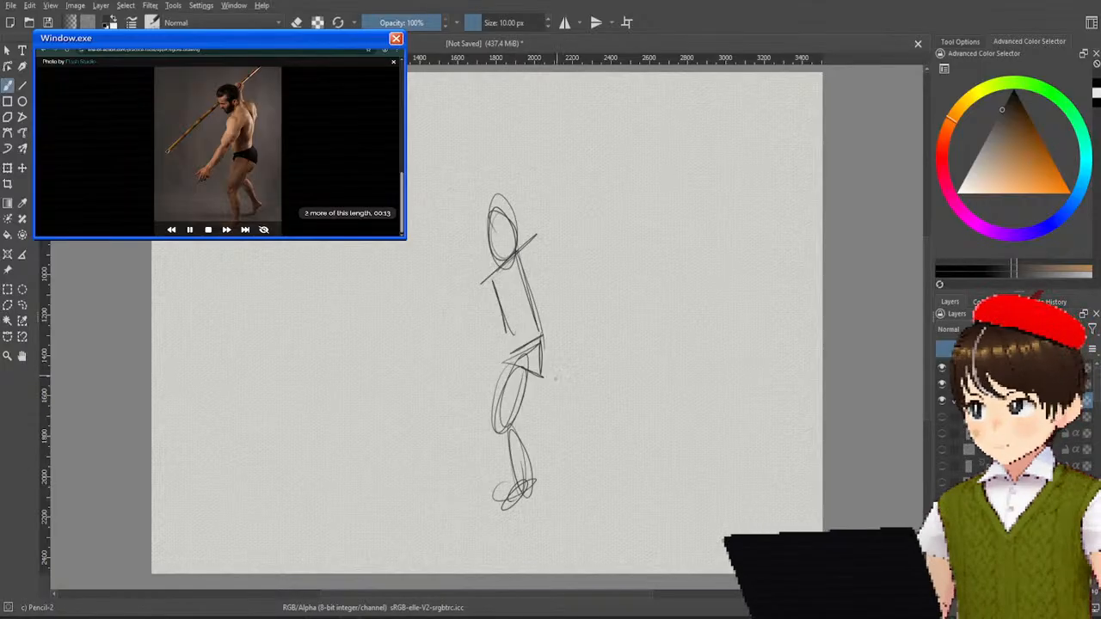
pyautogui.moveTo(542, 361)
pyautogui.mouseDown()
pyautogui.moveTo(525, 425)
pyautogui.moveTo(542, 376)
pyautogui.mouseUp()
pyautogui.moveTo(533, 361)
pyautogui.mouseDown()
pyautogui.moveTo(587, 464)
pyautogui.moveTo(554, 402)
pyautogui.mouseUp()
pyautogui.moveTo(543, 478)
pyautogui.mouseDown()
pyautogui.moveTo(585, 460)
pyautogui.moveTo(571, 469)
pyautogui.mouseUp()
# Step: Draw the staff-holding man's near arm reaching down to a round hand and his far arm bent up beside the head
pyautogui.moveTo(505, 289)
pyautogui.mouseDown()
pyautogui.moveTo(475, 350)
pyautogui.moveTo(517, 279)
pyautogui.mouseUp()
pyautogui.moveTo(481, 343)
pyautogui.mouseDown()
pyautogui.moveTo(439, 400)
pyautogui.moveTo(448, 384)
pyautogui.mouseUp()
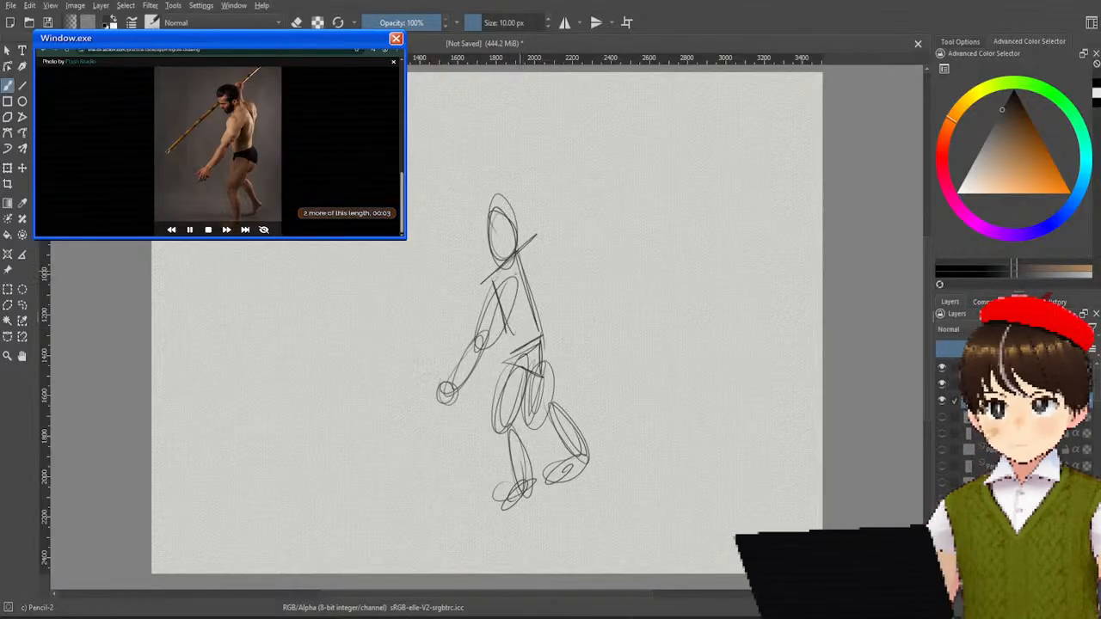
pyautogui.moveTo(538, 232); pyautogui.dragTo(516, 273)
pyautogui.moveTo(533, 234); pyautogui.dragTo(509, 278)
pyautogui.moveTo(533, 238); pyautogui.dragTo(499, 172)
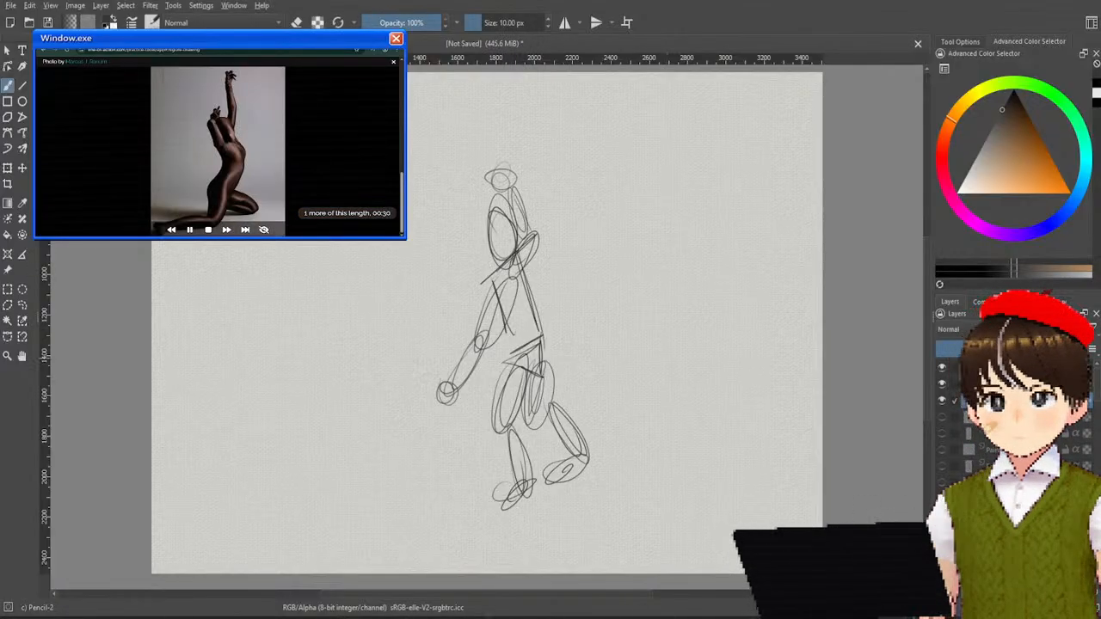
# Step: Hide the staff-holding sketch and block in the kneeling woman's oval head, upright torso and triangular pelvis on the next layer
pyautogui.press('Delete')
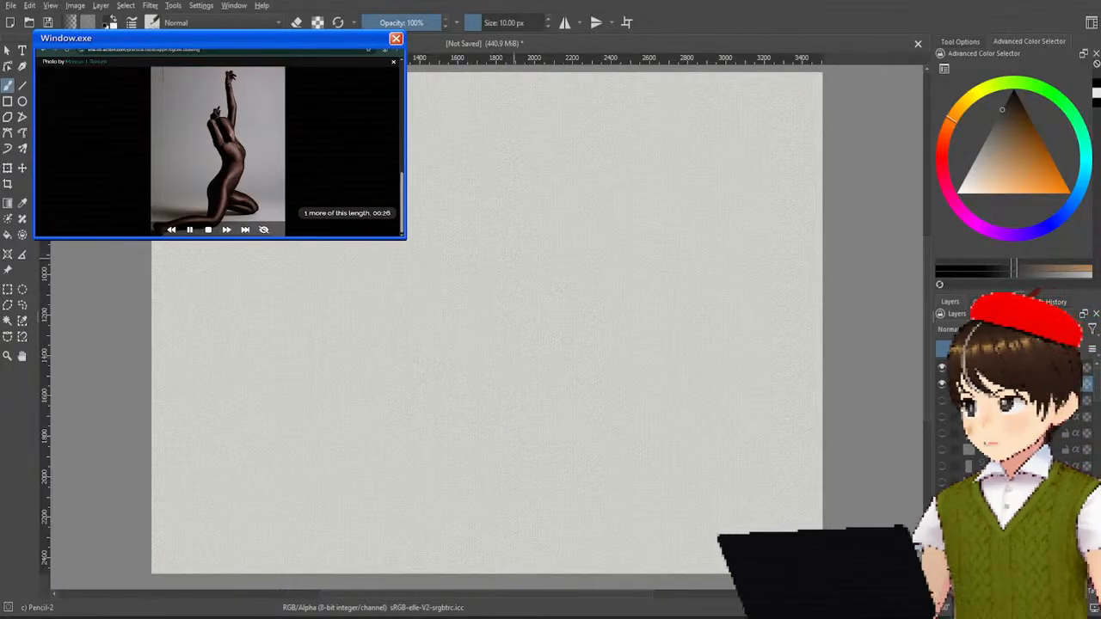
pyautogui.moveTo(493, 253)
pyautogui.mouseDown()
pyautogui.moveTo(499, 302)
pyautogui.moveTo(494, 237)
pyautogui.mouseUp()
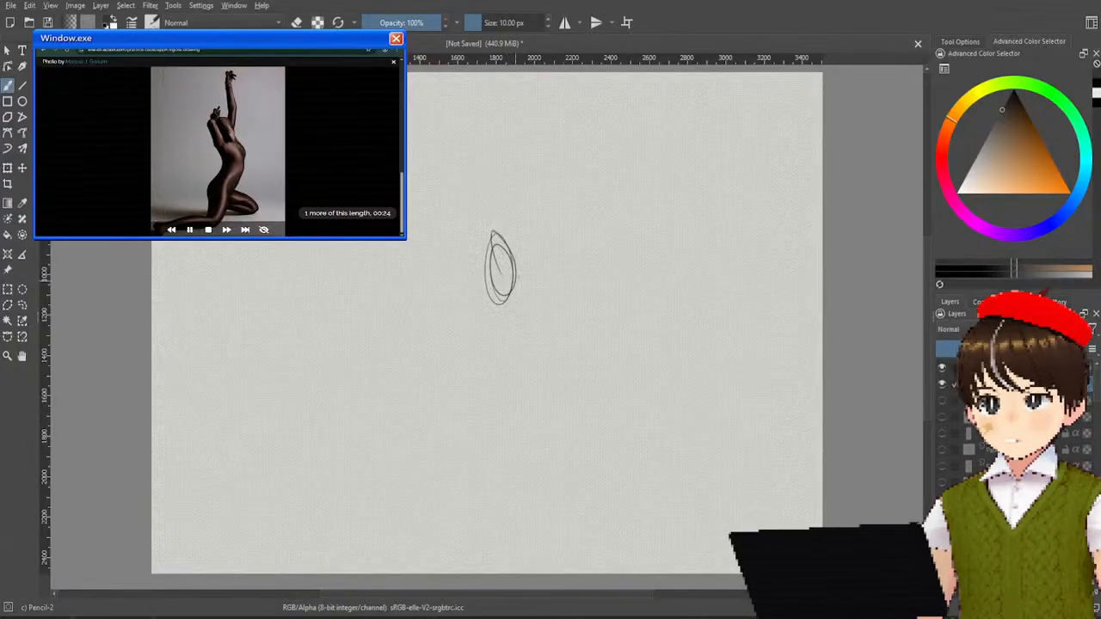
pyautogui.moveTo(502, 293)
pyautogui.mouseDown()
pyautogui.moveTo(506, 361)
pyautogui.moveTo(494, 384)
pyautogui.moveTo(492, 371)
pyautogui.mouseUp()
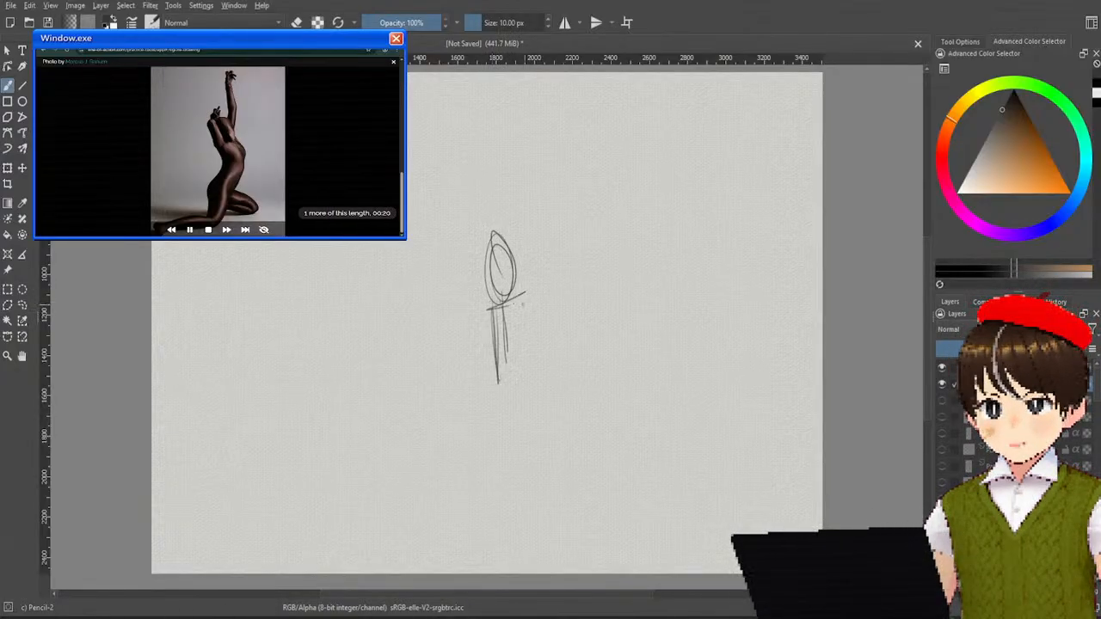
pyautogui.moveTo(519, 308)
pyautogui.mouseDown()
pyautogui.moveTo(531, 393)
pyautogui.moveTo(487, 396)
pyautogui.moveTo(496, 444)
pyautogui.mouseUp()
# Step: Add the kneeling woman's two bent legs from ovals and her raised arms with small round hands
pyautogui.moveTo(484, 401)
pyautogui.mouseDown()
pyautogui.moveTo(495, 443)
pyautogui.moveTo(488, 427)
pyautogui.moveTo(481, 495)
pyautogui.moveTo(432, 517)
pyautogui.moveTo(481, 490)
pyautogui.moveTo(406, 547)
pyautogui.mouseUp()
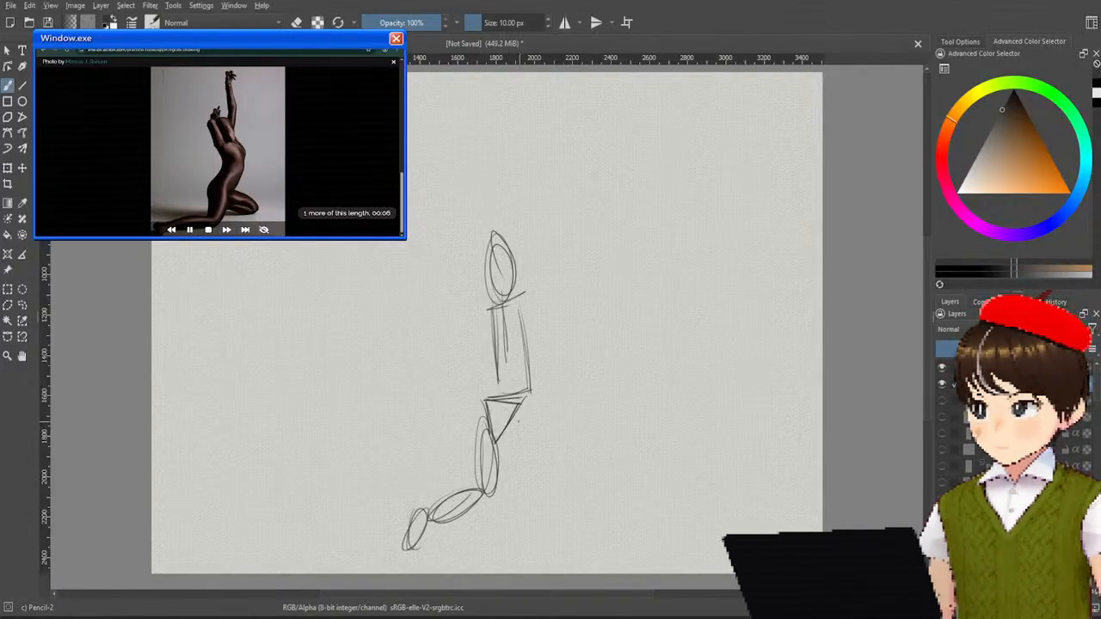
pyautogui.moveTo(516, 424)
pyautogui.mouseDown()
pyautogui.moveTo(542, 455)
pyautogui.moveTo(504, 487)
pyautogui.mouseUp()
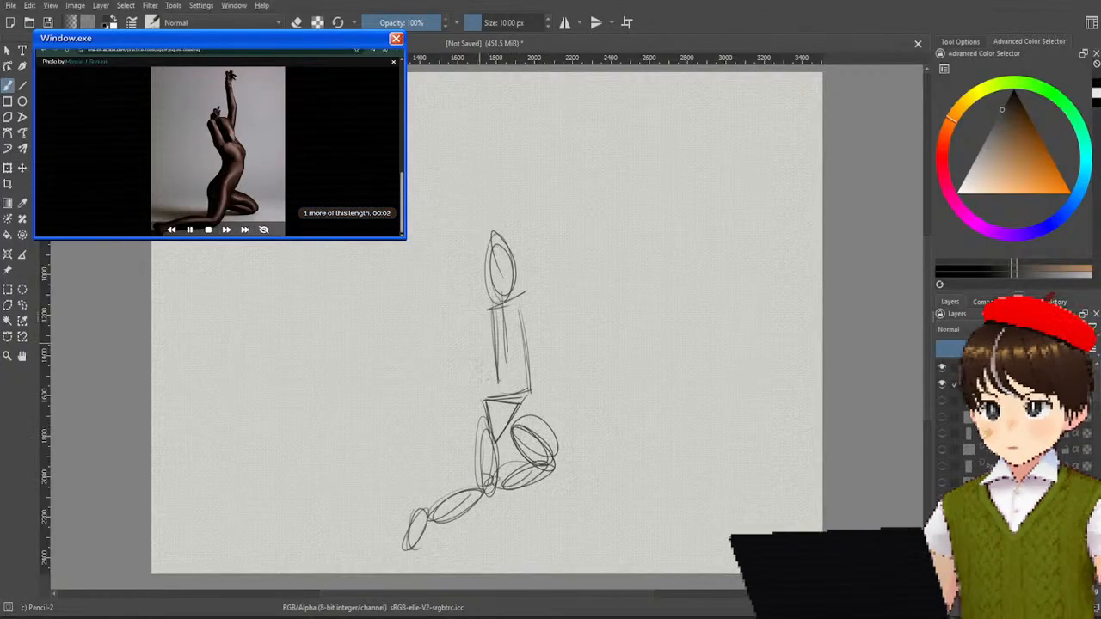
pyautogui.moveTo(480, 291); pyautogui.dragTo(476, 297)
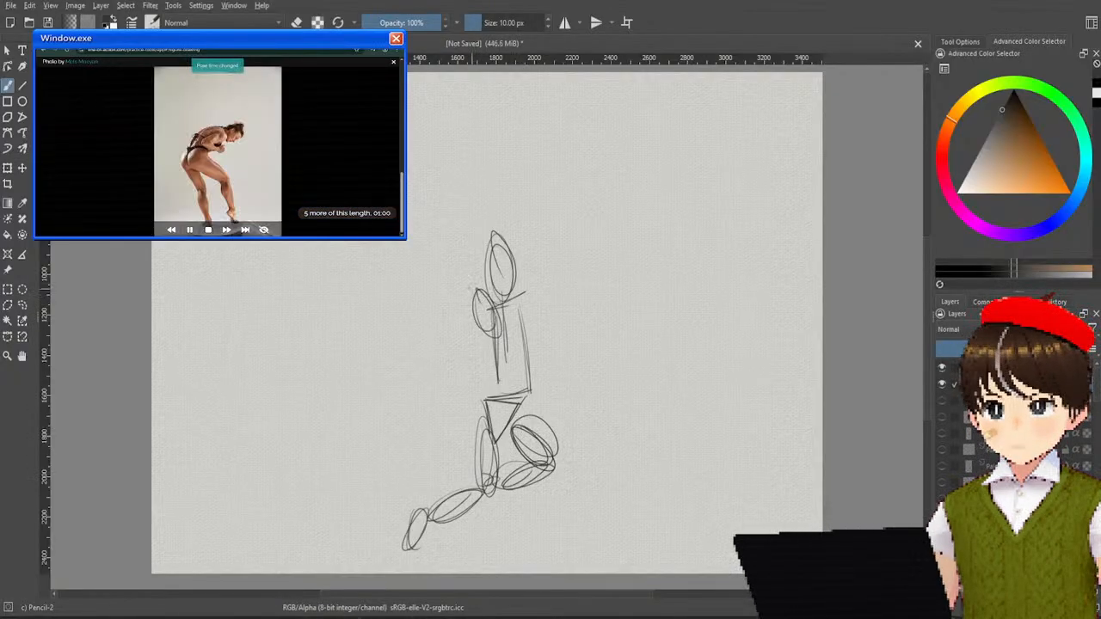
pyautogui.moveTo(527, 210); pyautogui.dragTo(513, 294)
pyautogui.moveTo(533, 243); pyautogui.dragTo(506, 301)
pyautogui.moveTo(526, 156); pyautogui.dragTo(519, 158)
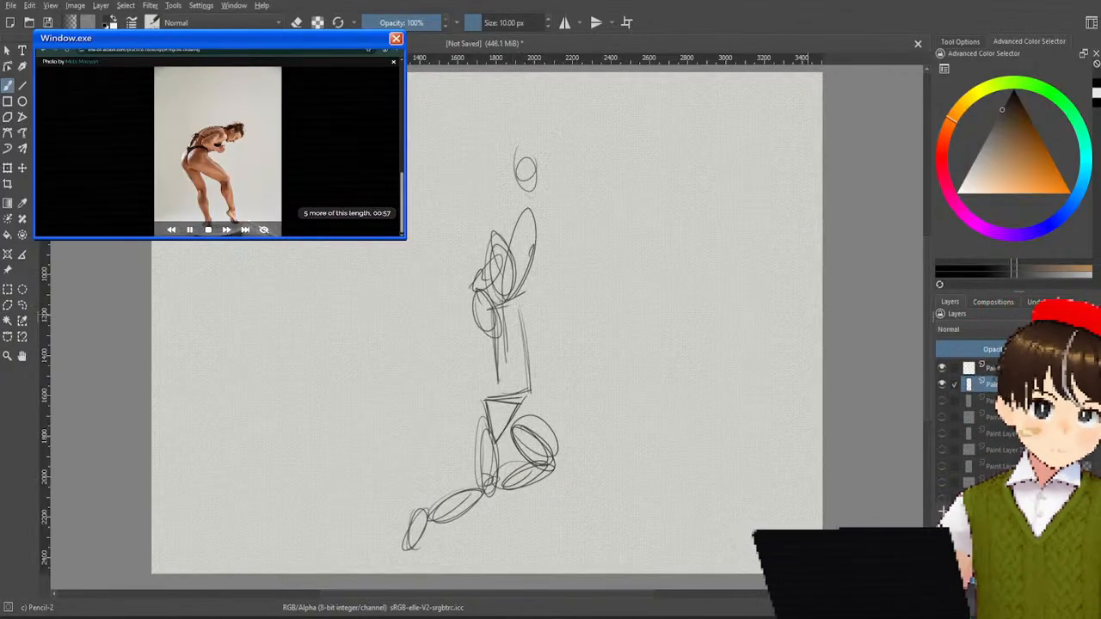
# Step: Hide the kneeling sketch and add four blank paint layers for more poses
pyautogui.click(942, 385)
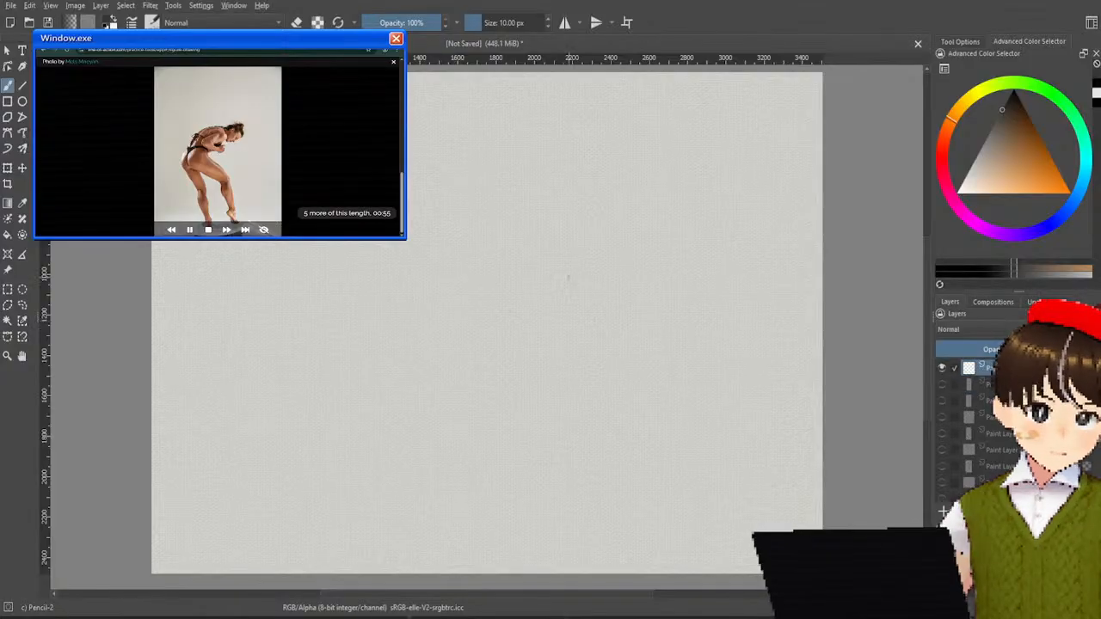
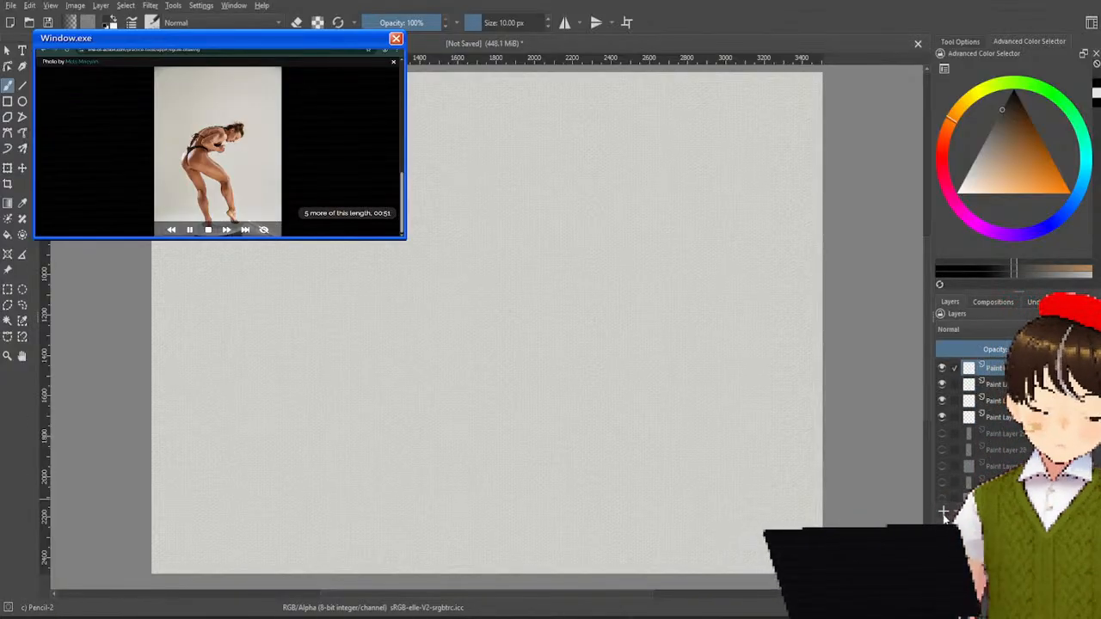
pyautogui.click(943, 512)
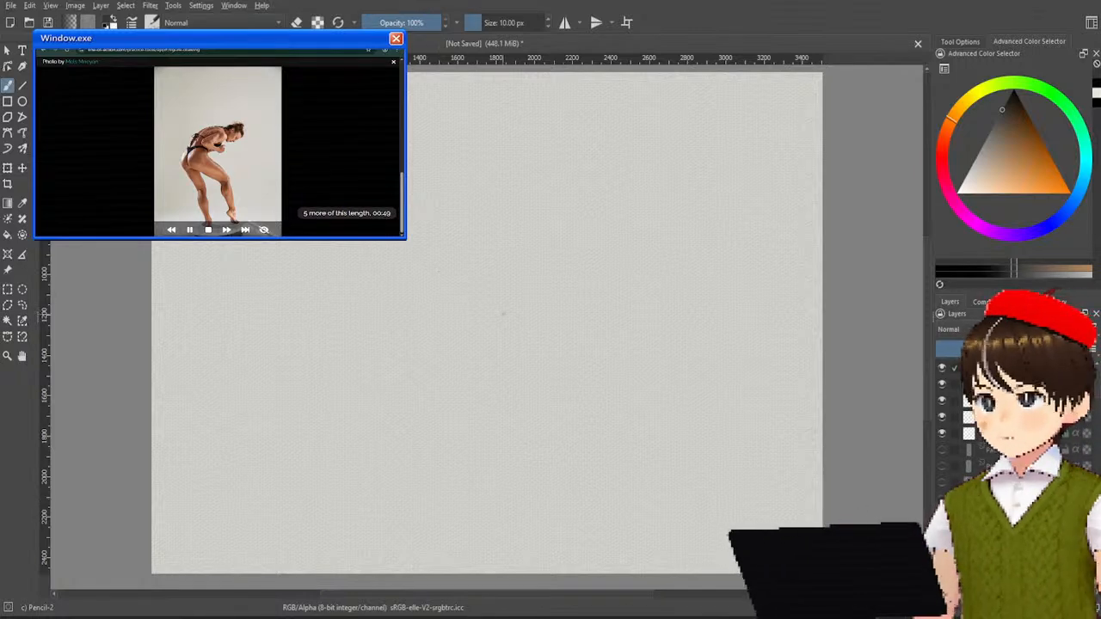
# Step: Block in the bent-over woman's round head, arched torso and triangular pelvis with the front thigh
pyautogui.moveTo(511, 231)
pyautogui.mouseDown()
pyautogui.moveTo(539, 243)
pyautogui.moveTo(523, 255)
pyautogui.mouseUp()
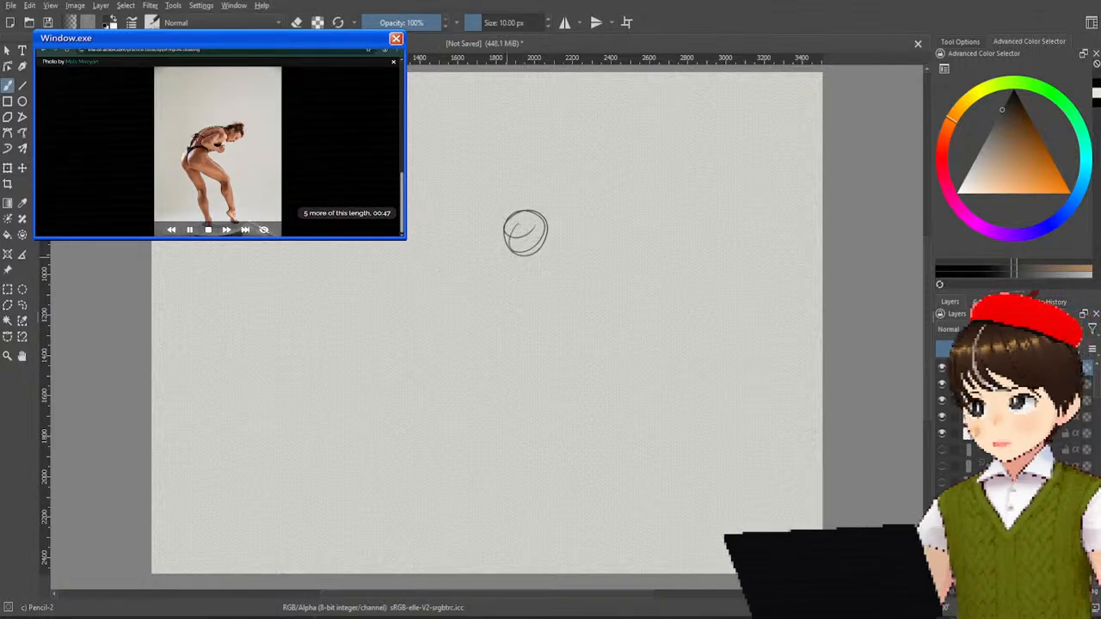
pyautogui.moveTo(431, 250)
pyautogui.mouseDown()
pyautogui.moveTo(493, 231)
pyautogui.moveTo(420, 262)
pyautogui.mouseUp()
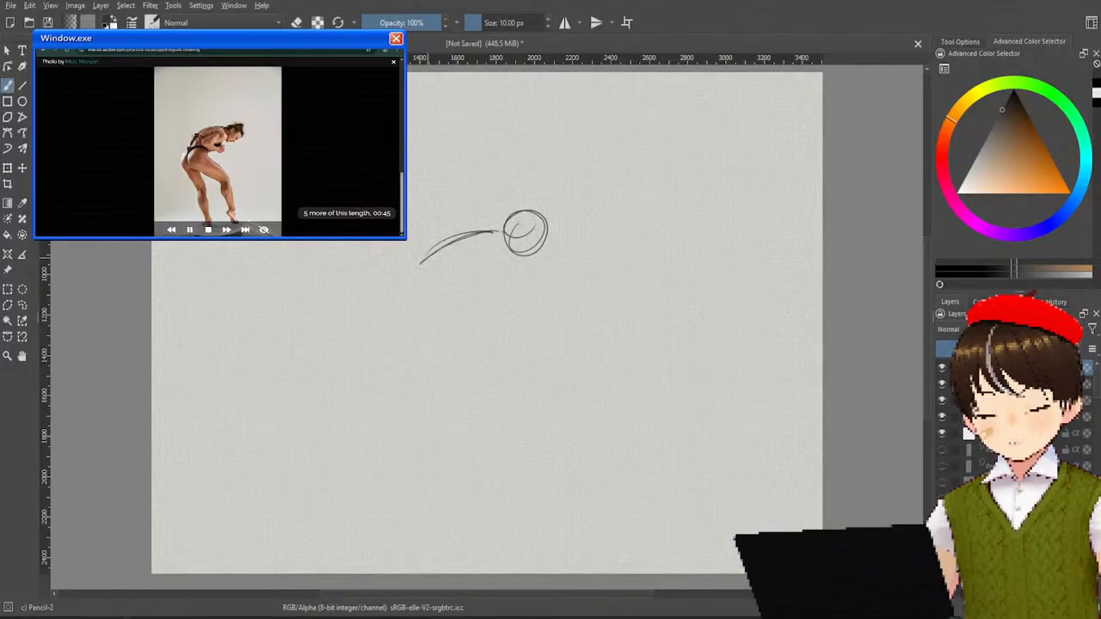
pyautogui.moveTo(499, 229)
pyautogui.mouseDown()
pyautogui.moveTo(504, 272)
pyautogui.moveTo(442, 324)
pyautogui.mouseUp()
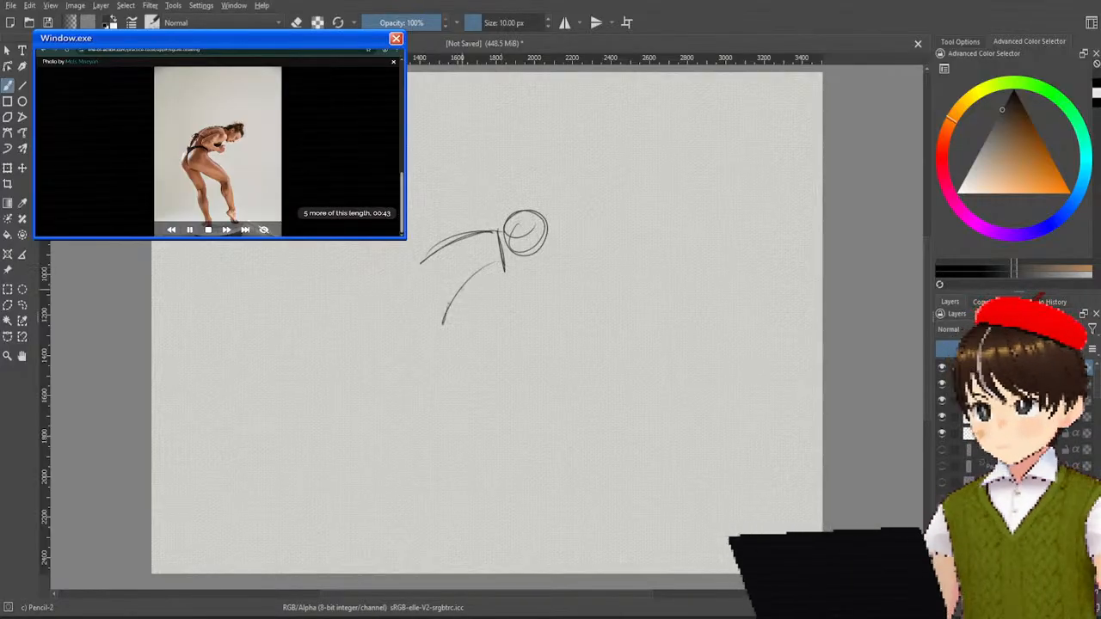
pyautogui.moveTo(422, 263)
pyautogui.mouseDown()
pyautogui.moveTo(444, 313)
pyautogui.moveTo(415, 313)
pyautogui.moveTo(417, 344)
pyautogui.moveTo(469, 369)
pyautogui.mouseUp()
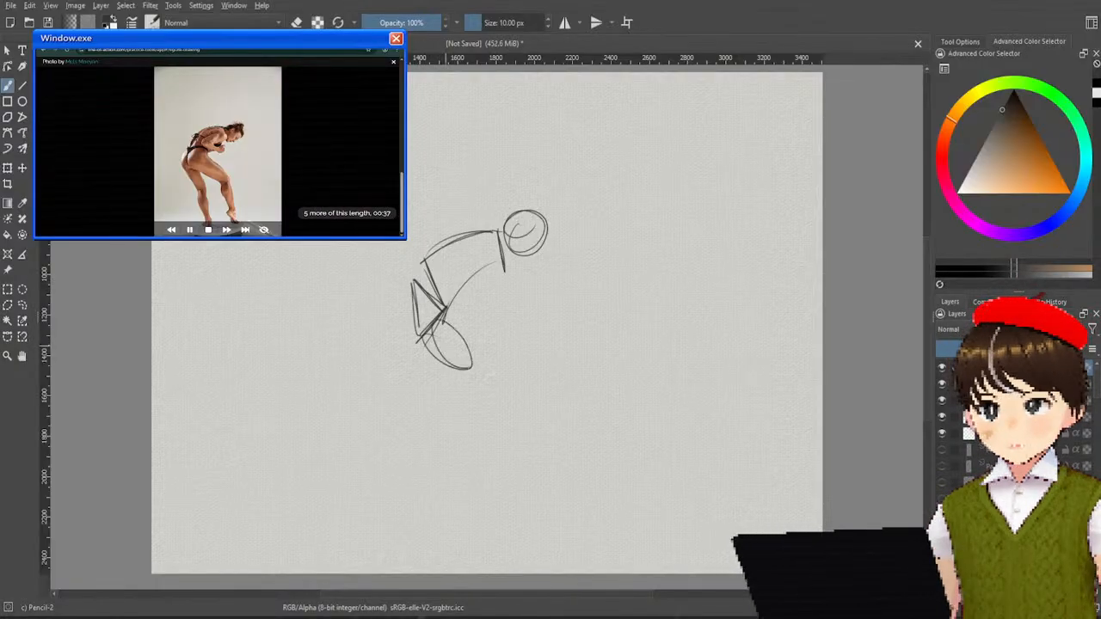
# Step: Complete the bent-over woman's front lower leg and draw her back leg from ovals, with an oval foot on each
pyautogui.moveTo(446, 325)
pyautogui.mouseDown()
pyautogui.moveTo(475, 371)
pyautogui.moveTo(480, 430)
pyautogui.moveTo(490, 425)
pyautogui.moveTo(508, 453)
pyautogui.moveTo(485, 423)
pyautogui.mouseUp()
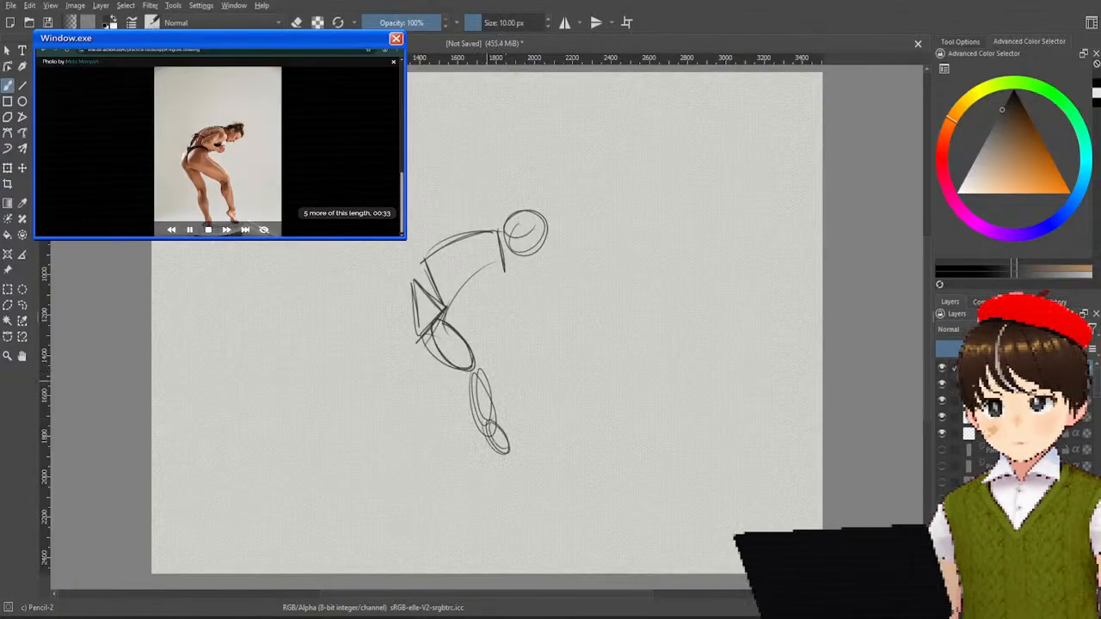
pyautogui.moveTo(414, 313)
pyautogui.mouseDown()
pyautogui.moveTo(401, 387)
pyautogui.moveTo(420, 344)
pyautogui.mouseUp()
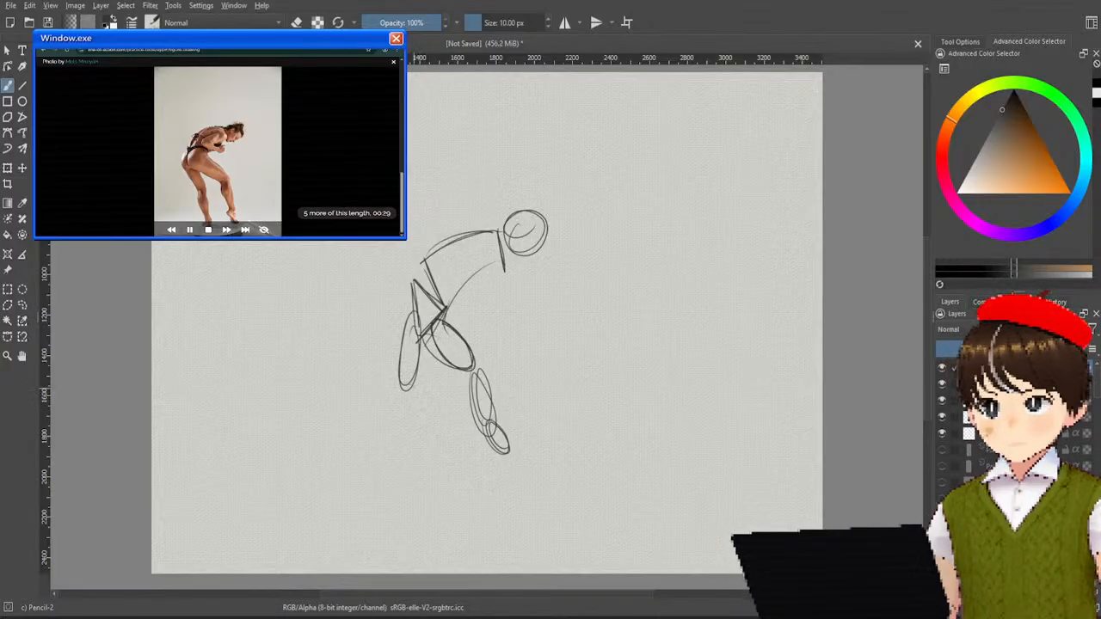
pyautogui.moveTo(419, 386); pyautogui.dragTo(430, 397)
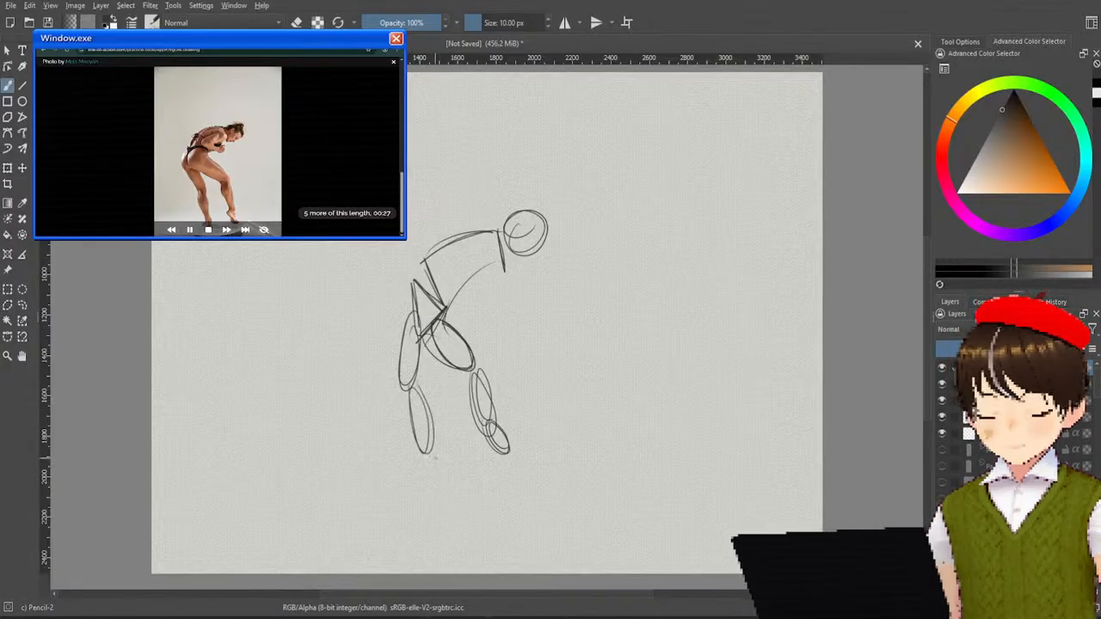
pyautogui.moveTo(423, 439)
pyautogui.mouseDown()
pyautogui.moveTo(418, 475)
pyautogui.moveTo(430, 464)
pyautogui.mouseUp()
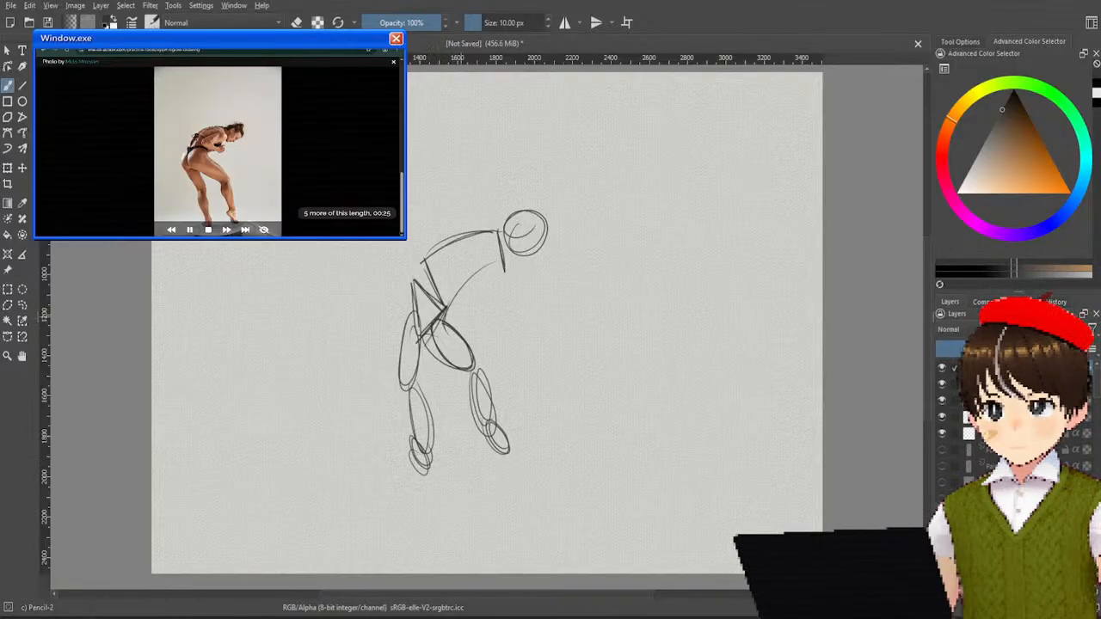
# Step: Draw the bent-over woman's folded arm with a round hand at the chest and reinforce the curve of her back
pyautogui.moveTo(484, 250)
pyautogui.mouseDown()
pyautogui.moveTo(464, 289)
pyautogui.moveTo(490, 272)
pyautogui.moveTo(511, 293)
pyautogui.moveTo(507, 277)
pyautogui.moveTo(513, 305)
pyautogui.mouseUp()
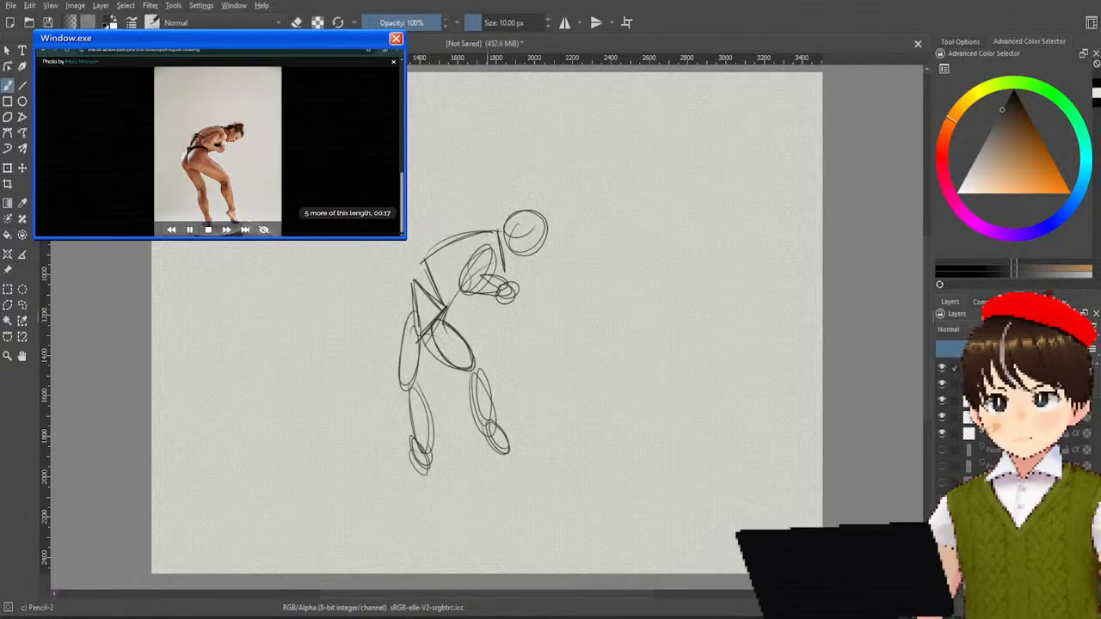
pyautogui.moveTo(483, 236)
pyautogui.mouseDown()
pyautogui.moveTo(514, 217)
pyautogui.moveTo(410, 315)
pyautogui.mouseUp()
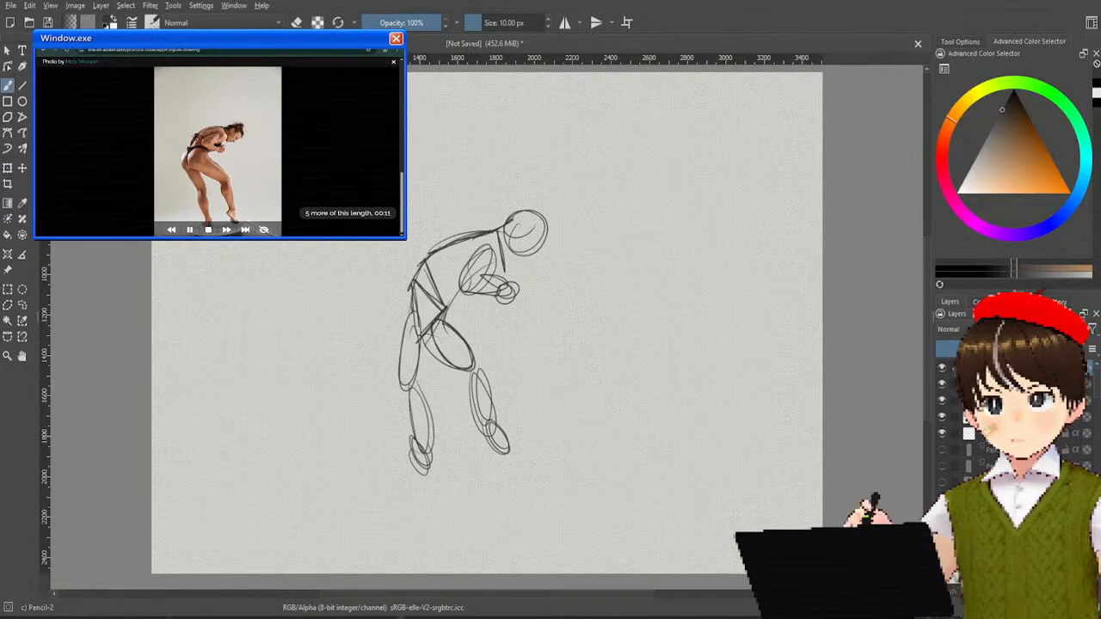
# Step: Trace the bent-over woman's back, legs, belly and arm with thick flow lines using the Basic-1 brush at 40 px
pyautogui.rightClick(474, 260)
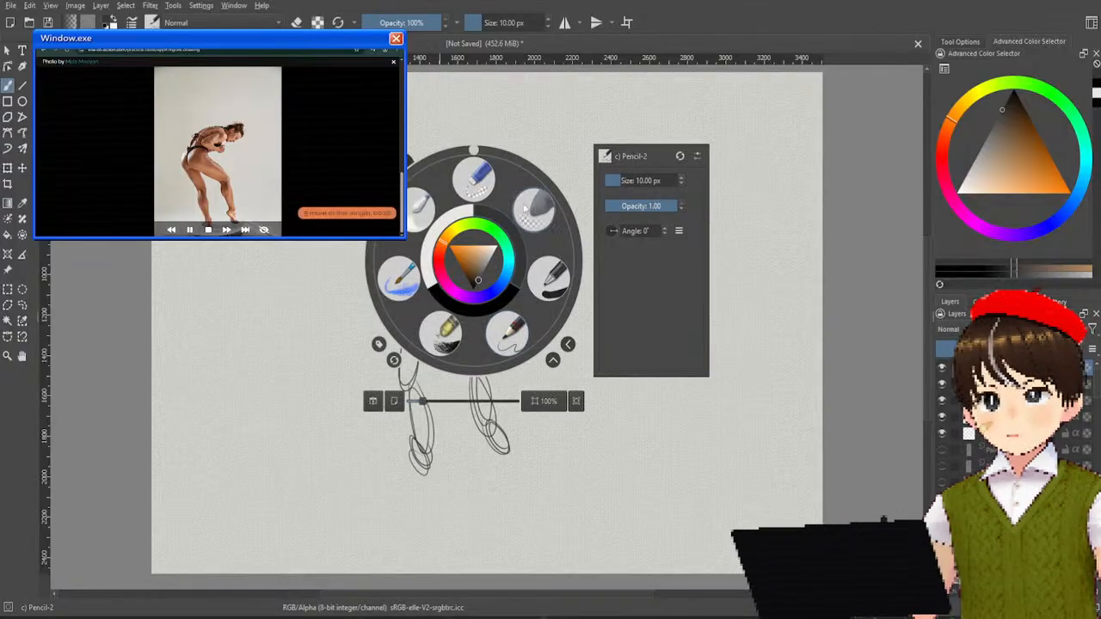
pyautogui.click(549, 277)
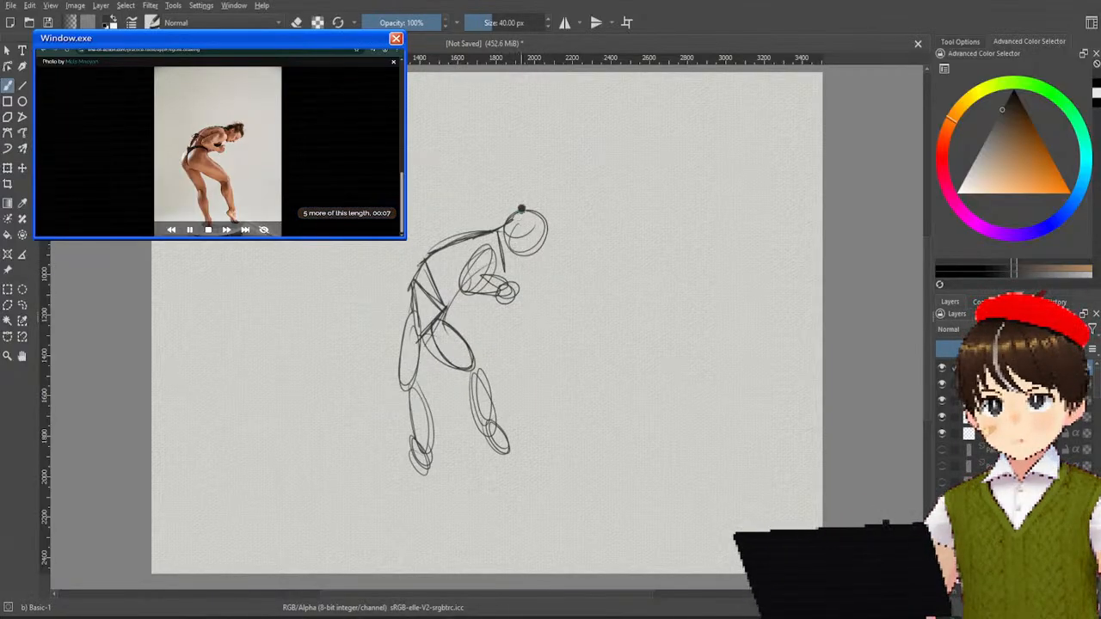
pyautogui.moveTo(521, 209)
pyautogui.mouseDown()
pyautogui.moveTo(439, 250)
pyautogui.moveTo(407, 296)
pyautogui.moveTo(420, 426)
pyautogui.moveTo(411, 456)
pyautogui.mouseUp()
pyautogui.moveTo(418, 363); pyautogui.dragTo(443, 465)
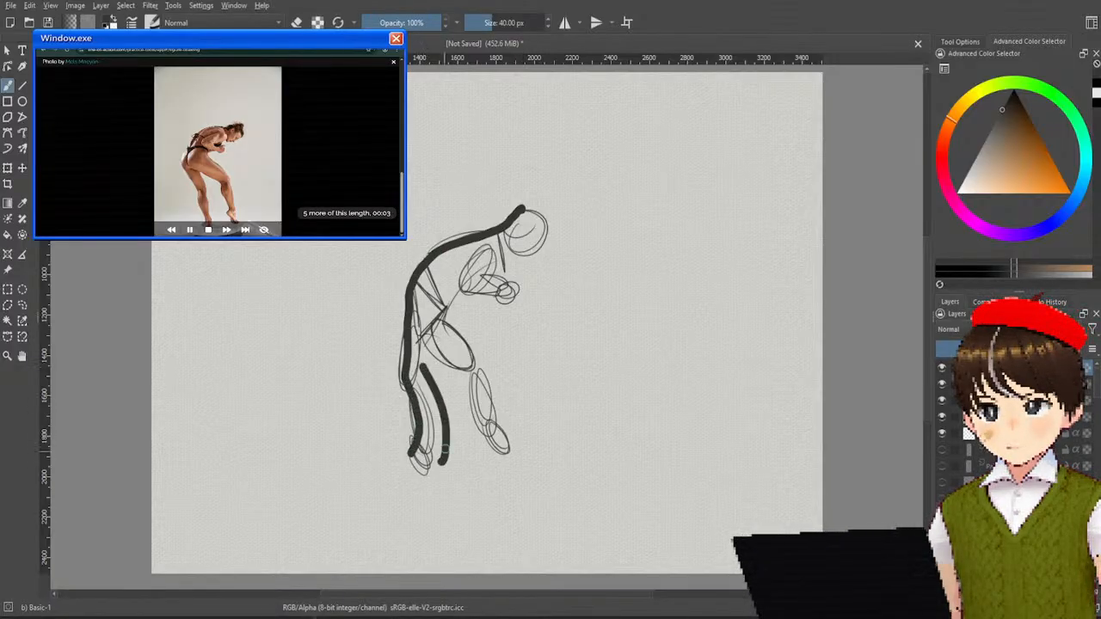
pyautogui.moveTo(430, 388)
pyautogui.mouseDown()
pyautogui.moveTo(430, 359)
pyautogui.moveTo(481, 430)
pyautogui.mouseUp()
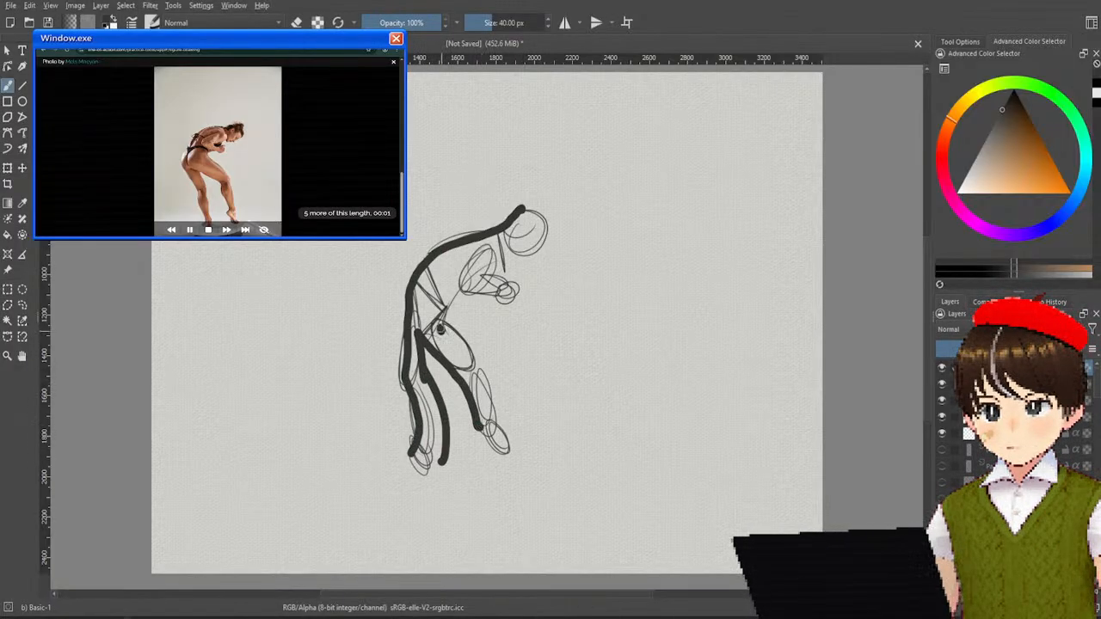
pyautogui.moveTo(437, 327)
pyautogui.mouseDown()
pyautogui.moveTo(499, 430)
pyautogui.moveTo(447, 297)
pyautogui.moveTo(483, 247)
pyautogui.mouseUp()
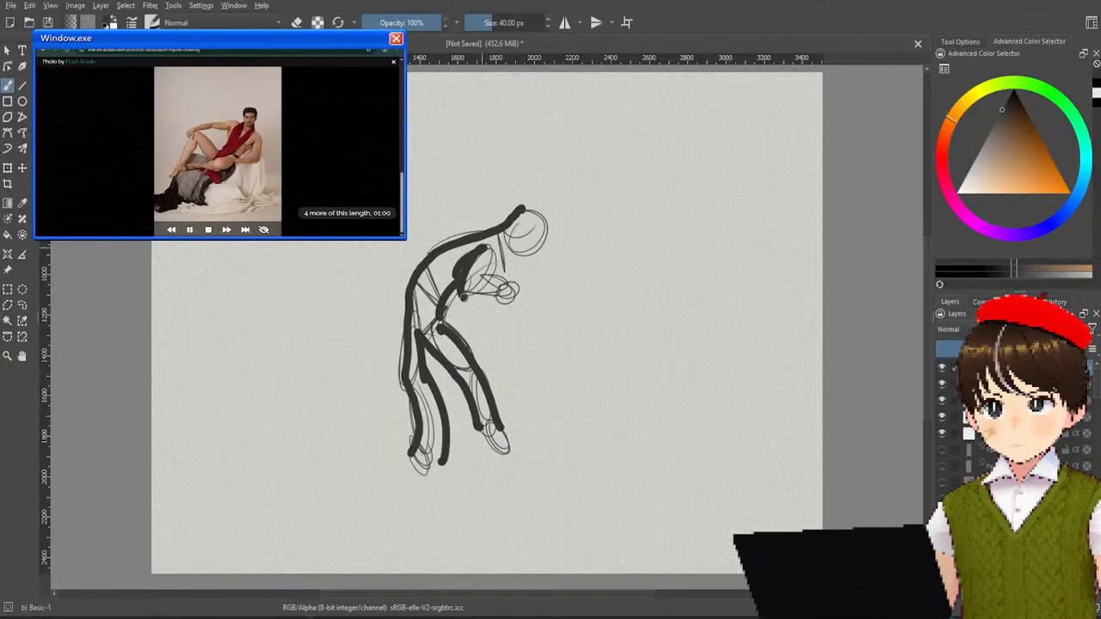
pyautogui.moveTo(461, 299); pyautogui.dragTo(507, 293)
pyautogui.moveTo(490, 253); pyautogui.dragTo(506, 287)
# Step: Switch back to the Pencil-2 brush at 10 px and hide the bent-over sketch, leaving the next blank layer active
pyautogui.rightClick(533, 310)
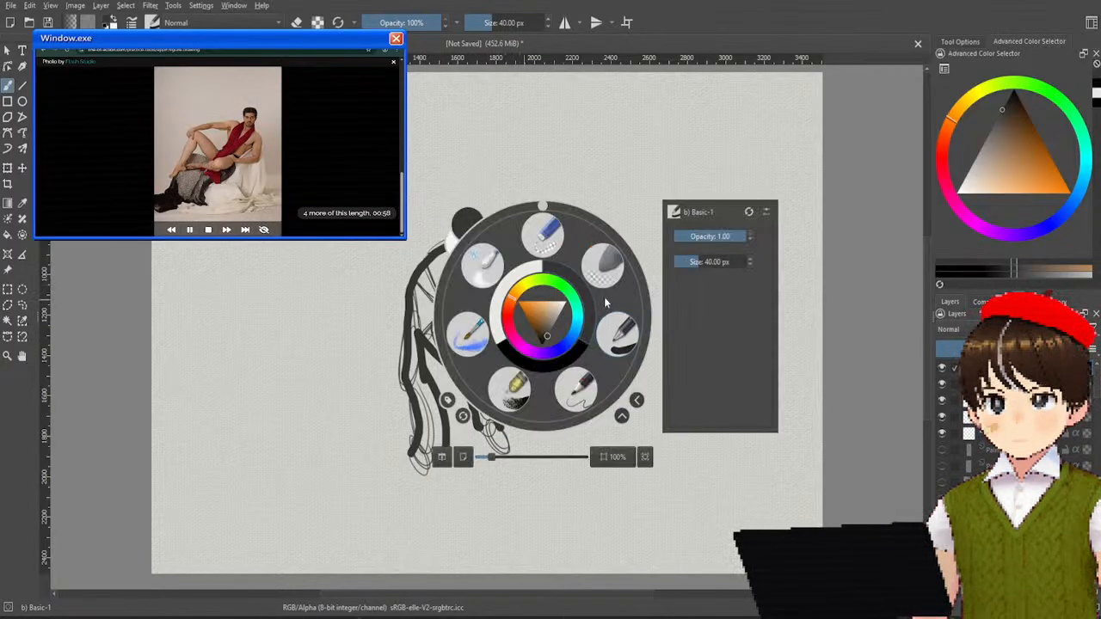
pyautogui.click(574, 389)
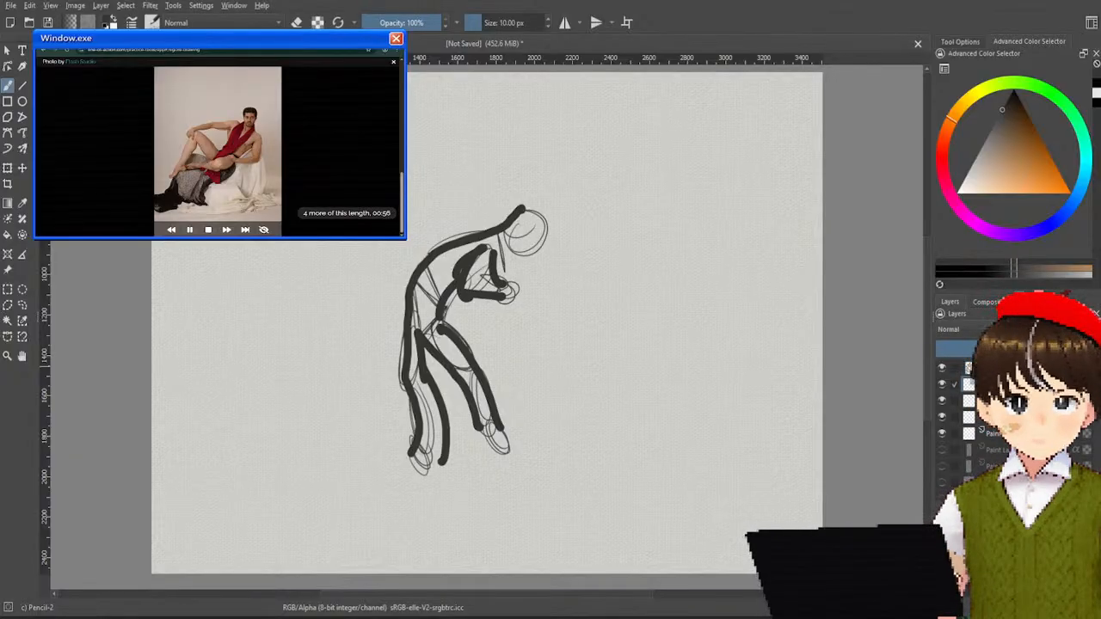
pyautogui.press('Delete')
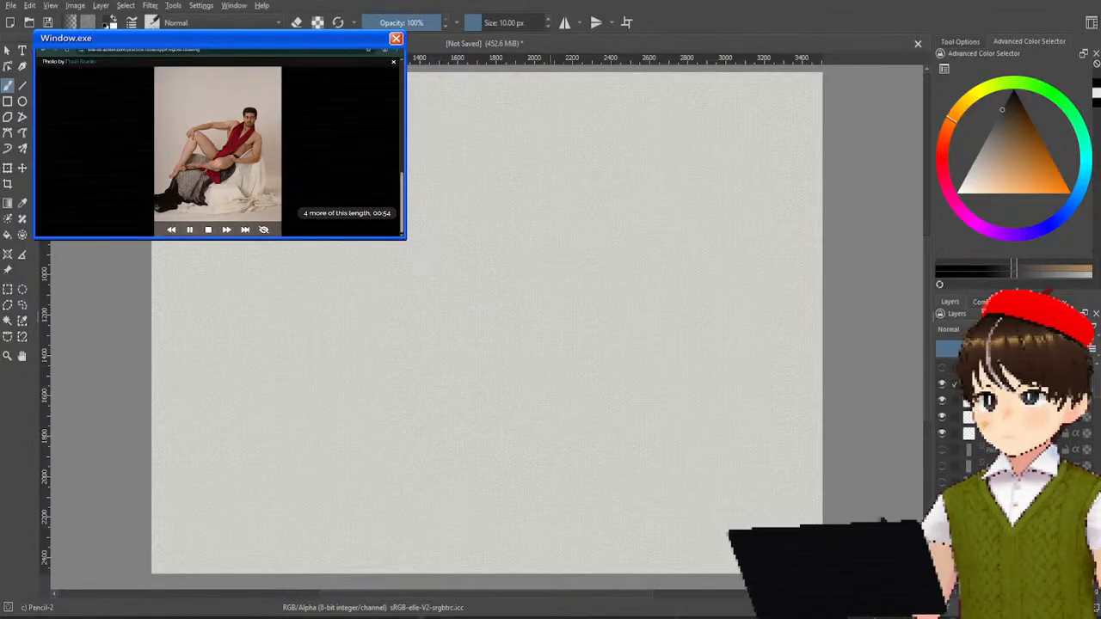
# Step: Block in the reclining man's round head, tilted boxy torso and triangular pelvis, with one raised oval thigh
pyautogui.moveTo(551, 203)
pyautogui.mouseDown()
pyautogui.moveTo(551, 245)
pyautogui.moveTo(540, 200)
pyautogui.mouseUp()
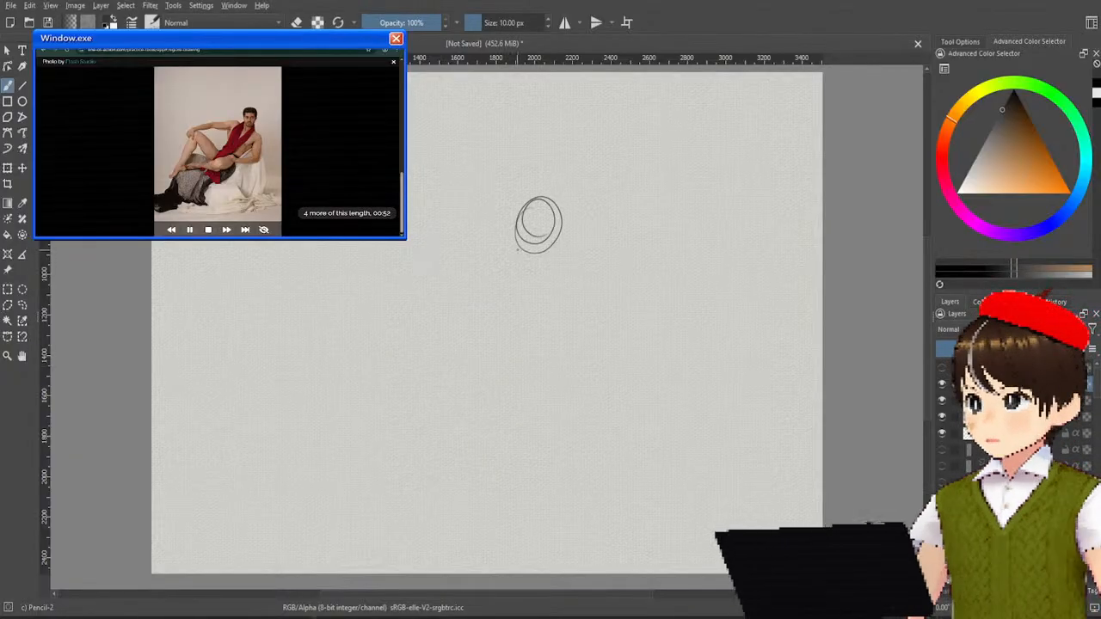
pyautogui.moveTo(516, 248)
pyautogui.mouseDown()
pyautogui.moveTo(554, 267)
pyautogui.moveTo(568, 261)
pyautogui.moveTo(526, 340)
pyautogui.moveTo(482, 316)
pyautogui.moveTo(471, 332)
pyautogui.moveTo(535, 336)
pyautogui.mouseUp()
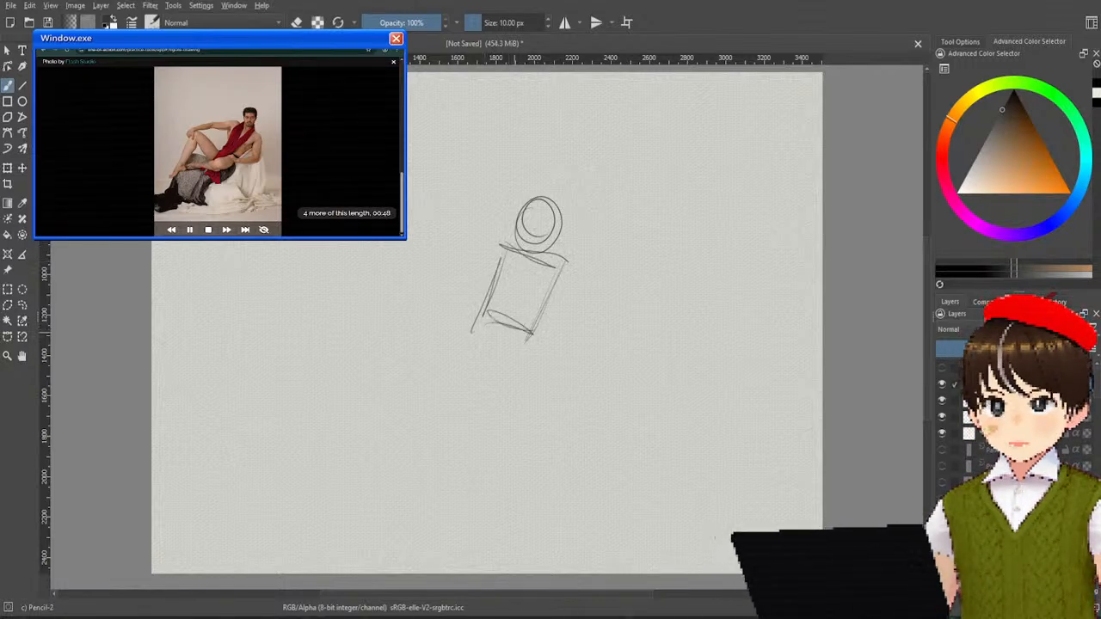
pyautogui.moveTo(475, 319); pyautogui.dragTo(535, 336)
pyautogui.moveTo(534, 334); pyautogui.dragTo(480, 368)
pyautogui.moveTo(472, 318)
pyautogui.mouseDown()
pyautogui.moveTo(476, 370)
pyautogui.moveTo(418, 285)
pyautogui.moveTo(468, 349)
pyautogui.mouseUp()
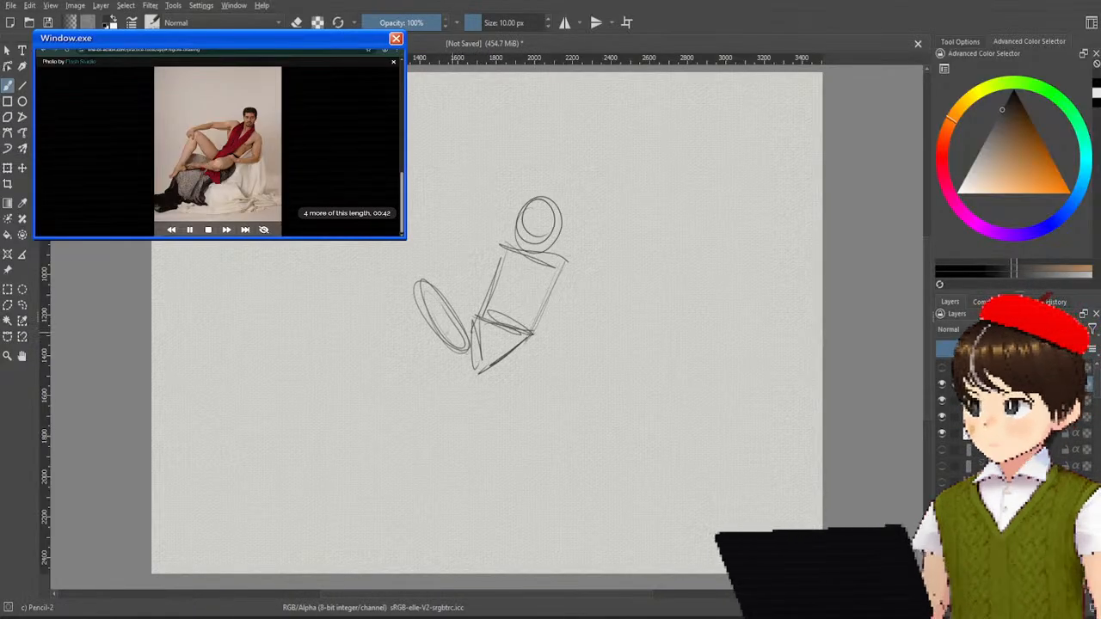
# Step: Add the reclining man's raised shin and foot, and his folded lower leg and foot, as chained ovals
pyautogui.moveTo(416, 305)
pyautogui.mouseDown()
pyautogui.moveTo(377, 349)
pyautogui.moveTo(421, 282)
pyautogui.mouseUp()
pyautogui.moveTo(383, 353)
pyautogui.mouseDown()
pyautogui.moveTo(349, 385)
pyautogui.moveTo(389, 346)
pyautogui.mouseUp()
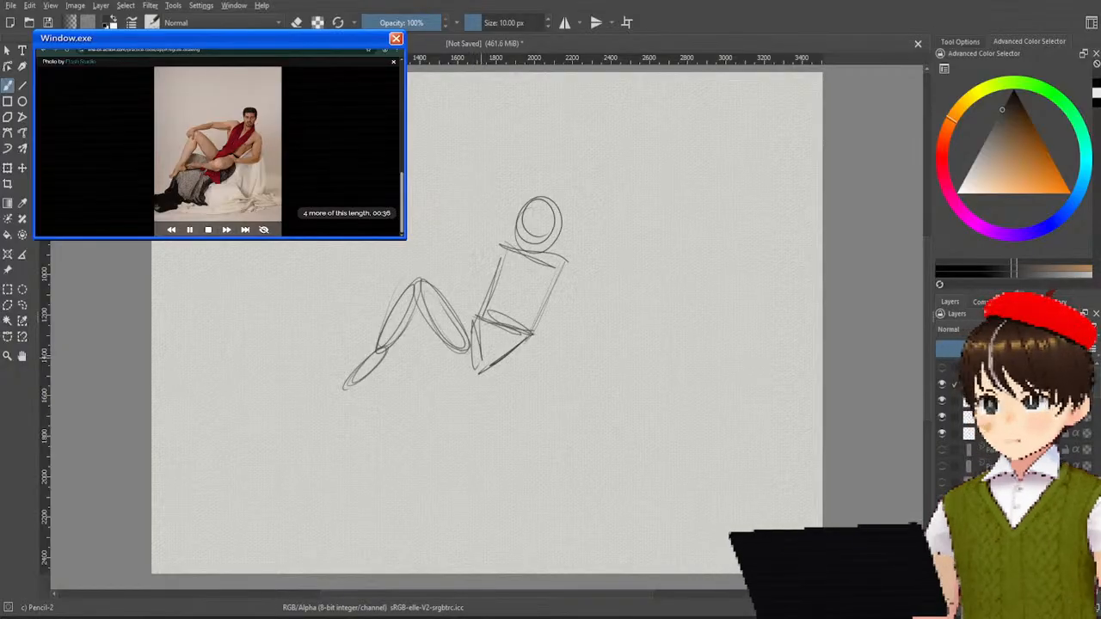
pyautogui.moveTo(507, 355)
pyautogui.mouseDown()
pyautogui.moveTo(468, 400)
pyautogui.moveTo(512, 361)
pyautogui.moveTo(482, 394)
pyautogui.moveTo(430, 418)
pyautogui.moveTo(478, 387)
pyautogui.moveTo(450, 407)
pyautogui.moveTo(384, 413)
pyautogui.moveTo(430, 399)
pyautogui.mouseUp()
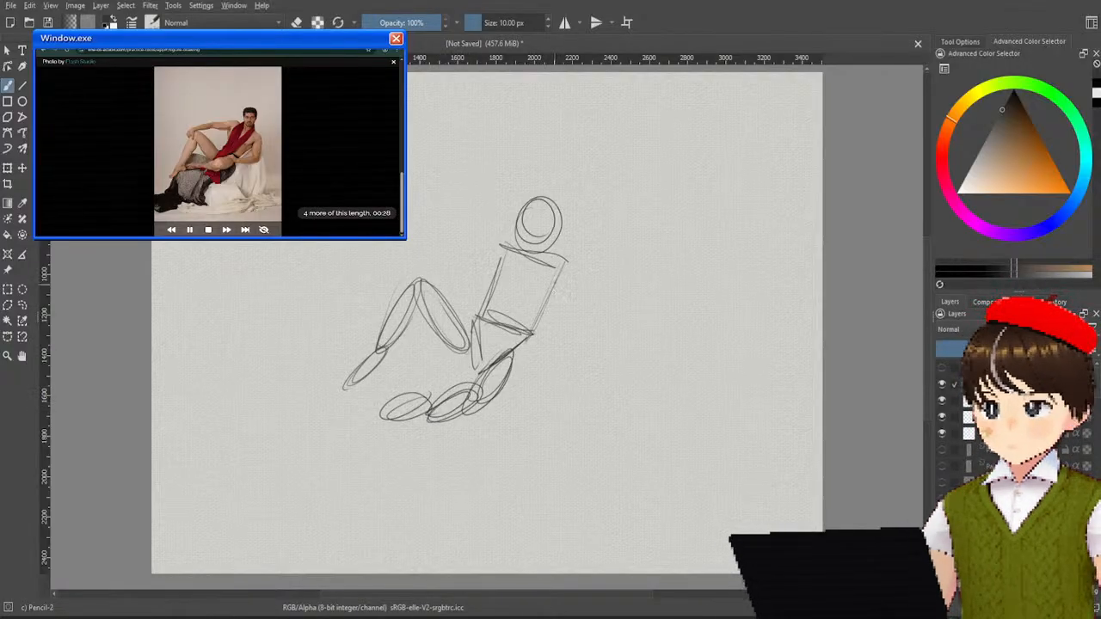
# Step: Sketch the reclining man's arms as ovals, one bent toward the hip and the other reaching out to rest on the raised knee
pyautogui.moveTo(568, 267)
pyautogui.mouseDown()
pyautogui.moveTo(575, 324)
pyautogui.moveTo(570, 265)
pyautogui.mouseUp()
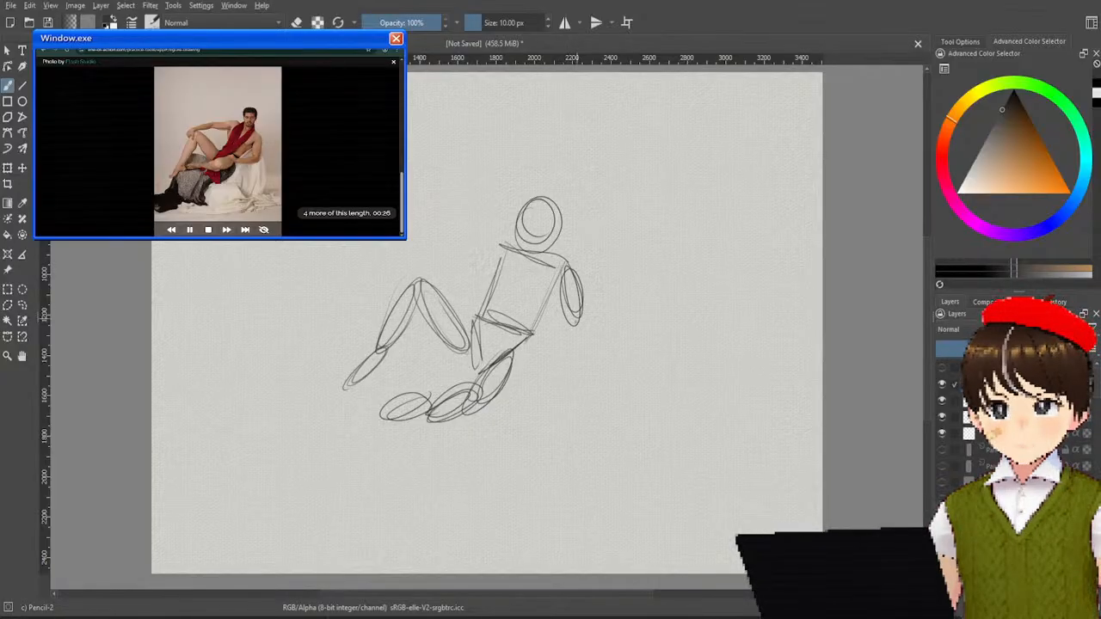
pyautogui.moveTo(581, 320); pyautogui.dragTo(544, 354)
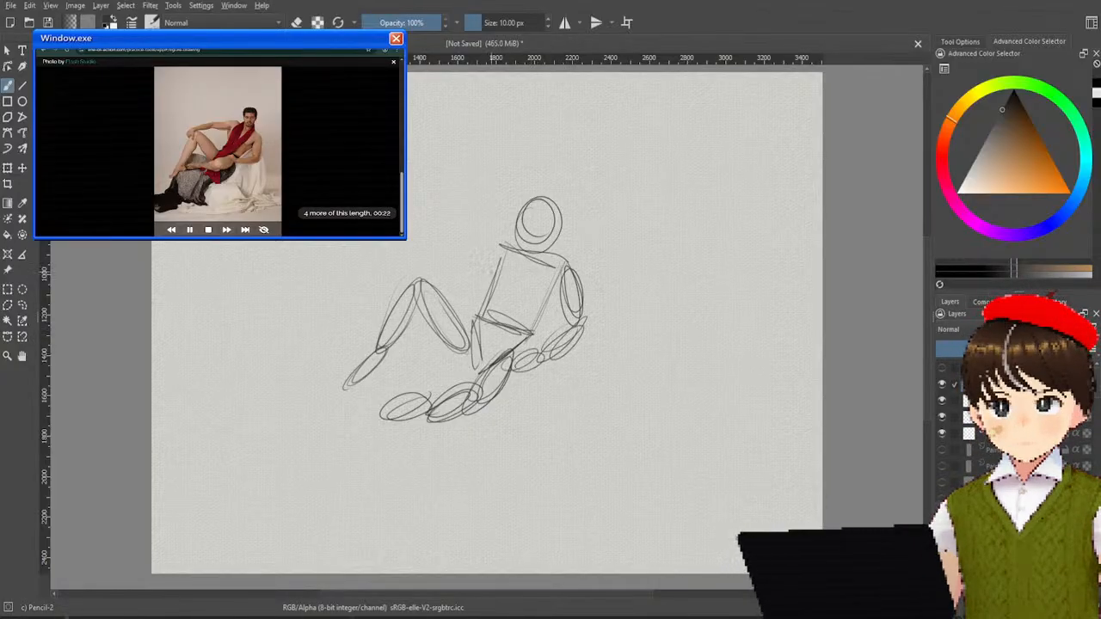
pyautogui.moveTo(499, 243)
pyautogui.mouseDown()
pyautogui.moveTo(402, 274)
pyautogui.moveTo(399, 301)
pyautogui.moveTo(415, 281)
pyautogui.mouseUp()
# Step: Trace the reclining man's head, supporting arm, torso side and raised leg with thick flow lines using the Basic-1 brush at 40 px
pyautogui.rightClick(514, 243)
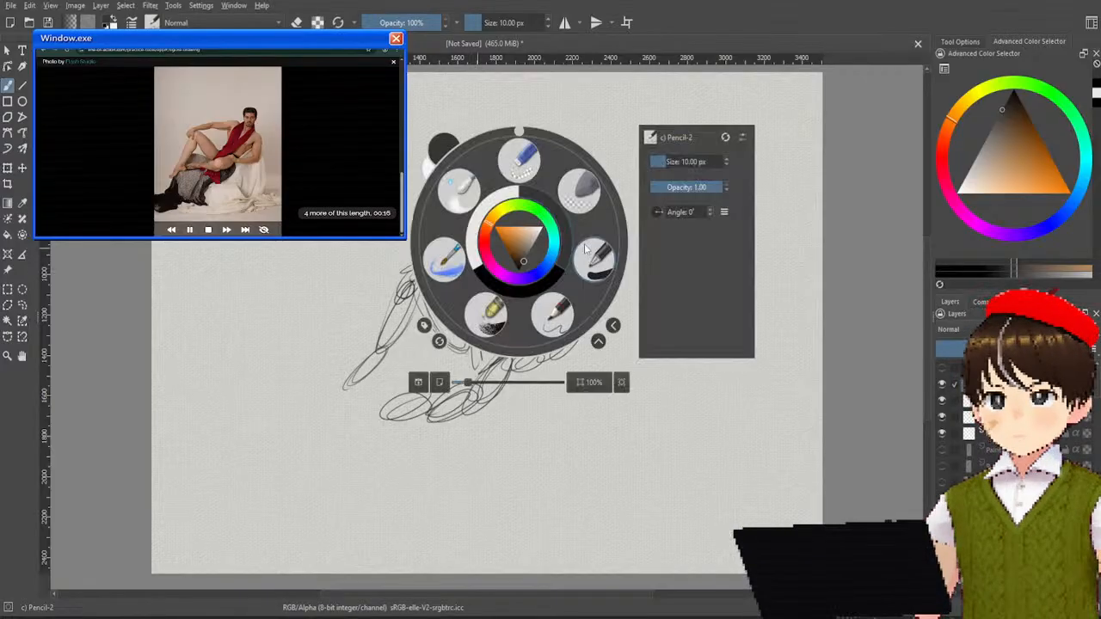
pyautogui.click(590, 261)
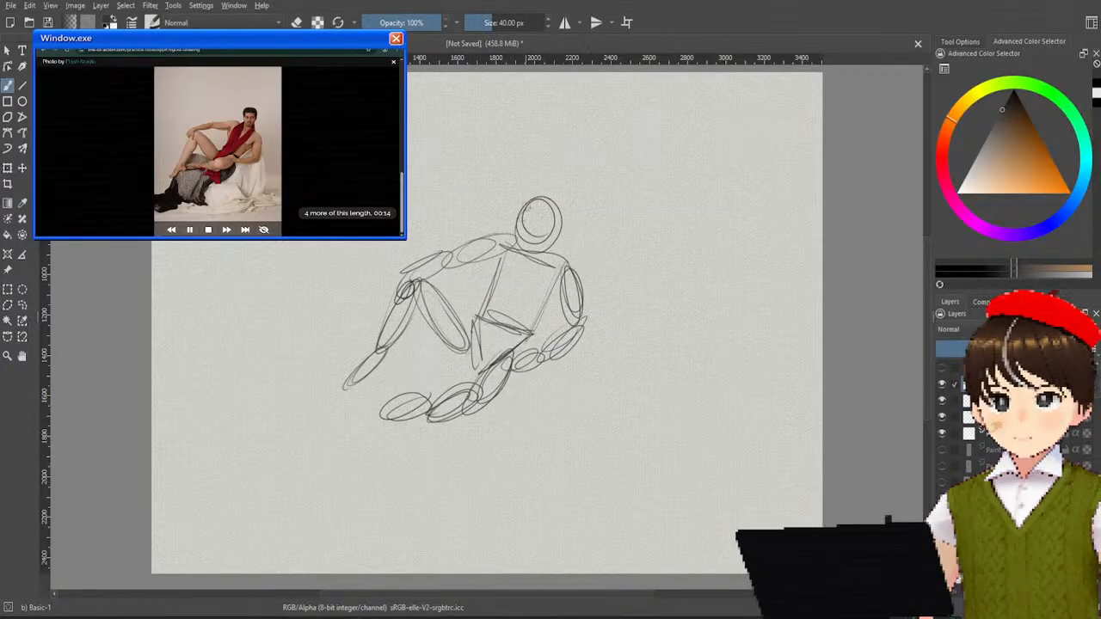
pyautogui.moveTo(528, 198)
pyautogui.mouseDown()
pyautogui.moveTo(519, 251)
pyautogui.moveTo(546, 272)
pyautogui.moveTo(561, 264)
pyautogui.moveTo(580, 334)
pyautogui.moveTo(501, 380)
pyautogui.moveTo(555, 322)
pyautogui.moveTo(585, 320)
pyautogui.mouseUp()
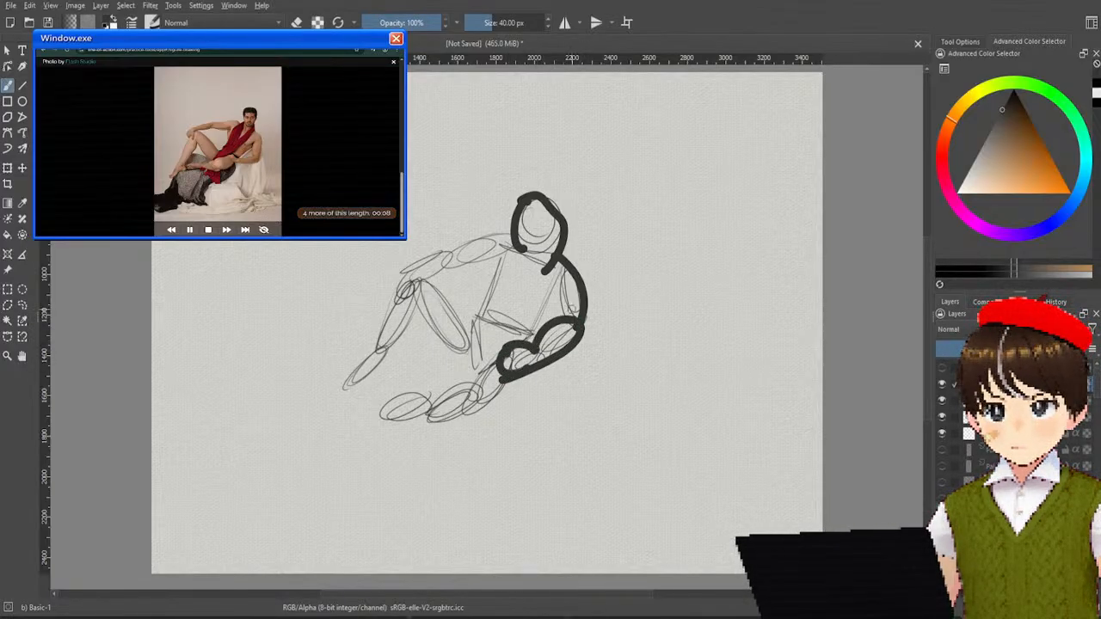
pyautogui.moveTo(550, 281); pyautogui.dragTo(565, 319)
pyautogui.moveTo(550, 283); pyautogui.dragTo(543, 310)
pyautogui.moveTo(543, 310); pyautogui.dragTo(528, 343)
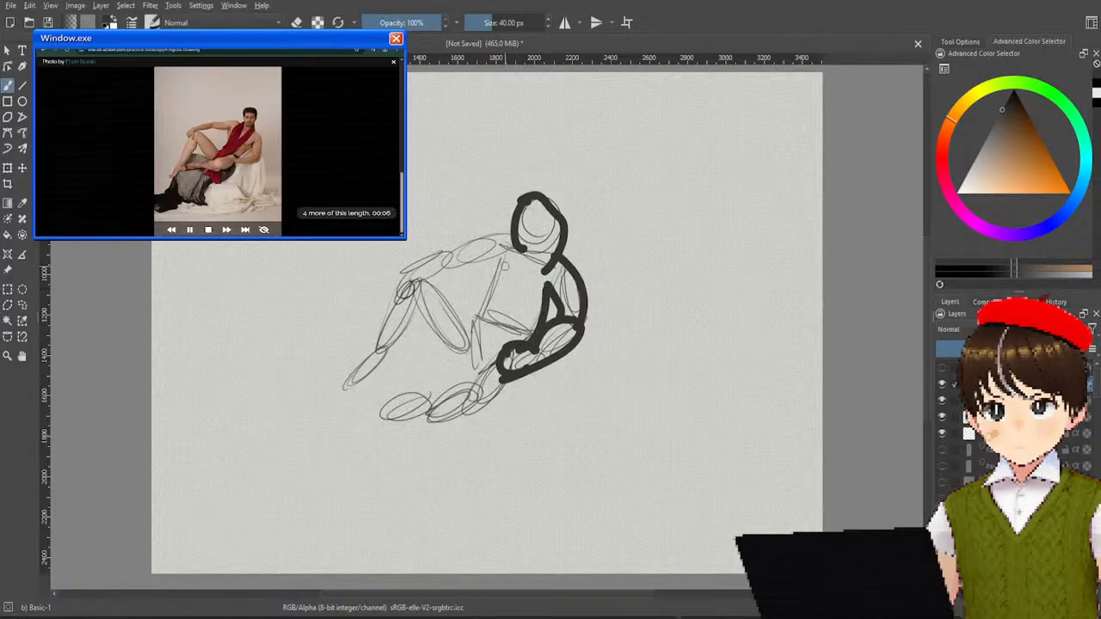
pyautogui.moveTo(505, 252)
pyautogui.mouseDown()
pyautogui.moveTo(471, 325)
pyautogui.moveTo(423, 279)
pyautogui.moveTo(394, 348)
pyautogui.moveTo(344, 391)
pyautogui.mouseUp()
pyautogui.moveTo(348, 389)
pyautogui.mouseDown()
pyautogui.moveTo(413, 332)
pyautogui.moveTo(461, 303)
pyautogui.mouseUp()
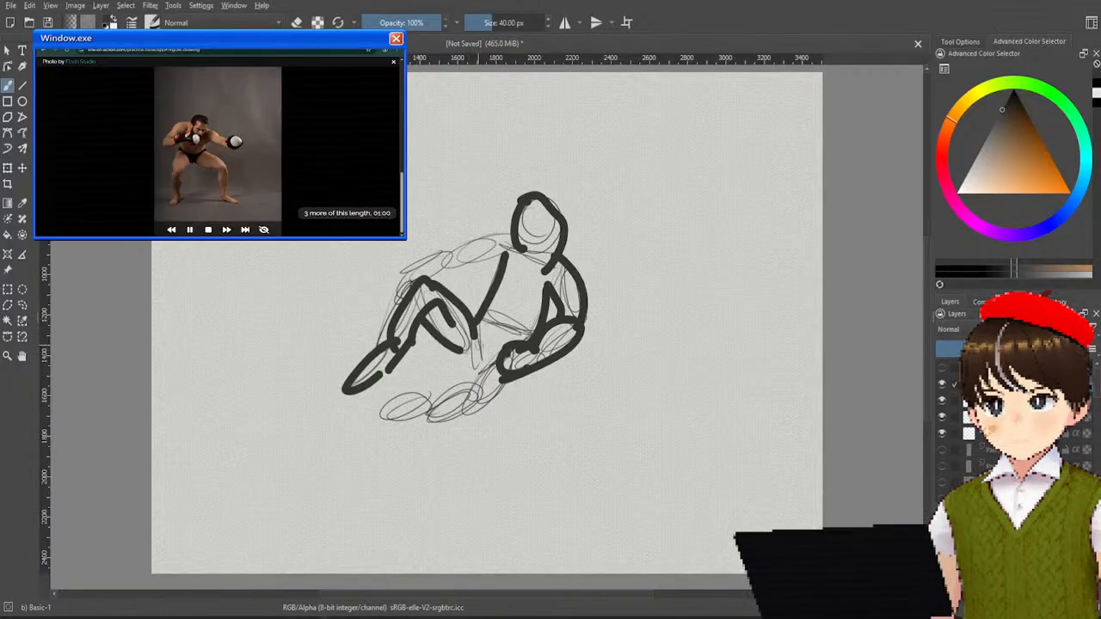
# Step: Switch back to the Pencil-2 brush at 10 px and hide the reclining man's sketch, leaving the next blank layer active
pyautogui.rightClick(779, 331)
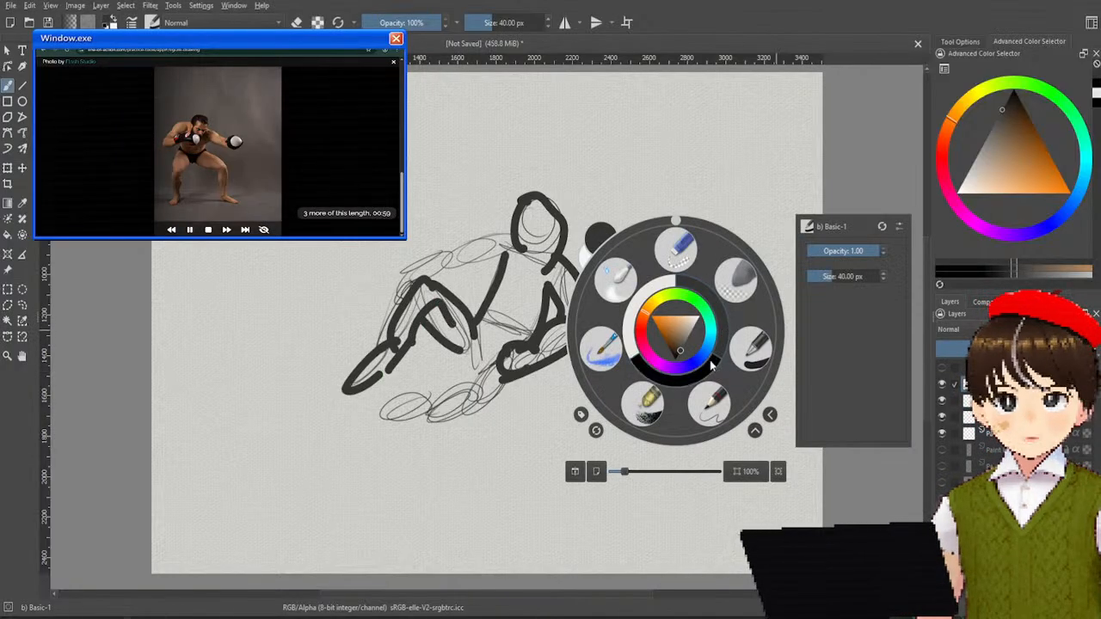
pyautogui.click(709, 403)
pyautogui.press('Delete')
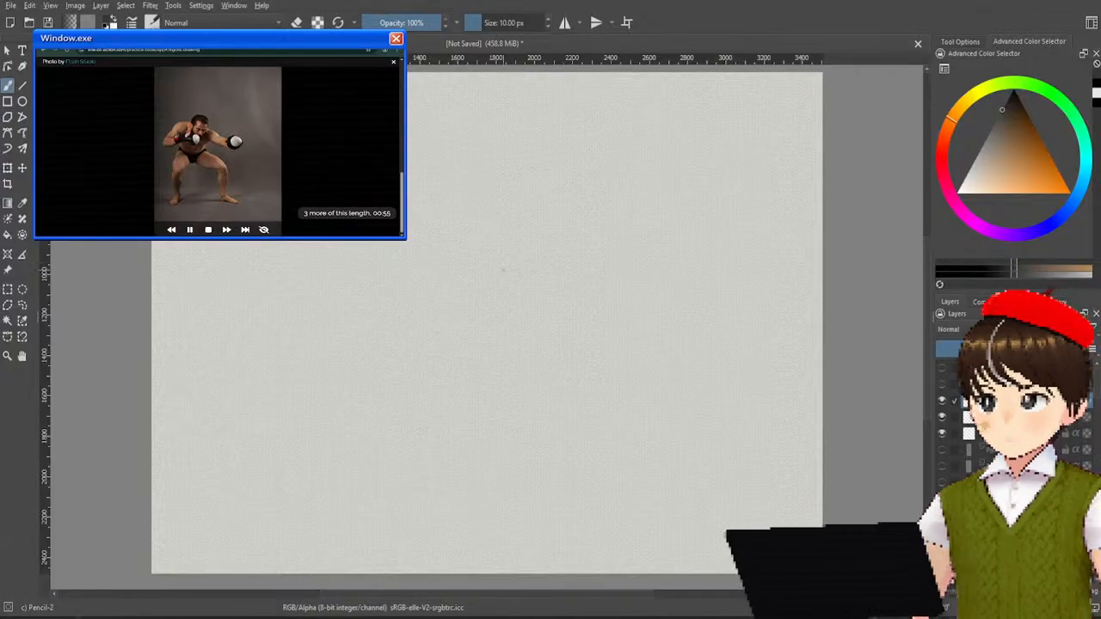
# Step: Block in the crouching boxer's round head, slanted boxy torso and triangular pelvis, and begin one oval thigh
pyautogui.moveTo(373, 274)
pyautogui.mouseDown()
pyautogui.moveTo(391, 258)
pyautogui.moveTo(370, 251)
pyautogui.moveTo(352, 284)
pyautogui.moveTo(417, 299)
pyautogui.moveTo(396, 351)
pyautogui.mouseUp()
pyautogui.moveTo(409, 313); pyautogui.dragTo(394, 354)
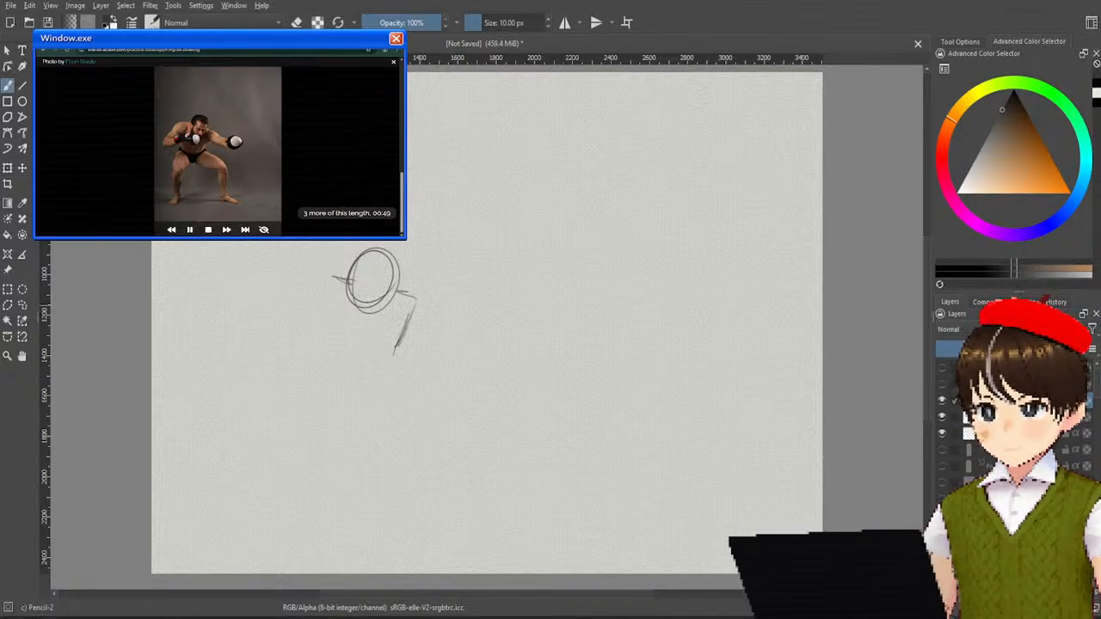
pyautogui.moveTo(332, 282)
pyautogui.mouseDown()
pyautogui.moveTo(310, 347)
pyautogui.moveTo(385, 363)
pyautogui.mouseUp()
pyautogui.moveTo(319, 361); pyautogui.dragTo(358, 397)
pyautogui.moveTo(386, 365)
pyautogui.mouseDown()
pyautogui.moveTo(361, 392)
pyautogui.moveTo(301, 420)
pyautogui.mouseUp()
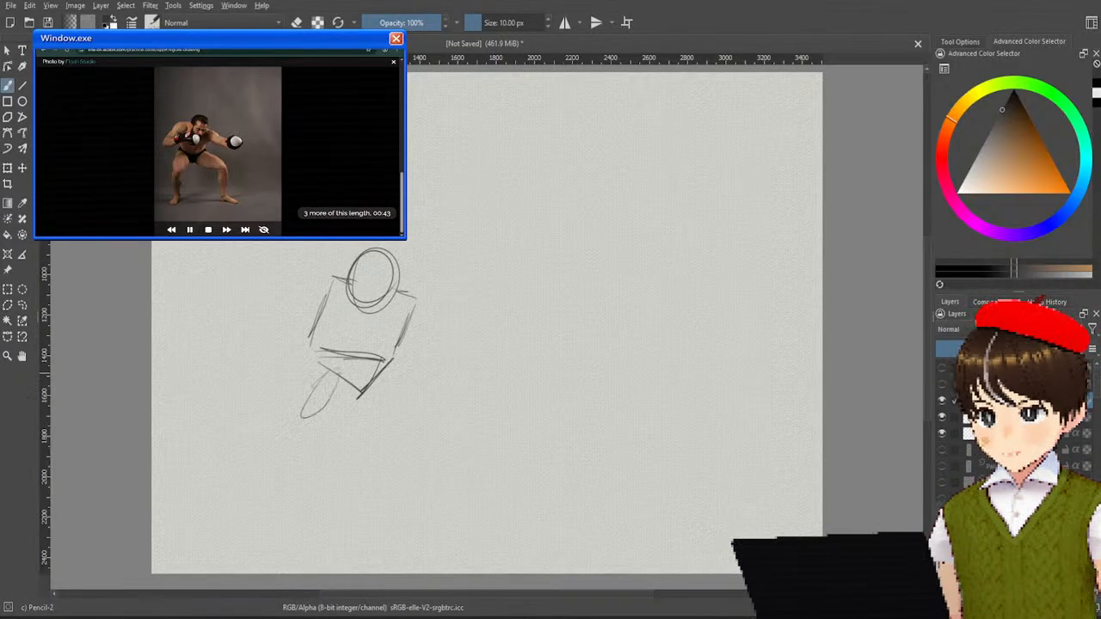
# Step: Build the boxer's two wide-set bent legs from oval thighs, shins and feet
pyautogui.moveTo(348, 378)
pyautogui.mouseDown()
pyautogui.moveTo(289, 437)
pyautogui.moveTo(332, 399)
pyautogui.moveTo(289, 492)
pyautogui.moveTo(306, 431)
pyautogui.mouseUp()
pyautogui.moveTo(298, 486)
pyautogui.mouseDown()
pyautogui.moveTo(267, 527)
pyautogui.moveTo(295, 487)
pyautogui.mouseUp()
pyautogui.moveTo(378, 378)
pyautogui.mouseDown()
pyautogui.moveTo(406, 417)
pyautogui.moveTo(384, 377)
pyautogui.mouseUp()
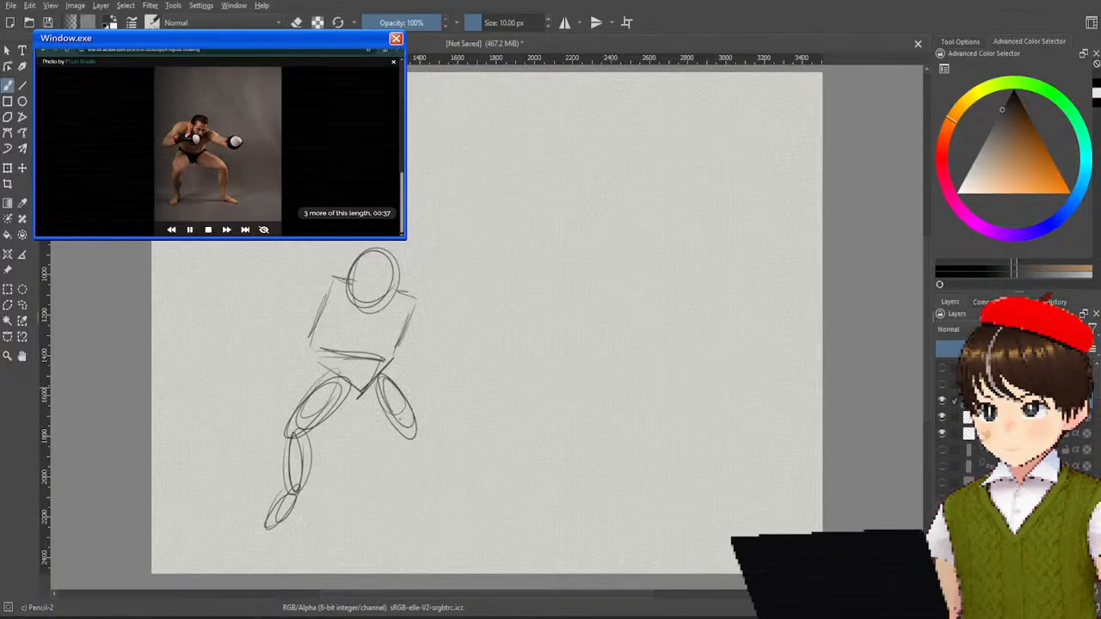
pyautogui.moveTo(395, 416)
pyautogui.mouseDown()
pyautogui.moveTo(404, 475)
pyautogui.moveTo(409, 419)
pyautogui.mouseUp()
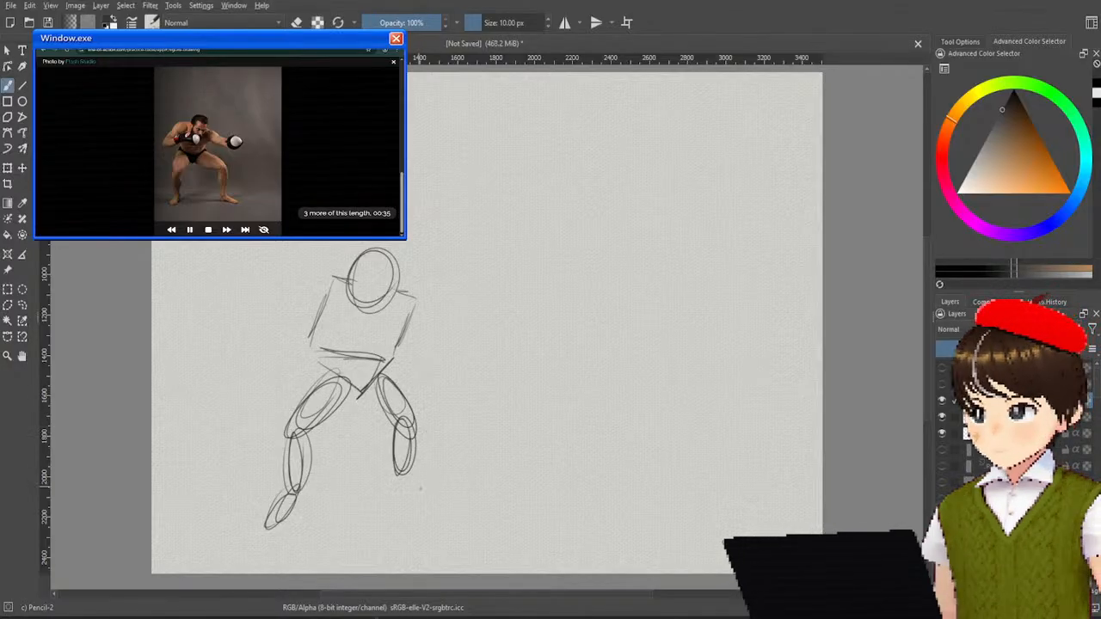
pyautogui.moveTo(404, 478)
pyautogui.mouseDown()
pyautogui.moveTo(437, 511)
pyautogui.moveTo(406, 474)
pyautogui.mouseUp()
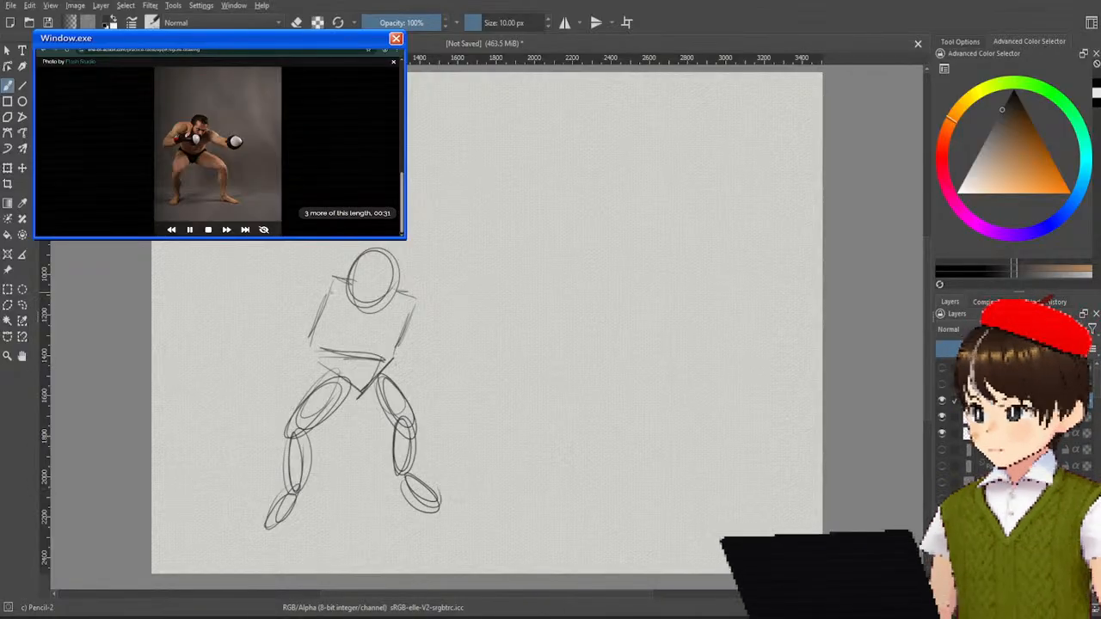
# Step: Sketch the boxer's arms as ovals with round fists, one folded across the waist and the other extended outward
pyautogui.moveTo(331, 284)
pyautogui.mouseDown()
pyautogui.moveTo(263, 340)
pyautogui.moveTo(327, 287)
pyautogui.mouseUp()
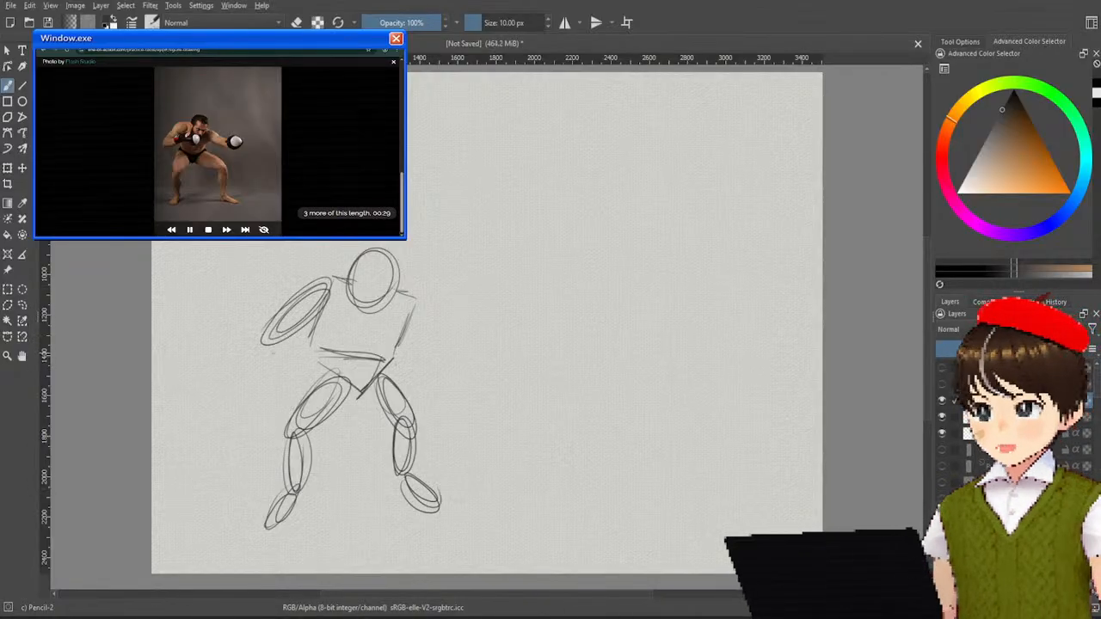
pyautogui.moveTo(316, 339)
pyautogui.mouseDown()
pyautogui.moveTo(246, 361)
pyautogui.moveTo(306, 342)
pyautogui.moveTo(311, 356)
pyautogui.moveTo(336, 347)
pyautogui.mouseUp()
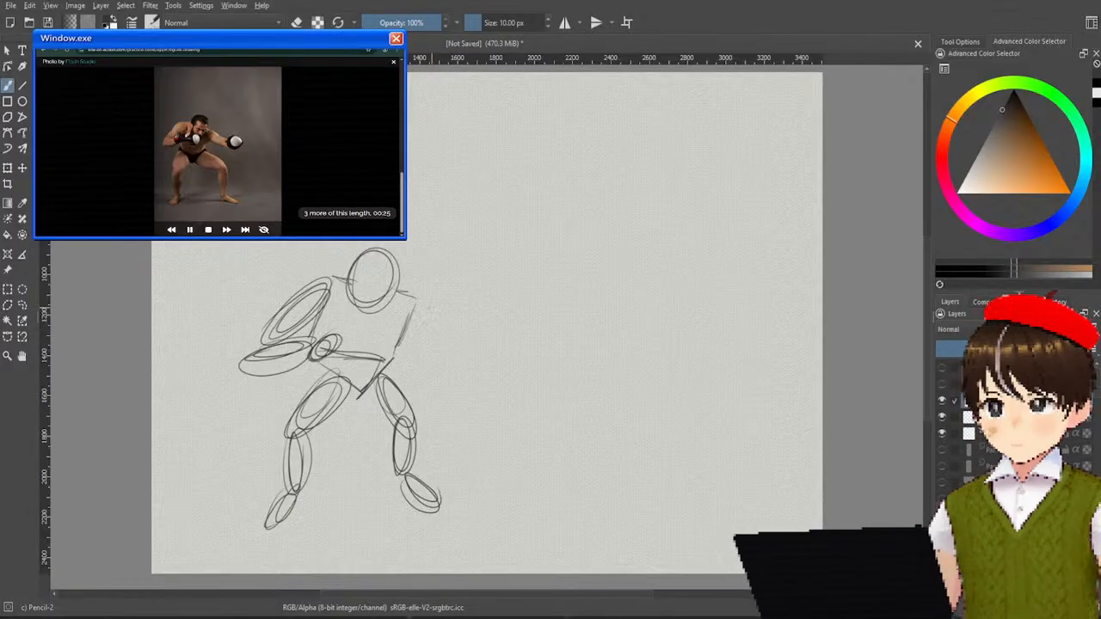
pyautogui.moveTo(415, 306)
pyautogui.mouseDown()
pyautogui.moveTo(449, 347)
pyautogui.moveTo(420, 310)
pyautogui.moveTo(441, 365)
pyautogui.moveTo(463, 348)
pyautogui.moveTo(487, 383)
pyautogui.mouseUp()
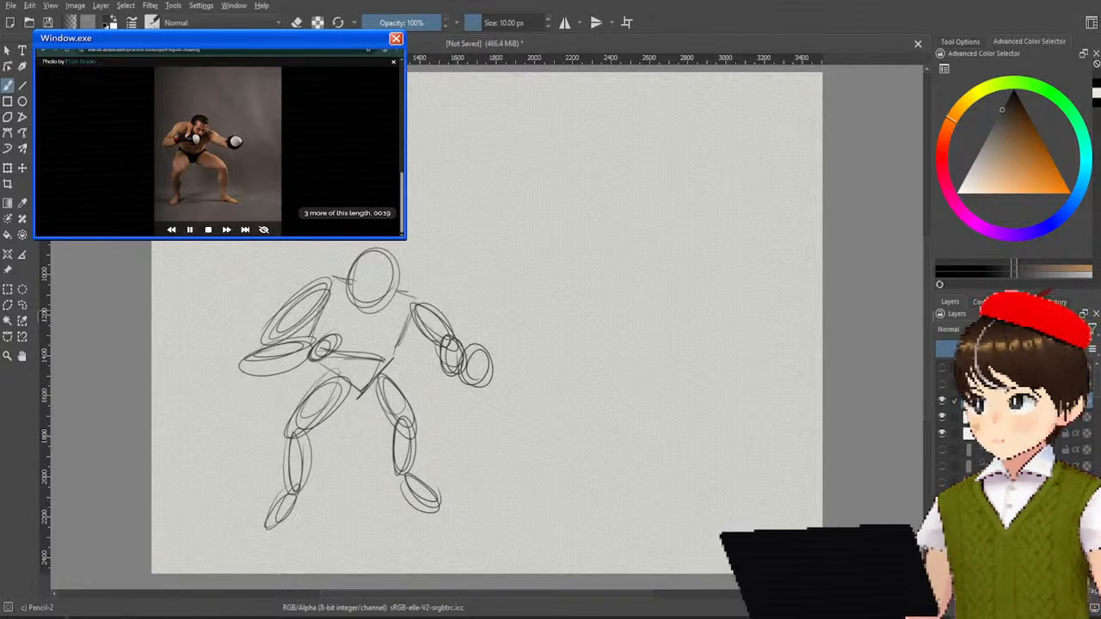
# Step: Trace the boxer's head, shoulders, extended arm and front leg with thick flow lines using the Basic-1 brush at 40 px
pyautogui.rightClick(494, 311)
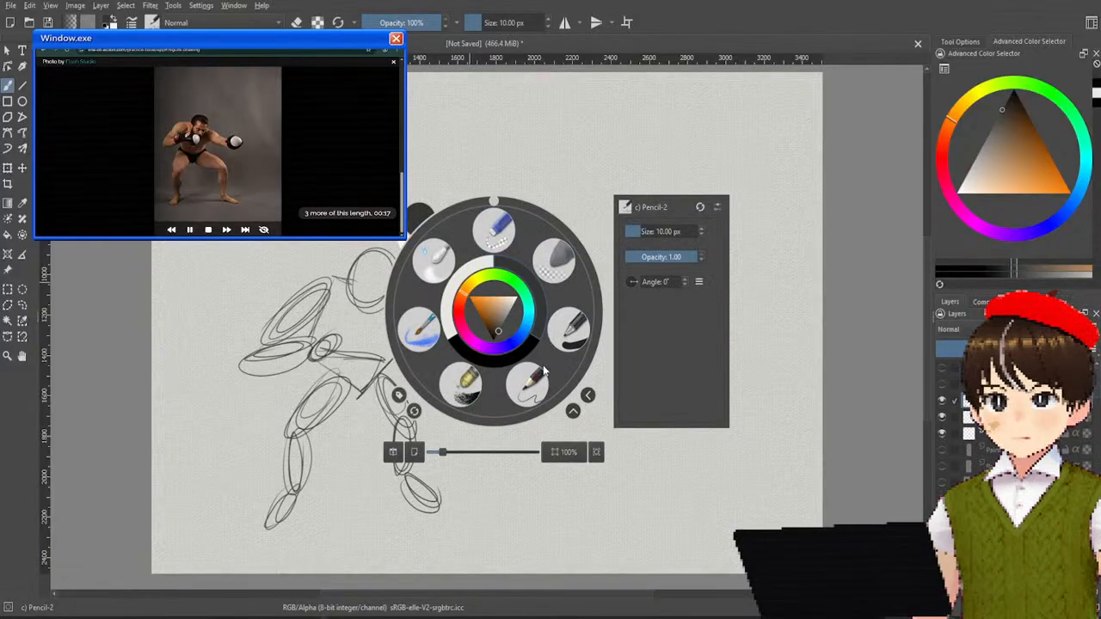
pyautogui.click(564, 335)
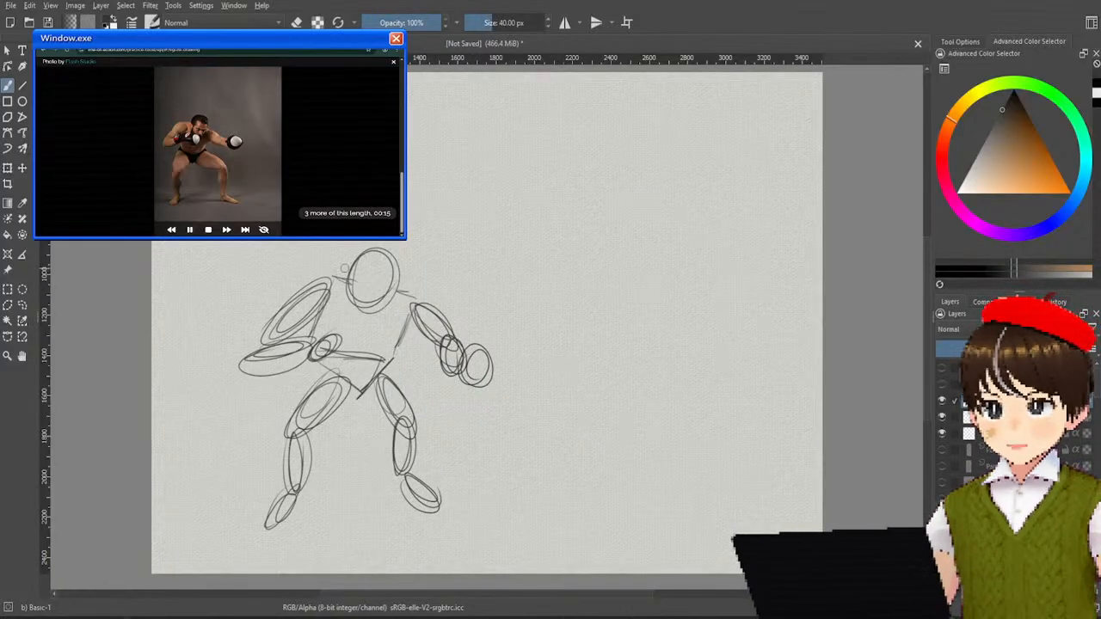
pyautogui.moveTo(316, 285)
pyautogui.mouseDown()
pyautogui.moveTo(389, 251)
pyautogui.moveTo(403, 301)
pyautogui.mouseUp()
pyautogui.moveTo(338, 279)
pyautogui.mouseDown()
pyautogui.moveTo(403, 298)
pyautogui.moveTo(456, 347)
pyautogui.moveTo(504, 369)
pyautogui.moveTo(471, 378)
pyautogui.mouseUp()
pyautogui.moveTo(407, 332)
pyautogui.mouseDown()
pyautogui.moveTo(397, 337)
pyautogui.moveTo(451, 376)
pyautogui.mouseUp()
pyautogui.moveTo(401, 336)
pyautogui.mouseDown()
pyautogui.moveTo(382, 378)
pyautogui.moveTo(406, 384)
pyautogui.moveTo(427, 446)
pyautogui.mouseUp()
pyautogui.moveTo(370, 381)
pyautogui.mouseDown()
pyautogui.moveTo(356, 393)
pyautogui.moveTo(406, 426)
pyautogui.moveTo(405, 478)
pyautogui.moveTo(428, 466)
pyautogui.moveTo(420, 475)
pyautogui.mouseUp()
pyautogui.moveTo(413, 472); pyautogui.dragTo(406, 491)
# Step: Return to the Pencil-2 brush at 10 px and hide the boxer sketch, leaving the next blank layer active
pyautogui.rightClick(668, 393)
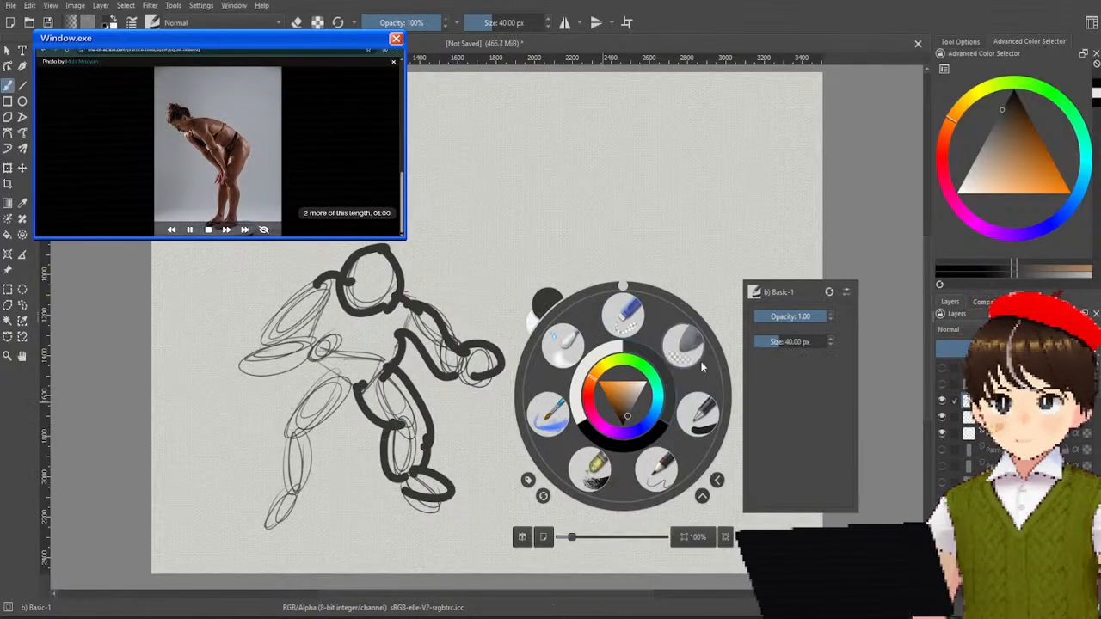
pyautogui.click(659, 471)
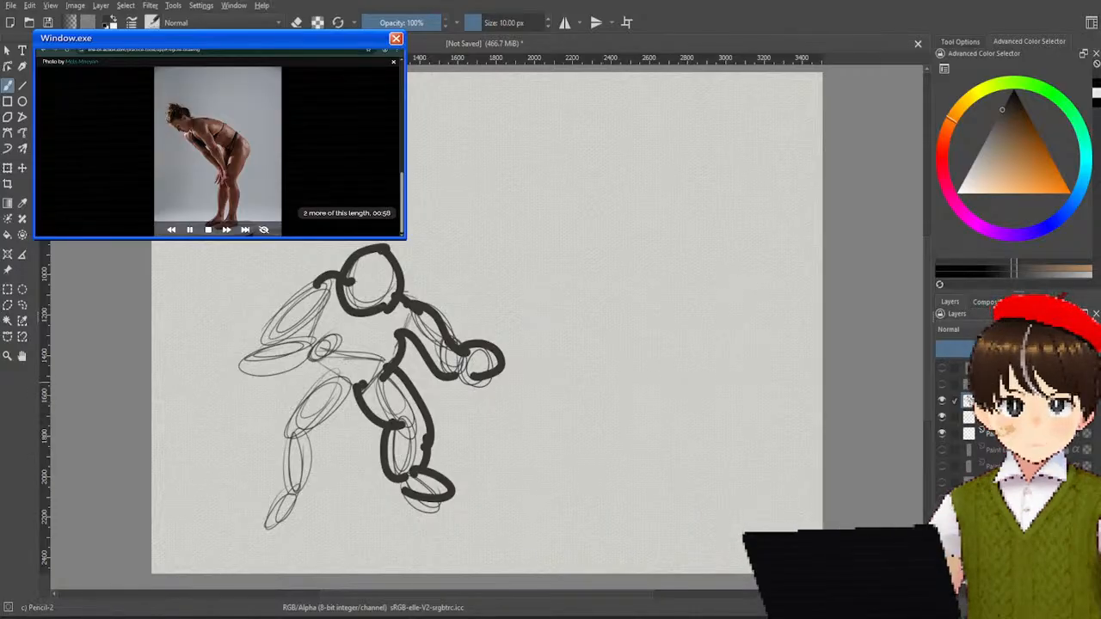
pyautogui.click(944, 400)
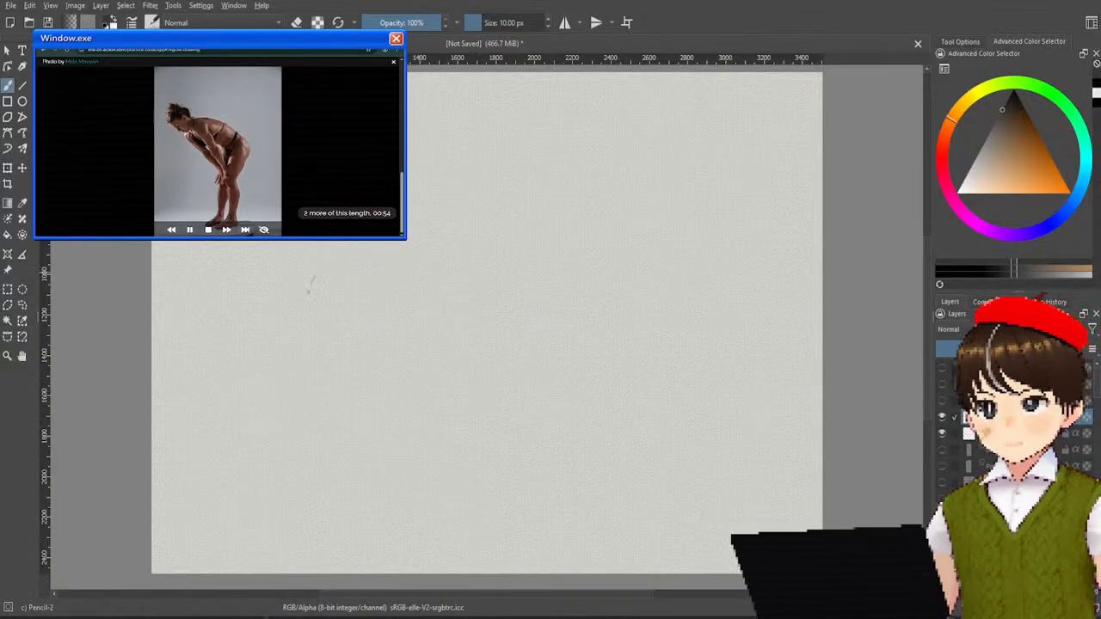
# Step: Block in the forward-leaning standing woman's round head, tilted boxy torso, near arm with a round hand, and triangular pelvis
pyautogui.moveTo(309, 282)
pyautogui.mouseDown()
pyautogui.moveTo(318, 276)
pyautogui.moveTo(338, 326)
pyautogui.mouseUp()
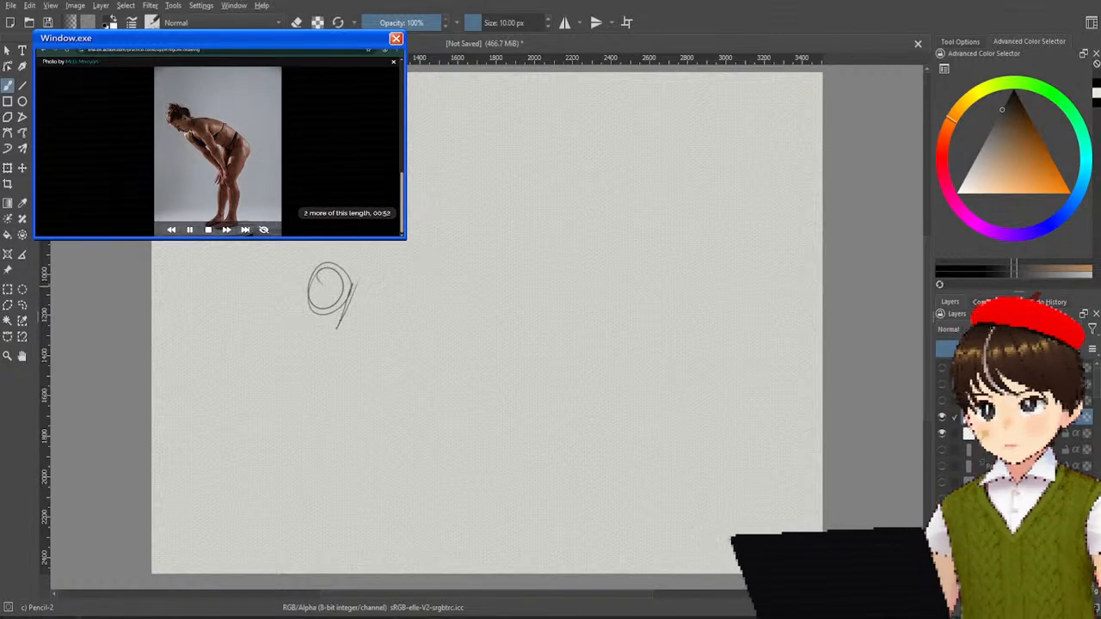
pyautogui.moveTo(362, 275); pyautogui.dragTo(449, 312)
pyautogui.moveTo(338, 325); pyautogui.dragTo(422, 351)
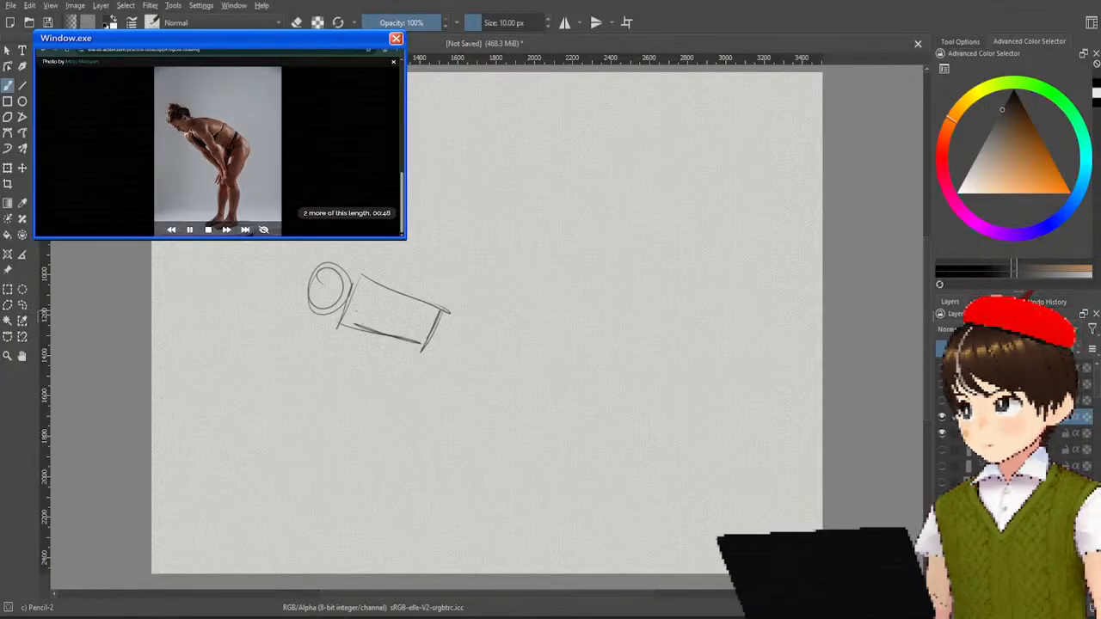
pyautogui.moveTo(353, 301); pyautogui.dragTo(409, 391)
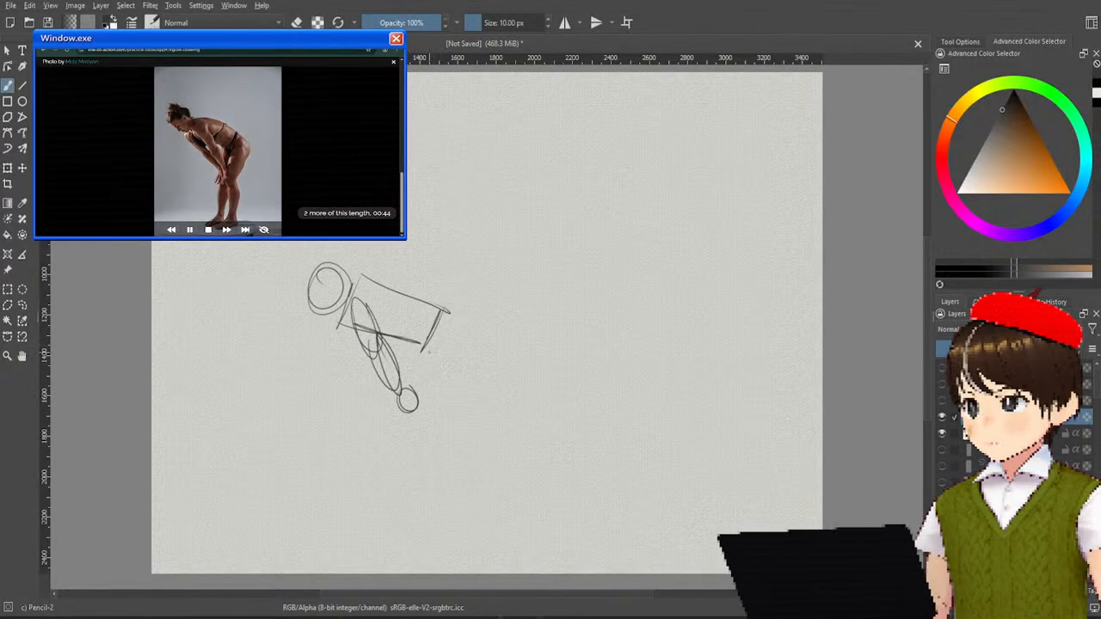
pyautogui.moveTo(424, 347)
pyautogui.mouseDown()
pyautogui.moveTo(437, 354)
pyautogui.moveTo(442, 314)
pyautogui.moveTo(454, 367)
pyautogui.moveTo(420, 350)
pyautogui.mouseUp()
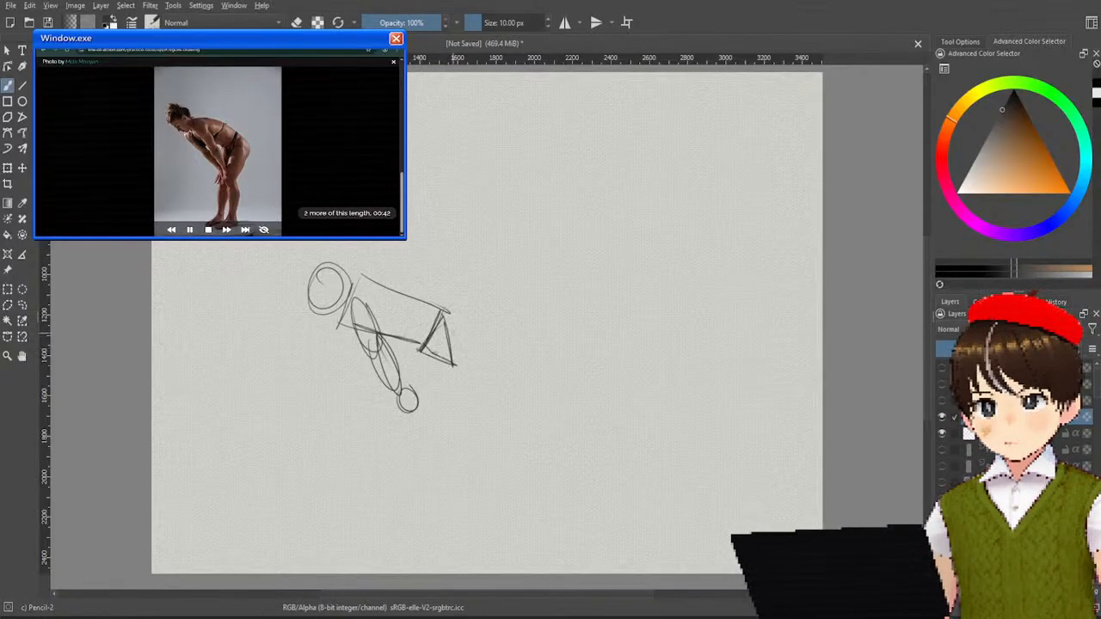
# Step: Draw the leaning woman's two legs and feet as stacked ovals, and add her far arm reaching to the knee
pyautogui.moveTo(447, 309)
pyautogui.mouseDown()
pyautogui.moveTo(461, 364)
pyautogui.moveTo(419, 428)
pyautogui.mouseUp()
pyautogui.moveTo(461, 361)
pyautogui.mouseDown()
pyautogui.moveTo(416, 423)
pyautogui.moveTo(446, 435)
pyautogui.moveTo(430, 488)
pyautogui.moveTo(444, 481)
pyautogui.mouseUp()
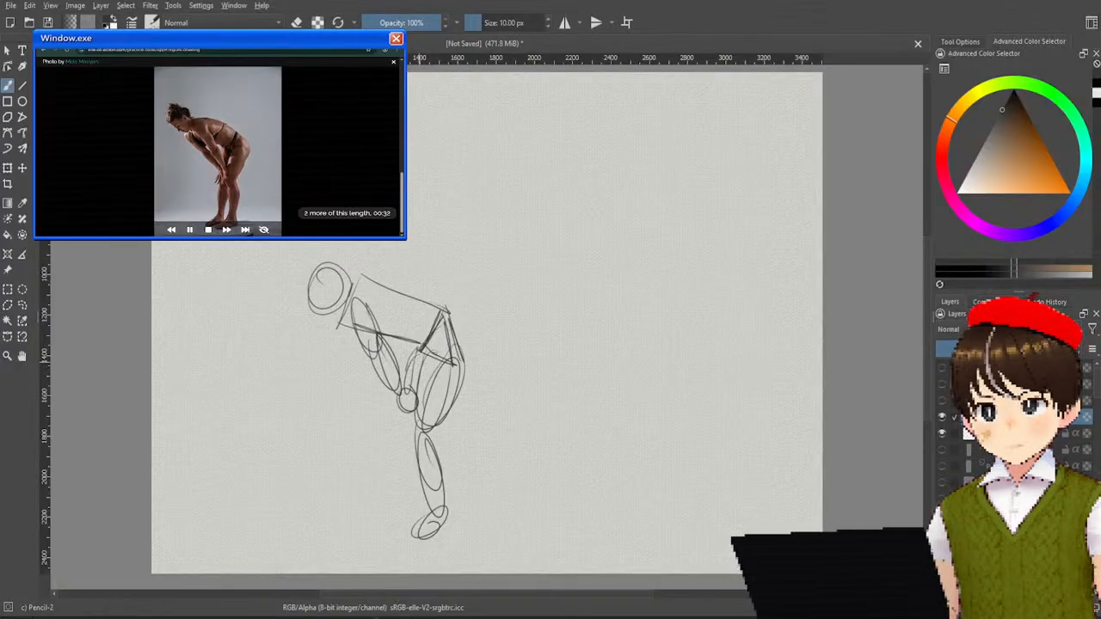
pyautogui.moveTo(400, 414); pyautogui.dragTo(397, 494)
pyautogui.moveTo(403, 434)
pyautogui.mouseDown()
pyautogui.moveTo(400, 517)
pyautogui.moveTo(384, 552)
pyautogui.mouseUp()
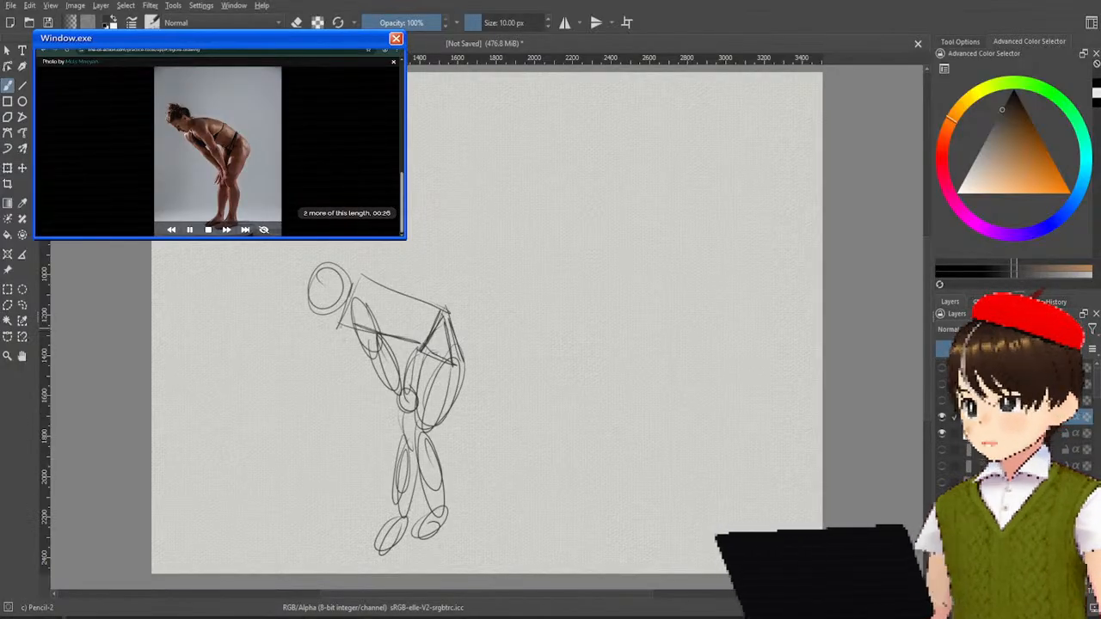
pyautogui.moveTo(340, 322)
pyautogui.mouseDown()
pyautogui.moveTo(347, 359)
pyautogui.moveTo(377, 396)
pyautogui.mouseUp()
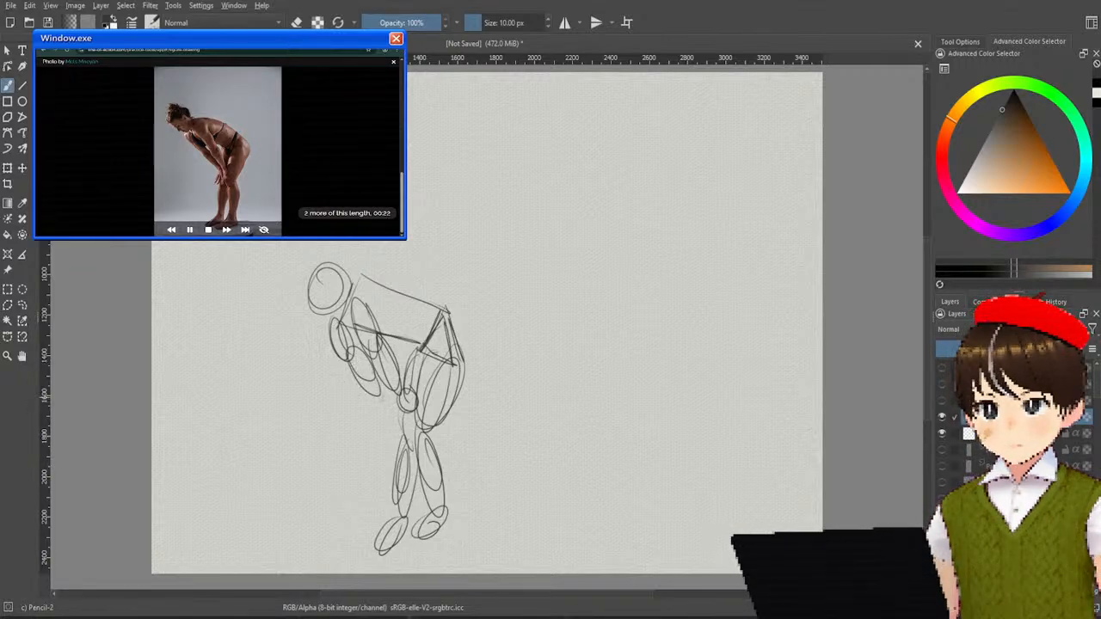
# Step: Trace the leaning woman's head, curved back, legs and feet with thick flow lines using the Basic-1 brush at 40 px
pyautogui.rightClick(425, 365)
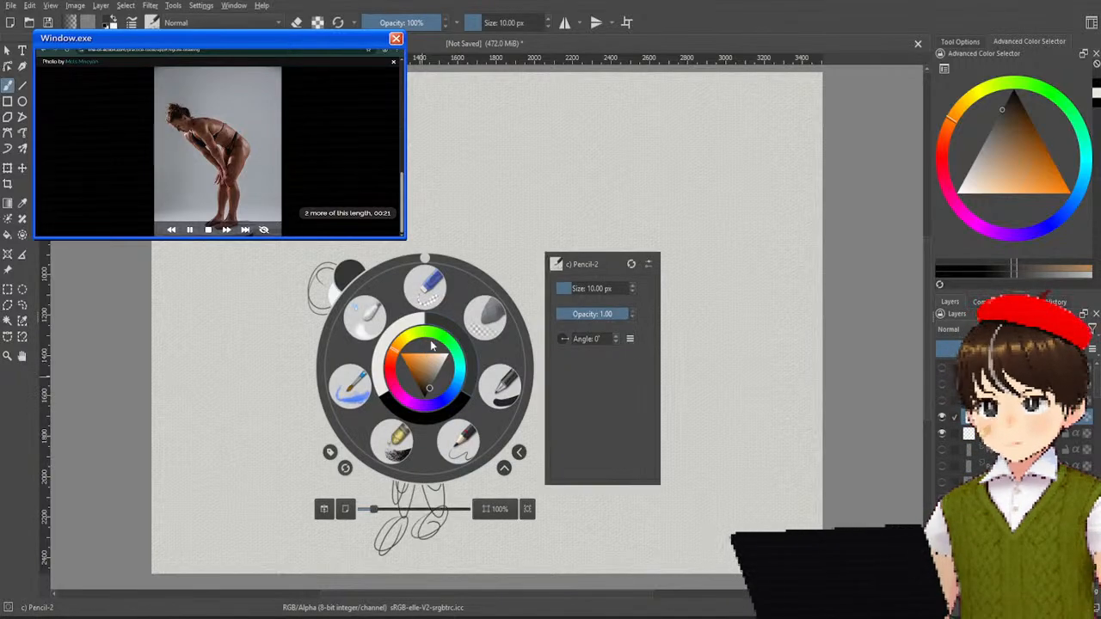
pyautogui.click(504, 387)
pyautogui.moveTo(318, 264)
pyautogui.mouseDown()
pyautogui.moveTo(308, 290)
pyautogui.moveTo(319, 319)
pyautogui.moveTo(359, 277)
pyautogui.moveTo(400, 291)
pyautogui.mouseUp()
pyautogui.moveTo(317, 270)
pyautogui.mouseDown()
pyautogui.moveTo(356, 301)
pyautogui.moveTo(393, 283)
pyautogui.moveTo(445, 304)
pyautogui.moveTo(459, 323)
pyautogui.moveTo(453, 316)
pyautogui.moveTo(444, 516)
pyautogui.mouseUp()
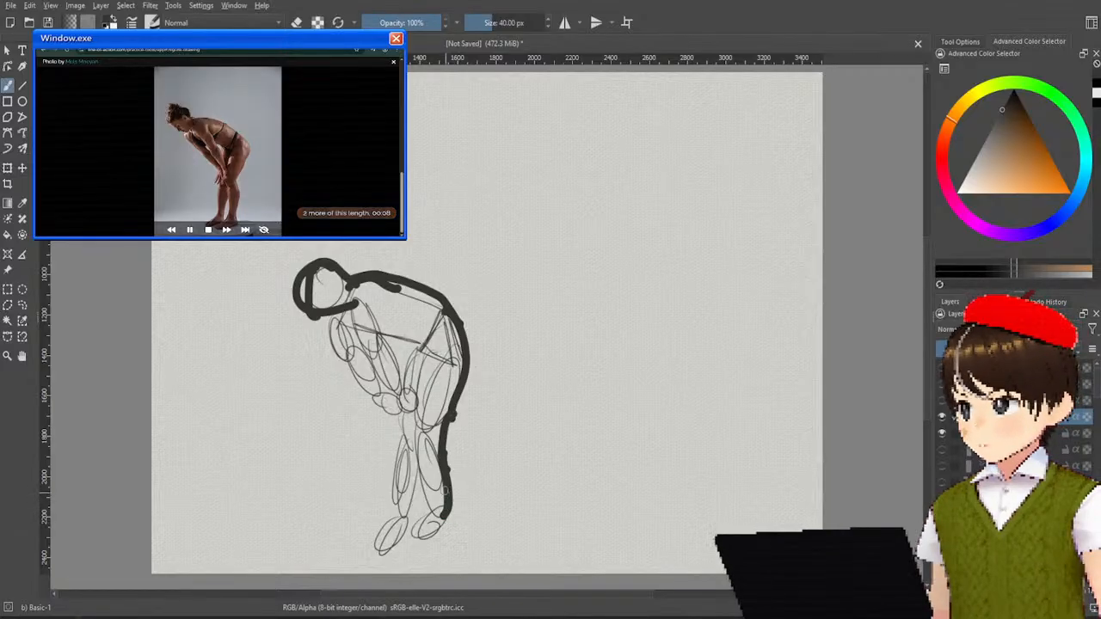
pyautogui.moveTo(393, 407); pyautogui.dragTo(376, 514)
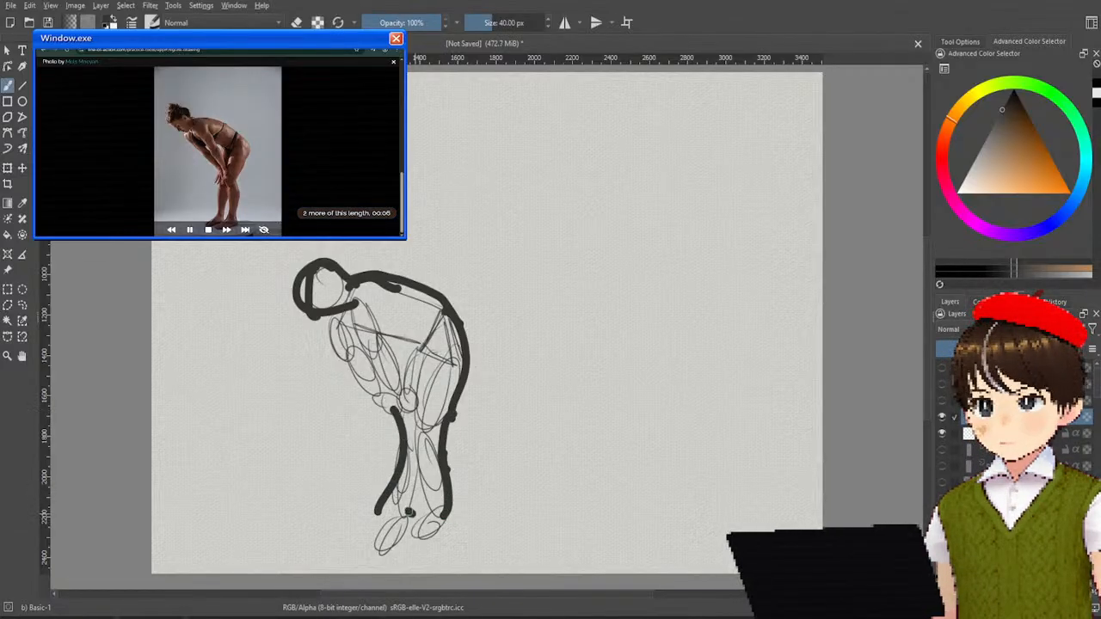
pyautogui.moveTo(416, 430)
pyautogui.mouseDown()
pyautogui.moveTo(428, 512)
pyautogui.moveTo(439, 514)
pyautogui.moveTo(380, 514)
pyautogui.moveTo(404, 542)
pyautogui.mouseUp()
pyautogui.moveTo(449, 506); pyautogui.dragTo(411, 537)
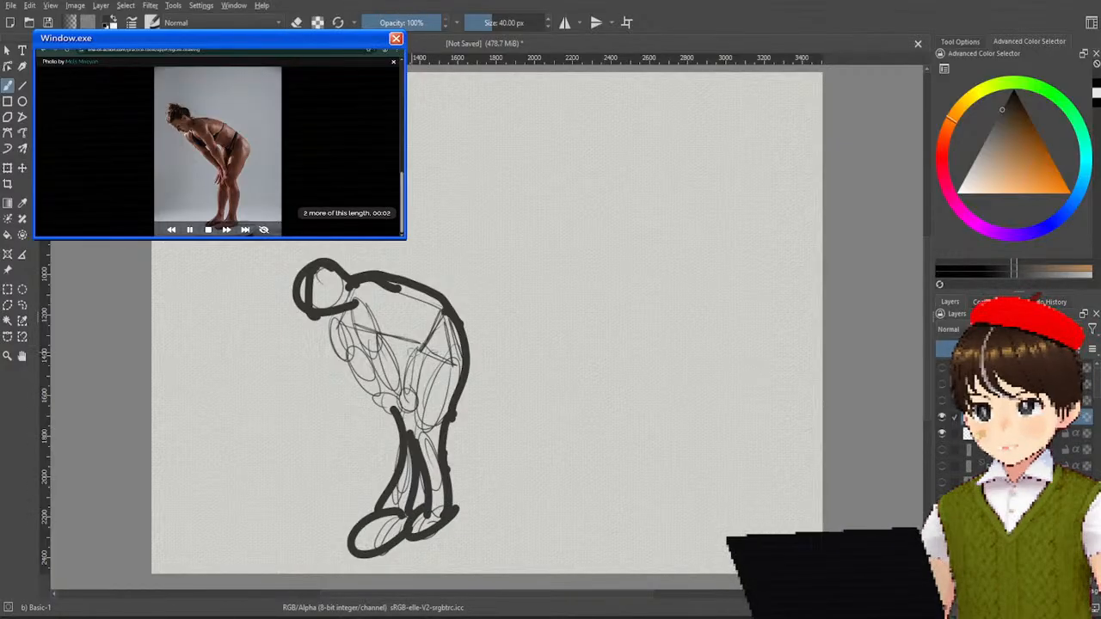
# Step: Add a thick flow line down the leaning woman's front thigh, hide her sketch, and switch to Pencil-2 at 10 px on the next blank layer
pyautogui.moveTo(421, 345); pyautogui.dragTo(406, 437)
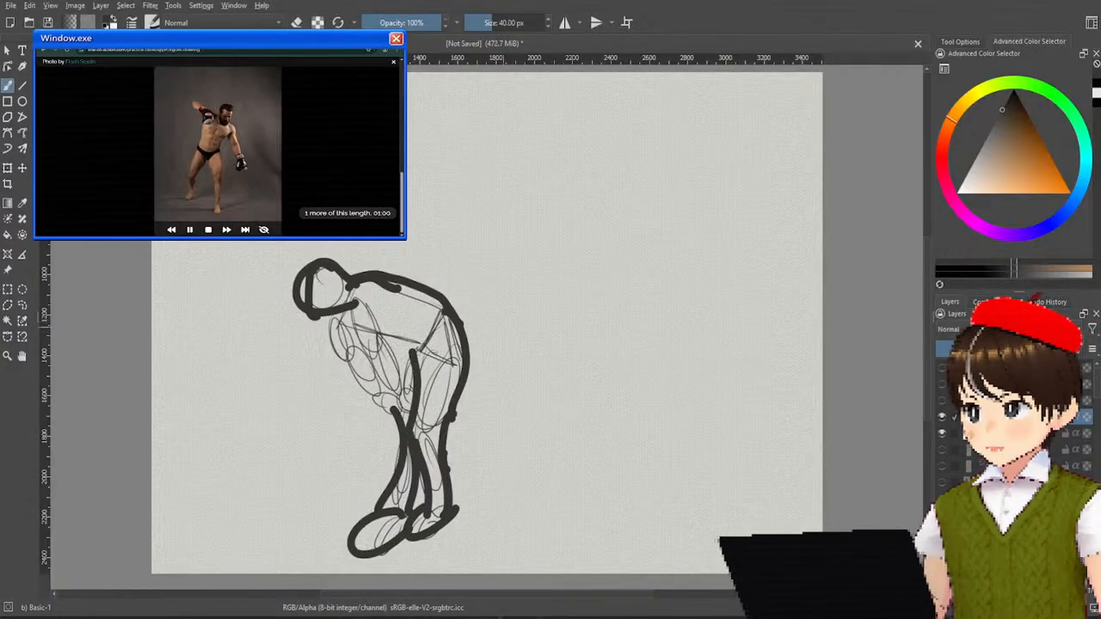
pyautogui.rightClick(666, 340)
pyautogui.click(701, 416)
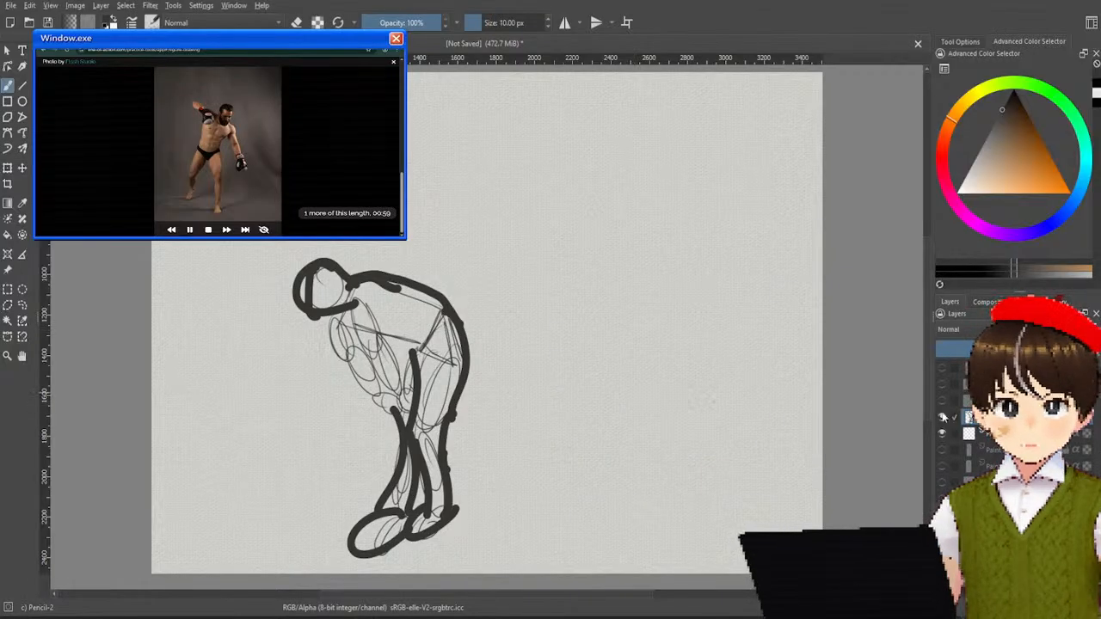
pyautogui.press('Delete')
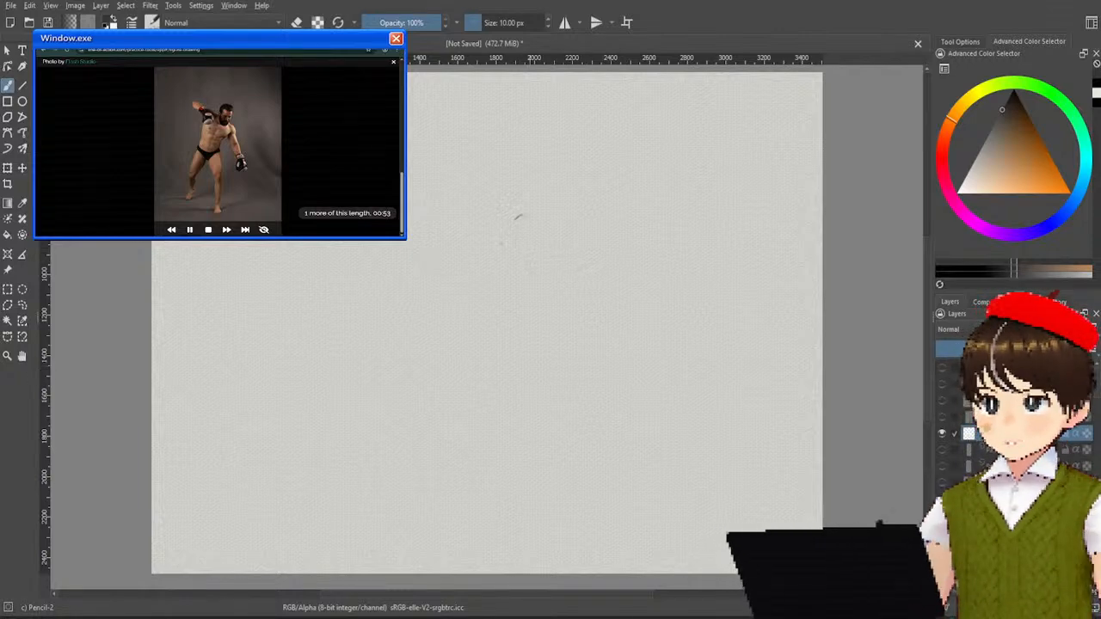
# Step: Block in the standing boxer's oval head, slanted boxy torso and triangular pelvis, and start the bent leg with a thigh oval
pyautogui.moveTo(516, 221); pyautogui.dragTo(519, 215)
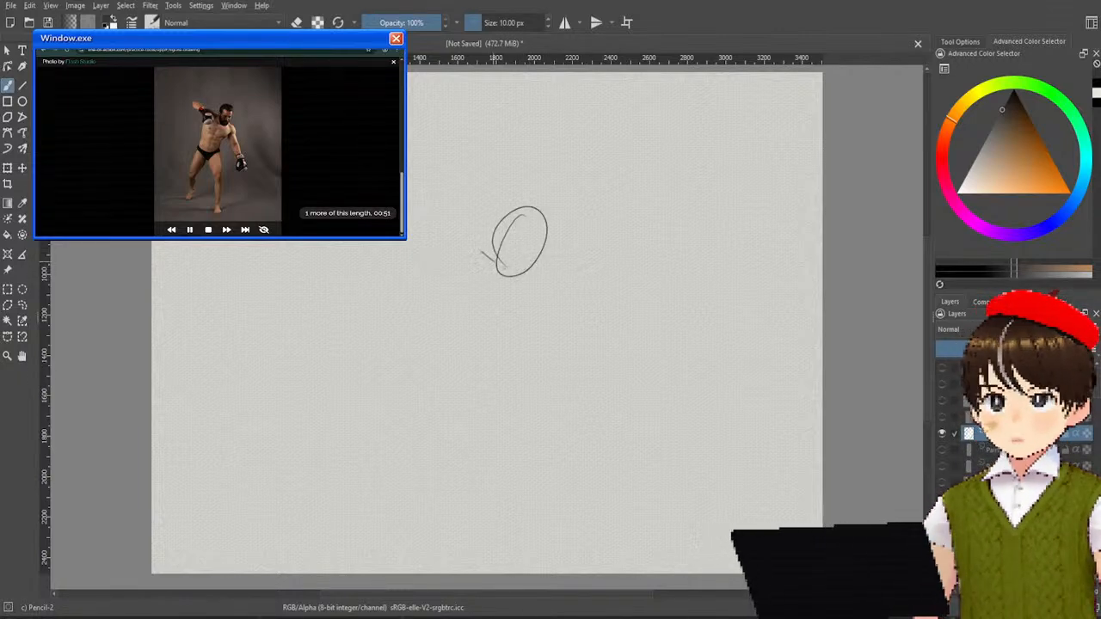
pyautogui.moveTo(483, 253)
pyautogui.mouseDown()
pyautogui.moveTo(552, 286)
pyautogui.moveTo(519, 380)
pyautogui.mouseUp()
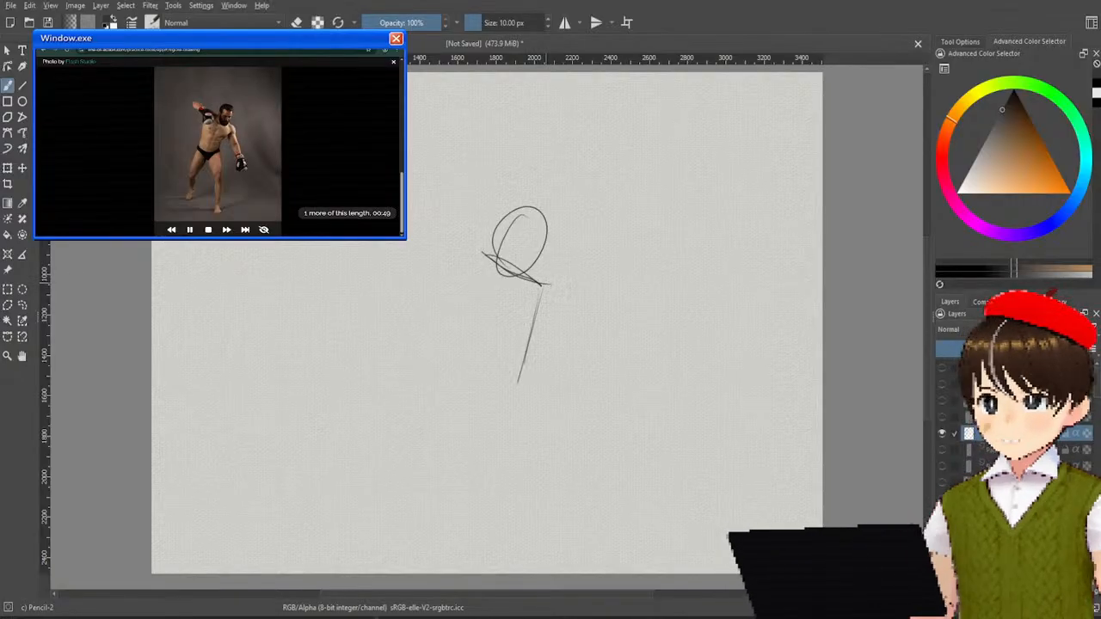
pyautogui.moveTo(468, 258)
pyautogui.mouseDown()
pyautogui.moveTo(457, 370)
pyautogui.moveTo(459, 356)
pyautogui.moveTo(520, 375)
pyautogui.moveTo(494, 432)
pyautogui.mouseUp()
pyautogui.moveTo(454, 379)
pyautogui.mouseDown()
pyautogui.moveTo(494, 426)
pyautogui.moveTo(471, 404)
pyautogui.mouseUp()
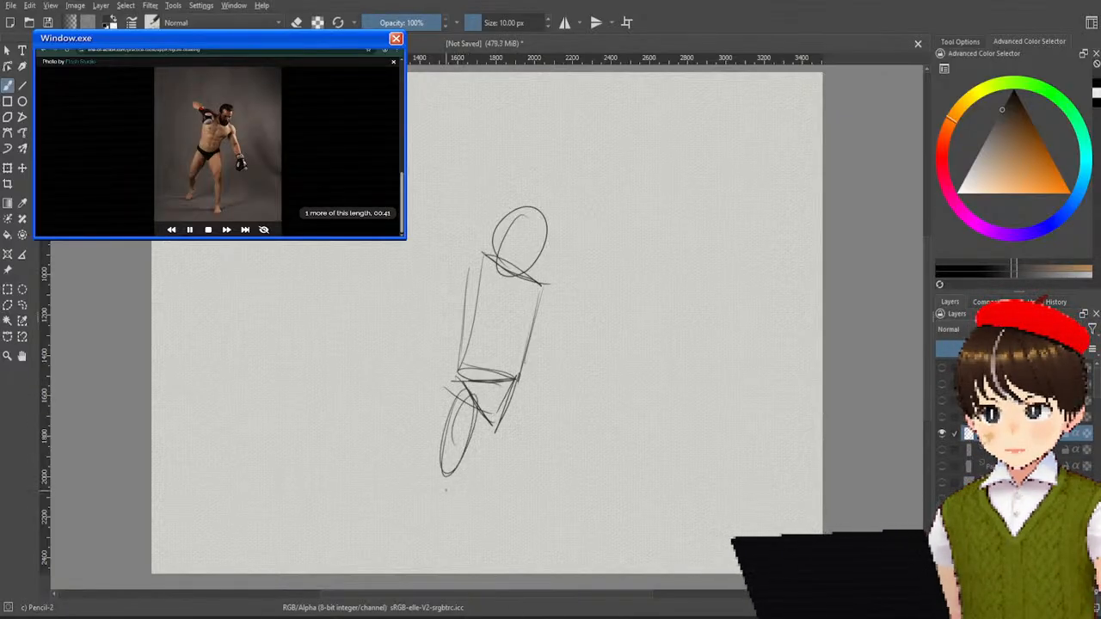
# Step: Complete the boxer's two legs with stacked ovals for the thigh and calves, ending in small oval feet
pyautogui.moveTo(444, 466)
pyautogui.mouseDown()
pyautogui.moveTo(460, 542)
pyautogui.moveTo(469, 526)
pyautogui.moveTo(447, 566)
pyautogui.mouseUp()
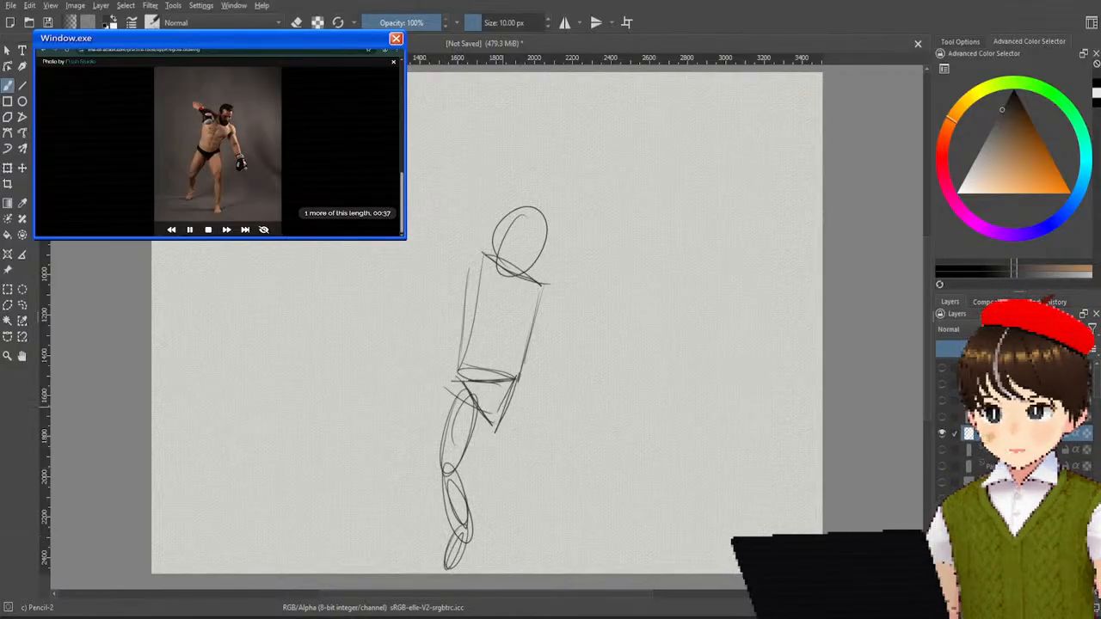
pyautogui.moveTo(497, 392)
pyautogui.mouseDown()
pyautogui.moveTo(527, 465)
pyautogui.moveTo(517, 403)
pyautogui.mouseUp()
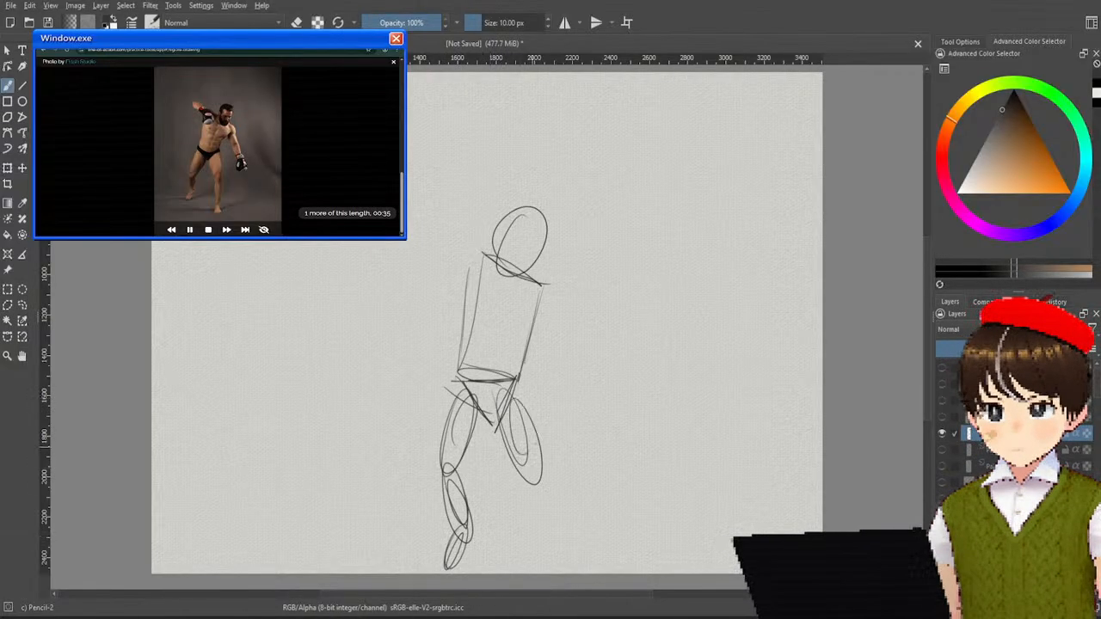
pyautogui.moveTo(530, 462)
pyautogui.mouseDown()
pyautogui.moveTo(526, 526)
pyautogui.moveTo(540, 481)
pyautogui.mouseUp()
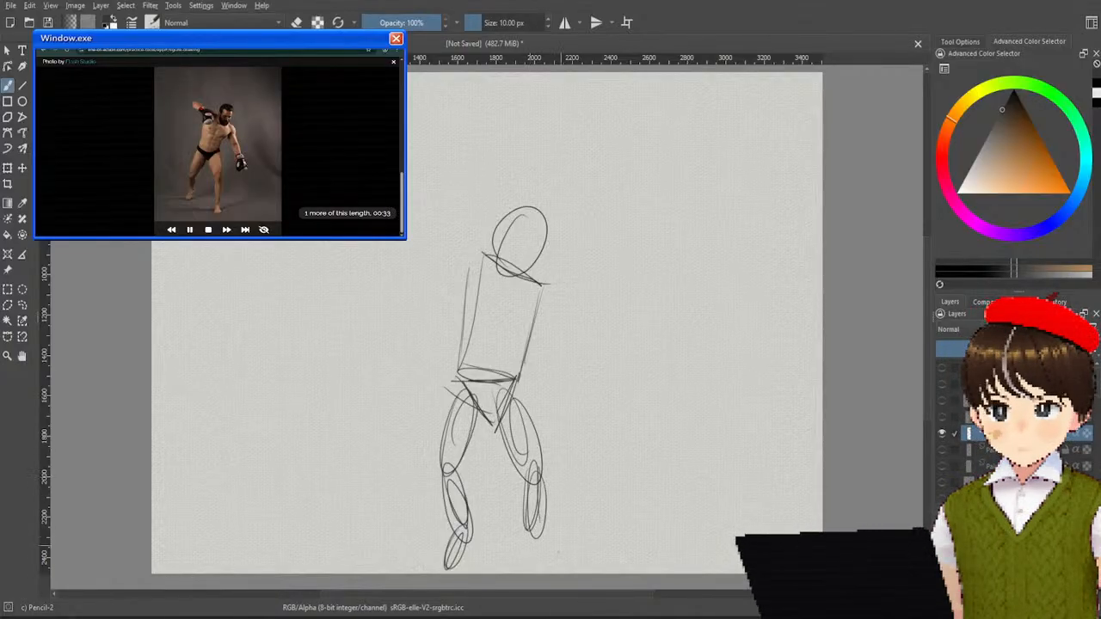
pyautogui.moveTo(525, 547); pyautogui.dragTo(544, 535)
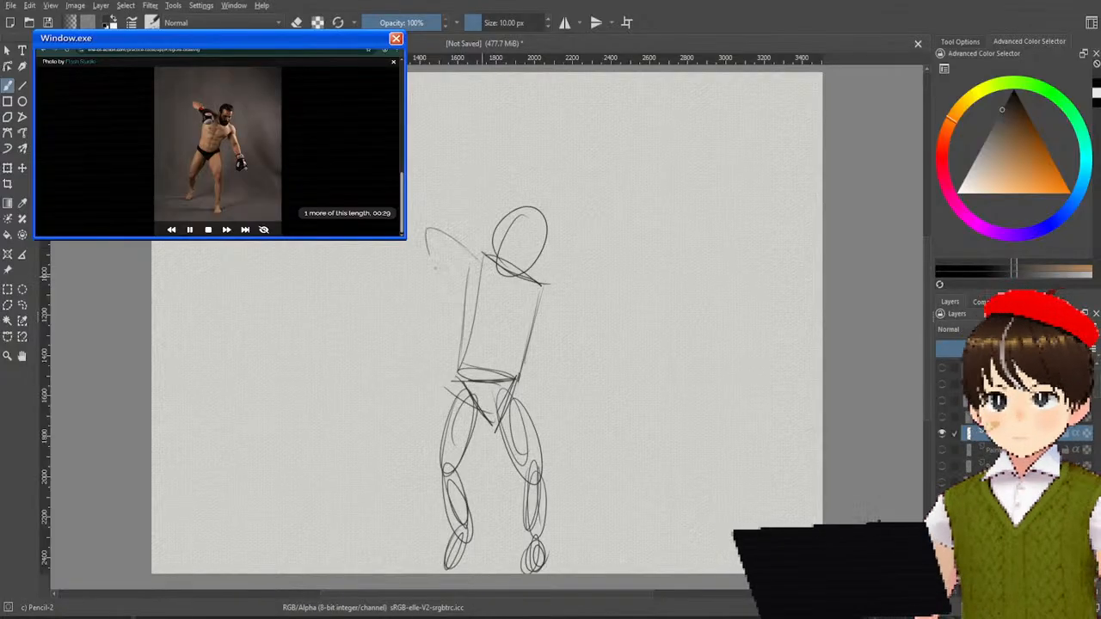
# Step: Draw the boxer's raised bent arm and lowered outstretched arm as ovals, each ending in a round fist
pyautogui.moveTo(472, 250); pyautogui.dragTo(423, 280)
pyautogui.moveTo(430, 233)
pyautogui.mouseDown()
pyautogui.moveTo(454, 287)
pyautogui.moveTo(444, 315)
pyautogui.mouseUp()
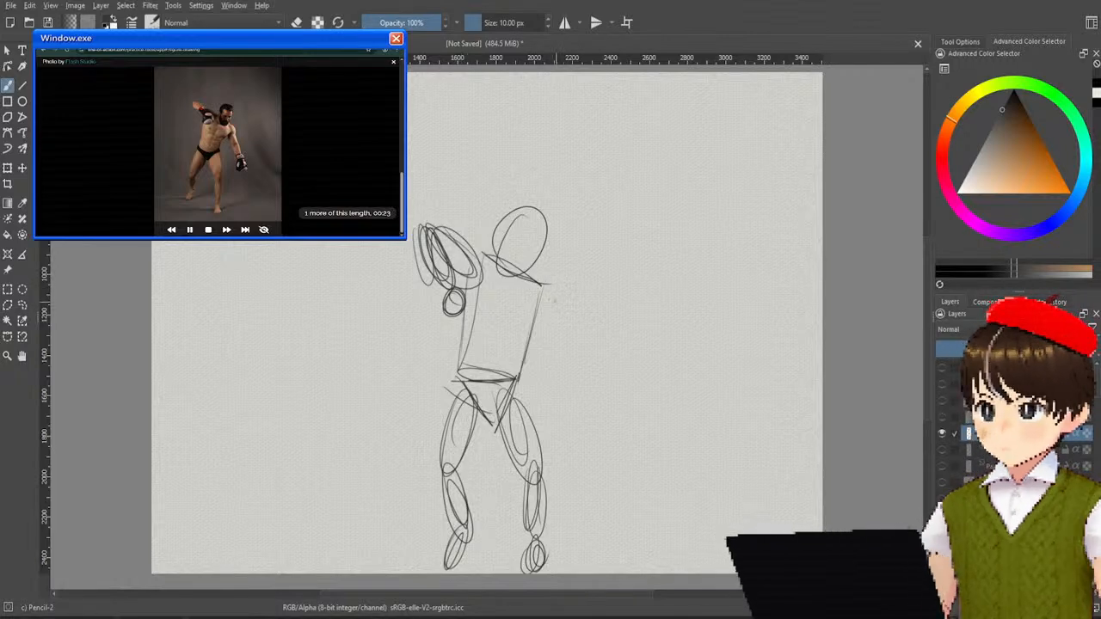
pyautogui.moveTo(542, 284)
pyautogui.mouseDown()
pyautogui.moveTo(563, 348)
pyautogui.moveTo(547, 281)
pyautogui.mouseUp()
pyautogui.moveTo(551, 325)
pyautogui.mouseDown()
pyautogui.moveTo(576, 383)
pyautogui.moveTo(554, 318)
pyautogui.mouseUp()
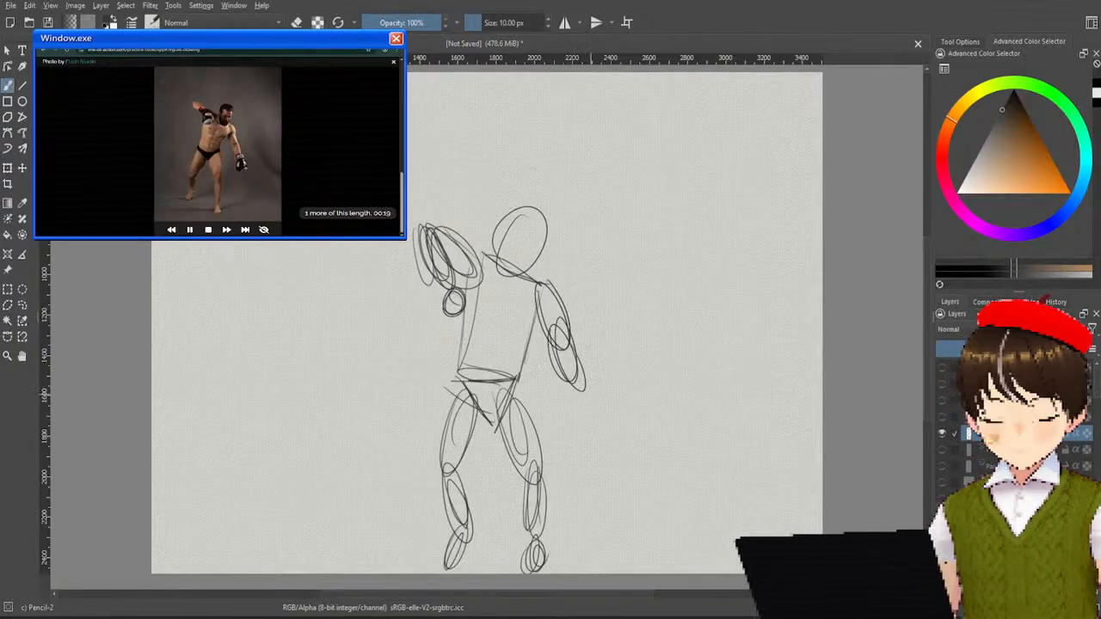
pyautogui.moveTo(592, 380)
pyautogui.mouseDown()
pyautogui.moveTo(575, 404)
pyautogui.moveTo(588, 384)
pyautogui.mouseUp()
# Step: Trace the boxer's head, raised arm, torso side and legs with thick flow lines using the Basic-1 brush at 40 px
pyautogui.rightClick(602, 298)
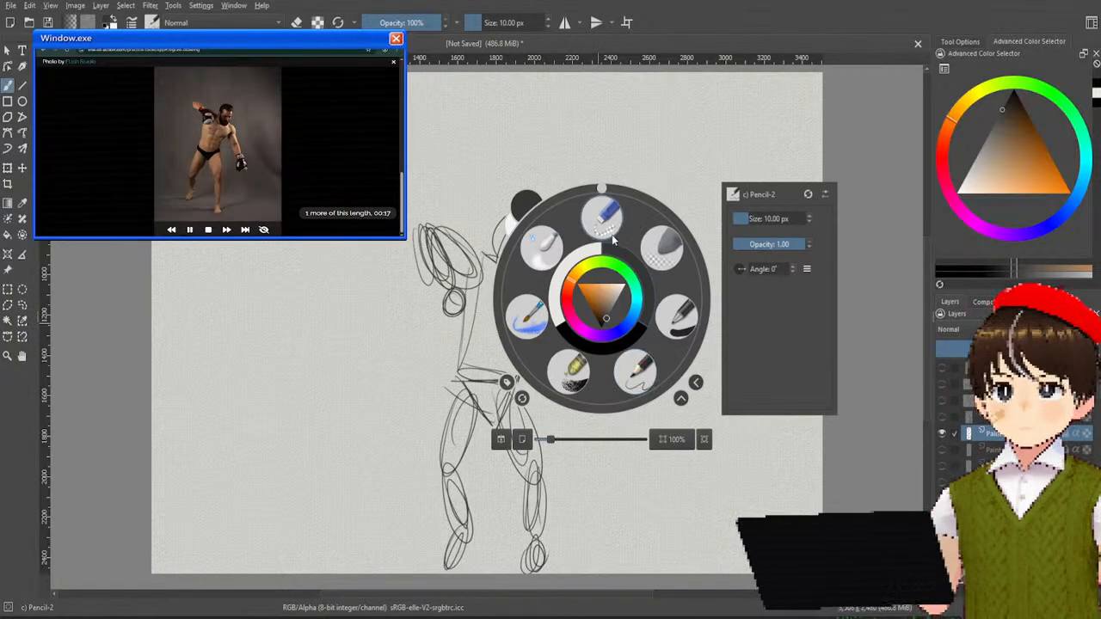
pyautogui.click(676, 315)
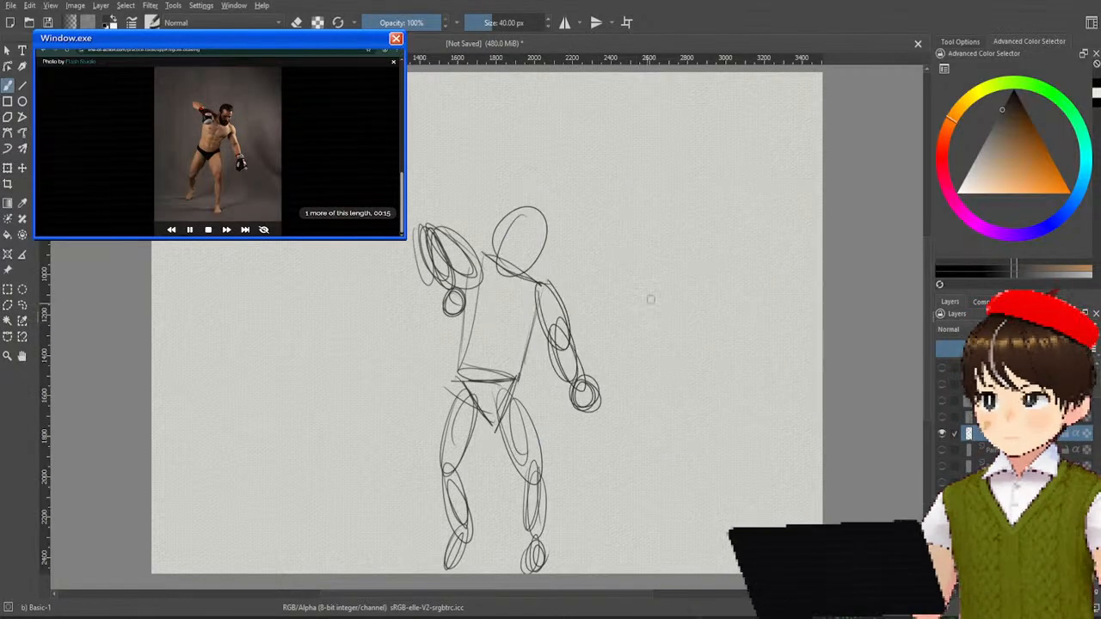
pyautogui.moveTo(514, 206)
pyautogui.mouseDown()
pyautogui.moveTo(511, 234)
pyautogui.moveTo(520, 205)
pyautogui.moveTo(529, 284)
pyautogui.moveTo(476, 244)
pyautogui.moveTo(492, 252)
pyautogui.moveTo(425, 226)
pyautogui.moveTo(445, 308)
pyautogui.moveTo(471, 327)
pyautogui.moveTo(475, 297)
pyautogui.mouseUp()
pyautogui.moveTo(435, 244); pyautogui.dragTo(468, 280)
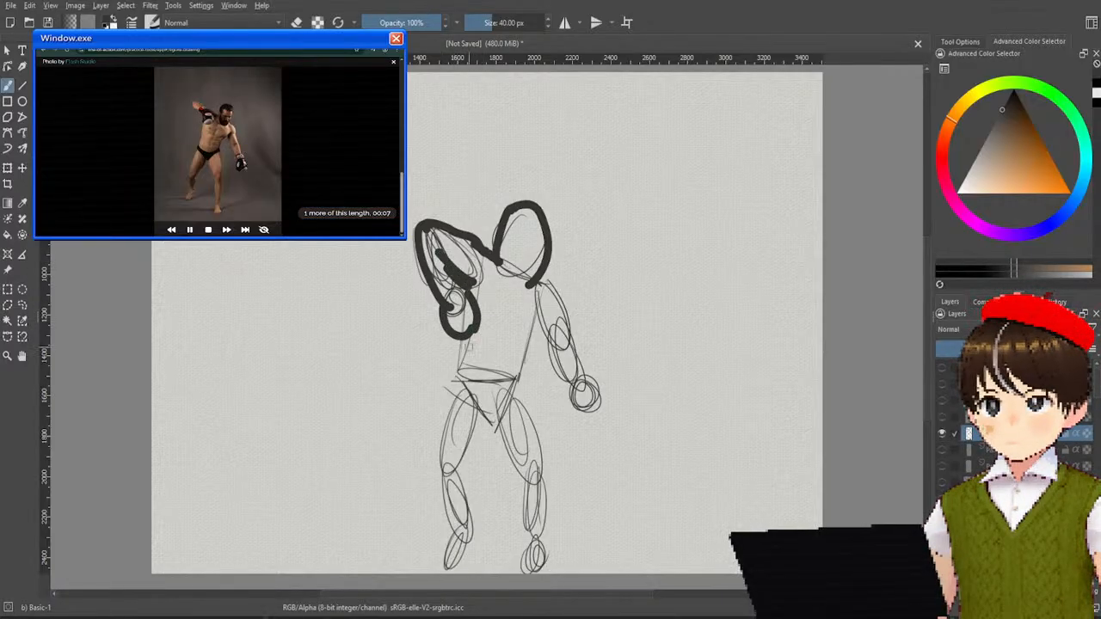
pyautogui.moveTo(466, 325)
pyautogui.mouseDown()
pyautogui.moveTo(435, 474)
pyautogui.moveTo(449, 540)
pyautogui.moveTo(434, 561)
pyautogui.moveTo(471, 554)
pyautogui.mouseUp()
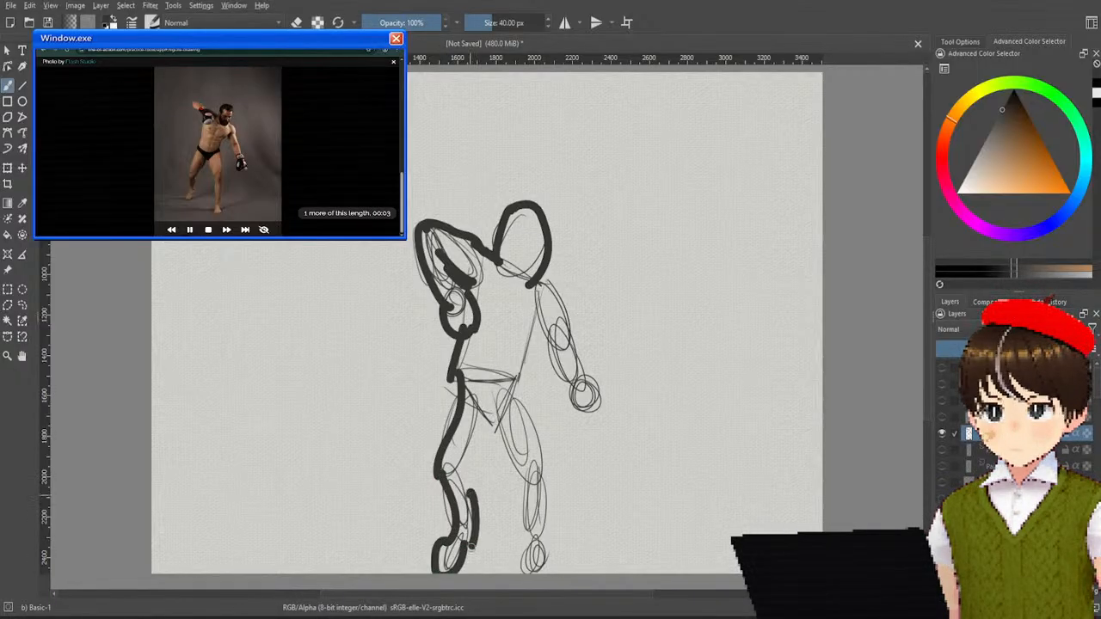
pyautogui.moveTo(464, 472); pyautogui.dragTo(475, 551)
pyautogui.moveTo(487, 413)
pyautogui.mouseDown()
pyautogui.moveTo(469, 492)
pyautogui.moveTo(527, 472)
pyautogui.moveTo(514, 559)
pyautogui.mouseUp()
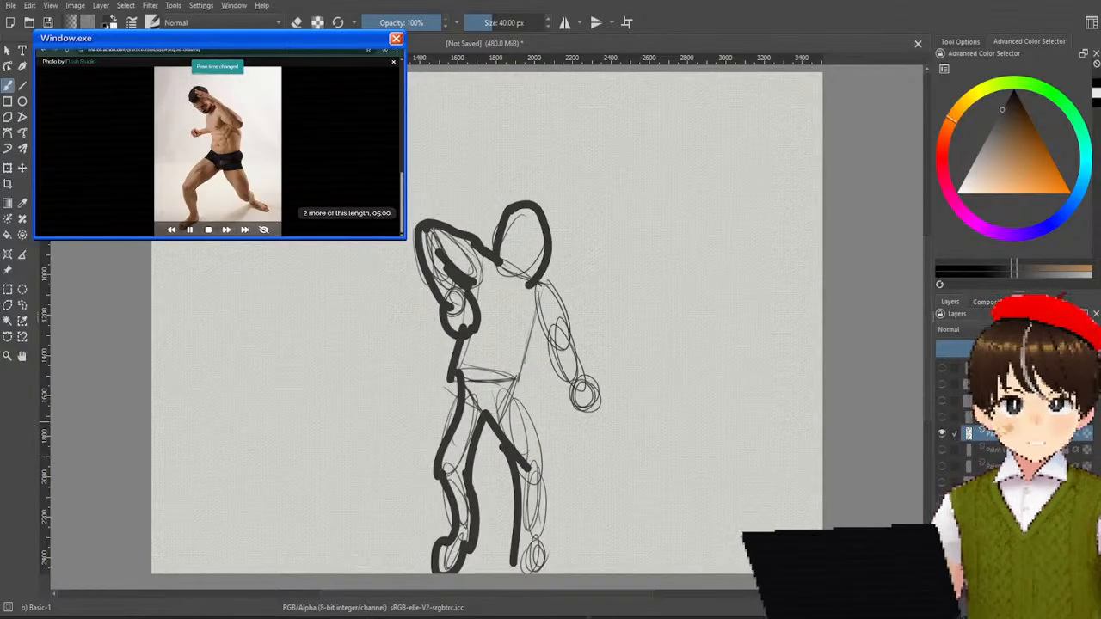
# Step: Hide the boxer sketch, make the next blank layer active, and return to the Pencil-2 brush at 10 px
pyautogui.press('Delete')
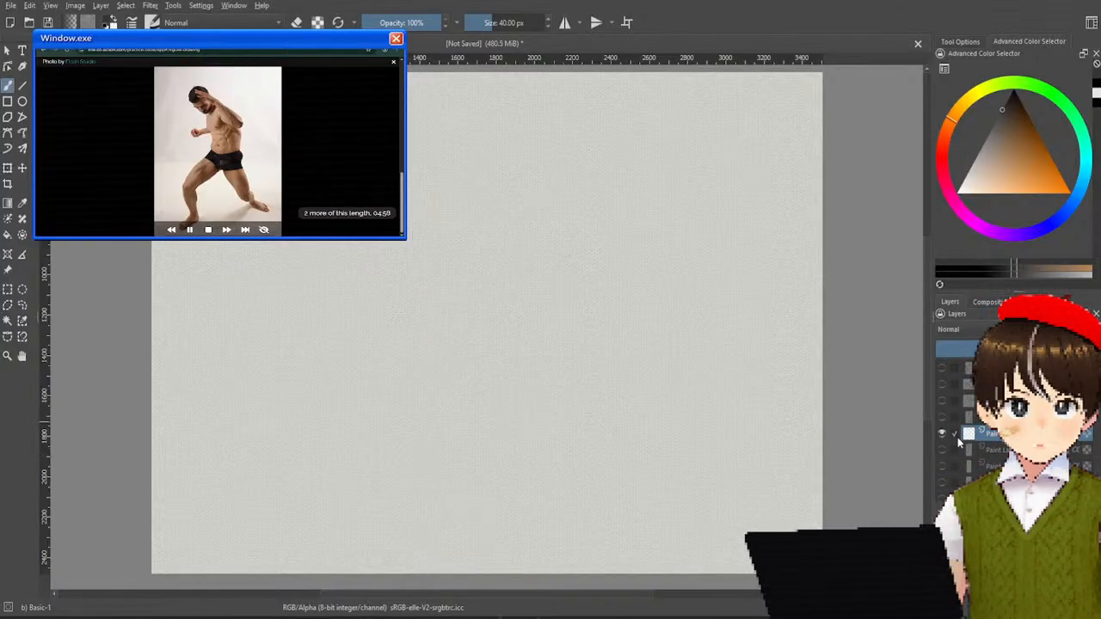
pyautogui.rightClick(569, 310)
pyautogui.click(572, 234)
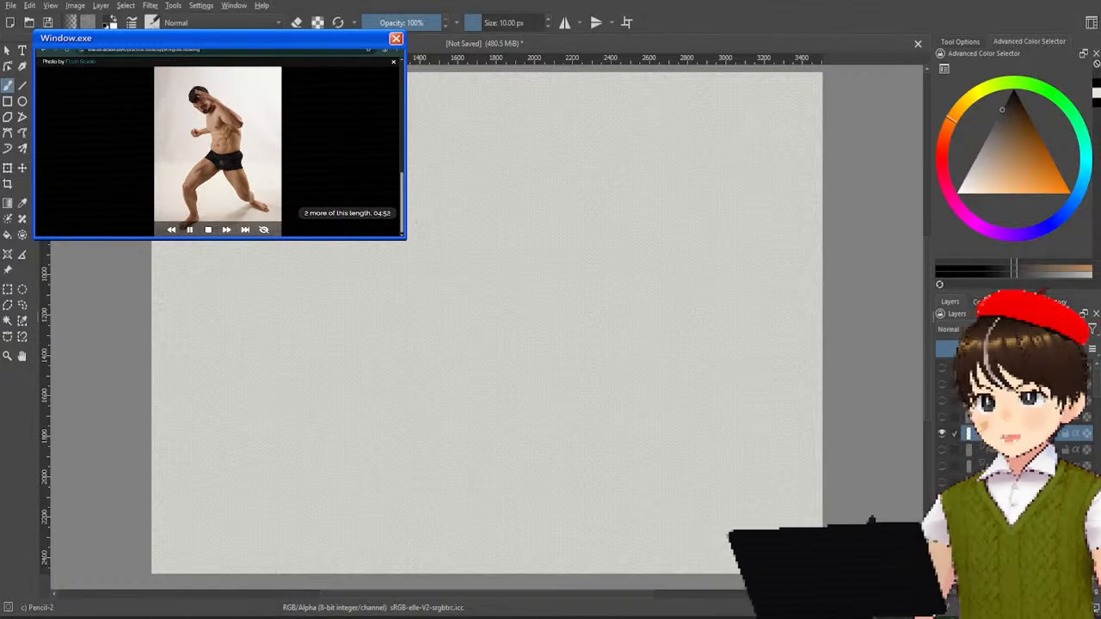
# Step: Block in the lunging man's oval head, two-sided boxy torso with a center line, and triangular pelvis
pyautogui.moveTo(409, 174); pyautogui.dragTo(408, 245)
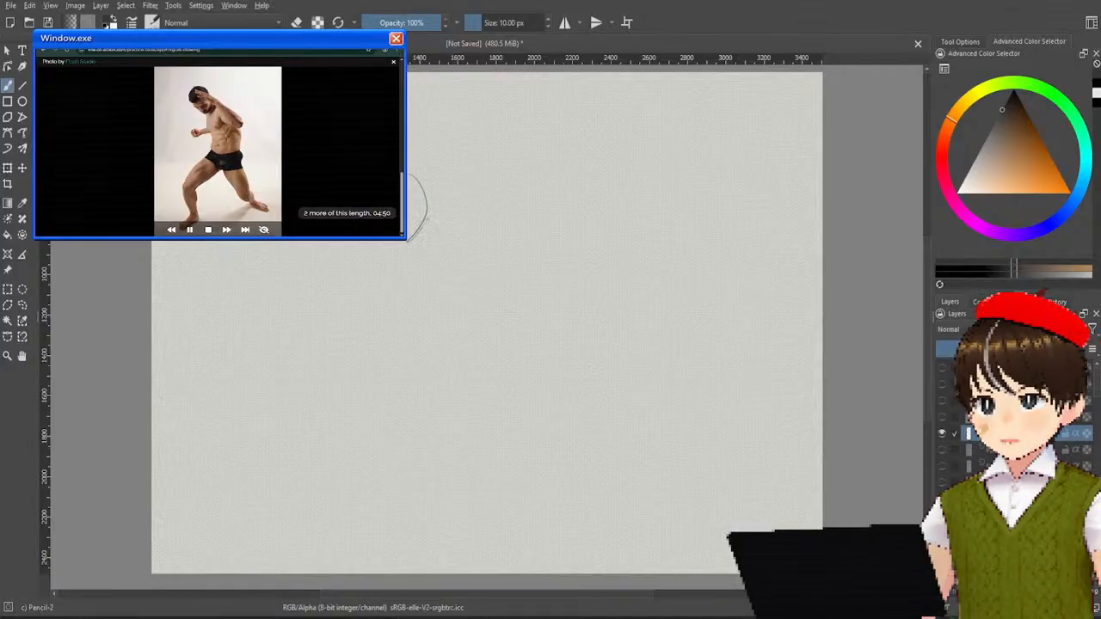
pyautogui.moveTo(411, 170); pyautogui.dragTo(400, 244)
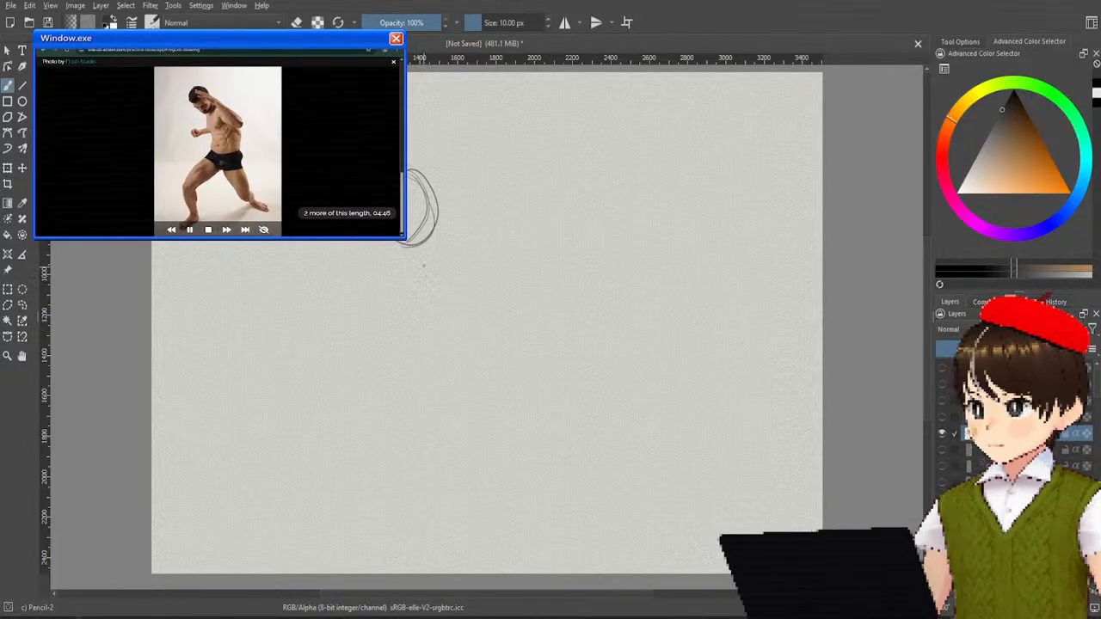
pyautogui.moveTo(426, 243)
pyautogui.mouseDown()
pyautogui.moveTo(390, 250)
pyautogui.moveTo(432, 314)
pyautogui.mouseUp()
pyautogui.moveTo(391, 251); pyautogui.dragTo(407, 365)
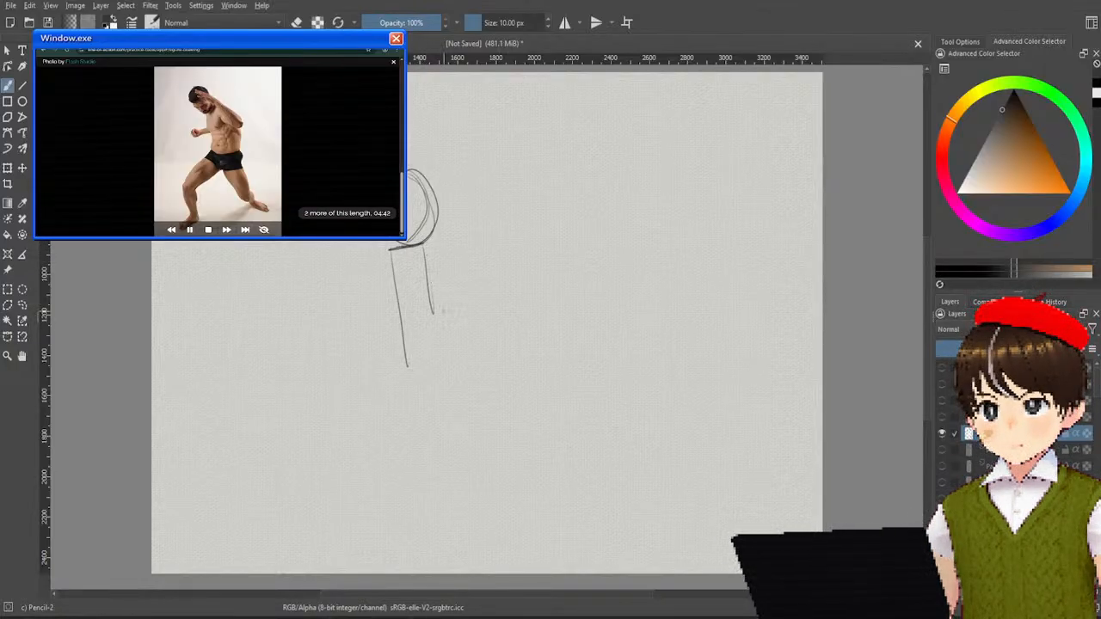
pyautogui.moveTo(473, 320); pyautogui.dragTo(443, 352)
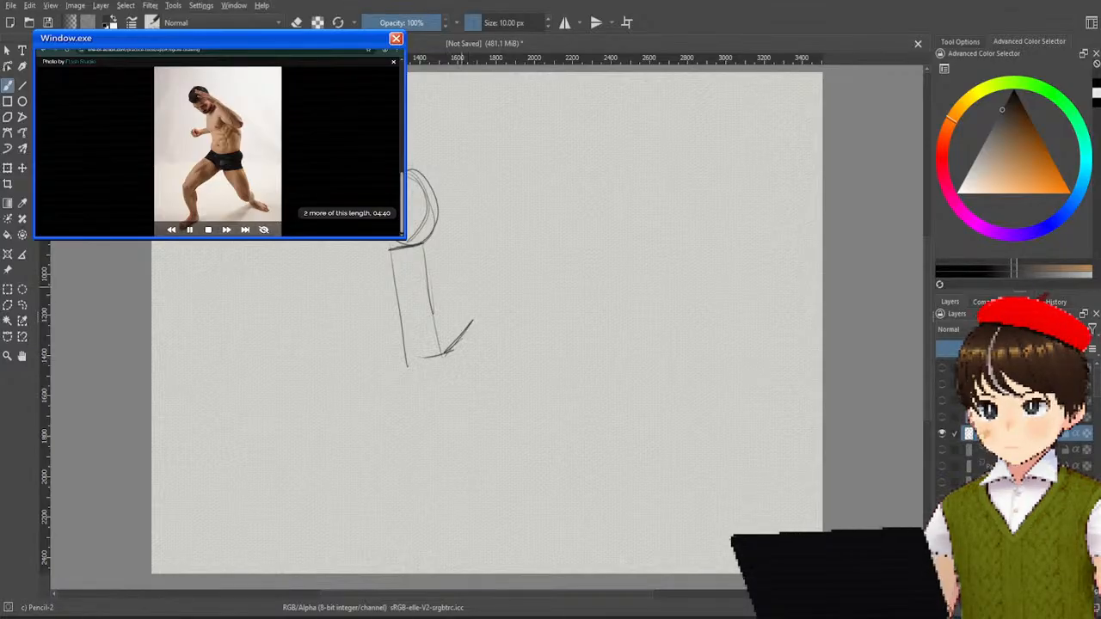
pyautogui.moveTo(448, 238)
pyautogui.mouseDown()
pyautogui.moveTo(472, 329)
pyautogui.moveTo(405, 364)
pyautogui.moveTo(456, 404)
pyautogui.mouseUp()
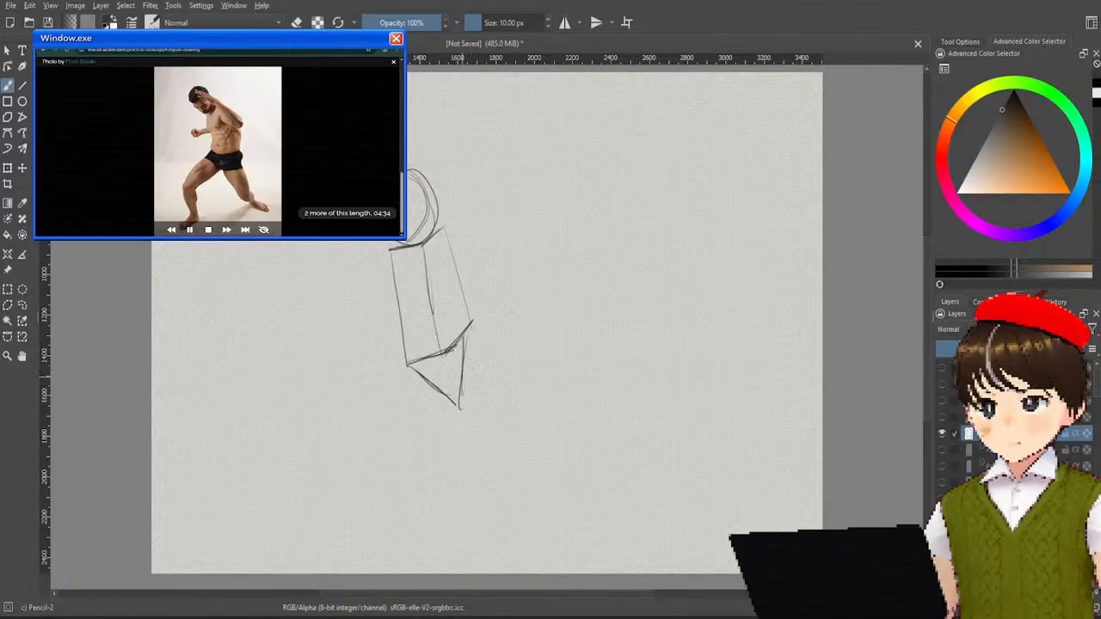
# Step: Draw the lunging man's bent front leg and stretched back leg as stacked ovals, each ending in an oval foot
pyautogui.moveTo(435, 379)
pyautogui.mouseDown()
pyautogui.moveTo(394, 456)
pyautogui.moveTo(378, 527)
pyautogui.moveTo(397, 447)
pyautogui.mouseUp()
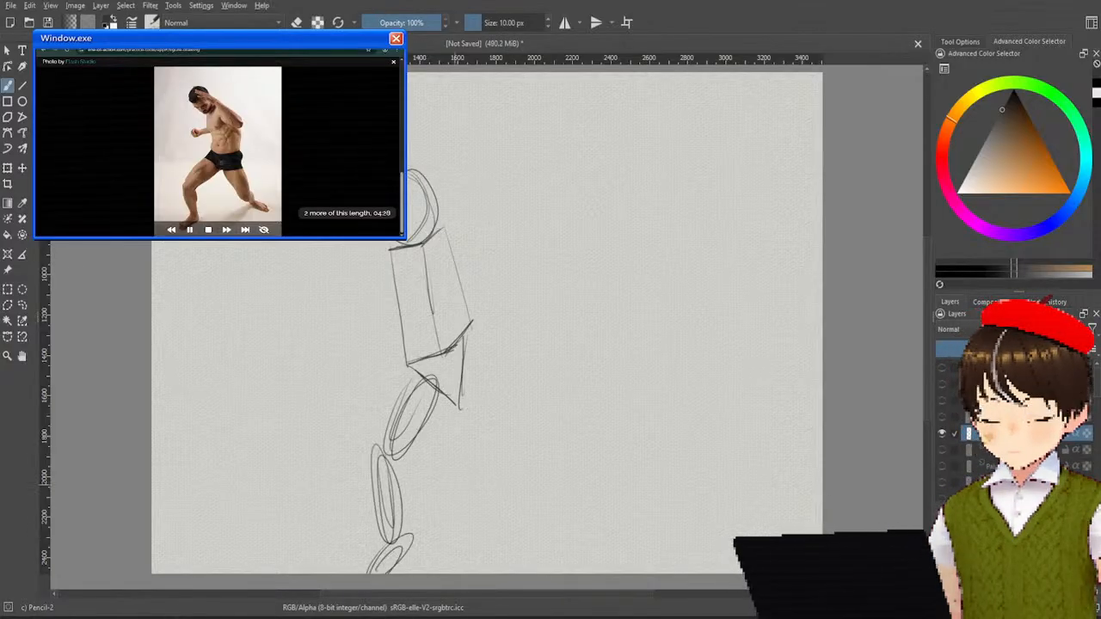
pyautogui.moveTo(464, 399)
pyautogui.mouseDown()
pyautogui.moveTo(492, 448)
pyautogui.moveTo(504, 443)
pyautogui.mouseUp()
pyautogui.moveTo(482, 362); pyautogui.dragTo(507, 448)
pyautogui.moveTo(460, 344); pyautogui.dragTo(512, 447)
pyautogui.moveTo(465, 368); pyautogui.dragTo(492, 436)
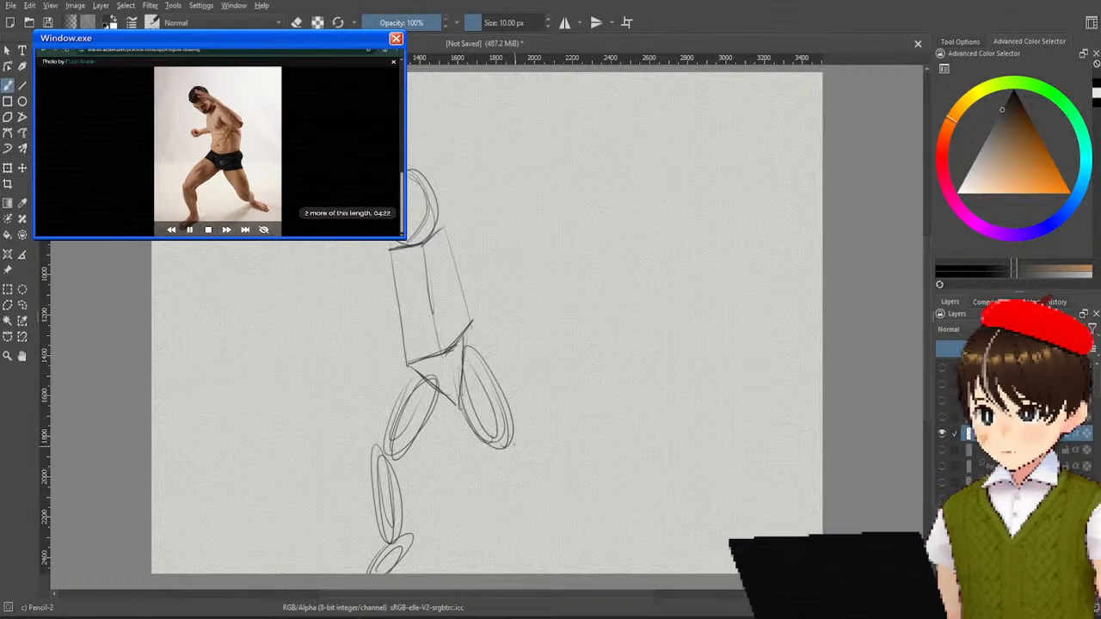
pyautogui.moveTo(503, 434); pyautogui.dragTo(525, 462)
pyautogui.moveTo(517, 422); pyautogui.dragTo(528, 455)
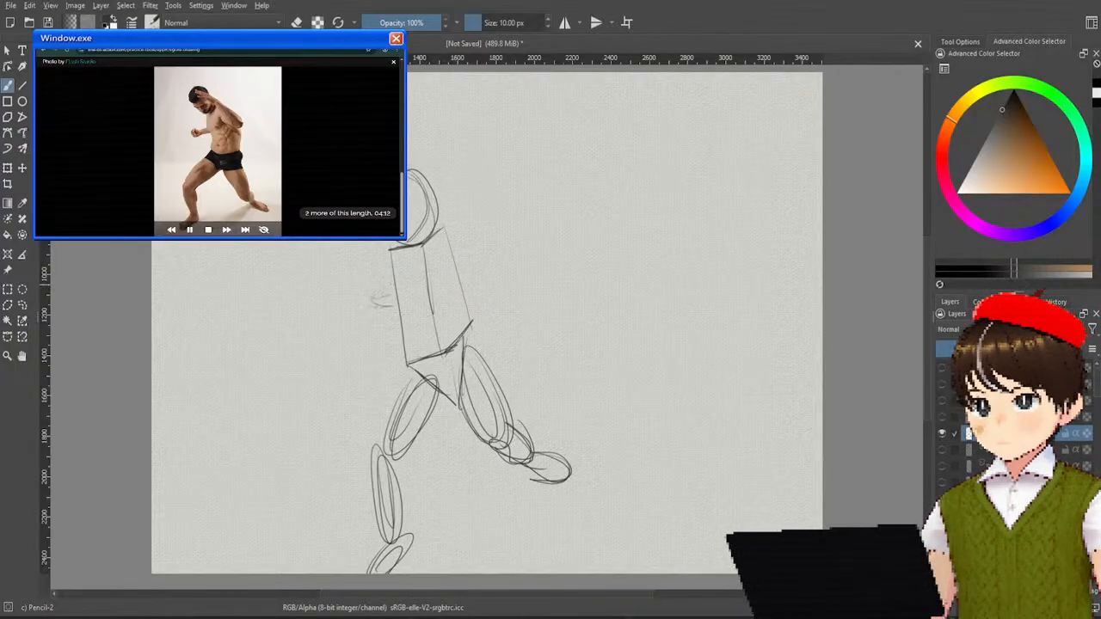
# Step: Add the lunging man's far forearm with a round fist, and his near arm as ovals folded up toward the head
pyautogui.moveTo(397, 293); pyautogui.dragTo(361, 303)
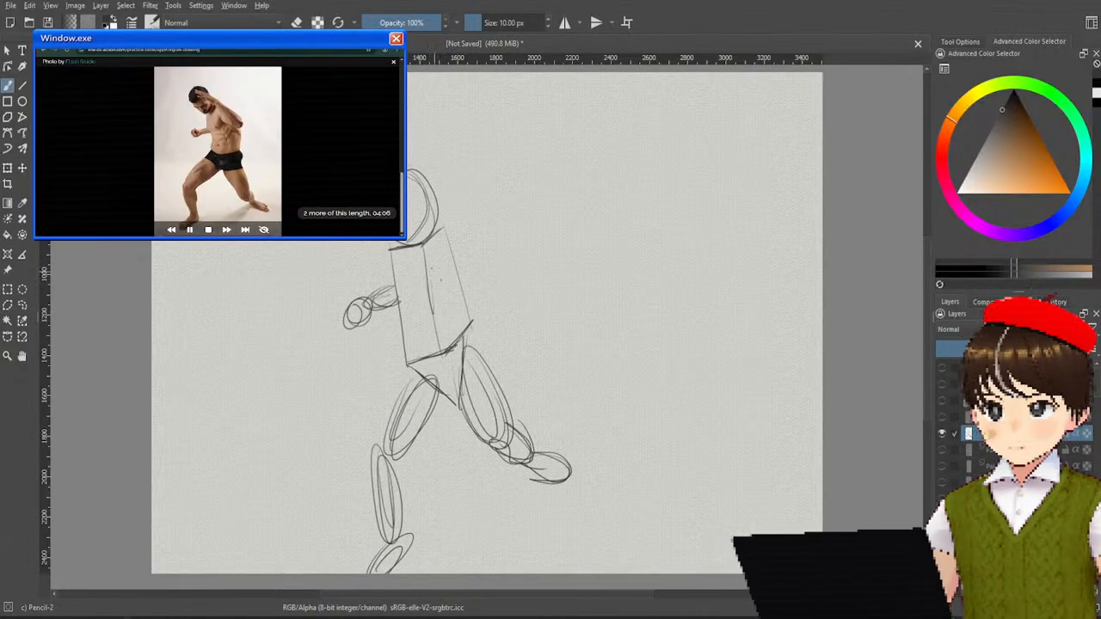
pyautogui.moveTo(443, 249); pyautogui.dragTo(435, 276)
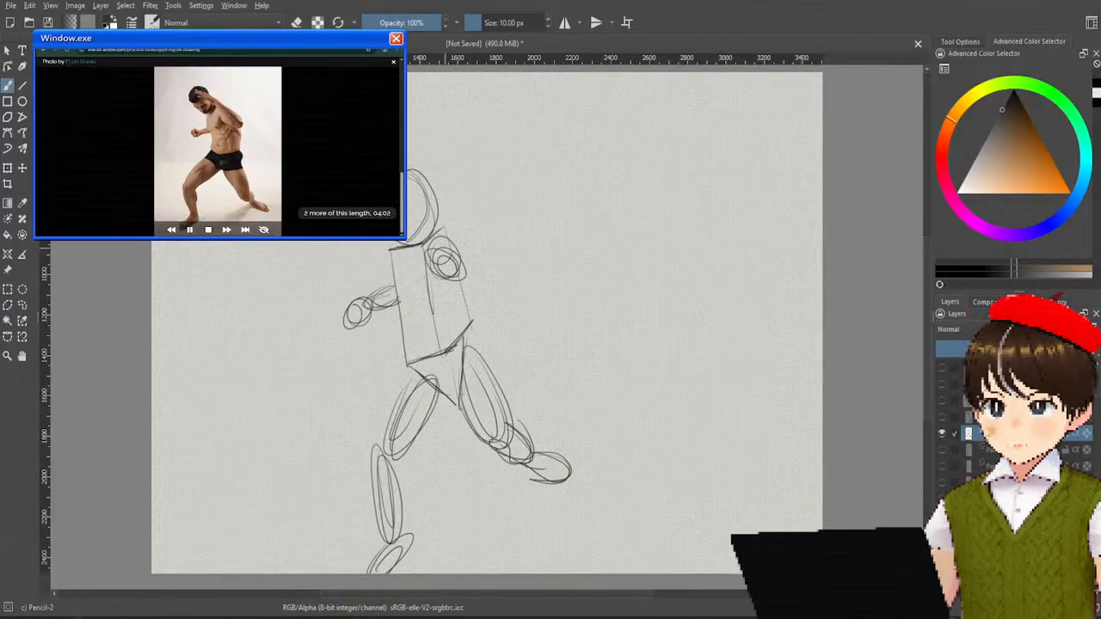
pyautogui.moveTo(464, 255); pyautogui.dragTo(475, 274)
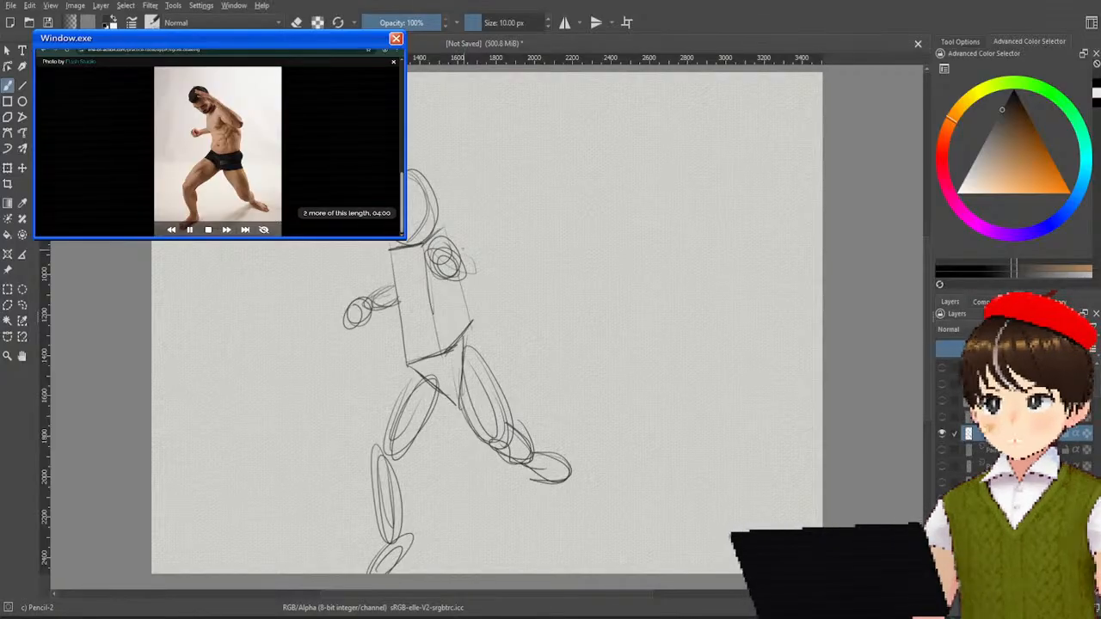
pyautogui.moveTo(416, 191)
pyautogui.mouseDown()
pyautogui.moveTo(471, 258)
pyautogui.moveTo(418, 184)
pyautogui.mouseUp()
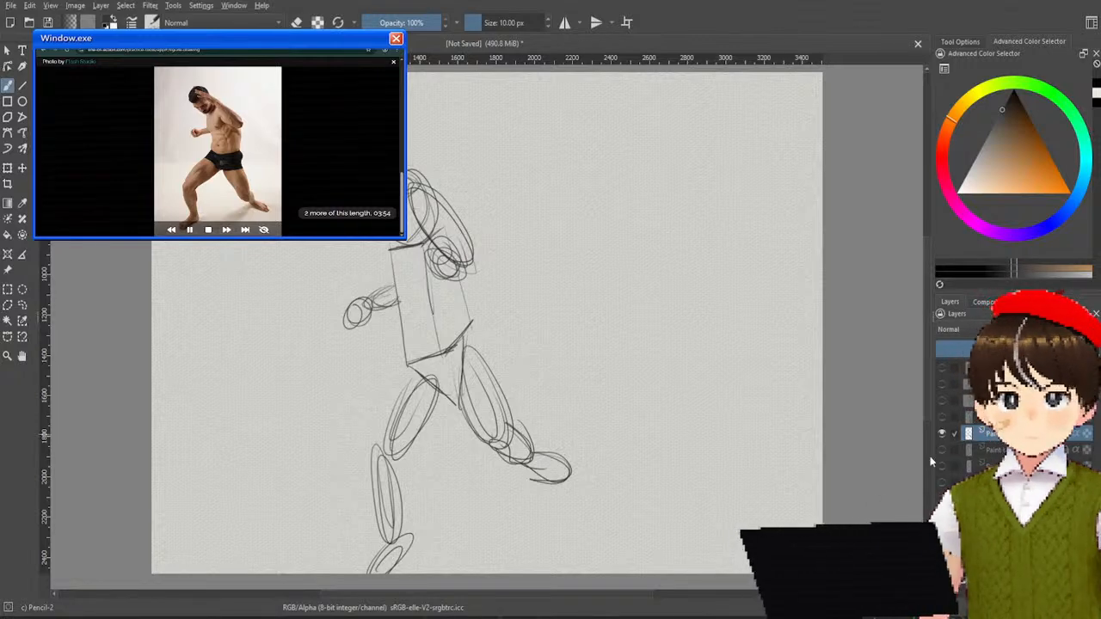
# Step: On a layer above the construction sketch, outline the lunging man's torso front and bent front leg with the Basic-1 brush at 40 px
pyautogui.rightClick(638, 287)
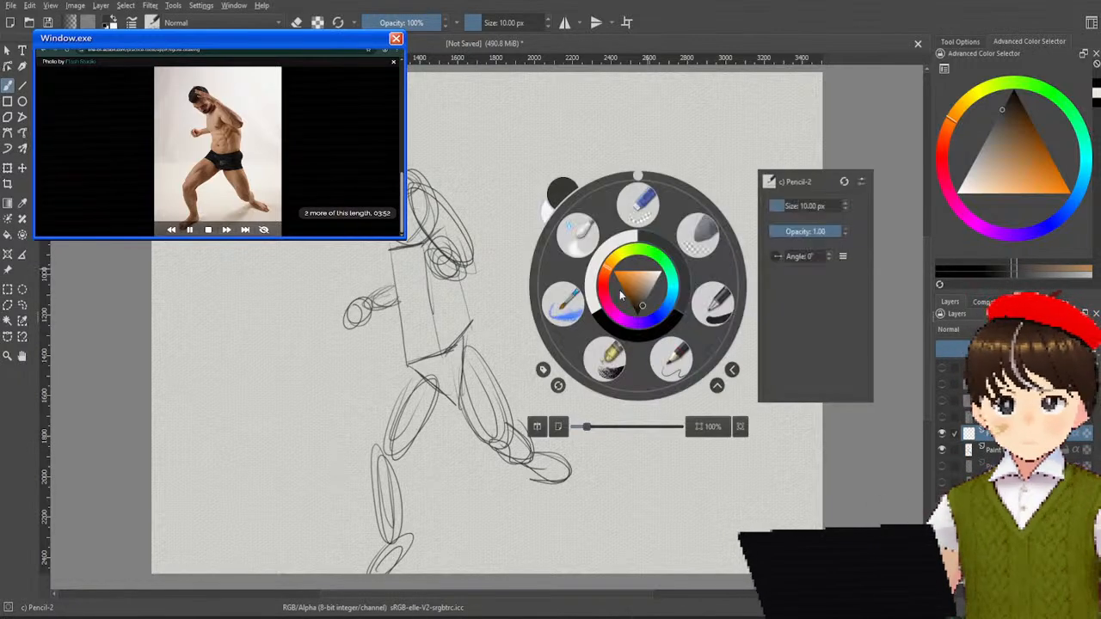
pyautogui.click(709, 307)
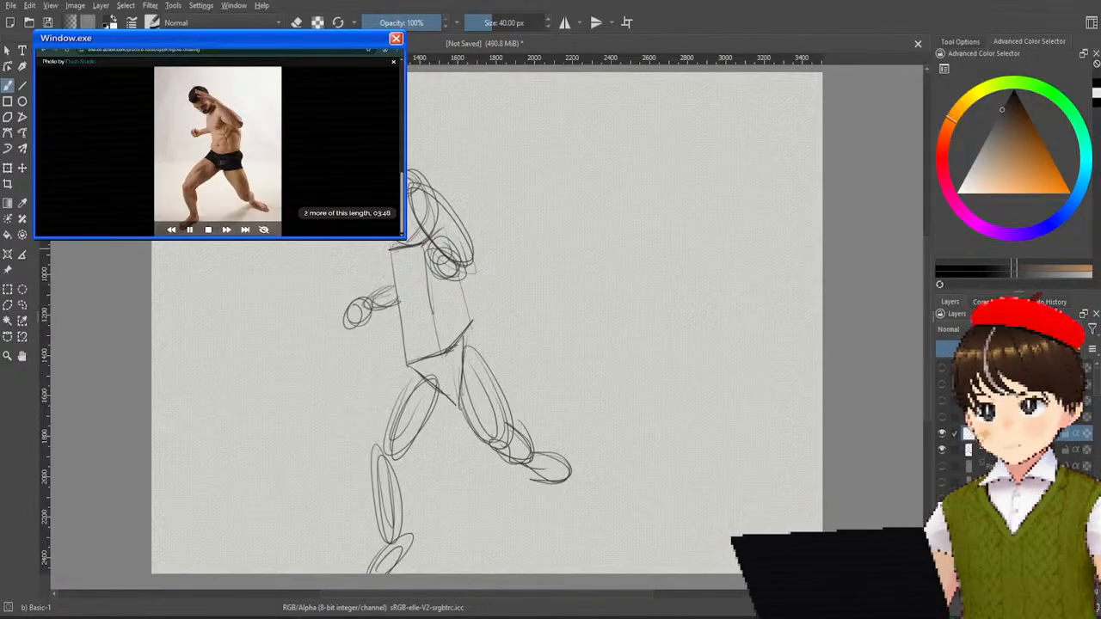
pyautogui.moveTo(392, 242); pyautogui.dragTo(401, 276)
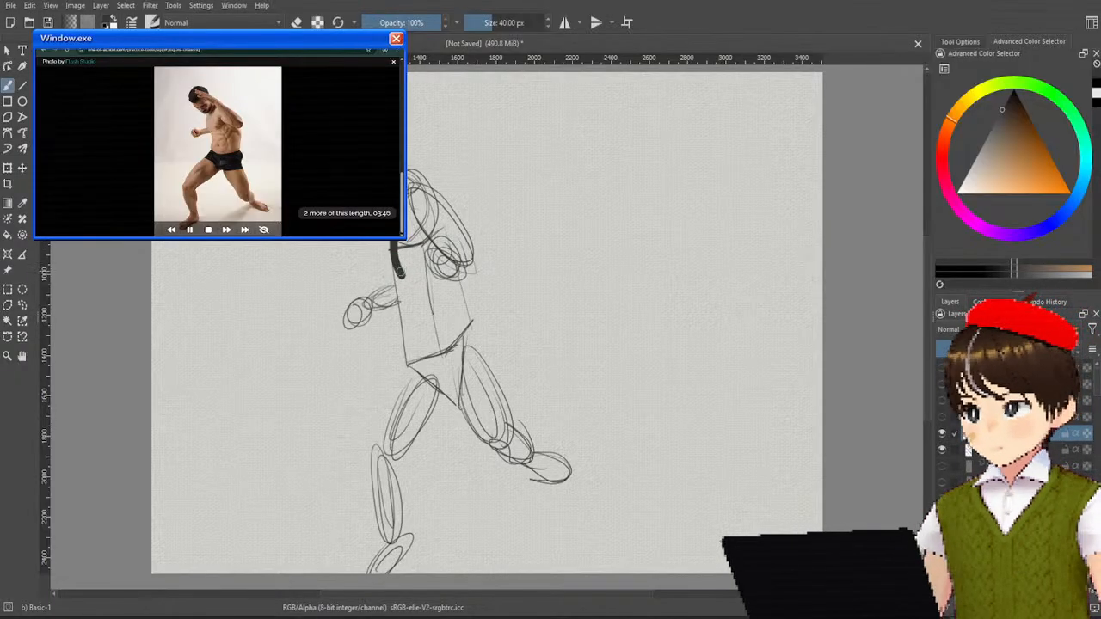
pyautogui.moveTo(392, 247)
pyautogui.mouseDown()
pyautogui.moveTo(420, 370)
pyautogui.moveTo(382, 416)
pyautogui.moveTo(370, 470)
pyautogui.moveTo(391, 535)
pyautogui.moveTo(371, 569)
pyautogui.moveTo(415, 539)
pyautogui.mouseUp()
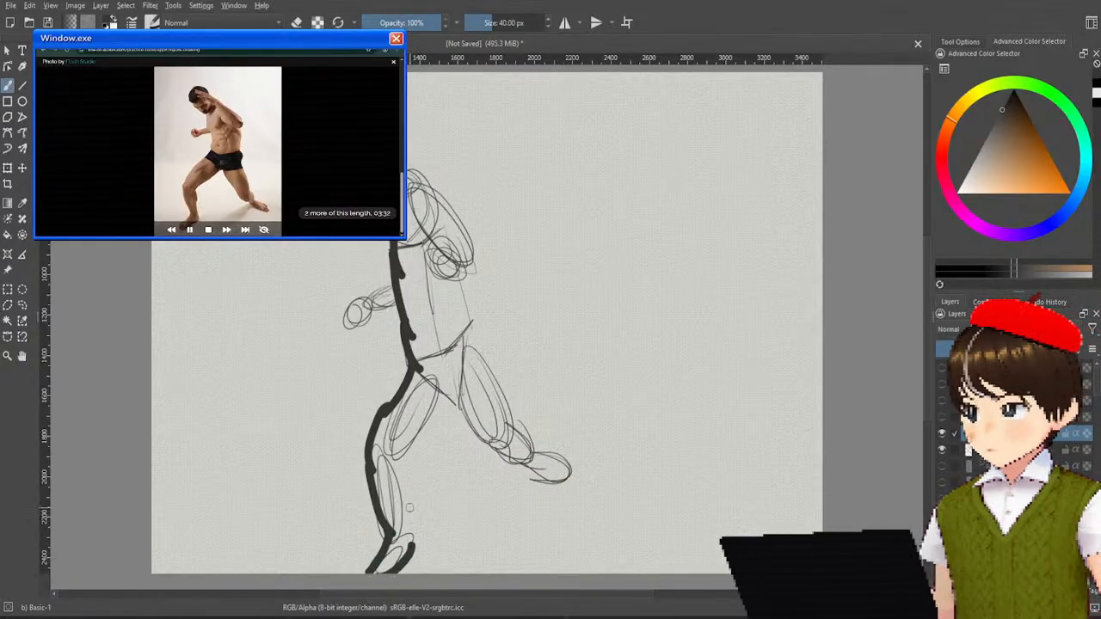
pyautogui.moveTo(404, 497); pyautogui.dragTo(423, 545)
# Step: Outline the inner thighs and the stretched back leg with its calf and foot in the same bold line
pyautogui.moveTo(390, 456)
pyautogui.mouseDown()
pyautogui.moveTo(411, 494)
pyautogui.moveTo(445, 384)
pyautogui.moveTo(508, 464)
pyautogui.mouseUp()
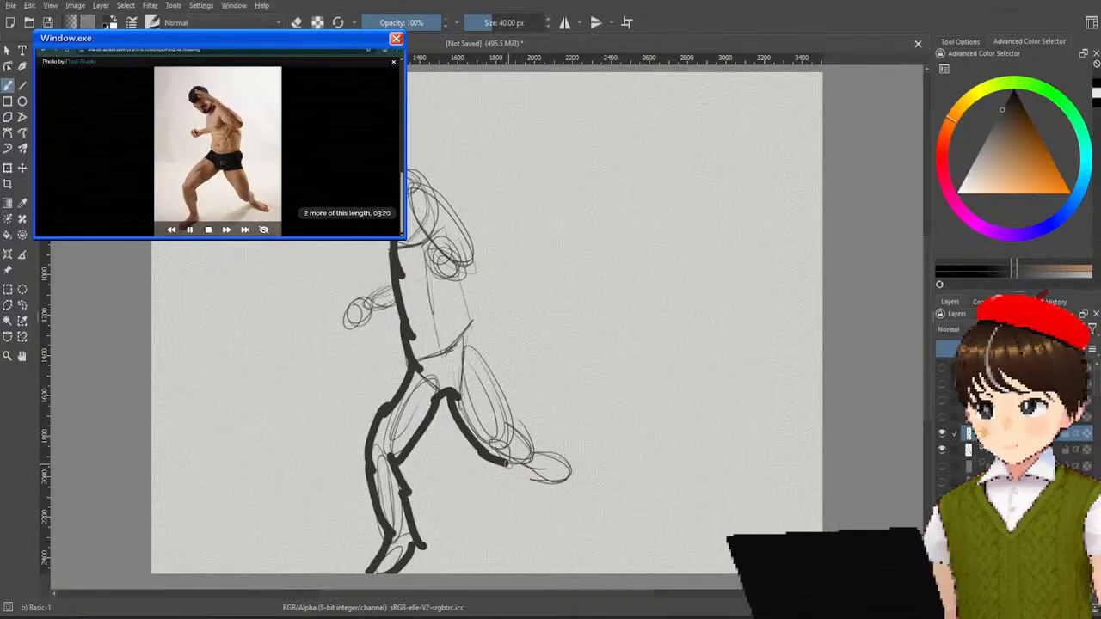
pyautogui.moveTo(505, 463)
pyautogui.mouseDown()
pyautogui.moveTo(523, 459)
pyautogui.moveTo(557, 486)
pyautogui.mouseUp()
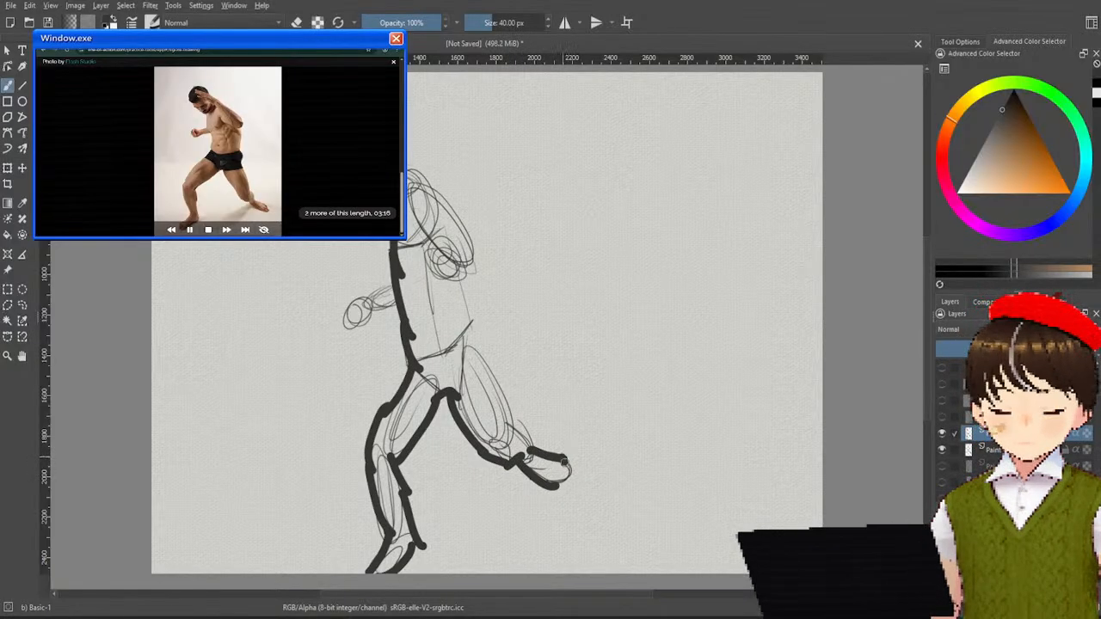
pyautogui.moveTo(570, 461); pyautogui.dragTo(551, 492)
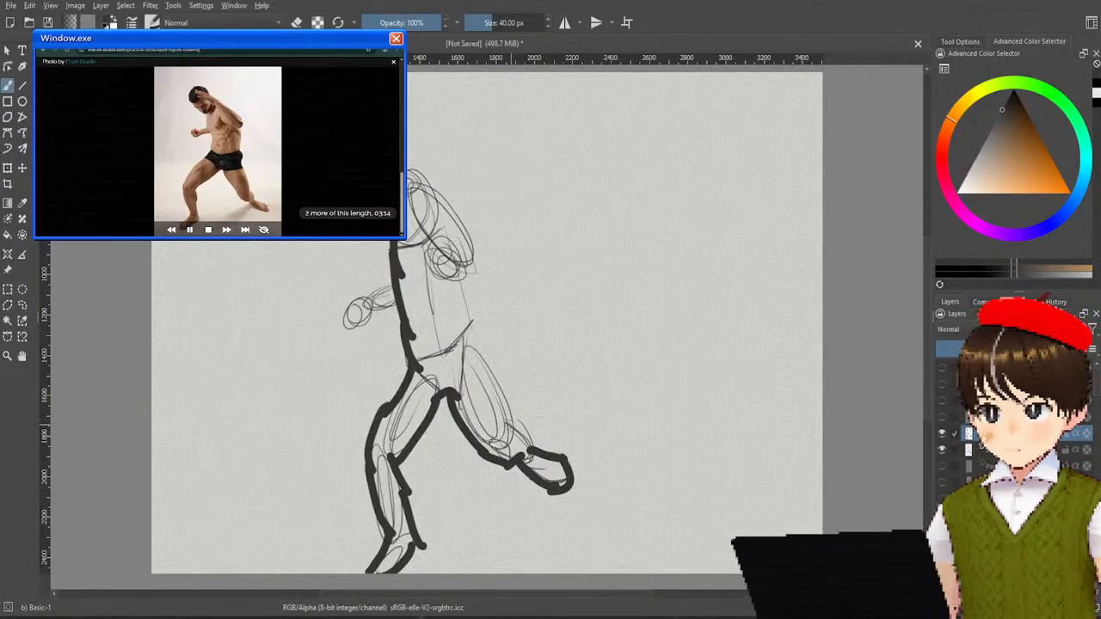
pyautogui.moveTo(504, 435); pyautogui.dragTo(531, 442)
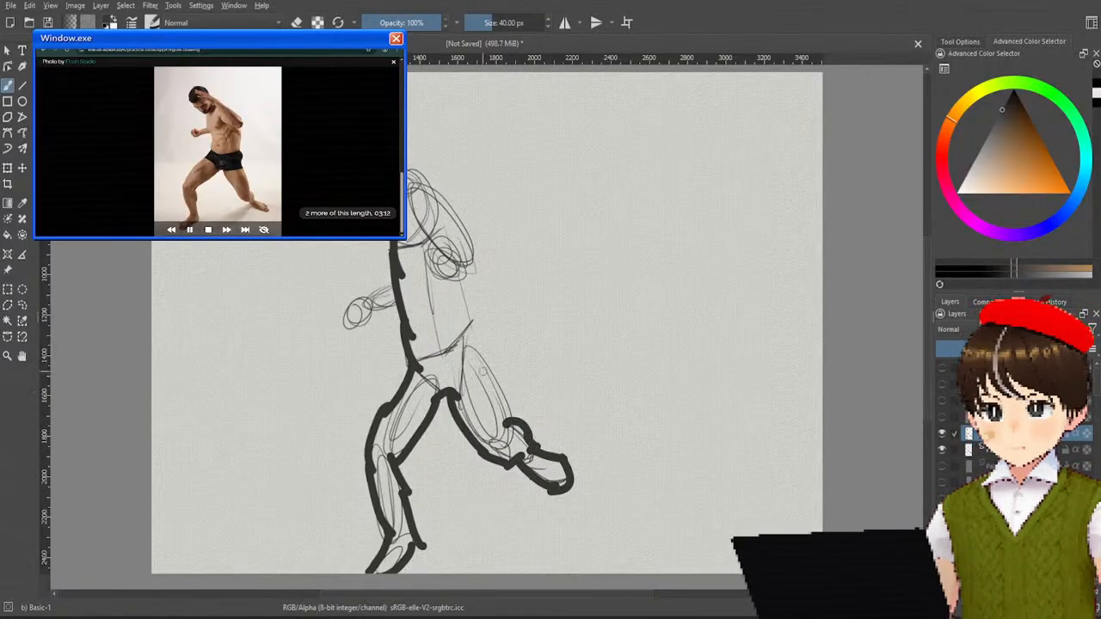
pyautogui.moveTo(478, 358); pyautogui.dragTo(512, 421)
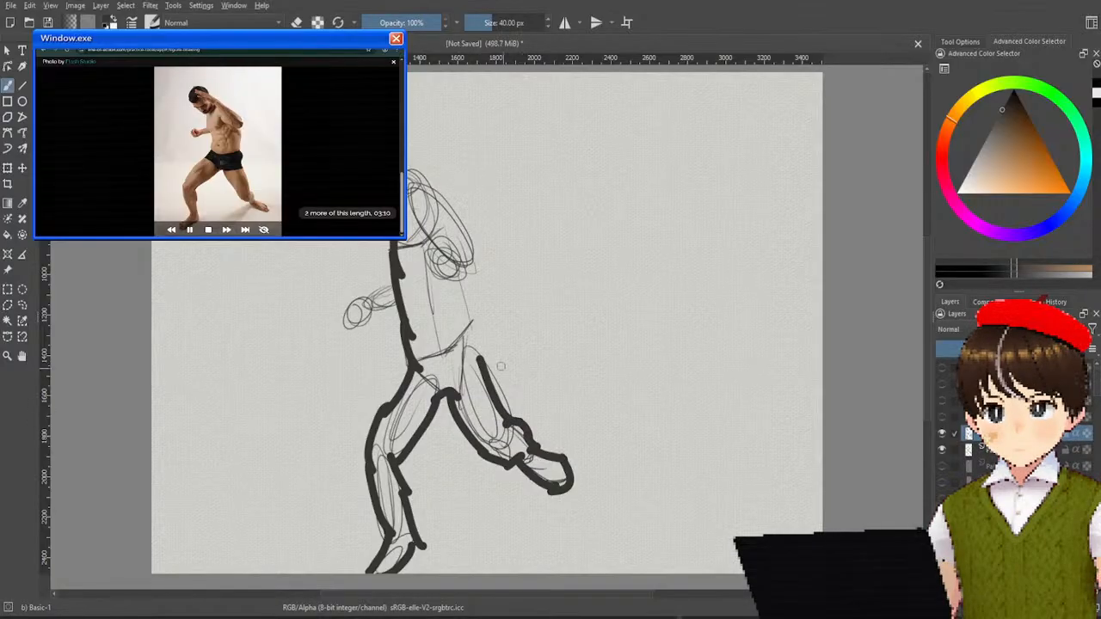
pyautogui.moveTo(470, 339); pyautogui.dragTo(487, 362)
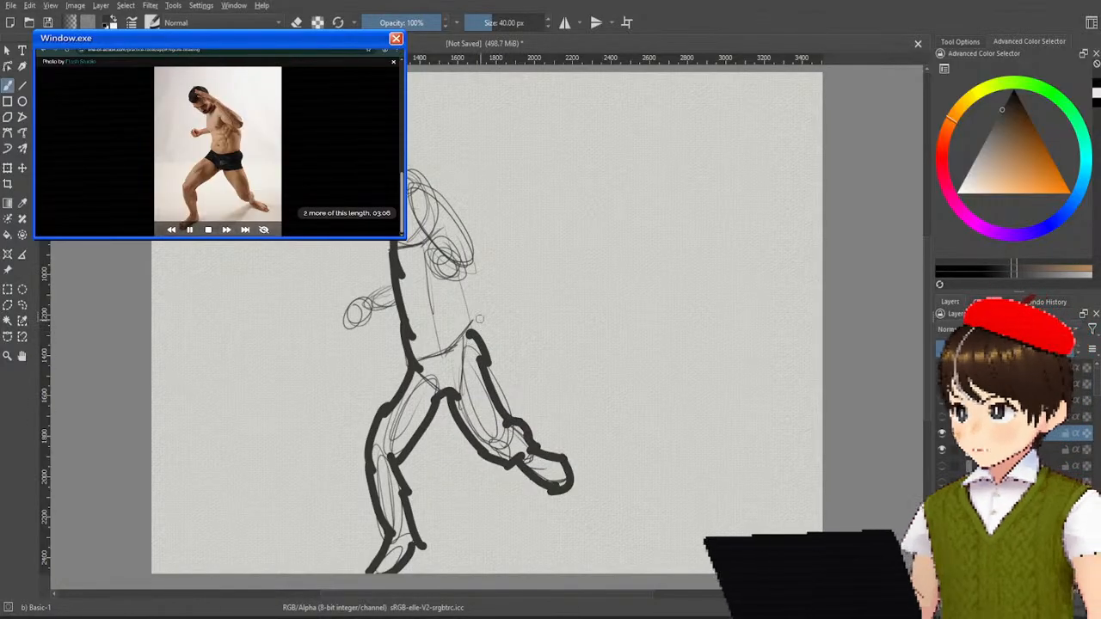
# Step: Outline the lunging man's back from underarm to hip and the raised near arm's elbow and outer edge
pyautogui.moveTo(465, 272); pyautogui.dragTo(480, 354)
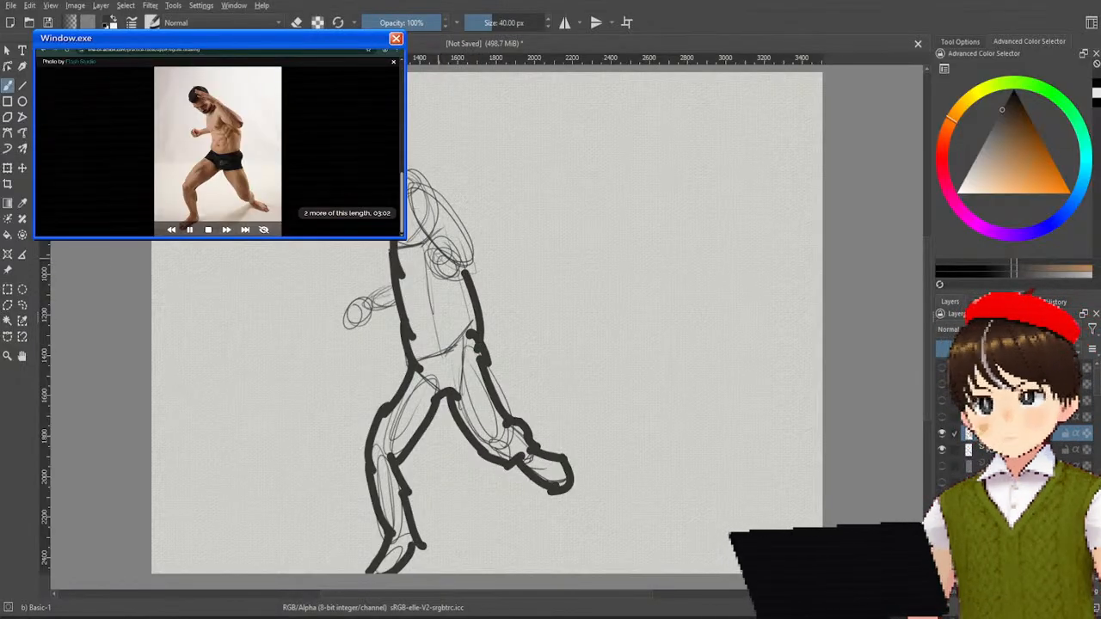
pyautogui.moveTo(428, 255); pyautogui.dragTo(479, 274)
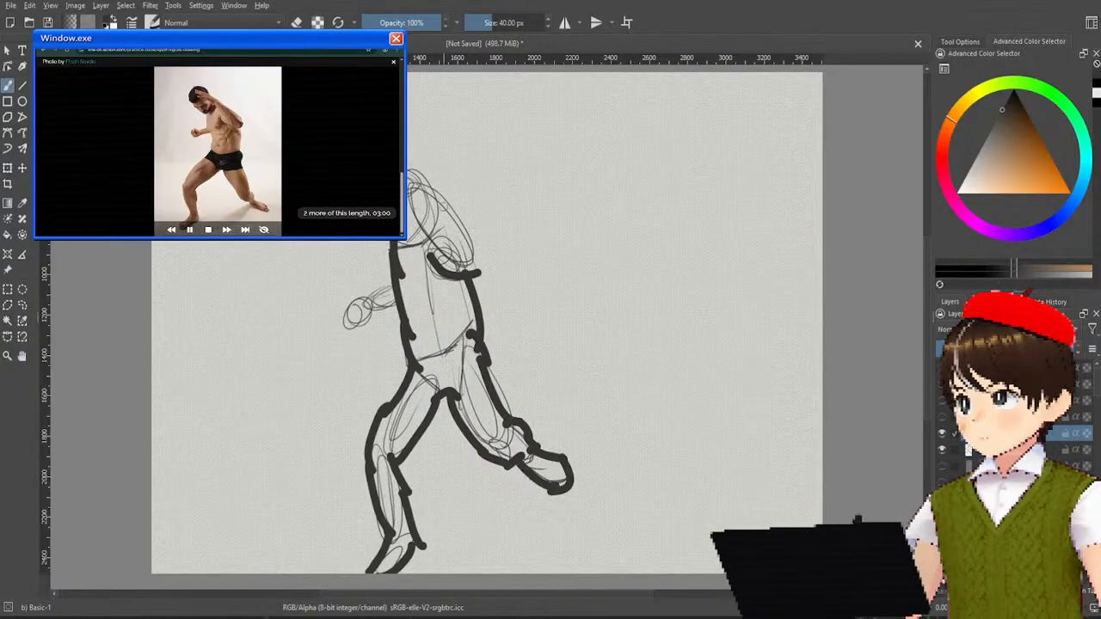
pyautogui.moveTo(417, 188); pyautogui.dragTo(473, 262)
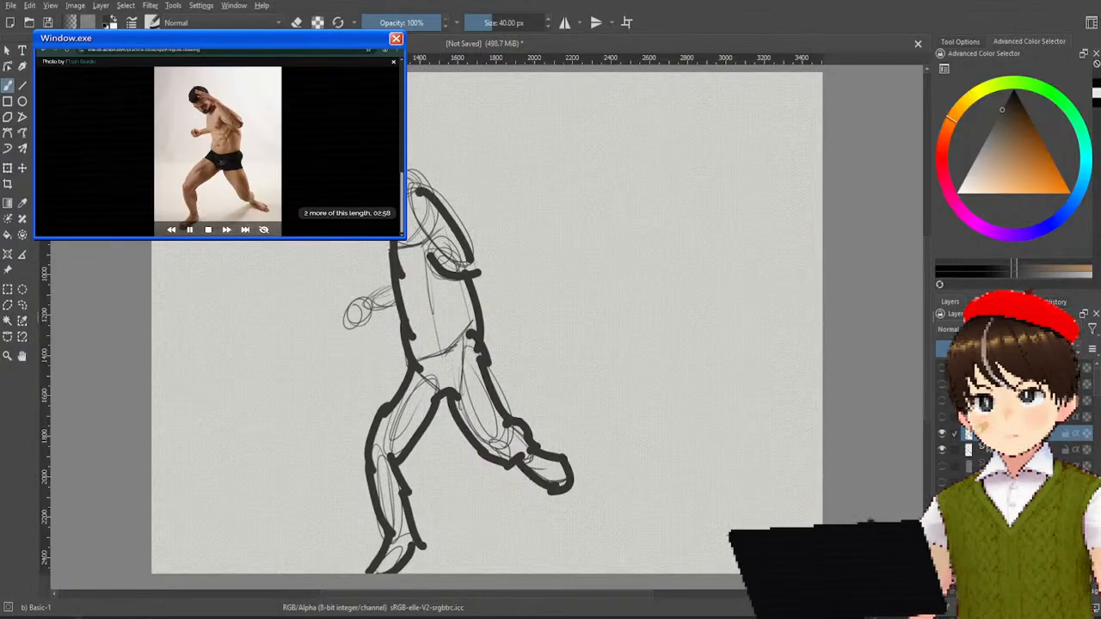
pyautogui.moveTo(411, 201); pyautogui.dragTo(483, 255)
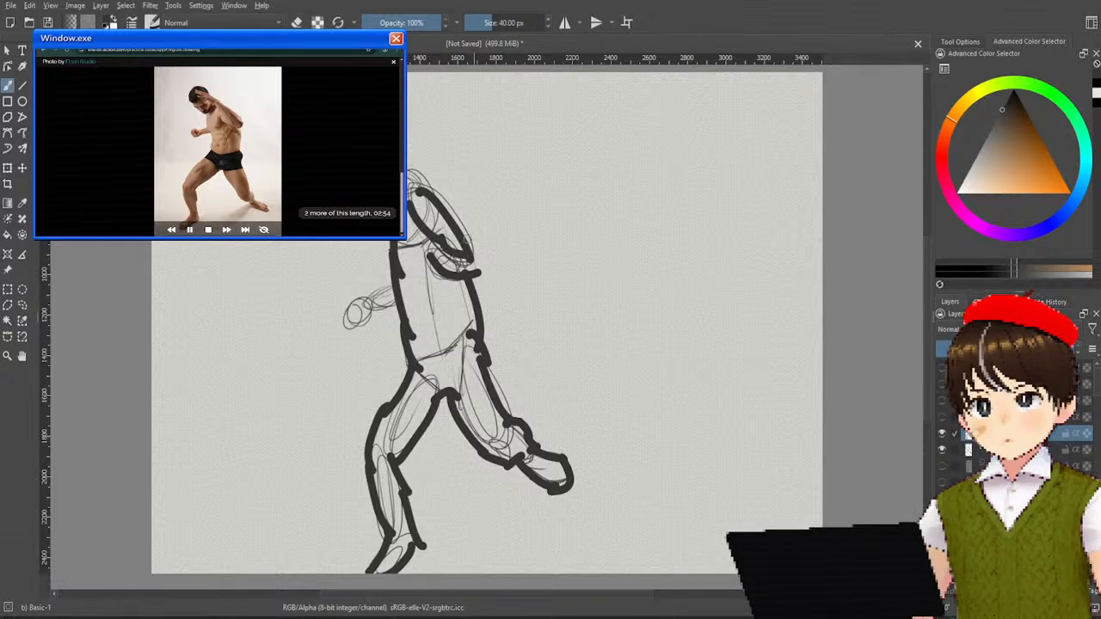
pyautogui.hotkey('ctrl', 'z')
pyautogui.hotkey('ctrl', 'z')
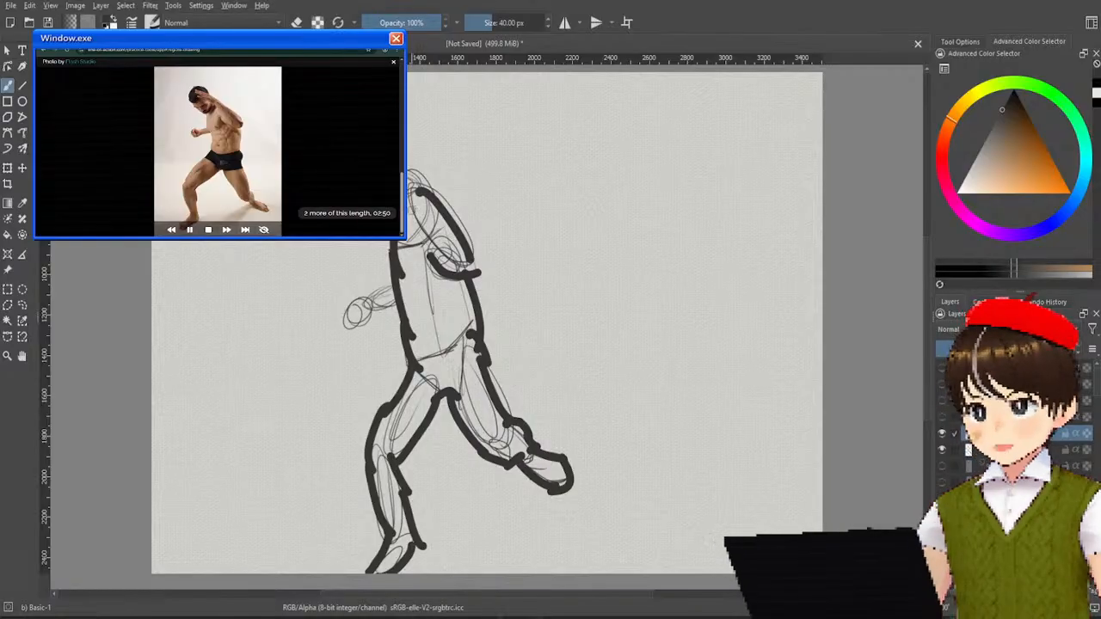
pyautogui.moveTo(410, 204); pyautogui.dragTo(468, 277)
pyautogui.hotkey('ctrl', 'z')
pyautogui.moveTo(418, 209); pyautogui.dragTo(462, 289)
pyautogui.hotkey('ctrl', 'z')
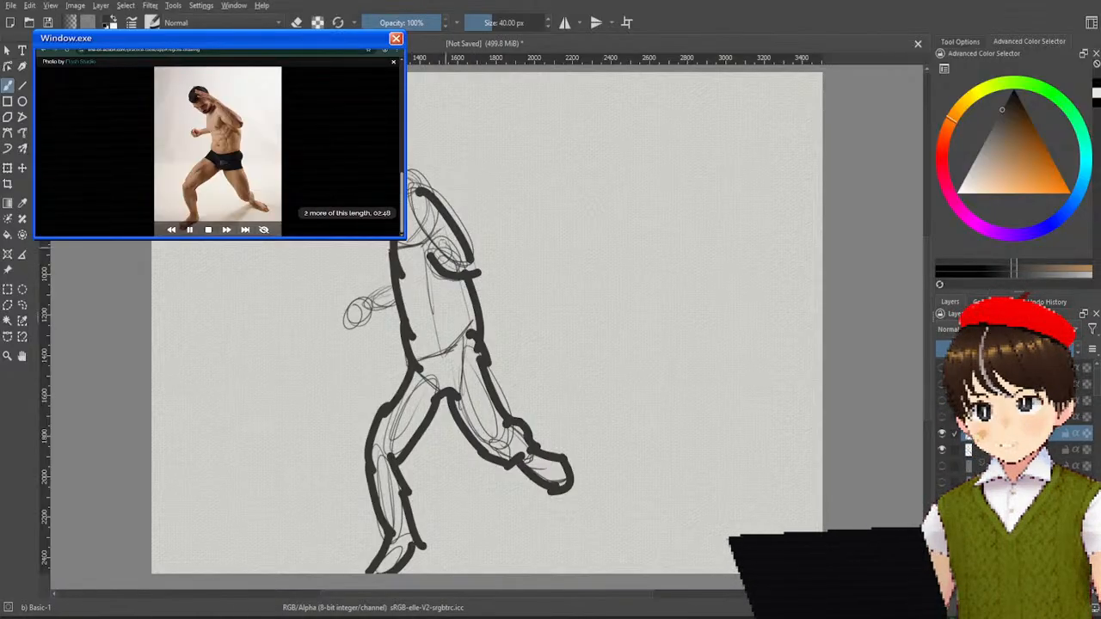
# Step: Outline the near arm's inner edge, the head, and the far forearm with its round fist, redrawing the forearm strokes as needed
pyautogui.moveTo(418, 212)
pyautogui.mouseDown()
pyautogui.moveTo(452, 268)
pyautogui.moveTo(480, 254)
pyautogui.mouseUp()
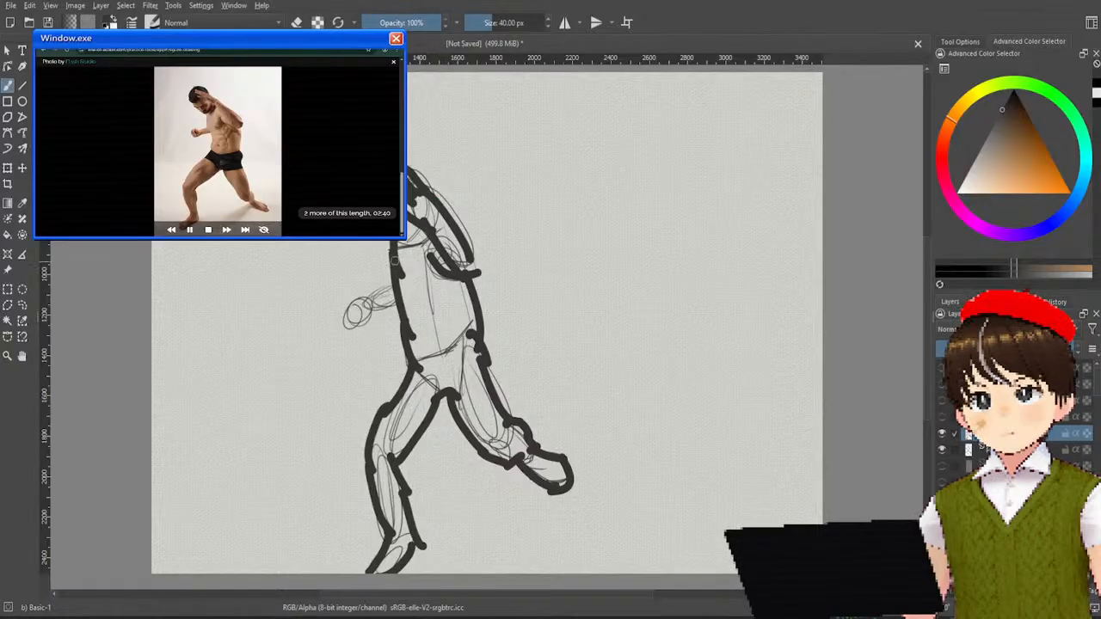
pyautogui.moveTo(394, 273)
pyautogui.mouseDown()
pyautogui.moveTo(351, 302)
pyautogui.moveTo(370, 315)
pyautogui.moveTo(391, 301)
pyautogui.moveTo(370, 291)
pyautogui.moveTo(381, 314)
pyautogui.moveTo(351, 296)
pyautogui.moveTo(366, 320)
pyautogui.mouseUp()
pyautogui.hotkey('ctrl', 'z')
pyautogui.hotkey('ctrl', 'z')
pyautogui.hotkey('ctrl', 'z')
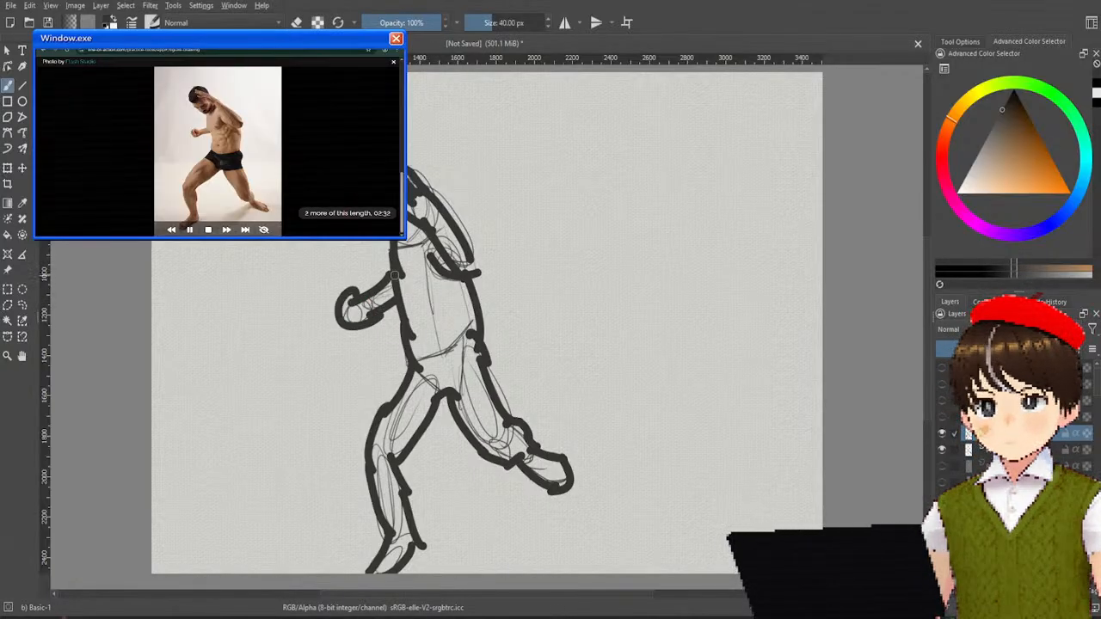
pyautogui.moveTo(392, 277)
pyautogui.mouseDown()
pyautogui.moveTo(363, 294)
pyautogui.moveTo(366, 320)
pyautogui.moveTo(380, 313)
pyautogui.mouseUp()
pyautogui.hotkey('ctrl', 'z')
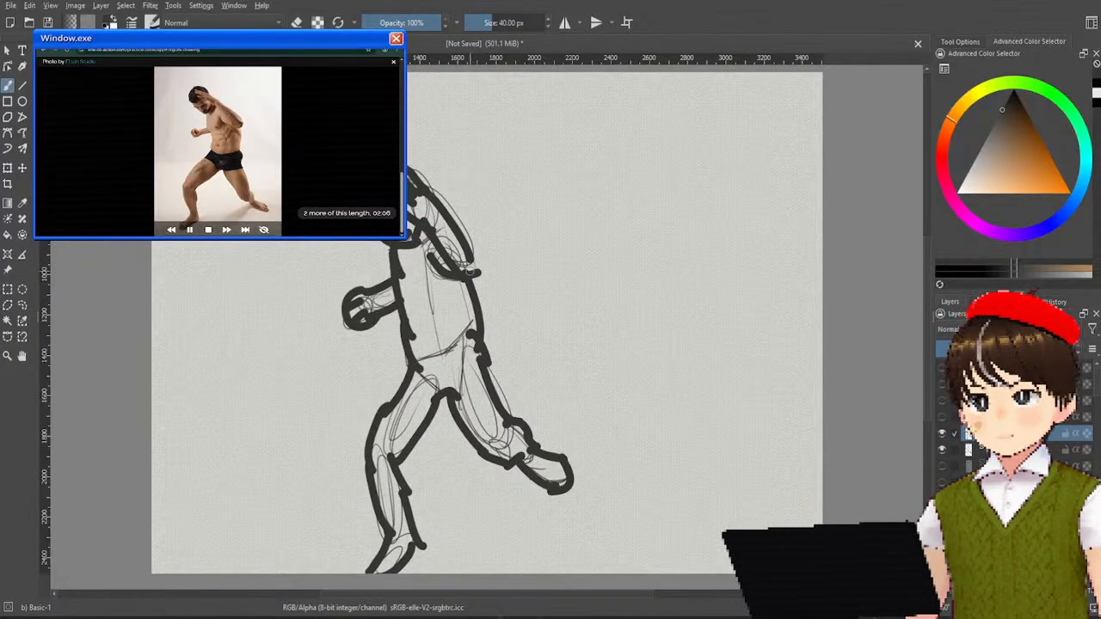
# Step: Draw the waistband and leg hems of the man's shorts and fill the shorts in solid dark gray
pyautogui.moveTo(407, 347); pyautogui.dragTo(475, 327)
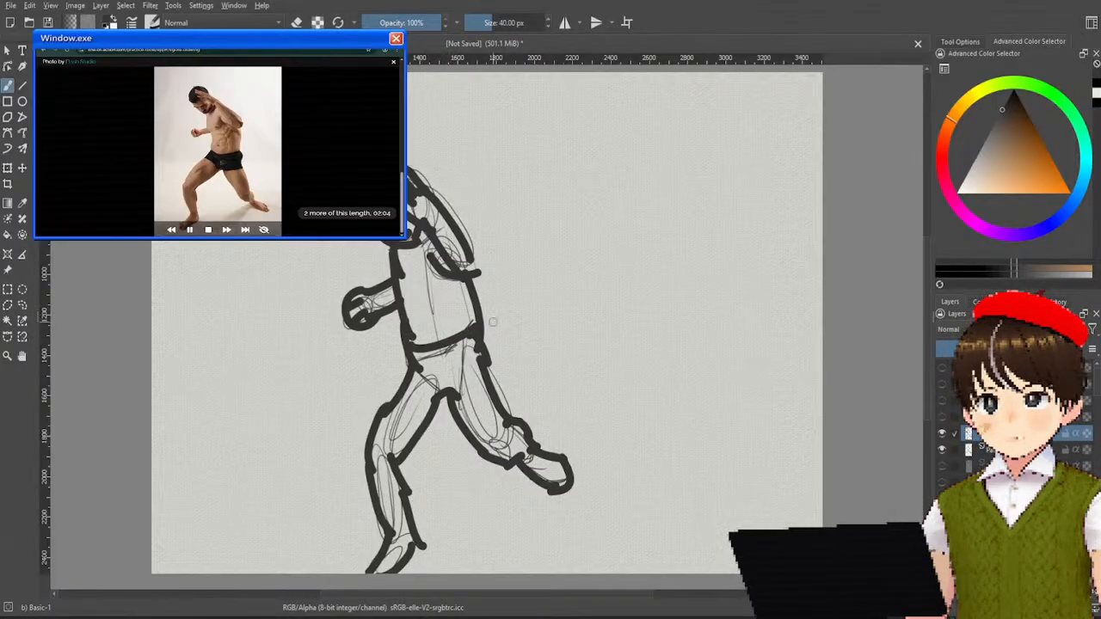
pyautogui.moveTo(447, 374); pyautogui.dragTo(406, 402)
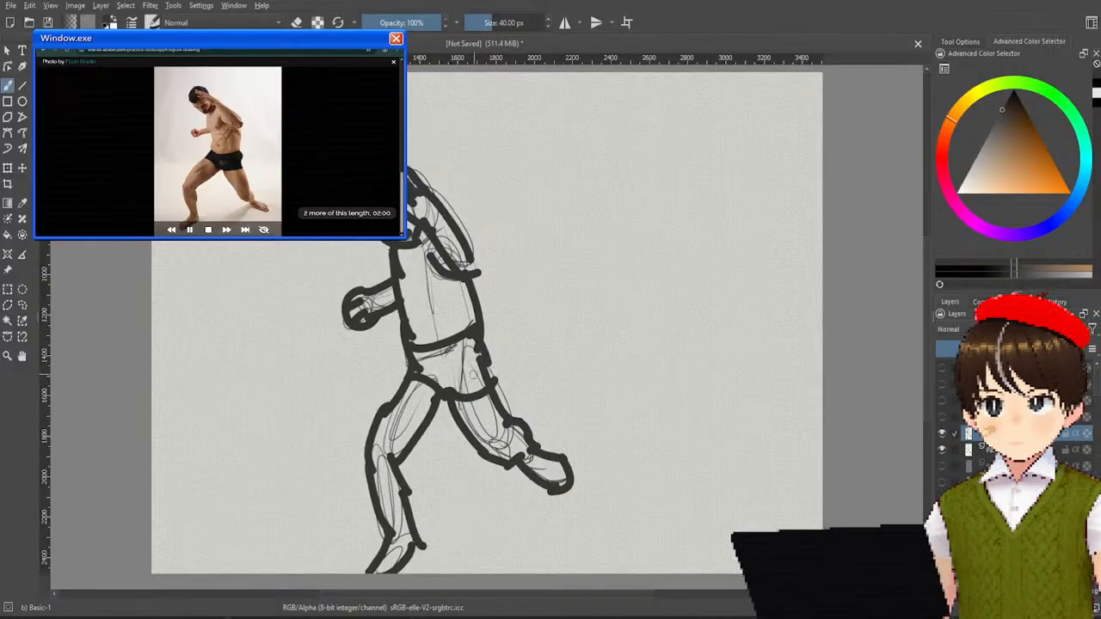
pyautogui.moveTo(456, 364)
pyautogui.mouseDown()
pyautogui.moveTo(426, 361)
pyautogui.moveTo(468, 342)
pyautogui.moveTo(469, 389)
pyautogui.moveTo(447, 386)
pyautogui.moveTo(468, 345)
pyautogui.mouseUp()
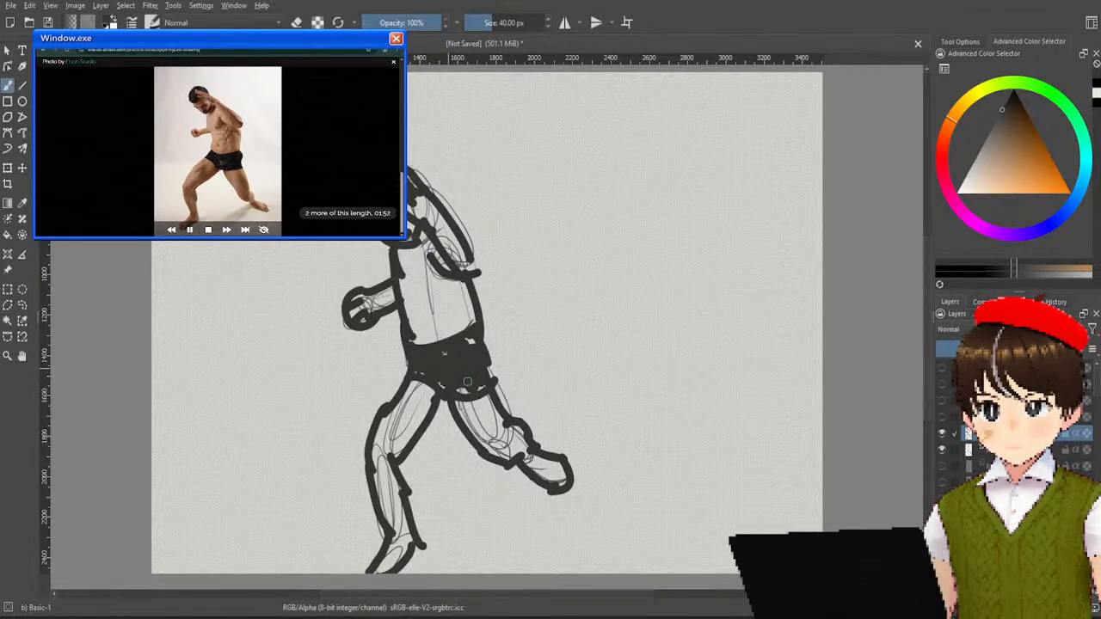
# Step: Toggle the bold outline layer's visibility to compare the outline with the oval construction sketch beneath it
pyautogui.click(943, 433)
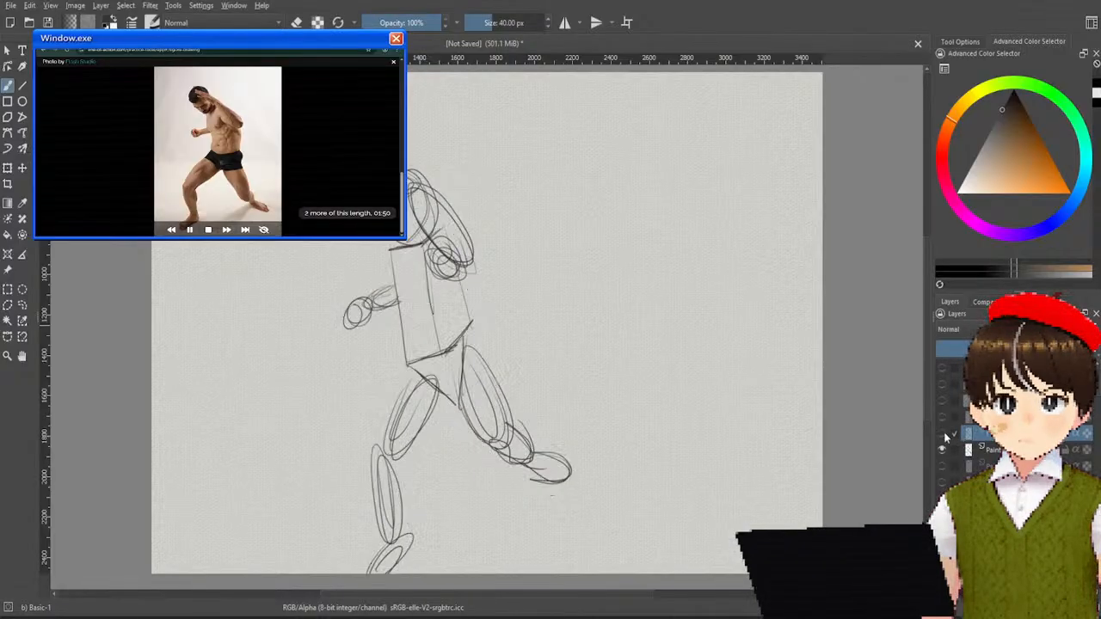
pyautogui.click(945, 433)
pyautogui.click(946, 434)
pyautogui.click(947, 435)
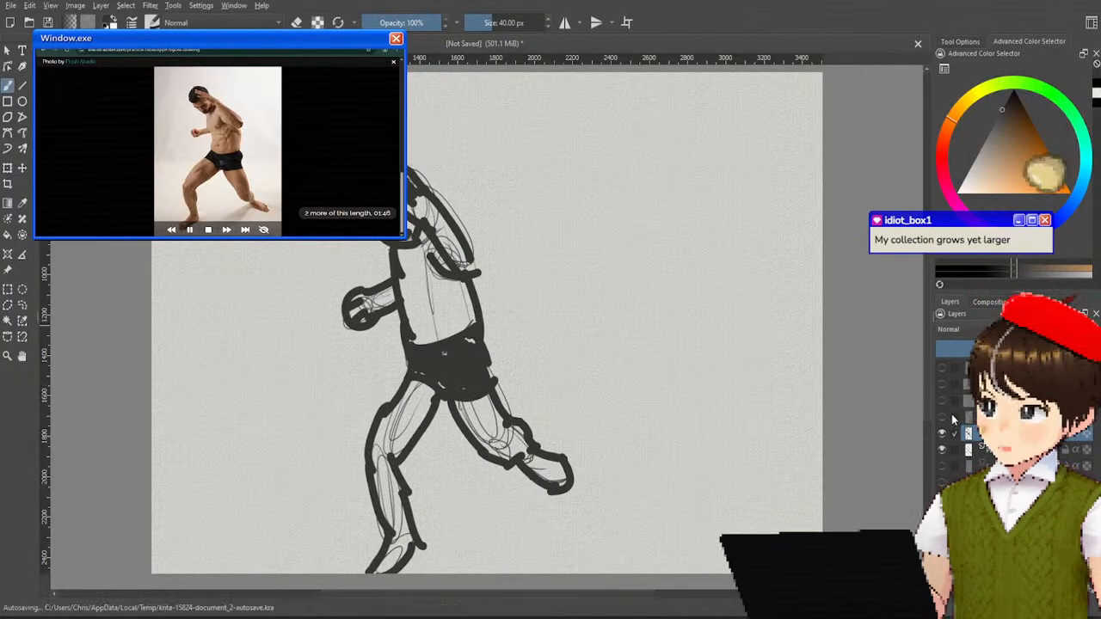
pyautogui.click(943, 434)
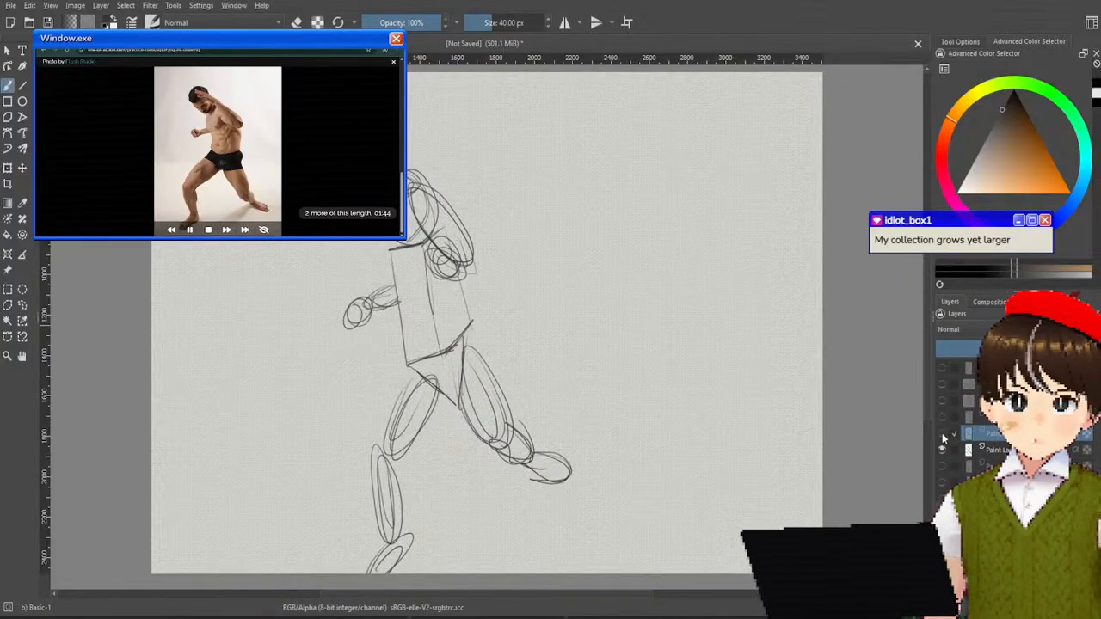
pyautogui.click(944, 434)
pyautogui.click(945, 436)
pyautogui.click(945, 435)
pyautogui.click(945, 435)
pyautogui.click(945, 435)
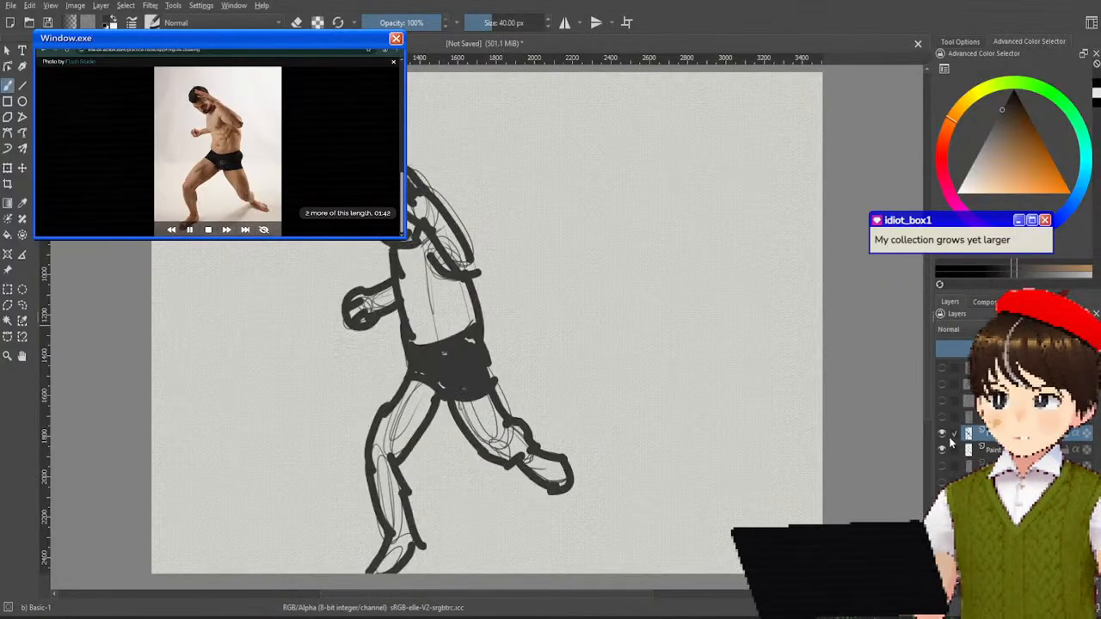
pyautogui.click(944, 436)
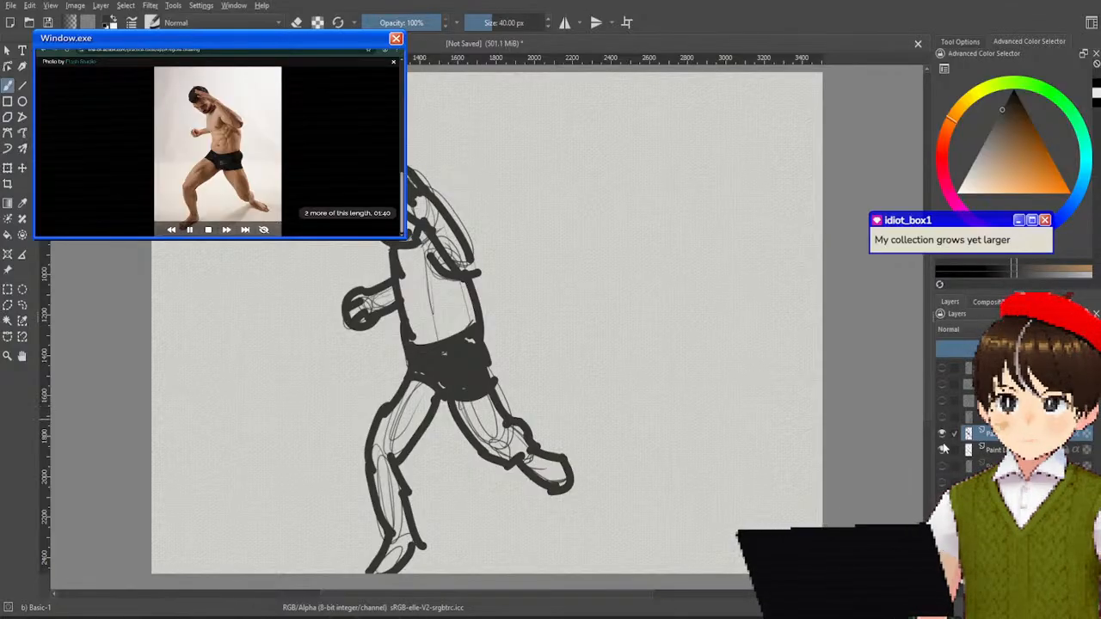
pyautogui.click(943, 436)
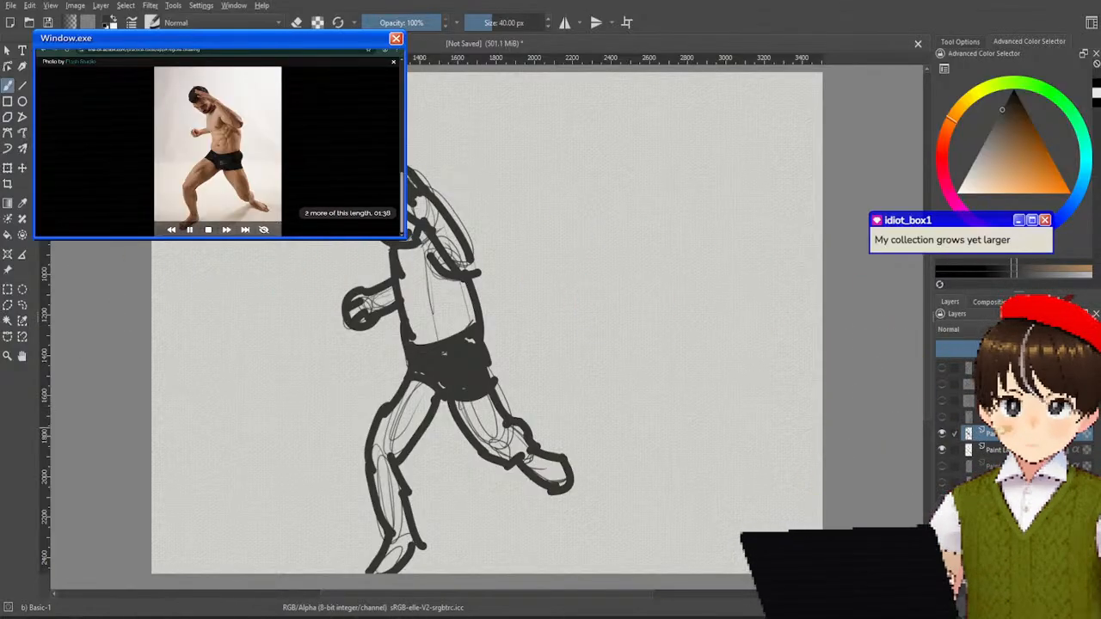
# Step: Lower the bold outline layer's opacity and, on a new layer above it, set up the WaterC Basic Lines-Wet-Pattern brush at 58.64 px
pyautogui.click(945, 435)
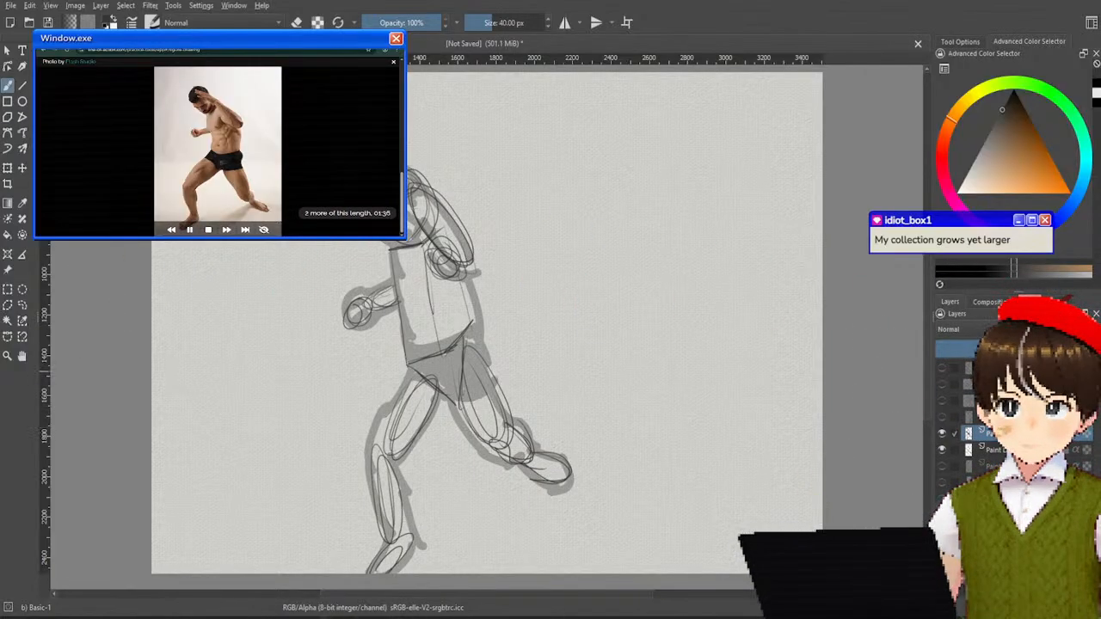
pyautogui.rightClick(661, 342)
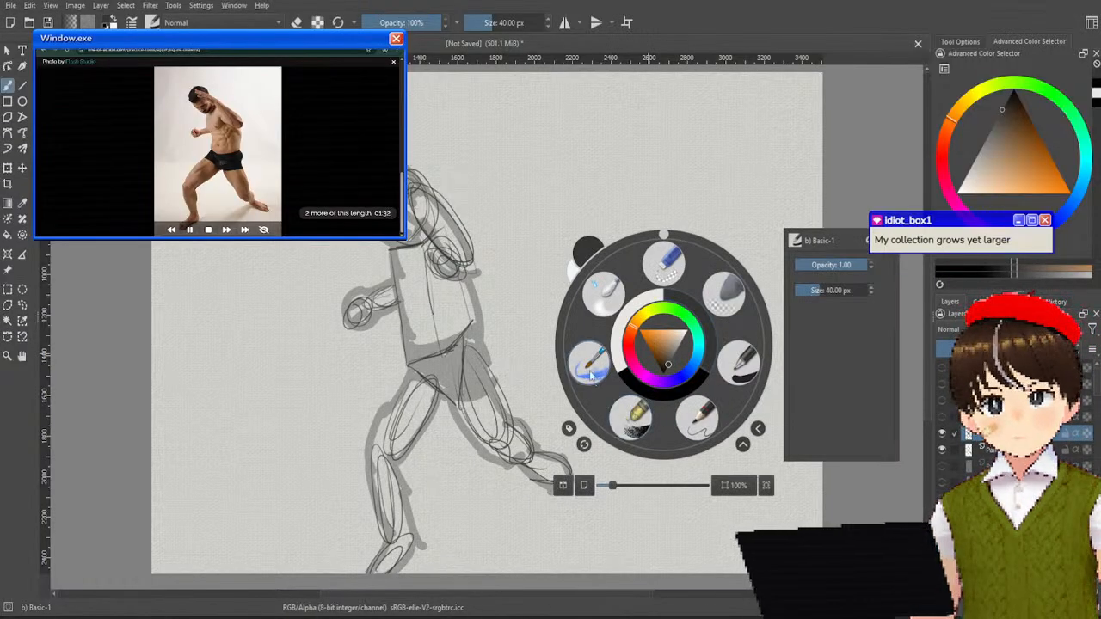
pyautogui.click(727, 299)
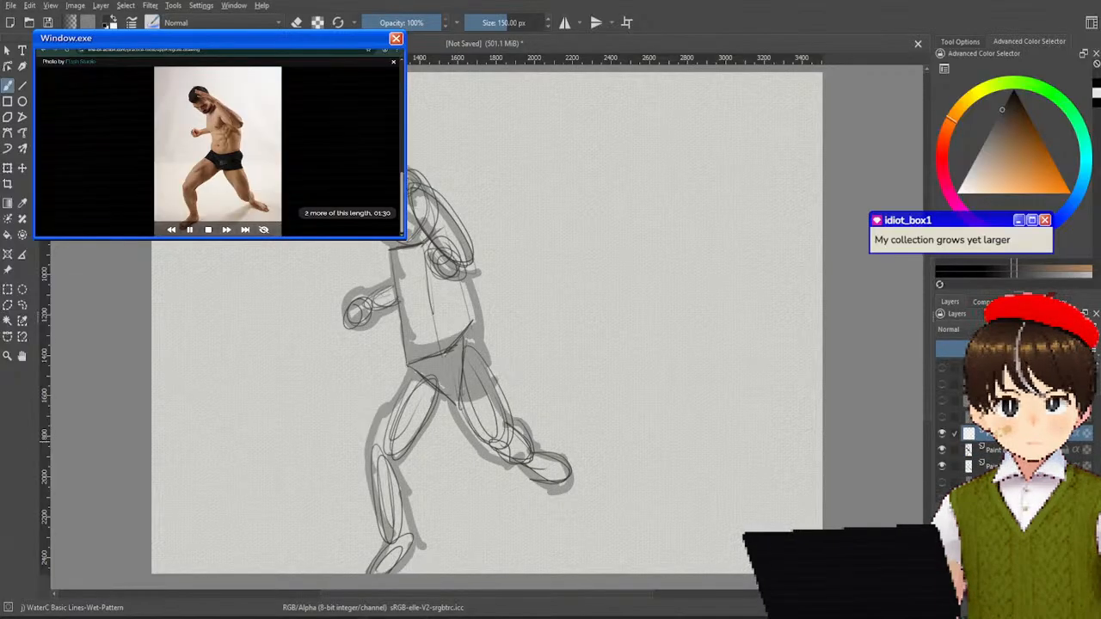
pyautogui.click(492, 24)
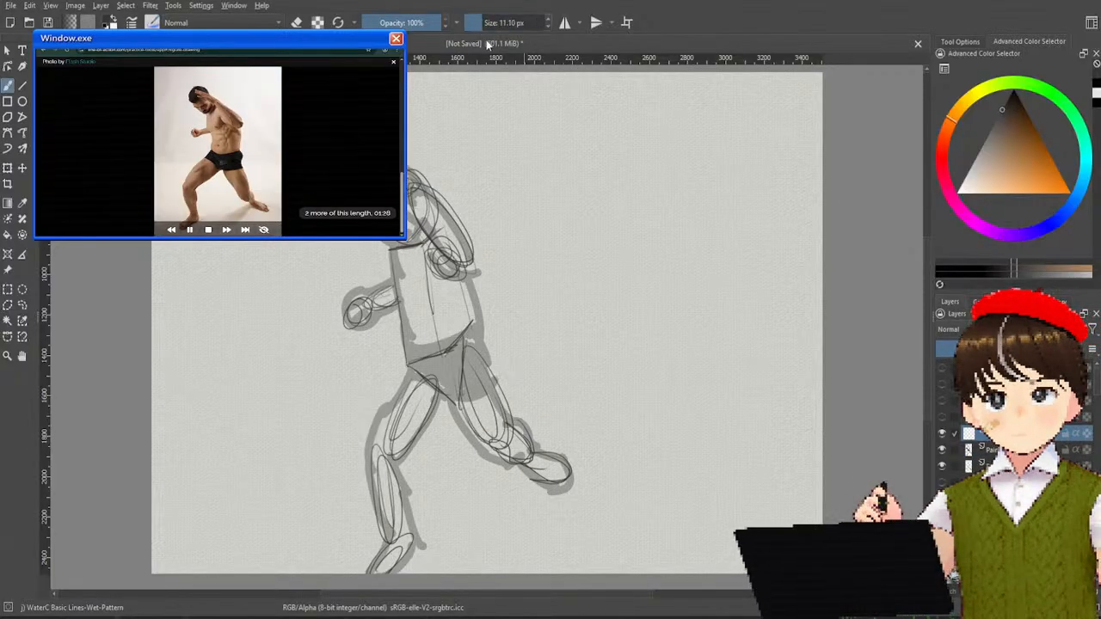
pyautogui.click(499, 24)
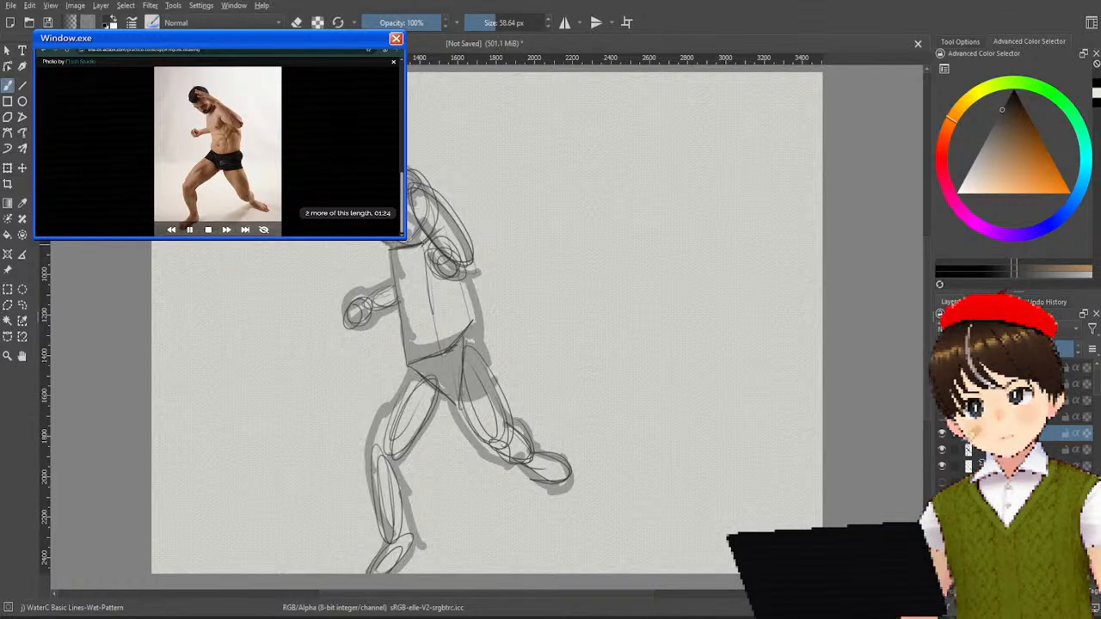
# Step: Draw thin outlines along the front of the man's torso, the bent front leg, and the extended rear leg with its foot
pyautogui.moveTo(394, 267)
pyautogui.mouseDown()
pyautogui.moveTo(419, 321)
pyautogui.moveTo(379, 406)
pyautogui.moveTo(387, 523)
pyautogui.mouseUp()
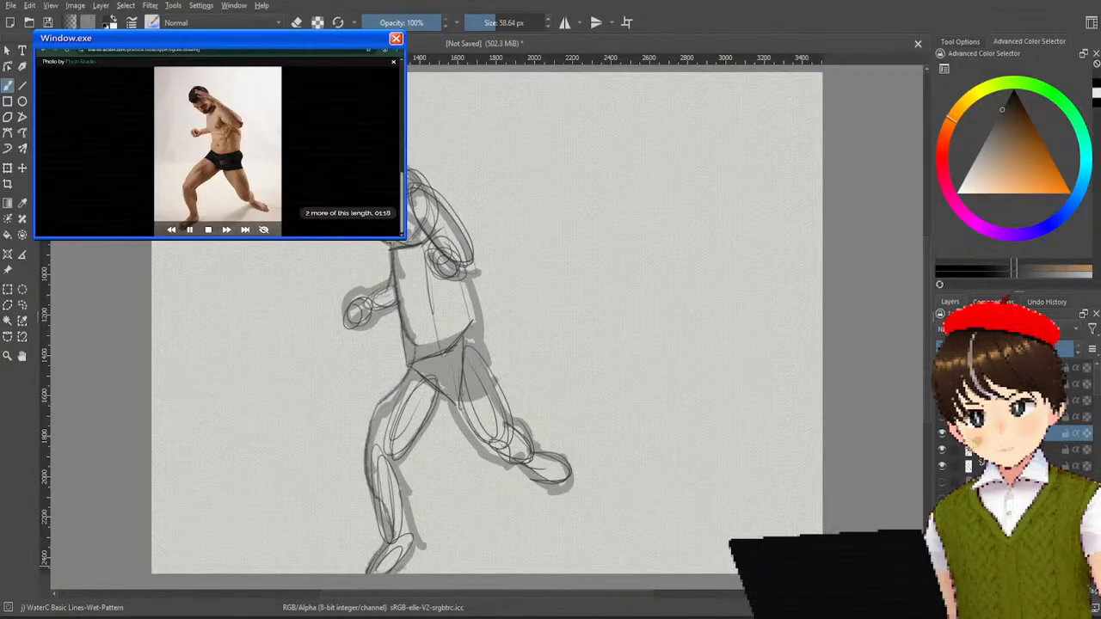
pyautogui.moveTo(397, 457); pyautogui.dragTo(422, 537)
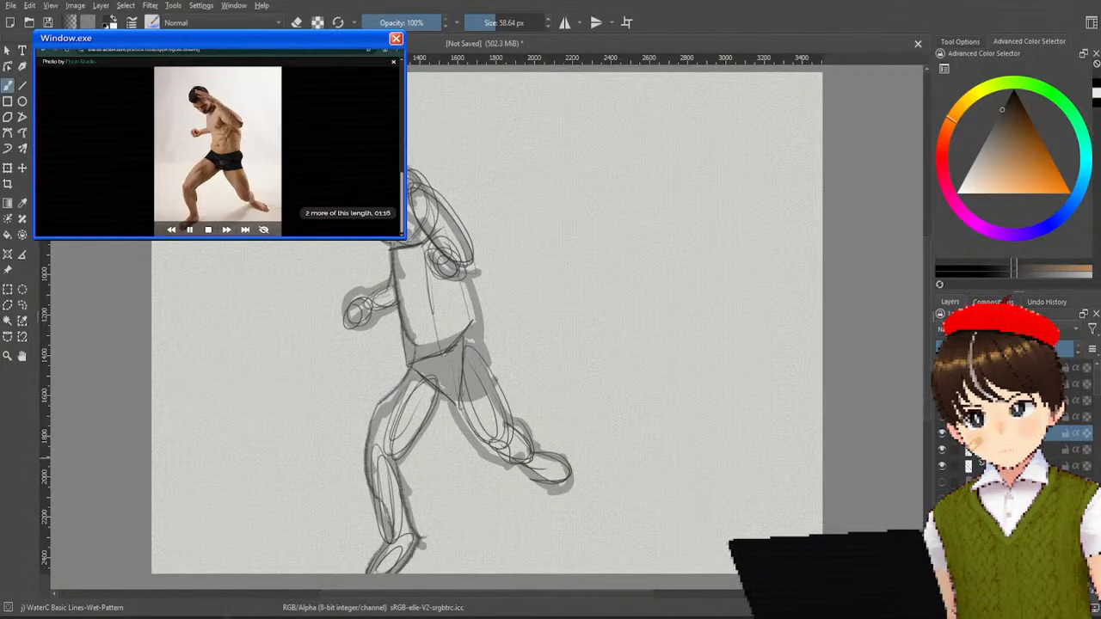
pyautogui.moveTo(448, 391)
pyautogui.mouseDown()
pyautogui.moveTo(434, 394)
pyautogui.moveTo(485, 448)
pyautogui.moveTo(565, 486)
pyautogui.mouseUp()
pyautogui.moveTo(538, 443); pyautogui.dragTo(573, 482)
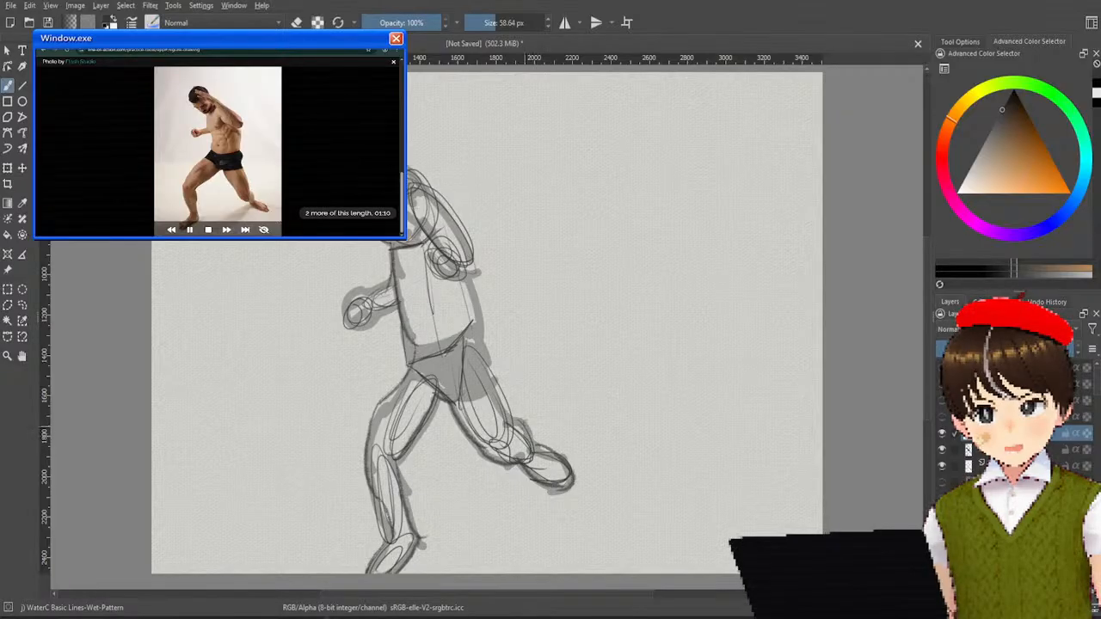
pyautogui.moveTo(509, 418)
pyautogui.mouseDown()
pyautogui.moveTo(531, 464)
pyautogui.moveTo(534, 436)
pyautogui.mouseUp()
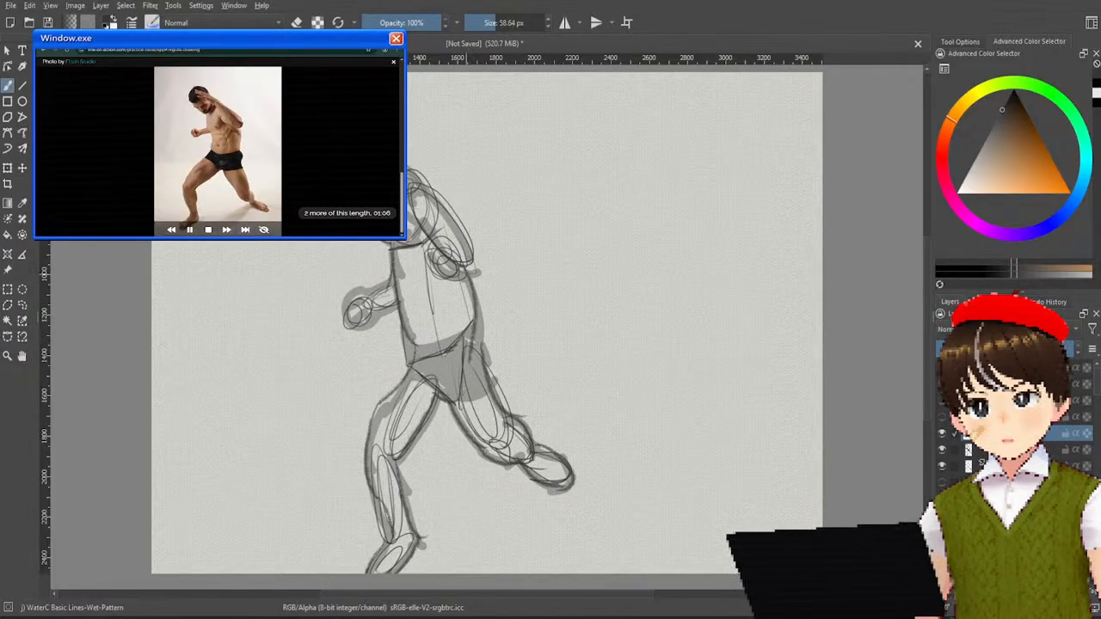
# Step: Outline the man's back and hip, then draw the curved waistband and the leg hem of his shorts
pyautogui.moveTo(475, 277); pyautogui.dragTo(477, 375)
pyautogui.moveTo(408, 350); pyautogui.dragTo(493, 327)
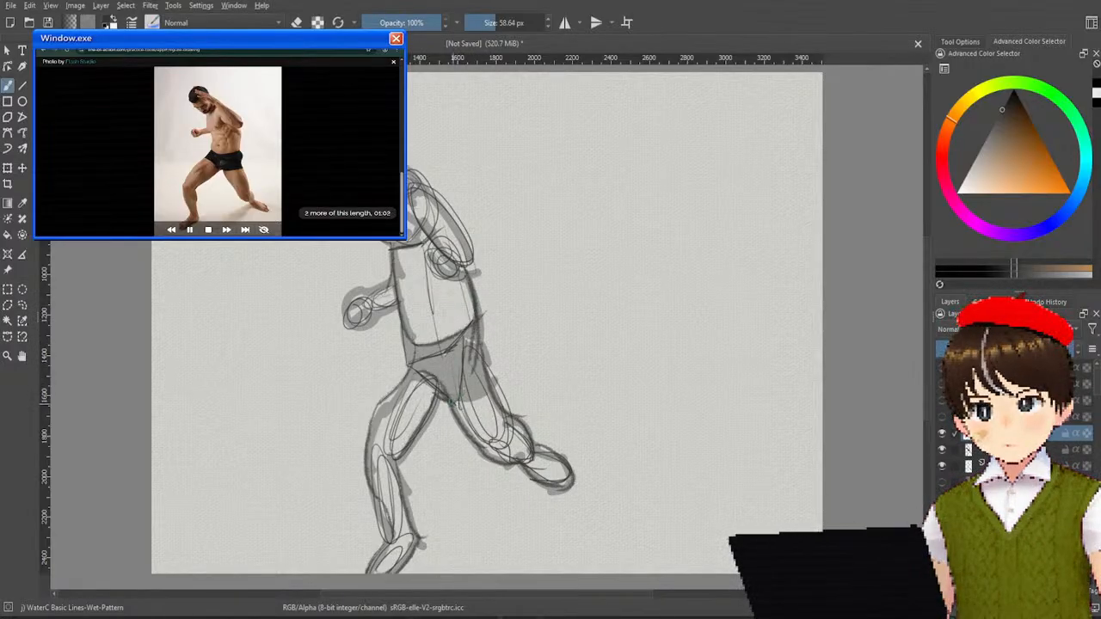
pyautogui.moveTo(449, 400); pyautogui.dragTo(492, 398)
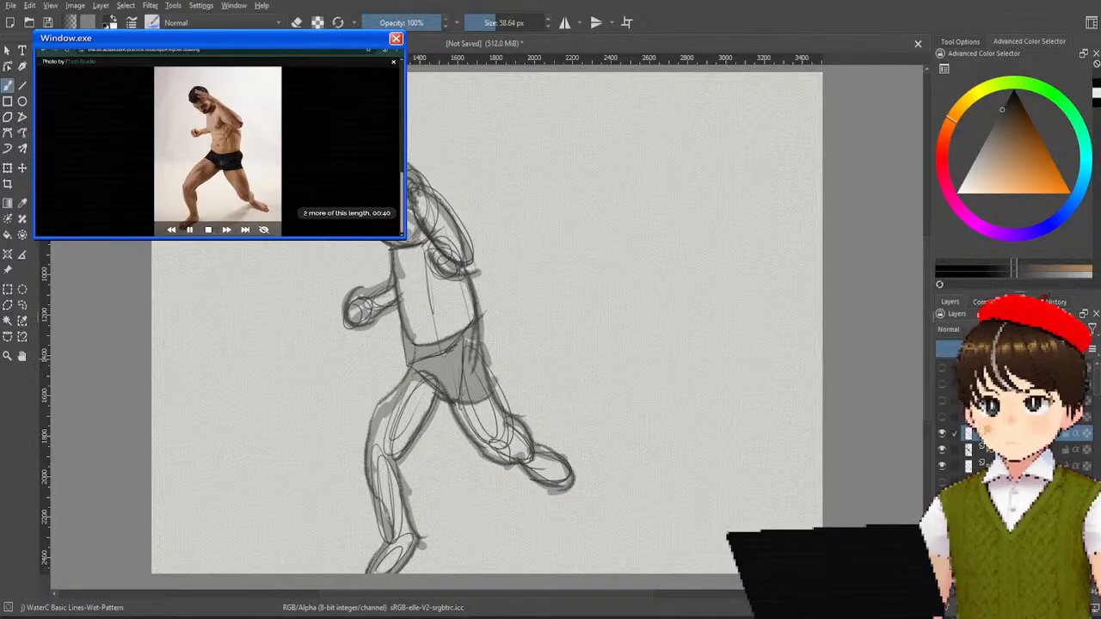
# Step: Hide the bold outline and construction layers, then strengthen the raised arm, front thigh, and waistband lines and add a short chest mark
pyautogui.click(942, 450)
pyautogui.click(944, 464)
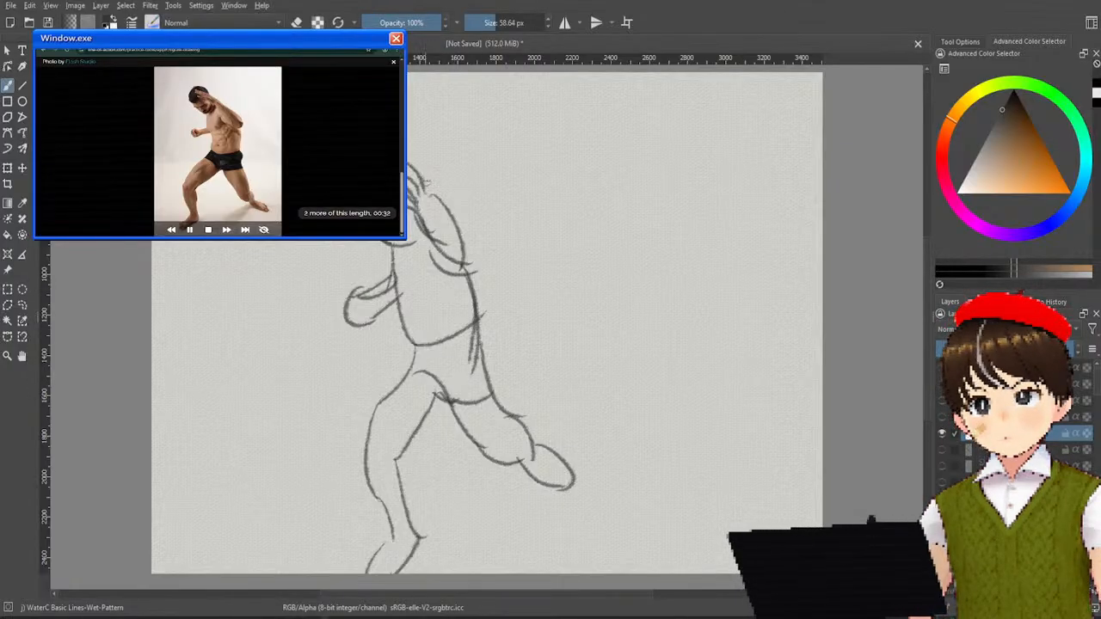
pyautogui.moveTo(425, 258)
pyautogui.mouseDown()
pyautogui.moveTo(468, 252)
pyautogui.moveTo(463, 274)
pyautogui.mouseUp()
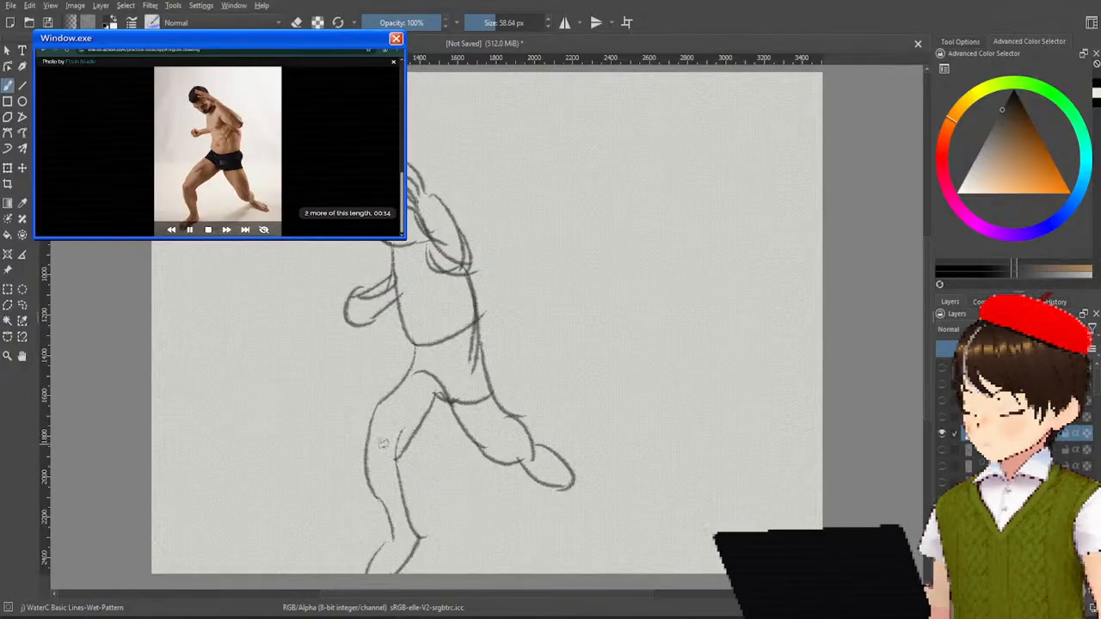
pyautogui.moveTo(361, 469)
pyautogui.mouseDown()
pyautogui.moveTo(382, 410)
pyautogui.moveTo(442, 403)
pyautogui.mouseUp()
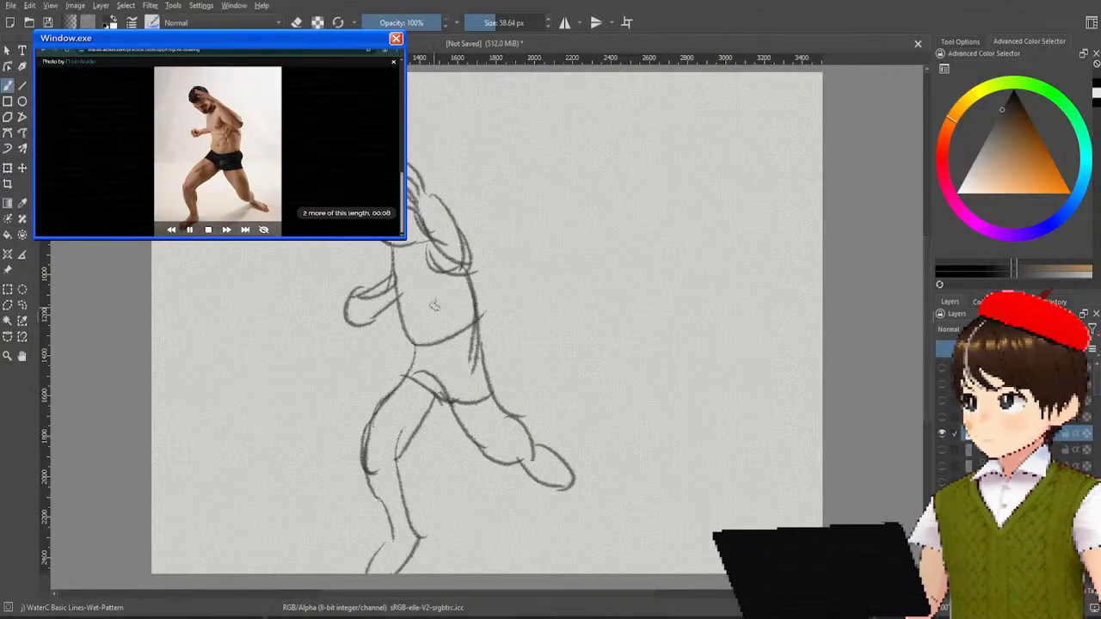
pyautogui.moveTo(415, 279); pyautogui.dragTo(430, 277)
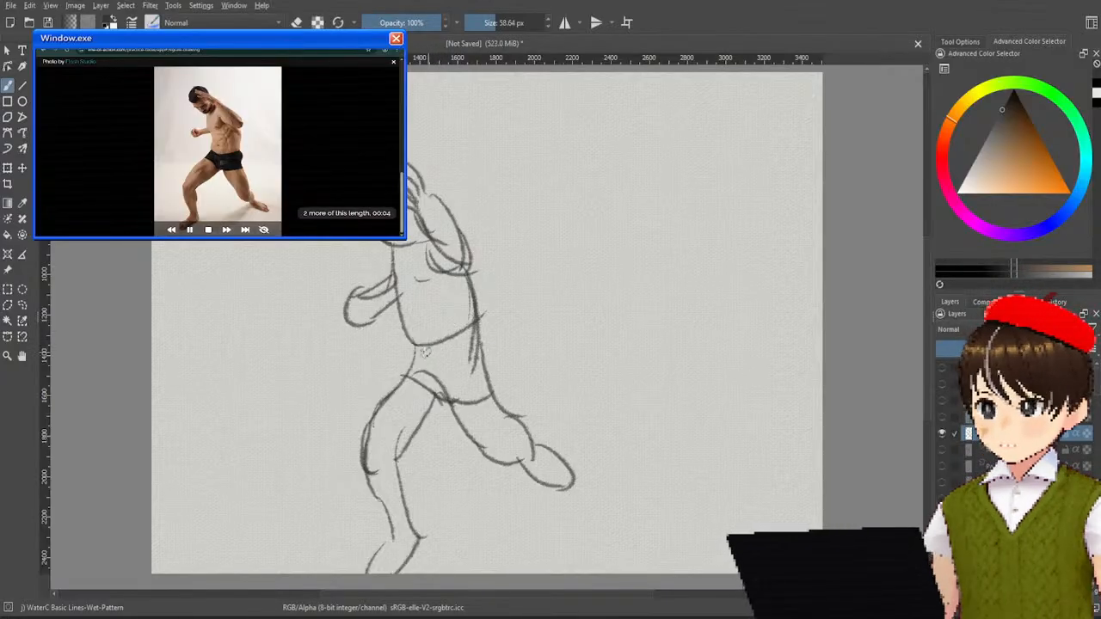
pyautogui.moveTo(449, 349); pyautogui.dragTo(486, 339)
pyautogui.moveTo(417, 355); pyautogui.dragTo(487, 322)
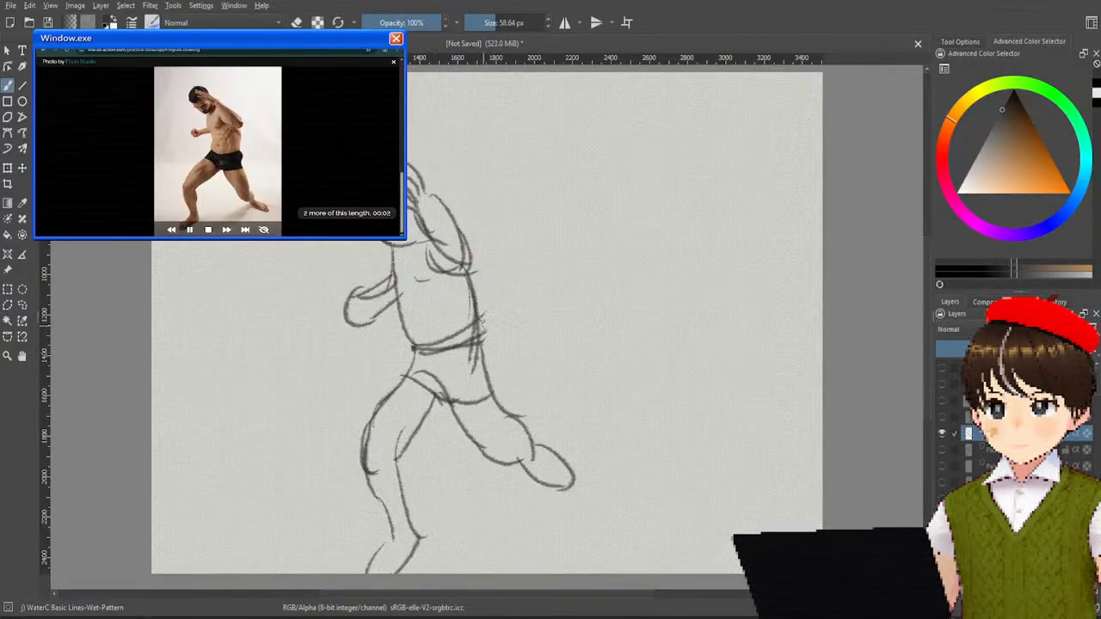
# Step: Hide the finished outline, add a new paint layer for the next pose, and choose the Pencil-2 brush at 10 px
pyautogui.click(950, 432)
pyautogui.click(950, 432)
pyautogui.click(950, 432)
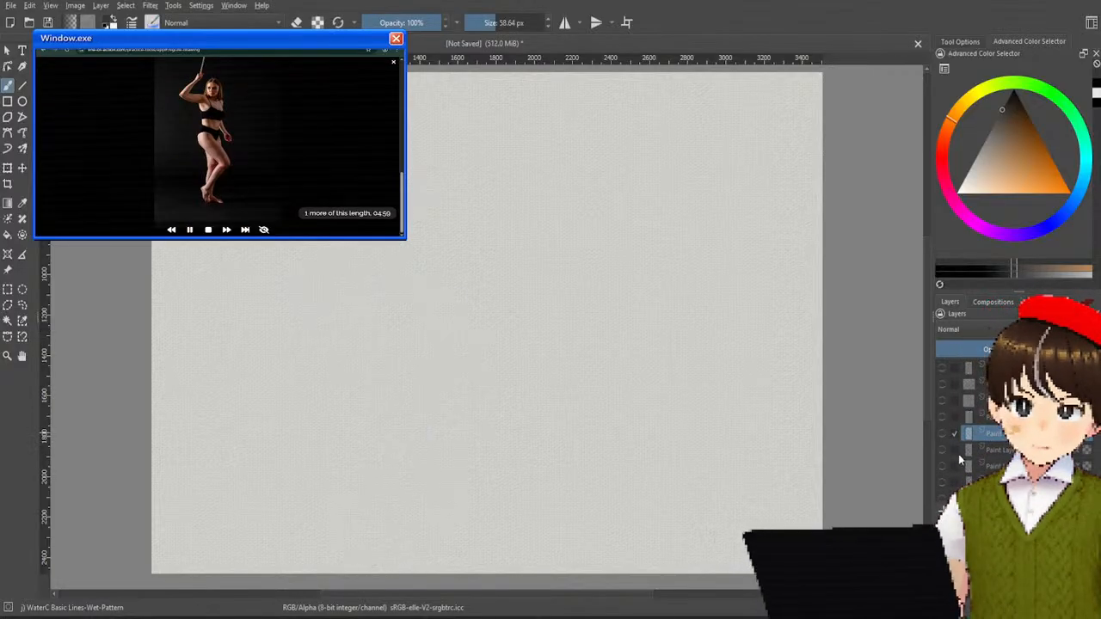
pyautogui.press('Insert')
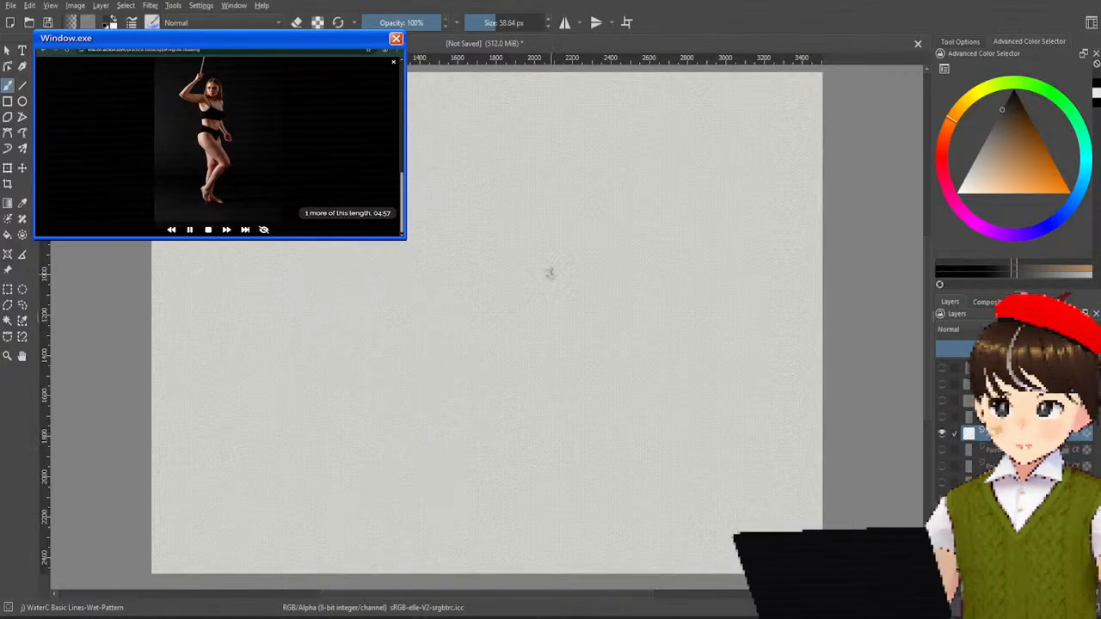
pyautogui.rightClick(552, 262)
pyautogui.click(589, 342)
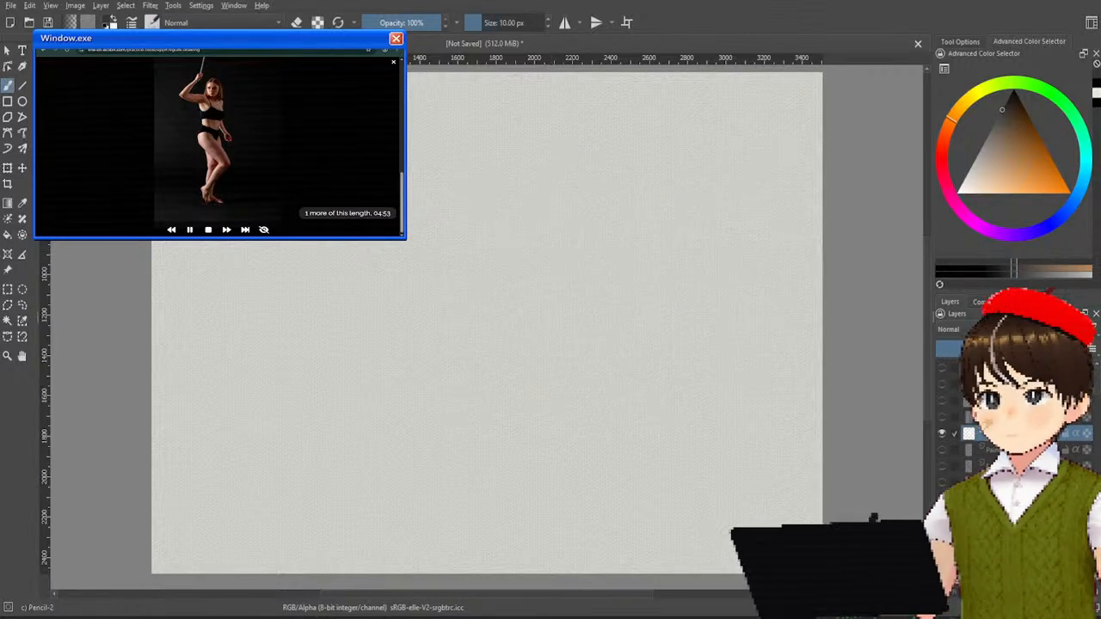
# Step: Sketch the standing woman's oval head, slanted shoulder line, upper torso centre line, and far torso edge
pyautogui.moveTo(391, 243)
pyautogui.mouseDown()
pyautogui.moveTo(418, 222)
pyautogui.moveTo(391, 244)
pyautogui.moveTo(411, 182)
pyautogui.mouseUp()
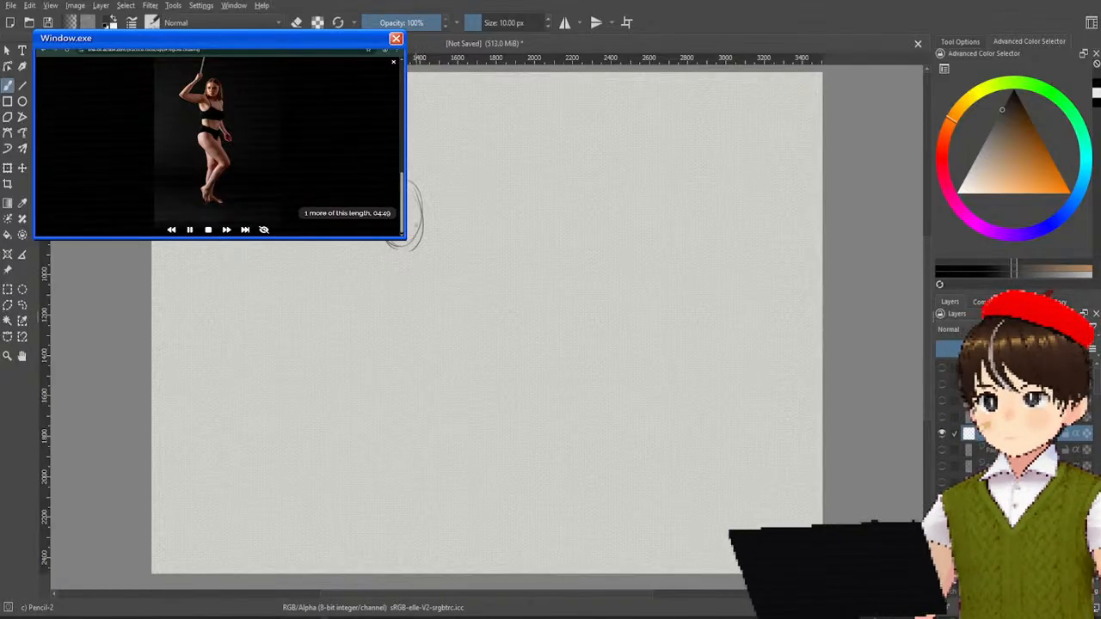
pyautogui.moveTo(420, 243)
pyautogui.mouseDown()
pyautogui.moveTo(383, 253)
pyautogui.moveTo(422, 244)
pyautogui.moveTo(398, 288)
pyautogui.mouseUp()
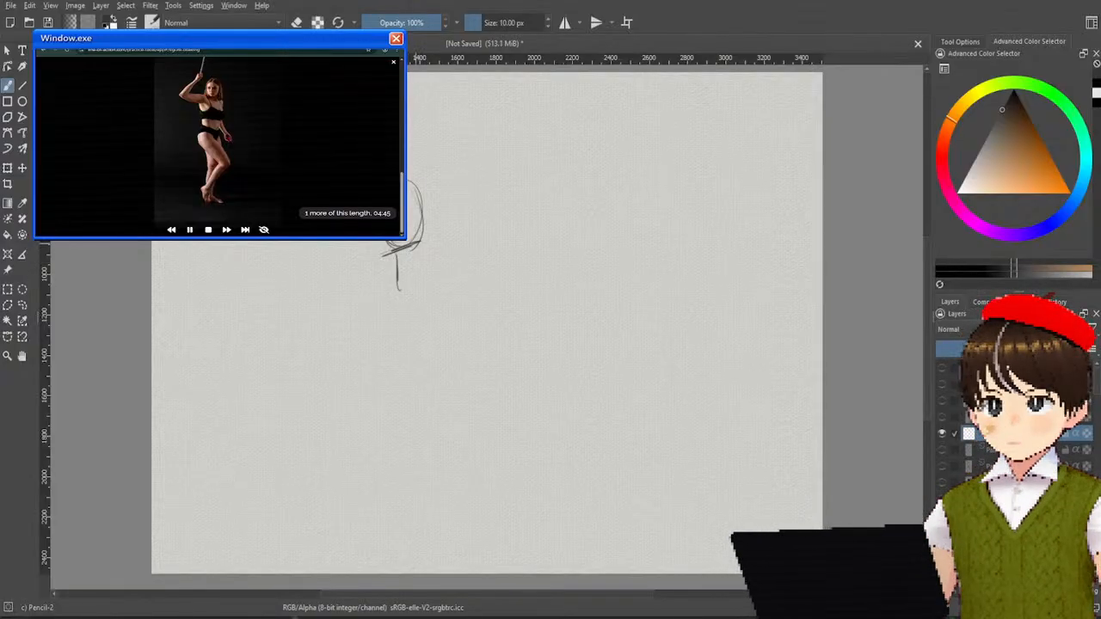
pyautogui.moveTo(436, 246); pyautogui.dragTo(434, 297)
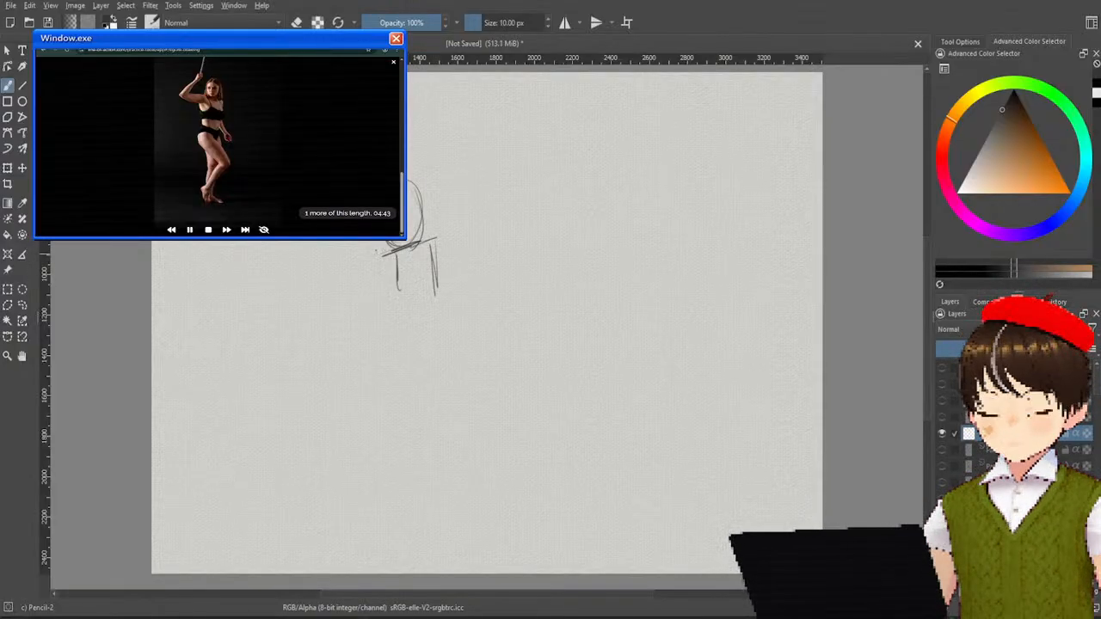
# Step: Complete the woman's boxy torso, redrawing the angled waistline lower, and add a downward-pointing triangular pelvis beneath it
pyautogui.moveTo(381, 257); pyautogui.dragTo(376, 342)
pyautogui.moveTo(399, 289)
pyautogui.mouseDown()
pyautogui.moveTo(399, 334)
pyautogui.moveTo(397, 322)
pyautogui.moveTo(436, 301)
pyautogui.mouseUp()
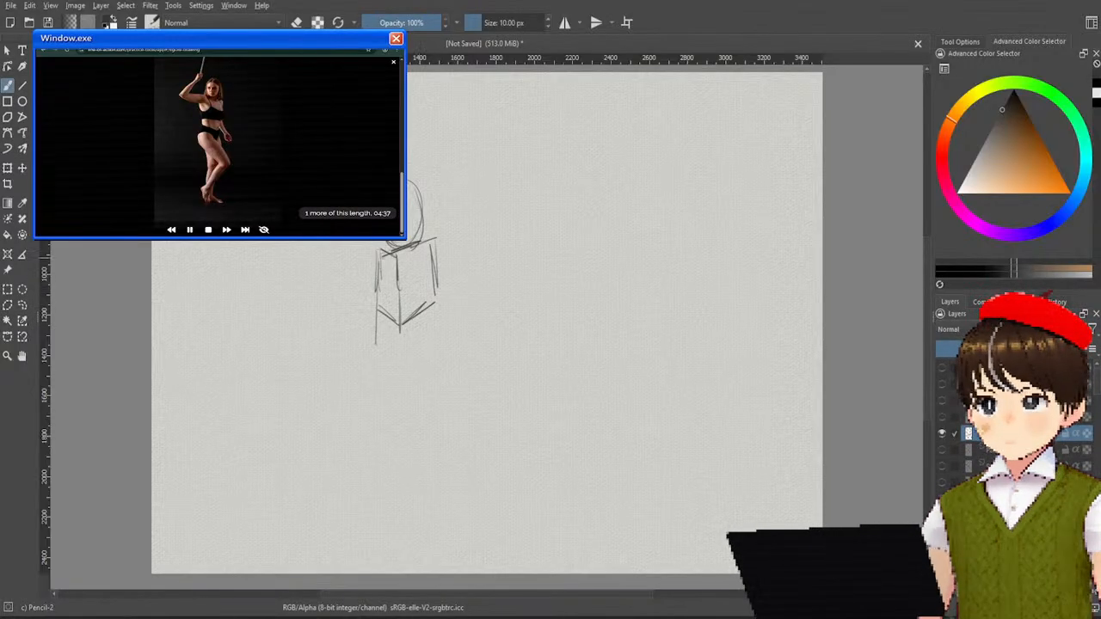
pyautogui.hotkey('ctrl', 'z')
pyautogui.hotkey('ctrl', 'z')
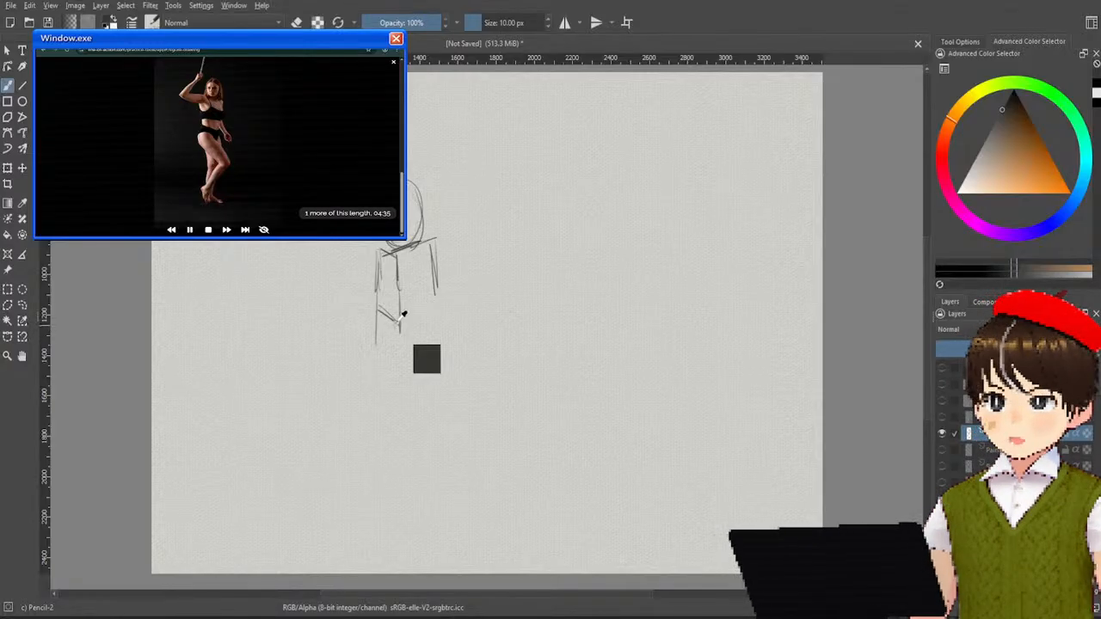
pyautogui.moveTo(435, 313); pyautogui.dragTo(402, 339)
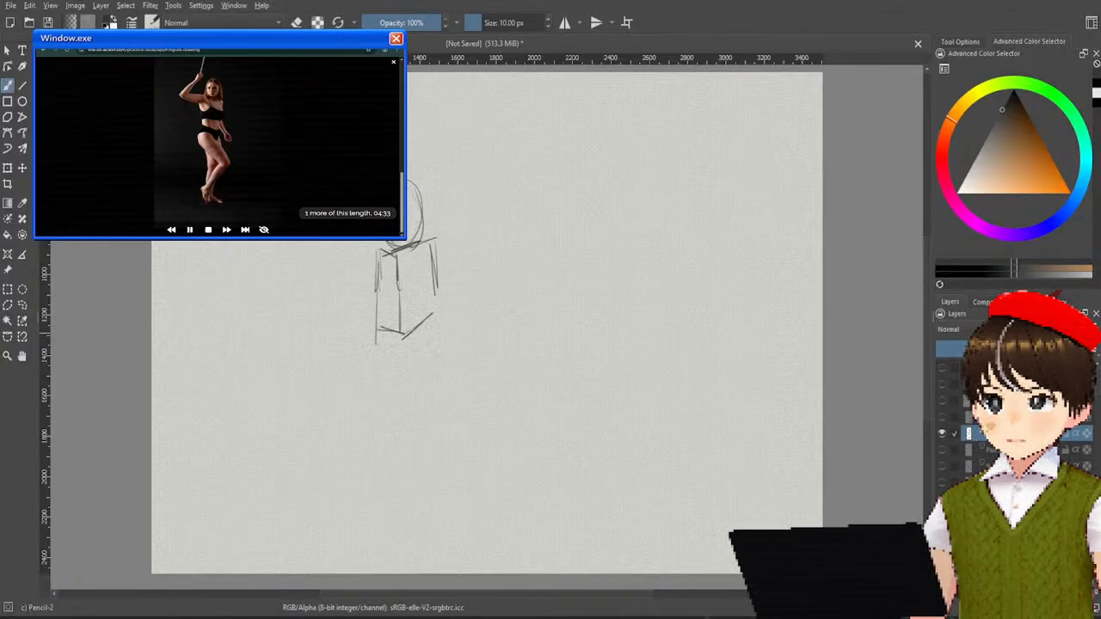
pyautogui.moveTo(435, 270); pyautogui.dragTo(434, 325)
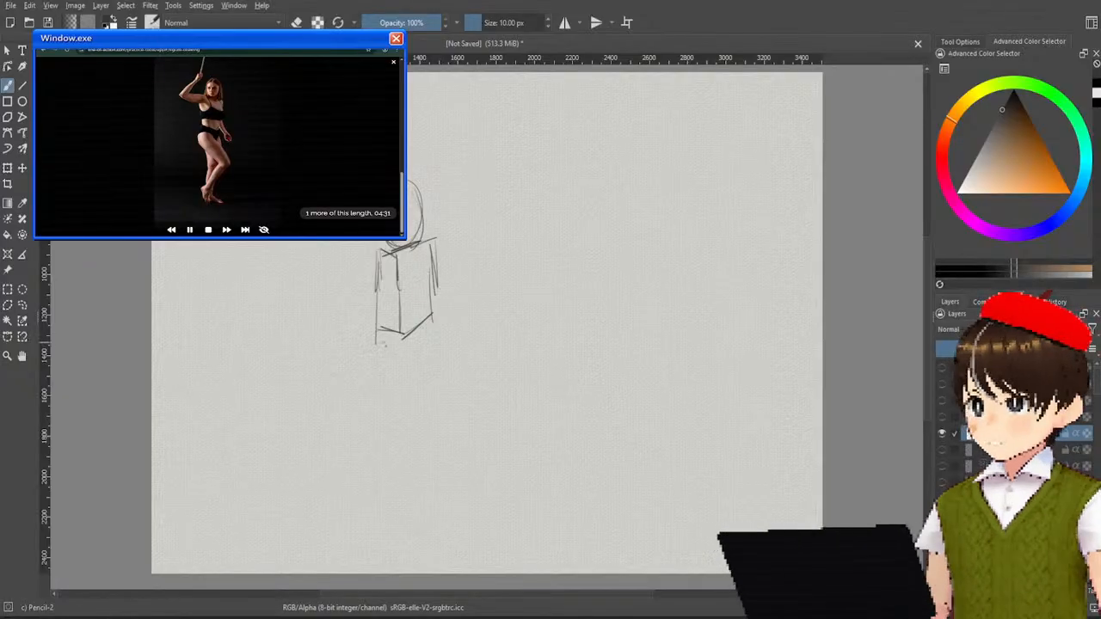
pyautogui.moveTo(382, 337)
pyautogui.mouseDown()
pyautogui.moveTo(413, 339)
pyautogui.moveTo(397, 365)
pyautogui.mouseUp()
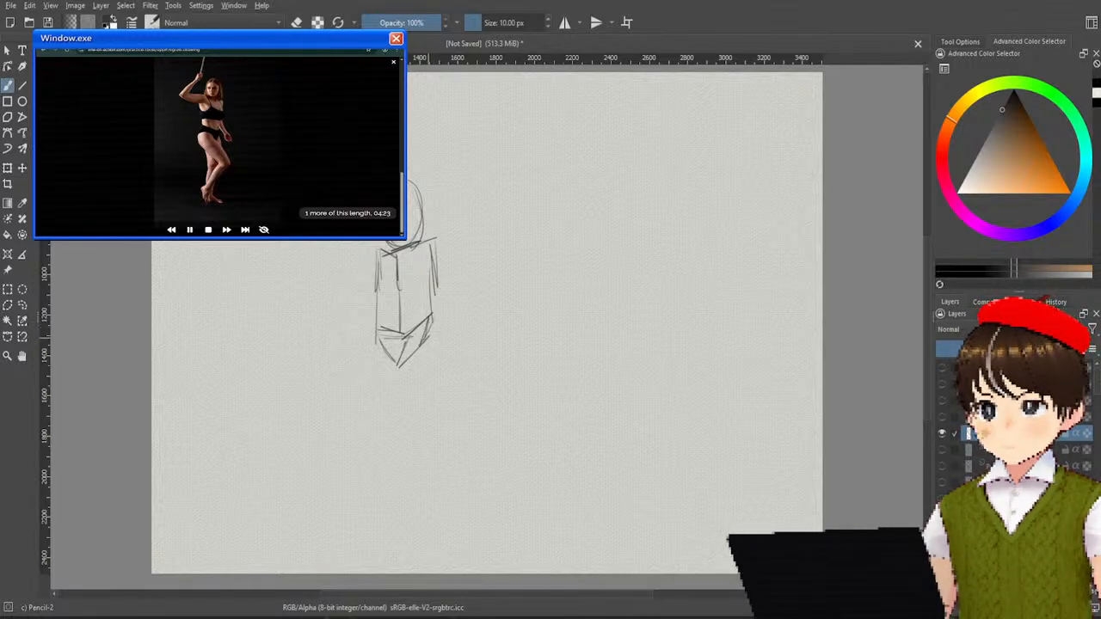
# Step: Build the bent front leg from ovals for the thigh, shin, and foot, redrawing the thigh at a steeper slant toward the knee
pyautogui.moveTo(389, 357); pyautogui.dragTo(406, 415)
pyautogui.hotkey('ctrl', 'z')
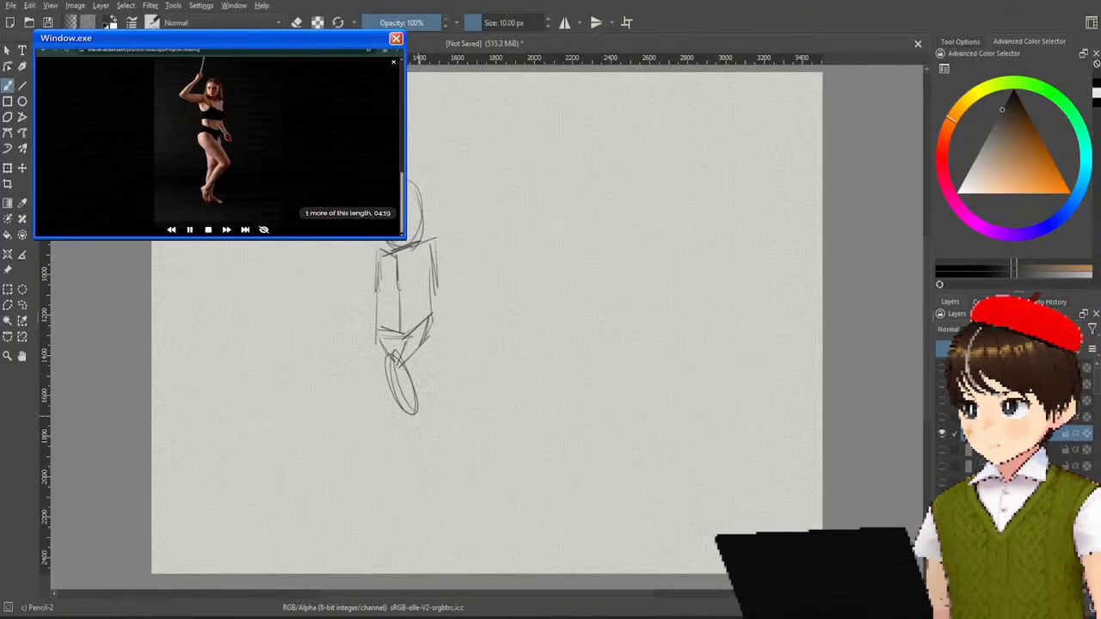
pyautogui.hotkey('ctrl', 'z')
pyautogui.moveTo(394, 358)
pyautogui.mouseDown()
pyautogui.moveTo(426, 413)
pyautogui.moveTo(387, 351)
pyautogui.mouseUp()
pyautogui.hotkey('ctrl', 'z')
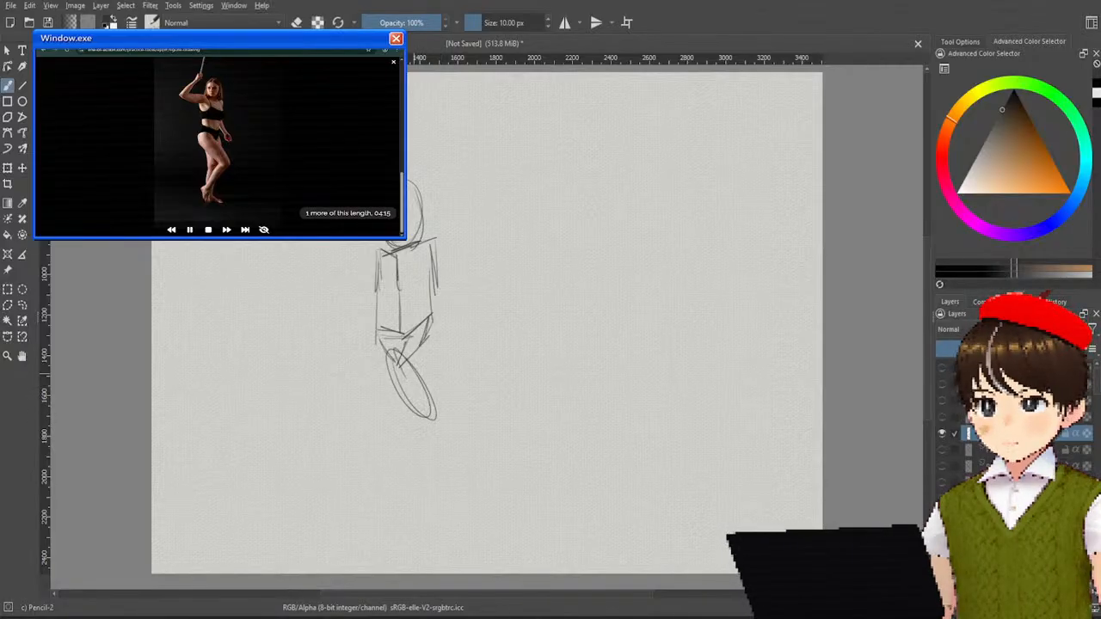
pyautogui.moveTo(439, 415)
pyautogui.mouseDown()
pyautogui.moveTo(396, 480)
pyautogui.moveTo(406, 468)
pyautogui.moveTo(399, 518)
pyautogui.mouseUp()
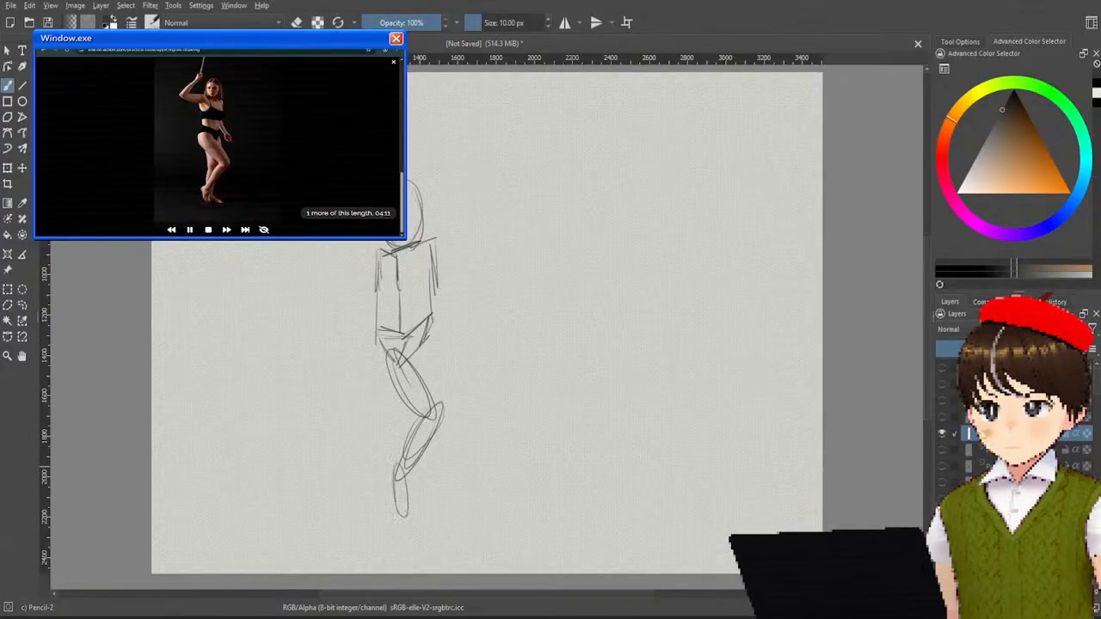
pyautogui.moveTo(397, 471); pyautogui.dragTo(406, 519)
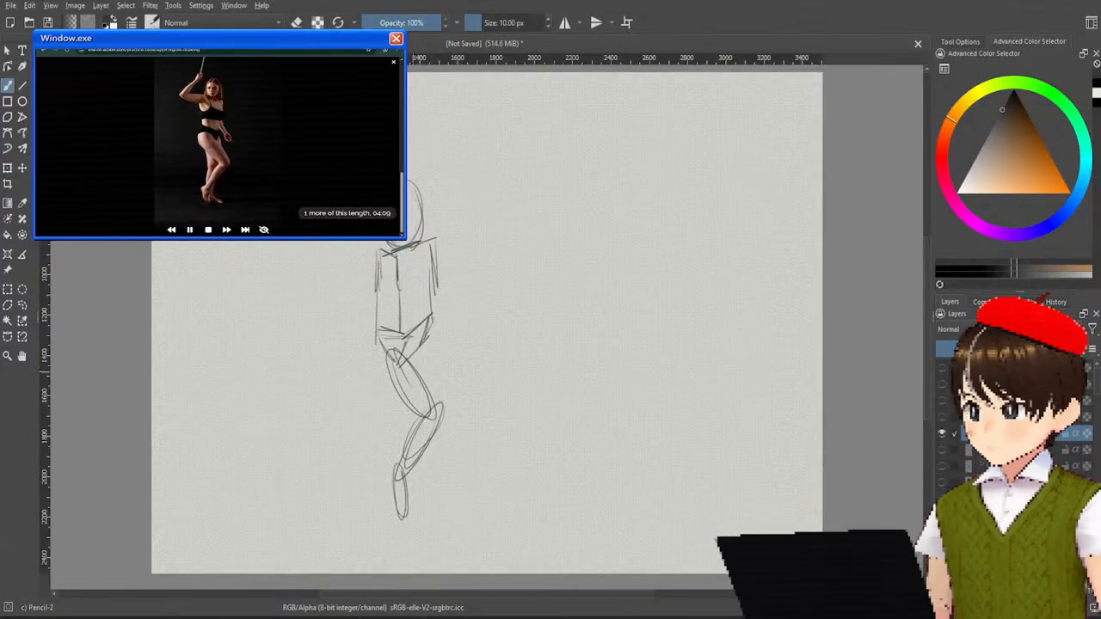
# Step: Sketch the straighter supporting leg behind the bent one, with thigh and shin curves and a flat oval foot
pyautogui.moveTo(389, 380); pyautogui.dragTo(403, 449)
pyautogui.moveTo(411, 397); pyautogui.dragTo(409, 428)
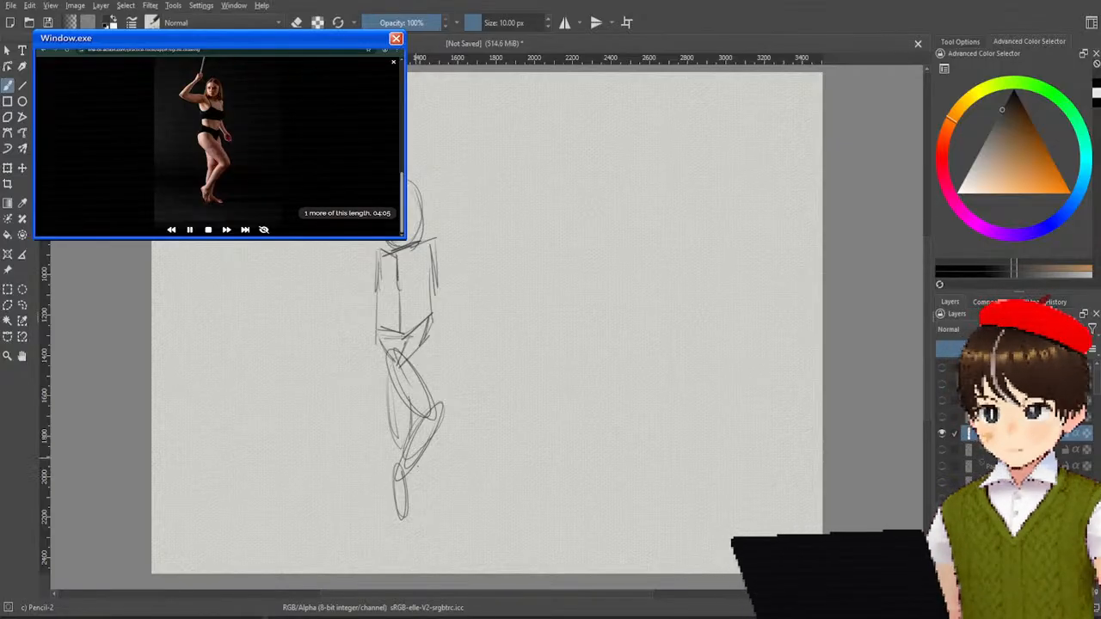
pyautogui.moveTo(416, 466); pyautogui.dragTo(418, 489)
pyautogui.moveTo(404, 440); pyautogui.dragTo(396, 487)
pyautogui.moveTo(412, 463)
pyautogui.mouseDown()
pyautogui.moveTo(400, 502)
pyautogui.moveTo(438, 502)
pyautogui.mouseUp()
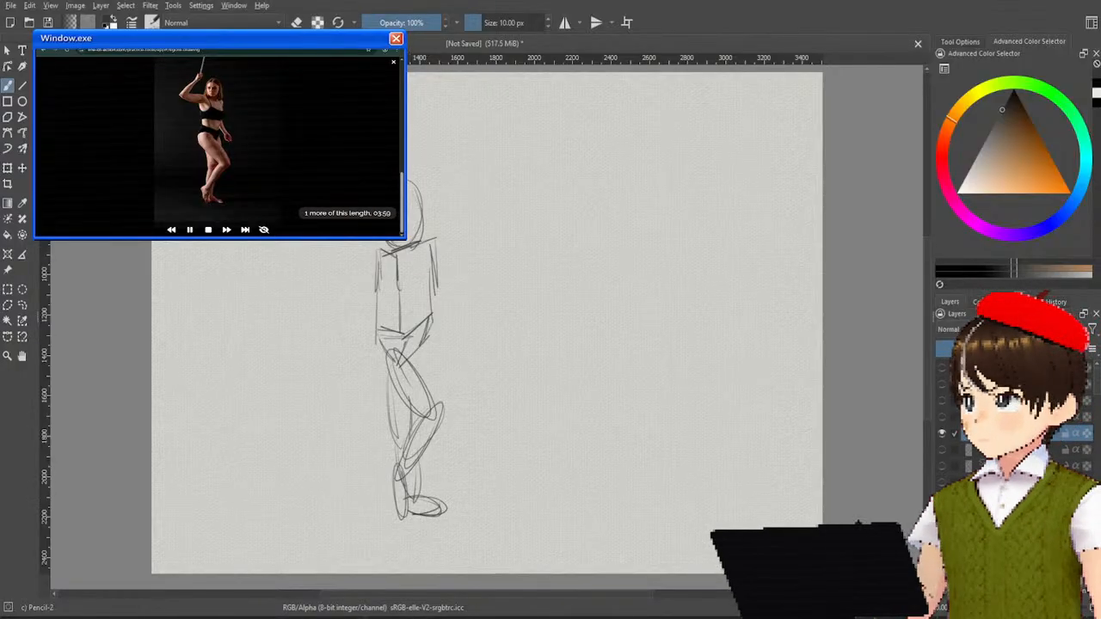
# Step: Sketch the raised arm with ovals extending from the shoulder, then the lowered arm with a slim forearm and round fist
pyautogui.moveTo(395, 253)
pyautogui.mouseDown()
pyautogui.moveTo(337, 277)
pyautogui.moveTo(392, 254)
pyautogui.moveTo(303, 256)
pyautogui.moveTo(337, 270)
pyautogui.moveTo(305, 258)
pyautogui.mouseUp()
pyautogui.hotkey('ctrl', 'z')
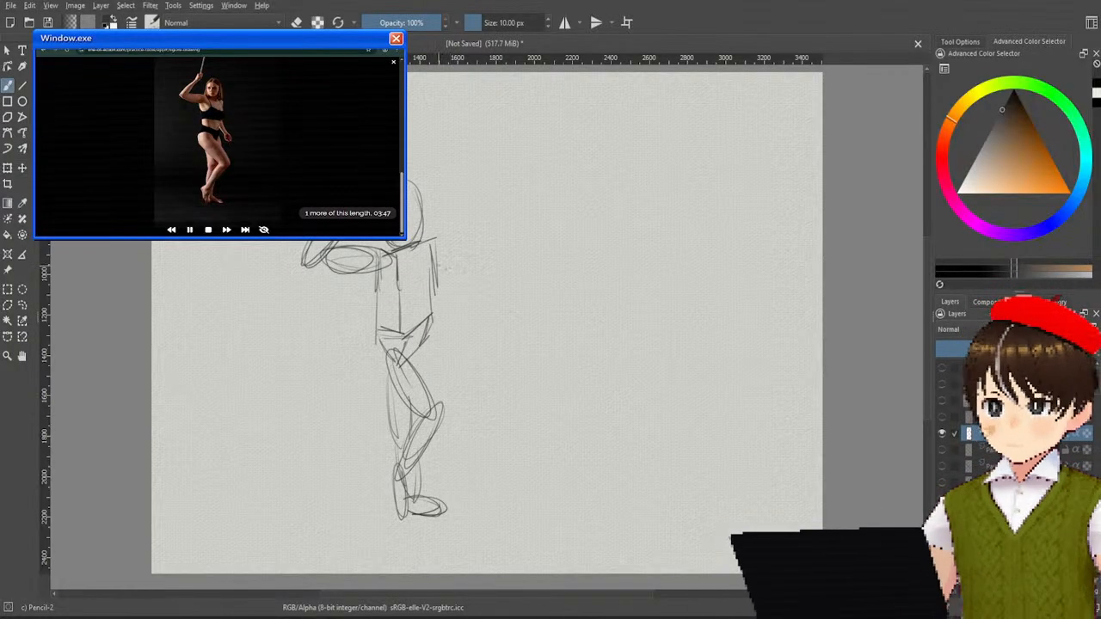
pyautogui.moveTo(436, 277); pyautogui.dragTo(430, 301)
pyautogui.moveTo(437, 248); pyautogui.dragTo(430, 301)
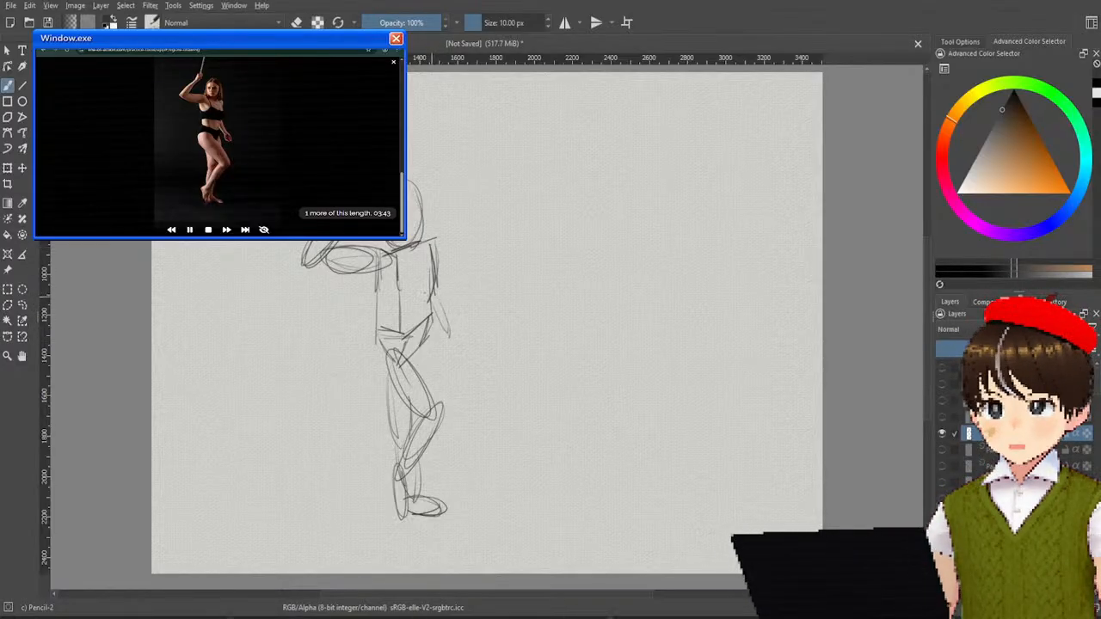
pyautogui.moveTo(431, 292); pyautogui.dragTo(456, 347)
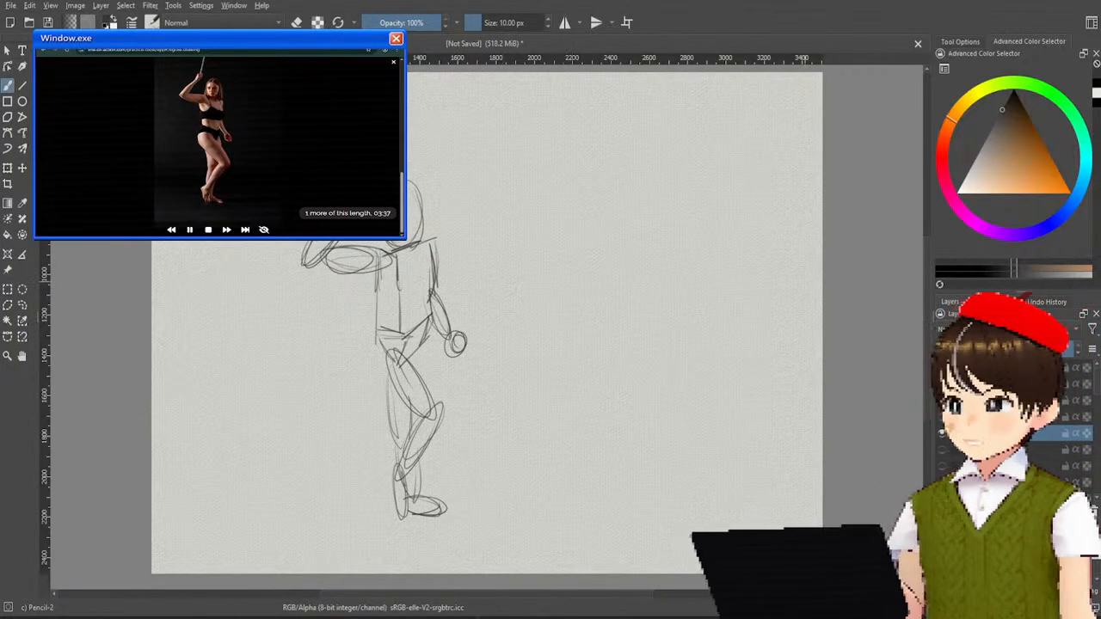
# Step: Add a new layer above the woman's construction sketch, toggle the sketch's visibility to check it, and lower its opacity
pyautogui.click(941, 448)
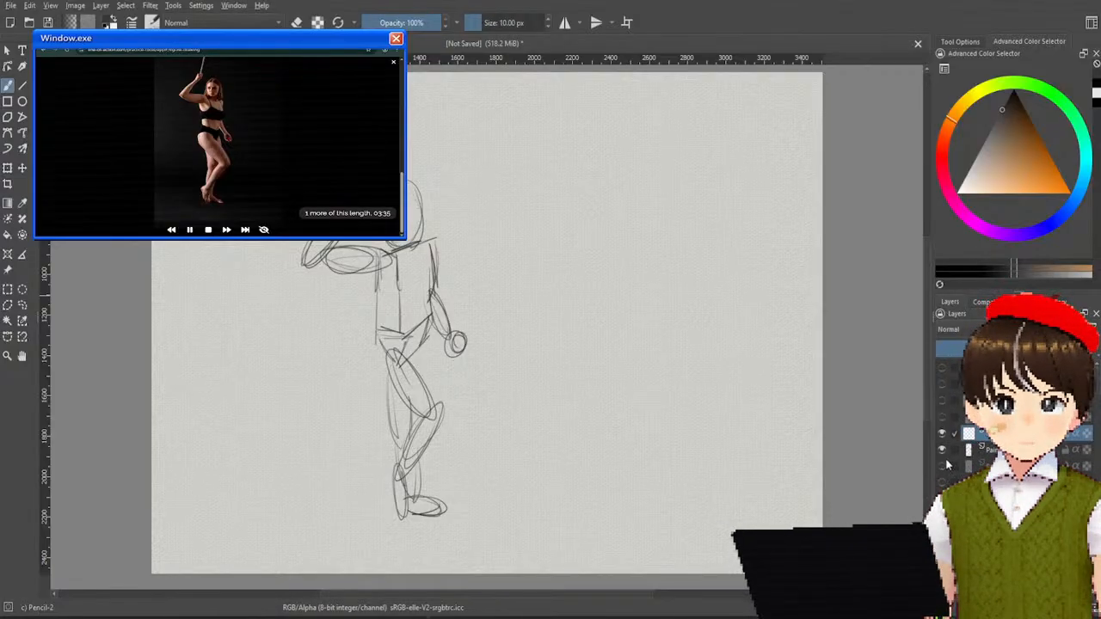
pyautogui.click(941, 449)
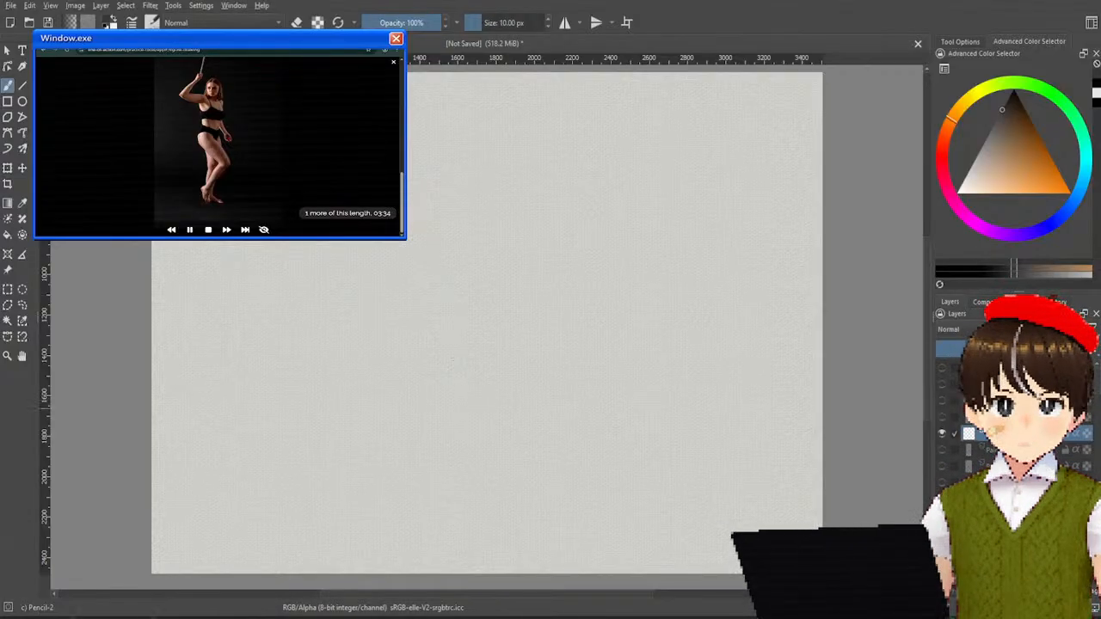
pyautogui.click(941, 448)
pyautogui.click(941, 448)
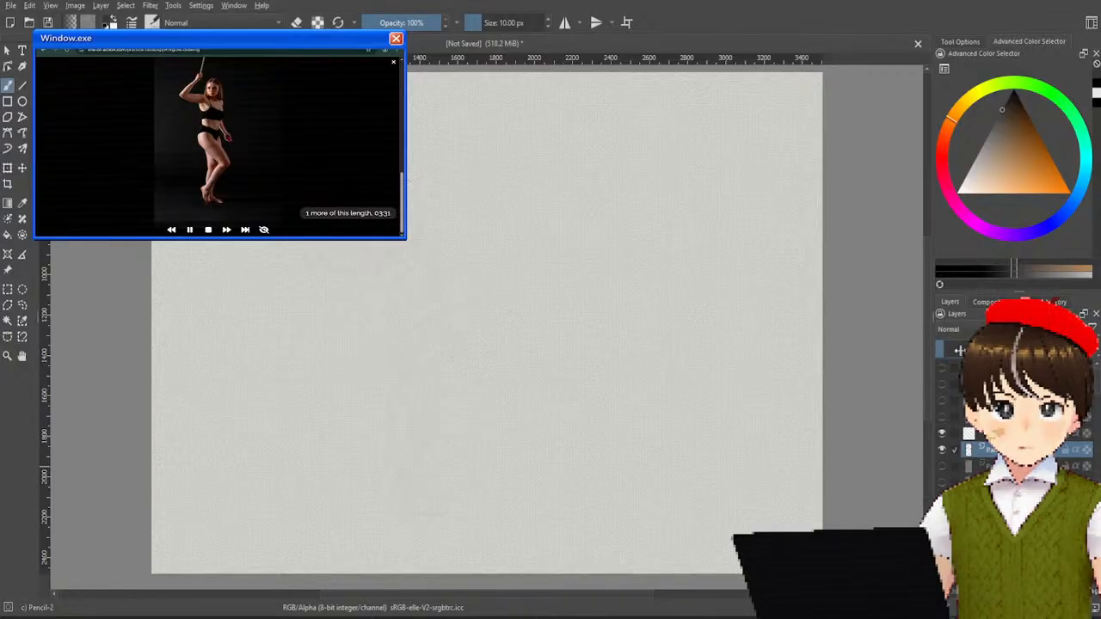
pyautogui.click(941, 448)
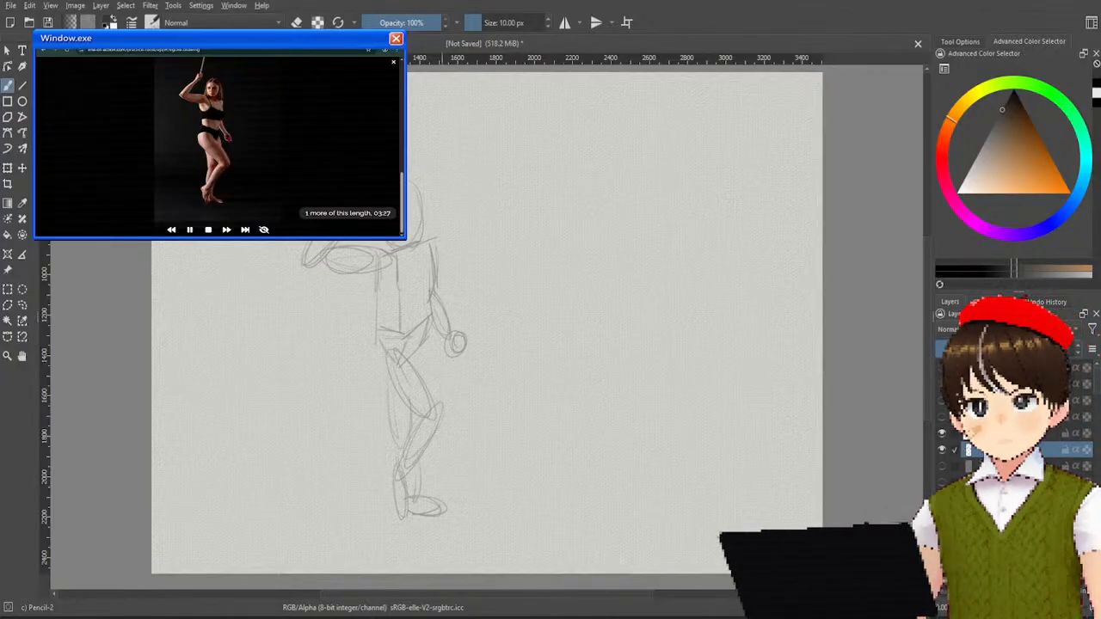
# Step: Switch to the Basic-1 brush and set its size to 23.84 px for bold outlining
pyautogui.rightClick(433, 256)
pyautogui.click(511, 287)
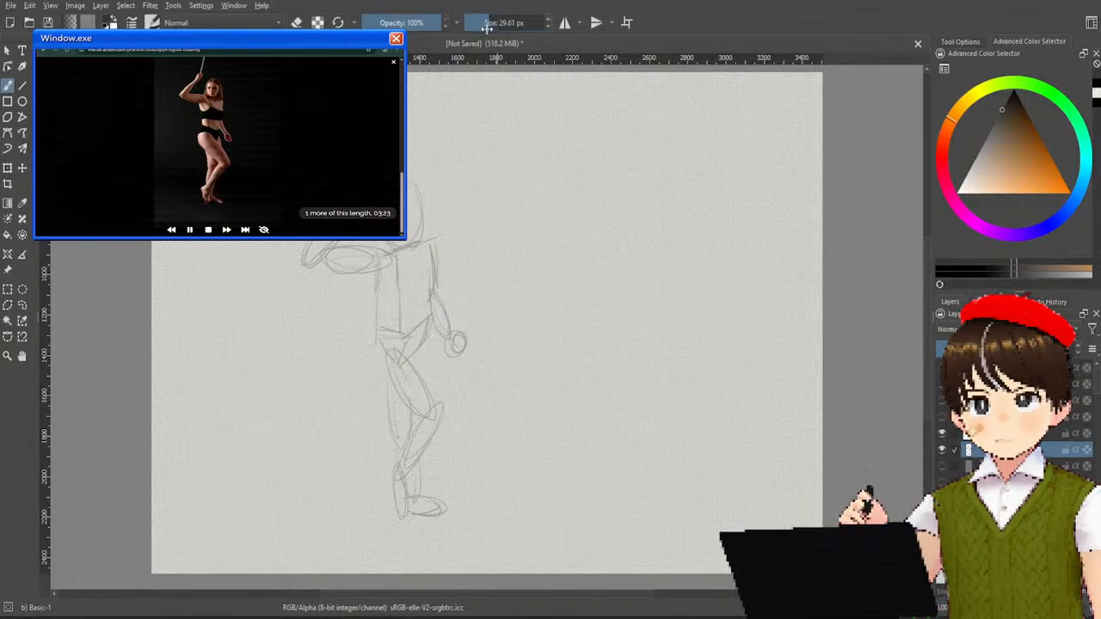
pyautogui.moveTo(509, 24); pyautogui.dragTo(487, 26)
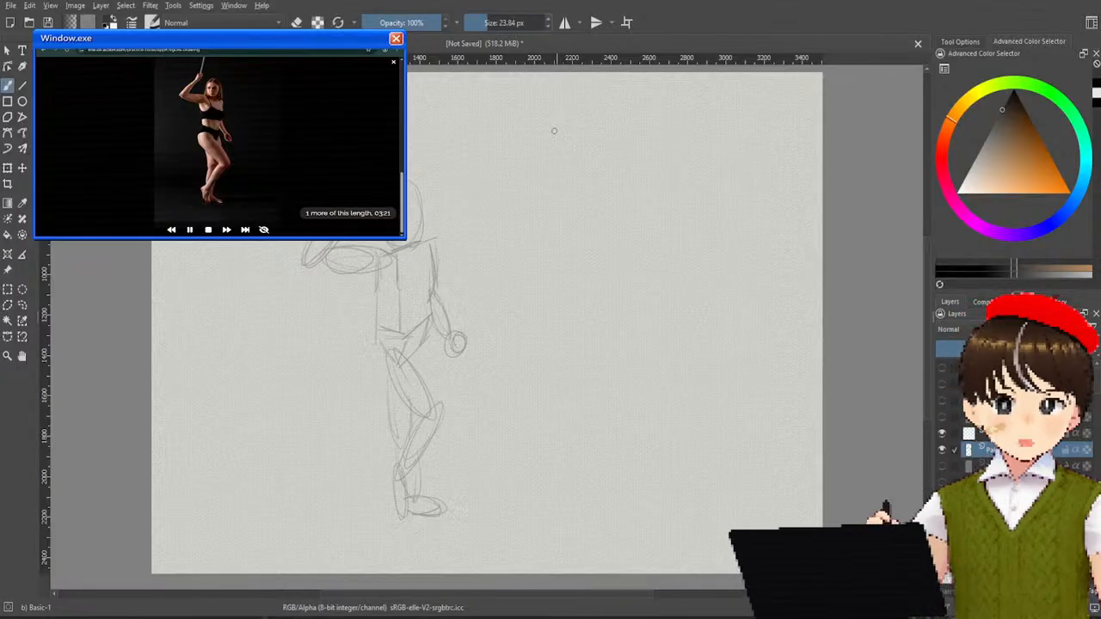
# Step: Outline both sides and the crown of the woman's head with bold strokes on the new layer above the sketch
pyautogui.scroll(3, 554, 131)
pyautogui.moveTo(479, 164)
pyautogui.mouseDown()
pyautogui.moveTo(546, 150)
pyautogui.moveTo(542, 172)
pyautogui.mouseUp()
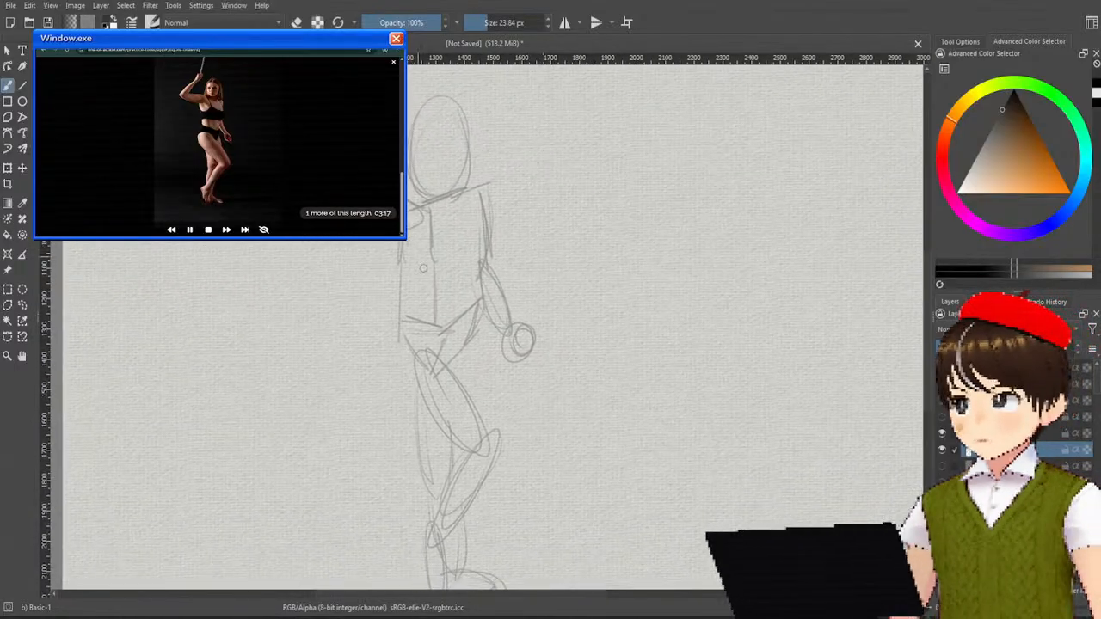
pyautogui.moveTo(422, 107); pyautogui.dragTo(410, 196)
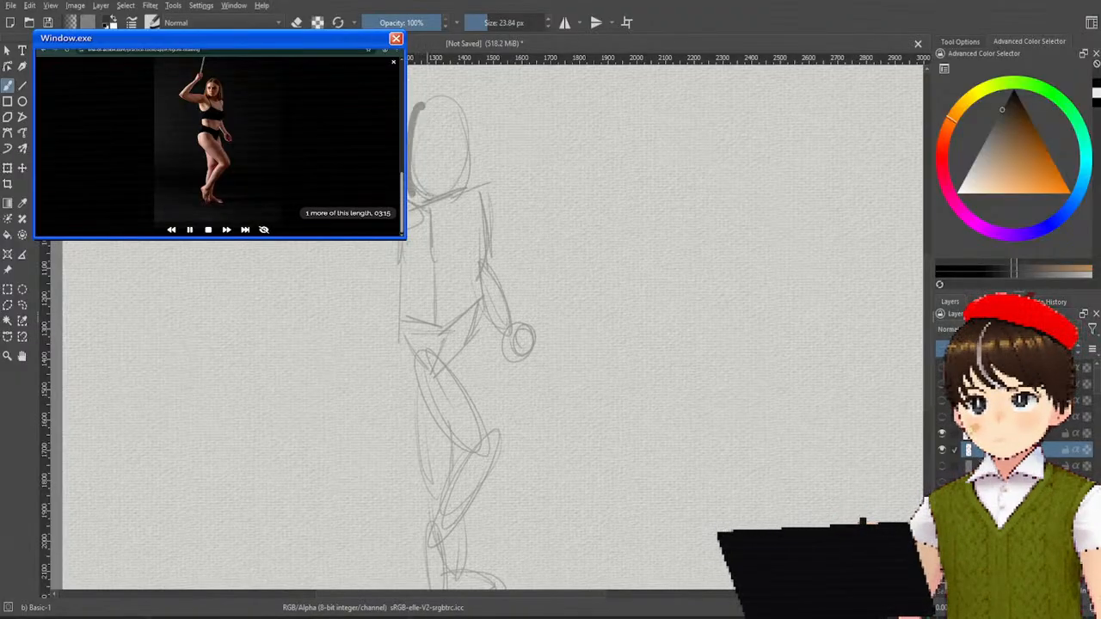
pyautogui.hotkey('ctrl', 'z')
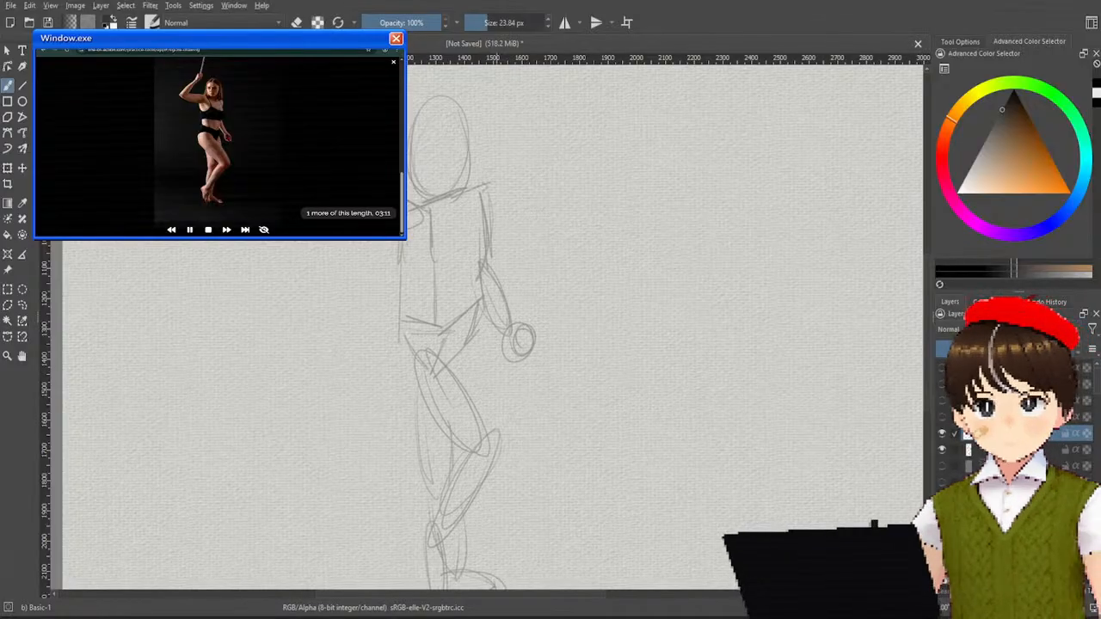
pyautogui.moveTo(423, 106); pyautogui.dragTo(411, 196)
pyautogui.hotkey('ctrl', 'z')
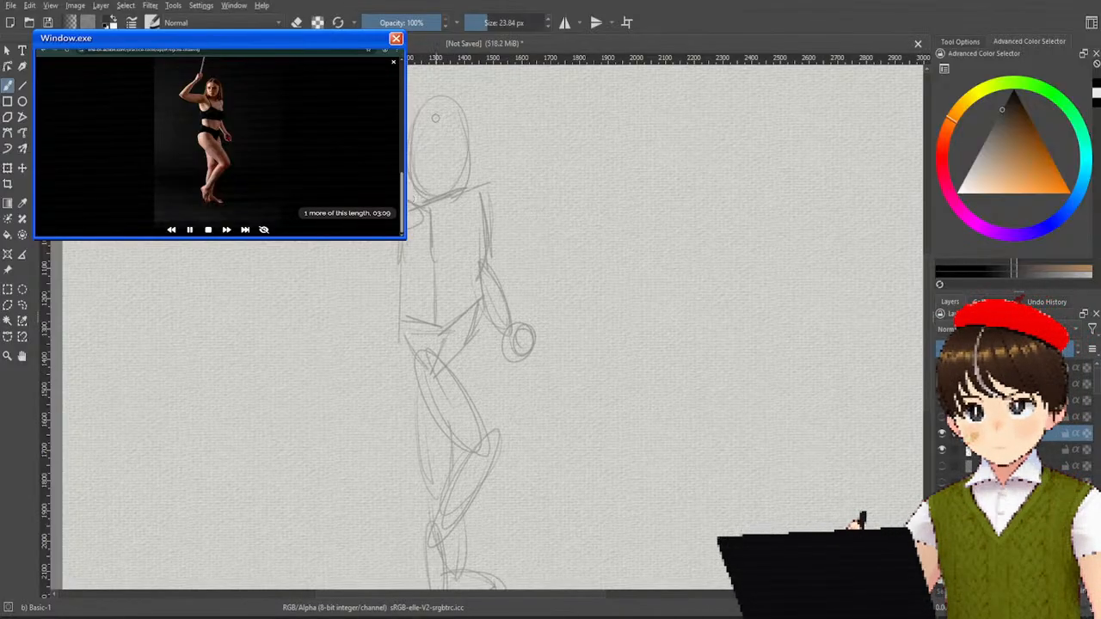
pyautogui.moveTo(426, 104)
pyautogui.mouseDown()
pyautogui.moveTo(416, 133)
pyautogui.moveTo(439, 178)
pyautogui.moveTo(425, 105)
pyautogui.moveTo(471, 176)
pyautogui.moveTo(464, 202)
pyautogui.mouseUp()
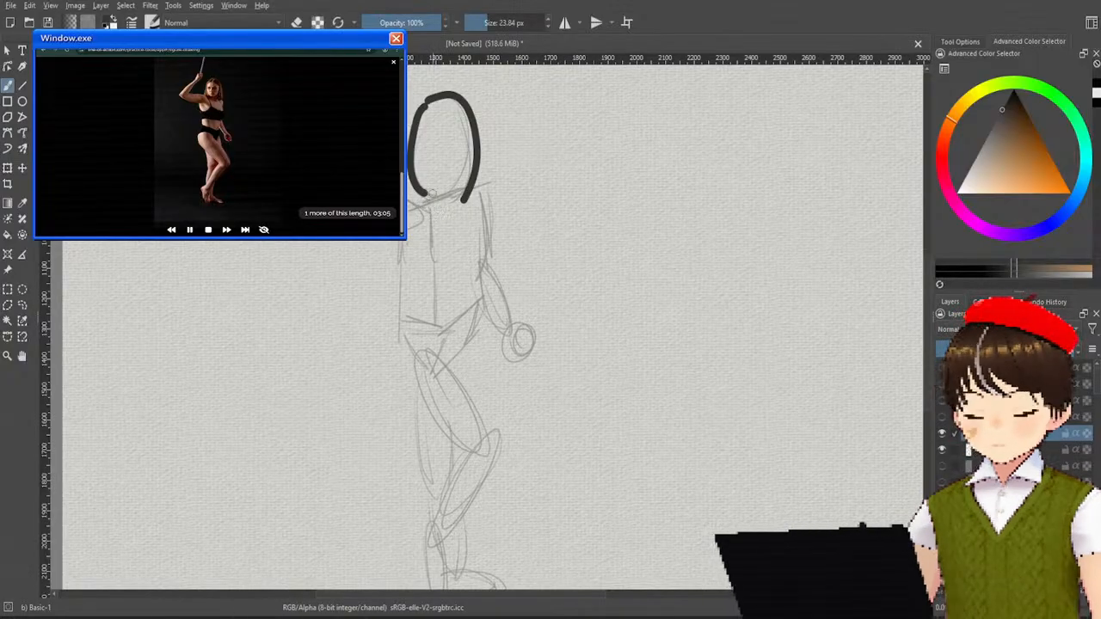
# Step: Outline the raised arm's shoulder with a short curve and draw the upper arm's underside running into the chest
pyautogui.moveTo(408, 193)
pyautogui.mouseDown()
pyautogui.moveTo(446, 213)
pyautogui.moveTo(430, 227)
pyautogui.mouseUp()
pyautogui.hotkey('ctrl', 'z')
pyautogui.hotkey('ctrl', 'z')
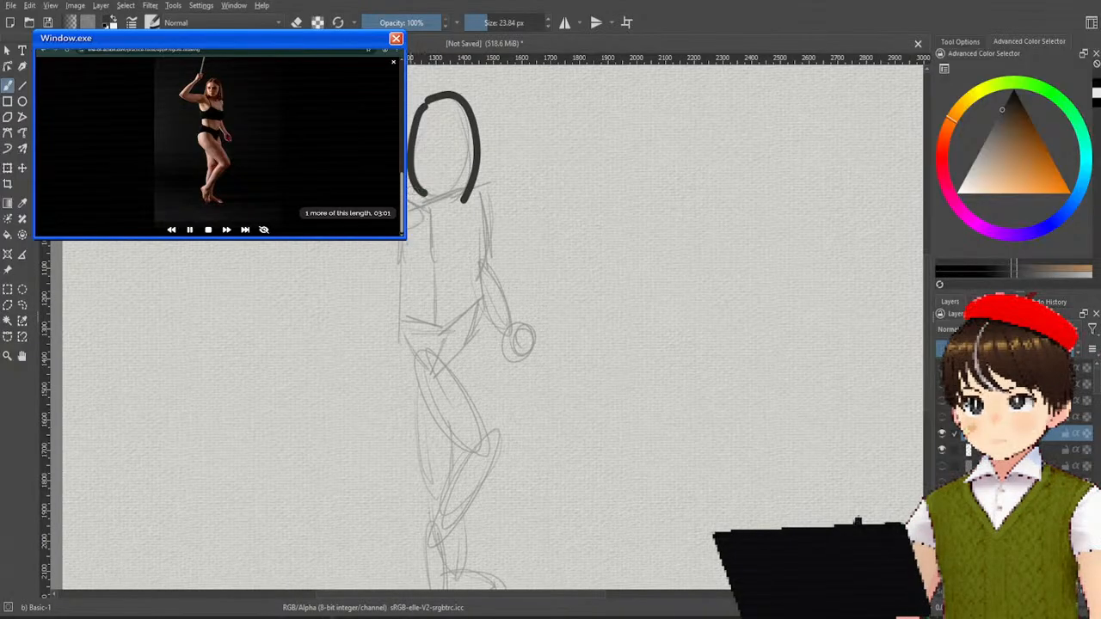
pyautogui.moveTo(409, 188); pyautogui.dragTo(423, 233)
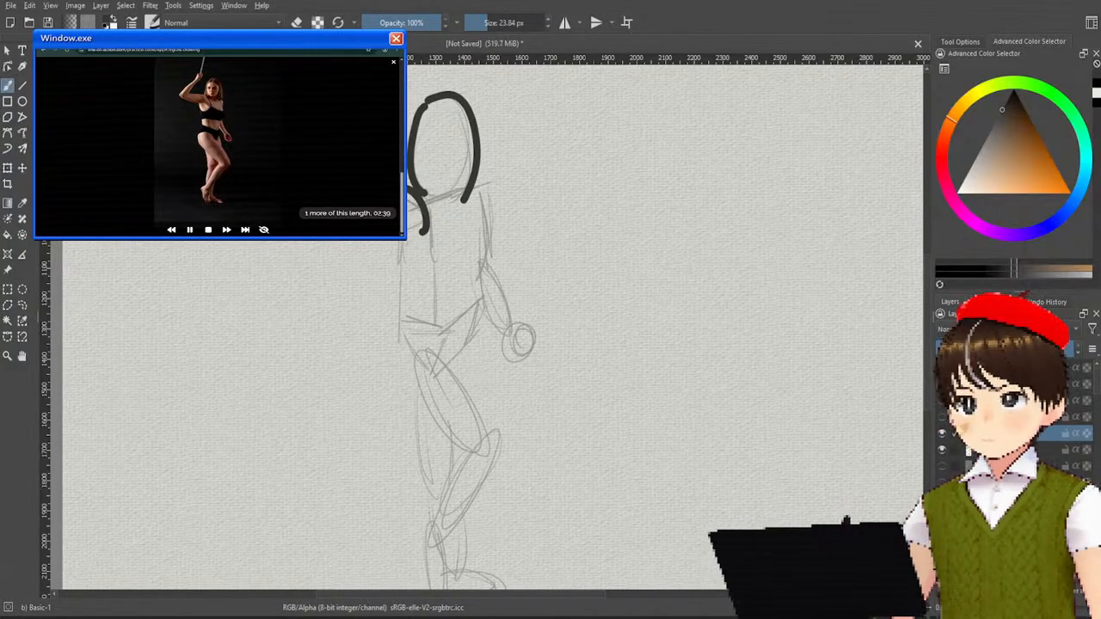
pyautogui.moveTo(311, 239)
pyautogui.mouseDown()
pyautogui.moveTo(387, 256)
pyautogui.moveTo(443, 226)
pyautogui.mouseUp()
pyautogui.hotkey('ctrl', 'z')
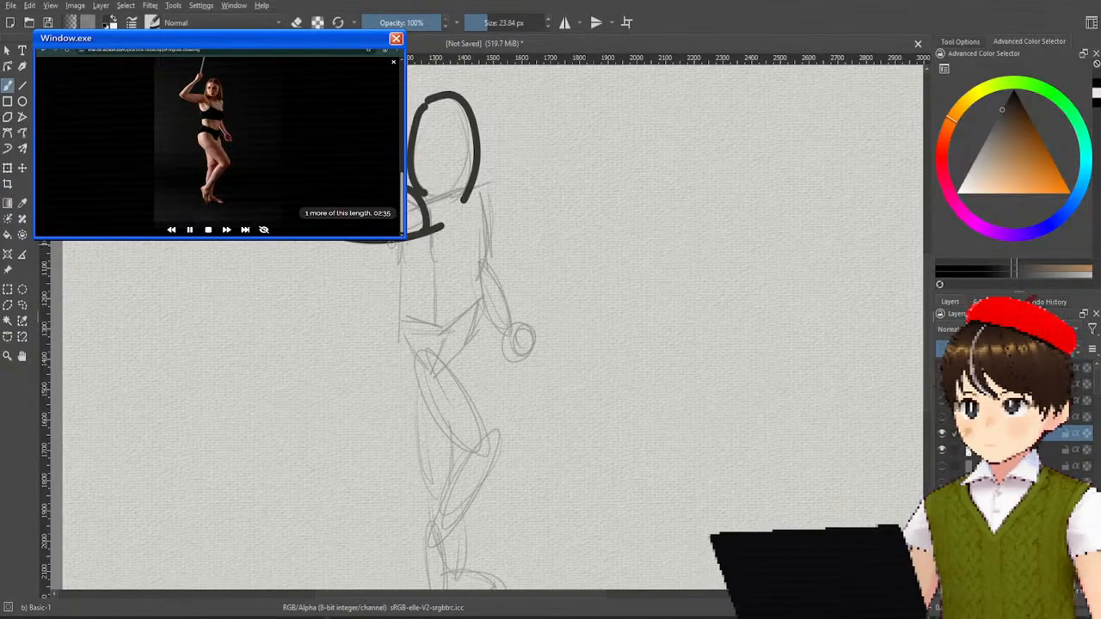
# Step: Outline the back of the torso down toward the waist and add a short line along the middle of the torso
pyautogui.moveTo(415, 242); pyautogui.dragTo(408, 299)
pyautogui.hotkey('ctrl', 'z')
pyautogui.moveTo(401, 243); pyautogui.dragTo(391, 308)
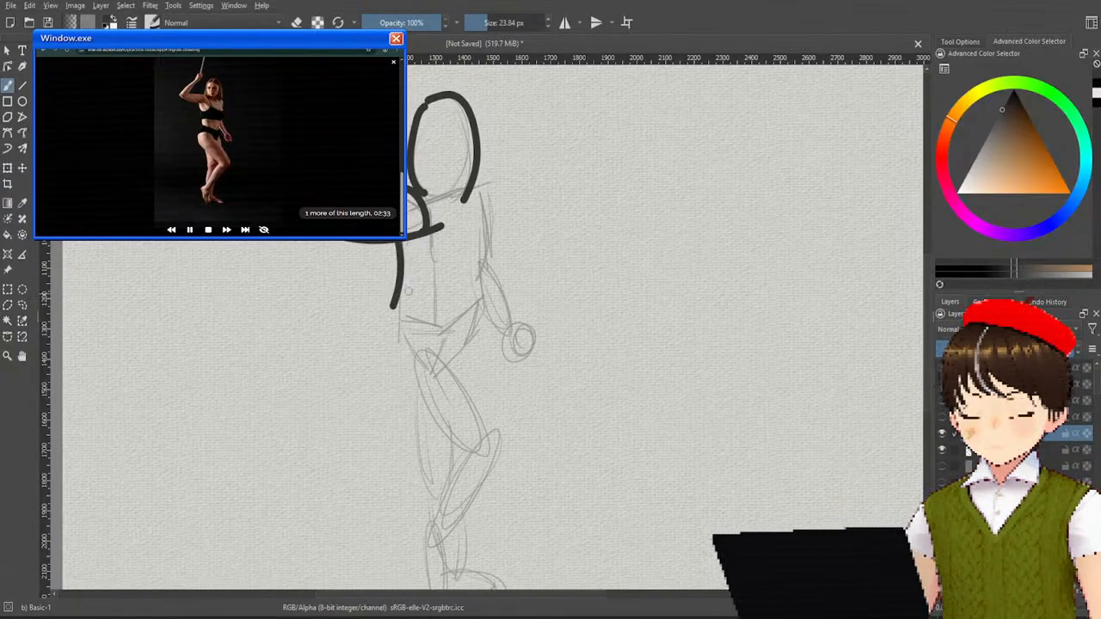
pyautogui.moveTo(430, 237)
pyautogui.mouseDown()
pyautogui.moveTo(436, 291)
pyautogui.moveTo(363, 357)
pyautogui.mouseUp()
pyautogui.hotkey('ctrl', 'z')
# Step: Outline the waist, the rounded buttock, and the back of the bent leg's thigh down to the knee
pyautogui.moveTo(404, 284)
pyautogui.mouseDown()
pyautogui.moveTo(381, 334)
pyautogui.moveTo(404, 393)
pyautogui.mouseUp()
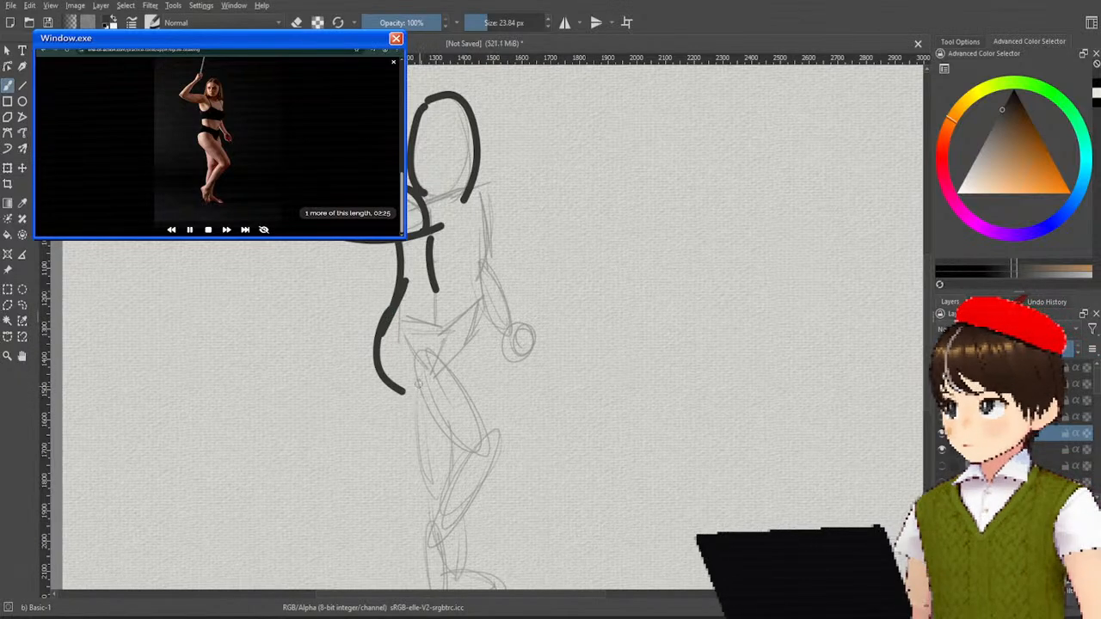
pyautogui.hotkey('ctrl', 'z')
pyautogui.moveTo(393, 308)
pyautogui.mouseDown()
pyautogui.moveTo(390, 406)
pyautogui.moveTo(405, 423)
pyautogui.mouseUp()
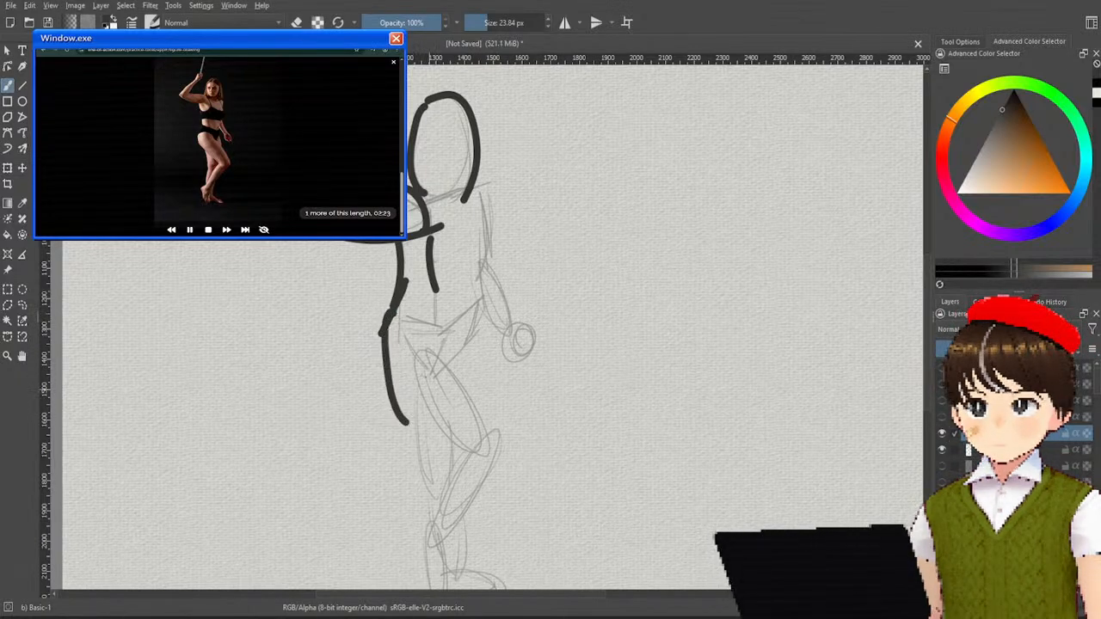
pyautogui.hotkey('ctrl', 'z')
pyautogui.moveTo(392, 313); pyautogui.dragTo(405, 418)
pyautogui.hotkey('ctrl', 'z')
pyautogui.hotkey('ctrl', 'z')
pyautogui.moveTo(400, 288)
pyautogui.mouseDown()
pyautogui.moveTo(374, 368)
pyautogui.moveTo(413, 416)
pyautogui.mouseUp()
pyautogui.hotkey('ctrl', 'z')
pyautogui.moveTo(382, 323); pyautogui.dragTo(458, 476)
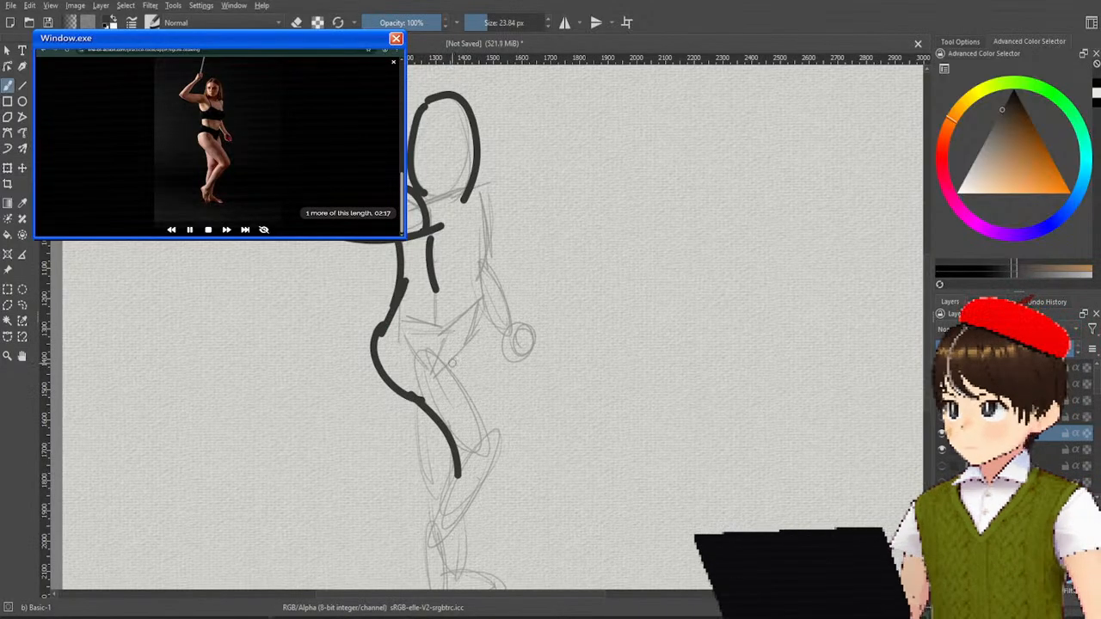
# Step: Outline the front of the bent leg from the upper thigh over the knee to the middle of the shin
pyautogui.moveTo(450, 362); pyautogui.dragTo(519, 484)
pyautogui.hotkey('ctrl', 'z')
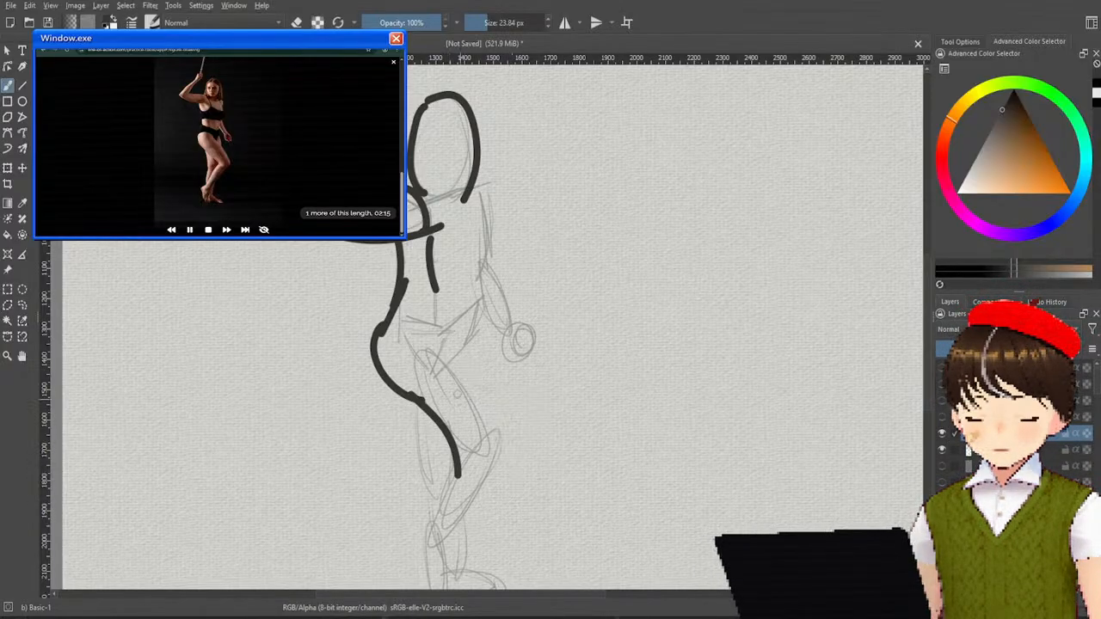
pyautogui.moveTo(443, 367)
pyautogui.mouseDown()
pyautogui.moveTo(505, 454)
pyautogui.moveTo(471, 517)
pyautogui.mouseUp()
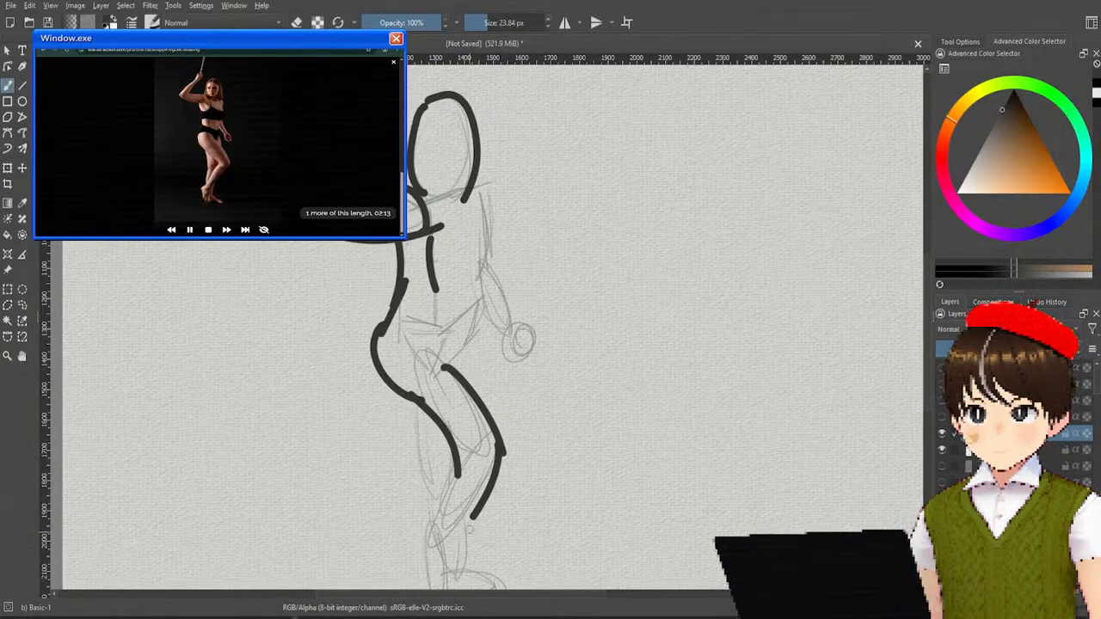
pyautogui.moveTo(456, 462); pyautogui.dragTo(401, 572)
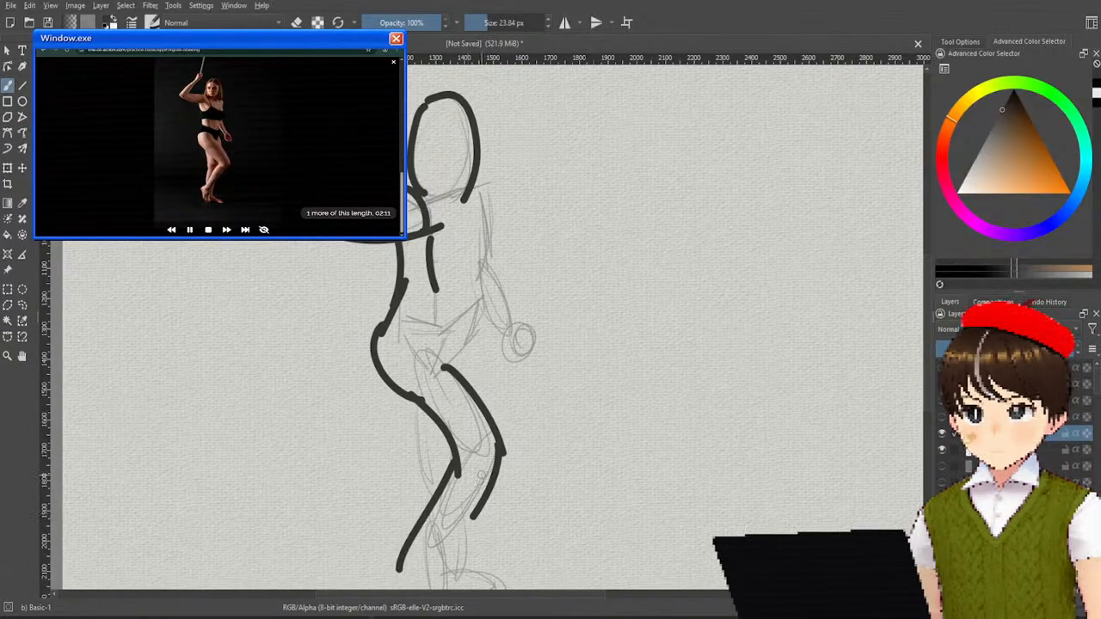
pyautogui.moveTo(615, 458)
pyautogui.mouseDown()
pyautogui.moveTo(625, 430)
pyautogui.moveTo(613, 370)
pyautogui.mouseUp()
pyautogui.hotkey('ctrl', 'z')
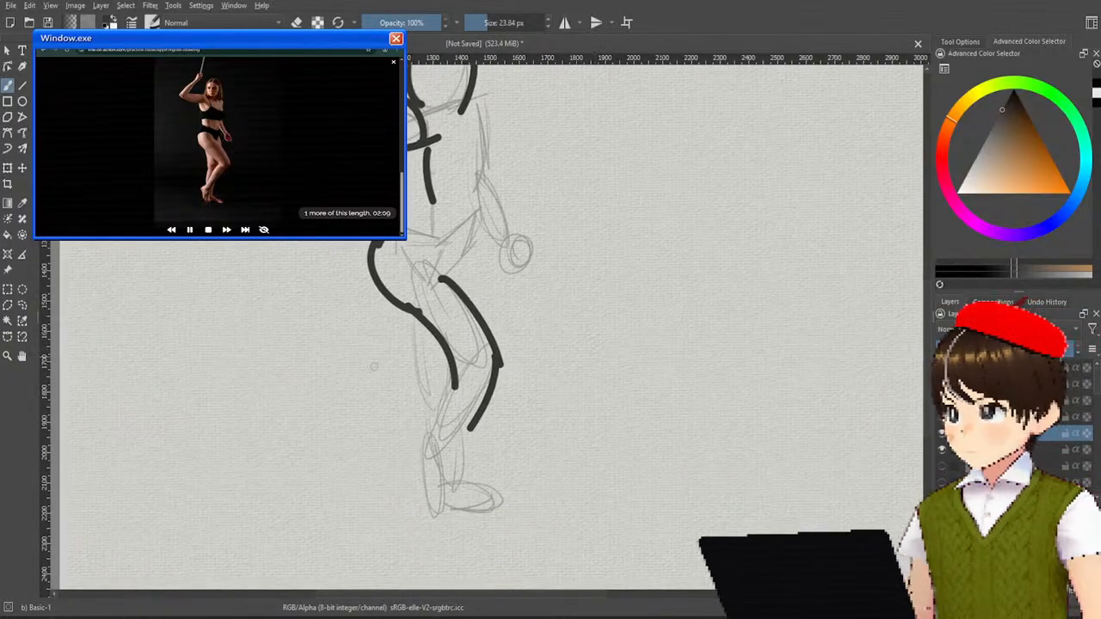
pyautogui.moveTo(456, 385); pyautogui.dragTo(421, 467)
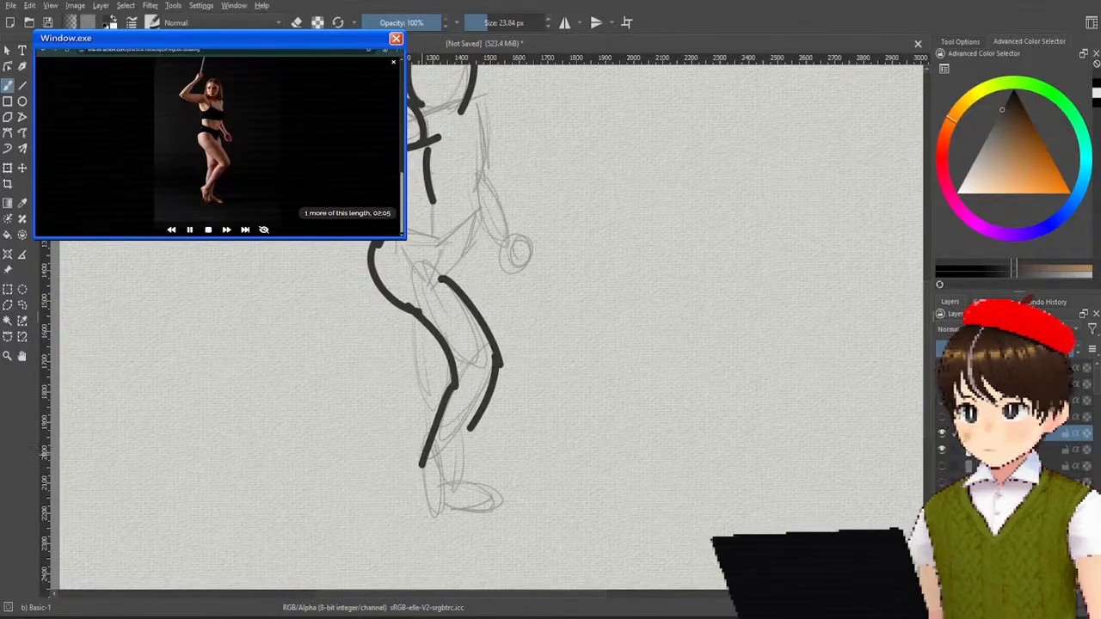
pyautogui.hotkey('ctrl', 'z')
# Step: Outline the bent leg's narrow, pointed foot and extend the front shin line down to meet it
pyautogui.moveTo(416, 455)
pyautogui.mouseDown()
pyautogui.moveTo(423, 484)
pyautogui.moveTo(435, 485)
pyautogui.moveTo(426, 468)
pyautogui.moveTo(436, 528)
pyautogui.moveTo(448, 514)
pyautogui.mouseUp()
pyautogui.hotkey('ctrl', 'z')
pyautogui.hotkey('ctrl', 'z')
pyautogui.moveTo(482, 421)
pyautogui.mouseDown()
pyautogui.moveTo(442, 490)
pyautogui.moveTo(514, 394)
pyautogui.moveTo(452, 480)
pyautogui.mouseUp()
pyautogui.hotkey('ctrl', 'z')
pyautogui.hotkey('ctrl', 'z')
pyautogui.hotkey('ctrl', 'z')
pyautogui.moveTo(479, 422)
pyautogui.mouseDown()
pyautogui.moveTo(442, 483)
pyautogui.moveTo(504, 413)
pyautogui.moveTo(446, 499)
pyautogui.mouseUp()
pyautogui.hotkey('ctrl', 'z')
pyautogui.hotkey('ctrl', 'z')
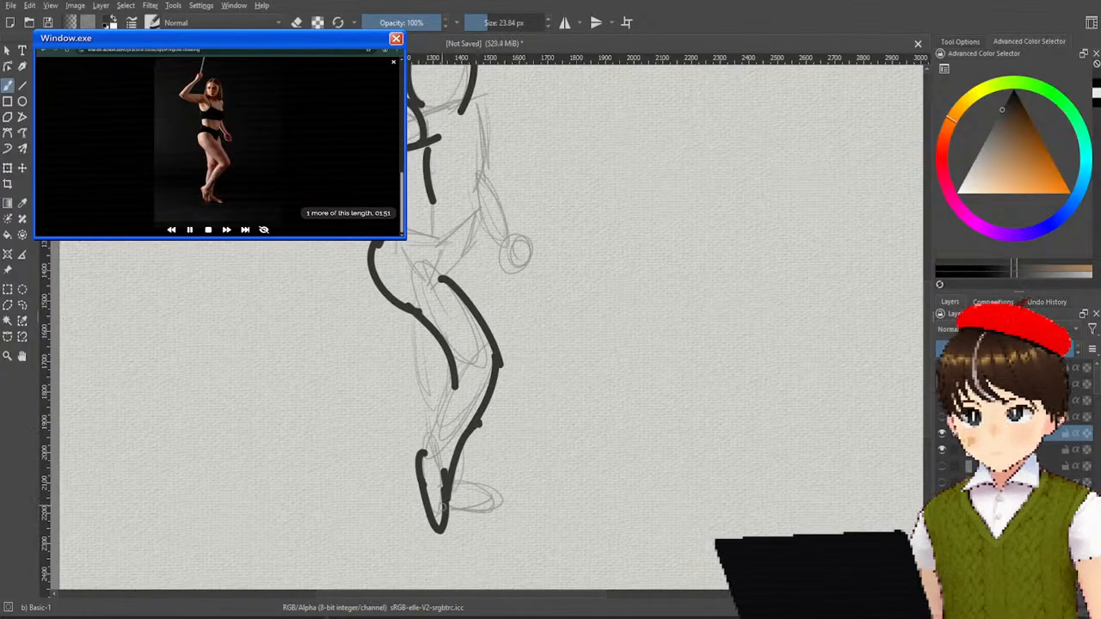
pyautogui.hotkey('ctrl', 'z')
pyautogui.moveTo(481, 418); pyautogui.dragTo(445, 507)
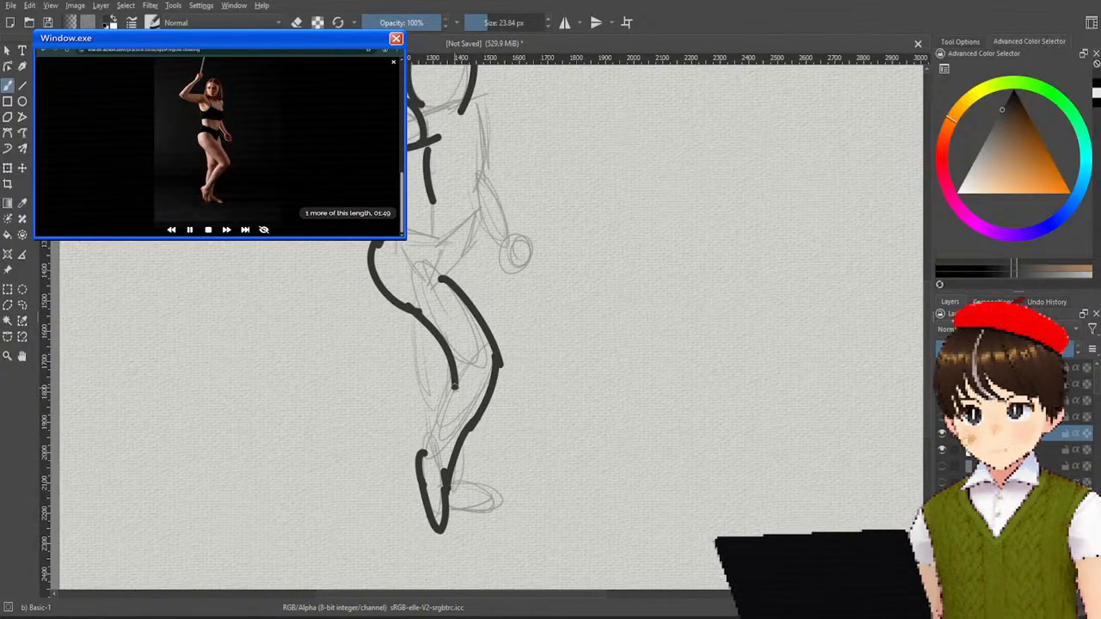
# Step: Draw the bent leg's calf line from the back of the knee down to the heel
pyautogui.moveTo(453, 389); pyautogui.dragTo(418, 453)
pyautogui.hotkey('ctrl', 'z')
pyautogui.moveTo(454, 383); pyautogui.dragTo(418, 452)
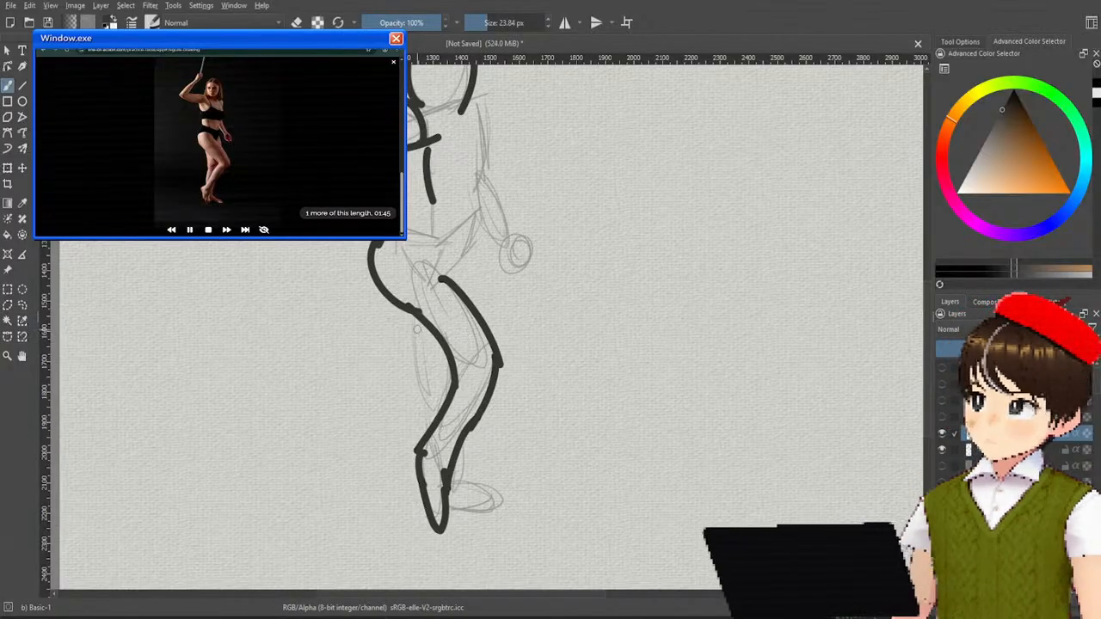
pyautogui.moveTo(410, 313); pyautogui.dragTo(415, 417)
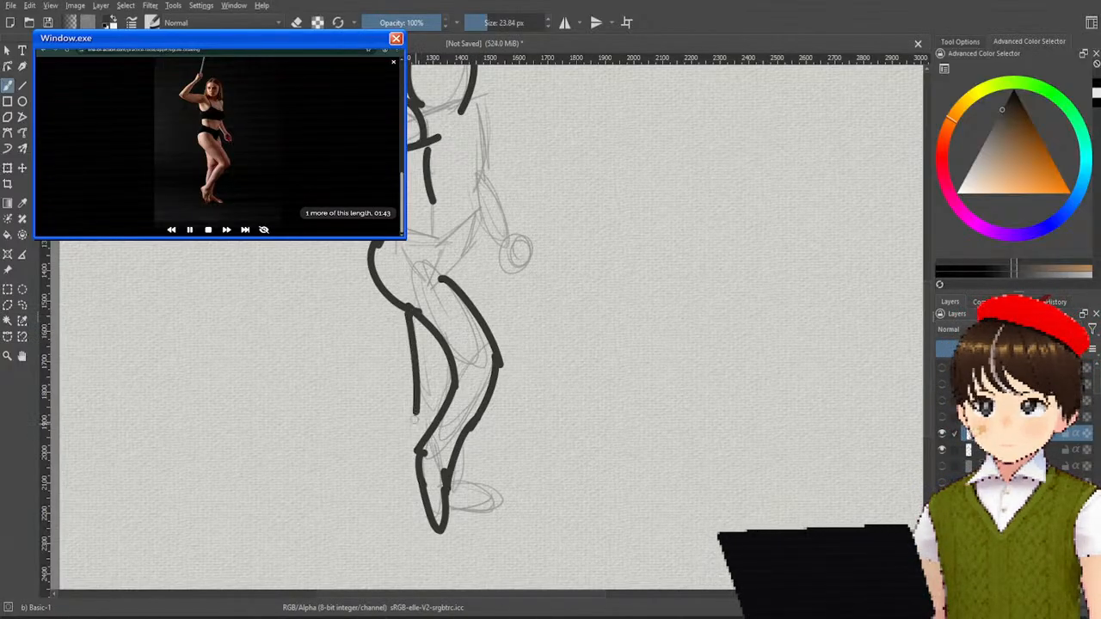
pyautogui.hotkey('ctrl', 'z')
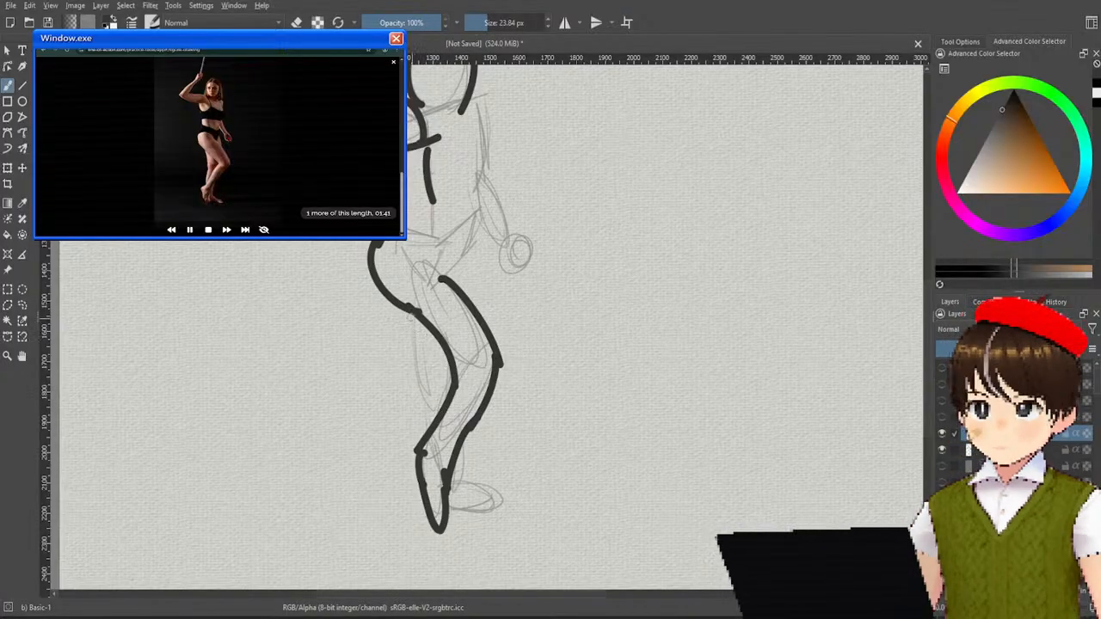
pyautogui.moveTo(411, 312); pyautogui.dragTo(427, 433)
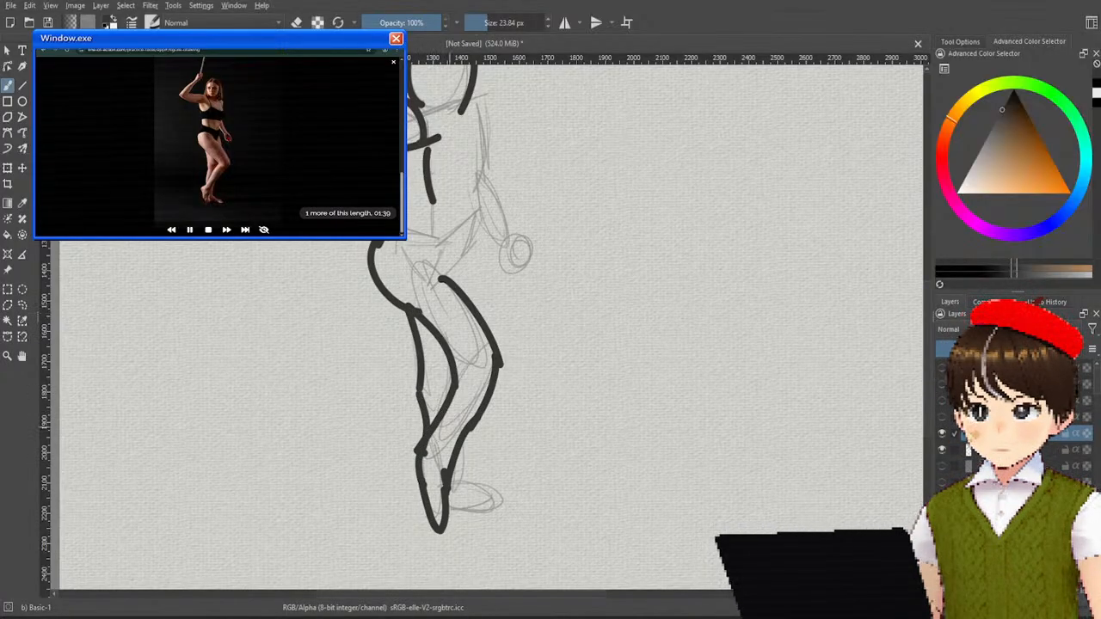
pyautogui.hotkey('ctrl', 'z')
pyautogui.moveTo(410, 311)
pyautogui.mouseDown()
pyautogui.moveTo(424, 383)
pyautogui.moveTo(419, 447)
pyautogui.mouseUp()
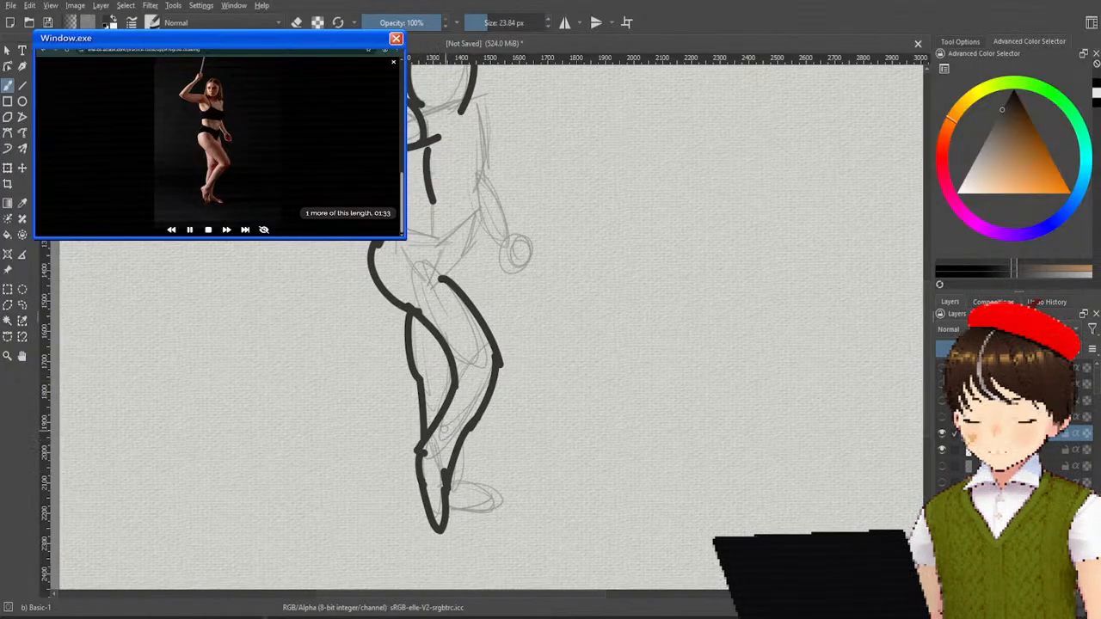
pyautogui.hotkey('ctrl', 'z')
pyautogui.hotkey('ctrl', 'z')
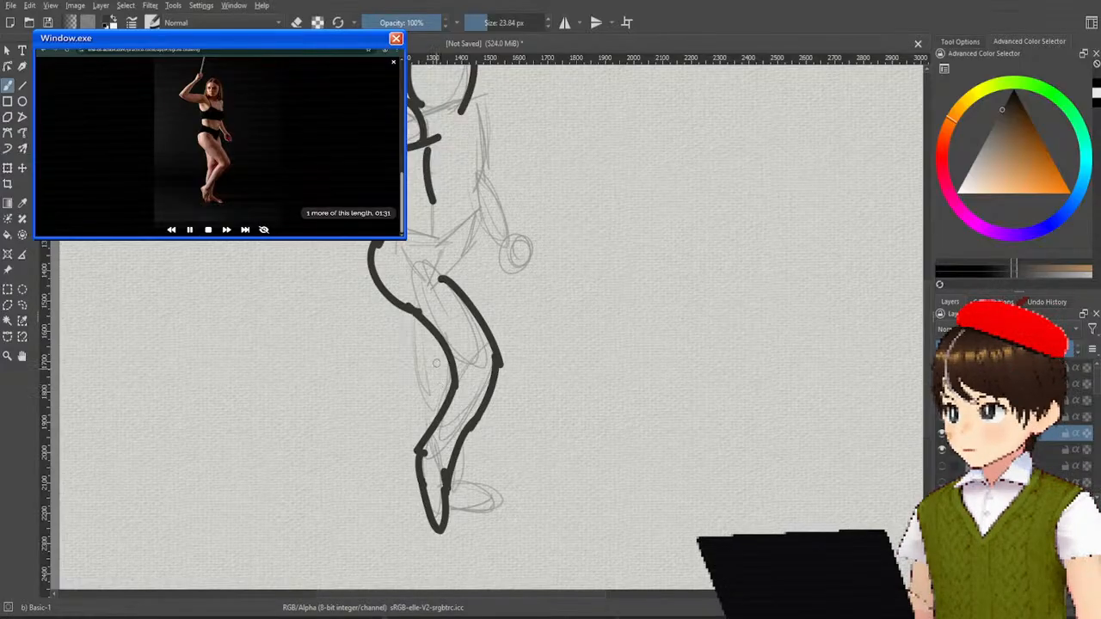
# Step: Outline the rear edge of the supporting leg from below the buttock to the bent leg's calf, with a slight bump at the knee
pyautogui.moveTo(407, 309); pyautogui.dragTo(428, 414)
pyautogui.hotkey('ctrl', 'z')
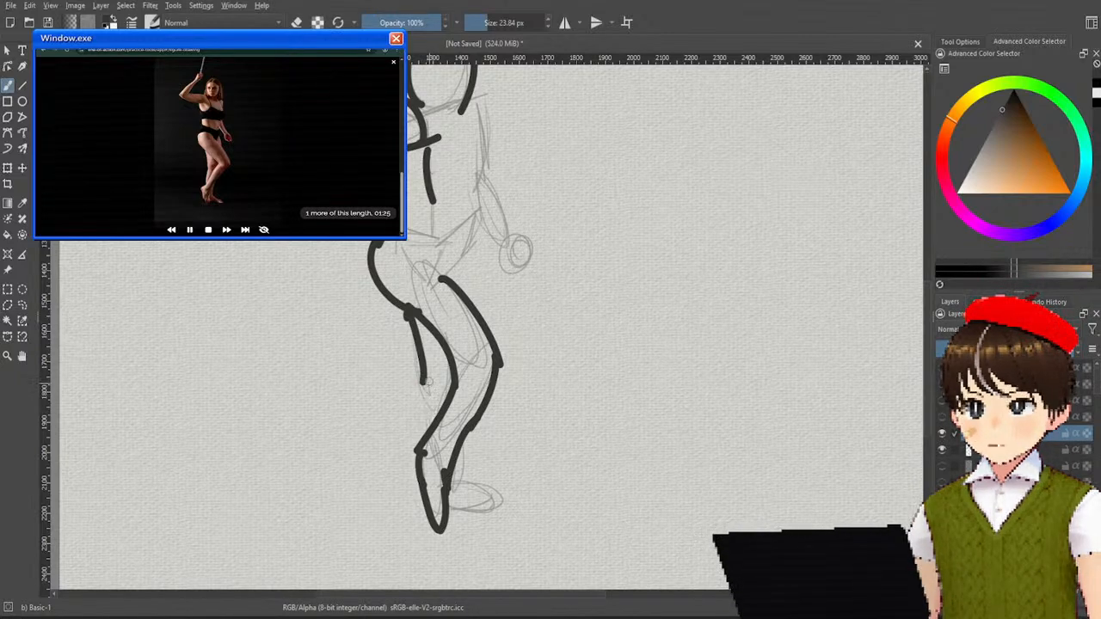
pyautogui.moveTo(422, 373); pyautogui.dragTo(423, 448)
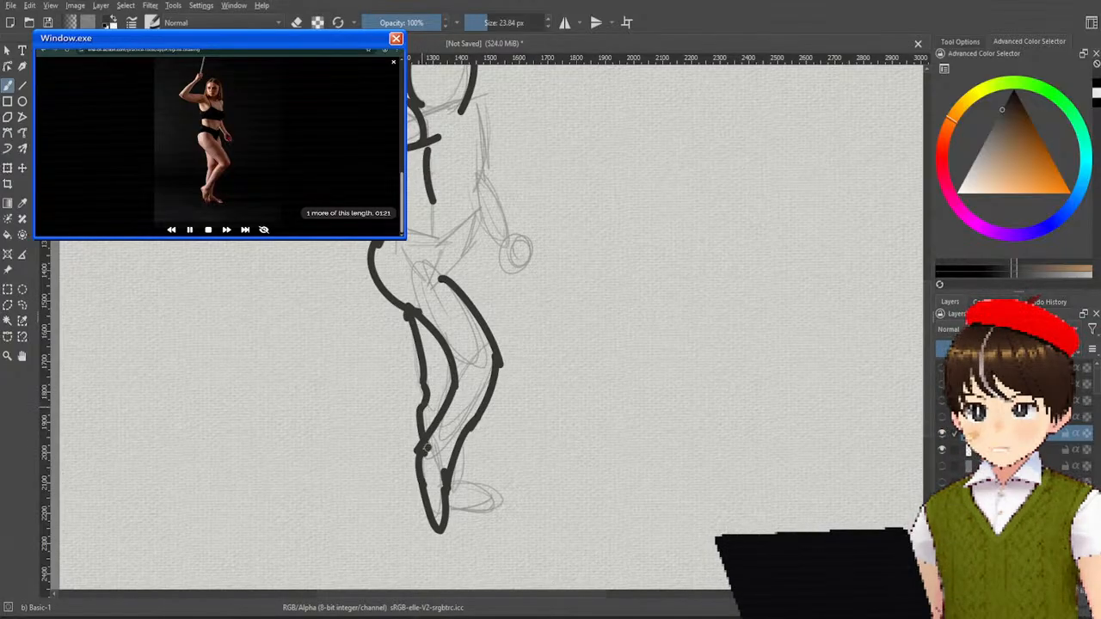
pyautogui.hotkey('ctrl', 'z')
pyautogui.moveTo(421, 401); pyautogui.dragTo(430, 435)
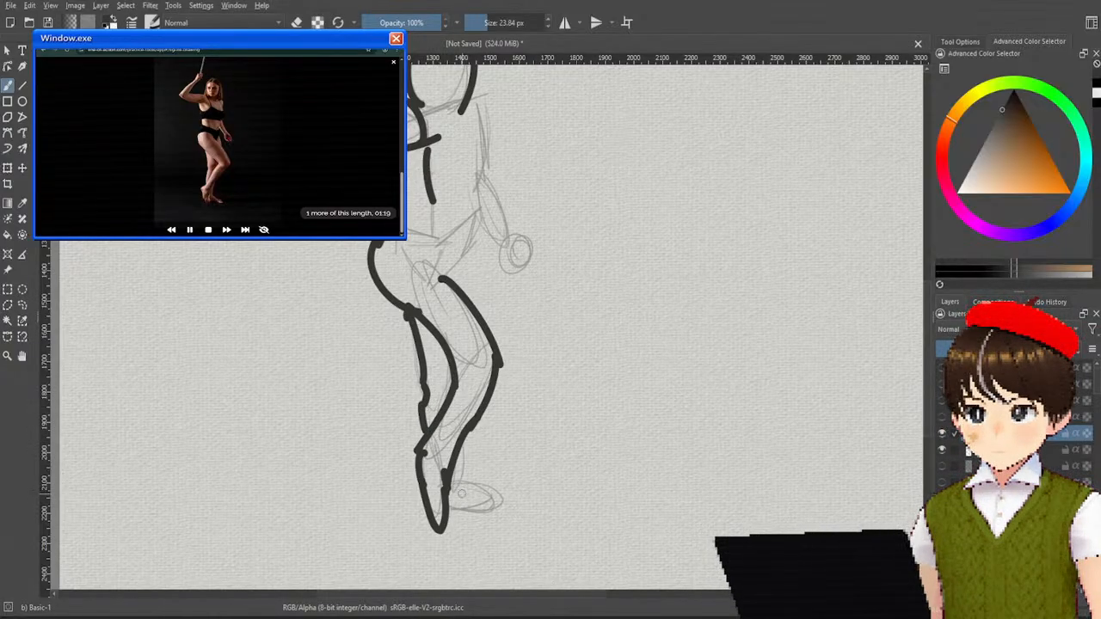
# Step: Outline the supporting leg's foot with an arched sole, toe, and instep, and connect it to the shin
pyautogui.moveTo(446, 489)
pyautogui.mouseDown()
pyautogui.moveTo(460, 503)
pyautogui.moveTo(509, 501)
pyautogui.mouseUp()
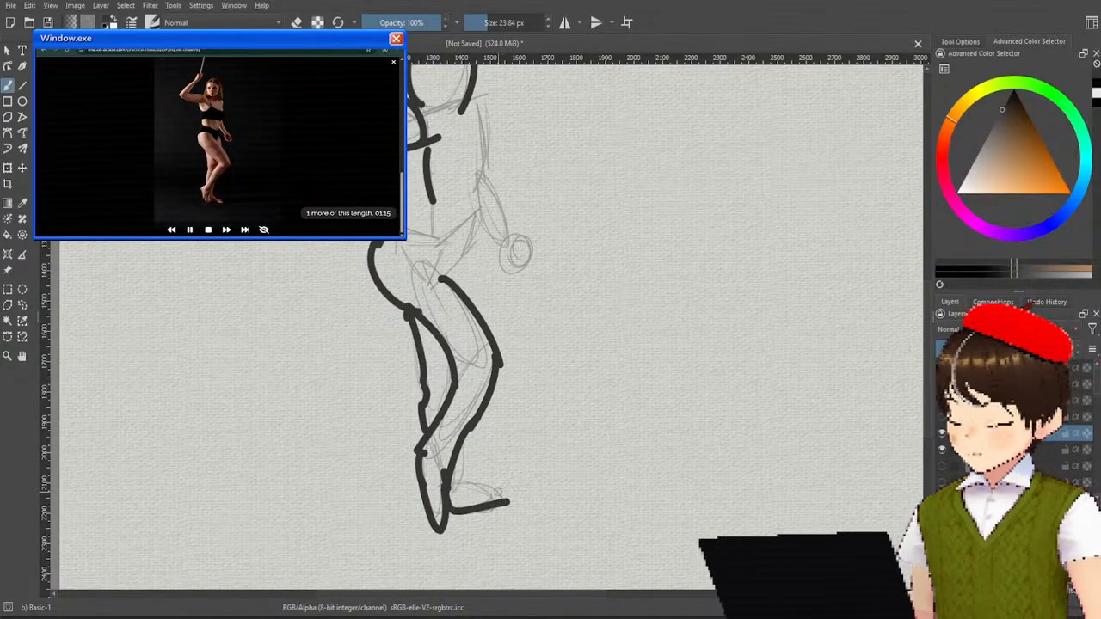
pyautogui.hotkey('ctrl', 'z')
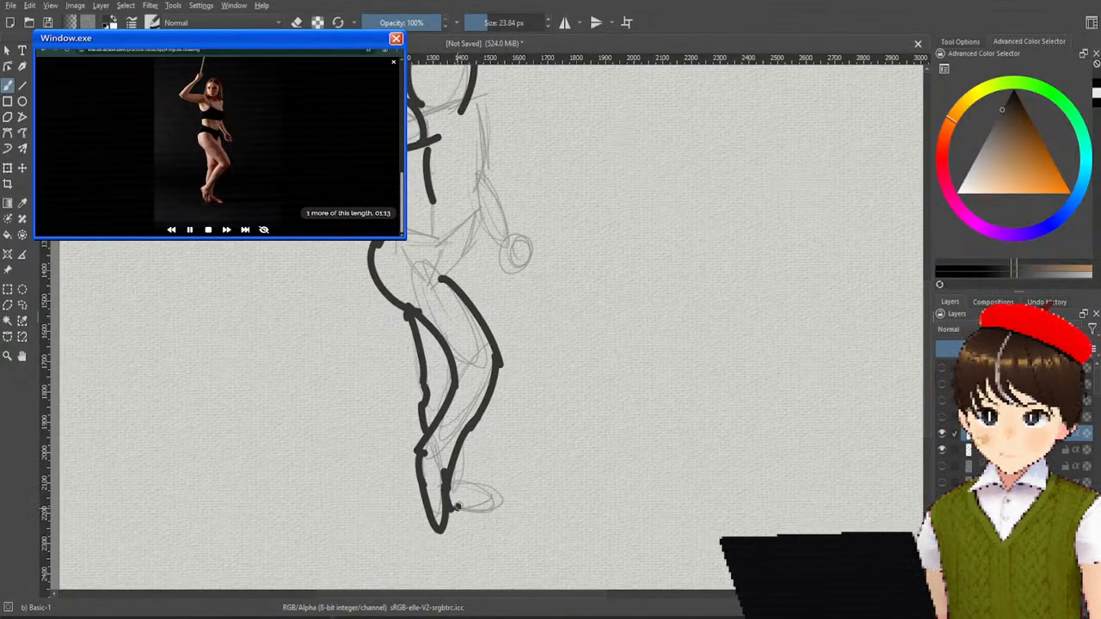
pyautogui.moveTo(456, 507)
pyautogui.mouseDown()
pyautogui.moveTo(507, 516)
pyautogui.moveTo(453, 508)
pyautogui.moveTo(508, 504)
pyautogui.moveTo(496, 513)
pyautogui.moveTo(501, 485)
pyautogui.mouseUp()
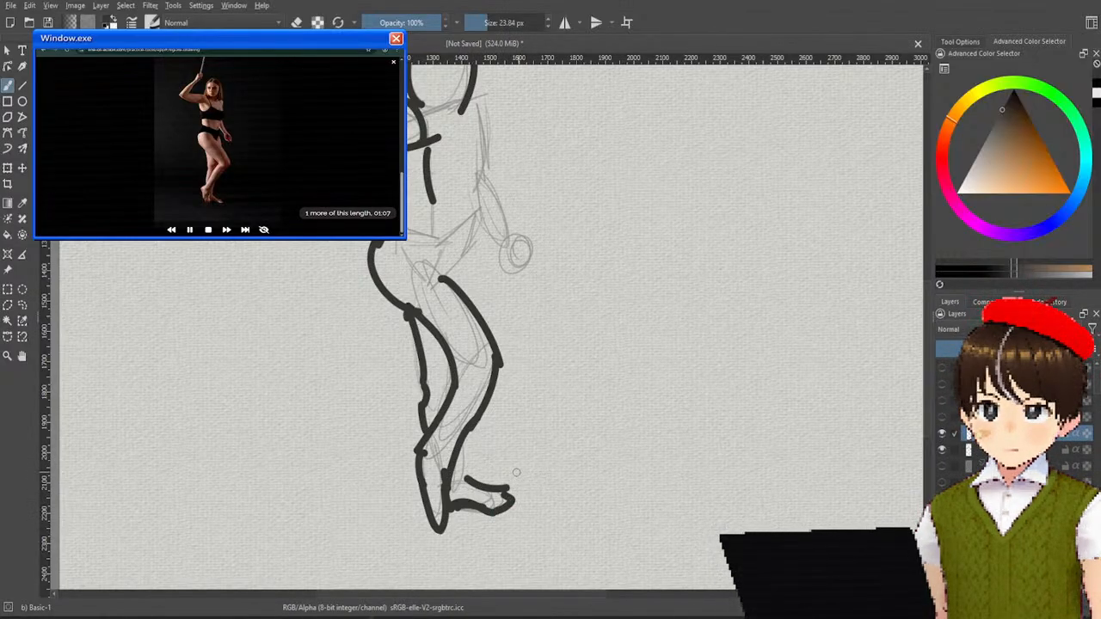
pyautogui.moveTo(466, 473); pyautogui.dragTo(514, 490)
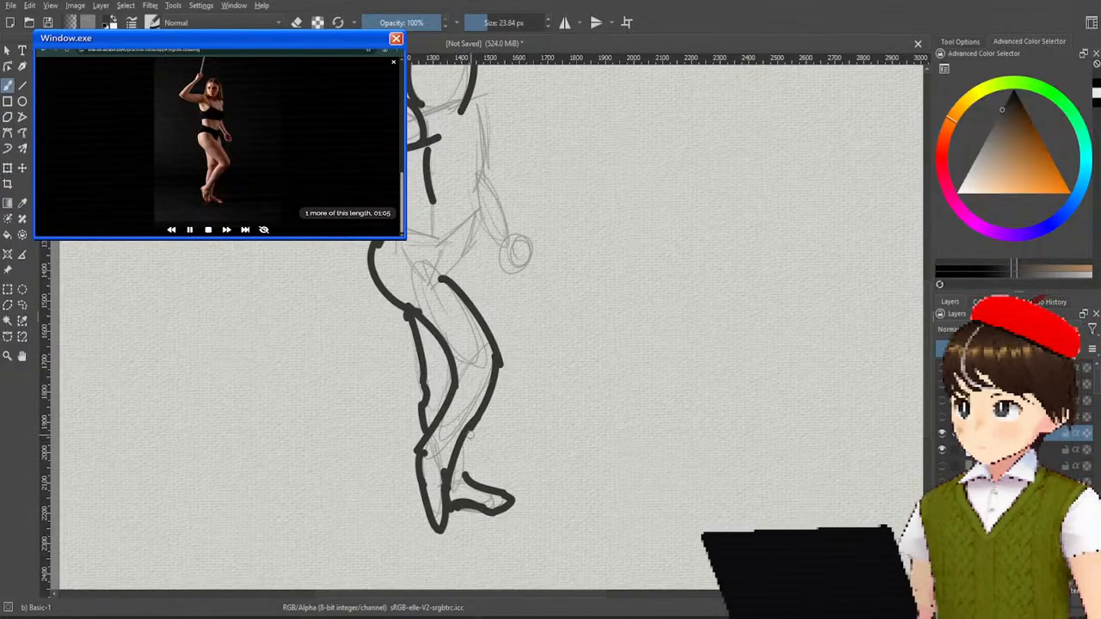
pyautogui.moveTo(467, 430); pyautogui.dragTo(471, 472)
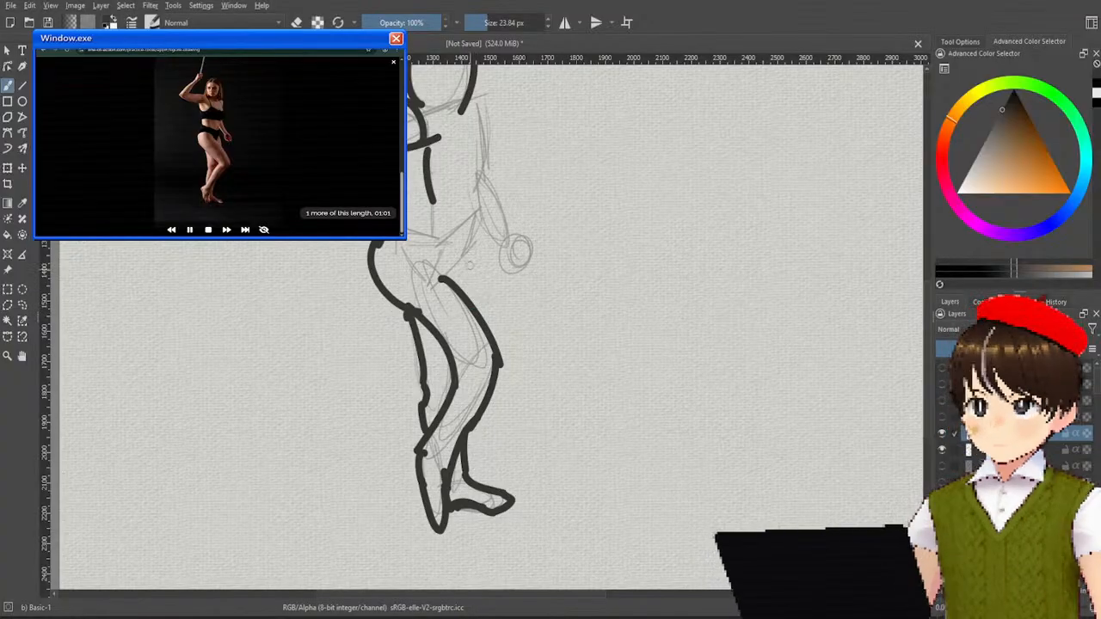
# Step: Outline the front of the torso in bold strokes from the hip crease up along the belly to below the chest
pyautogui.moveTo(458, 258); pyautogui.dragTo(465, 290)
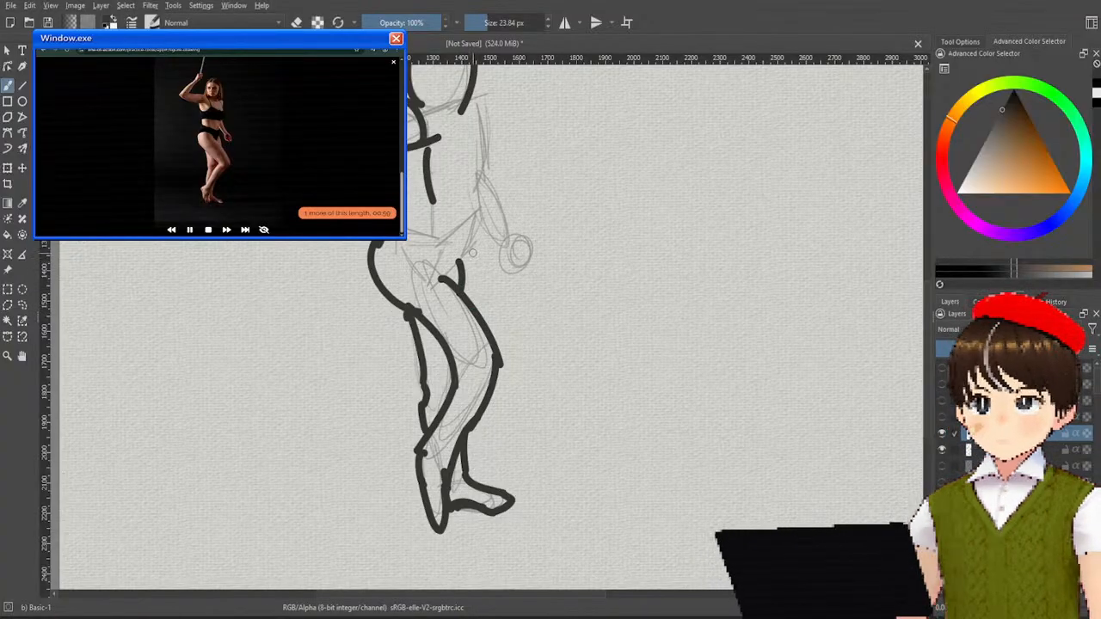
pyautogui.moveTo(474, 222); pyautogui.dragTo(458, 274)
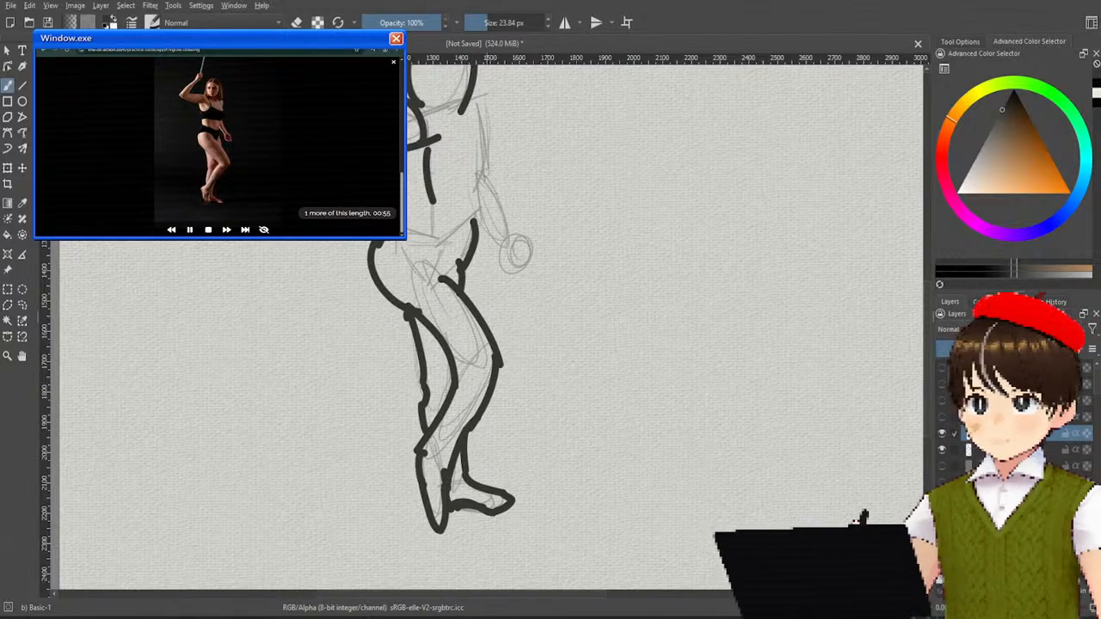
pyautogui.moveTo(479, 170); pyautogui.dragTo(470, 240)
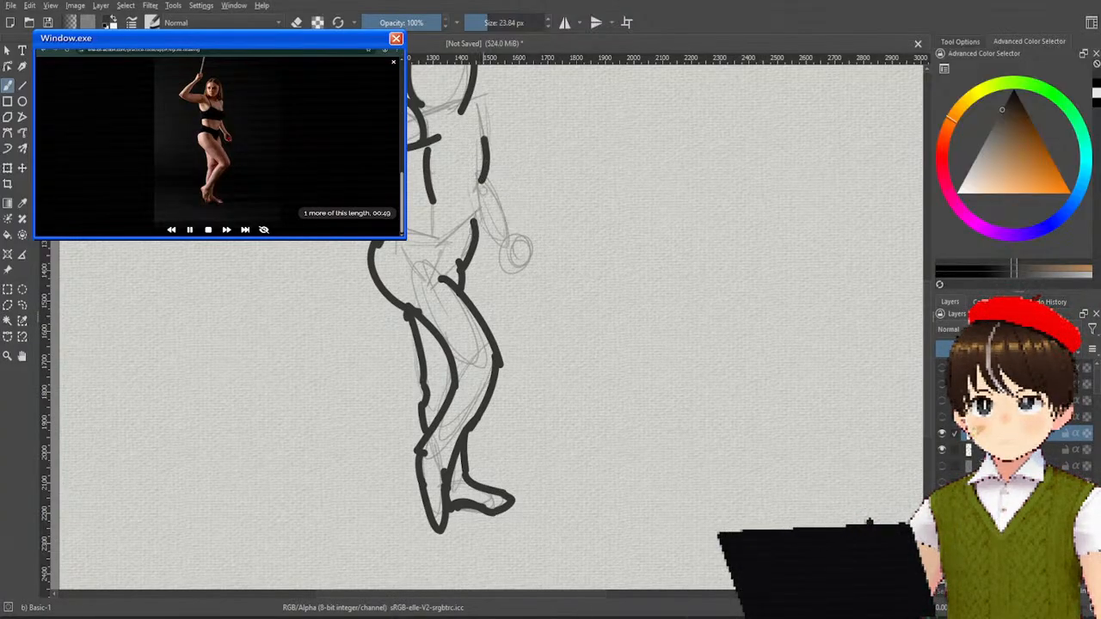
pyautogui.moveTo(475, 138); pyautogui.dragTo(479, 198)
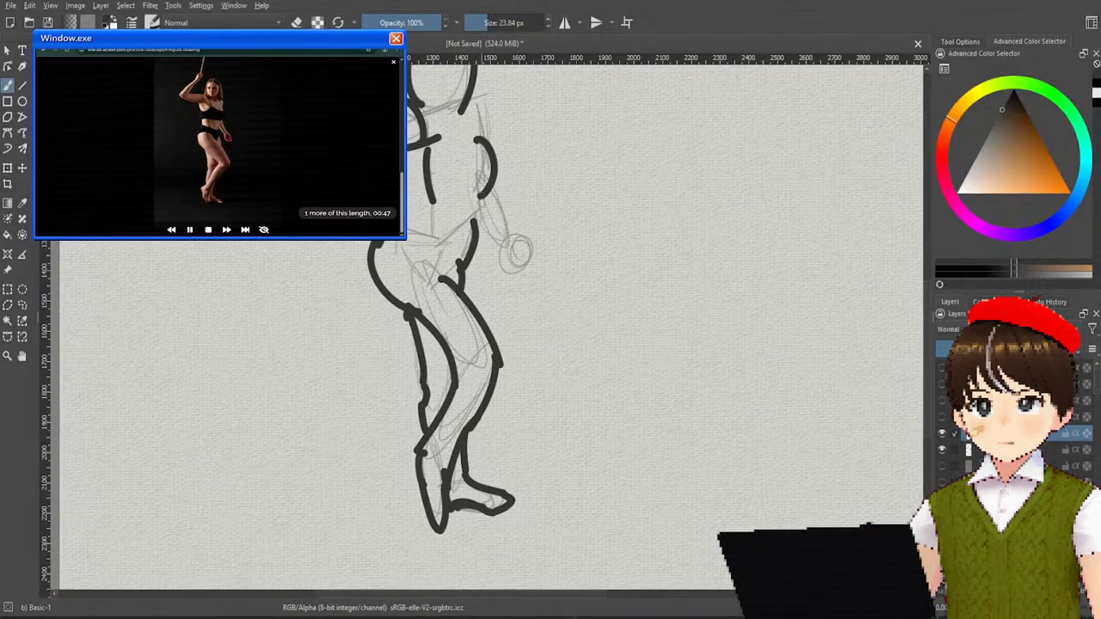
pyautogui.hotkey('ctrl', 'z')
pyautogui.moveTo(473, 137)
pyautogui.mouseDown()
pyautogui.moveTo(484, 203)
pyautogui.moveTo(475, 220)
pyautogui.mouseUp()
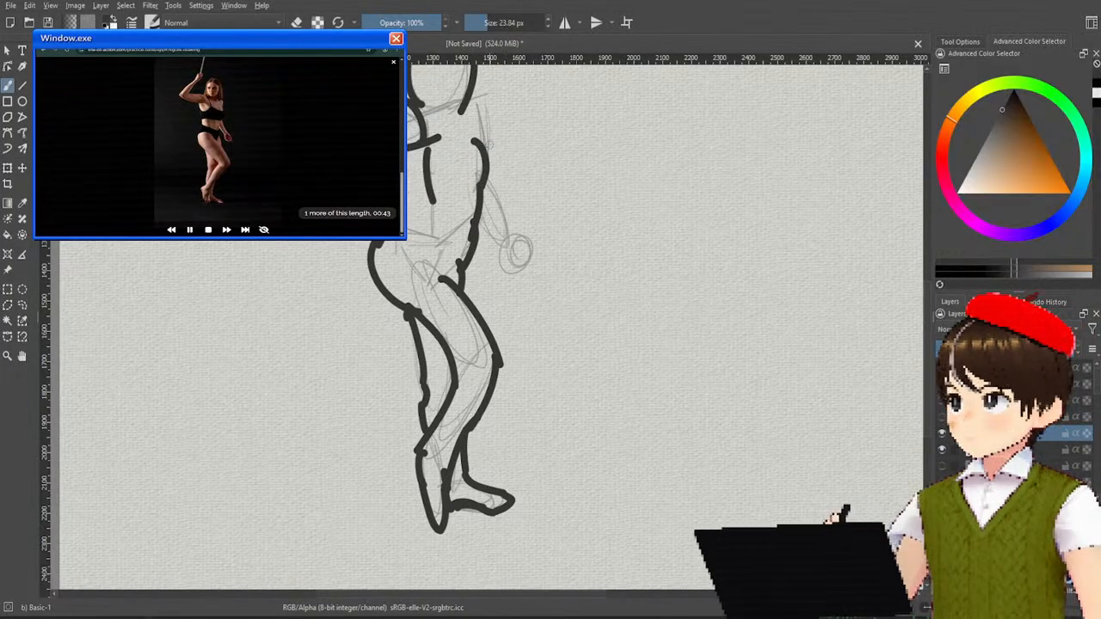
# Step: Draw the lowered arm's shoulder line, running outward from the base of the neck and curving down toward the chest
pyautogui.moveTo(463, 110)
pyautogui.mouseDown()
pyautogui.moveTo(478, 139)
pyautogui.moveTo(497, 122)
pyautogui.moveTo(490, 148)
pyautogui.mouseUp()
pyautogui.hotkey('ctrl', 'z')
pyautogui.hotkey('ctrl', 'z')
pyautogui.moveTo(463, 112); pyautogui.dragTo(488, 145)
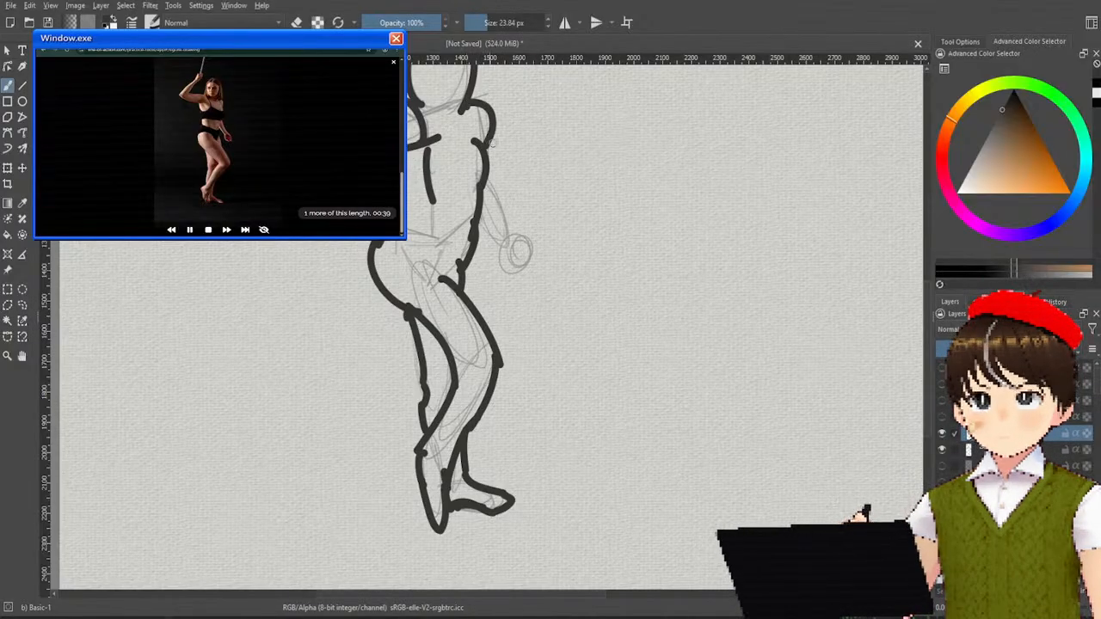
pyautogui.hotkey('ctrl', 'z')
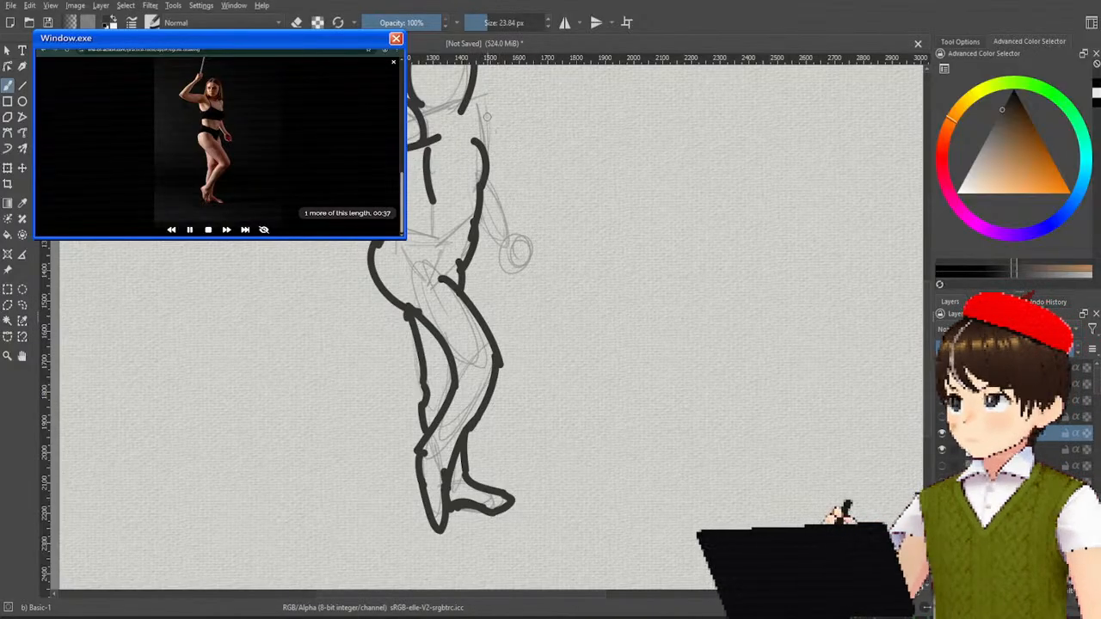
pyautogui.moveTo(463, 98); pyautogui.dragTo(492, 148)
pyautogui.hotkey('ctrl', 'z')
pyautogui.moveTo(464, 99); pyautogui.dragTo(487, 159)
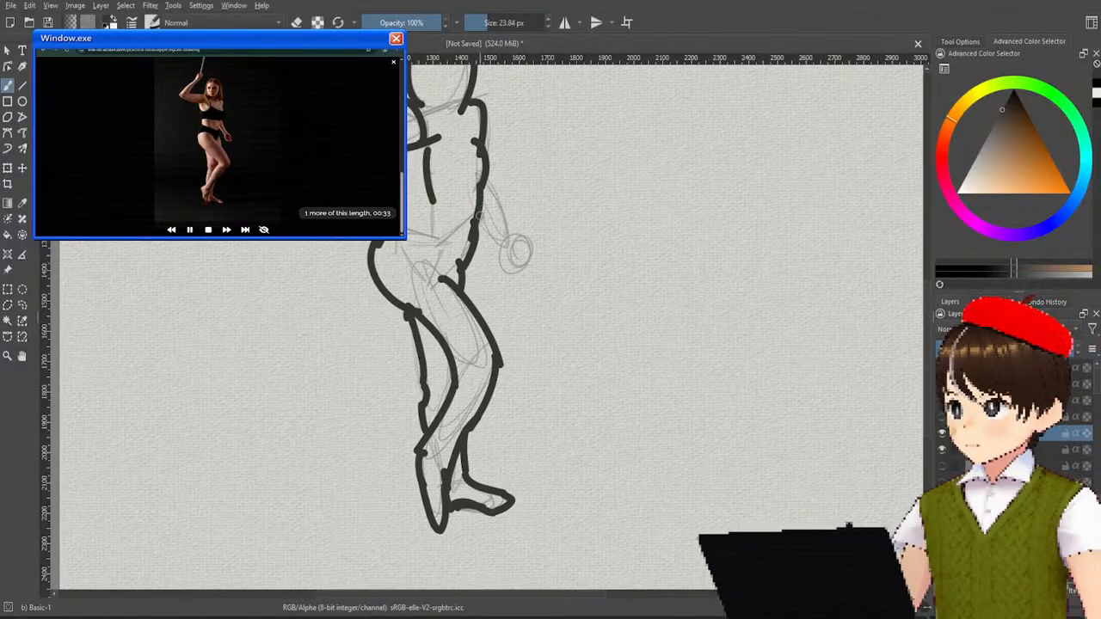
# Step: Outline both edges of the lowered forearm from the torso's side to the wrist and continue around the back of the hand
pyautogui.moveTo(475, 213); pyautogui.dragTo(505, 243)
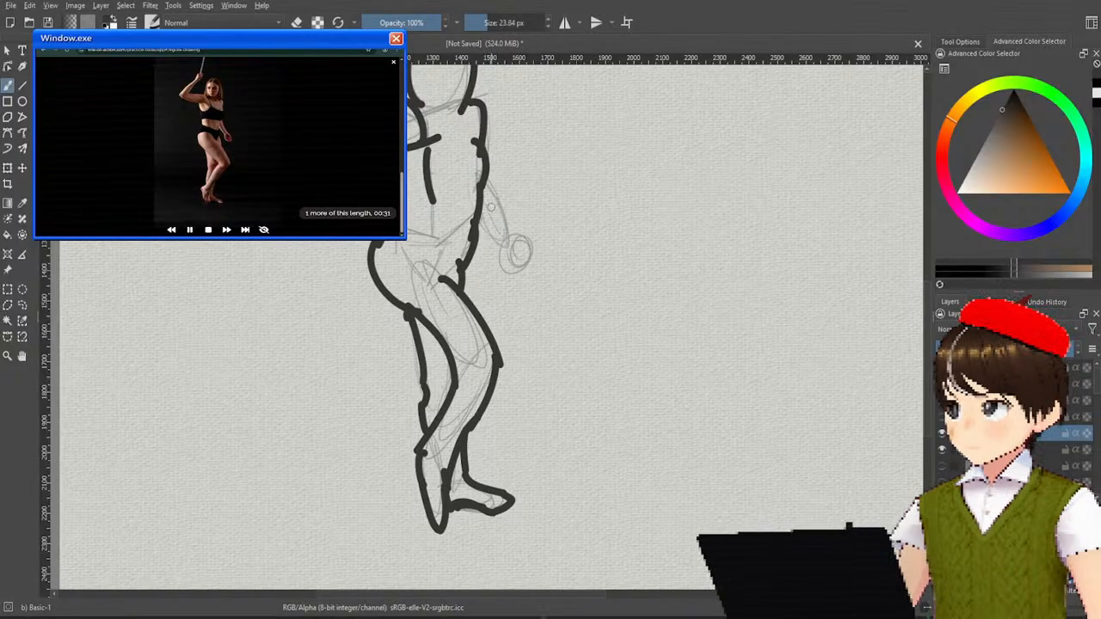
pyautogui.hotkey('ctrl', 'z')
pyautogui.moveTo(483, 174)
pyautogui.mouseDown()
pyautogui.moveTo(512, 225)
pyautogui.moveTo(502, 251)
pyautogui.mouseUp()
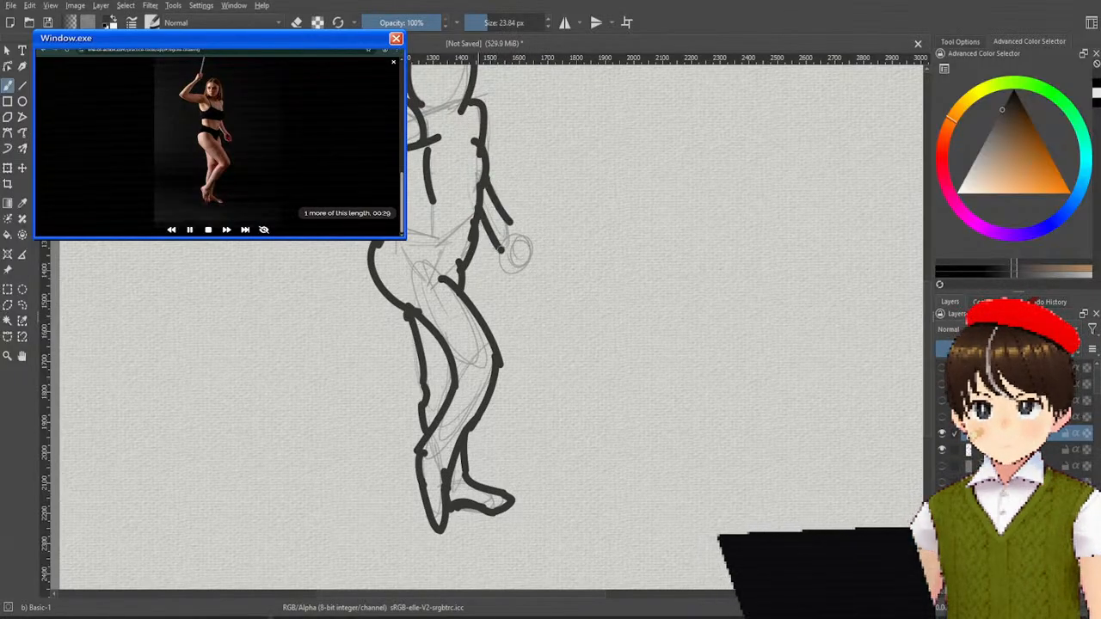
pyautogui.hotkey('ctrl', 'z')
pyautogui.moveTo(478, 183); pyautogui.dragTo(516, 271)
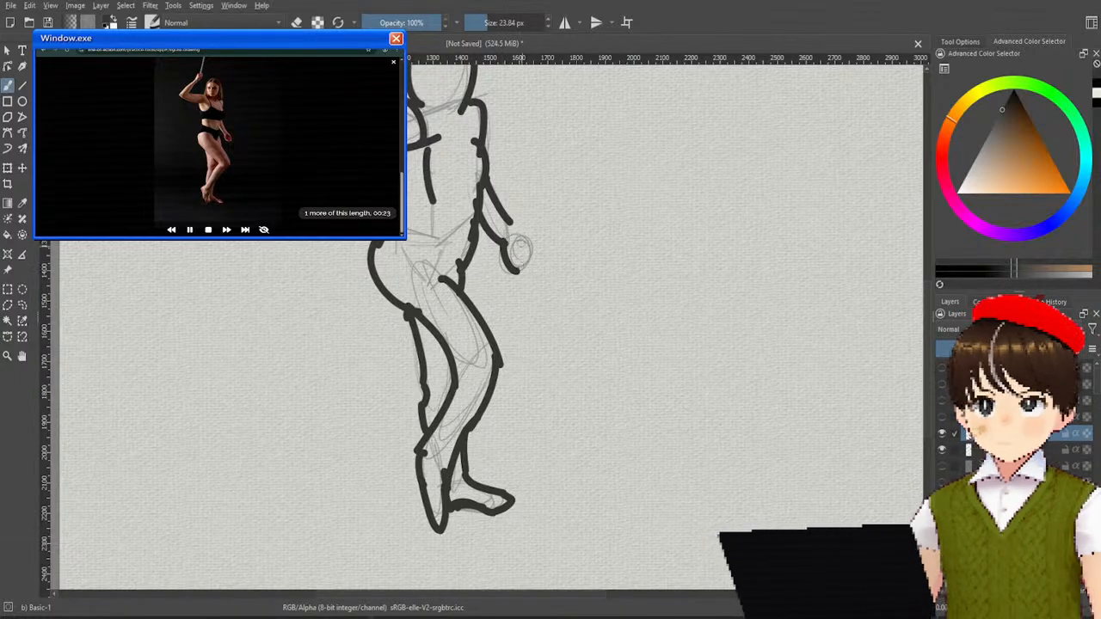
# Step: Close the lowered hand's outline as a rounded fist with a short curled finger stroke inside
pyautogui.moveTo(517, 271)
pyautogui.mouseDown()
pyautogui.moveTo(532, 252)
pyautogui.moveTo(531, 264)
pyautogui.mouseUp()
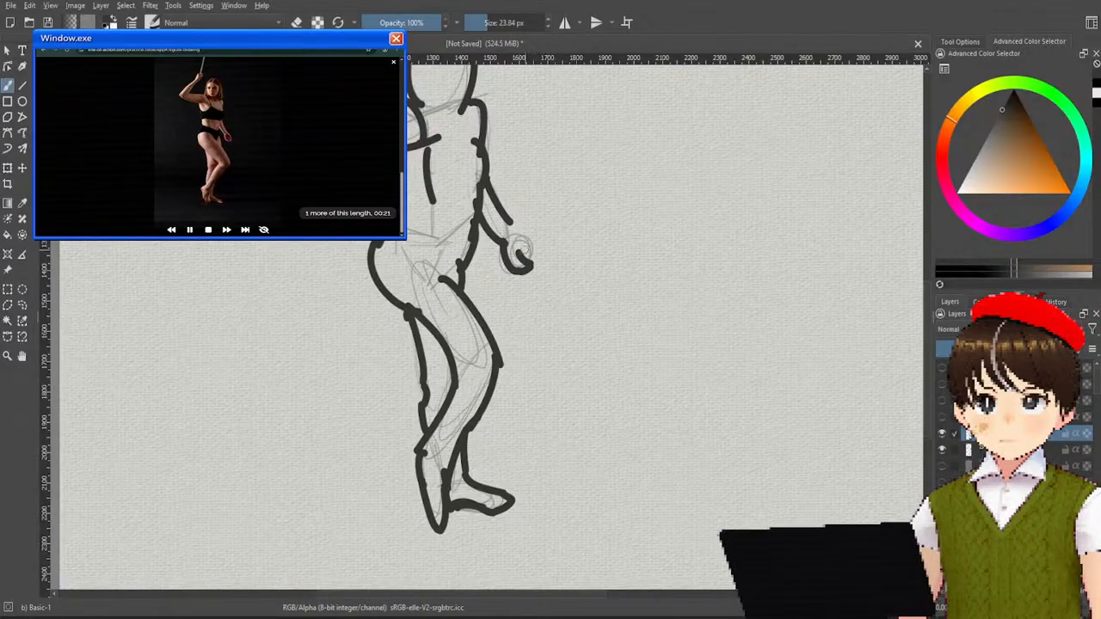
pyautogui.moveTo(513, 222); pyautogui.dragTo(535, 234)
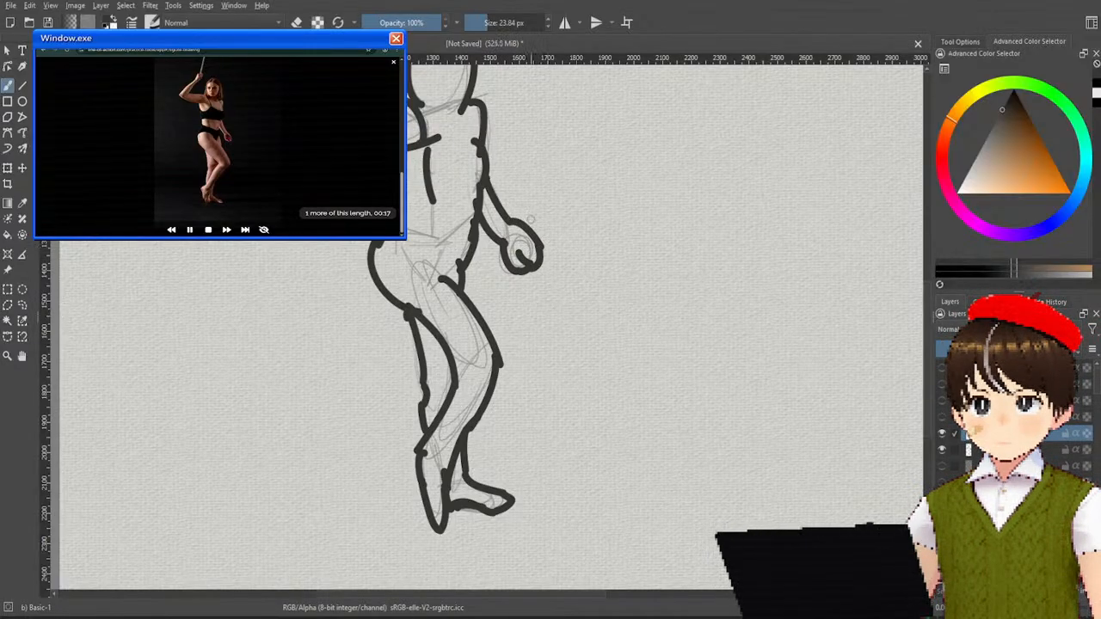
pyautogui.scroll(-2, 551, 301)
pyautogui.scroll(1, 554, 320)
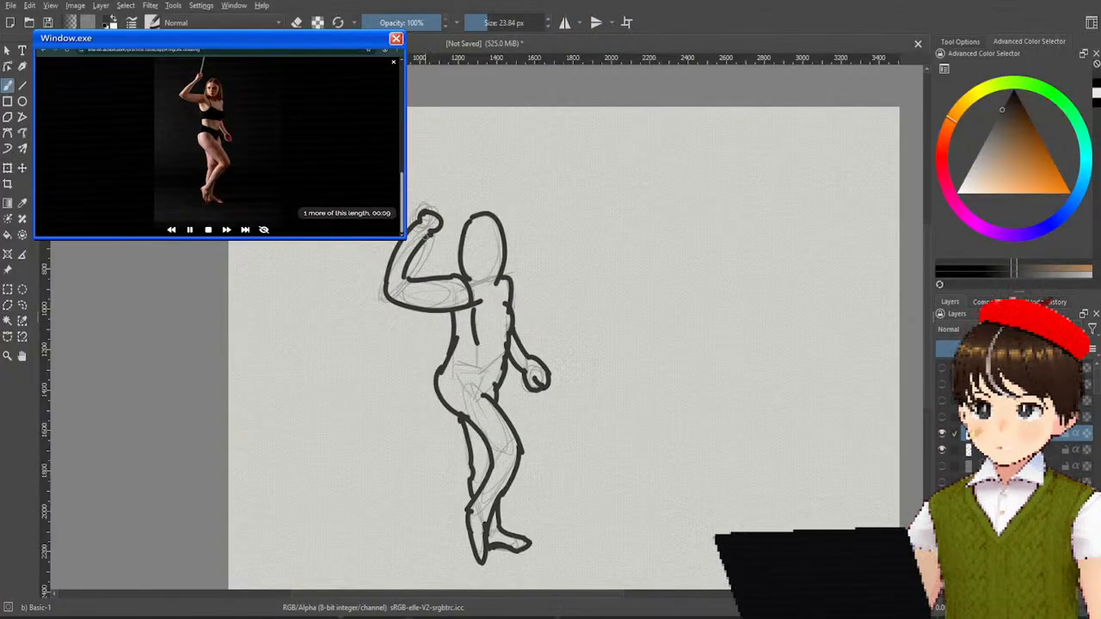
# Step: Add a blank layer for the next pose and hide the finished figure's outline and sketch layers
pyautogui.rightClick(451, 236)
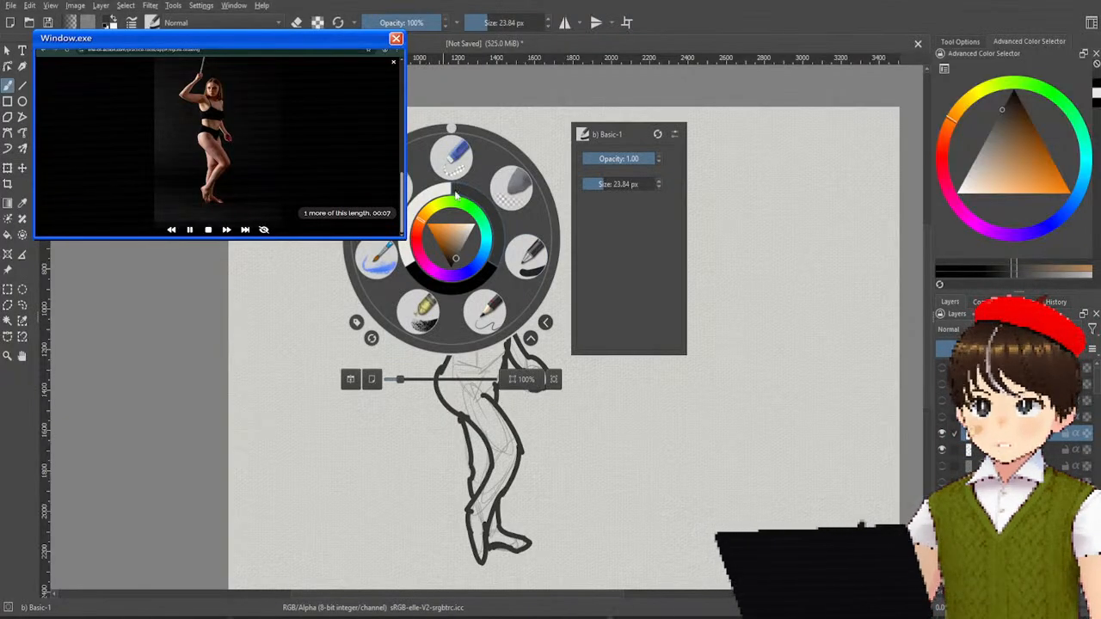
pyautogui.click(668, 393)
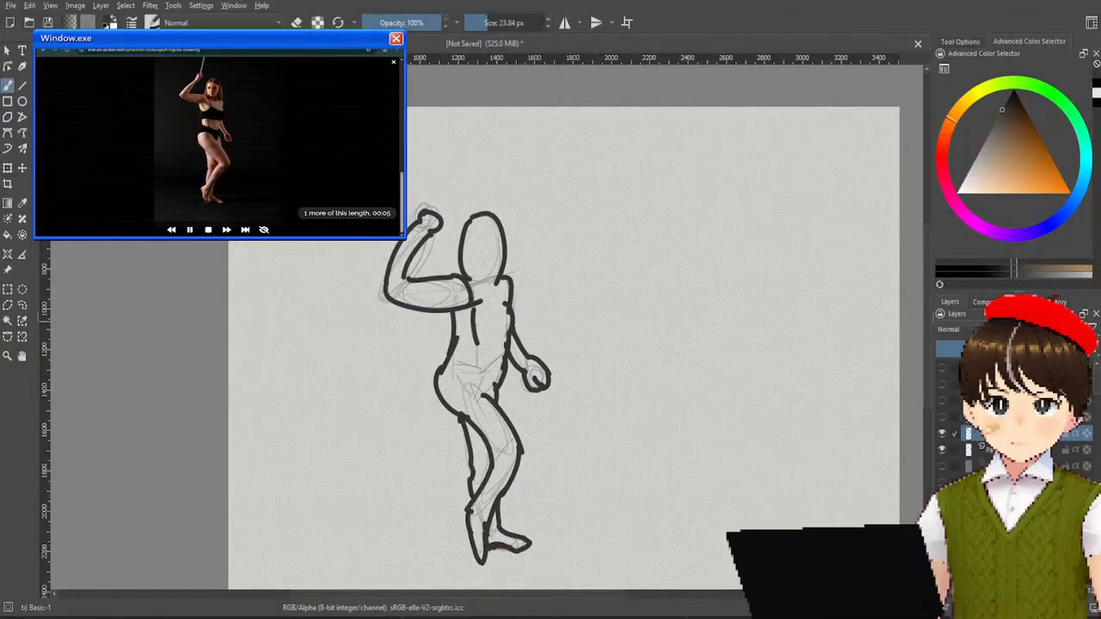
pyautogui.click(943, 449)
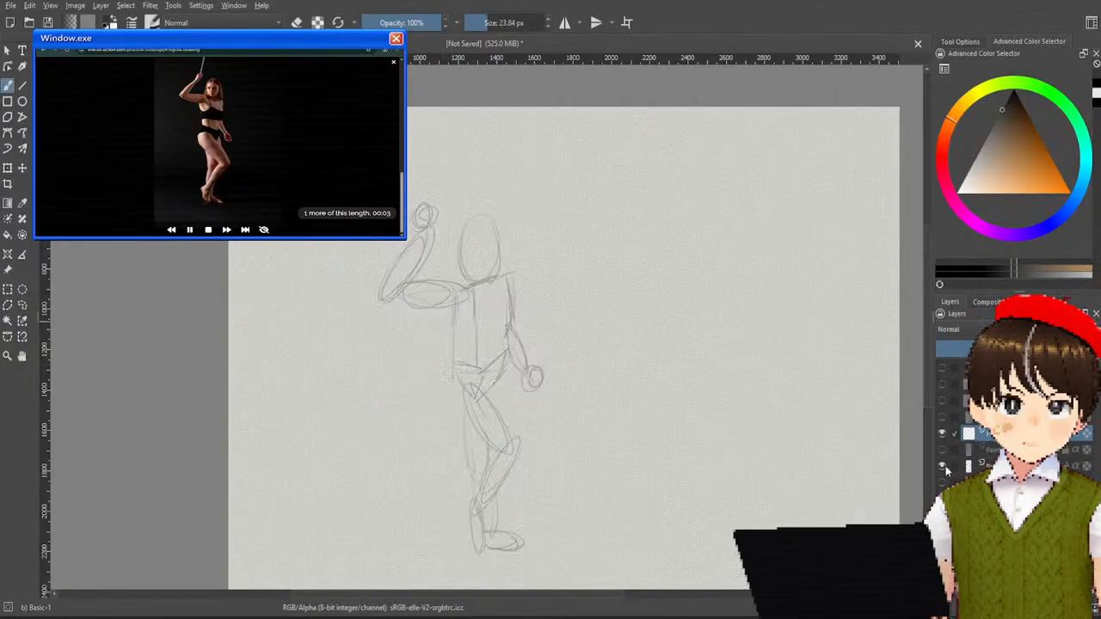
pyautogui.click(946, 466)
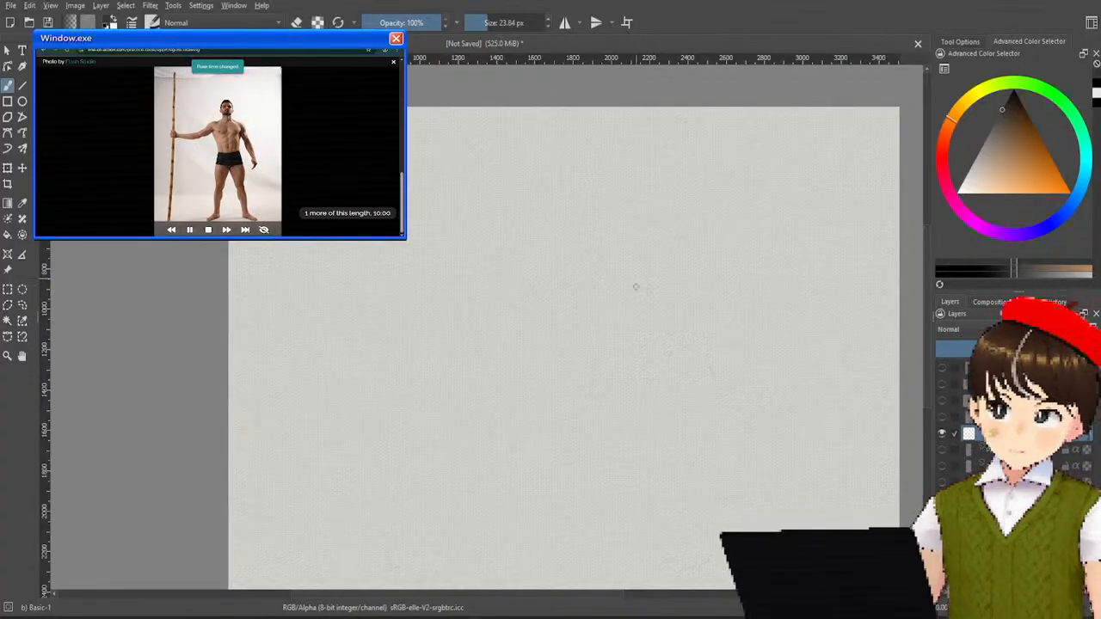
# Step: Sketch the standing man's head as a small oval near the canvas's upper middle with the Pencil-2 brush at 10 px
pyautogui.rightClick(632, 330)
pyautogui.click(660, 395)
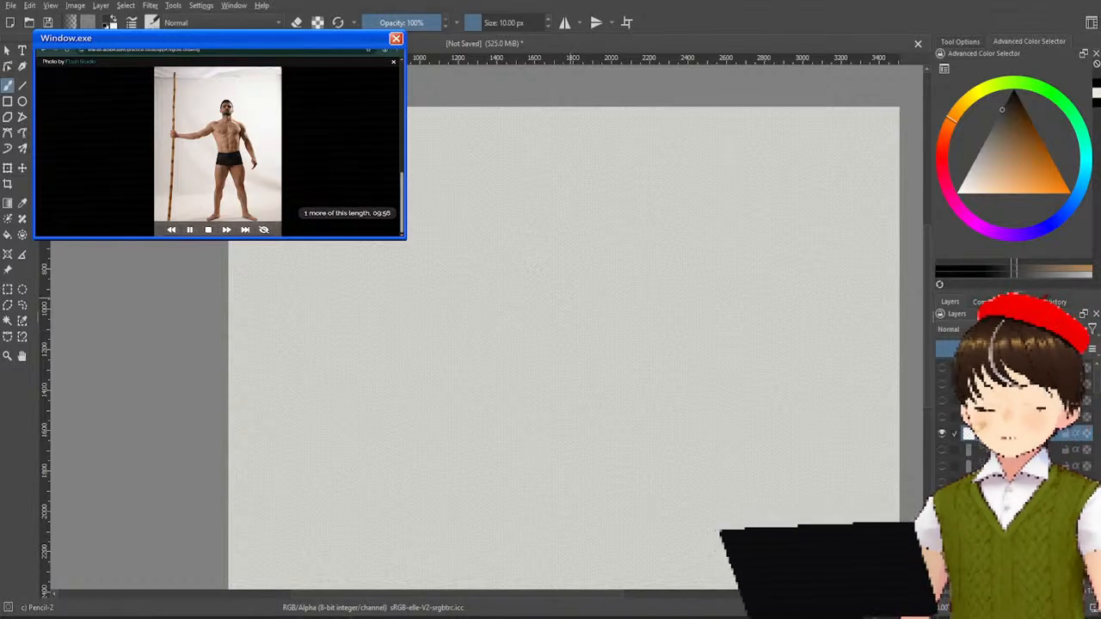
pyautogui.moveTo(544, 215); pyautogui.dragTo(526, 275)
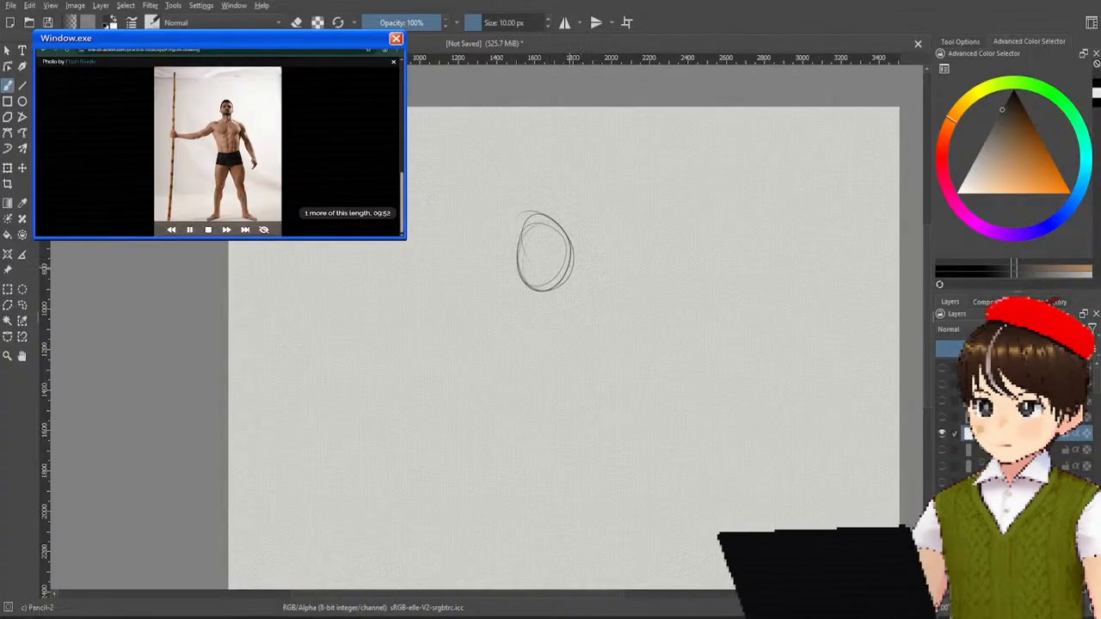
pyautogui.hotkey('ctrl', 'z')
pyautogui.hotkey('ctrl', 'z')
pyautogui.moveTo(549, 208)
pyautogui.mouseDown()
pyautogui.moveTo(540, 259)
pyautogui.moveTo(567, 215)
pyautogui.moveTo(527, 250)
pyautogui.moveTo(550, 210)
pyautogui.mouseUp()
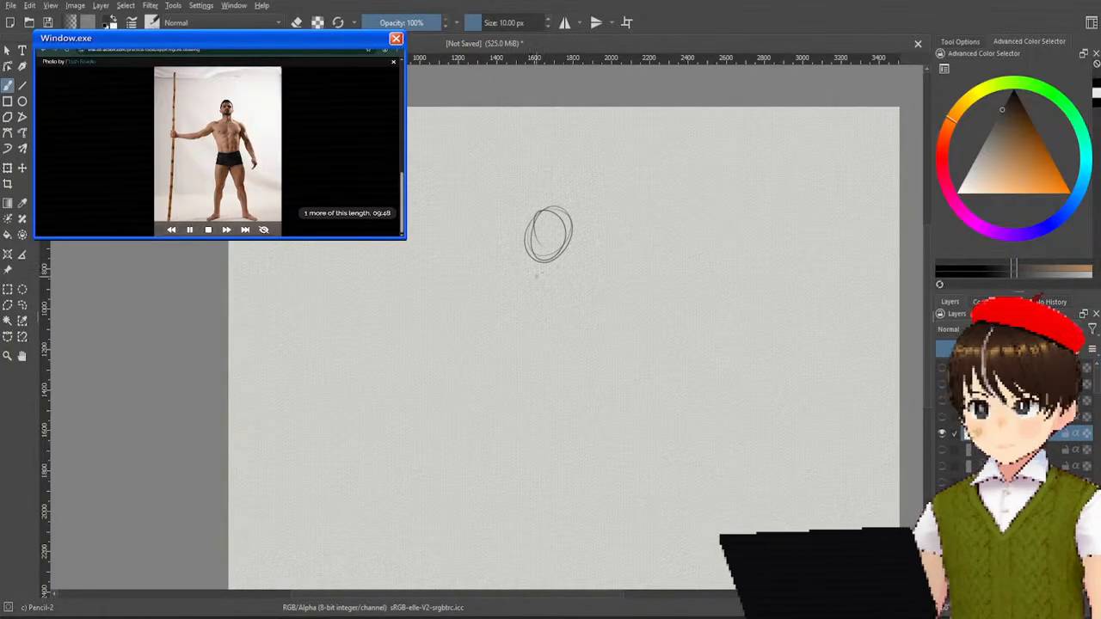
pyautogui.moveTo(516, 279)
pyautogui.mouseDown()
pyautogui.moveTo(571, 277)
pyautogui.moveTo(578, 335)
pyautogui.moveTo(578, 370)
pyautogui.moveTo(517, 373)
pyautogui.mouseUp()
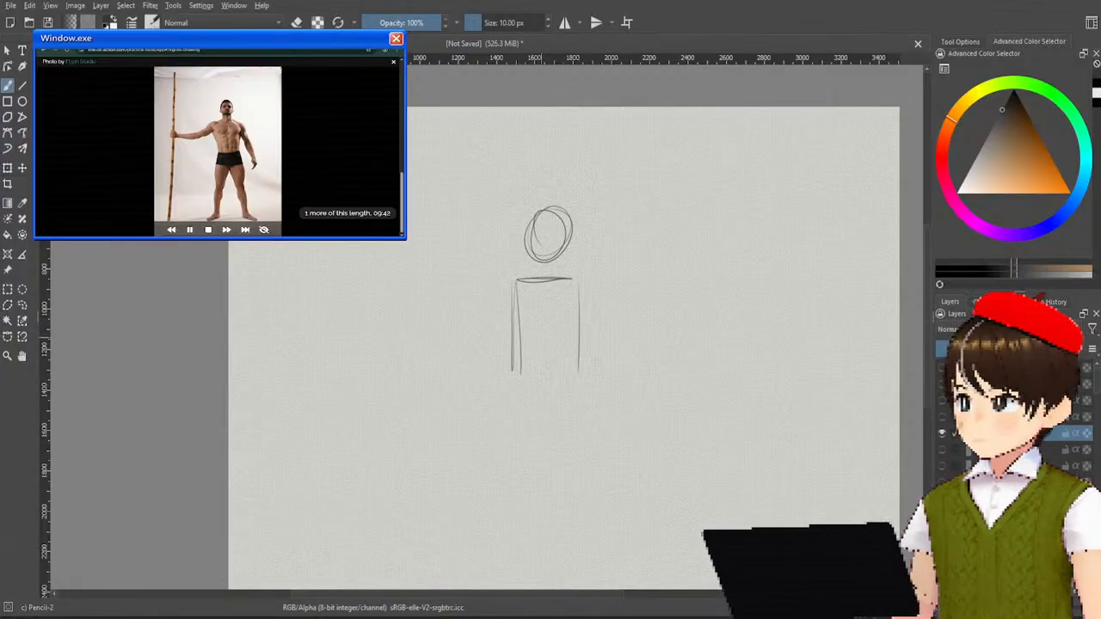
pyautogui.hotkey('ctrl', 'z')
pyautogui.hotkey('ctrl', 'z')
pyautogui.hotkey('ctrl', 'z')
pyautogui.hotkey('ctrl', 'z')
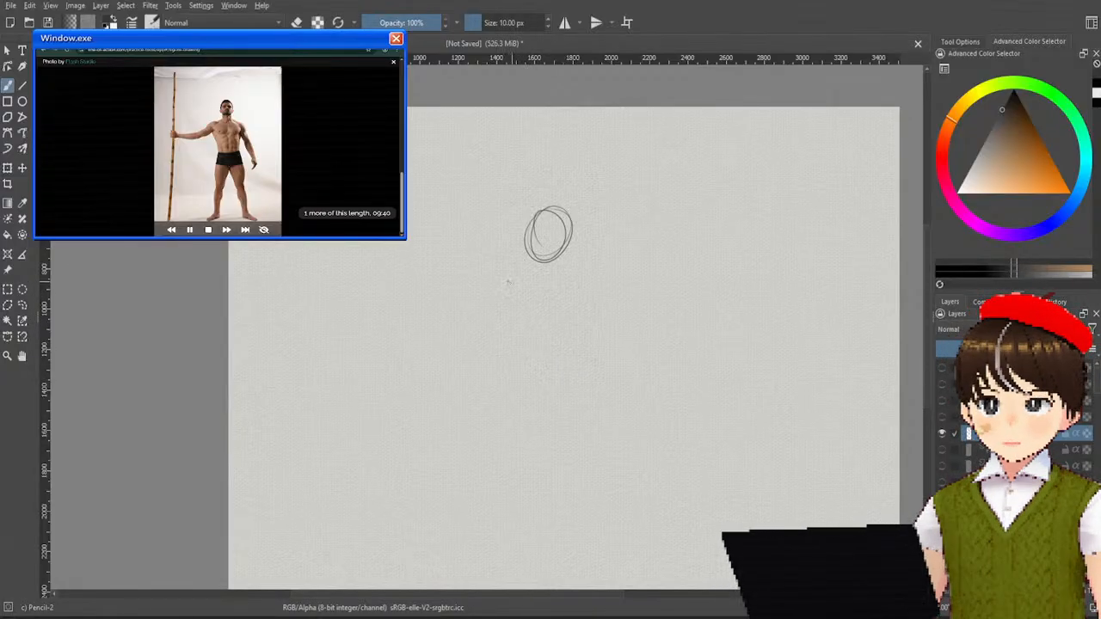
pyautogui.moveTo(510, 284)
pyautogui.mouseDown()
pyautogui.moveTo(592, 280)
pyautogui.moveTo(596, 370)
pyautogui.mouseUp()
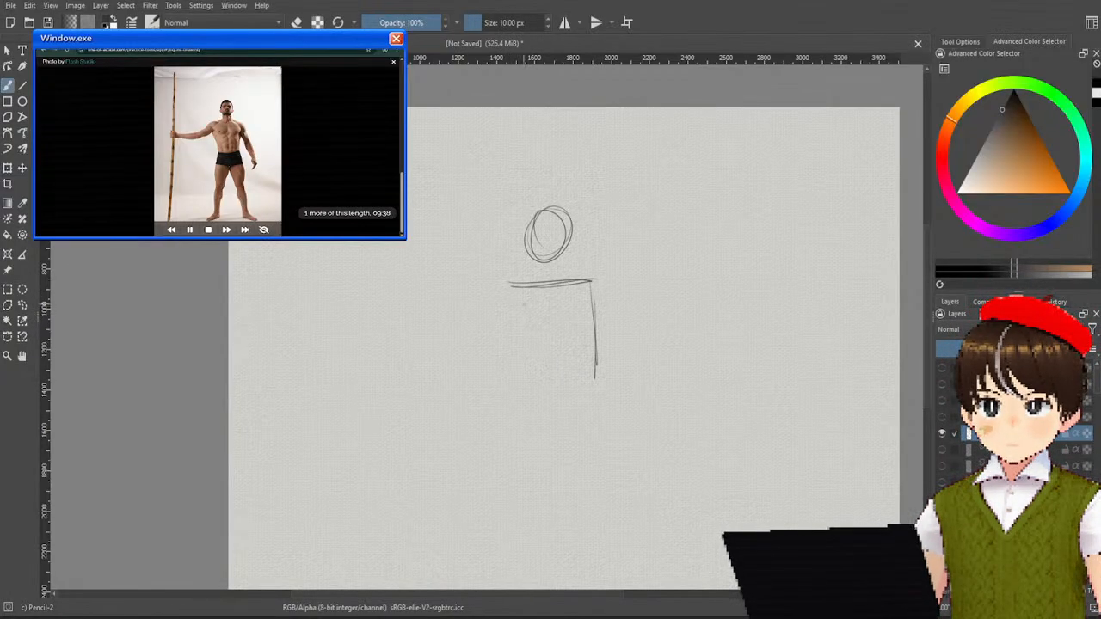
pyautogui.moveTo(518, 290)
pyautogui.mouseDown()
pyautogui.moveTo(516, 378)
pyautogui.moveTo(592, 383)
pyautogui.moveTo(523, 389)
pyautogui.mouseUp()
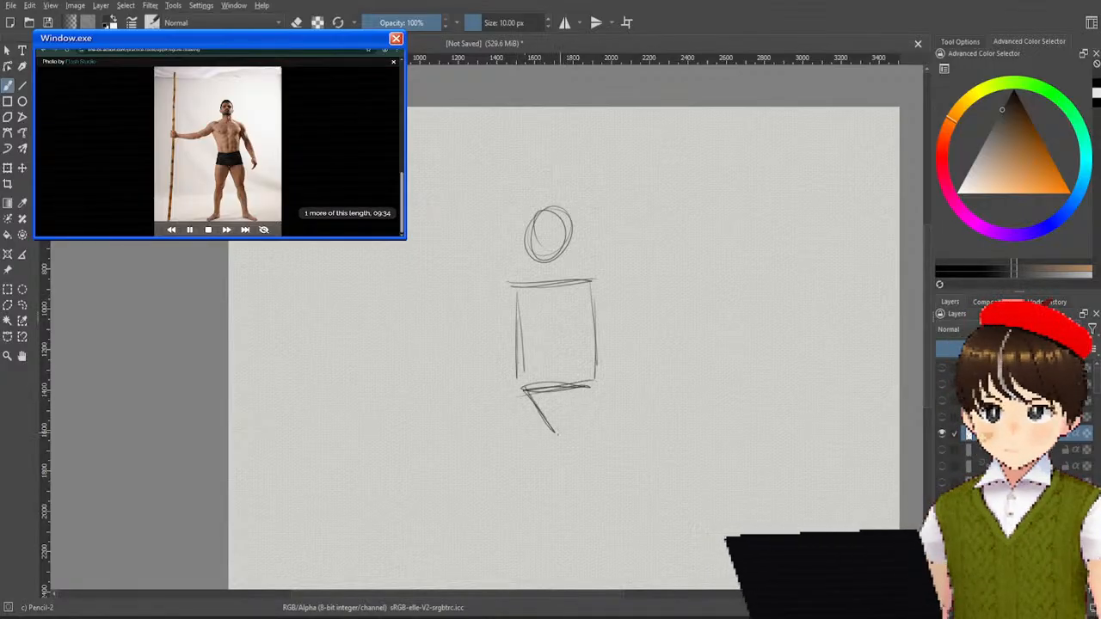
pyautogui.moveTo(558, 433); pyautogui.dragTo(600, 387)
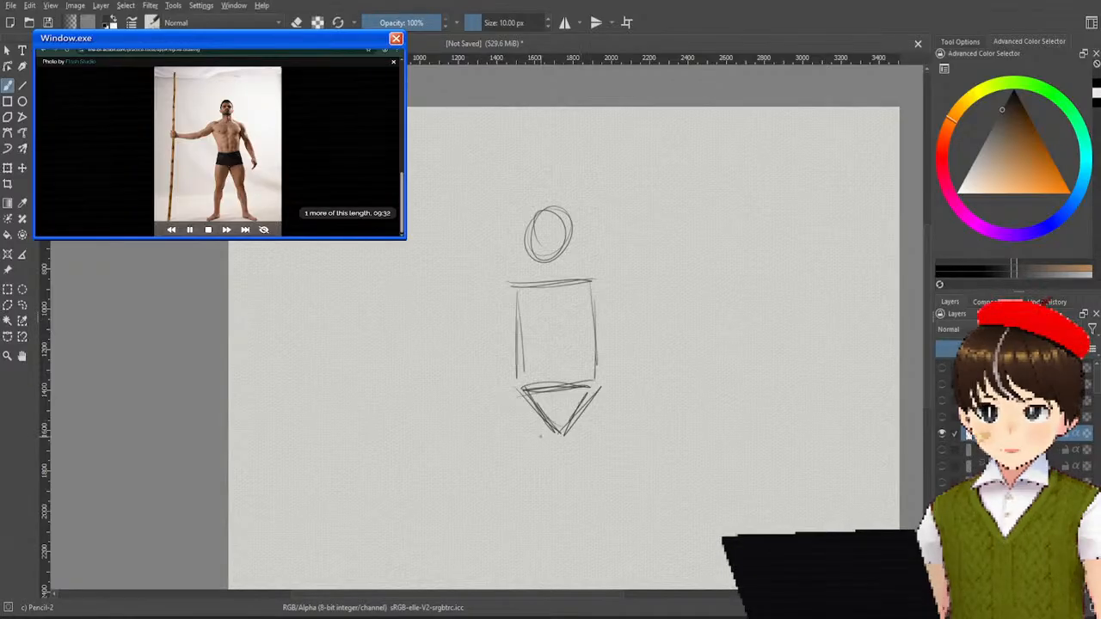
pyautogui.moveTo(521, 428)
pyautogui.mouseDown()
pyautogui.moveTo(540, 423)
pyautogui.moveTo(531, 434)
pyautogui.mouseUp()
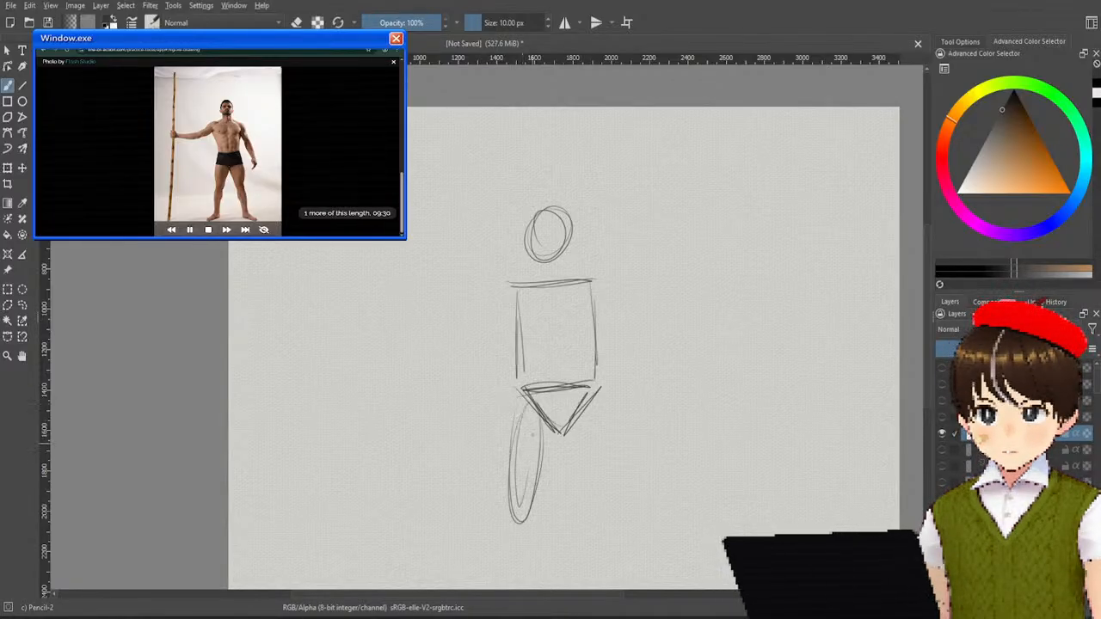
pyautogui.moveTo(683, 321); pyautogui.dragTo(659, 344)
pyautogui.hotkey('ctrl', 'z')
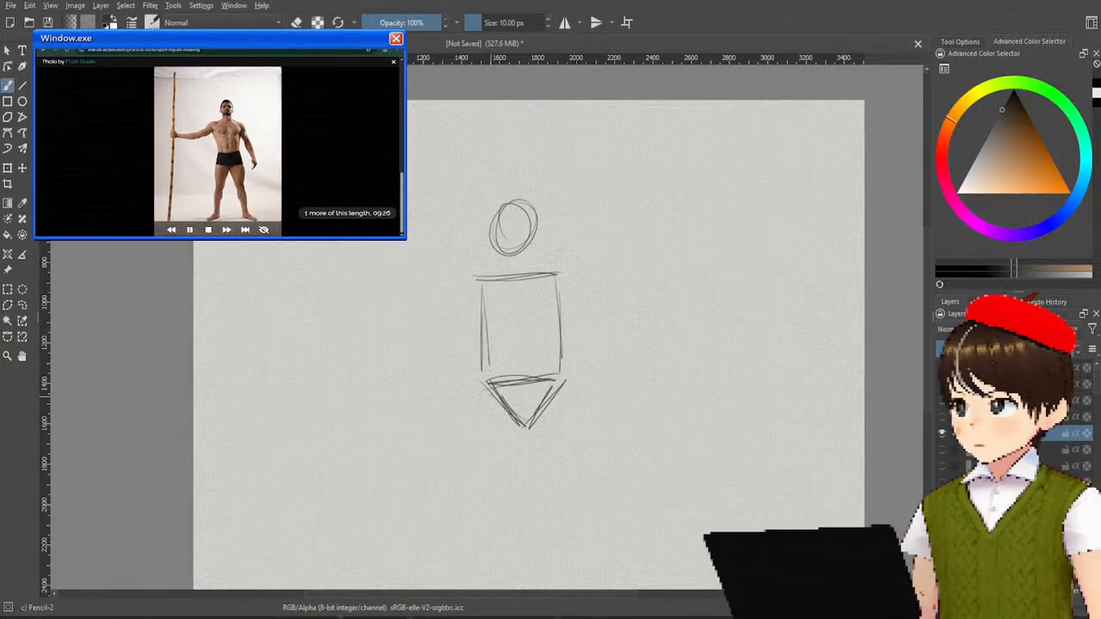
pyautogui.hotkey('ctrl', 'z')
pyautogui.hotkey('ctrl', 'z')
pyautogui.hotkey('ctrl', 'z')
pyautogui.hotkey('ctrl', 'z')
pyautogui.hotkey('ctrl', 'z')
pyautogui.hotkey('ctrl', 'z')
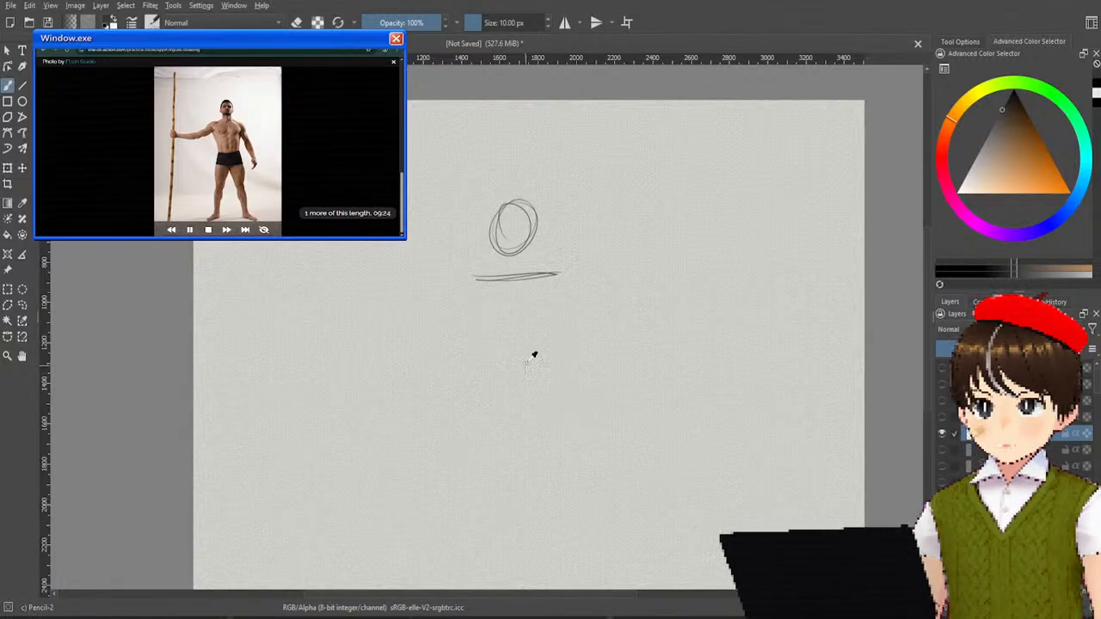
pyautogui.moveTo(480, 265); pyautogui.dragTo(574, 265)
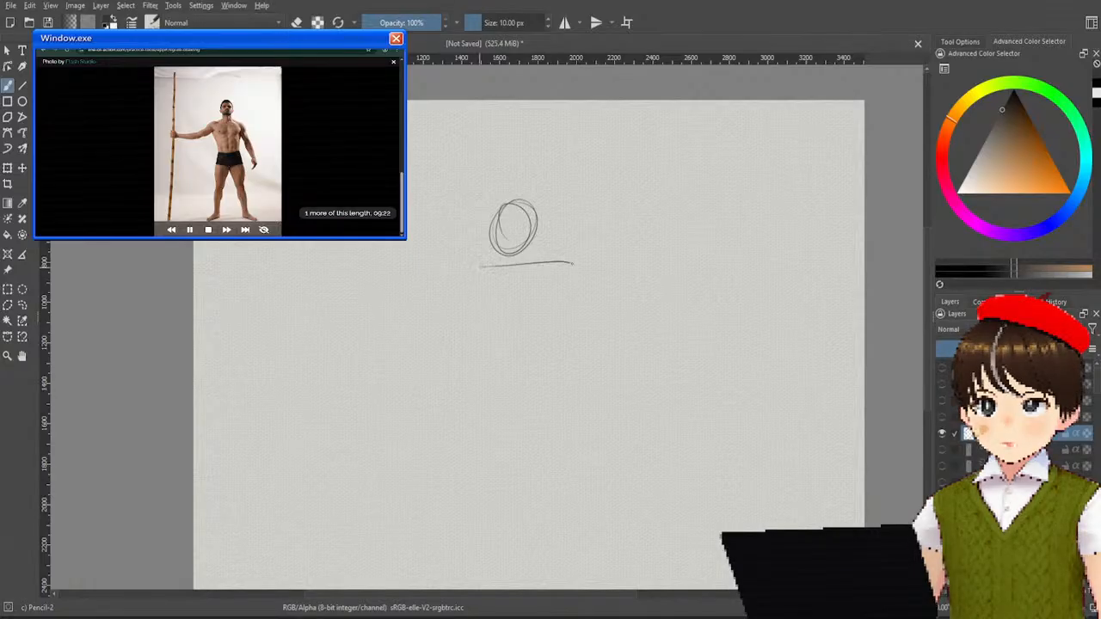
pyautogui.hotkey('ctrl', 'z')
# Step: Sketch a boxy torso just below the head and a nearly horizontal line along its base for the pelvis
pyautogui.moveTo(478, 265)
pyautogui.mouseDown()
pyautogui.moveTo(559, 260)
pyautogui.moveTo(554, 343)
pyautogui.mouseUp()
pyautogui.moveTo(482, 273)
pyautogui.mouseDown()
pyautogui.moveTo(481, 350)
pyautogui.moveTo(564, 351)
pyautogui.mouseUp()
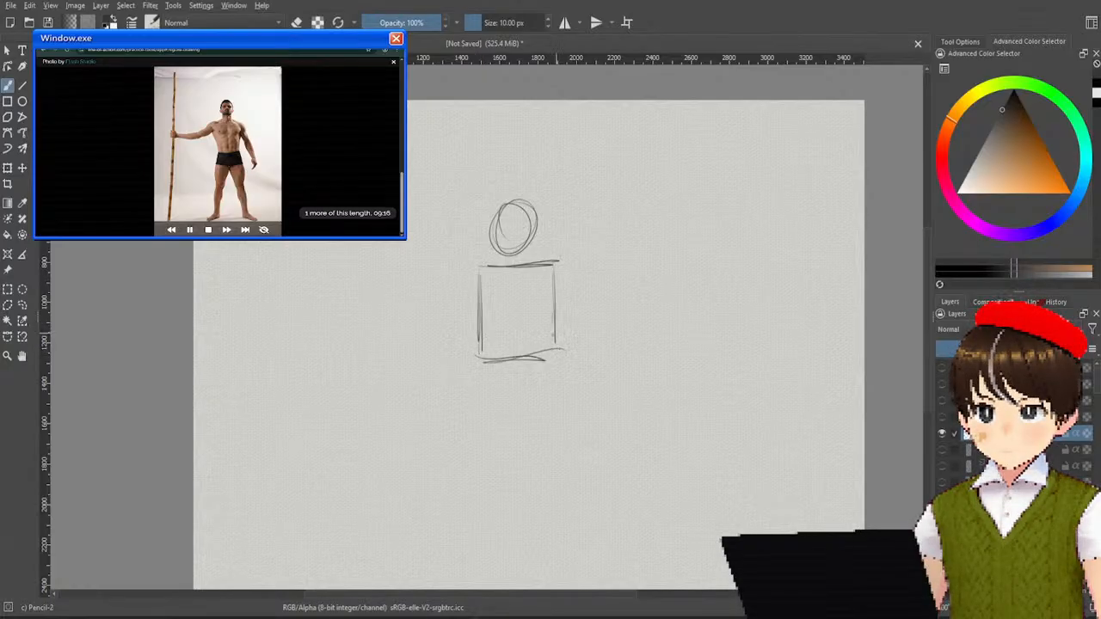
pyautogui.moveTo(484, 363); pyautogui.dragTo(569, 361)
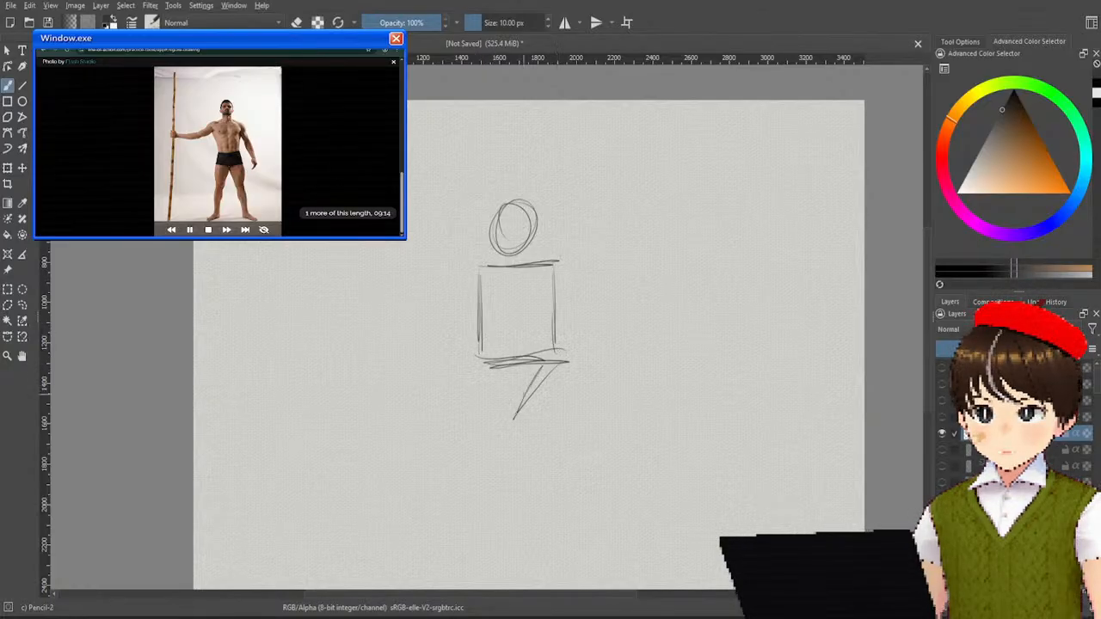
# Step: Sketch the slanting sides of the pelvis's inverted triangle beneath the torso and an oval thigh below its near corner
pyautogui.moveTo(485, 368); pyautogui.dragTo(510, 401)
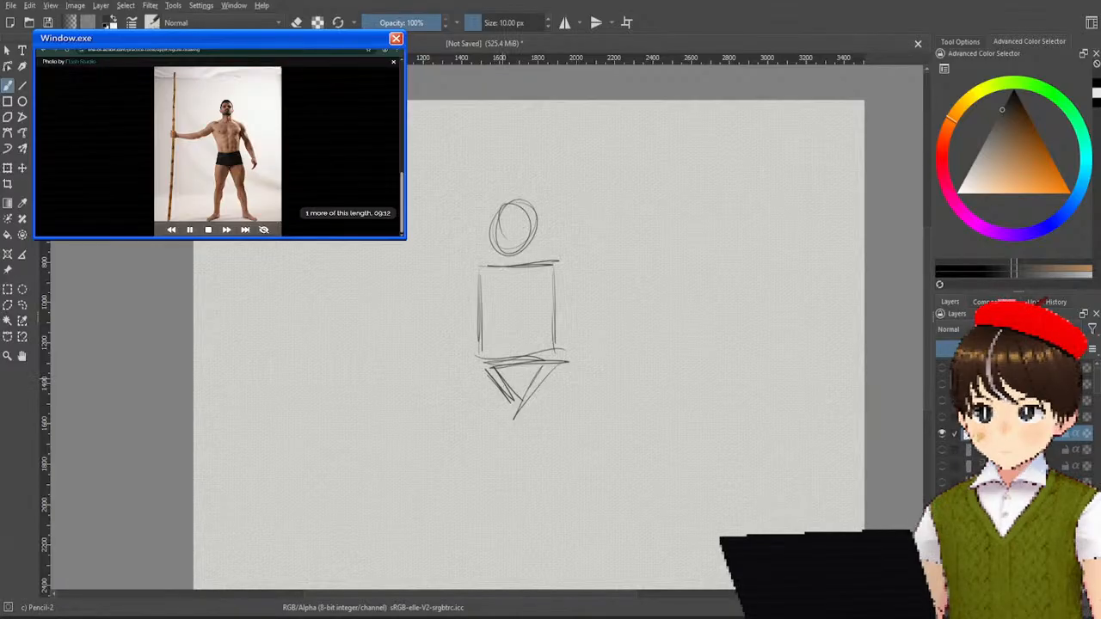
pyautogui.hotkey('ctrl', 'z')
pyautogui.hotkey('ctrl', 'z')
pyautogui.hotkey('ctrl', 'z')
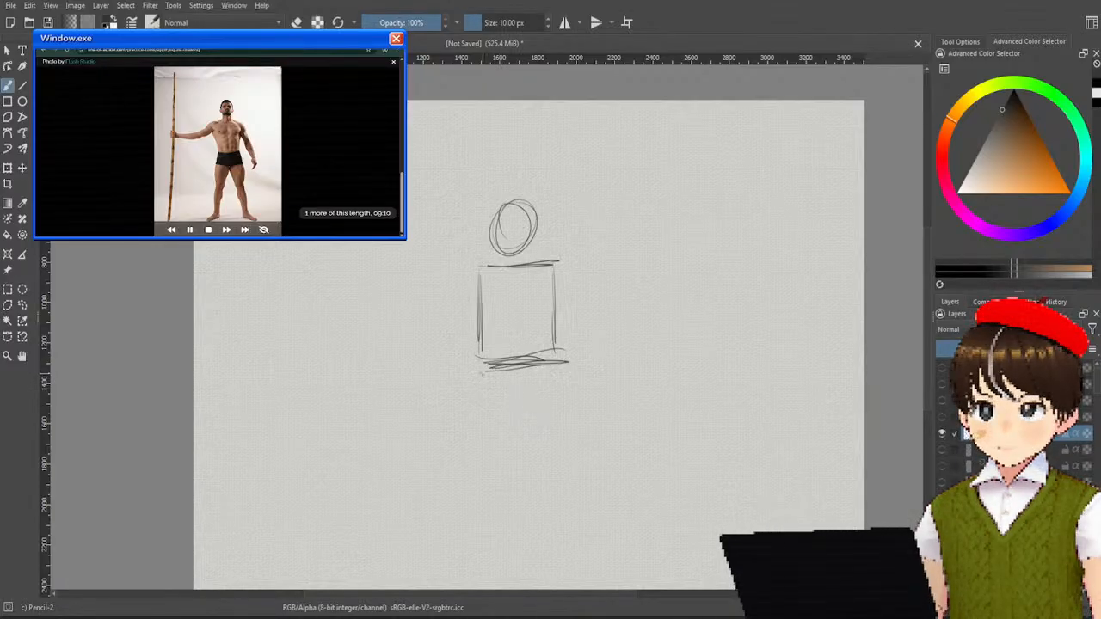
pyautogui.moveTo(555, 371)
pyautogui.mouseDown()
pyautogui.moveTo(486, 471)
pyautogui.moveTo(507, 401)
pyautogui.mouseUp()
pyautogui.hotkey('ctrl', 'z')
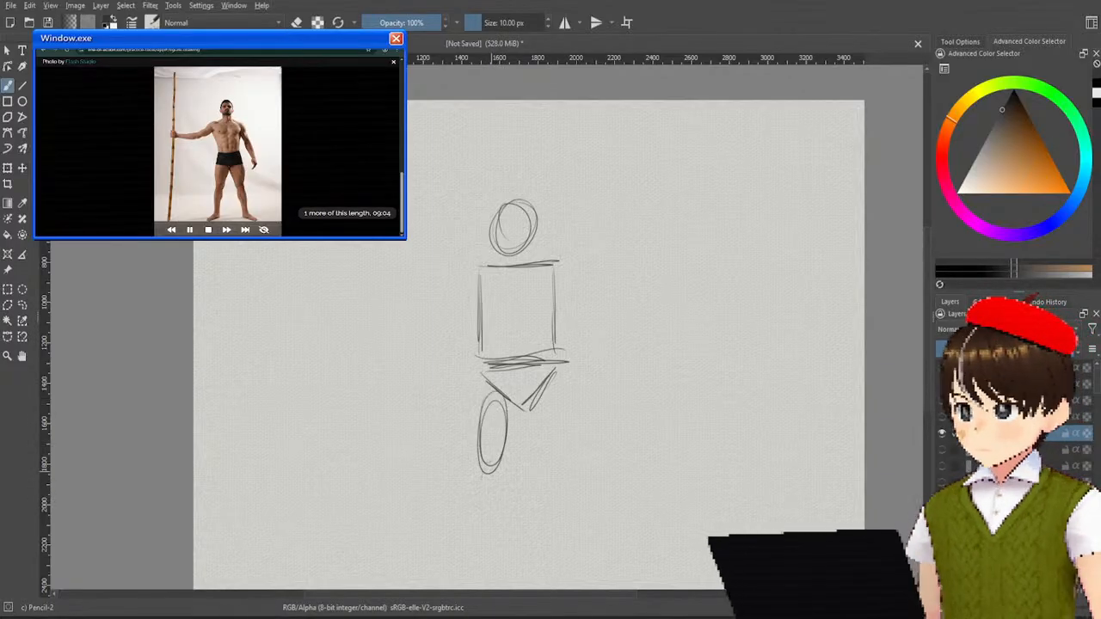
# Step: Sketch an oval calf beneath the finished thigh oval and a slanted foot oval pointing outward below it
pyautogui.moveTo(492, 474)
pyautogui.mouseDown()
pyautogui.moveTo(479, 529)
pyautogui.moveTo(499, 477)
pyautogui.mouseUp()
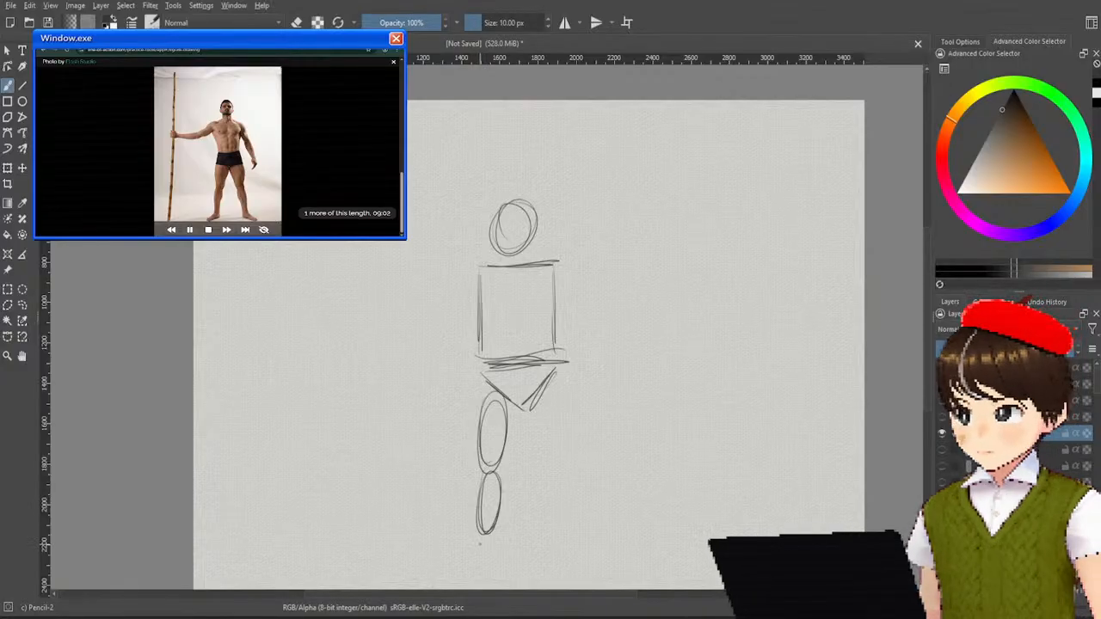
pyautogui.moveTo(490, 533)
pyautogui.mouseDown()
pyautogui.moveTo(458, 557)
pyautogui.moveTo(488, 537)
pyautogui.mouseUp()
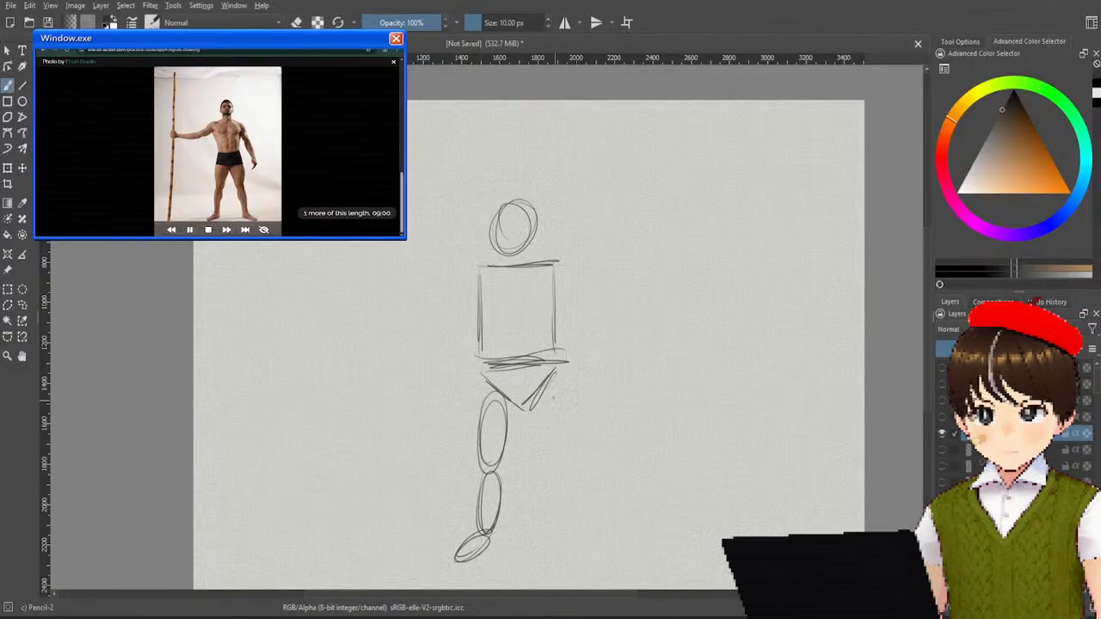
pyautogui.moveTo(556, 387); pyautogui.dragTo(549, 398)
pyautogui.moveTo(547, 456)
pyautogui.mouseDown()
pyautogui.moveTo(559, 514)
pyautogui.moveTo(549, 456)
pyautogui.mouseUp()
pyautogui.moveTo(559, 517); pyautogui.dragTo(574, 544)
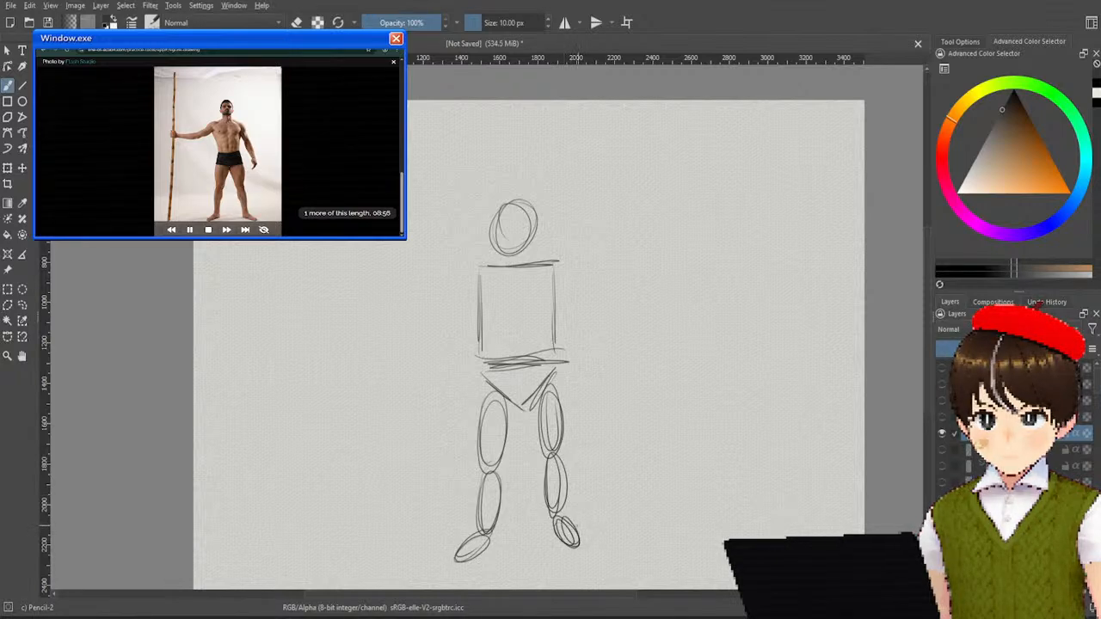
pyautogui.hotkey('ctrl', 'z')
pyautogui.hotkey('ctrl', 'z')
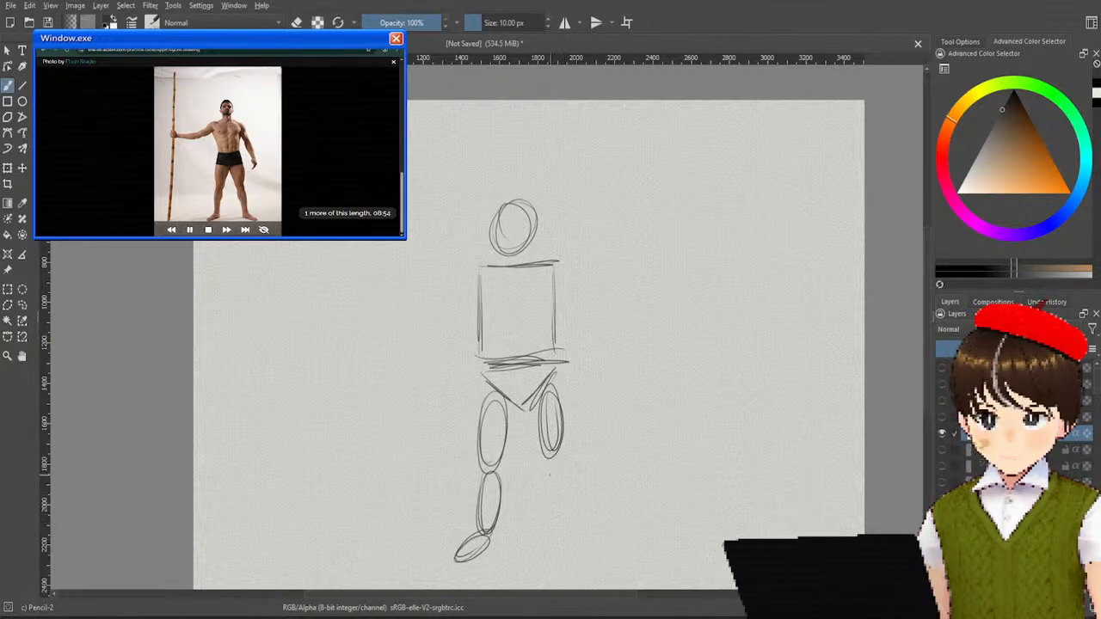
pyautogui.hotkey('ctrl', 'z')
# Step: Sketch the second leg below the pelvis's far corner as thigh, calf and outward-pointing foot ovals
pyautogui.moveTo(541, 393)
pyautogui.mouseDown()
pyautogui.moveTo(557, 461)
pyautogui.moveTo(540, 397)
pyautogui.mouseUp()
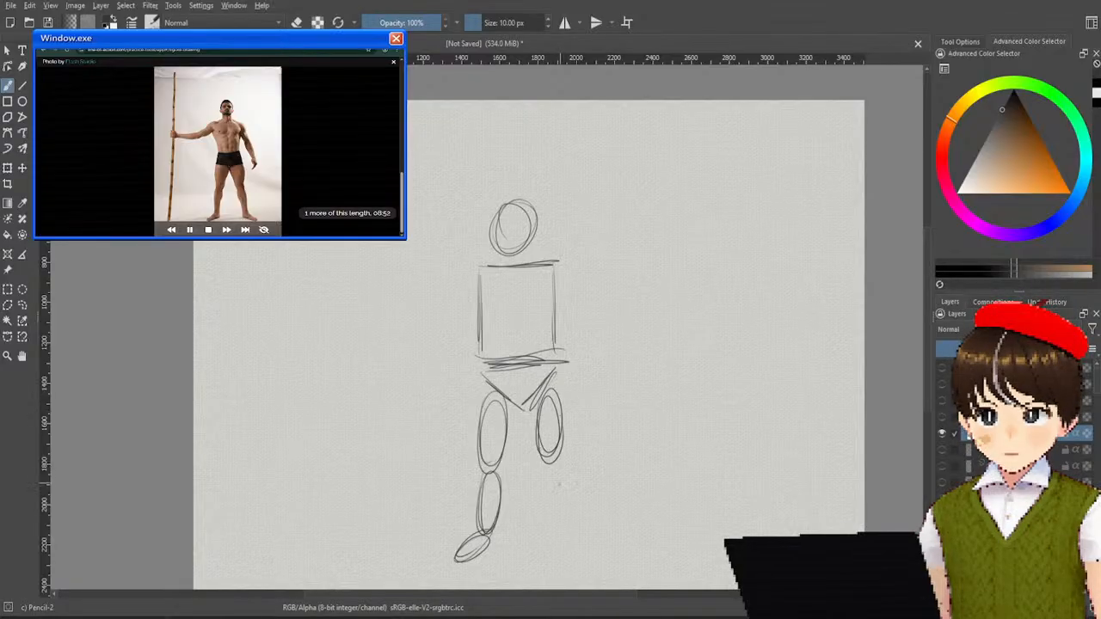
pyautogui.moveTo(547, 472)
pyautogui.mouseDown()
pyautogui.moveTo(562, 519)
pyautogui.moveTo(561, 472)
pyautogui.mouseUp()
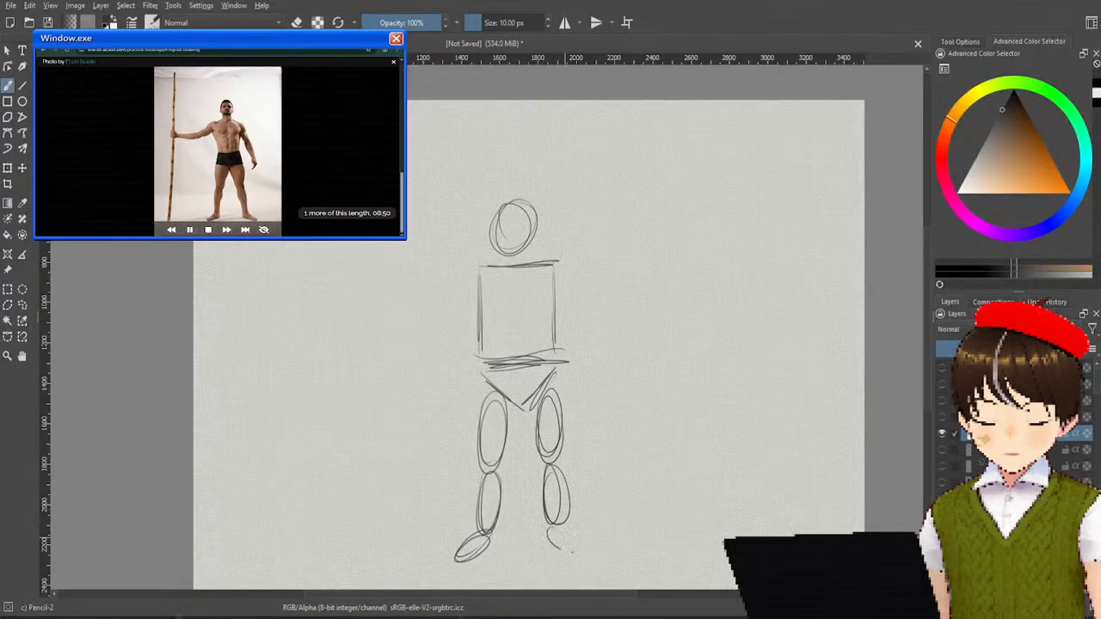
pyautogui.moveTo(552, 525); pyautogui.dragTo(557, 528)
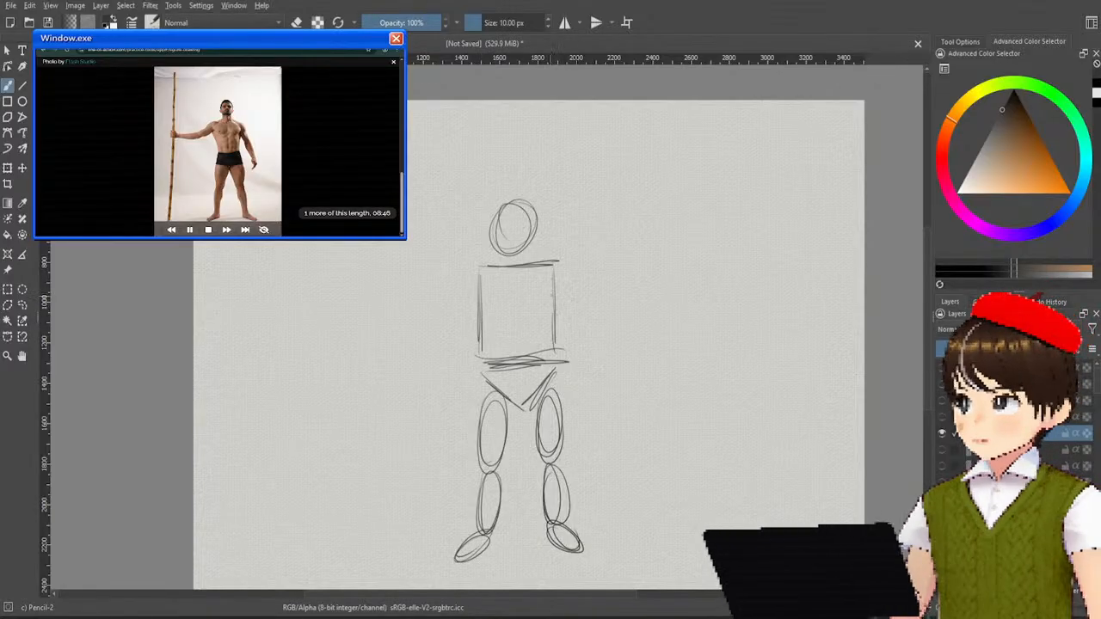
pyautogui.moveTo(558, 263); pyautogui.dragTo(583, 365)
pyautogui.moveTo(576, 324); pyautogui.dragTo(588, 361)
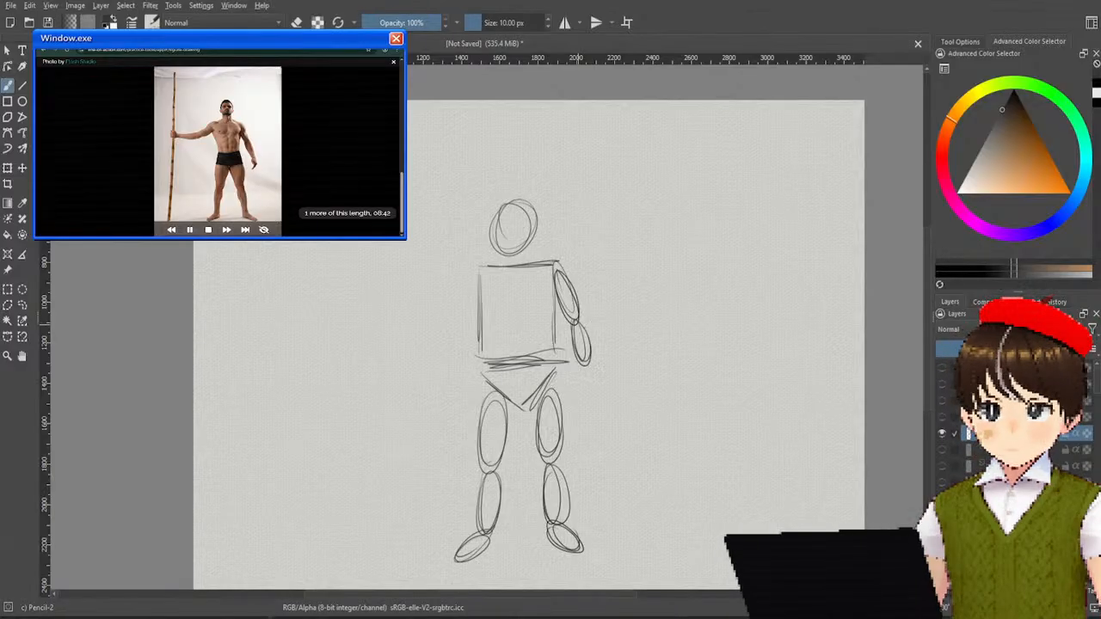
pyautogui.hotkey('ctrl', 'z')
pyautogui.hotkey('ctrl', 'z')
pyautogui.hotkey('ctrl', 'z')
pyautogui.hotkey('ctrl', 'z')
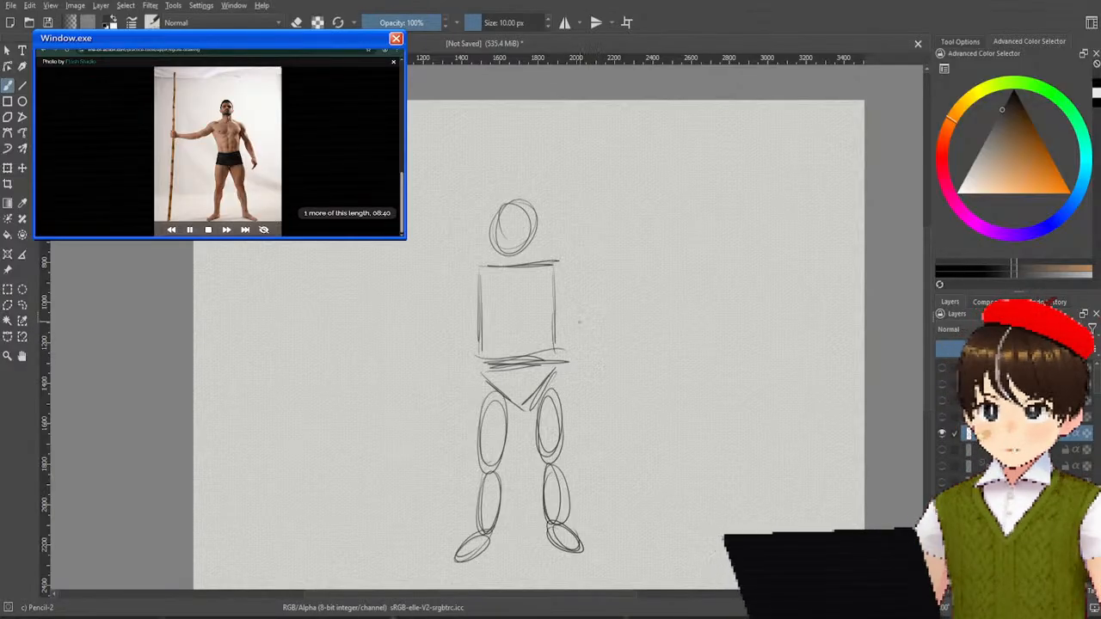
pyautogui.moveTo(561, 262)
pyautogui.mouseDown()
pyautogui.moveTo(584, 323)
pyautogui.moveTo(576, 301)
pyautogui.mouseUp()
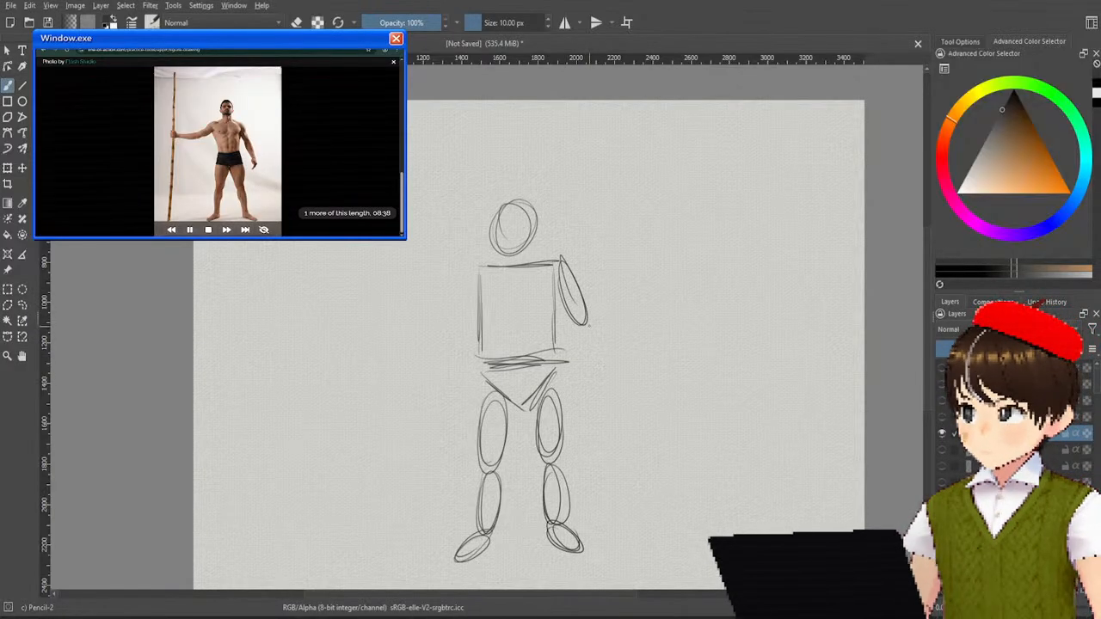
pyautogui.hotkey('ctrl', 'z')
pyautogui.hotkey('ctrl', 'z')
# Step: Sketch both arms as upper-arm and forearm ovals with round hands, one hanging beside the torso and the other stretched outward
pyautogui.moveTo(559, 262); pyautogui.dragTo(599, 379)
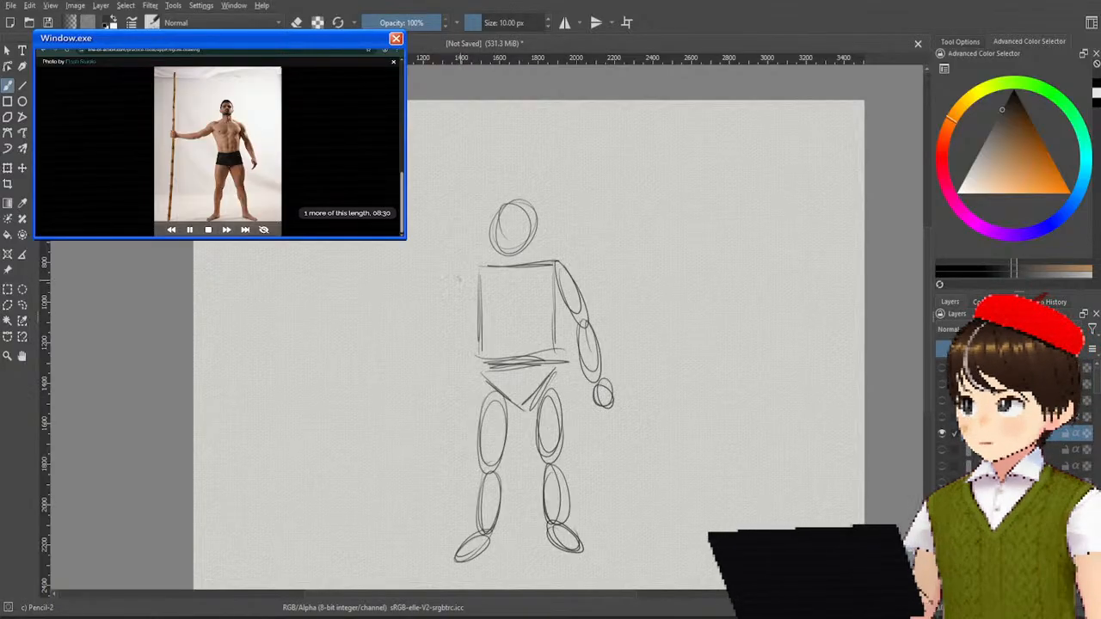
pyautogui.moveTo(480, 266)
pyautogui.mouseDown()
pyautogui.moveTo(420, 310)
pyautogui.moveTo(478, 272)
pyautogui.mouseUp()
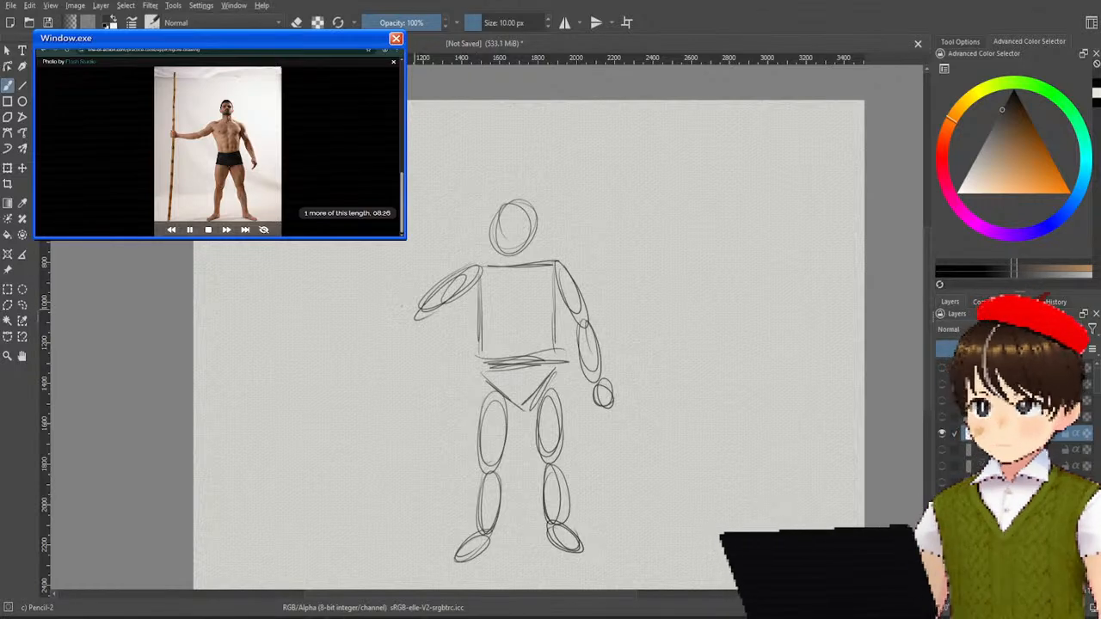
pyautogui.moveTo(430, 308)
pyautogui.mouseDown()
pyautogui.moveTo(371, 318)
pyautogui.moveTo(426, 316)
pyautogui.mouseUp()
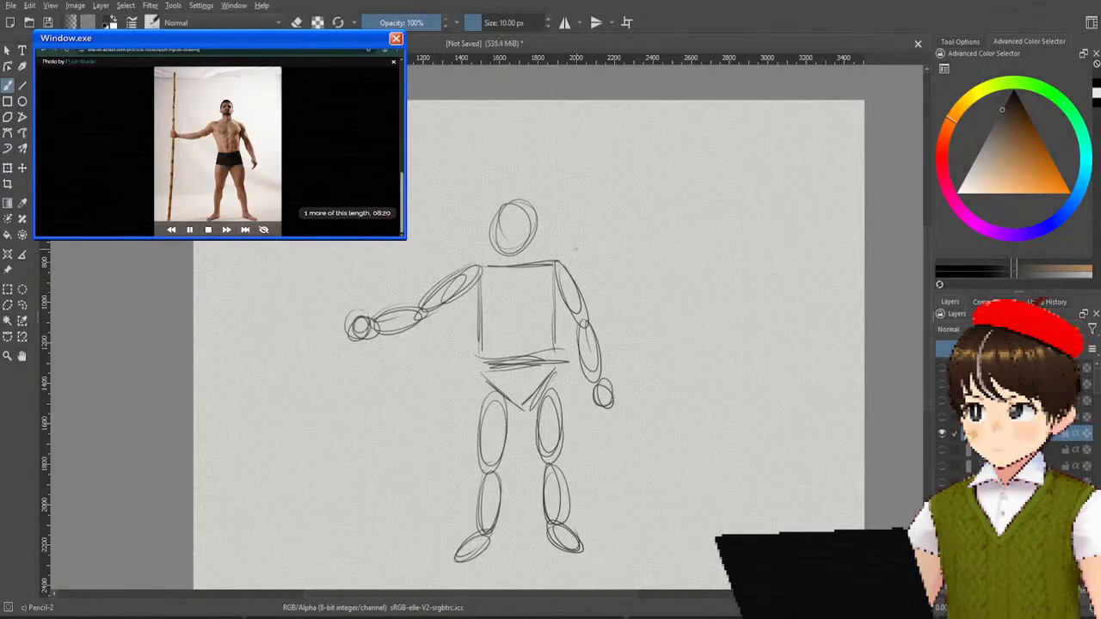
# Step: Switch to the Basic-1 brush at 23.84 px and add a new layer above the sketch for the outline
pyautogui.rightClick(664, 248)
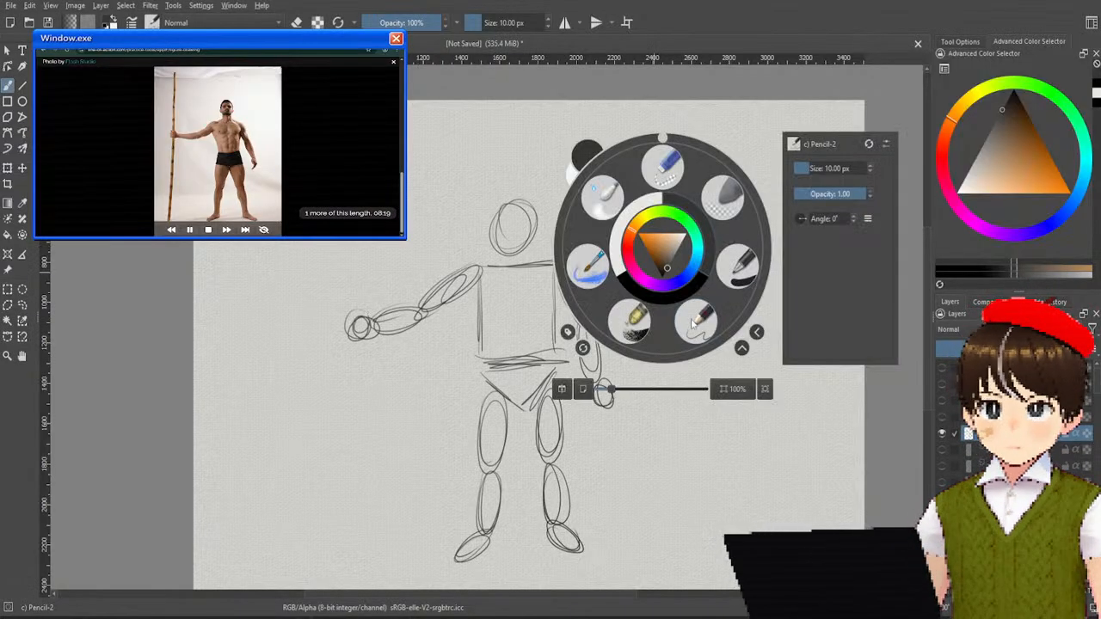
pyautogui.click(733, 271)
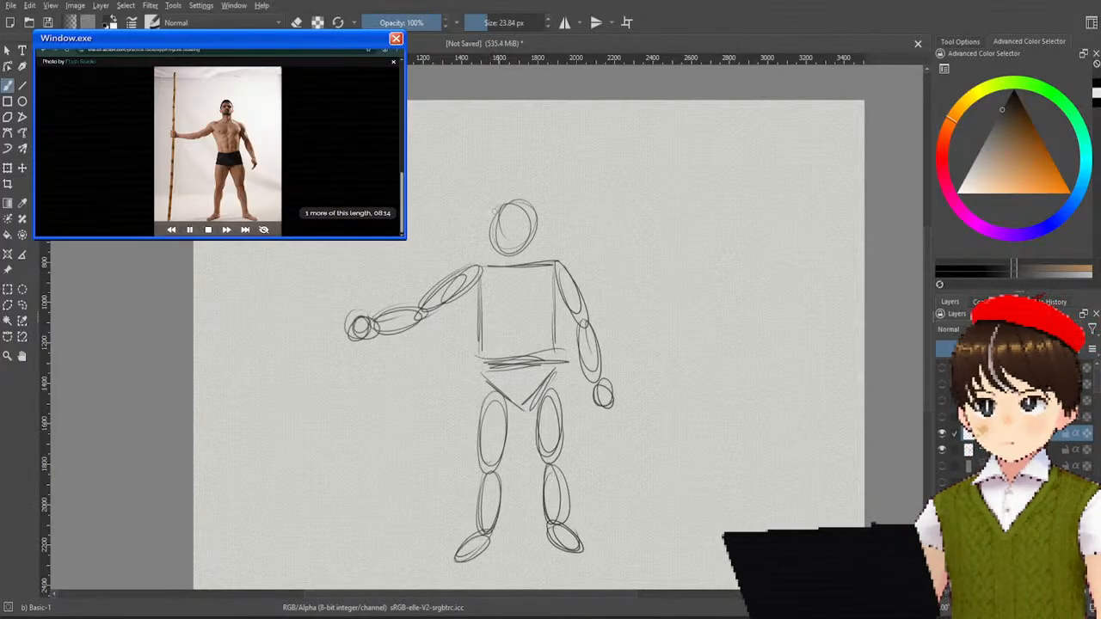
pyautogui.moveTo(497, 207); pyautogui.dragTo(490, 249)
pyautogui.hotkey('ctrl', 'z')
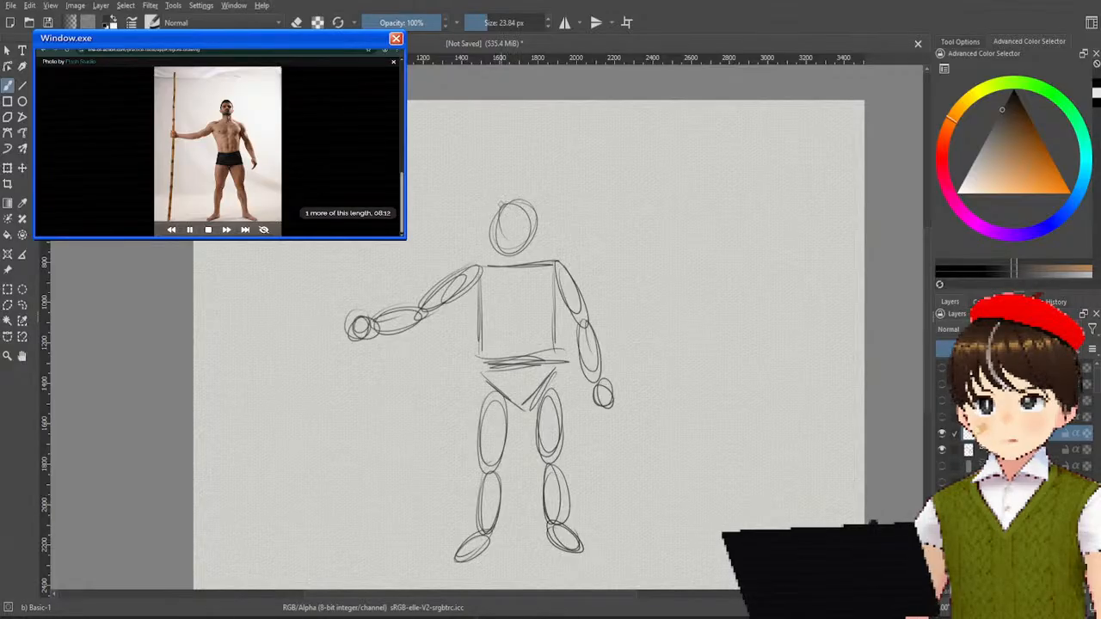
pyautogui.moveTo(497, 203); pyautogui.dragTo(488, 260)
pyautogui.hotkey('ctrl', 'z')
pyautogui.moveTo(500, 203); pyautogui.dragTo(490, 259)
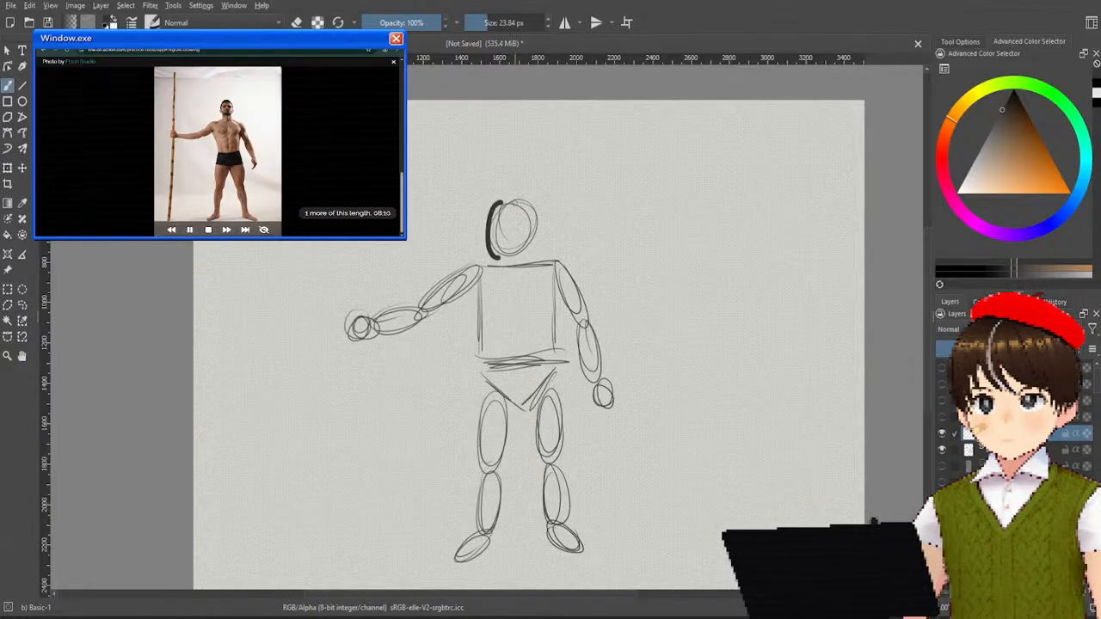
pyautogui.hotkey('ctrl', 'z')
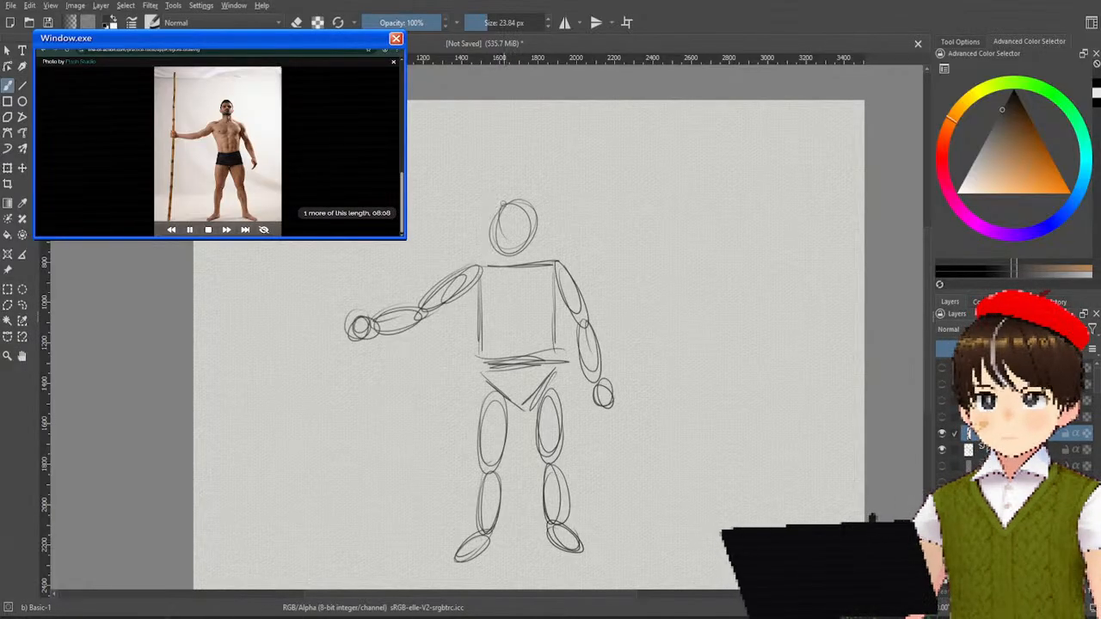
# Step: Outline the jaw along the bottom of the head oval and both sides of the neck down to the shoulder line
pyautogui.moveTo(496, 243)
pyautogui.mouseDown()
pyautogui.moveTo(533, 249)
pyautogui.moveTo(526, 232)
pyautogui.moveTo(514, 249)
pyautogui.moveTo(499, 243)
pyautogui.moveTo(540, 243)
pyautogui.moveTo(531, 254)
pyautogui.moveTo(501, 240)
pyautogui.moveTo(496, 262)
pyautogui.moveTo(542, 263)
pyautogui.mouseUp()
pyautogui.hotkey('ctrl', 'z')
pyautogui.hotkey('ctrl', 'z')
pyautogui.hotkey('ctrl', 'z')
pyautogui.hotkey('ctrl', 'z')
pyautogui.hotkey('ctrl', 'z')
pyautogui.hotkey('ctrl', 'z')
pyautogui.moveTo(494, 234); pyautogui.dragTo(533, 251)
pyautogui.hotkey('ctrl', 'z')
pyautogui.hotkey('ctrl', 'z')
pyautogui.moveTo(501, 201); pyautogui.dragTo(495, 247)
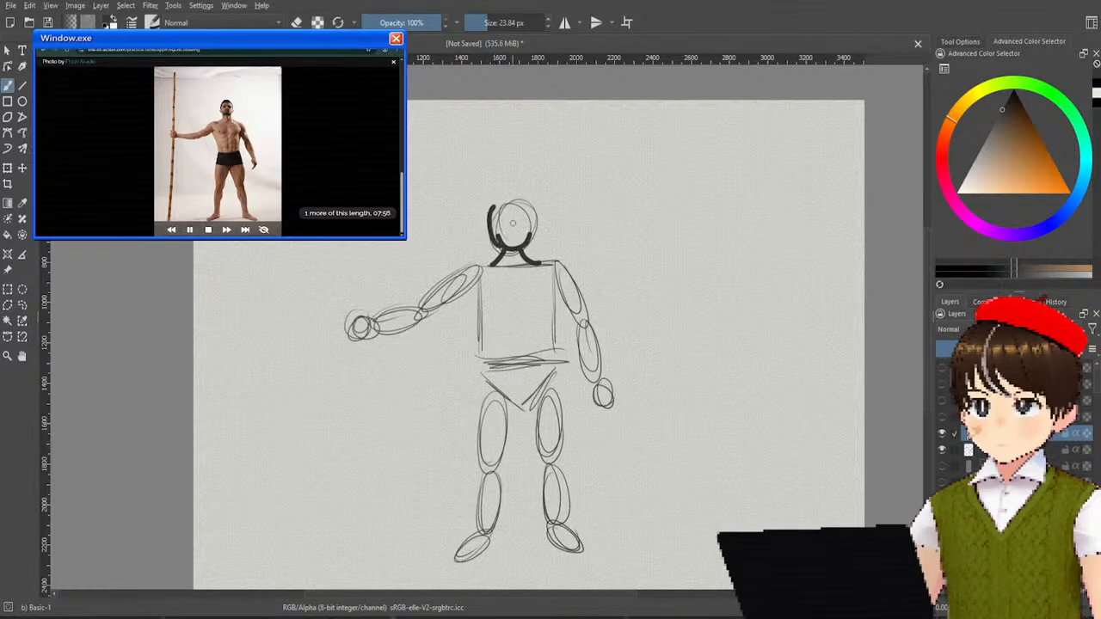
pyautogui.hotkey('ctrl', 'z')
pyautogui.moveTo(501, 199); pyautogui.dragTo(505, 248)
pyautogui.moveTo(499, 200)
pyautogui.mouseDown()
pyautogui.moveTo(533, 249)
pyautogui.moveTo(578, 275)
pyautogui.mouseUp()
pyautogui.hotkey('ctrl', 'z')
pyautogui.hotkey('ctrl', 'z')
pyautogui.moveTo(500, 199); pyautogui.dragTo(496, 245)
pyautogui.hotkey('ctrl', 'z')
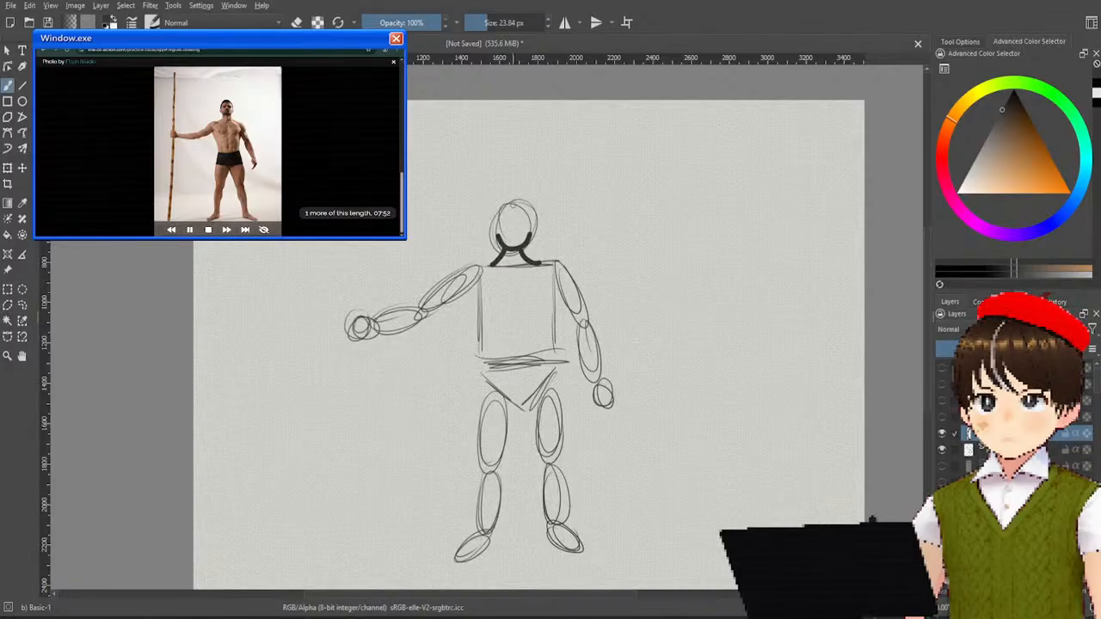
pyautogui.moveTo(499, 200); pyautogui.dragTo(495, 246)
pyautogui.hotkey('ctrl', 'z')
pyautogui.hotkey('ctrl', 'z')
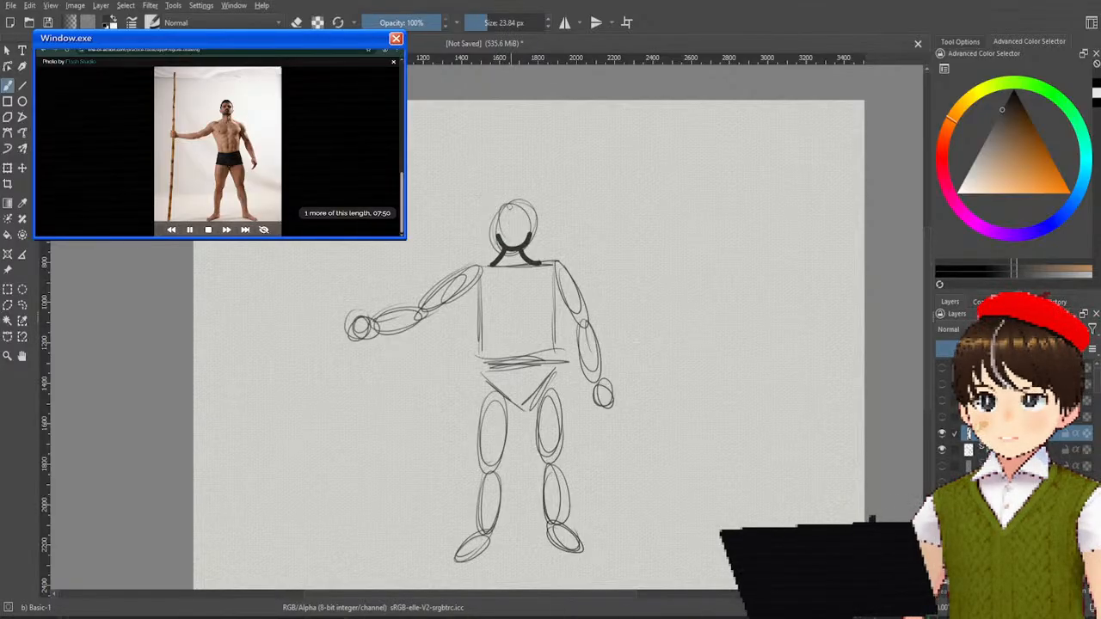
# Step: Outline the sides and rounded top of the head, joining them to the jaw
pyautogui.moveTo(501, 200); pyautogui.dragTo(496, 247)
pyautogui.moveTo(503, 196); pyautogui.dragTo(534, 248)
pyautogui.hotkey('ctrl', 'z')
pyautogui.moveTo(496, 205); pyautogui.dragTo(523, 207)
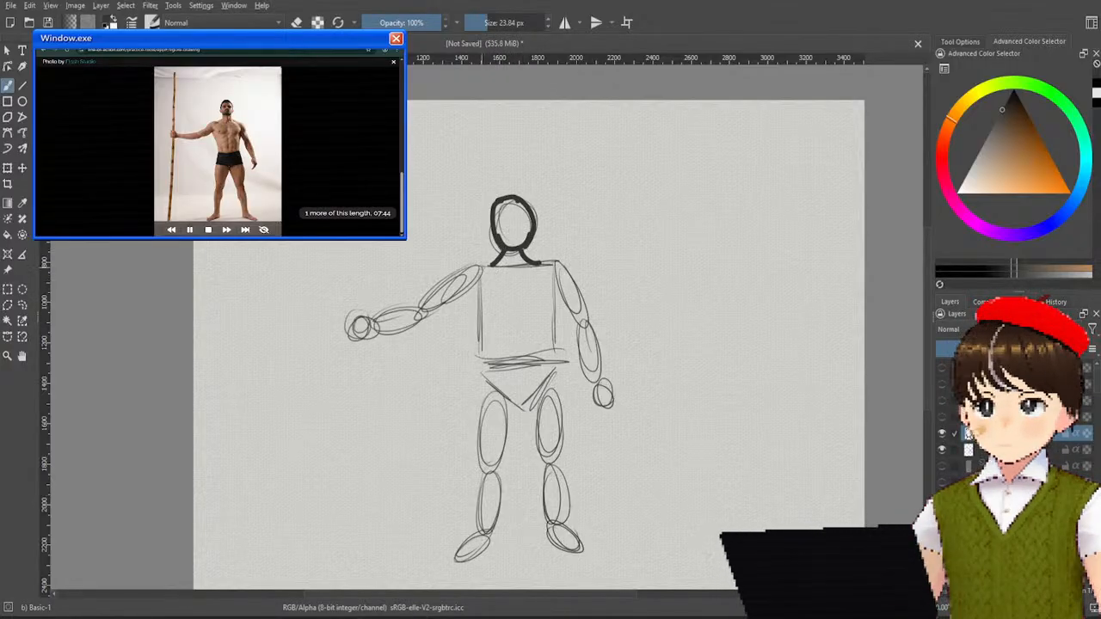
# Step: Outline both rounded shoulders from the base of the neck to the tops of the upper arms
pyautogui.moveTo(475, 263); pyautogui.dragTo(509, 251)
pyautogui.hotkey('ctrl', 'z')
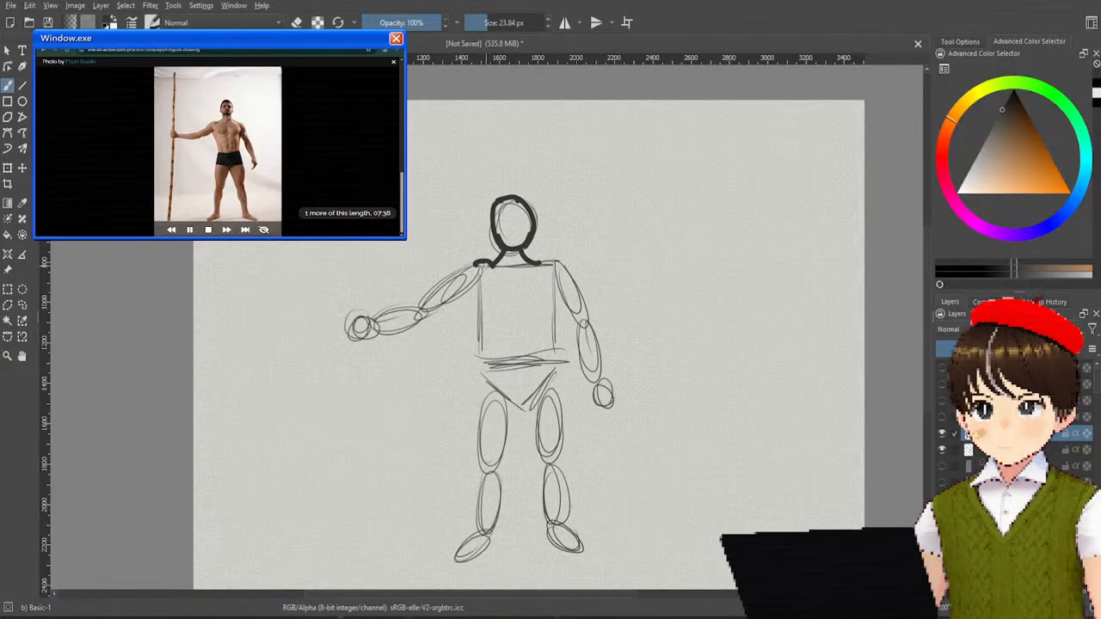
pyautogui.moveTo(490, 258); pyautogui.dragTo(464, 269)
pyautogui.hotkey('ctrl', 'z')
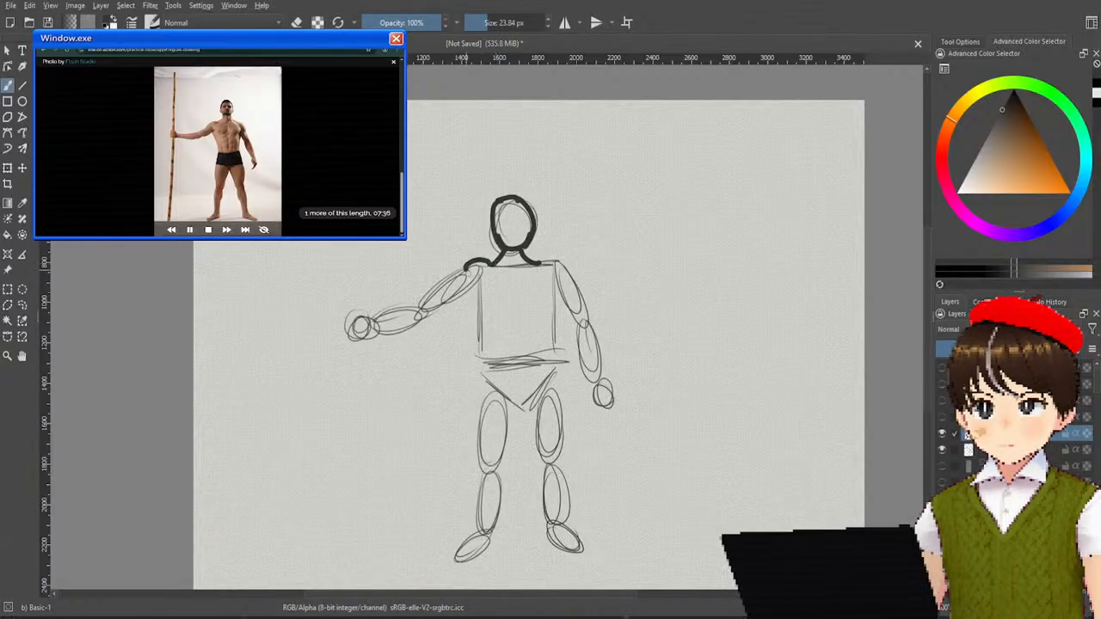
pyautogui.moveTo(535, 252)
pyautogui.mouseDown()
pyautogui.moveTo(569, 268)
pyautogui.moveTo(578, 287)
pyautogui.mouseUp()
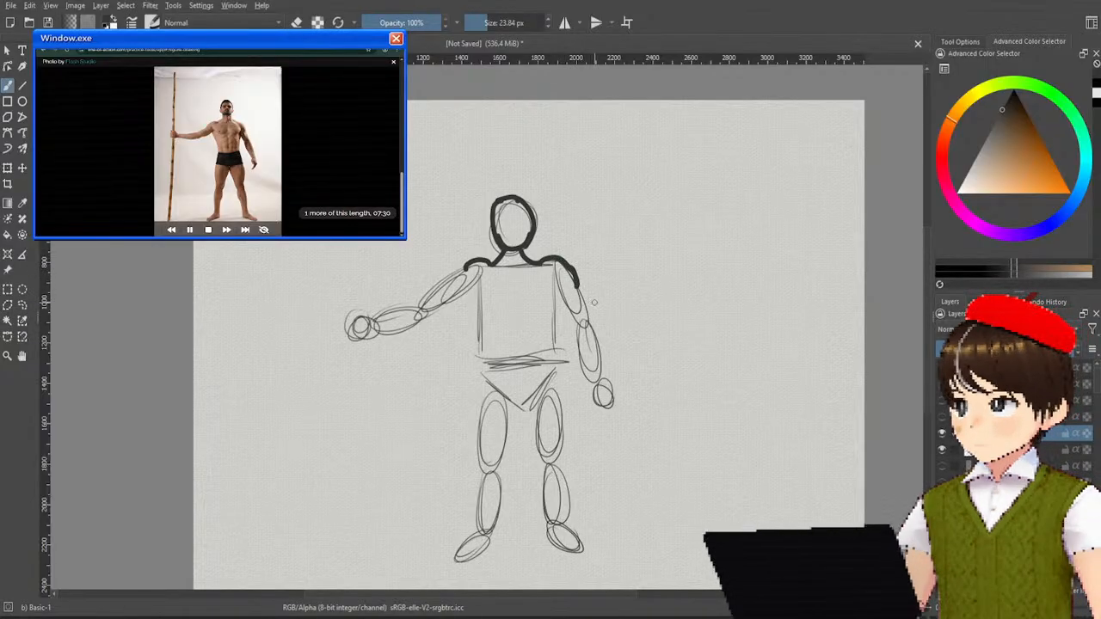
# Step: Outline the hanging arm's outer and inner contours, the short chest edge at the armpit and the fingers of its hand
pyautogui.moveTo(576, 285); pyautogui.dragTo(609, 394)
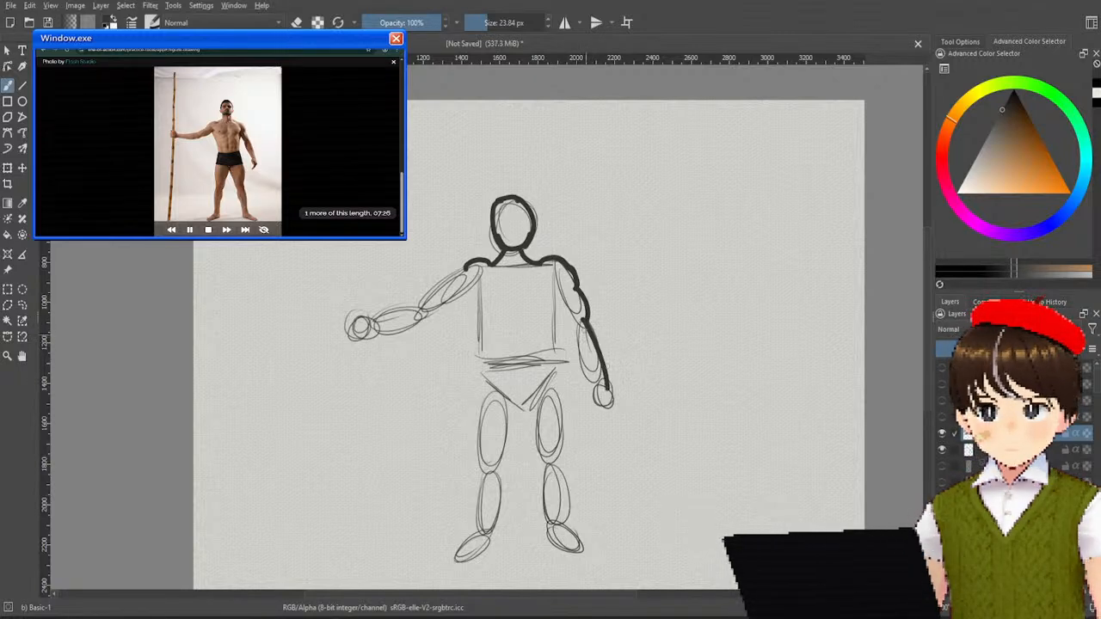
pyautogui.hotkey('ctrl', 'z')
pyautogui.moveTo(583, 319); pyautogui.dragTo(602, 368)
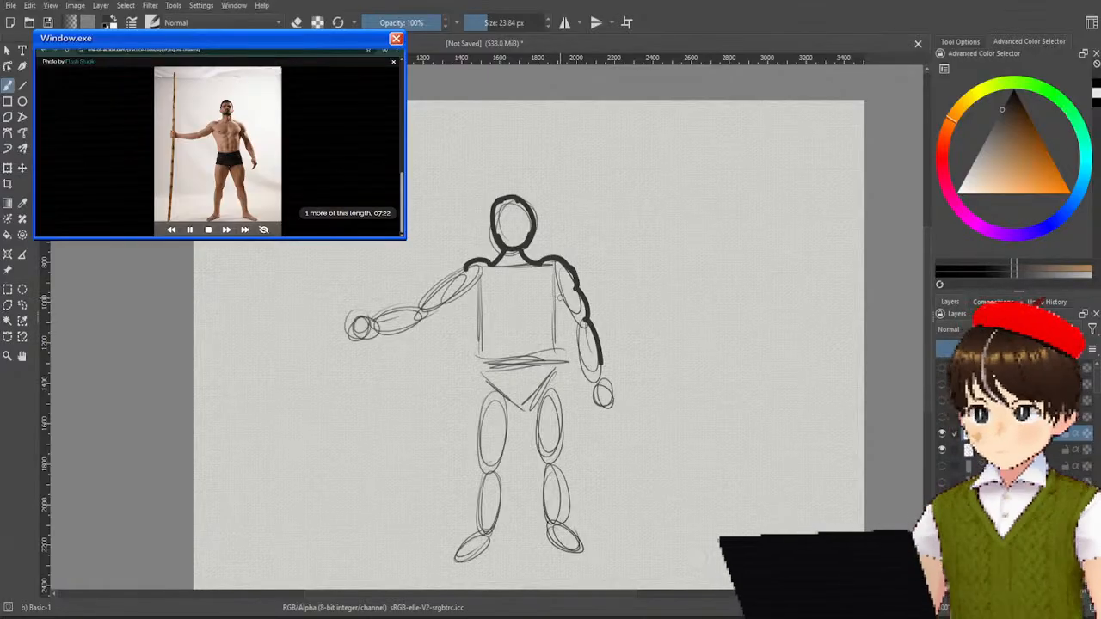
pyautogui.moveTo(560, 292)
pyautogui.mouseDown()
pyautogui.moveTo(554, 322)
pyautogui.moveTo(572, 326)
pyautogui.moveTo(591, 384)
pyautogui.mouseUp()
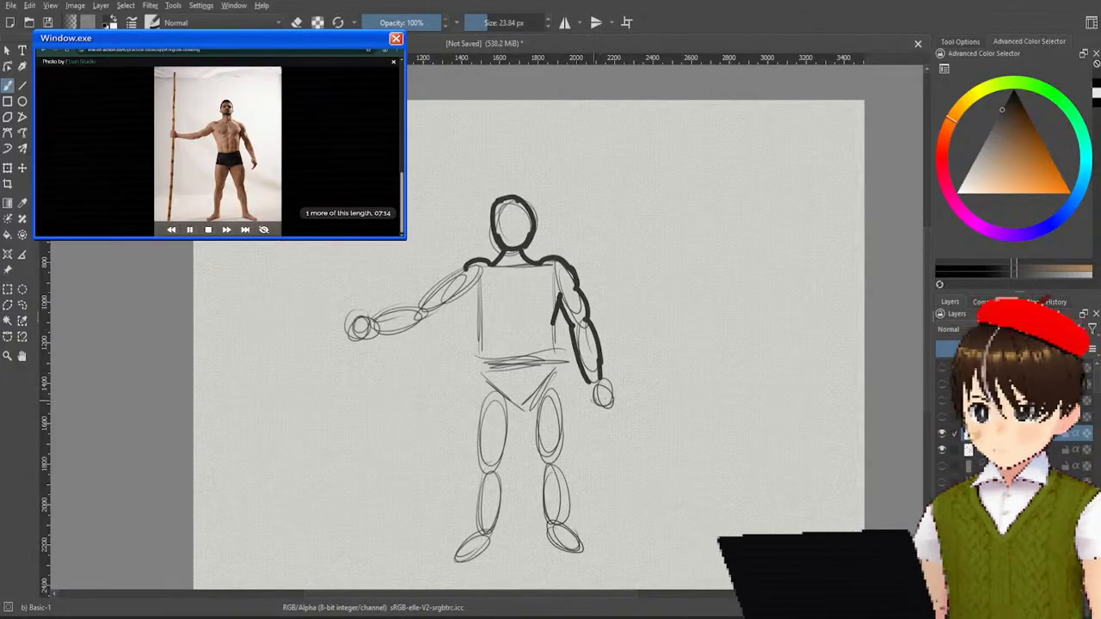
pyautogui.moveTo(593, 391)
pyautogui.mouseDown()
pyautogui.moveTo(587, 384)
pyautogui.moveTo(602, 410)
pyautogui.moveTo(613, 375)
pyautogui.moveTo(607, 411)
pyautogui.mouseUp()
pyautogui.hotkey('ctrl', 'z')
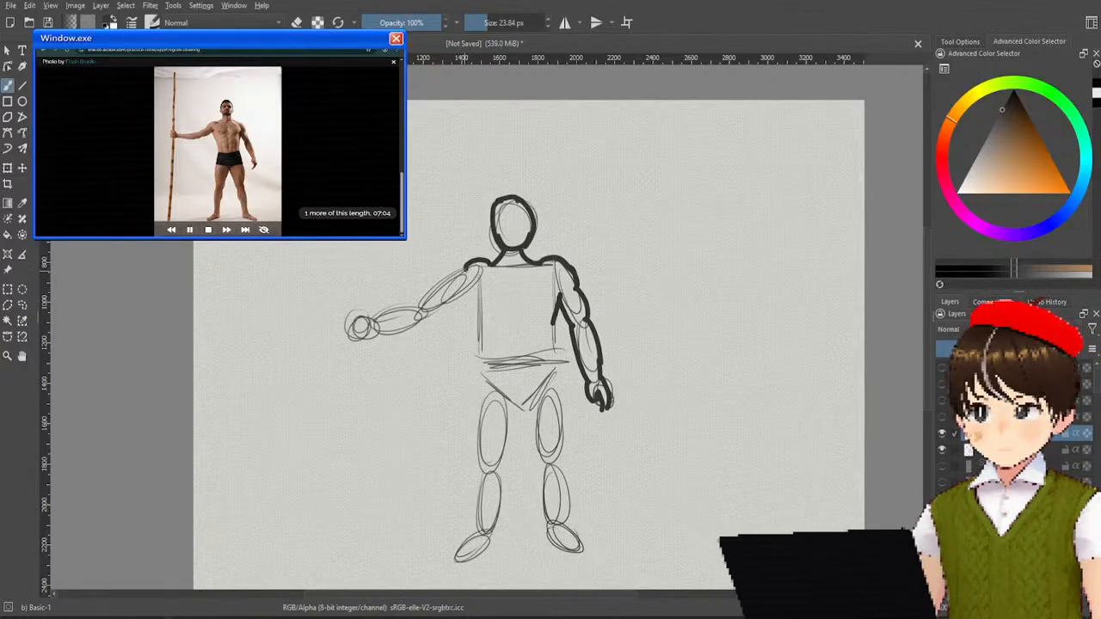
# Step: Outline the top contour of the outstretched upper arm from the shoulder down to the elbow, with a short muscle line below the shoulder
pyautogui.moveTo(476, 263); pyautogui.dragTo(449, 287)
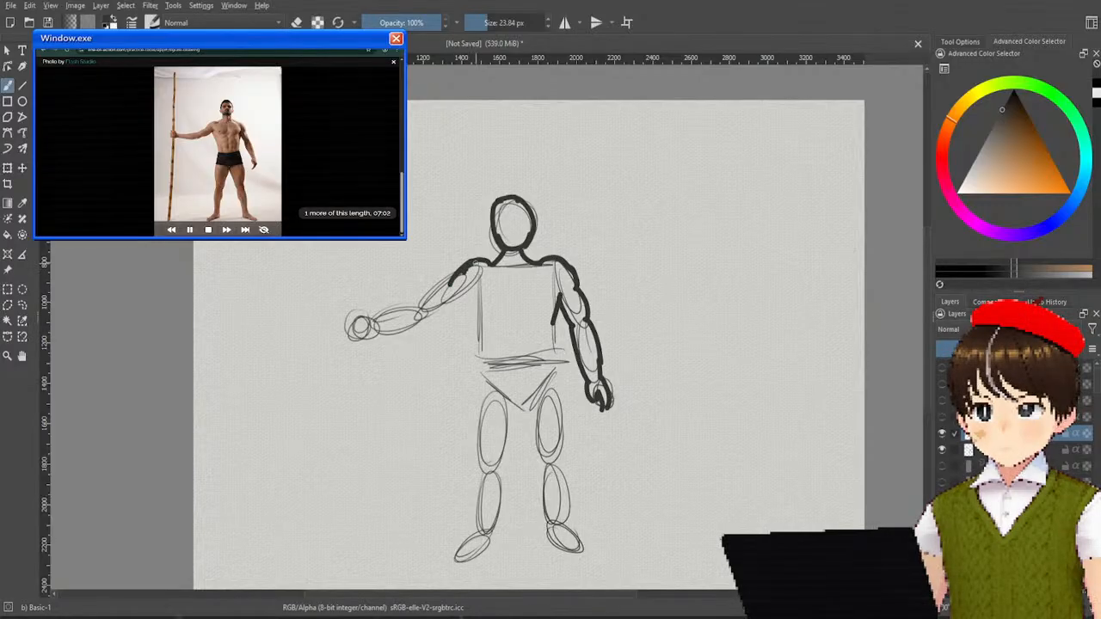
pyautogui.press('ctrl')
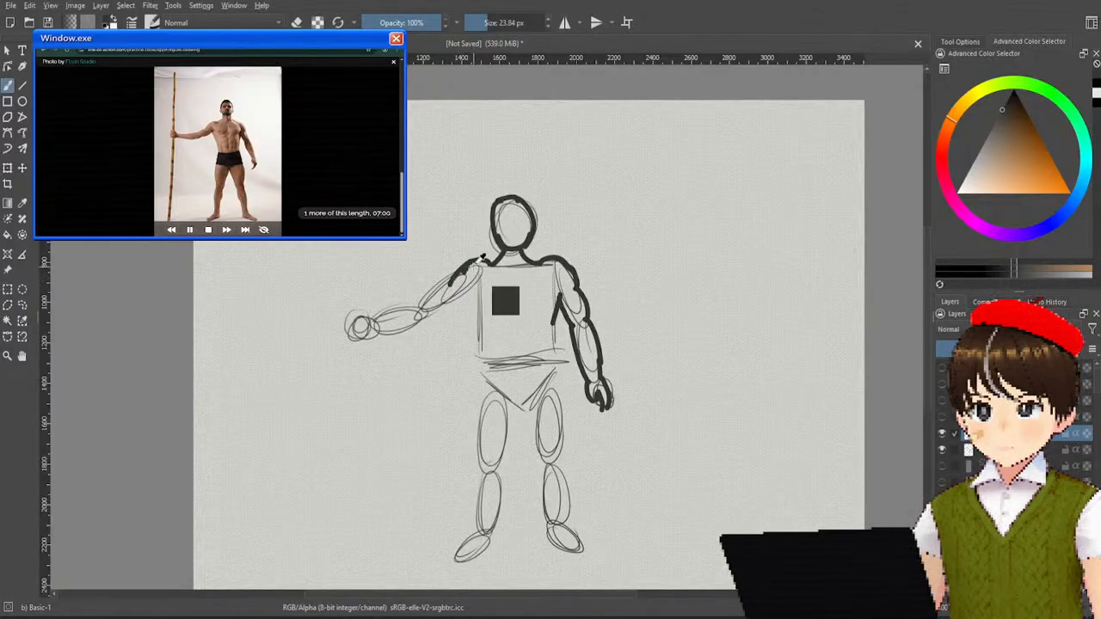
pyautogui.moveTo(471, 263); pyautogui.dragTo(427, 296)
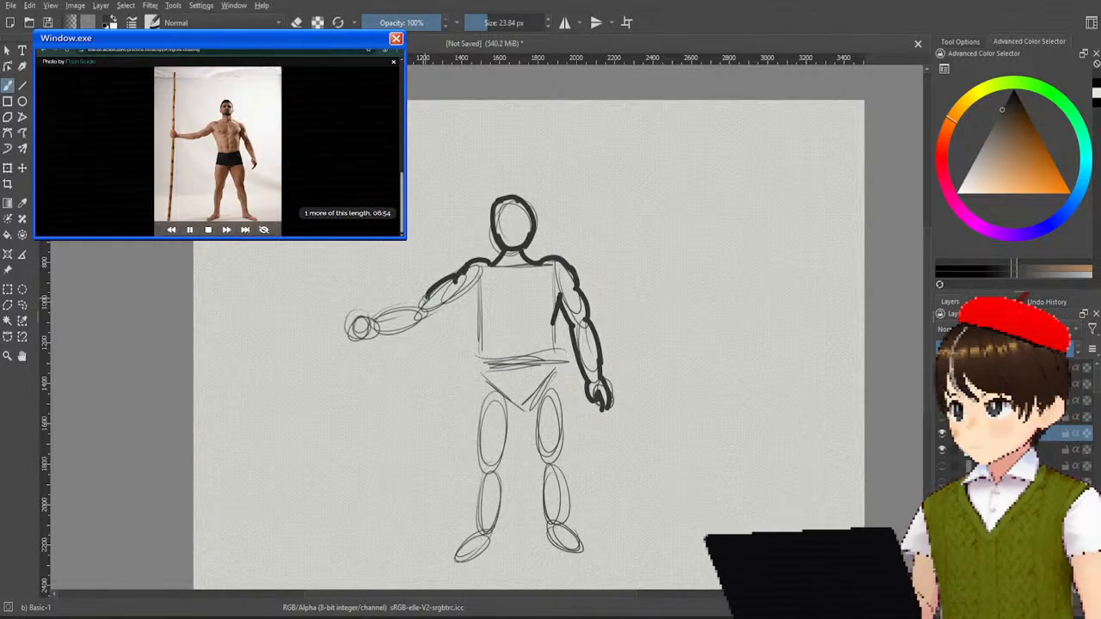
pyautogui.moveTo(434, 289); pyautogui.dragTo(412, 315)
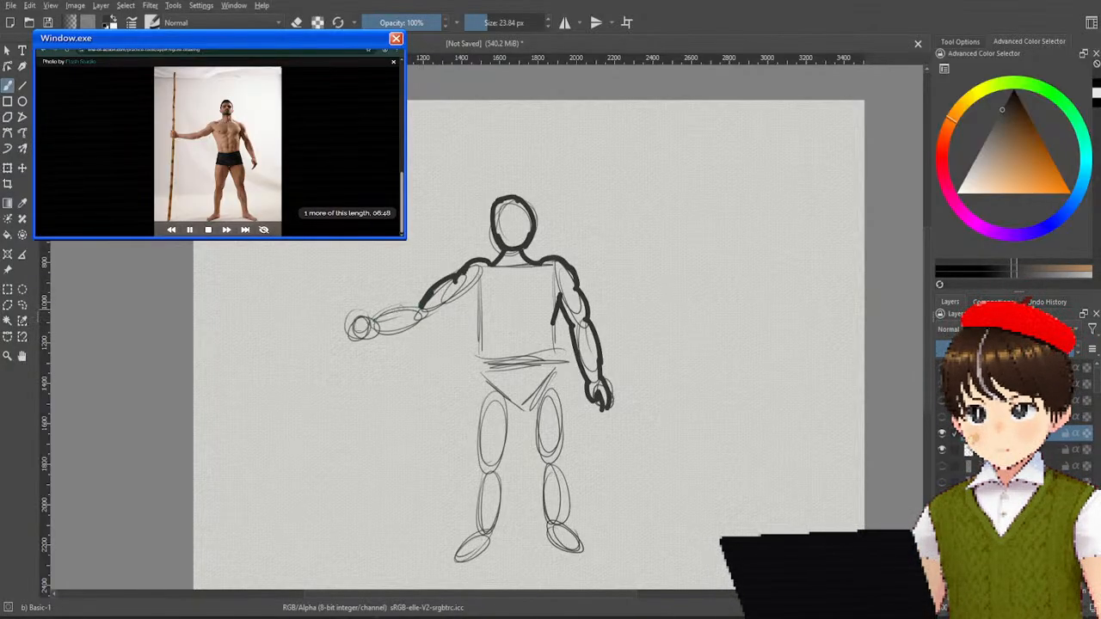
# Step: Outline the outstretched forearm and the arm's underside to the armpit, continuing down both sides of the torso to the waist
pyautogui.moveTo(421, 301); pyautogui.dragTo(367, 338)
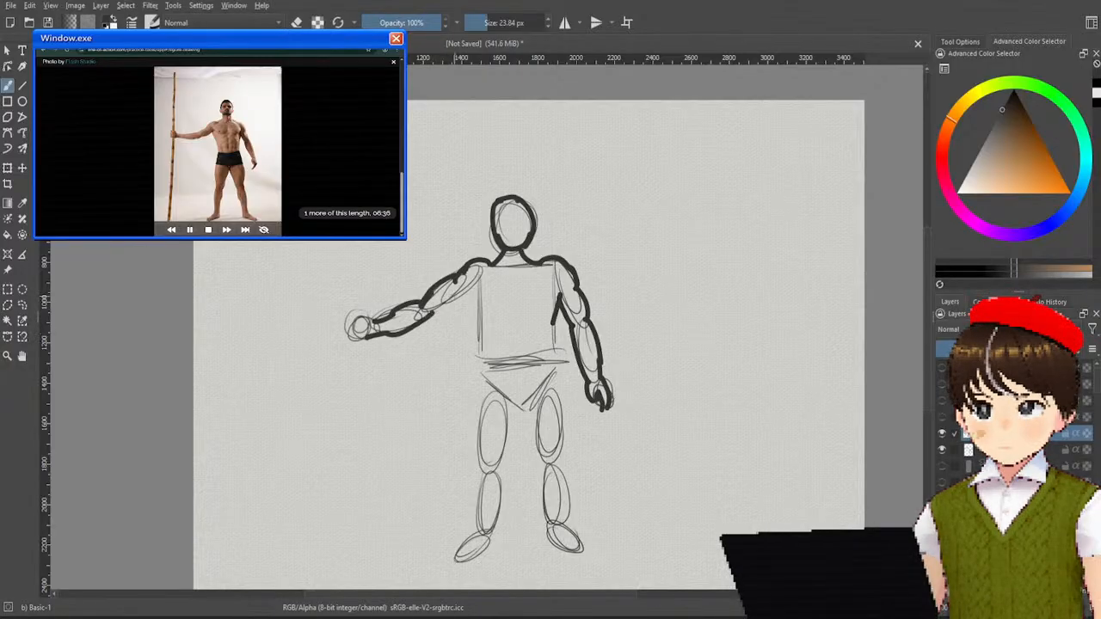
pyautogui.hotkey('ctrl', 'z')
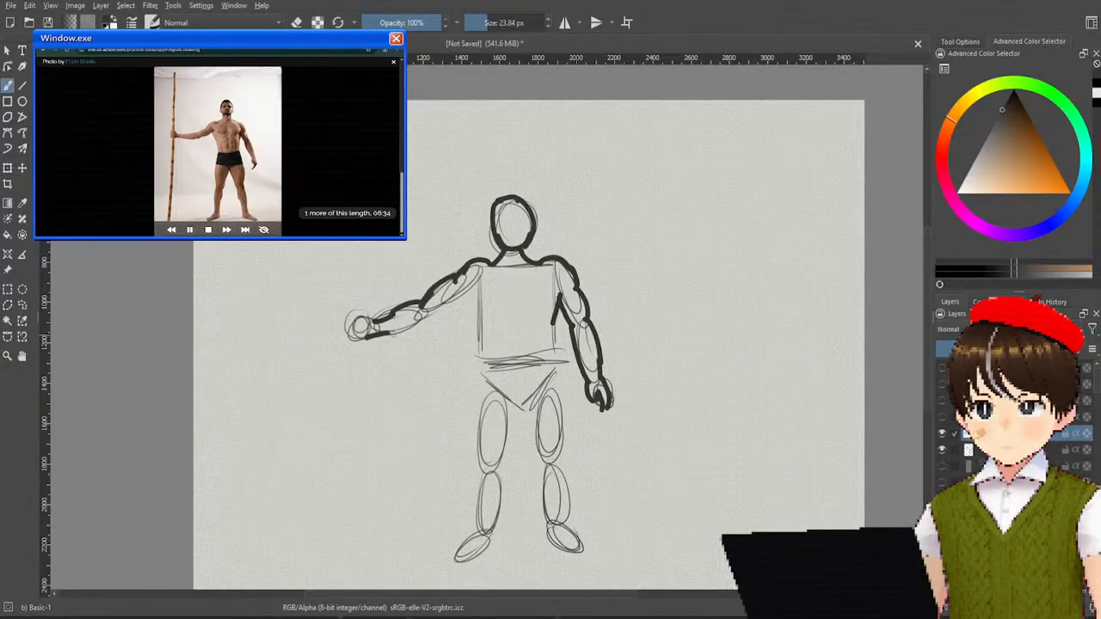
pyautogui.moveTo(387, 336)
pyautogui.mouseDown()
pyautogui.moveTo(439, 320)
pyautogui.moveTo(418, 325)
pyautogui.moveTo(482, 285)
pyautogui.moveTo(483, 354)
pyautogui.mouseUp()
pyautogui.hotkey('ctrl', 'z')
pyautogui.hotkey('ctrl', 'z')
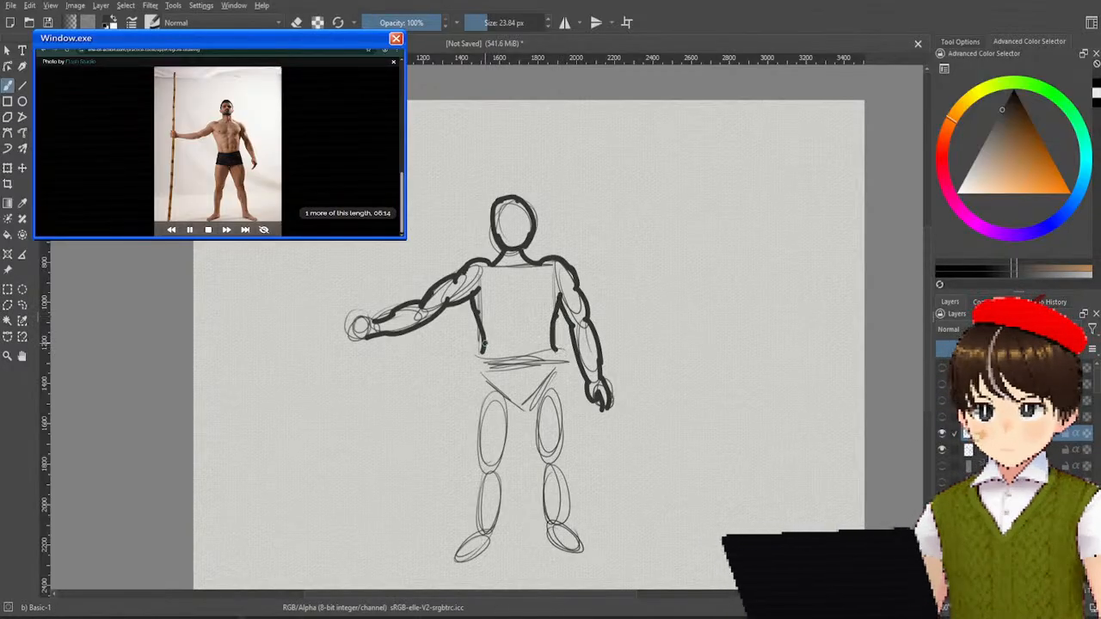
# Step: Outline both sides of the waist and hips, continuing down the outer edges of both thighs
pyautogui.moveTo(480, 339); pyautogui.dragTo(487, 398)
pyautogui.moveTo(481, 340)
pyautogui.mouseDown()
pyautogui.moveTo(490, 401)
pyautogui.moveTo(475, 443)
pyautogui.mouseUp()
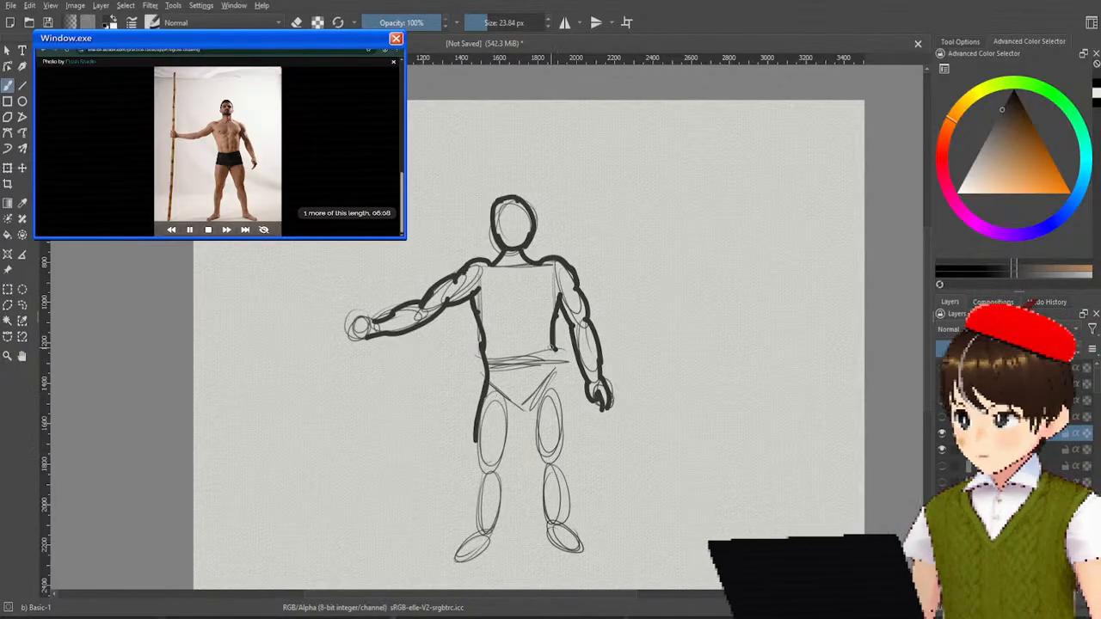
pyautogui.moveTo(553, 346); pyautogui.dragTo(572, 461)
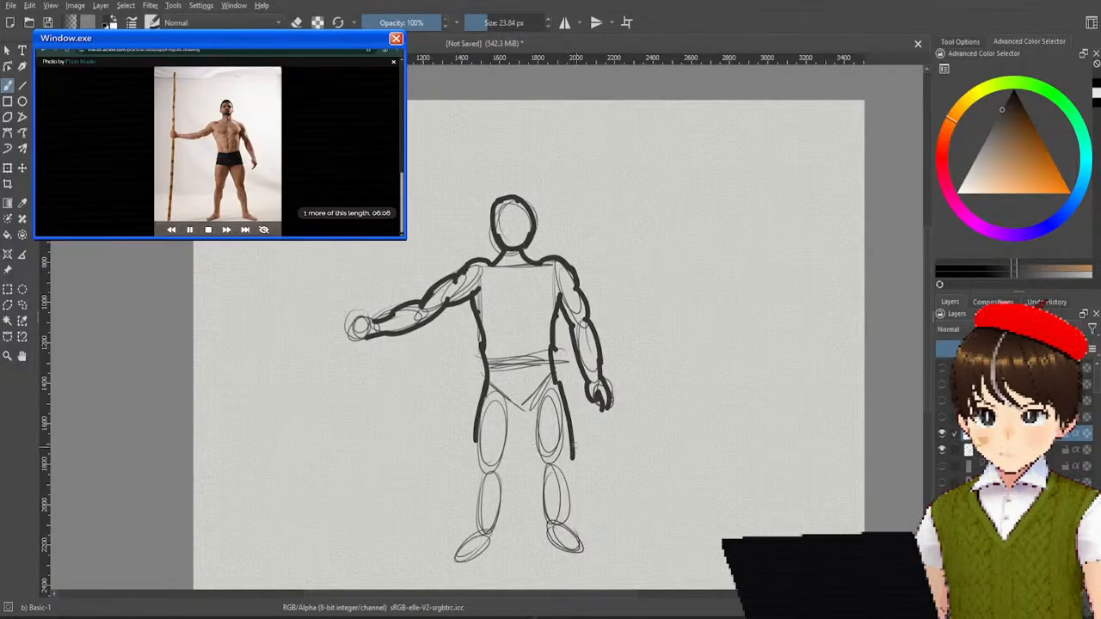
pyautogui.hotkey('ctrl', 'z')
pyautogui.moveTo(555, 376); pyautogui.dragTo(567, 443)
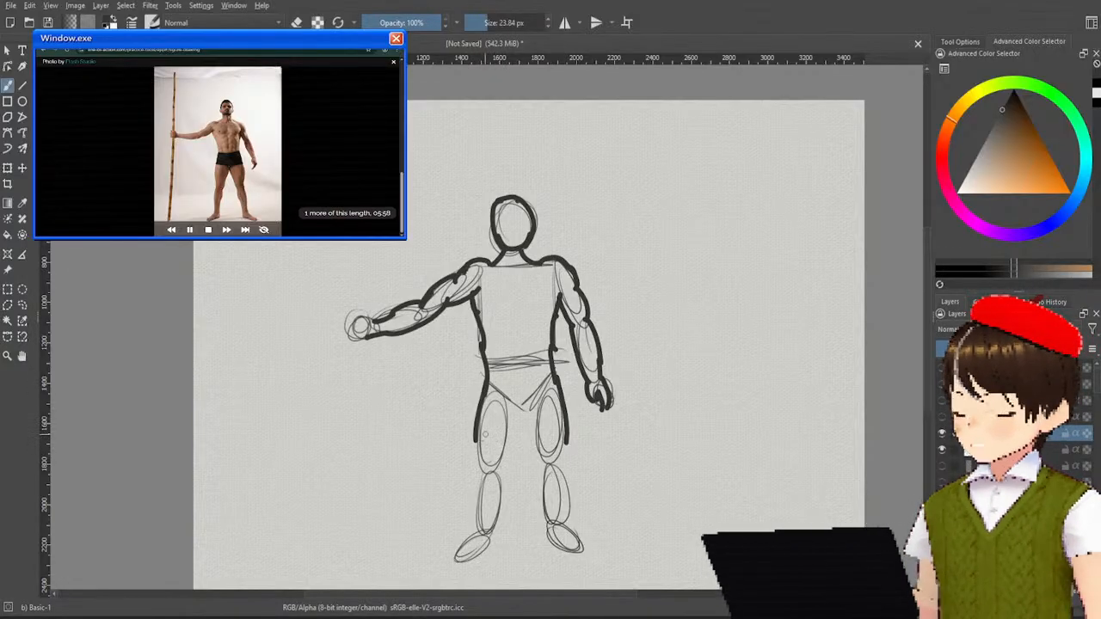
# Step: Extend the outer thigh contour to the knee on the outstretched arm's side and outline both inner thighs from the crotch
pyautogui.moveTo(475, 430); pyautogui.dragTo(486, 469)
pyautogui.hotkey('ctrl', 'z')
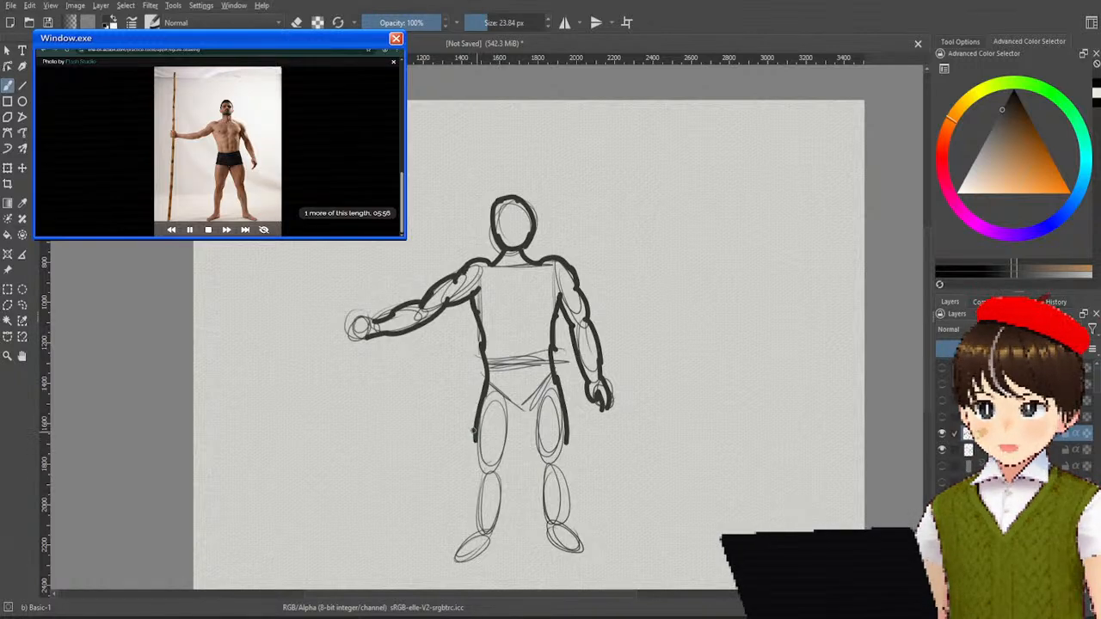
pyautogui.moveTo(475, 429); pyautogui.dragTo(487, 477)
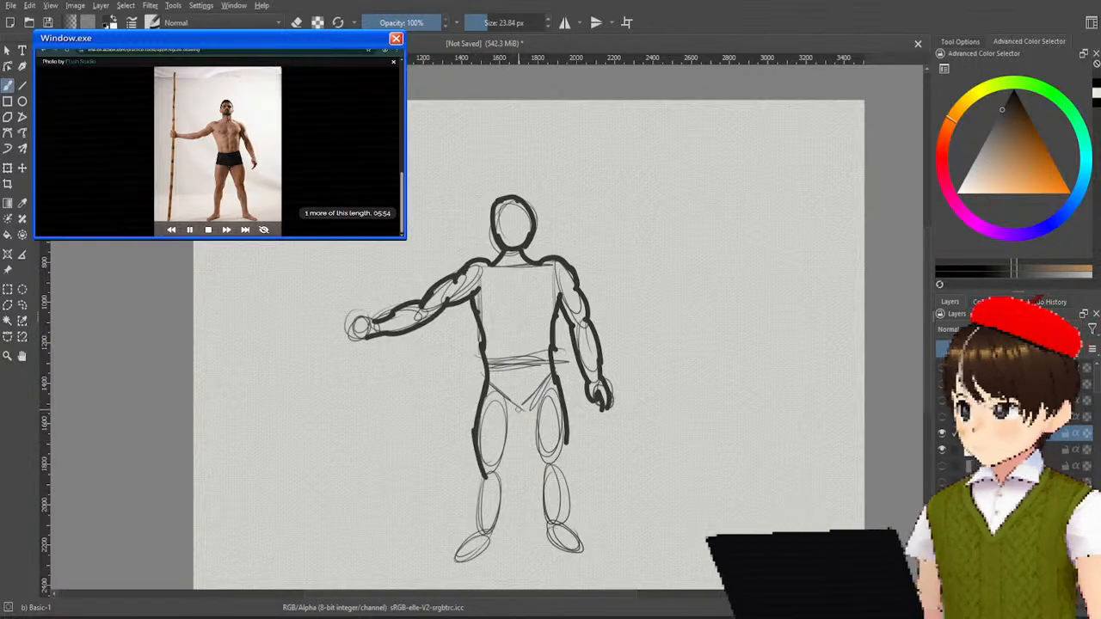
pyautogui.moveTo(522, 399); pyautogui.dragTo(497, 469)
pyautogui.moveTo(521, 403); pyautogui.dragTo(539, 456)
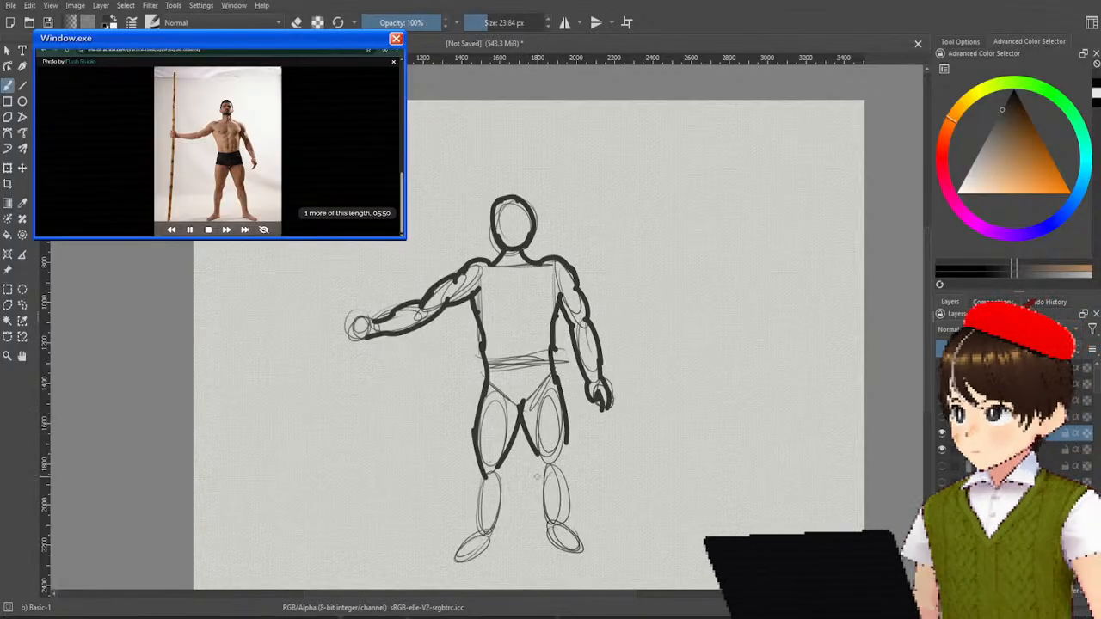
# Step: Outline the inner and outer contours of both lower legs from the knees down to the ankles
pyautogui.moveTo(539, 452); pyautogui.dragTo(554, 526)
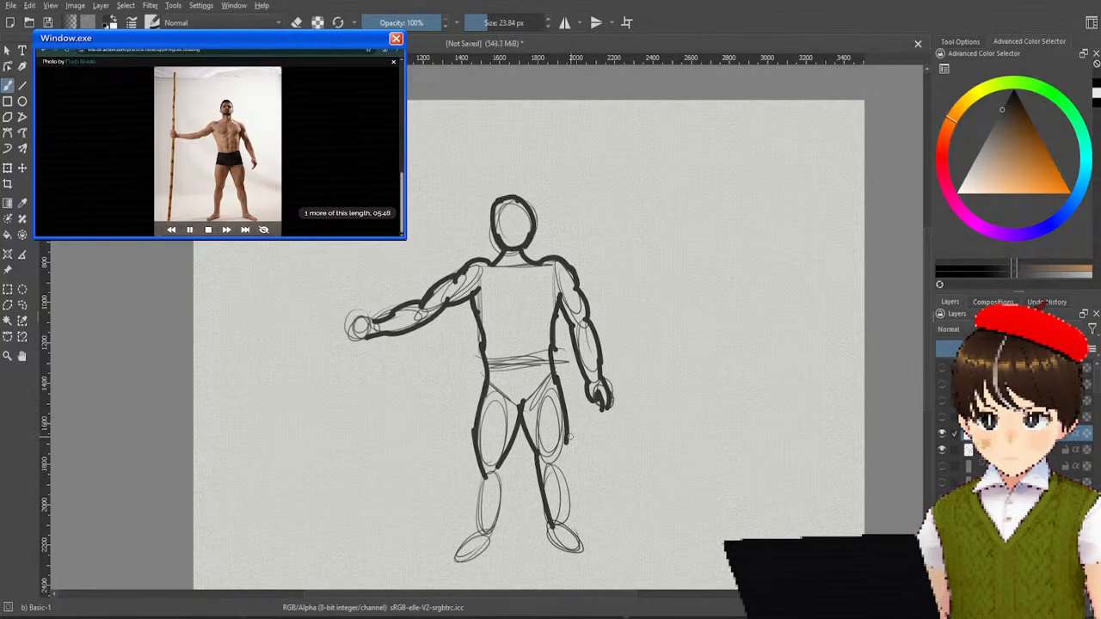
pyautogui.moveTo(565, 434); pyautogui.dragTo(569, 529)
pyautogui.moveTo(480, 473); pyautogui.dragTo(480, 542)
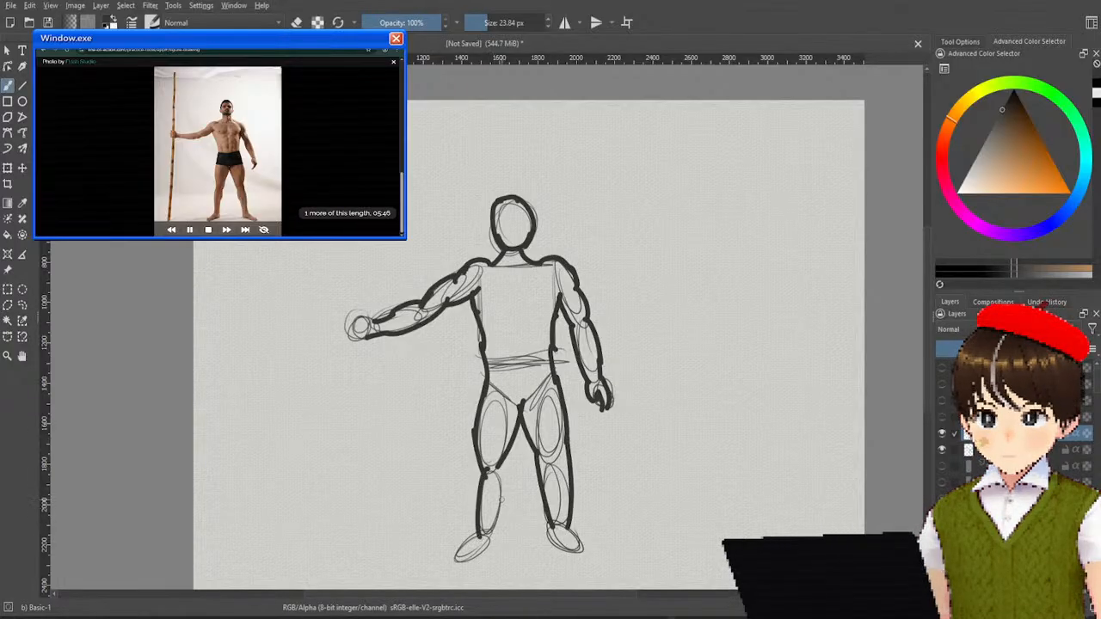
pyautogui.moveTo(507, 472); pyautogui.dragTo(492, 553)
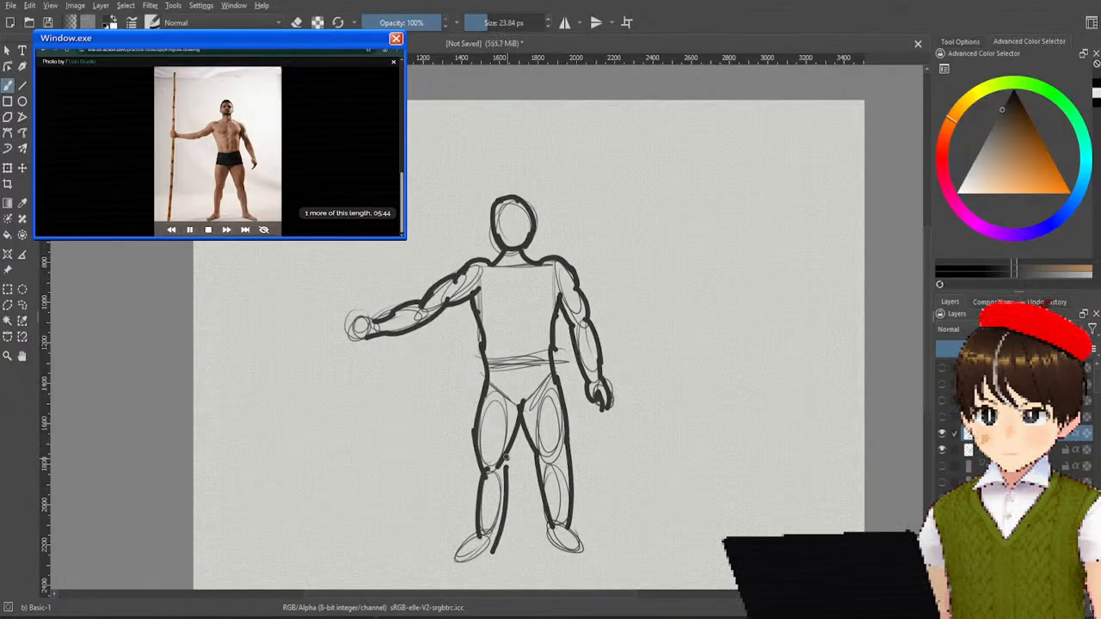
pyautogui.moveTo(505, 460); pyautogui.dragTo(497, 547)
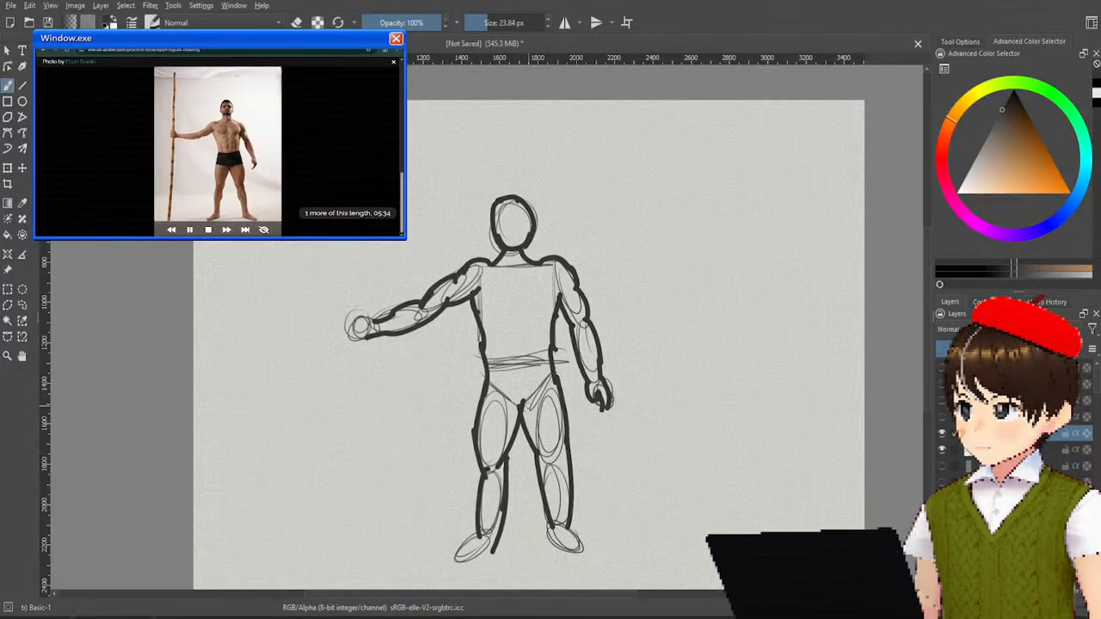
# Step: Ink the outline of the foot on the outstretched arm's side with the Basic-1 brush, redrawing the sole until it fits the sketch
pyautogui.moveTo(518, 440); pyautogui.dragTo(516, 394)
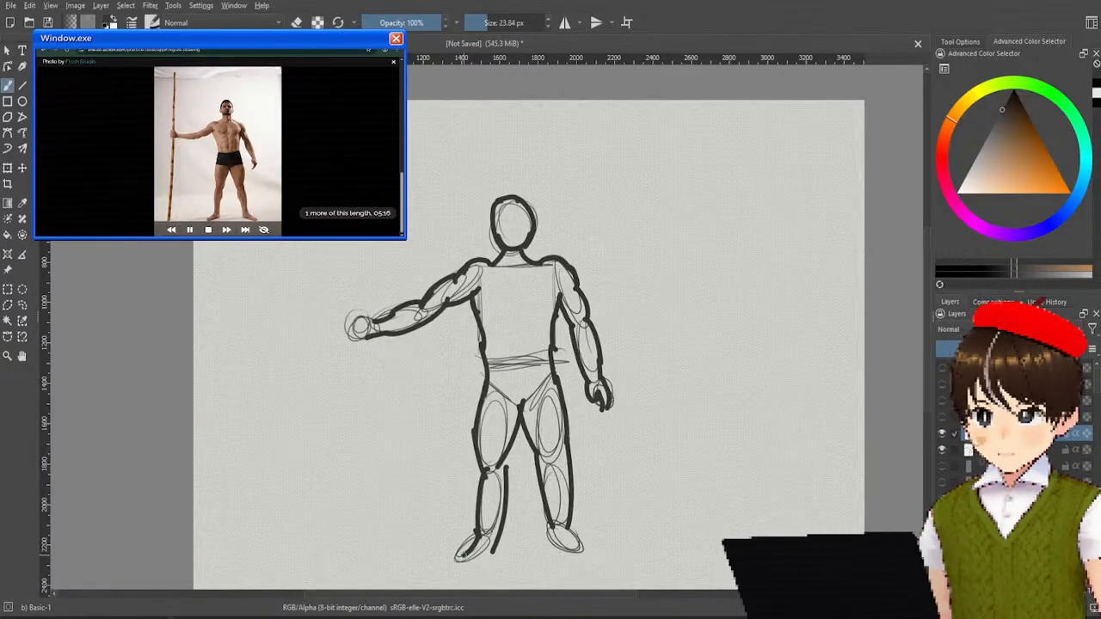
pyautogui.moveTo(456, 566); pyautogui.dragTo(489, 559)
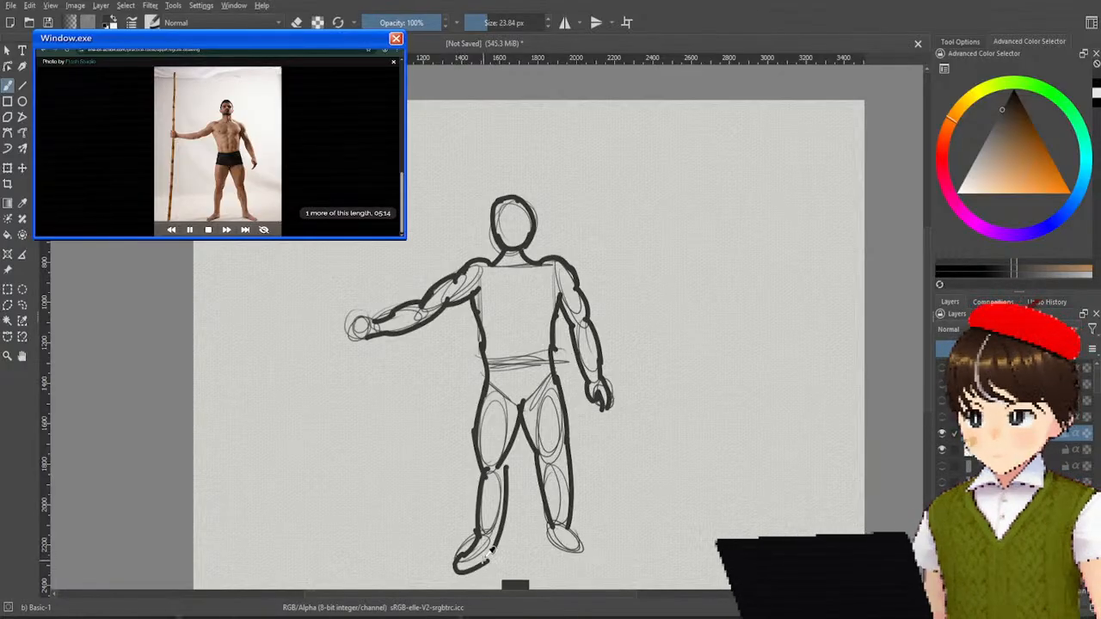
pyautogui.hotkey('ctrl', 'z')
pyautogui.moveTo(454, 568)
pyautogui.mouseDown()
pyautogui.moveTo(475, 567)
pyautogui.moveTo(469, 575)
pyautogui.moveTo(458, 567)
pyautogui.moveTo(496, 558)
pyautogui.moveTo(499, 540)
pyautogui.mouseUp()
pyautogui.hotkey('ctrl', 'z')
pyautogui.hotkey('ctrl', 'z')
pyautogui.hotkey('ctrl', 'z')
pyautogui.hotkey('ctrl', 'z')
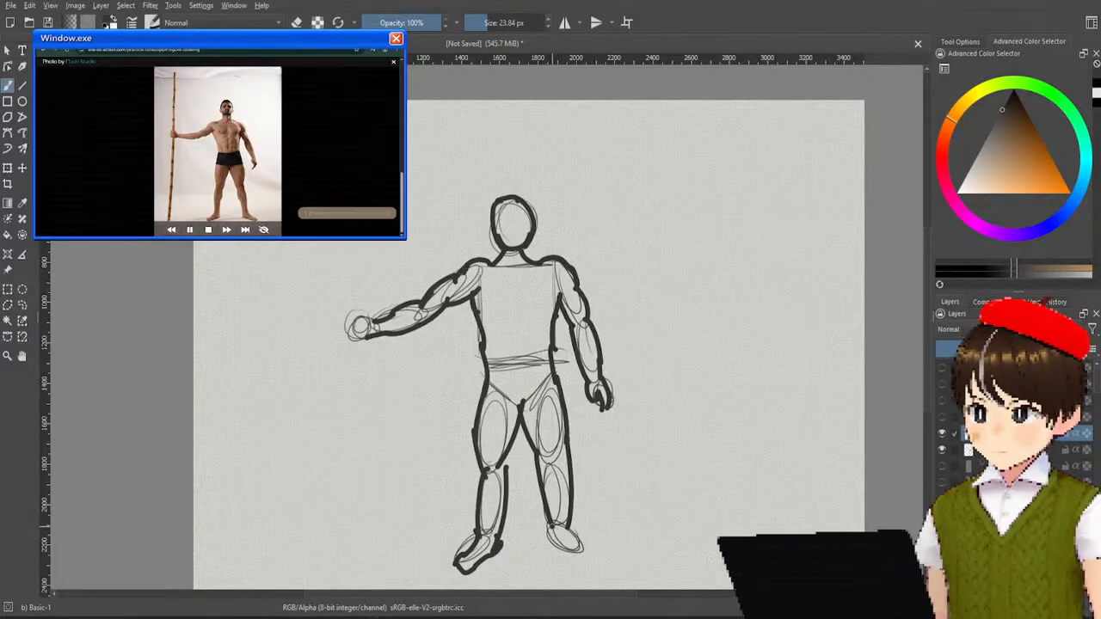
# Step: Ink the outline of the other foot, including heel, sole and toes, and outline the closed hand of the outstretched arm
pyautogui.moveTo(552, 525); pyautogui.dragTo(547, 540)
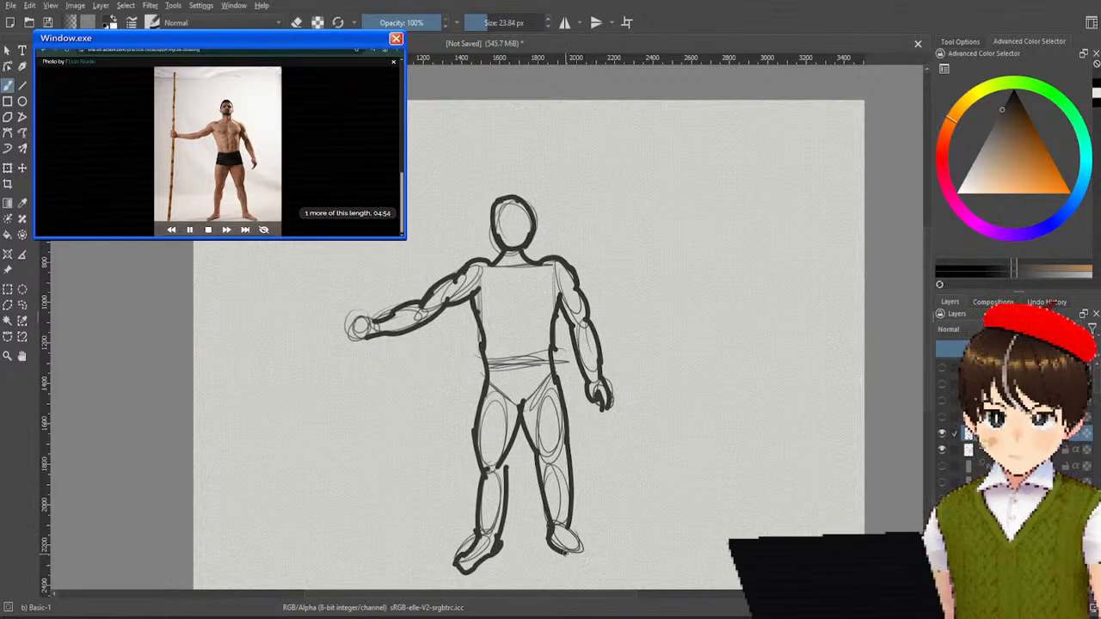
pyautogui.moveTo(565, 548); pyautogui.dragTo(593, 561)
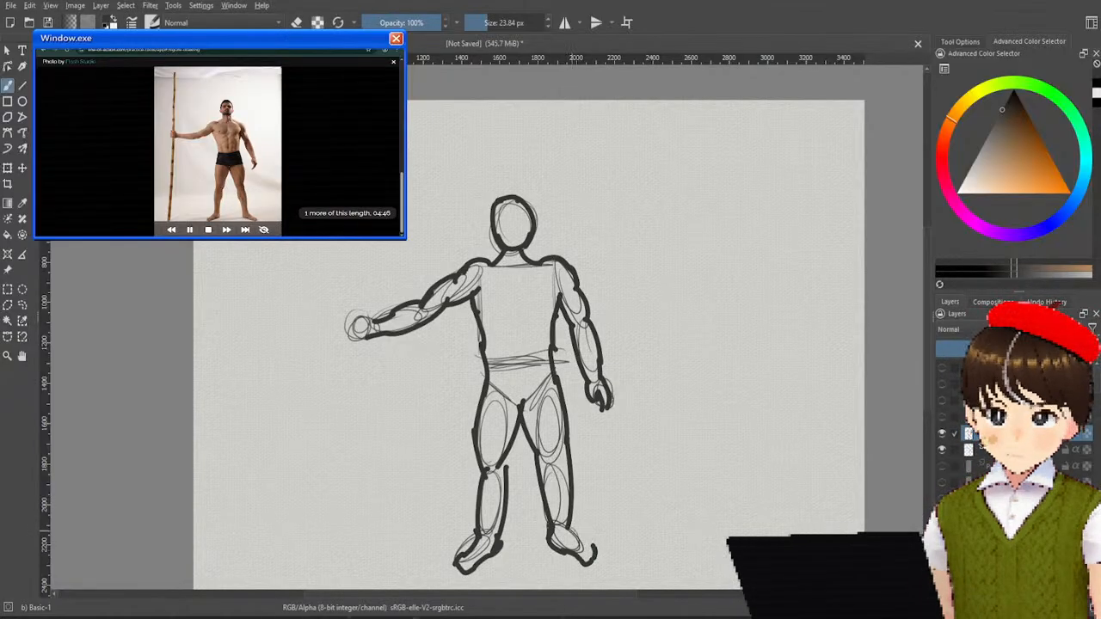
pyautogui.moveTo(569, 523); pyautogui.dragTo(594, 547)
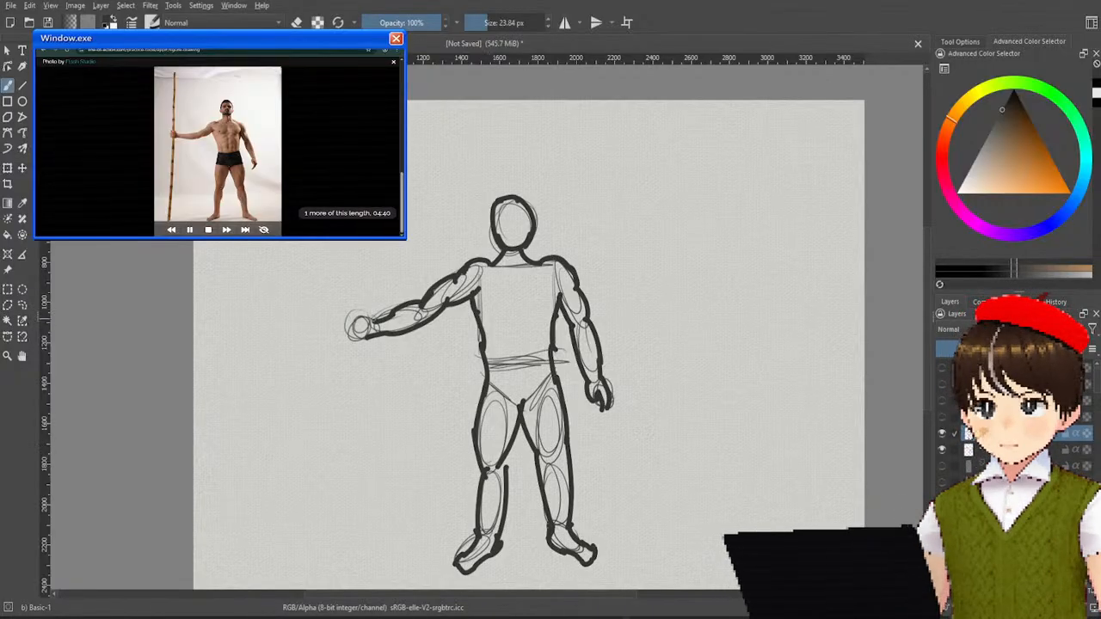
pyautogui.hotkey('ctrl', 'z')
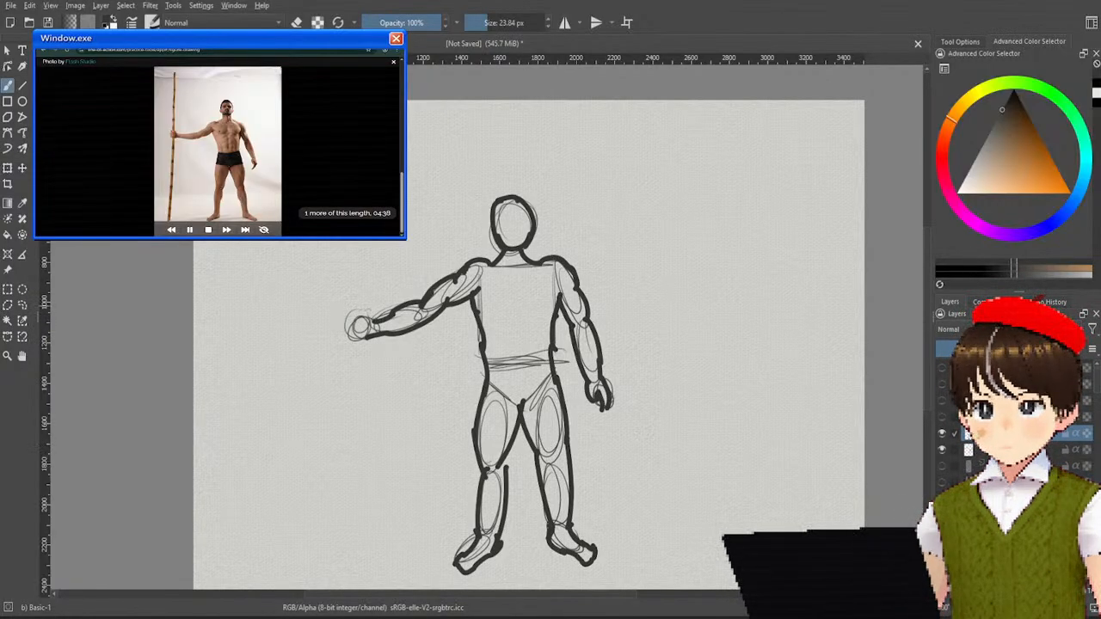
pyautogui.moveTo(375, 316); pyautogui.dragTo(348, 320)
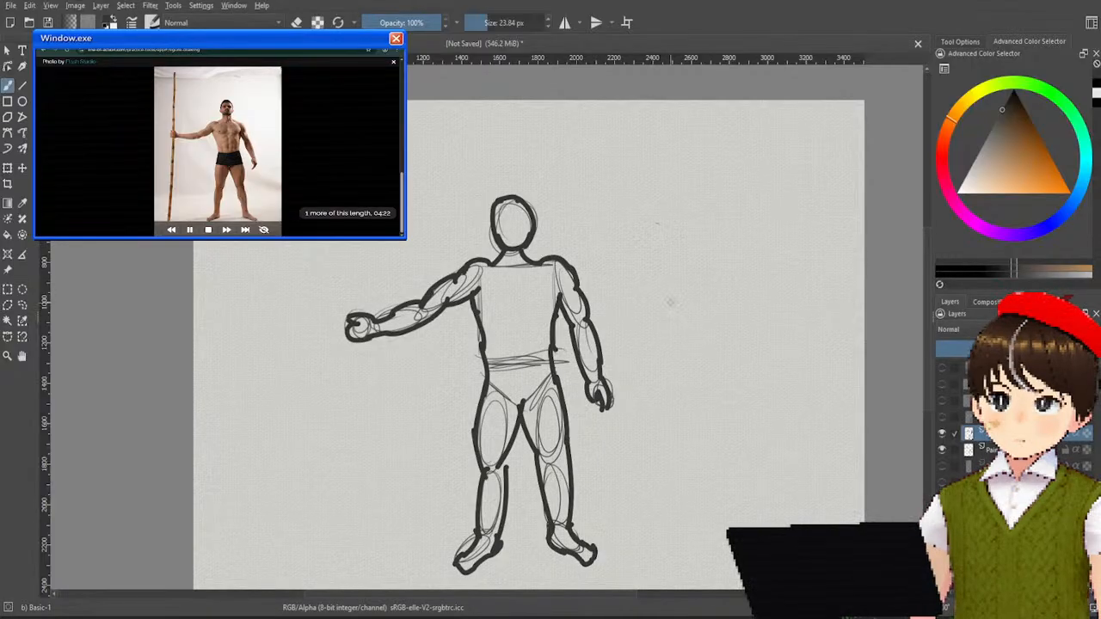
# Step: Hide the rough construction sketch layer, leaving only the inked outline layer displayed
pyautogui.rightClick(676, 377)
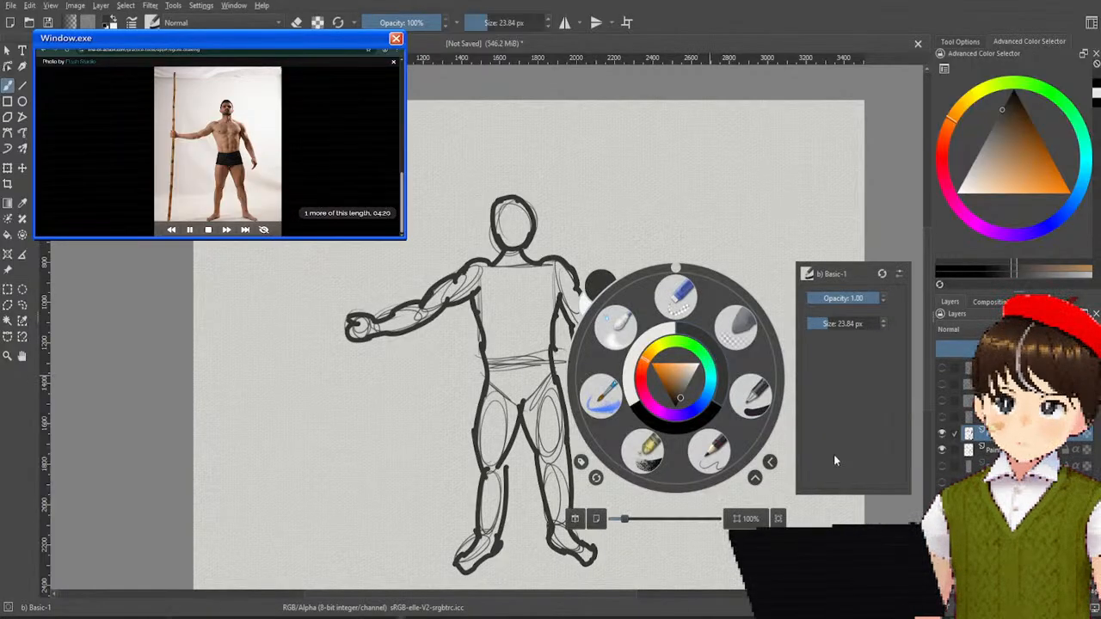
pyautogui.click(711, 268)
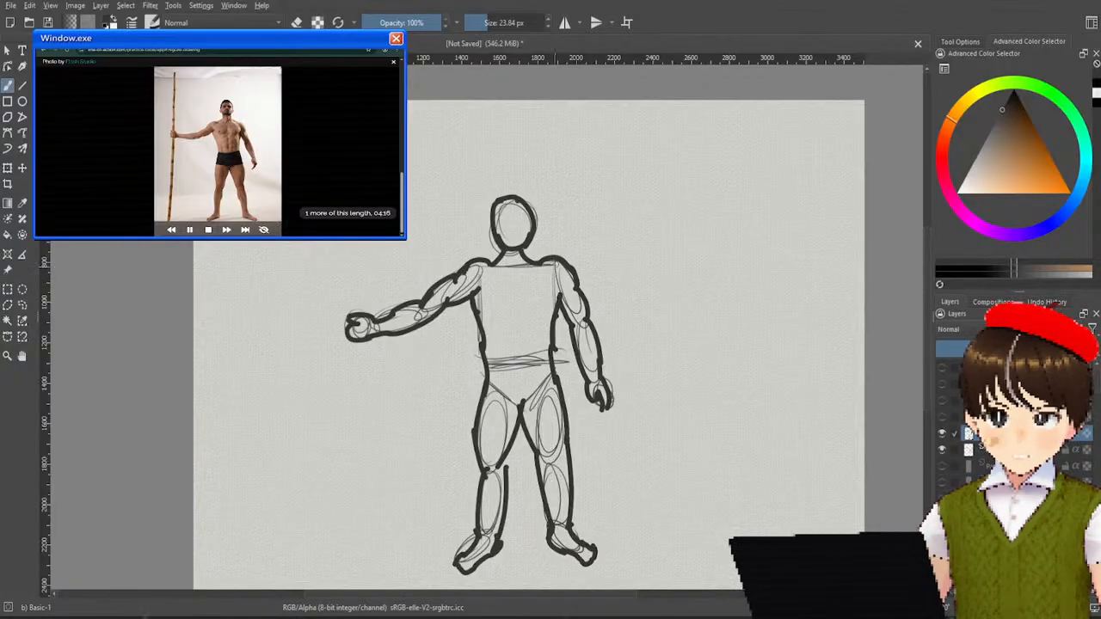
pyautogui.click(943, 449)
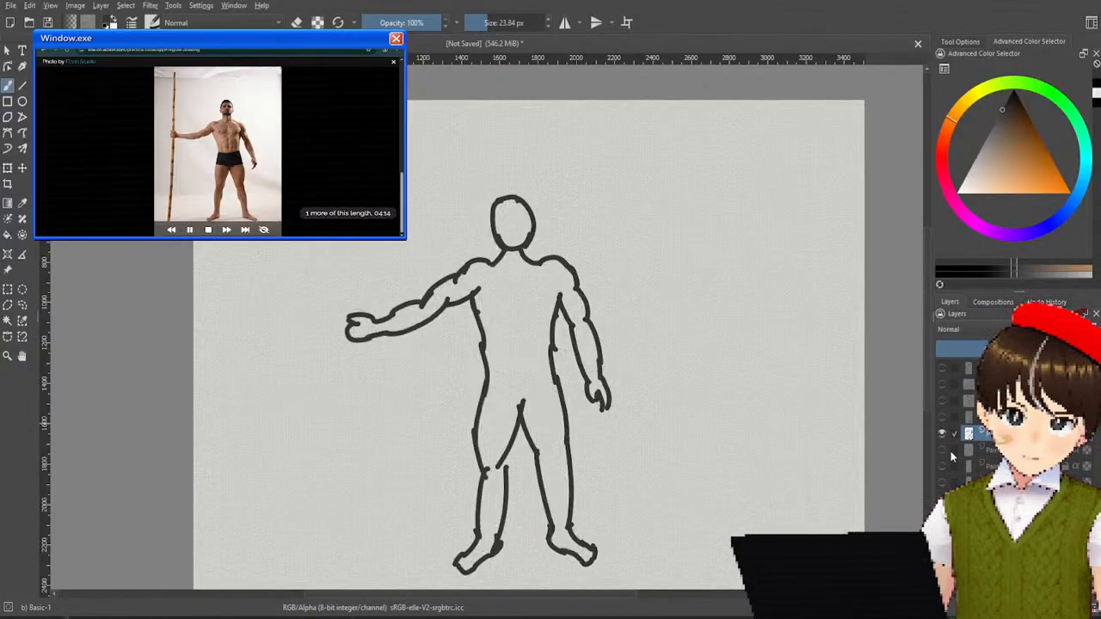
pyautogui.click(944, 450)
pyautogui.click(944, 449)
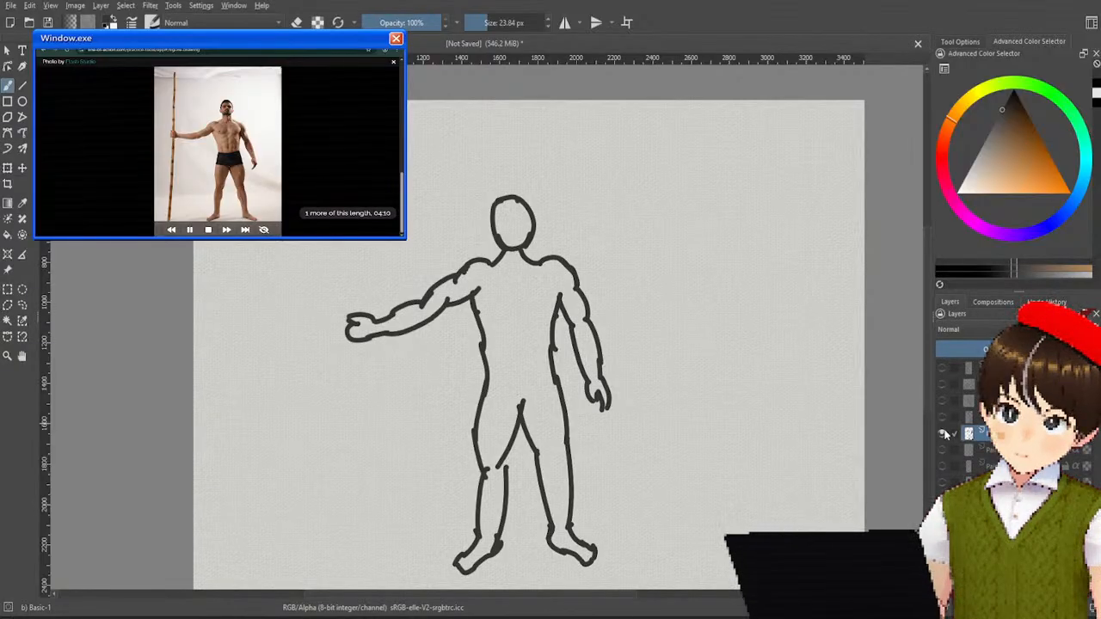
pyautogui.click(941, 433)
pyautogui.click(942, 434)
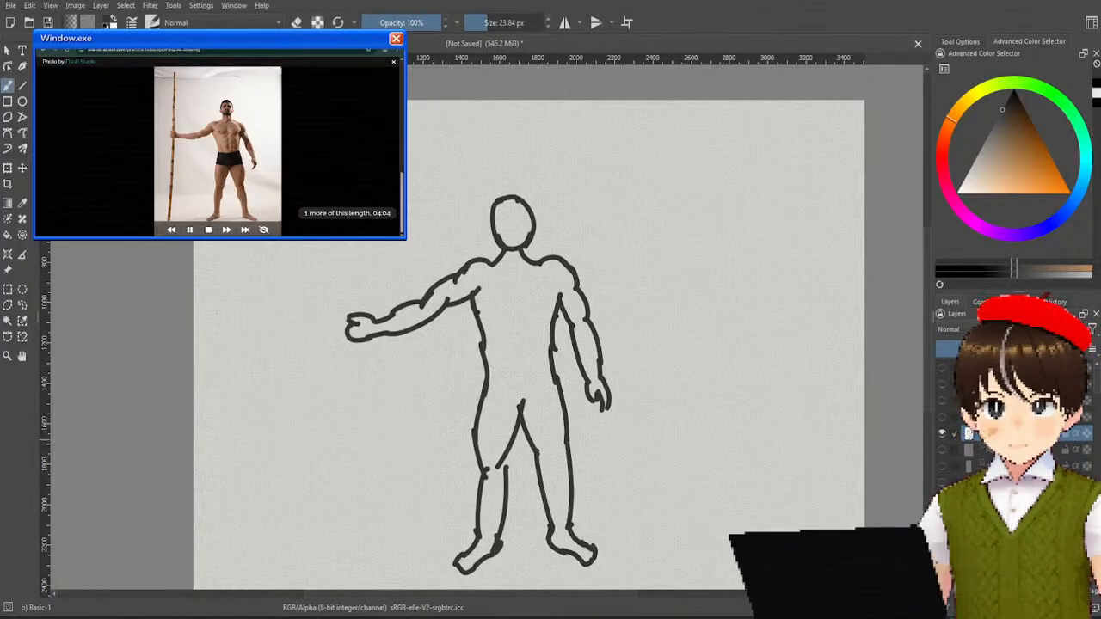
# Step: On a new layer, draw the shorts' waistline and curved hem with the WaterC Basic Lines-Wet-Pattern brush
pyautogui.rightClick(619, 263)
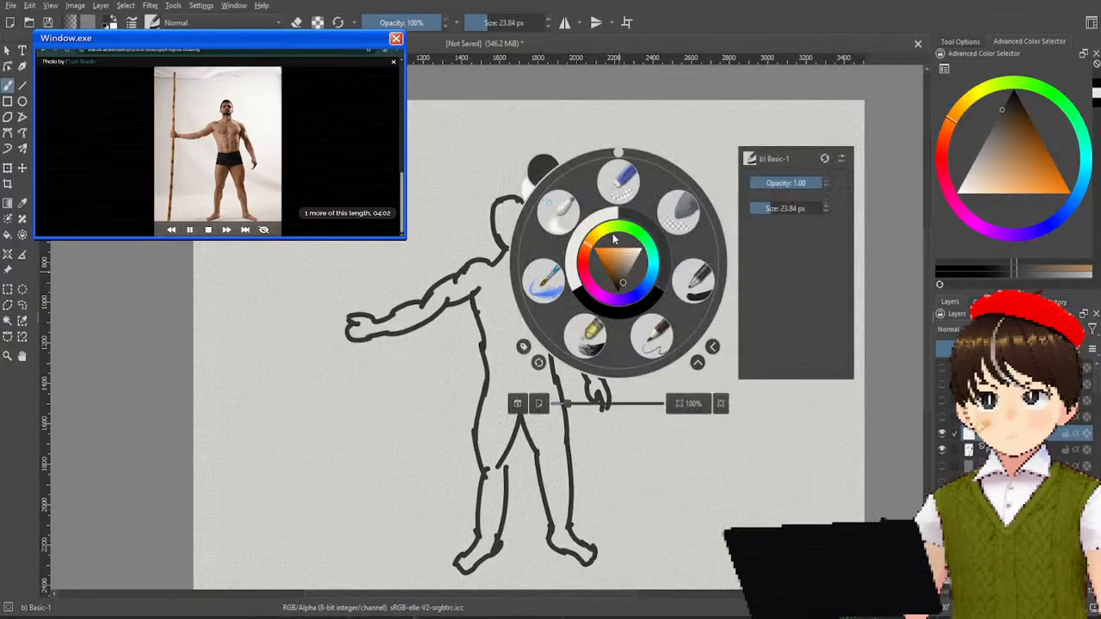
pyautogui.click(544, 282)
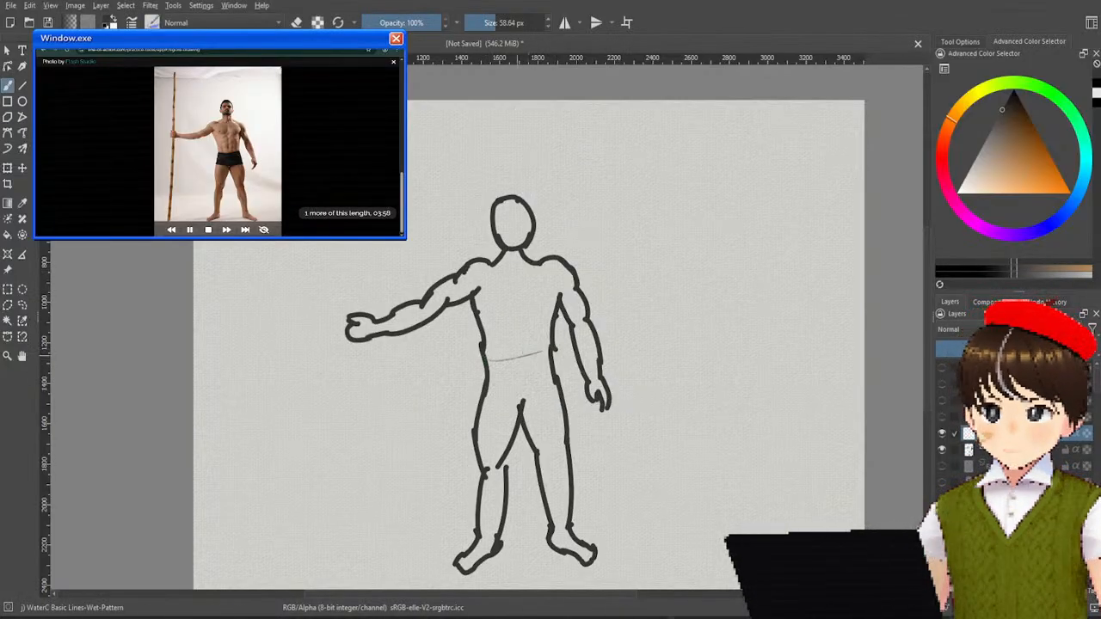
pyautogui.moveTo(487, 362); pyautogui.dragTo(548, 357)
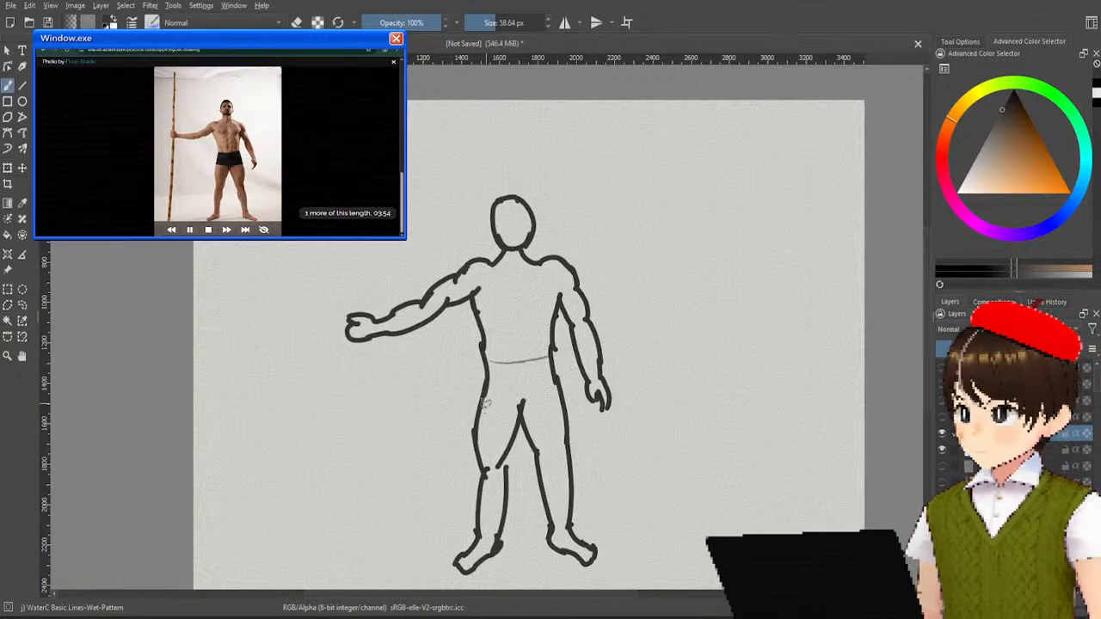
pyautogui.moveTo(487, 403); pyautogui.dragTo(559, 389)
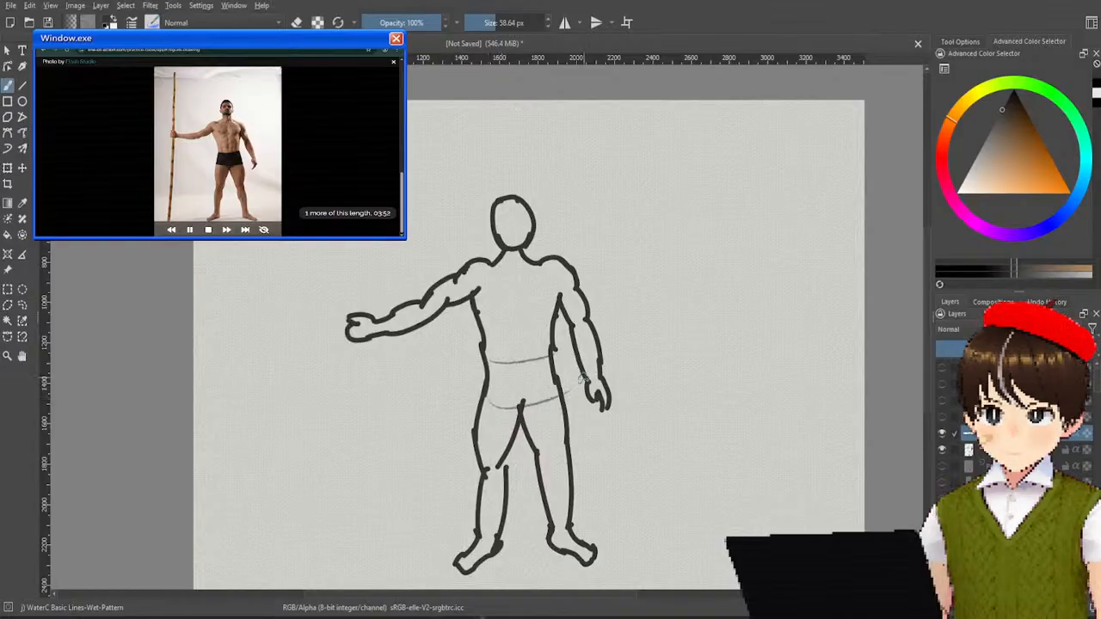
pyautogui.hotkey('ctrl', 'z')
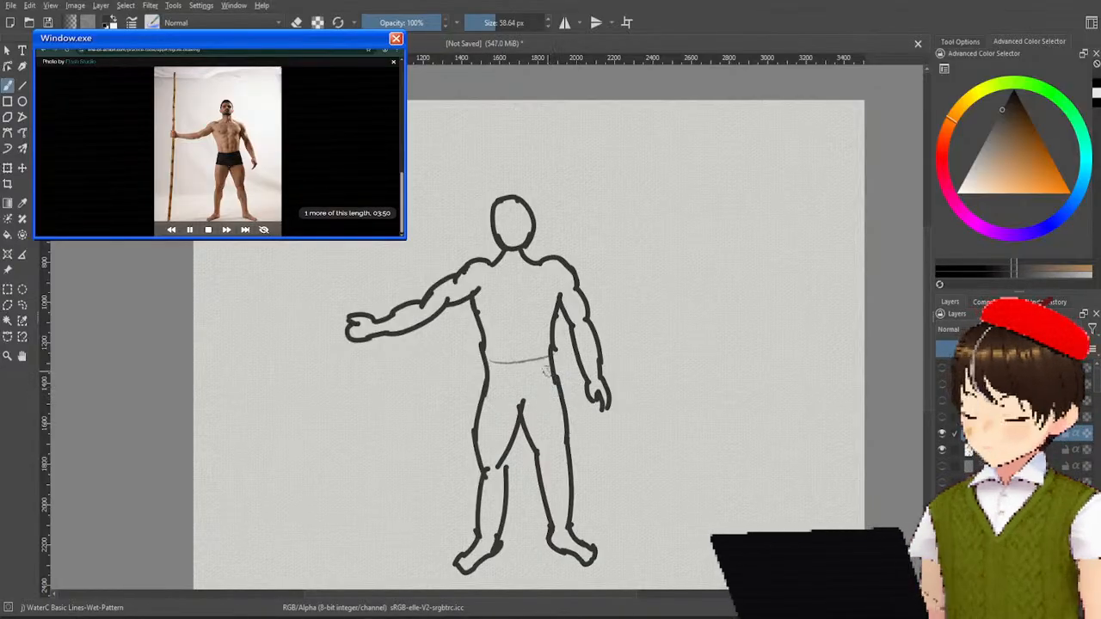
pyautogui.hotkey('ctrl', 'z')
pyautogui.moveTo(489, 369)
pyautogui.mouseDown()
pyautogui.moveTo(597, 347)
pyautogui.moveTo(563, 364)
pyautogui.mouseUp()
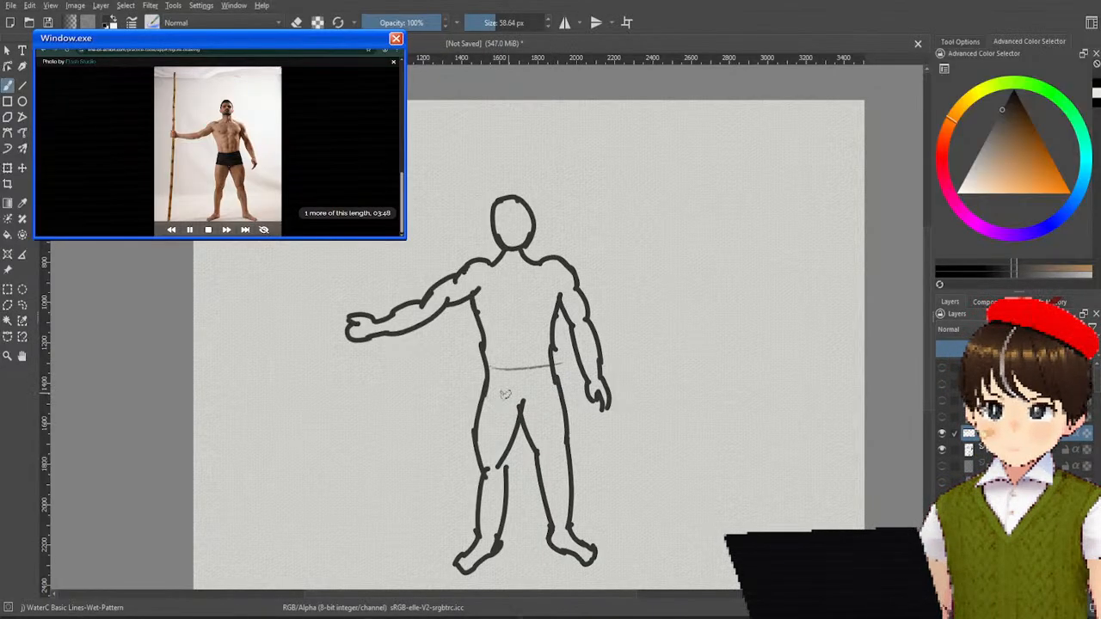
pyautogui.moveTo(487, 411); pyautogui.dragTo(563, 397)
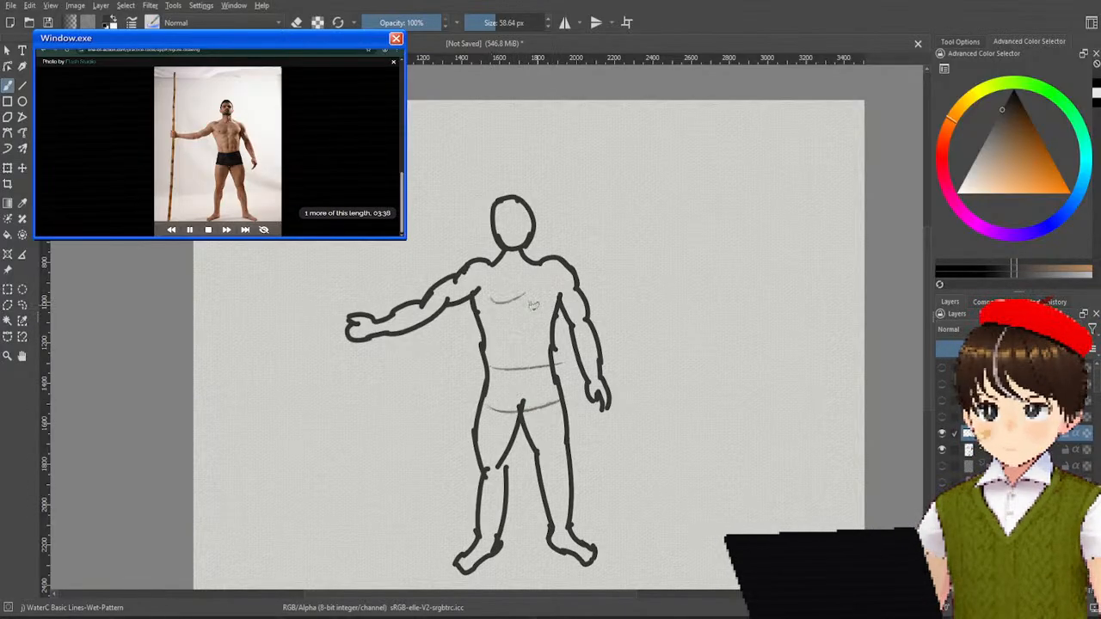
# Step: Sketch the lower curves of both pectorals, a vertical centre line down the torso, and the nipples
pyautogui.moveTo(489, 301); pyautogui.dragTo(526, 301)
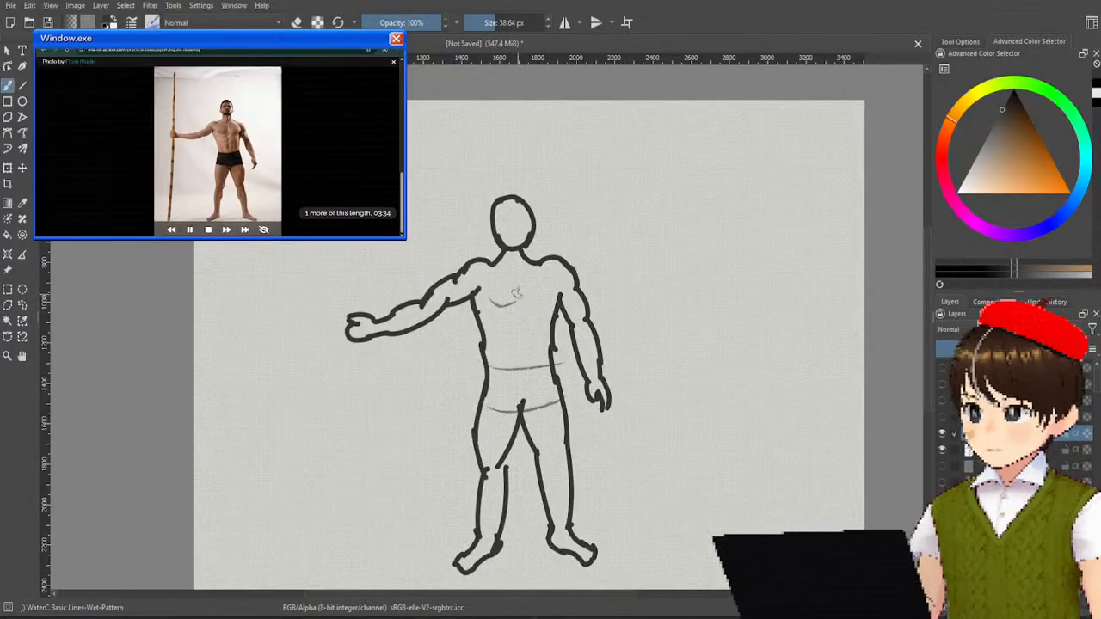
pyautogui.moveTo(518, 292); pyautogui.dragTo(519, 344)
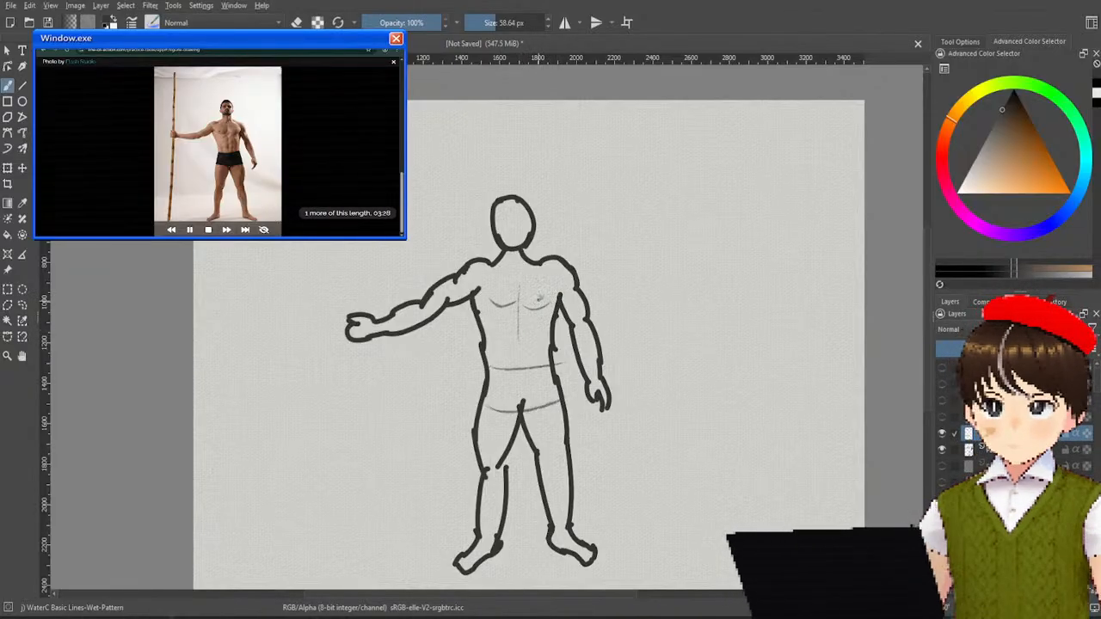
pyautogui.click(538, 300)
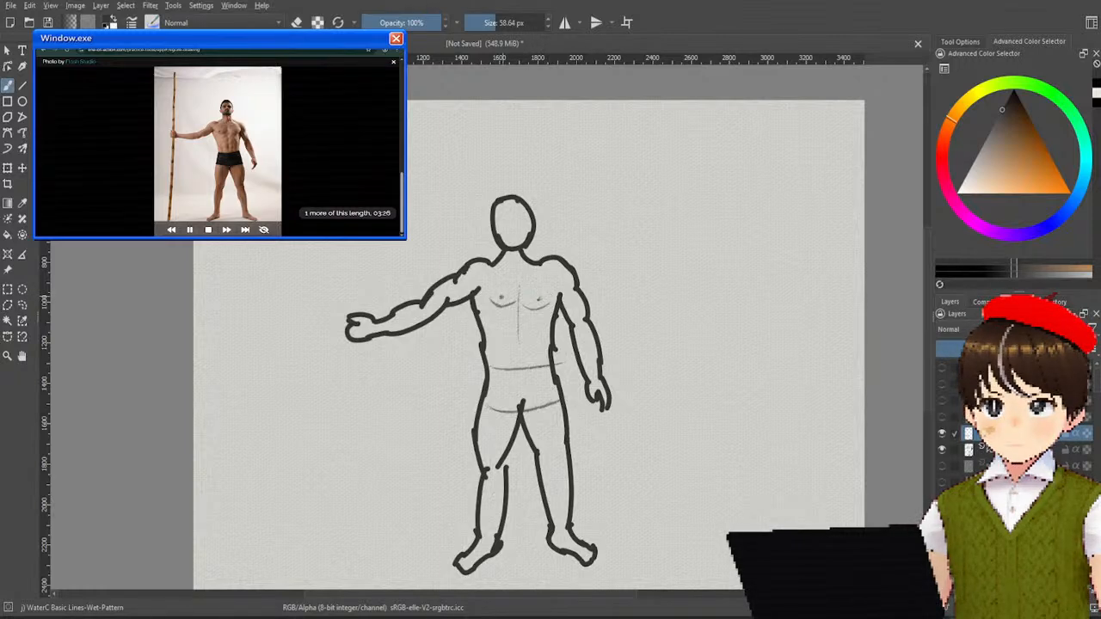
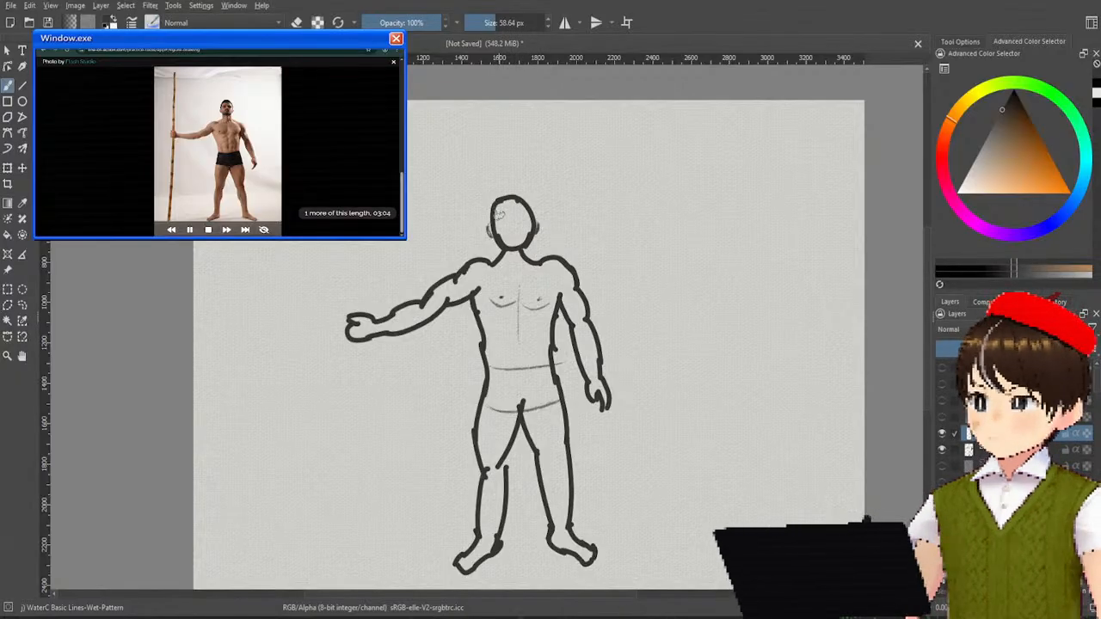
# Step: Sketch the eyes, nose and mouth along crossed facial guidelines, and fill in dark hair and a beard
pyautogui.moveTo(499, 218)
pyautogui.mouseDown()
pyautogui.moveTo(540, 217)
pyautogui.moveTo(520, 205)
pyautogui.moveTo(521, 223)
pyautogui.mouseUp()
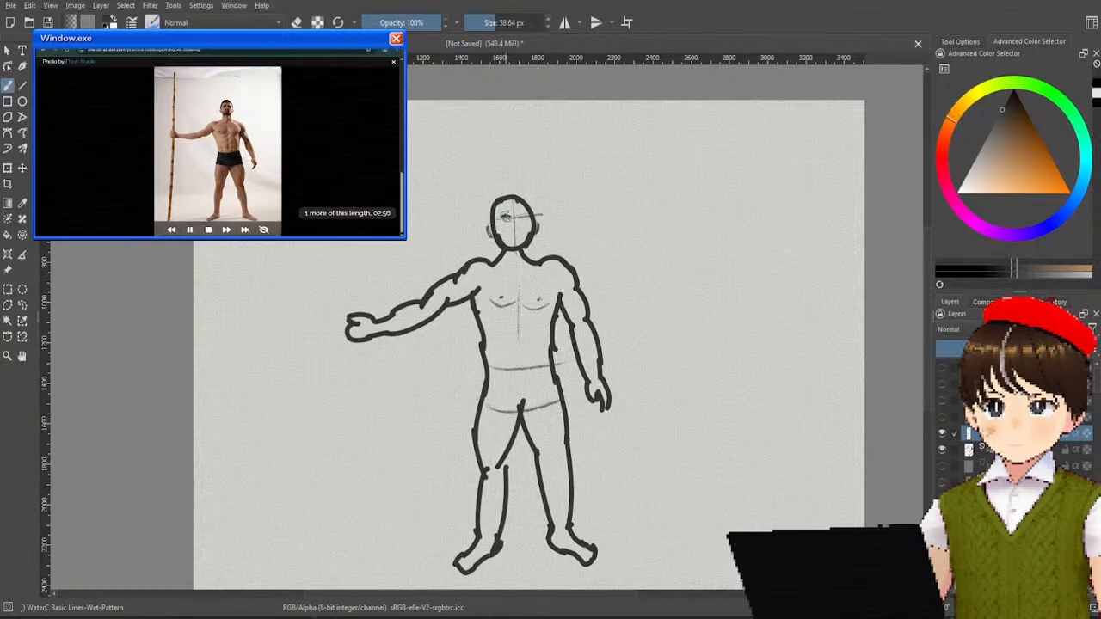
pyautogui.moveTo(517, 217); pyautogui.dragTo(538, 215)
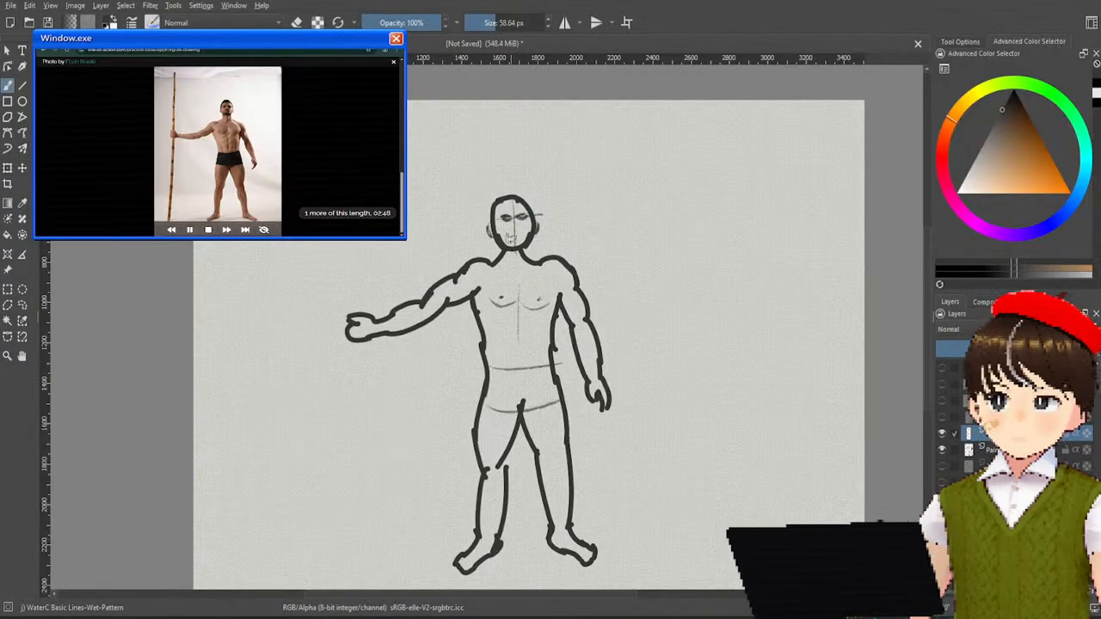
pyautogui.moveTo(523, 231); pyautogui.dragTo(538, 225)
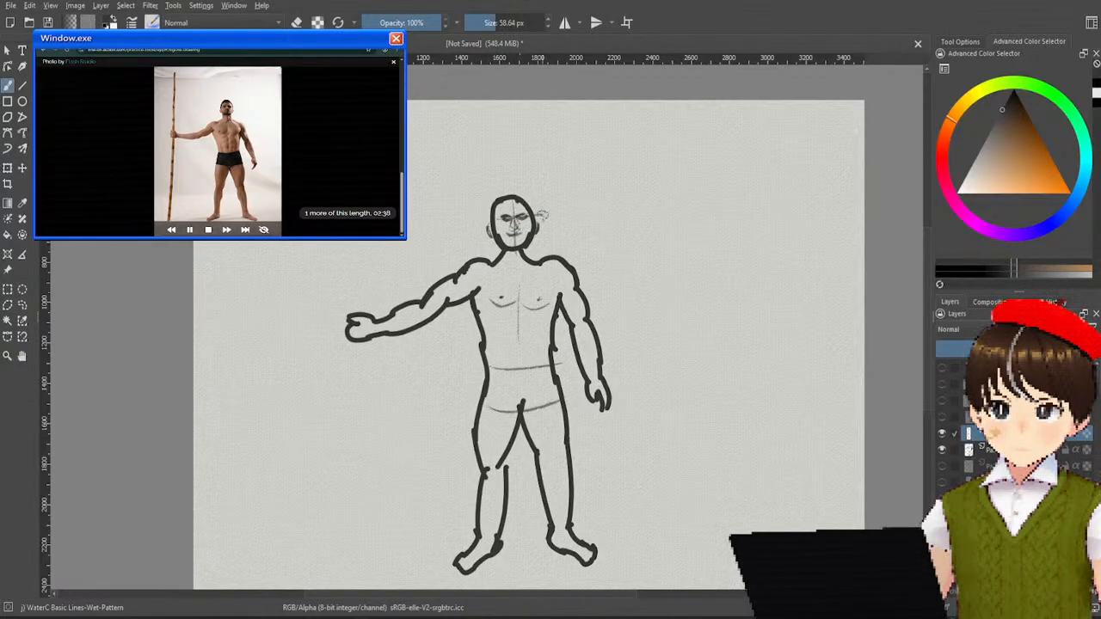
pyautogui.moveTo(507, 205)
pyautogui.mouseDown()
pyautogui.moveTo(502, 190)
pyautogui.moveTo(500, 199)
pyautogui.moveTo(529, 193)
pyautogui.moveTo(515, 200)
pyautogui.mouseUp()
pyautogui.moveTo(508, 201)
pyautogui.mouseDown()
pyautogui.moveTo(497, 210)
pyautogui.moveTo(526, 204)
pyautogui.mouseUp()
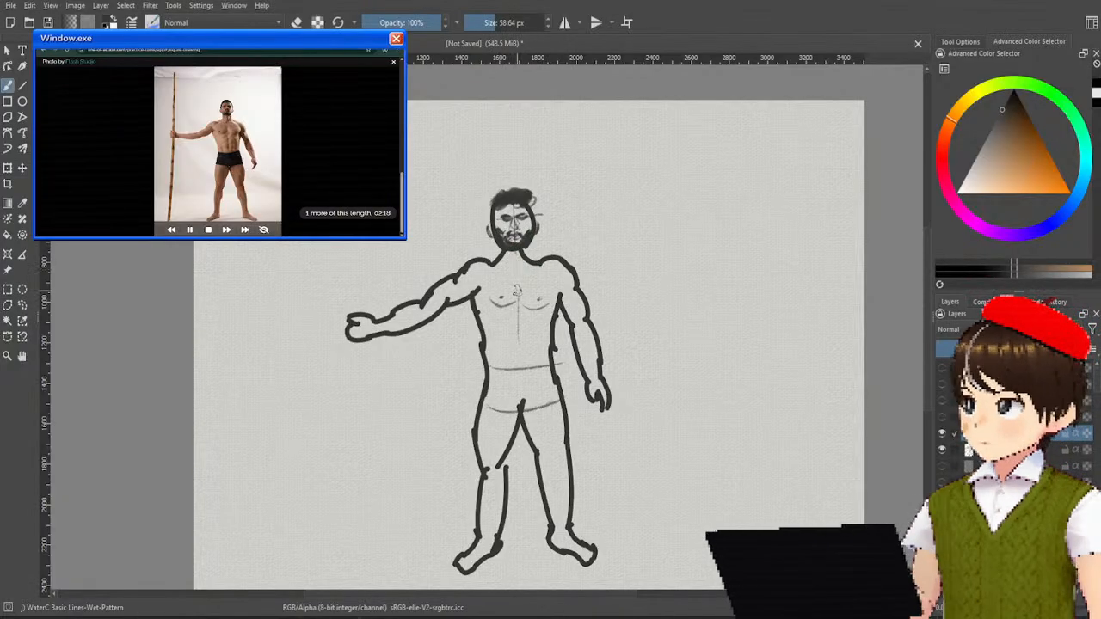
# Step: Sketch the abdominal muscles and navel, and add thigh, knee and calf contour lines on both legs
pyautogui.moveTo(515, 320)
pyautogui.mouseDown()
pyautogui.moveTo(533, 329)
pyautogui.moveTo(513, 309)
pyautogui.moveTo(539, 311)
pyautogui.mouseUp()
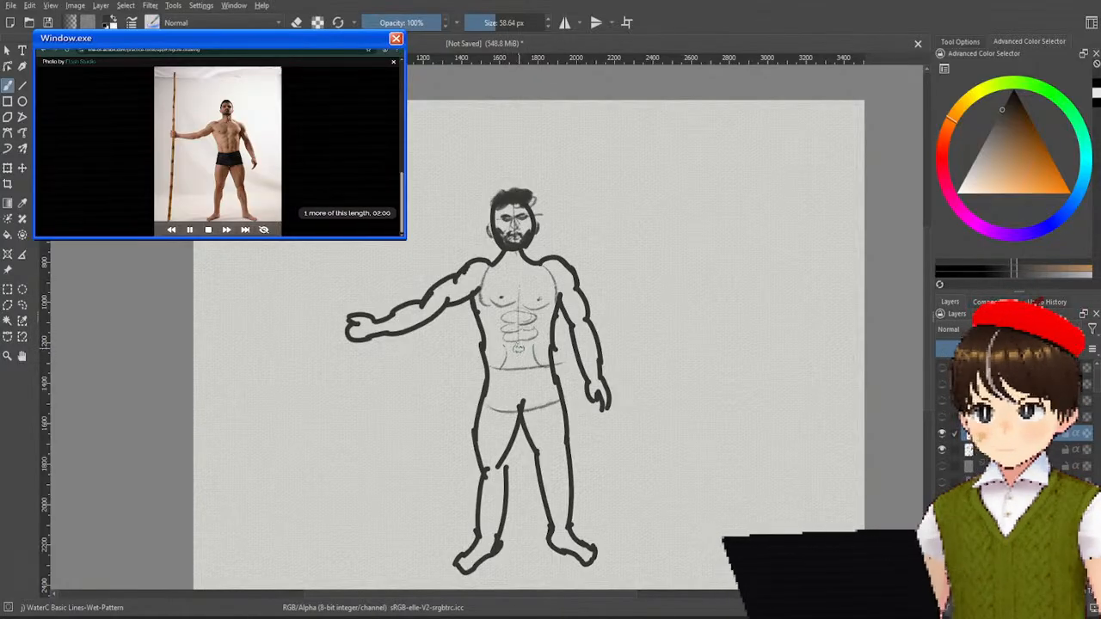
pyautogui.click(519, 350)
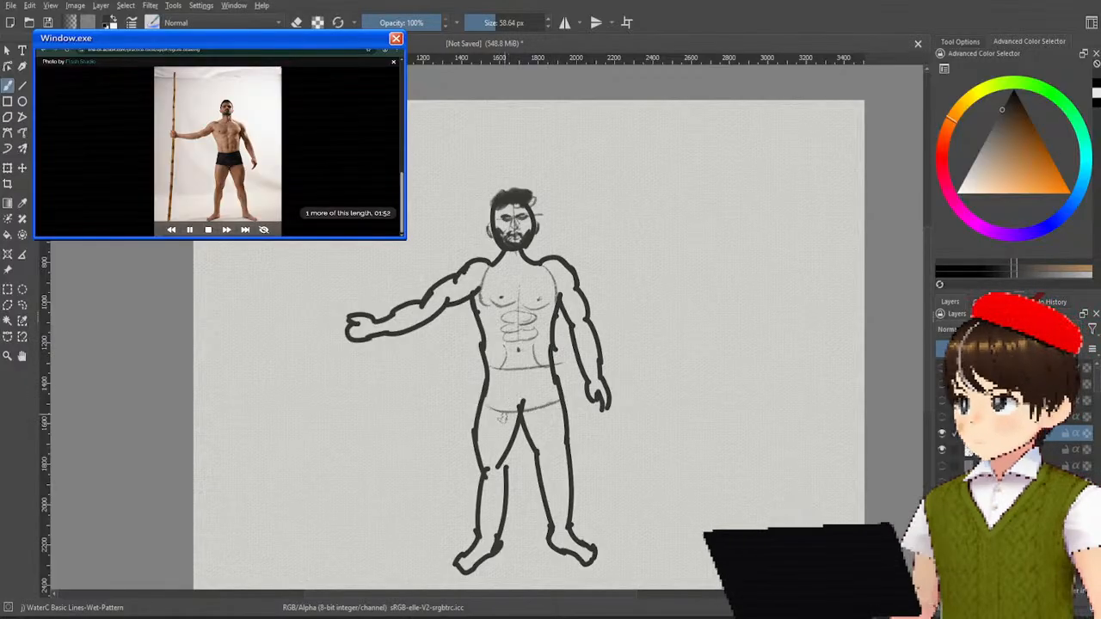
pyautogui.moveTo(499, 416); pyautogui.dragTo(509, 444)
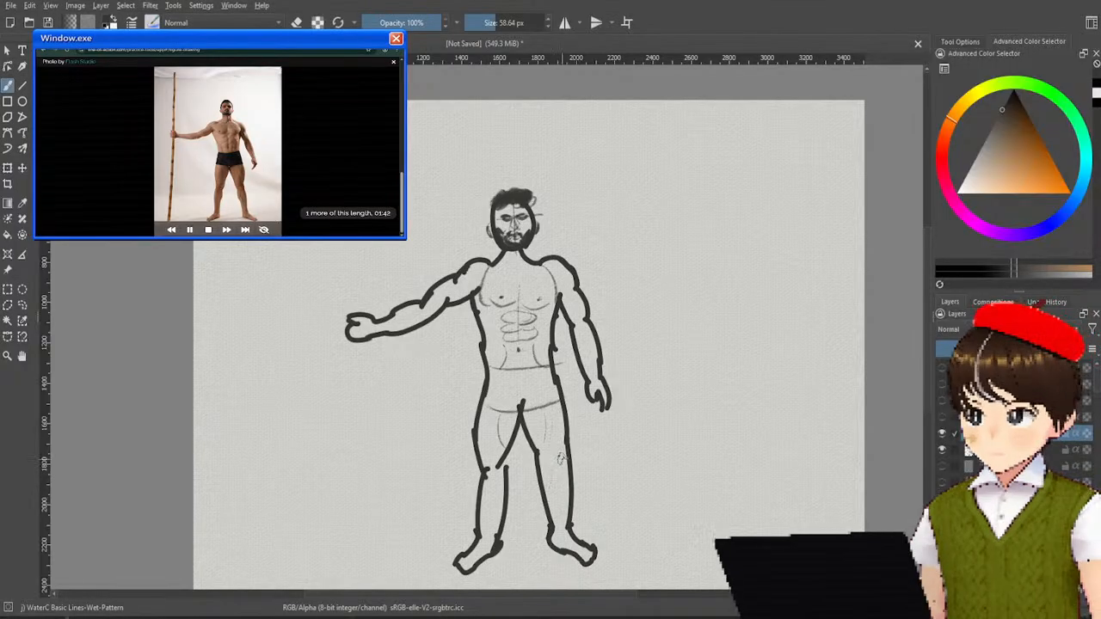
pyautogui.moveTo(565, 454); pyautogui.dragTo(562, 468)
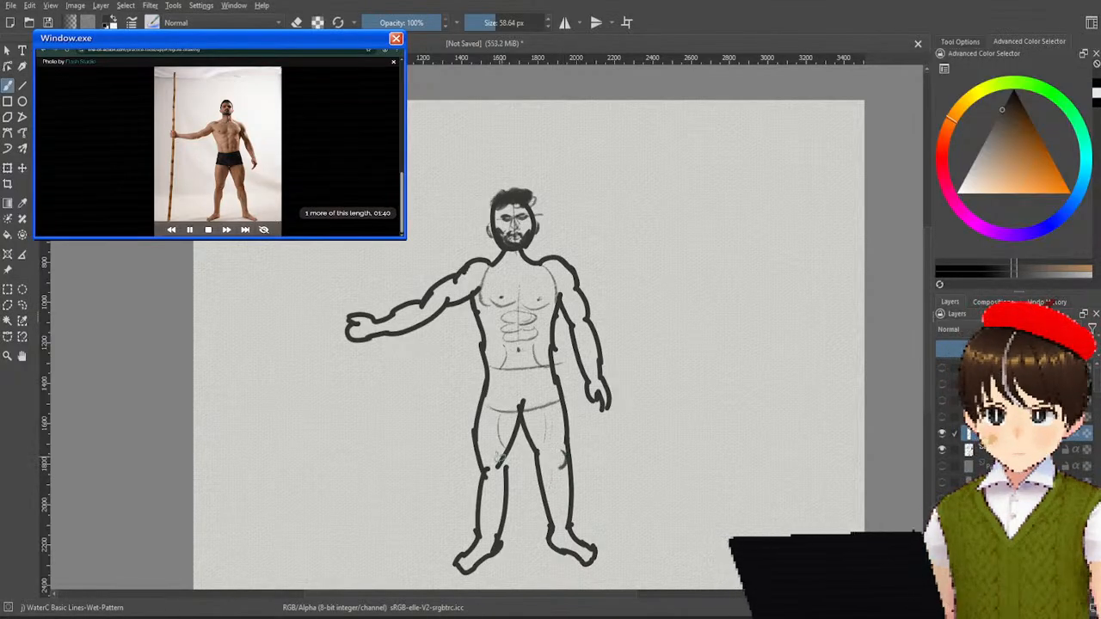
pyautogui.moveTo(487, 458); pyautogui.dragTo(489, 475)
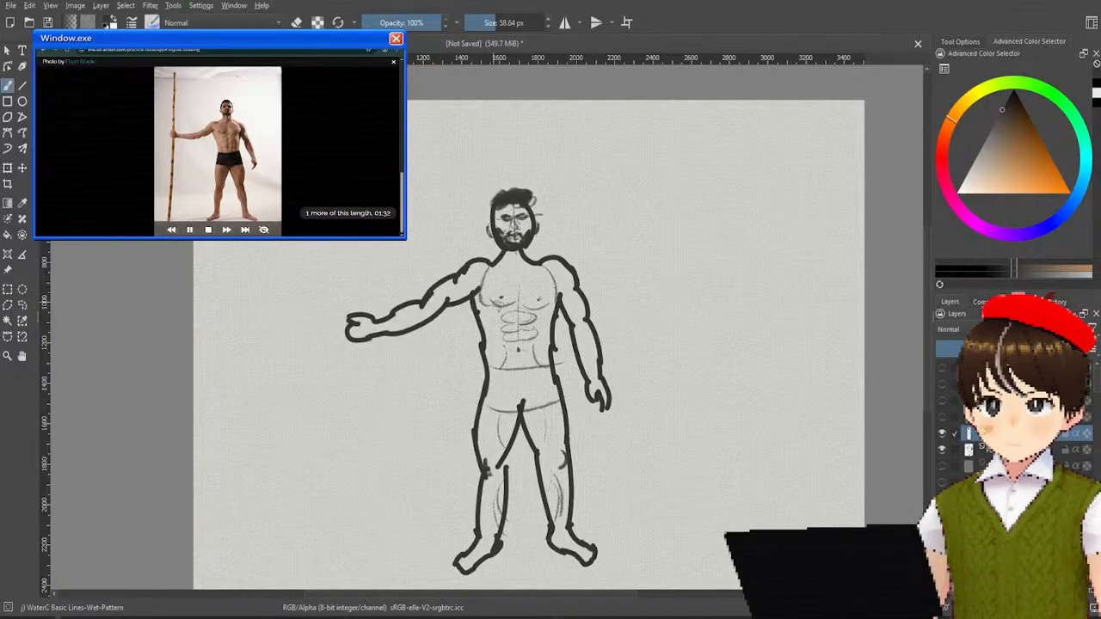
# Step: Draw a tall pole through the outstretched fist with two long parallel lines closed at the base, and darken the grip
pyautogui.moveTo(401, 309); pyautogui.dragTo(369, 319)
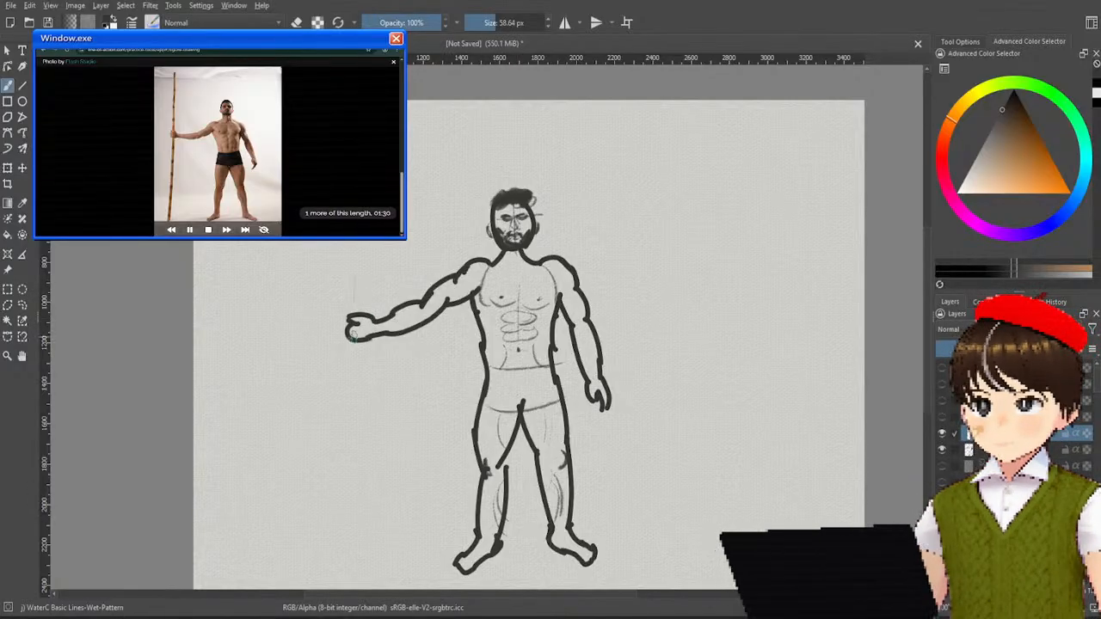
pyautogui.moveTo(358, 242)
pyautogui.mouseDown()
pyautogui.moveTo(344, 403)
pyautogui.moveTo(351, 375)
pyautogui.moveTo(345, 475)
pyautogui.mouseUp()
pyautogui.hotkey('ctrl', 'z')
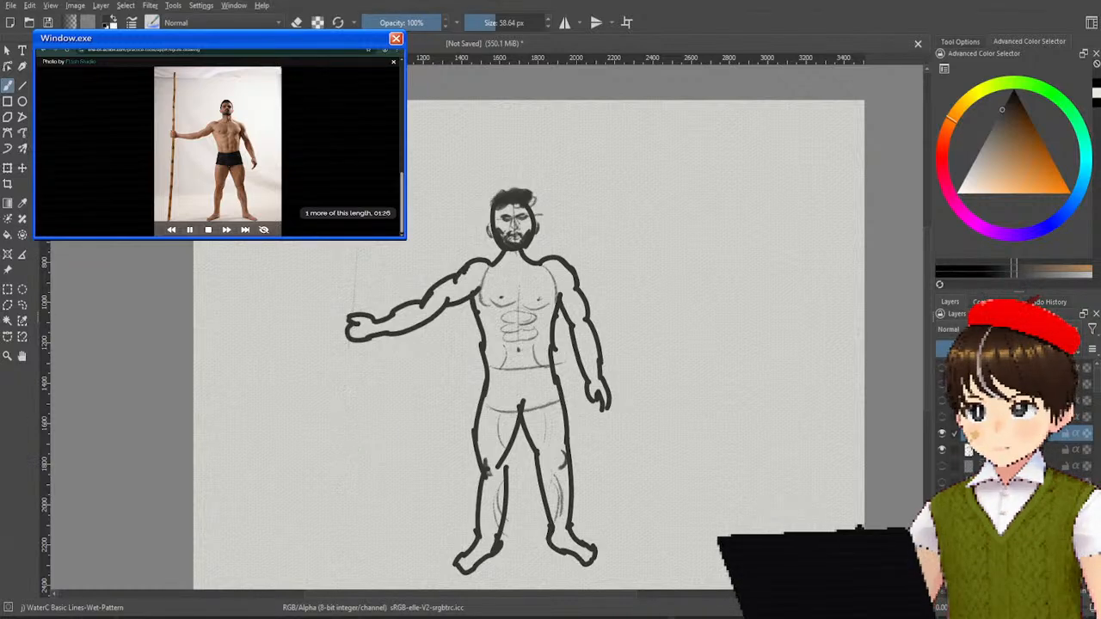
pyautogui.moveTo(360, 243); pyautogui.dragTo(359, 580)
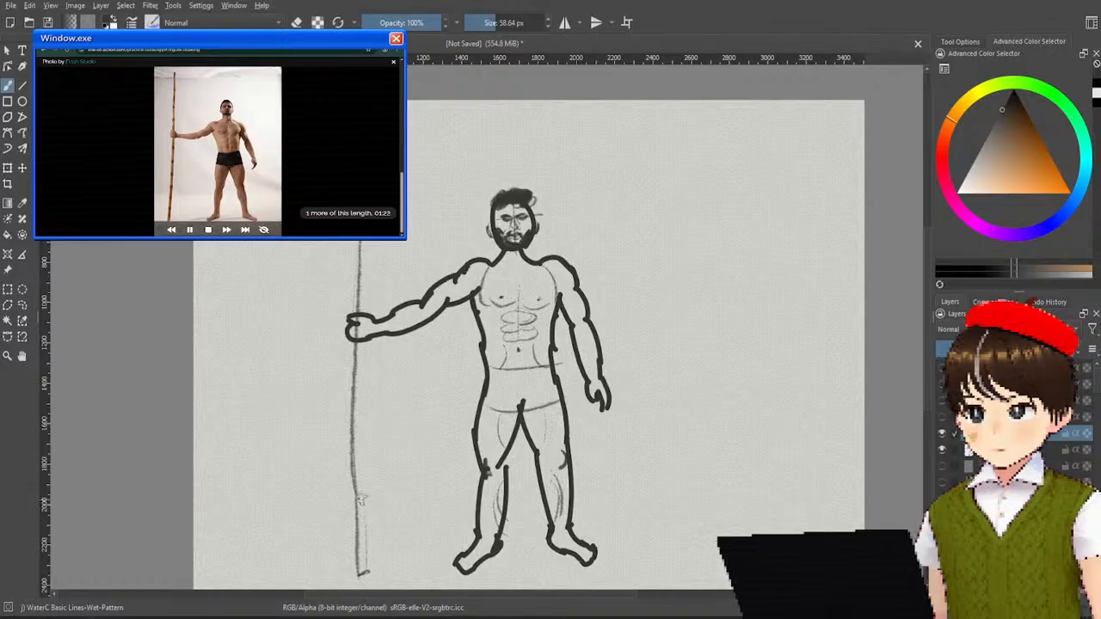
pyautogui.moveTo(368, 242); pyautogui.dragTo(373, 582)
pyautogui.hotkey('ctrl', 'z')
pyautogui.moveTo(366, 480); pyautogui.dragTo(364, 549)
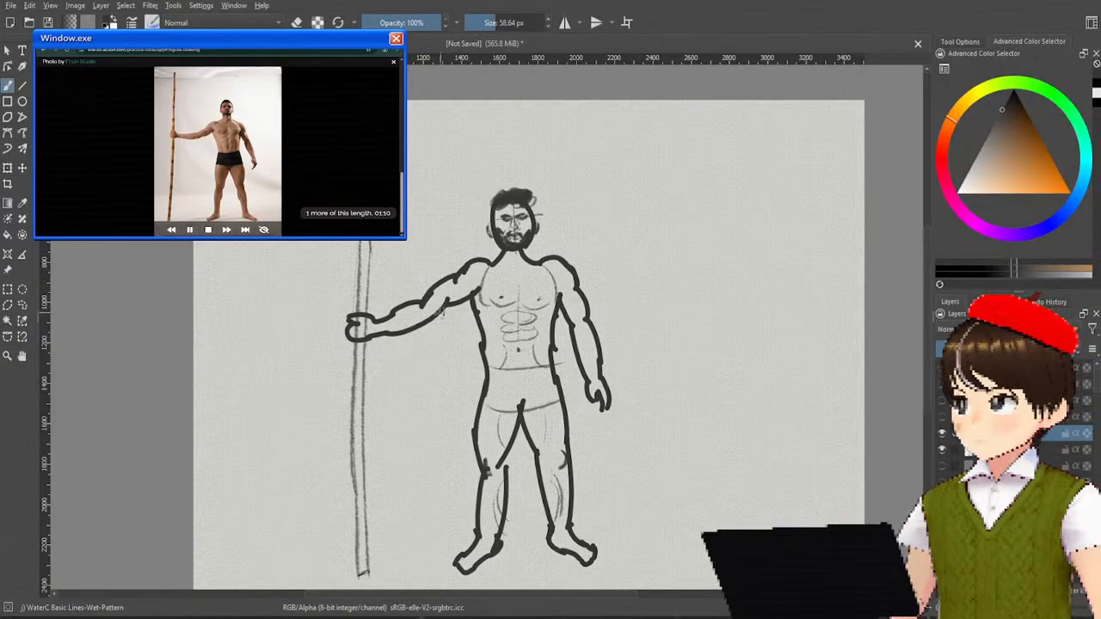
pyautogui.moveTo(403, 313); pyautogui.dragTo(368, 327)
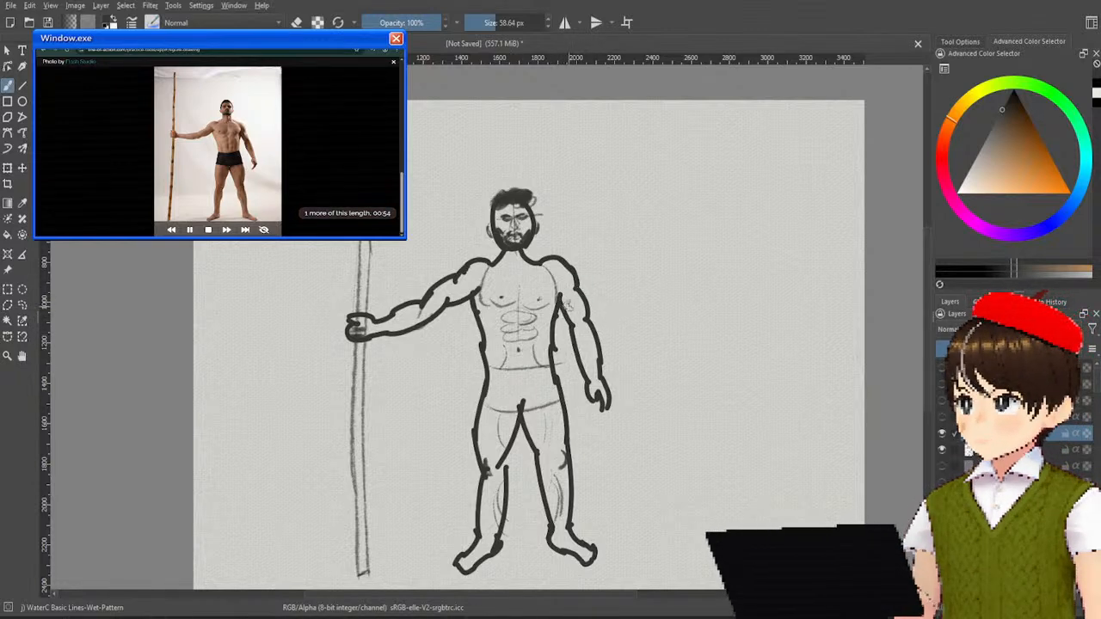
# Step: Sketch muscle contours on the shoulder and upper part of the hanging arm, and hatch the outer sides of both thighs
pyautogui.moveTo(560, 282); pyautogui.dragTo(558, 297)
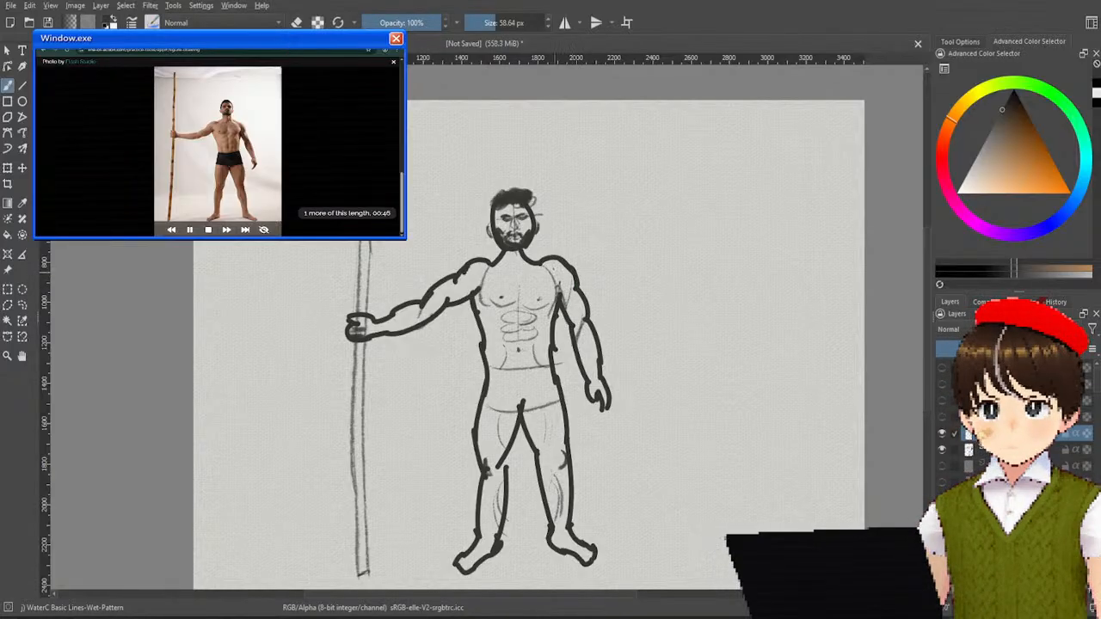
pyautogui.moveTo(547, 274); pyautogui.dragTo(568, 301)
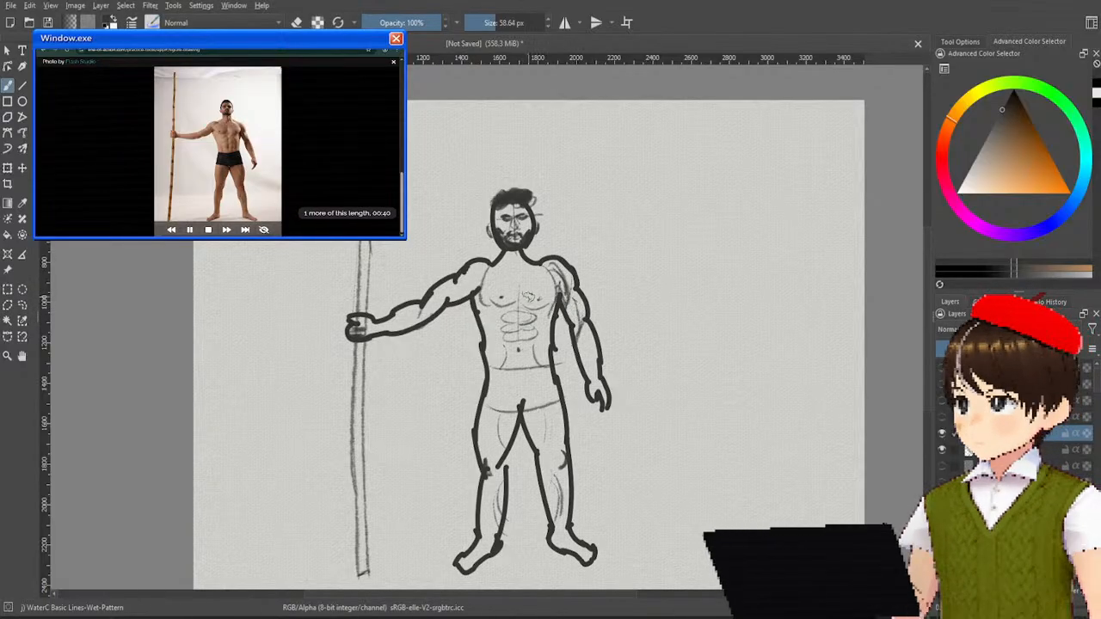
pyautogui.moveTo(587, 373); pyautogui.dragTo(598, 387)
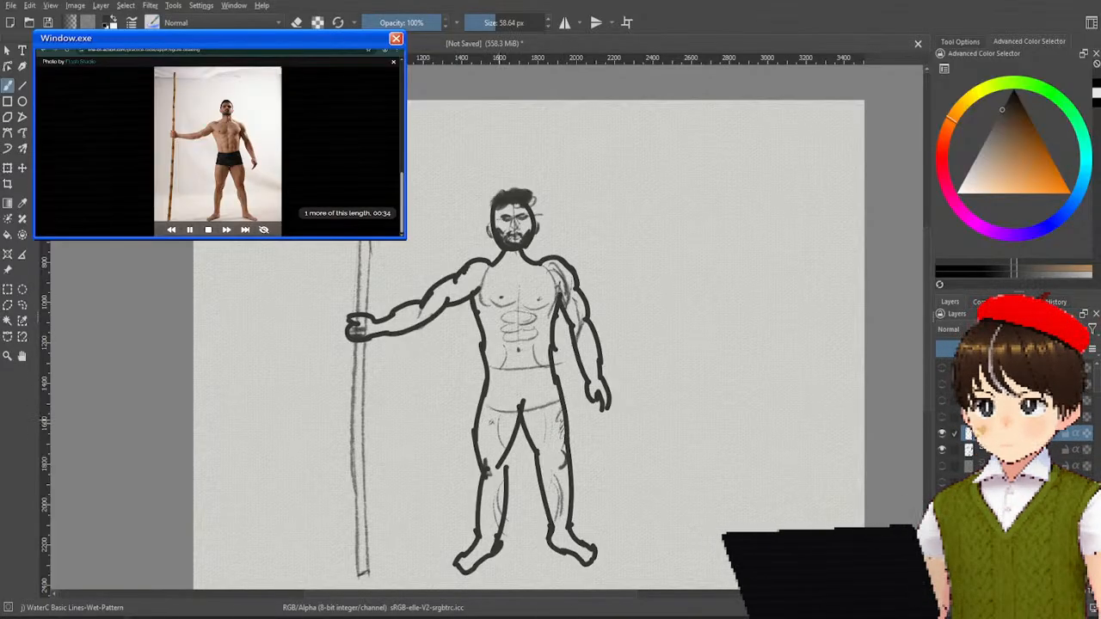
pyautogui.moveTo(492, 416); pyautogui.dragTo(494, 432)
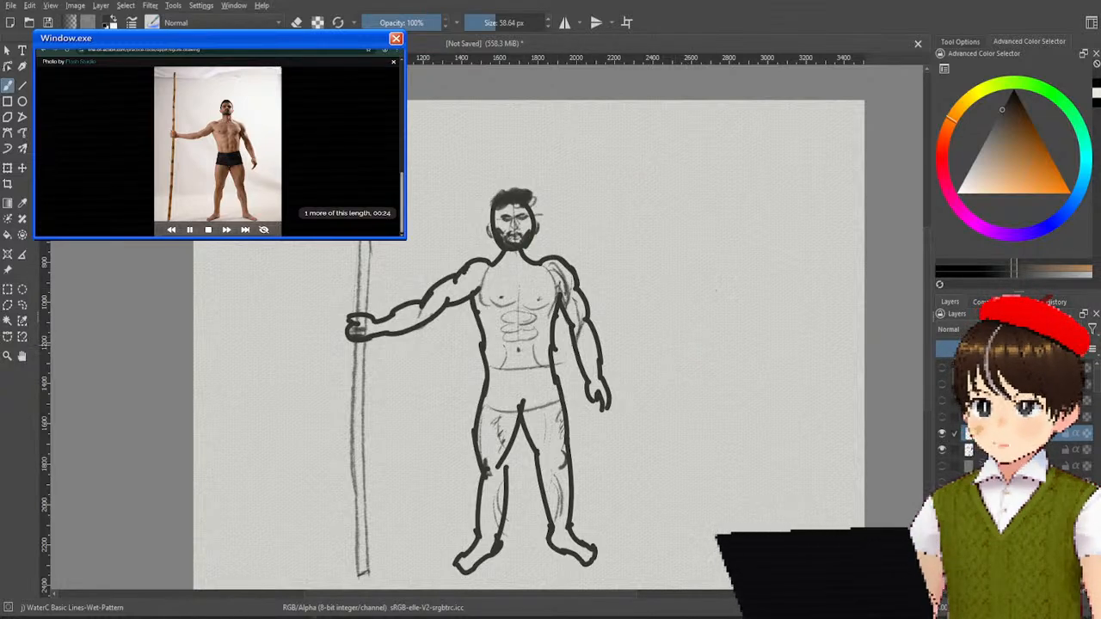
# Step: Compare the inked outline with and without the detail layer, and check the neighbouring layer holding the bent-over figure
pyautogui.click(943, 431)
pyautogui.click(943, 431)
pyautogui.click(942, 446)
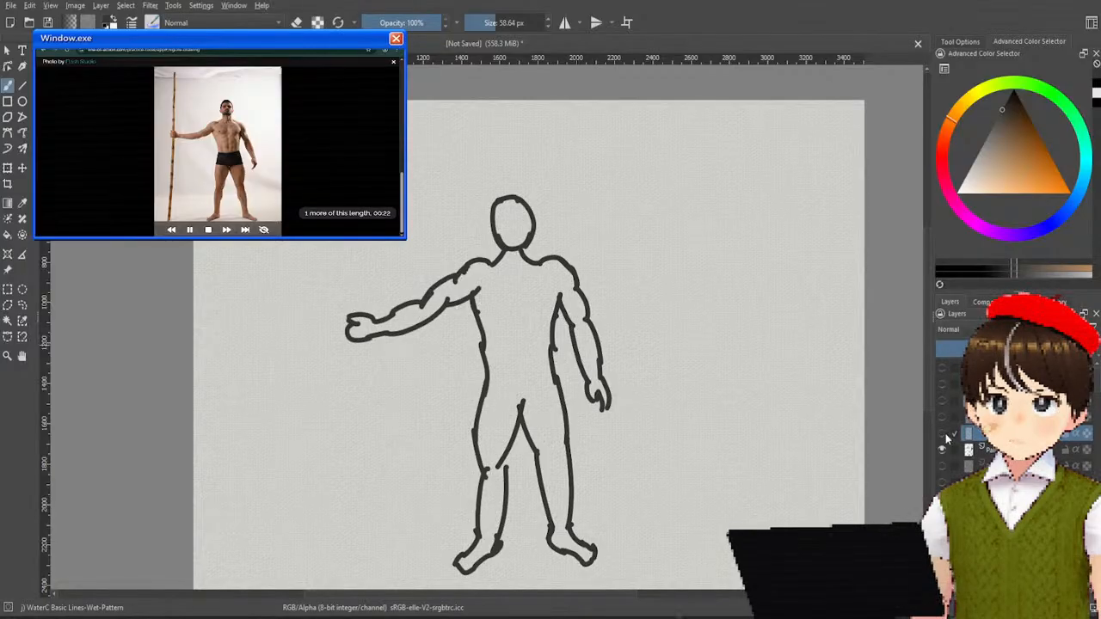
pyautogui.click(942, 429)
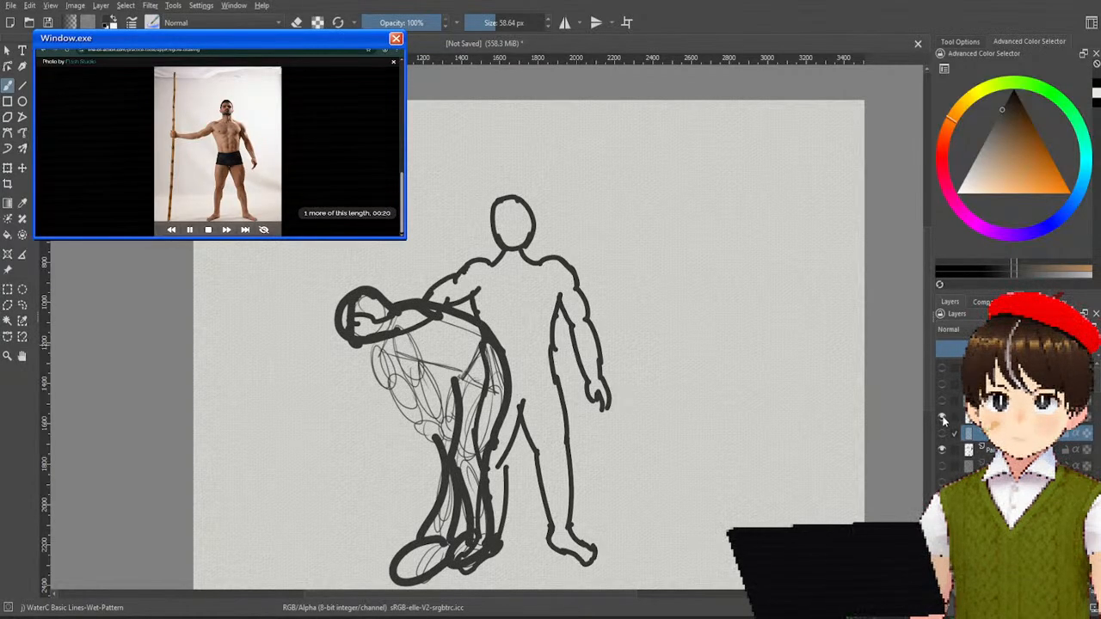
pyautogui.click(942, 429)
pyautogui.click(943, 447)
pyautogui.click(943, 433)
pyautogui.click(943, 433)
pyautogui.click(945, 432)
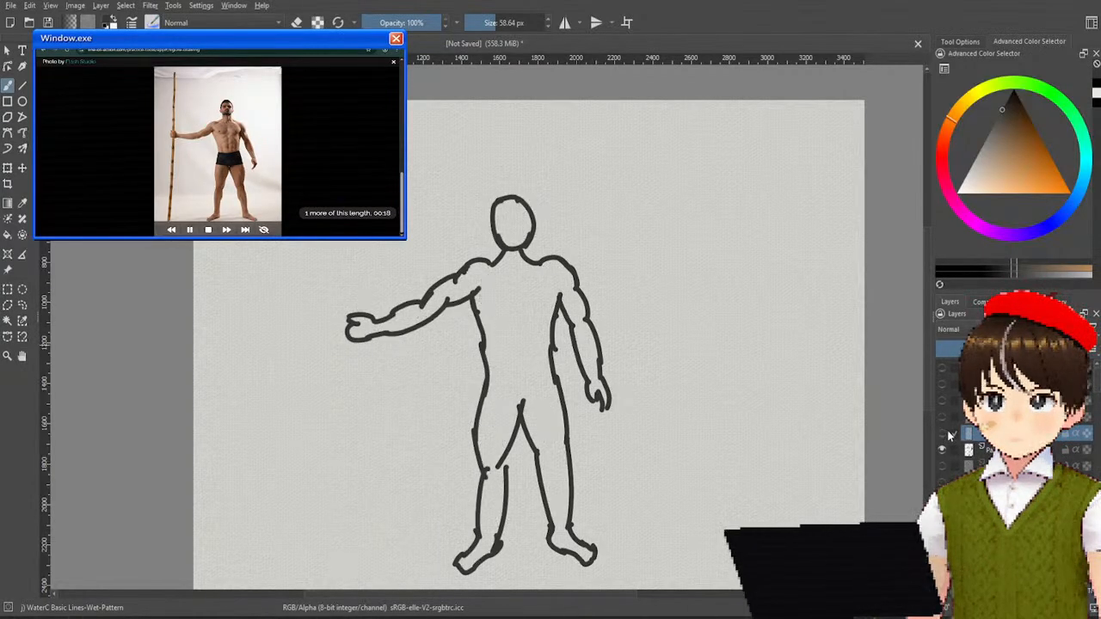
pyautogui.click(947, 431)
pyautogui.click(947, 431)
pyautogui.click(944, 427)
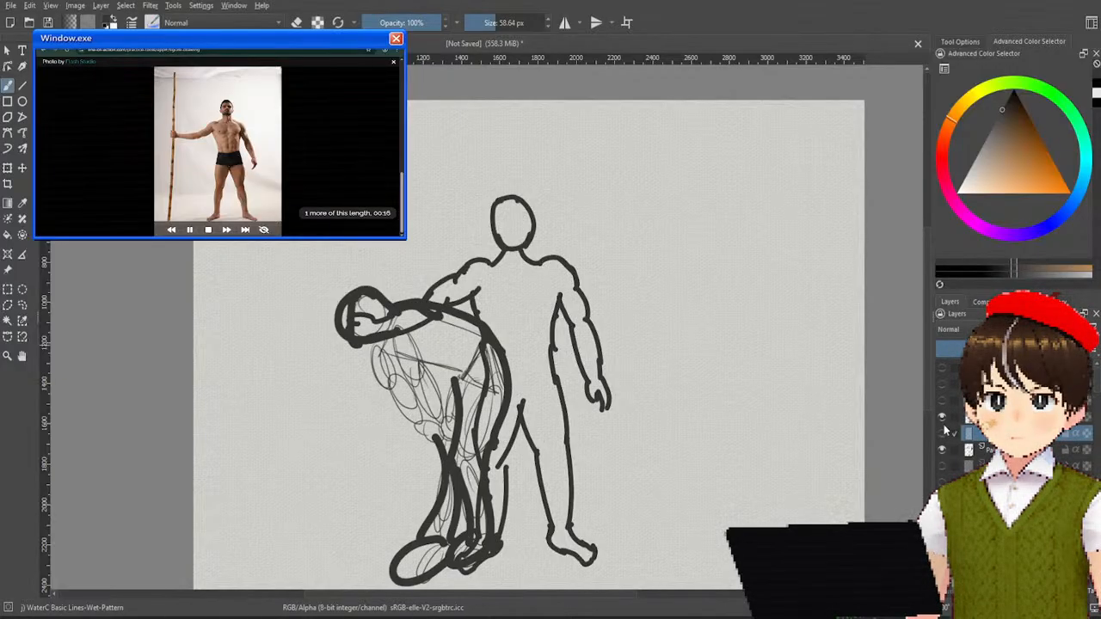
pyautogui.click(945, 426)
pyautogui.click(943, 432)
# Step: Examine the construction sketch beneath the outline and detail layers, and on its own with both hidden
pyautogui.click(943, 465)
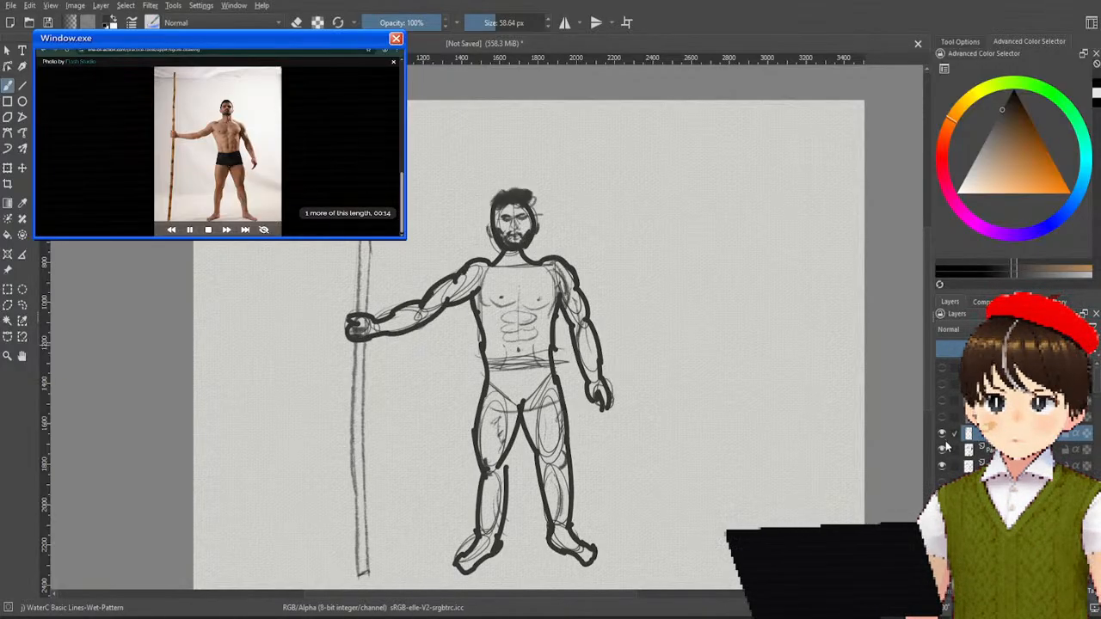
pyautogui.click(945, 448)
pyautogui.click(946, 449)
pyautogui.click(946, 449)
pyautogui.click(944, 434)
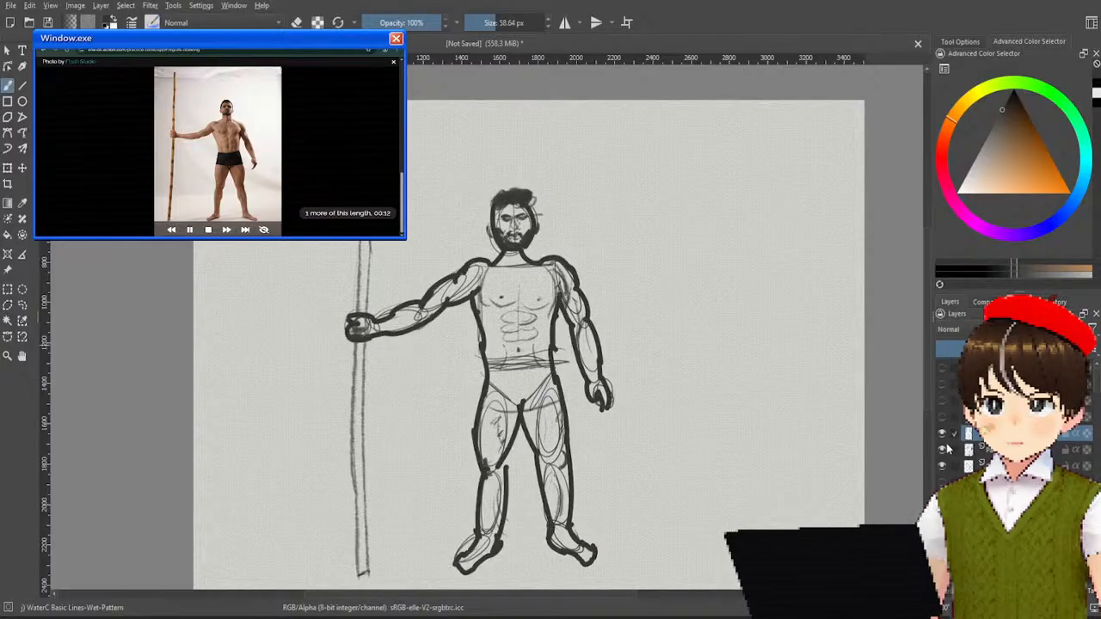
pyautogui.click(944, 448)
pyautogui.click(943, 433)
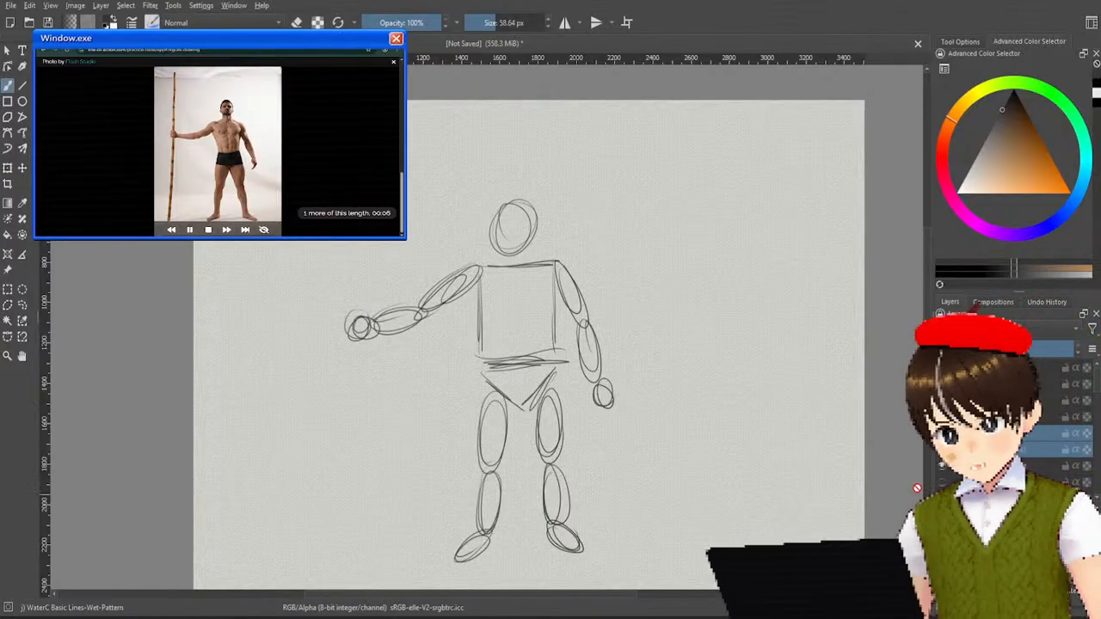
# Step: Compare the construction sketch with the ink outline over it, and check the layer of the other standing figure
pyautogui.click(941, 467)
pyautogui.click(941, 466)
pyautogui.click(942, 452)
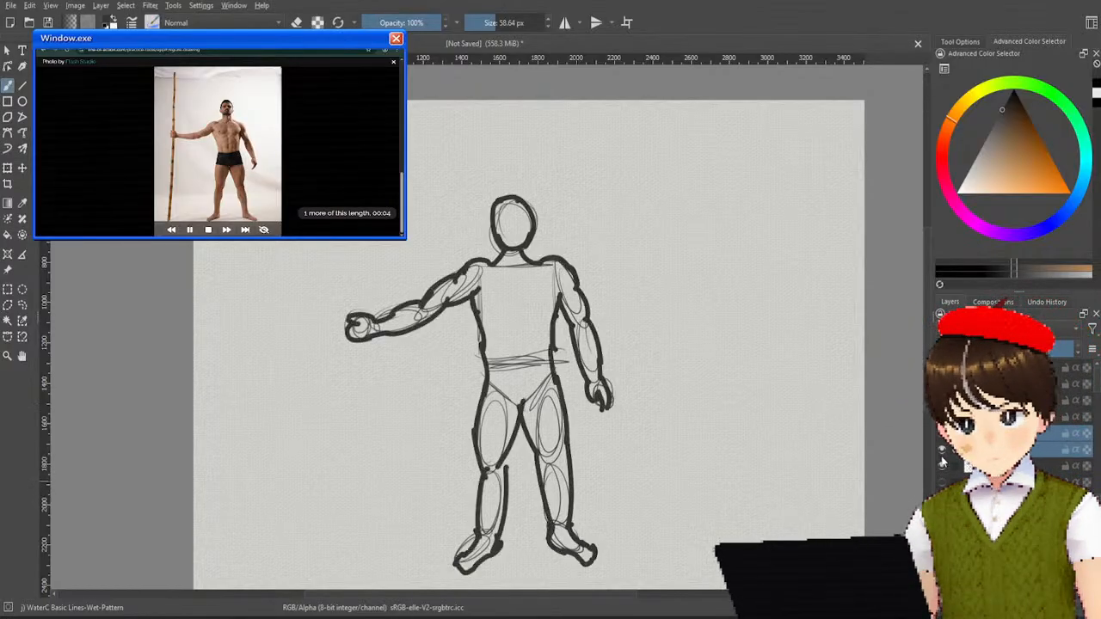
pyautogui.click(942, 452)
pyautogui.click(941, 465)
pyautogui.click(942, 451)
pyautogui.click(942, 434)
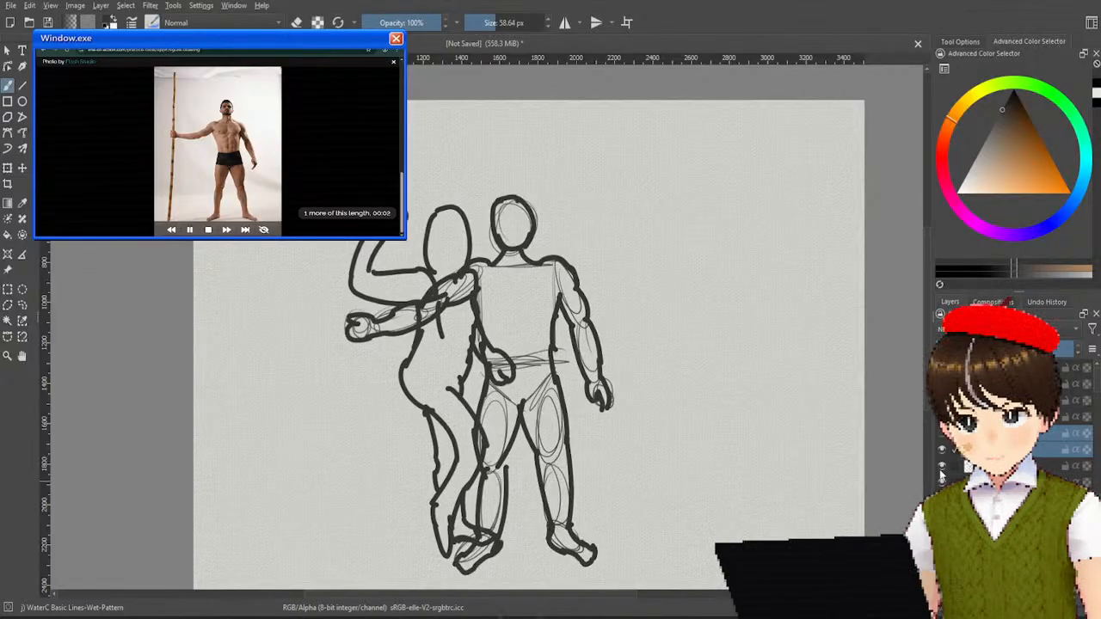
pyautogui.click(941, 482)
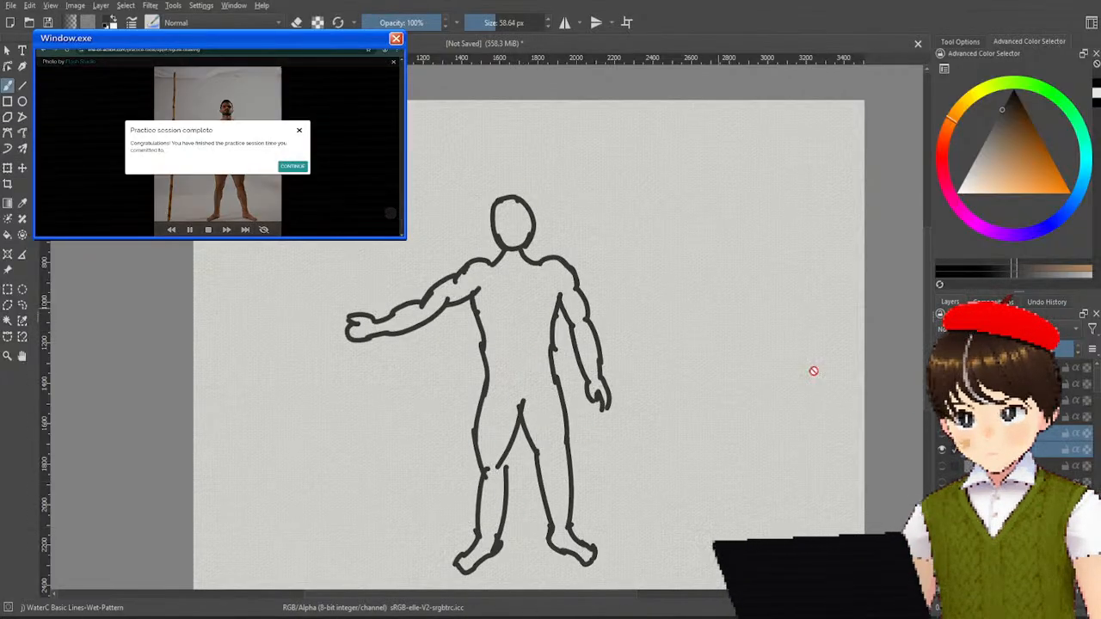
# Step: View the detail layer alone, the bent-over figure's layer, and the outline over its construction sketch
pyautogui.click(939, 453)
pyautogui.click(941, 433)
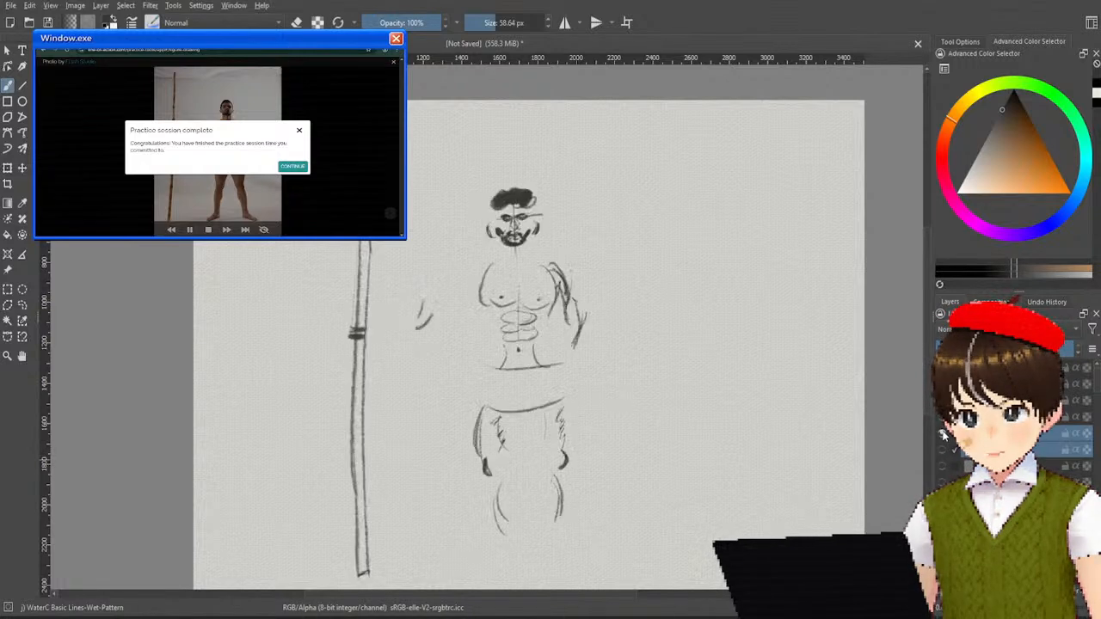
pyautogui.click(941, 432)
pyautogui.click(939, 450)
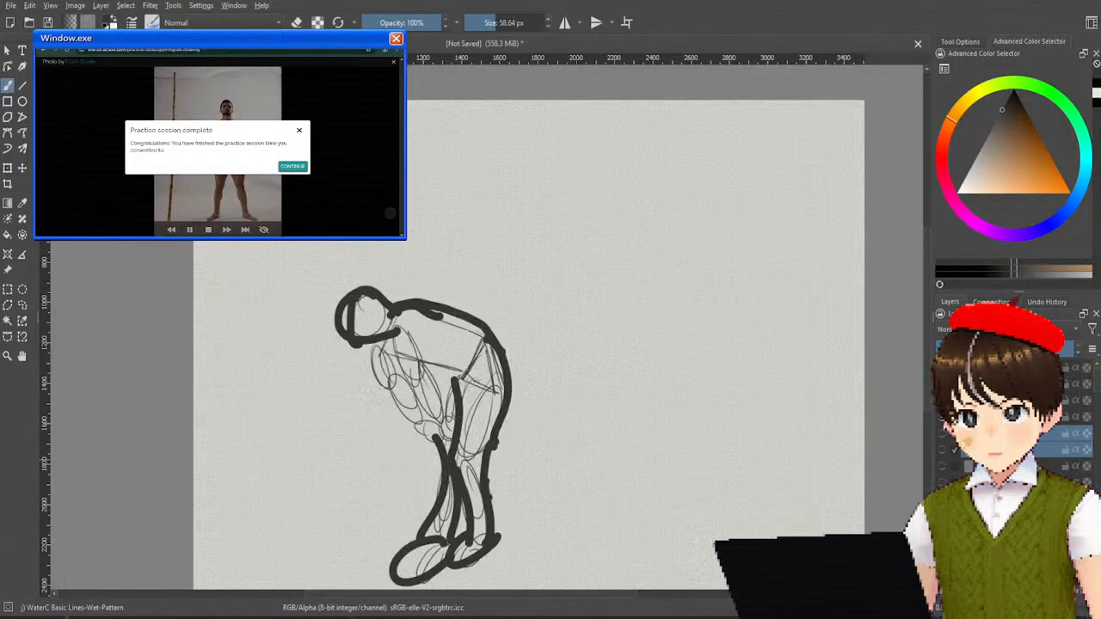
pyautogui.click(939, 451)
pyautogui.click(940, 465)
pyautogui.click(940, 450)
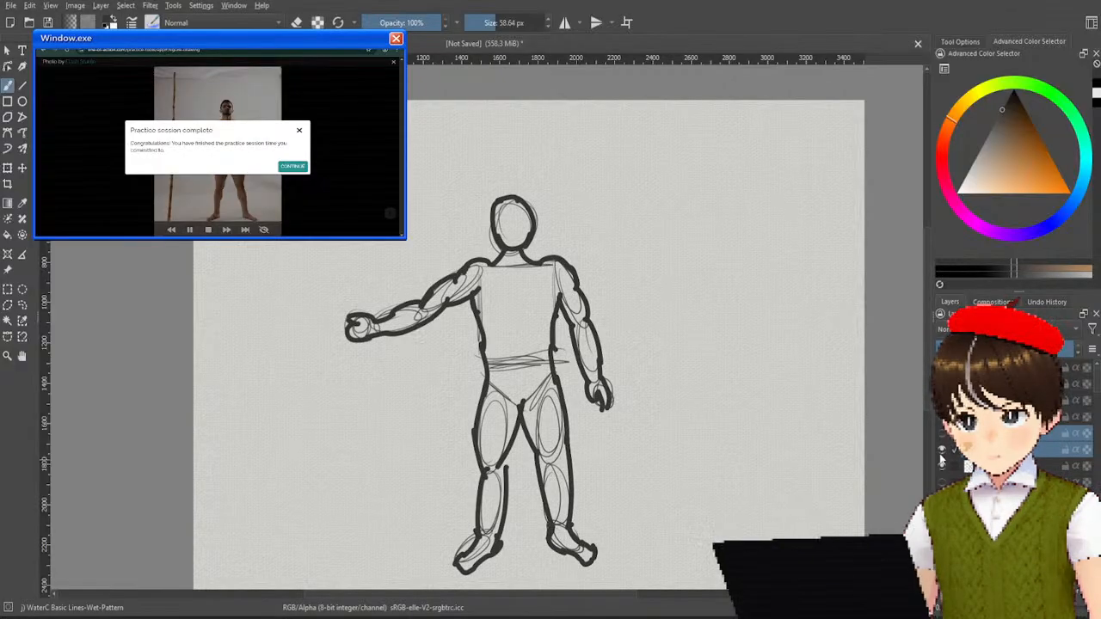
# Step: Repeatedly hide and show the ink outline over the construction sketch to compare the two stages
pyautogui.click(940, 450)
pyautogui.click(941, 453)
pyautogui.click(941, 452)
pyautogui.click(941, 453)
pyautogui.click(941, 453)
pyautogui.click(941, 452)
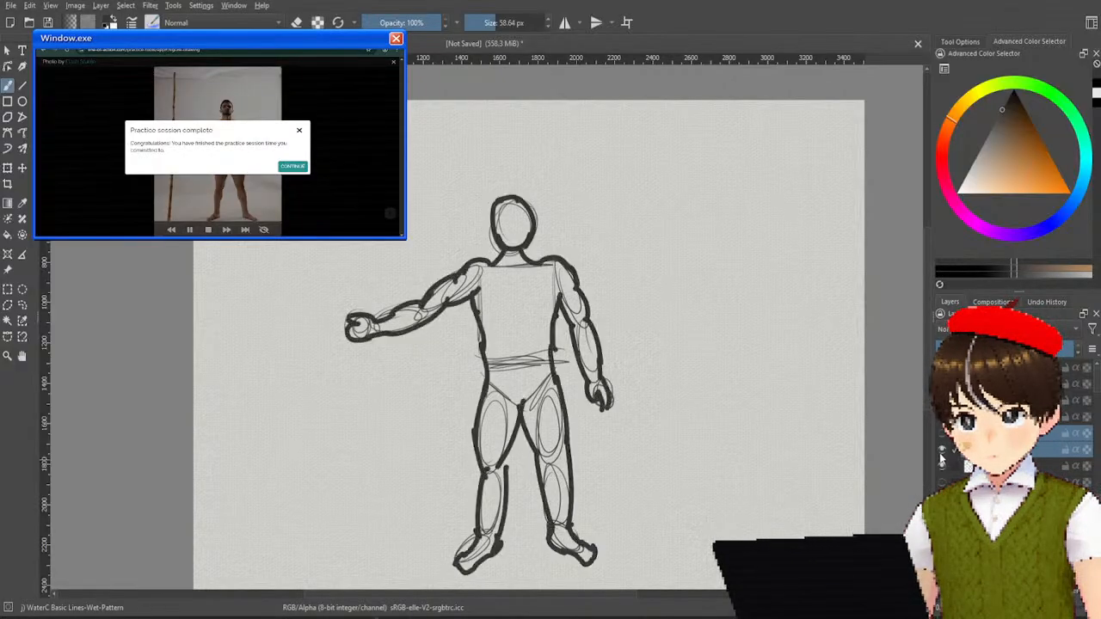
pyautogui.click(941, 453)
pyautogui.click(940, 453)
pyautogui.click(941, 452)
pyautogui.click(941, 452)
pyautogui.click(941, 453)
pyautogui.click(941, 452)
pyautogui.click(941, 452)
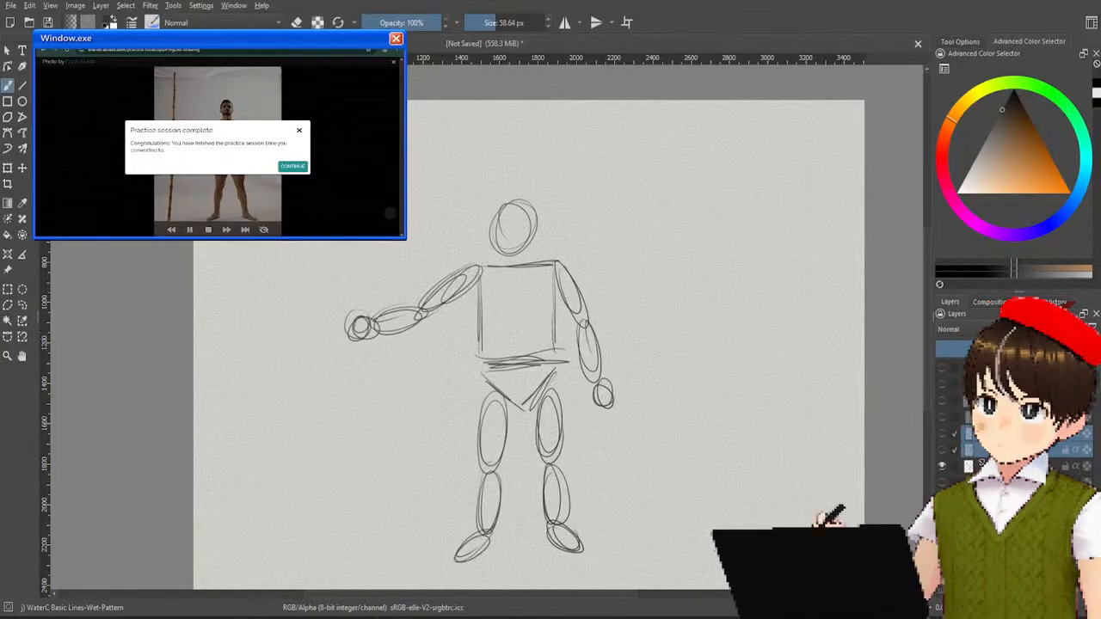
# Step: Dismiss the practice-session completion message and leave the pole-holder photo for the reference site's drawing categories page
pyautogui.click(293, 166)
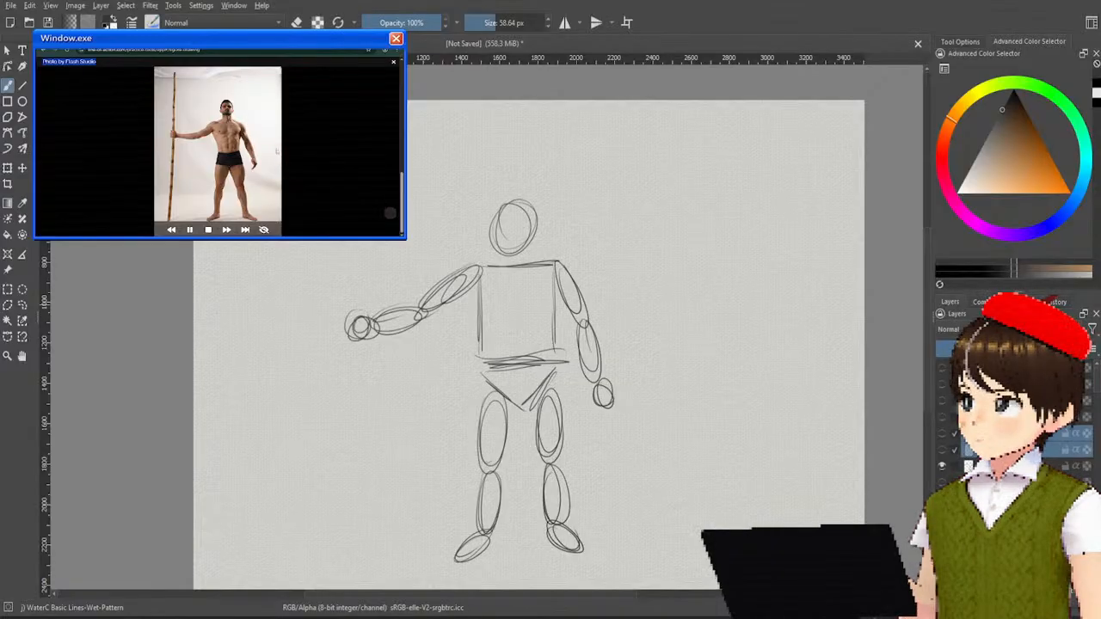
pyautogui.rightClick(302, 344)
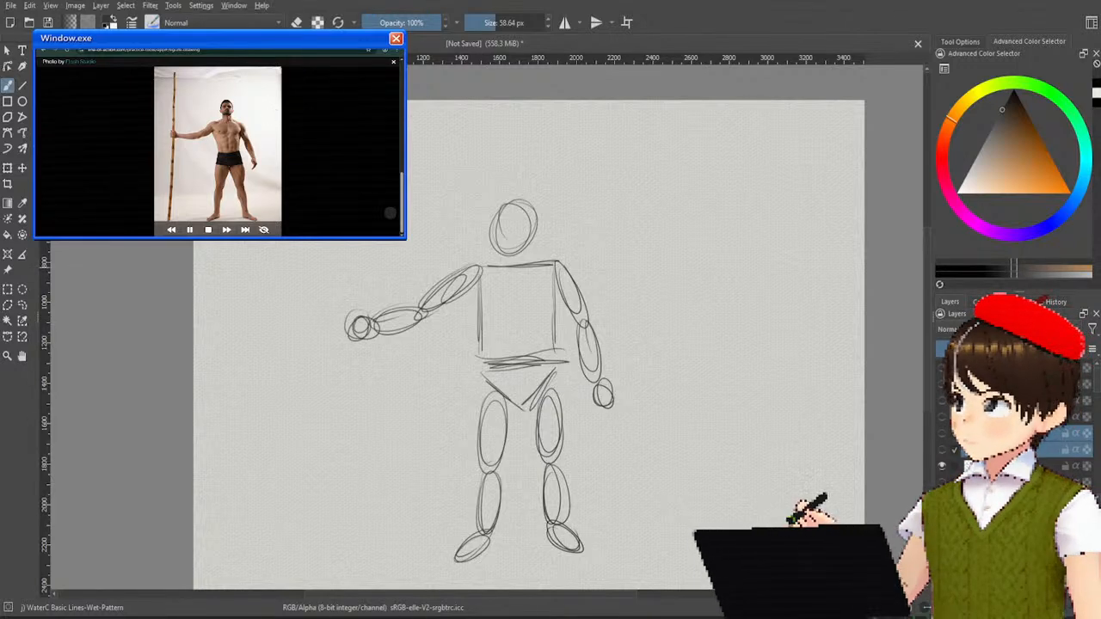
pyautogui.press('Escape')
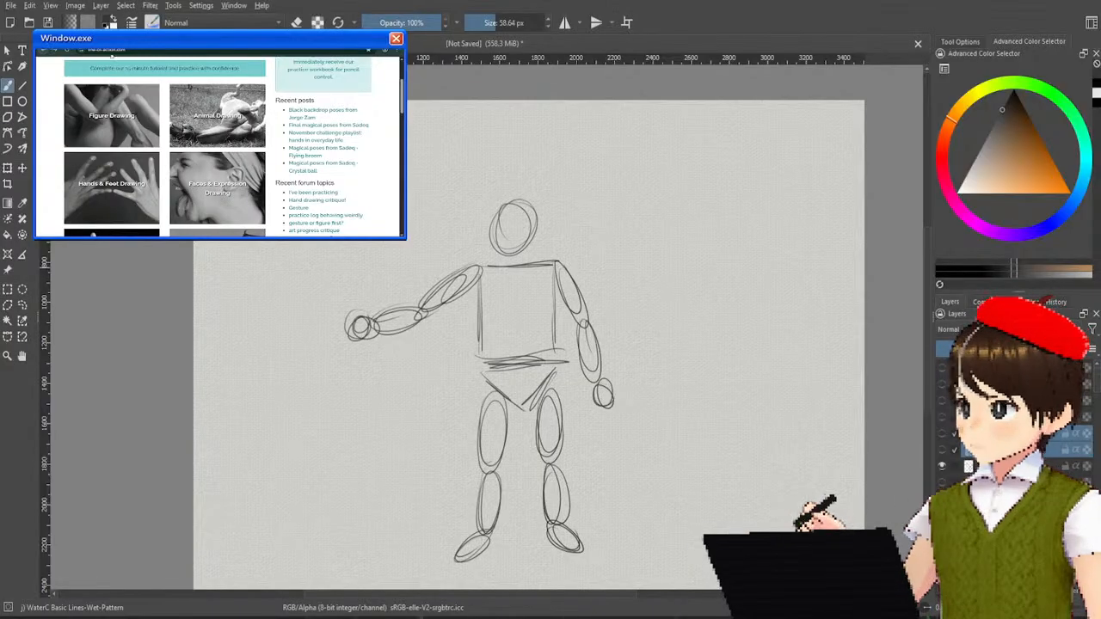
# Step: View the outline and detail layers separately, ending with the construction sketch, outline and details all visible together
pyautogui.click(943, 465)
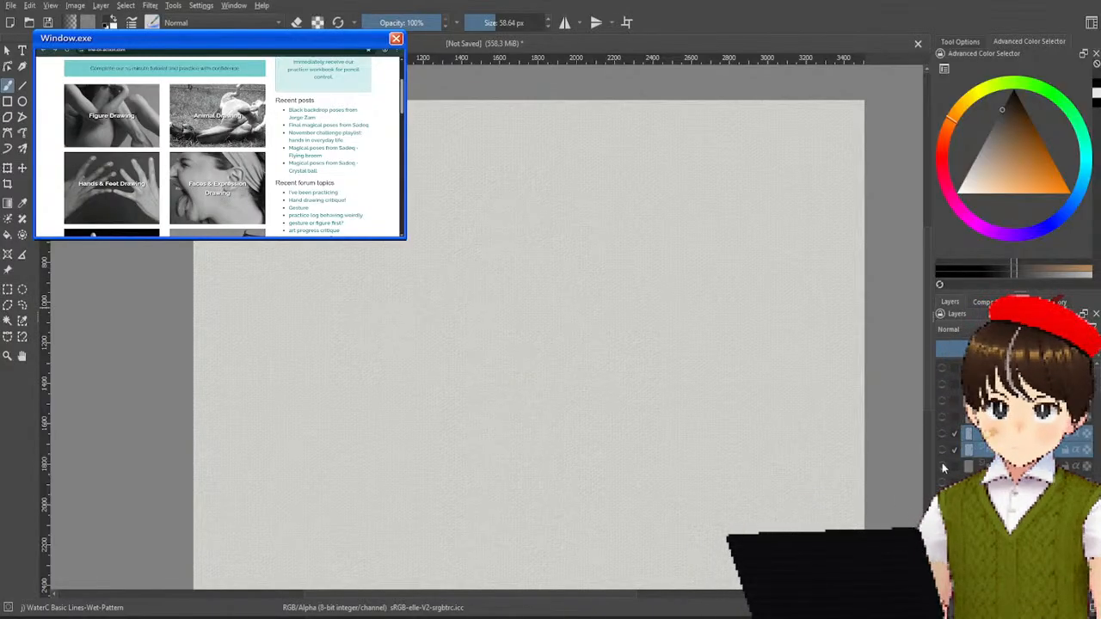
pyautogui.click(943, 449)
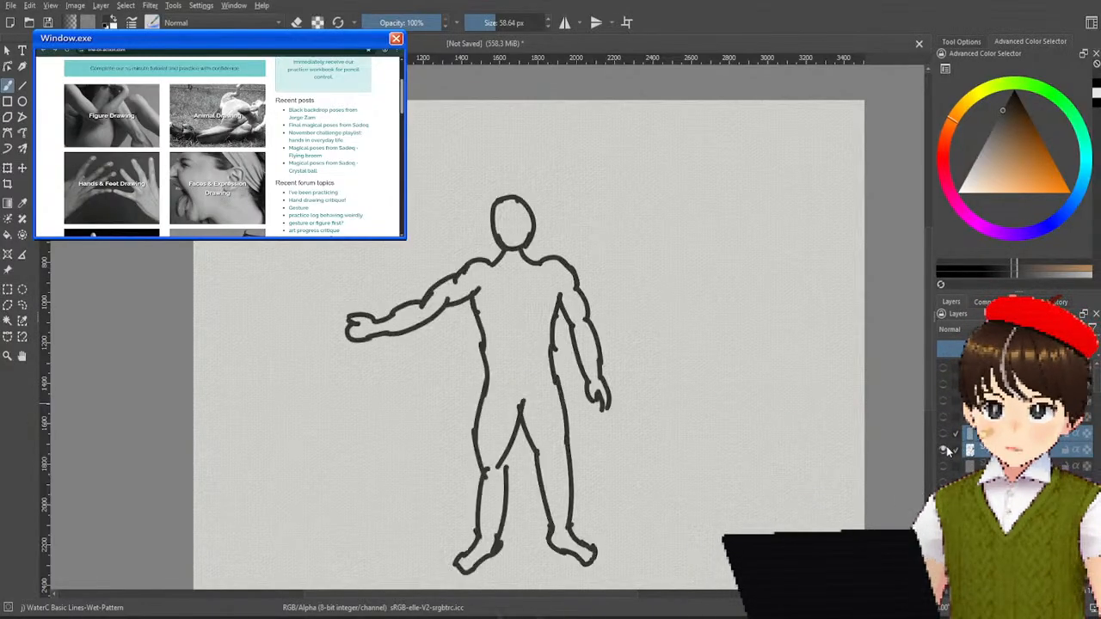
pyautogui.click(943, 434)
pyautogui.click(943, 449)
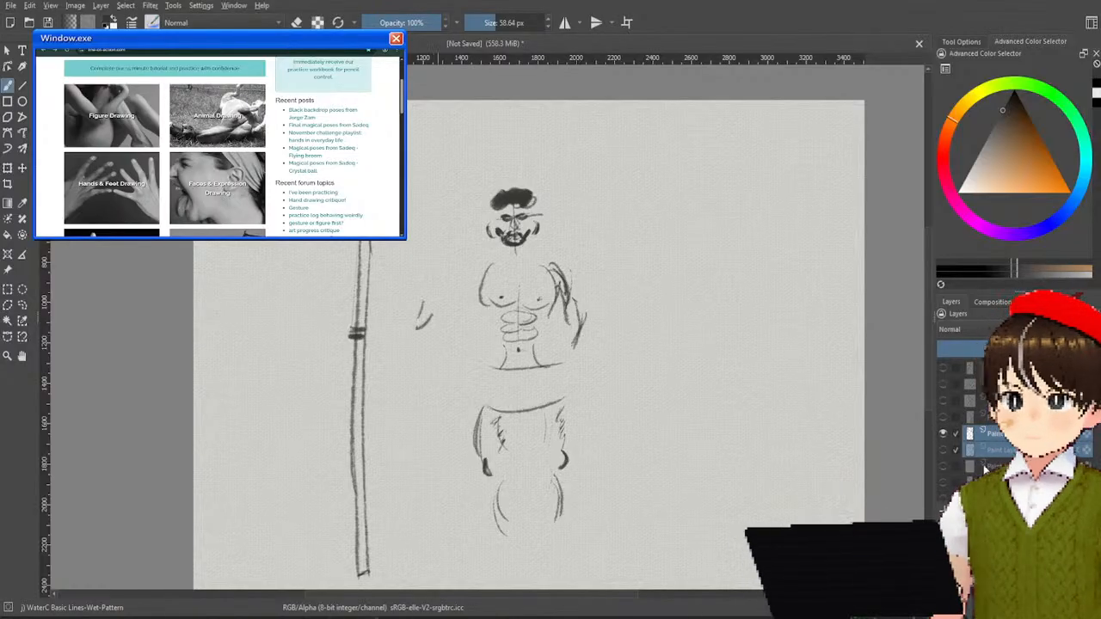
pyautogui.click(944, 449)
pyautogui.click(943, 465)
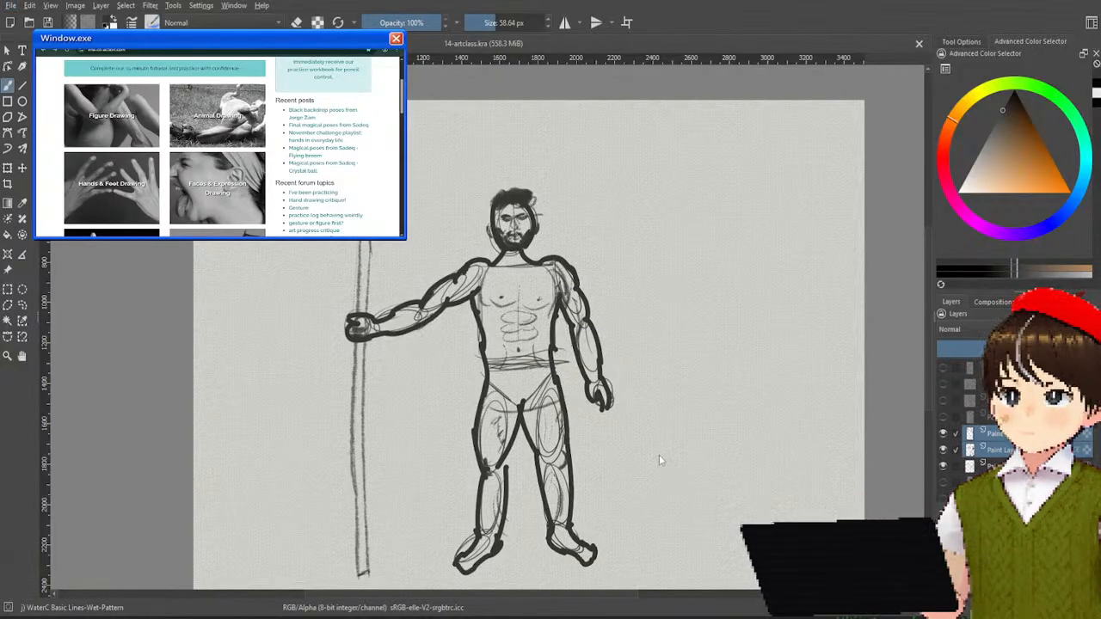
# Step: Switch to the blank white document and, on the 3D posing site, try the mannequin's scale tool before activating joint manipulation
pyautogui.hotkey('ctrl', 'Tab')
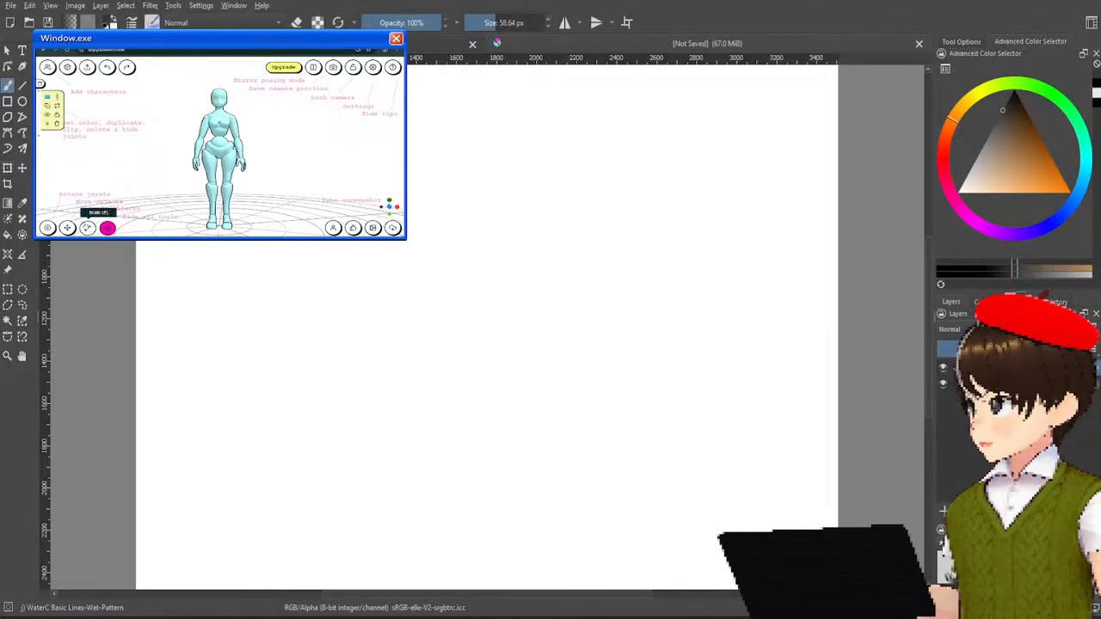
pyautogui.click(87, 227)
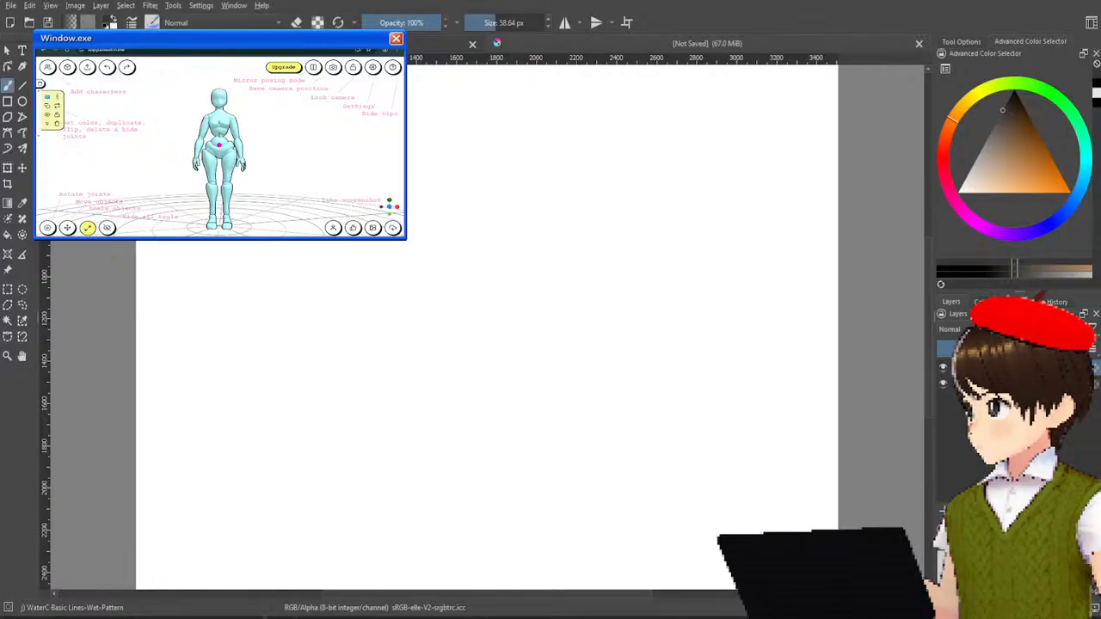
pyautogui.click(219, 146)
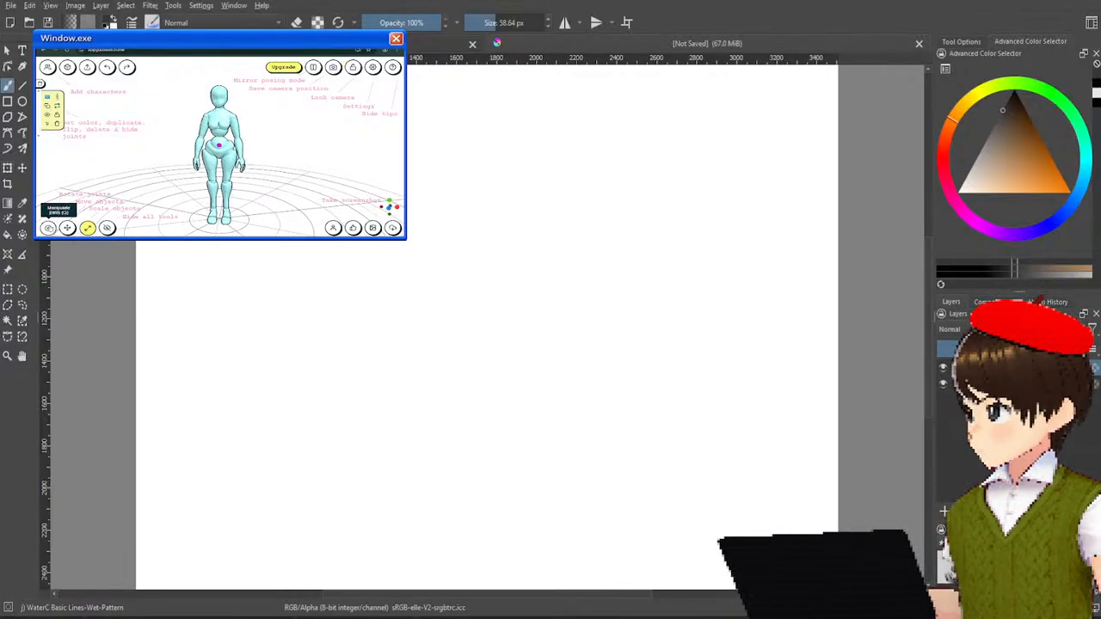
pyautogui.click(47, 227)
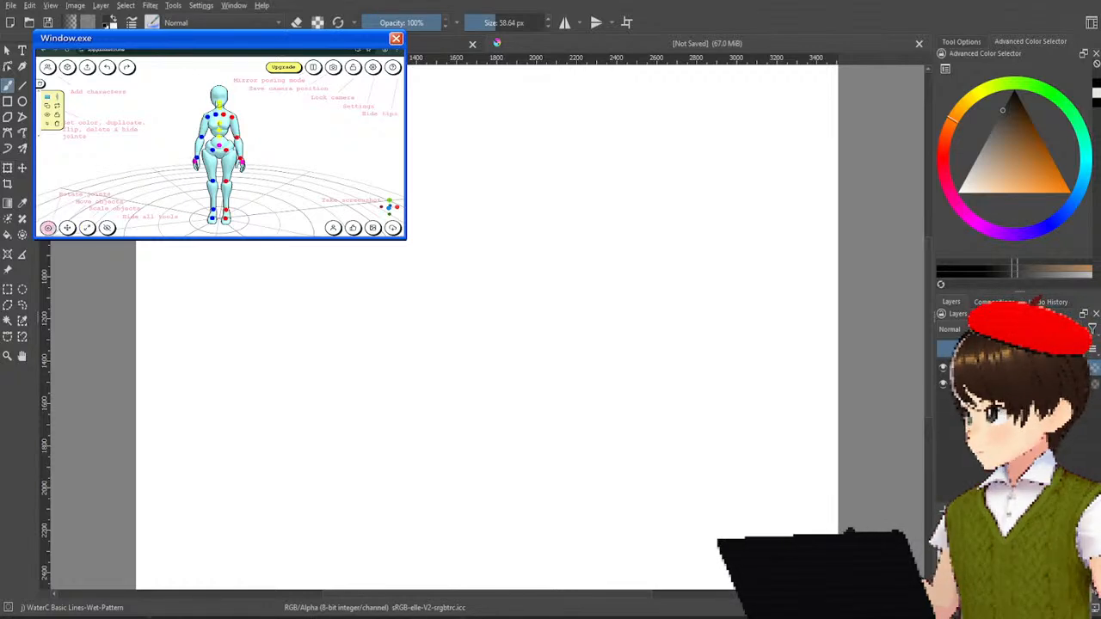
# Step: Try the rotation control on the mannequin's red-marked elbow and shift the whole mannequin slightly sideways with the move tool
pyautogui.click(238, 137)
pyautogui.moveTo(301, 129); pyautogui.dragTo(288, 150)
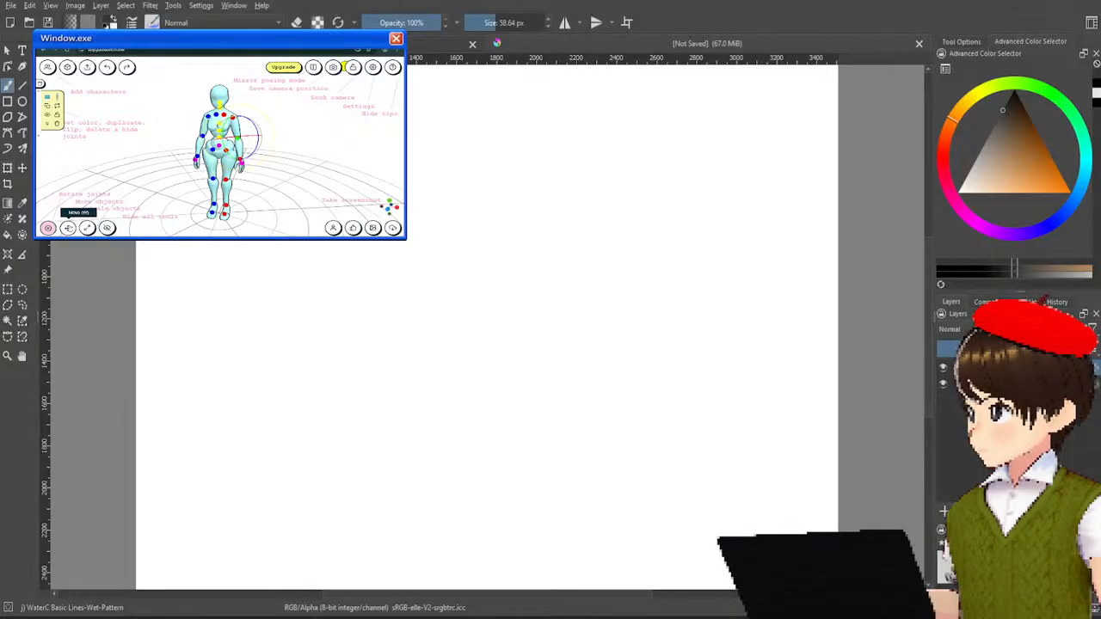
pyautogui.click(67, 227)
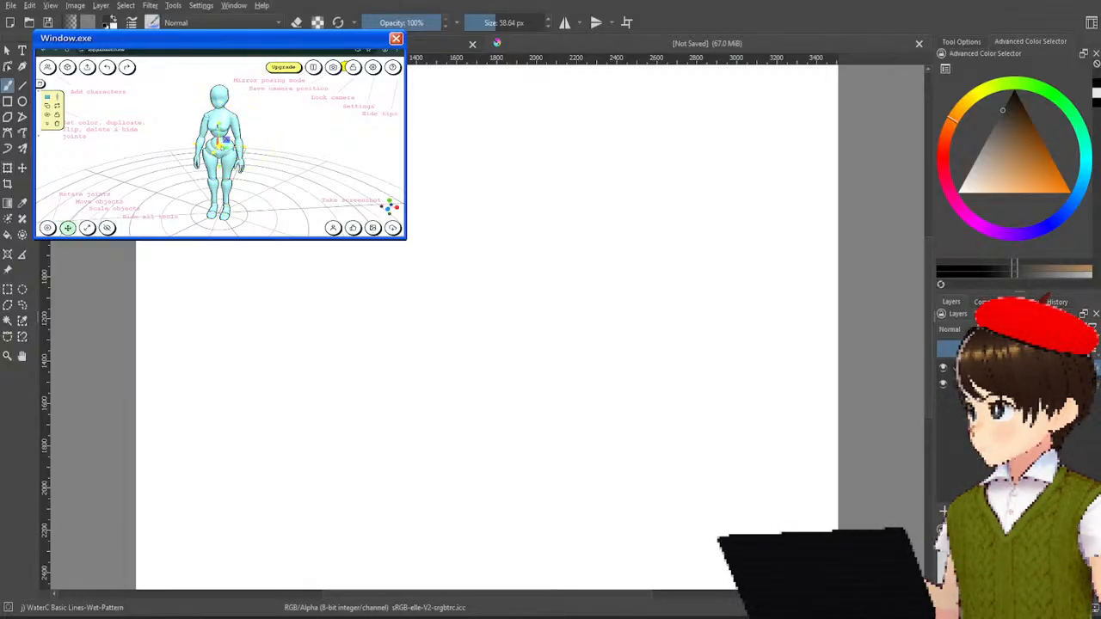
pyautogui.moveTo(219, 144); pyautogui.dragTo(255, 144)
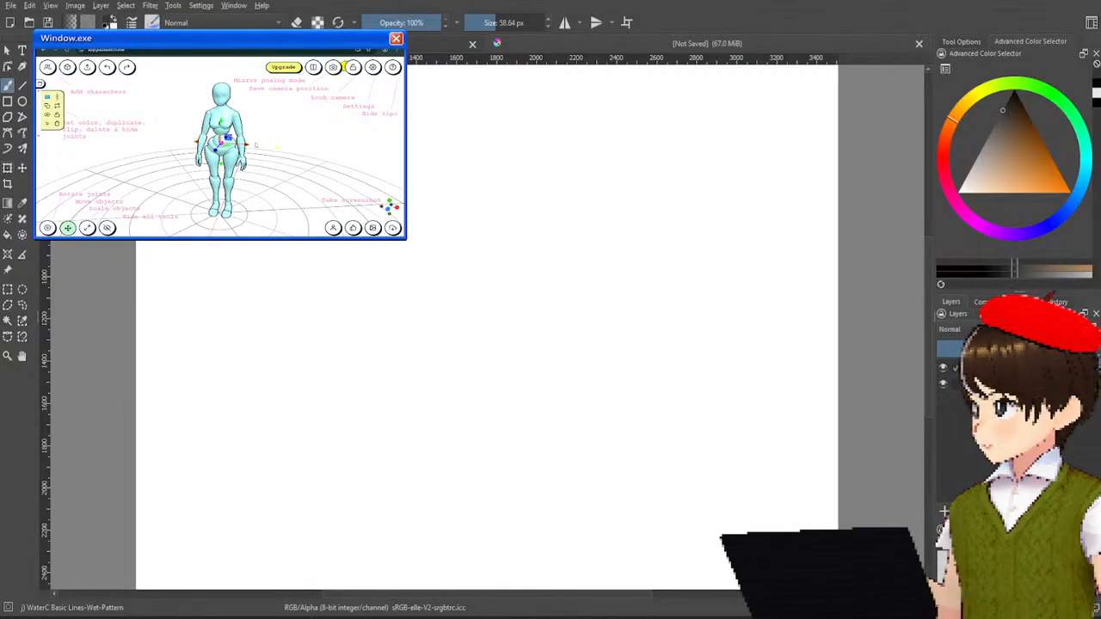
# Step: Rotate the mannequin's red-marked elbow, swinging the forearm outward and finally bending it across the waist
pyautogui.click(47, 227)
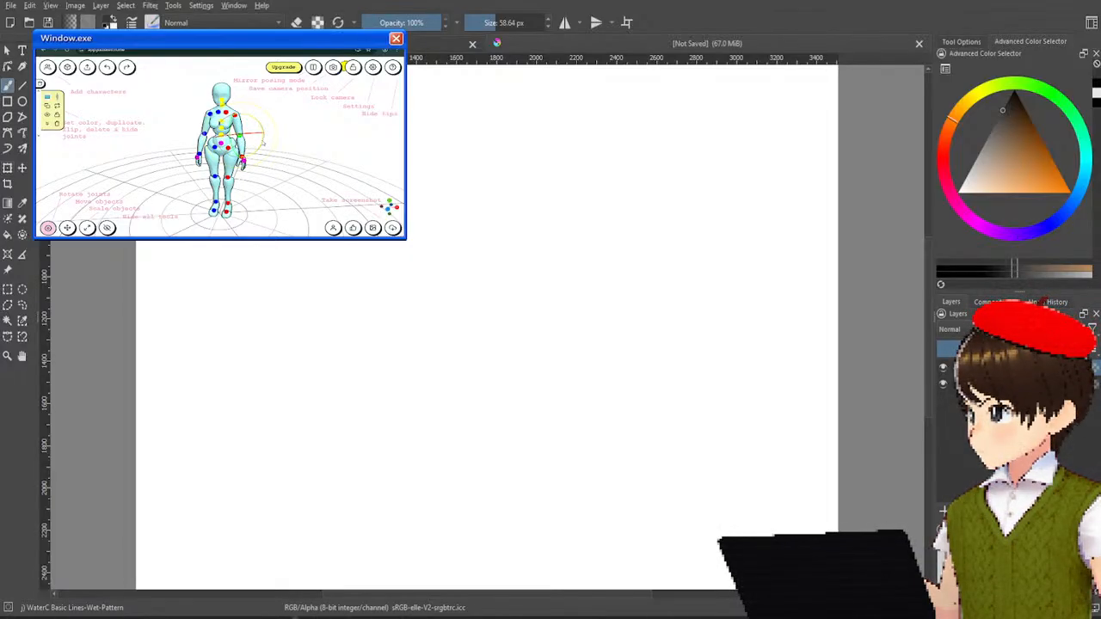
pyautogui.moveTo(269, 145)
pyautogui.mouseDown()
pyautogui.moveTo(269, 129)
pyautogui.moveTo(272, 139)
pyautogui.mouseUp()
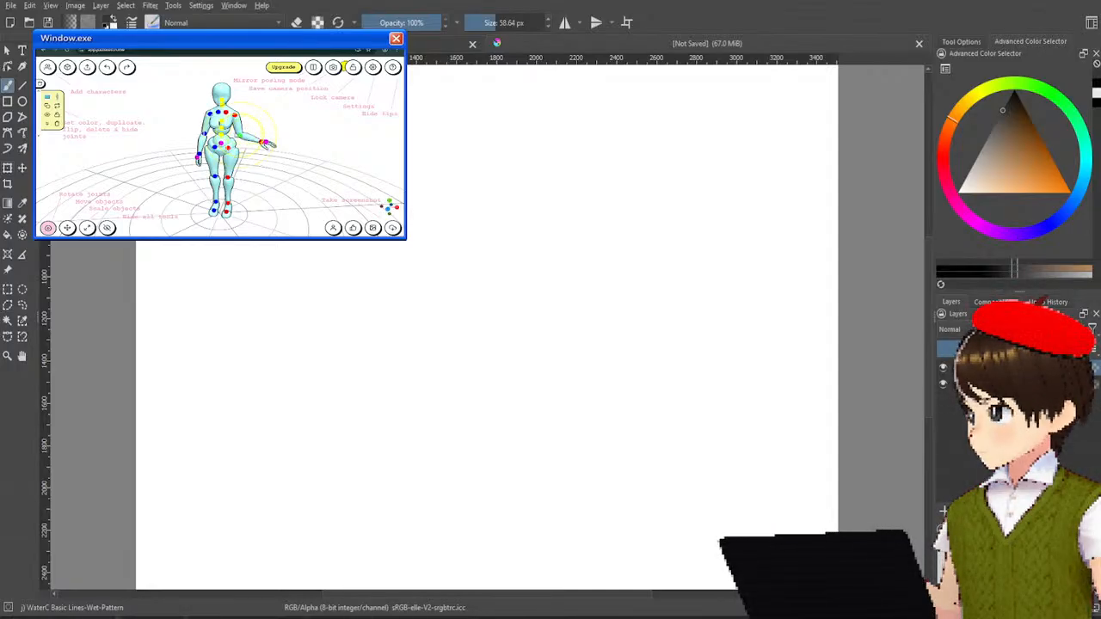
pyautogui.moveTo(231, 136); pyautogui.dragTo(218, 141)
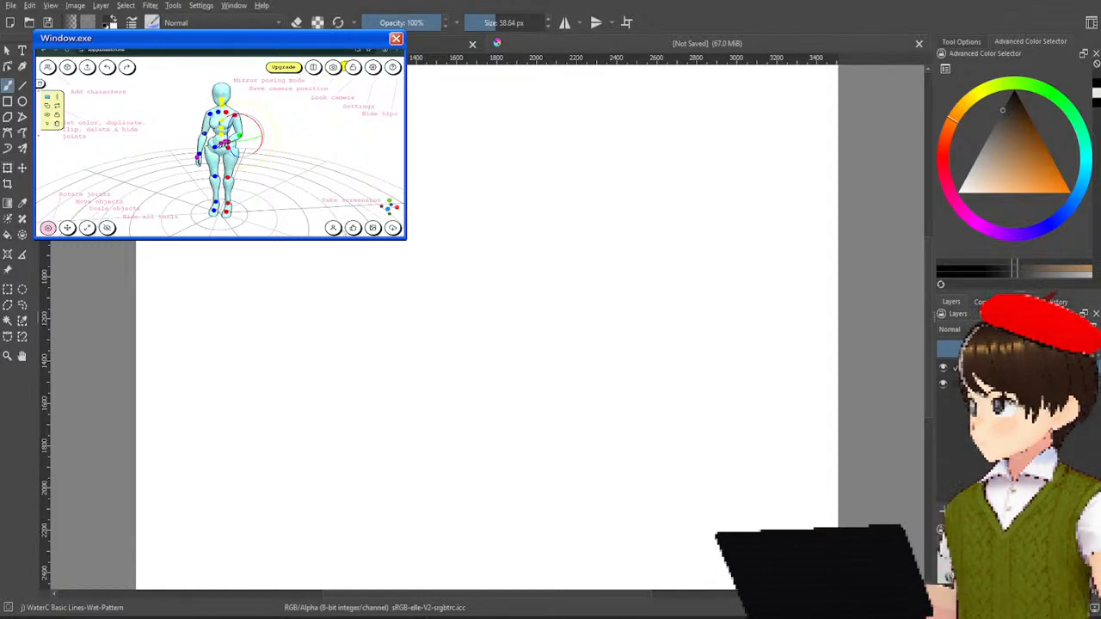
# Step: Look through the posing site's pose and hand pose options, try the Finger gun pose on the left hand, and leave the site
pyautogui.click(334, 229)
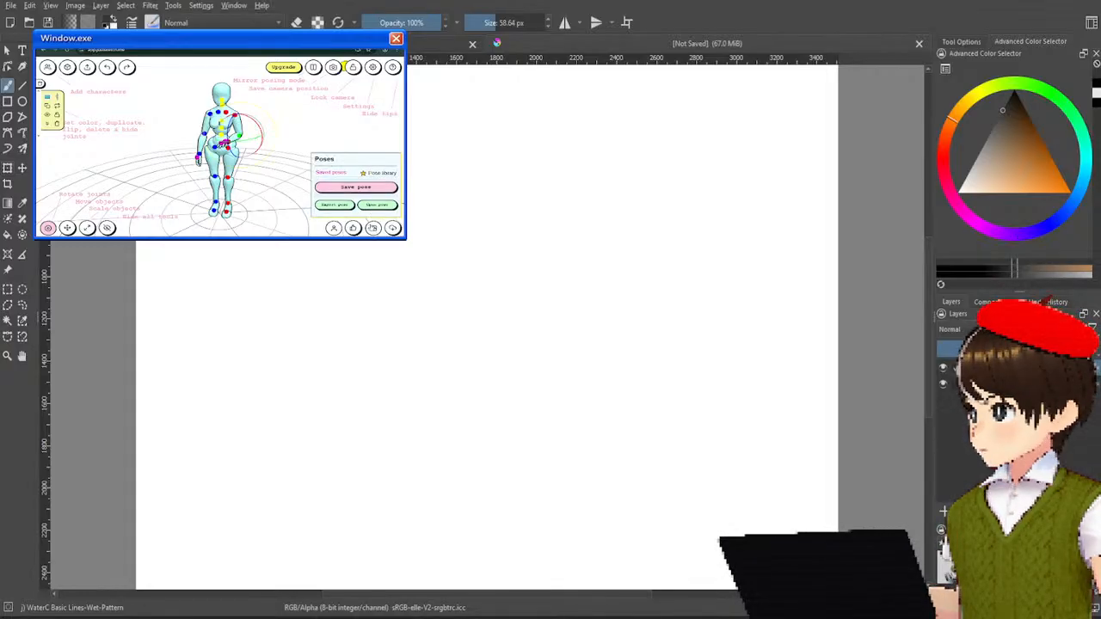
pyautogui.click(373, 229)
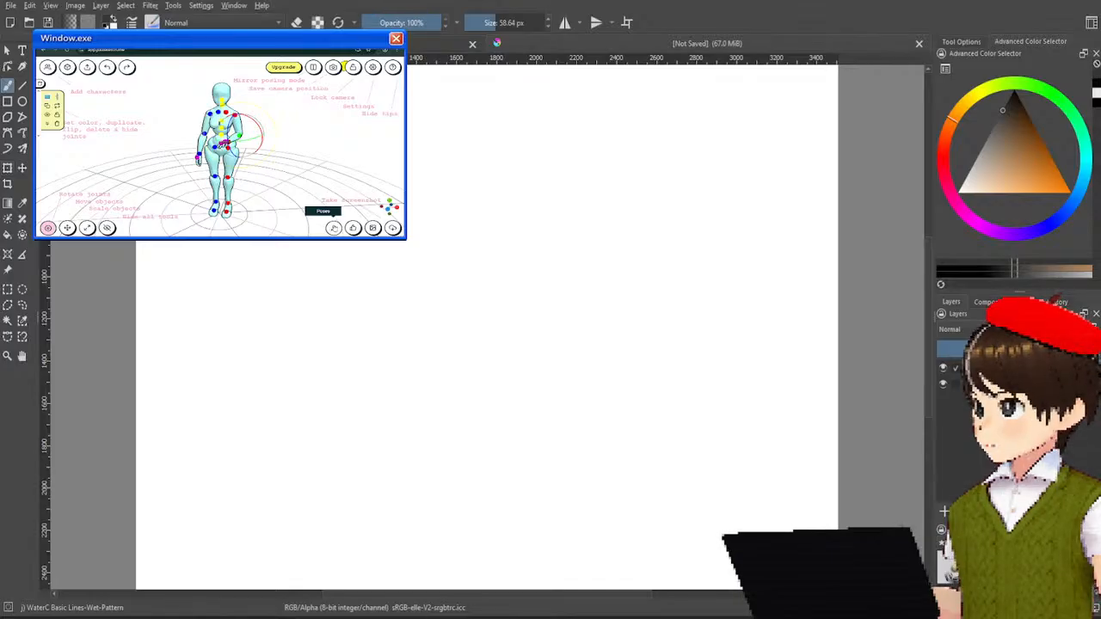
pyautogui.click(333, 227)
pyautogui.click(332, 227)
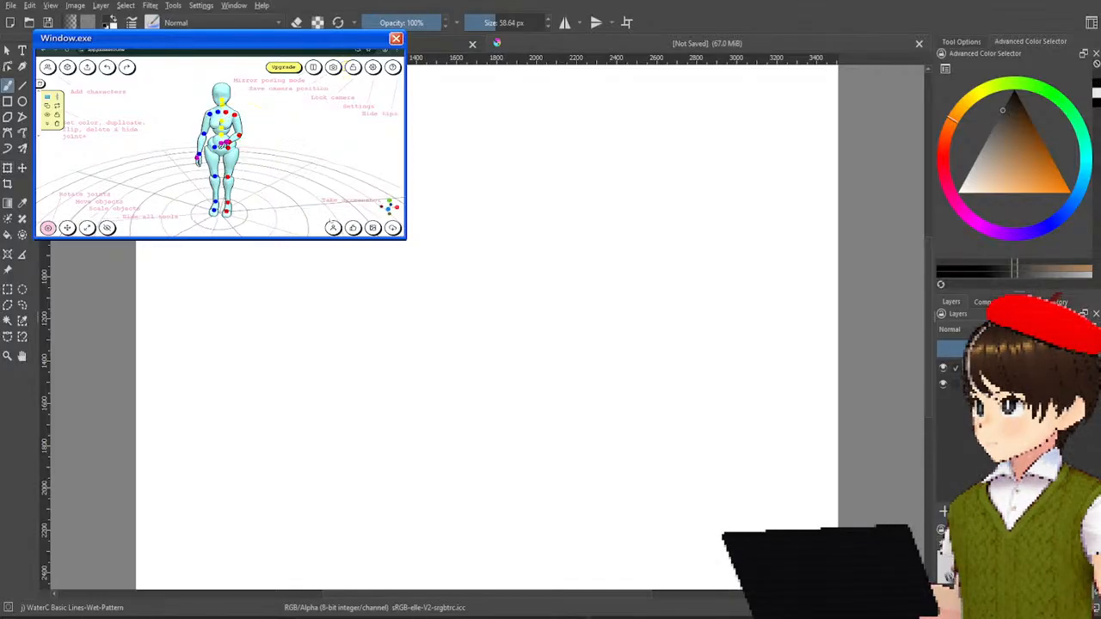
pyautogui.click(353, 227)
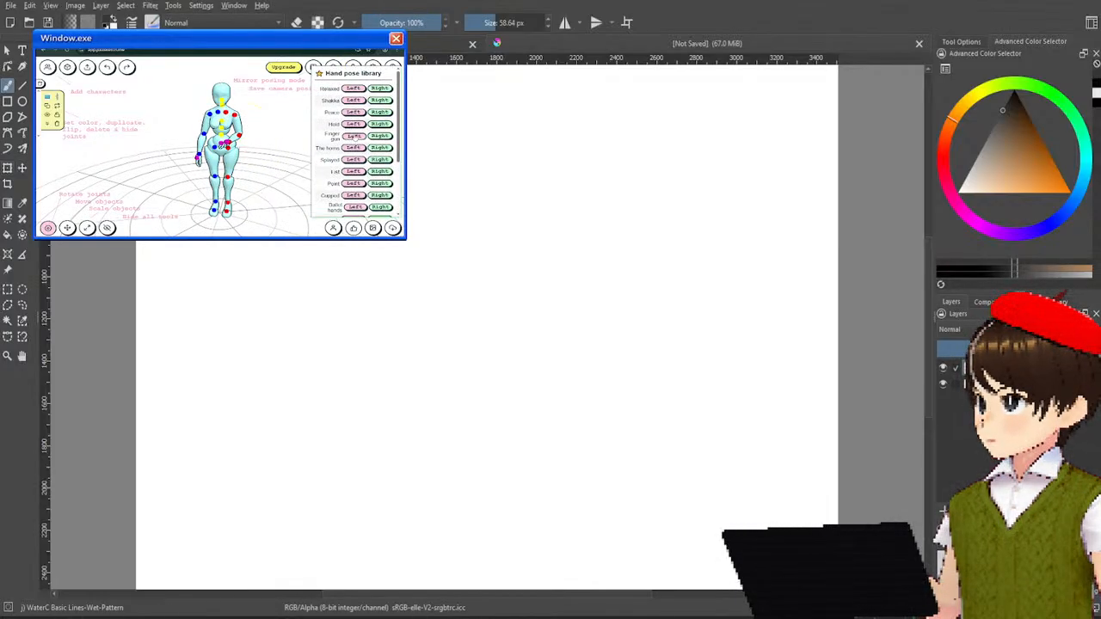
pyautogui.click(355, 136)
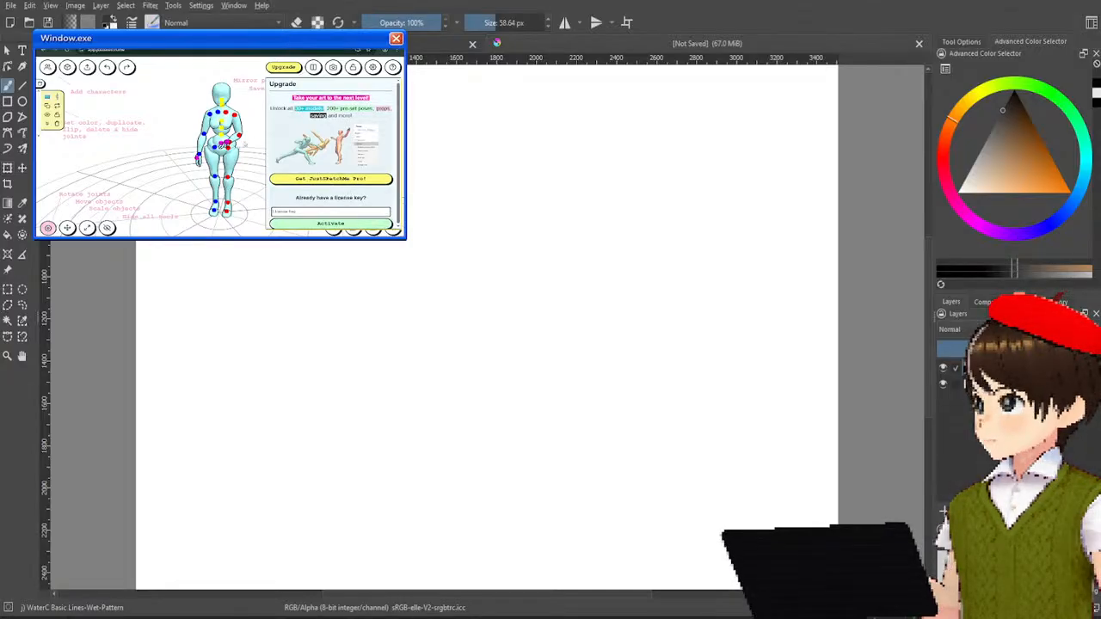
pyautogui.click(184, 113)
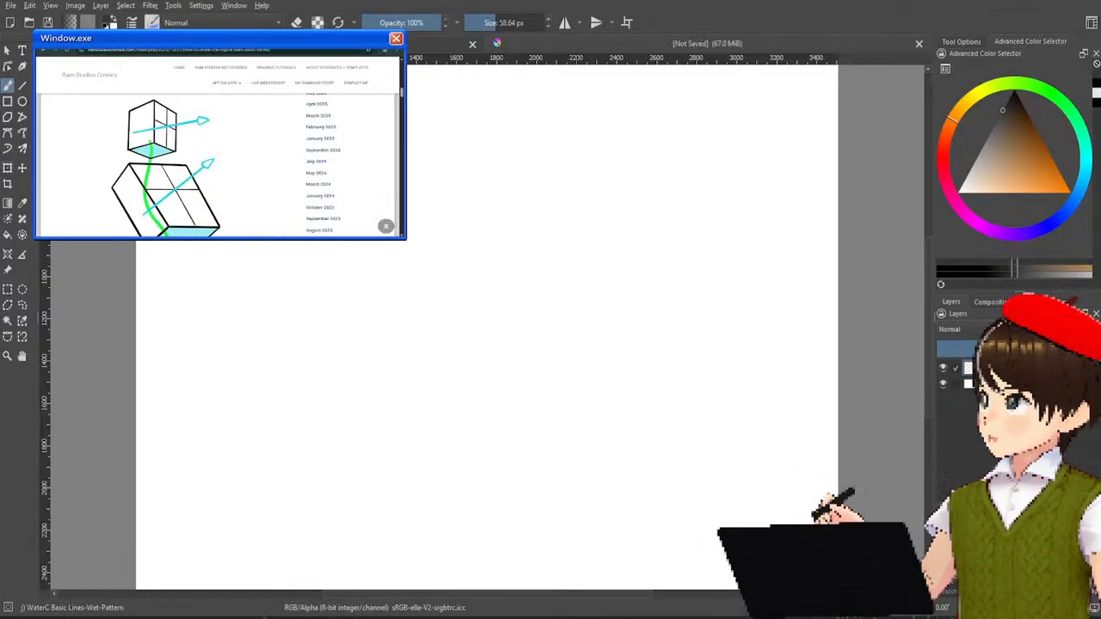
# Step: Search Google for "human posing" in the browser window
pyautogui.write('human ')
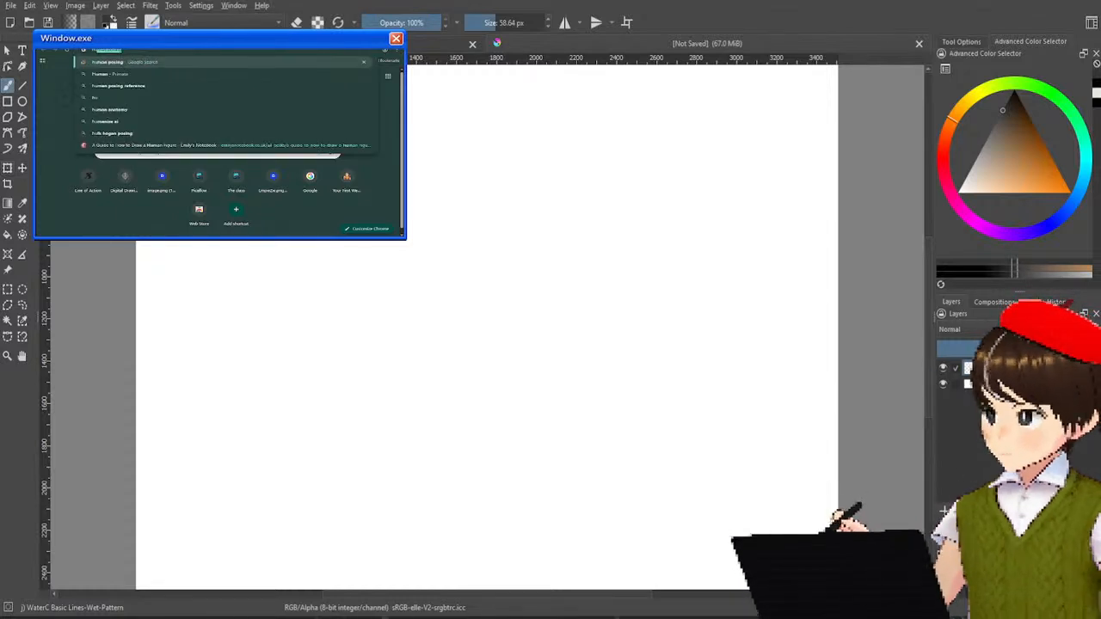
pyautogui.write('pos')
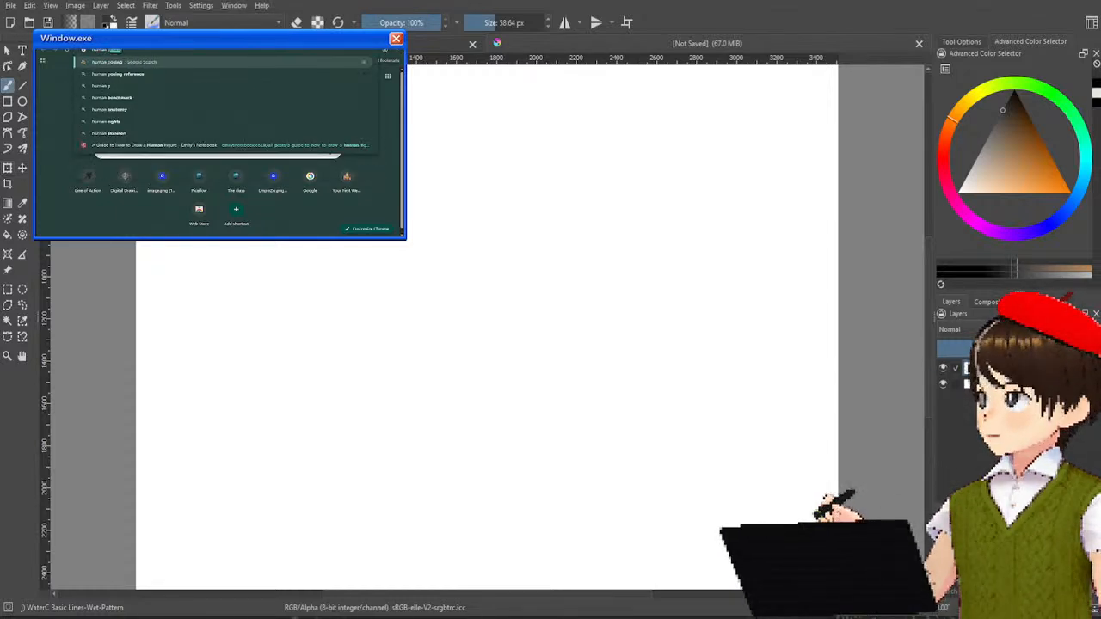
pyautogui.write('ing')
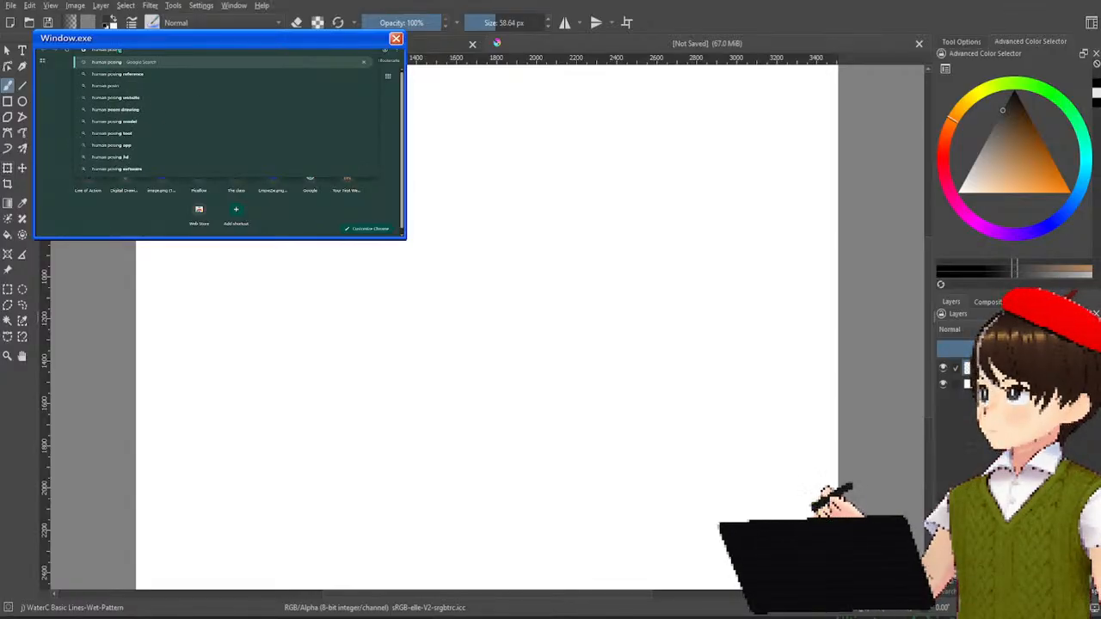
pyautogui.press('Return')
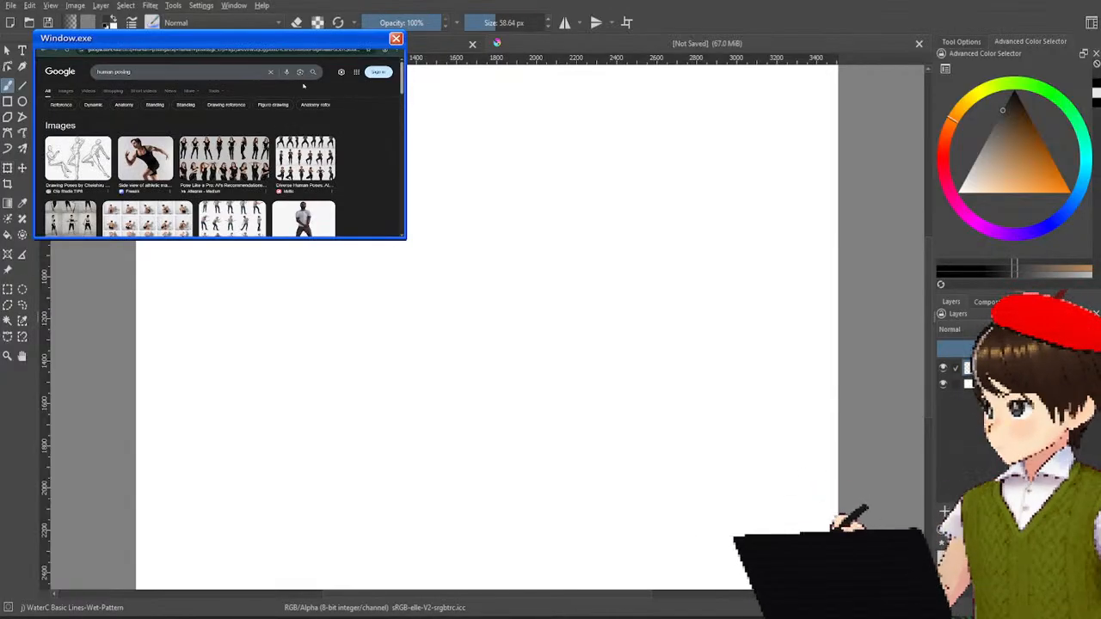
# Step: Examine the human posing image results for a usable reference, previewing the Behance pose painting study and the How to Draw Poses guide
pyautogui.scroll(-3, 303, 85)
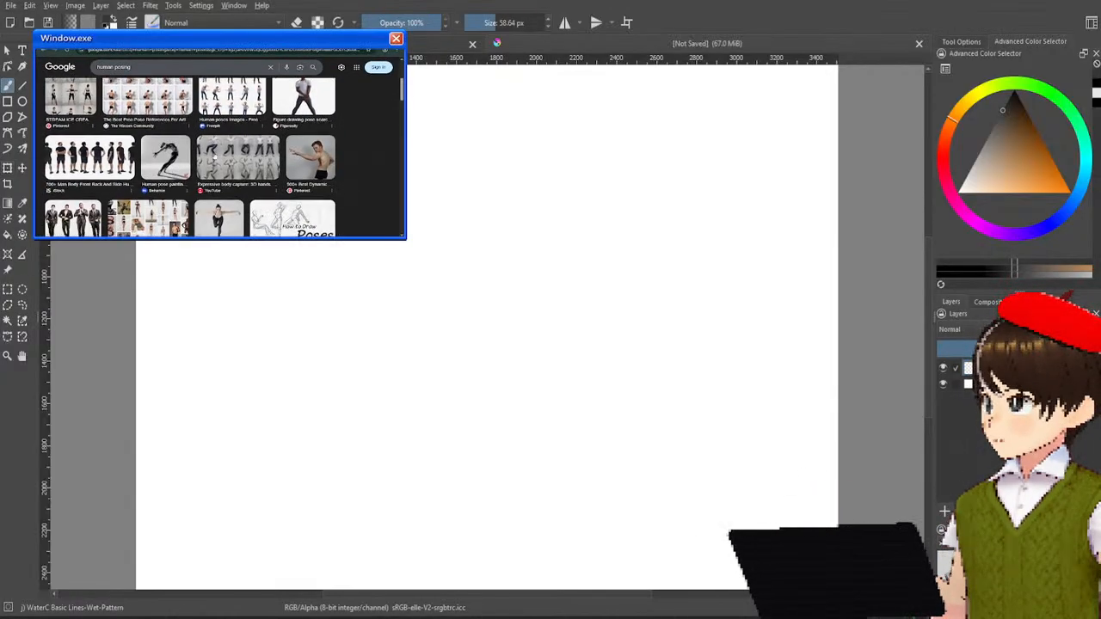
pyautogui.click(164, 135)
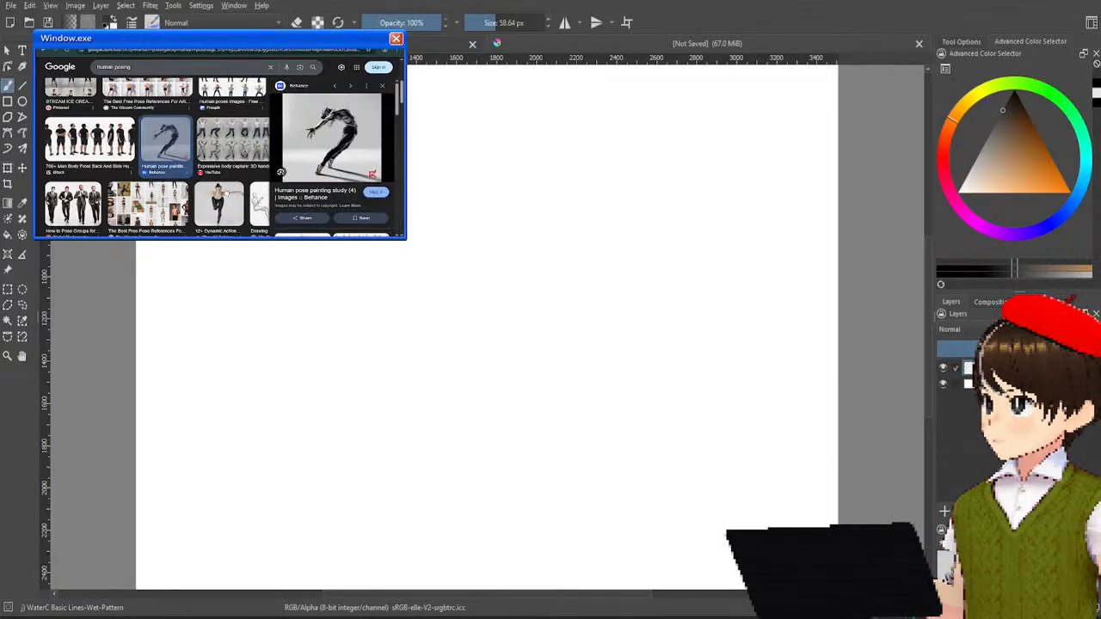
pyautogui.scroll(-2, 157, 158)
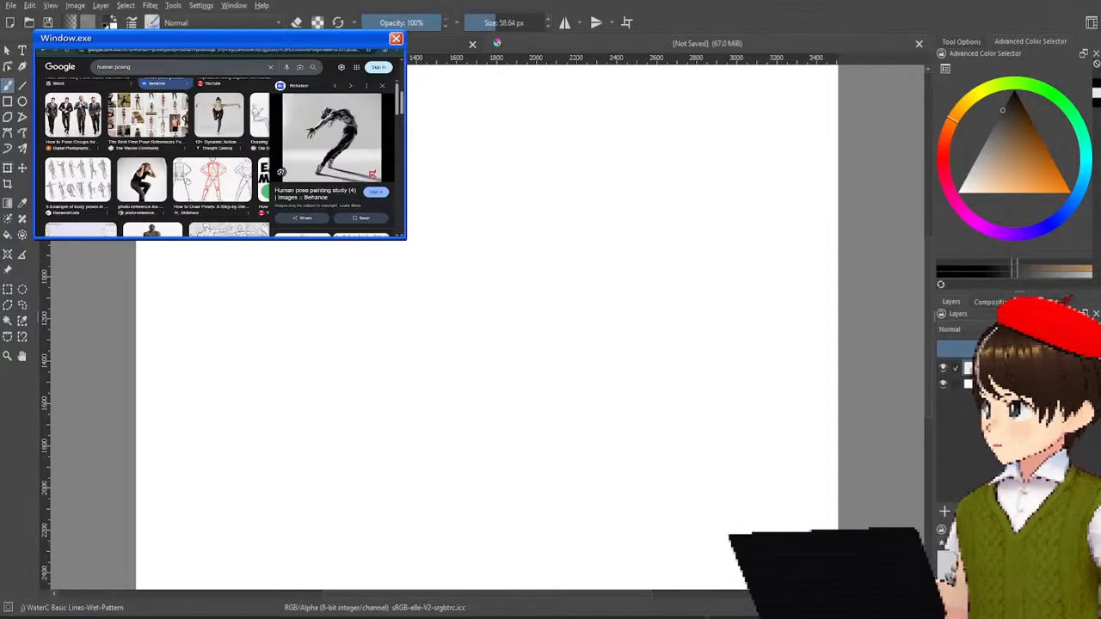
pyautogui.click(186, 180)
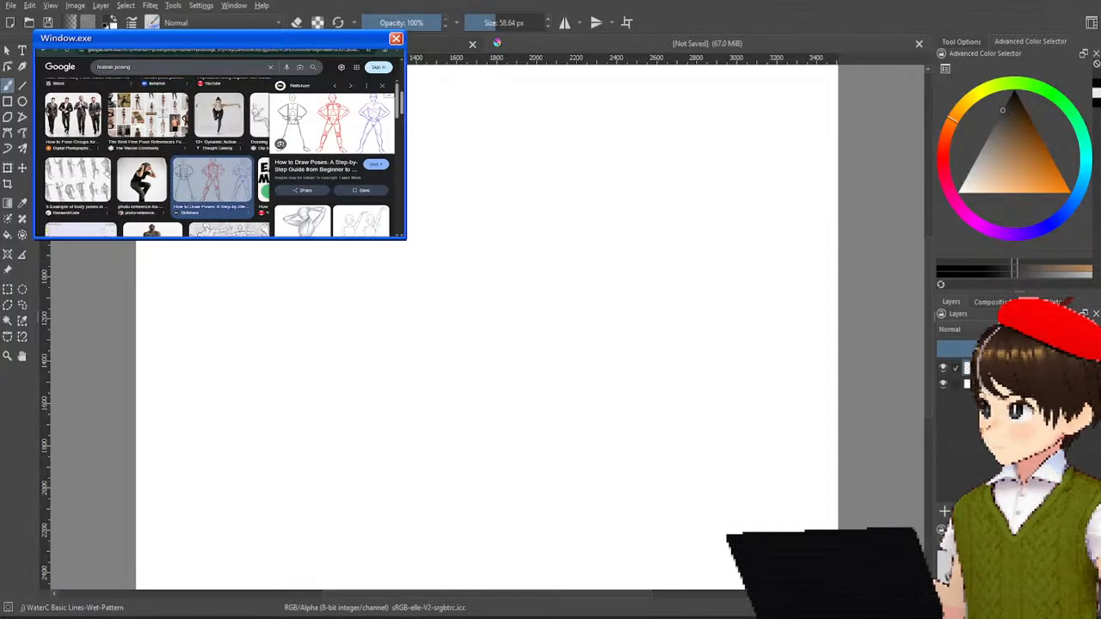
pyautogui.scroll(-3, 108, 170)
pyautogui.scroll(-3, 109, 172)
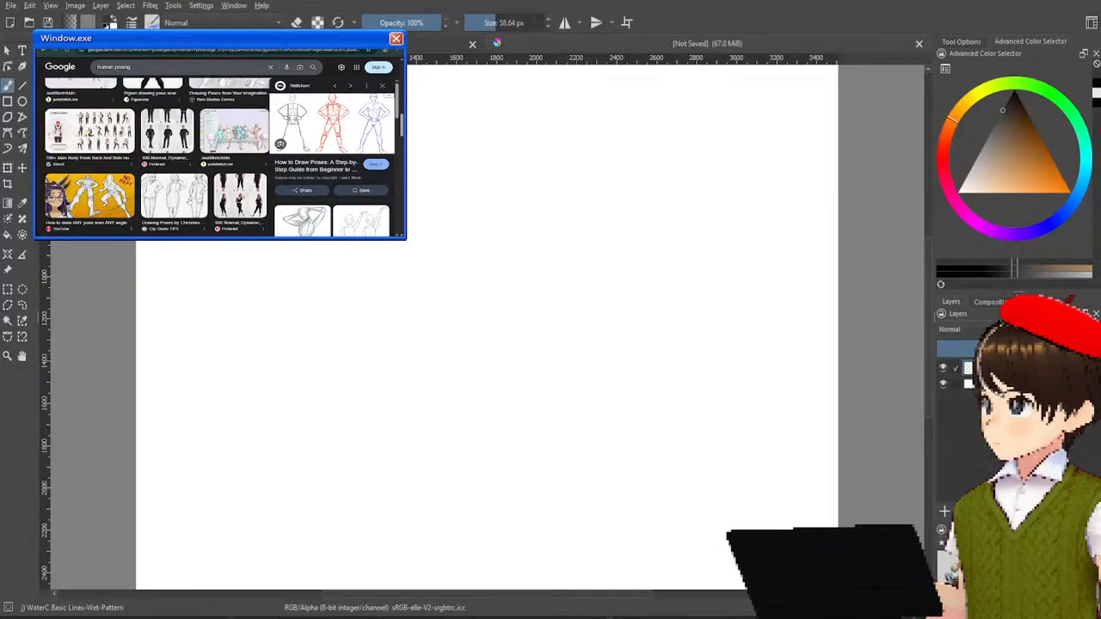
pyautogui.scroll(-1, 188, 200)
pyautogui.scroll(2, 188, 201)
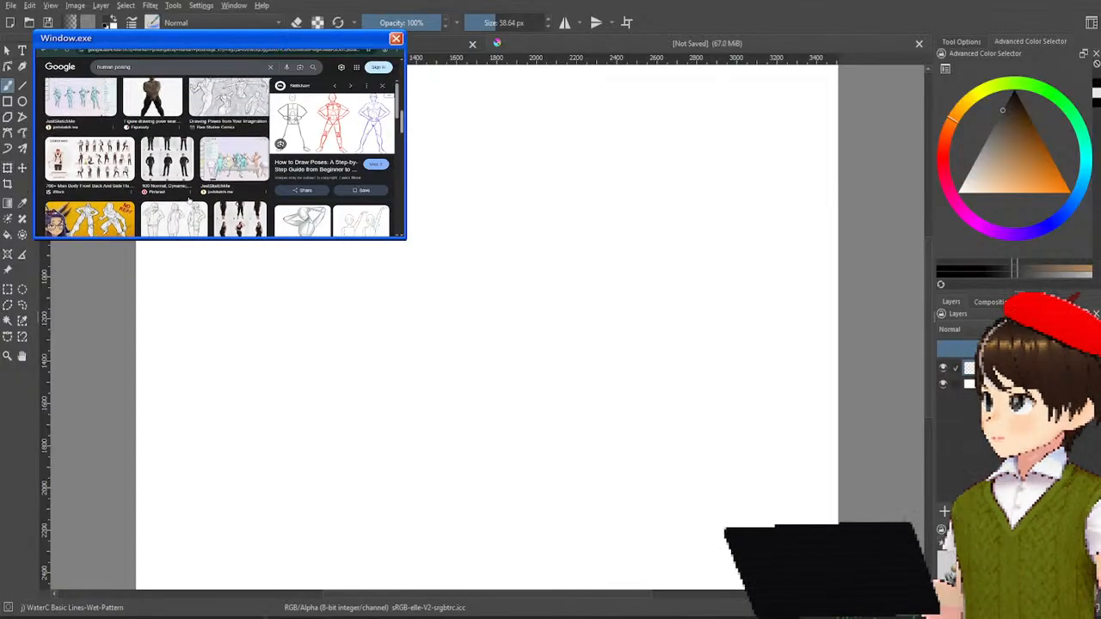
pyautogui.scroll(3, 188, 201)
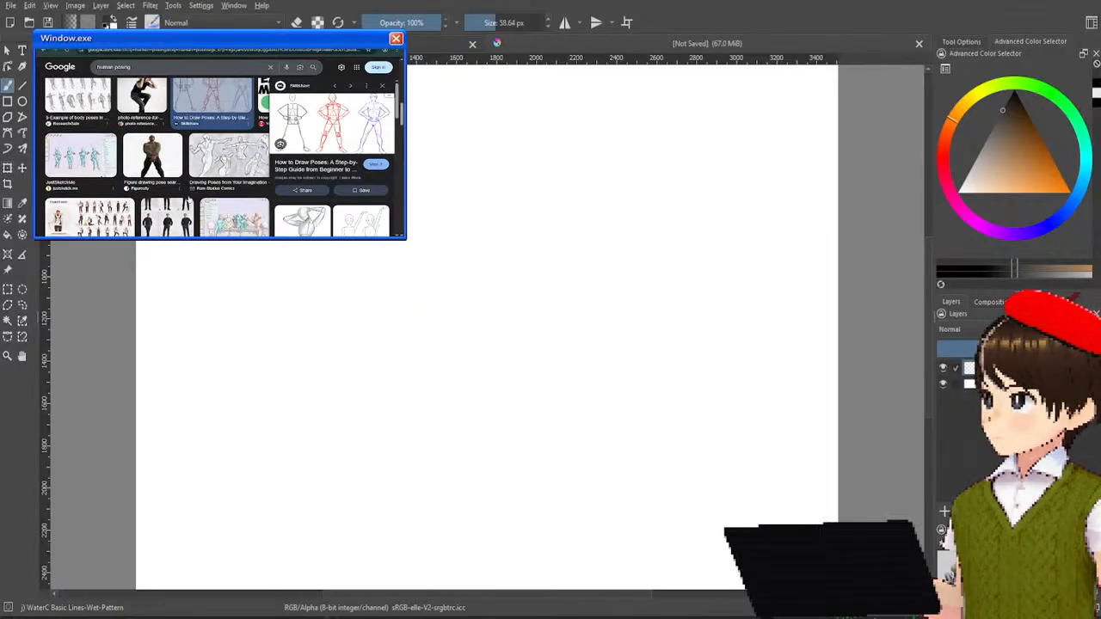
pyautogui.scroll(3, 184, 196)
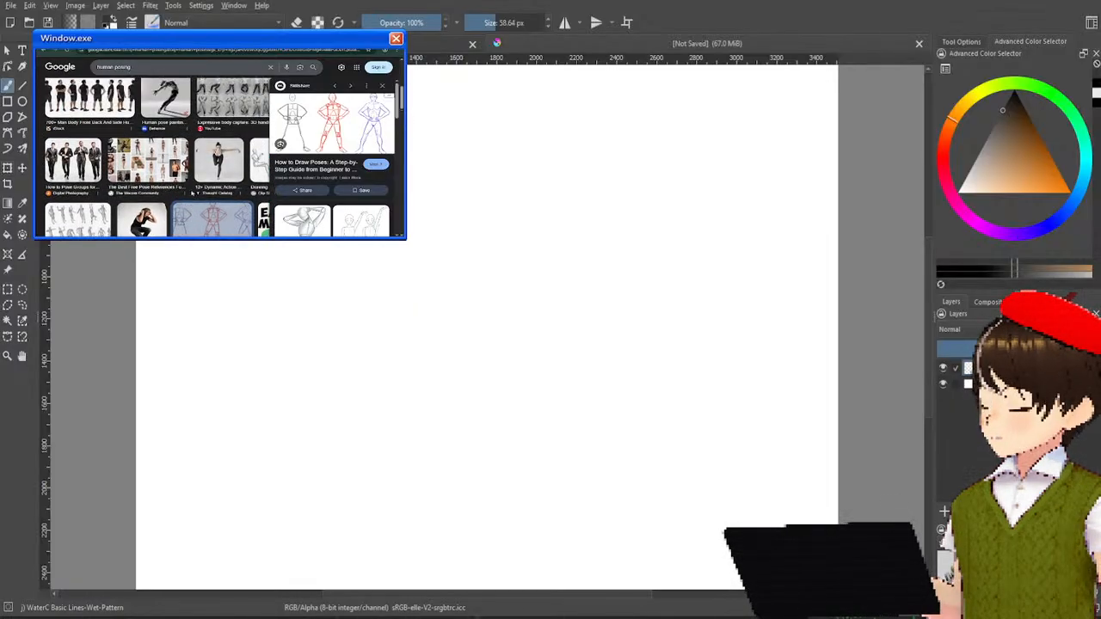
pyautogui.scroll(5, 255, 196)
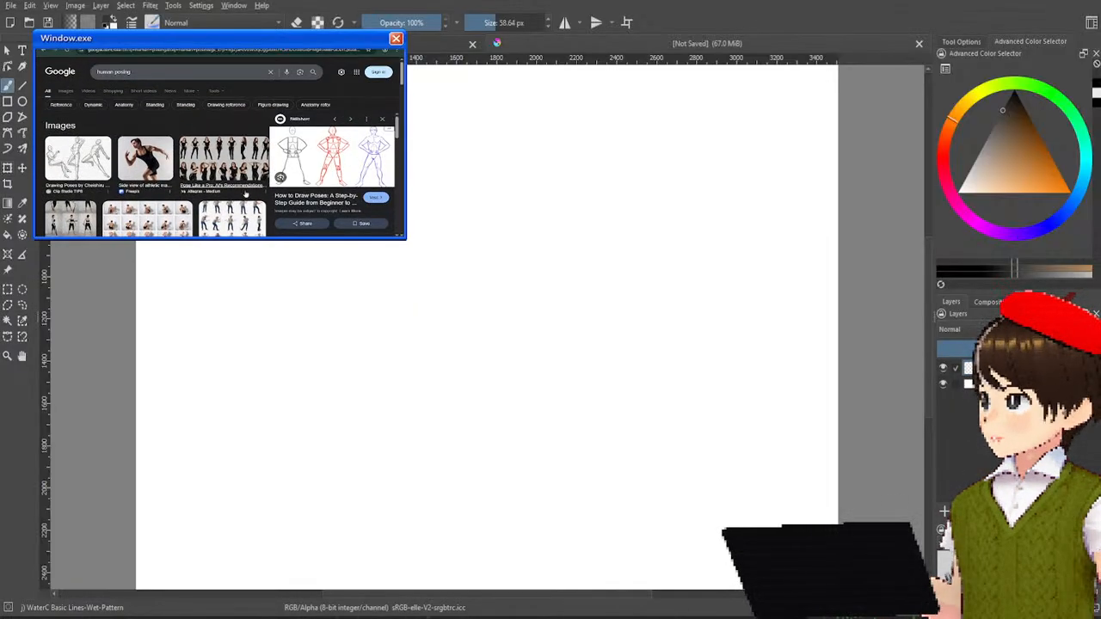
# Step: Visit the Medium article "Pose Like a Pro" from the image results and open its sheet of standing woman poses at full size
pyautogui.click(230, 146)
pyautogui.click(340, 151)
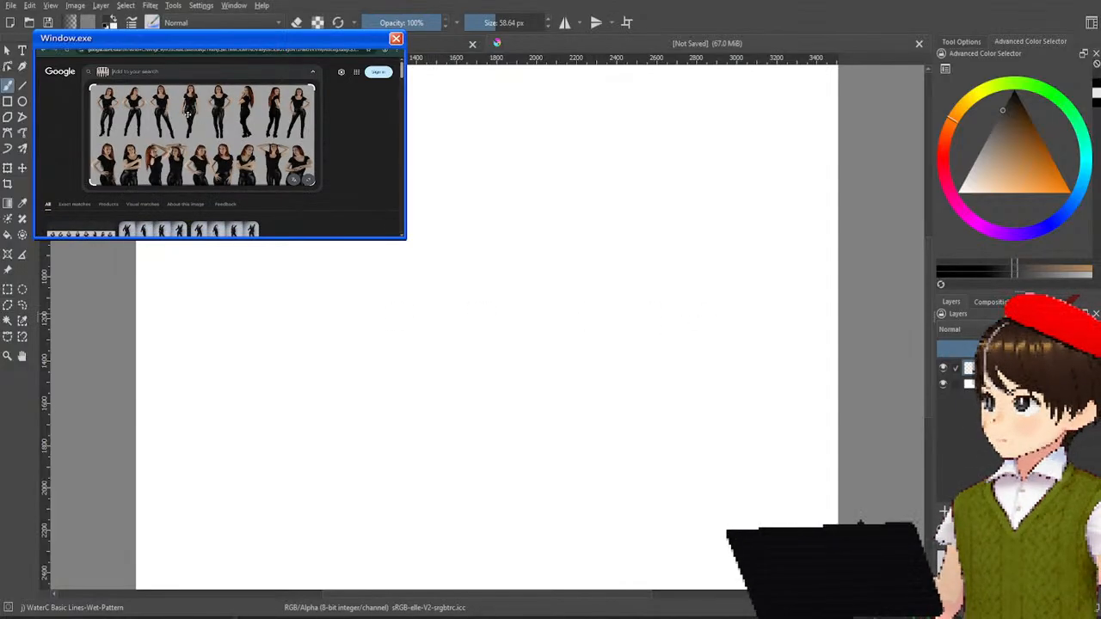
pyautogui.scroll(-3, 102, 146)
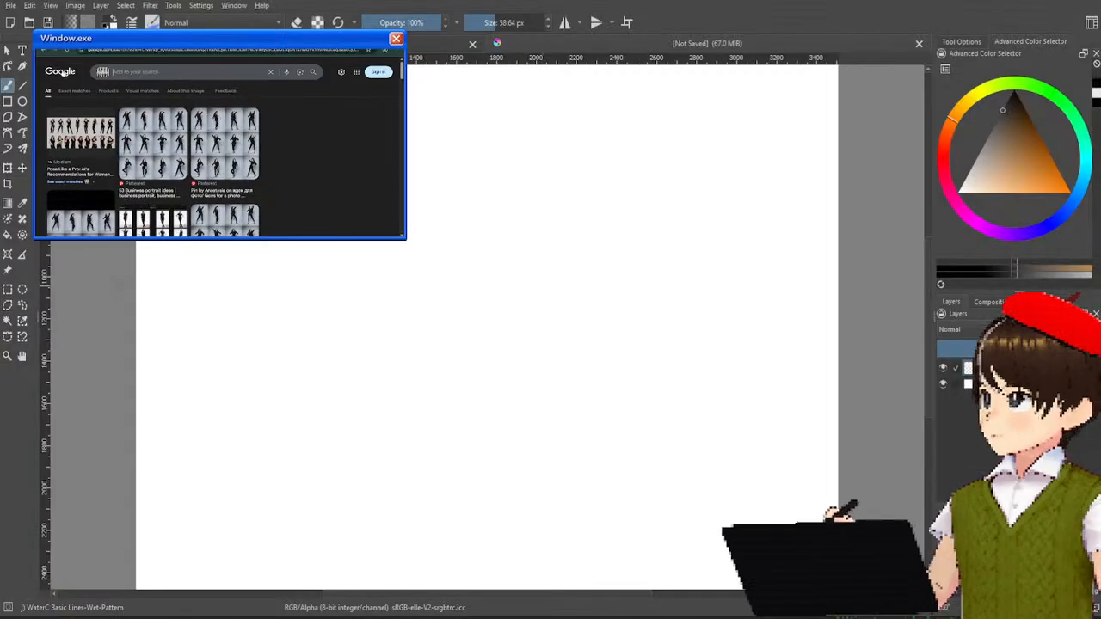
pyautogui.click(100, 144)
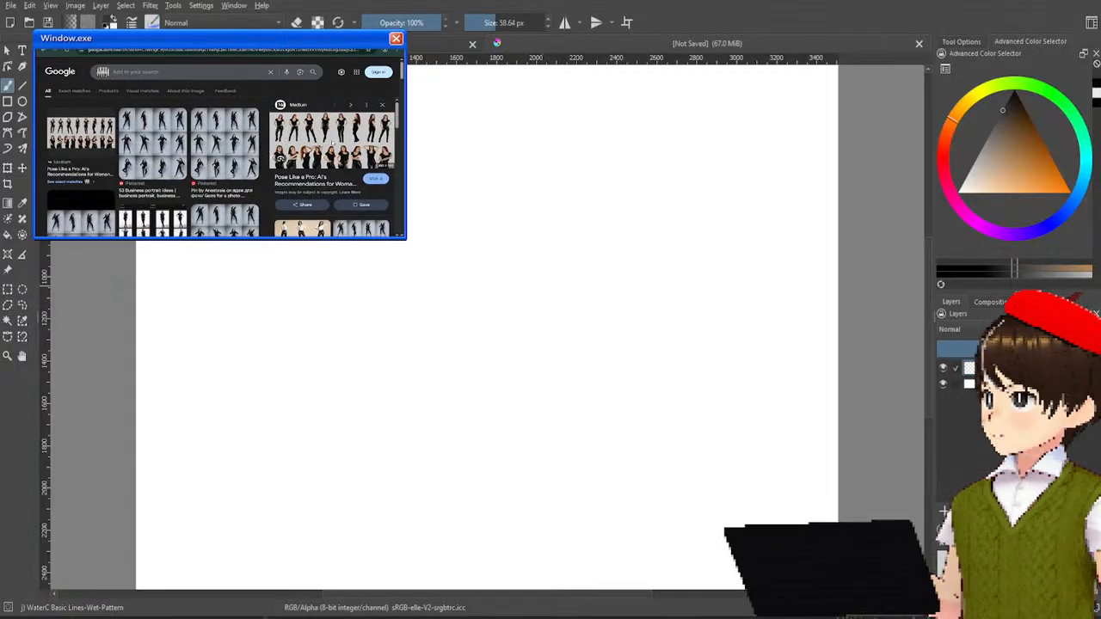
pyautogui.click(375, 178)
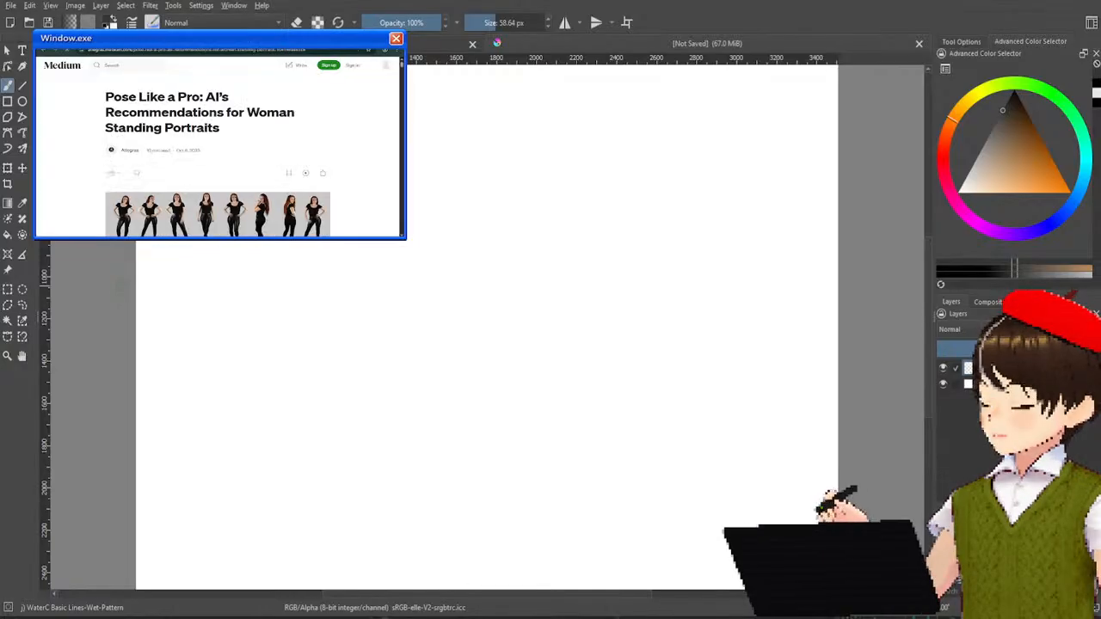
pyautogui.scroll(-3, 219, 146)
pyautogui.click(218, 154)
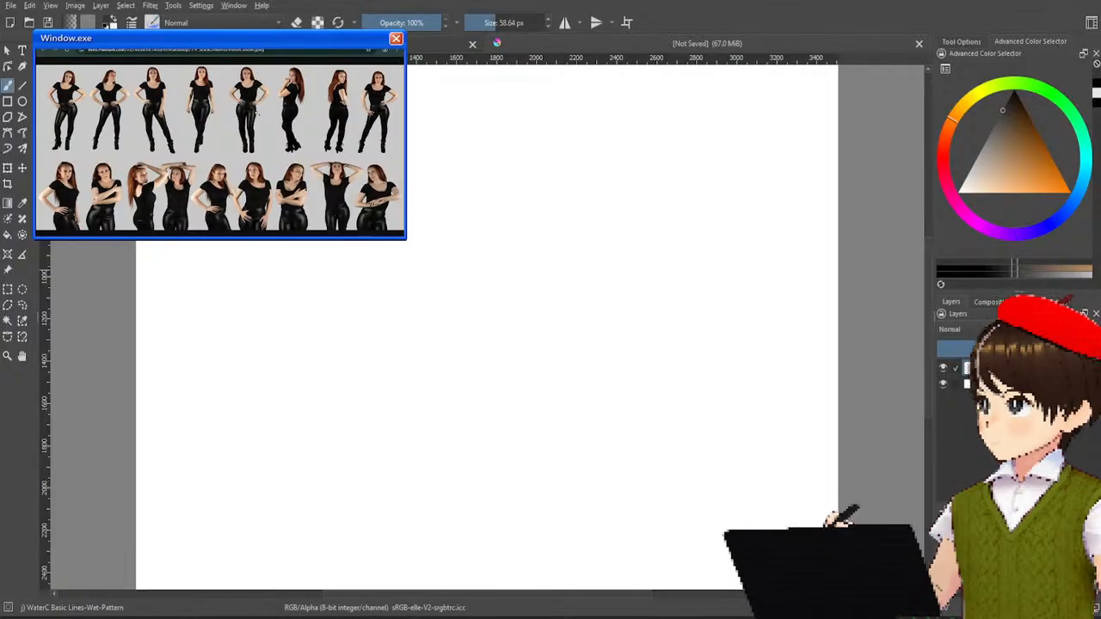
# Step: Paste the sheet of standing woman poses into the blank document as a new layer
pyautogui.click(437, 301)
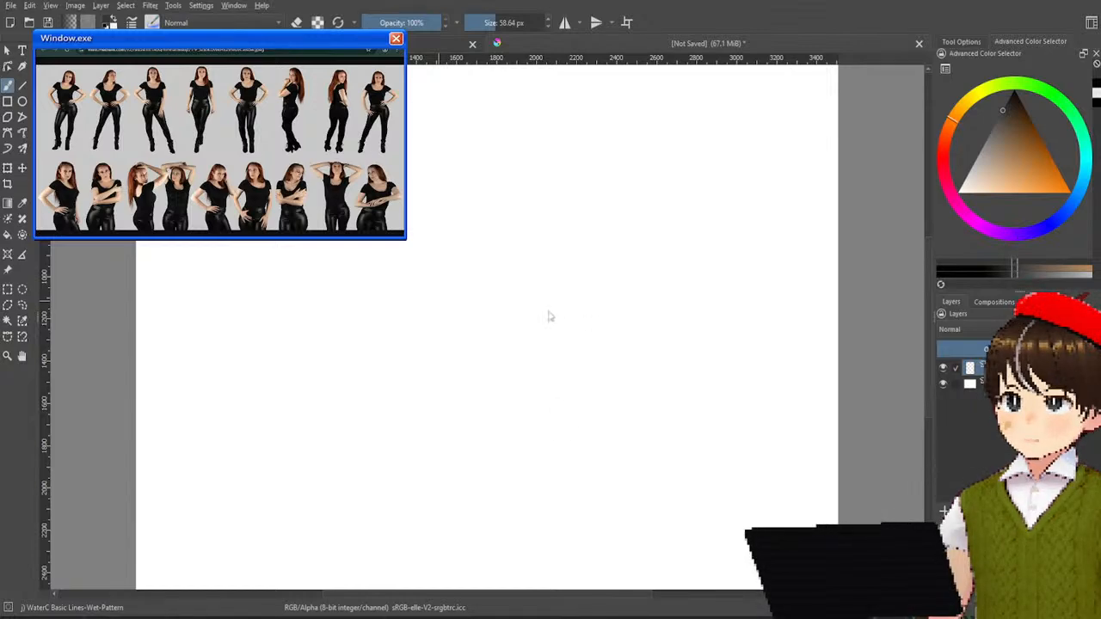
pyautogui.hotkey('ctrl', 'v')
pyautogui.scroll(5, 552, 329)
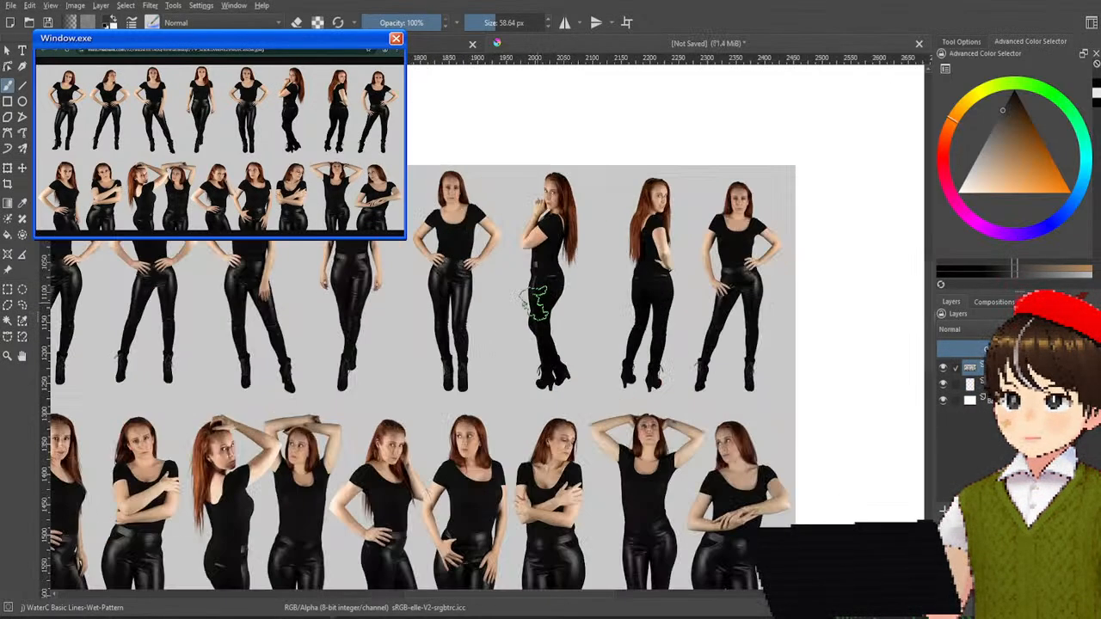
pyautogui.scroll(-3, 552, 328)
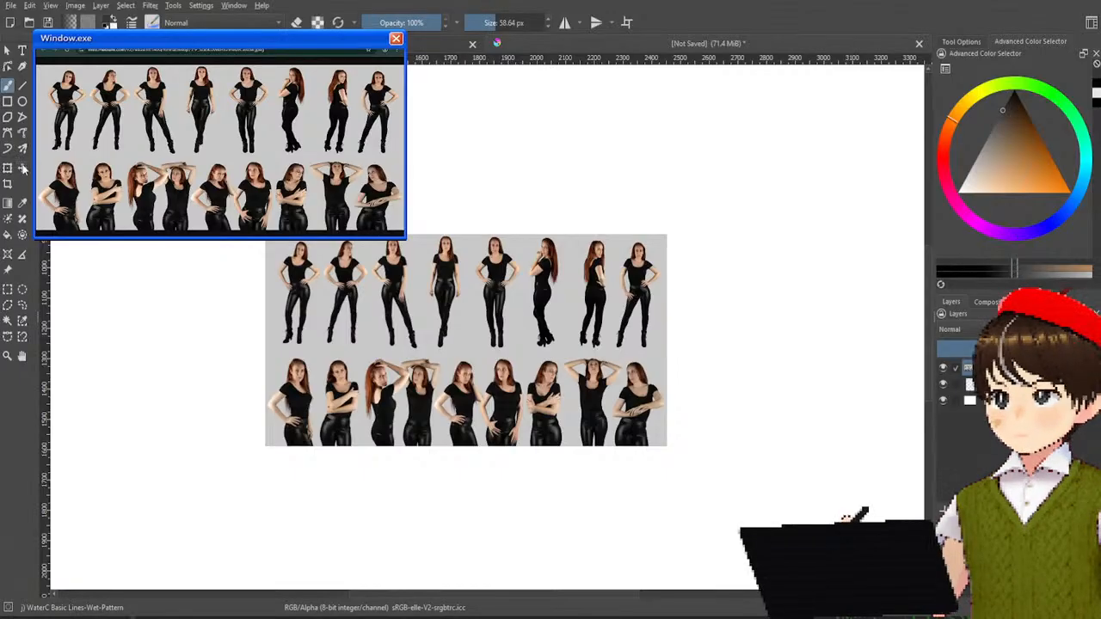
# Step: Enlarge the pasted pose sheet and fit it into the upper-left corner of the page
pyautogui.press('t')
pyautogui.moveTo(507, 394); pyautogui.dragTo(375, 249)
pyautogui.hotkey('ctrl', 't')
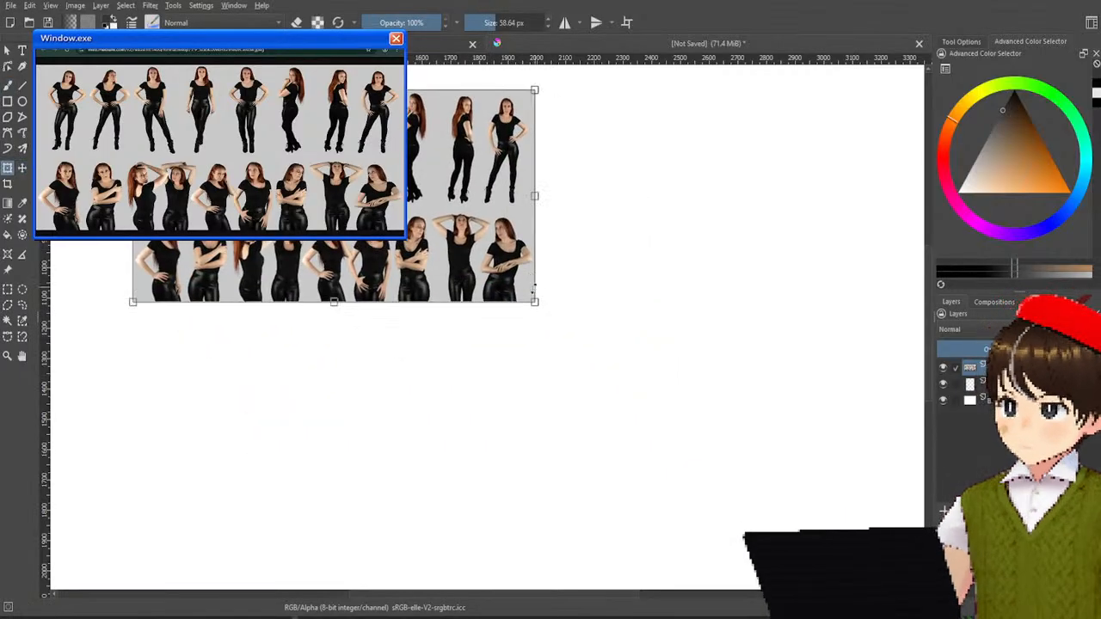
pyautogui.scroll(-3, 700, 457)
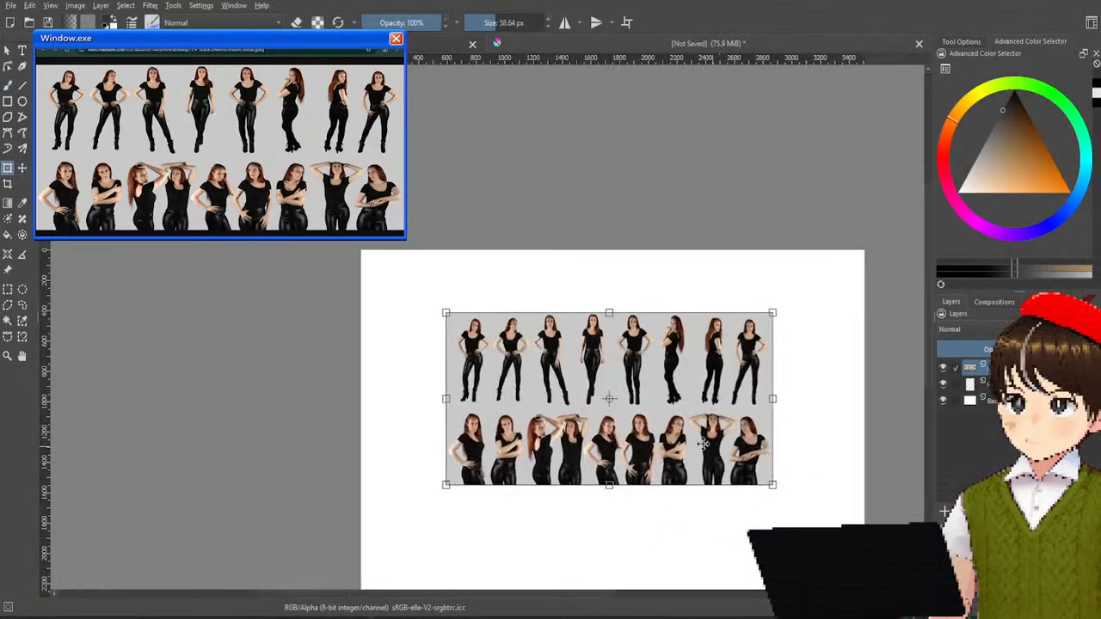
pyautogui.press('Escape')
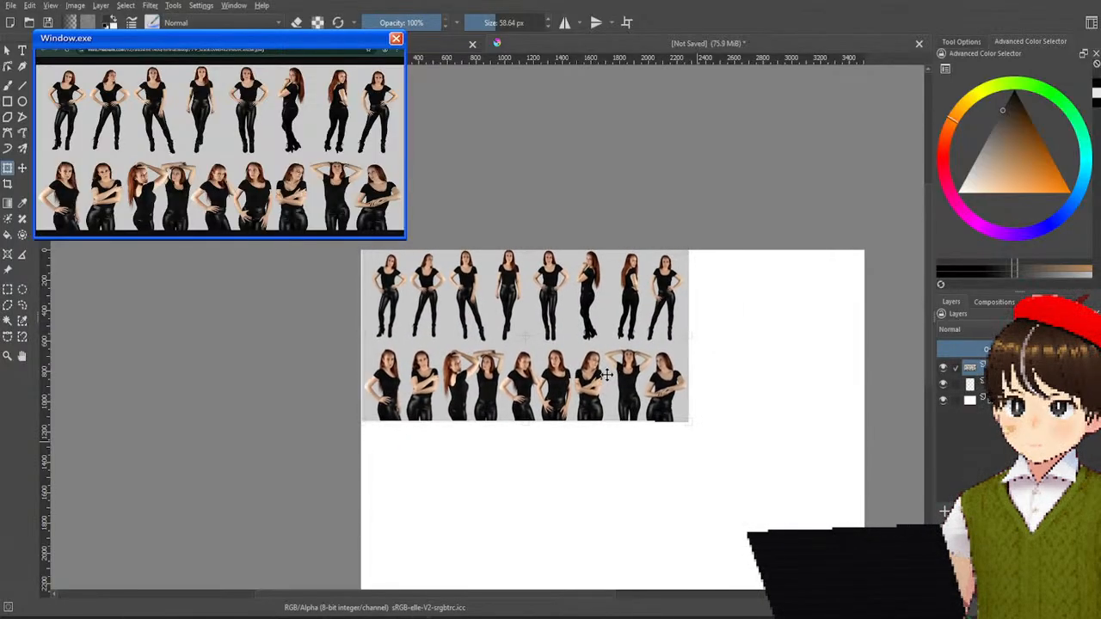
pyautogui.hotkey('ctrl', 't')
pyautogui.scroll(2, 685, 542)
pyautogui.scroll(-2, 718, 470)
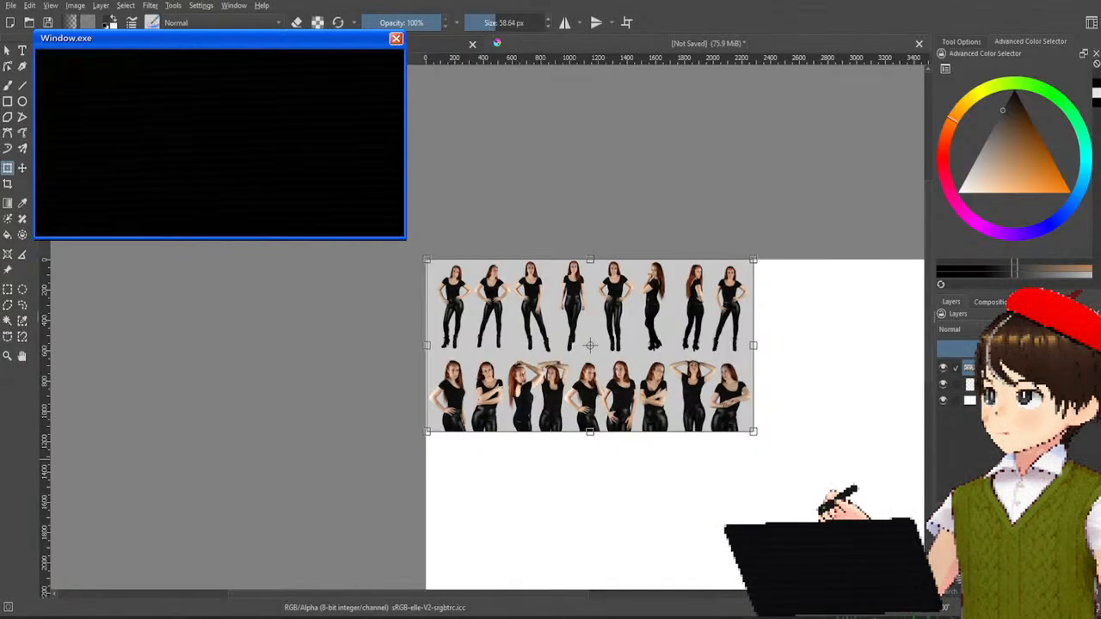
pyautogui.scroll(2, 793, 389)
pyautogui.moveTo(794, 390); pyautogui.dragTo(583, 477)
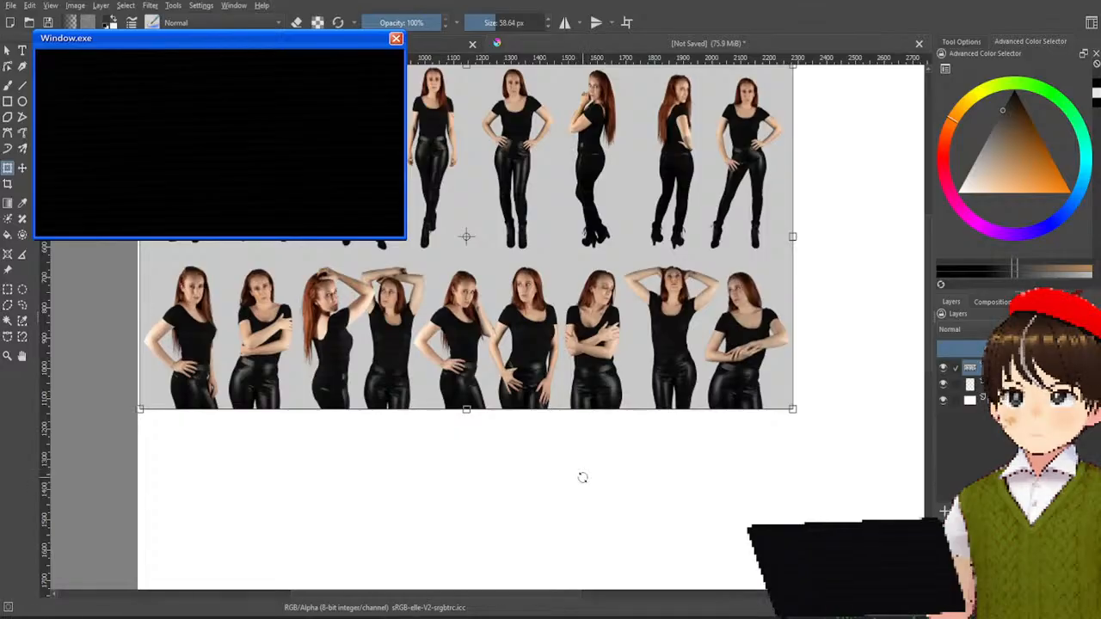
pyautogui.moveTo(730, 491); pyautogui.dragTo(851, 439)
# Step: Add a new empty paint layer above the pose sheet
pyautogui.press('Insert')
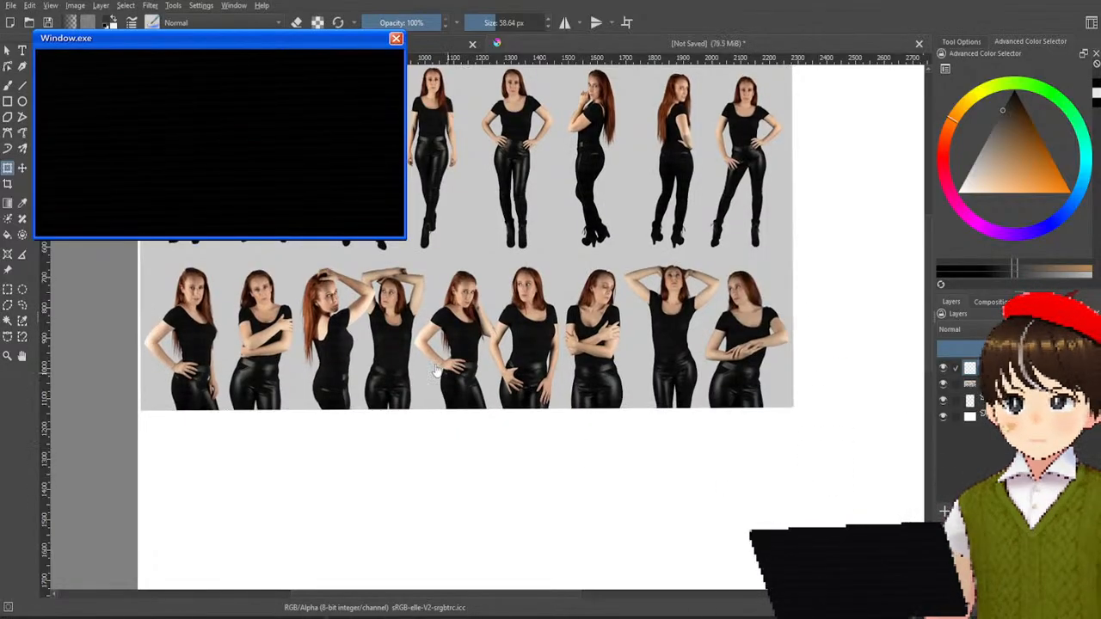
pyautogui.moveTo(426, 342); pyautogui.dragTo(376, 284)
pyautogui.scroll(-2, 491, 278)
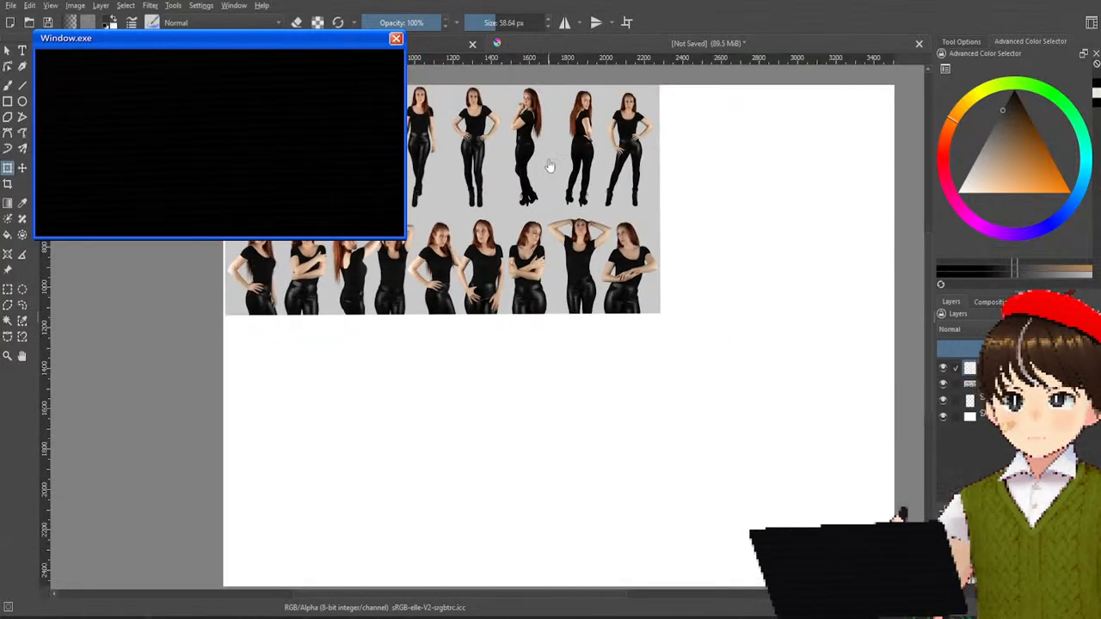
# Step: Move the pose sheet from the page's corner to the middle of the page
pyautogui.click(22, 168)
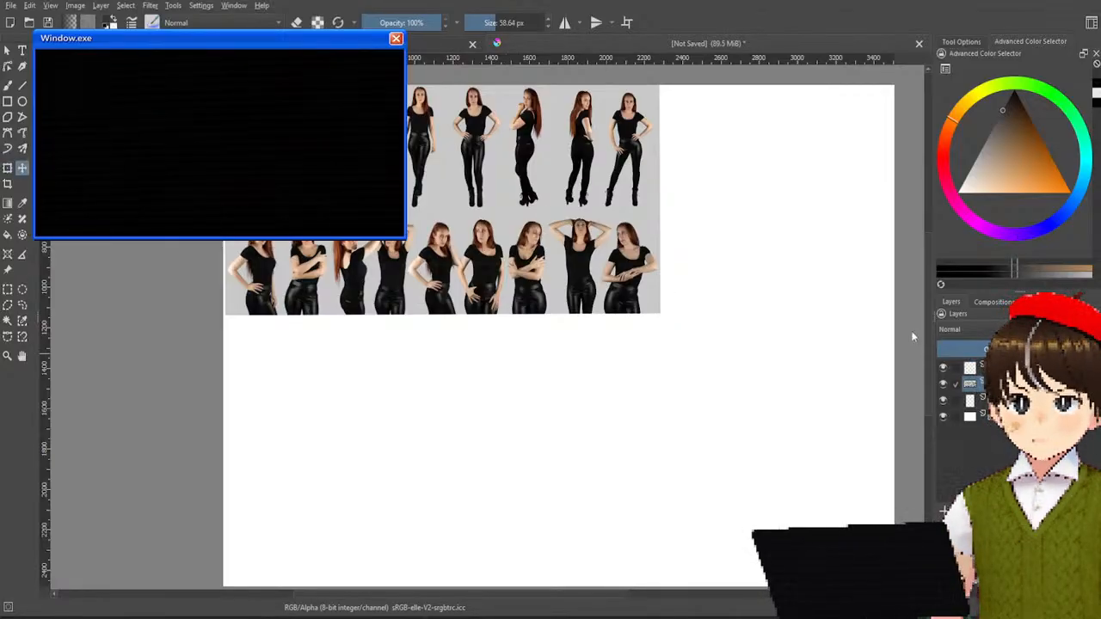
pyautogui.moveTo(541, 206)
pyautogui.mouseDown()
pyautogui.moveTo(629, 314)
pyautogui.moveTo(670, 289)
pyautogui.moveTo(551, 221)
pyautogui.mouseUp()
pyautogui.scroll(3, 425, 363)
pyautogui.moveTo(425, 364); pyautogui.dragTo(536, 401)
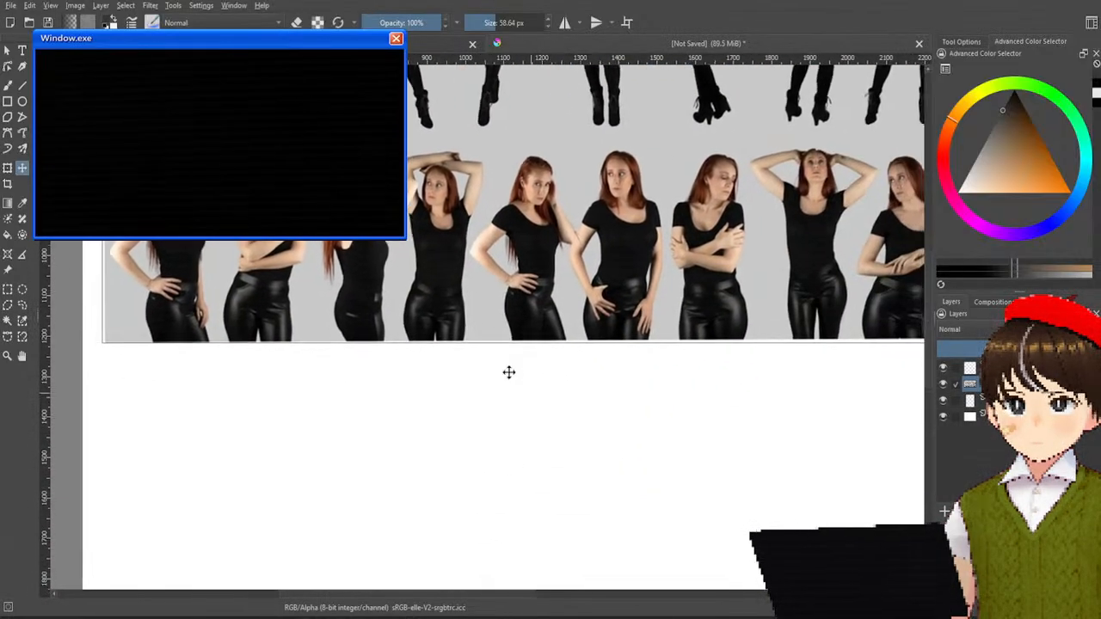
pyautogui.scroll(-3, 508, 372)
pyautogui.moveTo(612, 279); pyautogui.dragTo(689, 340)
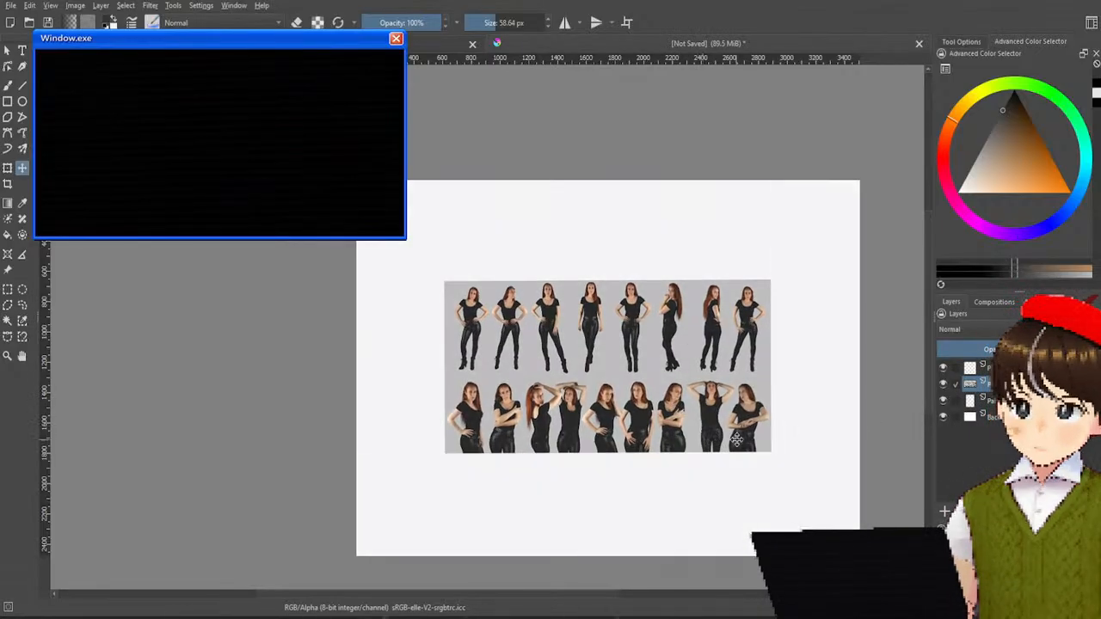
# Step: Scale the pose sheet down slightly and shift it a little toward the page's lower right
pyautogui.hotkey('ctrl', 't')
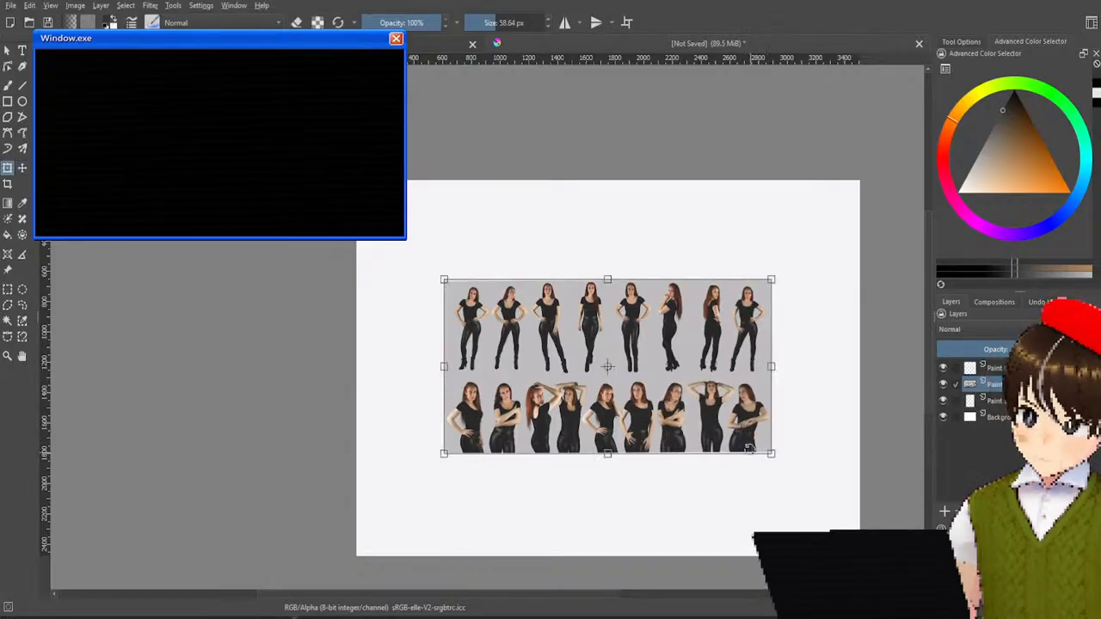
pyautogui.moveTo(748, 447); pyautogui.dragTo(720, 430)
pyautogui.moveTo(662, 372); pyautogui.dragTo(698, 398)
pyautogui.press('Return')
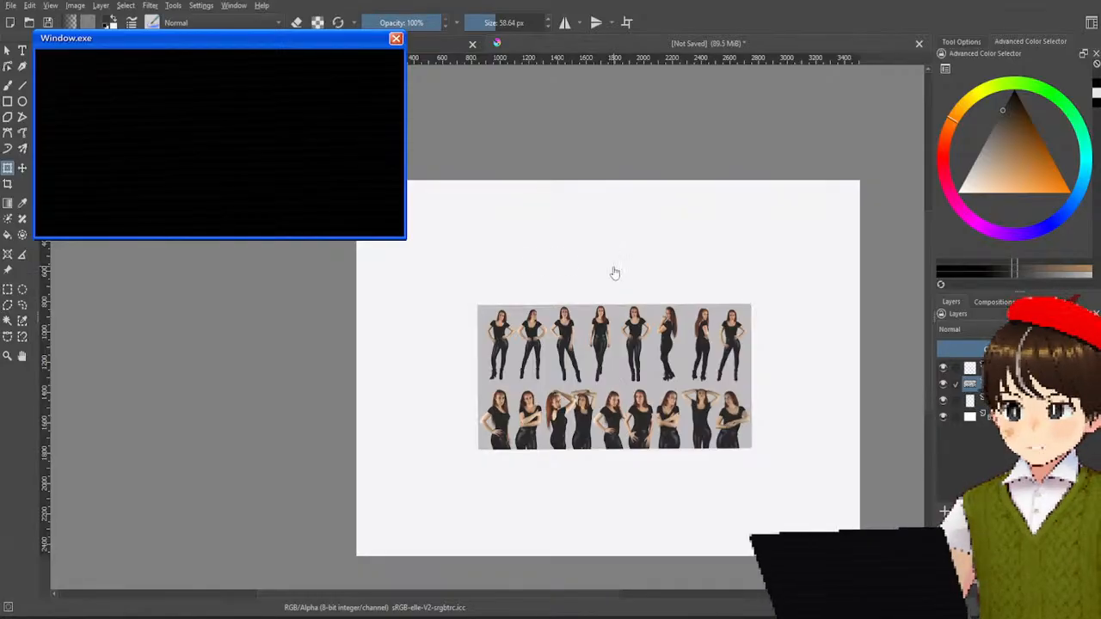
# Step: Set up freehand drawing on the empty top layer with the Pencil-2 brush at 10 px
pyautogui.scroll(5, 482, 263)
pyautogui.scroll(-3, 559, 220)
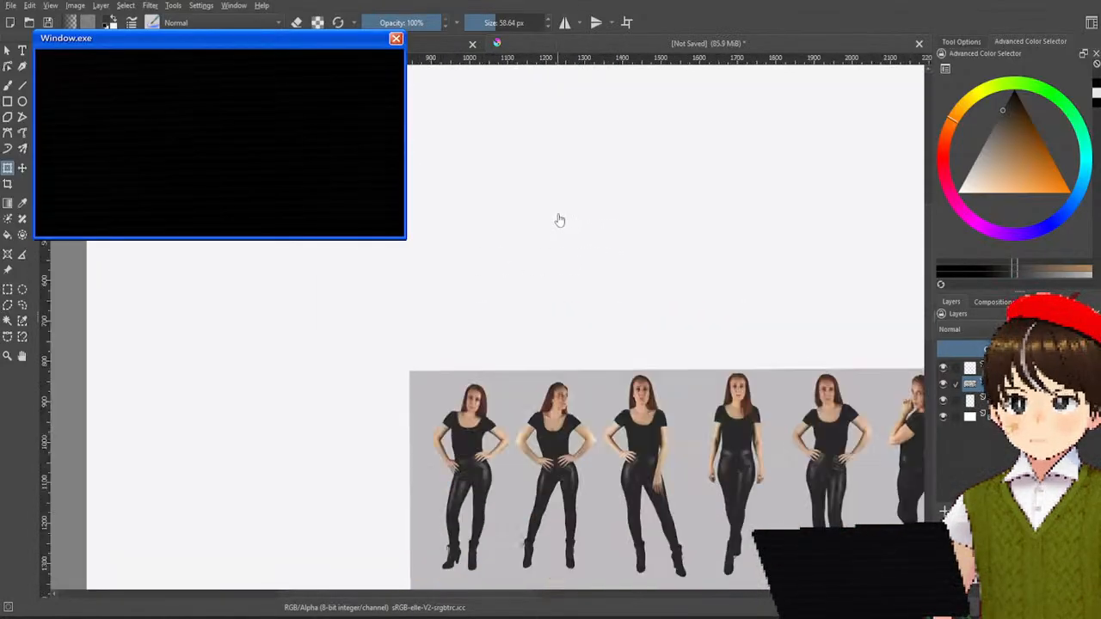
pyautogui.scroll(1, 562, 298)
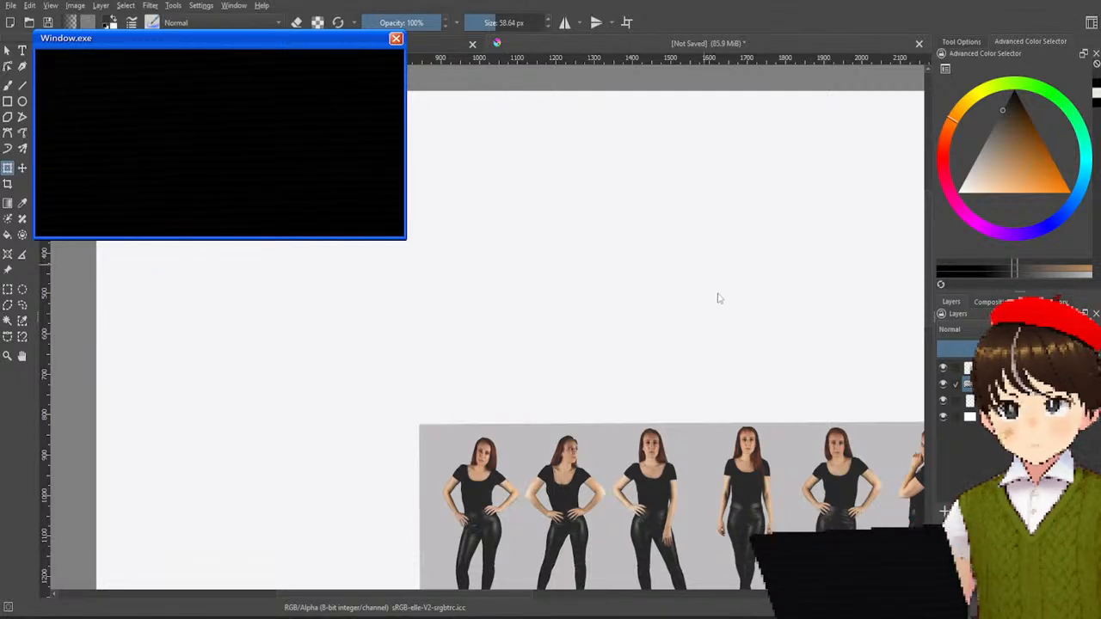
pyautogui.click(7, 84)
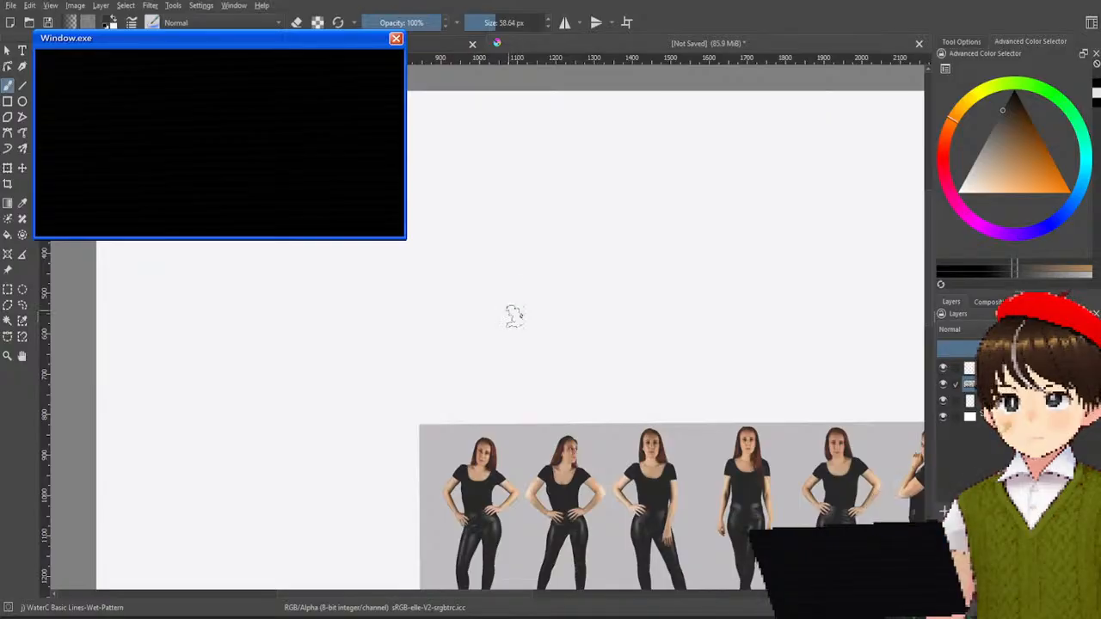
pyautogui.rightClick(513, 315)
pyautogui.click(570, 354)
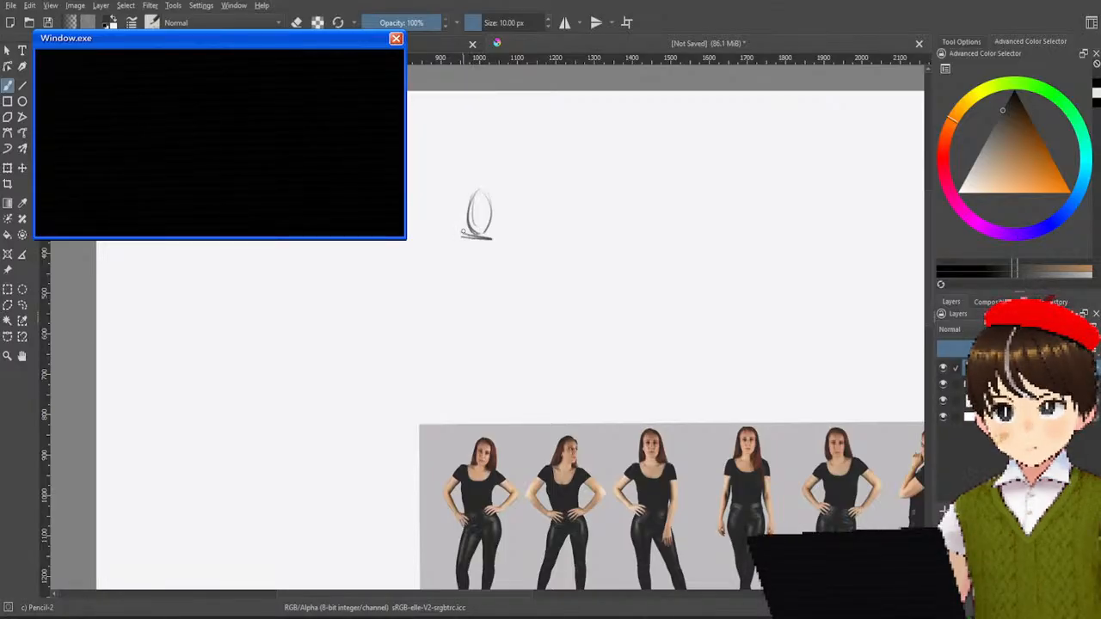
# Step: Sketch a boxy torso, pelvis and outer leg line beneath the head oval, above the sheet's first standing pose
pyautogui.moveTo(461, 239); pyautogui.dragTo(465, 284)
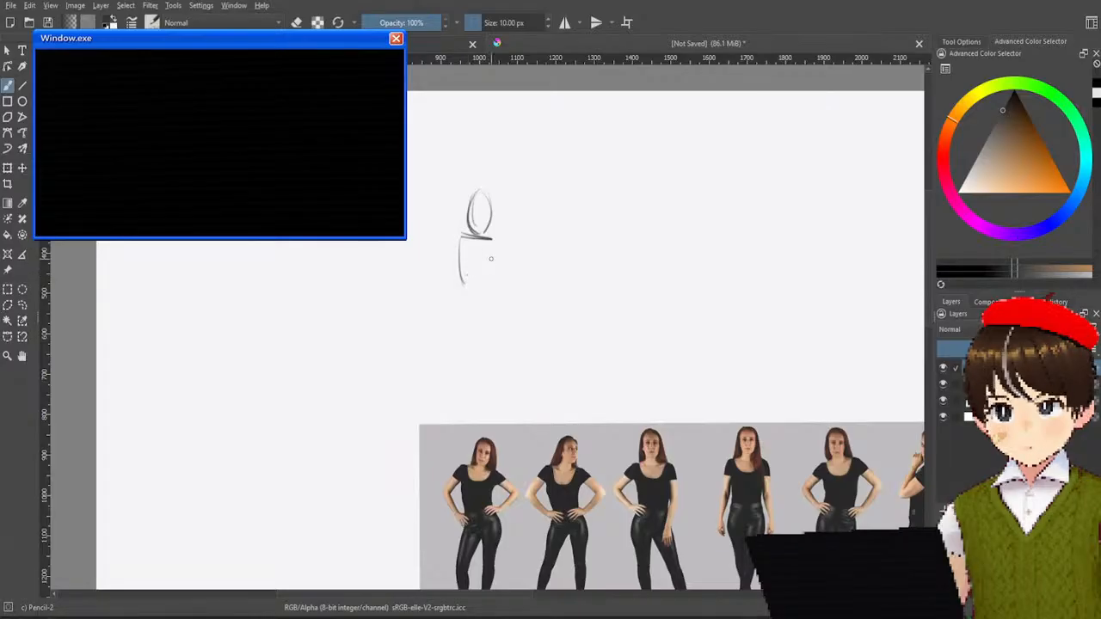
pyautogui.moveTo(490, 240); pyautogui.dragTo(499, 291)
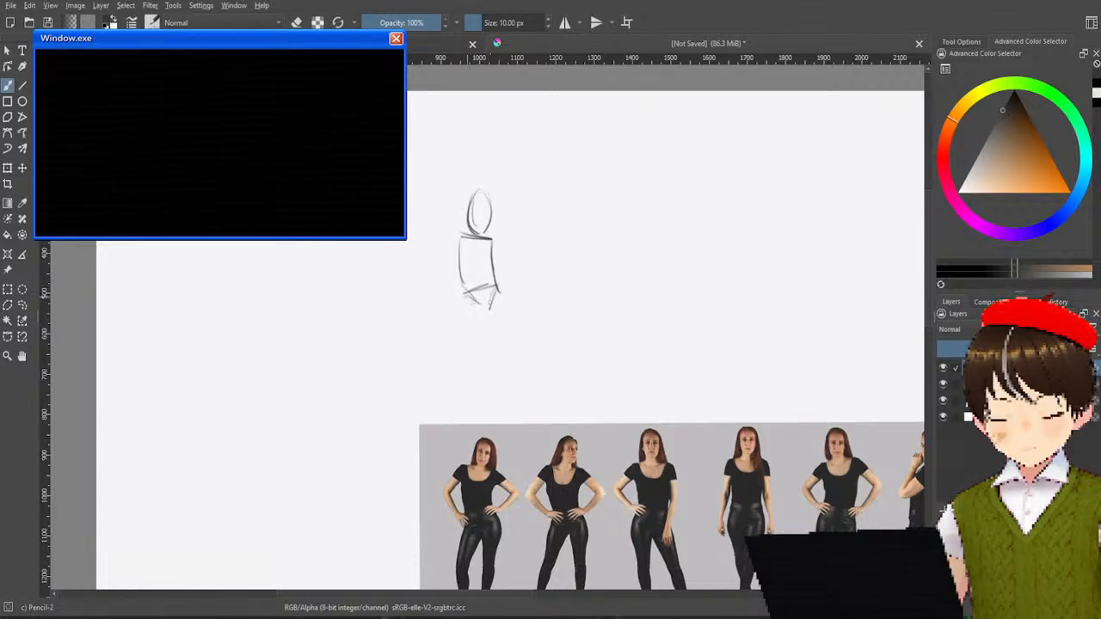
pyautogui.moveTo(466, 298)
pyautogui.mouseDown()
pyautogui.moveTo(466, 357)
pyautogui.moveTo(459, 349)
pyautogui.moveTo(471, 392)
pyautogui.mouseUp()
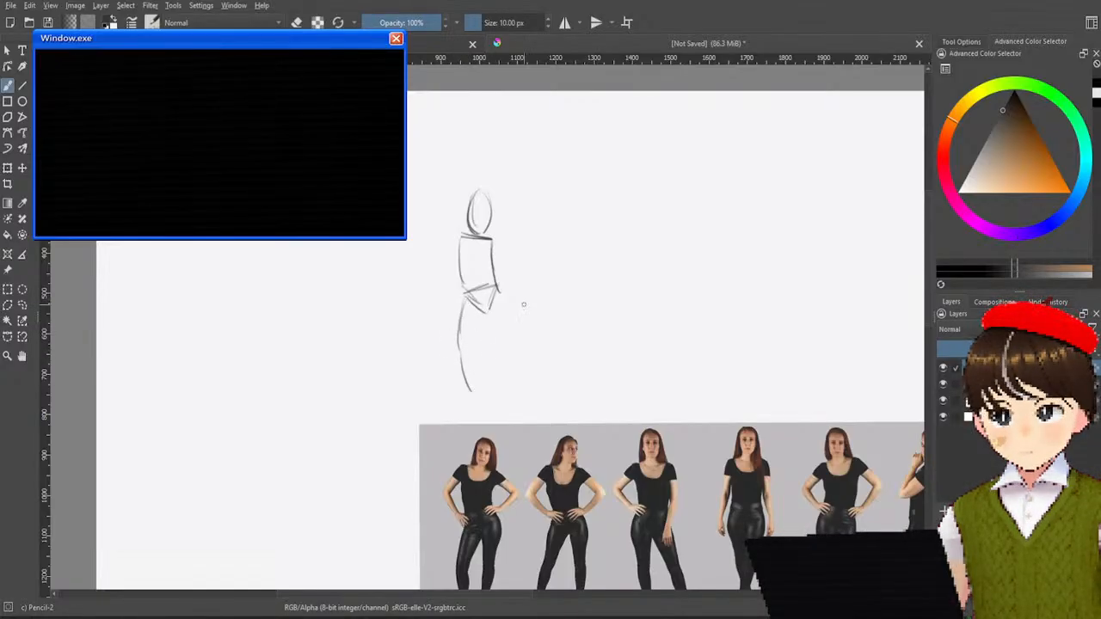
# Step: Undo the figure's lower-leg stroke and redraw it shorter with an inner leg line
pyautogui.scroll(-2, 522, 305)
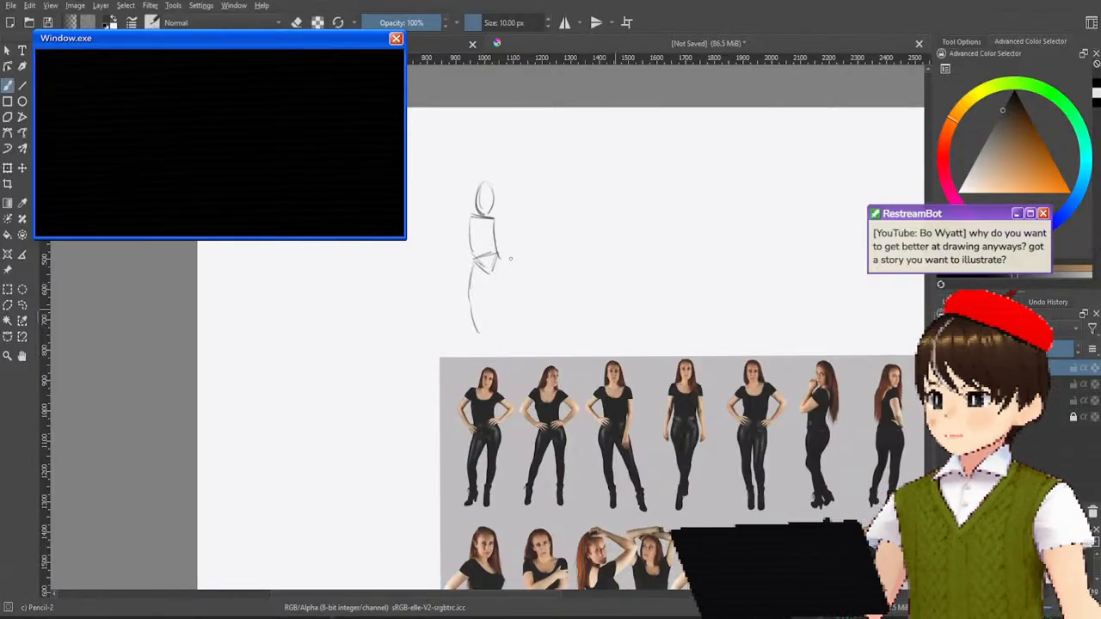
pyautogui.keyDown('ctrl'); pyautogui.scroll(2, 504, 253); pyautogui.keyUp('ctrl')
pyautogui.scroll(-3, 518, 248)
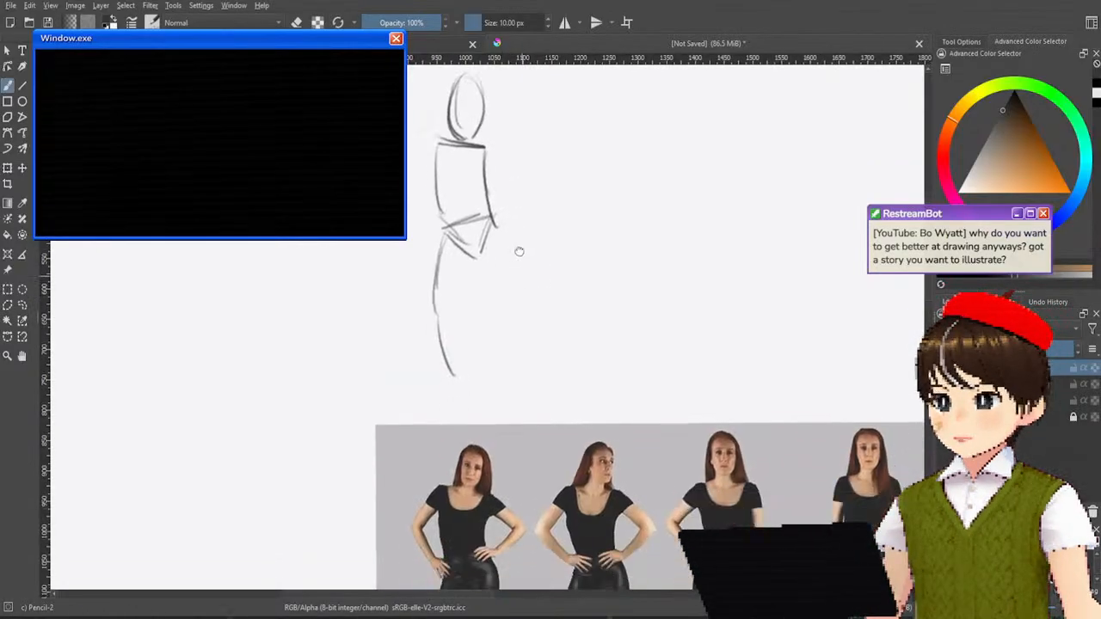
pyautogui.keyDown('ctrl'); pyautogui.scroll(-1, 509, 201); pyautogui.keyUp('ctrl')
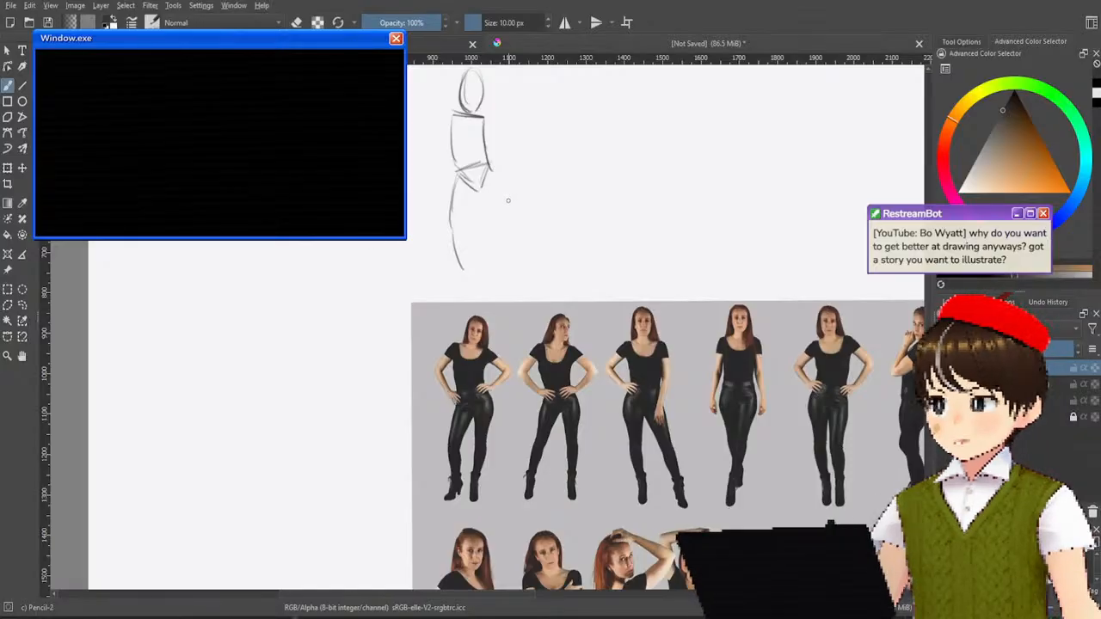
pyautogui.scroll(1, 506, 203)
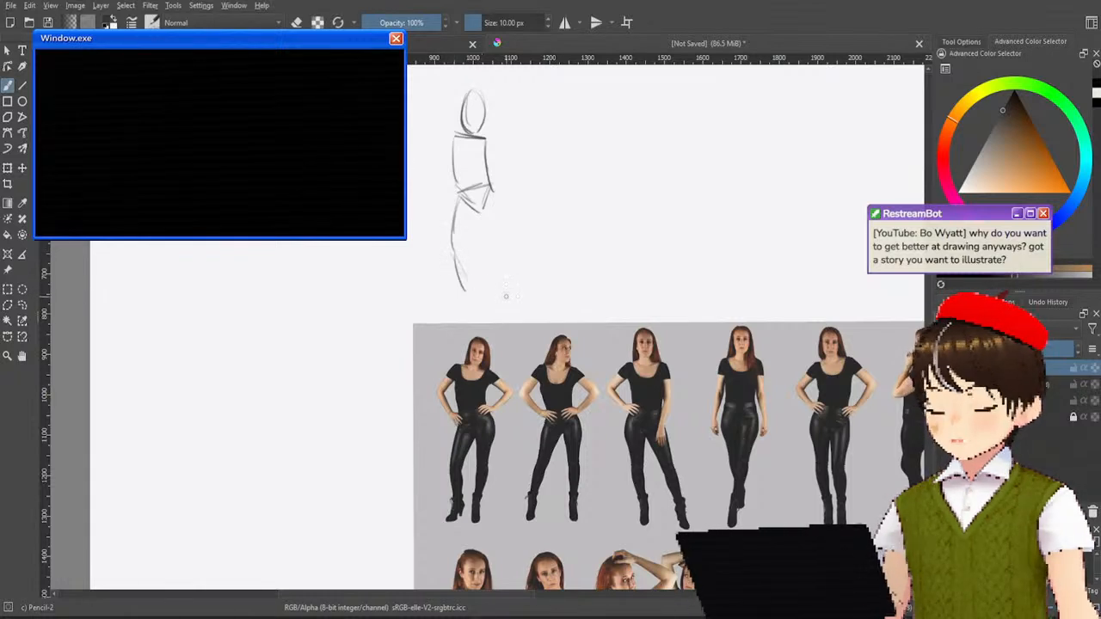
pyautogui.hotkey('ctrl', 'z')
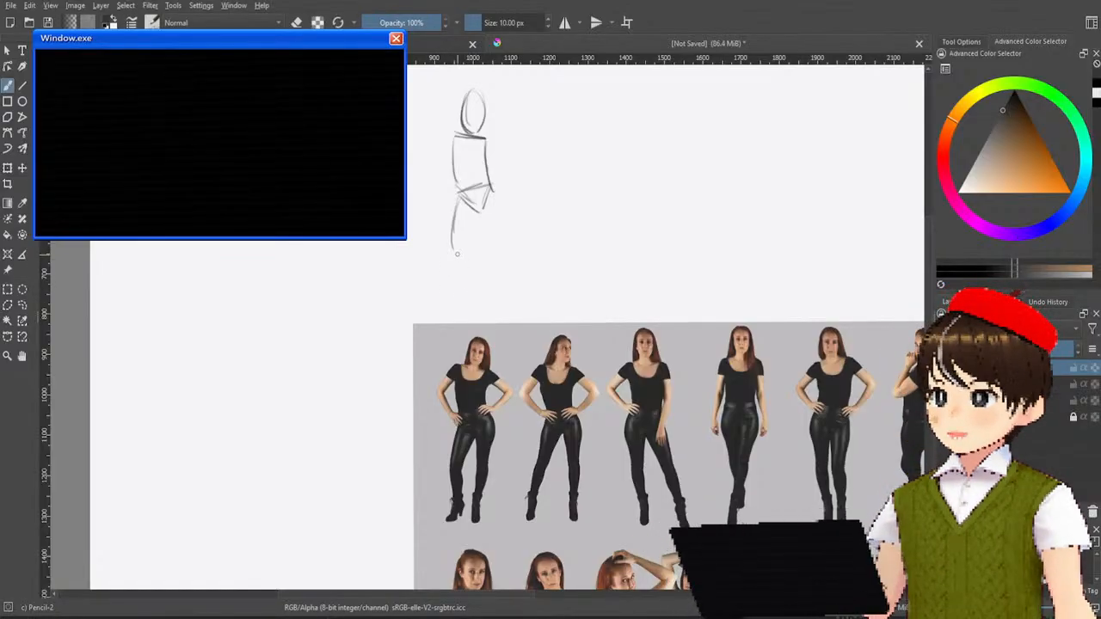
pyautogui.moveTo(450, 245); pyautogui.dragTo(461, 281)
pyautogui.hotkey('ctrl', 'z')
pyautogui.hotkey('ctrl', 'z')
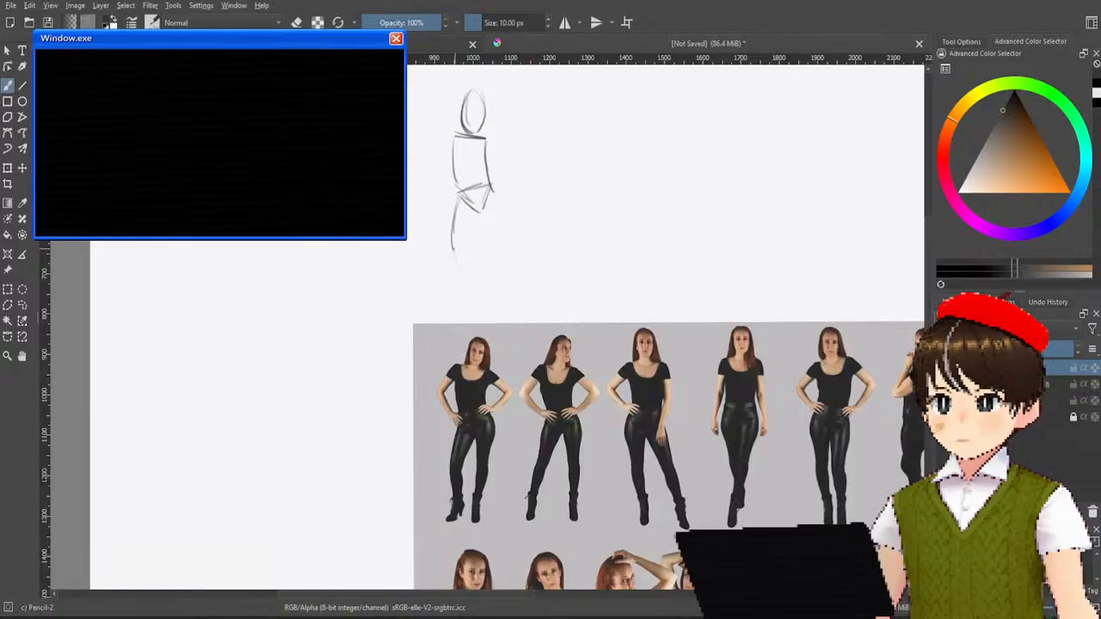
pyautogui.moveTo(452, 248); pyautogui.dragTo(457, 274)
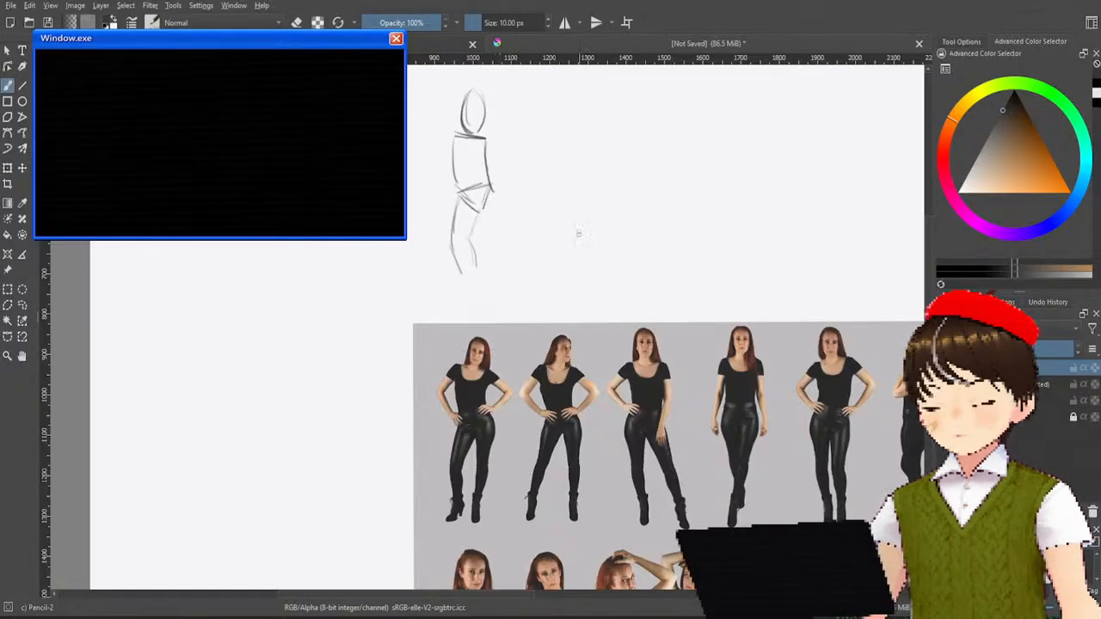
# Step: Shift the figure sketch slightly, and clear it from the layer
pyautogui.click(23, 168)
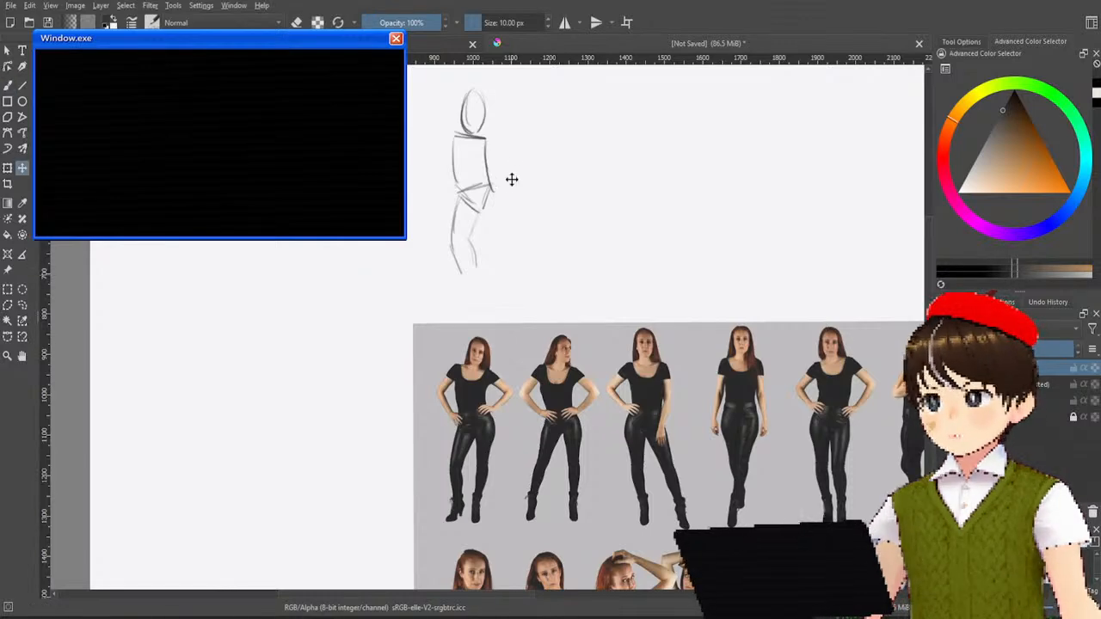
pyautogui.moveTo(511, 178)
pyautogui.mouseDown()
pyautogui.moveTo(494, 383)
pyautogui.moveTo(501, 398)
pyautogui.moveTo(540, 399)
pyautogui.moveTo(474, 172)
pyautogui.moveTo(484, 165)
pyautogui.mouseUp()
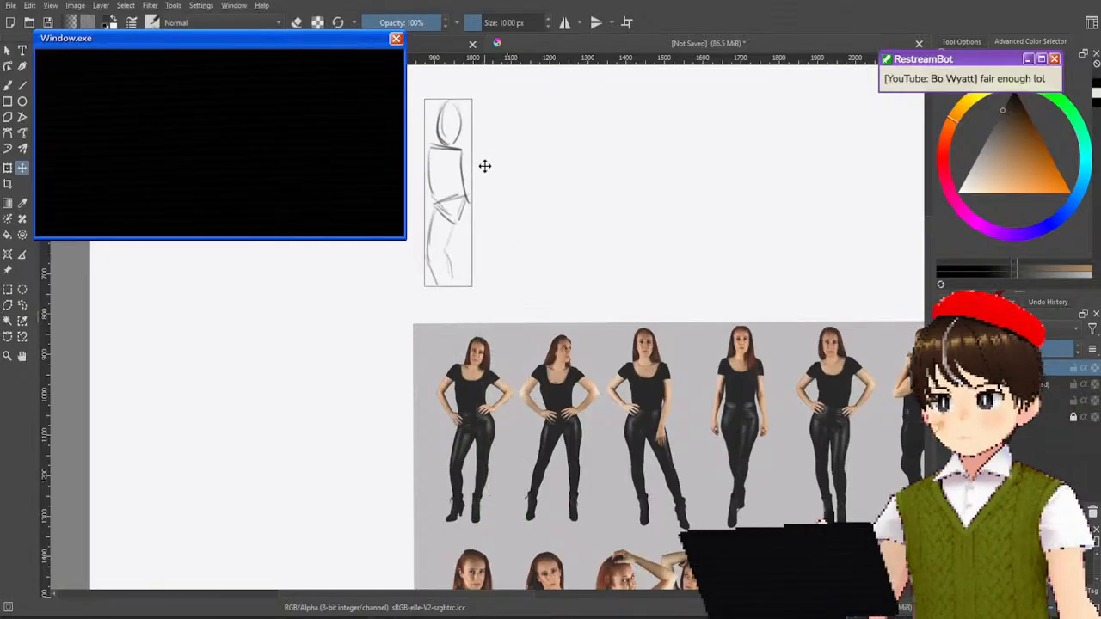
pyautogui.press('Delete')
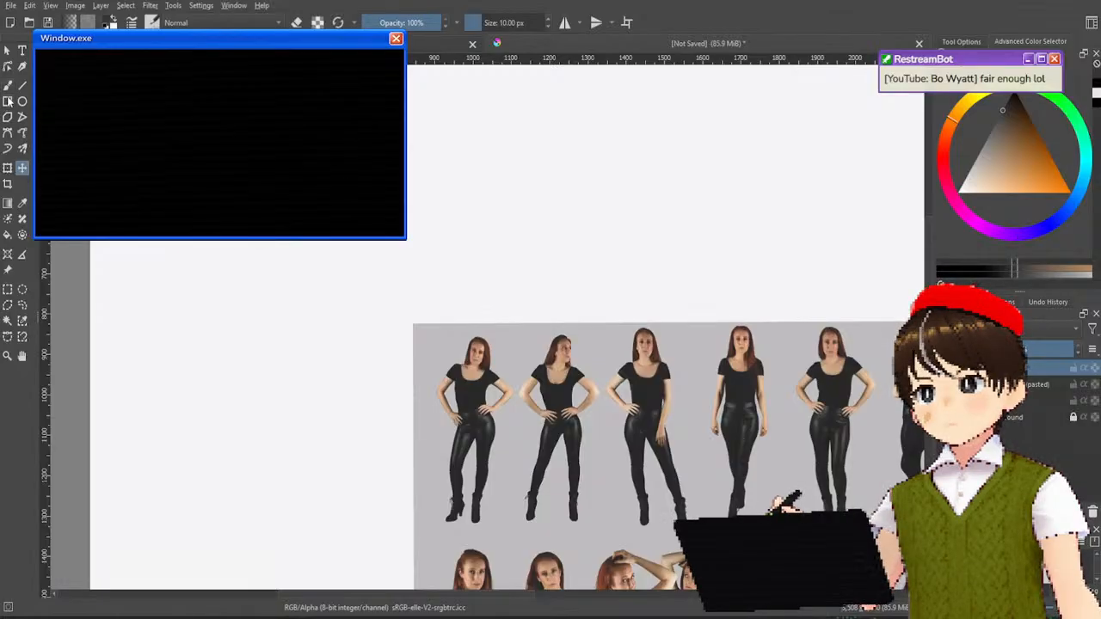
# Step: Sketch a smaller figure above the first pose with a head oval, shoulder line, boxy torso, pelvis and one leg with foot
pyautogui.click(7, 85)
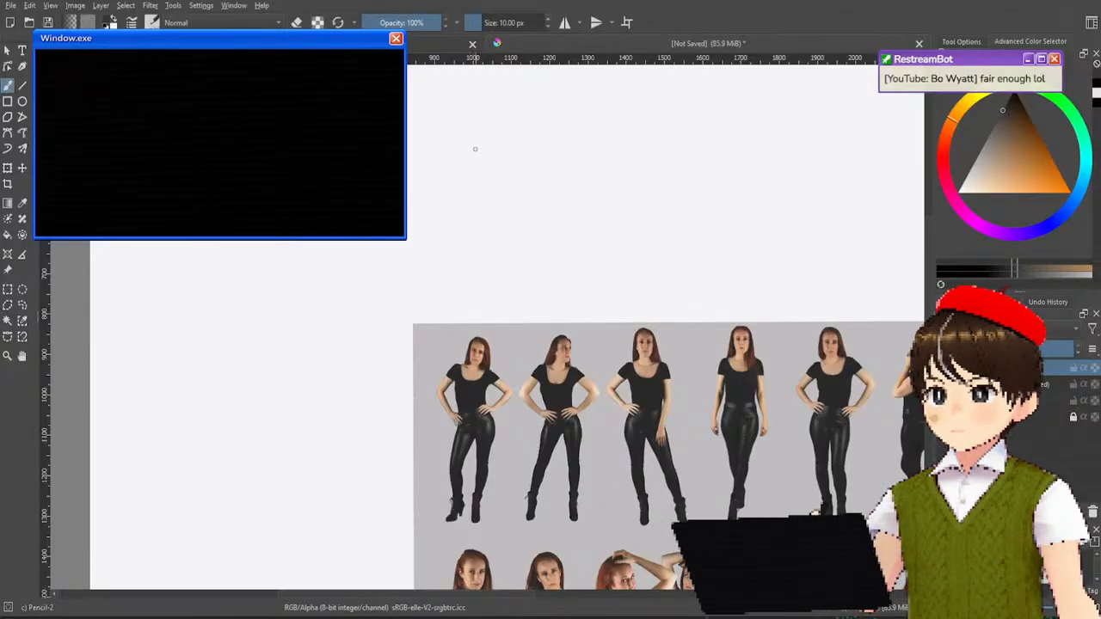
pyautogui.moveTo(469, 147)
pyautogui.mouseDown()
pyautogui.moveTo(478, 175)
pyautogui.moveTo(459, 174)
pyautogui.moveTo(485, 178)
pyautogui.moveTo(452, 176)
pyautogui.moveTo(457, 213)
pyautogui.mouseUp()
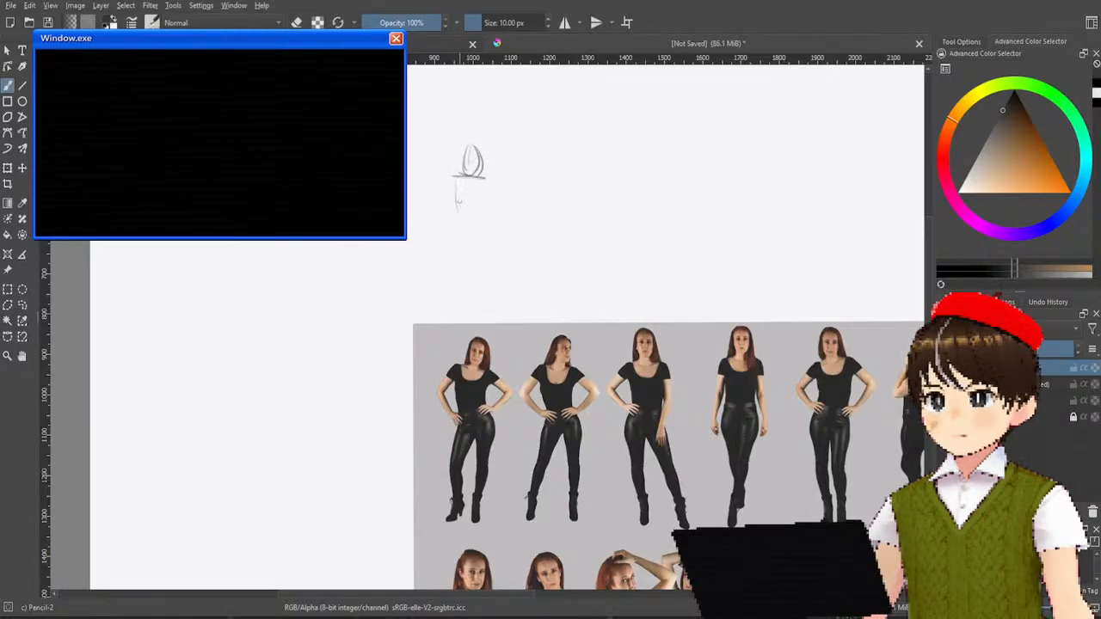
pyautogui.moveTo(455, 176); pyautogui.dragTo(456, 216)
pyautogui.moveTo(484, 176)
pyautogui.mouseDown()
pyautogui.moveTo(484, 214)
pyautogui.moveTo(458, 221)
pyautogui.moveTo(475, 231)
pyautogui.moveTo(454, 260)
pyautogui.mouseUp()
pyautogui.moveTo(462, 222)
pyautogui.mouseDown()
pyautogui.moveTo(455, 262)
pyautogui.moveTo(470, 258)
pyautogui.moveTo(457, 263)
pyautogui.moveTo(455, 287)
pyautogui.moveTo(470, 296)
pyautogui.moveTo(457, 299)
pyautogui.mouseUp()
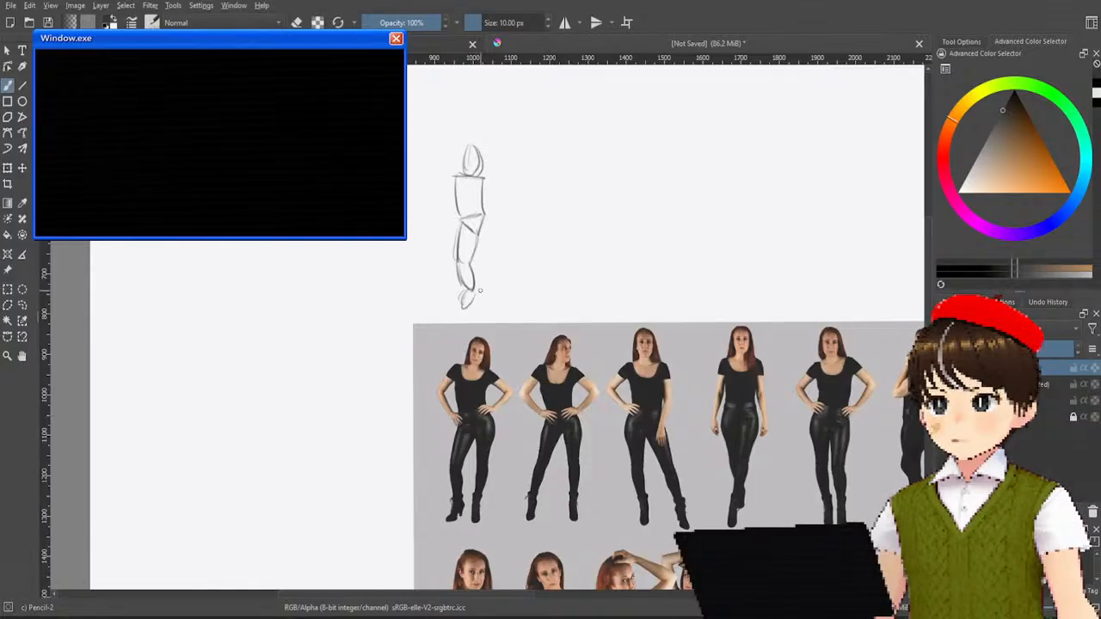
# Step: Try an outer line for the second leg, and undo it together with the first leg's foot and inner calf strokes
pyautogui.moveTo(480, 230); pyautogui.dragTo(485, 268)
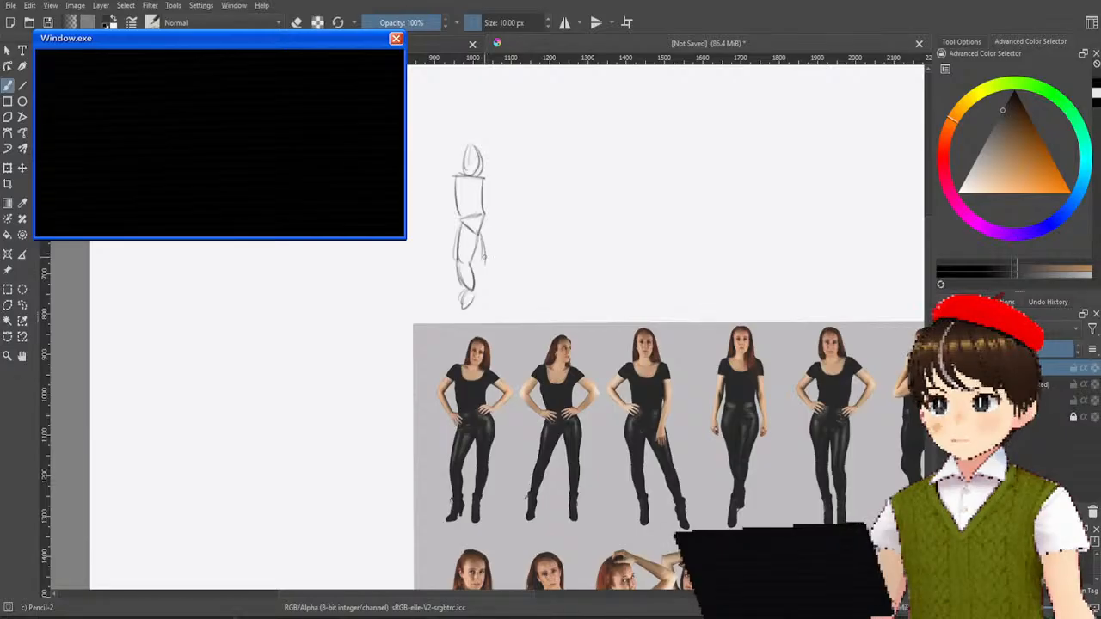
pyautogui.hotkey('ctrl', 'z')
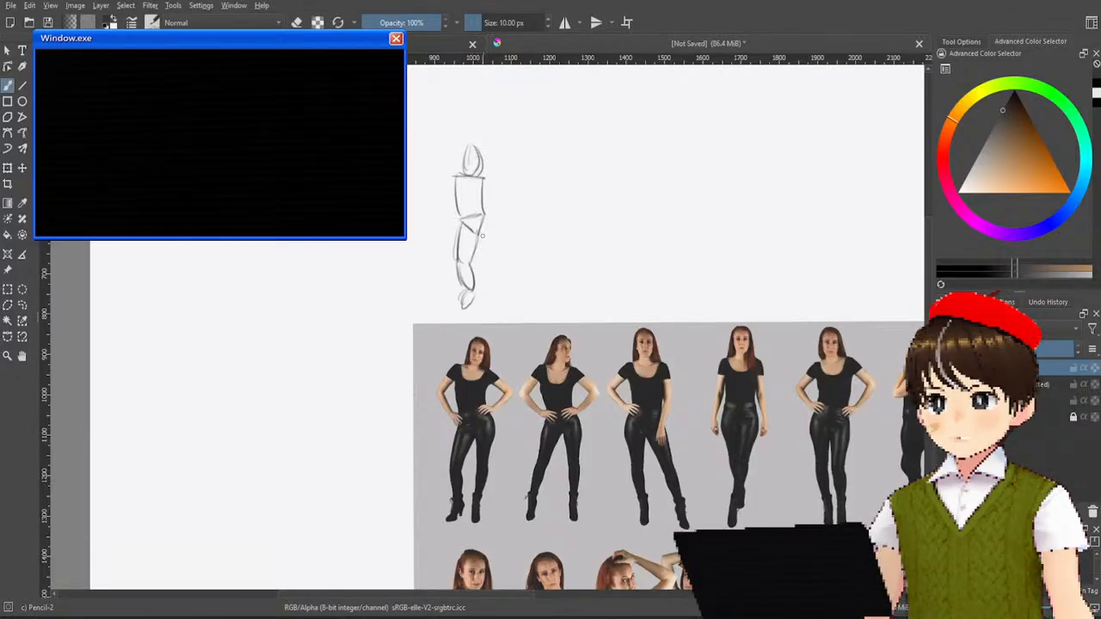
pyautogui.hotkey('ctrl', 'z')
pyautogui.hotkey('ctrl', 'z')
pyautogui.hotkey('ctrl', 'z')
pyautogui.hotkey('ctrl', 'z')
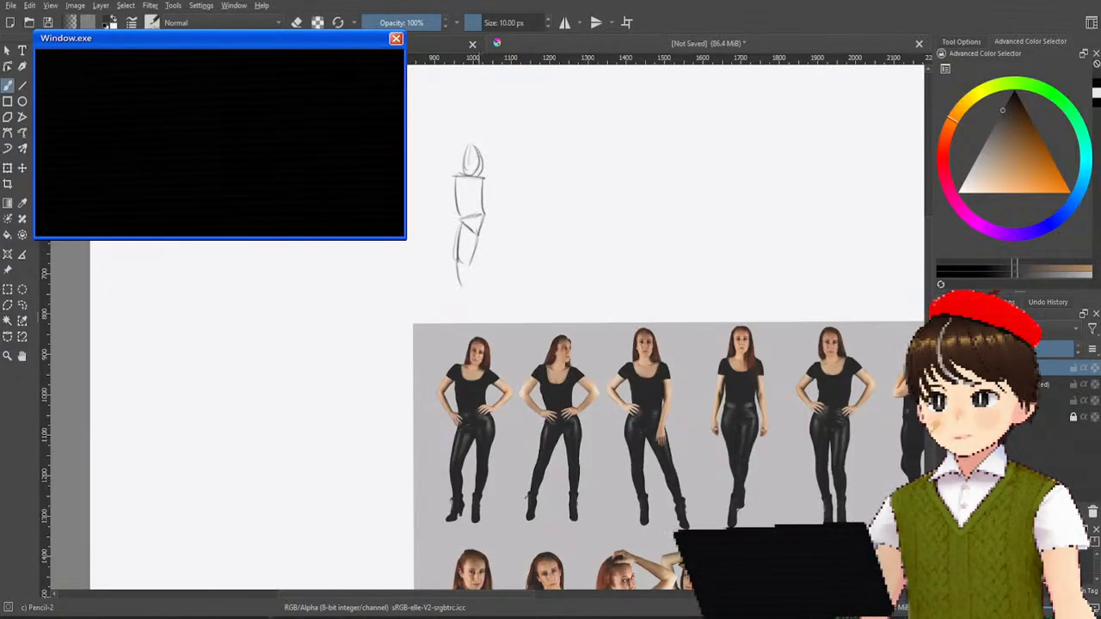
# Step: Undo the first leg's remaining lower strokes and redraw its inner thigh, calf and foot
pyautogui.hotkey('ctrl', 'z')
pyautogui.hotkey('ctrl', 'z')
pyautogui.hotkey('ctrl', 'z')
pyautogui.hotkey('ctrl', 'z')
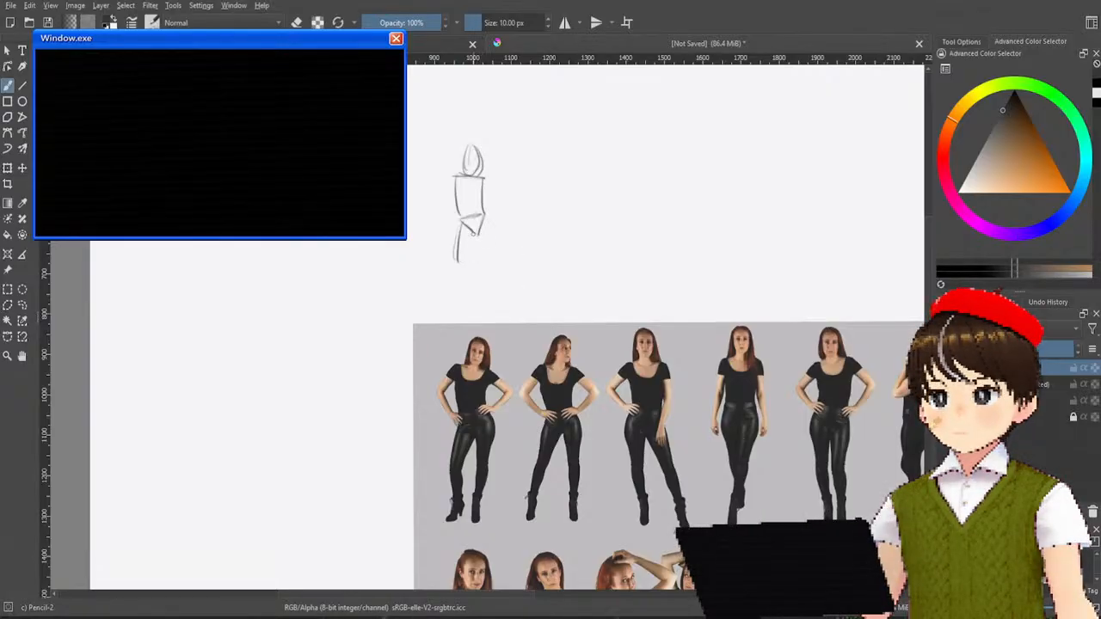
pyautogui.moveTo(477, 231); pyautogui.dragTo(458, 302)
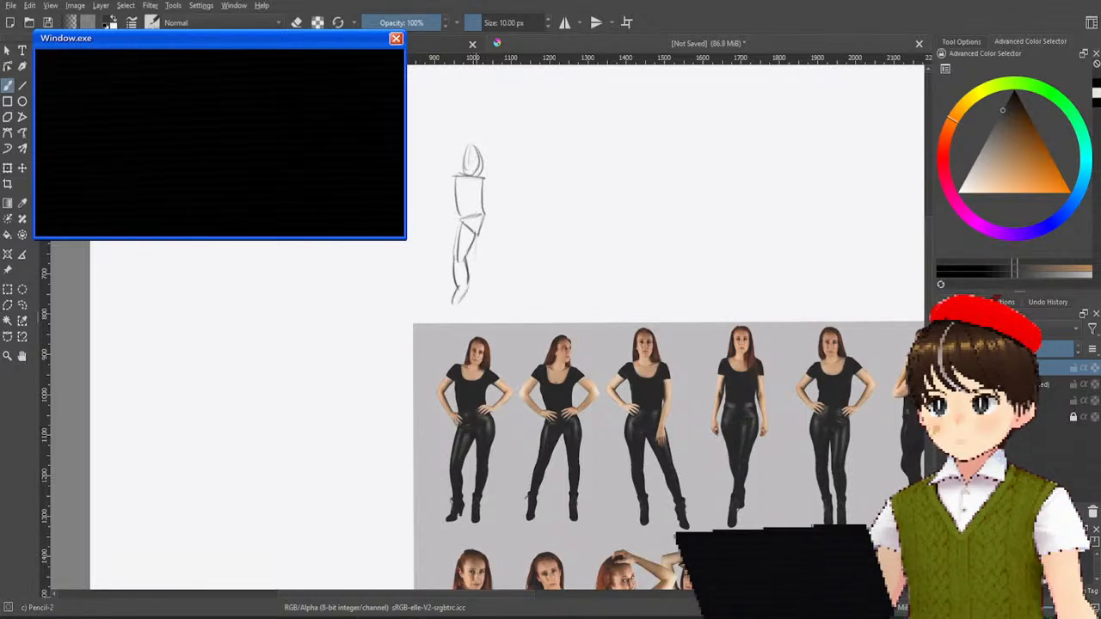
# Step: Sketch the second leg of the small figure with inner and outer contours and a rounded foot
pyautogui.moveTo(475, 230); pyautogui.dragTo(481, 271)
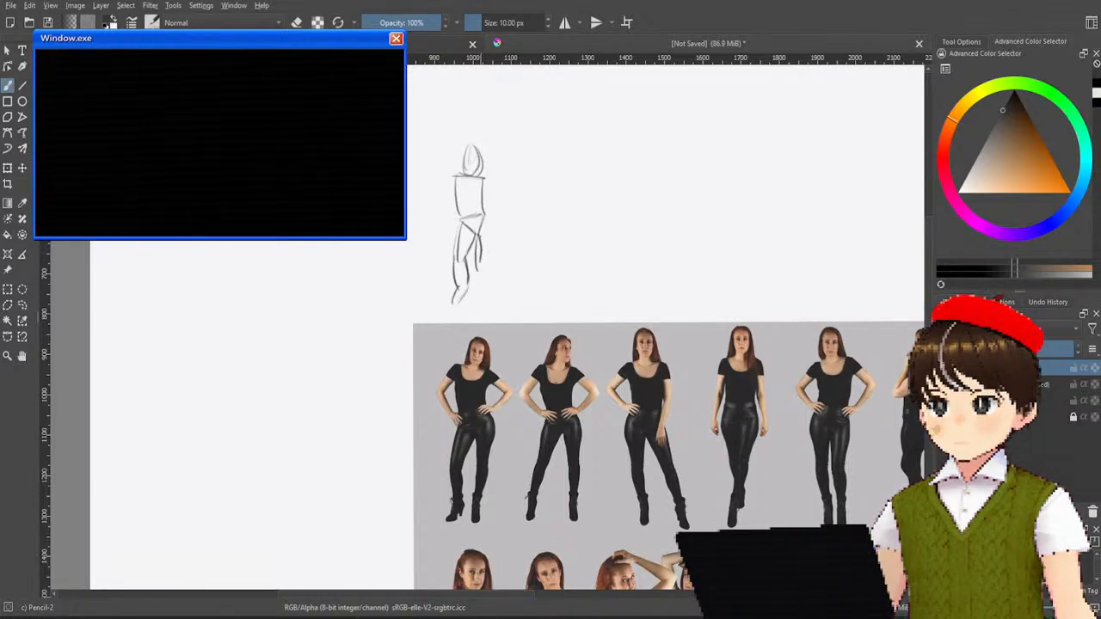
pyautogui.moveTo(475, 225); pyautogui.dragTo(482, 269)
pyautogui.moveTo(475, 230)
pyautogui.mouseDown()
pyautogui.moveTo(486, 295)
pyautogui.moveTo(493, 253)
pyautogui.mouseUp()
pyautogui.moveTo(487, 214)
pyautogui.mouseDown()
pyautogui.moveTo(493, 271)
pyautogui.moveTo(494, 260)
pyautogui.mouseUp()
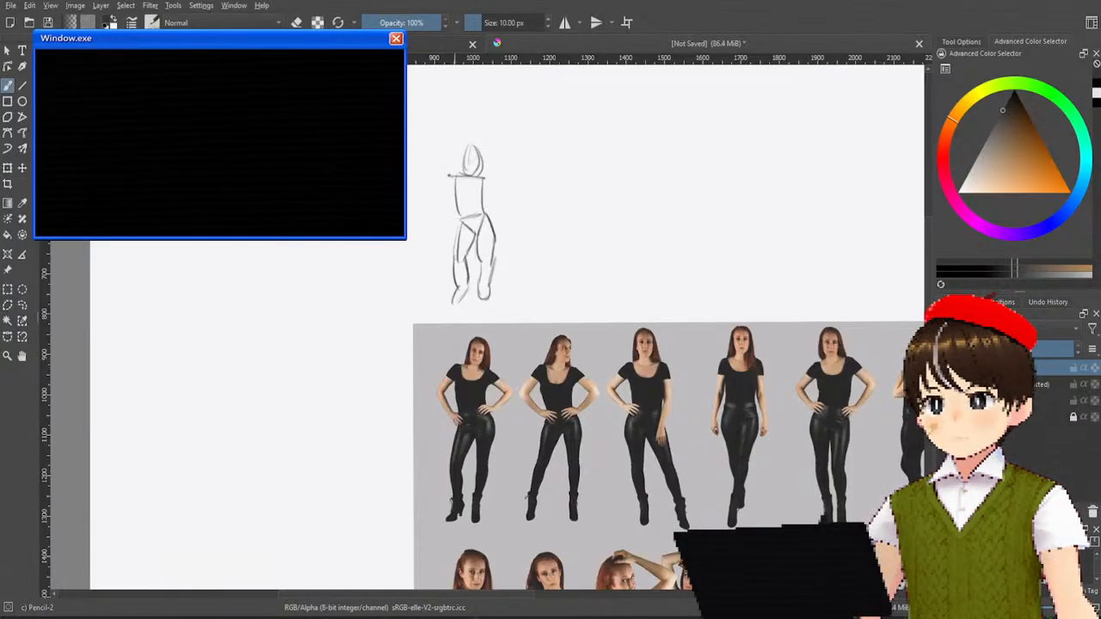
# Step: Add both bent arms to the small figure, with the hands resting on the hips
pyautogui.moveTo(449, 175); pyautogui.dragTo(438, 182)
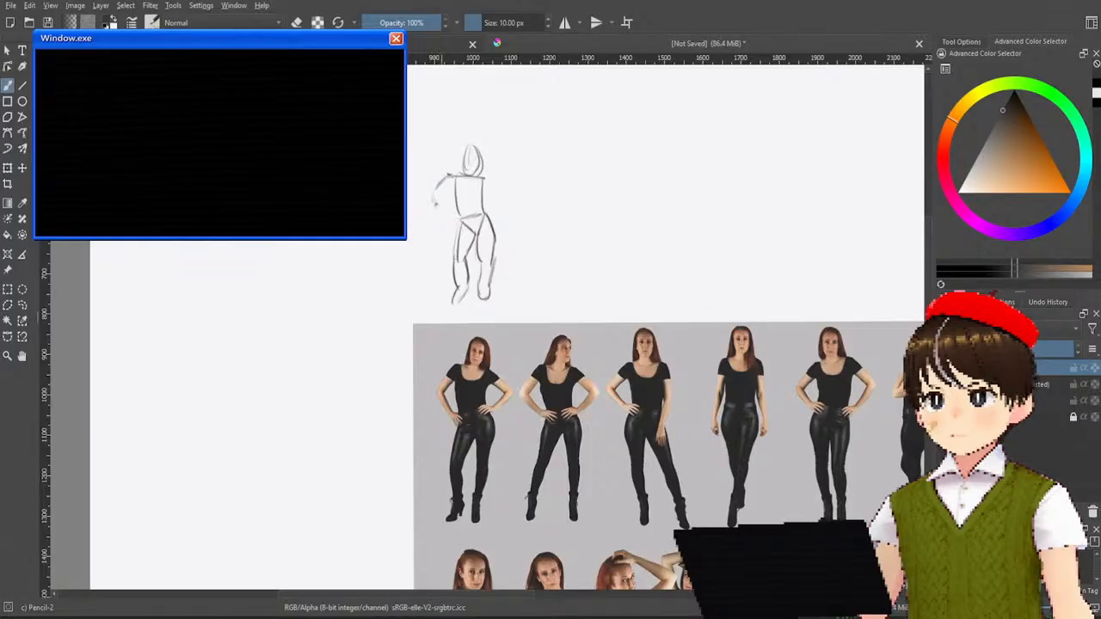
pyautogui.moveTo(434, 200)
pyautogui.mouseDown()
pyautogui.moveTo(442, 219)
pyautogui.moveTo(454, 206)
pyautogui.mouseUp()
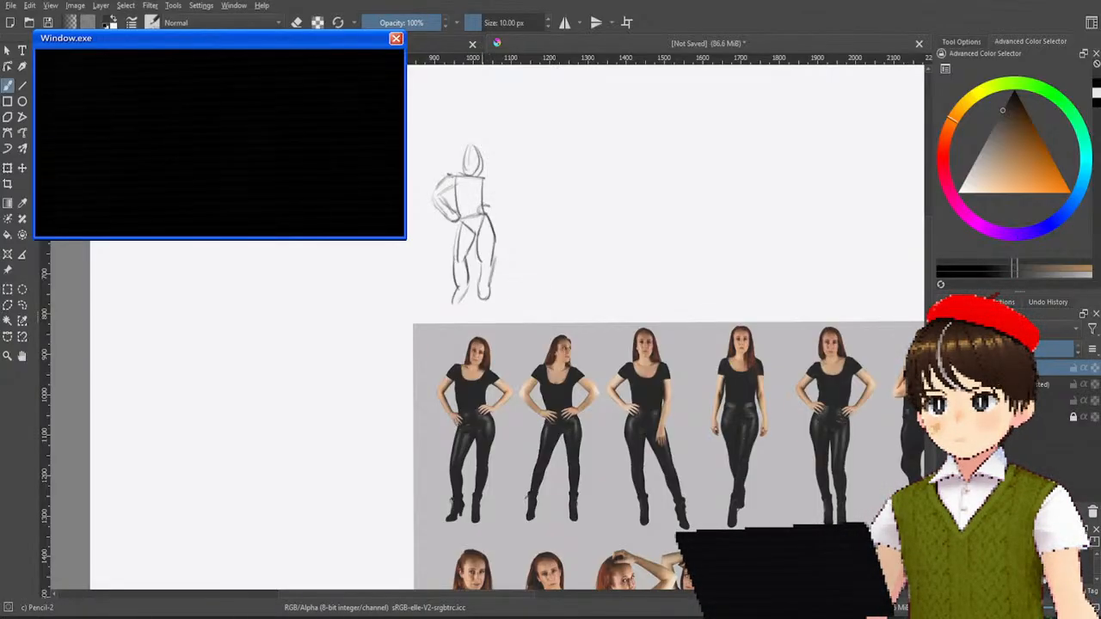
pyautogui.moveTo(492, 209)
pyautogui.mouseDown()
pyautogui.moveTo(512, 196)
pyautogui.moveTo(489, 185)
pyautogui.mouseUp()
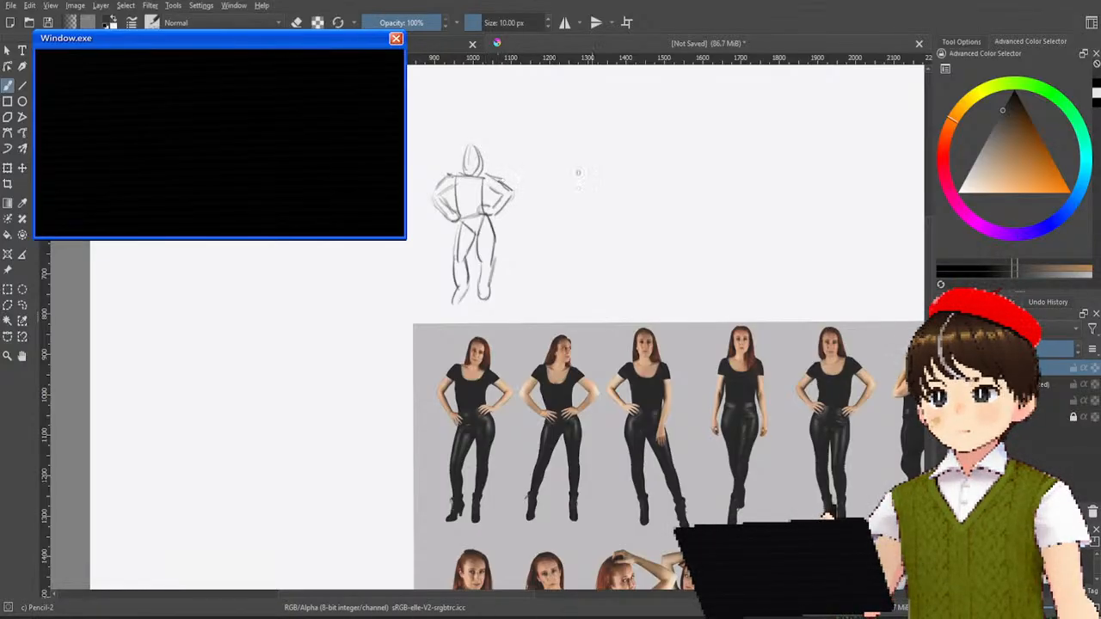
# Step: Move the finished figure beside the first reference pose for comparison, and shift it up out of the drawing area
pyautogui.click(23, 168)
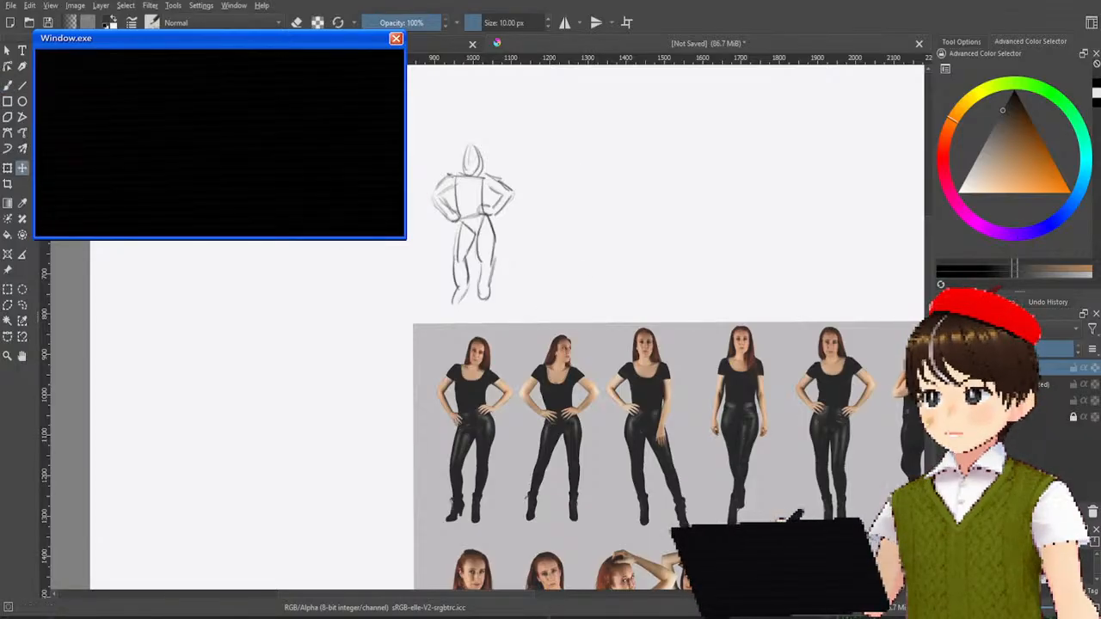
pyautogui.moveTo(491, 191)
pyautogui.mouseDown()
pyautogui.moveTo(476, 419)
pyautogui.moveTo(544, 392)
pyautogui.moveTo(393, 376)
pyautogui.moveTo(436, 412)
pyautogui.moveTo(487, 413)
pyautogui.moveTo(393, 407)
pyautogui.mouseUp()
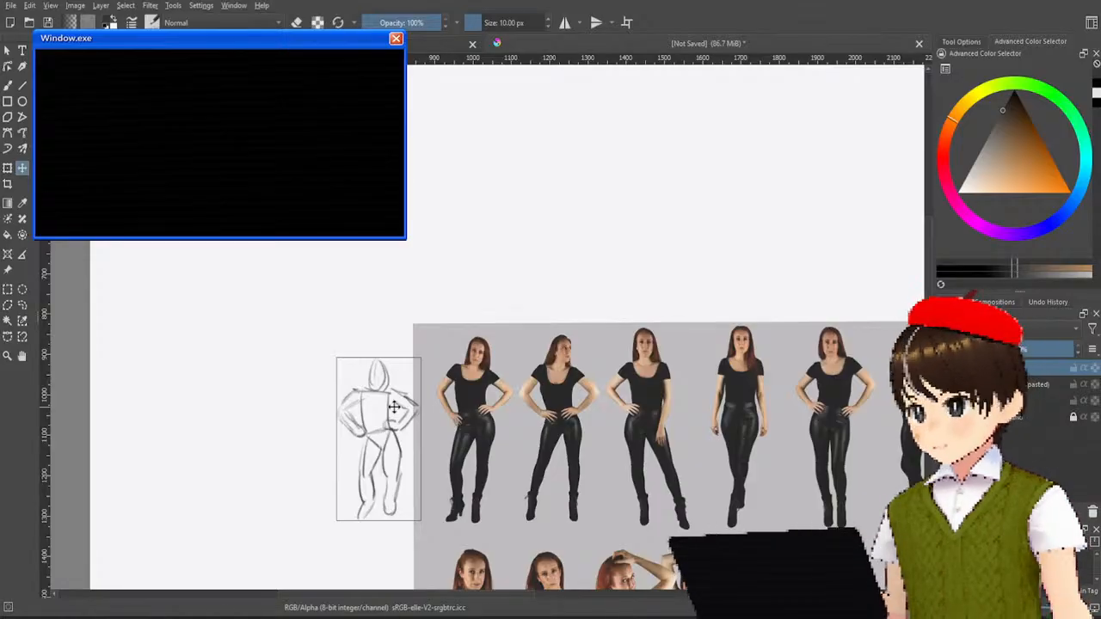
pyautogui.moveTo(393, 407)
pyautogui.mouseDown()
pyautogui.moveTo(455, 307)
pyautogui.moveTo(405, 192)
pyautogui.moveTo(467, 191)
pyautogui.moveTo(344, 194)
pyautogui.moveTo(345, 120)
pyautogui.mouseUp()
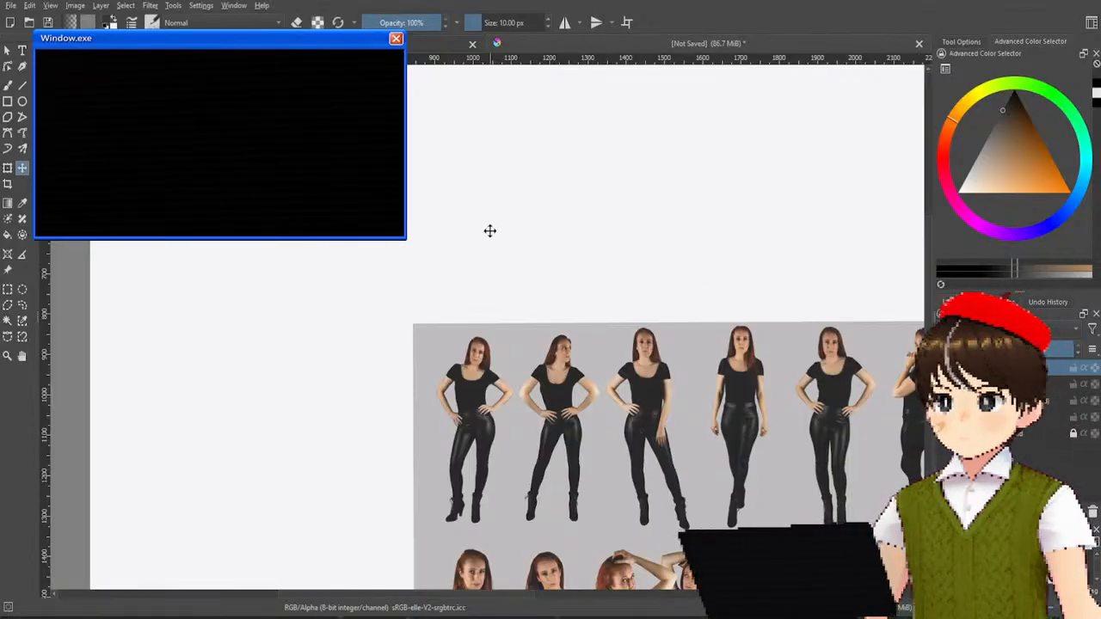
# Step: On a new layer, sketch a second, taller figure above the first pose with head oval, shoulder line, torso, pelvis and both legs
pyautogui.click(8, 86)
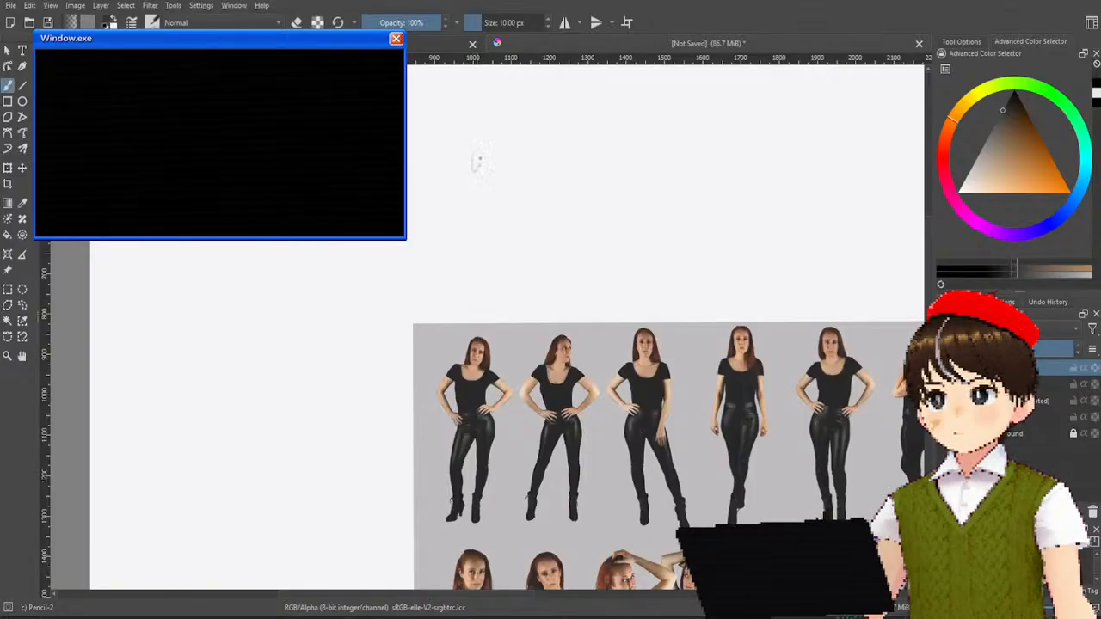
pyautogui.click(512, 200)
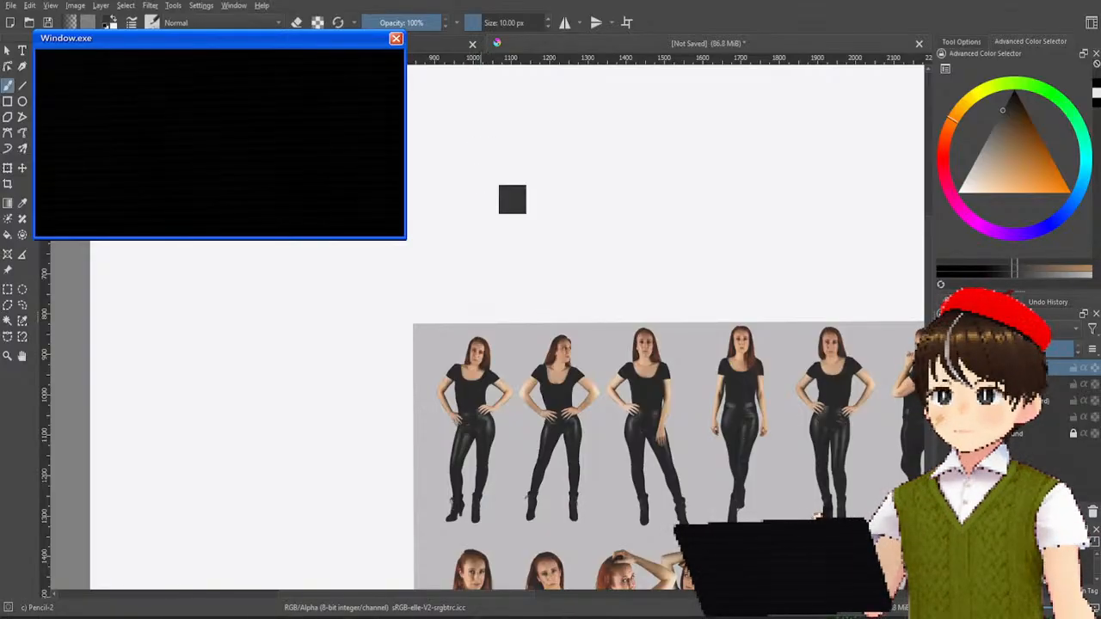
pyautogui.moveTo(479, 140)
pyautogui.mouseDown()
pyautogui.moveTo(467, 166)
pyautogui.moveTo(480, 140)
pyautogui.moveTo(484, 182)
pyautogui.moveTo(480, 143)
pyautogui.moveTo(470, 187)
pyautogui.moveTo(480, 153)
pyautogui.moveTo(487, 186)
pyautogui.moveTo(480, 197)
pyautogui.moveTo(462, 188)
pyautogui.moveTo(484, 192)
pyautogui.moveTo(450, 188)
pyautogui.moveTo(488, 192)
pyautogui.moveTo(484, 227)
pyautogui.mouseUp()
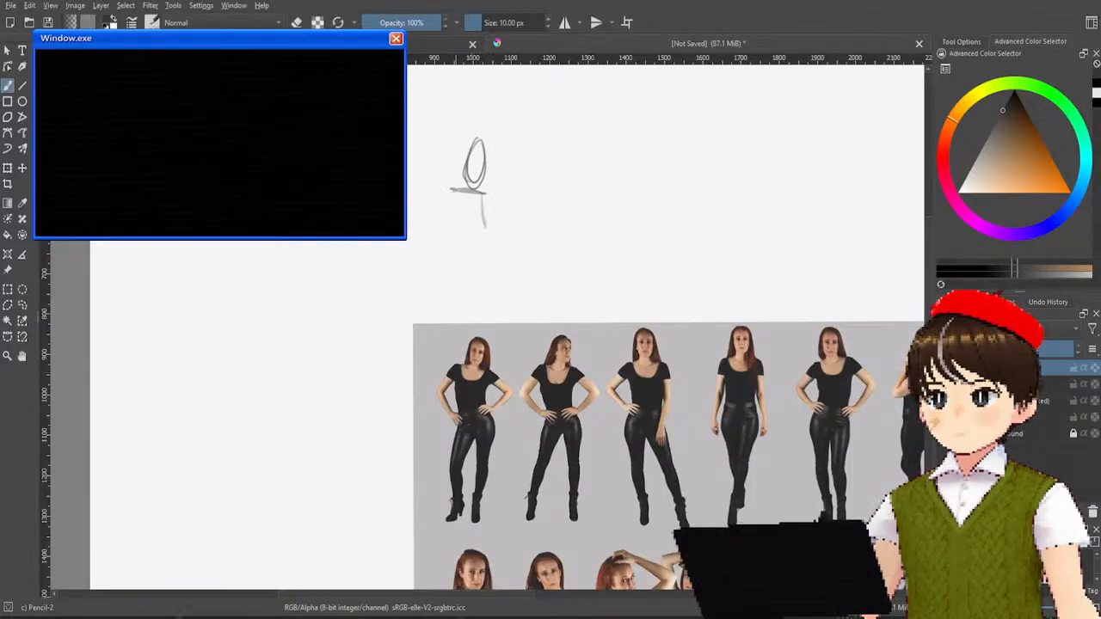
pyautogui.moveTo(450, 188)
pyautogui.mouseDown()
pyautogui.moveTo(469, 232)
pyautogui.moveTo(457, 241)
pyautogui.moveTo(479, 258)
pyautogui.moveTo(486, 243)
pyautogui.moveTo(452, 294)
pyautogui.mouseUp()
pyautogui.moveTo(460, 246)
pyautogui.mouseDown()
pyautogui.moveTo(447, 282)
pyautogui.moveTo(469, 325)
pyautogui.mouseUp()
pyautogui.moveTo(475, 311)
pyautogui.mouseDown()
pyautogui.moveTo(463, 327)
pyautogui.moveTo(472, 320)
pyautogui.mouseUp()
pyautogui.moveTo(482, 257)
pyautogui.mouseDown()
pyautogui.moveTo(496, 333)
pyautogui.moveTo(501, 263)
pyautogui.mouseUp()
pyautogui.moveTo(504, 308)
pyautogui.mouseDown()
pyautogui.moveTo(499, 246)
pyautogui.moveTo(502, 272)
pyautogui.mouseUp()
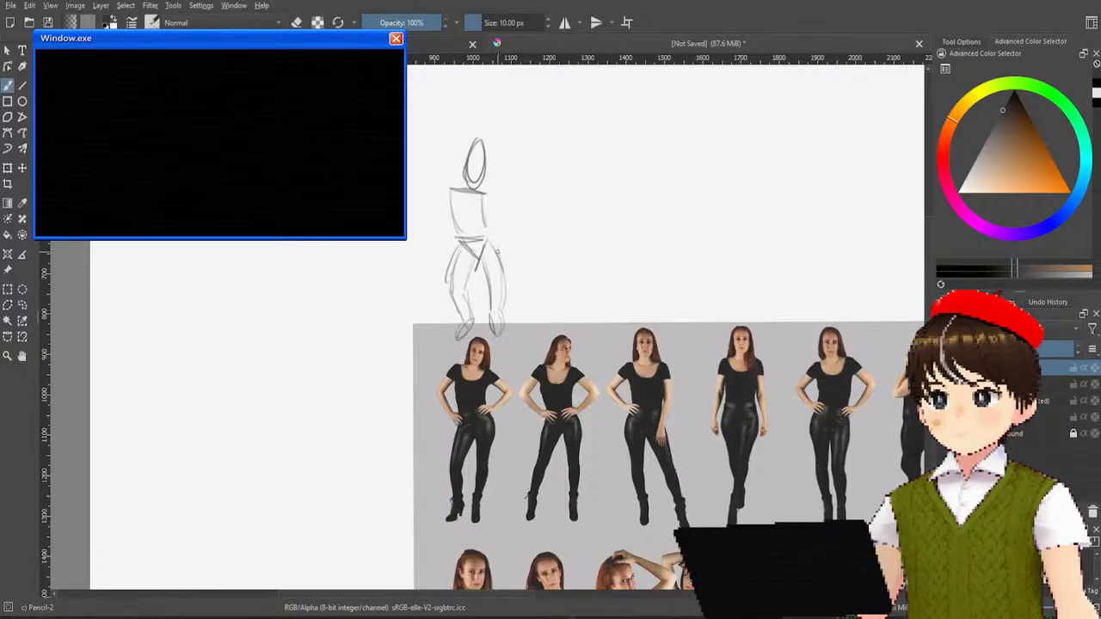
# Step: Strengthen the second figure's hip contour and add both bent arms with the hands on the hips
pyautogui.moveTo(487, 222); pyautogui.dragTo(502, 269)
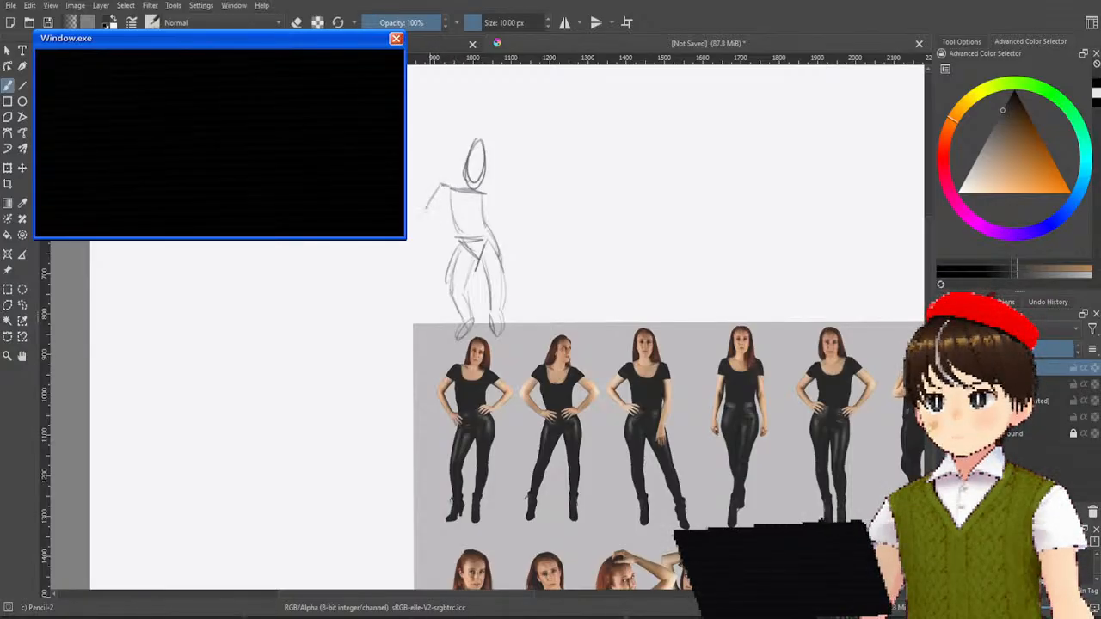
pyautogui.moveTo(428, 209); pyautogui.dragTo(452, 236)
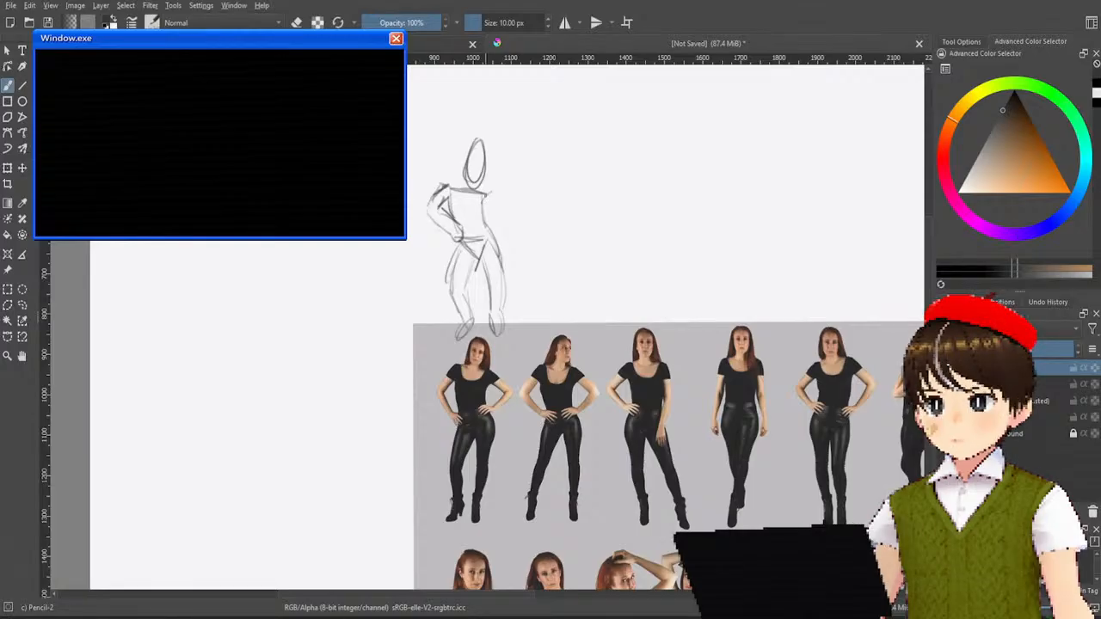
pyautogui.moveTo(487, 197)
pyautogui.mouseDown()
pyautogui.moveTo(504, 205)
pyautogui.moveTo(492, 222)
pyautogui.mouseUp()
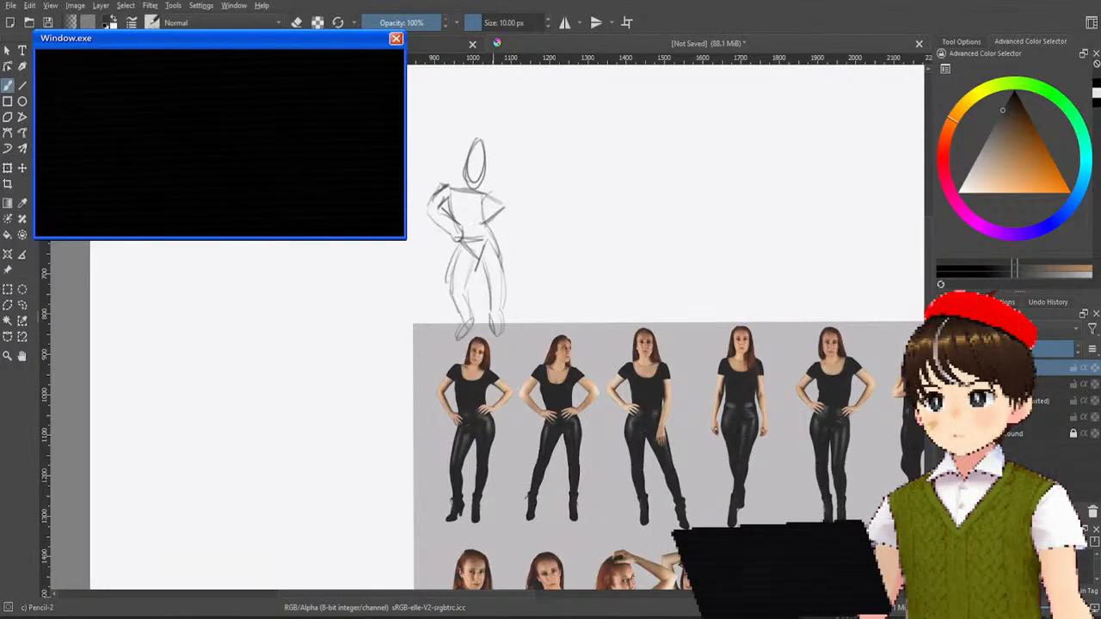
pyautogui.moveTo(492, 229)
pyautogui.mouseDown()
pyautogui.moveTo(517, 209)
pyautogui.moveTo(489, 232)
pyautogui.mouseUp()
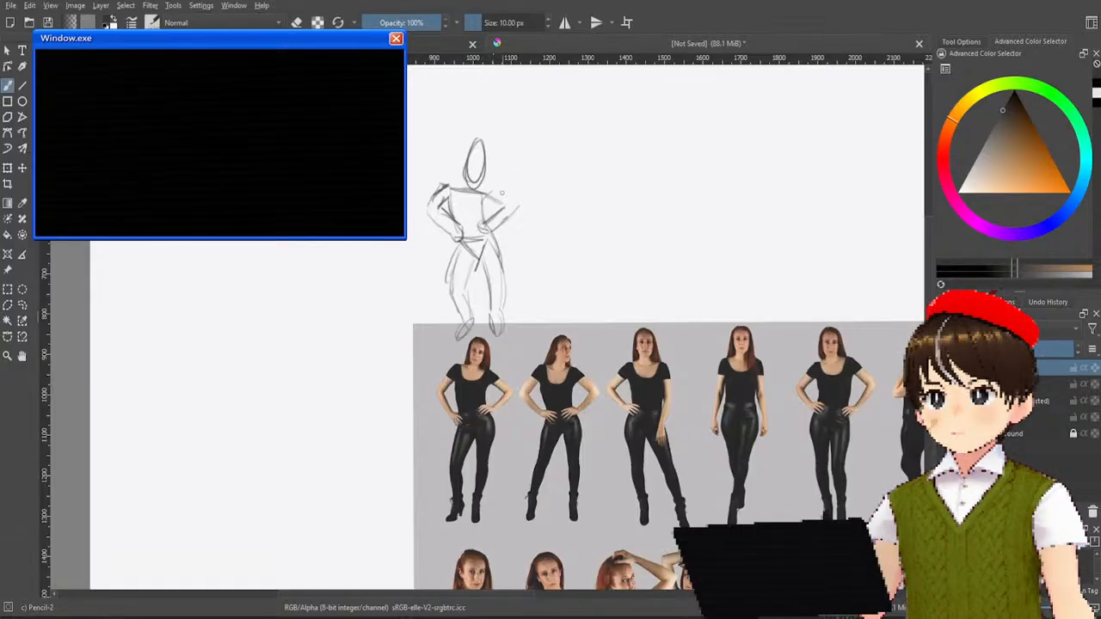
pyautogui.moveTo(501, 194)
pyautogui.mouseDown()
pyautogui.moveTo(516, 203)
pyautogui.moveTo(488, 185)
pyautogui.mouseUp()
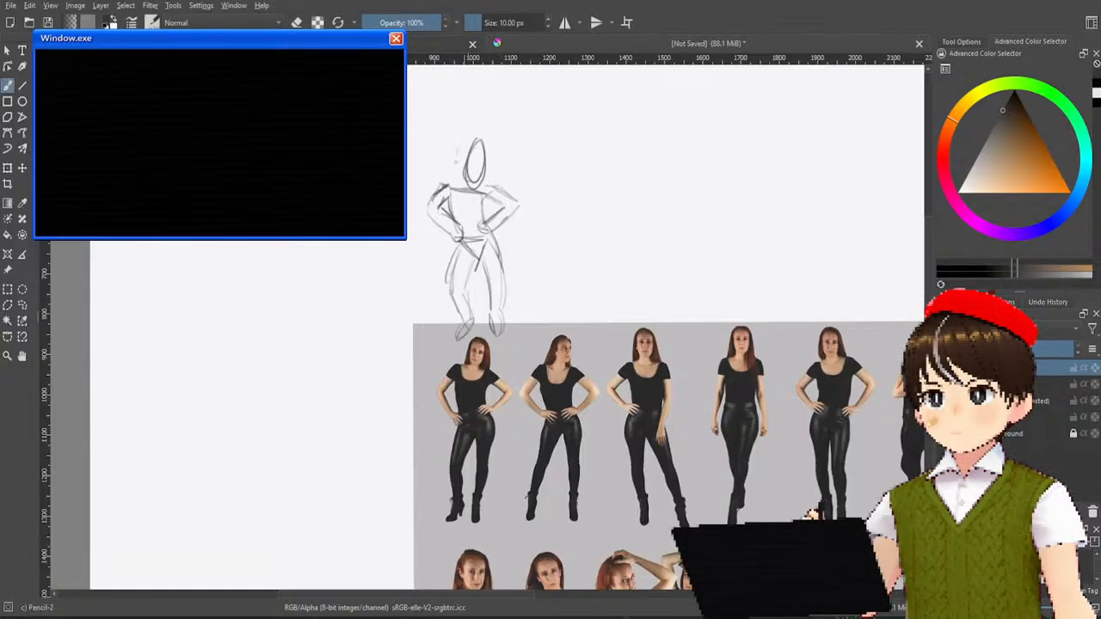
# Step: Try a wider contour around the second figure's head, and fade the head out with the Eraser Soft brush
pyautogui.moveTo(464, 148); pyautogui.dragTo(458, 181)
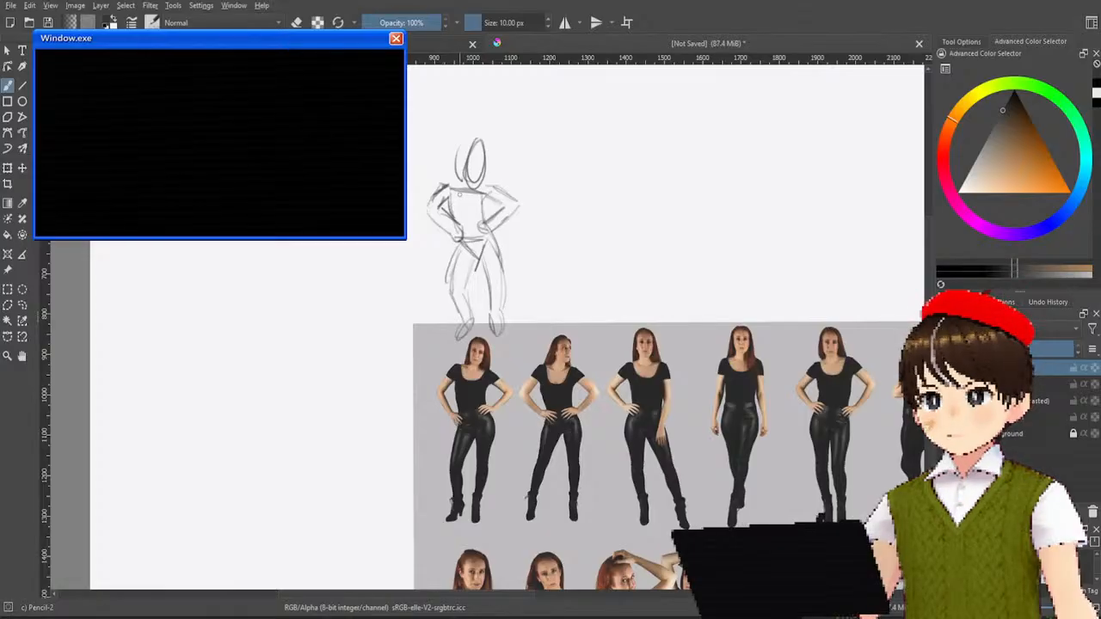
pyautogui.rightClick(437, 191)
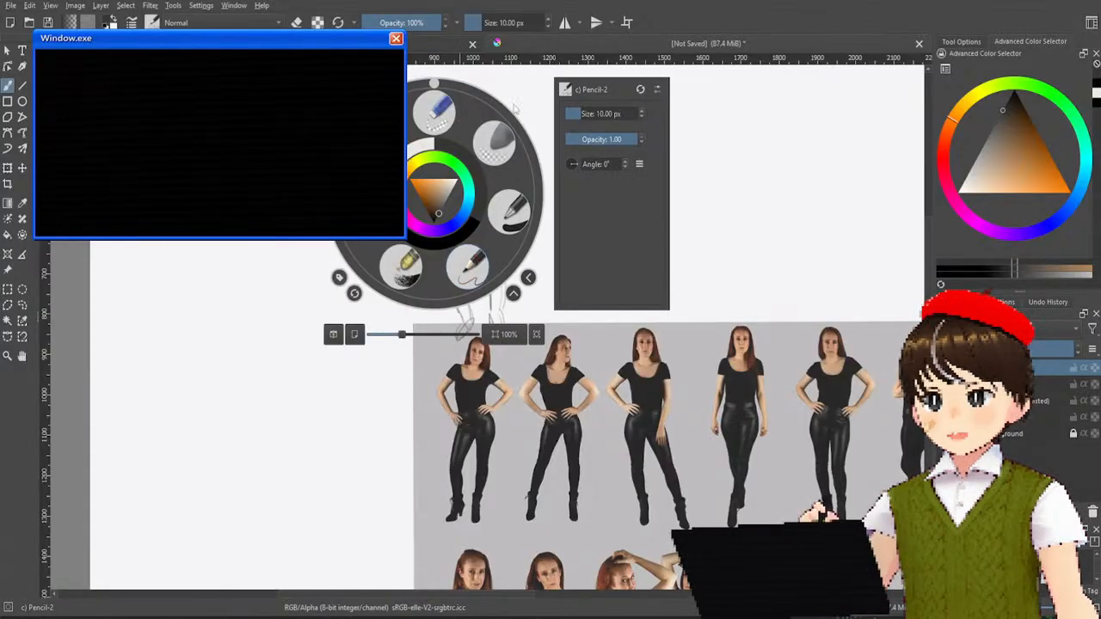
pyautogui.click(497, 138)
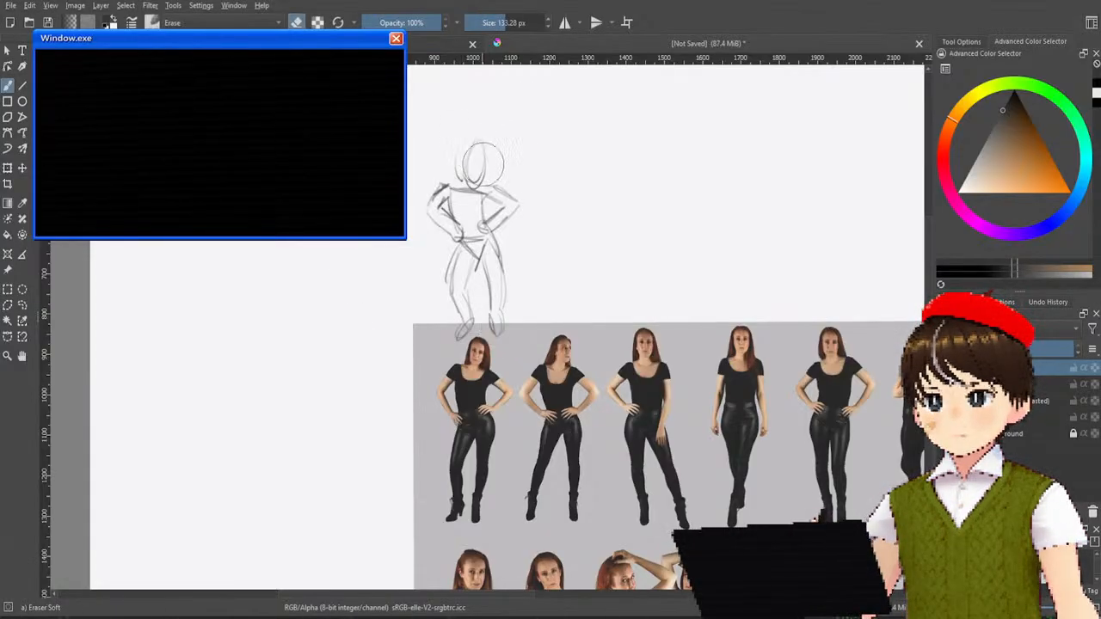
pyautogui.rightClick(512, 191)
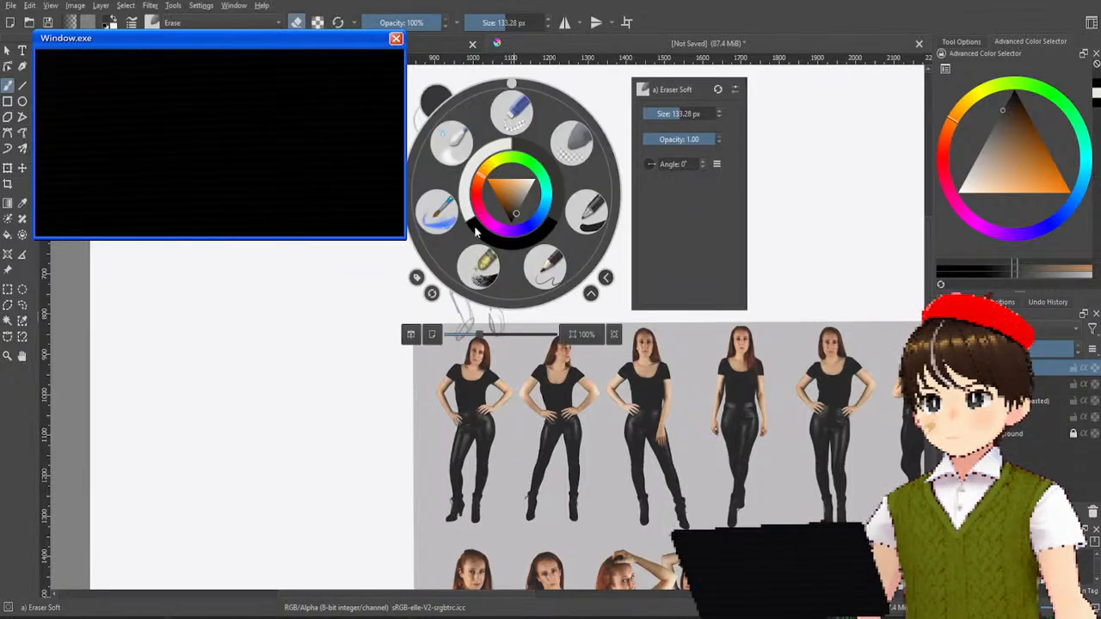
pyautogui.click(543, 266)
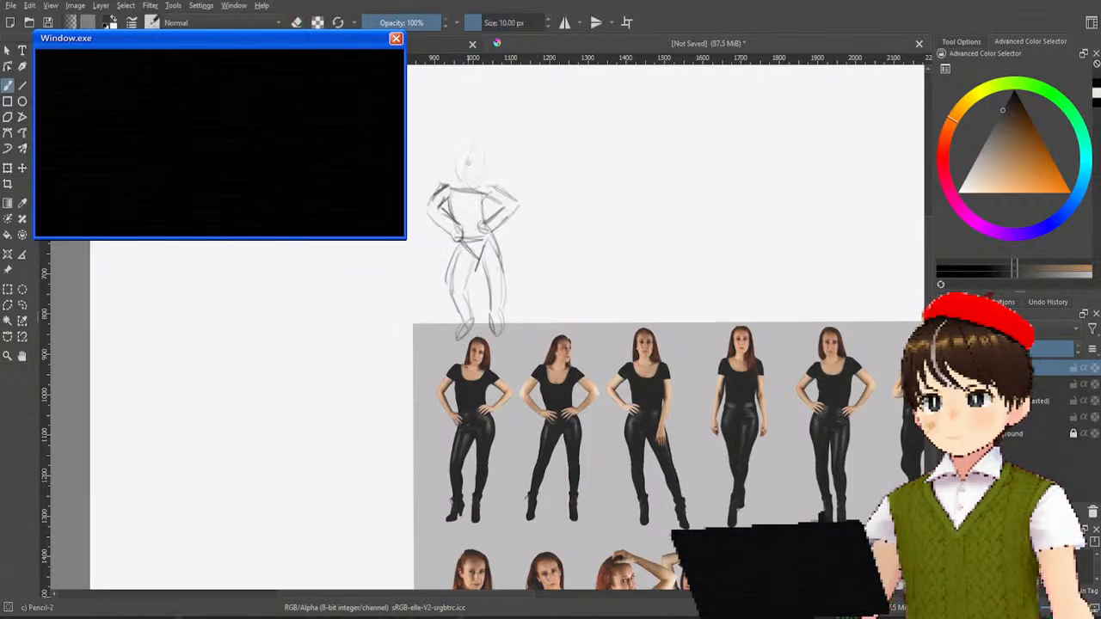
# Step: Redraw the second figure's head as a smaller oval with the Pencil-2 brush, undoing the unsatisfactory attempts
pyautogui.moveTo(469, 161); pyautogui.dragTo(472, 182)
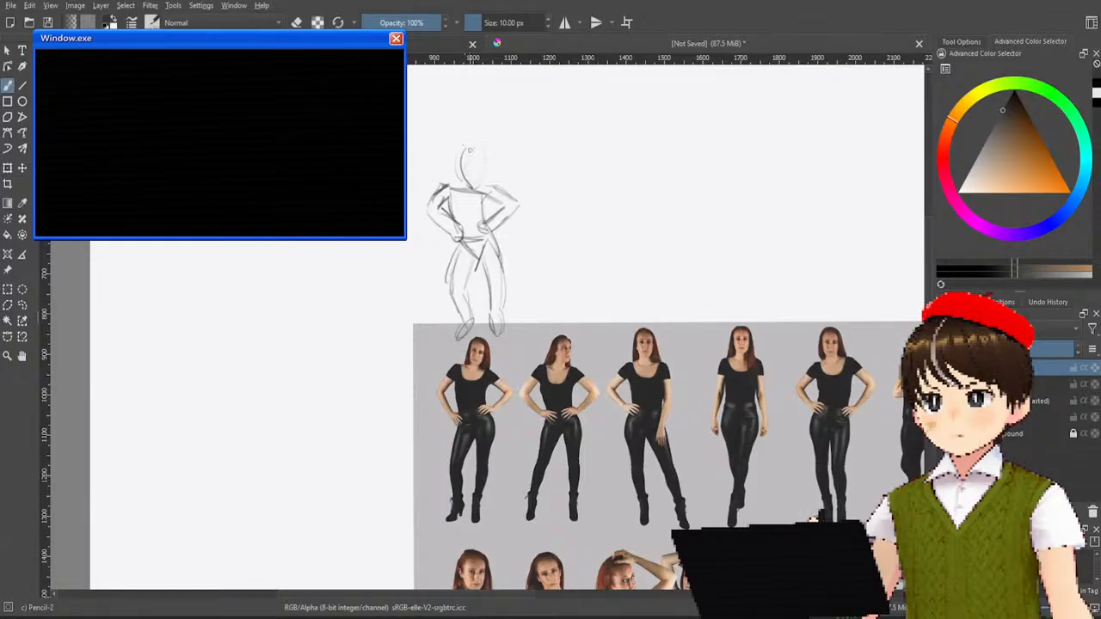
pyautogui.hotkey('ctrl', 'z')
pyautogui.moveTo(464, 144); pyautogui.dragTo(461, 181)
pyautogui.hotkey('ctrl', 'z')
pyautogui.moveTo(462, 142)
pyautogui.mouseDown()
pyautogui.moveTo(474, 148)
pyautogui.moveTo(457, 177)
pyautogui.moveTo(468, 148)
pyautogui.moveTo(478, 188)
pyautogui.mouseUp()
pyautogui.hotkey('ctrl', 'z')
pyautogui.hotkey('ctrl', 'z')
pyautogui.hotkey('ctrl', 'z')
pyautogui.moveTo(468, 147)
pyautogui.mouseDown()
pyautogui.moveTo(464, 191)
pyautogui.moveTo(480, 153)
pyautogui.mouseUp()
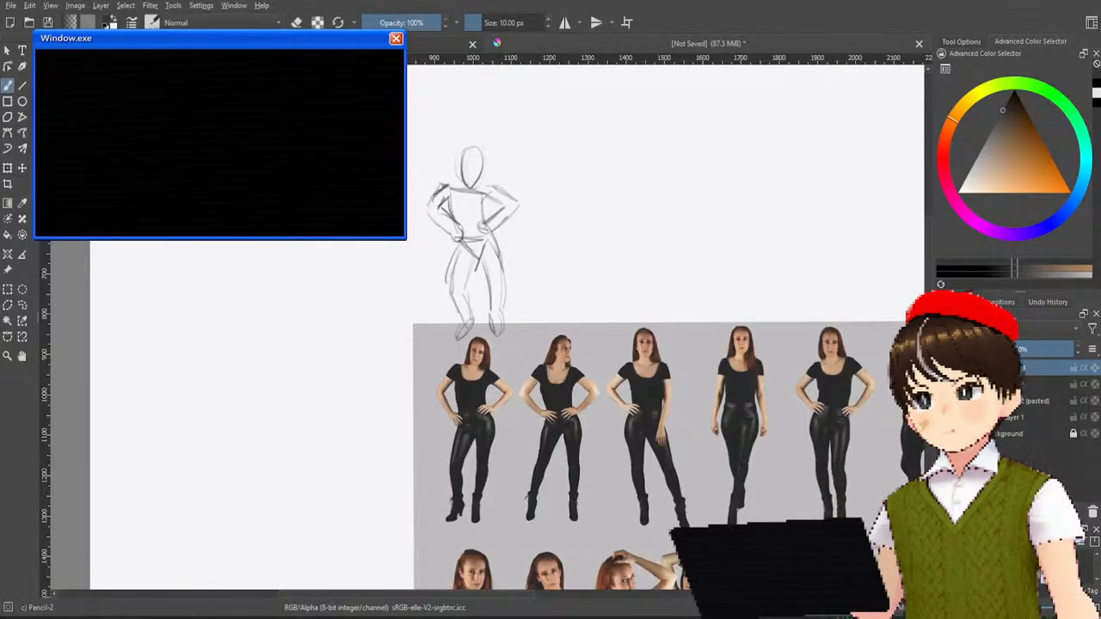
# Step: Overlay the second figure sketch on the first reference pose and compare their proportions
pyautogui.click(22, 167)
pyautogui.moveTo(488, 217)
pyautogui.mouseDown()
pyautogui.moveTo(495, 369)
pyautogui.moveTo(484, 411)
pyautogui.moveTo(495, 406)
pyautogui.moveTo(395, 404)
pyautogui.moveTo(485, 402)
pyautogui.mouseUp()
pyautogui.scroll(3, 484, 402)
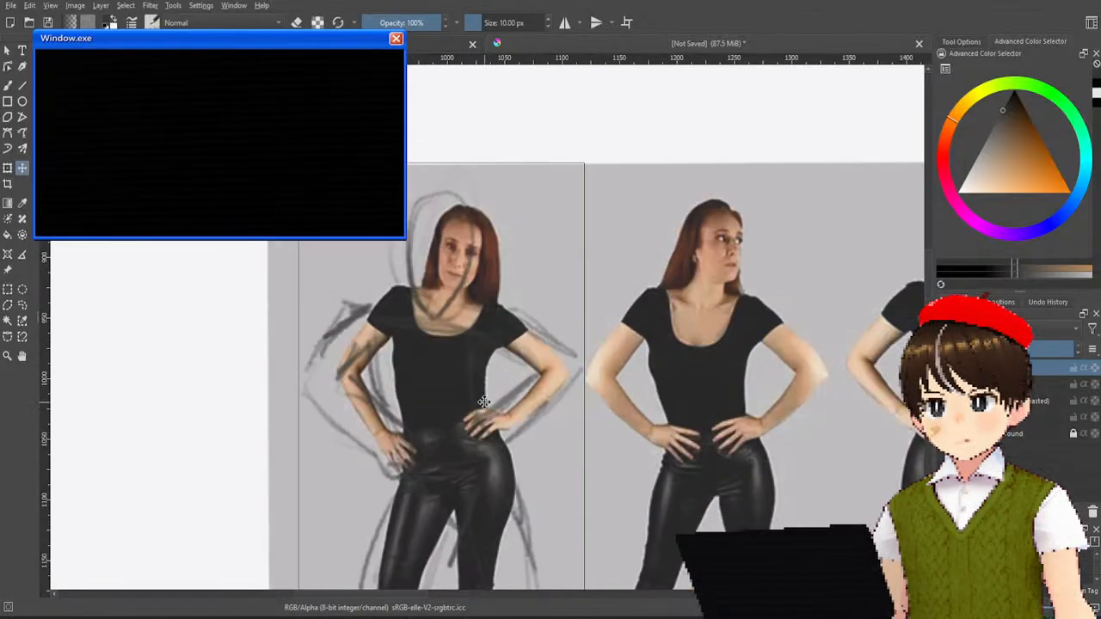
pyautogui.scroll(-2, 484, 401)
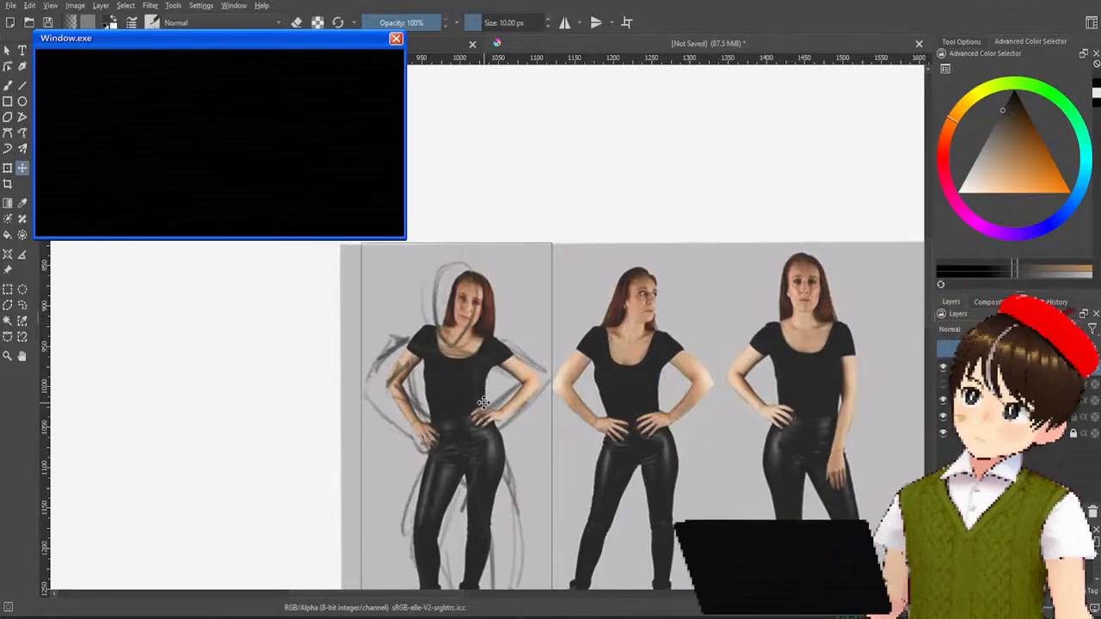
pyautogui.moveTo(485, 402); pyautogui.dragTo(491, 387)
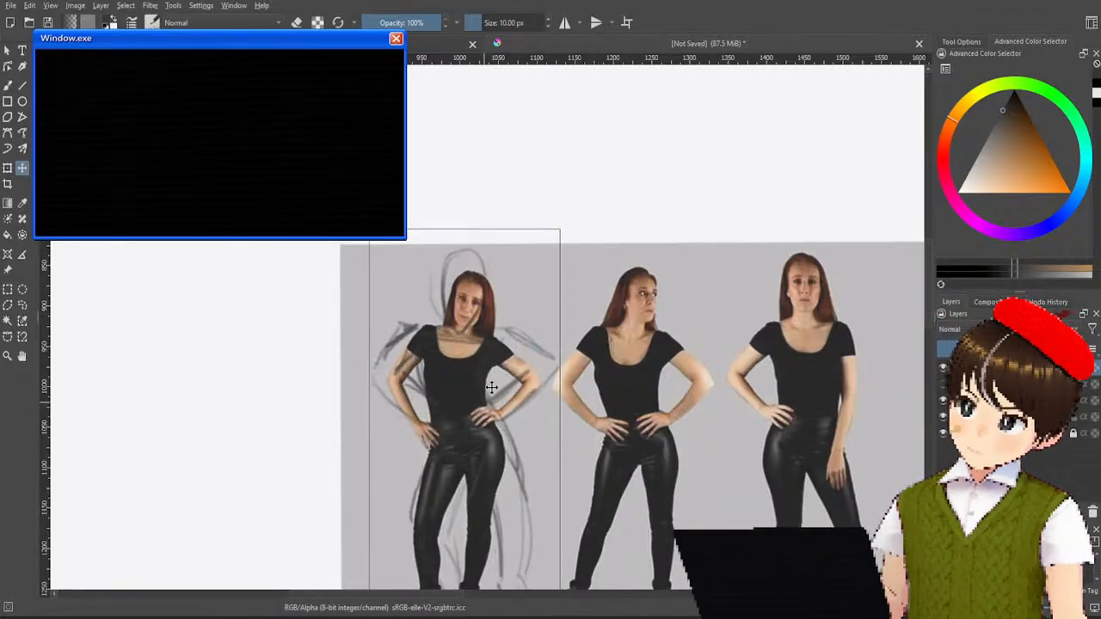
pyautogui.scroll(-1, 576, 324)
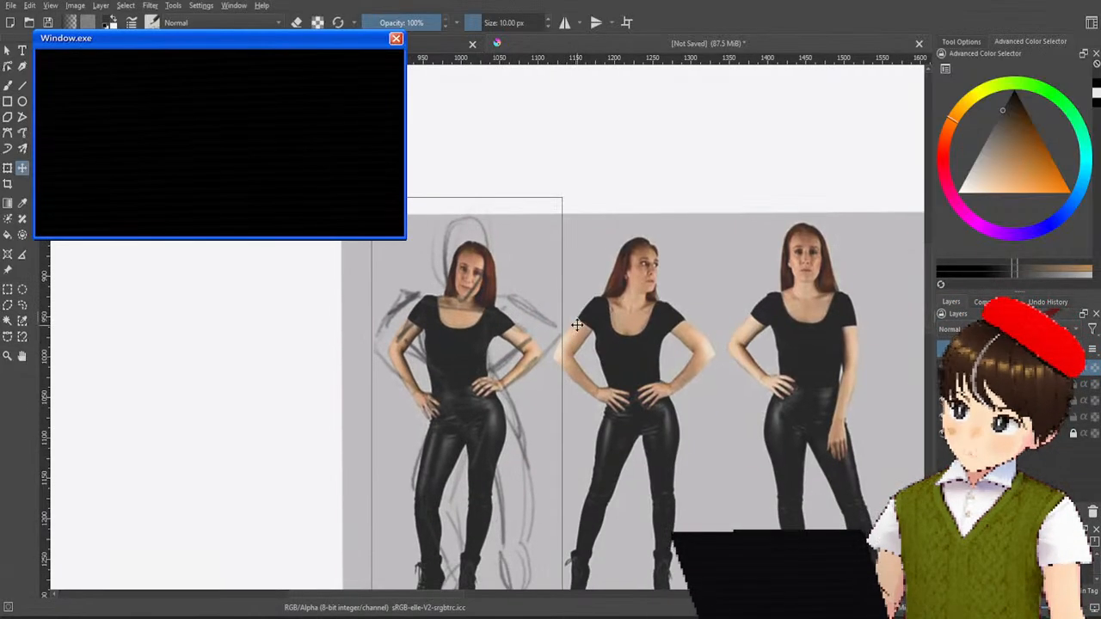
pyautogui.scroll(-2, 576, 324)
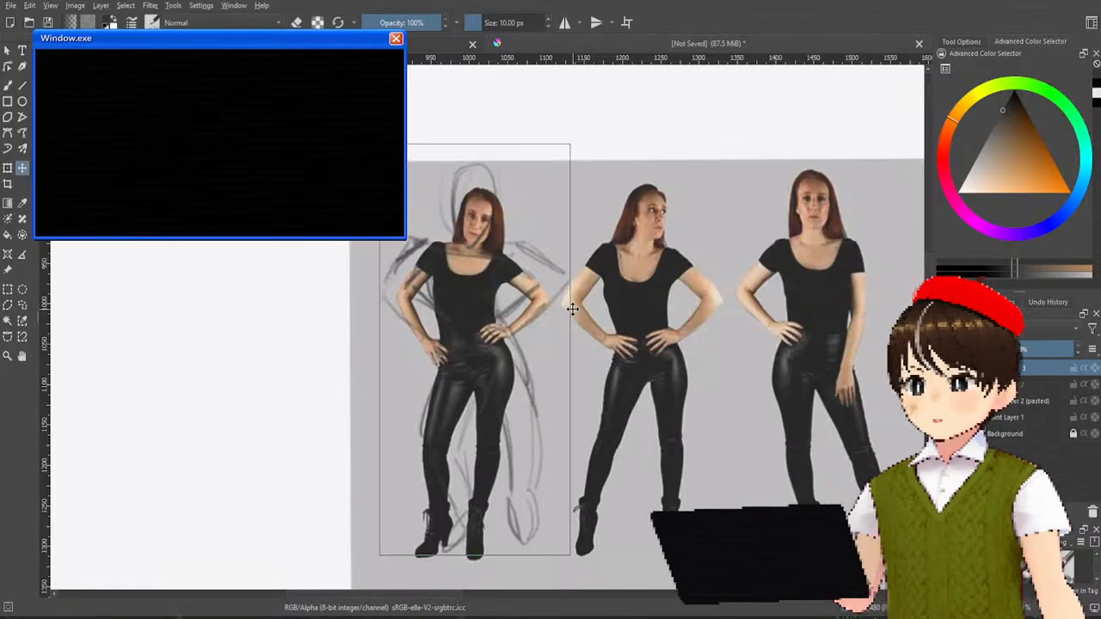
# Step: Move the second figure sketch off the photo to the blank area beside the first pose for comparison
pyautogui.scroll(-3, 572, 308)
pyautogui.moveTo(517, 278)
pyautogui.mouseDown()
pyautogui.moveTo(395, 251)
pyautogui.moveTo(430, 288)
pyautogui.mouseUp()
pyautogui.scroll(3, 517, 248)
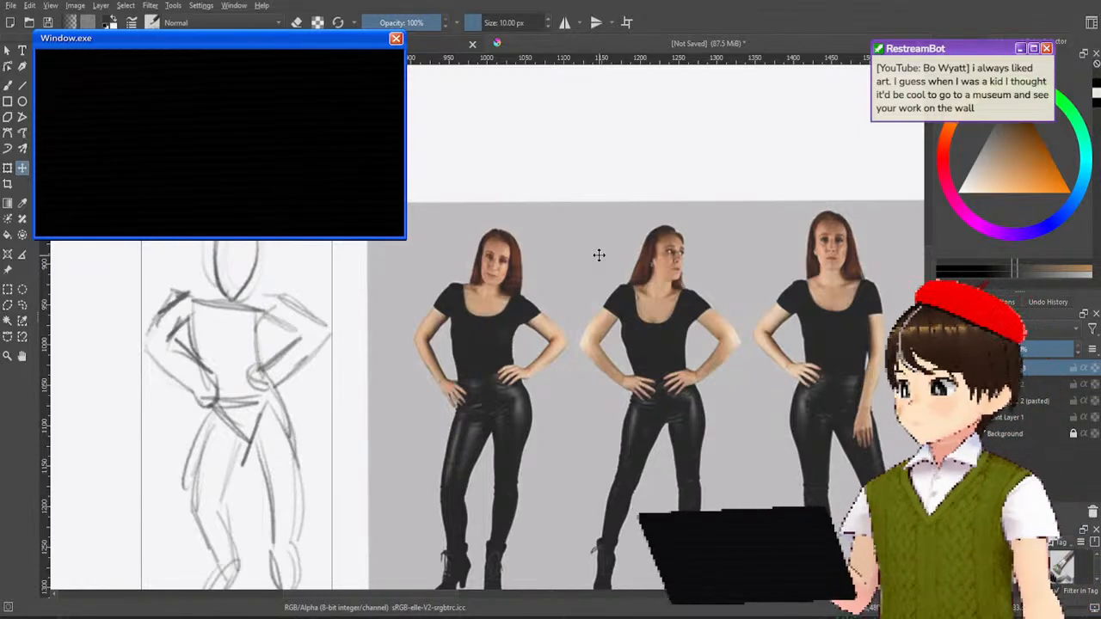
# Step: Move the second figure sketch above the pose sheet, next to the first finished figure
pyautogui.scroll(-4, 597, 225)
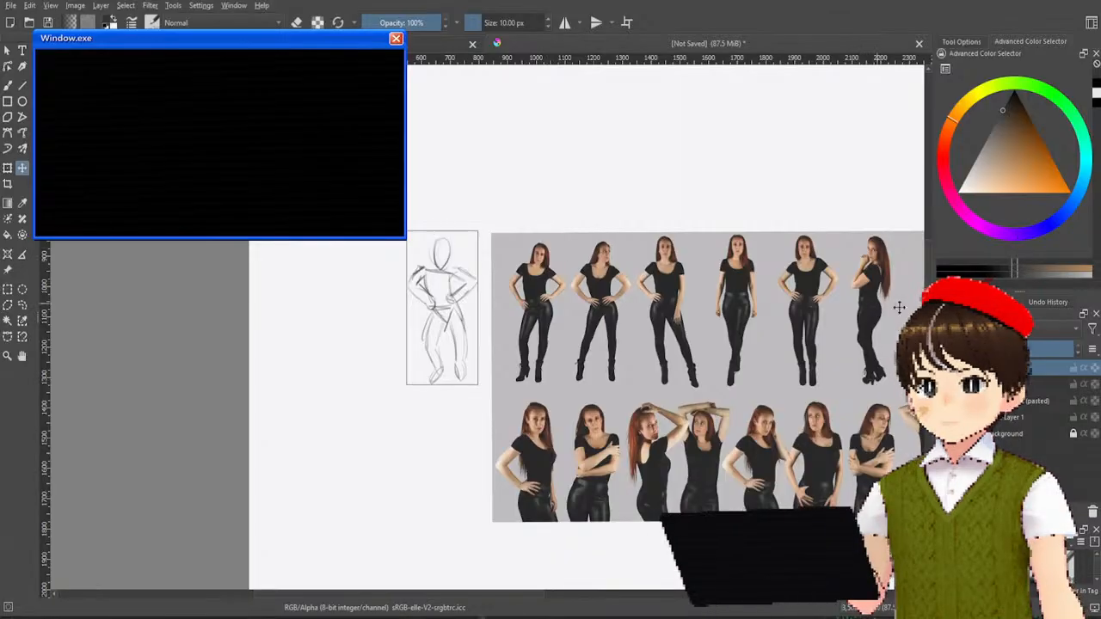
pyautogui.moveTo(442, 310)
pyautogui.mouseDown()
pyautogui.moveTo(446, 161)
pyautogui.moveTo(418, 253)
pyautogui.moveTo(516, 138)
pyautogui.moveTo(520, 97)
pyautogui.mouseUp()
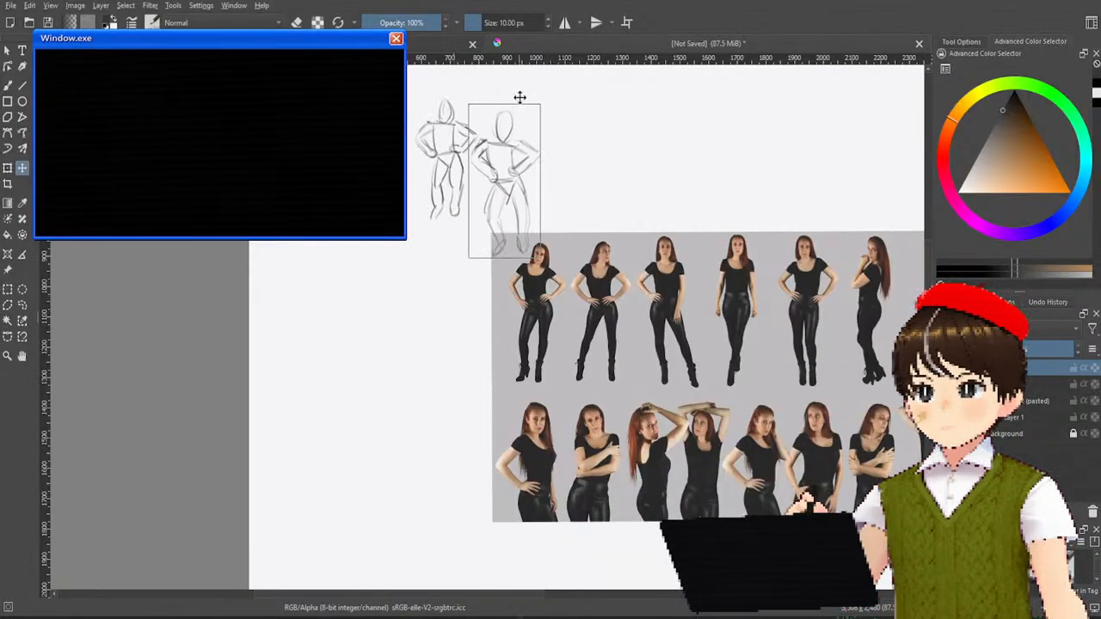
pyautogui.moveTo(511, 174); pyautogui.dragTo(529, 144)
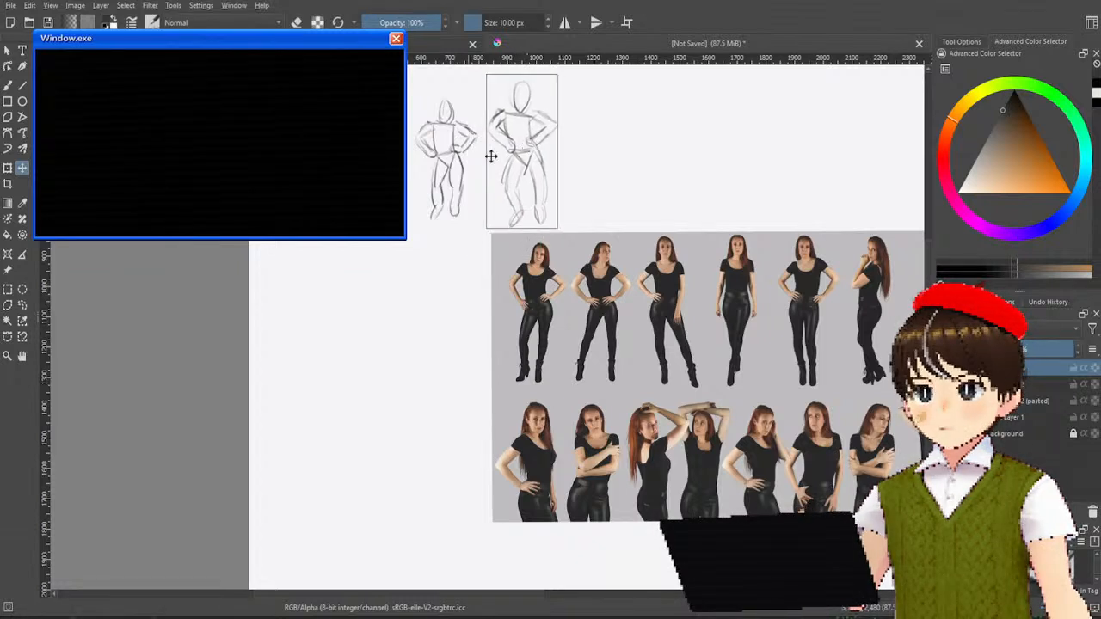
# Step: Move the second figure sketch to the far side of the first one and add a new layer for Pencil-2 brush sketching
pyautogui.moveTo(451, 168)
pyautogui.mouseDown()
pyautogui.moveTo(397, 200)
pyautogui.moveTo(300, 183)
pyautogui.mouseUp()
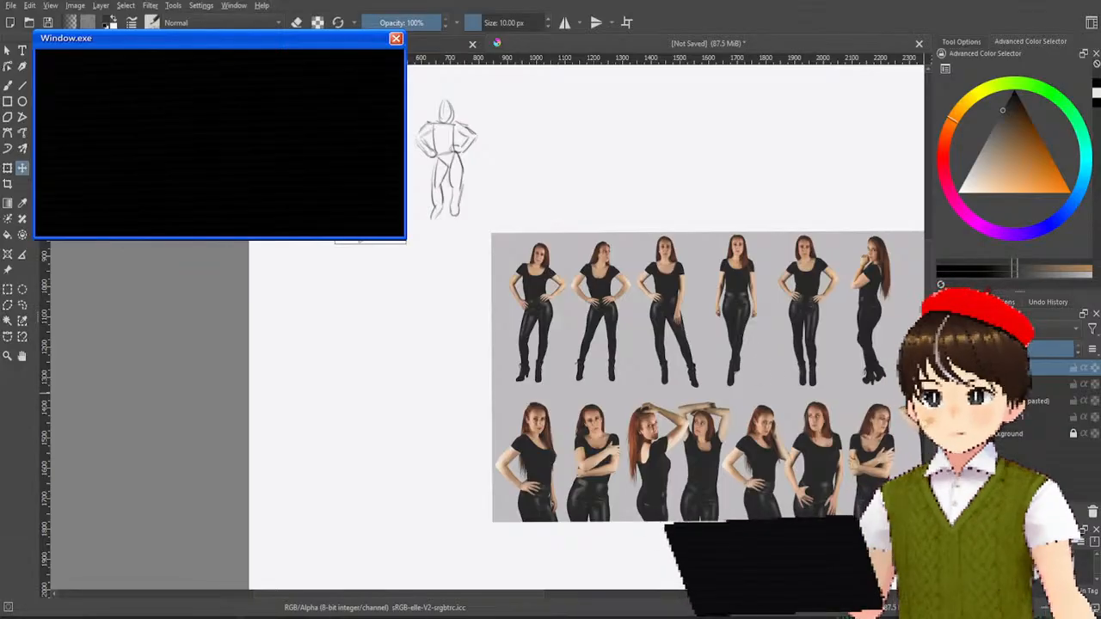
pyautogui.press('Insert')
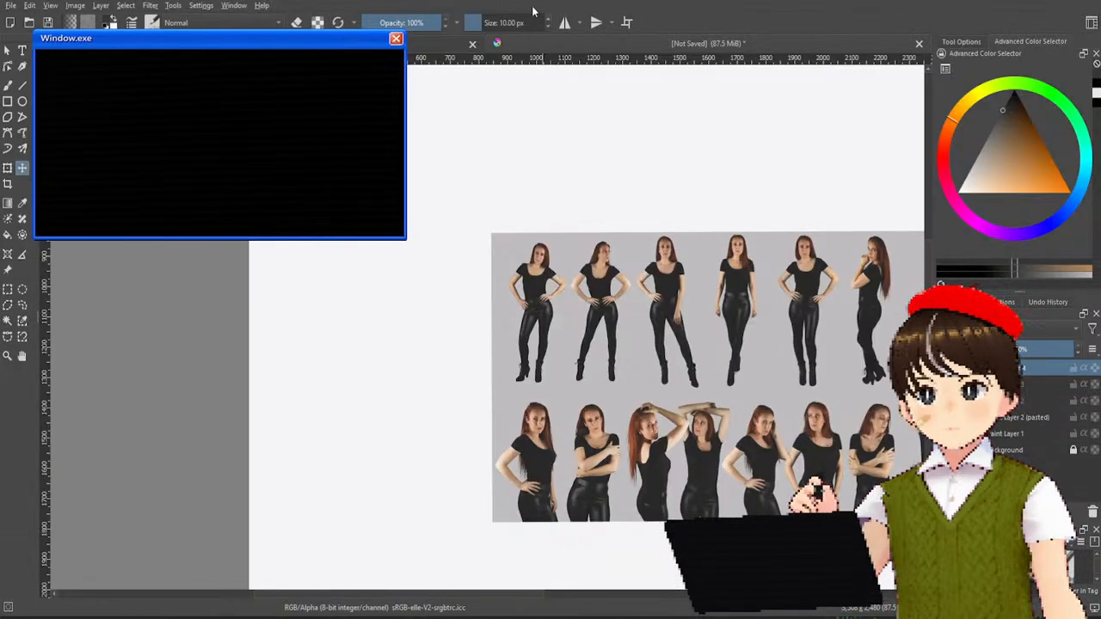
pyautogui.scroll(4, 551, 142)
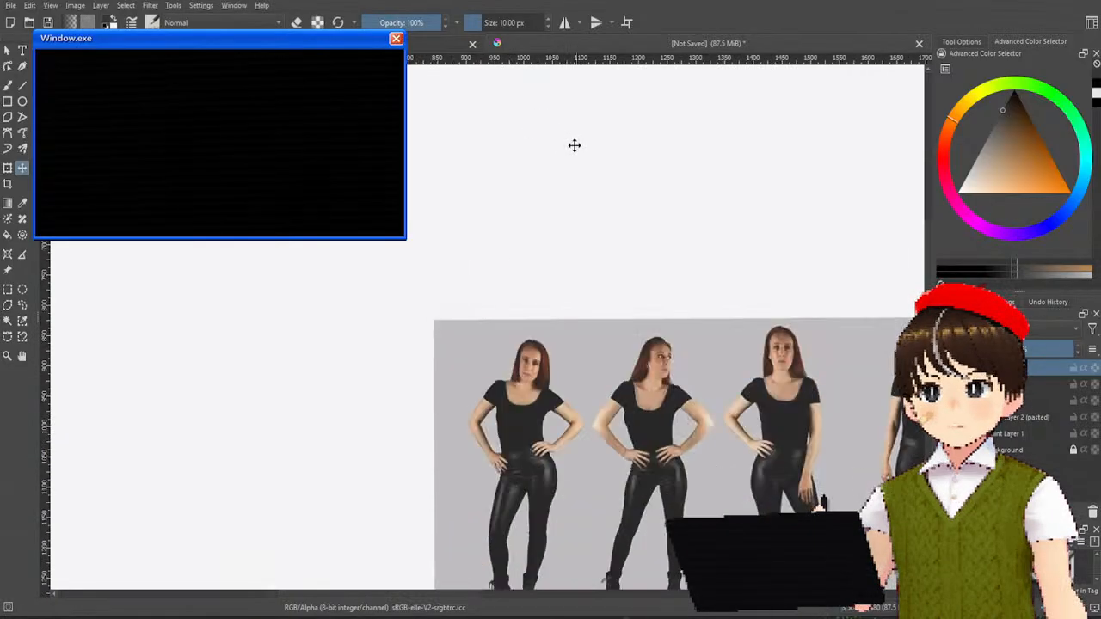
pyautogui.moveTo(508, 112); pyautogui.dragTo(504, 253)
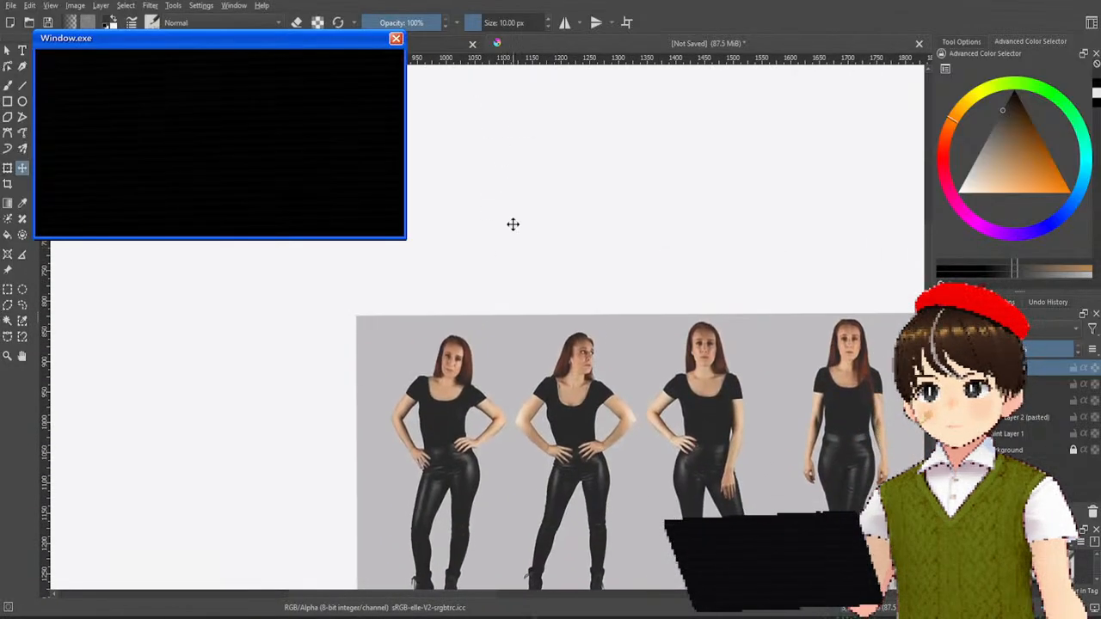
pyautogui.scroll(-2, 510, 197)
pyautogui.moveTo(518, 201); pyautogui.dragTo(537, 286)
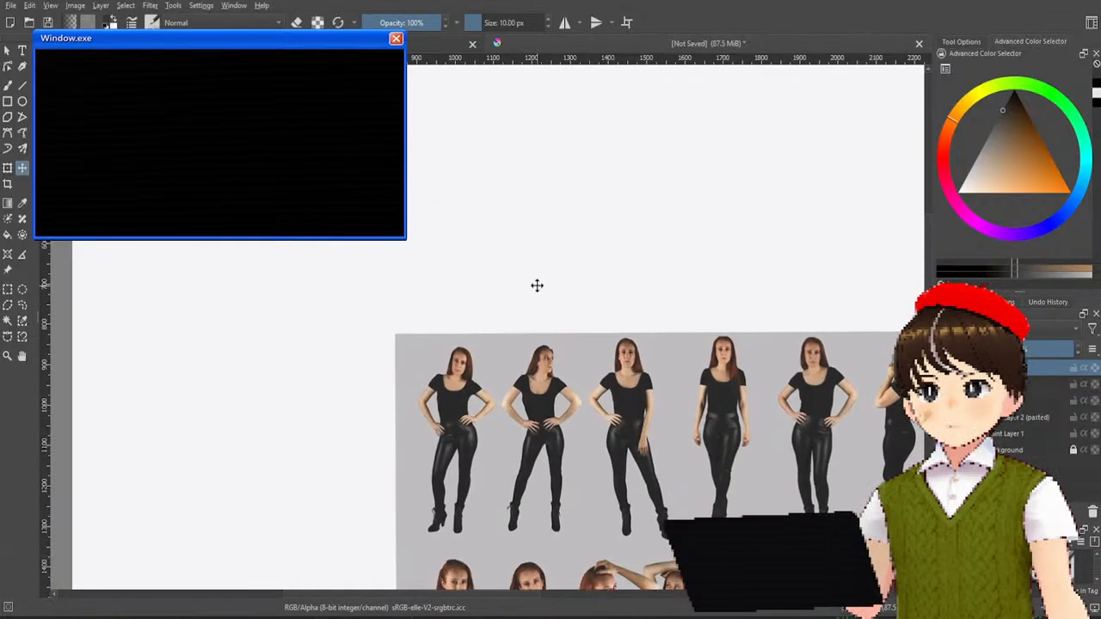
pyautogui.scroll(3, 430, 381)
pyautogui.moveTo(430, 381); pyautogui.dragTo(730, 266)
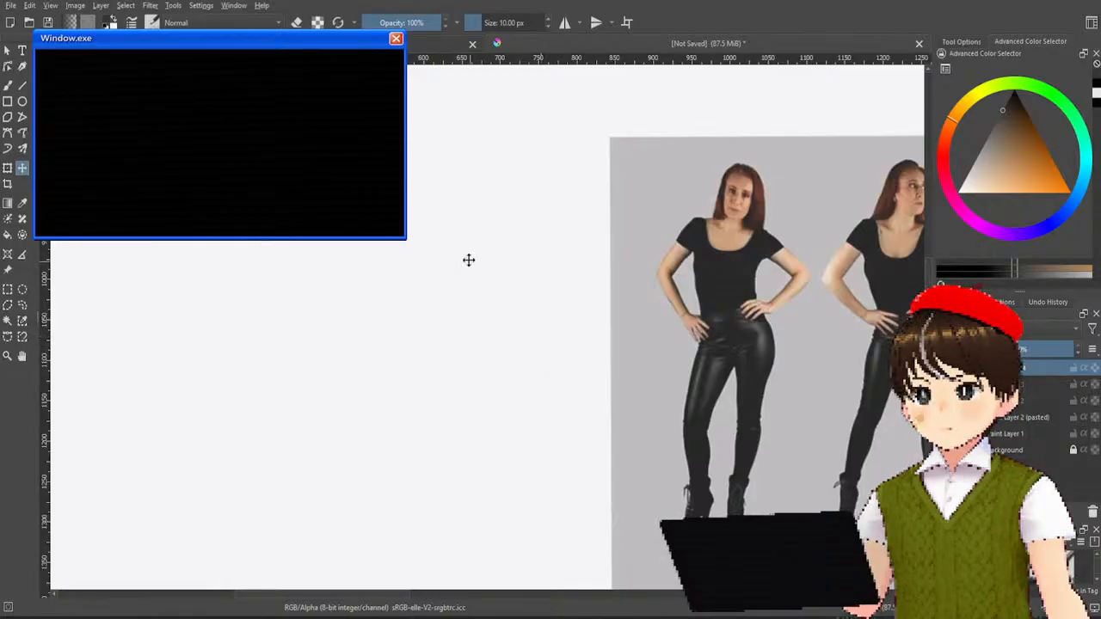
pyautogui.click(7, 84)
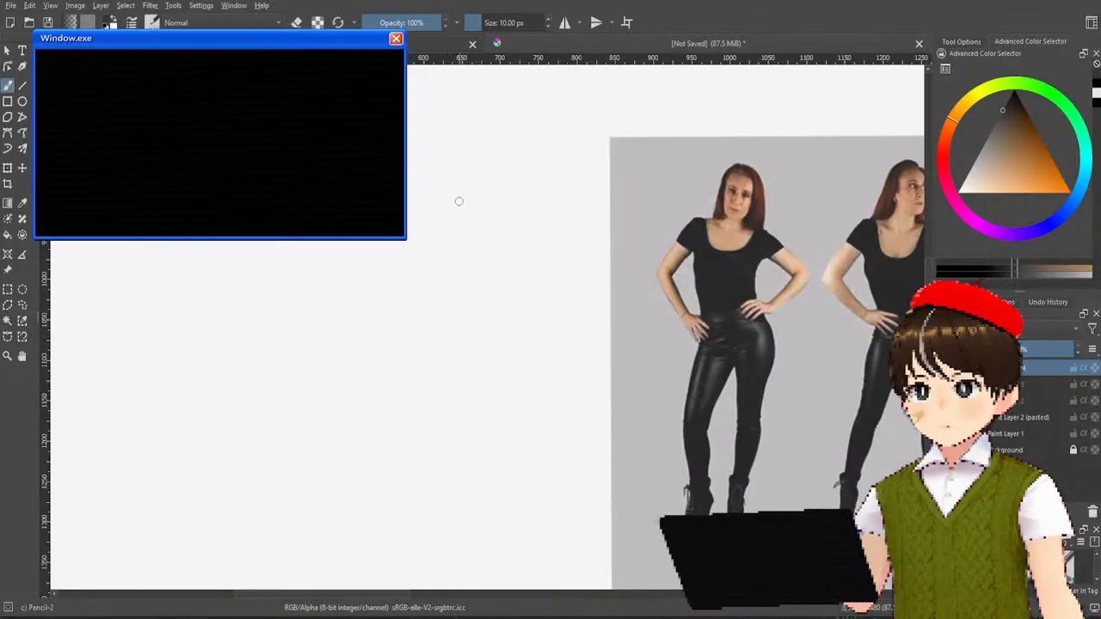
pyautogui.moveTo(465, 177)
pyautogui.mouseDown()
pyautogui.moveTo(461, 208)
pyautogui.moveTo(471, 213)
pyautogui.moveTo(479, 165)
pyautogui.moveTo(464, 234)
pyautogui.moveTo(488, 226)
pyautogui.moveTo(485, 201)
pyautogui.mouseUp()
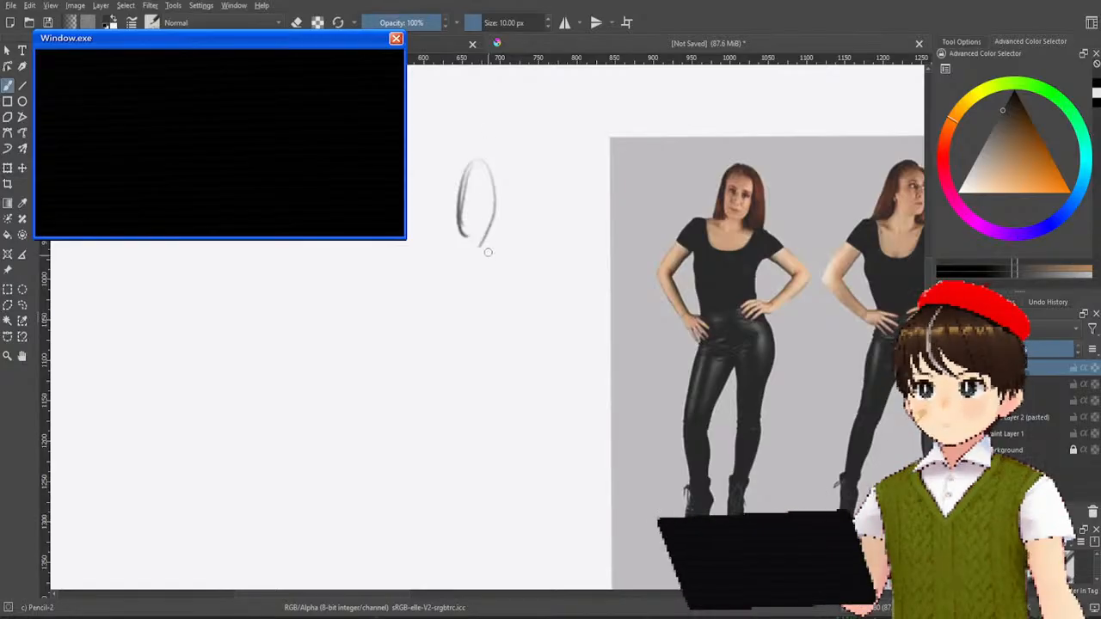
pyautogui.hotkey('ctrl', 'z')
pyautogui.hotkey('ctrl', 'z')
pyautogui.hotkey('ctrl', 'z')
pyautogui.hotkey('ctrl', 'z')
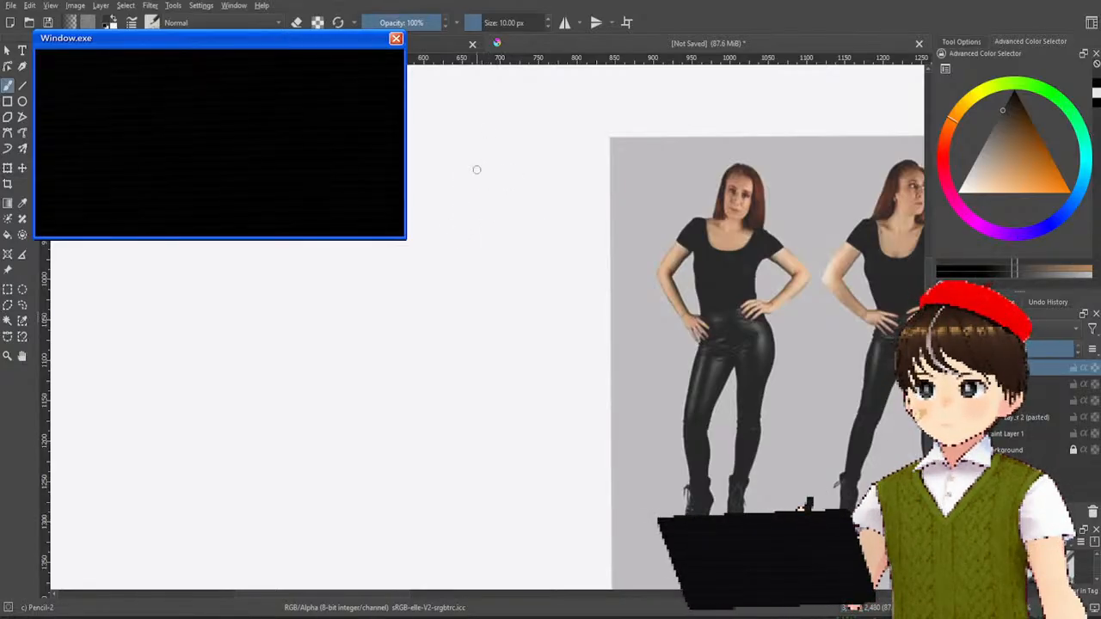
# Step: Sketch a narrow oval head for the third figure beside the first reference pose, undoing the unsatisfactory shoulder-line attempts
pyautogui.moveTo(475, 155)
pyautogui.mouseDown()
pyautogui.moveTo(463, 205)
pyautogui.moveTo(481, 217)
pyautogui.mouseUp()
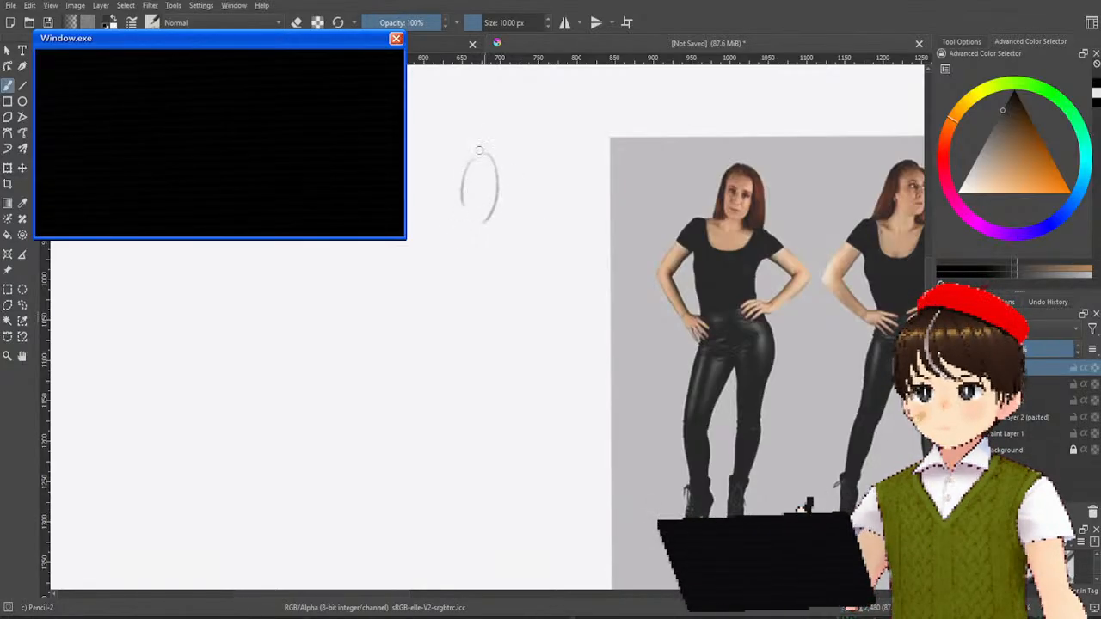
pyautogui.moveTo(479, 149)
pyautogui.mouseDown()
pyautogui.moveTo(473, 214)
pyautogui.moveTo(452, 213)
pyautogui.moveTo(482, 237)
pyautogui.moveTo(437, 215)
pyautogui.moveTo(511, 228)
pyautogui.mouseUp()
pyautogui.hotkey('ctrl', 'z')
pyautogui.moveTo(442, 213); pyautogui.dragTo(511, 226)
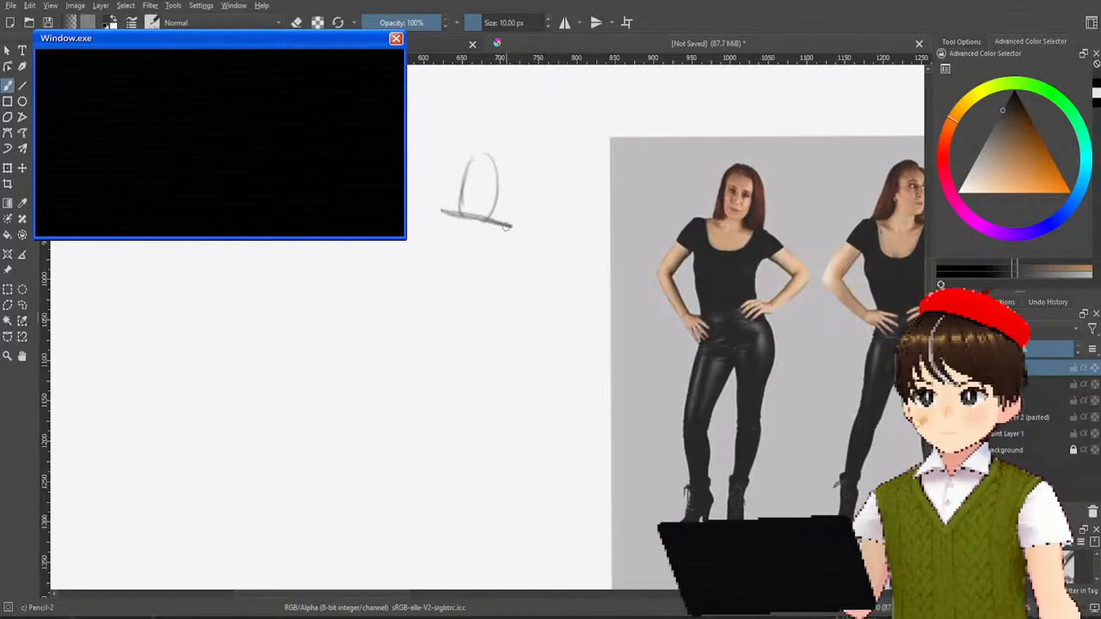
pyautogui.hotkey('ctrl', 'z')
pyautogui.hotkey('ctrl', 'z')
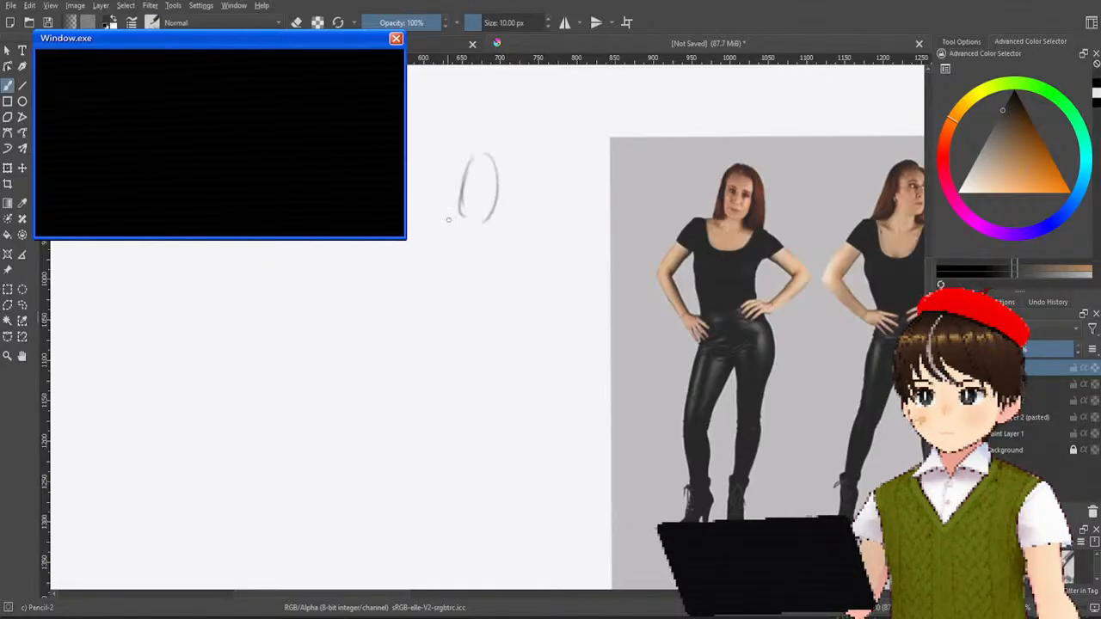
# Step: Sketch the third figure's slanted shoulder line, boxy torso and V-shaped hips below the head
pyautogui.moveTo(442, 217)
pyautogui.mouseDown()
pyautogui.moveTo(502, 230)
pyautogui.moveTo(493, 322)
pyautogui.mouseUp()
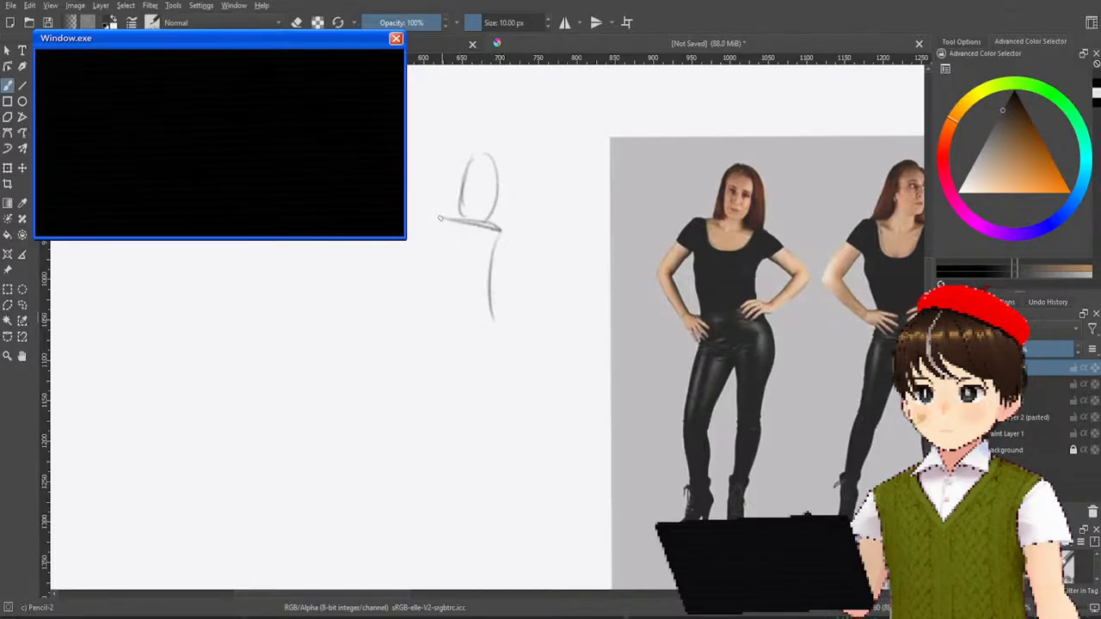
pyautogui.moveTo(439, 217)
pyautogui.mouseDown()
pyautogui.moveTo(429, 253)
pyautogui.moveTo(442, 308)
pyautogui.mouseUp()
pyautogui.moveTo(444, 224)
pyautogui.mouseDown()
pyautogui.moveTo(437, 324)
pyautogui.moveTo(495, 312)
pyautogui.moveTo(447, 331)
pyautogui.moveTo(474, 361)
pyautogui.moveTo(432, 401)
pyautogui.mouseUp()
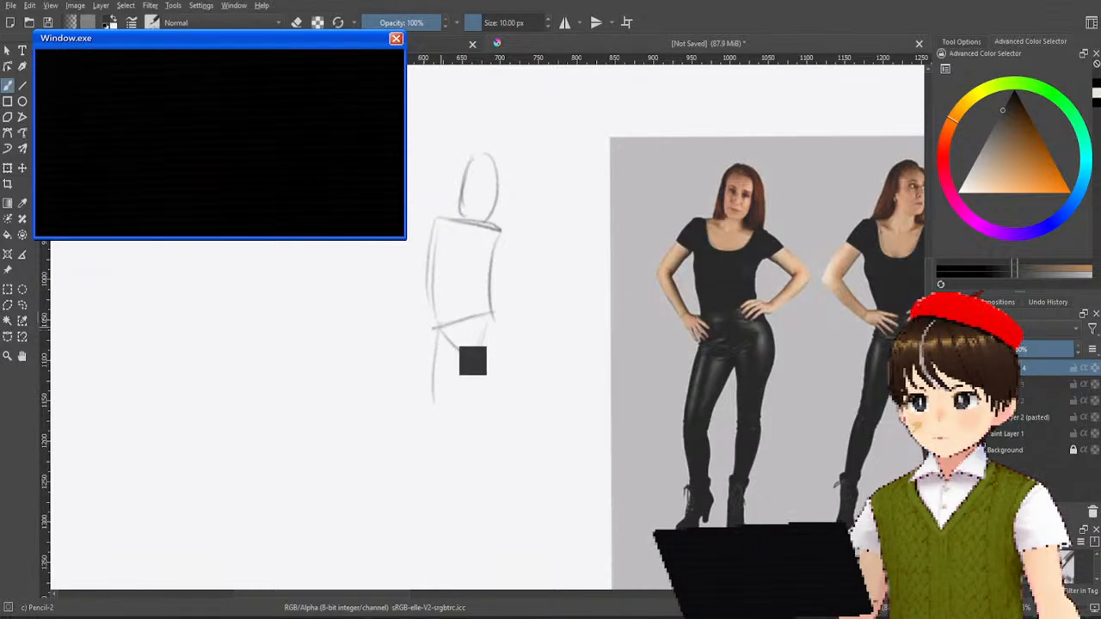
# Step: Undo the straight outer leg line and sketch both legs with feet following the first reference pose
pyautogui.hotkey('ctrl', 'z')
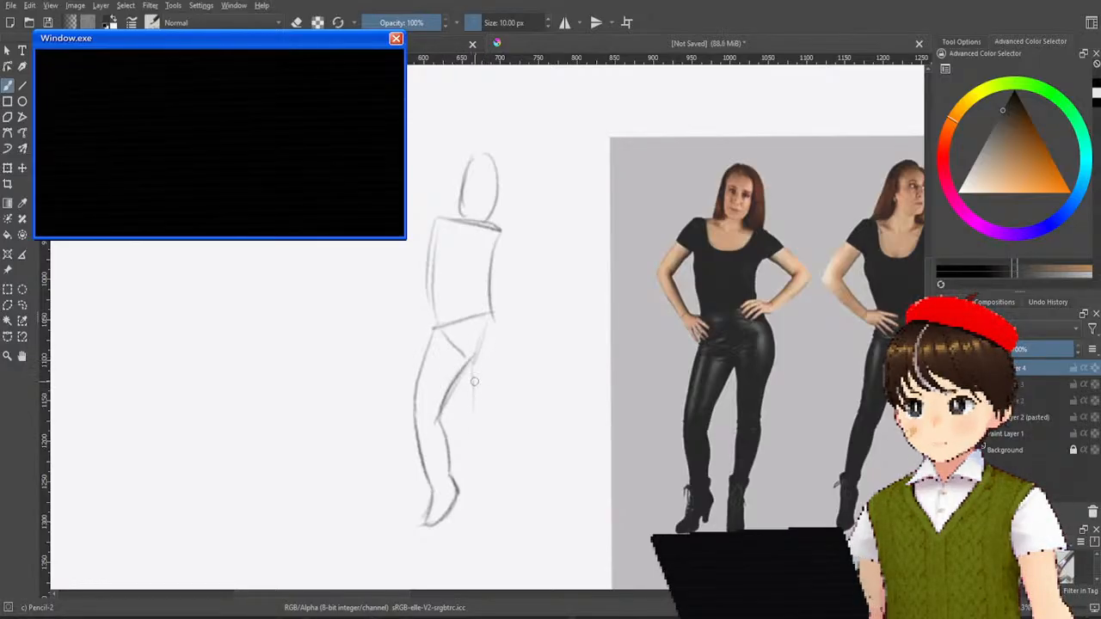
pyautogui.moveTo(474, 381)
pyautogui.mouseDown()
pyautogui.moveTo(475, 433)
pyautogui.moveTo(482, 424)
pyautogui.moveTo(470, 484)
pyautogui.mouseUp()
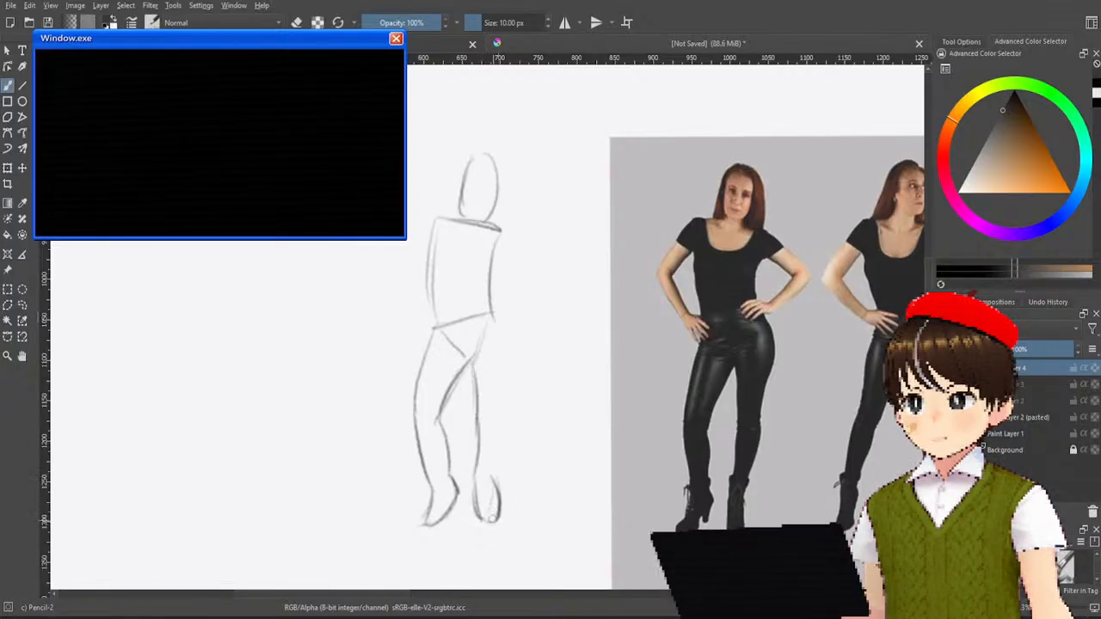
pyautogui.moveTo(495, 470); pyautogui.dragTo(502, 448)
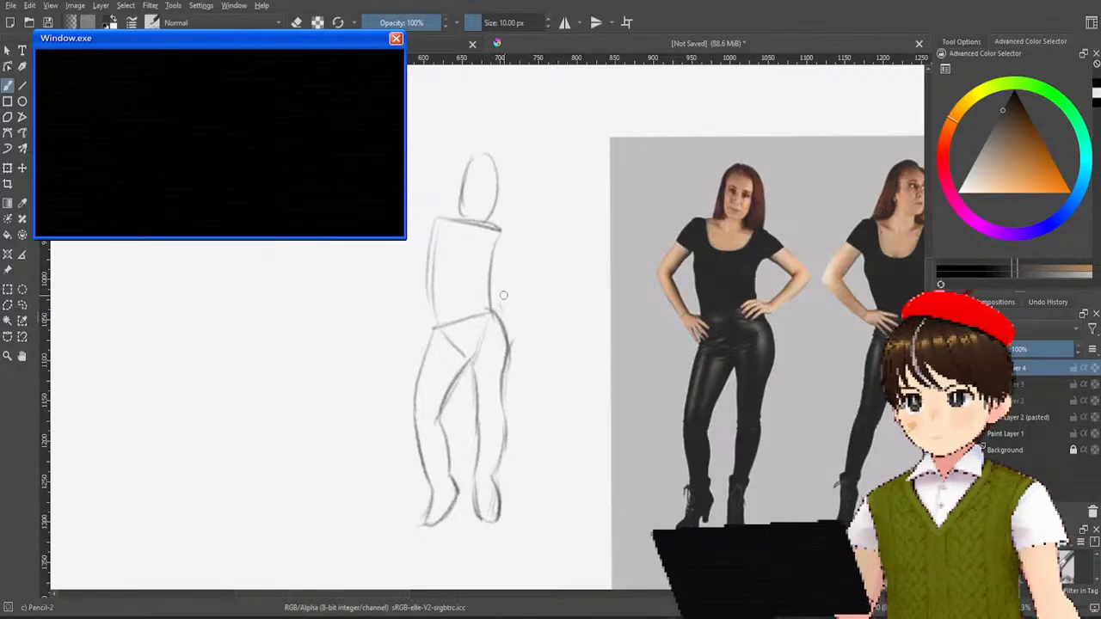
# Step: Darken both sides of the third figure's torso and sketch the bent arms with hands on the hips
pyautogui.moveTo(491, 262); pyautogui.dragTo(497, 320)
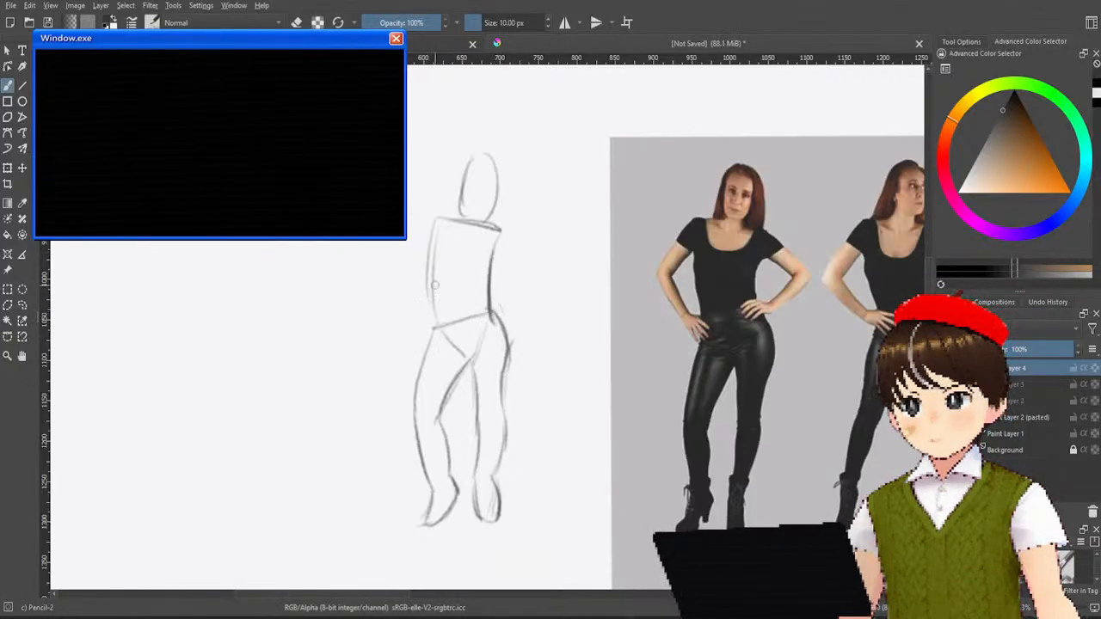
pyautogui.moveTo(432, 245); pyautogui.dragTo(436, 342)
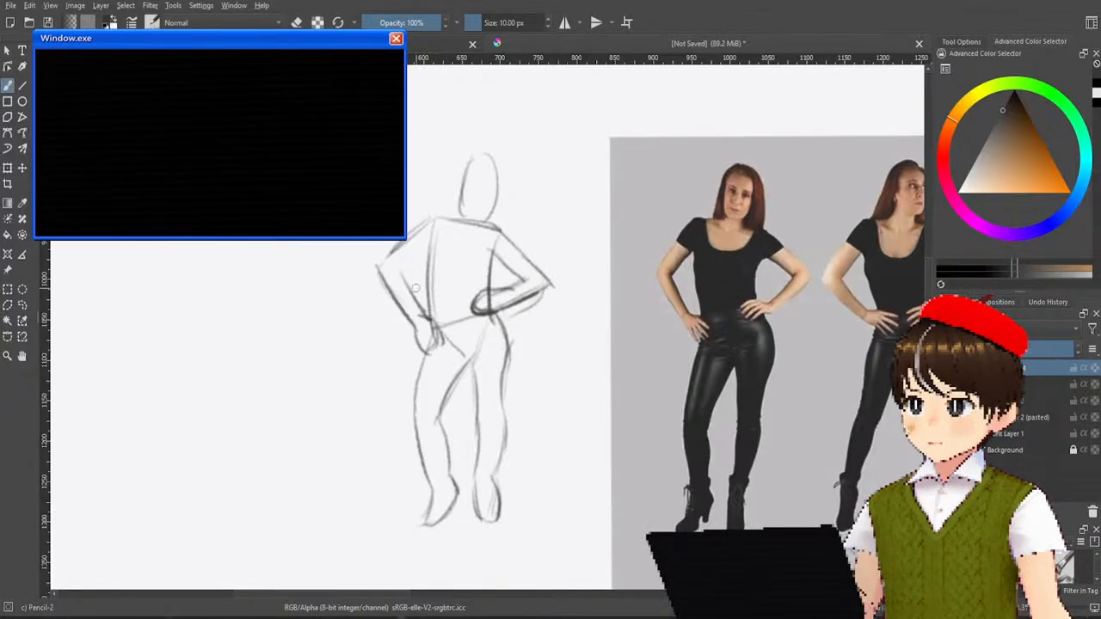
pyautogui.moveTo(395, 272)
pyautogui.mouseDown()
pyautogui.moveTo(422, 248)
pyautogui.moveTo(405, 258)
pyautogui.mouseUp()
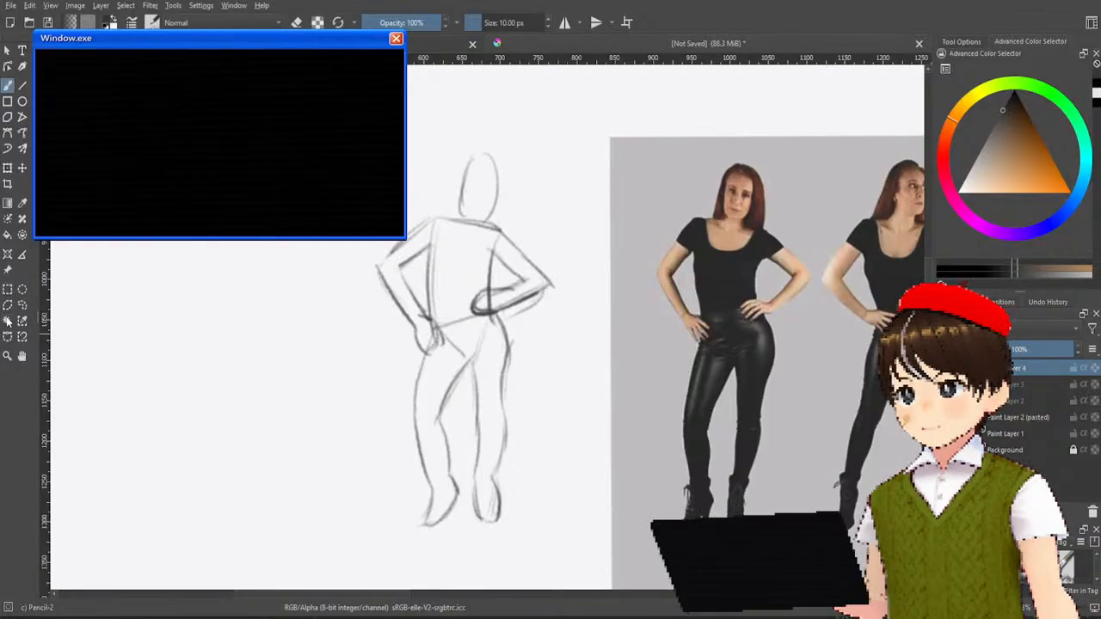
# Step: Overlay the third figure sketch on the first reference pose and lower the pasted photo layer's opacity to compare them
pyautogui.press('t')
pyautogui.moveTo(441, 313)
pyautogui.mouseDown()
pyautogui.moveTo(674, 313)
pyautogui.moveTo(664, 326)
pyautogui.mouseUp()
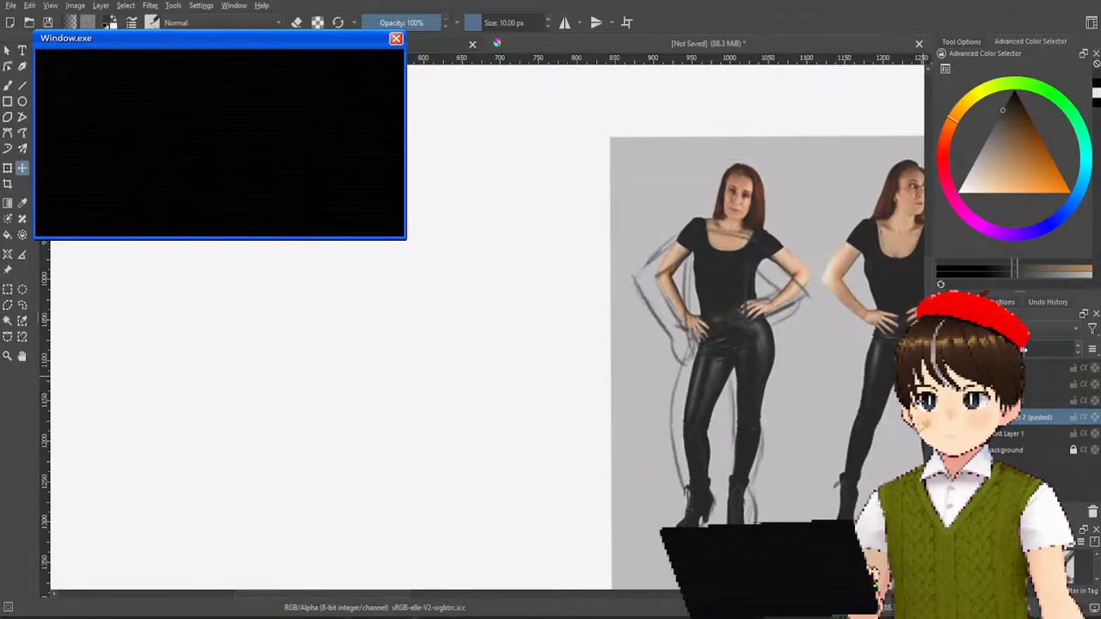
pyautogui.click(1020, 419)
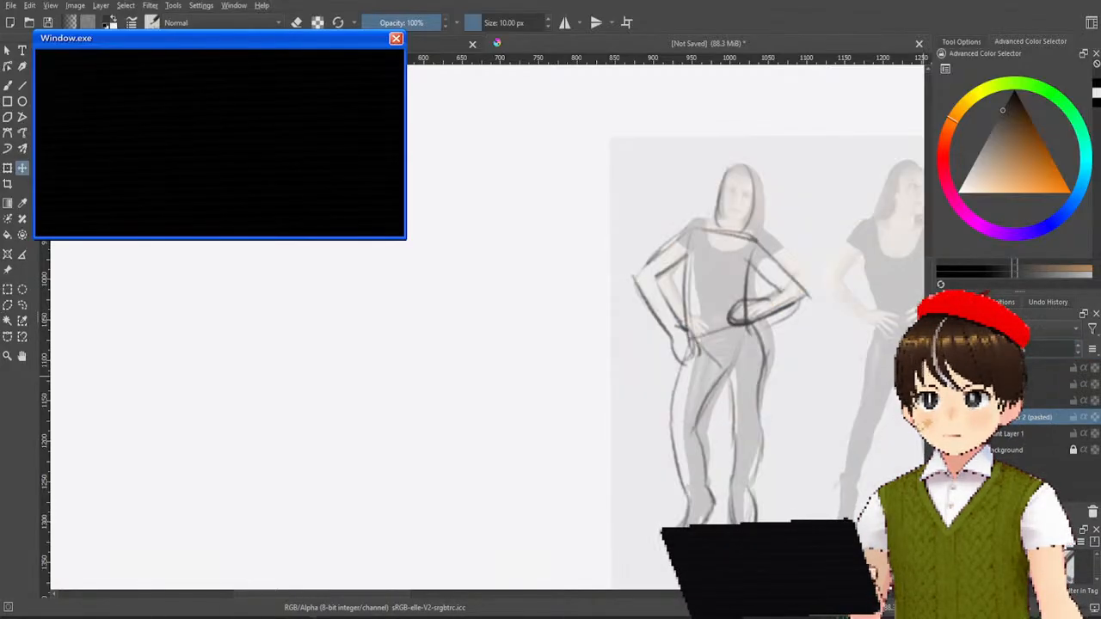
pyautogui.click(1022, 348)
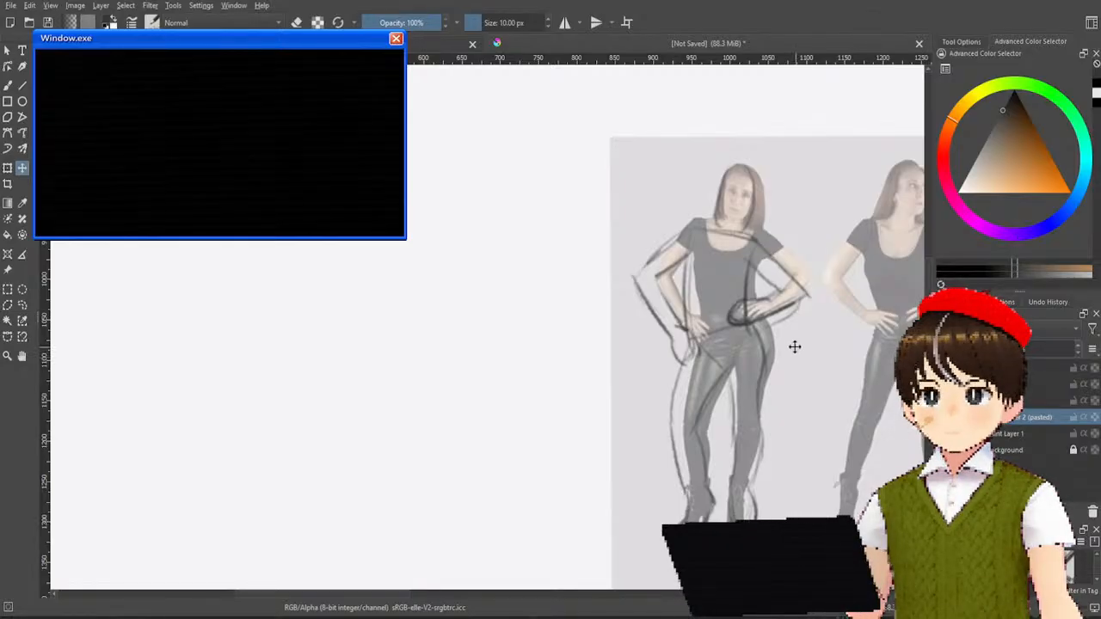
# Step: Move the third figure sketch beside the two earlier figures and return it onto the first reference pose
pyautogui.click(1012, 368)
pyautogui.moveTo(792, 323)
pyautogui.mouseDown()
pyautogui.moveTo(794, 304)
pyautogui.moveTo(780, 319)
pyautogui.moveTo(792, 303)
pyautogui.moveTo(791, 312)
pyautogui.moveTo(504, 293)
pyautogui.moveTo(421, 309)
pyautogui.mouseUp()
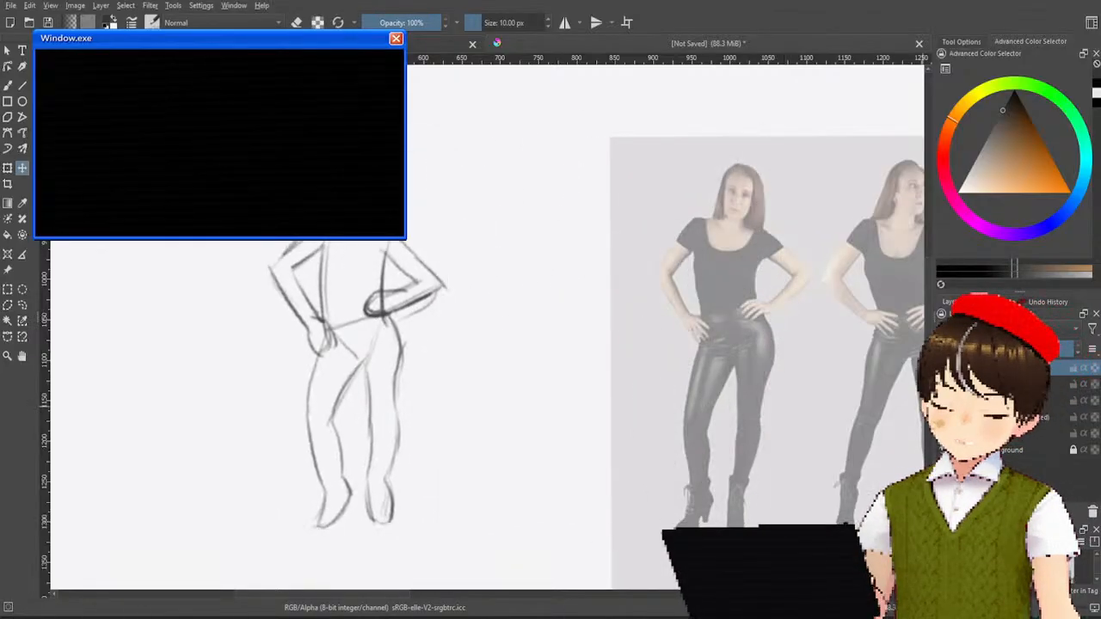
pyautogui.scroll(-3, 478, 344)
pyautogui.moveTo(471, 146)
pyautogui.mouseDown()
pyautogui.moveTo(474, 155)
pyautogui.moveTo(479, 114)
pyautogui.moveTo(320, 51)
pyautogui.moveTo(344, 0)
pyautogui.mouseUp()
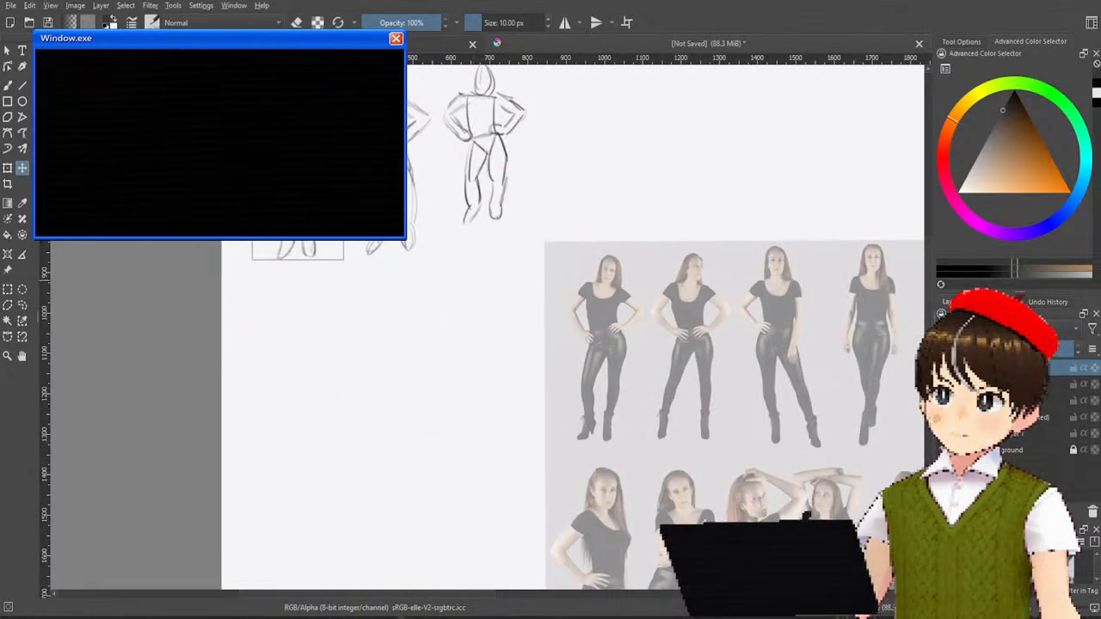
pyautogui.moveTo(486, 266); pyautogui.dragTo(505, 346)
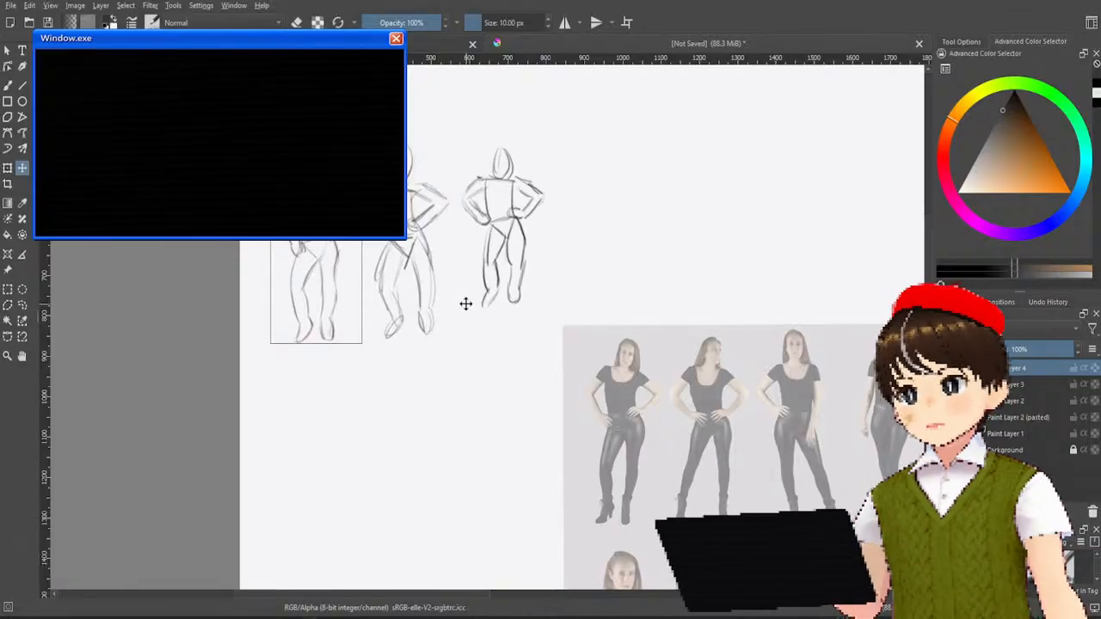
pyautogui.moveTo(362, 257)
pyautogui.mouseDown()
pyautogui.moveTo(772, 443)
pyautogui.moveTo(666, 437)
pyautogui.mouseUp()
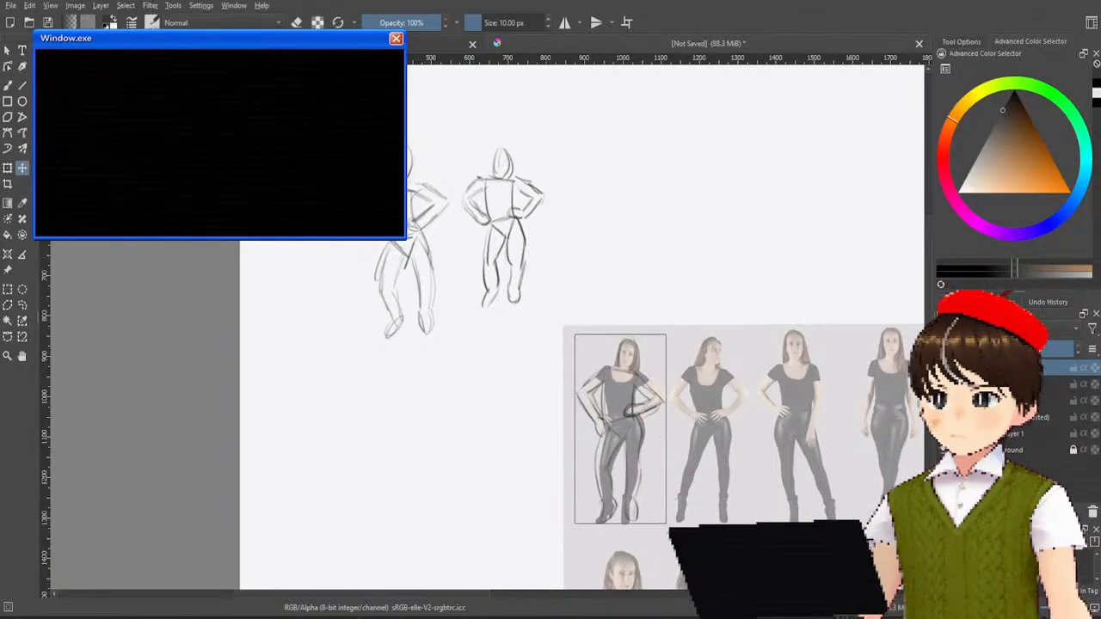
# Step: Switch back to the Pencil-2 brush and add a new layer directly above the pasted pose sheet layer
pyautogui.click(7, 84)
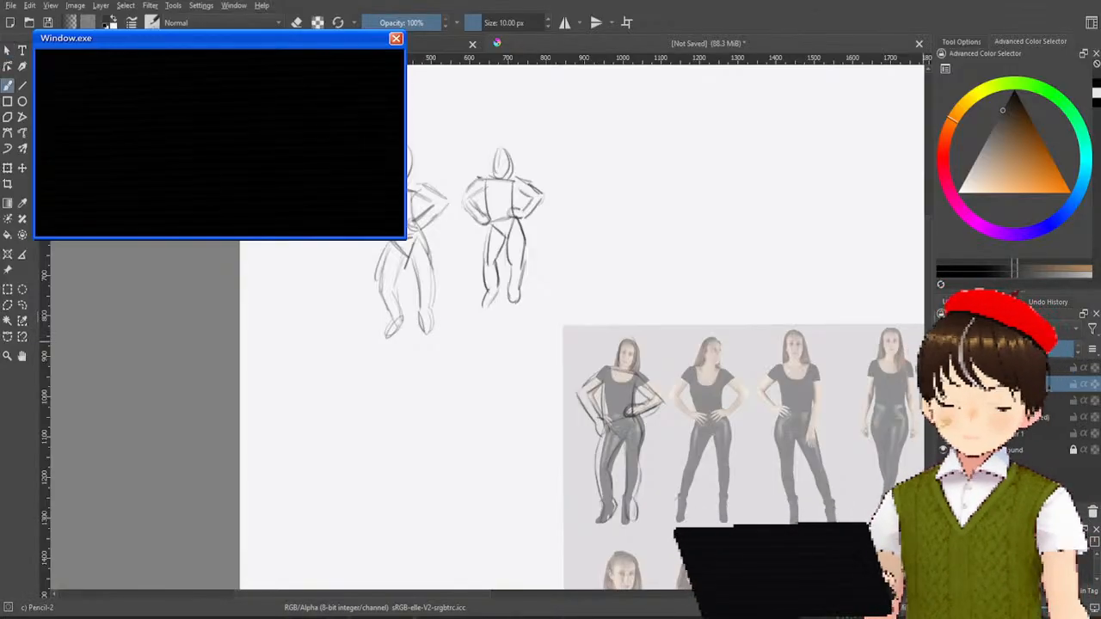
pyautogui.click(1058, 401)
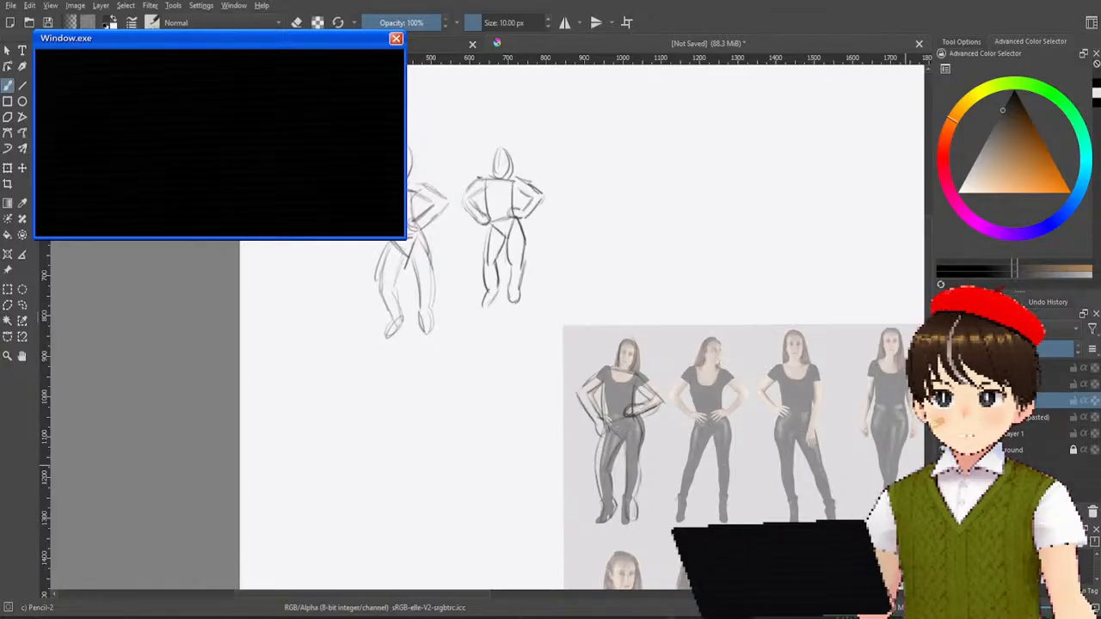
pyautogui.click(1049, 417)
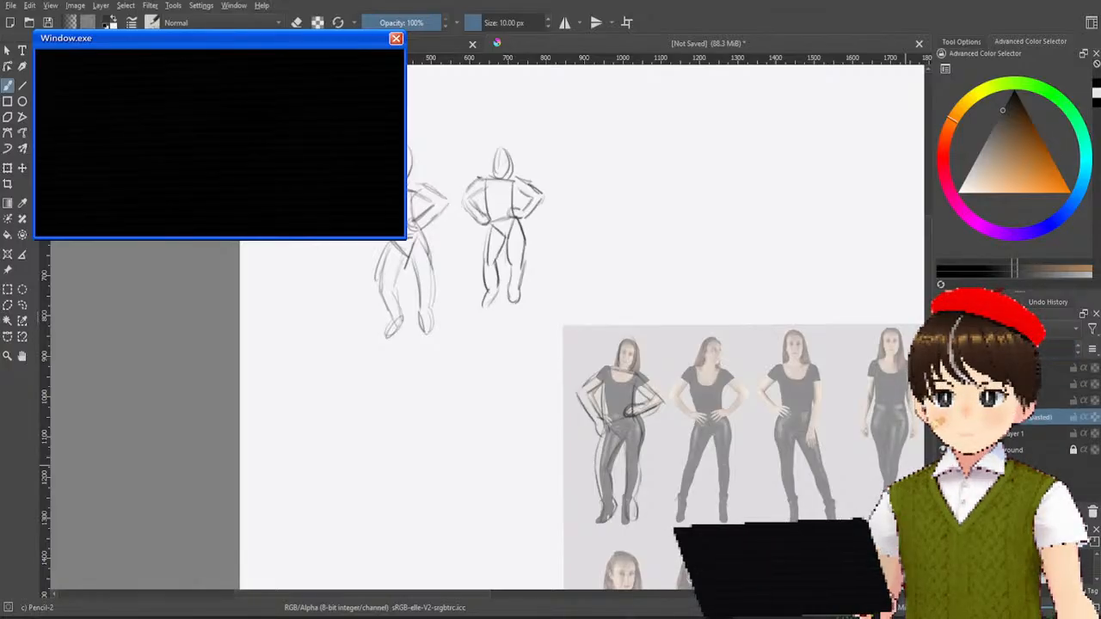
pyautogui.scroll(4, 749, 397)
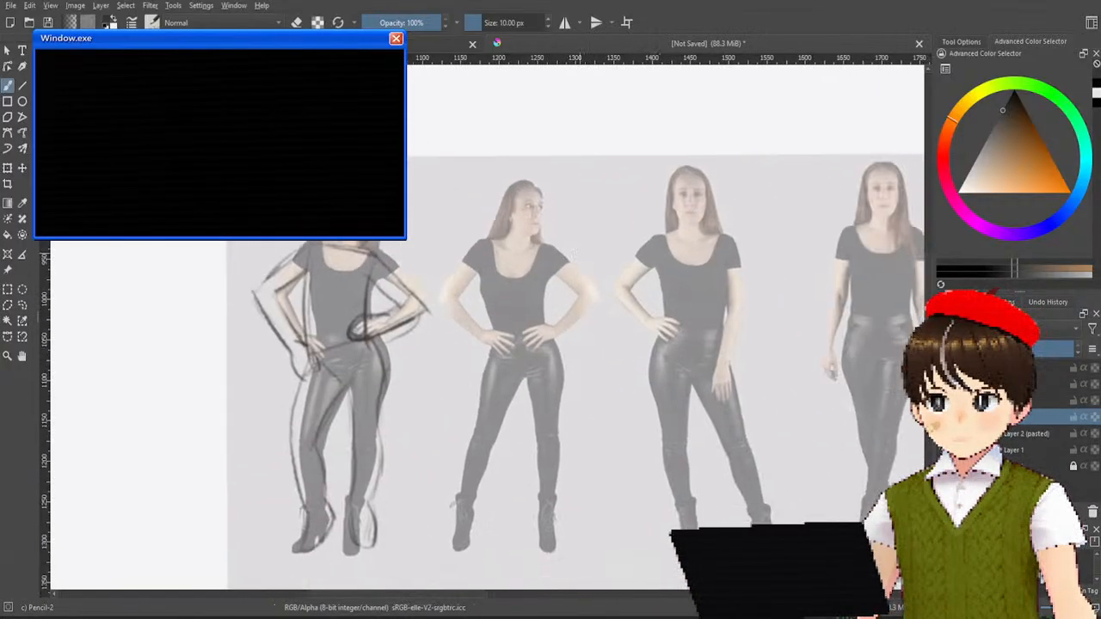
pyautogui.hscroll(5, 622, 269)
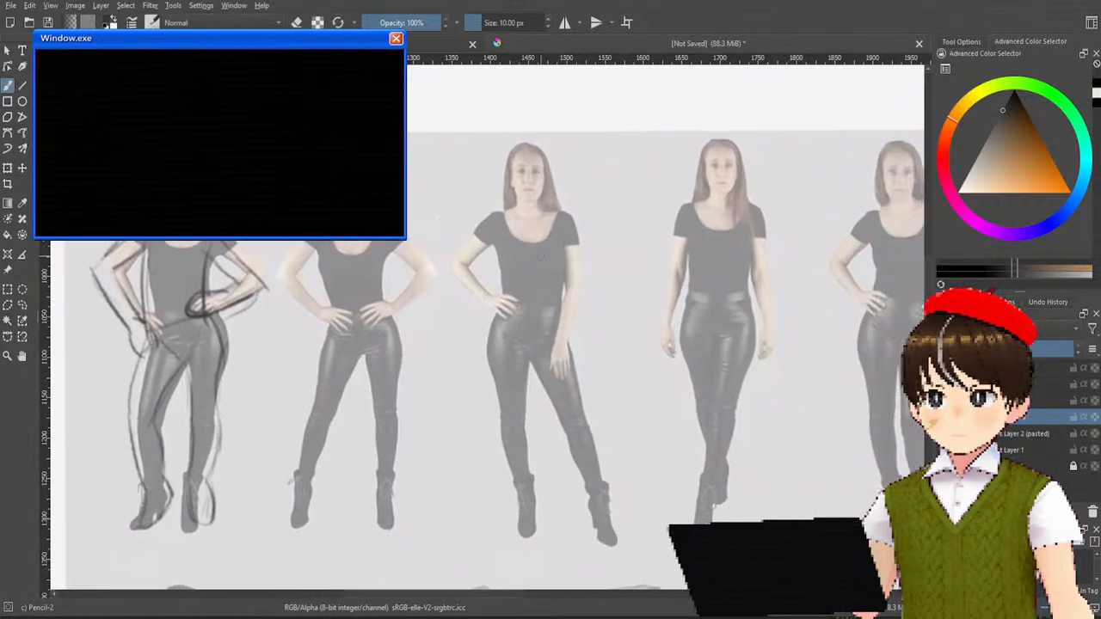
pyautogui.scroll(-5, 482, 327)
pyautogui.scroll(4, 481, 326)
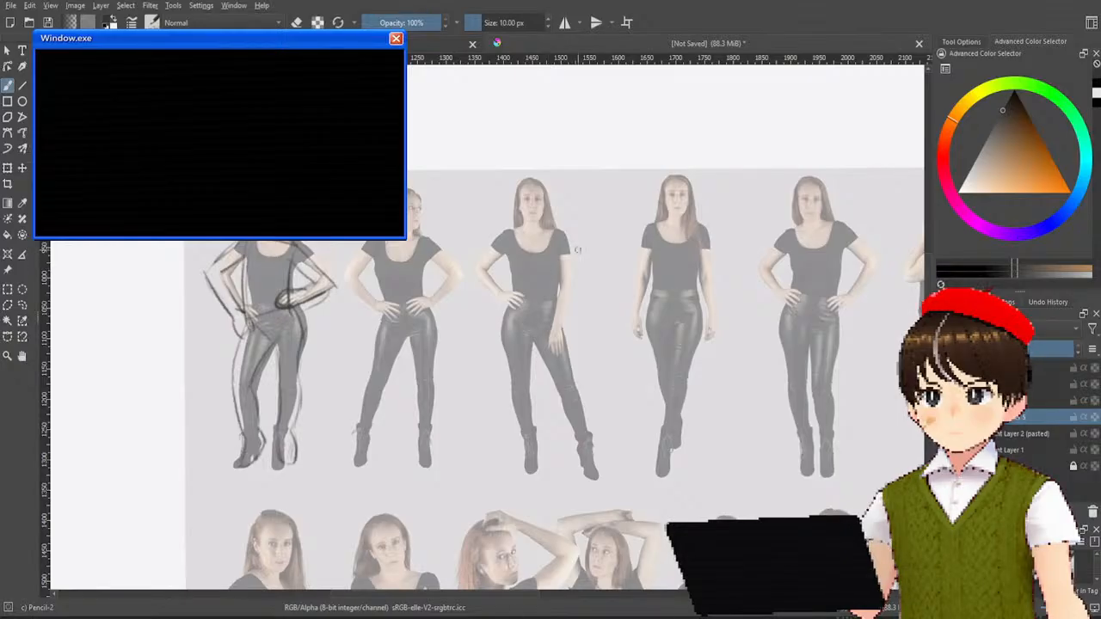
# Step: Make a rectangular selection around the second standing pose on the pasted photo layer
pyautogui.click(1015, 435)
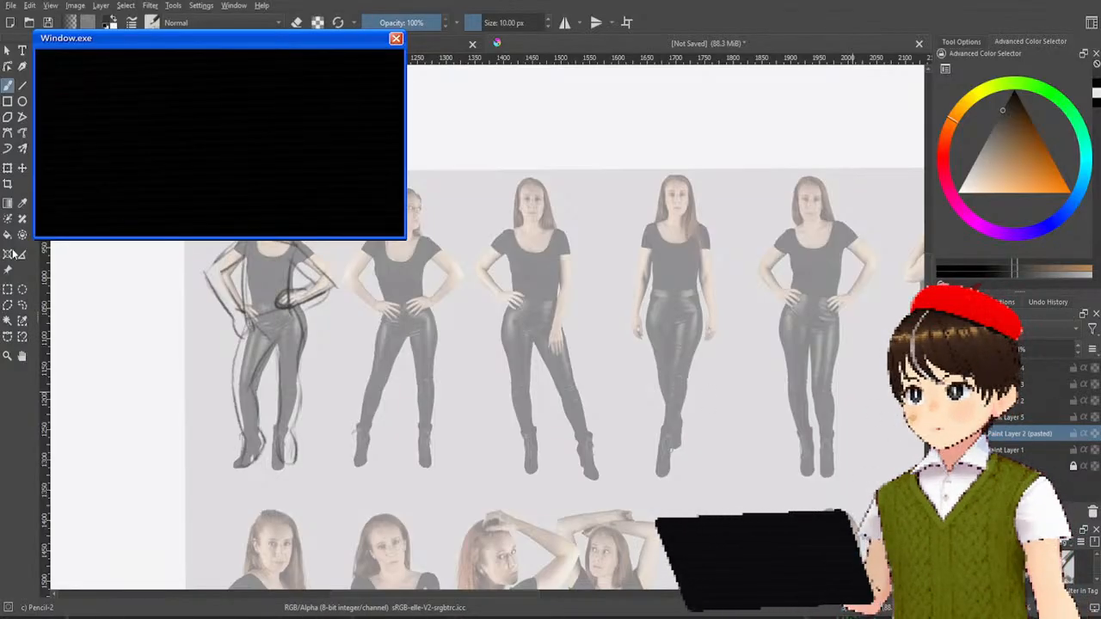
pyautogui.click(8, 289)
pyautogui.moveTo(327, 170); pyautogui.dragTo(473, 484)
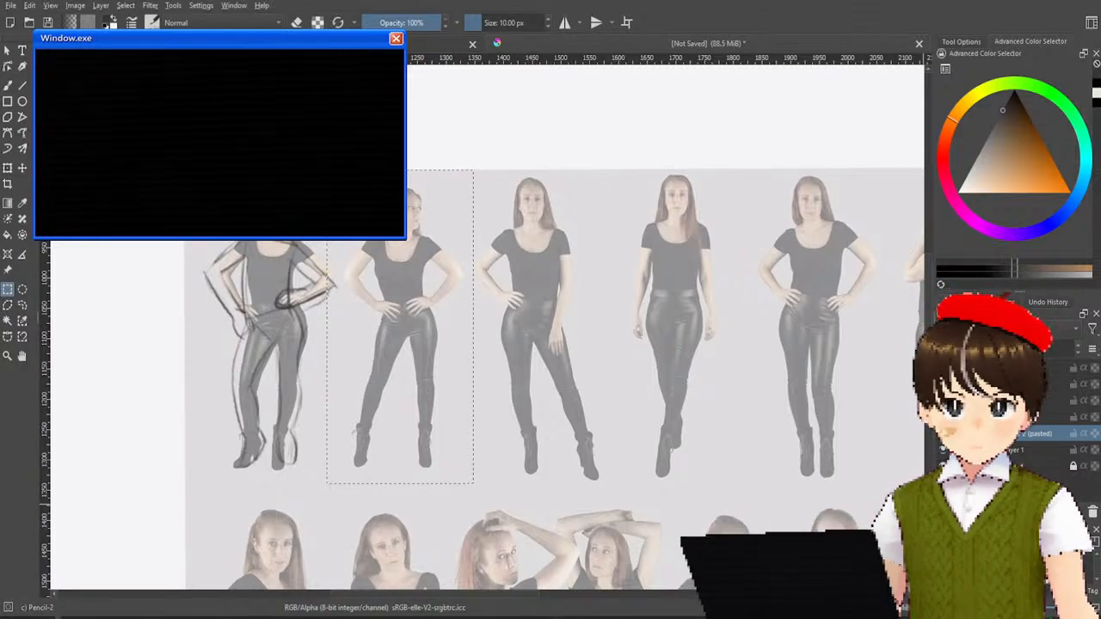
pyautogui.hotkey('ctrl', 'shift', 'm')
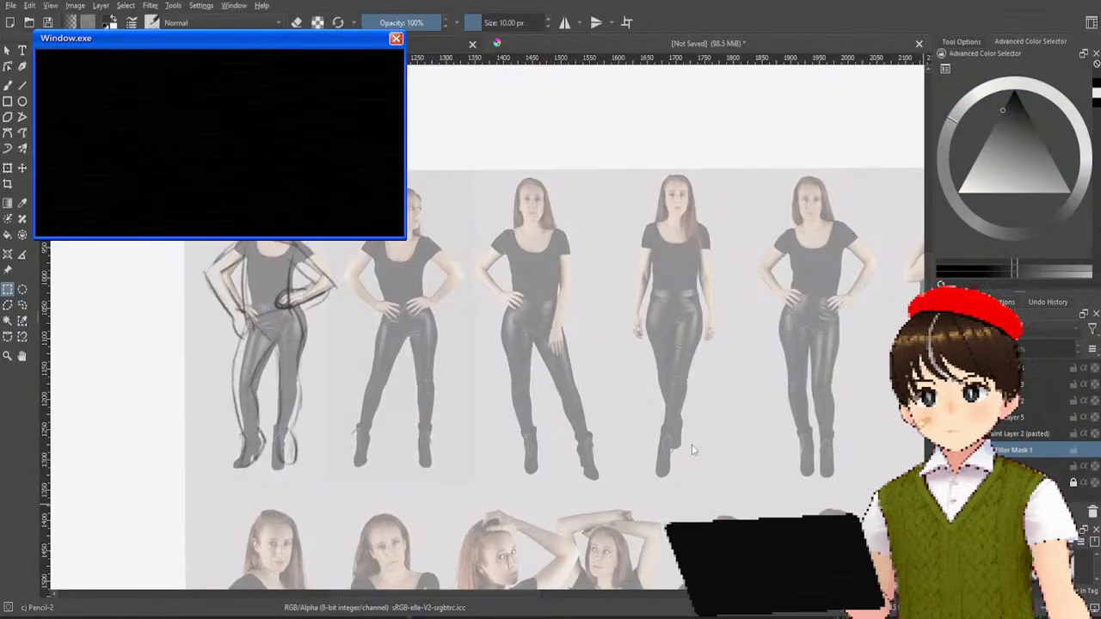
pyautogui.hotkey('ctrl', 'z')
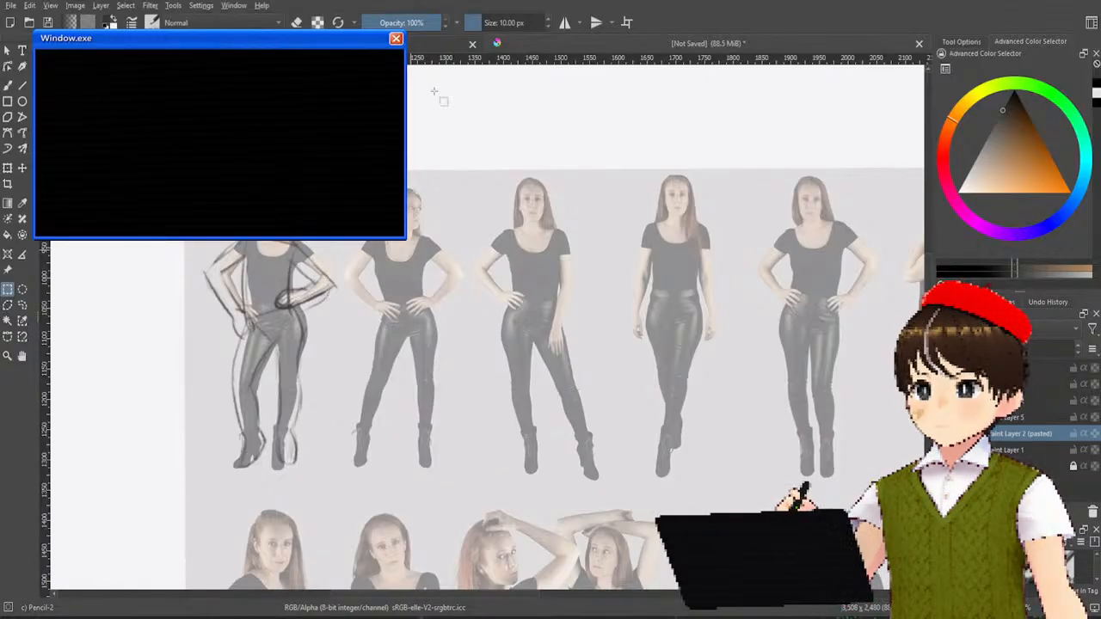
pyautogui.moveTo(330, 169); pyautogui.dragTo(472, 484)
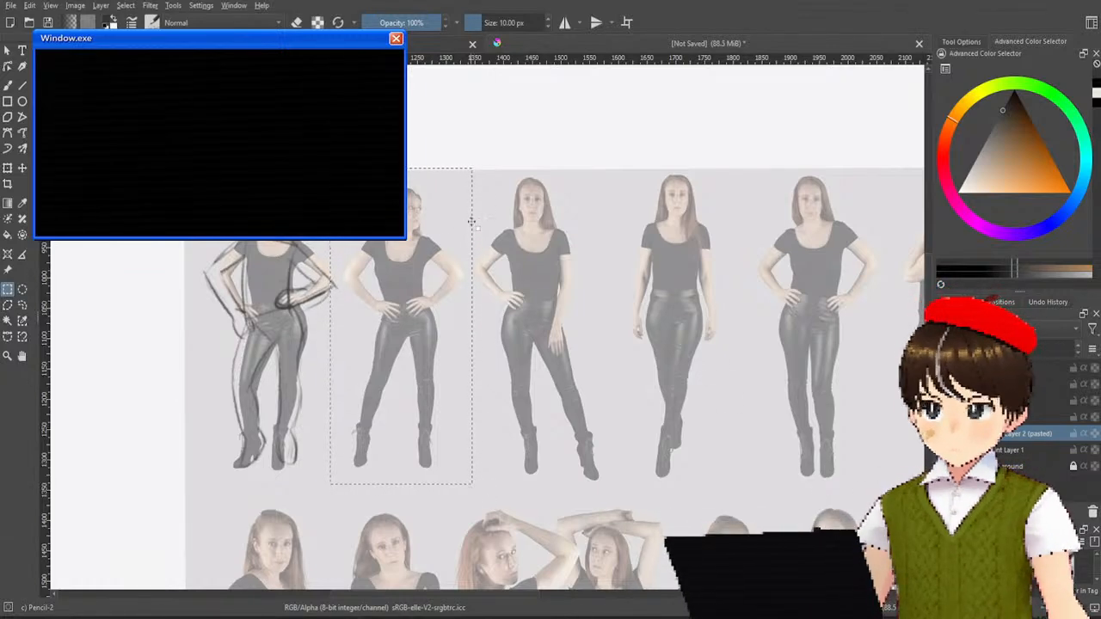
pyautogui.scroll(1, 433, 232)
pyautogui.scroll(1, 433, 232)
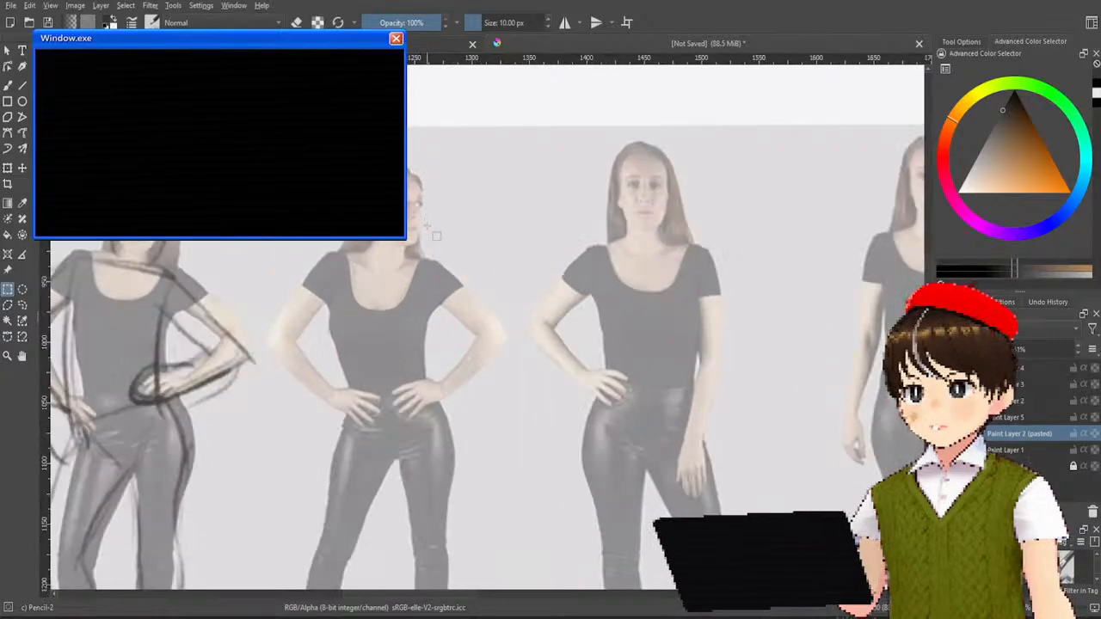
pyautogui.scroll(-3, 432, 233)
pyautogui.scroll(2, 457, 261)
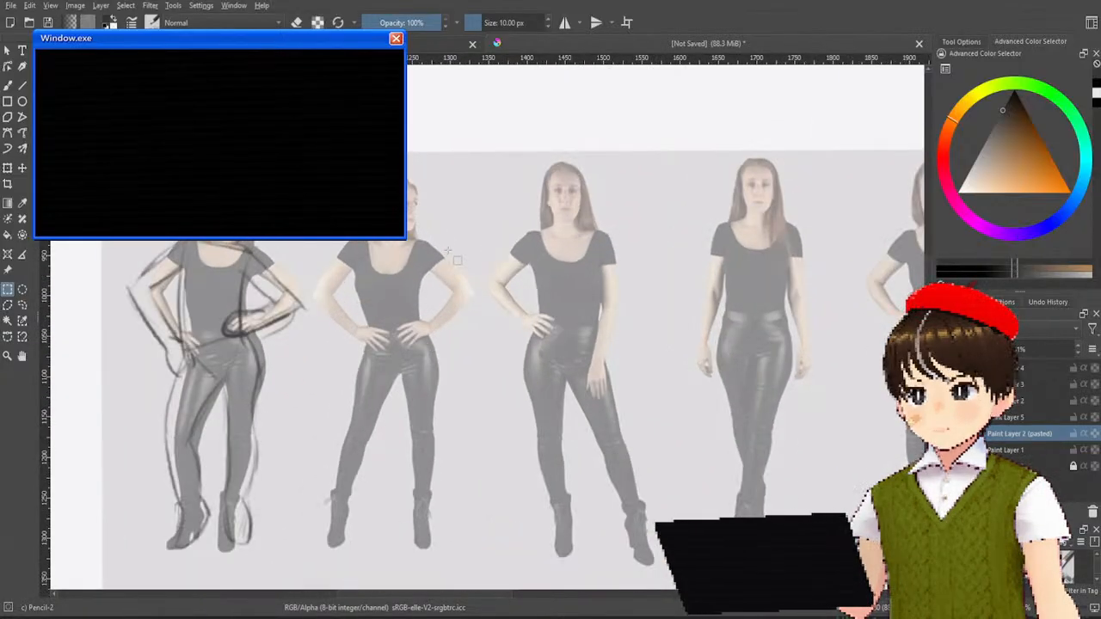
pyautogui.scroll(2, 454, 255)
pyautogui.scroll(-2, 560, 254)
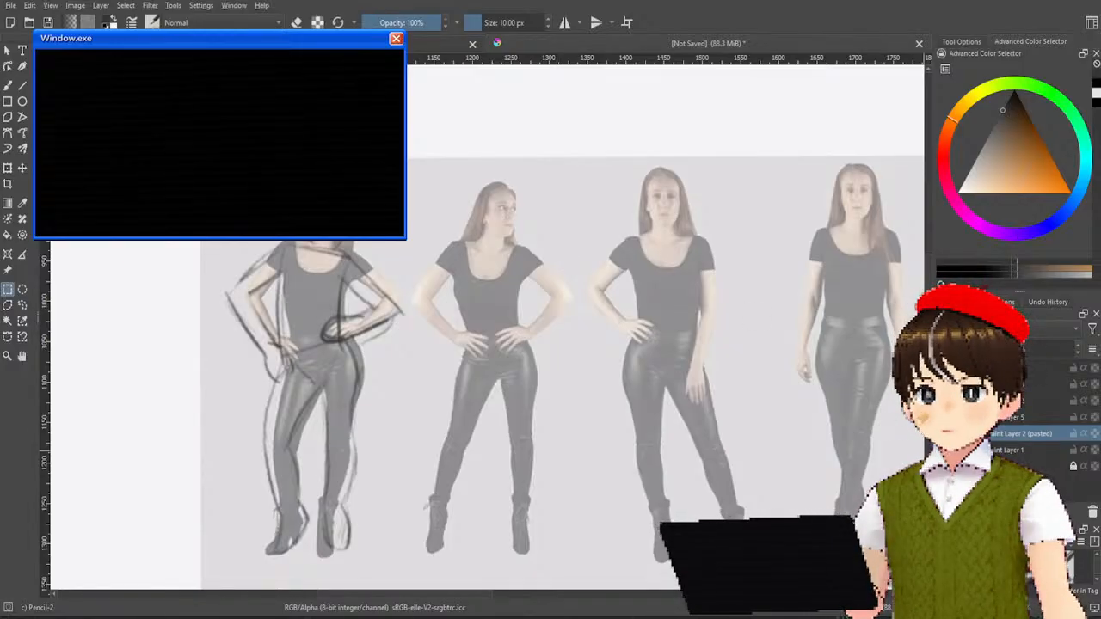
# Step: Make Paint Layer 5 active, hide and reshow it to check its contents, and switch to the freehand brush
pyautogui.click(1032, 417)
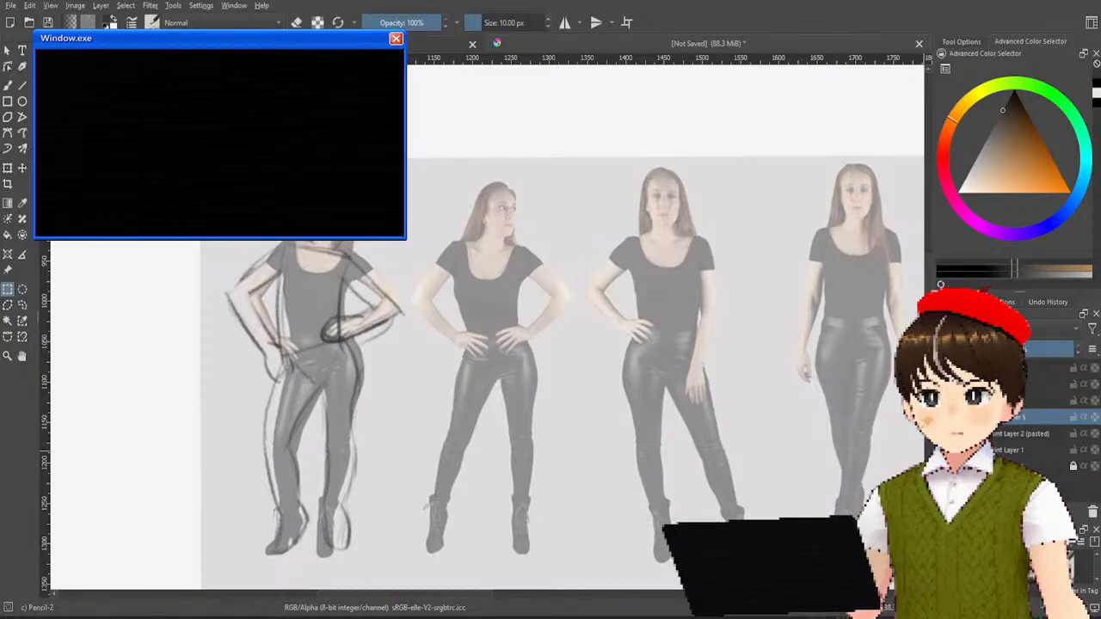
pyautogui.click(943, 417)
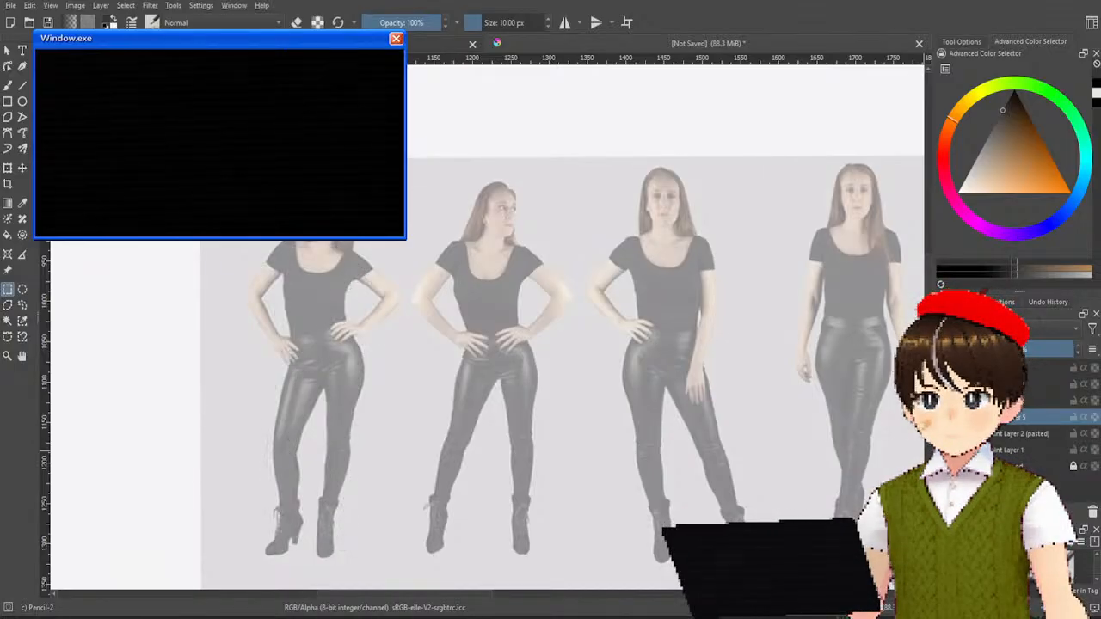
pyautogui.click(943, 418)
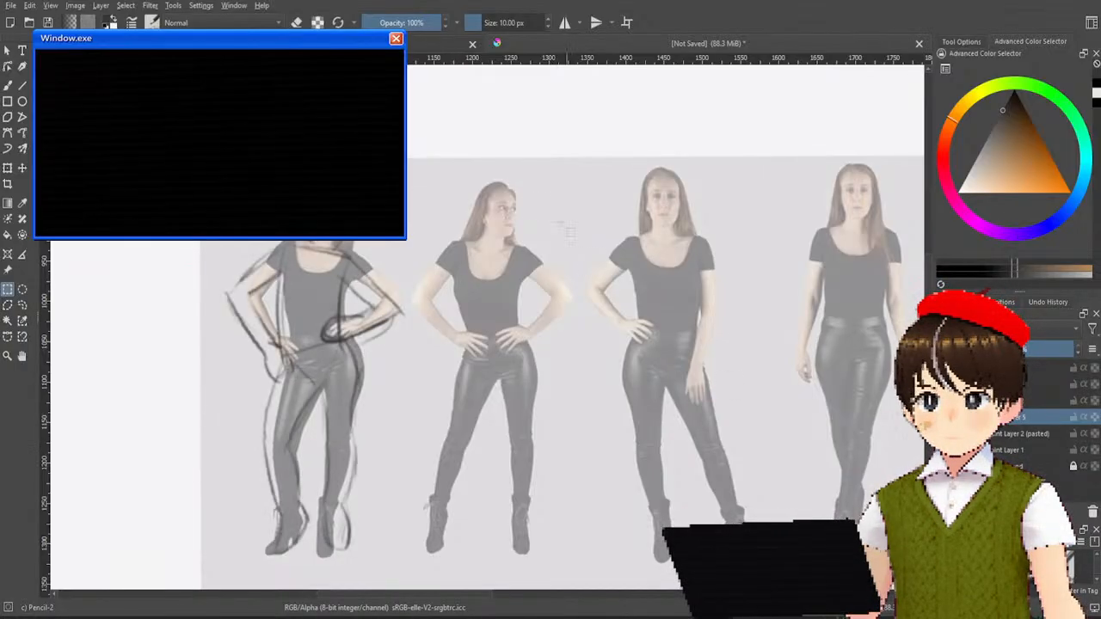
pyautogui.press('b')
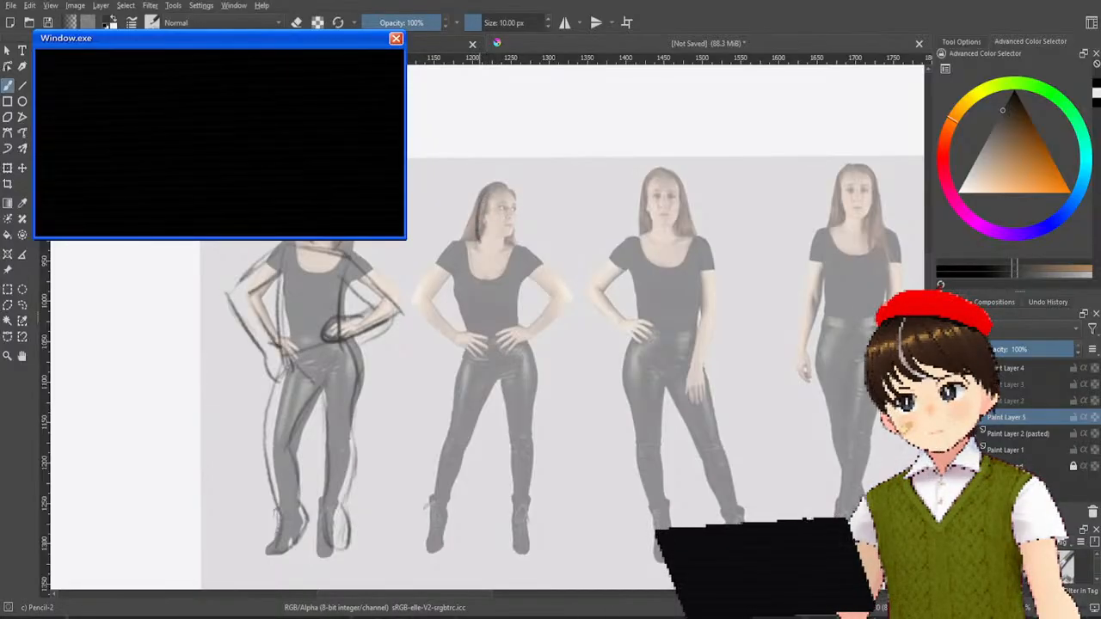
# Step: Trace the head and hair outline of the second standing pose and close it with a line across the shoulders
pyautogui.moveTo(508, 194)
pyautogui.mouseDown()
pyautogui.moveTo(495, 232)
pyautogui.moveTo(516, 246)
pyautogui.moveTo(515, 224)
pyautogui.moveTo(497, 253)
pyautogui.mouseUp()
pyautogui.moveTo(504, 195); pyautogui.dragTo(499, 199)
pyautogui.moveTo(473, 239)
pyautogui.mouseDown()
pyautogui.moveTo(519, 245)
pyautogui.moveTo(490, 241)
pyautogui.mouseUp()
pyautogui.hotkey('ctrl', 'z')
pyautogui.hotkey('ctrl', 'z')
pyautogui.hotkey('ctrl', 'z')
pyautogui.hotkey('ctrl', 'z')
pyautogui.hotkey('ctrl', 'z')
pyautogui.hotkey('ctrl', 'z')
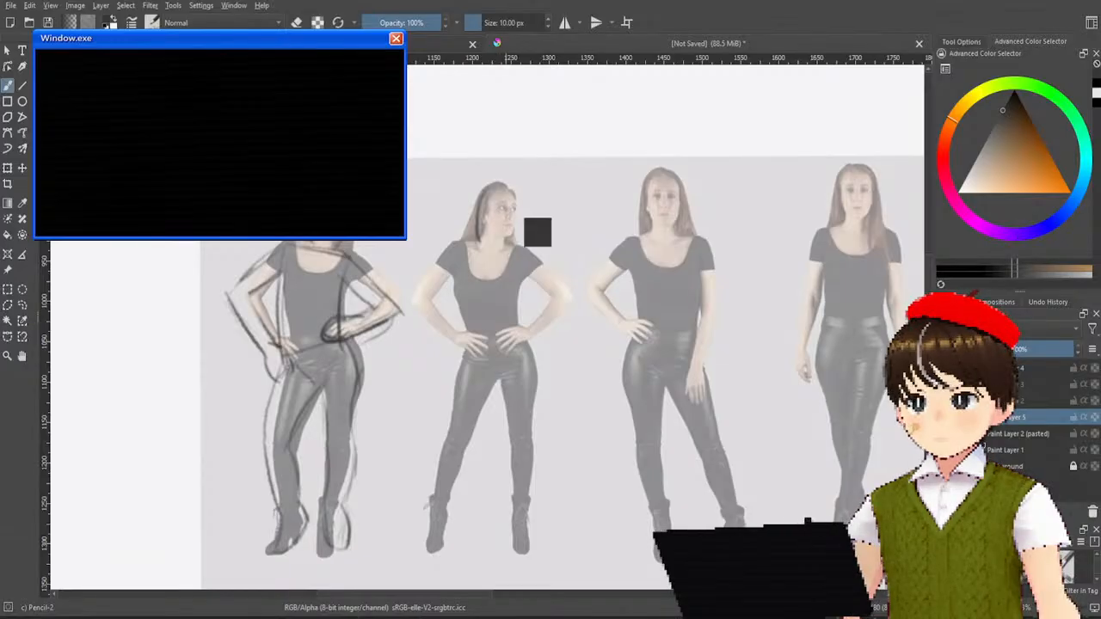
pyautogui.moveTo(478, 208); pyautogui.dragTo(475, 234)
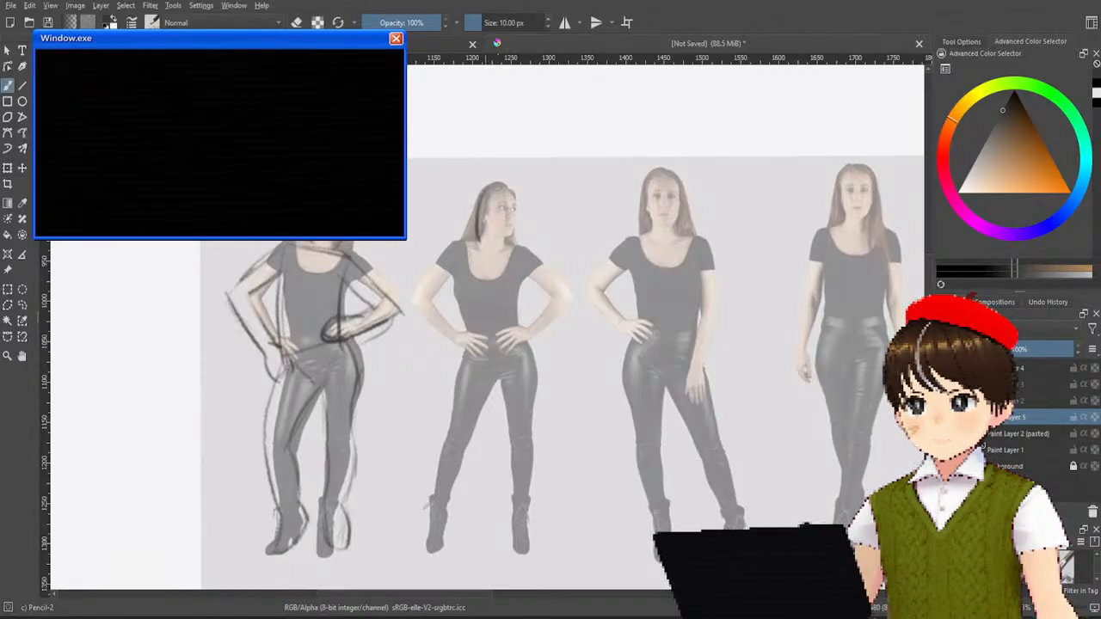
pyautogui.moveTo(501, 182)
pyautogui.mouseDown()
pyautogui.moveTo(506, 230)
pyautogui.moveTo(458, 244)
pyautogui.mouseUp()
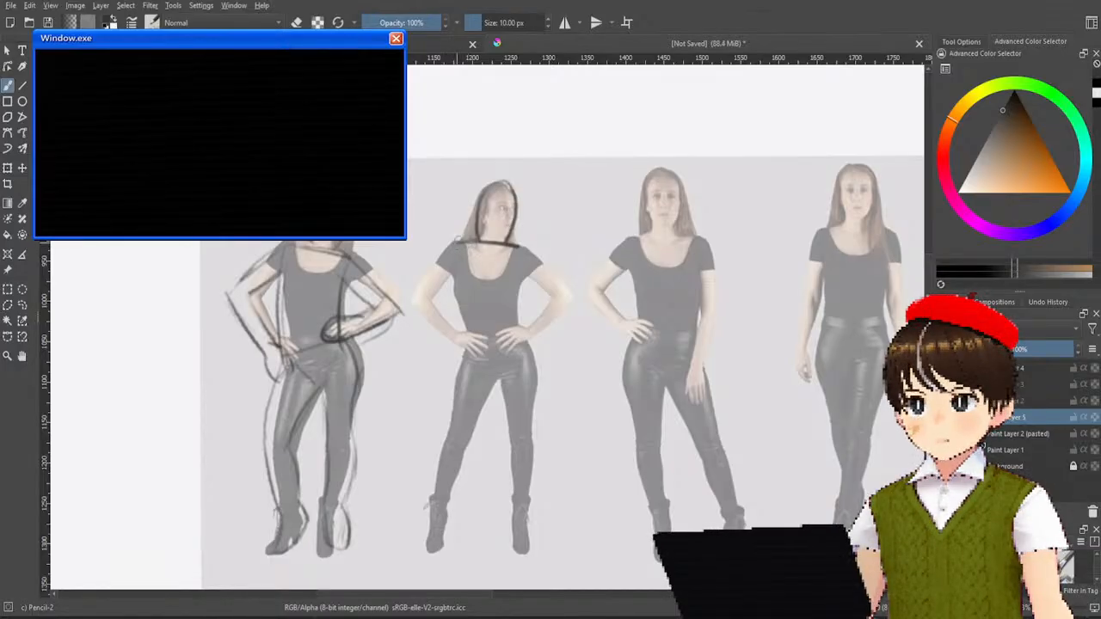
# Step: Trace the second pose's image-left arm, torso side, leg and boot, plus the inner thigh of the other leg
pyautogui.moveTo(455, 242)
pyautogui.mouseDown()
pyautogui.moveTo(416, 293)
pyautogui.moveTo(428, 331)
pyautogui.moveTo(449, 344)
pyautogui.moveTo(487, 333)
pyautogui.moveTo(463, 348)
pyautogui.moveTo(440, 287)
pyautogui.moveTo(458, 277)
pyautogui.moveTo(481, 339)
pyautogui.moveTo(451, 398)
pyautogui.moveTo(428, 520)
pyautogui.moveTo(426, 533)
pyautogui.moveTo(454, 555)
pyautogui.moveTo(449, 501)
pyautogui.moveTo(491, 423)
pyautogui.moveTo(498, 373)
pyautogui.mouseUp()
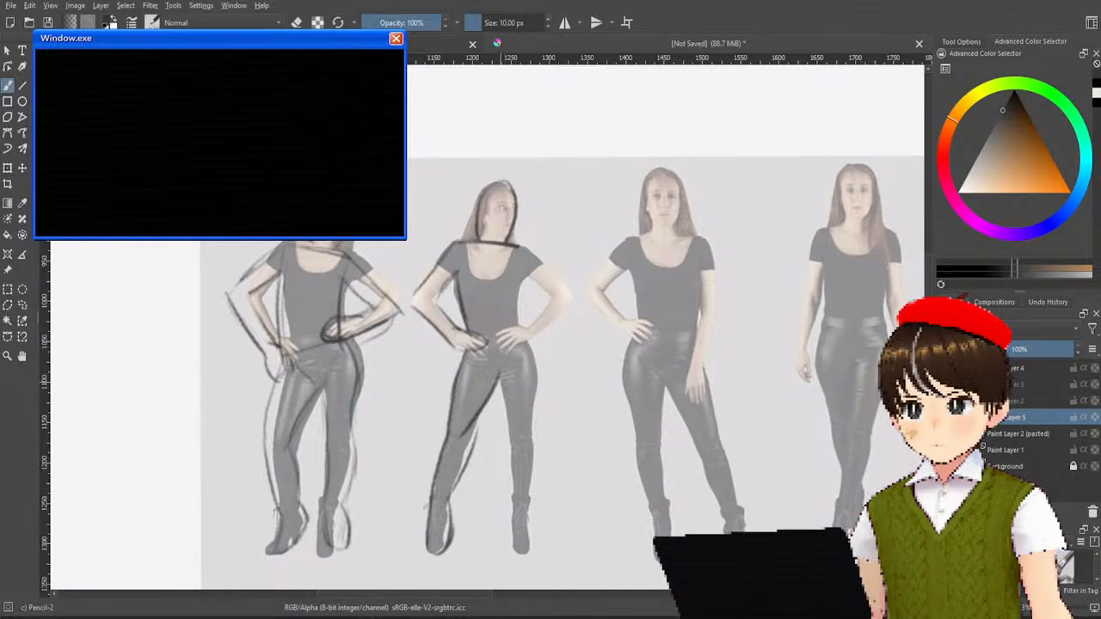
pyautogui.moveTo(511, 468); pyautogui.dragTo(499, 384)
pyautogui.hotkey('ctrl', 'z')
pyautogui.moveTo(514, 442); pyautogui.dragTo(502, 375)
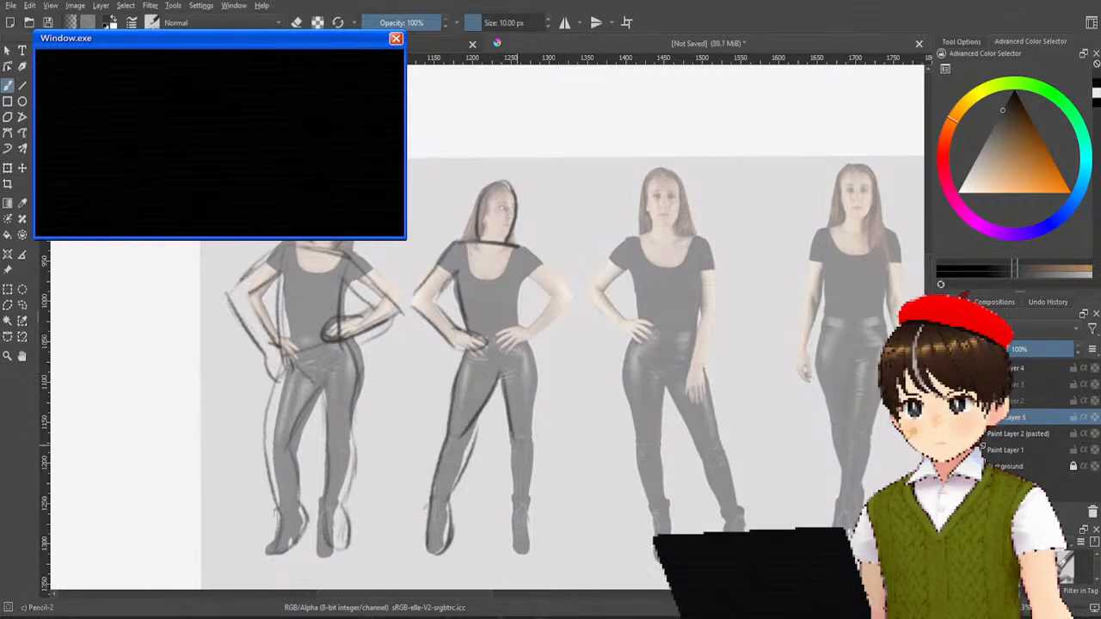
# Step: Trace the inner calf, boot and full outer contour of the second pose's image-right leg
pyautogui.moveTo(512, 503)
pyautogui.mouseDown()
pyautogui.moveTo(514, 444)
pyautogui.moveTo(508, 519)
pyautogui.mouseUp()
pyautogui.hotkey('ctrl', 'z')
pyautogui.moveTo(514, 433); pyautogui.dragTo(520, 552)
pyautogui.moveTo(531, 499); pyautogui.dragTo(518, 559)
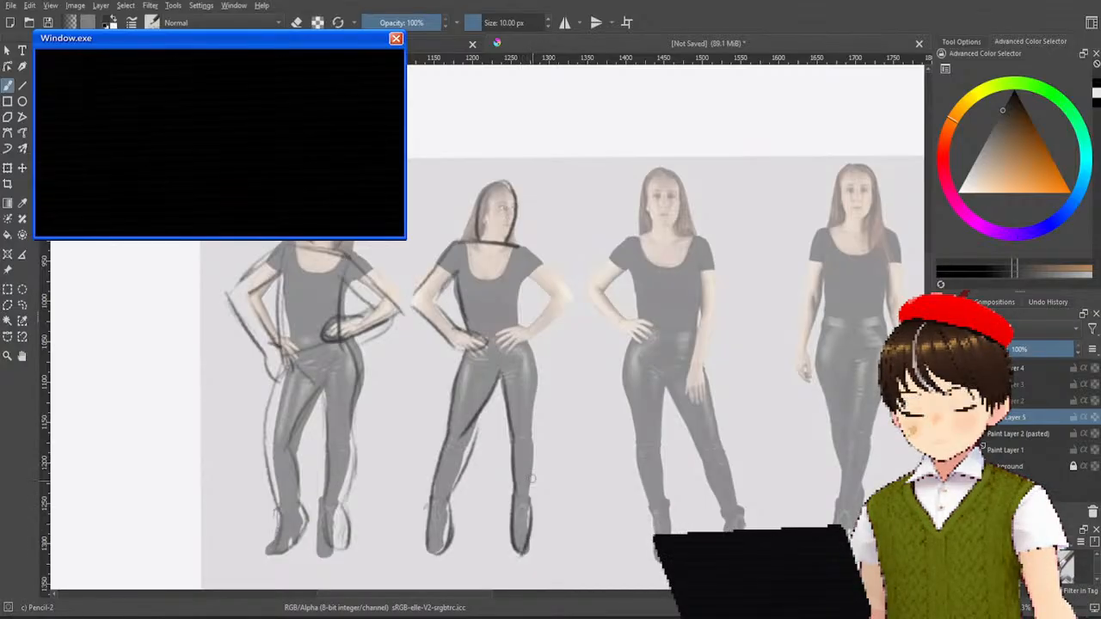
pyautogui.moveTo(532, 433); pyautogui.dragTo(527, 502)
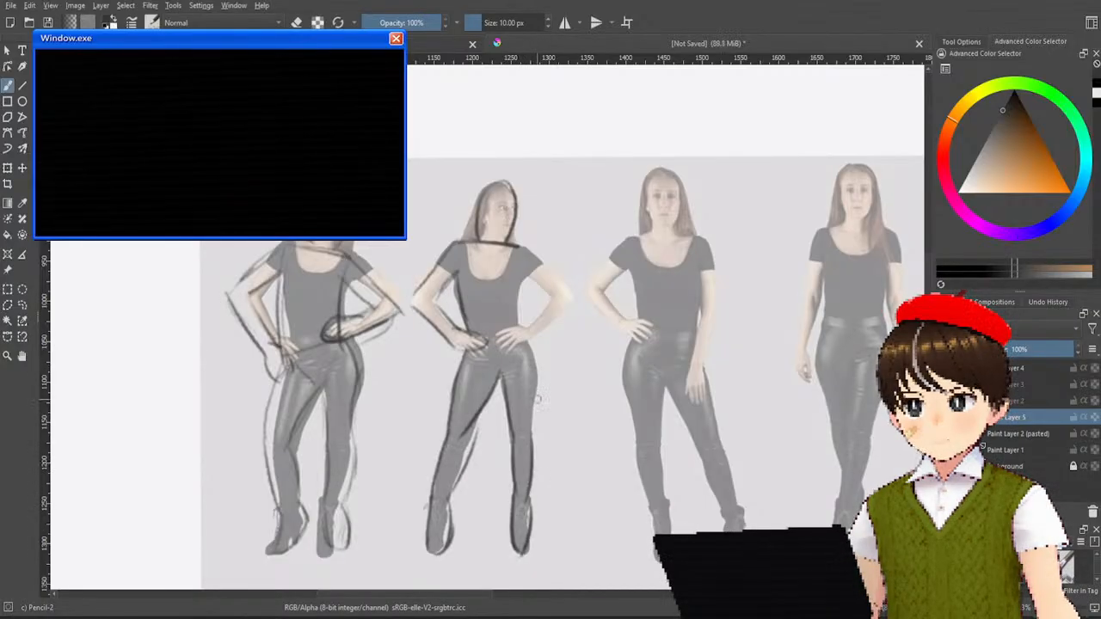
pyautogui.moveTo(537, 378); pyautogui.dragTo(534, 443)
pyautogui.moveTo(529, 351); pyautogui.dragTo(538, 419)
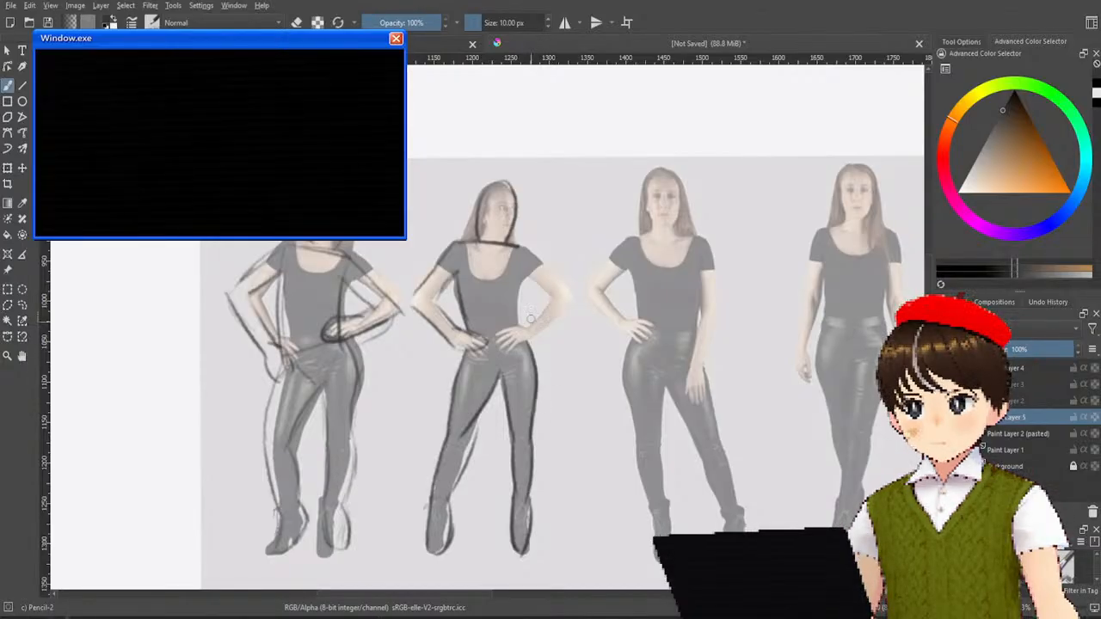
pyautogui.moveTo(521, 279); pyautogui.dragTo(515, 345)
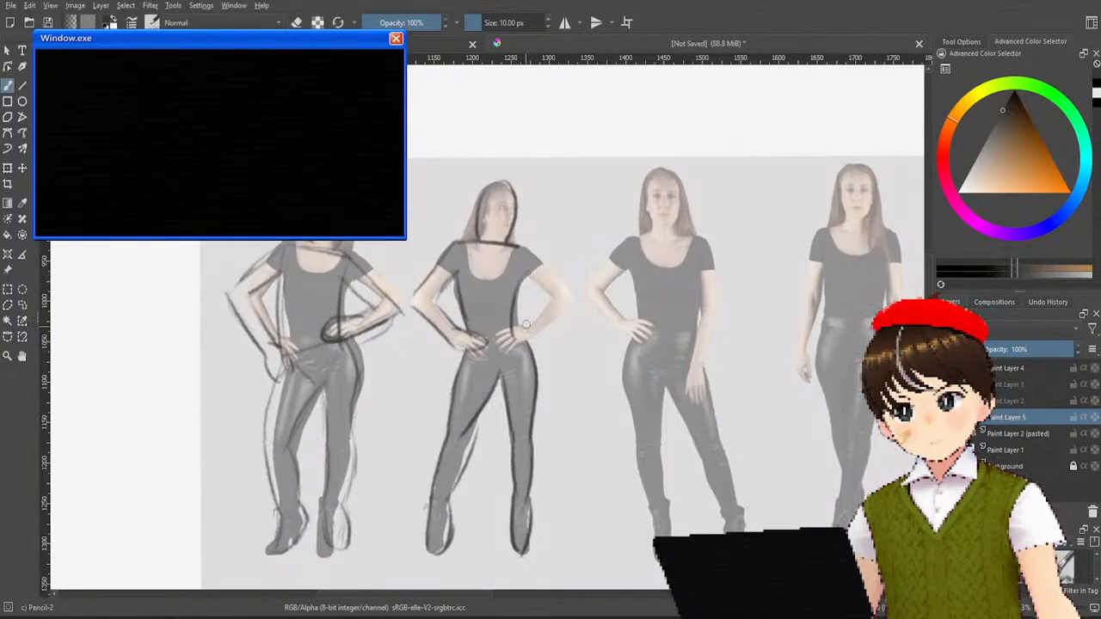
pyautogui.hotkey('ctrl', 'z')
pyautogui.moveTo(522, 277); pyautogui.dragTo(540, 370)
pyautogui.hotkey('ctrl', 'z')
pyautogui.moveTo(533, 274); pyautogui.dragTo(523, 355)
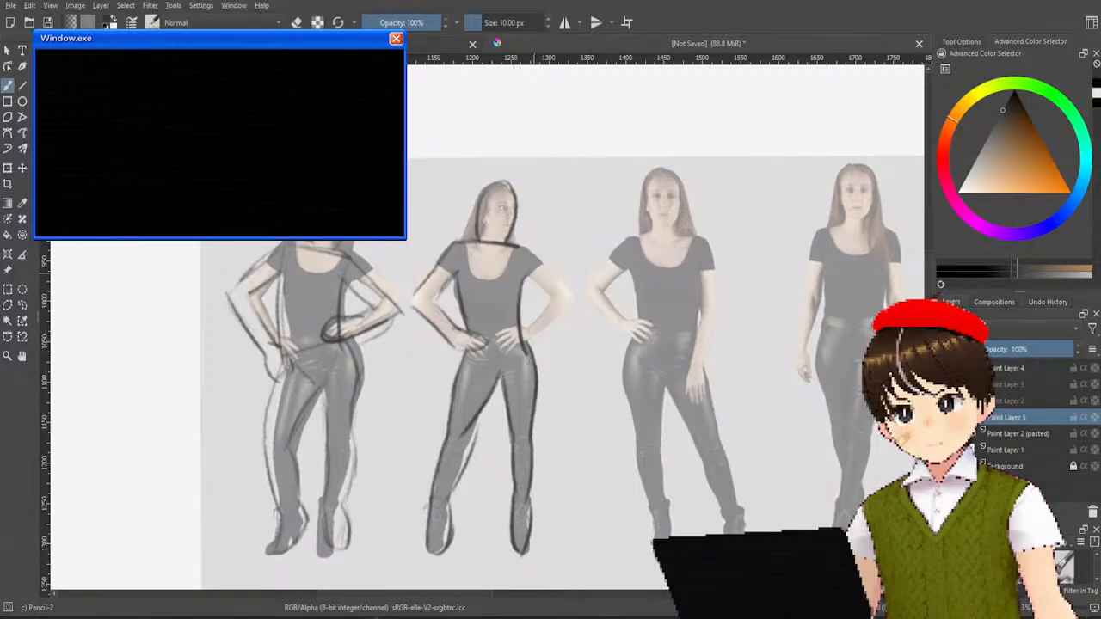
pyautogui.hotkey('ctrl', 'z')
pyautogui.moveTo(535, 277); pyautogui.dragTo(538, 359)
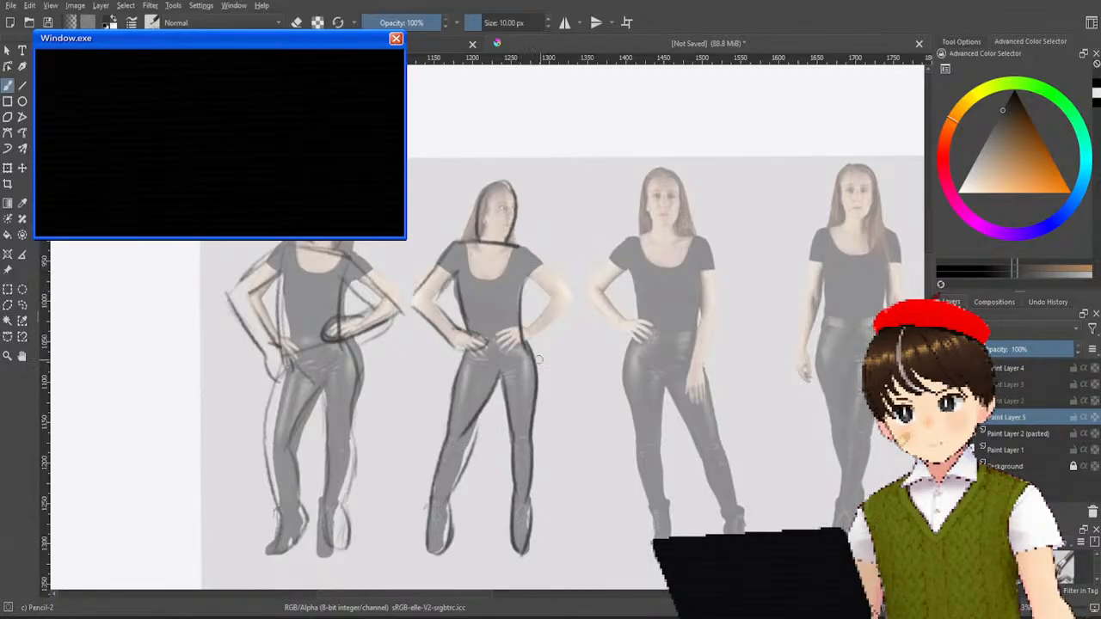
pyautogui.hotkey('ctrl', 'z')
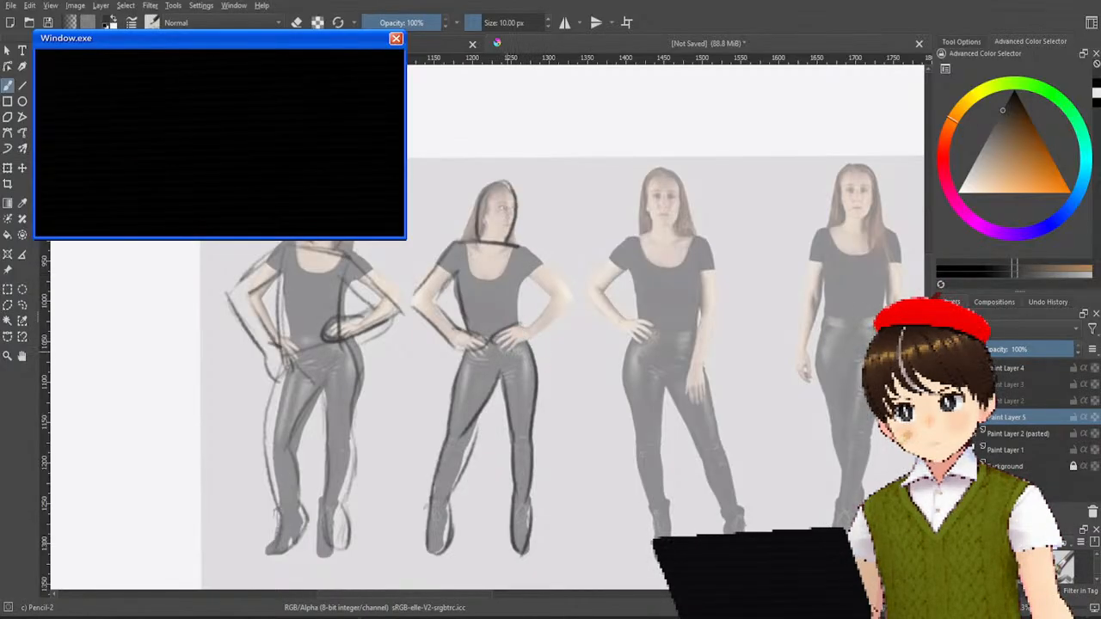
# Step: Trace the second pose's image-right arm from the hand on the hip around the elbow up to the shoulder
pyautogui.moveTo(516, 325)
pyautogui.mouseDown()
pyautogui.moveTo(506, 344)
pyautogui.moveTo(524, 348)
pyautogui.moveTo(544, 330)
pyautogui.moveTo(549, 294)
pyautogui.mouseUp()
pyautogui.hotkey('ctrl', 'z')
pyautogui.moveTo(540, 330); pyautogui.dragTo(581, 291)
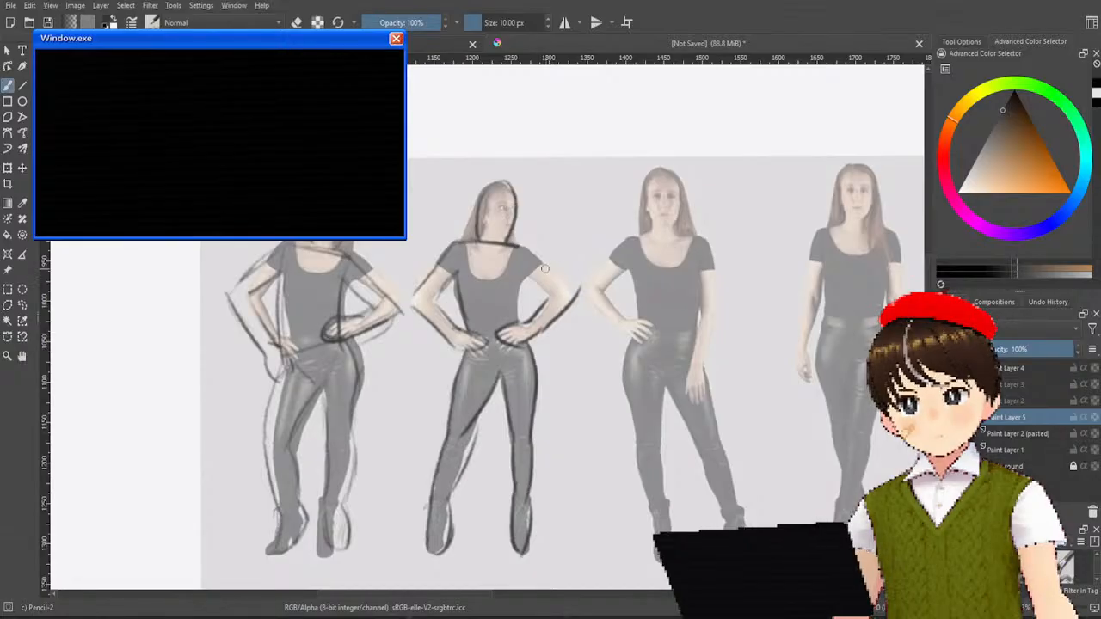
pyautogui.hotkey('ctrl', 'z')
pyautogui.moveTo(532, 256)
pyautogui.mouseDown()
pyautogui.moveTo(557, 292)
pyautogui.moveTo(581, 295)
pyautogui.moveTo(571, 290)
pyautogui.moveTo(551, 327)
pyautogui.mouseUp()
pyautogui.hotkey('ctrl', 'z')
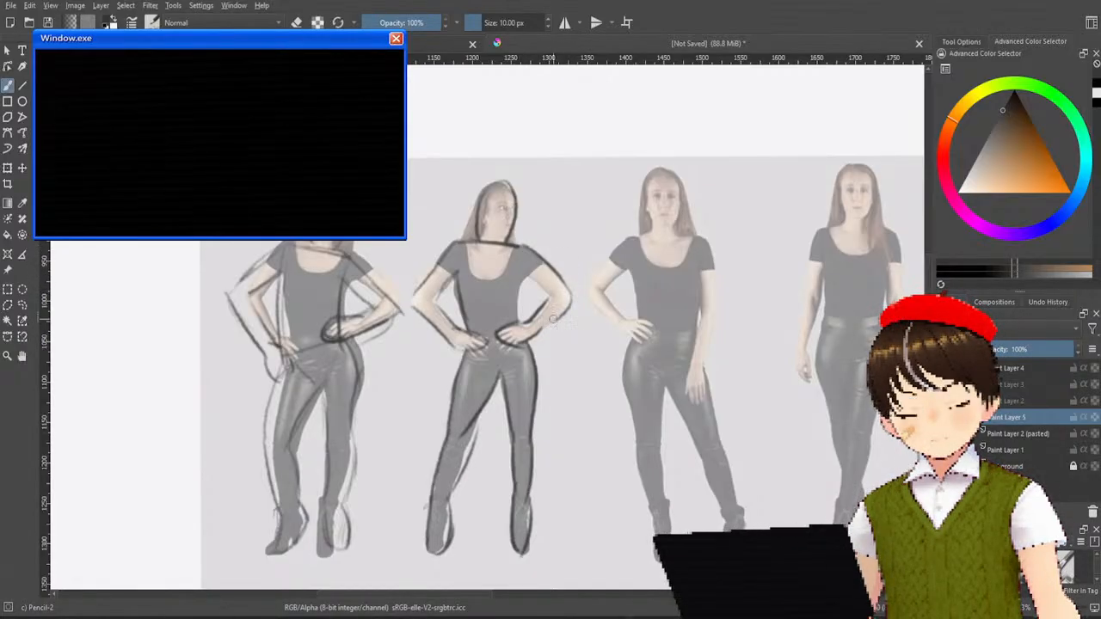
# Step: Draw the second pose's image-right torso side from armpit to waist, closing the gap inside the bent arm
pyautogui.moveTo(528, 275); pyautogui.dragTo(519, 339)
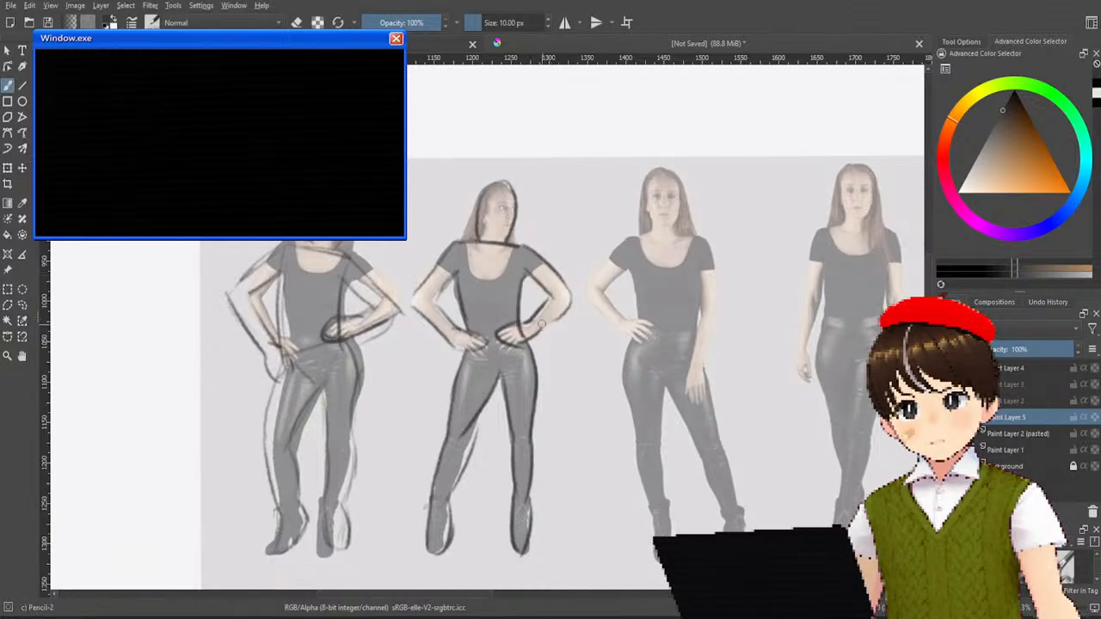
pyautogui.hotkey('ctrl', 'z')
pyautogui.moveTo(531, 273); pyautogui.dragTo(523, 320)
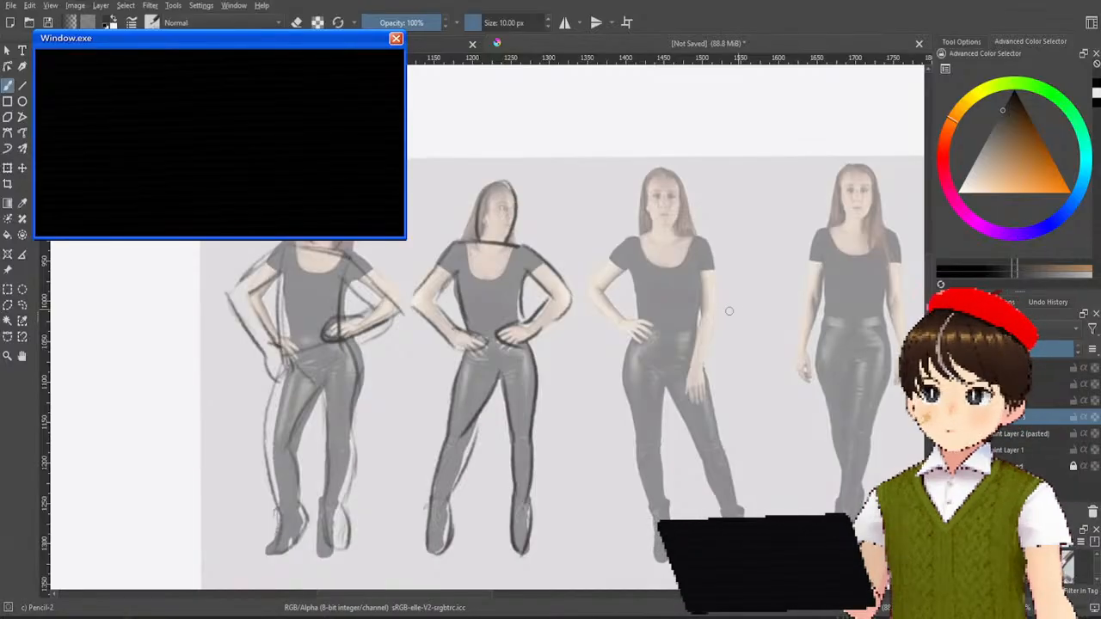
# Step: Trace the side of the third pose's head, the image-left shoulder, the bent arm and the hand on the hip
pyautogui.moveTo(730, 311); pyautogui.dragTo(575, 356)
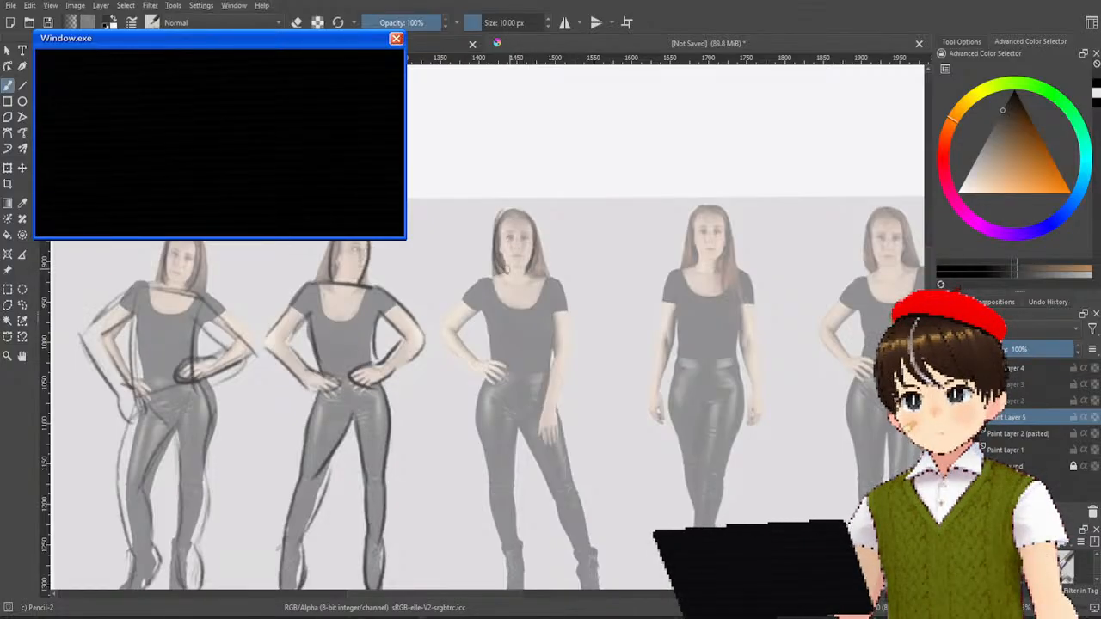
pyautogui.moveTo(502, 272)
pyautogui.mouseDown()
pyautogui.moveTo(463, 301)
pyautogui.moveTo(457, 341)
pyautogui.mouseUp()
pyautogui.hotkey('ctrl', 'z')
pyautogui.moveTo(464, 291)
pyautogui.mouseDown()
pyautogui.moveTo(441, 348)
pyautogui.moveTo(479, 368)
pyautogui.mouseUp()
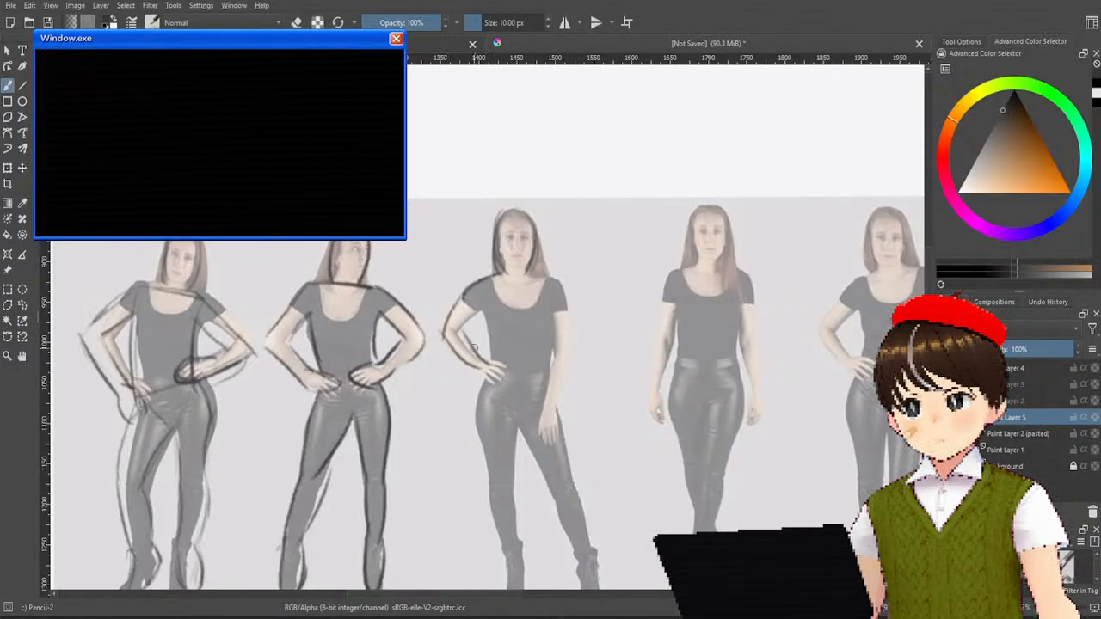
pyautogui.hotkey('ctrl', 'z')
pyautogui.hotkey('ctrl', 'z')
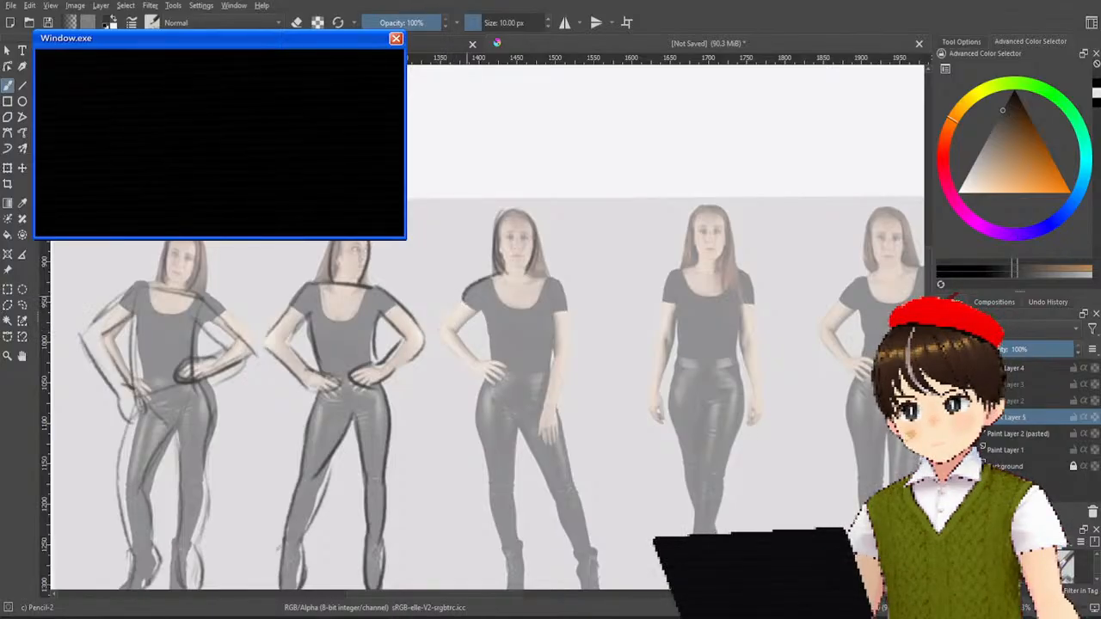
pyautogui.moveTo(462, 294)
pyautogui.mouseDown()
pyautogui.moveTo(443, 353)
pyautogui.moveTo(484, 366)
pyautogui.moveTo(504, 389)
pyautogui.moveTo(507, 358)
pyautogui.mouseUp()
pyautogui.moveTo(459, 330); pyautogui.dragTo(482, 361)
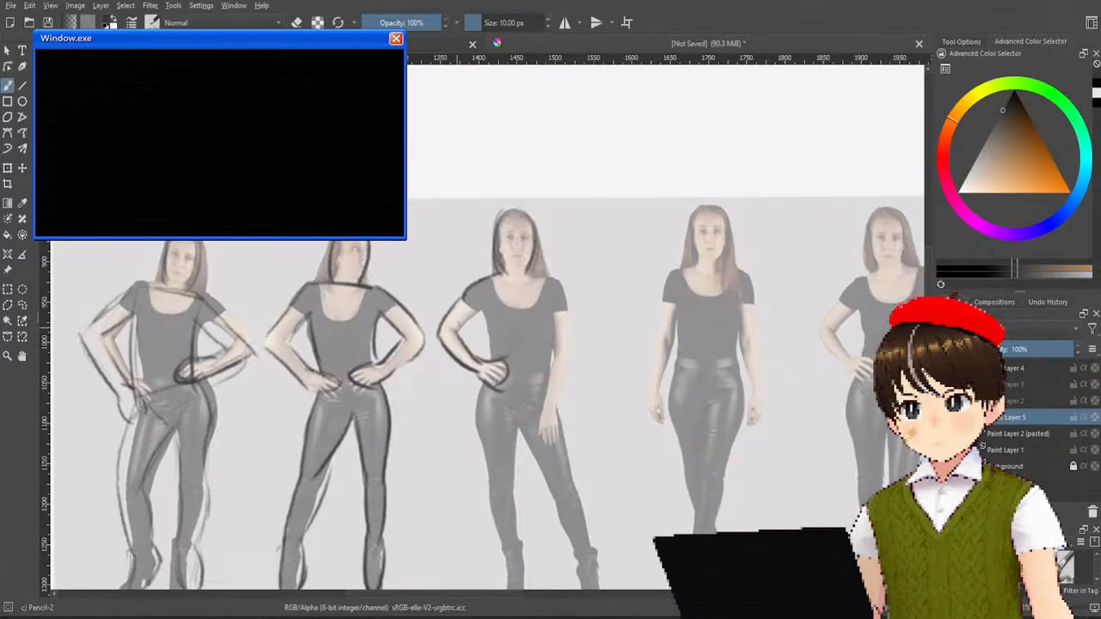
# Step: Trace the third pose's image-left torso side, outer leg contour, boot and inner leg line up to the crotch
pyautogui.moveTo(486, 298)
pyautogui.mouseDown()
pyautogui.moveTo(479, 448)
pyautogui.moveTo(486, 408)
pyautogui.moveTo(479, 437)
pyautogui.moveTo(514, 554)
pyautogui.mouseUp()
pyautogui.hotkey('ctrl', 'z')
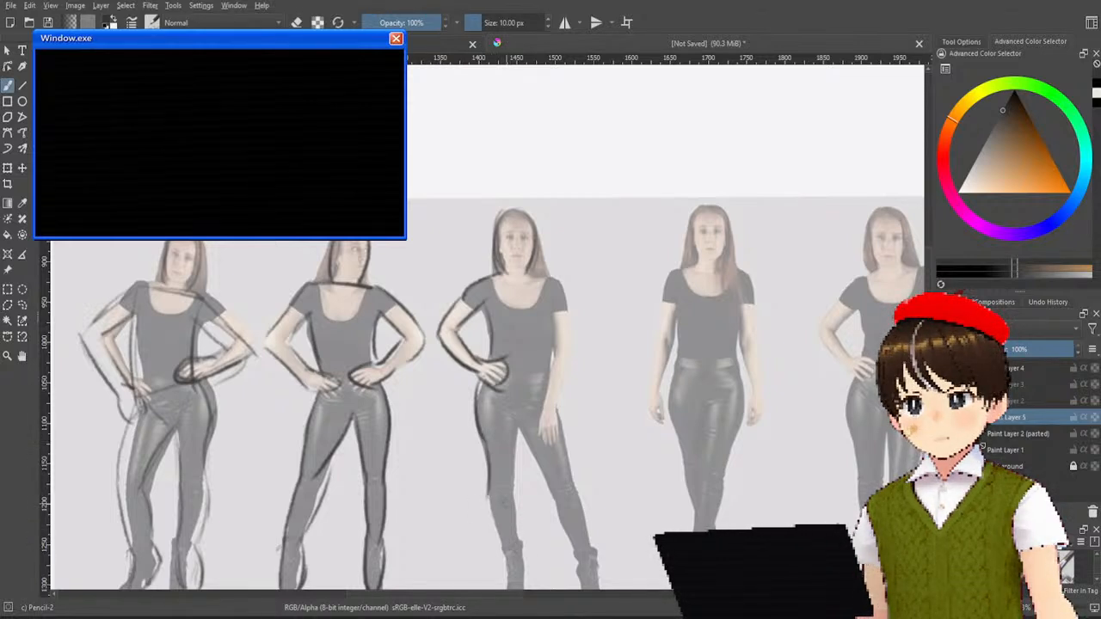
pyautogui.moveTo(488, 493); pyautogui.dragTo(506, 556)
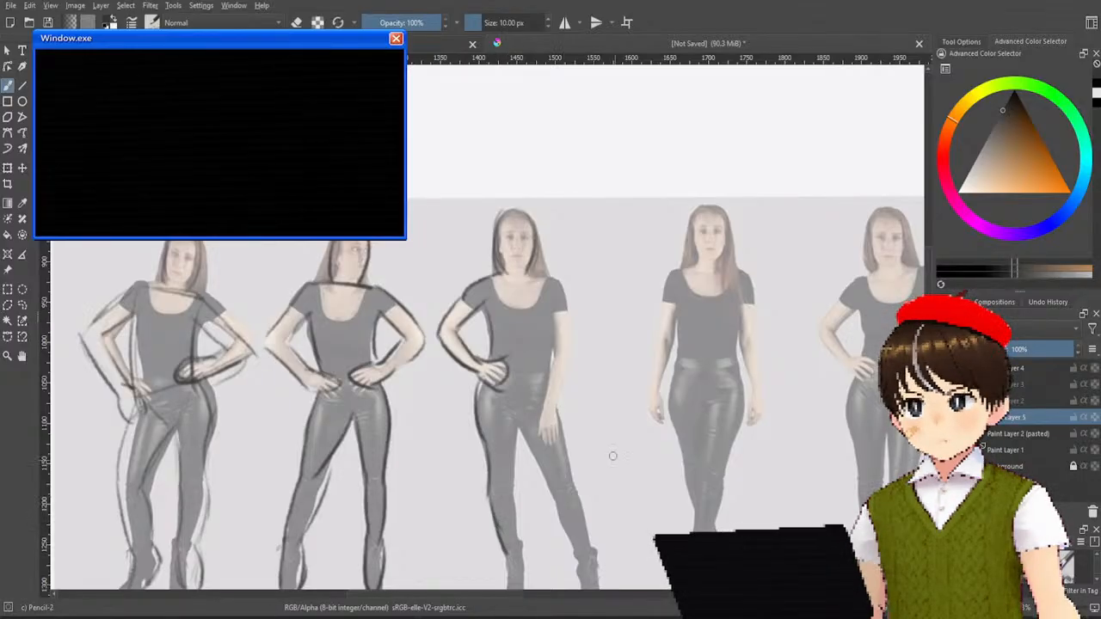
pyautogui.moveTo(613, 456); pyautogui.dragTo(543, 346)
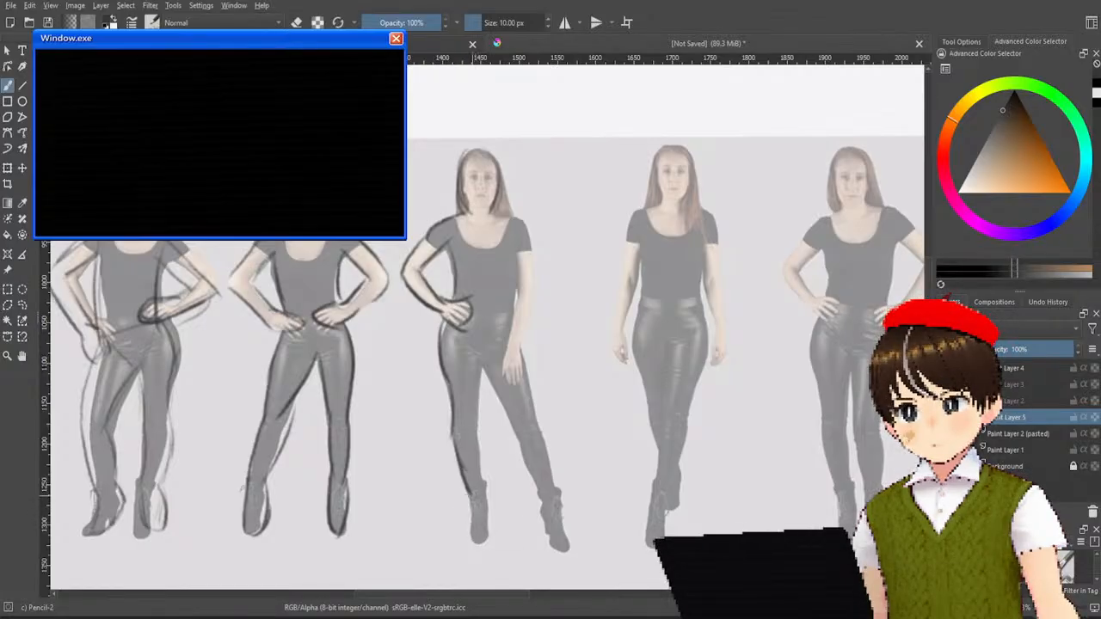
pyautogui.moveTo(470, 497); pyautogui.dragTo(475, 553)
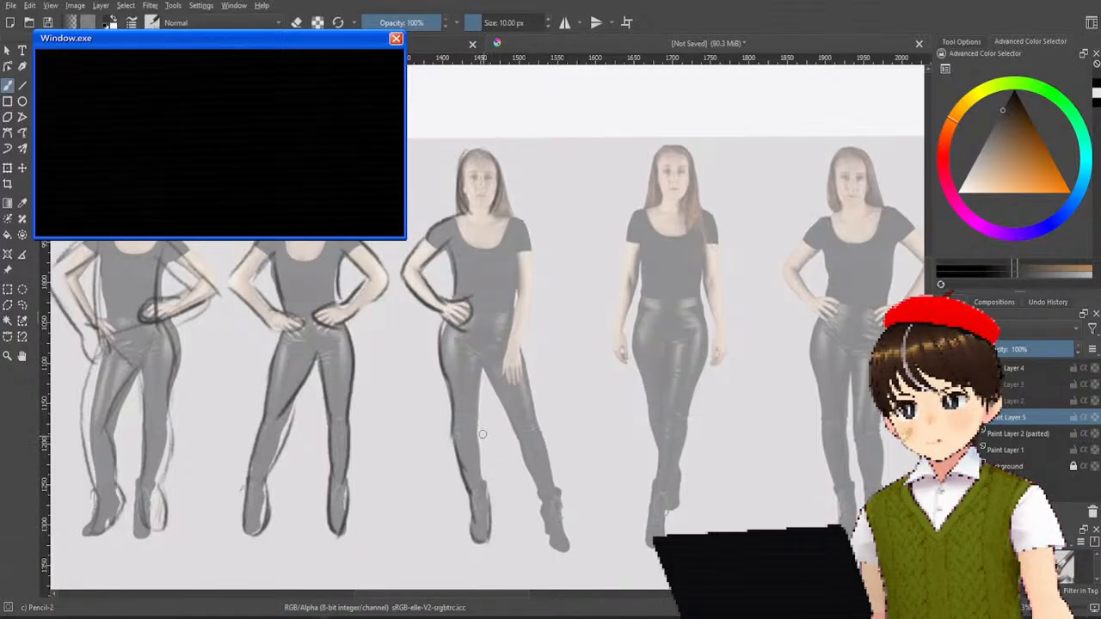
pyautogui.moveTo(476, 427); pyautogui.dragTo(487, 481)
pyautogui.moveTo(479, 368)
pyautogui.mouseDown()
pyautogui.moveTo(480, 446)
pyautogui.moveTo(491, 375)
pyautogui.mouseUp()
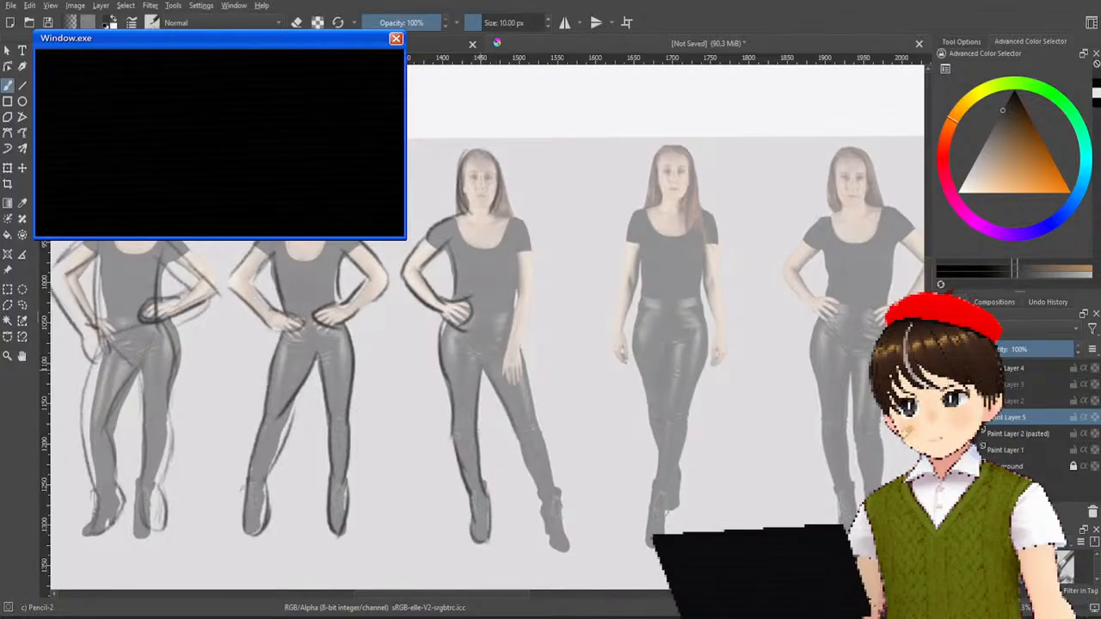
# Step: Trace the third pose's image-right leg and boot along both contours, from the thigh down to the toe
pyautogui.moveTo(521, 443)
pyautogui.mouseDown()
pyautogui.moveTo(555, 484)
pyautogui.moveTo(551, 543)
pyautogui.moveTo(571, 551)
pyautogui.mouseUp()
pyautogui.moveTo(561, 499); pyautogui.dragTo(568, 535)
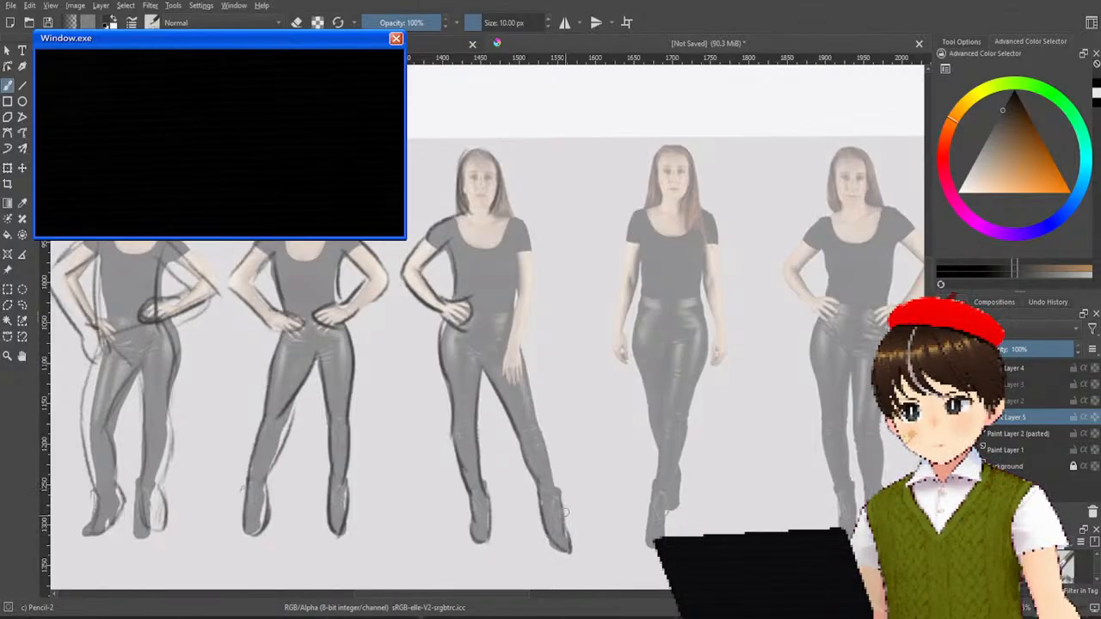
pyautogui.moveTo(549, 454); pyautogui.dragTo(567, 509)
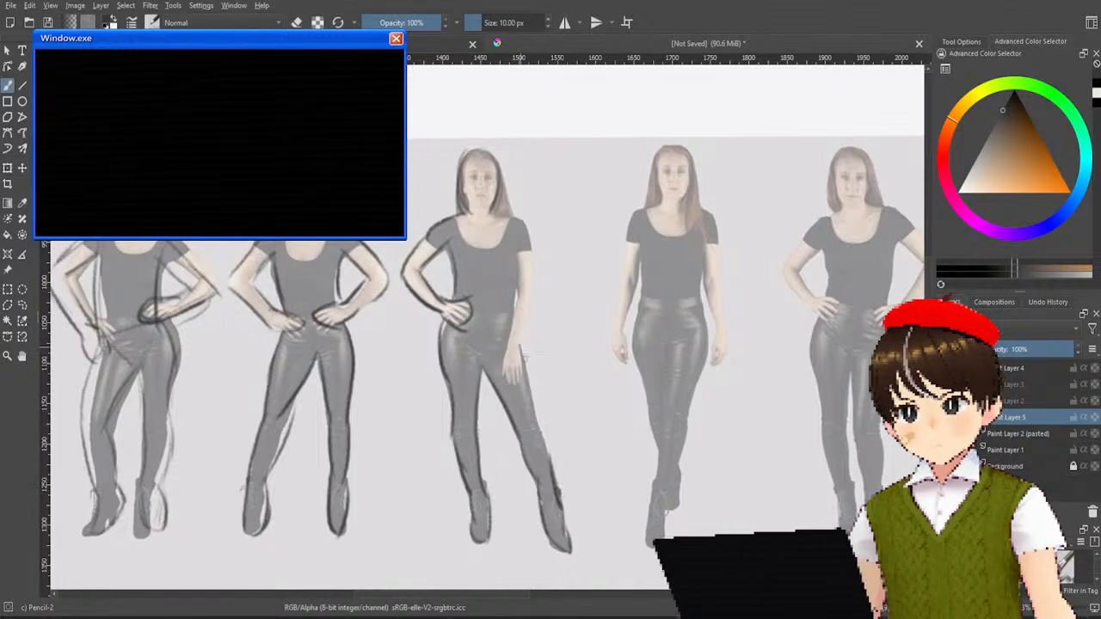
pyautogui.moveTo(522, 349); pyautogui.dragTo(556, 474)
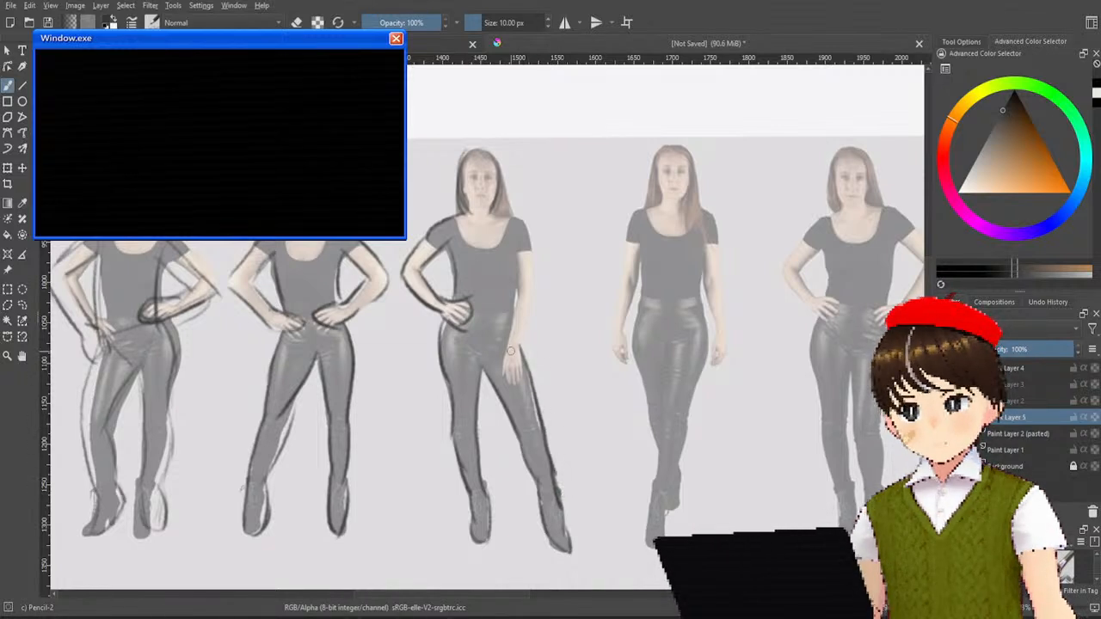
# Step: Outline the third pose's hand resting on the thigh and trace the outer contour of the image-right arm
pyautogui.moveTo(505, 339); pyautogui.dragTo(511, 387)
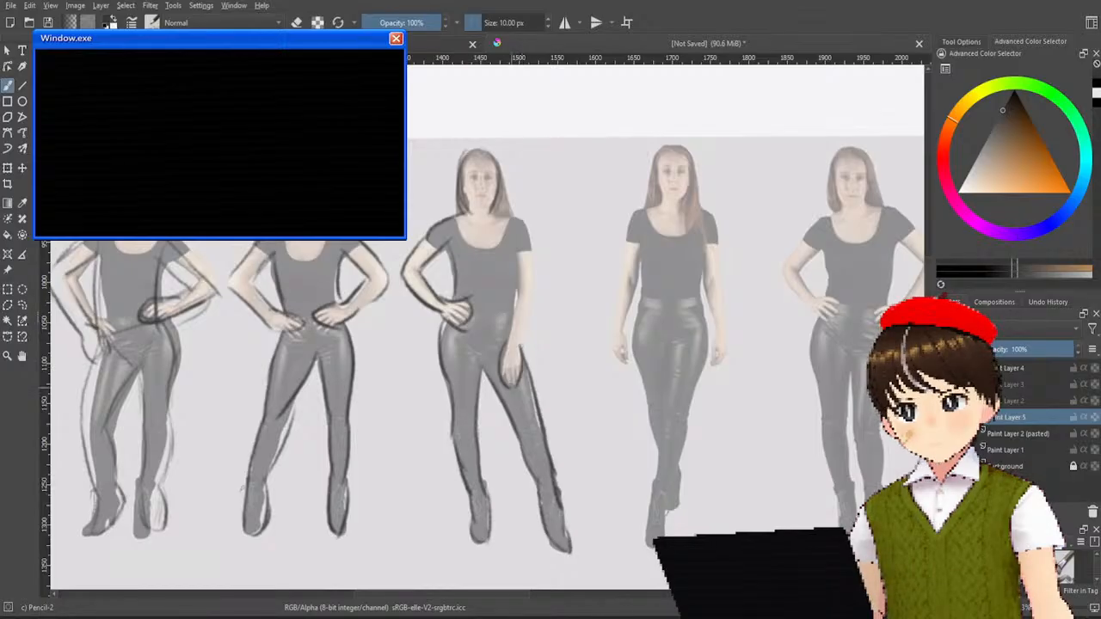
pyautogui.moveTo(518, 295)
pyautogui.mouseDown()
pyautogui.moveTo(506, 360)
pyautogui.moveTo(533, 289)
pyautogui.mouseUp()
pyautogui.moveTo(534, 250); pyautogui.dragTo(537, 311)
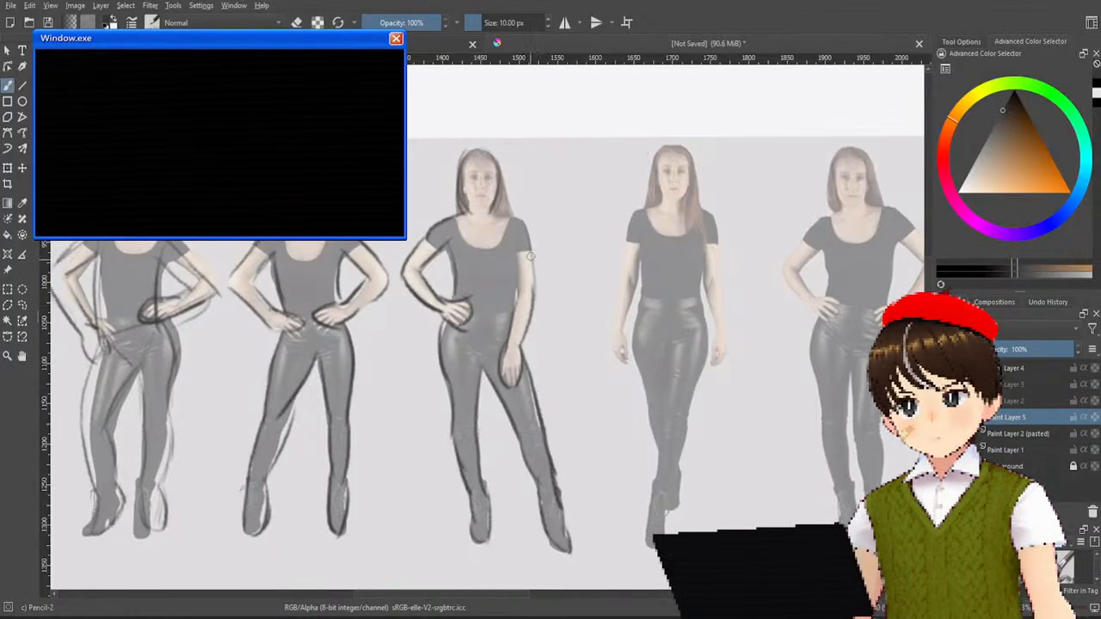
pyautogui.moveTo(526, 223); pyautogui.dragTo(539, 301)
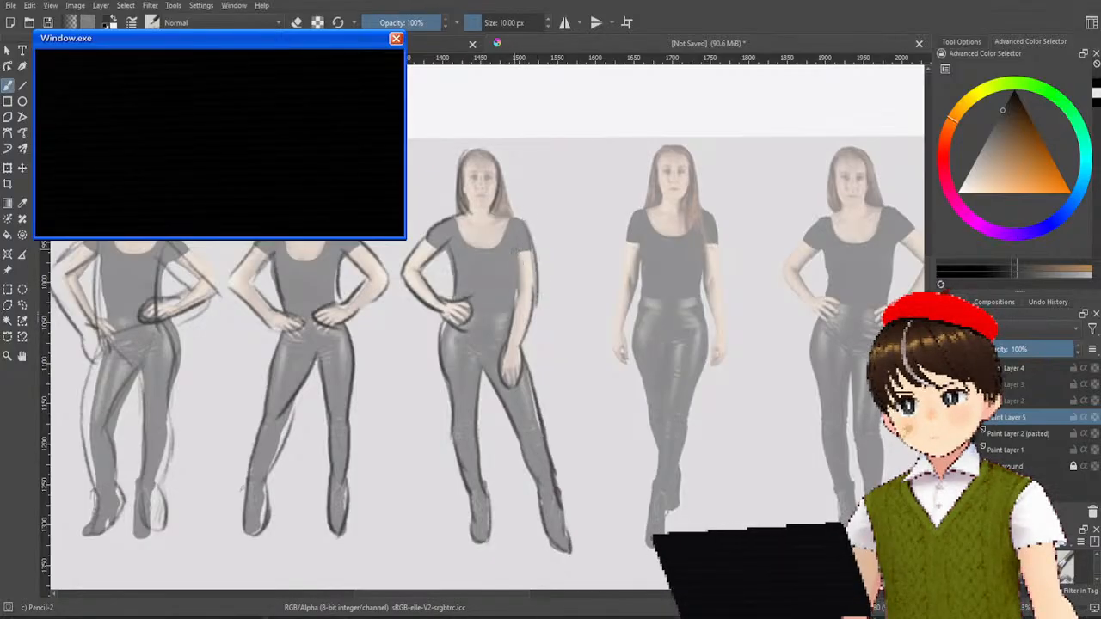
# Step: Draw the third pose's image-right torso side along the inner arm, plus the shoulder slope from the neck to the upper arm
pyautogui.moveTo(516, 250); pyautogui.dragTo(515, 307)
pyautogui.moveTo(514, 259); pyautogui.dragTo(513, 320)
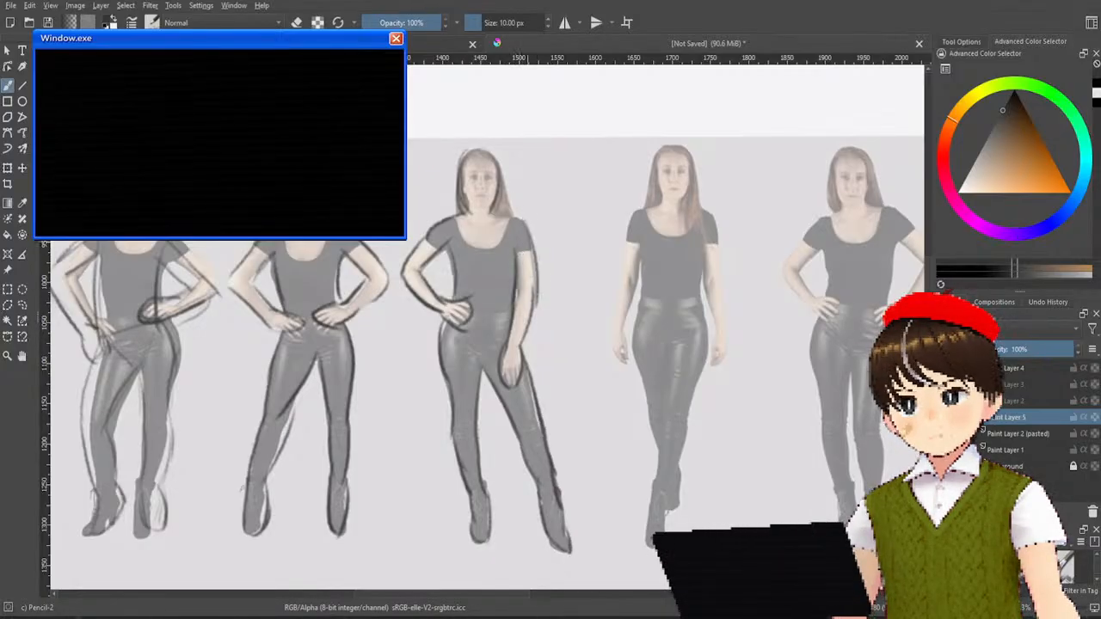
pyautogui.moveTo(518, 272); pyautogui.dragTo(506, 319)
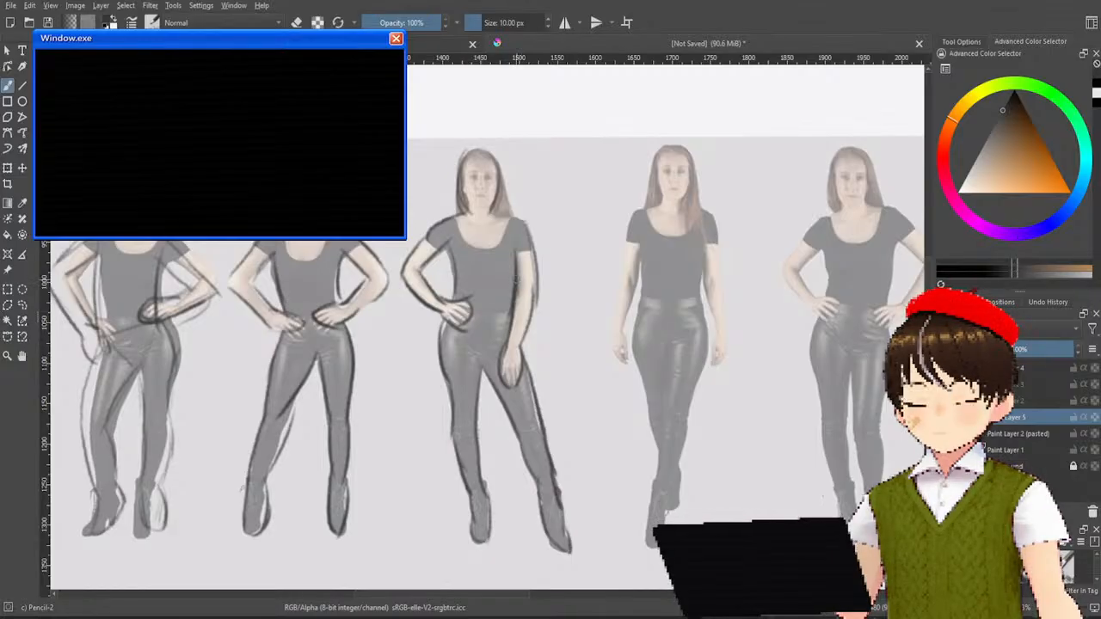
pyautogui.moveTo(517, 279); pyautogui.dragTo(515, 312)
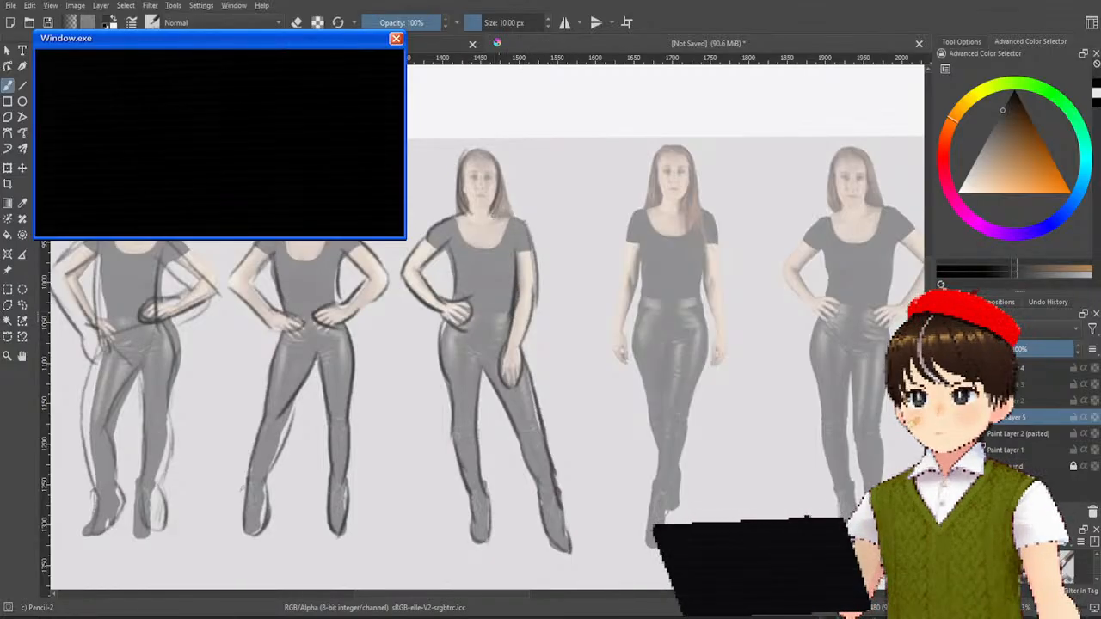
pyautogui.moveTo(499, 213); pyautogui.dragTo(533, 255)
pyautogui.moveTo(499, 212); pyautogui.dragTo(532, 268)
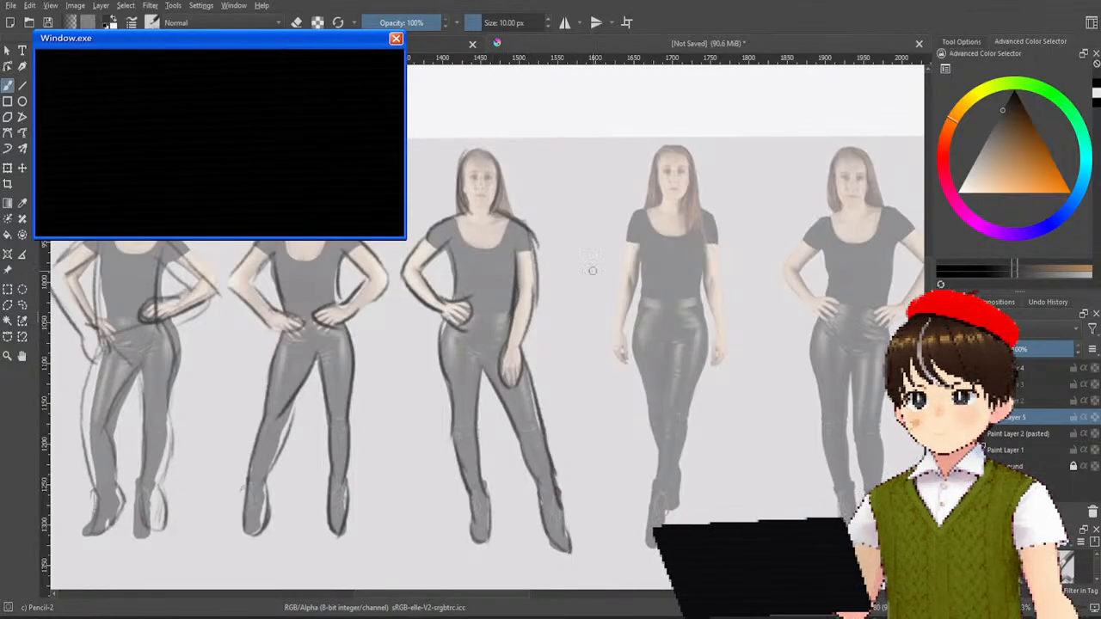
pyautogui.moveTo(727, 224); pyautogui.dragTo(529, 378)
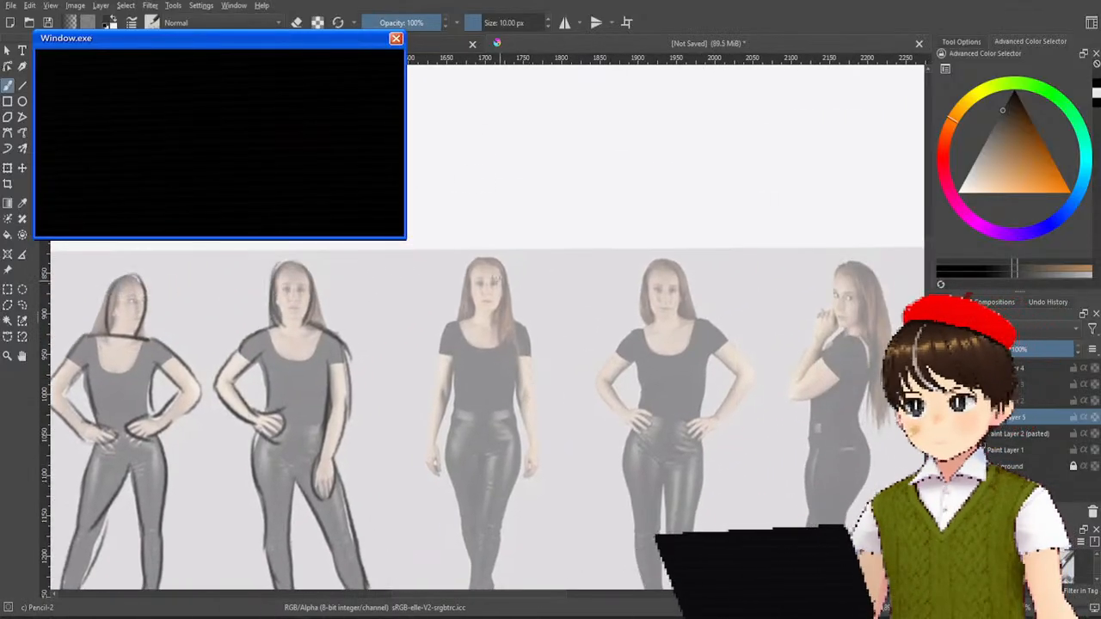
pyautogui.moveTo(478, 260)
pyautogui.mouseDown()
pyautogui.moveTo(471, 317)
pyautogui.moveTo(503, 260)
pyautogui.moveTo(511, 327)
pyautogui.moveTo(444, 332)
pyautogui.mouseUp()
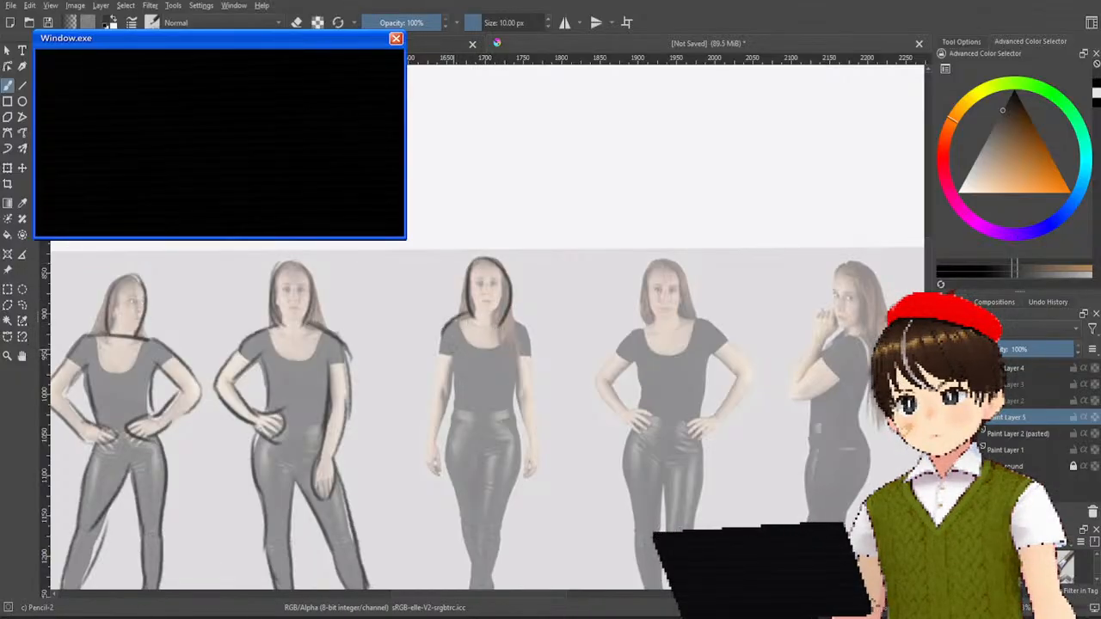
pyautogui.hotkey('ctrl', 'z')
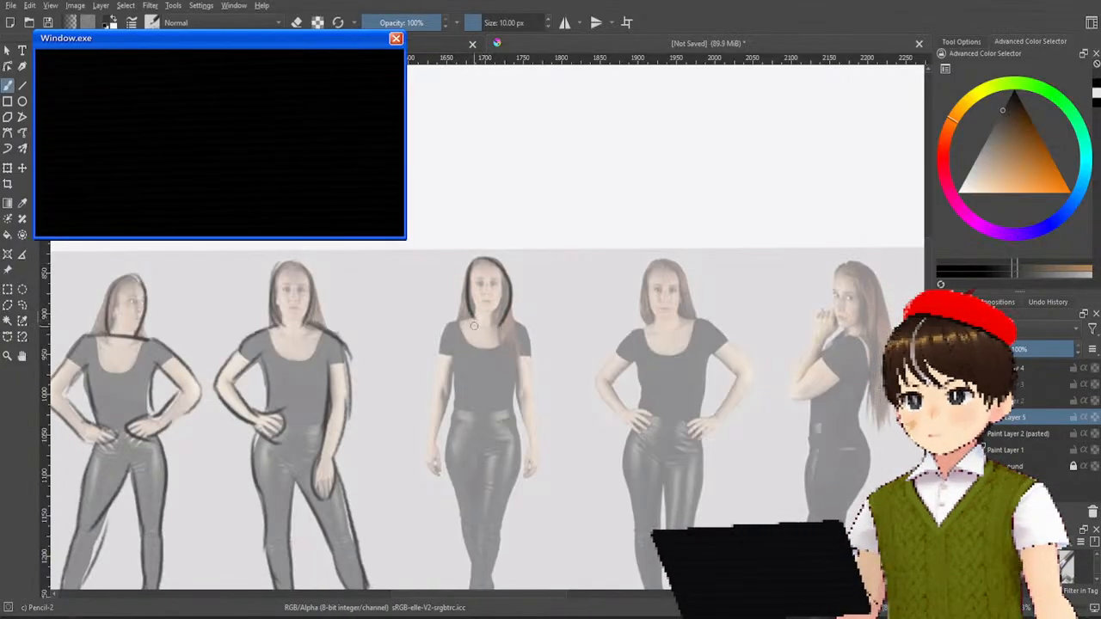
pyautogui.moveTo(473, 317)
pyautogui.mouseDown()
pyautogui.moveTo(445, 331)
pyautogui.moveTo(534, 318)
pyautogui.mouseUp()
pyautogui.hotkey('ctrl', 'z')
pyautogui.hotkey('ctrl', 'z')
pyautogui.hotkey('ctrl', 'z')
pyautogui.hotkey('ctrl', 'z')
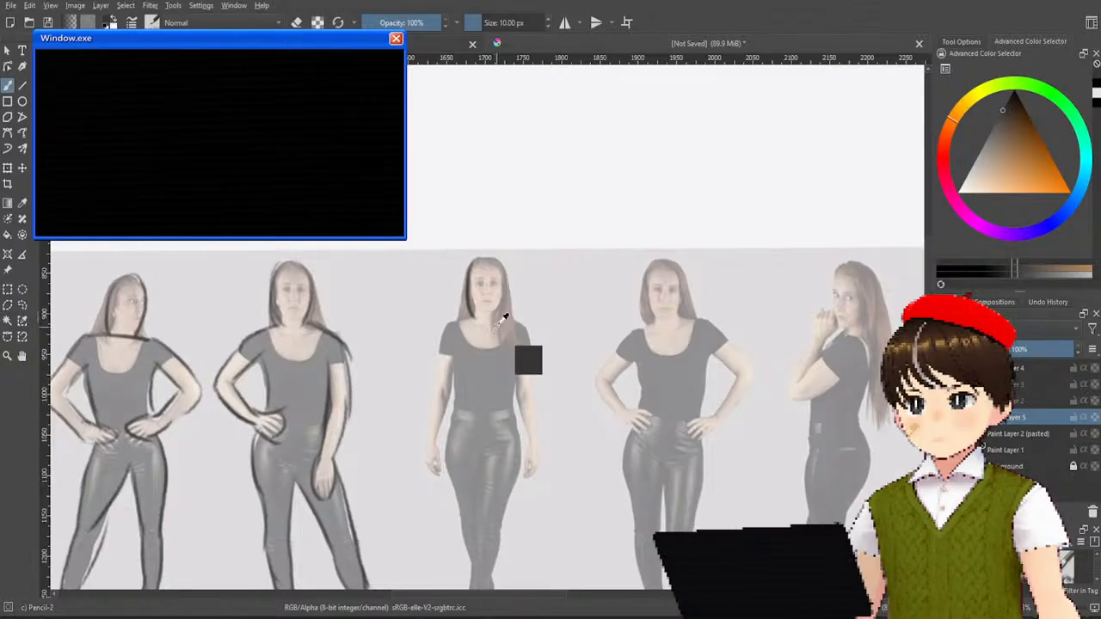
pyautogui.moveTo(479, 262); pyautogui.dragTo(472, 303)
pyautogui.hotkey('ctrl', 'z')
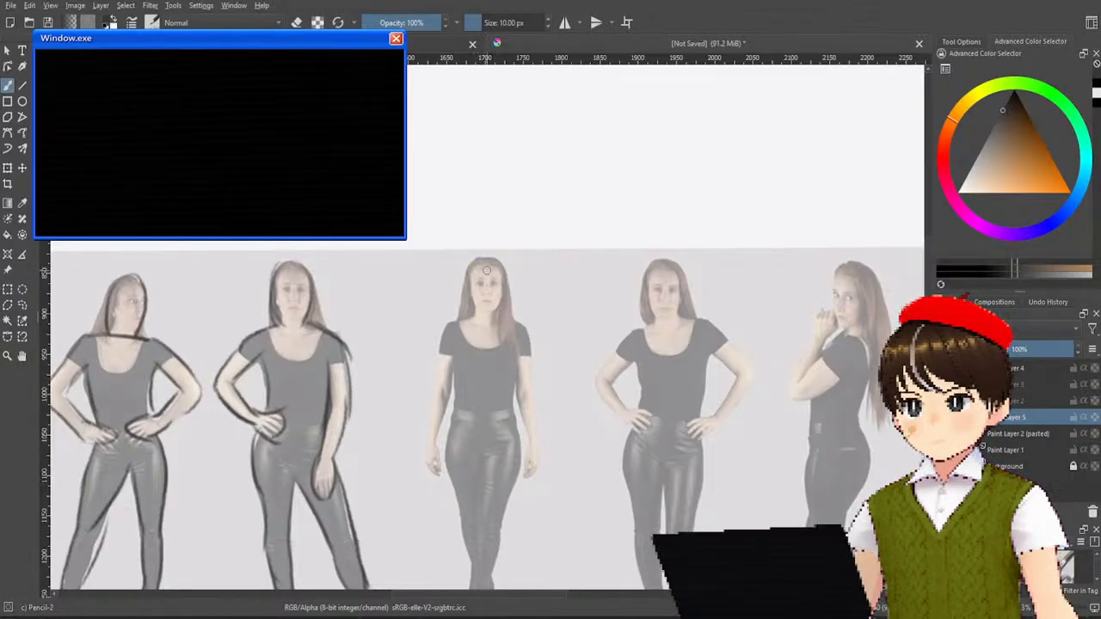
# Step: Trace the fourth pose's head and neck, continuing over the image-left shoulder down the outer arm and around the hand
pyautogui.moveTo(477, 263); pyautogui.dragTo(472, 303)
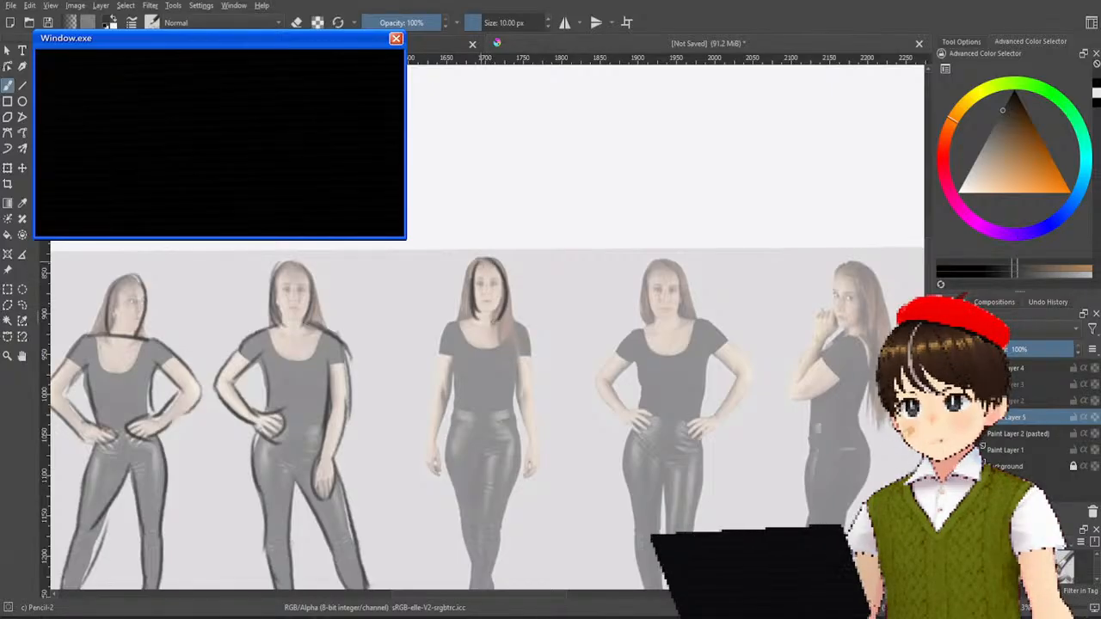
pyautogui.moveTo(482, 259); pyautogui.dragTo(460, 329)
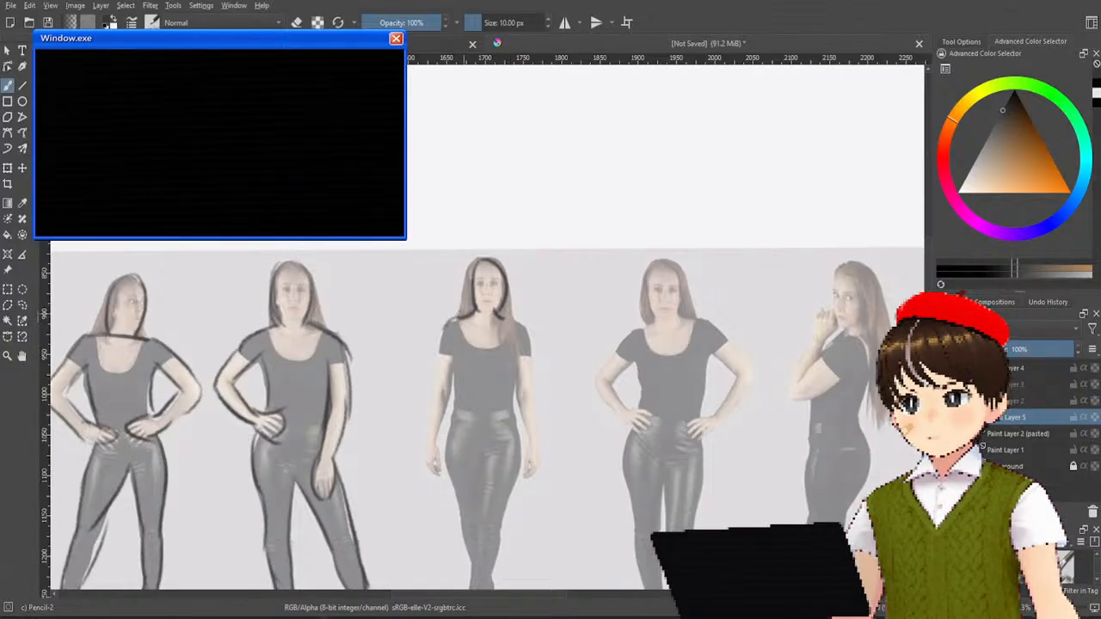
pyautogui.moveTo(456, 311)
pyautogui.mouseDown()
pyautogui.moveTo(424, 404)
pyautogui.moveTo(440, 475)
pyautogui.moveTo(454, 373)
pyautogui.mouseUp()
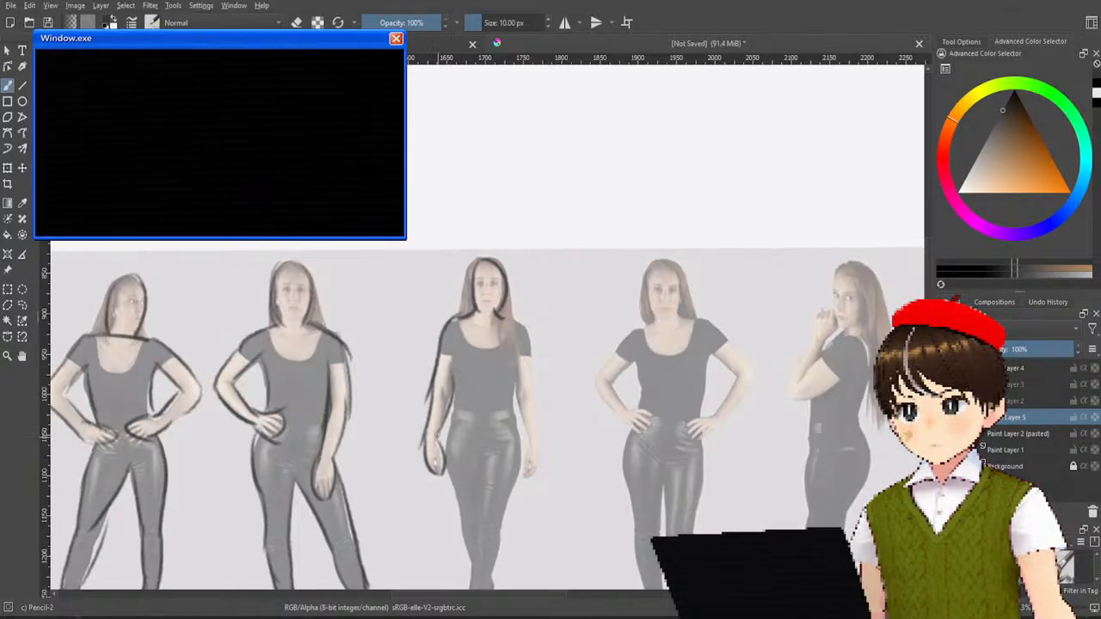
# Step: Draw the fourth pose's image-left inner arm line and both sides of the torso and hips
pyautogui.moveTo(435, 439)
pyautogui.mouseDown()
pyautogui.moveTo(456, 361)
pyautogui.moveTo(454, 459)
pyautogui.mouseUp()
pyautogui.hotkey('ctrl', 'z')
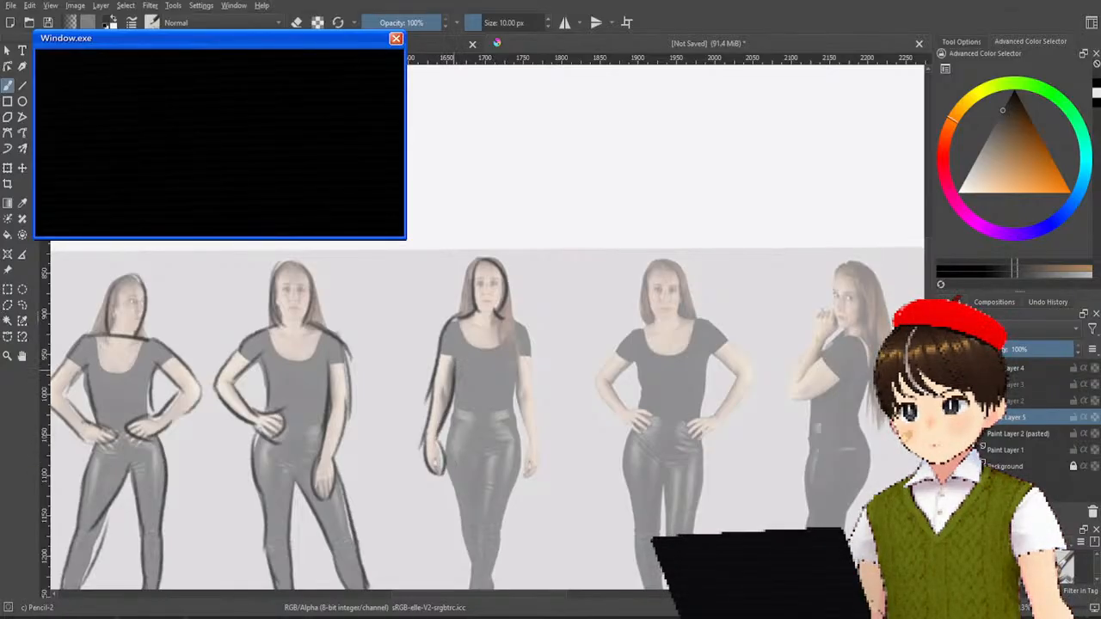
pyautogui.moveTo(456, 384); pyautogui.dragTo(440, 447)
pyautogui.hotkey('ctrl', 'z')
pyautogui.moveTo(456, 383); pyautogui.dragTo(446, 491)
pyautogui.moveTo(522, 367); pyautogui.dragTo(527, 483)
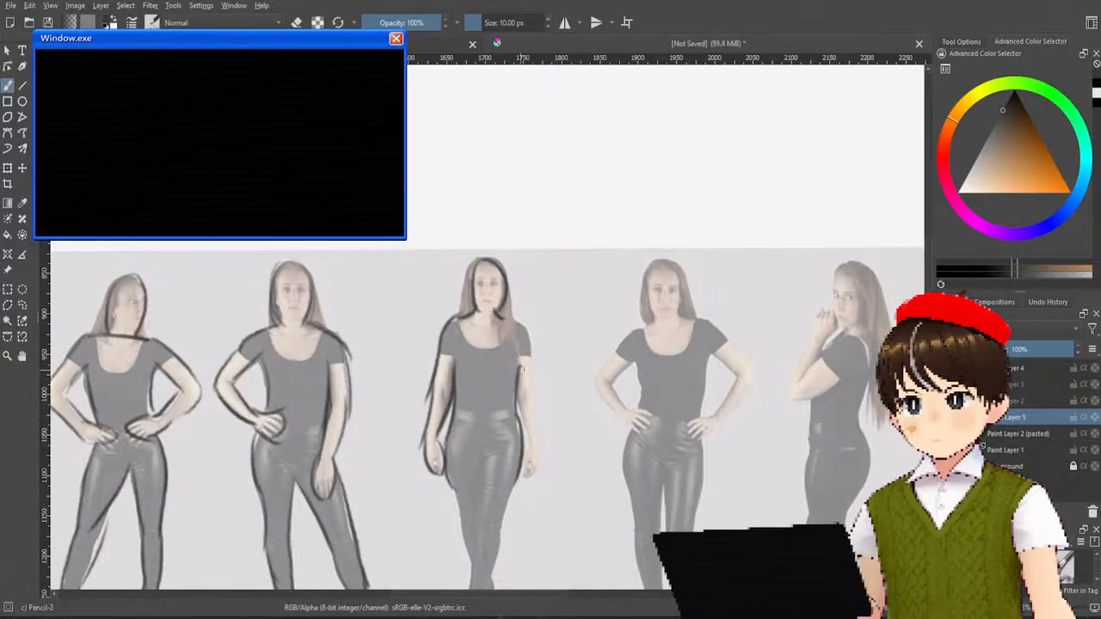
# Step: Trace the fourth pose's image-right arm along its inner and outer contours and around the hanging hand
pyautogui.moveTo(522, 384); pyautogui.dragTo(533, 454)
pyautogui.hotkey('ctrl', 'z')
pyautogui.moveTo(518, 396); pyautogui.dragTo(531, 482)
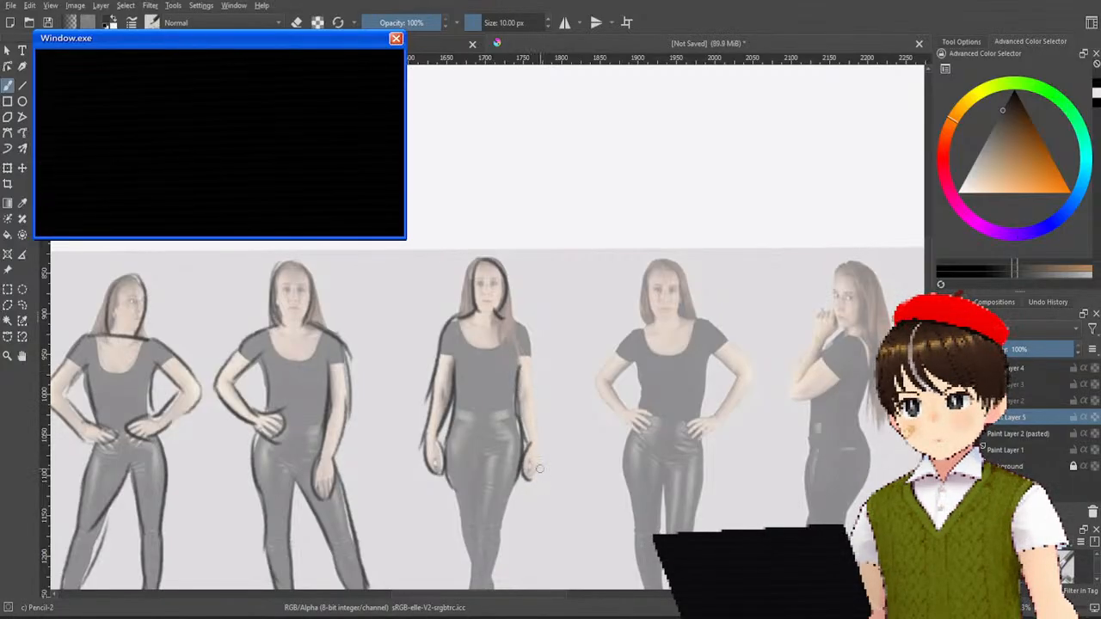
pyautogui.moveTo(537, 442); pyautogui.dragTo(533, 477)
pyautogui.moveTo(532, 356); pyautogui.dragTo(538, 447)
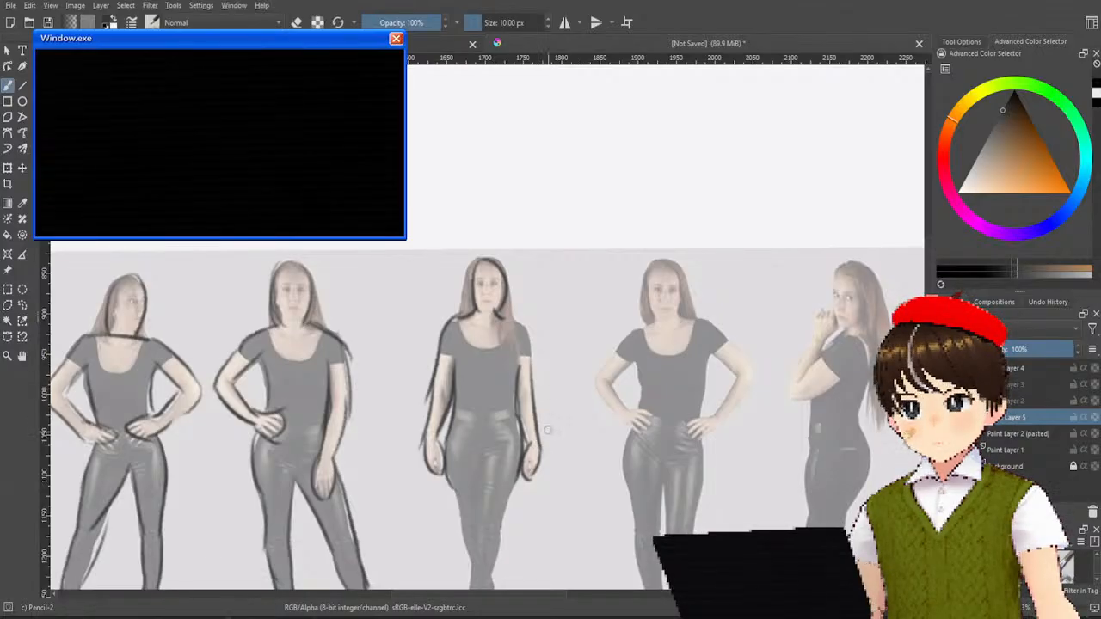
pyautogui.moveTo(507, 312); pyautogui.dragTo(536, 347)
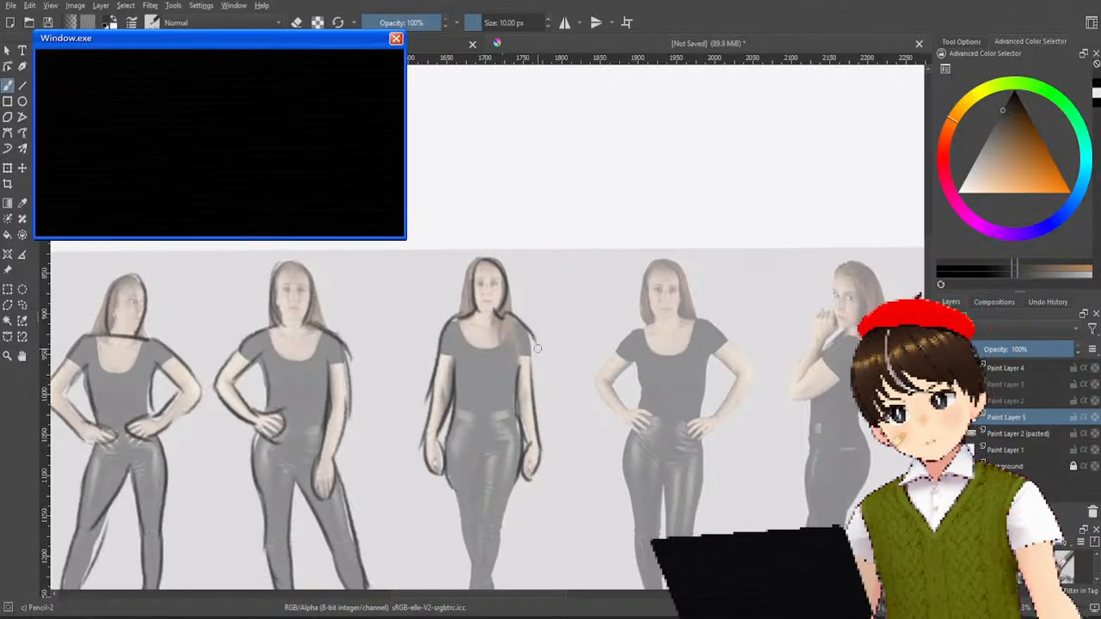
pyautogui.hotkey('ctrl', 'z')
pyautogui.moveTo(505, 314); pyautogui.dragTo(528, 353)
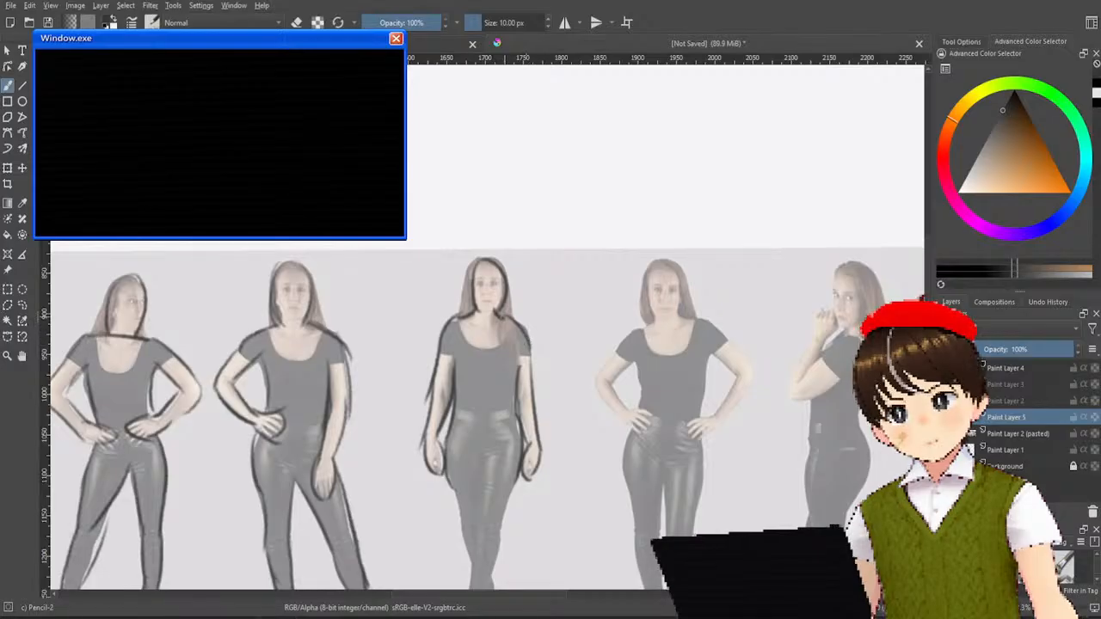
pyautogui.hotkey('ctrl', 'z')
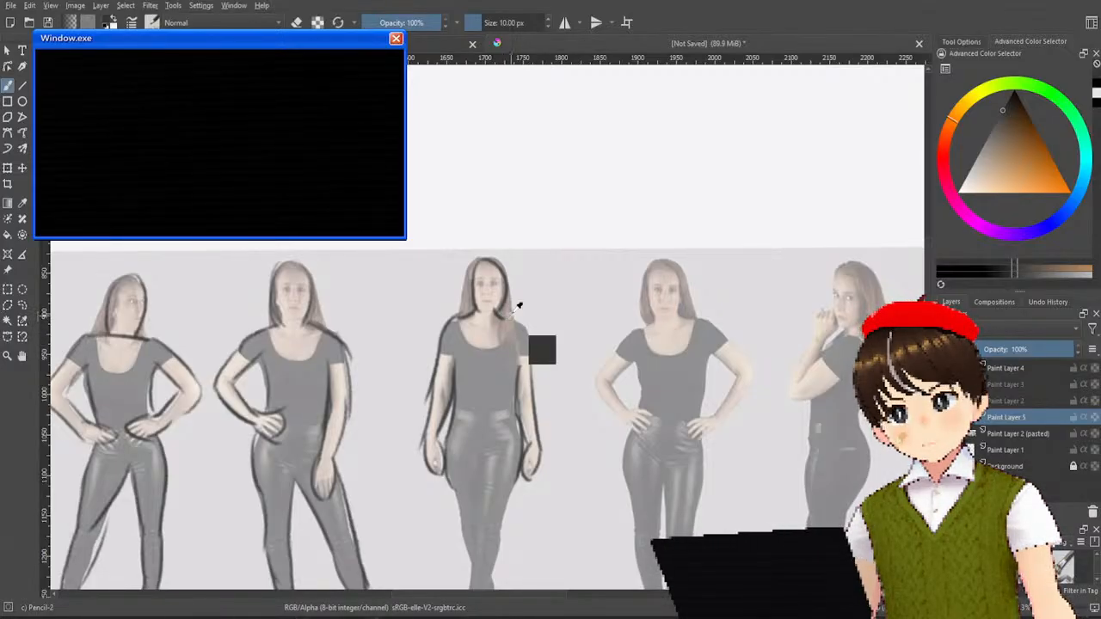
pyautogui.moveTo(505, 314); pyautogui.dragTo(531, 356)
pyautogui.hotkey('ctrl', 'z')
pyautogui.moveTo(505, 313); pyautogui.dragTo(529, 354)
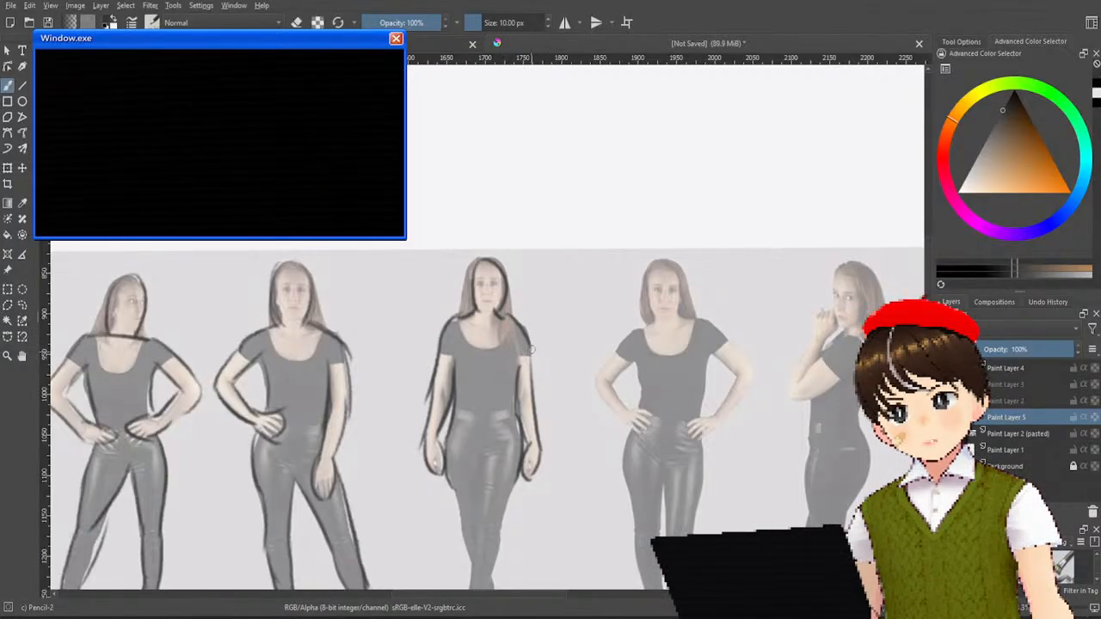
pyautogui.hotkey('ctrl', 'z')
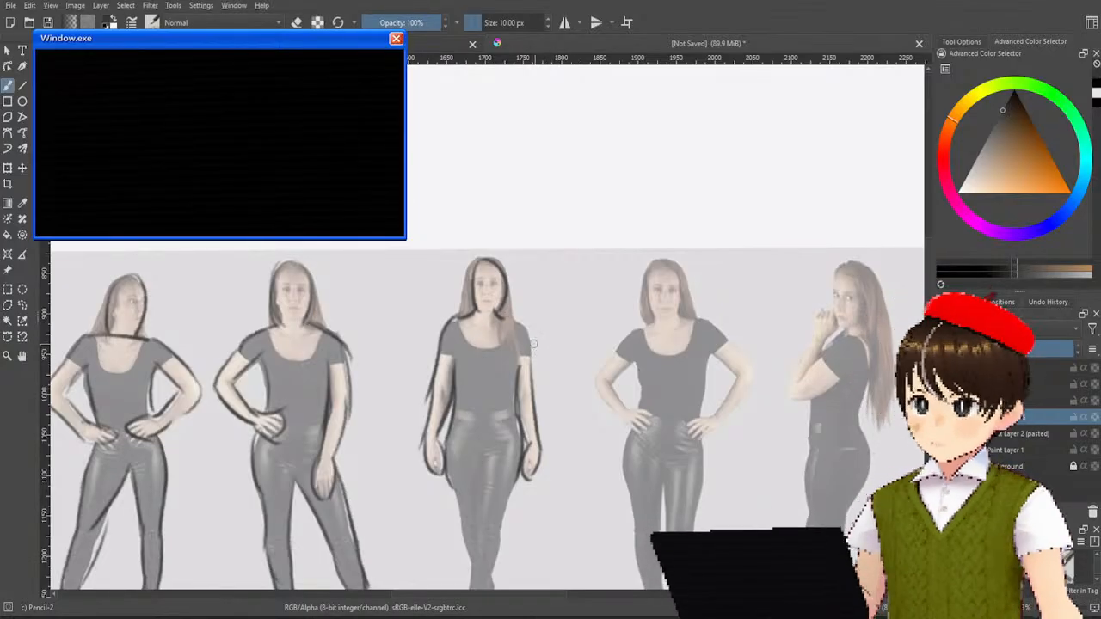
# Step: Draw the fourth pose's image-right shoulder curve and the image-right outer leg contour down toward the ankle
pyautogui.moveTo(509, 317); pyautogui.dragTo(526, 376)
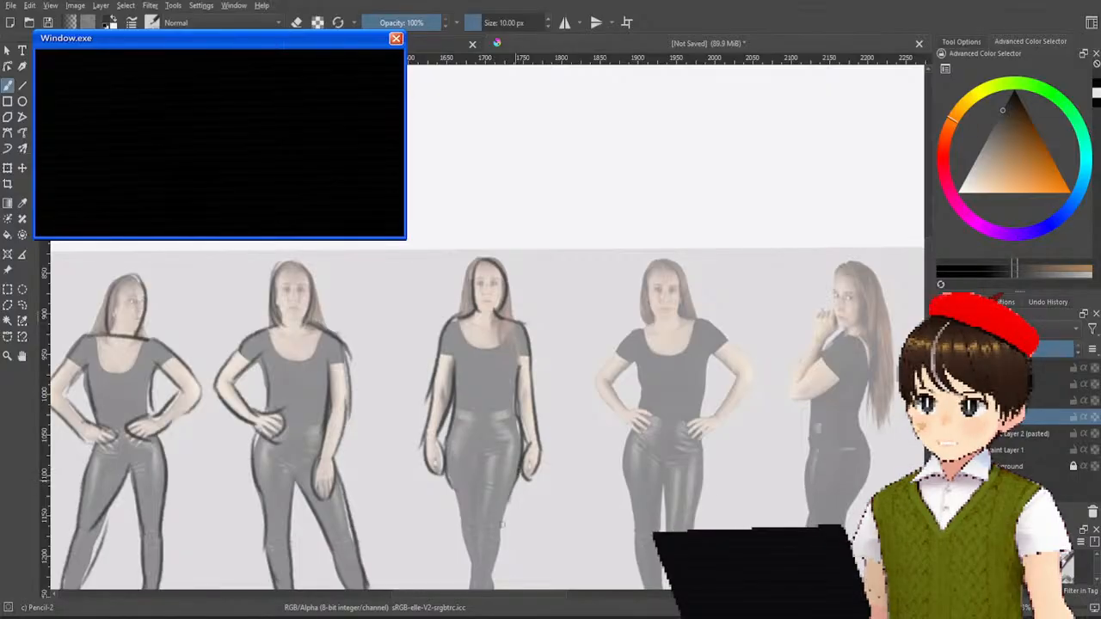
pyautogui.moveTo(510, 499)
pyautogui.mouseDown()
pyautogui.moveTo(505, 544)
pyautogui.moveTo(486, 446)
pyautogui.moveTo(460, 544)
pyautogui.mouseUp()
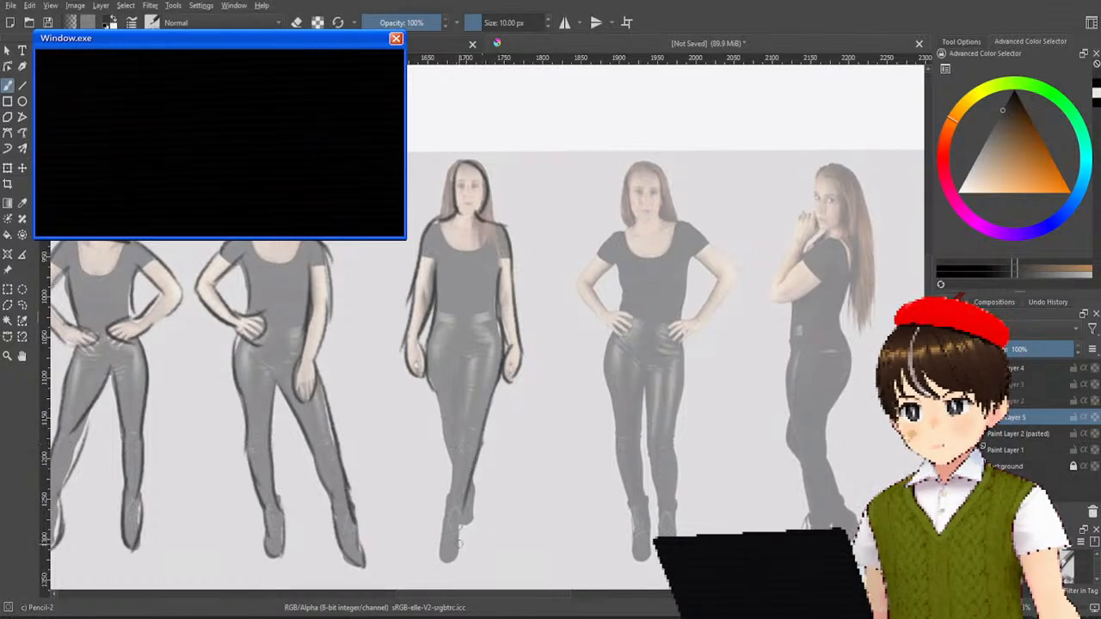
# Step: Outline the fourth pose's front boot from the ankle around the toe and back up the shin
pyautogui.moveTo(464, 506); pyautogui.dragTo(460, 559)
pyautogui.moveTo(440, 518)
pyautogui.mouseDown()
pyautogui.moveTo(438, 548)
pyautogui.moveTo(459, 569)
pyautogui.mouseUp()
pyautogui.moveTo(445, 497); pyautogui.dragTo(449, 567)
pyautogui.moveTo(451, 463); pyautogui.dragTo(446, 519)
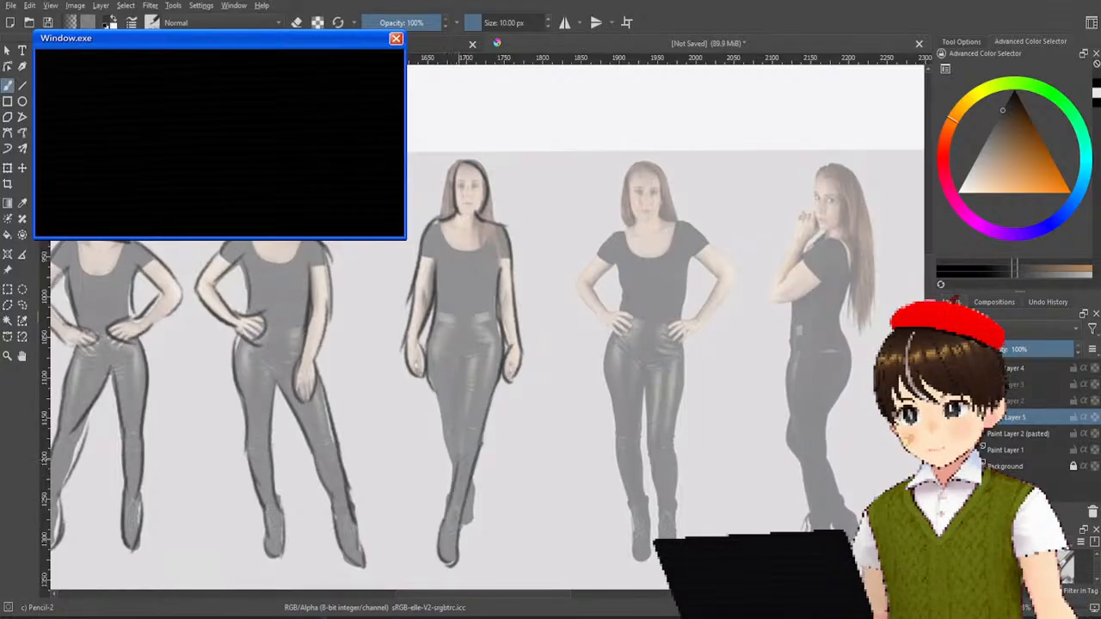
# Step: Trace the fourth pose's image-left leg, the line between the crossing thighs from the crotch, and the rear boot
pyautogui.moveTo(432, 384); pyautogui.dragTo(446, 469)
pyautogui.moveTo(437, 411); pyautogui.dragTo(451, 497)
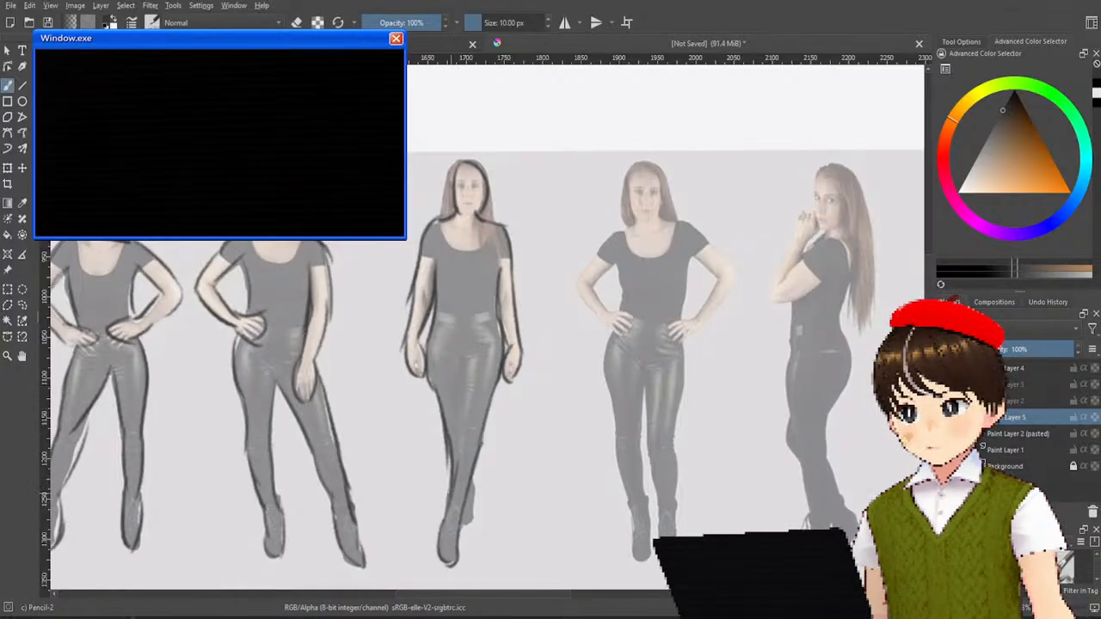
pyautogui.moveTo(466, 361); pyautogui.dragTo(445, 474)
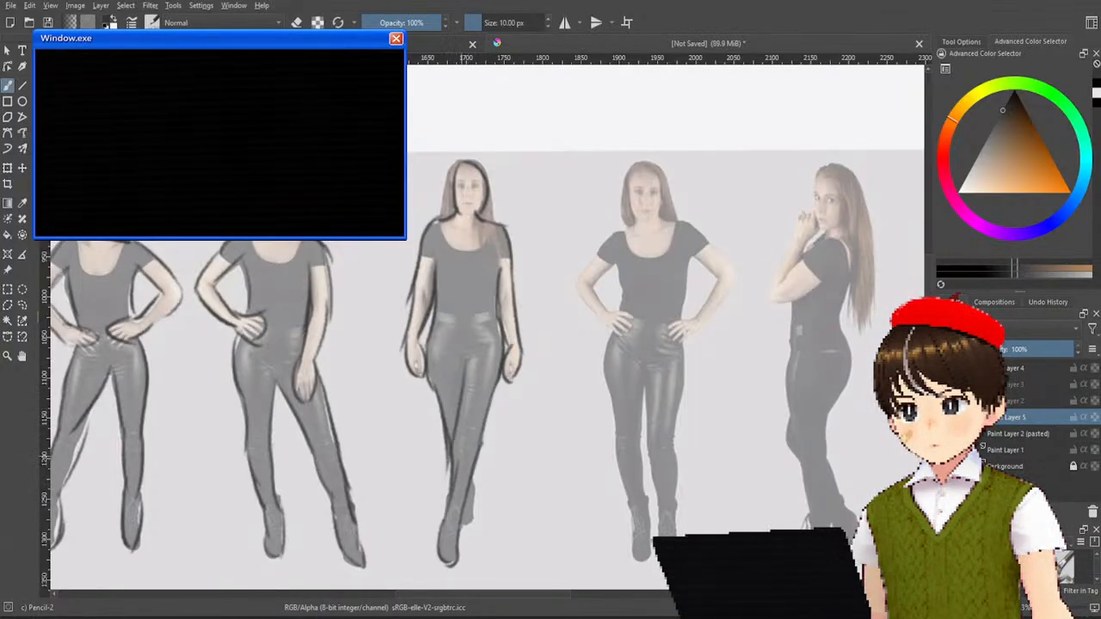
pyautogui.moveTo(465, 359); pyautogui.dragTo(461, 394)
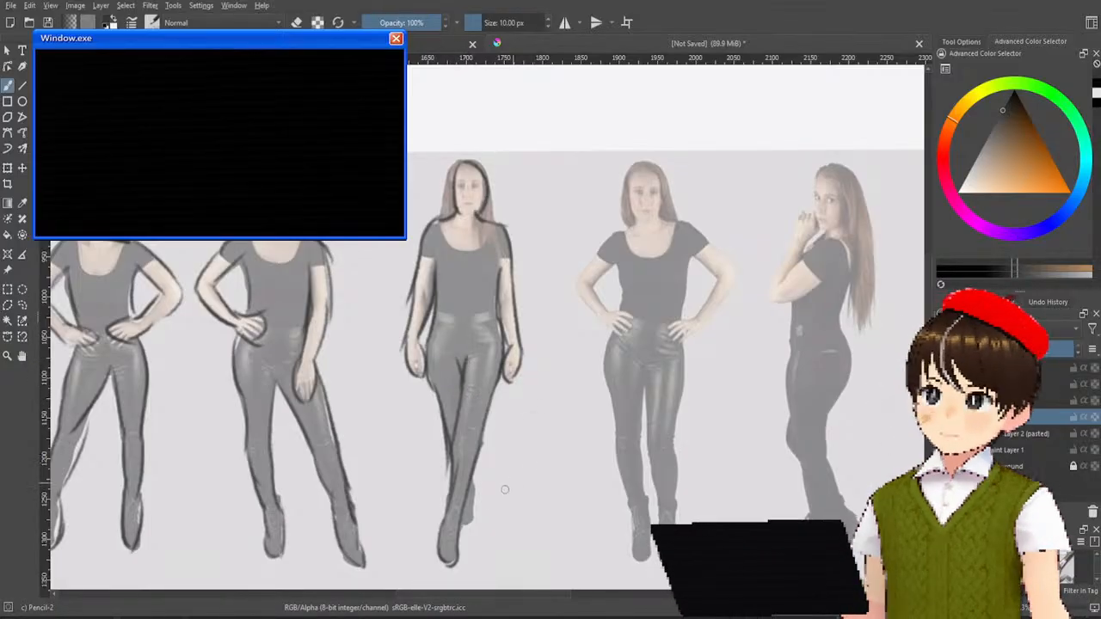
pyautogui.moveTo(473, 516); pyautogui.dragTo(473, 530)
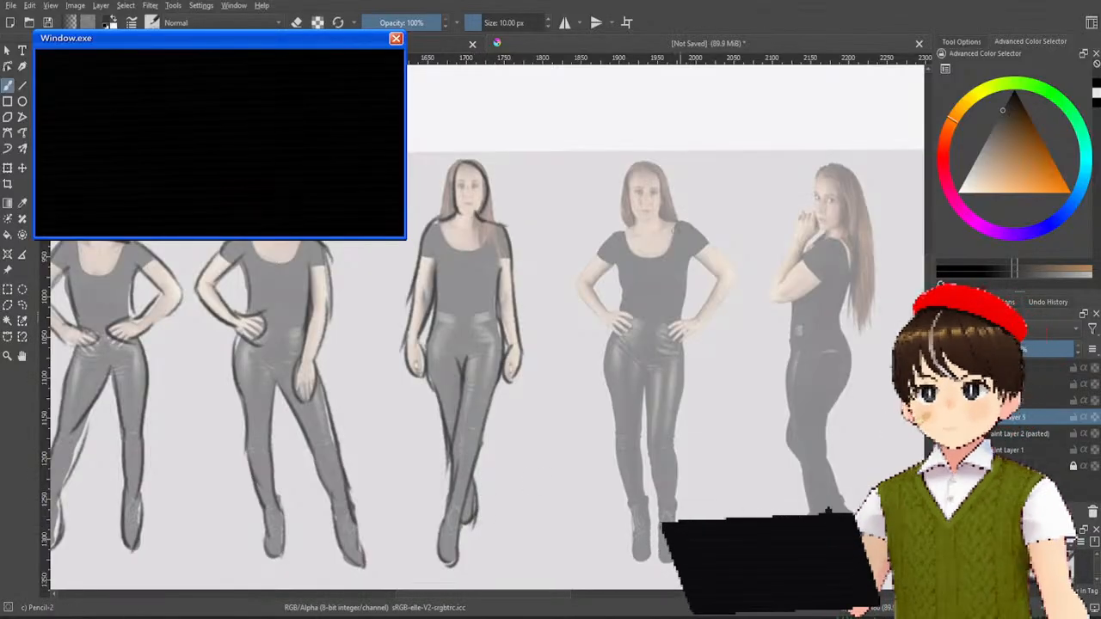
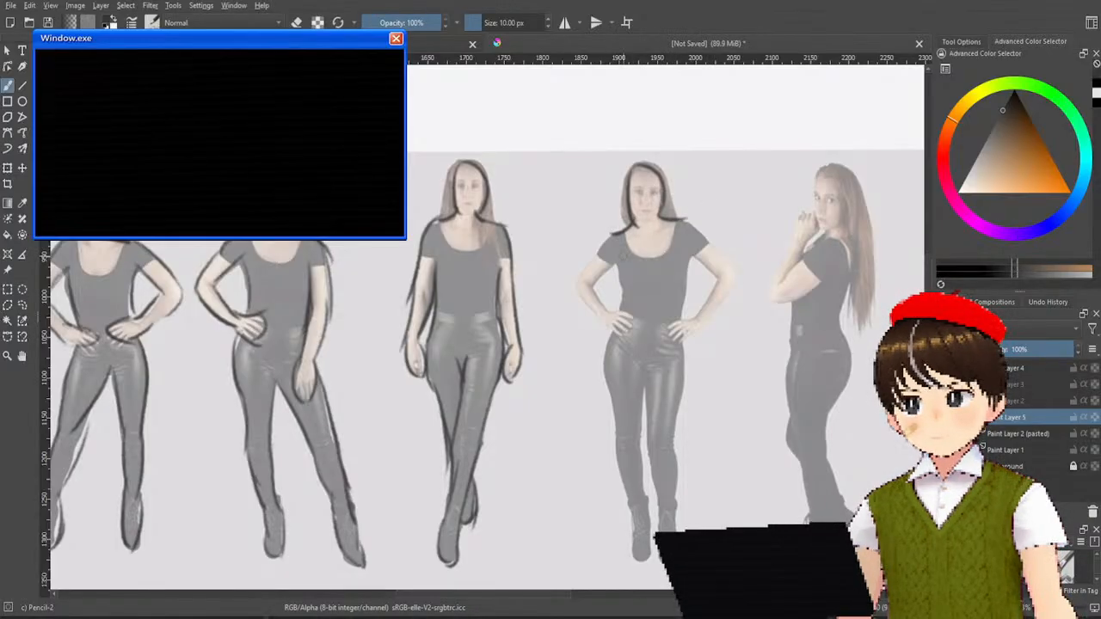
# Step: Trace the fifth pose's image-left shoulder, bent arm and hand on the hip, including the torso side inside the elbow
pyautogui.moveTo(609, 233)
pyautogui.mouseDown()
pyautogui.moveTo(588, 260)
pyautogui.moveTo(600, 277)
pyautogui.mouseUp()
pyautogui.hotkey('ctrl', 'z')
pyautogui.moveTo(616, 230)
pyautogui.mouseDown()
pyautogui.moveTo(601, 272)
pyautogui.moveTo(575, 289)
pyautogui.moveTo(606, 316)
pyautogui.mouseUp()
pyautogui.hotkey('ctrl', 'z')
pyautogui.hotkey('ctrl', 'z')
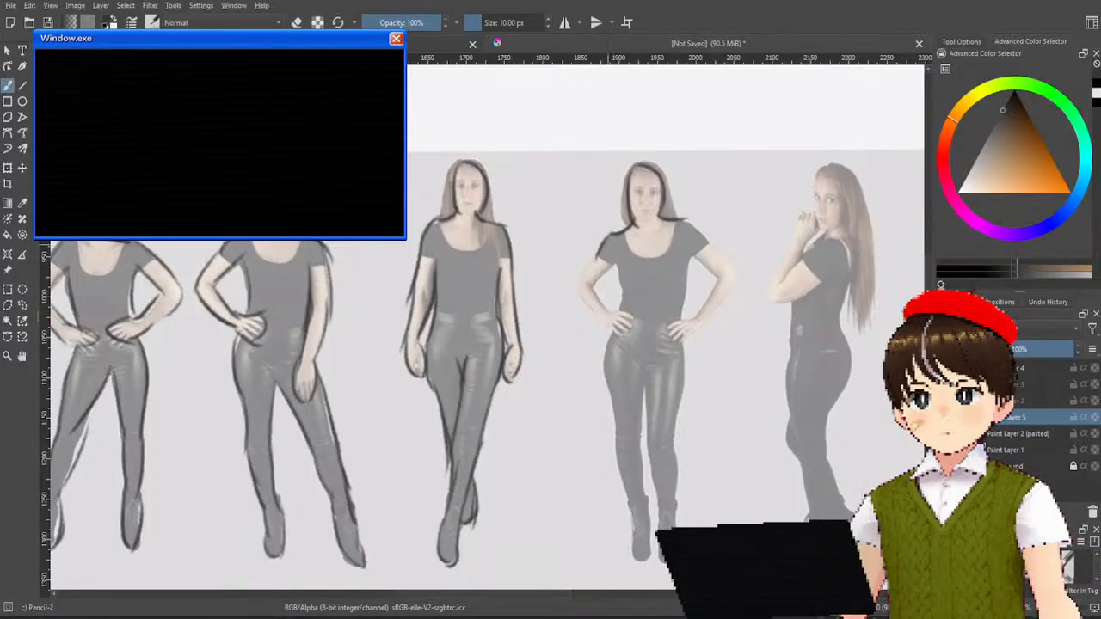
pyautogui.moveTo(614, 229)
pyautogui.mouseDown()
pyautogui.moveTo(574, 297)
pyautogui.moveTo(578, 287)
pyautogui.moveTo(609, 327)
pyautogui.moveTo(632, 324)
pyautogui.moveTo(616, 308)
pyautogui.moveTo(629, 306)
pyautogui.moveTo(616, 260)
pyautogui.moveTo(611, 276)
pyautogui.mouseUp()
pyautogui.hotkey('ctrl', 'z')
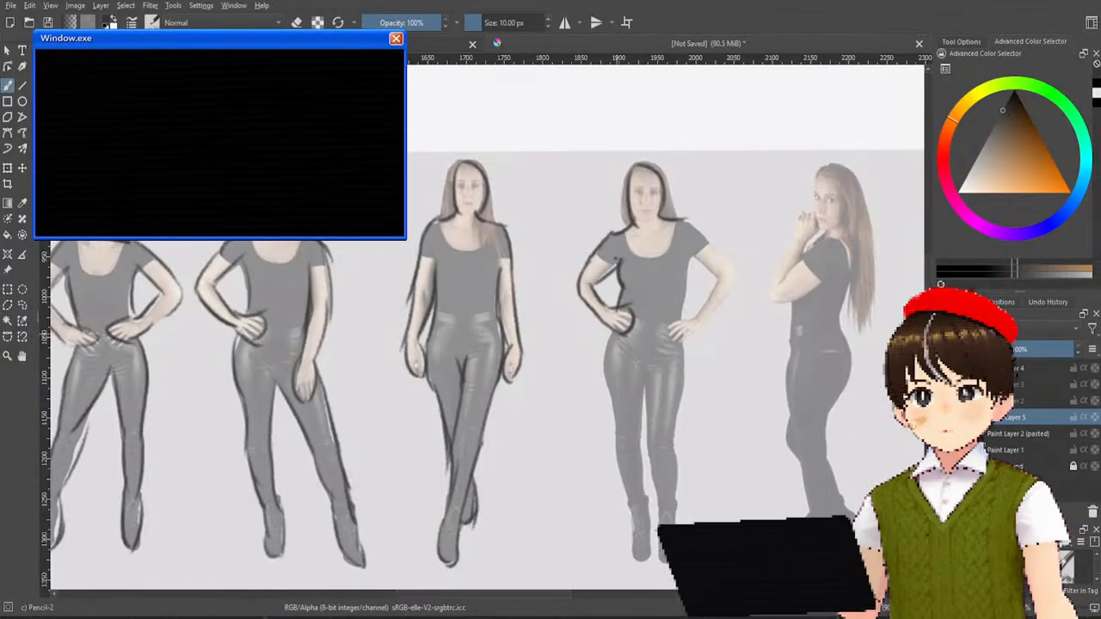
# Step: Trace the fifth pose's image-left leg from the hip down around the boot and up its inner contour
pyautogui.moveTo(614, 328)
pyautogui.mouseDown()
pyautogui.moveTo(603, 370)
pyautogui.moveTo(610, 429)
pyautogui.mouseUp()
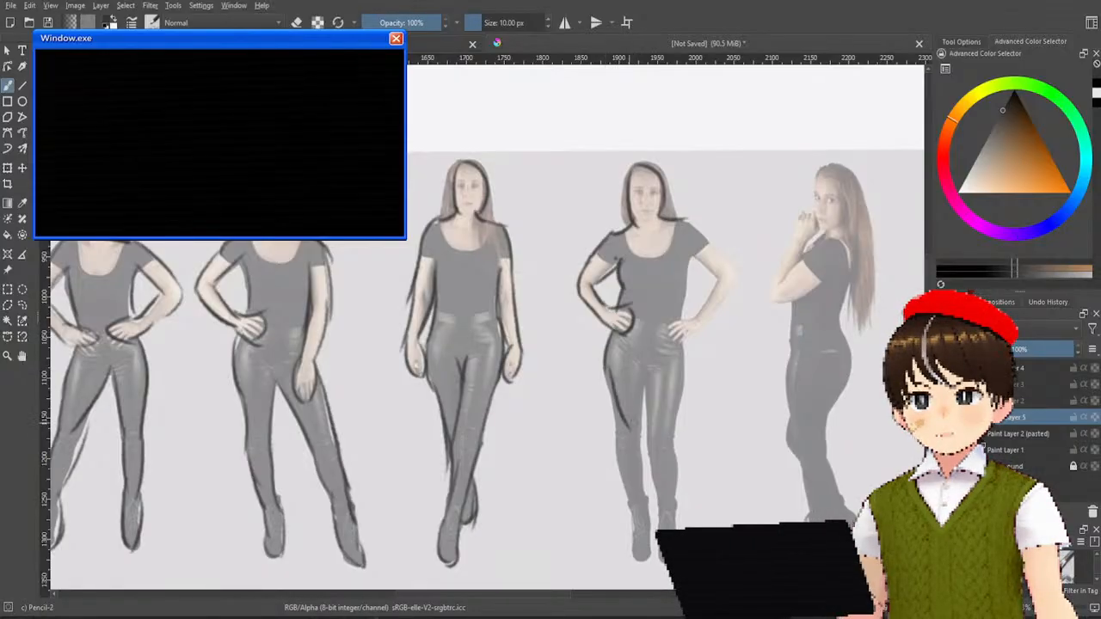
pyautogui.hotkey('ctrl', 'z')
pyautogui.moveTo(606, 368)
pyautogui.mouseDown()
pyautogui.moveTo(612, 448)
pyautogui.moveTo(633, 496)
pyautogui.mouseUp()
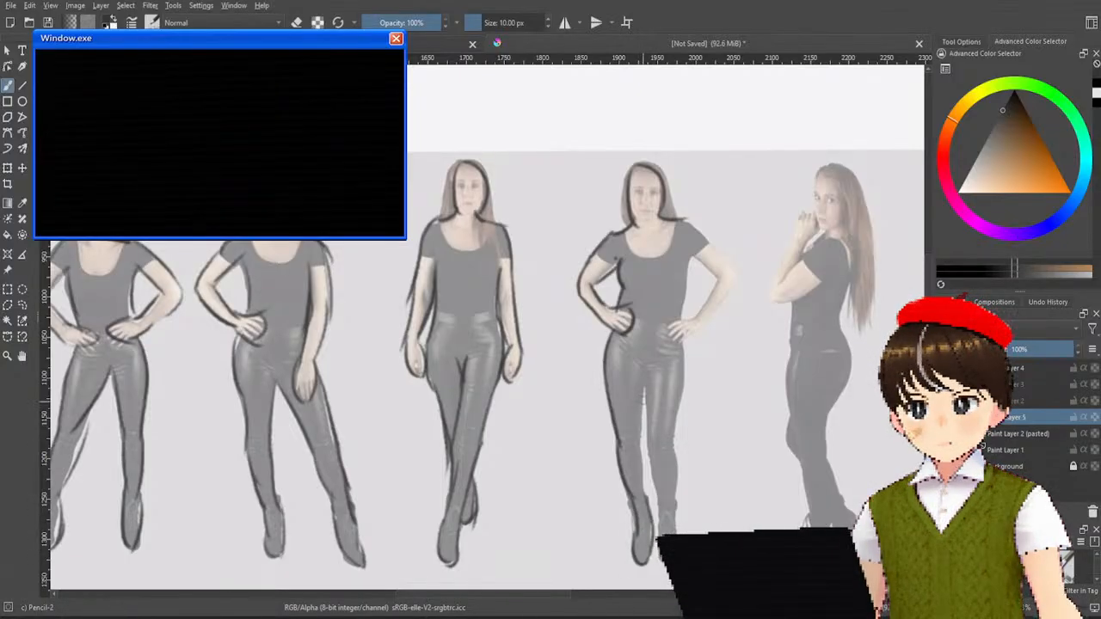
pyautogui.moveTo(640, 394); pyautogui.dragTo(654, 494)
pyautogui.hotkey('ctrl', 'z')
pyautogui.moveTo(640, 432); pyautogui.dragTo(645, 495)
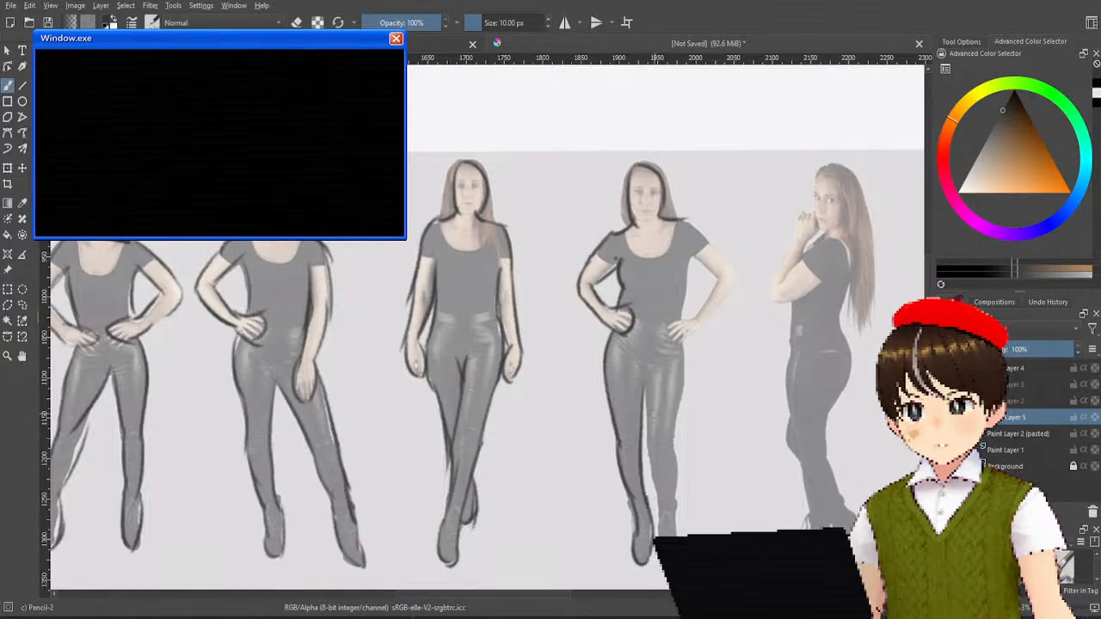
# Step: Trace the fifth pose's image-right leg along the inner contour, around the boot and up the outer contour to the hip
pyautogui.moveTo(643, 392); pyautogui.dragTo(658, 497)
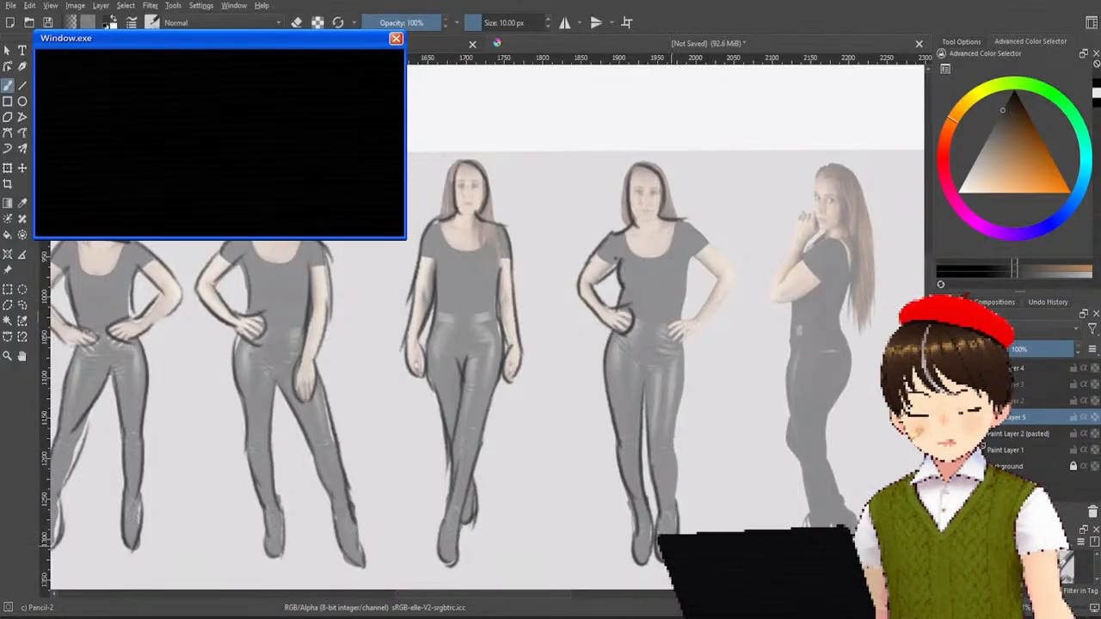
pyautogui.moveTo(678, 451); pyautogui.dragTo(675, 495)
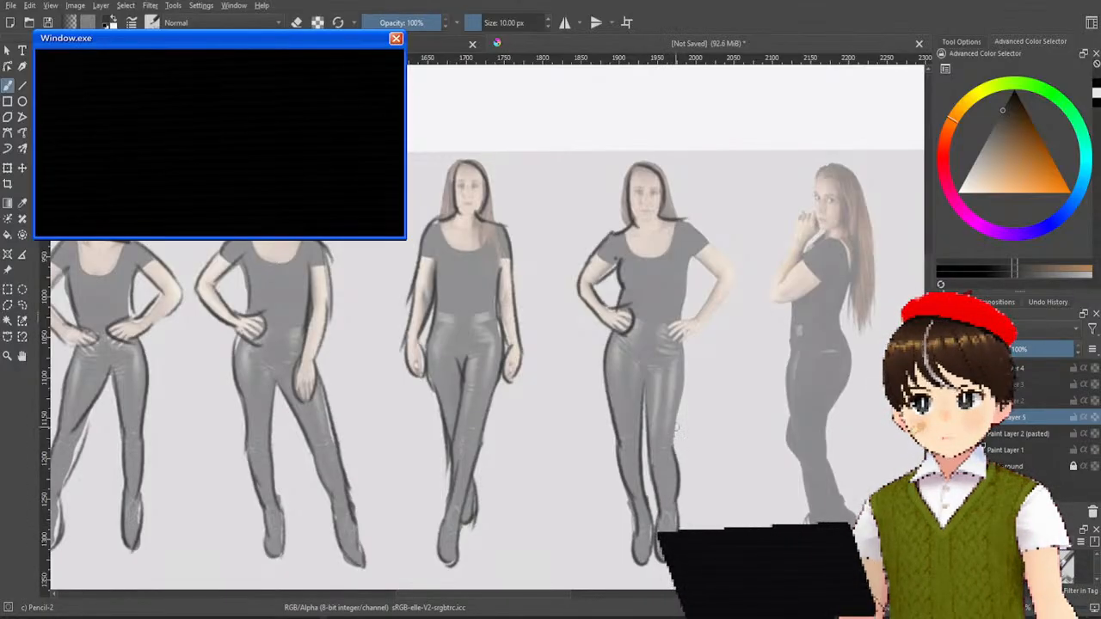
pyautogui.moveTo(675, 409); pyautogui.dragTo(678, 448)
pyautogui.moveTo(688, 386); pyautogui.dragTo(692, 413)
pyautogui.hotkey('ctrl', 'z')
pyautogui.hotkey('ctrl', 'z')
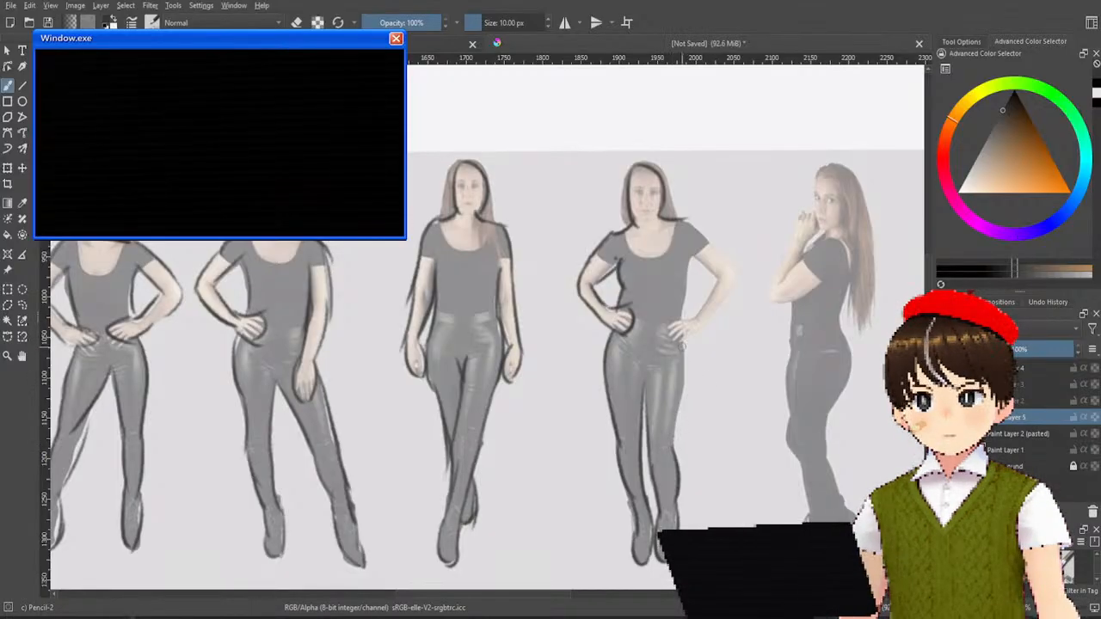
pyautogui.moveTo(684, 339); pyautogui.dragTo(672, 475)
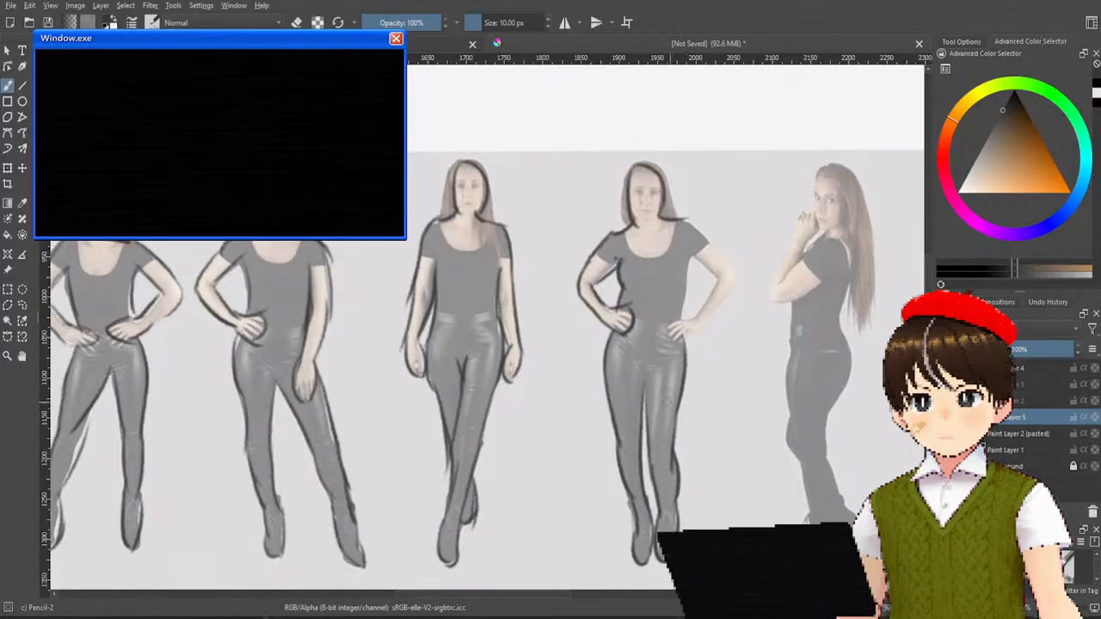
# Step: Outline the fifth pose's image-right hand on the hip, the bent arm, the torso side and the shoulder
pyautogui.moveTo(680, 316)
pyautogui.mouseDown()
pyautogui.moveTo(732, 302)
pyautogui.moveTo(735, 277)
pyautogui.moveTo(715, 322)
pyautogui.mouseUp()
pyautogui.hotkey('ctrl', 'z')
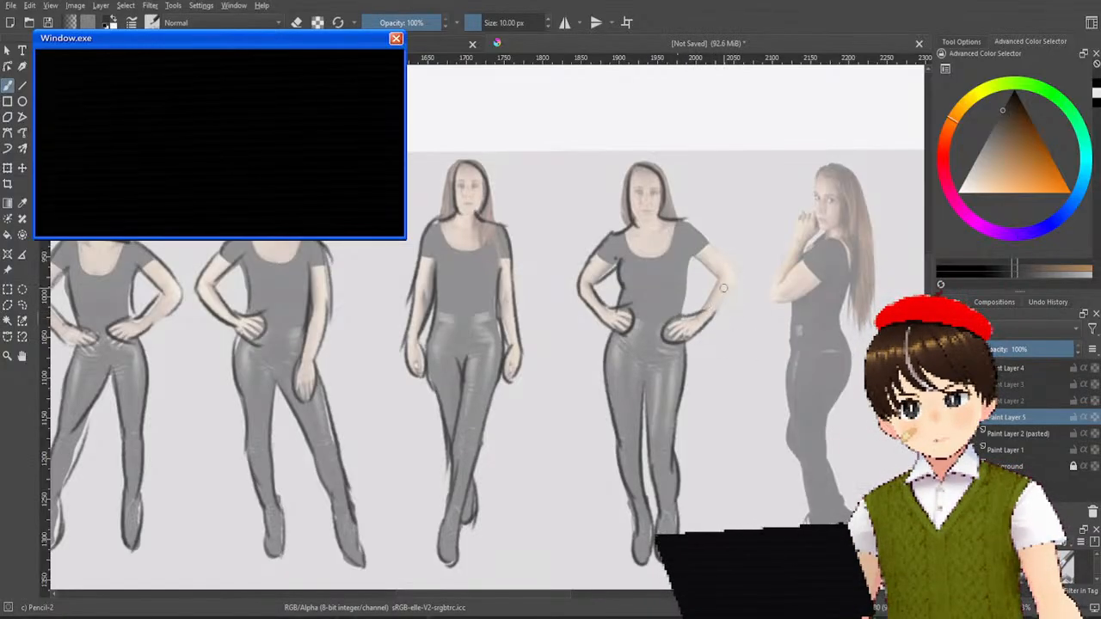
pyautogui.moveTo(725, 280)
pyautogui.mouseDown()
pyautogui.moveTo(716, 316)
pyautogui.moveTo(738, 277)
pyautogui.mouseUp()
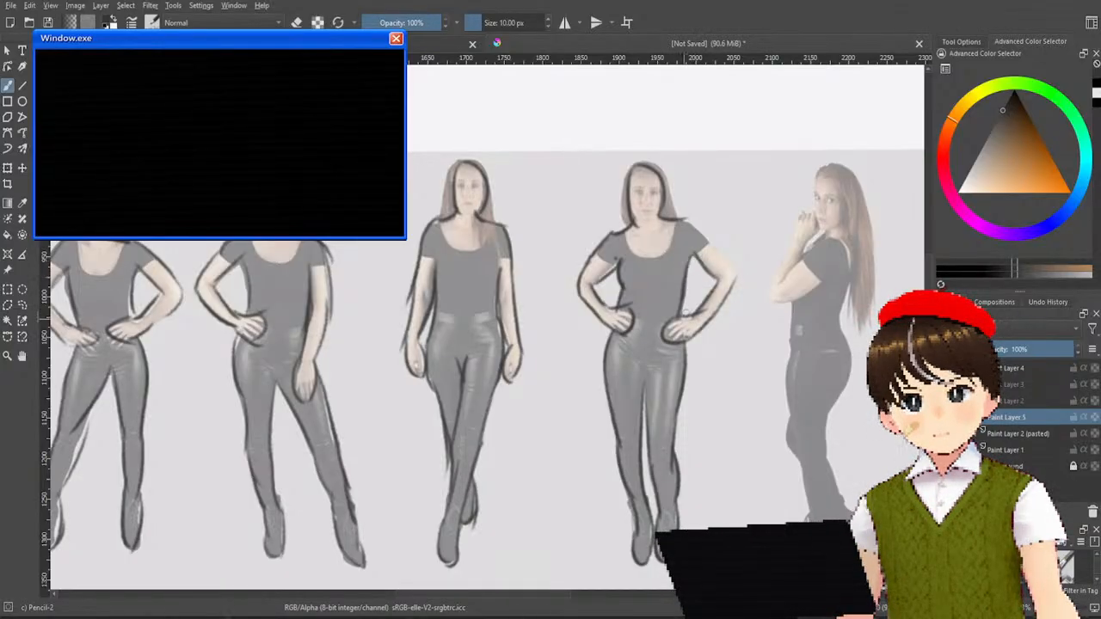
pyautogui.moveTo(686, 222); pyautogui.dragTo(734, 276)
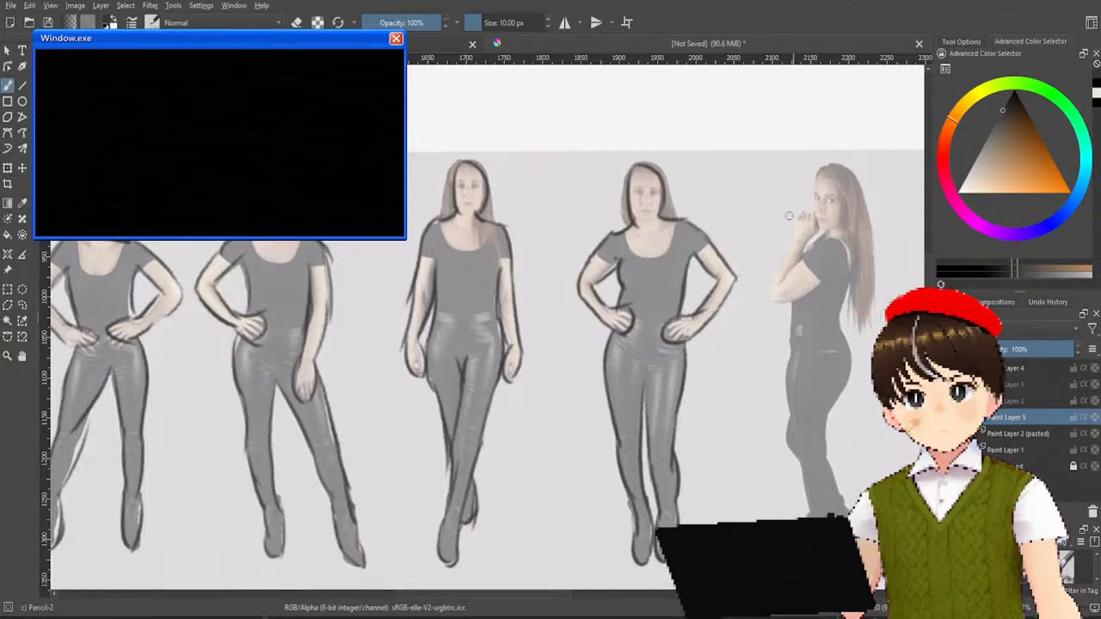
# Step: Outline the head of the sixth, side-turned pose from the crown around the face and back of the skull
pyautogui.moveTo(850, 314); pyautogui.dragTo(602, 323)
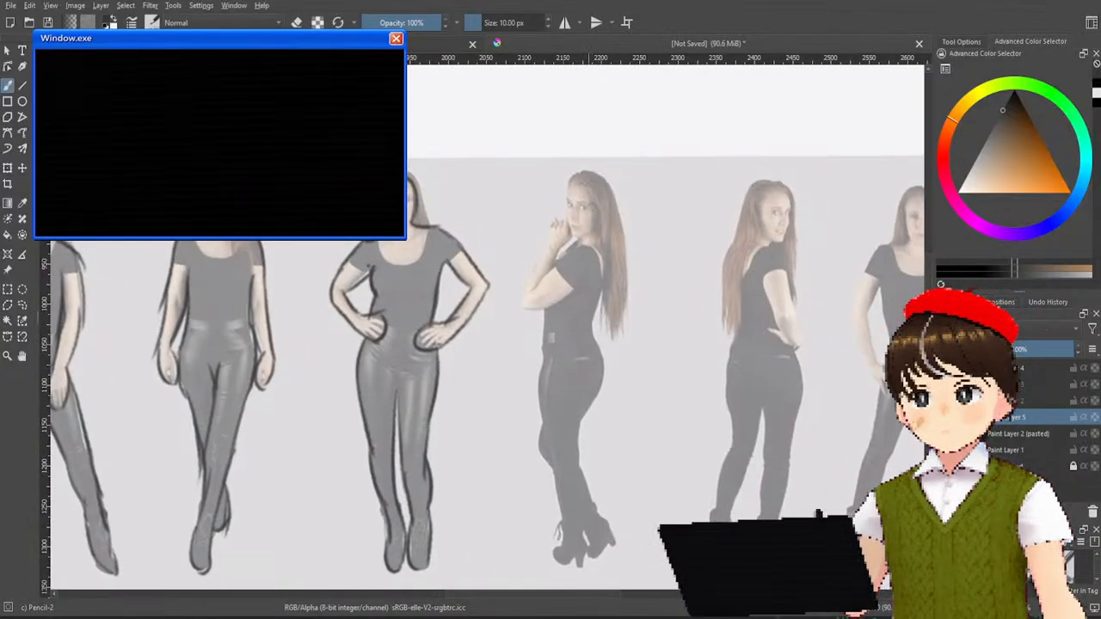
pyautogui.moveTo(576, 172); pyautogui.dragTo(563, 238)
pyautogui.hotkey('ctrl', 'z')
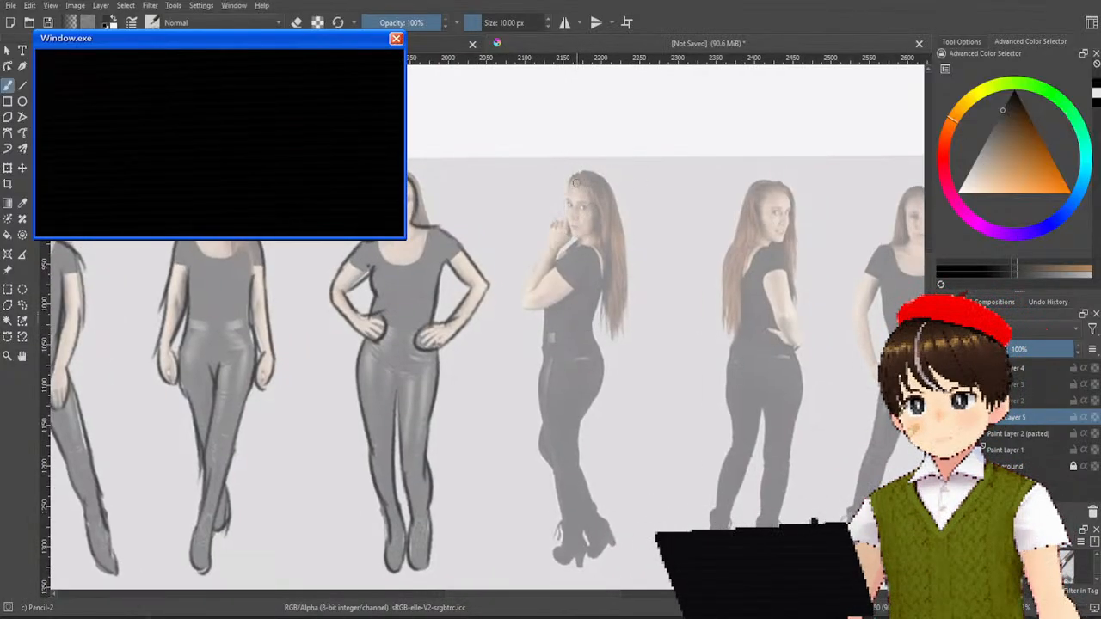
pyautogui.moveTo(573, 175); pyautogui.dragTo(569, 244)
pyautogui.hotkey('ctrl', 'z')
pyautogui.moveTo(578, 170); pyautogui.dragTo(567, 245)
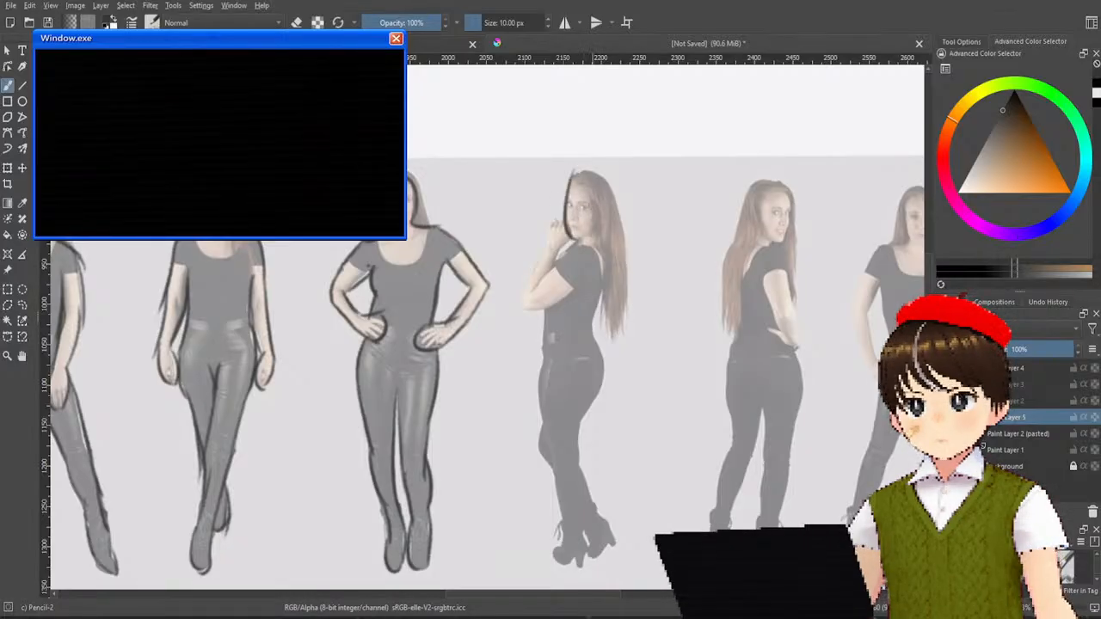
pyautogui.hotkey('ctrl', 'z')
pyautogui.moveTo(578, 170)
pyautogui.mouseDown()
pyautogui.moveTo(569, 237)
pyautogui.moveTo(592, 240)
pyautogui.moveTo(561, 251)
pyautogui.moveTo(607, 306)
pyautogui.mouseUp()
pyautogui.hotkey('ctrl', 'z')
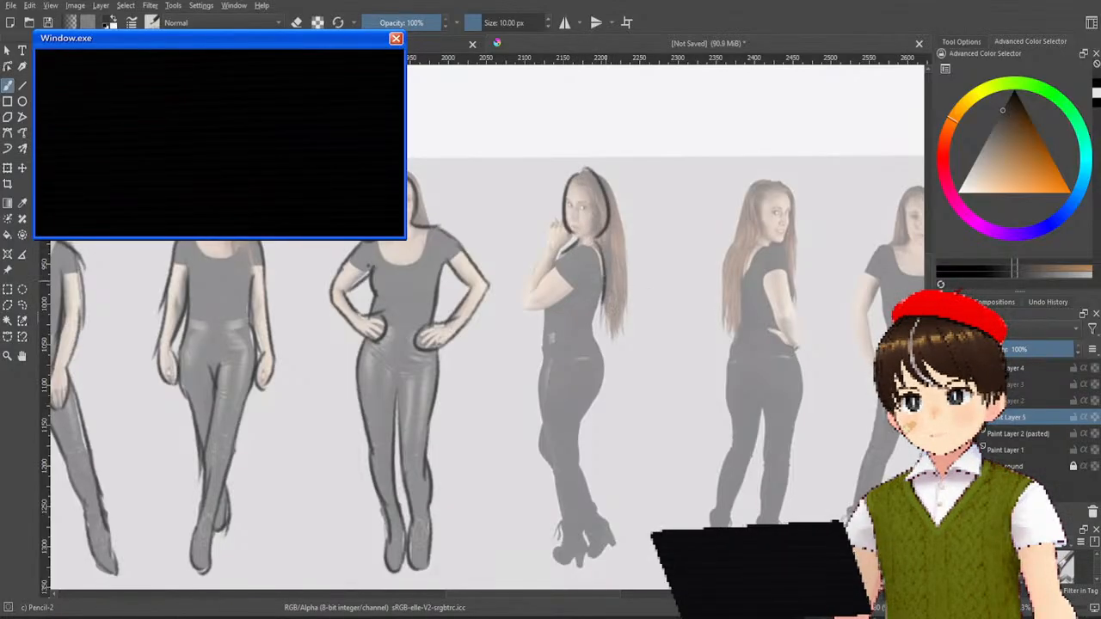
# Step: Trace the sixth pose's back contour from the shoulder down to the waist
pyautogui.moveTo(602, 267)
pyautogui.mouseDown()
pyautogui.moveTo(611, 347)
pyautogui.moveTo(599, 411)
pyautogui.mouseUp()
pyautogui.hotkey('ctrl', 'z')
pyautogui.hotkey('ctrl', 'z')
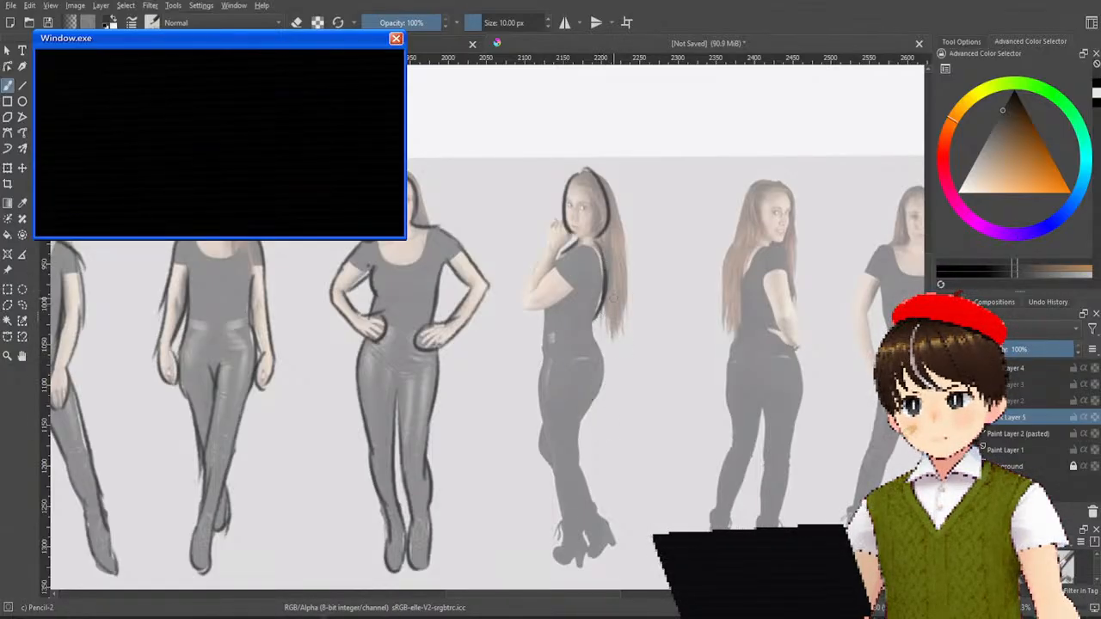
pyautogui.hotkey('ctrl', 'z')
pyautogui.moveTo(592, 255); pyautogui.dragTo(598, 323)
pyautogui.hotkey('ctrl', 'z')
pyautogui.hotkey('ctrl', 'z')
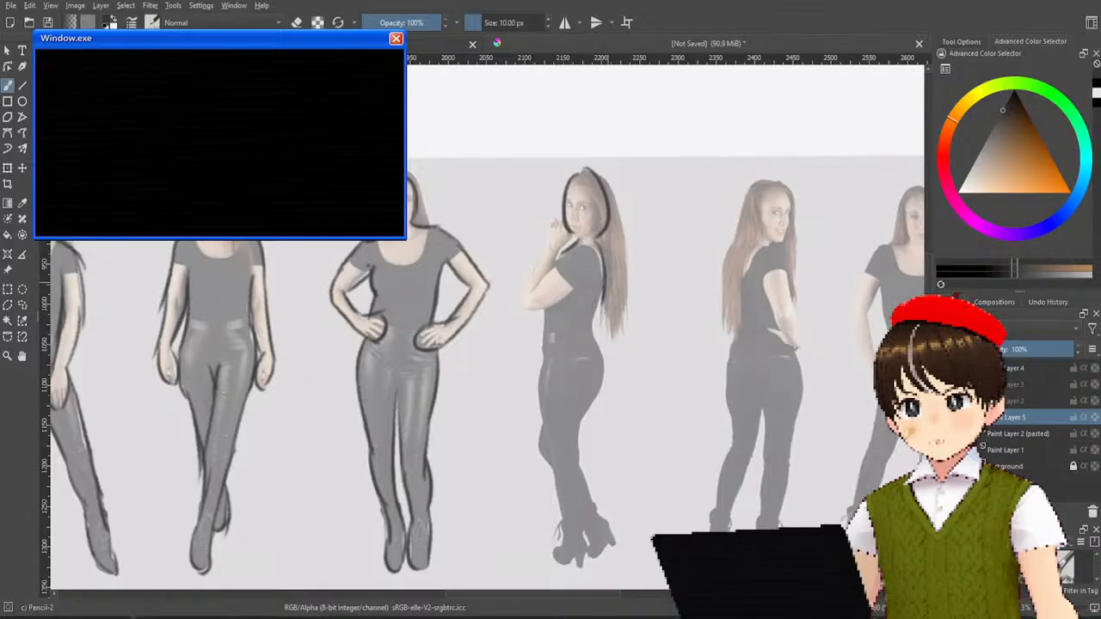
pyautogui.moveTo(594, 246)
pyautogui.mouseDown()
pyautogui.moveTo(610, 370)
pyautogui.moveTo(590, 425)
pyautogui.mouseUp()
pyautogui.hotkey('ctrl', 'z')
pyautogui.hotkey('ctrl', 'z')
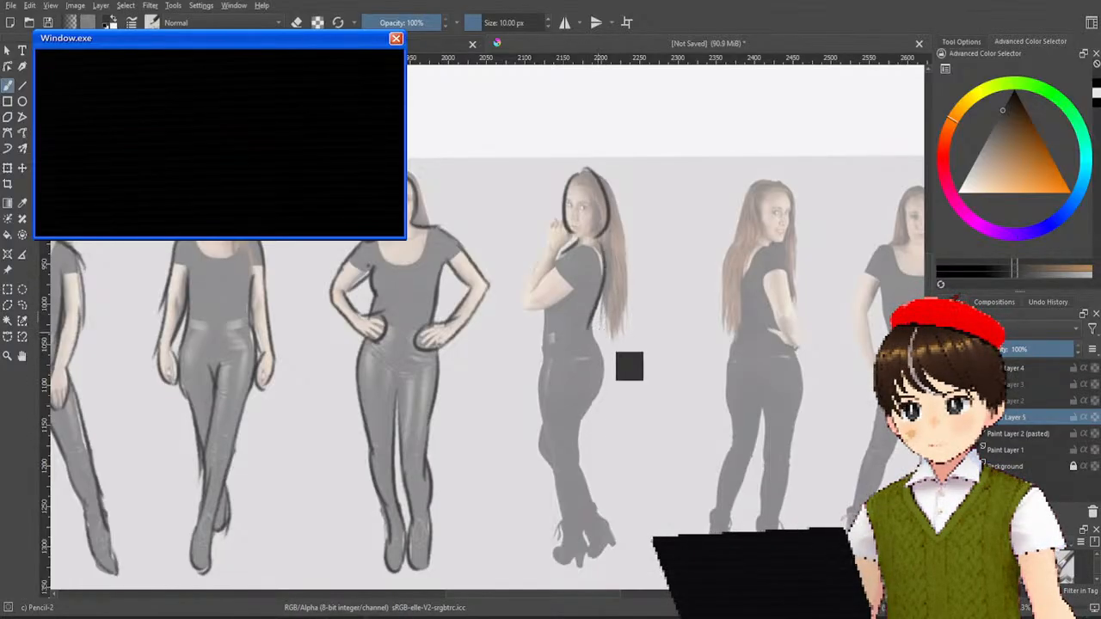
# Step: Trace the sixth pose's buttocks and the back of the leg down to the boot heels
pyautogui.moveTo(591, 315); pyautogui.dragTo(602, 355)
pyautogui.hotkey('ctrl', 'z')
pyautogui.moveTo(592, 308)
pyautogui.mouseDown()
pyautogui.moveTo(609, 361)
pyautogui.moveTo(594, 413)
pyautogui.mouseUp()
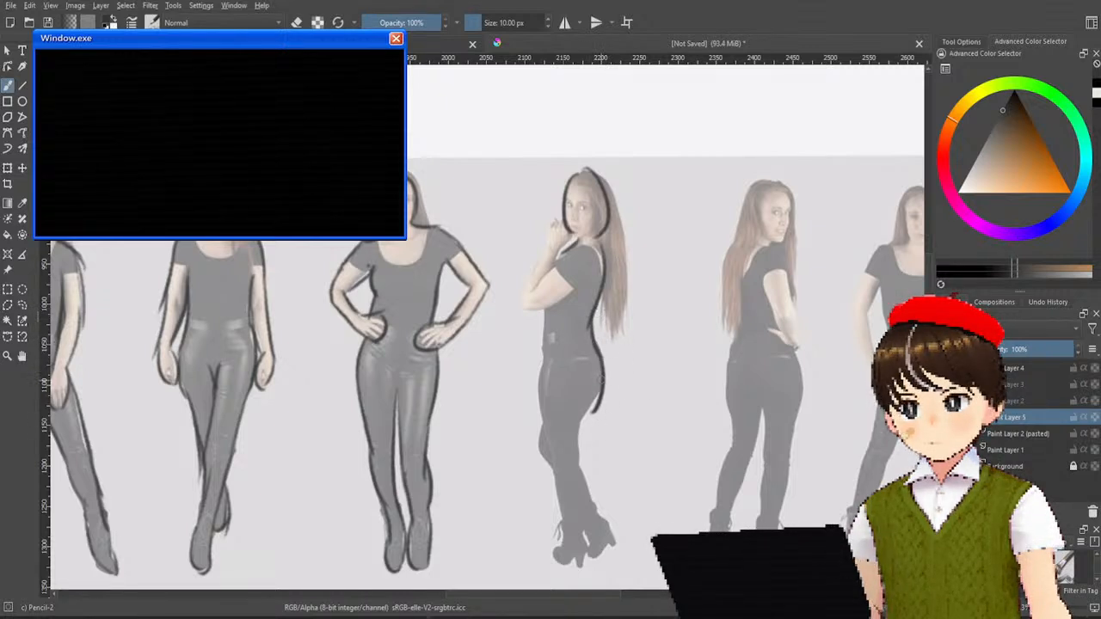
pyautogui.moveTo(602, 375); pyautogui.dragTo(588, 417)
pyautogui.moveTo(604, 368)
pyautogui.mouseDown()
pyautogui.moveTo(589, 474)
pyautogui.moveTo(618, 548)
pyautogui.moveTo(557, 566)
pyautogui.mouseUp()
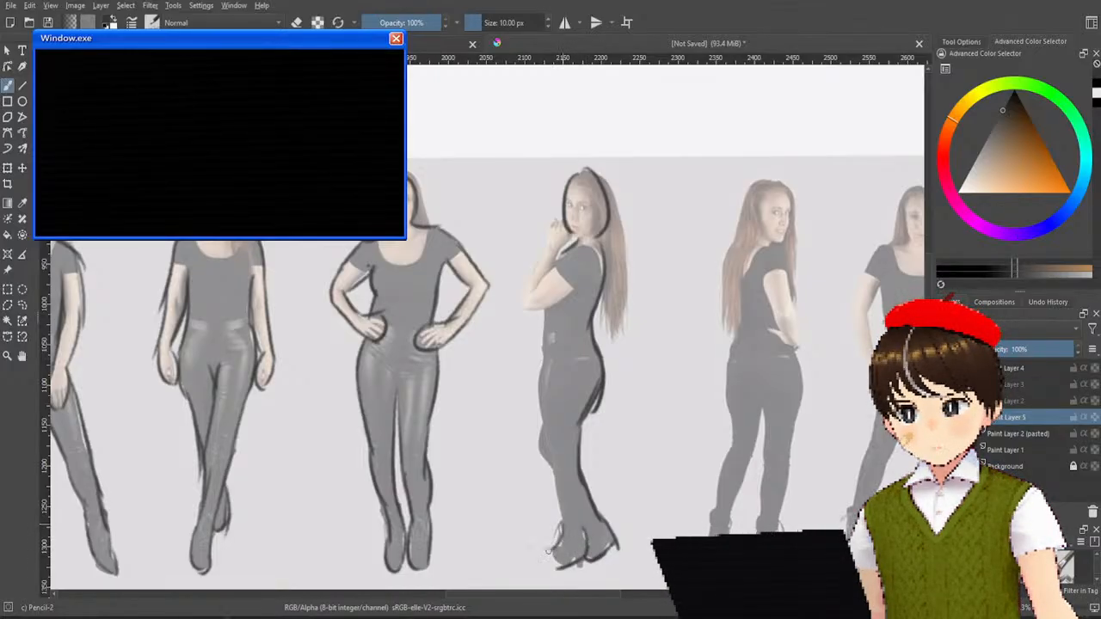
# Step: Outline the sixth pose's front boot toe and trace the shin from the knee down to the ankle
pyautogui.moveTo(552, 554); pyautogui.dragTo(575, 565)
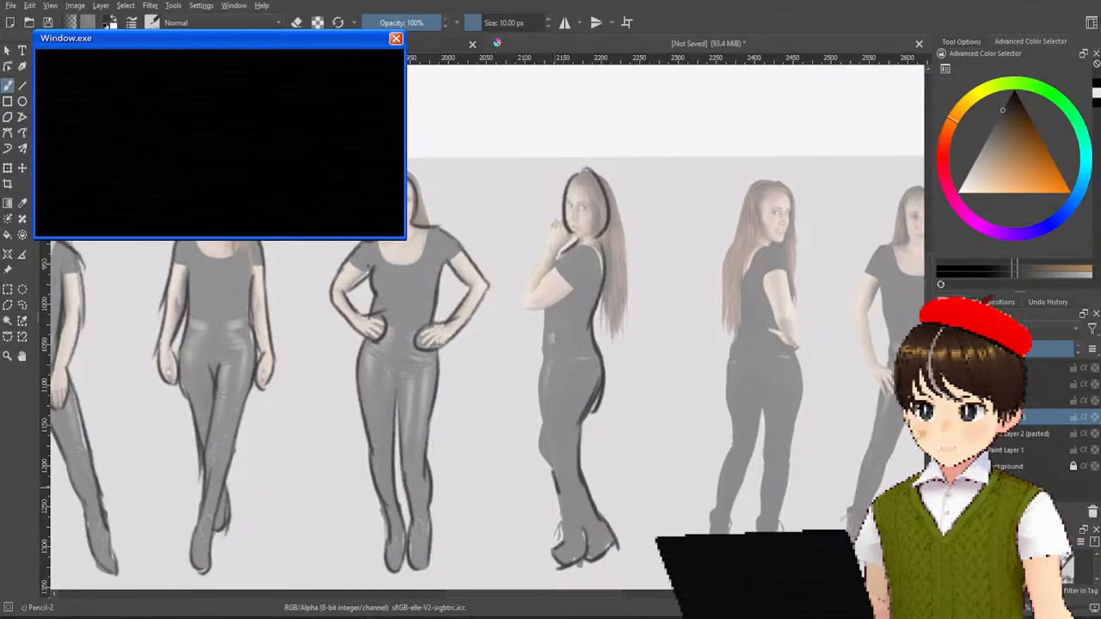
pyautogui.moveTo(552, 473); pyautogui.dragTo(559, 531)
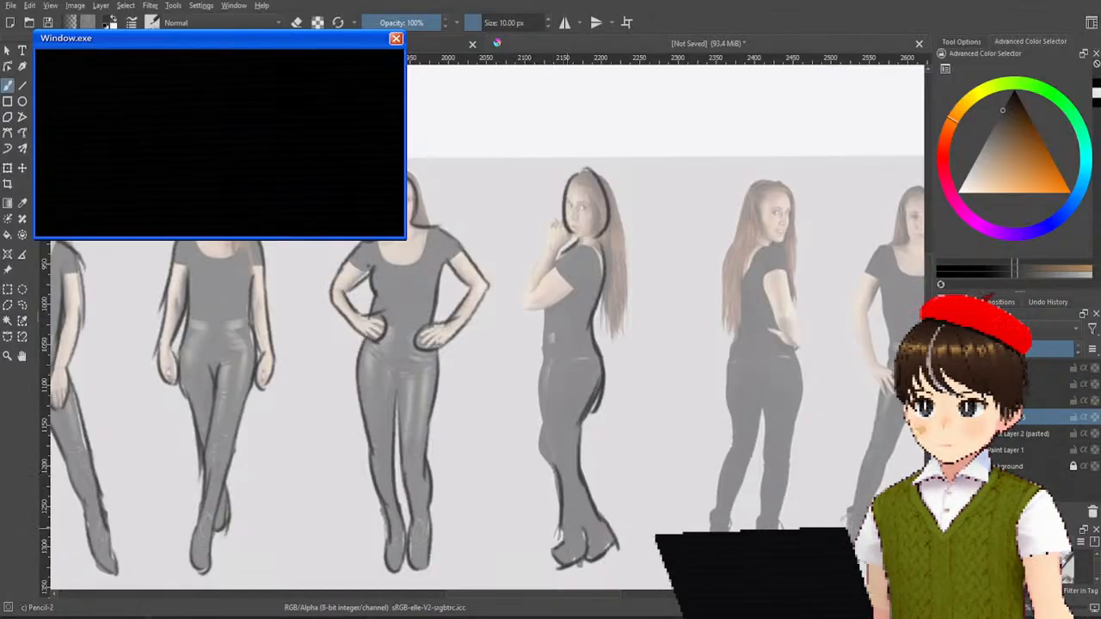
pyautogui.hotkey('ctrl', 'z')
pyautogui.moveTo(553, 465); pyautogui.dragTo(561, 535)
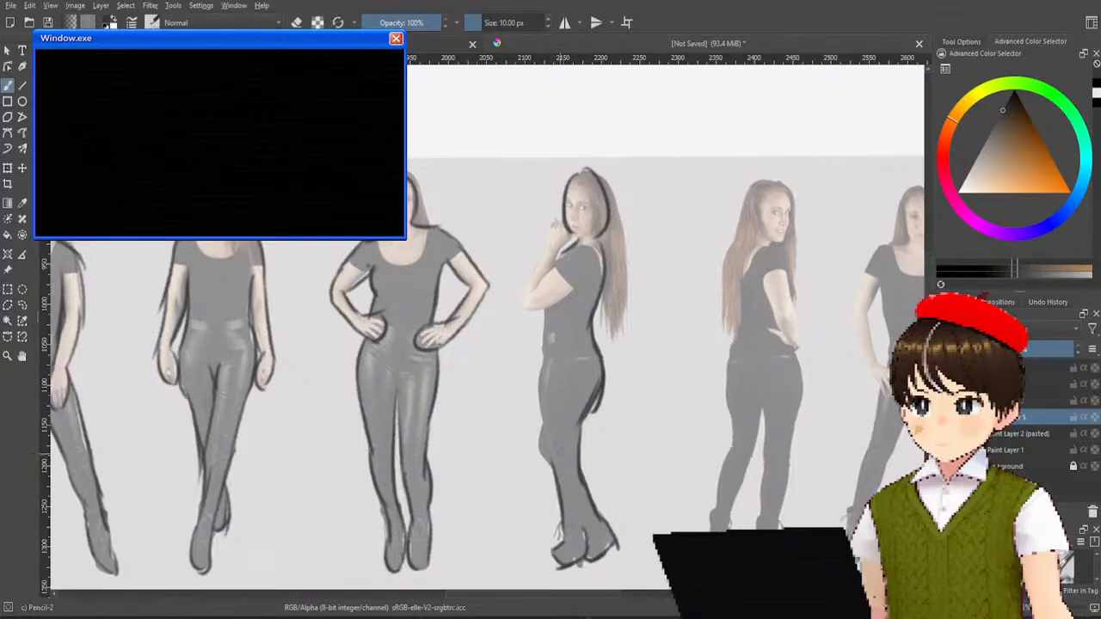
# Step: Trace the sixth pose's front thigh and knee contours and extend the line up along the front of the torso
pyautogui.moveTo(543, 362); pyautogui.dragTo(542, 480)
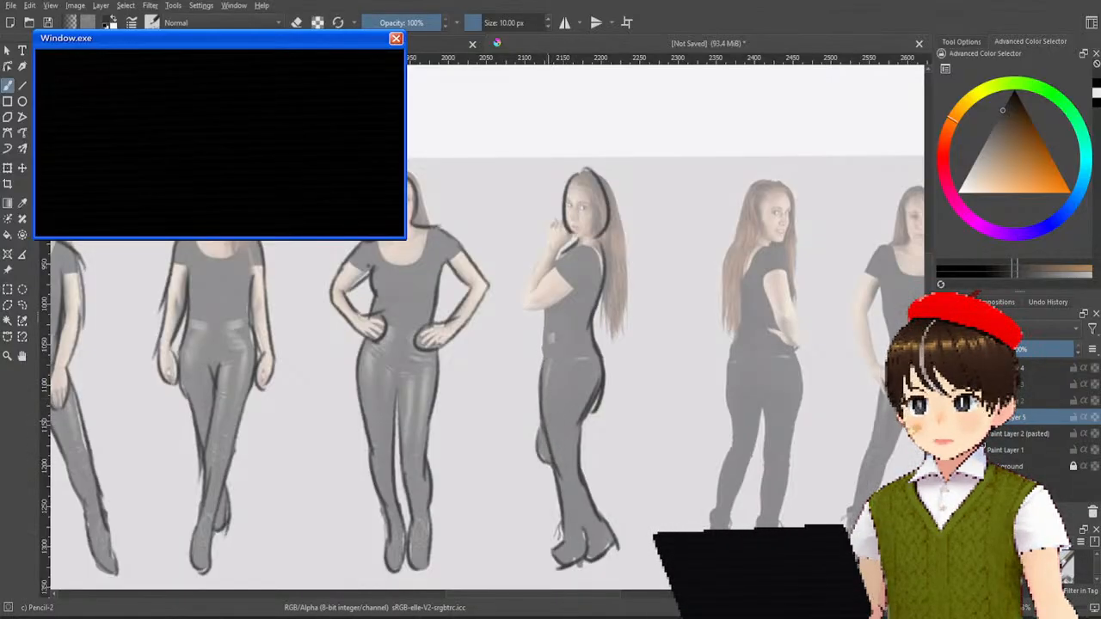
pyautogui.hotkey('ctrl', 'z')
pyautogui.moveTo(542, 418); pyautogui.dragTo(551, 483)
pyautogui.hotkey('ctrl', 'z')
pyautogui.hotkey('ctrl', 'z')
pyautogui.moveTo(541, 445); pyautogui.dragTo(553, 474)
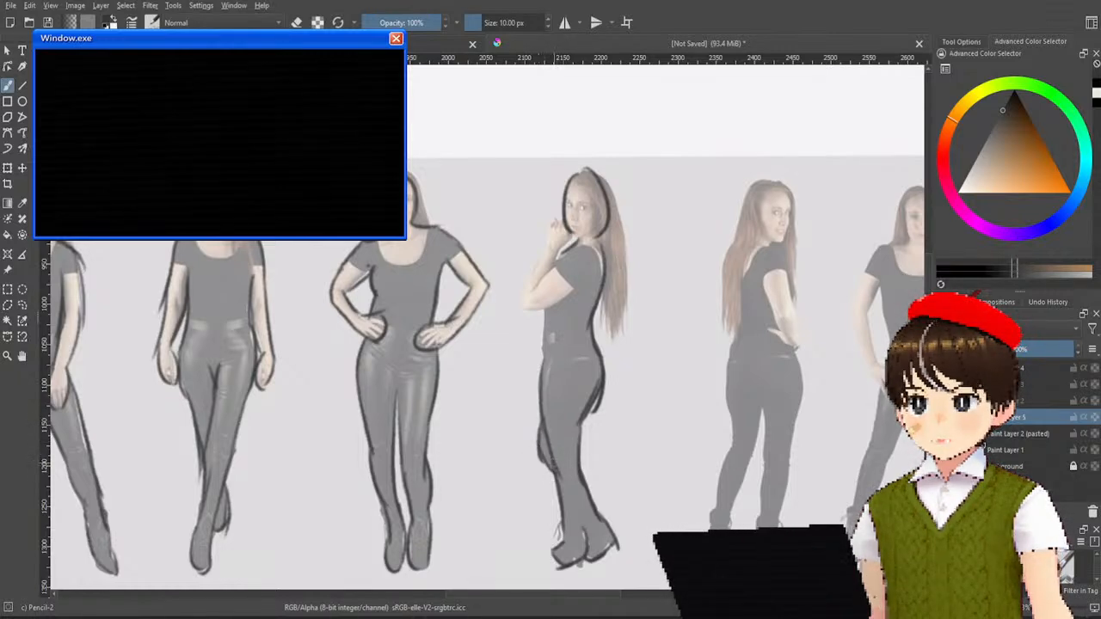
pyautogui.hotkey('ctrl', 'z')
pyautogui.moveTo(540, 382); pyautogui.dragTo(535, 306)
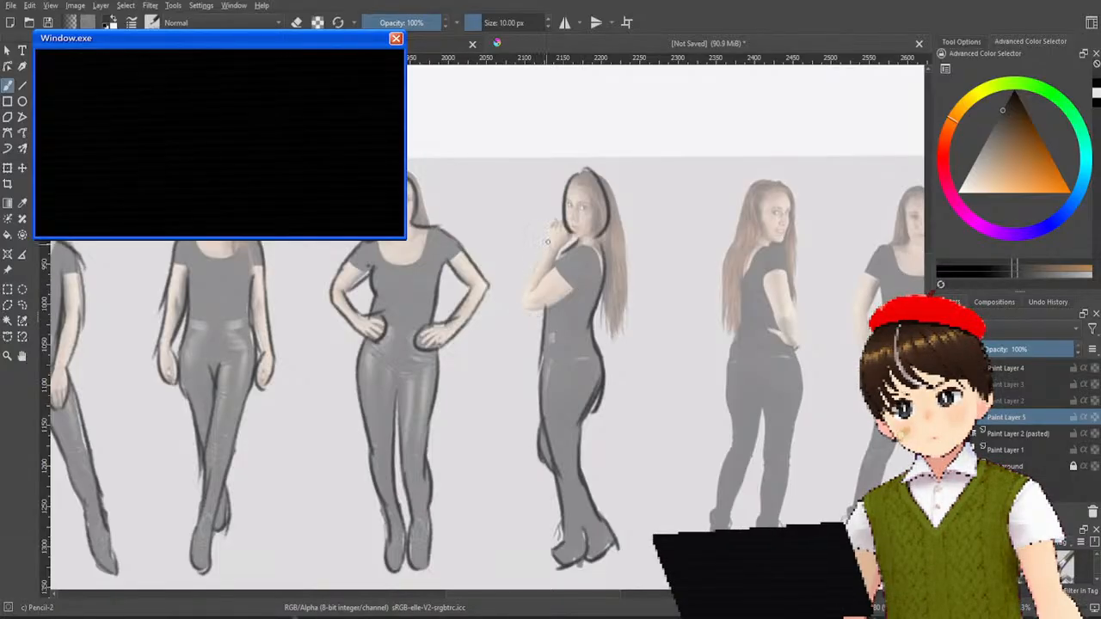
# Step: Trace the sixth pose's raised forearm, elbow, upper arm and shirt sleeve, and outline the hand at the chin
pyautogui.moveTo(547, 241)
pyautogui.mouseDown()
pyautogui.moveTo(524, 313)
pyautogui.moveTo(569, 290)
pyautogui.mouseUp()
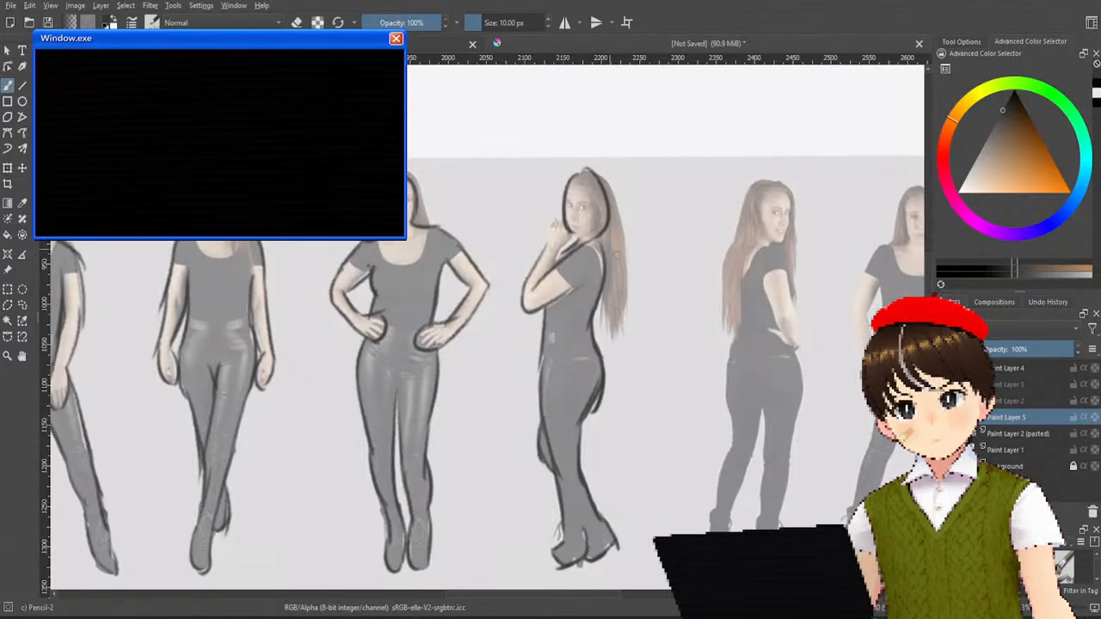
pyautogui.moveTo(531, 289); pyautogui.dragTo(600, 249)
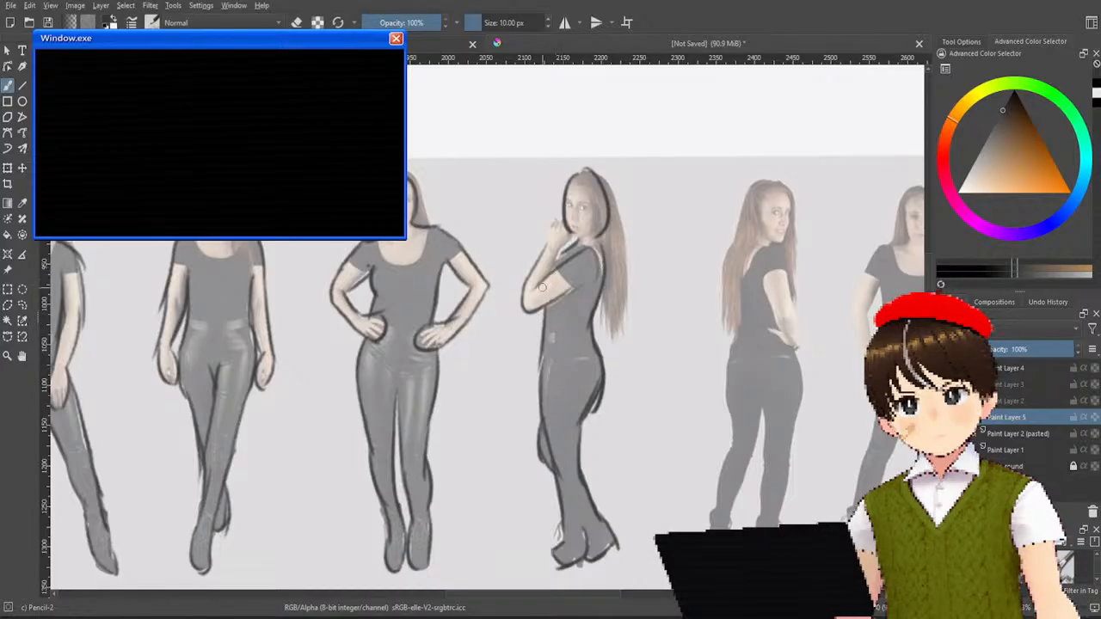
pyautogui.moveTo(562, 246)
pyautogui.mouseDown()
pyautogui.moveTo(550, 273)
pyautogui.moveTo(563, 252)
pyautogui.moveTo(549, 233)
pyautogui.moveTo(547, 246)
pyautogui.moveTo(548, 234)
pyautogui.mouseUp()
pyautogui.moveTo(550, 225)
pyautogui.mouseDown()
pyautogui.moveTo(578, 222)
pyautogui.moveTo(597, 251)
pyautogui.moveTo(595, 277)
pyautogui.moveTo(574, 299)
pyautogui.moveTo(591, 279)
pyautogui.mouseUp()
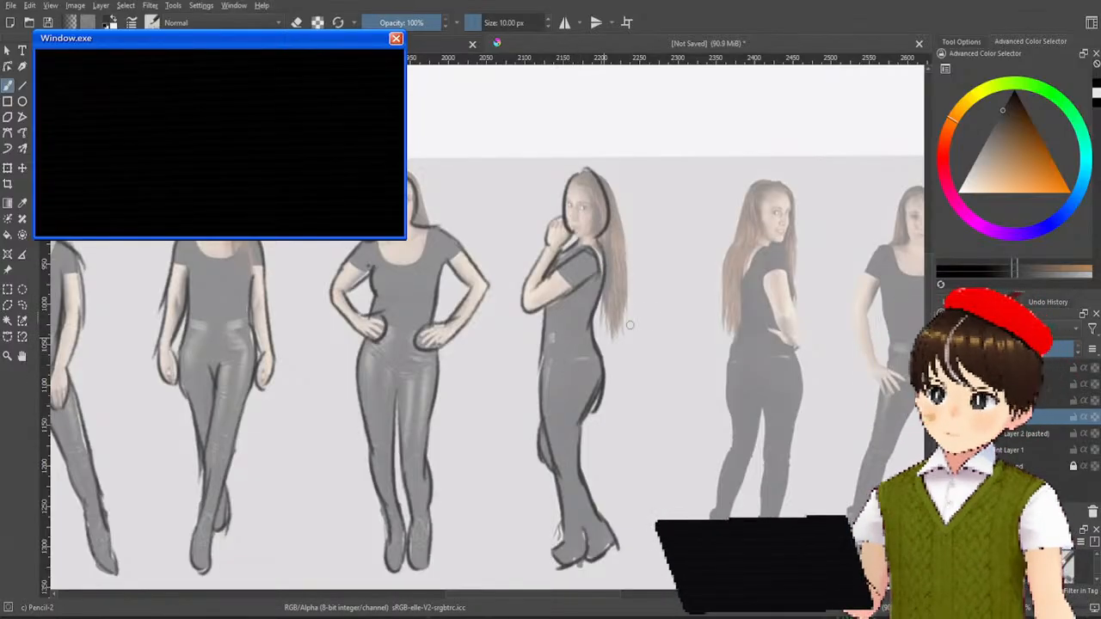
# Step: Outline the head of the seventh pose, the figure seen from behind looking over her shoulder
pyautogui.moveTo(636, 322); pyautogui.dragTo(379, 344)
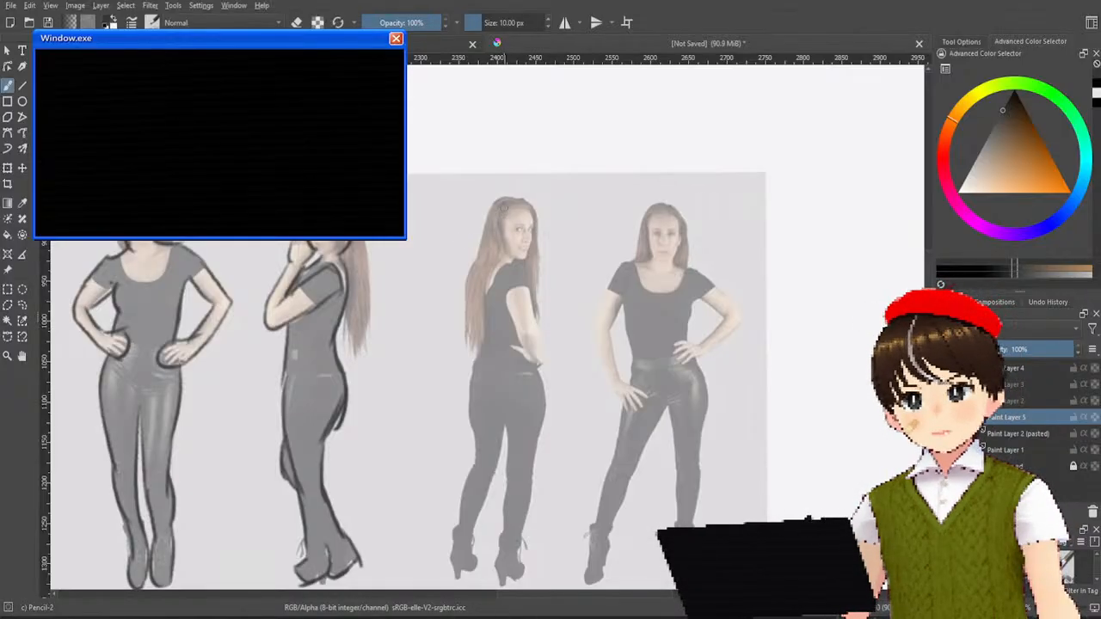
pyautogui.moveTo(500, 203); pyautogui.dragTo(499, 245)
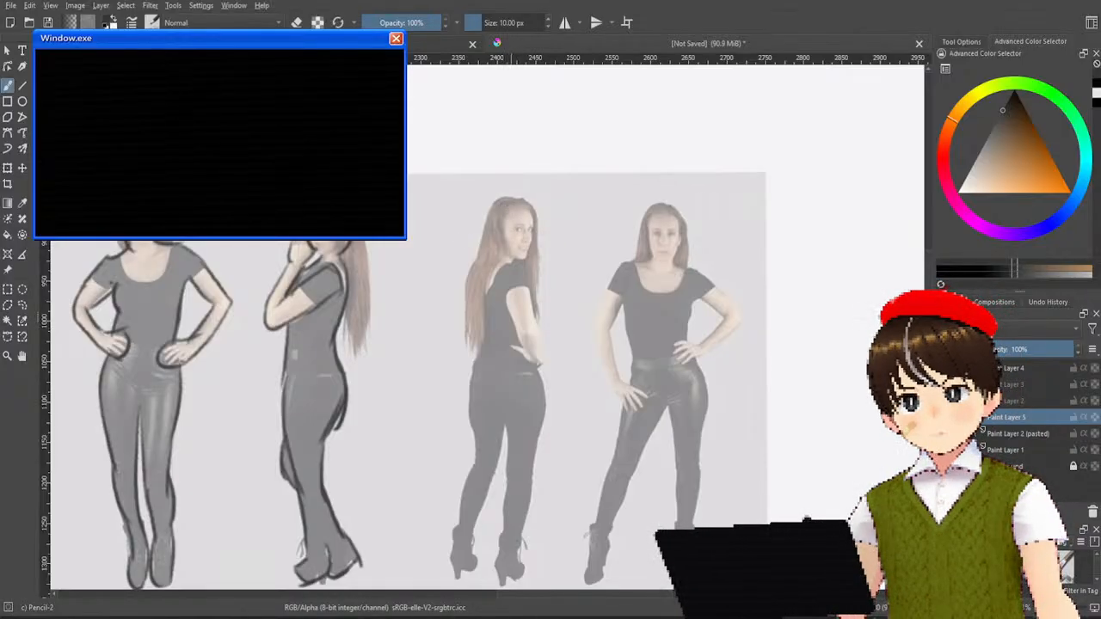
pyautogui.moveTo(500, 199)
pyautogui.mouseDown()
pyautogui.moveTo(495, 250)
pyautogui.moveTo(506, 260)
pyautogui.moveTo(487, 301)
pyautogui.mouseUp()
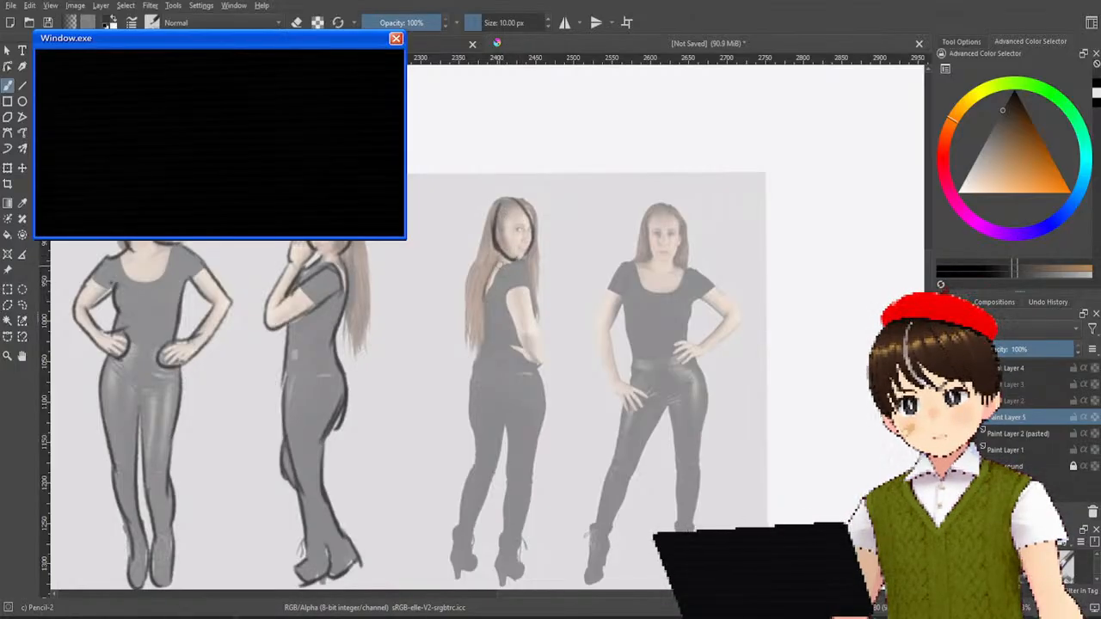
# Step: Trace the seventh pose's image-left contour from the neck down the back, hip and leg, and outline the boot
pyautogui.moveTo(503, 256)
pyautogui.mouseDown()
pyautogui.moveTo(471, 363)
pyautogui.moveTo(470, 436)
pyautogui.mouseUp()
pyautogui.moveTo(471, 348); pyautogui.dragTo(470, 403)
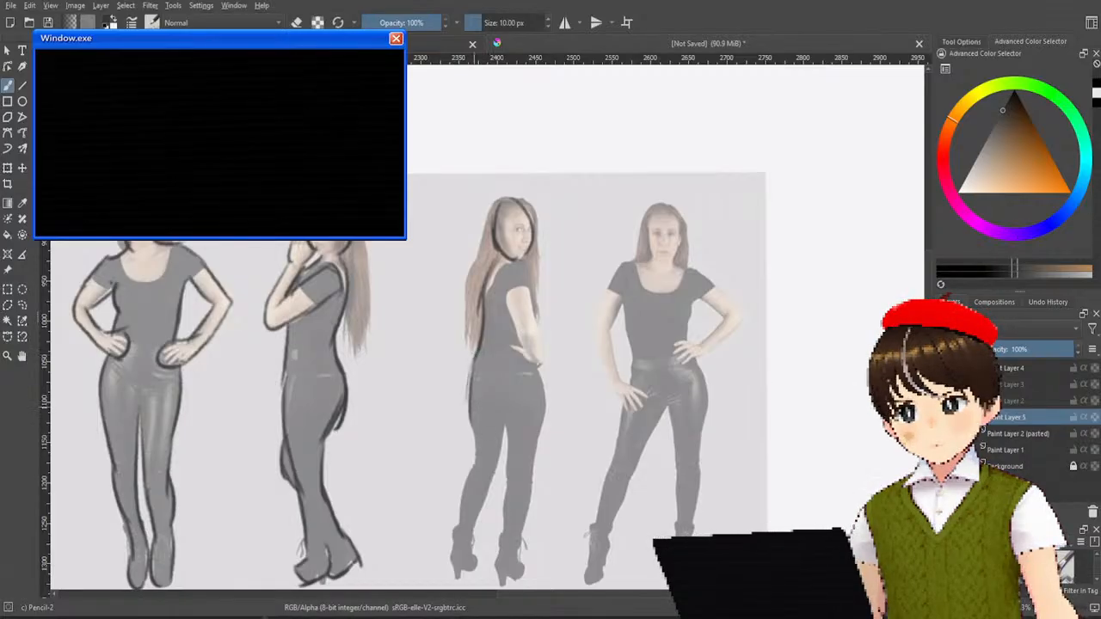
pyautogui.hotkey('ctrl', 'z')
pyautogui.moveTo(473, 356)
pyautogui.mouseDown()
pyautogui.moveTo(473, 473)
pyautogui.moveTo(453, 588)
pyautogui.moveTo(487, 546)
pyautogui.mouseUp()
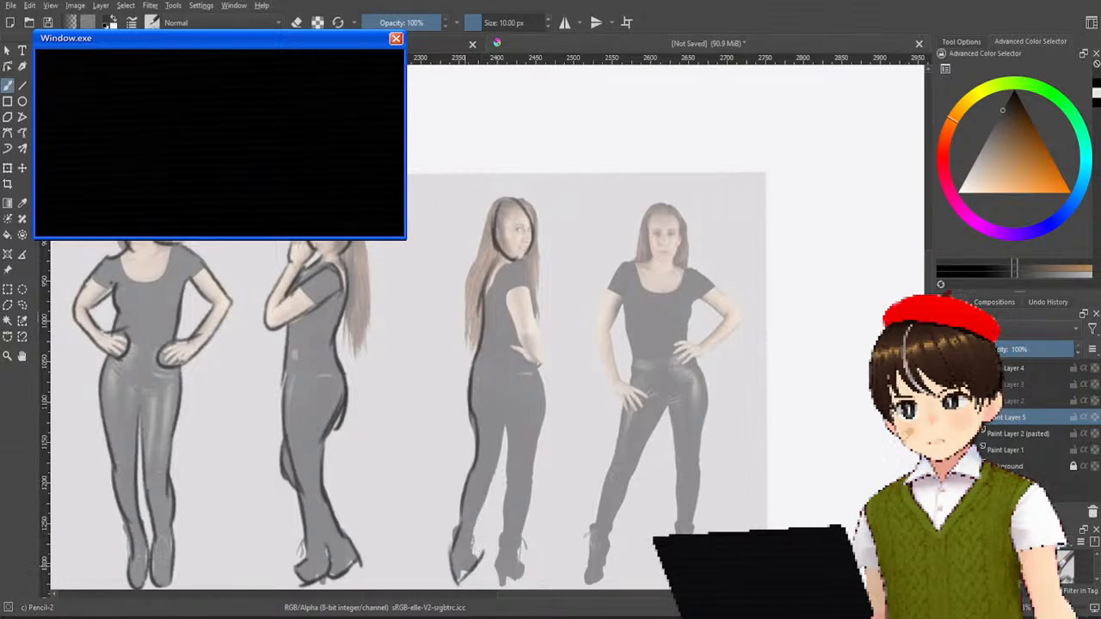
# Step: Finish the seventh pose's image-left boot and trace the inner contour of that leg up to the crotch
pyautogui.moveTo(455, 578)
pyautogui.mouseDown()
pyautogui.moveTo(484, 548)
pyautogui.moveTo(478, 565)
pyautogui.mouseUp()
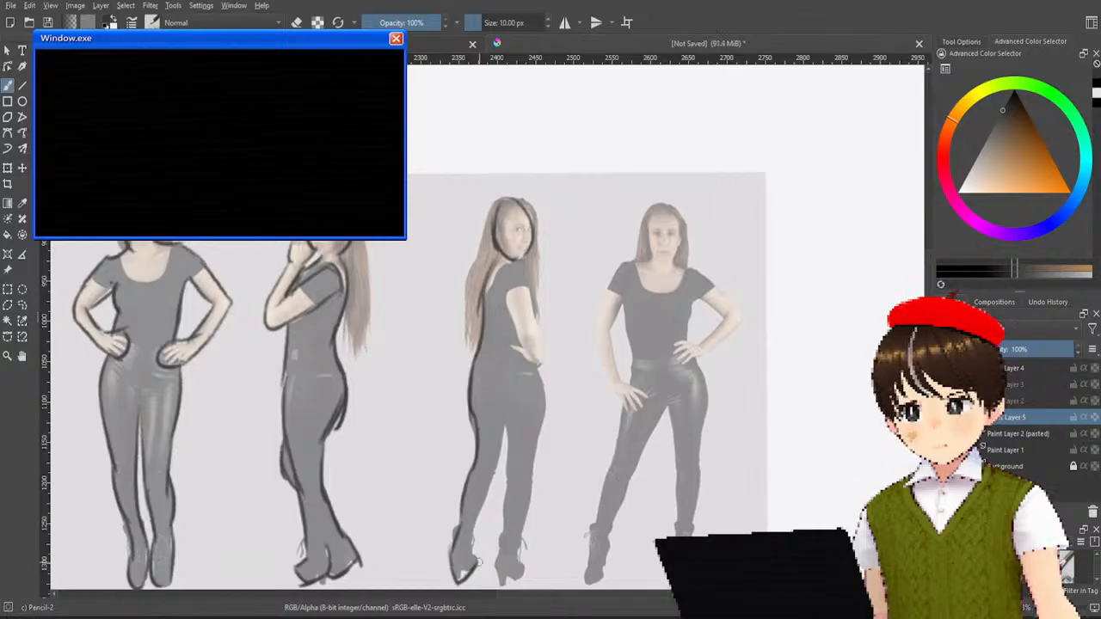
pyautogui.moveTo(471, 550); pyautogui.dragTo(489, 503)
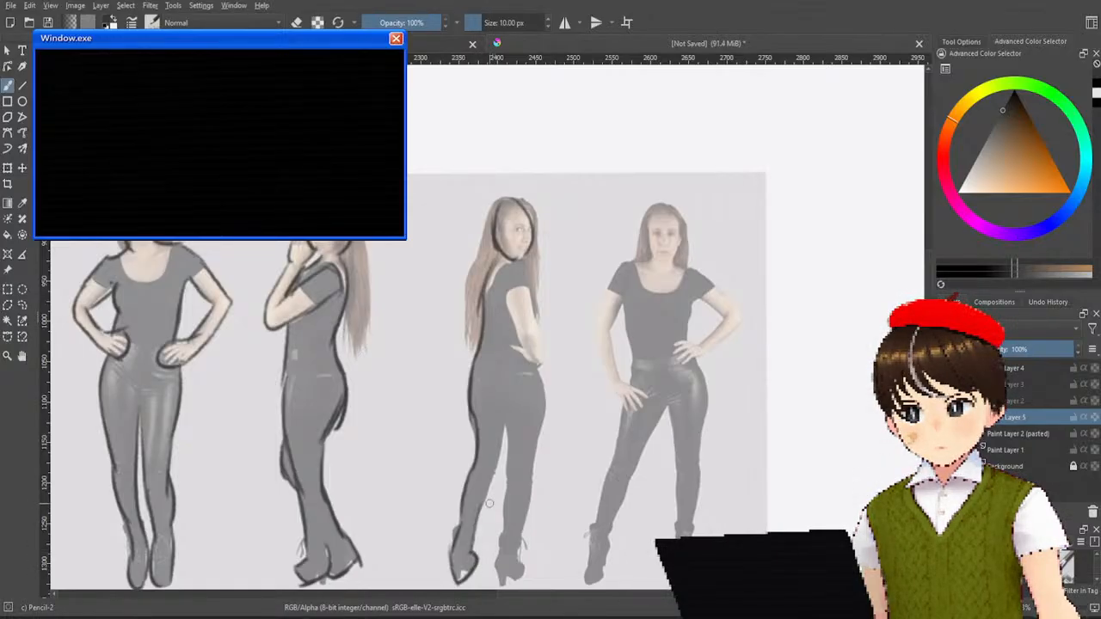
pyautogui.moveTo(502, 434); pyautogui.dragTo(486, 506)
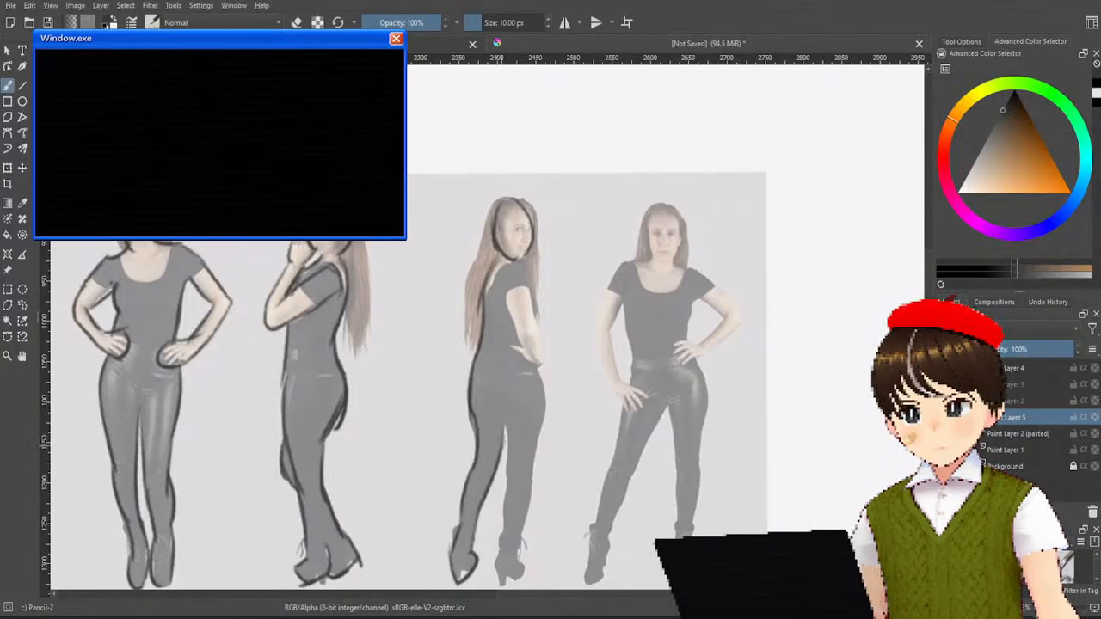
# Step: Trace the seventh pose's image-right leg and boot, and draw its outer contour from the hip down to the calf
pyautogui.moveTo(510, 426)
pyautogui.mouseDown()
pyautogui.moveTo(497, 575)
pyautogui.moveTo(509, 589)
pyautogui.moveTo(530, 557)
pyautogui.moveTo(530, 485)
pyautogui.mouseUp()
pyautogui.moveTo(539, 442); pyautogui.dragTo(535, 493)
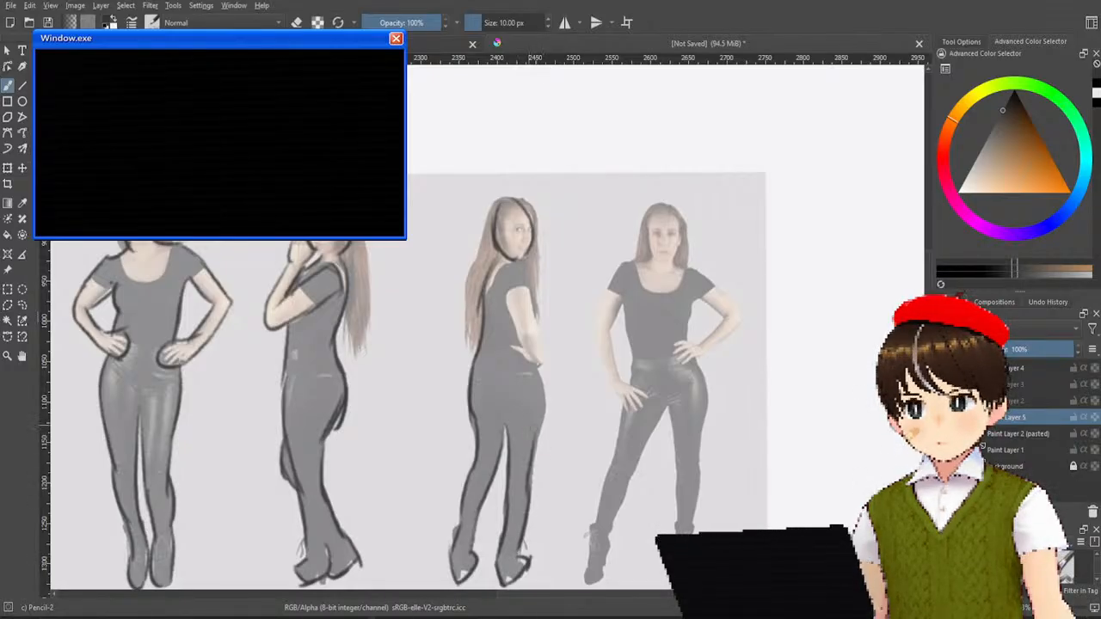
pyautogui.hotkey('ctrl', 'z')
pyautogui.moveTo(538, 434); pyautogui.dragTo(532, 498)
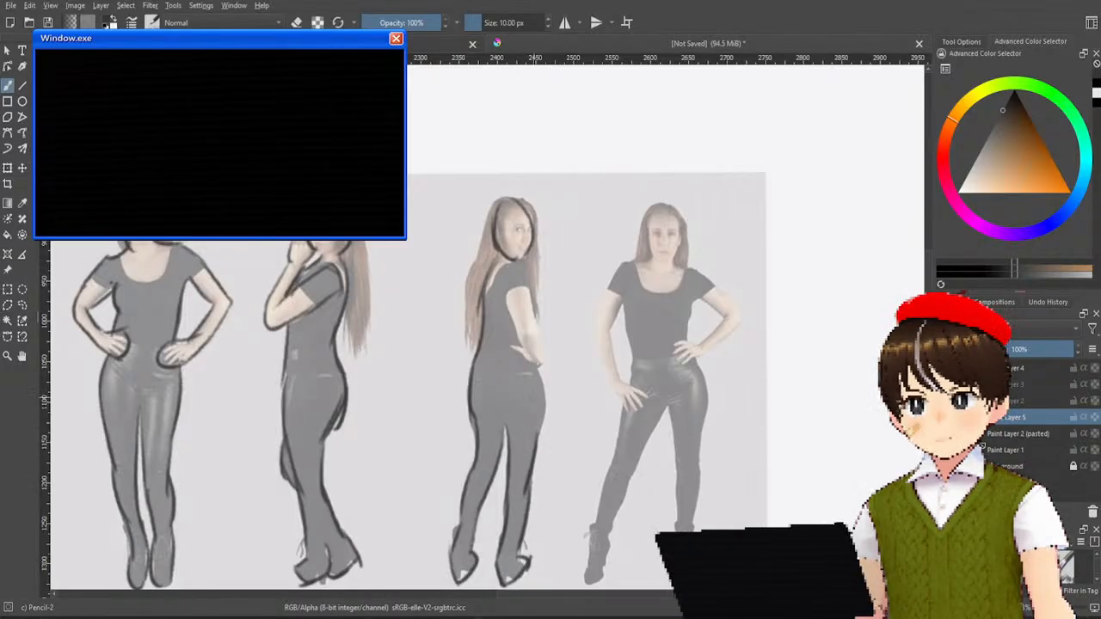
pyautogui.moveTo(539, 365); pyautogui.dragTo(544, 444)
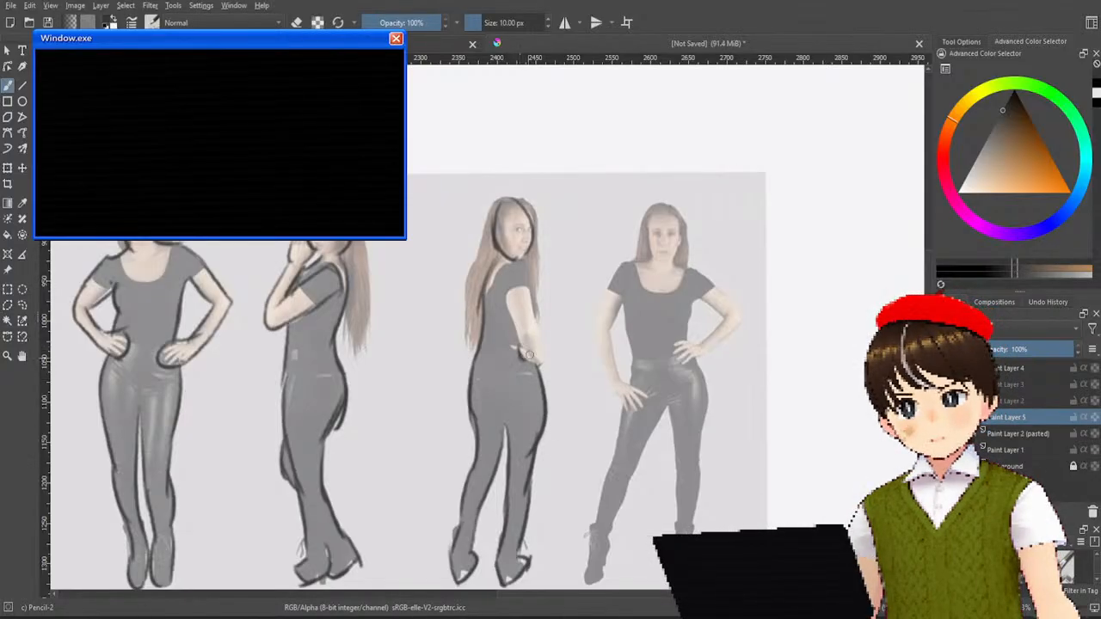
# Step: Trace the seventh pose's bent arm and sleeve, and outline the hand resting at the waist
pyautogui.moveTo(529, 354)
pyautogui.mouseDown()
pyautogui.moveTo(527, 368)
pyautogui.moveTo(547, 365)
pyautogui.moveTo(542, 348)
pyautogui.mouseUp()
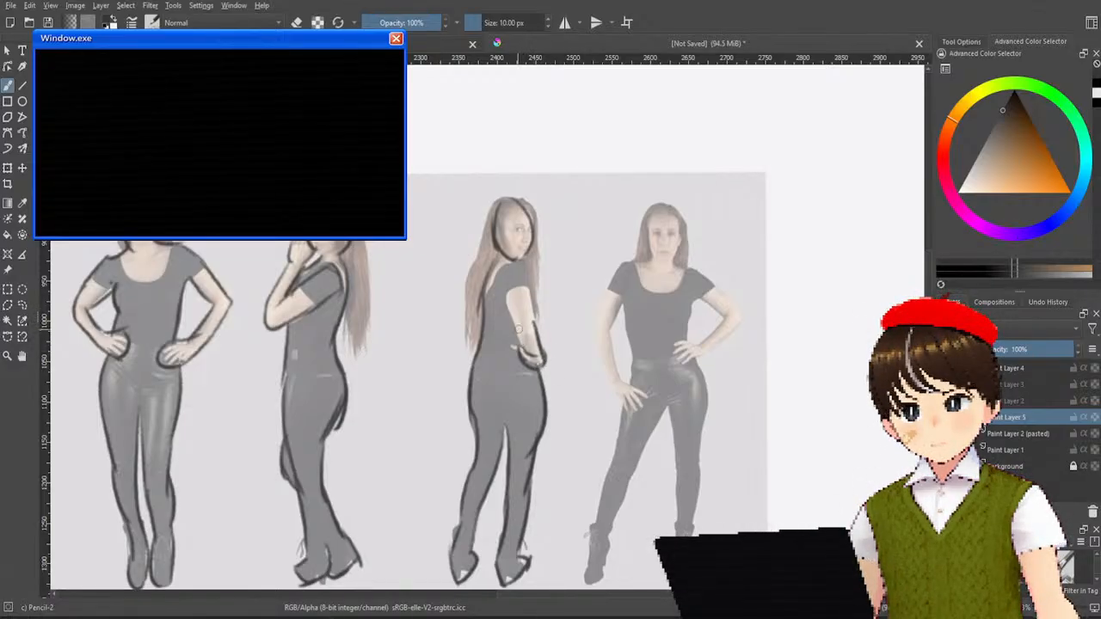
pyautogui.moveTo(534, 327); pyautogui.dragTo(539, 354)
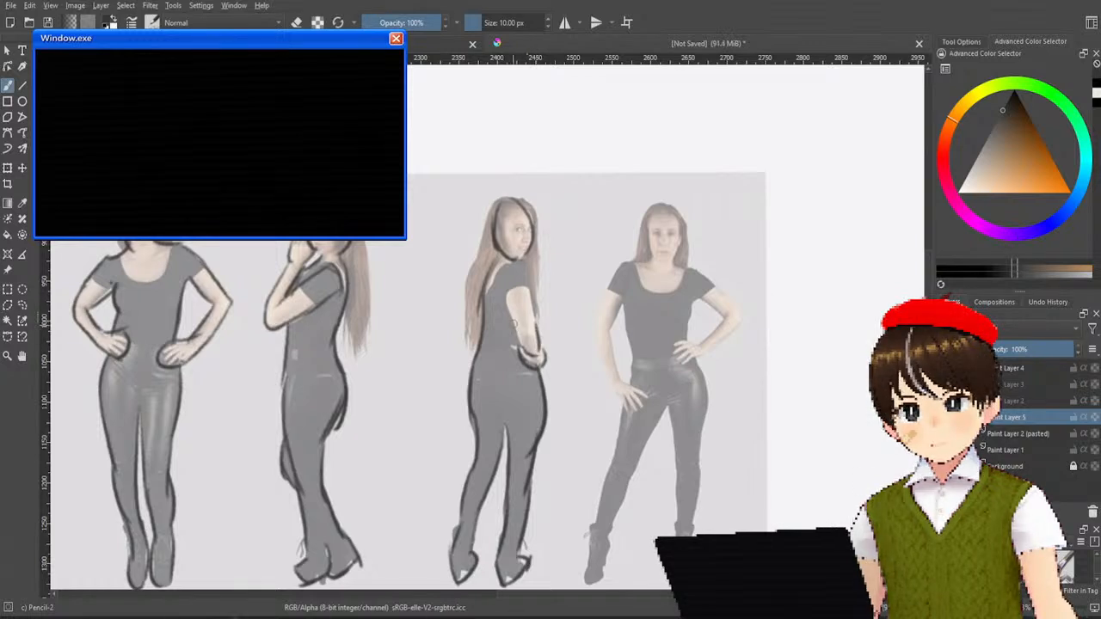
pyautogui.moveTo(509, 301); pyautogui.dragTo(525, 353)
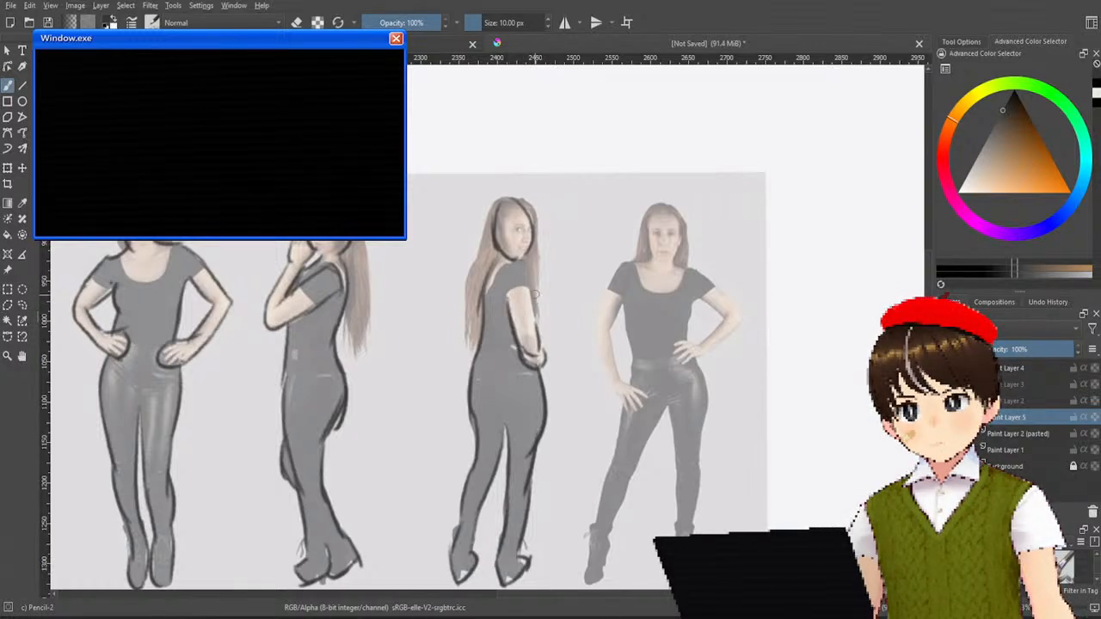
pyautogui.moveTo(535, 294); pyautogui.dragTo(530, 330)
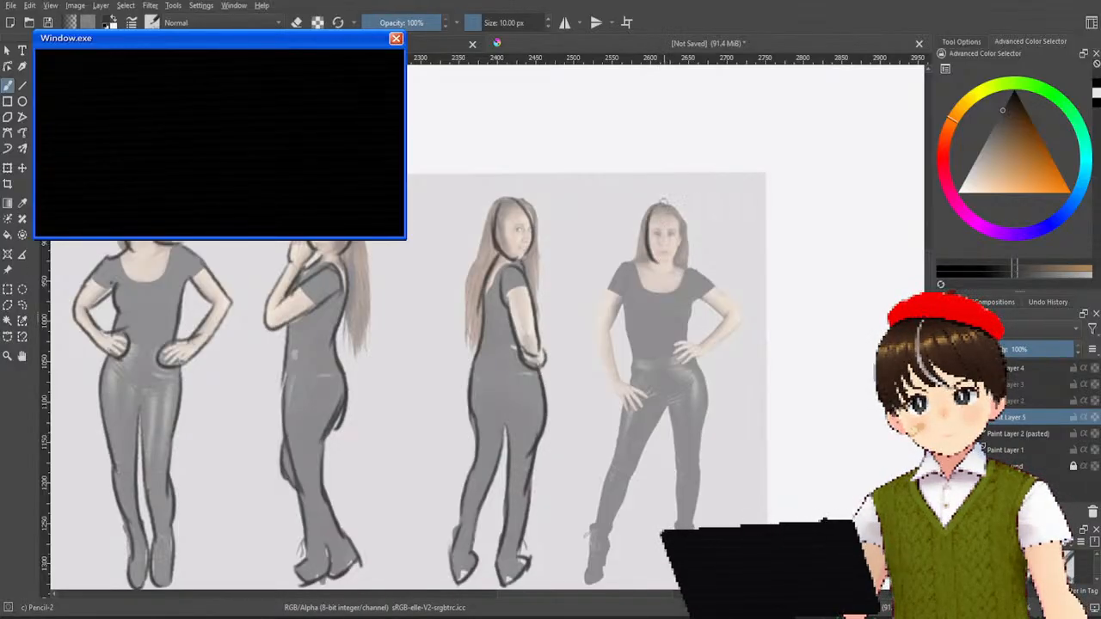
# Step: Outline the eighth pose's head and trace its image-left shoulder, arm and the hand resting on the thigh
pyautogui.moveTo(662, 202); pyautogui.dragTo(678, 274)
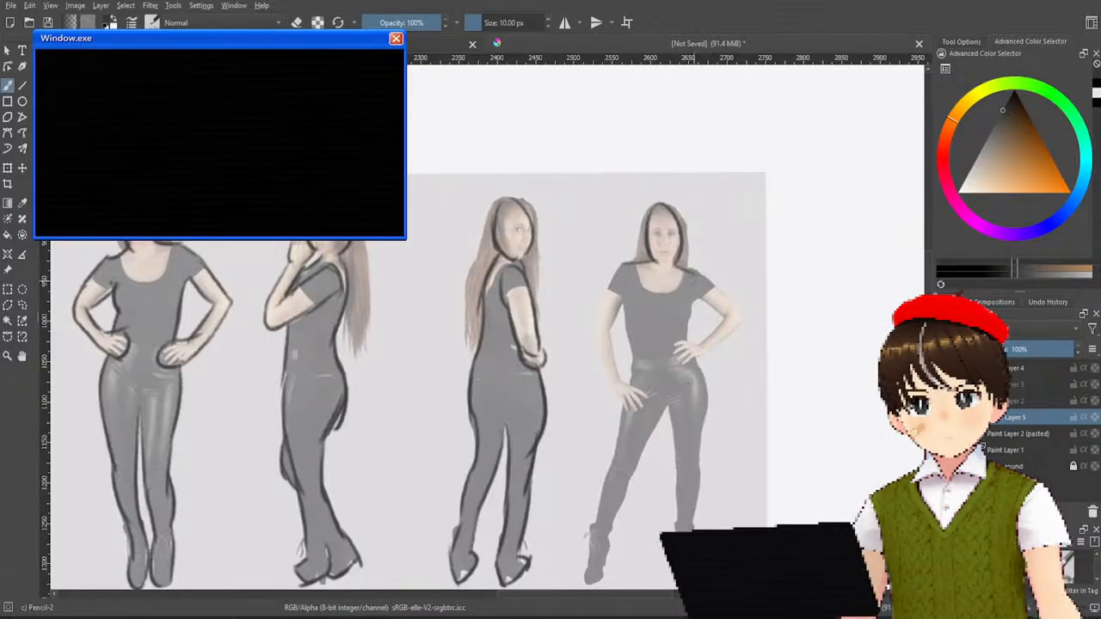
pyautogui.moveTo(621, 261); pyautogui.dragTo(594, 312)
pyautogui.moveTo(628, 260)
pyautogui.mouseDown()
pyautogui.moveTo(591, 325)
pyautogui.moveTo(608, 392)
pyautogui.mouseUp()
pyautogui.hotkey('ctrl', 'z')
pyautogui.moveTo(595, 326)
pyautogui.mouseDown()
pyautogui.moveTo(610, 387)
pyautogui.moveTo(608, 377)
pyautogui.moveTo(612, 390)
pyautogui.moveTo(637, 394)
pyautogui.mouseUp()
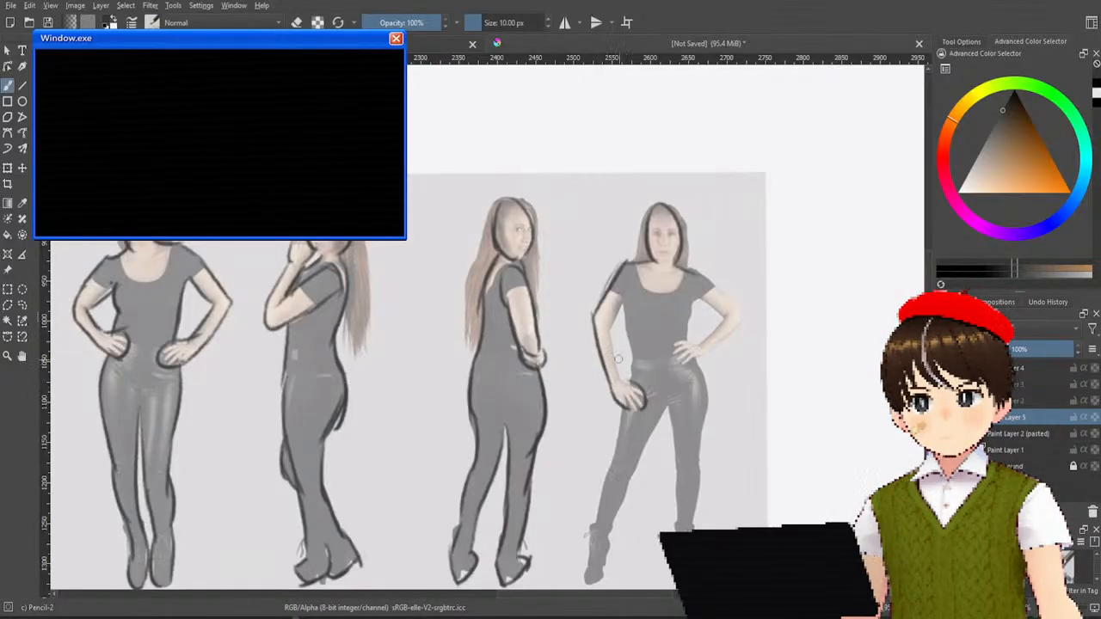
pyautogui.moveTo(612, 342); pyautogui.dragTo(631, 387)
pyautogui.moveTo(611, 322)
pyautogui.mouseDown()
pyautogui.moveTo(618, 366)
pyautogui.moveTo(613, 305)
pyautogui.mouseUp()
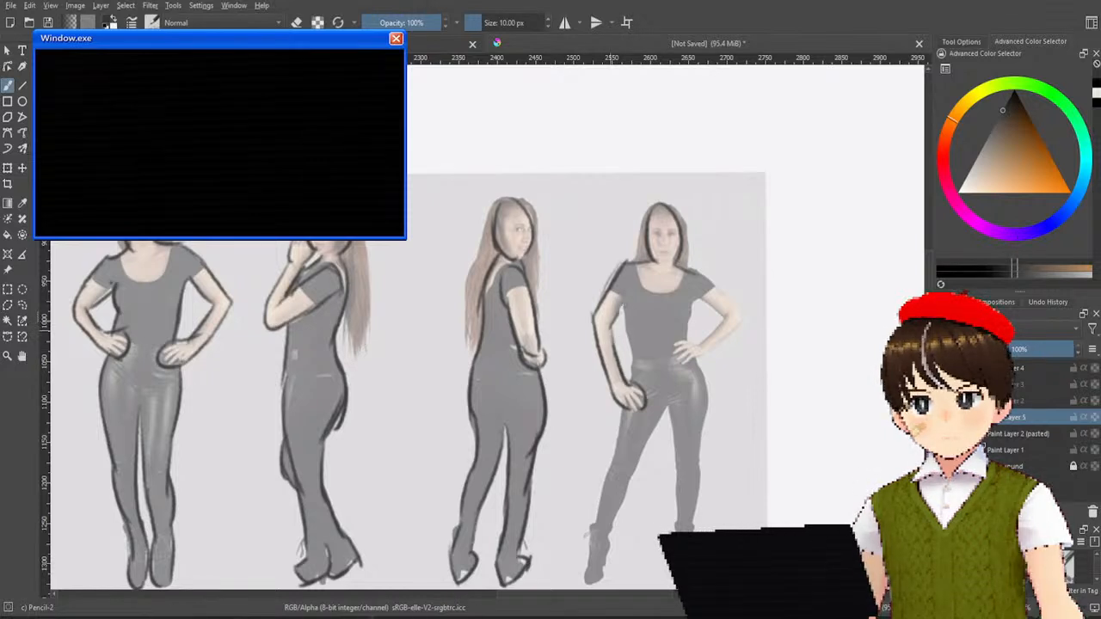
# Step: Trace the eighth pose's image-left torso side, and outline the leg and boot below it, including the inner contour
pyautogui.moveTo(630, 348); pyautogui.dragTo(628, 301)
pyautogui.moveTo(631, 339)
pyautogui.mouseDown()
pyautogui.moveTo(612, 494)
pyautogui.moveTo(606, 524)
pyautogui.moveTo(597, 506)
pyautogui.moveTo(585, 585)
pyautogui.mouseUp()
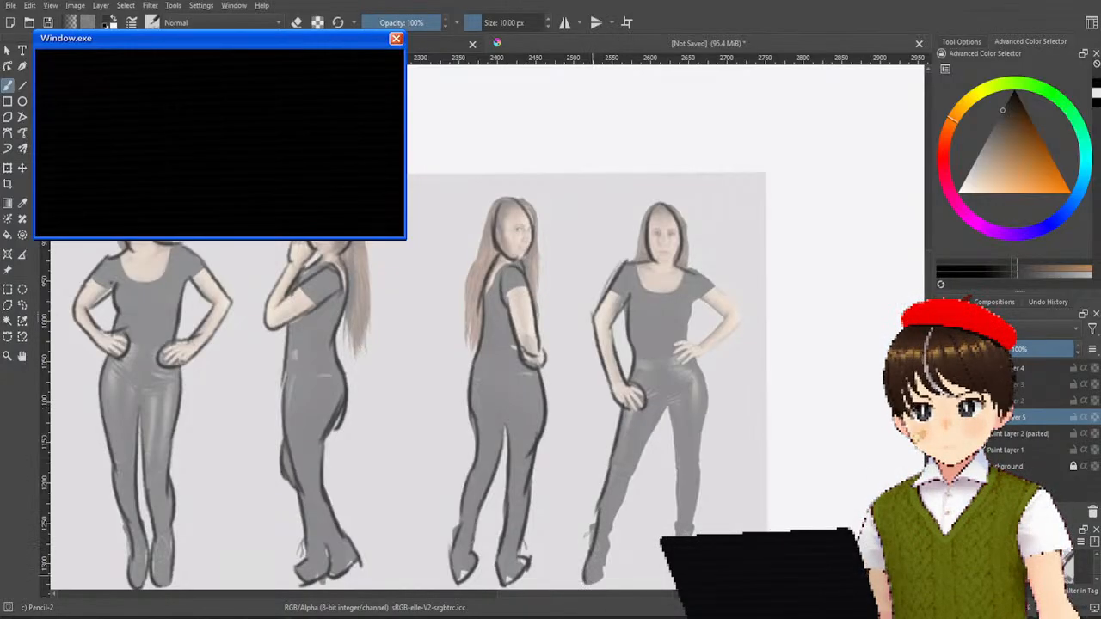
pyautogui.moveTo(618, 538)
pyautogui.mouseDown()
pyautogui.moveTo(595, 583)
pyautogui.moveTo(602, 573)
pyautogui.mouseUp()
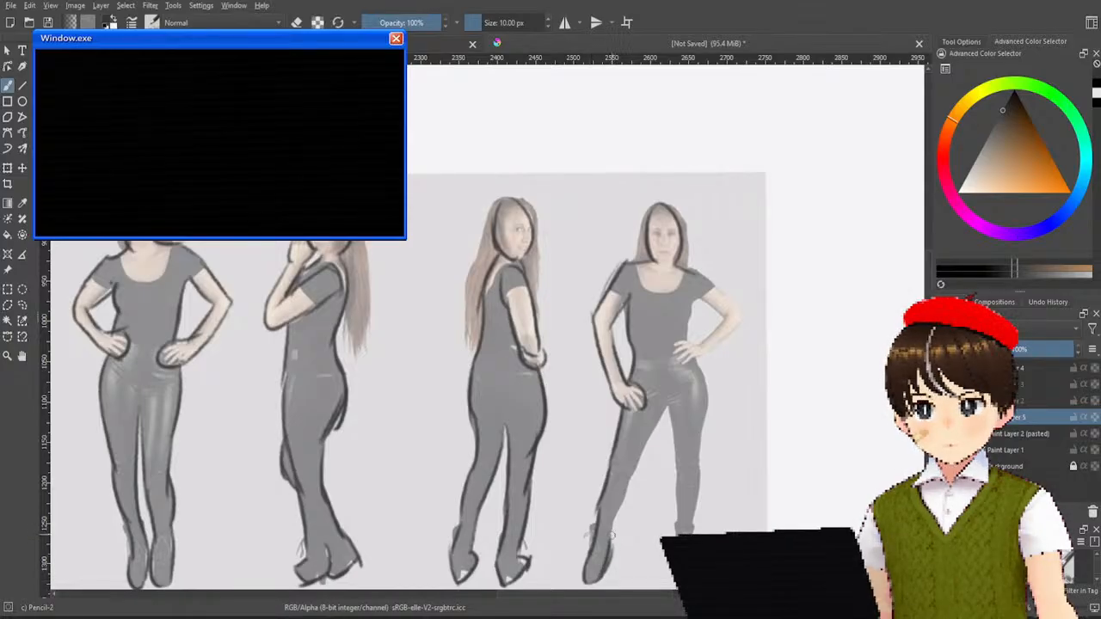
pyautogui.moveTo(616, 533)
pyautogui.mouseDown()
pyautogui.moveTo(672, 446)
pyautogui.moveTo(655, 425)
pyautogui.moveTo(636, 477)
pyautogui.mouseUp()
# Step: Trace the eighth pose's image-right leg along its inner and outer contours, redrawing the hip and thigh curve until it follows the photo
pyautogui.moveTo(670, 415); pyautogui.dragTo(678, 465)
pyautogui.moveTo(682, 521); pyautogui.dragTo(674, 430)
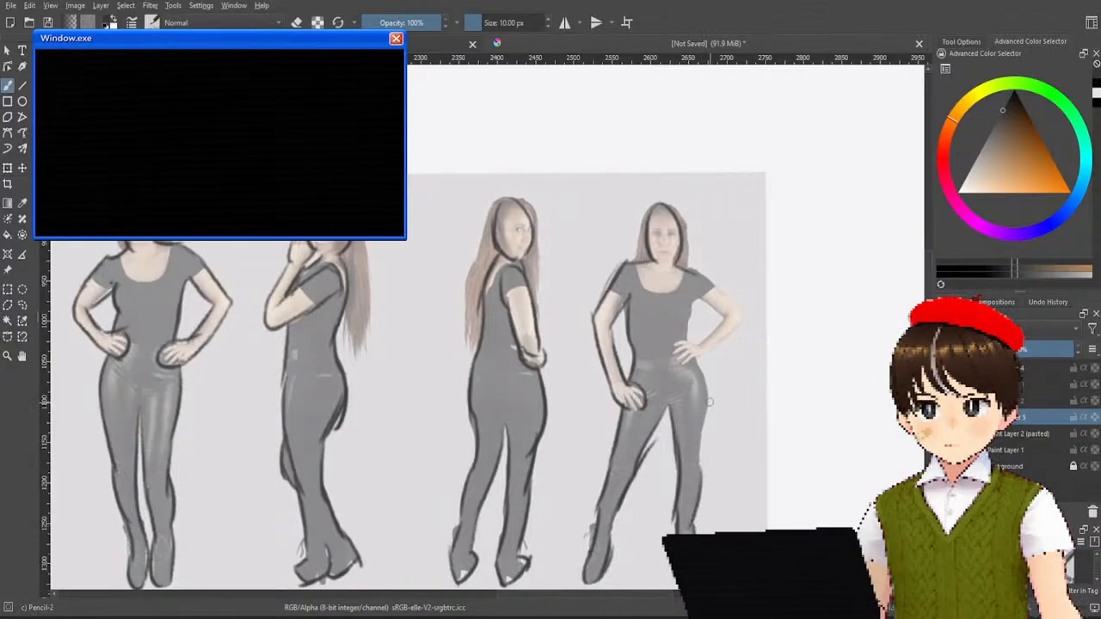
pyautogui.moveTo(709, 401); pyautogui.dragTo(699, 464)
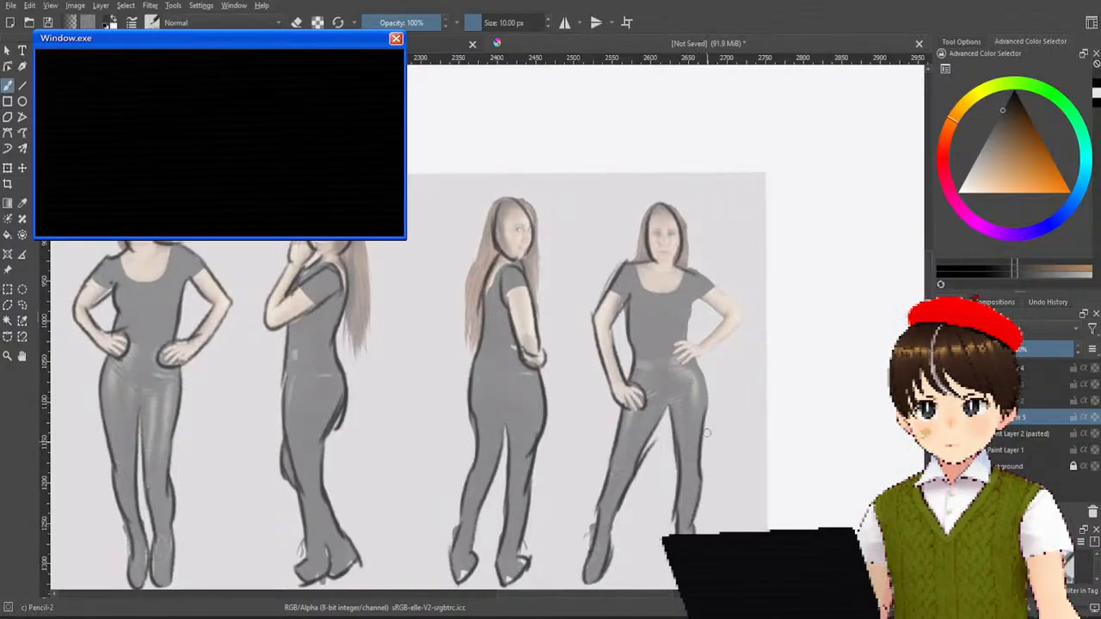
pyautogui.moveTo(695, 362); pyautogui.dragTo(705, 414)
pyautogui.moveTo(698, 352); pyautogui.dragTo(712, 434)
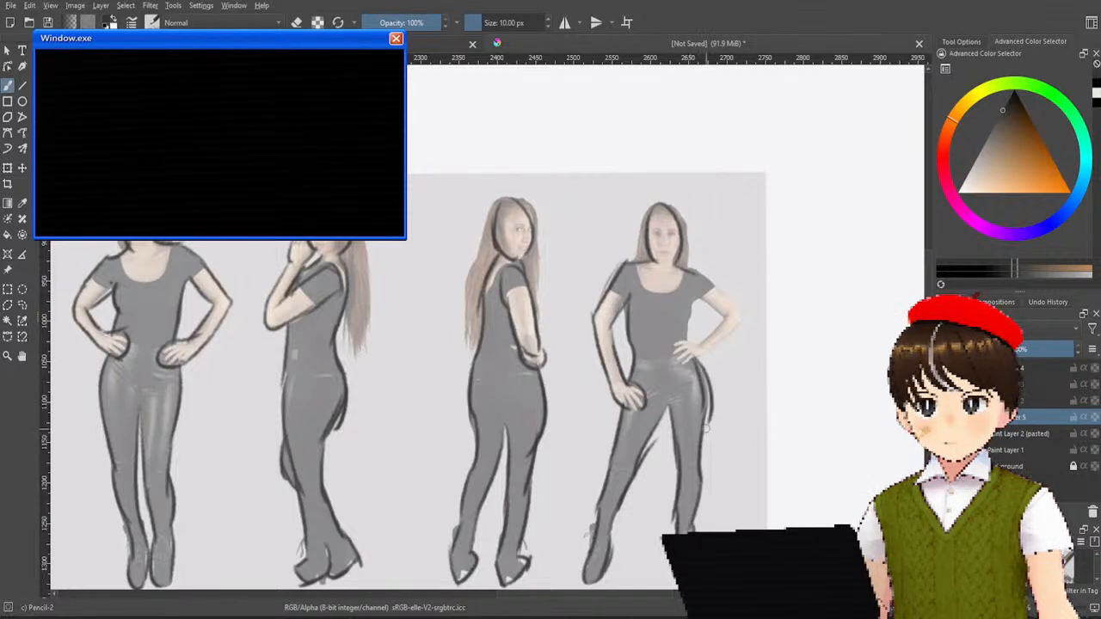
pyautogui.hotkey('ctrl', 'z')
pyautogui.hotkey('ctrl', 'z')
pyautogui.moveTo(692, 353); pyautogui.dragTo(705, 425)
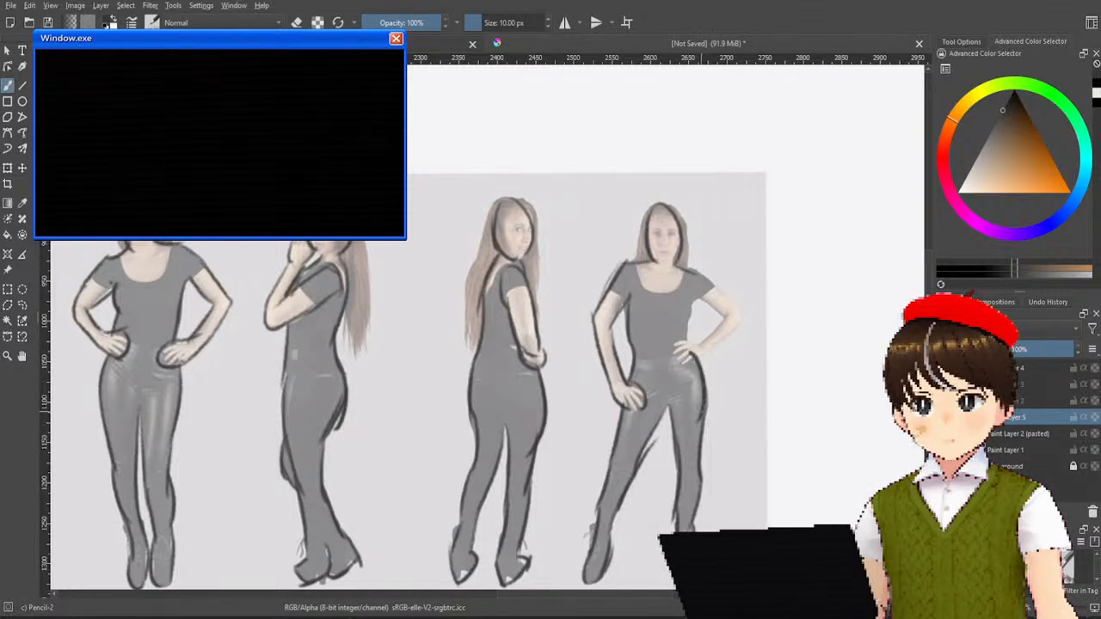
pyautogui.hotkey('ctrl', 'z')
pyautogui.moveTo(693, 356); pyautogui.dragTo(707, 410)
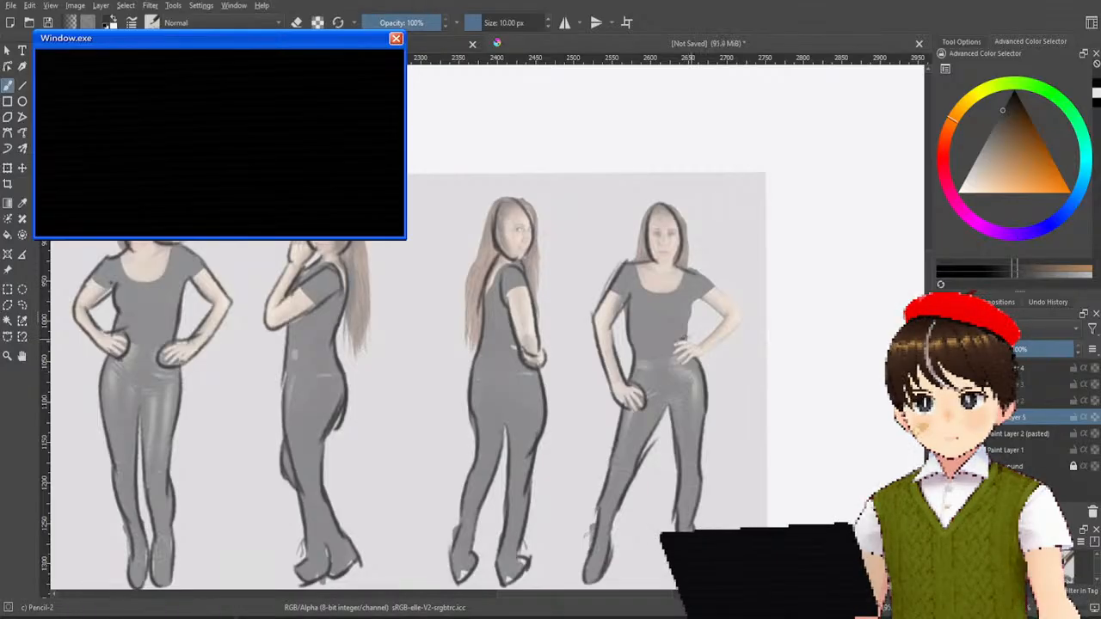
# Step: Trace the eighth pose's image-right arm from shoulder to the hand on the hip, and draw the torso side beside it
pyautogui.moveTo(695, 341)
pyautogui.mouseDown()
pyautogui.moveTo(669, 360)
pyautogui.moveTo(720, 334)
pyautogui.moveTo(695, 360)
pyautogui.moveTo(740, 319)
pyautogui.moveTo(712, 289)
pyautogui.moveTo(746, 317)
pyautogui.mouseUp()
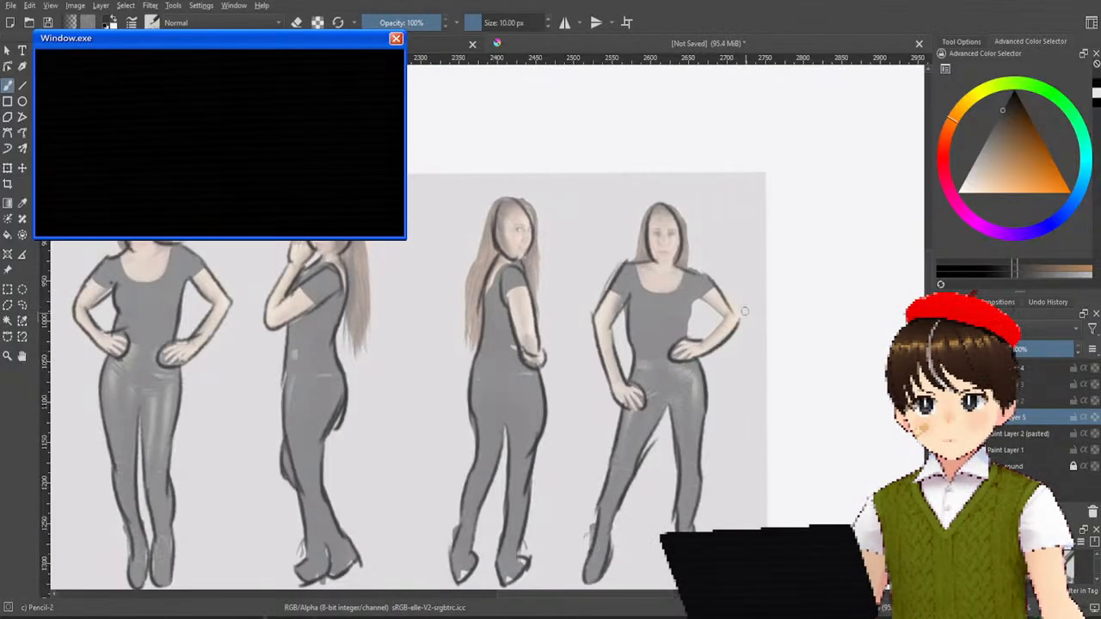
pyautogui.hotkey('ctrl', 'z')
pyautogui.moveTo(697, 272)
pyautogui.mouseDown()
pyautogui.moveTo(745, 309)
pyautogui.moveTo(742, 328)
pyautogui.mouseUp()
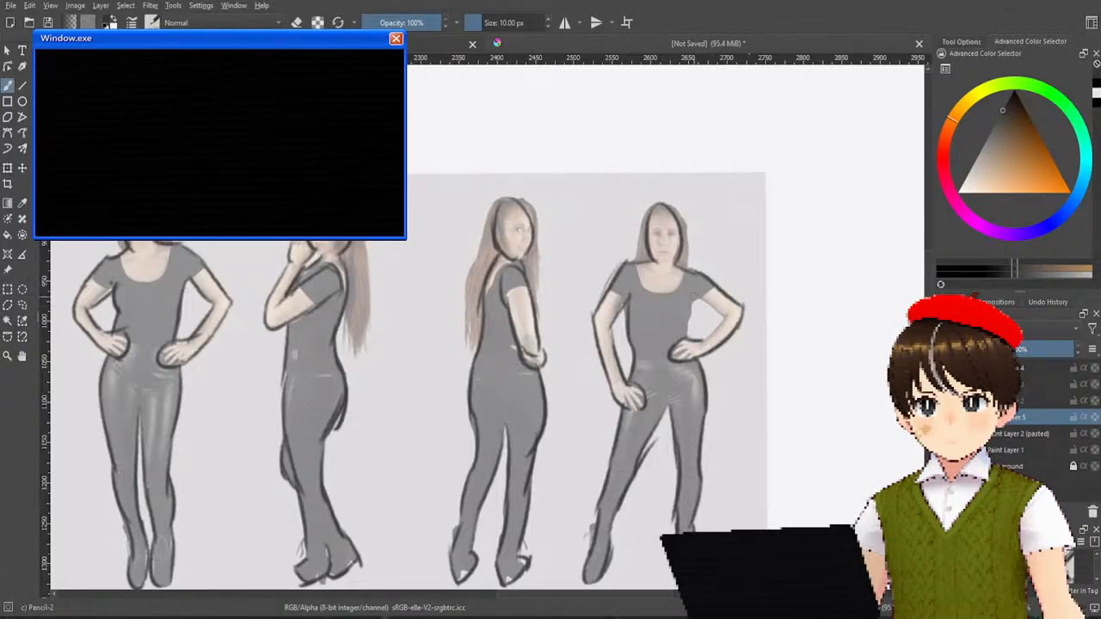
pyautogui.moveTo(695, 299); pyautogui.dragTo(687, 356)
pyautogui.hotkey('ctrl', 'z')
pyautogui.moveTo(693, 301); pyautogui.dragTo(688, 342)
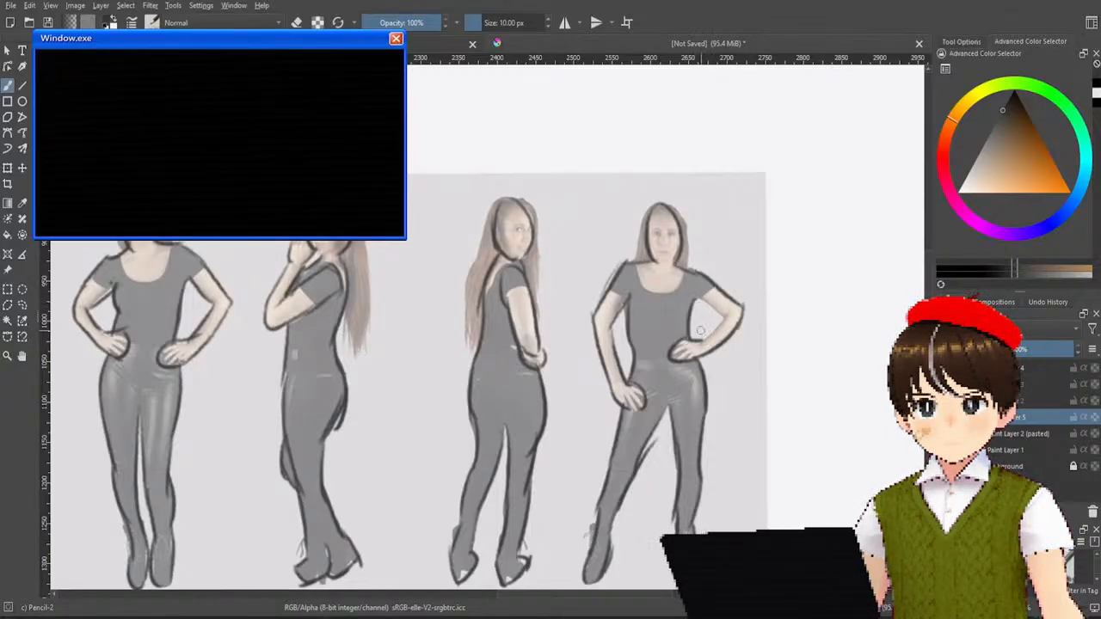
pyautogui.moveTo(702, 297)
pyautogui.mouseDown()
pyautogui.moveTo(735, 329)
pyautogui.moveTo(690, 358)
pyautogui.moveTo(729, 310)
pyautogui.mouseUp()
pyautogui.hotkey('ctrl', 'z')
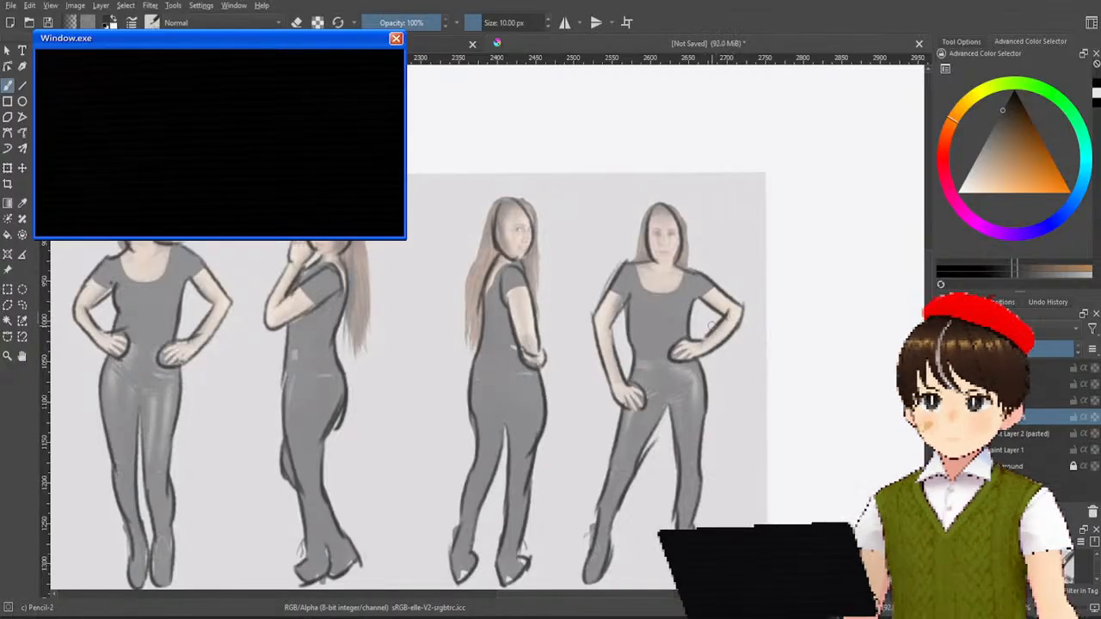
# Step: Hide the pasted pose sheet layer so that only the traced outlines show
pyautogui.scroll(-3, 720, 291)
pyautogui.scroll(2, 583, 398)
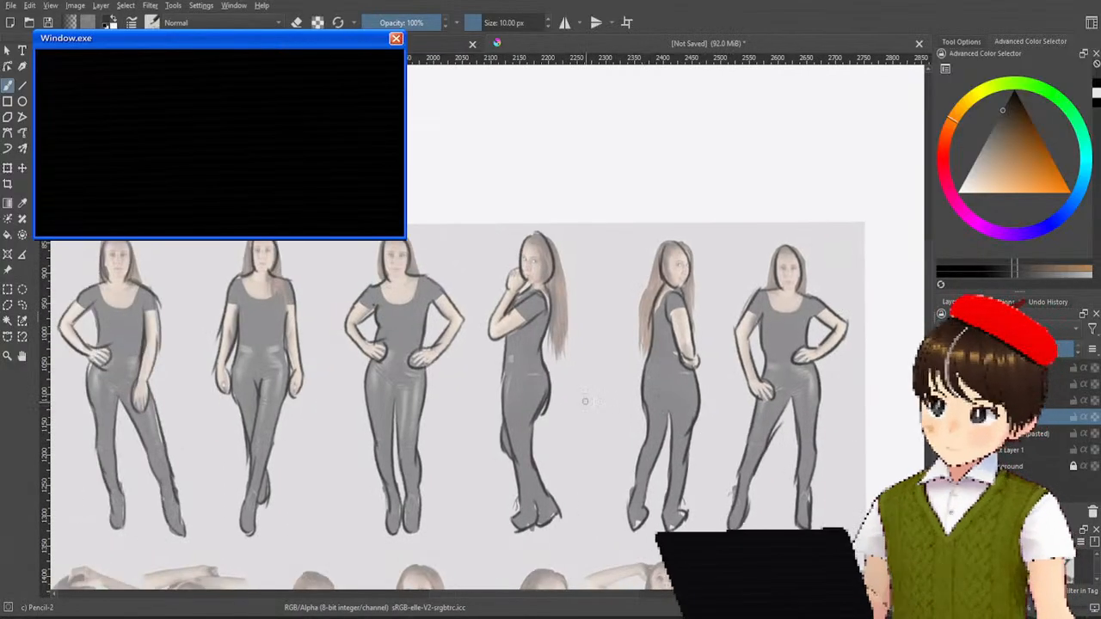
pyautogui.scroll(-1, 582, 399)
pyautogui.click(944, 434)
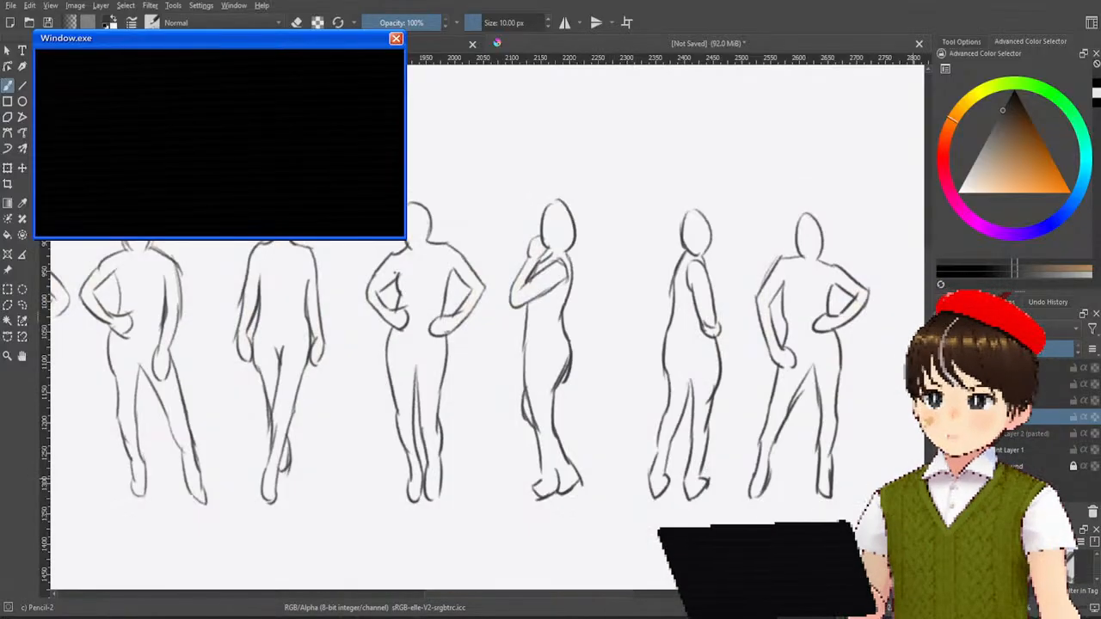
# Step: Examine the row of traced standing figures without the reference, along with the empty canvas area beneath them
pyautogui.scroll(-2, 684, 387)
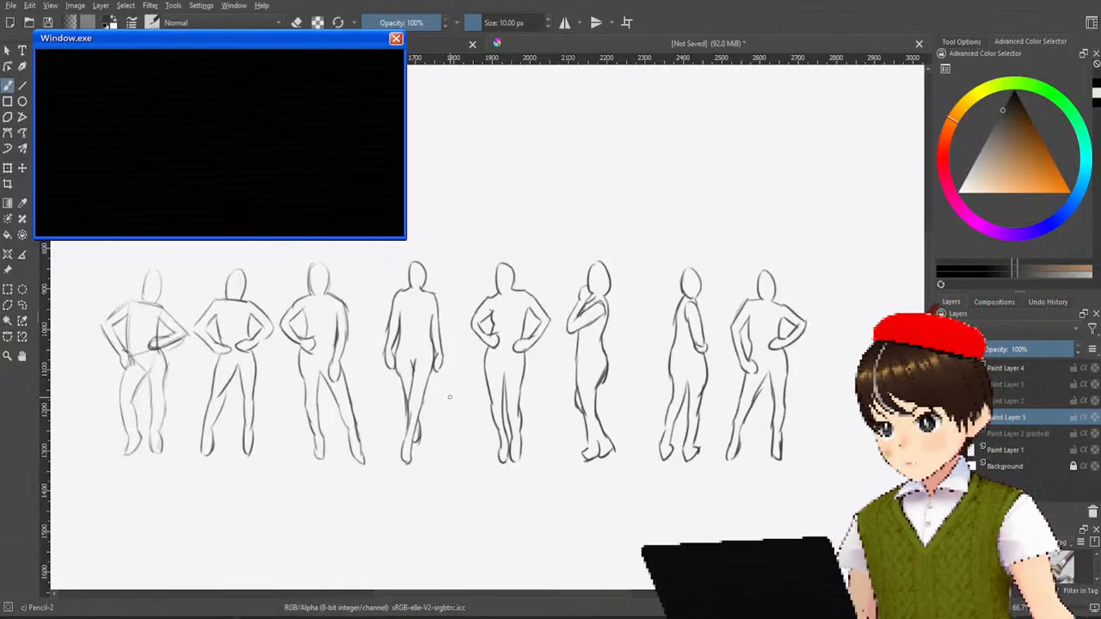
pyautogui.scroll(2, 449, 396)
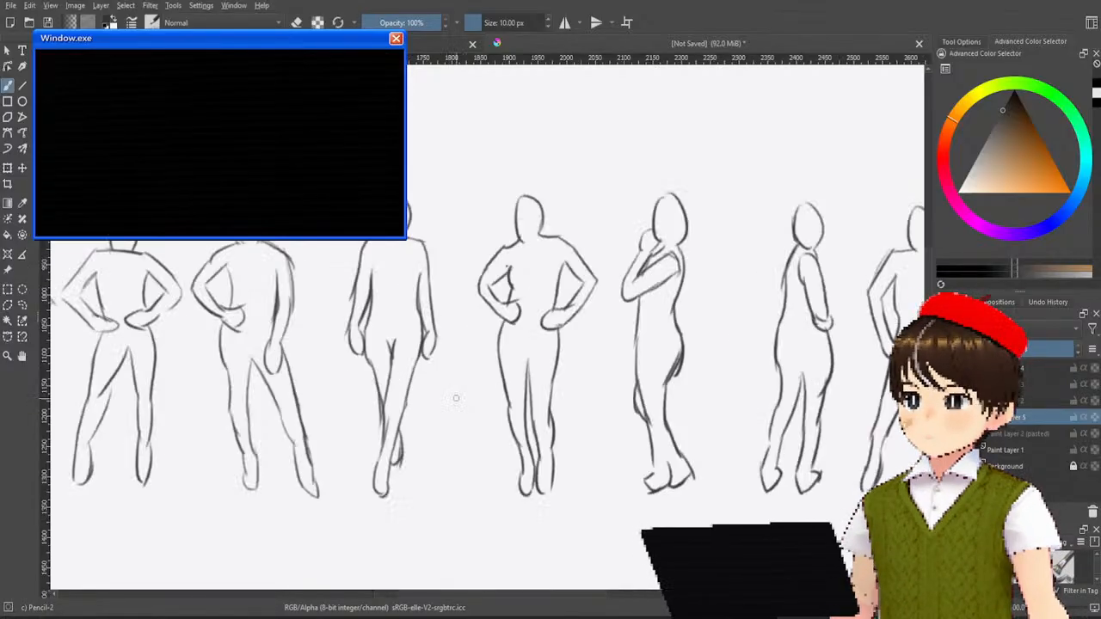
pyautogui.scroll(-4, 476, 397)
pyautogui.scroll(-3, 516, 168)
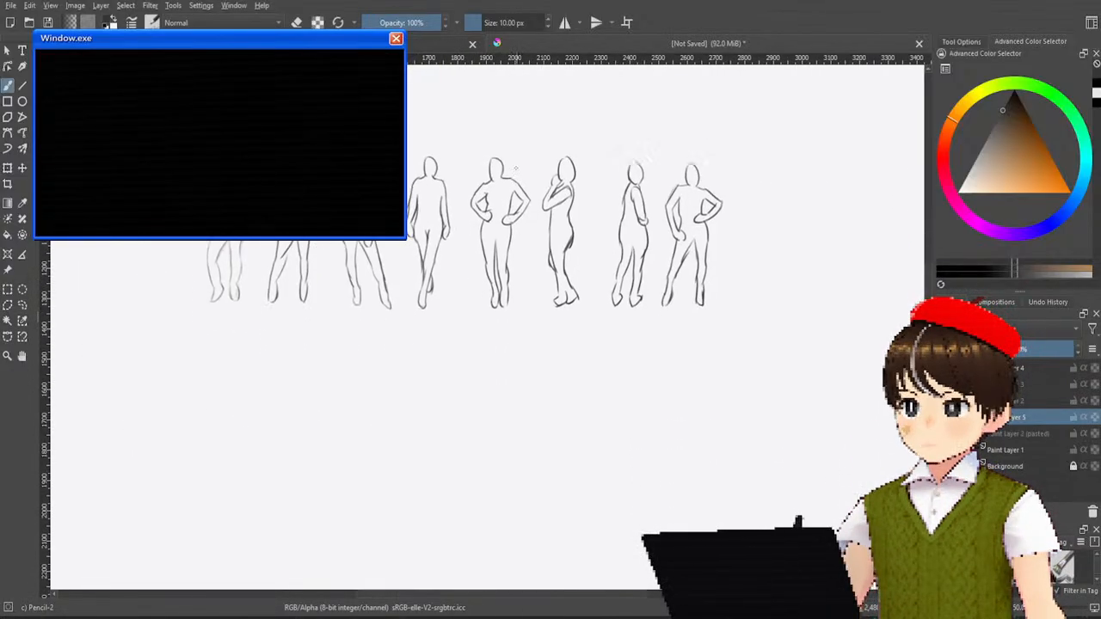
pyautogui.scroll(1, 528, 186)
pyautogui.scroll(-3, 495, 181)
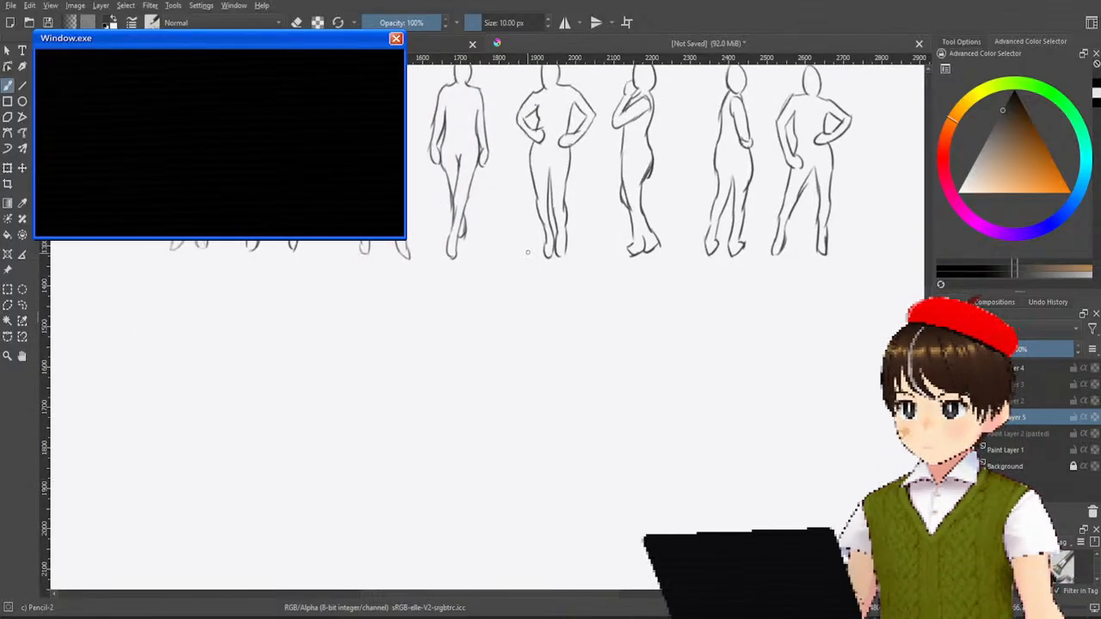
pyautogui.scroll(2, 539, 260)
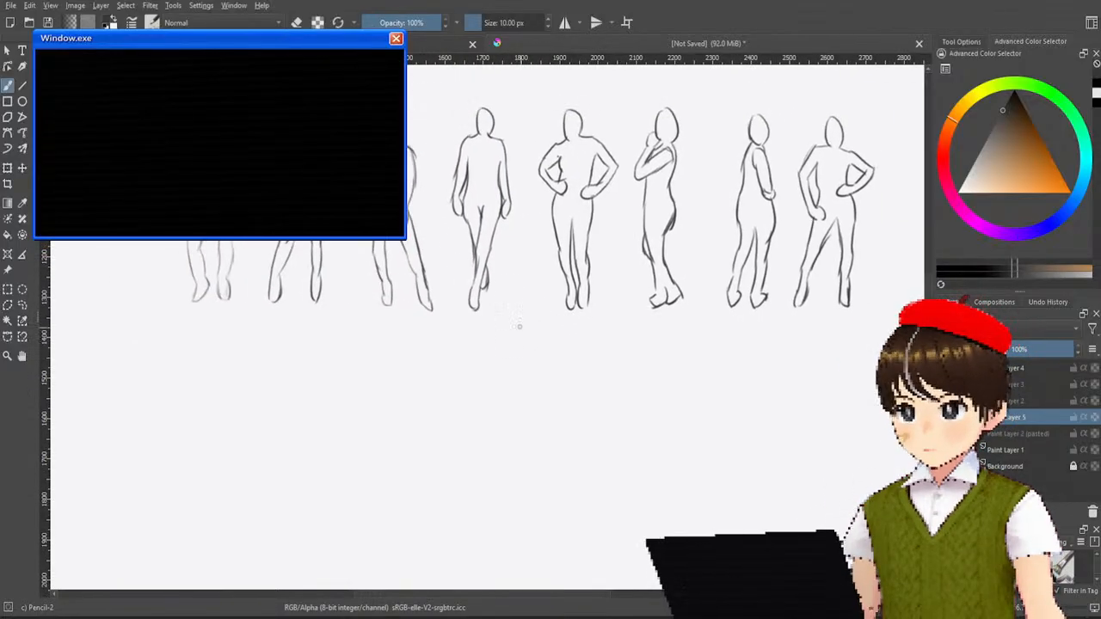
pyautogui.moveTo(513, 260); pyautogui.dragTo(493, 257)
pyautogui.scroll(-2, 494, 262)
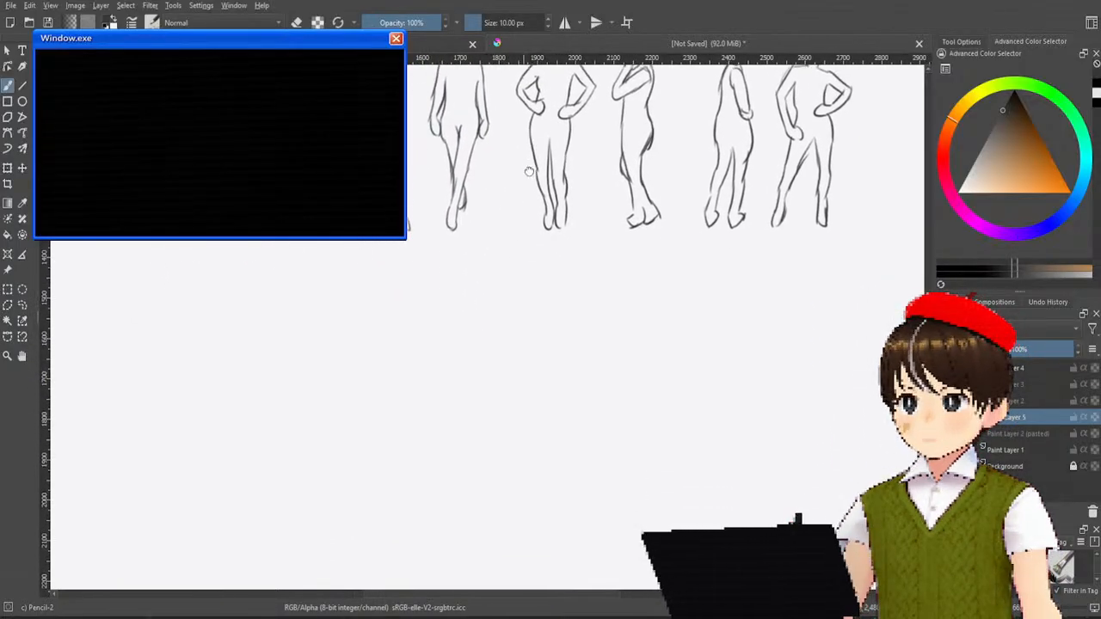
pyautogui.scroll(1, 622, 226)
pyautogui.scroll(-2, 652, 336)
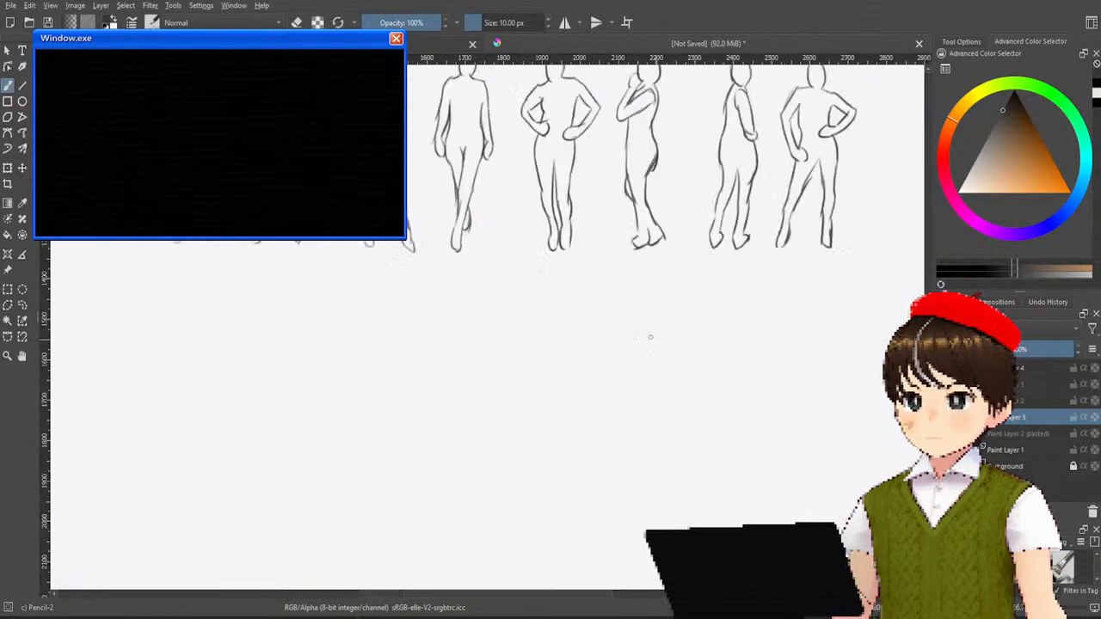
pyautogui.scroll(1, 651, 337)
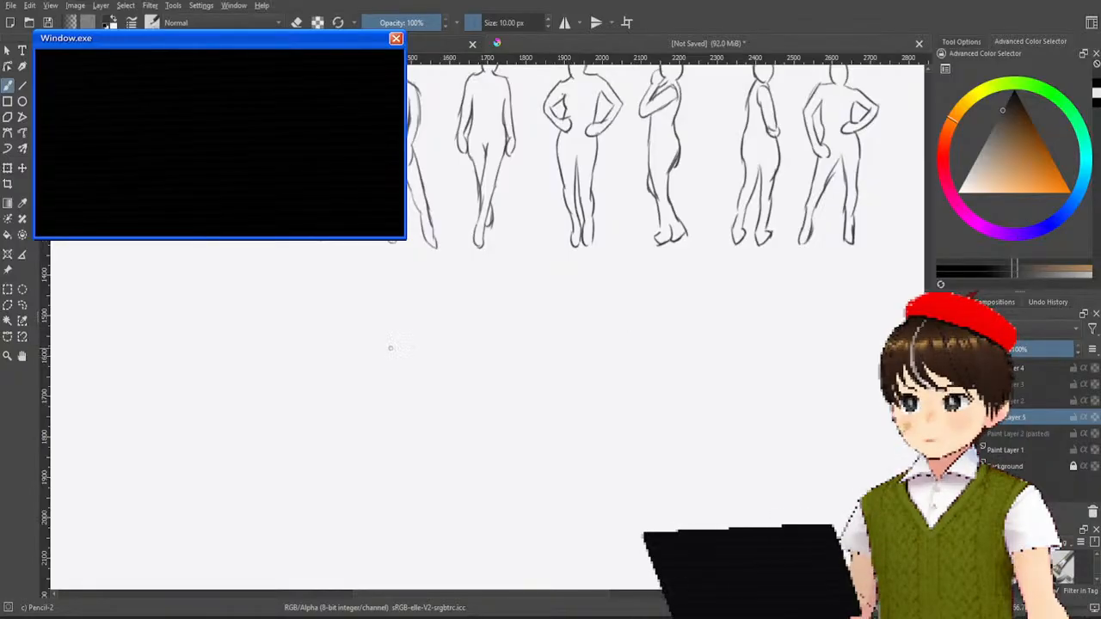
pyautogui.moveTo(398, 336); pyautogui.dragTo(397, 304)
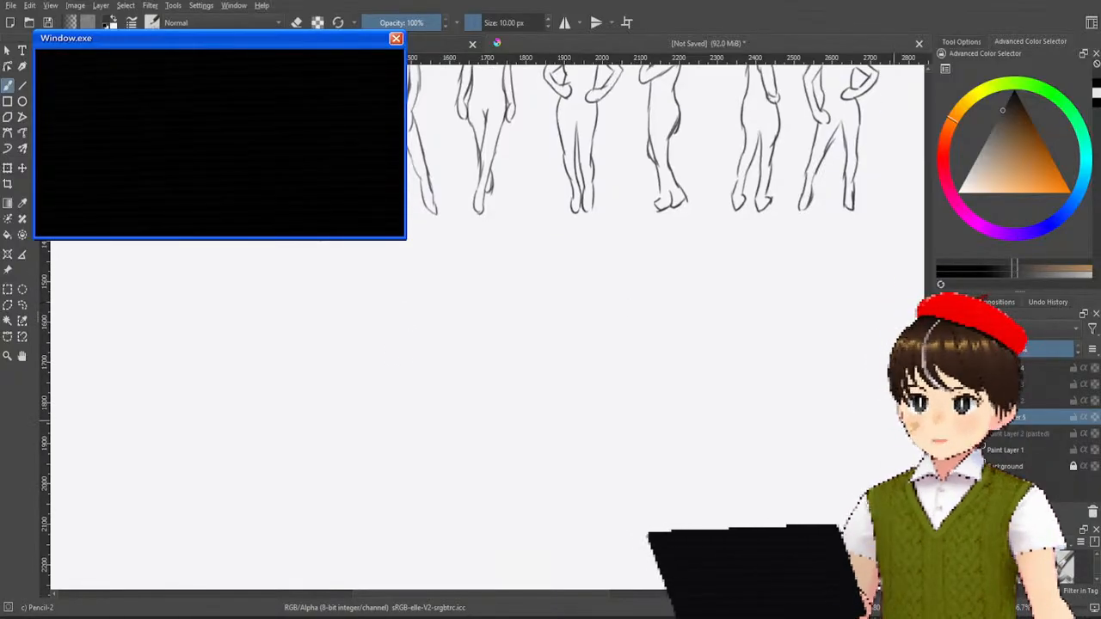
# Step: Show the pose sheet again and trace the head and face outline of the lower row's first pose
pyautogui.scroll(3, 457, 338)
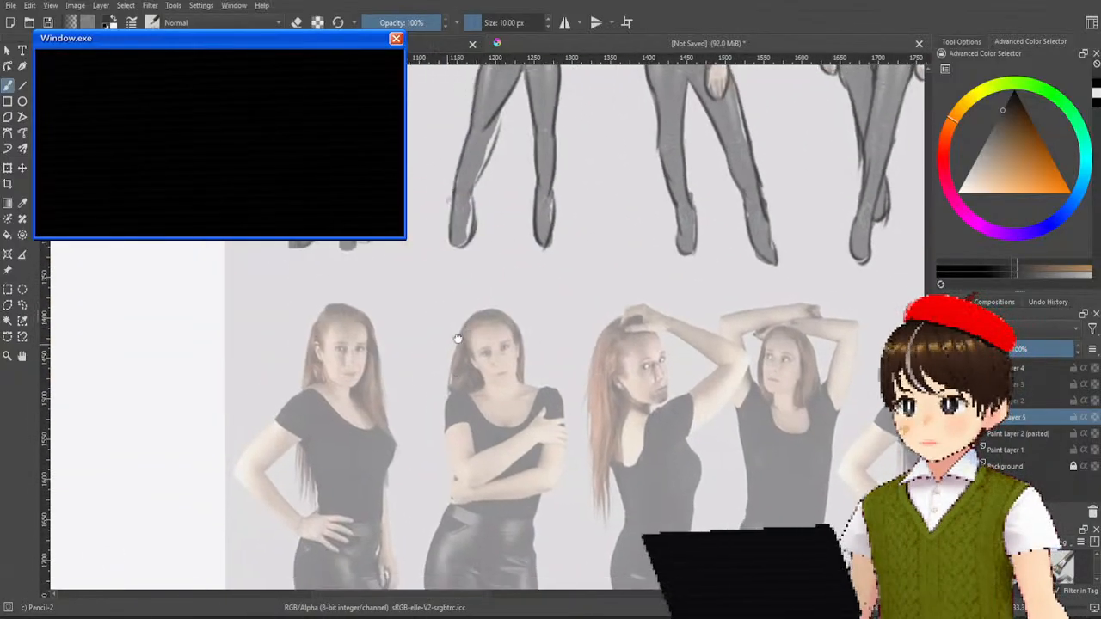
pyautogui.scroll(2, 399, 319)
pyautogui.scroll(-4, 442, 303)
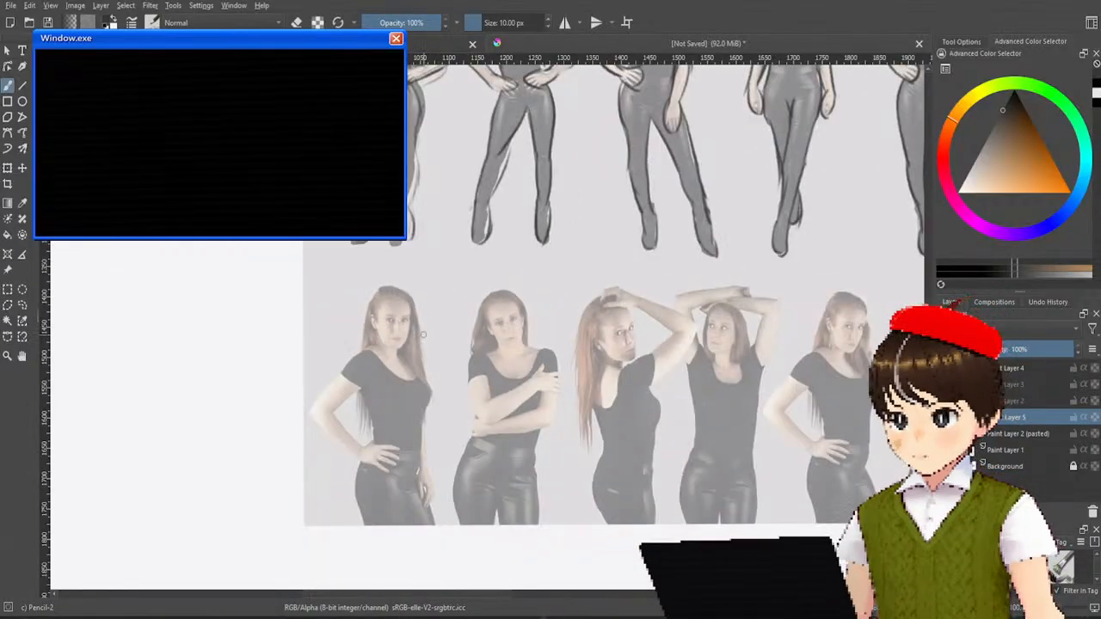
pyautogui.scroll(2, 396, 346)
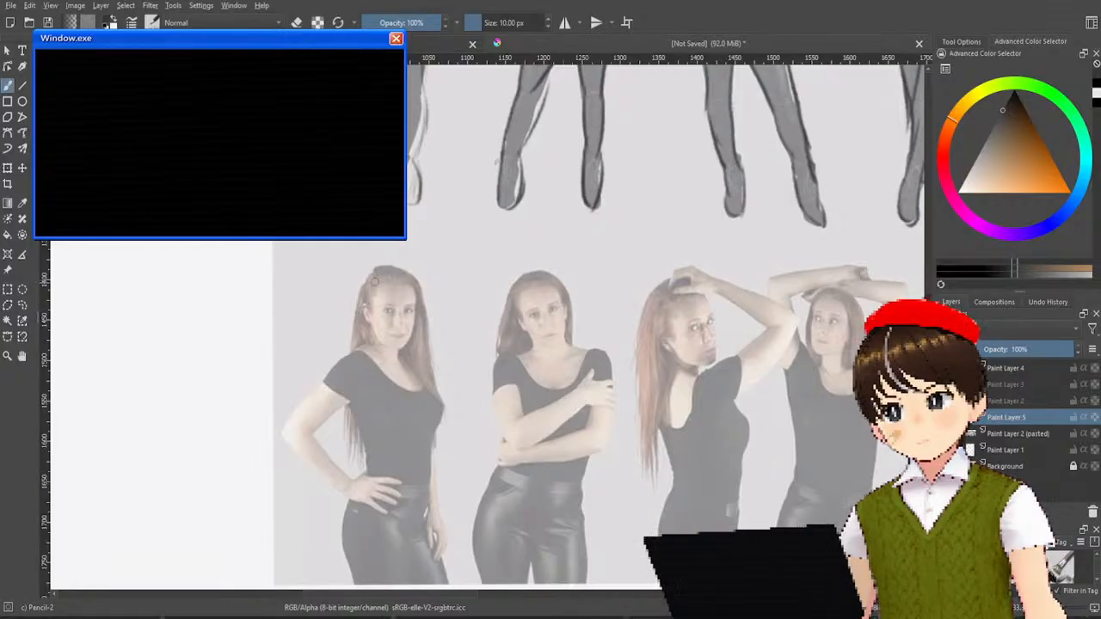
pyautogui.moveTo(374, 282); pyautogui.dragTo(369, 342)
pyautogui.moveTo(376, 284); pyautogui.dragTo(370, 341)
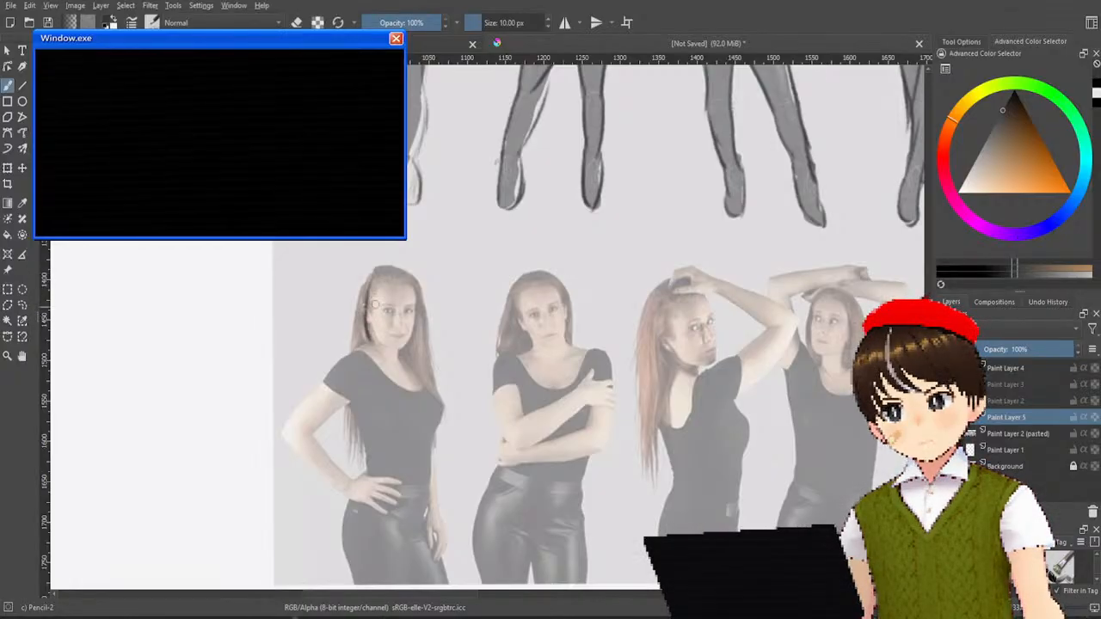
pyautogui.moveTo(394, 274)
pyautogui.mouseDown()
pyautogui.moveTo(404, 342)
pyautogui.moveTo(436, 380)
pyautogui.moveTo(444, 415)
pyautogui.moveTo(430, 474)
pyautogui.mouseUp()
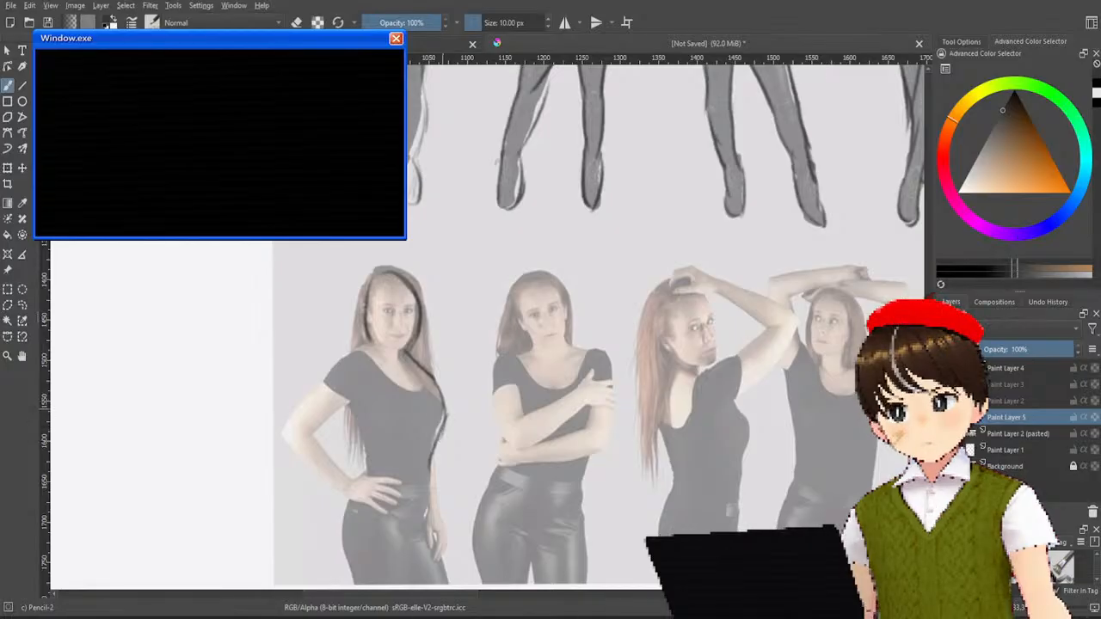
pyautogui.moveTo(440, 403); pyautogui.dragTo(429, 542)
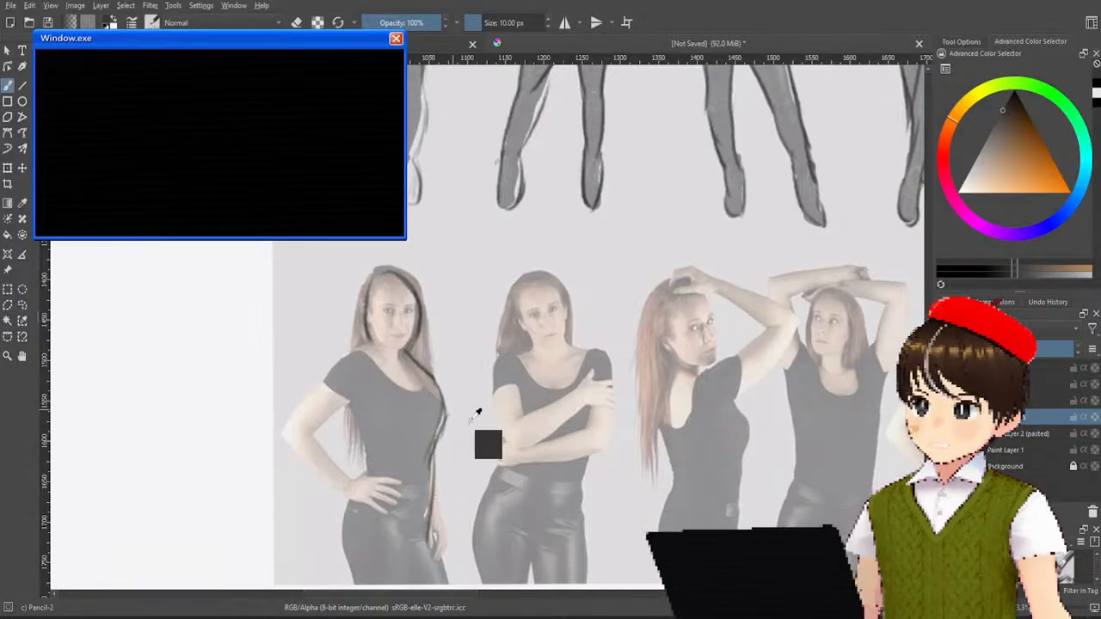
pyautogui.hotkey('ctrl', 'z')
pyautogui.hotkey('ctrl', 'z')
pyautogui.hotkey('ctrl', 'z')
pyautogui.hotkey('ctrl', 'z')
pyautogui.hotkey('ctrl', 'z')
pyautogui.hotkey('ctrl', 'z')
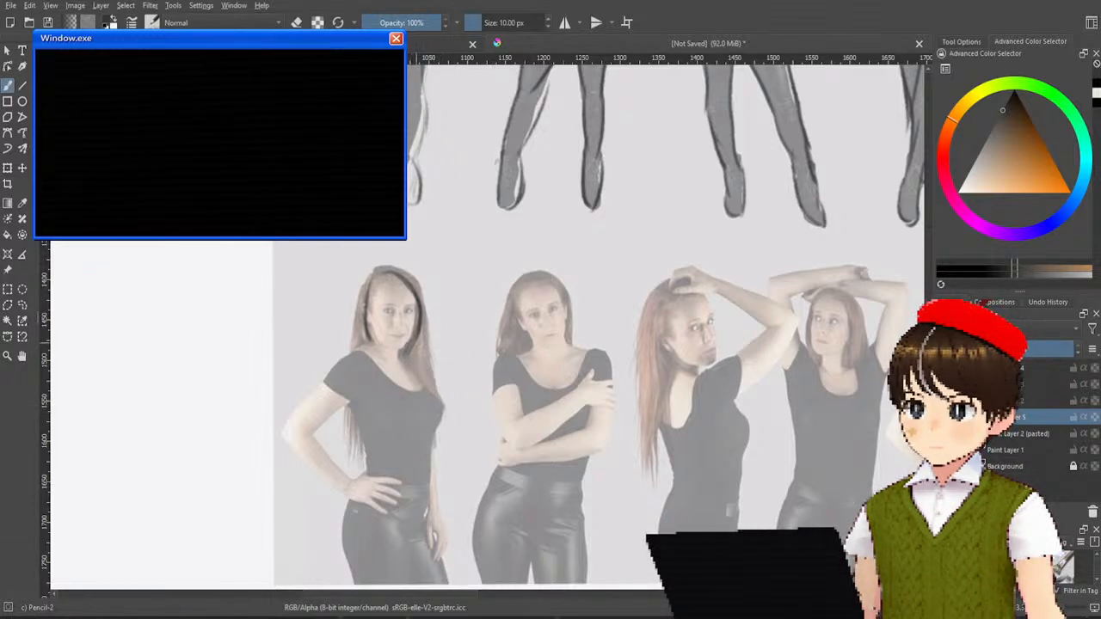
# Step: Trace the lower row's first pose along its image-right shoulder, bust and hanging arm, including the hand beside the thigh
pyautogui.moveTo(411, 361)
pyautogui.mouseDown()
pyautogui.moveTo(438, 401)
pyautogui.moveTo(433, 494)
pyautogui.mouseUp()
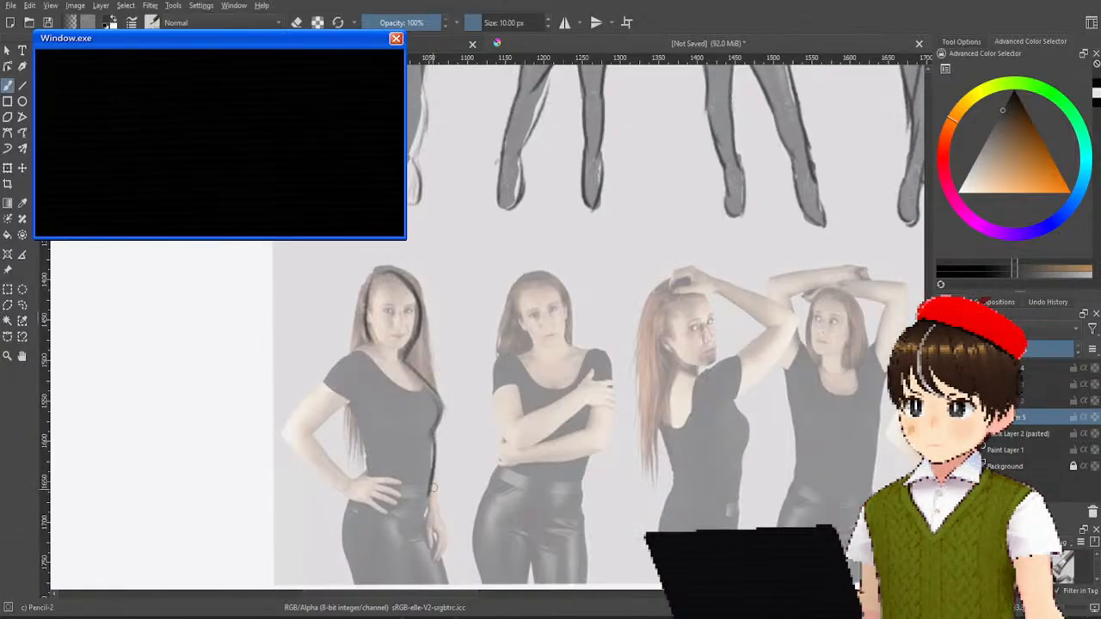
pyautogui.moveTo(427, 440); pyautogui.dragTo(426, 507)
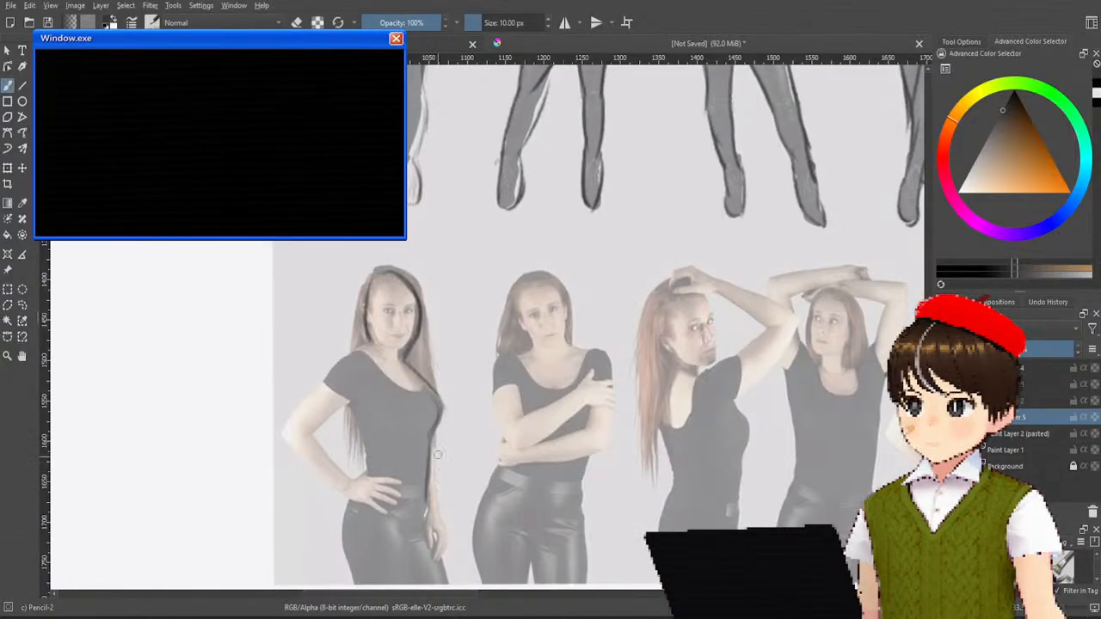
pyautogui.moveTo(437, 454); pyautogui.dragTo(444, 555)
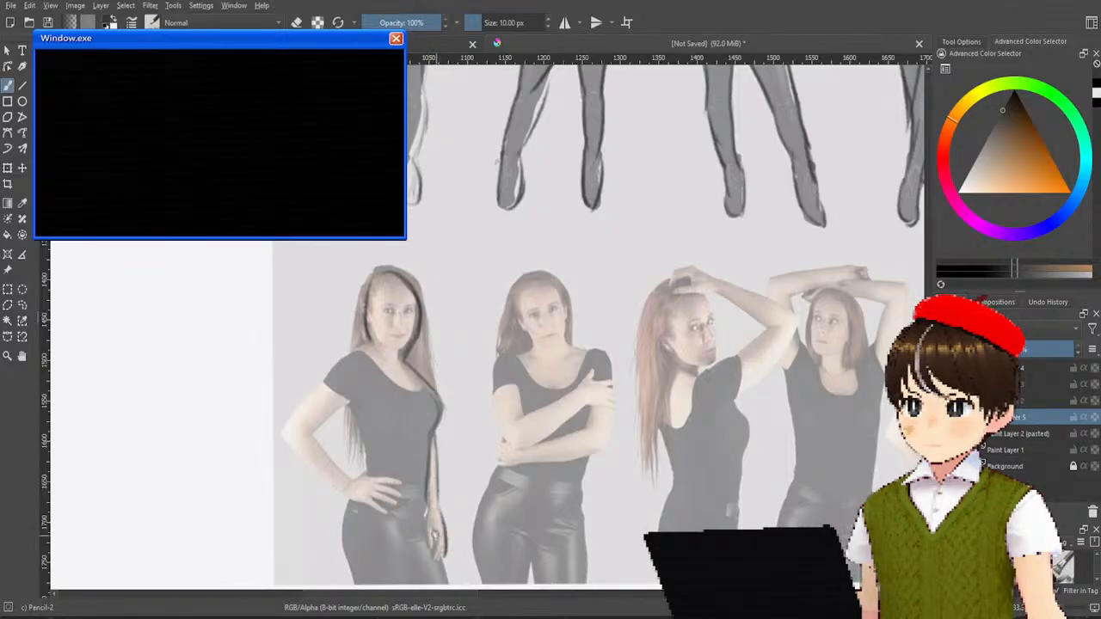
pyautogui.moveTo(425, 501); pyautogui.dragTo(441, 548)
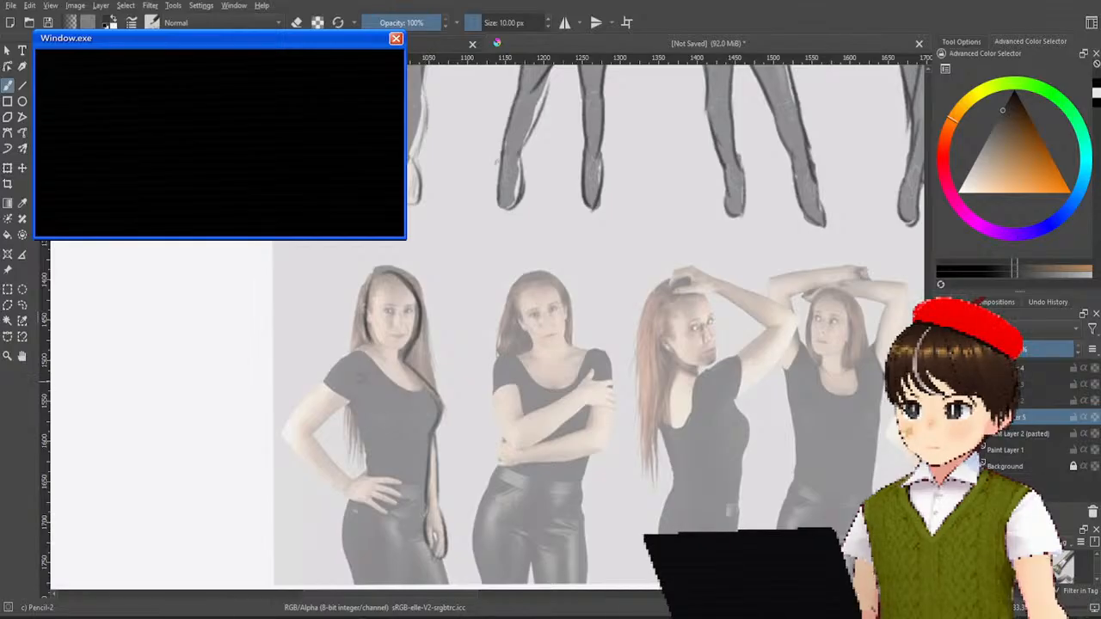
pyautogui.moveTo(375, 331); pyautogui.dragTo(283, 428)
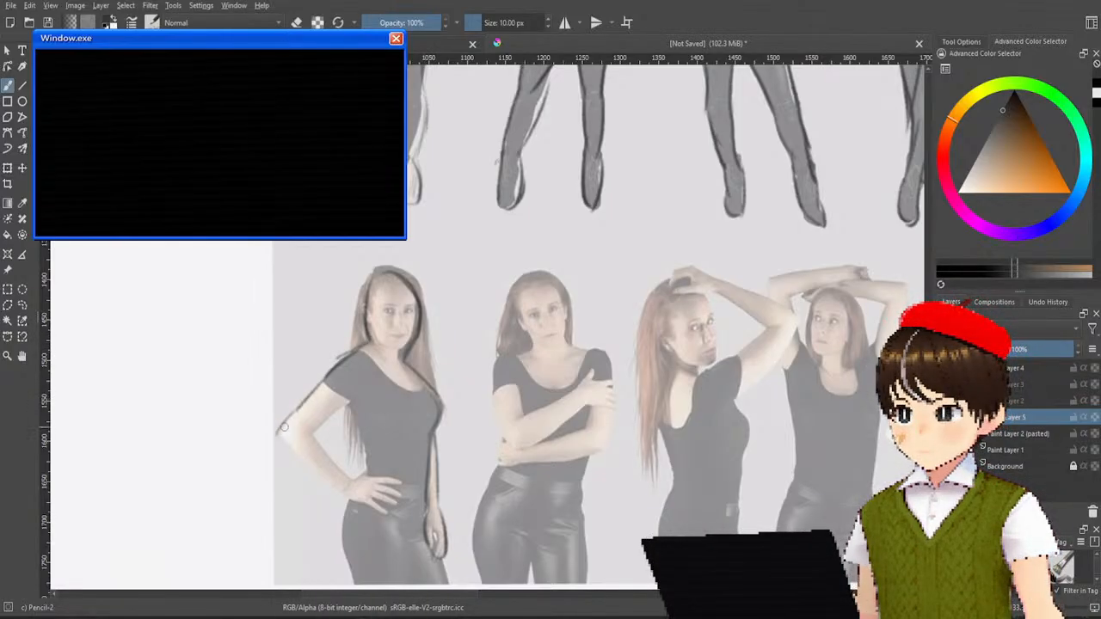
pyautogui.hotkey('ctrl', 'z')
pyautogui.hotkey('ctrl', 'z')
pyautogui.hotkey('ctrl', 'z')
pyautogui.hotkey('ctrl', 'z')
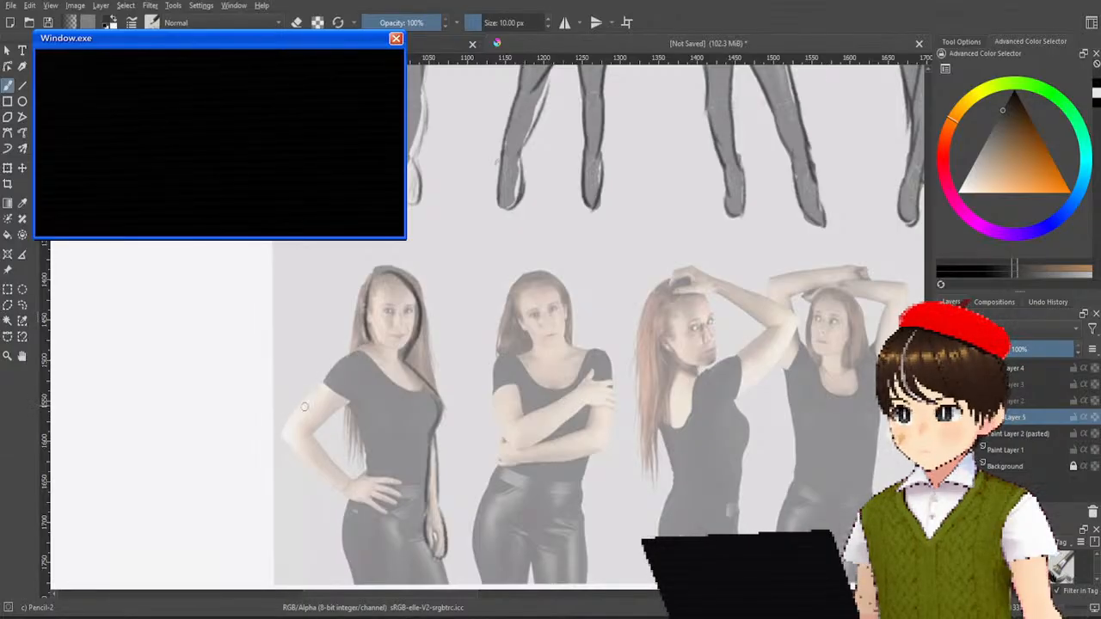
# Step: Trace the lower first pose's image-left arm from shoulder to bent elbow, with the forearm and a rounded hand on the hip
pyautogui.moveTo(286, 426)
pyautogui.mouseDown()
pyautogui.moveTo(349, 370)
pyautogui.moveTo(330, 362)
pyautogui.moveTo(289, 416)
pyautogui.mouseUp()
pyautogui.hotkey('ctrl', 'z')
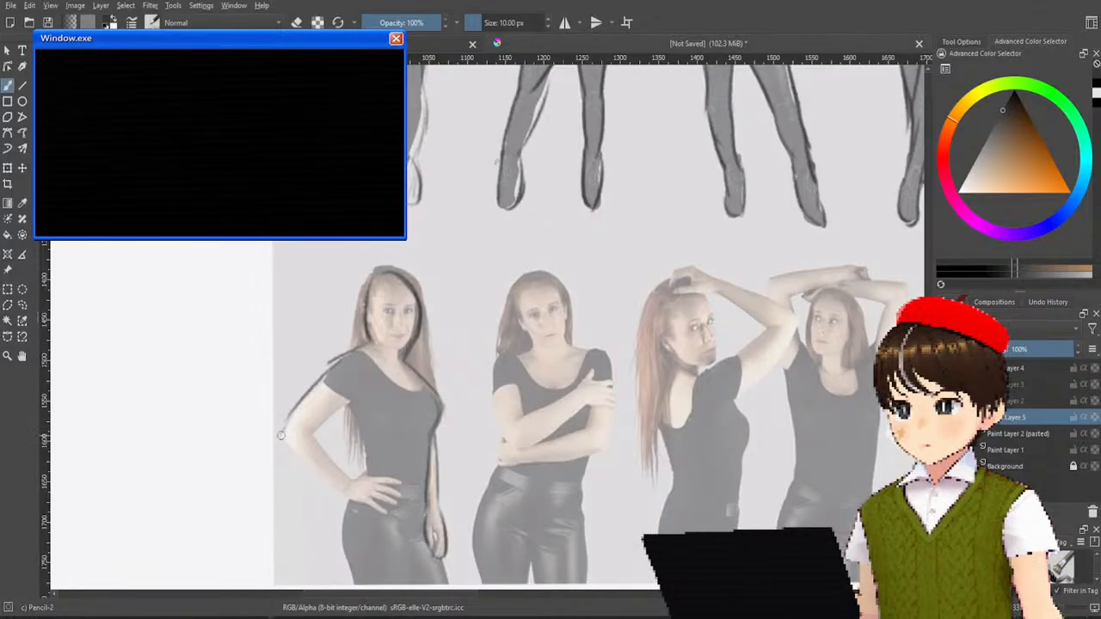
pyautogui.moveTo(280, 437)
pyautogui.mouseDown()
pyautogui.moveTo(300, 456)
pyautogui.moveTo(283, 444)
pyautogui.moveTo(290, 422)
pyautogui.moveTo(348, 455)
pyautogui.moveTo(301, 466)
pyautogui.moveTo(293, 452)
pyautogui.moveTo(343, 493)
pyautogui.moveTo(321, 470)
pyautogui.moveTo(336, 488)
pyautogui.moveTo(346, 481)
pyautogui.moveTo(345, 502)
pyautogui.moveTo(393, 494)
pyautogui.moveTo(382, 479)
pyautogui.moveTo(397, 505)
pyautogui.mouseUp()
pyautogui.moveTo(353, 473)
pyautogui.mouseDown()
pyautogui.moveTo(389, 504)
pyautogui.moveTo(350, 478)
pyautogui.mouseUp()
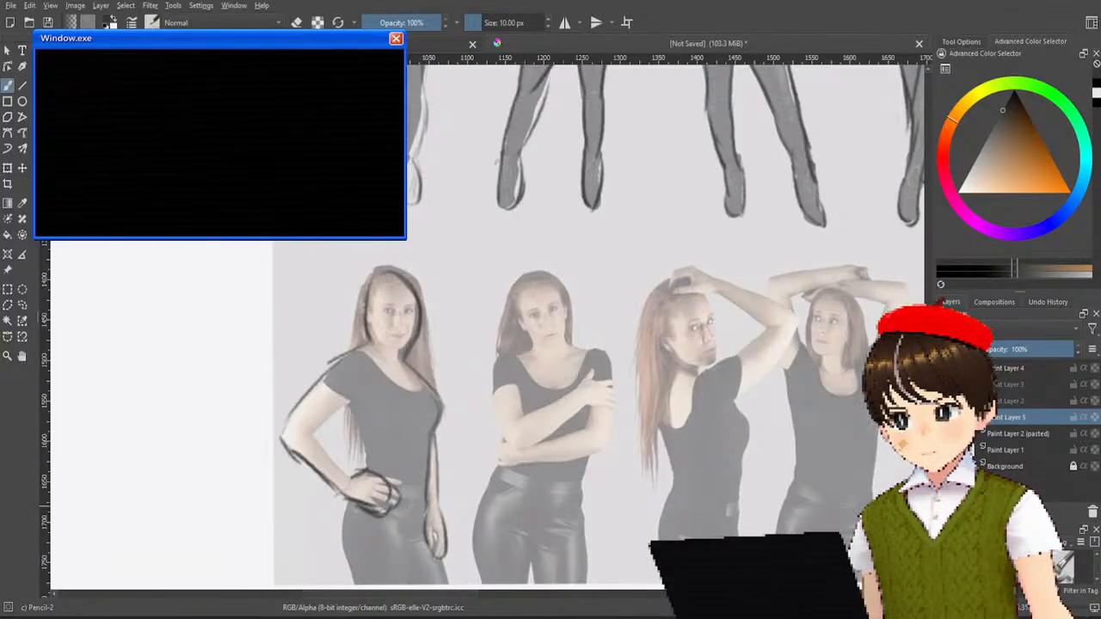
pyautogui.moveTo(322, 445); pyautogui.dragTo(350, 472)
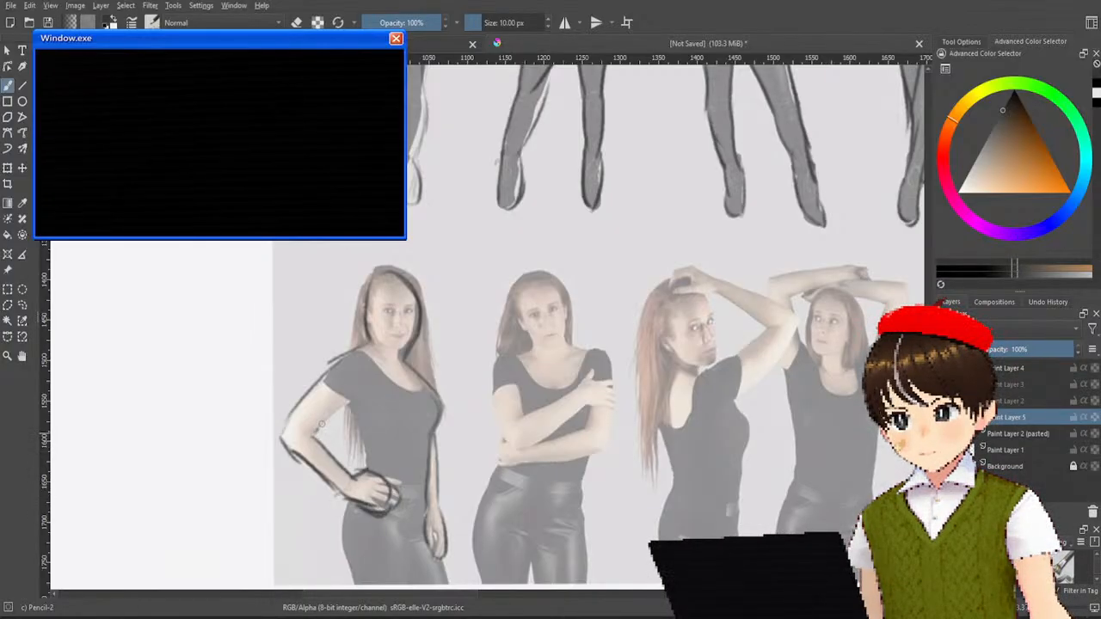
pyautogui.moveTo(320, 430)
pyautogui.mouseDown()
pyautogui.moveTo(351, 392)
pyautogui.moveTo(353, 472)
pyautogui.mouseUp()
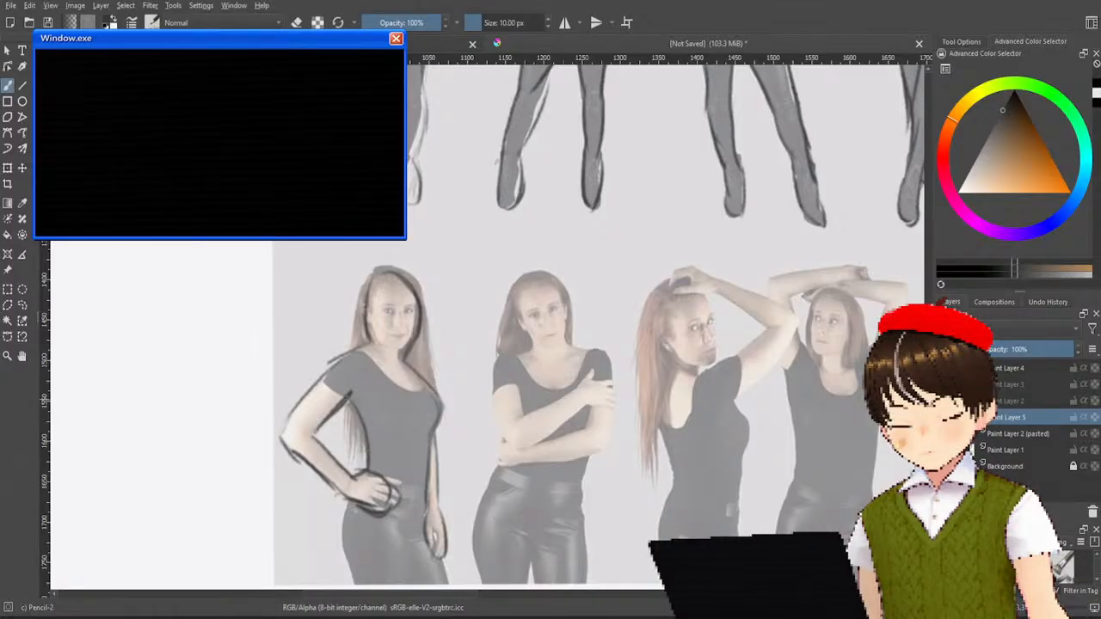
# Step: Trace the lower first pose's waist, hip and outer thighs, extending the image-left thigh contour past the photo's lower edge
pyautogui.moveTo(365, 397); pyautogui.dragTo(347, 455)
pyautogui.moveTo(356, 494); pyautogui.dragTo(344, 568)
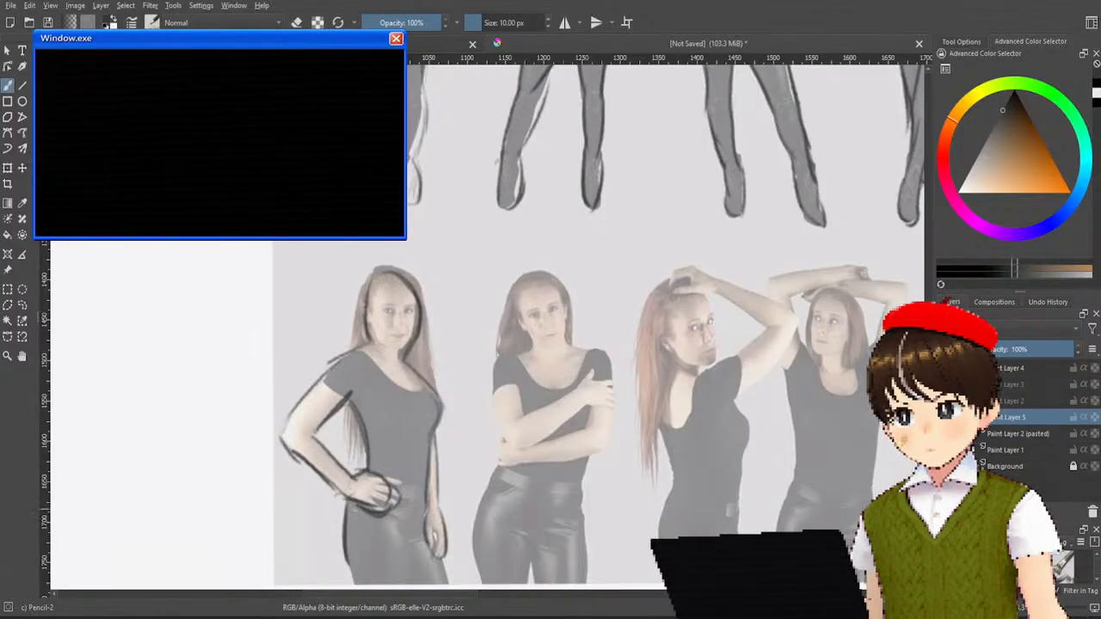
pyautogui.moveTo(348, 502); pyautogui.dragTo(348, 561)
pyautogui.moveTo(351, 496); pyautogui.dragTo(353, 568)
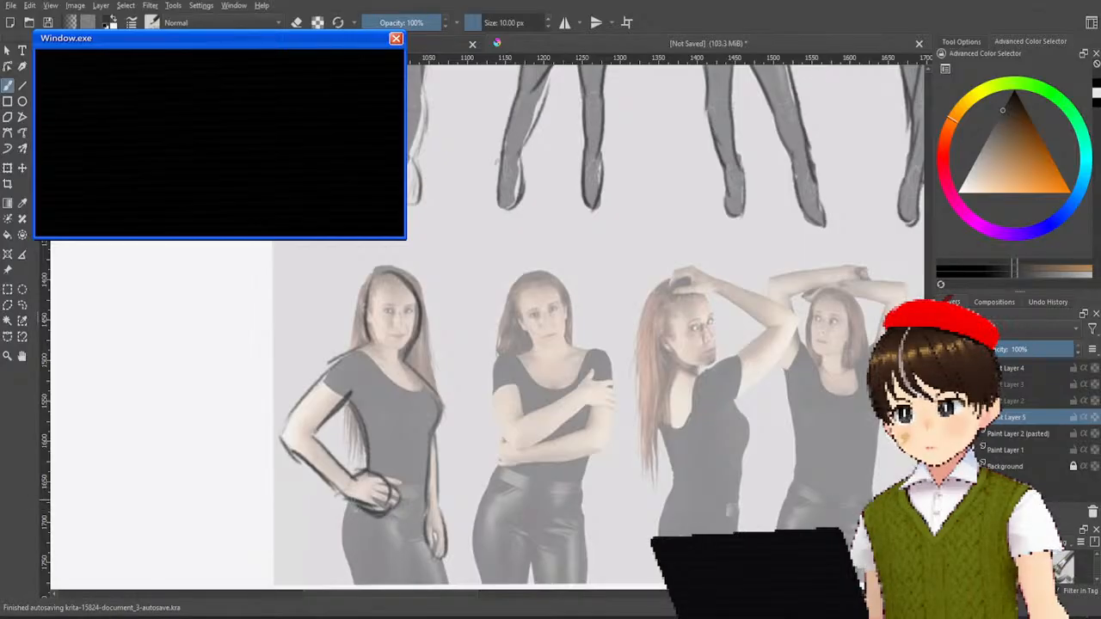
pyautogui.scroll(-3, 511, 489)
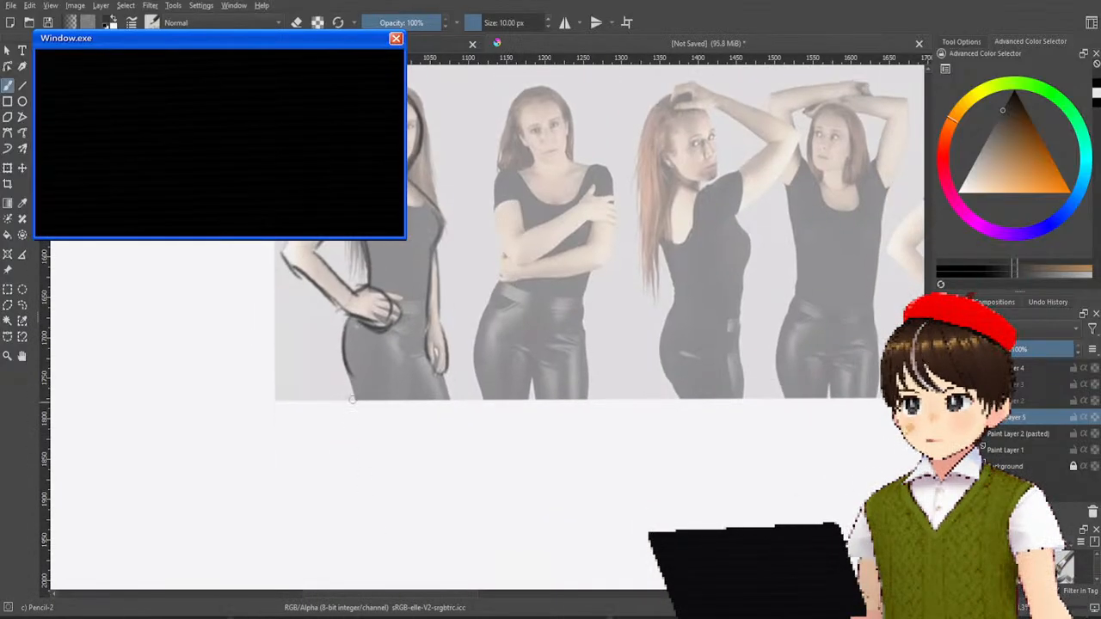
pyautogui.moveTo(351, 371); pyautogui.dragTo(359, 406)
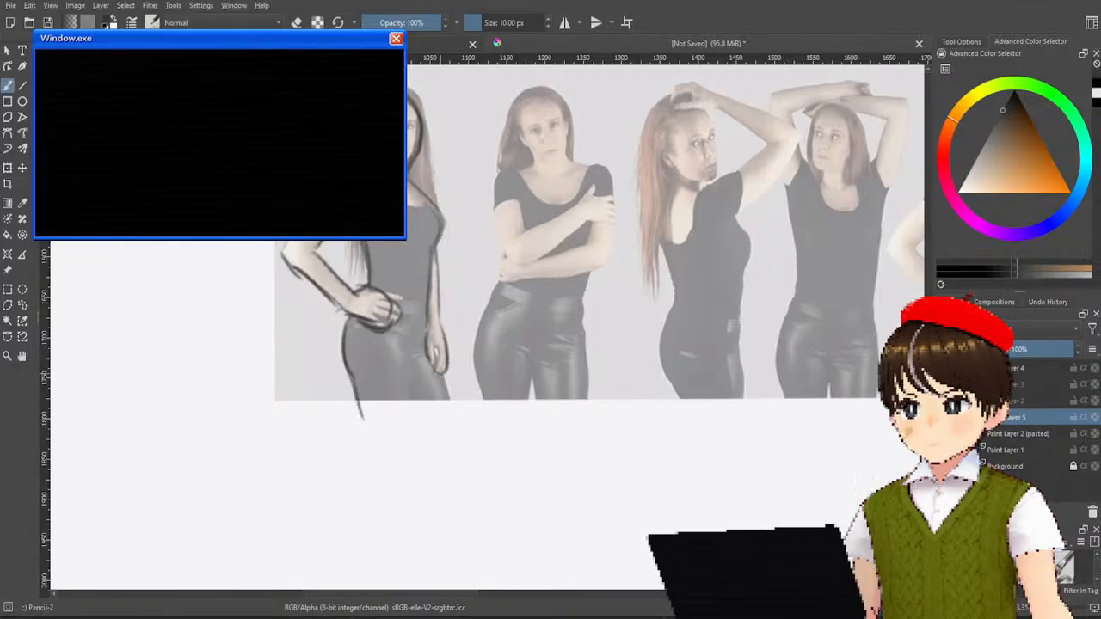
pyautogui.moveTo(444, 368); pyautogui.dragTo(456, 404)
pyautogui.hotkey('ctrl', 'z')
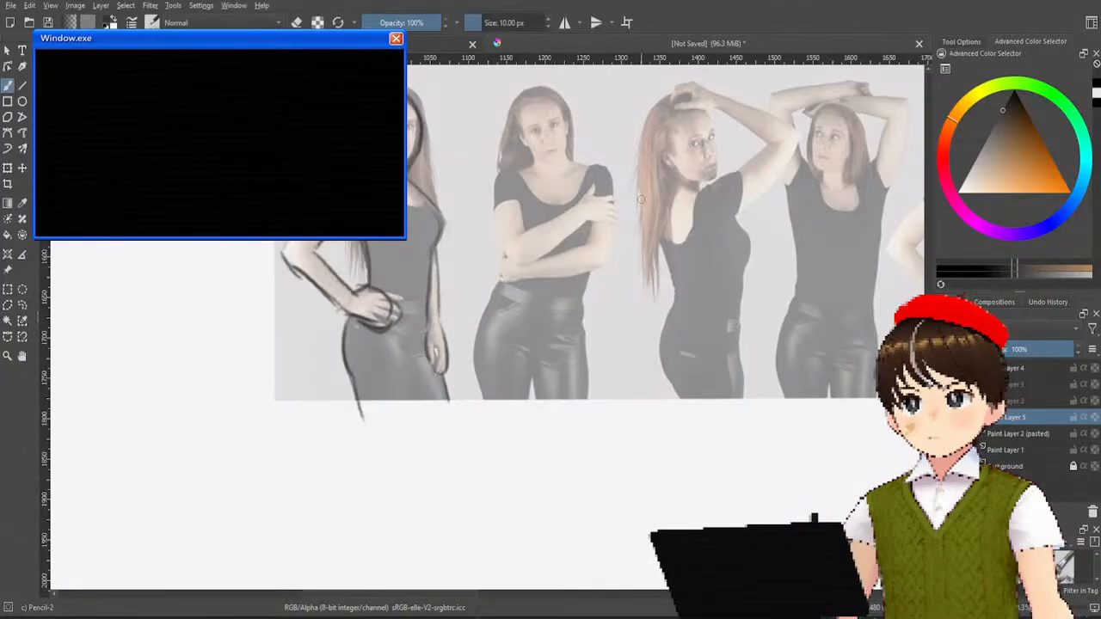
# Step: Trace the head of the lower row's second pose and continue the line down the neck to the image-right shoulder
pyautogui.moveTo(603, 266); pyautogui.dragTo(506, 447)
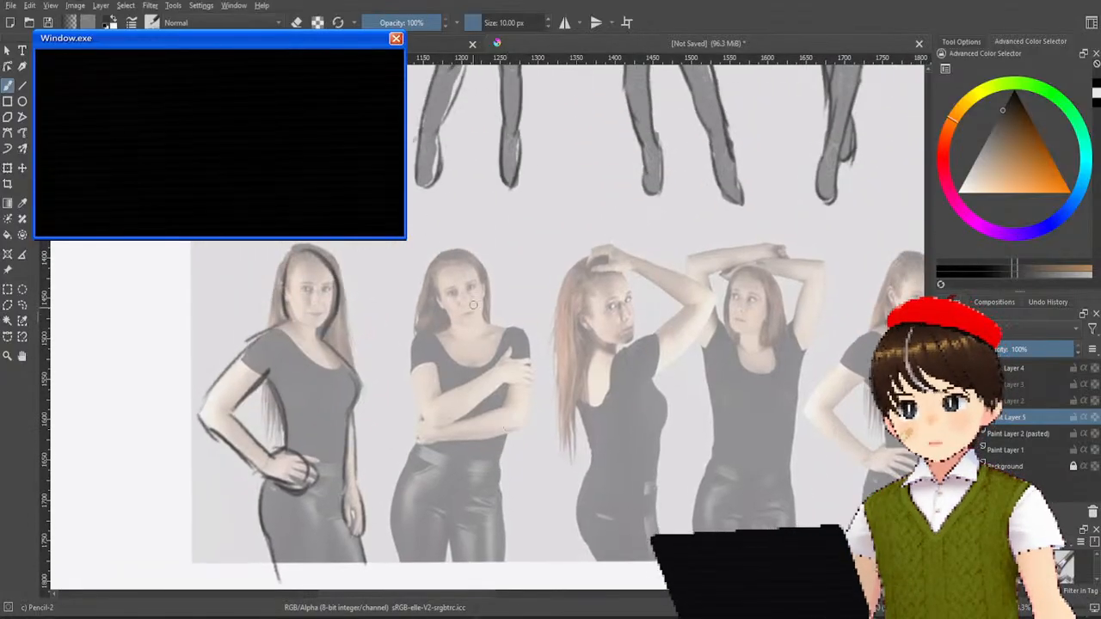
pyautogui.moveTo(453, 255); pyautogui.dragTo(439, 315)
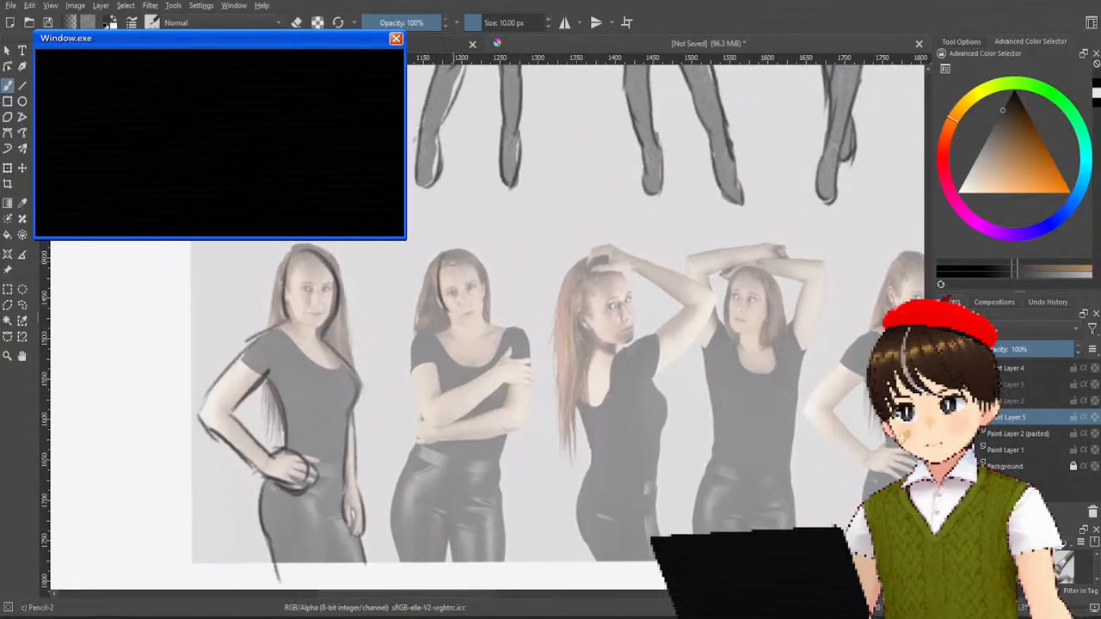
pyautogui.moveTo(451, 275); pyautogui.dragTo(444, 316)
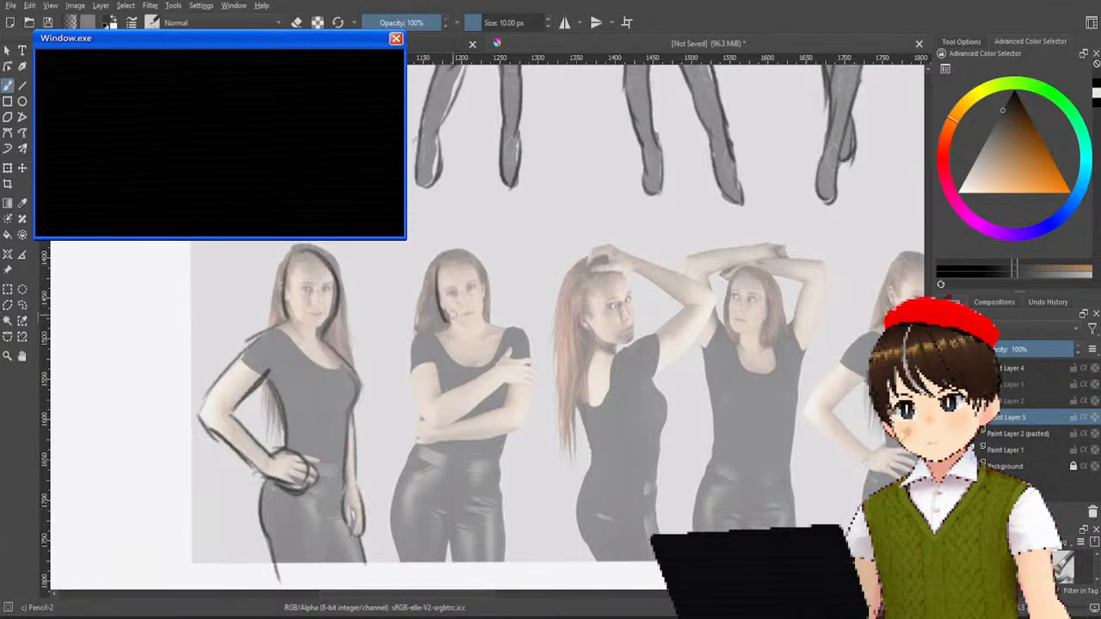
pyautogui.moveTo(455, 258); pyautogui.dragTo(514, 328)
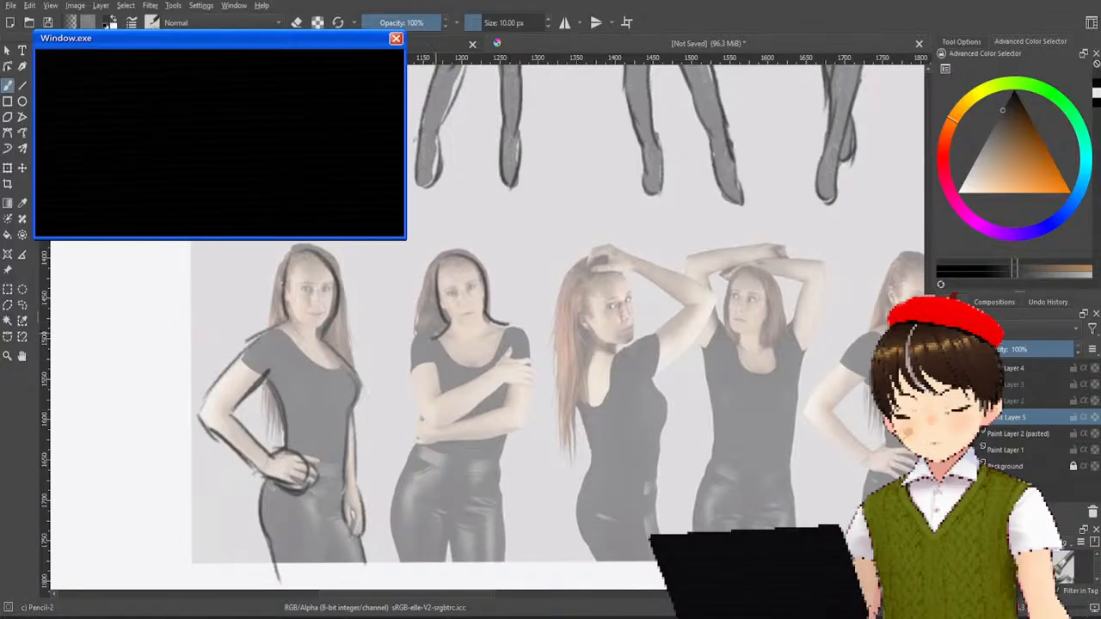
# Step: Trace the lower second pose's image-left shoulder, outer upper arm and crossed forearm, with a rounded shape for the raised hand
pyautogui.moveTo(420, 355)
pyautogui.mouseDown()
pyautogui.moveTo(411, 400)
pyautogui.moveTo(439, 425)
pyautogui.moveTo(508, 368)
pyautogui.mouseUp()
pyautogui.hotkey('ctrl', 'z')
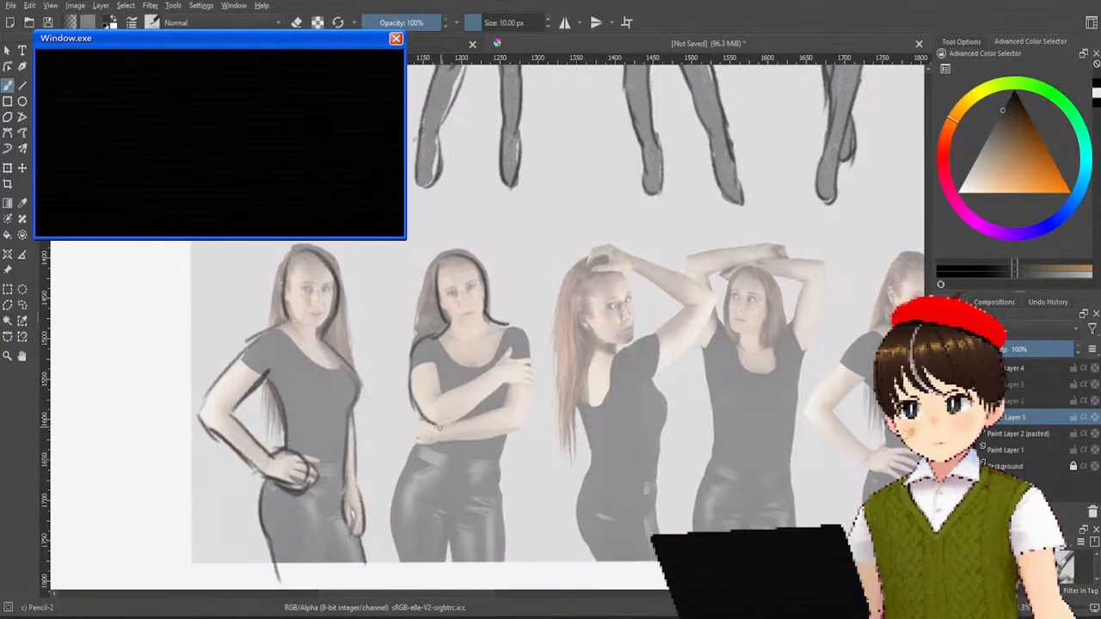
pyautogui.moveTo(449, 423)
pyautogui.mouseDown()
pyautogui.moveTo(518, 375)
pyautogui.moveTo(554, 366)
pyautogui.moveTo(533, 368)
pyautogui.moveTo(535, 352)
pyautogui.moveTo(522, 361)
pyautogui.mouseUp()
pyautogui.hotkey('ctrl', 'z')
pyautogui.hotkey('ctrl', 'z')
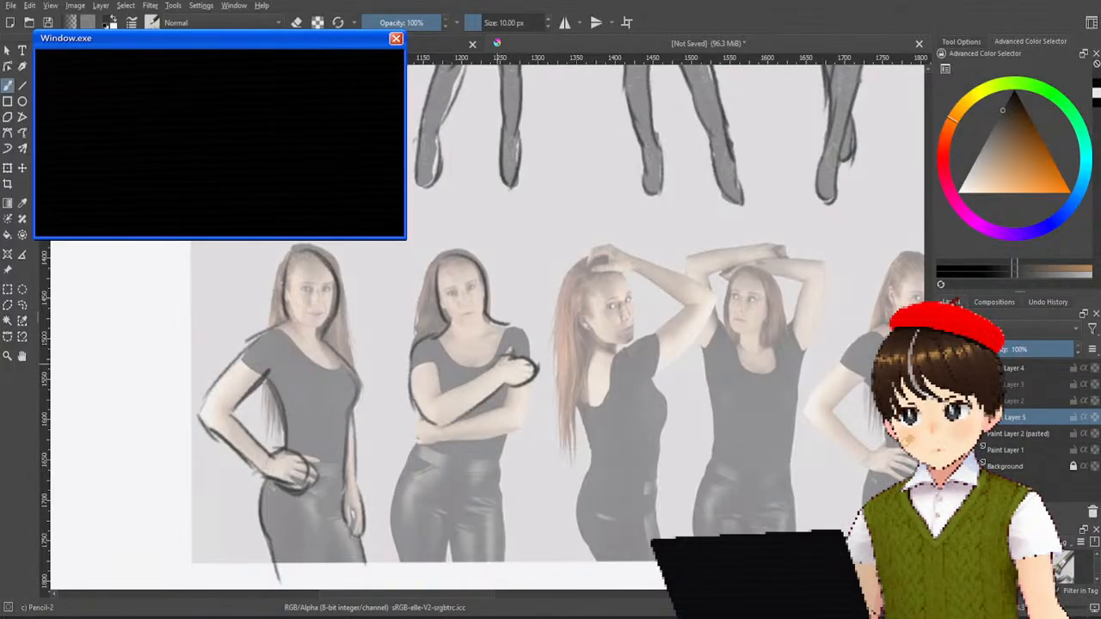
pyautogui.moveTo(500, 361); pyautogui.dragTo(442, 403)
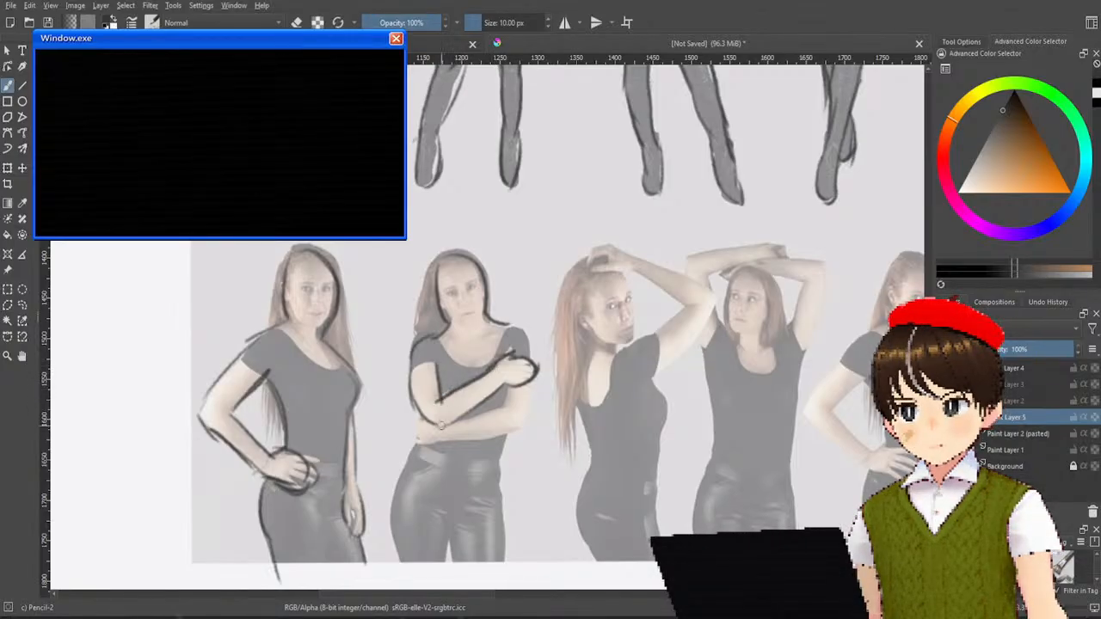
pyautogui.hotkey('ctrl', 'z')
pyautogui.hotkey('ctrl', 'z')
pyautogui.hotkey('ctrl', 'z')
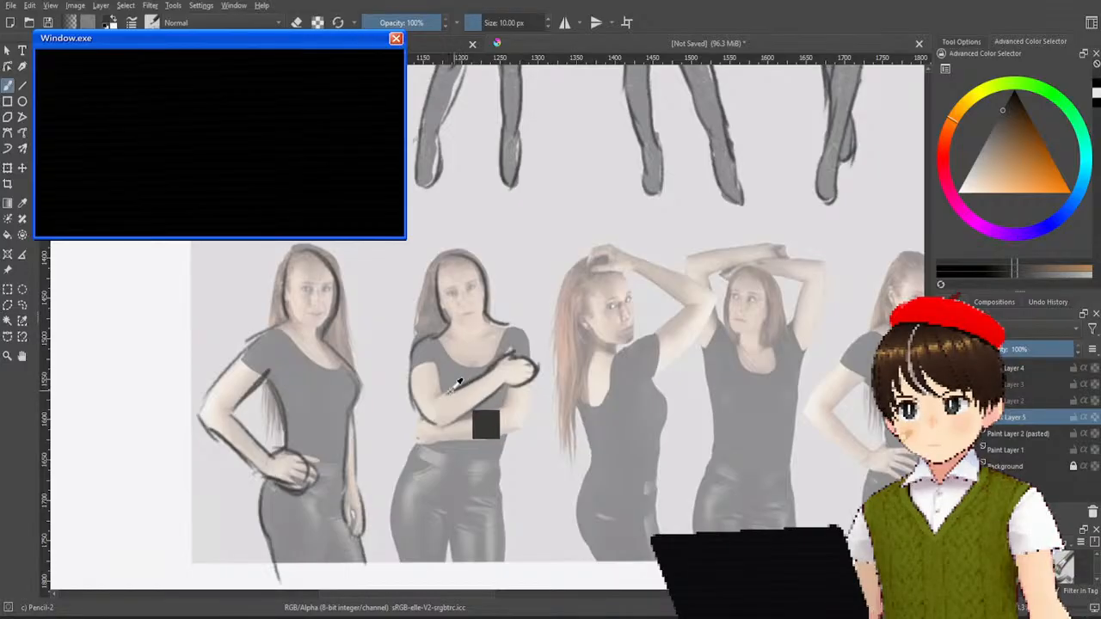
# Step: Trace the inner edges of the lower second pose's crossed arm and the outer contour of the image-right shoulder and arm
pyautogui.moveTo(432, 399); pyautogui.dragTo(532, 360)
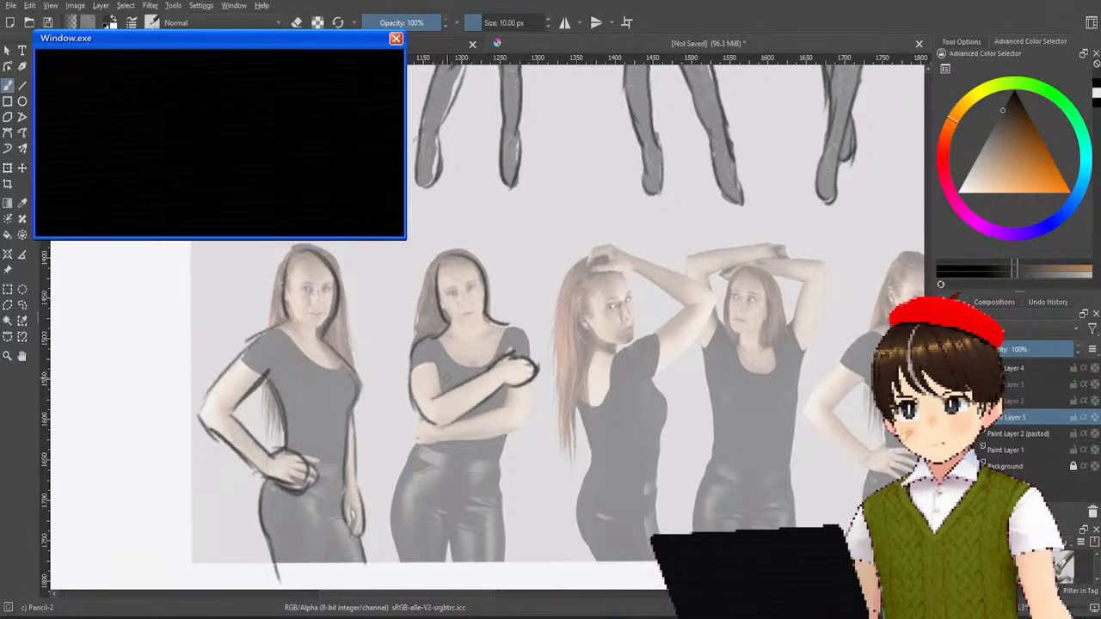
pyautogui.moveTo(441, 366); pyautogui.dragTo(445, 396)
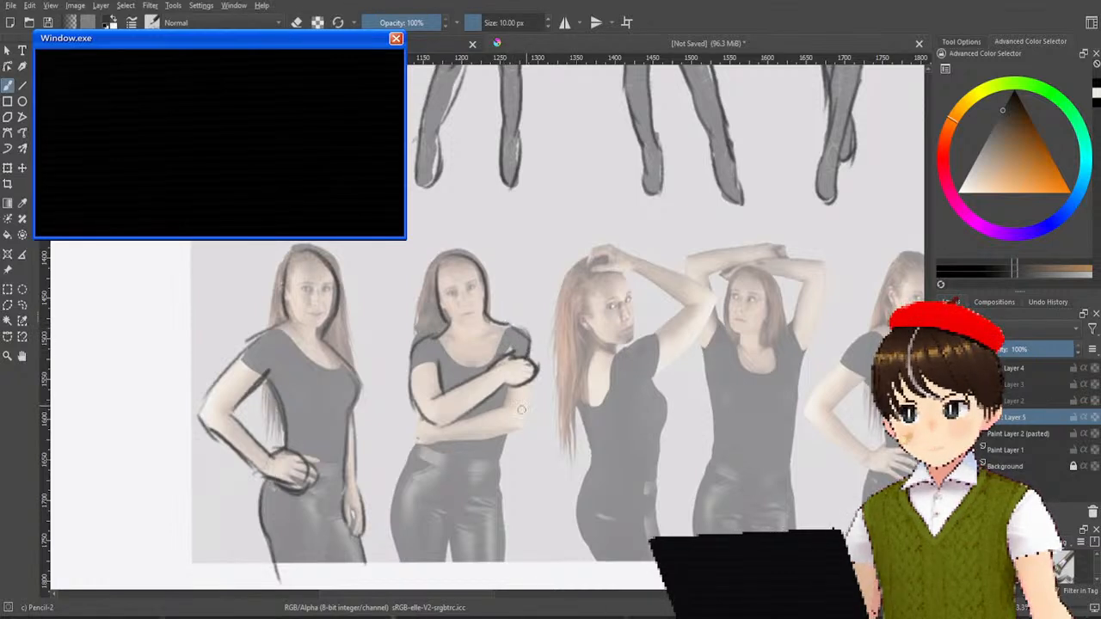
pyautogui.moveTo(531, 378); pyautogui.dragTo(518, 428)
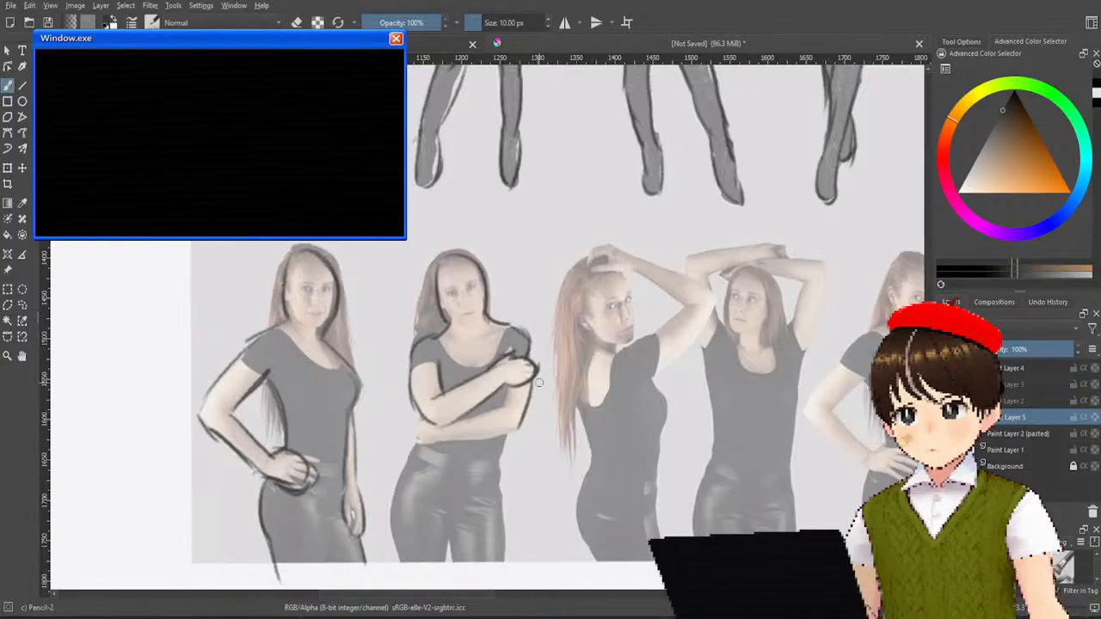
pyautogui.hotkey('ctrl', 'z')
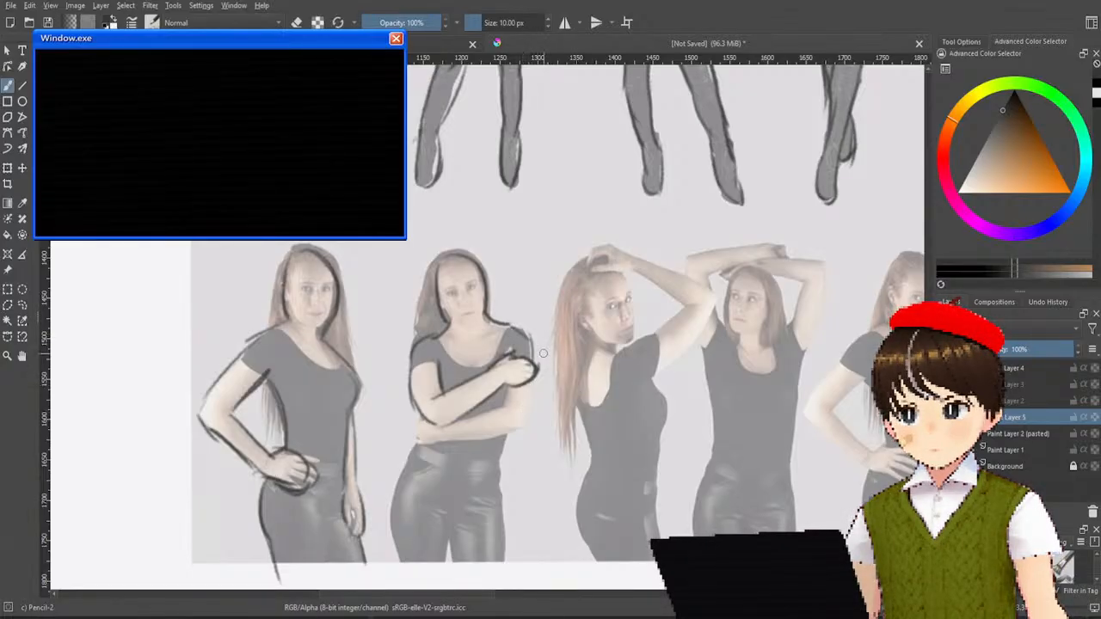
pyautogui.moveTo(531, 342)
pyautogui.mouseDown()
pyautogui.moveTo(529, 413)
pyautogui.moveTo(516, 430)
pyautogui.mouseUp()
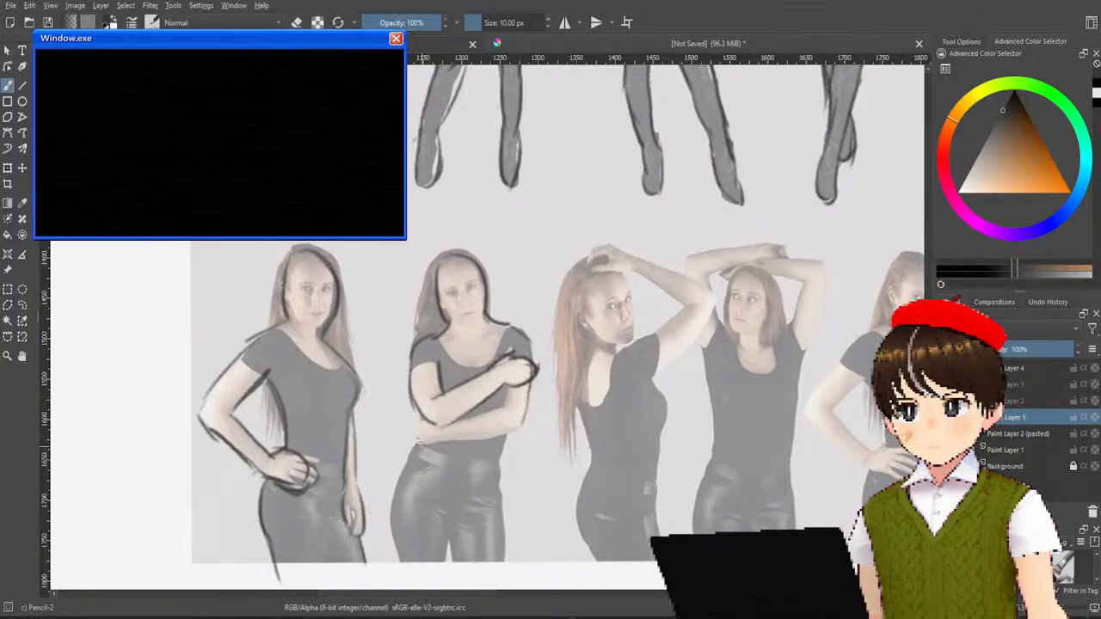
# Step: Trace the lower second pose's lower crossed forearm and rounded tucked hand, and its hips and legs past the photo's lower edge
pyautogui.moveTo(419, 443); pyautogui.dragTo(516, 418)
pyautogui.hotkey('ctrl', 'z')
pyautogui.moveTo(438, 440); pyautogui.dragTo(524, 425)
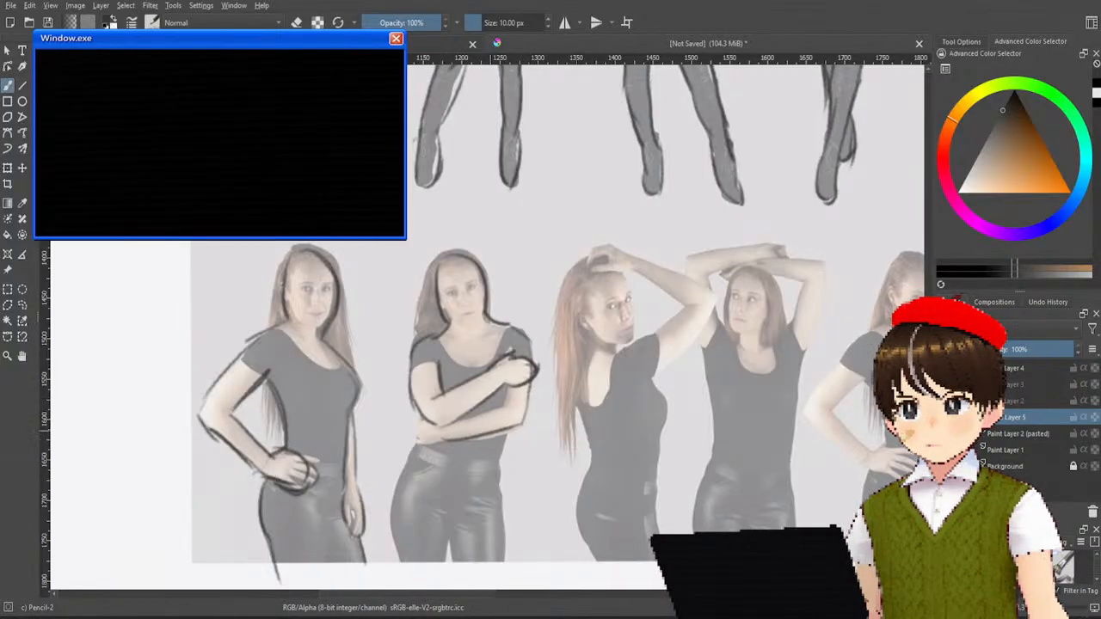
pyautogui.hotkey('ctrl', 'z')
pyautogui.moveTo(442, 444); pyautogui.dragTo(514, 429)
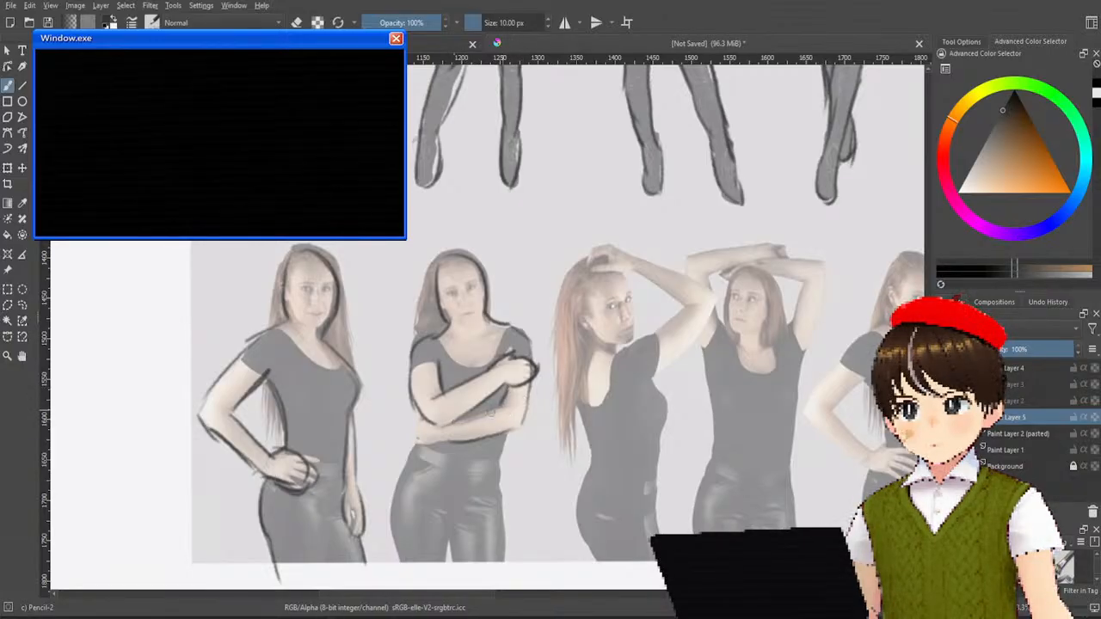
pyautogui.moveTo(427, 419)
pyautogui.mouseDown()
pyautogui.moveTo(415, 440)
pyautogui.moveTo(453, 430)
pyautogui.moveTo(392, 508)
pyautogui.moveTo(397, 563)
pyautogui.mouseUp()
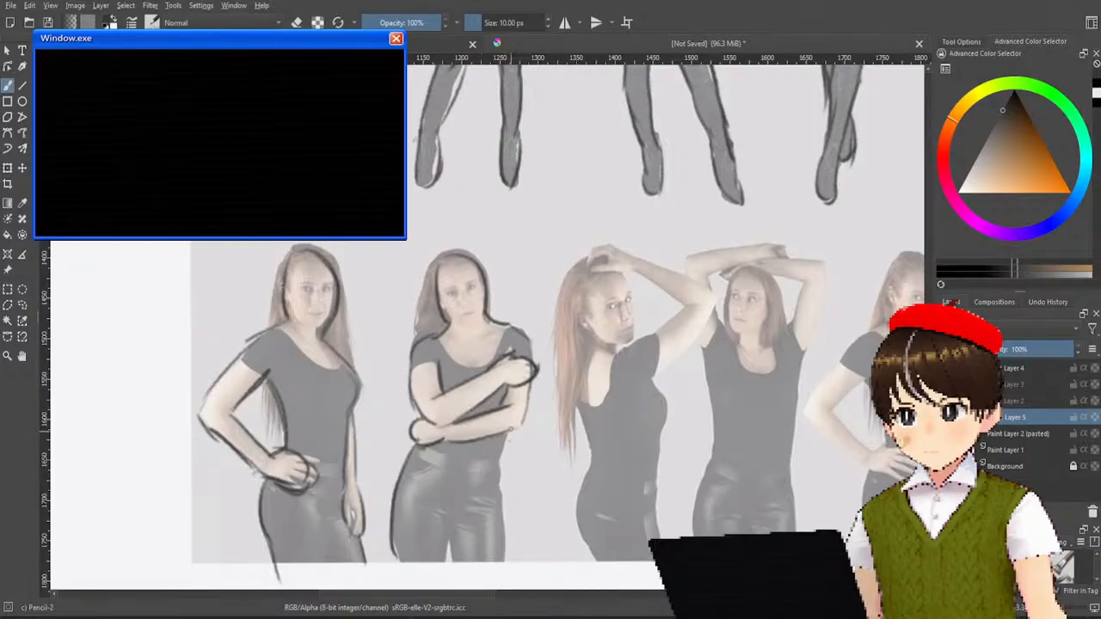
pyautogui.moveTo(506, 473)
pyautogui.mouseDown()
pyautogui.moveTo(500, 567)
pyautogui.moveTo(448, 534)
pyautogui.moveTo(458, 563)
pyautogui.mouseUp()
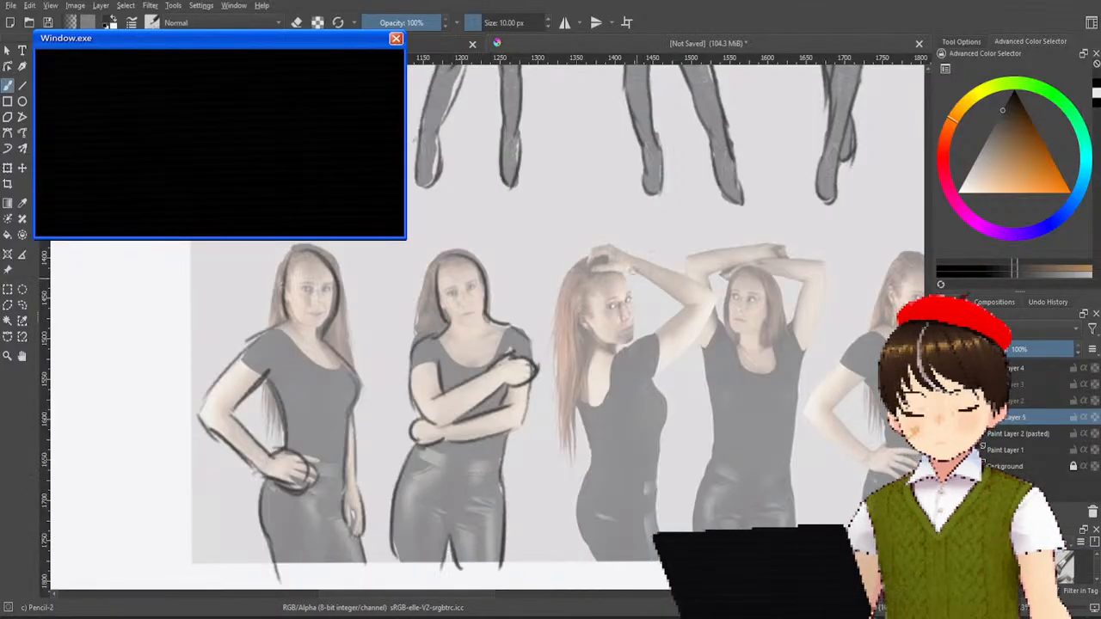
# Step: Trace the lower row's third pose's raised hand as a rounded shape and both edges of its forearm toward the elbow
pyautogui.moveTo(614, 245)
pyautogui.mouseDown()
pyautogui.moveTo(592, 260)
pyautogui.moveTo(620, 255)
pyautogui.moveTo(622, 265)
pyautogui.moveTo(621, 250)
pyautogui.moveTo(645, 262)
pyautogui.moveTo(624, 275)
pyautogui.moveTo(664, 285)
pyautogui.mouseUp()
pyautogui.hotkey('ctrl', 'z')
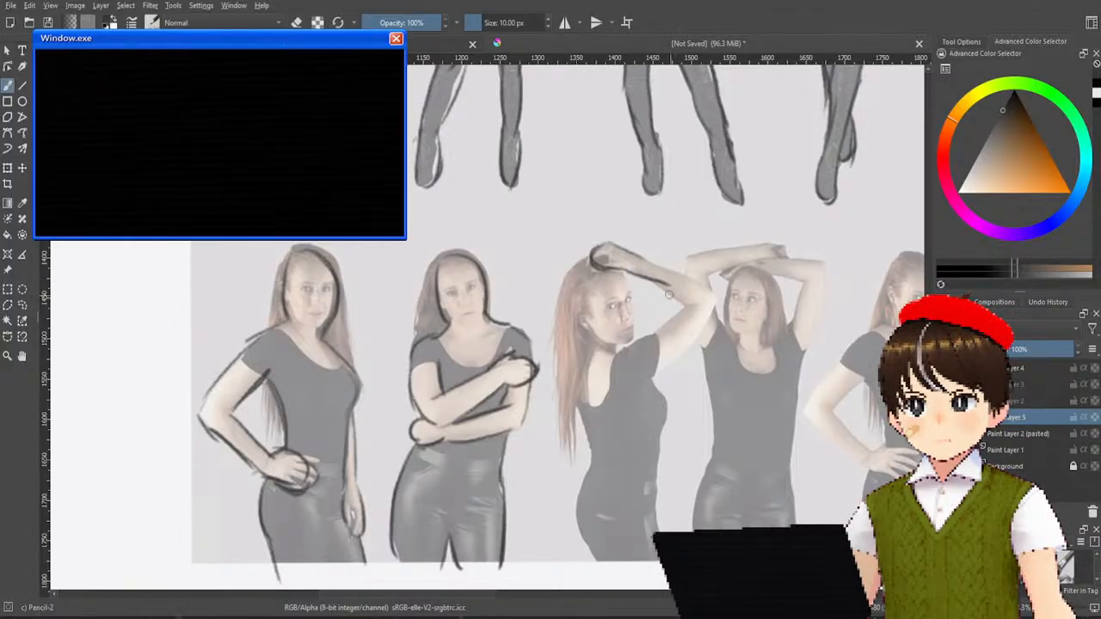
pyautogui.moveTo(626, 272)
pyautogui.mouseDown()
pyautogui.moveTo(691, 309)
pyautogui.moveTo(664, 334)
pyautogui.mouseUp()
pyautogui.moveTo(647, 260)
pyautogui.mouseDown()
pyautogui.moveTo(710, 294)
pyautogui.moveTo(711, 319)
pyautogui.moveTo(674, 354)
pyautogui.mouseUp()
pyautogui.hotkey('ctrl', 'z')
# Step: Trace the lower third pose's raised upper arm from the elbow, with its underside to the armpit and its inner edge to the shoulder
pyautogui.moveTo(716, 303)
pyautogui.mouseDown()
pyautogui.moveTo(661, 368)
pyautogui.moveTo(626, 385)
pyautogui.mouseUp()
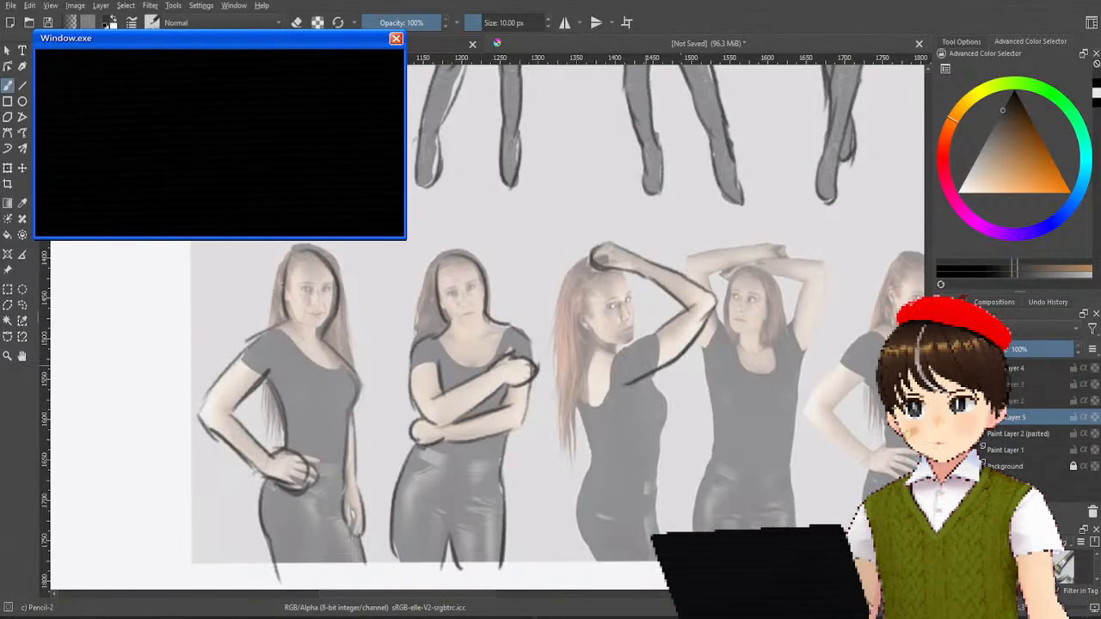
pyautogui.hotkey('ctrl', 'z')
pyautogui.moveTo(680, 351); pyautogui.dragTo(638, 379)
pyautogui.hotkey('ctrl', 'z')
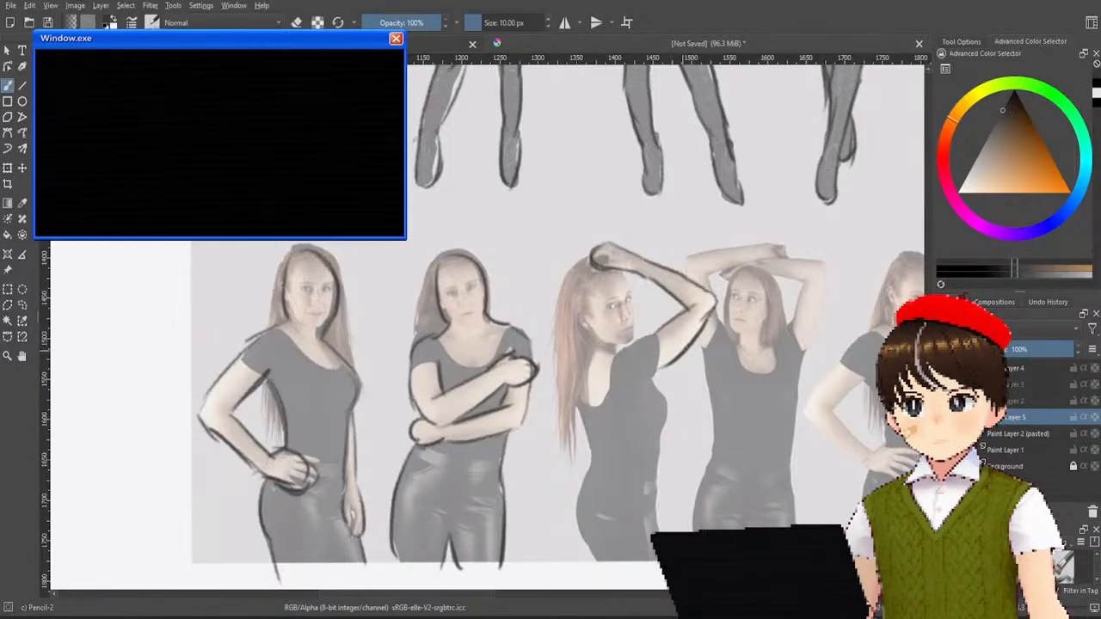
pyautogui.moveTo(682, 349); pyautogui.dragTo(631, 383)
pyautogui.hotkey('ctrl', 'z')
pyautogui.moveTo(674, 323); pyautogui.dragTo(611, 361)
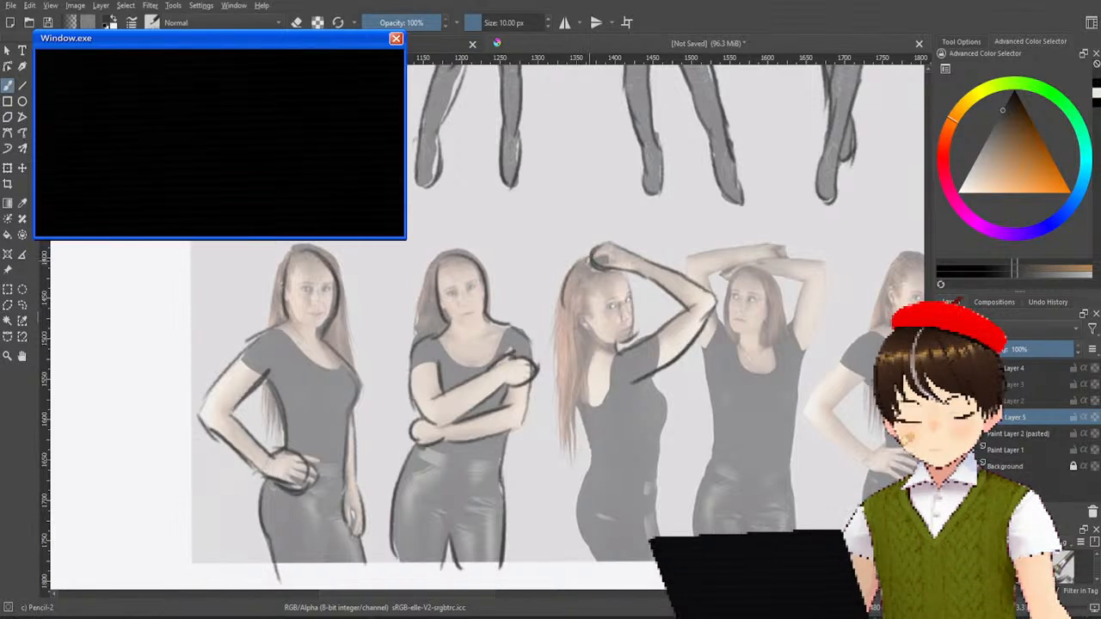
# Step: Trace the head and face outline of the third figure, the one touching her hair, and the start of her back
pyautogui.moveTo(580, 262); pyautogui.dragTo(602, 346)
pyautogui.hotkey('ctrl', 'z')
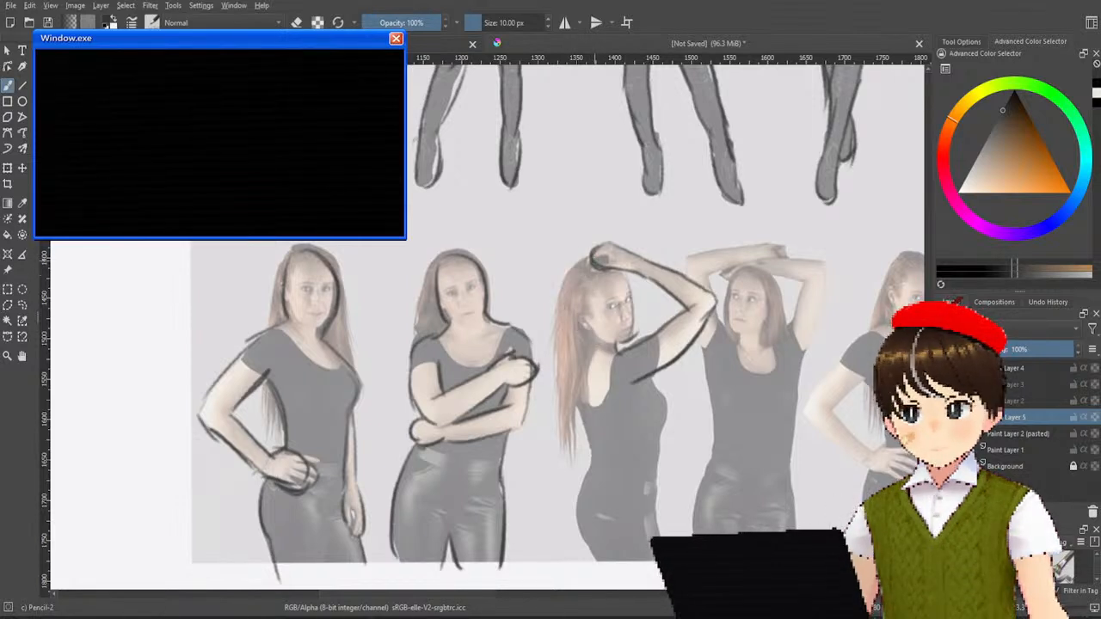
pyautogui.hotkey('ctrl', 'shift', 'z')
pyautogui.hotkey('ctrl', 'z')
pyautogui.hotkey('ctrl', 'shift', 'z')
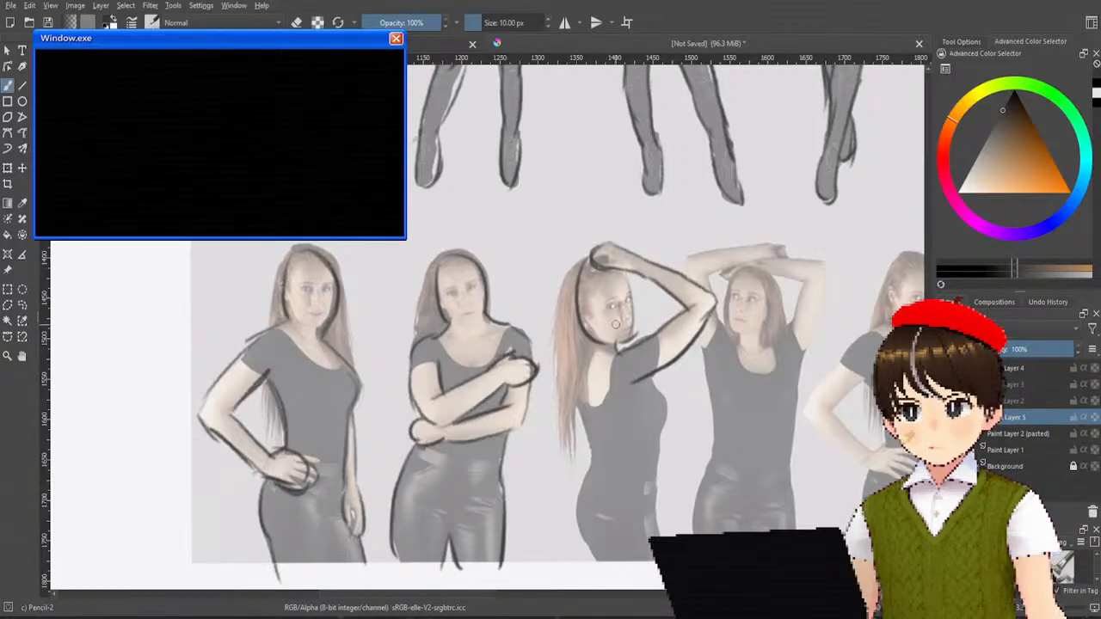
pyautogui.moveTo(627, 273)
pyautogui.mouseDown()
pyautogui.moveTo(619, 349)
pyautogui.moveTo(629, 329)
pyautogui.mouseUp()
pyautogui.moveTo(594, 342); pyautogui.dragTo(572, 373)
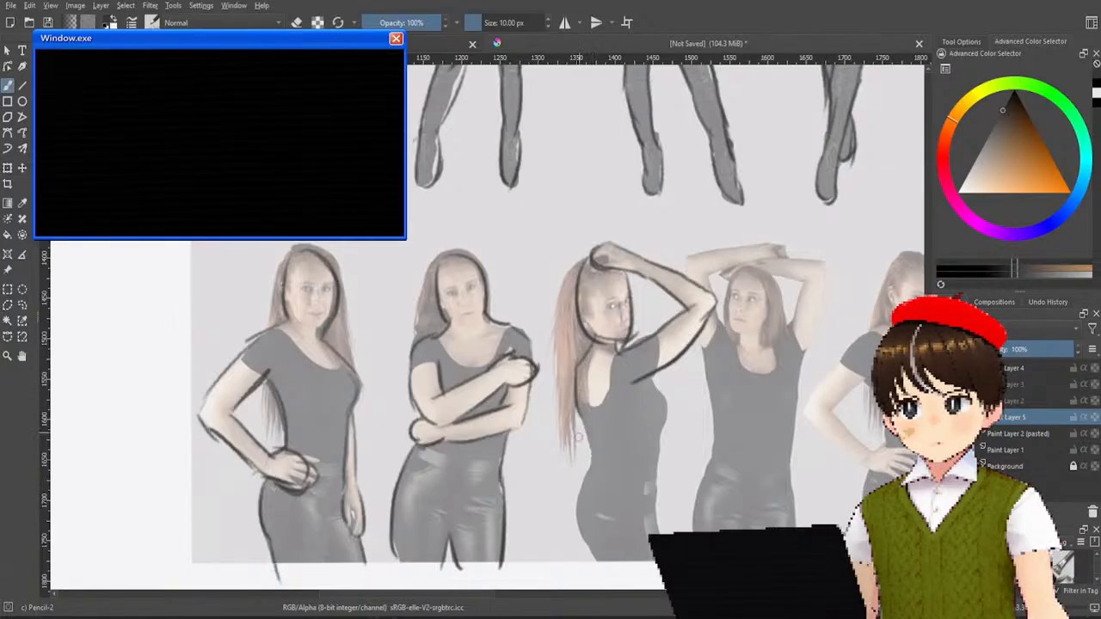
# Step: Outline the third figure's lower back, hips, chest and waist down to the thighs
pyautogui.moveTo(588, 454)
pyautogui.mouseDown()
pyautogui.moveTo(574, 506)
pyautogui.moveTo(605, 569)
pyautogui.mouseUp()
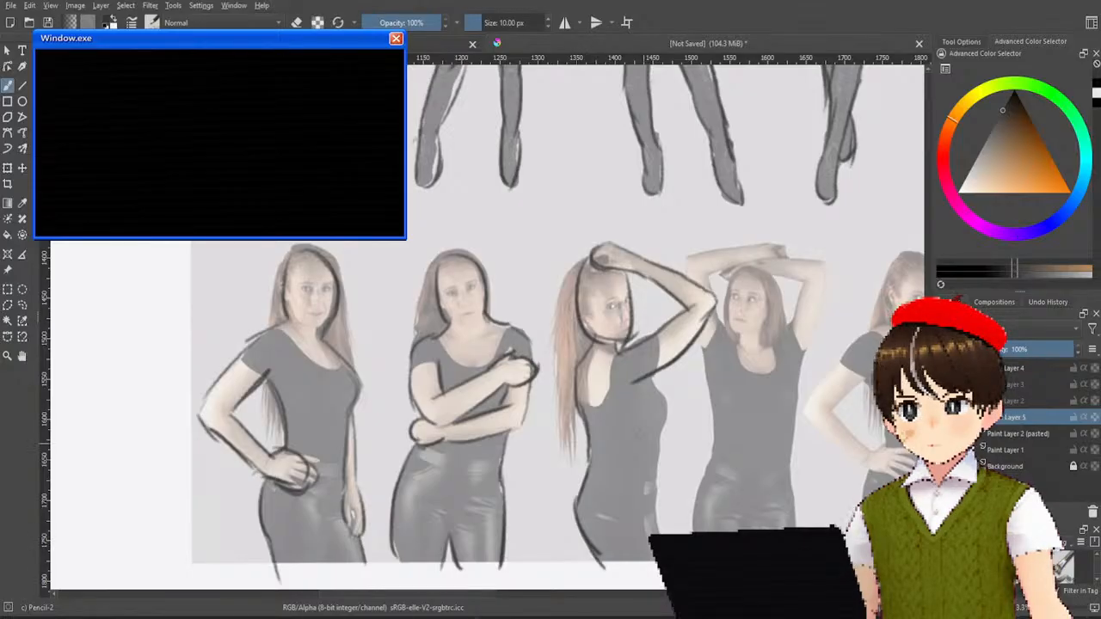
pyautogui.moveTo(652, 375)
pyautogui.mouseDown()
pyautogui.moveTo(666, 397)
pyautogui.moveTo(662, 450)
pyautogui.mouseUp()
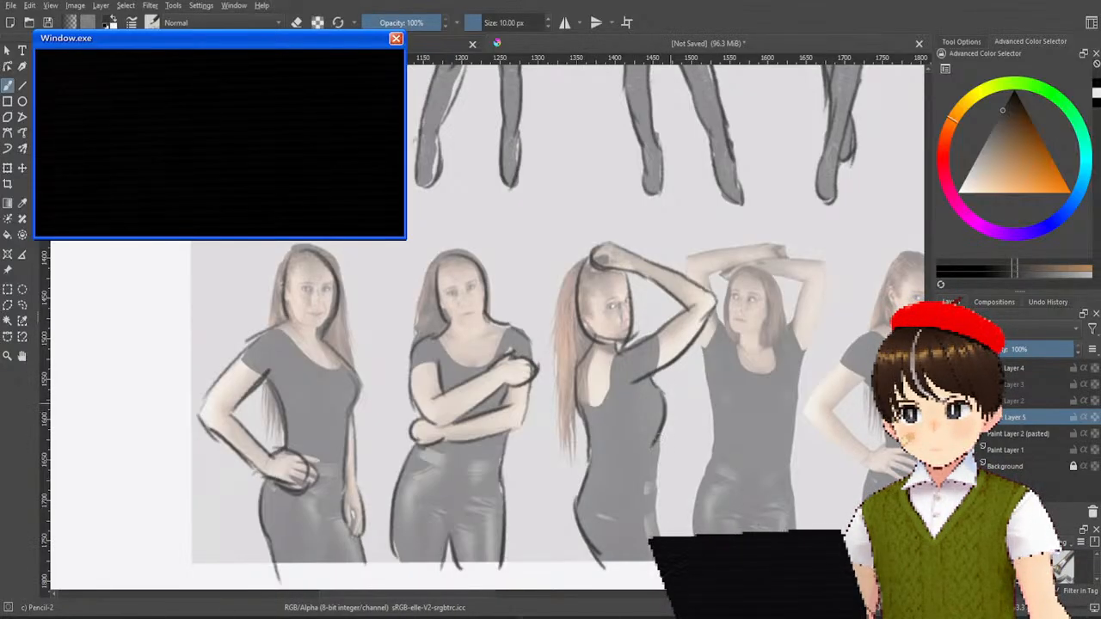
pyautogui.moveTo(662, 392); pyautogui.dragTo(657, 494)
pyautogui.hotkey('ctrl', 'z')
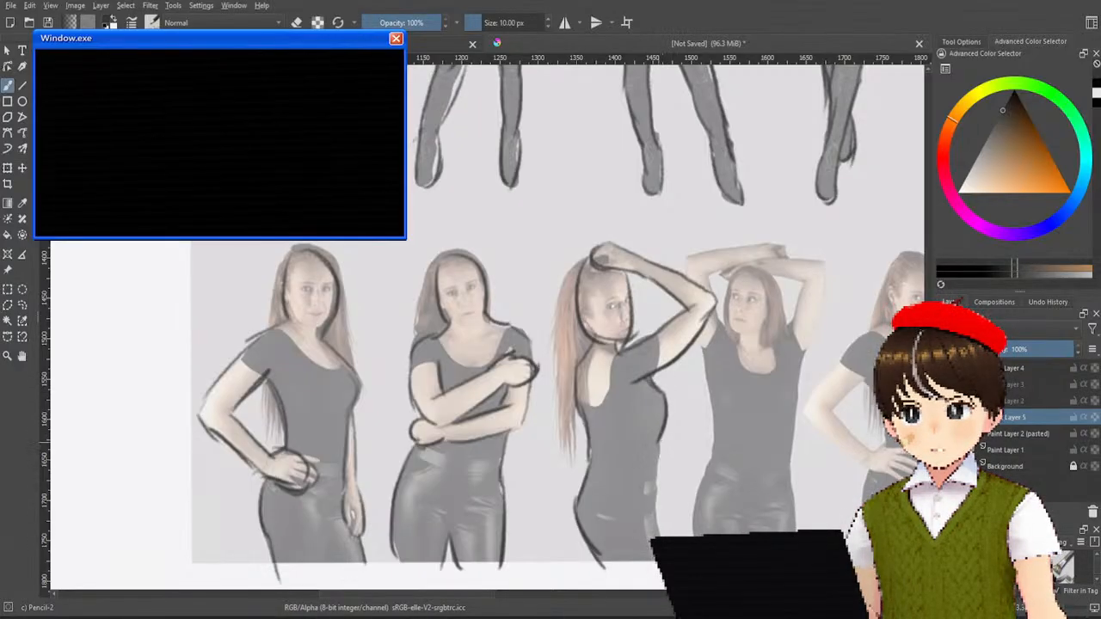
pyautogui.moveTo(659, 435); pyautogui.dragTo(656, 495)
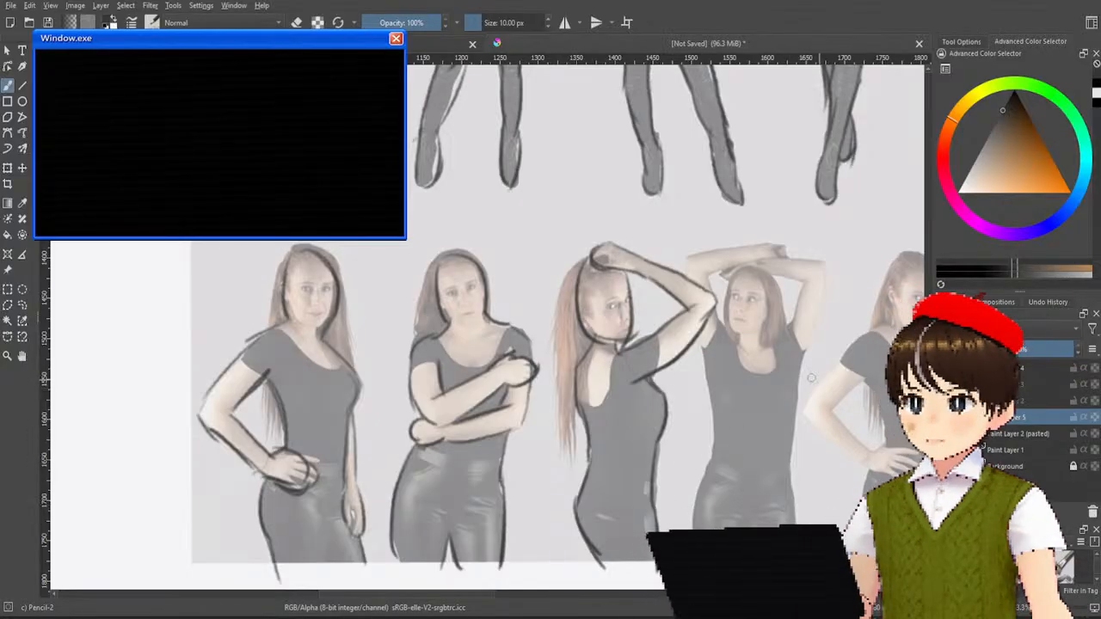
# Step: Trace the head, neck, one side of the upper body and one upper arm of the fourth figure with both arms raised
pyautogui.moveTo(697, 357); pyautogui.dragTo(501, 355)
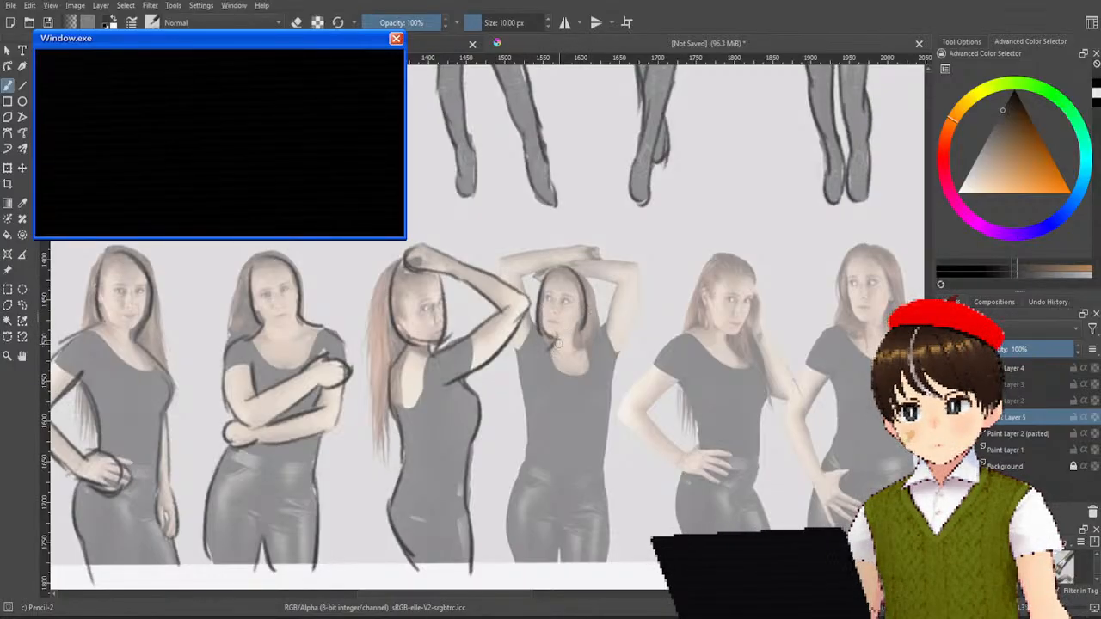
pyautogui.moveTo(573, 332)
pyautogui.mouseDown()
pyautogui.moveTo(611, 318)
pyautogui.moveTo(602, 337)
pyautogui.moveTo(555, 347)
pyautogui.moveTo(610, 335)
pyautogui.moveTo(614, 392)
pyautogui.mouseUp()
pyautogui.hotkey('ctrl', 'z')
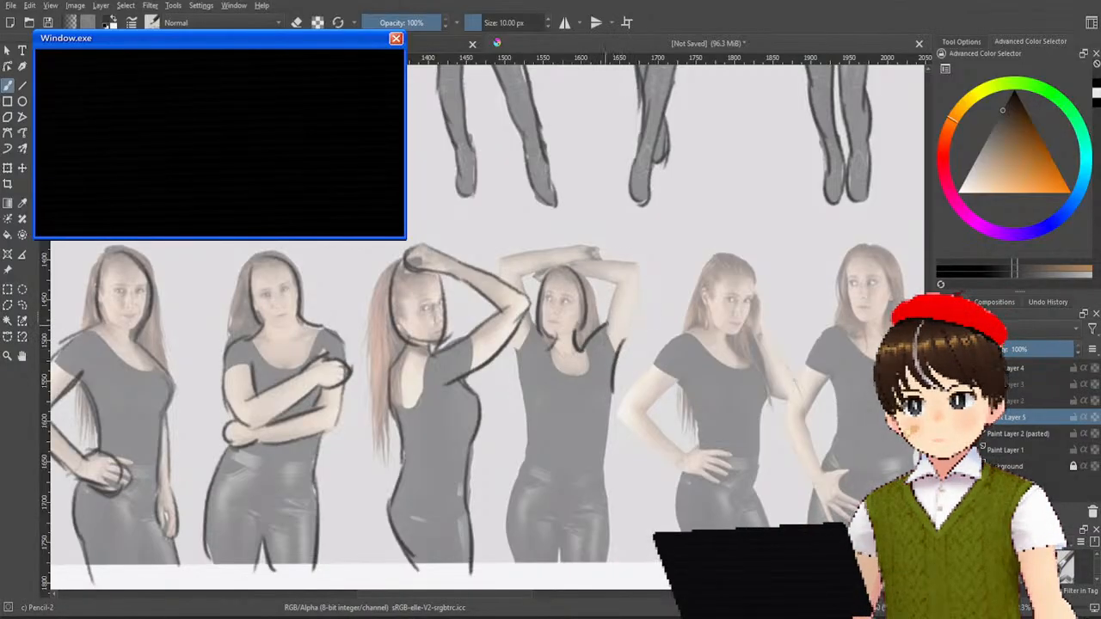
pyautogui.moveTo(612, 320); pyautogui.dragTo(623, 282)
pyautogui.hotkey('ctrl', 'z')
pyautogui.moveTo(607, 331)
pyautogui.mouseDown()
pyautogui.moveTo(640, 269)
pyautogui.moveTo(616, 347)
pyautogui.mouseUp()
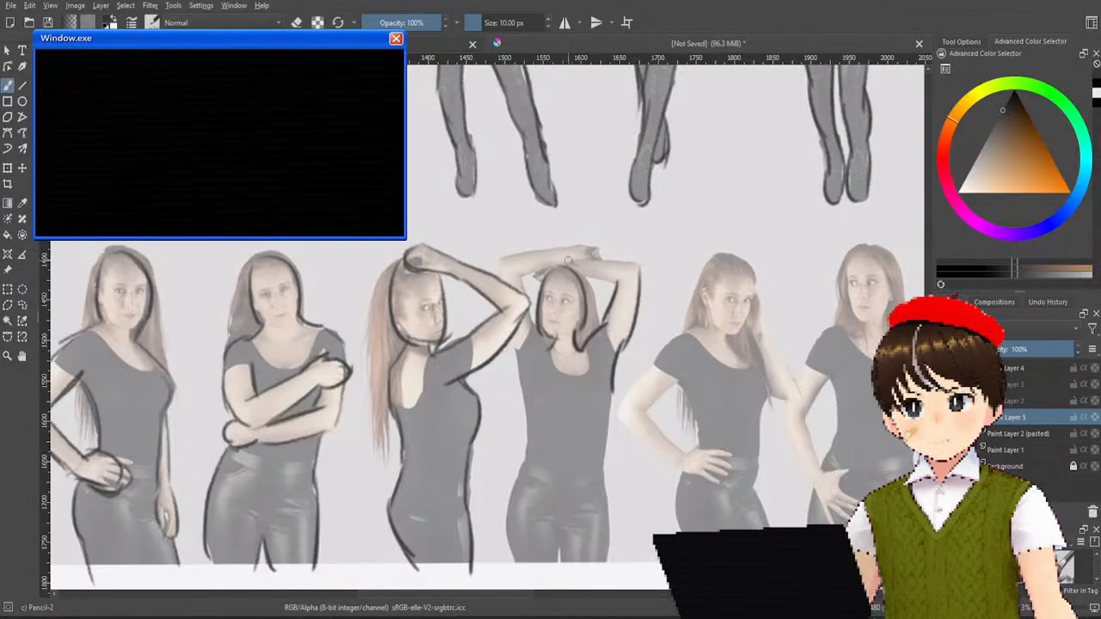
# Step: Outline the forearm crossing above the fourth figure's head and trace both of her hands
pyautogui.moveTo(568, 260); pyautogui.dragTo(647, 258)
pyautogui.hotkey('ctrl', 'z')
pyautogui.moveTo(572, 260); pyautogui.dragTo(664, 268)
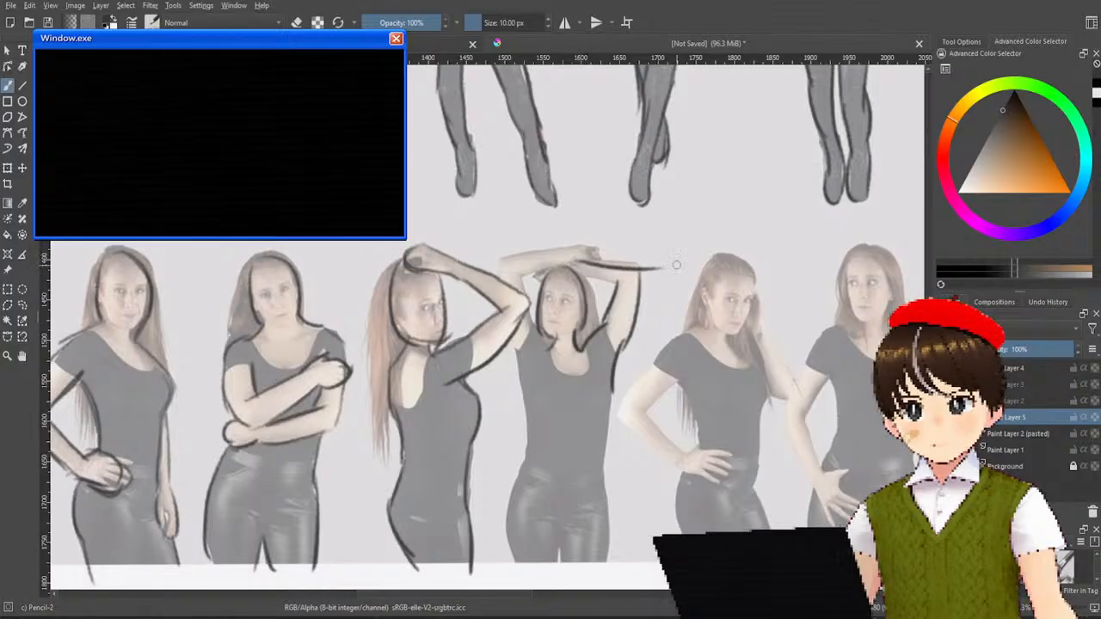
pyautogui.hotkey('ctrl', 'z')
pyautogui.moveTo(569, 259); pyautogui.dragTo(643, 260)
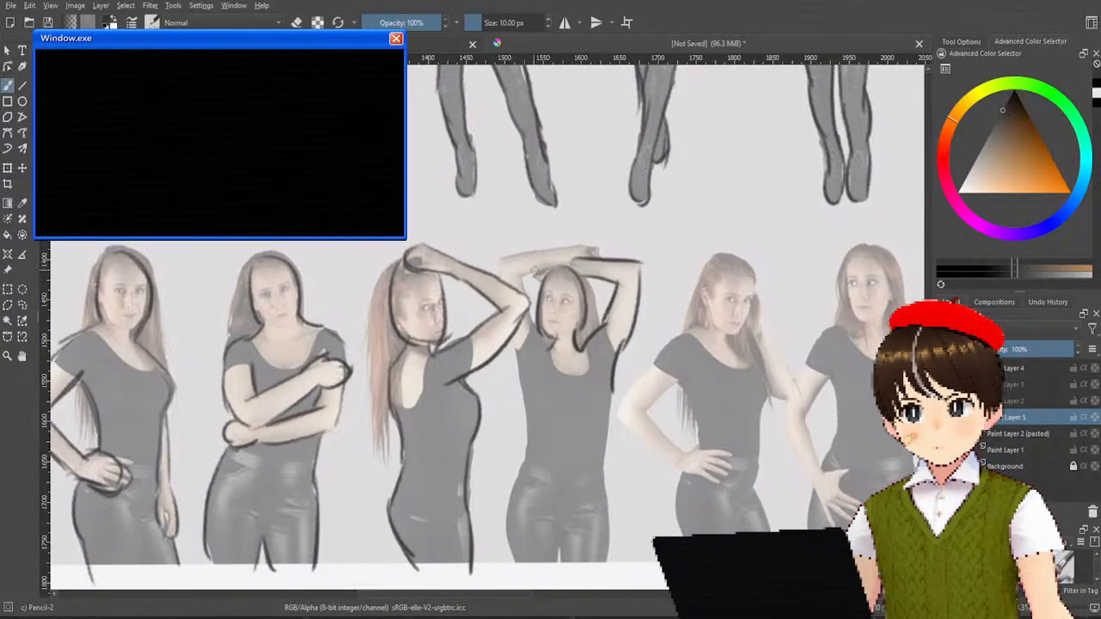
pyautogui.moveTo(531, 282); pyautogui.dragTo(554, 281)
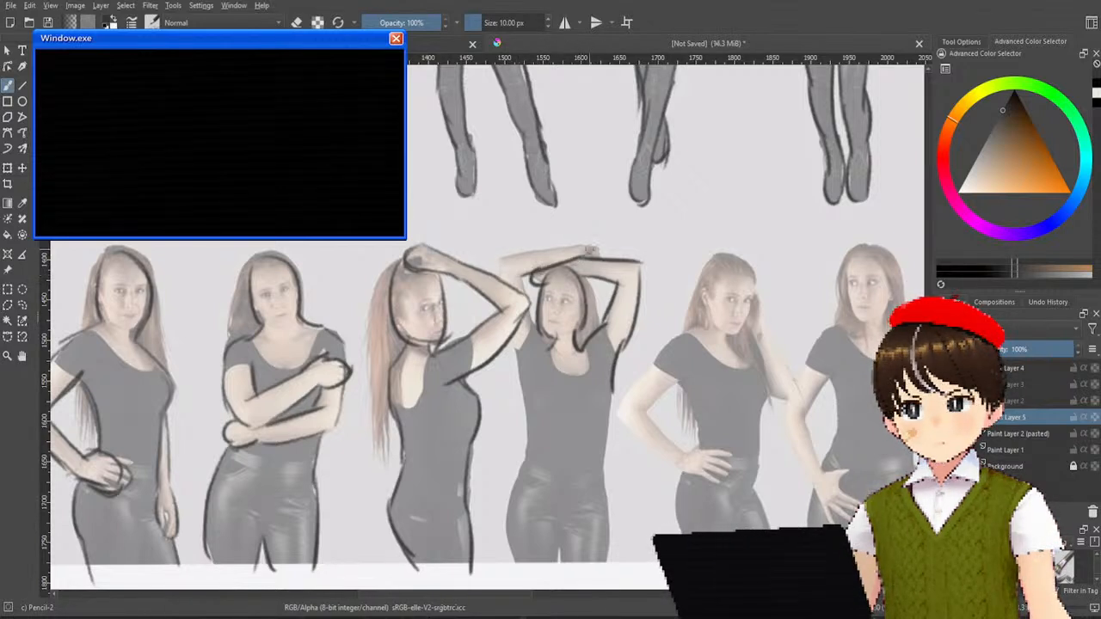
pyautogui.moveTo(583, 245); pyautogui.dragTo(601, 259)
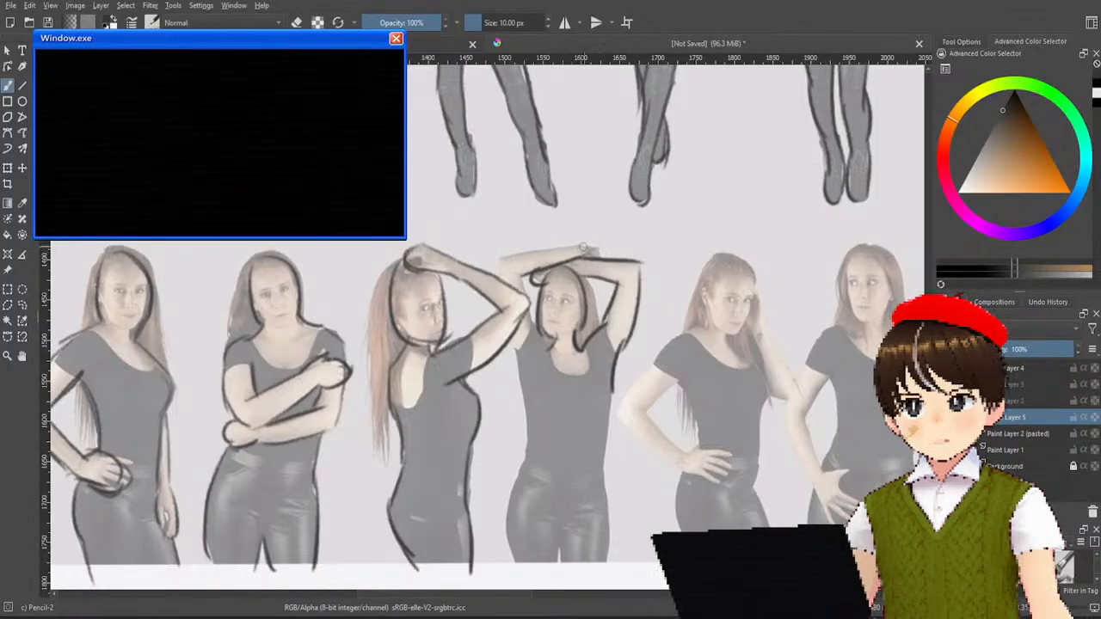
# Step: Trace the fourth figure's remaining raised arm and both sides of her torso, hips and legs
pyautogui.moveTo(583, 248)
pyautogui.mouseDown()
pyautogui.moveTo(604, 256)
pyautogui.moveTo(495, 264)
pyautogui.mouseUp()
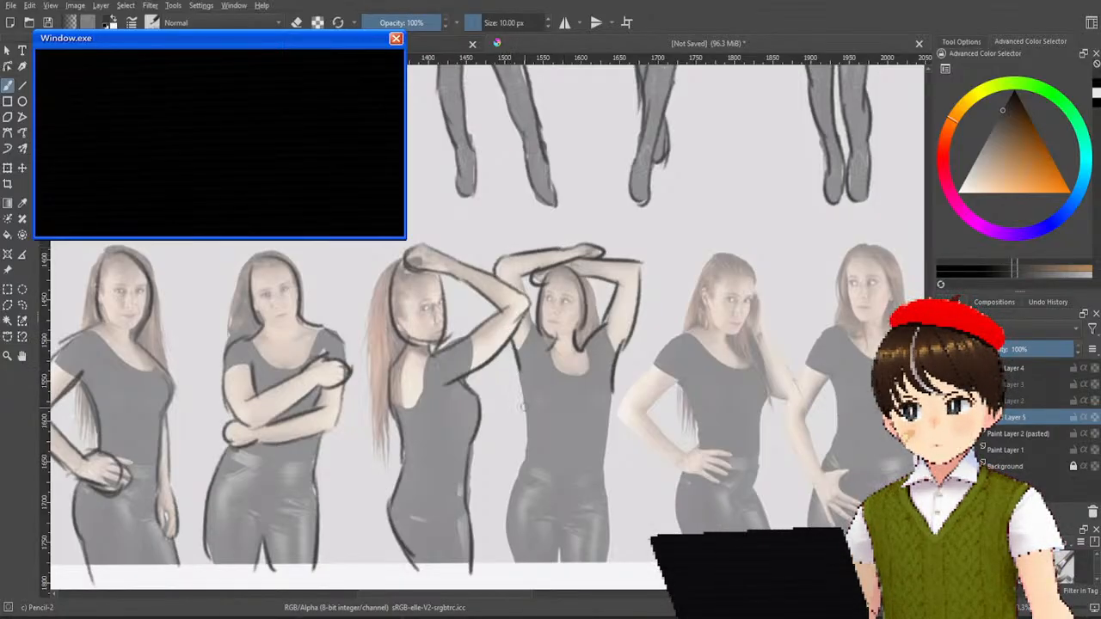
pyautogui.moveTo(518, 362)
pyautogui.mouseDown()
pyautogui.moveTo(526, 439)
pyautogui.moveTo(503, 511)
pyautogui.moveTo(508, 568)
pyautogui.moveTo(563, 570)
pyautogui.mouseUp()
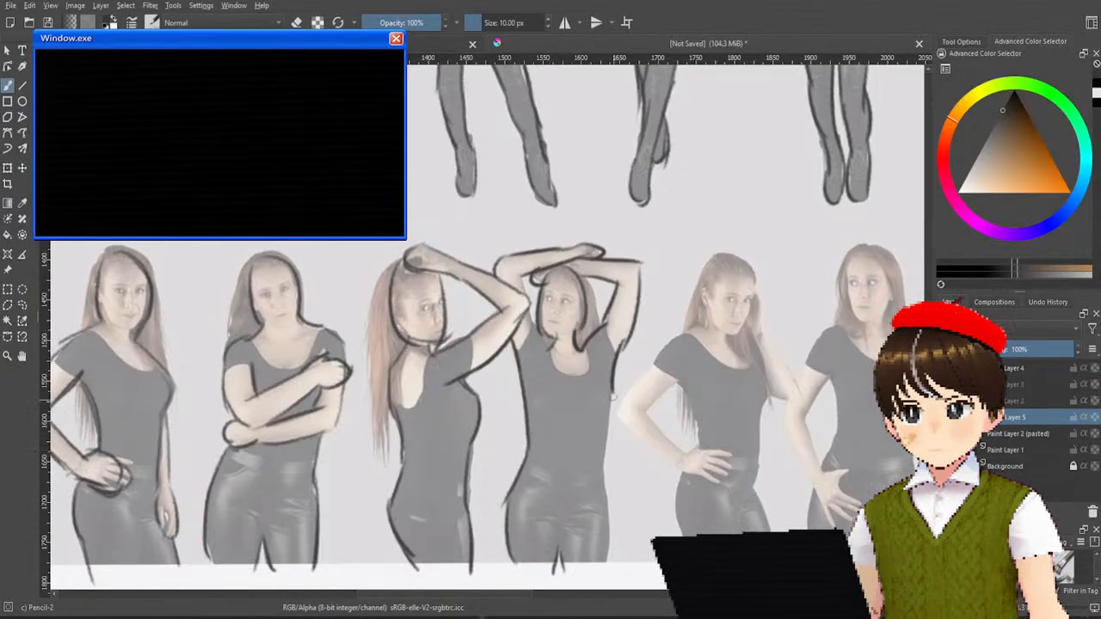
pyautogui.moveTo(600, 387)
pyautogui.mouseDown()
pyautogui.moveTo(613, 559)
pyautogui.moveTo(445, 508)
pyautogui.mouseUp()
# Step: Trace the head and hair of the fifth figure with one hand on her hip, plus one side of her torso and leg
pyautogui.moveTo(696, 282); pyautogui.dragTo(637, 330)
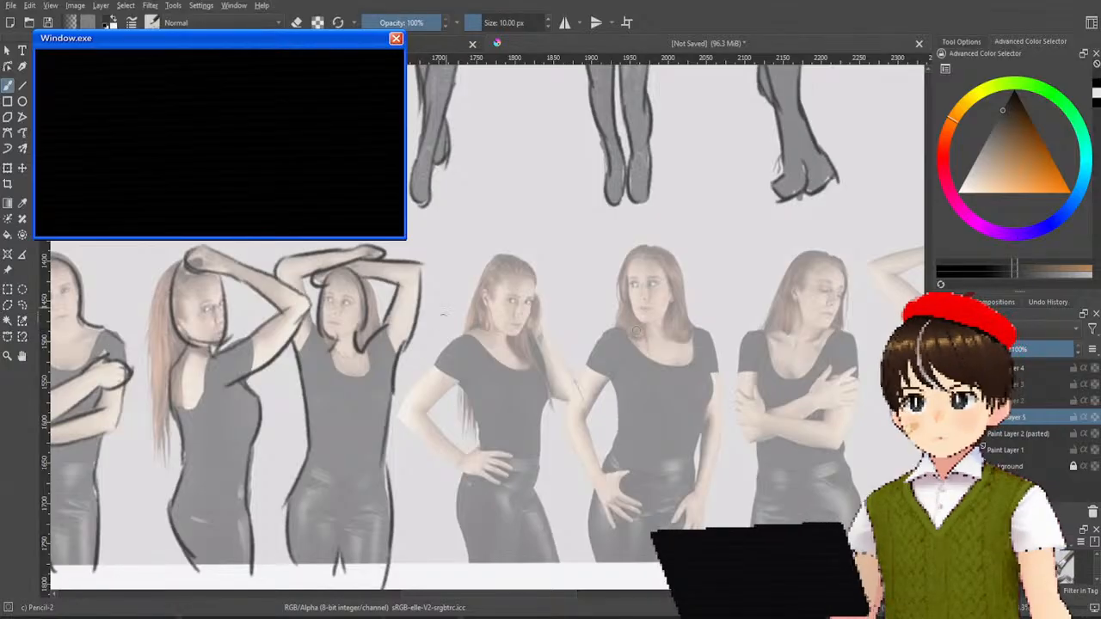
pyautogui.moveTo(493, 263); pyautogui.dragTo(486, 327)
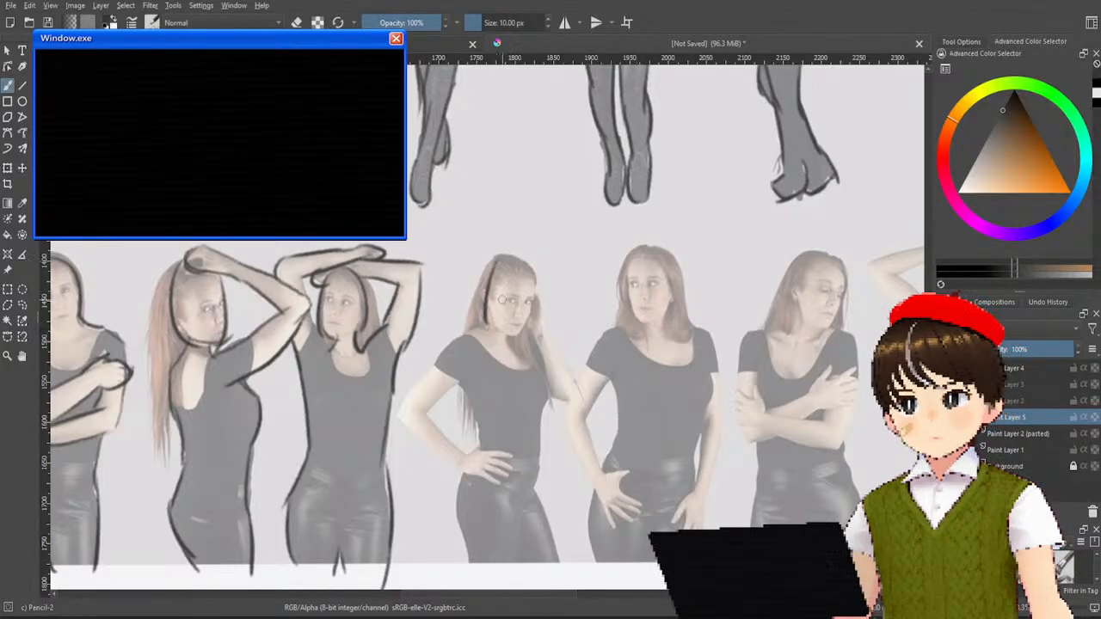
pyautogui.hotkey('ctrl', 'z')
pyautogui.moveTo(493, 262); pyautogui.dragTo(486, 329)
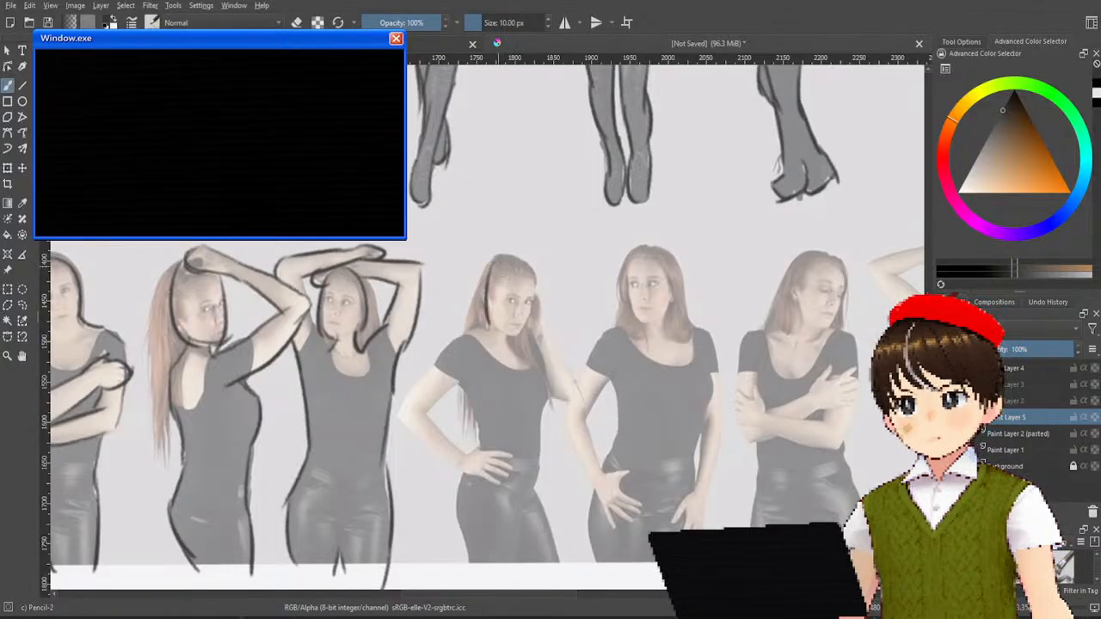
pyautogui.moveTo(502, 258); pyautogui.dragTo(521, 315)
pyautogui.hotkey('ctrl', 'z')
pyautogui.moveTo(497, 258)
pyautogui.mouseDown()
pyautogui.moveTo(487, 322)
pyautogui.moveTo(531, 346)
pyautogui.moveTo(547, 424)
pyautogui.mouseUp()
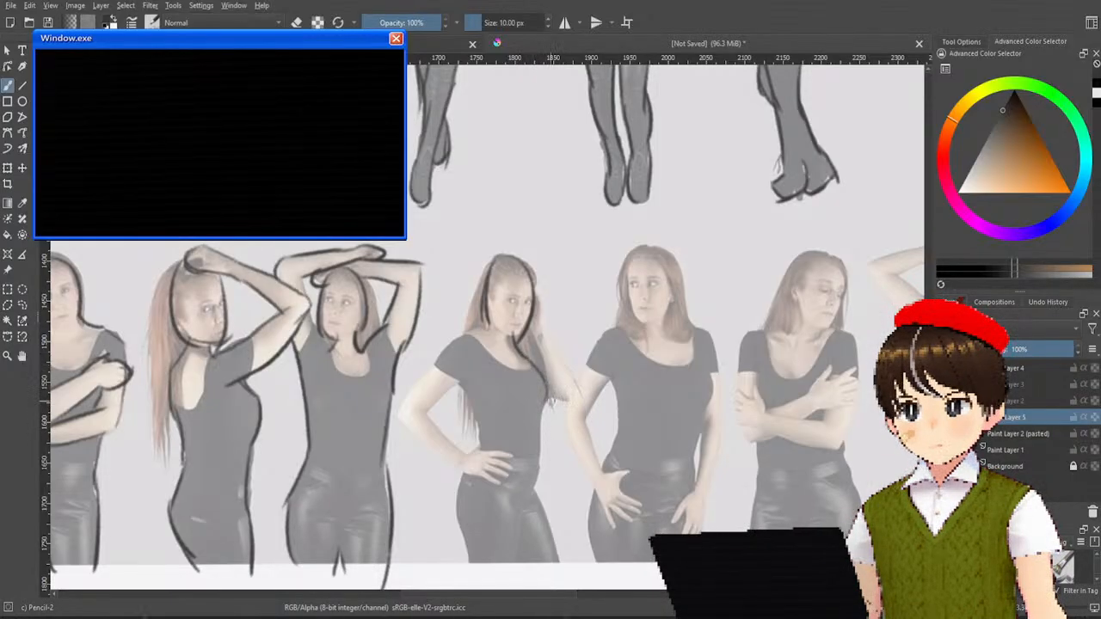
pyautogui.moveTo(544, 425); pyautogui.dragTo(554, 583)
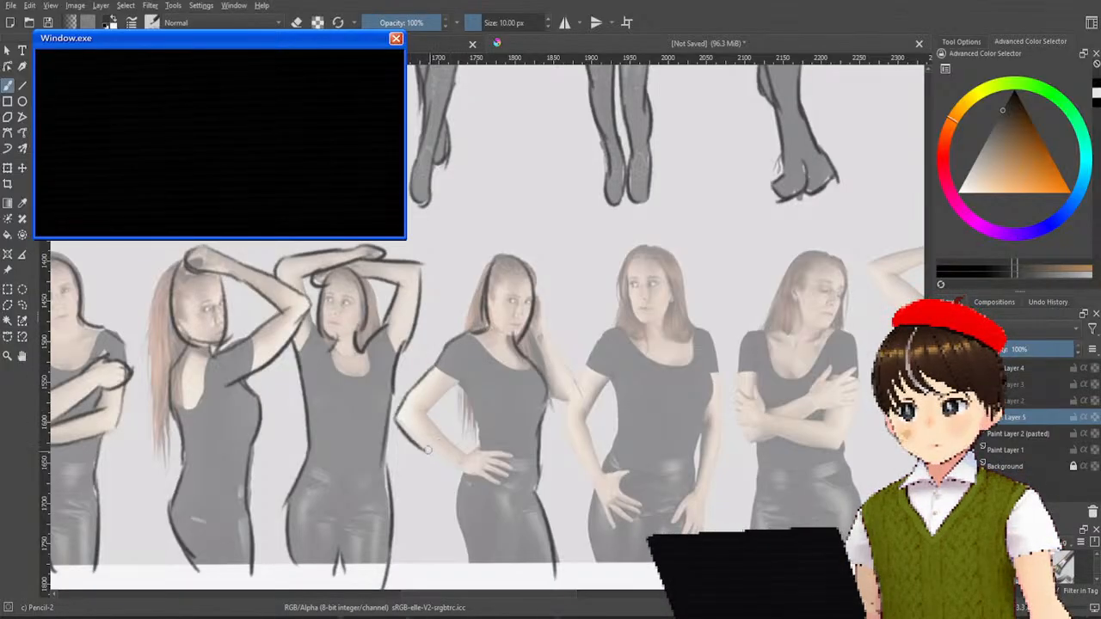
# Step: Outline the fifth figure's bent arm, the hand resting on her hip and the adjoining side of her torso
pyautogui.moveTo(406, 427)
pyautogui.mouseDown()
pyautogui.moveTo(455, 466)
pyautogui.moveTo(510, 475)
pyautogui.moveTo(508, 455)
pyautogui.moveTo(507, 474)
pyautogui.moveTo(500, 446)
pyautogui.mouseUp()
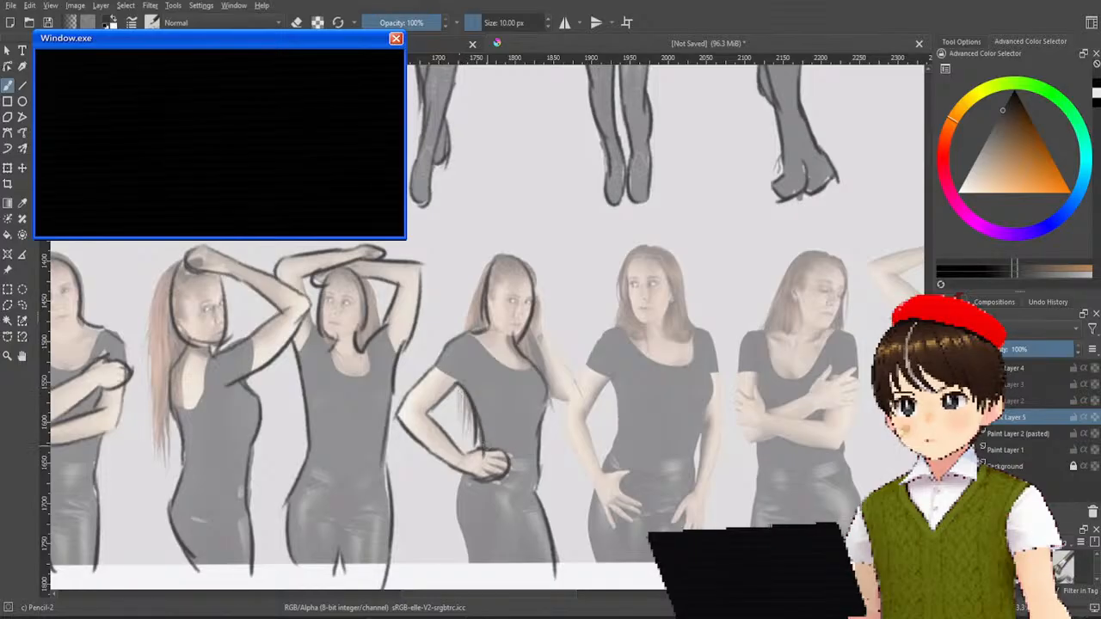
pyautogui.press('ctrl')
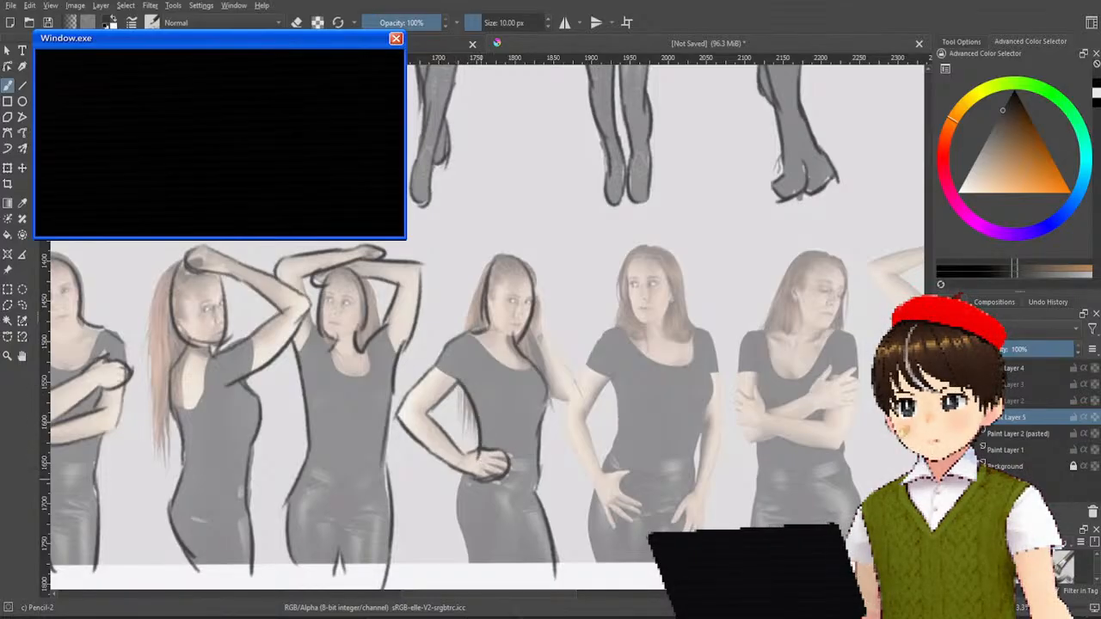
pyautogui.moveTo(457, 391); pyautogui.dragTo(484, 454)
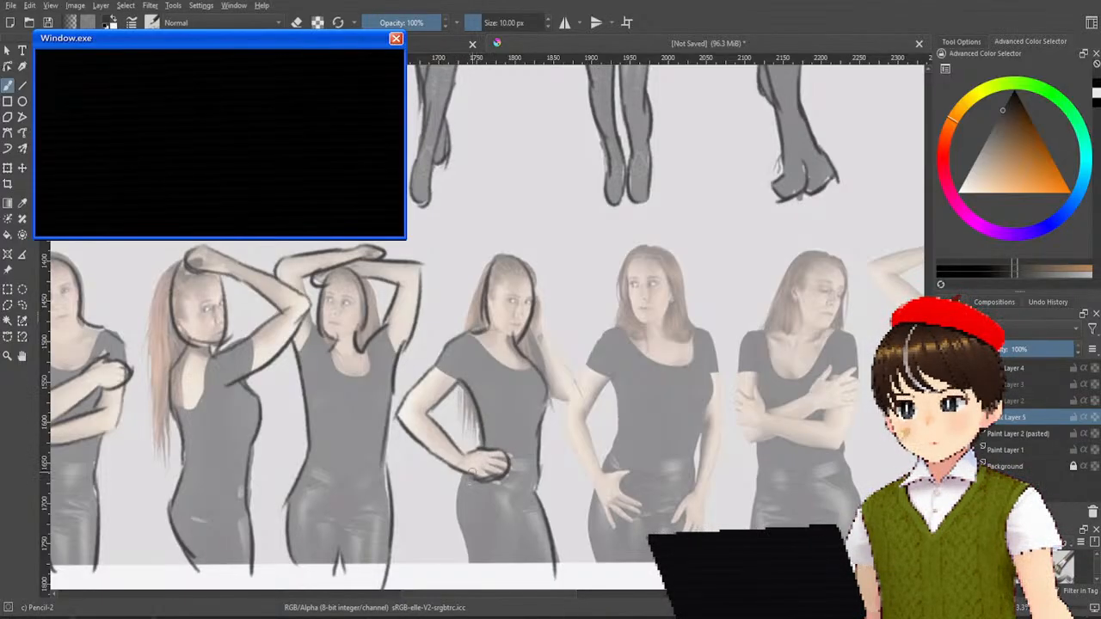
# Step: Trace the fifth figure's hip and thigh below the hand, and outline her arm raised to the head
pyautogui.moveTo(469, 472); pyautogui.dragTo(457, 531)
pyautogui.moveTo(457, 477); pyautogui.dragTo(471, 589)
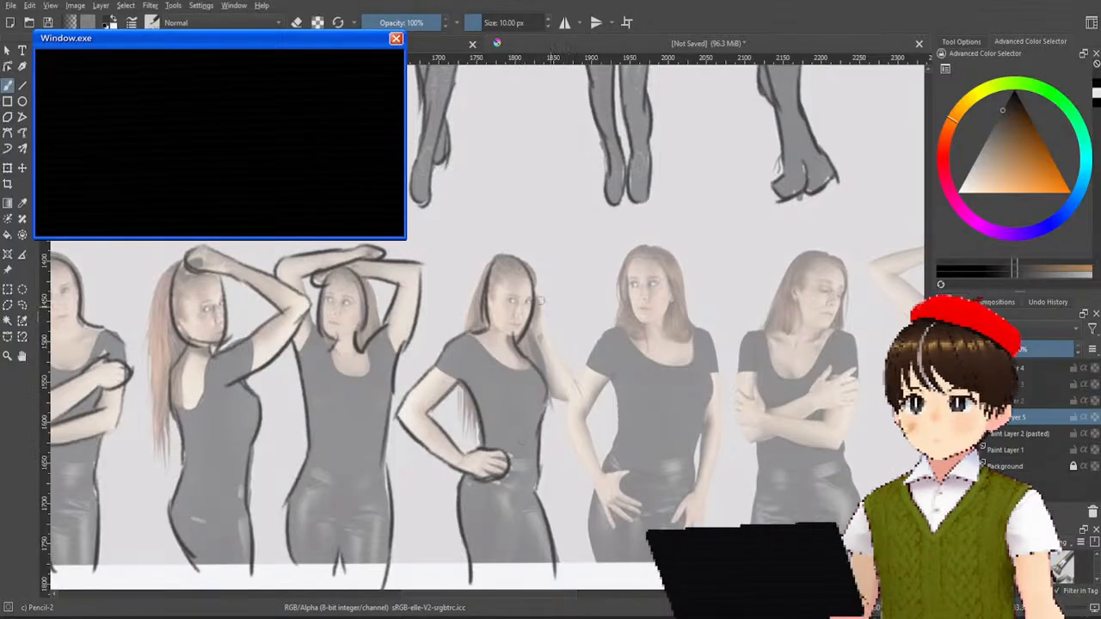
pyautogui.moveTo(534, 290)
pyautogui.mouseDown()
pyautogui.moveTo(560, 368)
pyautogui.moveTo(574, 363)
pyautogui.moveTo(558, 361)
pyautogui.moveTo(577, 391)
pyautogui.moveTo(571, 380)
pyautogui.moveTo(552, 396)
pyautogui.moveTo(570, 404)
pyautogui.moveTo(574, 381)
pyautogui.moveTo(562, 420)
pyautogui.mouseUp()
pyautogui.hotkey('ctrl', 'z')
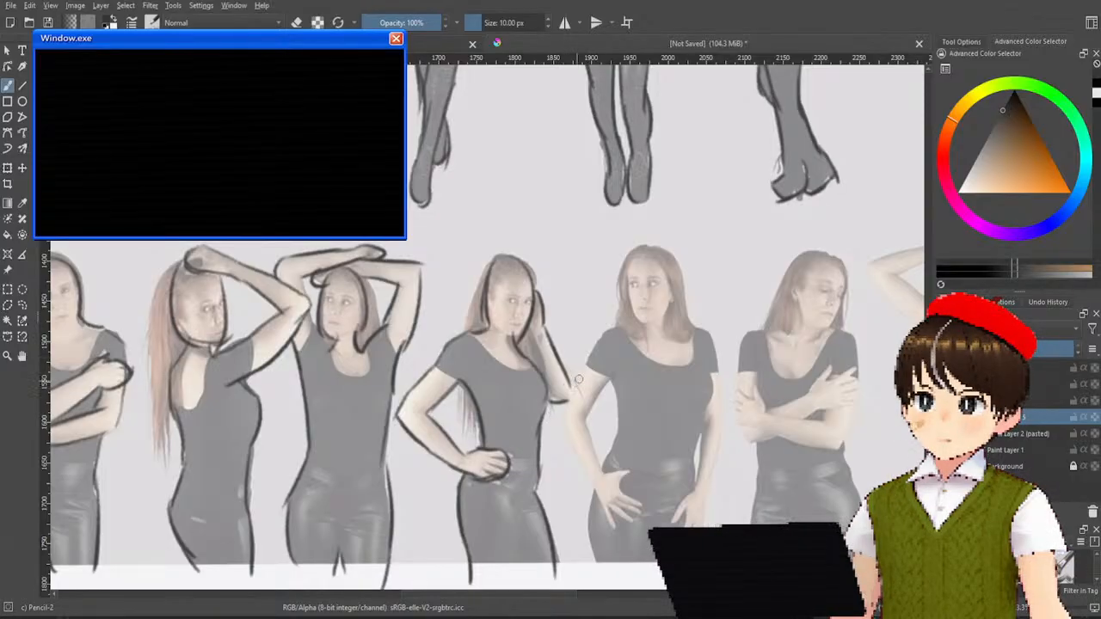
# Step: Outline the sixth figure's arm and hand resting on the hip, along with the adjoining waist line
pyautogui.moveTo(590, 360)
pyautogui.mouseDown()
pyautogui.moveTo(564, 417)
pyautogui.moveTo(600, 504)
pyautogui.moveTo(630, 520)
pyautogui.mouseUp()
pyautogui.moveTo(607, 470); pyautogui.dragTo(630, 508)
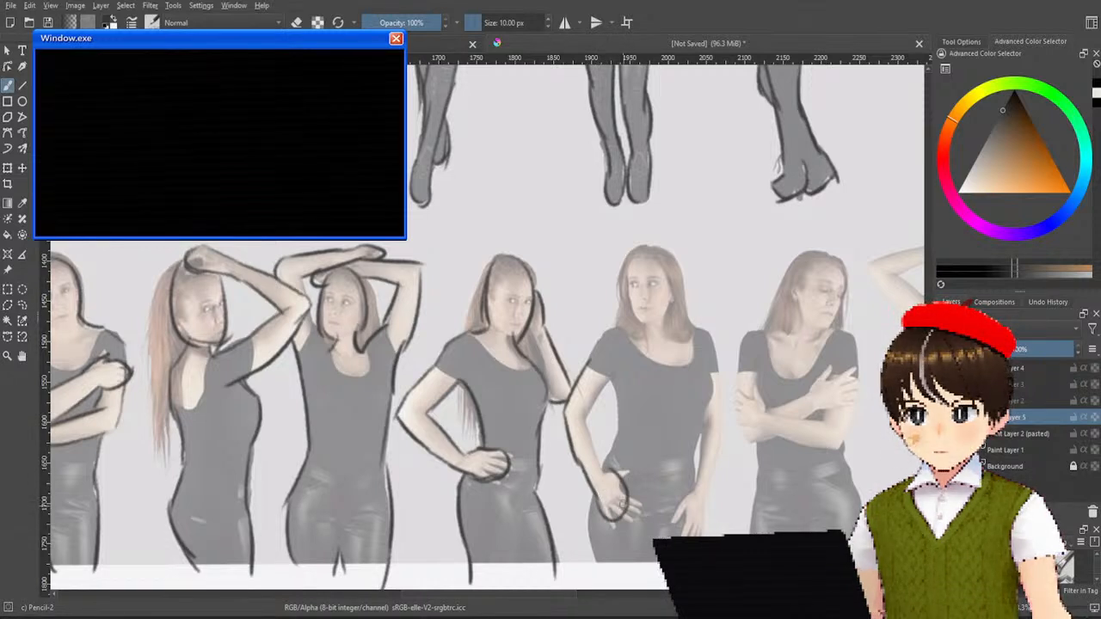
pyautogui.moveTo(585, 411); pyautogui.dragTo(615, 478)
pyautogui.hotkey('ctrl', 'z')
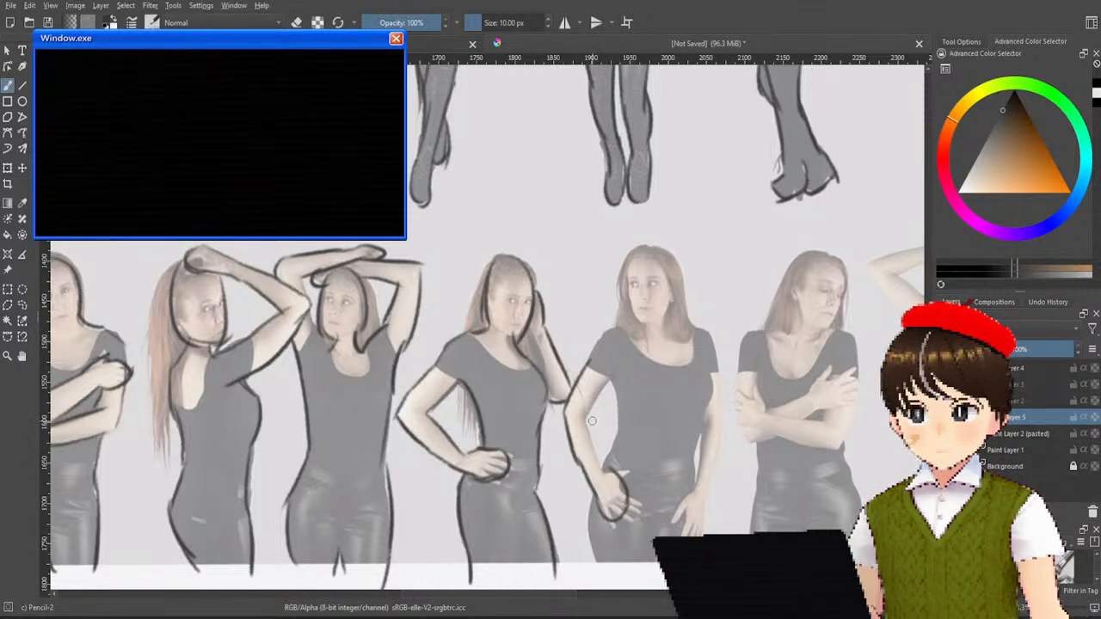
pyautogui.moveTo(586, 415); pyautogui.dragTo(612, 478)
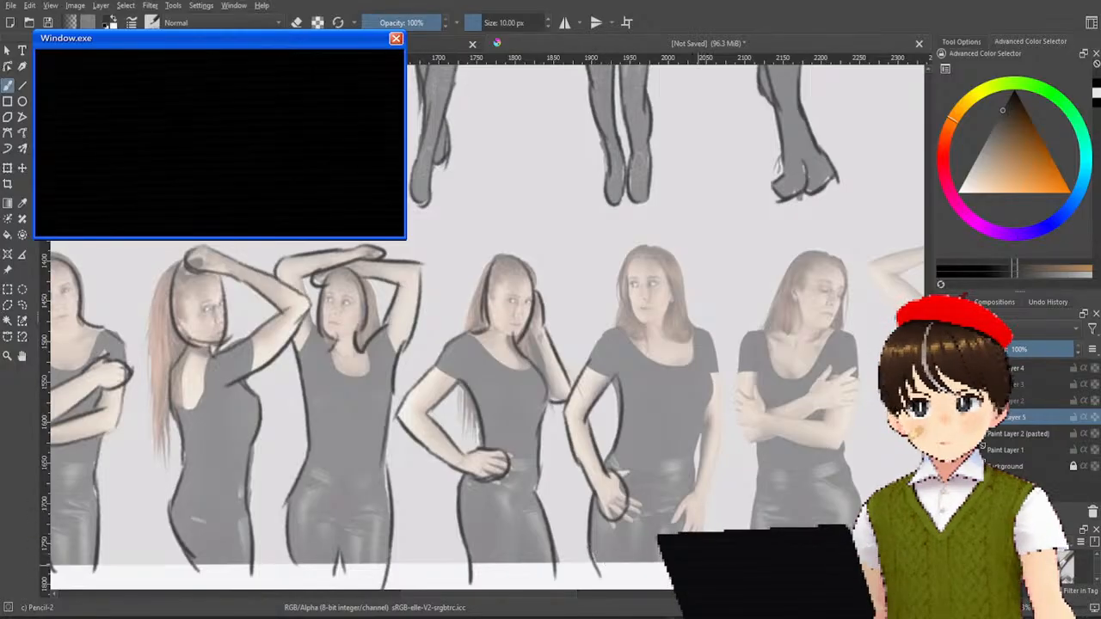
# Step: Trace the sixth figure's other hand and both edges of its forearm
pyautogui.moveTo(690, 494); pyautogui.dragTo(677, 531)
pyautogui.moveTo(704, 492); pyautogui.dragTo(702, 521)
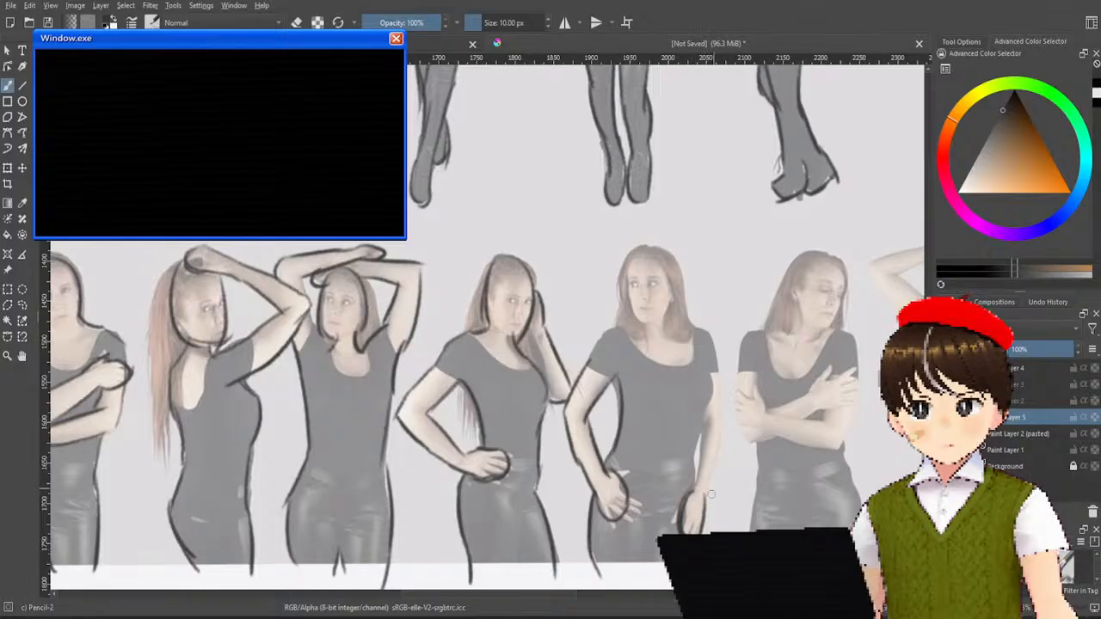
pyautogui.moveTo(722, 435)
pyautogui.mouseDown()
pyautogui.moveTo(701, 495)
pyautogui.moveTo(693, 430)
pyautogui.mouseUp()
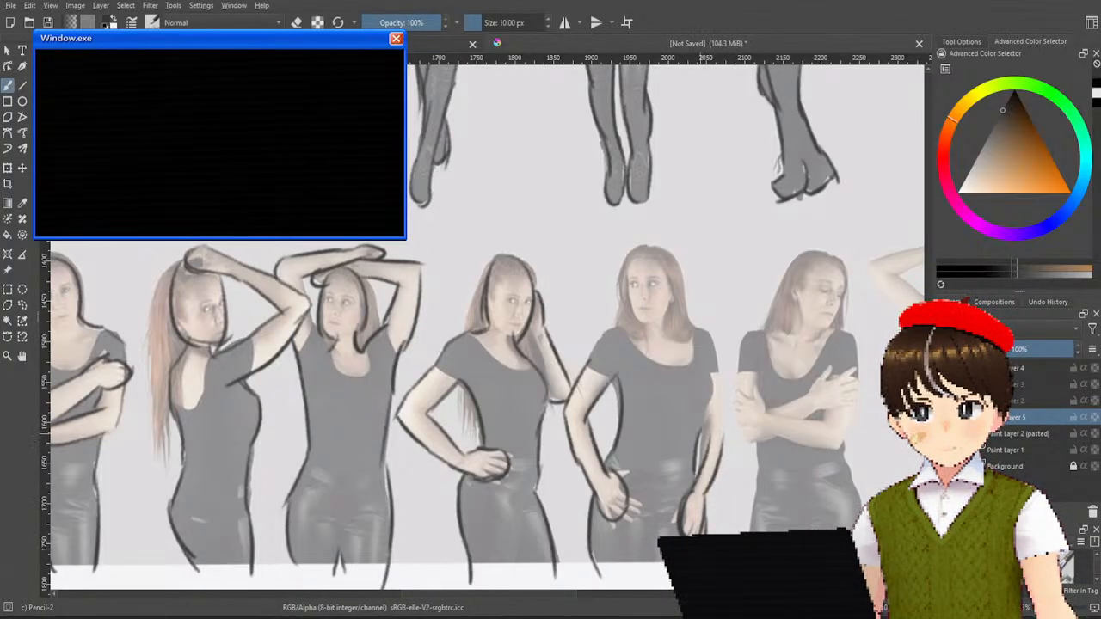
pyautogui.hotkey('ctrl', 'z')
pyautogui.moveTo(693, 494); pyautogui.dragTo(701, 433)
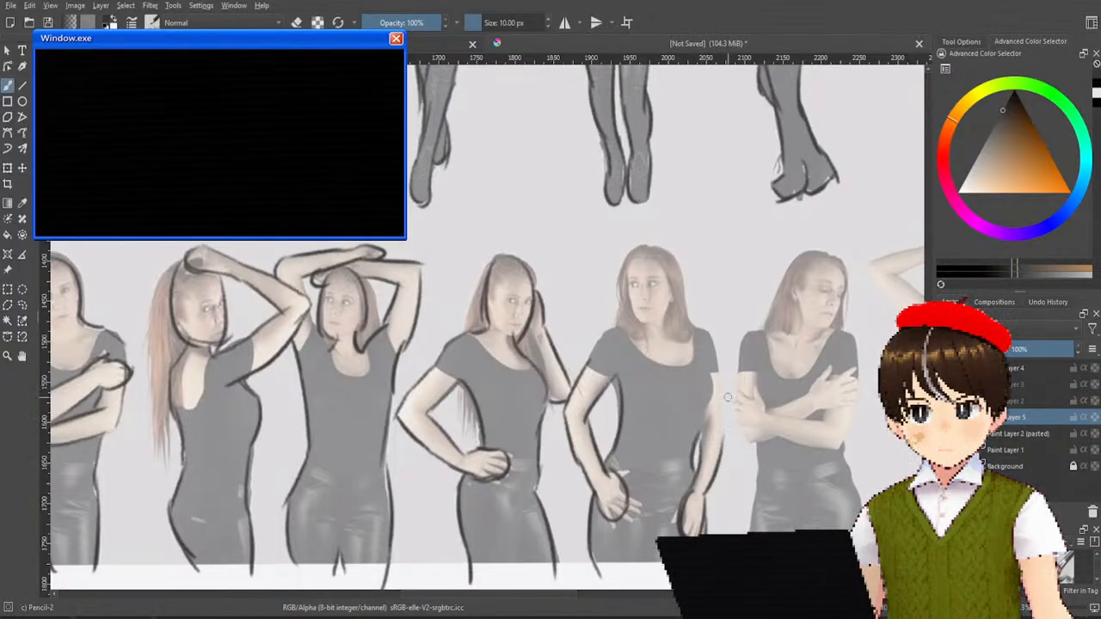
# Step: Outline the sixth figure's upper arm and shoulder above the second forearm, along with the side of her chest
pyautogui.moveTo(720, 356)
pyautogui.mouseDown()
pyautogui.moveTo(726, 452)
pyautogui.moveTo(716, 391)
pyautogui.moveTo(718, 407)
pyautogui.mouseUp()
pyautogui.moveTo(705, 352); pyautogui.dragTo(710, 403)
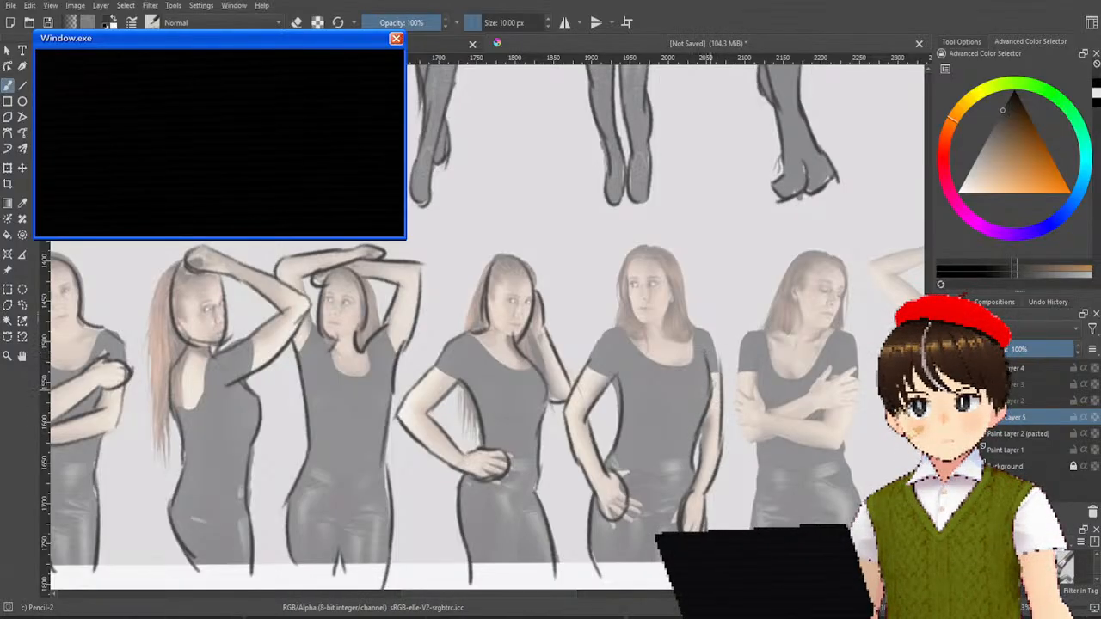
pyautogui.moveTo(691, 325); pyautogui.dragTo(717, 377)
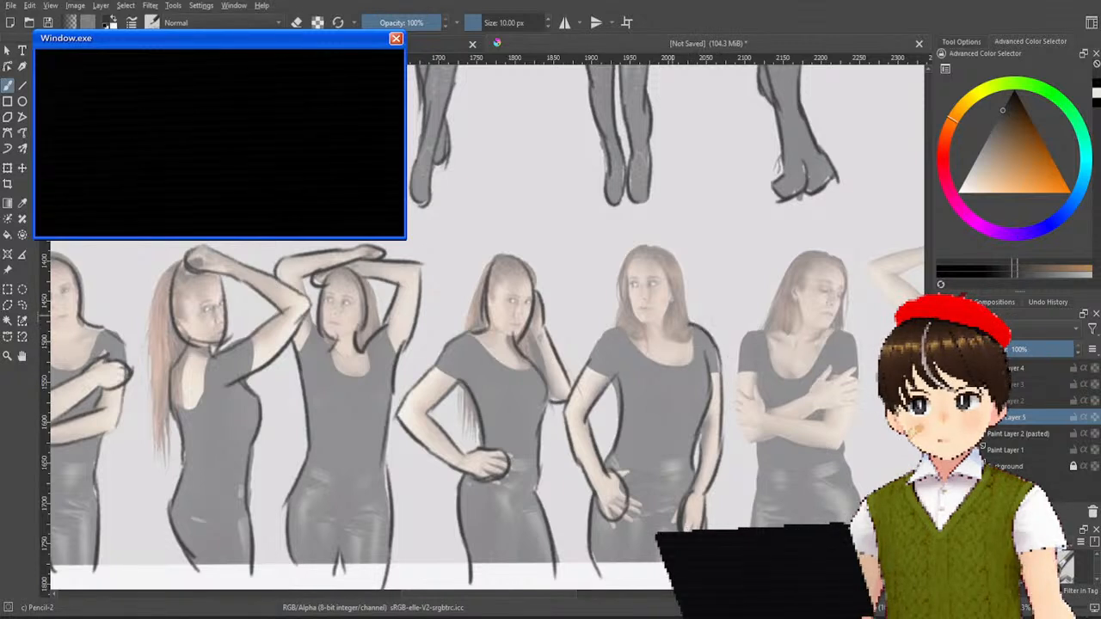
pyautogui.hotkey('ctrl', 'z')
pyautogui.moveTo(708, 328); pyautogui.dragTo(720, 378)
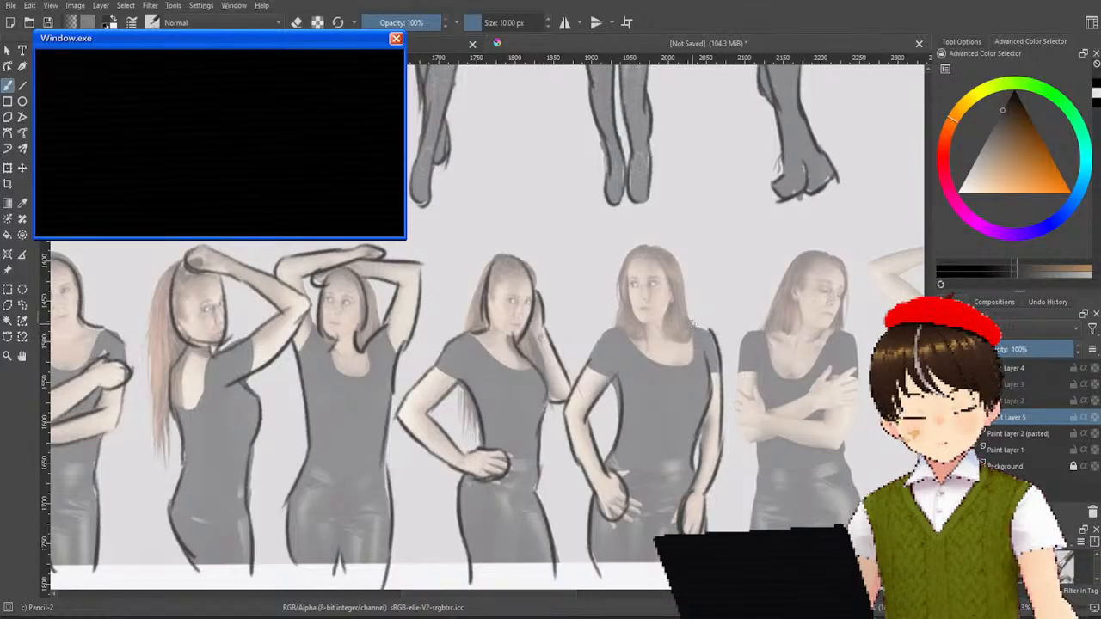
# Step: Outline the sixth figure's head and face, along with her neck and both shoulders
pyautogui.moveTo(683, 317); pyautogui.dragTo(713, 329)
pyautogui.hotkey('ctrl', 'z')
pyautogui.hotkey('ctrl', 'z')
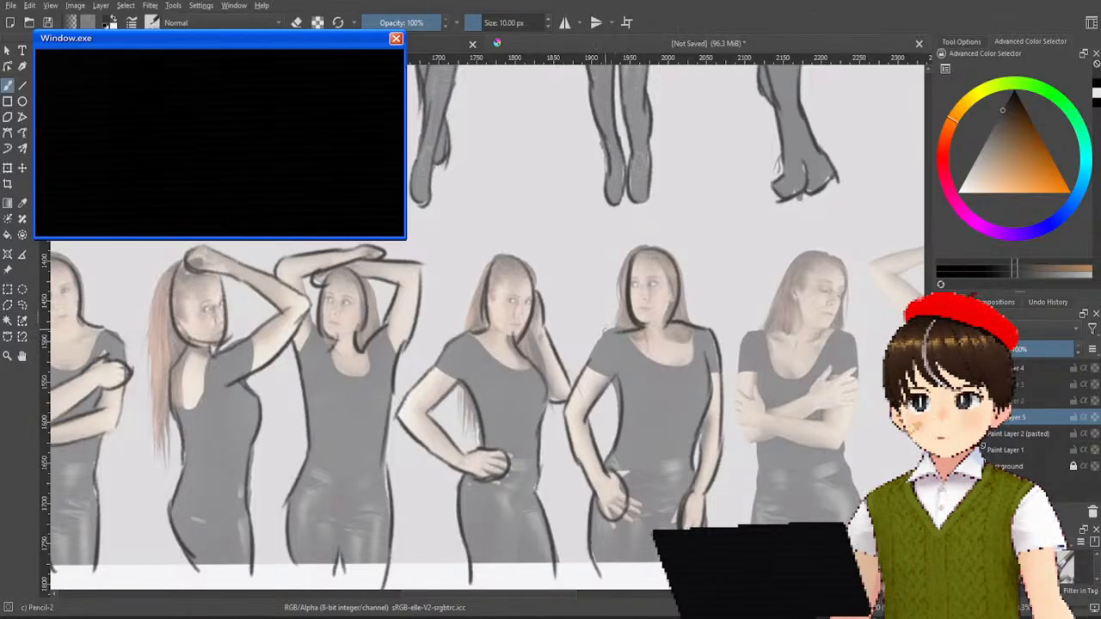
pyautogui.moveTo(602, 333); pyautogui.dragTo(591, 373)
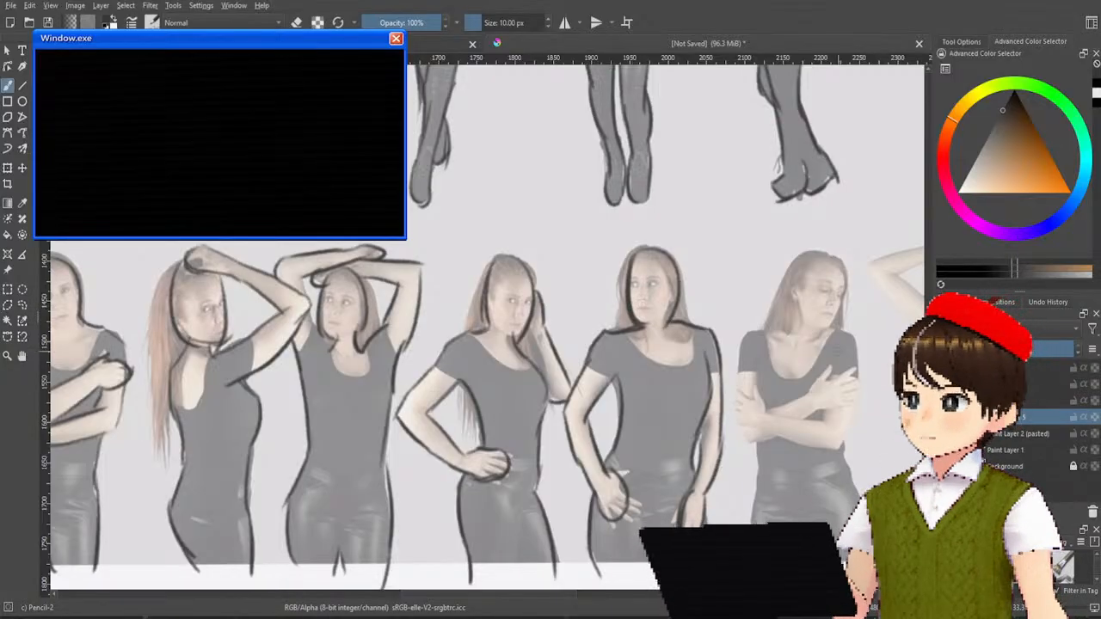
pyautogui.hscroll(5, 643, 303)
pyautogui.moveTo(626, 240); pyautogui.dragTo(627, 241)
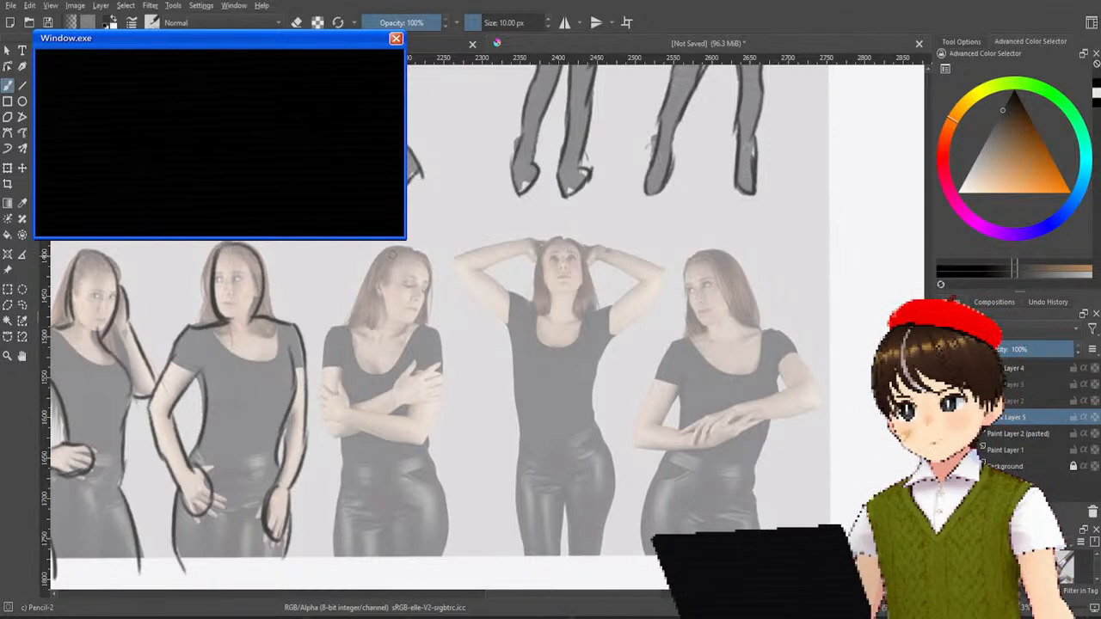
pyautogui.moveTo(394, 254); pyautogui.dragTo(394, 295)
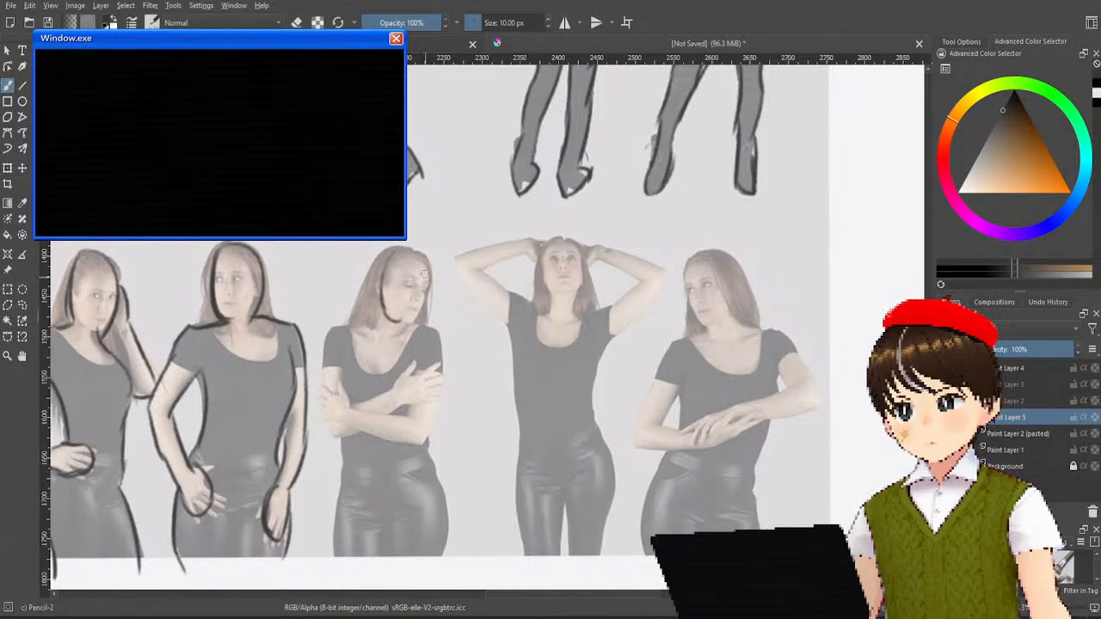
pyautogui.moveTo(422, 252); pyautogui.dragTo(401, 314)
pyautogui.hotkey('ctrl', 'z')
pyautogui.moveTo(387, 265); pyautogui.dragTo(405, 321)
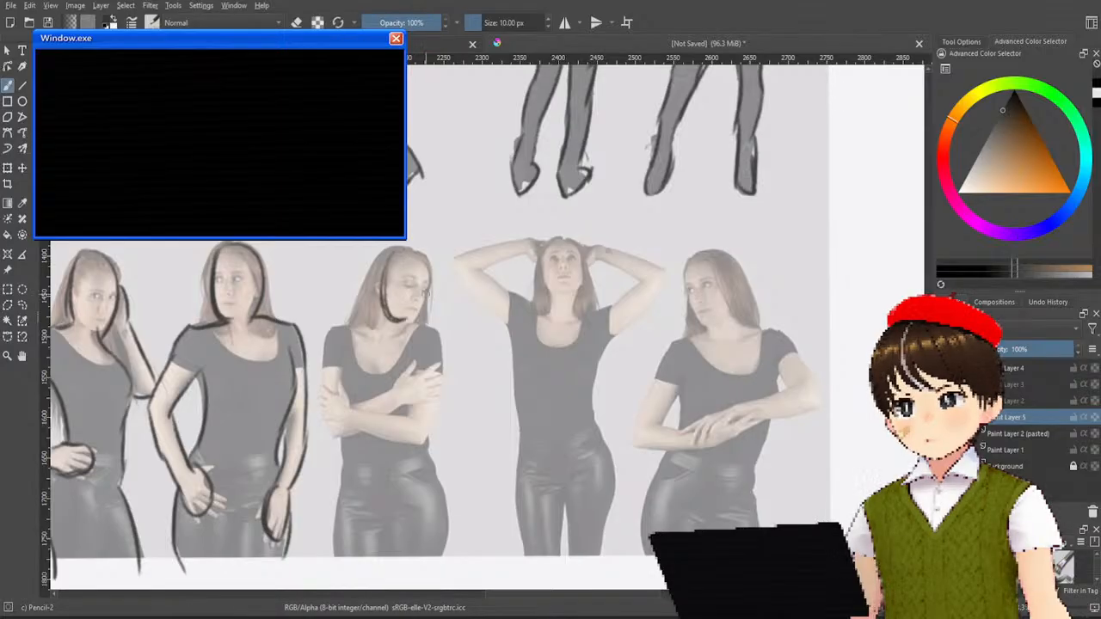
pyautogui.hotkey('ctrl', 'z')
pyautogui.moveTo(420, 250)
pyautogui.mouseDown()
pyautogui.moveTo(404, 320)
pyautogui.moveTo(410, 313)
pyautogui.moveTo(386, 298)
pyautogui.moveTo(371, 332)
pyautogui.mouseUp()
pyautogui.hotkey('ctrl', 'z')
pyautogui.hotkey('ctrl', 'z')
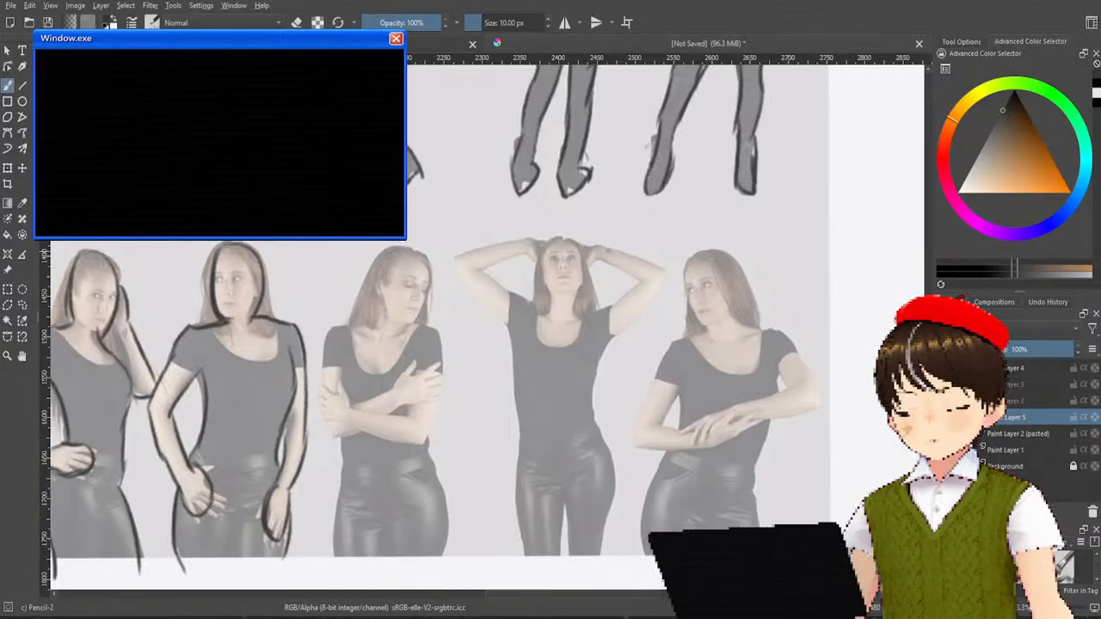
# Step: Outline the seventh figure's head and face, and trace her shoulder and sleeve above the hand gripping the upper arm
pyautogui.moveTo(386, 254)
pyautogui.mouseDown()
pyautogui.moveTo(383, 313)
pyautogui.moveTo(401, 316)
pyautogui.mouseUp()
pyautogui.hotkey('ctrl', 'z')
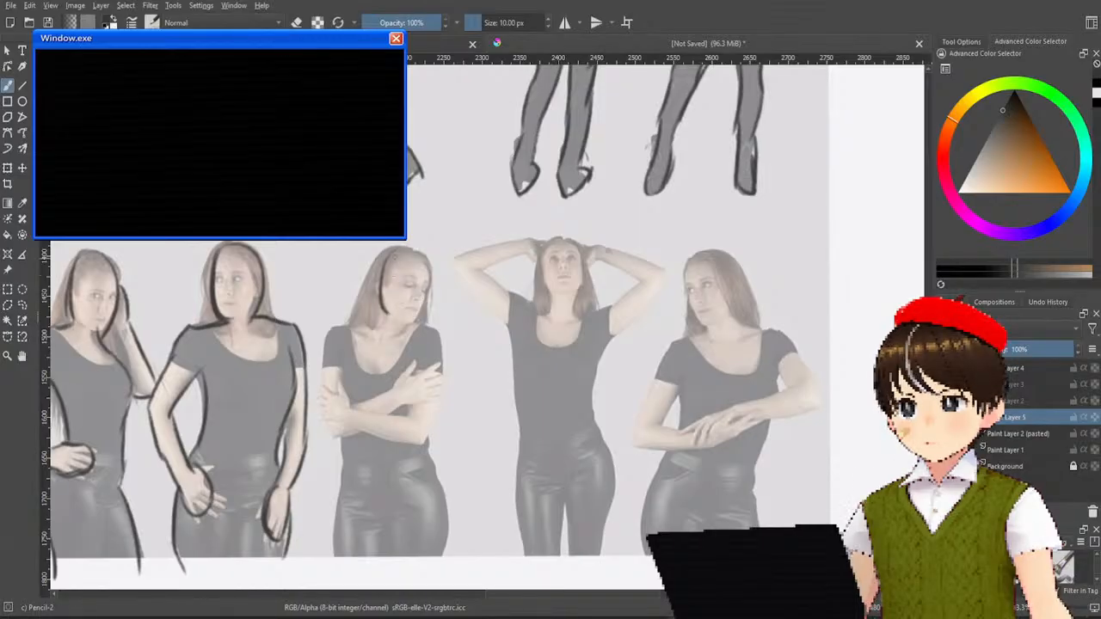
pyautogui.moveTo(382, 265); pyautogui.dragTo(410, 329)
pyautogui.moveTo(425, 251)
pyautogui.mouseDown()
pyautogui.moveTo(426, 296)
pyautogui.moveTo(405, 330)
pyautogui.mouseUp()
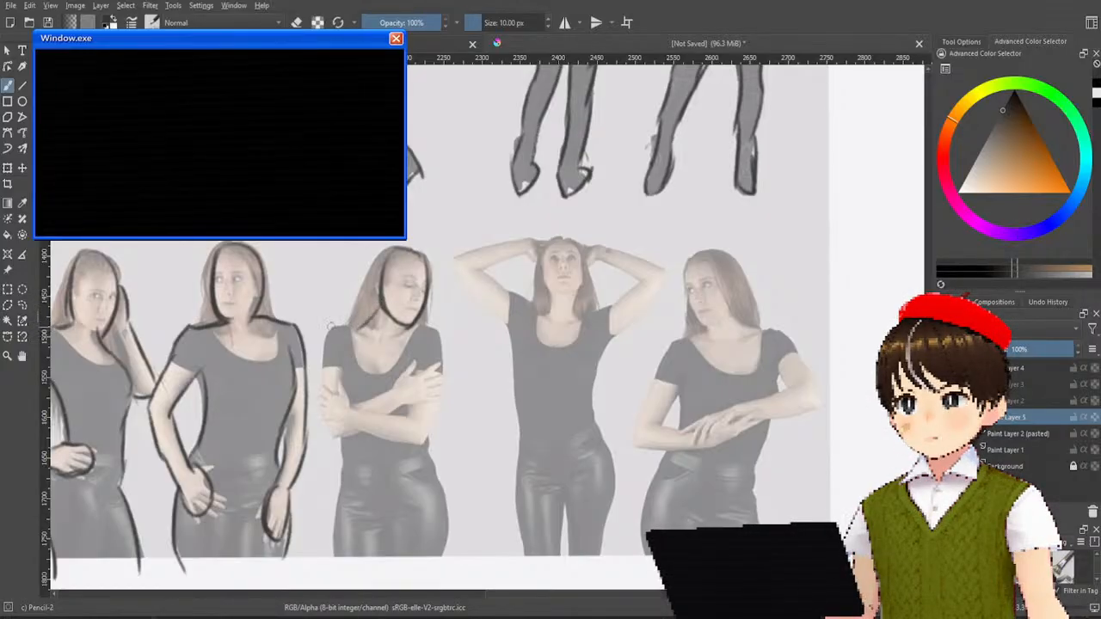
pyautogui.moveTo(329, 325)
pyautogui.mouseDown()
pyautogui.moveTo(381, 316)
pyautogui.moveTo(328, 373)
pyautogui.mouseUp()
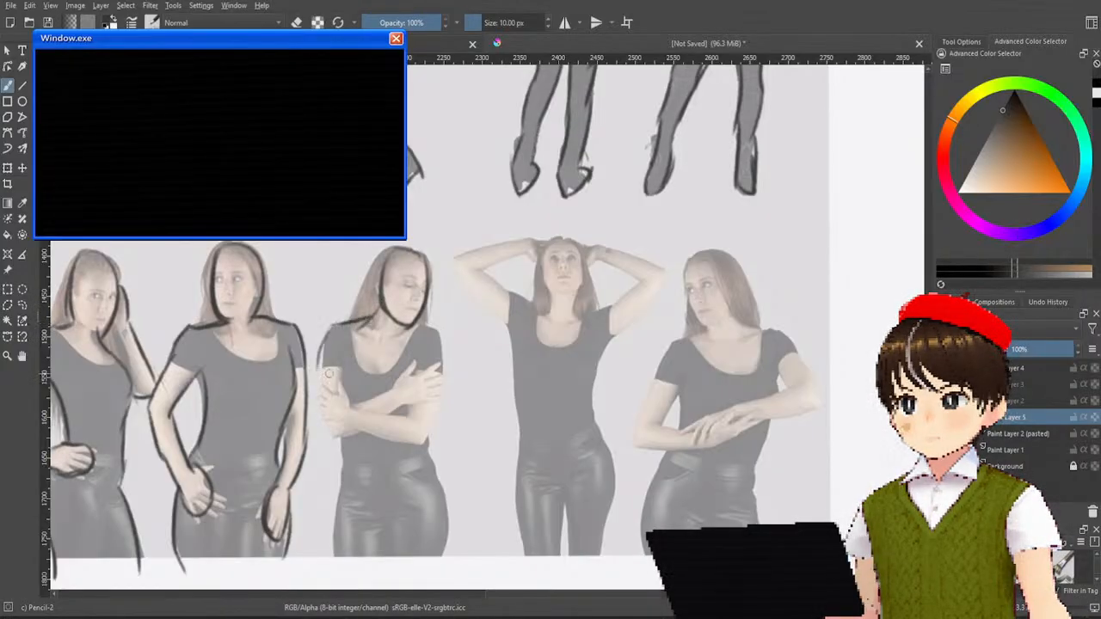
pyautogui.moveTo(324, 334)
pyautogui.mouseDown()
pyautogui.moveTo(324, 383)
pyautogui.moveTo(340, 405)
pyautogui.moveTo(330, 380)
pyautogui.mouseUp()
# Step: Outline the seventh figure's crossed forearms and both hands
pyautogui.moveTo(338, 419)
pyautogui.mouseDown()
pyautogui.moveTo(356, 435)
pyautogui.moveTo(423, 445)
pyautogui.mouseUp()
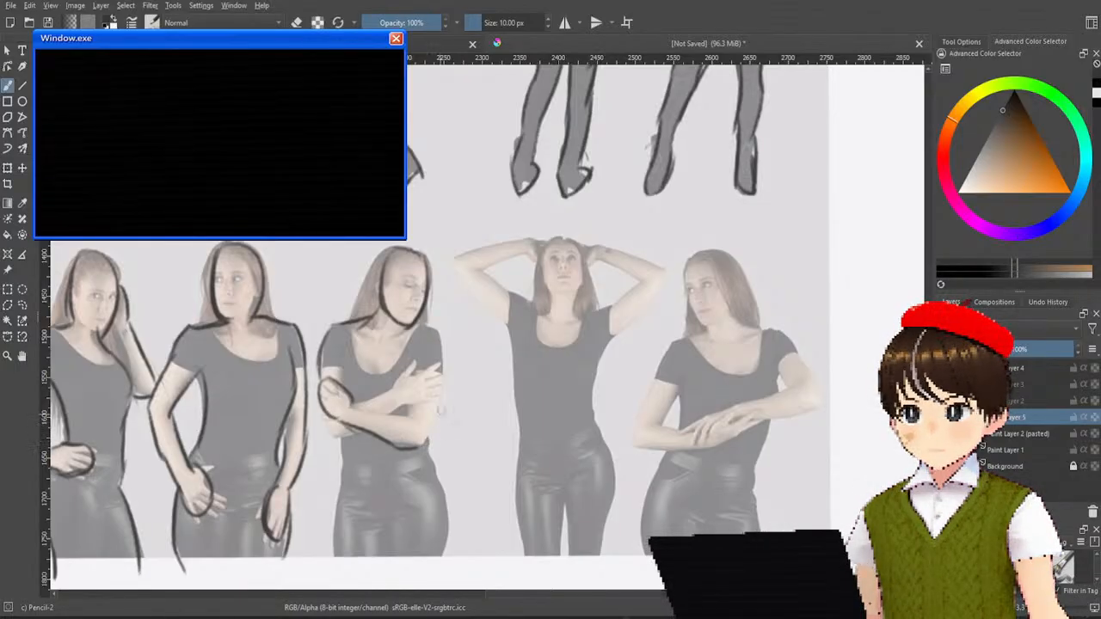
pyautogui.moveTo(444, 384)
pyautogui.mouseDown()
pyautogui.moveTo(421, 440)
pyautogui.moveTo(389, 445)
pyautogui.mouseUp()
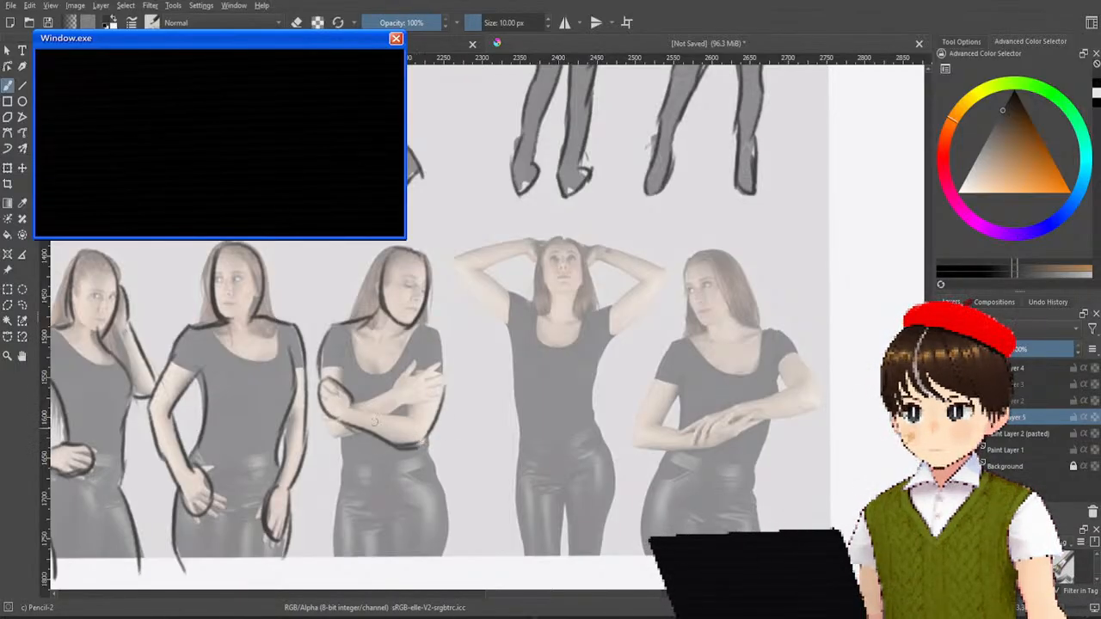
pyautogui.moveTo(348, 411)
pyautogui.mouseDown()
pyautogui.moveTo(404, 407)
pyautogui.moveTo(437, 370)
pyautogui.moveTo(434, 391)
pyautogui.moveTo(353, 402)
pyautogui.mouseUp()
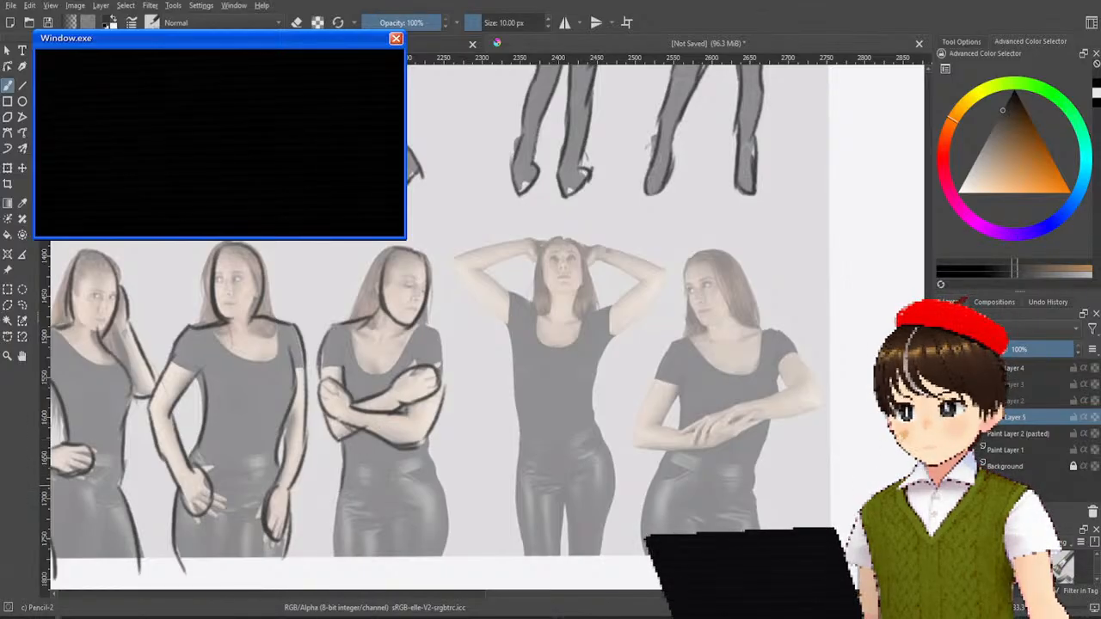
# Step: Trace both sides of the seventh figure's hips and thighs, and add her remaining shoulder
pyautogui.moveTo(331, 490); pyautogui.dragTo(336, 571)
pyautogui.moveTo(427, 434)
pyautogui.mouseDown()
pyautogui.moveTo(443, 468)
pyautogui.moveTo(449, 549)
pyautogui.moveTo(435, 585)
pyautogui.mouseUp()
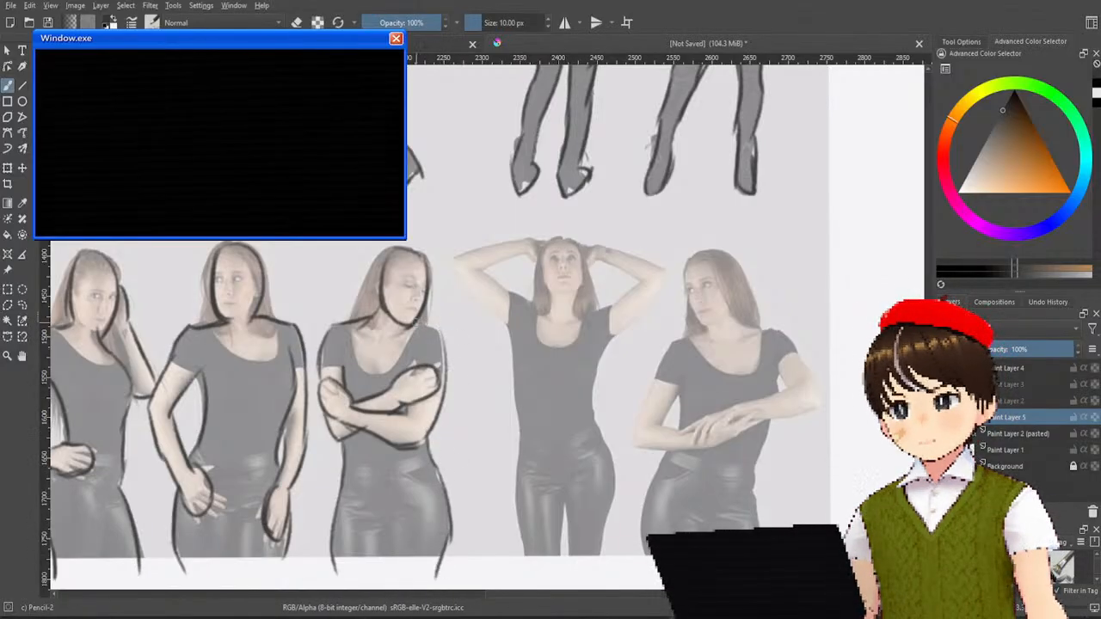
pyautogui.moveTo(420, 324); pyautogui.dragTo(446, 335)
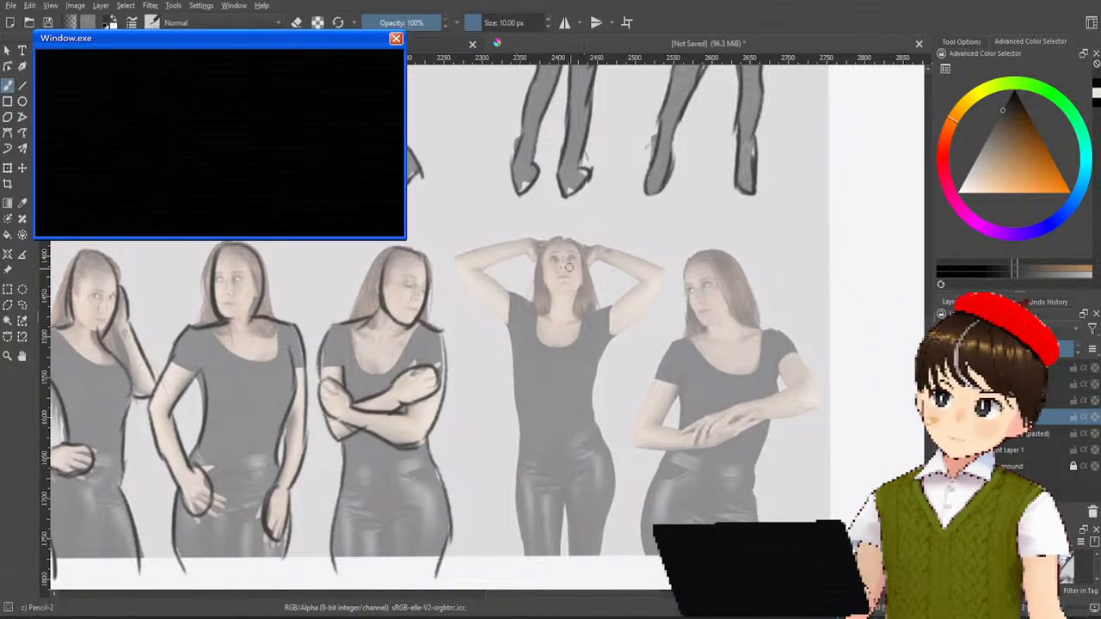
pyautogui.moveTo(555, 234); pyautogui.dragTo(545, 296)
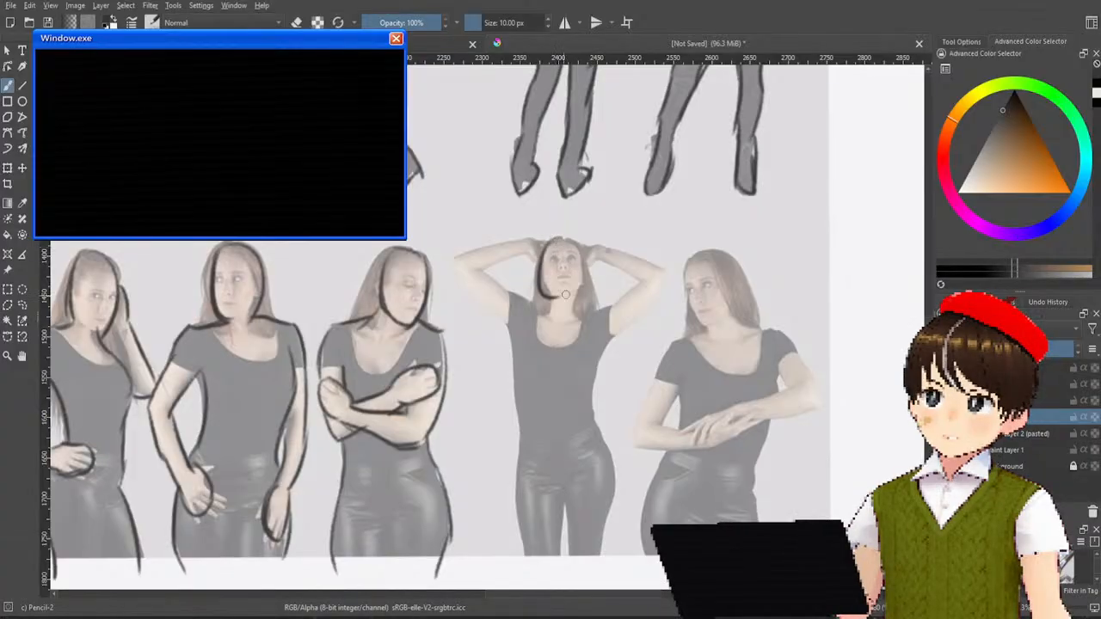
pyautogui.moveTo(572, 238); pyautogui.dragTo(574, 303)
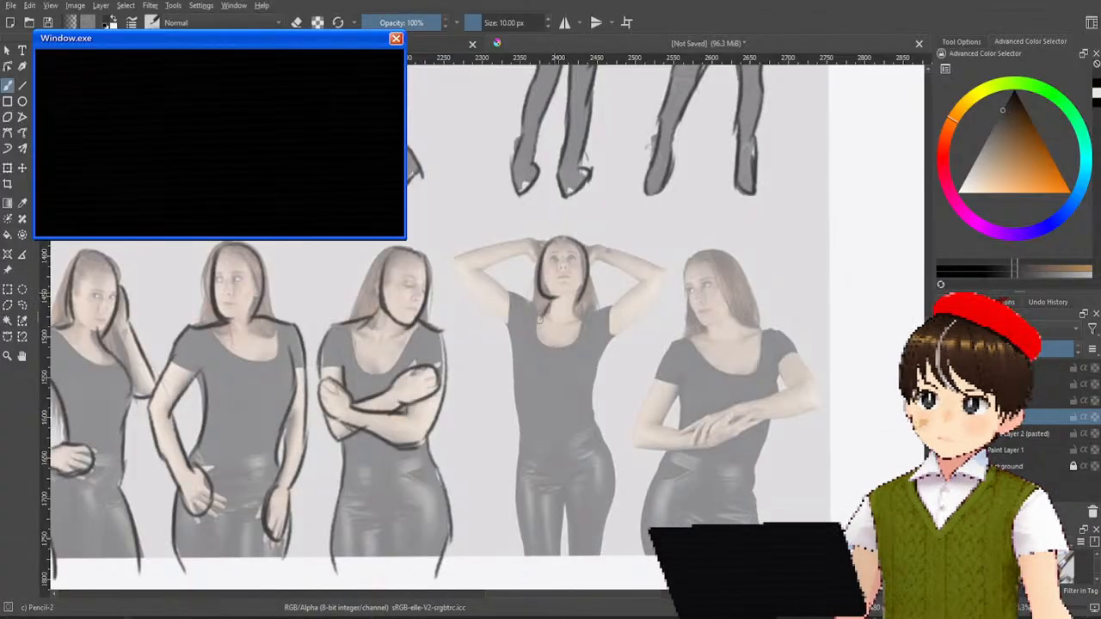
pyautogui.hotkey('ctrl', 'z')
pyautogui.moveTo(555, 235); pyautogui.dragTo(544, 308)
pyautogui.hotkey('ctrl', 'z')
pyautogui.moveTo(556, 238); pyautogui.dragTo(547, 303)
pyautogui.hotkey('ctrl', 'z')
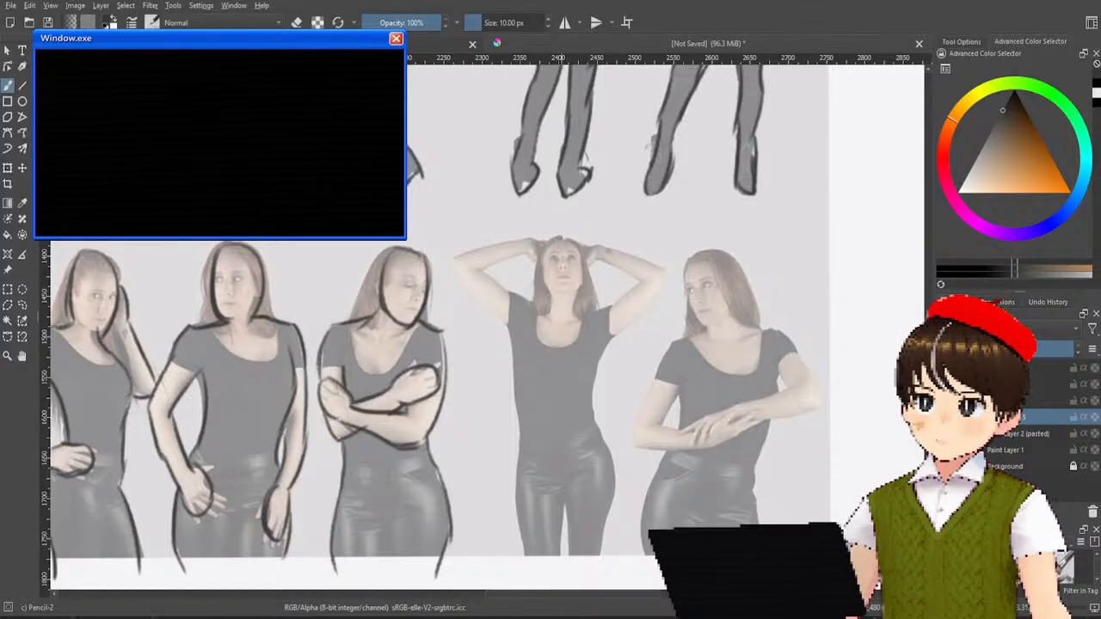
pyautogui.moveTo(558, 237)
pyautogui.mouseDown()
pyautogui.moveTo(542, 303)
pyautogui.moveTo(585, 260)
pyautogui.moveTo(570, 313)
pyautogui.mouseUp()
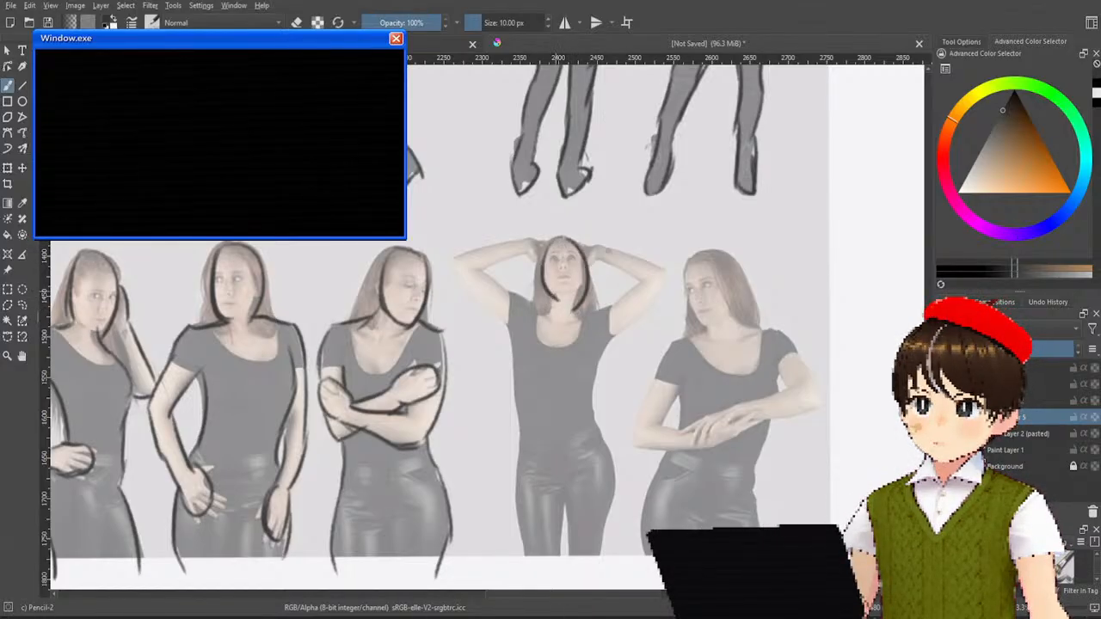
pyautogui.hotkey('ctrl', 'z')
pyautogui.hotkey('ctrl', 'z')
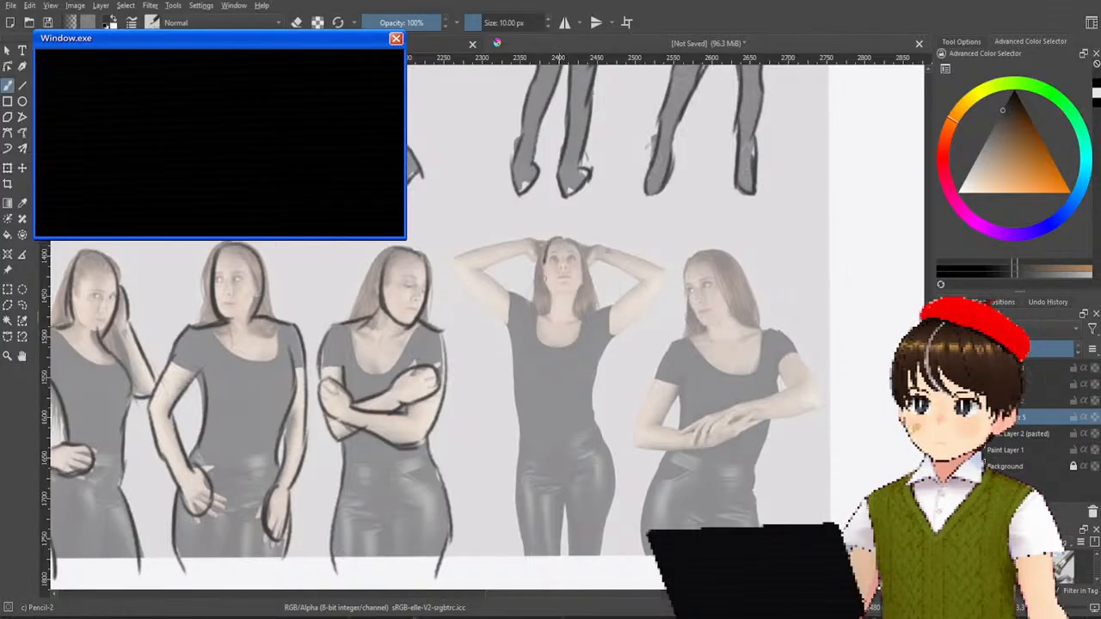
# Step: Outline the eighth figure's head and neck, along with her raised hand and forearm nearest the seventh figure
pyautogui.moveTo(554, 262); pyautogui.dragTo(541, 301)
pyautogui.moveTo(562, 236)
pyautogui.mouseDown()
pyautogui.moveTo(572, 293)
pyautogui.moveTo(552, 291)
pyautogui.moveTo(572, 305)
pyautogui.moveTo(544, 332)
pyautogui.mouseUp()
pyautogui.hotkey('ctrl', 'z')
pyautogui.moveTo(480, 268)
pyautogui.mouseDown()
pyautogui.moveTo(521, 294)
pyautogui.moveTo(528, 241)
pyautogui.moveTo(545, 238)
pyautogui.moveTo(461, 255)
pyautogui.moveTo(487, 324)
pyautogui.mouseUp()
pyautogui.hotkey('ctrl', 'z')
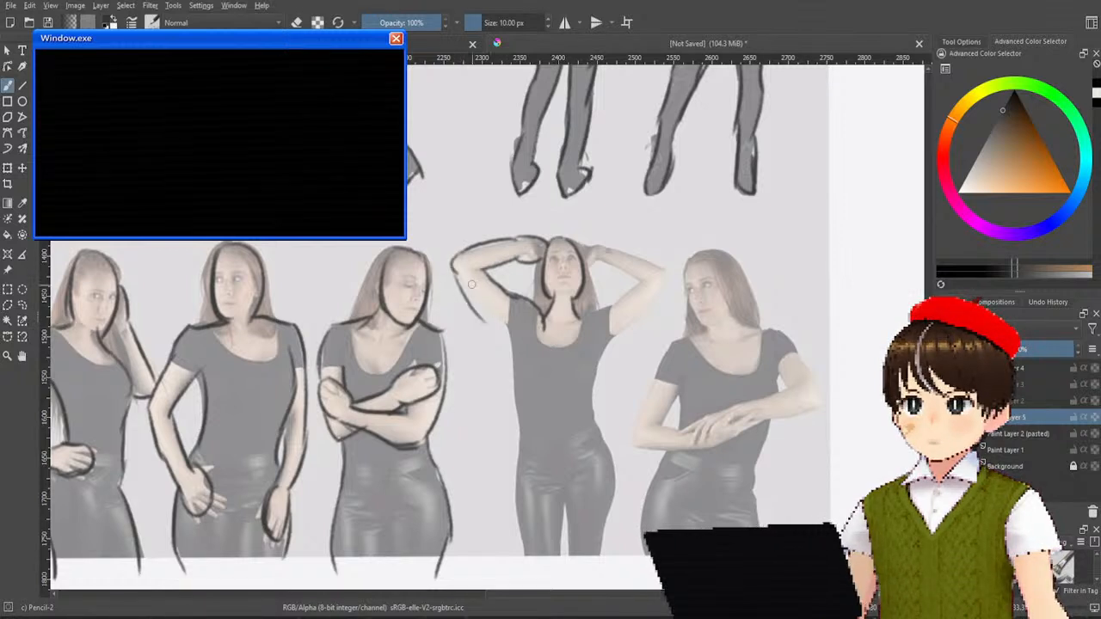
# Step: Trace the underside of the eighth figure's raised upper arm from the elbow to the armpit
pyautogui.hotkey('ctrl', 'z')
pyautogui.moveTo(456, 274); pyautogui.dragTo(505, 331)
pyautogui.hotkey('ctrl', 'z')
pyautogui.moveTo(460, 278); pyautogui.dragTo(505, 330)
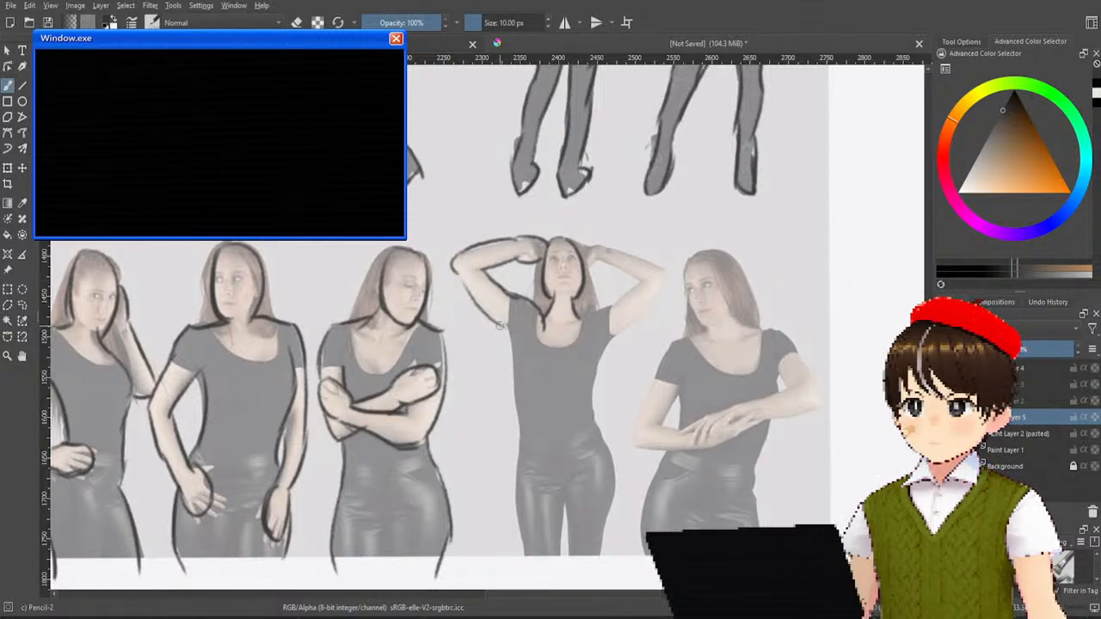
pyautogui.hotkey('ctrl', 'z')
pyautogui.moveTo(457, 275)
pyautogui.mouseDown()
pyautogui.moveTo(507, 321)
pyautogui.moveTo(512, 409)
pyautogui.mouseUp()
pyautogui.hotkey('ctrl', 'z')
# Step: Trace the eighth figure's side from the armpit down the torso, hip and thigh, and add the inner leg line
pyautogui.moveTo(505, 330); pyautogui.dragTo(520, 413)
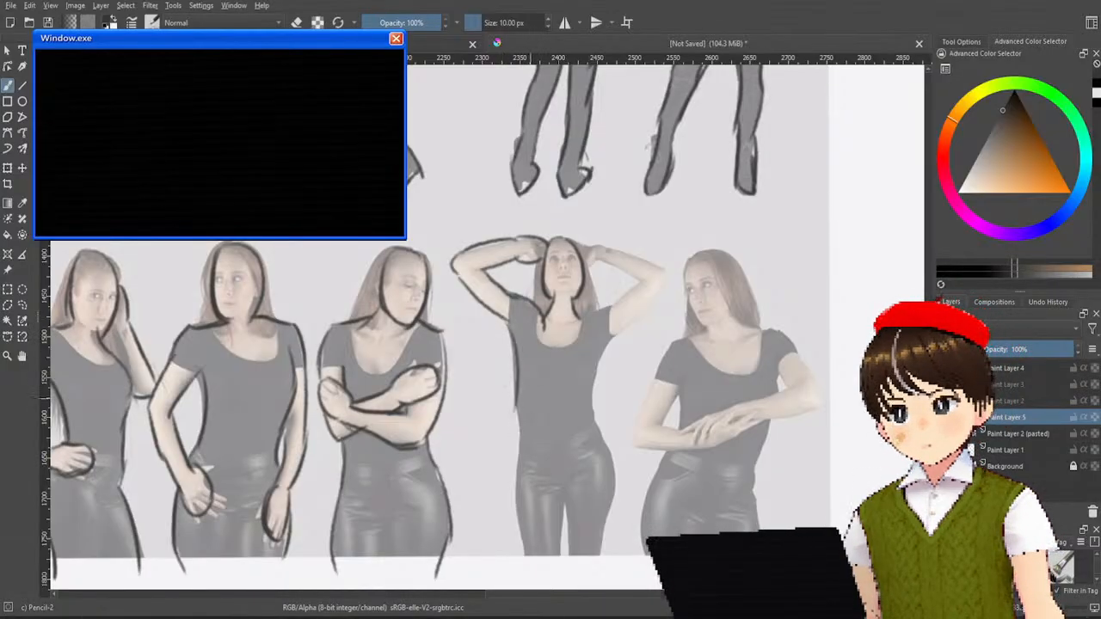
pyautogui.hotkey('ctrl', 'z')
pyautogui.moveTo(504, 316); pyautogui.dragTo(528, 564)
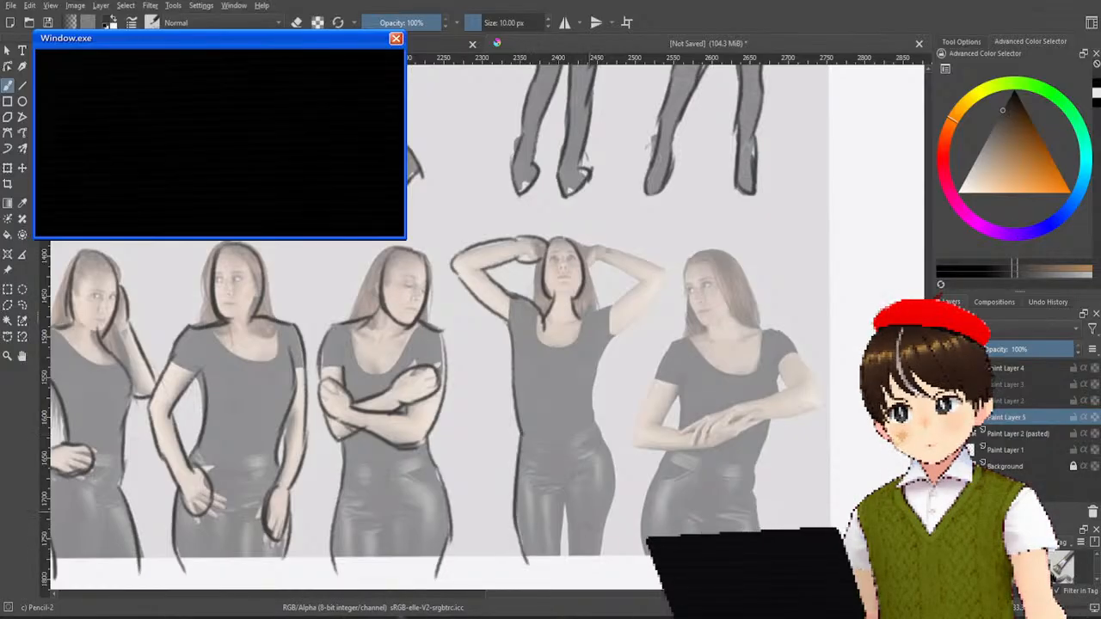
pyautogui.moveTo(565, 499); pyautogui.dragTo(569, 559)
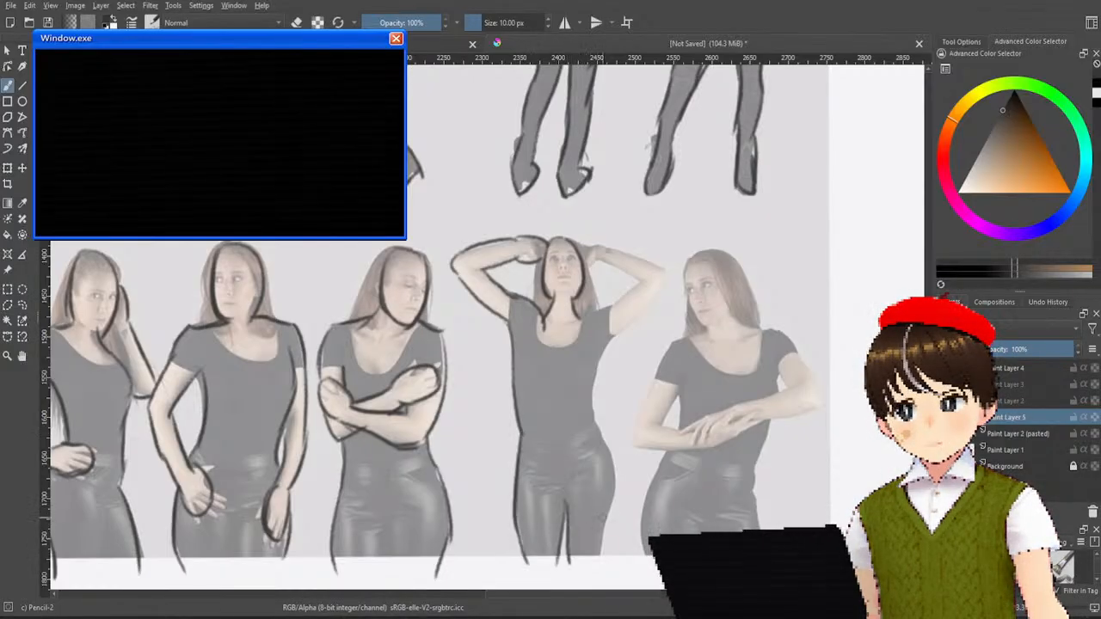
# Step: Trace the eighth figure's opposite hip and outer thigh
pyautogui.moveTo(604, 523); pyautogui.dragTo(601, 563)
pyautogui.moveTo(596, 421); pyautogui.dragTo(613, 478)
pyautogui.hotkey('ctrl', 'z')
pyautogui.moveTo(593, 412); pyautogui.dragTo(614, 464)
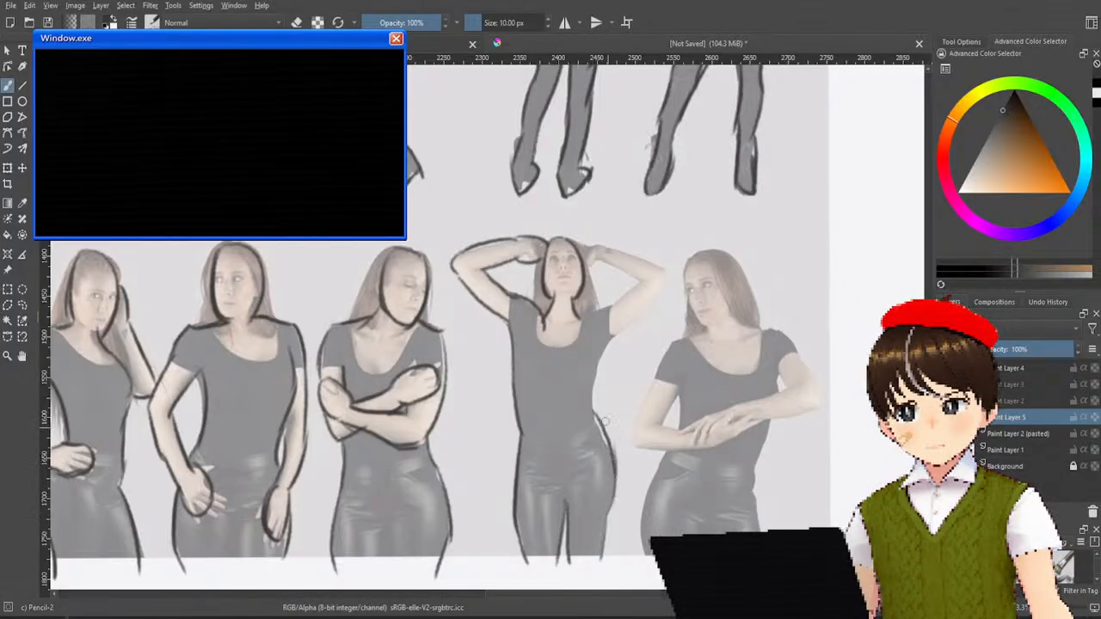
pyautogui.hotkey('ctrl', 'z')
pyautogui.moveTo(594, 412); pyautogui.dragTo(613, 475)
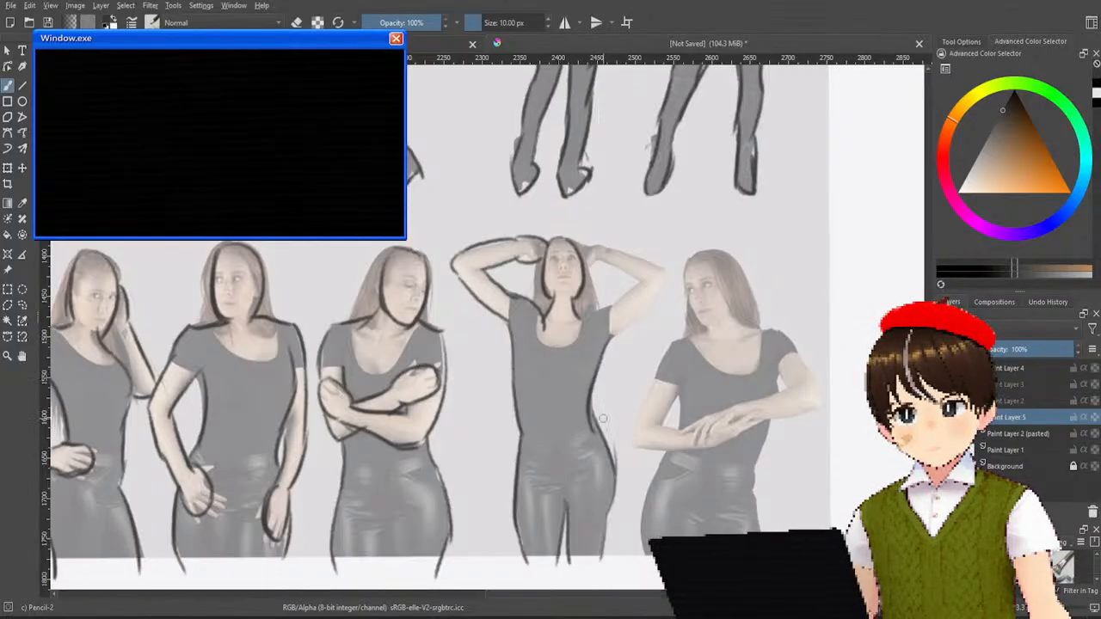
# Step: Trace the side of the eighth figure's torso from the opposite armpit to the waist
pyautogui.hotkey('ctrl', 'z')
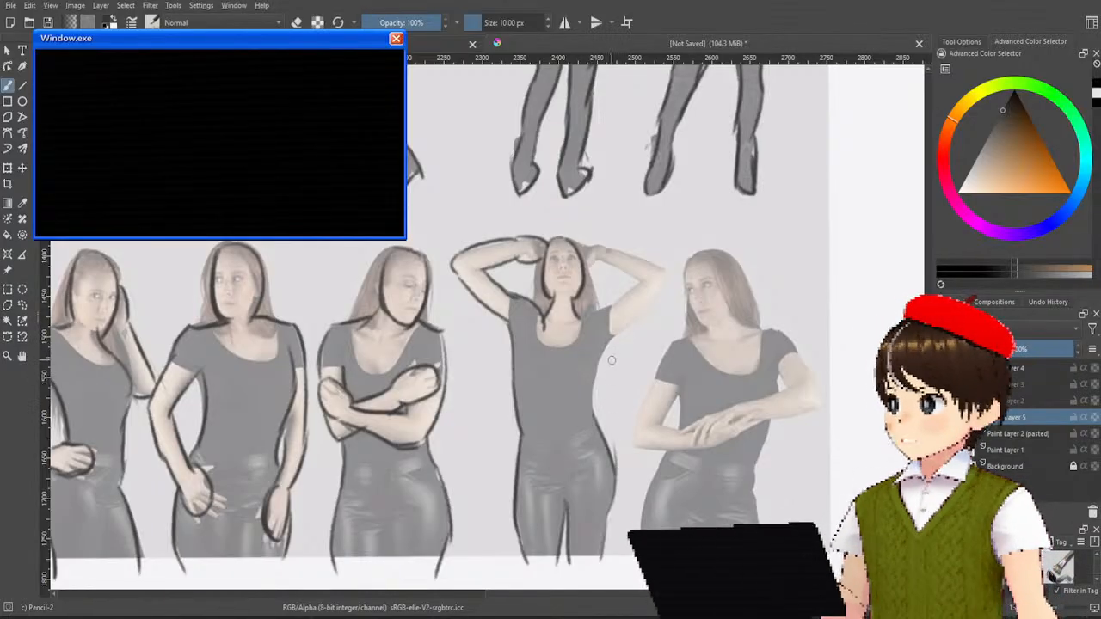
pyautogui.moveTo(615, 335); pyautogui.dragTo(592, 418)
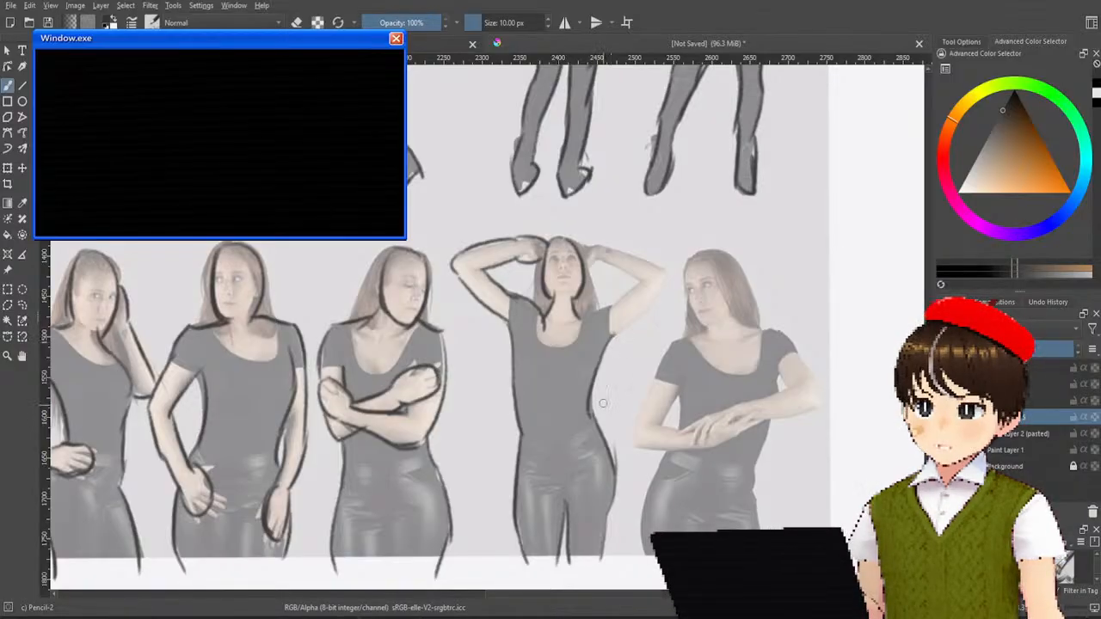
pyautogui.hotkey('ctrl', 'z')
pyautogui.moveTo(614, 335)
pyautogui.mouseDown()
pyautogui.moveTo(596, 378)
pyautogui.moveTo(594, 422)
pyautogui.mouseUp()
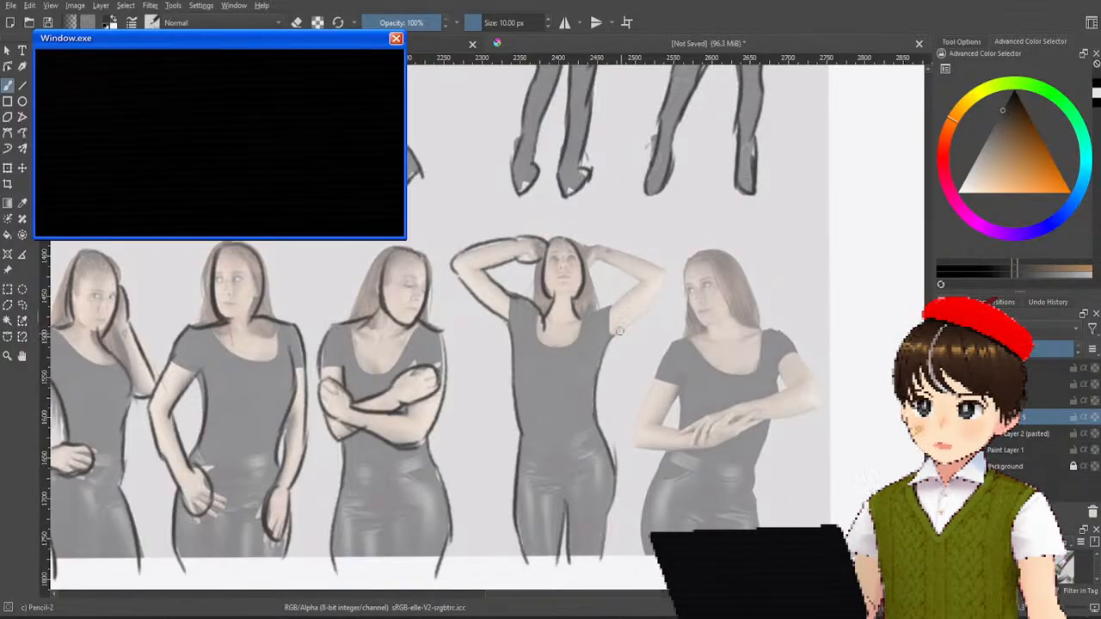
# Step: Outline the eighth figure's other raised arm, from the armpit around the elbow to the hand on her head
pyautogui.moveTo(657, 300); pyautogui.dragTo(611, 337)
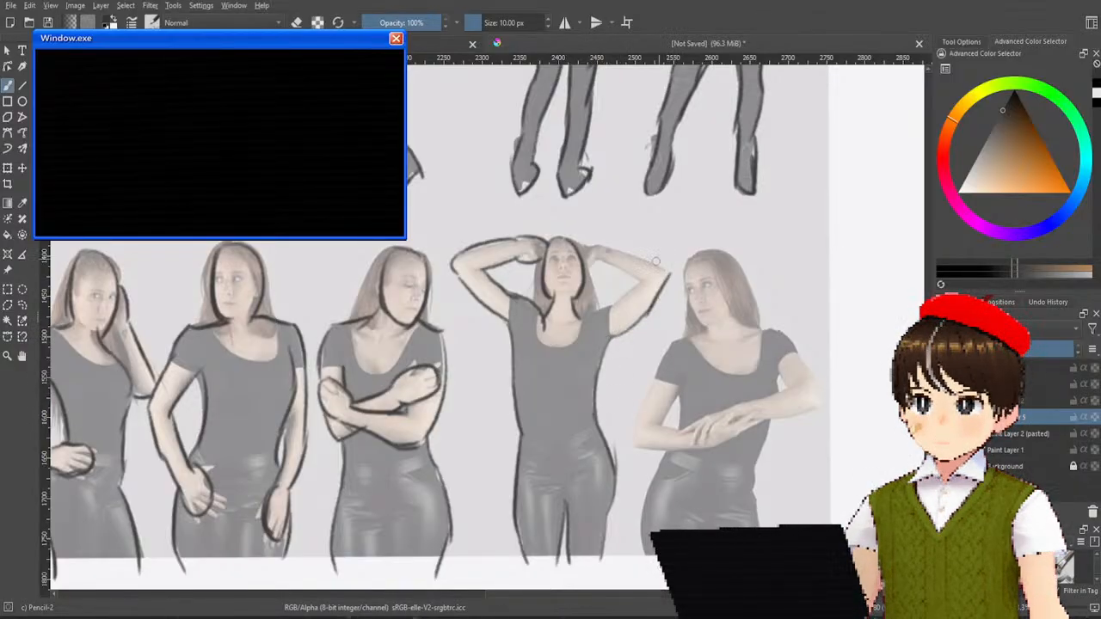
pyautogui.moveTo(651, 304)
pyautogui.mouseDown()
pyautogui.moveTo(678, 262)
pyautogui.moveTo(640, 314)
pyautogui.mouseUp()
pyautogui.hotkey('ctrl', 'z')
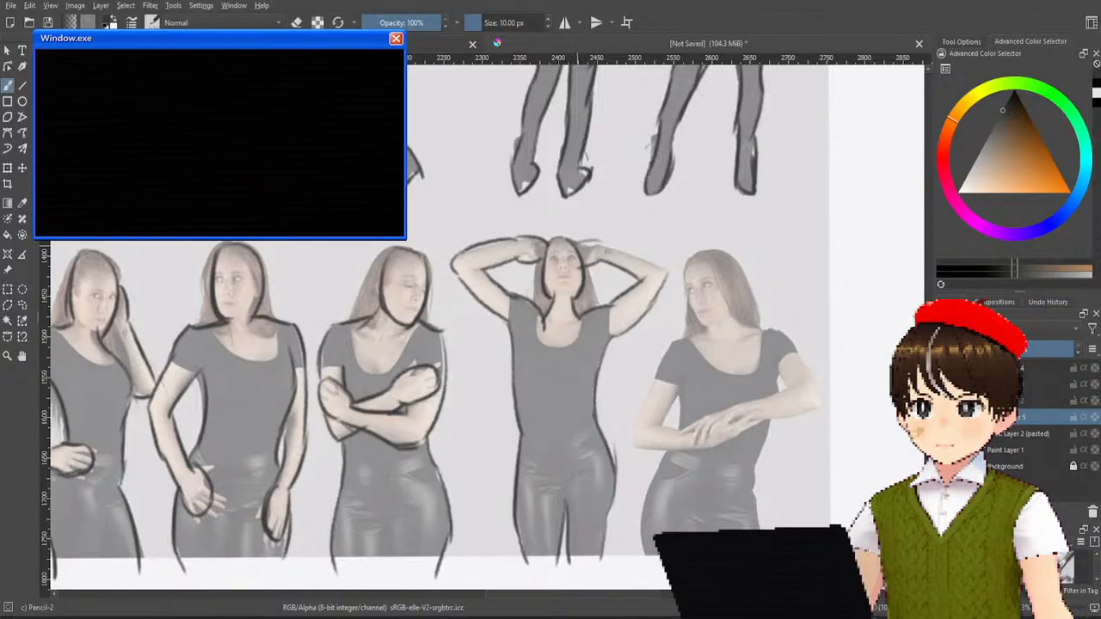
pyautogui.moveTo(600, 247); pyautogui.dragTo(669, 268)
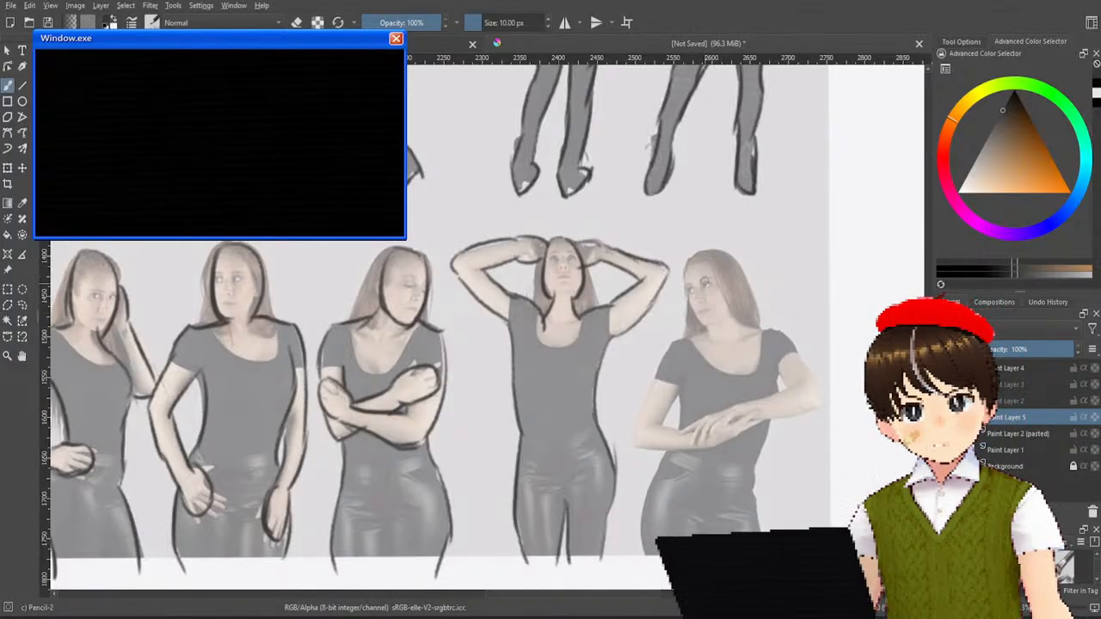
# Step: Outline the ninth figure's head and face, continuing down the hair to the shoulder
pyautogui.moveTo(688, 266); pyautogui.dragTo(716, 326)
pyautogui.moveTo(688, 268)
pyautogui.mouseDown()
pyautogui.moveTo(738, 307)
pyautogui.moveTo(714, 329)
pyautogui.mouseUp()
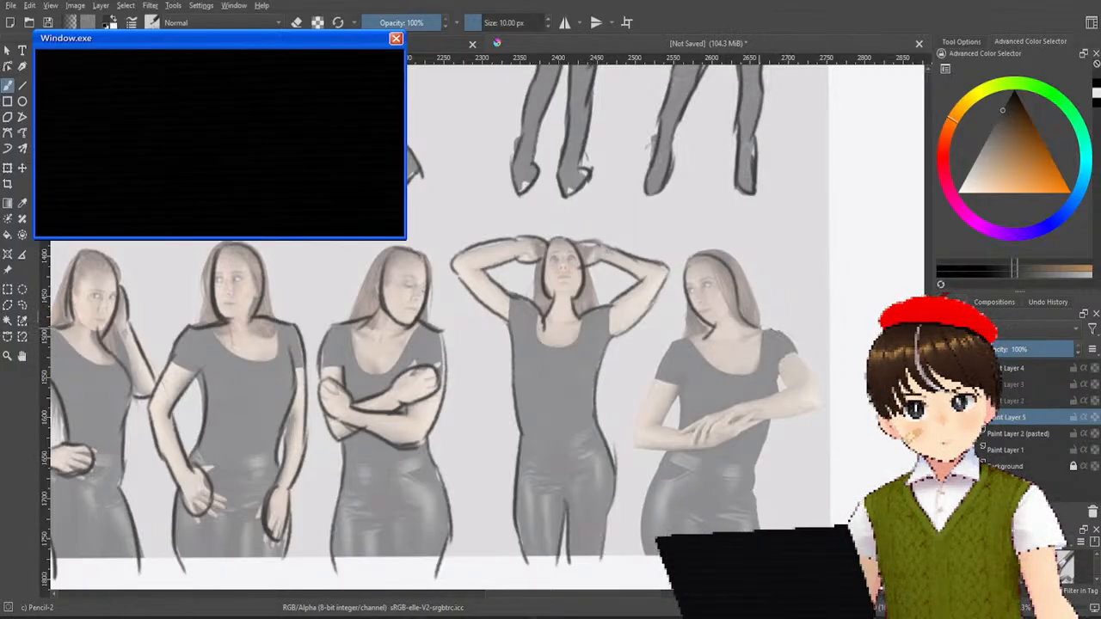
# Step: Outline the ninth figure's shoulder and bent arm, around the elbow and along the forearm toward her hands
pyautogui.moveTo(760, 327); pyautogui.dragTo(804, 344)
pyautogui.hotkey('ctrl', 'z')
pyautogui.hotkey('ctrl', 'z')
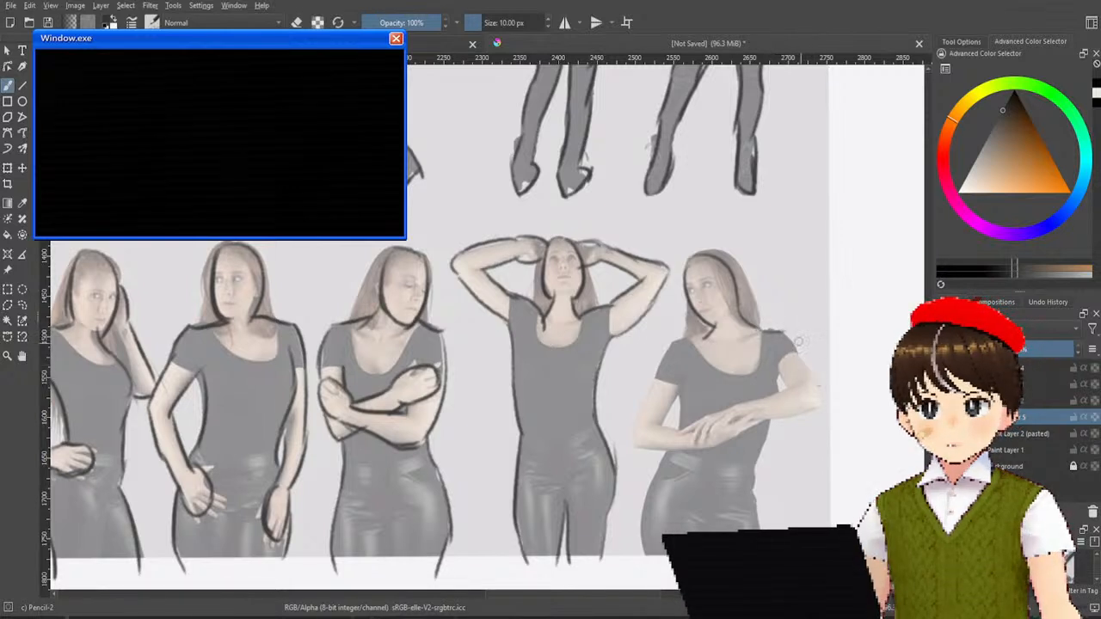
pyautogui.moveTo(784, 334)
pyautogui.mouseDown()
pyautogui.moveTo(808, 358)
pyautogui.moveTo(821, 410)
pyautogui.moveTo(805, 410)
pyautogui.mouseUp()
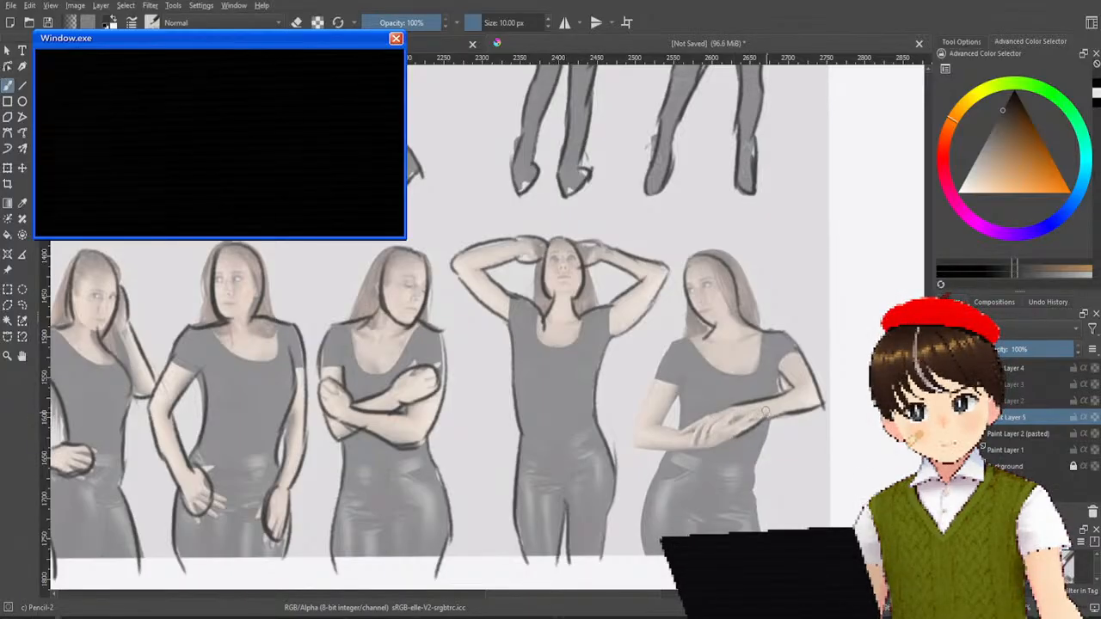
# Step: Outline the ninth figure's overlapping hands and the end of the forearm resting across her waist
pyautogui.moveTo(702, 434); pyautogui.dragTo(754, 414)
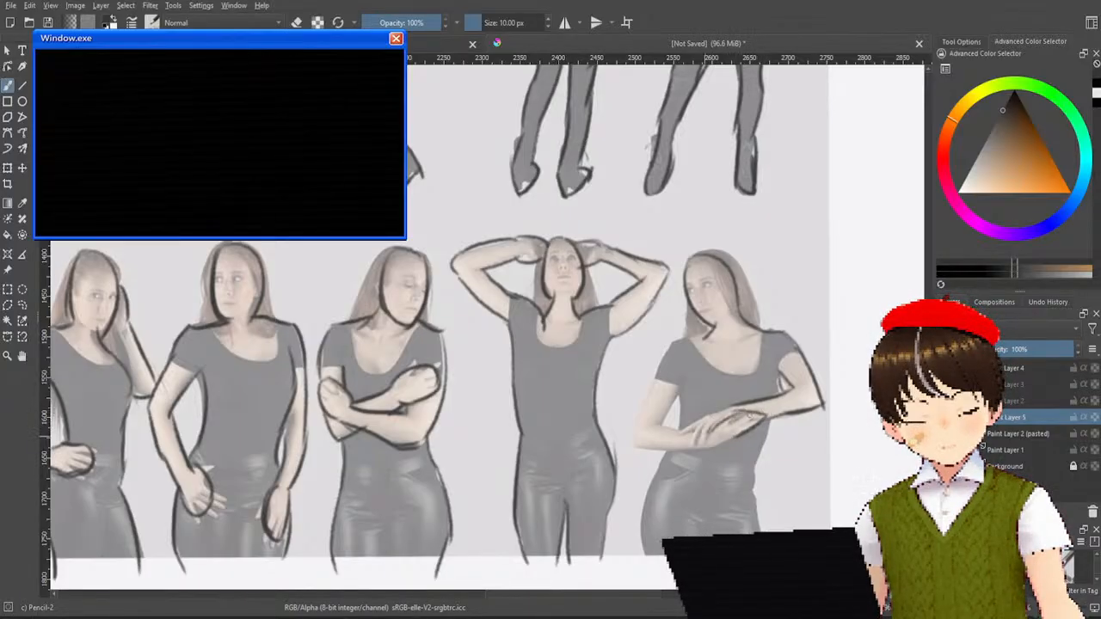
pyautogui.moveTo(711, 446)
pyautogui.mouseDown()
pyautogui.moveTo(753, 424)
pyautogui.moveTo(726, 443)
pyautogui.moveTo(681, 441)
pyautogui.moveTo(742, 406)
pyautogui.mouseUp()
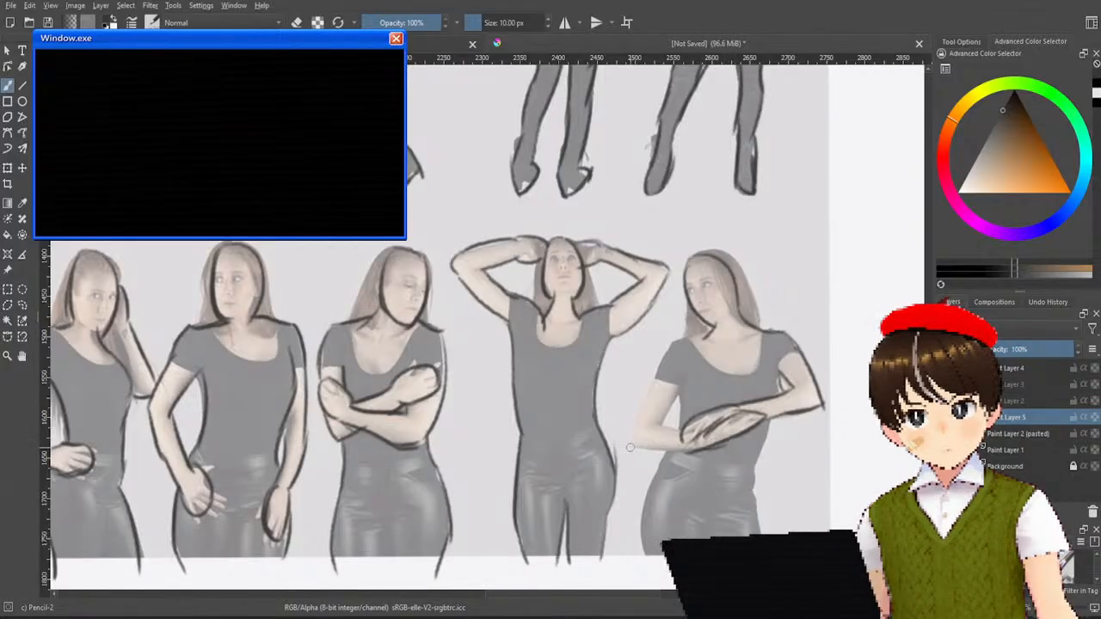
pyautogui.moveTo(630, 447); pyautogui.dragTo(705, 445)
pyautogui.hotkey('ctrl', 'z')
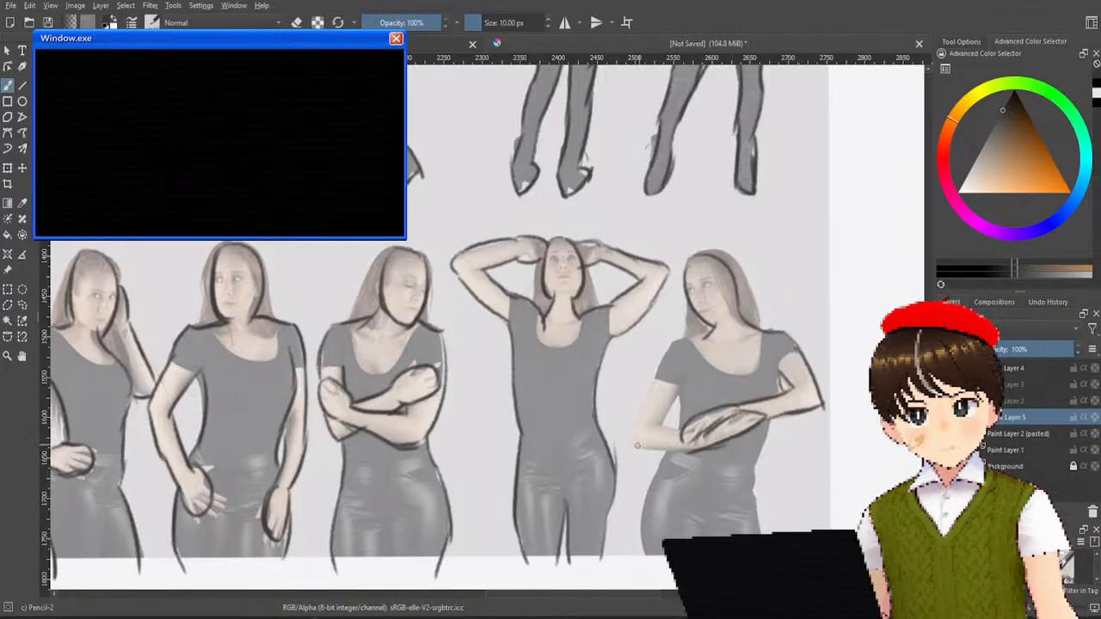
pyautogui.moveTo(633, 447); pyautogui.dragTo(707, 450)
pyautogui.hotkey('ctrl', 'z')
pyautogui.moveTo(632, 447); pyautogui.dragTo(716, 437)
pyautogui.hotkey('ctrl', 'z')
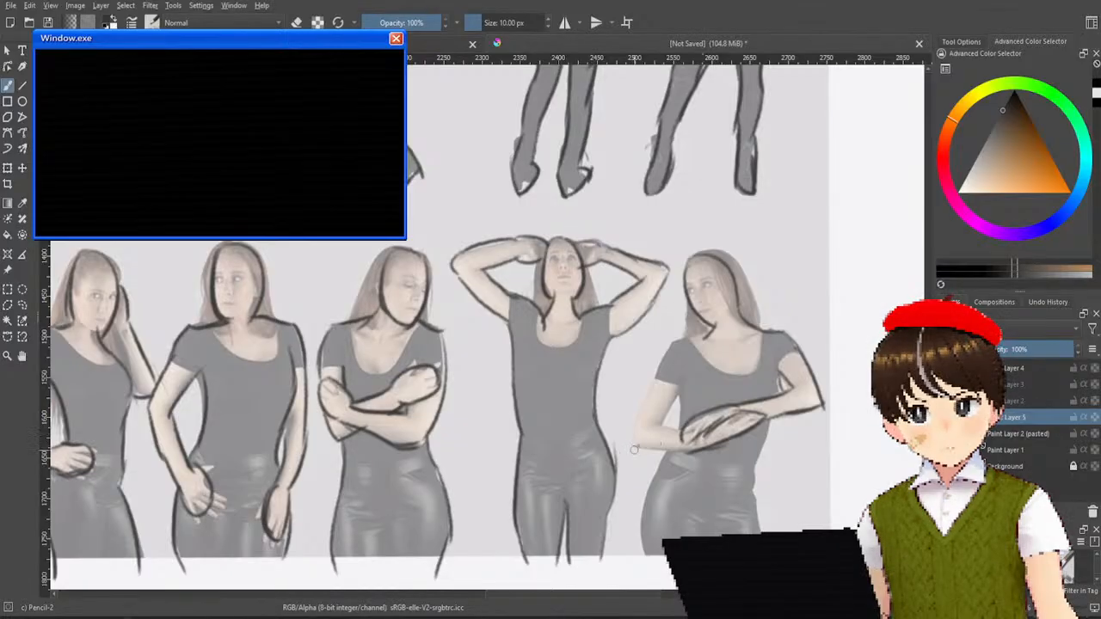
pyautogui.moveTo(626, 449); pyautogui.dragTo(681, 445)
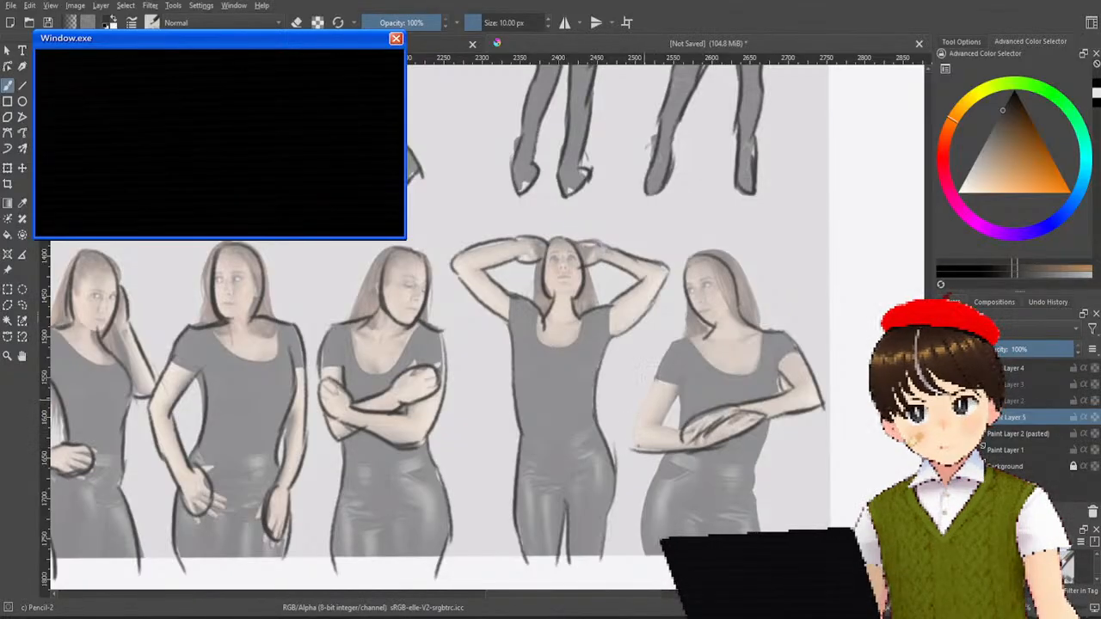
pyautogui.hotkey('ctrl', 'z')
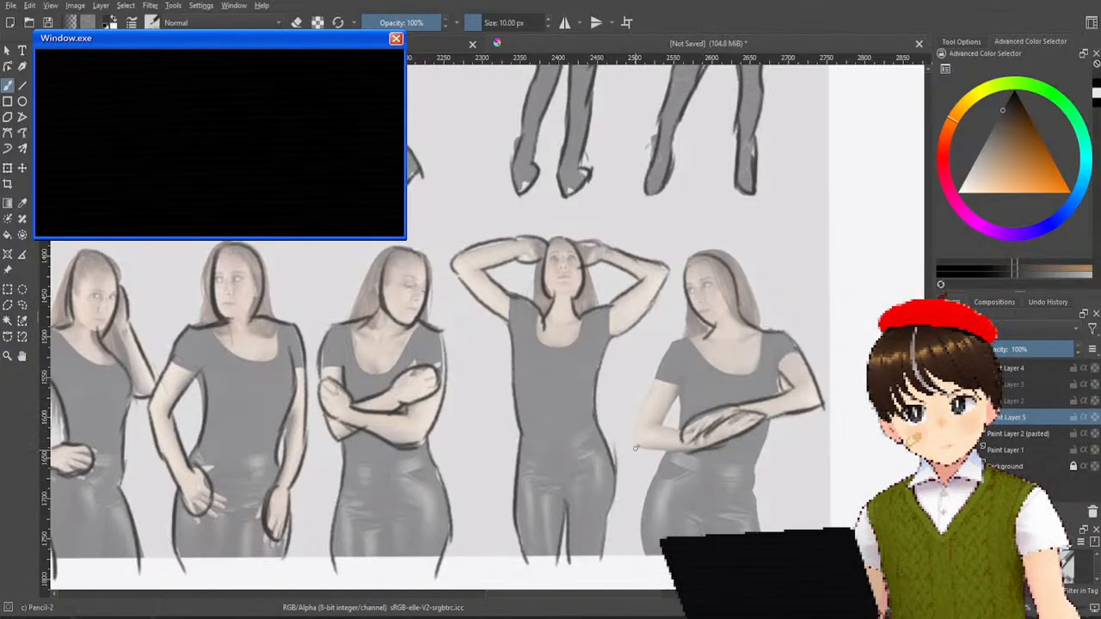
# Step: Outline the ninth figure's other arm from the forearm's underside around the elbow to the shoulder, including the gap inside the bend
pyautogui.moveTo(634, 451); pyautogui.dragTo(732, 444)
pyautogui.hotkey('ctrl', 'z')
pyautogui.hotkey('ctrl', 'z')
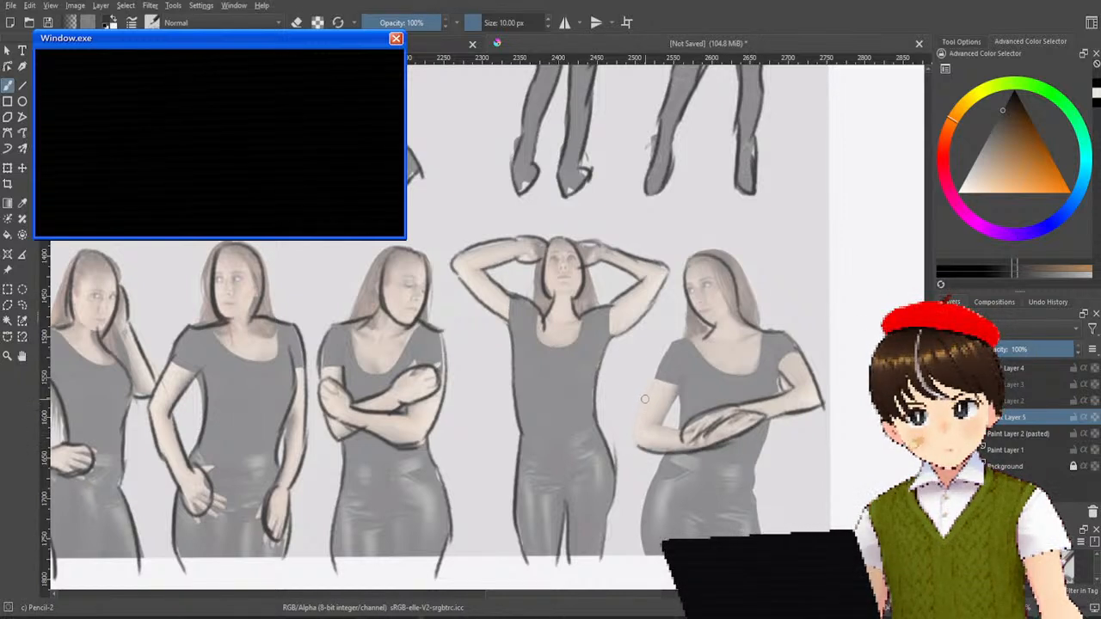
pyautogui.moveTo(654, 383); pyautogui.dragTo(634, 439)
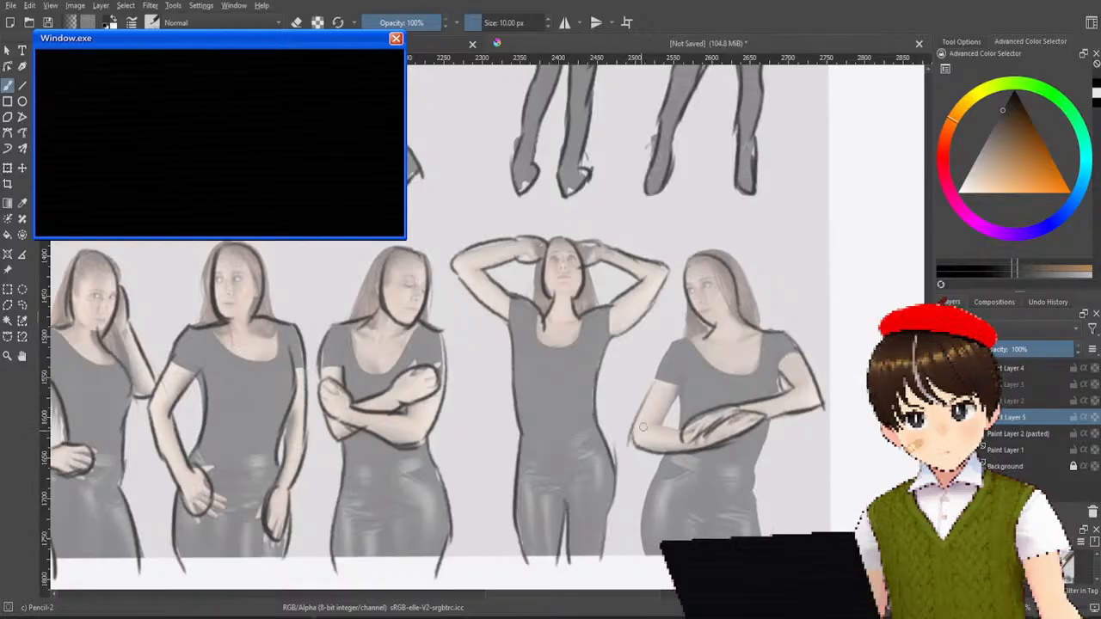
pyautogui.moveTo(669, 342); pyautogui.dragTo(638, 406)
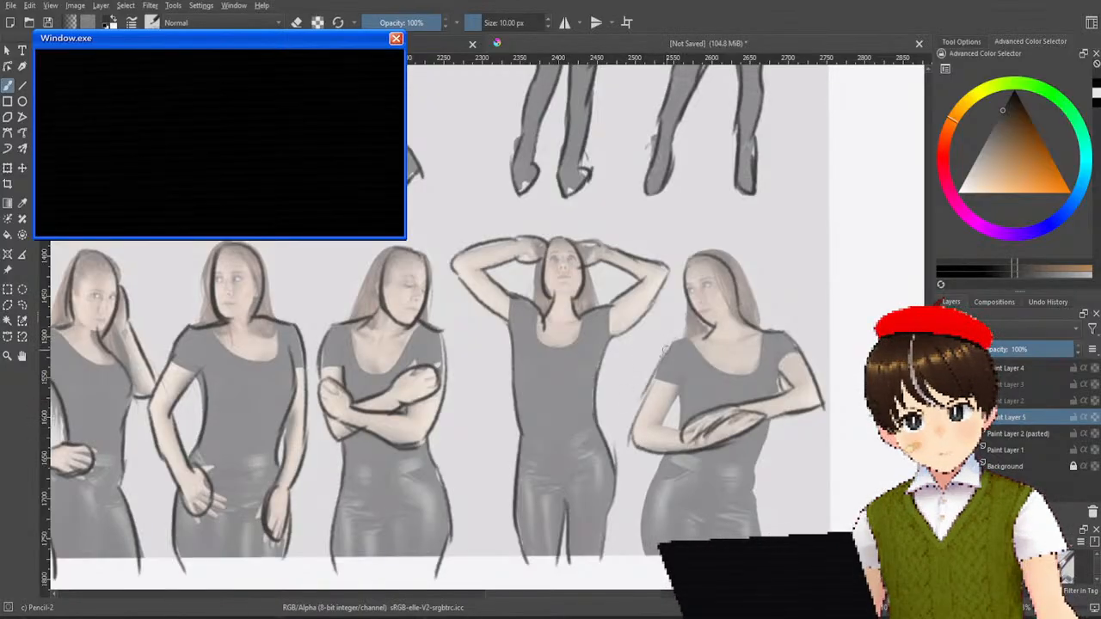
pyautogui.moveTo(666, 346); pyautogui.dragTo(645, 396)
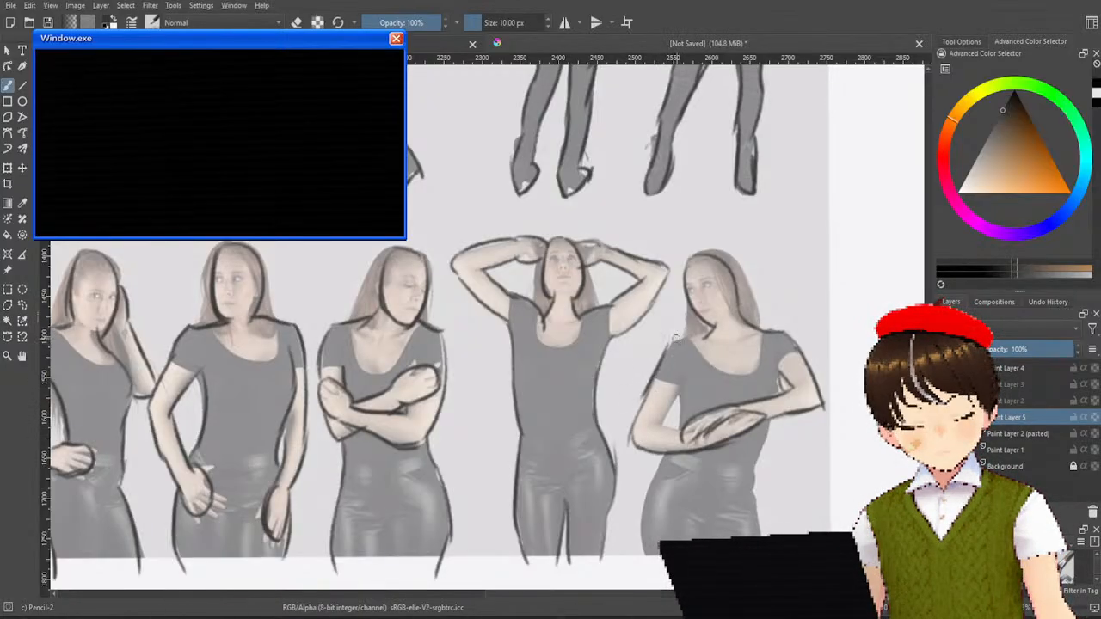
pyautogui.moveTo(664, 346); pyautogui.dragTo(701, 336)
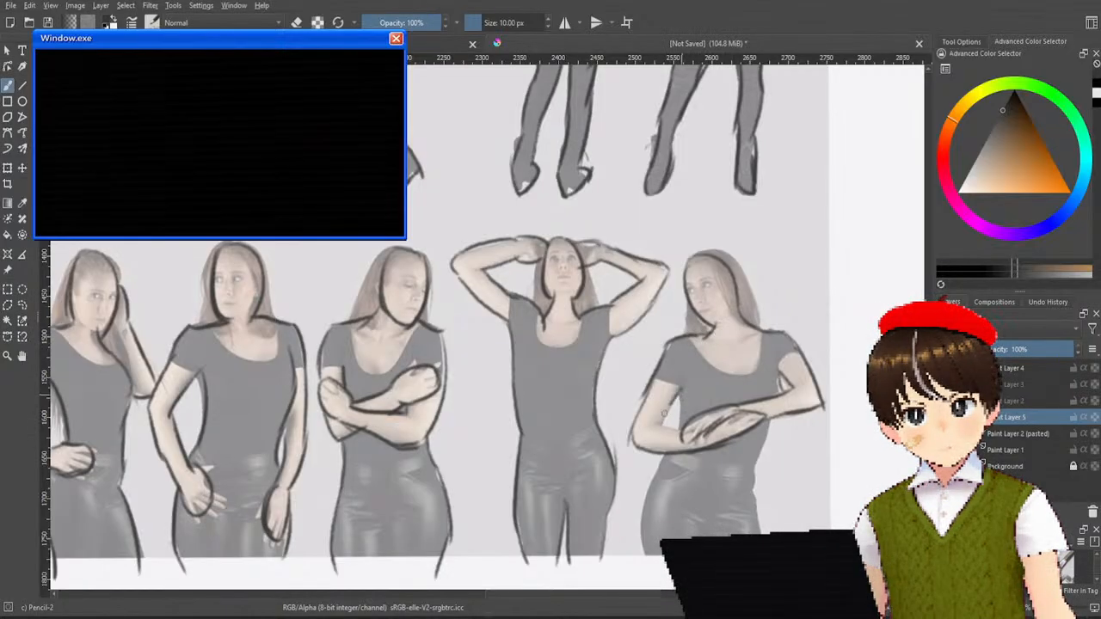
pyautogui.moveTo(659, 422); pyautogui.dragTo(696, 429)
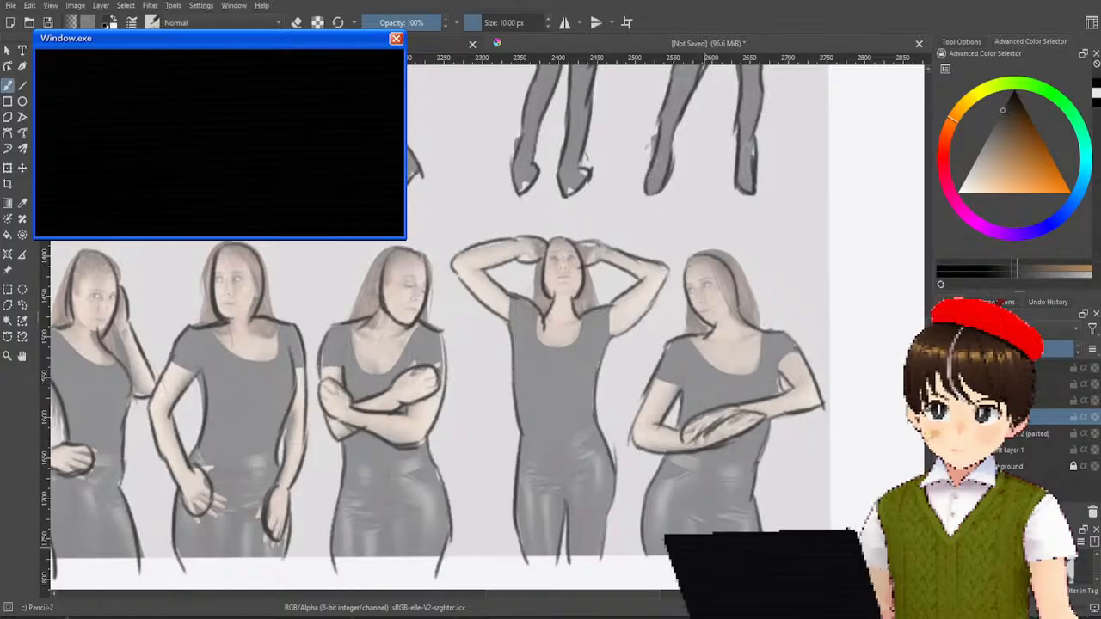
# Step: Examine the pencil outlines of both rows with the reference photo hidden, finishing on the first hands-on-hips figures of the upper row
pyautogui.keyDown('ctrl'); pyautogui.scroll(-5, 482, 326); pyautogui.keyUp('ctrl')
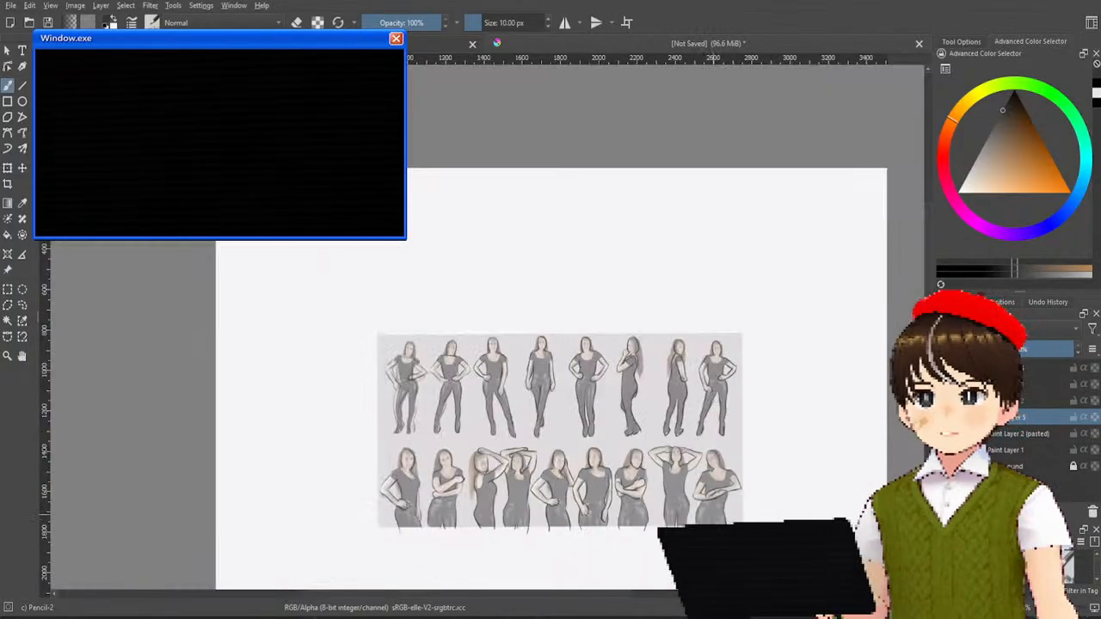
pyautogui.scroll(1, 680, 385)
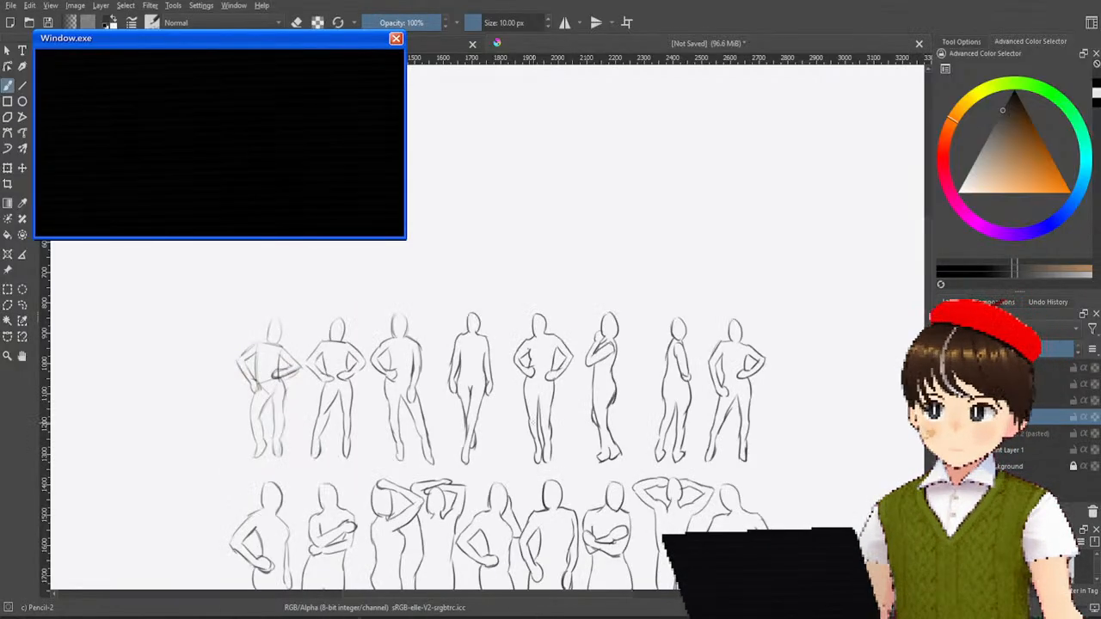
pyautogui.scroll(-2, 499, 419)
pyautogui.scroll(3, 523, 388)
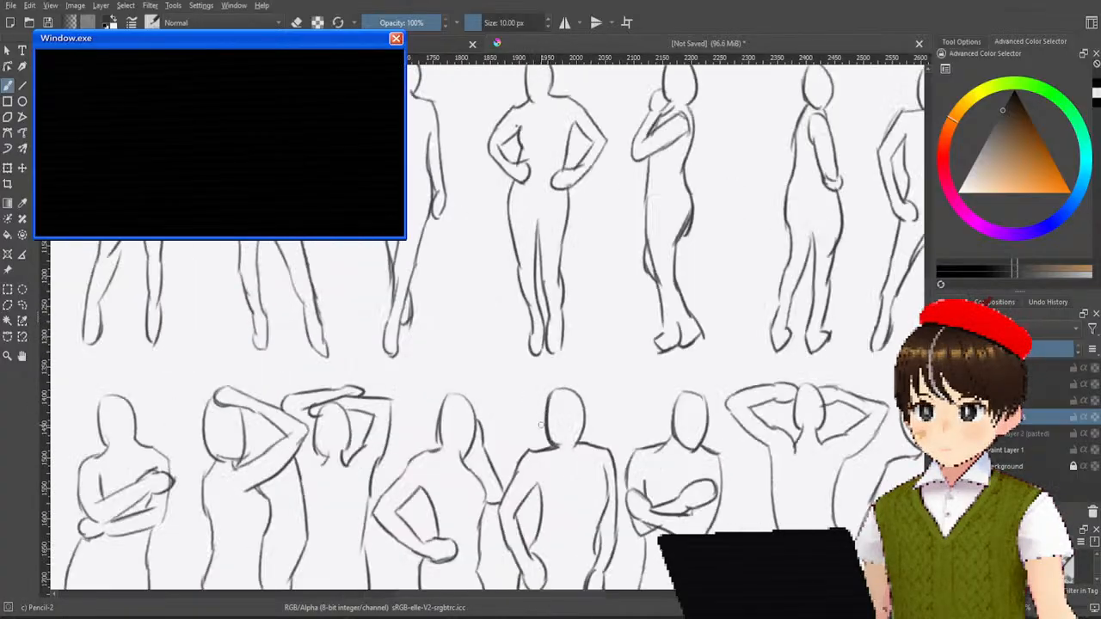
pyautogui.scroll(-2, 533, 378)
pyautogui.scroll(-2, 564, 342)
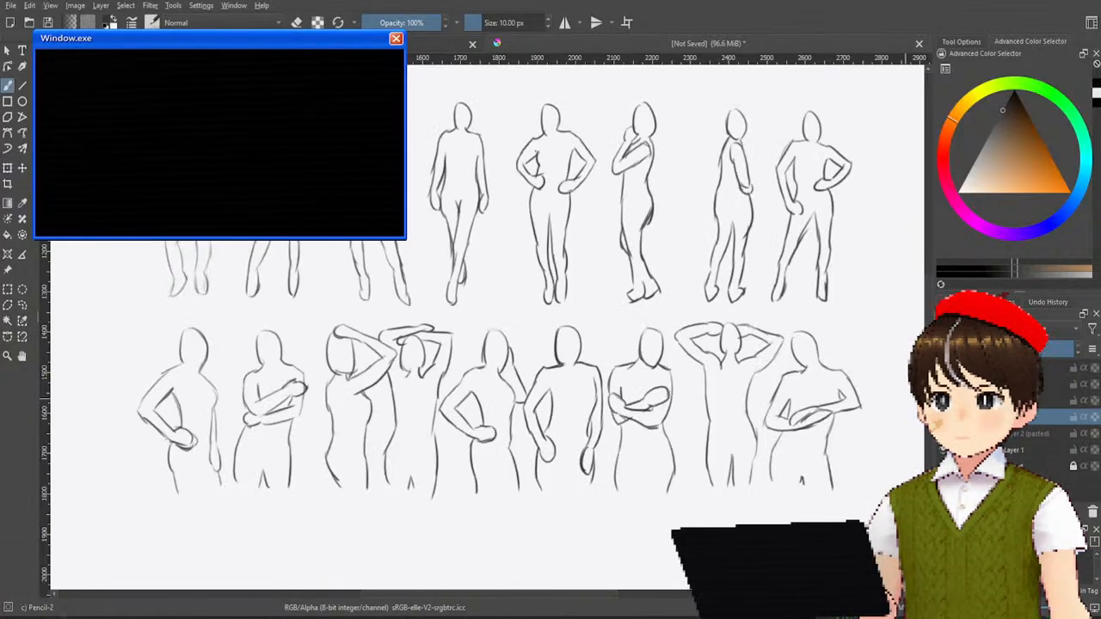
pyautogui.scroll(-5, 490, 378)
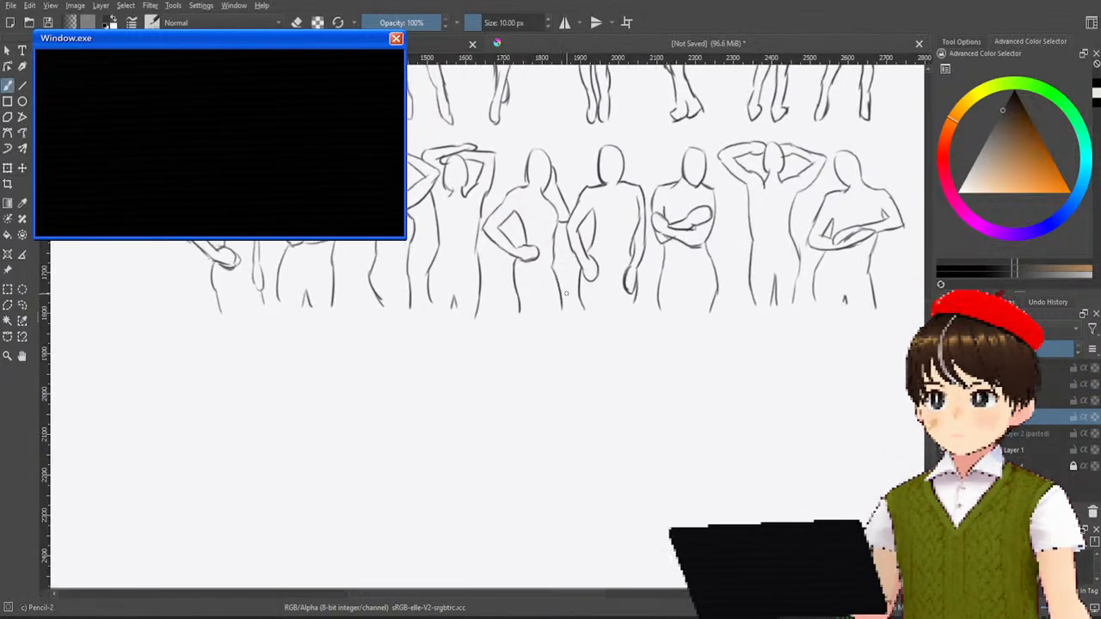
pyautogui.scroll(8, 529, 384)
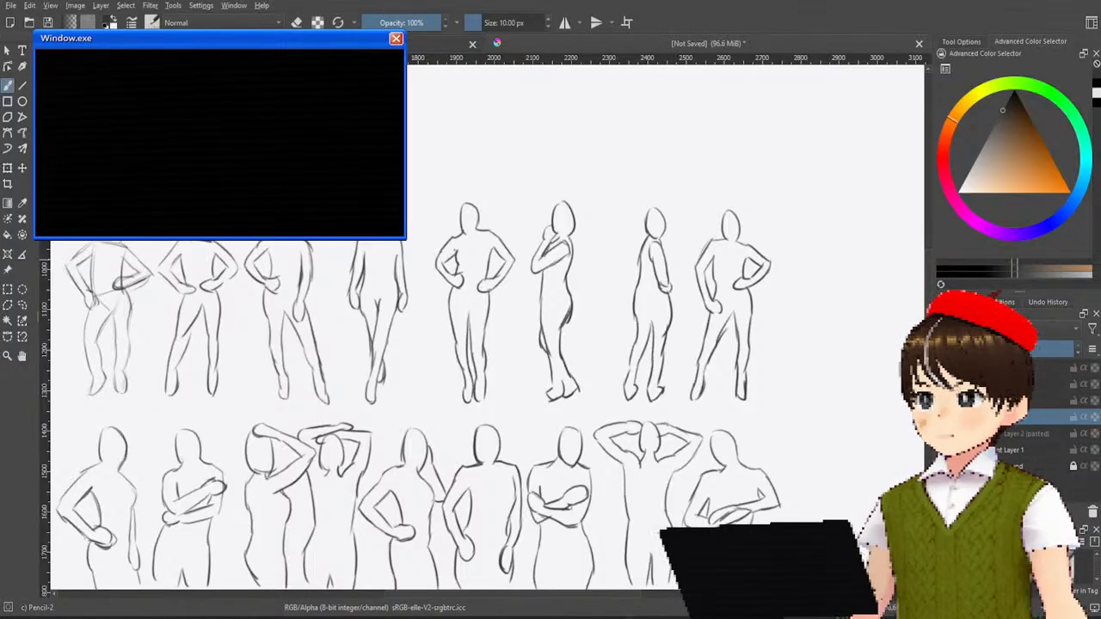
pyautogui.scroll(4, 46, 260)
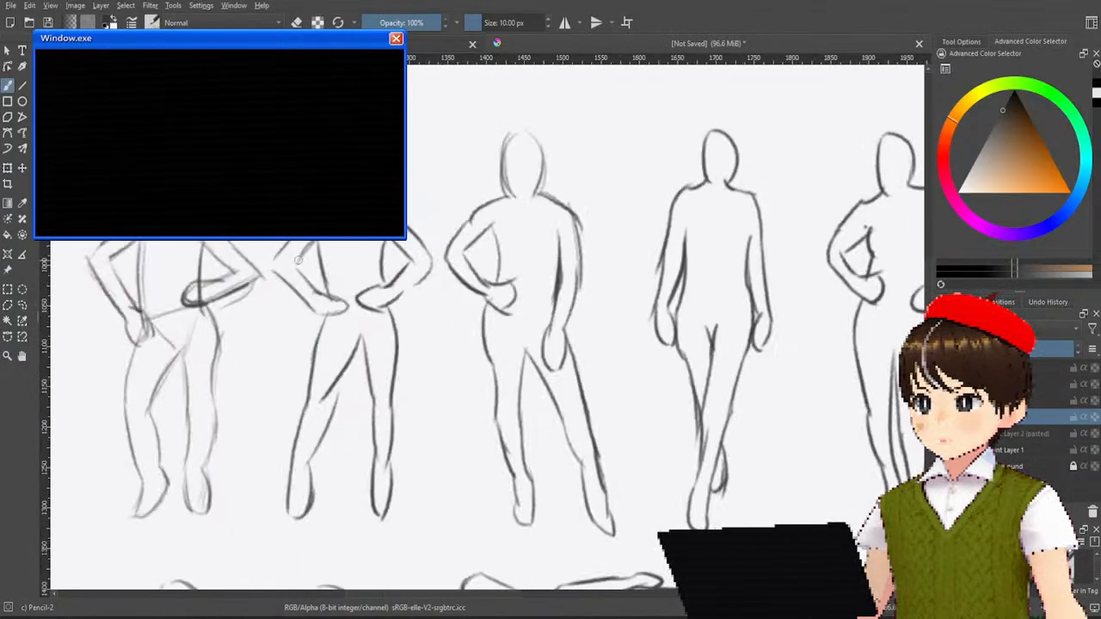
pyautogui.hscroll(-3, 430, 301)
pyautogui.scroll(-1, 430, 301)
pyautogui.scroll(1, 405, 285)
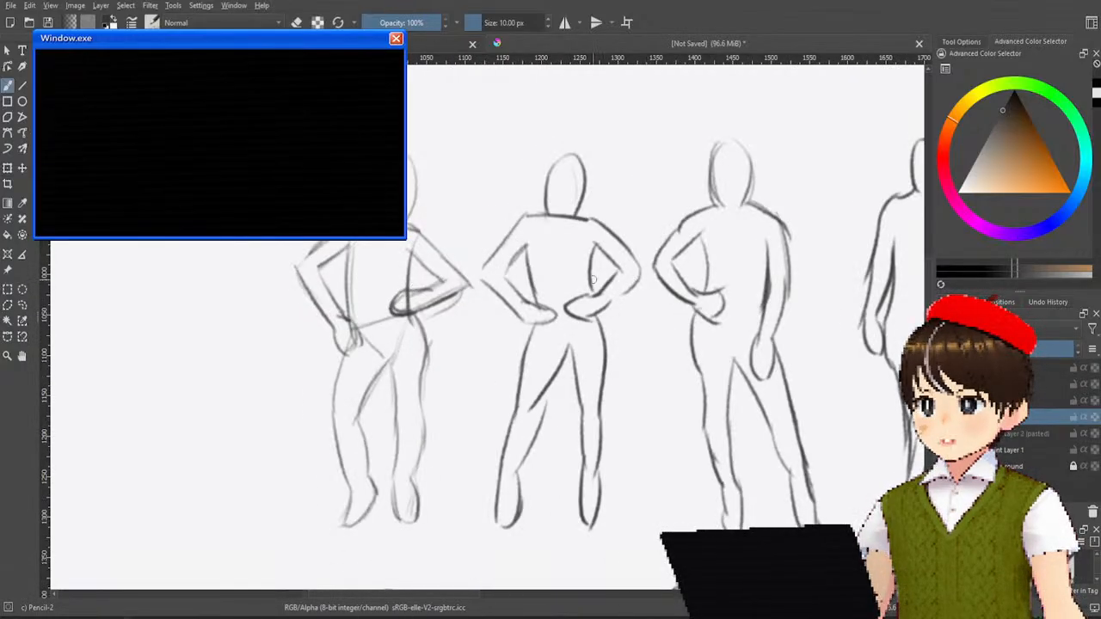
pyautogui.scroll(-1, 545, 284)
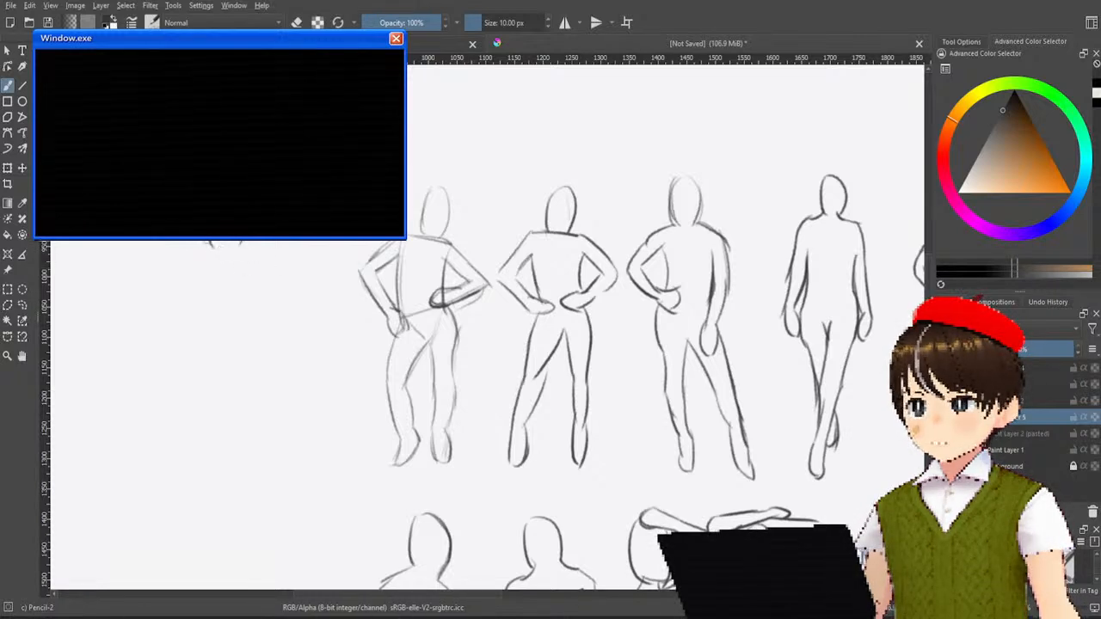
# Step: Sketch a new freehand figure in the blank area beside the first standing figure, with shoulders, one hand-on-hip arm, hip and lower leg
pyautogui.moveTo(238, 243); pyautogui.dragTo(267, 249)
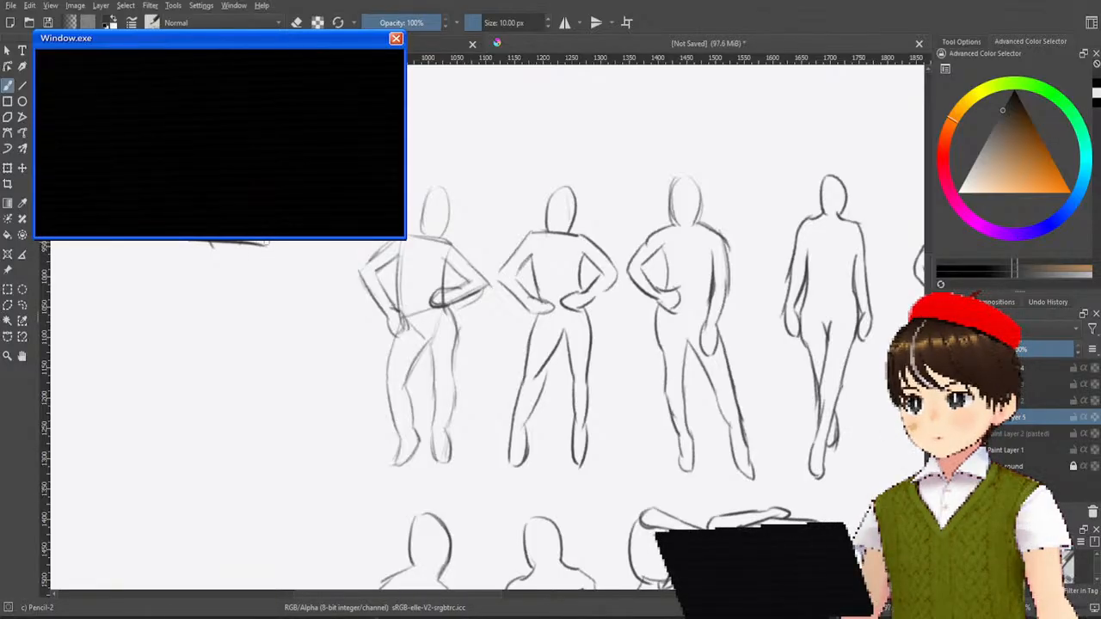
pyautogui.moveTo(251, 245)
pyautogui.mouseDown()
pyautogui.moveTo(285, 280)
pyautogui.moveTo(266, 314)
pyautogui.moveTo(265, 297)
pyautogui.moveTo(241, 320)
pyautogui.moveTo(228, 317)
pyautogui.moveTo(256, 315)
pyautogui.mouseUp()
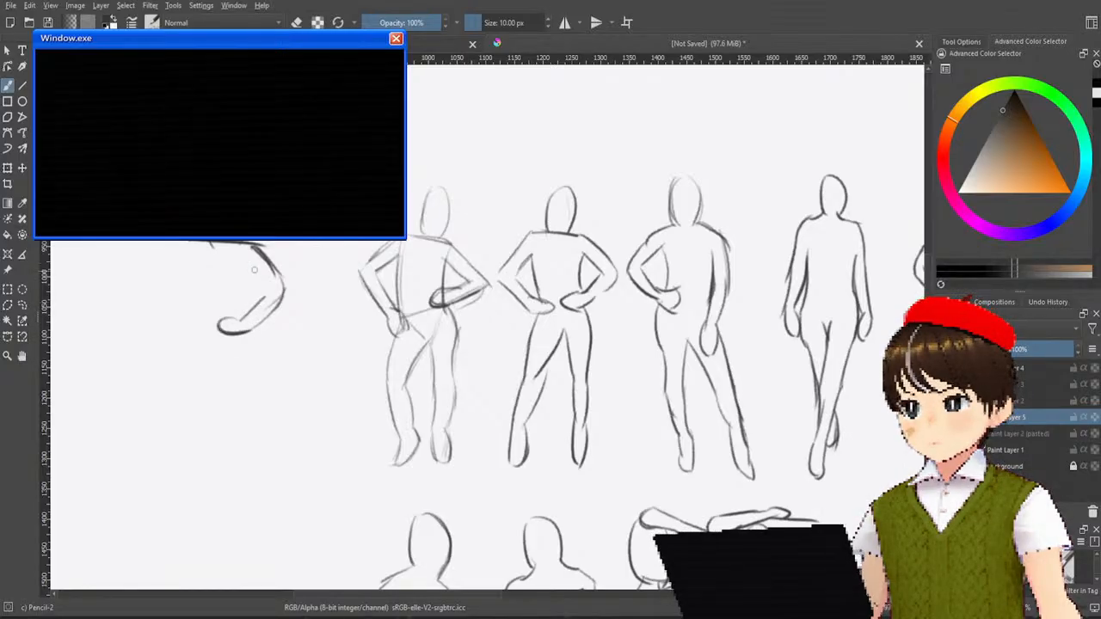
pyautogui.moveTo(253, 270)
pyautogui.mouseDown()
pyautogui.moveTo(270, 287)
pyautogui.moveTo(248, 266)
pyautogui.moveTo(260, 291)
pyautogui.moveTo(252, 484)
pyautogui.moveTo(236, 390)
pyautogui.mouseUp()
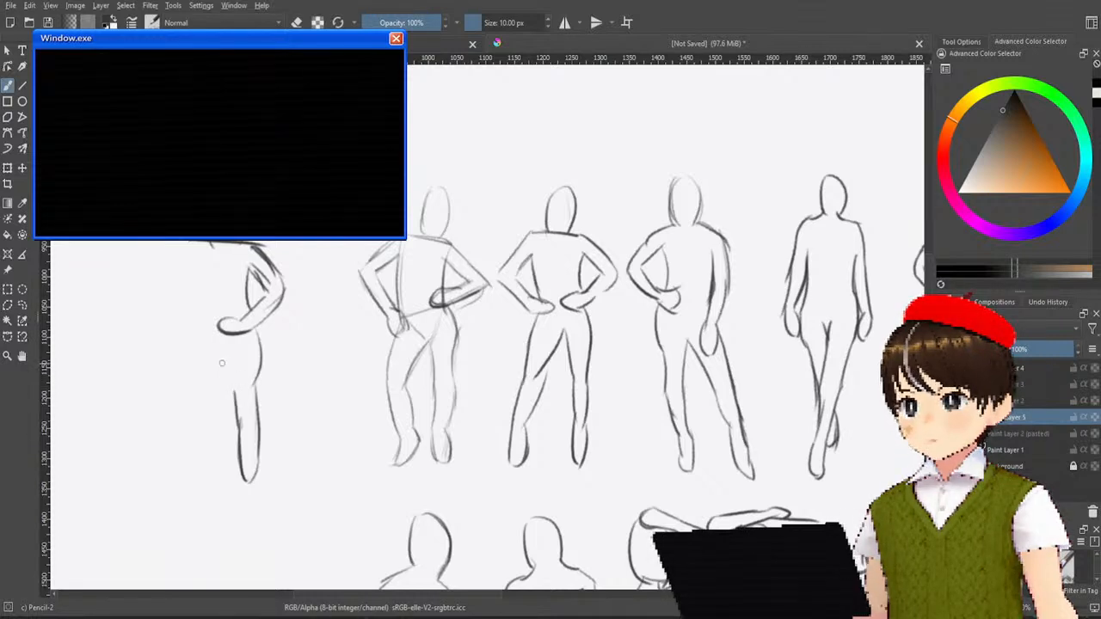
# Step: Complete the new figure's legs with the inner thighs, the second leg and foot, and its outer edge up to the hip
pyautogui.moveTo(214, 346); pyautogui.dragTo(232, 399)
pyautogui.moveTo(215, 346); pyautogui.dragTo(233, 403)
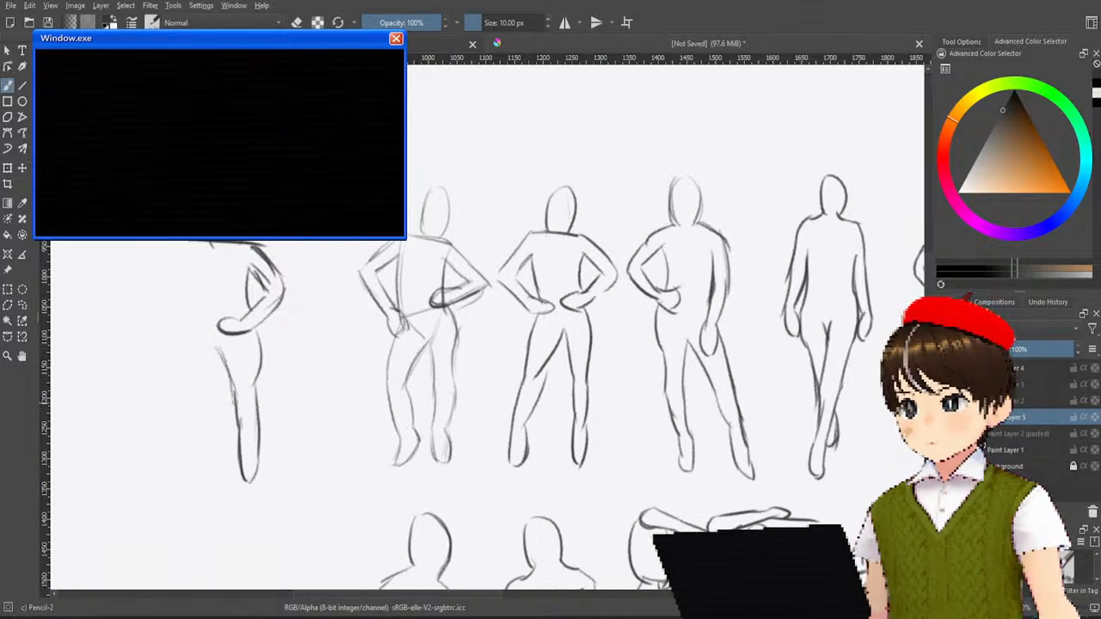
pyautogui.moveTo(217, 353)
pyautogui.mouseDown()
pyautogui.moveTo(185, 399)
pyautogui.moveTo(216, 358)
pyautogui.moveTo(190, 487)
pyautogui.mouseUp()
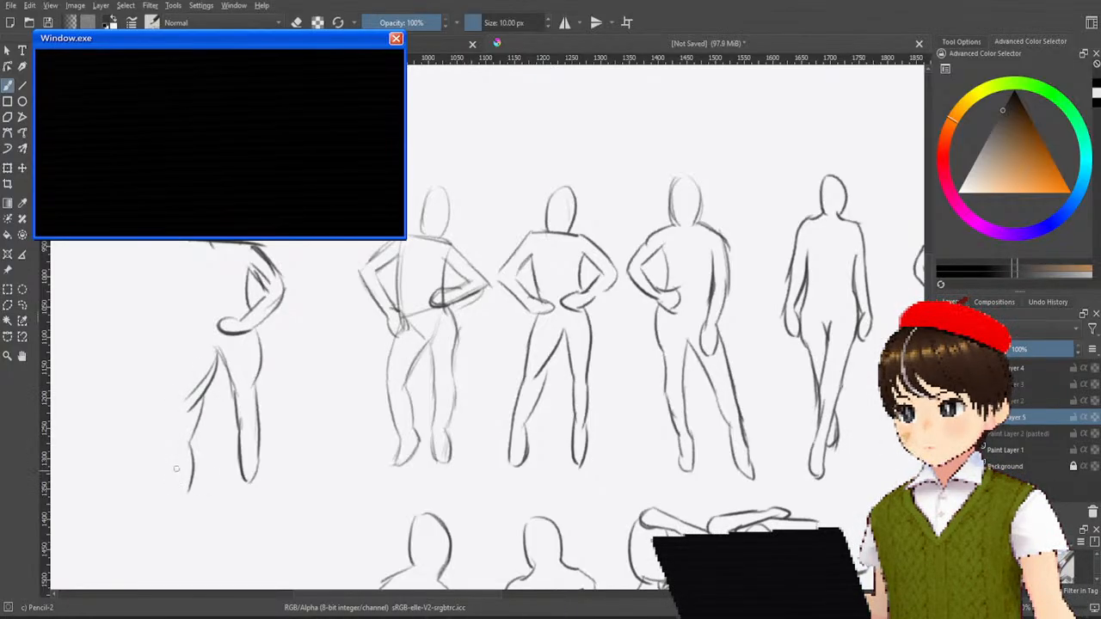
pyautogui.moveTo(170, 451); pyautogui.dragTo(192, 466)
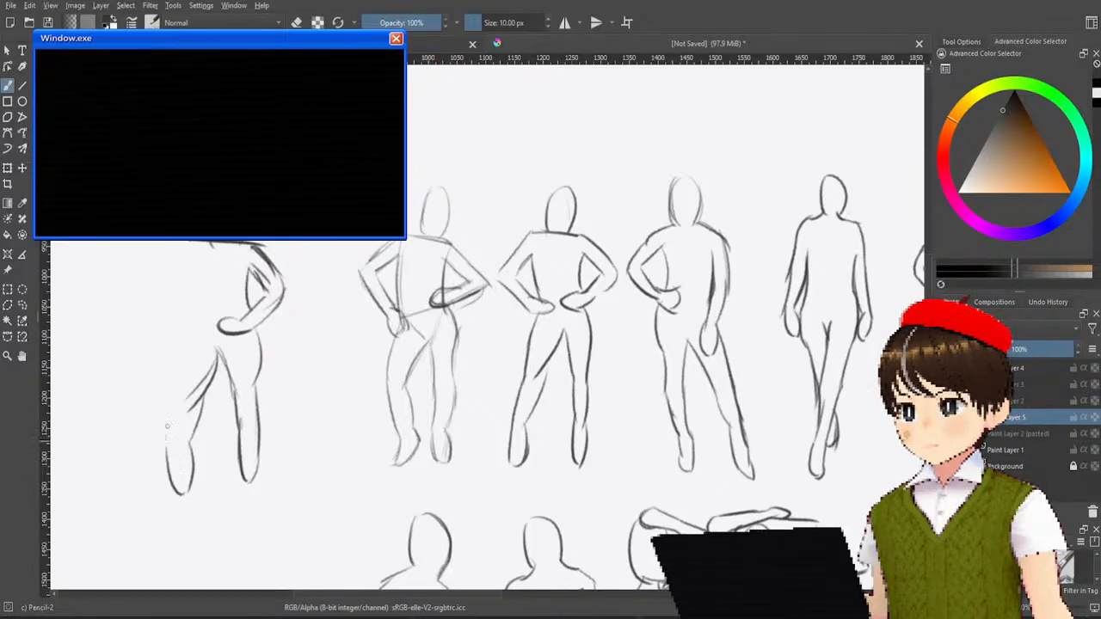
pyautogui.moveTo(177, 385); pyautogui.dragTo(168, 449)
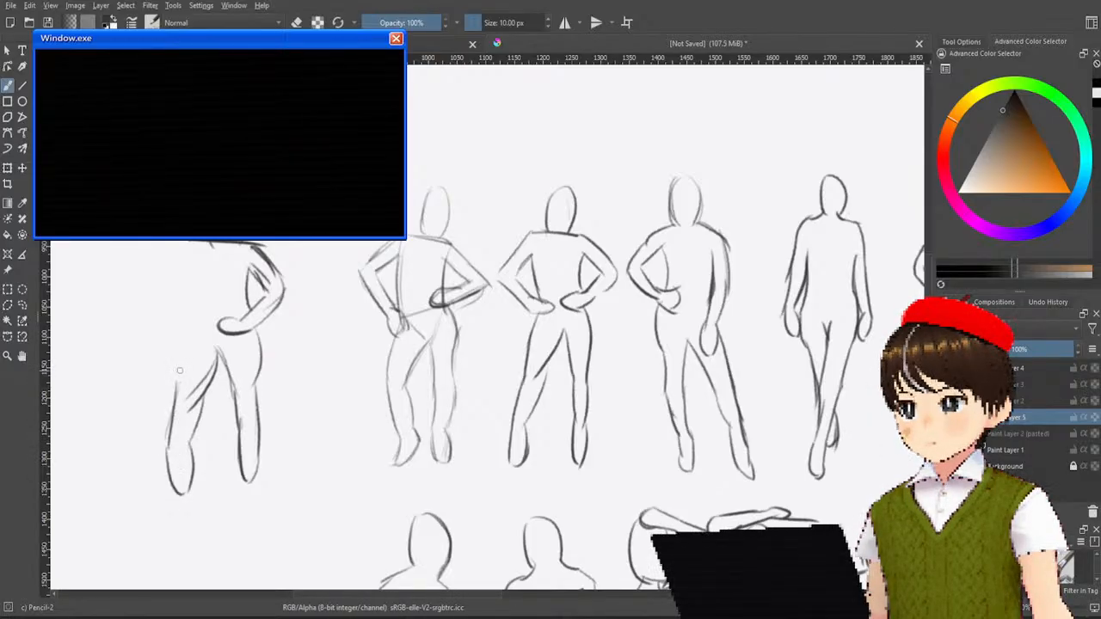
pyautogui.moveTo(173, 376); pyautogui.dragTo(179, 341)
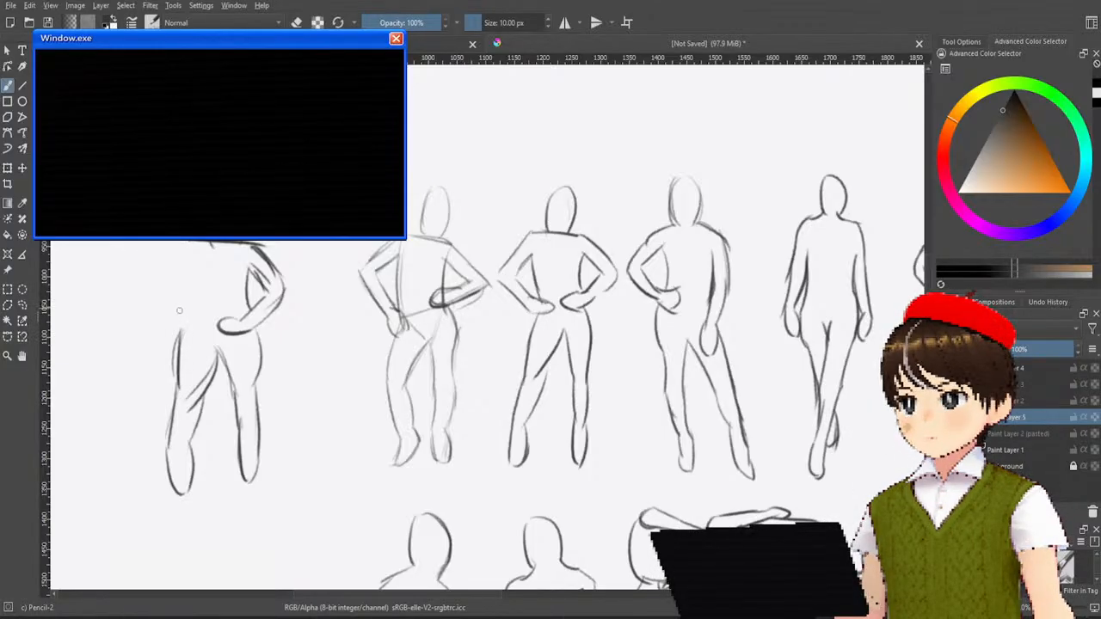
# Step: Draw the new figure's other shoulder and bent arm with the hand resting on the hip
pyautogui.moveTo(177, 312)
pyautogui.mouseDown()
pyautogui.moveTo(196, 323)
pyautogui.moveTo(179, 335)
pyautogui.moveTo(155, 296)
pyautogui.moveTo(172, 279)
pyautogui.mouseUp()
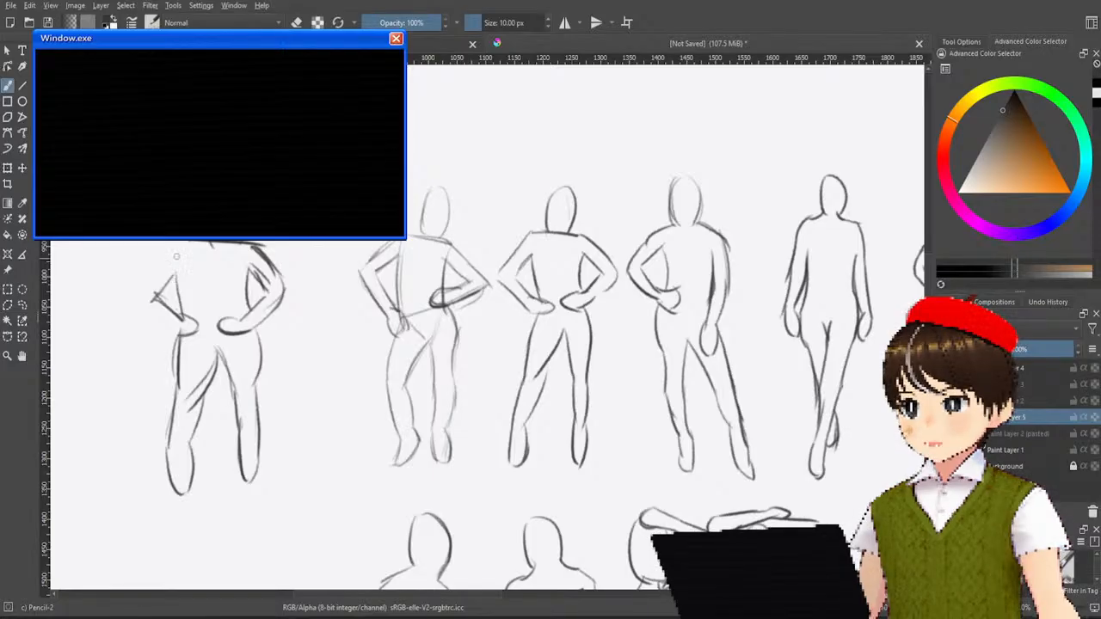
pyautogui.moveTo(184, 244)
pyautogui.mouseDown()
pyautogui.moveTo(150, 262)
pyautogui.moveTo(183, 330)
pyautogui.mouseUp()
pyautogui.moveTo(143, 296); pyautogui.dragTo(184, 334)
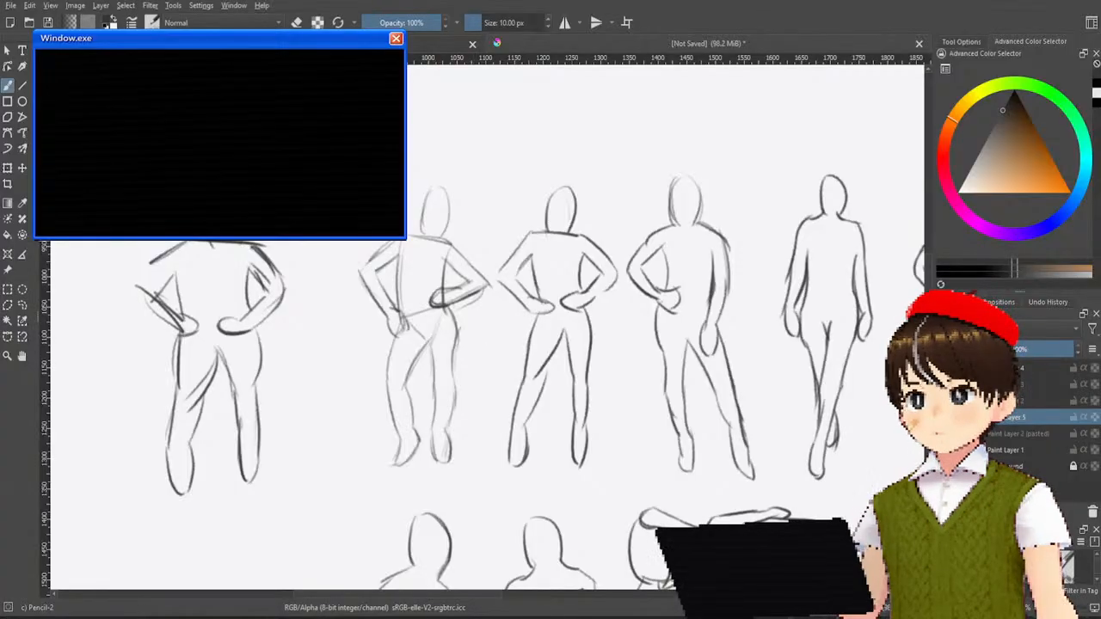
# Step: Enclose the visible part of the newly sketched figure in a freehand selection
pyautogui.click(23, 305)
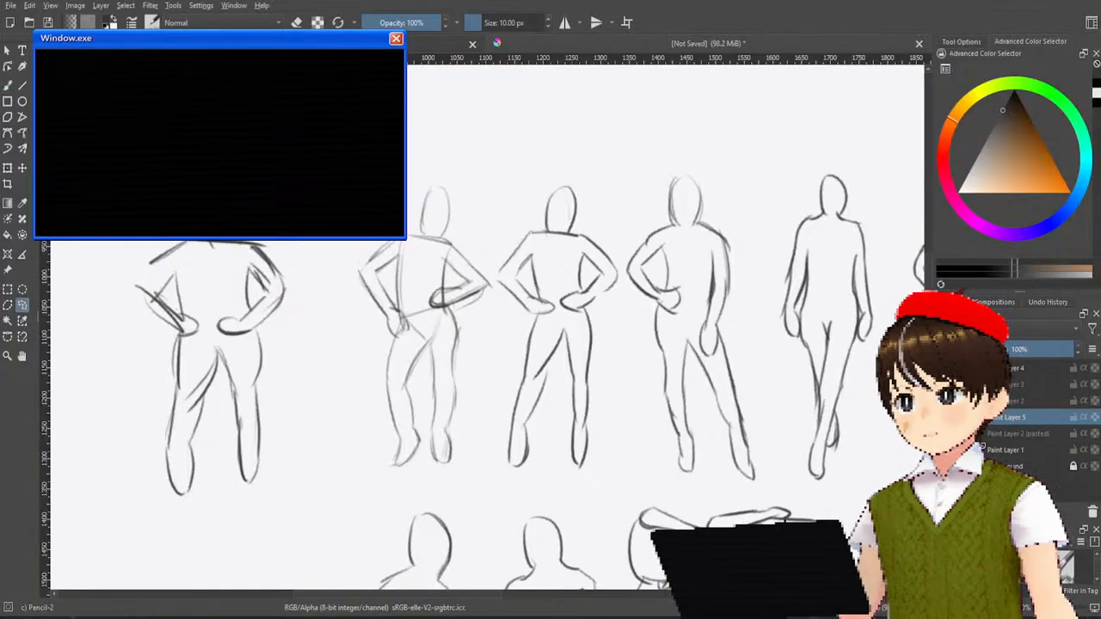
pyautogui.moveTo(126, 258)
pyautogui.mouseDown()
pyautogui.moveTo(119, 450)
pyautogui.moveTo(204, 495)
pyautogui.moveTo(277, 497)
pyautogui.mouseUp()
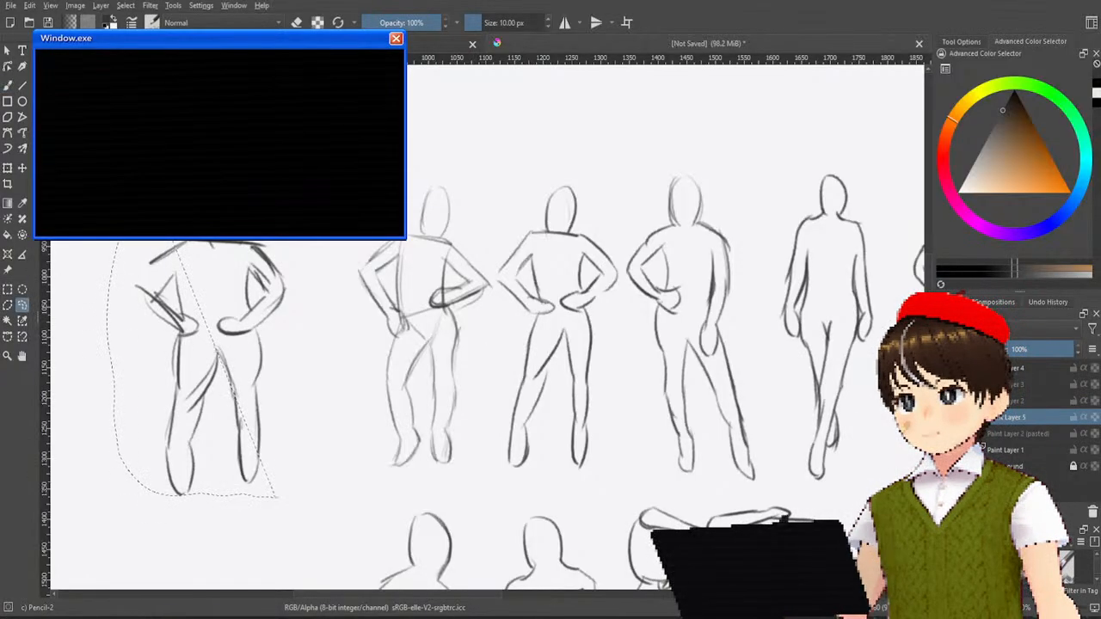
pyautogui.moveTo(96, 250)
pyautogui.mouseDown()
pyautogui.moveTo(104, 418)
pyautogui.moveTo(160, 521)
pyautogui.moveTo(258, 530)
pyautogui.moveTo(318, 480)
pyautogui.moveTo(312, 246)
pyautogui.mouseUp()
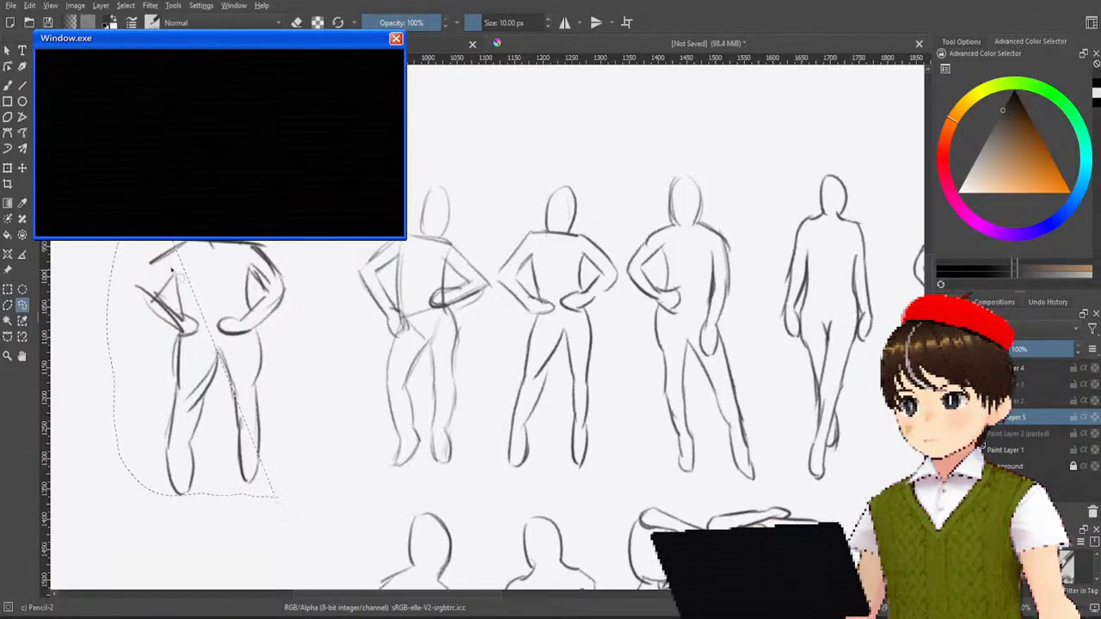
pyautogui.moveTo(100, 242)
pyautogui.mouseDown()
pyautogui.moveTo(146, 541)
pyautogui.moveTo(295, 457)
pyautogui.moveTo(310, 243)
pyautogui.mouseUp()
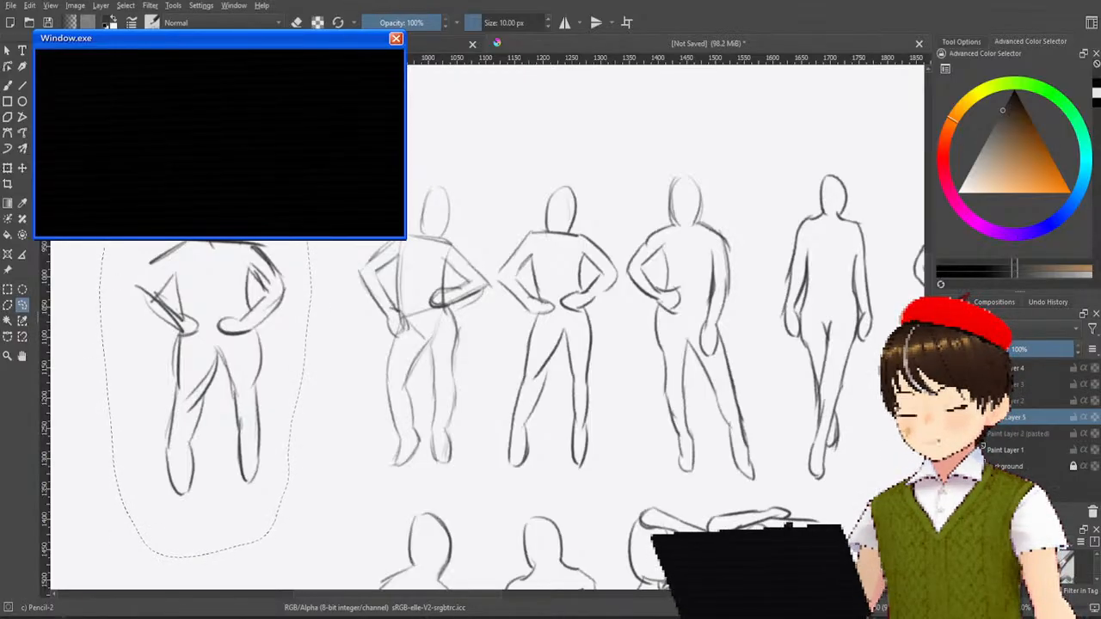
# Step: Cut the selected freehand figure and paste it in place onto its own layer
pyautogui.press('Delete')
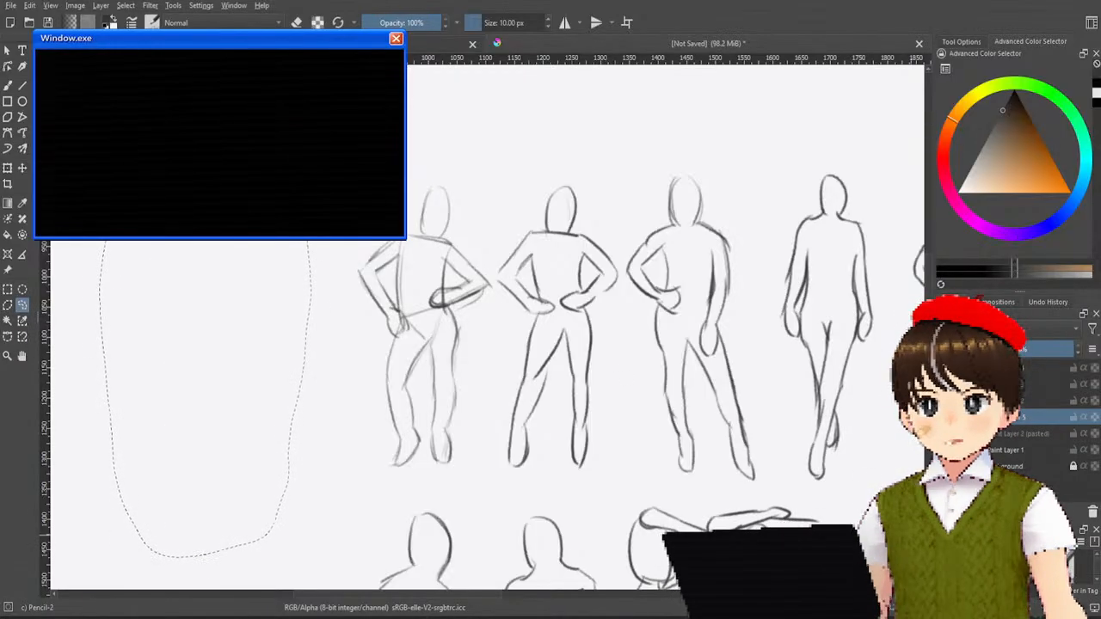
pyautogui.hotkey('ctrl', 'v')
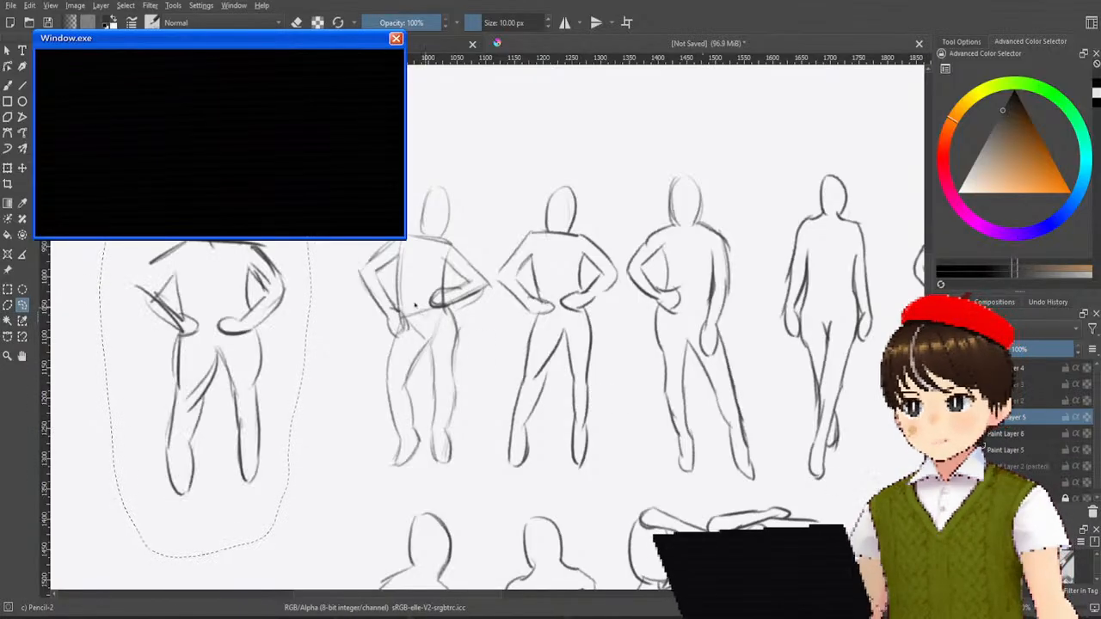
# Step: Overlay the pasted figure on the second traced hands-on-hips outline to compare them, and return it to the blank area
pyautogui.click(22, 168)
pyautogui.moveTo(242, 297); pyautogui.dragTo(565, 297)
pyautogui.hotkey('ctrl', 'shift', 'a')
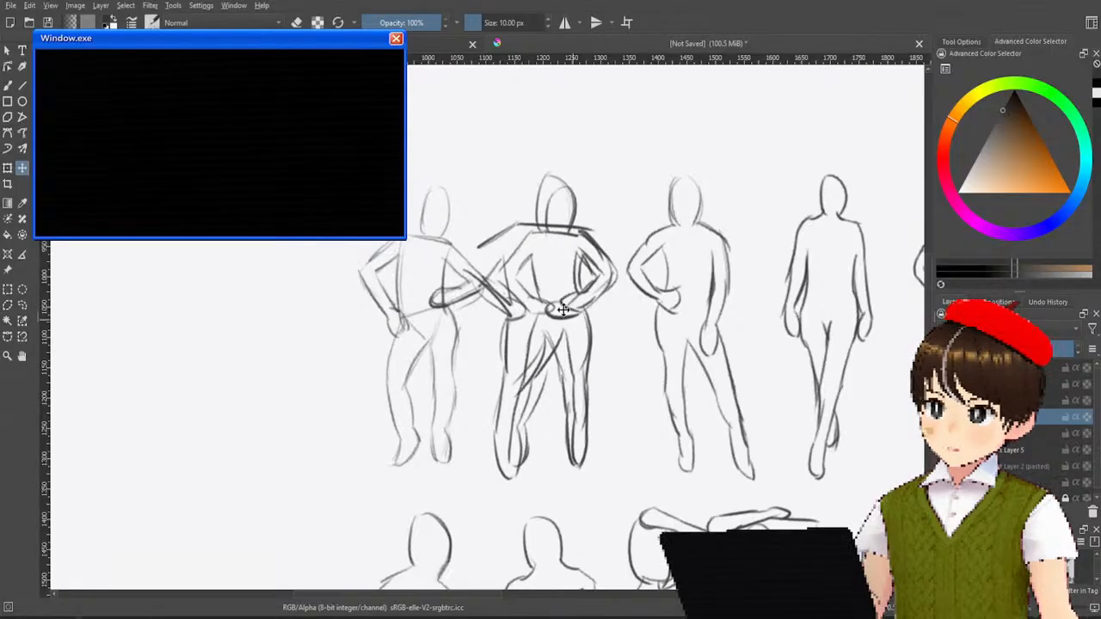
pyautogui.moveTo(585, 314)
pyautogui.mouseDown()
pyautogui.moveTo(696, 314)
pyautogui.moveTo(481, 312)
pyautogui.moveTo(572, 310)
pyautogui.mouseUp()
pyautogui.moveTo(574, 312)
pyautogui.mouseDown()
pyautogui.moveTo(581, 332)
pyautogui.moveTo(582, 318)
pyautogui.moveTo(311, 319)
pyautogui.moveTo(599, 323)
pyautogui.moveTo(324, 314)
pyautogui.mouseUp()
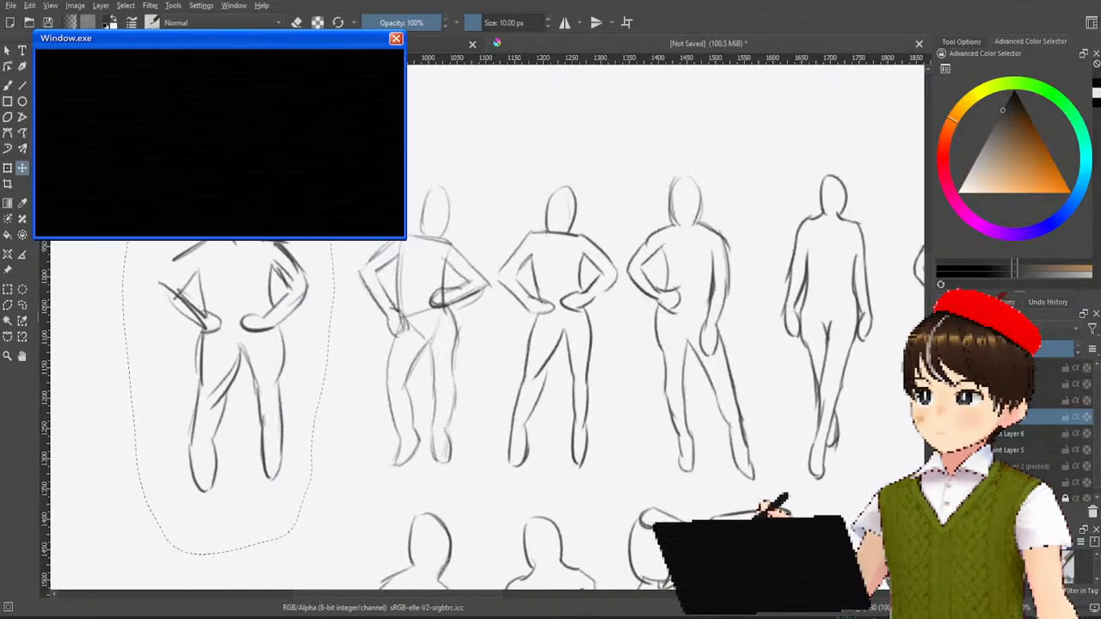
# Step: Add a new paint layer and sketch a freehand head in the blank area beside the lower row's hand-on-hip figure
pyautogui.press('Insert')
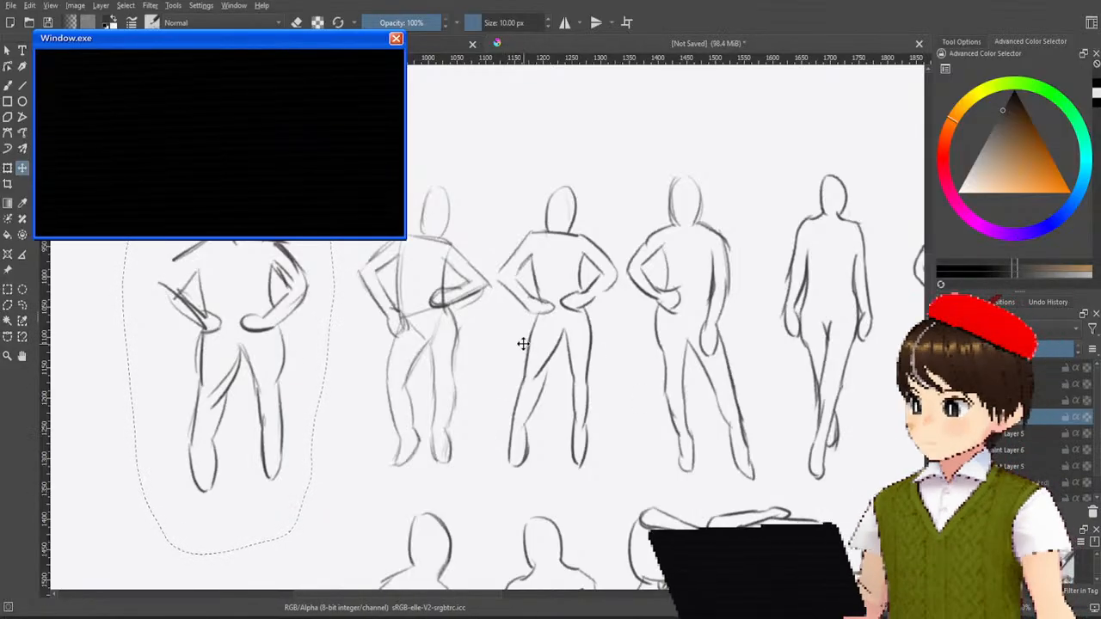
pyautogui.moveTo(498, 456)
pyautogui.mouseDown()
pyautogui.moveTo(569, 229)
pyautogui.moveTo(563, 180)
pyautogui.moveTo(583, 251)
pyautogui.moveTo(480, 255)
pyautogui.mouseUp()
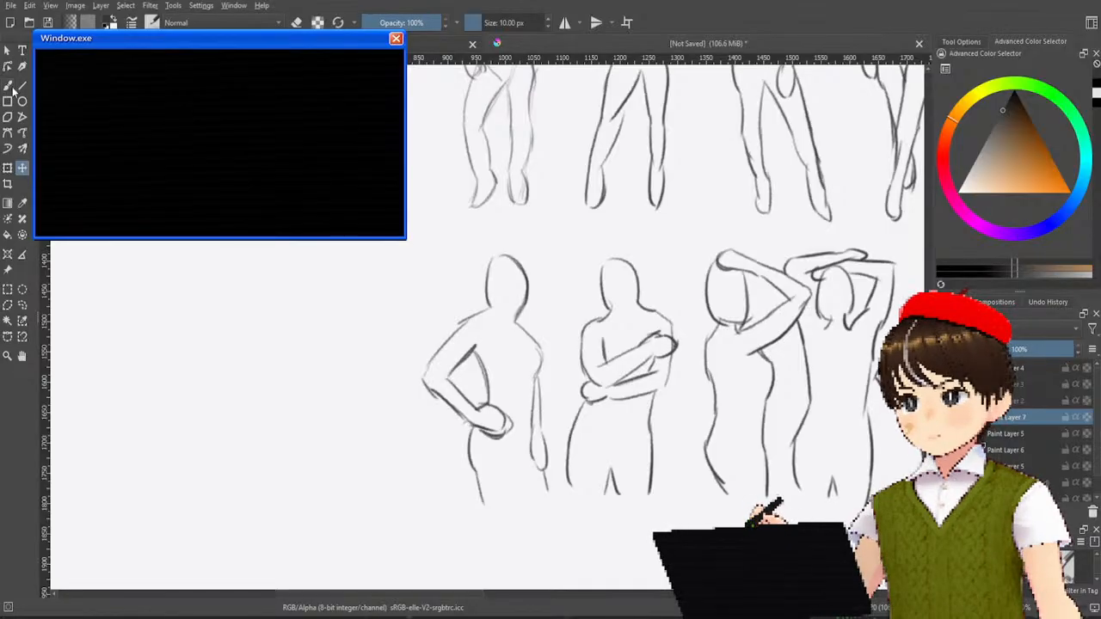
pyautogui.click(8, 85)
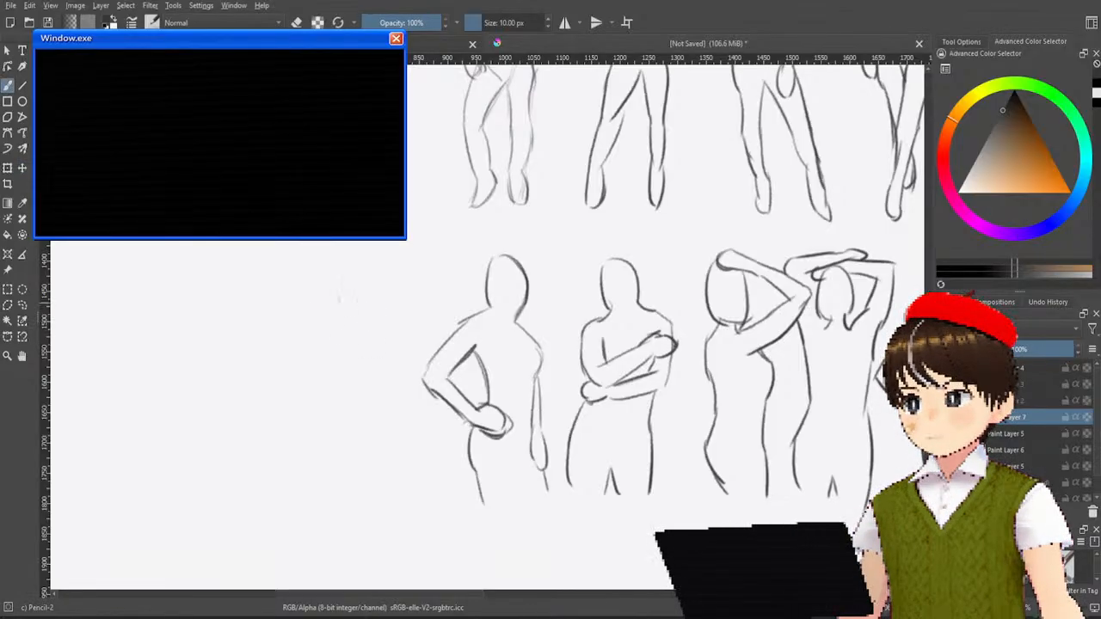
pyautogui.moveTo(310, 259); pyautogui.dragTo(303, 320)
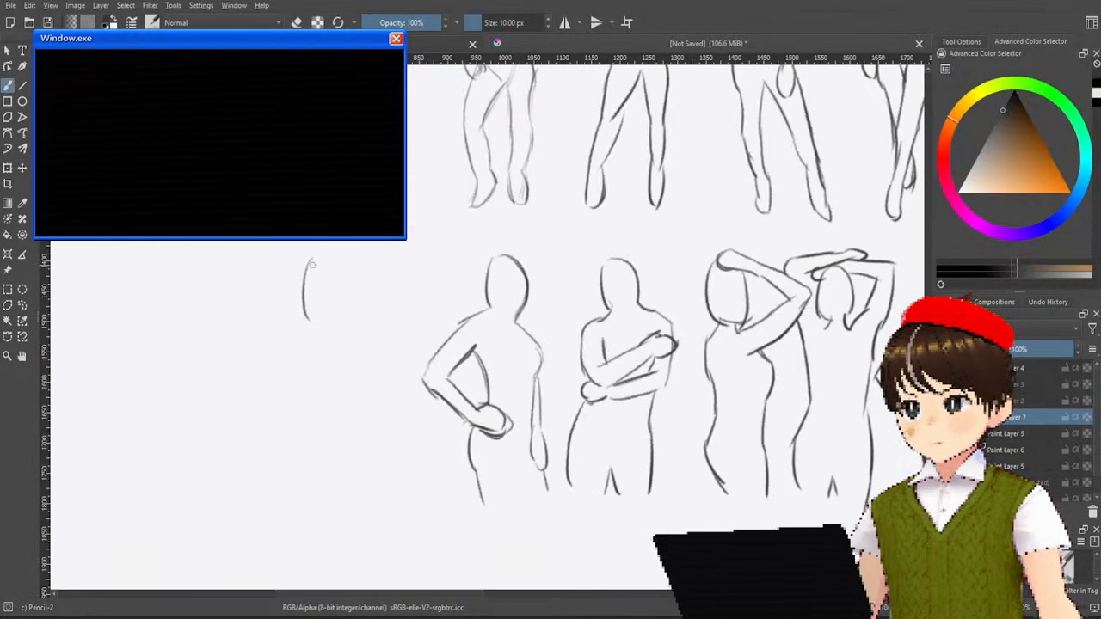
pyautogui.moveTo(311, 258)
pyautogui.mouseDown()
pyautogui.moveTo(341, 281)
pyautogui.moveTo(342, 309)
pyautogui.mouseUp()
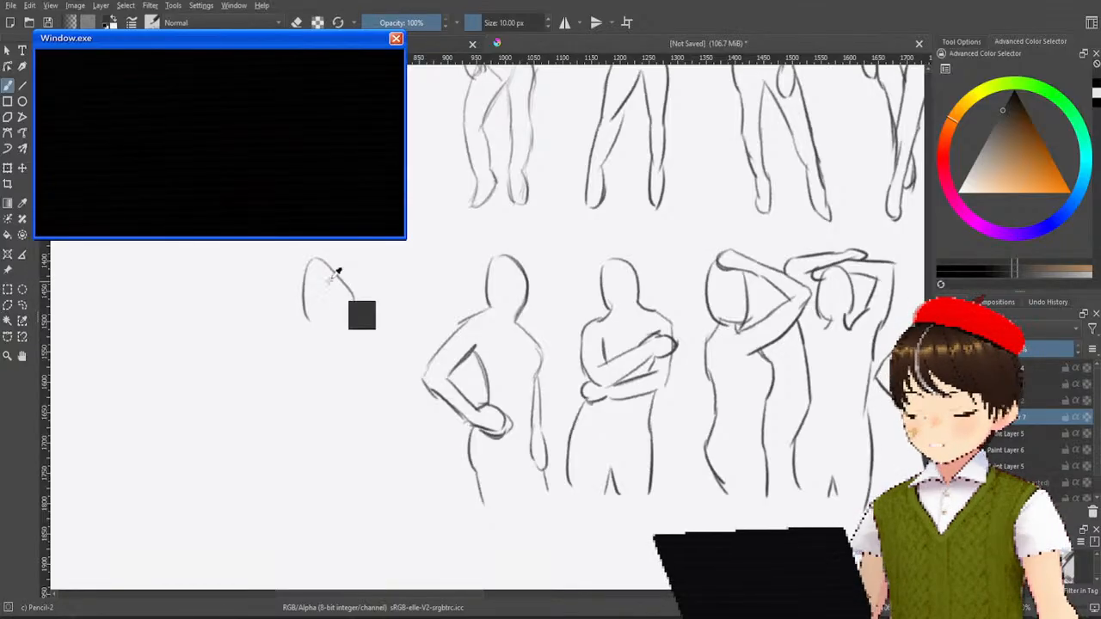
pyautogui.hotkey('ctrl', 'z')
pyautogui.hotkey('ctrl', 'z')
pyautogui.moveTo(309, 266)
pyautogui.mouseDown()
pyautogui.moveTo(302, 311)
pyautogui.moveTo(341, 305)
pyautogui.moveTo(329, 325)
pyautogui.moveTo(358, 344)
pyautogui.moveTo(344, 386)
pyautogui.mouseUp()
pyautogui.hotkey('ctrl', 'z')
pyautogui.hotkey('ctrl', 'z')
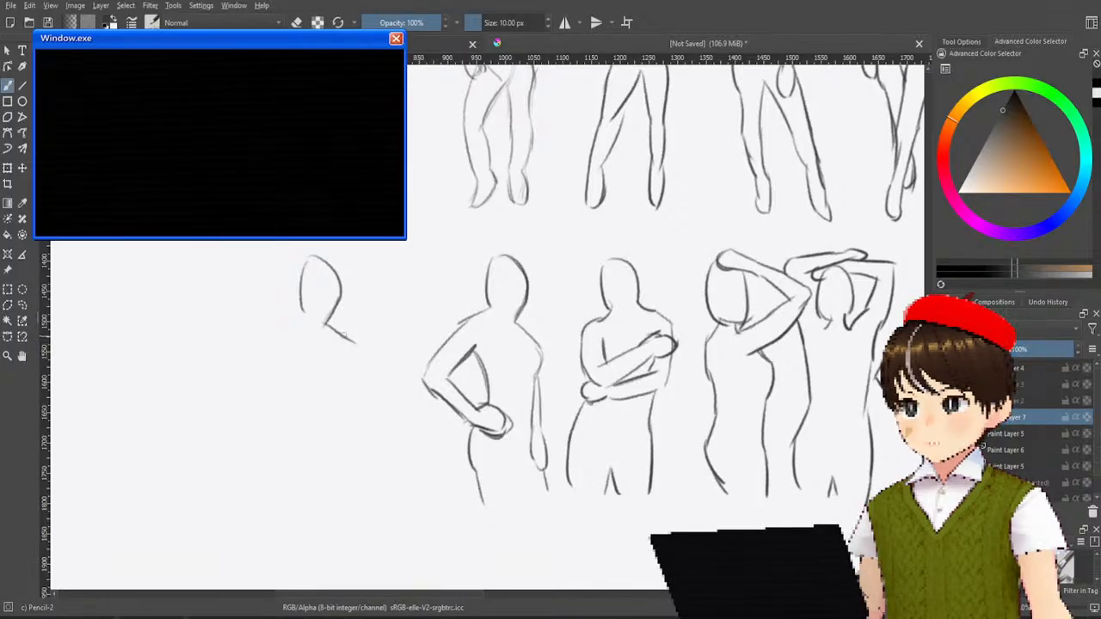
pyautogui.moveTo(341, 332); pyautogui.dragTo(364, 367)
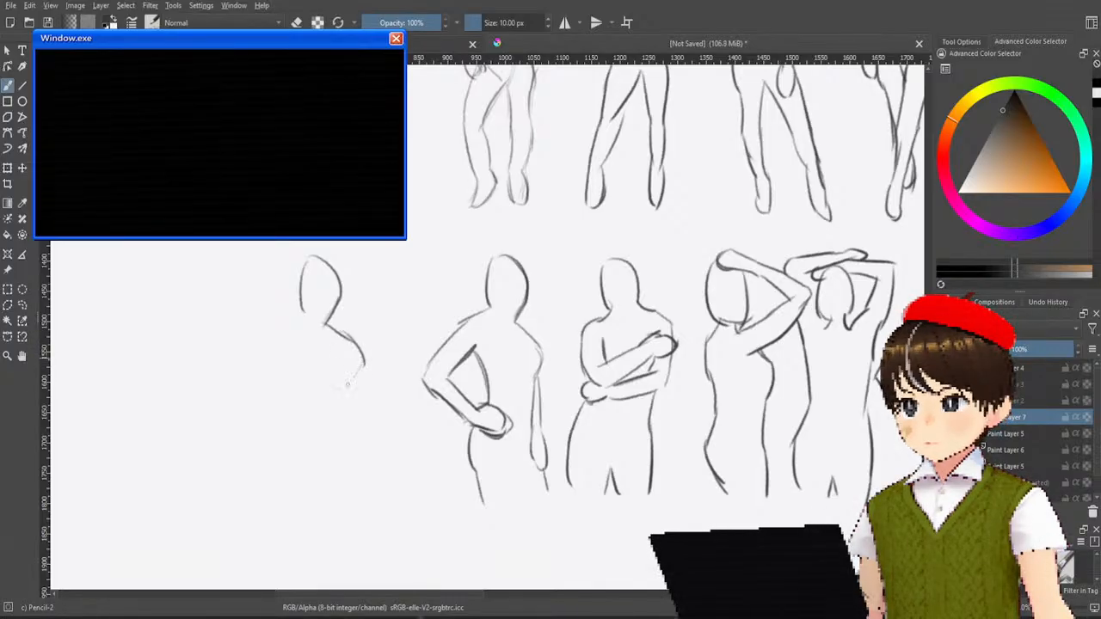
pyautogui.hotkey('ctrl', 'z')
pyautogui.hotkey('ctrl', 'z')
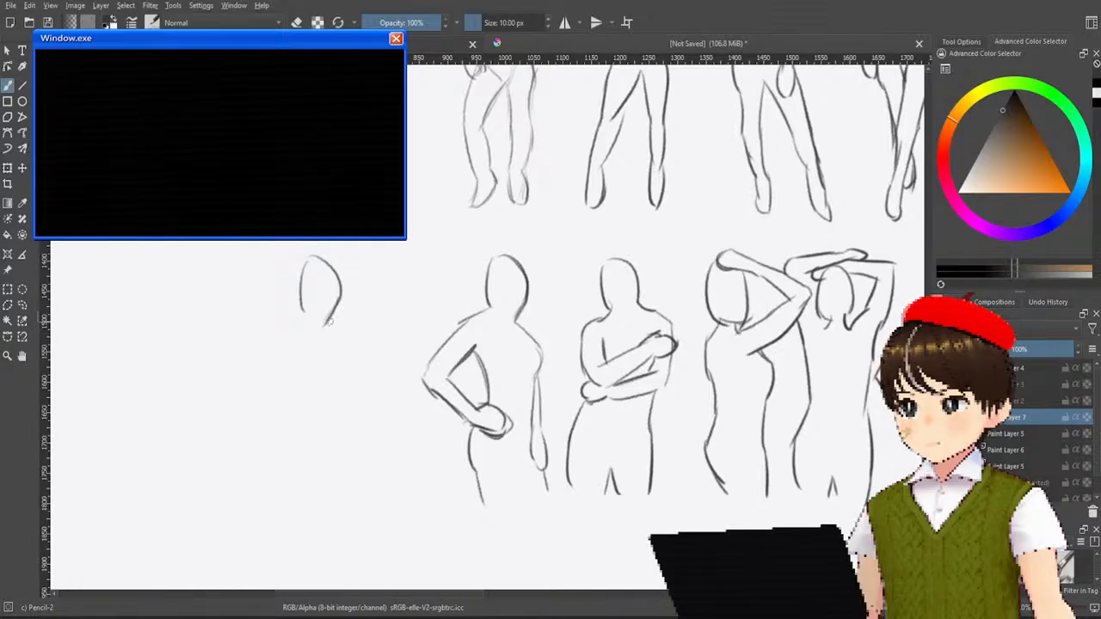
# Step: Draw the new figure's shoulder and bent arm with the hand on the waist, plus the hip and thigh below it
pyautogui.moveTo(301, 315)
pyautogui.mouseDown()
pyautogui.moveTo(249, 366)
pyautogui.moveTo(290, 400)
pyautogui.moveTo(293, 419)
pyautogui.moveTo(324, 401)
pyautogui.moveTo(317, 408)
pyautogui.mouseUp()
pyautogui.hotkey('ctrl', 'z')
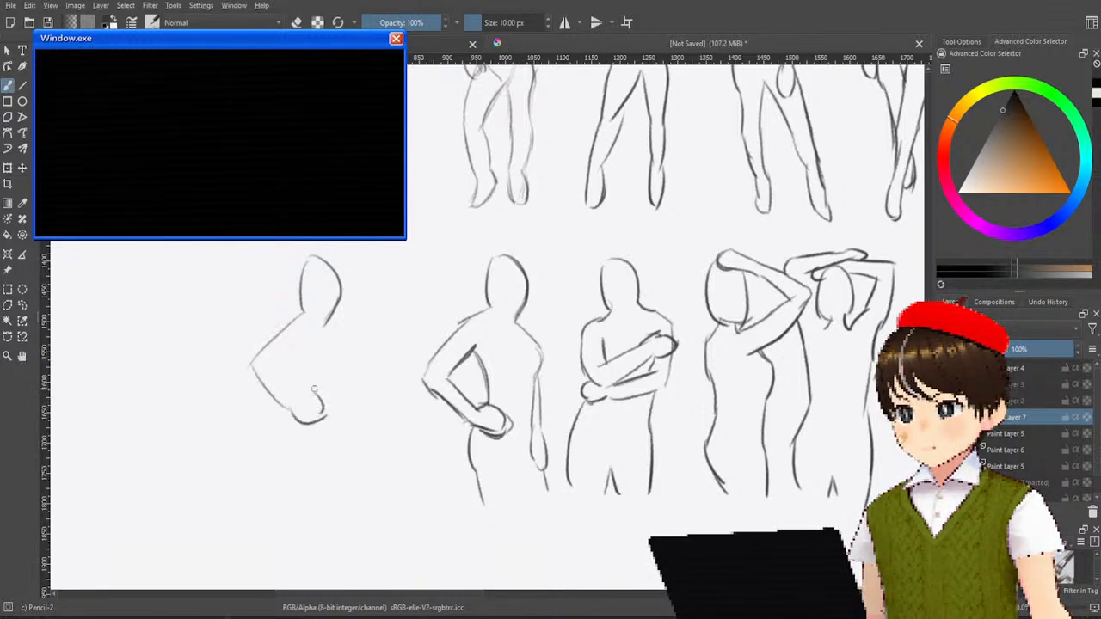
pyautogui.moveTo(276, 371)
pyautogui.mouseDown()
pyautogui.moveTo(302, 389)
pyautogui.moveTo(298, 350)
pyautogui.moveTo(308, 374)
pyautogui.moveTo(288, 469)
pyautogui.mouseUp()
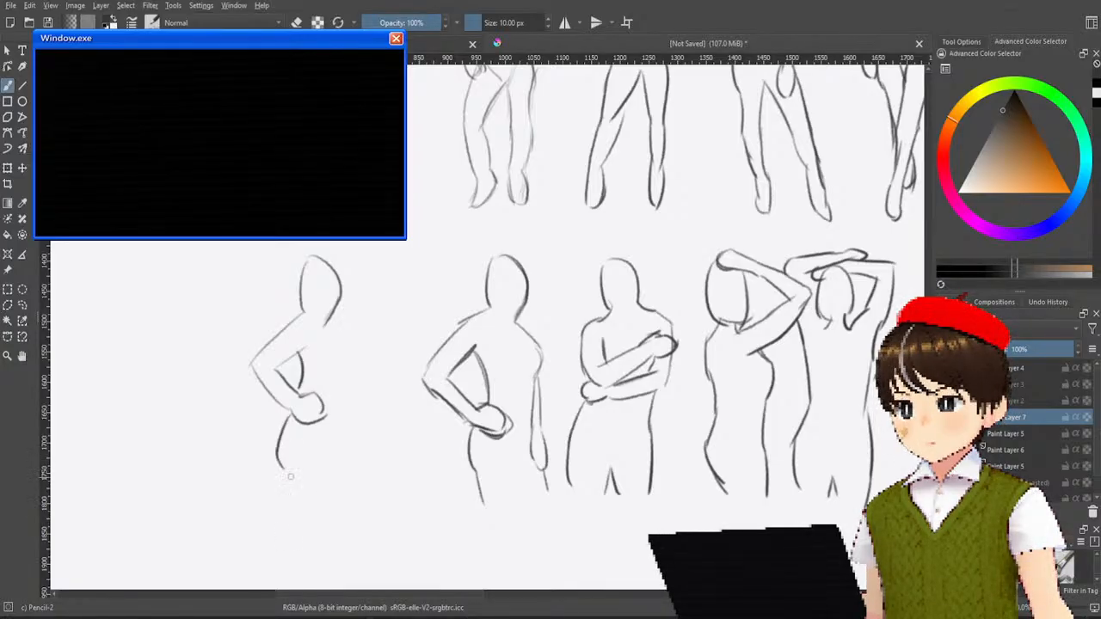
pyautogui.moveTo(282, 471); pyautogui.dragTo(304, 519)
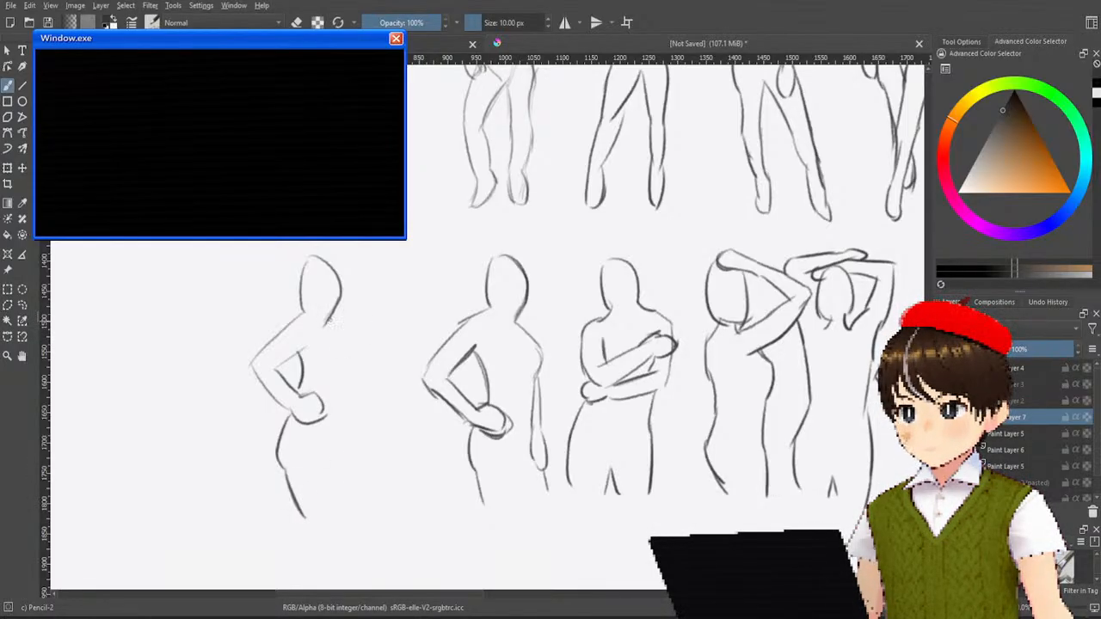
# Step: Draw the figure's other shoulder and the arm hanging straight down with its hand
pyautogui.moveTo(327, 324); pyautogui.dragTo(361, 349)
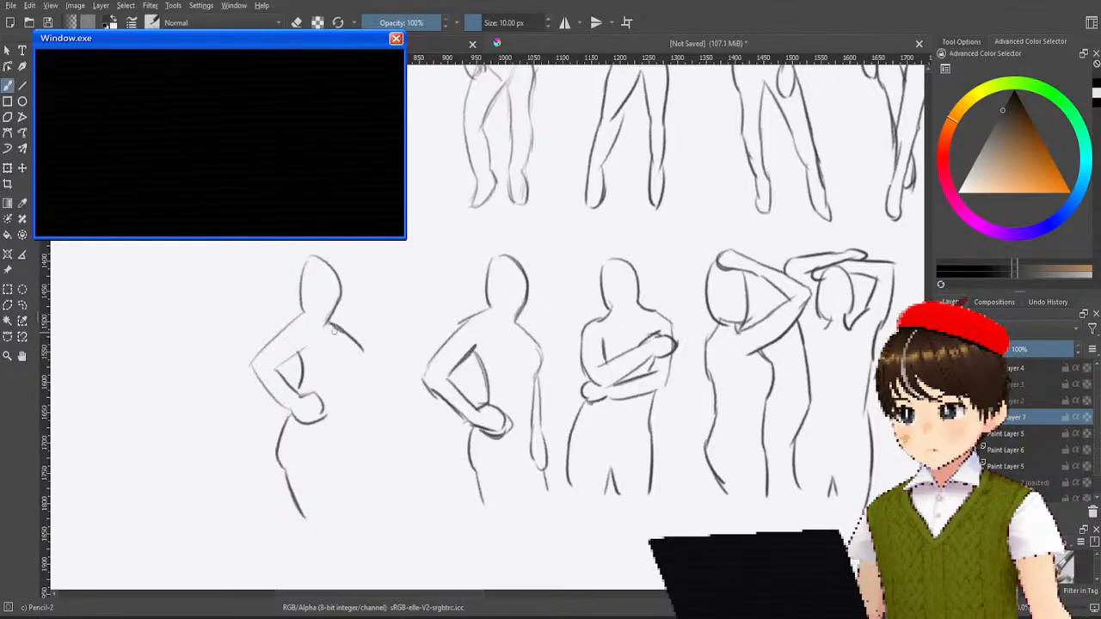
pyautogui.hotkey('ctrl', 'z')
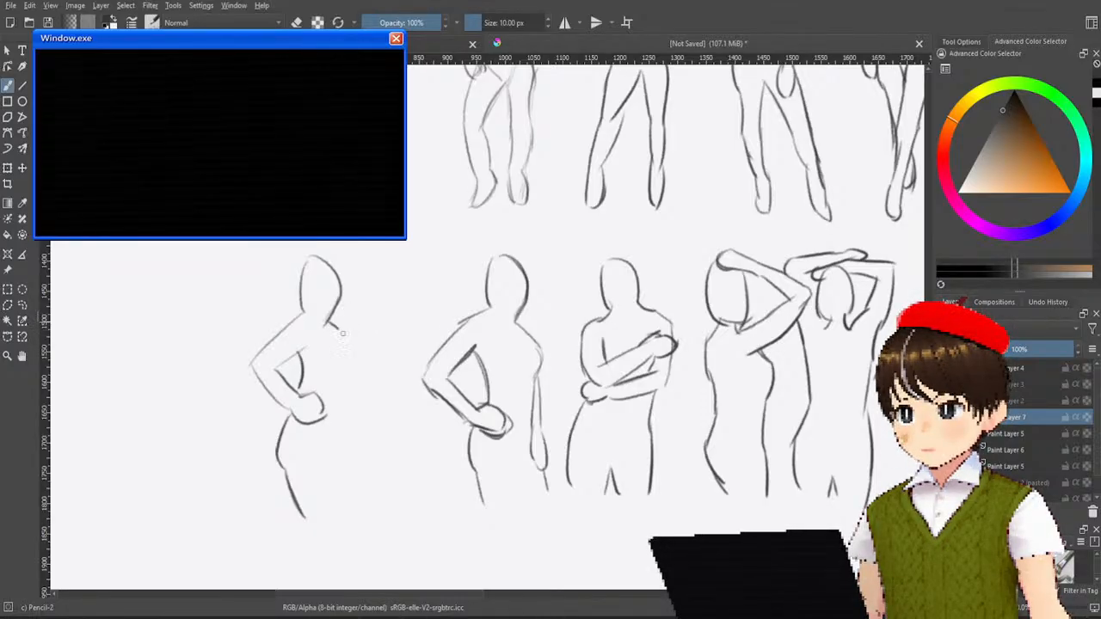
pyautogui.moveTo(343, 334); pyautogui.dragTo(349, 339)
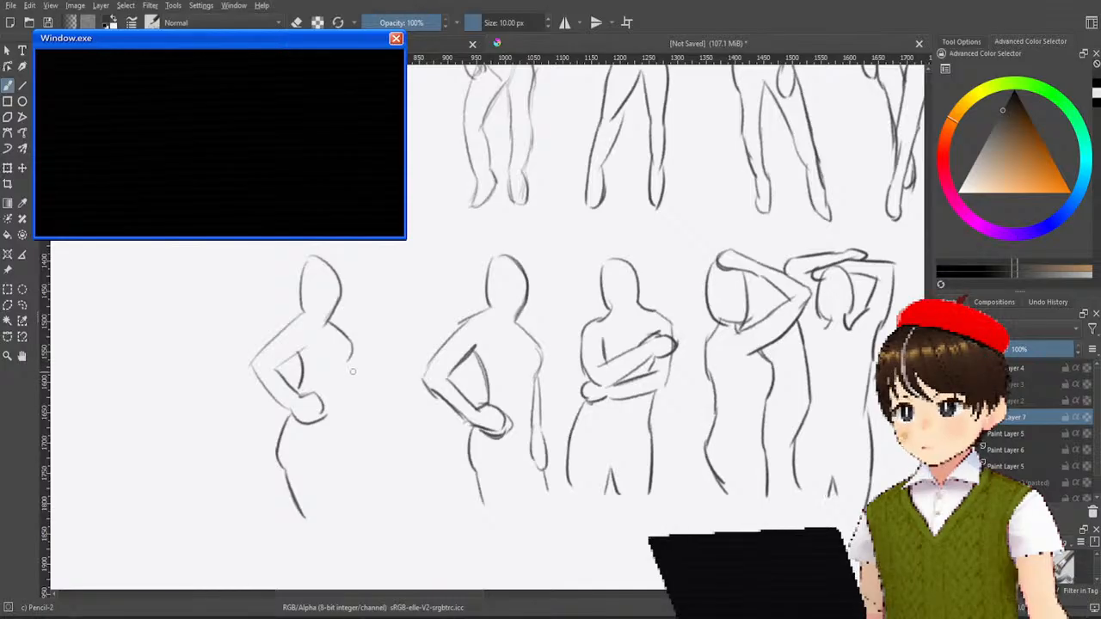
pyautogui.moveTo(348, 364); pyautogui.dragTo(335, 418)
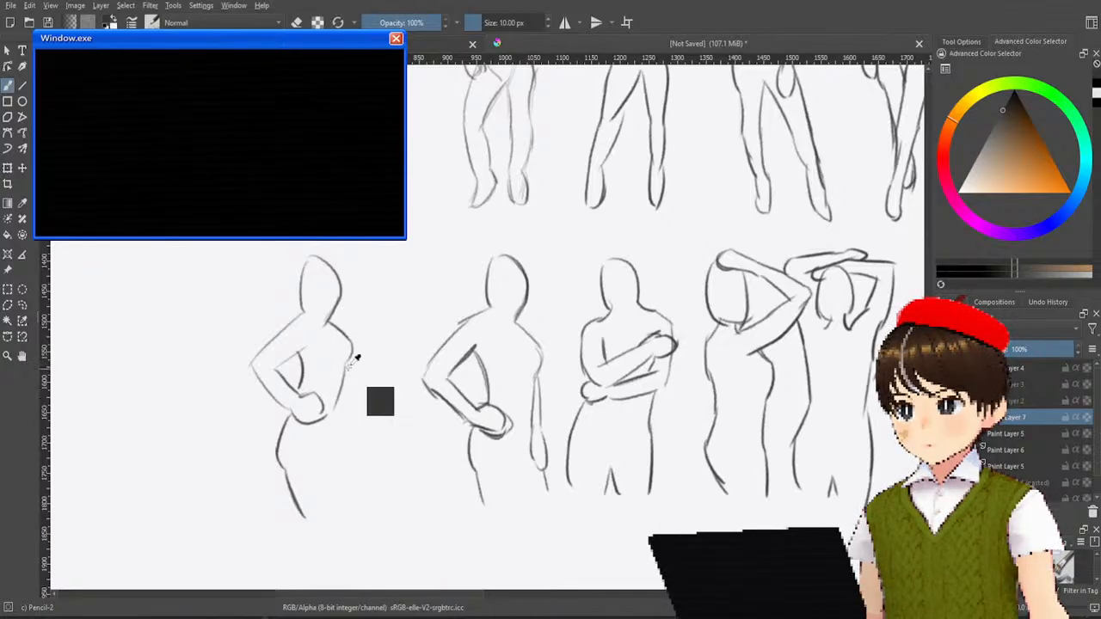
pyautogui.hotkey('ctrl', 'z')
pyautogui.moveTo(351, 360)
pyautogui.mouseDown()
pyautogui.moveTo(342, 434)
pyautogui.moveTo(353, 465)
pyautogui.moveTo(354, 422)
pyautogui.mouseUp()
pyautogui.hotkey('ctrl', 'z')
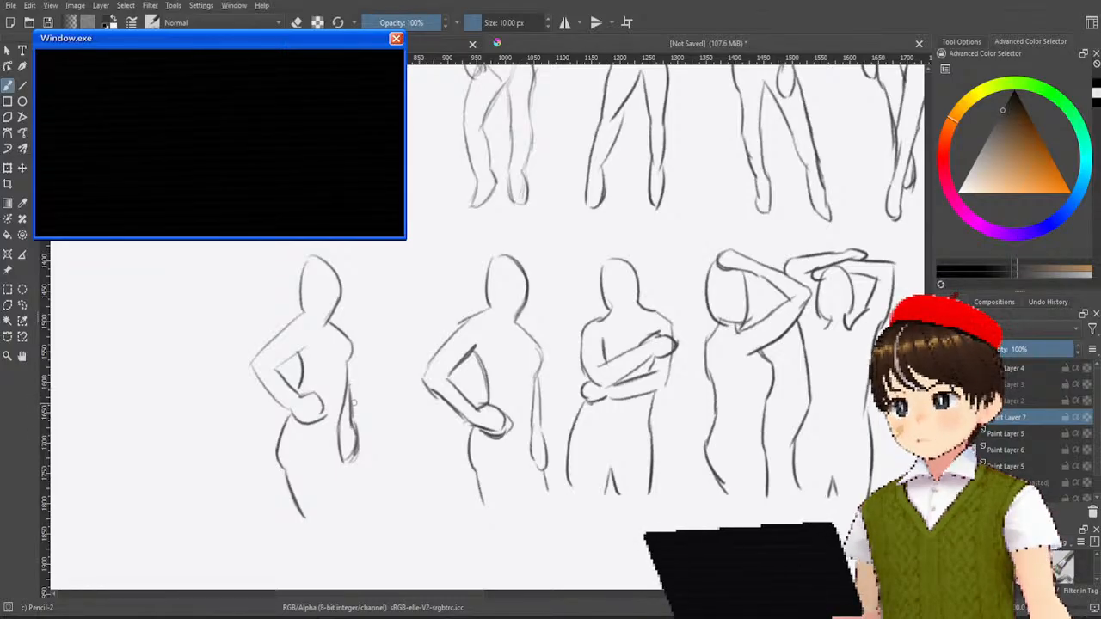
pyautogui.hotkey('ctrl', 'z')
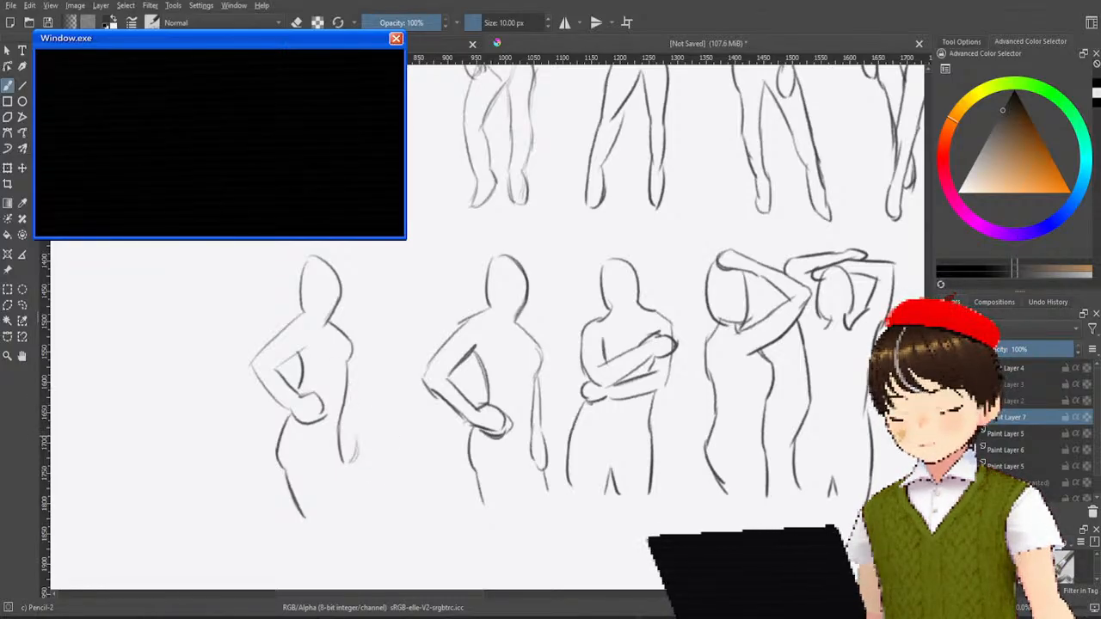
pyautogui.moveTo(347, 465); pyautogui.dragTo(354, 439)
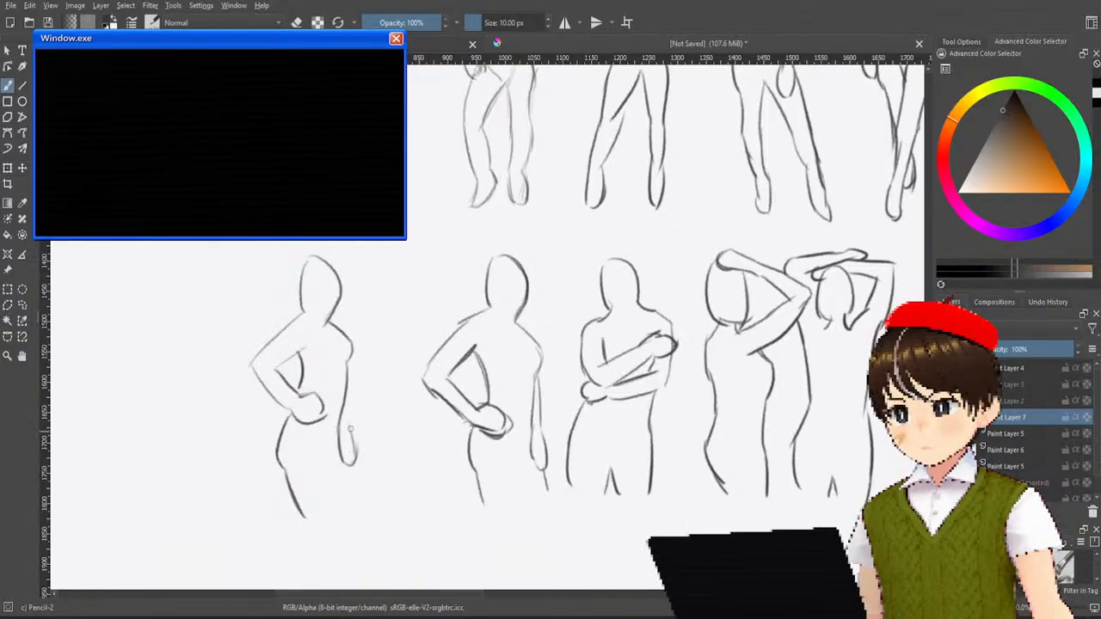
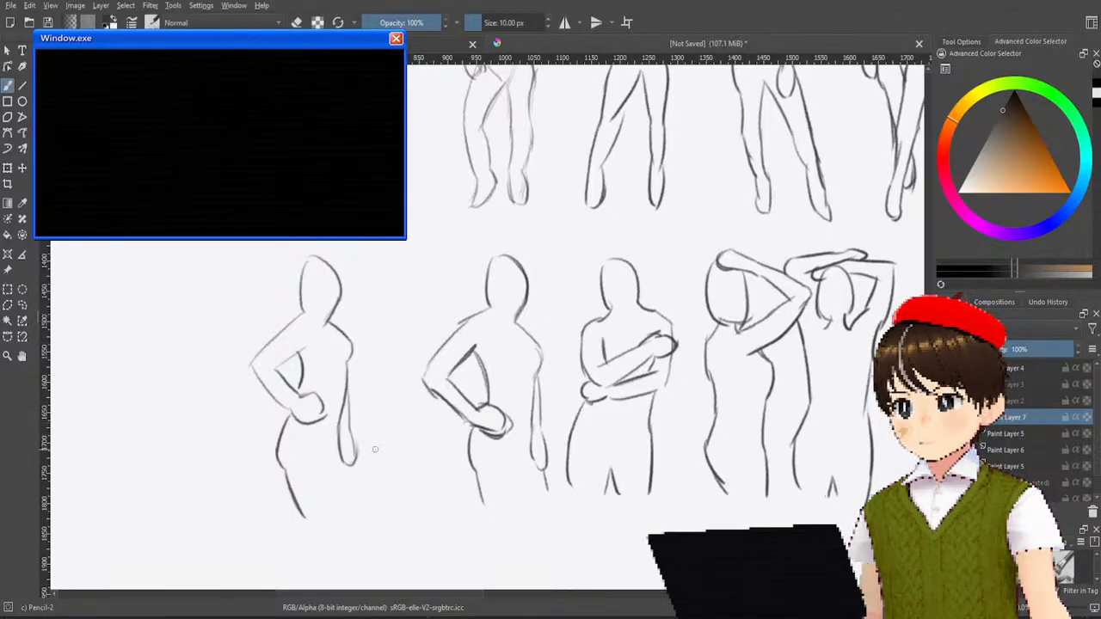
# Step: Add the thigh line below the hanging hand and move the whole freehand figure slightly closer to the traced one
pyautogui.moveTo(351, 465); pyautogui.dragTo(362, 506)
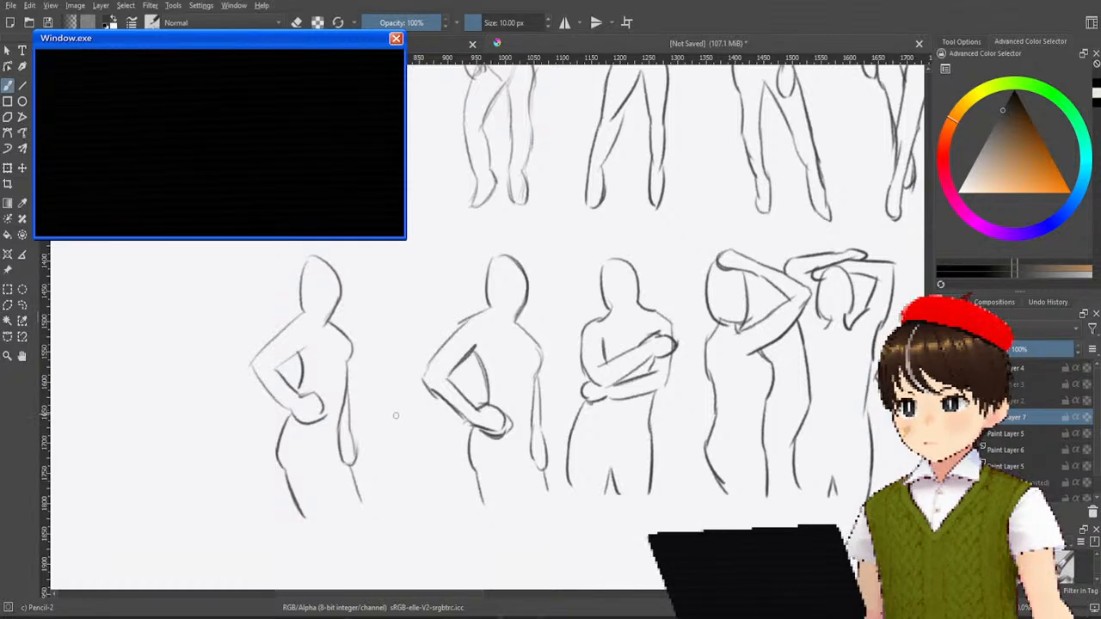
pyautogui.click(23, 168)
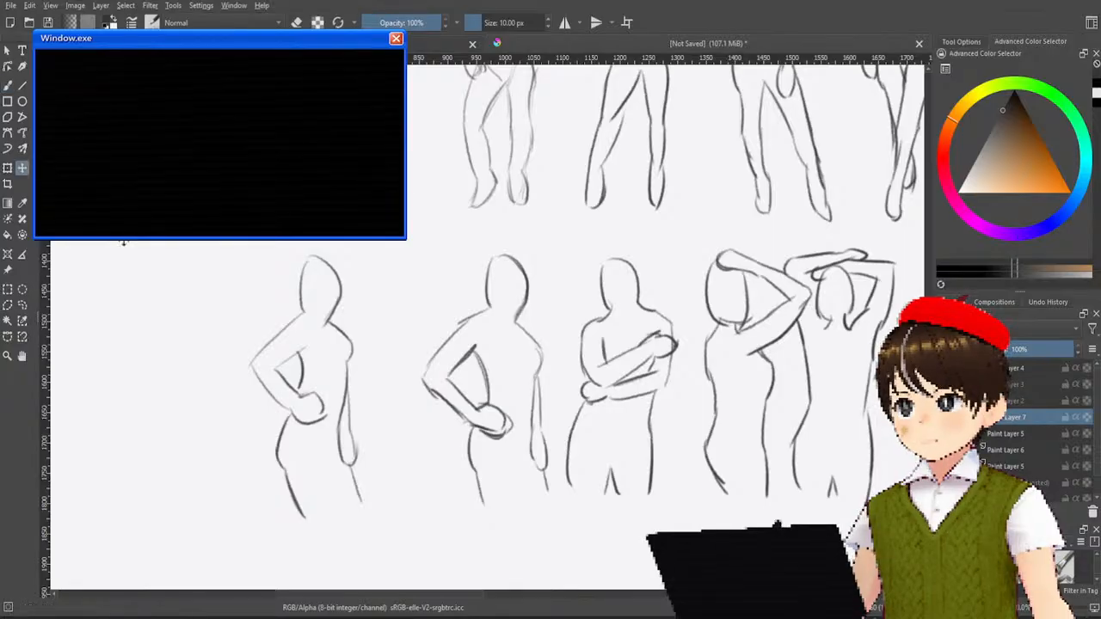
pyautogui.moveTo(314, 364)
pyautogui.mouseDown()
pyautogui.moveTo(471, 369)
pyautogui.moveTo(484, 389)
pyautogui.moveTo(487, 377)
pyautogui.moveTo(485, 367)
pyautogui.moveTo(274, 368)
pyautogui.mouseUp()
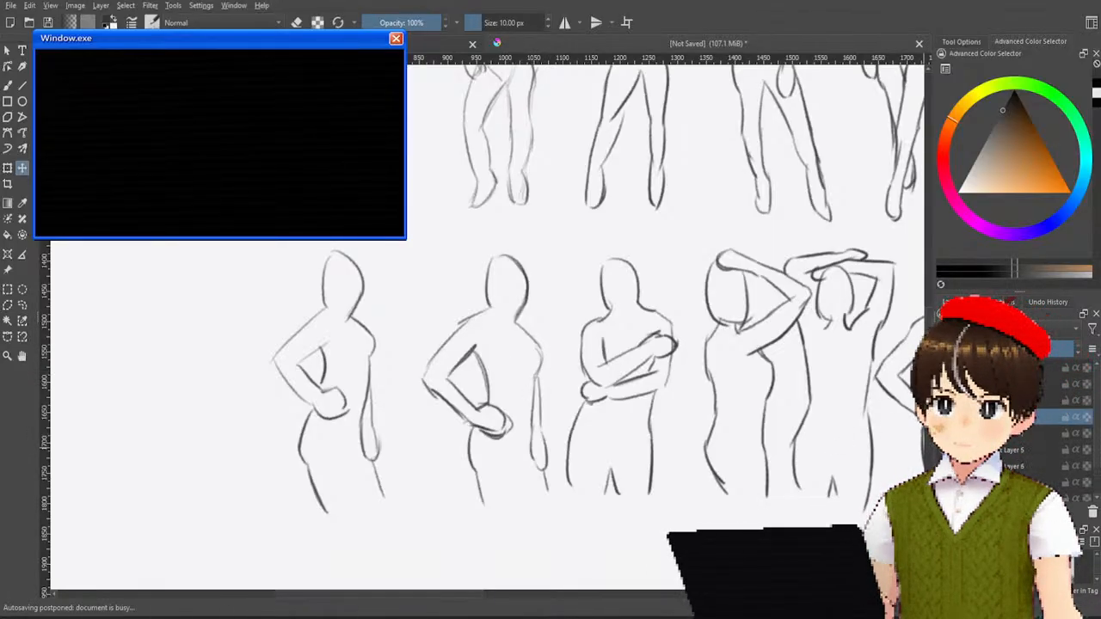
# Step: Hide the freehand sketch and traced outlines, show the faded reference photo, and make a new paint layer active
pyautogui.hotkey('ctrl', 'z')
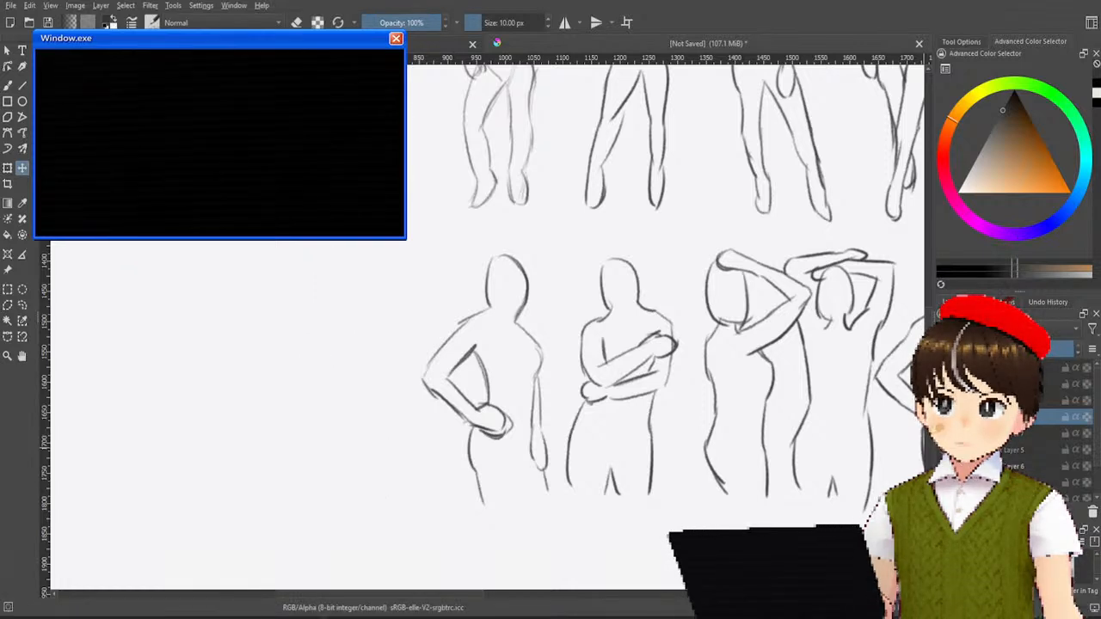
pyautogui.hotkey('ctrl', 'z')
pyautogui.hotkey('ctrl', 'z')
pyautogui.hotkey('ctrl', 'z')
pyautogui.hotkey('ctrl', 'z')
pyautogui.hotkey('ctrl', 'z')
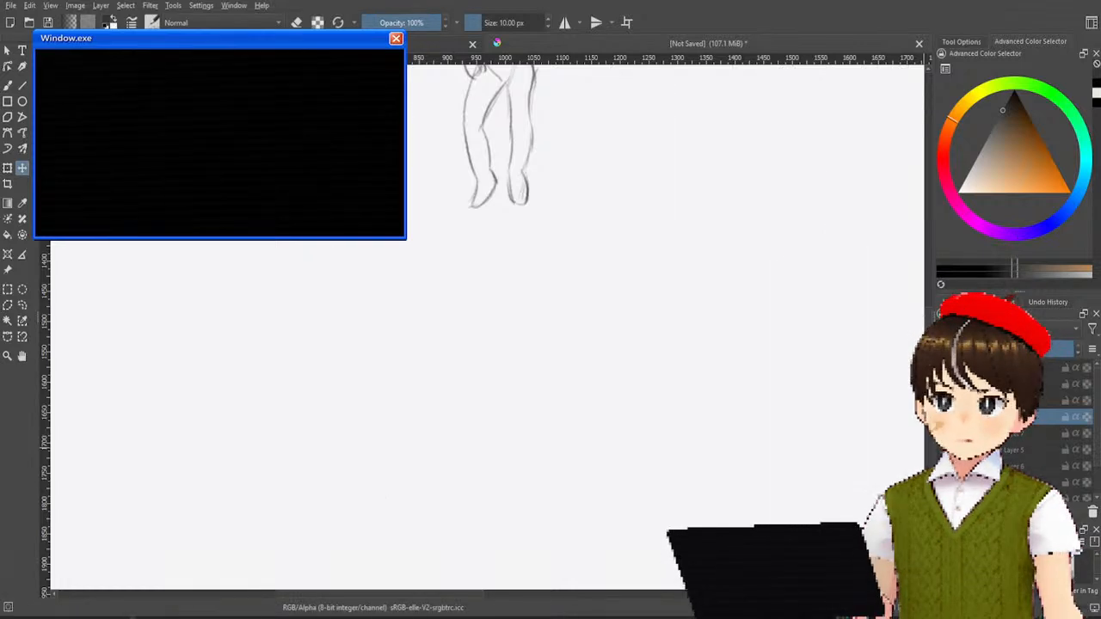
pyautogui.hotkey('ctrl', 'z')
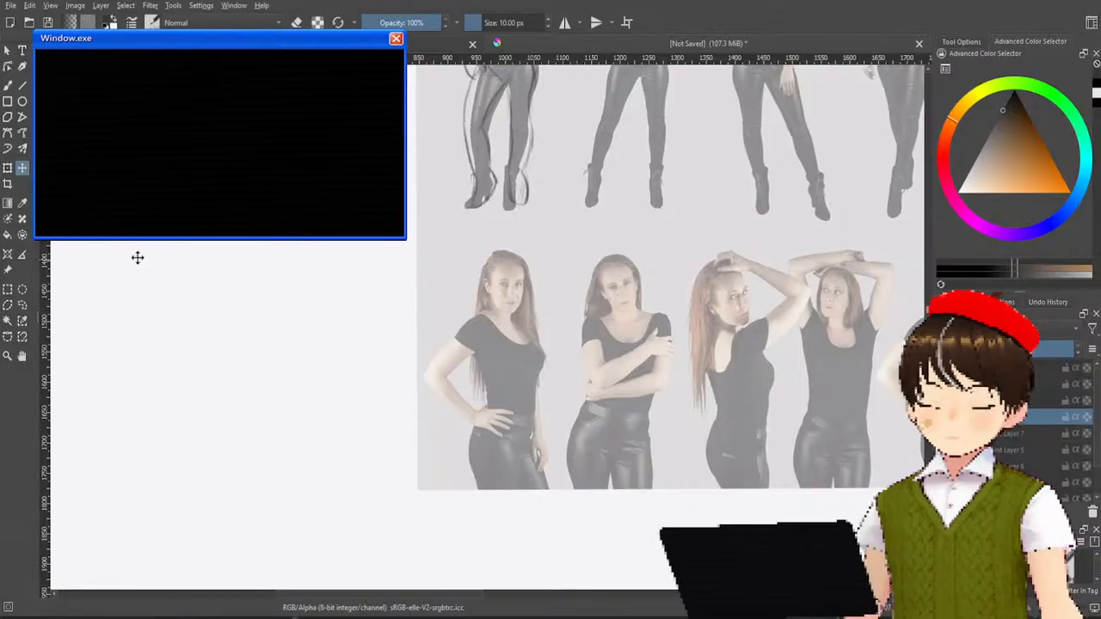
# Step: Sketch a new freehand head in the blank area beside the photo's lower-row hand-on-hip pose, undoing the trial shoulder line
pyautogui.click(8, 86)
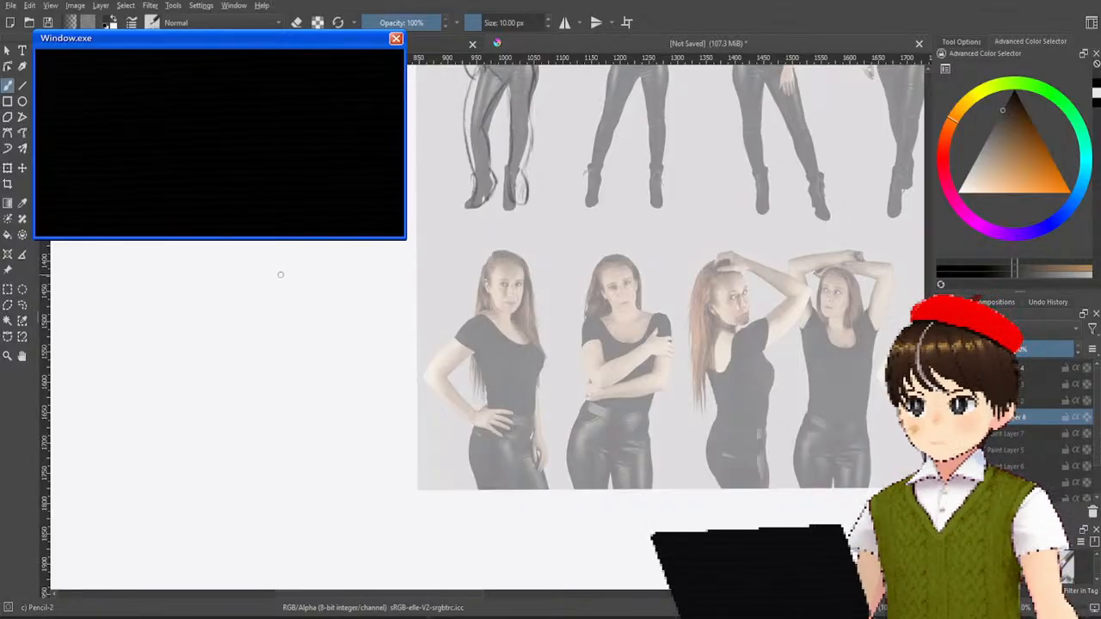
pyautogui.moveTo(287, 264); pyautogui.dragTo(283, 313)
pyautogui.moveTo(291, 256); pyautogui.dragTo(314, 313)
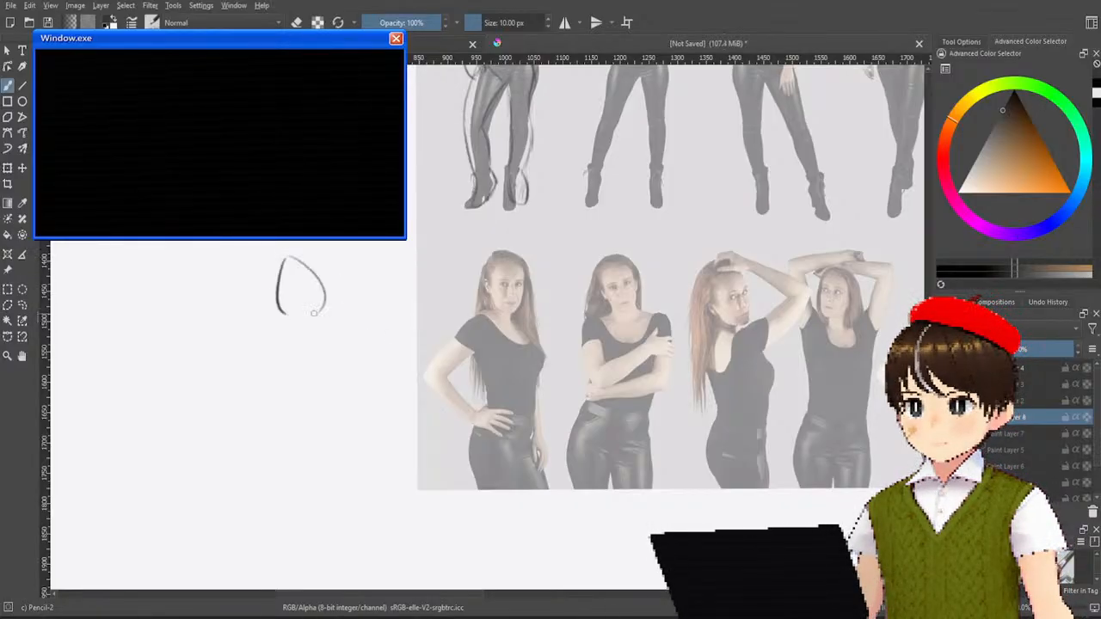
pyautogui.moveTo(293, 257)
pyautogui.mouseDown()
pyautogui.moveTo(317, 324)
pyautogui.moveTo(331, 328)
pyautogui.mouseUp()
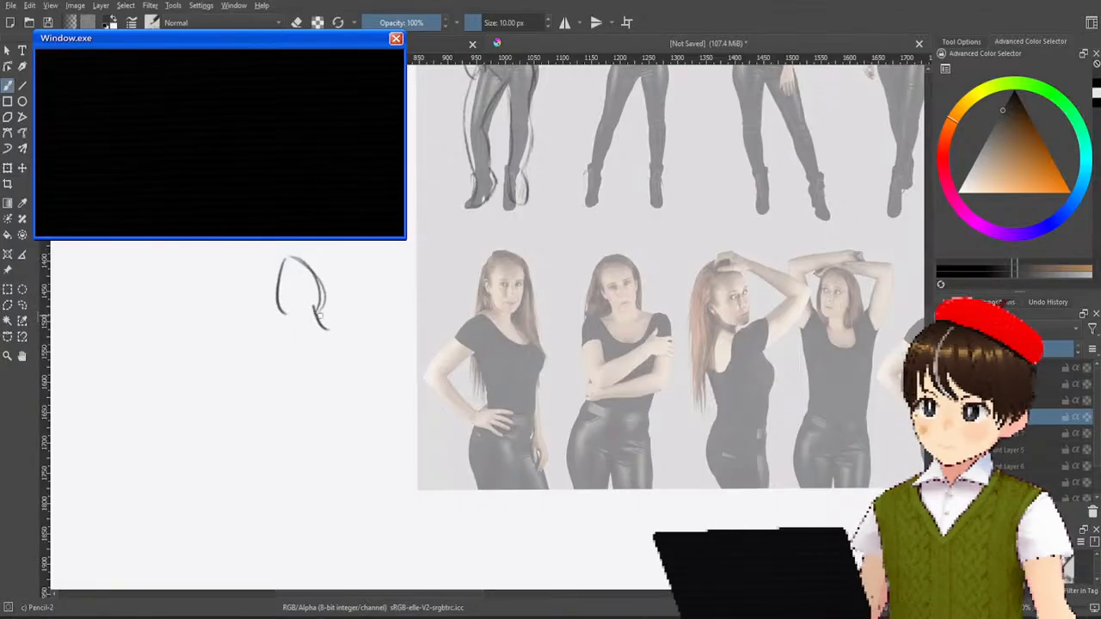
pyautogui.hotkey('ctrl', 'z')
pyautogui.hotkey('ctrl', 'z')
pyautogui.hotkey('ctrl', 'z')
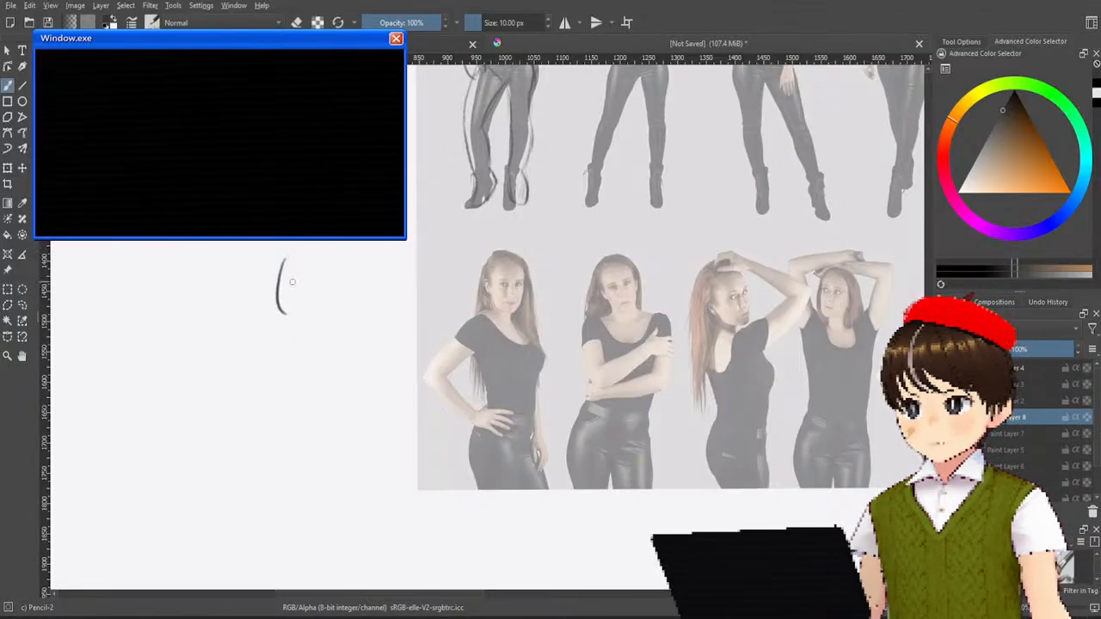
pyautogui.moveTo(291, 251); pyautogui.dragTo(293, 303)
pyautogui.moveTo(295, 249)
pyautogui.mouseDown()
pyautogui.moveTo(315, 303)
pyautogui.moveTo(248, 335)
pyautogui.mouseUp()
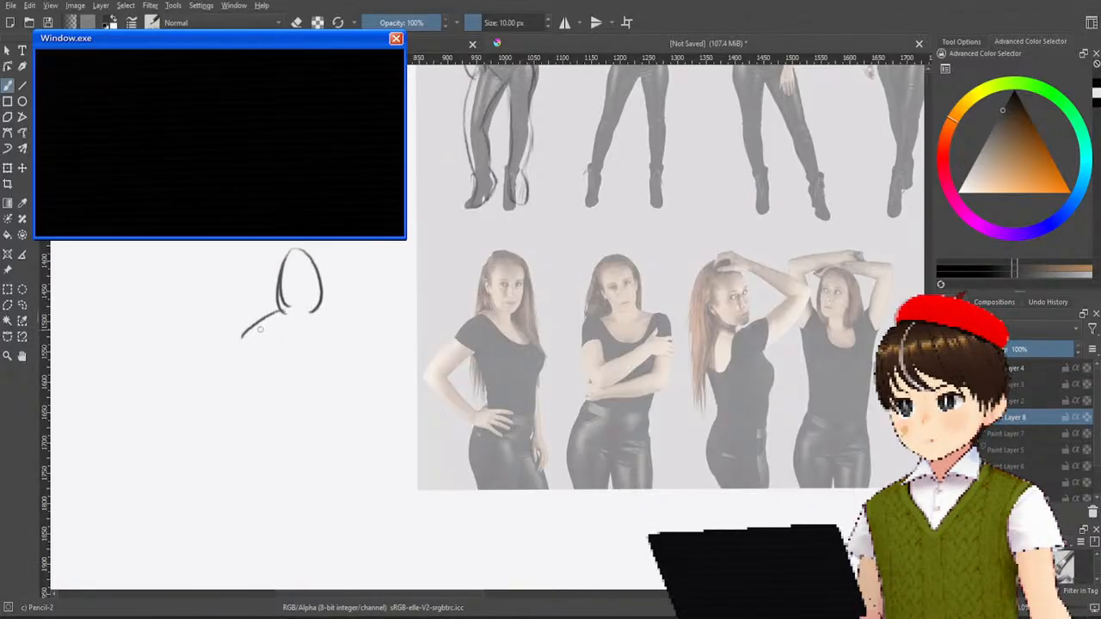
pyautogui.hotkey('ctrl', 'z')
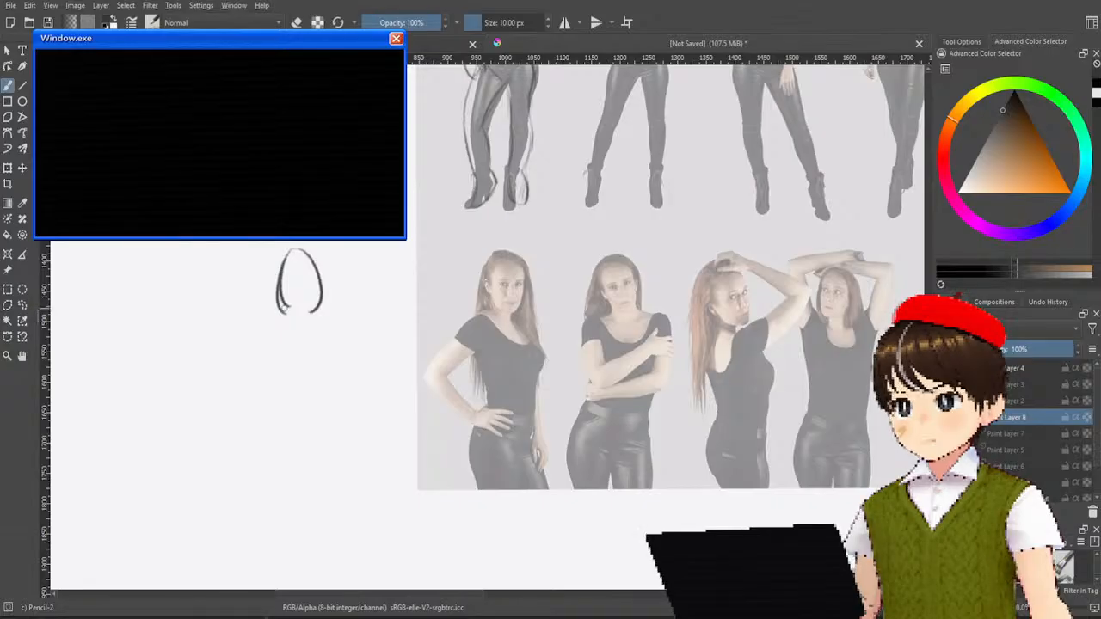
# Step: Draw the figure's shoulder, bent arm with its hand on the hip, and the outer hip line below it, redoing misplaced strokes
pyautogui.moveTo(284, 309)
pyautogui.mouseDown()
pyautogui.moveTo(202, 376)
pyautogui.moveTo(270, 322)
pyautogui.moveTo(221, 354)
pyautogui.moveTo(261, 404)
pyautogui.mouseUp()
pyautogui.hotkey('ctrl', 'z')
pyautogui.hotkey('ctrl', 'z')
pyautogui.moveTo(221, 356)
pyautogui.mouseDown()
pyautogui.moveTo(227, 380)
pyautogui.moveTo(275, 400)
pyautogui.moveTo(303, 392)
pyautogui.mouseUp()
pyautogui.hotkey('ctrl', 'z')
pyautogui.hotkey('ctrl', 'z')
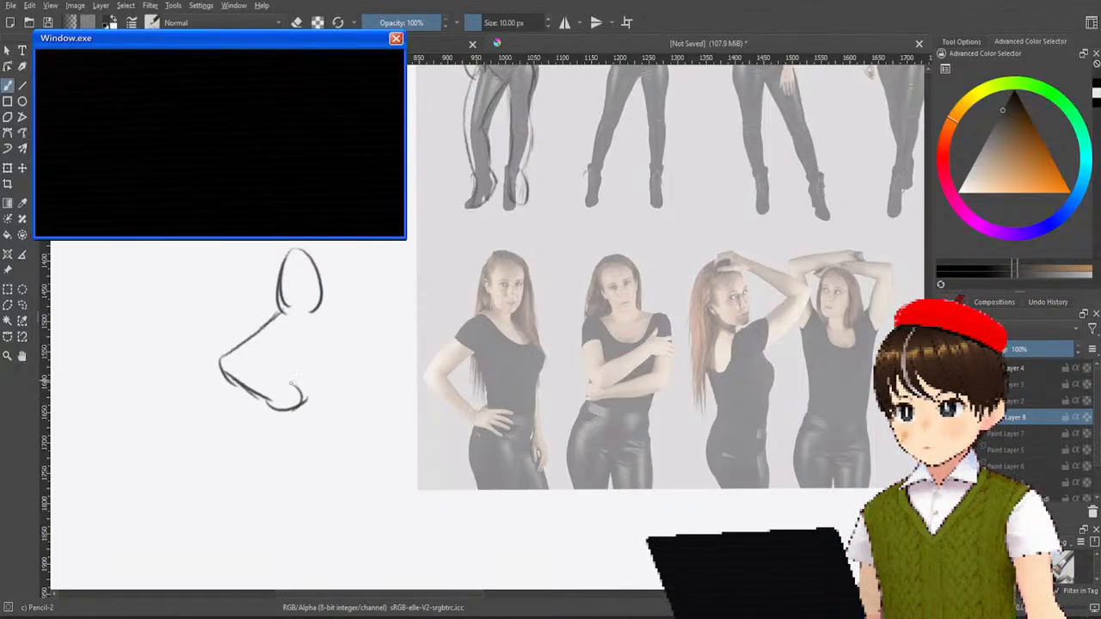
pyautogui.moveTo(280, 379)
pyautogui.mouseDown()
pyautogui.moveTo(246, 366)
pyautogui.moveTo(283, 339)
pyautogui.moveTo(273, 346)
pyautogui.moveTo(282, 377)
pyautogui.moveTo(264, 463)
pyautogui.mouseUp()
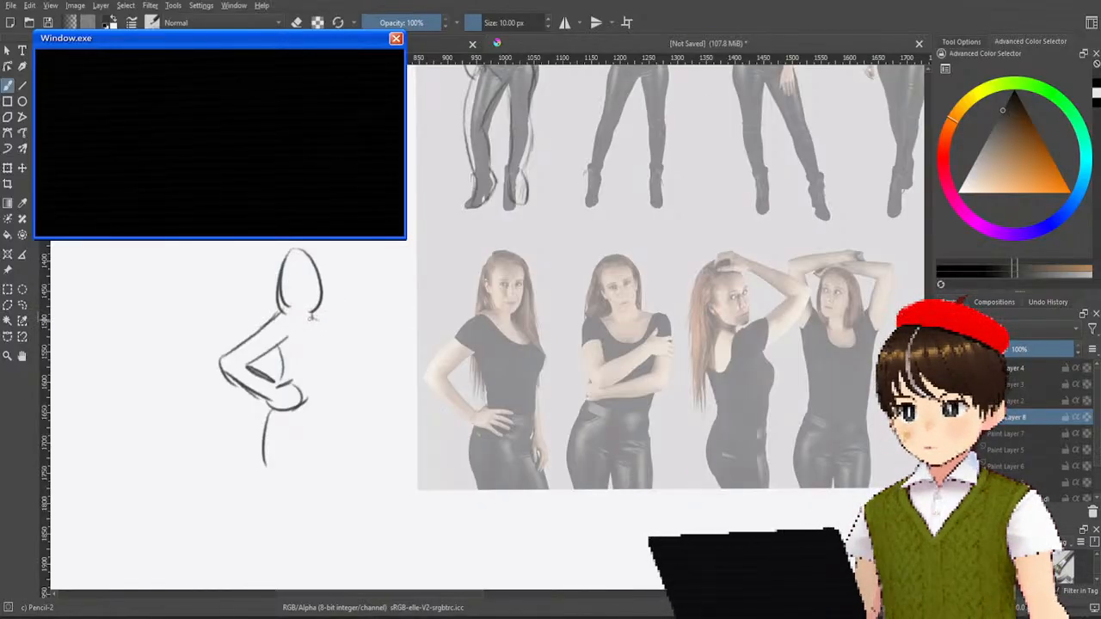
# Step: Draw the opposite shoulder sloping down from the neck and the rounded chest line below it, undoing misplaced strokes
pyautogui.moveTo(312, 317)
pyautogui.mouseDown()
pyautogui.moveTo(343, 343)
pyautogui.moveTo(332, 338)
pyautogui.moveTo(335, 366)
pyautogui.mouseUp()
pyautogui.hotkey('ctrl', 'z')
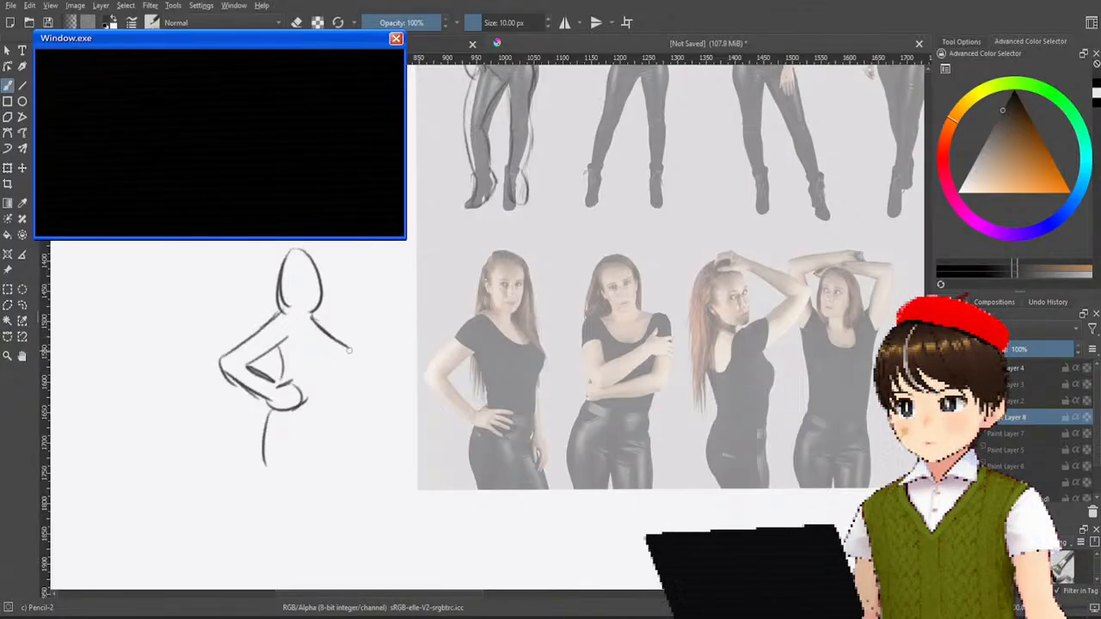
pyautogui.hotkey('ctrl', 'z')
pyautogui.moveTo(312, 315)
pyautogui.mouseDown()
pyautogui.moveTo(340, 334)
pyautogui.moveTo(340, 371)
pyautogui.mouseUp()
pyautogui.hotkey('ctrl', 'z')
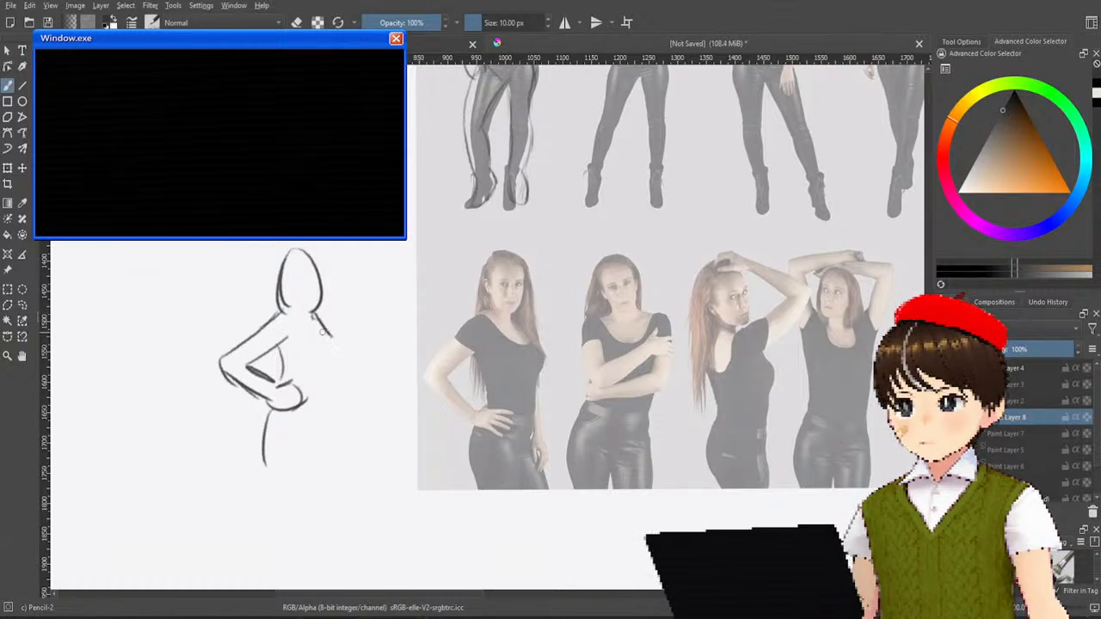
pyautogui.moveTo(321, 322)
pyautogui.mouseDown()
pyautogui.moveTo(344, 348)
pyautogui.moveTo(319, 416)
pyautogui.mouseUp()
pyautogui.hotkey('ctrl', 'z')
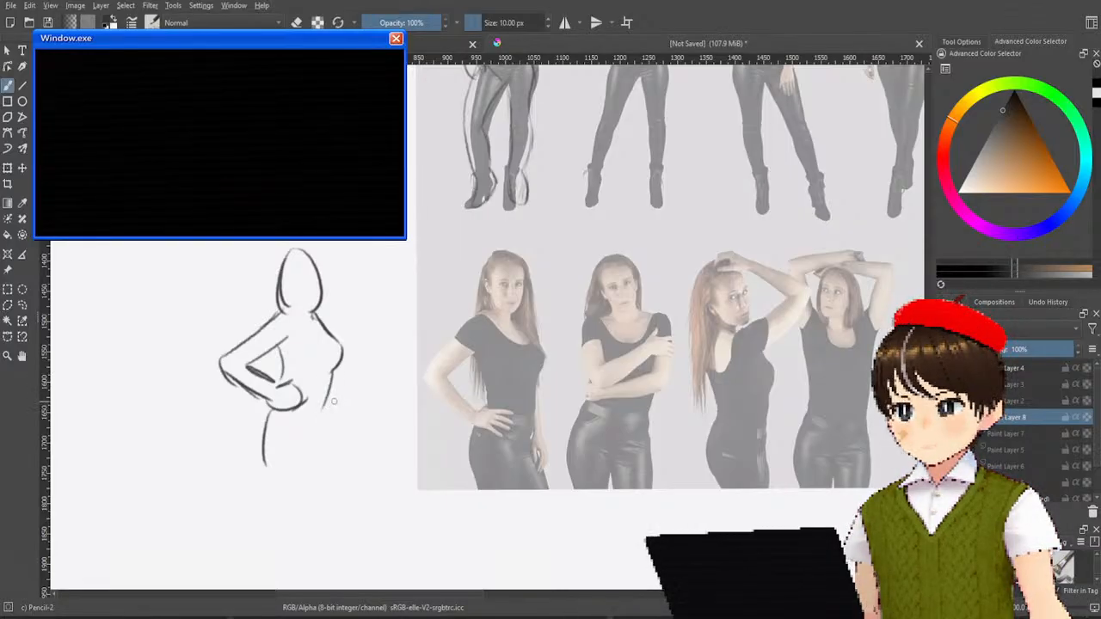
# Step: Draw the narrow hanging arm with its hand beside the torso and add the thigh lines around it
pyautogui.hotkey('ctrl', 'z')
pyautogui.moveTo(334, 369); pyautogui.dragTo(318, 422)
pyautogui.hotkey('ctrl', 'z')
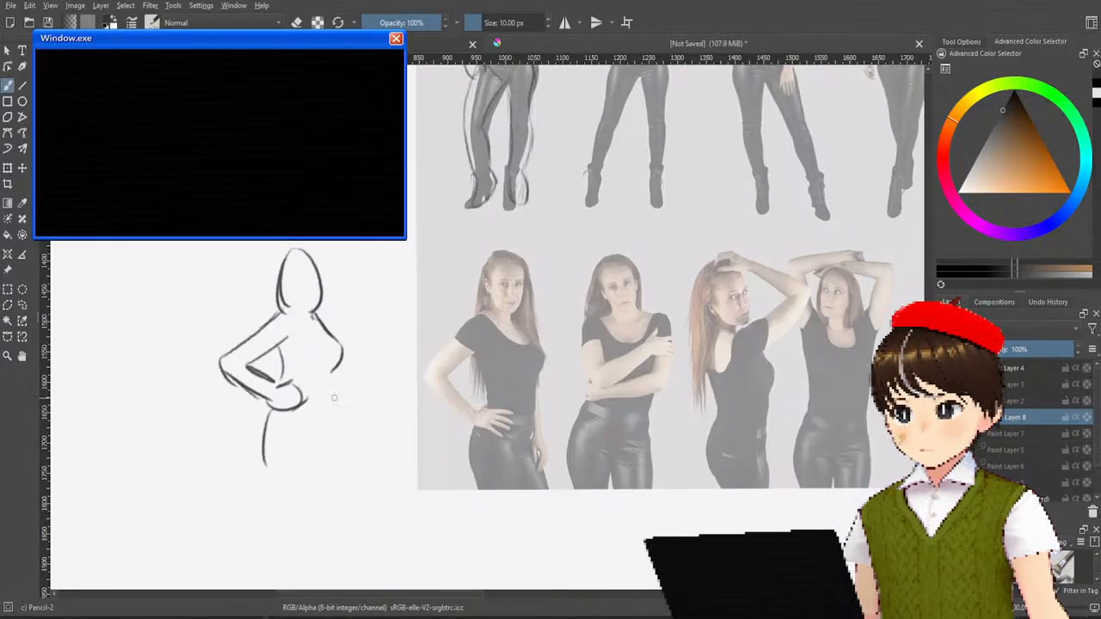
pyautogui.moveTo(328, 372); pyautogui.dragTo(324, 430)
pyautogui.hotkey('ctrl', 'z')
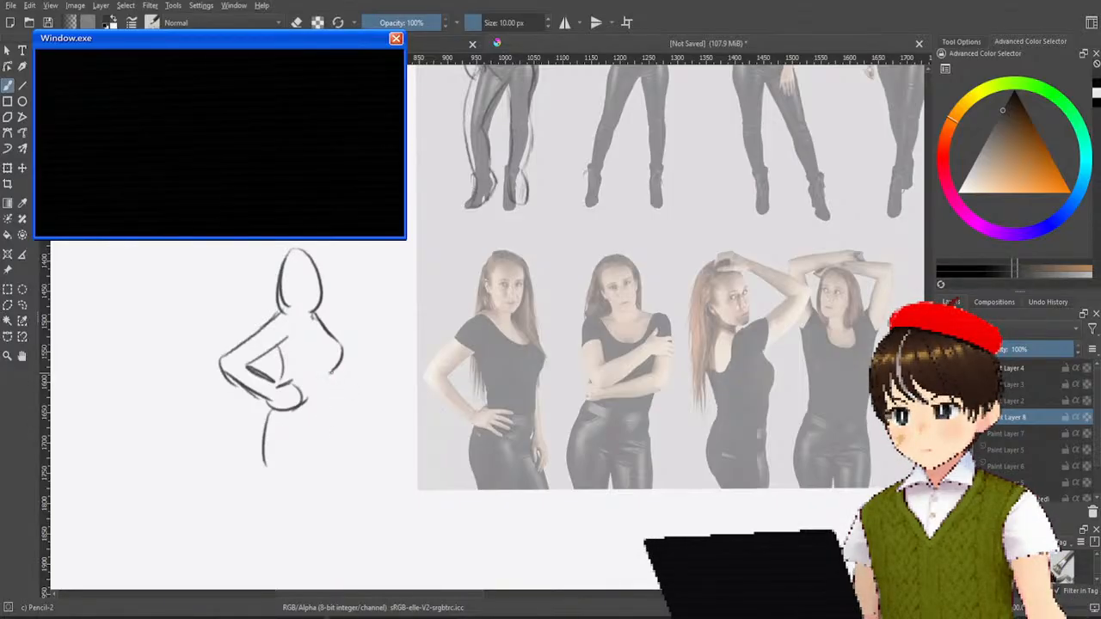
pyautogui.moveTo(332, 370)
pyautogui.mouseDown()
pyautogui.moveTo(324, 440)
pyautogui.moveTo(338, 372)
pyautogui.mouseUp()
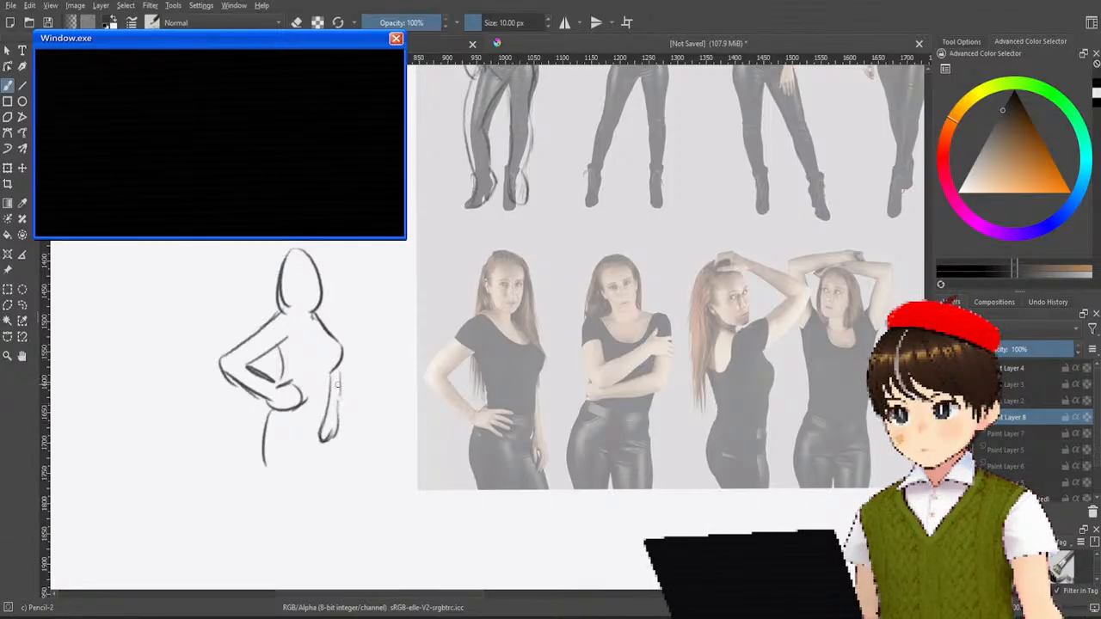
pyautogui.hotkey('ctrl', 'z')
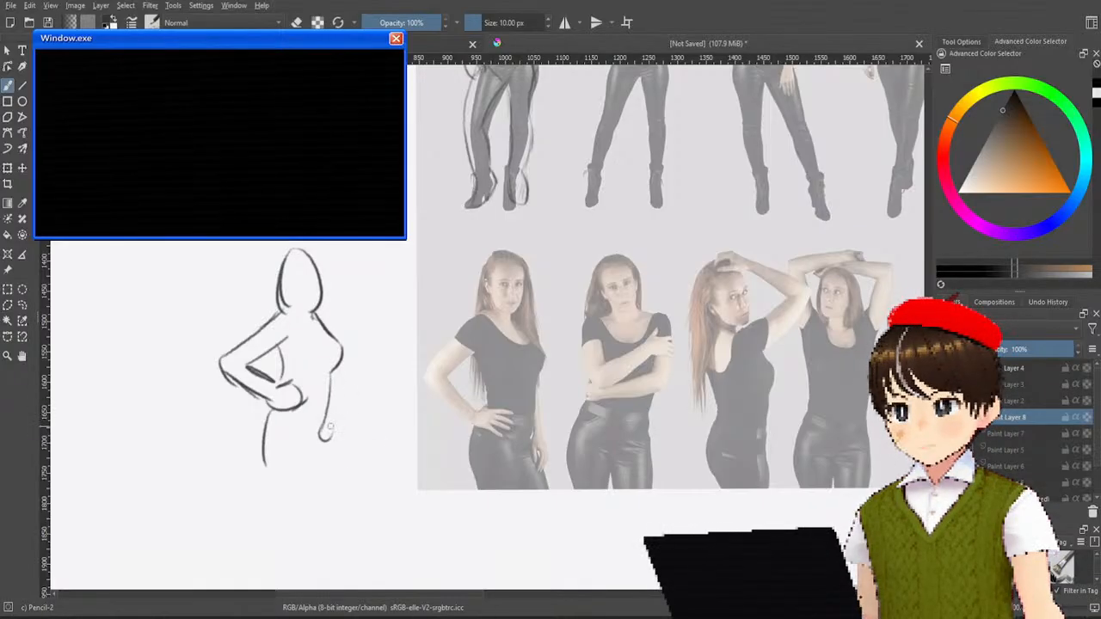
pyautogui.moveTo(330, 421); pyautogui.dragTo(337, 373)
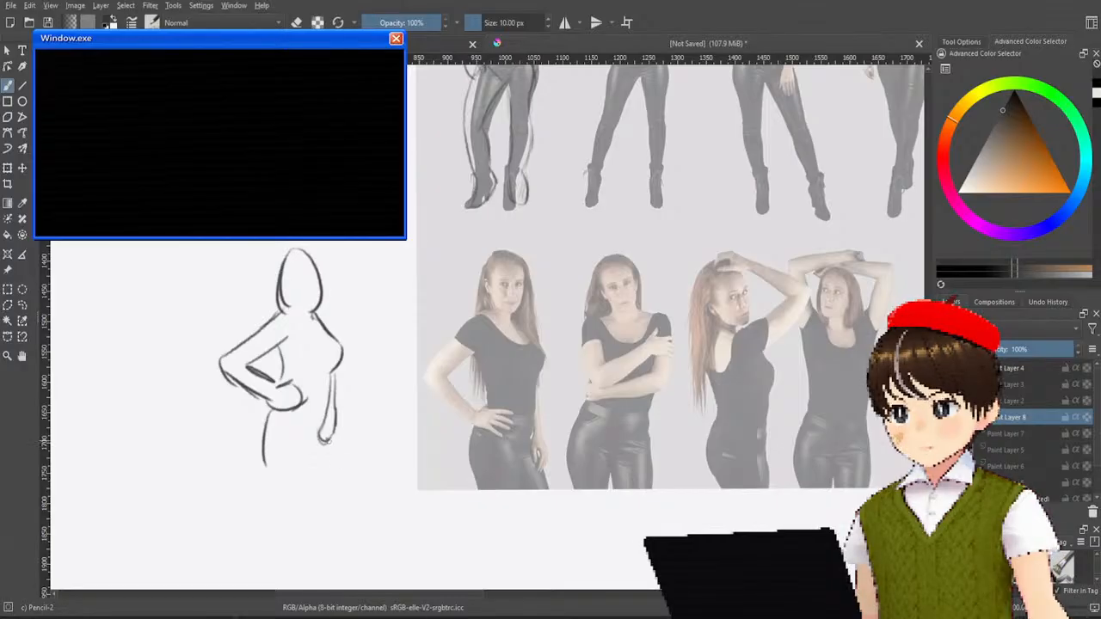
pyautogui.moveTo(325, 439)
pyautogui.mouseDown()
pyautogui.moveTo(335, 458)
pyautogui.moveTo(311, 440)
pyautogui.mouseUp()
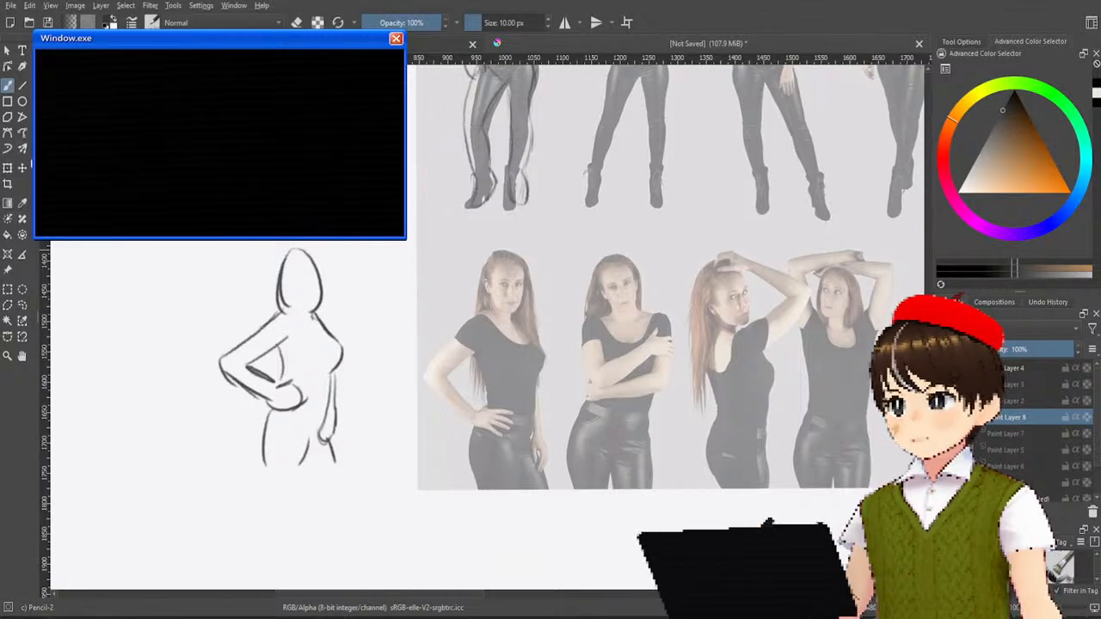
# Step: Overlay the freehand figure on its traced counterpart with the outlines shown, and place it alongside for comparison
pyautogui.click(23, 168)
pyautogui.moveTo(286, 350)
pyautogui.mouseDown()
pyautogui.moveTo(413, 342)
pyautogui.moveTo(492, 384)
pyautogui.moveTo(485, 359)
pyautogui.moveTo(499, 359)
pyautogui.moveTo(411, 369)
pyautogui.moveTo(489, 365)
pyautogui.moveTo(501, 375)
pyautogui.moveTo(387, 358)
pyautogui.moveTo(370, 369)
pyautogui.mouseUp()
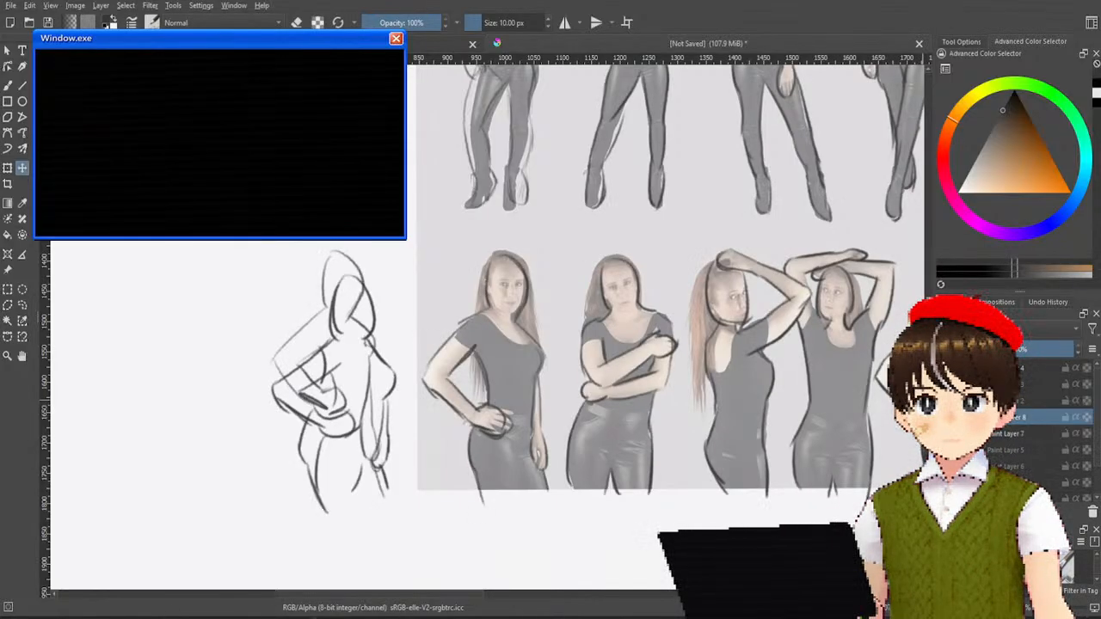
pyautogui.moveTo(356, 379)
pyautogui.mouseDown()
pyautogui.moveTo(204, 383)
pyautogui.moveTo(179, 394)
pyautogui.mouseUp()
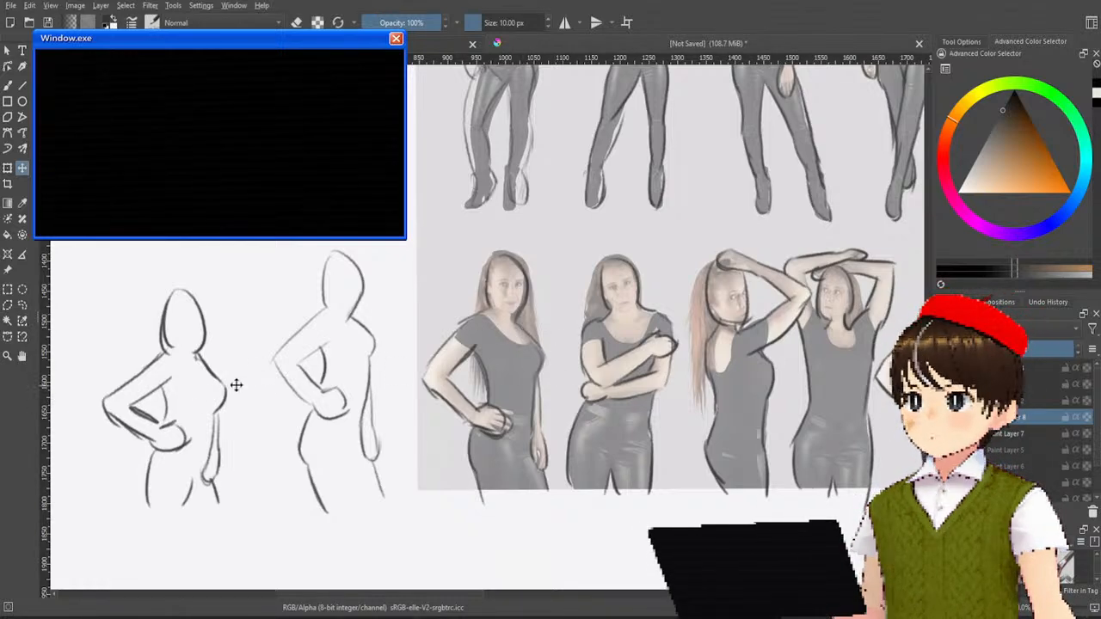
pyautogui.moveTo(235, 386)
pyautogui.mouseDown()
pyautogui.moveTo(216, 393)
pyautogui.moveTo(243, 363)
pyautogui.moveTo(391, 357)
pyautogui.moveTo(452, 361)
pyautogui.moveTo(448, 395)
pyautogui.moveTo(365, 379)
pyautogui.moveTo(357, 366)
pyautogui.moveTo(522, 365)
pyautogui.moveTo(376, 401)
pyautogui.moveTo(236, 396)
pyautogui.moveTo(249, 387)
pyautogui.mouseUp()
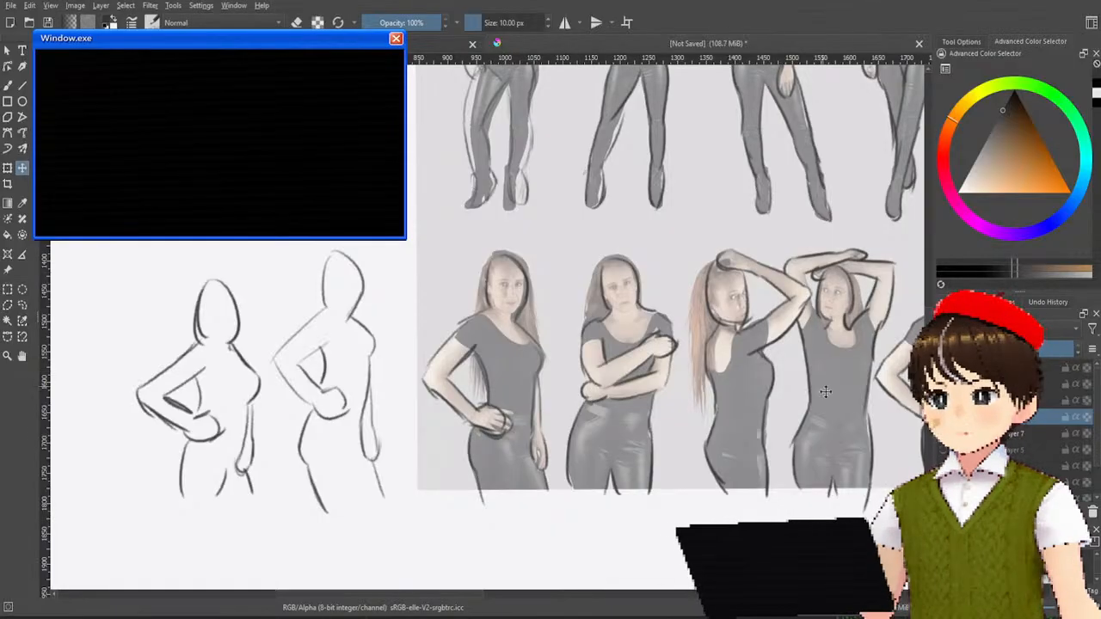
# Step: Clear the freehand and traced hand-on-hip figures from the blank area beside the photo
pyautogui.hotkey('ctrl', 'z')
pyautogui.hotkey('ctrl', 'z')
pyautogui.hotkey('ctrl', 'z')
pyautogui.hotkey('ctrl', 'z')
pyautogui.hotkey('ctrl', 'z')
pyautogui.hotkey('ctrl', 'z')
pyautogui.hotkey('ctrl', 'z')
pyautogui.hotkey('ctrl', 'z')
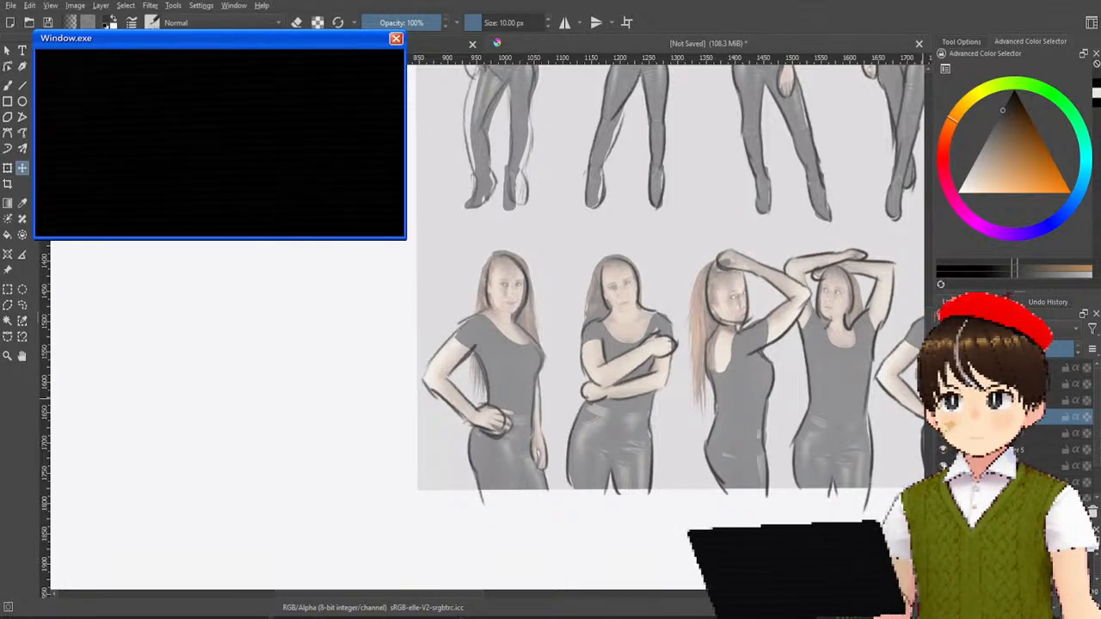
# Step: Hide the remaining sketches, traced outlines and faded photo so that only the plain background is shown
pyautogui.scroll(-5, 589, 381)
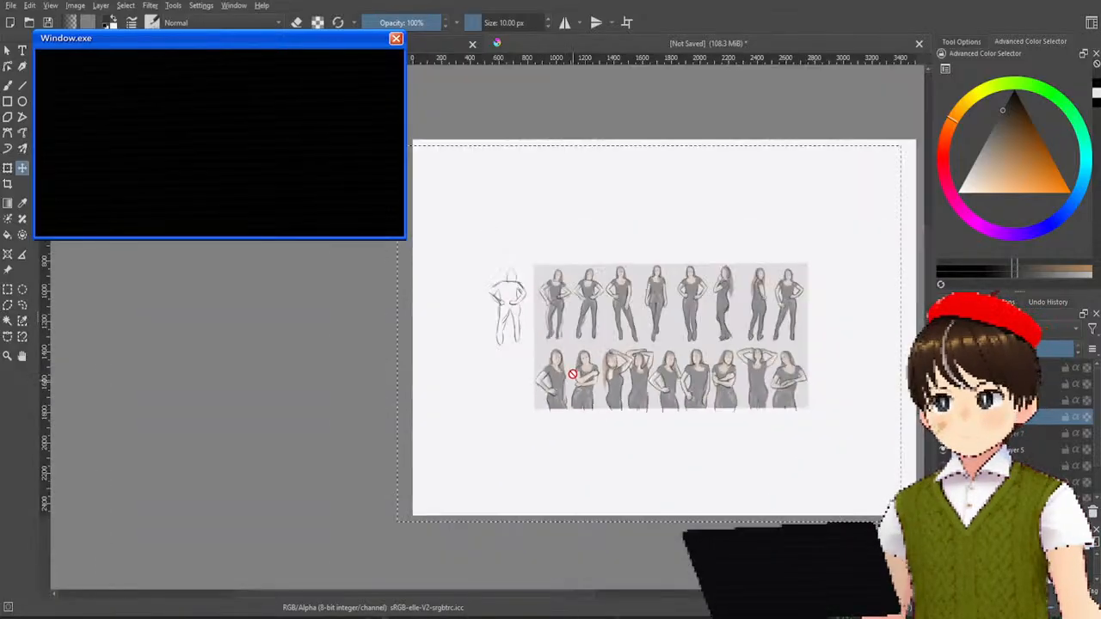
pyautogui.scroll(4, 560, 289)
pyautogui.moveTo(576, 247); pyautogui.dragTo(417, 308)
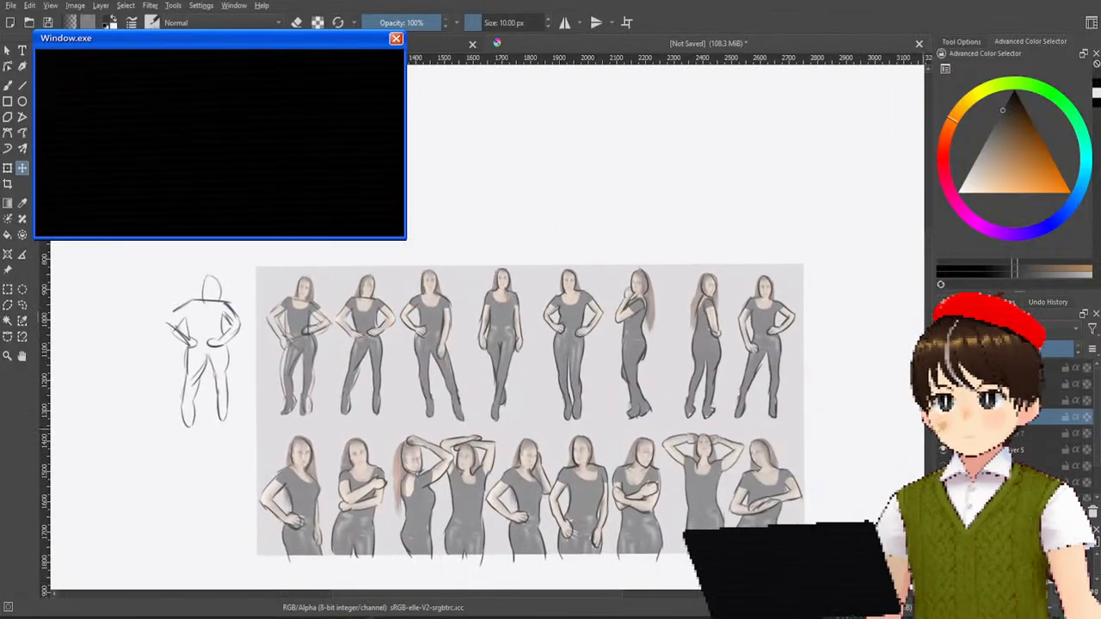
pyautogui.press('Delete')
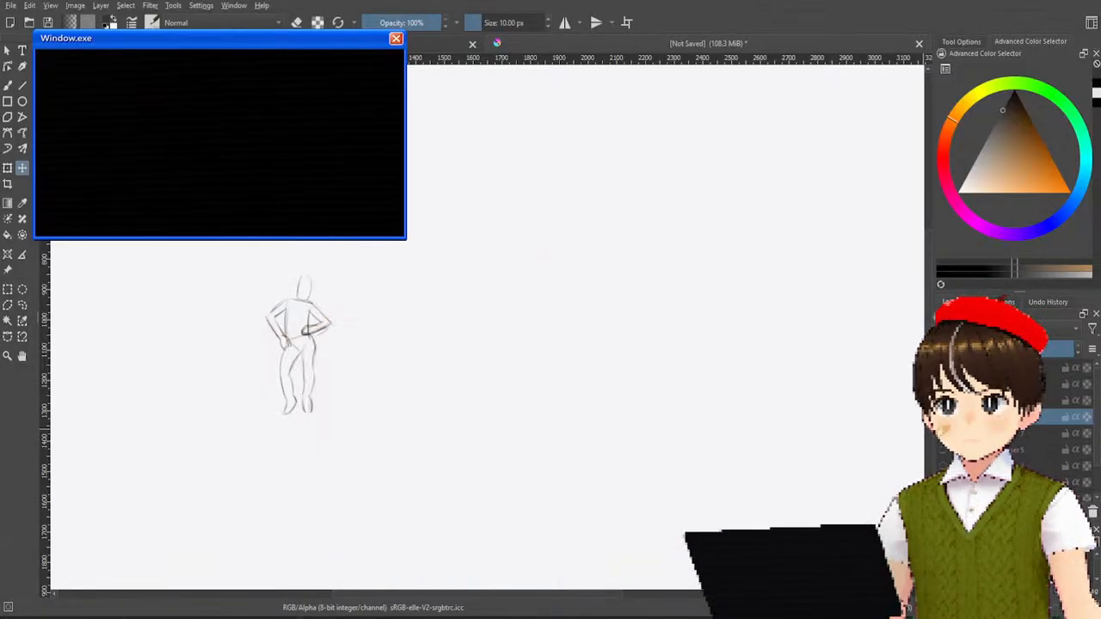
pyautogui.scroll(-1, 1024, 445)
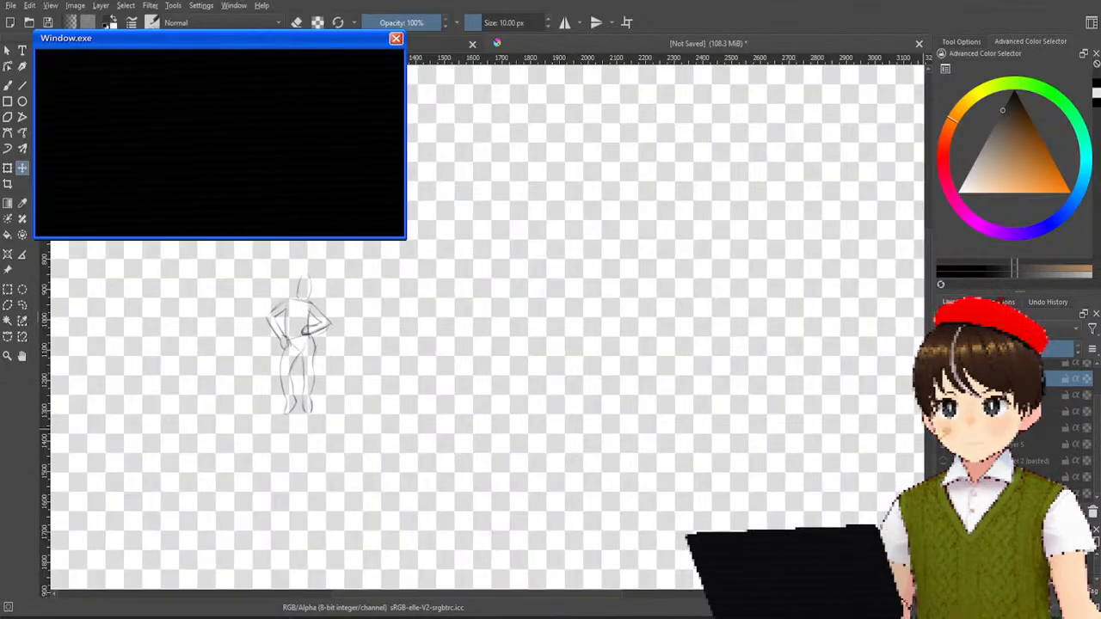
pyautogui.scroll(1, 1024, 413)
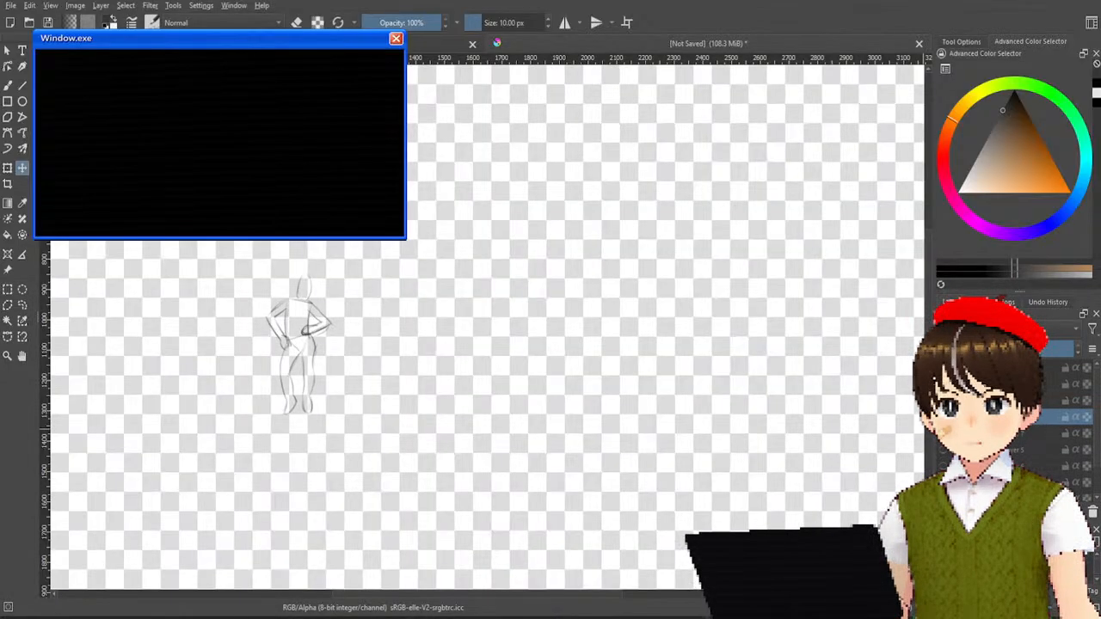
pyautogui.scroll(-1, 1058, 405)
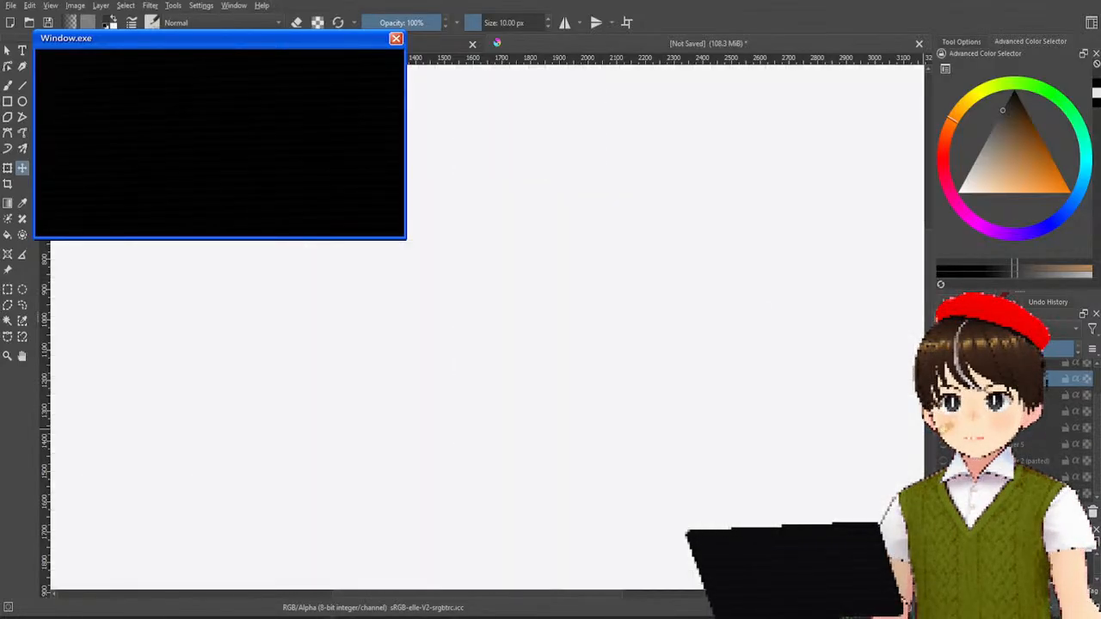
# Step: Show the pasted reference photo layer again and raise it to full opacity
pyautogui.click(945, 461)
pyautogui.click(944, 459)
pyautogui.click(944, 475)
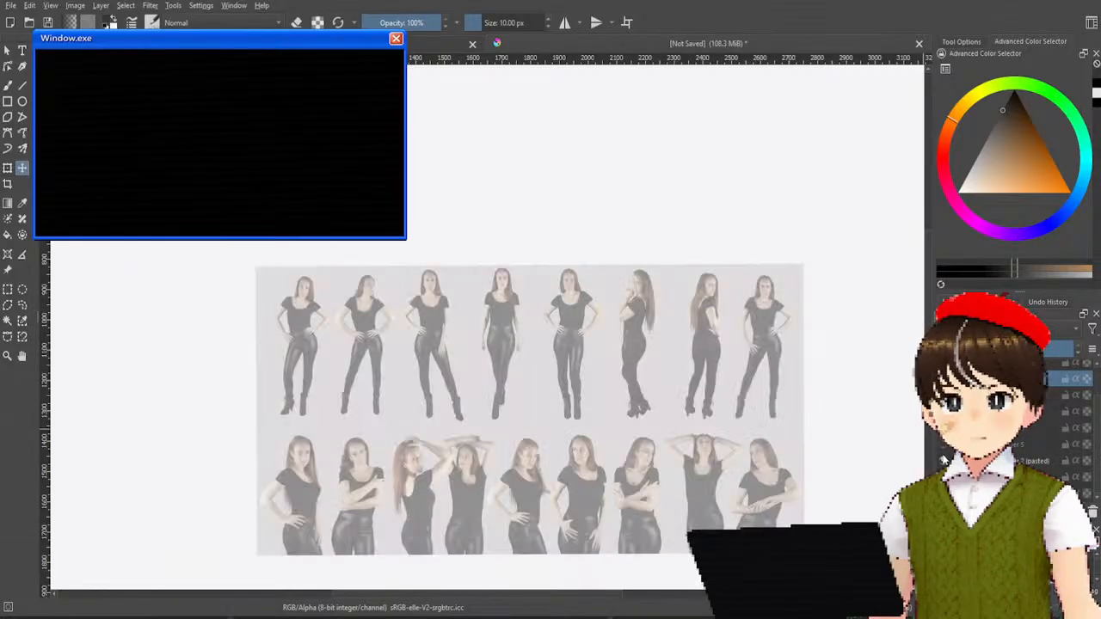
pyautogui.click(1046, 462)
pyautogui.moveTo(1048, 346); pyautogui.dragTo(1097, 353)
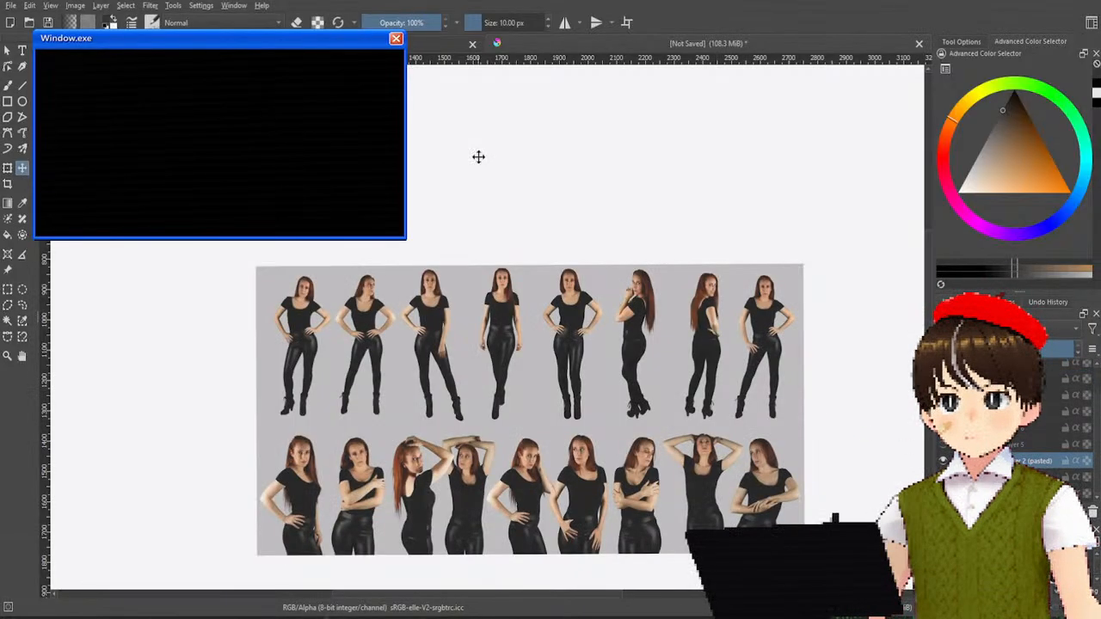
# Step: Move the reference photo into the upper-left corner of the canvas
pyautogui.moveTo(578, 303); pyautogui.dragTo(455, 172)
pyautogui.scroll(-1, 498, 230)
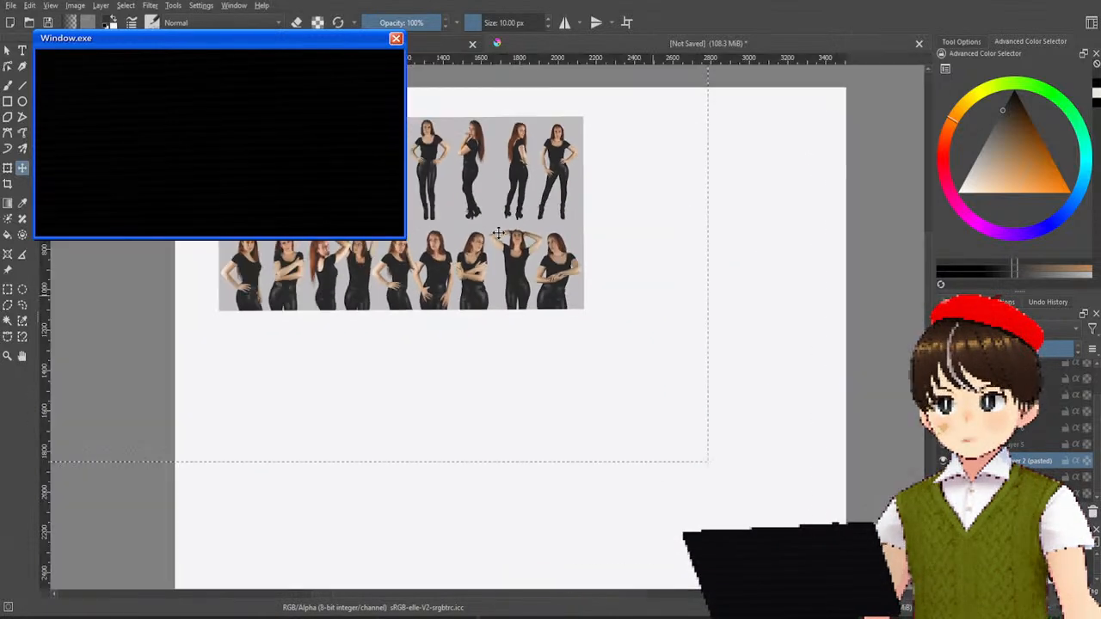
pyautogui.moveTo(501, 231); pyautogui.dragTo(445, 187)
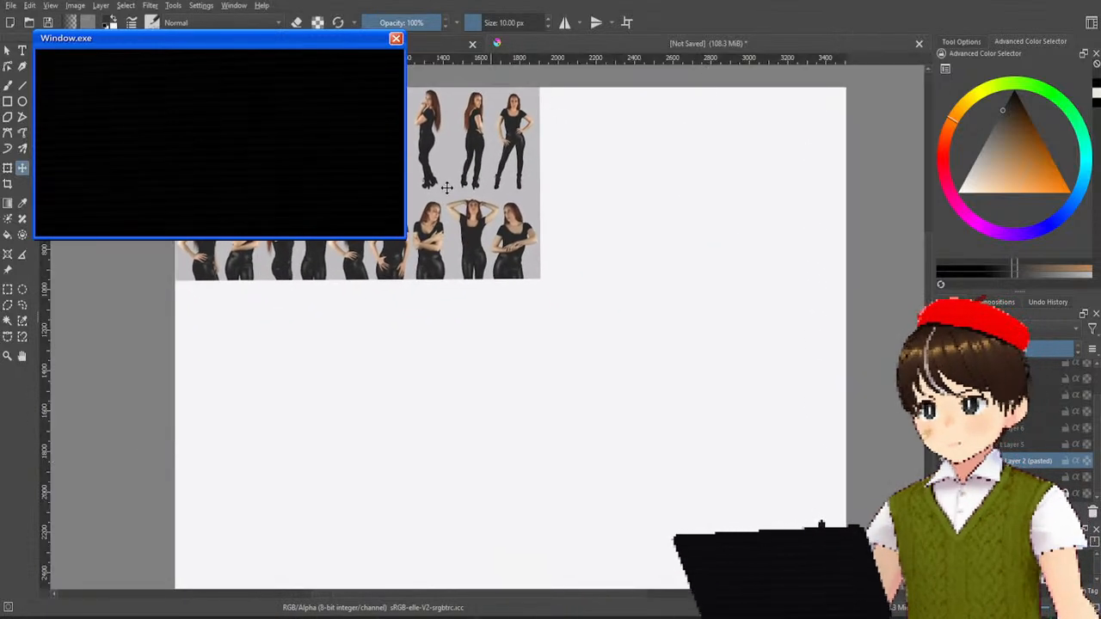
# Step: Try long curved freehand brush strokes in the blank area beside the moved photo, undoing each attempt
pyautogui.scroll(3, 524, 361)
pyautogui.scroll(-1, 659, 317)
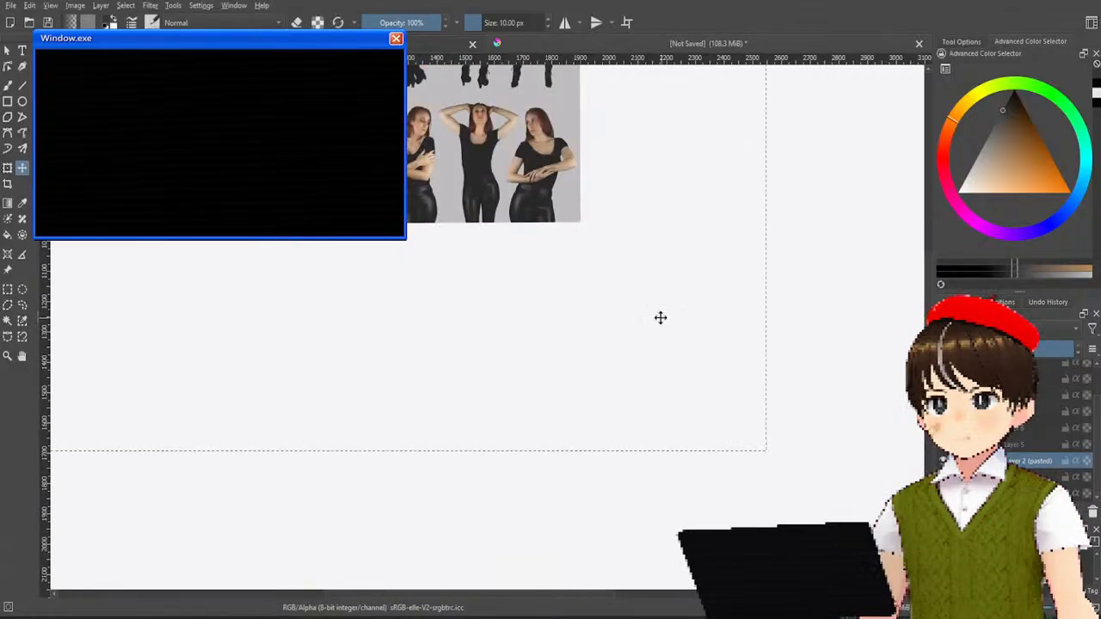
pyautogui.scroll(-1, 658, 403)
pyautogui.scroll(2, 659, 403)
pyautogui.moveTo(787, 297); pyautogui.dragTo(580, 345)
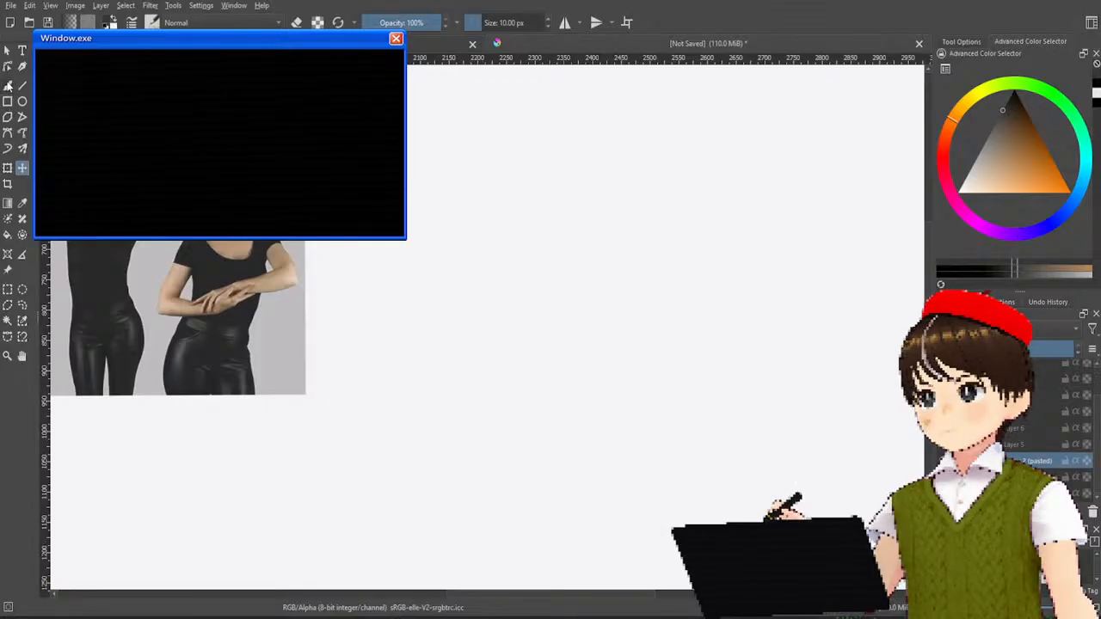
pyautogui.click(8, 85)
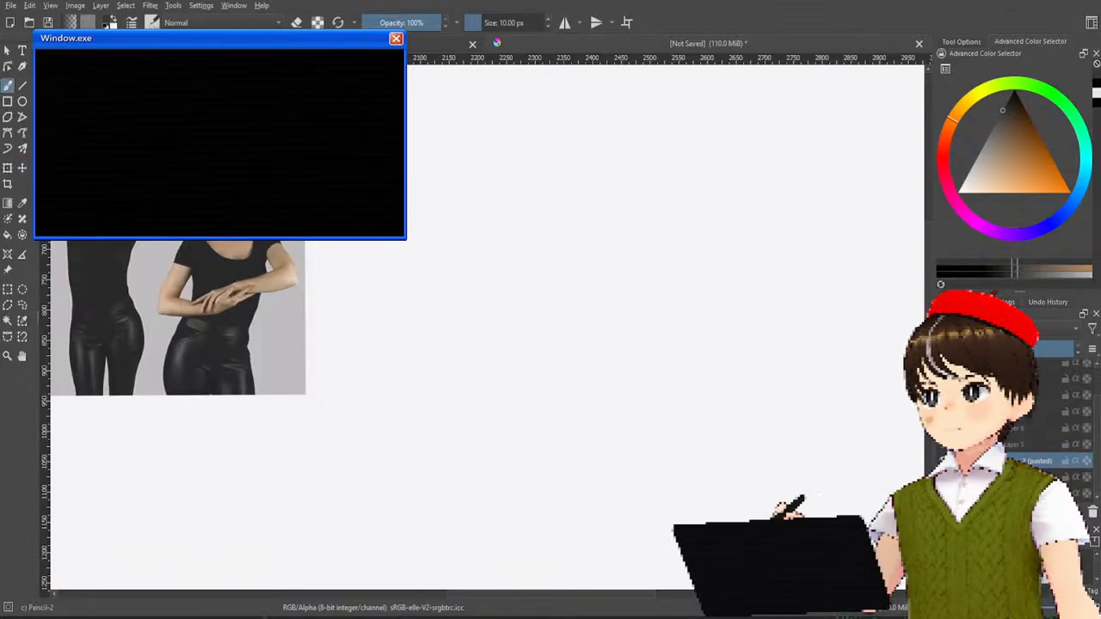
pyautogui.moveTo(523, 209)
pyautogui.mouseDown()
pyautogui.moveTo(530, 319)
pyautogui.moveTo(531, 209)
pyautogui.moveTo(544, 376)
pyautogui.mouseUp()
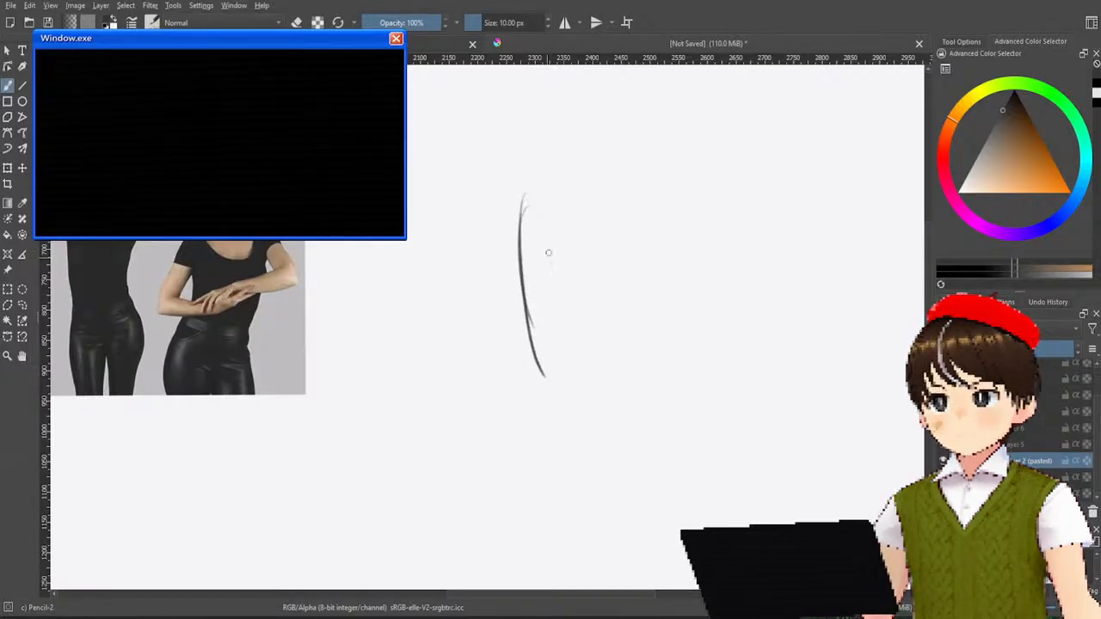
pyautogui.moveTo(521, 198); pyautogui.dragTo(599, 226)
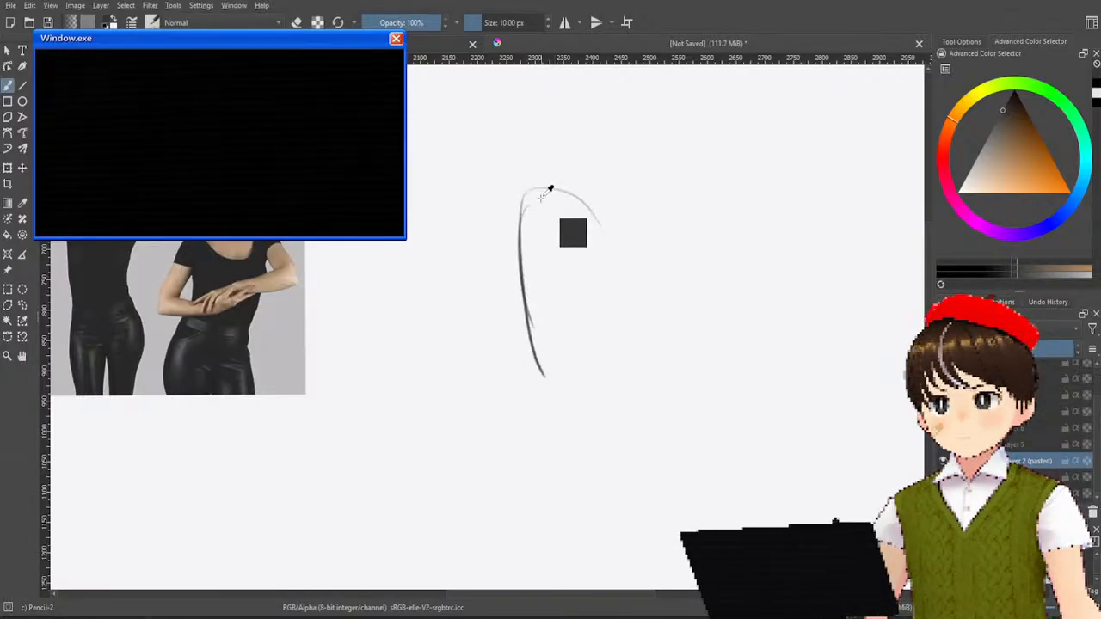
pyautogui.hotkey('ctrl', 'z')
pyautogui.moveTo(528, 198); pyautogui.dragTo(561, 353)
pyautogui.hotkey('ctrl', 'z')
pyautogui.hotkey('ctrl', 'z')
pyautogui.hotkey('ctrl', 'z')
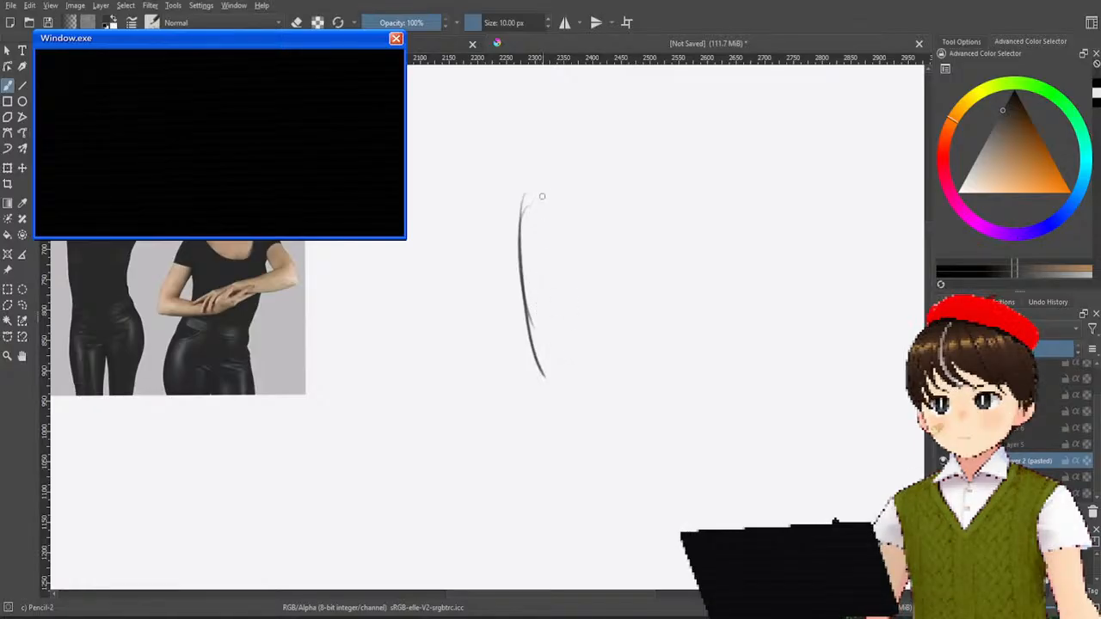
pyautogui.moveTo(621, 204); pyautogui.dragTo(675, 381)
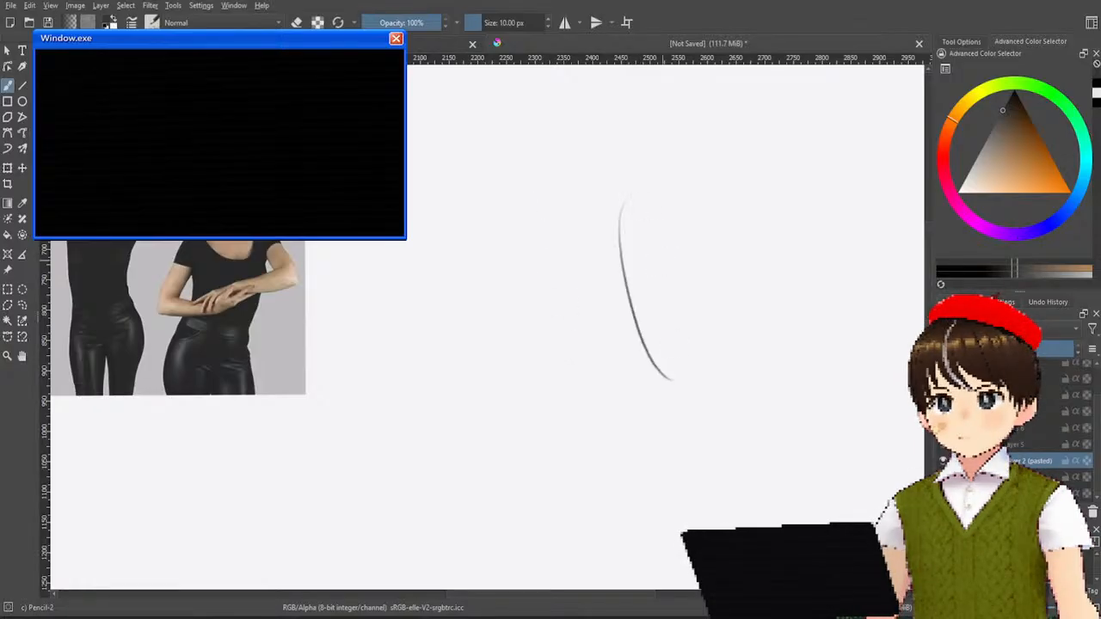
pyautogui.hotkey('ctrl', 'z')
# Step: Try a rounded head outline built from overlapping curves in the blank area, and undo its strokes
pyautogui.scroll(-3, 661, 271)
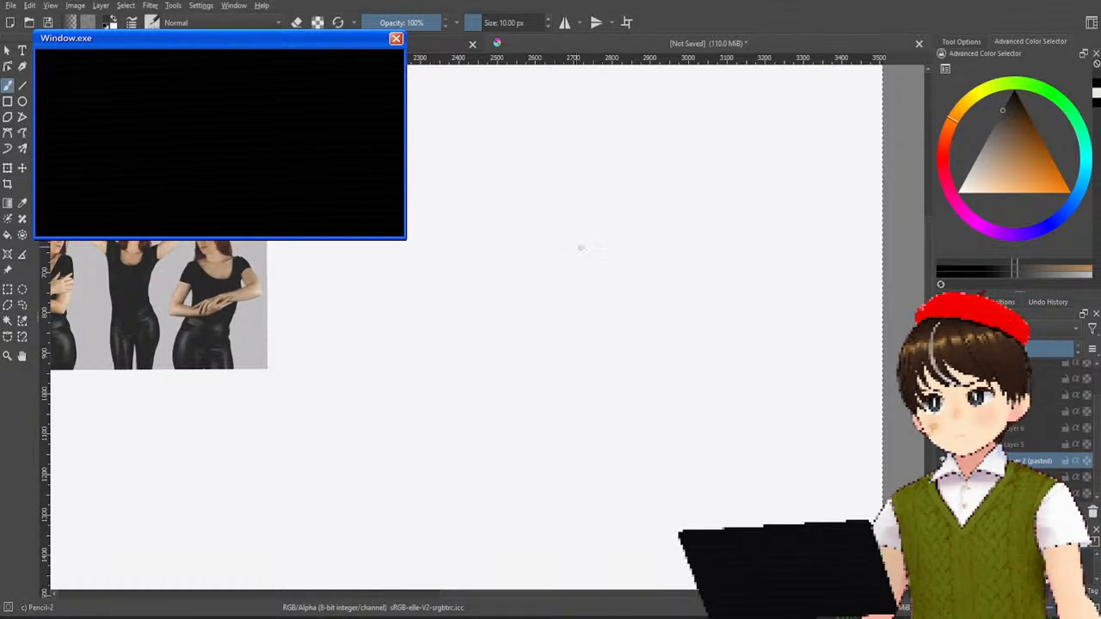
pyautogui.moveTo(514, 225); pyautogui.dragTo(542, 320)
pyautogui.moveTo(512, 196); pyautogui.dragTo(556, 345)
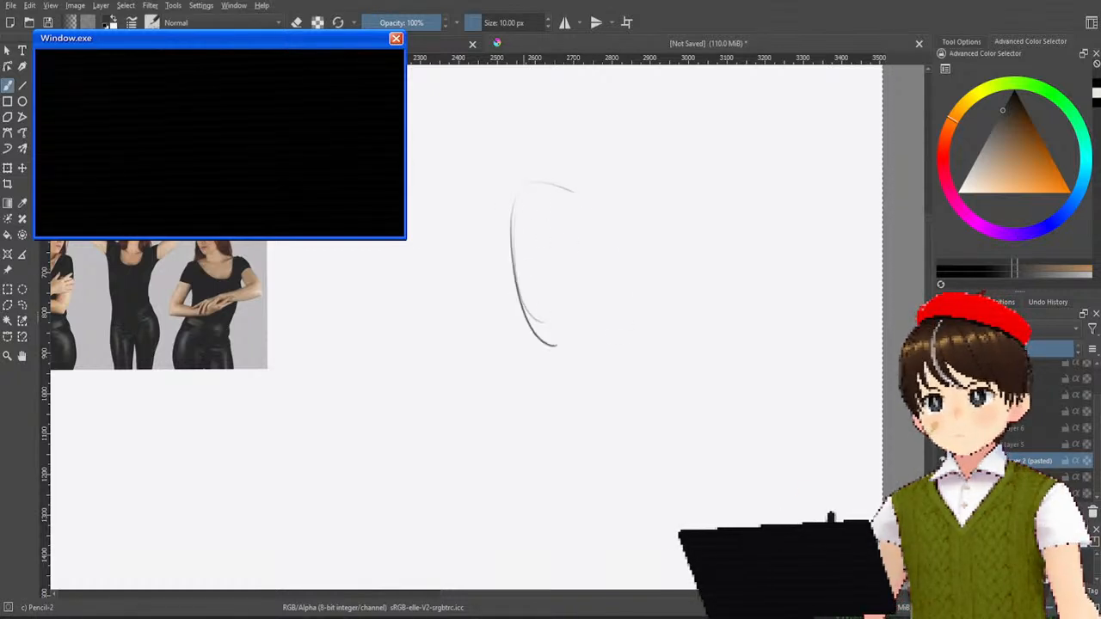
pyautogui.moveTo(542, 183); pyautogui.dragTo(571, 332)
pyautogui.hotkey('ctrl', 'z')
pyautogui.hotkey('ctrl', 'z')
pyautogui.hotkey('ctrl', 'z')
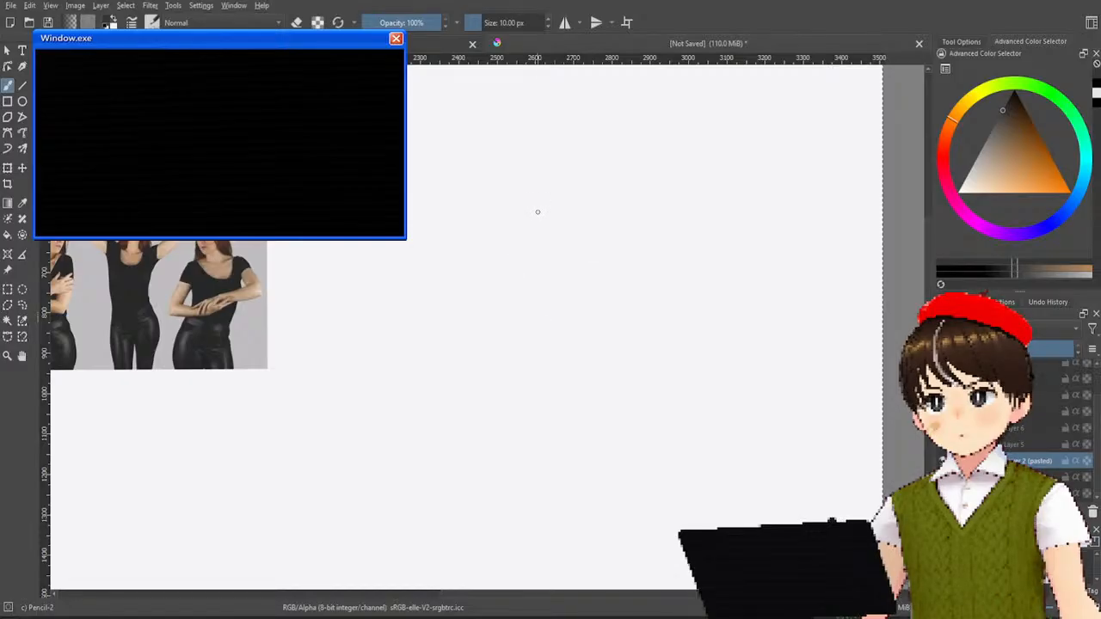
# Step: Try a narrow oval head outline from two facing curves in the blank area, undoing each pair of strokes
pyautogui.moveTo(522, 215); pyautogui.dragTo(555, 320)
pyautogui.moveTo(560, 216); pyautogui.dragTo(583, 303)
pyautogui.hotkey('ctrl', 'z')
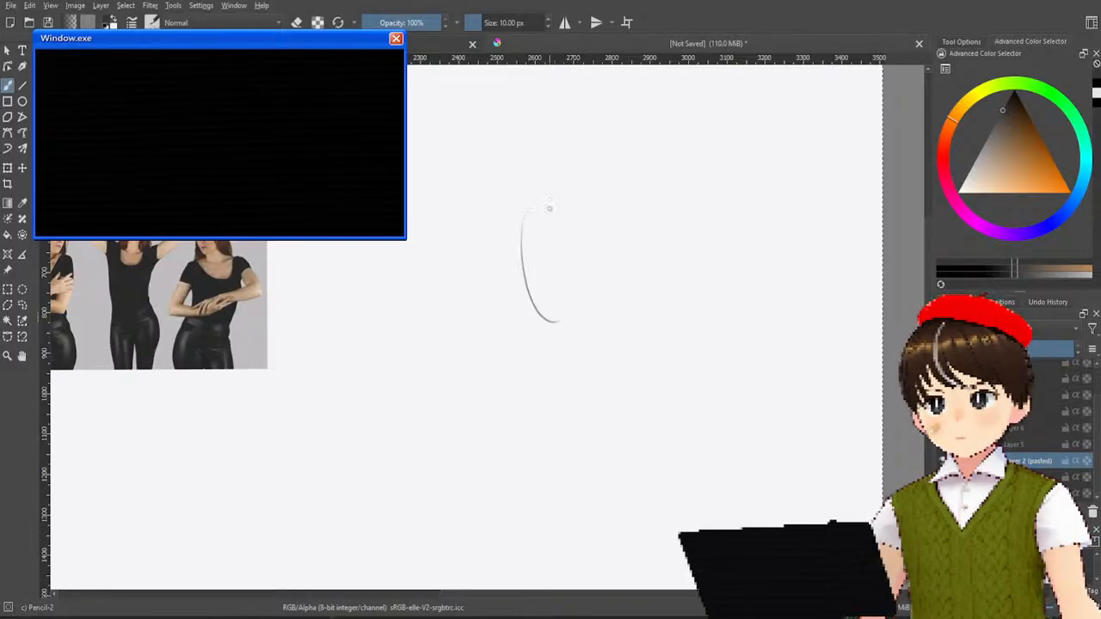
pyautogui.moveTo(522, 211); pyautogui.dragTo(572, 341)
pyautogui.moveTo(560, 203); pyautogui.dragTo(585, 340)
pyautogui.hotkey('ctrl', 'z')
pyautogui.moveTo(524, 215)
pyautogui.mouseDown()
pyautogui.moveTo(568, 327)
pyautogui.moveTo(590, 321)
pyautogui.mouseUp()
pyautogui.moveTo(554, 189); pyautogui.dragTo(580, 317)
pyautogui.hotkey('ctrl', 'z')
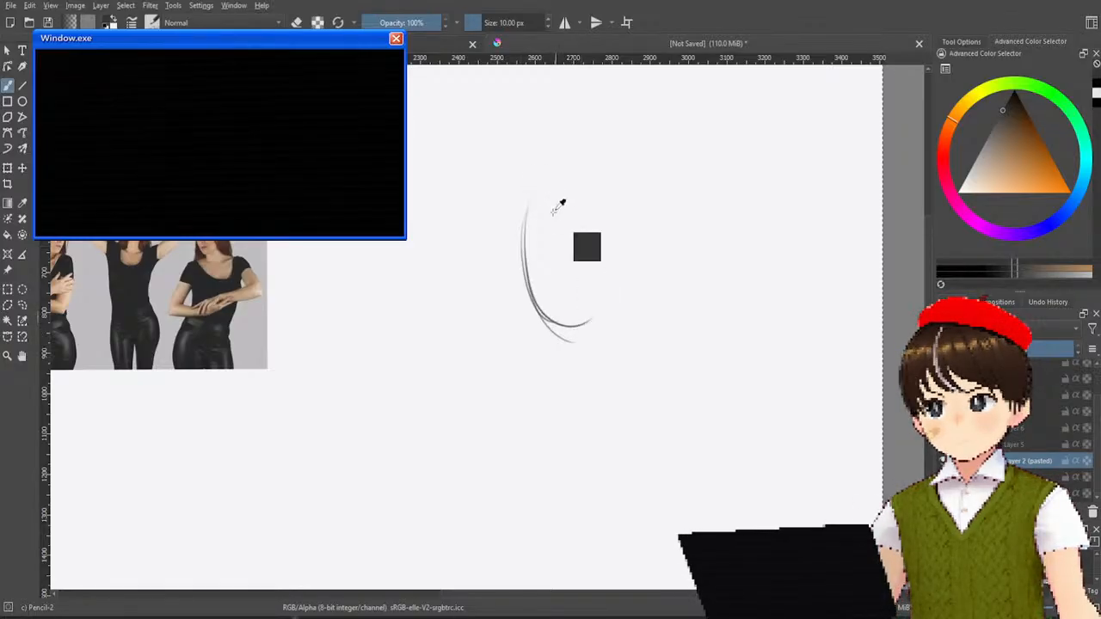
pyautogui.hotkey('ctrl', 'z')
# Step: Sketch a slightly tilted oval head with faint sloping shoulder guide lines spreading out below the chin
pyautogui.moveTo(524, 210); pyautogui.dragTo(578, 310)
pyautogui.moveTo(551, 187)
pyautogui.mouseDown()
pyautogui.moveTo(592, 313)
pyautogui.moveTo(578, 309)
pyautogui.moveTo(509, 354)
pyautogui.mouseUp()
pyautogui.moveTo(599, 311)
pyautogui.mouseDown()
pyautogui.moveTo(632, 333)
pyautogui.moveTo(610, 314)
pyautogui.moveTo(660, 320)
pyautogui.moveTo(649, 334)
pyautogui.moveTo(630, 328)
pyautogui.moveTo(657, 318)
pyautogui.mouseUp()
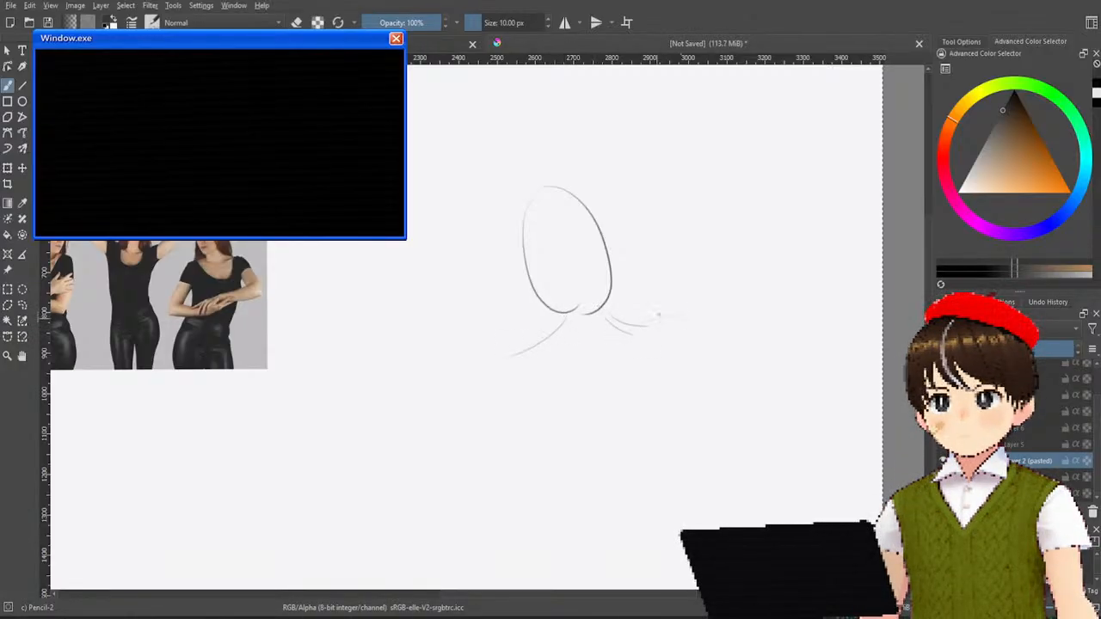
# Step: Try darker neck and shoulder strokes over the guide lines, rounding into the upper arm, and undo them
pyautogui.moveTo(562, 317); pyautogui.dragTo(543, 354)
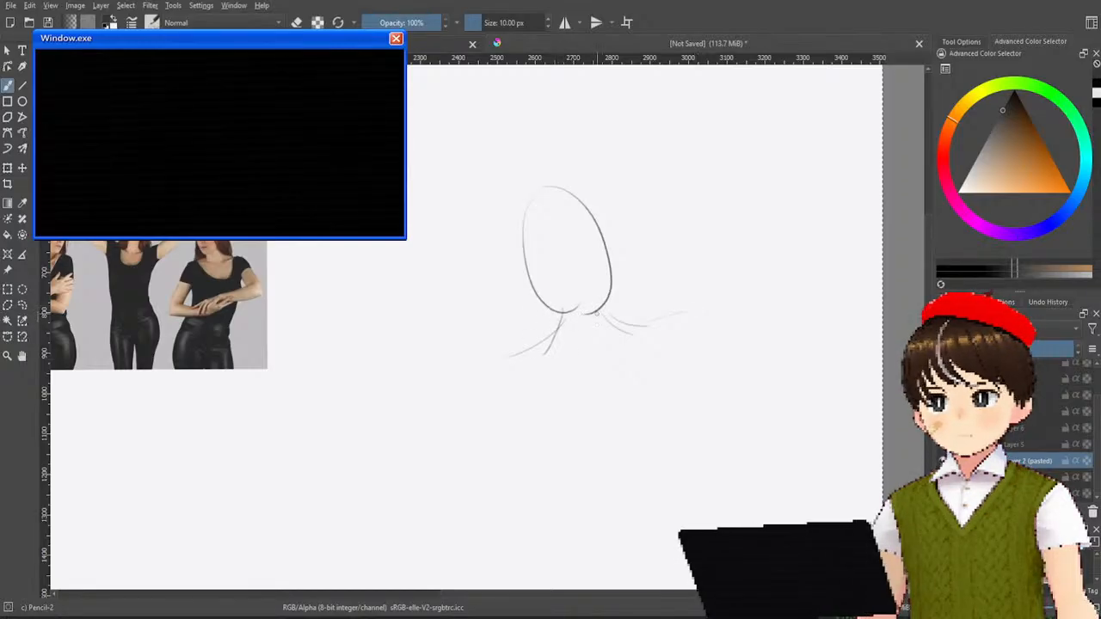
pyautogui.moveTo(599, 303); pyautogui.dragTo(652, 333)
pyautogui.moveTo(565, 322)
pyautogui.mouseDown()
pyautogui.moveTo(487, 364)
pyautogui.moveTo(467, 398)
pyautogui.mouseUp()
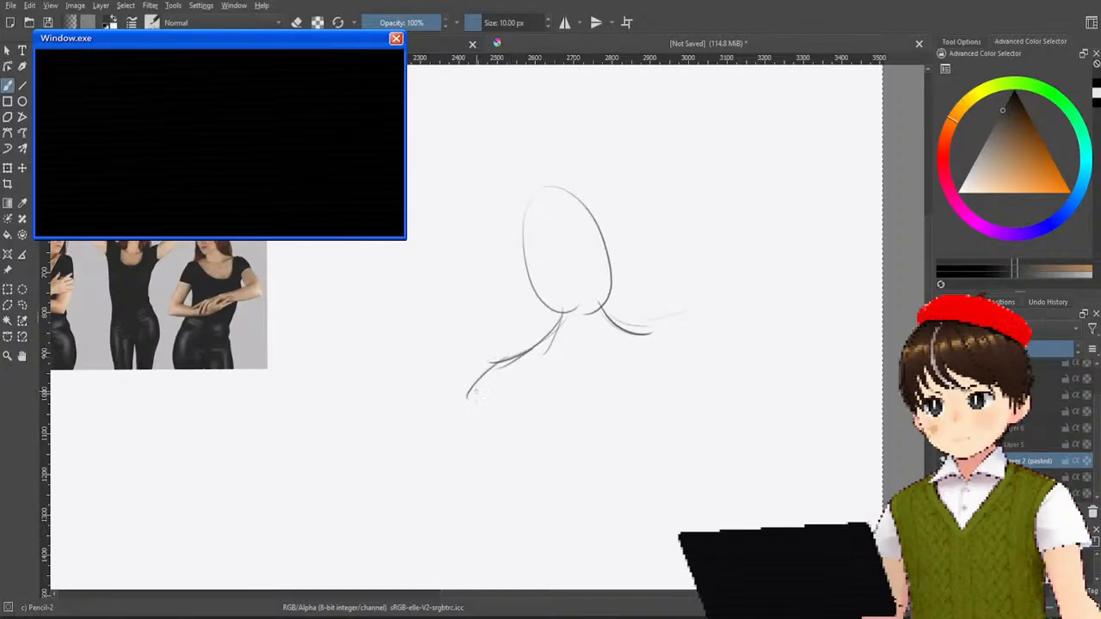
pyautogui.moveTo(506, 355); pyautogui.dragTo(469, 398)
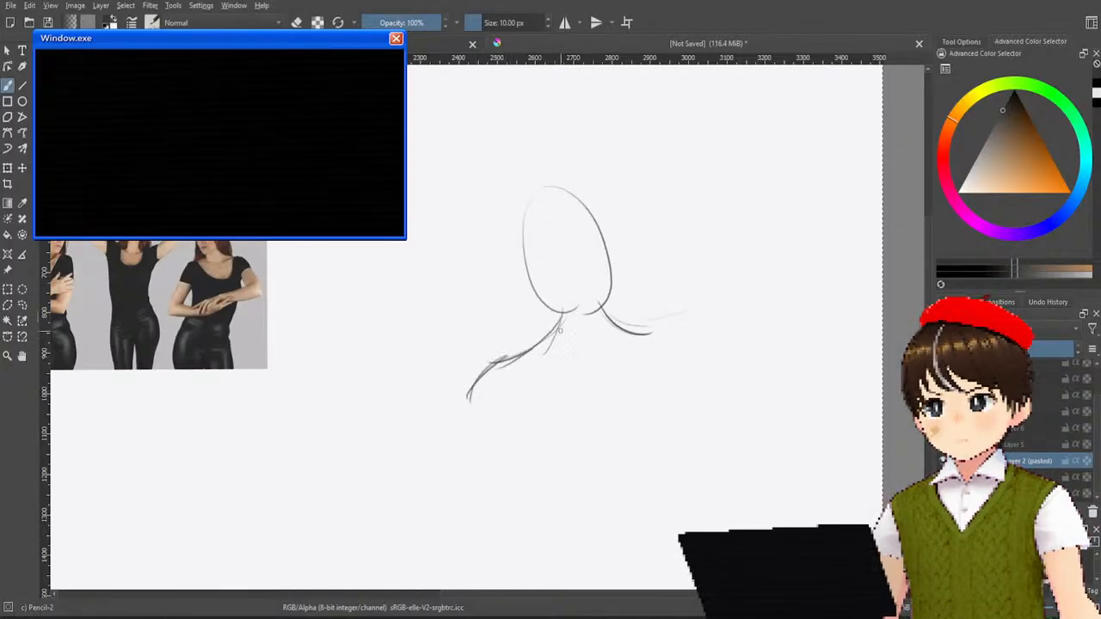
pyautogui.hotkey('ctrl', 'z')
pyautogui.hotkey('ctrl', 'z')
pyautogui.hotkey('ctrl', 'z')
pyautogui.hotkey('ctrl', 'z')
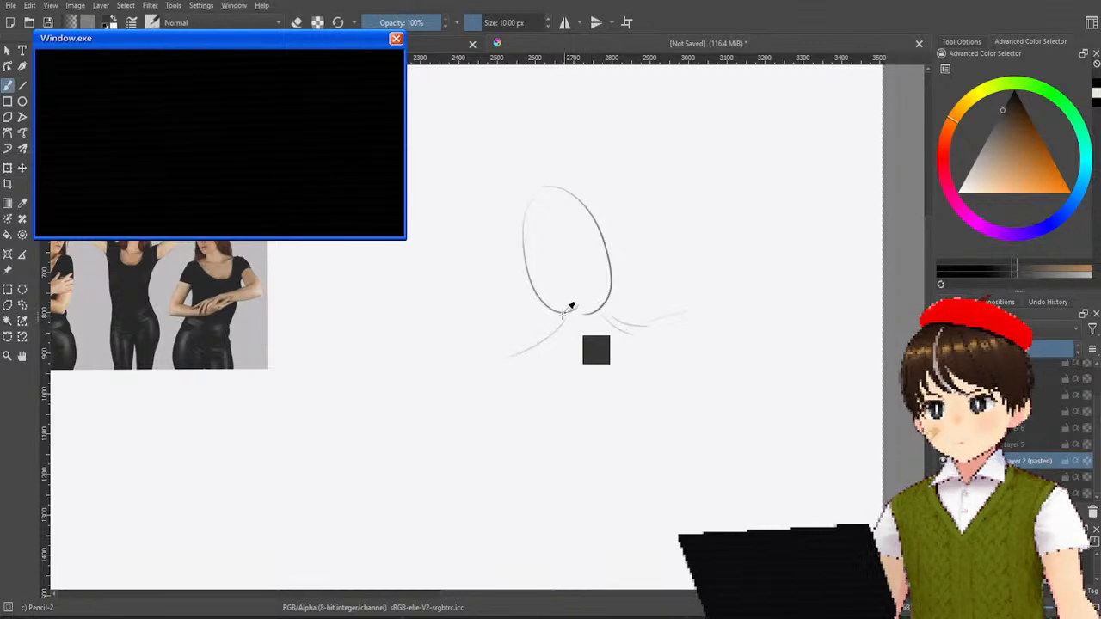
# Step: Try a narrower shoulder with curved neck lines and a short upper arm beneath the head, and undo the strokes
pyautogui.moveTo(602, 308); pyautogui.dragTo(631, 331)
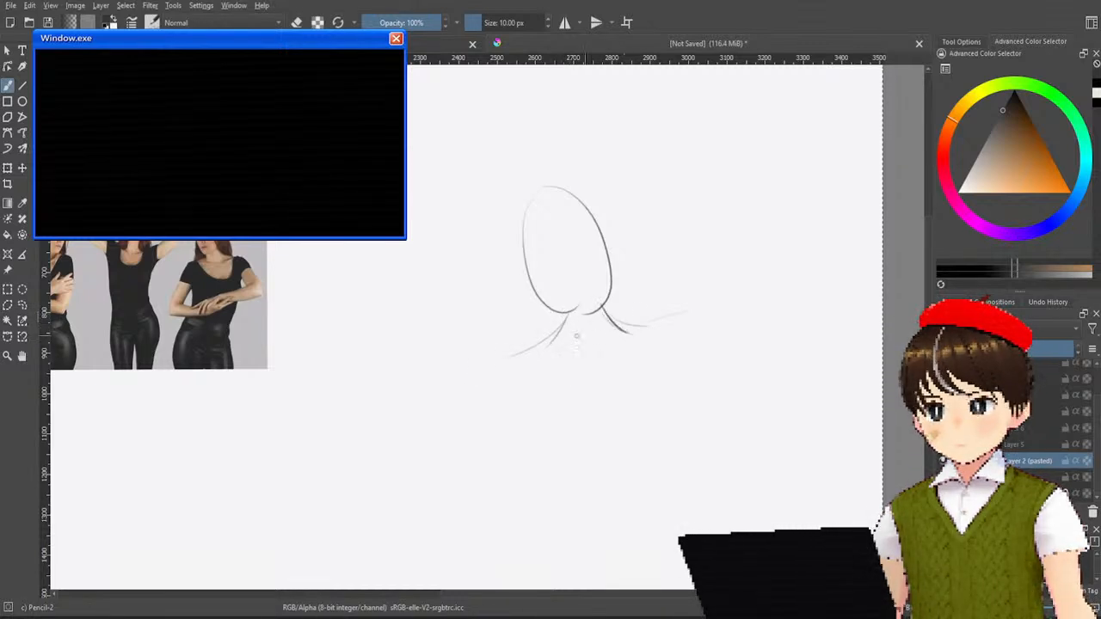
pyautogui.moveTo(557, 333)
pyautogui.mouseDown()
pyautogui.moveTo(517, 363)
pyautogui.moveTo(506, 408)
pyautogui.mouseUp()
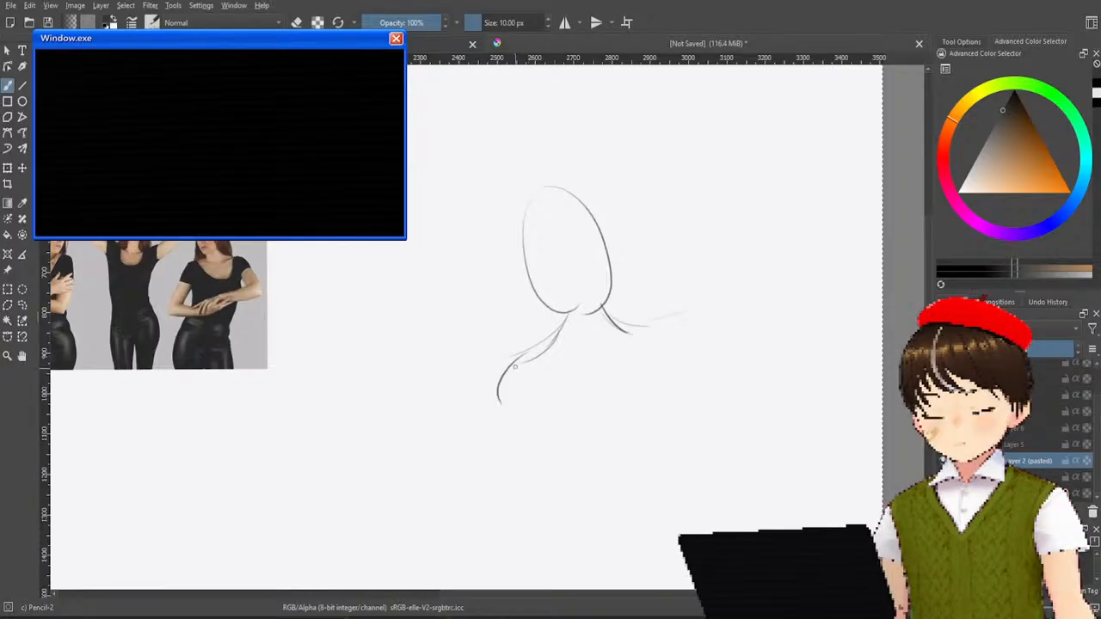
pyautogui.moveTo(509, 370); pyautogui.dragTo(474, 428)
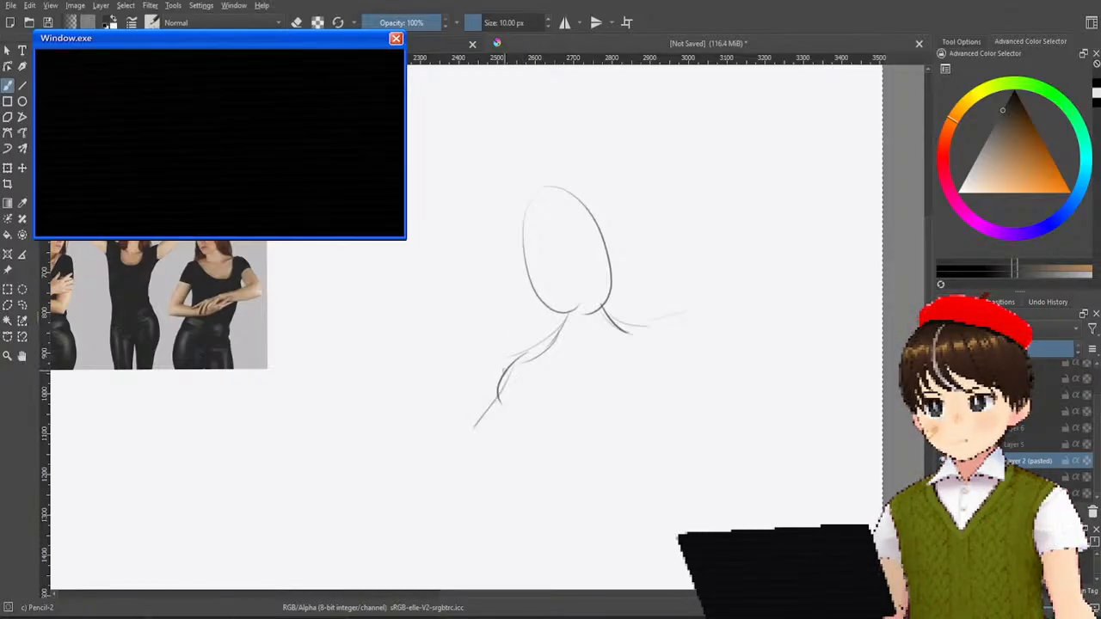
pyautogui.moveTo(526, 354); pyautogui.dragTo(492, 397)
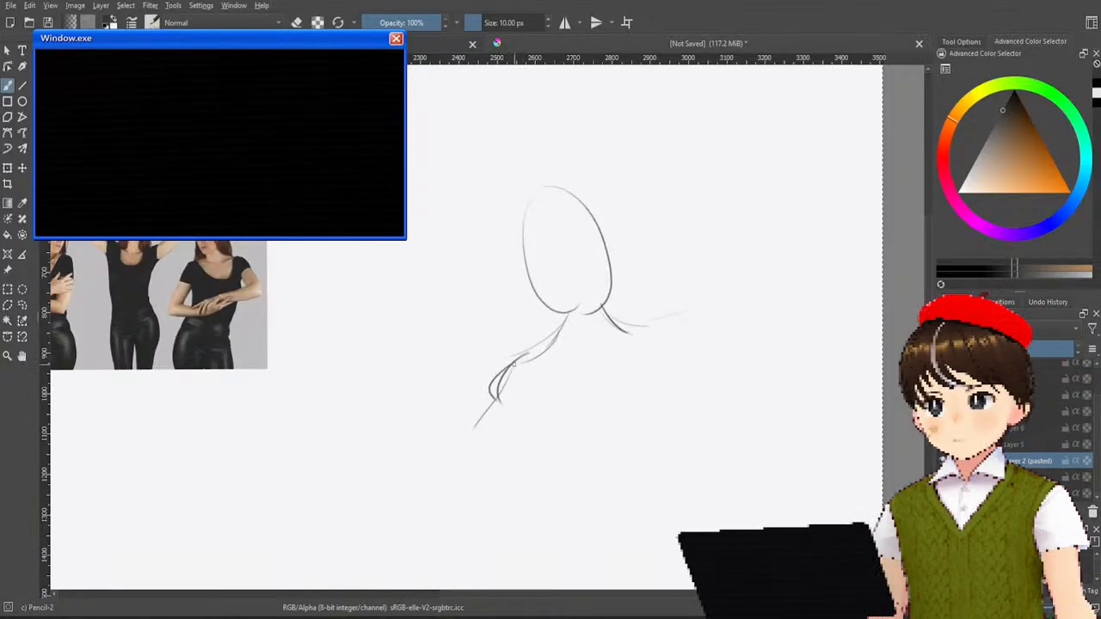
pyautogui.hotkey('ctrl', 'z')
pyautogui.hotkey('ctrl', 'z')
pyautogui.hotkey('ctrl', 'z')
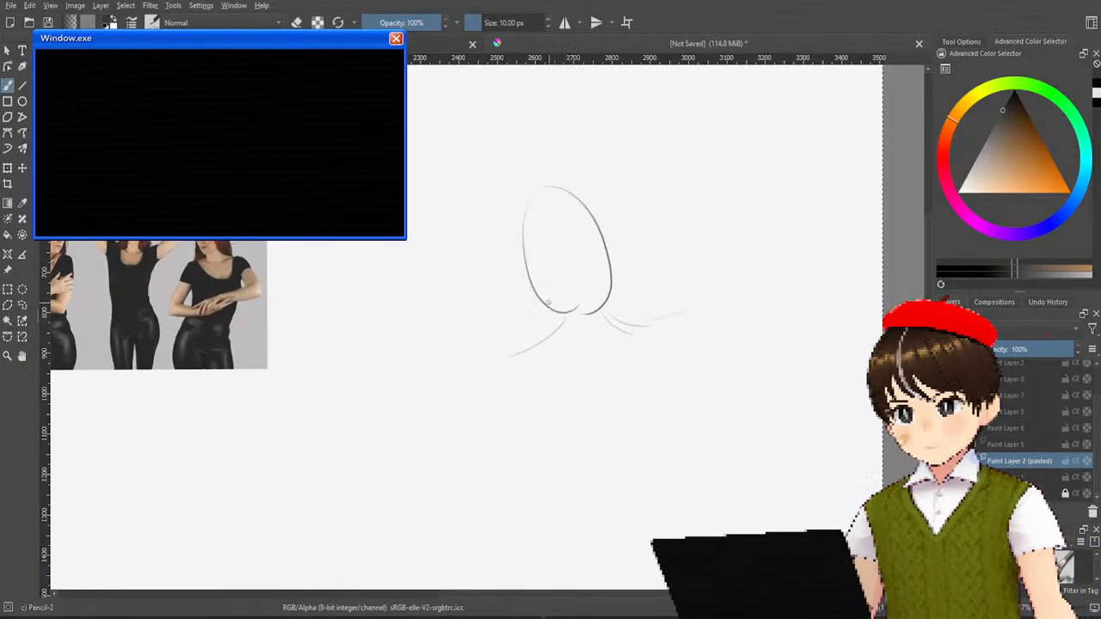
# Step: Draw the short neck line and both shoulder slopes below the head, retrying strokes until they follow the guides
pyautogui.moveTo(548, 303)
pyautogui.mouseDown()
pyautogui.moveTo(566, 313)
pyautogui.moveTo(569, 335)
pyautogui.moveTo(608, 330)
pyautogui.mouseUp()
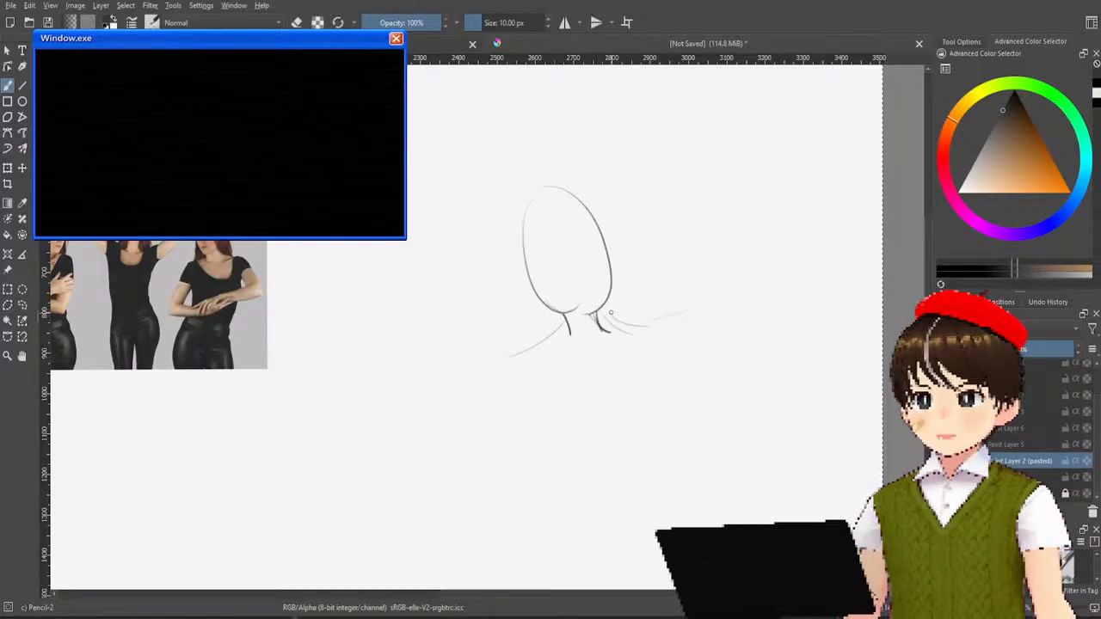
pyautogui.hotkey('ctrl', 'z')
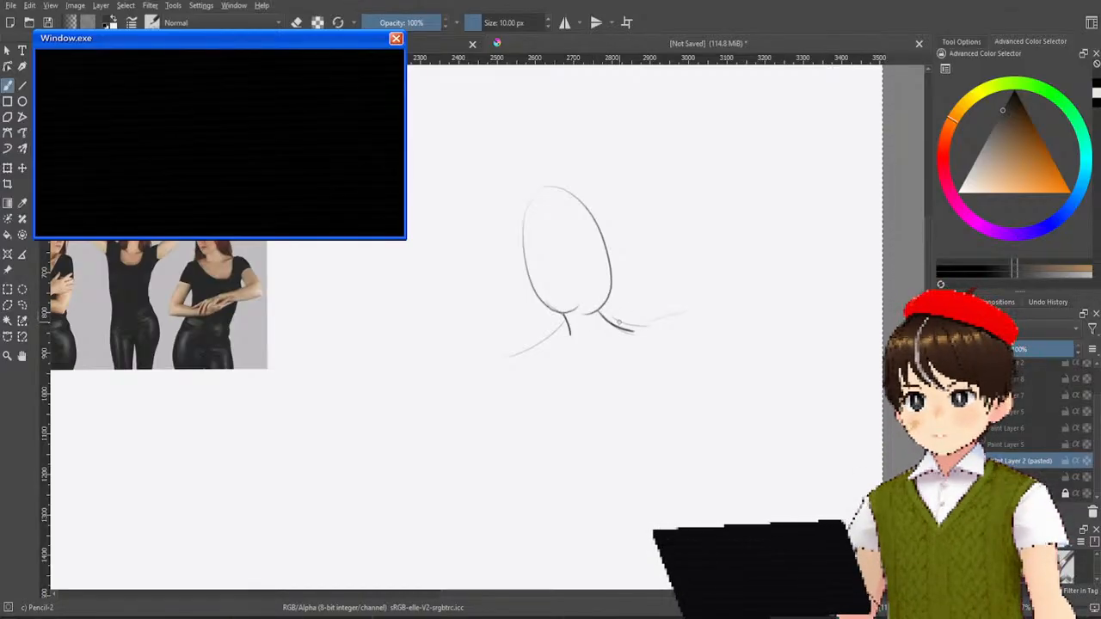
pyautogui.moveTo(599, 308); pyautogui.dragTo(643, 324)
pyautogui.hotkey('ctrl', 'z')
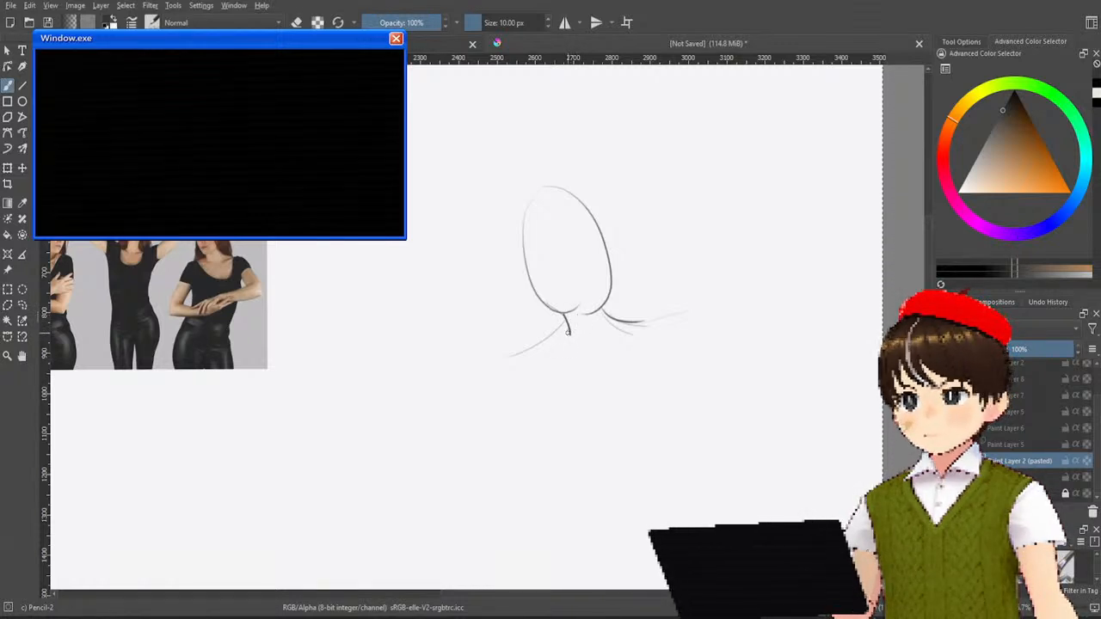
pyautogui.moveTo(567, 327)
pyautogui.mouseDown()
pyautogui.moveTo(521, 350)
pyautogui.moveTo(578, 337)
pyautogui.moveTo(519, 353)
pyautogui.mouseUp()
pyautogui.hotkey('ctrl', 'z')
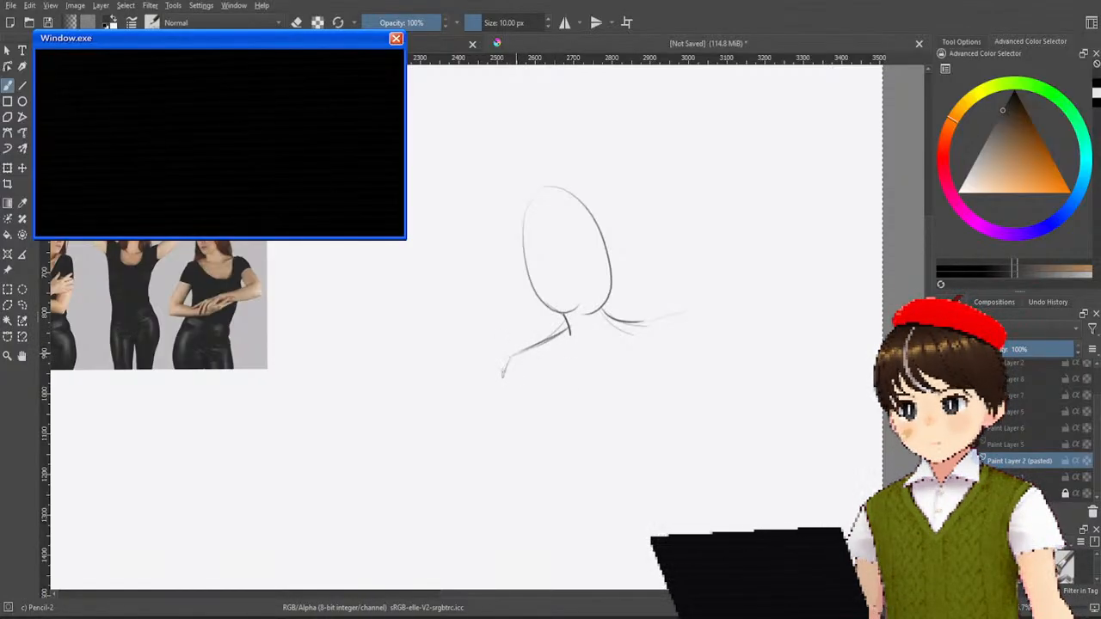
# Step: Outline the bent arm from the shoulder down to the elbow, along the rising underside of the forearm to the hand
pyautogui.moveTo(515, 355); pyautogui.dragTo(480, 443)
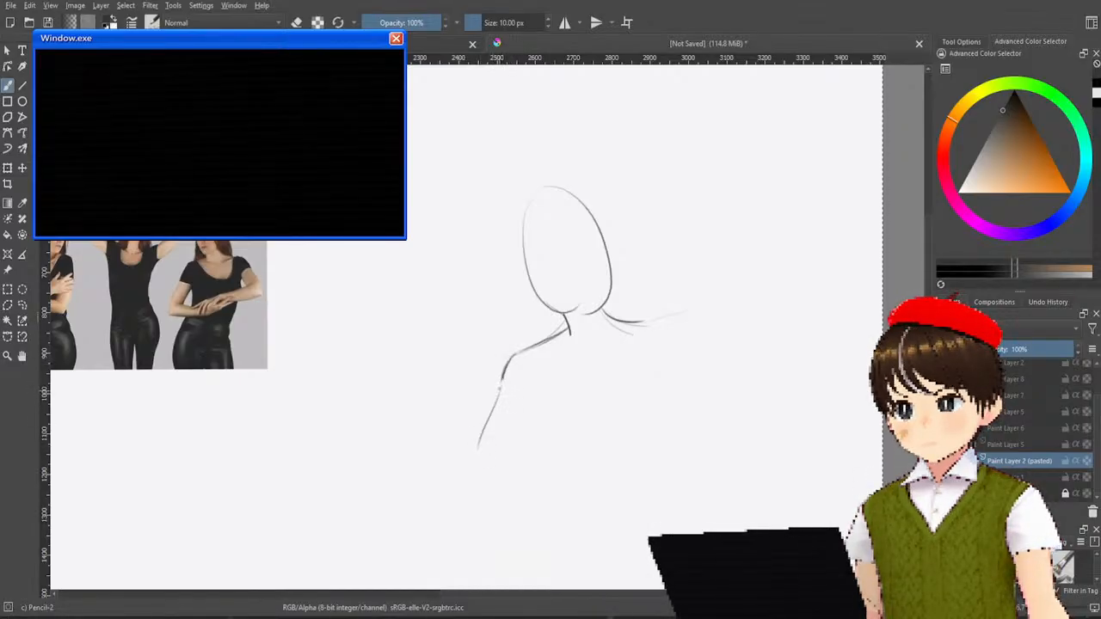
pyautogui.moveTo(504, 381)
pyautogui.mouseDown()
pyautogui.moveTo(465, 511)
pyautogui.moveTo(586, 488)
pyautogui.mouseUp()
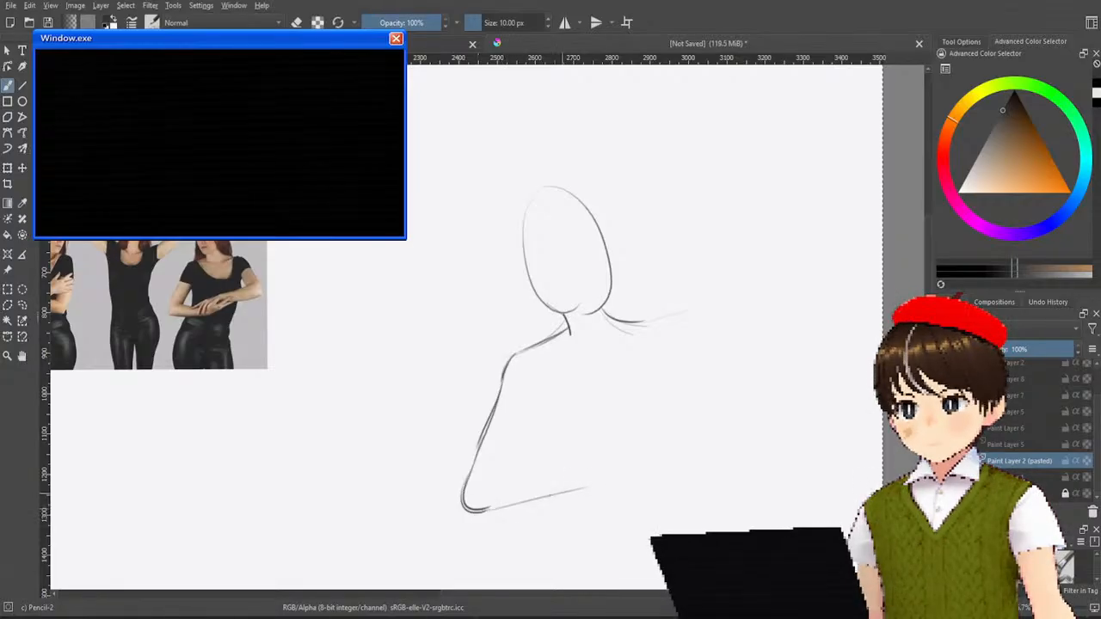
pyautogui.moveTo(480, 512); pyautogui.dragTo(575, 497)
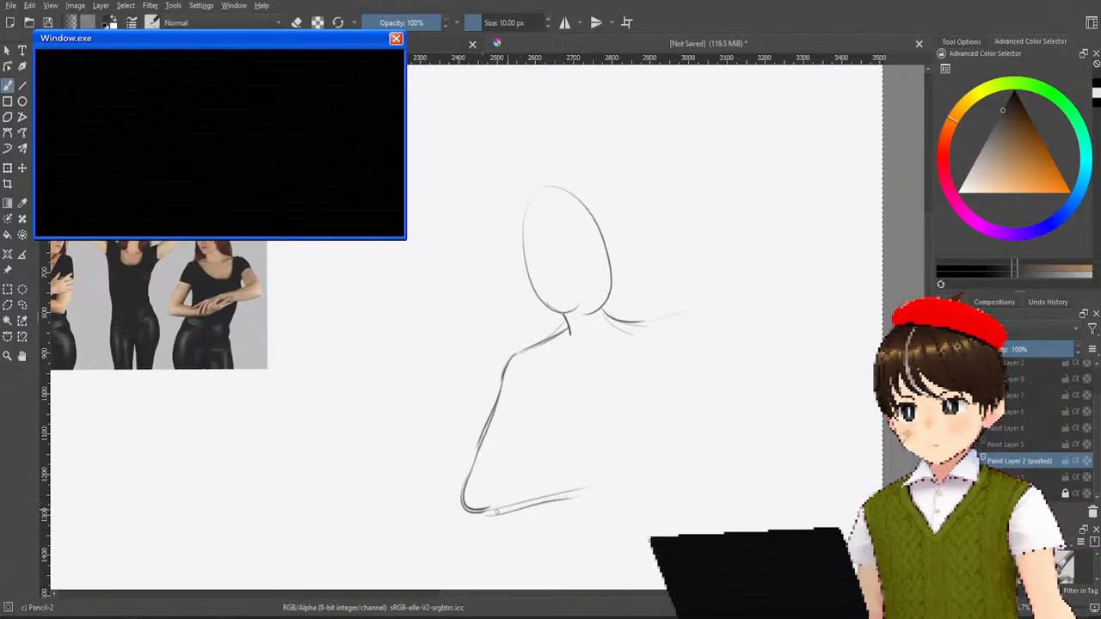
pyautogui.hotkey('ctrl', 'z')
pyautogui.moveTo(482, 512); pyautogui.dragTo(636, 468)
pyautogui.hotkey('ctrl', 'z')
pyautogui.hotkey('ctrl', 'z')
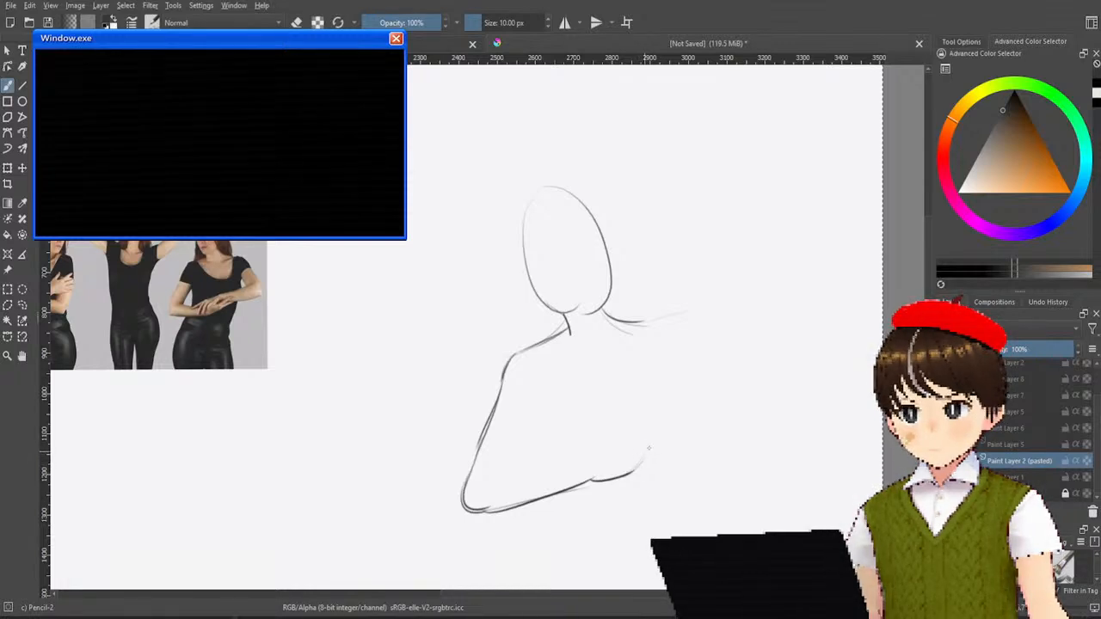
pyautogui.moveTo(637, 468); pyautogui.dragTo(652, 444)
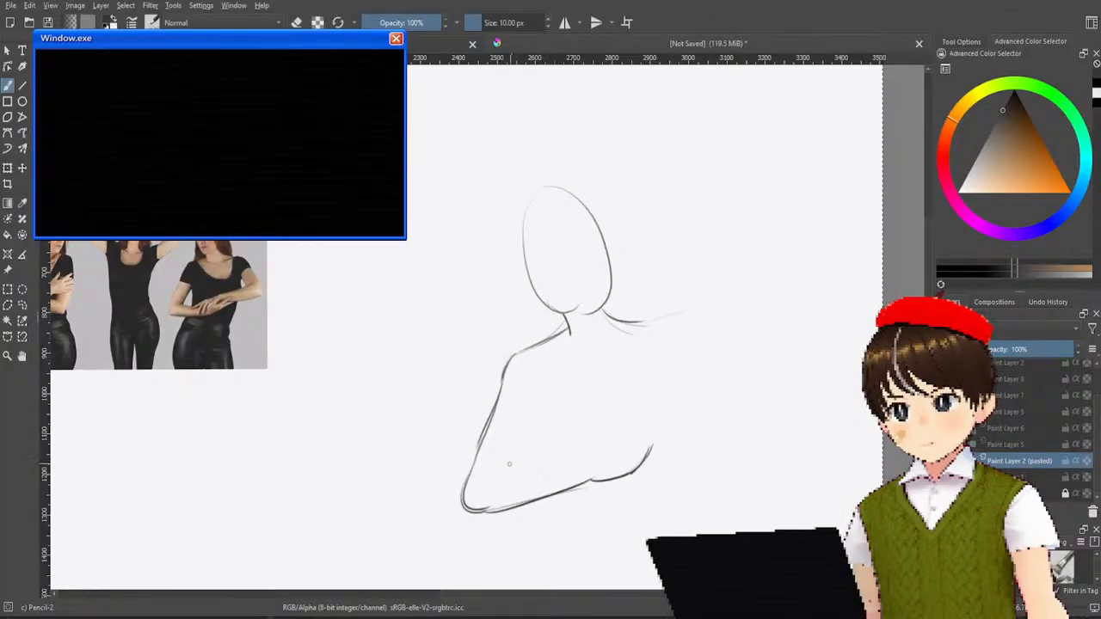
# Step: Draw the inner edge of the upper arm and the side of the torso meeting at the armpit
pyautogui.moveTo(501, 474)
pyautogui.mouseDown()
pyautogui.moveTo(529, 419)
pyautogui.moveTo(527, 469)
pyautogui.moveTo(528, 418)
pyautogui.moveTo(530, 464)
pyautogui.mouseUp()
pyautogui.hotkey('ctrl', 'z')
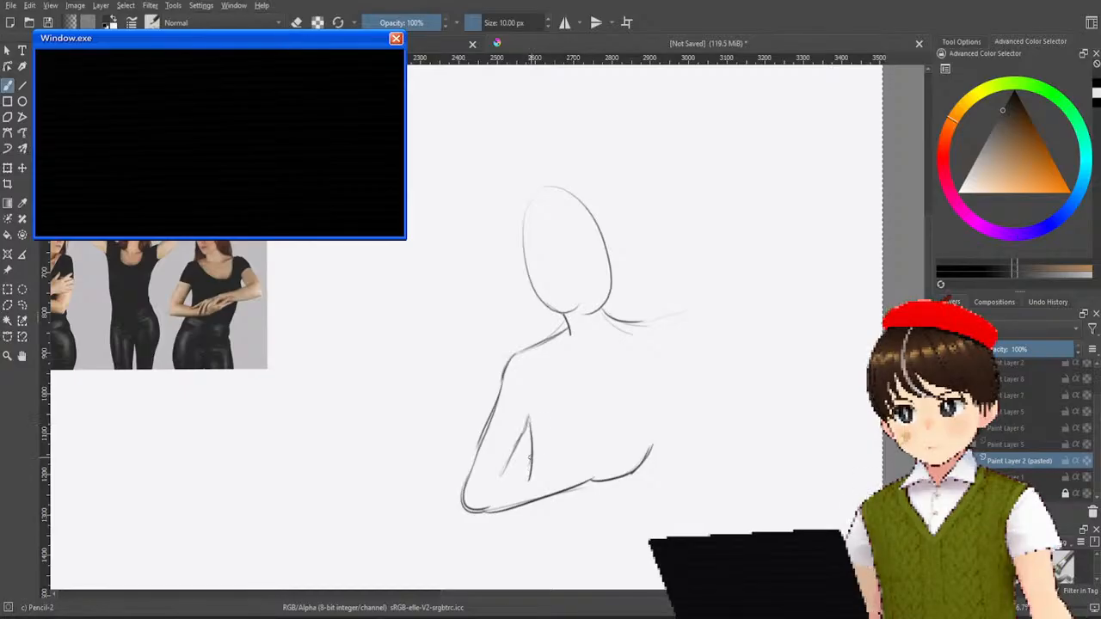
pyautogui.moveTo(530, 419); pyautogui.dragTo(528, 470)
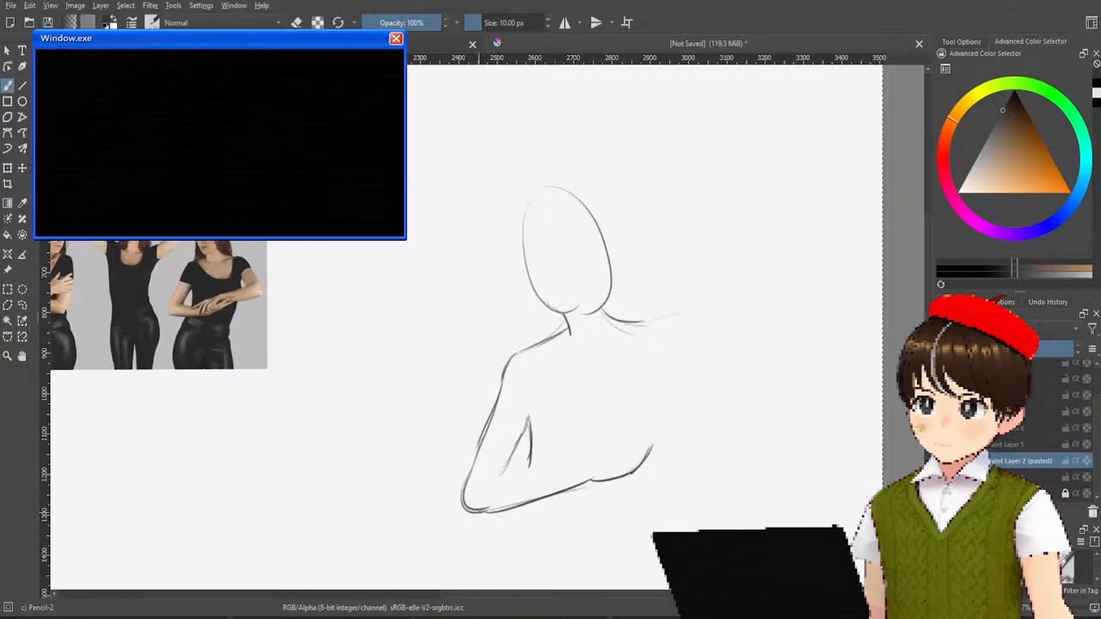
# Step: Try a flatter, horizontal underside for the forearm starting at the elbow, and undo the strokes
pyautogui.moveTo(506, 508); pyautogui.dragTo(583, 509)
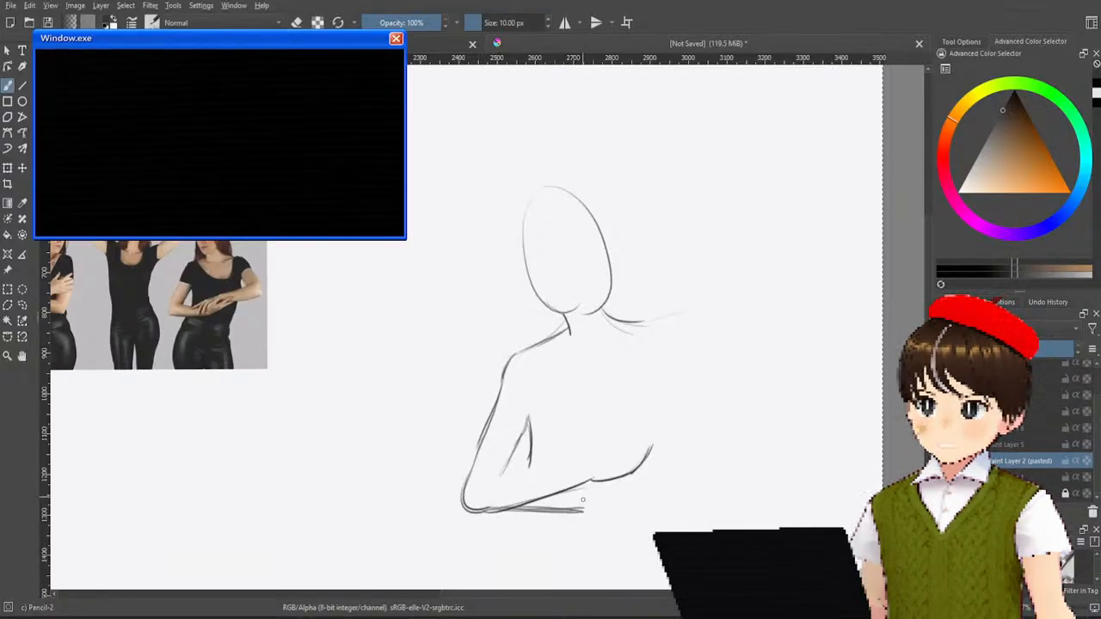
pyautogui.hotkey('ctrl', 'z')
pyautogui.hotkey('ctrl', 'z')
pyautogui.hotkey('ctrl', 'z')
pyautogui.hotkey('ctrl', 'z')
pyautogui.hotkey('ctrl', 'z')
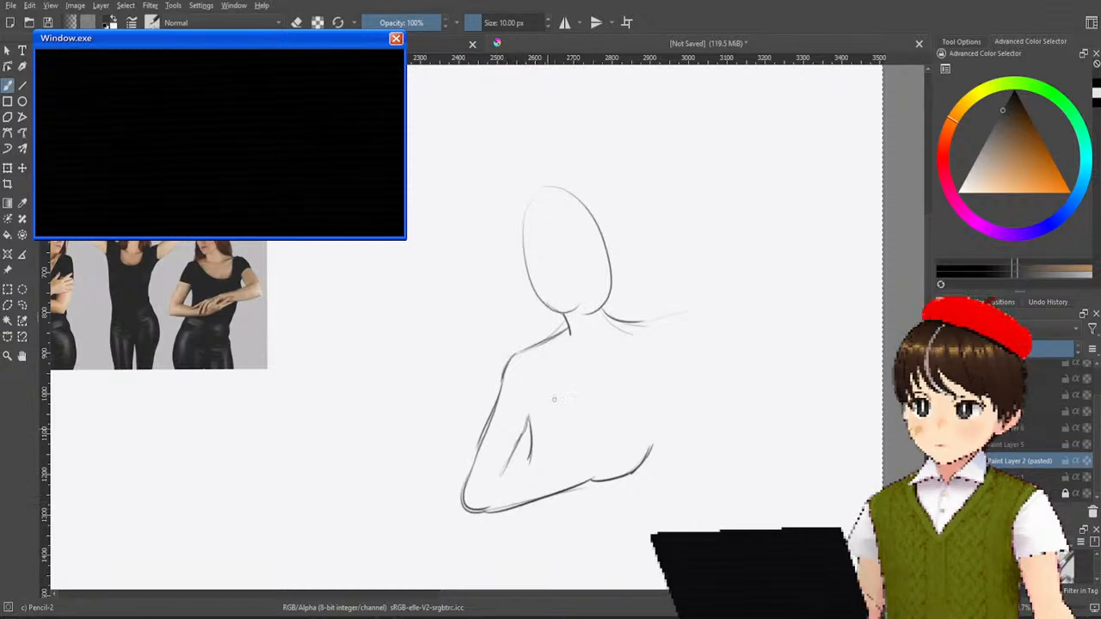
# Step: Erase the forearm, hand and inner arm lines with the Eraser Soft brush, keeping the outer arm and elbow
pyautogui.rightClick(634, 363)
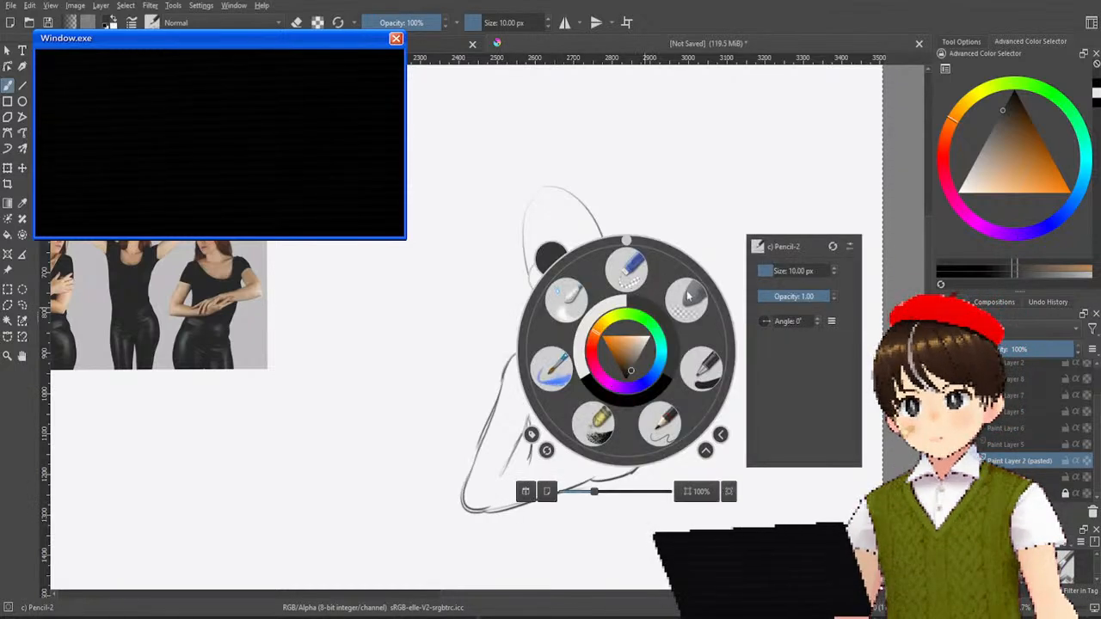
pyautogui.click(695, 427)
pyautogui.moveTo(616, 474)
pyautogui.mouseDown()
pyautogui.moveTo(586, 510)
pyautogui.moveTo(639, 467)
pyautogui.moveTo(521, 516)
pyautogui.moveTo(565, 500)
pyautogui.moveTo(553, 431)
pyautogui.moveTo(521, 491)
pyautogui.moveTo(528, 432)
pyautogui.moveTo(504, 516)
pyautogui.mouseUp()
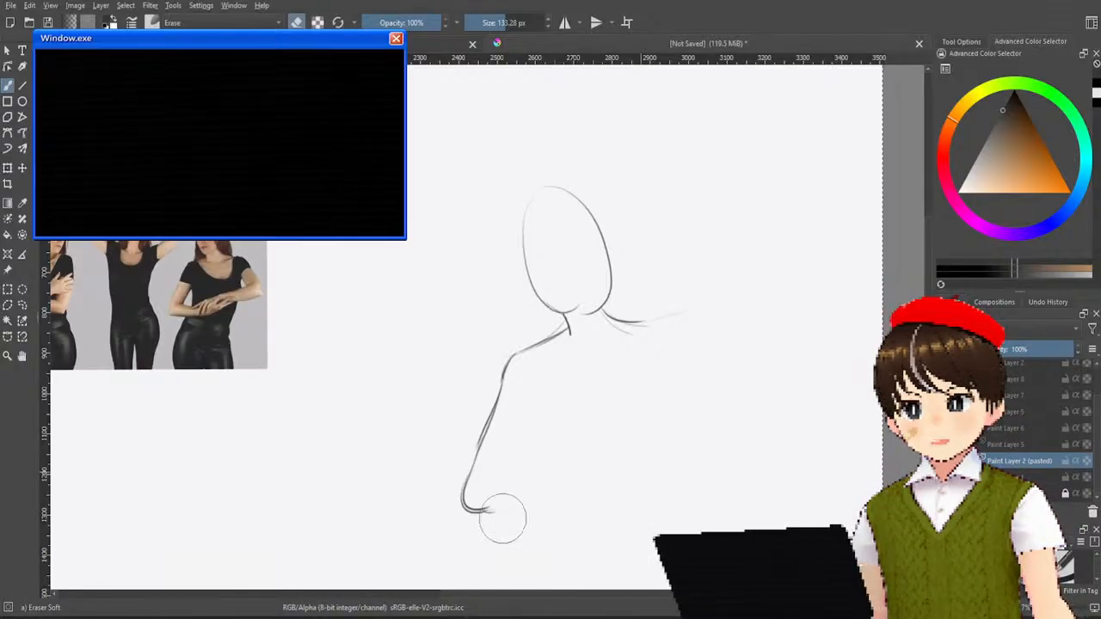
# Step: With the Pencil-2 brush, redraw the forearm's underside almost horizontal from the elbow and outline the raised hand
pyautogui.rightClick(632, 423)
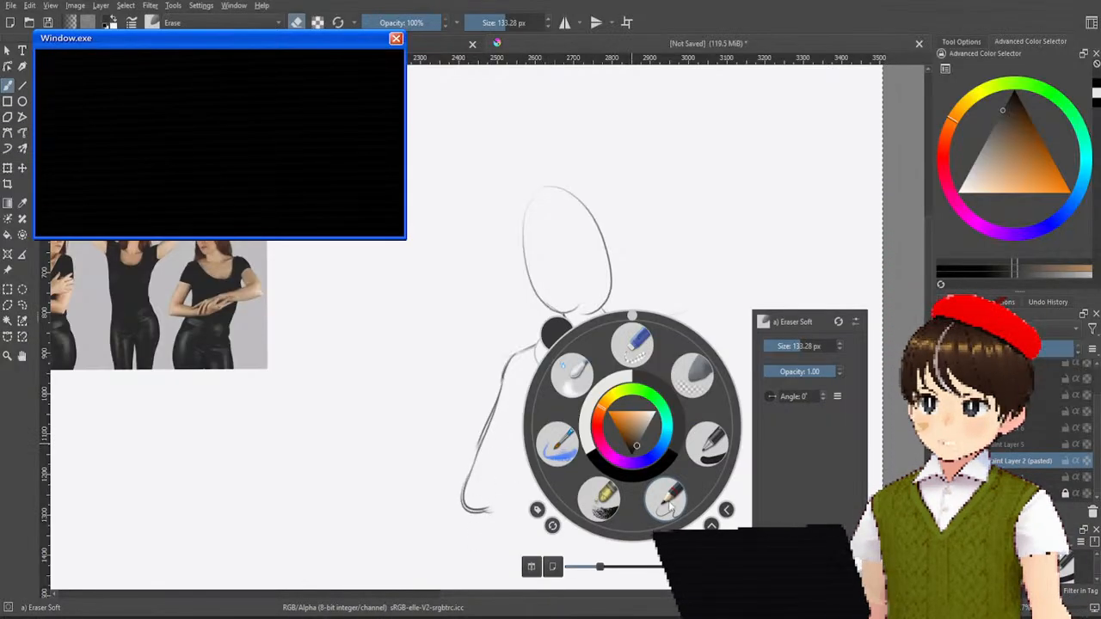
pyautogui.click(666, 496)
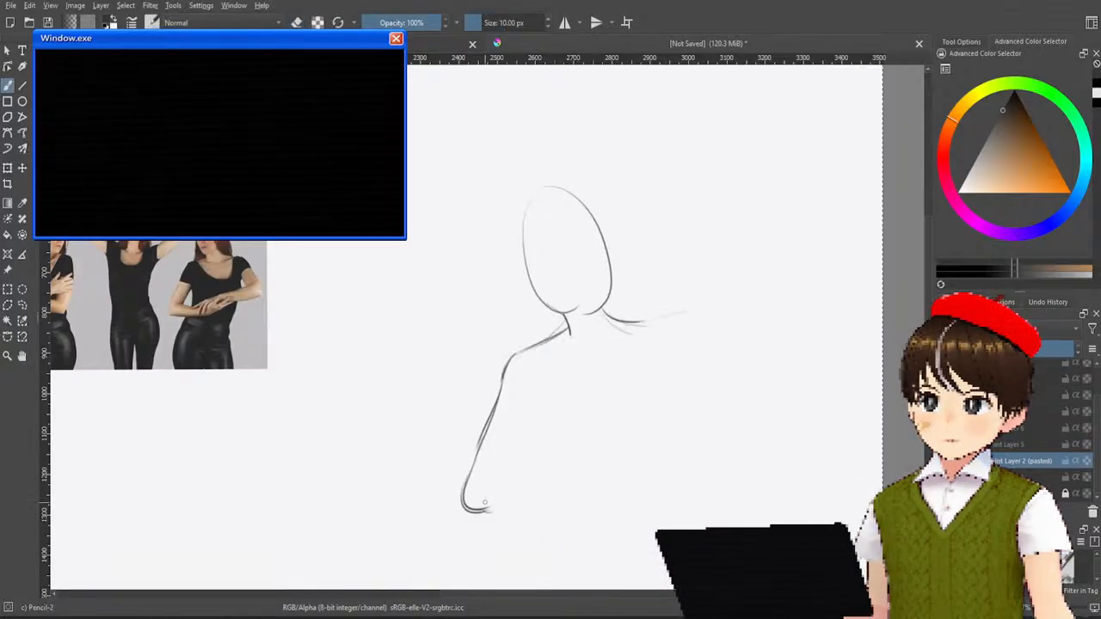
pyautogui.moveTo(484, 509); pyautogui.dragTo(582, 505)
pyautogui.moveTo(491, 509)
pyautogui.mouseDown()
pyautogui.moveTo(607, 502)
pyautogui.moveTo(641, 470)
pyautogui.moveTo(611, 454)
pyautogui.moveTo(652, 458)
pyautogui.mouseUp()
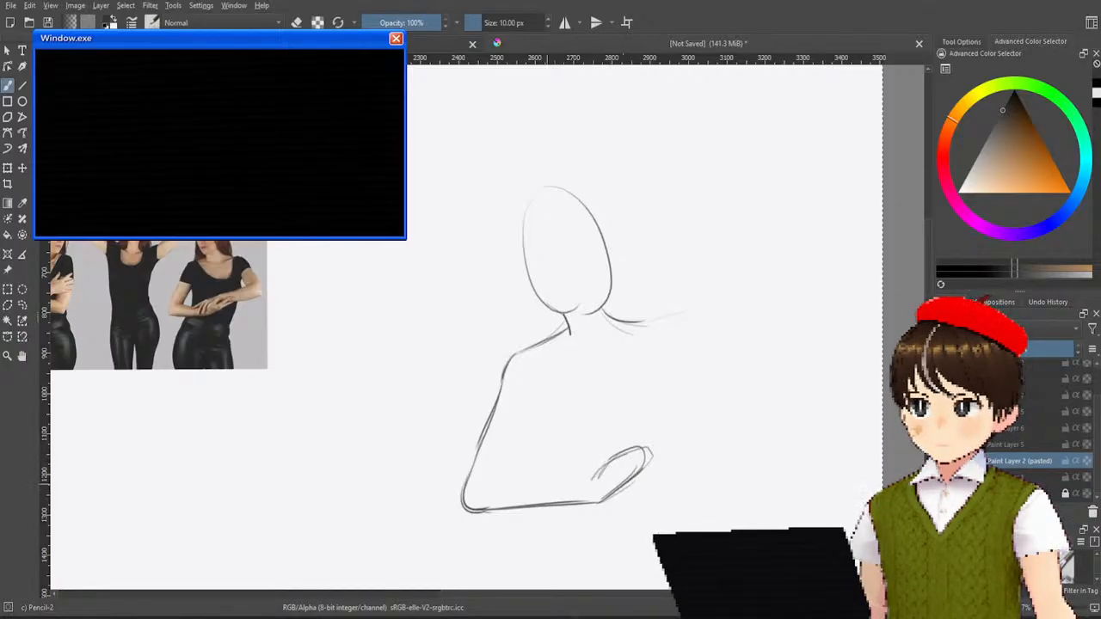
# Step: Draw the forearm's upper edge as a nearly horizontal line running to the wrist, replacing the first attempt
pyautogui.moveTo(510, 481); pyautogui.dragTo(607, 482)
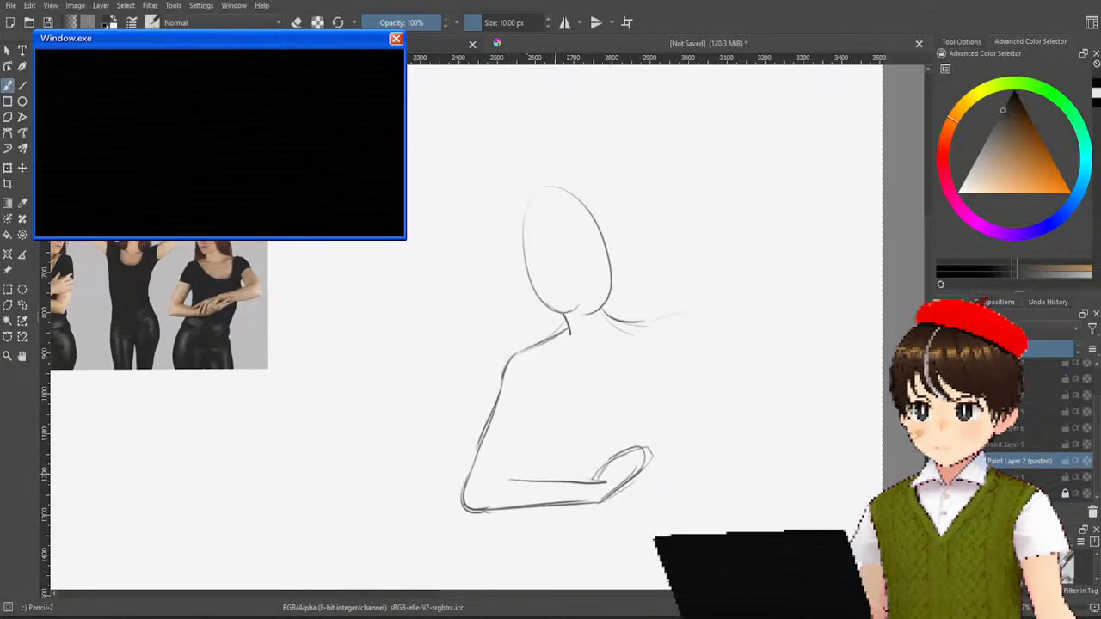
pyautogui.hotkey('ctrl', 'z')
pyautogui.hotkey('ctrl', 'shift', 'z')
pyautogui.hotkey('ctrl', 'z')
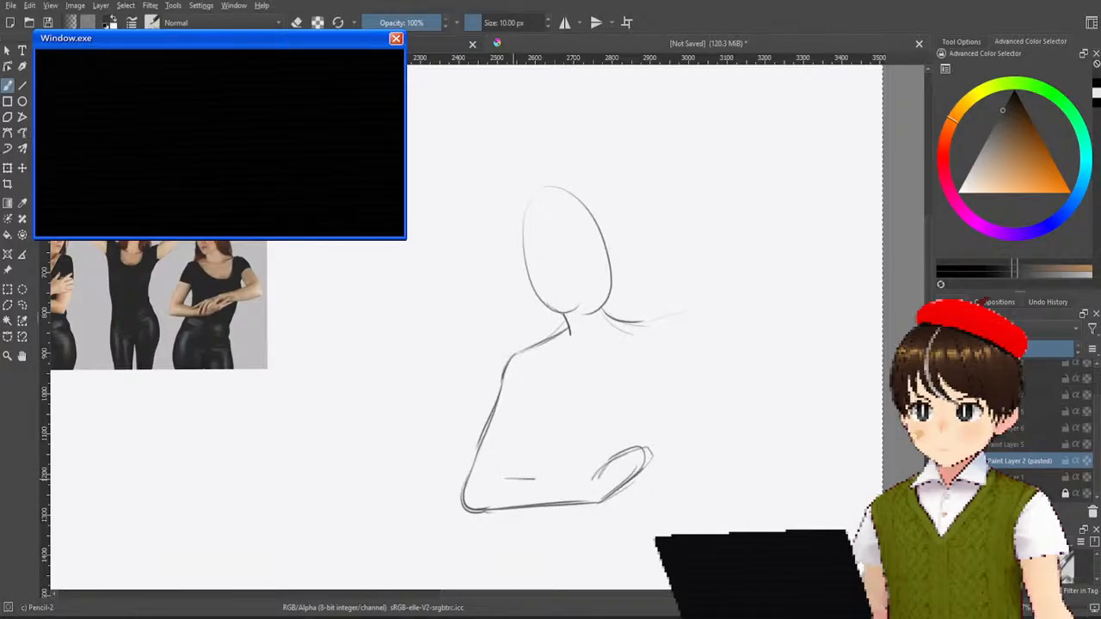
pyautogui.moveTo(535, 479); pyautogui.dragTo(602, 477)
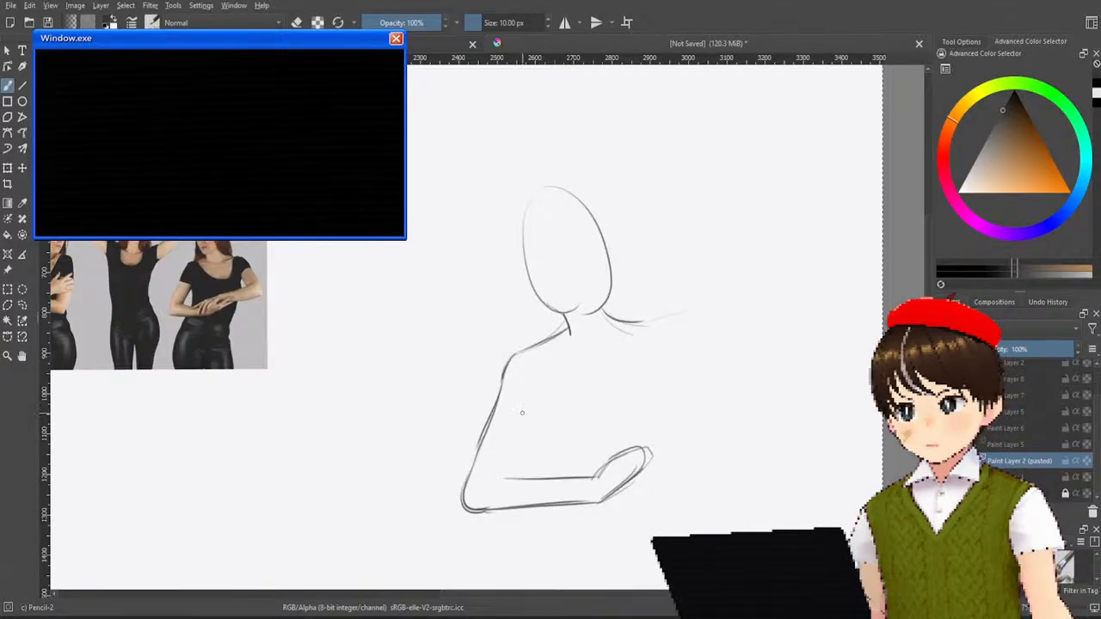
# Step: Draw the inner edge of the upper arm and the side of the torso down to the forearm, retrying strokes
pyautogui.moveTo(521, 416); pyautogui.dragTo(496, 475)
pyautogui.hotkey('ctrl', 'z')
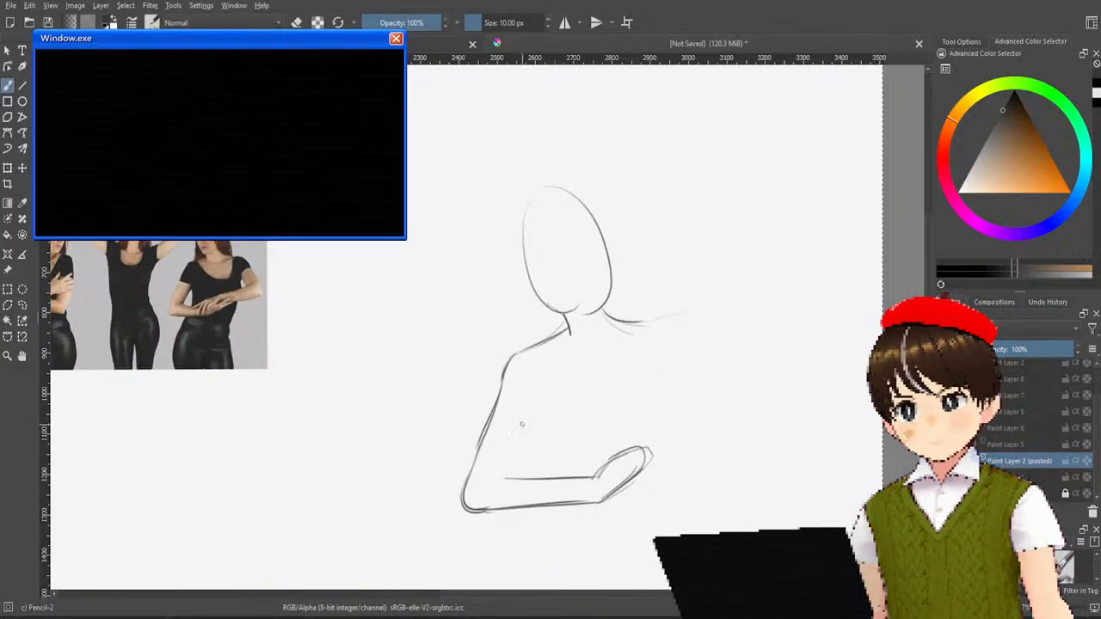
pyautogui.moveTo(522, 416)
pyautogui.mouseDown()
pyautogui.moveTo(496, 478)
pyautogui.moveTo(540, 407)
pyautogui.moveTo(526, 478)
pyautogui.mouseUp()
pyautogui.hotkey('ctrl', 'z')
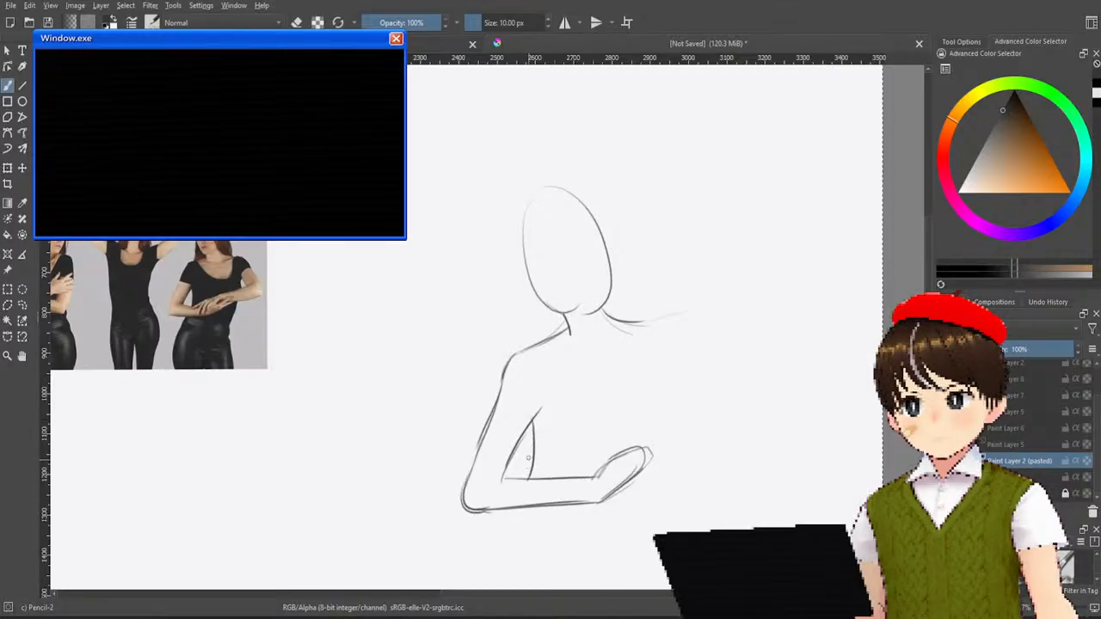
# Step: Redraw the torso's side as a slightly curved line from the armpit down to the forearm, retrying the stroke until it fits
pyautogui.hotkey('ctrl', 'z')
pyautogui.moveTo(532, 422); pyautogui.dragTo(525, 477)
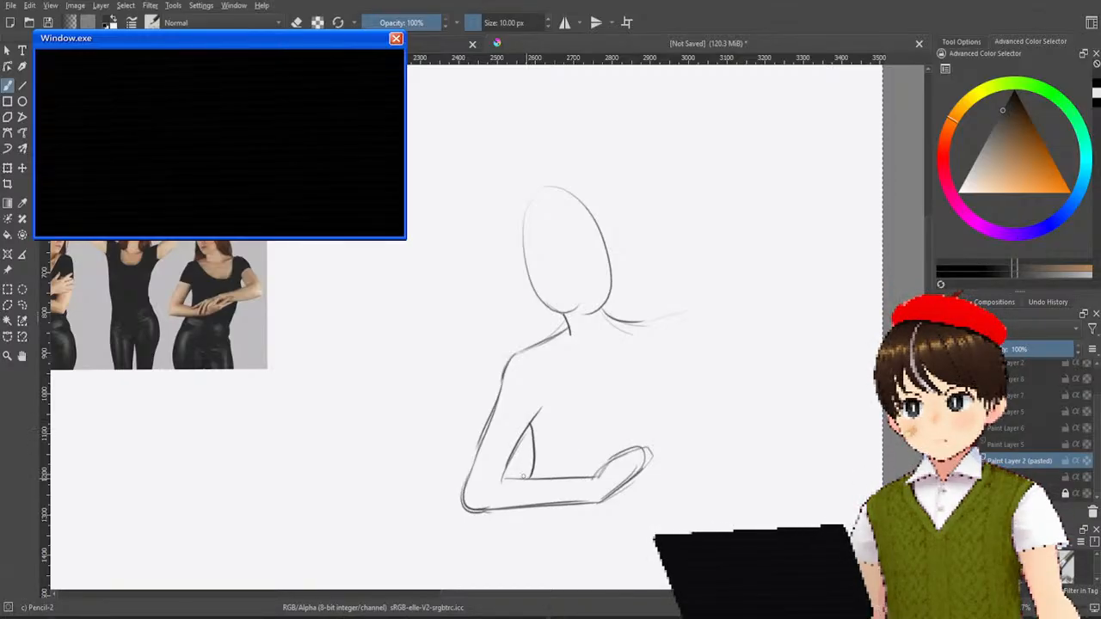
pyautogui.hotkey('ctrl', 'z')
pyautogui.moveTo(532, 423)
pyautogui.mouseDown()
pyautogui.moveTo(535, 489)
pyautogui.moveTo(535, 462)
pyautogui.mouseUp()
pyautogui.hotkey('ctrl', 'z')
pyautogui.hotkey('ctrl', 'z')
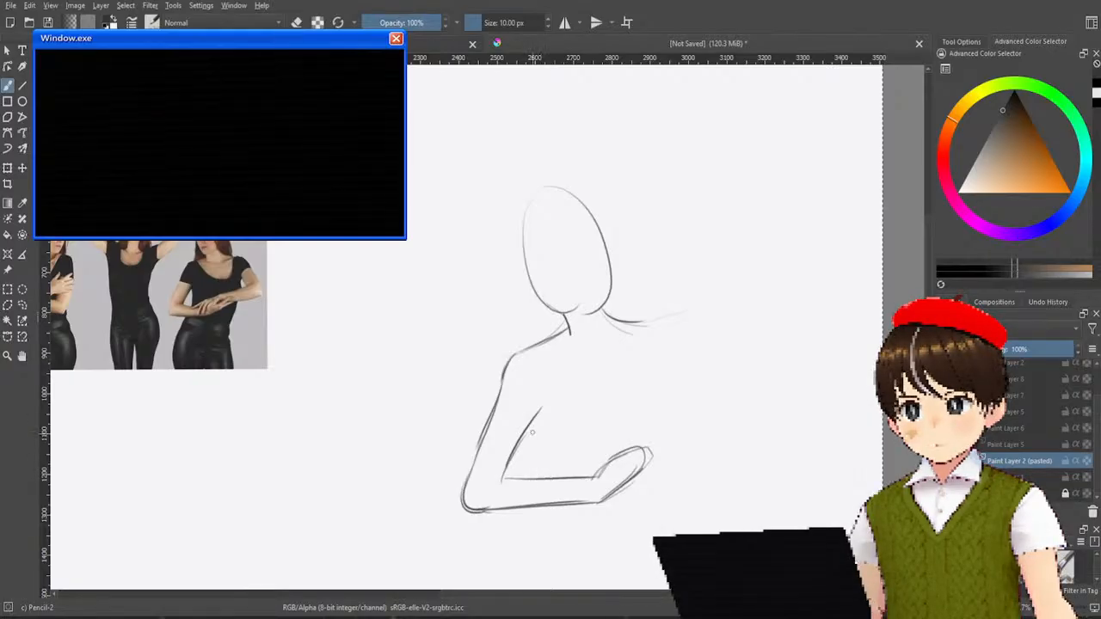
pyautogui.moveTo(533, 418); pyautogui.dragTo(539, 472)
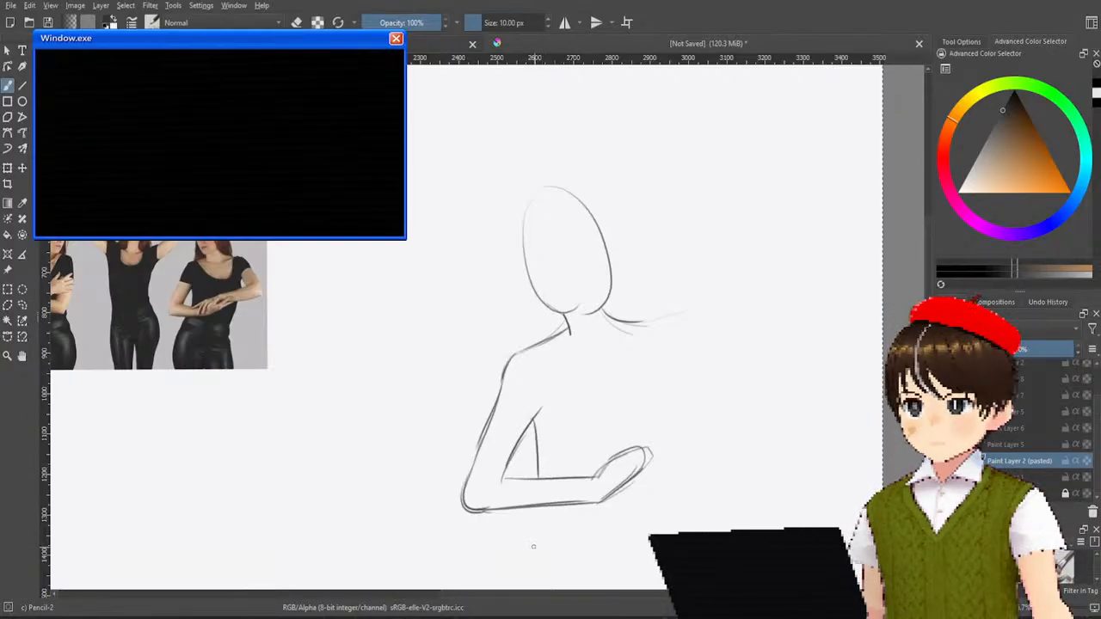
pyautogui.hotkey('ctrl', 'z')
pyautogui.moveTo(535, 418); pyautogui.dragTo(539, 478)
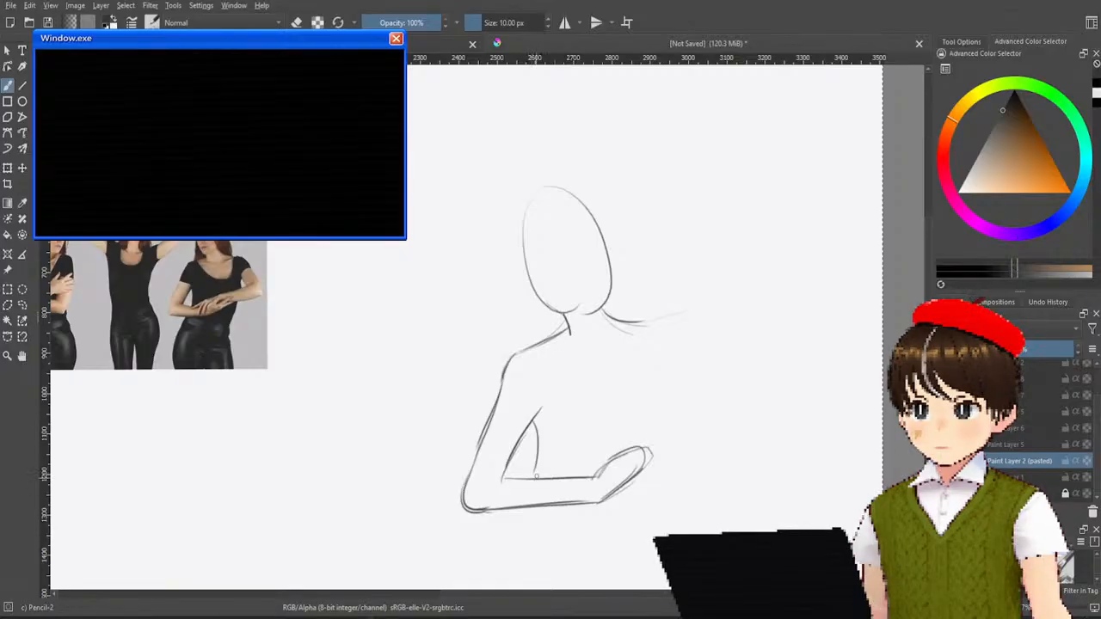
pyautogui.hotkey('ctrl', 'z')
pyautogui.moveTo(534, 418); pyautogui.dragTo(535, 492)
pyautogui.hotkey('ctrl', 'z')
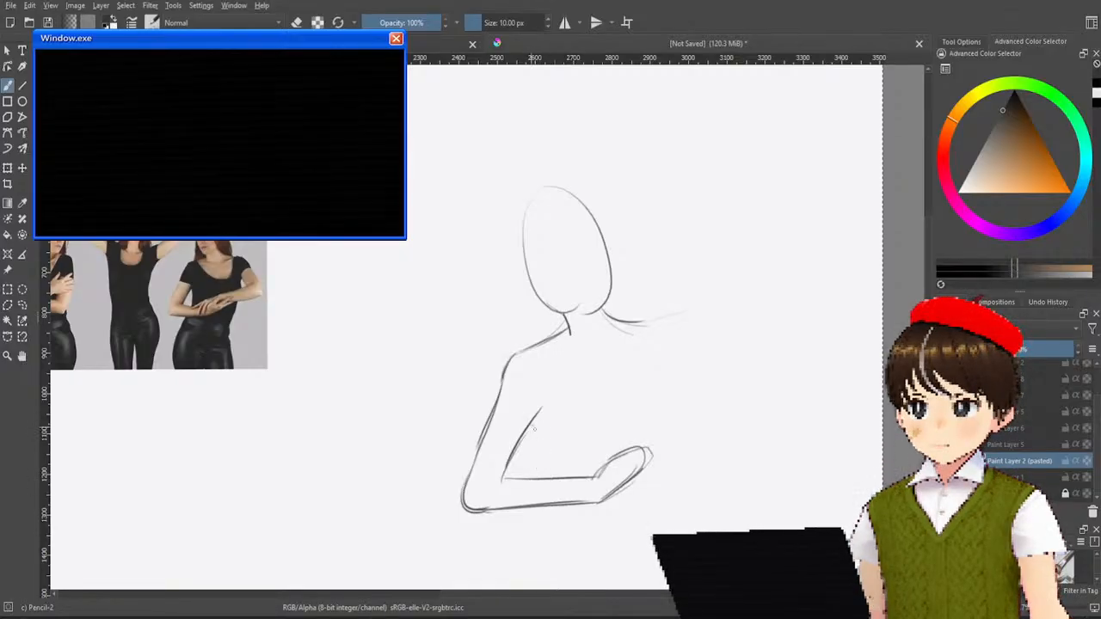
pyautogui.moveTo(533, 426); pyautogui.dragTo(539, 479)
pyautogui.hotkey('ctrl', 'z')
pyautogui.moveTo(537, 413); pyautogui.dragTo(541, 482)
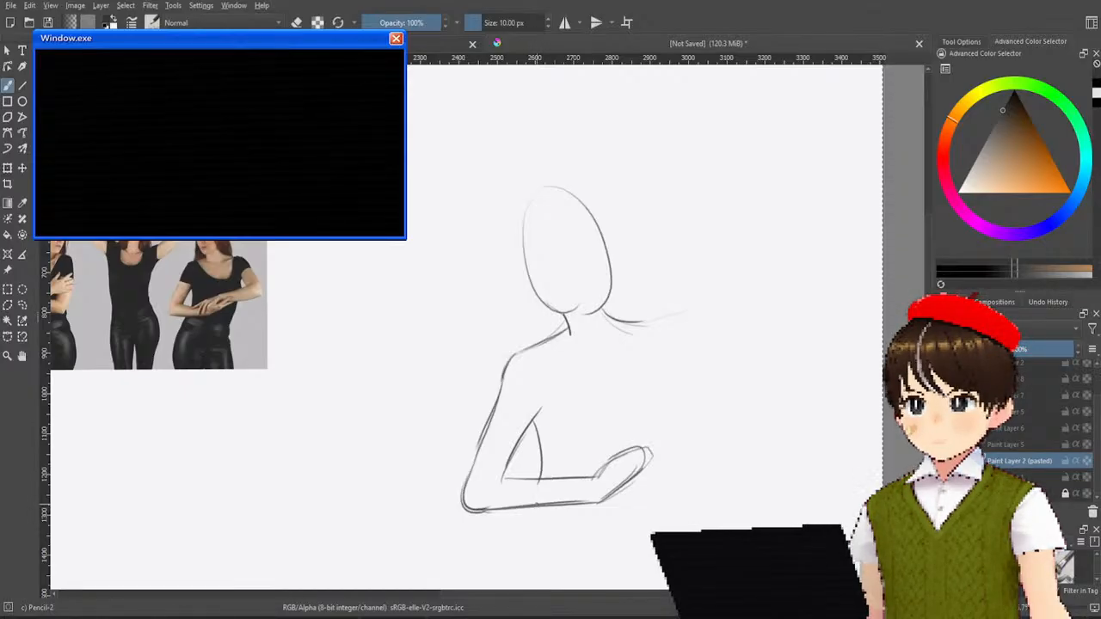
# Step: Draw the waist and hip contour curving outward below the forearm on the same side, retrying the lower part
pyautogui.moveTo(533, 508)
pyautogui.mouseDown()
pyautogui.moveTo(507, 544)
pyautogui.moveTo(504, 578)
pyautogui.mouseUp()
pyautogui.hotkey('ctrl', 'z')
pyautogui.hotkey('ctrl', 'z')
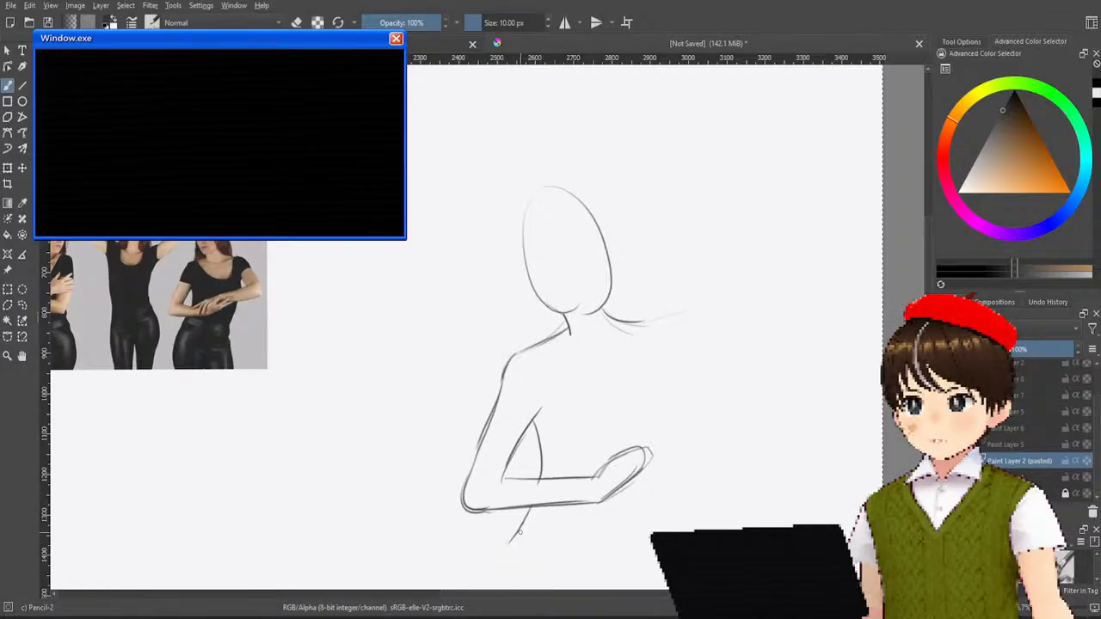
pyautogui.moveTo(521, 528); pyautogui.dragTo(501, 589)
pyautogui.hotkey('ctrl', 'z')
pyautogui.moveTo(519, 528); pyautogui.dragTo(499, 591)
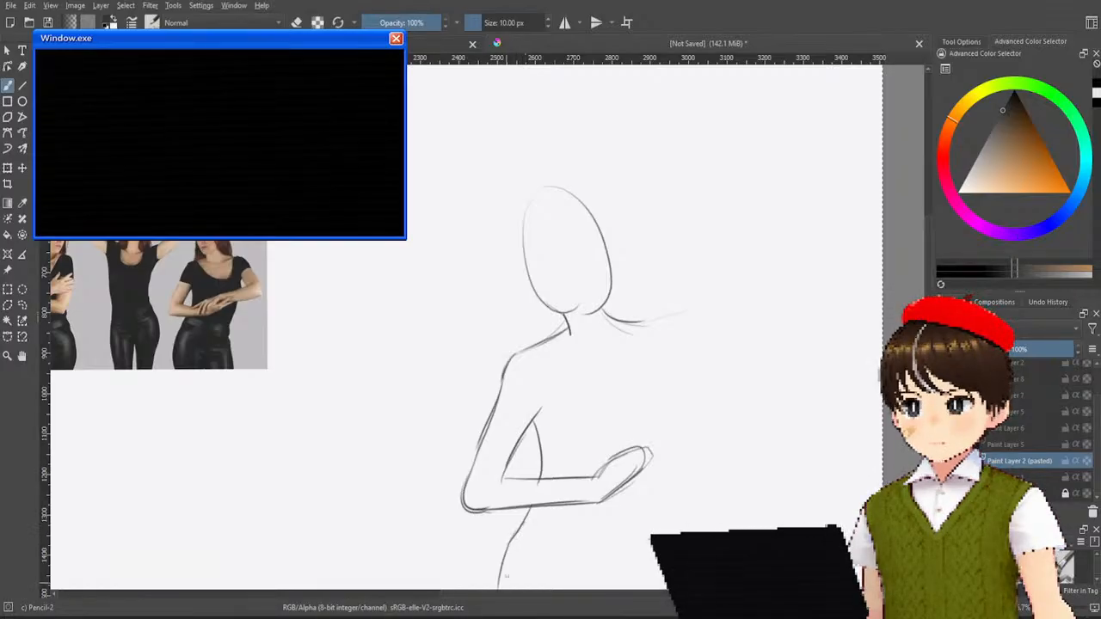
pyautogui.hotkey('ctrl', 'z')
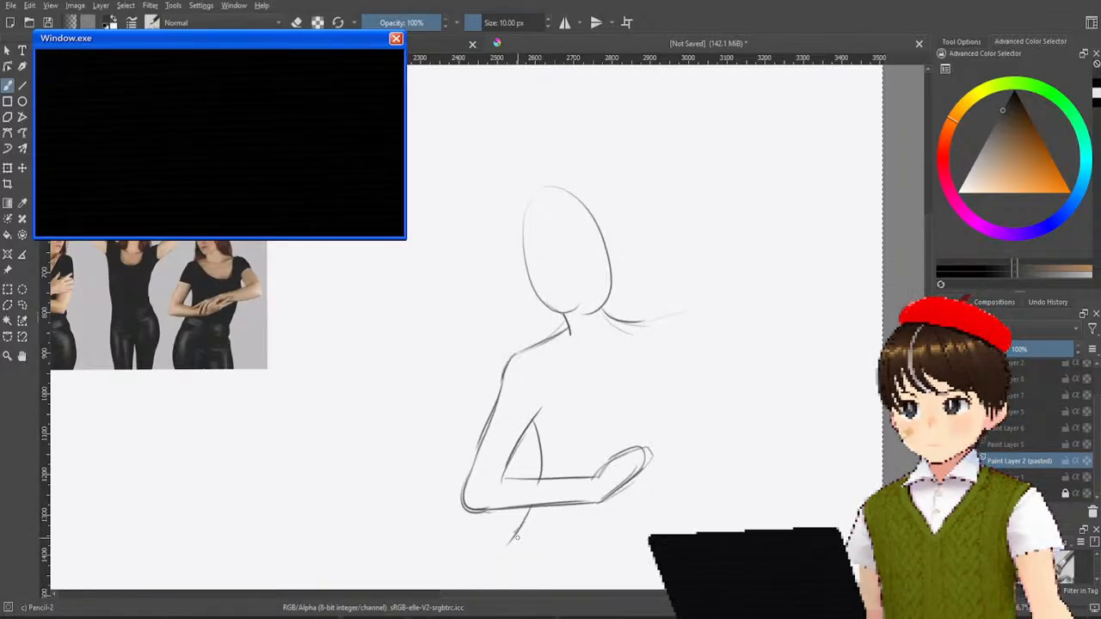
pyautogui.moveTo(529, 519)
pyautogui.mouseDown()
pyautogui.moveTo(502, 551)
pyautogui.moveTo(482, 588)
pyautogui.mouseUp()
pyautogui.hotkey('ctrl', 'z')
pyautogui.moveTo(519, 526); pyautogui.dragTo(490, 588)
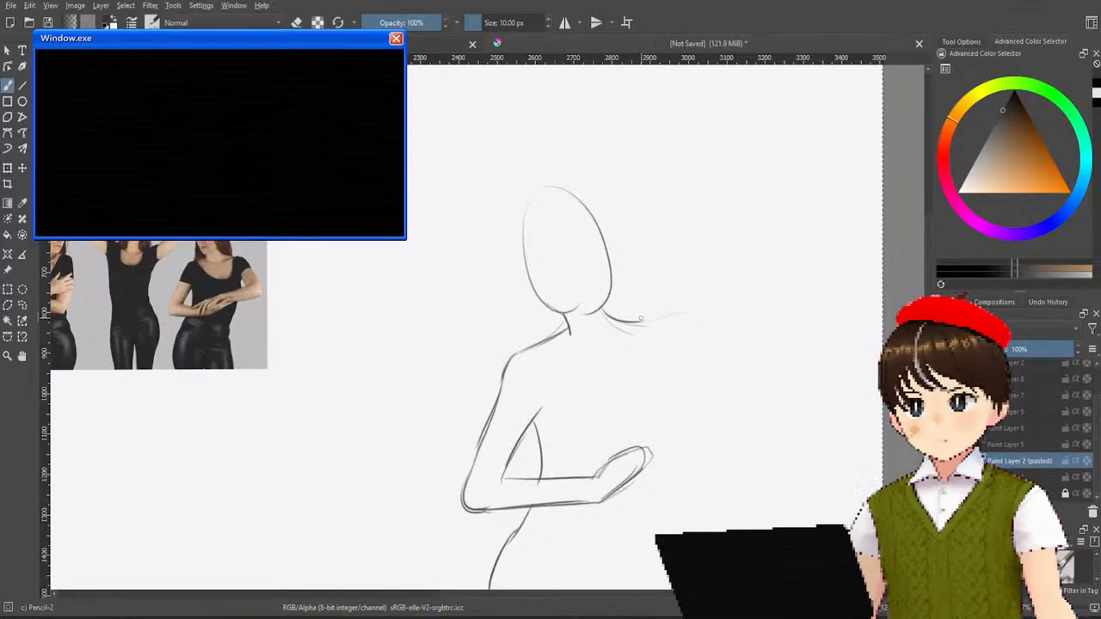
pyautogui.moveTo(640, 318)
pyautogui.mouseDown()
pyautogui.moveTo(699, 327)
pyautogui.moveTo(726, 370)
pyautogui.mouseUp()
pyautogui.moveTo(684, 319); pyautogui.dragTo(733, 378)
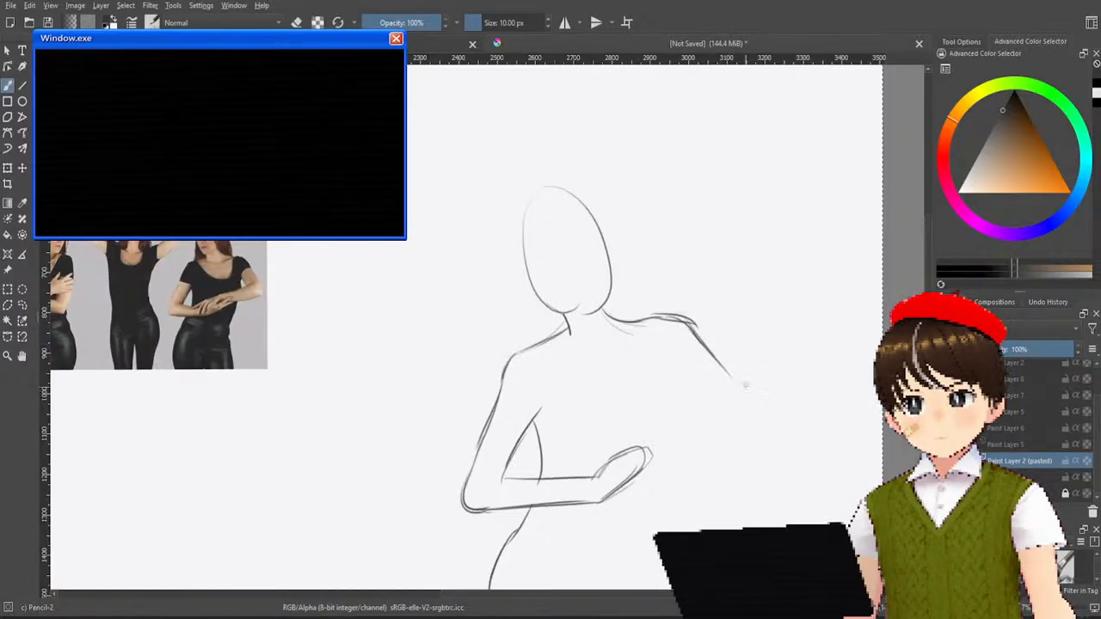
pyautogui.moveTo(698, 342); pyautogui.dragTo(742, 399)
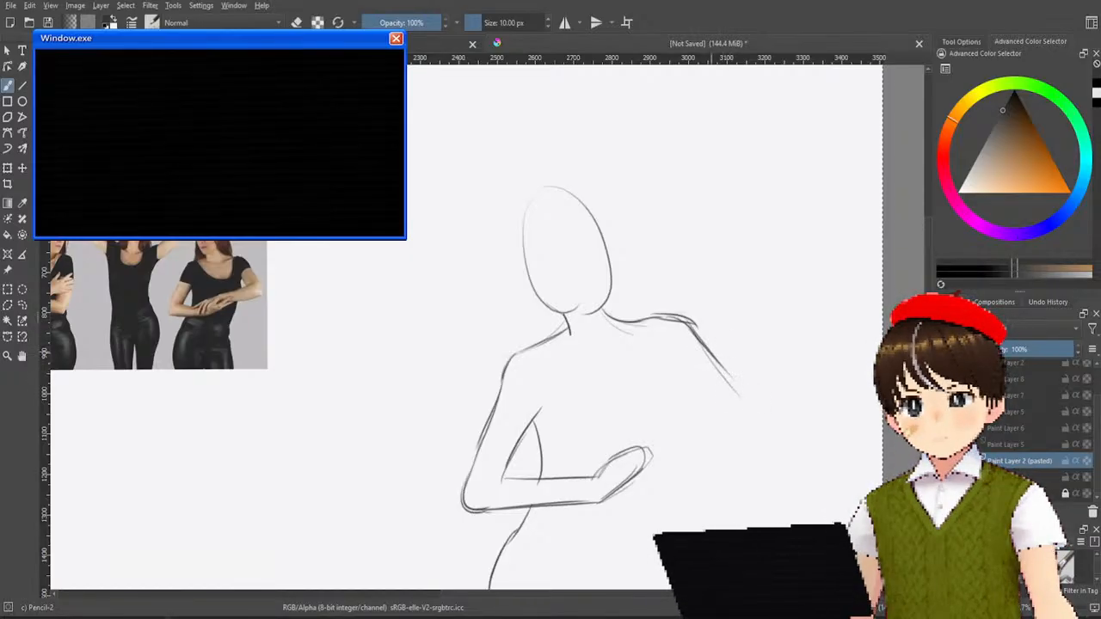
pyautogui.moveTo(710, 354)
pyautogui.mouseDown()
pyautogui.moveTo(755, 416)
pyautogui.moveTo(738, 431)
pyautogui.mouseUp()
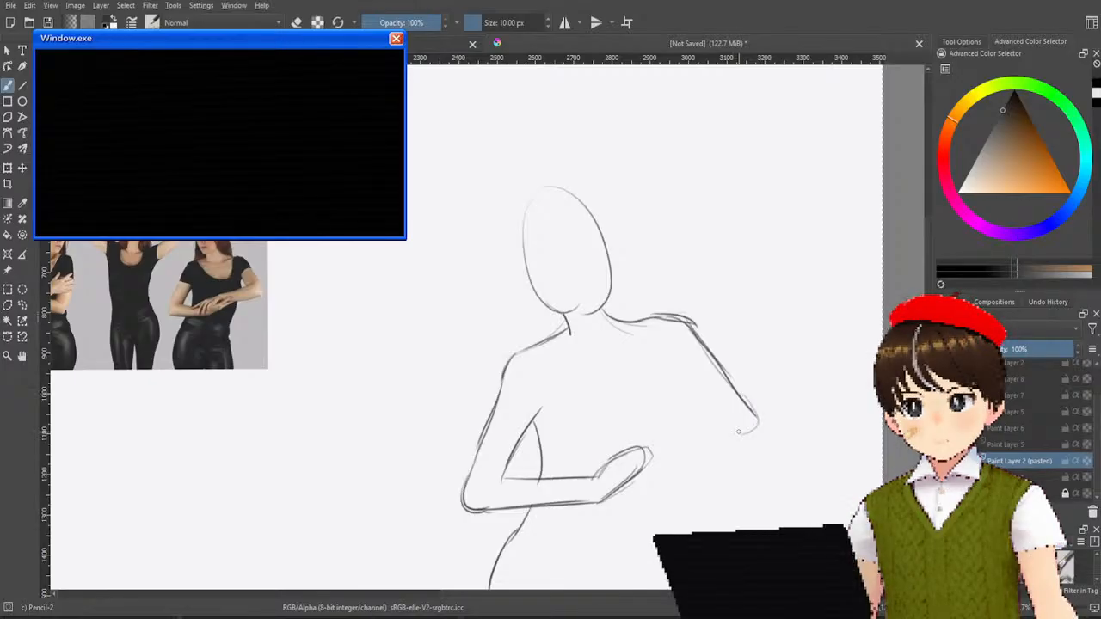
pyautogui.hotkey('ctrl', 'z')
pyautogui.hotkey('ctrl', 'z')
pyautogui.hotkey('ctrl', 'z')
pyautogui.hotkey('ctrl', 'z')
pyautogui.hotkey('ctrl', 'z')
pyautogui.hotkey('ctrl', 'z')
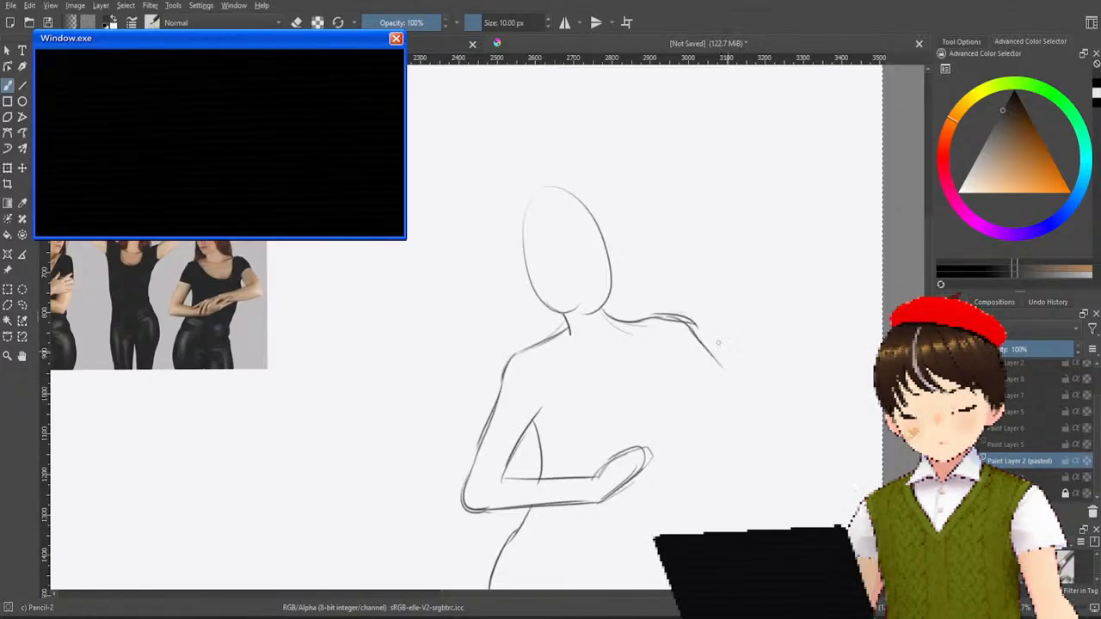
pyautogui.hotkey('ctrl', 'z')
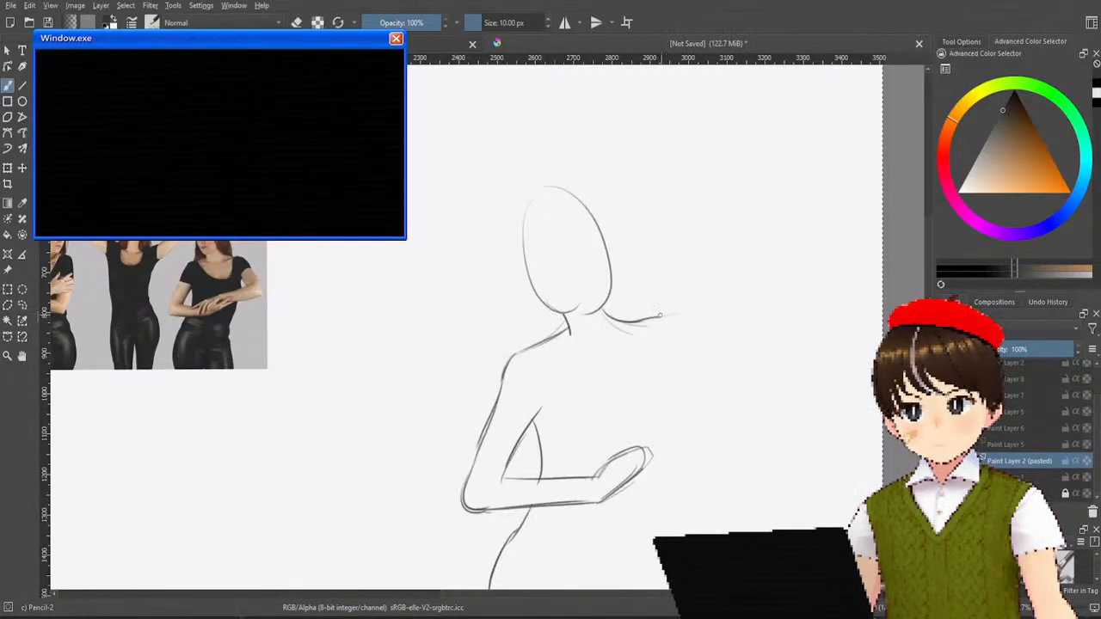
# Step: Outline the figure's left shoulder, outer upper arm and bent elbow, and run the forearm's underside back to the raised hand
pyautogui.moveTo(654, 319)
pyautogui.mouseDown()
pyautogui.moveTo(721, 337)
pyautogui.moveTo(710, 343)
pyautogui.moveTo(744, 451)
pyautogui.mouseUp()
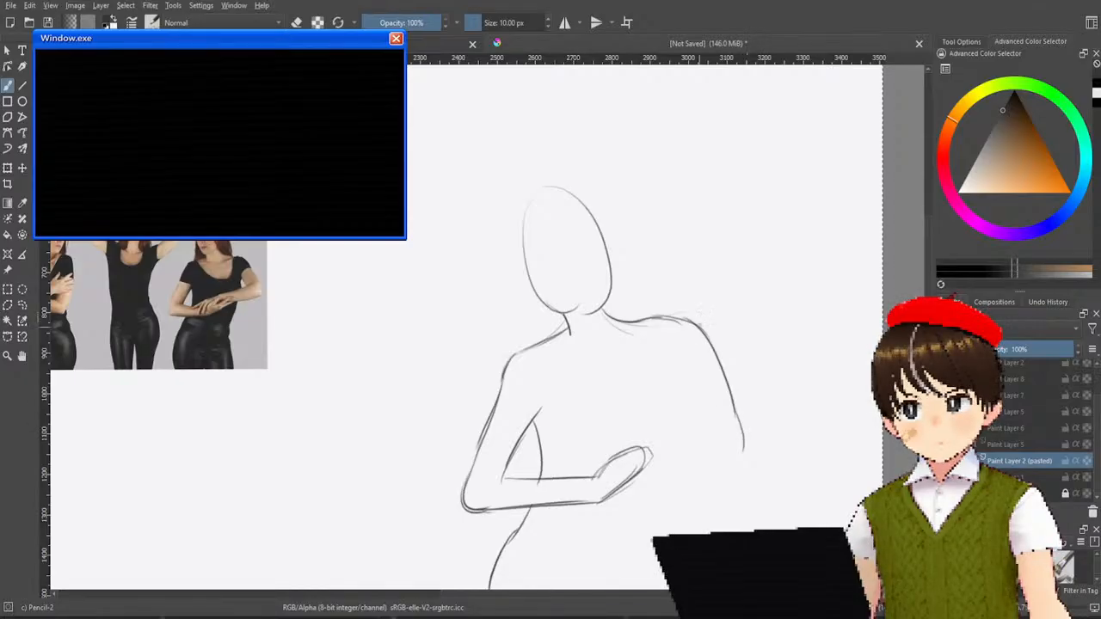
pyautogui.hotkey('ctrl', 'z')
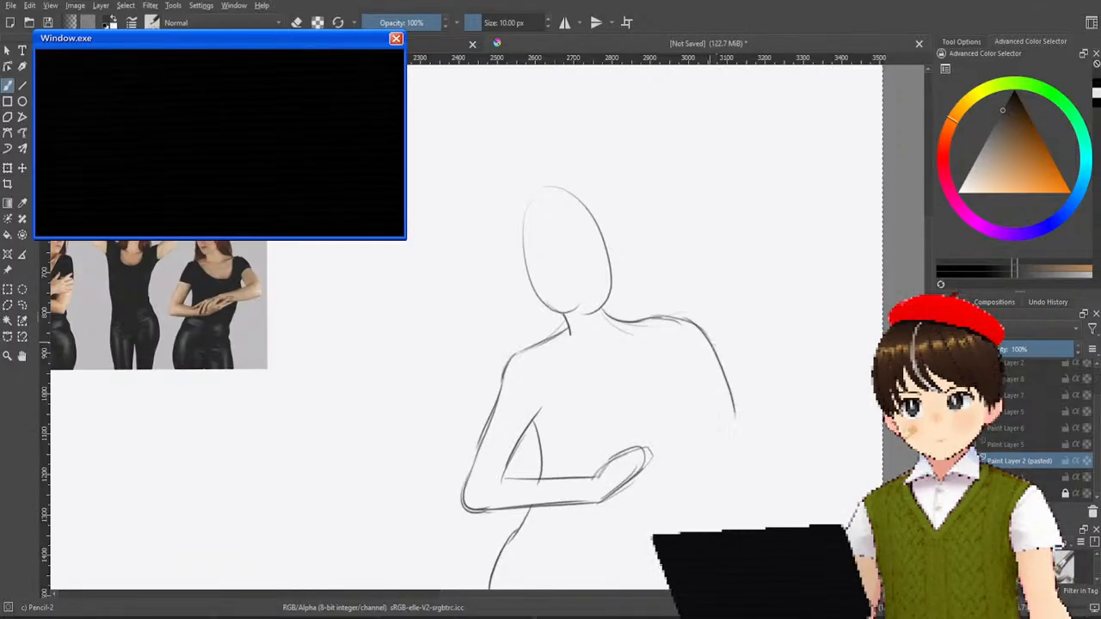
pyautogui.hotkey('ctrl', 'z')
pyautogui.moveTo(688, 320)
pyautogui.mouseDown()
pyautogui.moveTo(770, 412)
pyautogui.moveTo(769, 428)
pyautogui.moveTo(761, 444)
pyautogui.moveTo(654, 477)
pyautogui.mouseUp()
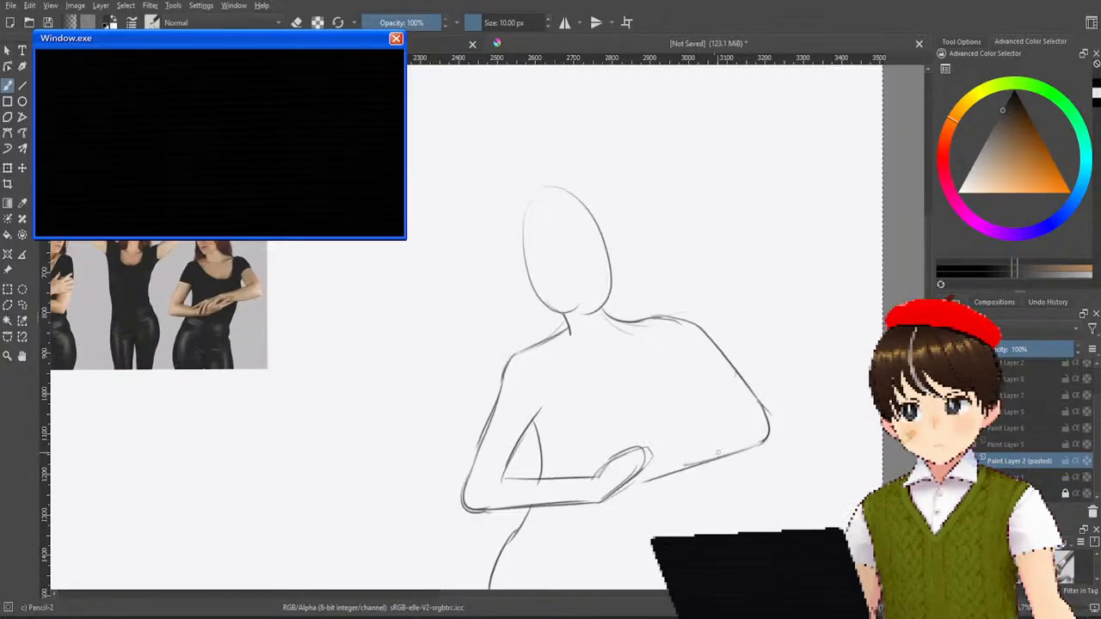
pyautogui.hotkey('ctrl', 'z')
pyautogui.moveTo(728, 454); pyautogui.dragTo(644, 466)
pyautogui.moveTo(763, 441); pyautogui.dragTo(680, 463)
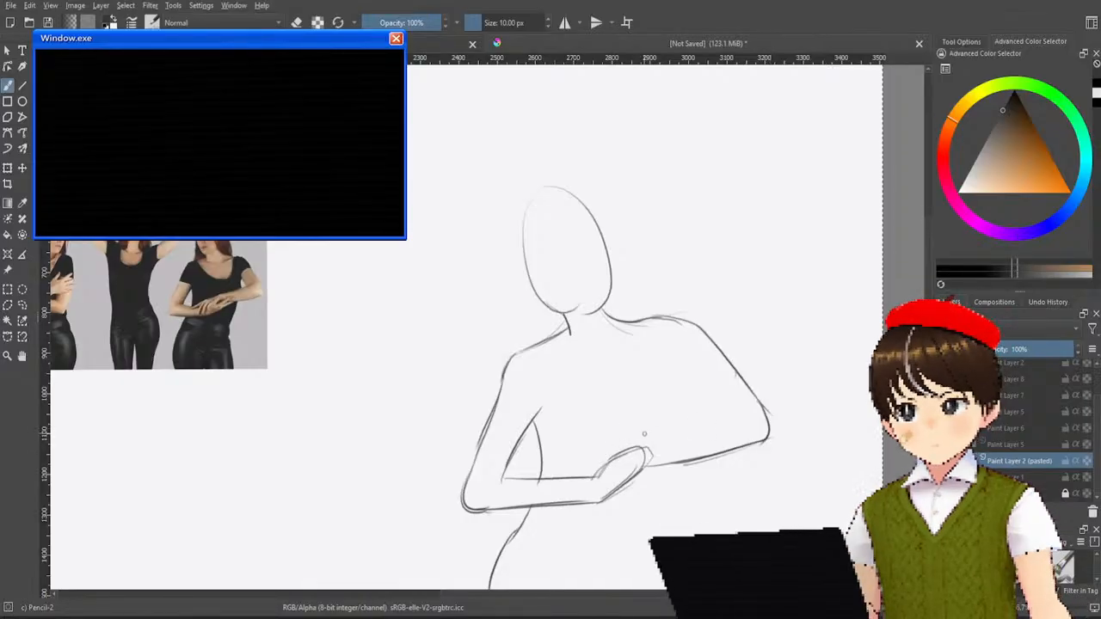
# Step: Draw the left hand arched over the other hand and the left forearm's upper edge running back towards the elbow
pyautogui.moveTo(574, 473); pyautogui.dragTo(621, 448)
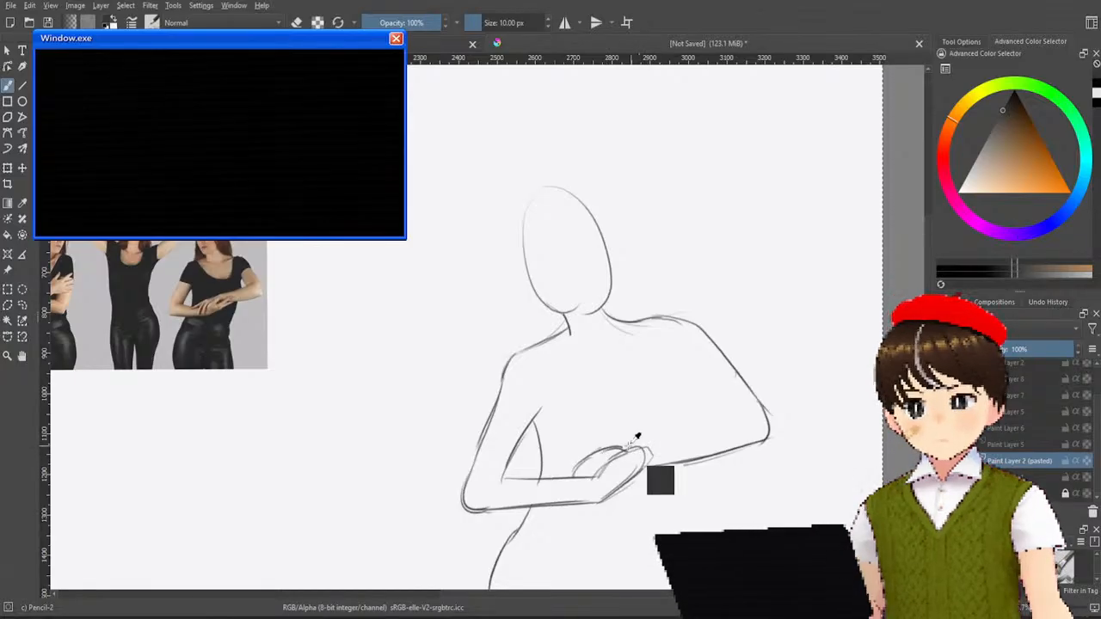
pyautogui.hotkey('ctrl', 'z')
pyautogui.hotkey('ctrl', 'z')
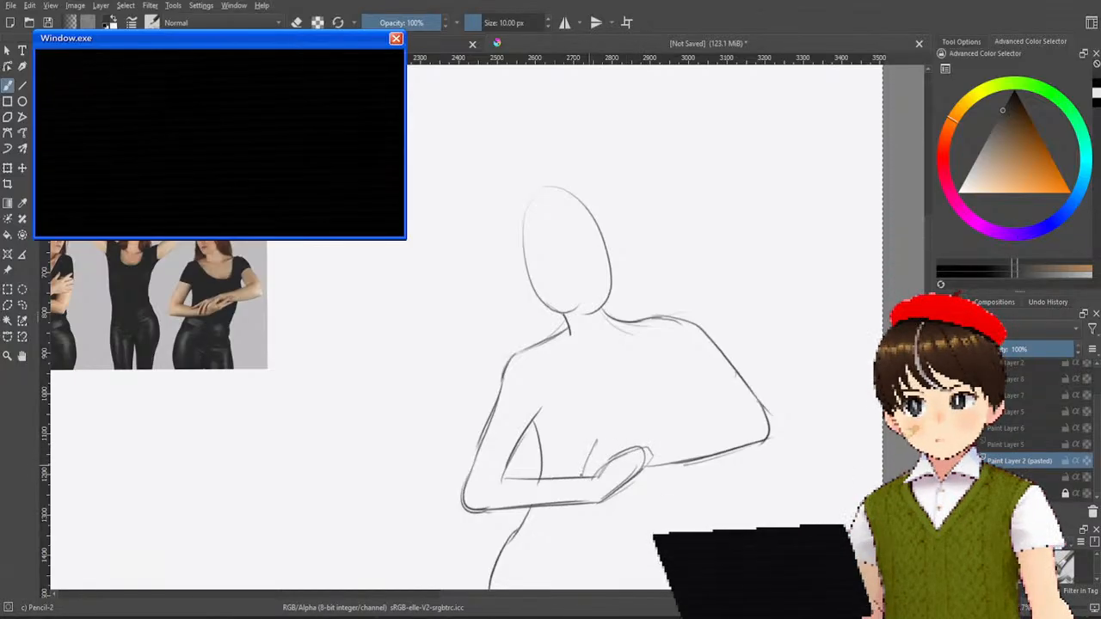
pyautogui.moveTo(581, 474)
pyautogui.mouseDown()
pyautogui.moveTo(619, 437)
pyautogui.moveTo(679, 444)
pyautogui.moveTo(735, 421)
pyautogui.mouseUp()
pyautogui.hotkey('ctrl', 'z')
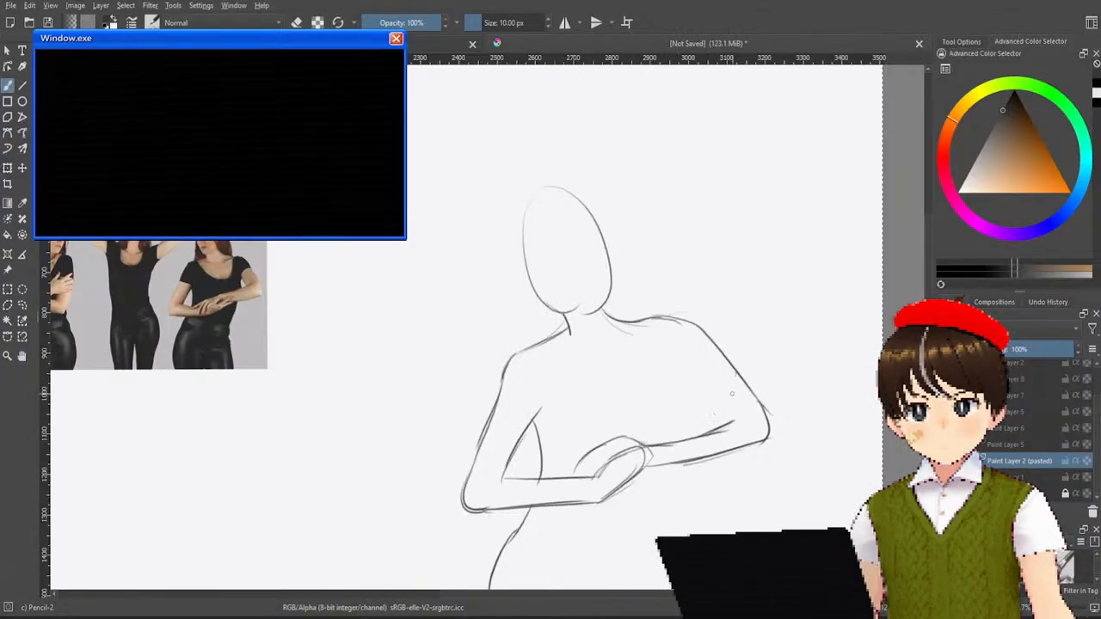
# Step: Draw the left upper arm's inner edge from the armpit to the forearm's upper edge, retrying the stroke
pyautogui.moveTo(690, 380); pyautogui.dragTo(732, 426)
pyautogui.hotkey('ctrl', 'z')
pyautogui.hotkey('ctrl', 'z')
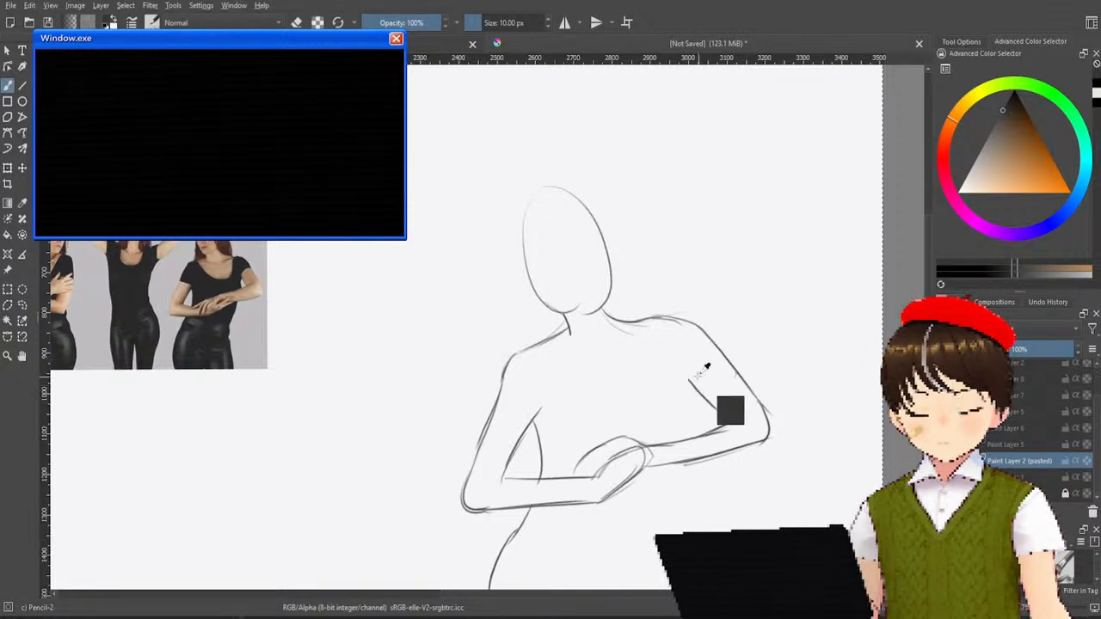
pyautogui.moveTo(691, 373); pyautogui.dragTo(727, 427)
pyautogui.hotkey('ctrl', 'z')
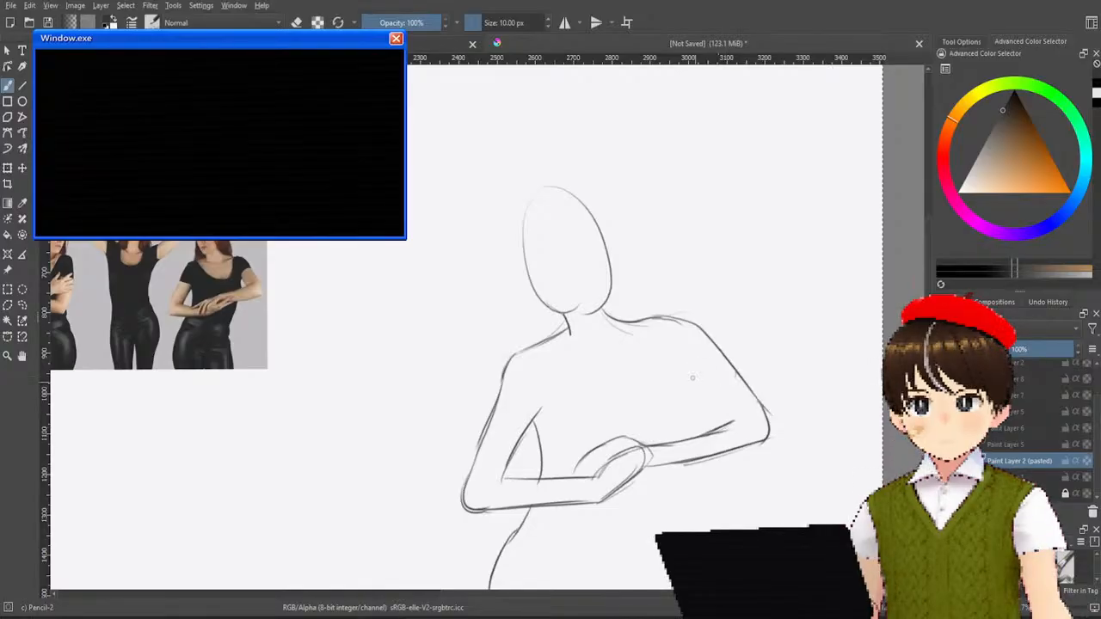
pyautogui.moveTo(690, 370); pyautogui.dragTo(734, 421)
pyautogui.hotkey('ctrl', 'z')
pyautogui.moveTo(691, 372); pyautogui.dragTo(732, 420)
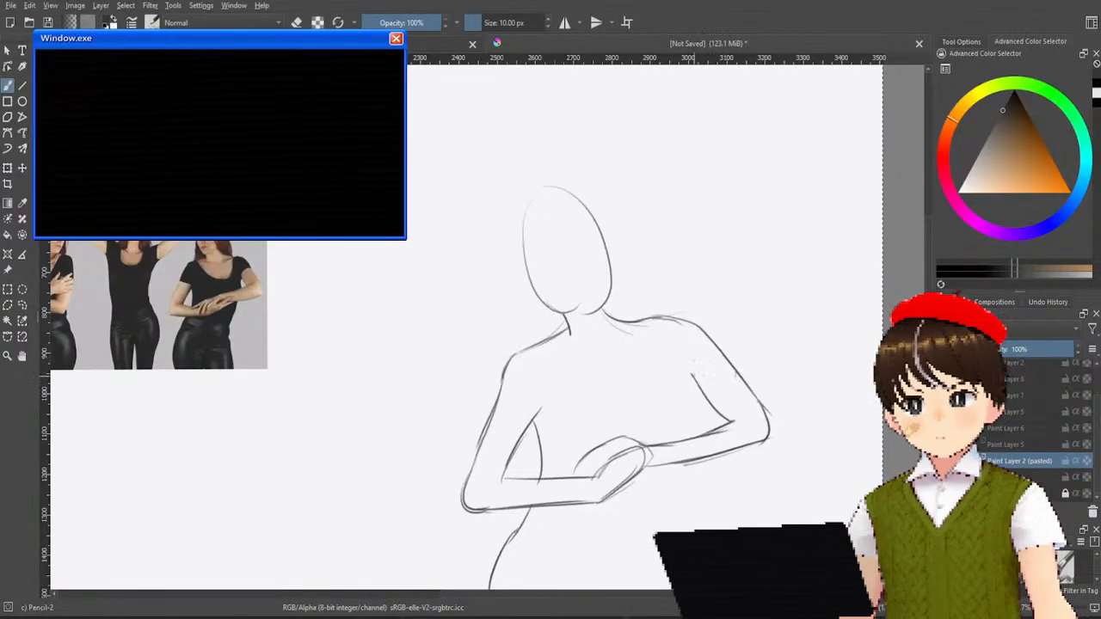
# Step: Draw the torso's side from the left armpit to the forearm and continue the waist contour below the arm
pyautogui.moveTo(691, 375); pyautogui.dragTo(694, 401)
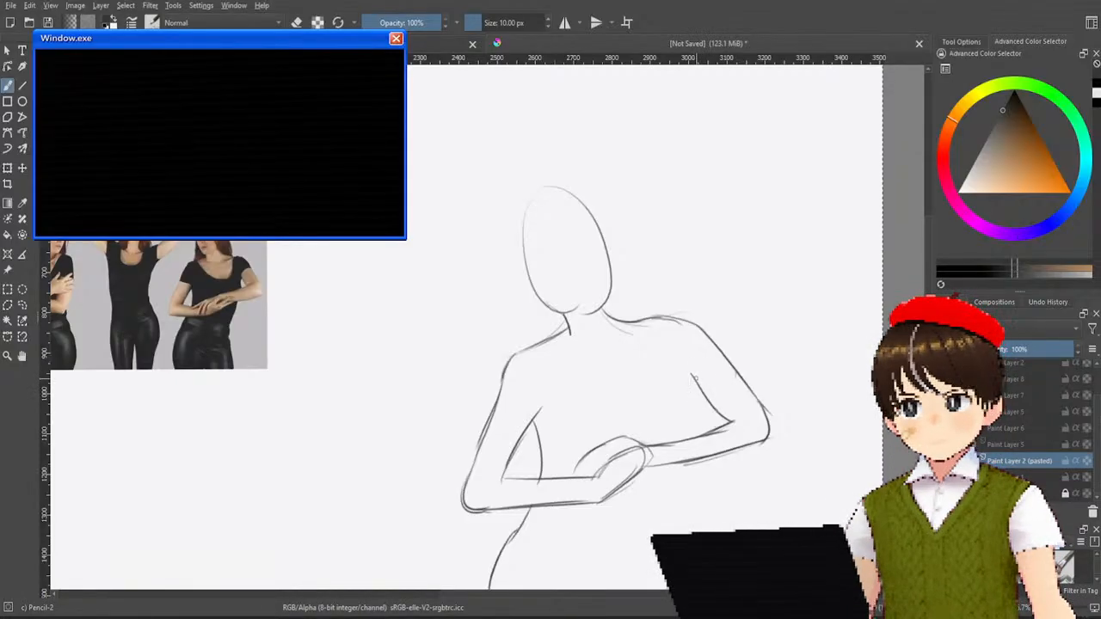
pyautogui.moveTo(690, 375)
pyautogui.mouseDown()
pyautogui.moveTo(698, 435)
pyautogui.moveTo(688, 488)
pyautogui.mouseUp()
pyautogui.hotkey('ctrl', 'z')
pyautogui.hotkey('ctrl', 'z')
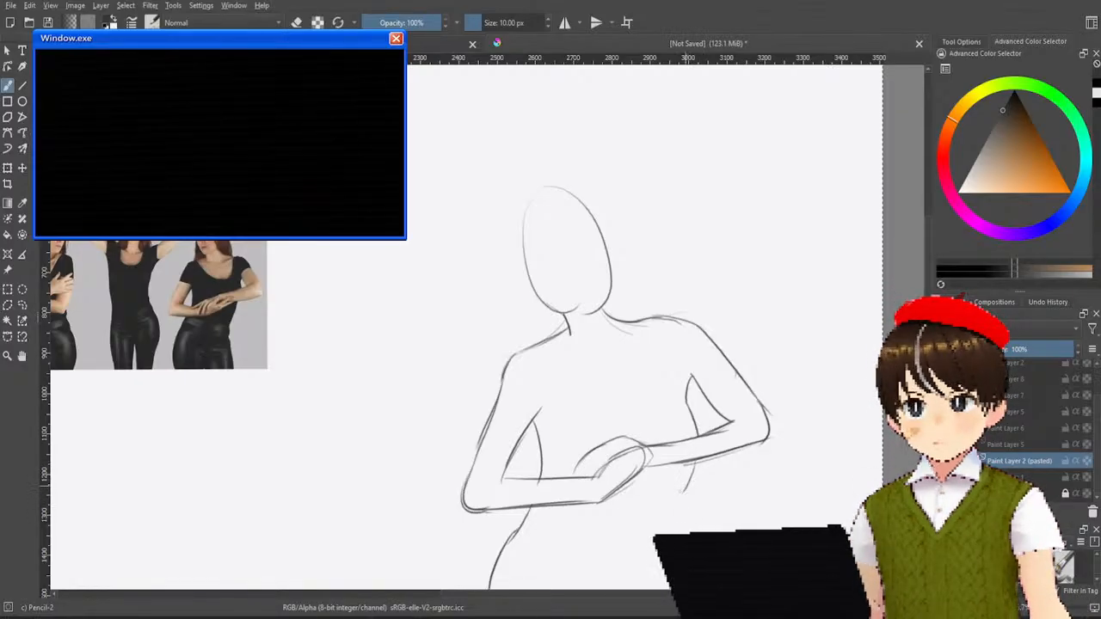
pyautogui.hotkey('ctrl', 'z')
pyautogui.hotkey('ctrl', 'z')
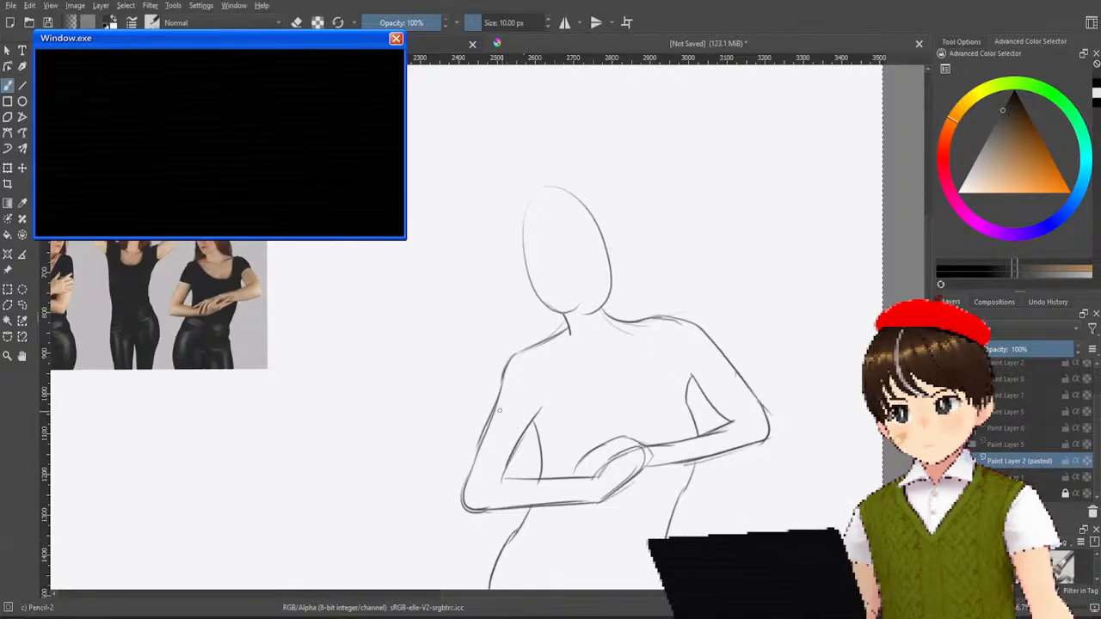
# Step: Draw the short sleeve's hem across the figure's right upper arm, level with the armpit
pyautogui.moveTo(497, 411); pyautogui.dragTo(545, 412)
pyautogui.hotkey('ctrl', 'z')
pyautogui.hotkey('ctrl', 'z')
pyautogui.hotkey('ctrl', 'z')
pyautogui.hotkey('ctrl', 'z')
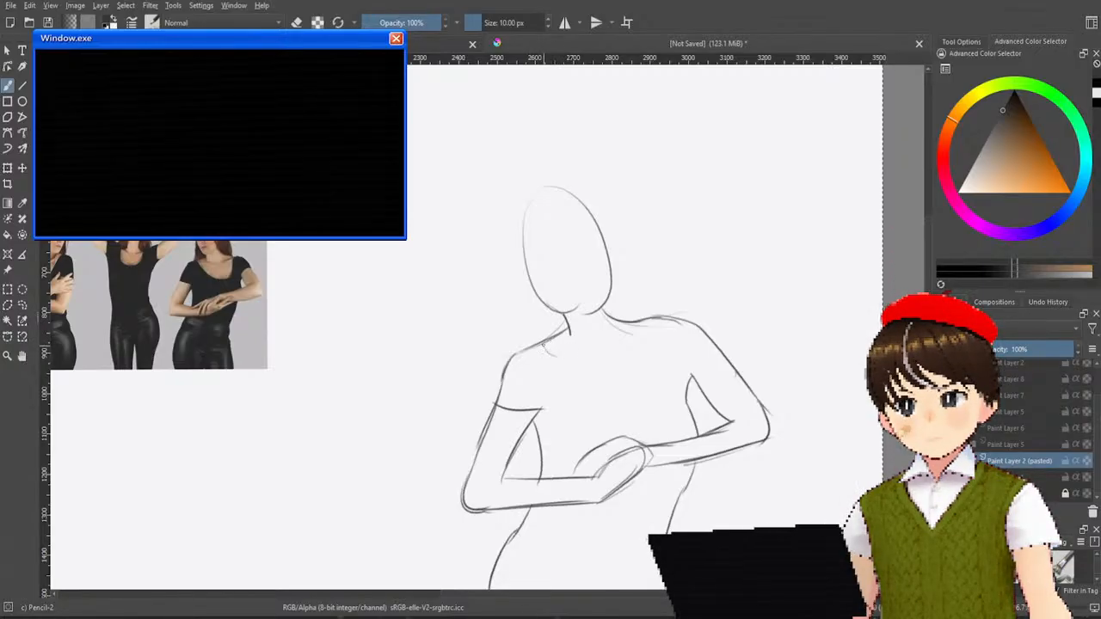
# Step: Draw the shirt's scooped neckline as a U-shaped curve between the two shoulders, redoing both sides
pyautogui.moveTo(543, 344); pyautogui.dragTo(576, 379)
pyautogui.hotkey('ctrl', 'z')
pyautogui.moveTo(549, 339); pyautogui.dragTo(590, 387)
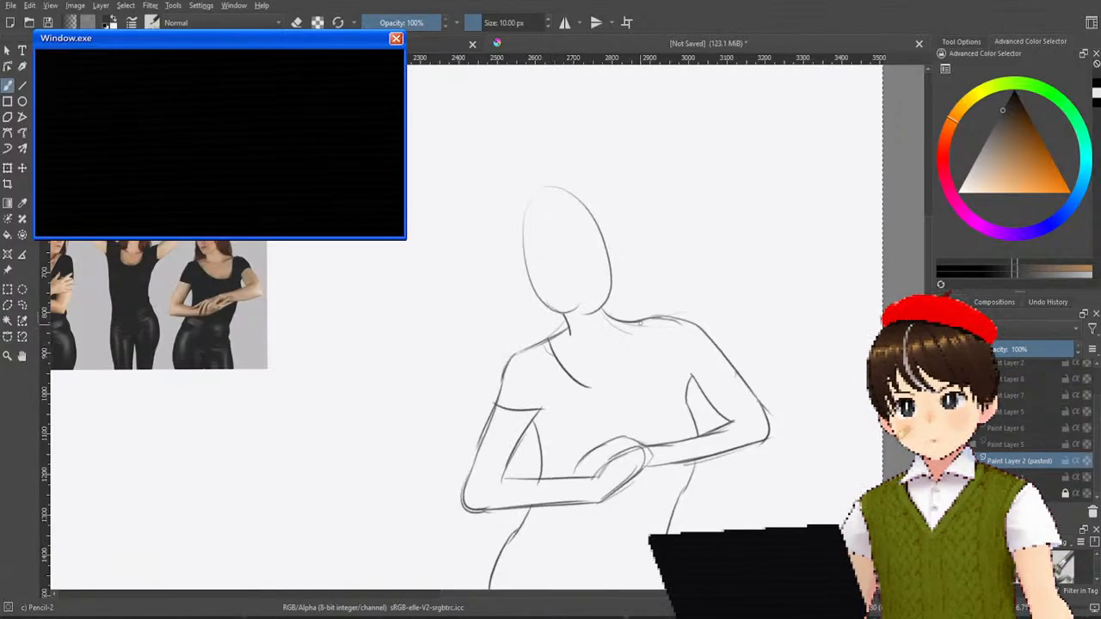
pyautogui.moveTo(646, 327); pyautogui.dragTo(614, 383)
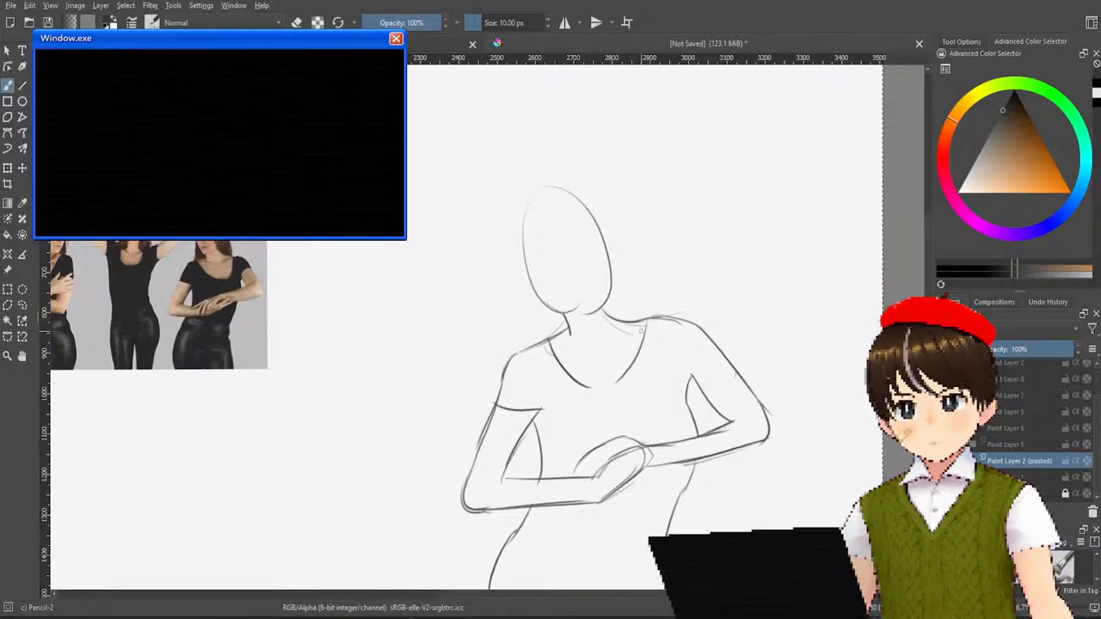
pyautogui.hotkey('ctrl', 'z')
pyautogui.moveTo(643, 321)
pyautogui.mouseDown()
pyautogui.moveTo(619, 388)
pyautogui.moveTo(628, 382)
pyautogui.mouseUp()
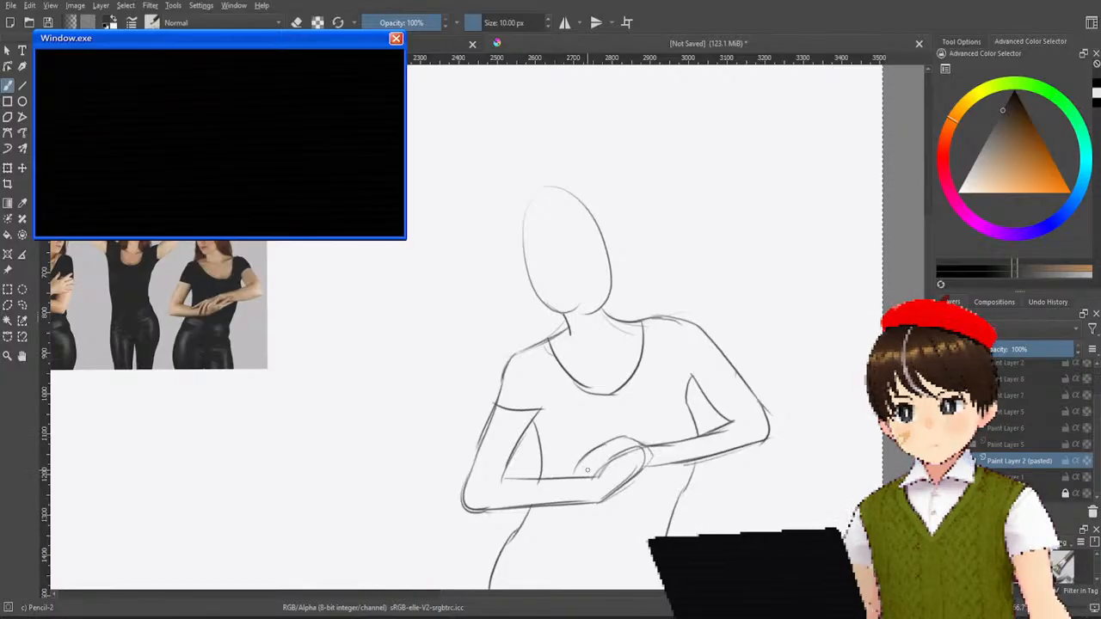
# Step: Extend the left hand's outline down to the forearm, and sketch the face's curved centre line and tilted eye line
pyautogui.moveTo(580, 464); pyautogui.dragTo(568, 478)
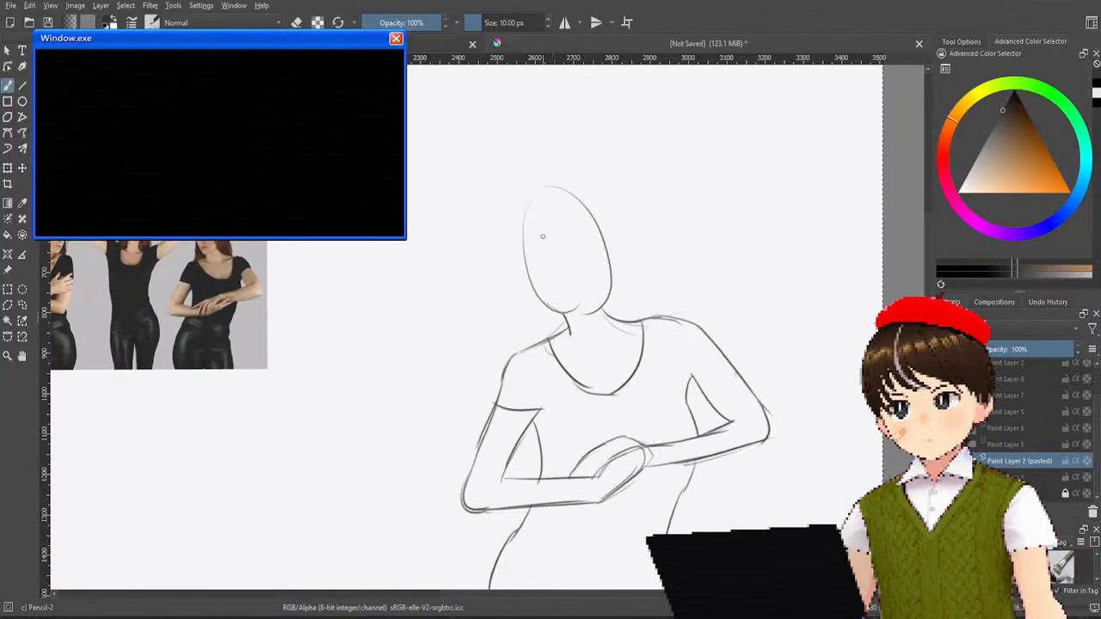
pyautogui.moveTo(541, 220); pyautogui.dragTo(562, 285)
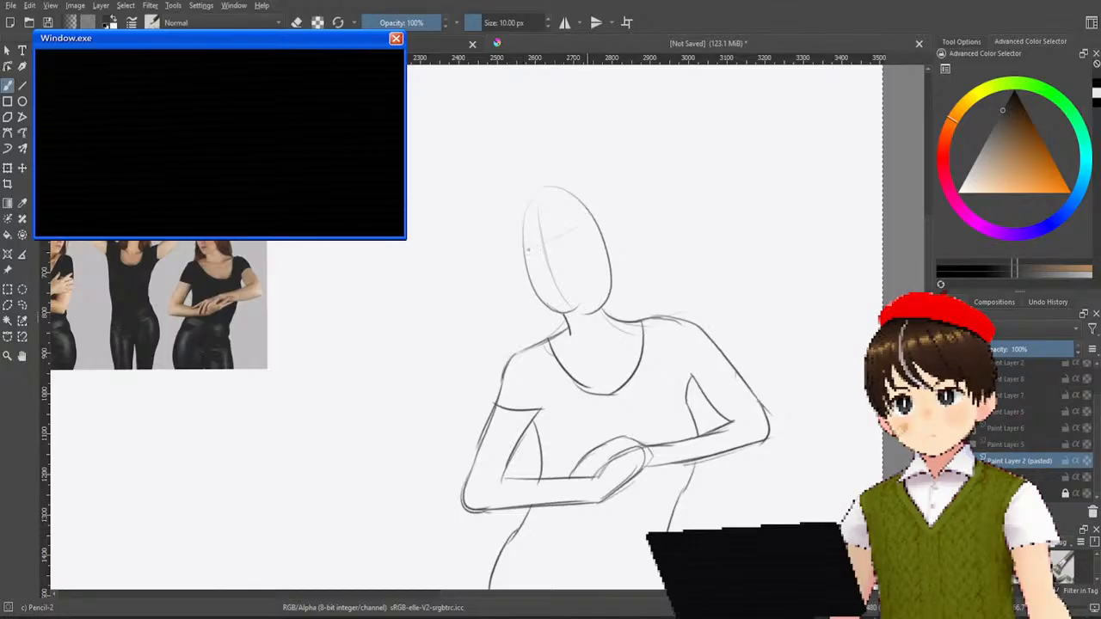
pyautogui.moveTo(592, 217); pyautogui.dragTo(527, 249)
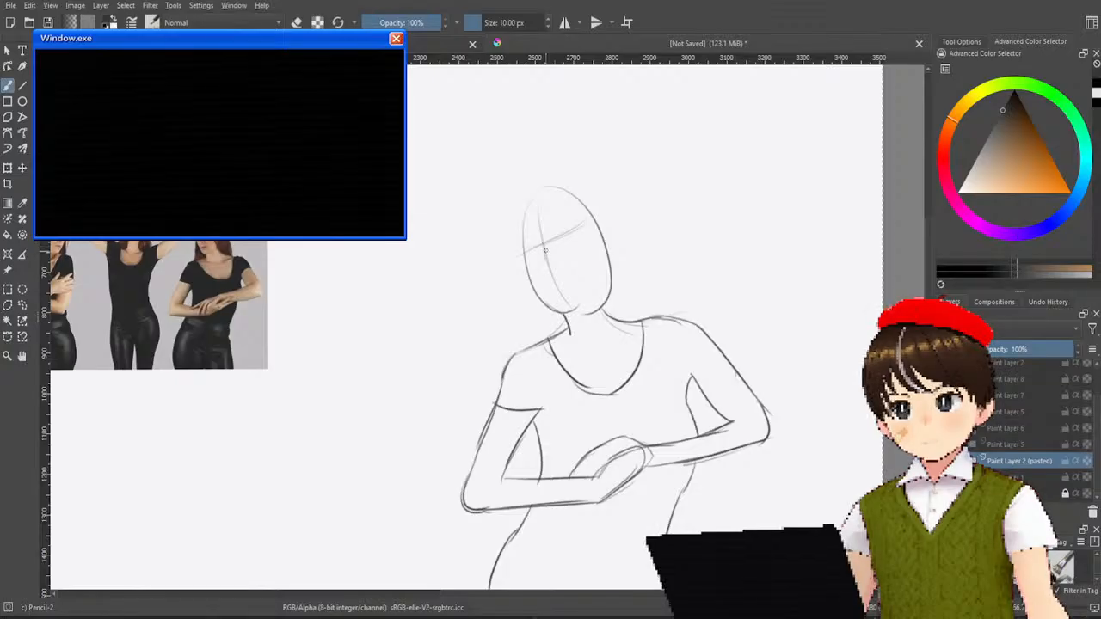
# Step: Sketch the nose in profile along the face's centre line and add a short mouth stroke beneath it
pyautogui.moveTo(546, 244); pyautogui.dragTo(548, 272)
pyautogui.hotkey('ctrl', 'z')
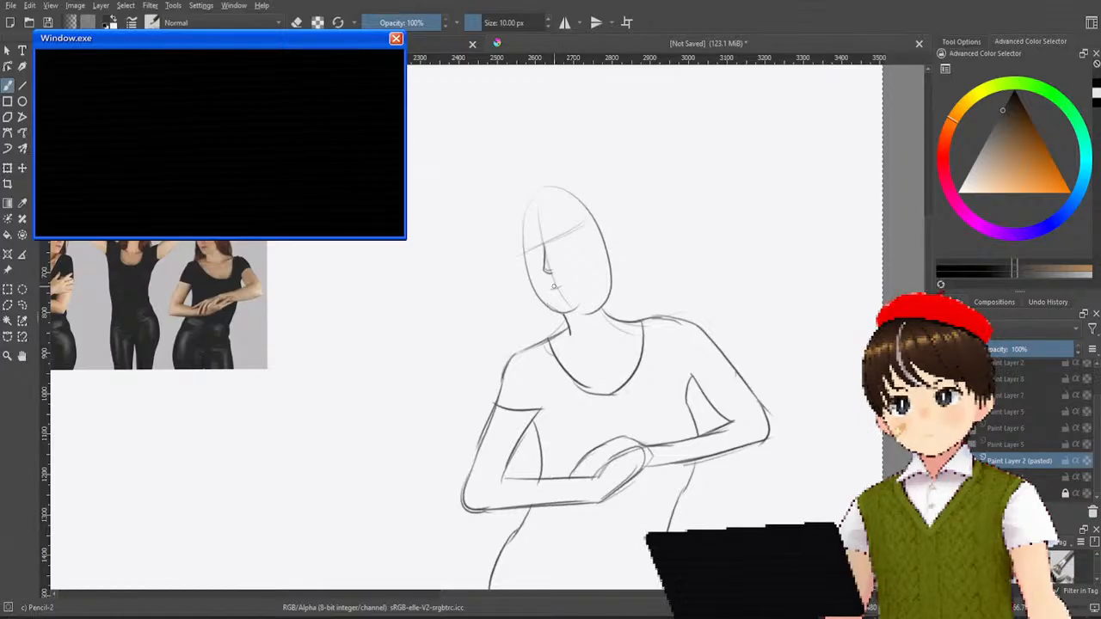
pyautogui.moveTo(549, 281); pyautogui.dragTo(564, 286)
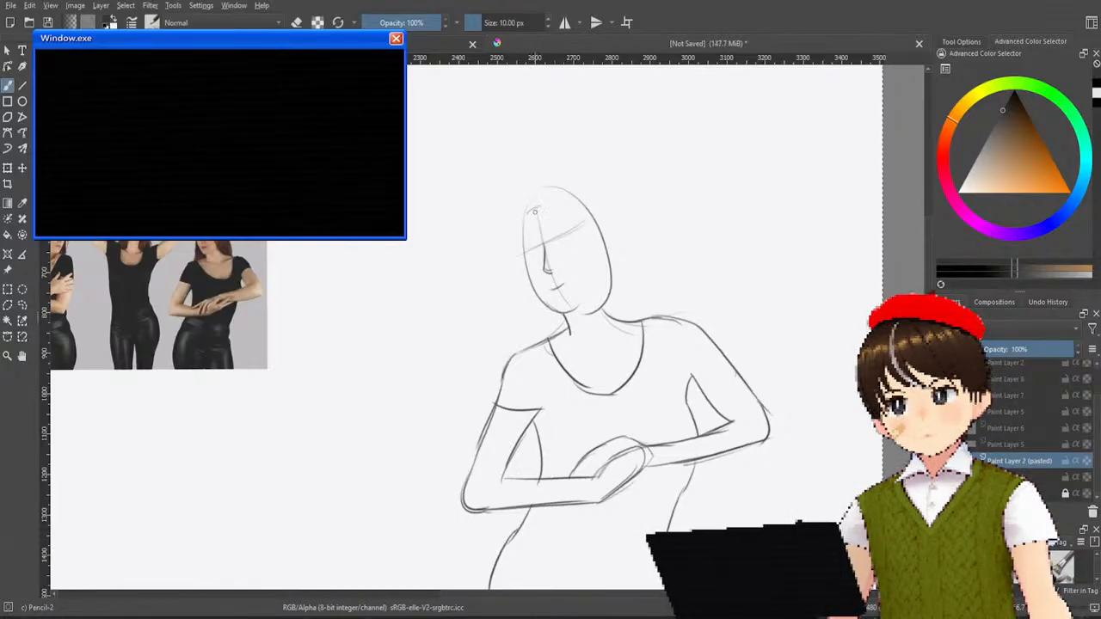
# Step: Draw the hairline and the long hair on the figure's left side, sweeping from the forehead and crown down to the shoulder
pyautogui.moveTo(527, 212); pyautogui.dragTo(542, 209)
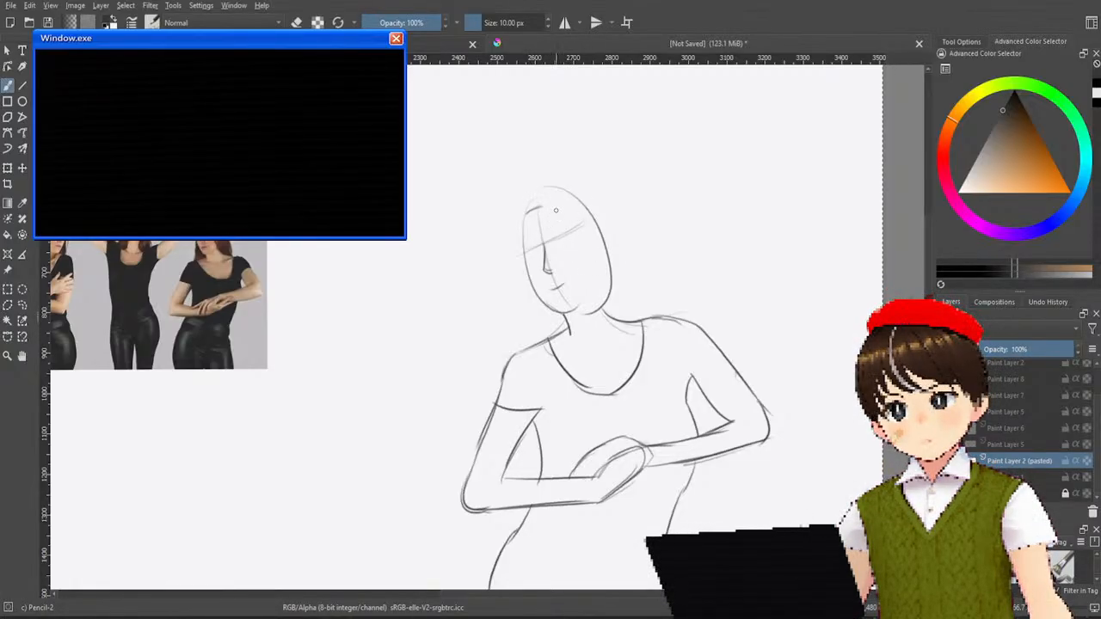
pyautogui.moveTo(560, 220); pyautogui.dragTo(575, 288)
pyautogui.moveTo(556, 212); pyautogui.dragTo(597, 299)
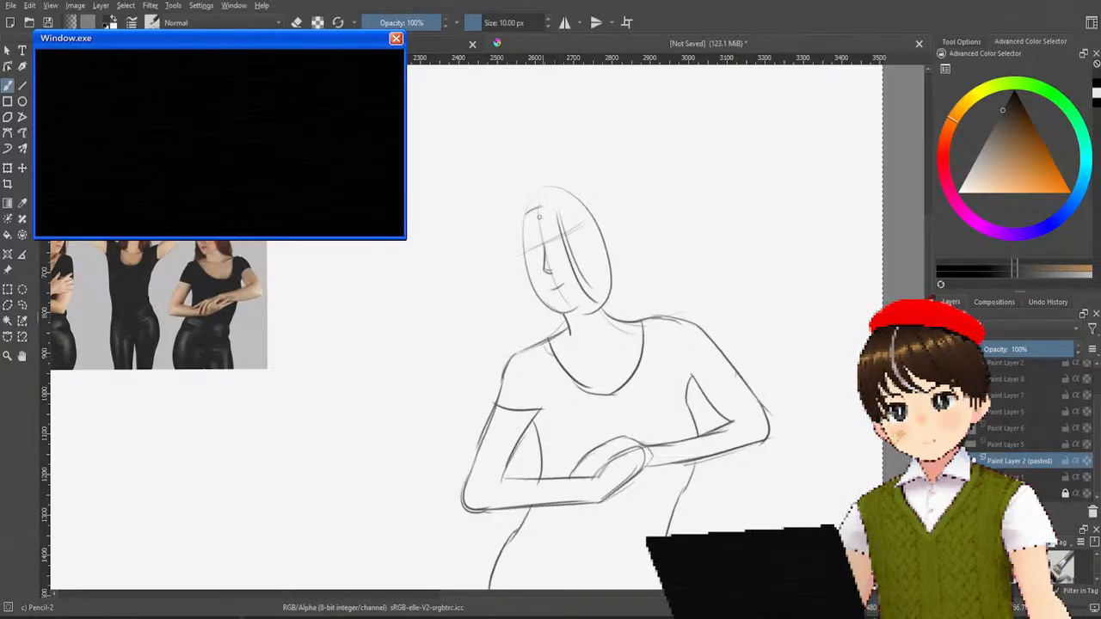
pyautogui.moveTo(528, 212)
pyautogui.mouseDown()
pyautogui.moveTo(557, 202)
pyautogui.moveTo(570, 240)
pyautogui.mouseUp()
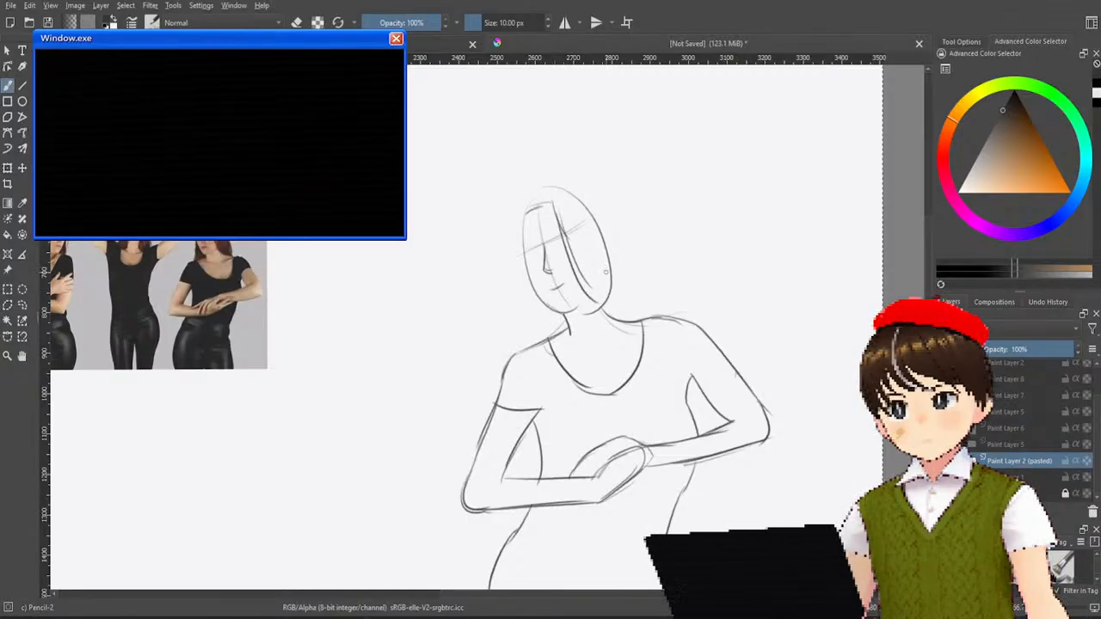
pyautogui.moveTo(593, 290); pyautogui.dragTo(635, 321)
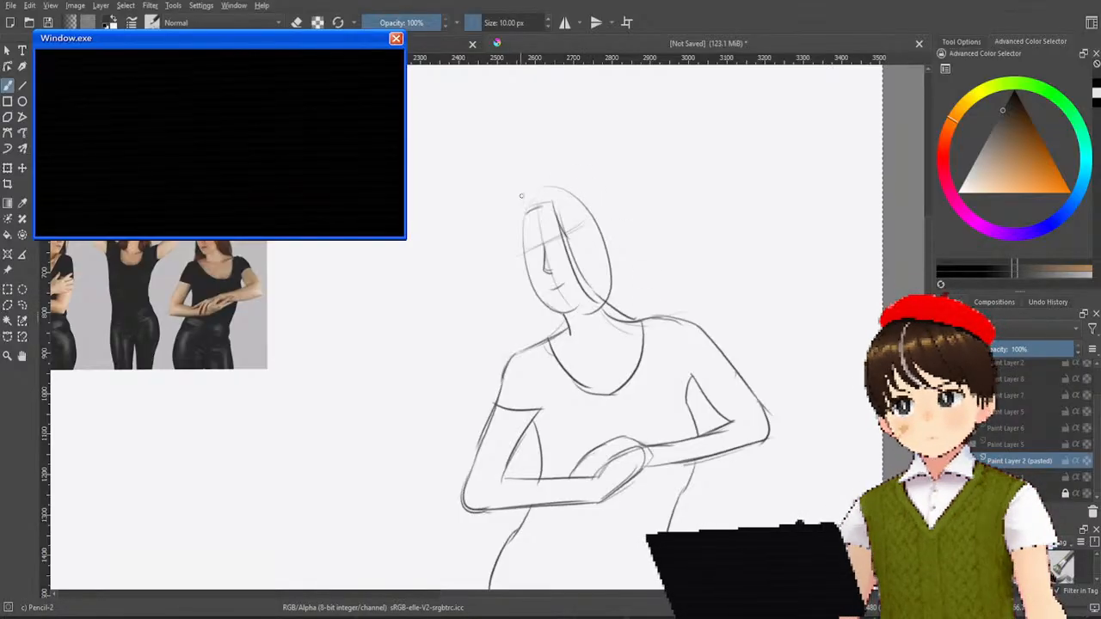
pyautogui.moveTo(523, 212)
pyautogui.mouseDown()
pyautogui.moveTo(568, 187)
pyautogui.moveTo(615, 243)
pyautogui.moveTo(631, 239)
pyautogui.moveTo(634, 294)
pyautogui.mouseUp()
pyautogui.moveTo(571, 255); pyautogui.dragTo(633, 325)
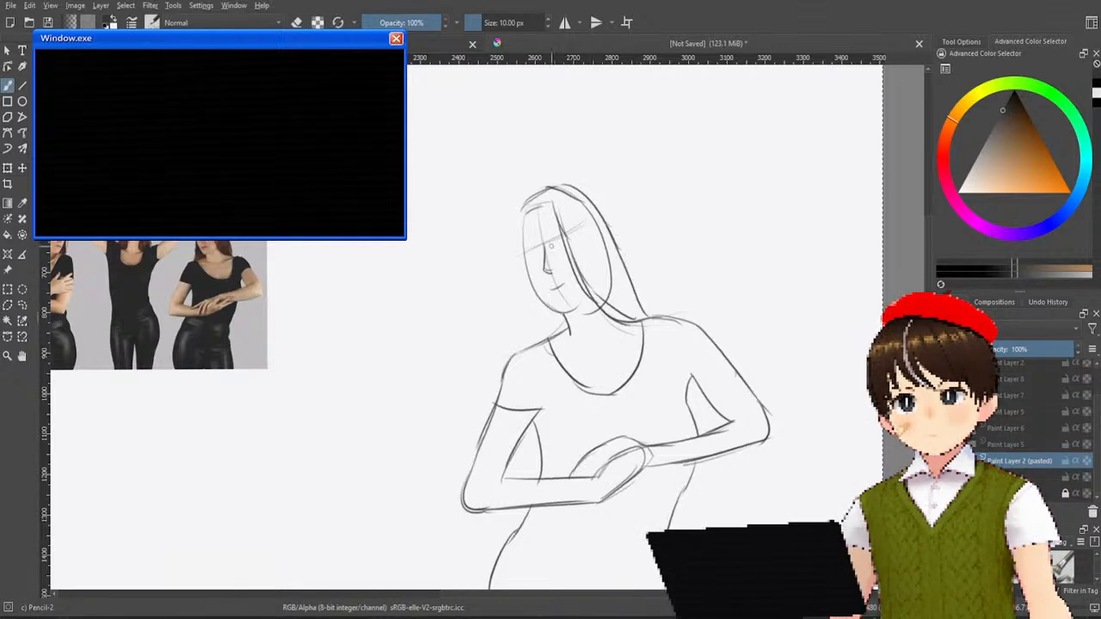
# Step: Draw the hair on the figure's right side, with strands falling to the shoulder and an outer contour from the crown past the cheek
pyautogui.moveTo(529, 280); pyautogui.dragTo(524, 341)
pyautogui.moveTo(535, 287); pyautogui.dragTo(529, 354)
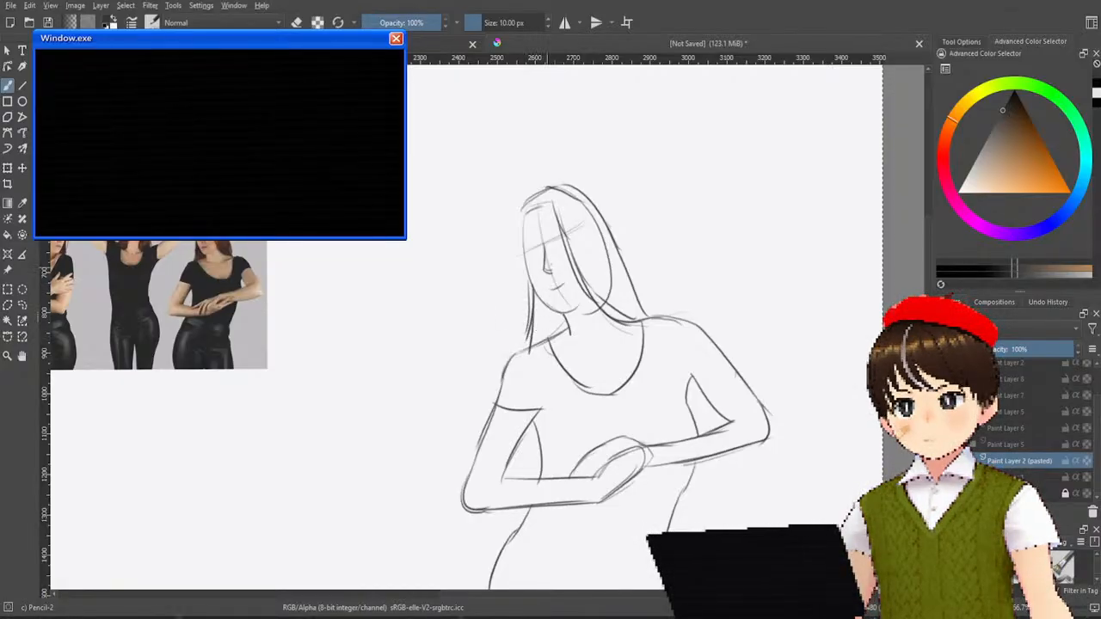
pyautogui.moveTo(525, 206); pyautogui.dragTo(517, 272)
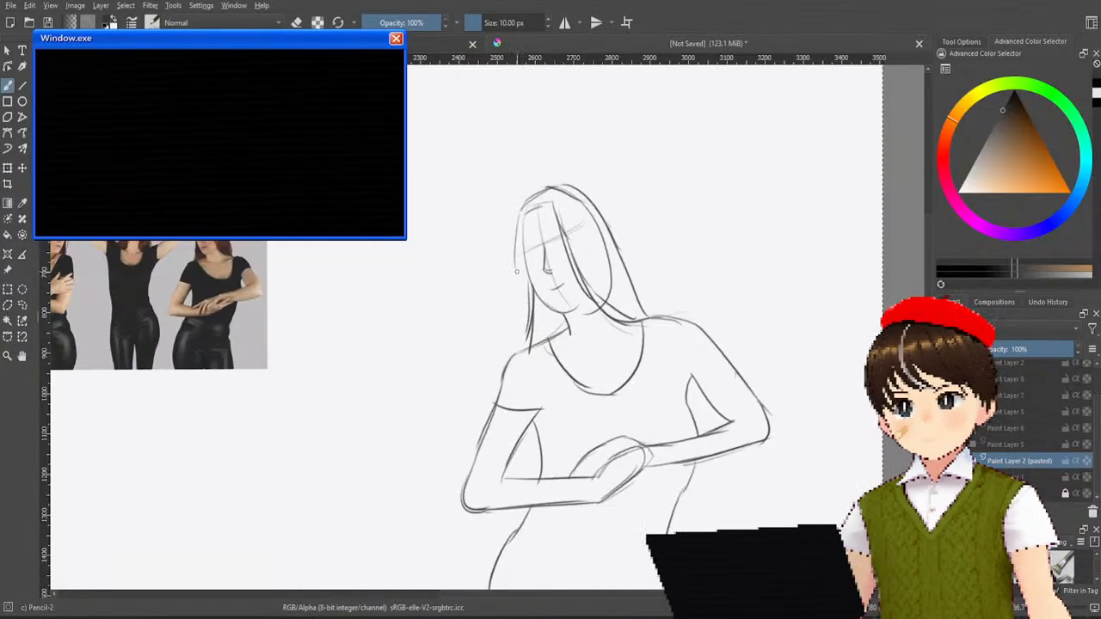
pyautogui.hotkey('ctrl', 'z')
pyautogui.moveTo(525, 204); pyautogui.dragTo(521, 273)
pyautogui.hotkey('ctrl', 'z')
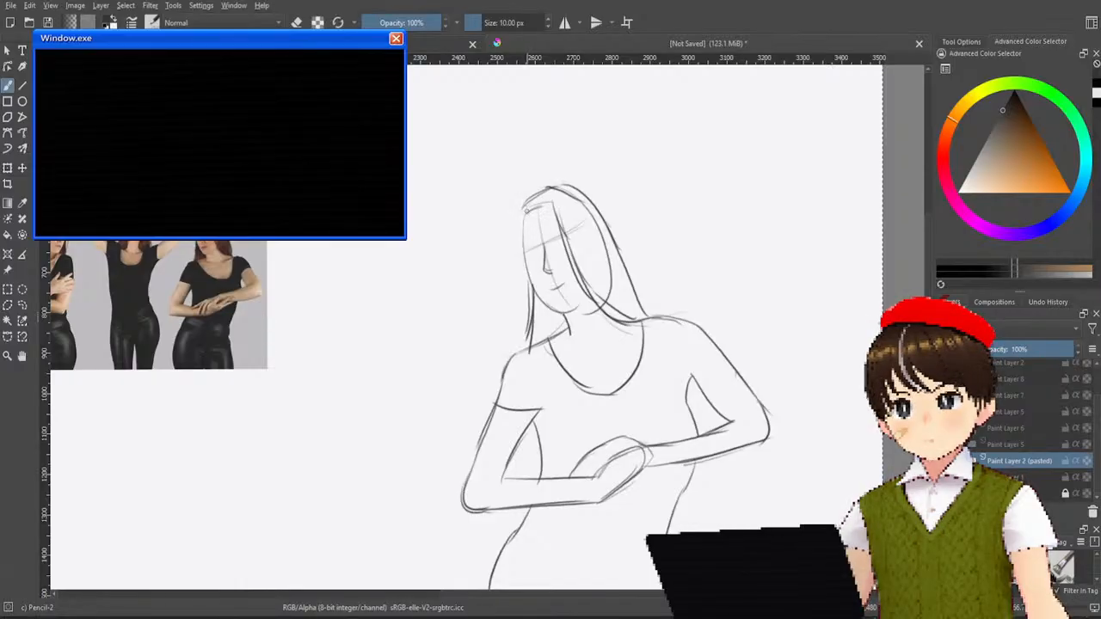
pyautogui.moveTo(527, 203); pyautogui.dragTo(519, 306)
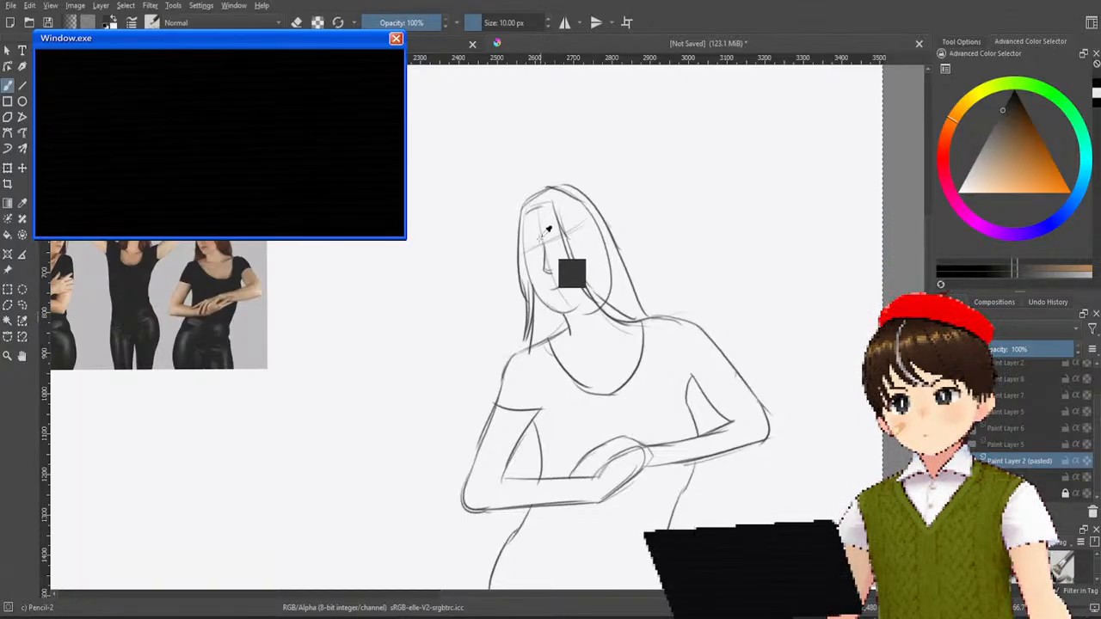
# Step: Define the underside of the nose and darken the chin's lower contour
pyautogui.scroll(5, 520, 236)
pyautogui.scroll(-4, 521, 235)
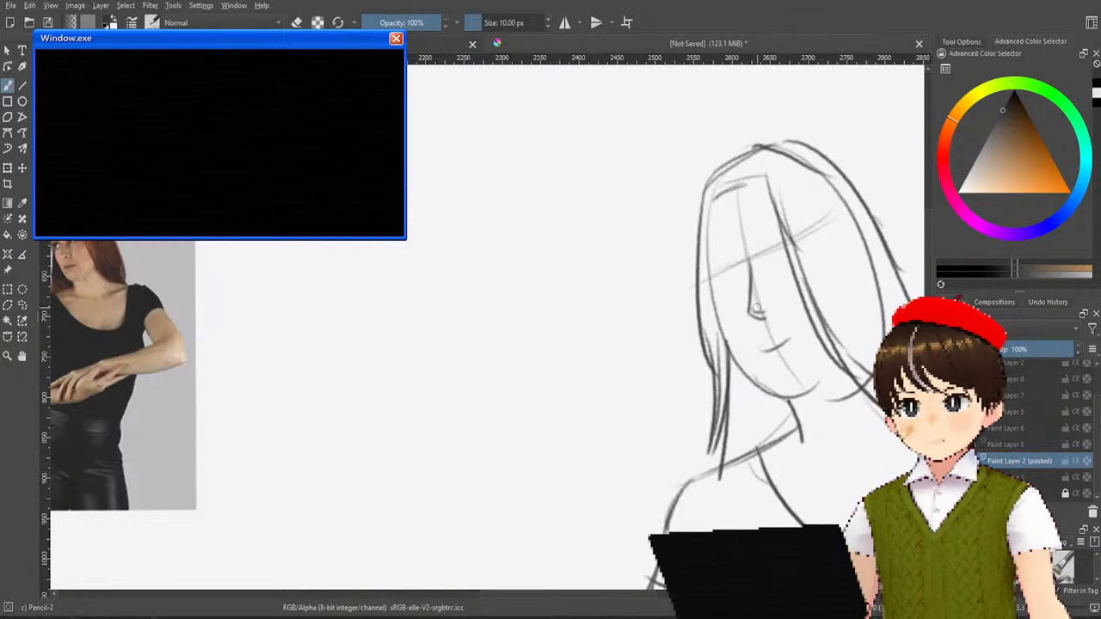
pyautogui.moveTo(750, 308); pyautogui.dragTo(769, 309)
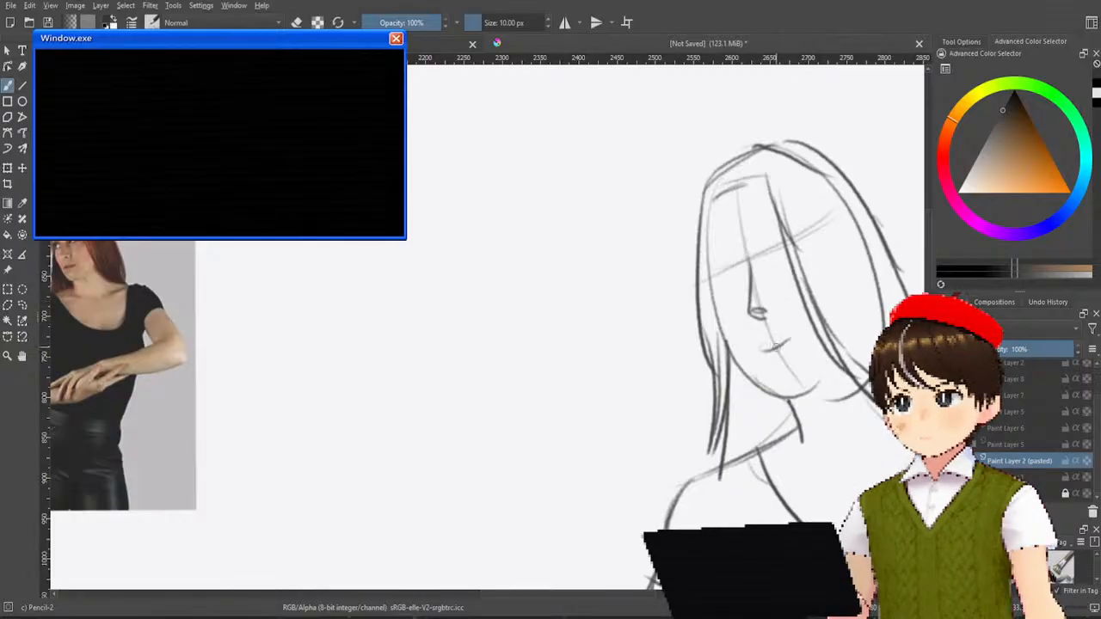
pyautogui.moveTo(755, 384); pyautogui.dragTo(792, 391)
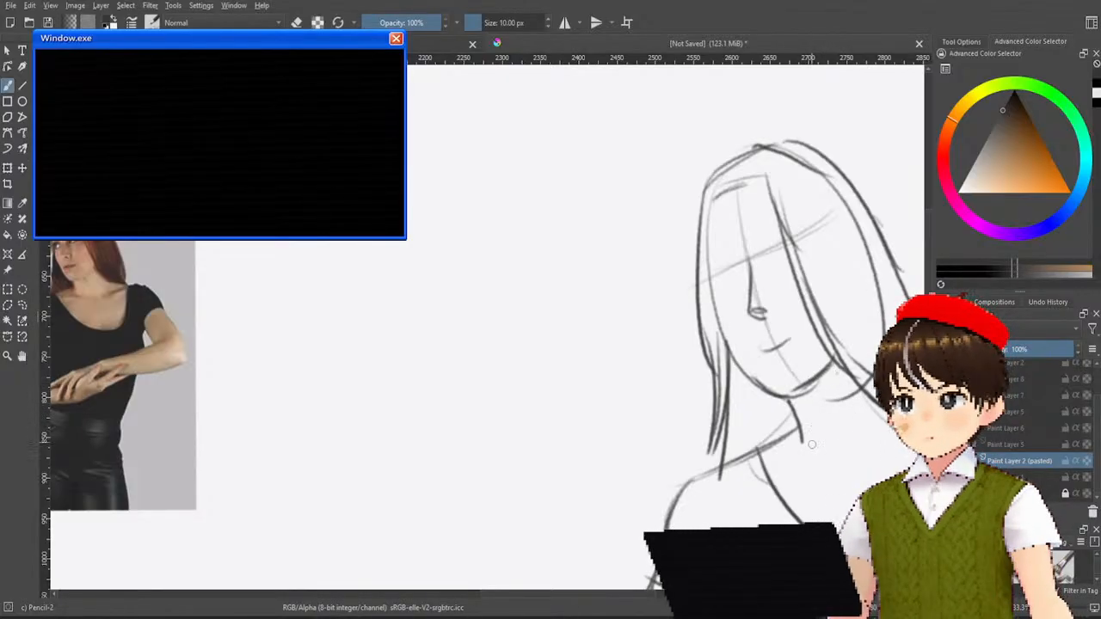
# Step: Draw a curved collarbone line at the base of the neck, redoing it slightly lower
pyautogui.moveTo(795, 441); pyautogui.dragTo(833, 448)
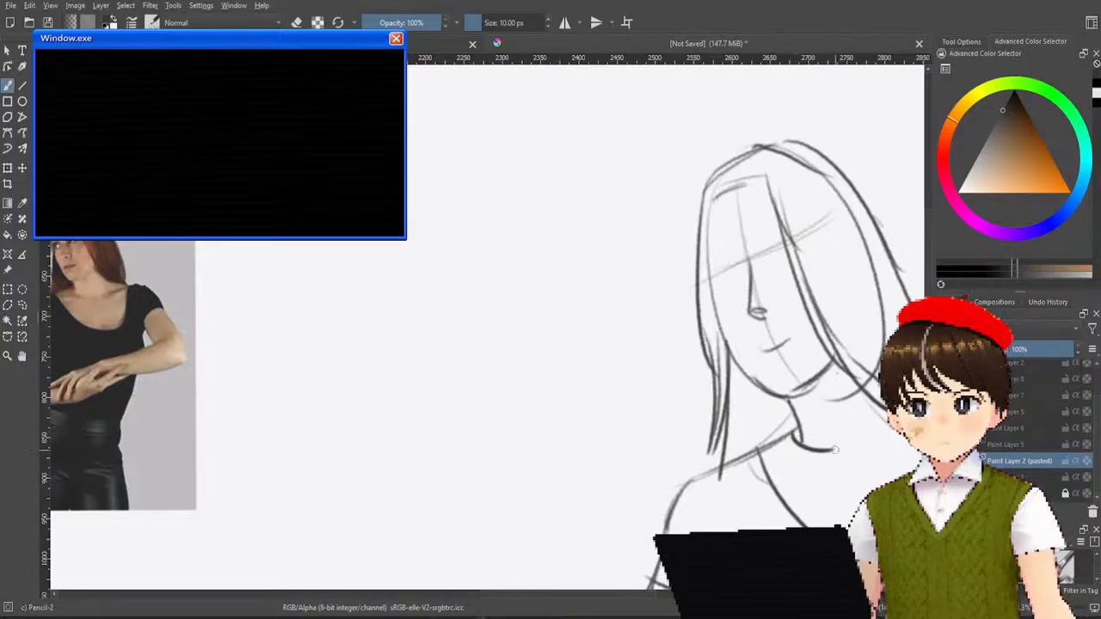
pyautogui.hotkey('ctrl', 'z')
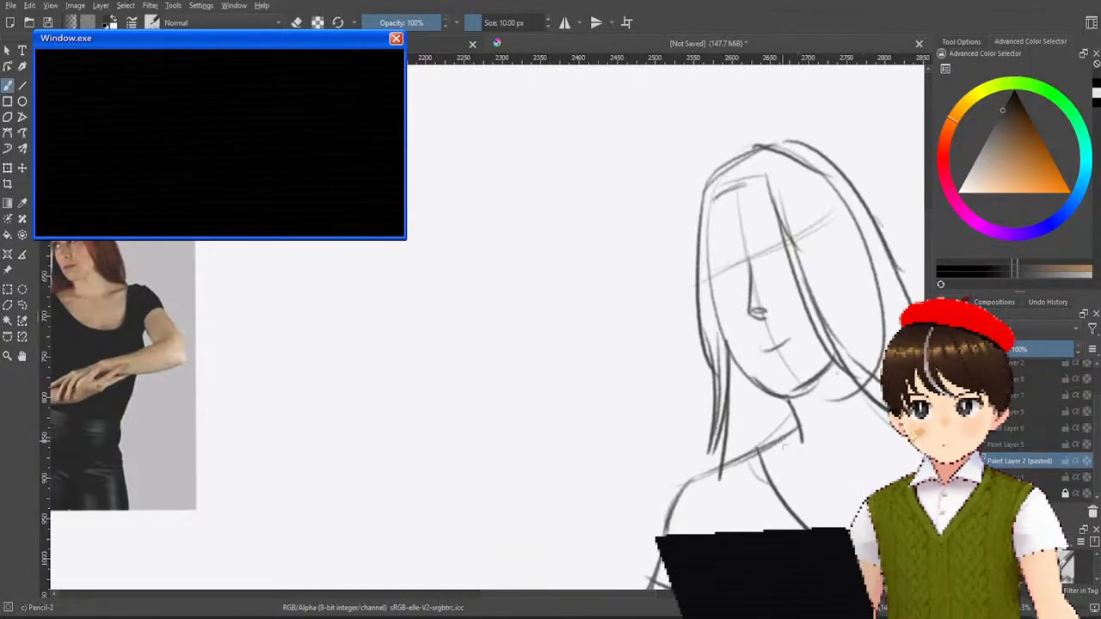
pyautogui.moveTo(781, 453); pyautogui.dragTo(842, 459)
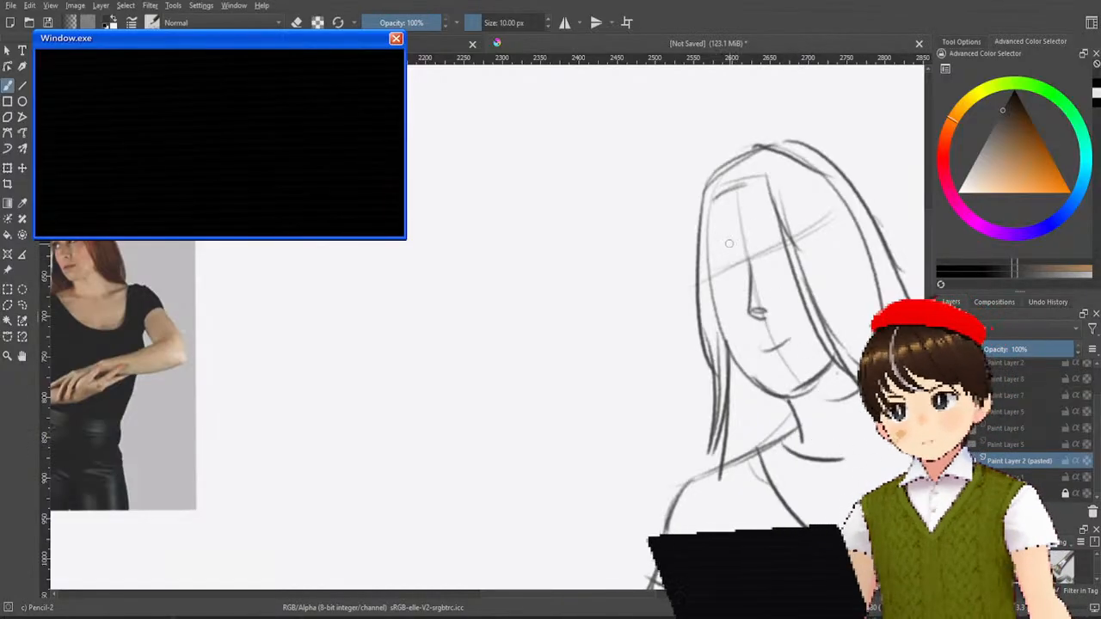
# Step: Draw both eyes along the tilted eye line with upper lids, brows and dark pupils, and add a lower lip line
pyautogui.moveTo(712, 262); pyautogui.dragTo(737, 258)
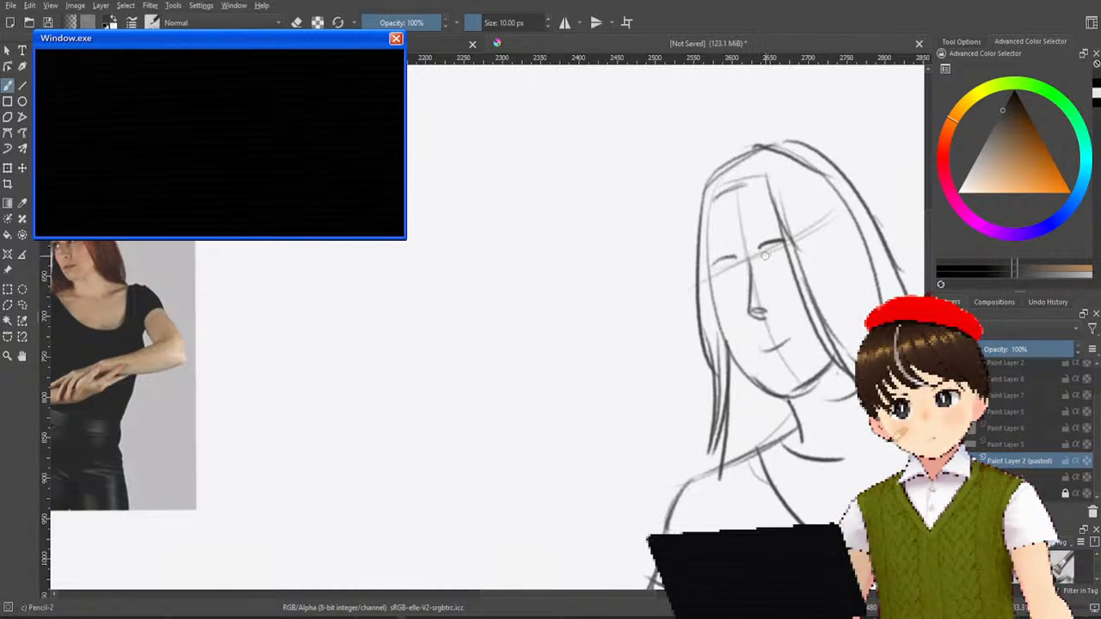
pyautogui.moveTo(766, 255)
pyautogui.mouseDown()
pyautogui.moveTo(785, 245)
pyautogui.moveTo(768, 252)
pyautogui.mouseUp()
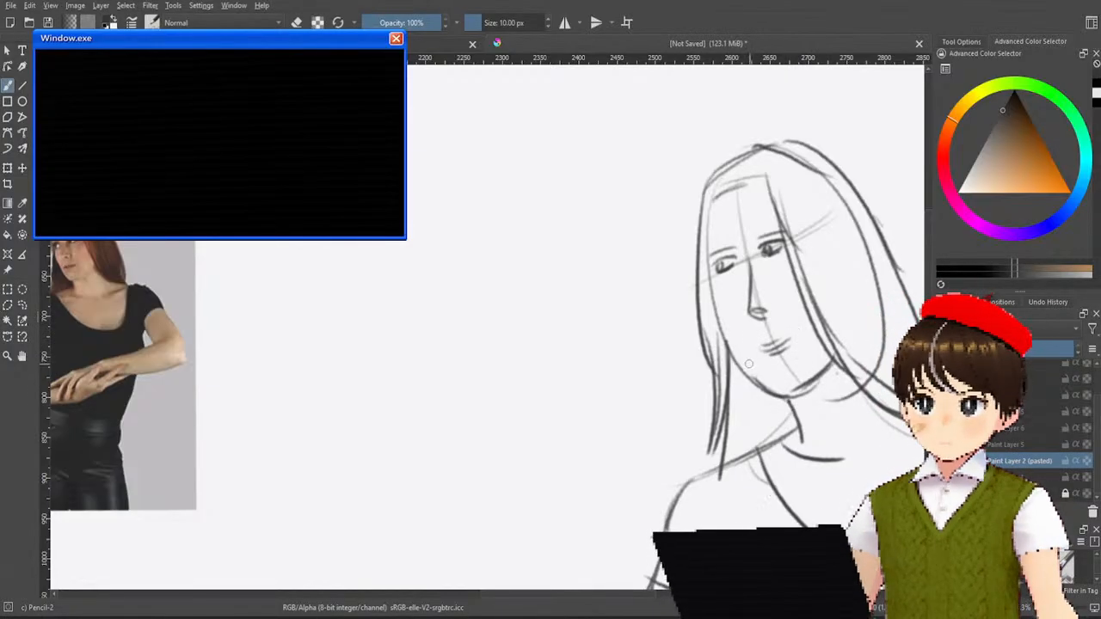
# Step: Try to reinforce the jaw and reshape the cheek contour on the figure's right side
pyautogui.moveTo(738, 362)
pyautogui.mouseDown()
pyautogui.moveTo(772, 398)
pyautogui.moveTo(819, 355)
pyautogui.moveTo(796, 394)
pyautogui.mouseUp()
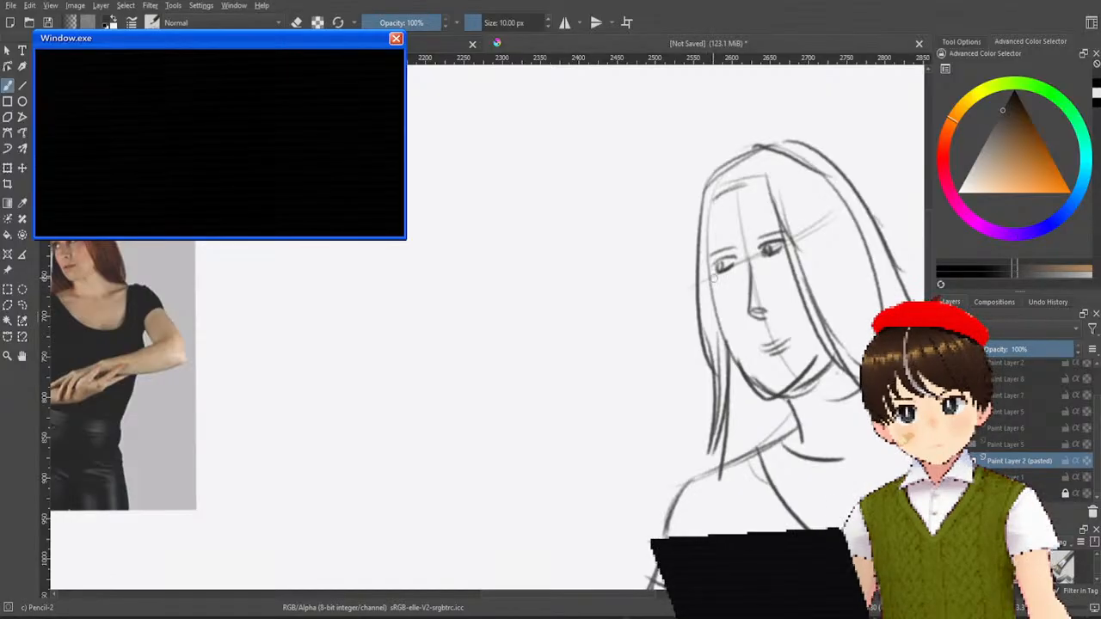
pyautogui.moveTo(708, 256); pyautogui.dragTo(717, 336)
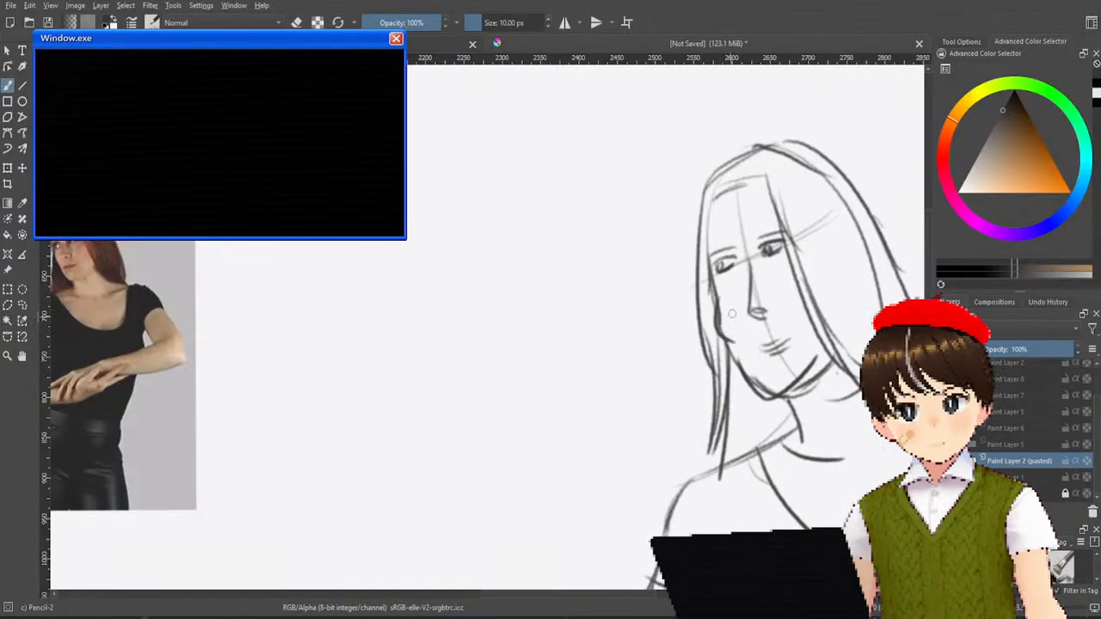
pyautogui.moveTo(714, 279)
pyautogui.mouseDown()
pyautogui.moveTo(728, 344)
pyautogui.moveTo(751, 371)
pyautogui.mouseUp()
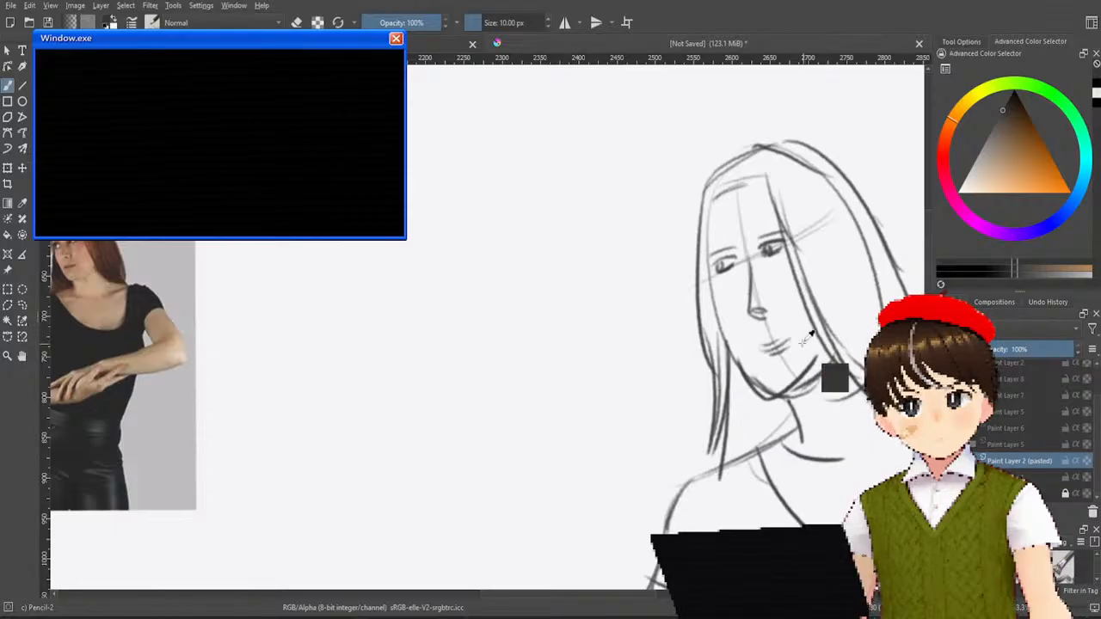
# Step: Erase the chin and lower jaw line with the soft eraser set to 41.19 px
pyautogui.rightClick(806, 351)
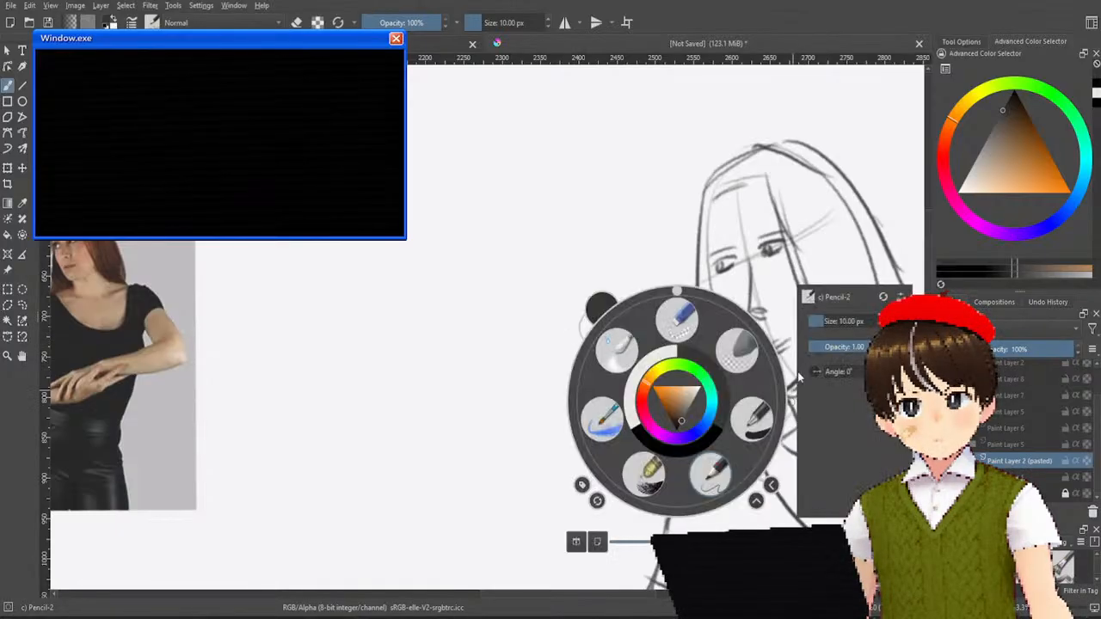
pyautogui.click(735, 357)
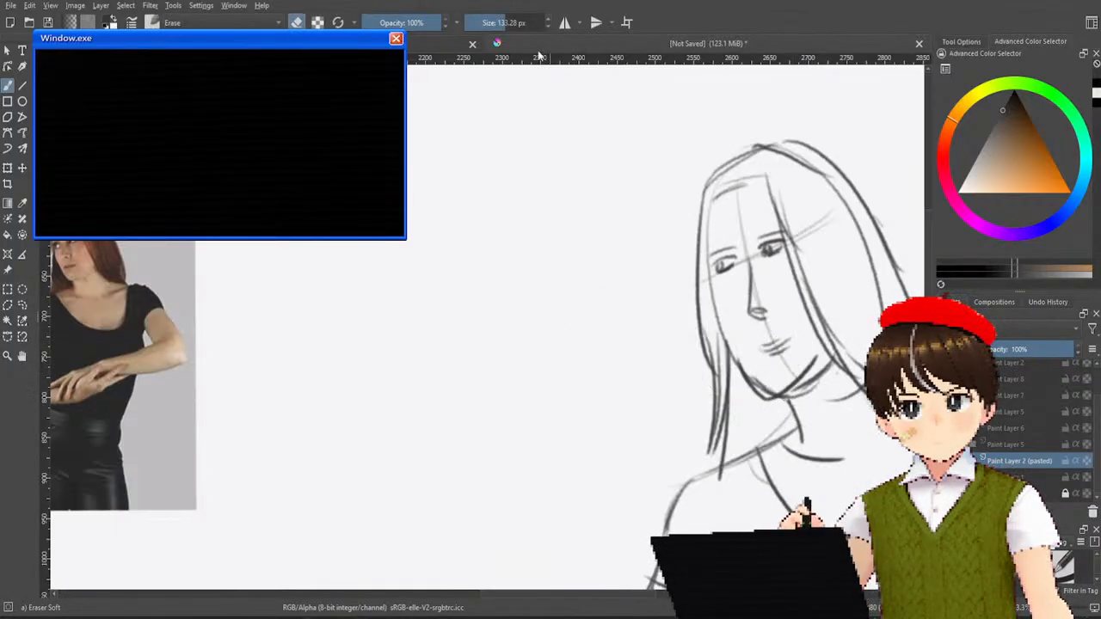
pyautogui.moveTo(510, 26); pyautogui.dragTo(488, 24)
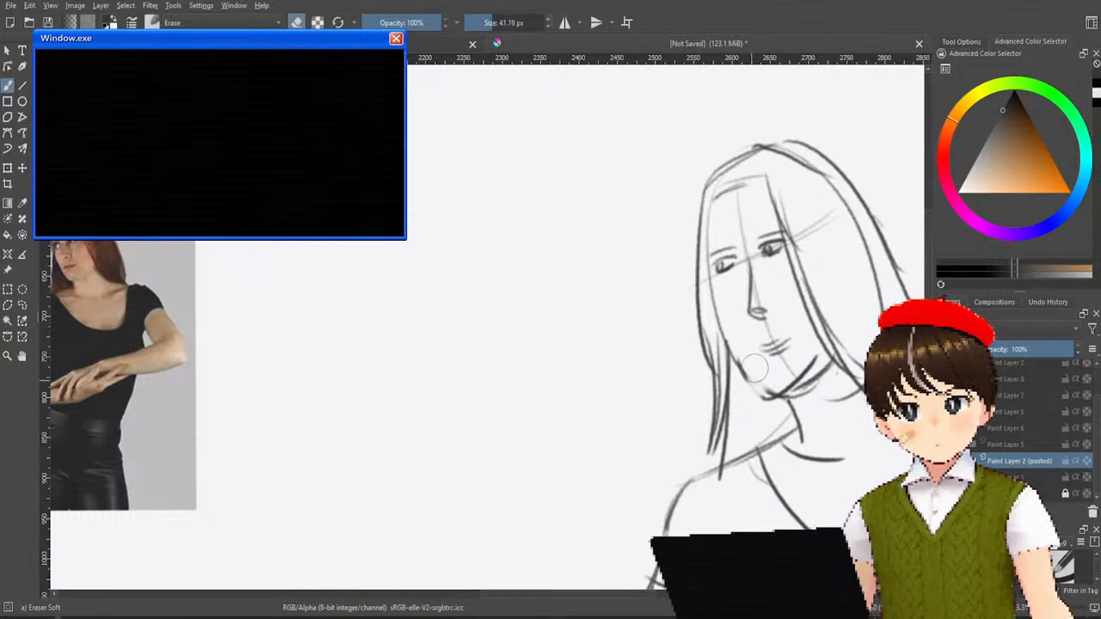
pyautogui.moveTo(750, 382)
pyautogui.mouseDown()
pyautogui.moveTo(804, 368)
pyautogui.moveTo(796, 390)
pyautogui.moveTo(823, 372)
pyautogui.mouseUp()
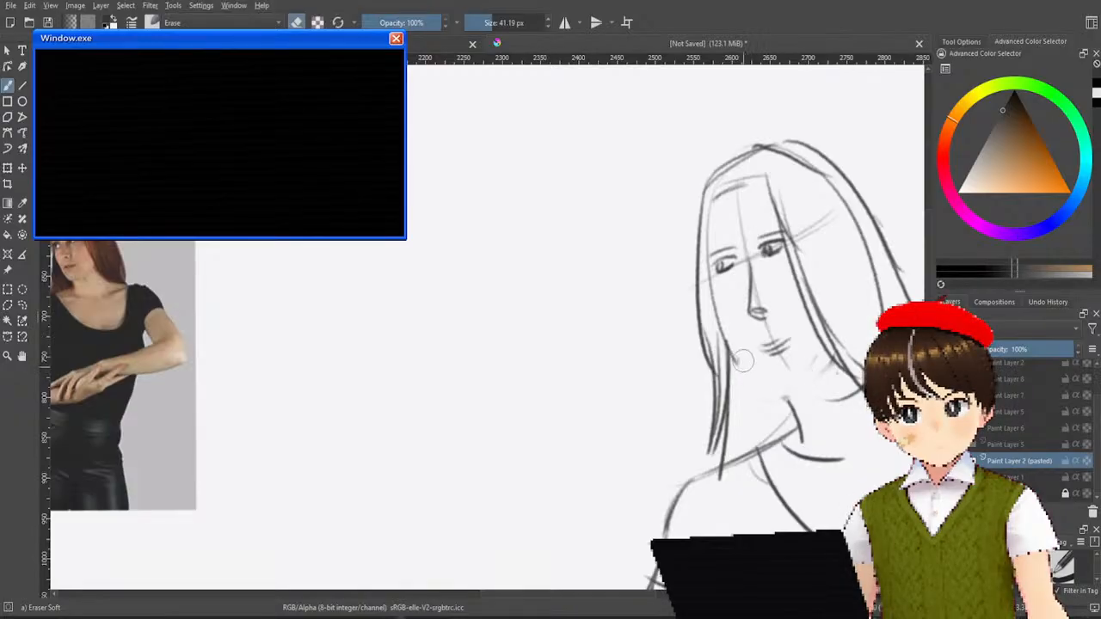
# Step: Return to the Pencil-2 brush and redraw the cheek and jaw as a shorter, more pointed chin, undoing unsuitable strokes
pyautogui.rightClick(754, 315)
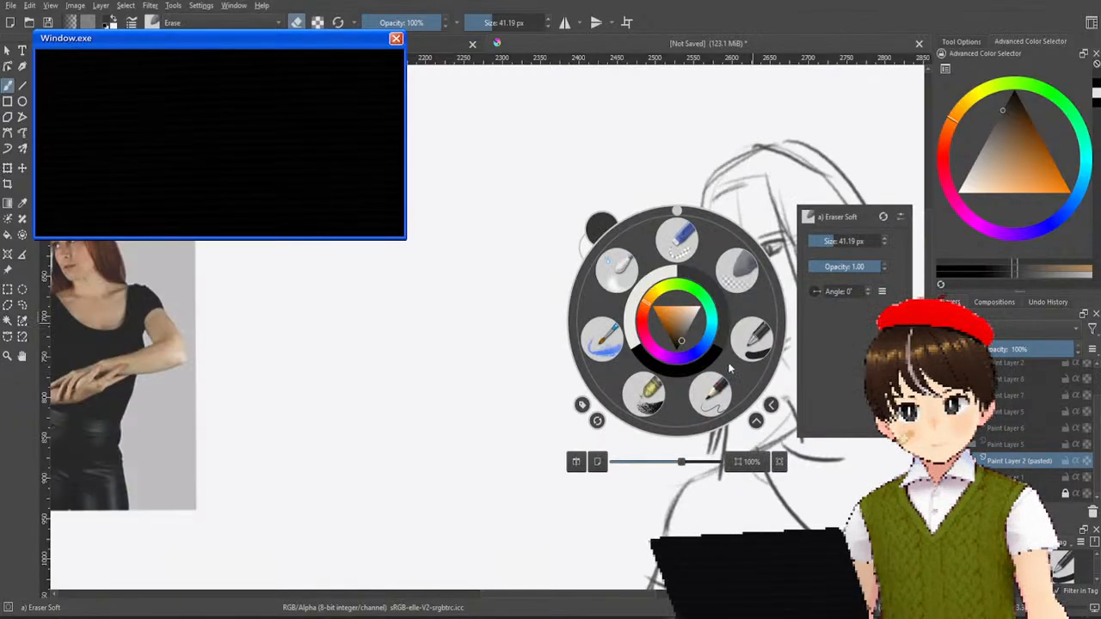
pyautogui.click(753, 344)
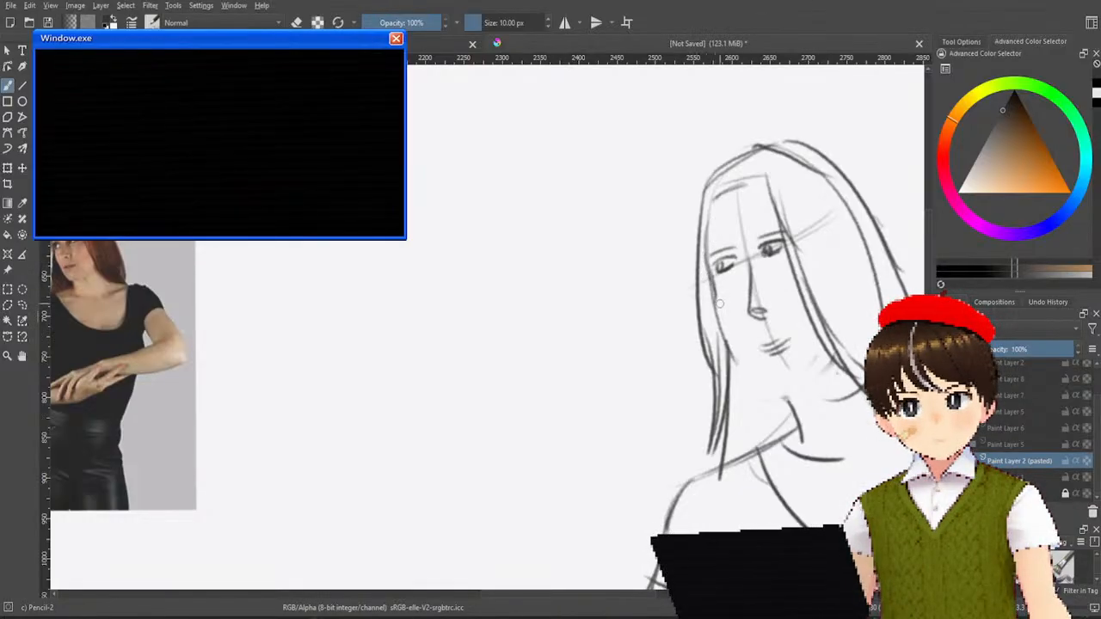
pyautogui.moveTo(719, 303); pyautogui.dragTo(727, 355)
pyautogui.hotkey('ctrl', 'z')
pyautogui.moveTo(717, 282); pyautogui.dragTo(711, 320)
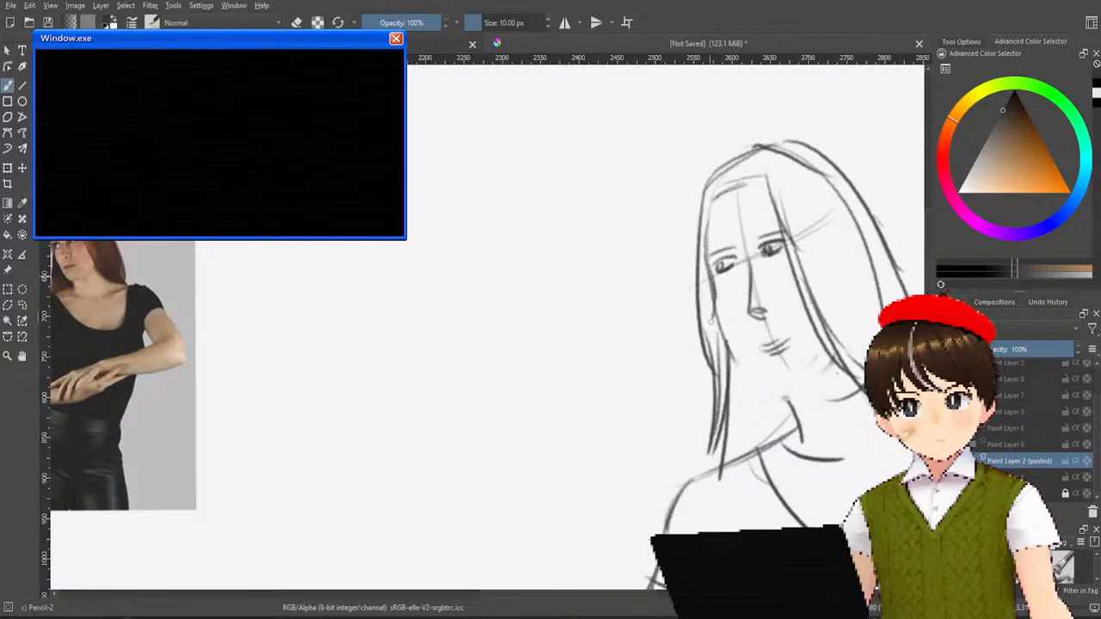
pyautogui.hotkey('ctrl', 'z')
pyautogui.hotkey('ctrl', 'z')
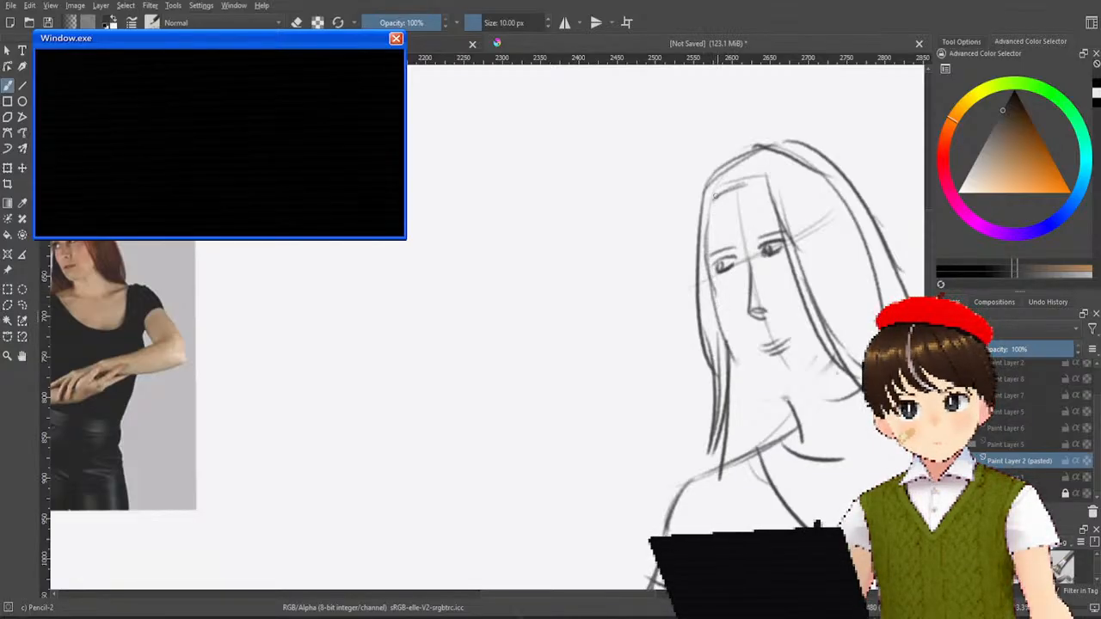
pyautogui.moveTo(714, 196); pyautogui.dragTo(704, 276)
pyautogui.hotkey('ctrl', 'z')
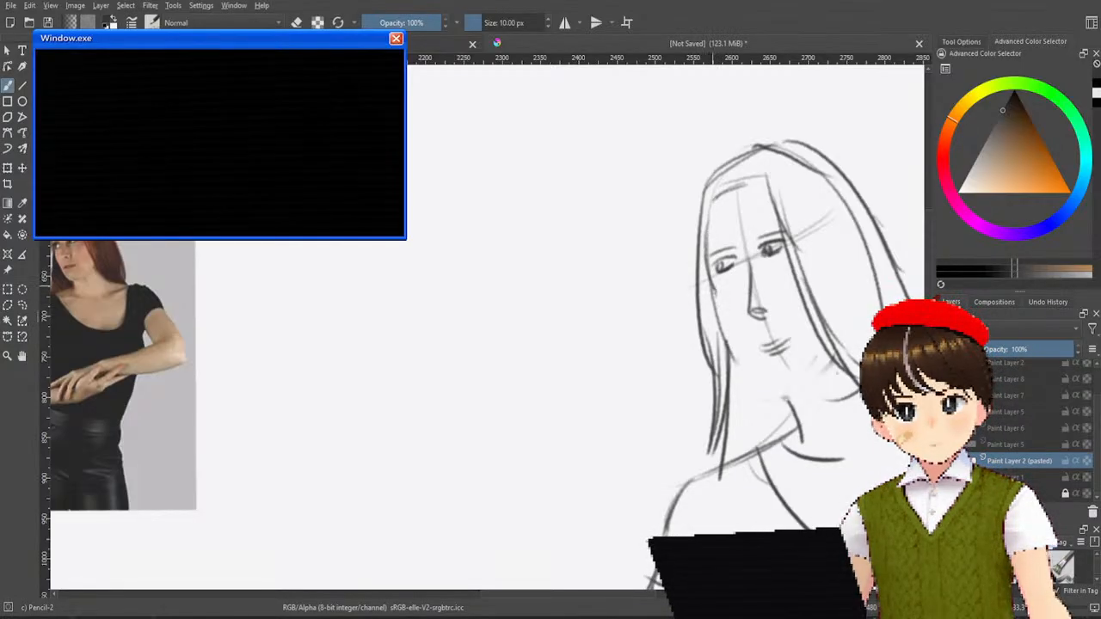
pyautogui.moveTo(720, 320); pyautogui.dragTo(737, 367)
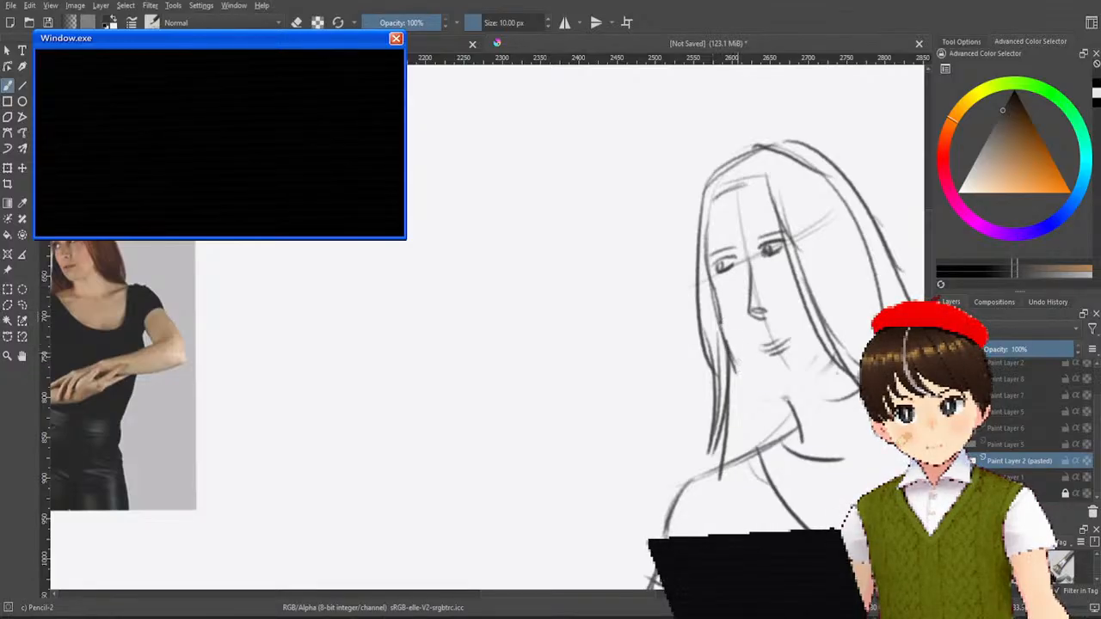
pyautogui.hotkey('ctrl', 'z')
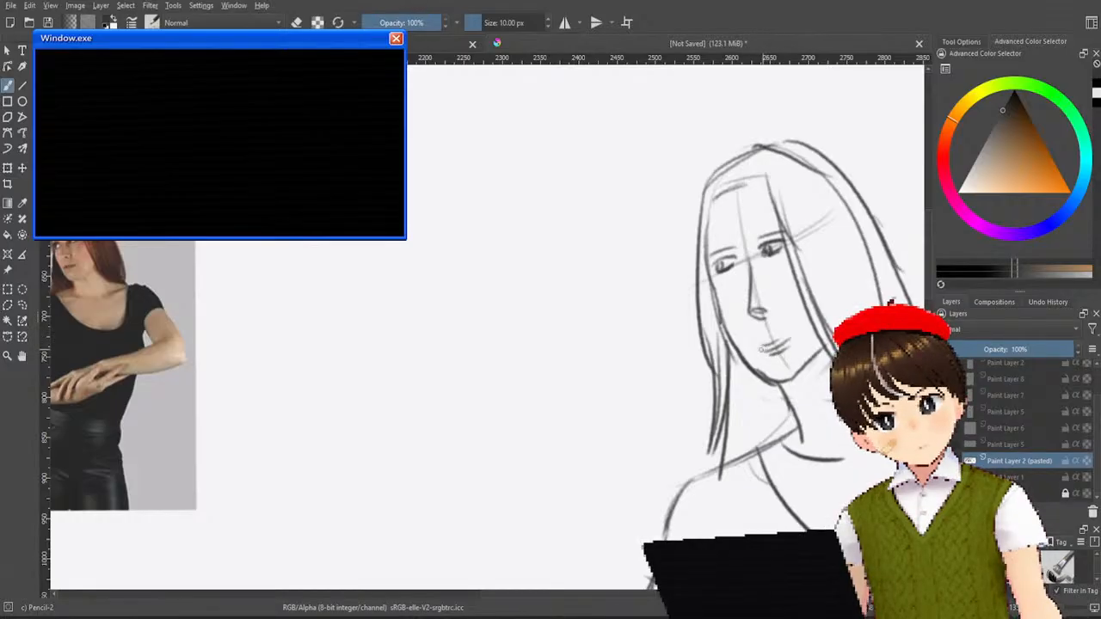
# Step: Darken the line between the lips to give the mouth more definition
pyautogui.moveTo(760, 347); pyautogui.dragTo(786, 344)
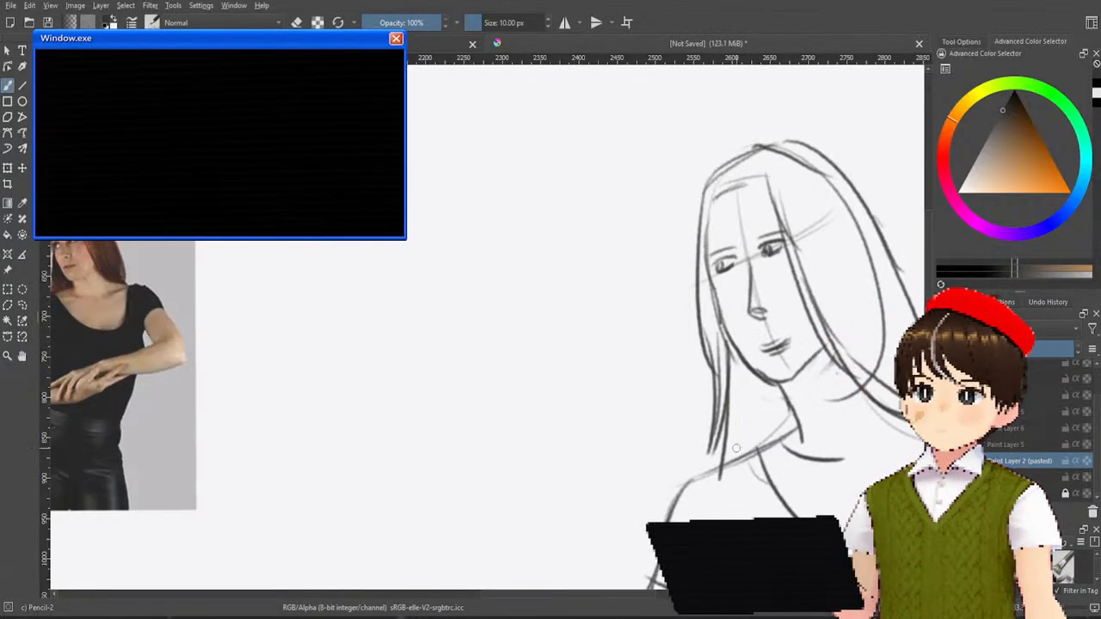
pyautogui.scroll(-3, 749, 401)
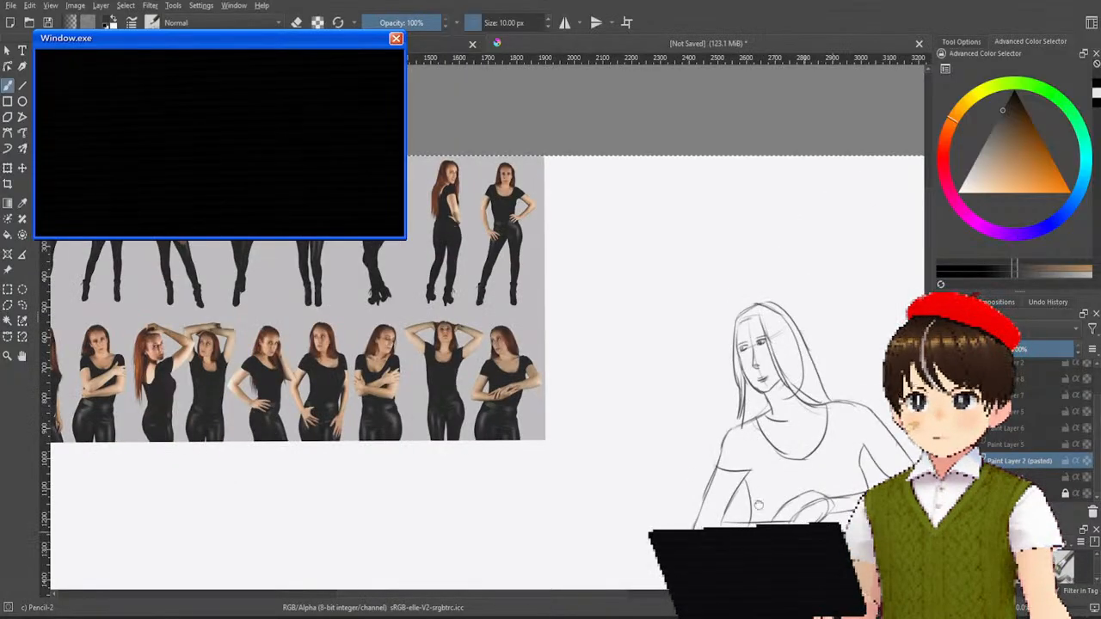
# Step: Extend both hip contours down to the upper thighs and draw the waistband with two curved lines across the waist
pyautogui.scroll(2, 733, 474)
pyautogui.scroll(3, 734, 474)
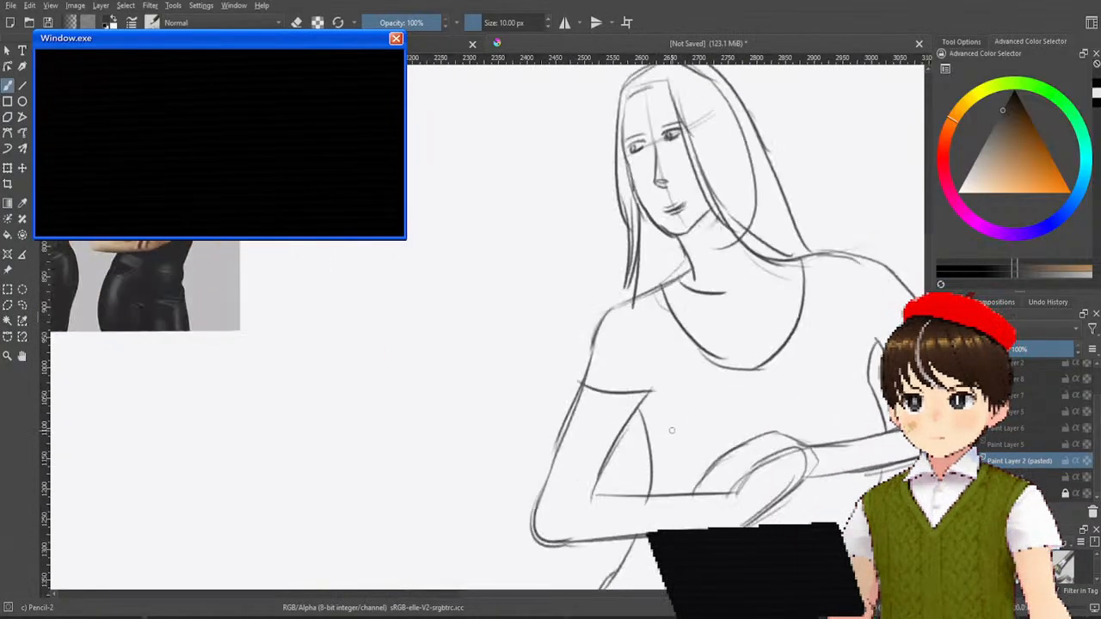
pyautogui.scroll(1, 642, 398)
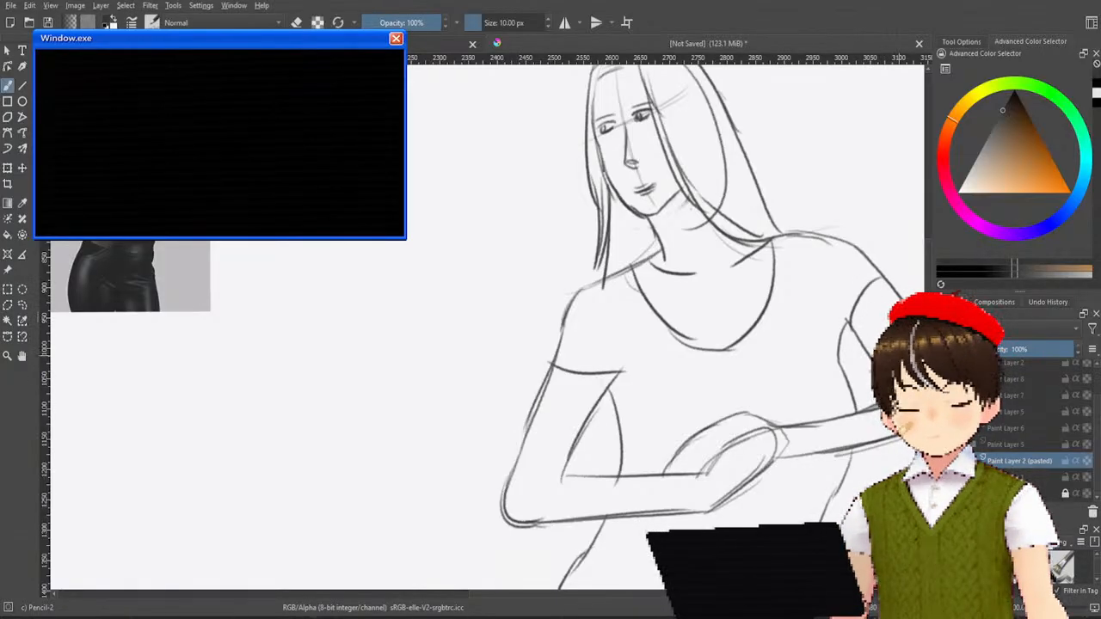
pyautogui.moveTo(826, 348); pyautogui.dragTo(747, 344)
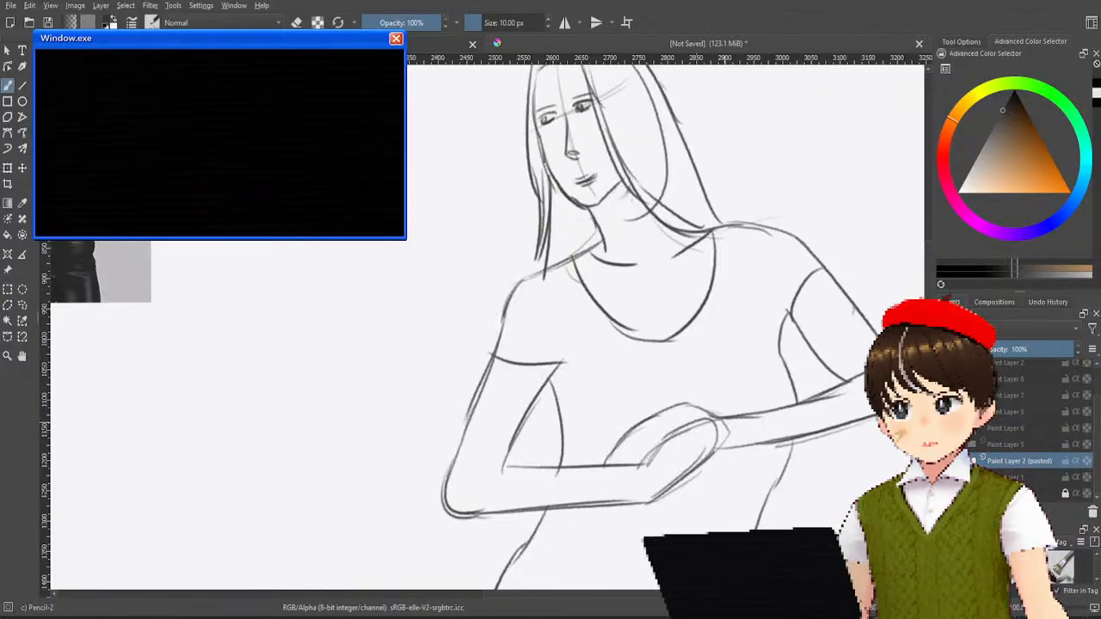
pyautogui.moveTo(830, 519)
pyautogui.mouseDown()
pyautogui.moveTo(847, 458)
pyautogui.moveTo(835, 422)
pyautogui.moveTo(848, 430)
pyautogui.moveTo(884, 410)
pyautogui.mouseUp()
pyautogui.moveTo(407, 379)
pyautogui.mouseDown()
pyautogui.moveTo(433, 373)
pyautogui.moveTo(383, 374)
pyautogui.moveTo(518, 321)
pyautogui.moveTo(543, 291)
pyautogui.mouseUp()
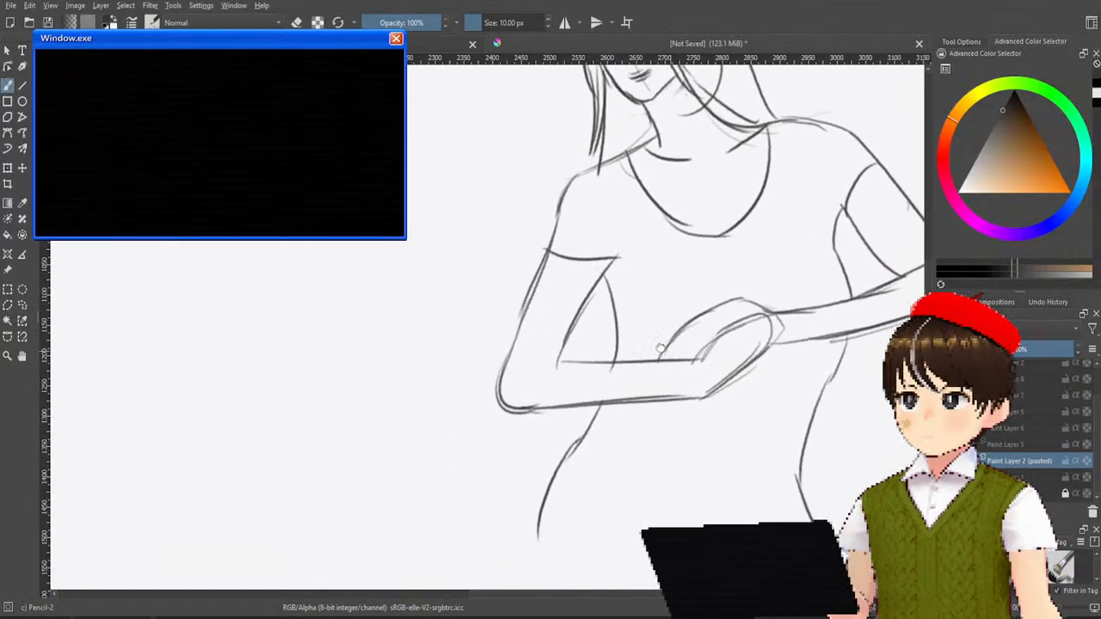
pyautogui.scroll(-3, 542, 292)
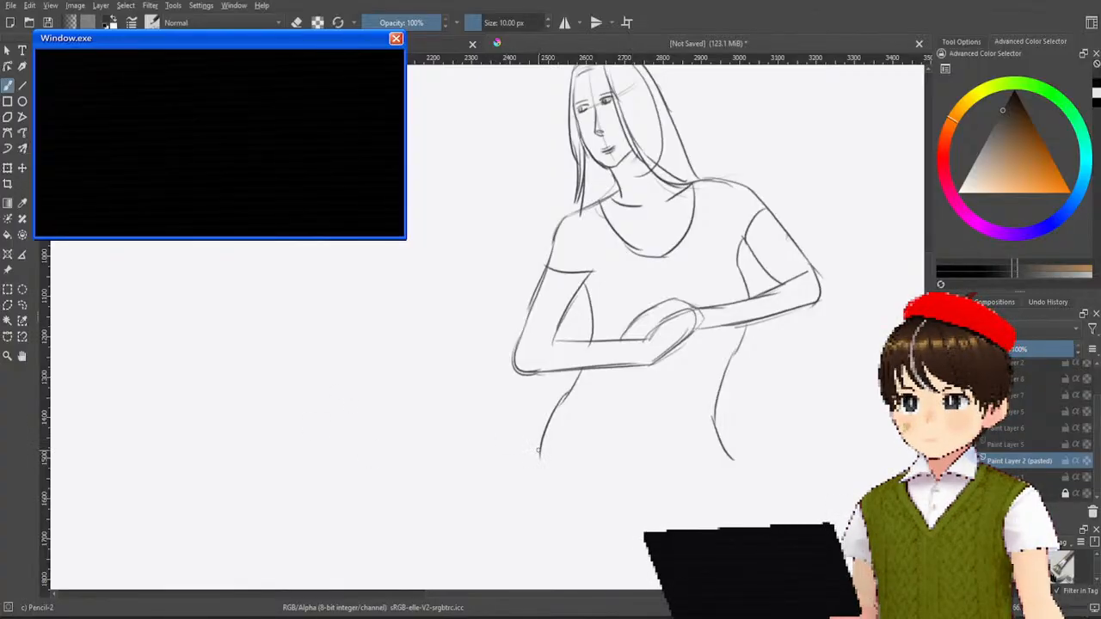
pyautogui.moveTo(540, 444); pyautogui.dragTo(551, 497)
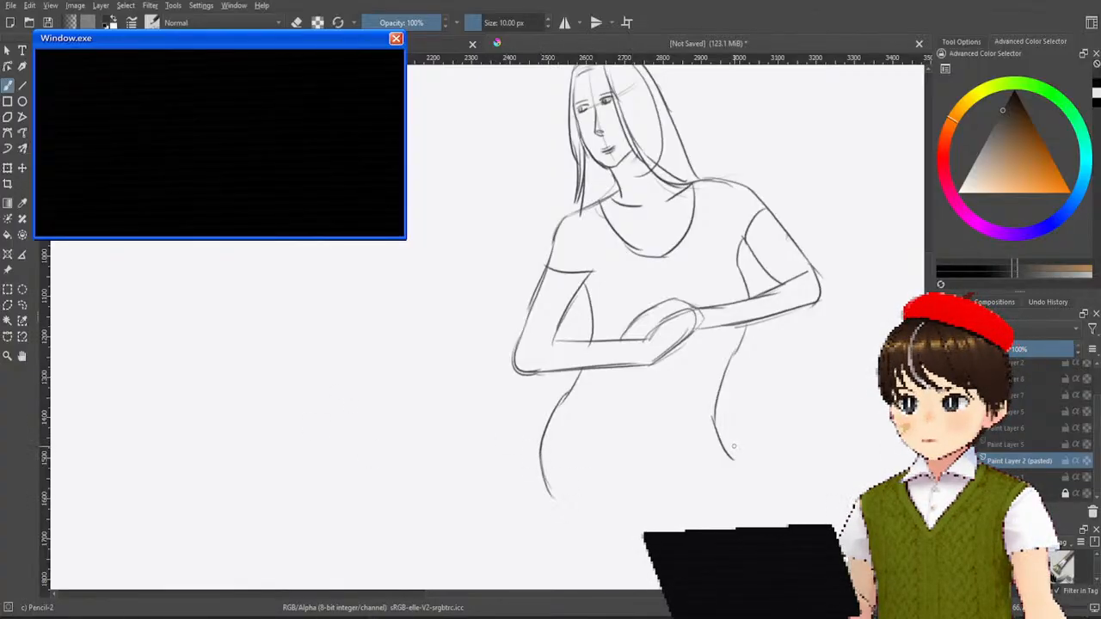
pyautogui.moveTo(719, 430); pyautogui.dragTo(734, 514)
pyautogui.moveTo(540, 447); pyautogui.dragTo(555, 544)
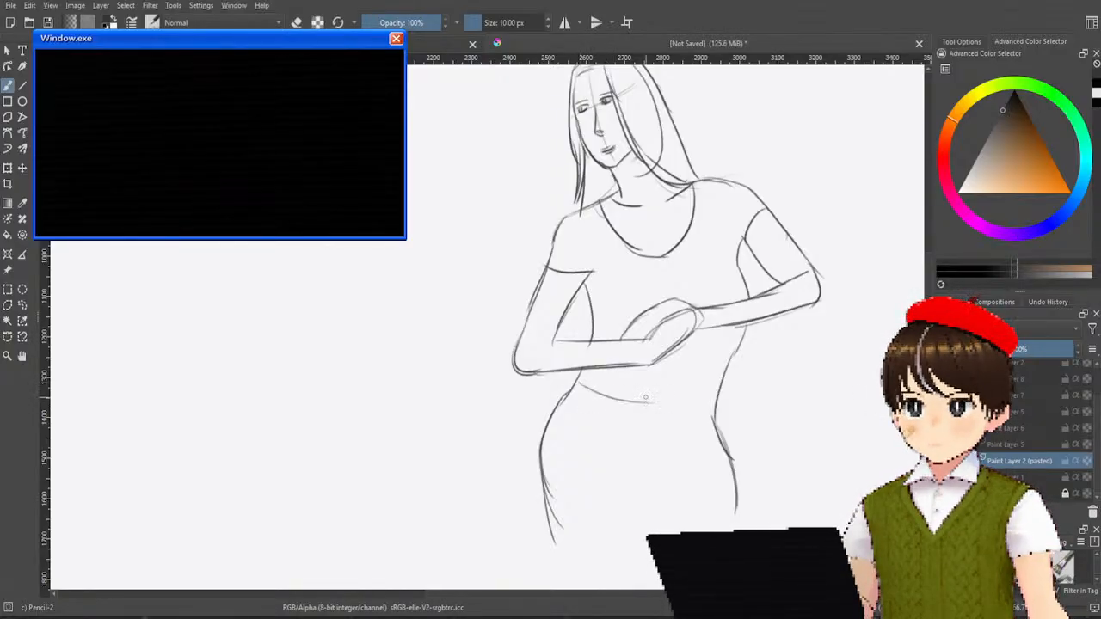
pyautogui.moveTo(626, 402); pyautogui.dragTo(707, 403)
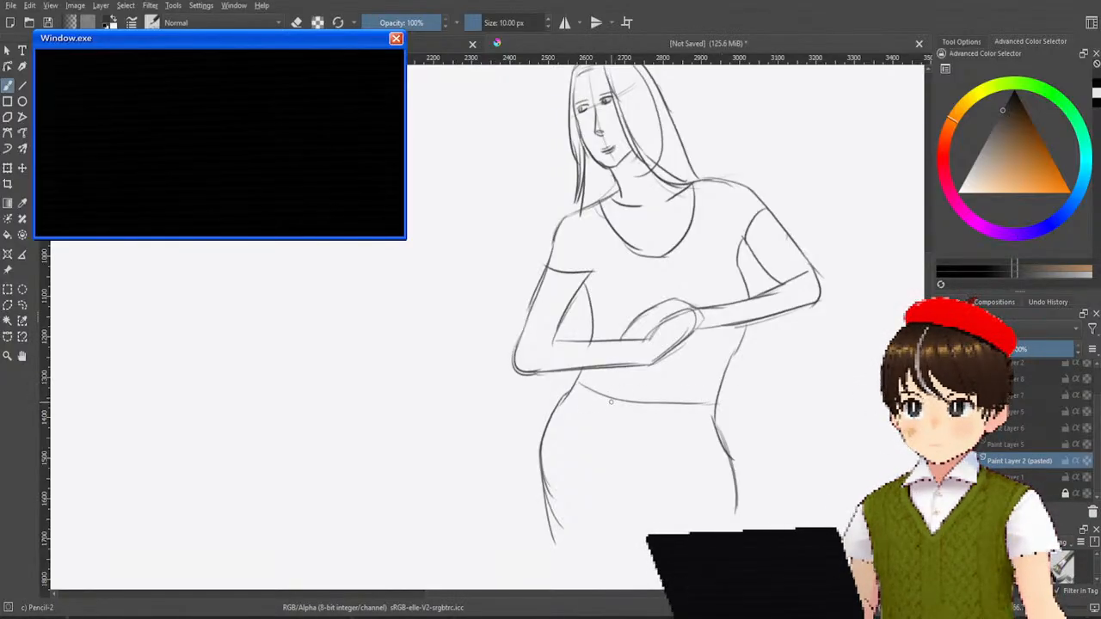
pyautogui.moveTo(568, 400)
pyautogui.mouseDown()
pyautogui.moveTo(662, 418)
pyautogui.moveTo(603, 418)
pyautogui.moveTo(724, 424)
pyautogui.mouseUp()
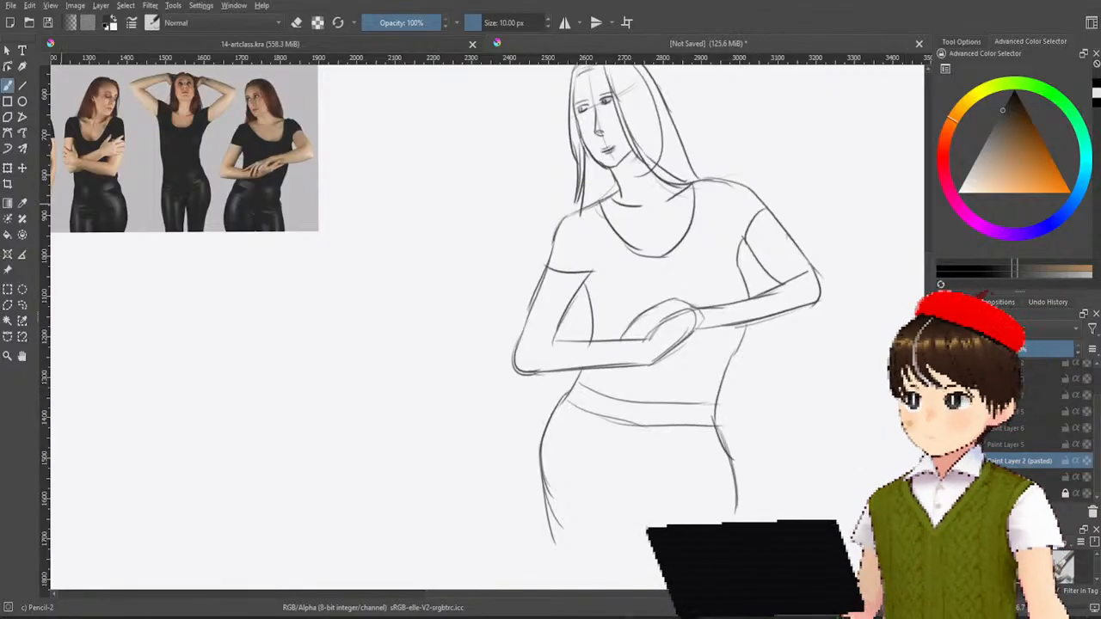
# Step: Try to shift the layer holding both the sketch and the photos, and undo the move
pyautogui.press('t')
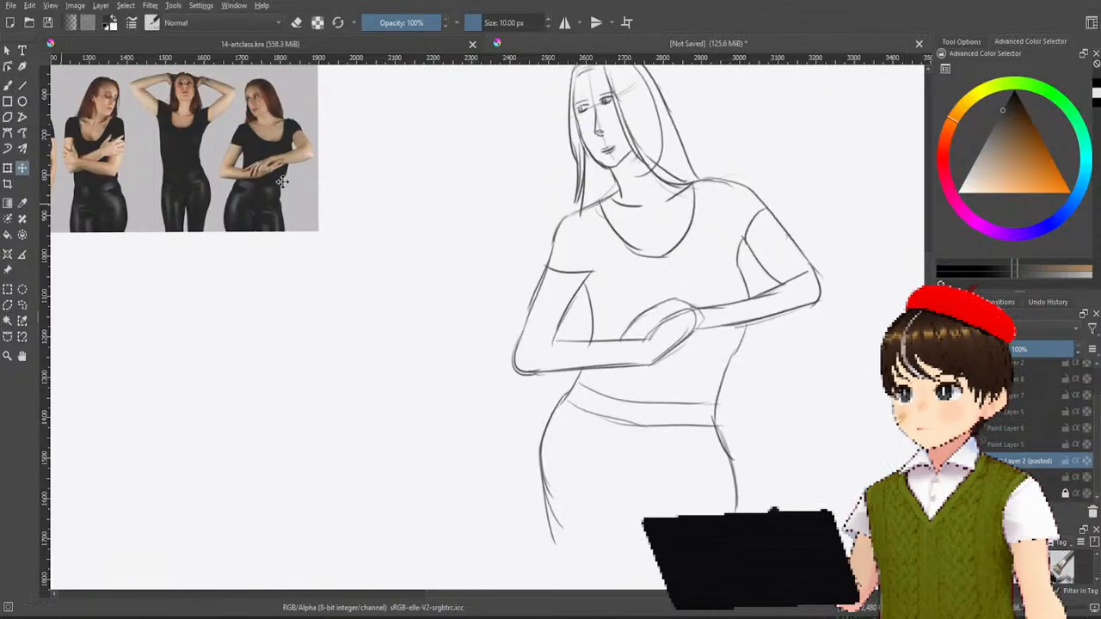
pyautogui.moveTo(796, 258); pyautogui.dragTo(683, 230)
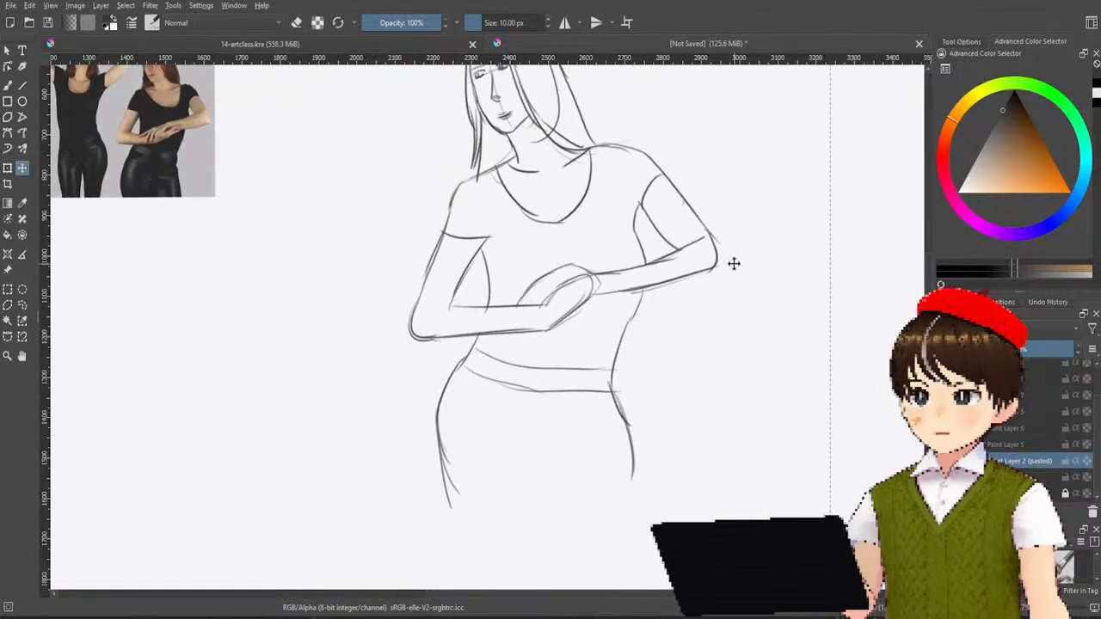
pyautogui.hotkey('ctrl', 'z')
pyautogui.scroll(-3, 511, 319)
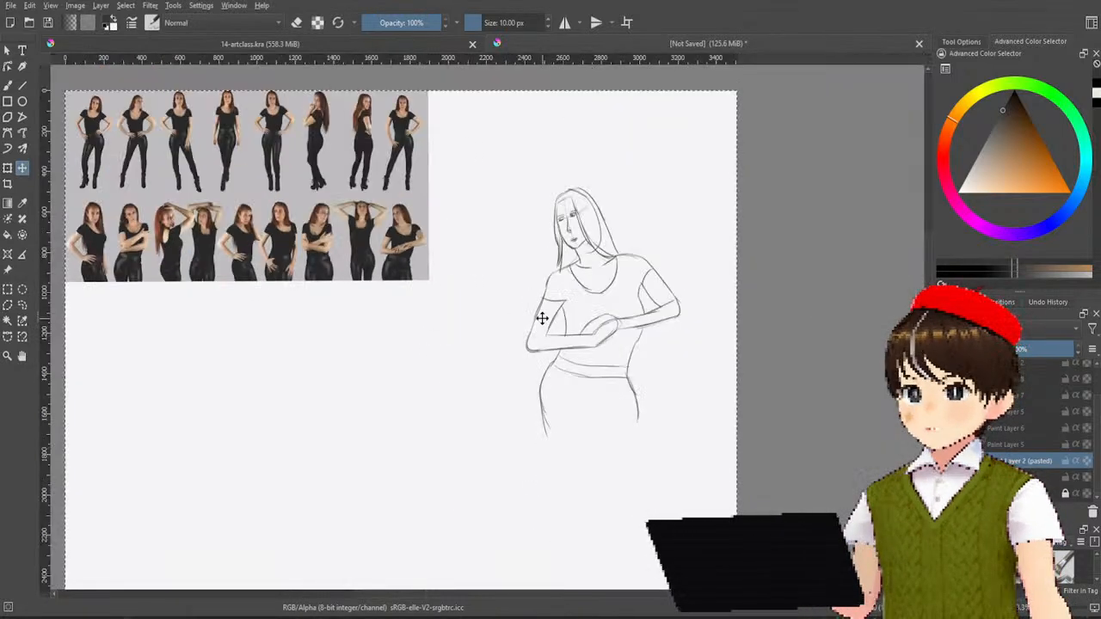
# Step: Lasso the whole sketched figure, cut it from the photo layer and paste it onto its own layer
pyautogui.scroll(2, 541, 315)
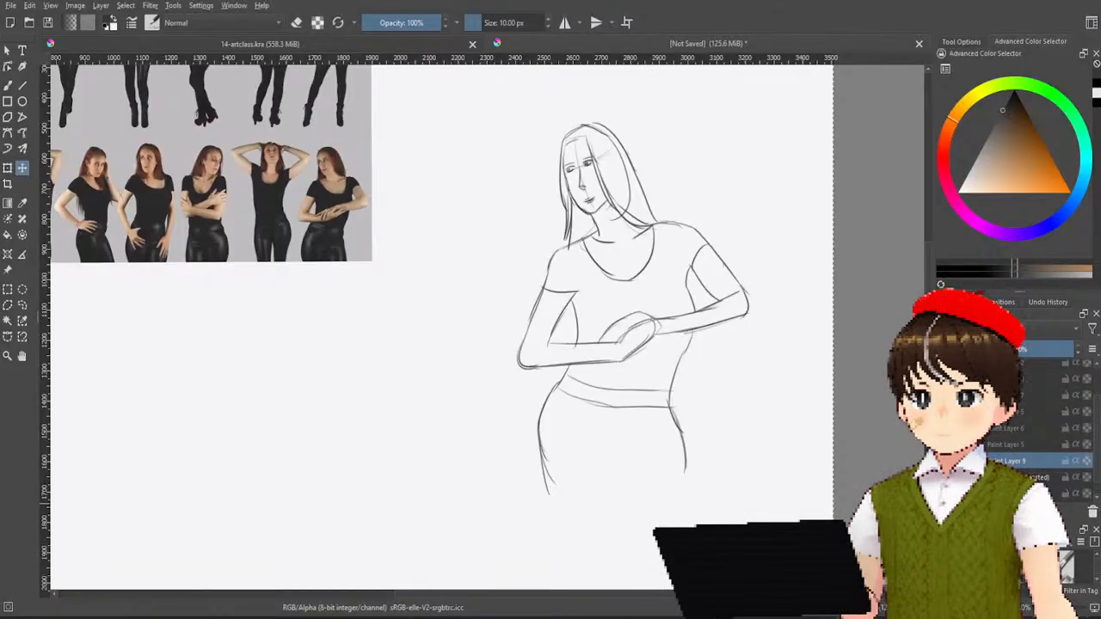
pyautogui.click(22, 305)
pyautogui.moveTo(506, 112)
pyautogui.mouseDown()
pyautogui.moveTo(467, 523)
pyautogui.moveTo(506, 587)
pyautogui.moveTo(786, 172)
pyautogui.moveTo(619, 67)
pyautogui.moveTo(504, 172)
pyautogui.mouseUp()
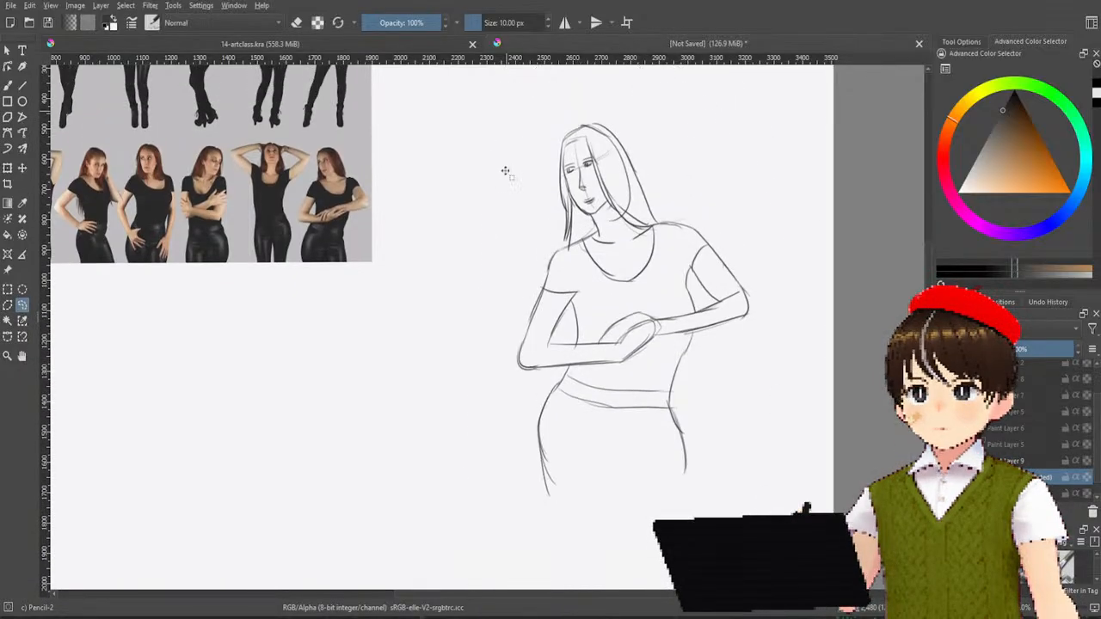
pyautogui.press('Delete')
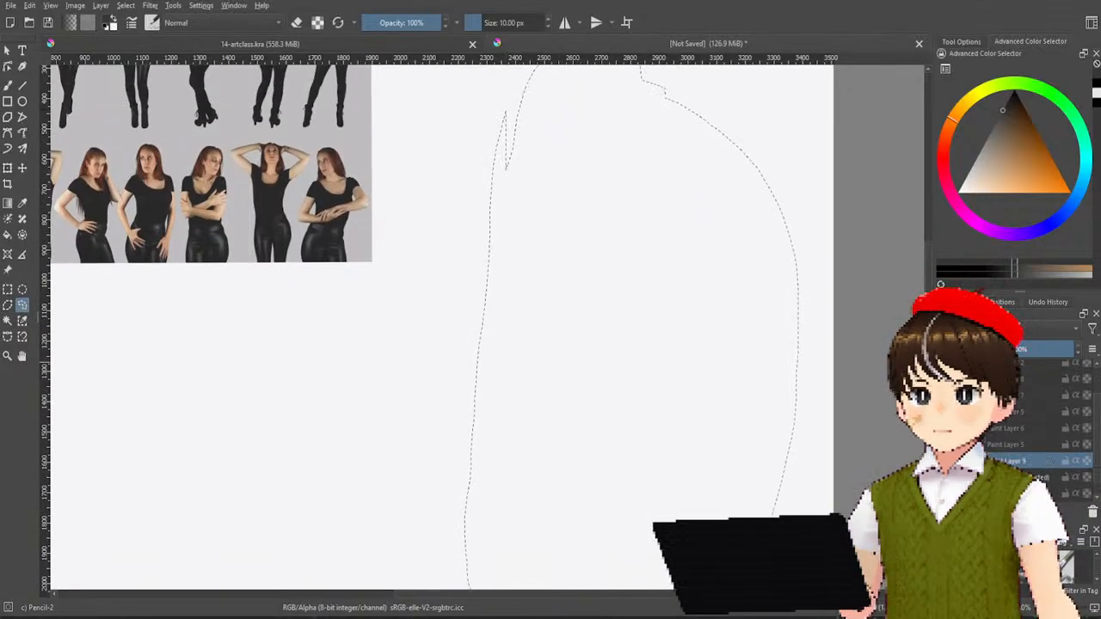
pyautogui.hotkey('ctrl', 'z')
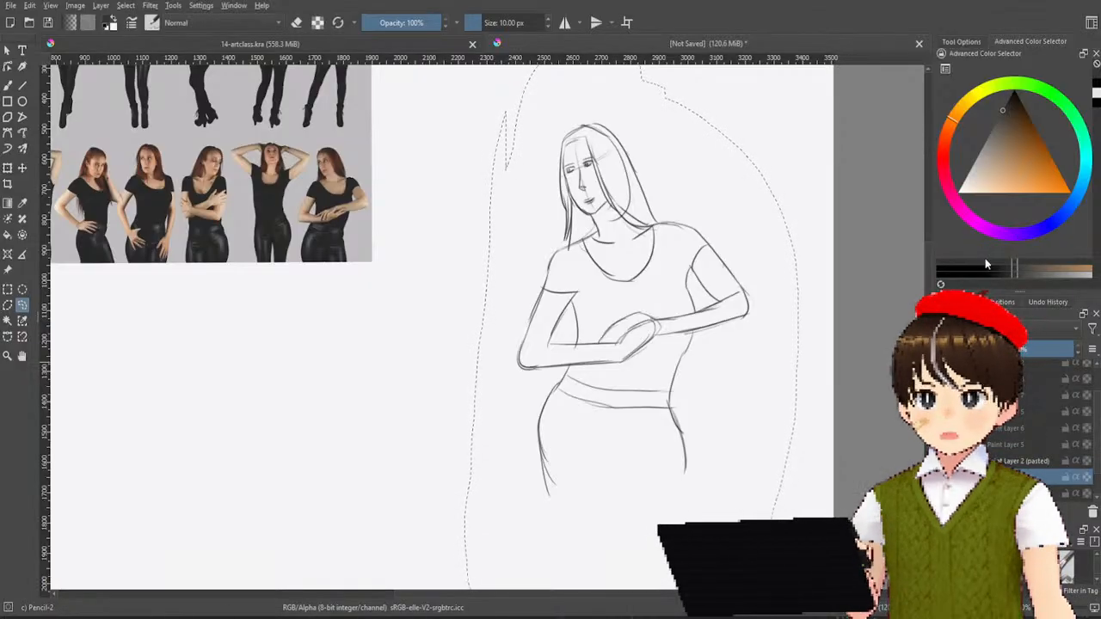
# Step: Move the separated figure sketch over to the last pose in the lower row of reference photos
pyautogui.click(22, 168)
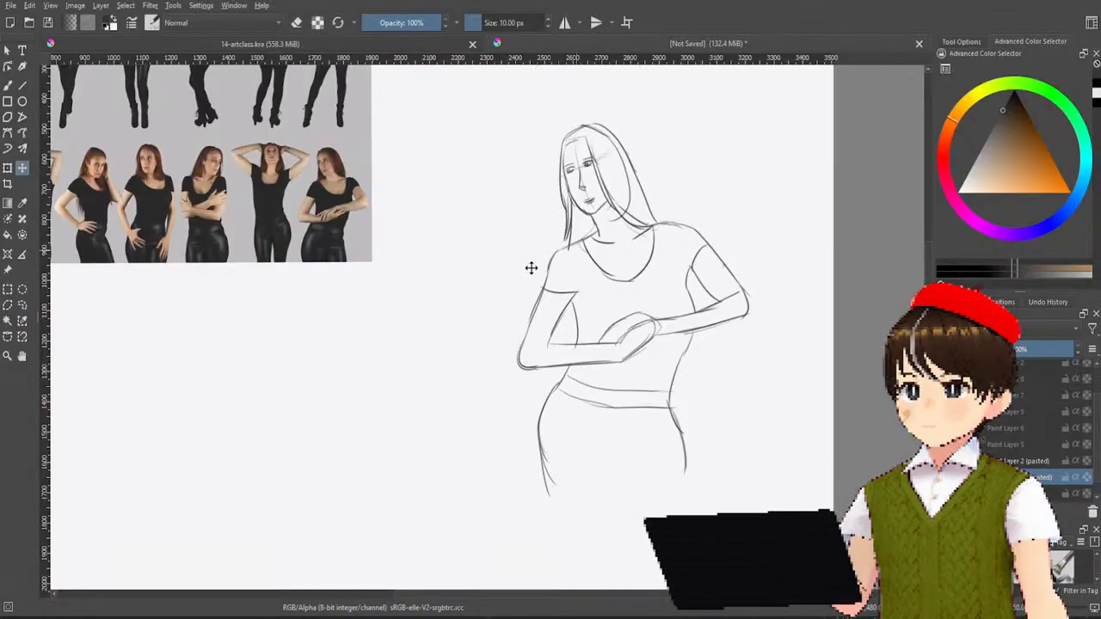
pyautogui.moveTo(683, 324); pyautogui.dragTo(511, 256)
pyautogui.scroll(3, 510, 255)
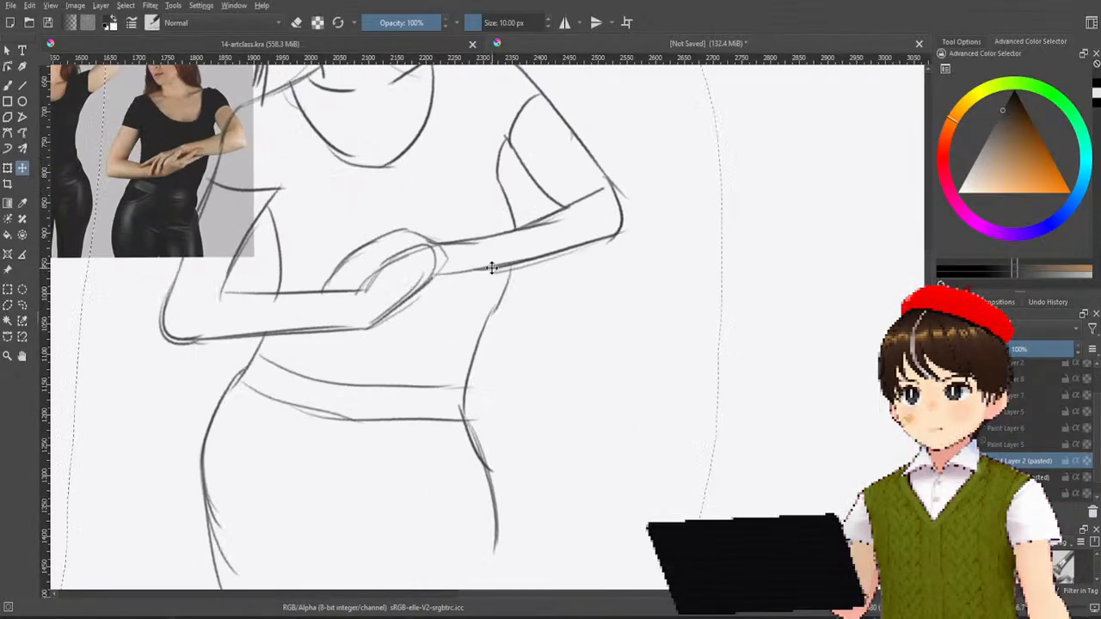
# Step: Scale the figure sketch down proportionally with Transform and place it over the last reference pose in the lower row
pyautogui.scroll(-4, 657, 376)
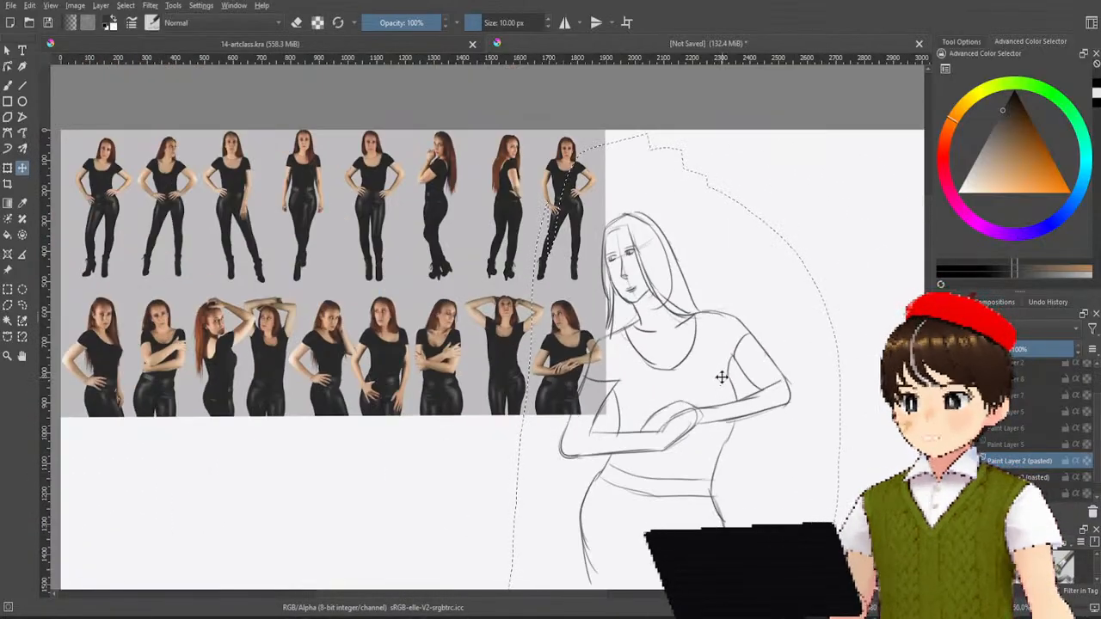
pyautogui.hotkey('ctrl', 't')
pyautogui.moveTo(838, 135)
pyautogui.mouseDown()
pyautogui.moveTo(659, 474)
pyautogui.moveTo(602, 553)
pyautogui.moveTo(616, 332)
pyautogui.mouseUp()
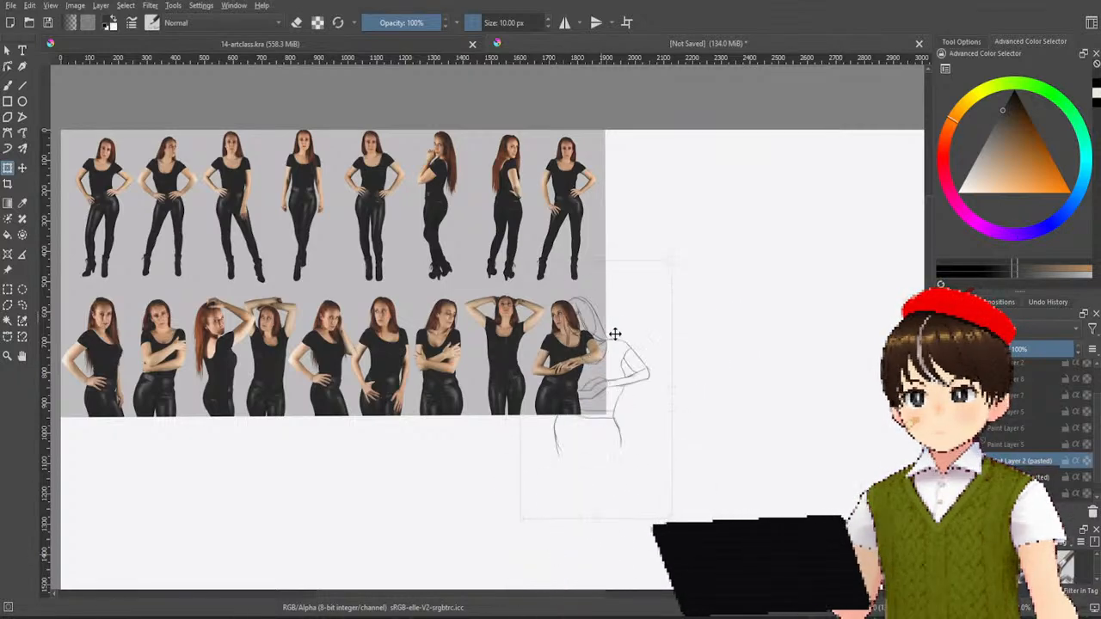
pyautogui.scroll(3, 632, 344)
pyautogui.moveTo(703, 159); pyautogui.dragTo(587, 320)
pyautogui.moveTo(494, 496)
pyautogui.mouseDown()
pyautogui.moveTo(573, 386)
pyautogui.moveTo(607, 362)
pyautogui.moveTo(634, 367)
pyautogui.moveTo(632, 375)
pyautogui.moveTo(538, 355)
pyautogui.mouseUp()
pyautogui.press('Return')
pyautogui.moveTo(434, 247)
pyautogui.mouseDown()
pyautogui.moveTo(555, 551)
pyautogui.moveTo(429, 249)
pyautogui.mouseUp()
# Step: Lower the reference photo layer's opacity to 43% for comparison with the overlaid sketch
pyautogui.scroll(2, 543, 333)
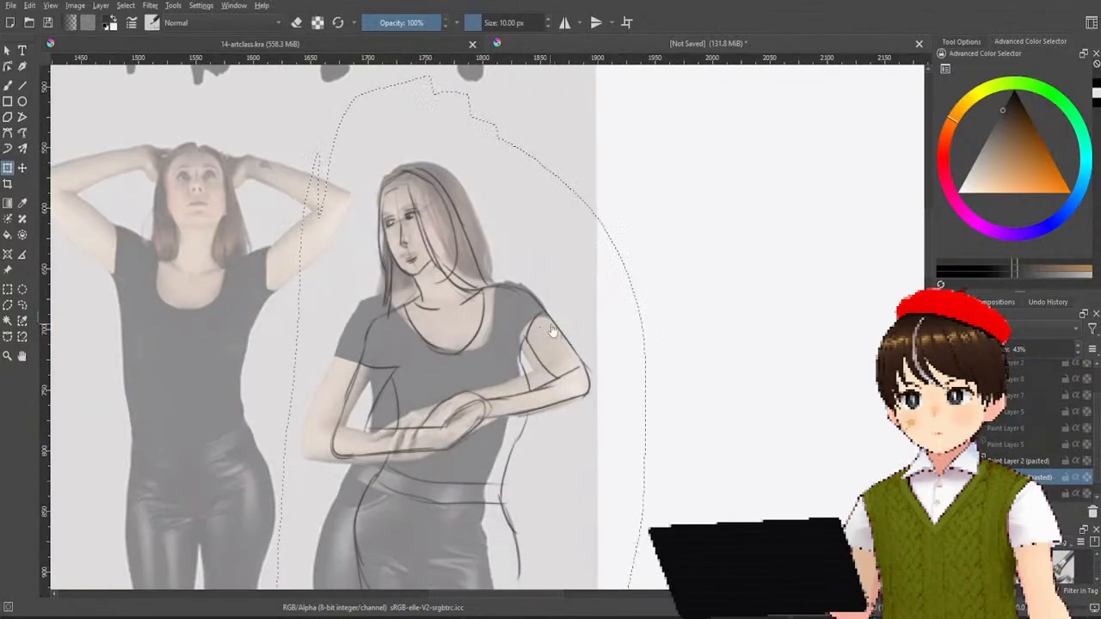
pyautogui.moveTo(551, 328)
pyautogui.mouseDown()
pyautogui.moveTo(697, 303)
pyautogui.moveTo(619, 327)
pyautogui.moveTo(691, 345)
pyautogui.mouseUp()
pyautogui.hotkey('ctrl', 't')
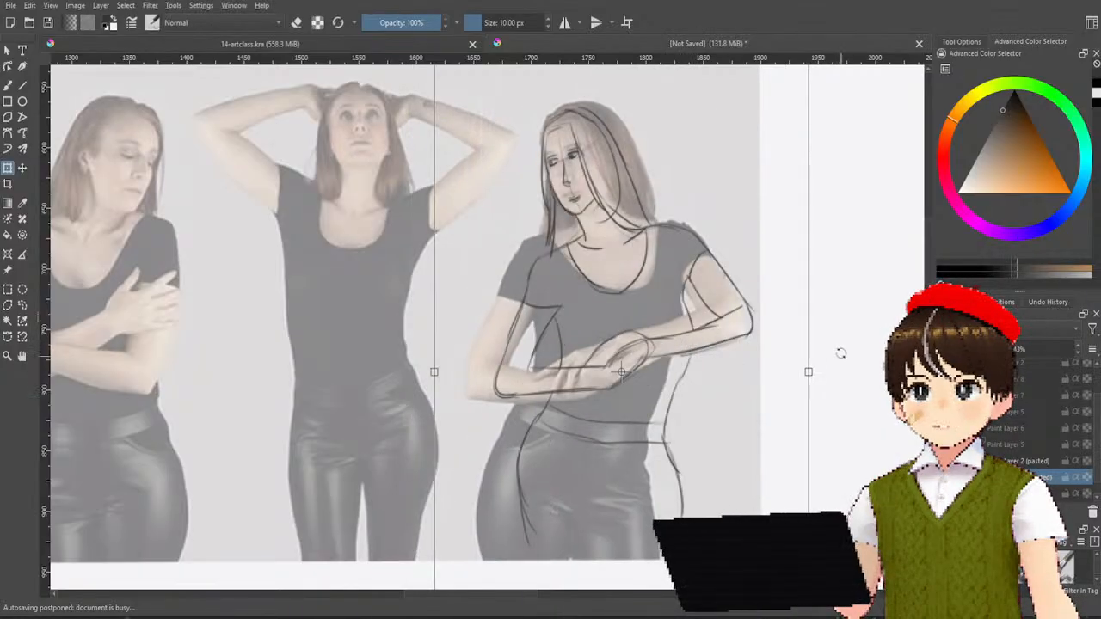
pyautogui.press('Return')
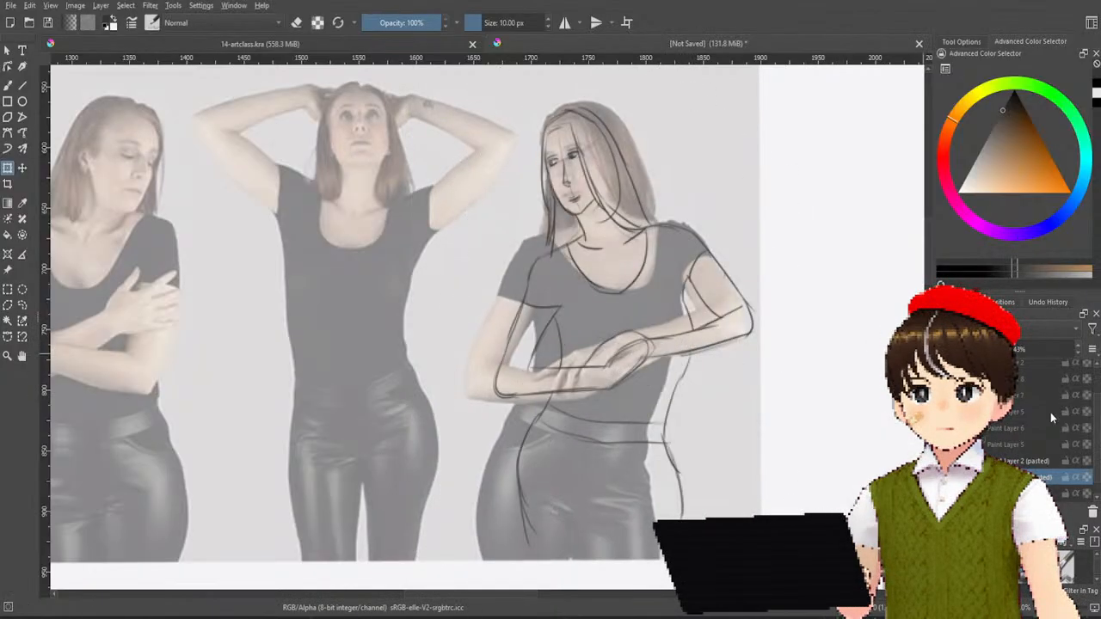
# Step: Select the sketch layer and nudge the figure to line up its shoulders and crossed arms with the photo
pyautogui.click(1029, 461)
pyautogui.hotkey('ctrl', 't')
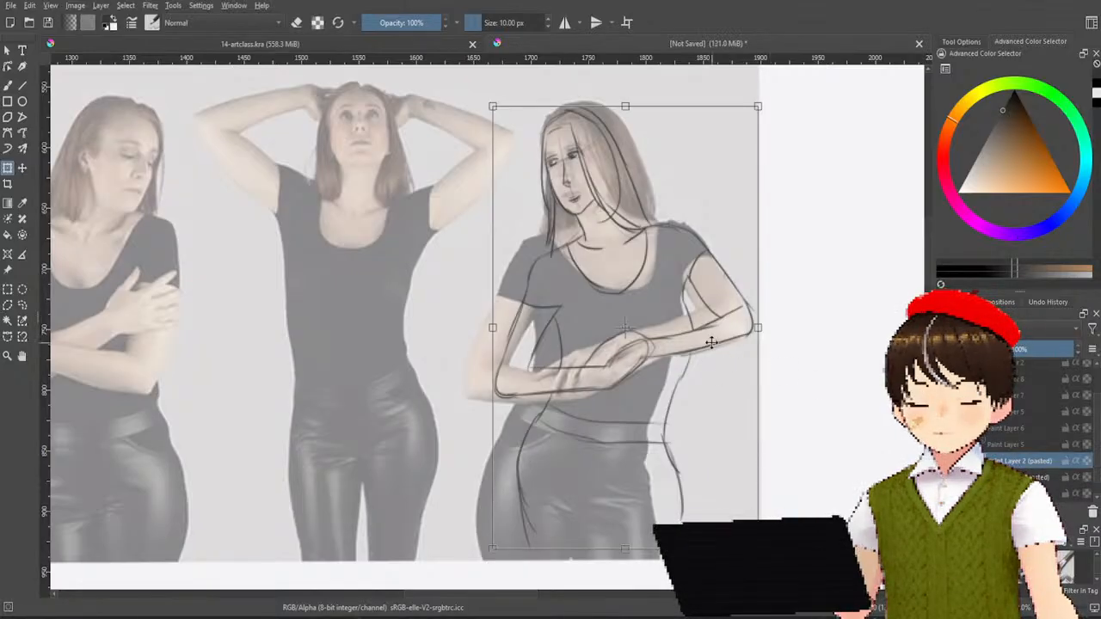
pyautogui.press('Return')
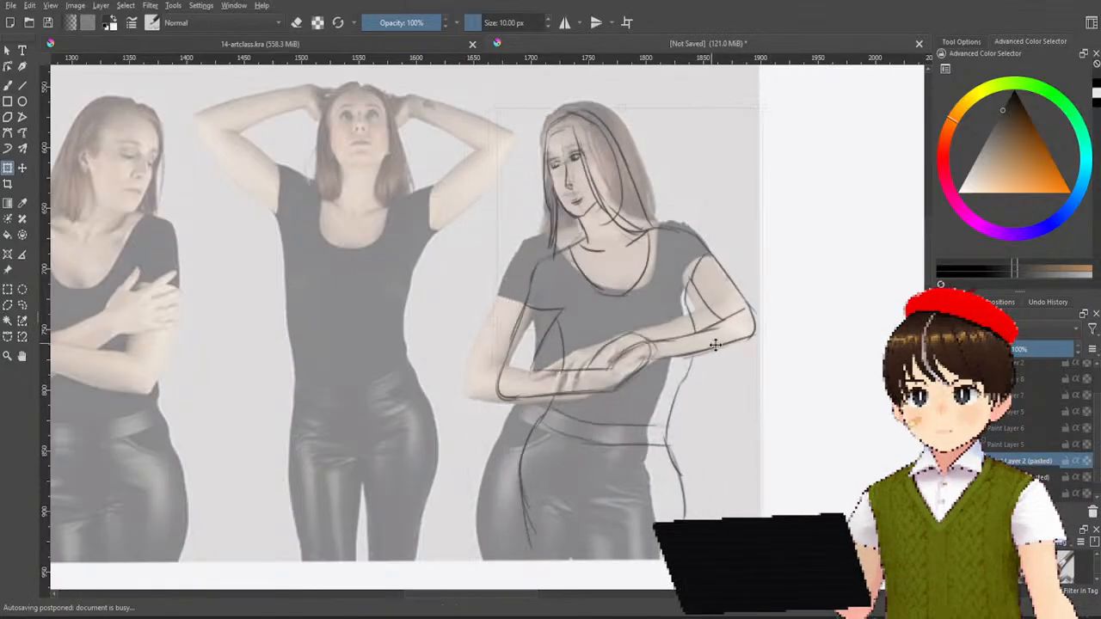
pyautogui.moveTo(705, 344)
pyautogui.mouseDown()
pyautogui.moveTo(782, 363)
pyautogui.moveTo(826, 315)
pyautogui.moveTo(860, 322)
pyautogui.moveTo(839, 340)
pyautogui.moveTo(699, 340)
pyautogui.mouseUp()
pyautogui.hotkey('ctrl', 't')
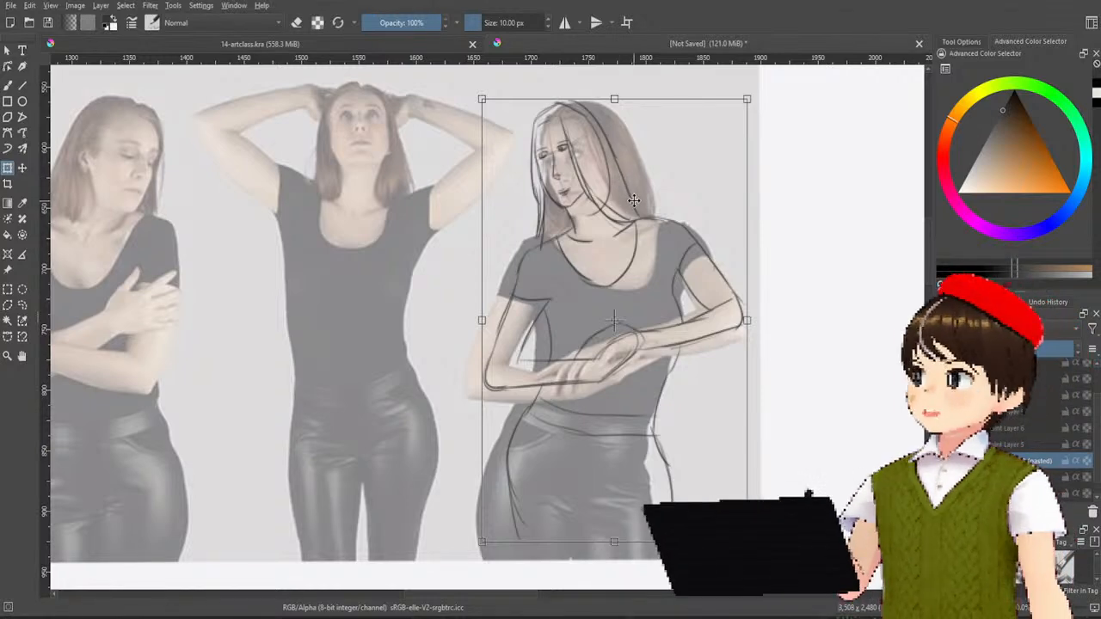
pyautogui.press('Return')
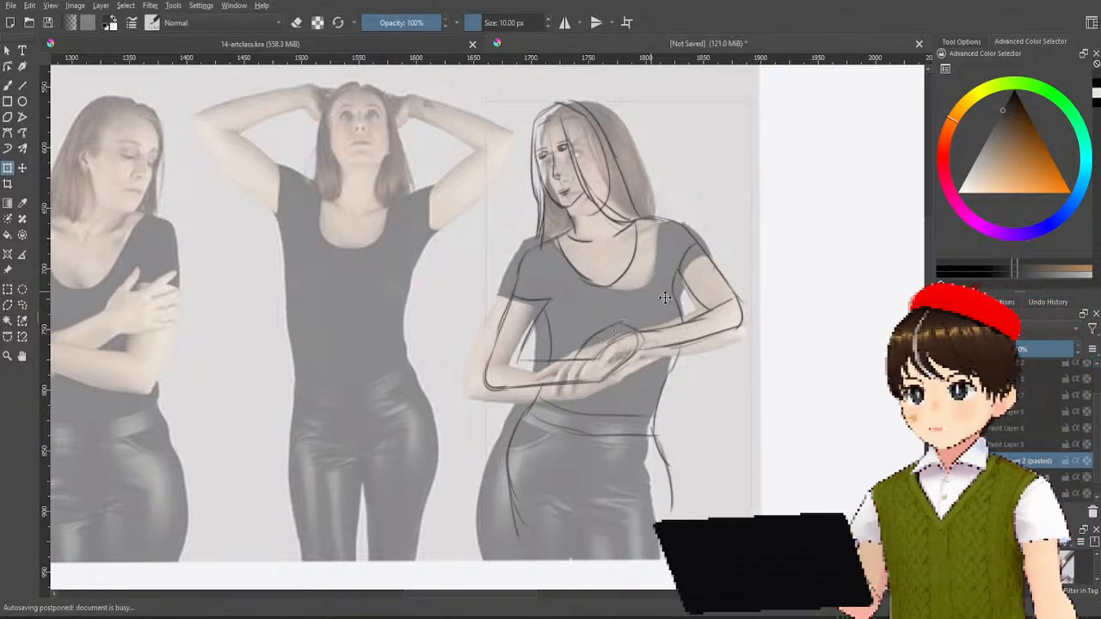
pyautogui.moveTo(665, 297)
pyautogui.mouseDown()
pyautogui.moveTo(644, 287)
pyautogui.moveTo(654, 289)
pyautogui.moveTo(646, 303)
pyautogui.moveTo(647, 293)
pyautogui.moveTo(625, 309)
pyautogui.moveTo(607, 295)
pyautogui.moveTo(555, 339)
pyautogui.moveTo(588, 339)
pyautogui.mouseUp()
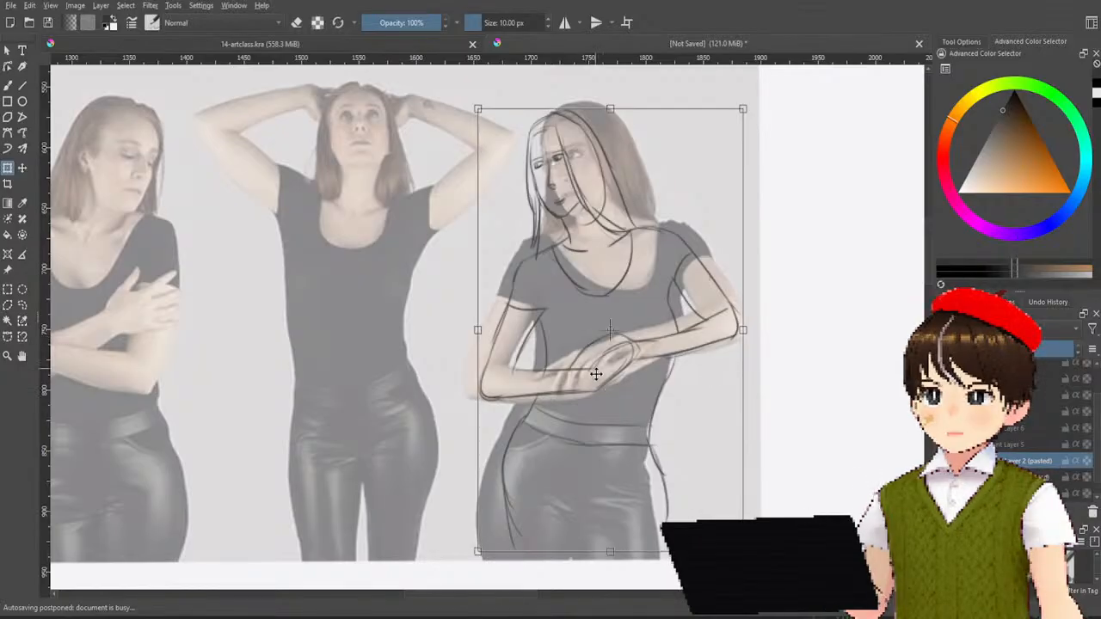
pyautogui.moveTo(725, 354)
pyautogui.mouseDown()
pyautogui.moveTo(705, 320)
pyautogui.moveTo(714, 329)
pyautogui.mouseUp()
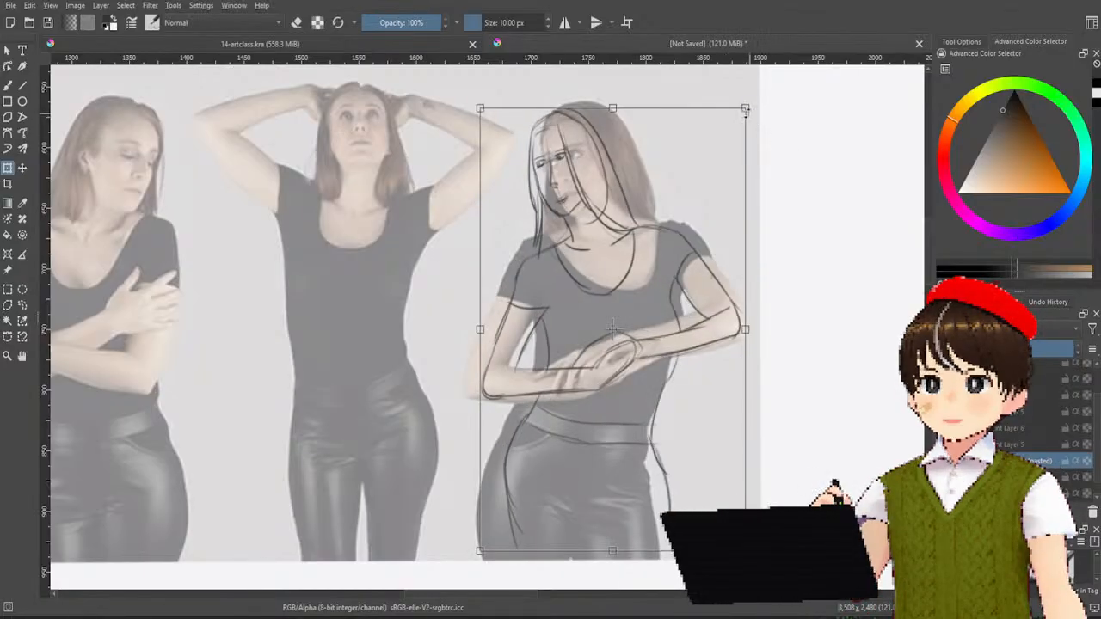
# Step: Resize and reposition the crossed-arm sketch with Transform until its shoulders and arms match the last reference pose
pyautogui.moveTo(745, 109)
pyautogui.mouseDown()
pyautogui.moveTo(757, 105)
pyautogui.moveTo(831, 149)
pyautogui.moveTo(752, 115)
pyautogui.moveTo(695, 128)
pyautogui.moveTo(747, 116)
pyautogui.moveTo(803, 81)
pyautogui.moveTo(877, 158)
pyautogui.moveTo(886, 225)
pyautogui.moveTo(773, 142)
pyautogui.moveTo(776, 124)
pyautogui.mouseUp()
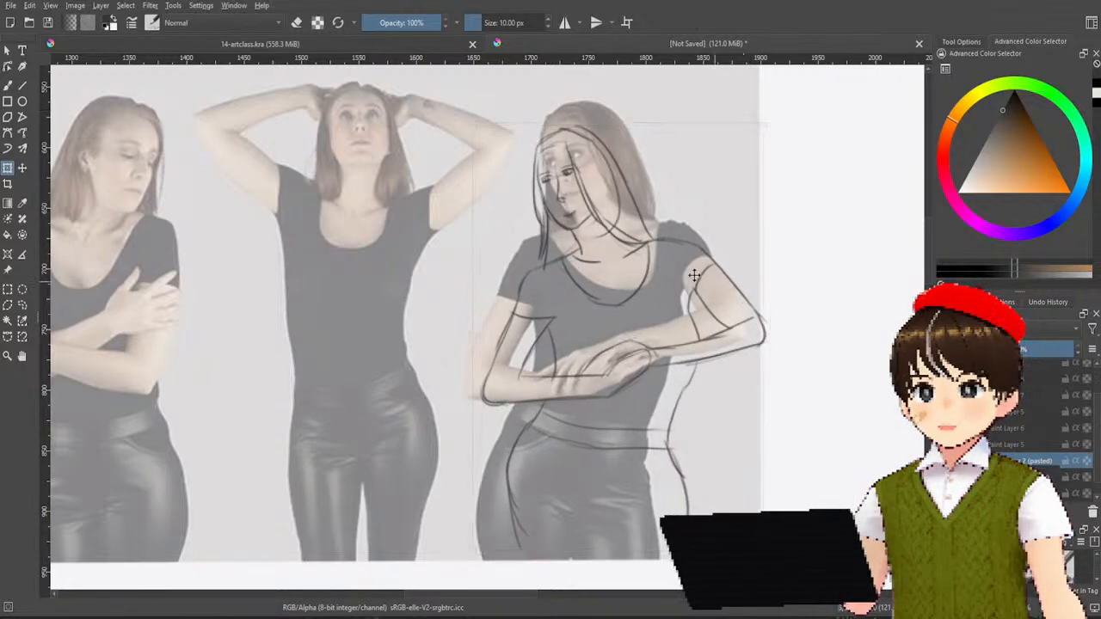
pyautogui.moveTo(673, 280); pyautogui.dragTo(682, 299)
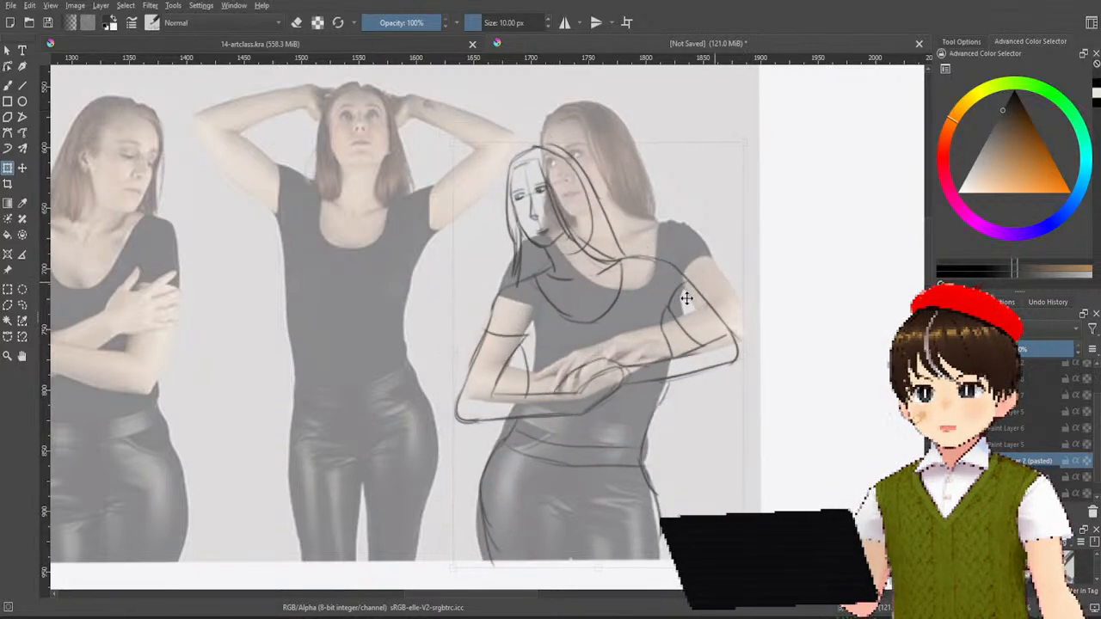
pyautogui.press('Return')
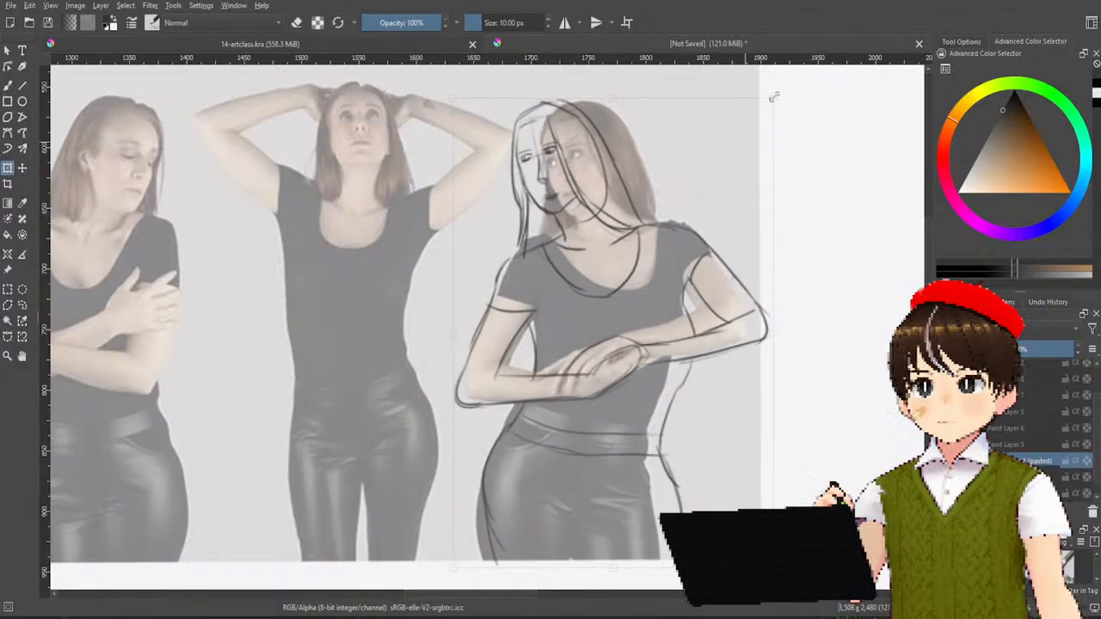
pyautogui.moveTo(774, 97); pyautogui.dragTo(776, 92)
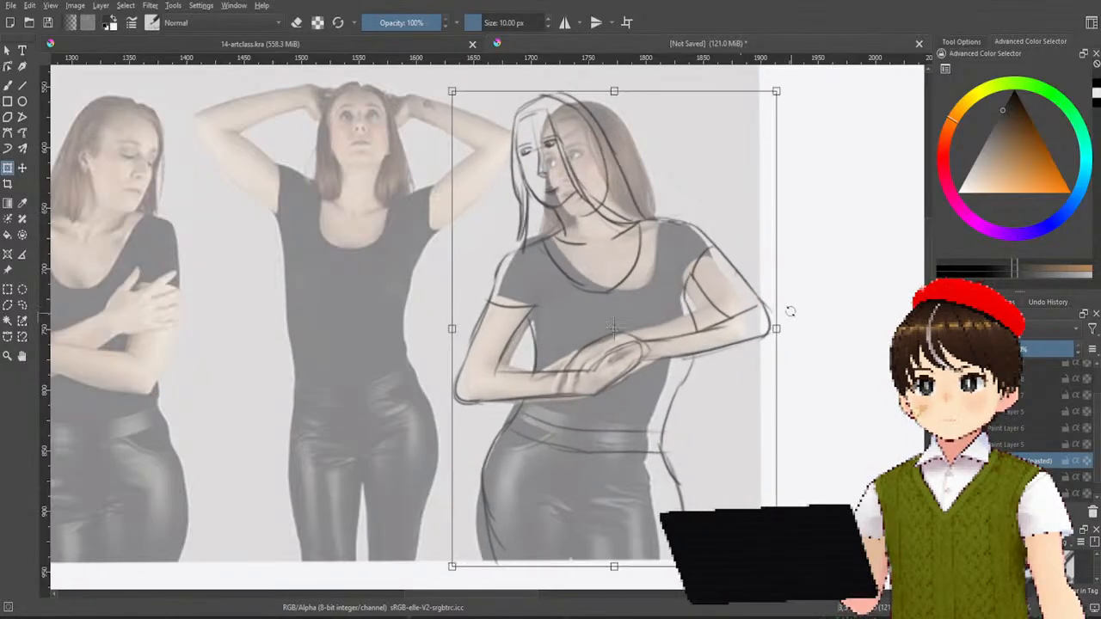
pyautogui.press('Return')
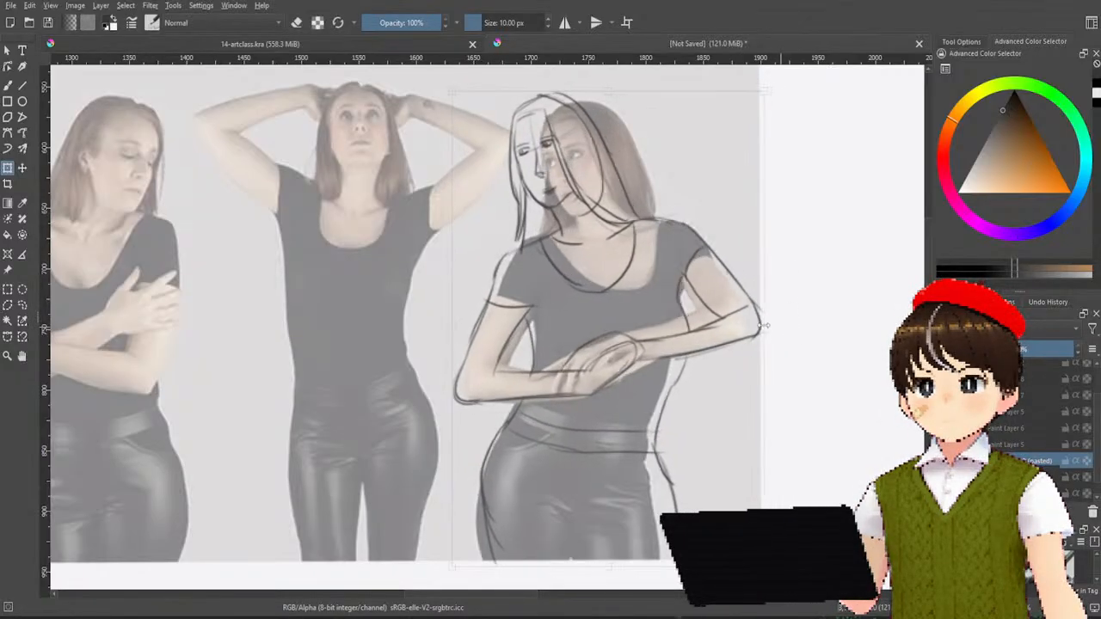
pyautogui.moveTo(720, 300); pyautogui.dragTo(725, 301)
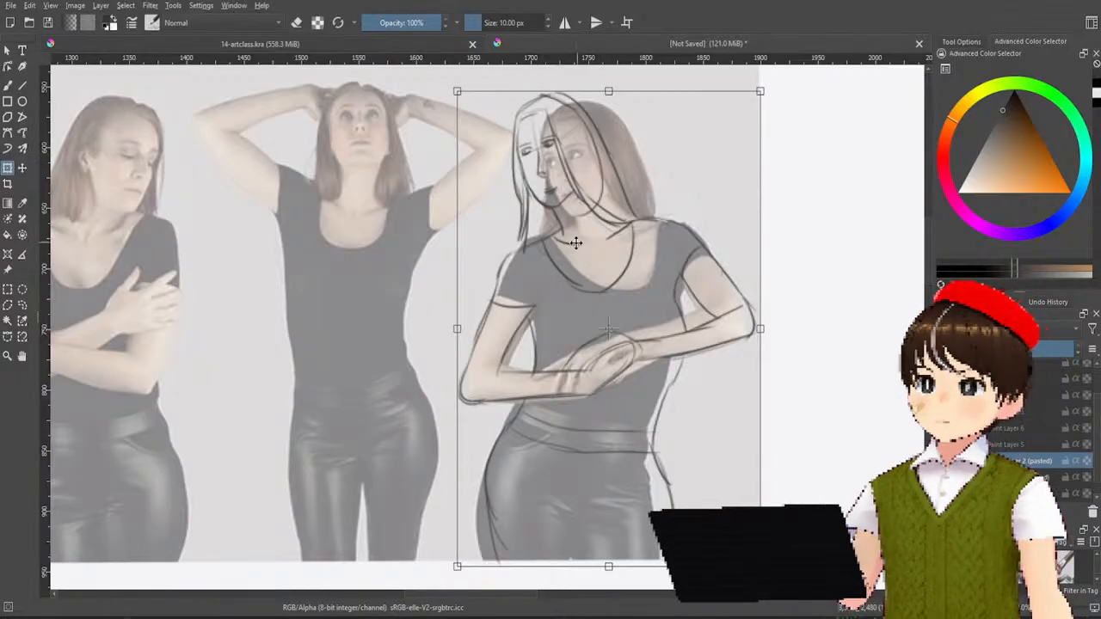
pyautogui.moveTo(576, 226)
pyautogui.mouseDown()
pyautogui.moveTo(611, 176)
pyautogui.moveTo(594, 178)
pyautogui.moveTo(715, 209)
pyautogui.moveTo(781, 208)
pyautogui.moveTo(606, 217)
pyautogui.moveTo(718, 210)
pyautogui.moveTo(608, 185)
pyautogui.mouseUp()
pyautogui.moveTo(693, 249)
pyautogui.mouseDown()
pyautogui.moveTo(696, 266)
pyautogui.moveTo(680, 269)
pyautogui.moveTo(685, 244)
pyautogui.moveTo(692, 252)
pyautogui.mouseUp()
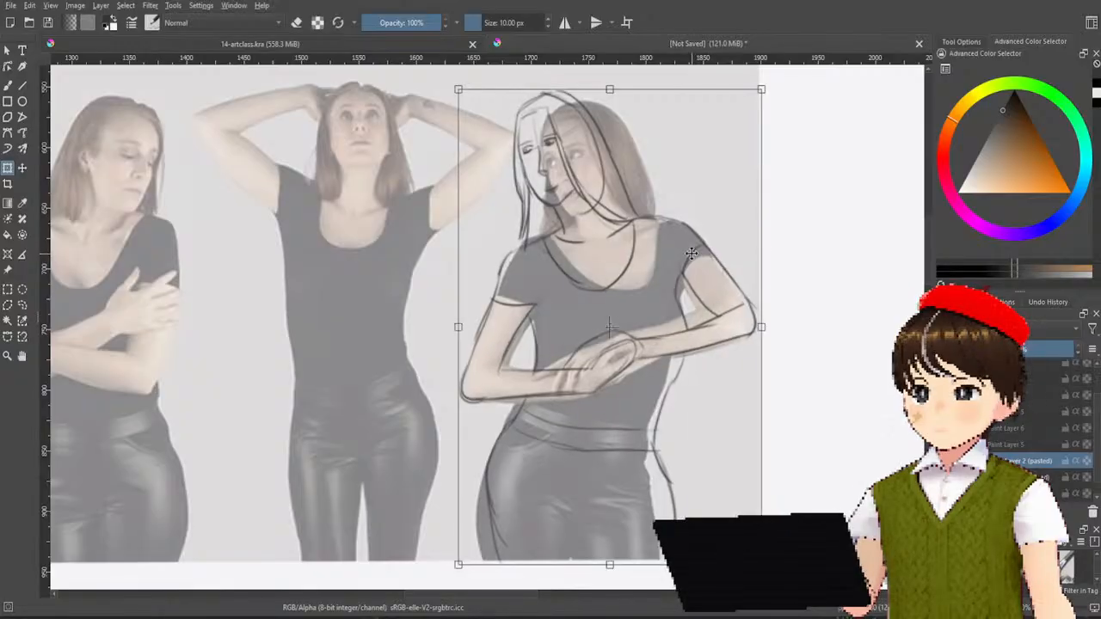
pyautogui.scroll(-3, 732, 256)
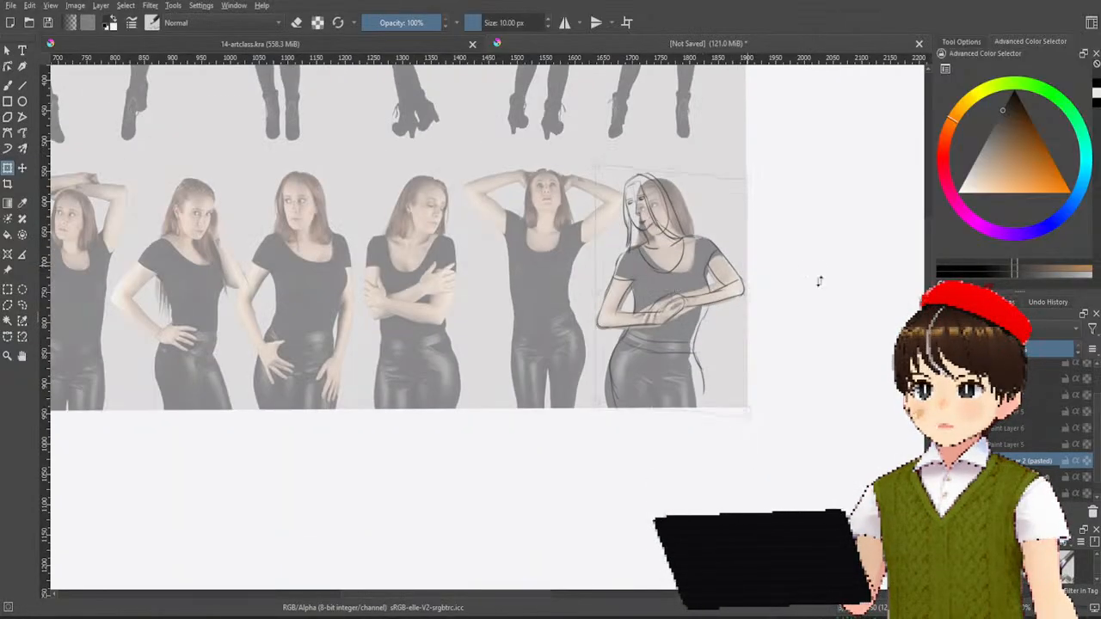
pyautogui.moveTo(818, 278); pyautogui.dragTo(809, 284)
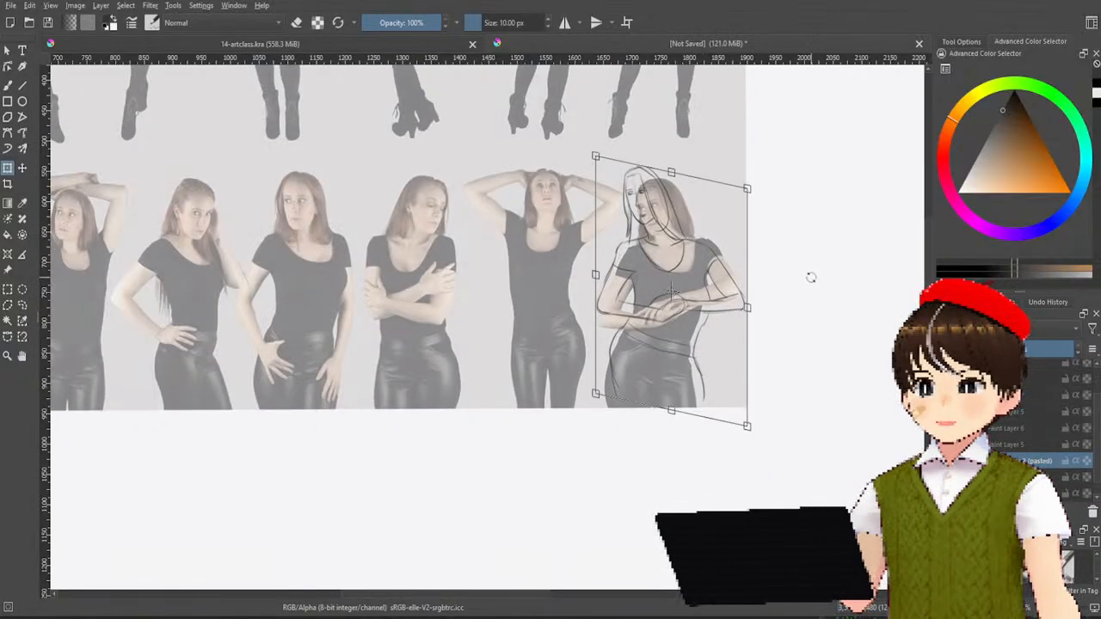
pyautogui.hotkey('ctrl', 'z')
# Step: Move the crossed-arm sketch off the reference photo onto the blank canvas beside it and apply the transform
pyautogui.scroll(-3, 811, 277)
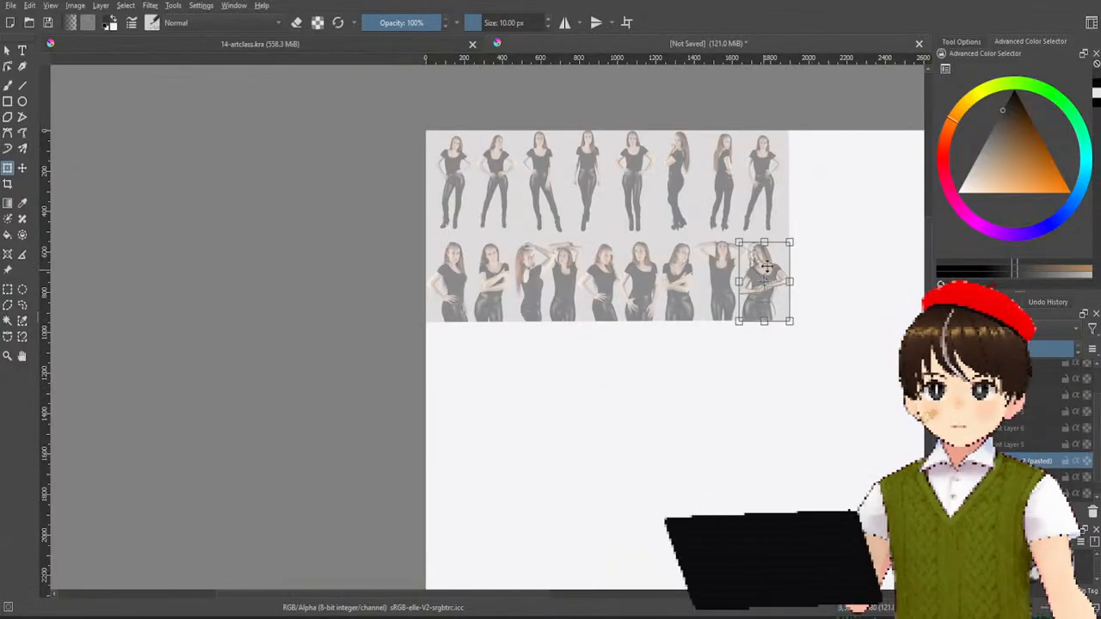
pyautogui.scroll(3, 846, 244)
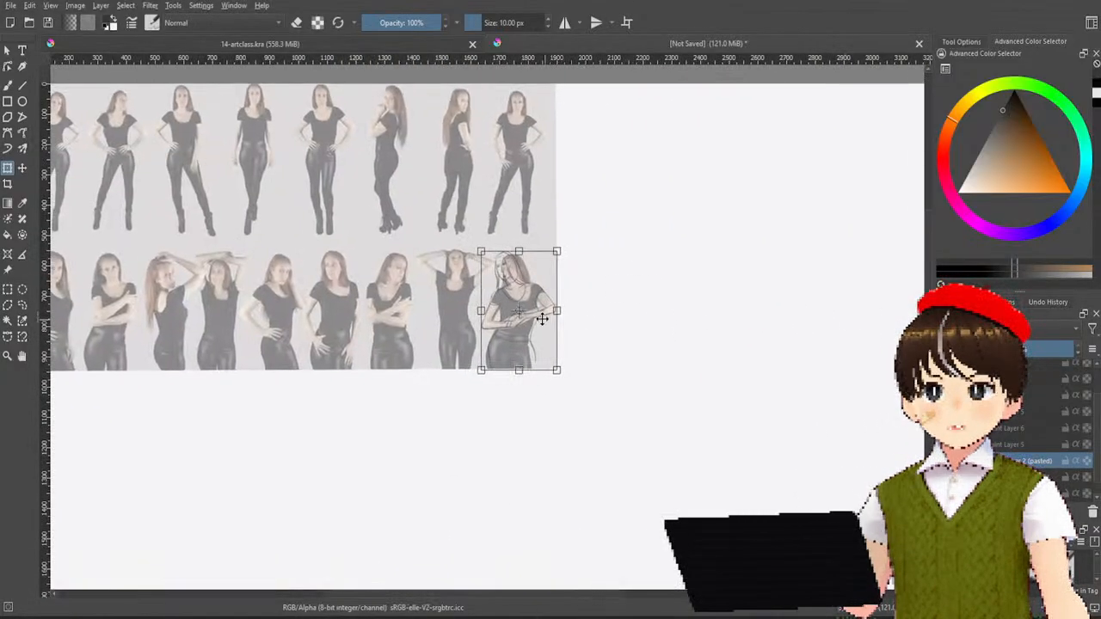
pyautogui.moveTo(541, 315)
pyautogui.mouseDown()
pyautogui.moveTo(570, 290)
pyautogui.moveTo(715, 367)
pyautogui.mouseUp()
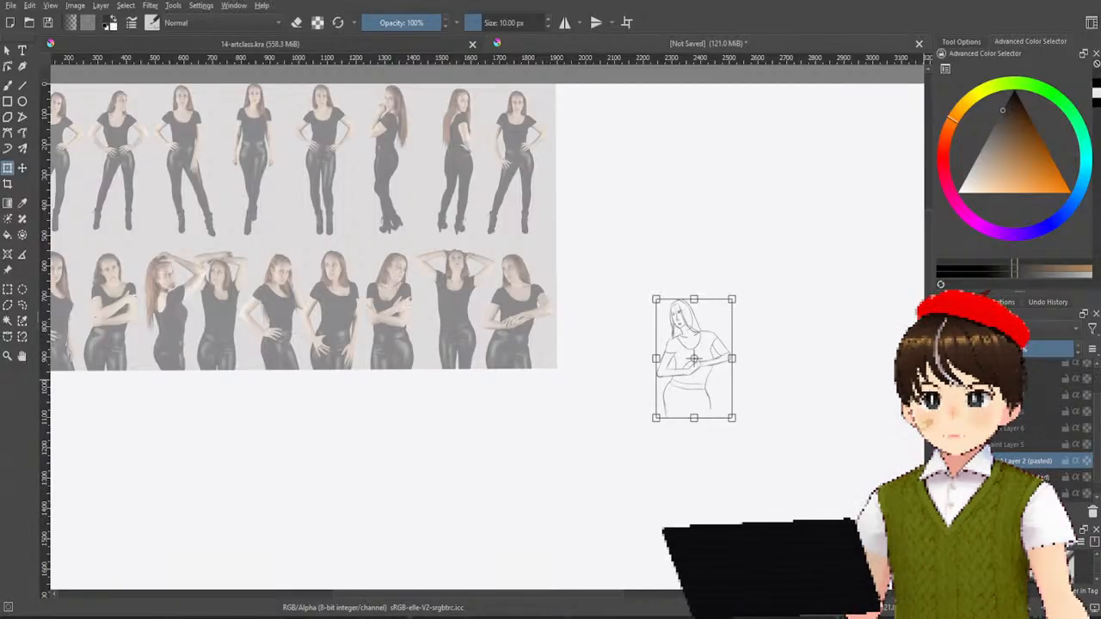
pyautogui.press('Return')
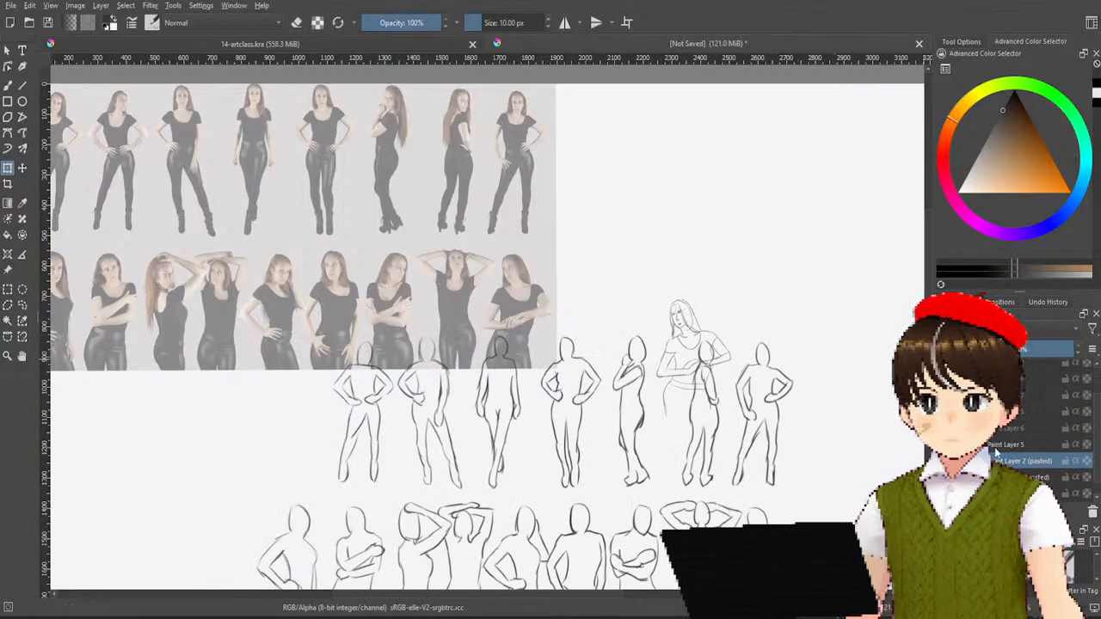
# Step: Move the detailed crossed-arm sketch next to the last figure in the lower row of outline drawings
pyautogui.scroll(3, 782, 488)
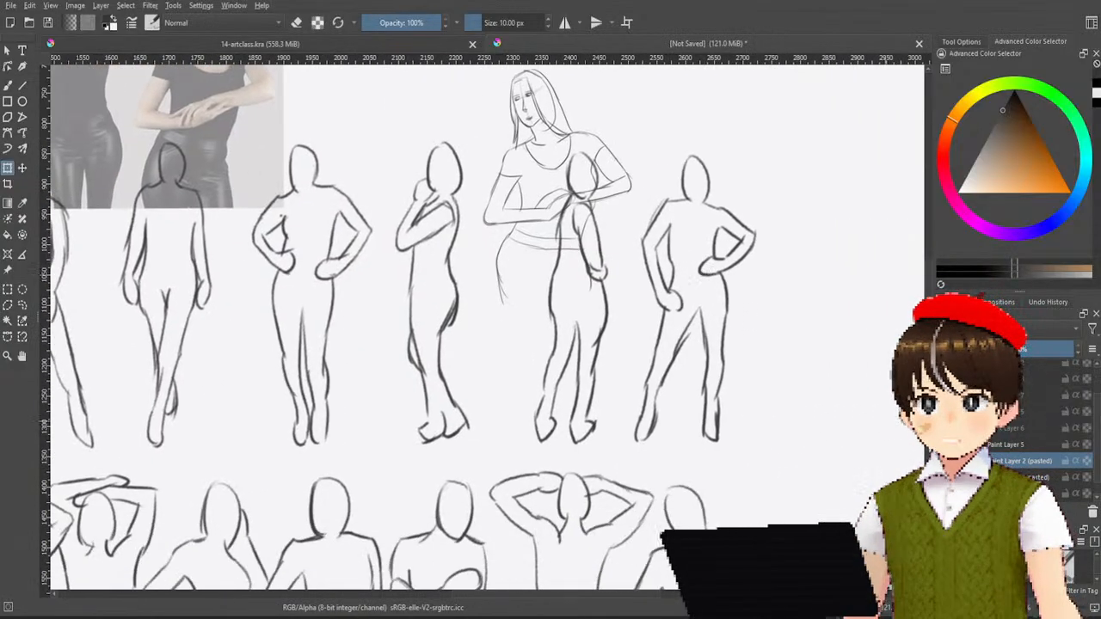
pyautogui.moveTo(772, 141); pyautogui.dragTo(226, 441)
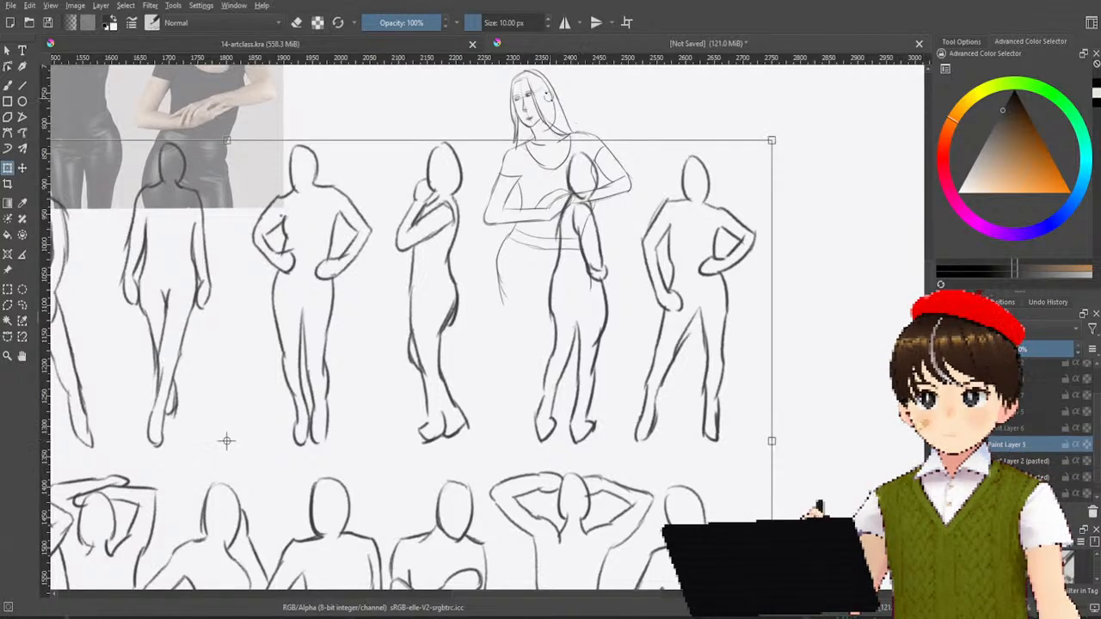
pyautogui.click(1061, 469)
pyautogui.hotkey('ctrl', 'shift', 'a')
pyautogui.hotkey('ctrl', 't')
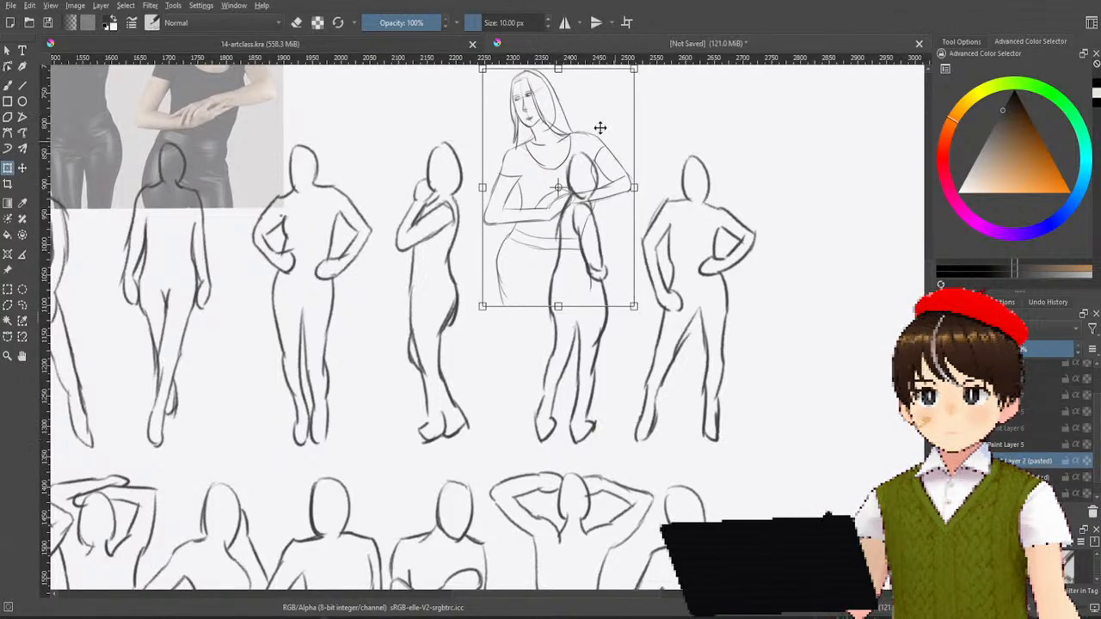
pyautogui.moveTo(599, 127)
pyautogui.mouseDown()
pyautogui.moveTo(762, 288)
pyautogui.moveTo(786, 418)
pyautogui.moveTo(604, 220)
pyautogui.mouseUp()
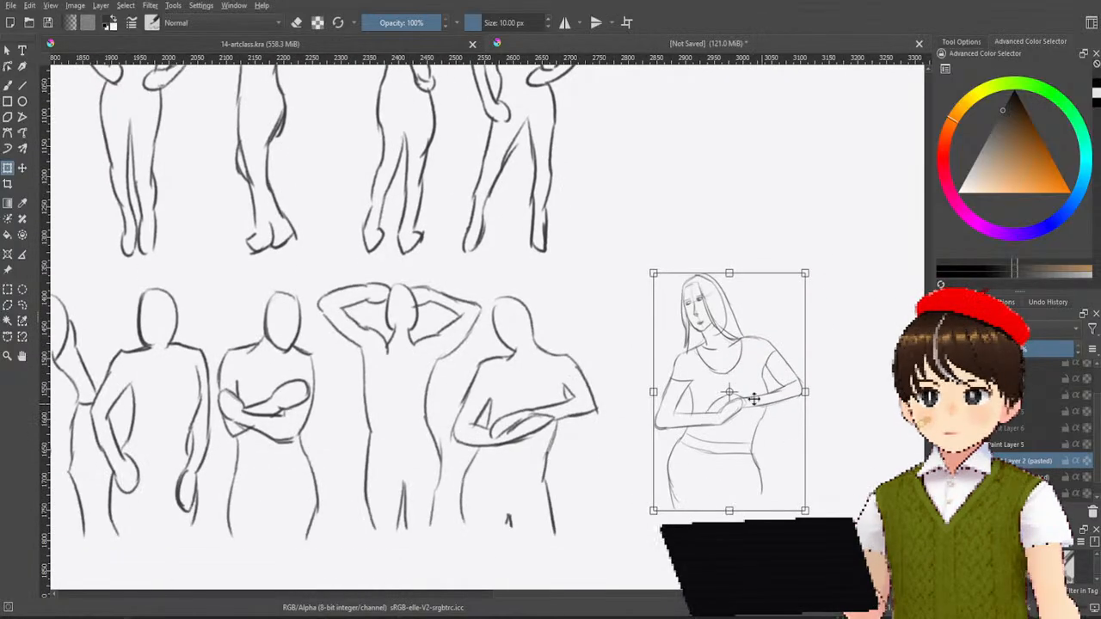
pyautogui.moveTo(753, 398)
pyautogui.mouseDown()
pyautogui.moveTo(546, 417)
pyautogui.moveTo(695, 412)
pyautogui.mouseUp()
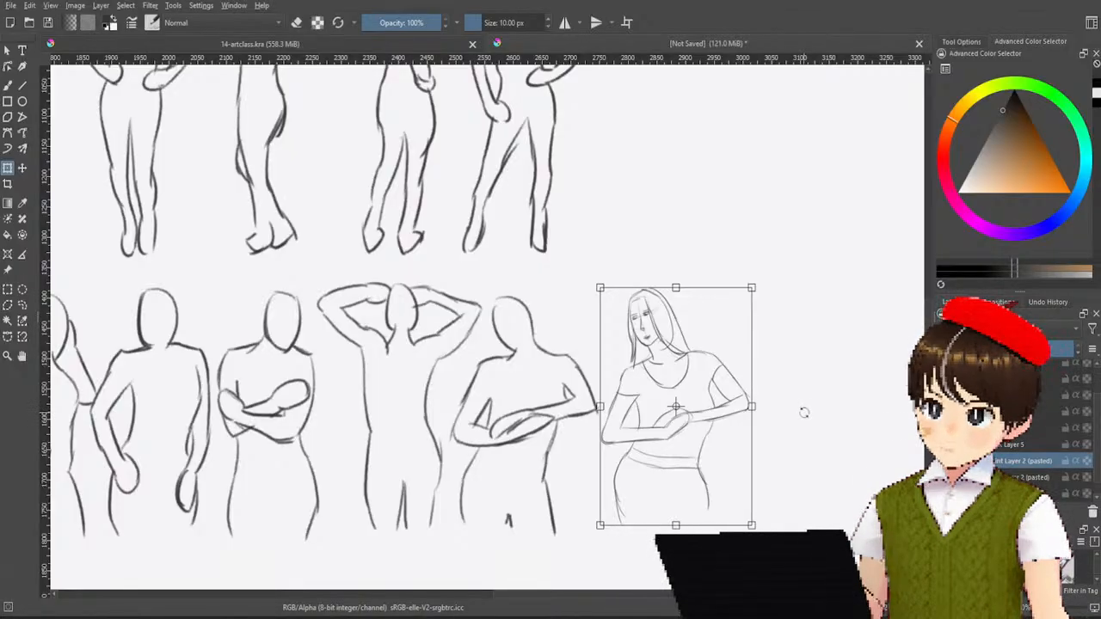
pyautogui.press('Return')
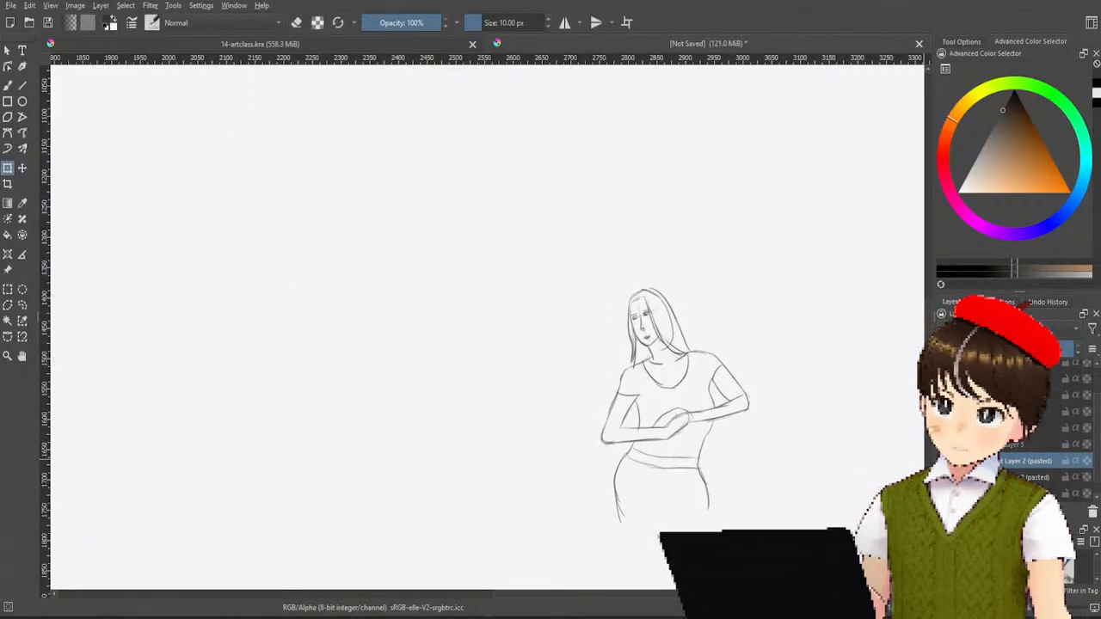
# Step: Move both rows of outline figures down to the lower part of the canvas, clear of the reference photos
pyautogui.scroll(-3, 778, 438)
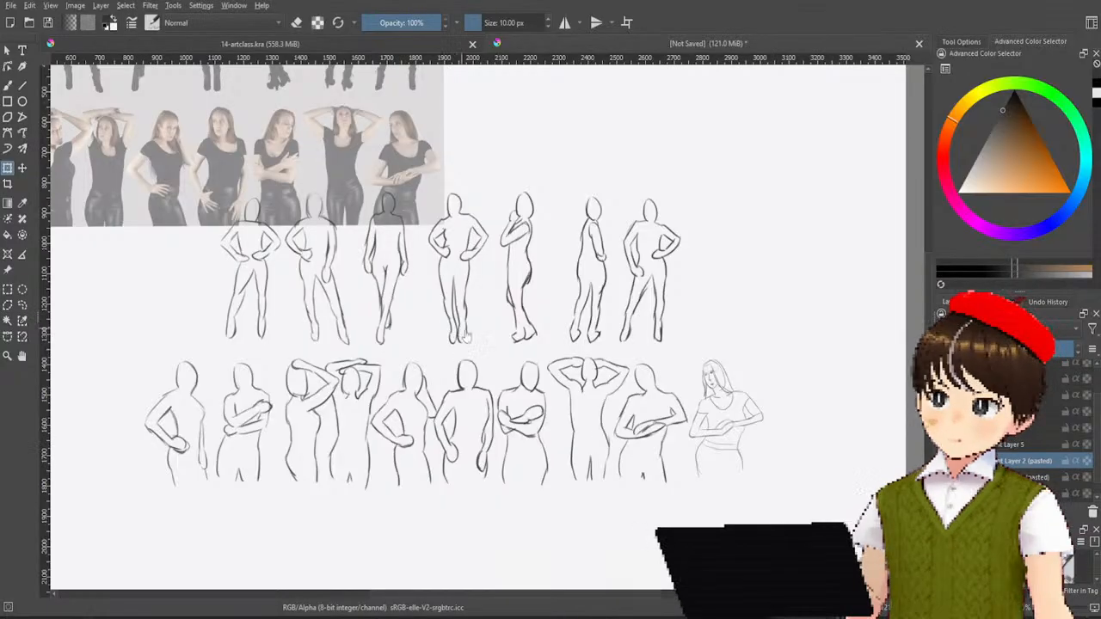
pyautogui.moveTo(507, 372); pyautogui.dragTo(627, 442)
pyautogui.scroll(-1, 776, 417)
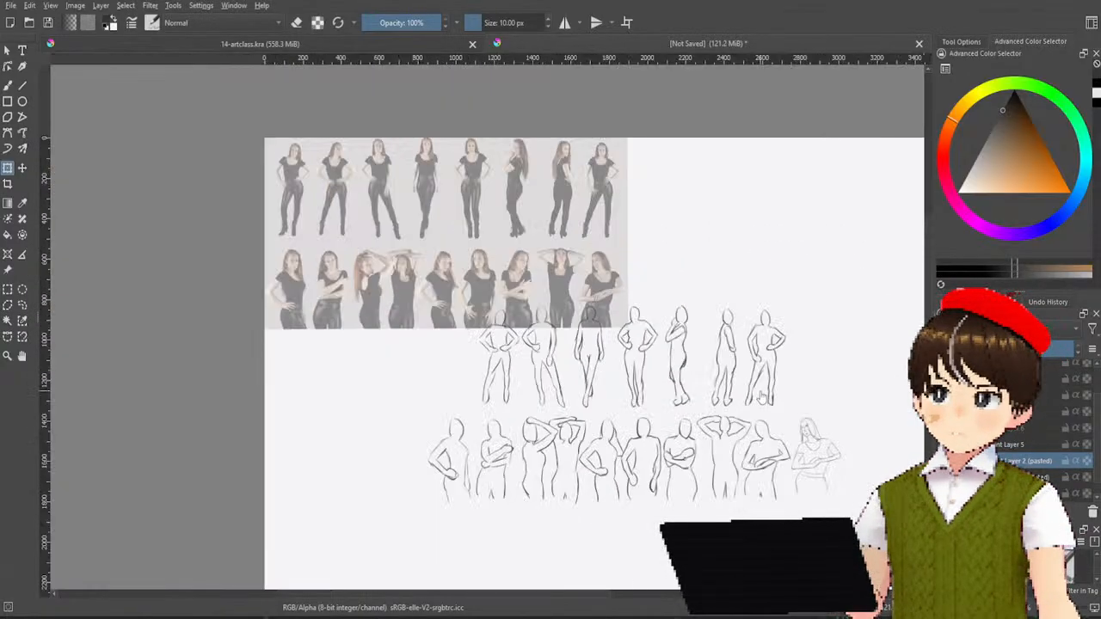
pyautogui.moveTo(830, 479); pyautogui.dragTo(787, 436)
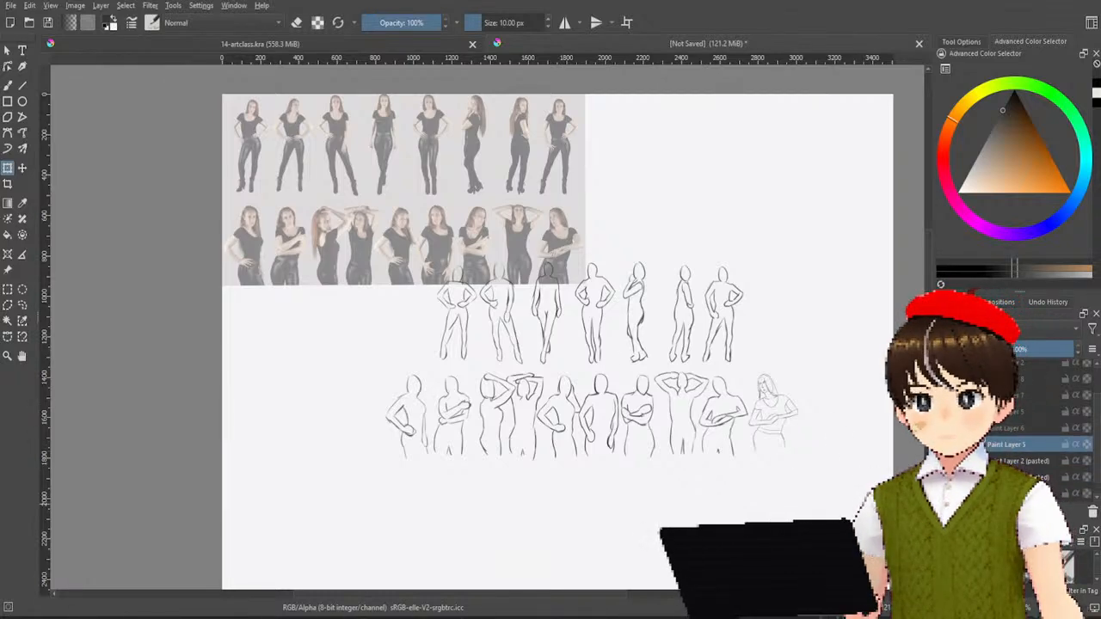
pyautogui.moveTo(744, 343); pyautogui.dragTo(733, 484)
pyautogui.moveTo(828, 431); pyautogui.dragTo(791, 365)
pyautogui.moveTo(636, 432); pyautogui.dragTo(640, 422)
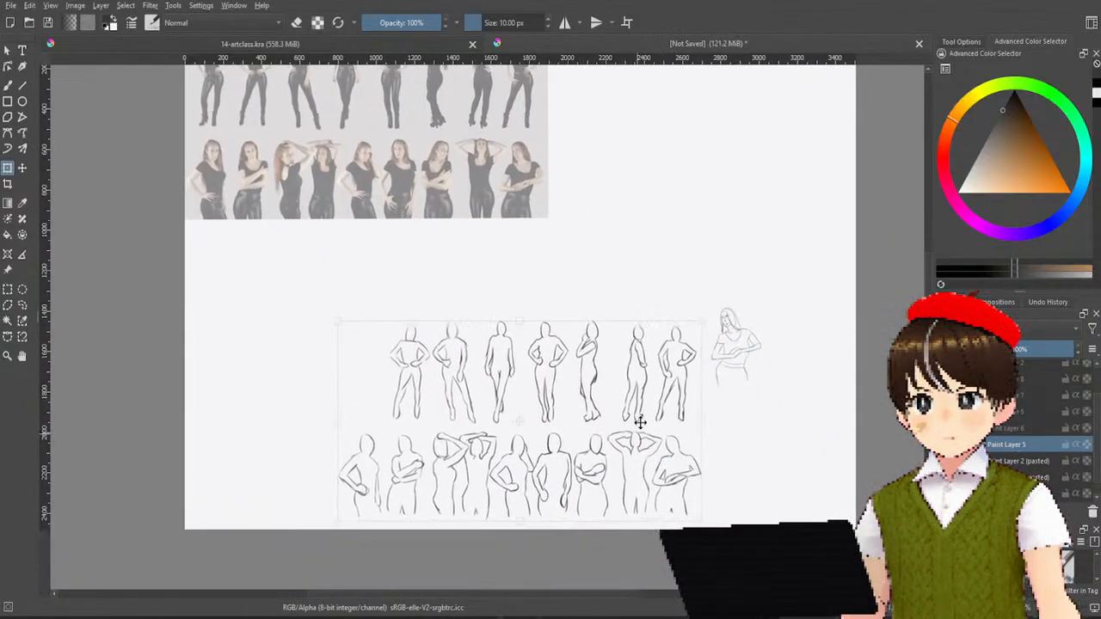
# Step: Place the detailed sketch at the end of the lower outline row and move the reference photos directly above the outline figures
pyautogui.click(1028, 476)
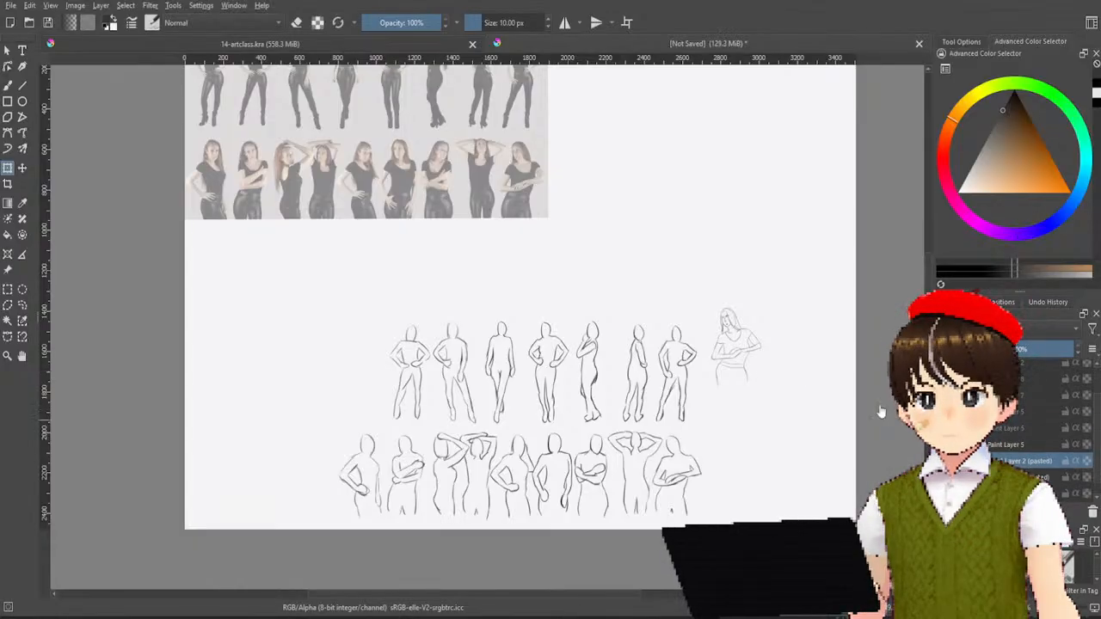
pyautogui.click(749, 359)
pyautogui.moveTo(747, 332); pyautogui.dragTo(766, 466)
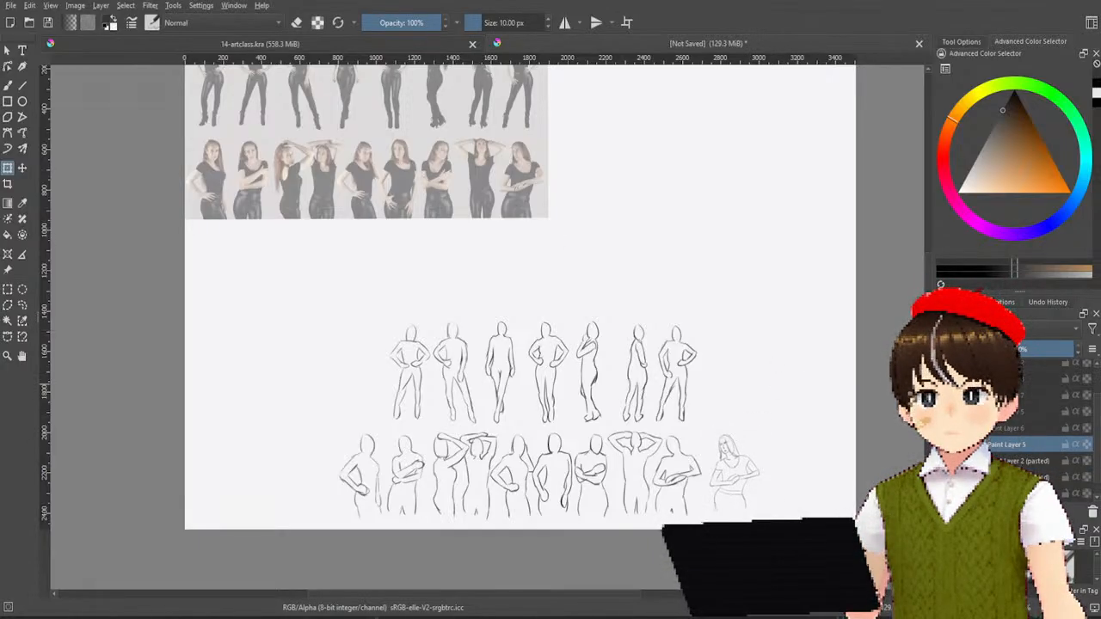
pyautogui.moveTo(489, 120)
pyautogui.mouseDown()
pyautogui.moveTo(651, 197)
pyautogui.moveTo(660, 210)
pyautogui.moveTo(649, 211)
pyautogui.mouseUp()
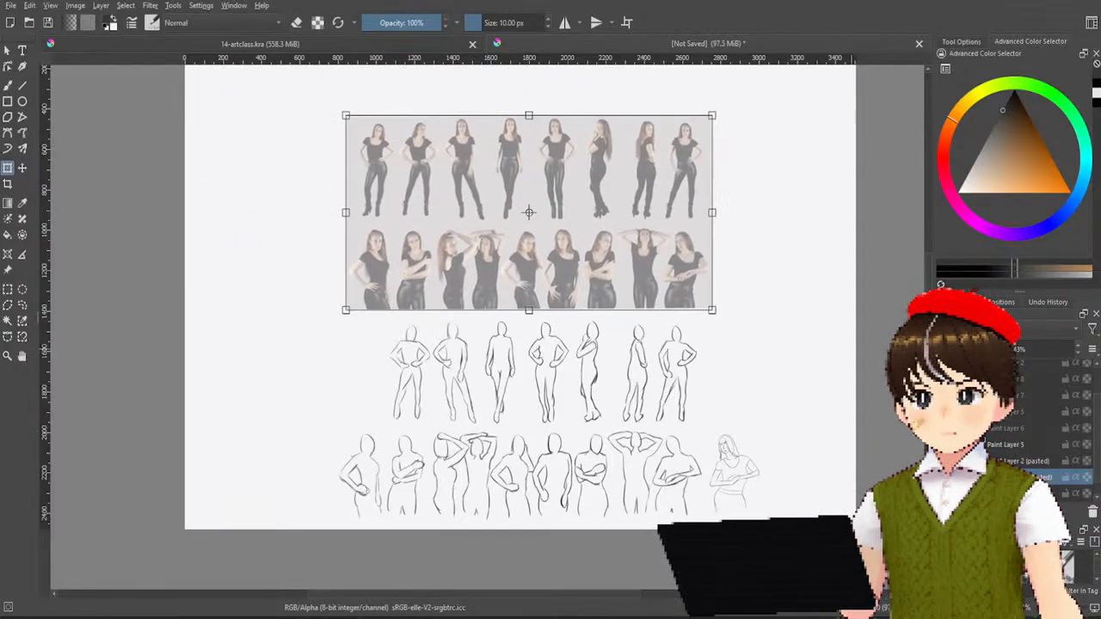
pyautogui.press('Return')
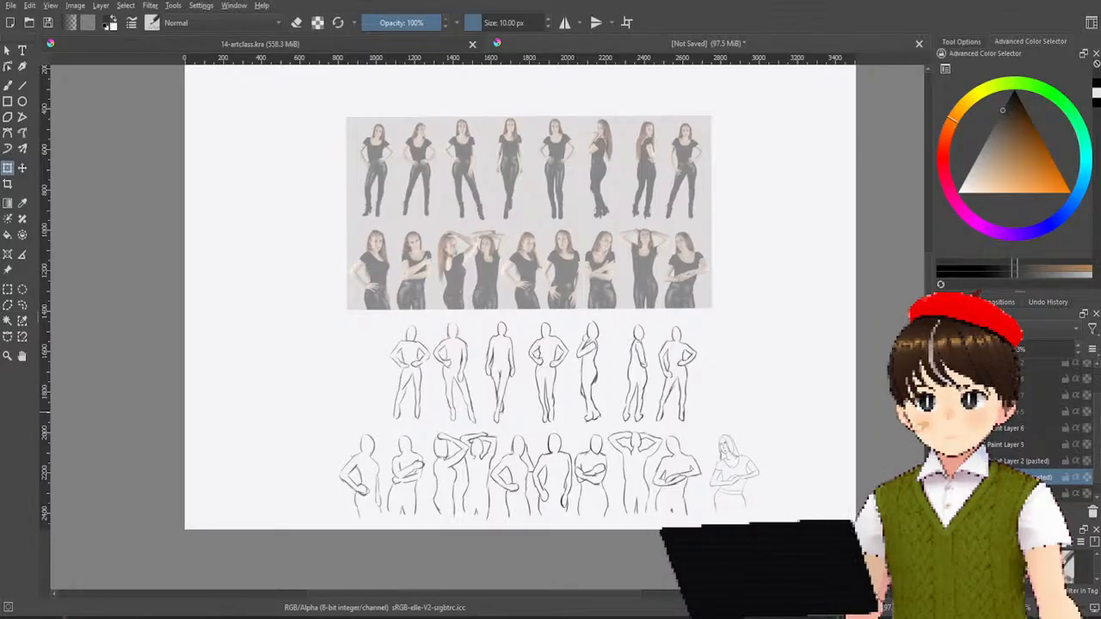
# Step: Show the earlier practice figures beside the reference photos and move the larger full-length one up and outward toward the canvas edge
pyautogui.click(1032, 427)
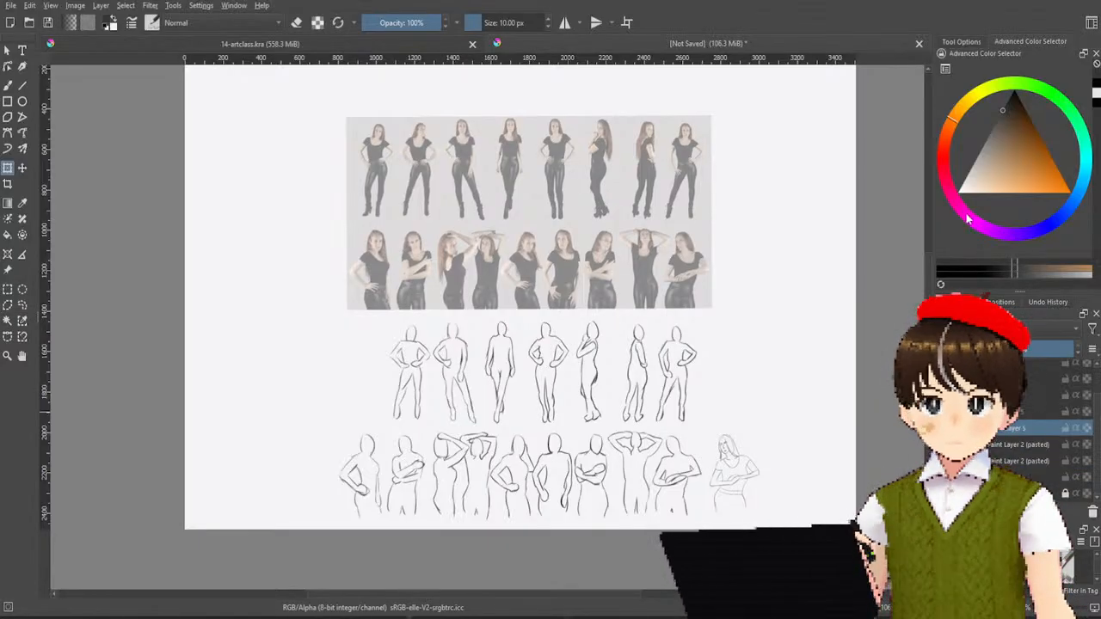
pyautogui.hotkey('ctrl', 'e')
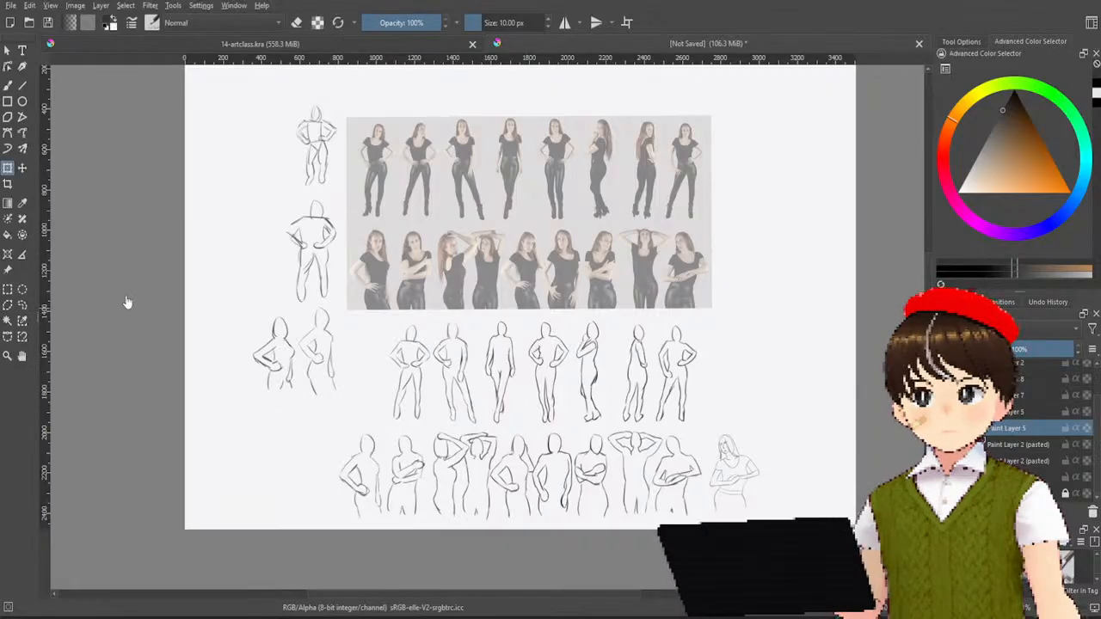
pyautogui.press('t')
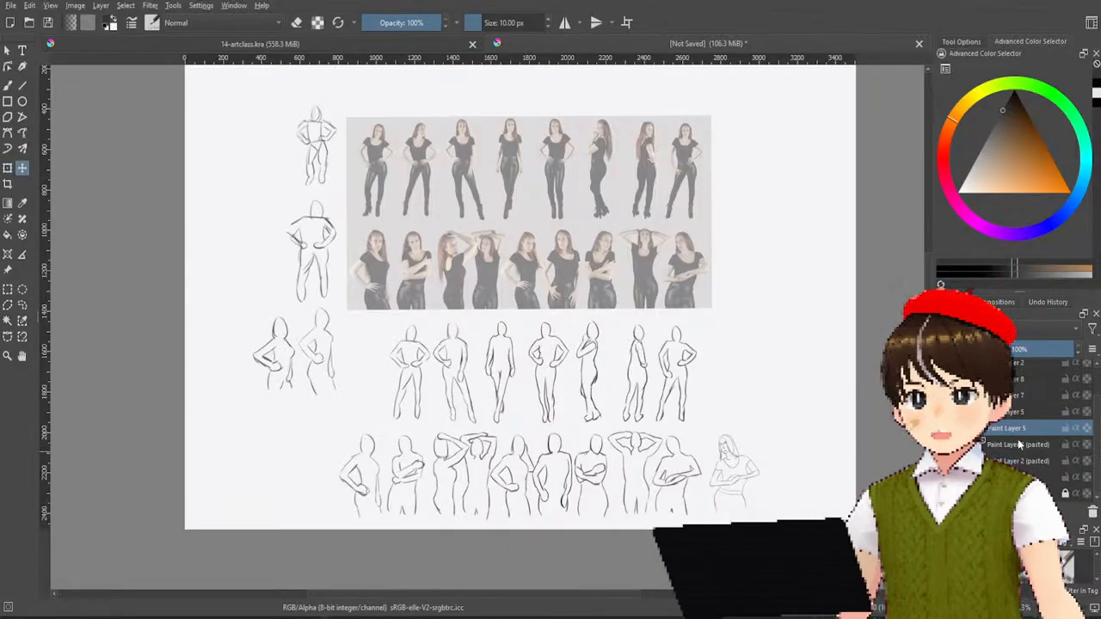
pyautogui.click(1019, 444)
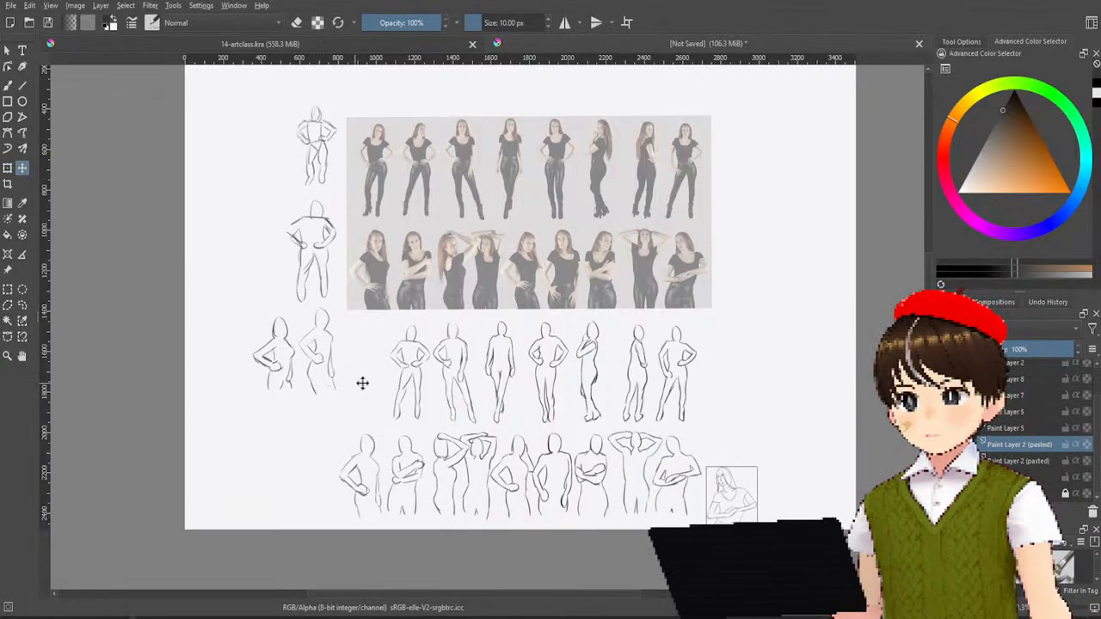
pyautogui.click(1020, 428)
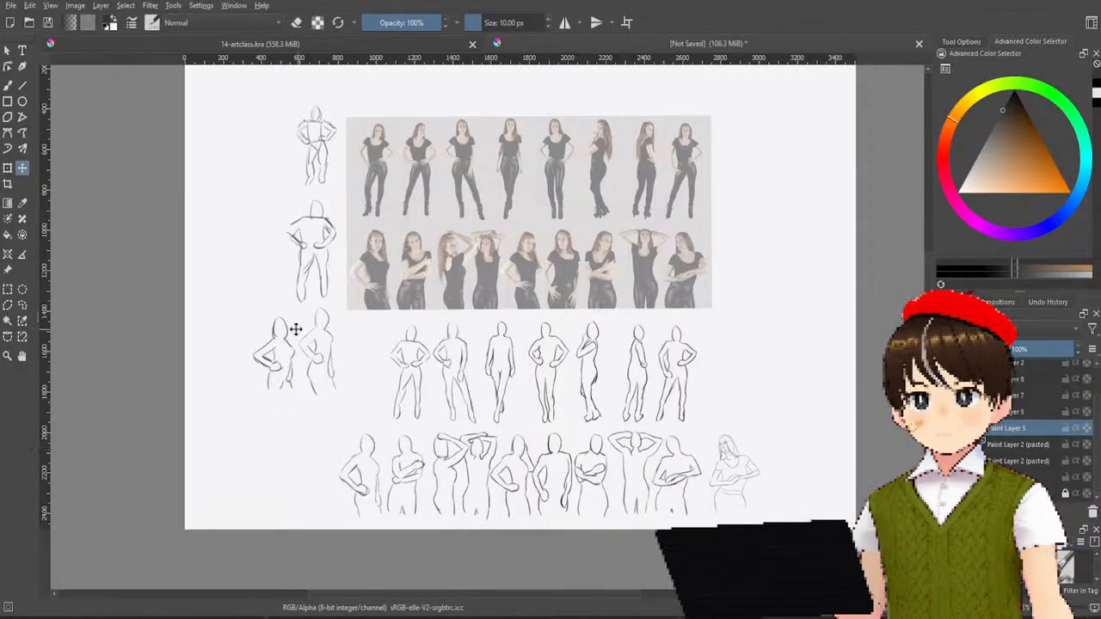
pyautogui.click(1019, 412)
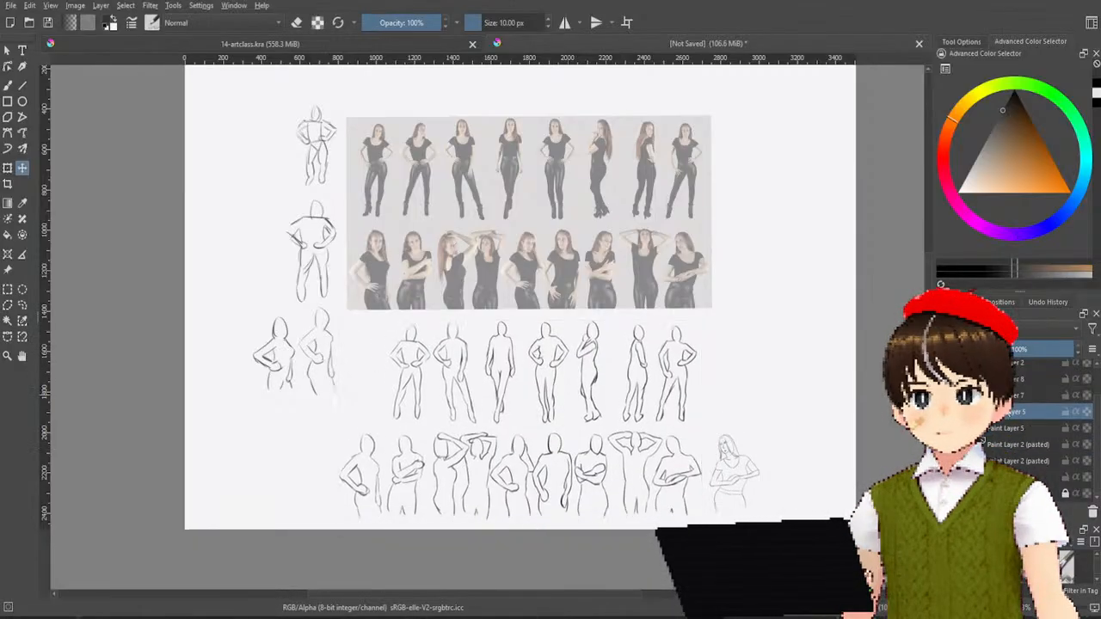
pyautogui.moveTo(317, 339)
pyautogui.mouseDown()
pyautogui.moveTo(307, 422)
pyautogui.moveTo(305, 362)
pyautogui.moveTo(292, 356)
pyautogui.moveTo(337, 383)
pyautogui.moveTo(298, 258)
pyautogui.mouseUp()
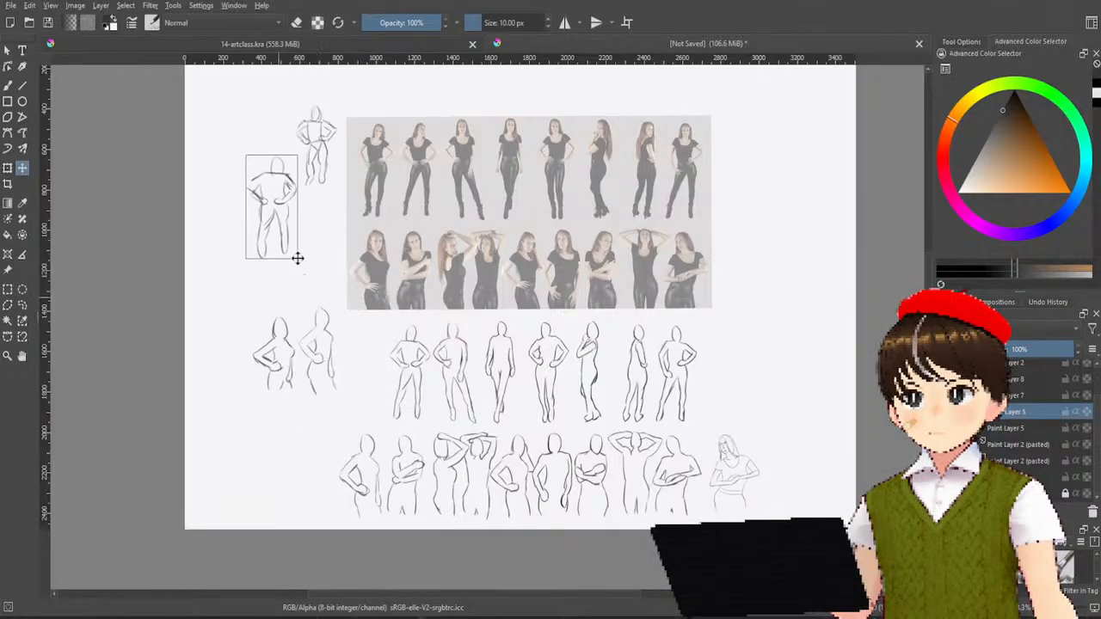
pyautogui.click(1002, 428)
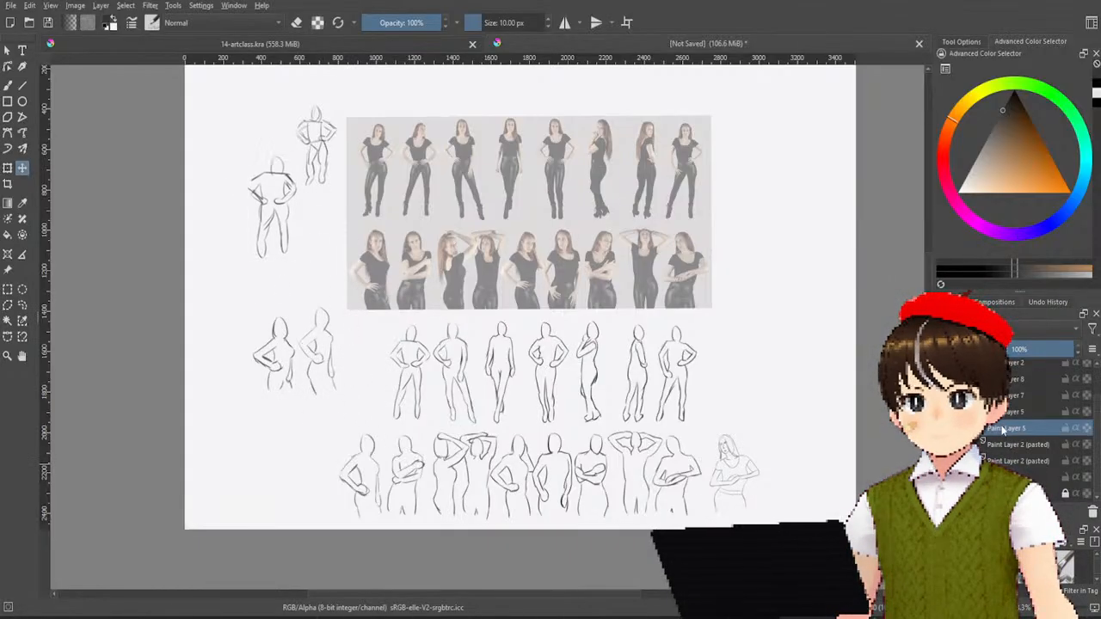
# Step: Move the two half-length practice sketches down to the start of the lower outline row, placed side by side
pyautogui.click(1011, 397)
pyautogui.moveTo(325, 353)
pyautogui.mouseDown()
pyautogui.moveTo(317, 471)
pyautogui.moveTo(295, 469)
pyautogui.mouseUp()
pyautogui.press('pageup')
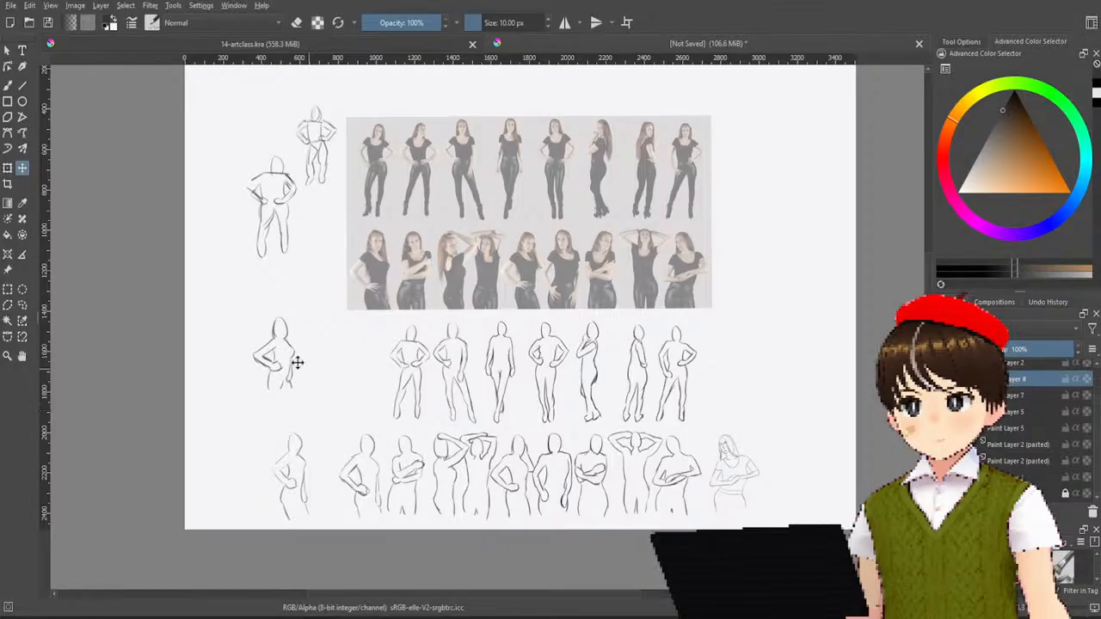
pyautogui.moveTo(277, 397); pyautogui.dragTo(246, 508)
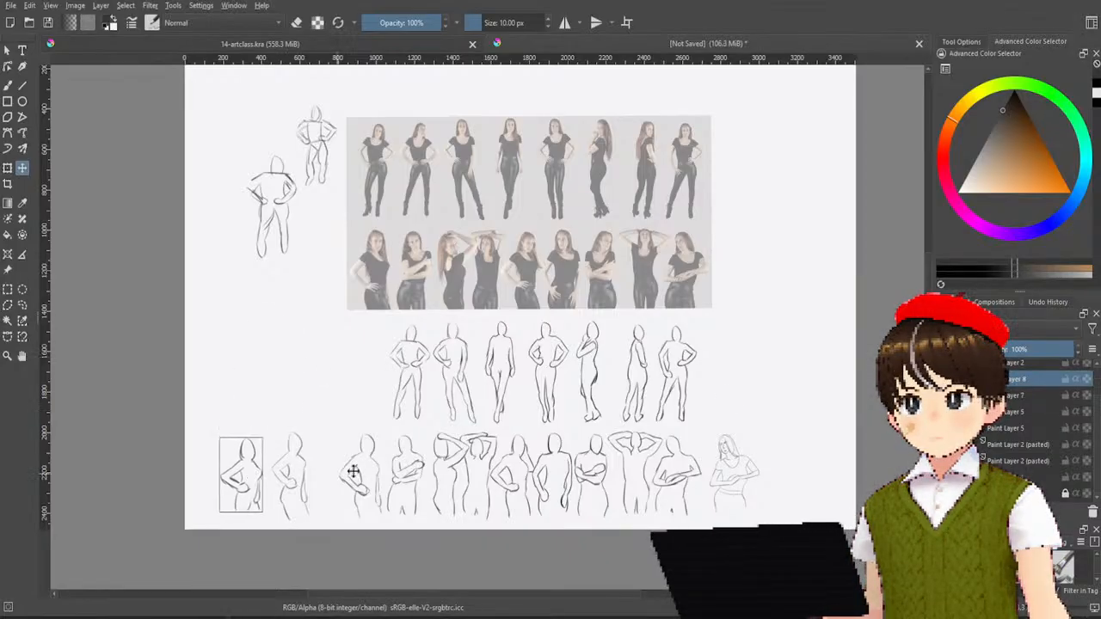
pyautogui.press('pageup')
# Step: Move the two full-length practice figures from beside the reference photos down to the start of the upper outline row
pyautogui.scroll(1, 1014, 395)
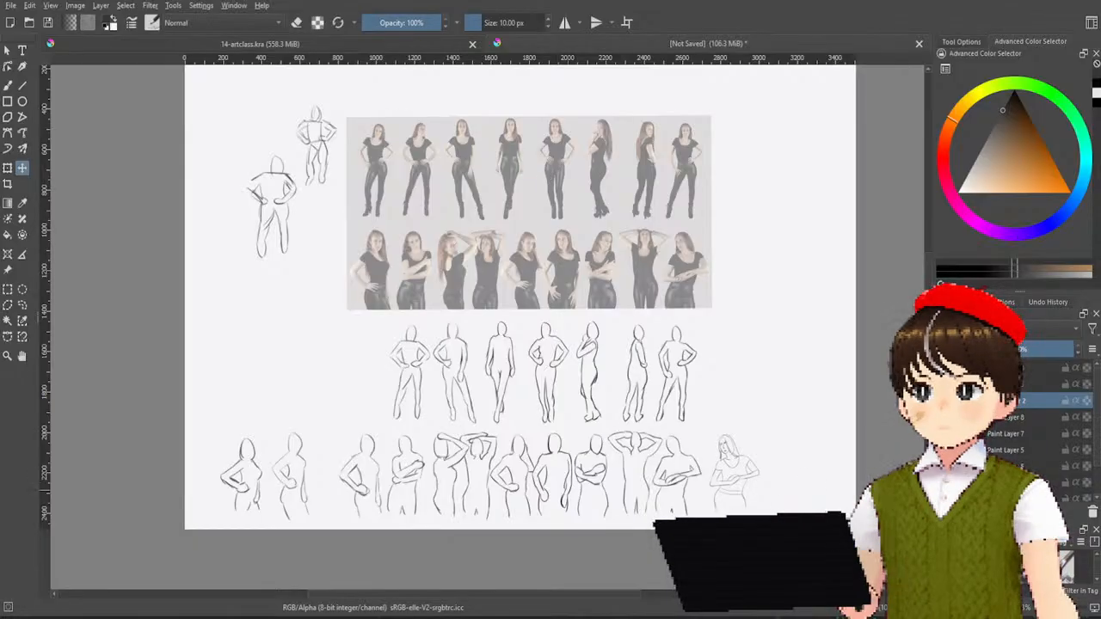
pyautogui.click(1008, 450)
pyautogui.moveTo(319, 157)
pyautogui.mouseDown()
pyautogui.moveTo(327, 317)
pyautogui.moveTo(320, 306)
pyautogui.mouseUp()
pyautogui.hotkey('shift', 'Down')
pyautogui.hotkey('shift', 'Down')
pyautogui.hotkey('shift', 'Right')
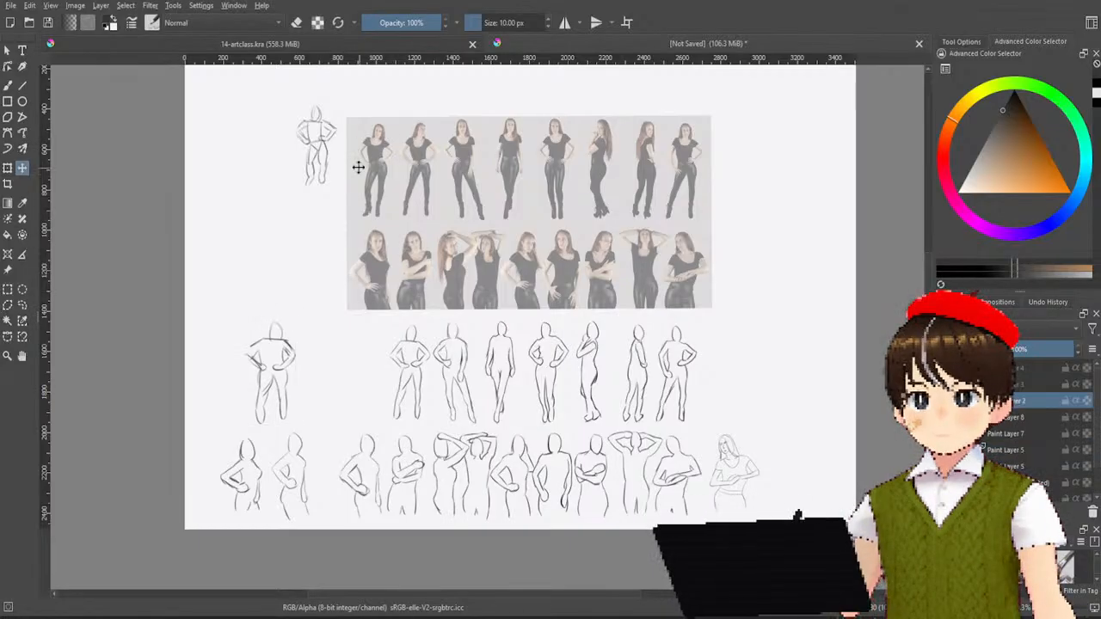
pyautogui.moveTo(316, 157)
pyautogui.mouseDown()
pyautogui.moveTo(391, 403)
pyautogui.moveTo(328, 383)
pyautogui.moveTo(347, 376)
pyautogui.moveTo(363, 380)
pyautogui.moveTo(216, 384)
pyautogui.moveTo(372, 380)
pyautogui.moveTo(424, 175)
pyautogui.moveTo(388, 172)
pyautogui.moveTo(436, 188)
pyautogui.moveTo(373, 399)
pyautogui.moveTo(327, 385)
pyautogui.mouseUp()
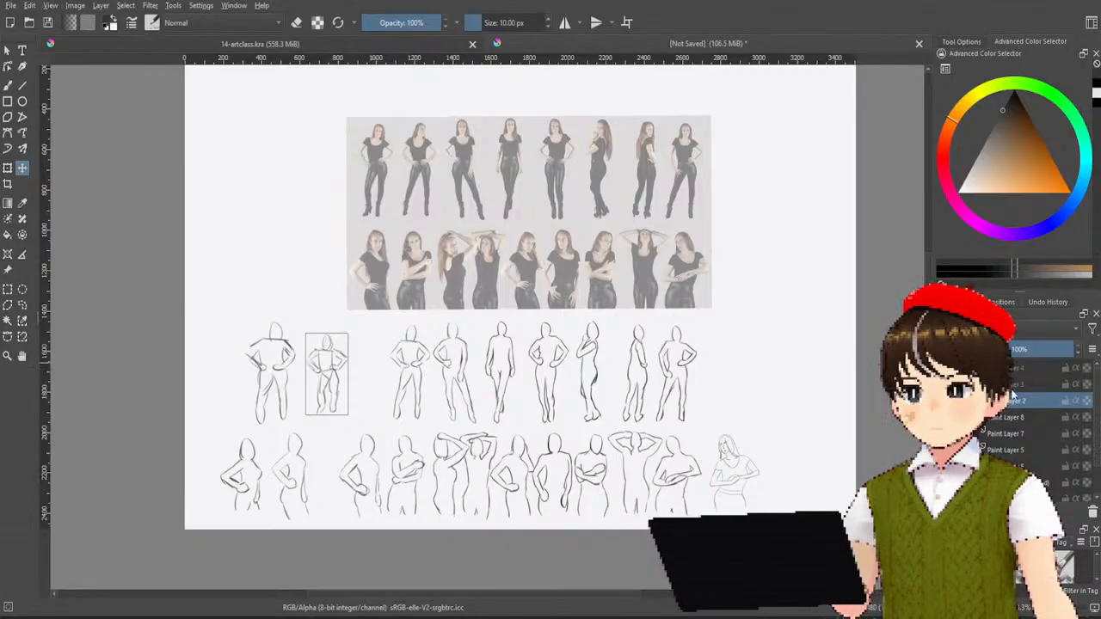
pyautogui.moveTo(327, 384); pyautogui.dragTo(327, 384)
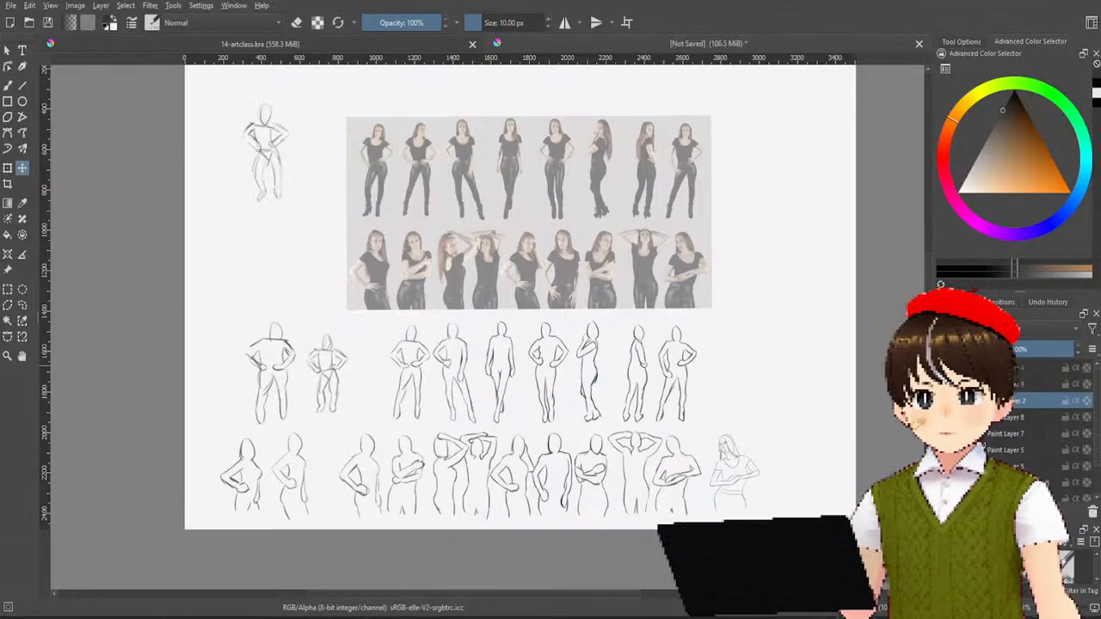
# Step: Show two more rough full-length figures, placing one at the start of the upper row and the other just before its first outline figure
pyautogui.click(1019, 384)
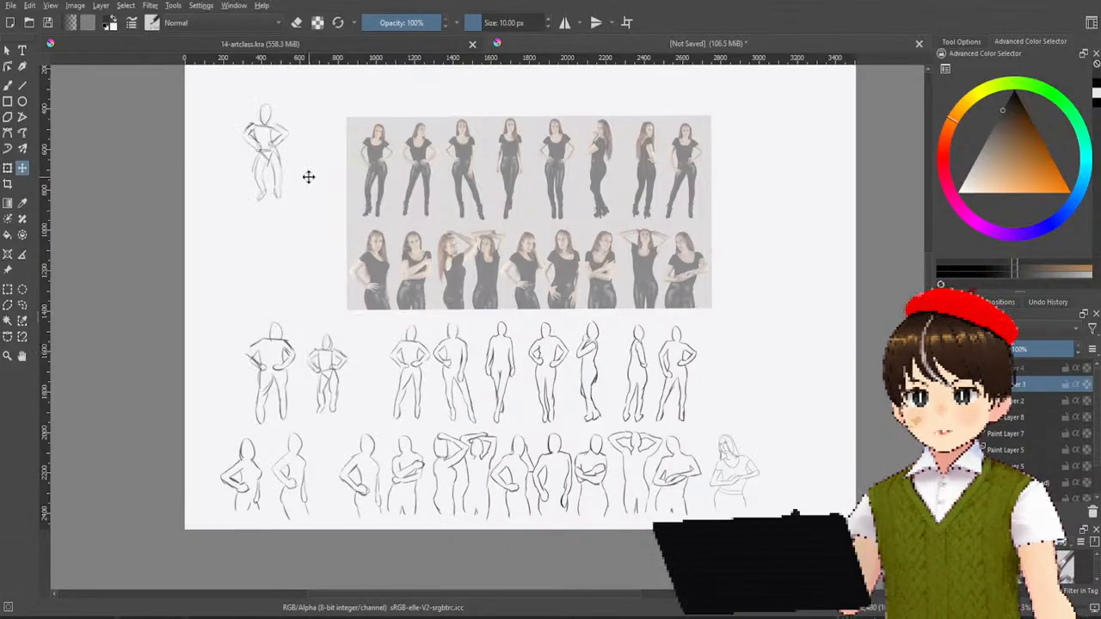
pyautogui.moveTo(270, 153)
pyautogui.mouseDown()
pyautogui.moveTo(256, 270)
pyautogui.moveTo(216, 382)
pyautogui.moveTo(222, 373)
pyautogui.mouseUp()
pyautogui.click(1056, 384)
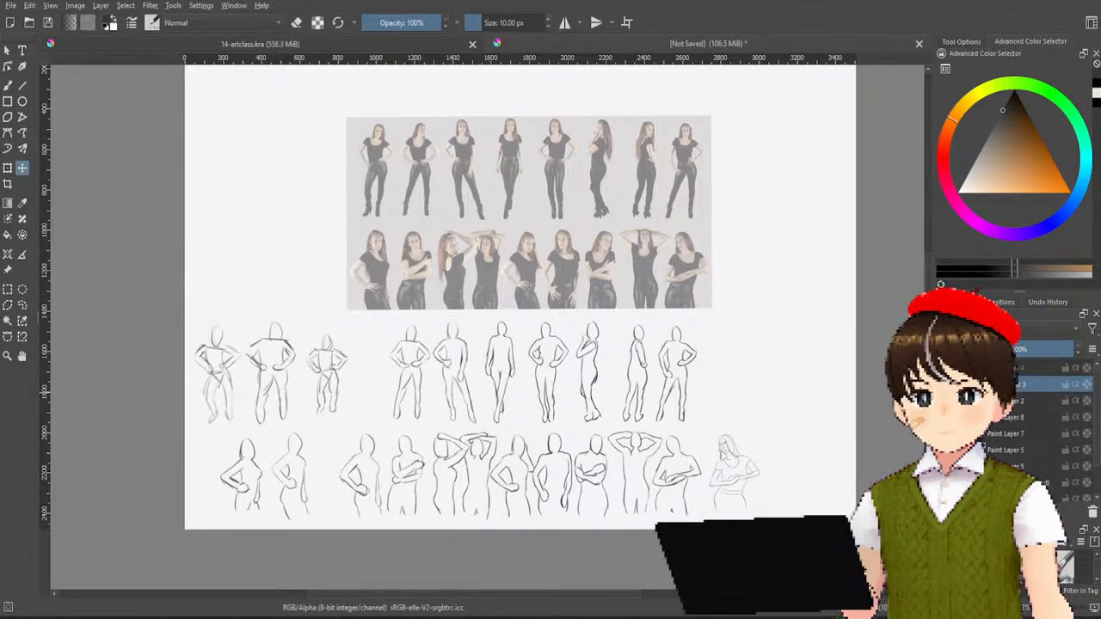
pyautogui.click(1056, 368)
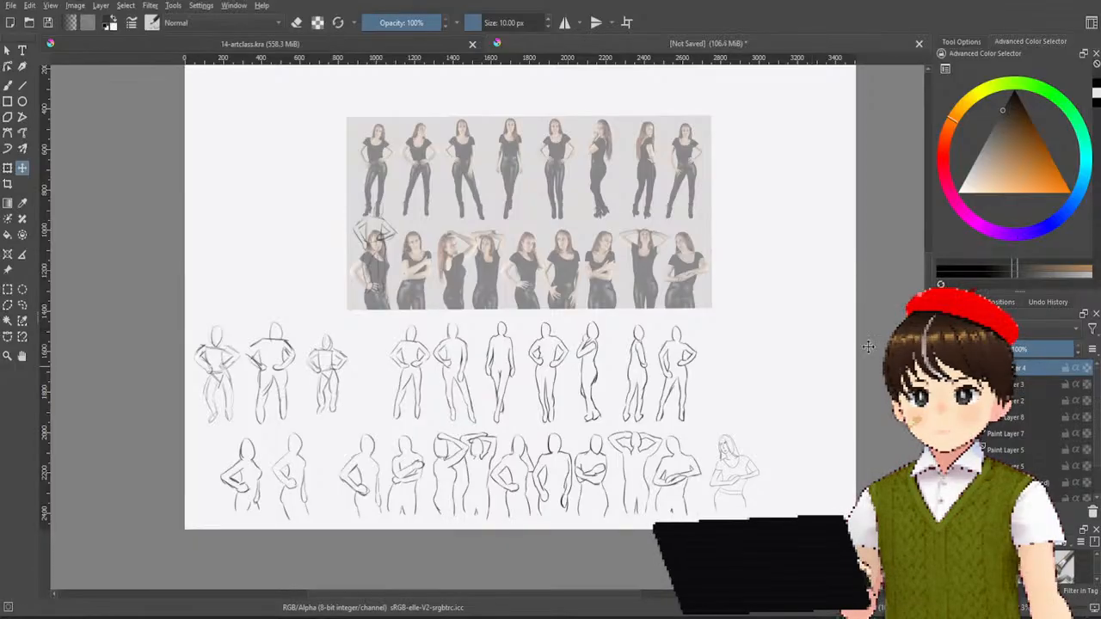
pyautogui.moveTo(382, 267)
pyautogui.mouseDown()
pyautogui.moveTo(378, 370)
pyautogui.moveTo(385, 173)
pyautogui.moveTo(373, 376)
pyautogui.mouseUp()
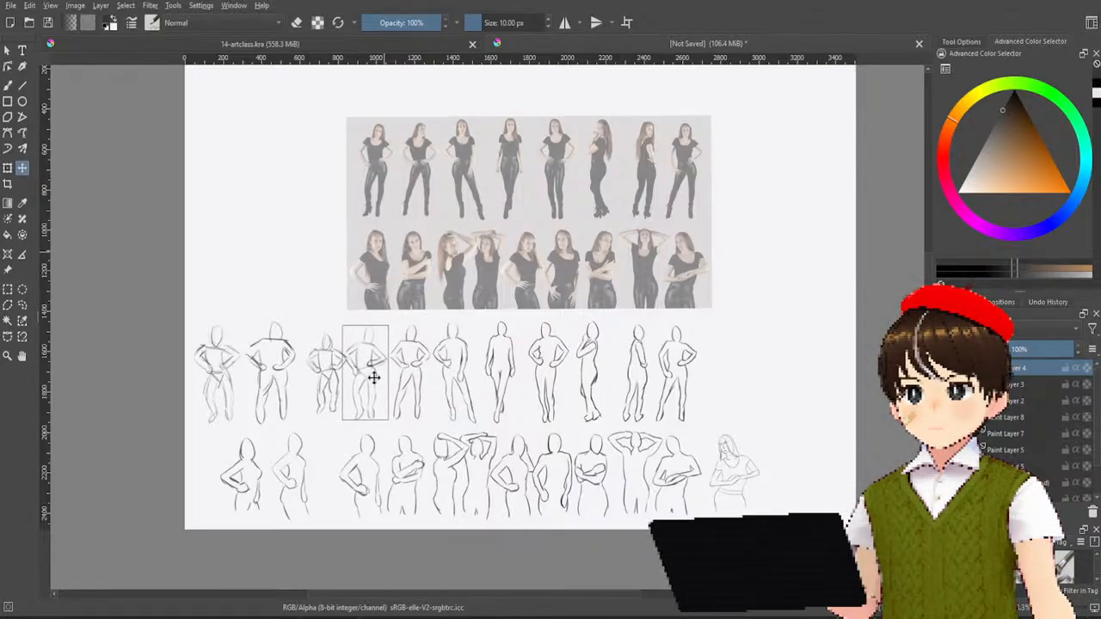
# Step: Examine both rows of practice figures up close and as a whole beneath the reference photos
pyautogui.click(1037, 401)
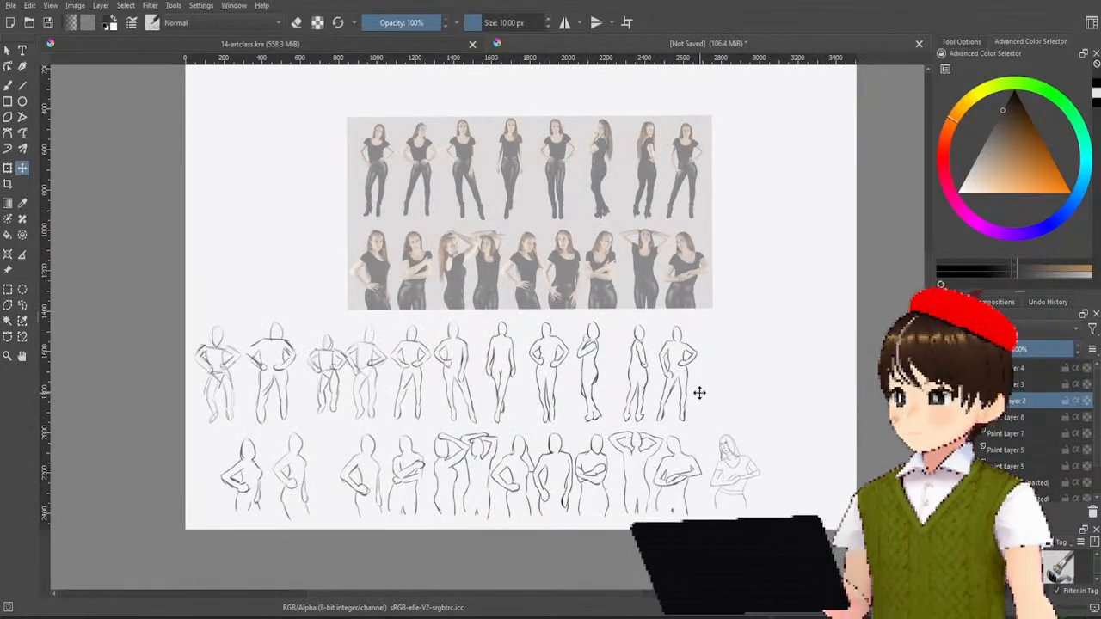
pyautogui.scroll(2, 757, 413)
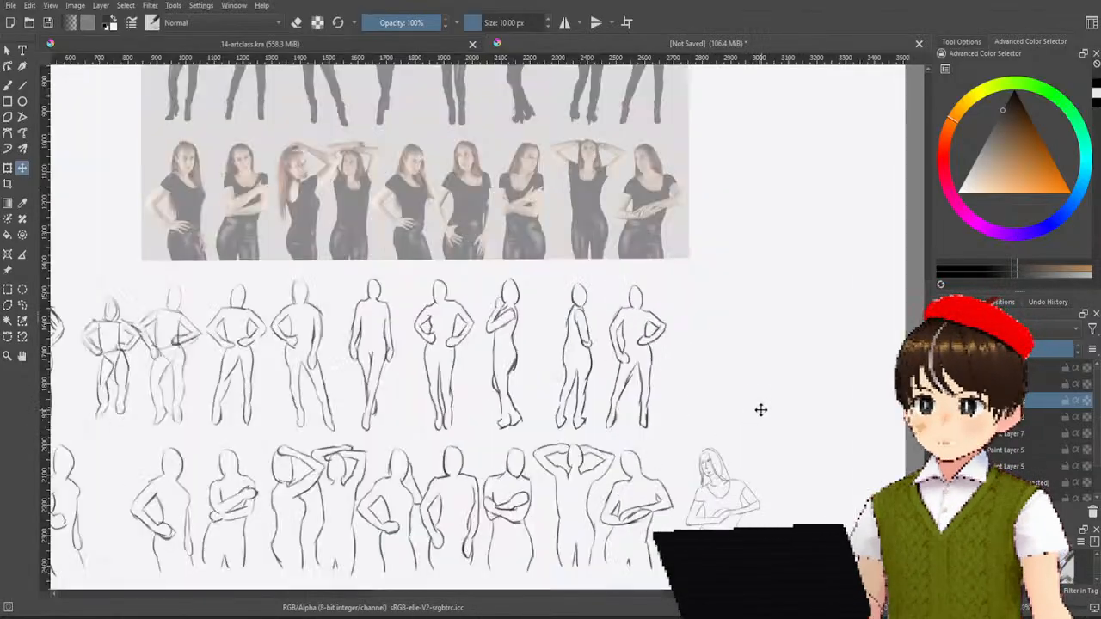
pyautogui.scroll(-2, 754, 410)
pyautogui.scroll(3, 722, 418)
pyautogui.scroll(-2, 826, 304)
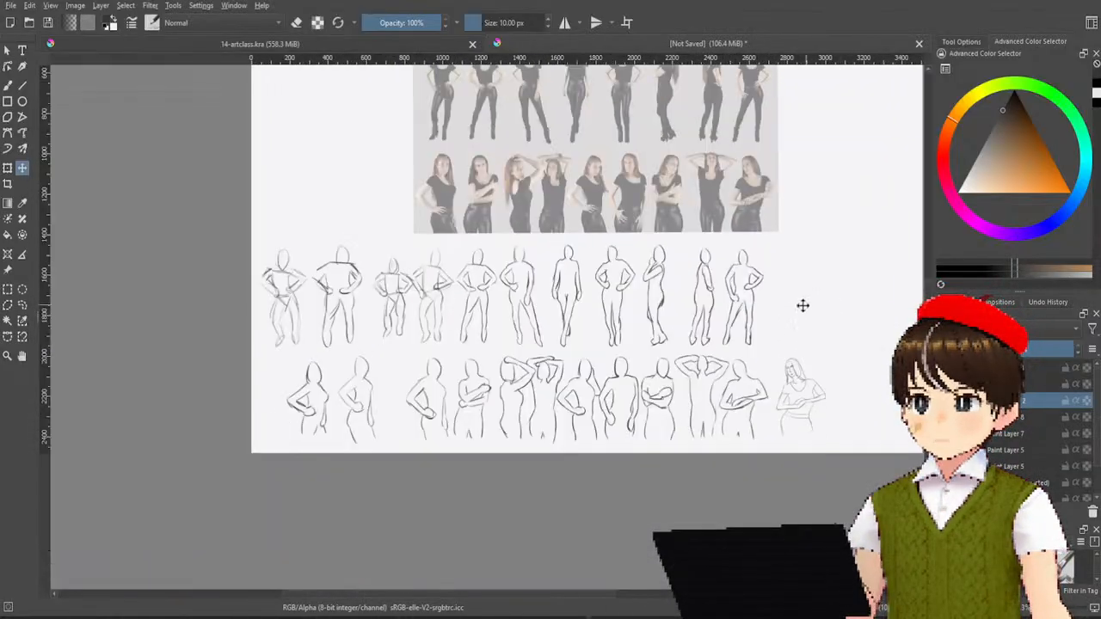
pyautogui.scroll(1, 745, 315)
pyautogui.scroll(1, 746, 324)
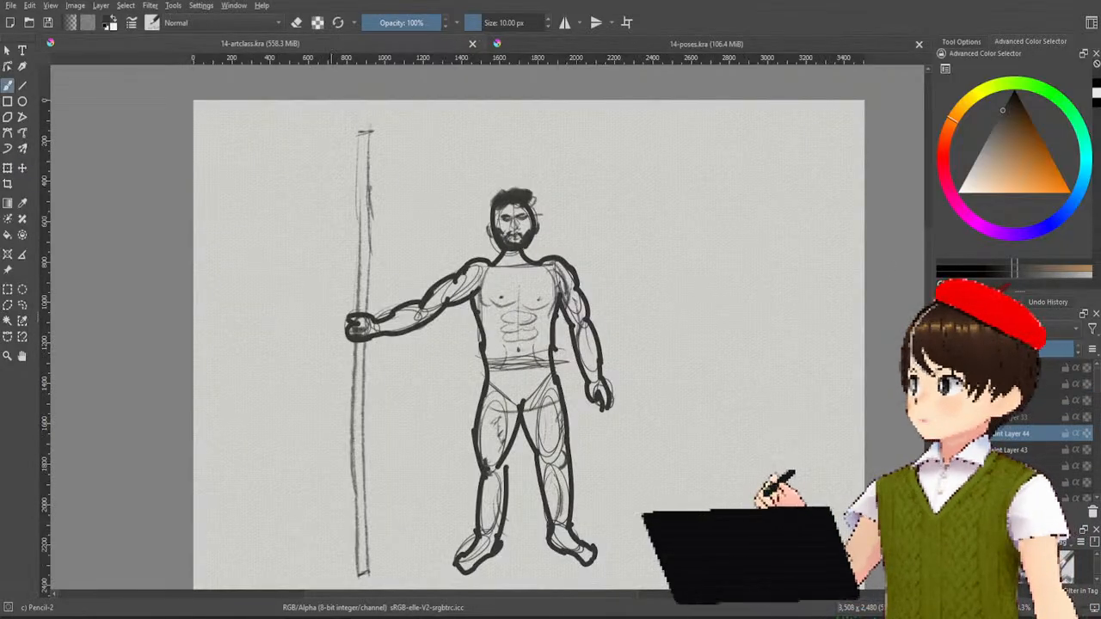
# Step: Hide the layers of the man-with-staff drawing in 14-artclass.kra to leave an empty page for reviewing older sketches
pyautogui.scroll(-5, 1041, 430)
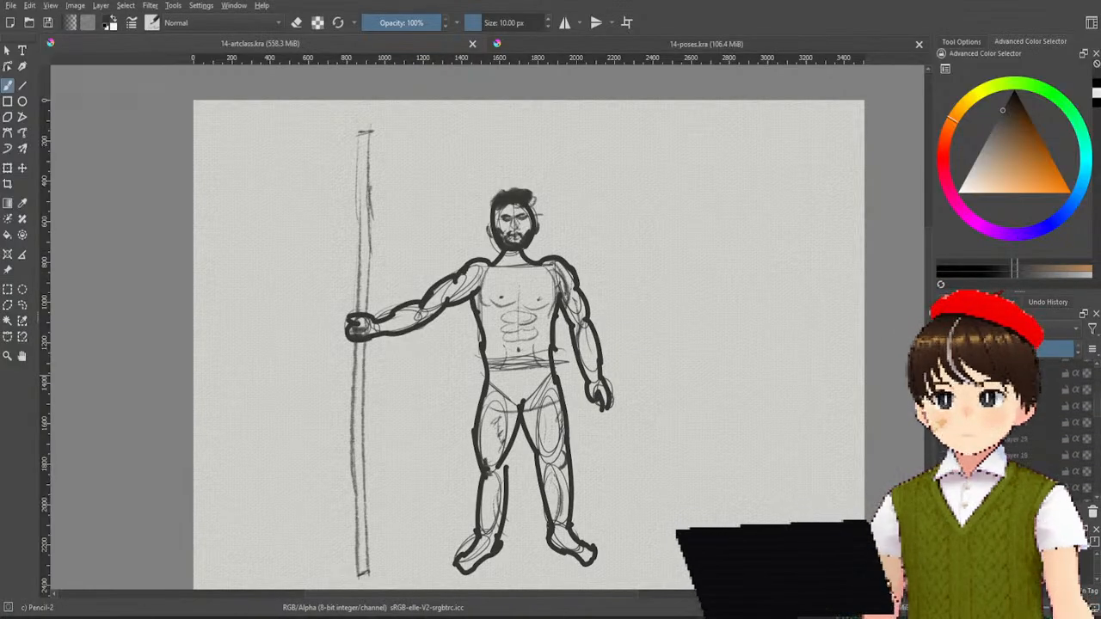
pyautogui.scroll(5, 1041, 413)
pyautogui.click(945, 386)
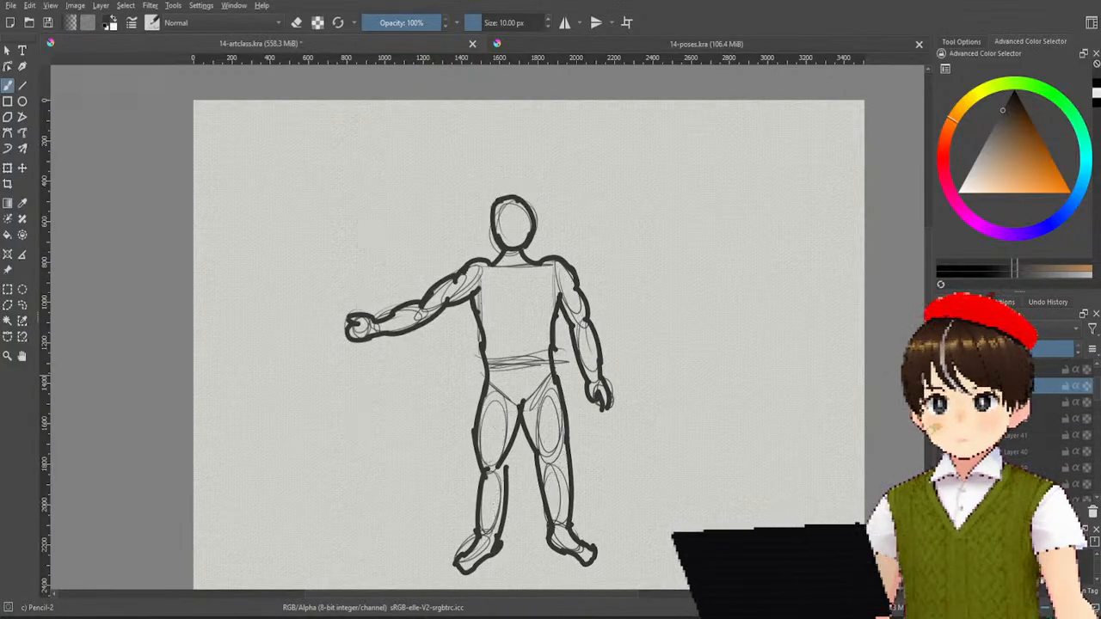
pyautogui.click(946, 401)
pyautogui.click(945, 419)
pyautogui.scroll(-5, 989, 422)
pyautogui.scroll(-5, 990, 421)
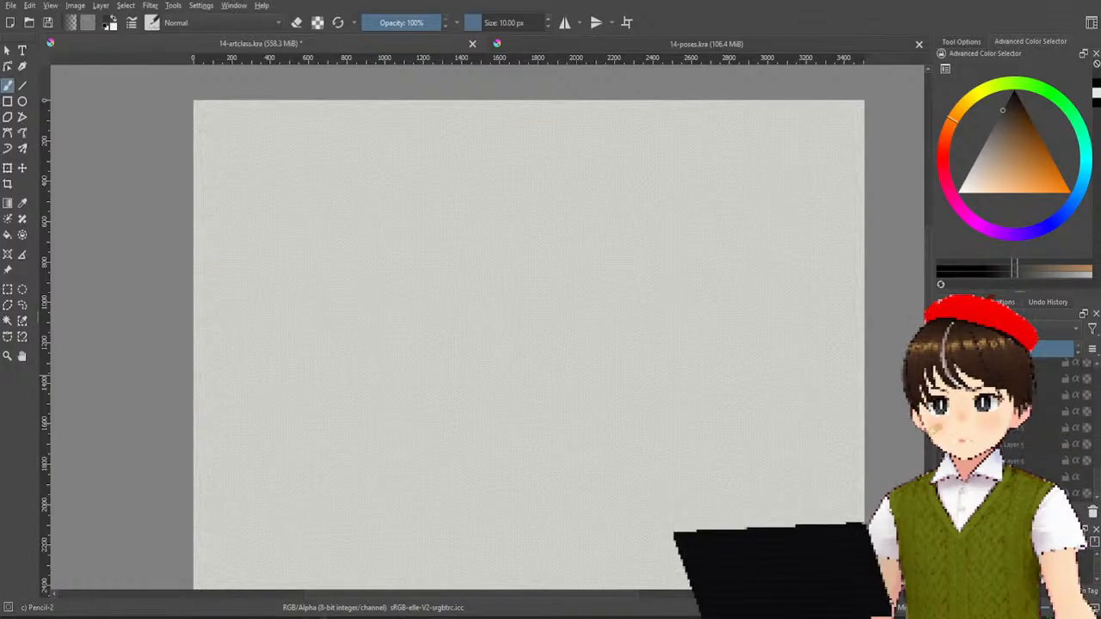
# Step: Toggle the page background off and on, and view the early rabbit-like animal sketch on its own
pyautogui.click(945, 476)
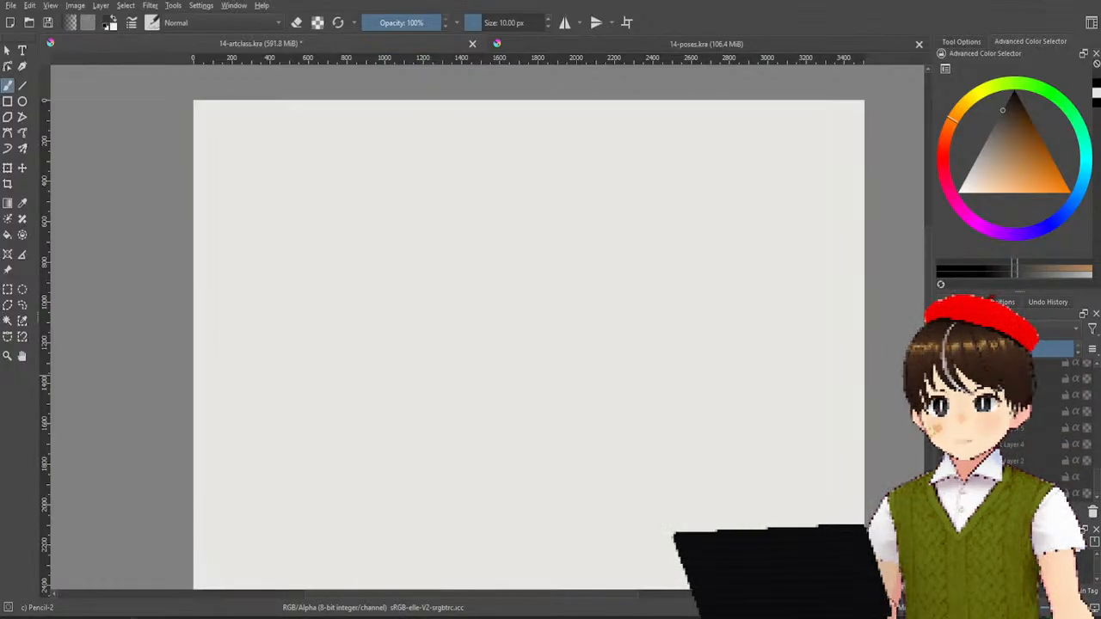
pyautogui.click(945, 476)
pyautogui.click(945, 460)
pyautogui.click(945, 460)
pyautogui.click(945, 460)
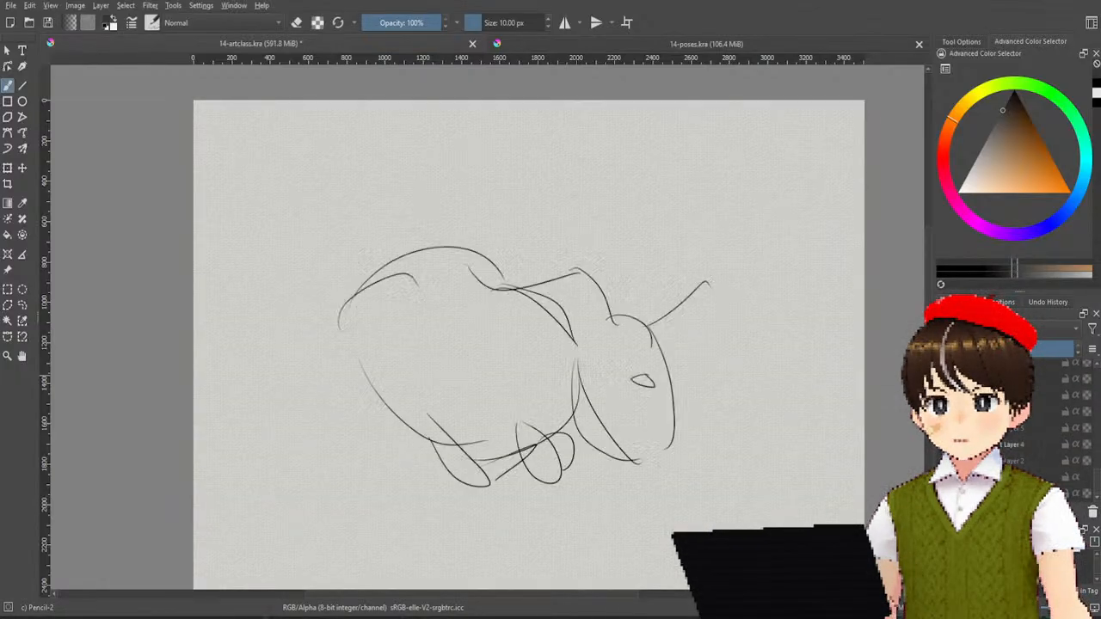
pyautogui.click(945, 460)
# Step: View the many-legged bug sketch and the four-legged animal sketch one at a time
pyautogui.scroll(3, 989, 421)
pyautogui.click(946, 441)
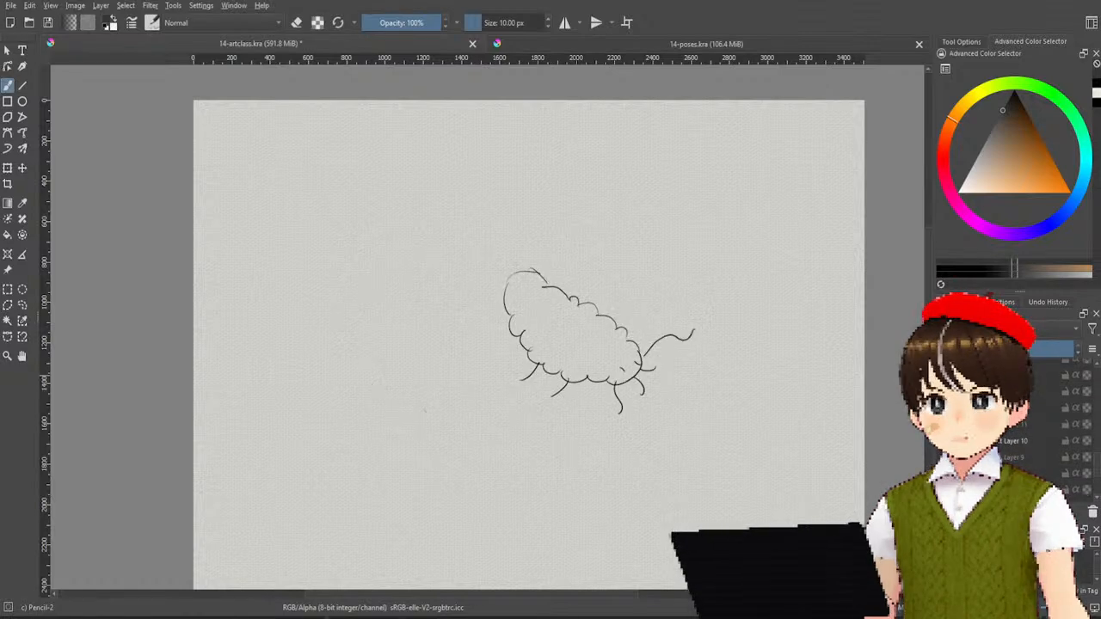
pyautogui.click(945, 441)
pyautogui.click(946, 441)
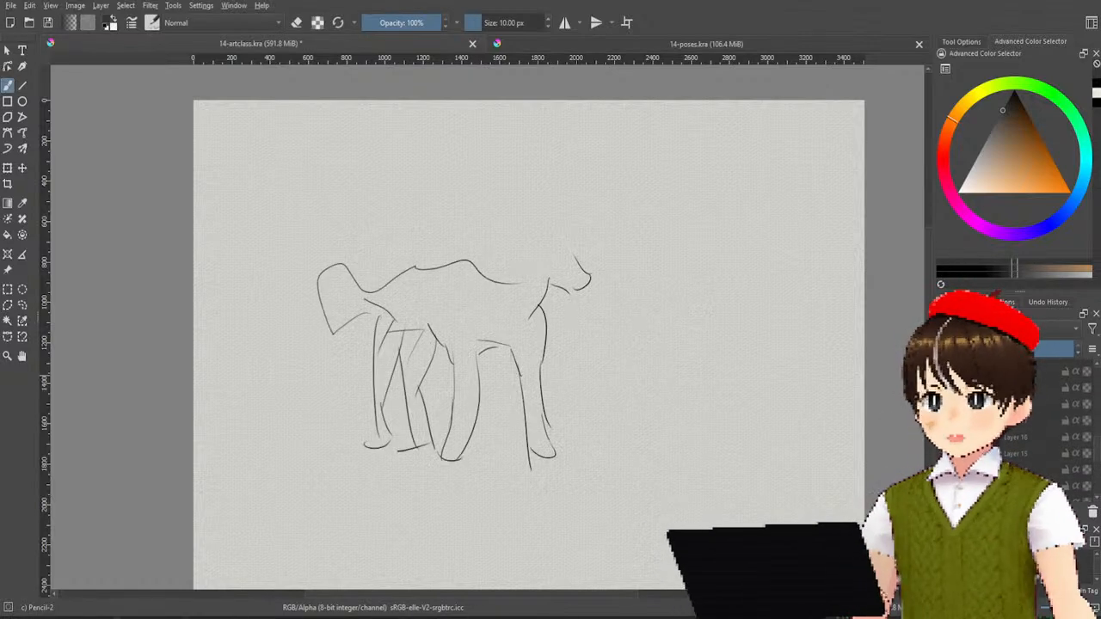
pyautogui.scroll(-2, 989, 422)
pyautogui.click(1086, 426)
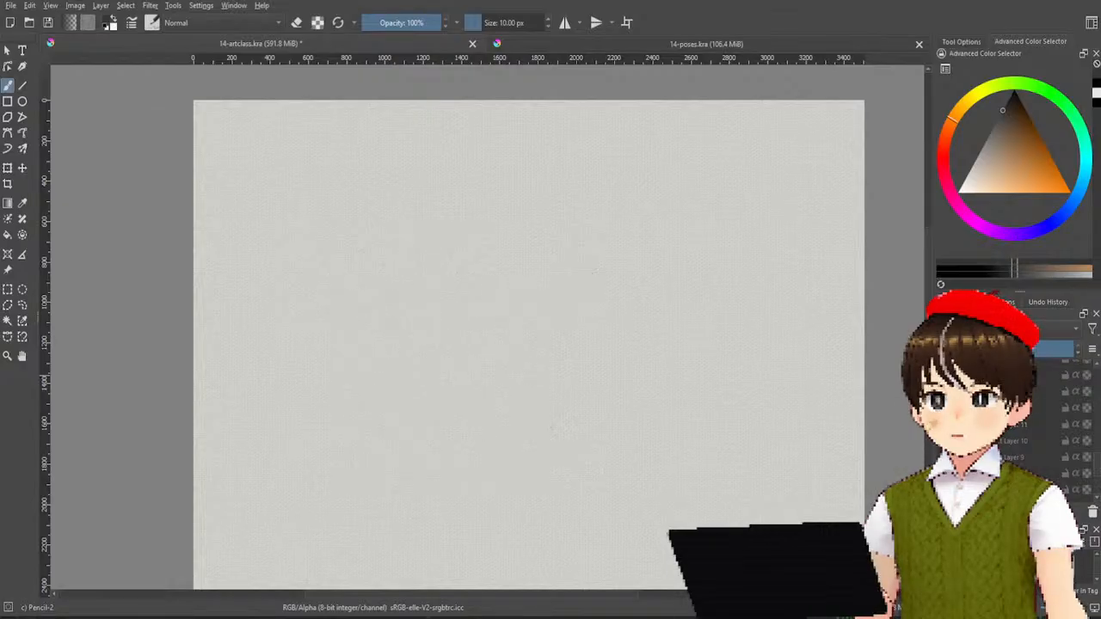
# Step: Look through the following sketch layers one at a time, including the seated figure built from ellipses
pyautogui.scroll(3, 989, 421)
pyautogui.click(1086, 436)
pyautogui.click(1086, 437)
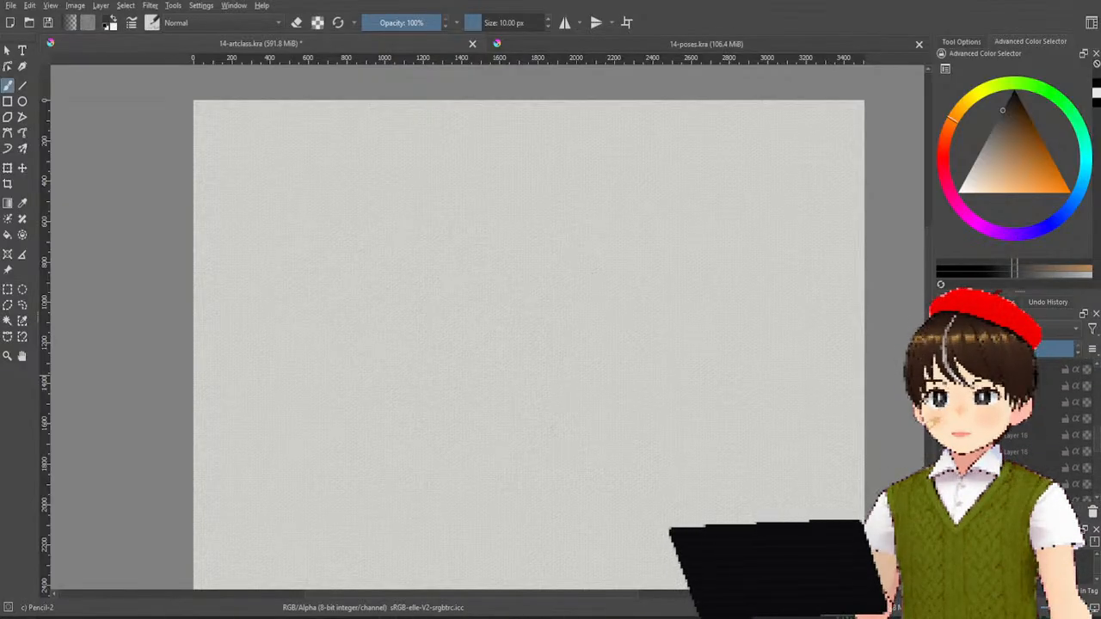
pyautogui.click(1086, 419)
pyautogui.click(1086, 420)
pyautogui.scroll(2, 990, 421)
pyautogui.click(1087, 436)
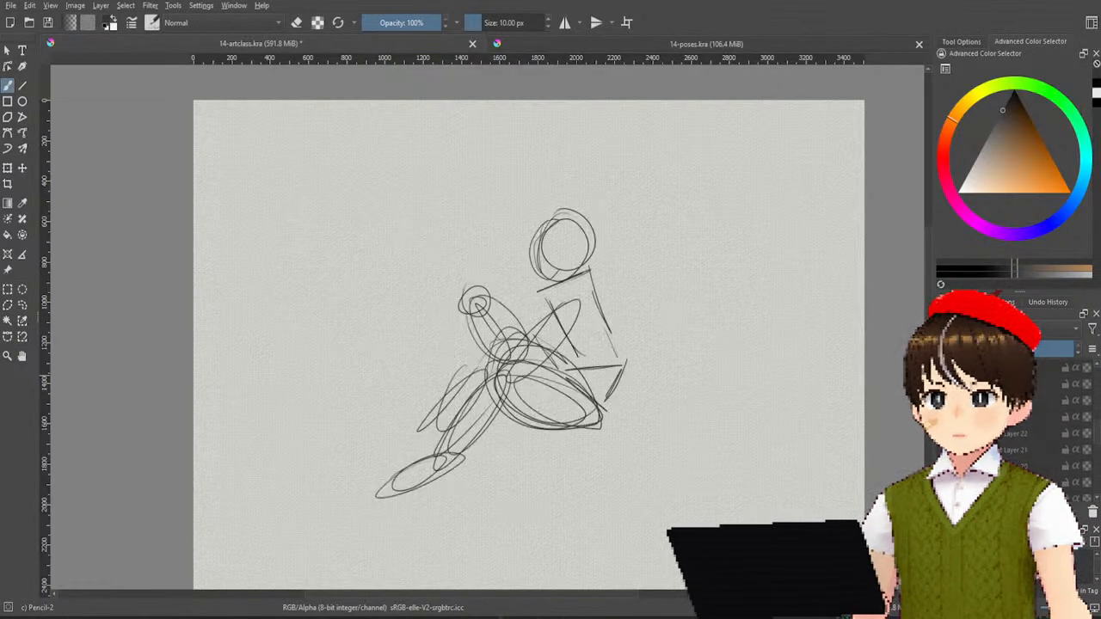
pyautogui.click(1086, 436)
# Step: View the caped running dog, the open-mouthed running animal and the pair of pointy-eared animals one at a time
pyautogui.scroll(-1, 989, 421)
pyautogui.click(1086, 436)
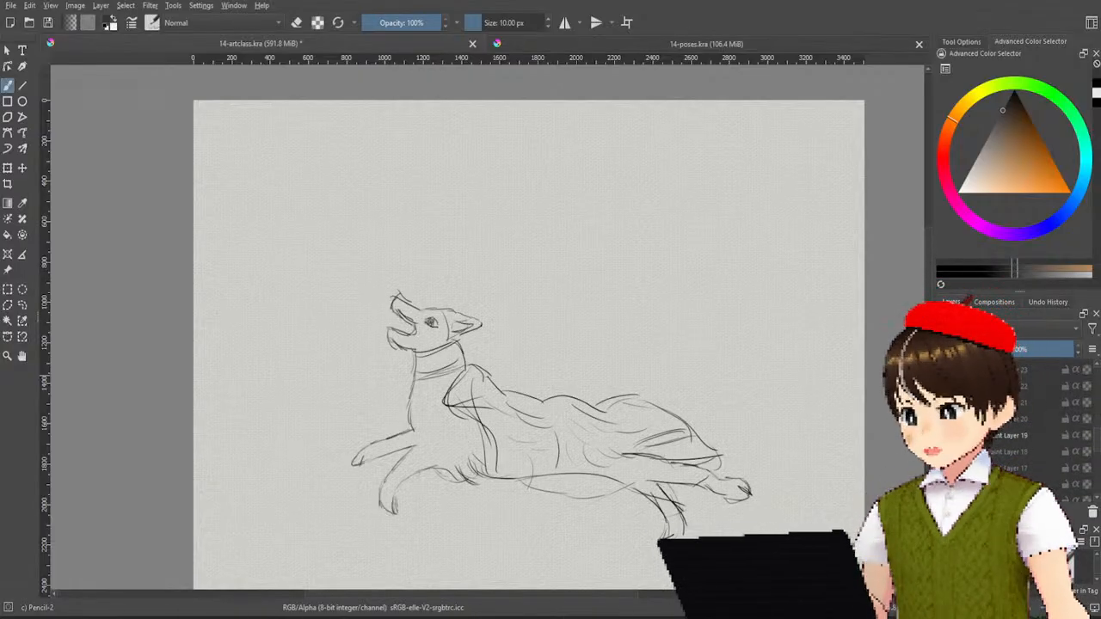
pyautogui.click(1087, 436)
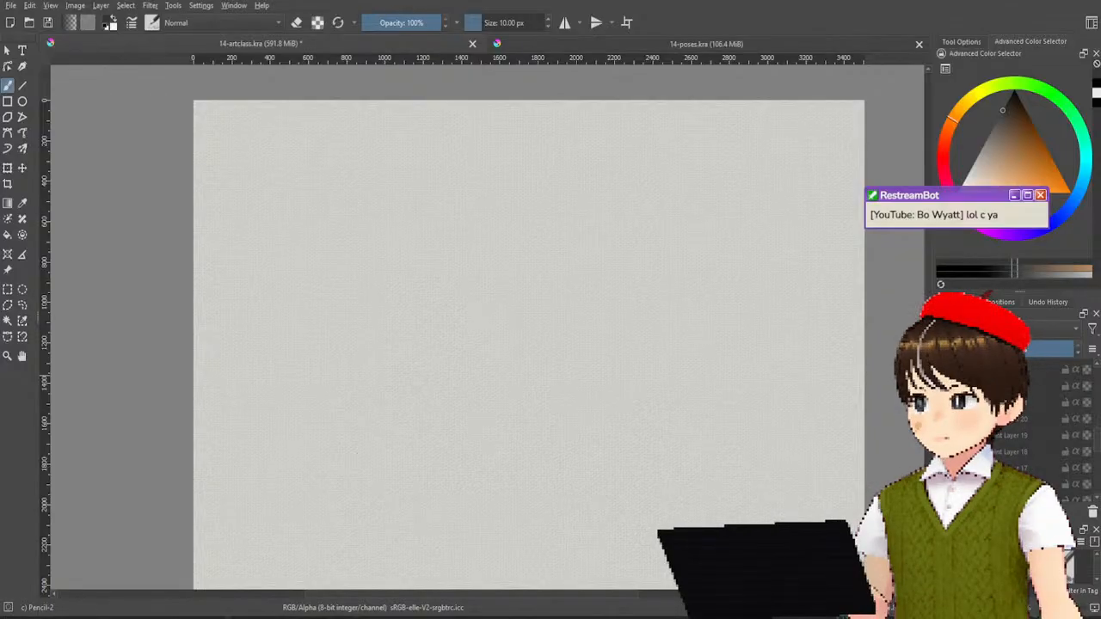
pyautogui.click(1087, 436)
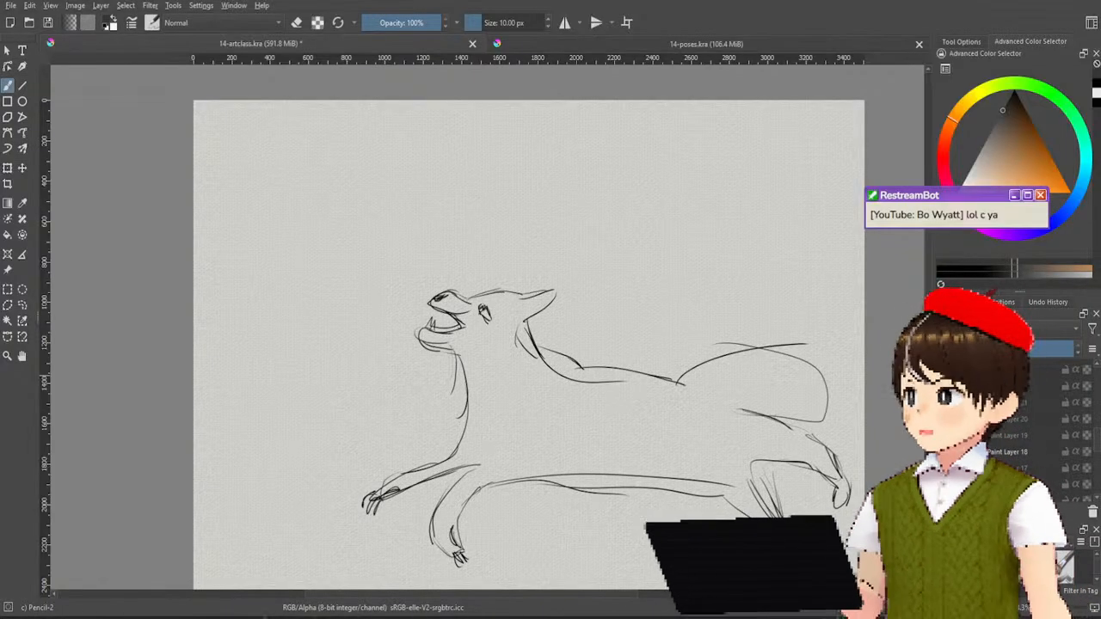
pyautogui.click(1086, 436)
pyautogui.click(1086, 420)
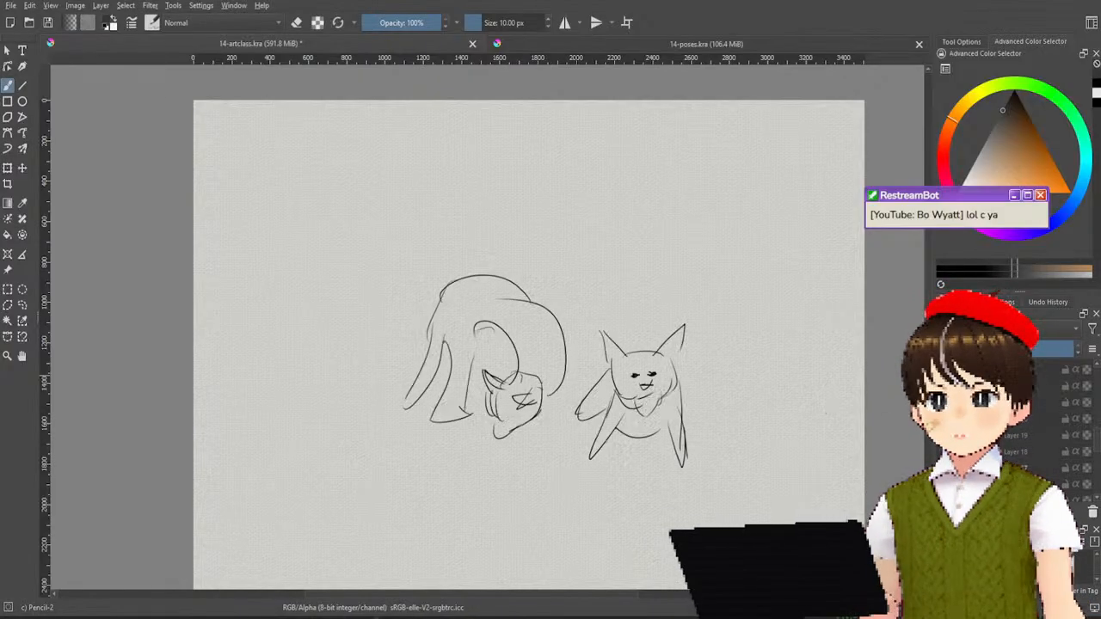
pyautogui.click(1087, 420)
# Step: View the construction figures built from ellipses one at a time, including the raised-arms pose and the walking pose
pyautogui.scroll(3, 943, 437)
pyautogui.click(943, 448)
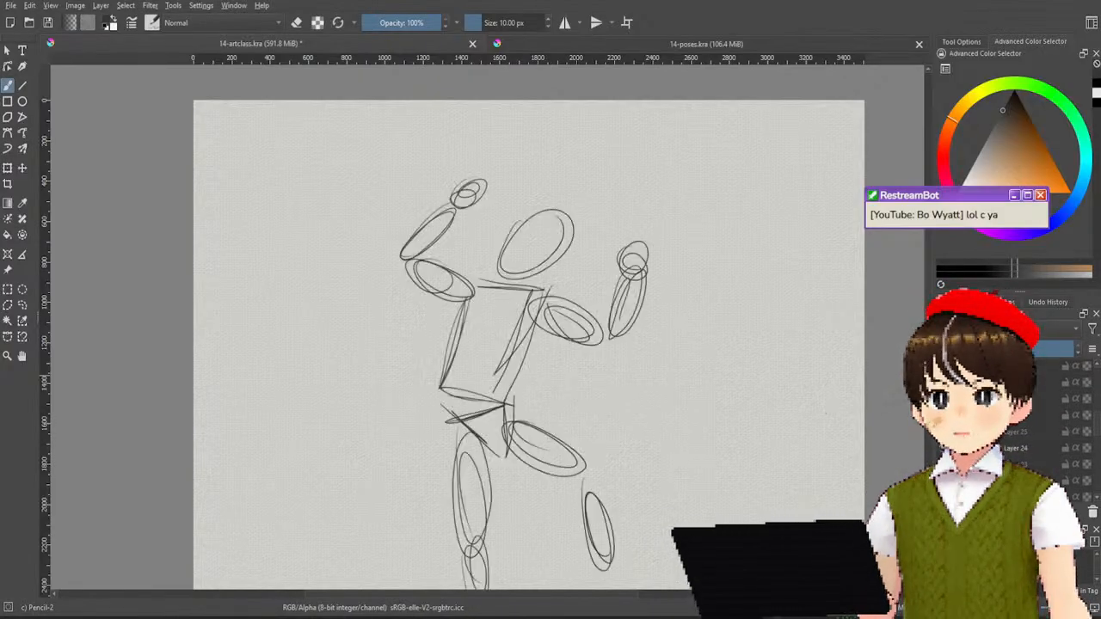
pyautogui.click(943, 448)
pyautogui.scroll(2, 943, 448)
pyautogui.click(942, 428)
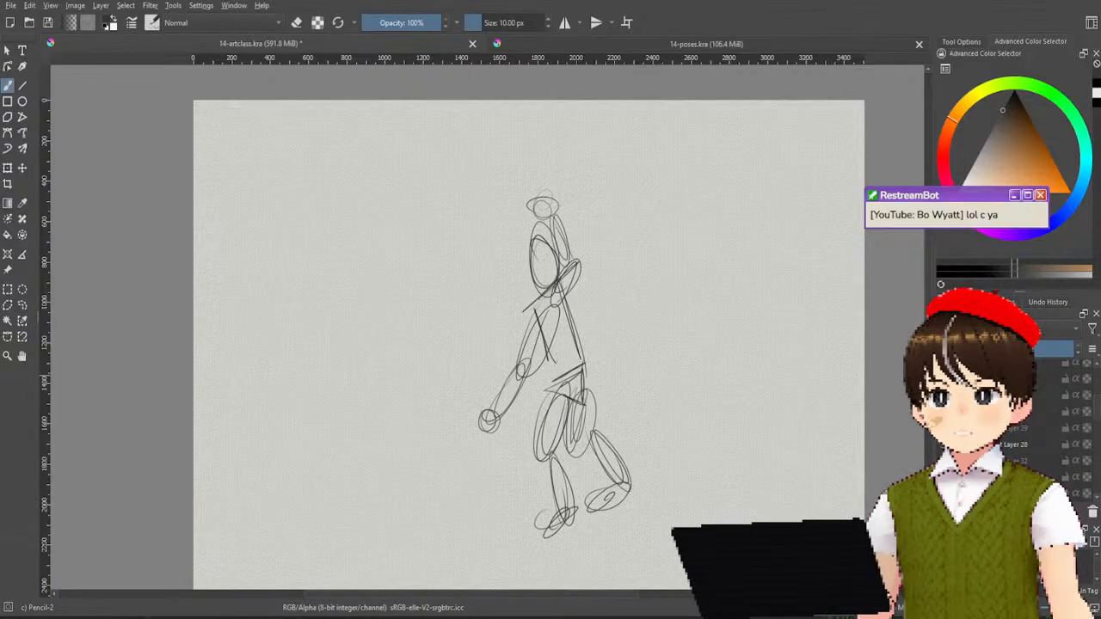
pyautogui.click(943, 428)
pyautogui.scroll(4, 943, 428)
pyautogui.click(942, 425)
pyautogui.click(943, 425)
pyautogui.scroll(1, 943, 425)
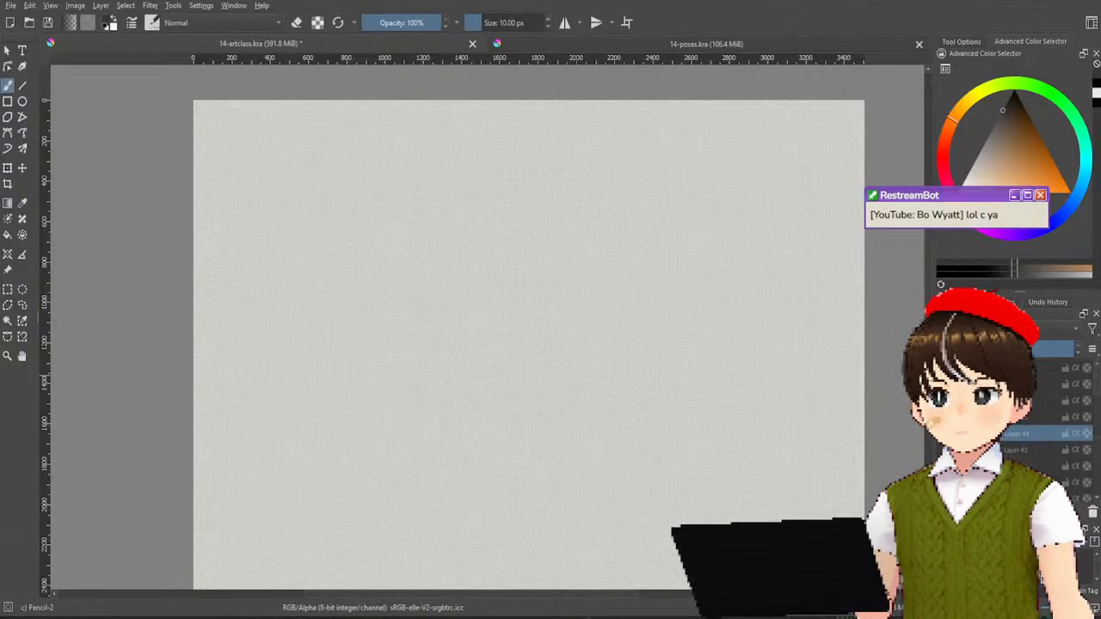
# Step: View the crouching figure and the hunched figure with their construction lines and thick outlines, one at a time
pyautogui.click(943, 433)
pyautogui.click(943, 433)
pyautogui.click(943, 417)
pyautogui.click(942, 400)
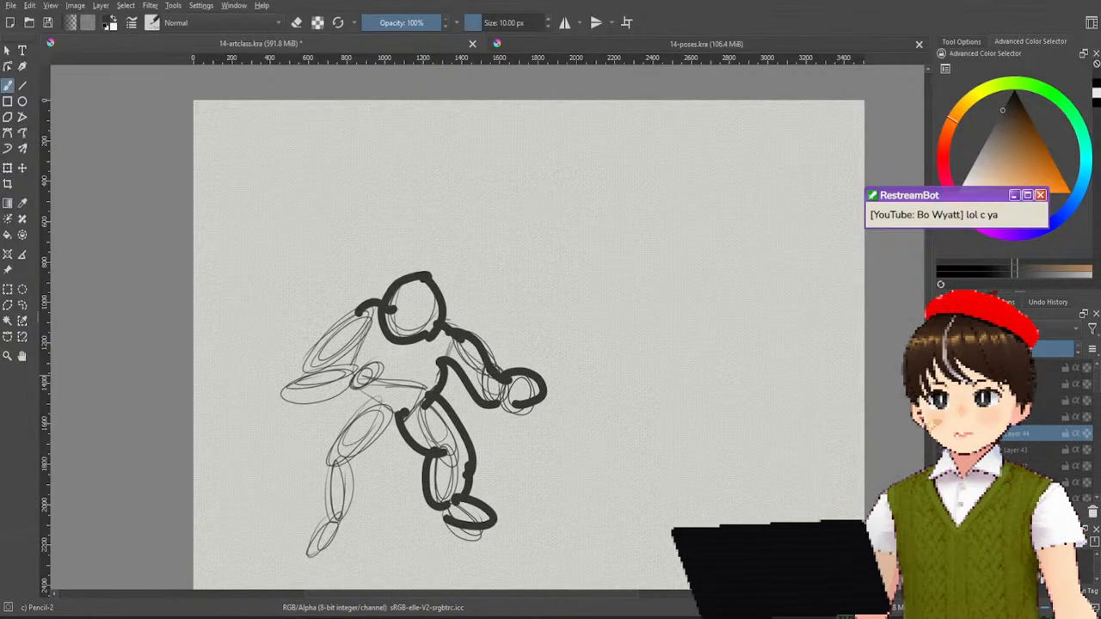
pyautogui.click(943, 383)
pyautogui.click(942, 432)
pyautogui.click(943, 432)
pyautogui.click(942, 417)
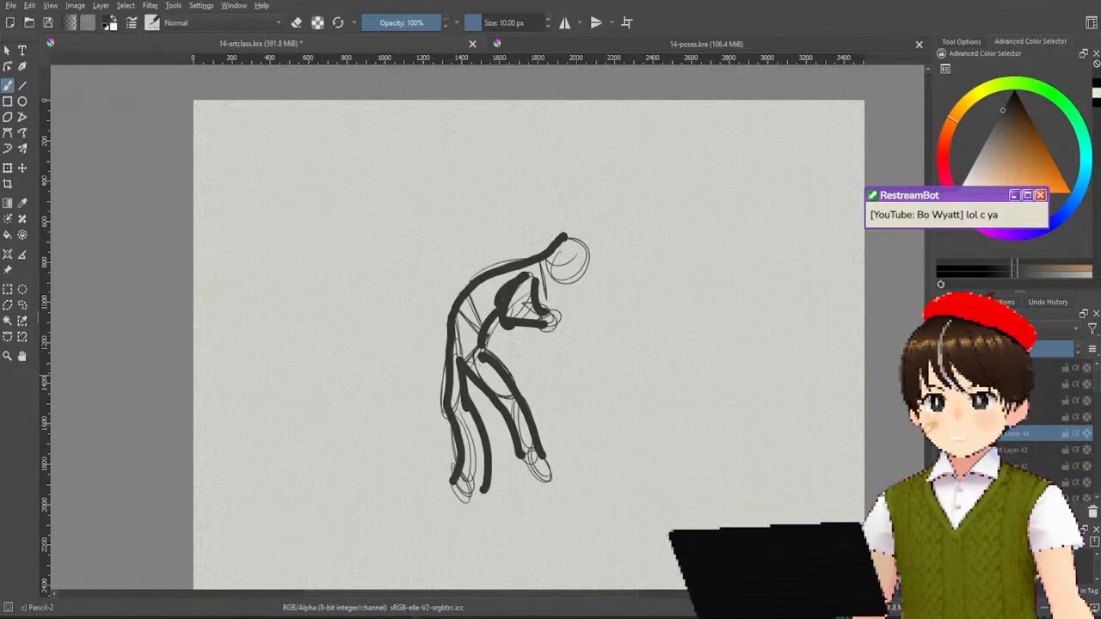
# Step: Hide the hunched figure's layers, show the outline and construction layers of the standing man holding a staff, and save the document
pyautogui.click(943, 416)
pyautogui.click(943, 400)
pyautogui.click(942, 400)
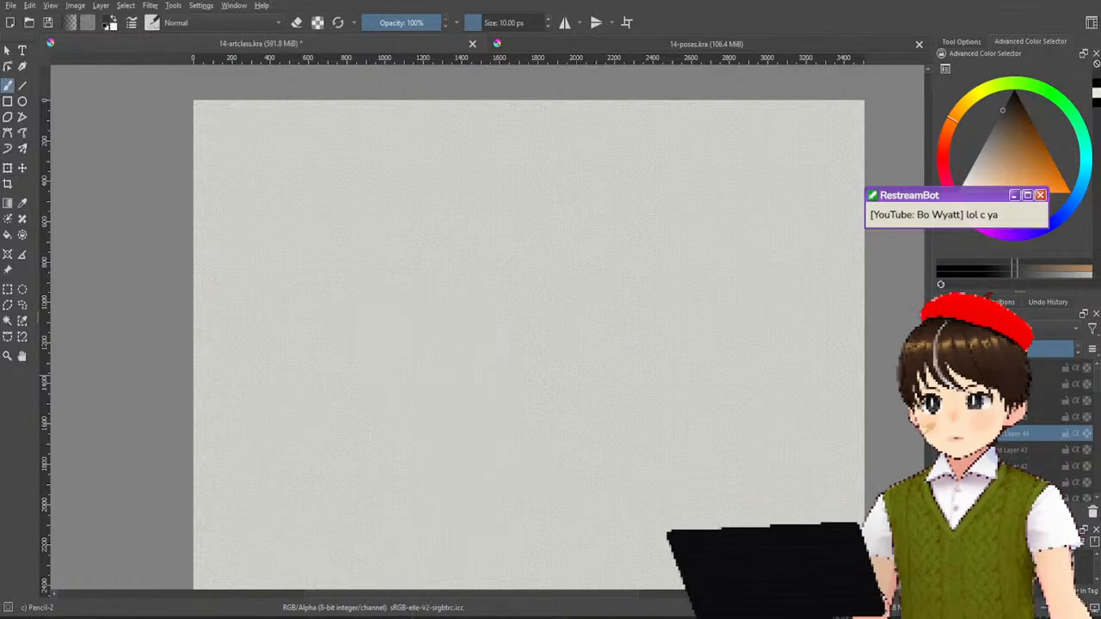
pyautogui.click(943, 383)
pyautogui.click(943, 434)
pyautogui.click(943, 450)
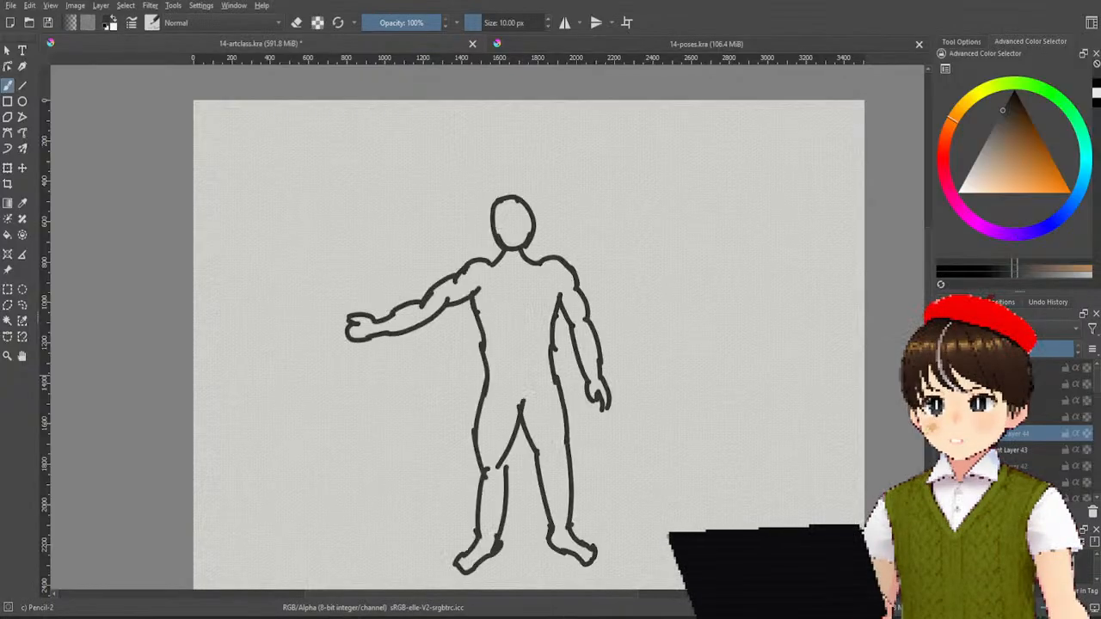
pyautogui.click(943, 466)
pyautogui.click(943, 434)
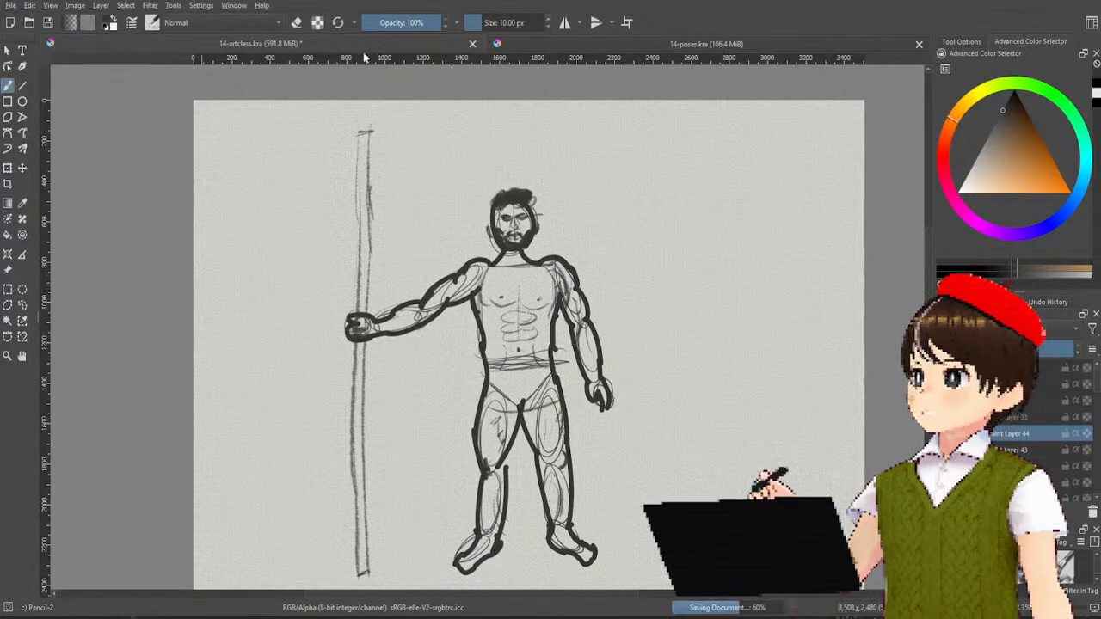
# Step: Switch to the 14-poses.kra document and examine both rows of practice figures against the photographed reference poses
pyautogui.click(594, 44)
pyautogui.press('t')
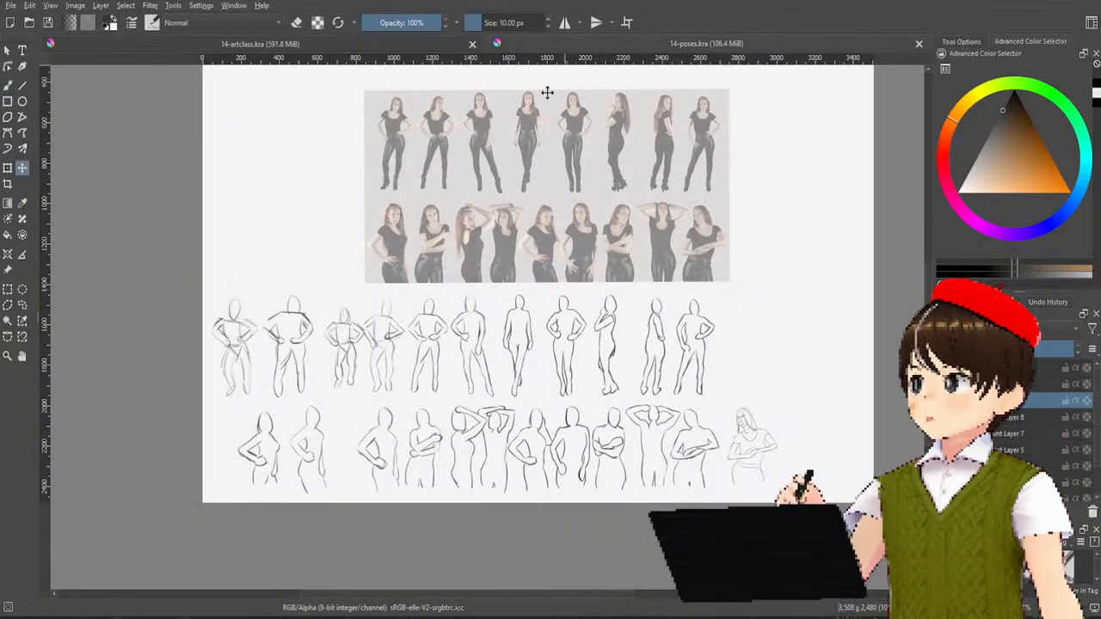
pyautogui.scroll(4, 467, 372)
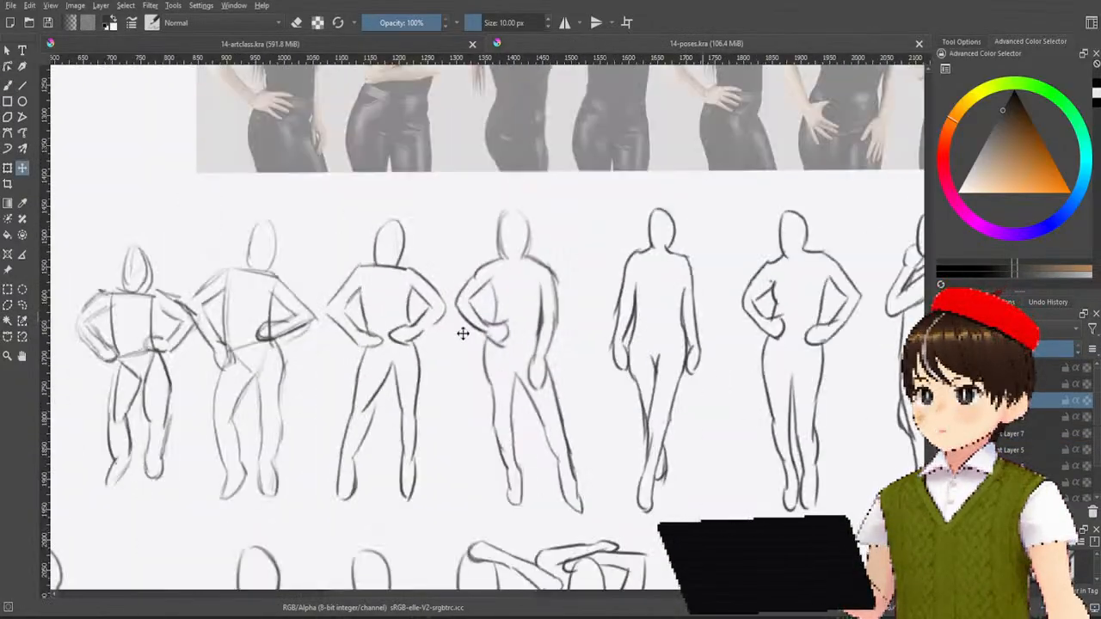
pyautogui.scroll(-3, 462, 329)
pyautogui.hscroll(1, 494, 371)
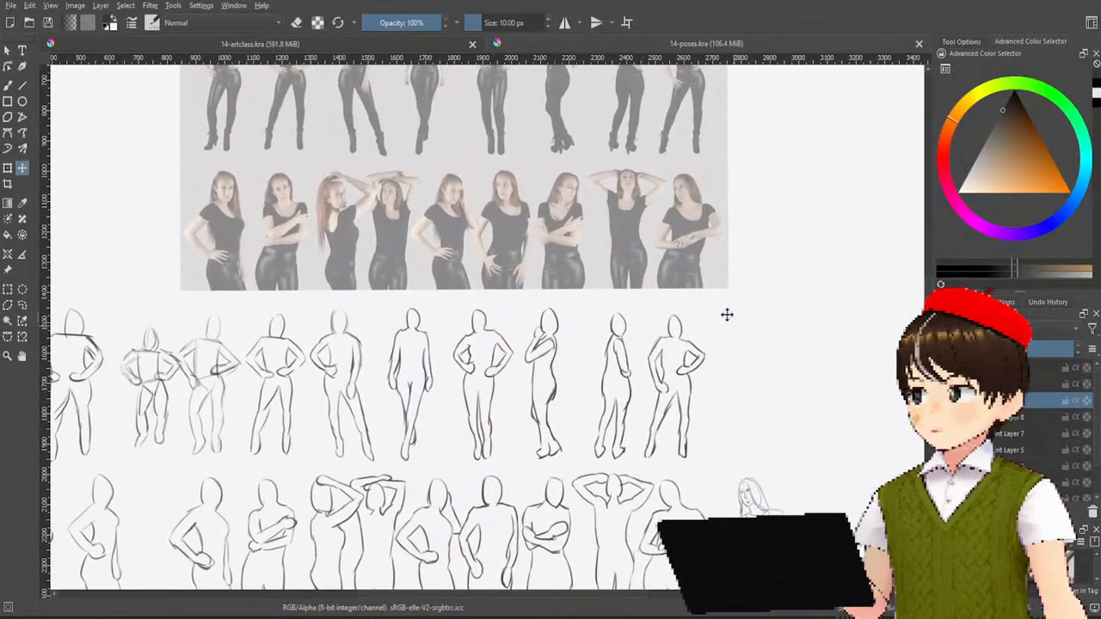
pyautogui.scroll(-2, 554, 344)
pyautogui.hscroll(-2, 554, 344)
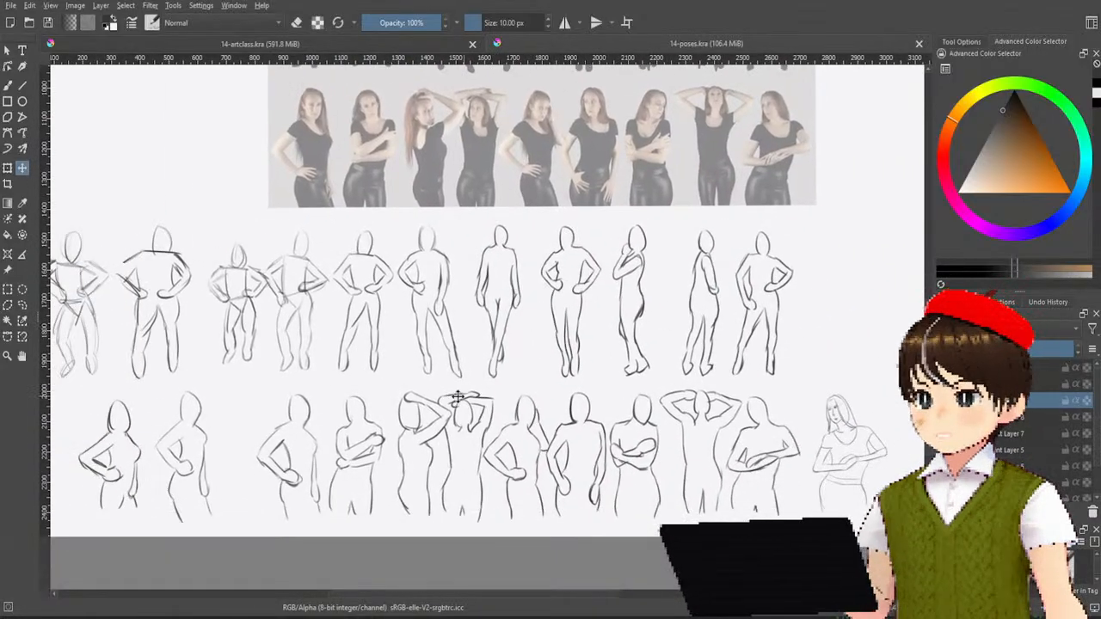
pyautogui.moveTo(146, 418); pyautogui.dragTo(242, 386)
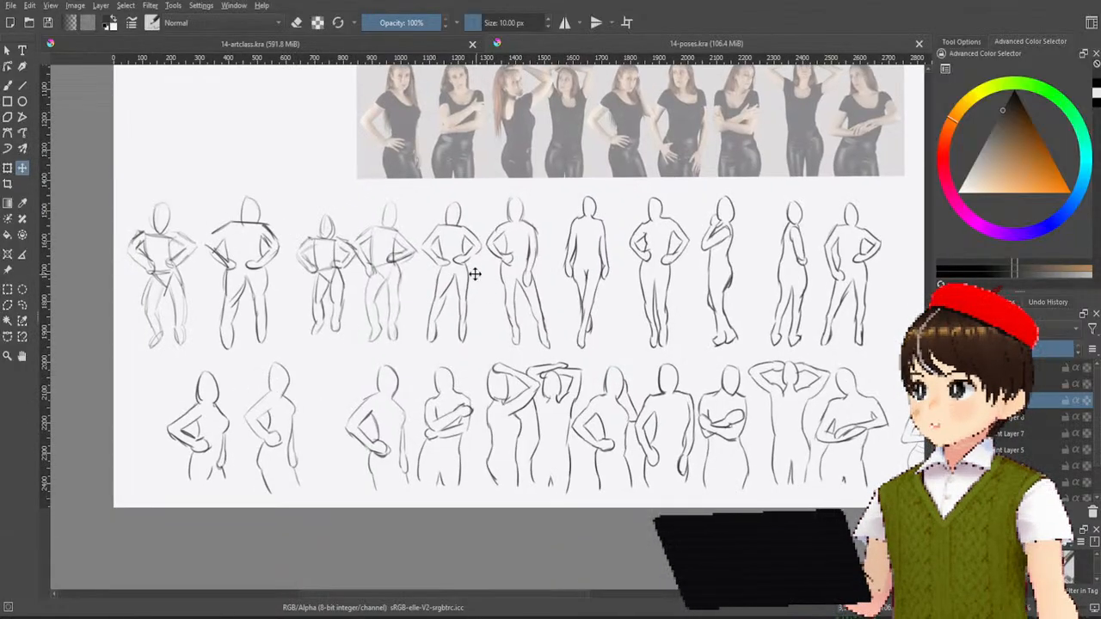
pyautogui.scroll(-2, 475, 273)
pyautogui.scroll(3, 693, 320)
pyautogui.scroll(-3, 693, 320)
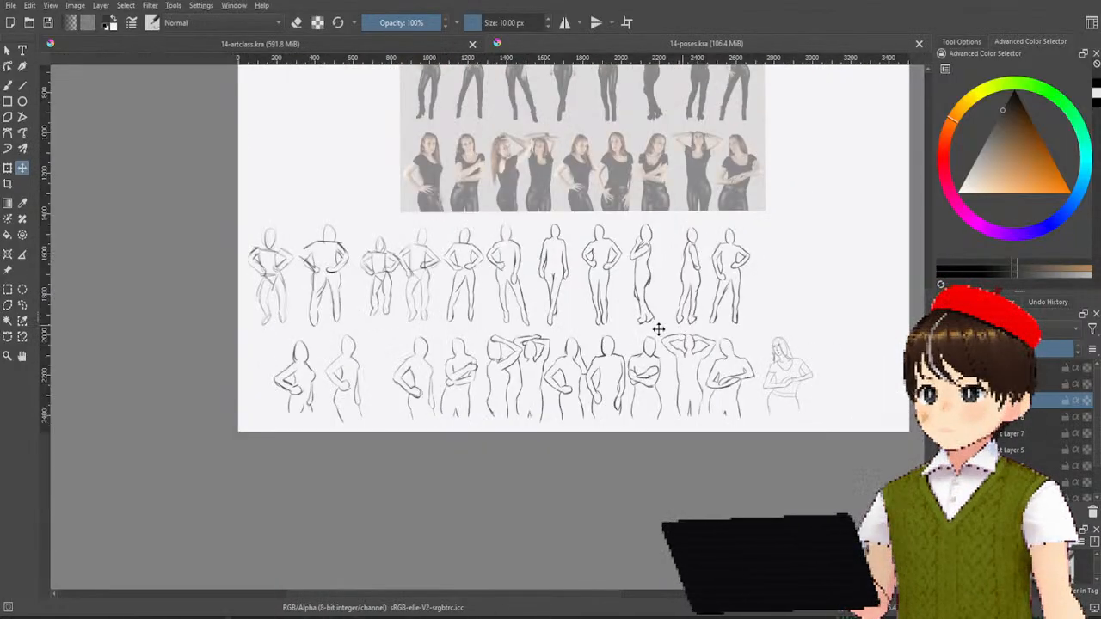
pyautogui.scroll(4, 582, 352)
pyautogui.scroll(-3, 578, 356)
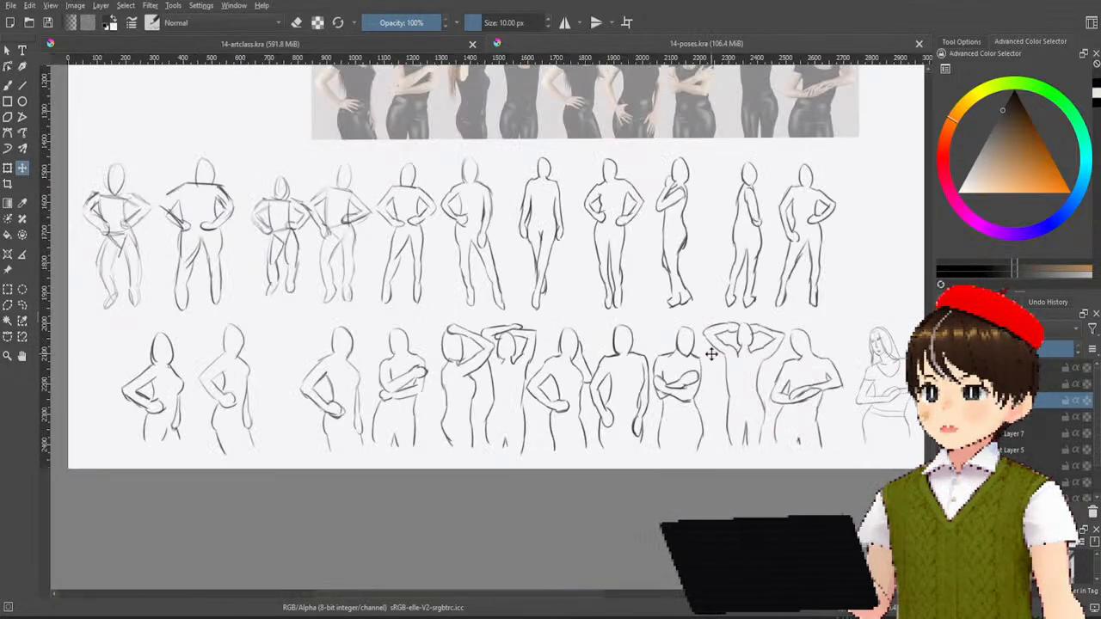
pyautogui.scroll(-3, 711, 354)
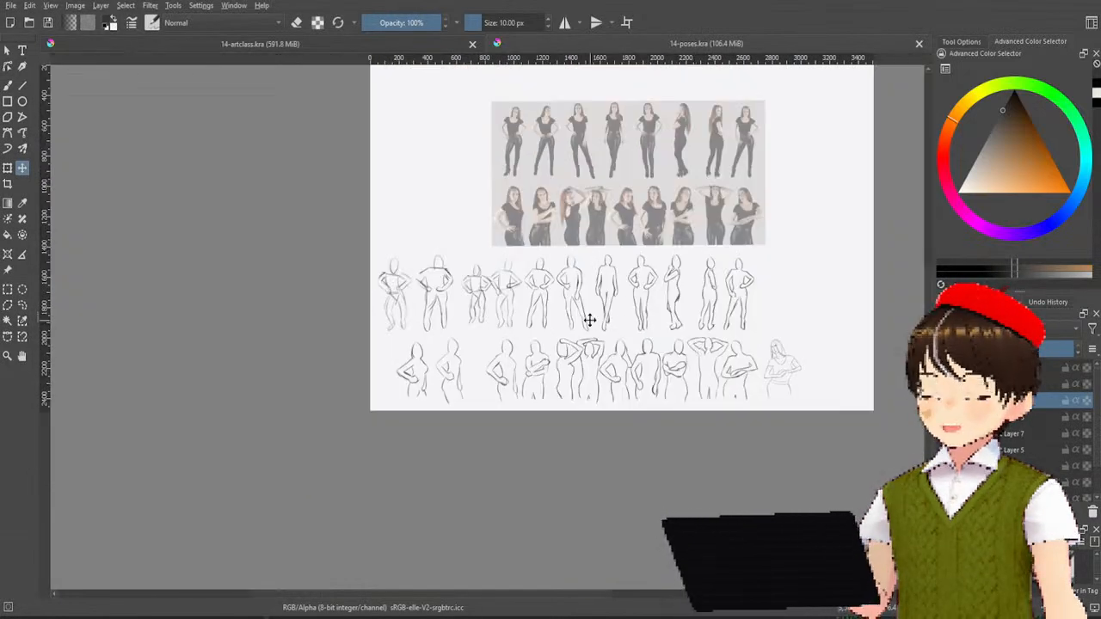
pyautogui.scroll(2, 589, 320)
pyautogui.scroll(-1, 574, 407)
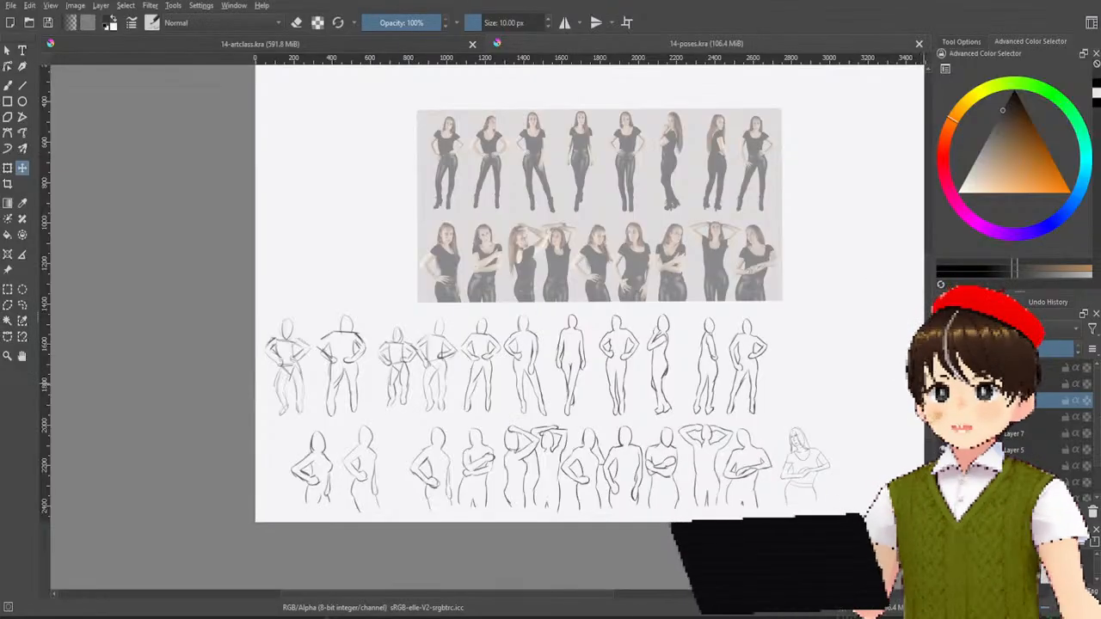
pyautogui.scroll(-1, 1041, 412)
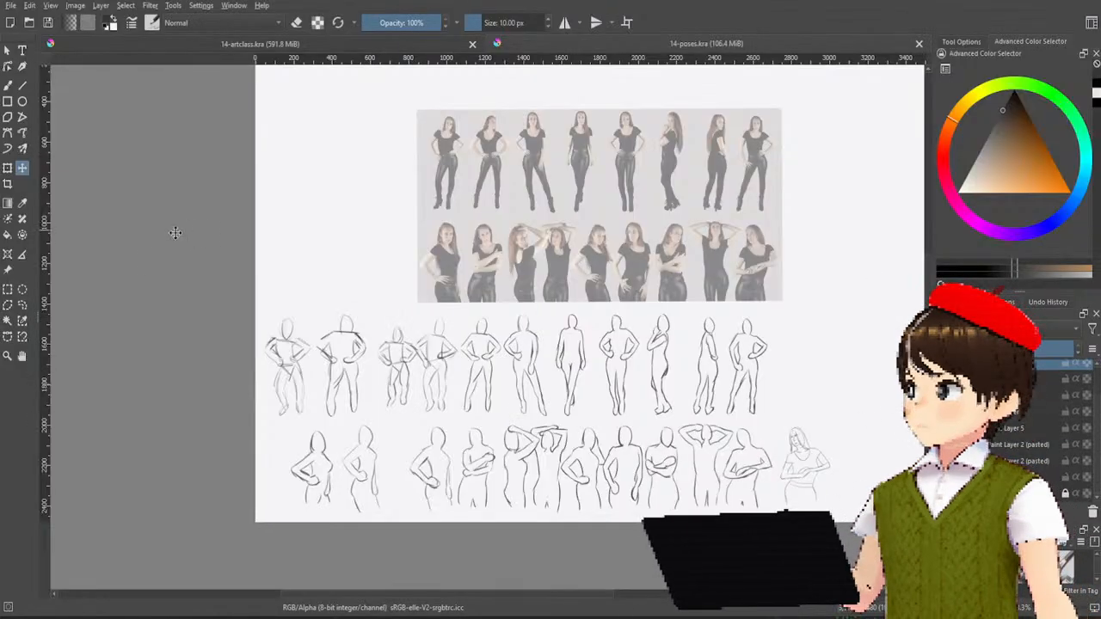